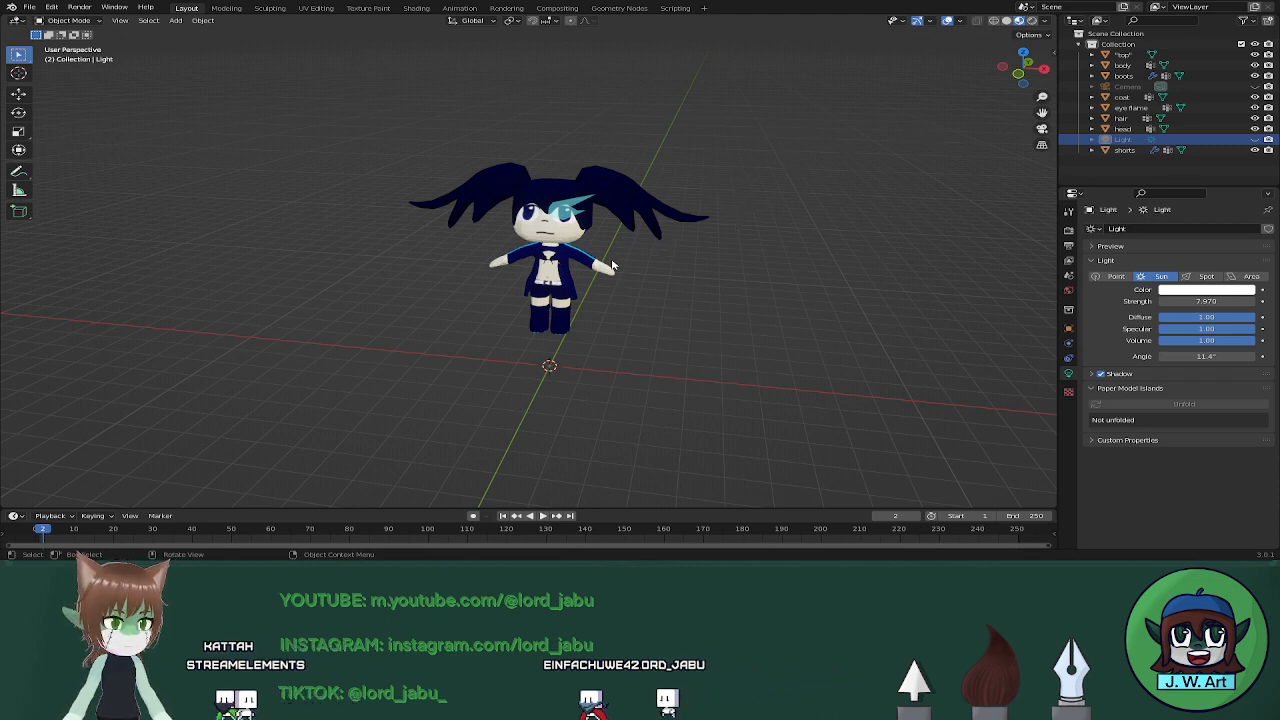
Add a single-bone armature to the scene at the 3D cursor below the character
middle_click_drag(555, 228, 631, 281)
key("shift+a")
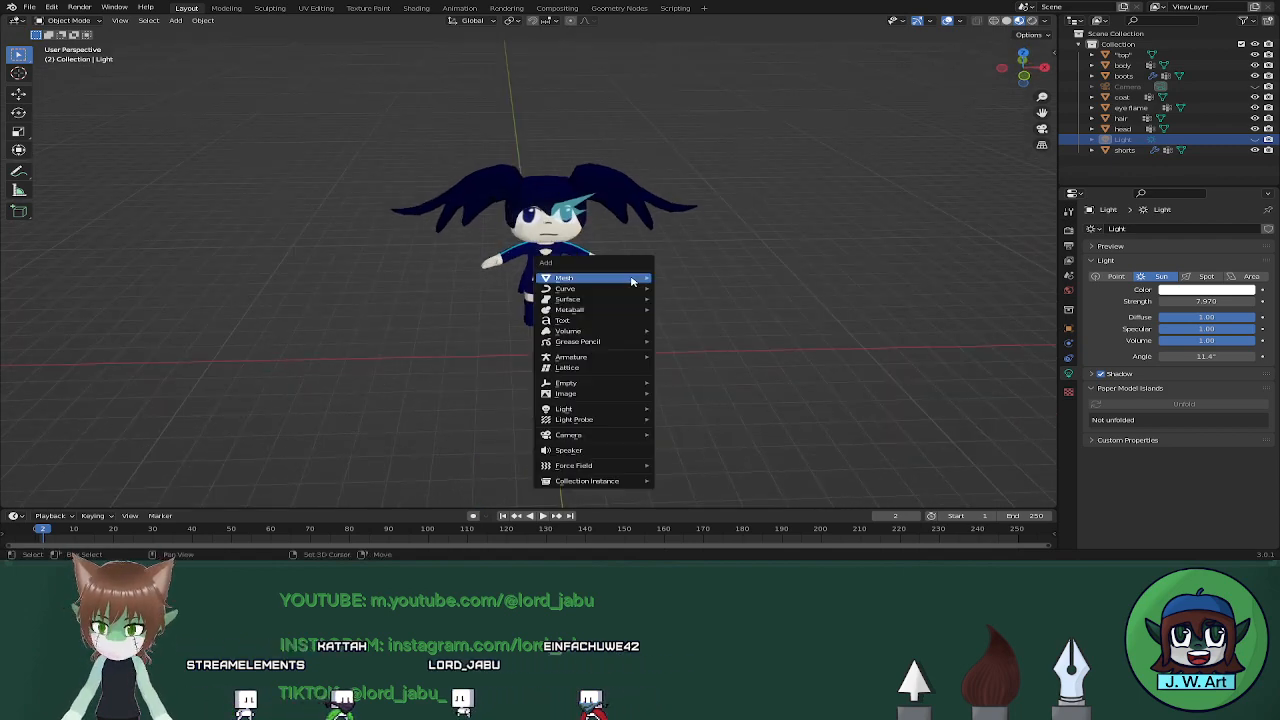
mouse_move(612, 358)
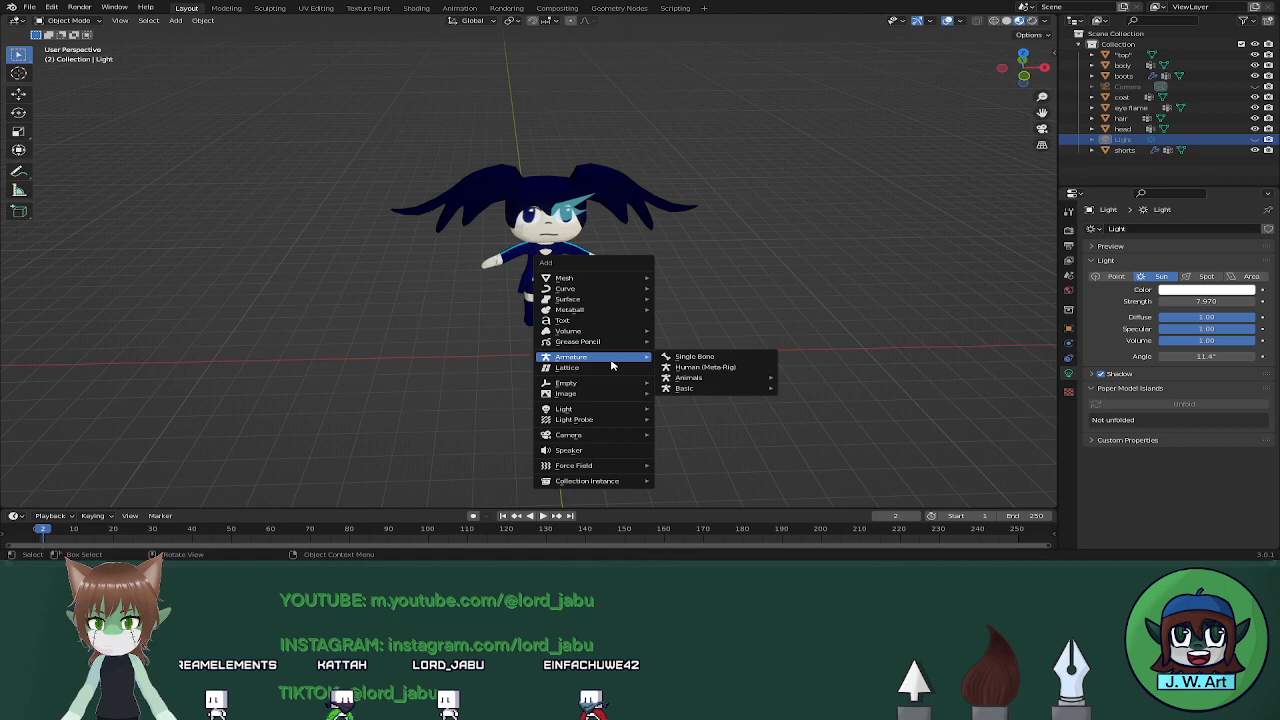
left_click(690, 357)
Raise the armature along Z to the character's hips and set it to display in front of the mesh
scroll(588, 322, "up", 4)
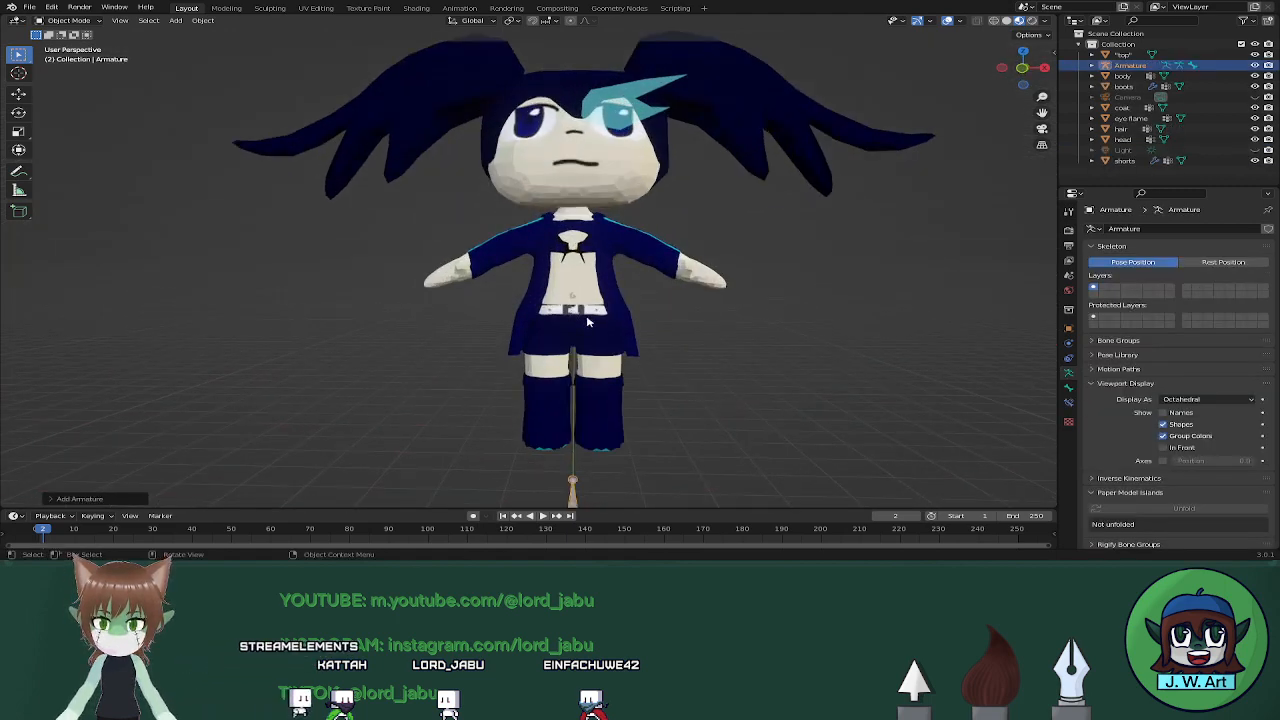
scroll(588, 322, "down", 2)
key("g")
key("z")
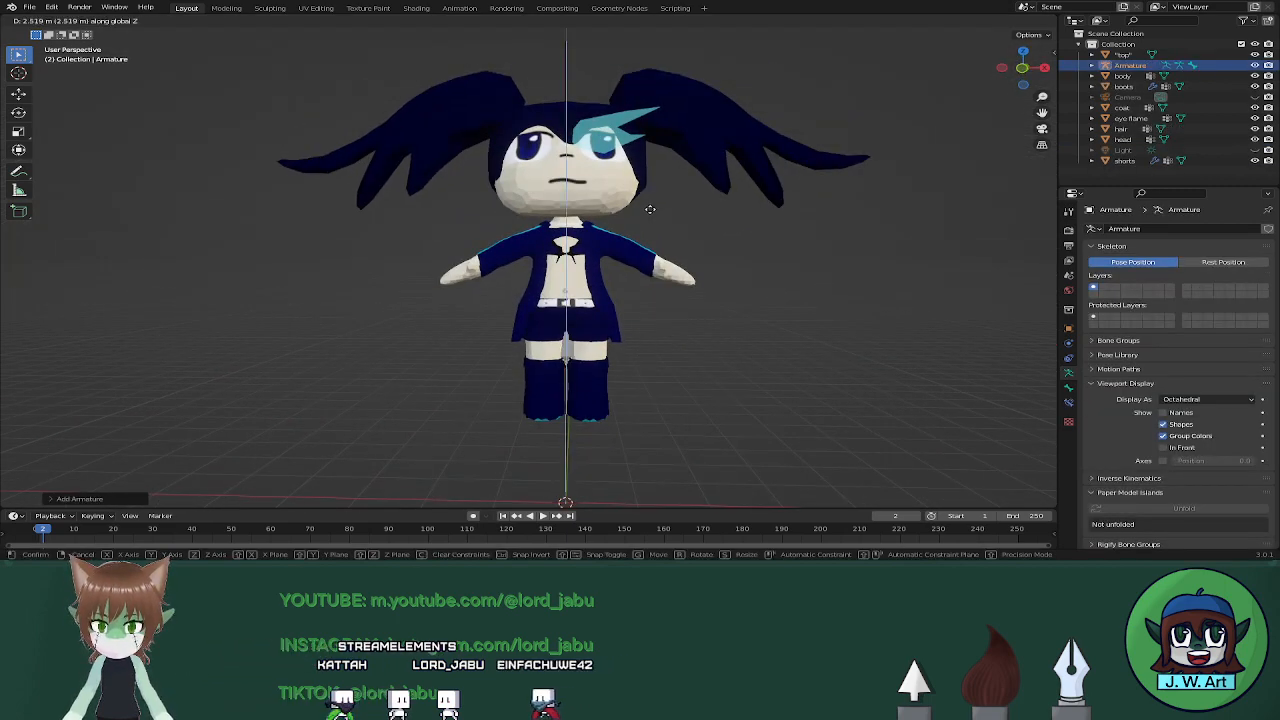
left_click(657, 175)
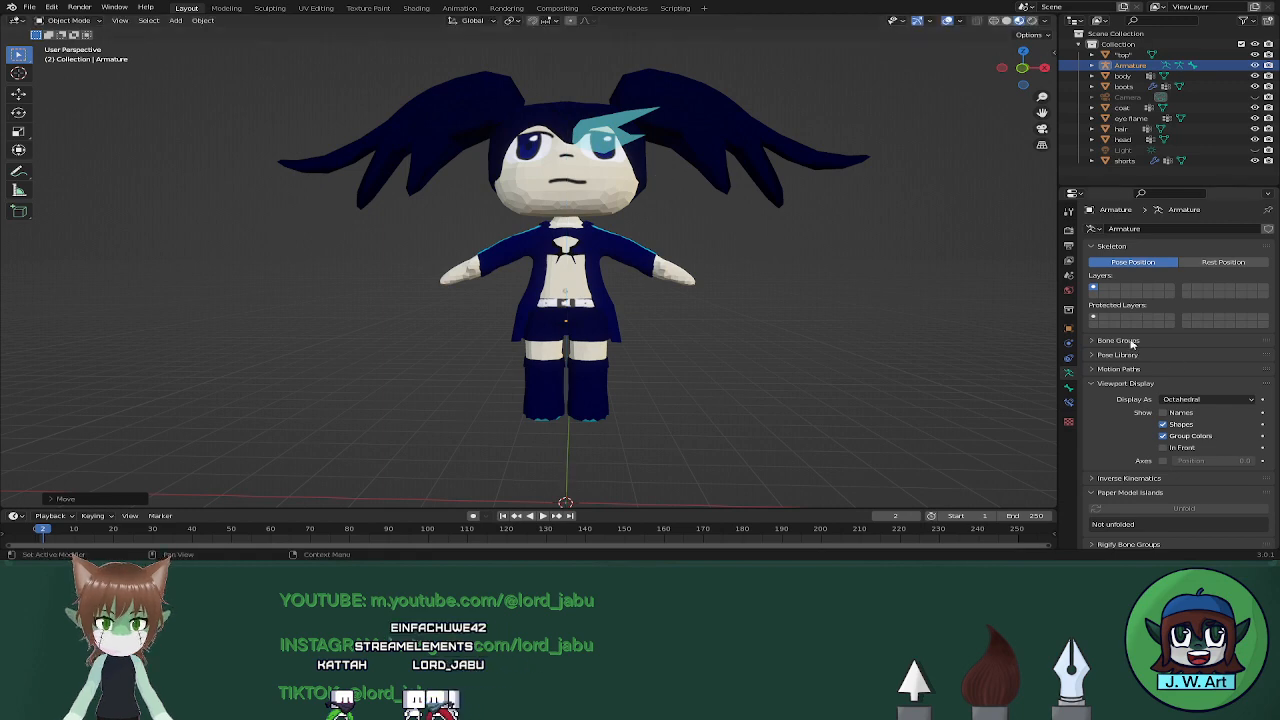
left_click(1163, 447)
scroll(576, 302, "up", 1)
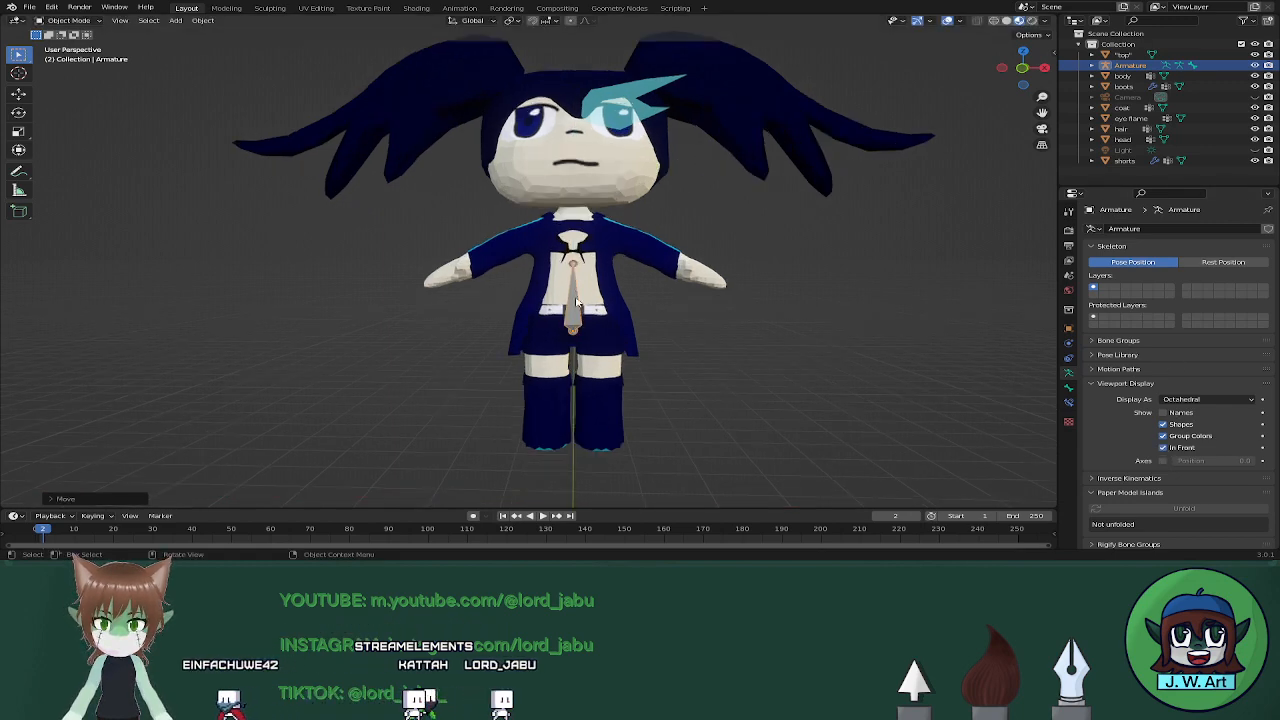
Shorten the hip bone in Edit Mode by lowering its tip along Z, and switch the viewport to solid shading
scroll(576, 302, "up", 1)
key("Tab")
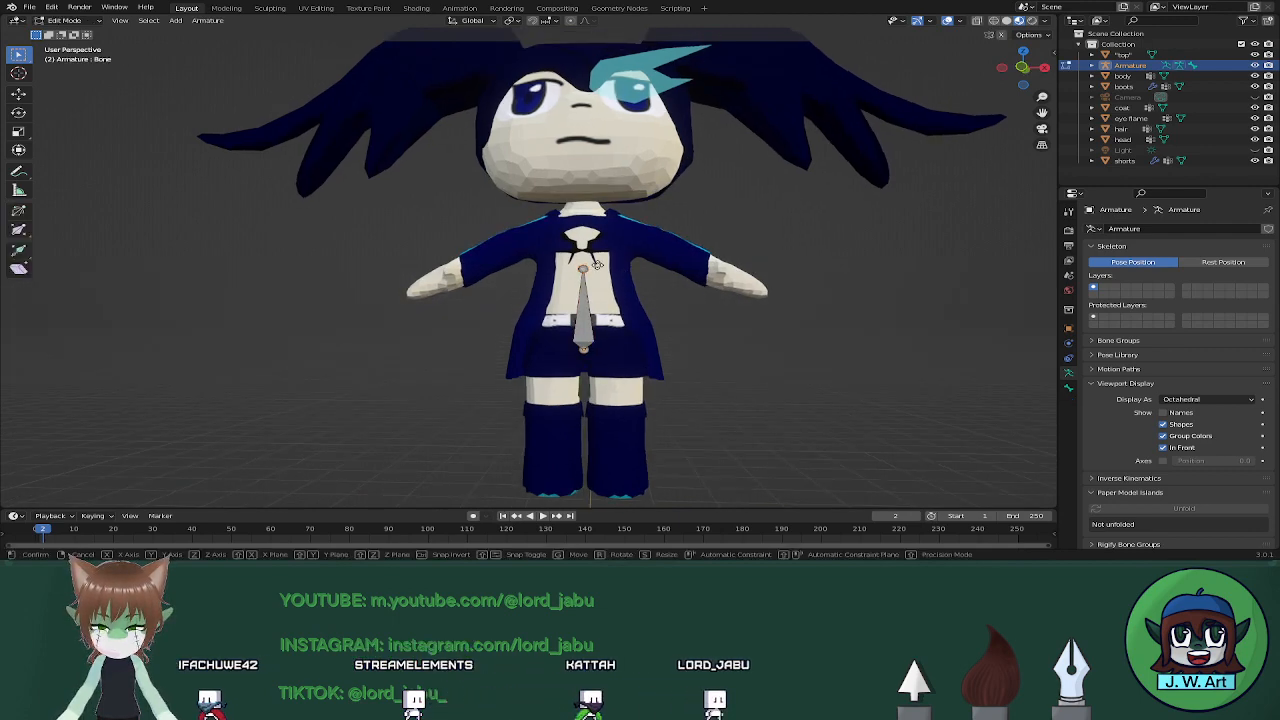
key("g")
key("z")
left_click(604, 295)
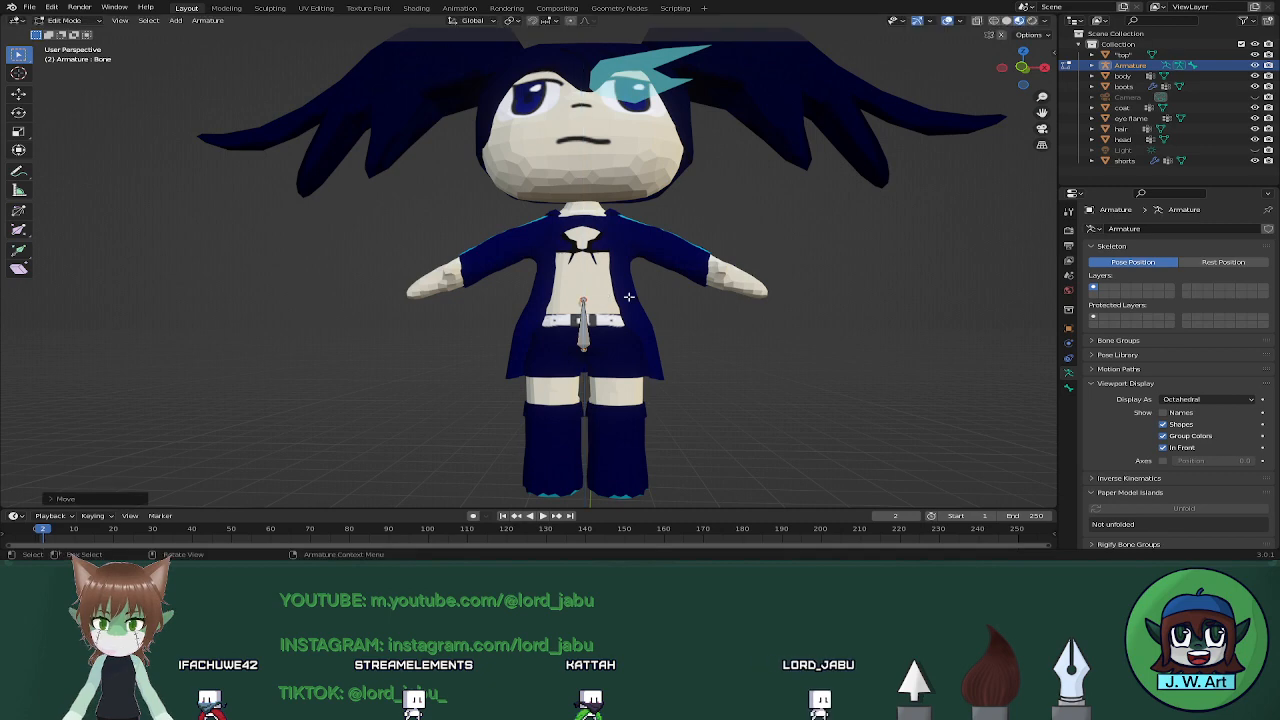
mouse_move(604, 295)
middle_mouse_down()
mouse_move(669, 293)
mouse_move(611, 269)
middle_mouse_up()
left_click(1008, 23)
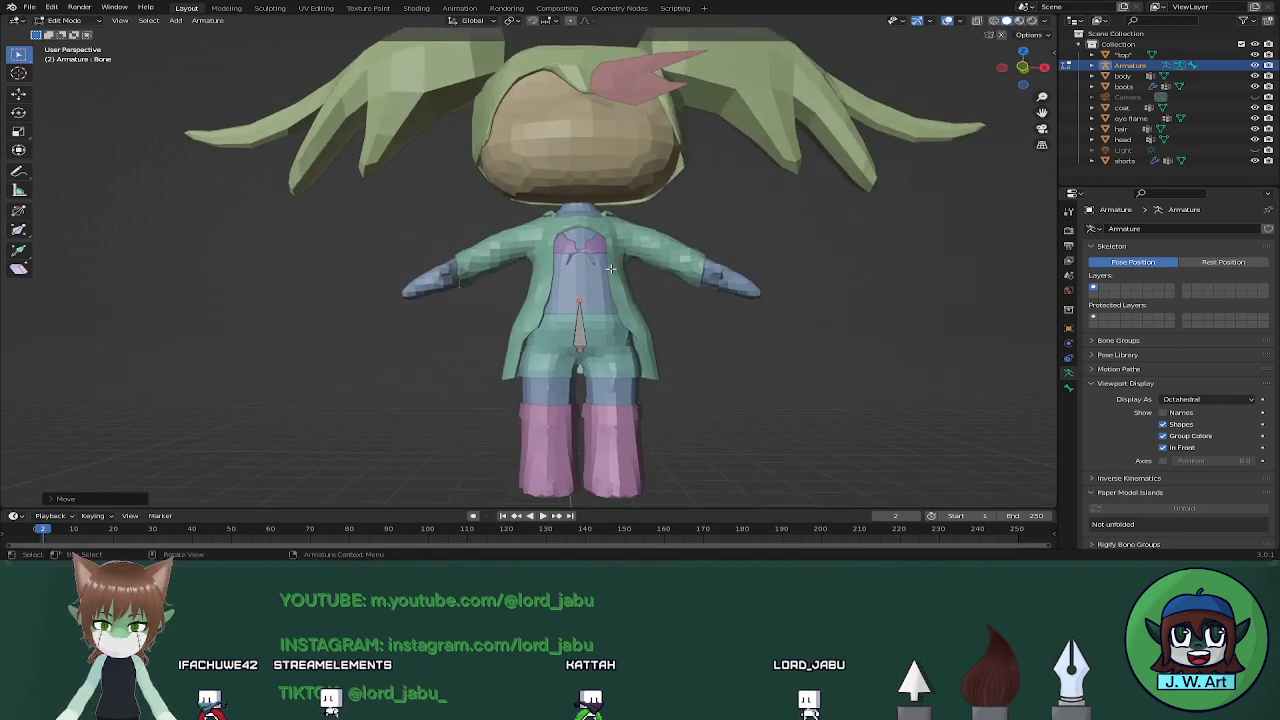
key("g")
key("z")
right_click(610, 275)
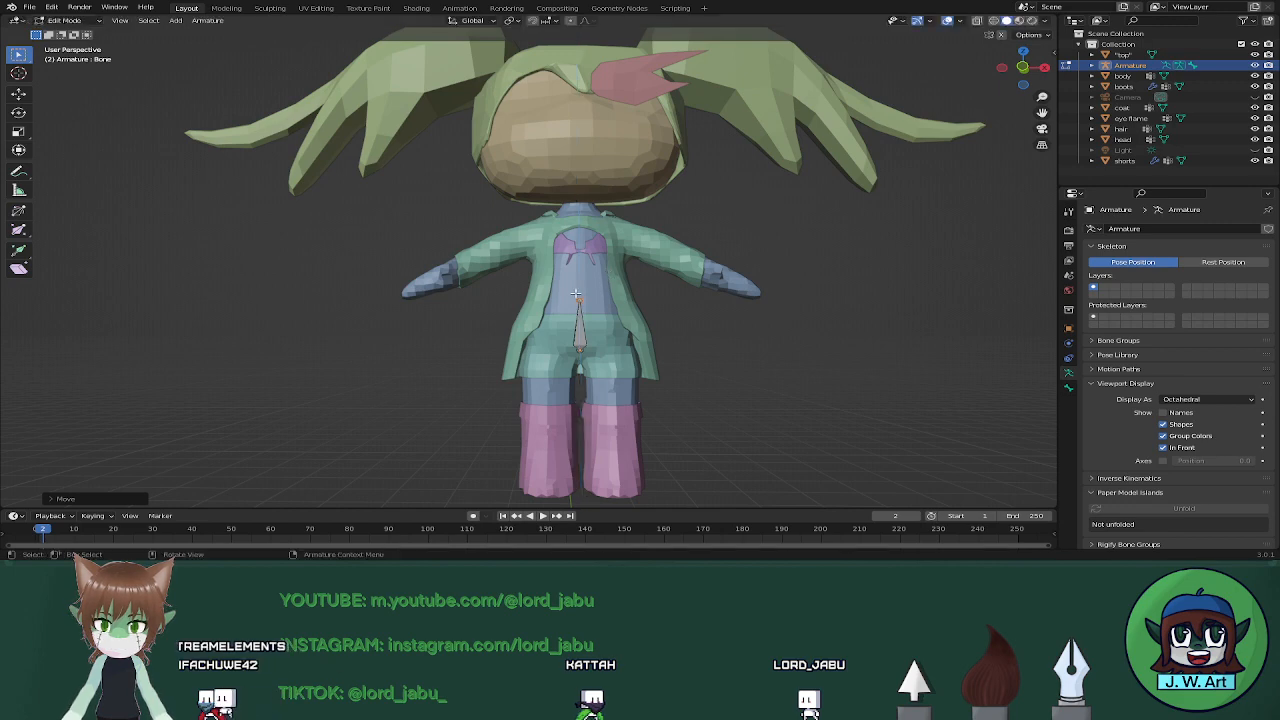
Lower the whole hip bone slightly along Z so it sits inside the pelvis
left_click(577, 325)
key("g")
key("z")
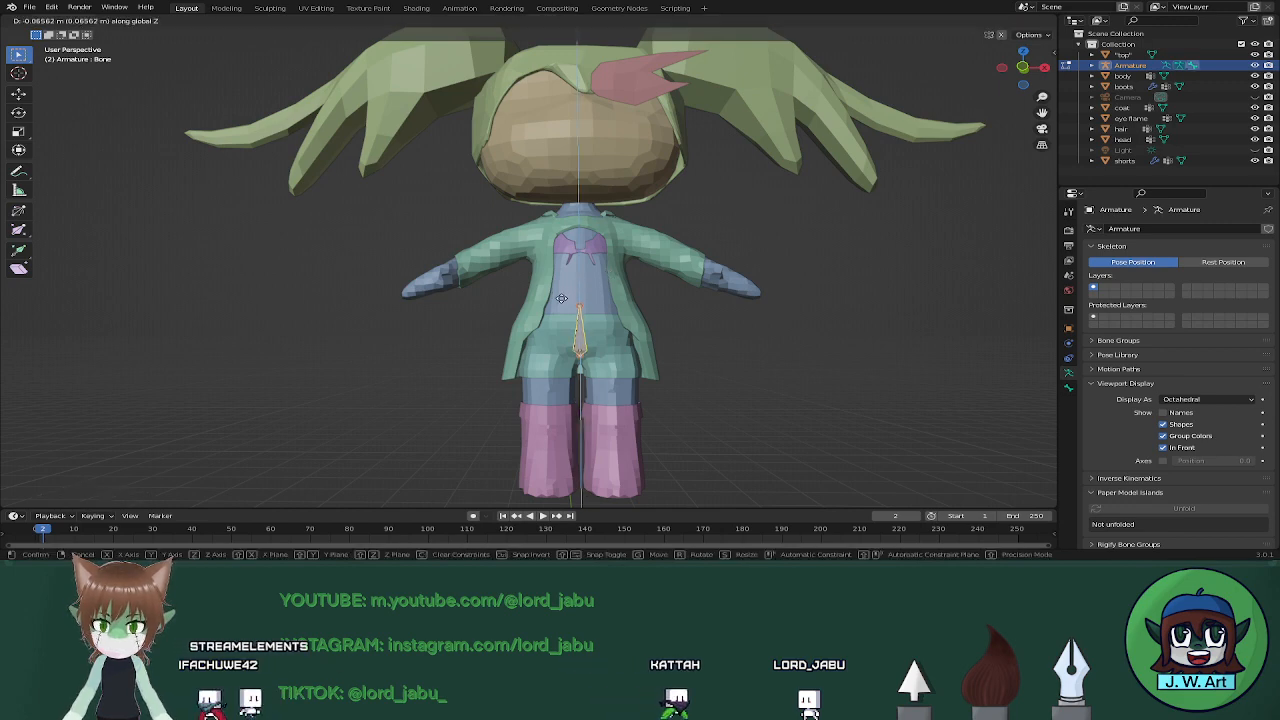
left_click(705, 290)
Extrude a spine bone along Z from the hip bone's tip up to the upper chest
scroll(637, 313, "up", 3)
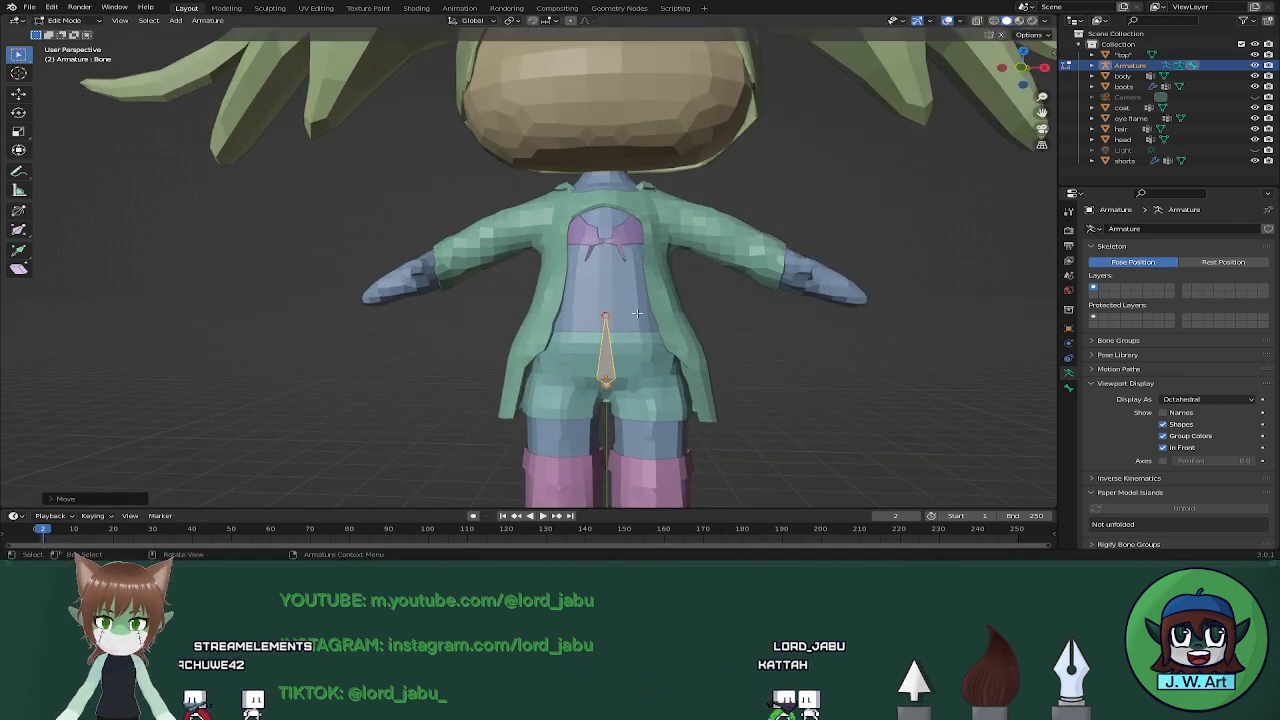
left_click(606, 317)
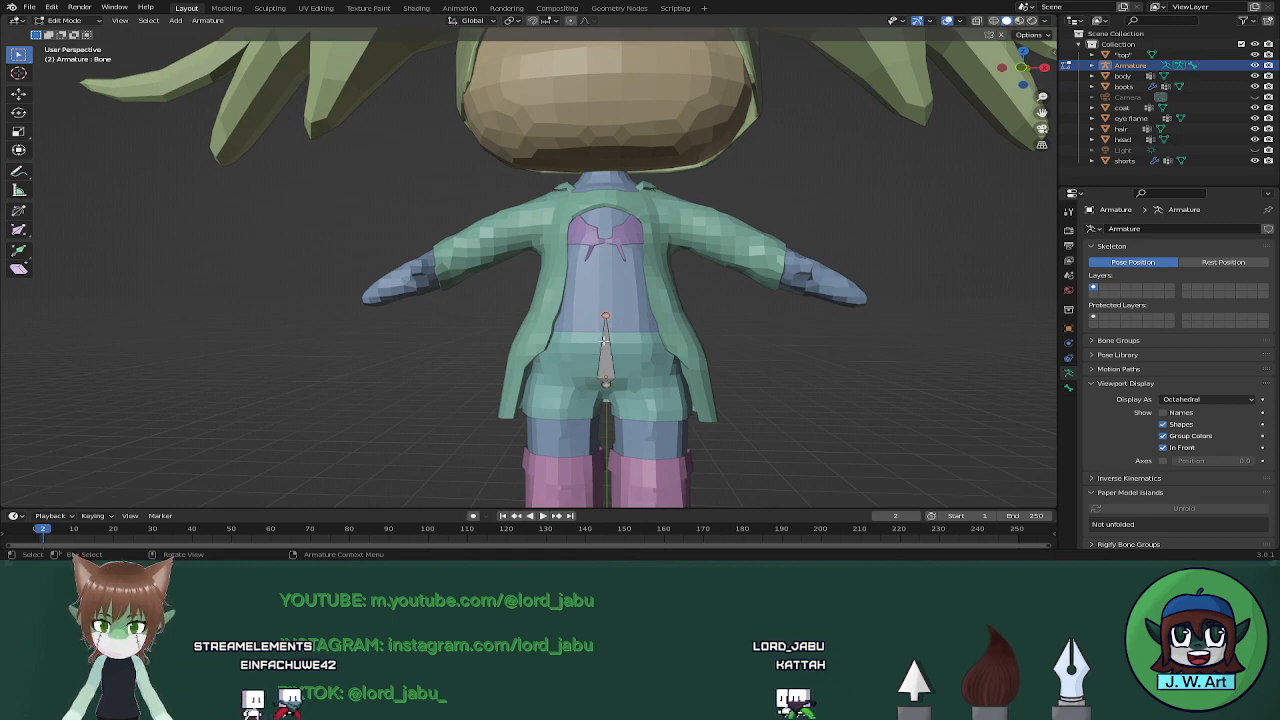
key("e")
key("z")
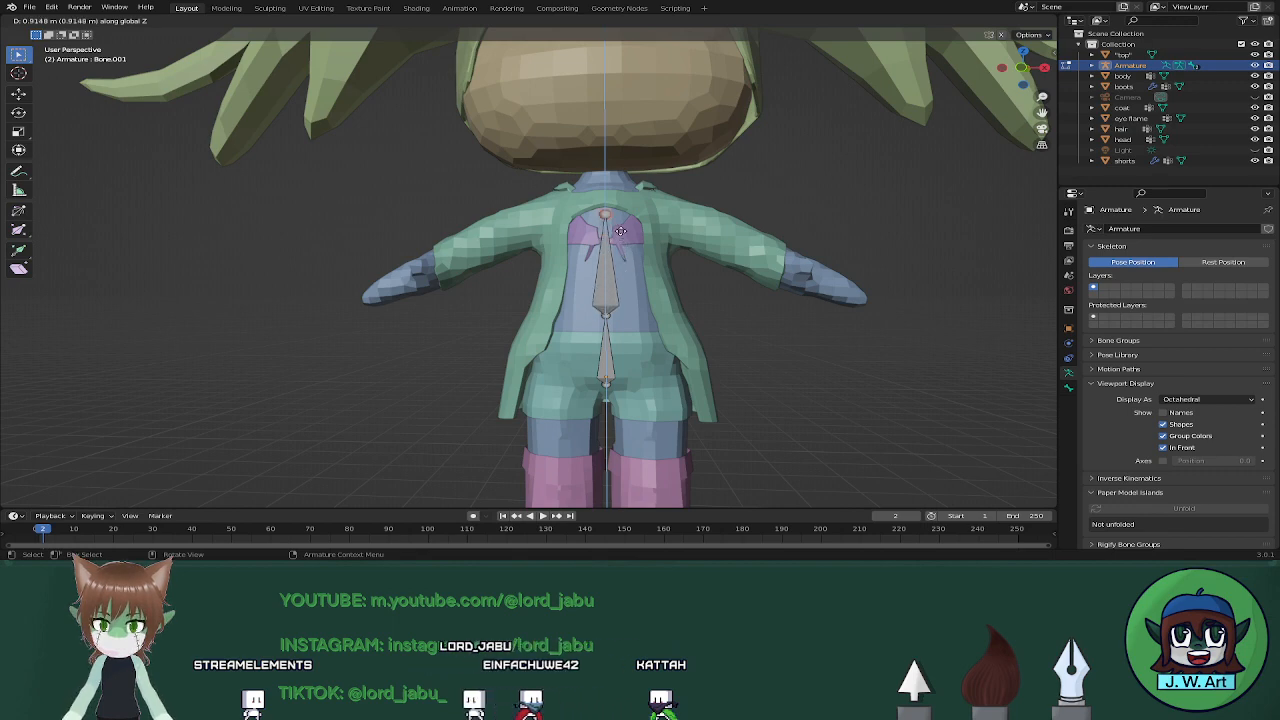
left_click(619, 221)
Extrude a short neck bone along Z from the spine bone's tip to the base of the head
middle_click_drag(619, 221, 615, 245)
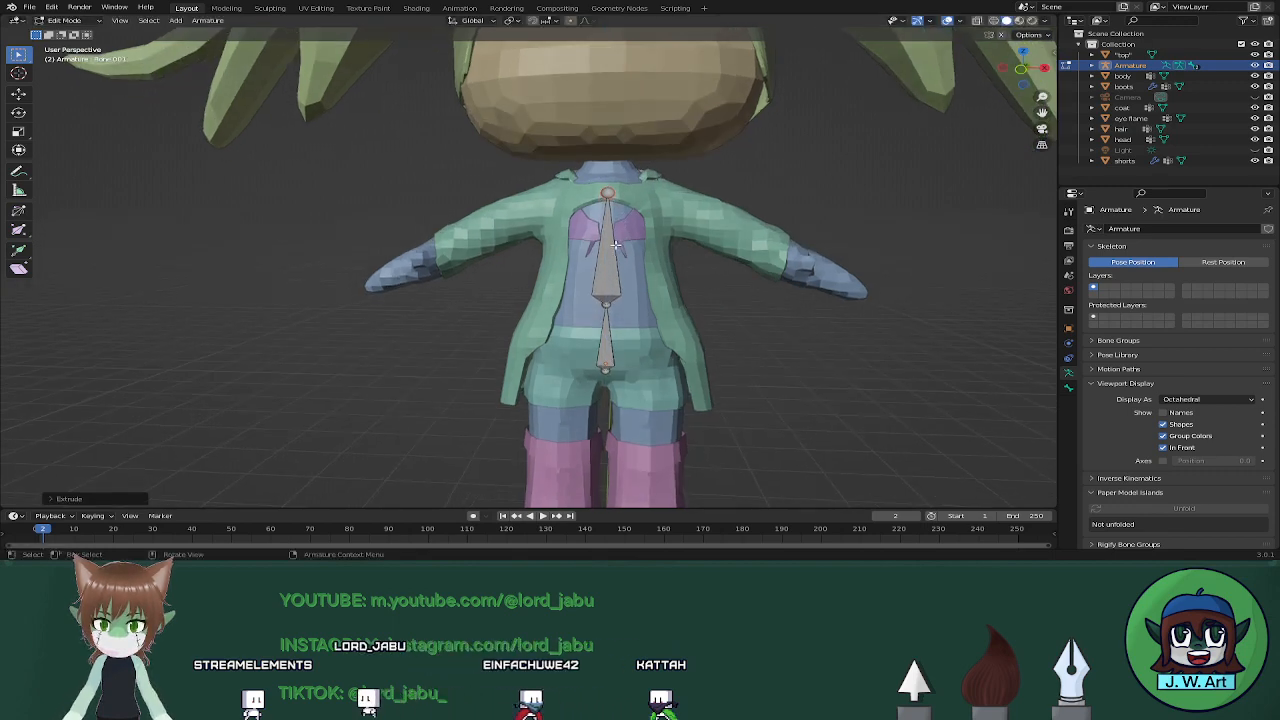
key("e")
key("z")
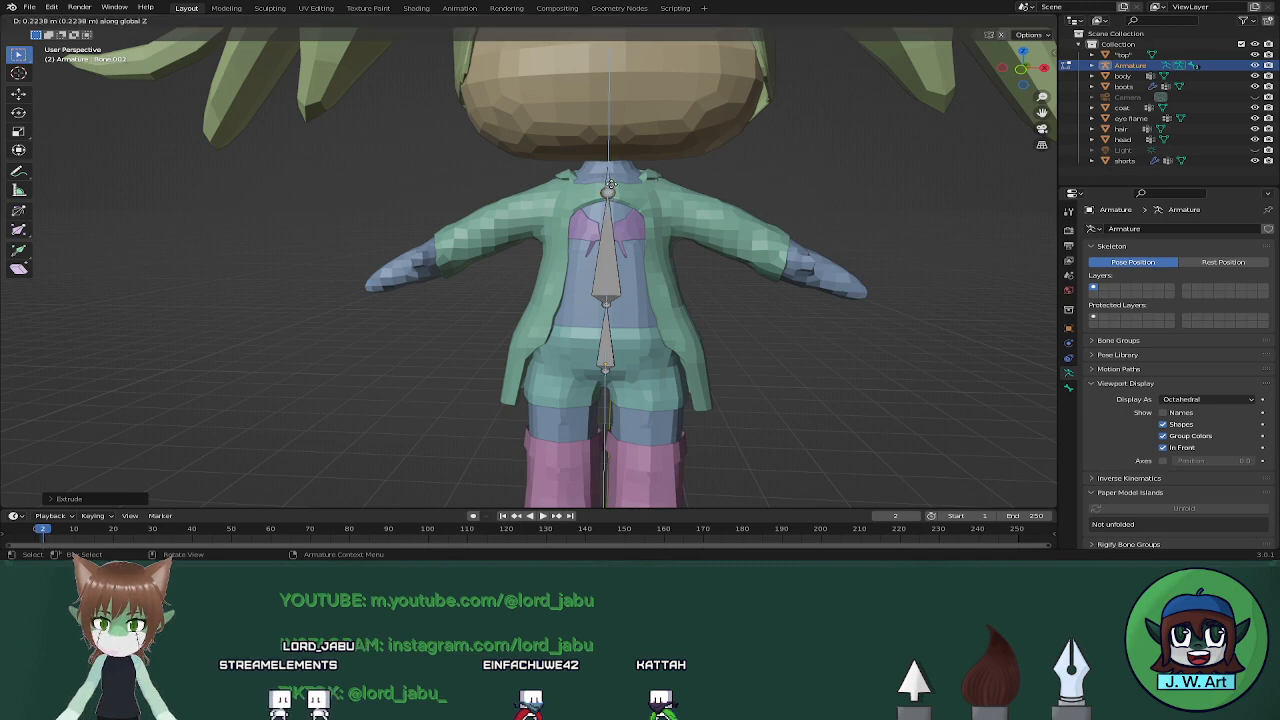
left_click(611, 177)
Extrude a head bone straight up from the neck bone's tip to the forehead
middle_click_drag(616, 259, 616, 280)
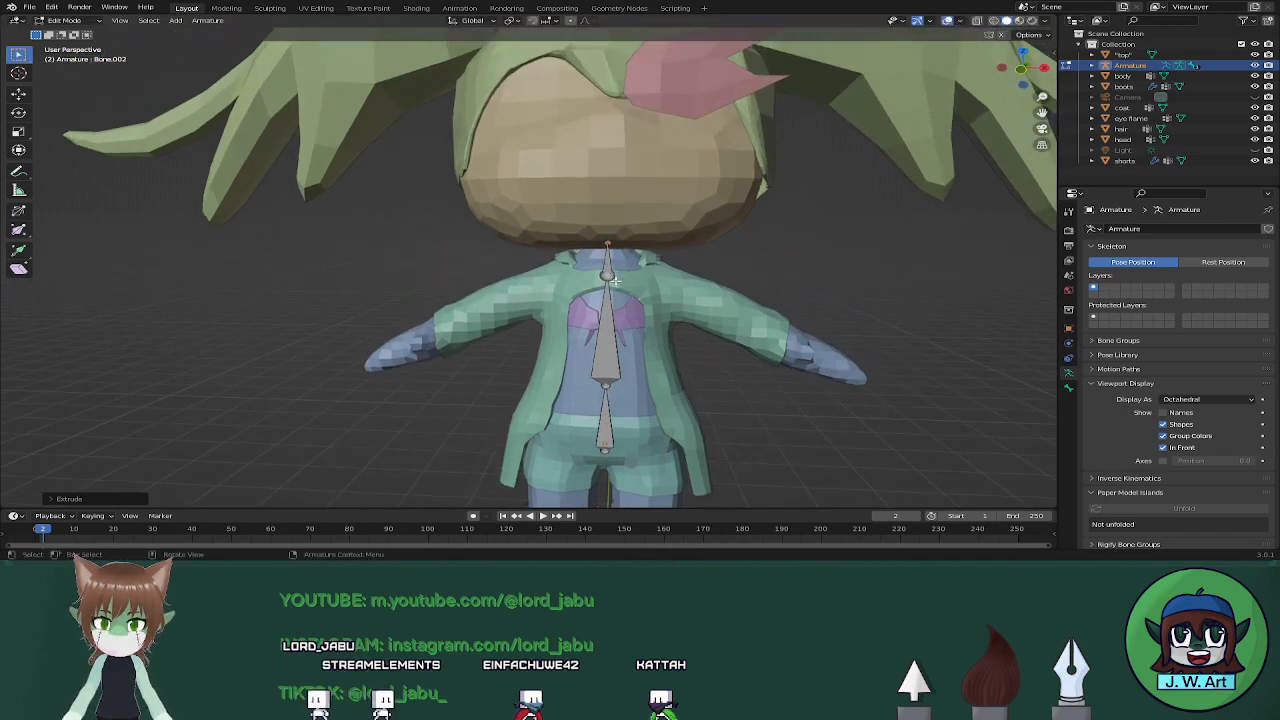
key("e")
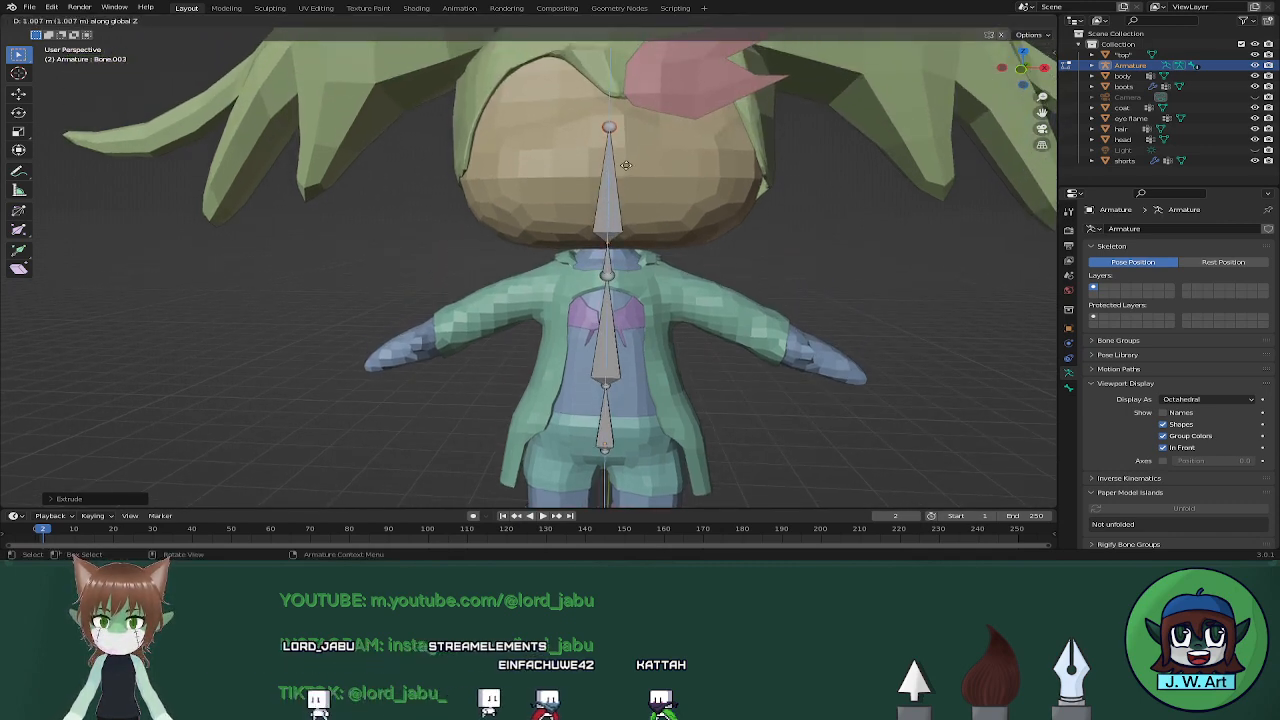
left_click(632, 146)
Extrude a shoulder bone along X from the joint between spine and neck to the character's left shoulder
middle_click_drag(632, 146, 738, 361)
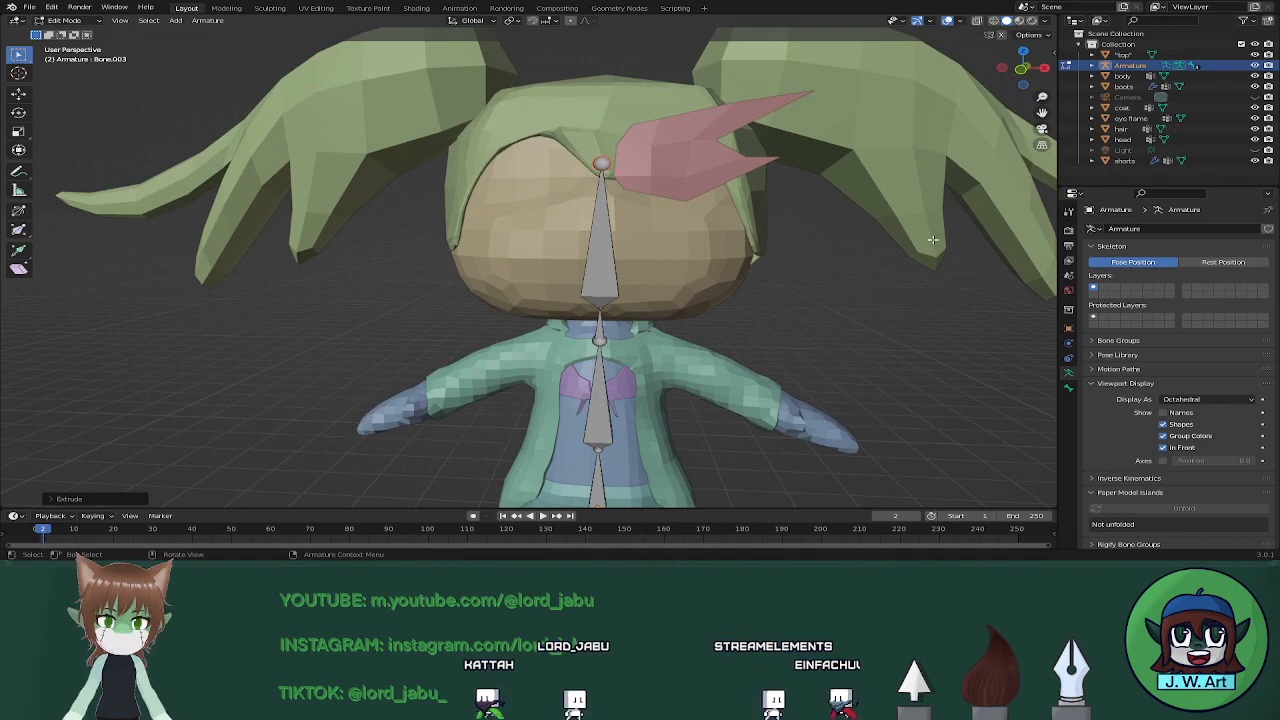
middle_click_drag(803, 336, 757, 252, "shift")
scroll(755, 316, "down", 2)
scroll(691, 331, "up", 3)
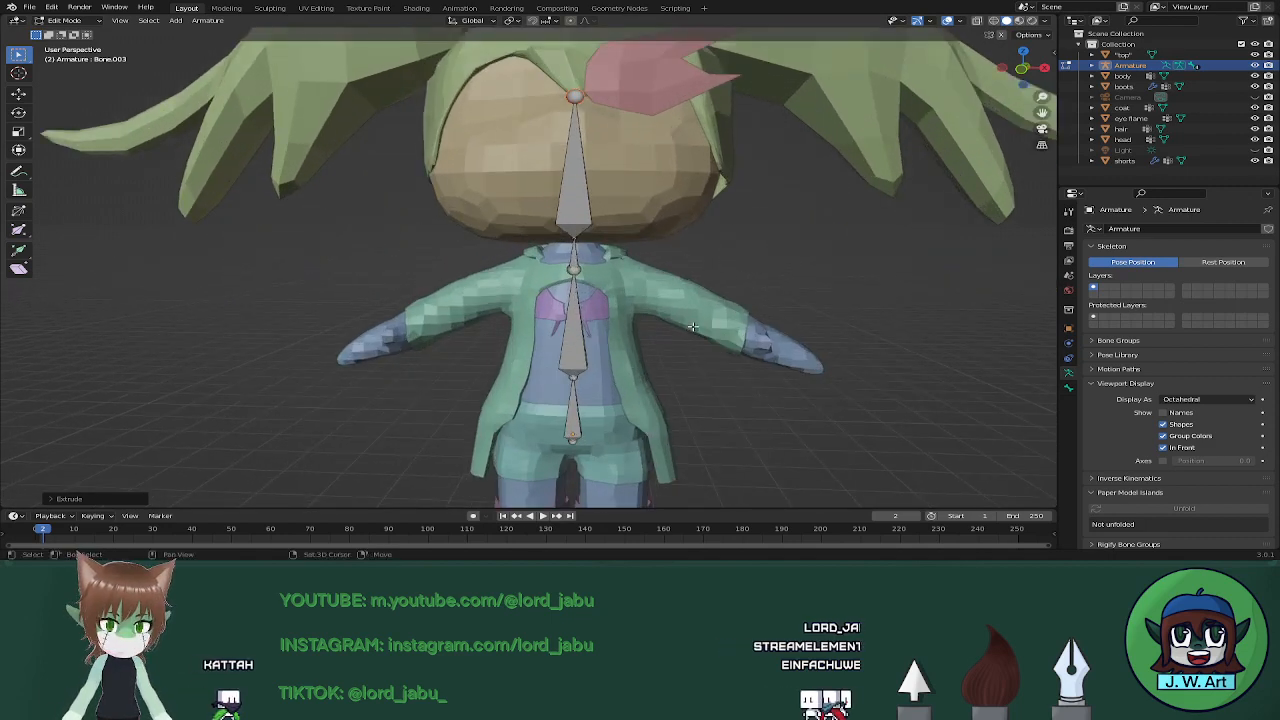
middle_click_drag(692, 326, 708, 230, "shift")
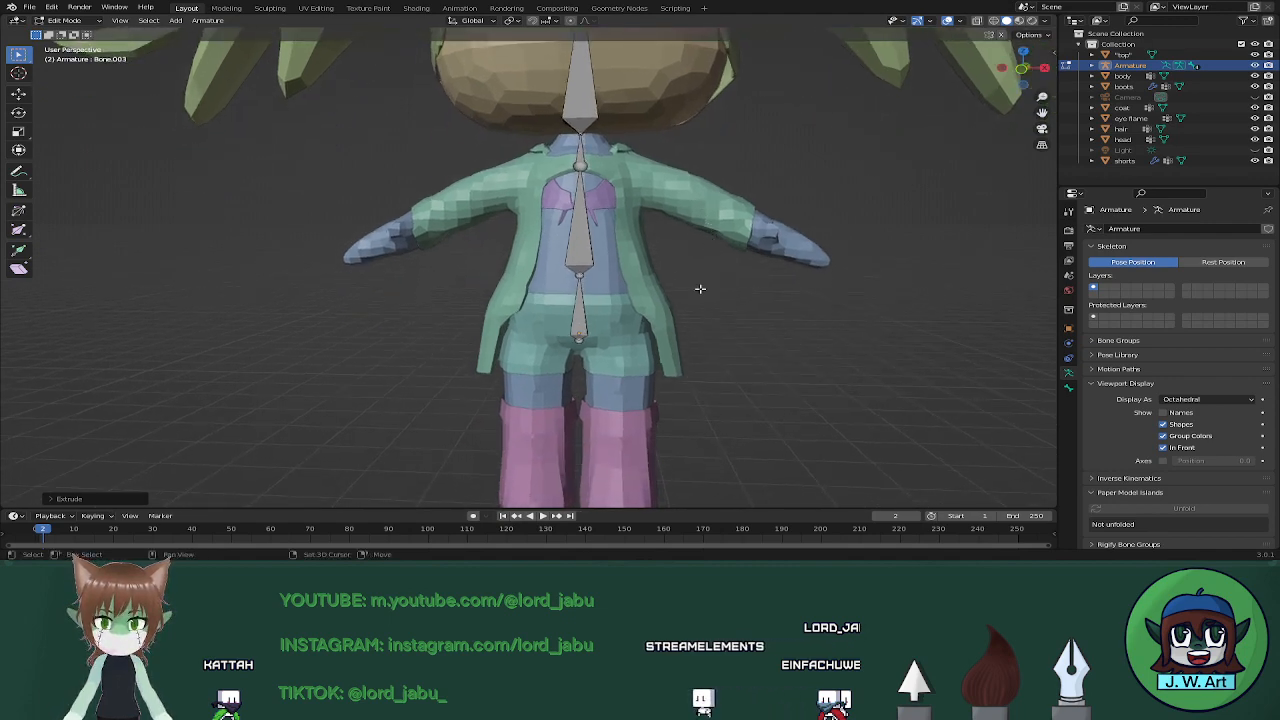
middle_click_drag(700, 289, 726, 223, "shift")
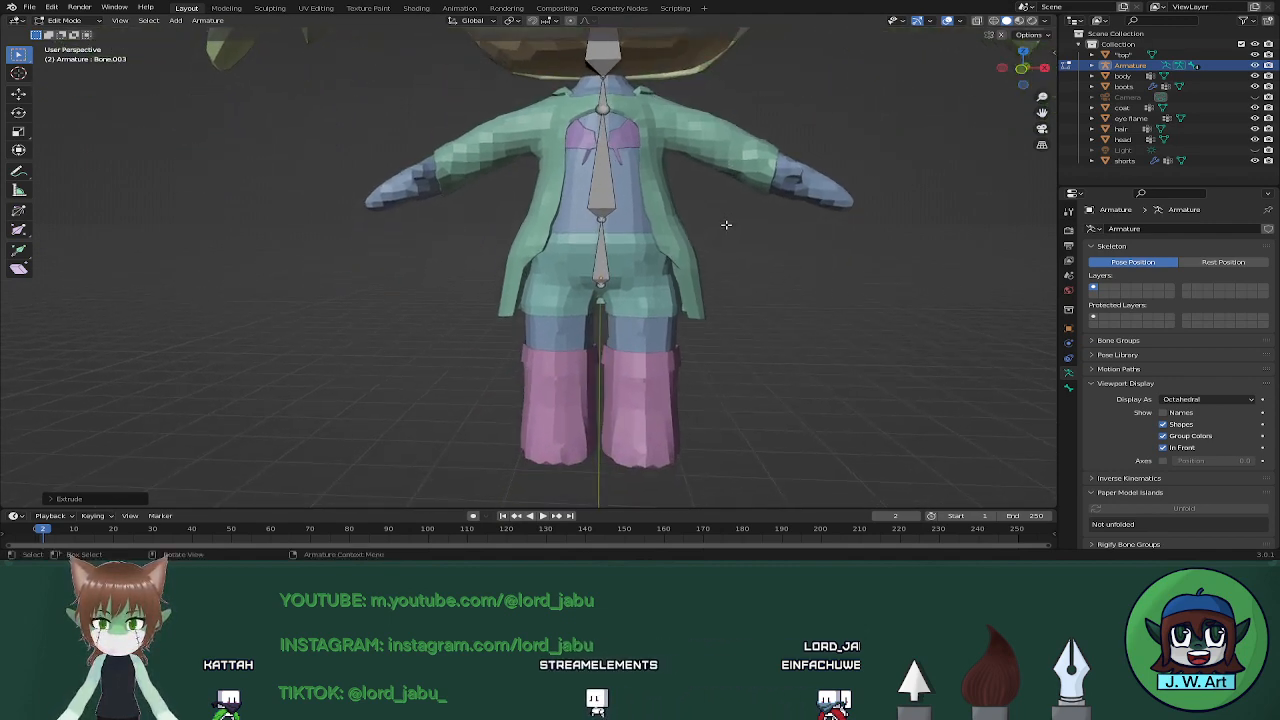
middle_click_drag(705, 288, 677, 343, "shift")
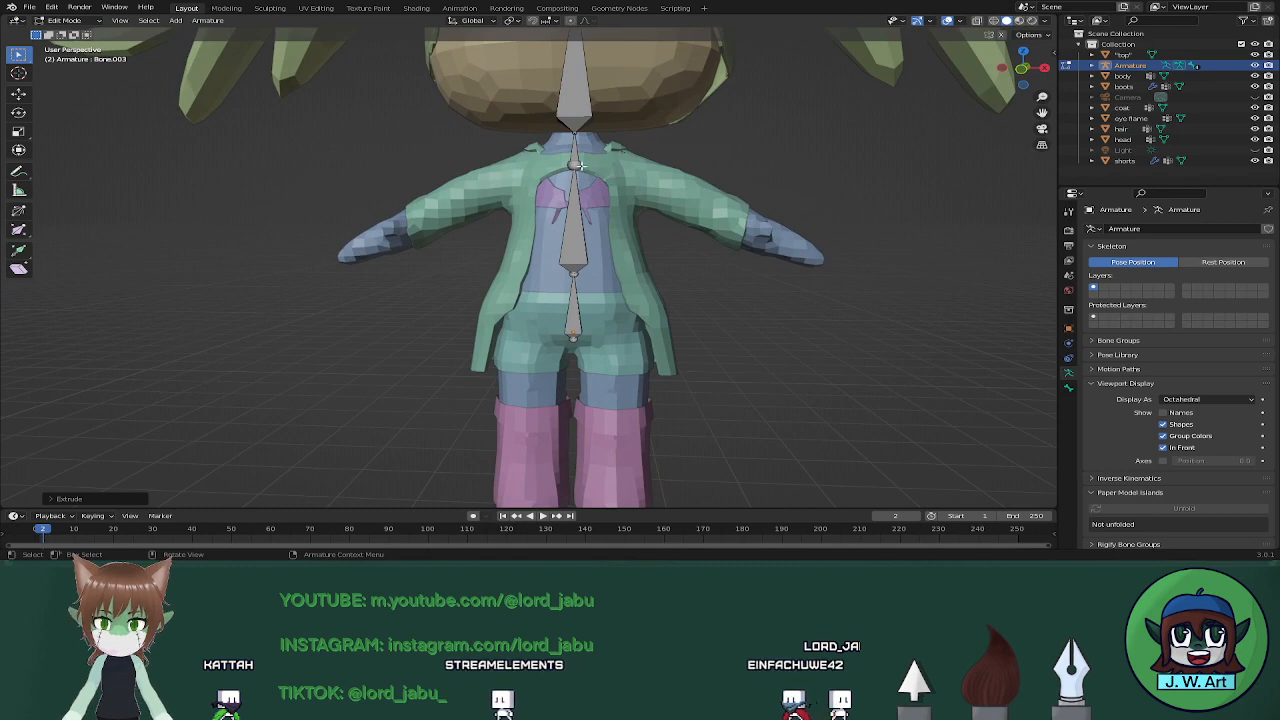
left_click(577, 164)
key("e")
key("x")
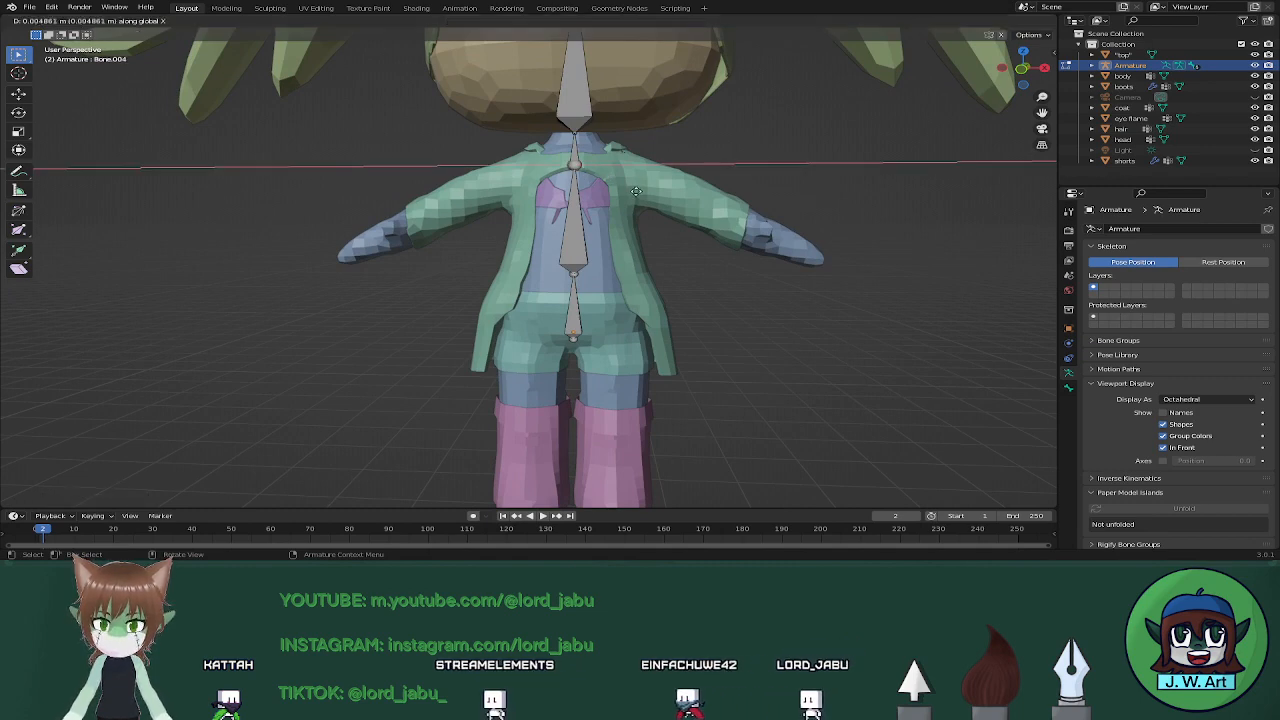
left_click(695, 191)
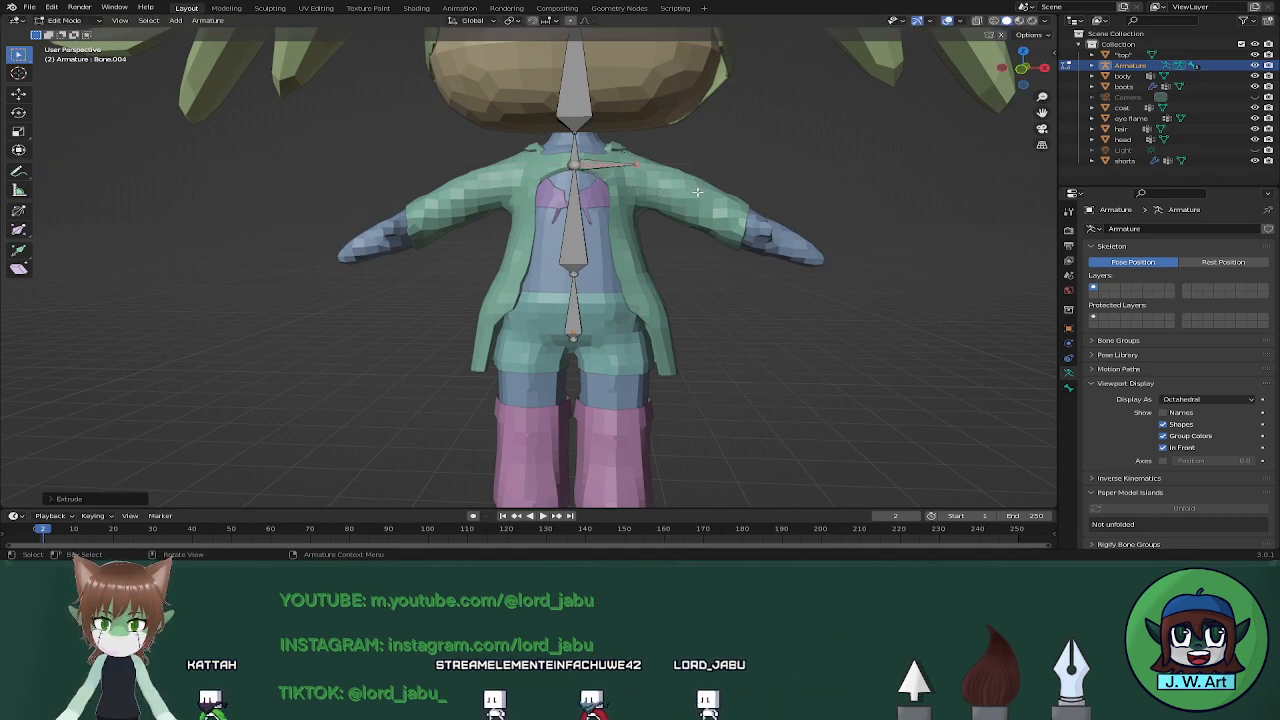
Extrude an upper arm bone along X from the shoulder bone and lower its tip along Z to follow the sleeve
key("e")
key("x")
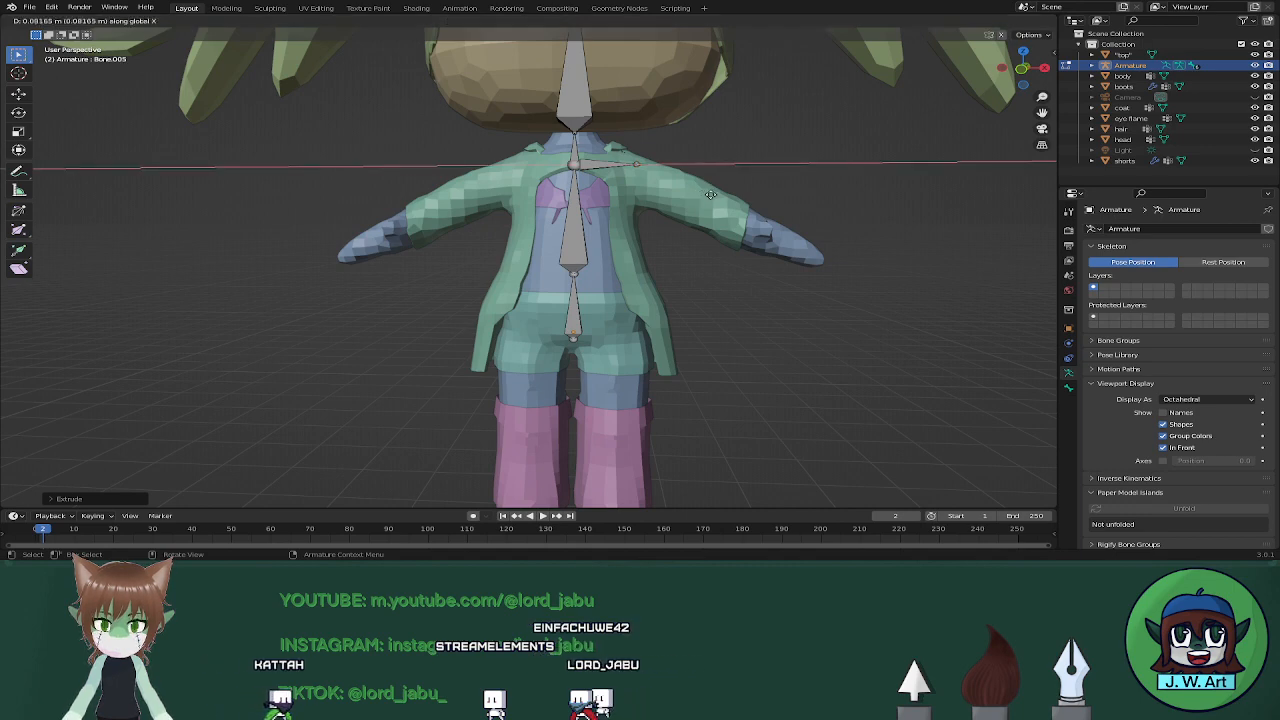
left_click(789, 202)
key("g")
key("z")
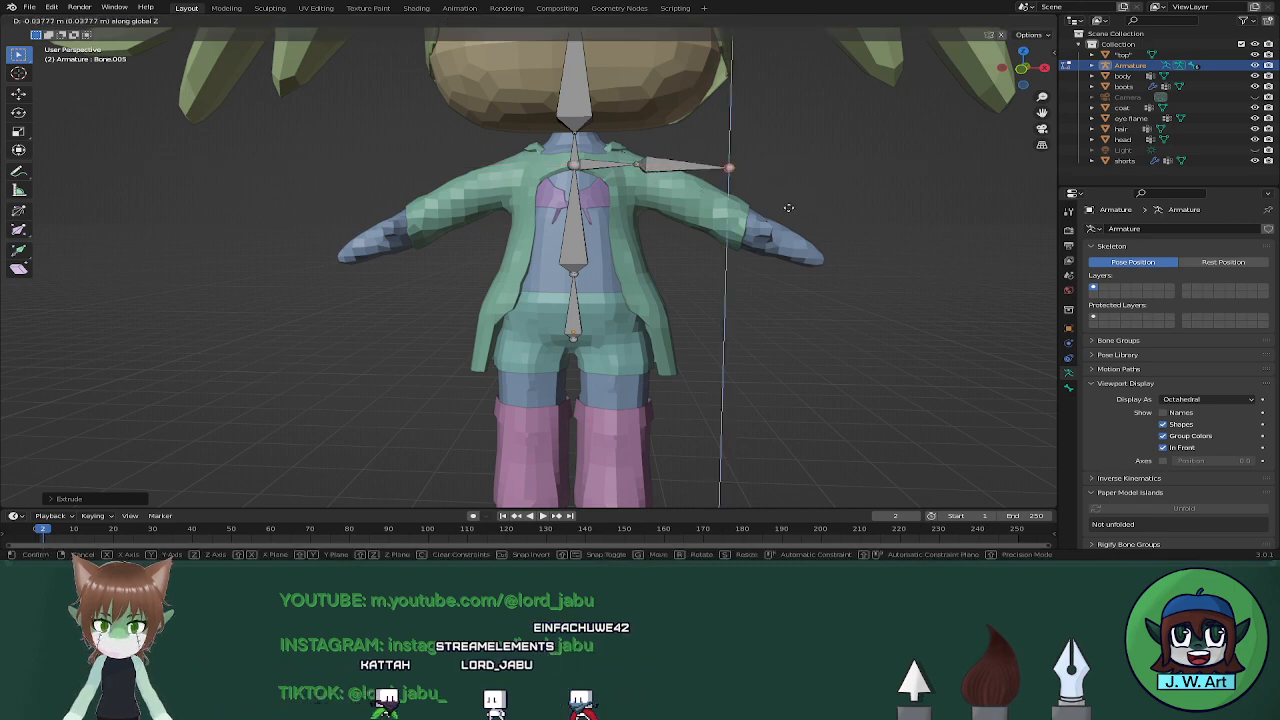
left_click(788, 252)
Reposition the upper arm bone's tip so it sits at the elbow inside the sleeve
middle_click_drag(788, 252, 716, 178)
key("g")
left_click(816, 287)
mouse_move(827, 221)
middle_mouse_down()
mouse_move(857, 246)
mouse_move(825, 238)
middle_mouse_up()
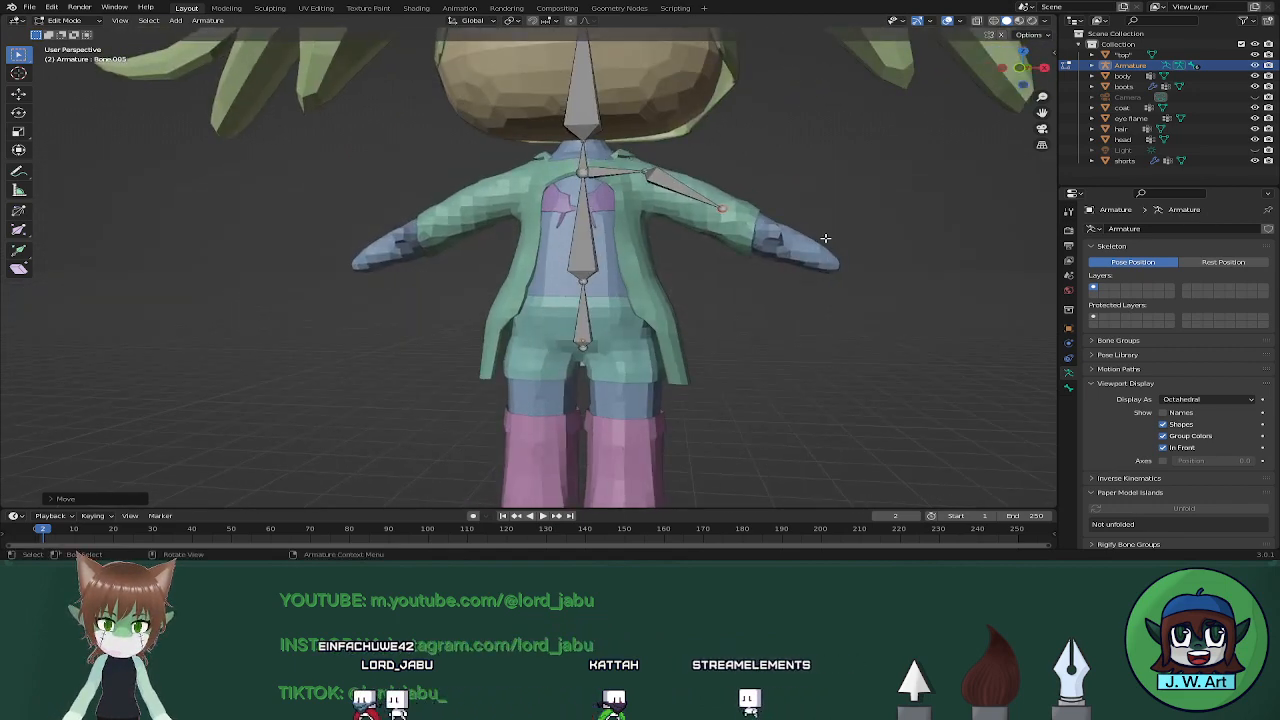
key("g")
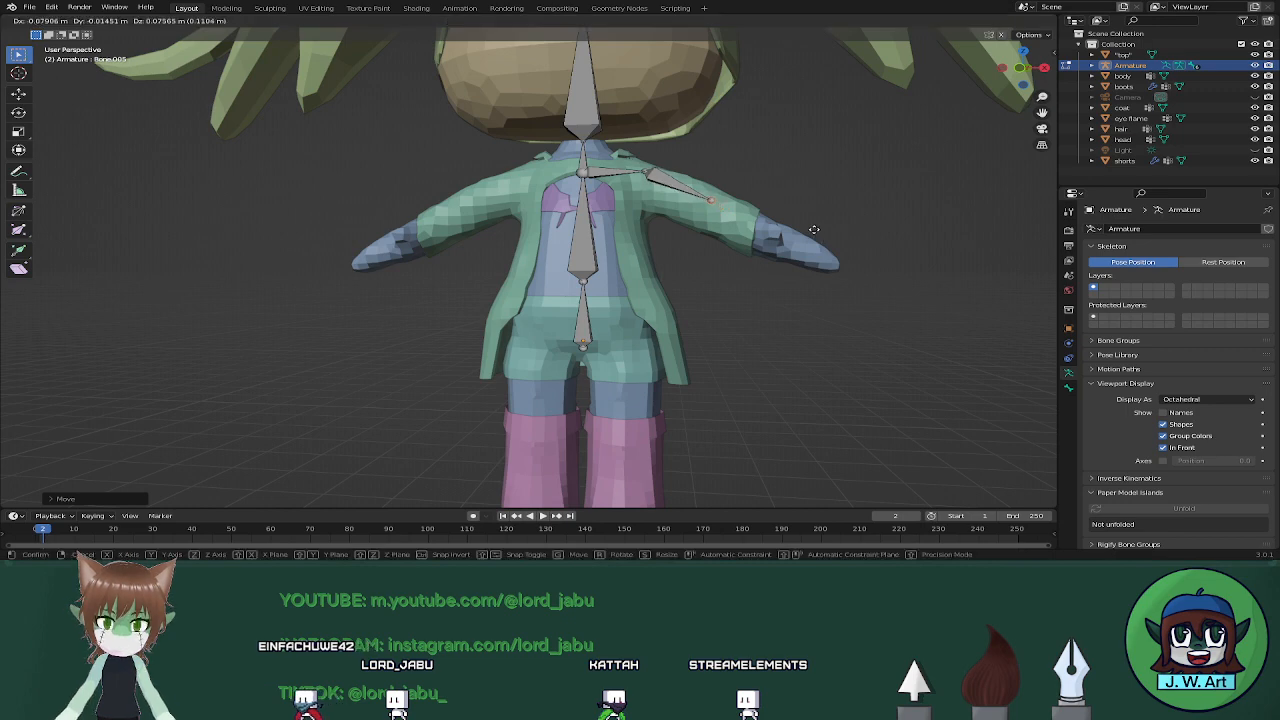
left_click(810, 231)
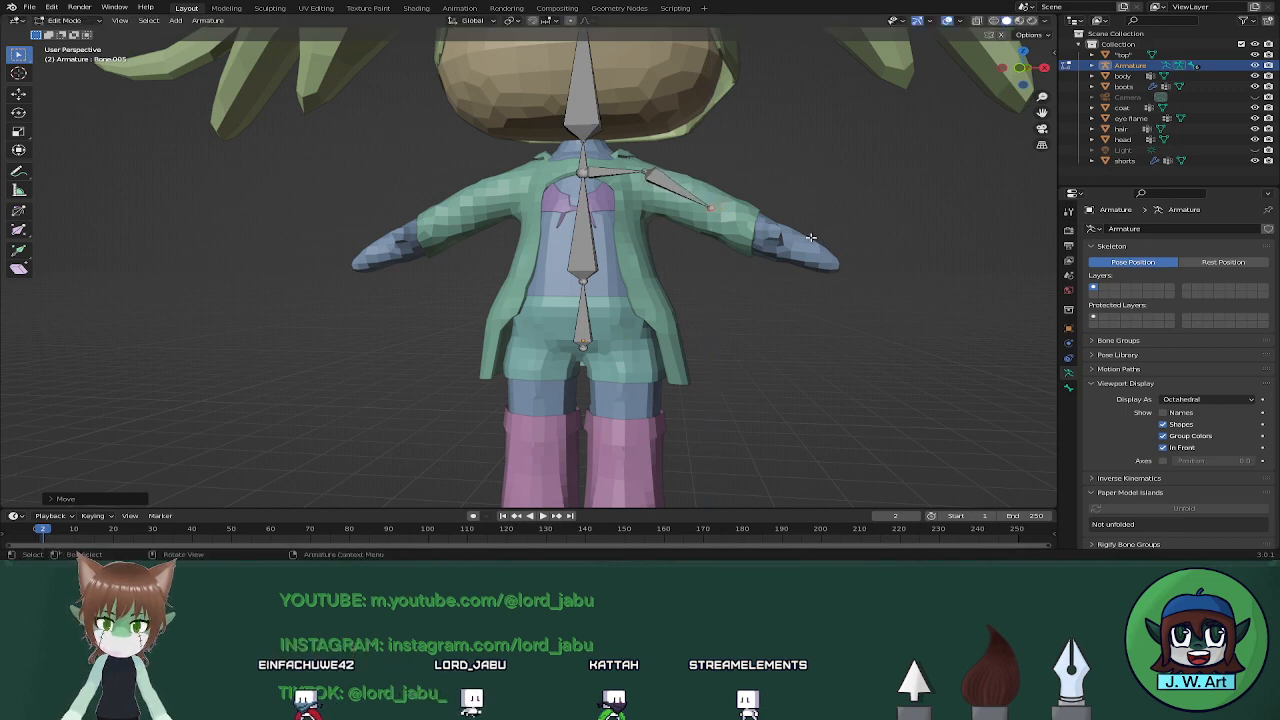
Extrude a forearm bone from the elbow to the wrist and align its tip with the arm along Y
key("g")
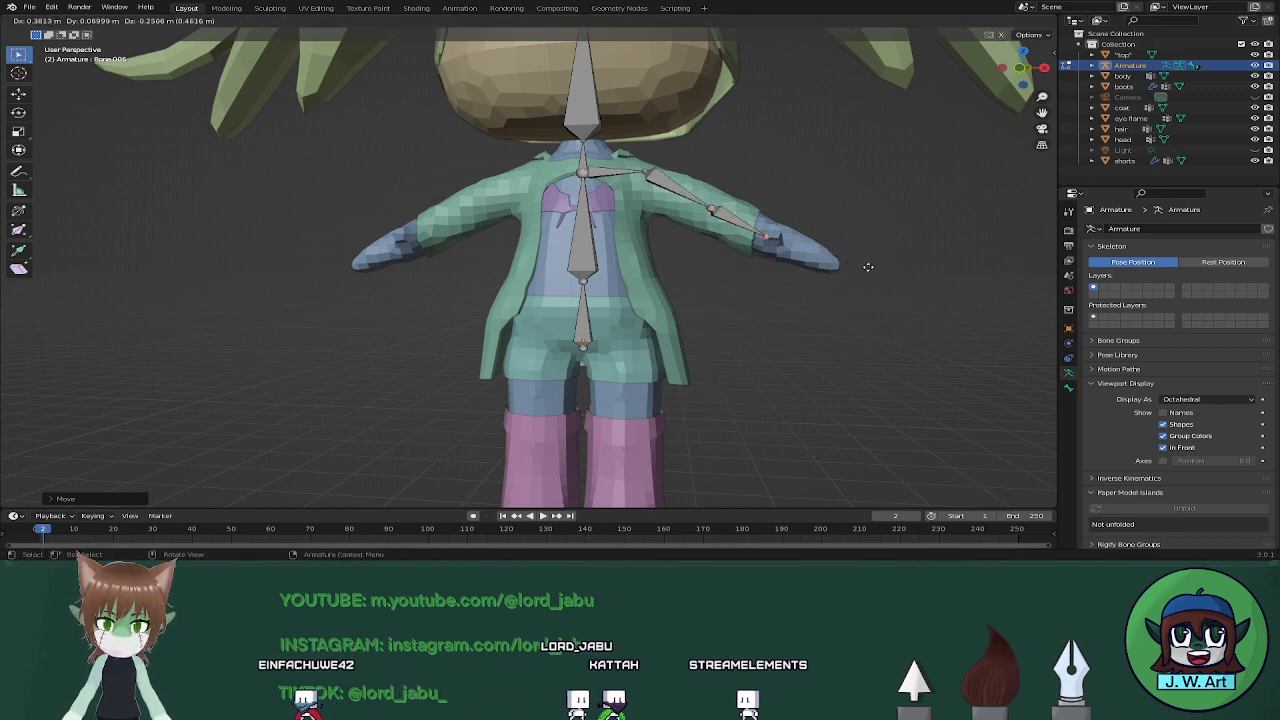
left_click(880, 273)
mouse_move(880, 274)
middle_mouse_down()
mouse_move(803, 284)
mouse_move(738, 324)
mouse_move(879, 281)
middle_mouse_up()
key("g")
key("y")
left_click(855, 326)
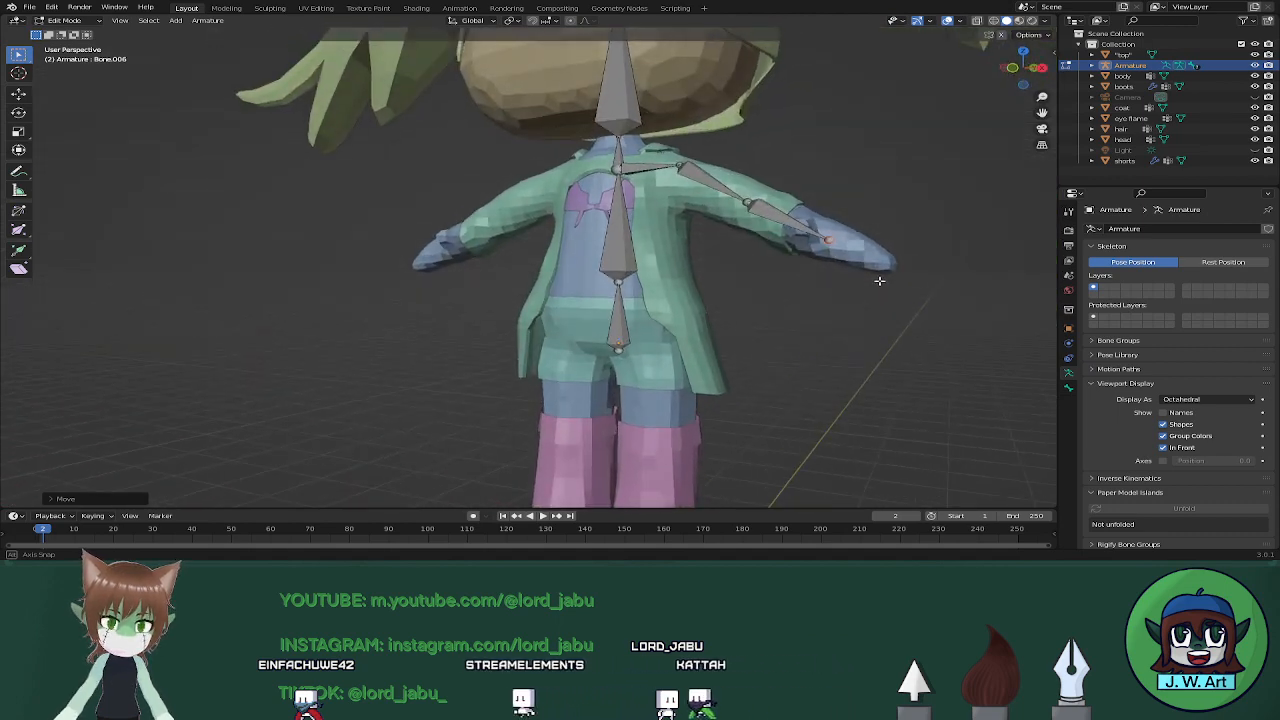
Extrude a hand bone about 0.29 m from the wrist toward the fingertips and shift its tip along Y to centre it in the hand
key("e")
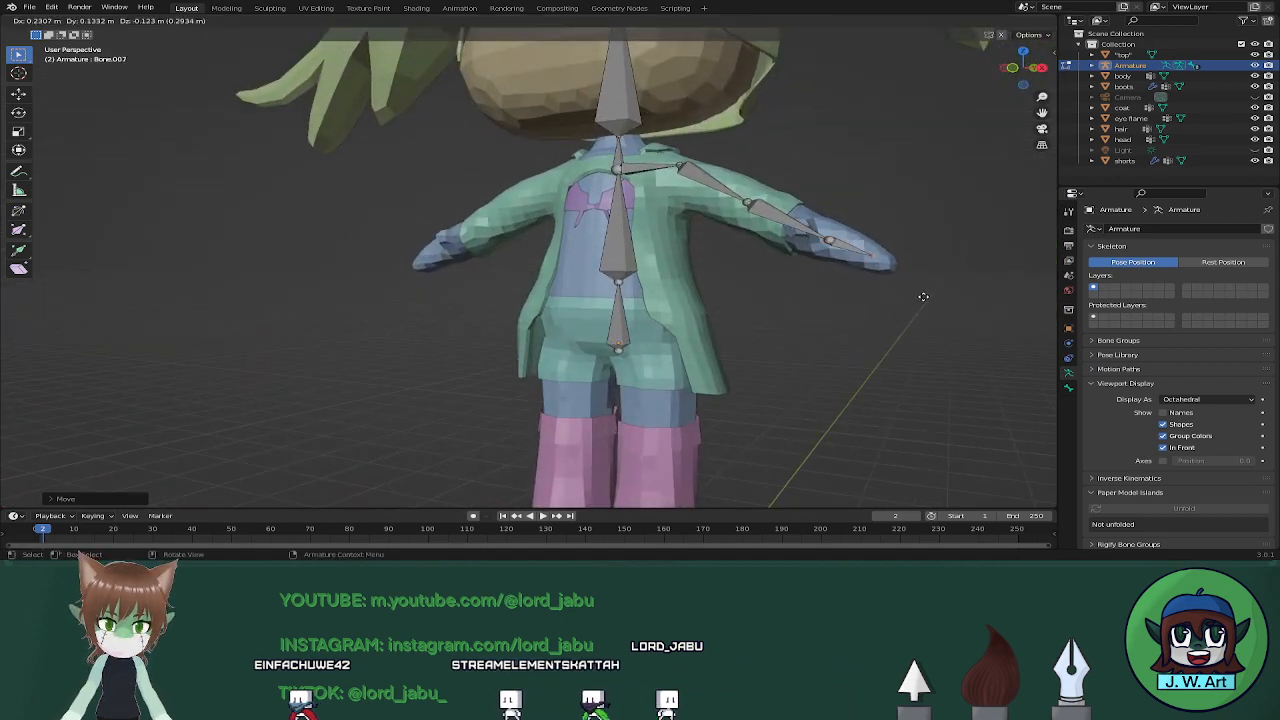
left_click(920, 297)
middle_click_drag(917, 300, 863, 318)
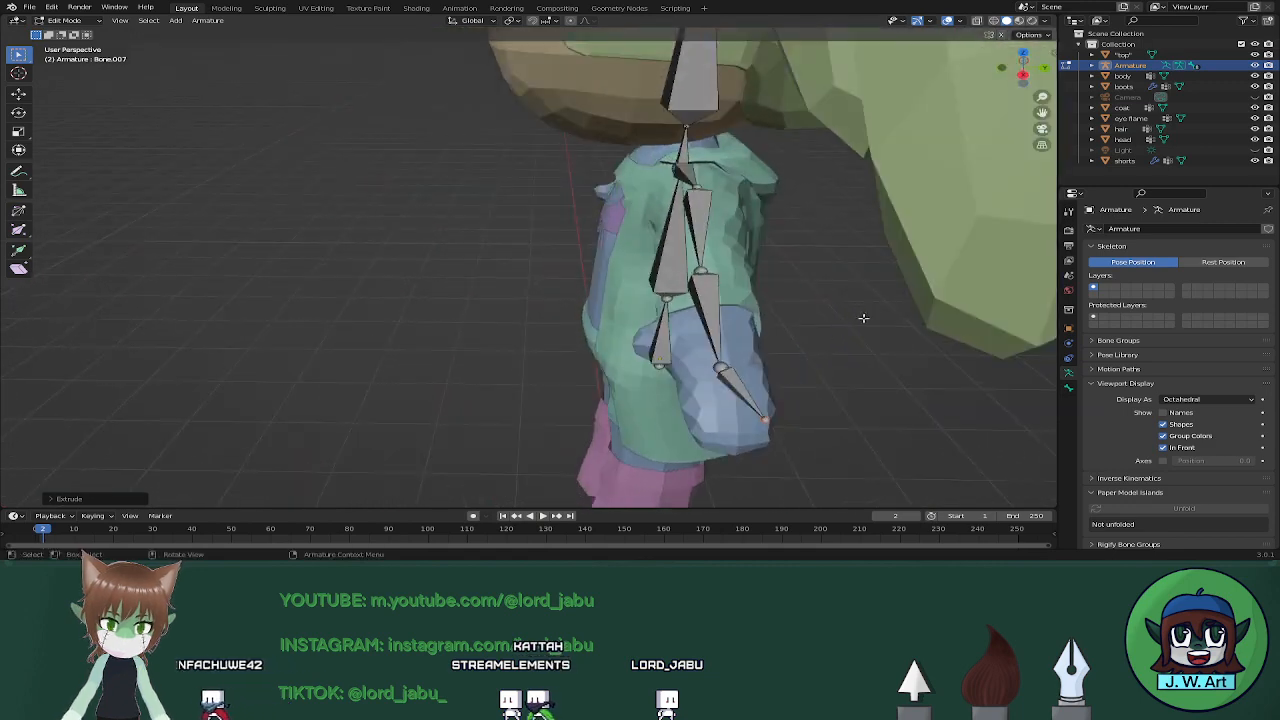
key("g")
key("y")
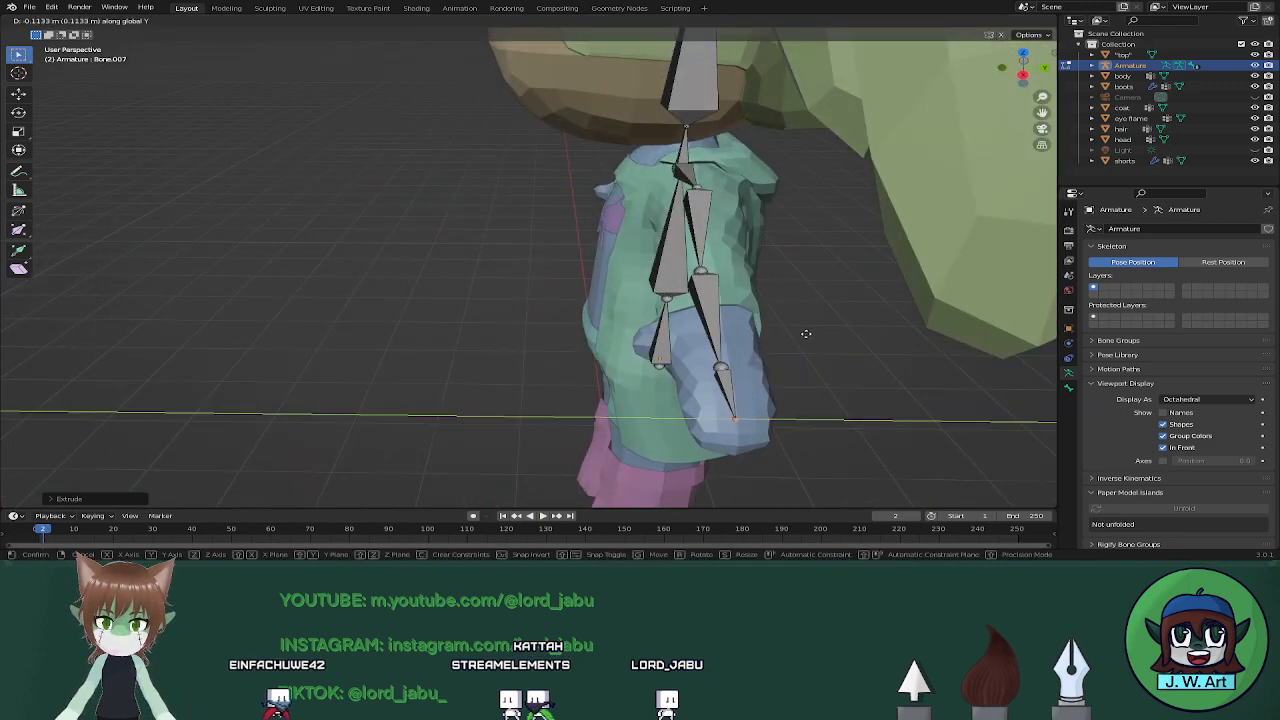
left_click(803, 335)
key("g")
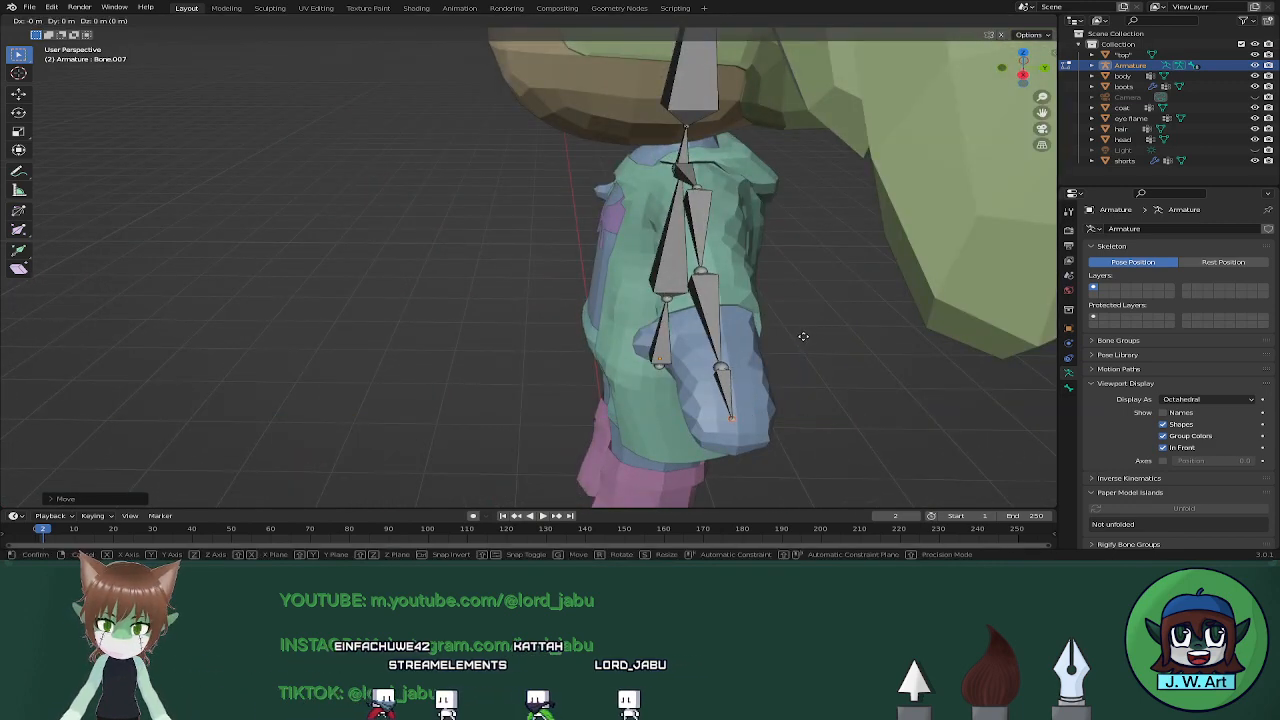
left_click(790, 345)
Move the wrist joint between the forearm and hand bones so it sits inside the arm at the sleeve's cuff
middle_click_drag(790, 345, 853, 322)
left_click(833, 321)
key("g")
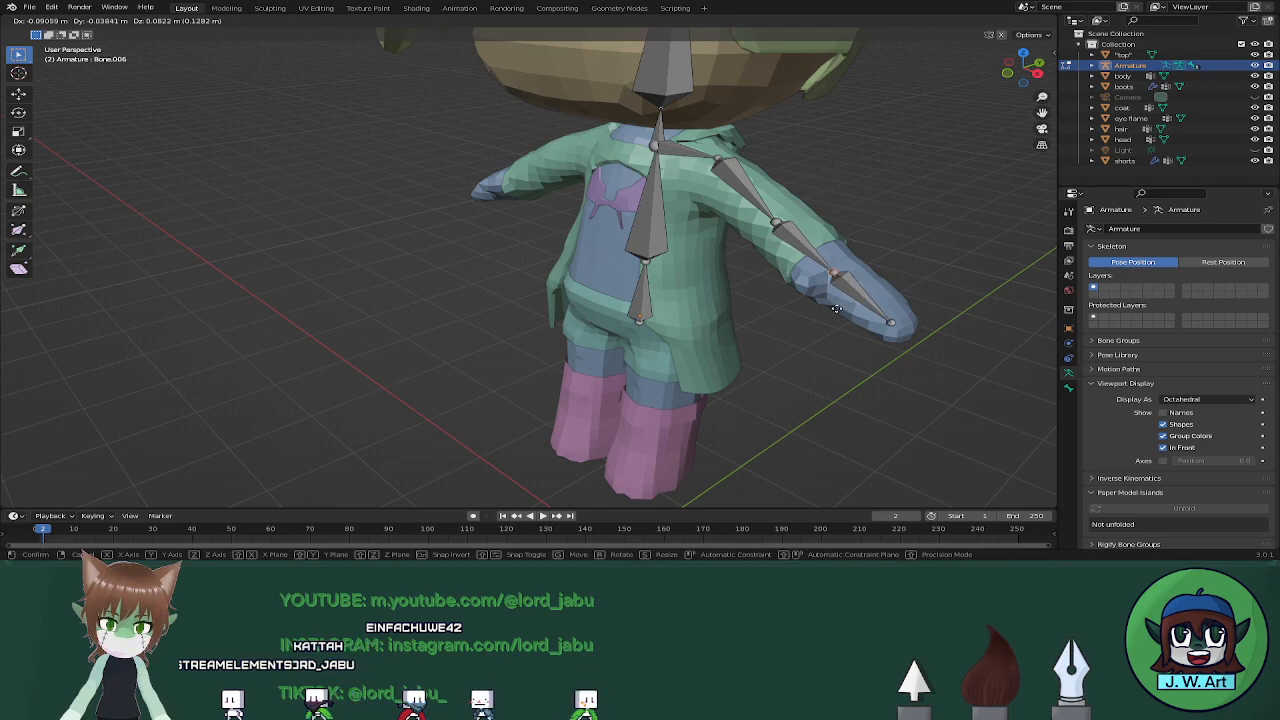
left_click(833, 301)
Extrude a short thumb bone along Y from the wrist joint toward the character's thumb
mouse_move(833, 301)
middle_mouse_down()
mouse_move(860, 298)
mouse_move(800, 266)
mouse_move(833, 303)
middle_mouse_up()
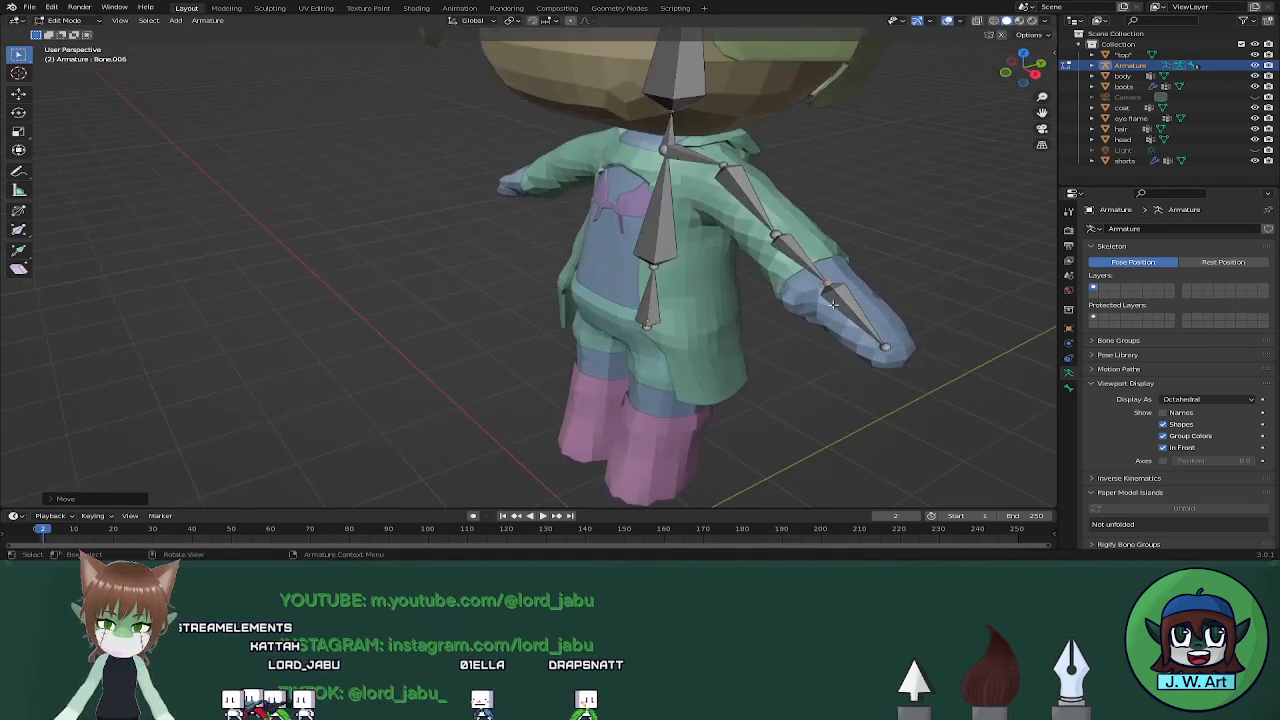
left_click_drag(833, 303, 820, 311)
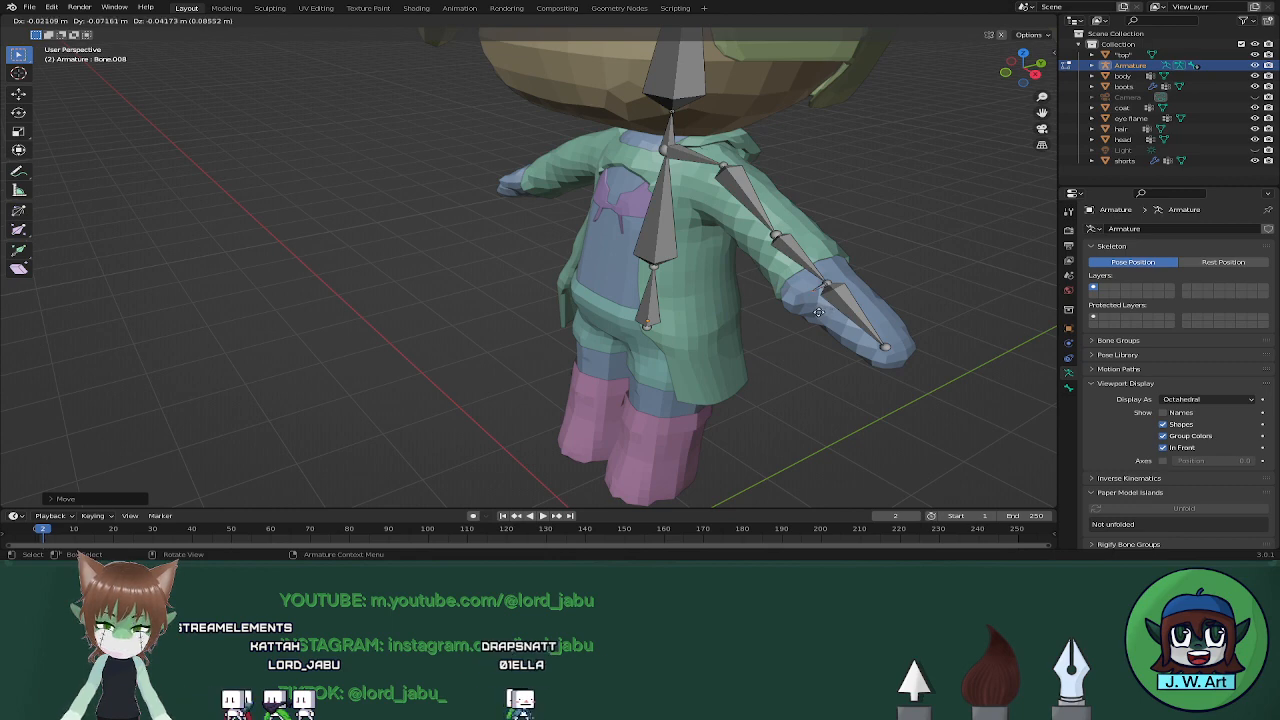
key("y")
left_click(803, 321)
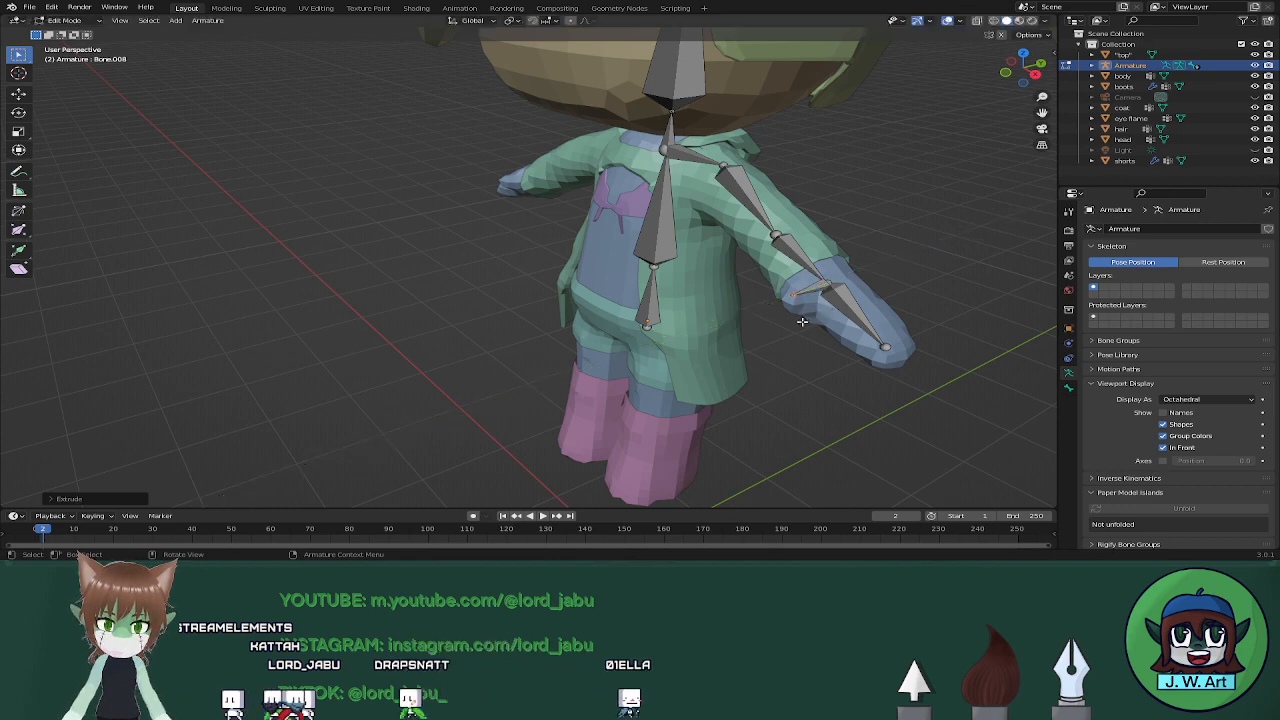
Extrude a hip bone about 0.33 m along X from the spine's base to the left hip and raise its tip about 0.19 m along Z
middle_click_drag(803, 321, 680, 186)
scroll(680, 186, "up", 5)
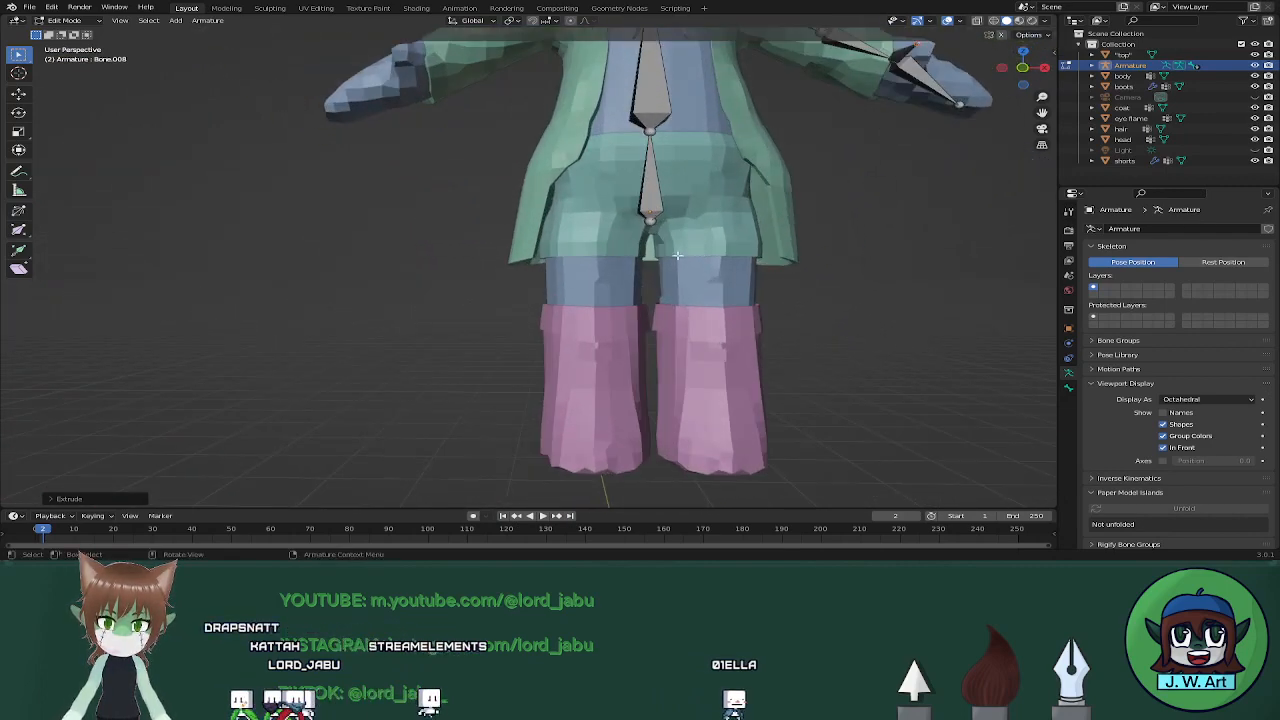
middle_click_drag(720, 257, 770, 281)
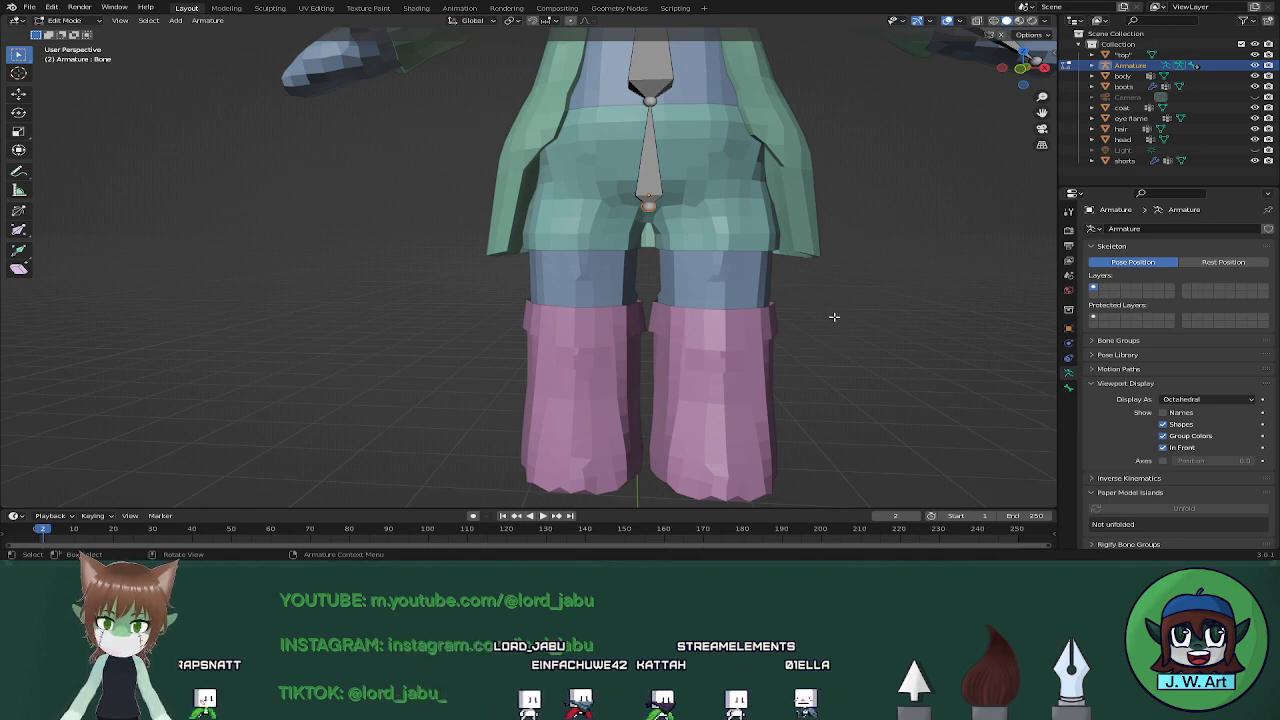
key("e")
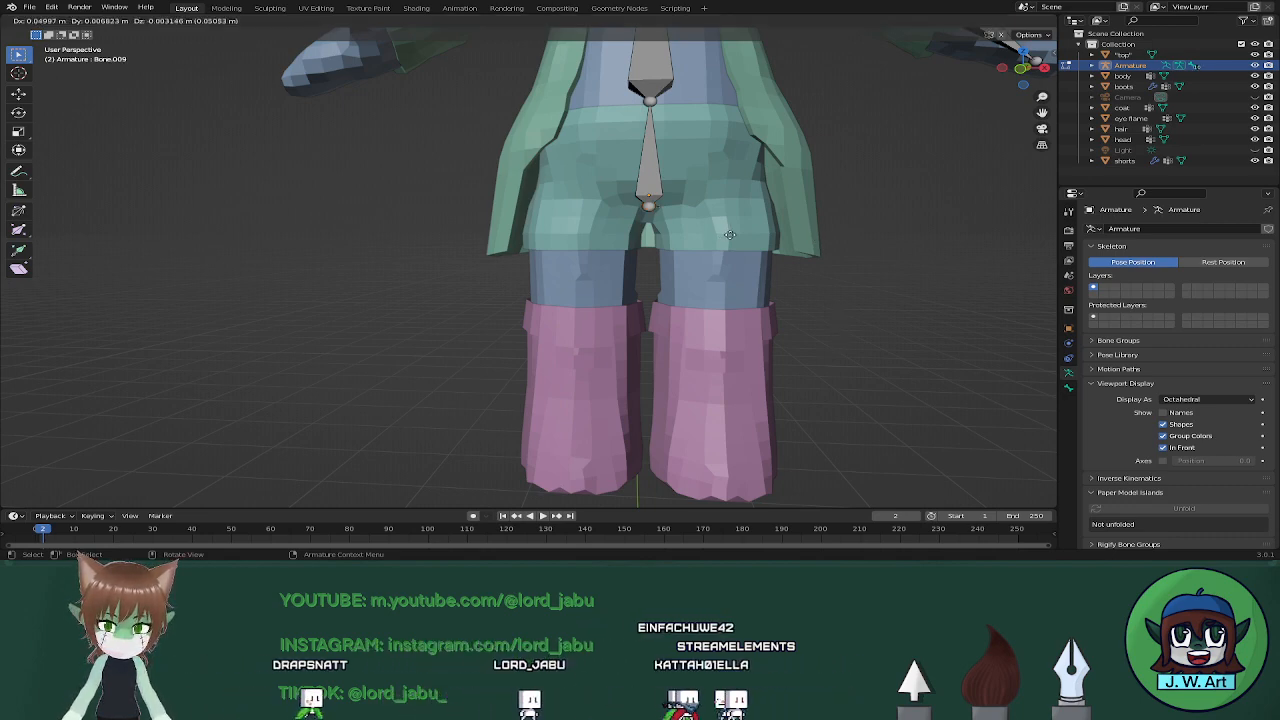
key("x")
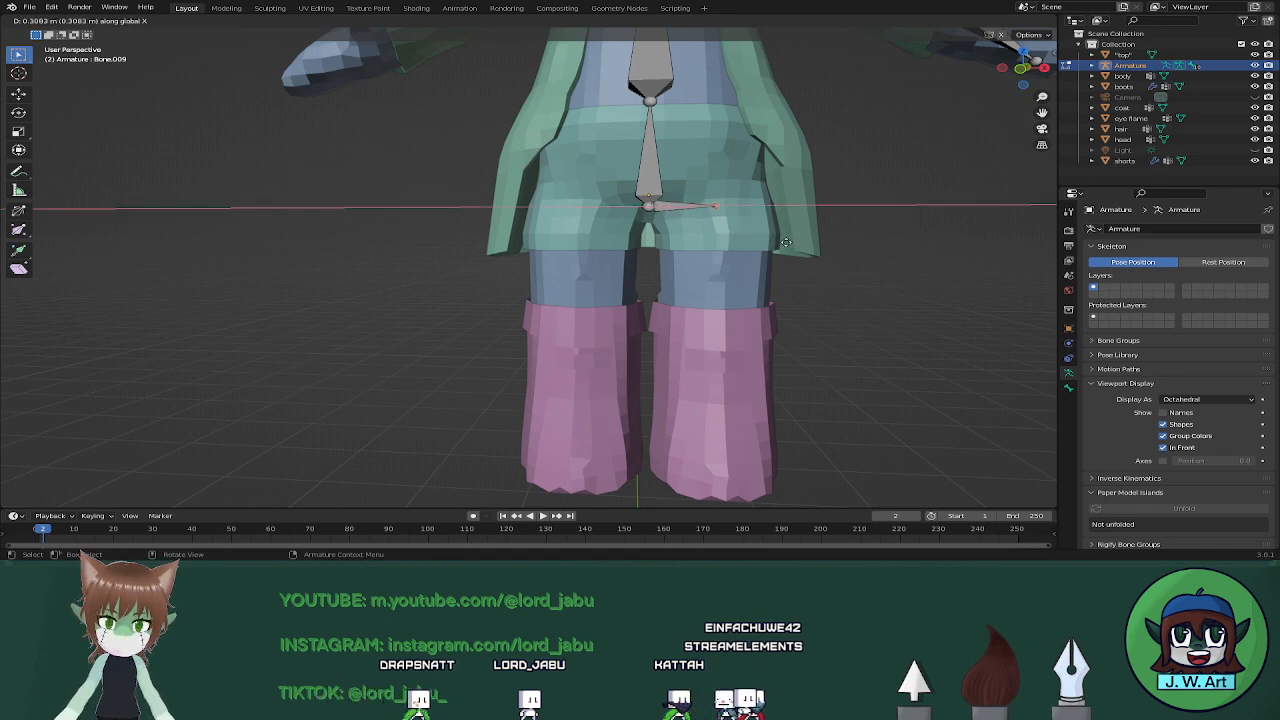
left_click(790, 241)
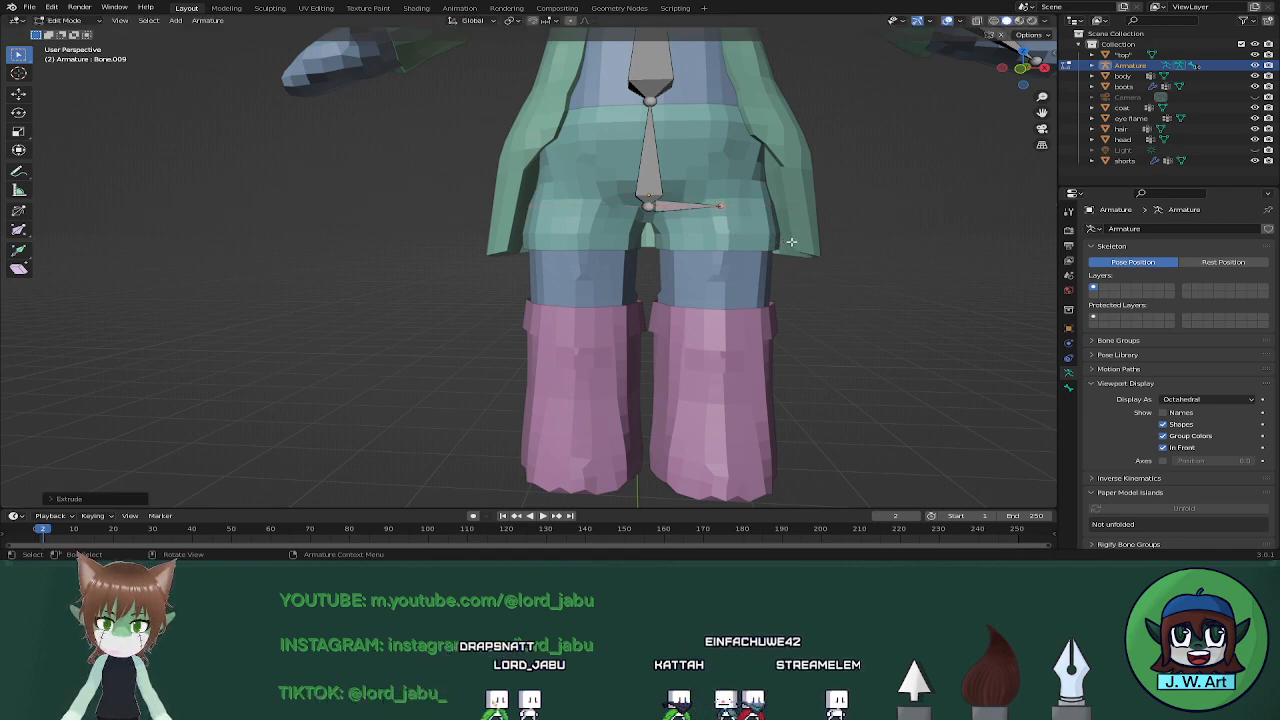
key("g")
key("z")
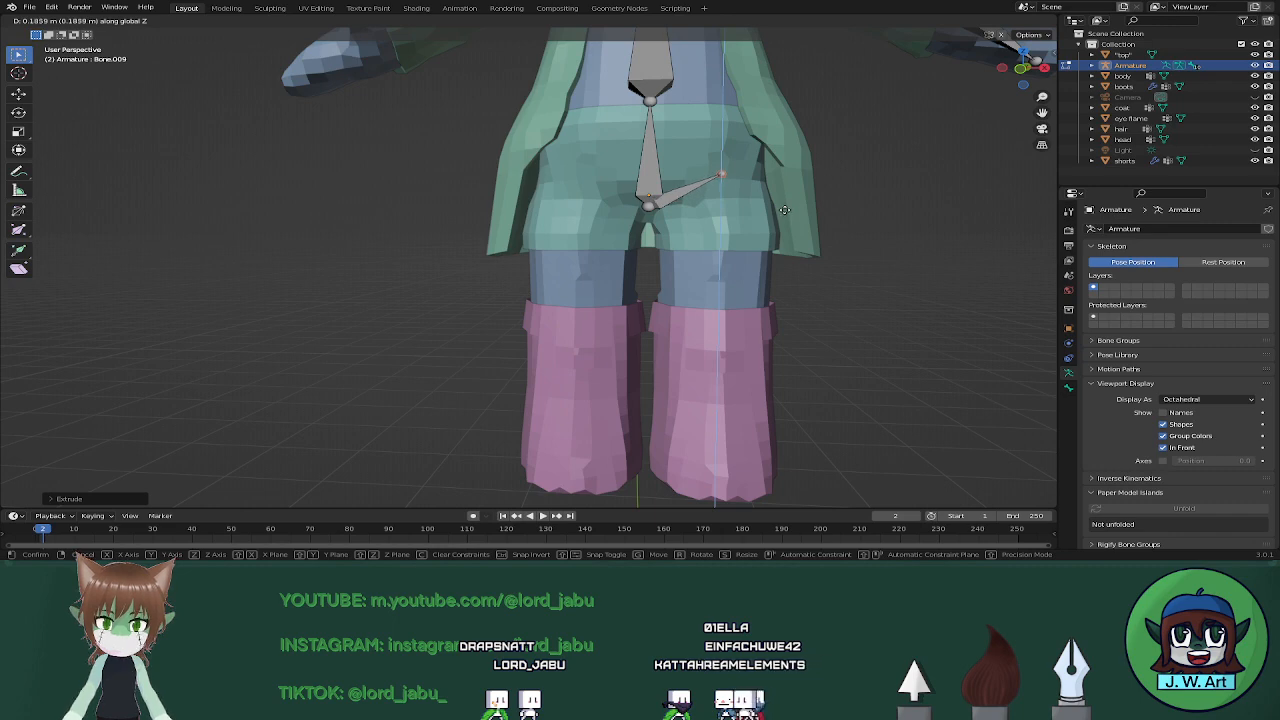
left_click(785, 210)
Extrude a thigh bone down along Z from the hip bone's tip to the boot's upper edge, then a lower leg bone down to the foot
mouse_move(776, 222)
middle_mouse_down()
mouse_move(746, 235)
mouse_move(764, 229)
middle_mouse_up()
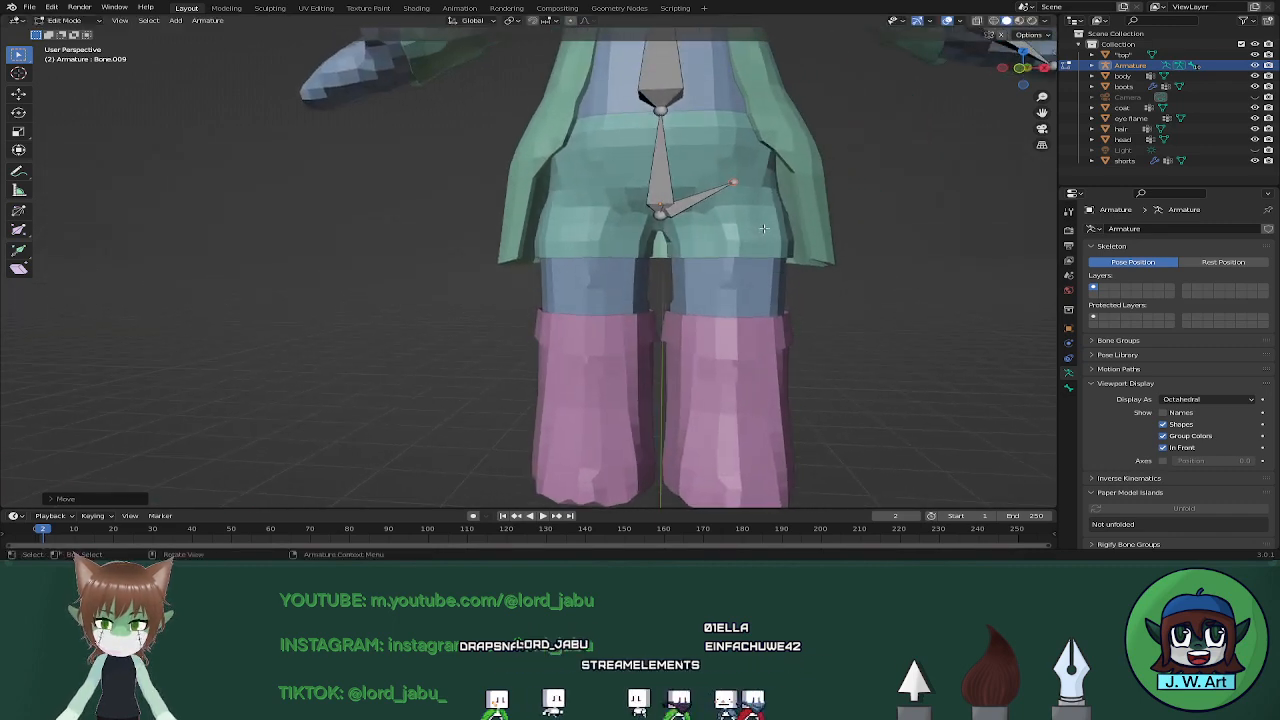
key("e")
key("z")
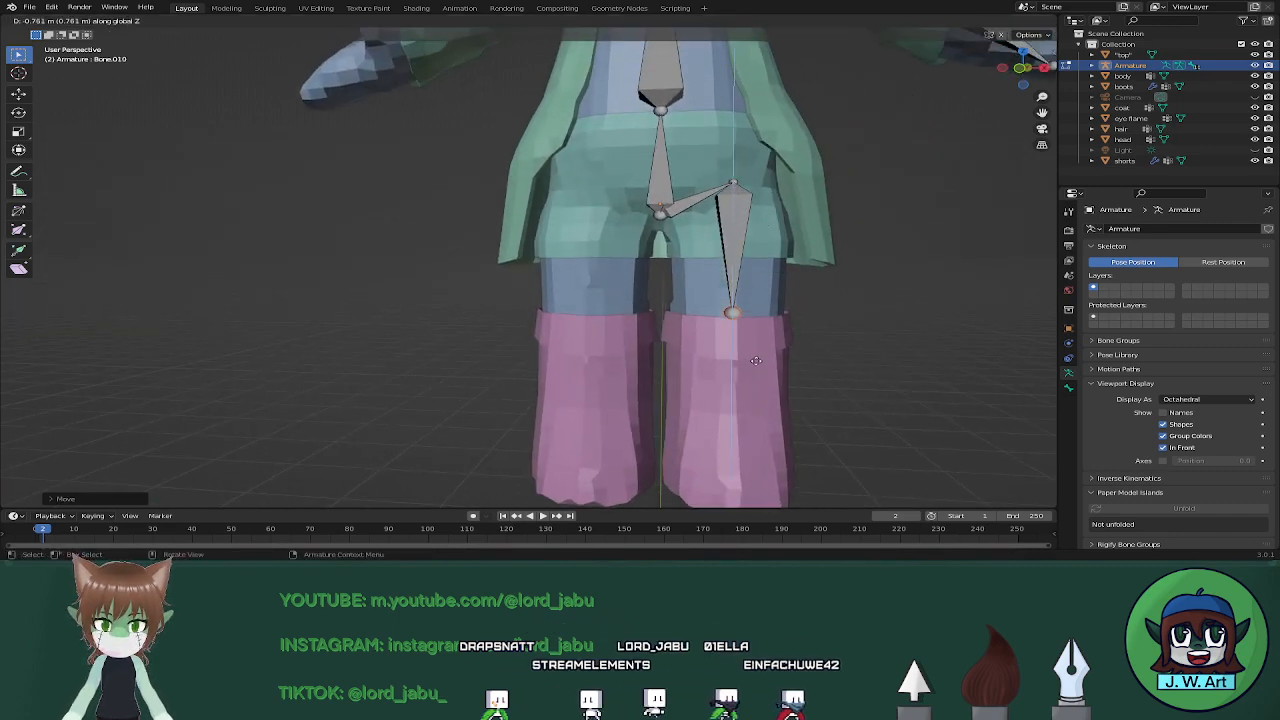
middle_click_drag(838, 352, 803, 242)
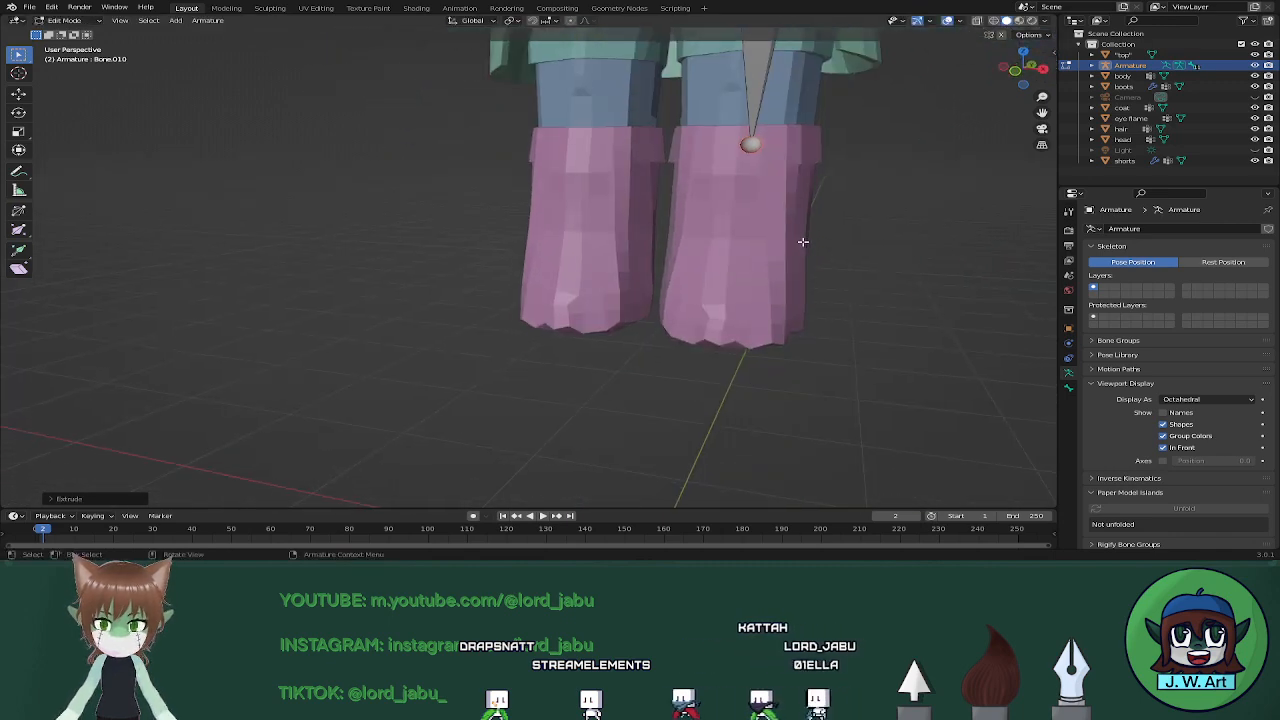
left_click(817, 403)
Rename the lowest central bone, inside the shorts, as waist
middle_click_drag(862, 367, 603, 175)
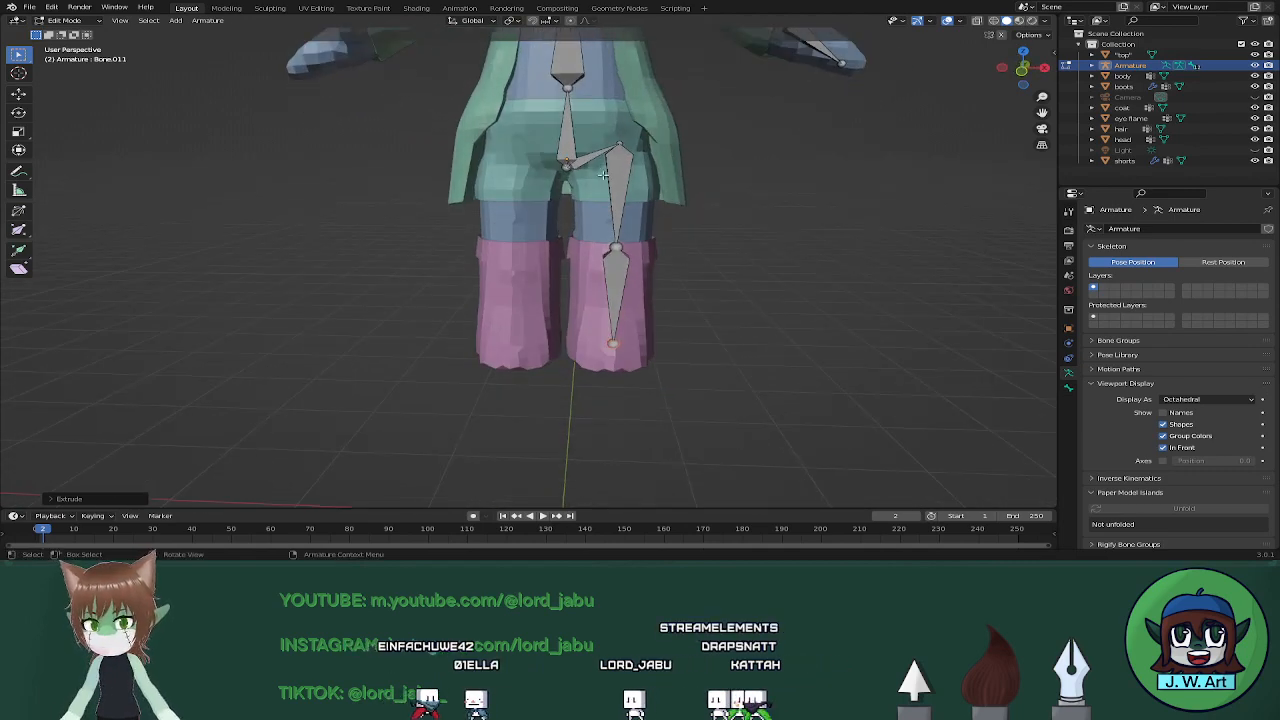
left_click(564, 142)
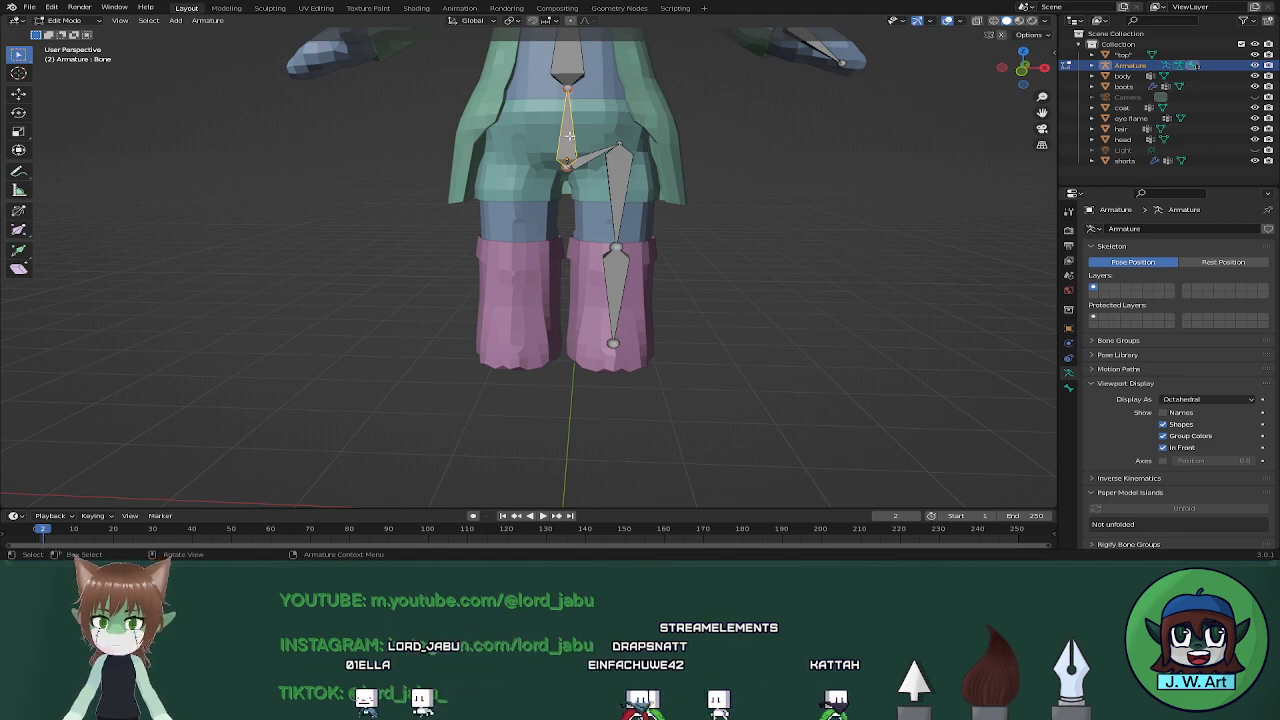
left_click(1068, 390)
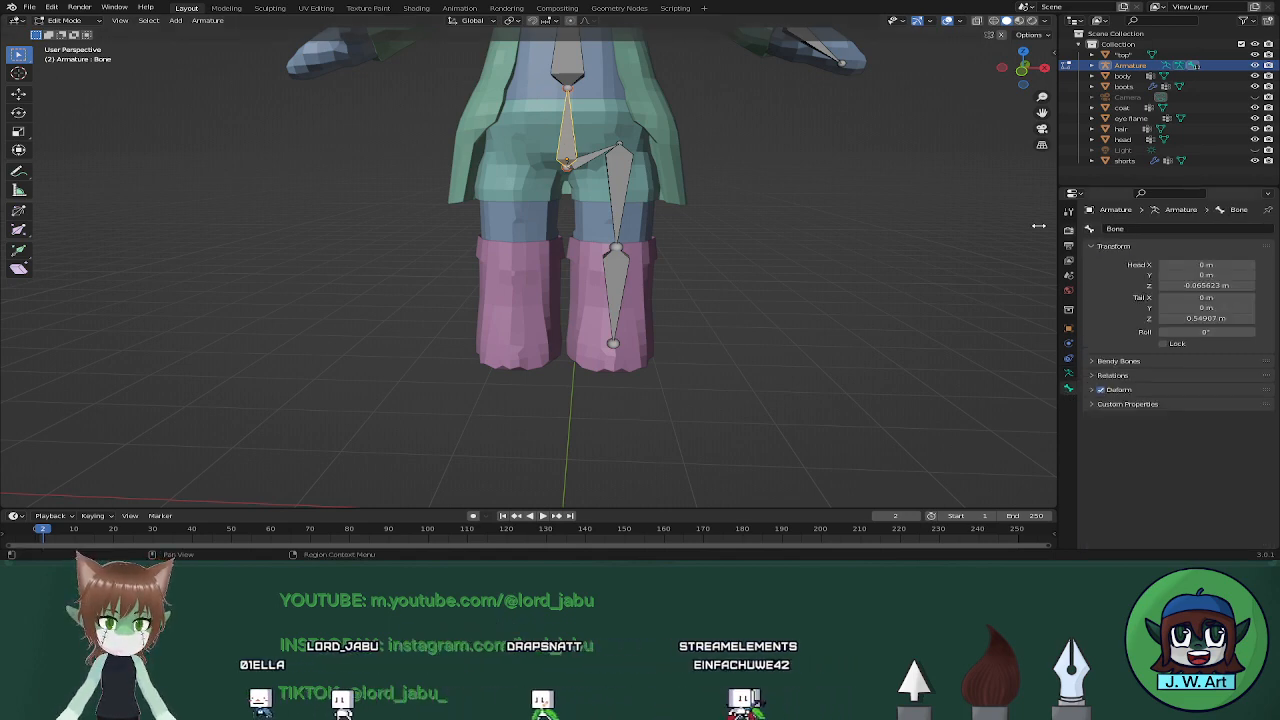
left_click(576, 72)
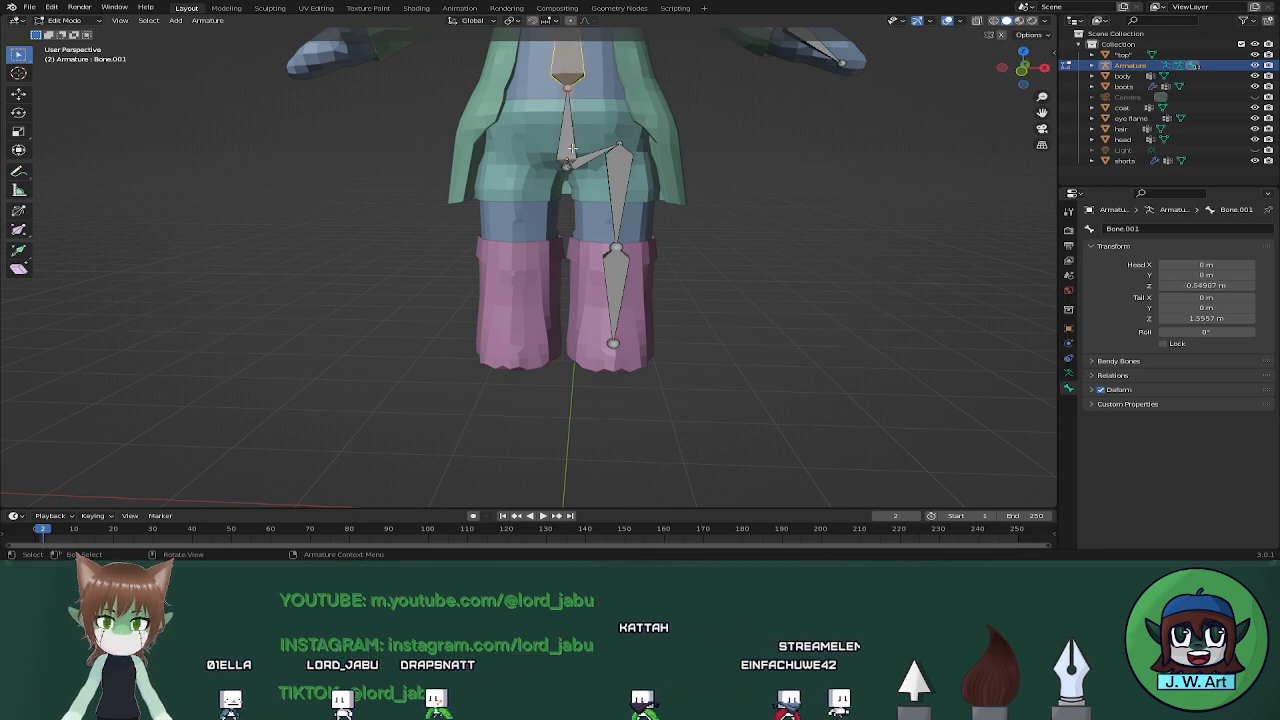
left_click(567, 120)
left_click(1125, 228)
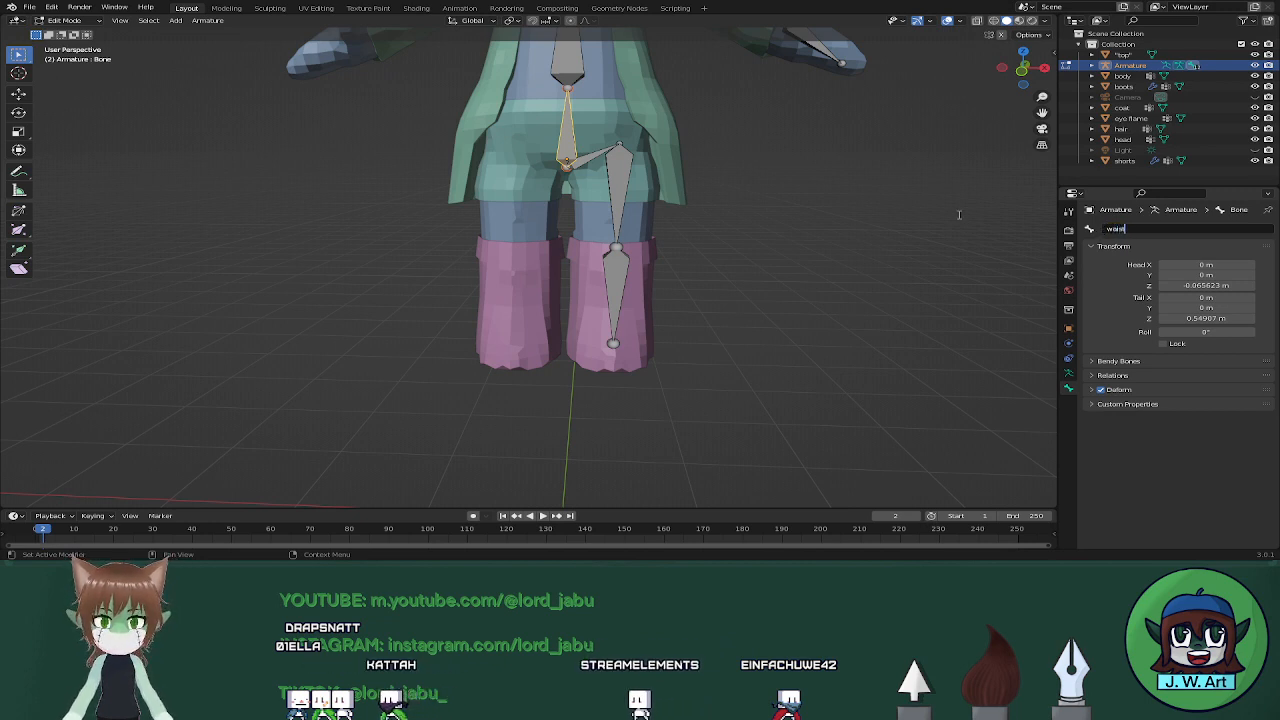
Rename the short bone leading from the waist bone to the left leg as Hip.L
middle_click_drag(833, 145, 857, 232, "shift")
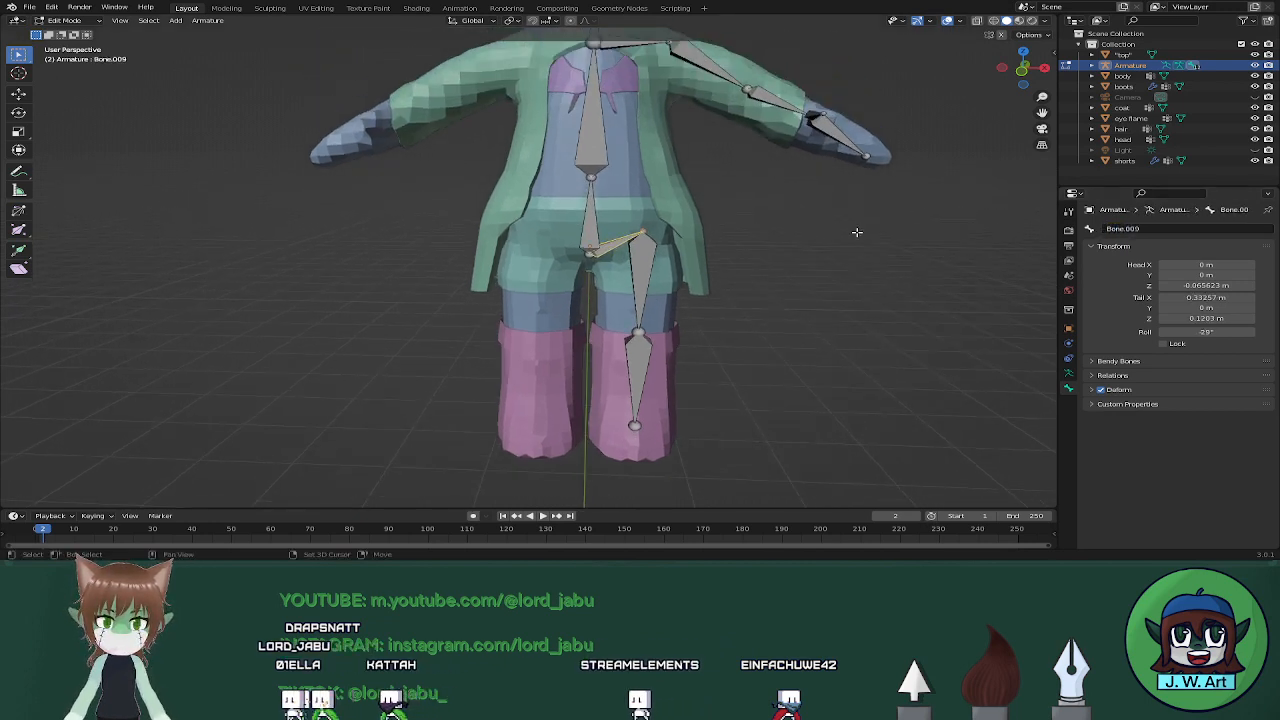
left_click(1157, 229)
type("Hip")
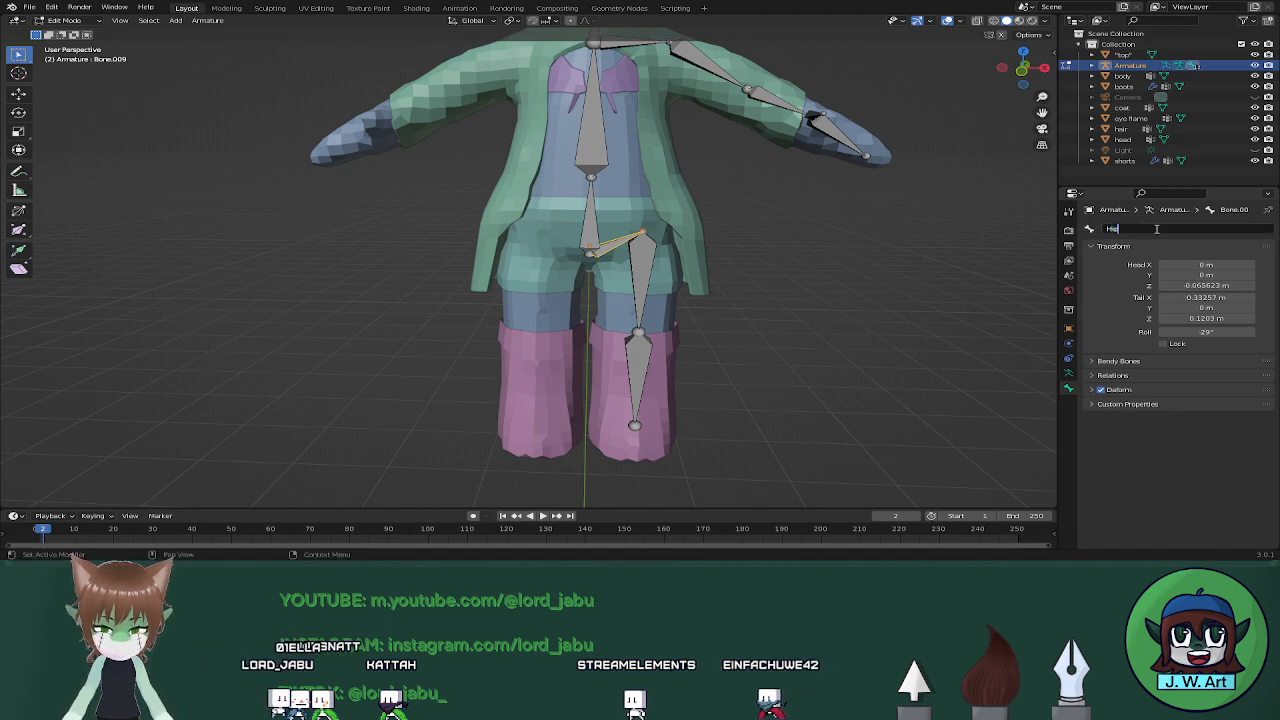
type(".L")
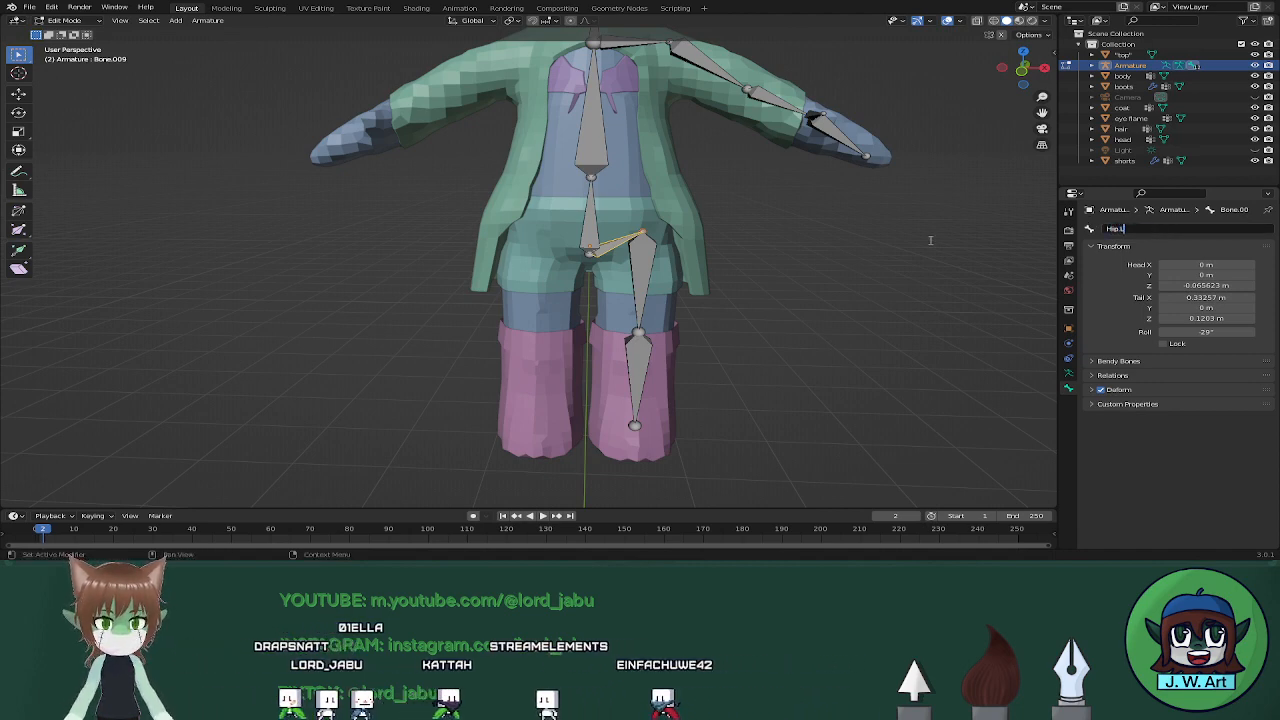
Rename the upper leg bone with the name Thigh
left_click(643, 256)
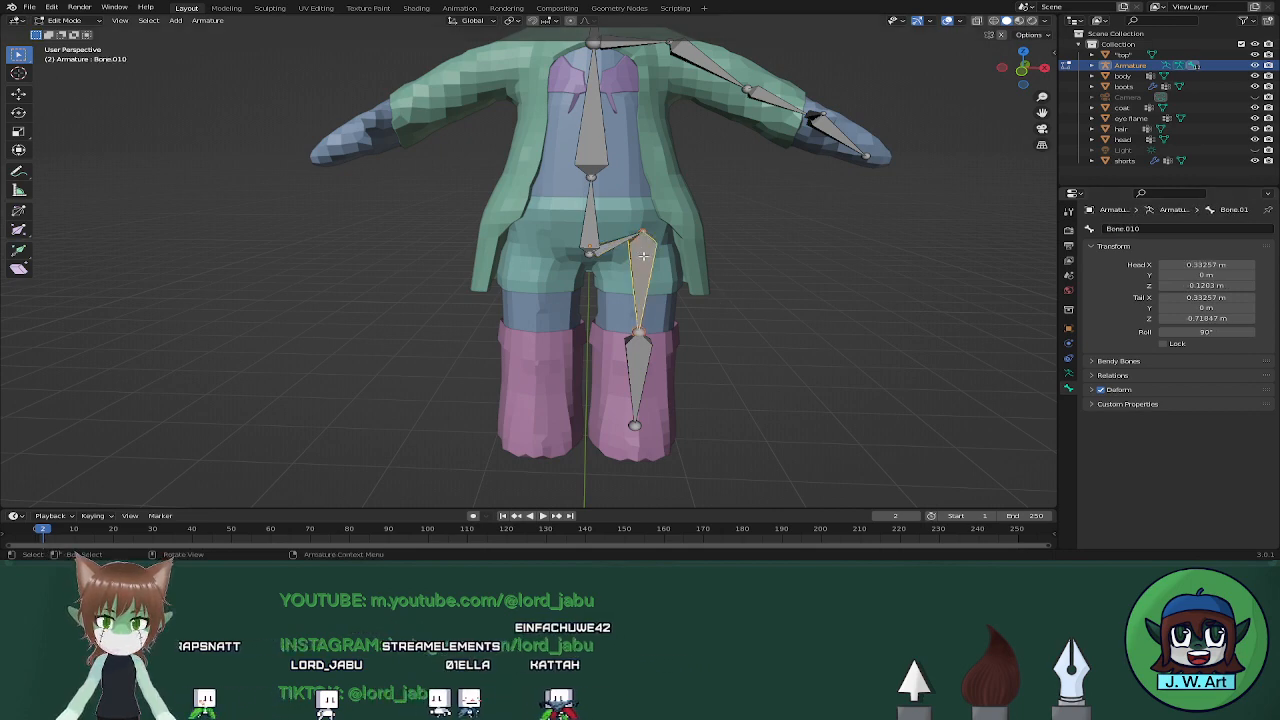
left_click(1131, 229)
type("T")
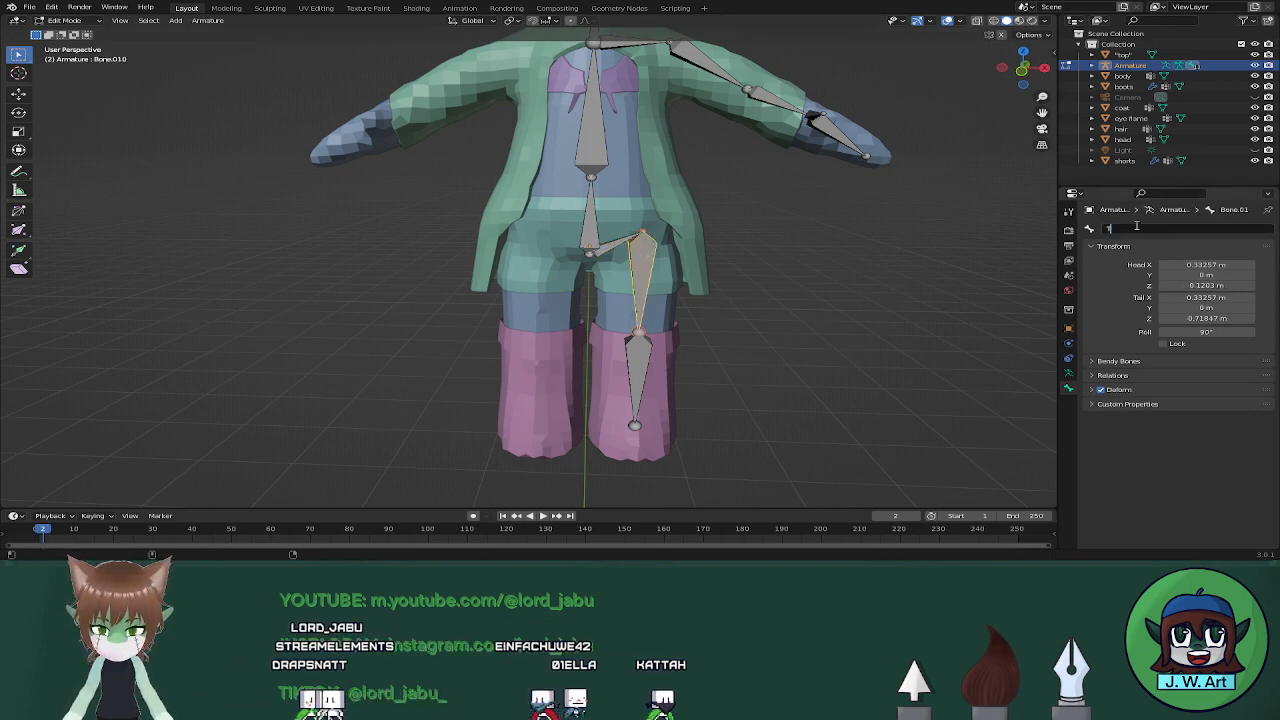
type("high")
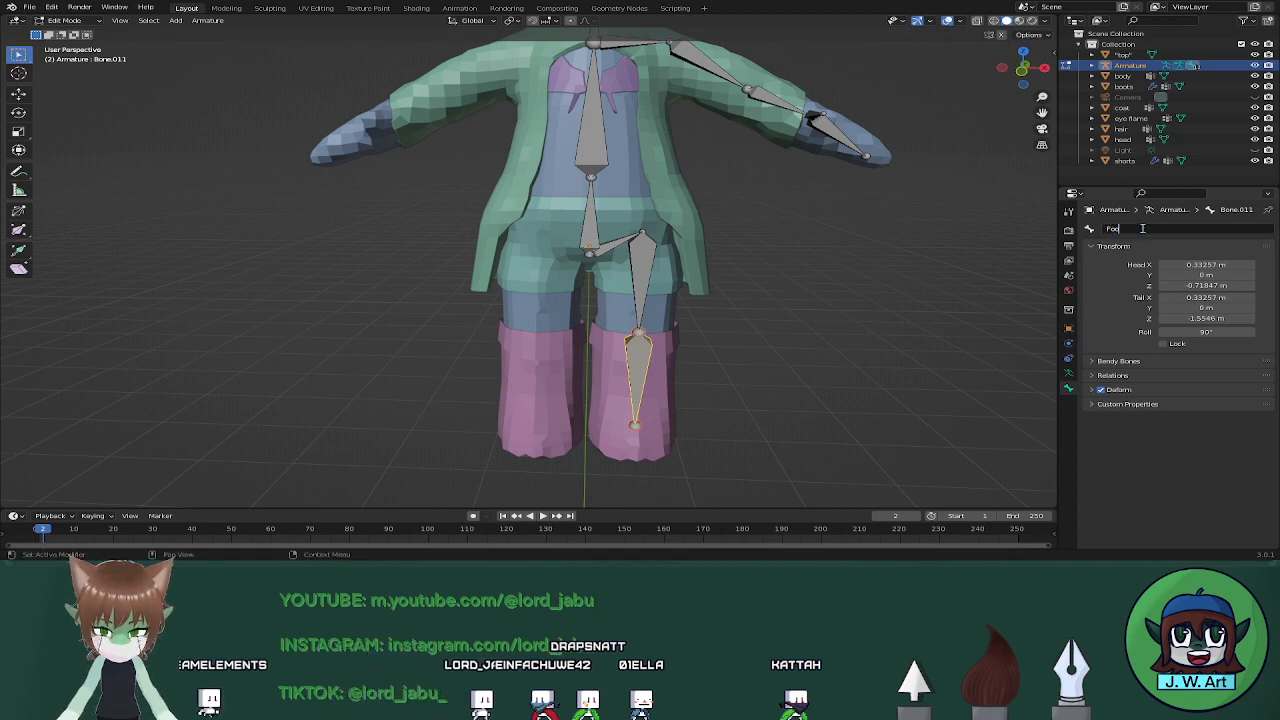
Rename the lower leg bone inside the boot as Foot.L
type("t")
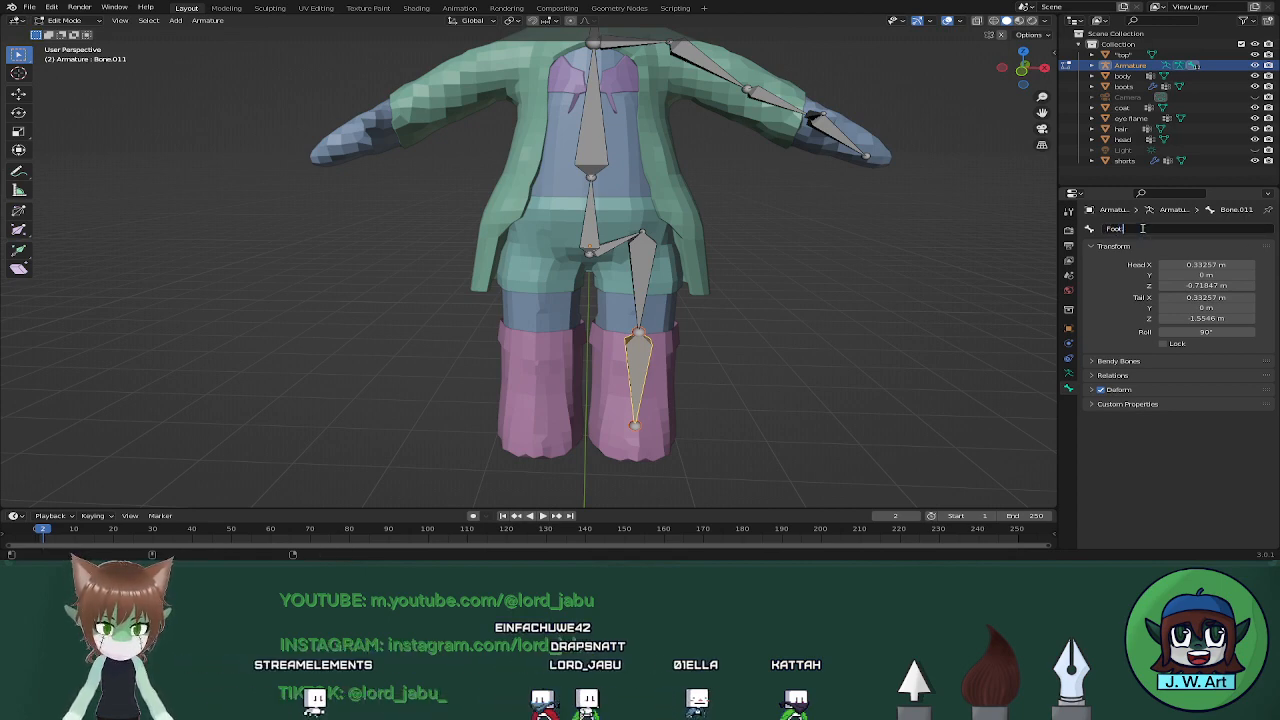
type(".L")
key("Return")
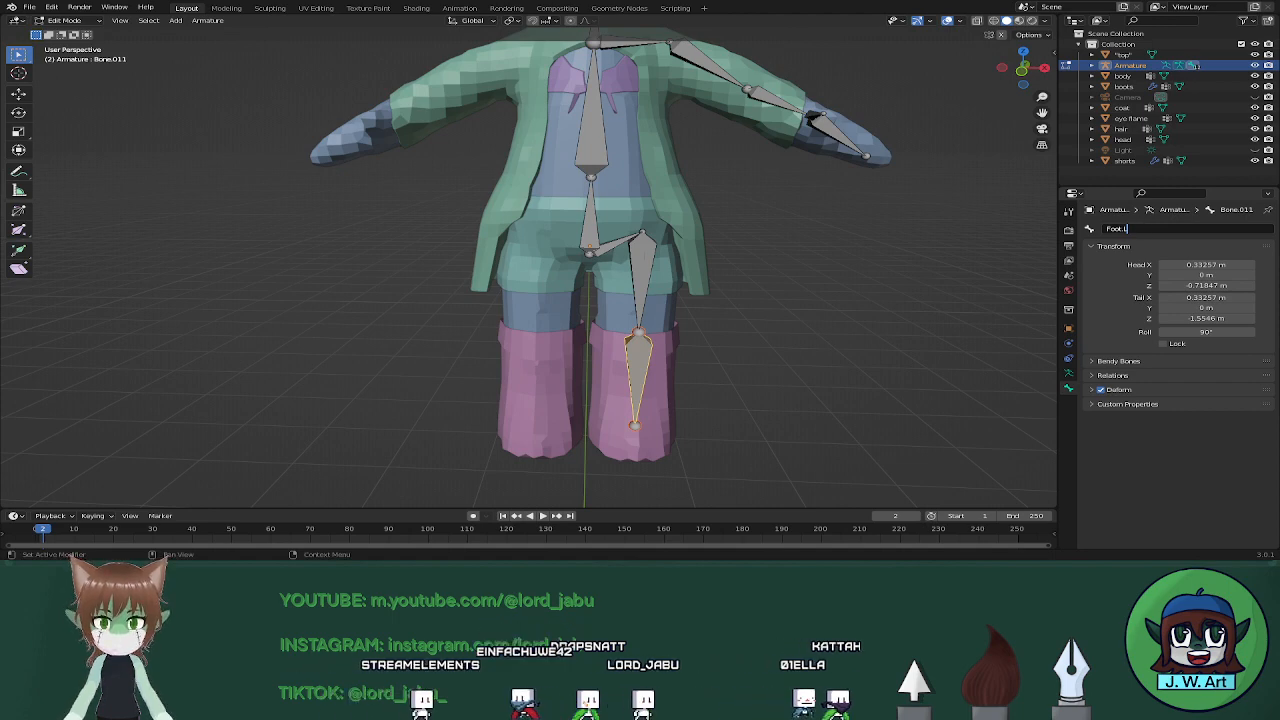
Rename the central bone running from the waist to the shoulders as torso
left_click(591, 229)
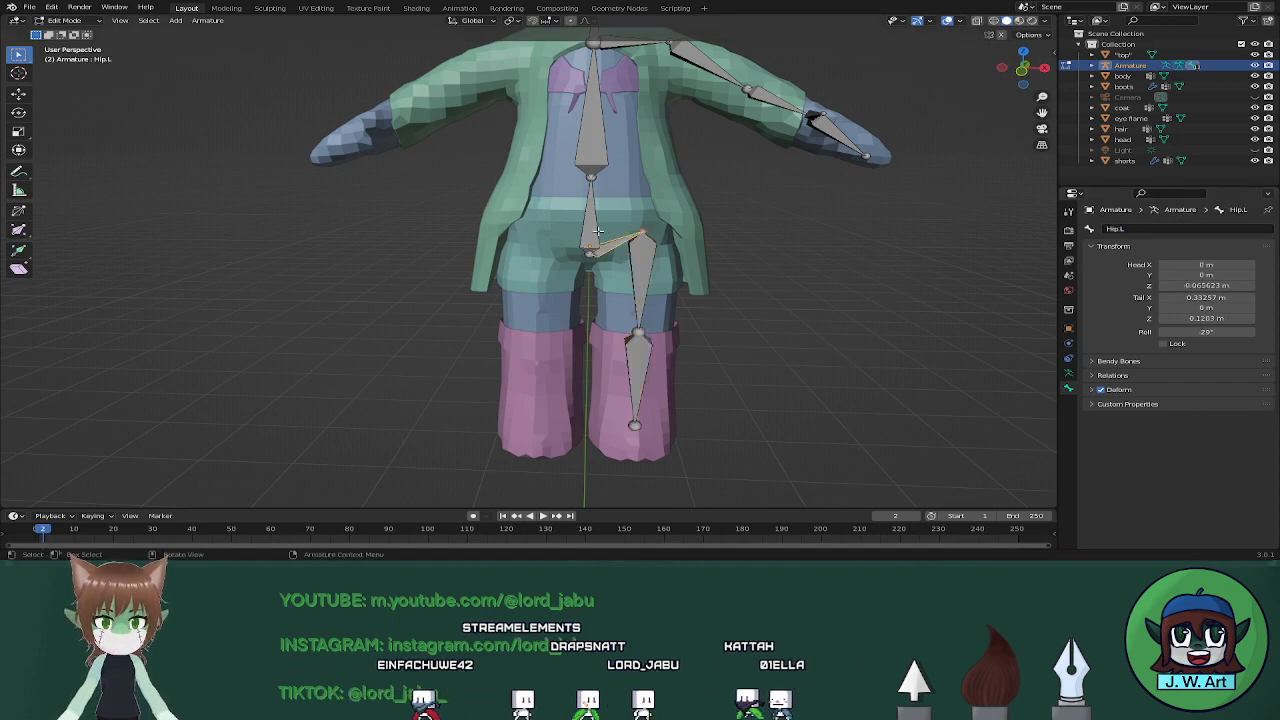
middle_click_drag(591, 229, 587, 359, "shift")
left_click(595, 270)
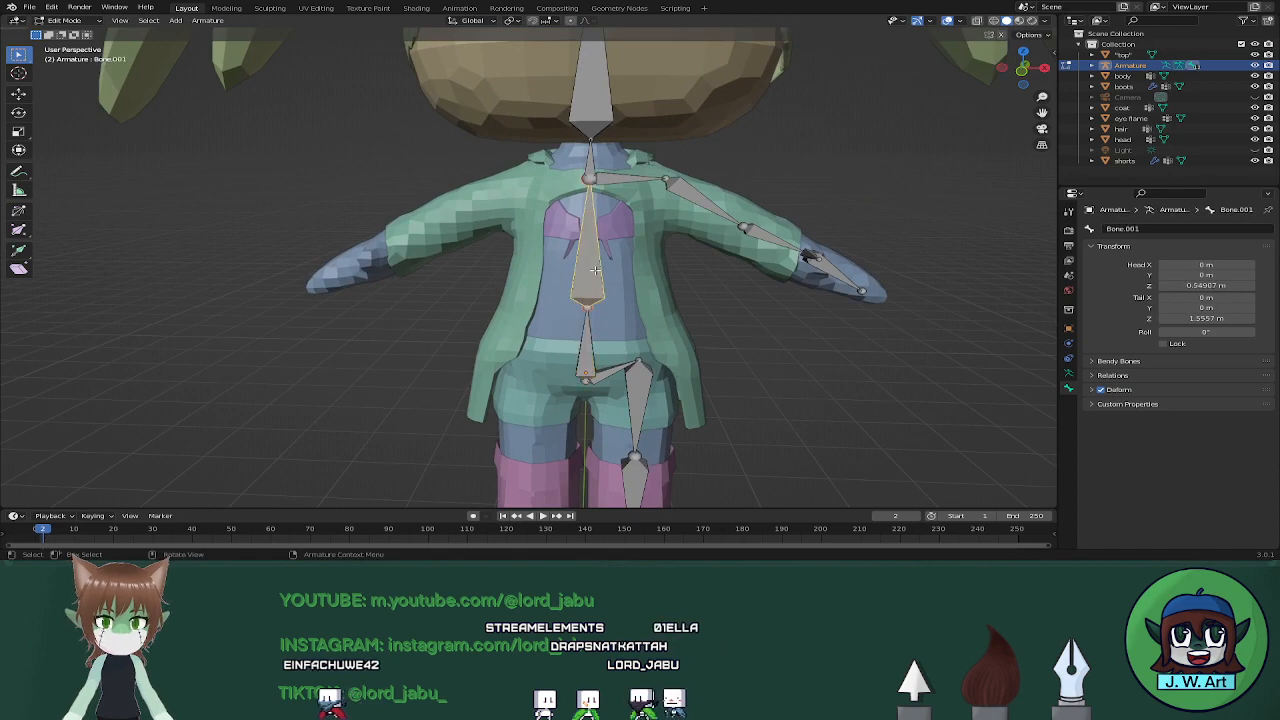
left_click(1158, 228)
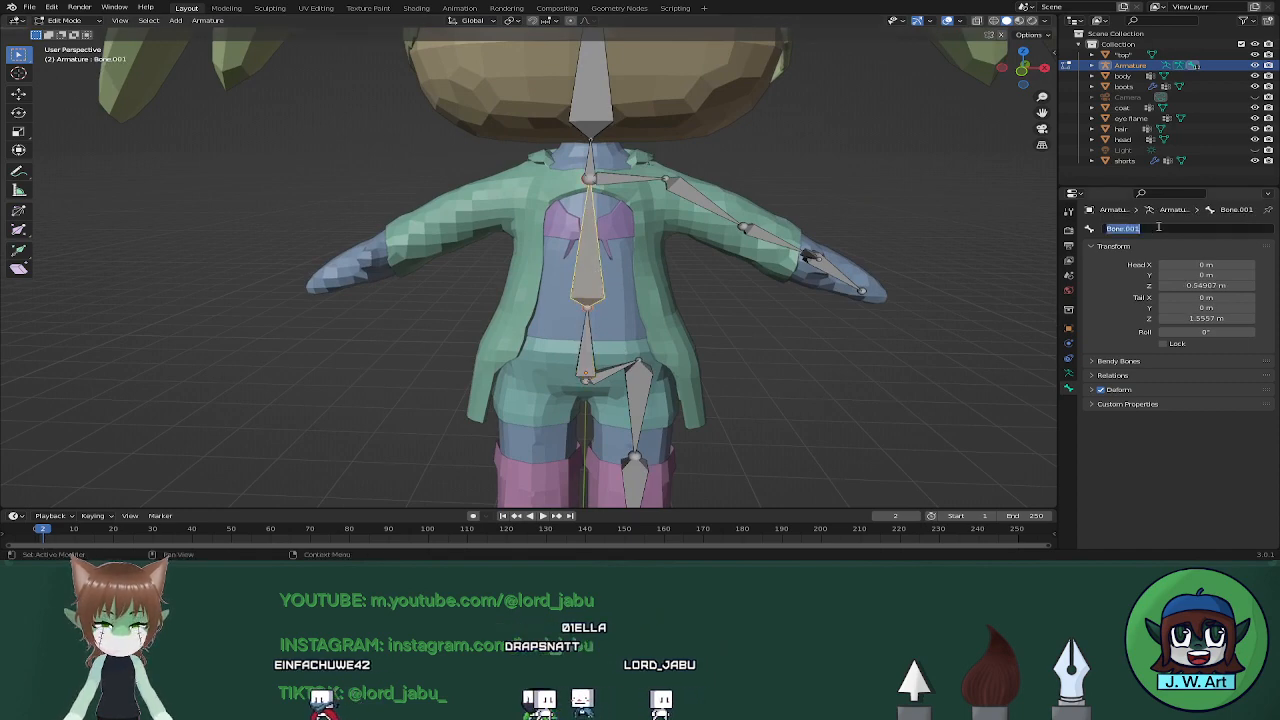
type("torso")
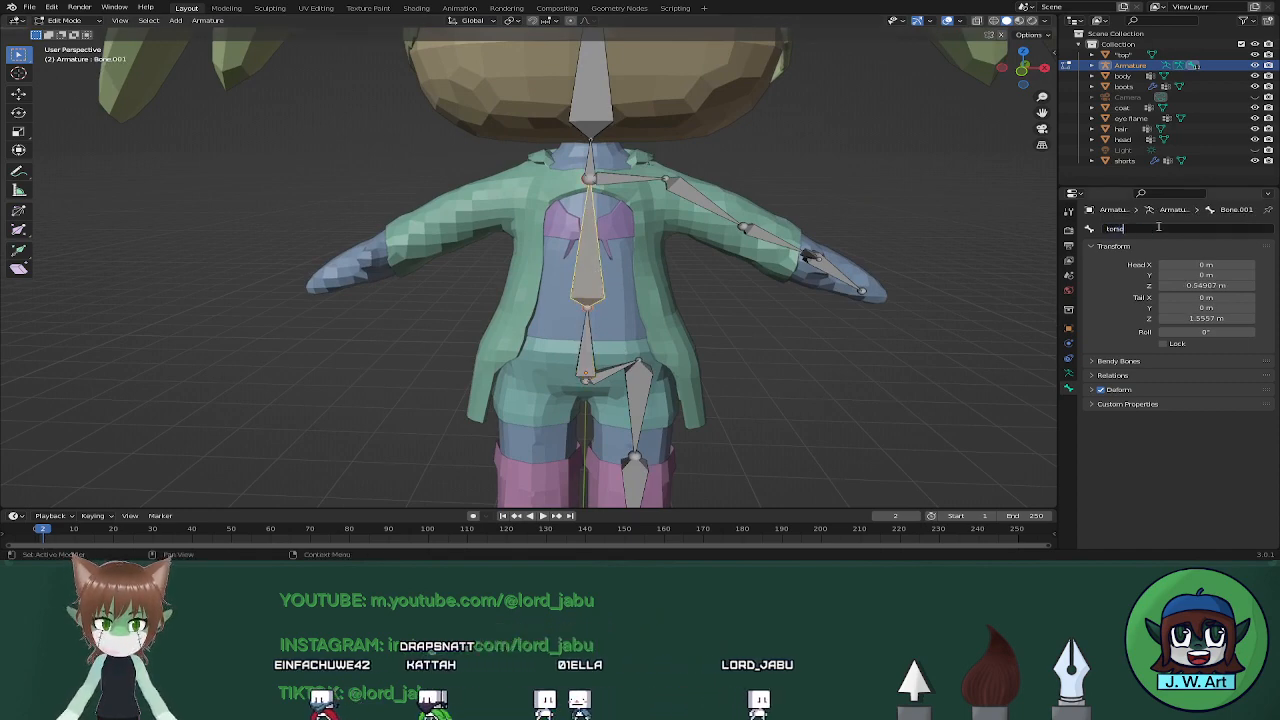
left_click(590, 162)
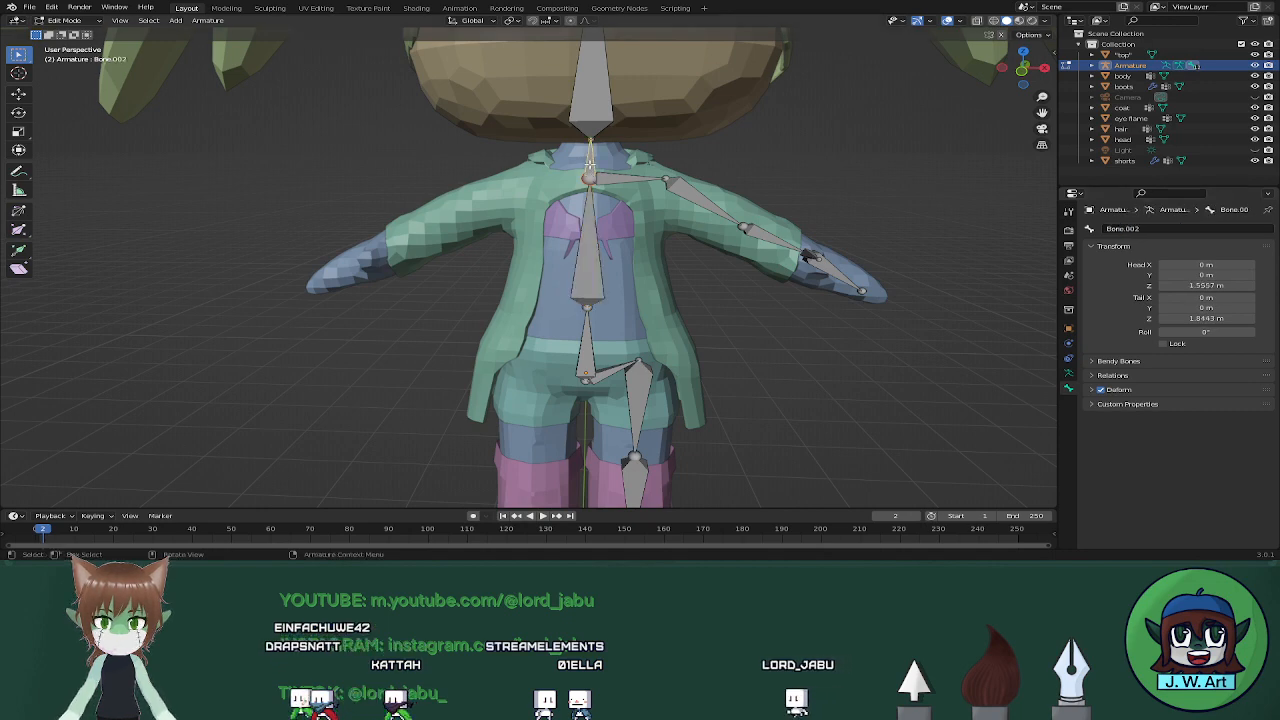
Rename the short bone in the neck as neck and the large bone above it as head
left_click(1152, 229)
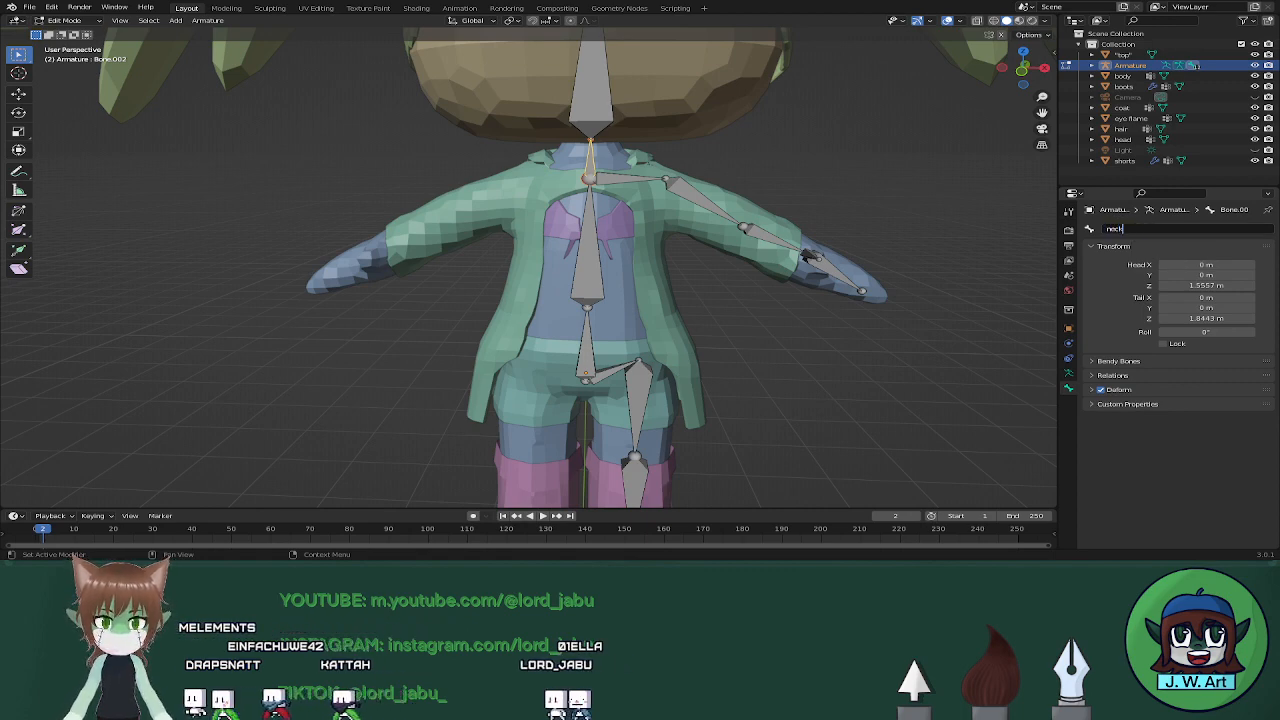
key("Return")
left_click(592, 98)
left_click(1160, 227)
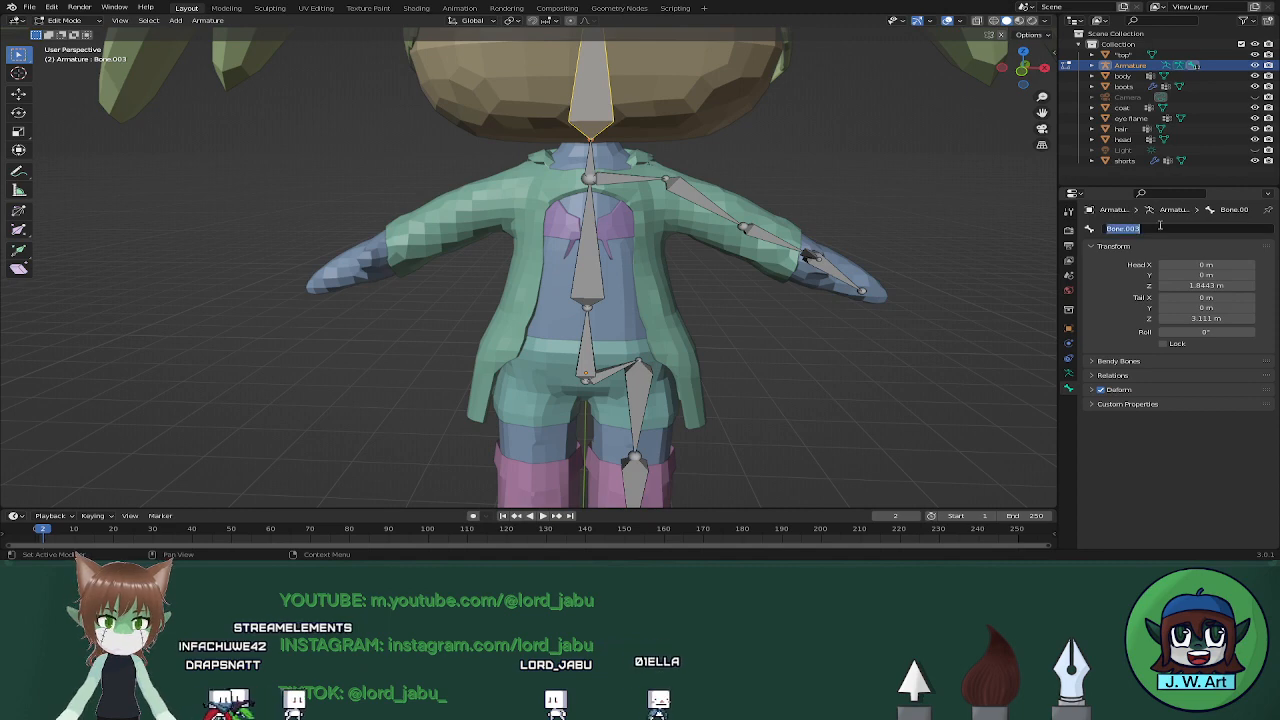
type("head")
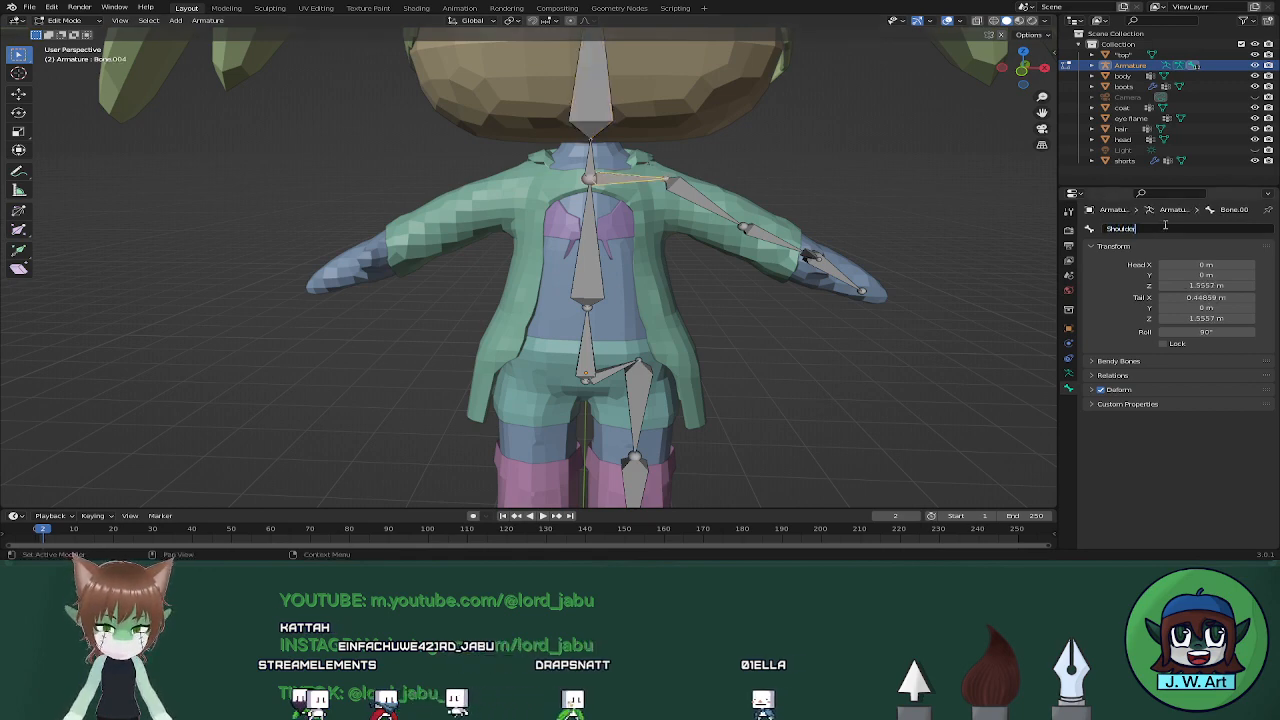
Complete the shoulder bone's name as Shoulder.L and rename the adjoining upper arm bone as Arm.L
type(".L")
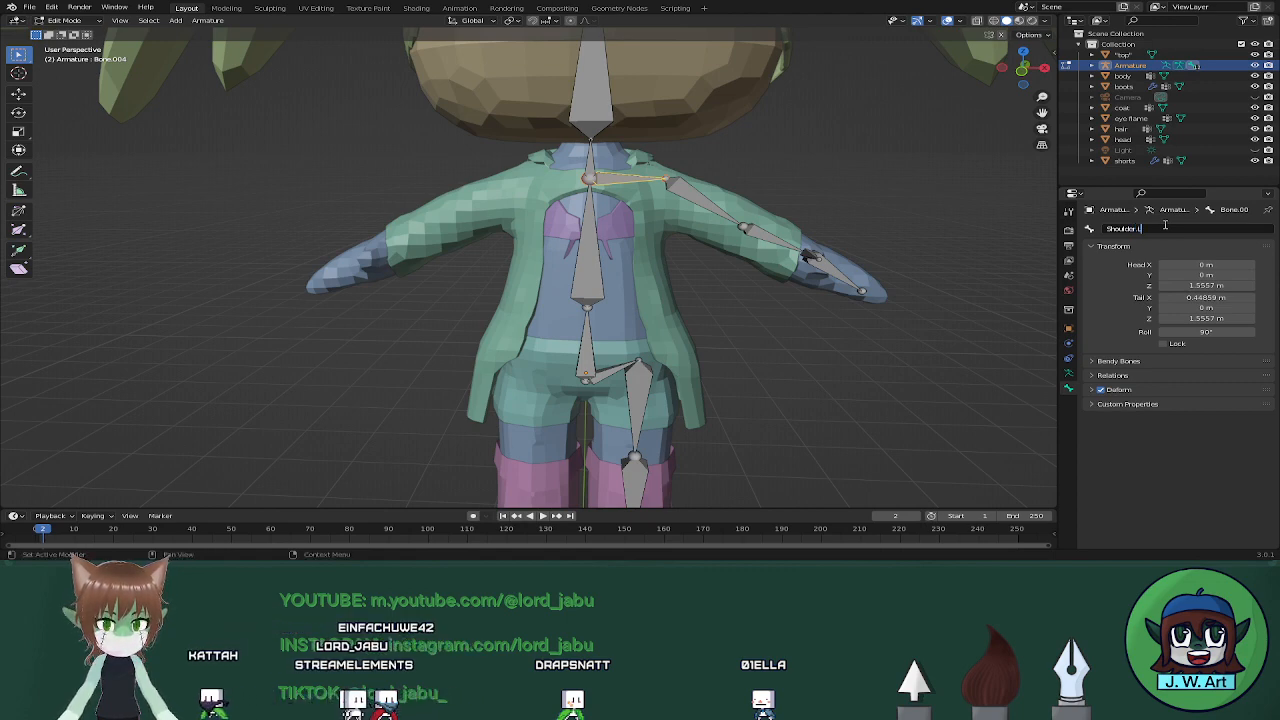
left_click(688, 192)
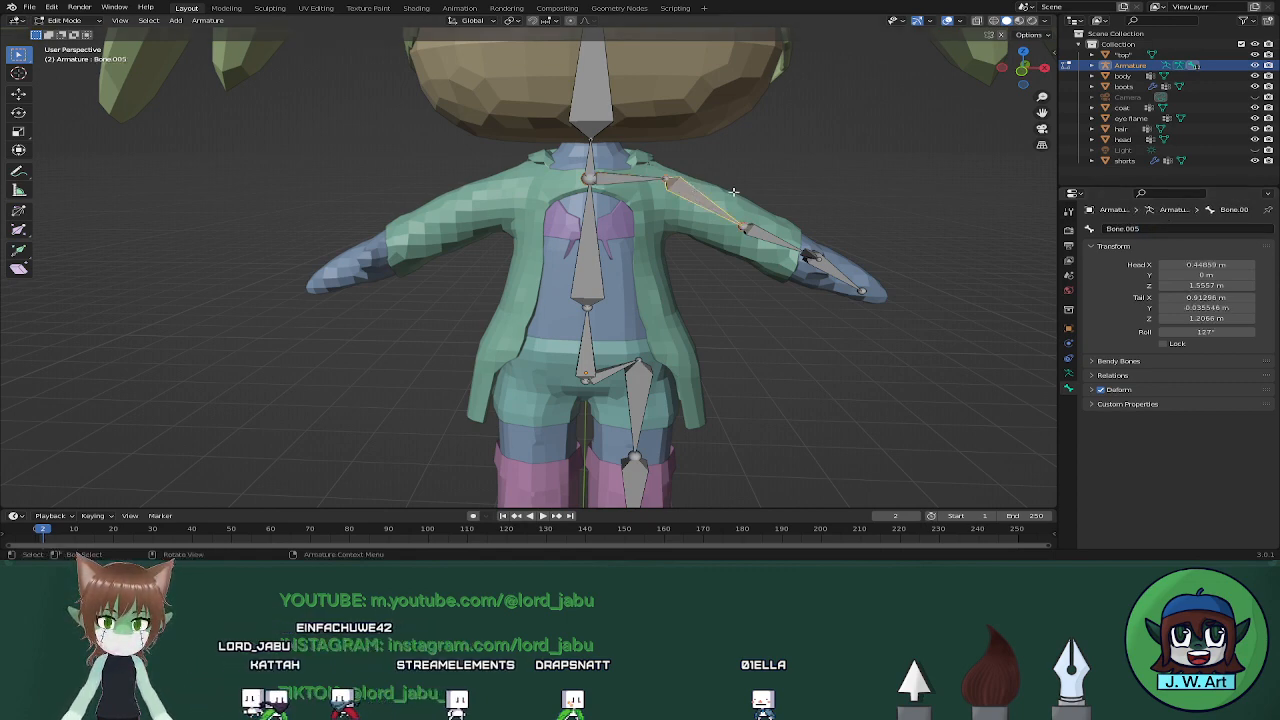
left_click(1160, 229)
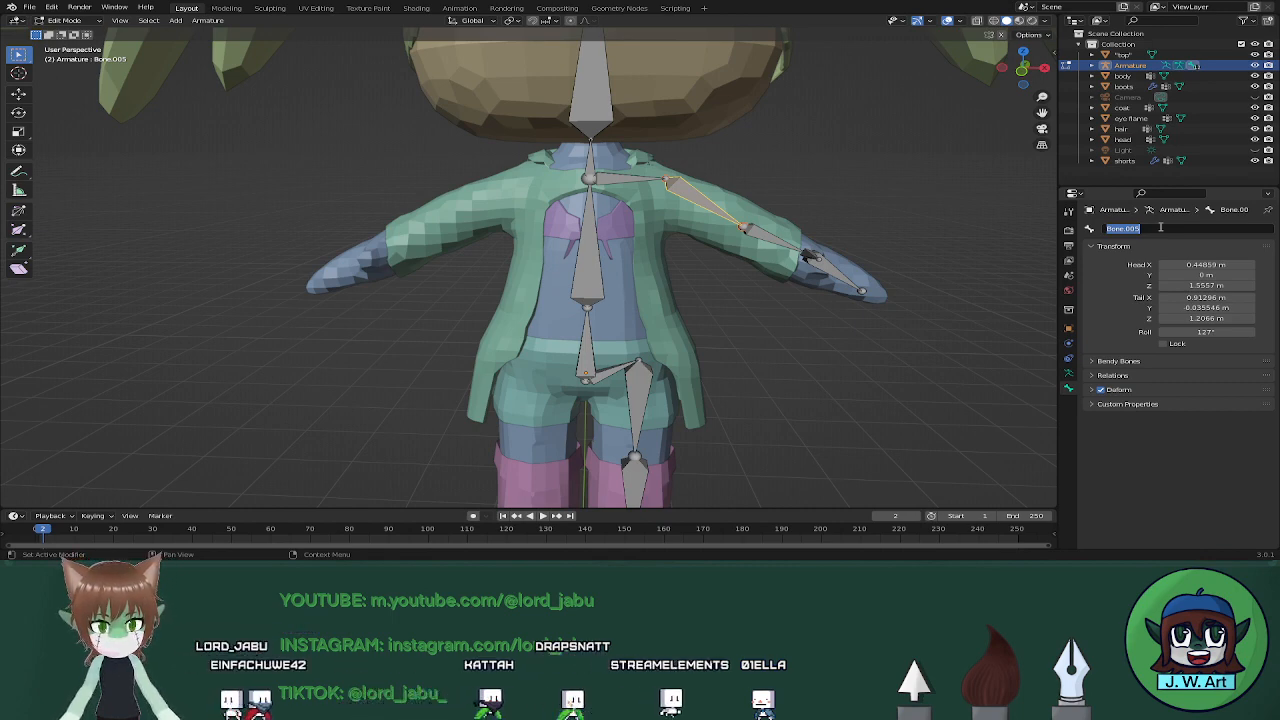
type("Arm.L")
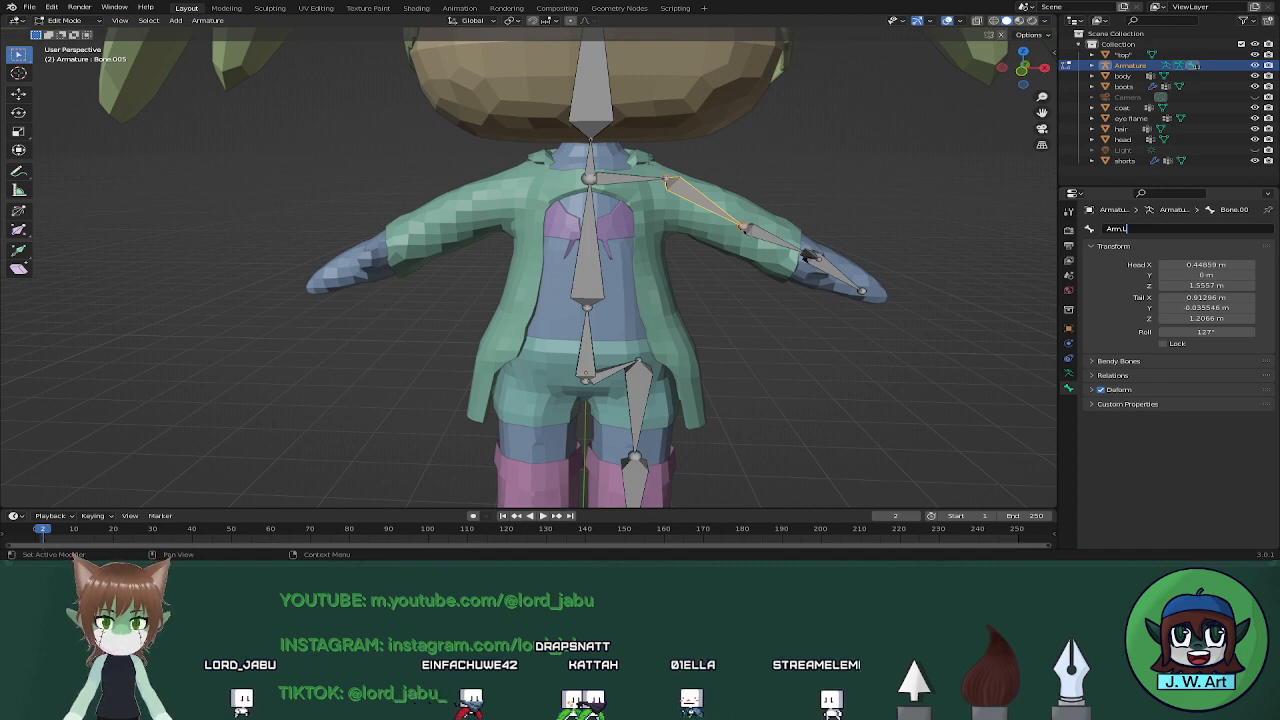
Rename the forearm bone between the elbow and the hand as Wrist.L
left_click(750, 232)
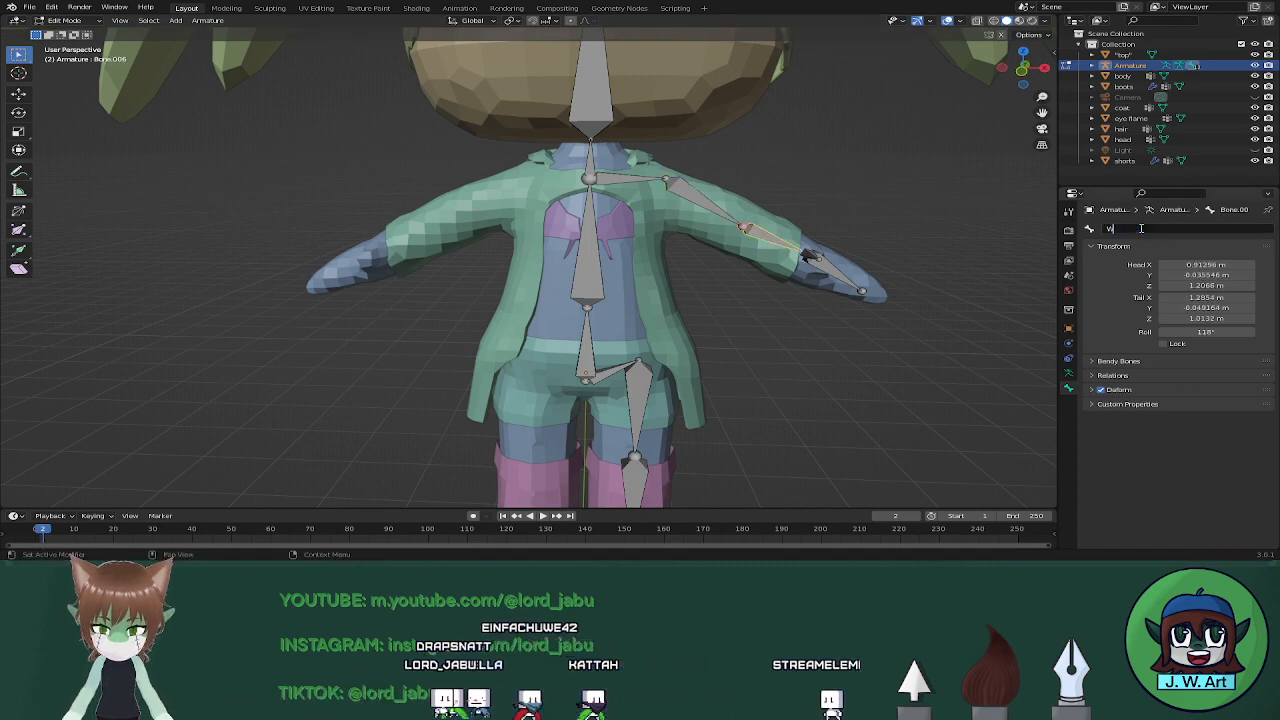
left_click(1141, 229)
type("Wrist")
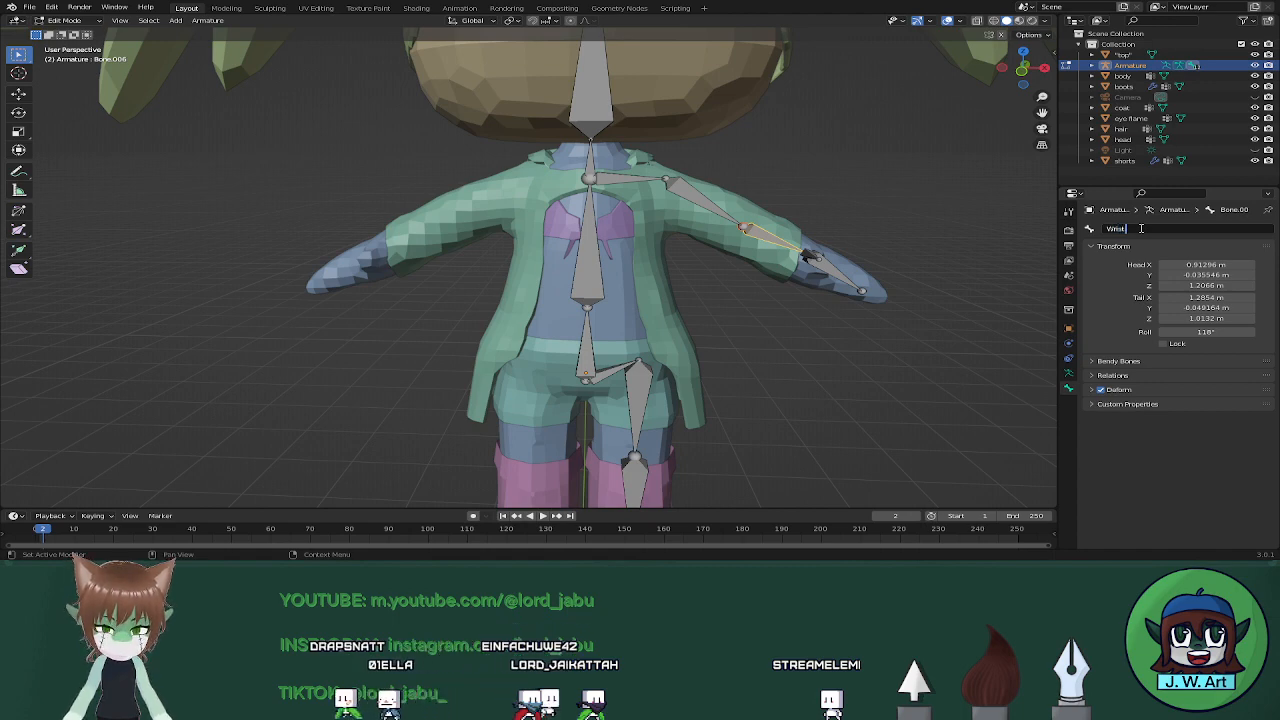
type(".L")
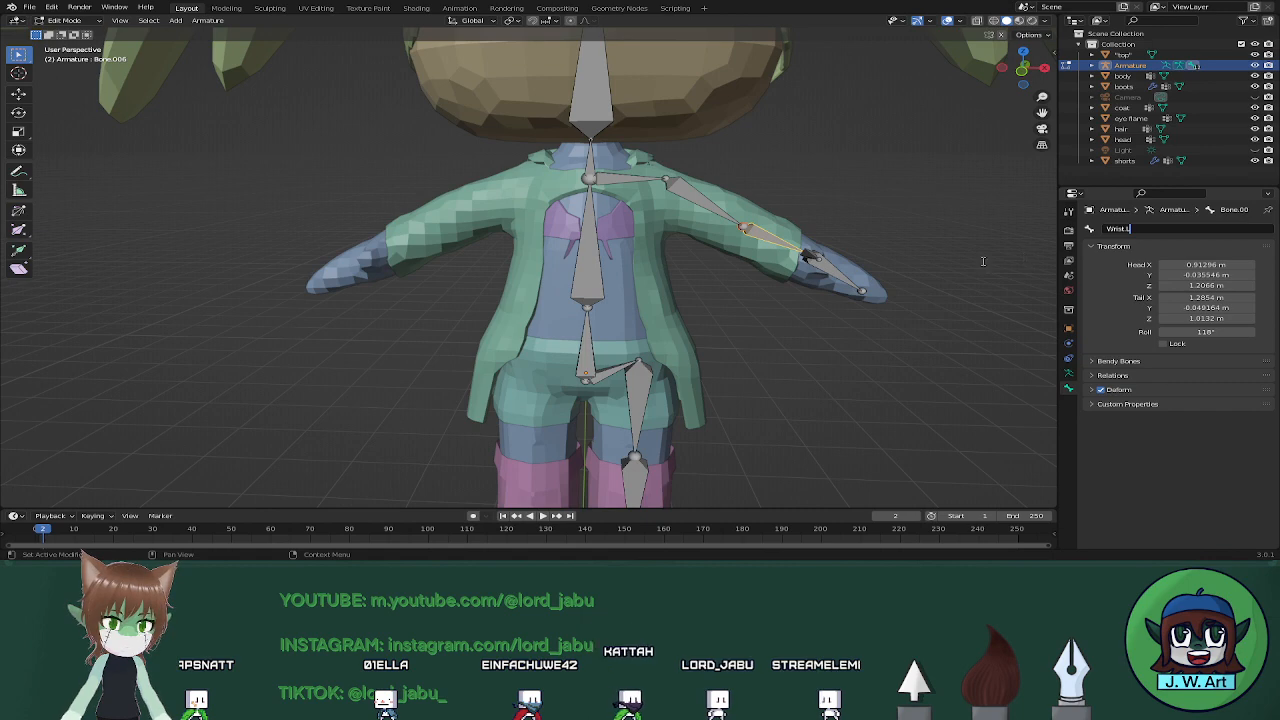
key("Return")
Rename the small thumb bone as Thumb.L and the long bone through the hand as Hand.L
middle_click_drag(929, 266, 878, 312)
left_click(816, 364)
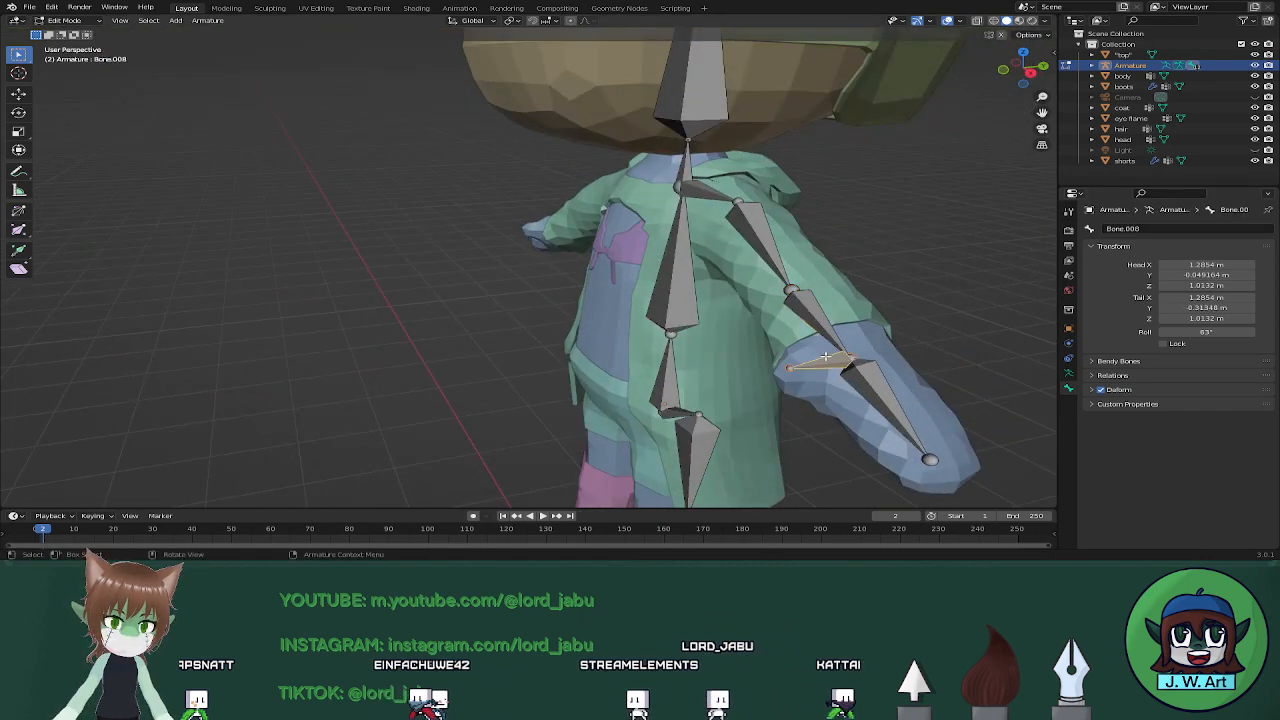
double_click(1165, 228)
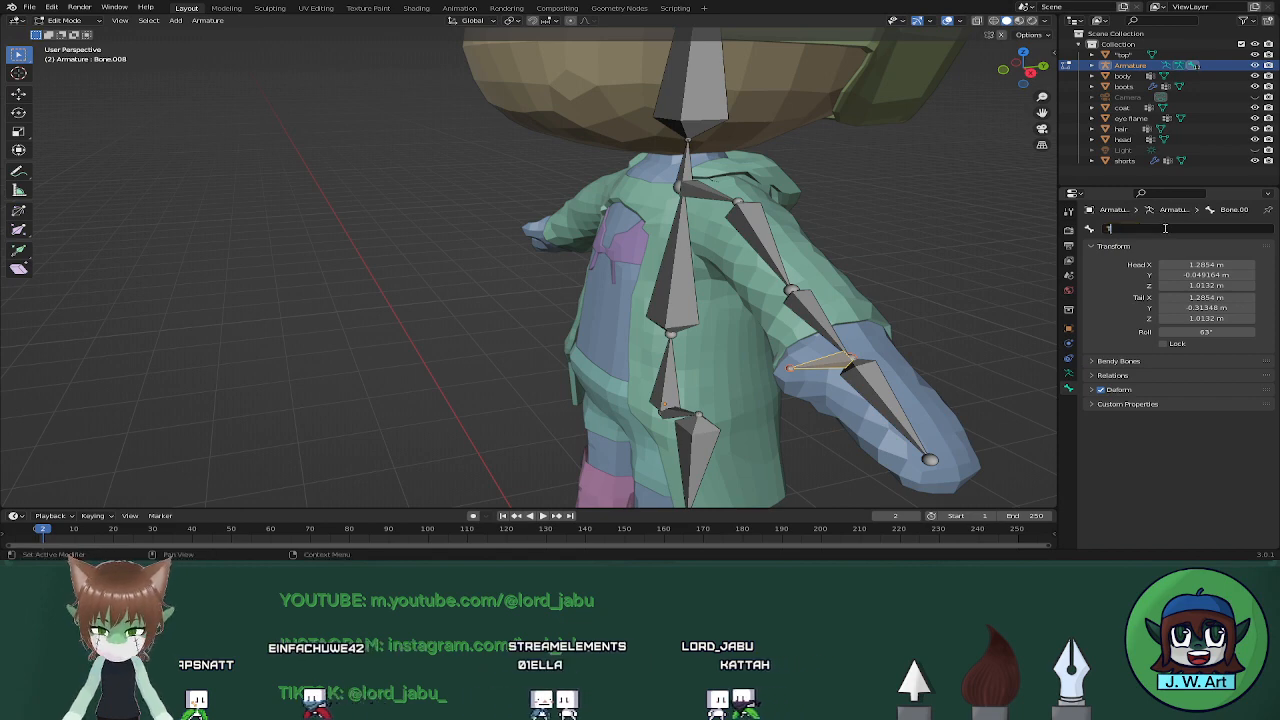
type("Thumb.L")
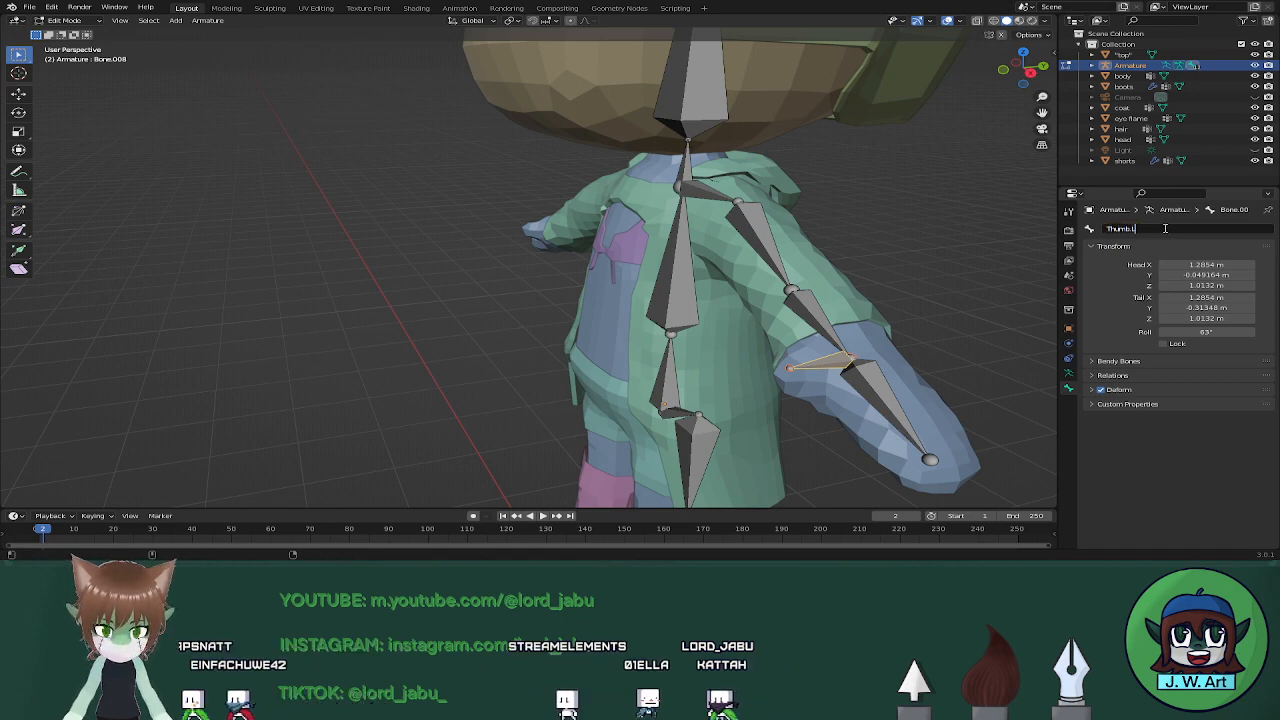
left_click(884, 395)
double_click(1163, 229)
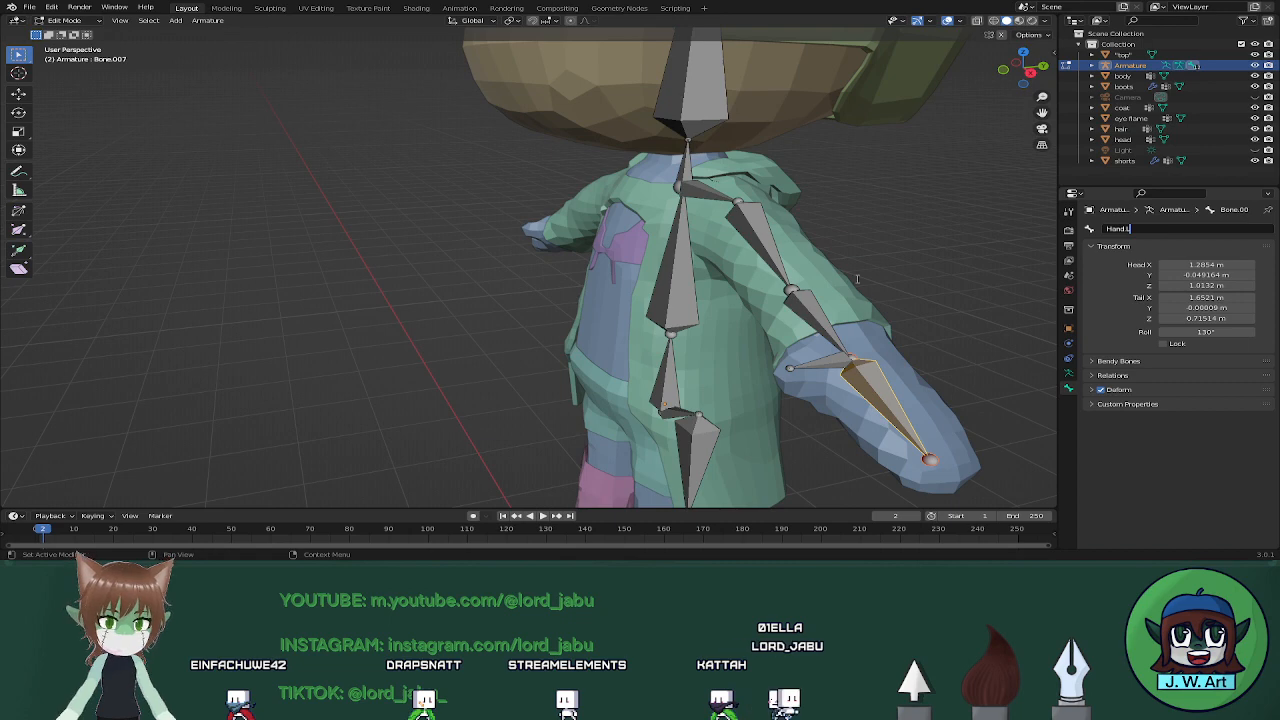
Select all bones of the armature
middle_click_drag(921, 272, 731, 254)
scroll(740, 250, "down", 3)
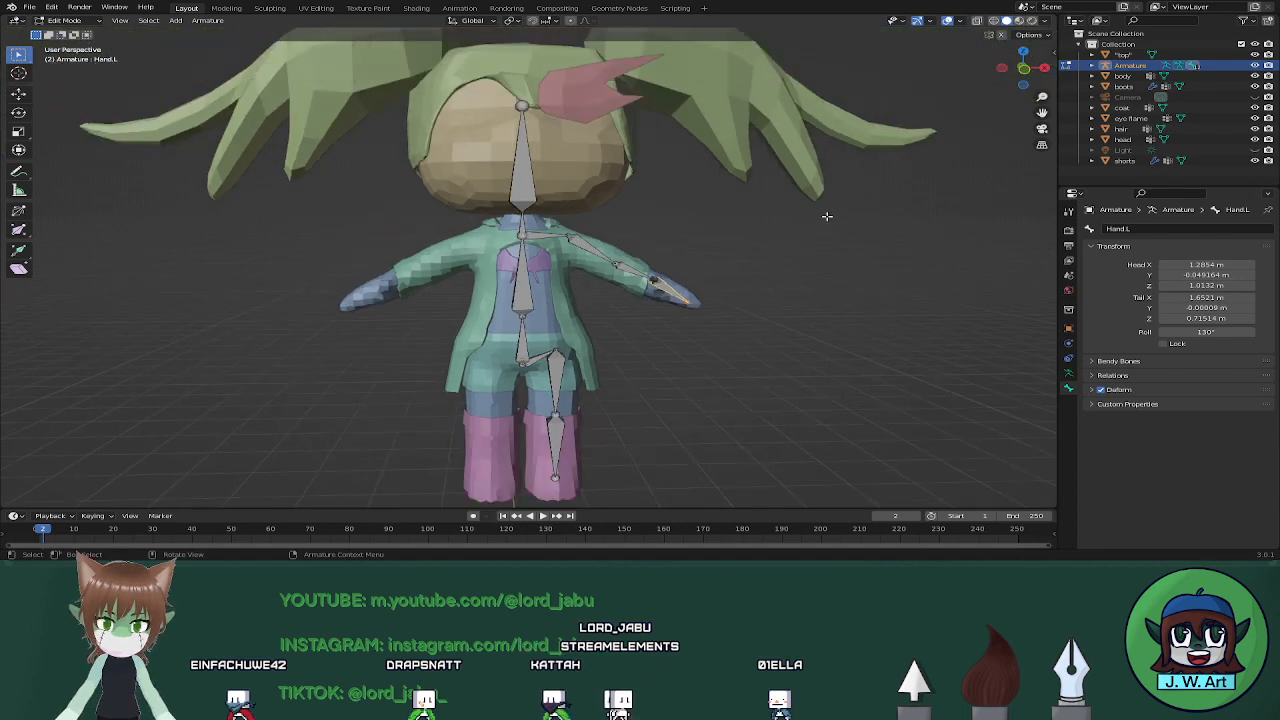
scroll(820, 218, "down", 3)
key("a")
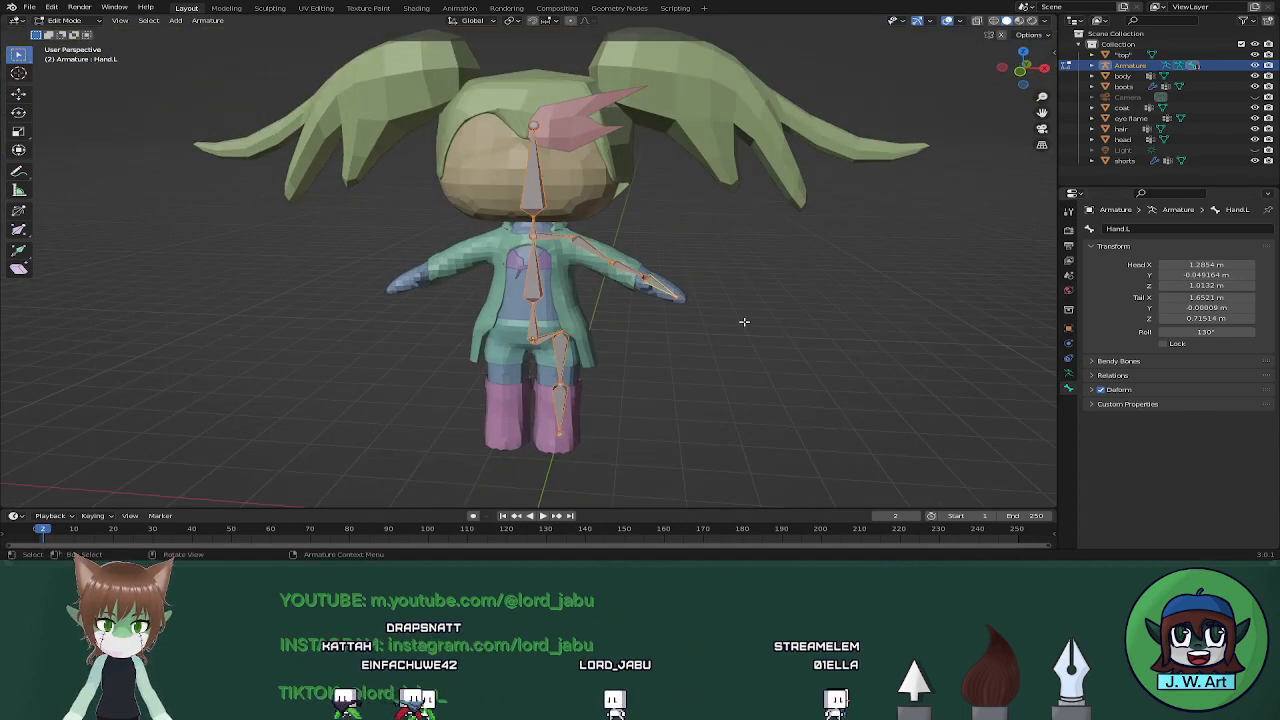
Try to mirror all selected bones along the global X axis, and undo it
left_click(1068, 373)
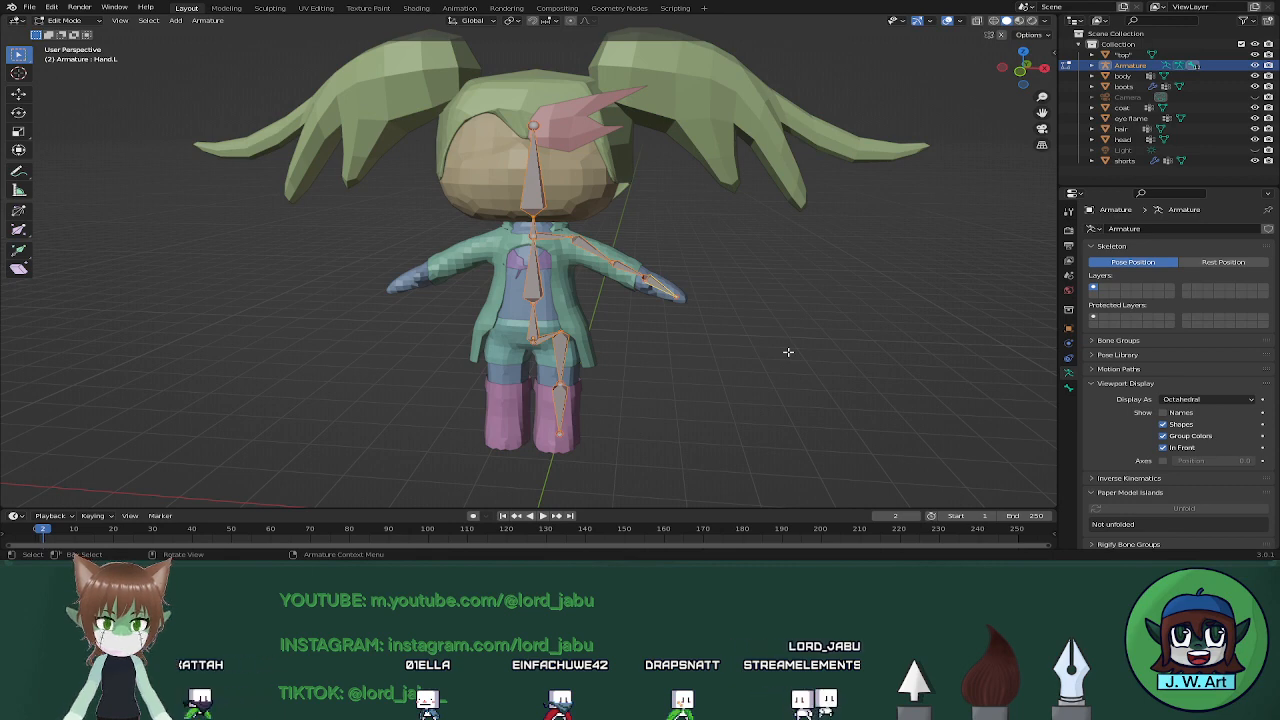
right_click(617, 265)
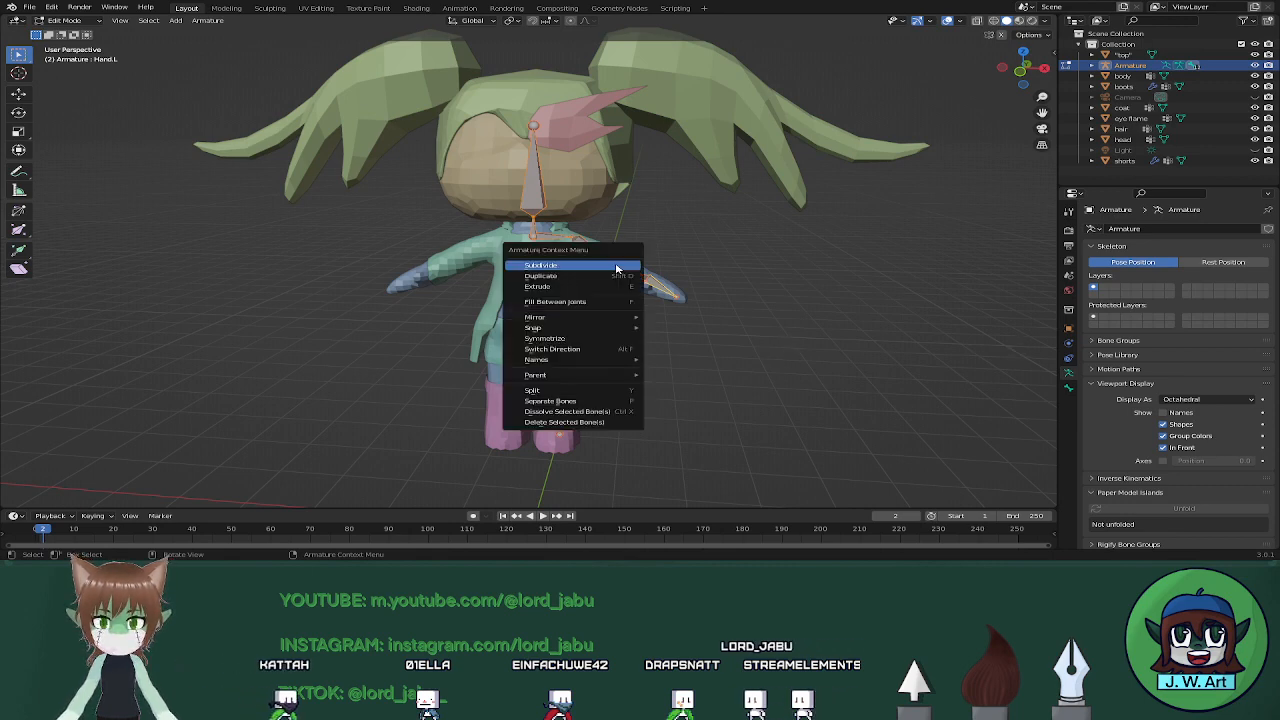
mouse_move(608, 318)
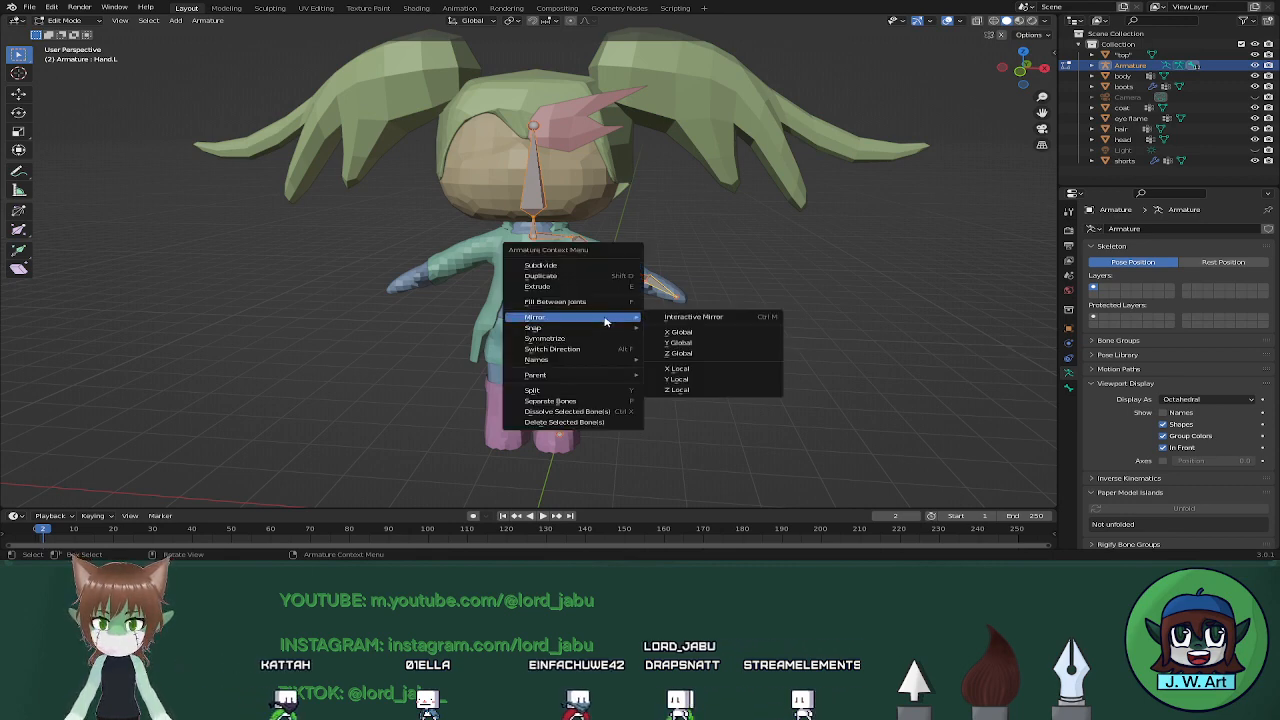
left_click(684, 331)
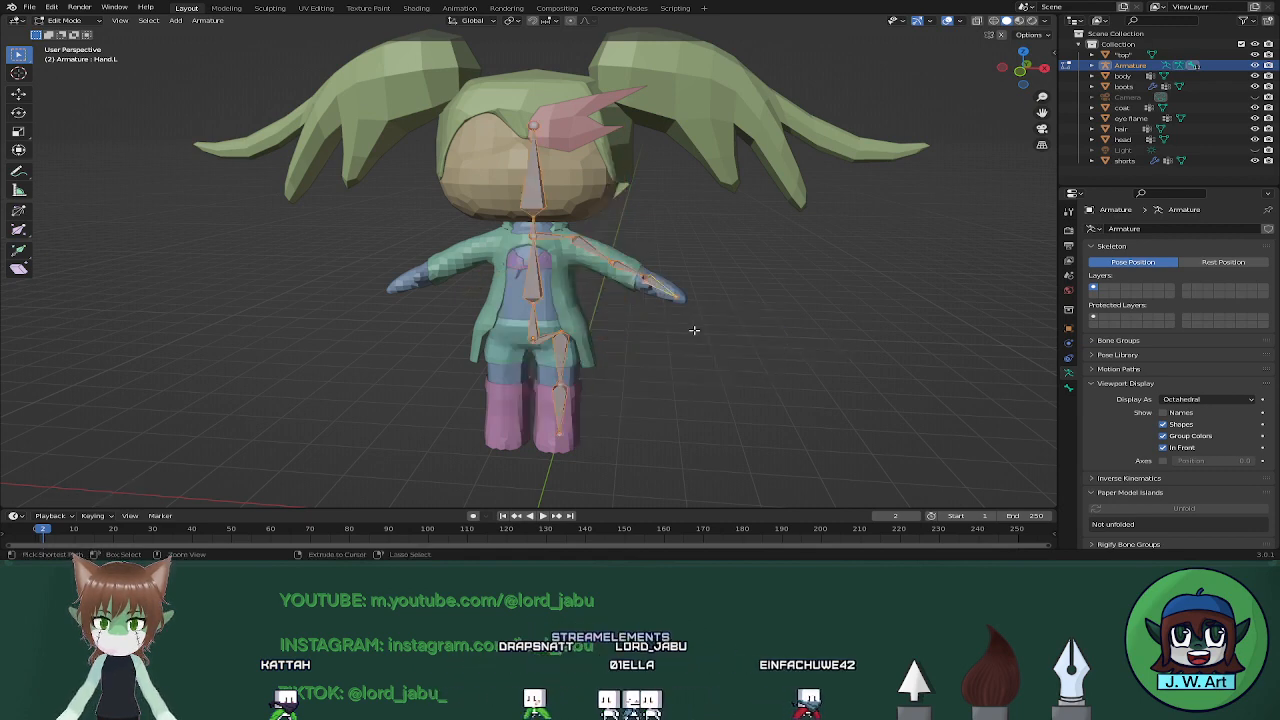
key("ctrl+z")
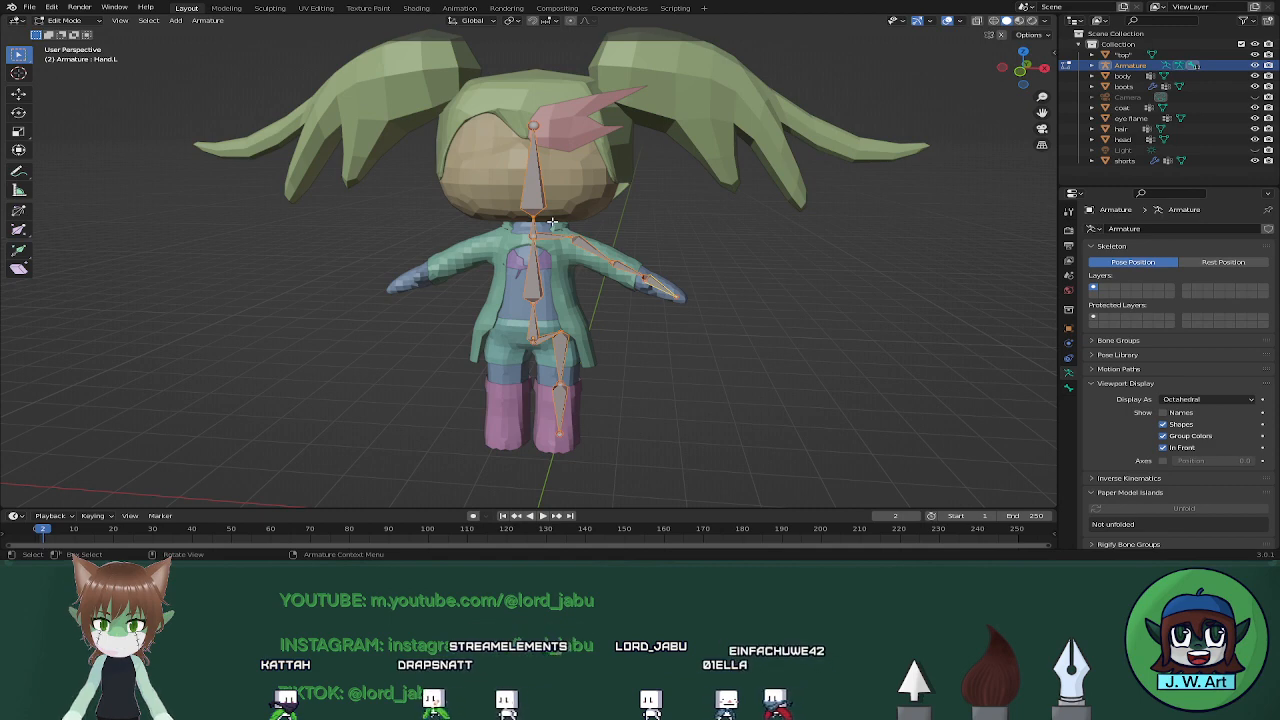
Symmetrize the selected bones to create the opposite arm and leg, and check the names of the mirrored arm bones
right_click(540, 242)
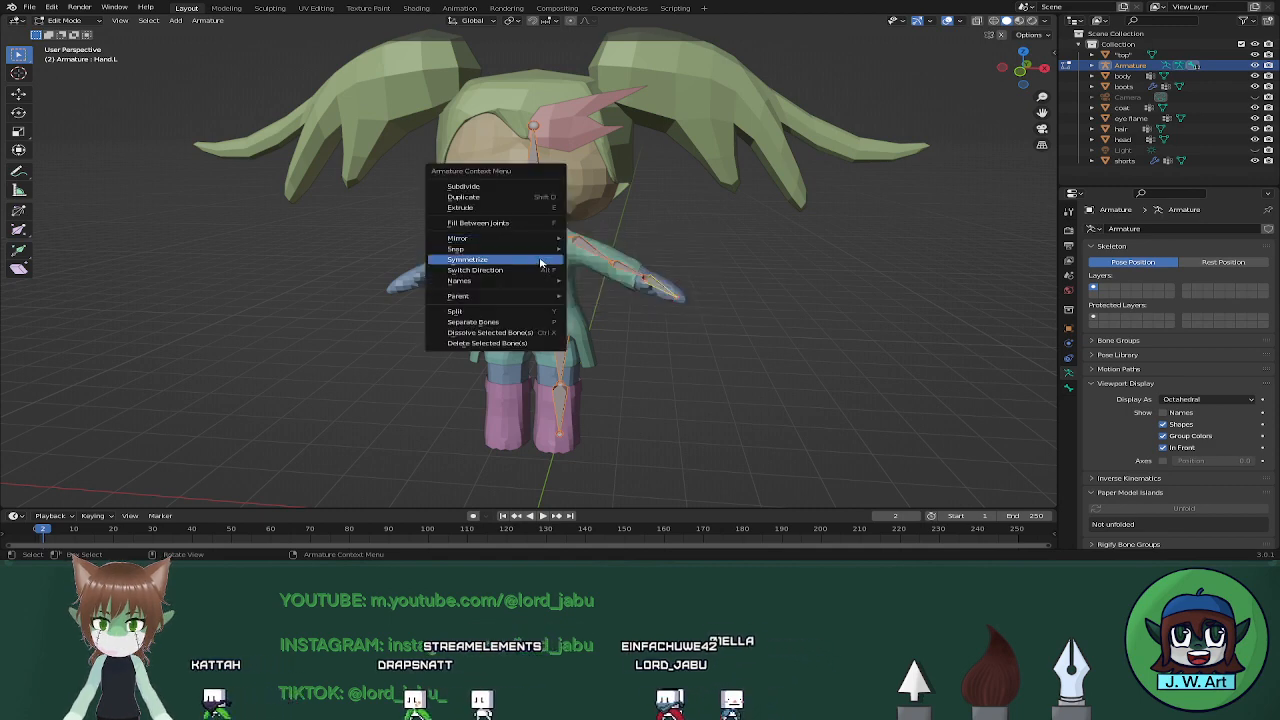
left_click(538, 259)
middle_click_drag(622, 288, 724, 277)
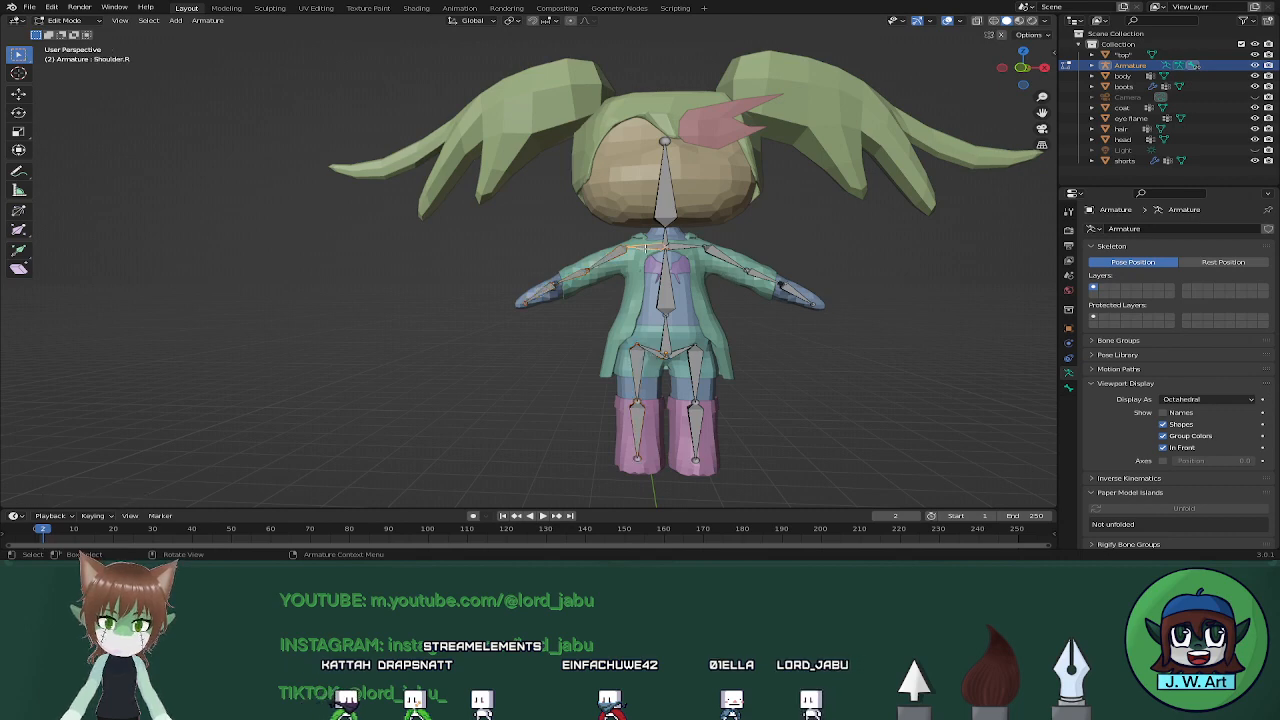
left_click(1066, 390)
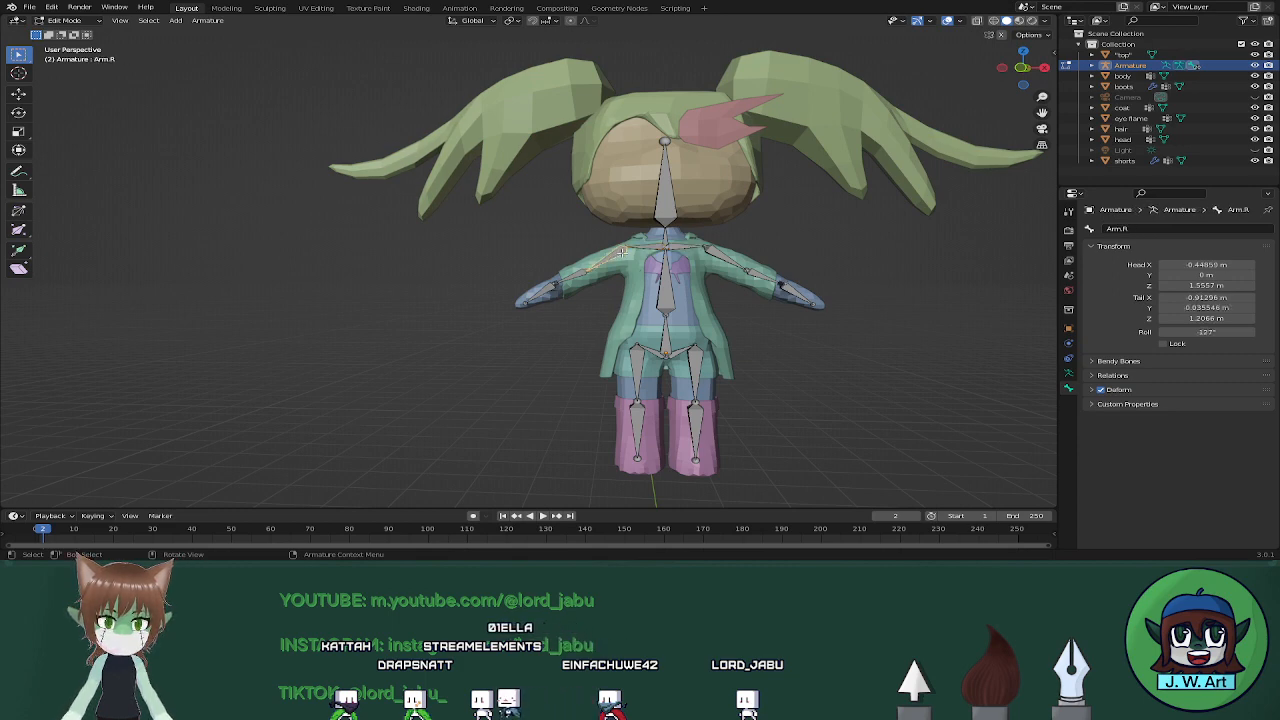
left_click(575, 283)
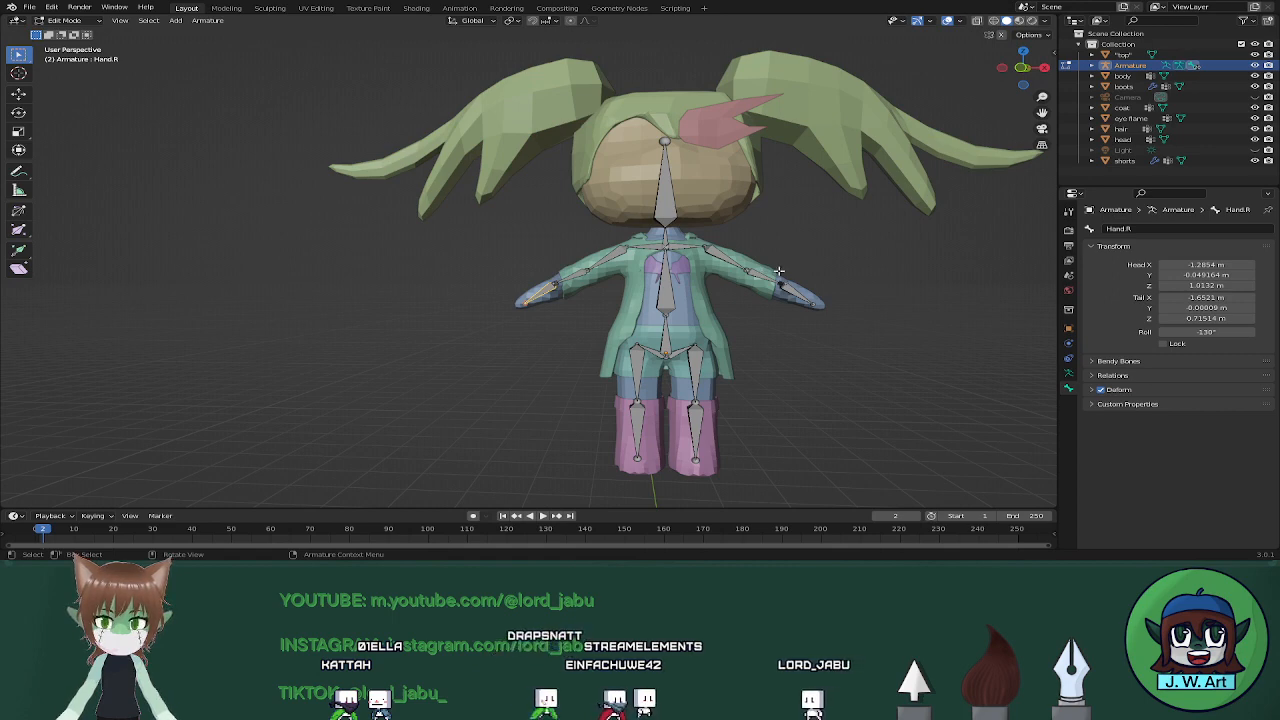
Return the armature to Object Mode and save the file
key("Tab")
middle_click_drag(780, 277, 776, 331)
key("ctrl+s")
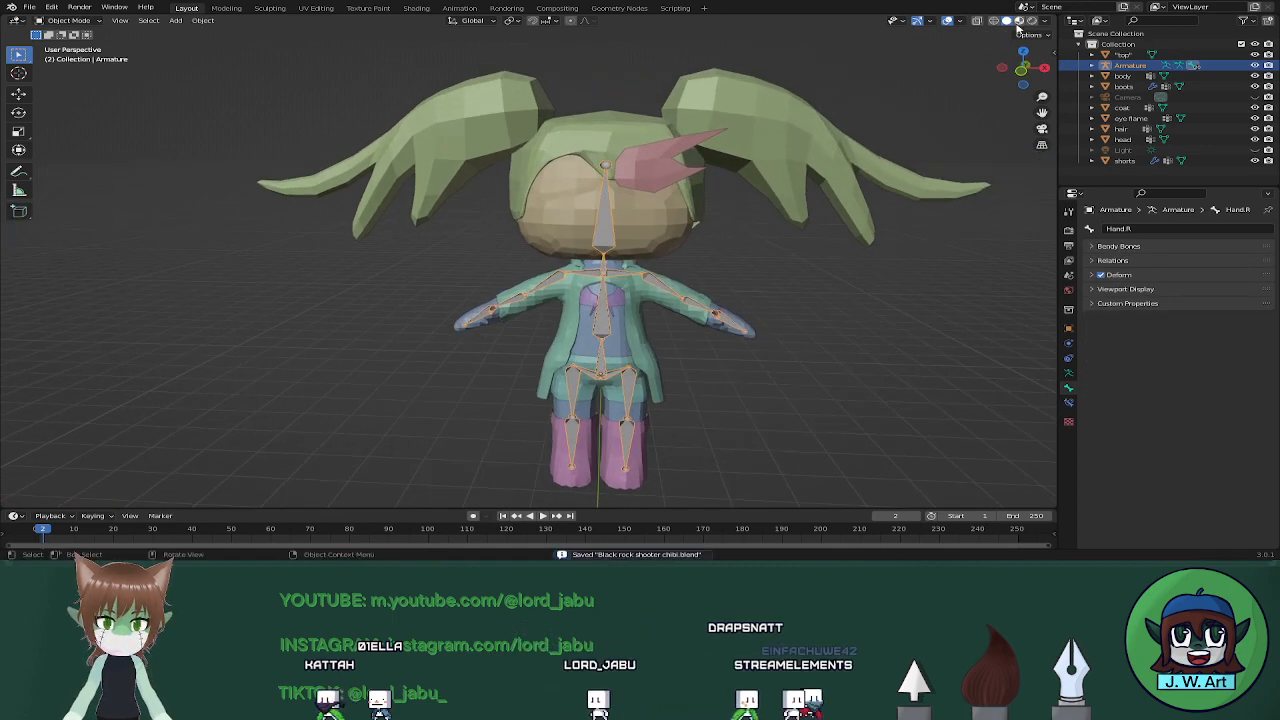
Show the character in Material Preview shading and apply the armature's object transform
key("z")
middle_click_drag(697, 277, 717, 265, "shift")
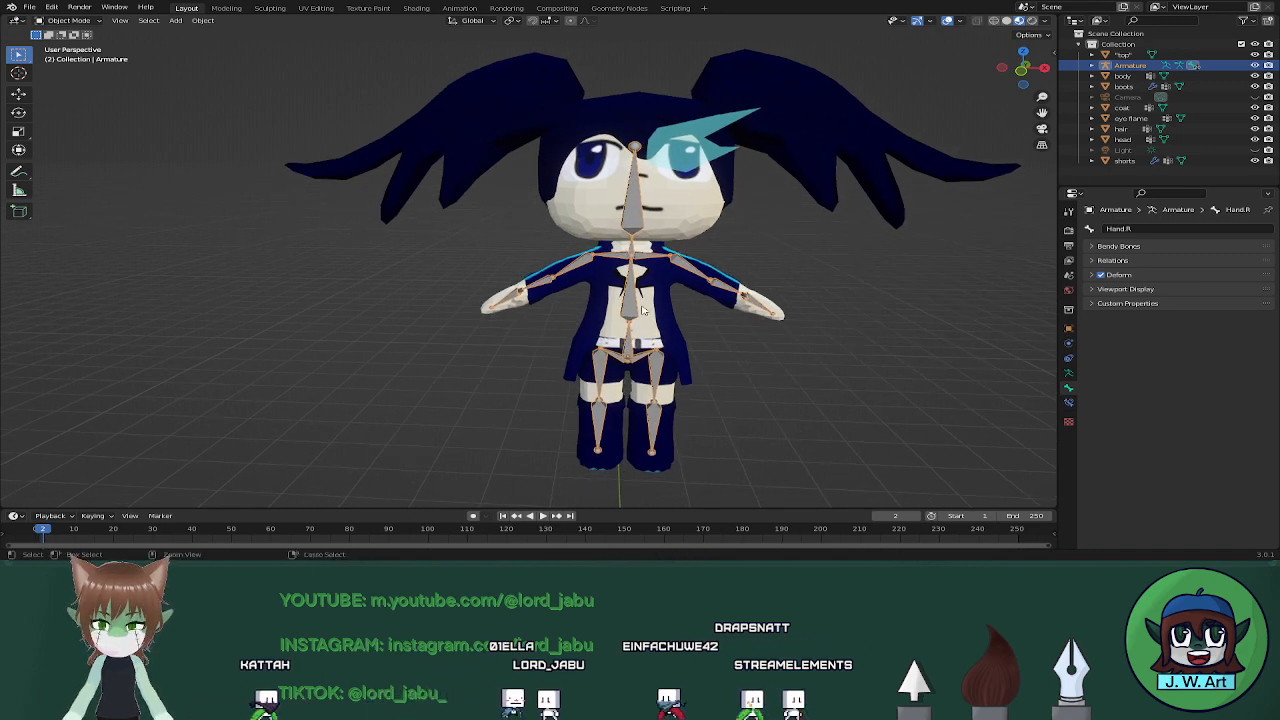
key("ctrl+a")
left_click(641, 338)
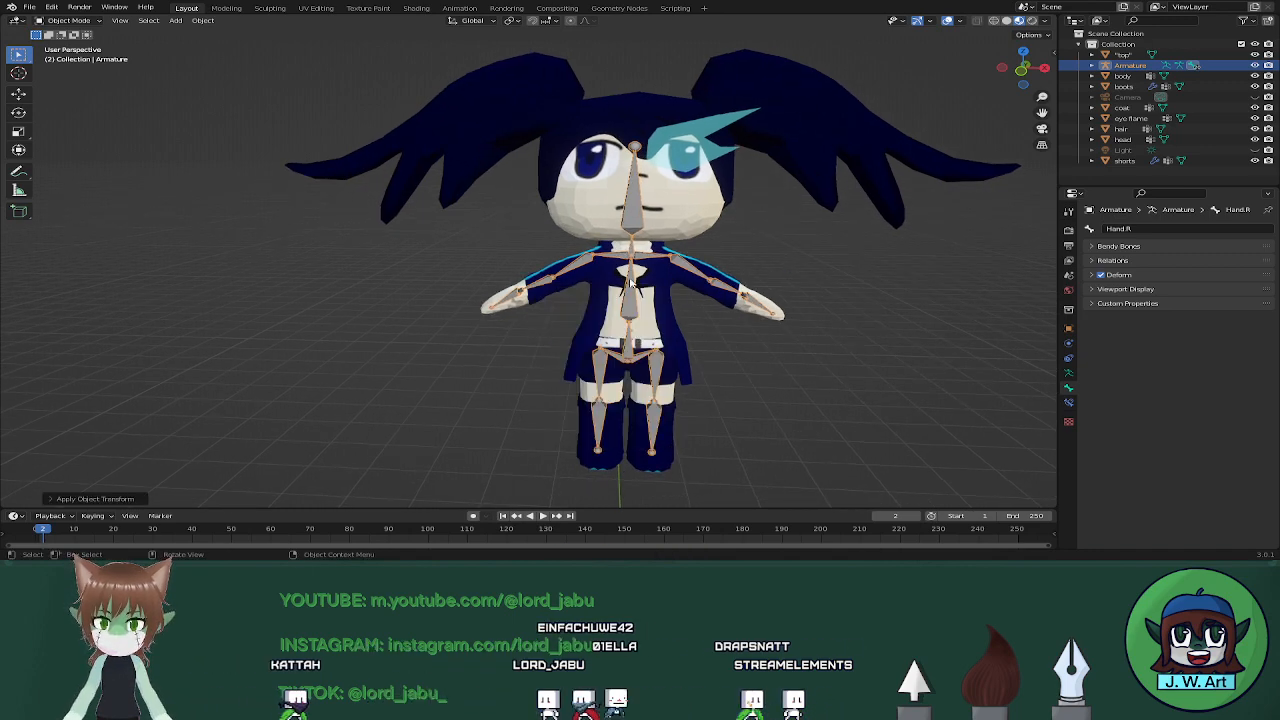
right_click(630, 280)
mouse_move(630, 280)
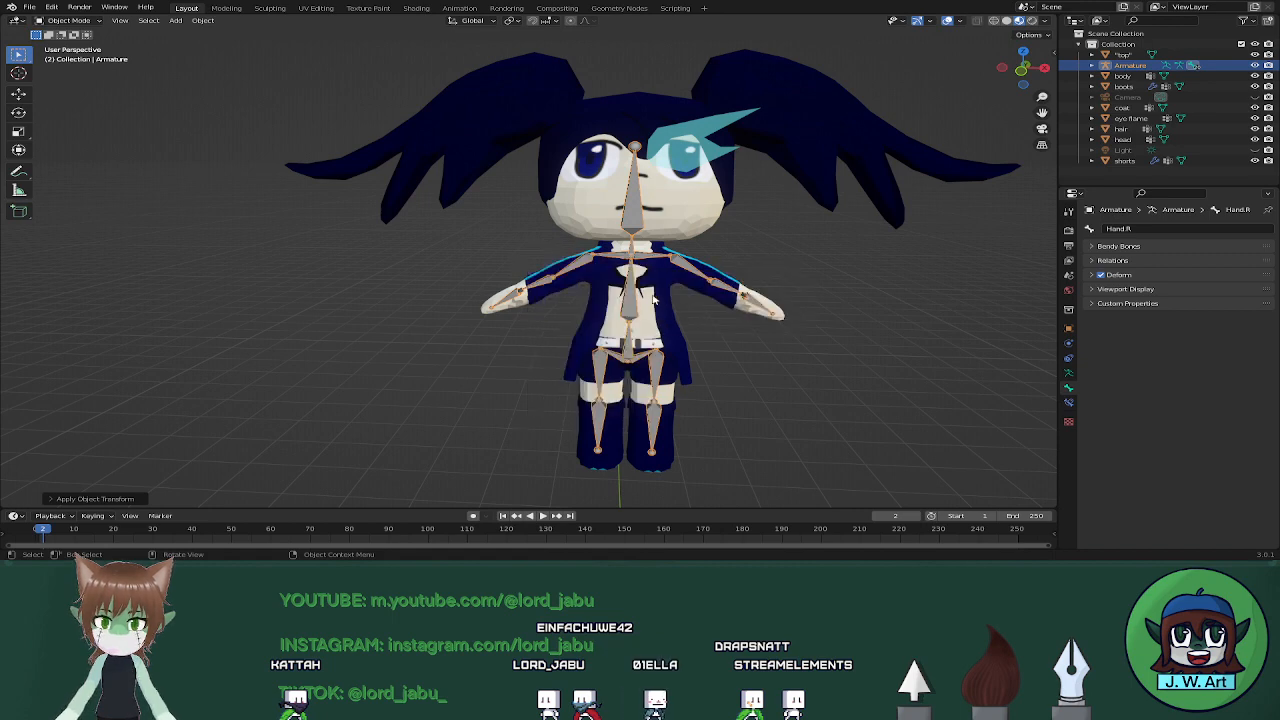
middle_click_drag(630, 308, 700, 290)
key("Tab")
key("Tab")
Snap the 3D cursor to the selected armature
scroll(743, 295, "down", 6)
right_click(540, 285)
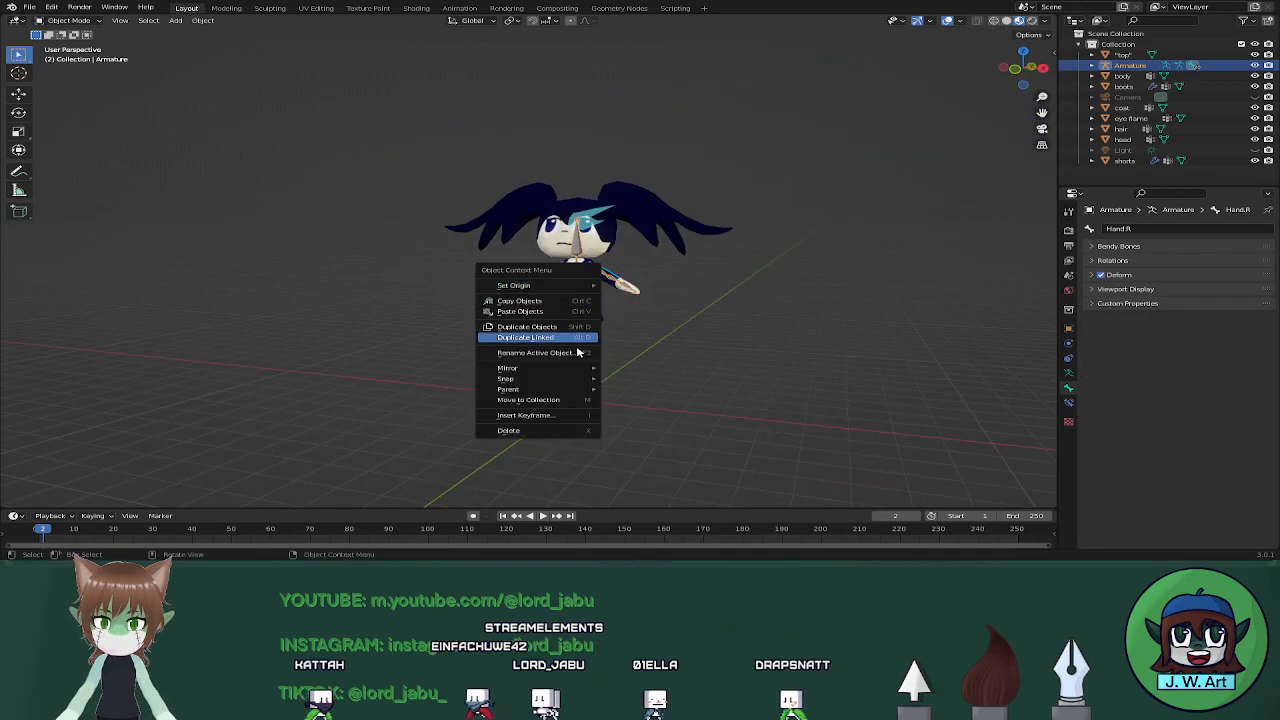
mouse_move(544, 380)
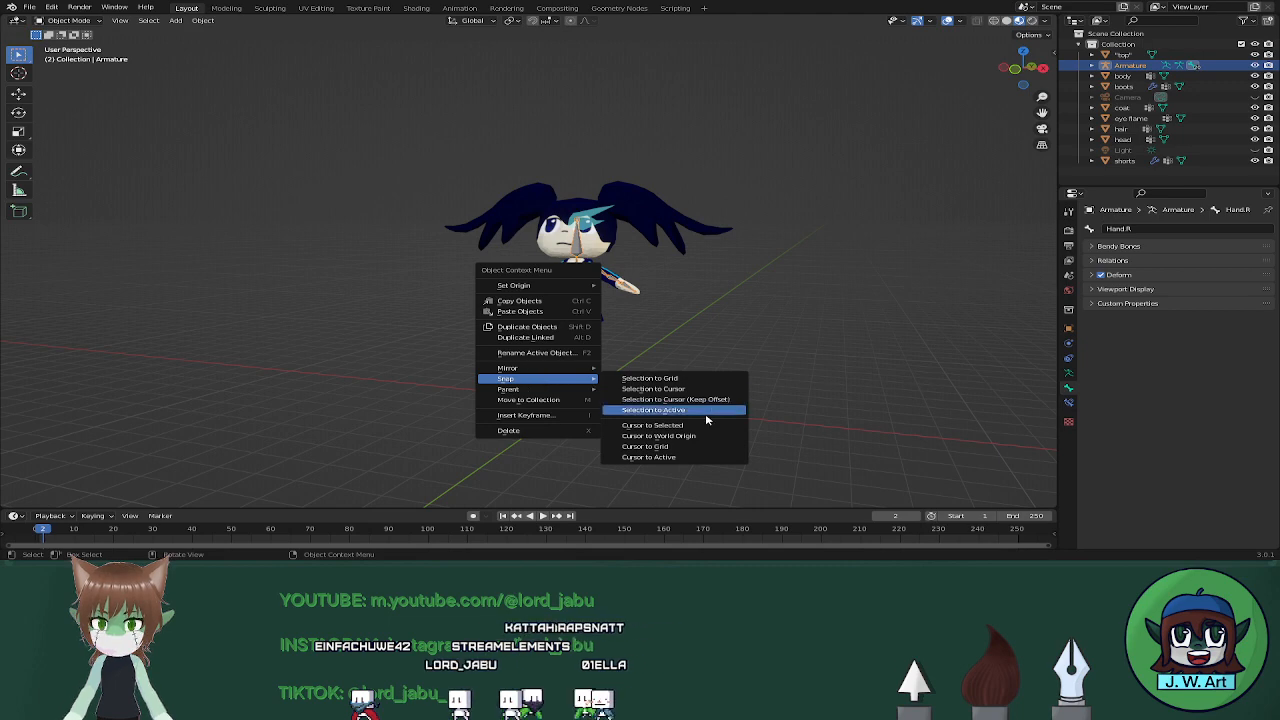
left_click(705, 426)
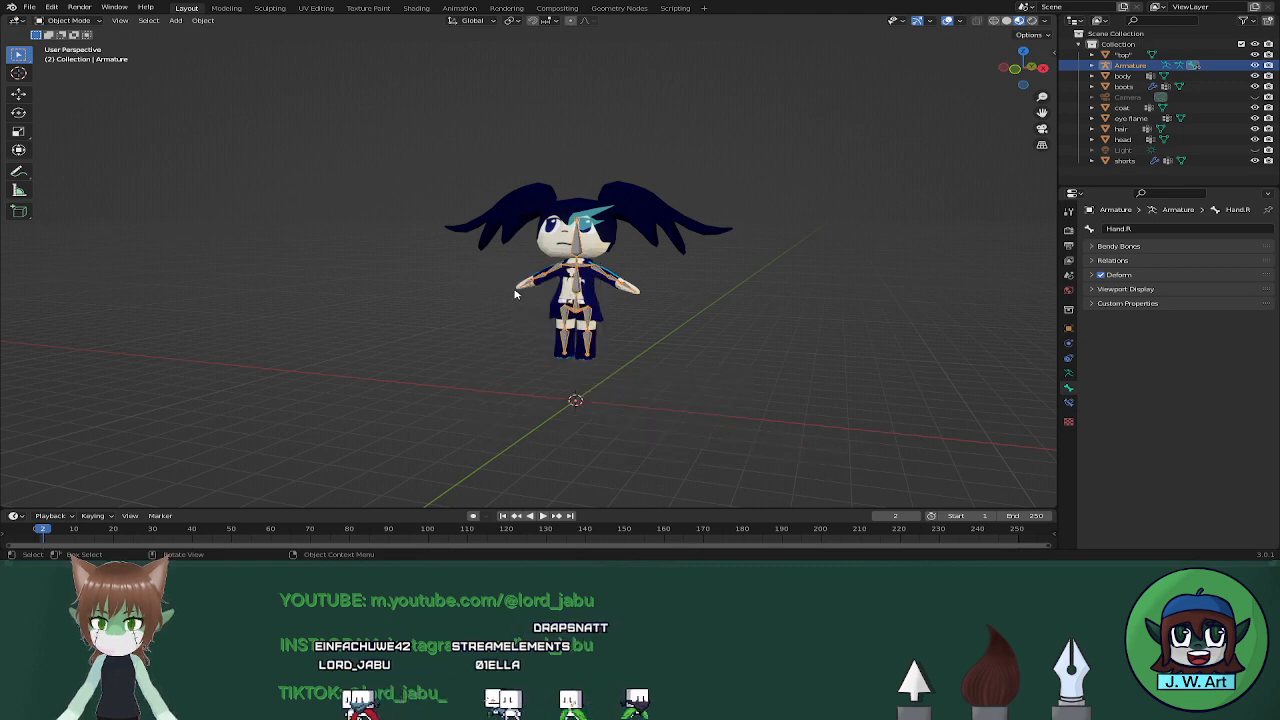
Reposition the selected armature's origin with the Set Origin command, and check the character from the front
scroll(575, 258, "up", 5)
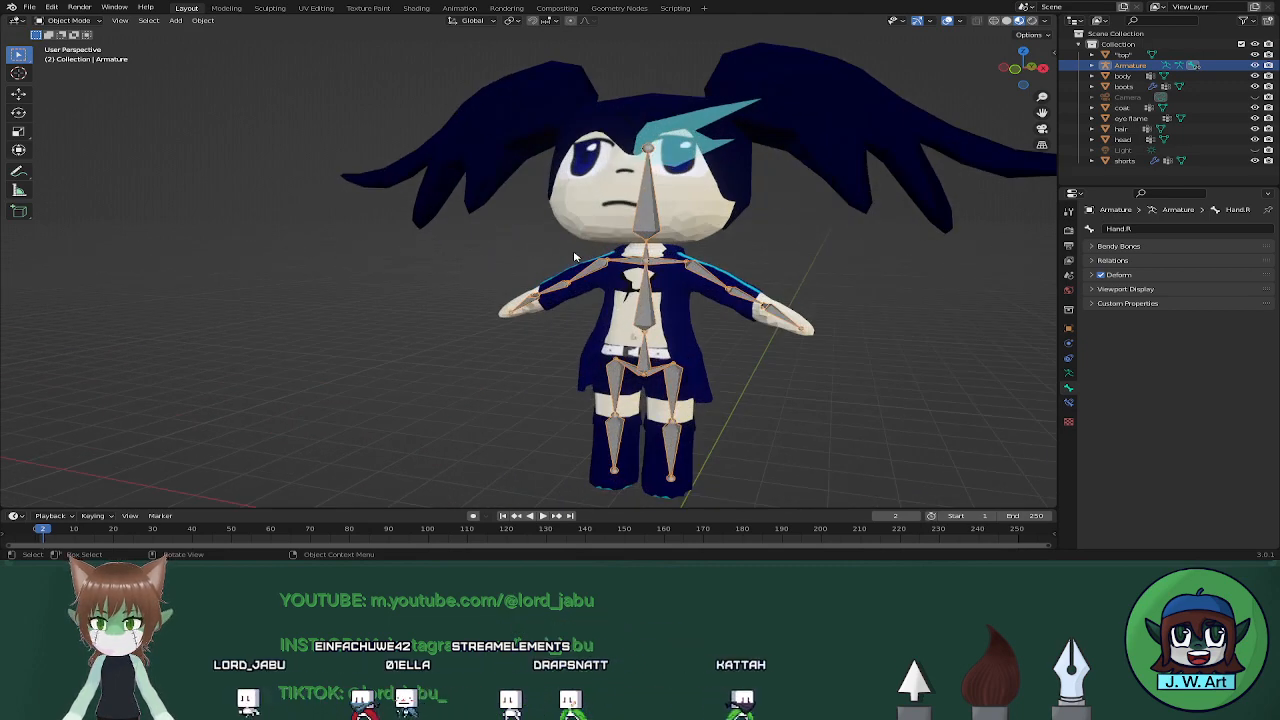
right_click(673, 204)
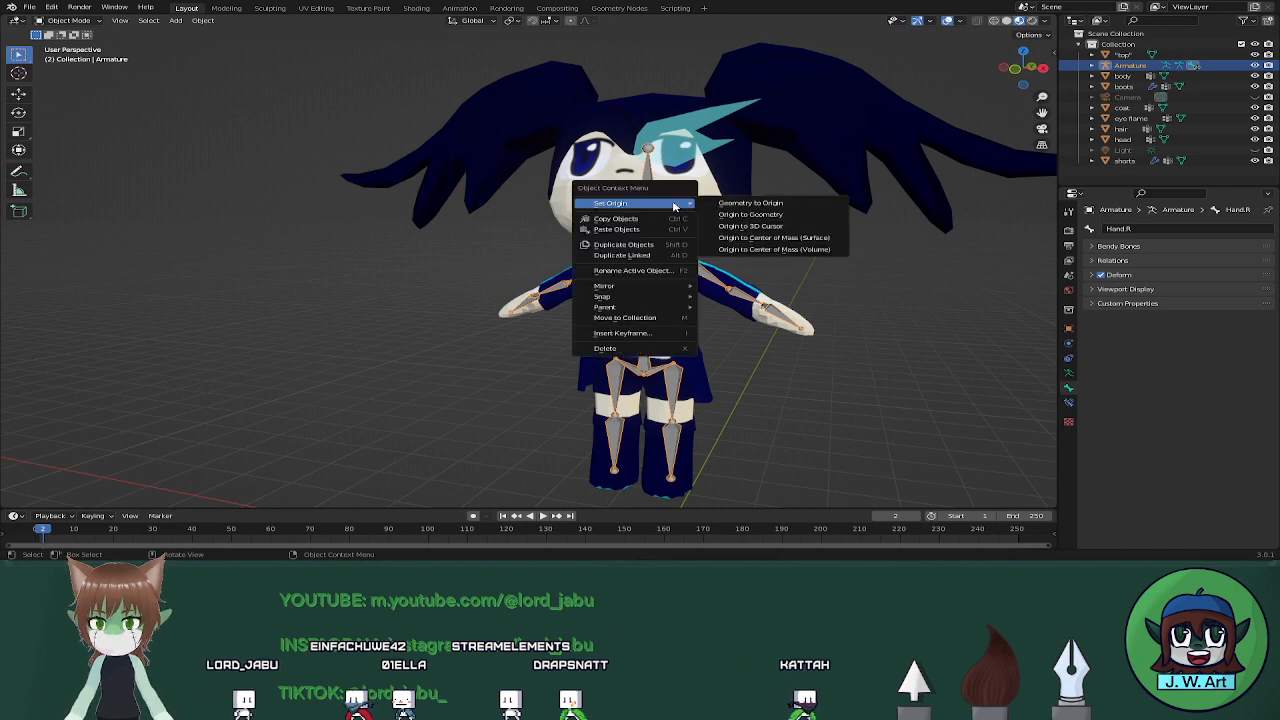
right_click(623, 201)
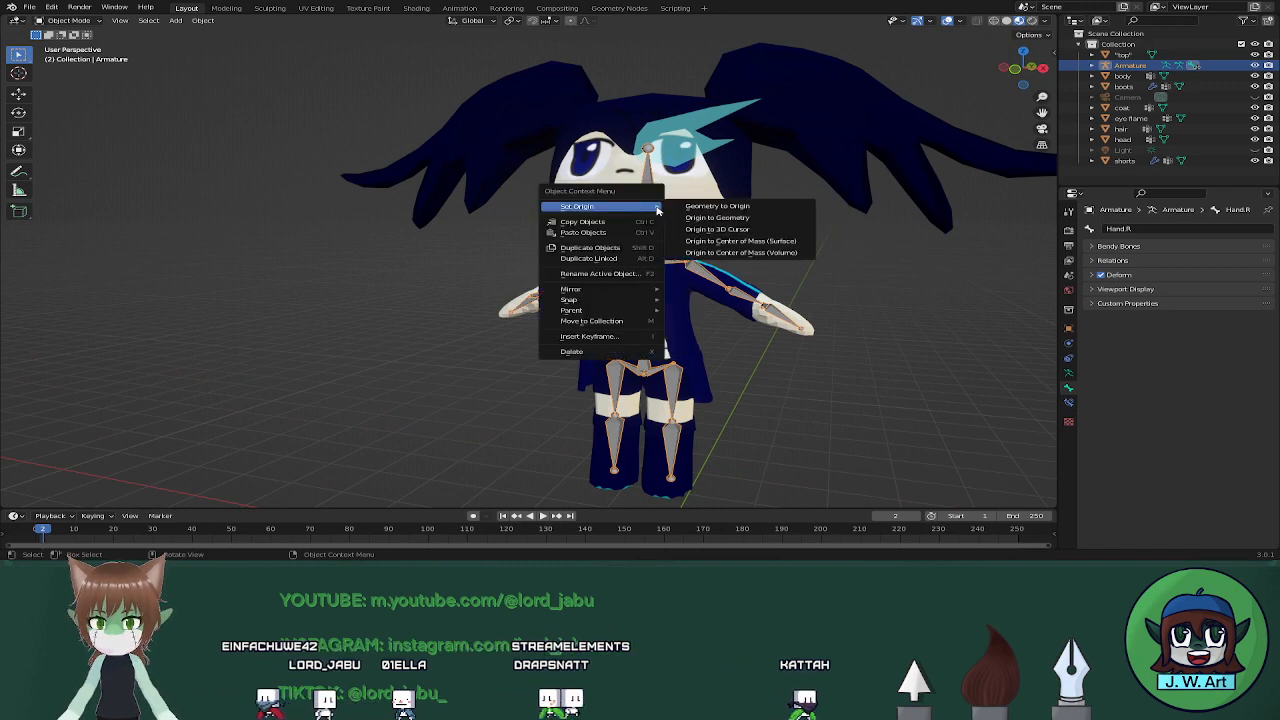
left_click(715, 222)
scroll(489, 217, "down", 5)
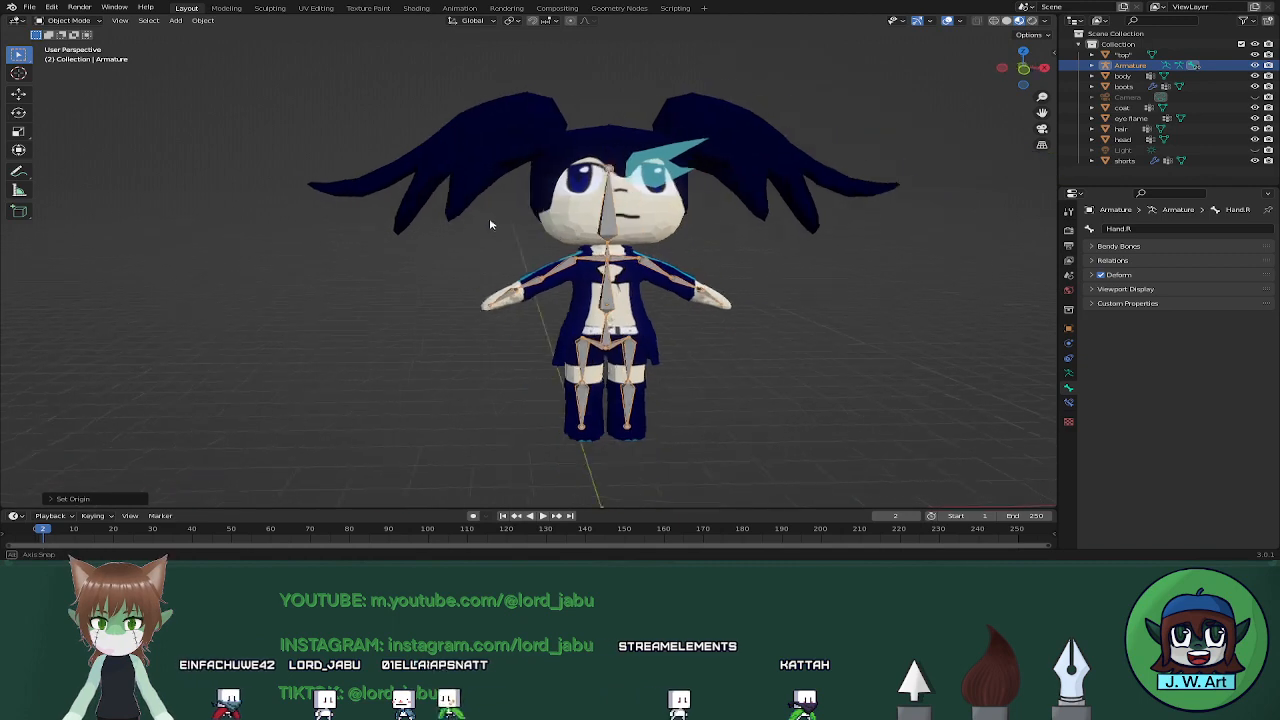
scroll(660, 290, "up", 2)
middle_click_drag(678, 293, 655, 274)
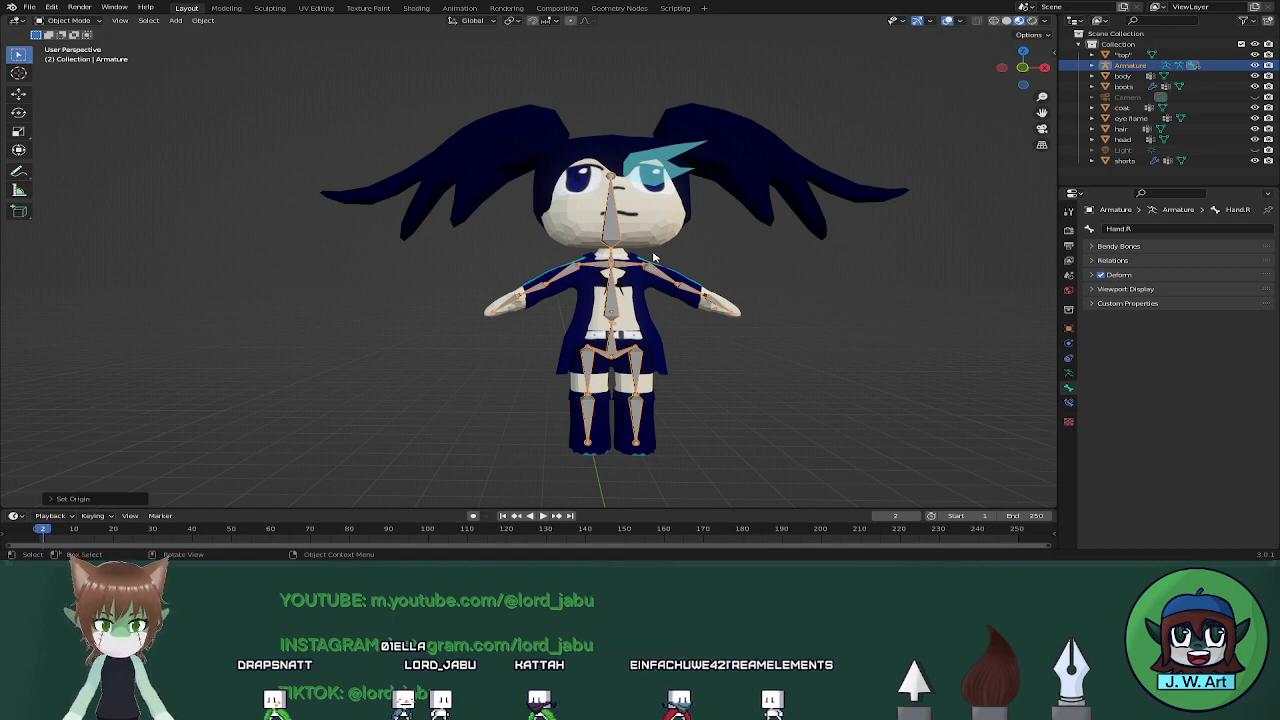
middle_click_drag(656, 258, 676, 283)
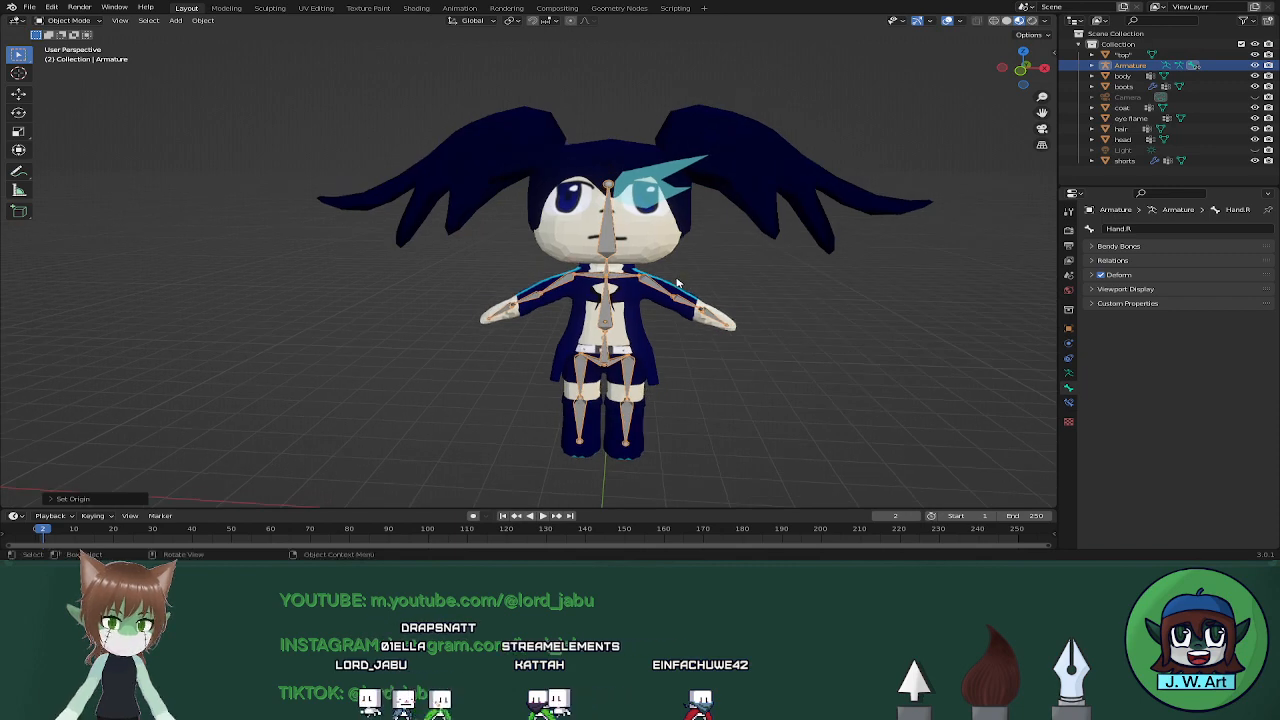
Parent the body, top, coat, shorts, boots, head, hair and eye flame meshes to the armature with automatic weights
left_click(659, 311)
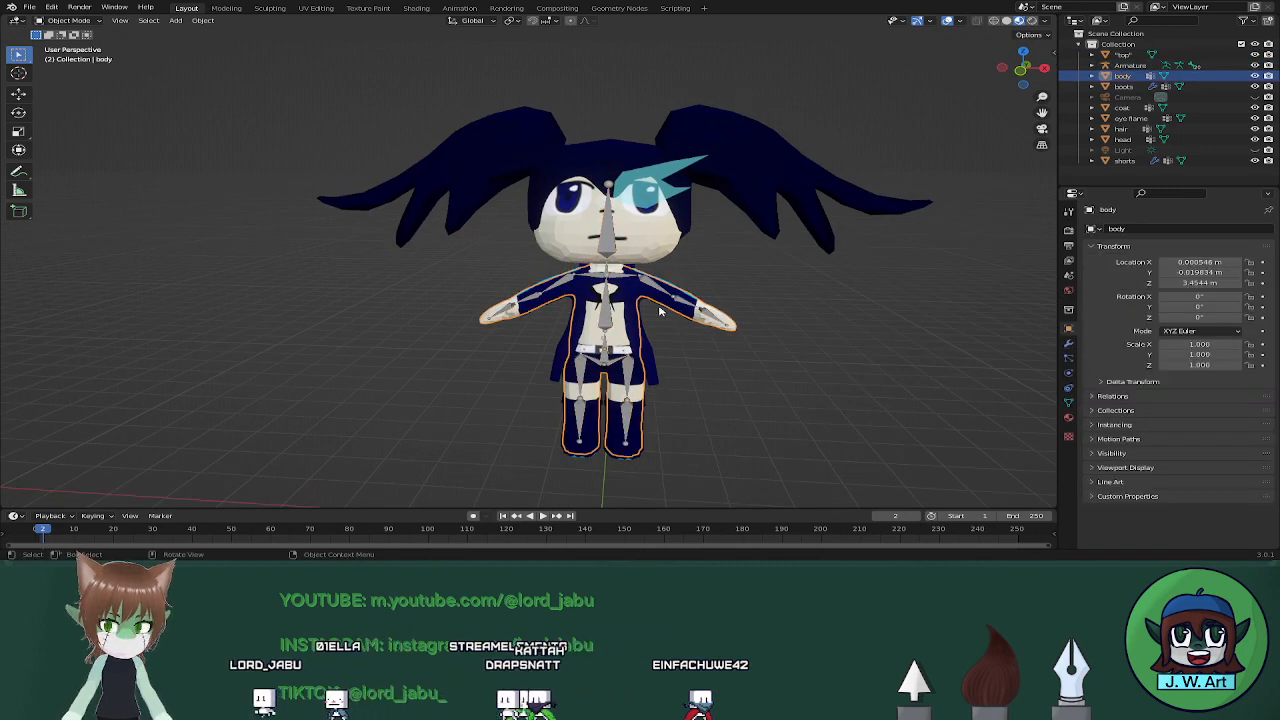
left_click(616, 301, "shift")
left_click(638, 307, "shift")
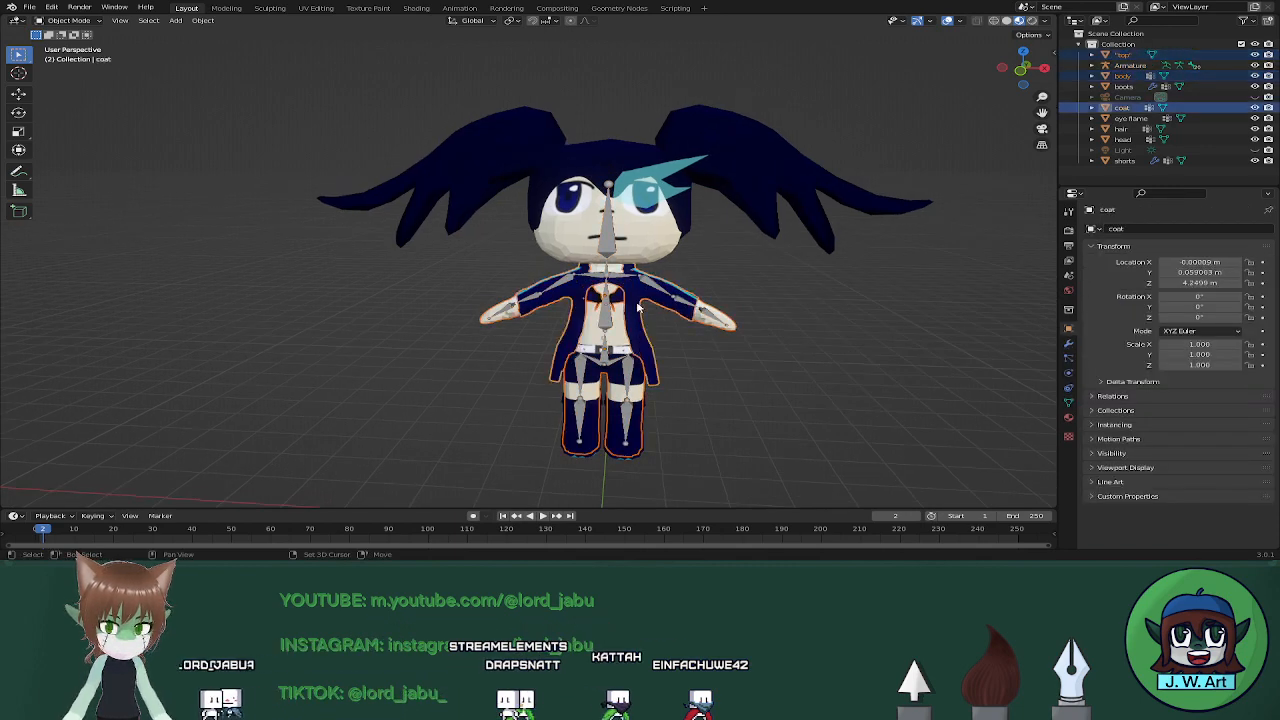
left_click(617, 380, "shift")
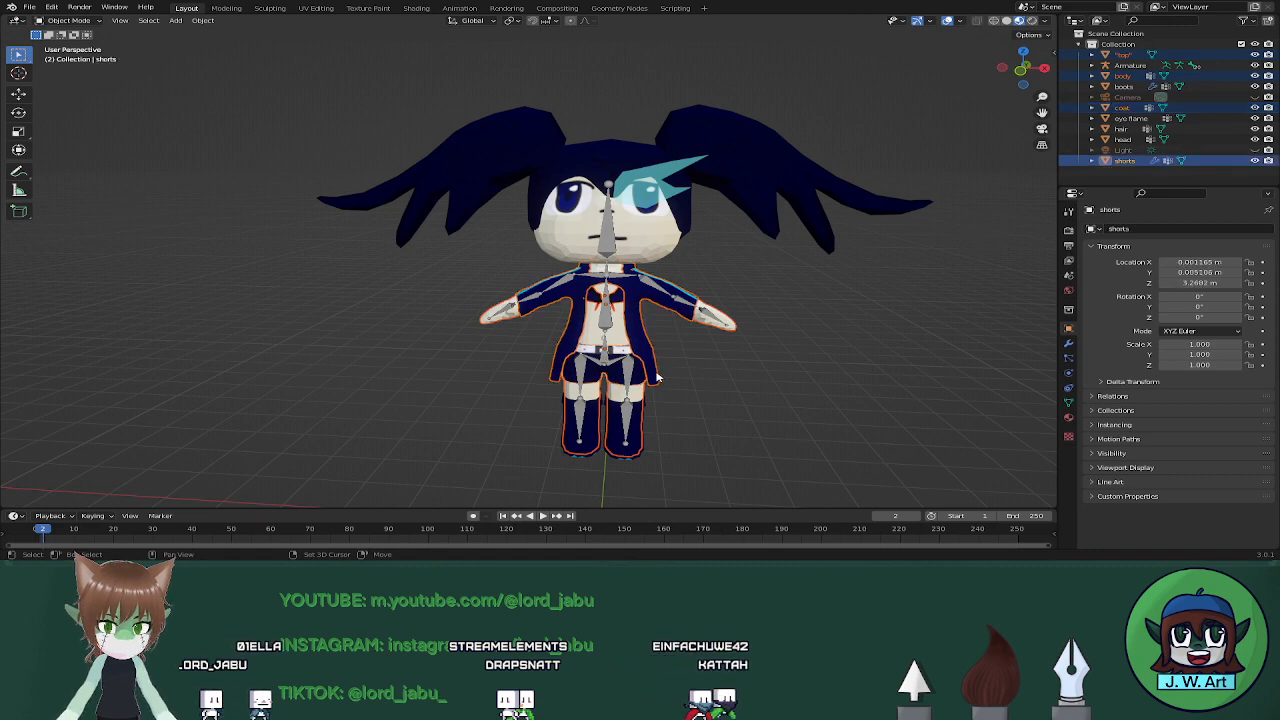
left_click(640, 413, "shift")
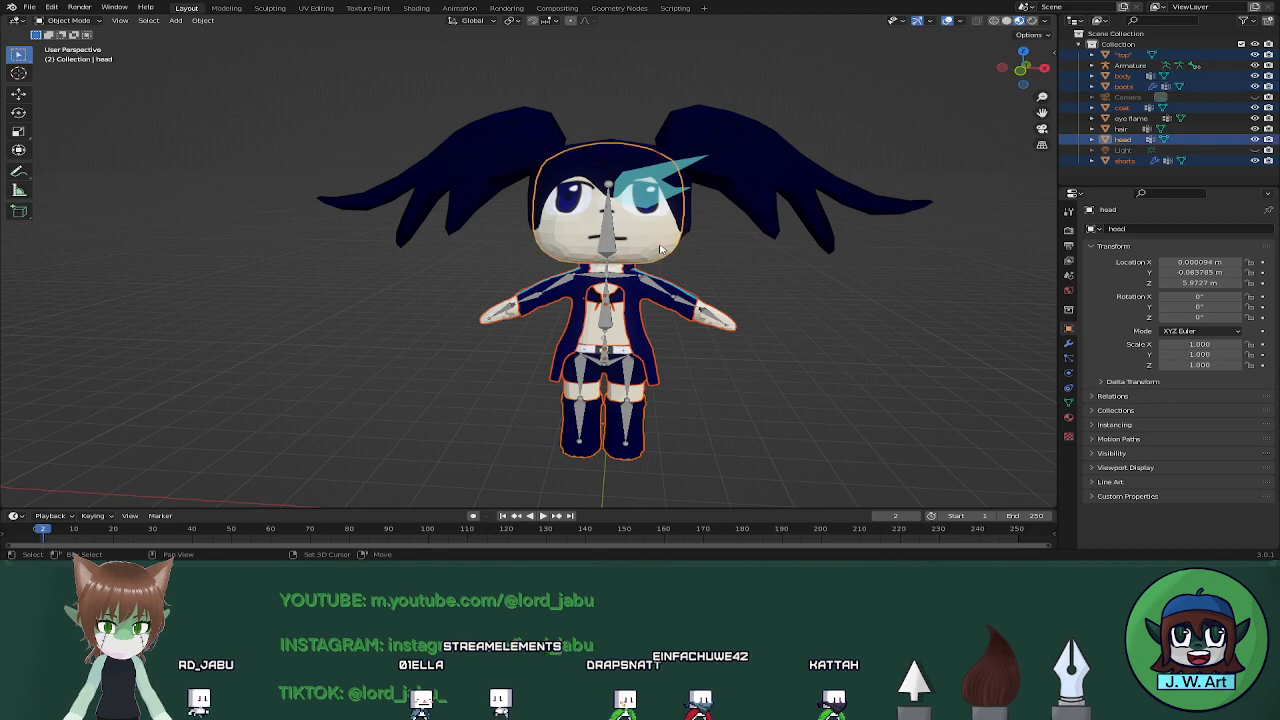
left_click(718, 158, "shift")
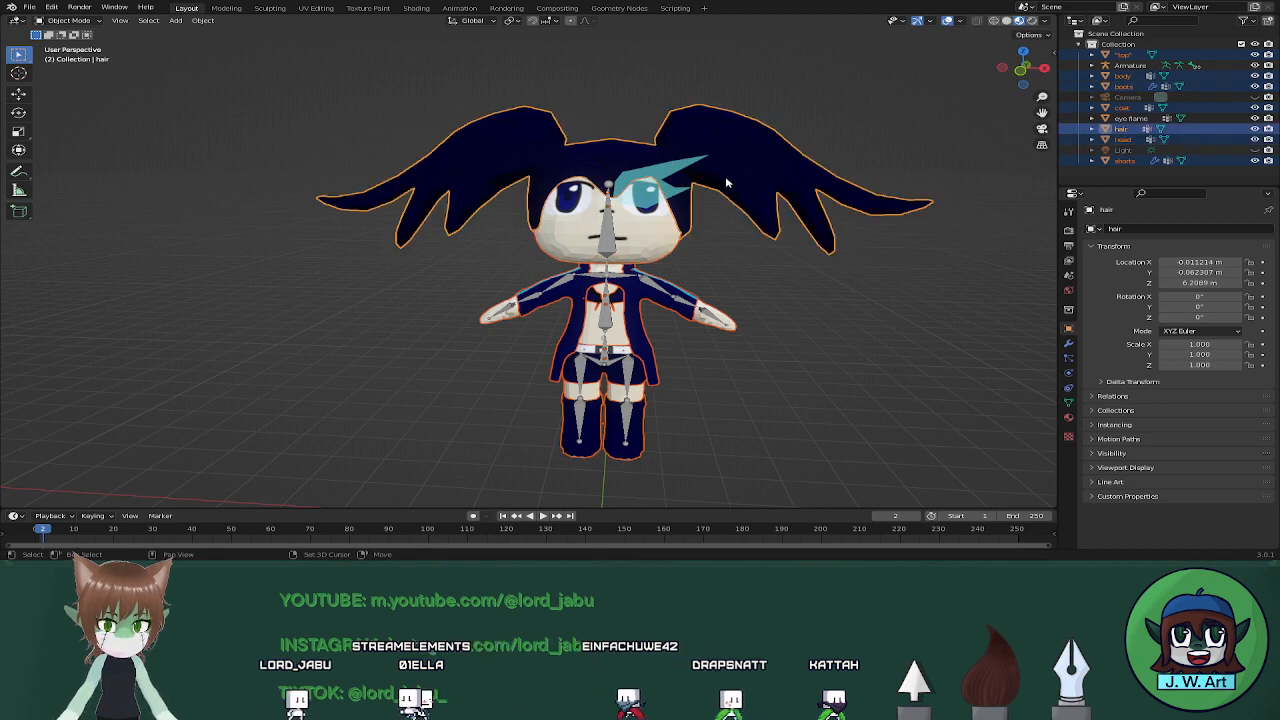
left_click(649, 192, "shift")
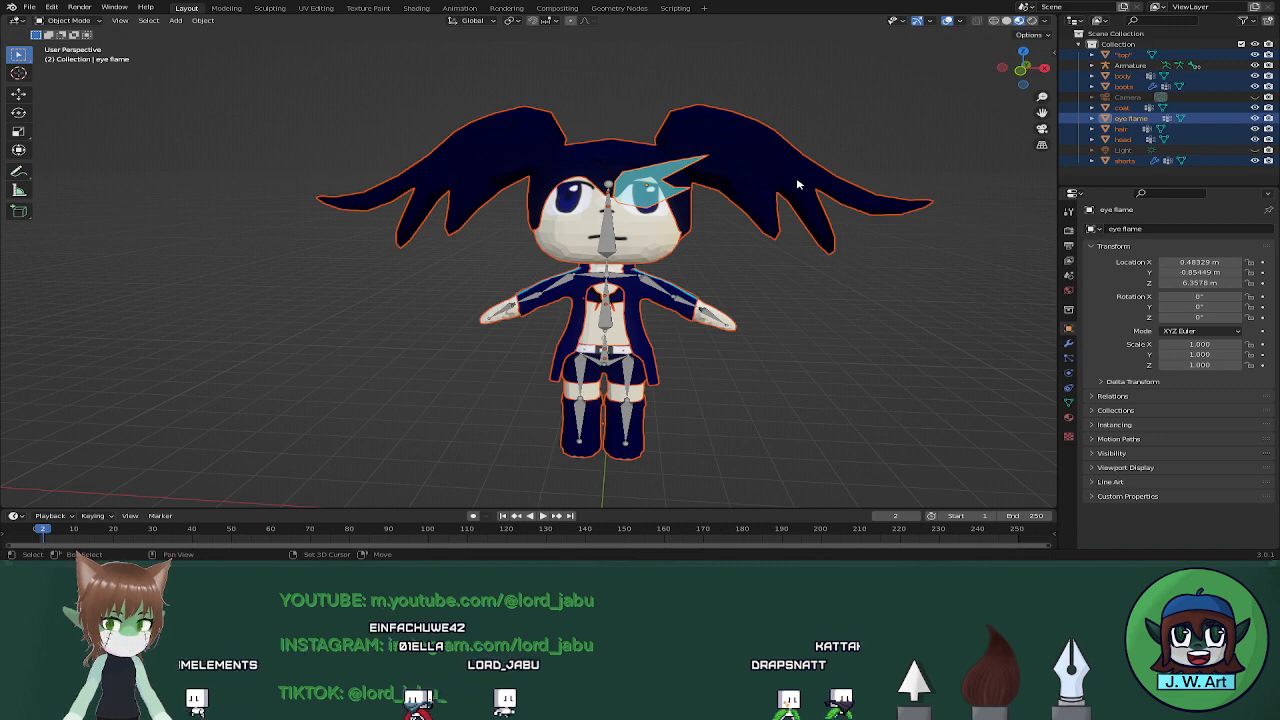
left_click(606, 236, "shift")
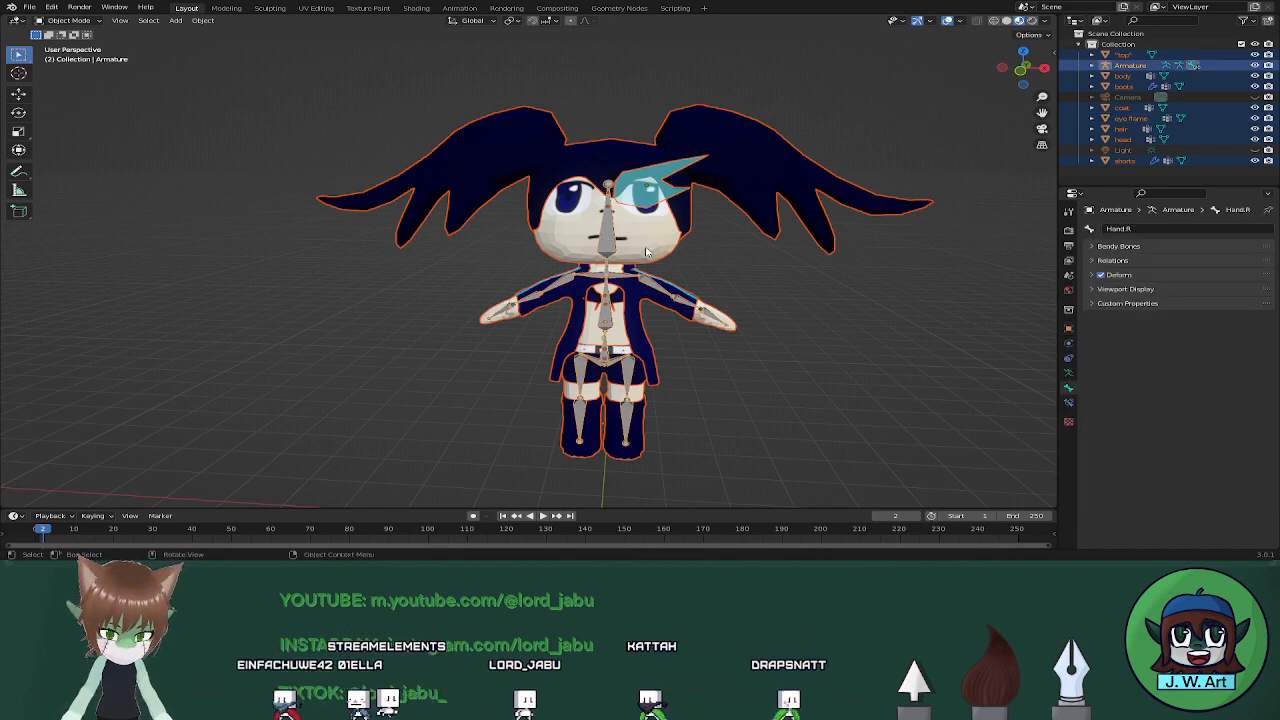
key("ctrl+p")
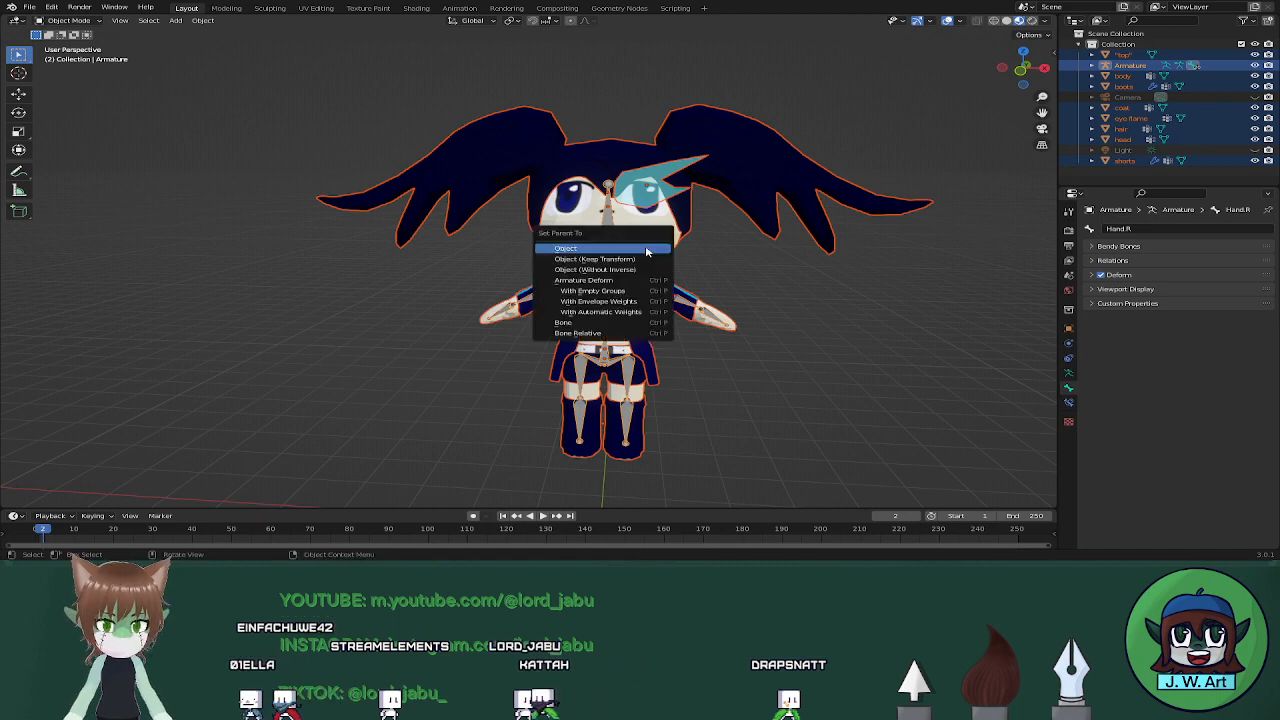
left_click(636, 313)
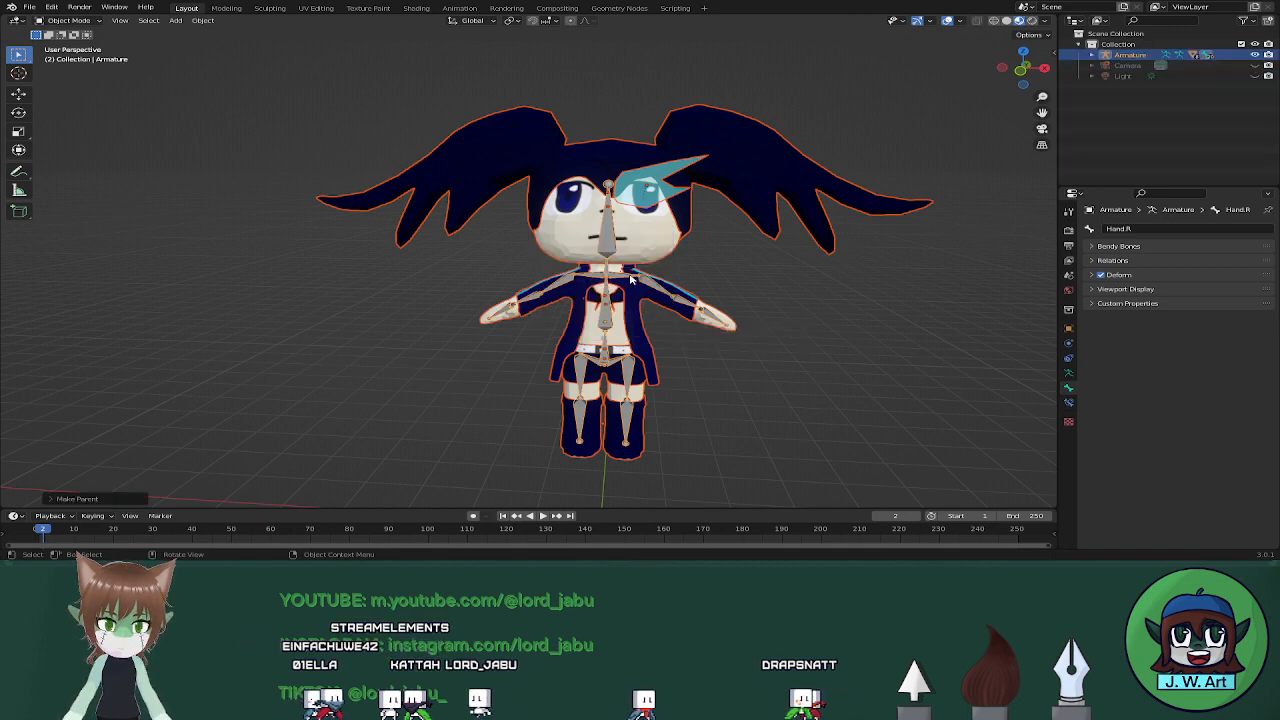
Put only the armature into Pose Mode and try rotating the Wrist.L bone to test how the meshes deform
middle_click_drag(631, 281, 661, 287)
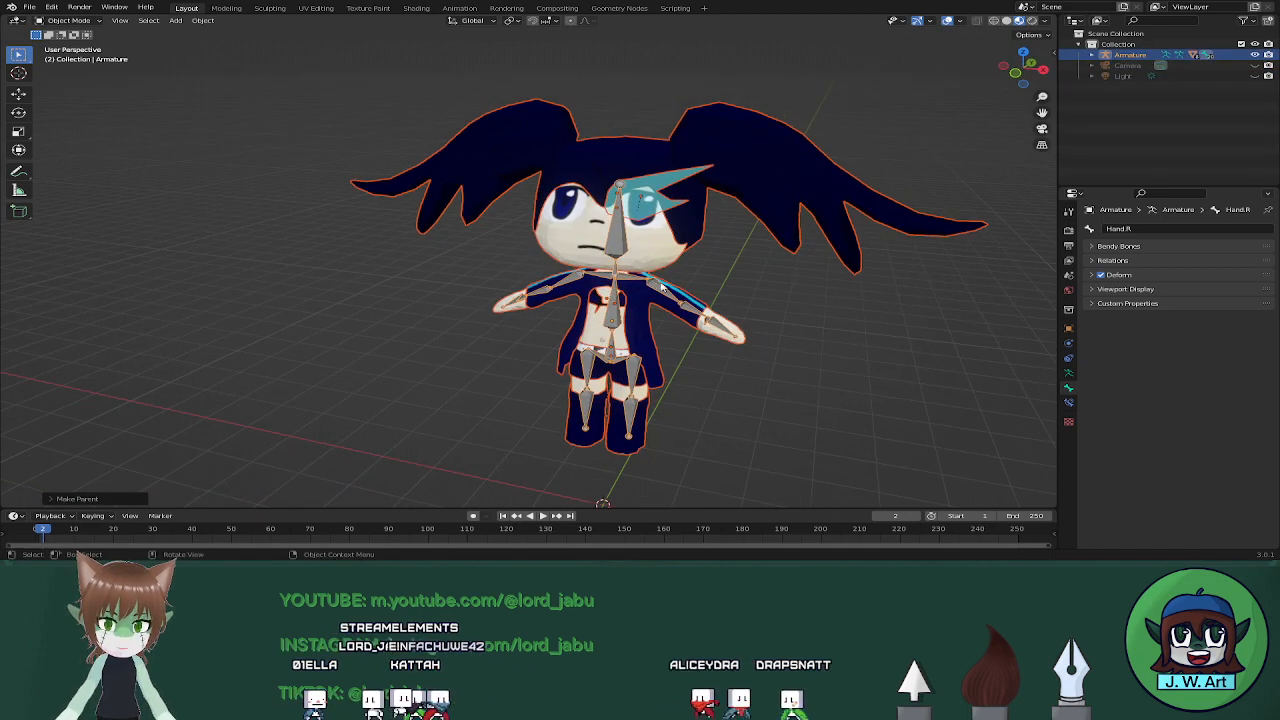
left_click(690, 312)
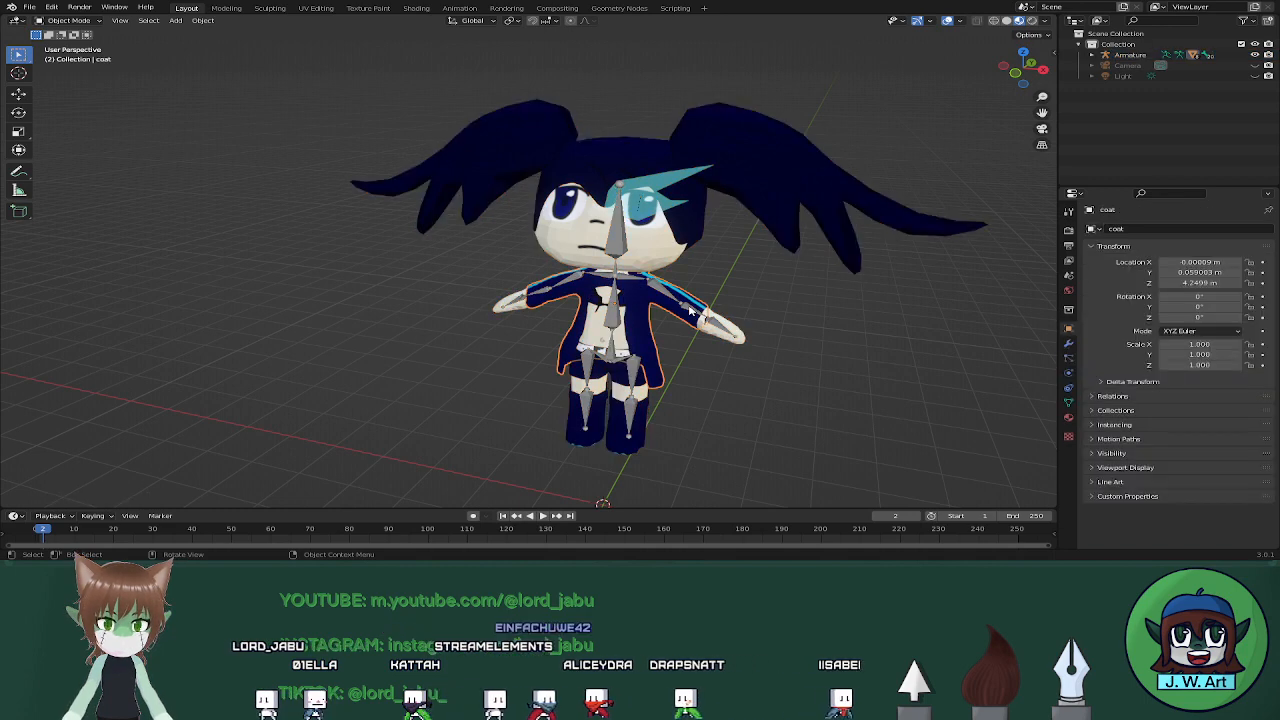
left_click(690, 312)
left_click(78, 22)
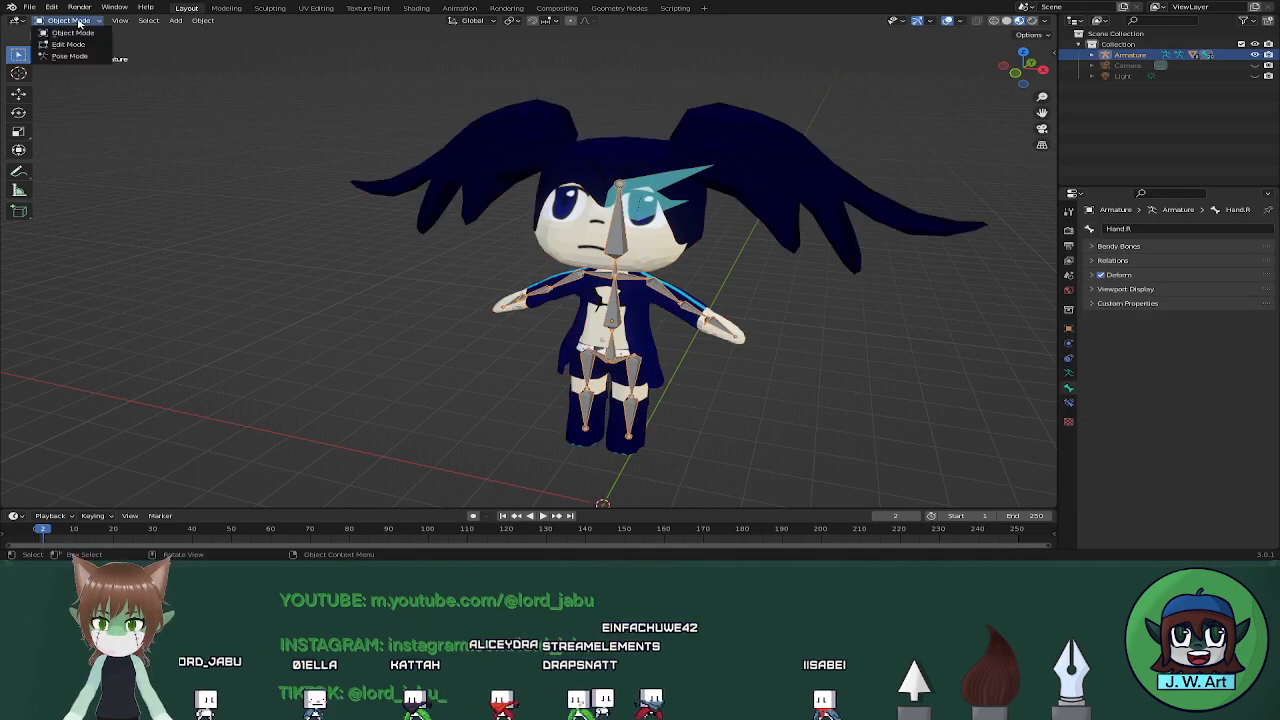
left_click(69, 56)
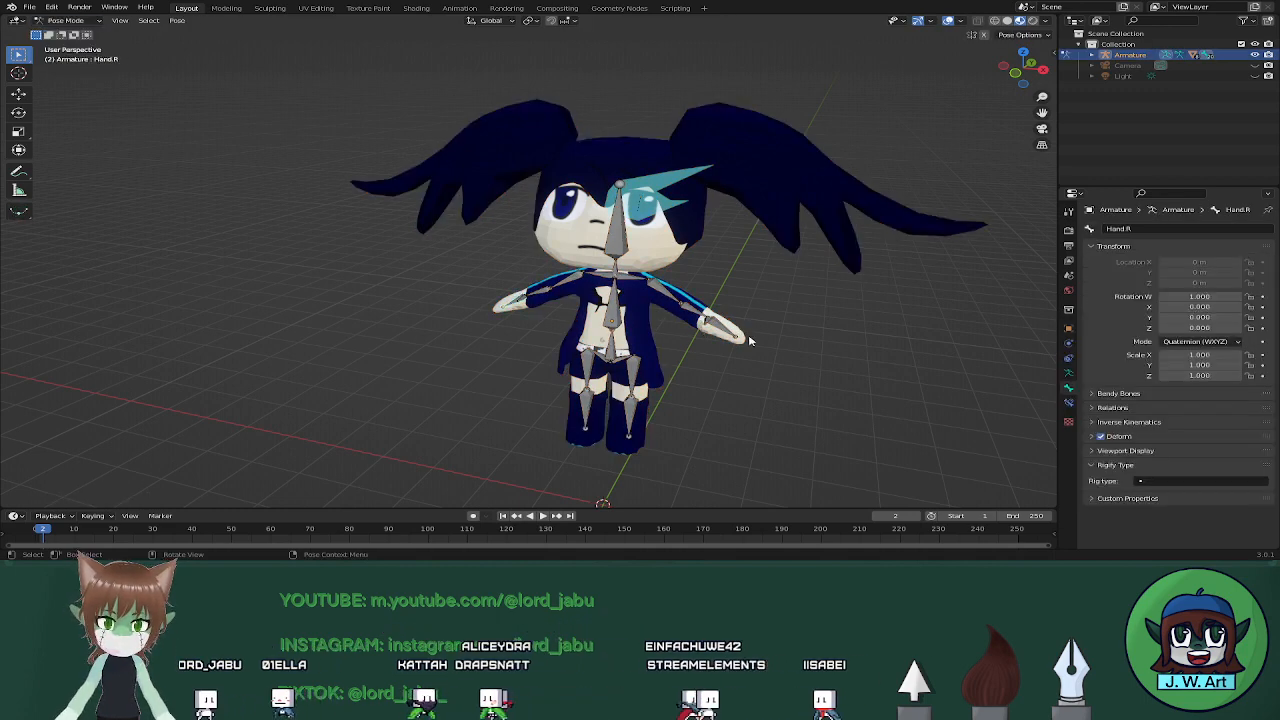
left_click(703, 330)
key("r")
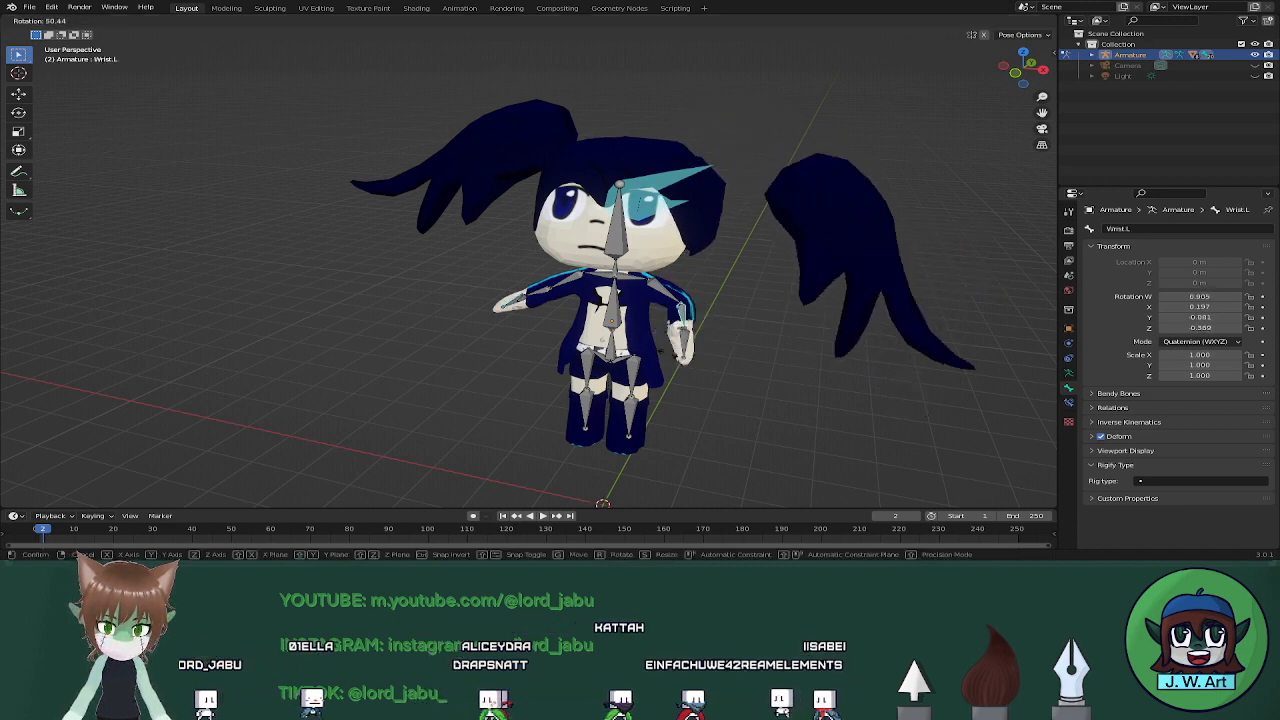
key("Escape")
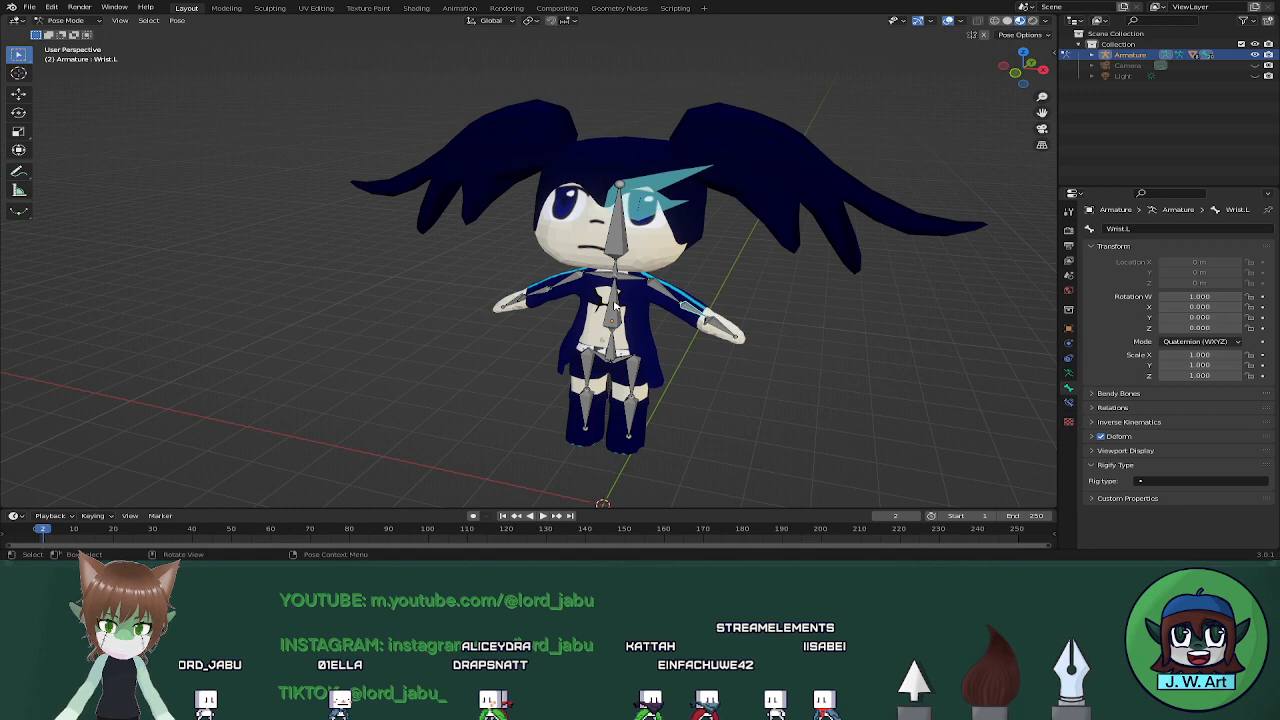
key("ctrl+z")
middle_click_drag(615, 306, 646, 283)
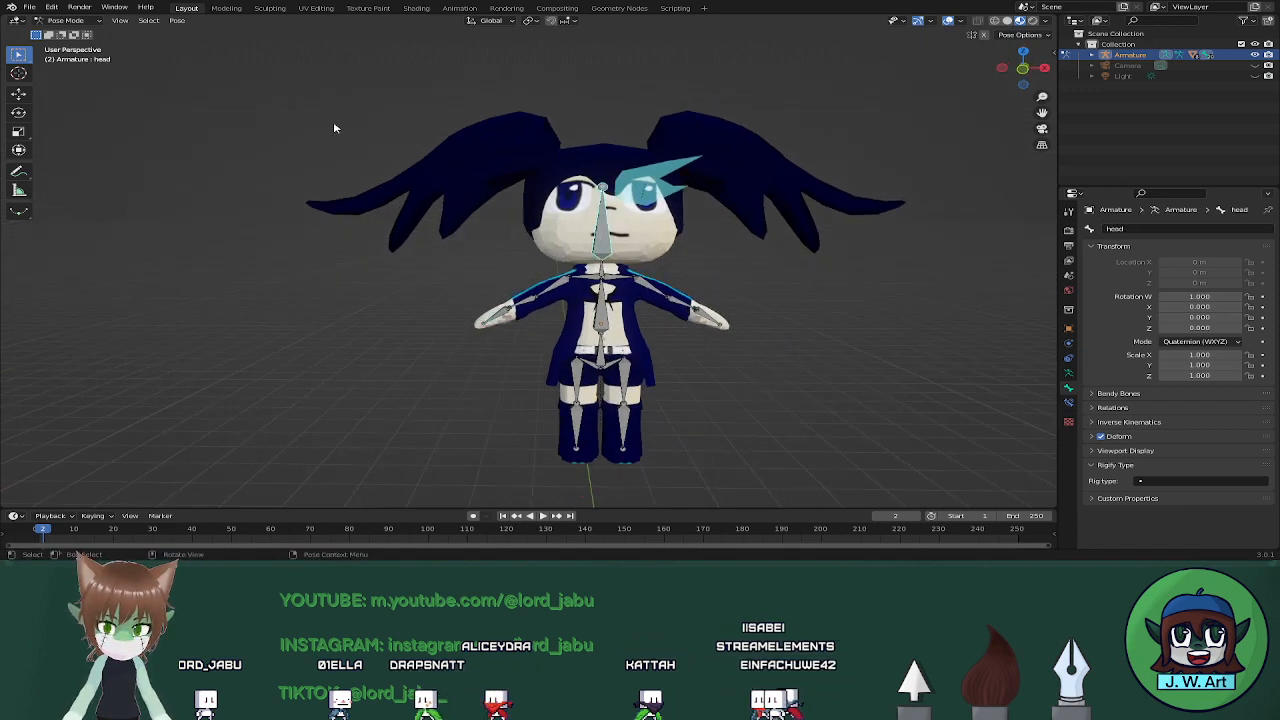
Return to Object Mode and select all of the character's meshes together with the armature, keeping the armature active
left_click(68, 20)
left_click(65, 37)
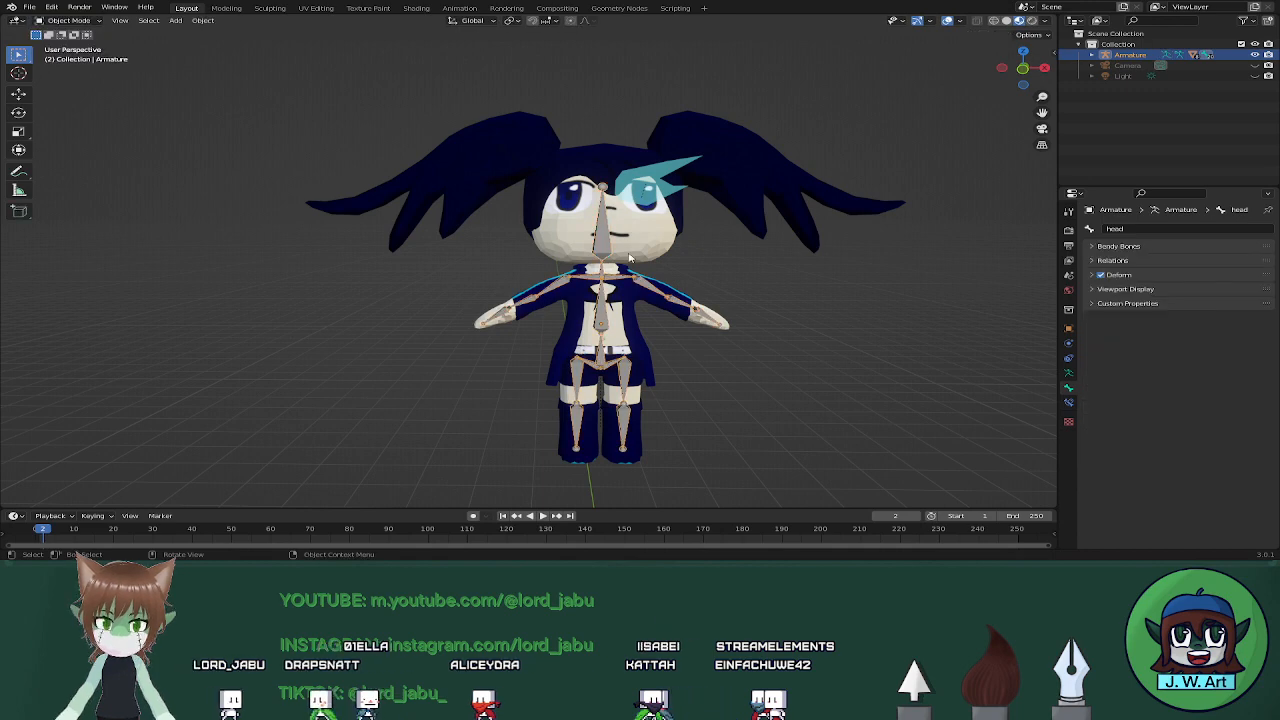
left_click(647, 197)
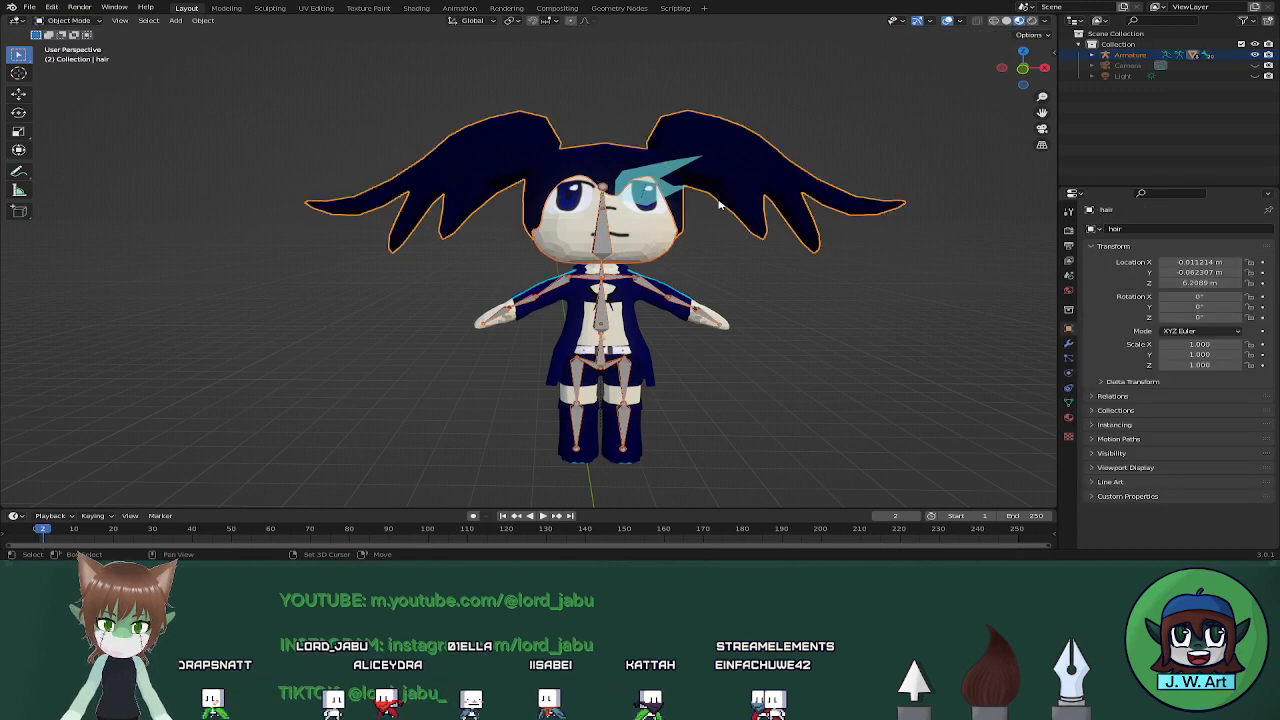
left_click(617, 301, "shift")
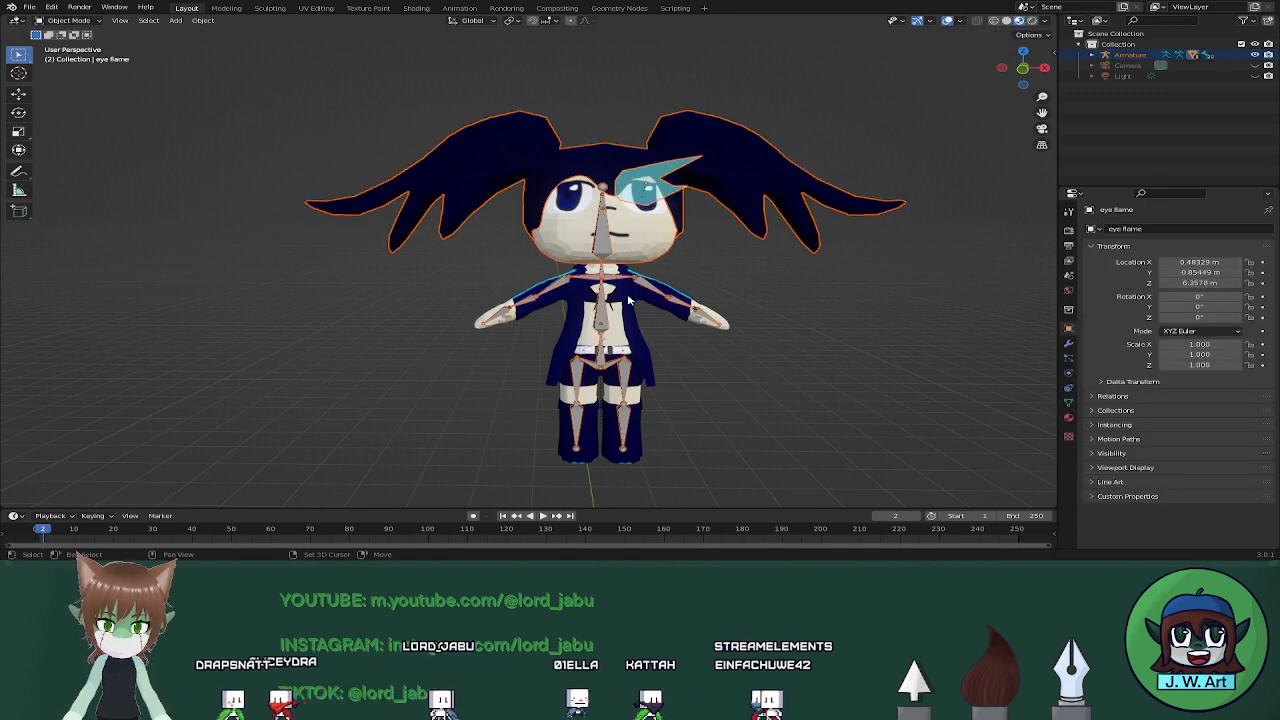
left_click(624, 366, "shift")
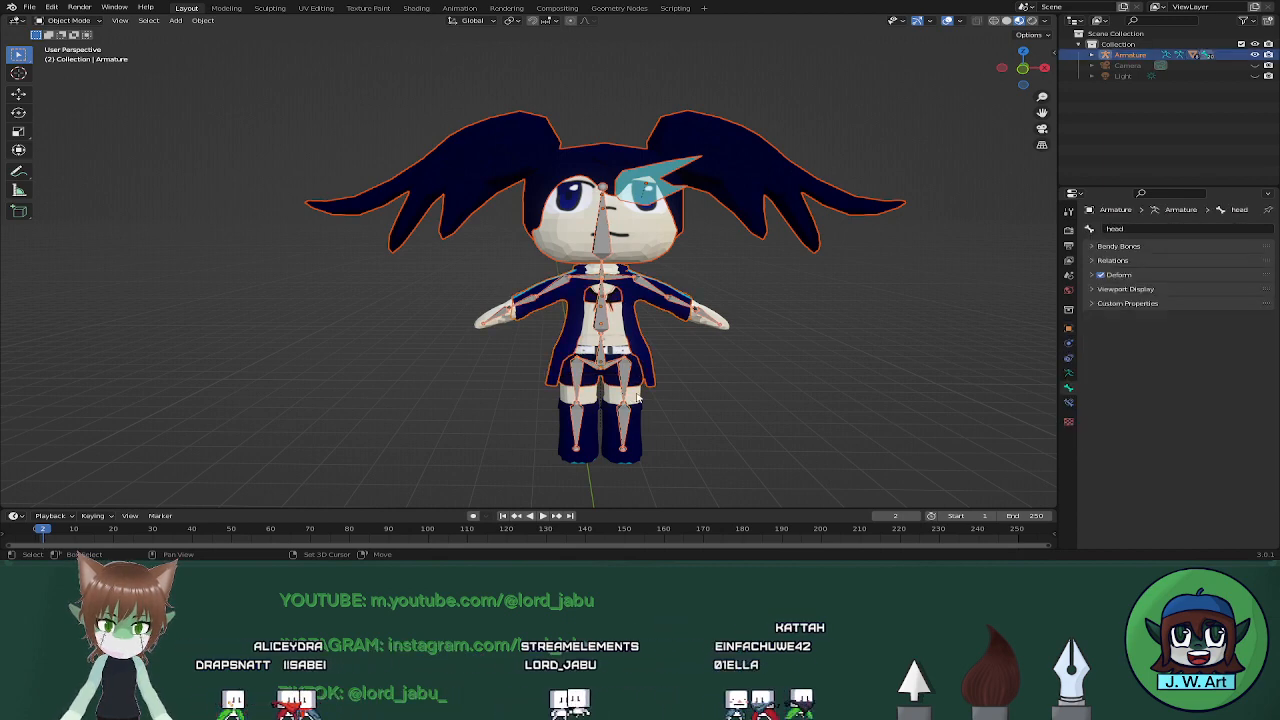
left_click(640, 412, "shift")
left_click(638, 421, "shift")
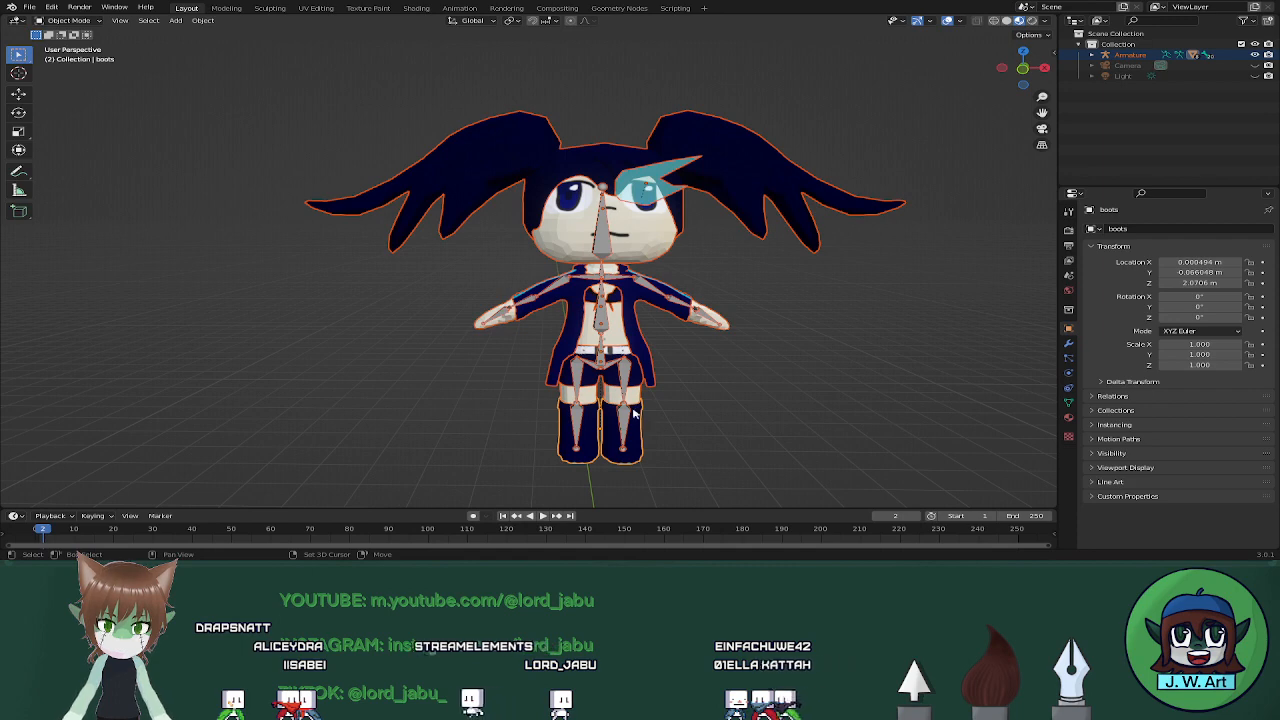
left_click(607, 358, "shift")
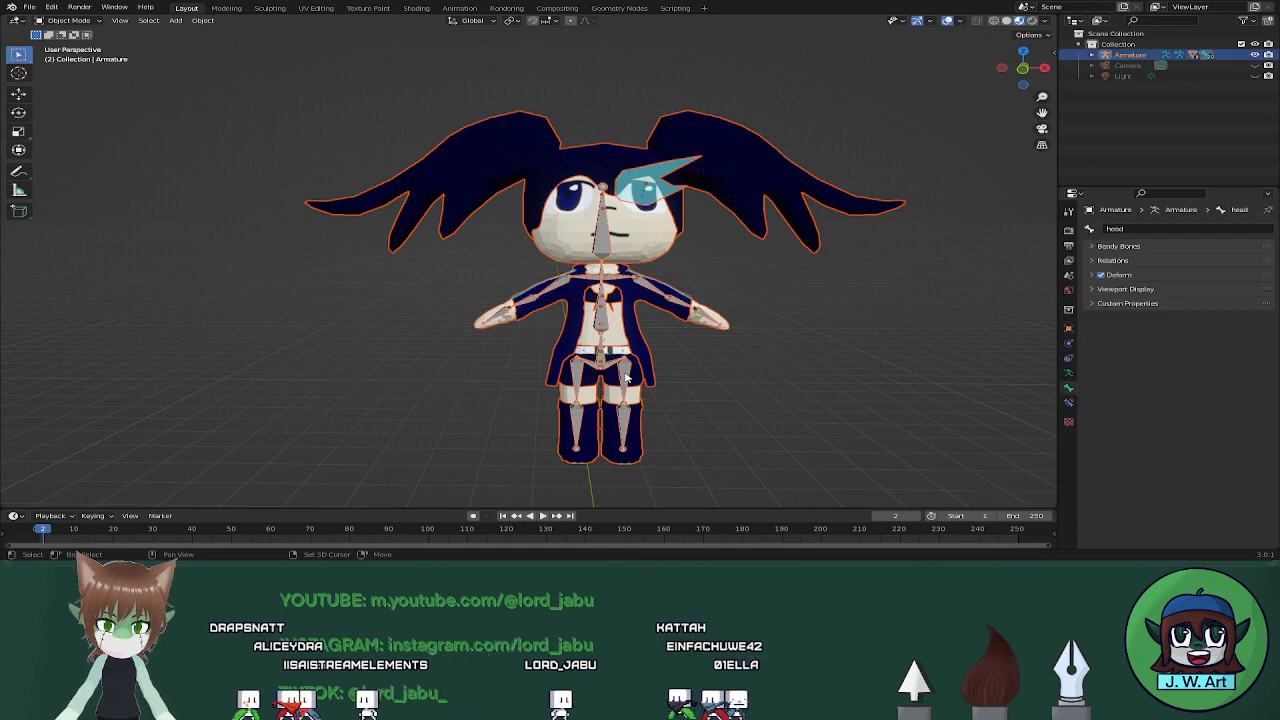
Try Weight Paint mode on the head mesh, and return to Object Mode with the armature as the active object
left_click(70, 20)
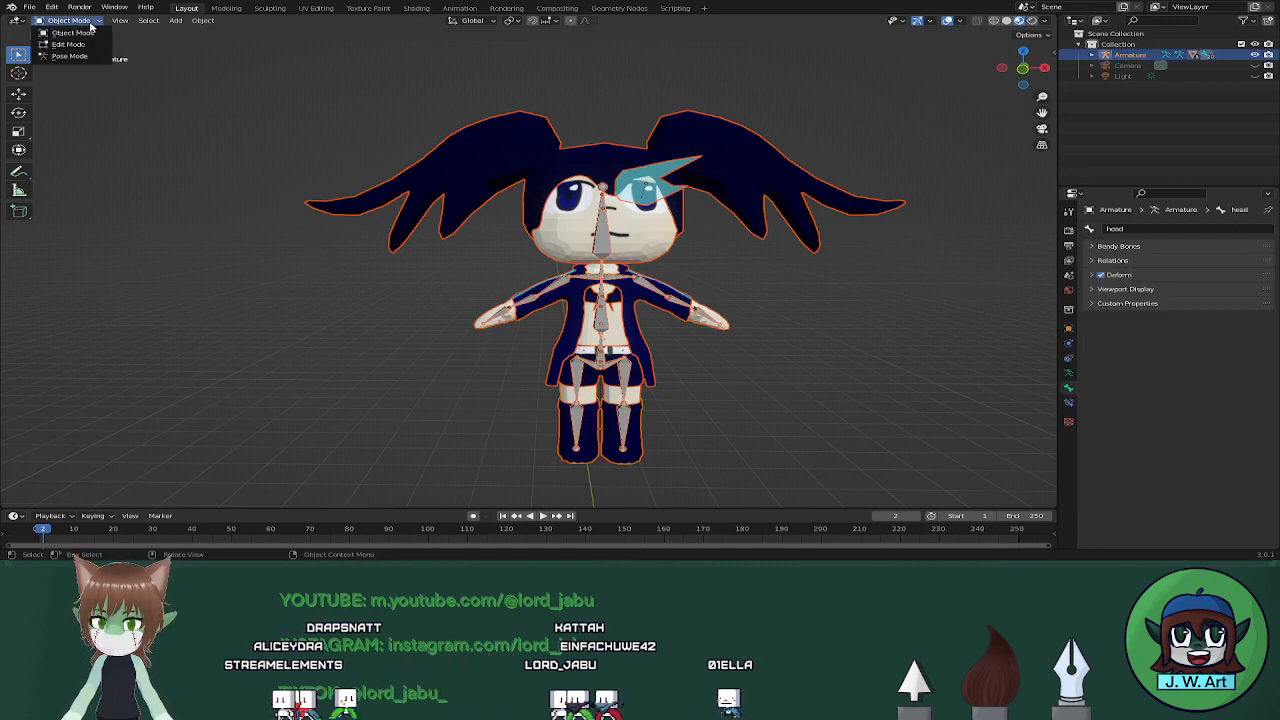
left_click(88, 22)
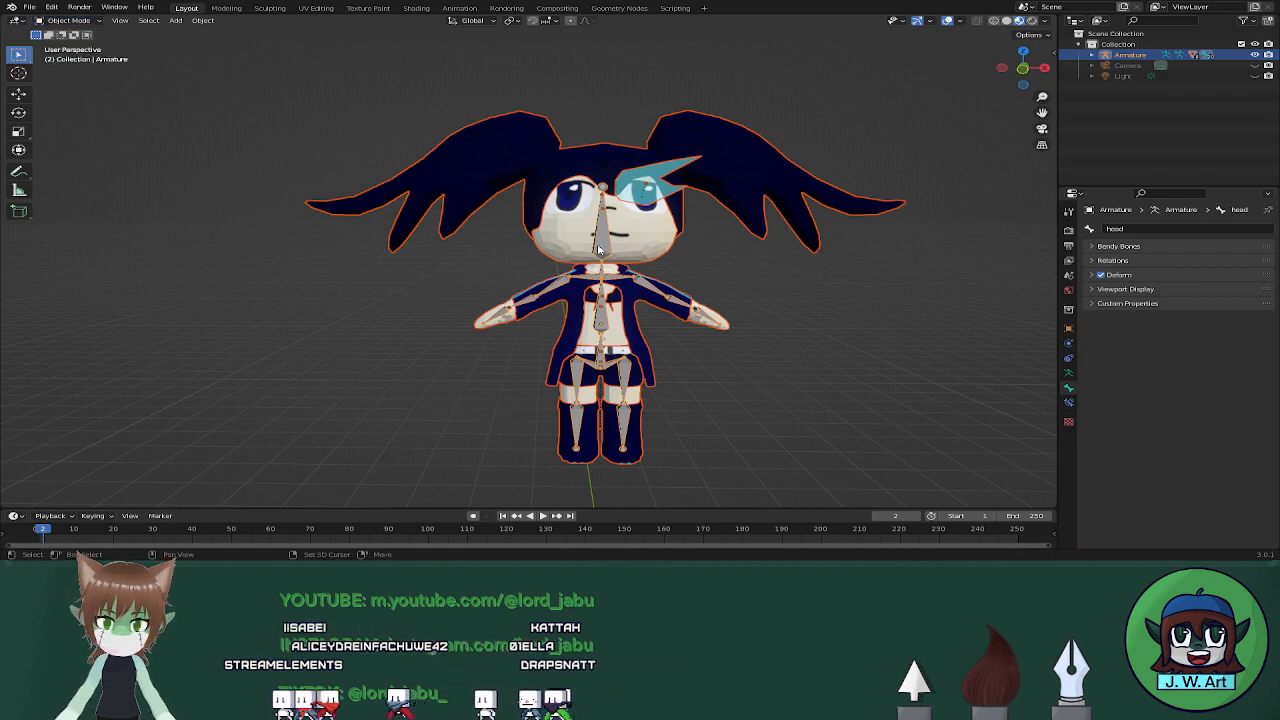
left_click(598, 249)
left_click(604, 245)
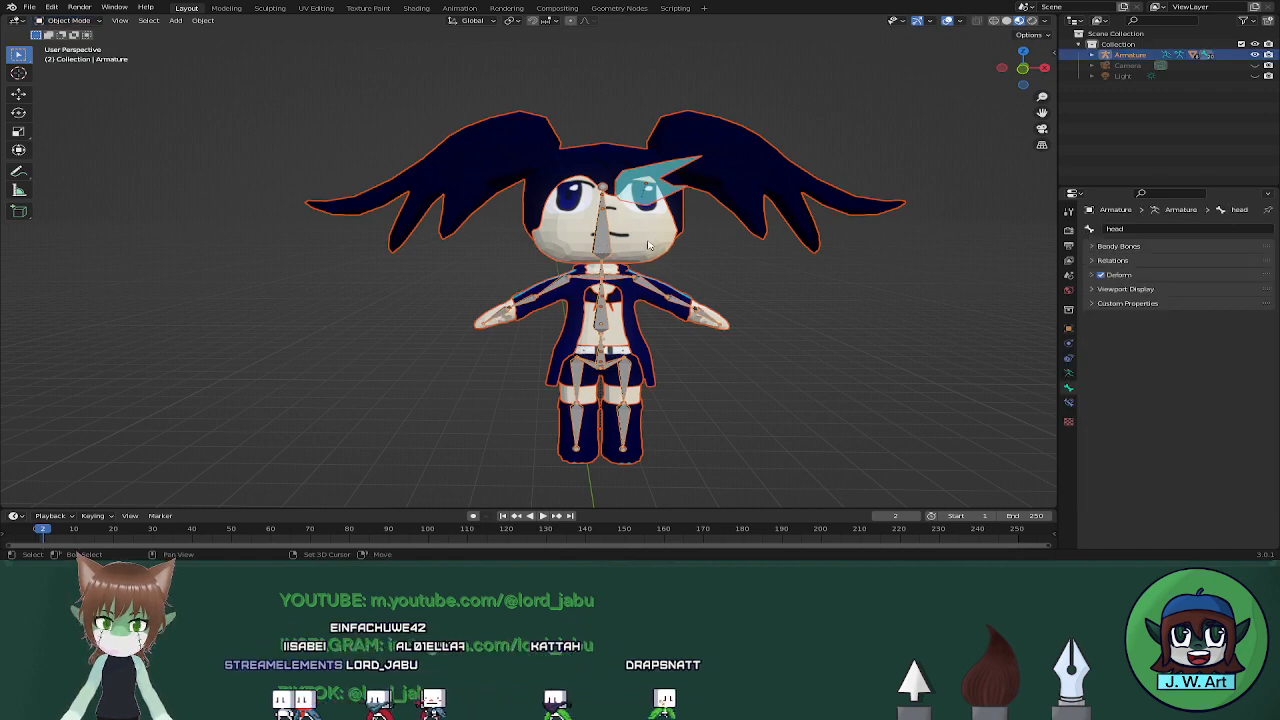
left_click(648, 245)
left_click(70, 20)
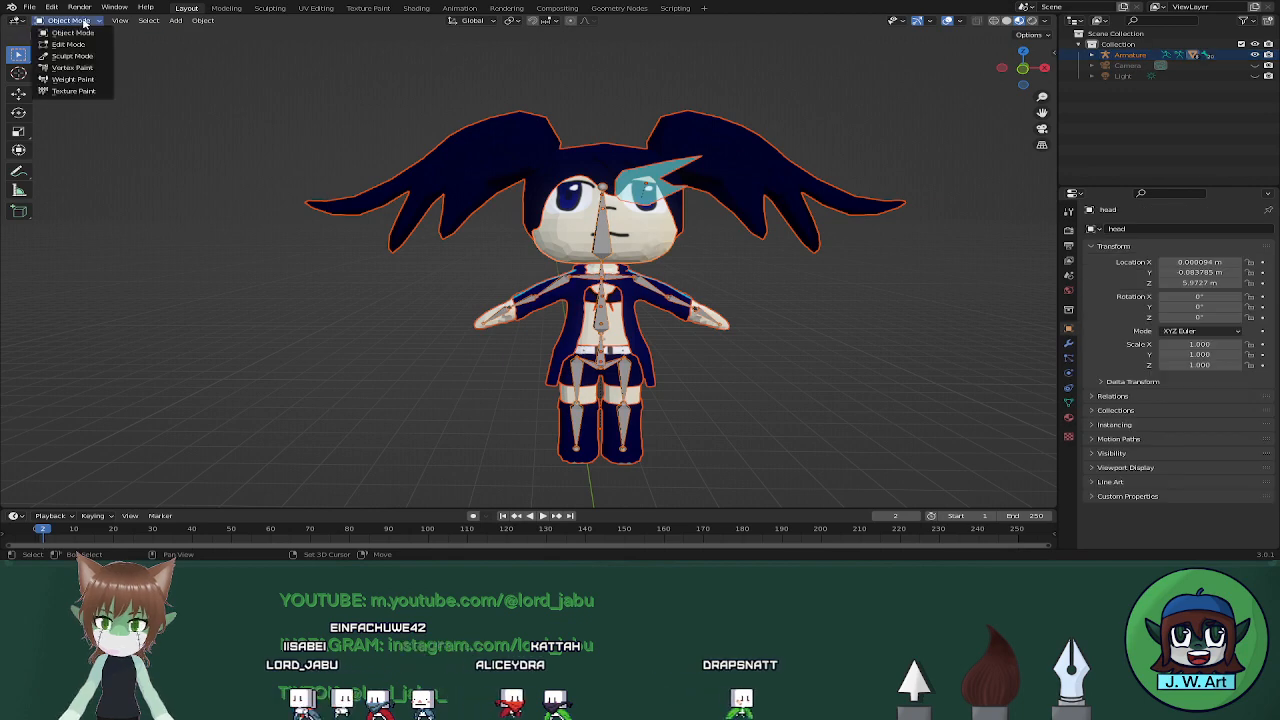
left_click(75, 79)
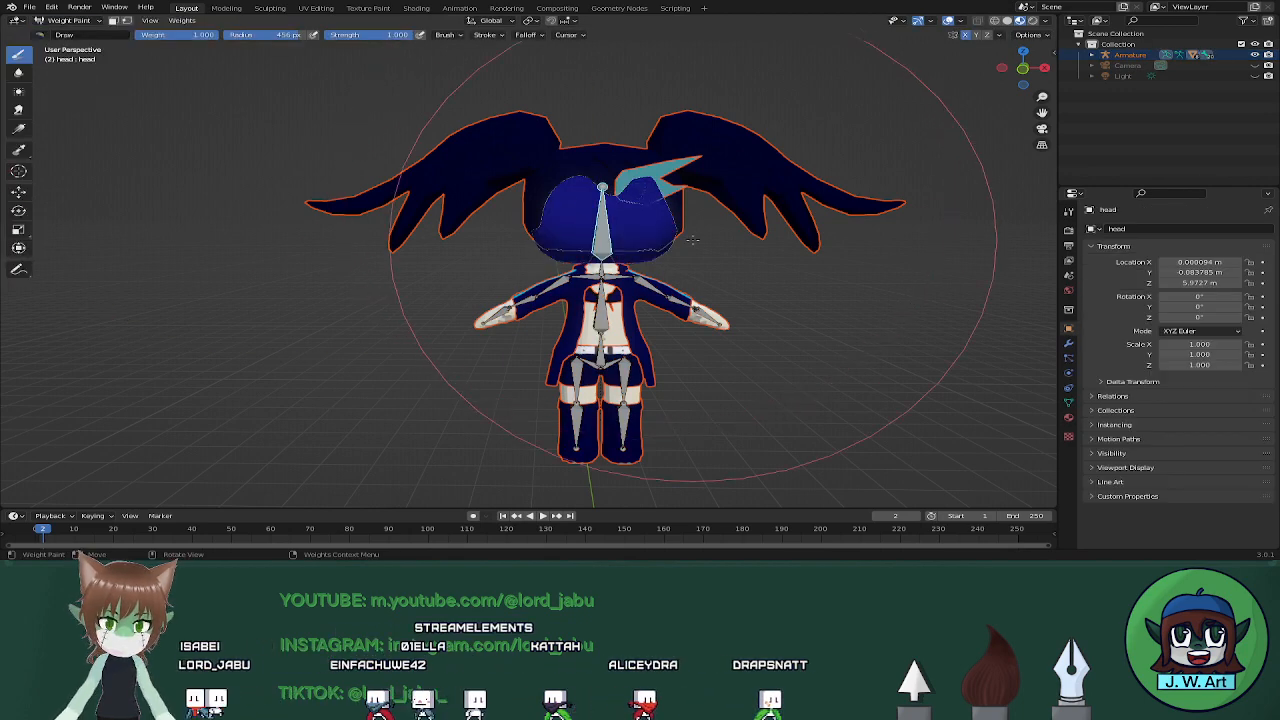
key("ctrl+Tab")
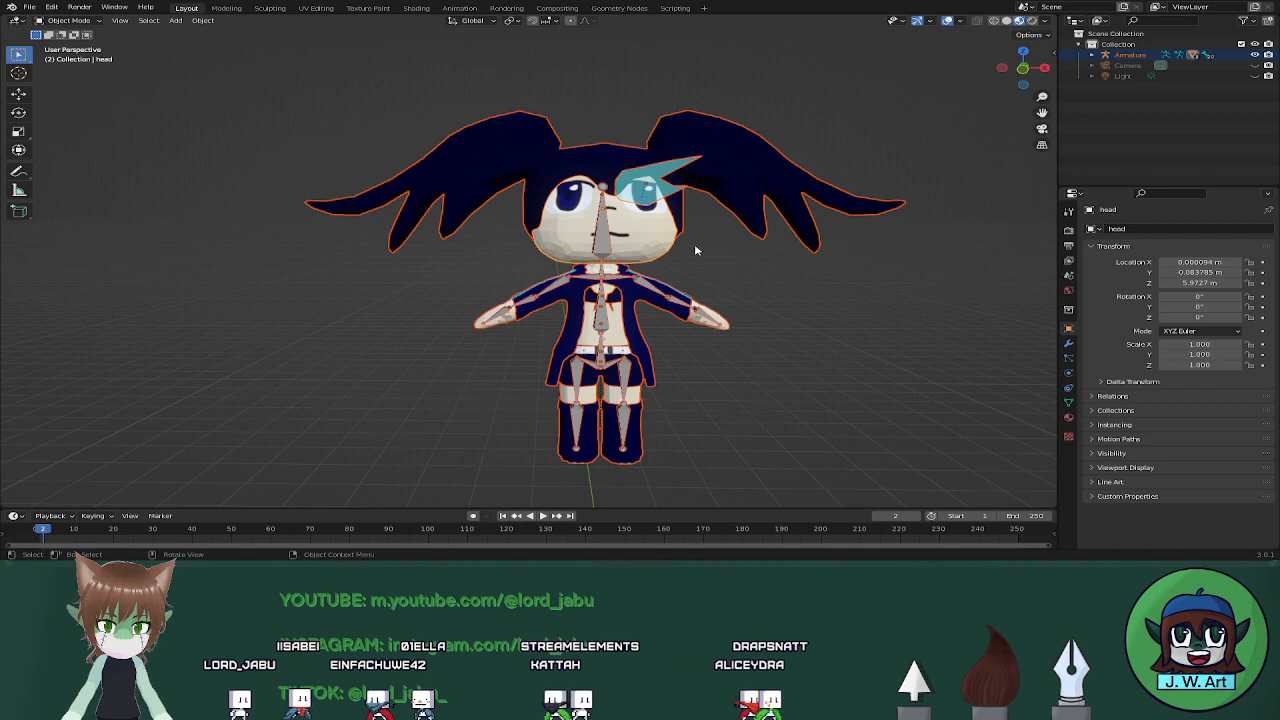
left_click(607, 247)
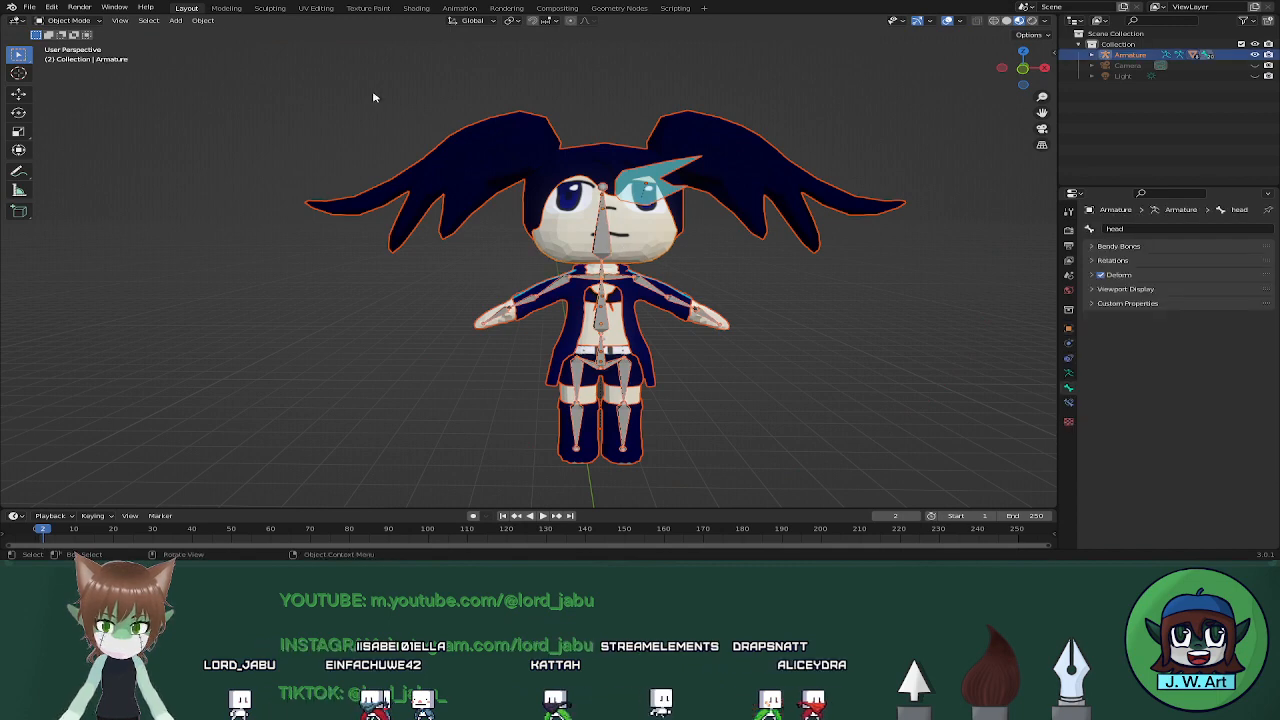
Undo back to the head-only selection, and view the head mesh in Weight Paint mode before returning to Object Mode
left_click(84, 22)
left_click(87, 21)
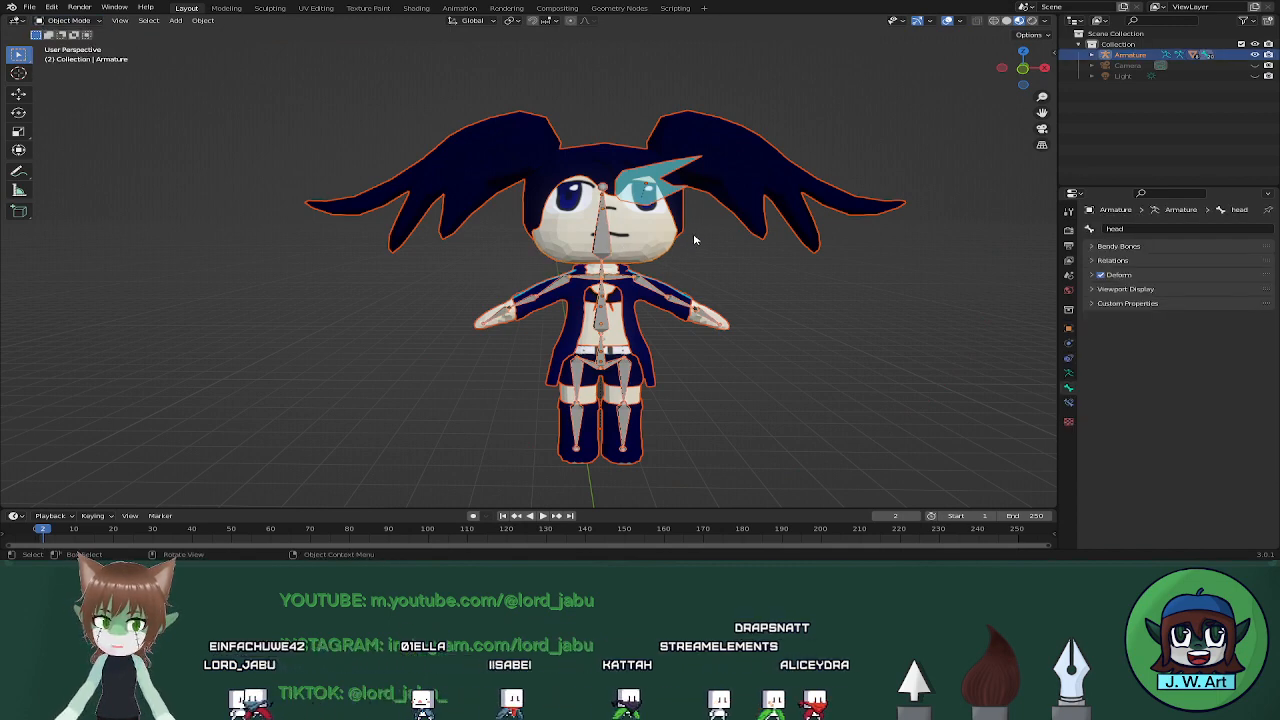
key("ctrl+z")
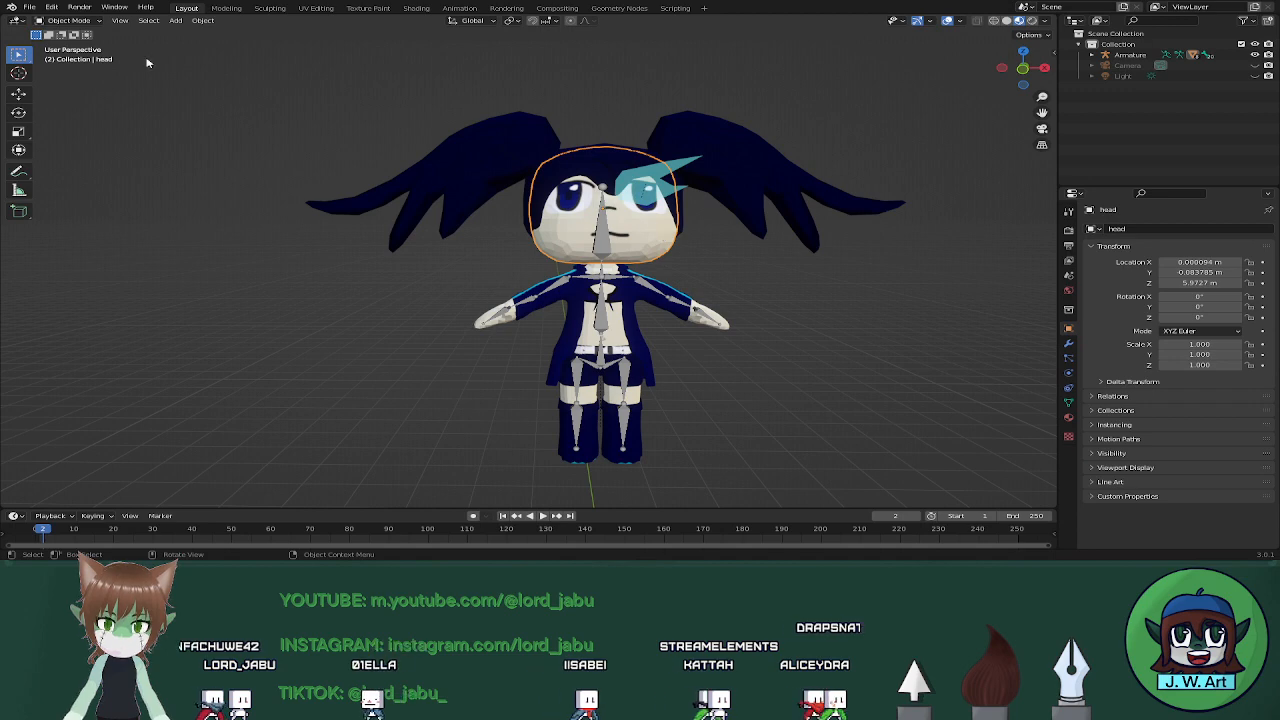
left_click(70, 21)
left_click(84, 77)
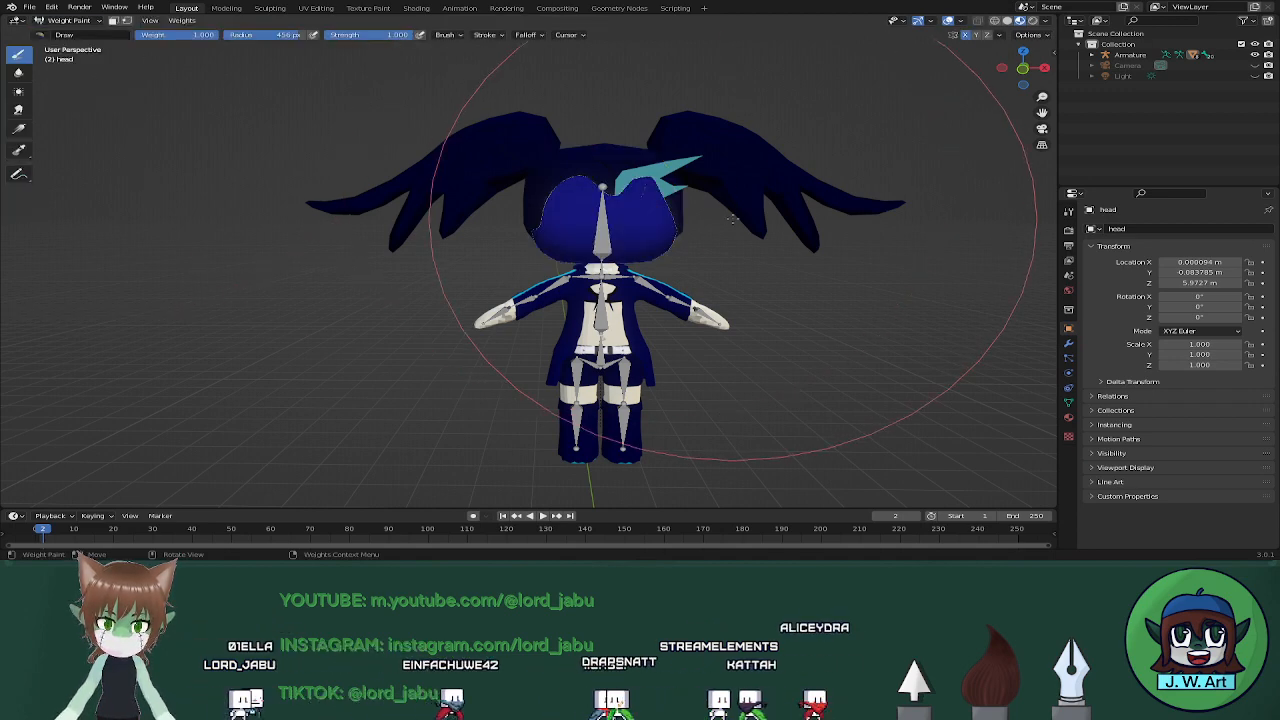
left_click(70, 21)
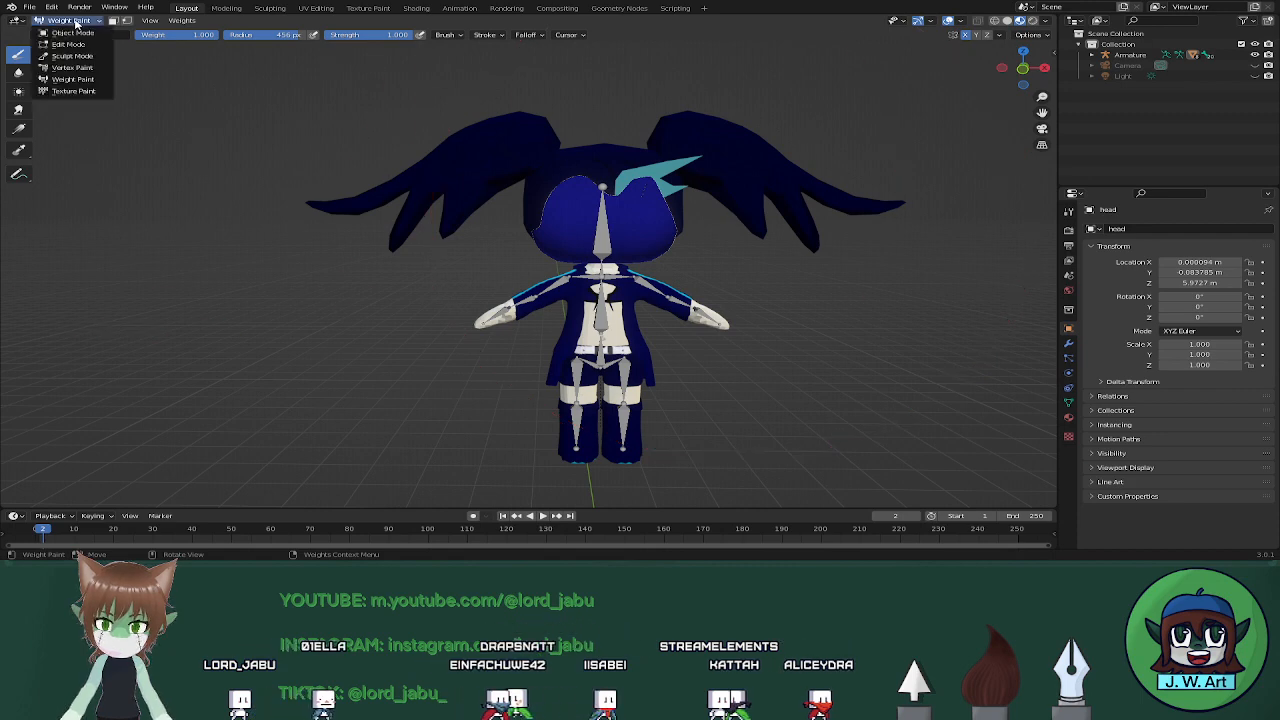
left_click(76, 33)
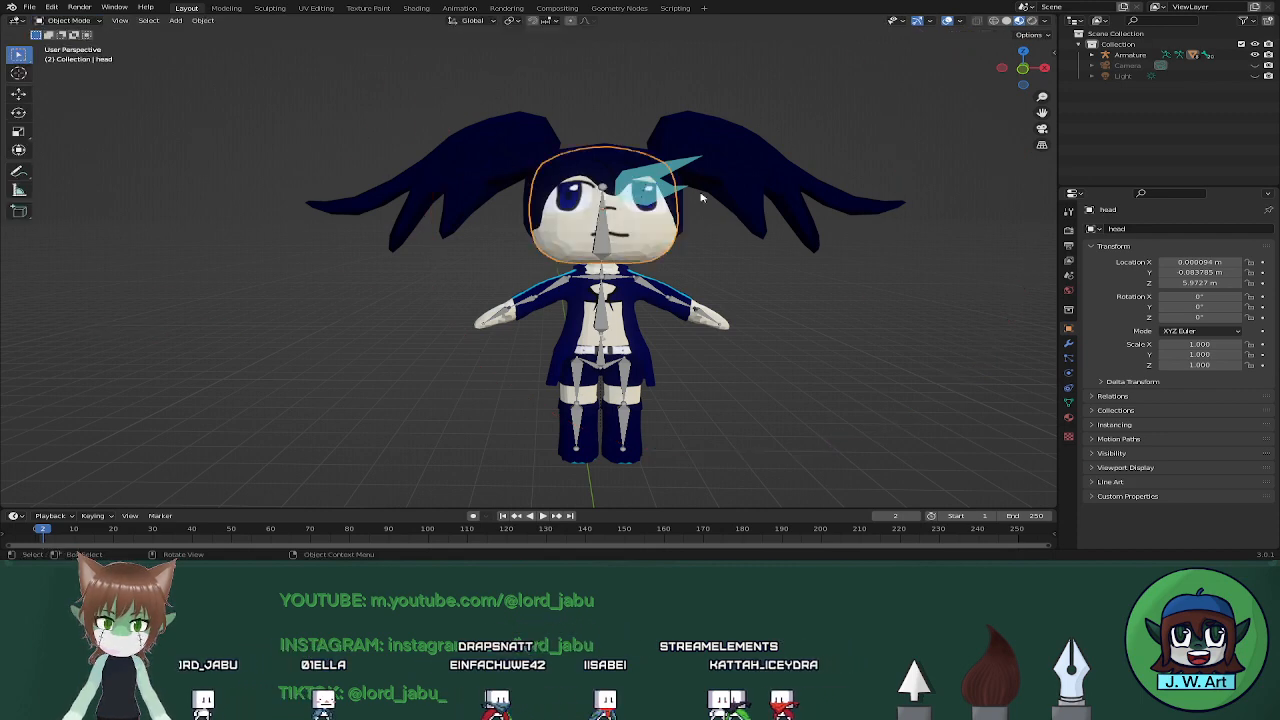
View the hair mesh alone in Weight Paint mode, and return to Object Mode
left_click(752, 178)
left_click(70, 21)
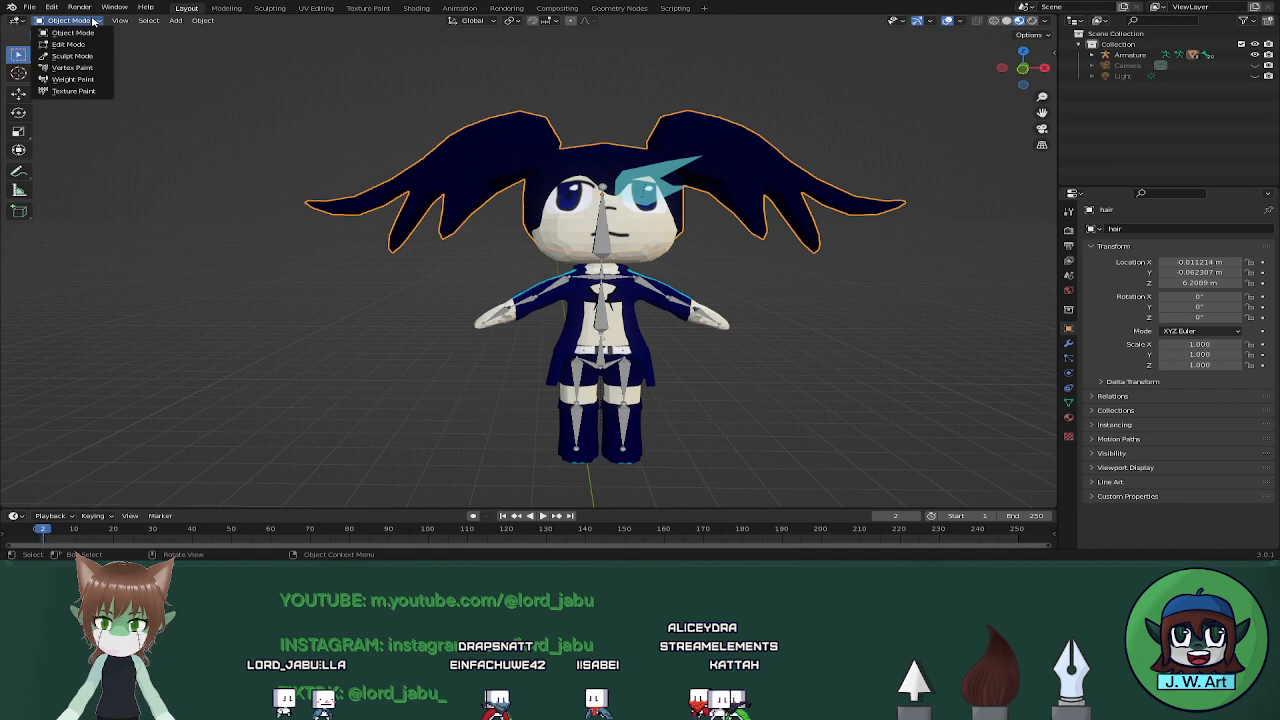
left_click(72, 71)
middle_click_drag(712, 190, 457, 277)
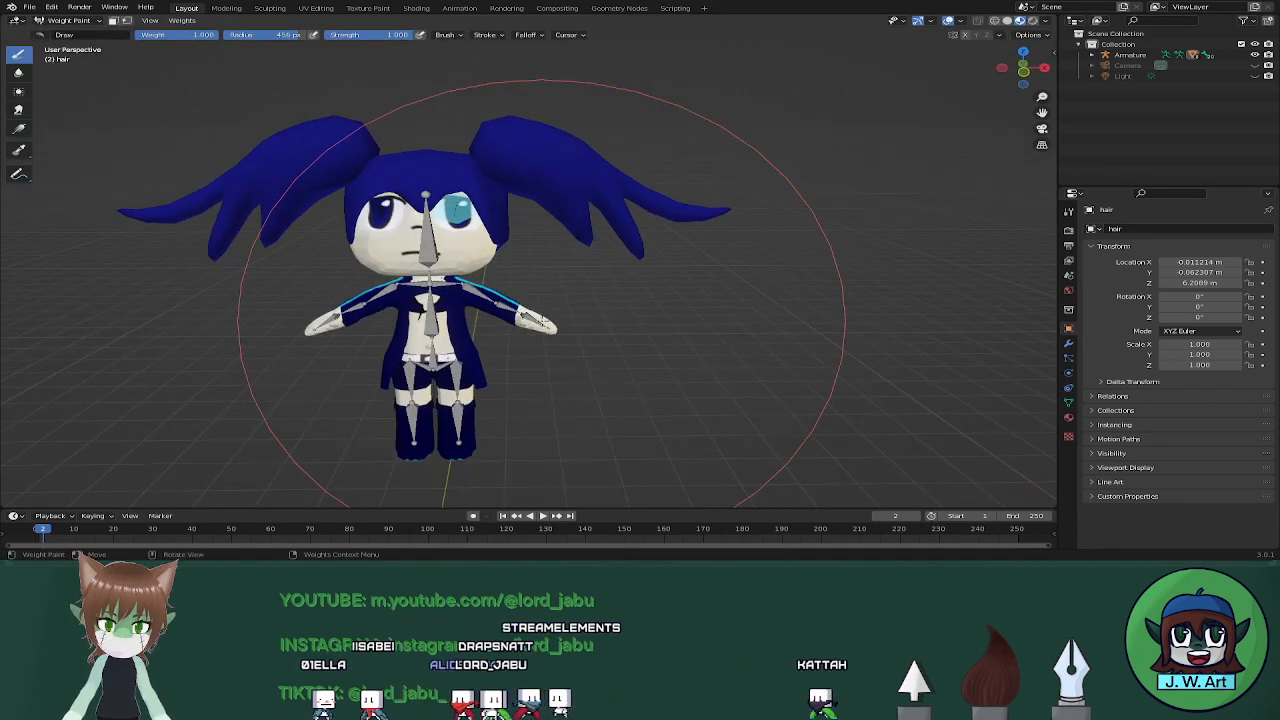
left_click(70, 21)
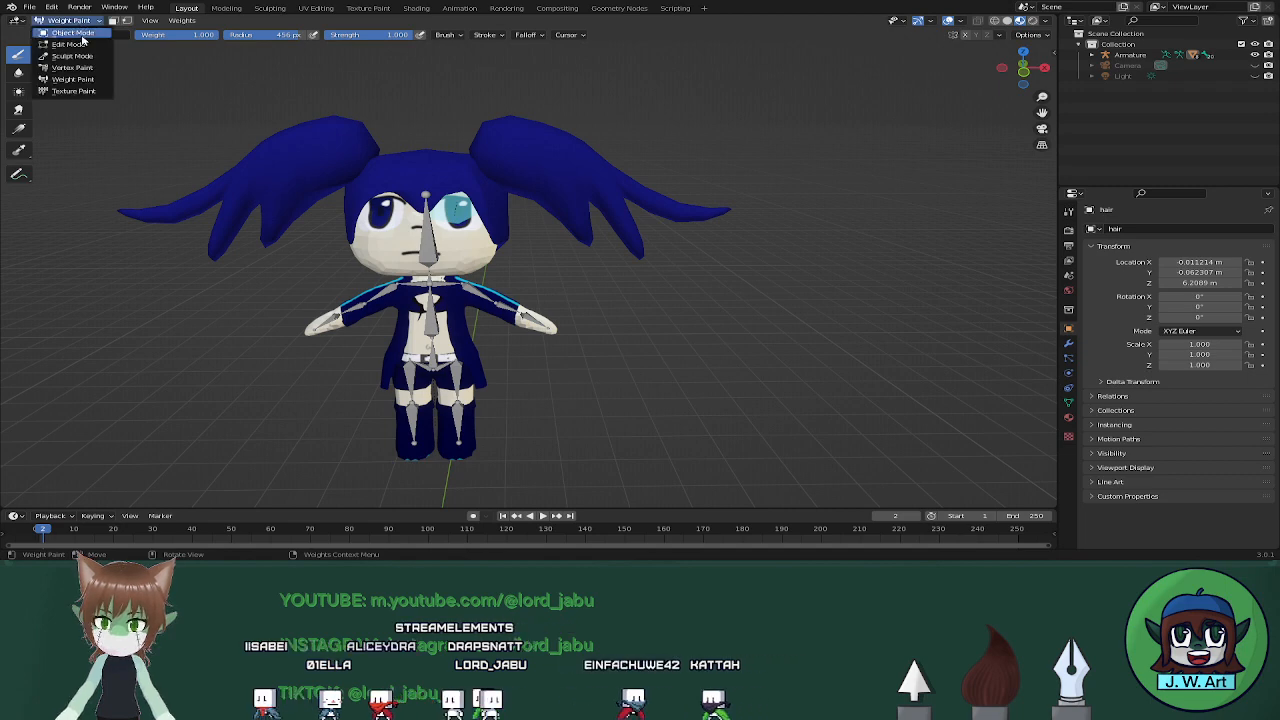
left_click(70, 33)
Select the armature together with the hair, inspect the hair's head-bone weights in Weight Paint mode, and return to Object Mode
left_click(533, 322)
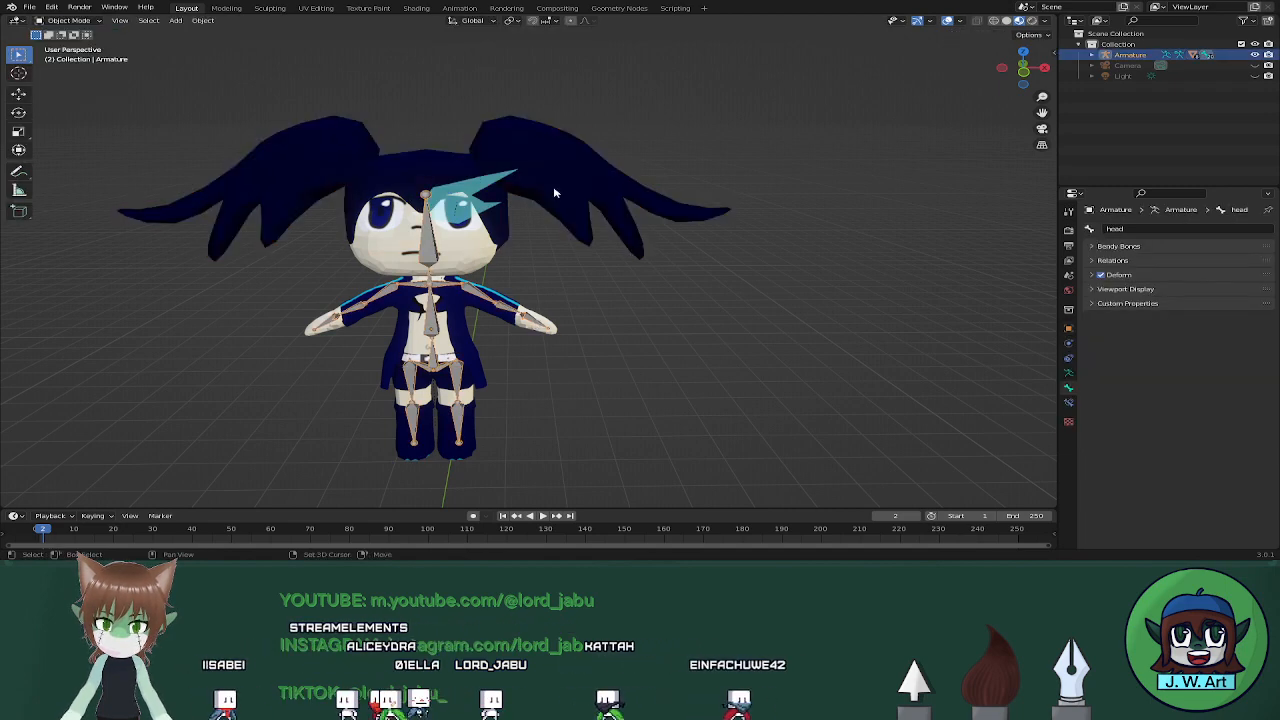
left_click(555, 190, "shift")
left_click(93, 21)
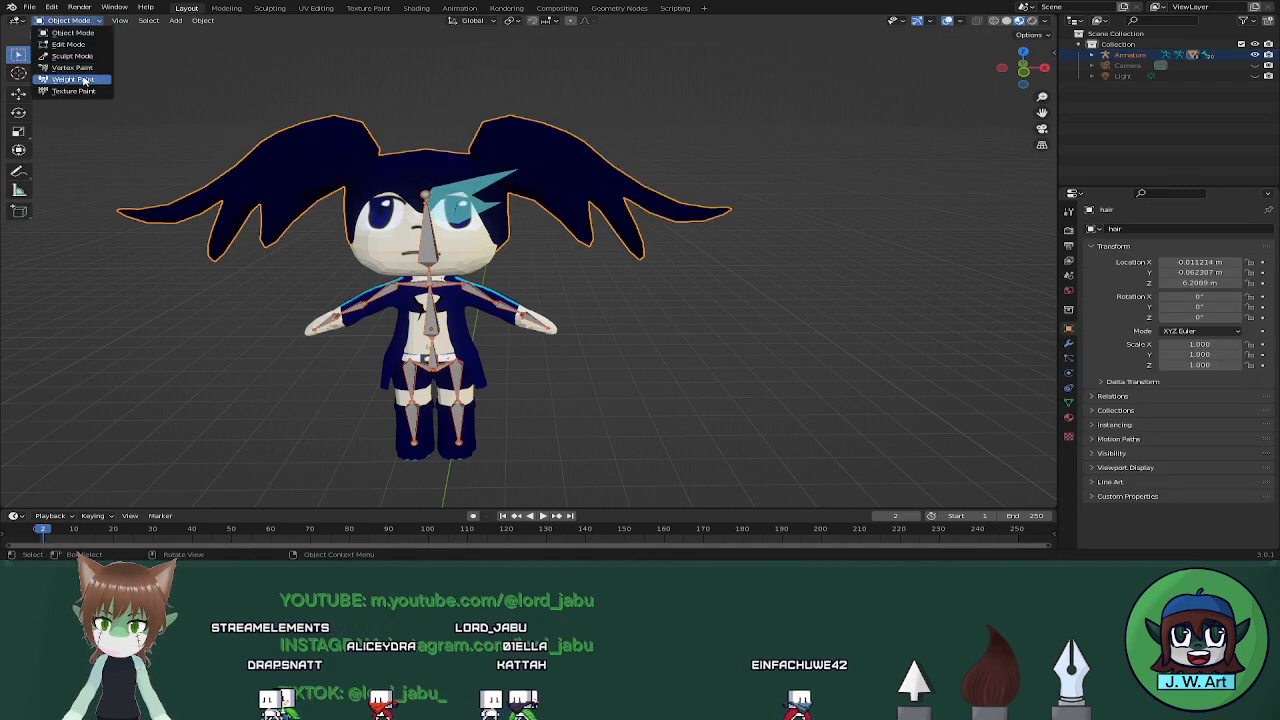
left_click(83, 76)
middle_click_drag(589, 193, 702, 226)
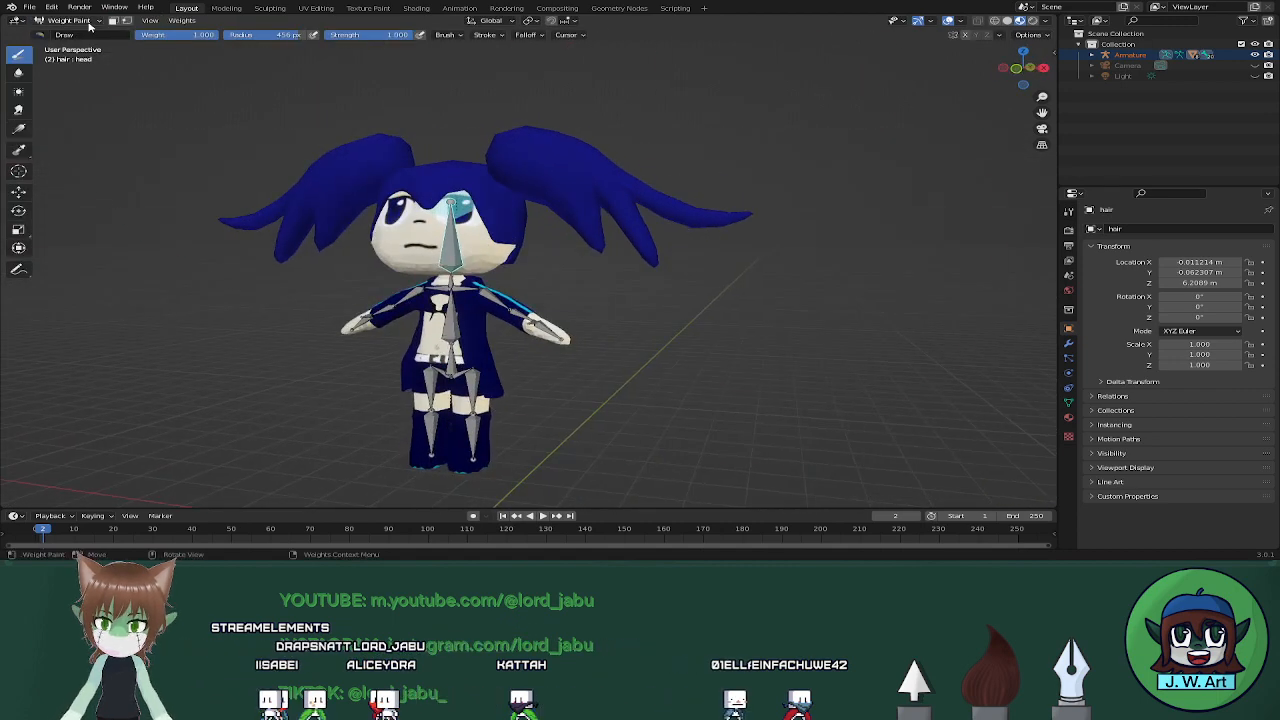
left_click(90, 21)
left_click(72, 33)
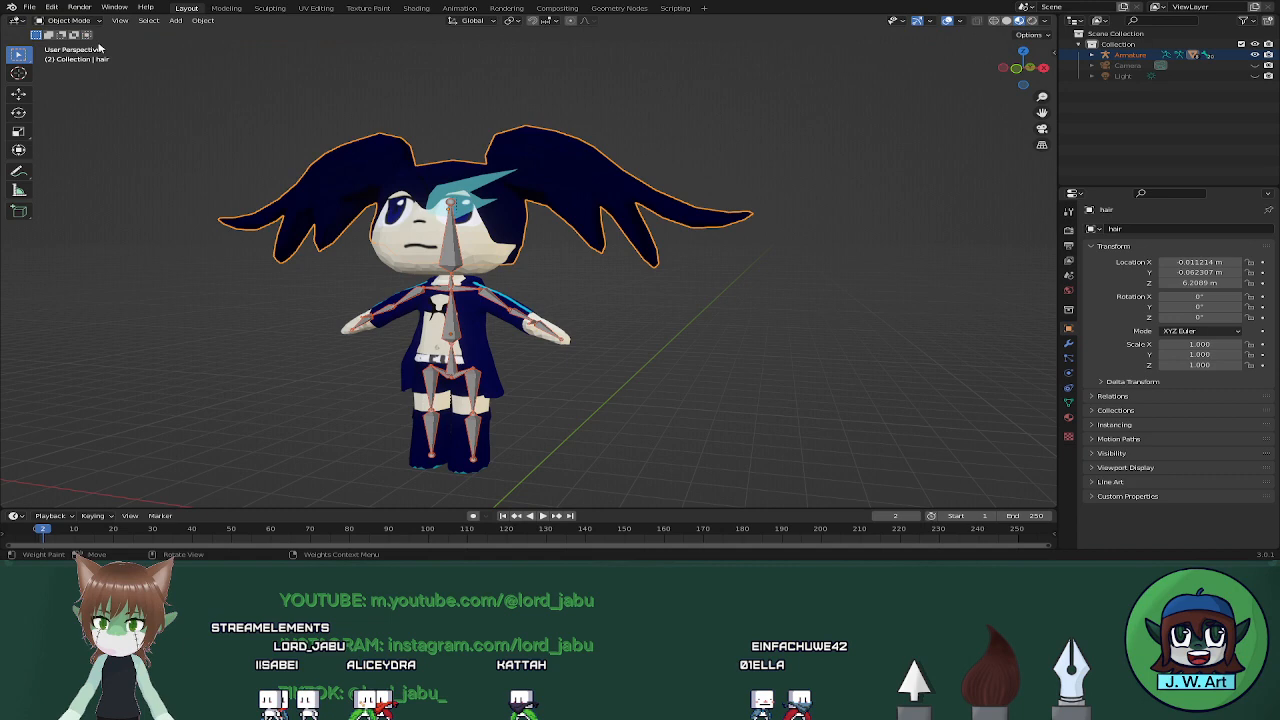
Put only the hair mesh into Edit Mode, show its vertex groups, and deselect all of its vertices
left_click(547, 331)
middle_click_drag(552, 330, 586, 337)
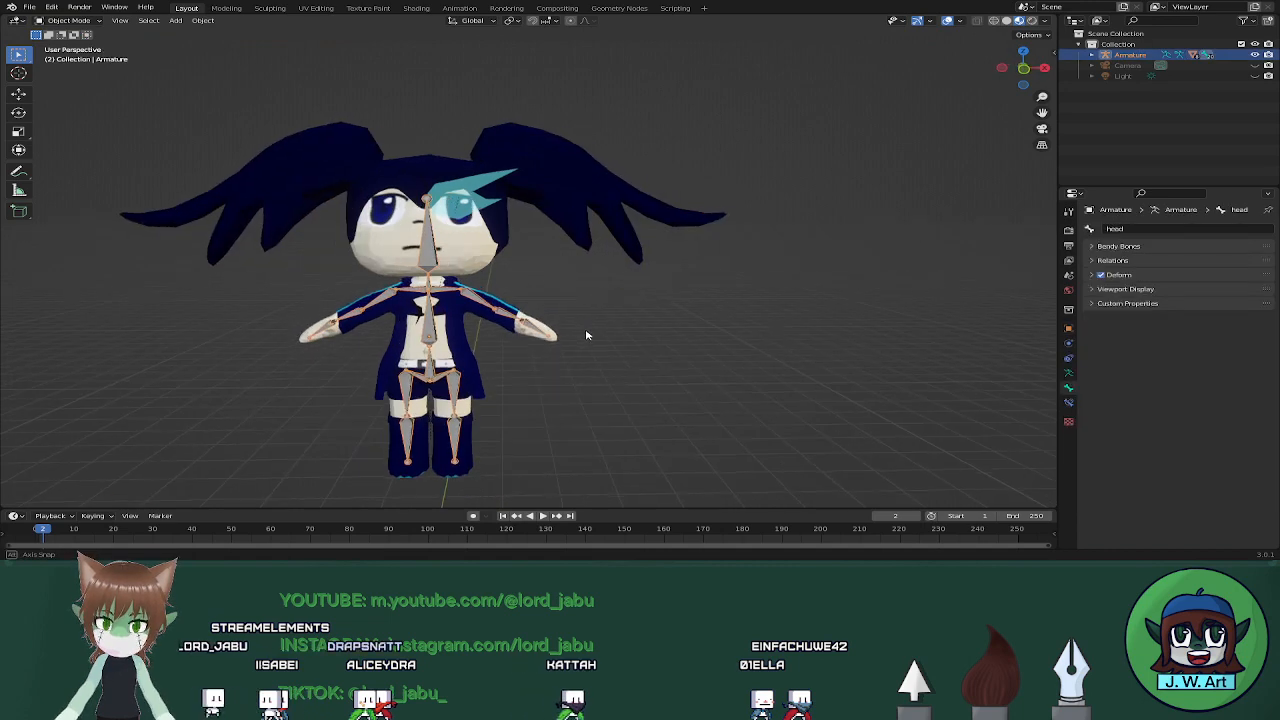
left_click(578, 211)
key("Tab")
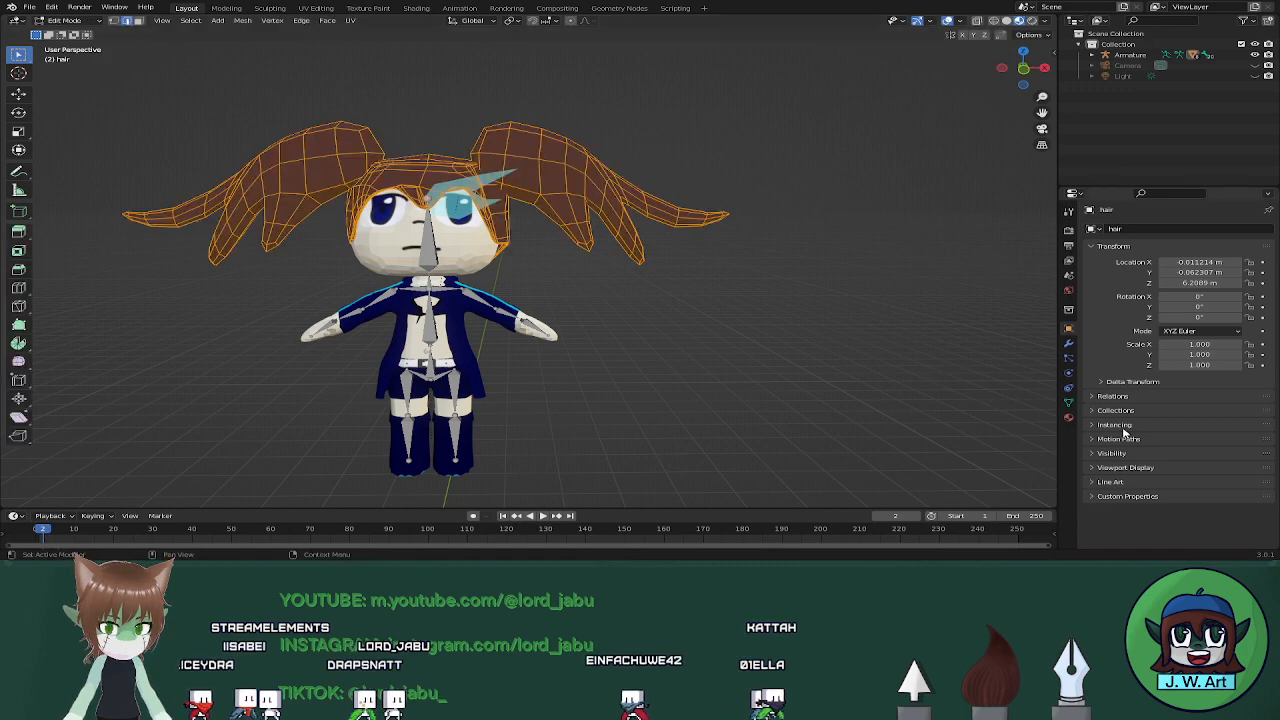
left_click(1067, 417)
left_click(1069, 402)
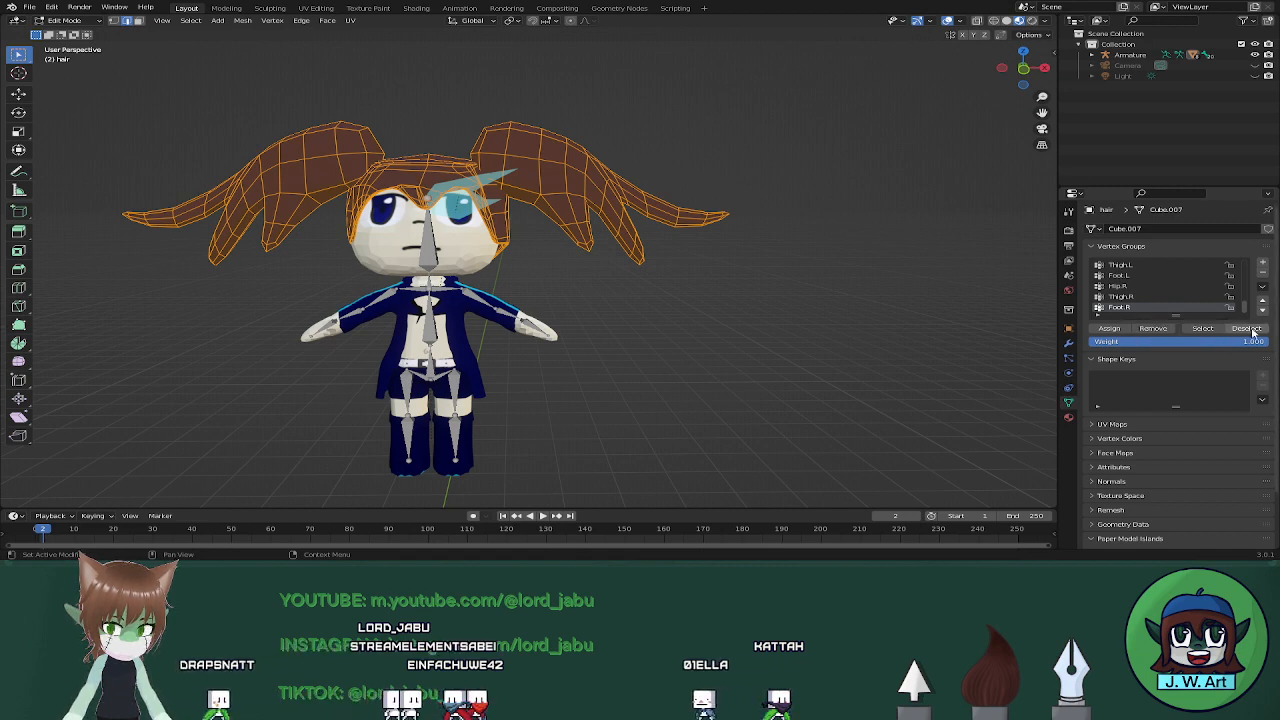
left_click(796, 360)
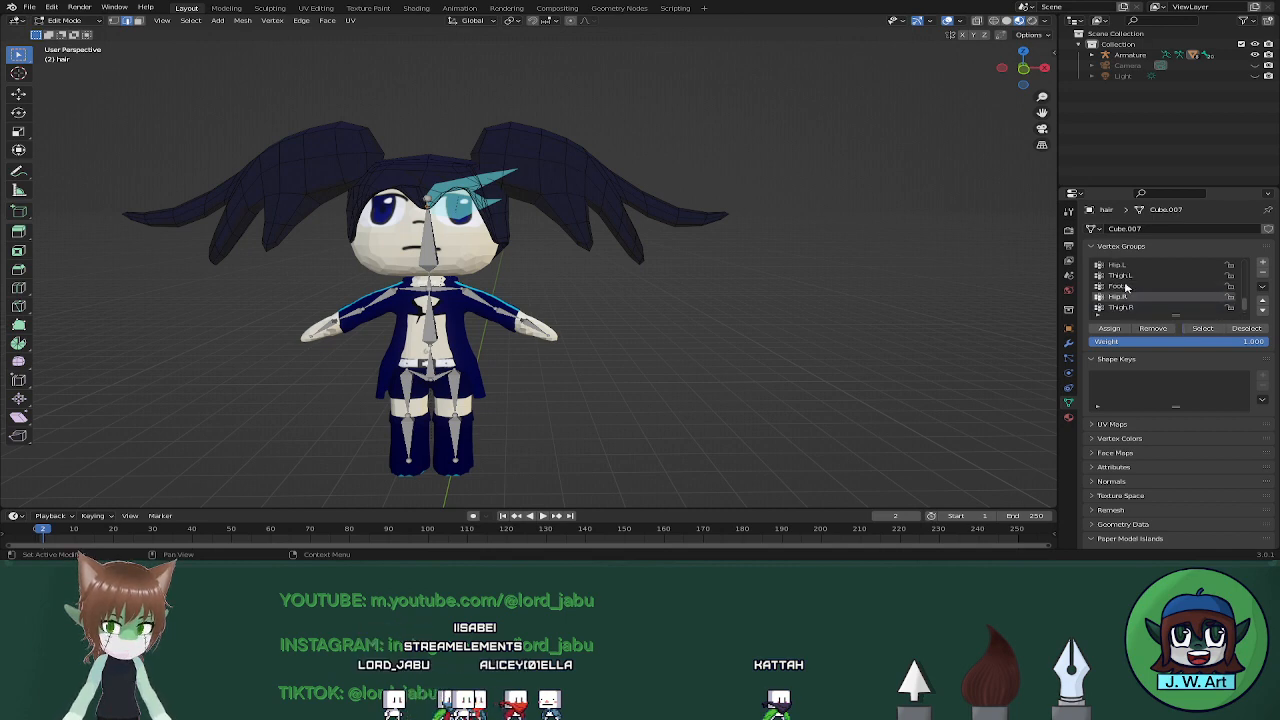
Check the hair's Foot.L, Thigh.L and Hip.L vertex groups for assigned vertices
scroll(1130, 290, "up", 1)
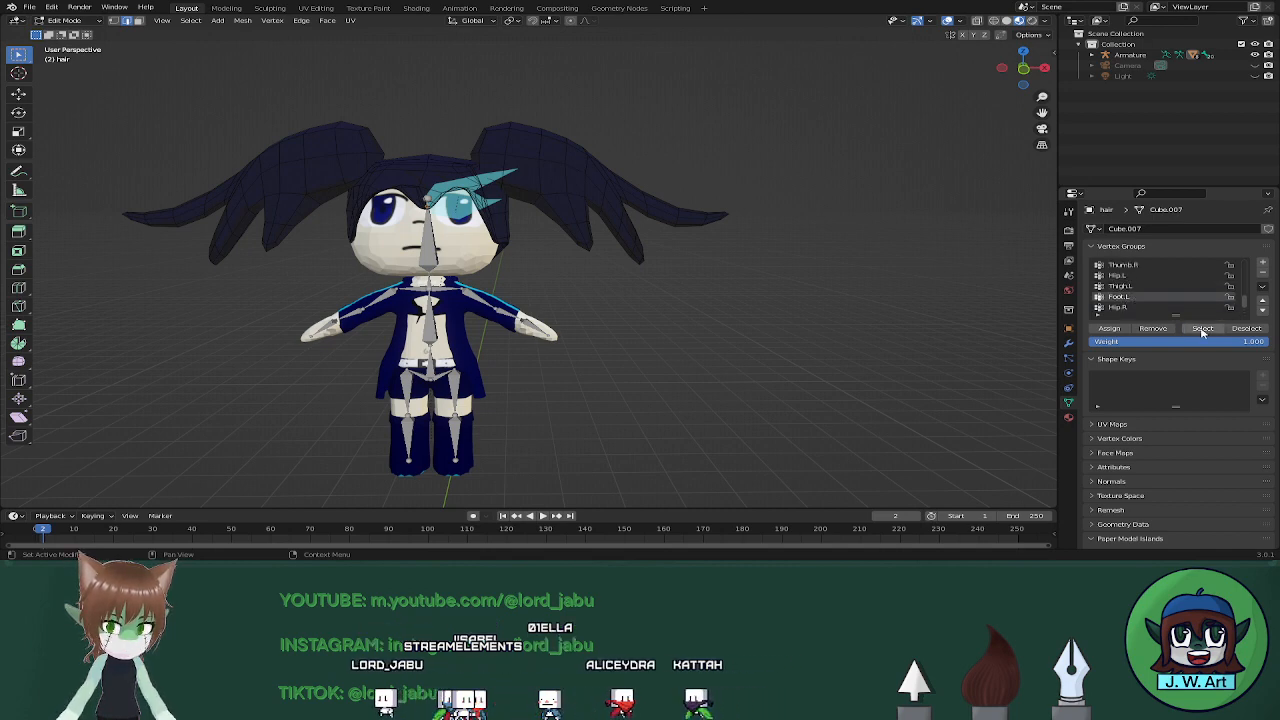
left_click(1120, 286)
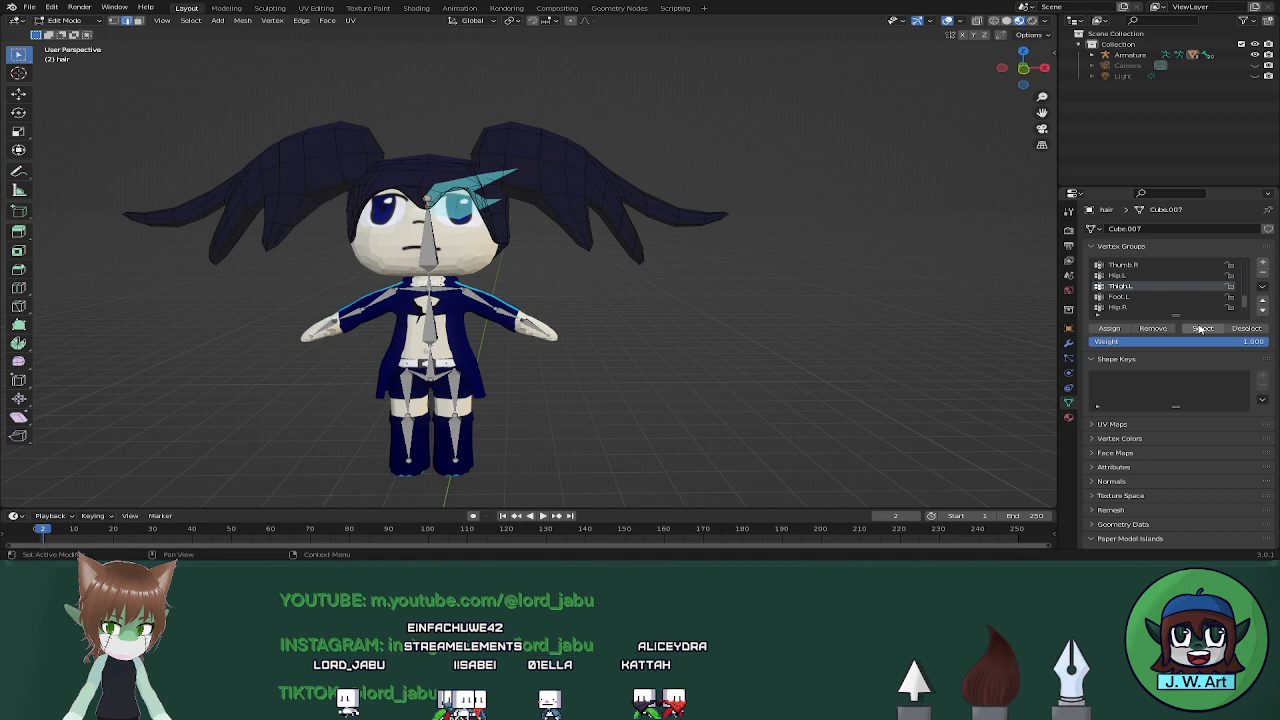
left_click(1126, 277)
scroll(1136, 303, "up", 1)
scroll(1135, 304, "up", 1)
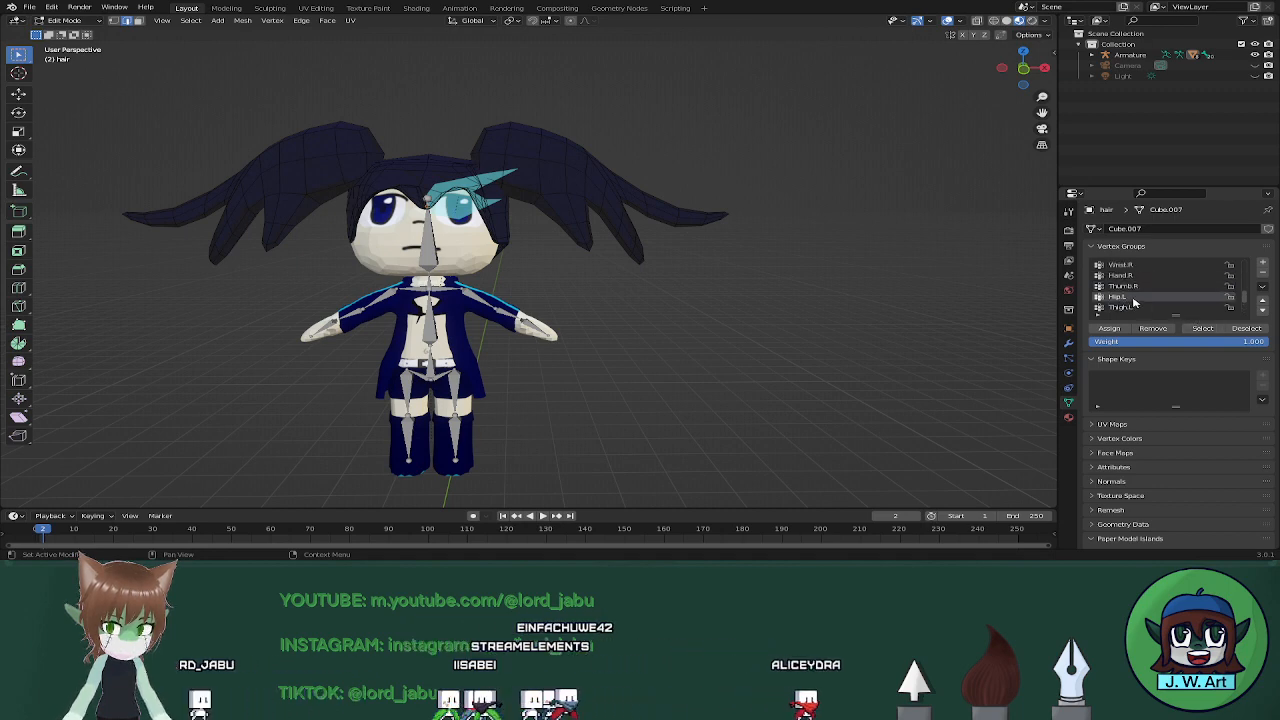
Select the hair vertices assigned to the Thumb.R vertex group and remove them from it
left_click(1138, 287)
left_click(1199, 328)
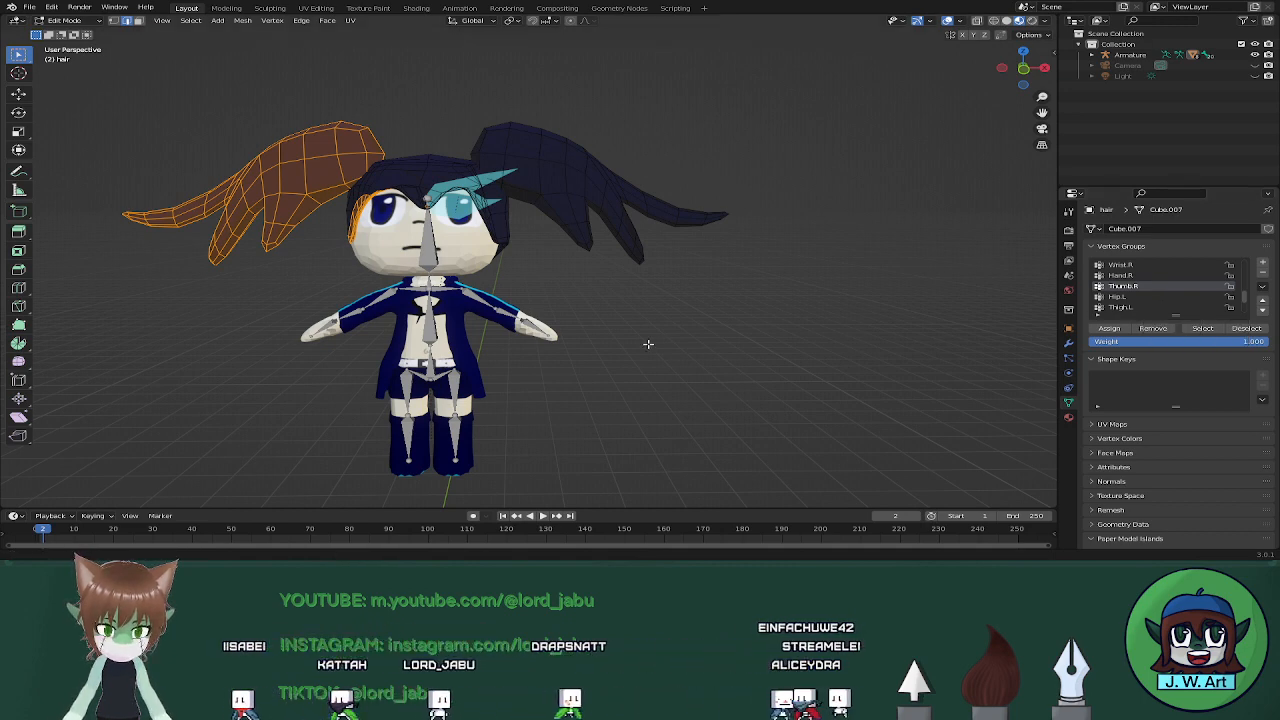
middle_click_drag(648, 344, 797, 383, "shift")
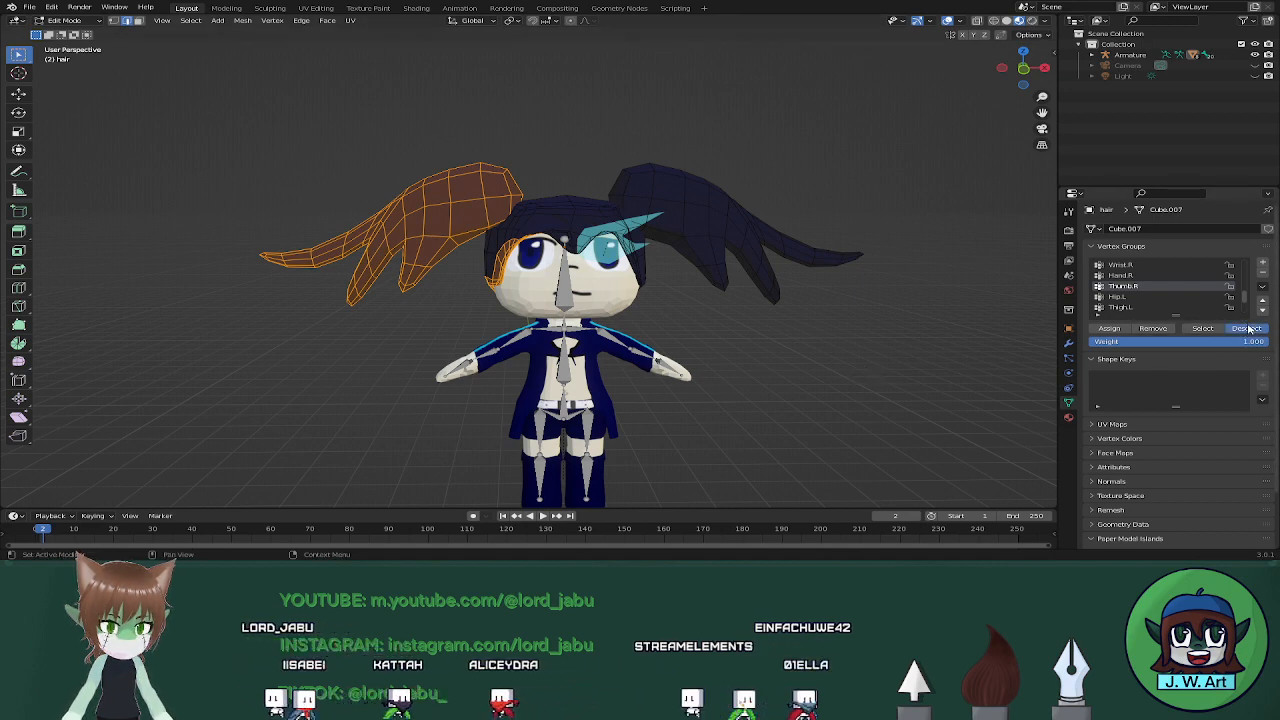
left_click(847, 399)
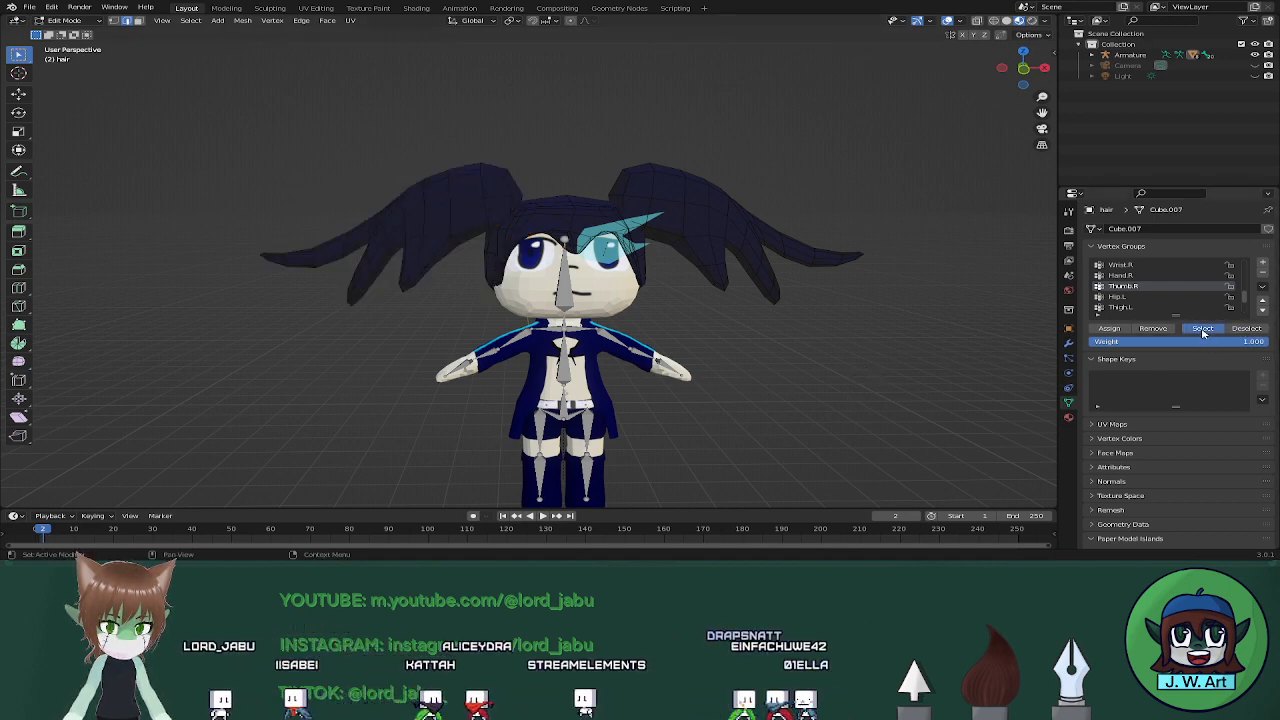
Select the hair vertices assigned to the Hand.R vertex group, remove them from it, and clear the vertex selection
left_click(1115, 276)
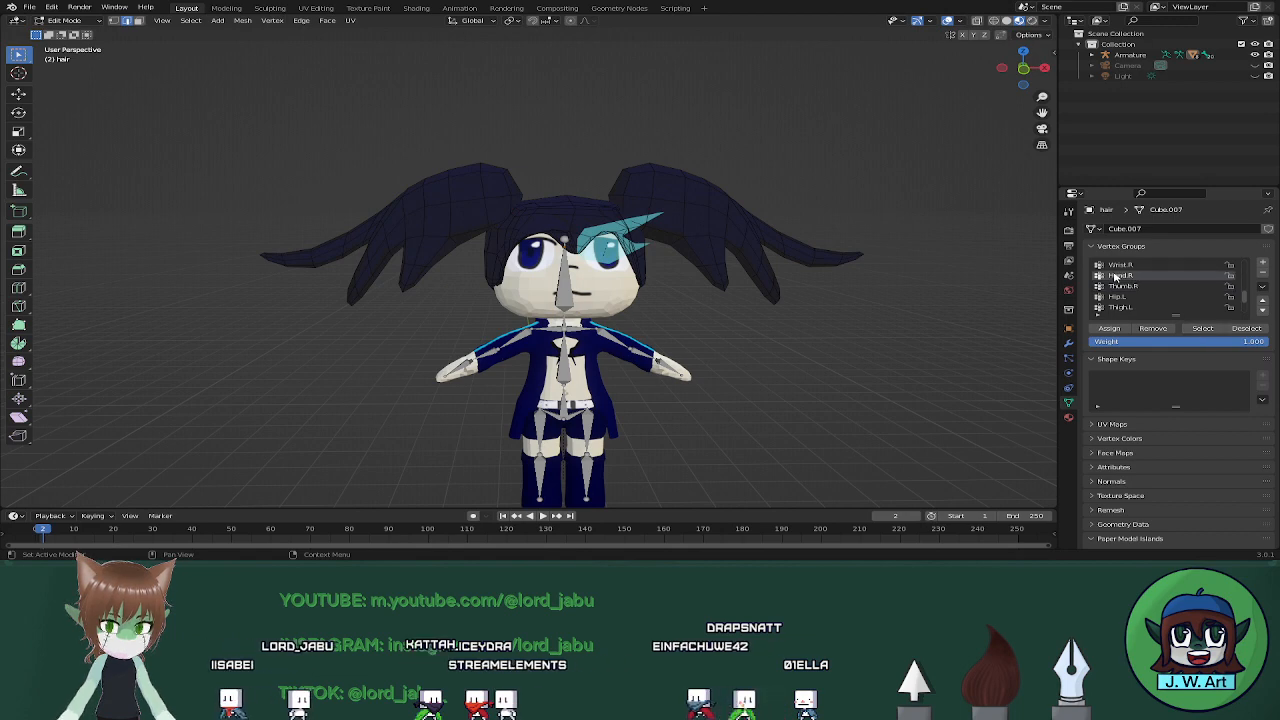
left_click(1202, 329)
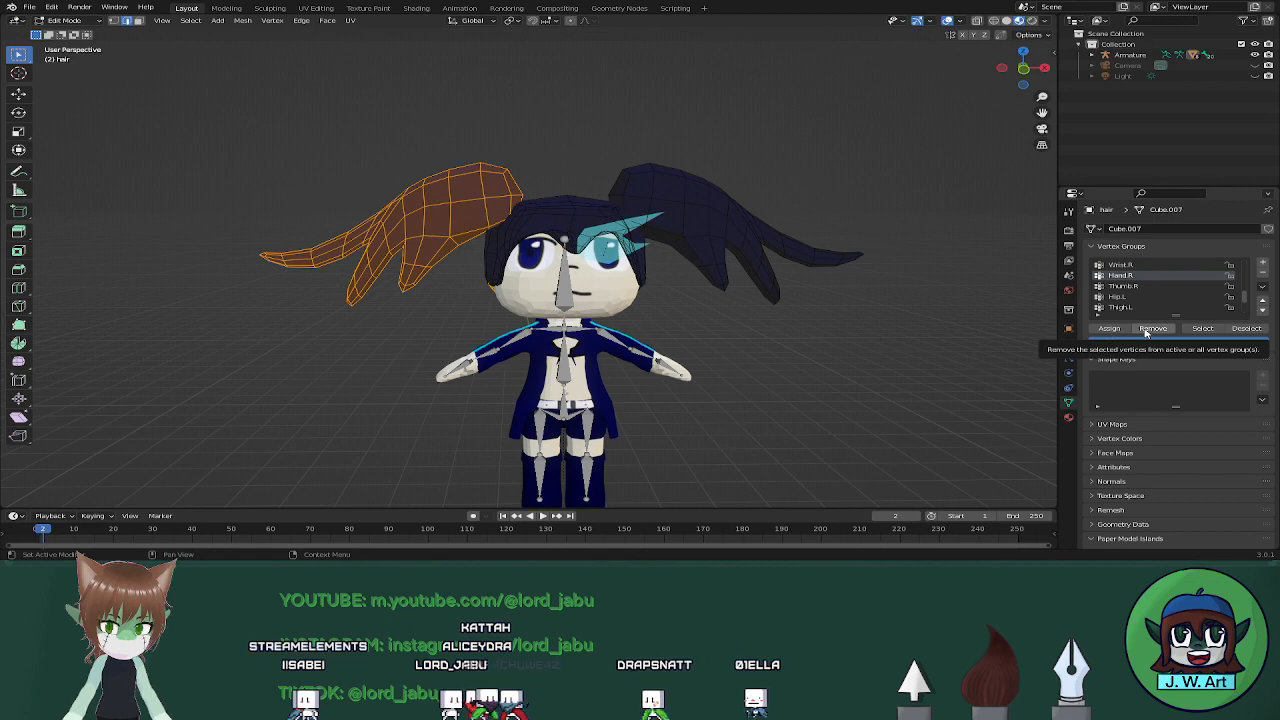
left_click(1152, 329)
middle_click_drag(730, 400, 778, 409)
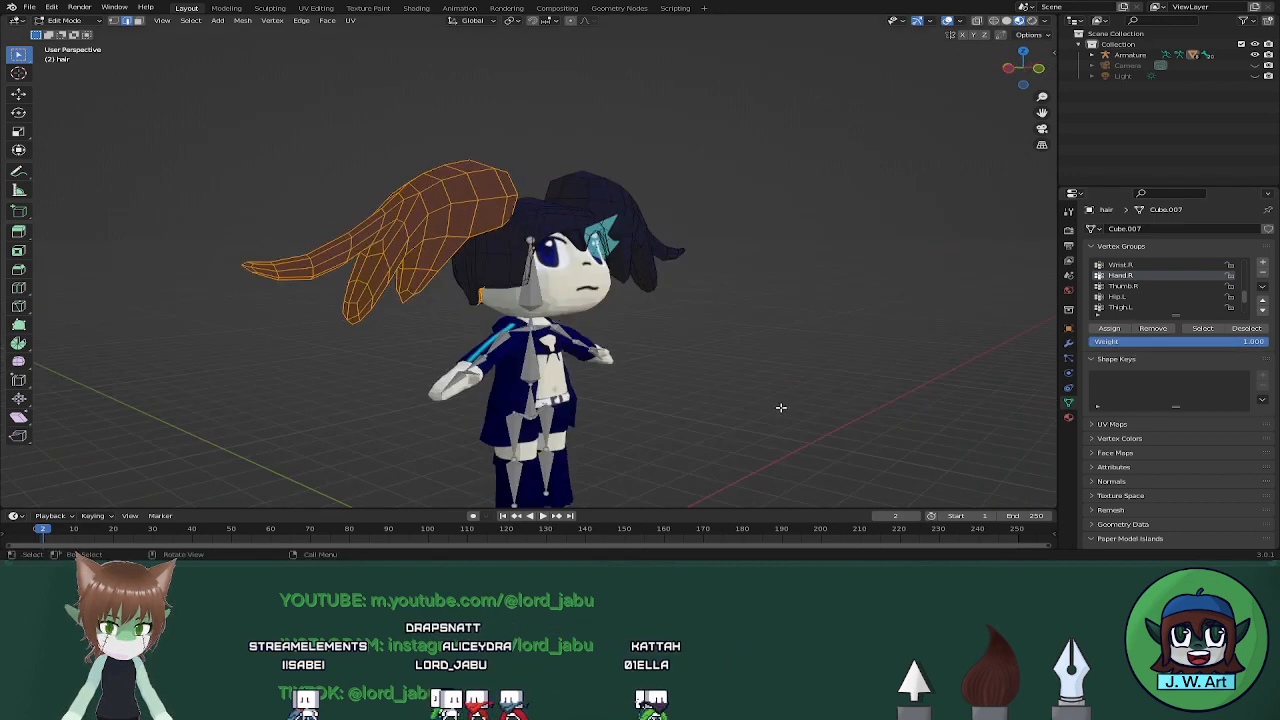
middle_click_drag(878, 396, 816, 397)
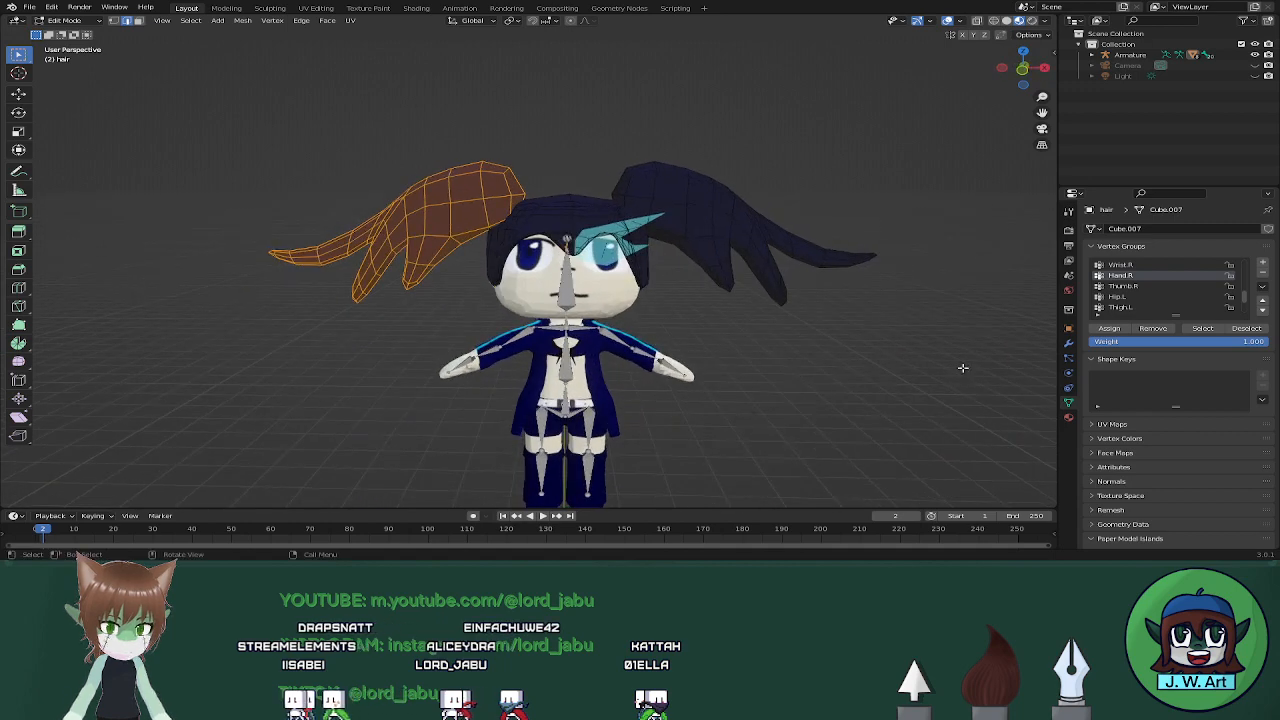
left_click(1122, 276)
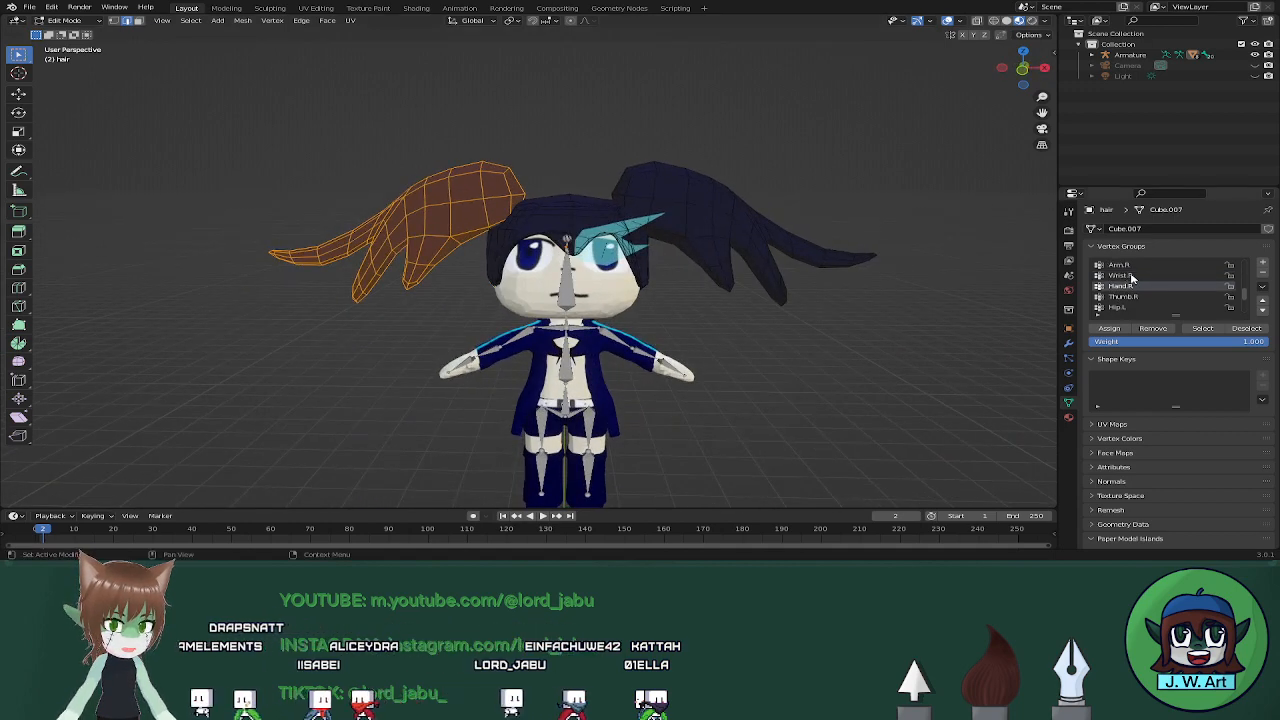
scroll(1160, 290, "up", 1)
left_click(1246, 329)
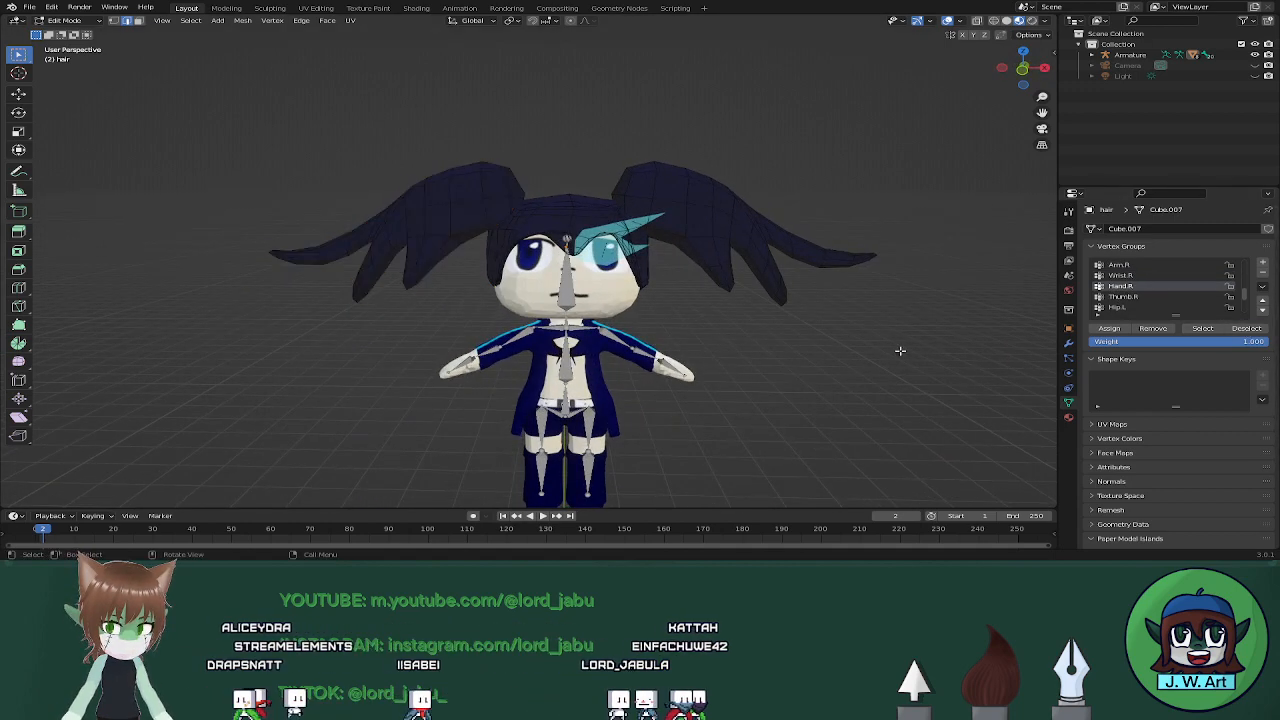
Remove the assigned hair vertices from the Wrist.R, Arm.R and Shoulder.R vertex groups
left_click(1200, 329)
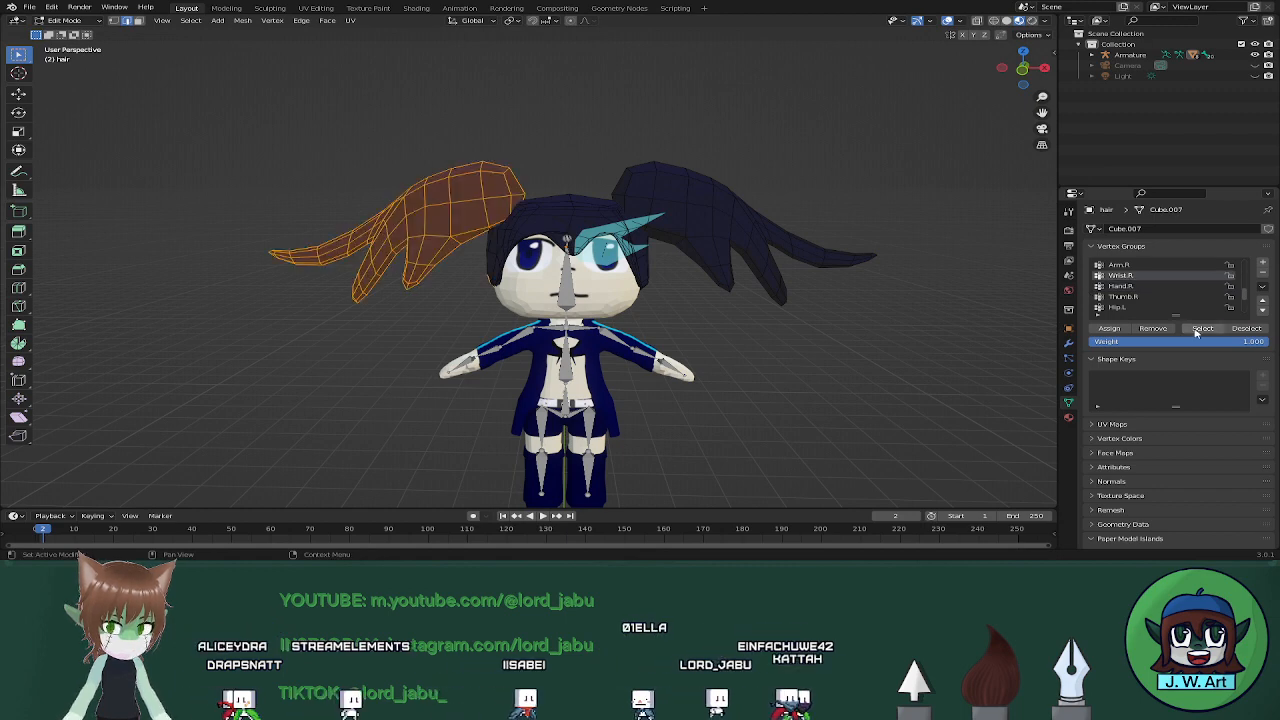
left_click(947, 340)
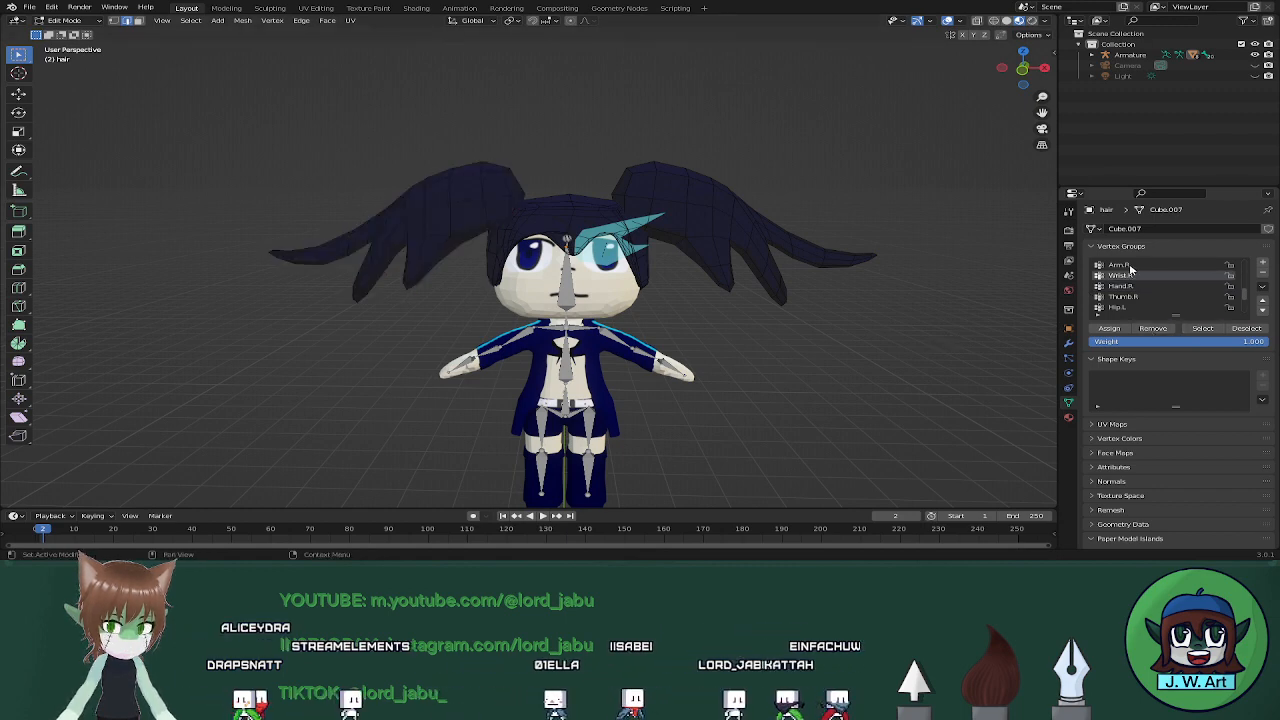
left_click(1120, 265)
left_click(1200, 329)
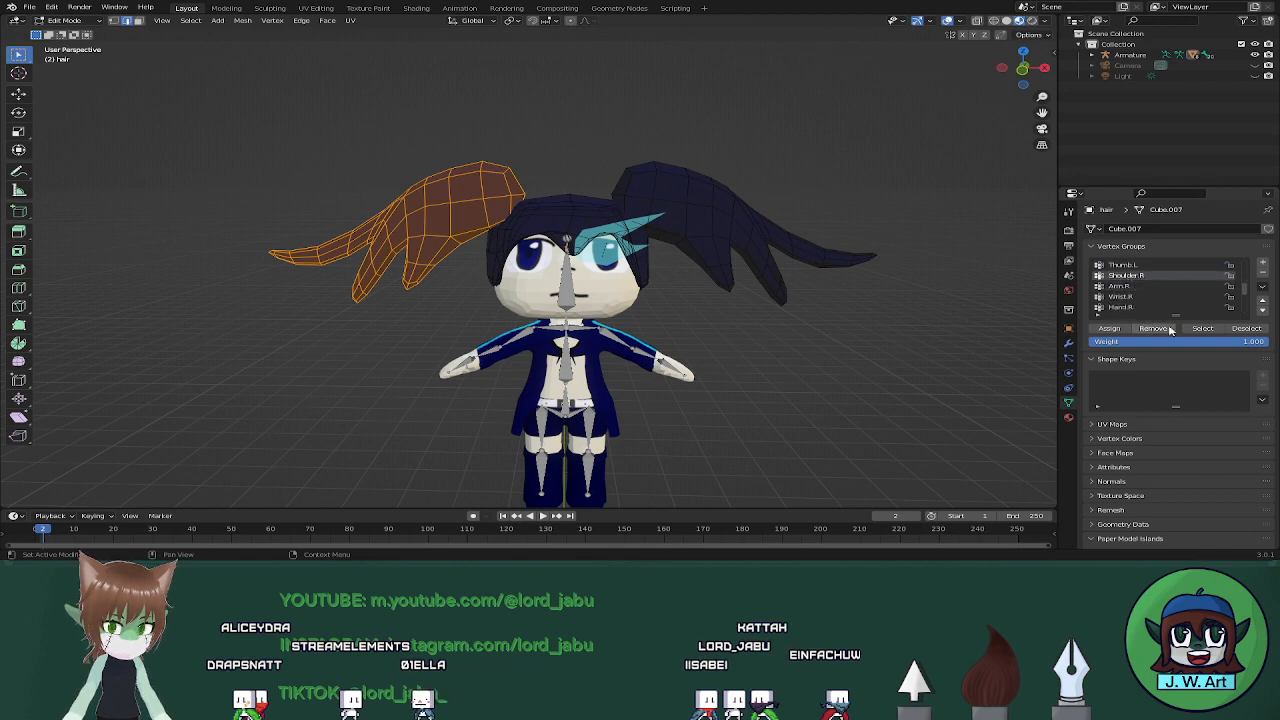
left_click(850, 344)
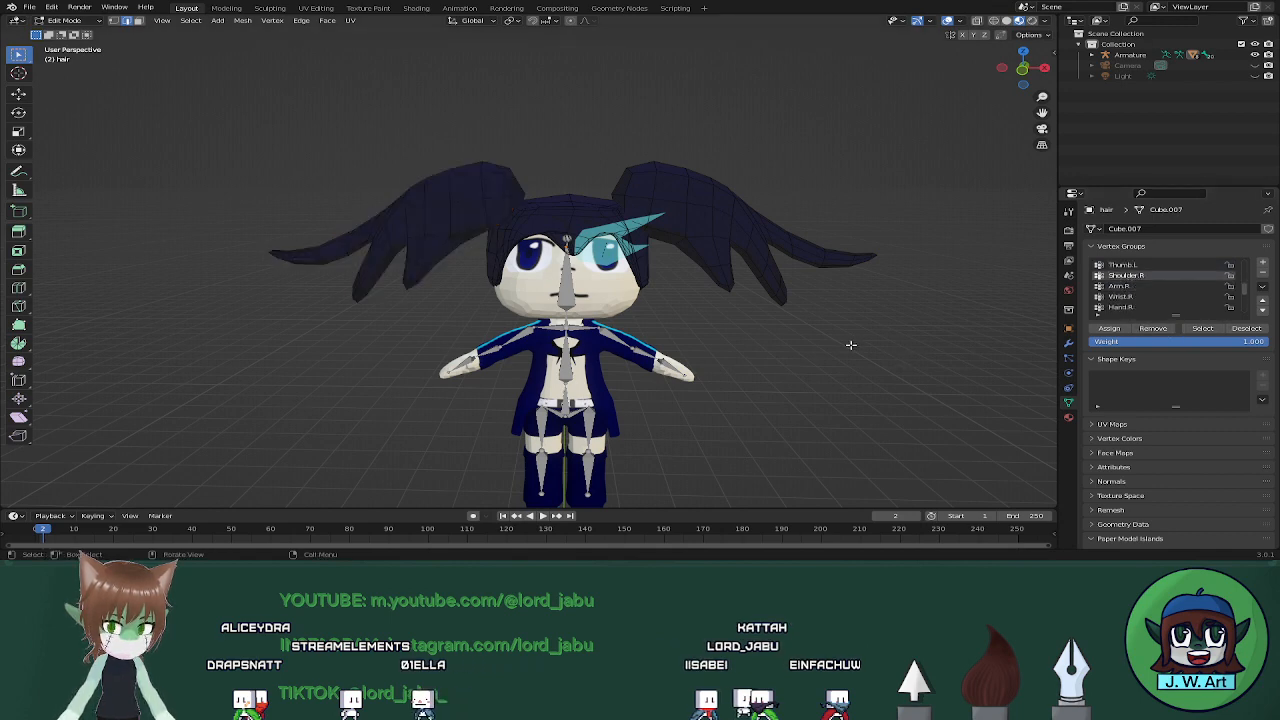
Remove the assigned hair vertices from the Thumb.L vertex group and clear the vertex selection
scroll(1146, 300, "up", 2)
left_click(1133, 287)
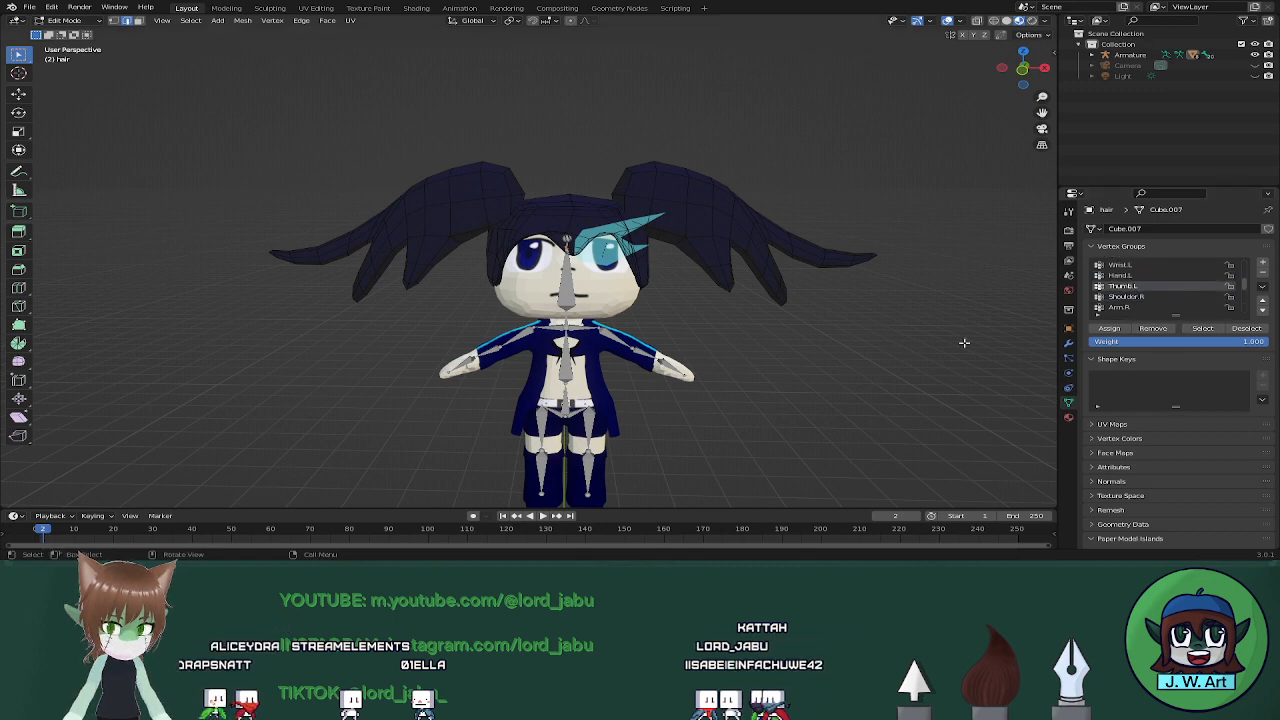
left_click(1214, 329)
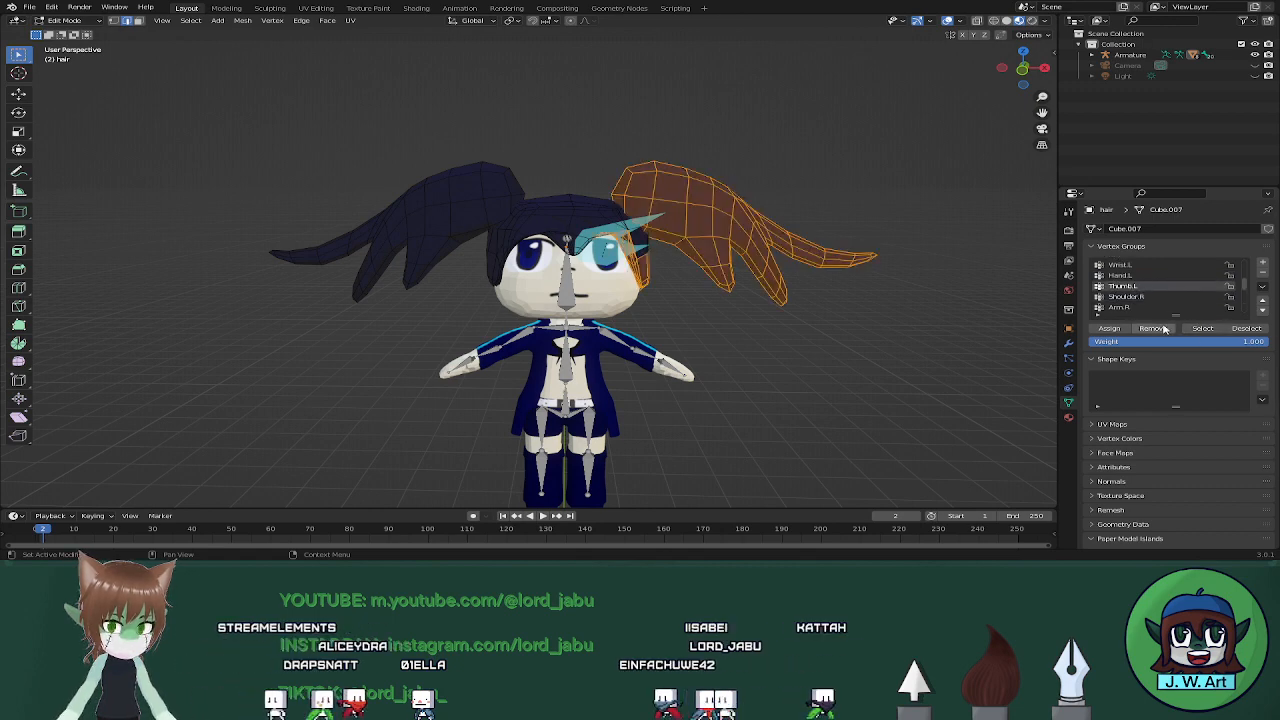
left_click(985, 324)
Remove the assigned hair vertices from the Hand.L and Wrist.L vertex groups
left_click(1120, 275)
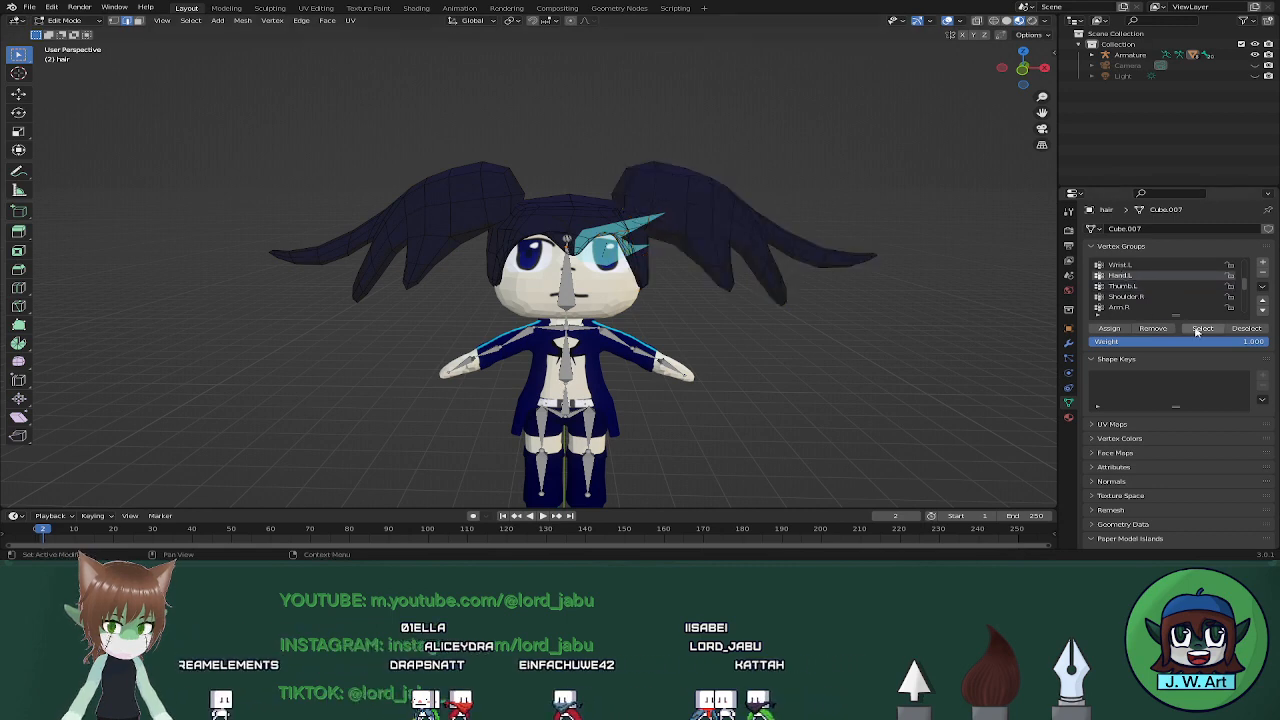
left_click(1203, 329)
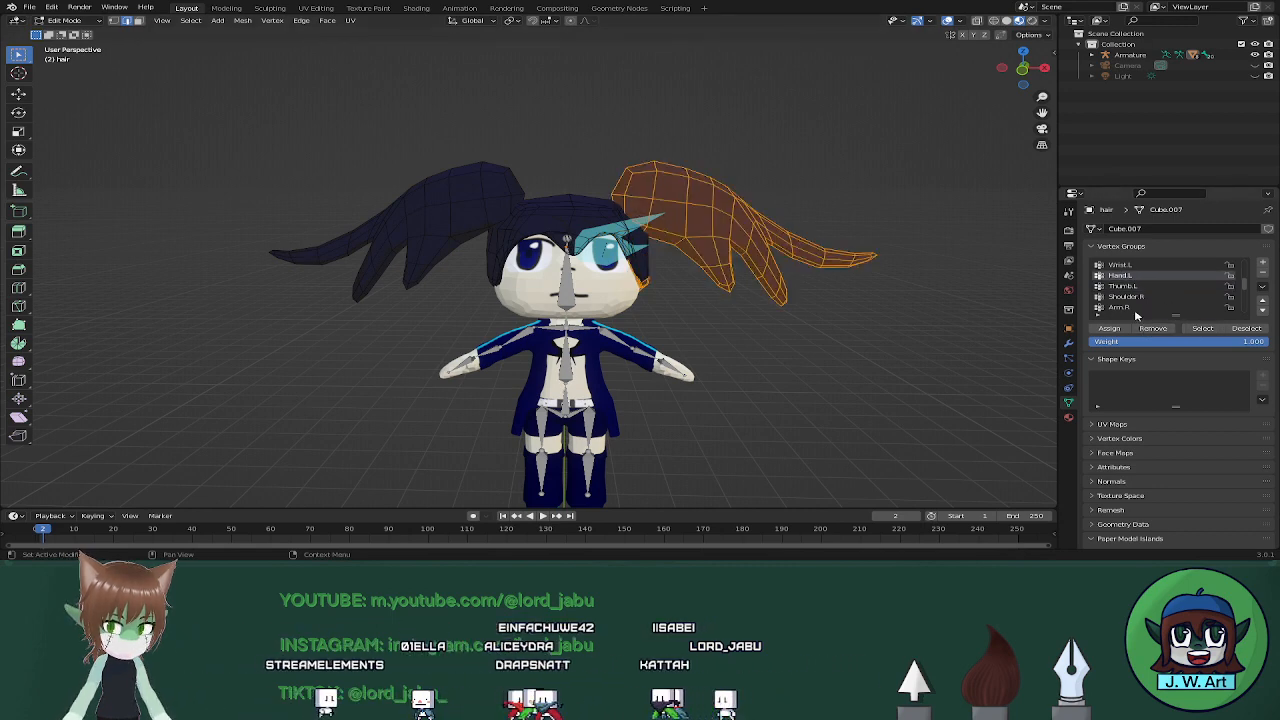
scroll(1131, 308, "up", 1)
left_click(1118, 277)
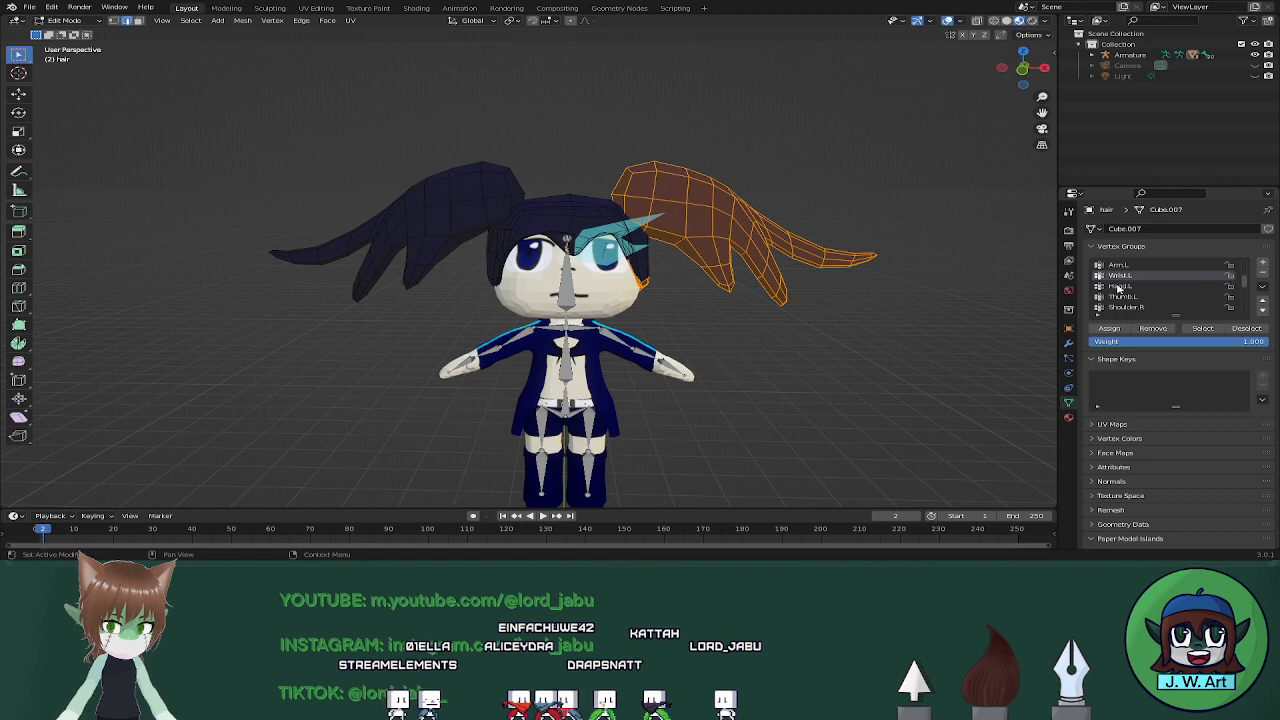
left_click(972, 369)
left_click(1205, 329)
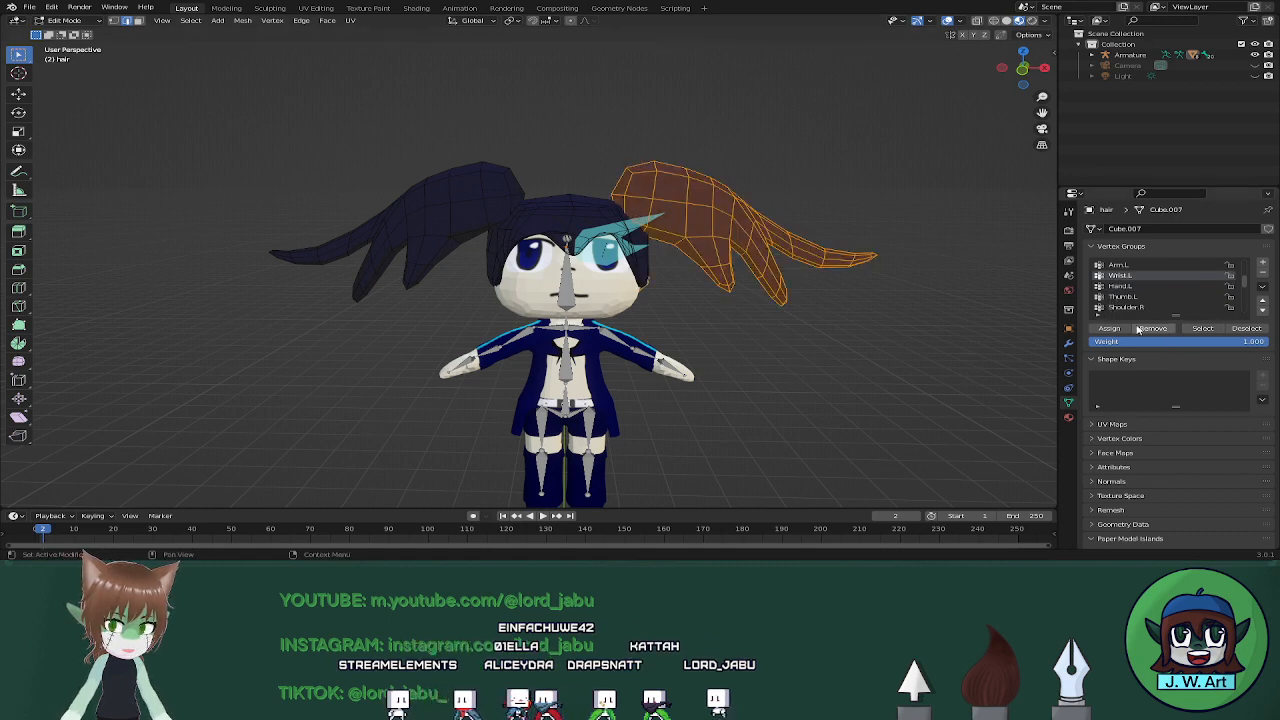
Select the hair vertices assigned to the Arm.L vertex group and remove them from it
scroll(1143, 306, "up", 1)
left_click(1128, 277)
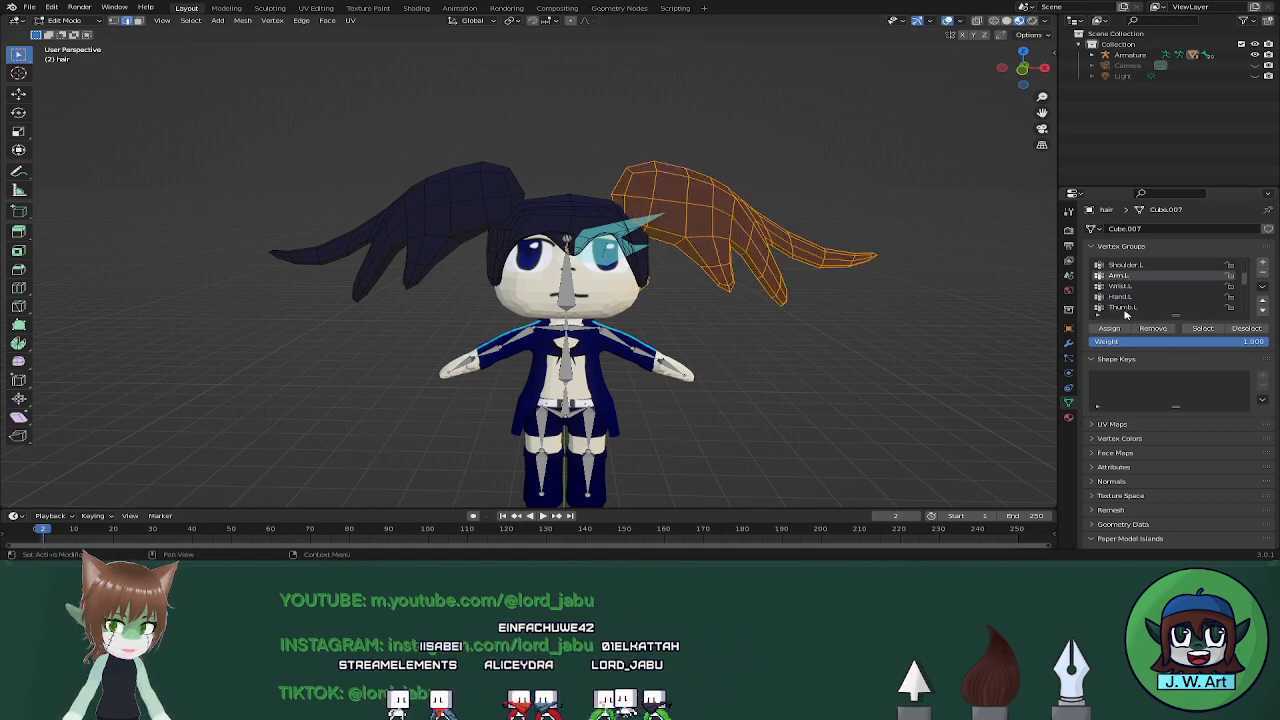
left_click(1000, 369)
left_click(1203, 329)
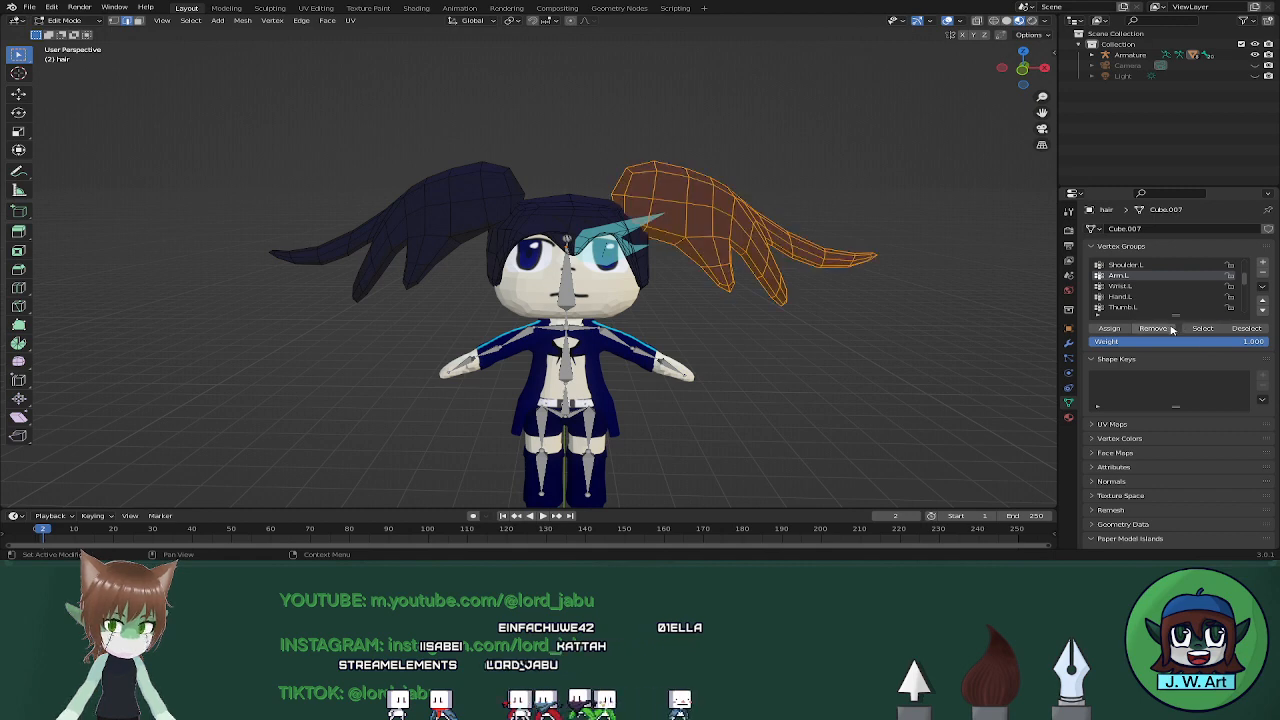
mouse_move(833, 315)
middle_mouse_down()
mouse_move(805, 325)
mouse_move(860, 305)
mouse_move(839, 297)
middle_mouse_up()
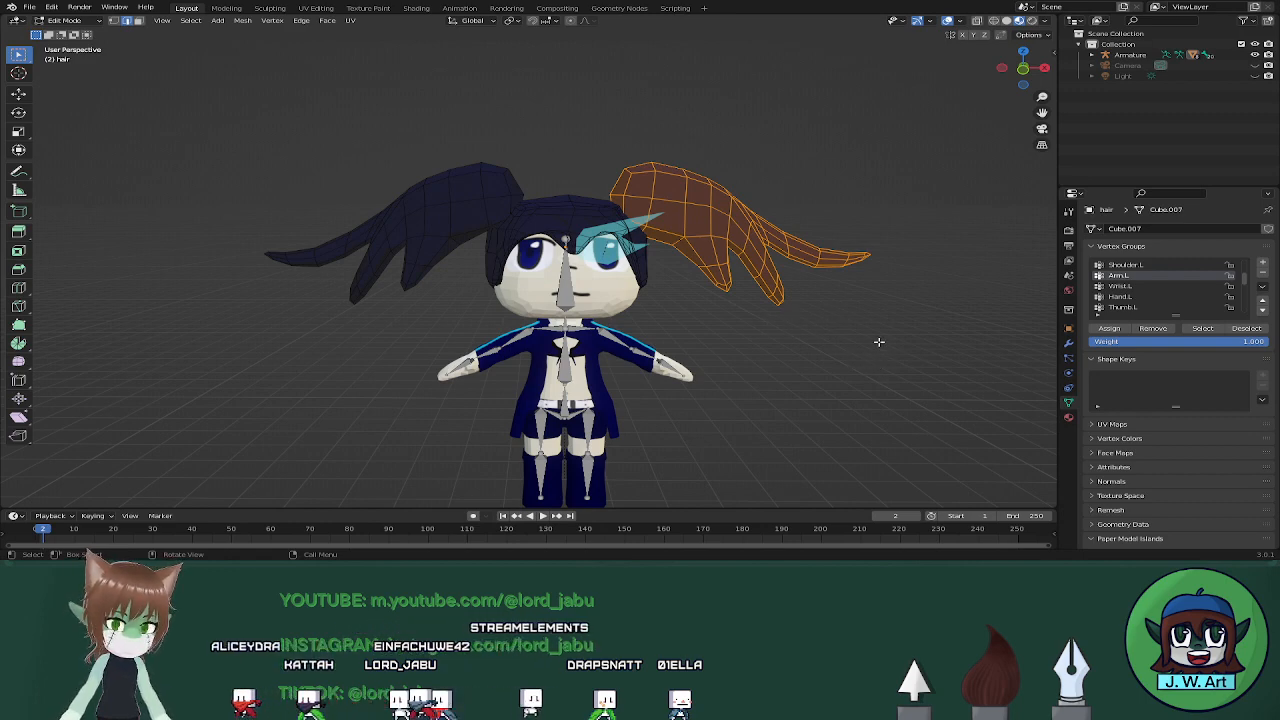
Clear the selection and check which hair vertices belong to the Shoulder.L and head vertex groups
scroll(1191, 299, "up", 2)
left_click(1125, 286)
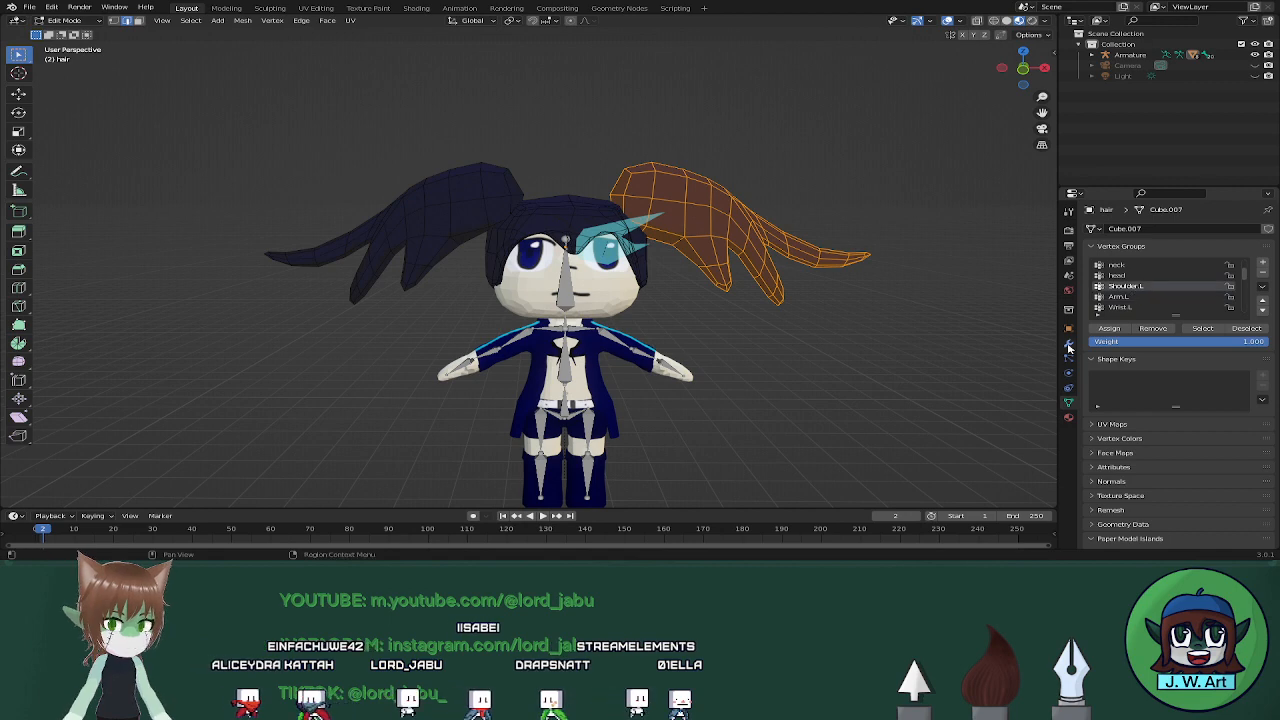
key("alt+a")
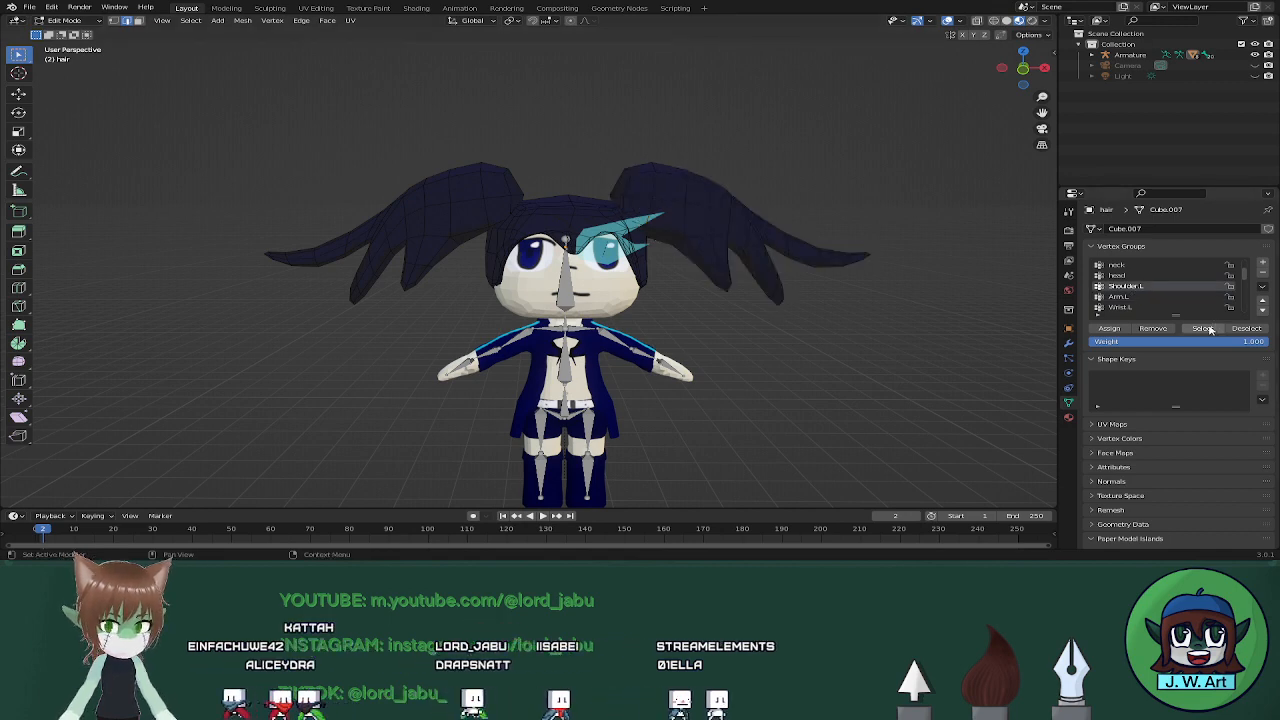
left_click(1116, 275)
left_click(1204, 329)
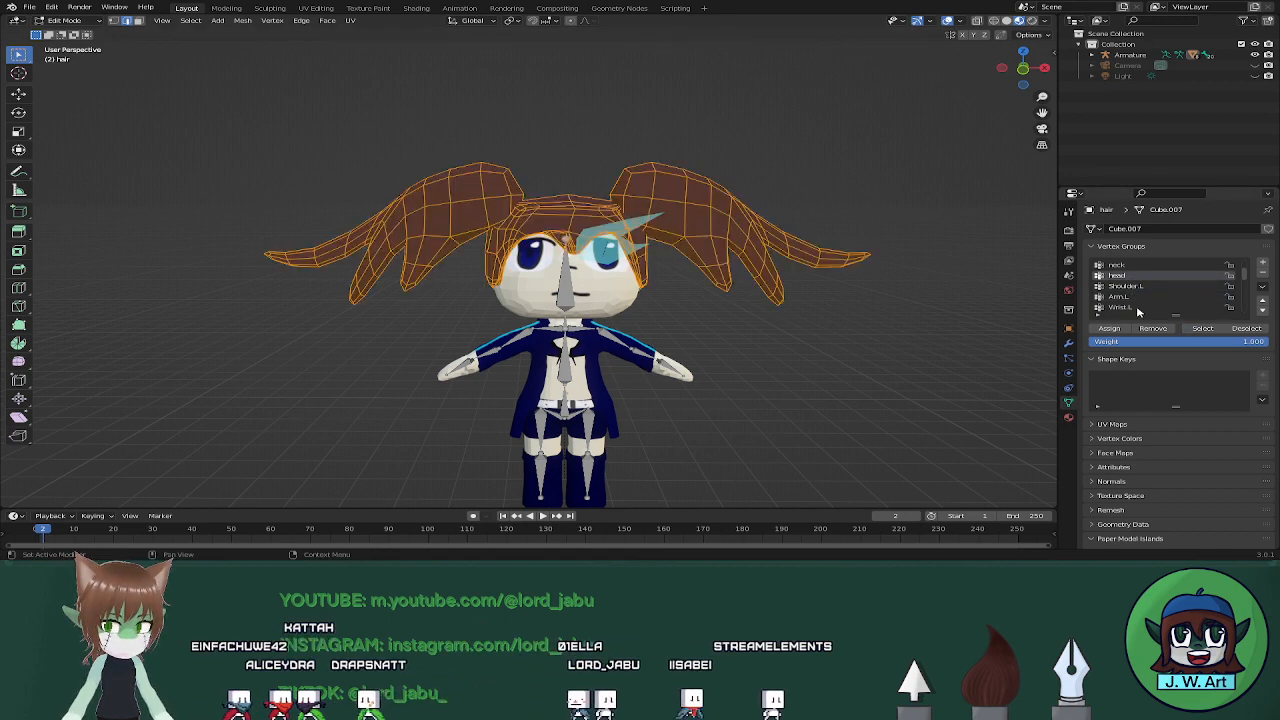
middle_click_drag(1040, 311, 852, 312)
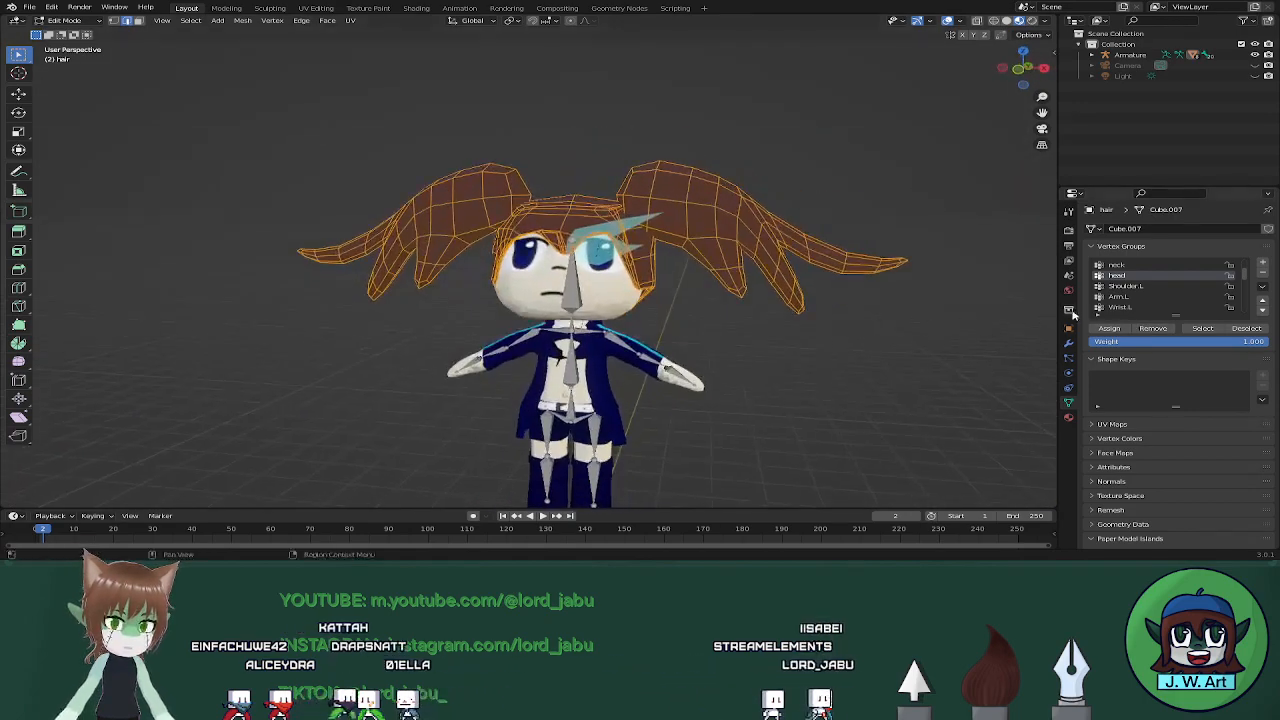
Clear the selection and check the hair's neck, torso and waist vertex groups for assigned vertices
scroll(1125, 281, "up", 1)
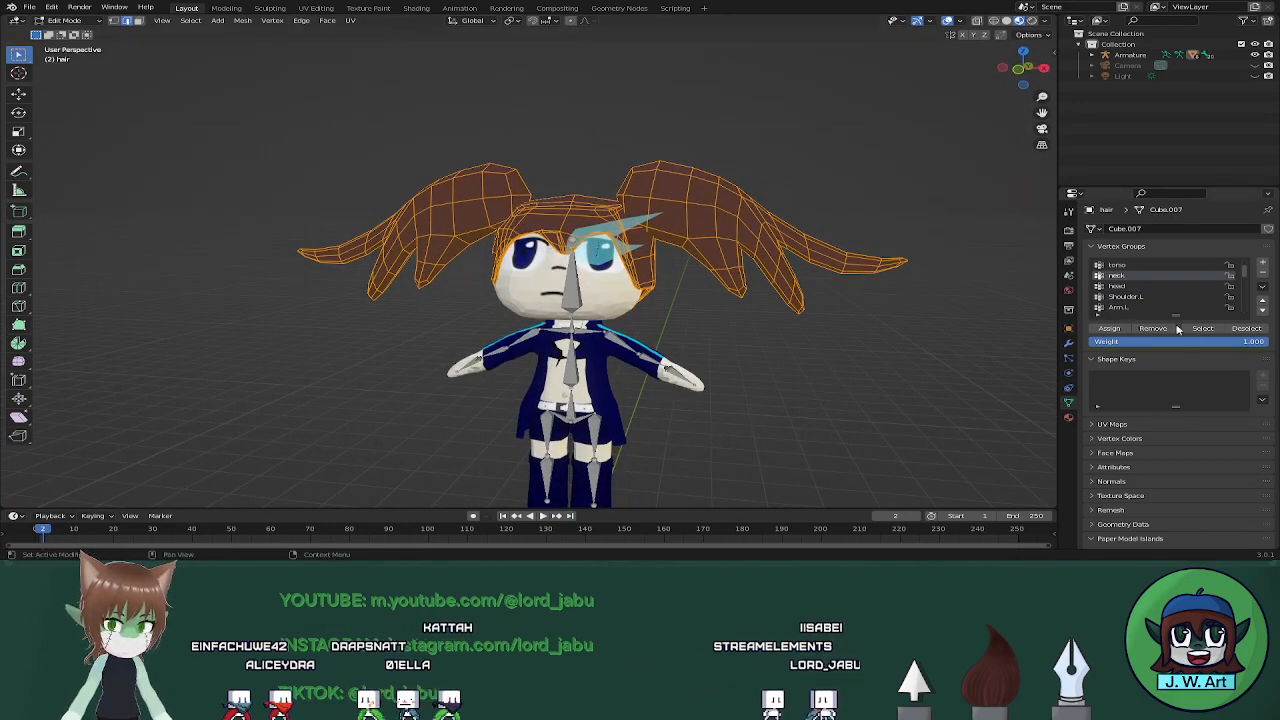
left_click(1000, 326)
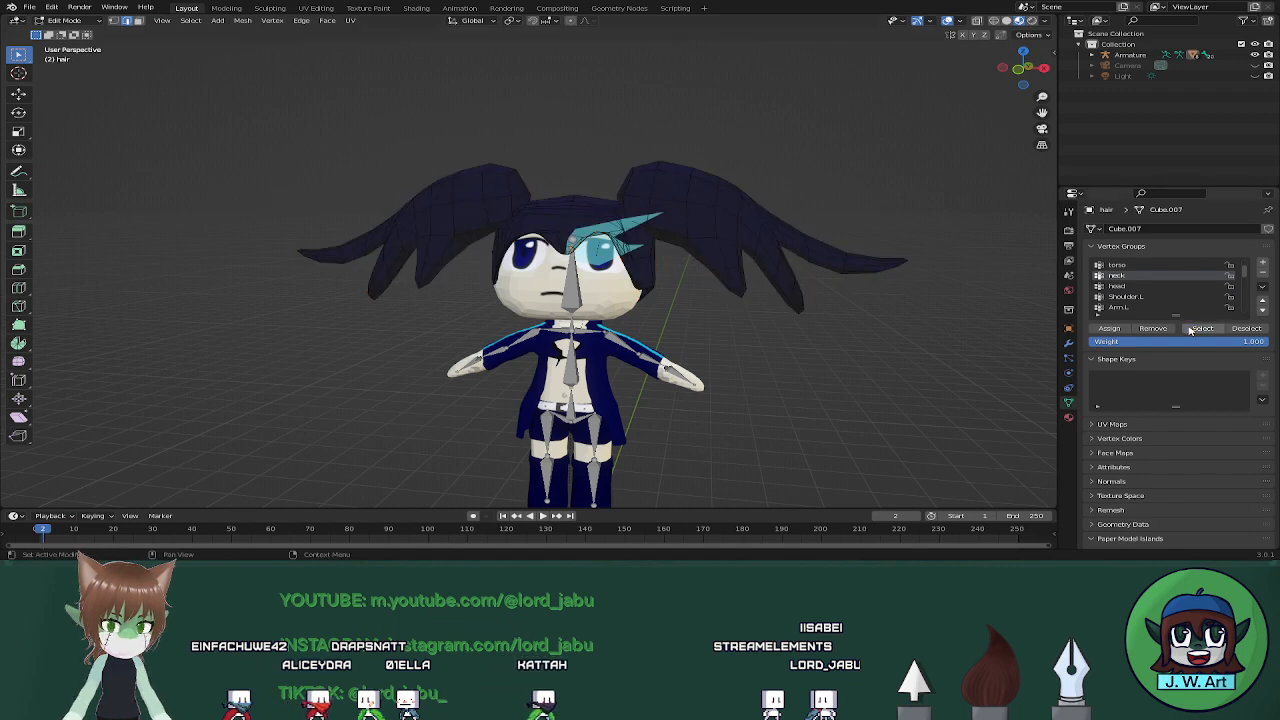
middle_click_drag(800, 350, 853, 322)
scroll(1106, 295, "up", 1)
left_click(1116, 277)
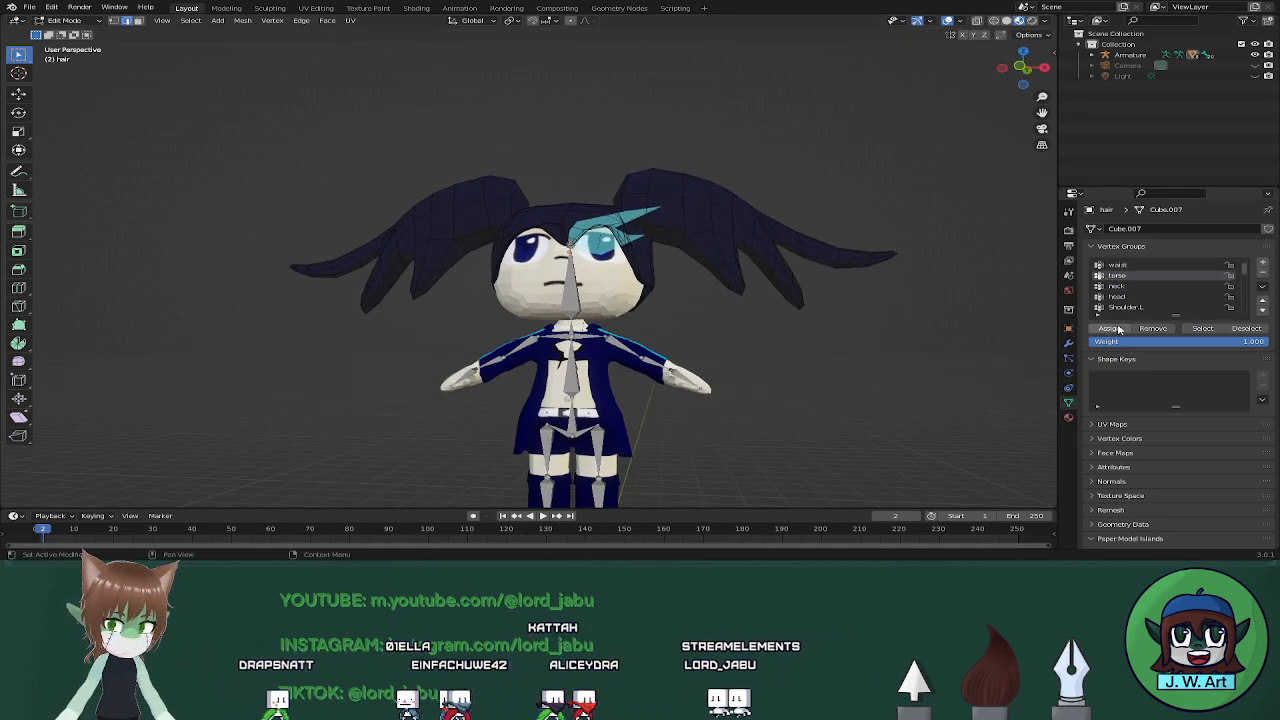
scroll(1127, 296, "up", 1)
left_click(1127, 279)
left_click(1195, 329)
middle_click_drag(812, 350, 832, 372)
Select the hair vertices assigned to the vertex group named Group to inspect them, and clear the selection
left_click(1118, 265)
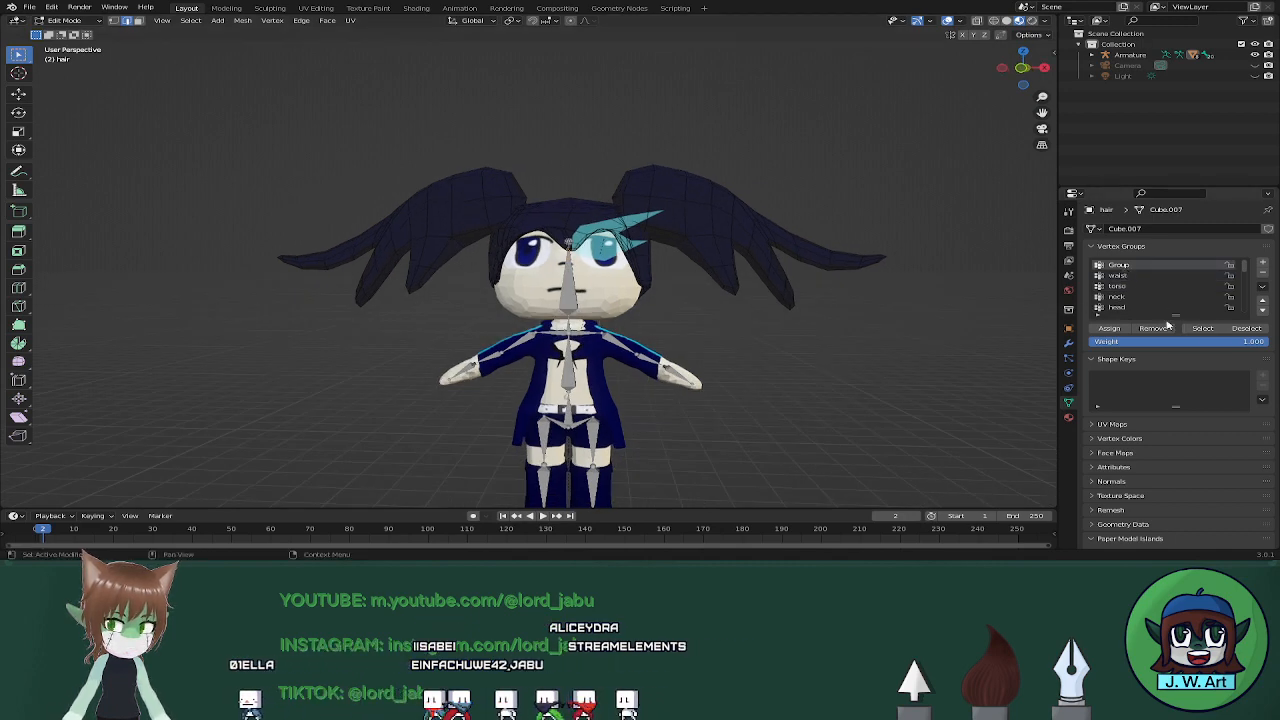
left_click(1202, 328)
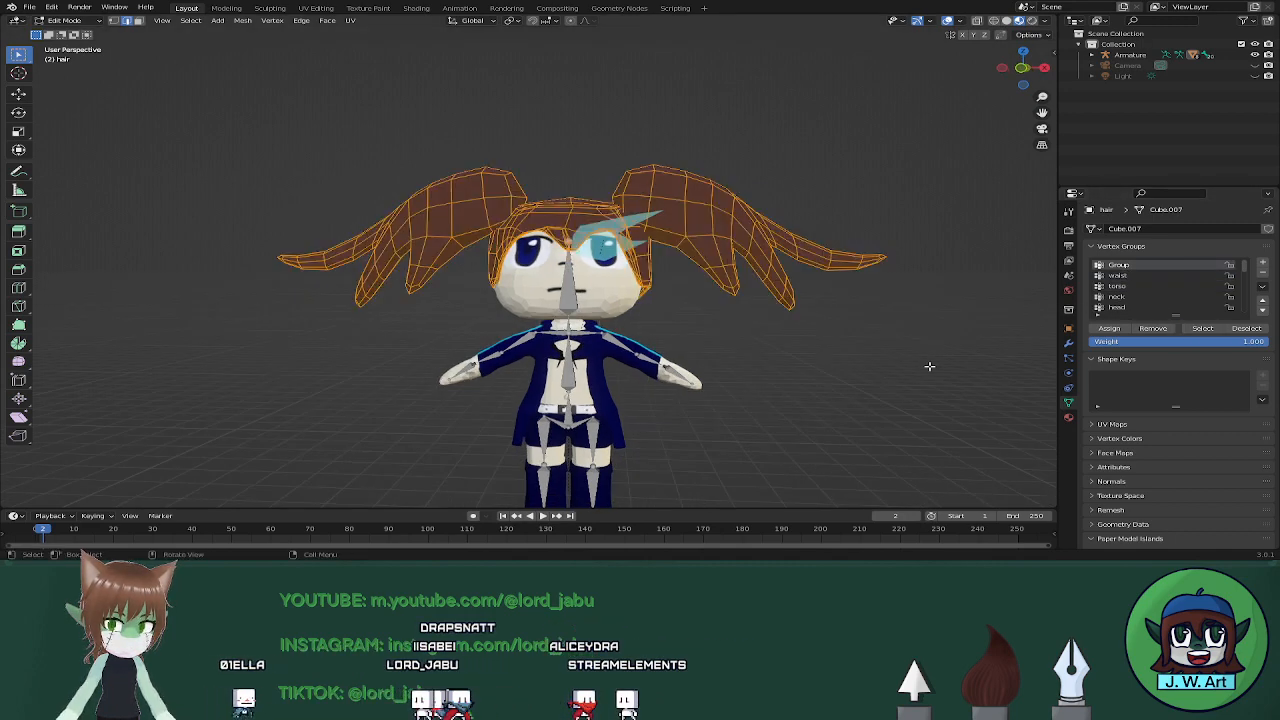
key("alt+a")
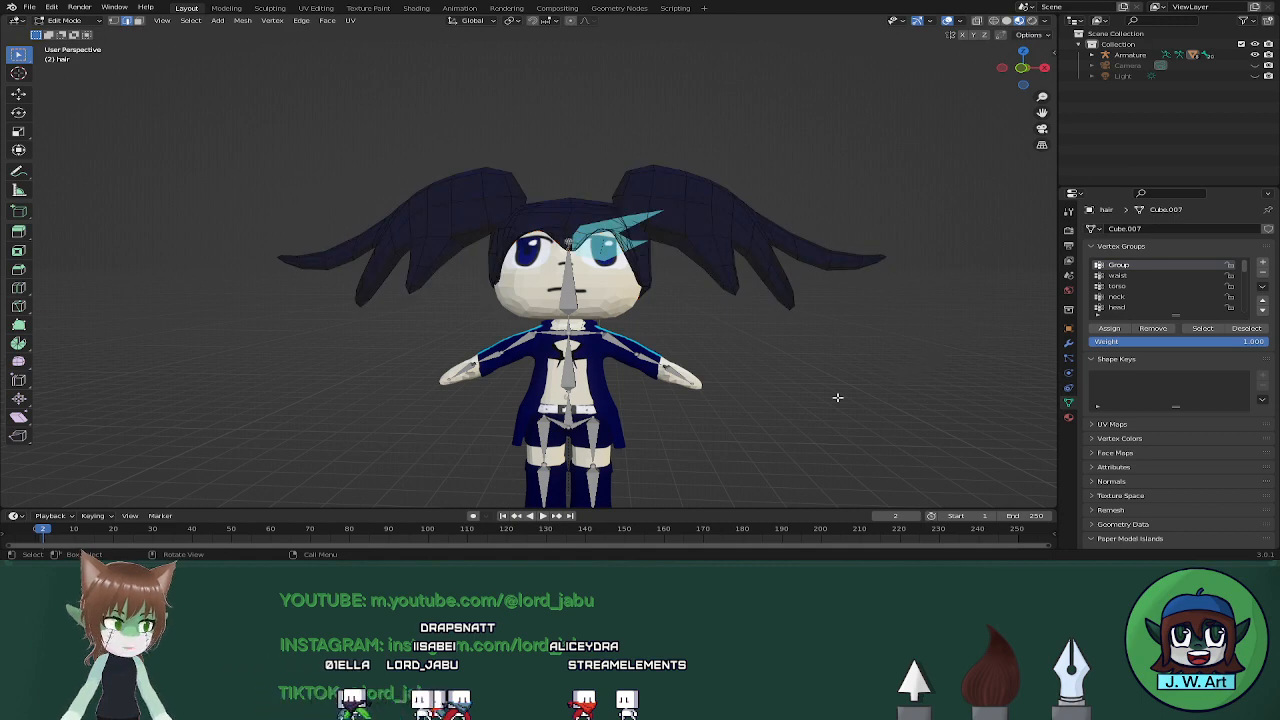
middle_click_drag(838, 397, 785, 392)
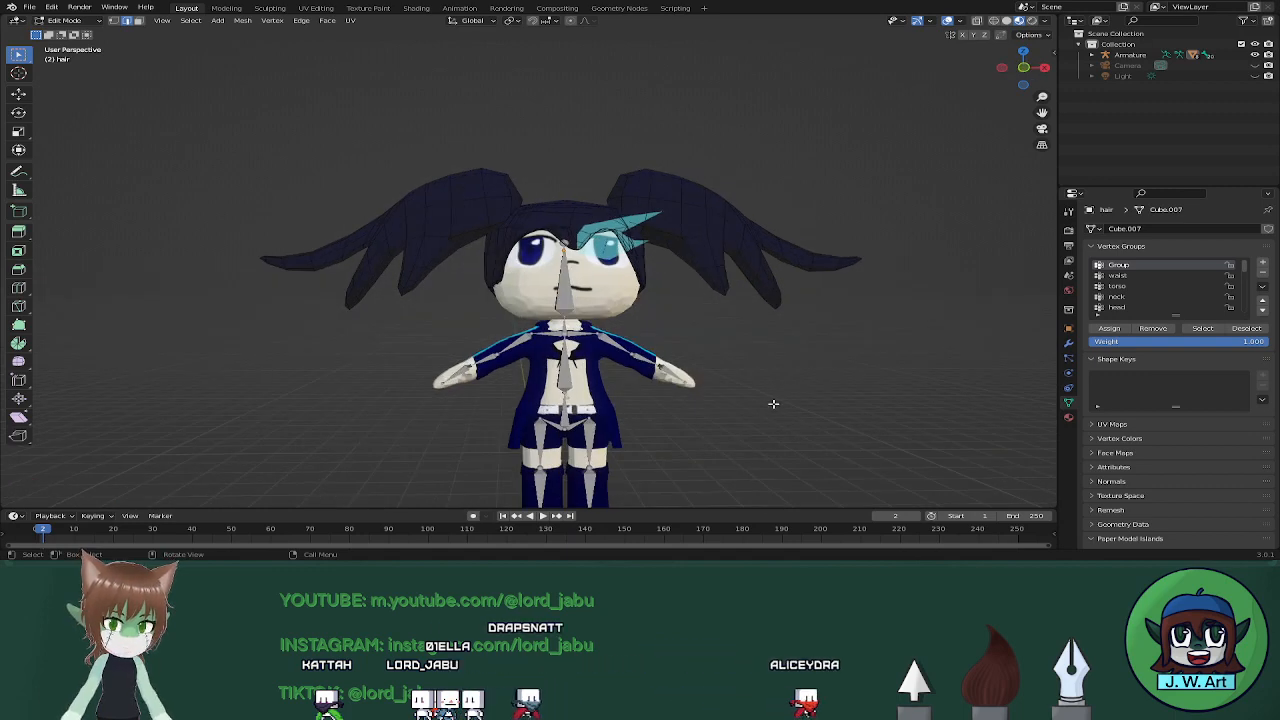
Leave the hair's Edit Mode, save the file, and switch the armature to Pose Mode
key("Tab")
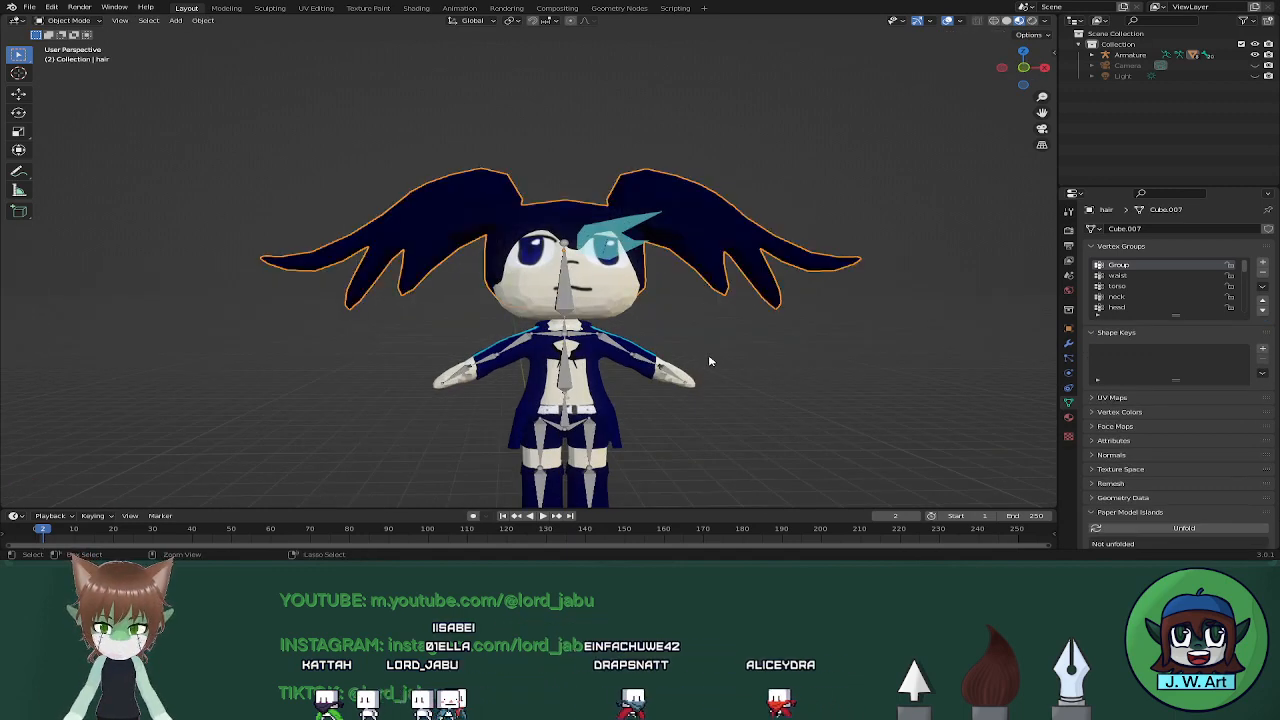
key("ctrl+s")
left_click(566, 296)
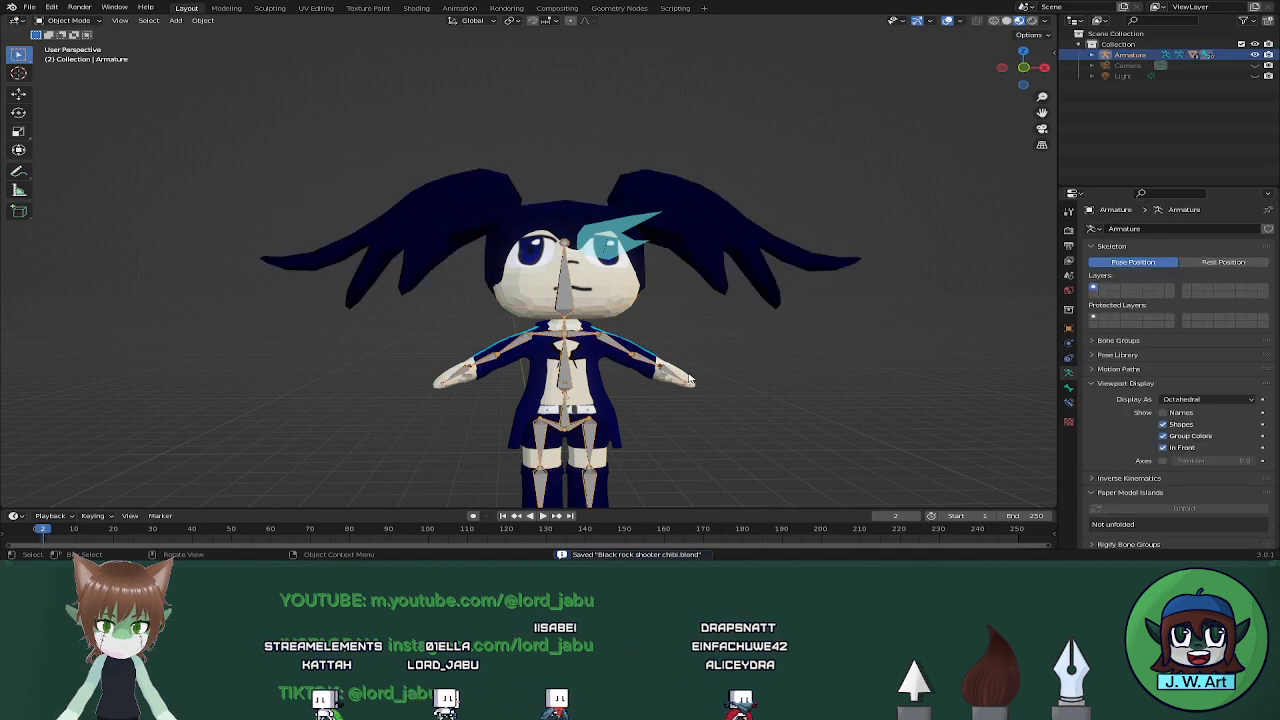
left_click(68, 21)
left_click(68, 55)
Test the weights by temporarily rotating the Arm.L and head bones, cancel the rotations, and leave Pose Mode
middle_click_drag(480, 215, 412, 252)
left_click(686, 354)
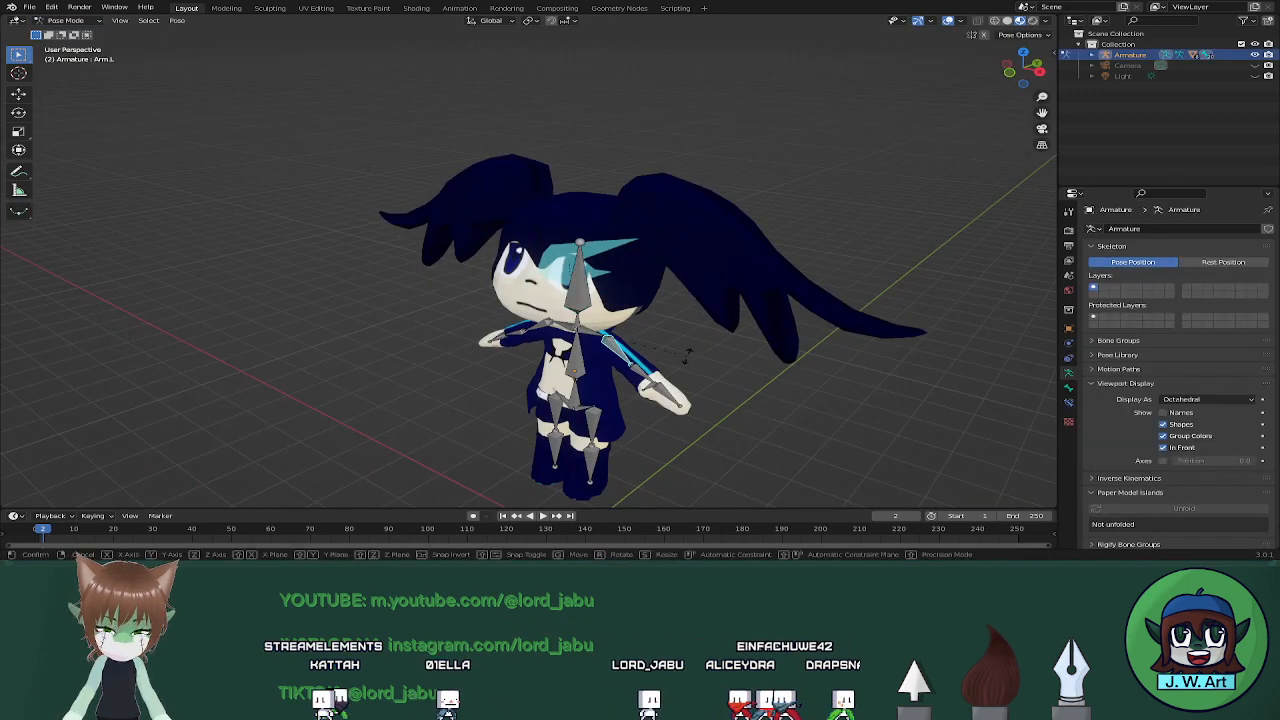
key("r")
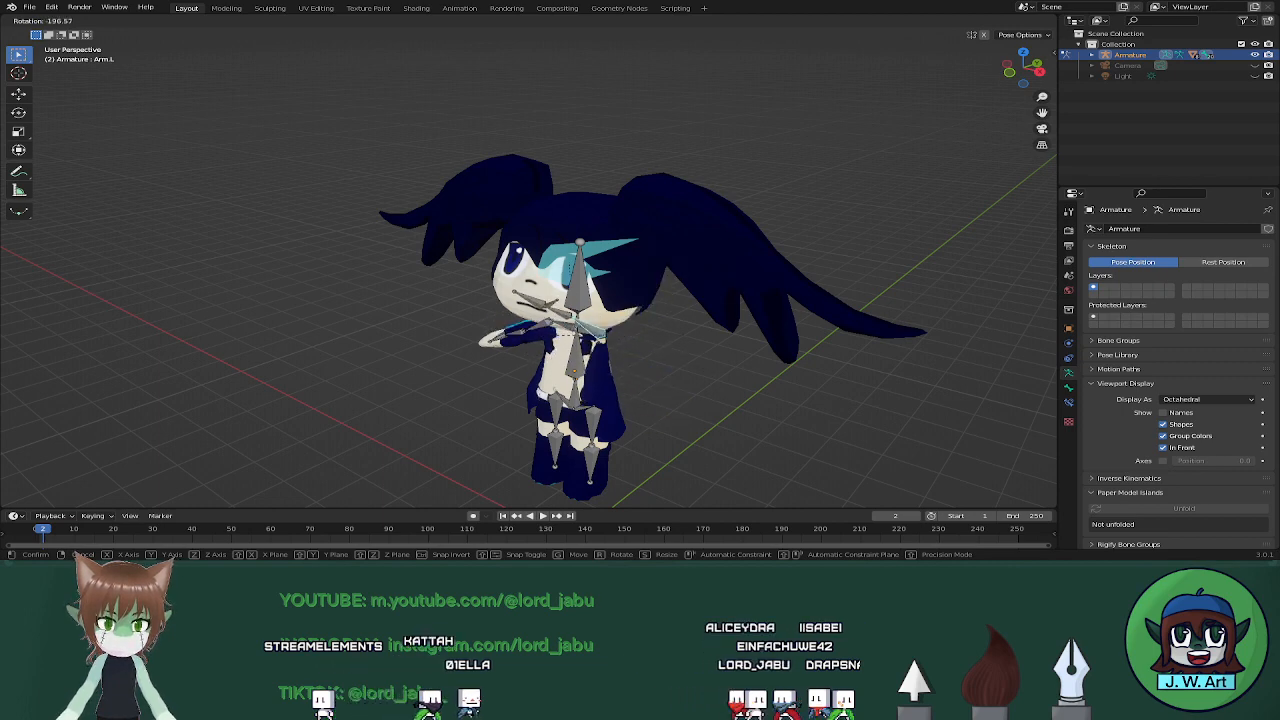
left_click(714, 356)
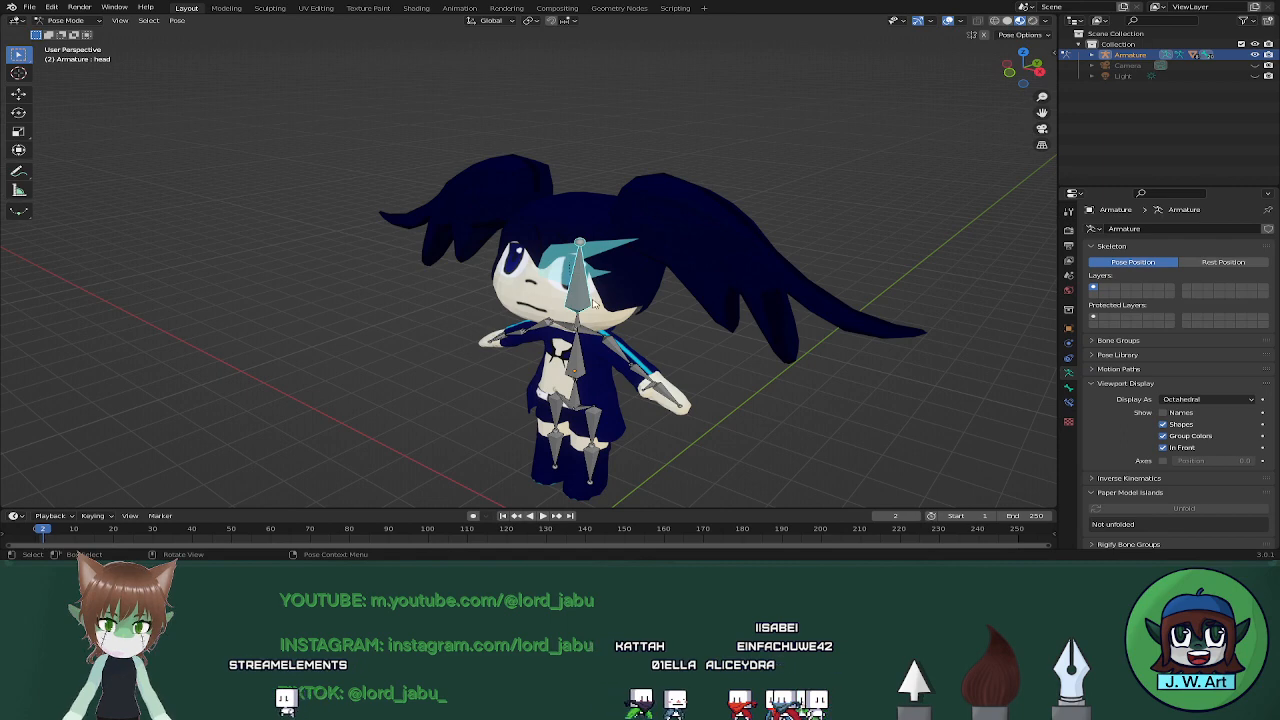
key("r")
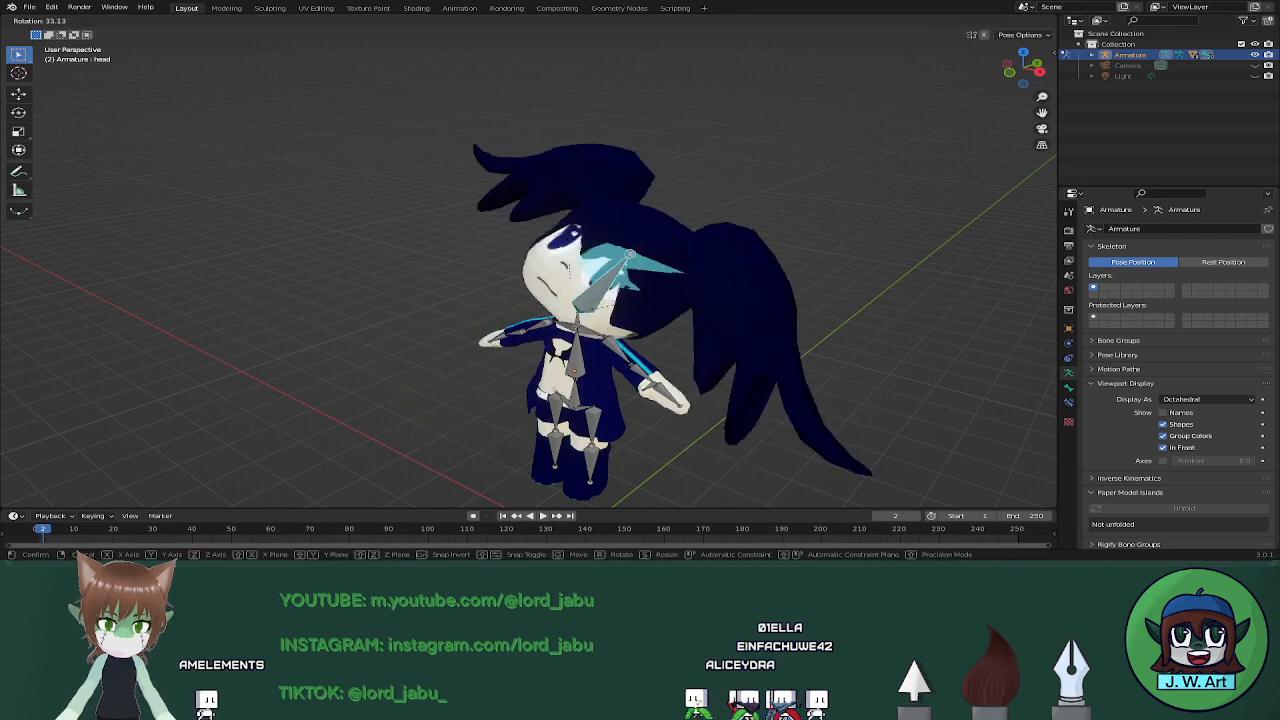
left_click(534, 312)
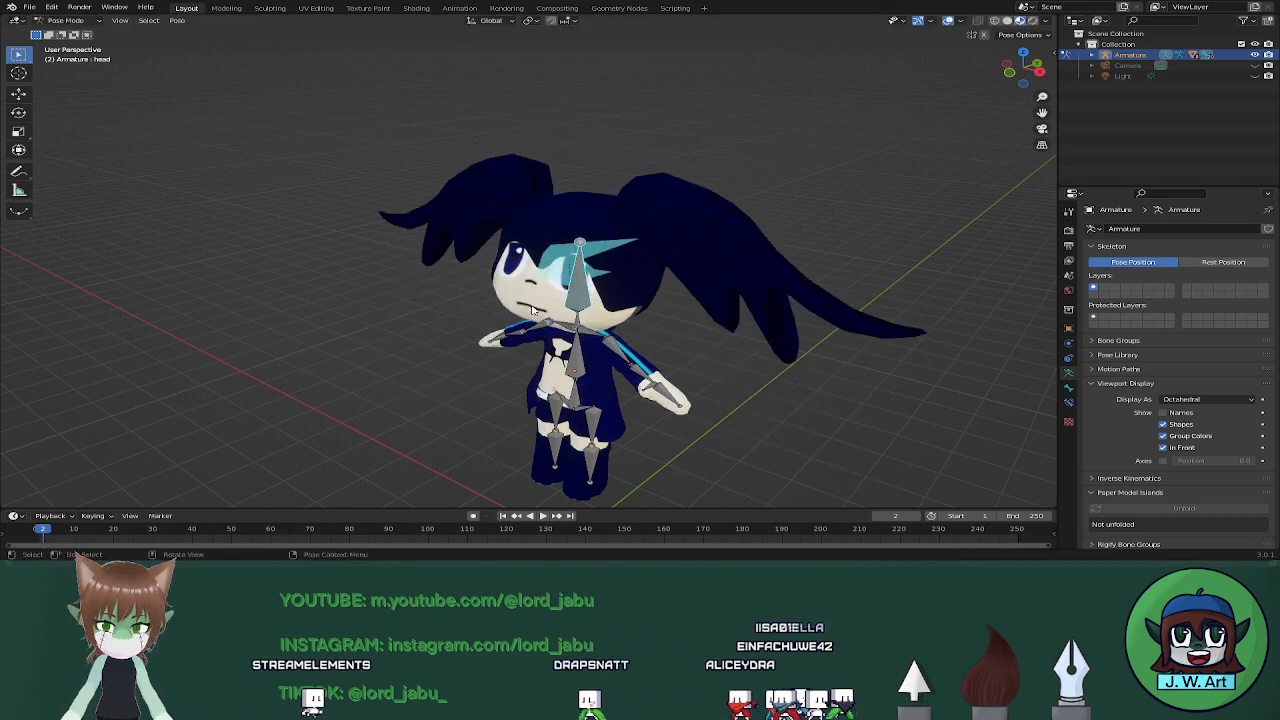
key("ctrl+Tab")
Select the head mesh, enter Edit Mode, and remove its selected vertices from the Foot.R vertex group
left_click(534, 312)
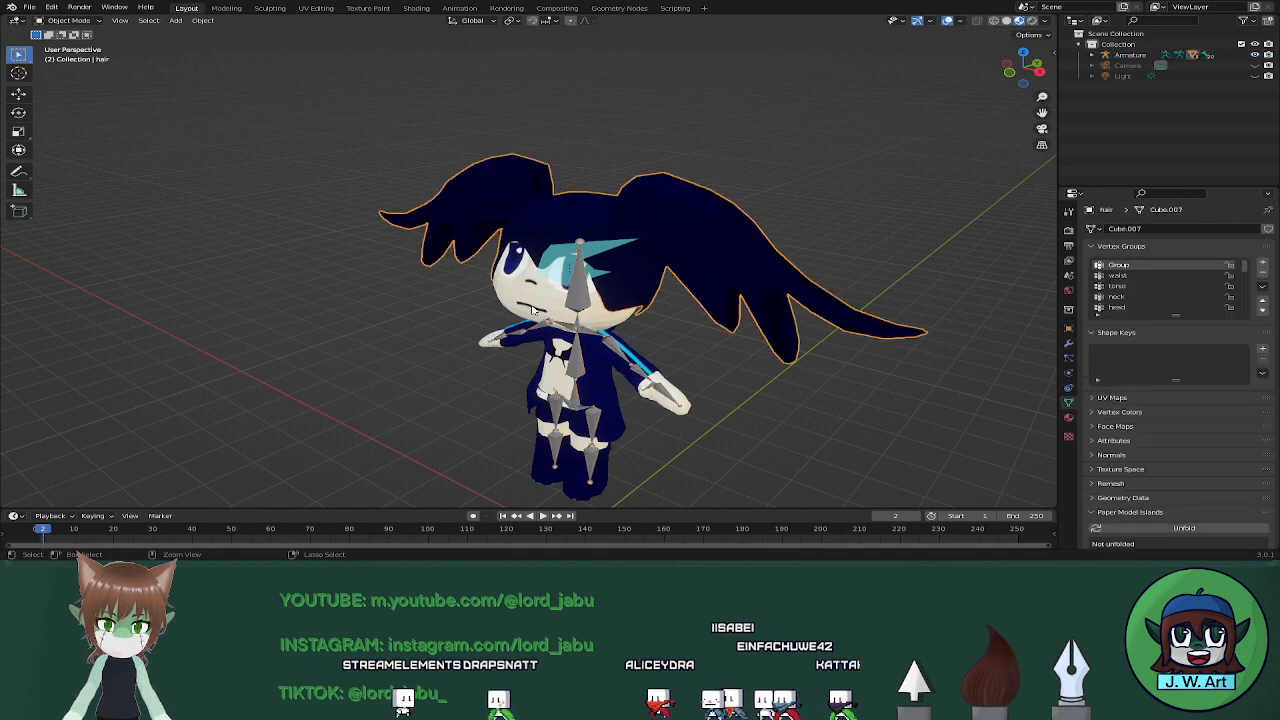
left_click(534, 312)
middle_click_drag(629, 308, 647, 272)
left_click(622, 284)
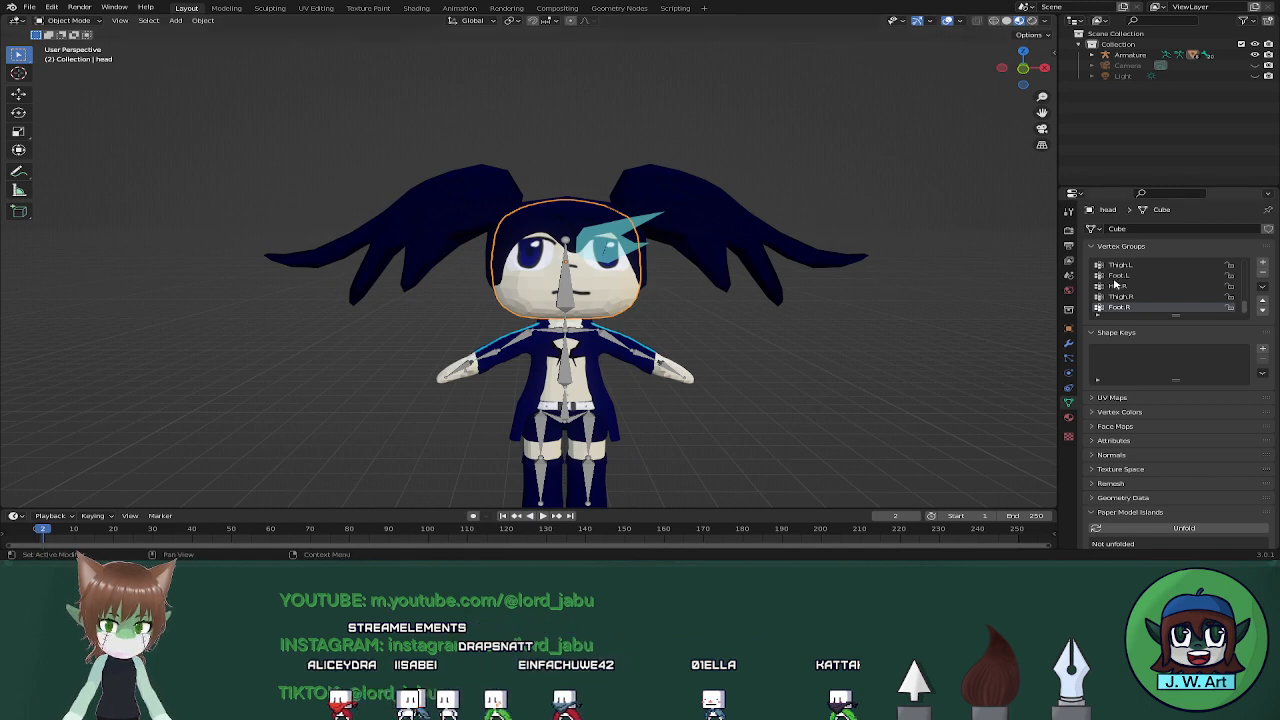
key("Tab")
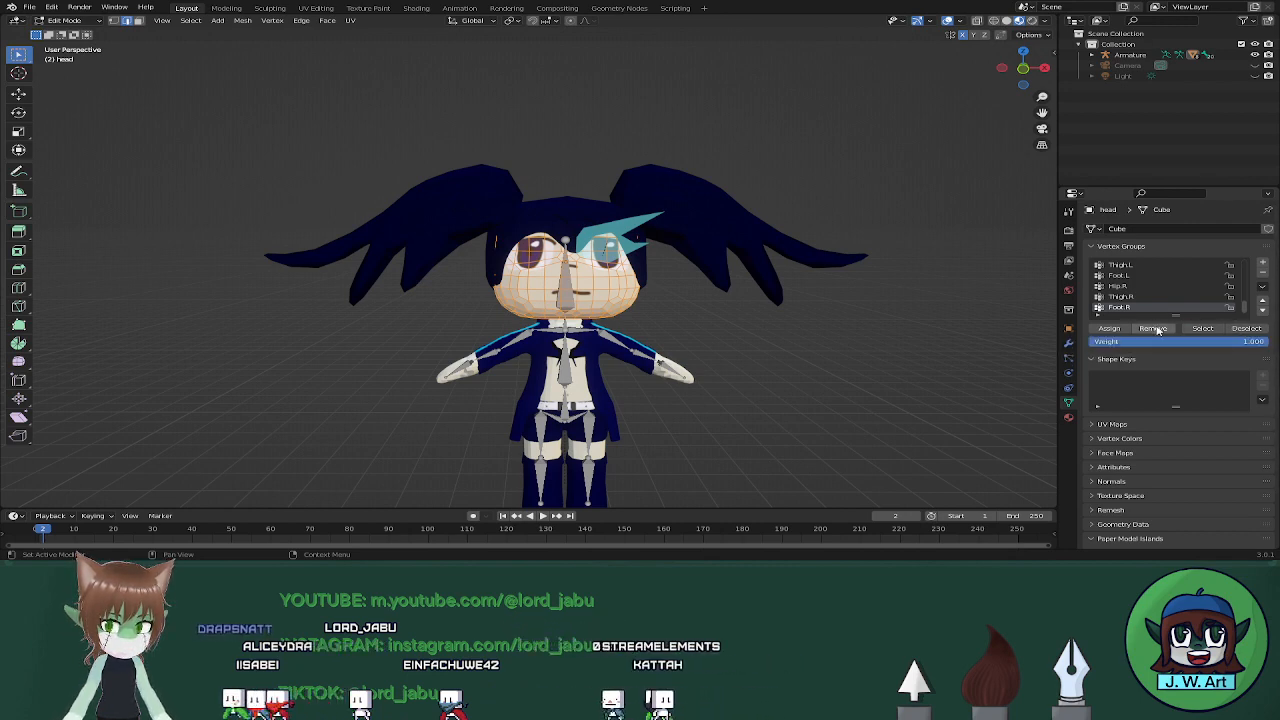
Remove the head mesh's selected vertices from the Thigh.R, Hip.R, Foot.L, Thigh.L and Hip.L vertex groups
left_click(1124, 297)
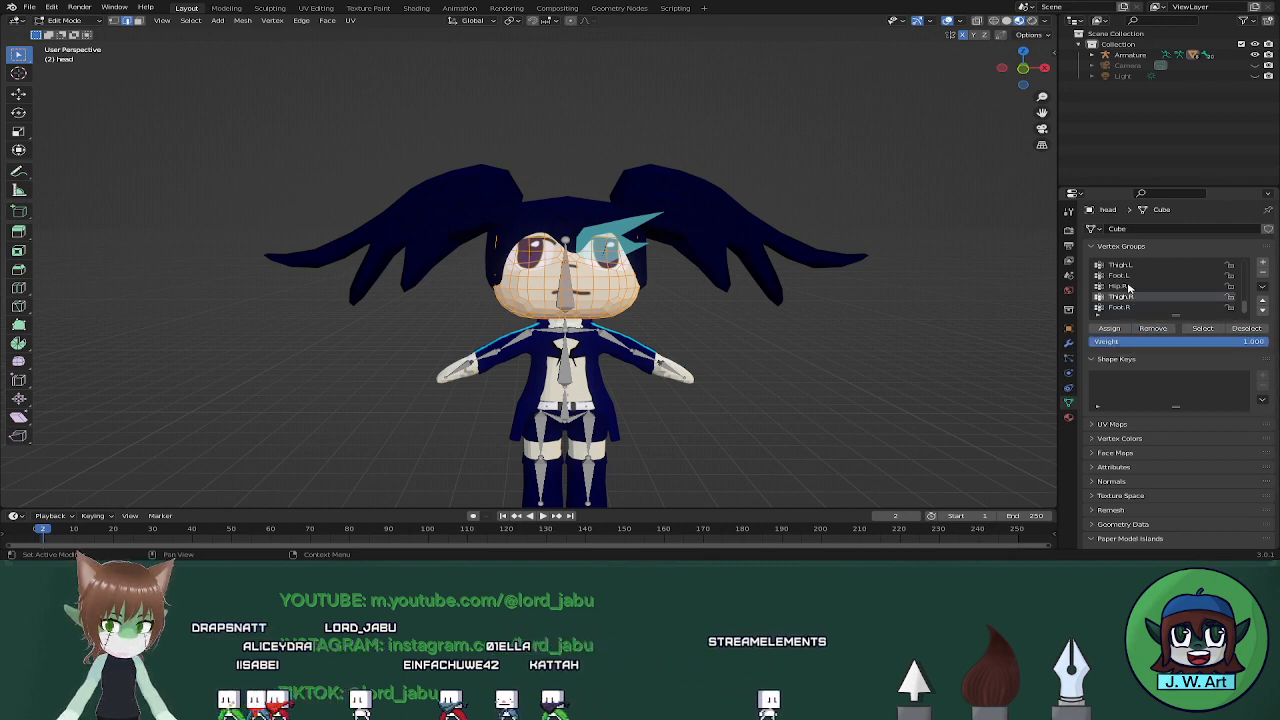
left_click(1129, 288)
left_click(1158, 327)
left_click(1130, 277)
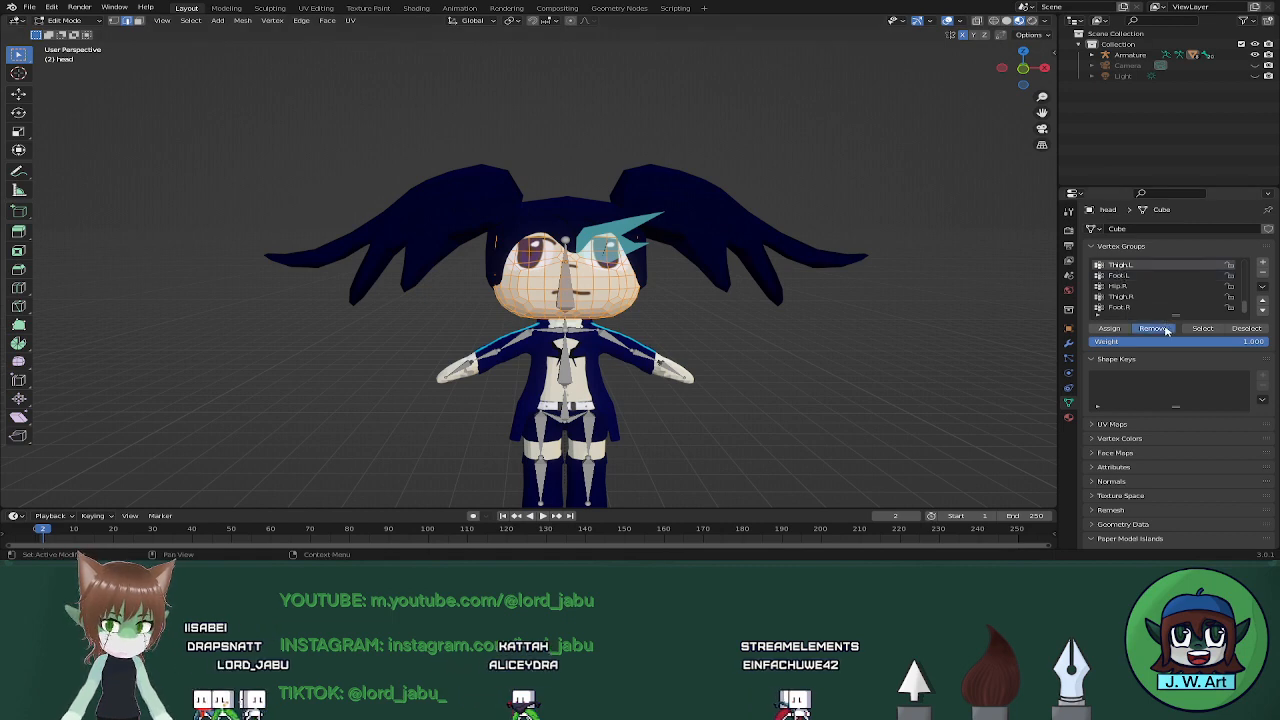
scroll(1147, 275, "up", 2)
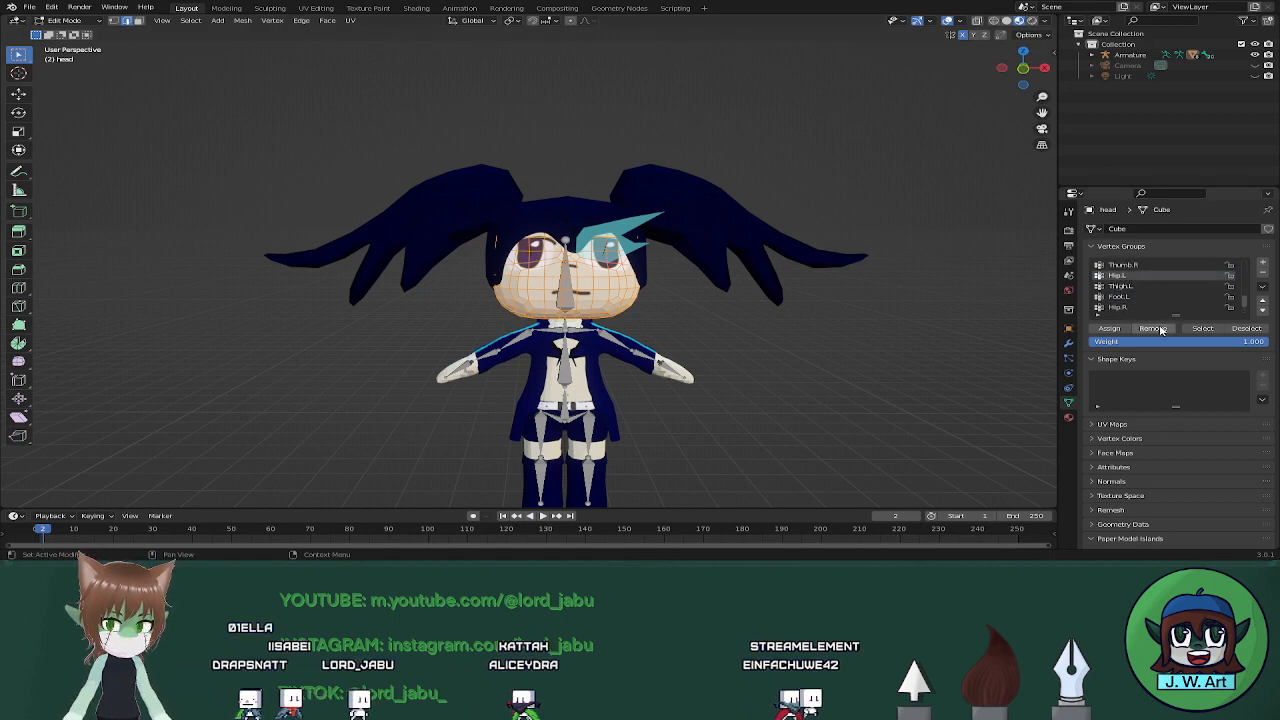
Remove the head mesh's selected vertices from the Thumb.R, Hand.R, Wrist.R and Arm.R vertex groups
scroll(1135, 285, "up", 3)
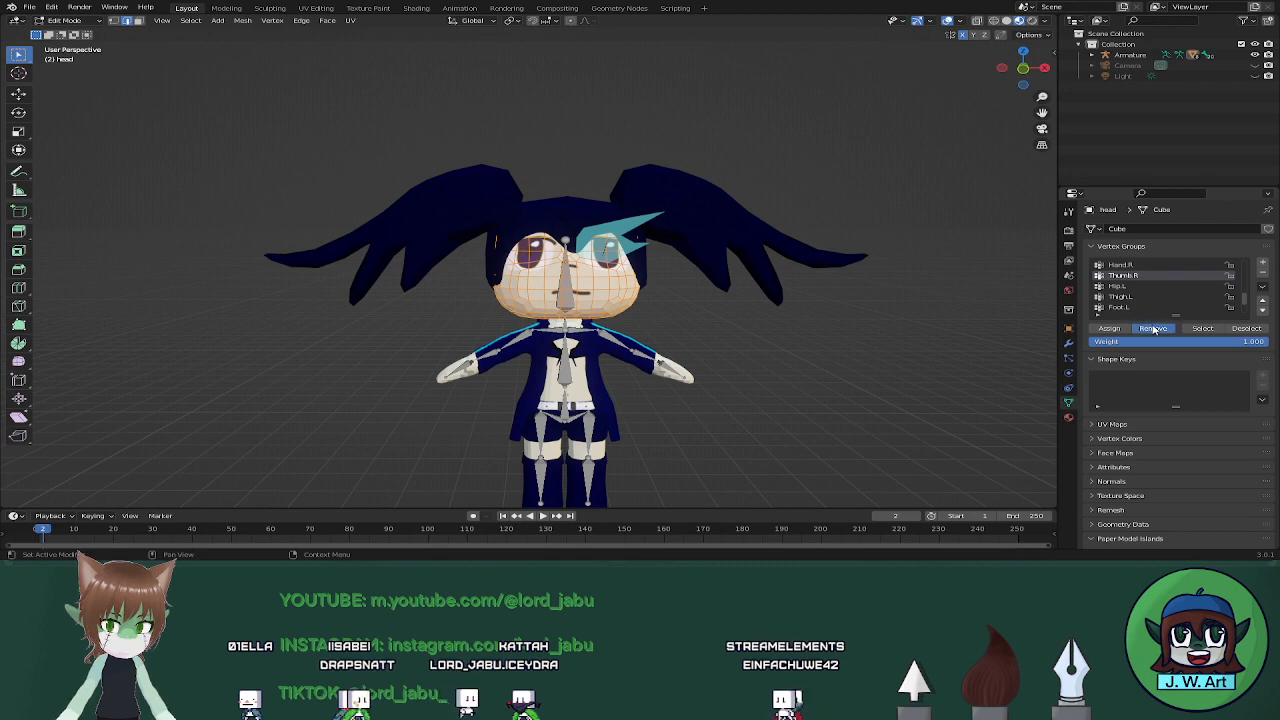
left_click(1135, 286)
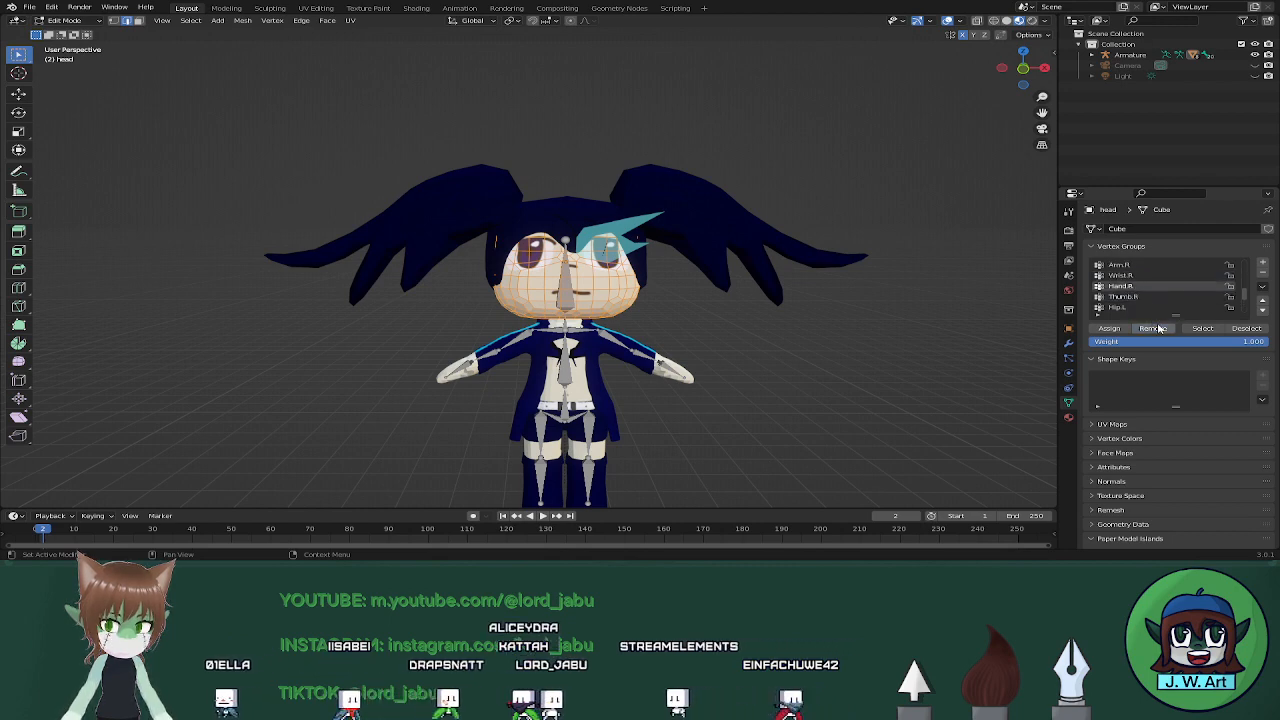
left_click(1128, 279)
left_click(1158, 331)
left_click(1126, 267)
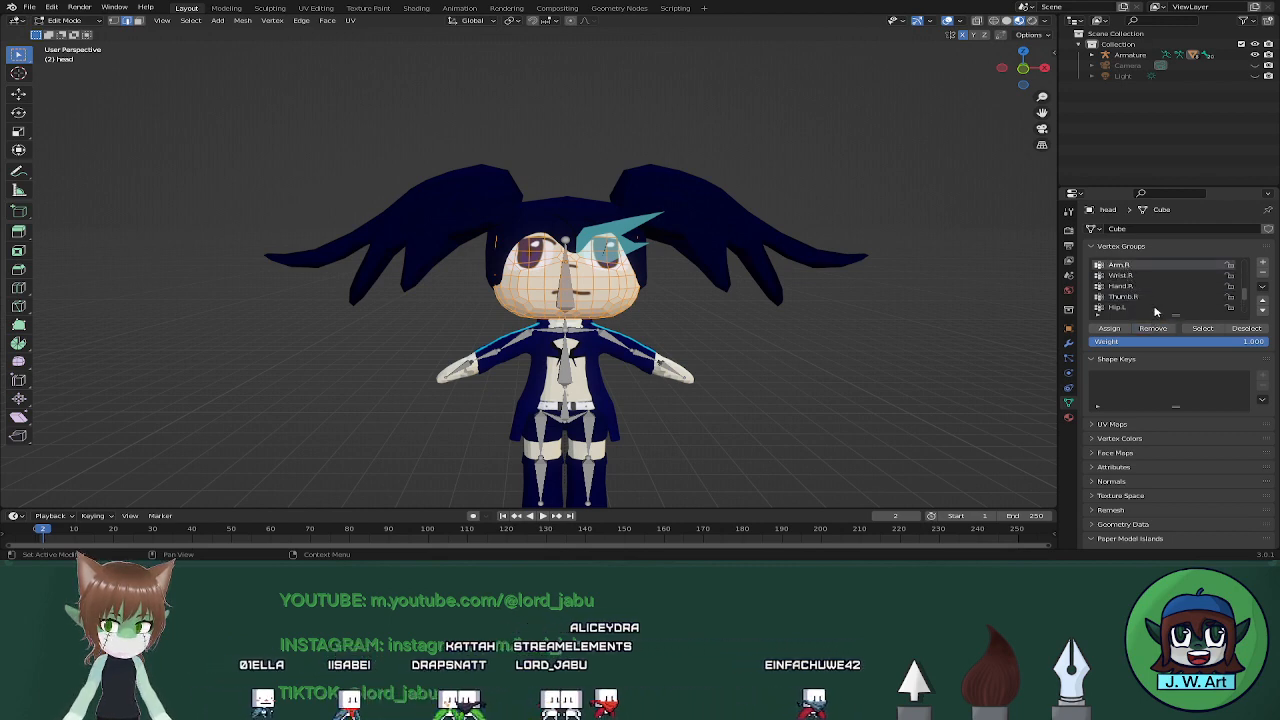
scroll(1139, 286, "up", 2)
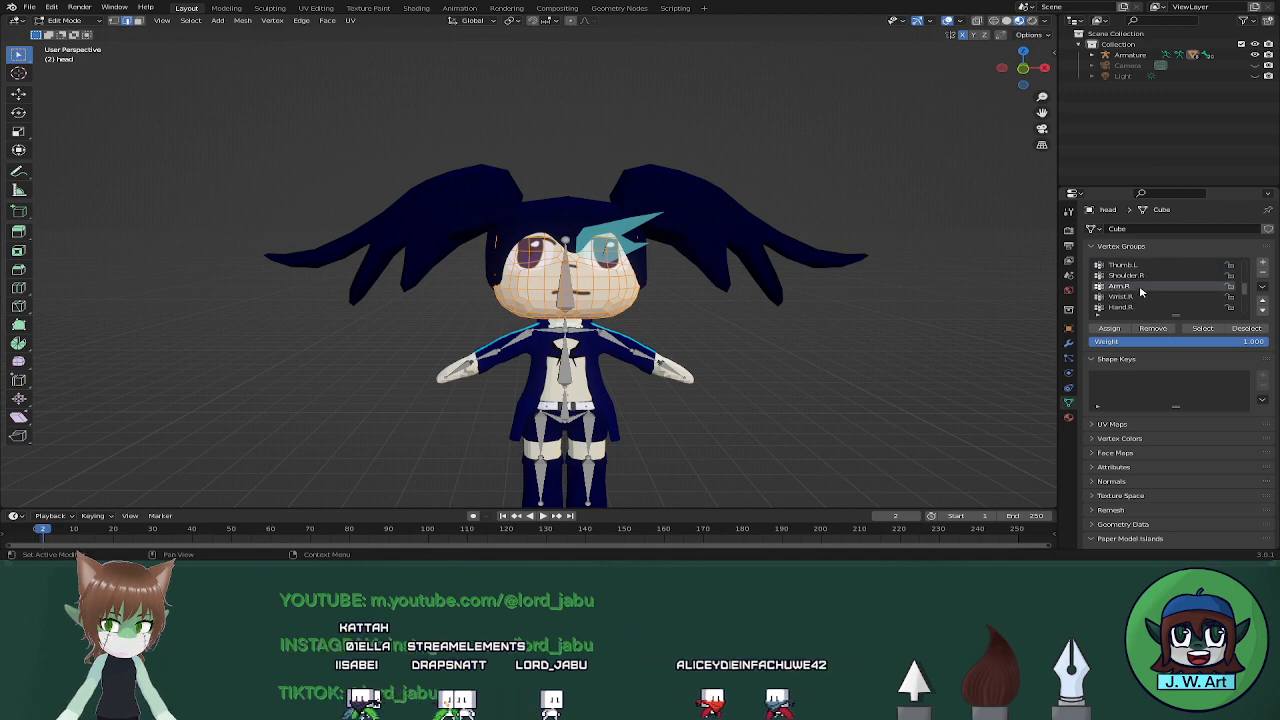
Remove the head mesh's selected vertices from the Shoulder.R vertex group and the left arm groups from Thumb.L up to Shoulder.L
left_click(1139, 279)
scroll(1149, 307, "up", 2)
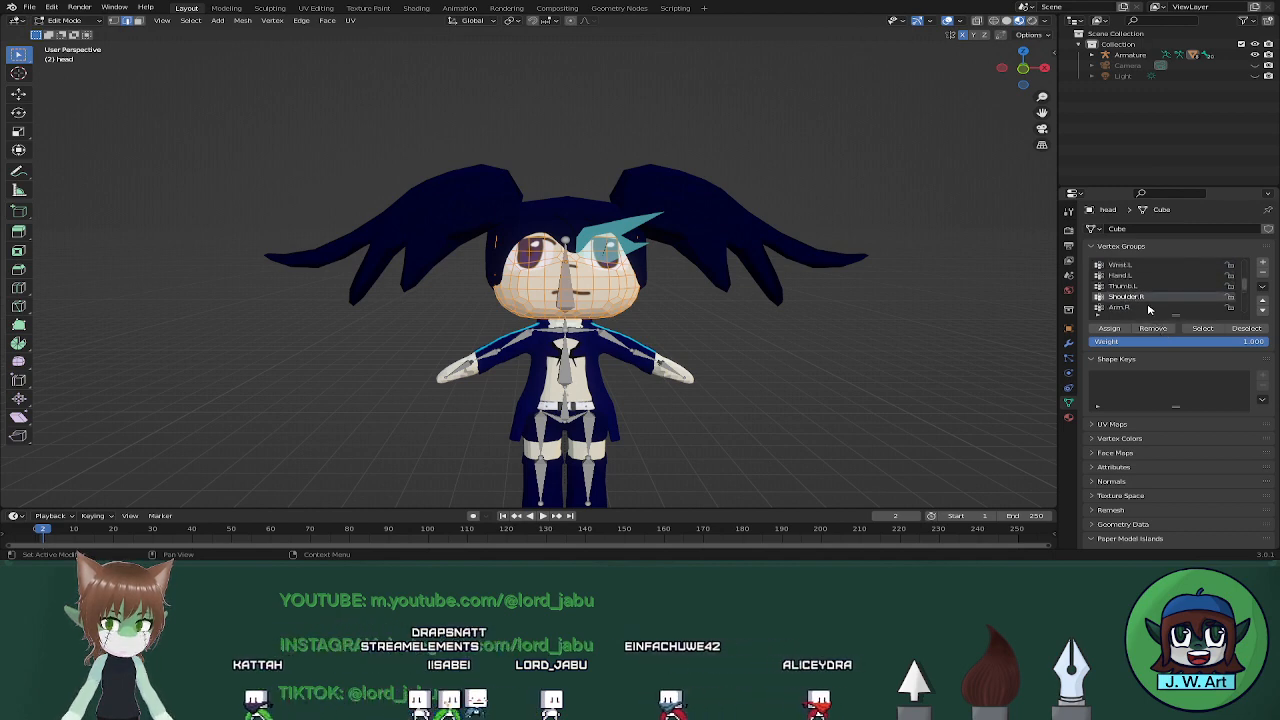
left_click(1122, 287)
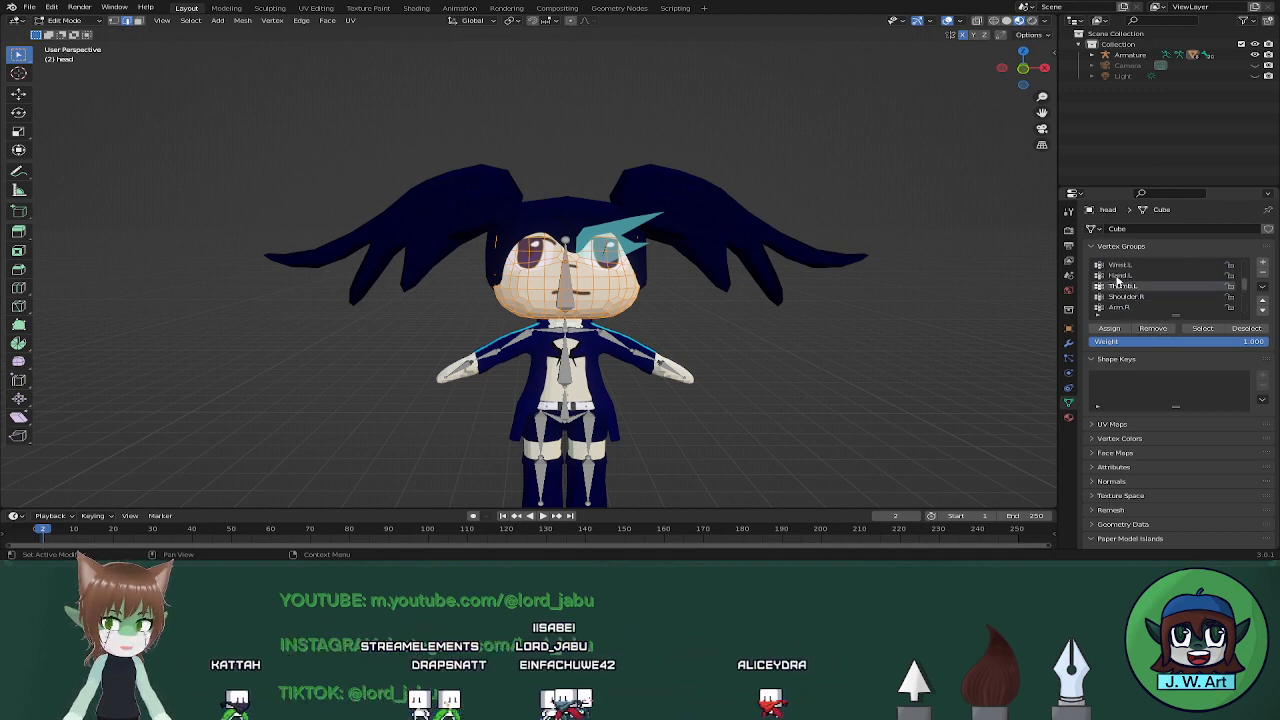
left_click(1117, 277)
scroll(1148, 300, "up", 2)
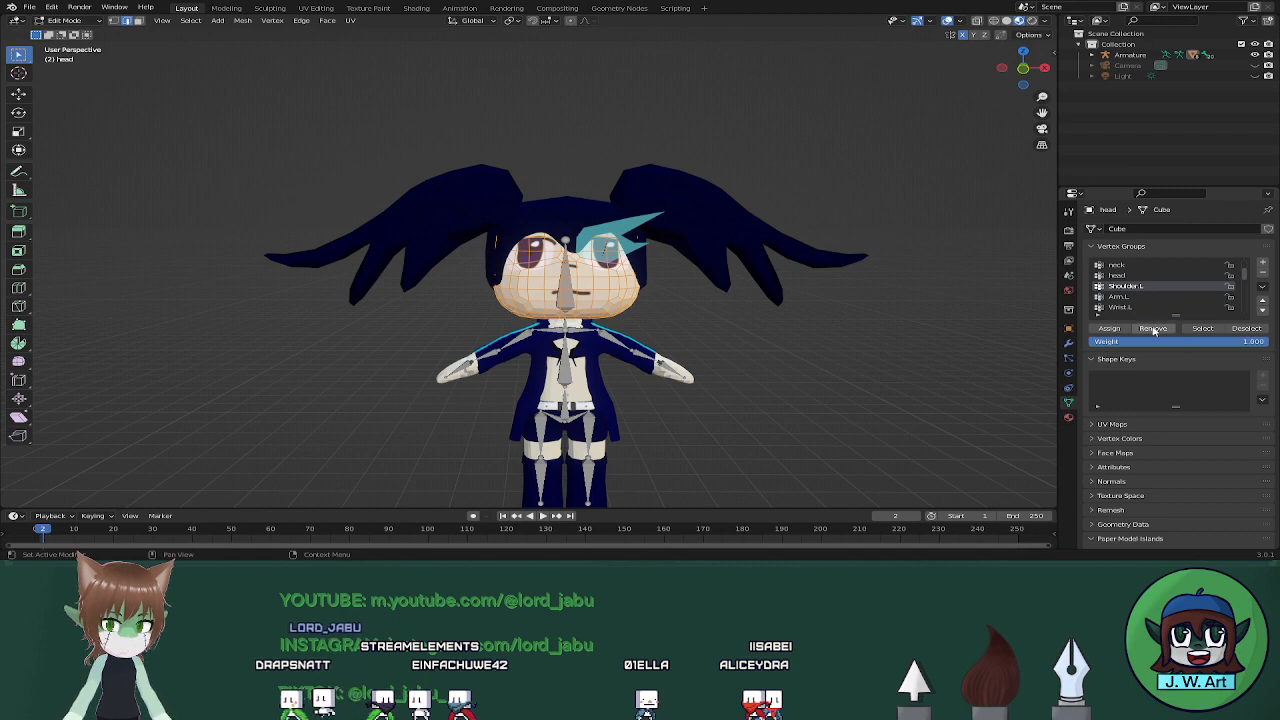
Remove the head mesh's selected vertices from the torso and waist vertex groups
scroll(1133, 282, "up", 1)
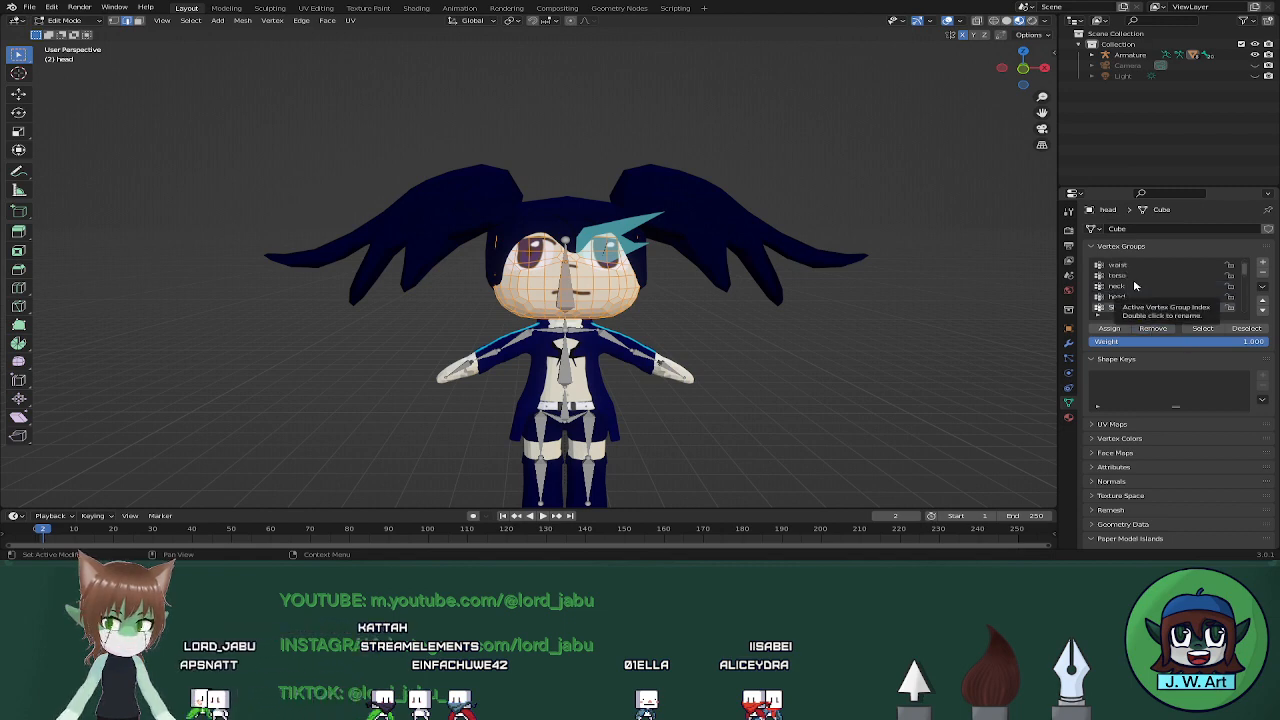
scroll(1130, 280, "up", 1)
left_click(1163, 329)
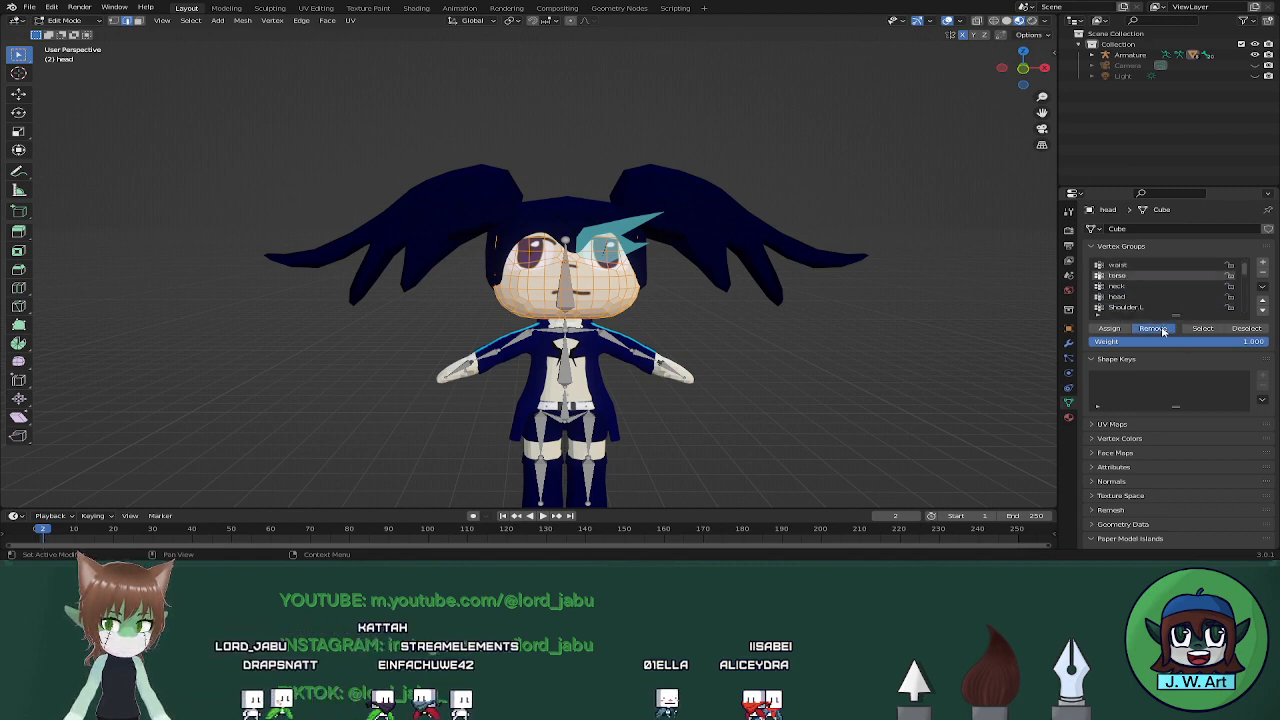
left_click(1129, 266)
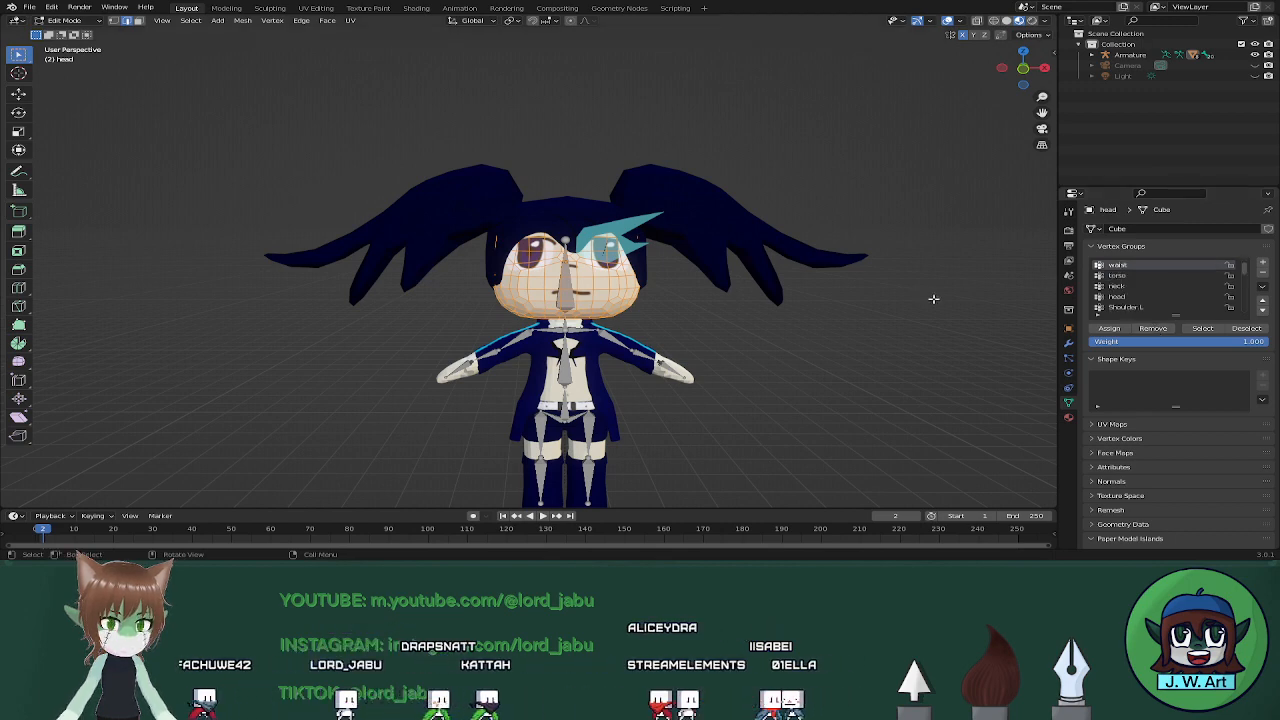
Check the head mesh's assignment by selecting the vertices of its head vertex group, and return to Object Mode
middle_click_drag(931, 294, 880, 285)
scroll(1128, 294, "down", 1)
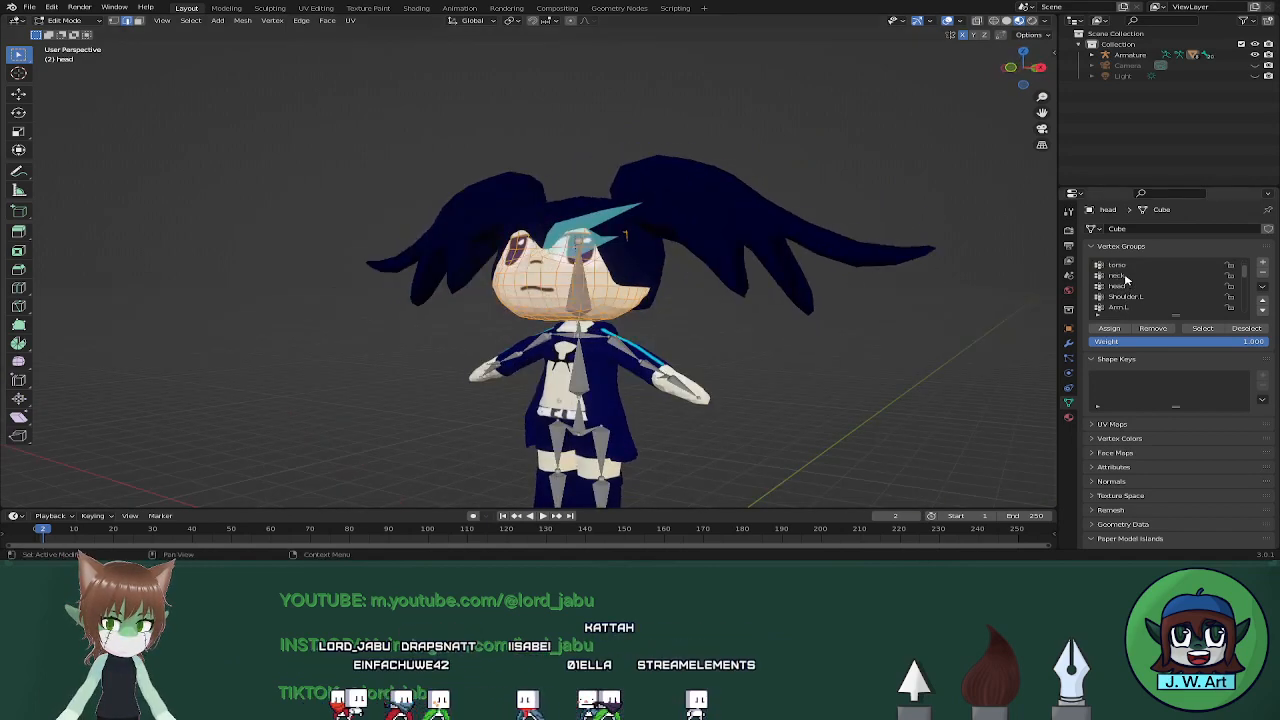
left_click(980, 328)
left_click(1116, 288)
left_click(1203, 329)
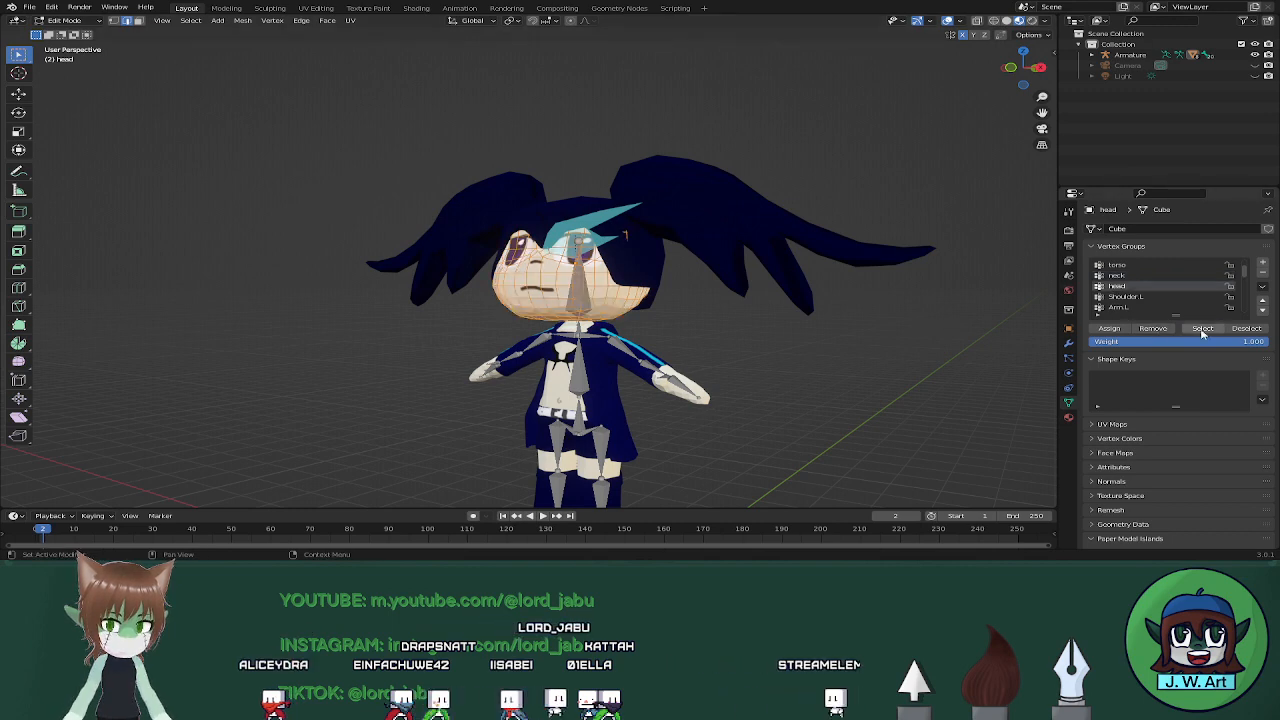
middle_click_drag(610, 302, 660, 313)
key("Tab")
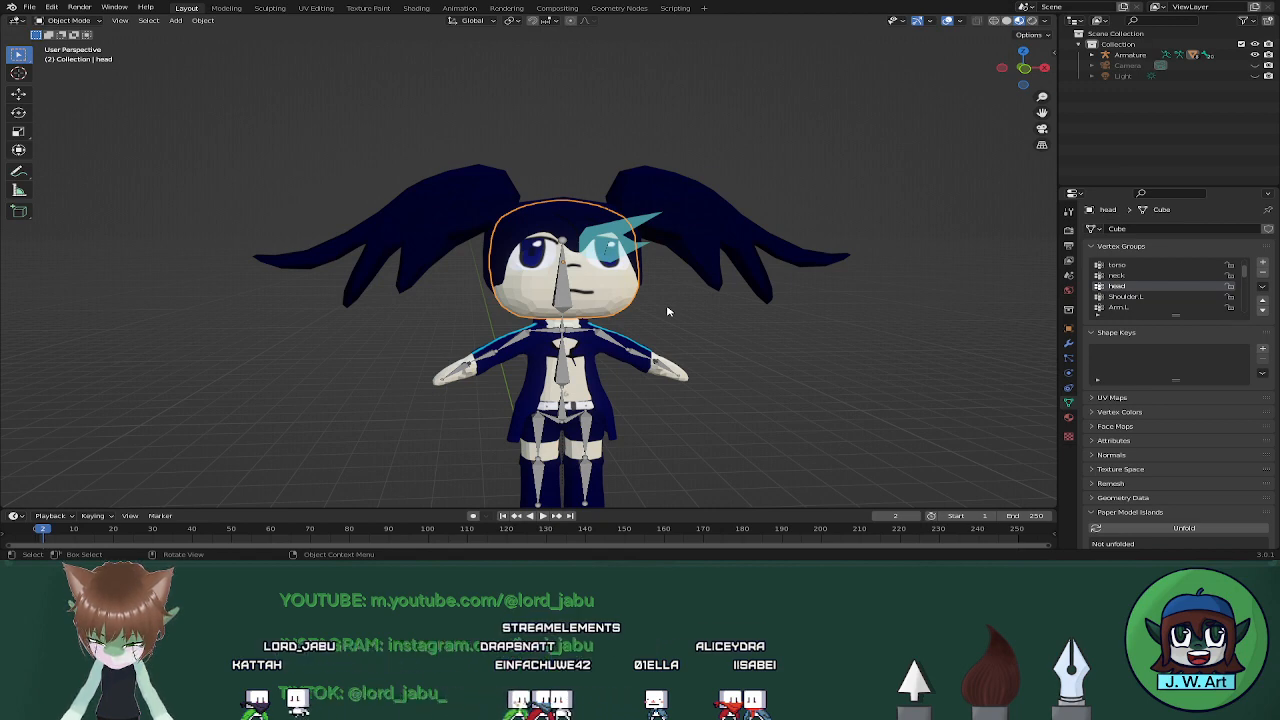
key("ctrl+Tab")
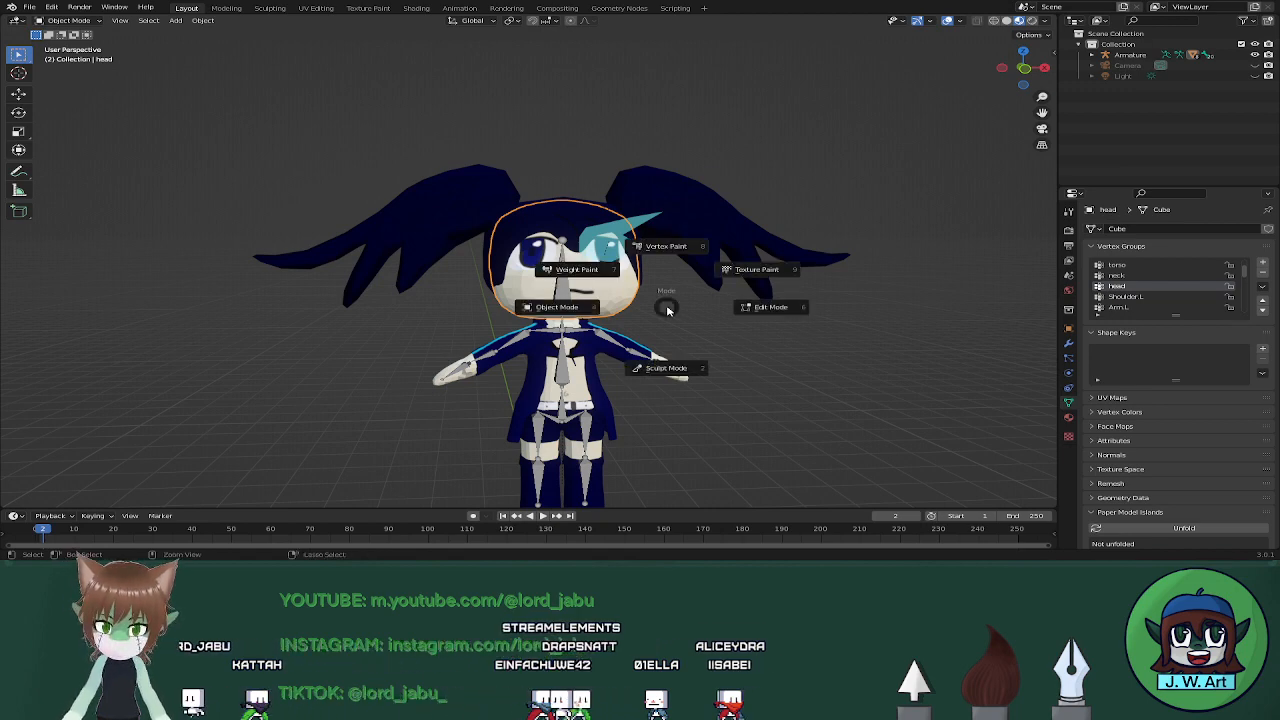
key("Escape")
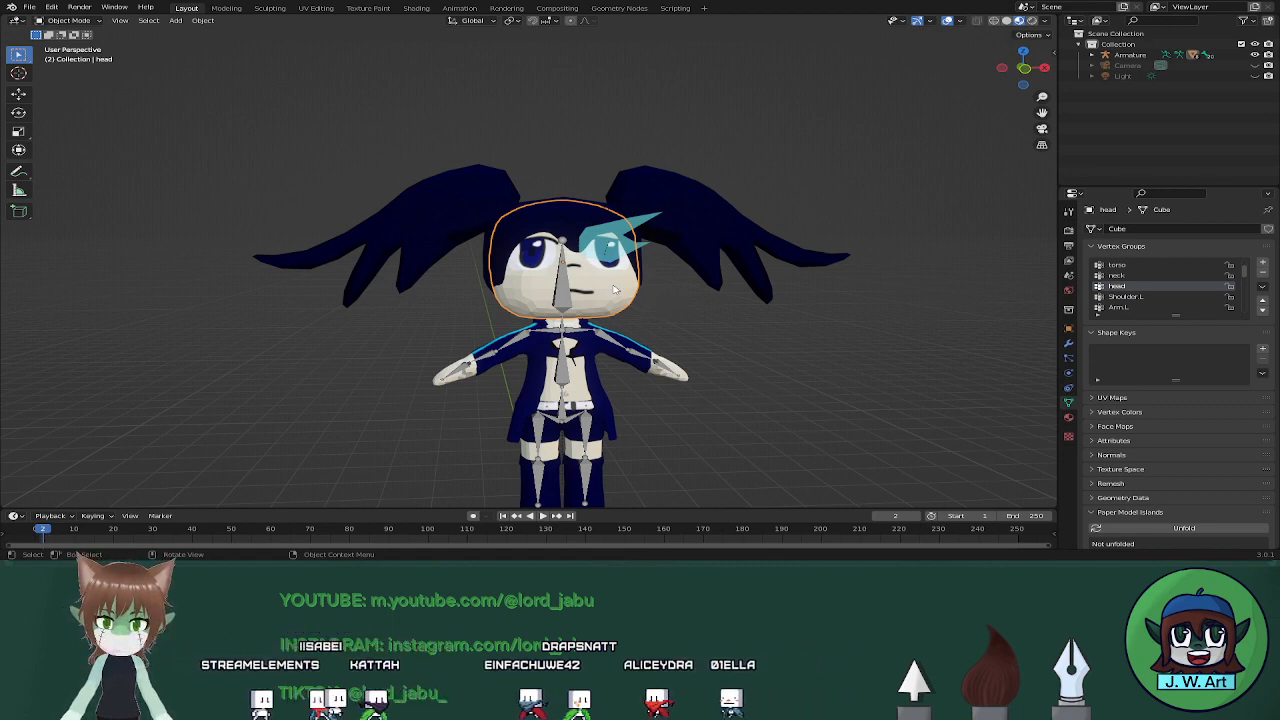
key("ctrl+Tab")
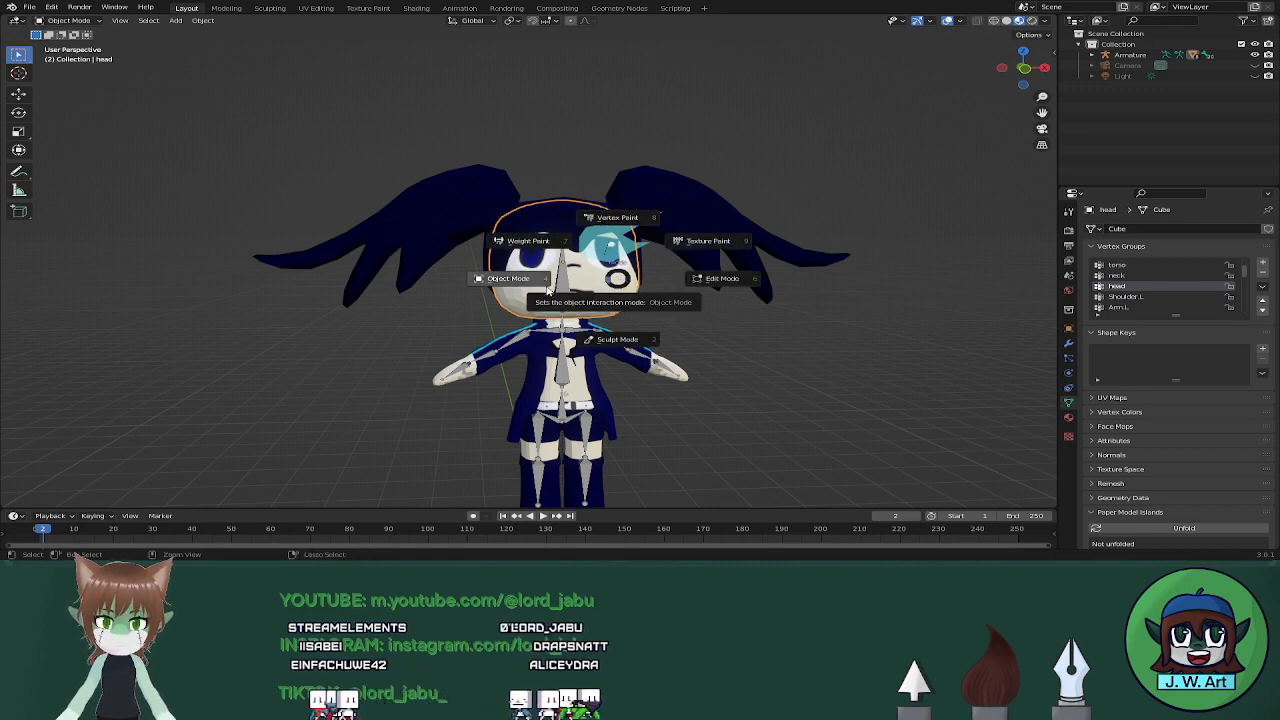
left_click(547, 290)
middle_click_drag(575, 300, 605, 315)
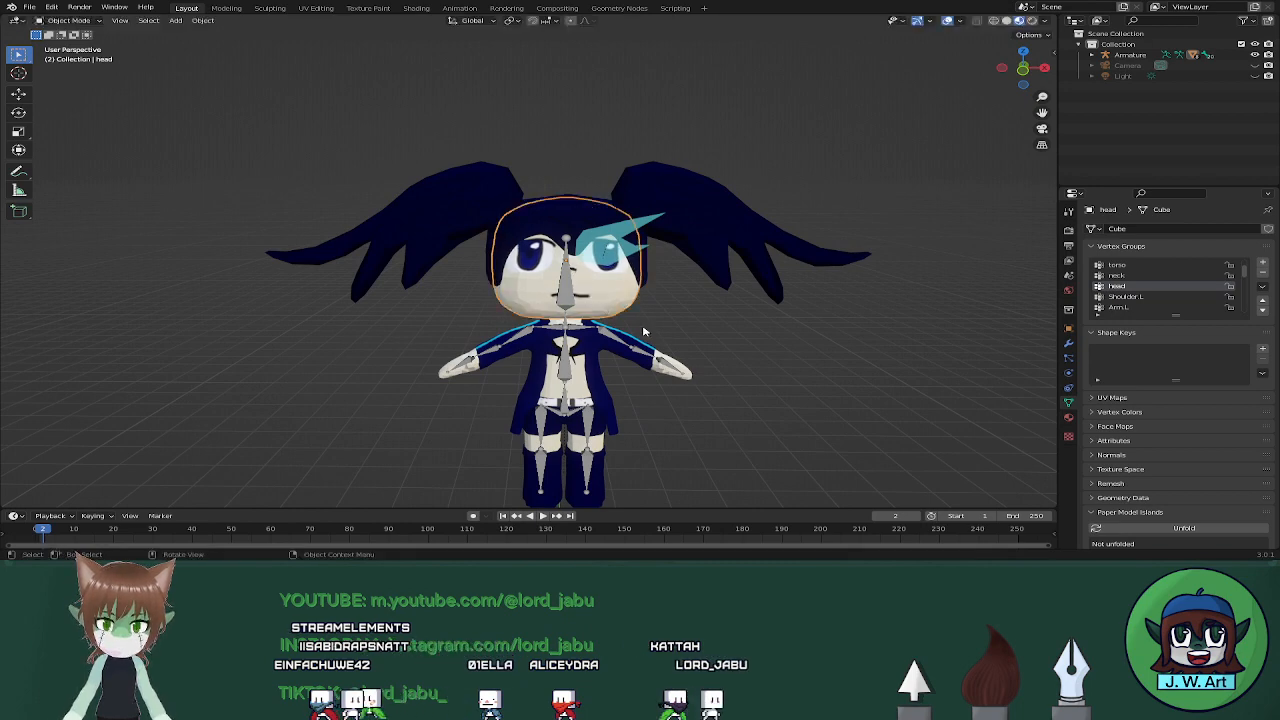
Select the eye flame mesh, enter Edit Mode, and remove its vertices from the Foot.R, Thigh.R, Hip.R, Foot.L and Thigh.L vertex groups
middle_click_drag(683, 341, 703, 255)
left_click(611, 176)
key("Tab")
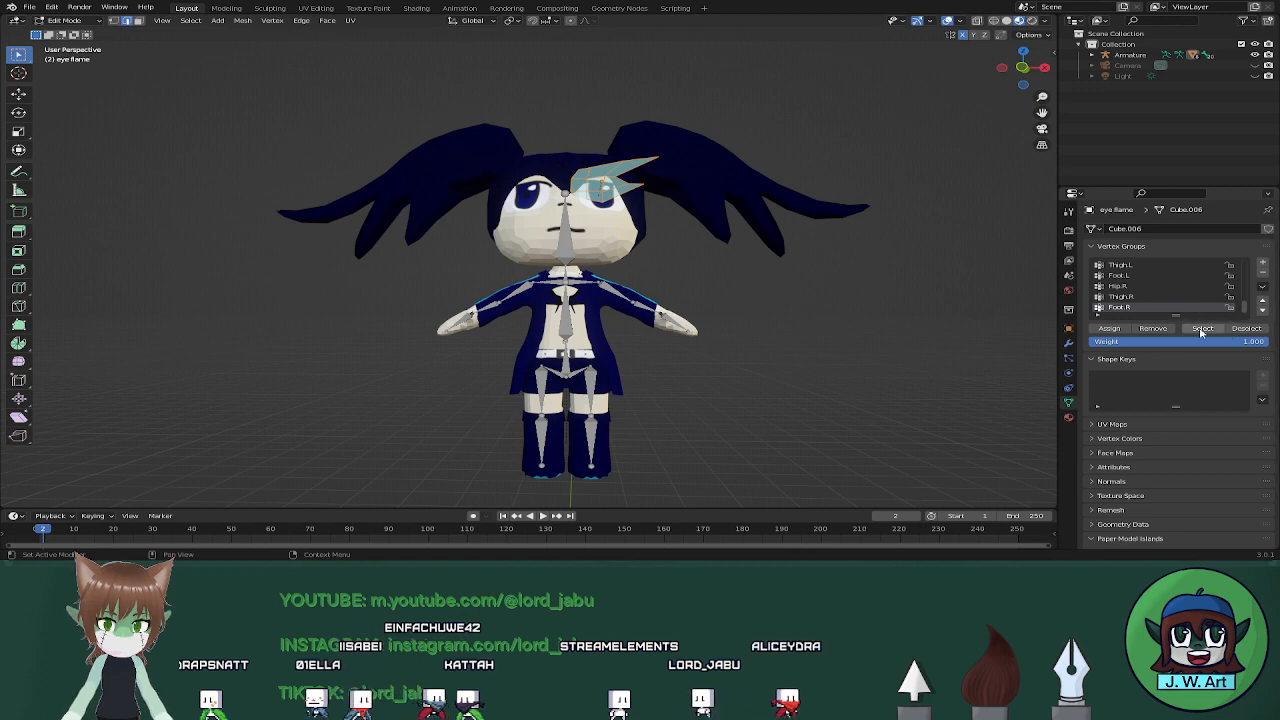
left_click(1143, 299)
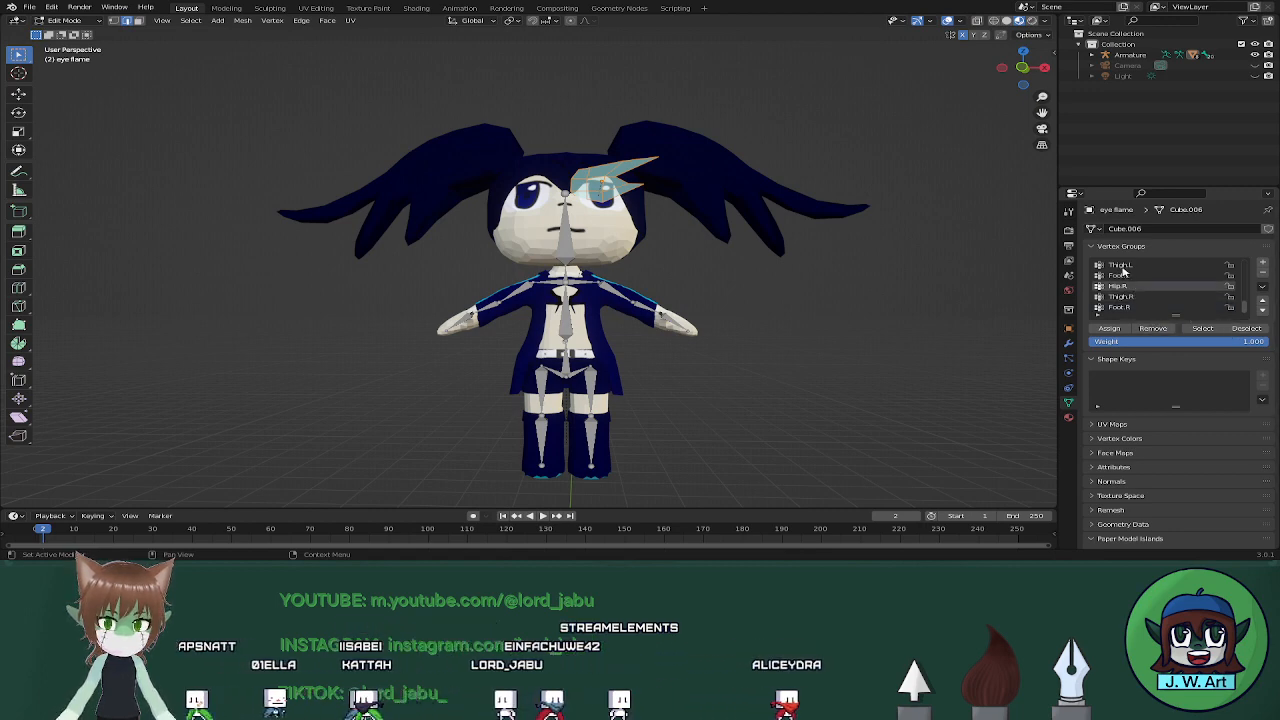
left_click(1120, 275)
left_click(1130, 266)
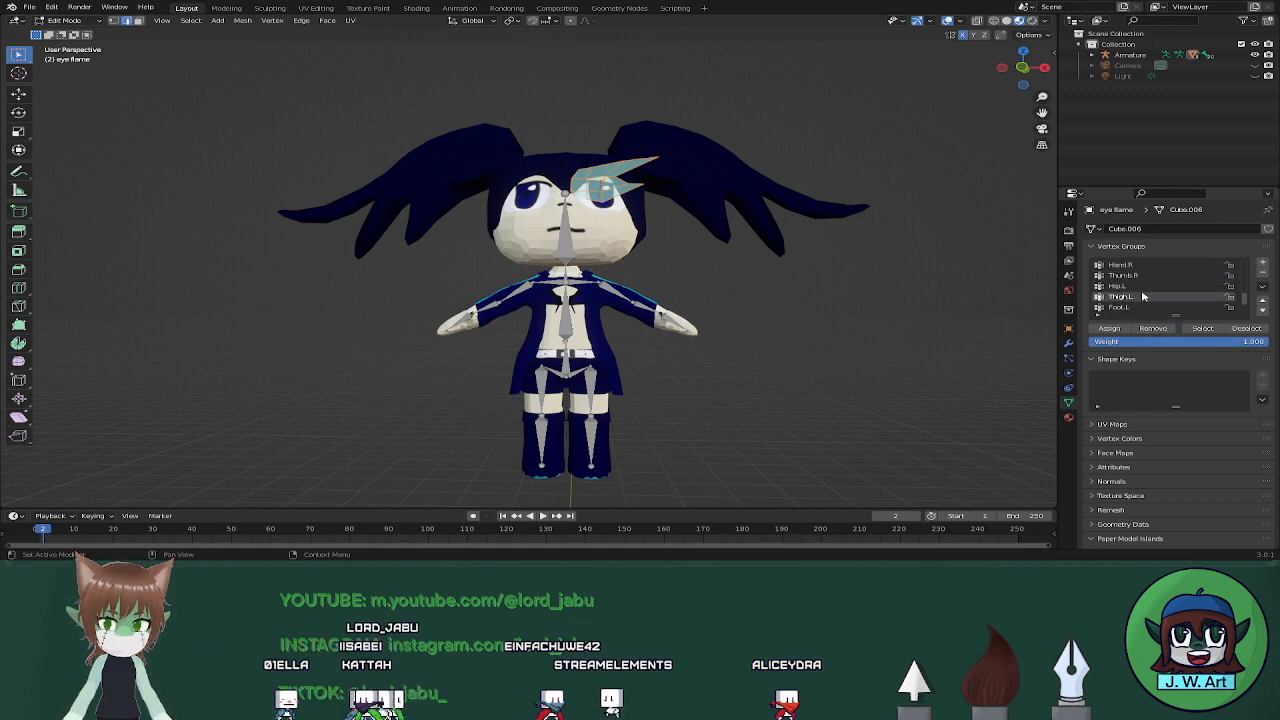
Remove the eye flame's selected vertices from the Thumb.R, Hand.R, Wrist.R, Arm.R and Shoulder.R vertex groups
left_click(1124, 275)
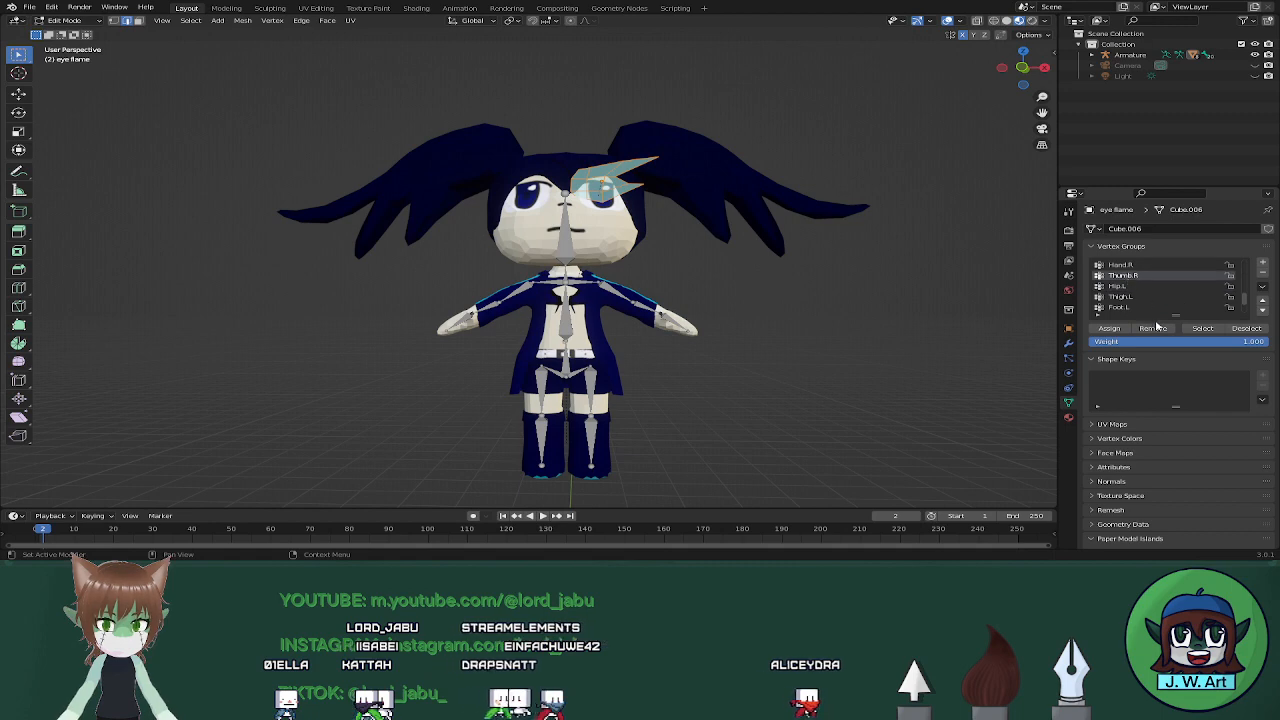
scroll(1128, 277, "up", 1)
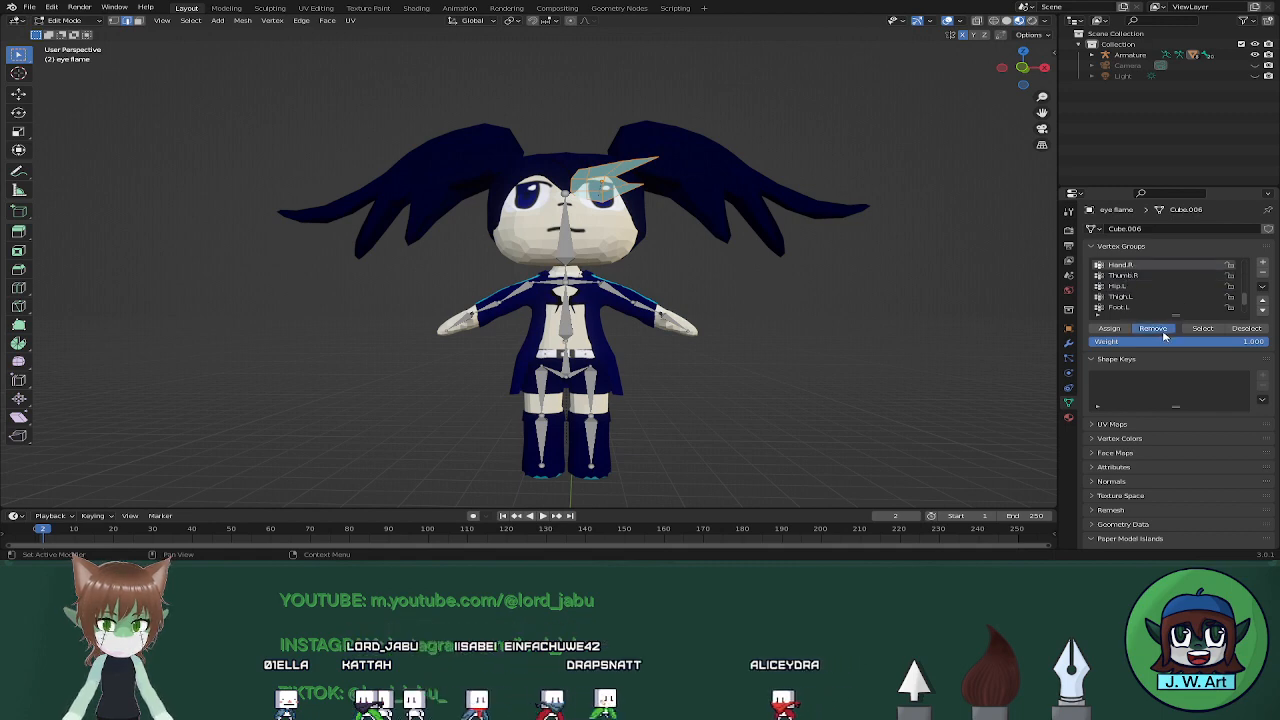
scroll(1135, 290, "up", 1)
left_click(1124, 275)
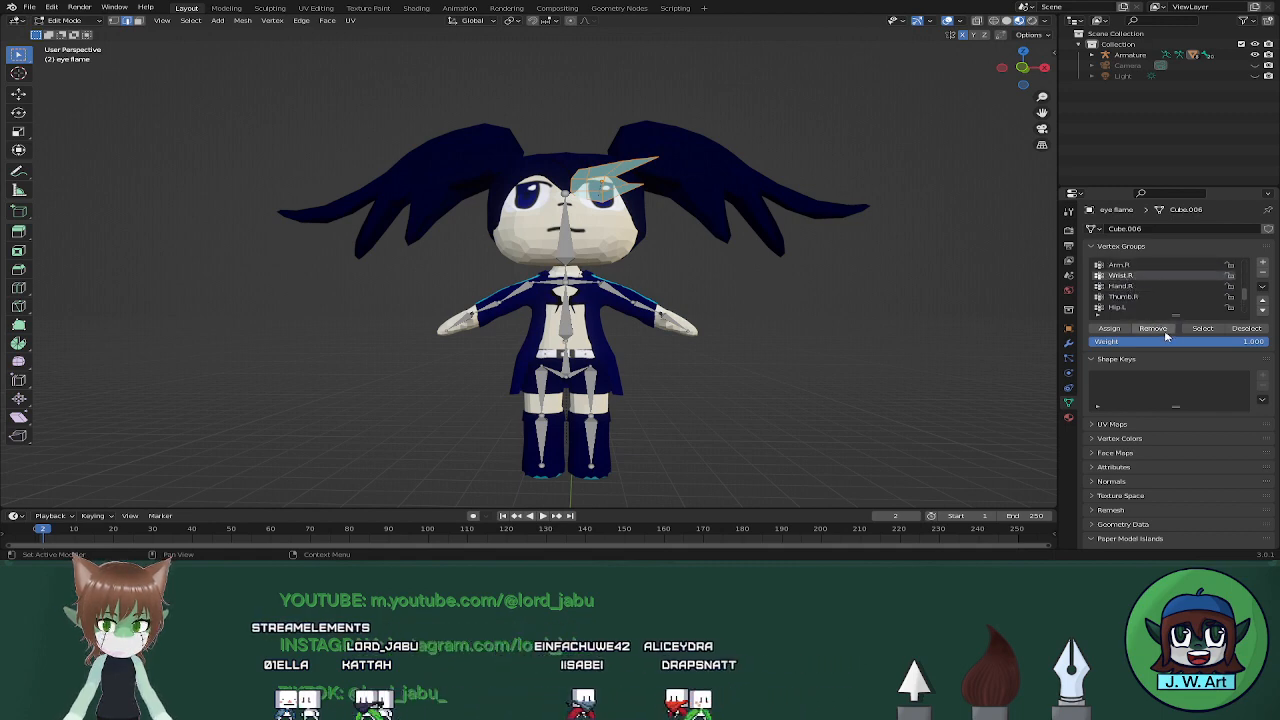
scroll(1155, 300, "up", 2)
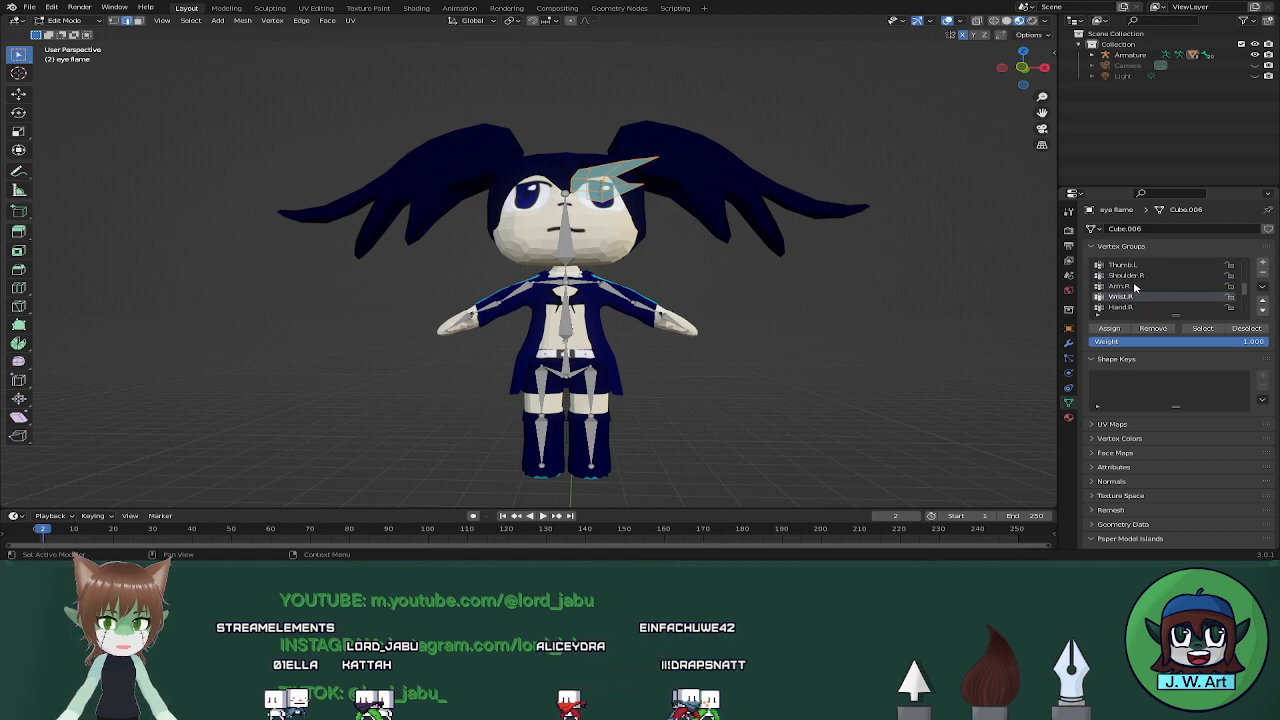
left_click(1134, 284)
left_click(1165, 328)
left_click(1137, 279)
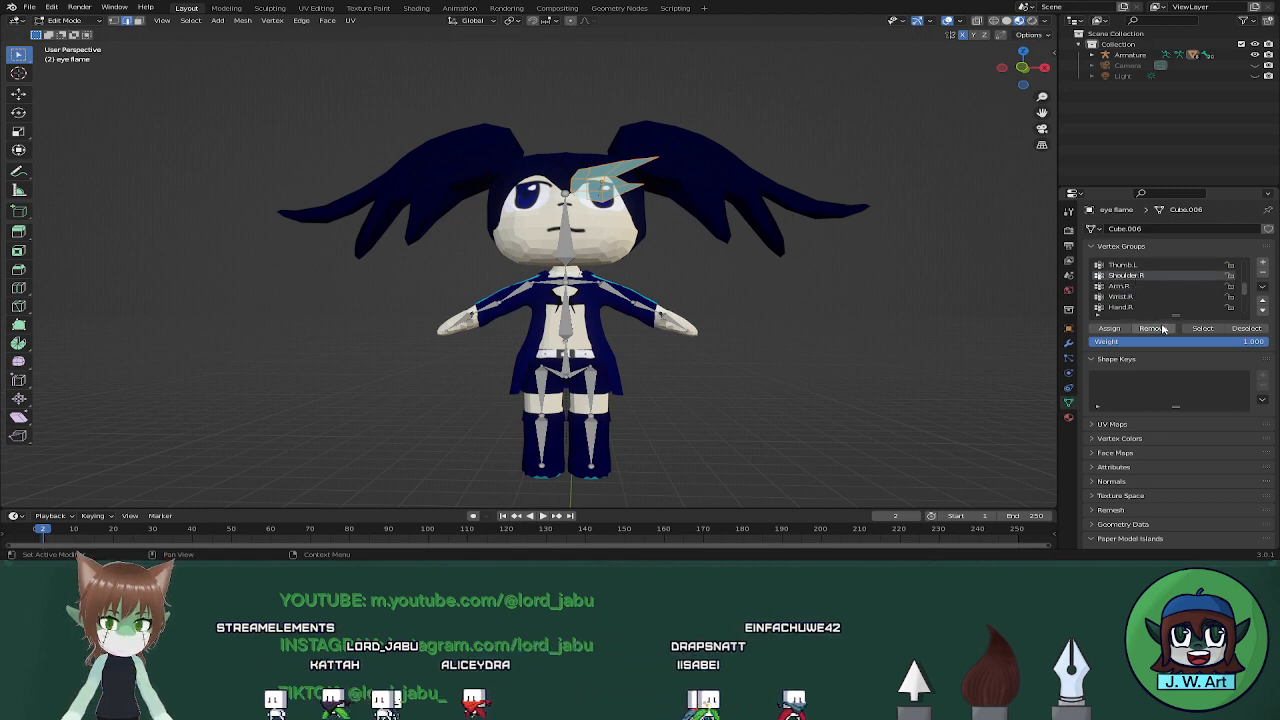
left_click(1163, 328)
Remove the eye flame's selected vertices from the Thumb.L, Hand.L, Wrist.L and Arm.L vertex groups
left_click(1124, 266)
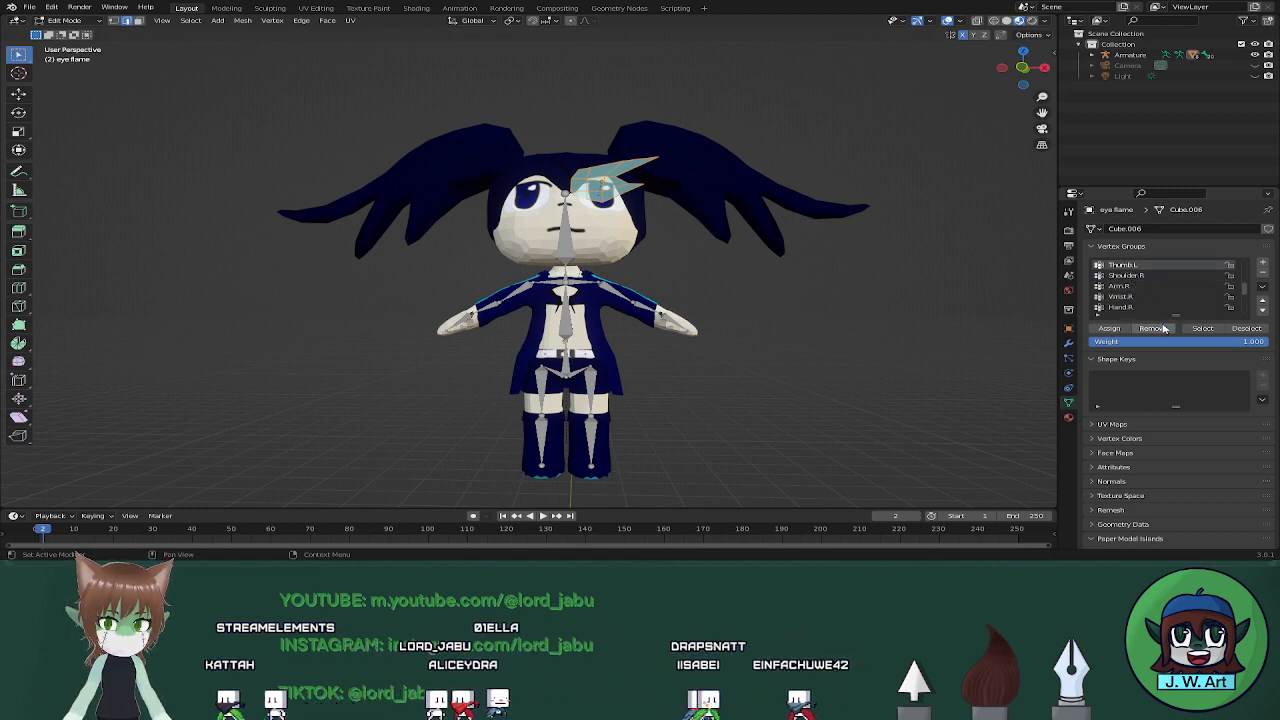
scroll(1150, 296, "up", 3)
left_click(1140, 286)
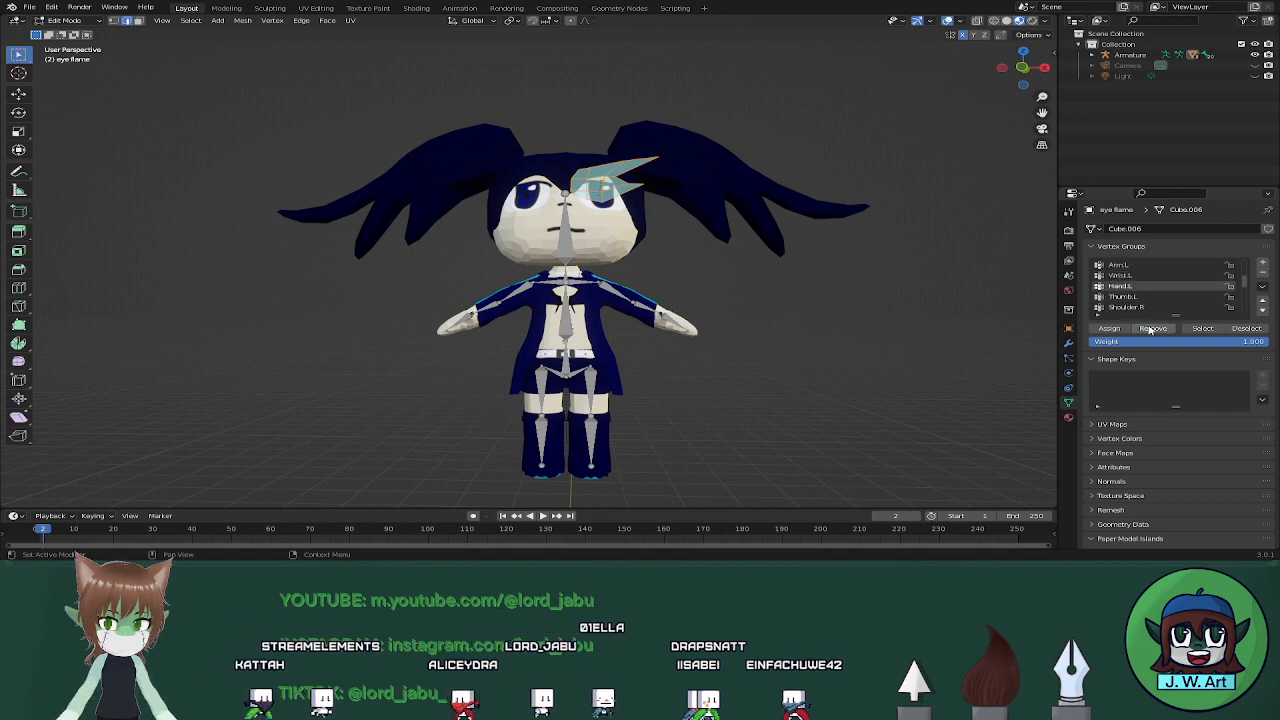
left_click(1150, 329)
left_click(1123, 277)
left_click(1120, 266)
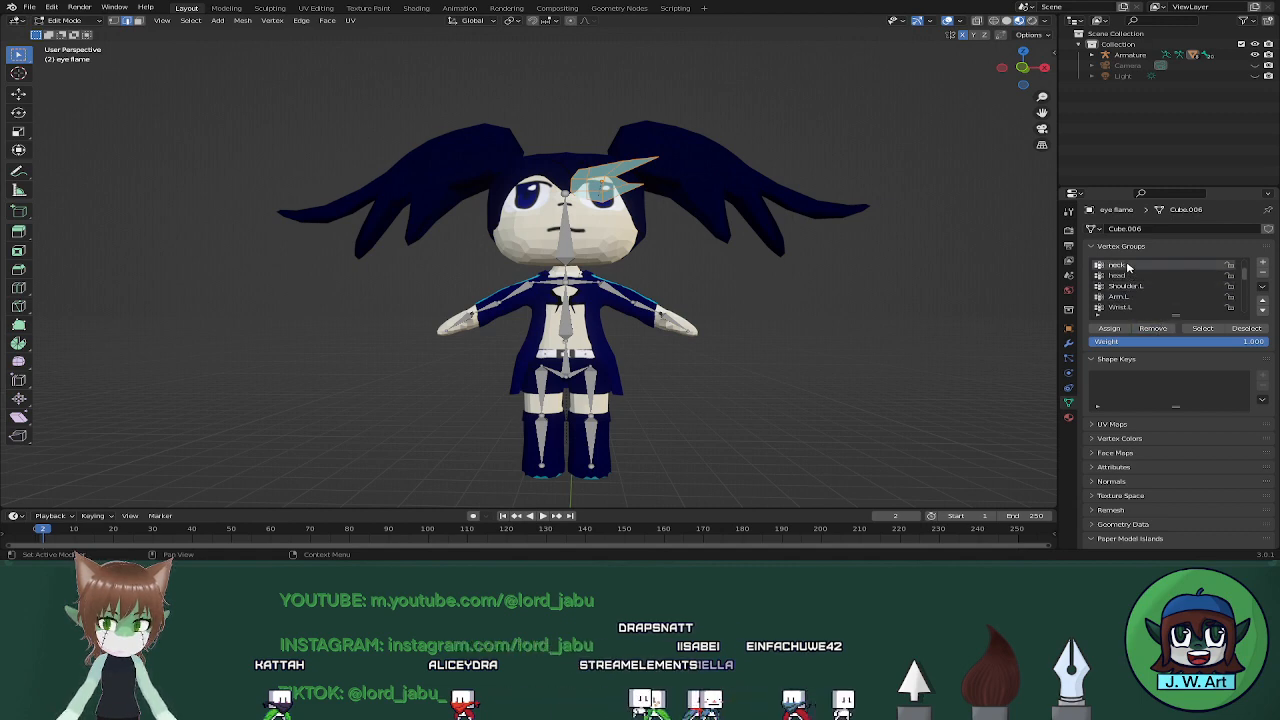
Remove the eye flame's selected vertices from the neck, torso and waist vertex groups, and save the file from Object Mode
scroll(1151, 293, "up", 3)
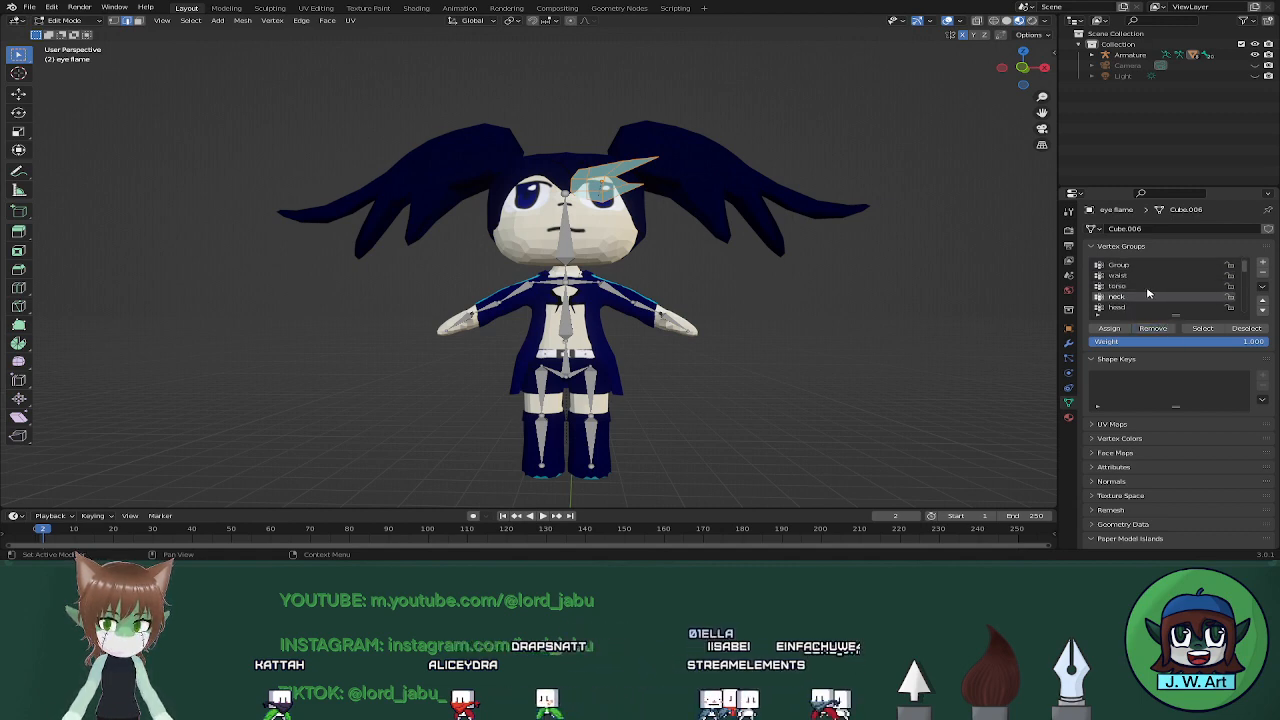
left_click(1148, 287)
left_click(1120, 275)
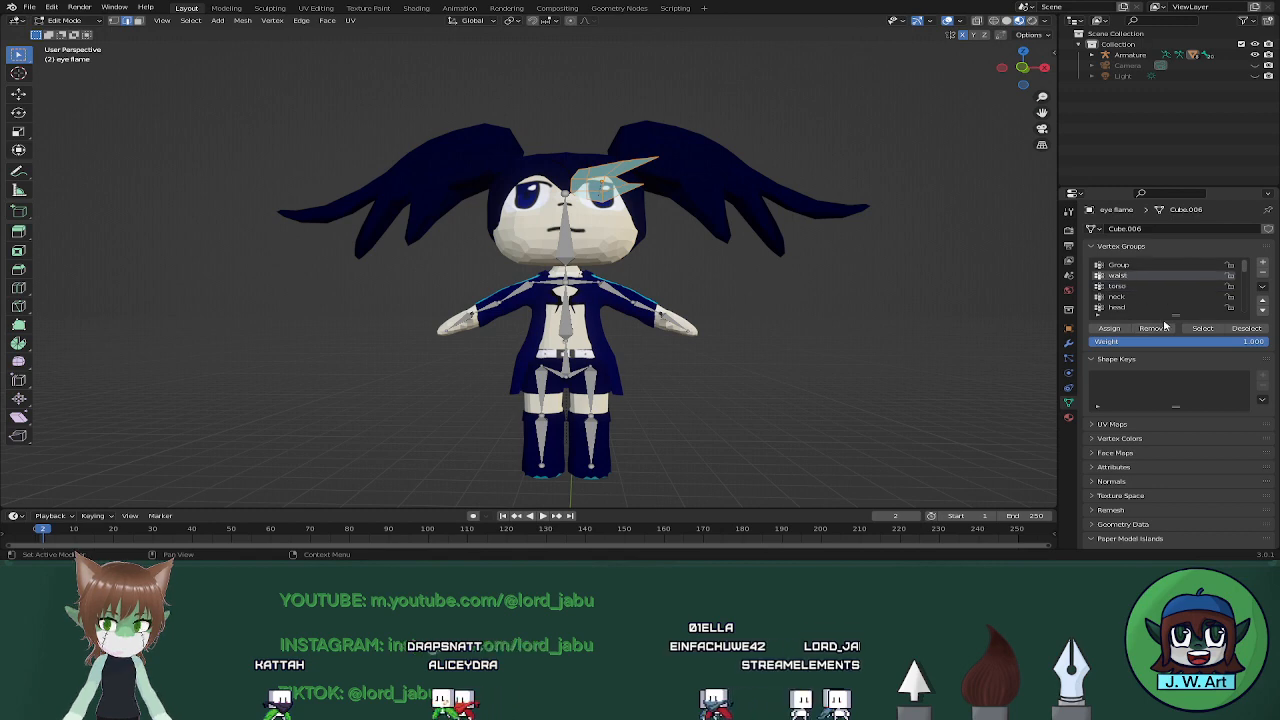
key("Tab")
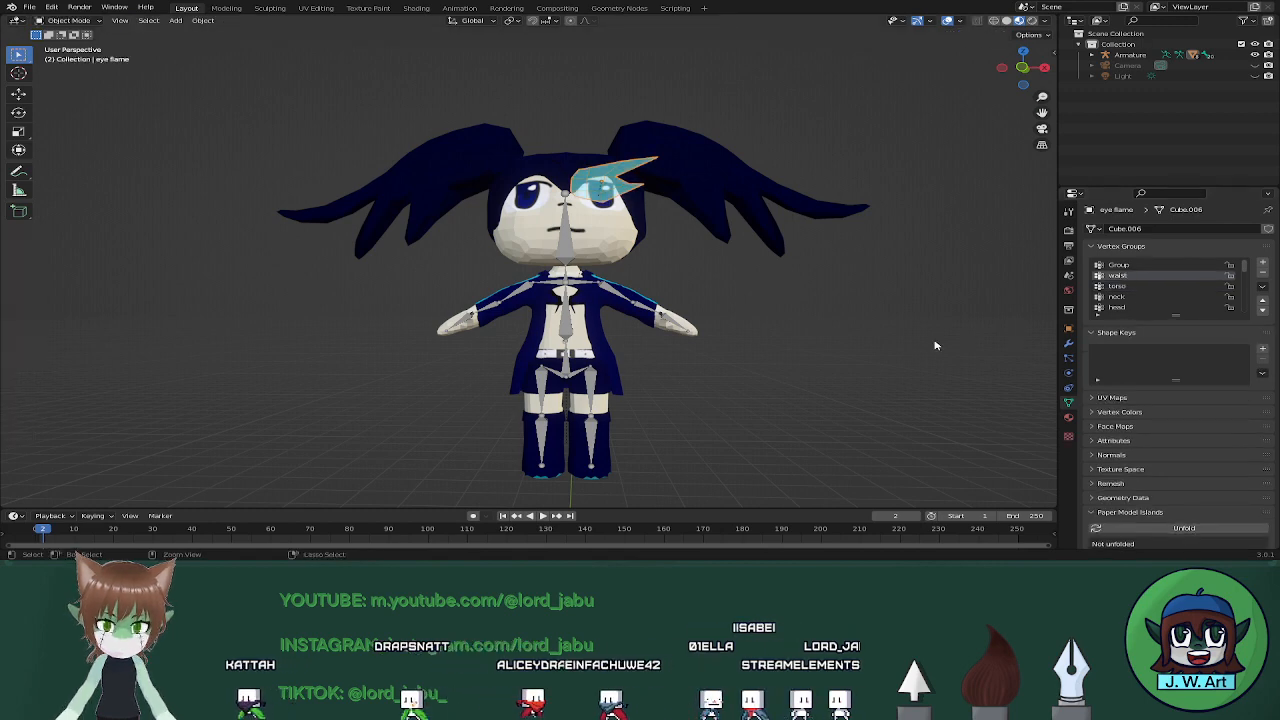
key("ctrl+s")
Select the chest top mesh, enter Edit Mode, and remove its selected vertices from the Foot.R vertex group
mouse_move(820, 397)
middle_mouse_down("shift")
mouse_move(889, 354)
mouse_move(837, 391)
middle_mouse_up("shift")
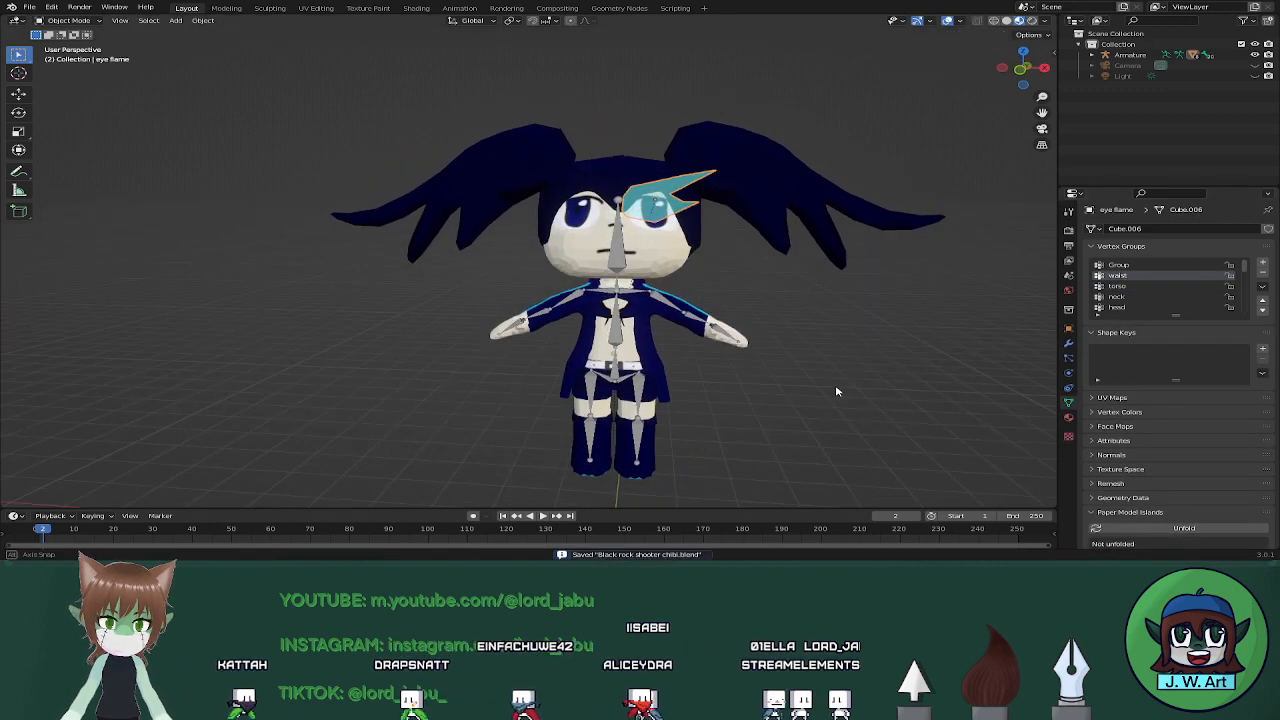
middle_click_drag(758, 389, 740, 324, "shift")
scroll(673, 252, "up", 3)
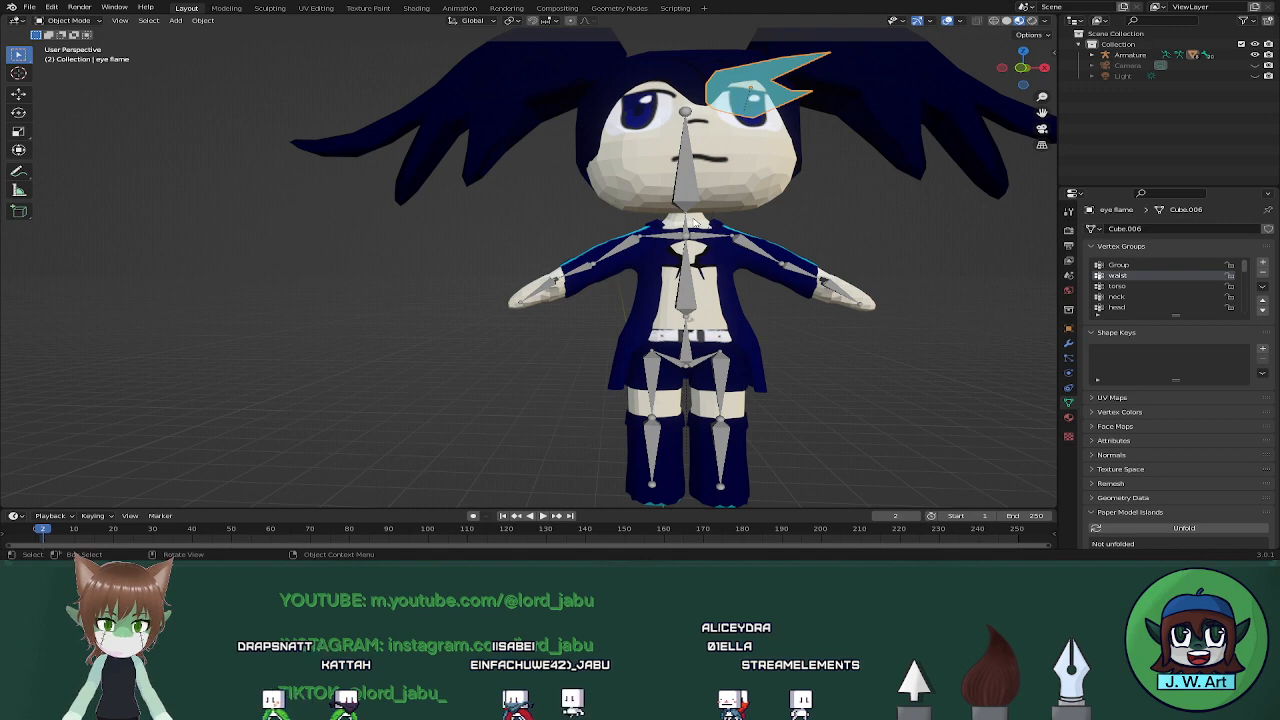
middle_click_drag(870, 351, 781, 331, "shift")
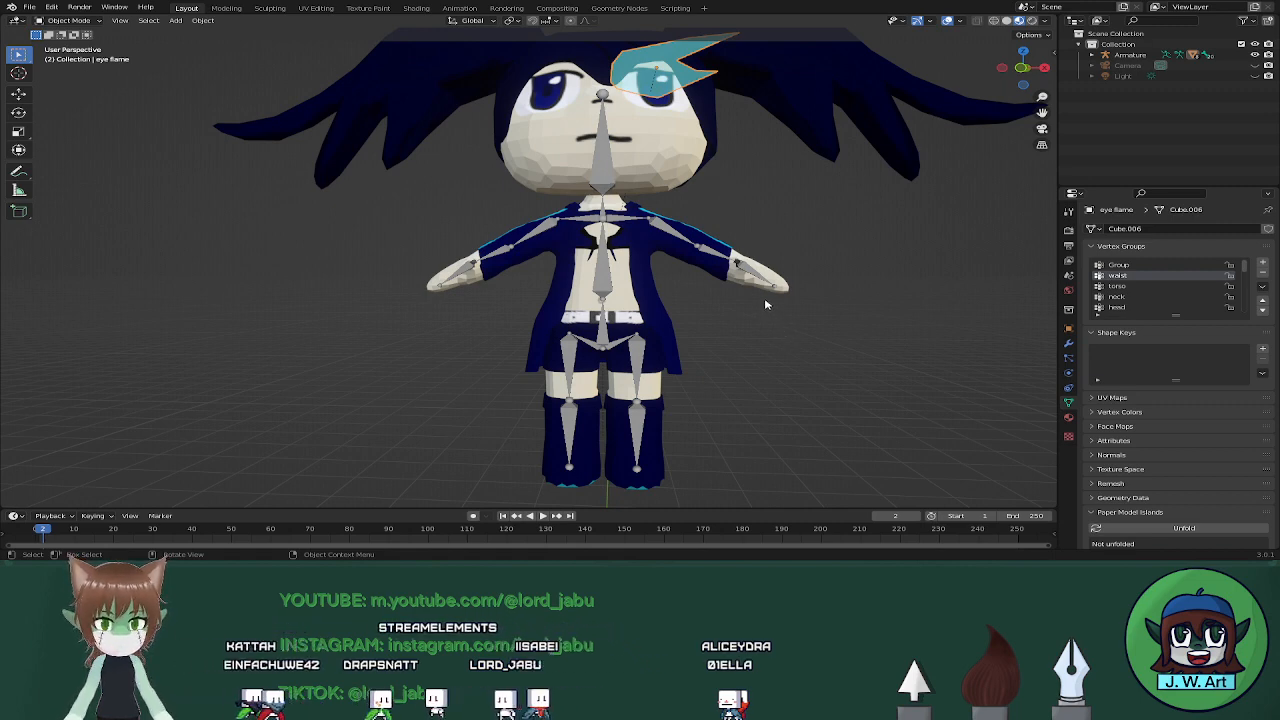
left_click(622, 240)
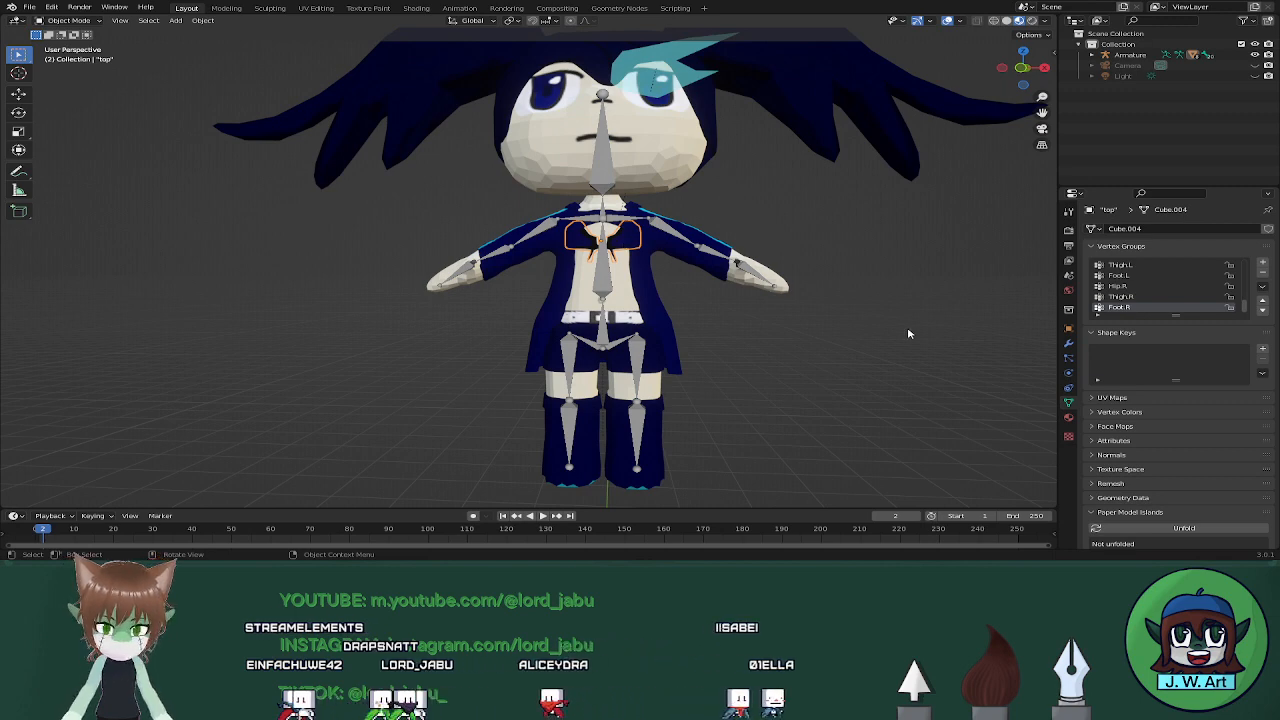
key("Tab")
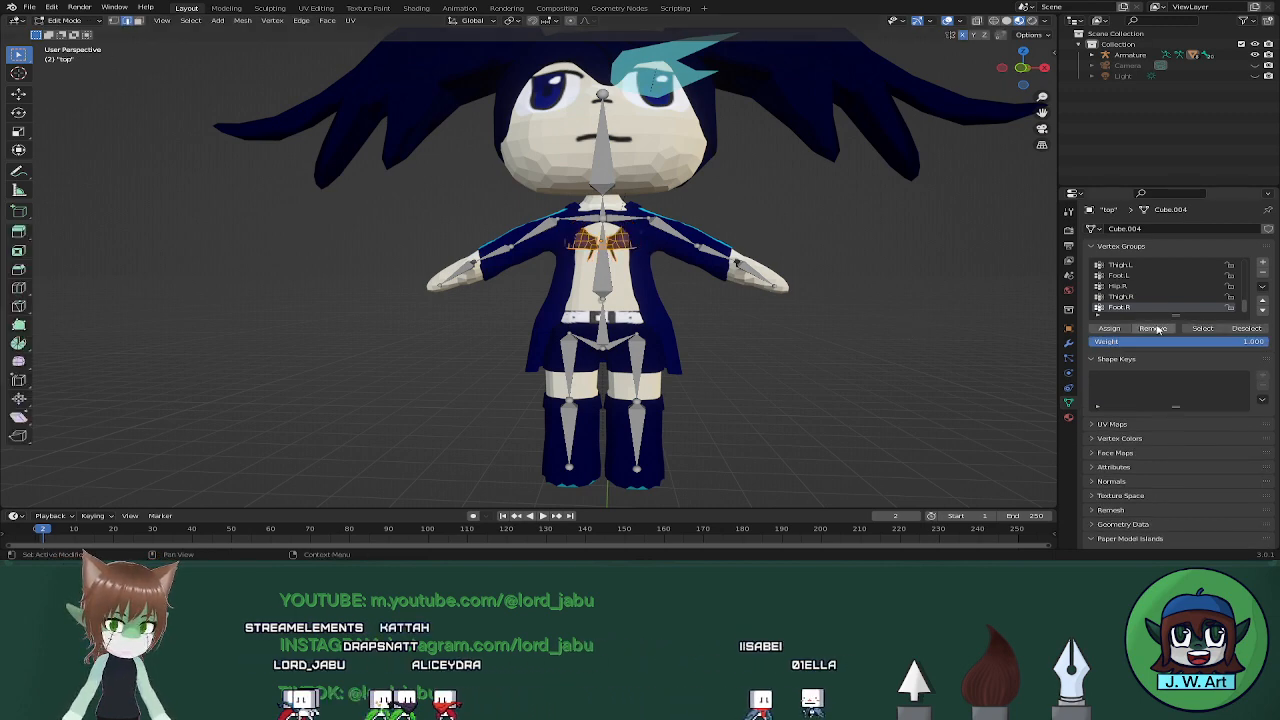
Remove the top's selected vertices from the Thigh.R, Hip.R, Foot.L, Thigh.L and Hip.L vertex groups
left_click(1131, 296)
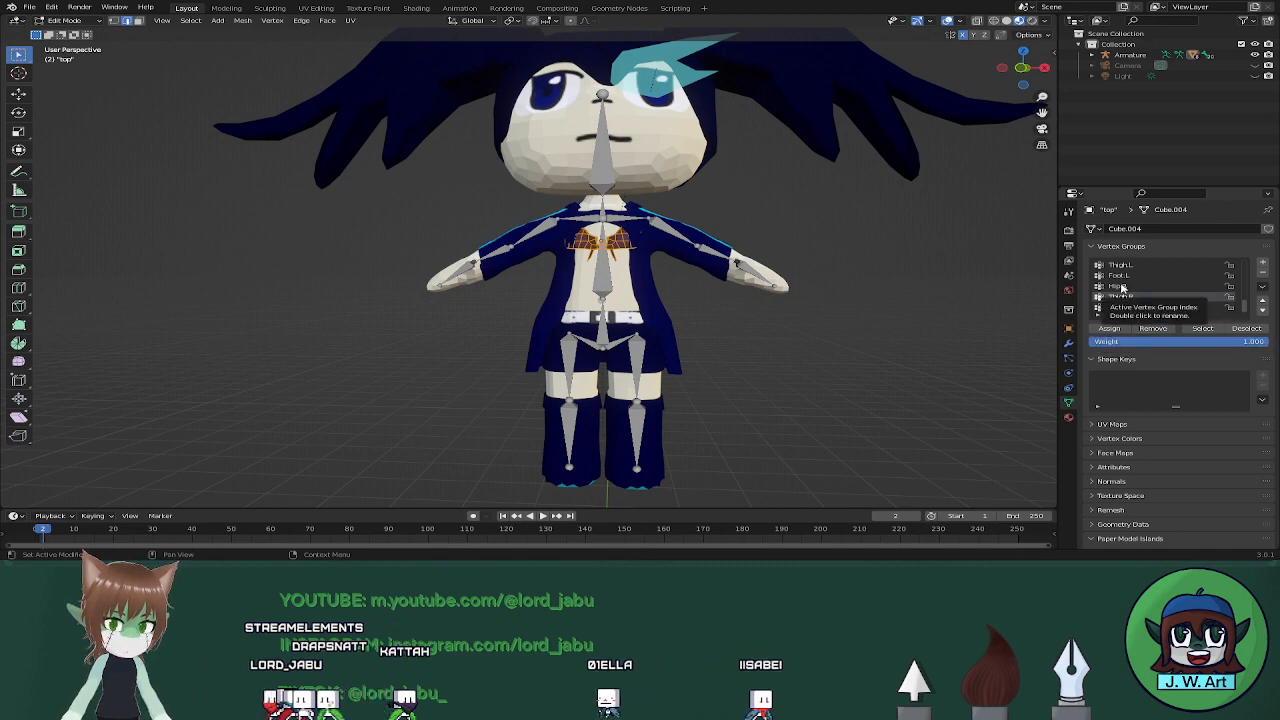
left_click(1160, 286)
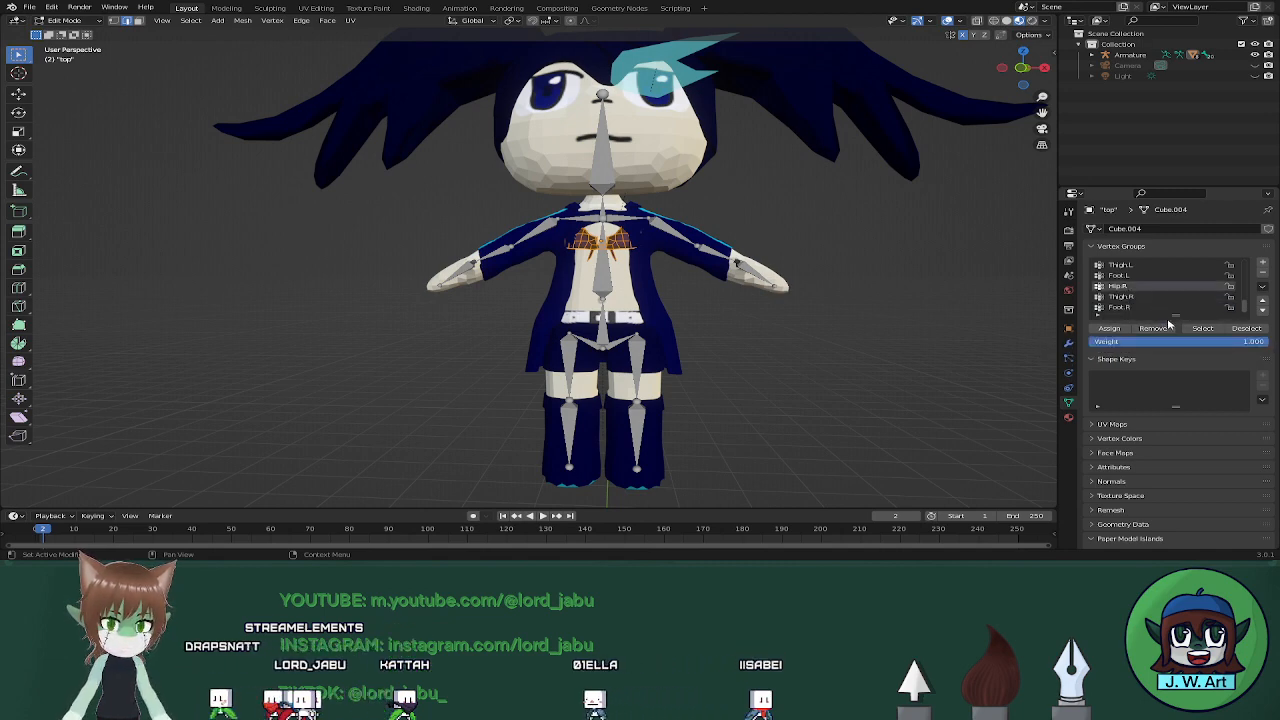
left_click(1119, 277)
left_click(1129, 266)
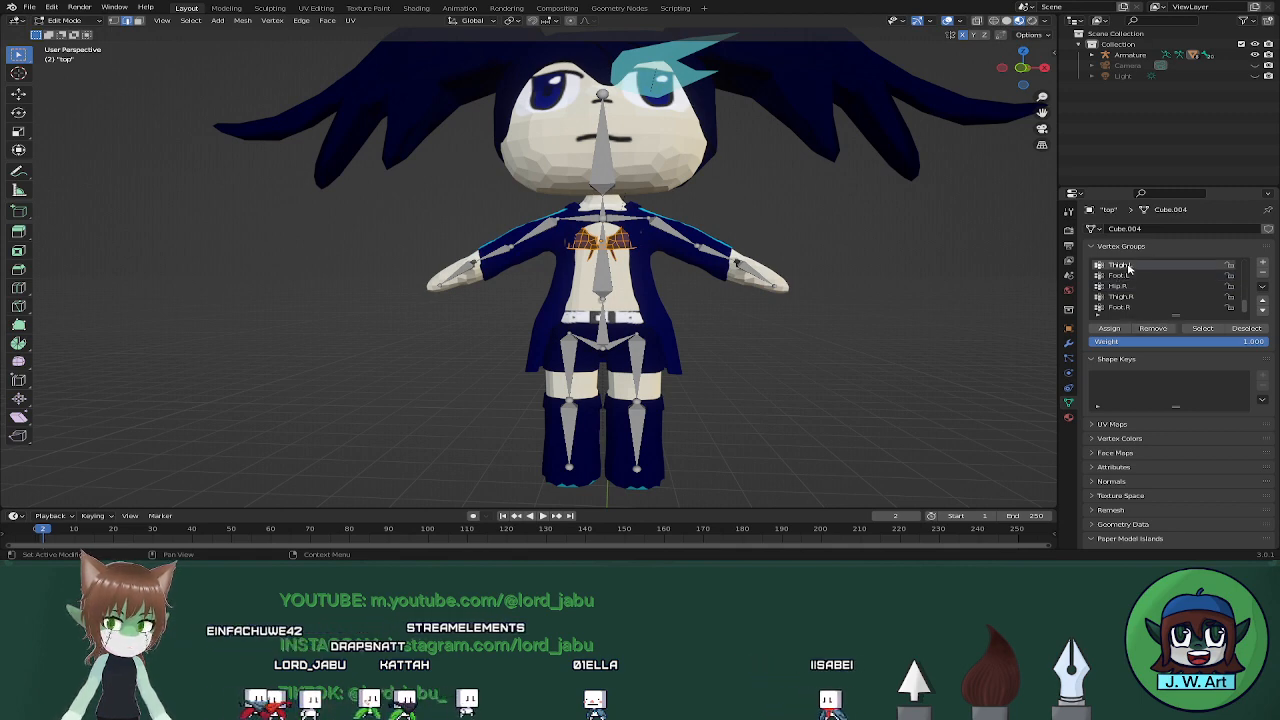
scroll(1146, 301, "up", 2)
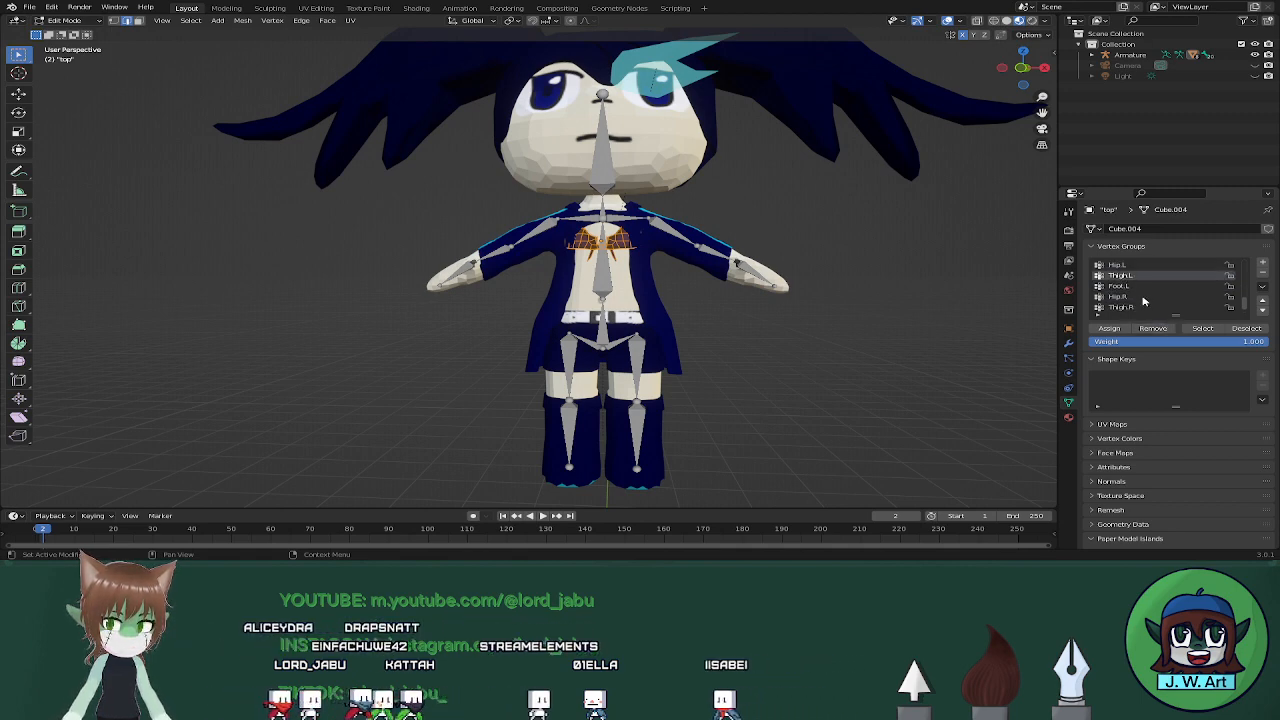
left_click(1132, 277)
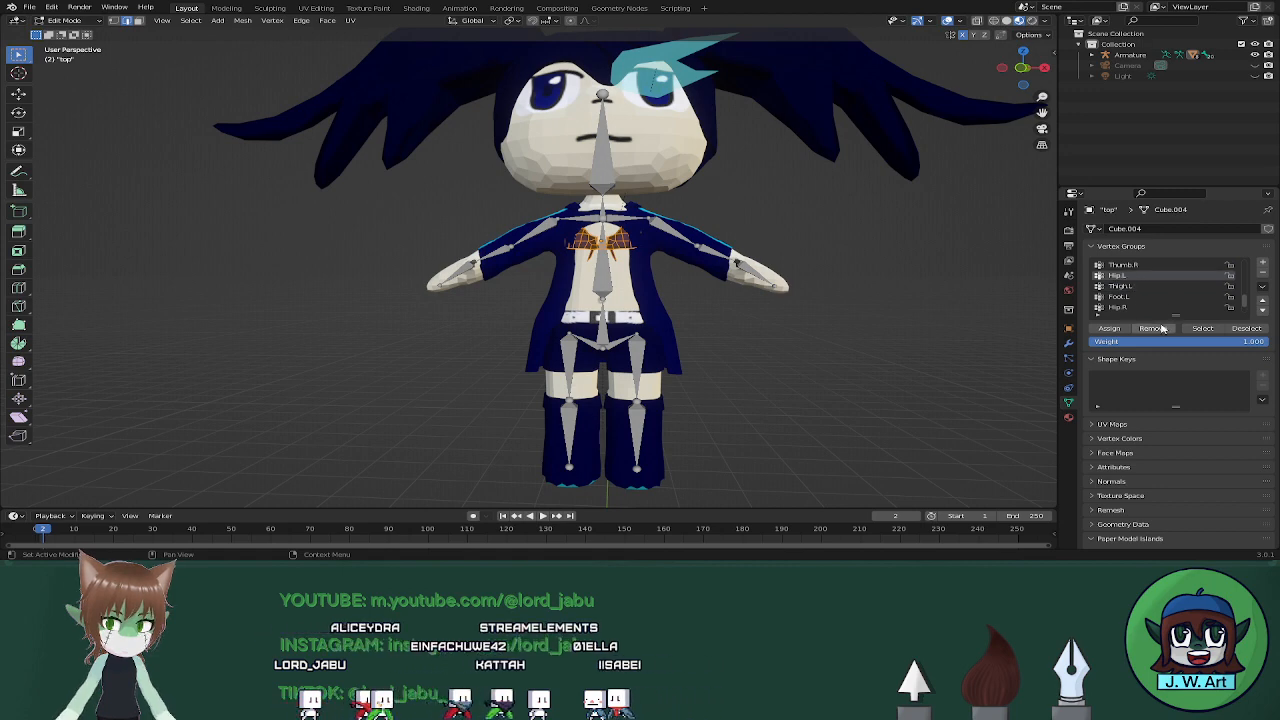
Remove the top's selected vertices from the Thumb.R, Hand.R, Wrist.R, Arm.R and Shoulder.R vertex groups
scroll(1139, 295, "up", 2)
left_click(1138, 287)
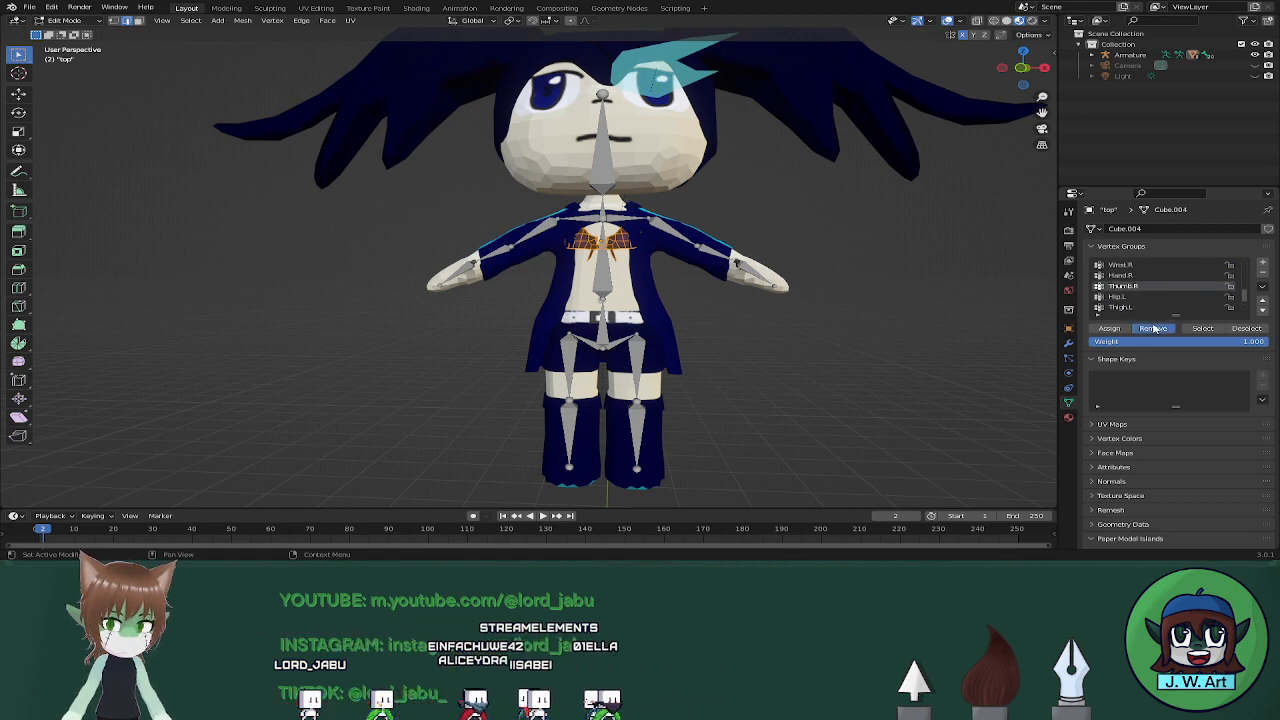
left_click(1124, 275)
scroll(1127, 280, "up", 1)
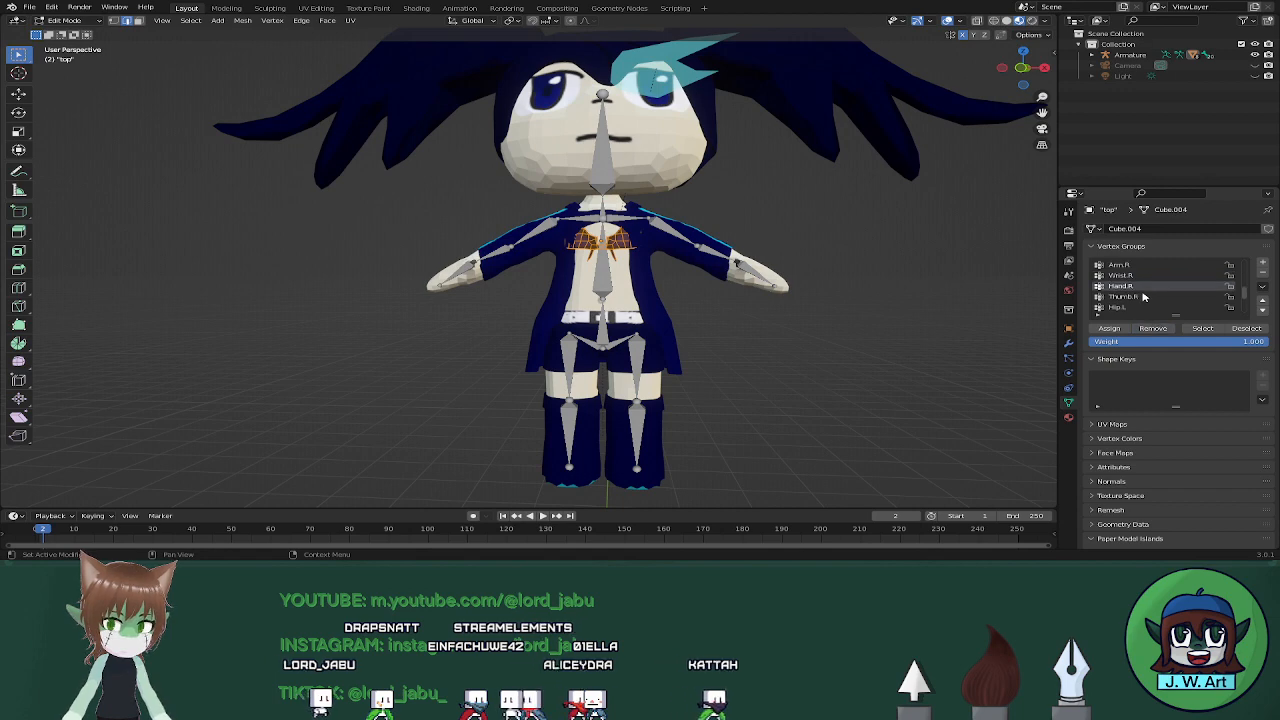
left_click(1127, 277)
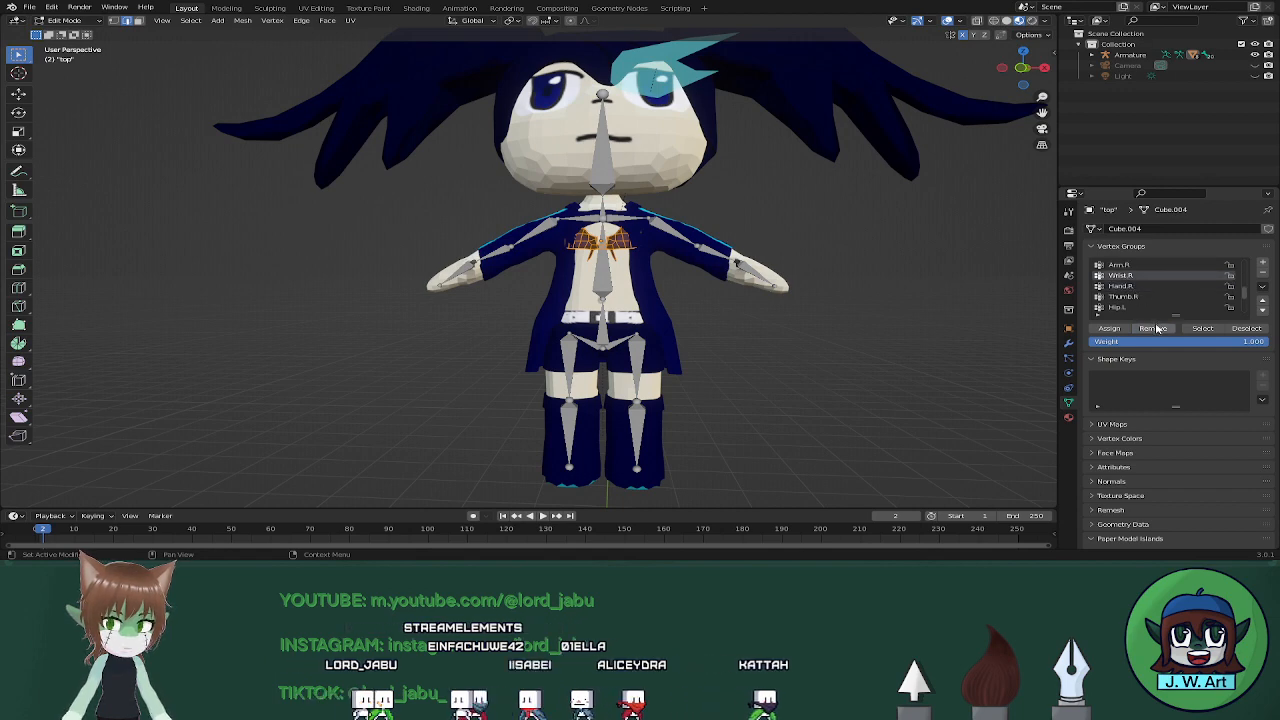
scroll(1138, 296, "up", 1)
left_click(1130, 276)
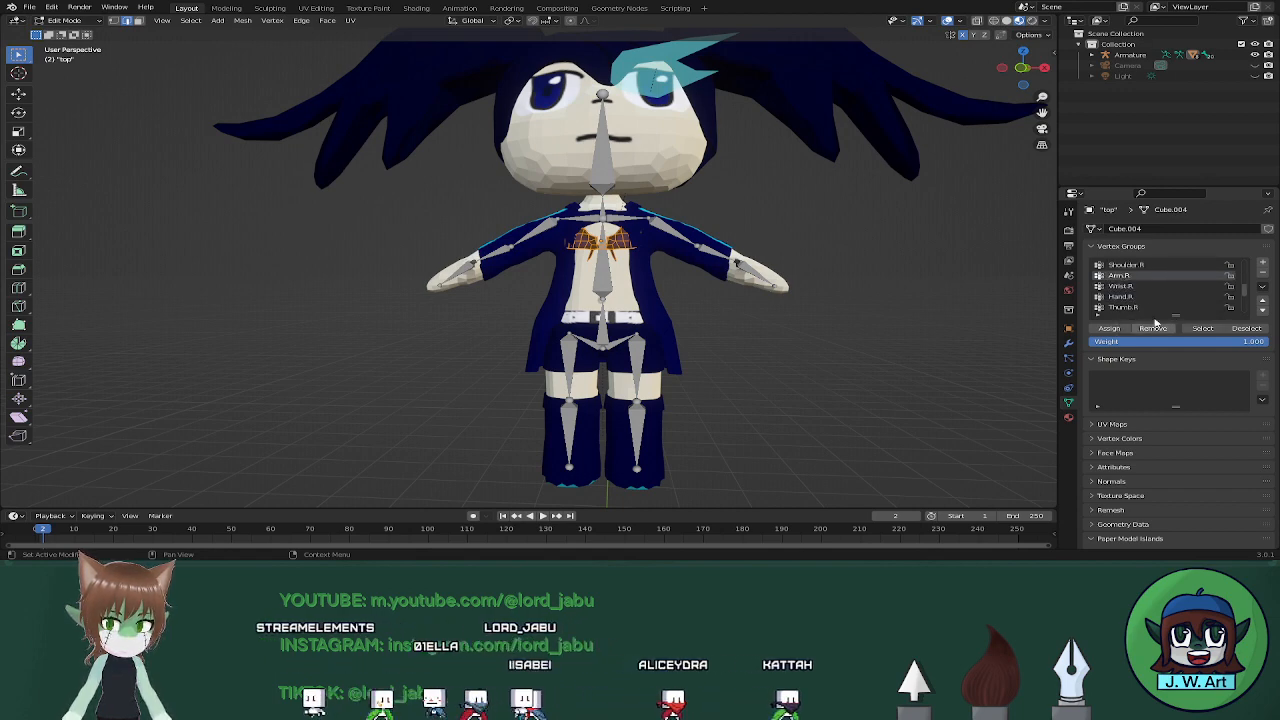
scroll(1142, 289, "up", 1)
left_click(1140, 276)
Remove the top's selected vertices from the Thumb.L, Hand.L, Wrist.L and Arm.L vertex groups
scroll(1155, 305, "up", 1)
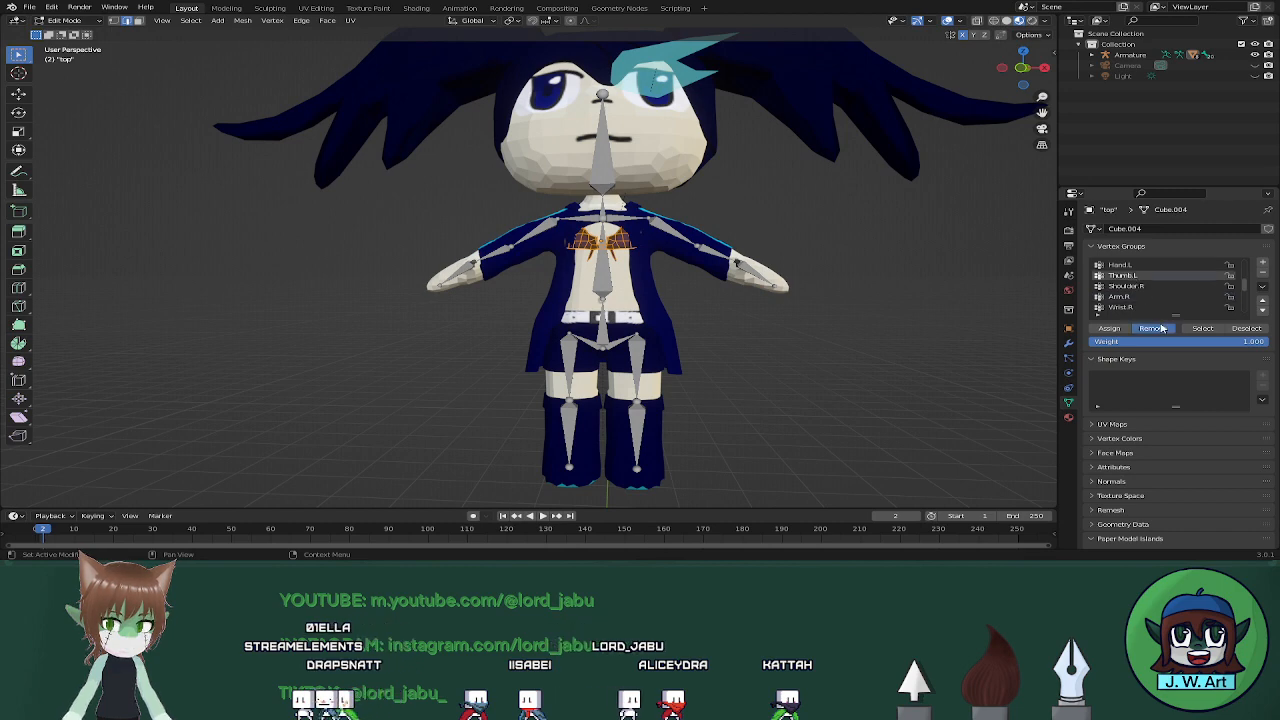
left_click(1130, 265)
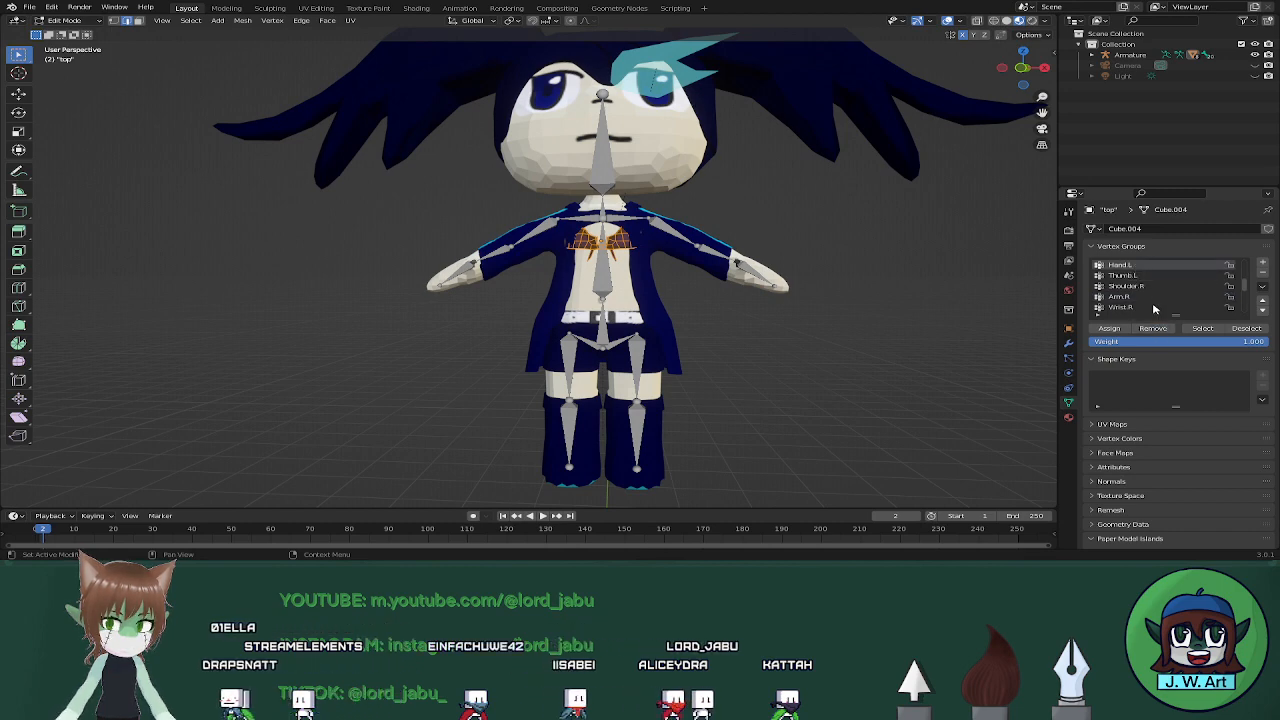
scroll(1153, 307, "up", 2)
left_click(1130, 276)
scroll(1130, 280, "up", 1)
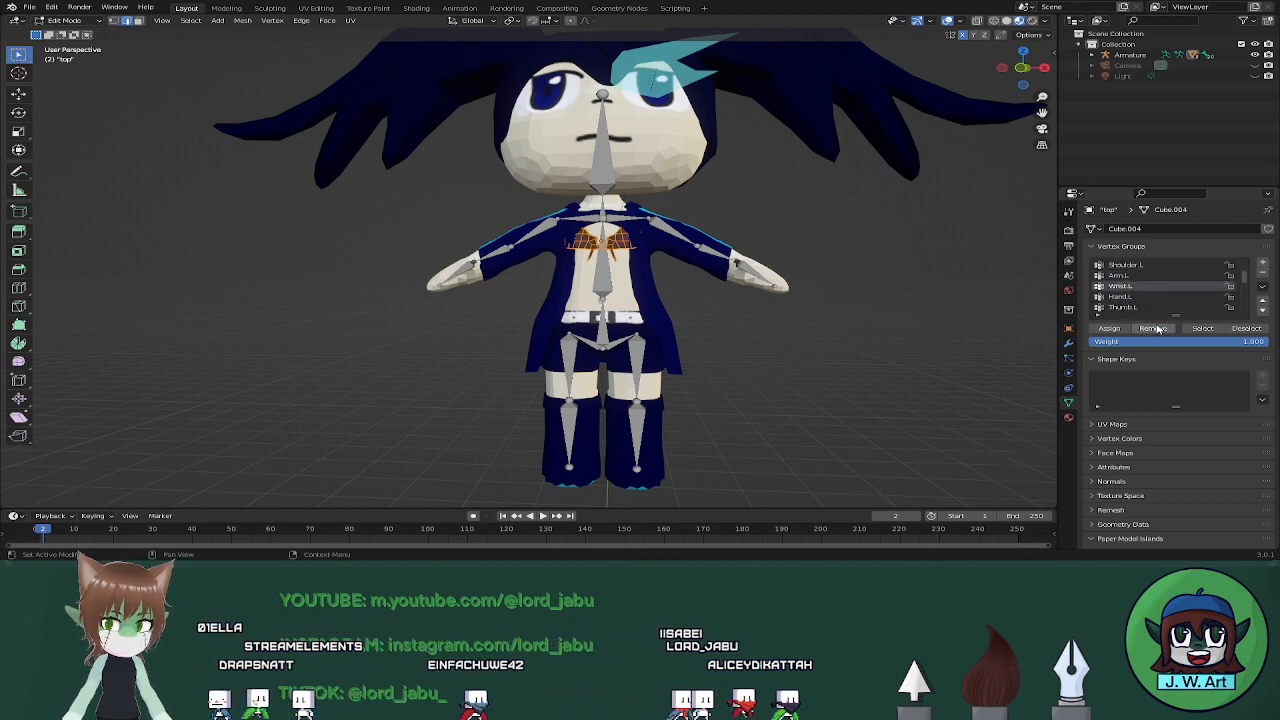
left_click(1130, 276)
Remove the top's selected vertices from the head, neck and waist vertex groups, and return to Object Mode
scroll(1128, 282, "up", 2)
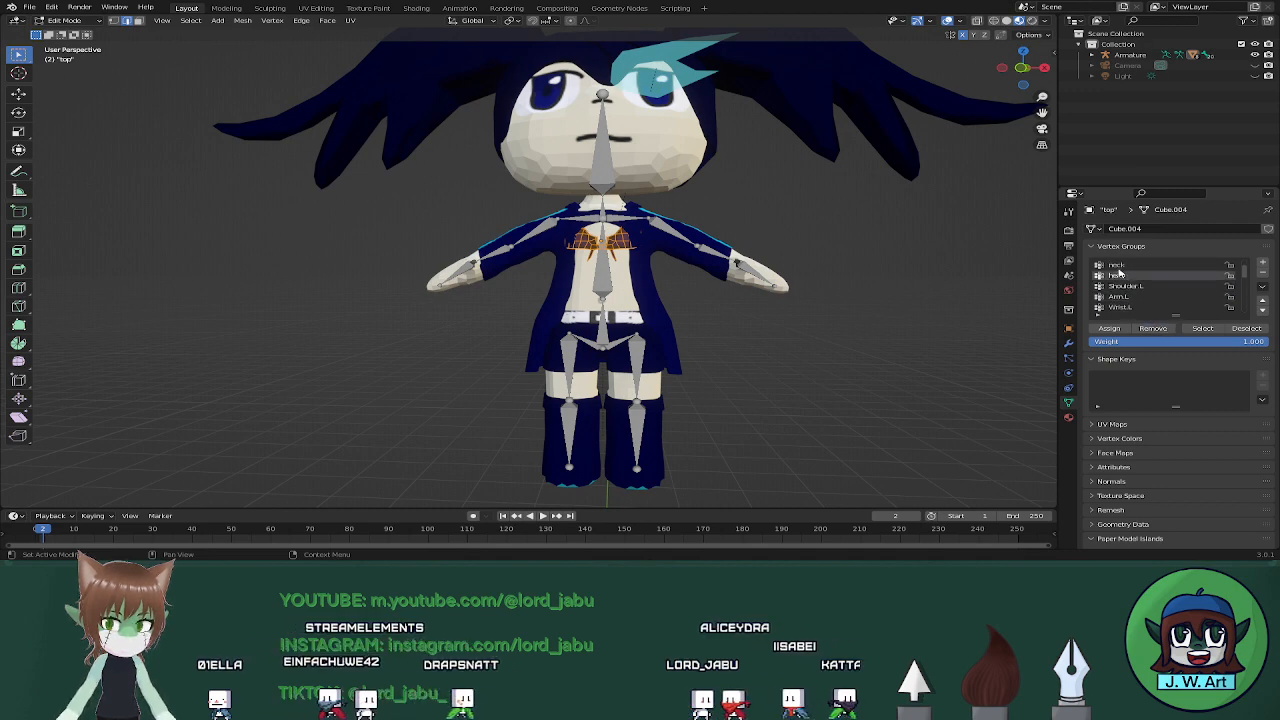
left_click(1127, 277)
scroll(1127, 284, "up", 2)
left_click(1127, 286)
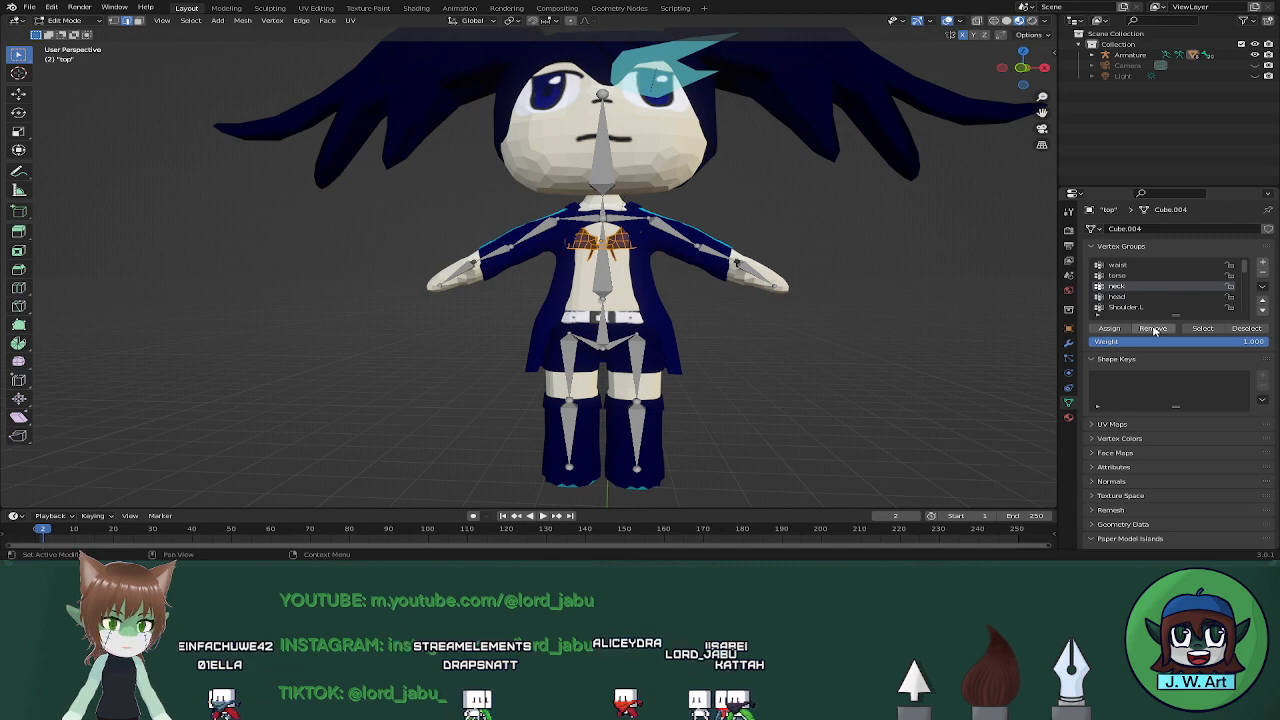
left_click(1125, 265)
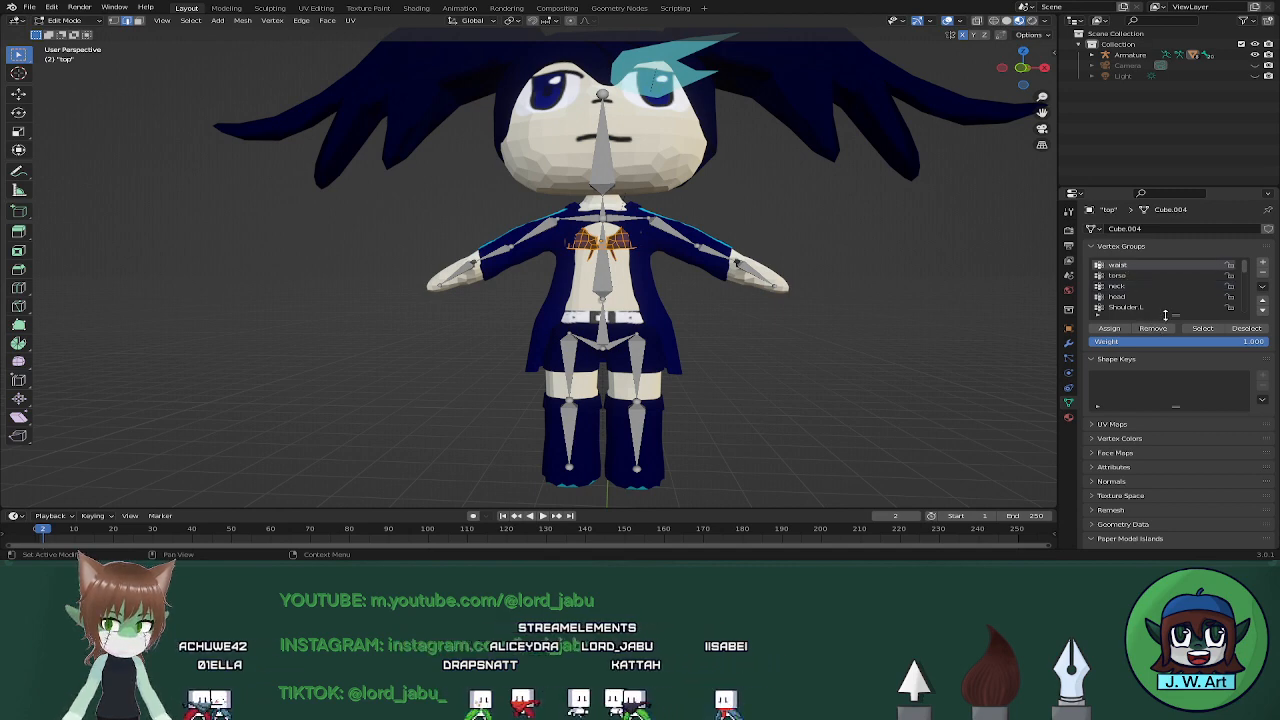
key("Tab")
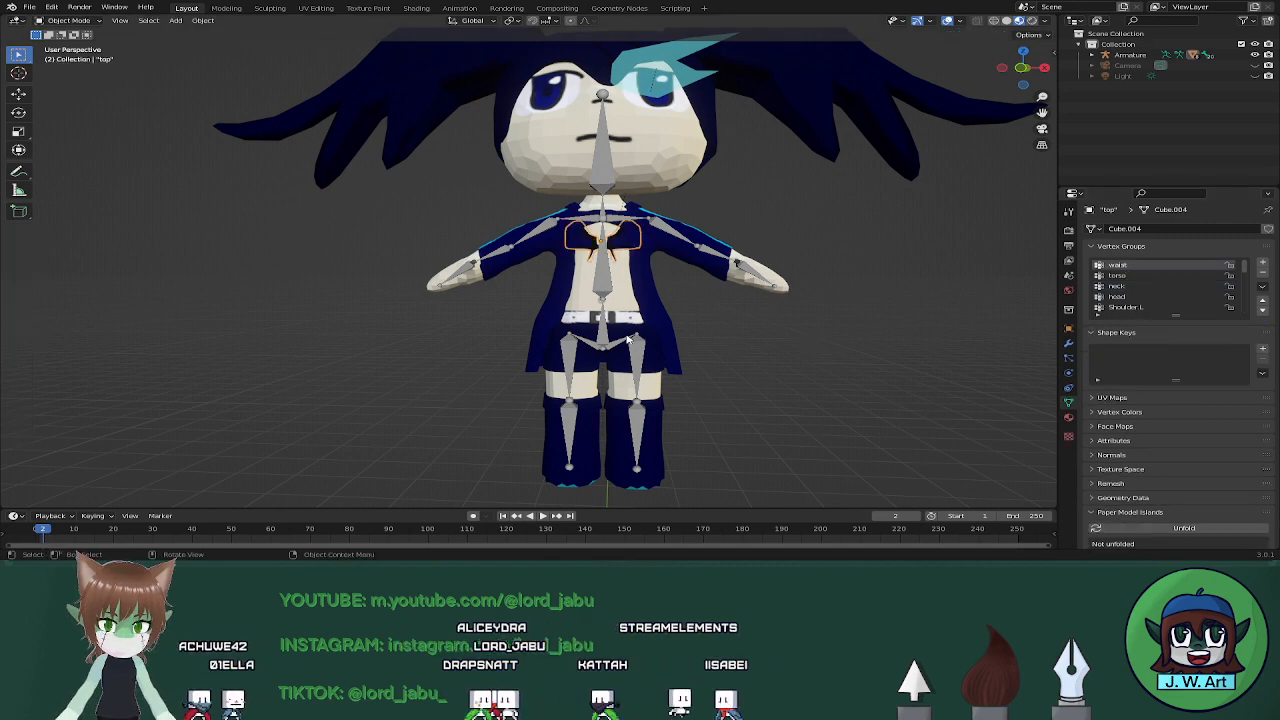
Select the shorts mesh, enter Edit Mode, and remove its selected vertices from the Foot.L vertex group
left_click(633, 330)
key("Tab")
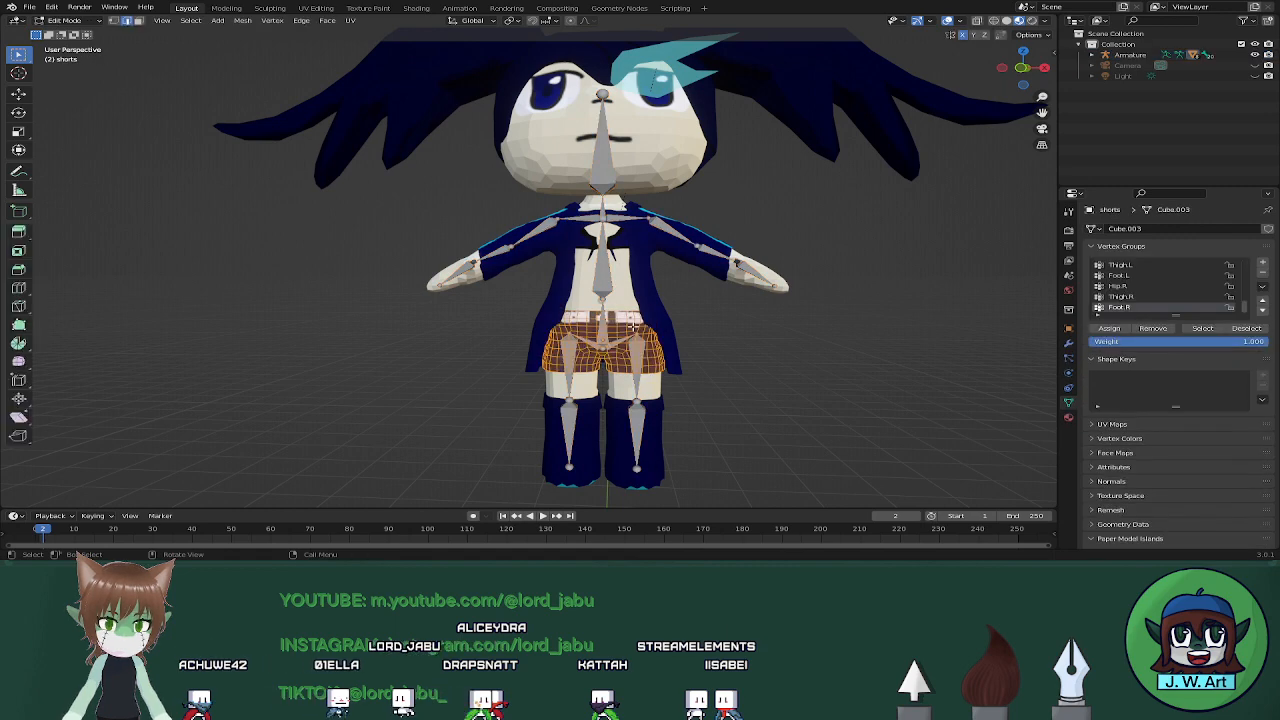
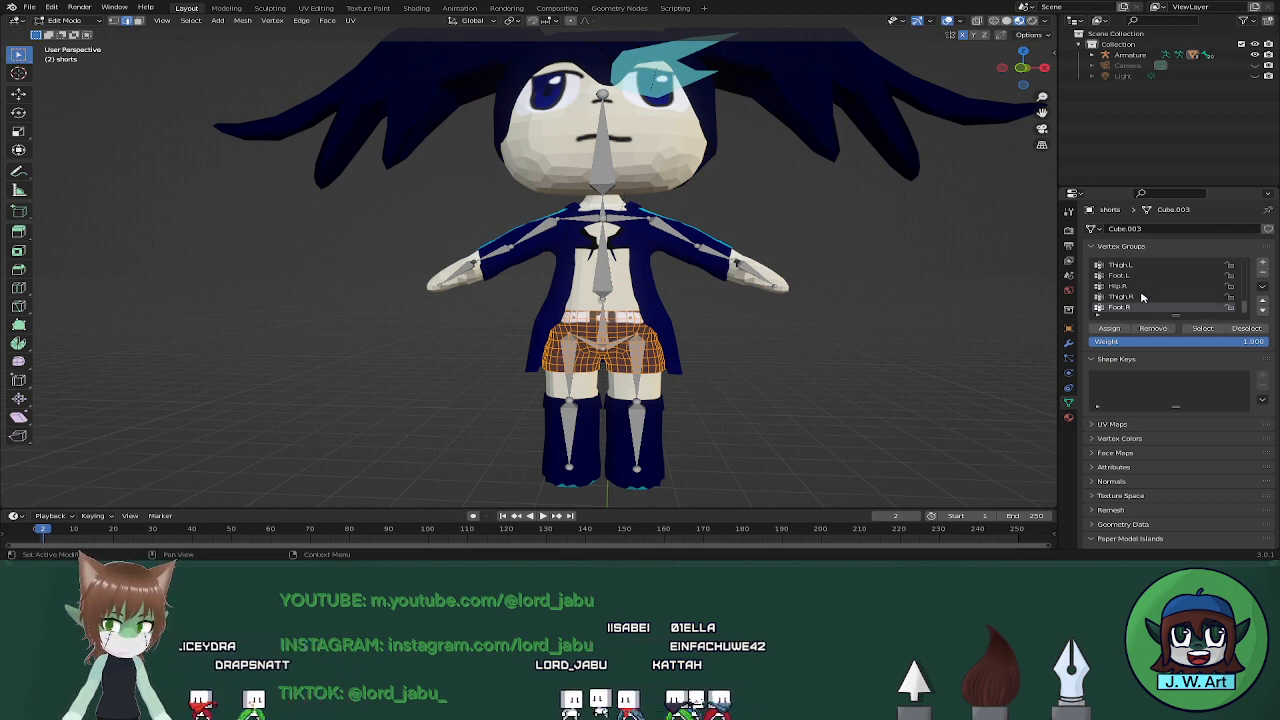
left_click(1134, 276)
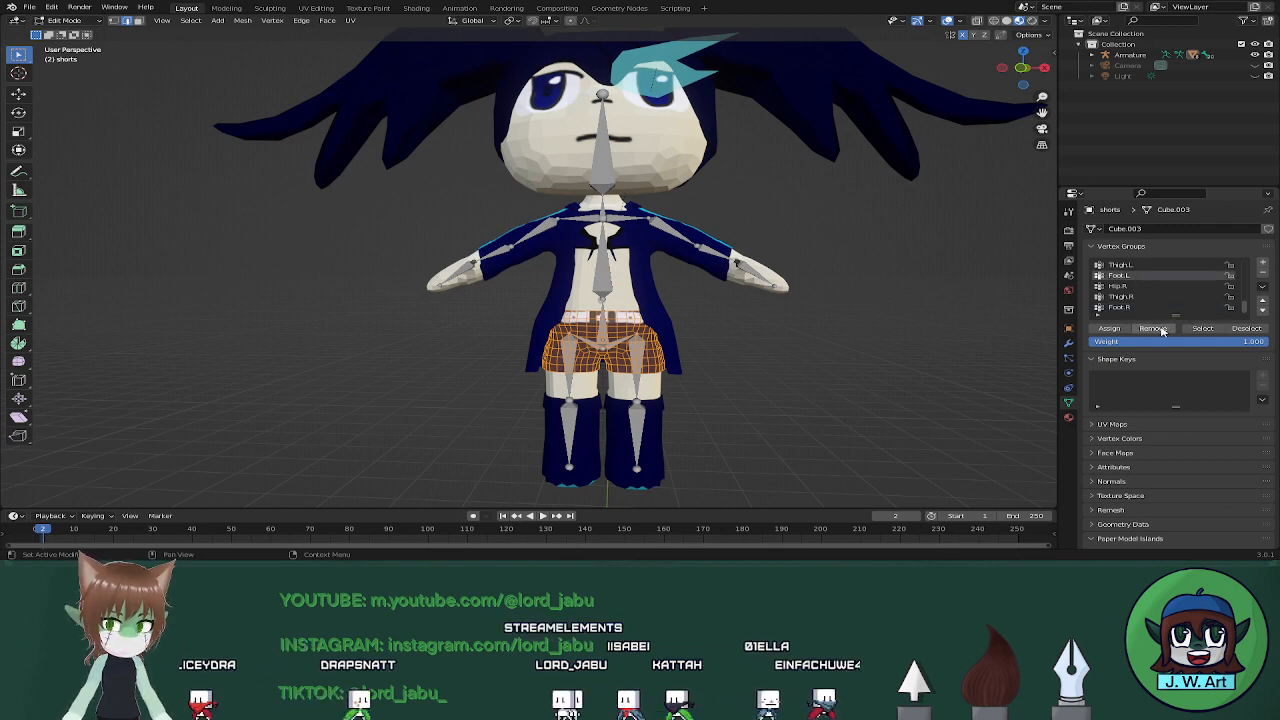
Remove the shorts' selected vertices from the right arm vertex groups, including Hand.R and Arm.R
scroll(1148, 281, "up", 3)
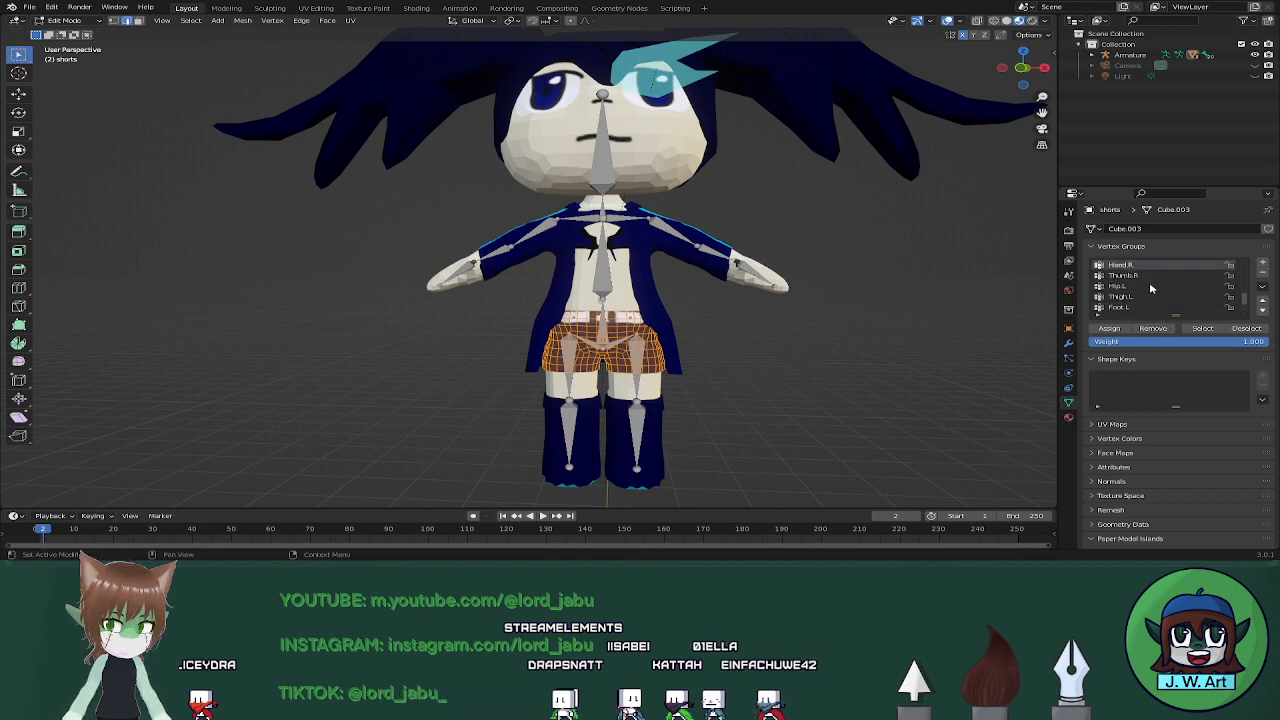
scroll(1150, 301, "up", 2)
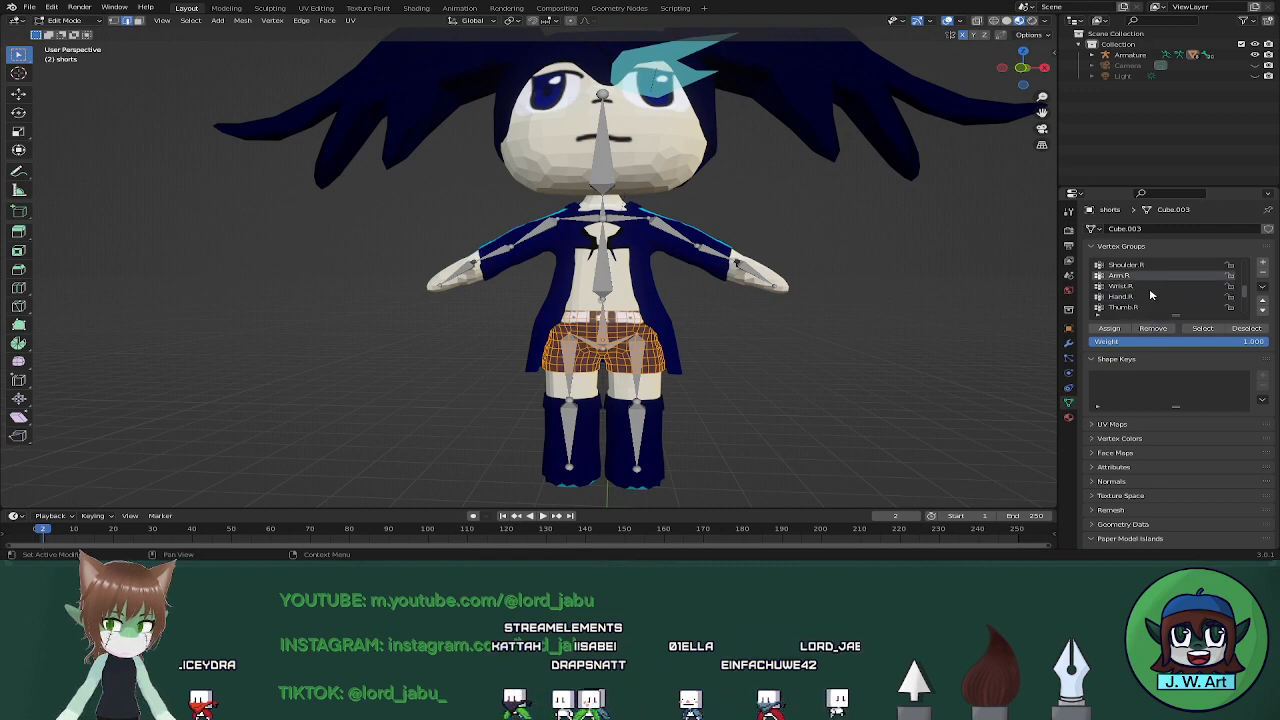
scroll(1143, 288, "up", 1)
Remove the shorts' selected vertices from the Thumb.L, Hand.L, Wrist.L and Shoulder.L vertex groups
scroll(1143, 295, "up", 2)
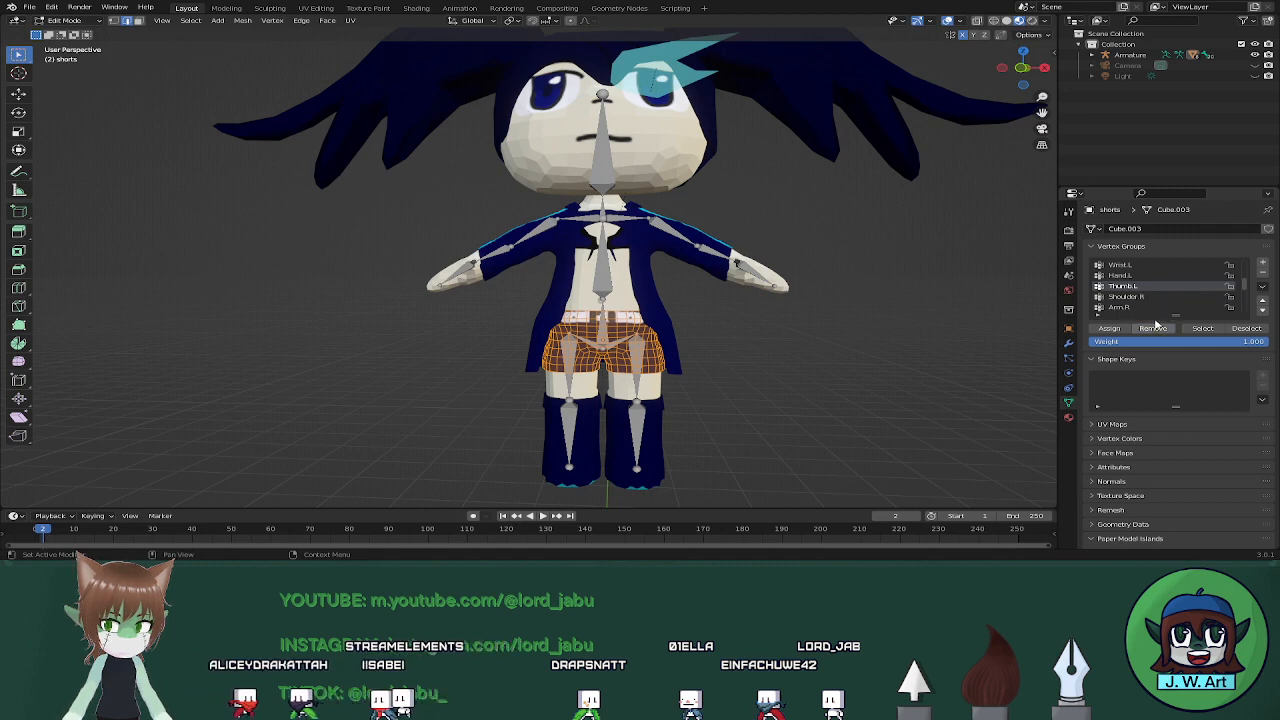
scroll(1146, 295, "up", 2)
left_click(1137, 297)
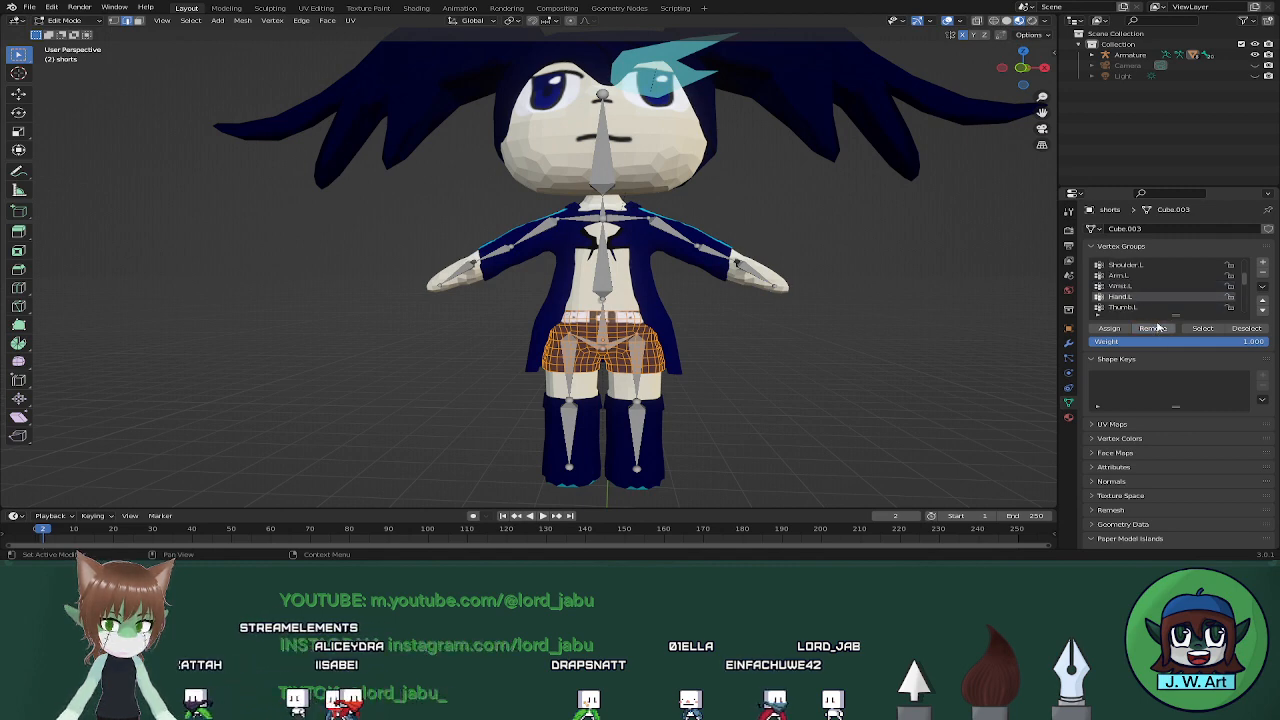
left_click(1133, 286)
scroll(1133, 285, "up", 1)
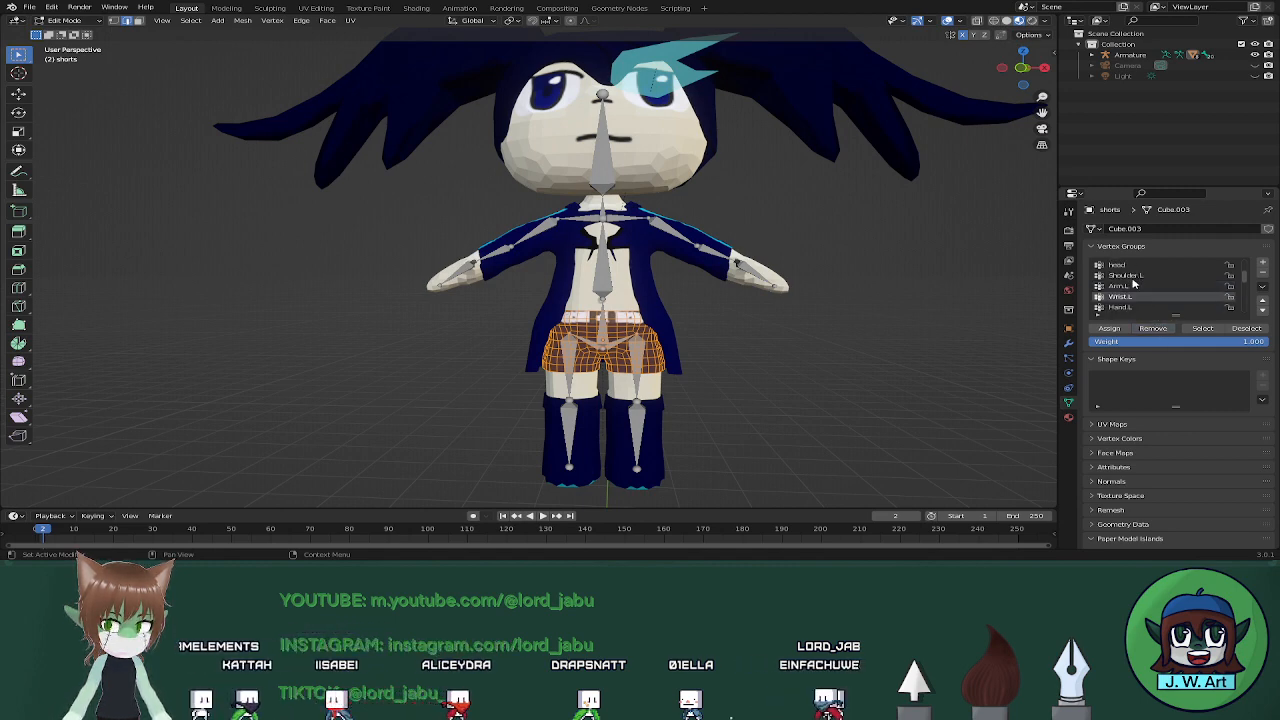
left_click(1130, 275)
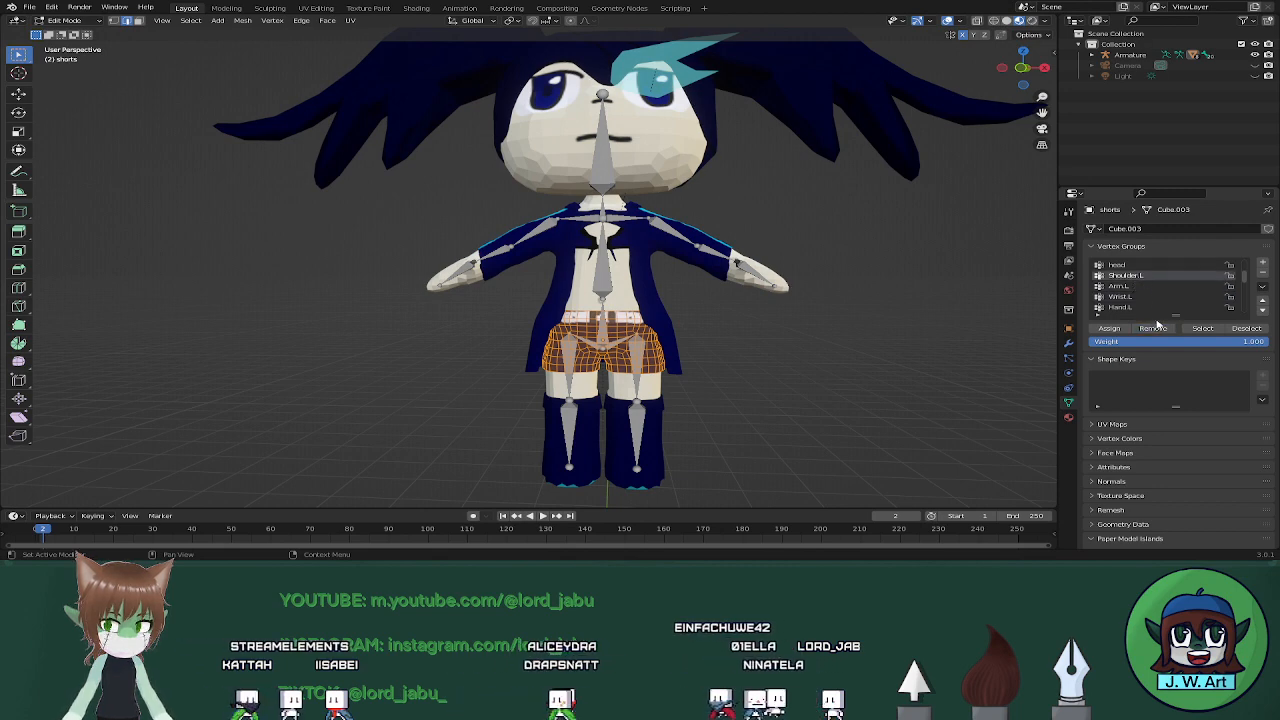
Remove the shorts' selected vertices from the head, neck and torso vertex groups
scroll(1130, 272, "up", 1)
left_click(1130, 275)
left_click(1161, 328)
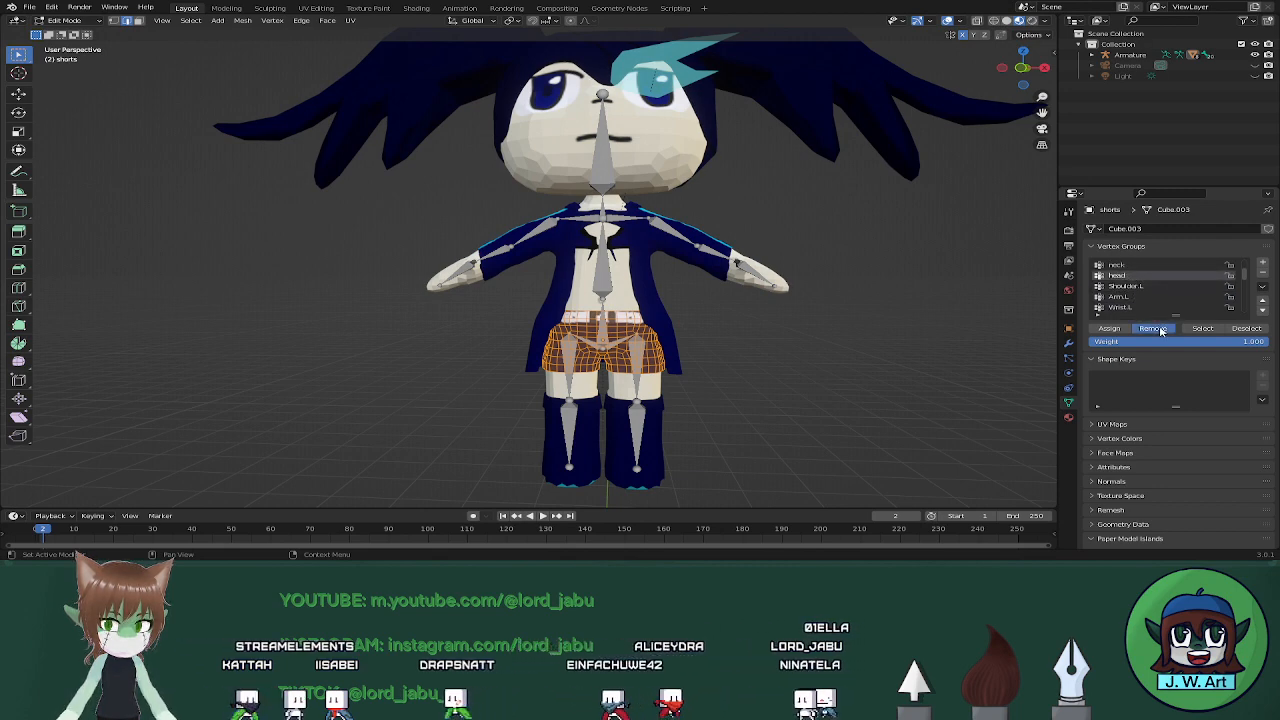
scroll(1152, 305, "up", 1)
scroll(1150, 310, "up", 1)
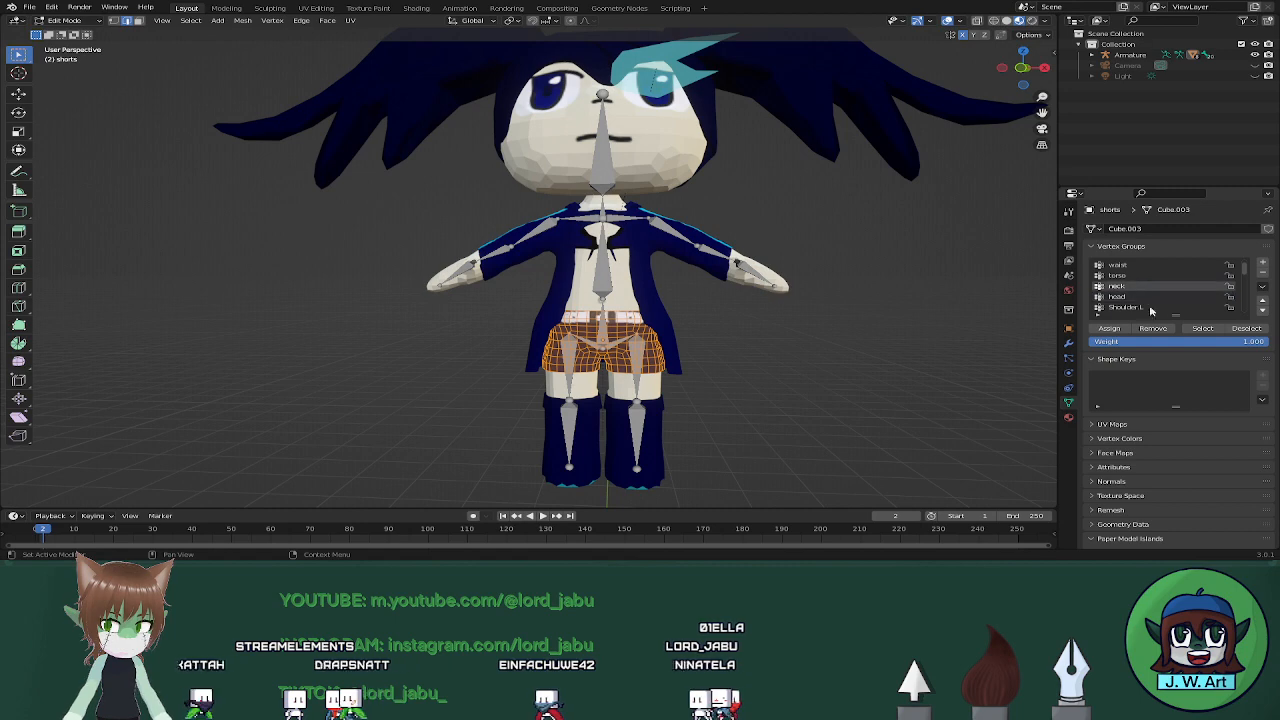
left_click(1165, 328)
left_click(1131, 277)
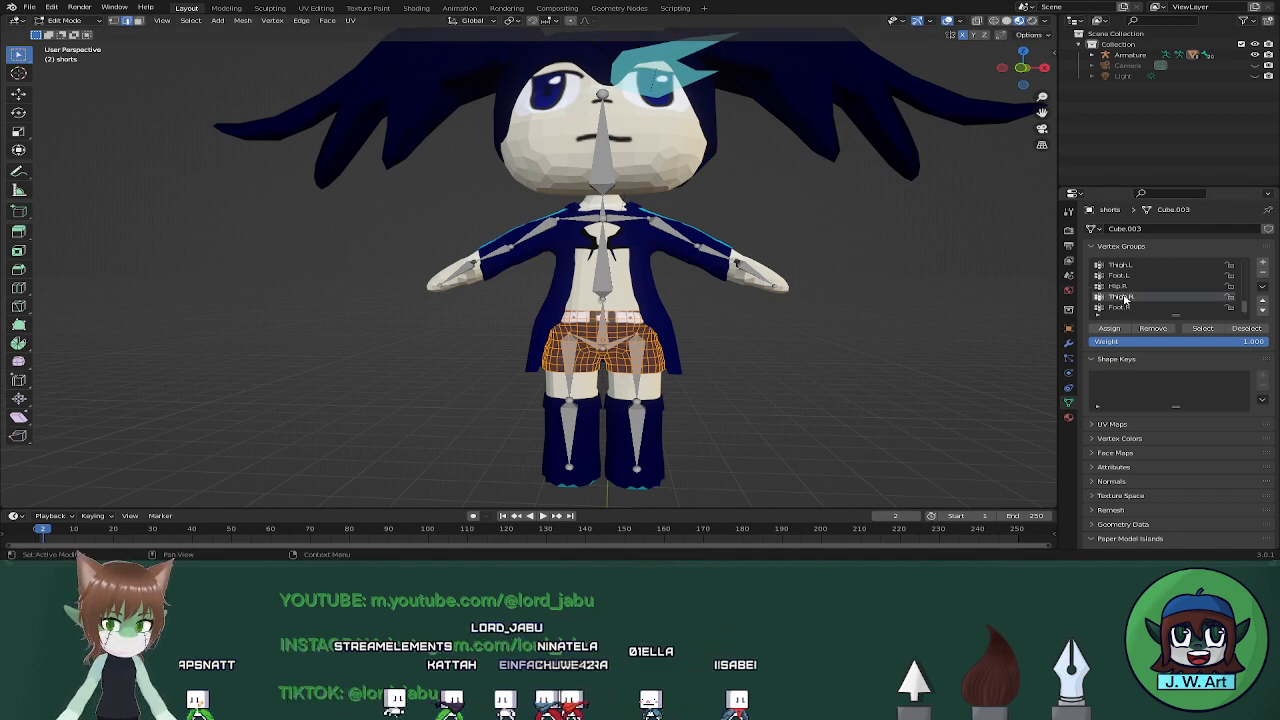
Try adjusting the vertex weight value for the shorts' Thigh.R and Thigh.L vertex groups
mouse_move(1250, 342)
left_mouse_down()
mouse_move(1232, 342)
mouse_move(1251, 342)
left_mouse_up()
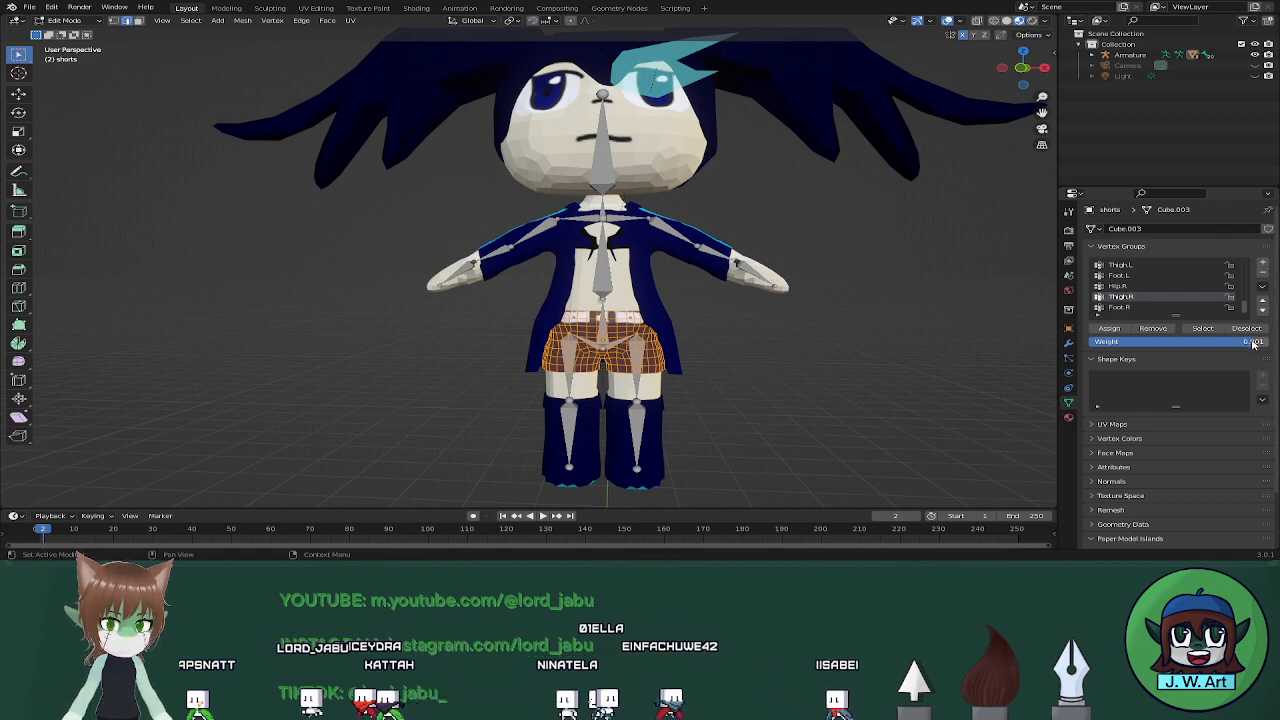
left_click(1134, 267)
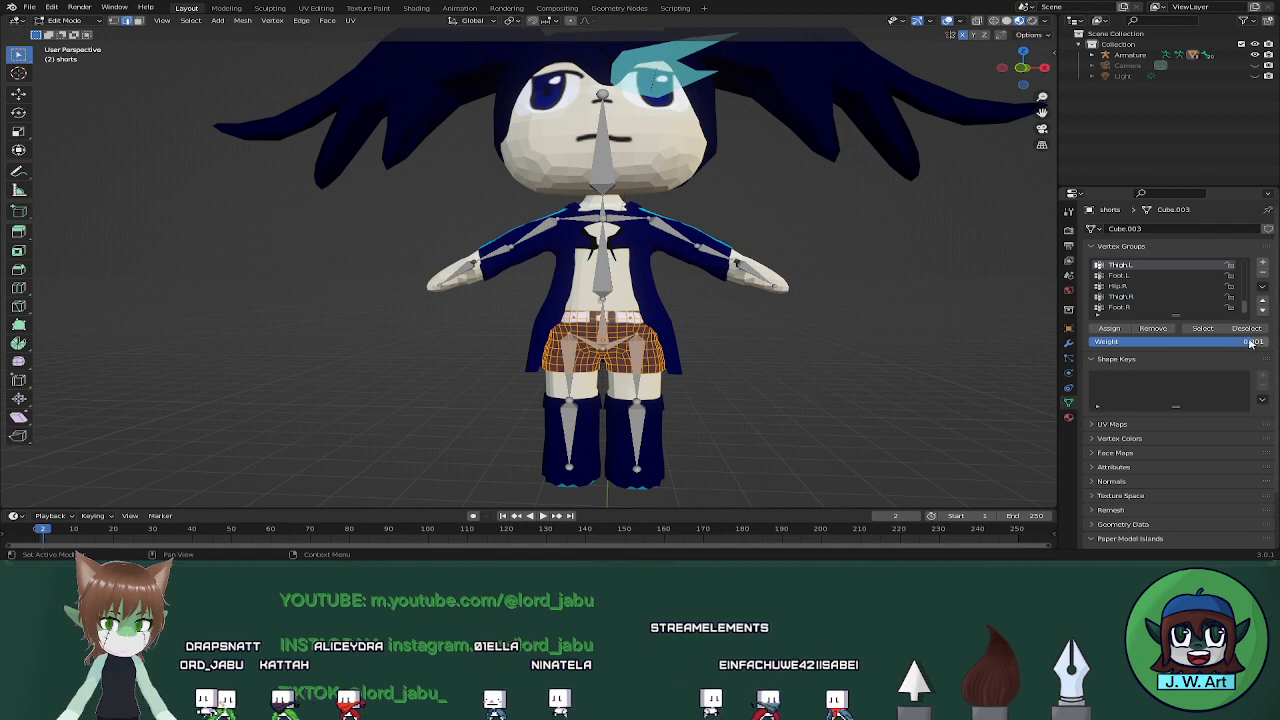
left_click(1121, 277)
left_click(1124, 287)
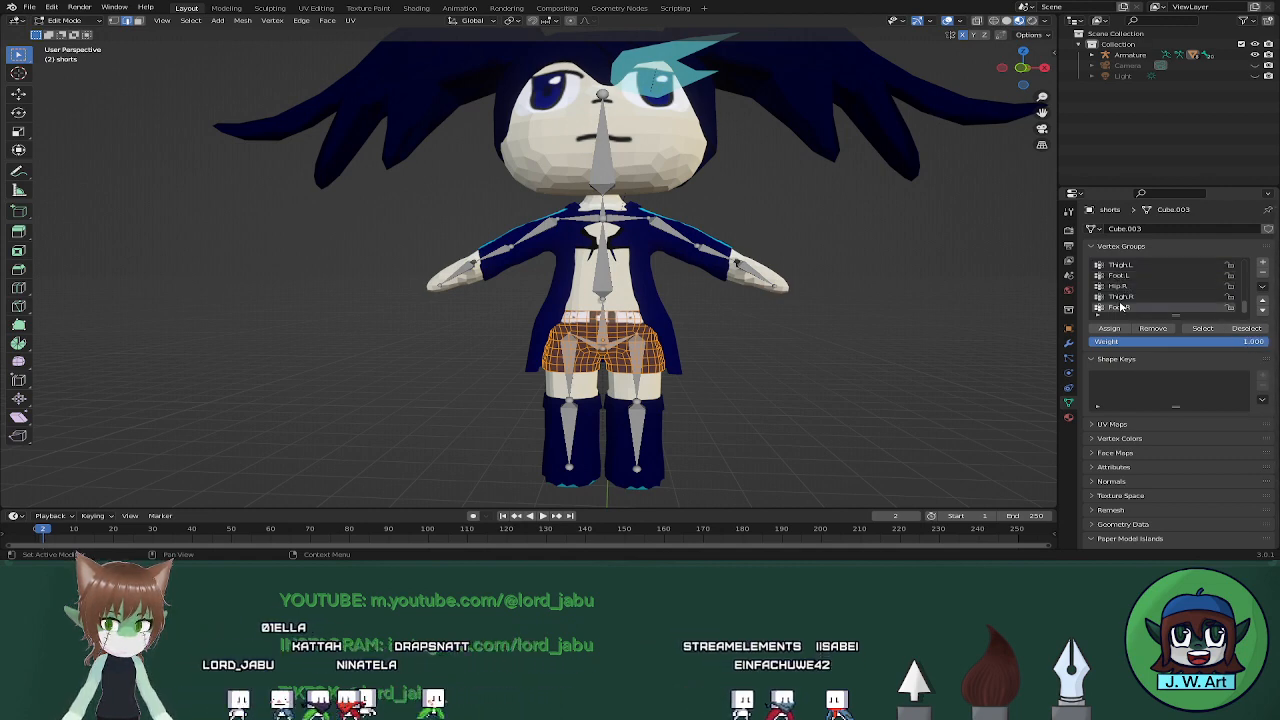
Save the file from Object Mode, and switch the armature to Pose Mode
key("Tab")
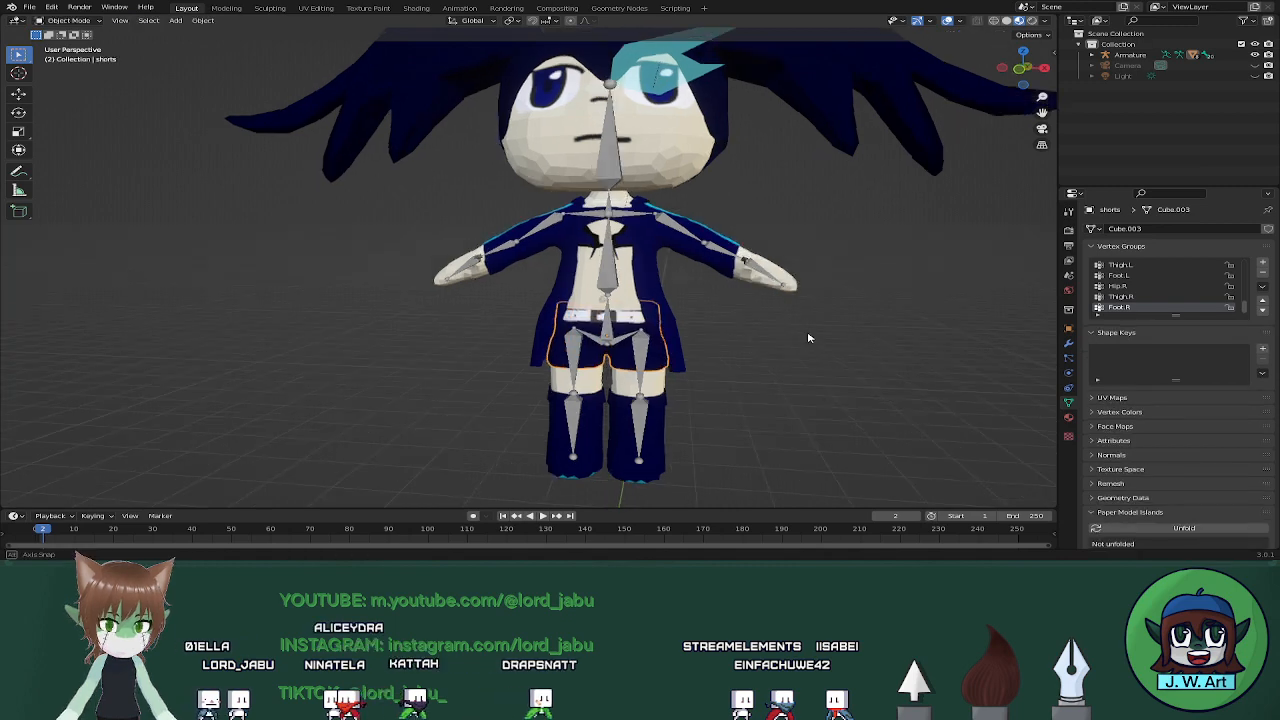
middle_click_drag(820, 343, 805, 253)
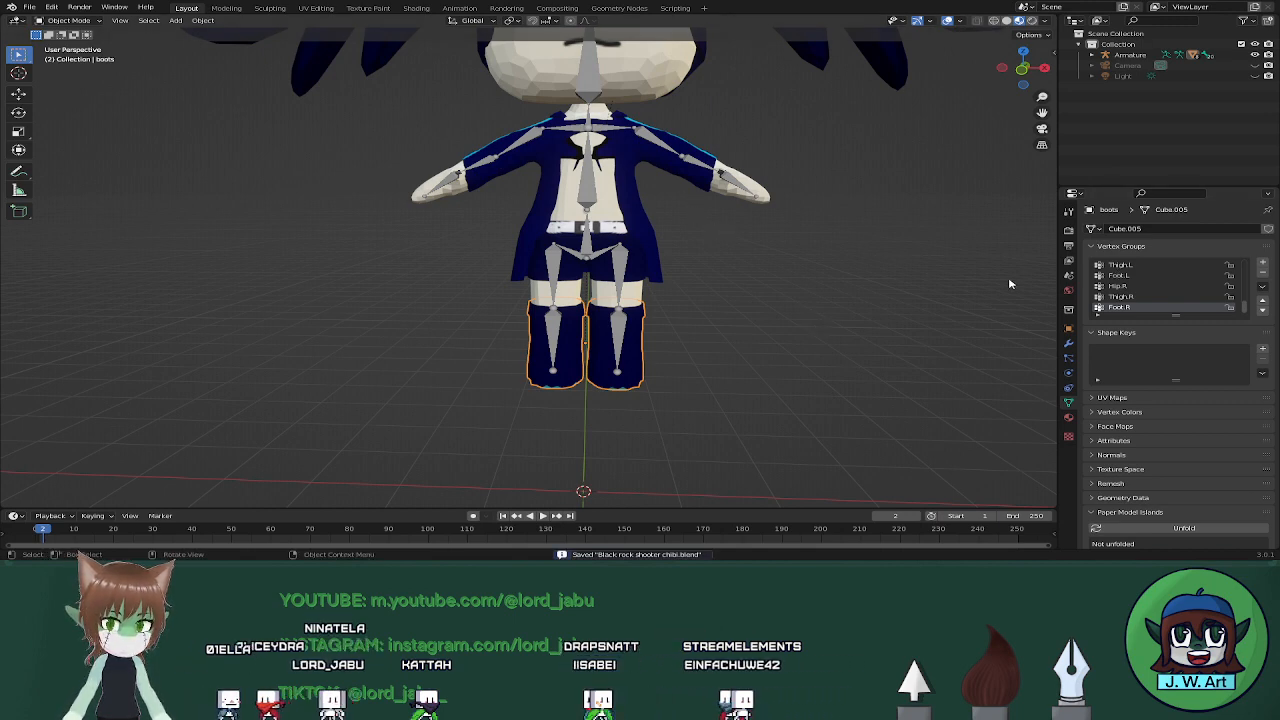
left_click(620, 263)
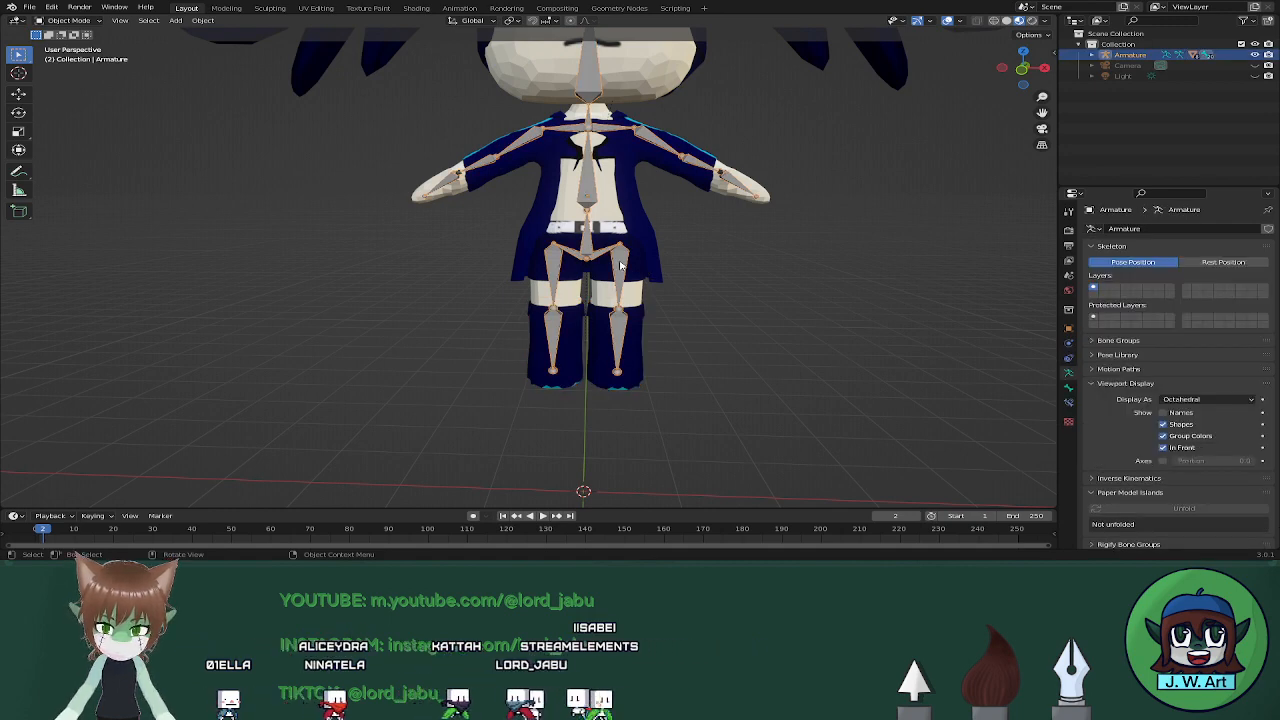
key("ctrl+Tab")
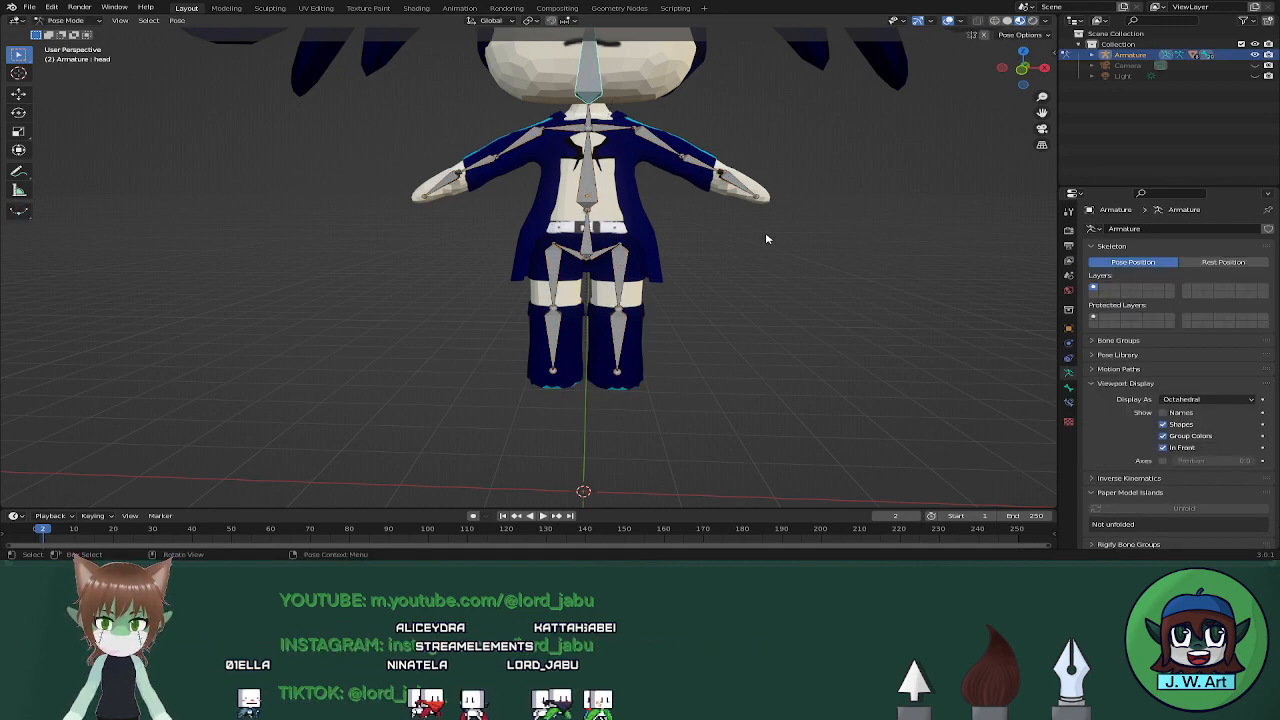
Test the Thigh.L bone by rotating it freely and around the global Y axis, cancelling each rotation
middle_click_drag(766, 239, 715, 275)
left_click(652, 272)
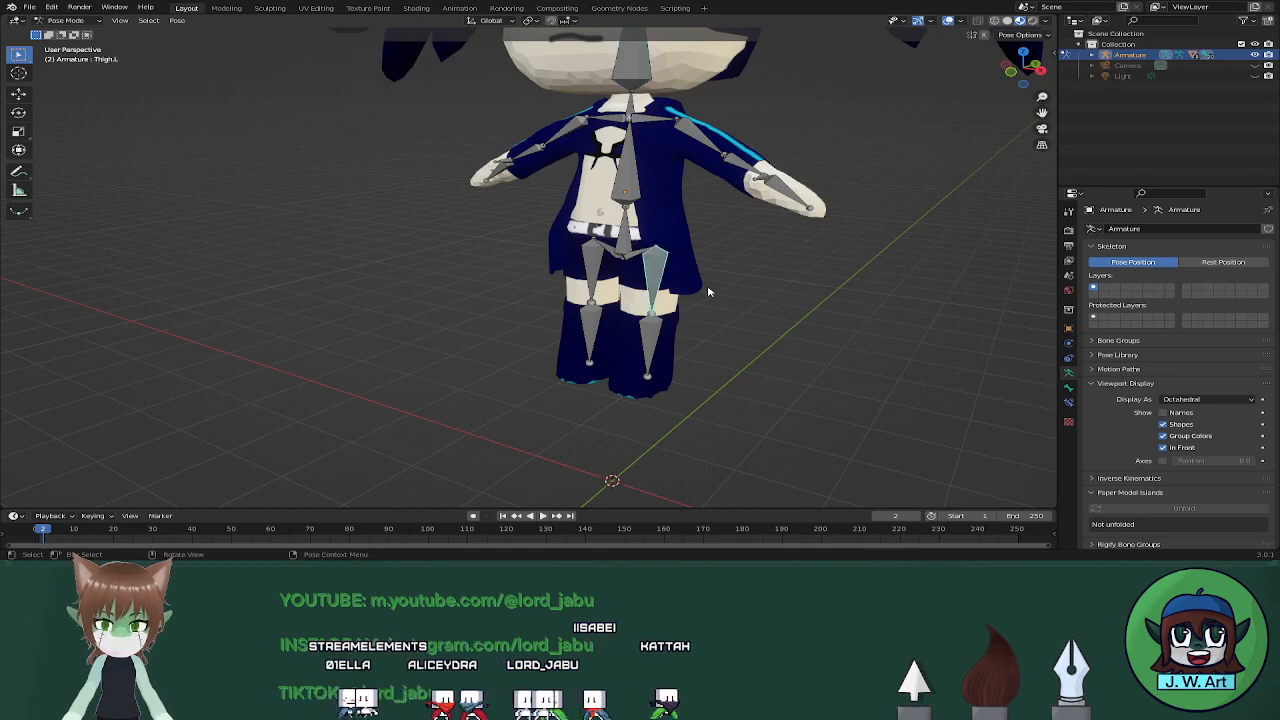
key("r")
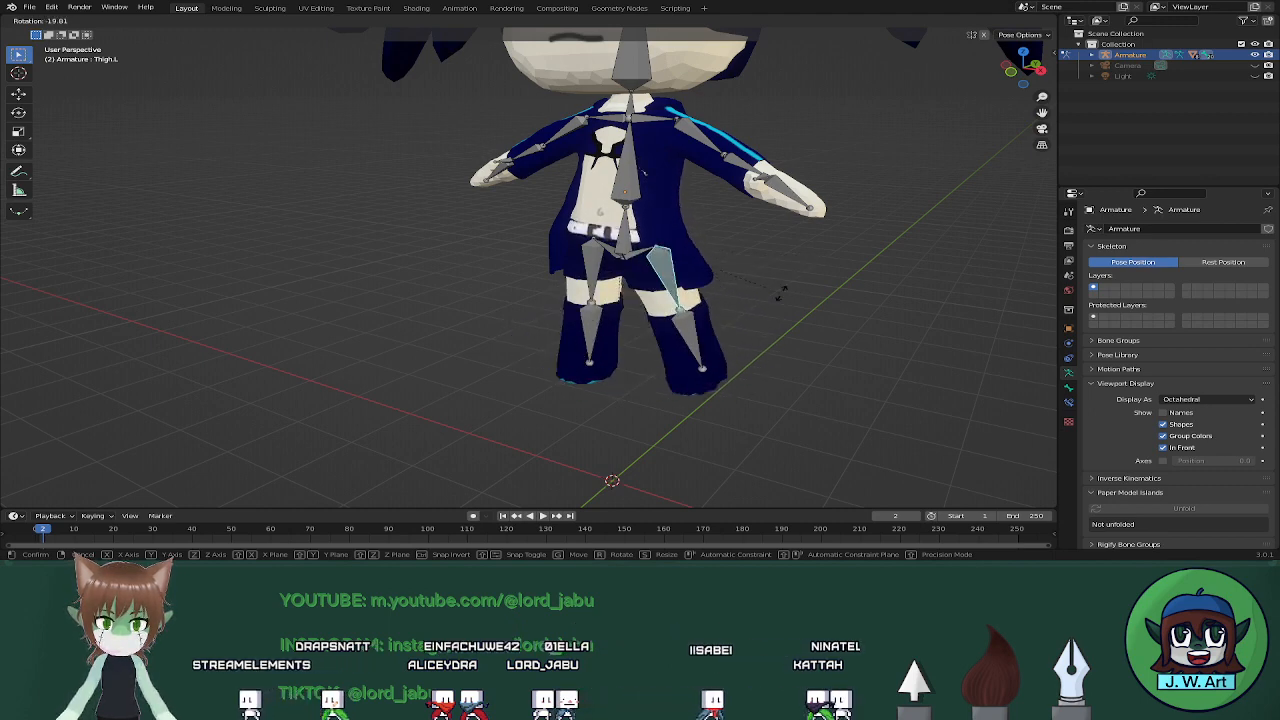
right_click(759, 302)
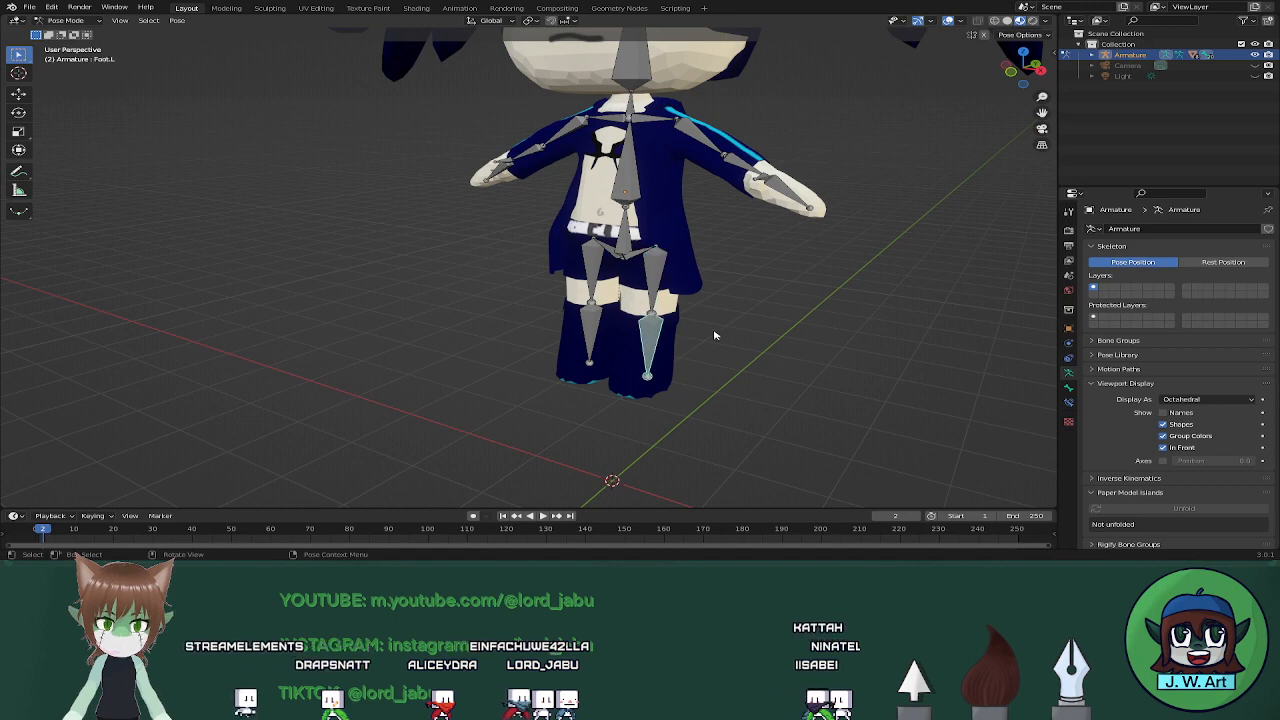
middle_click_drag(714, 334, 684, 308)
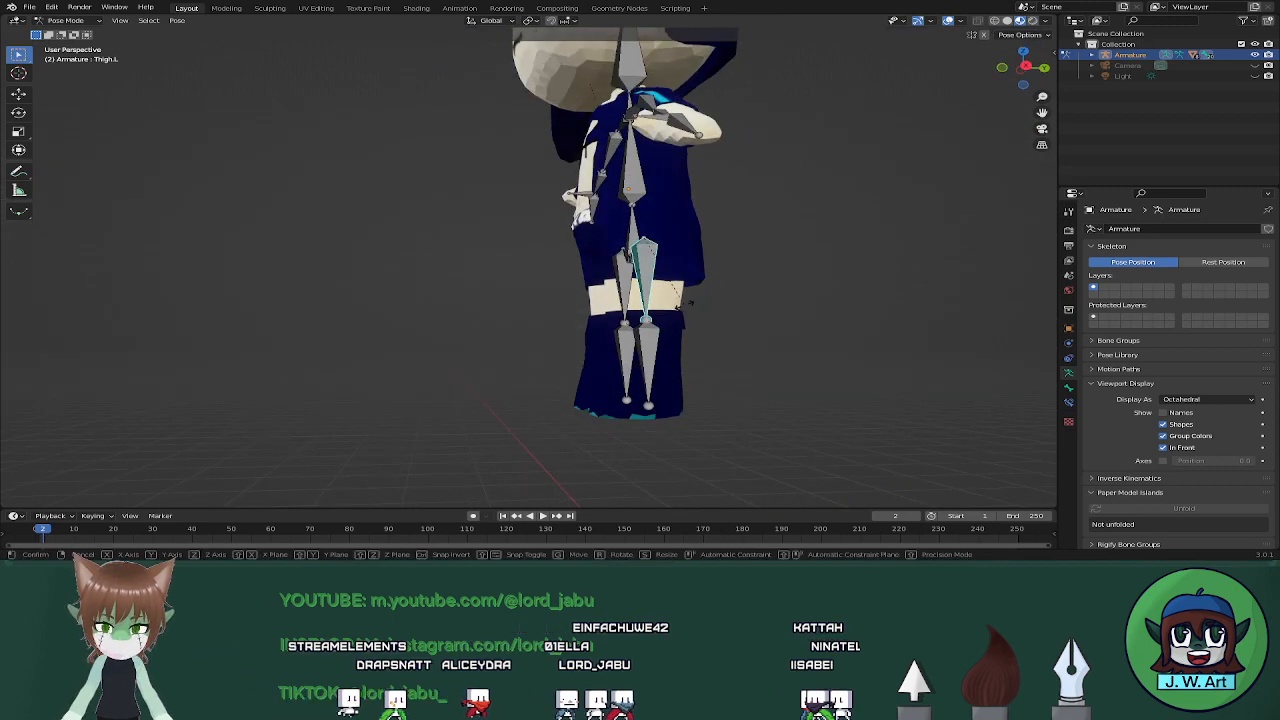
key("r")
key("y")
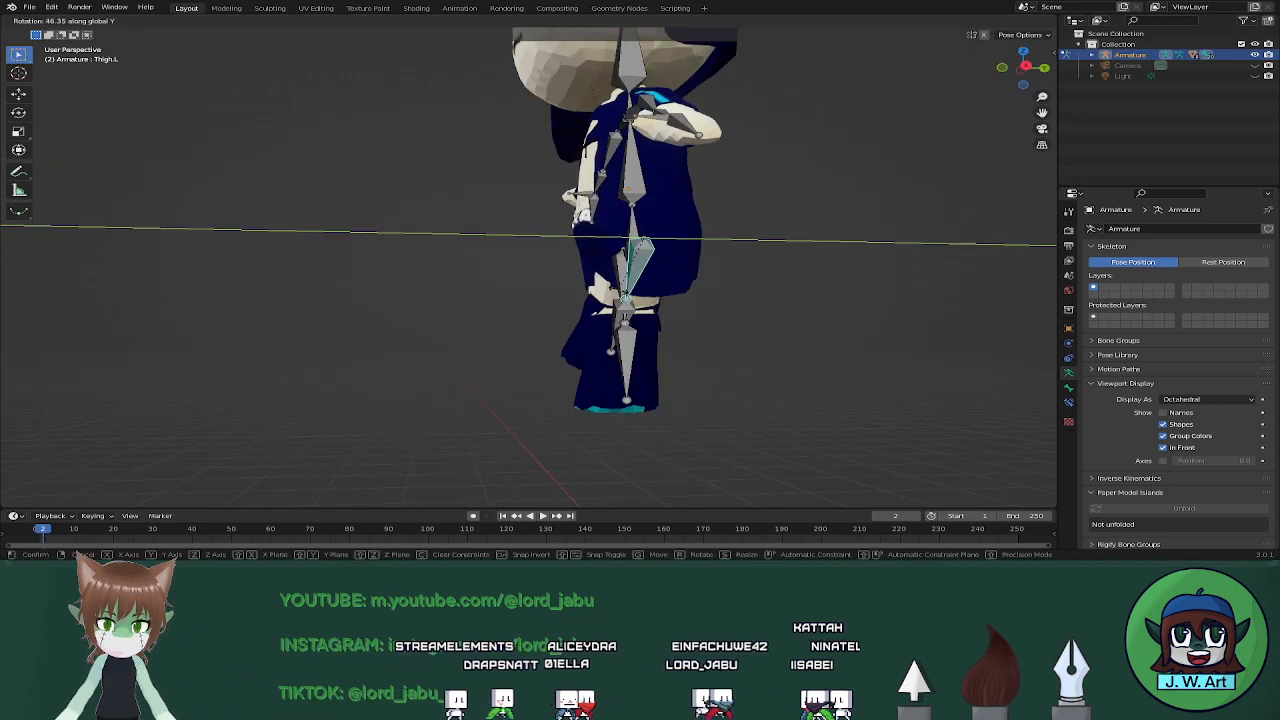
right_click(651, 297)
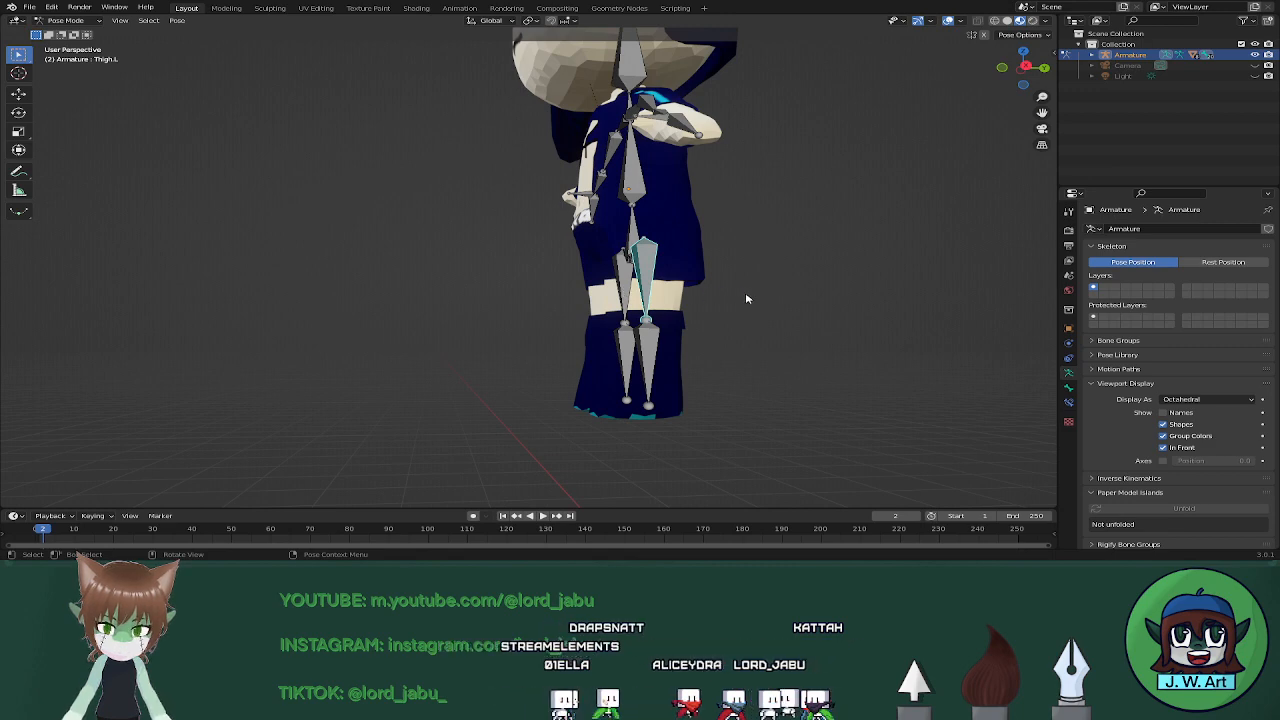
Try bending the left leg around the global X axis, with Thigh.L at about -42° and Foot.L at about 73°, and undo both rotations
key("r")
key("x")
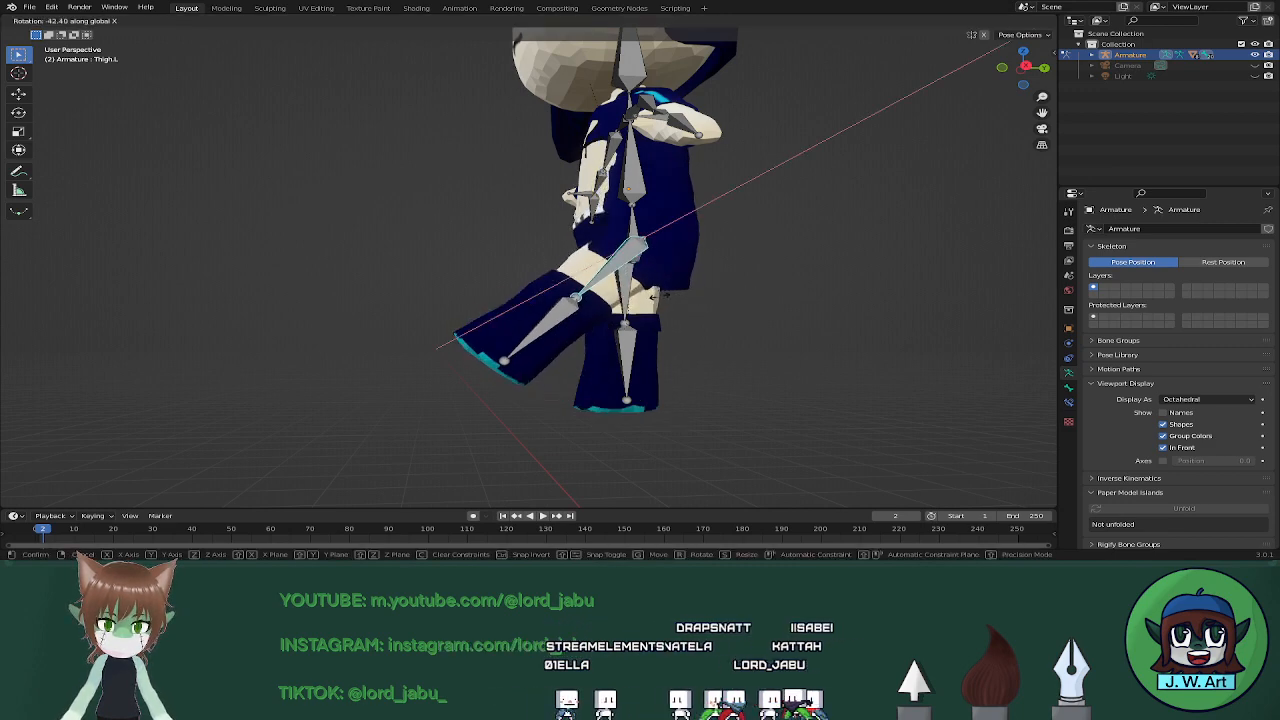
left_click(648, 293)
middle_click_drag(648, 293, 643, 320)
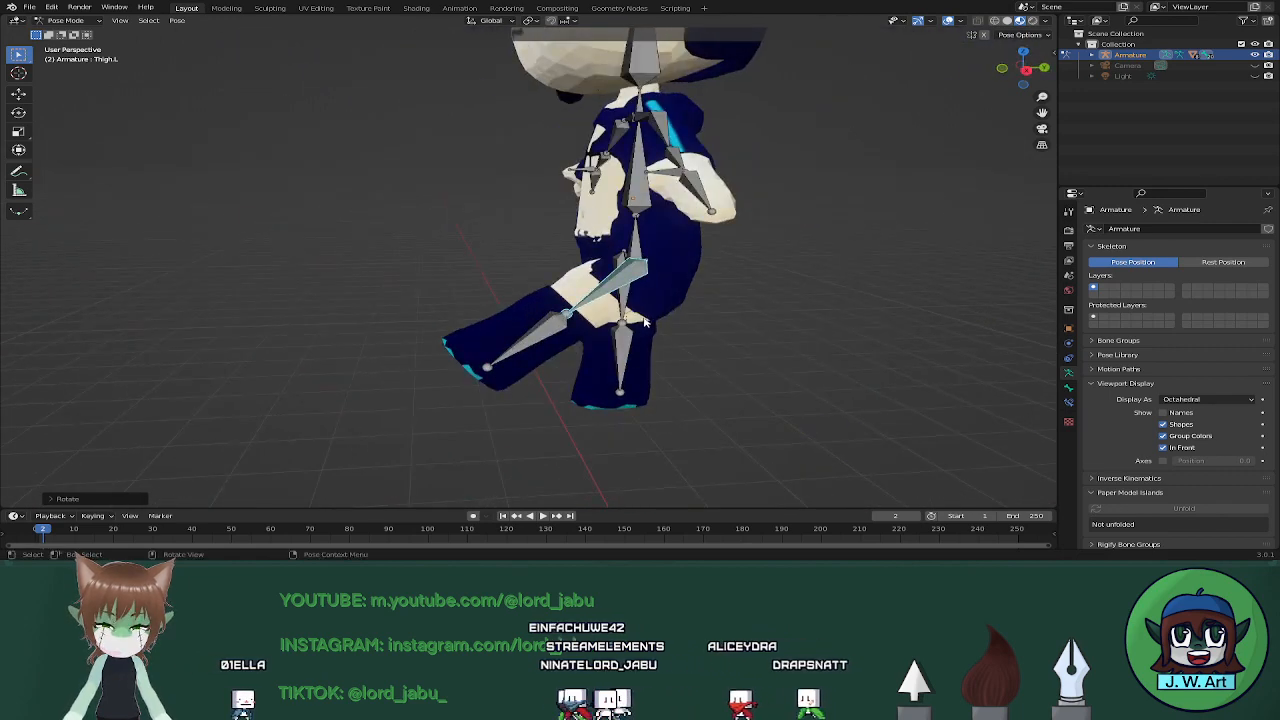
key("r")
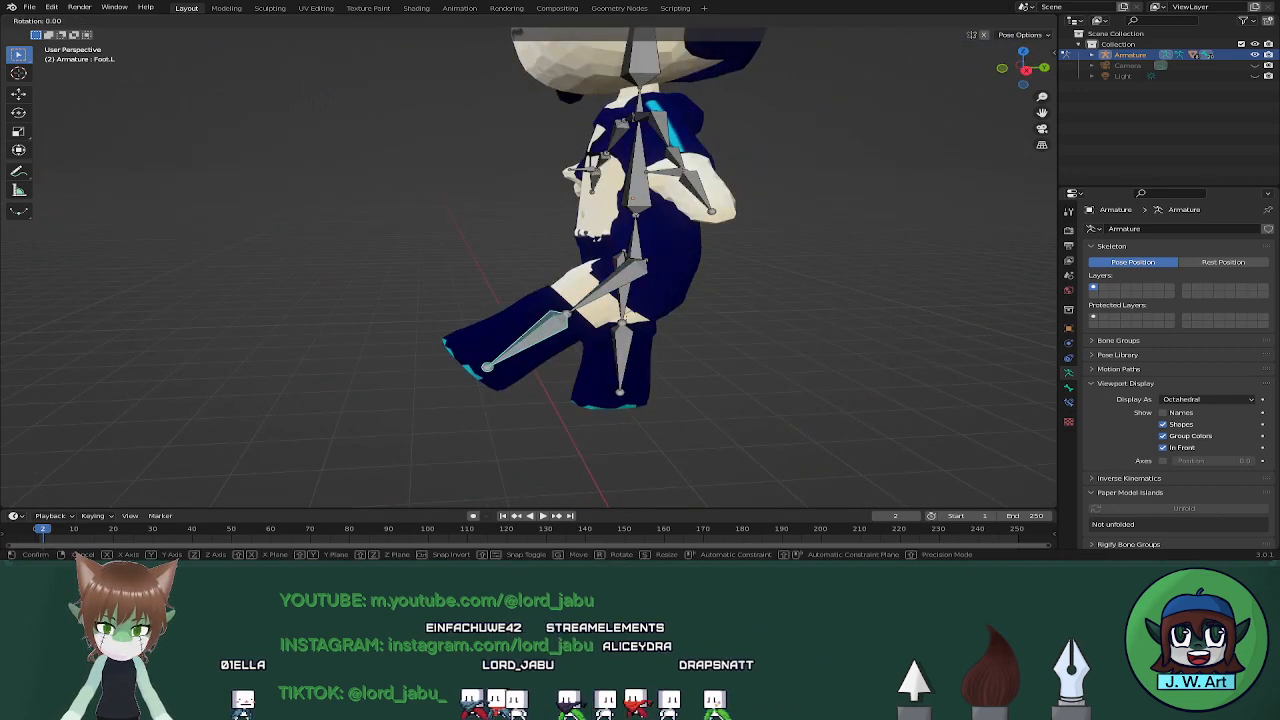
key("x")
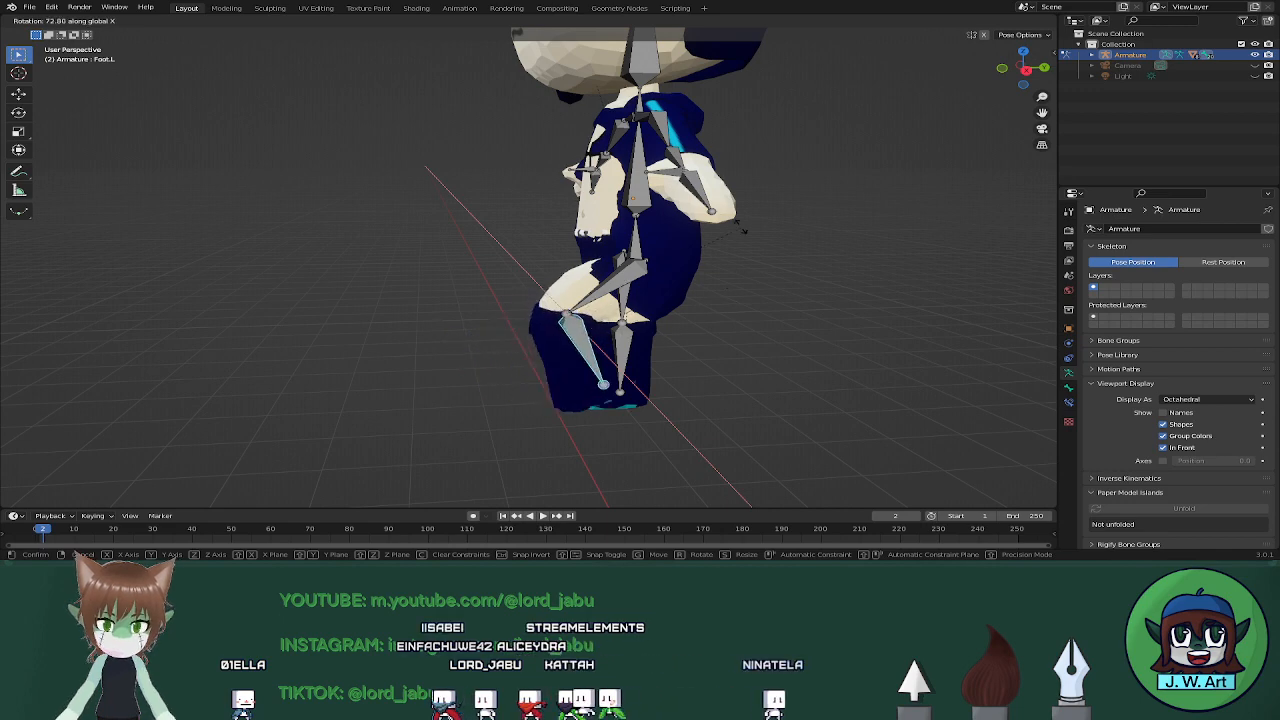
left_click(677, 200)
middle_click_drag(677, 200, 660, 289)
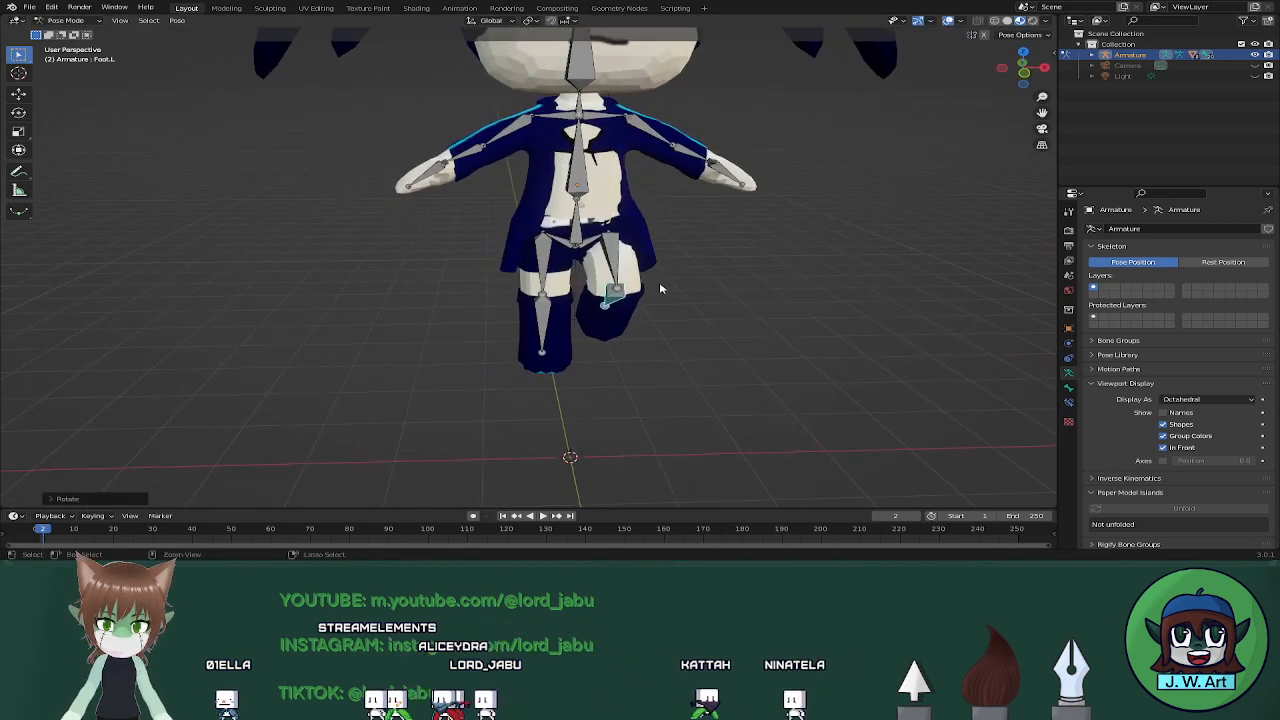
key("ctrl+z")
key("ctrl+z")
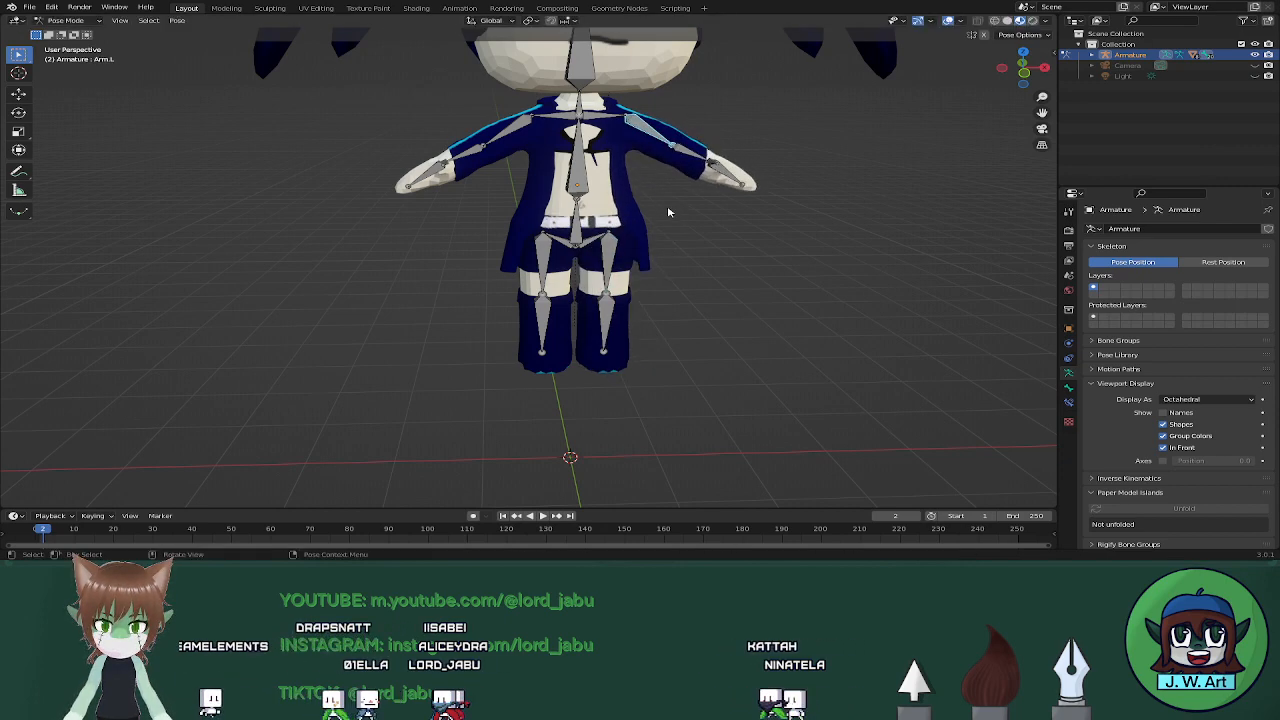
Test the waist and Wrist.R bones by rotating each around the global Y axis, cancelling both rotations
left_click(578, 213)
key("r")
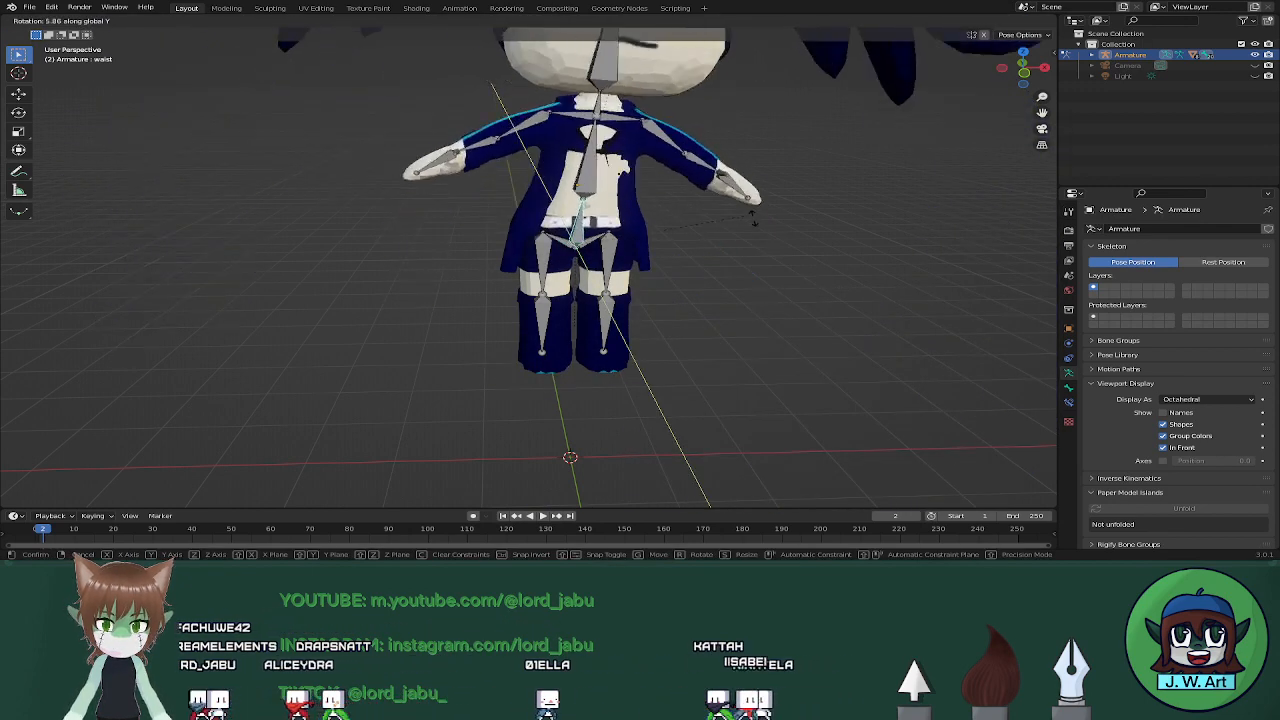
key("y")
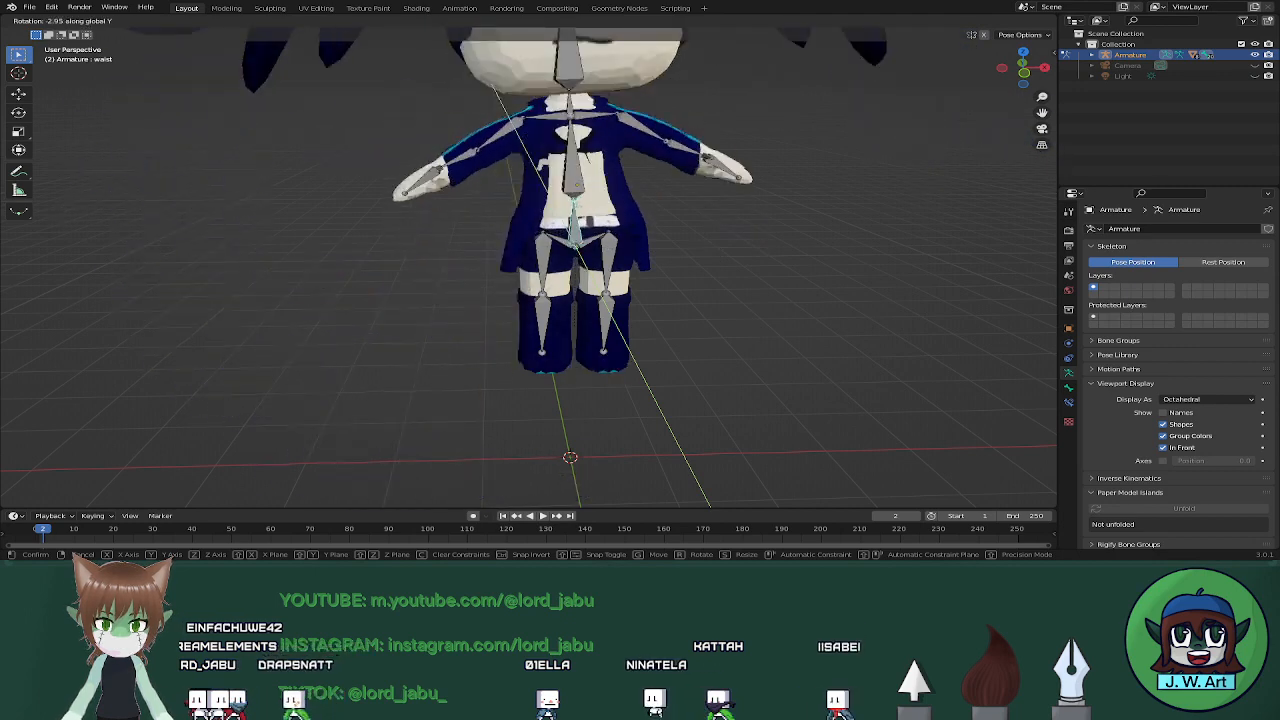
right_click(746, 245)
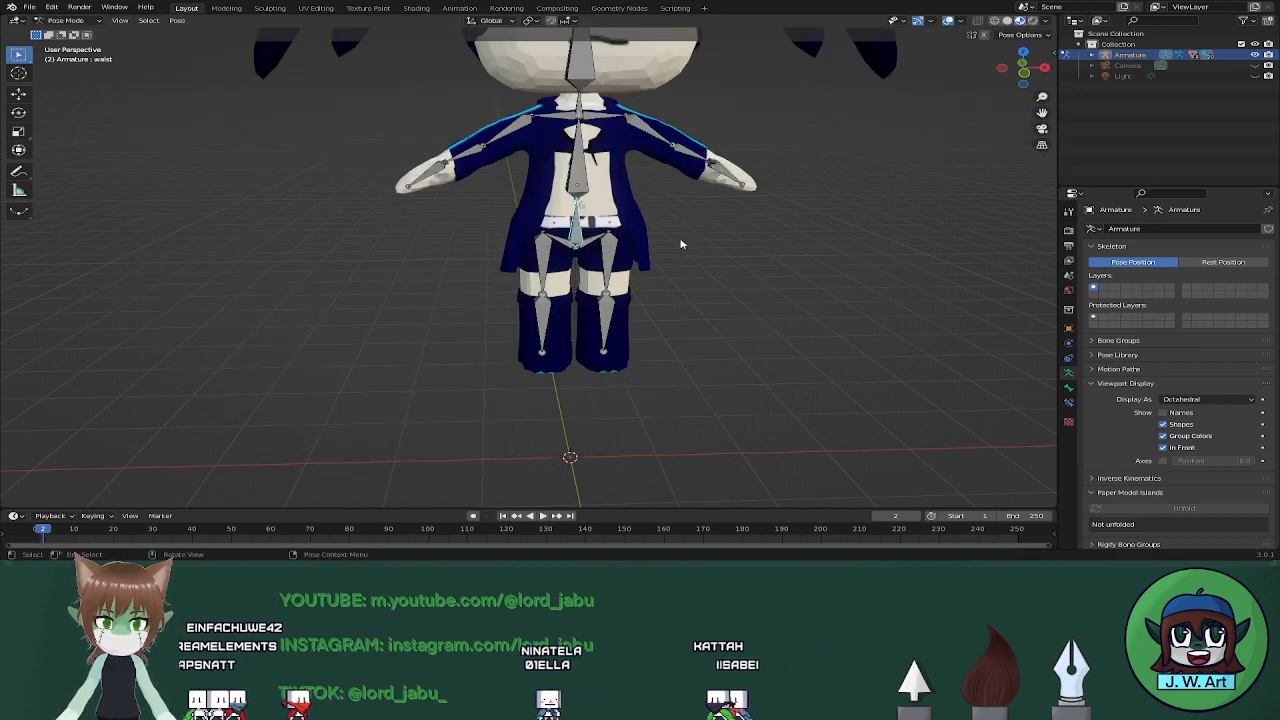
middle_click_drag(664, 252, 655, 356, "shift")
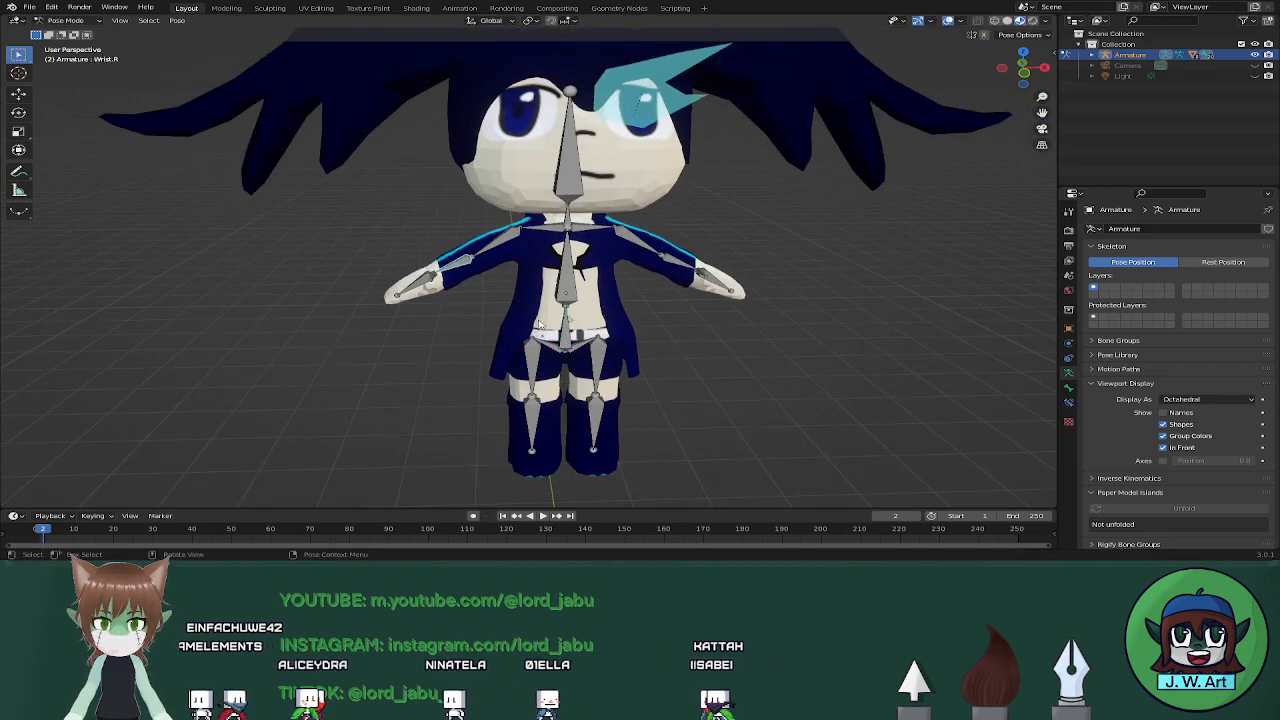
key("r")
key("y")
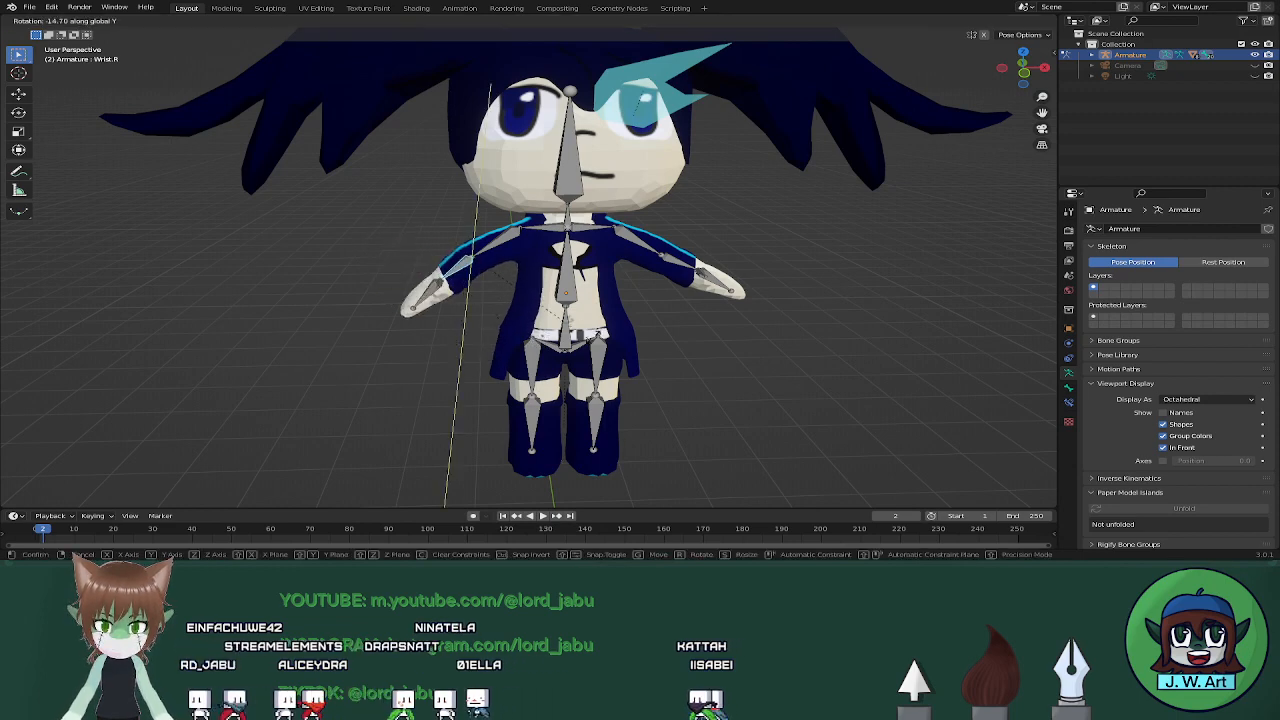
key("Escape")
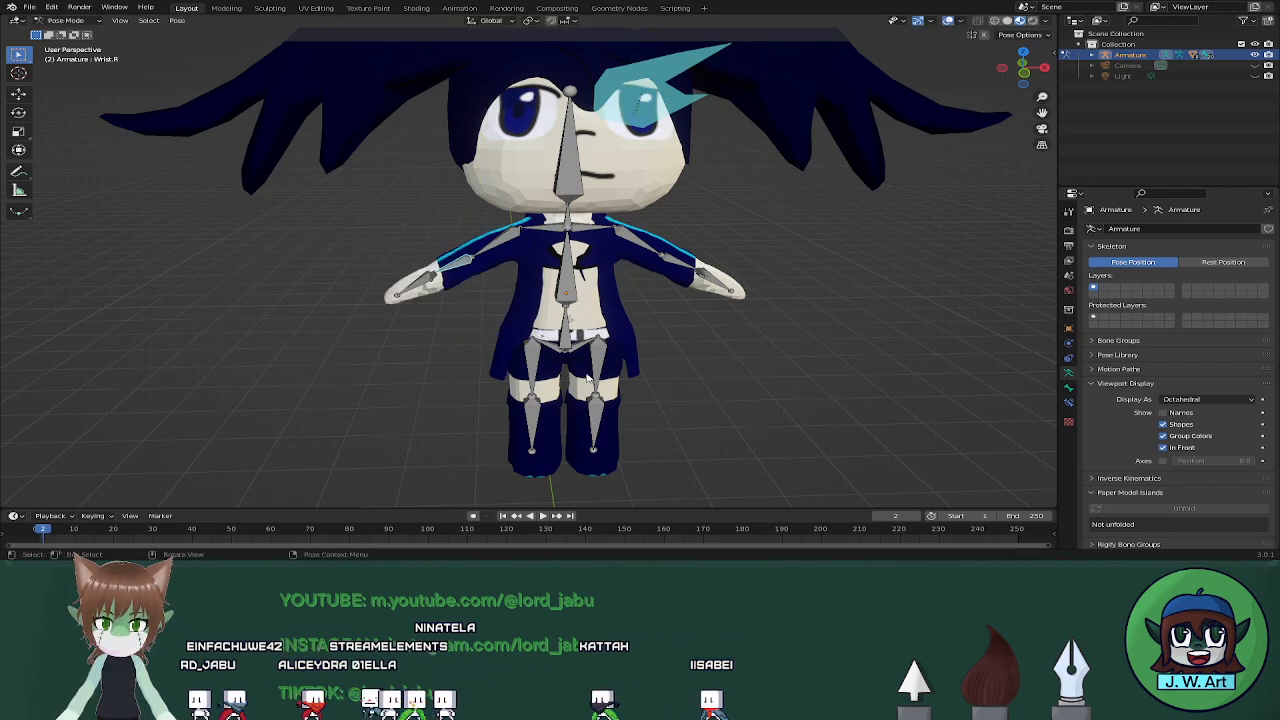
Return the armature to Object Mode, save the file, and open the coat mesh in Edit Mode
key("Tab")
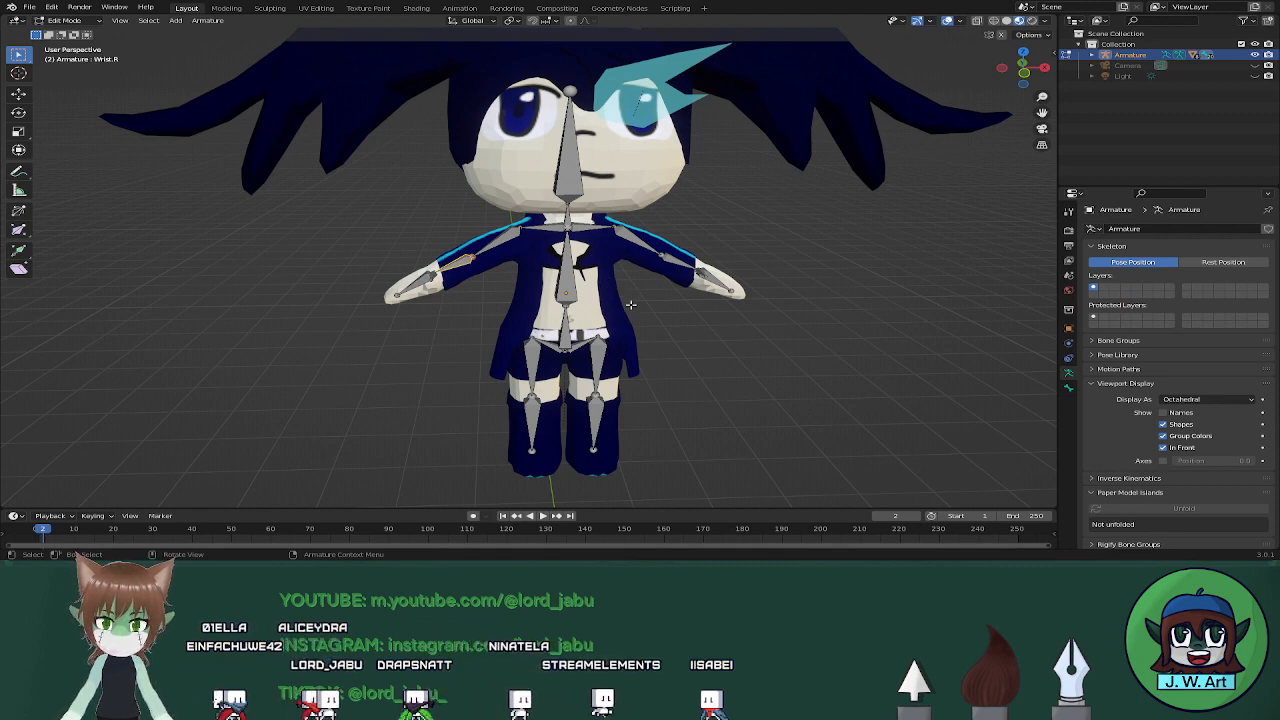
key("ctrl+Tab")
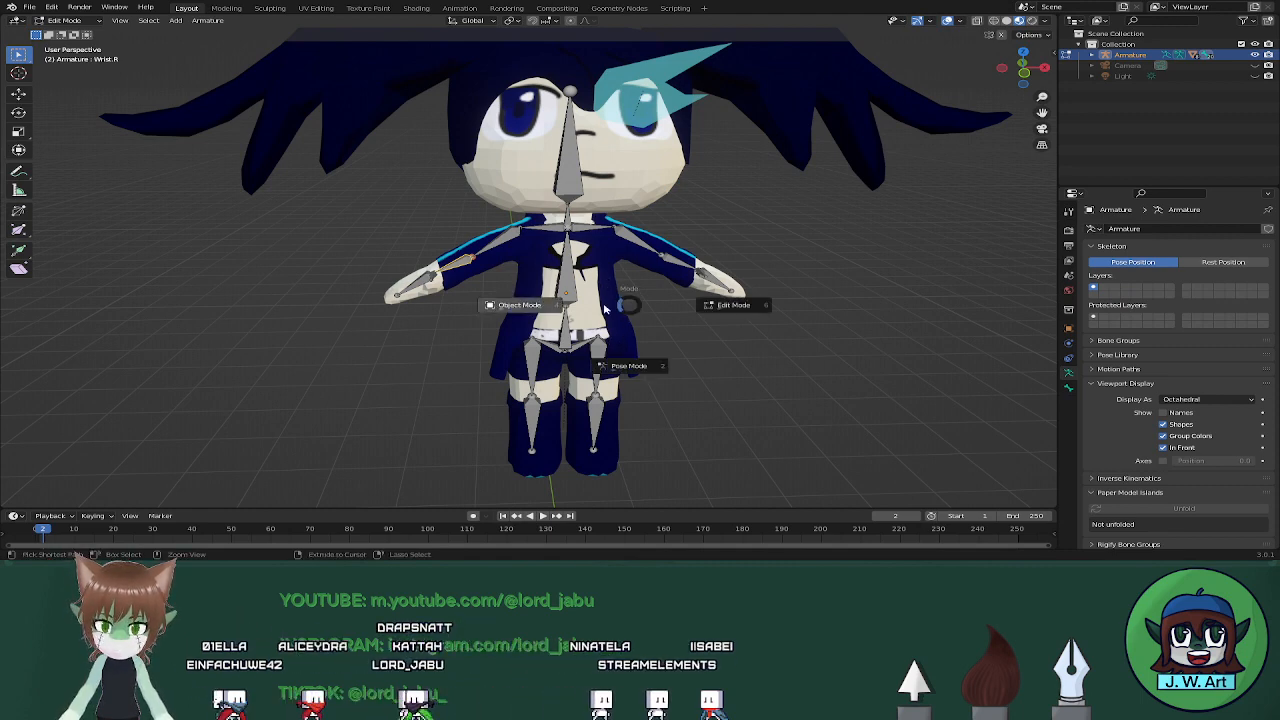
left_click(530, 305)
left_click(614, 265)
key("ctrl+s")
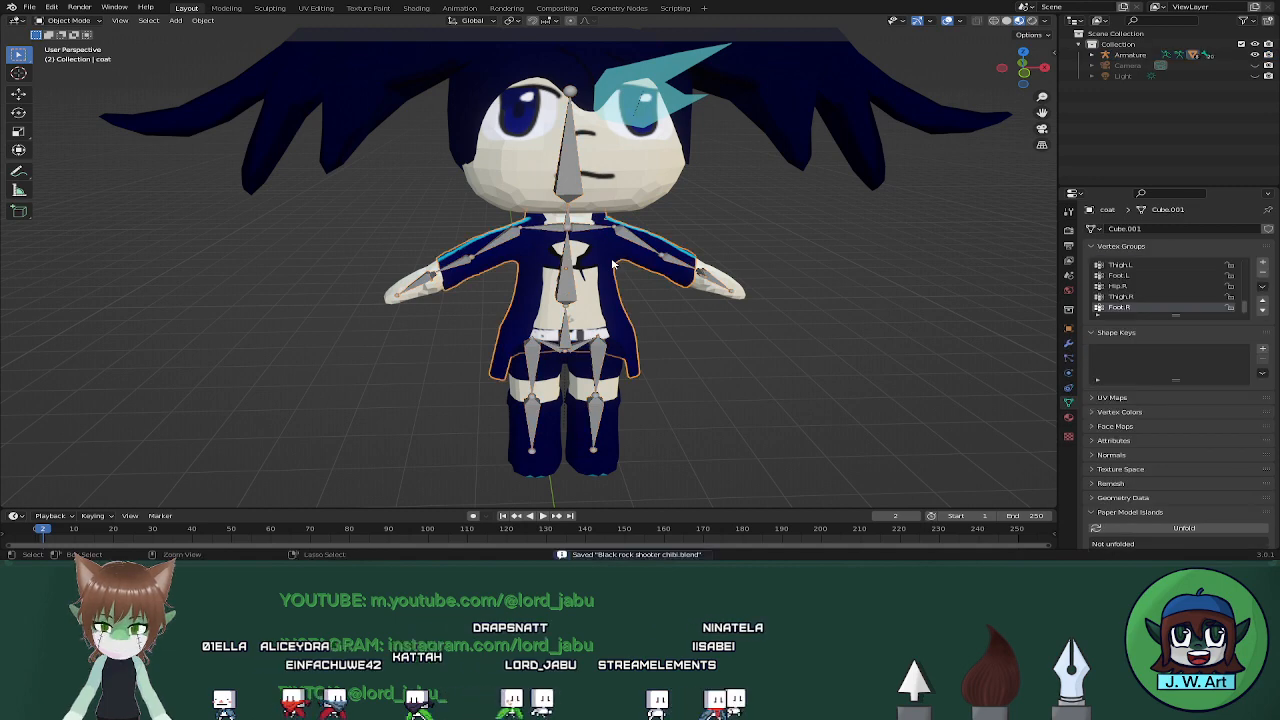
key("Tab")
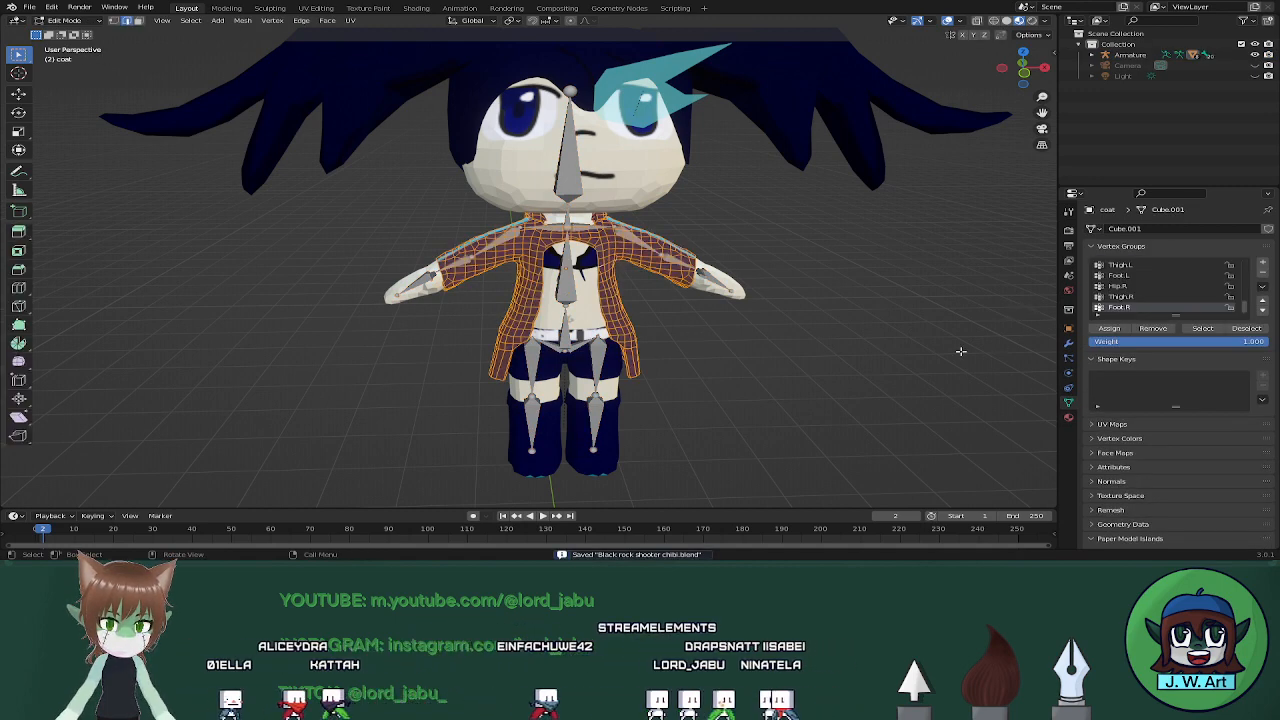
Examine which coat vertices belong to the Foot.R and Thigh.R vertex groups
middle_click_drag(961, 351, 937, 337)
left_click(859, 352)
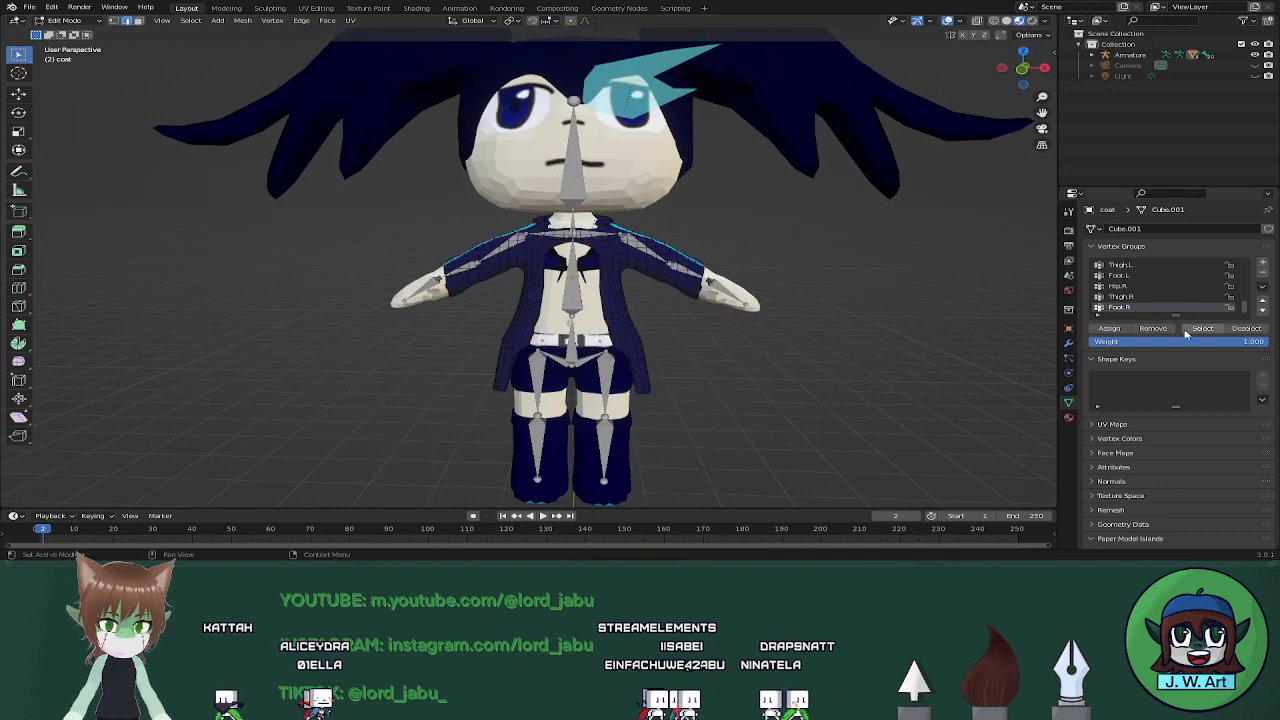
middle_click_drag(855, 351, 776, 358)
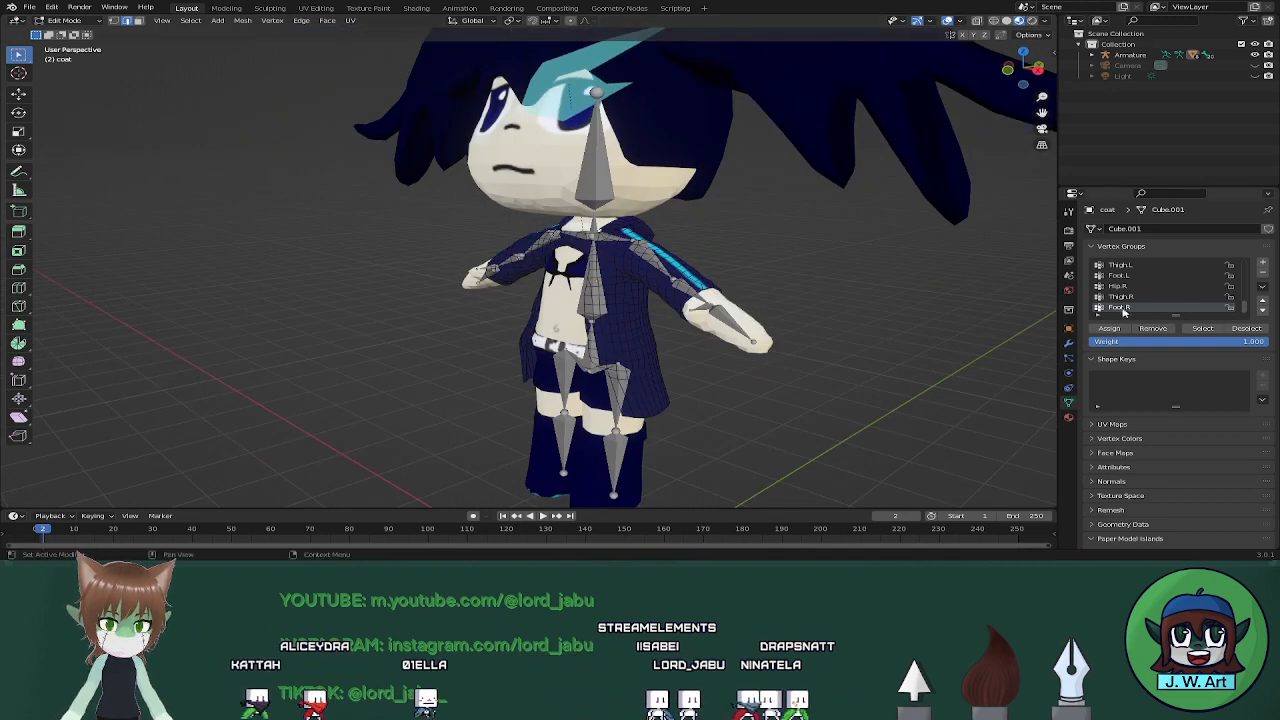
middle_click_drag(699, 357, 922, 316)
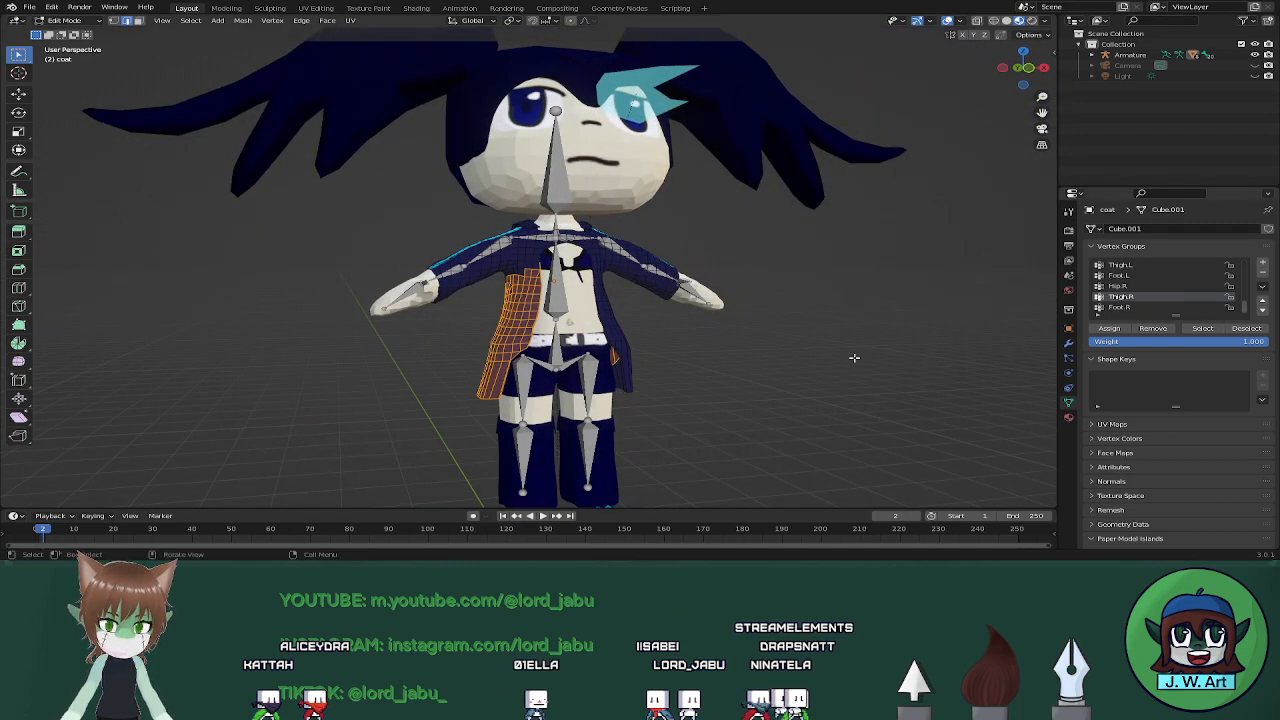
middle_click_drag(854, 357, 811, 357)
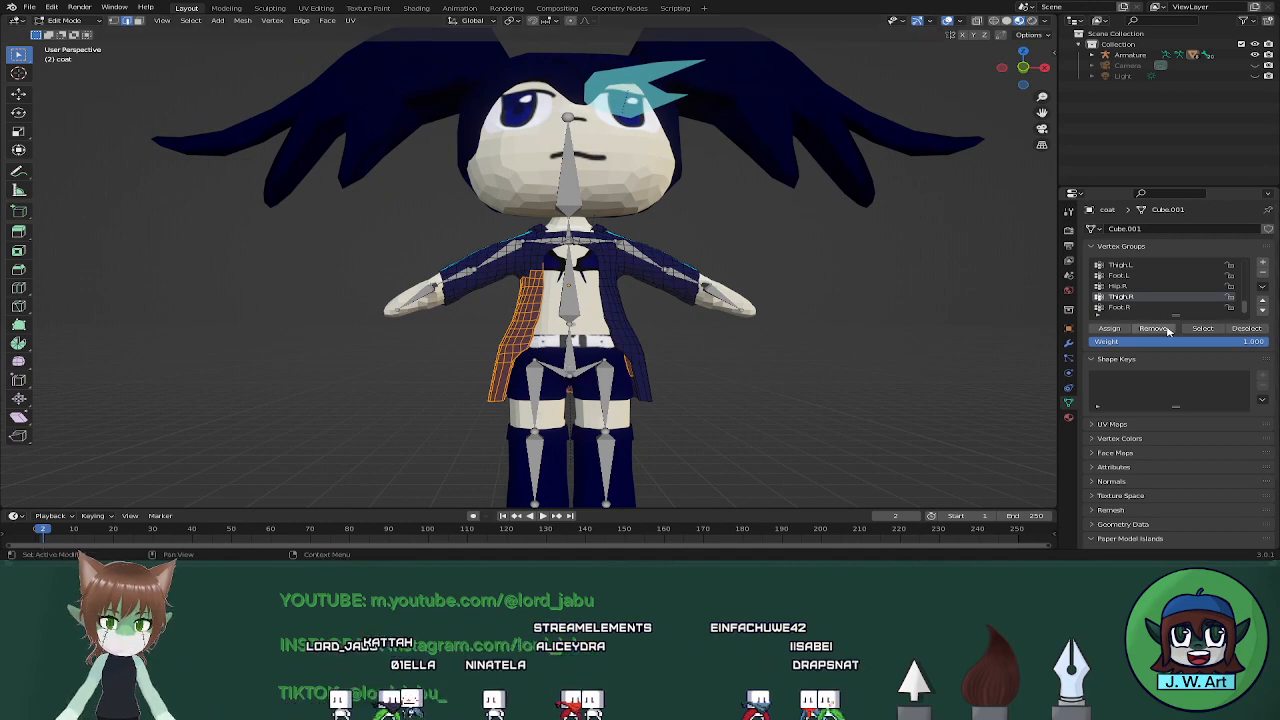
left_click(1245, 329)
Remove the coat's entire left half and everything above the waist from the Hip.R vertex group, selecting the vertices in wireframe
left_click(1130, 287)
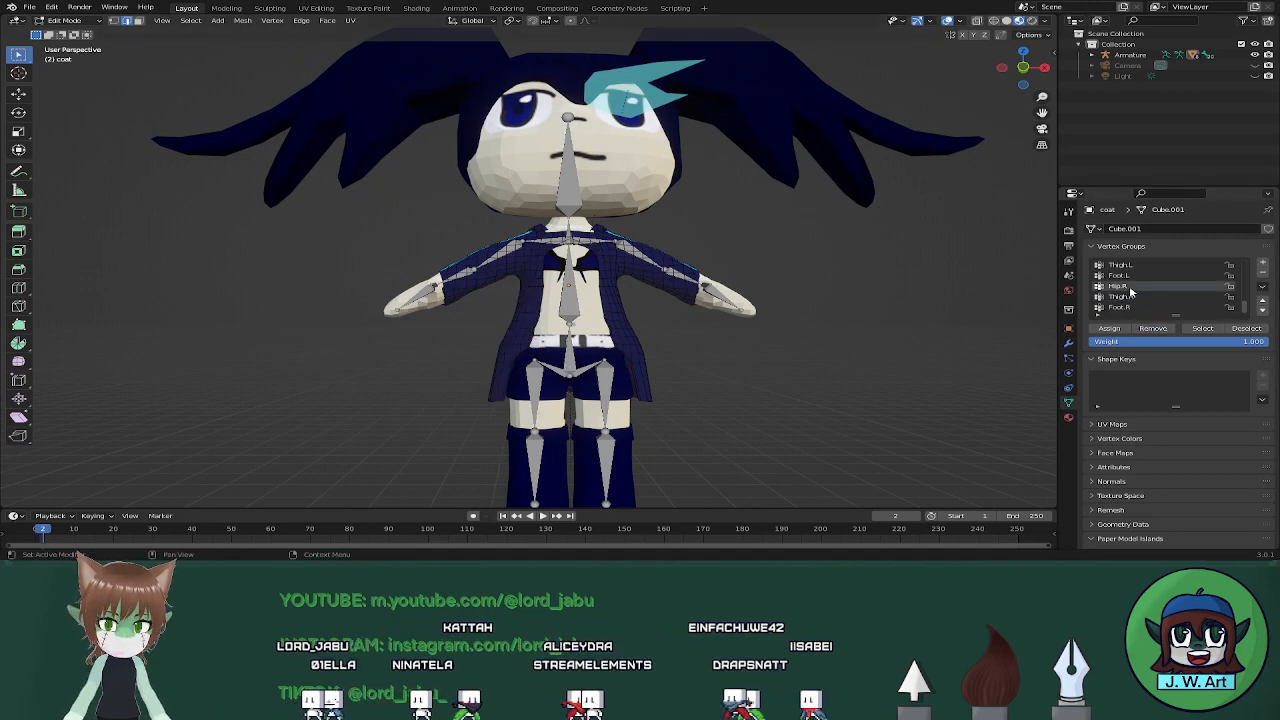
left_click(1200, 329)
mouse_move(800, 355)
middle_mouse_down()
mouse_move(655, 358)
mouse_move(886, 346)
mouse_move(673, 351)
mouse_move(801, 345)
middle_mouse_up()
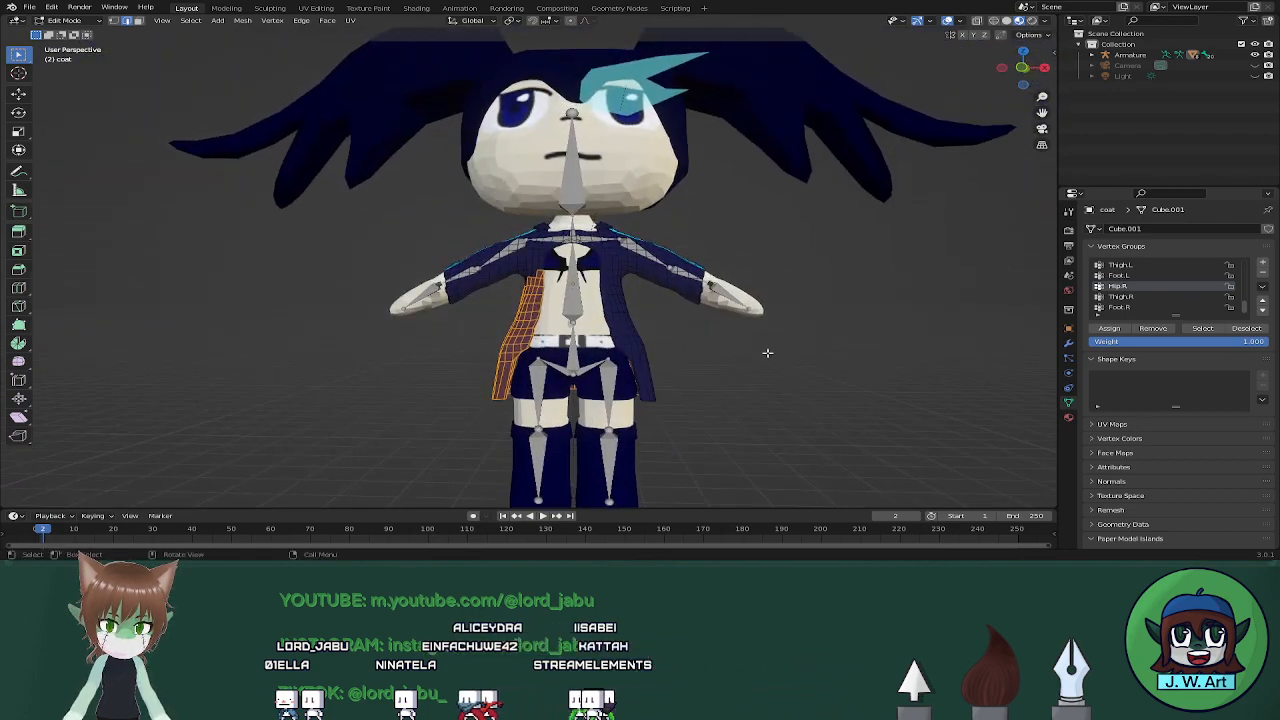
key("shift+z")
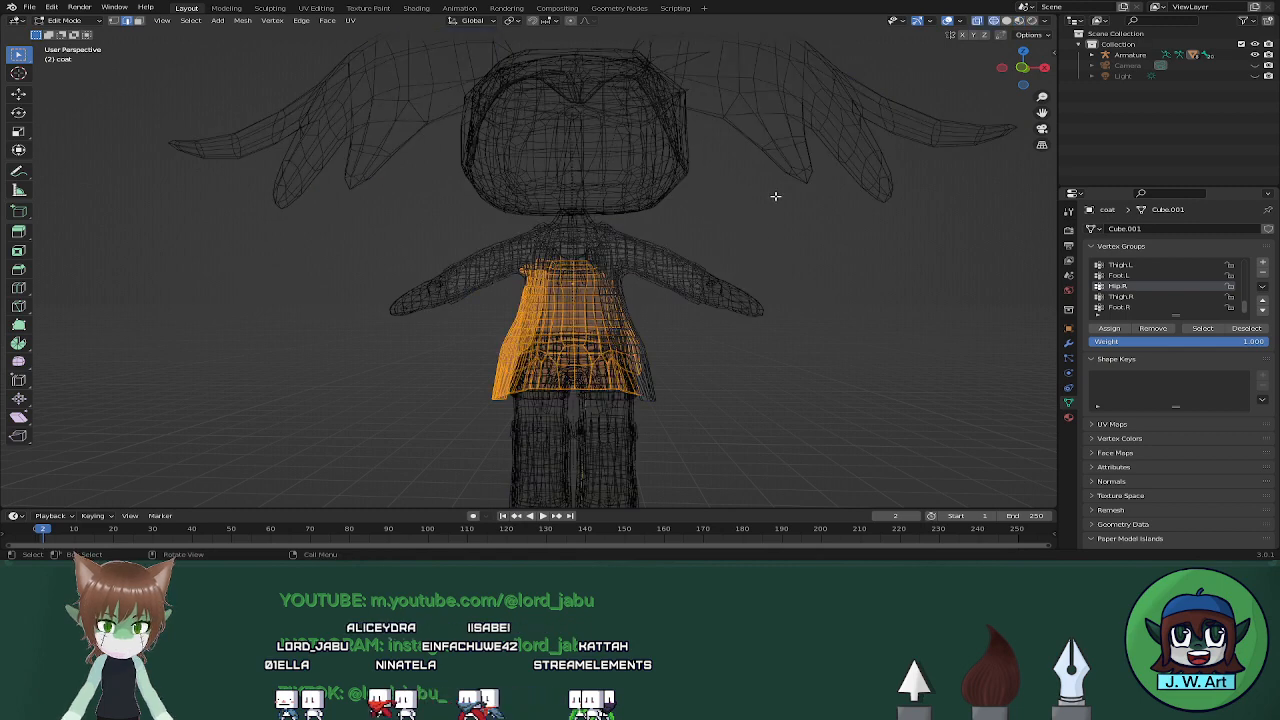
left_click_drag(775, 196, 570, 496)
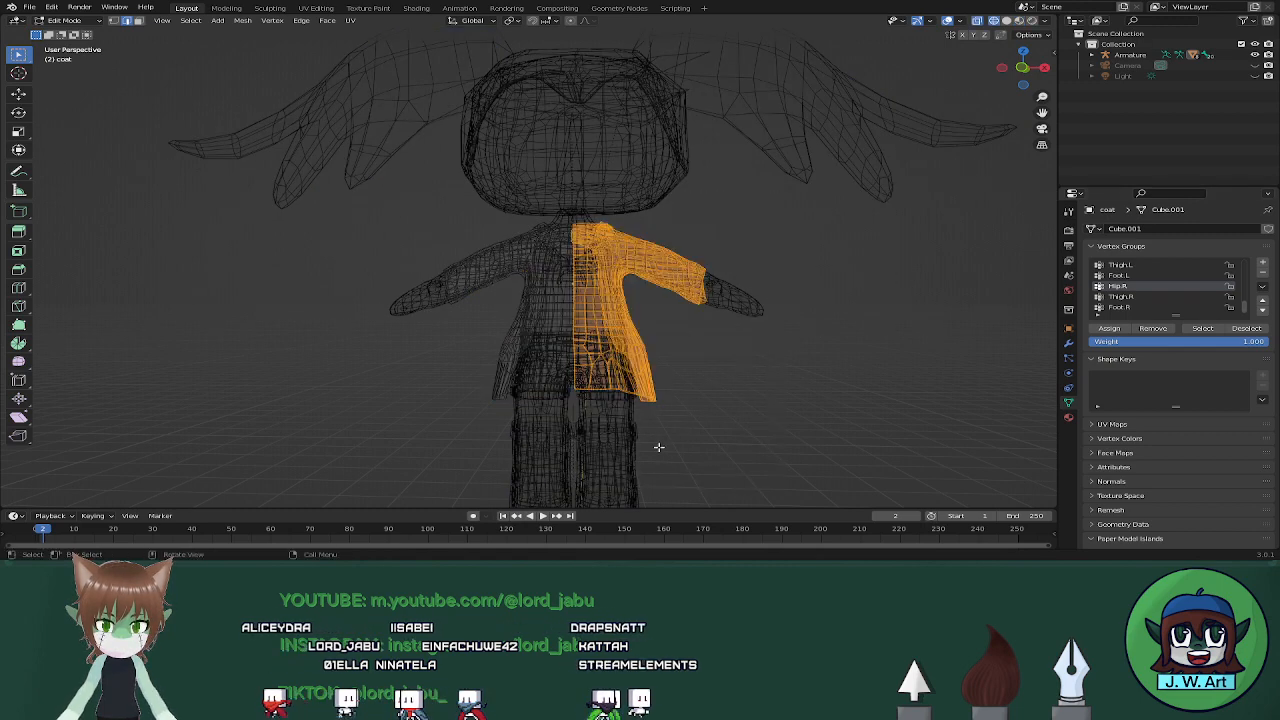
left_click_drag(440, 168, 718, 325)
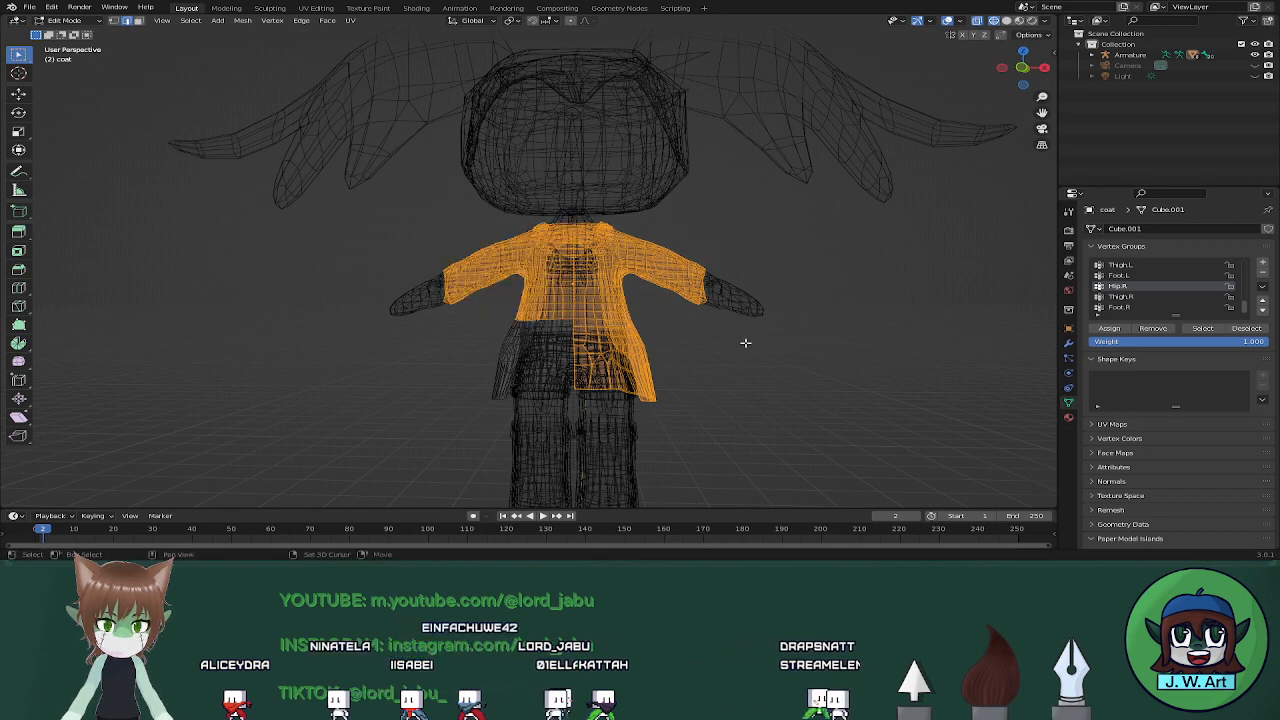
left_click(1156, 330)
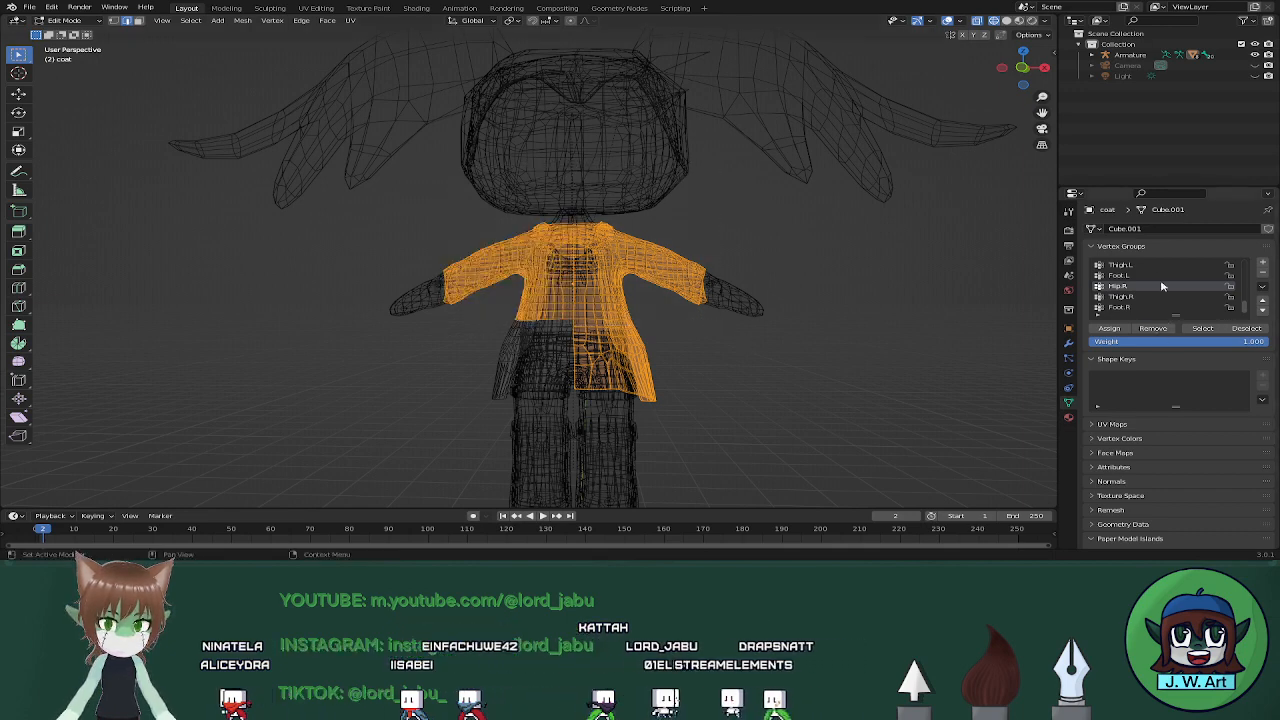
key("shift+z")
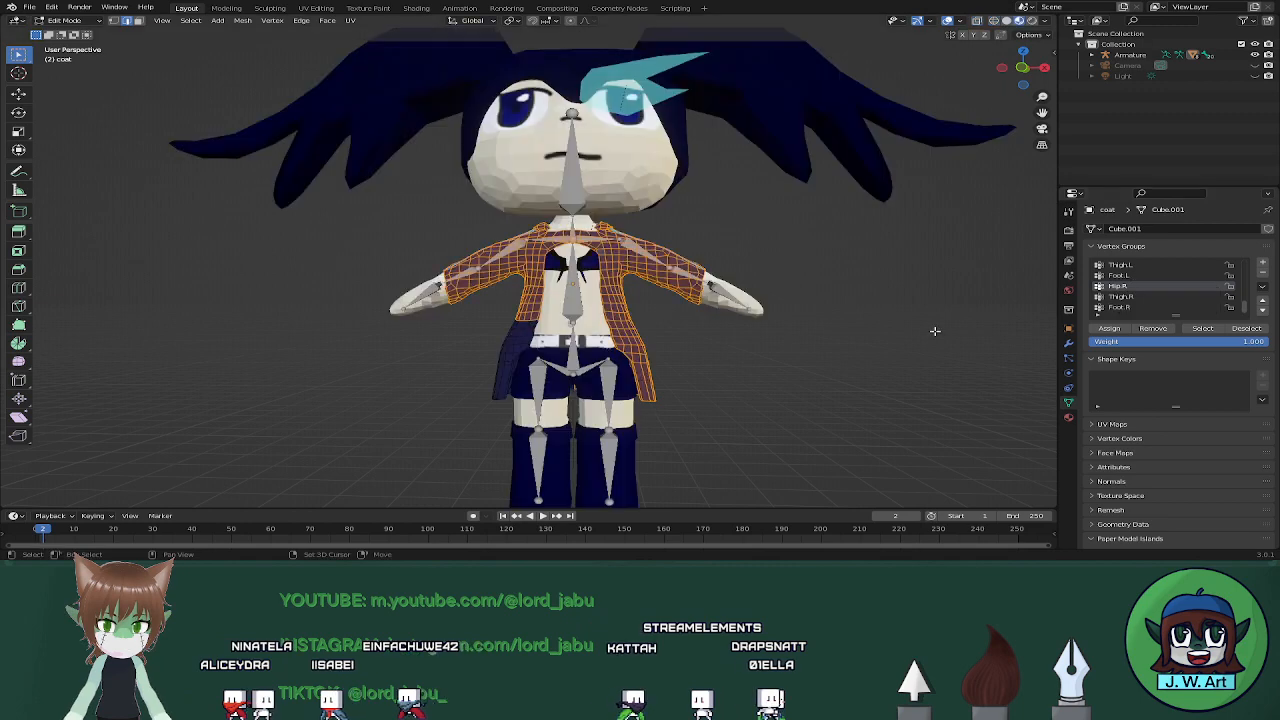
Examine which coat vertices belong to the Foot.L and Thigh.L vertex groups
left_click(1122, 277)
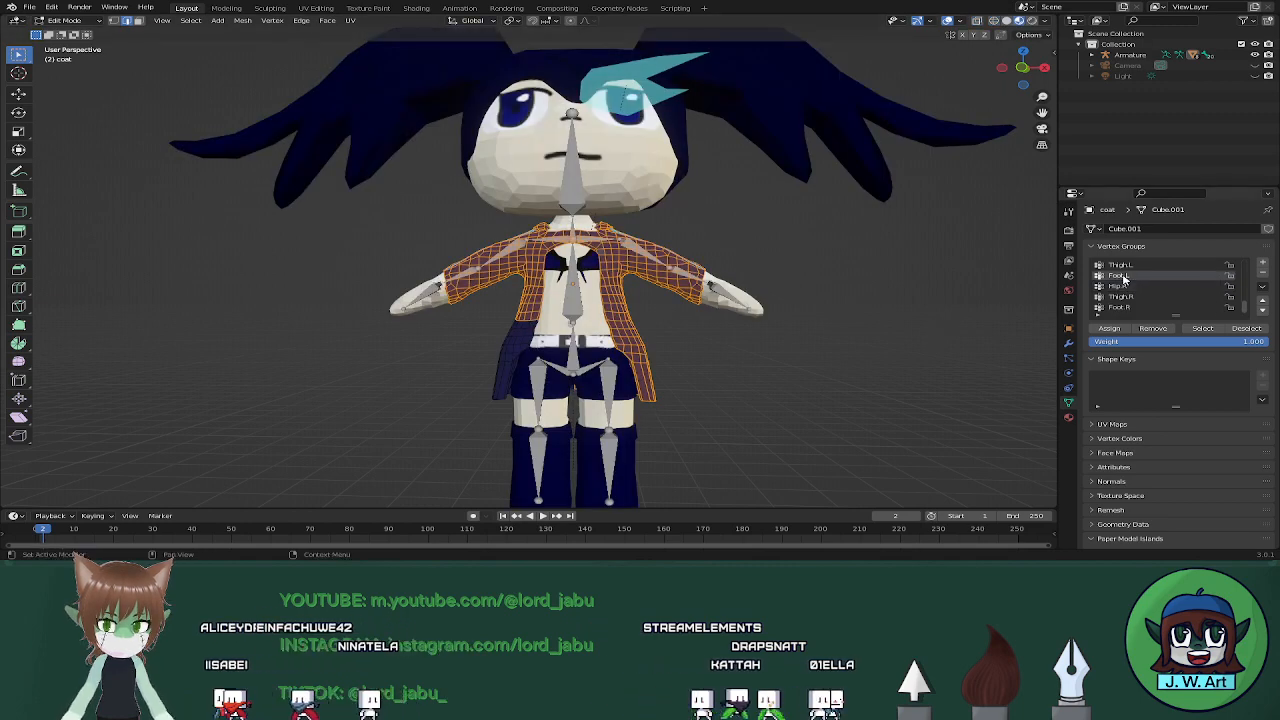
key("alt+a")
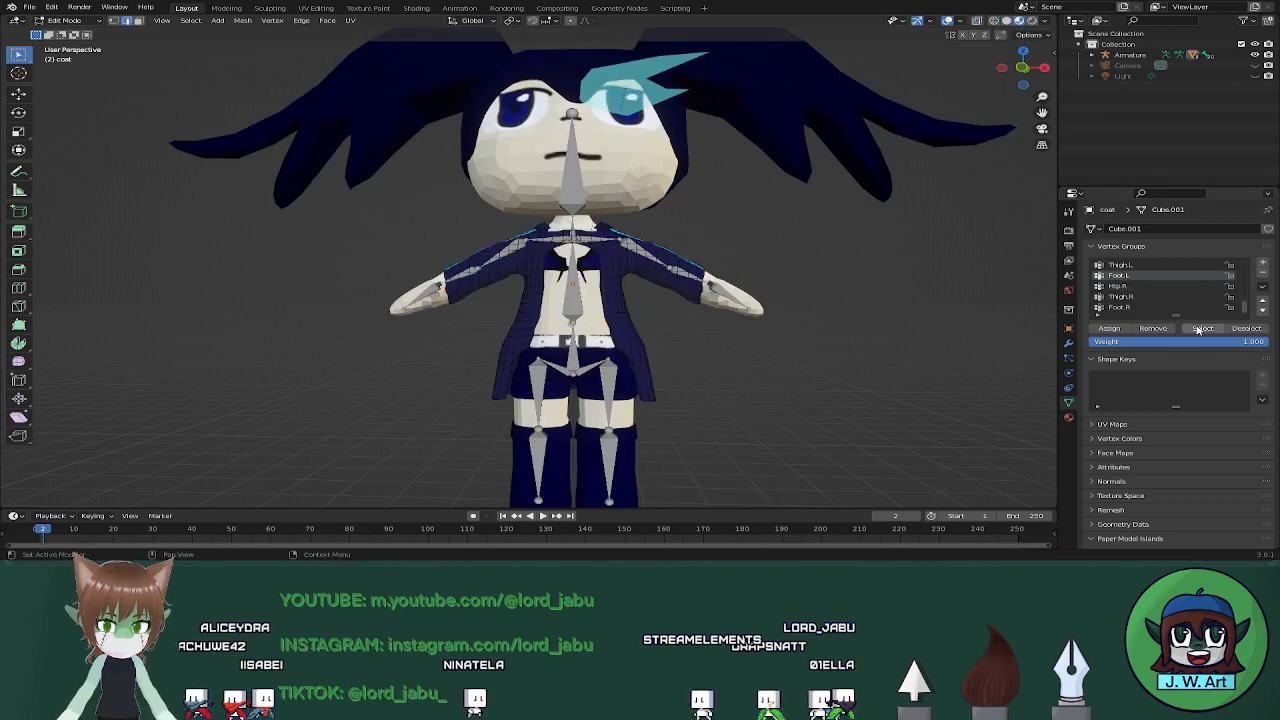
left_click(1138, 267)
left_click(1193, 331)
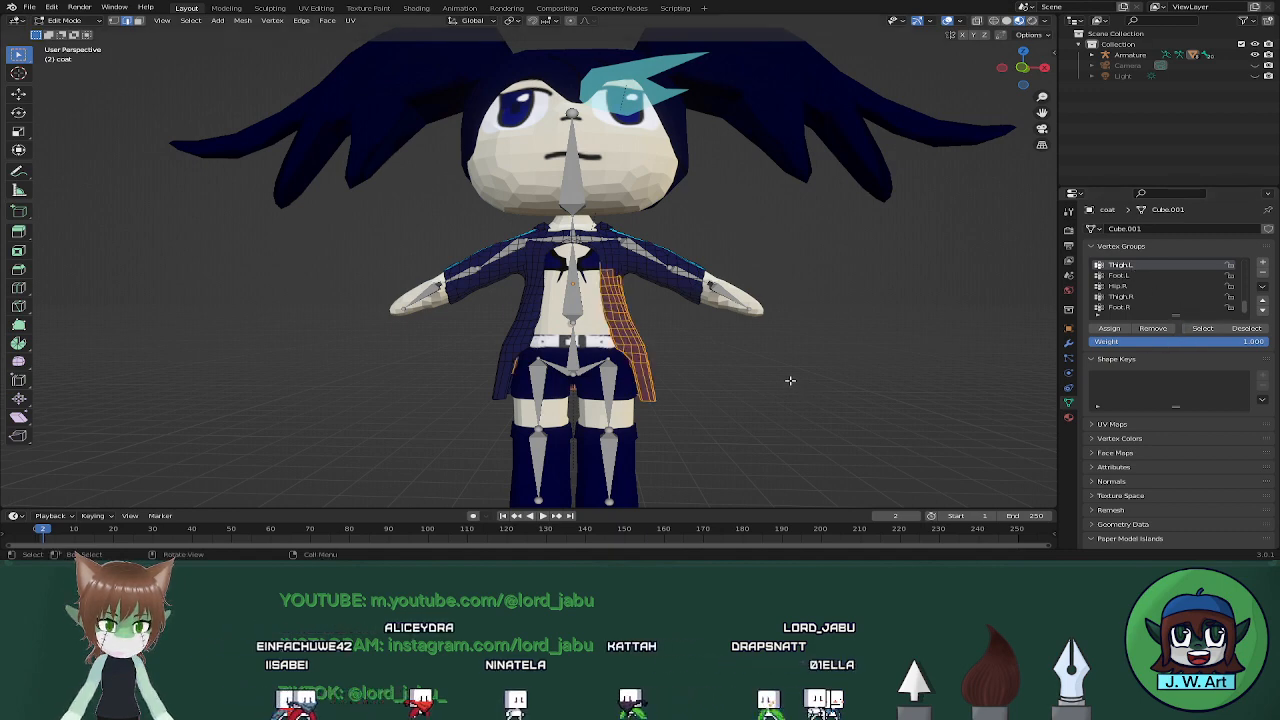
Remove the coat's entire right half and everything above the waist from the Hip.L vertex group, selecting the vertices in wireframe
scroll(1130, 283, "up", 2)
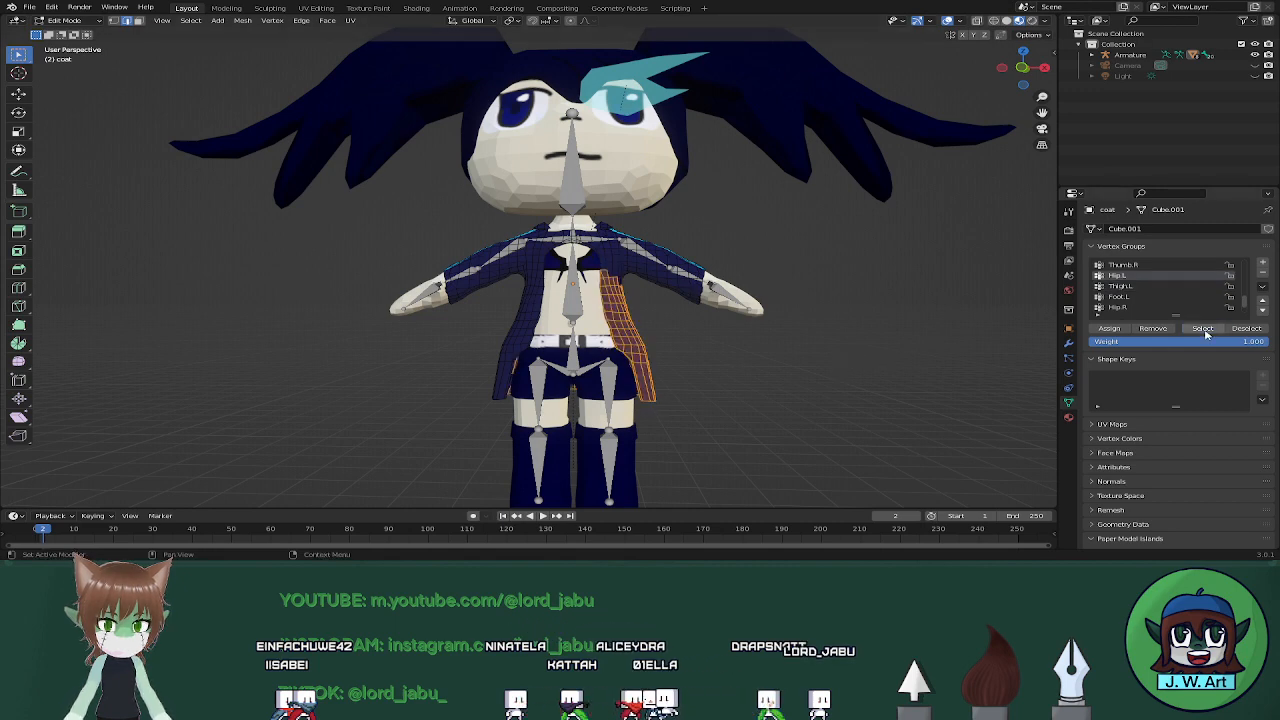
mouse_move(688, 413)
middle_mouse_down("shift")
mouse_move(737, 410)
mouse_move(680, 418)
middle_mouse_up("shift")
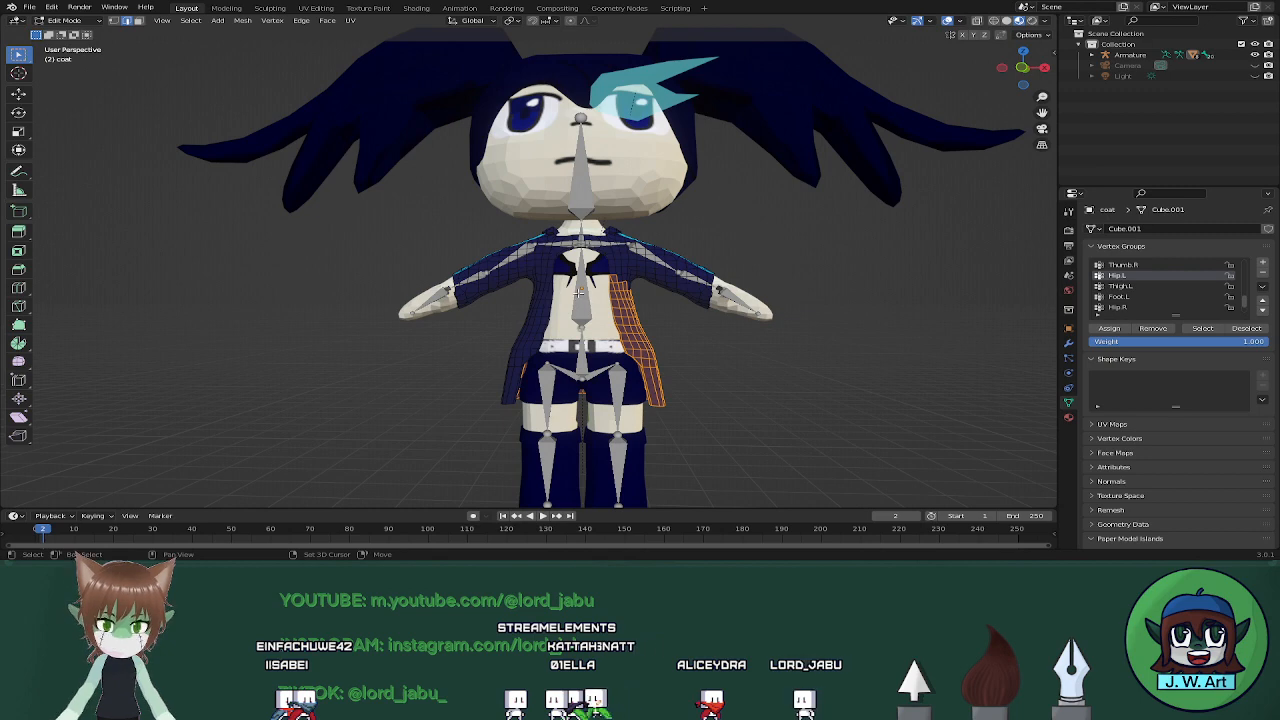
key("shift+z")
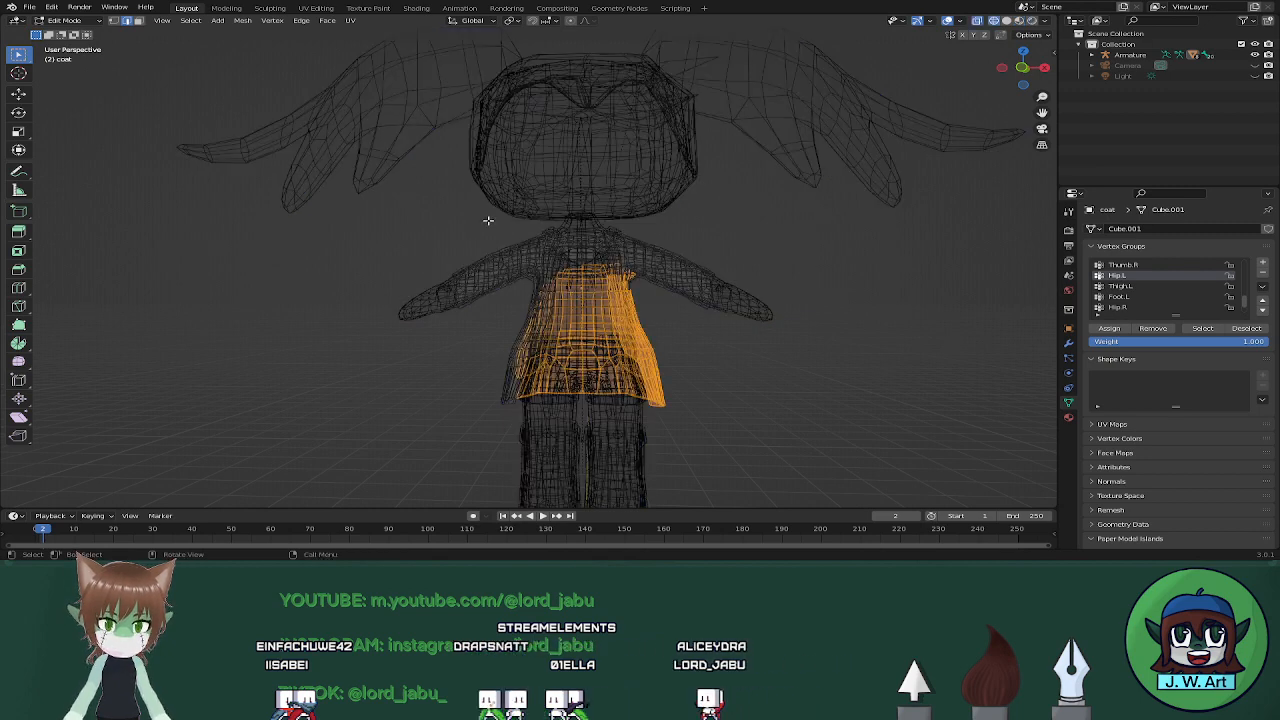
left_click_drag(459, 210, 586, 416)
left_click_drag(458, 182, 712, 320)
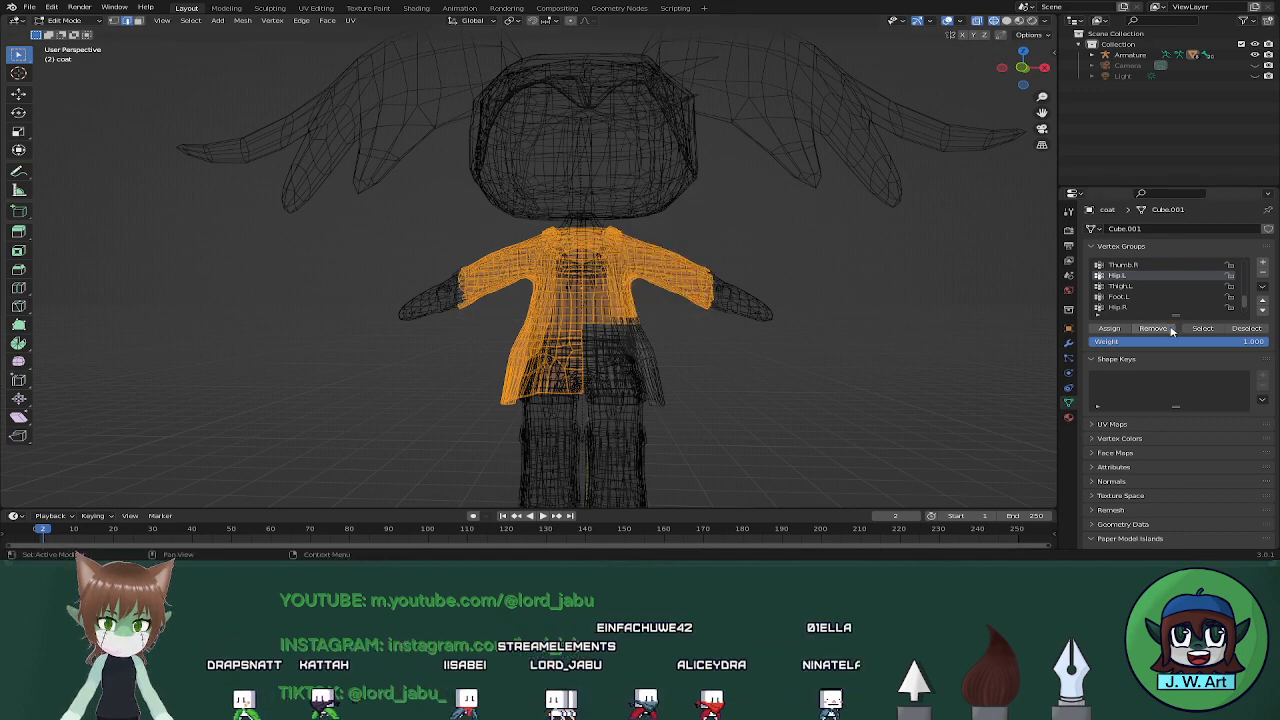
key("shift+z")
left_click(995, 323)
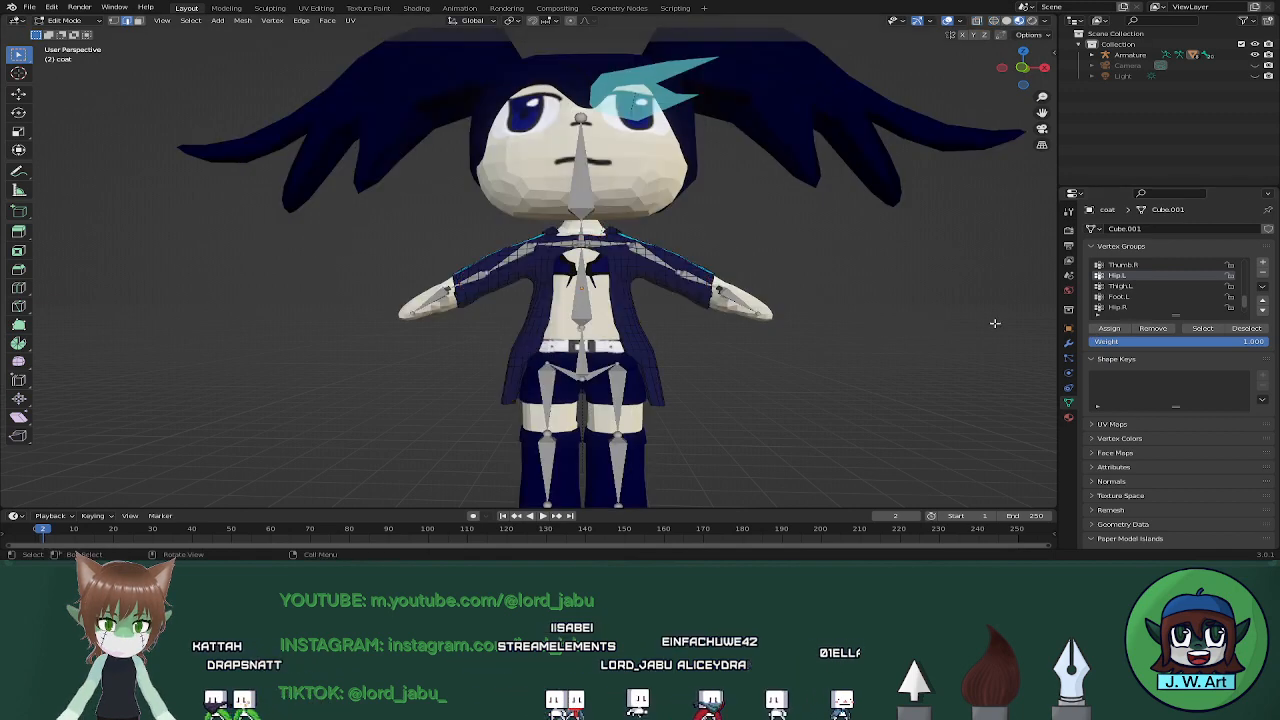
Compare the coat vertices in the Hip.L and Hip.R vertex groups and make Hip.L the active group again
left_click(1200, 328)
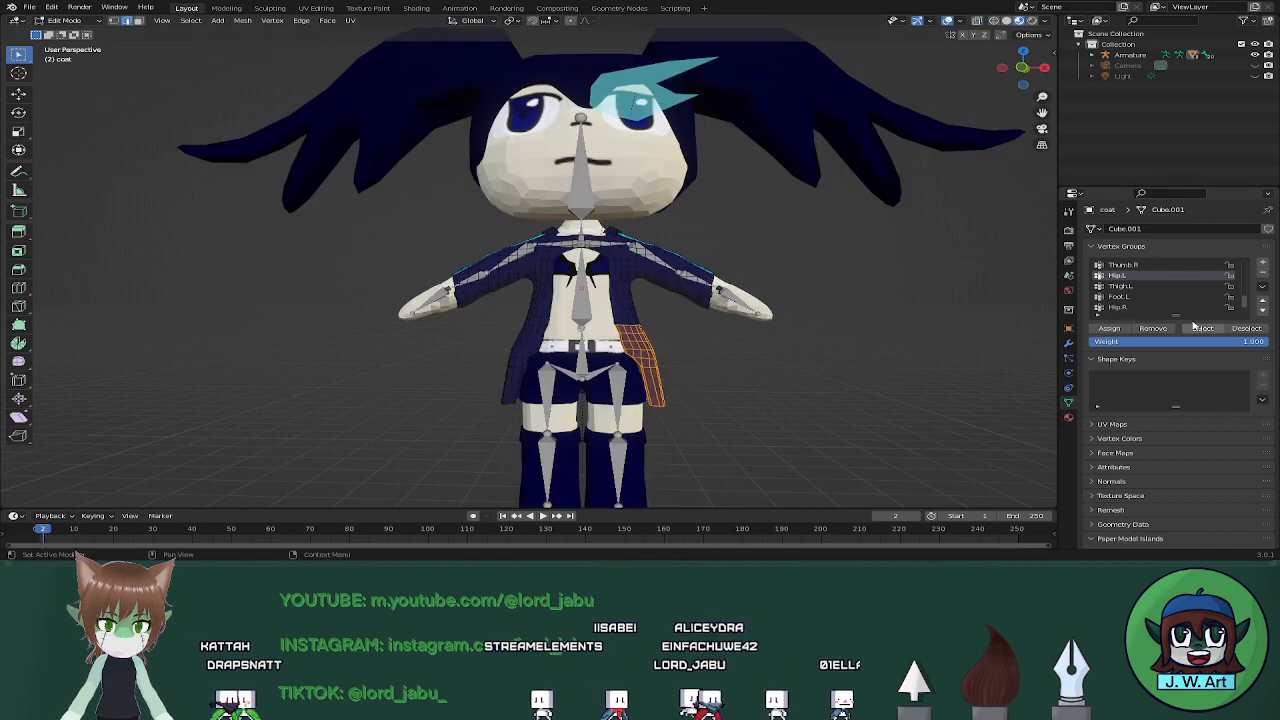
left_click(1138, 307)
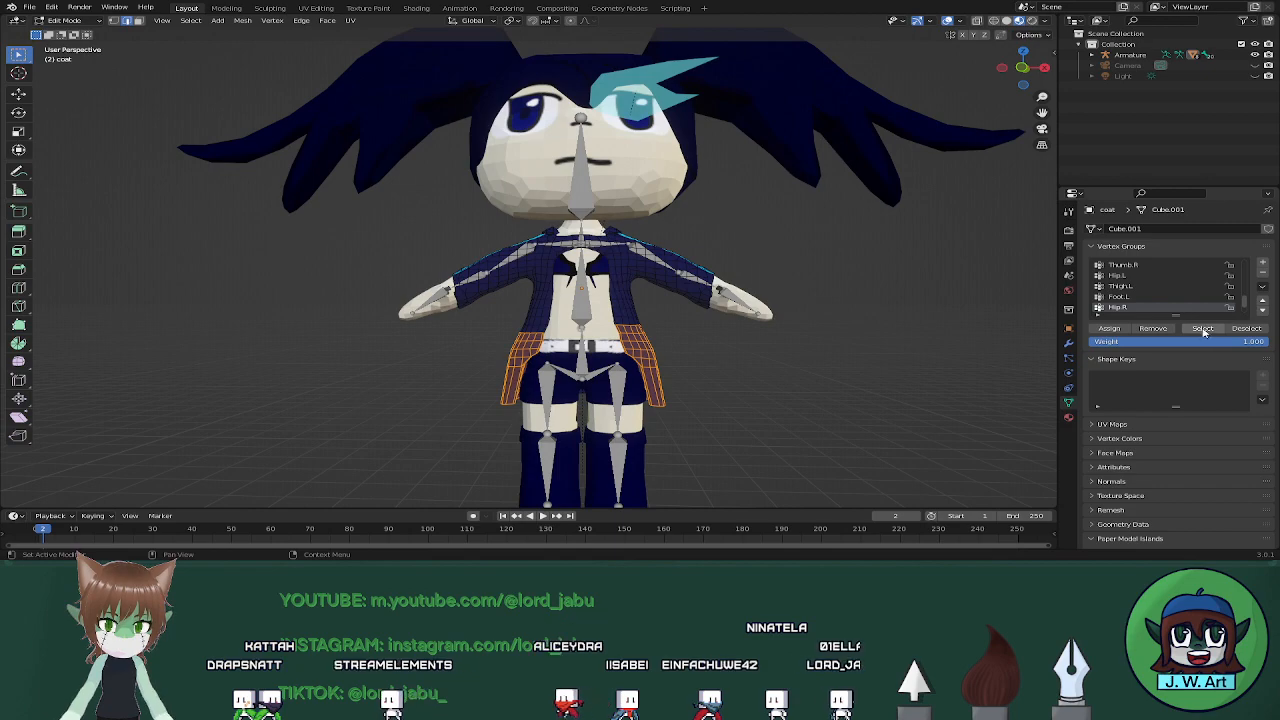
middle_click_drag(881, 365, 814, 320)
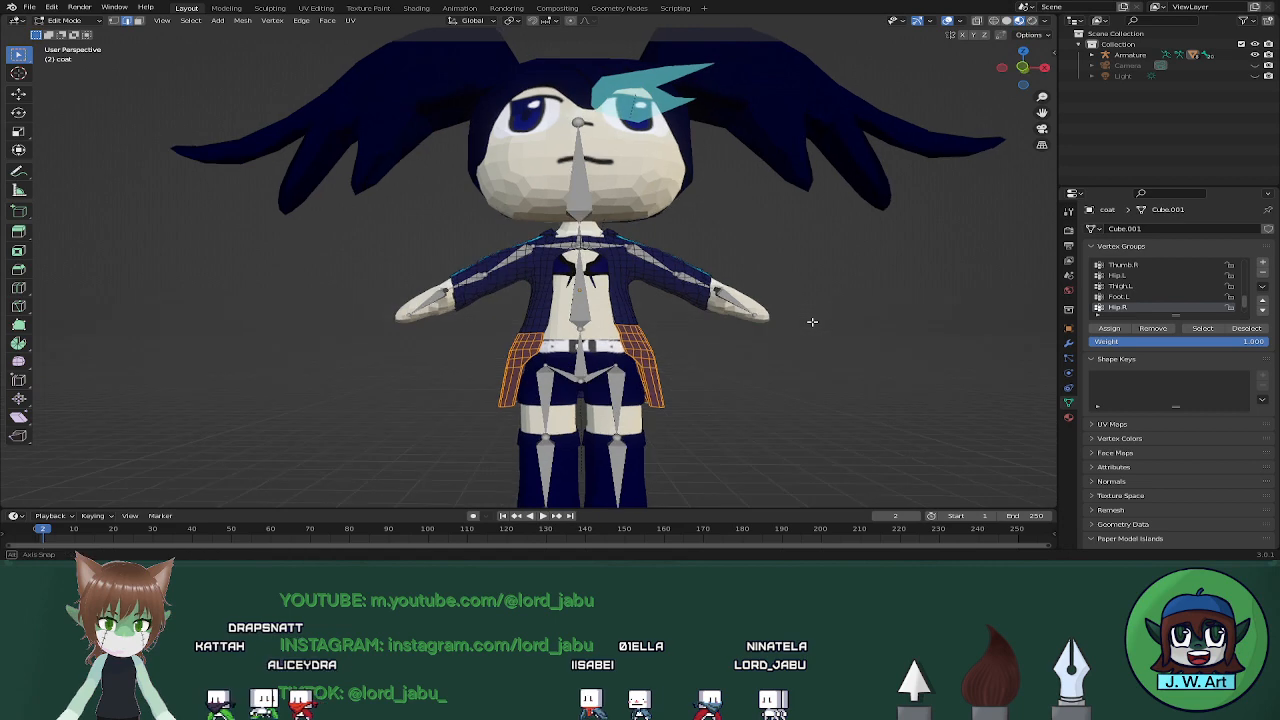
left_click(1132, 276)
left_click_drag(421, 224, 703, 331)
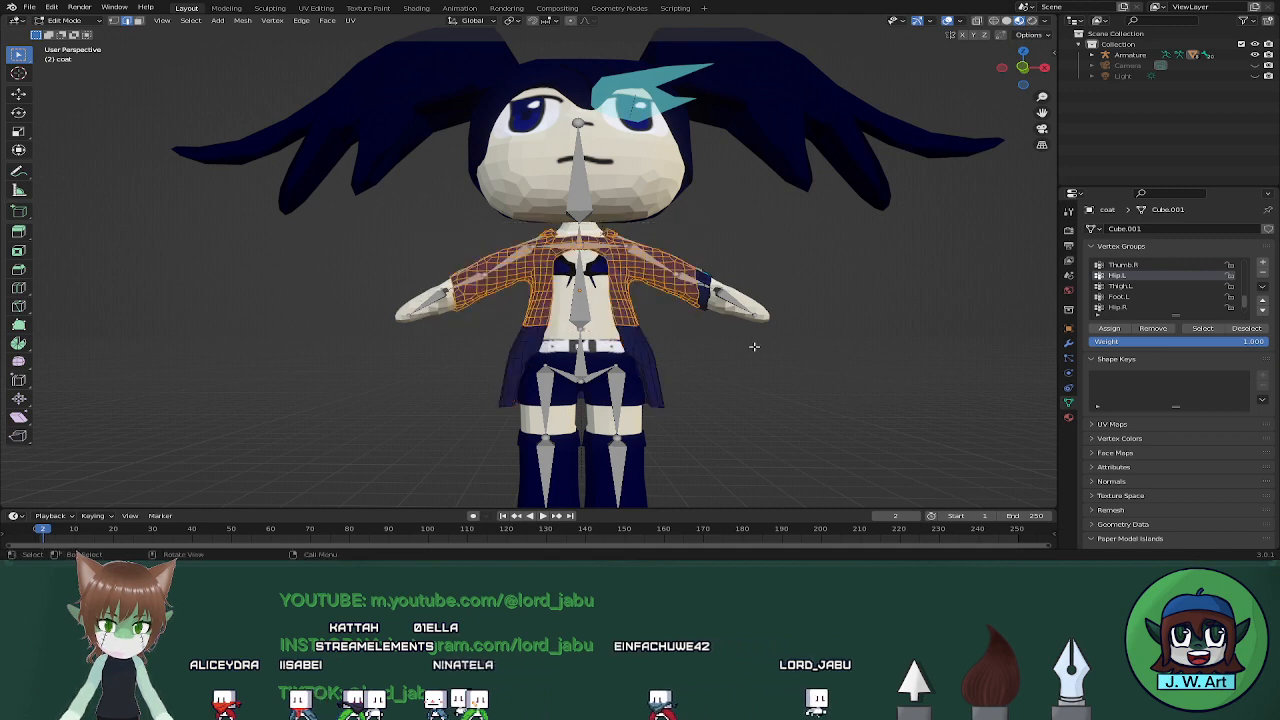
key("ctrl+z")
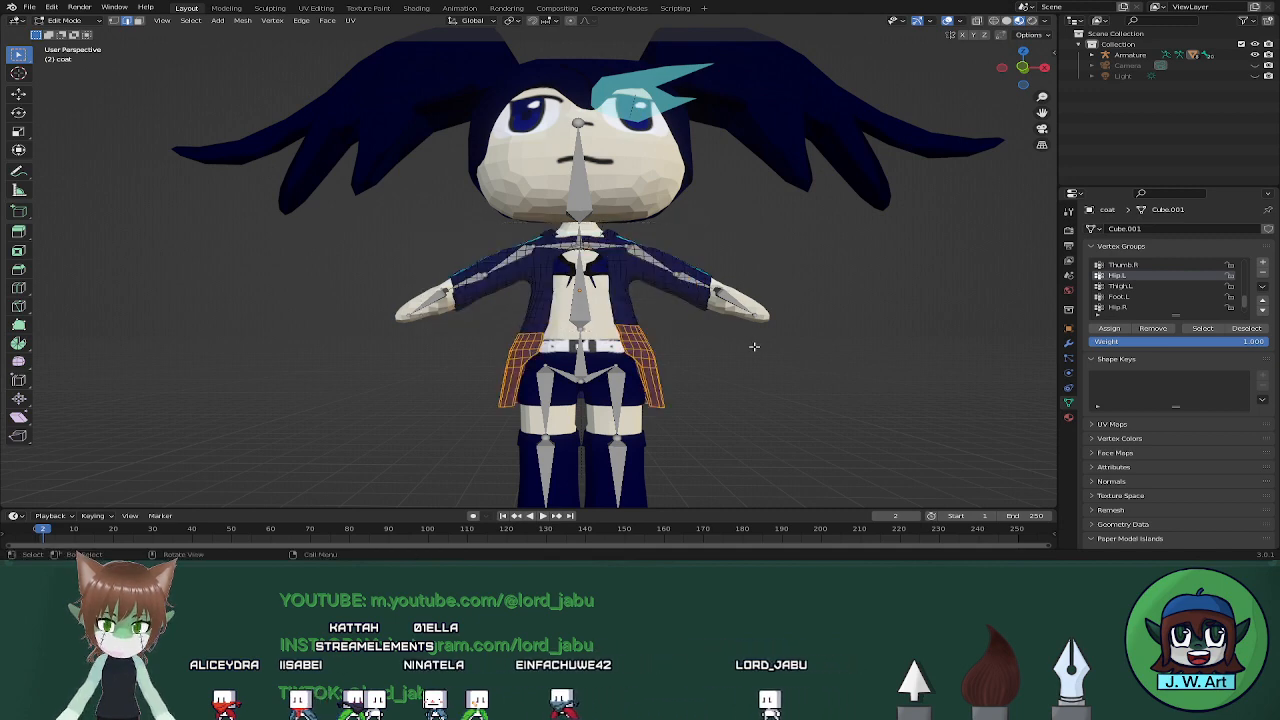
left_click(737, 348)
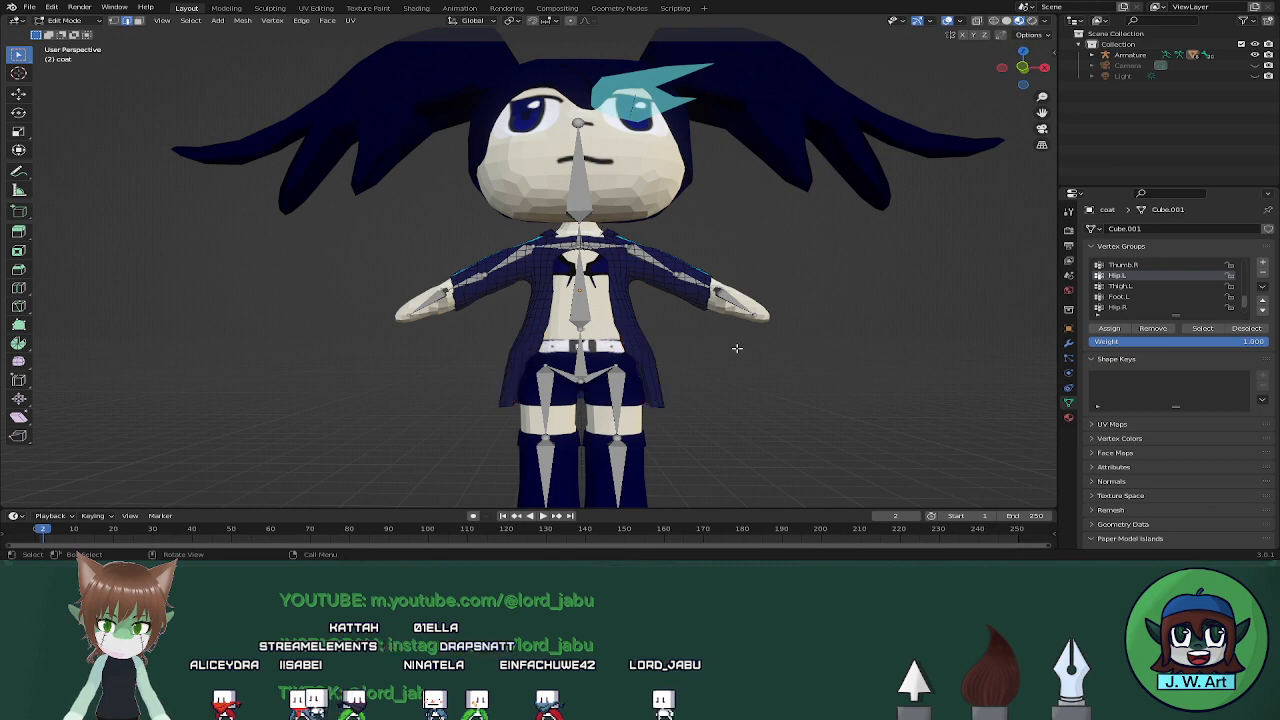
Remove the coat's upper part down to just below the waist from the Hip.L vertex group, selecting it in wireframe
key("shift+z")
mouse_move(415, 204)
left_mouse_down()
mouse_move(655, 286)
mouse_move(687, 332)
left_mouse_up()
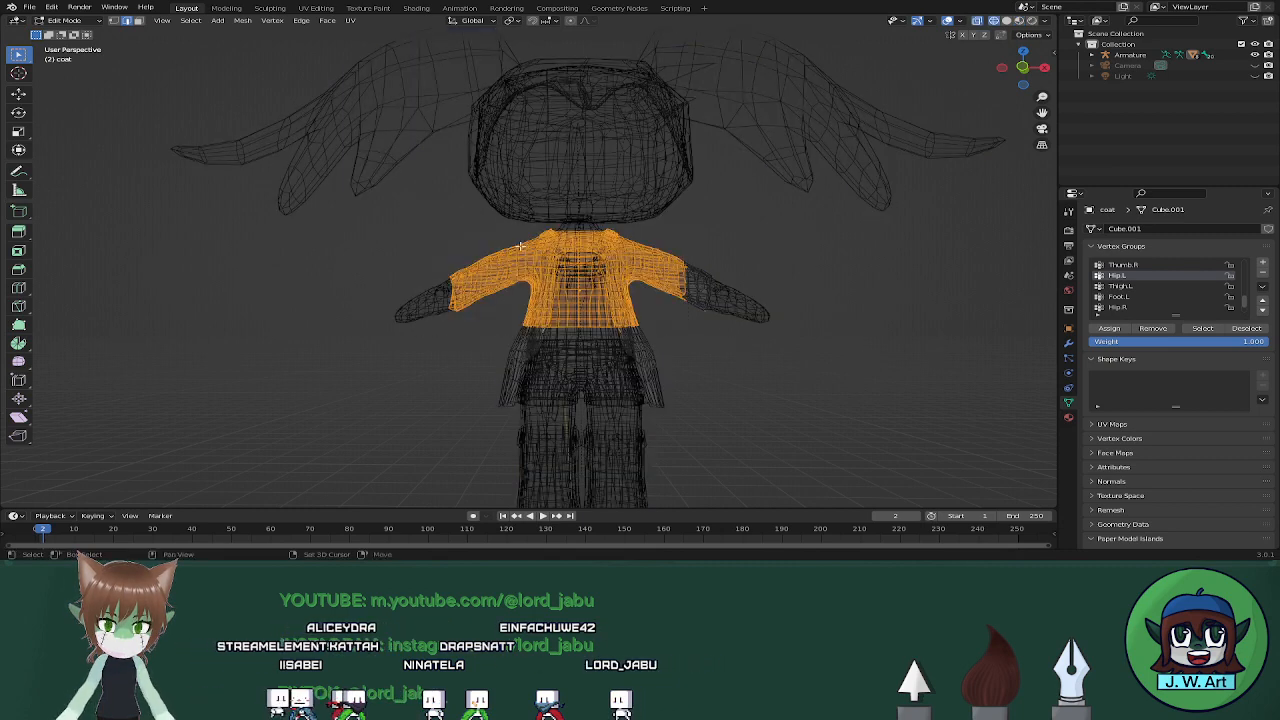
left_click_drag(474, 223, 684, 331)
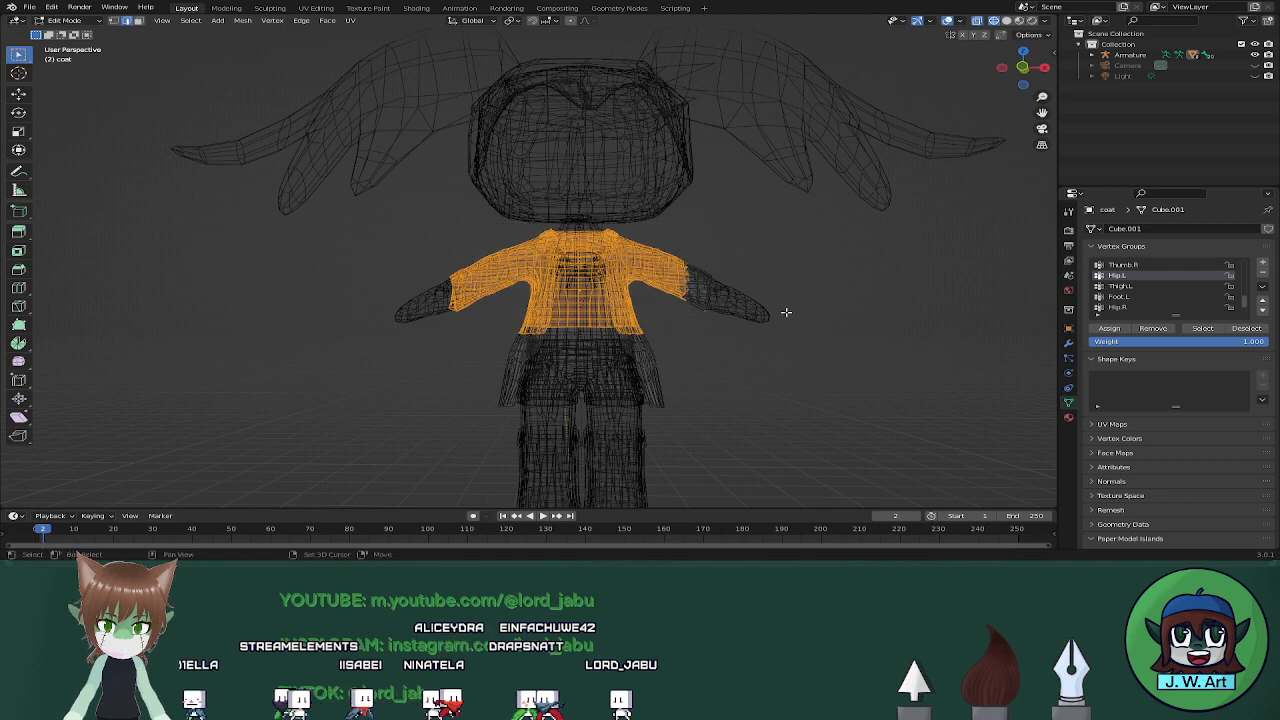
key("shift+z")
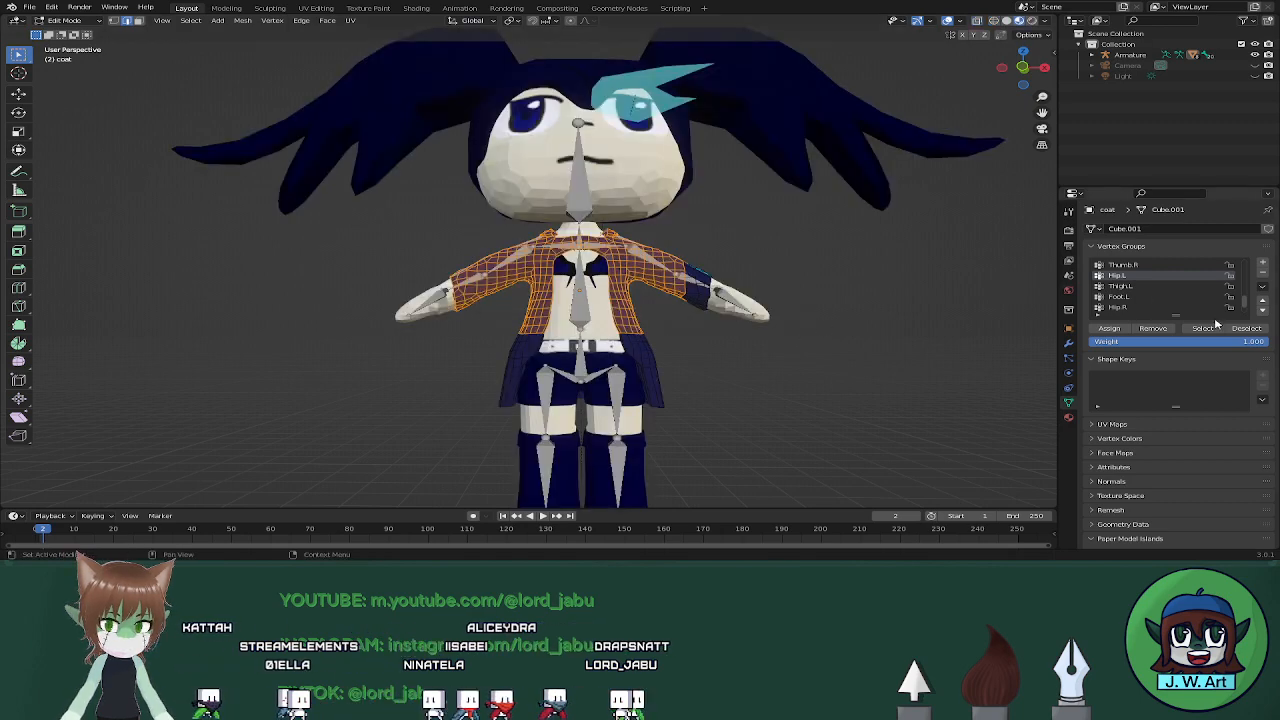
Remove all coat vertices from the Thumb.R vertex group and check the Hand.R group for assigned vertices
scroll(1155, 284, "up", 1)
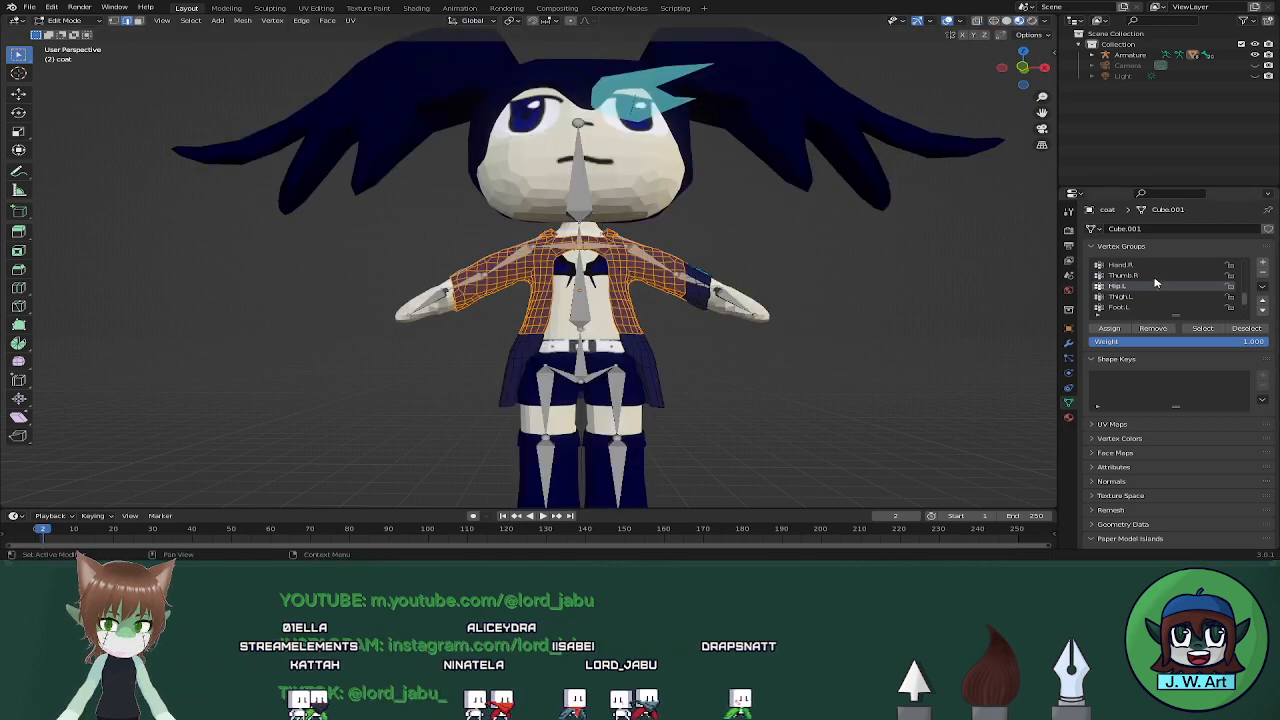
left_click(994, 286)
left_click(1134, 278)
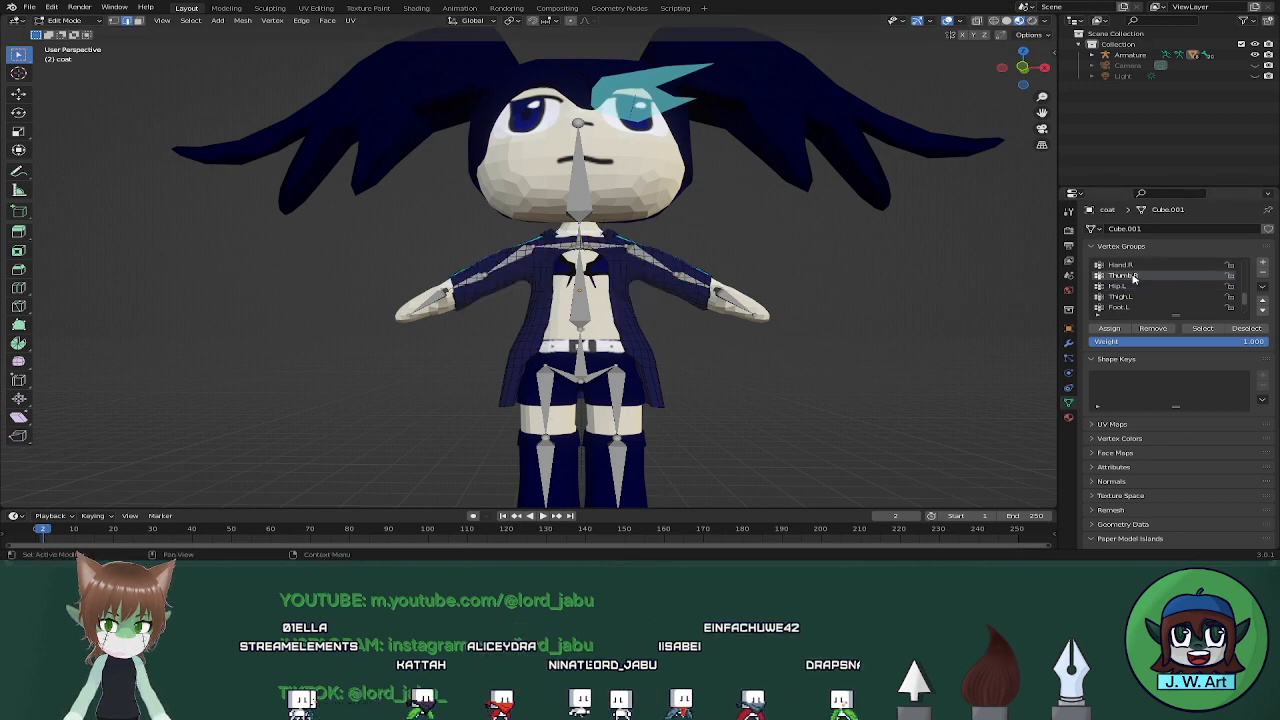
left_click(1202, 328)
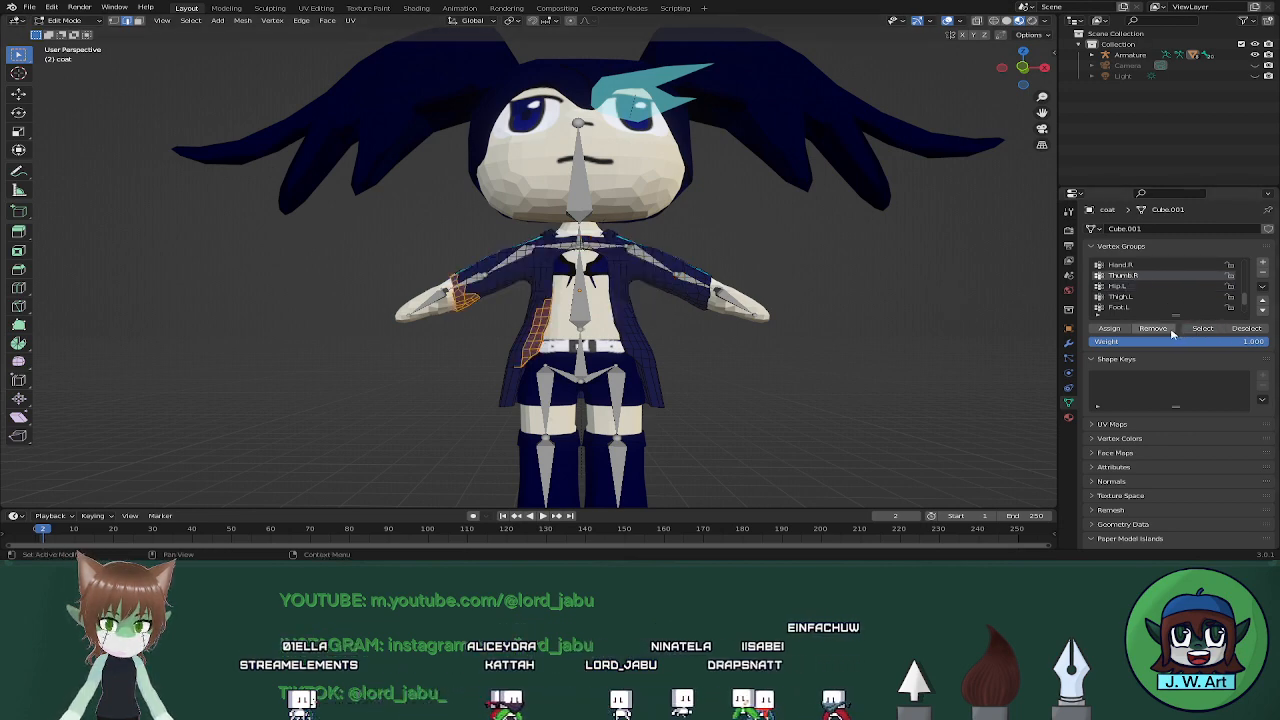
left_click(1170, 329)
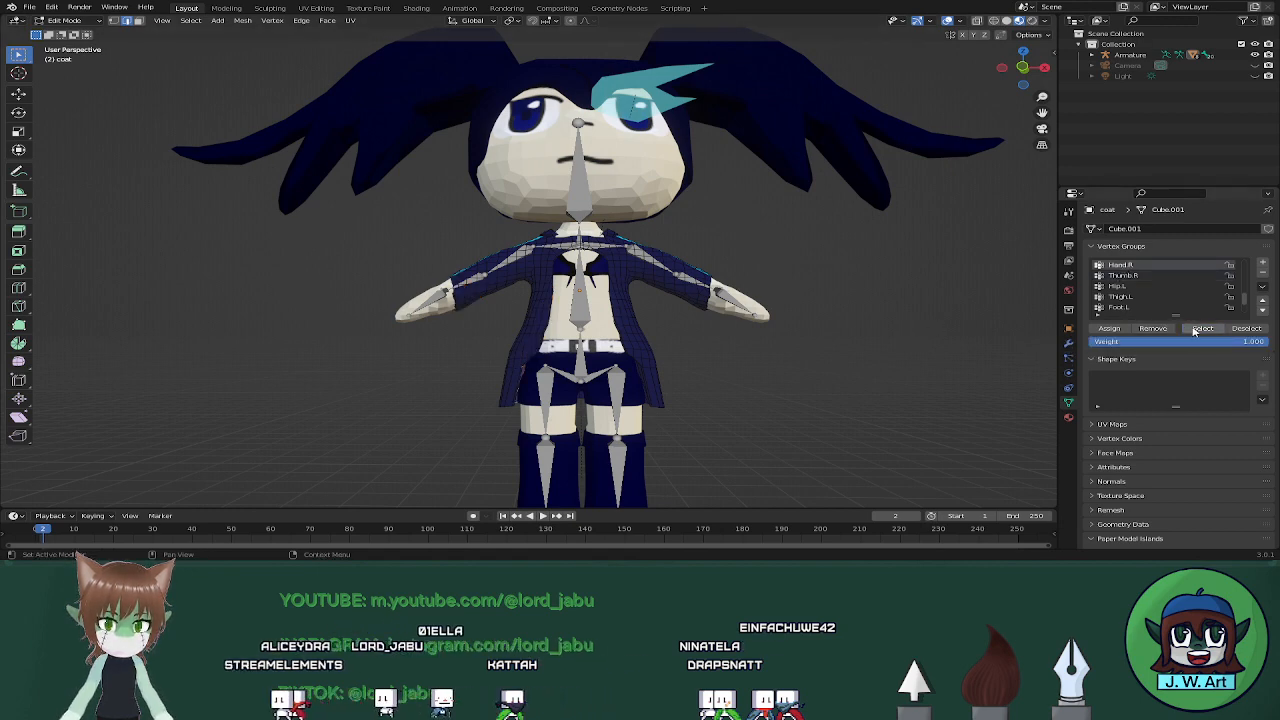
middle_click_drag(930, 350, 961, 331)
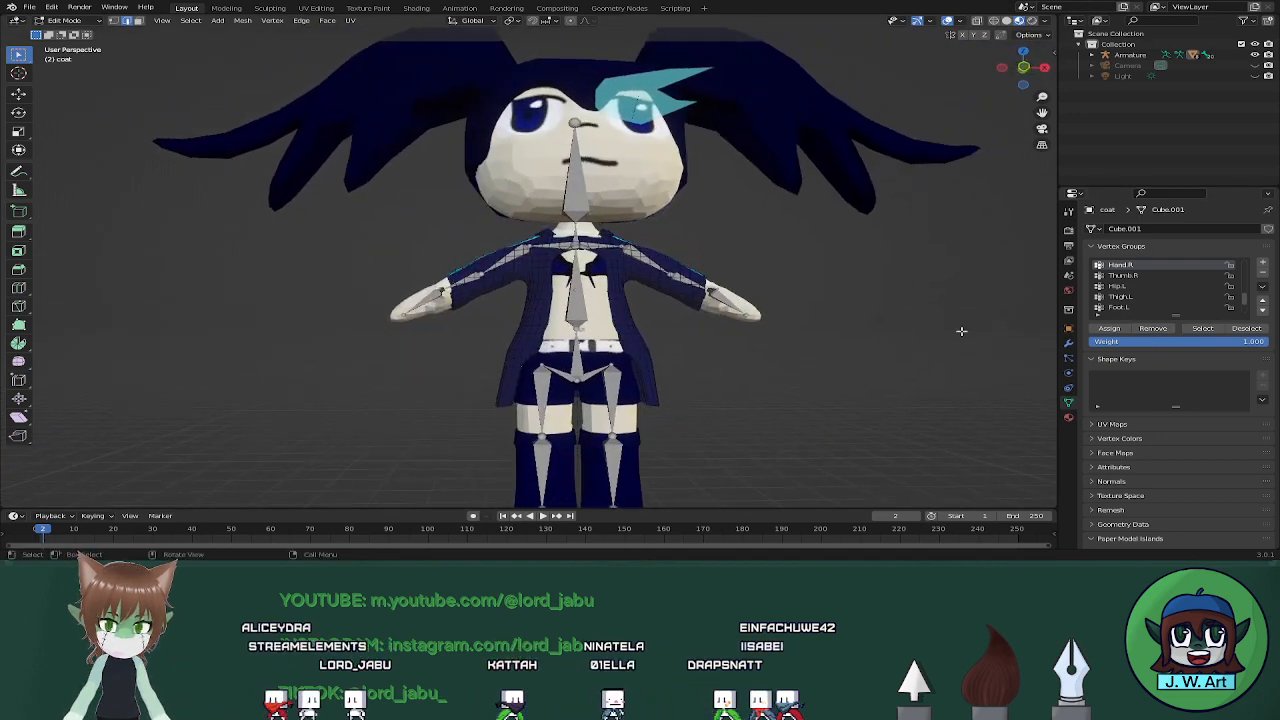
Show which coat vertices belong to the Wrist.R vertex group and turn on X-ray in the shaded view
scroll(1135, 287, "up", 2)
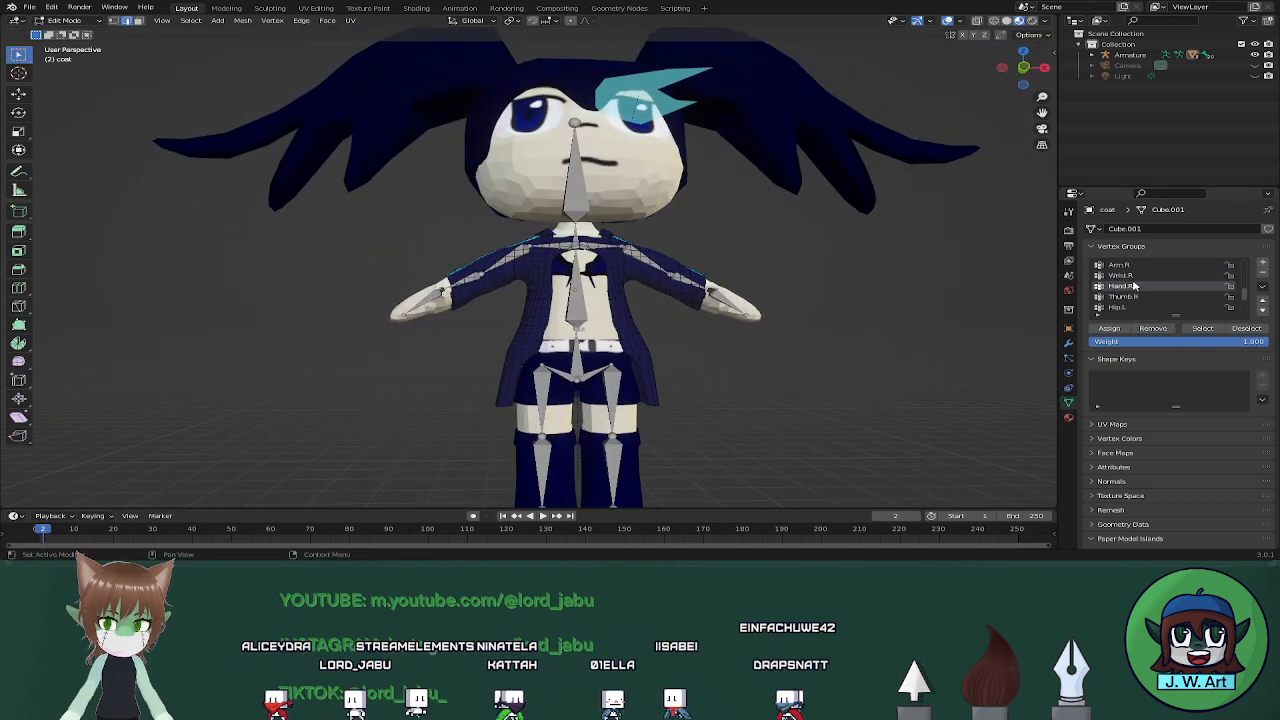
left_click(1122, 275)
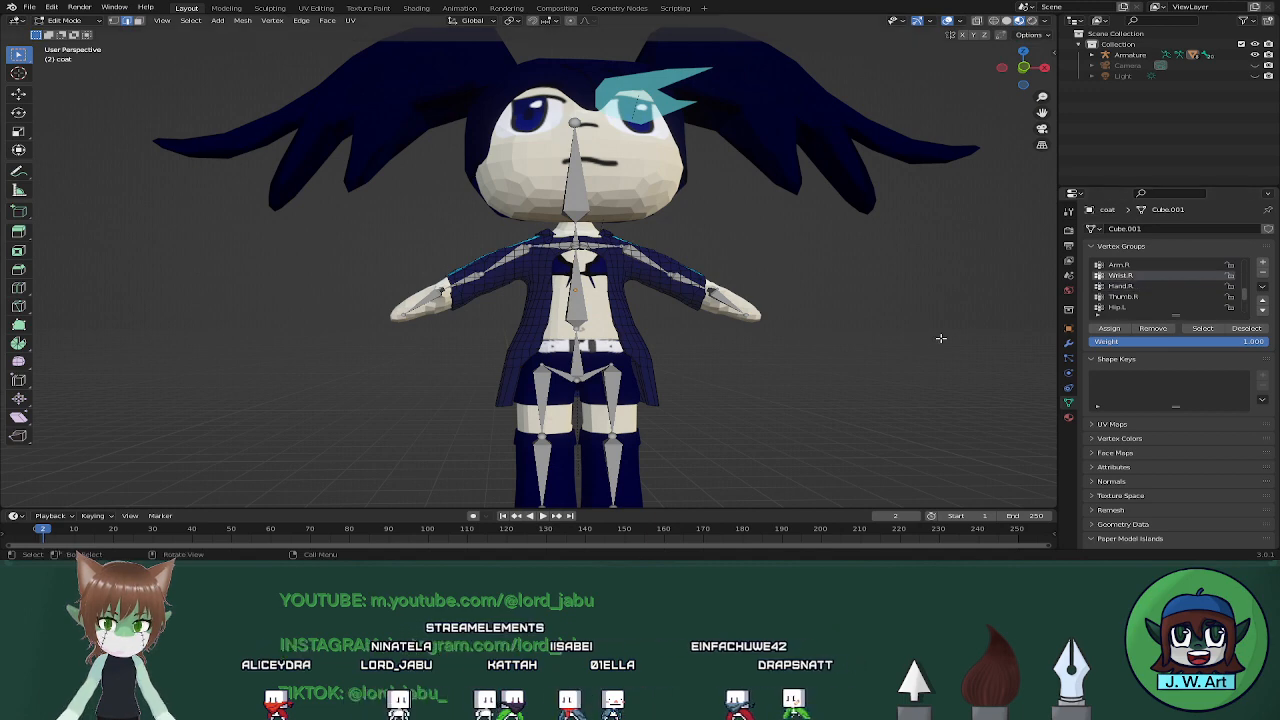
left_click(1202, 328)
middle_click_drag(640, 345, 591, 314)
key("shift+z")
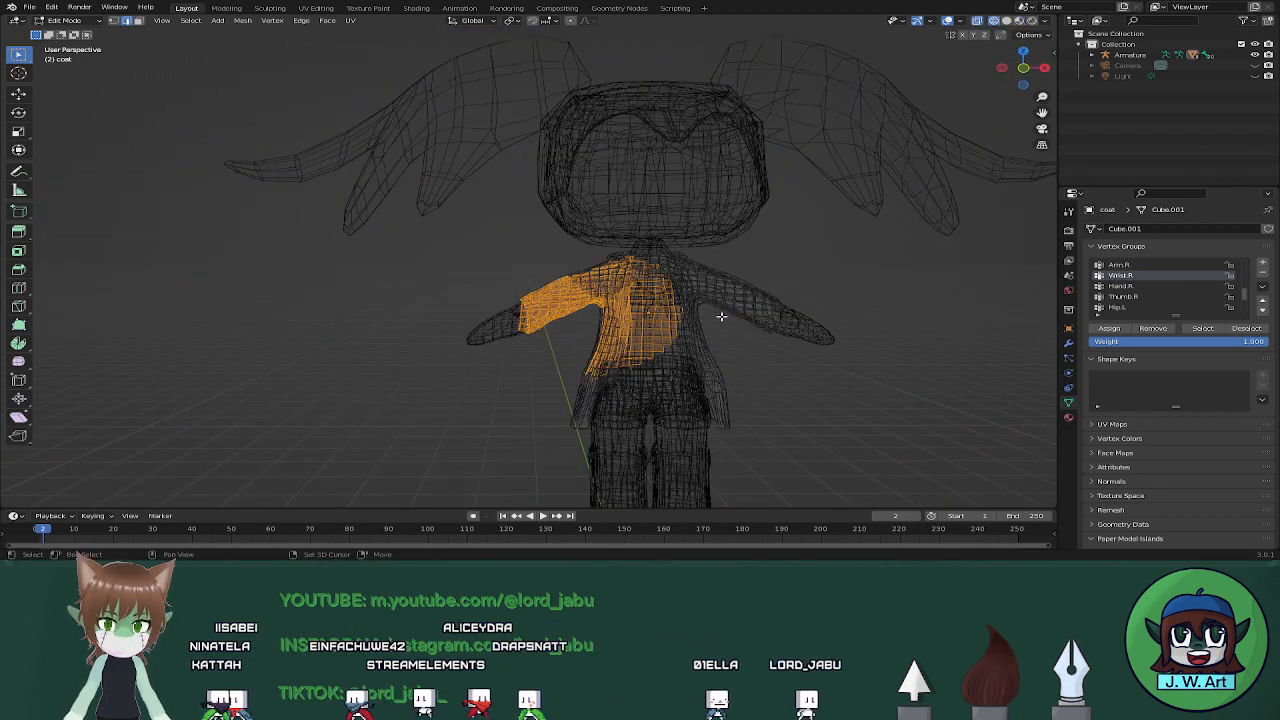
key("shift+z")
key("alt+z")
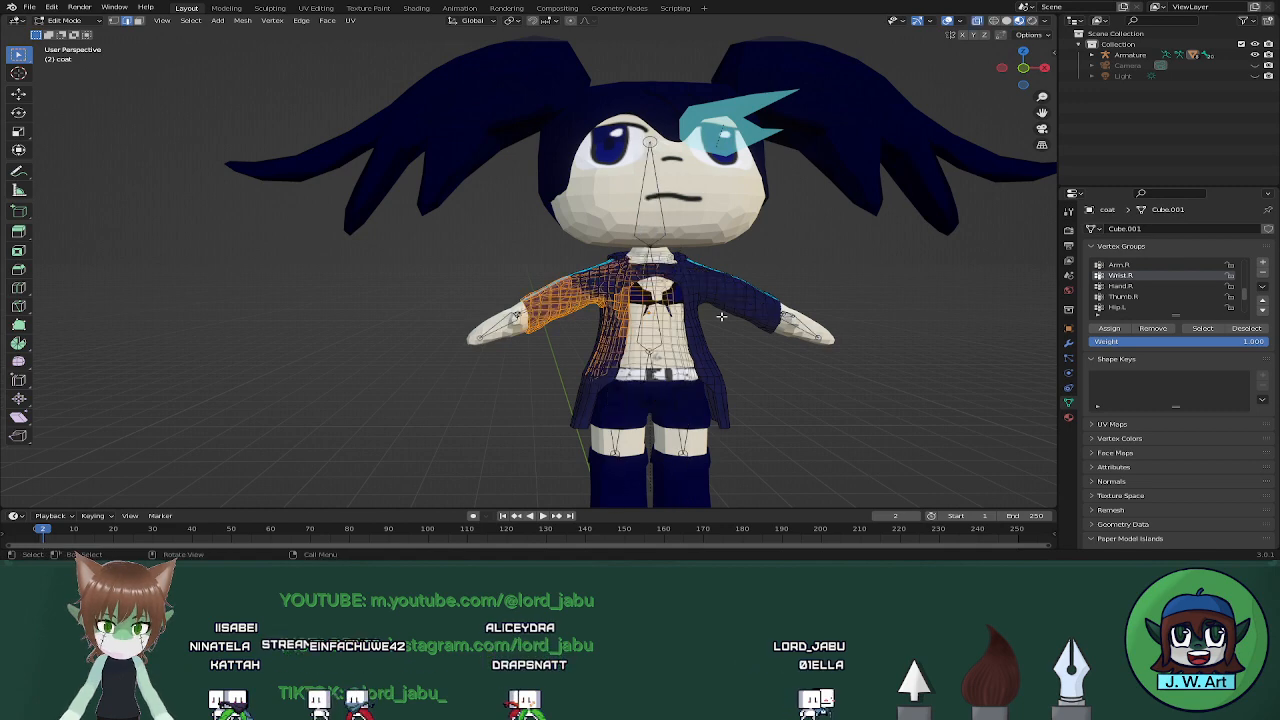
Remove the coat's torso and upper sleeve vertices from the Wrist.R vertex group, keeping only the right sleeve's lower end
middle_click_drag(721, 316, 708, 313)
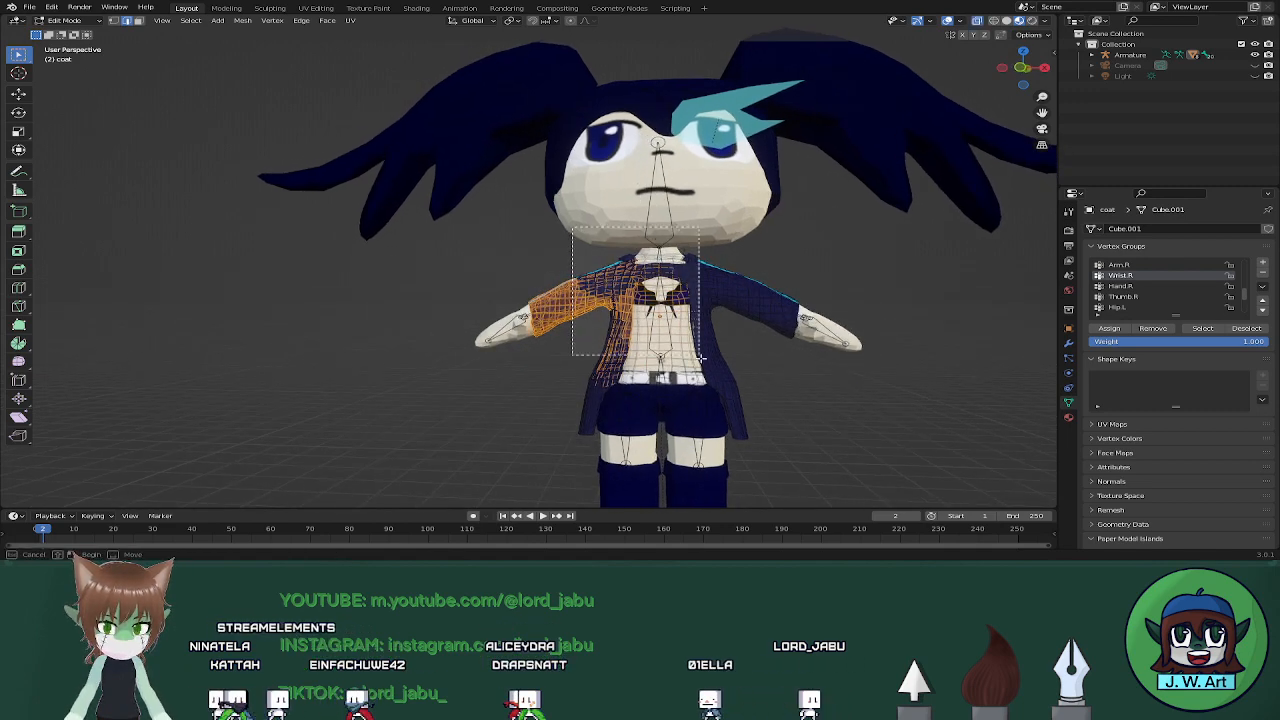
left_click_drag(701, 357, 733, 410)
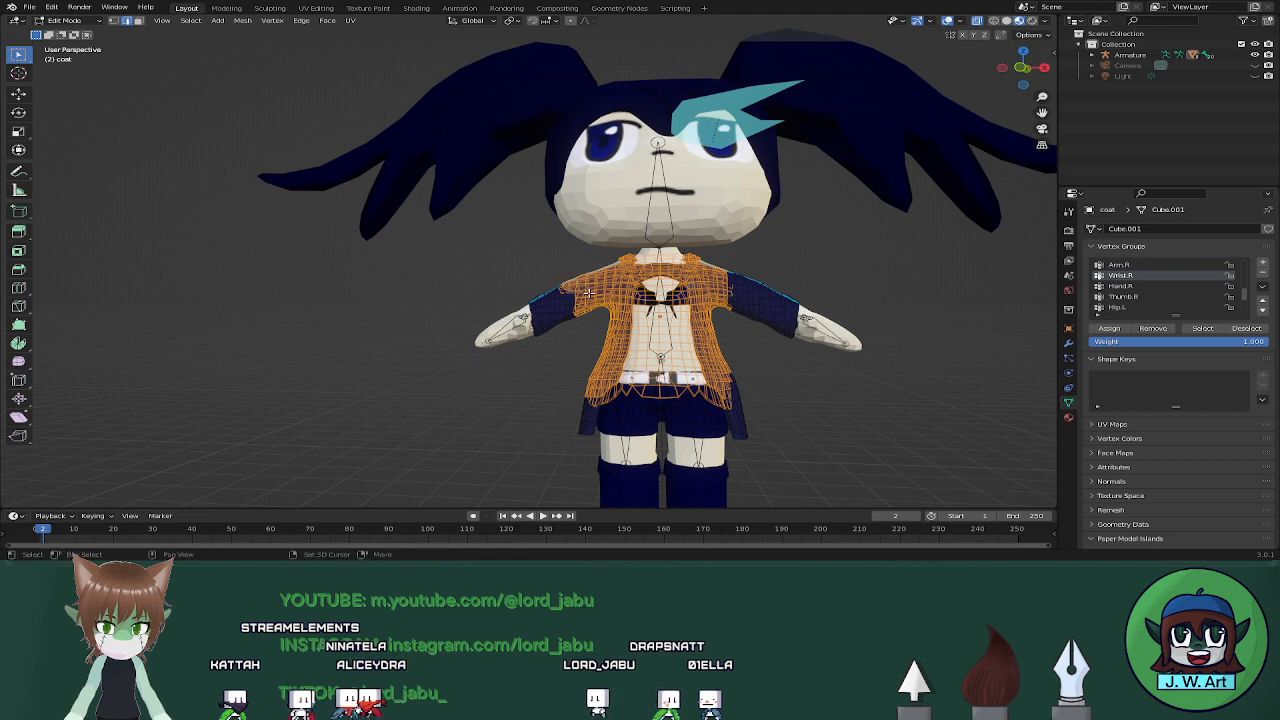
left_click_drag(564, 283, 590, 313)
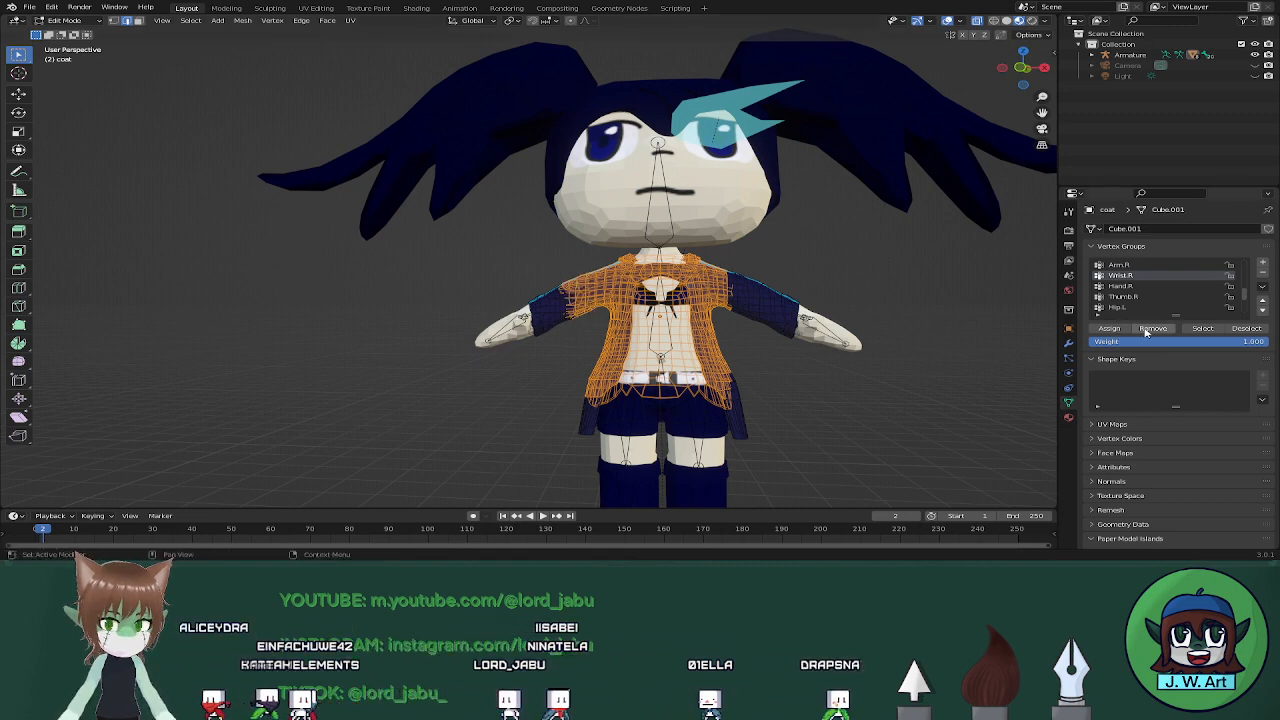
left_click(984, 310)
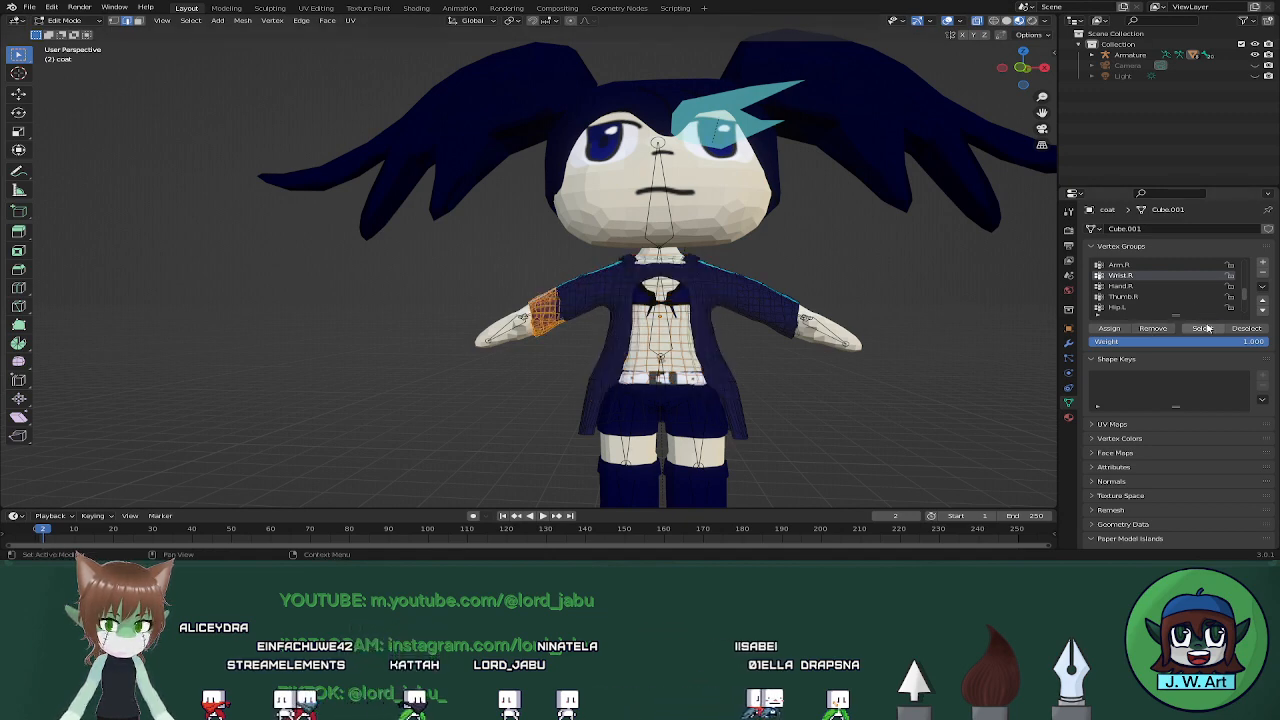
left_click(963, 311)
Remove the coat's torso and left sleeve from the Arm.R vertex group so that only the right sleeve stays assigned
left_click(1134, 266)
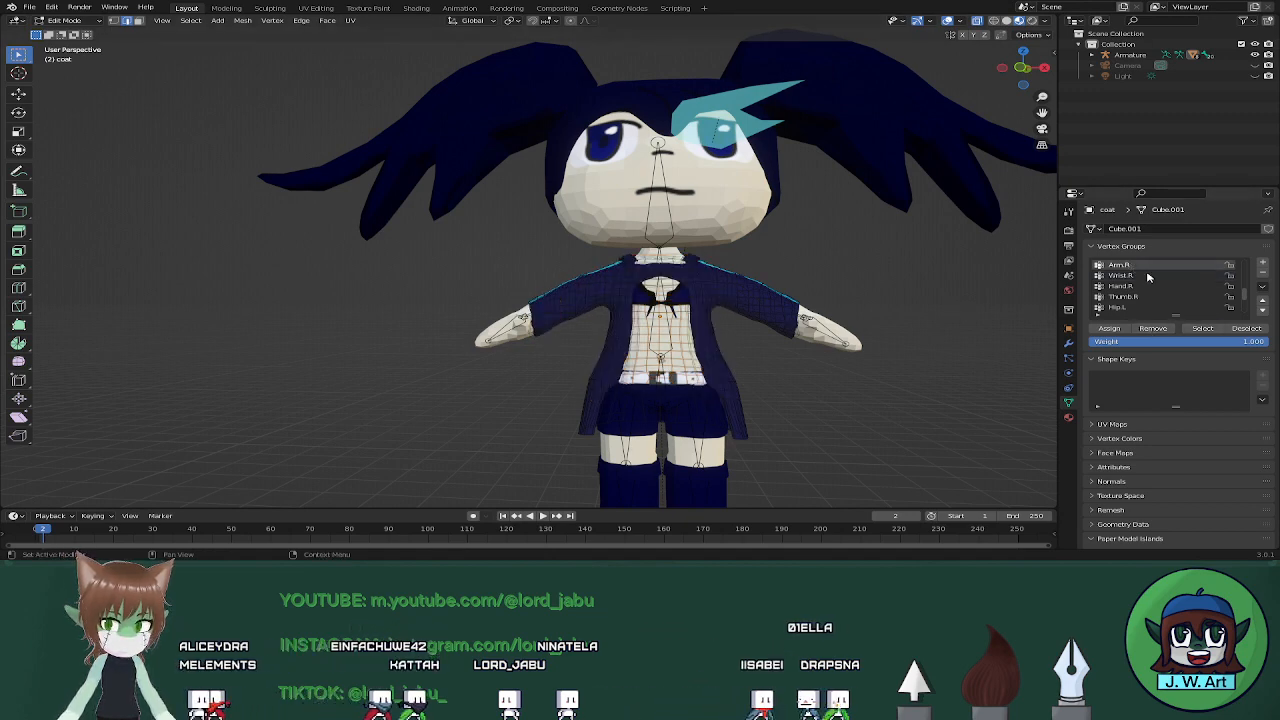
left_click(1203, 329)
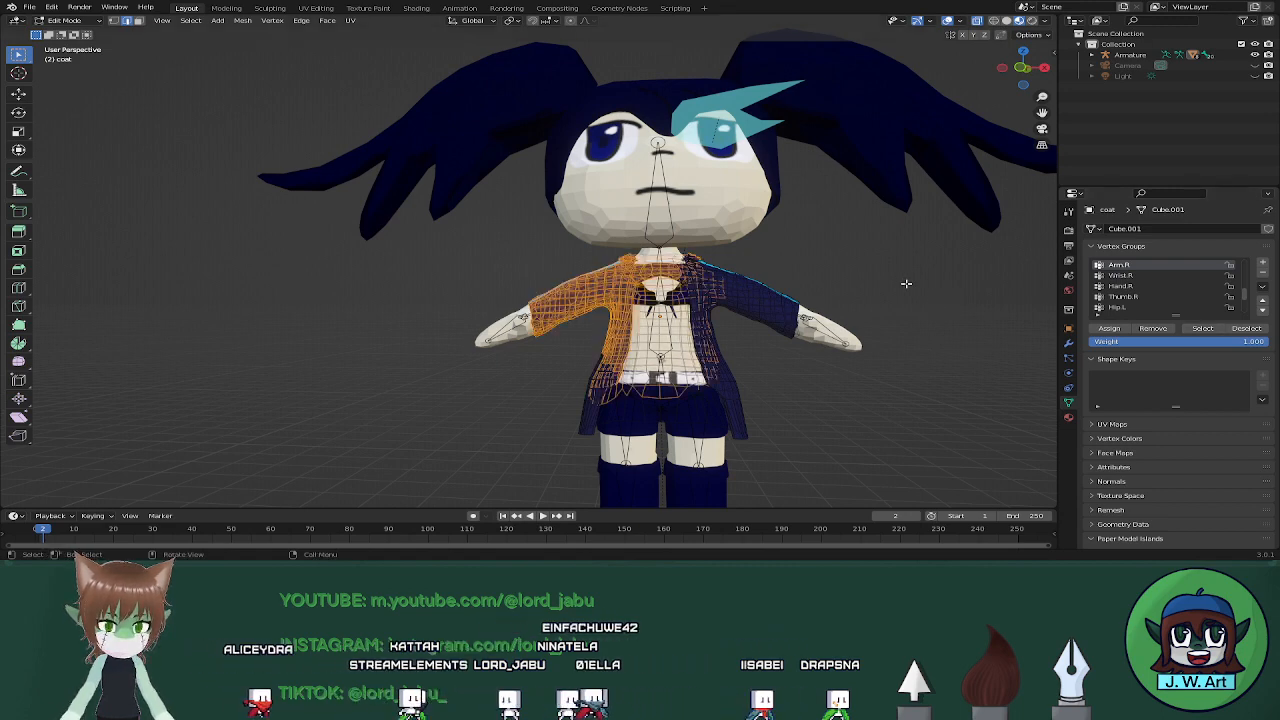
left_click_drag(945, 176, 617, 460)
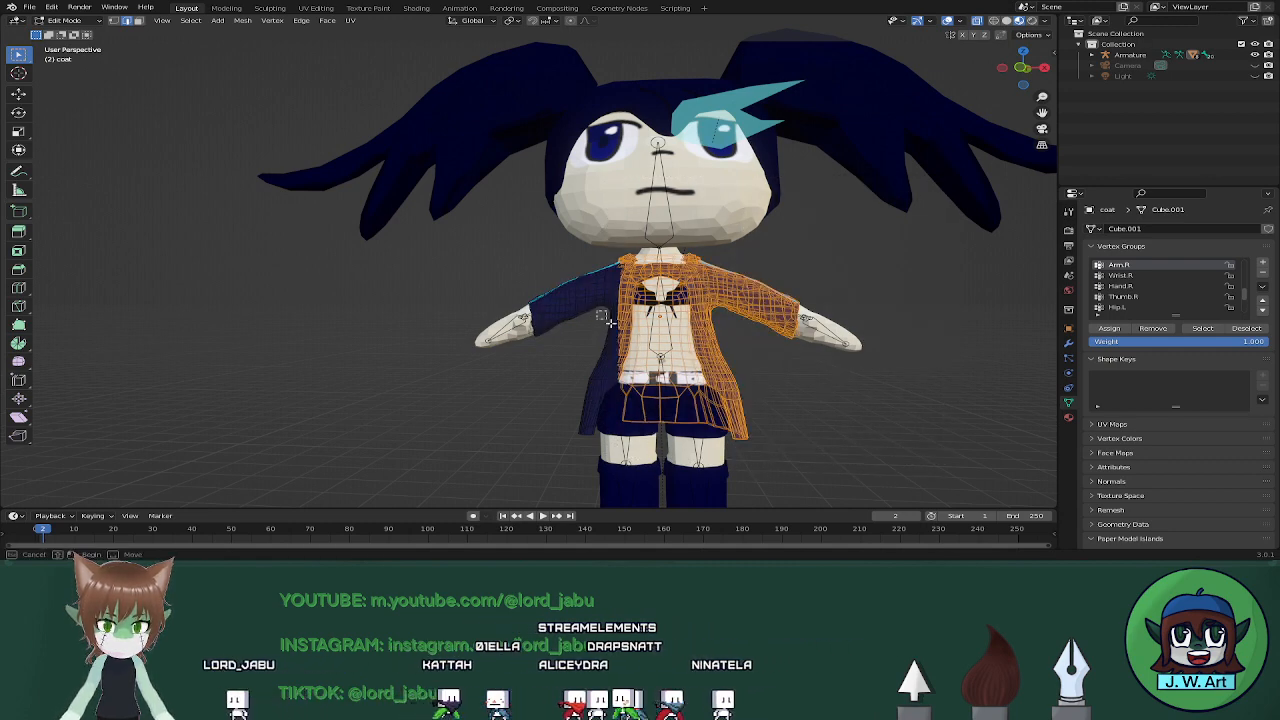
left_click_drag(597, 310, 729, 443)
left_click_drag(586, 351, 701, 463, "shift")
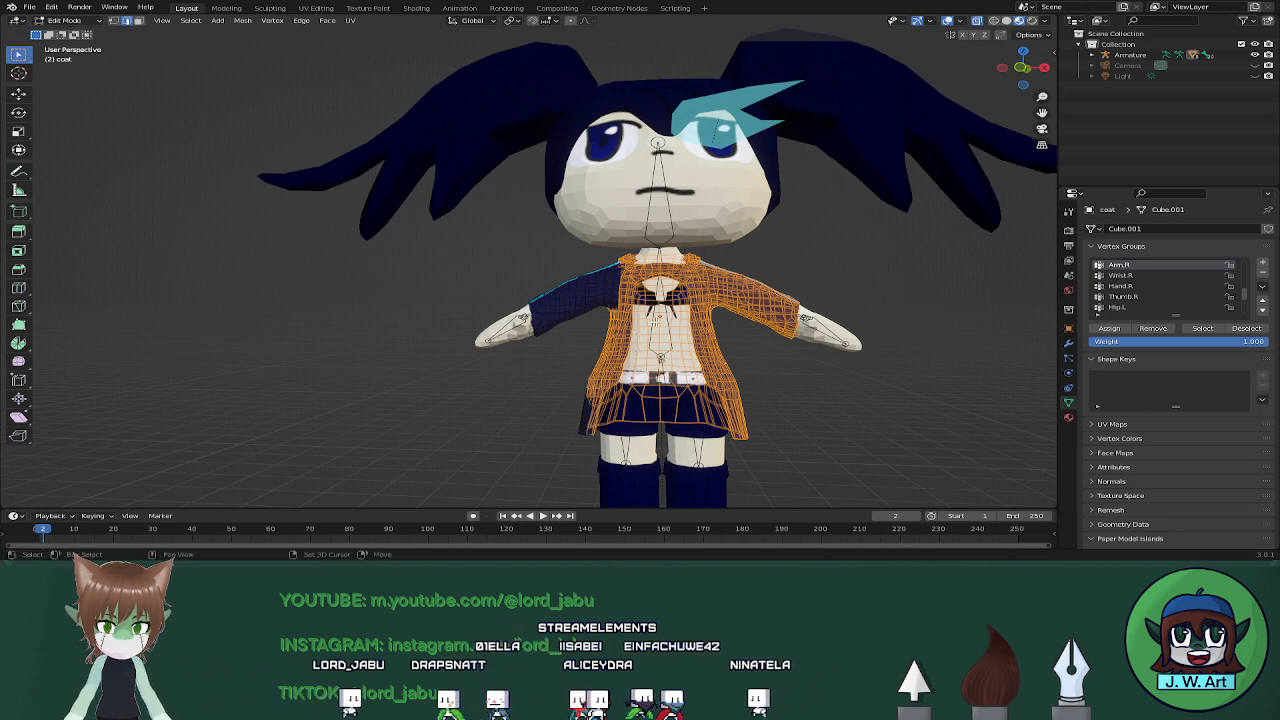
left_click(1166, 330)
left_click(949, 324)
mouse_move(768, 362)
middle_mouse_down()
mouse_move(1049, 377)
mouse_move(1015, 352)
mouse_move(770, 366)
middle_mouse_up()
scroll(1122, 290, "up", 2)
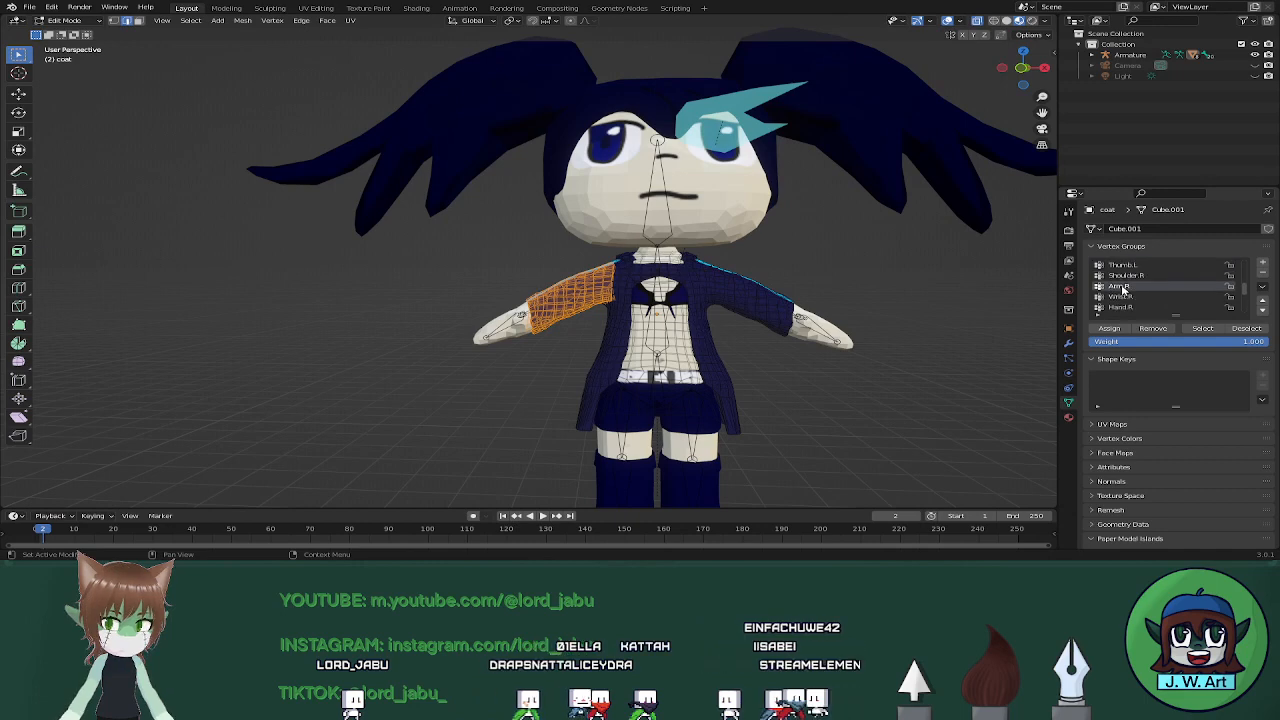
Show which coat vertices belong to the Shoulder.R vertex group and examine how far they spread over the torso
left_click(1017, 281)
left_click(1125, 275)
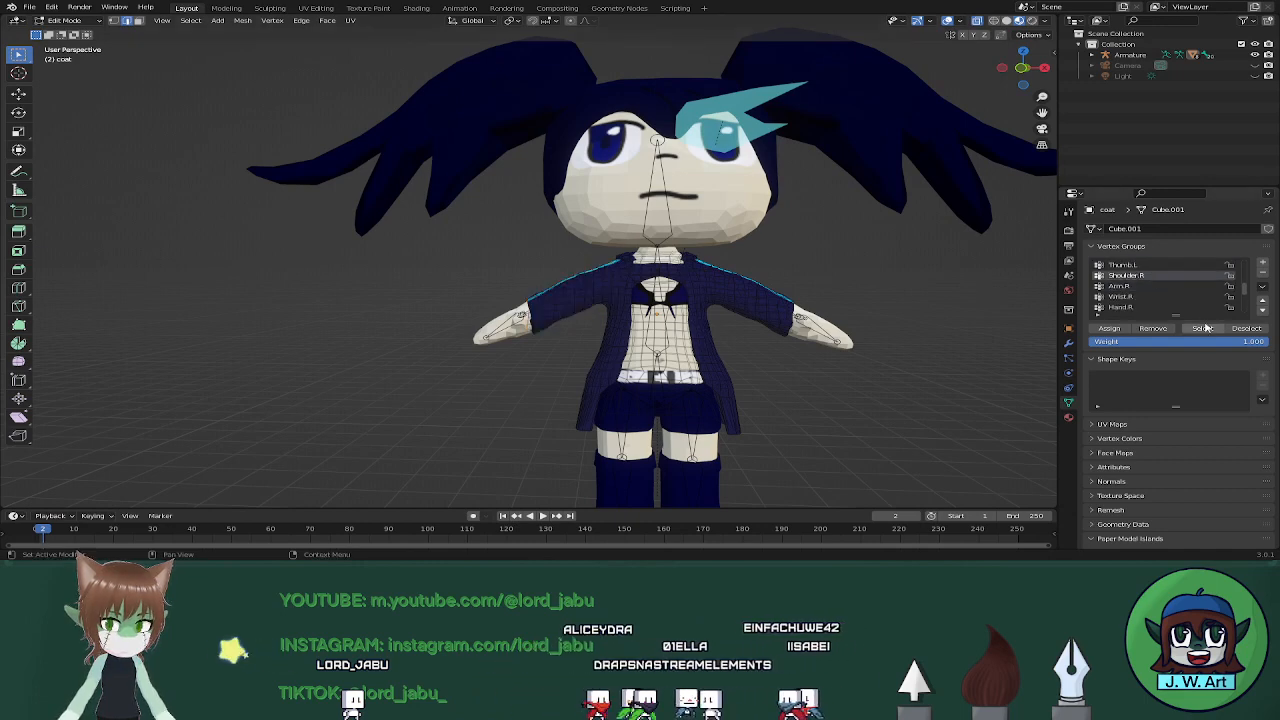
left_click(1202, 328)
mouse_move(880, 345)
middle_mouse_down()
mouse_move(857, 334)
mouse_move(880, 343)
middle_mouse_up()
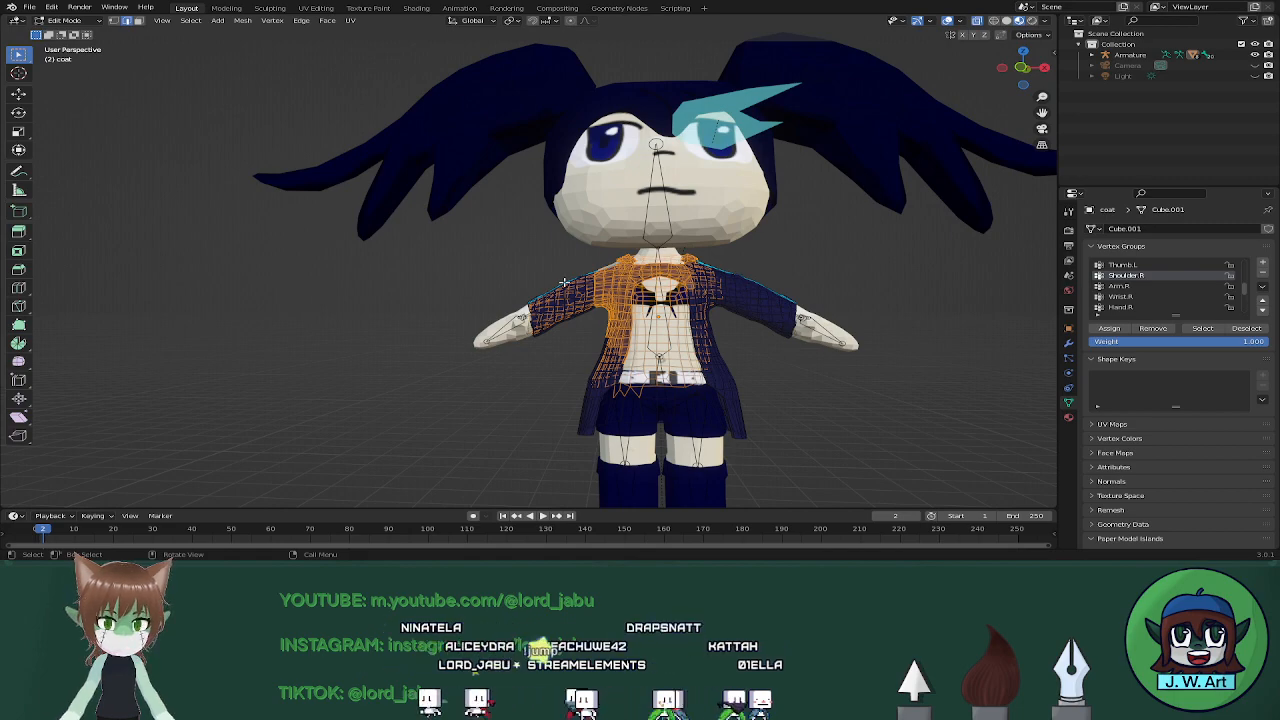
middle_click_drag(598, 278, 690, 305)
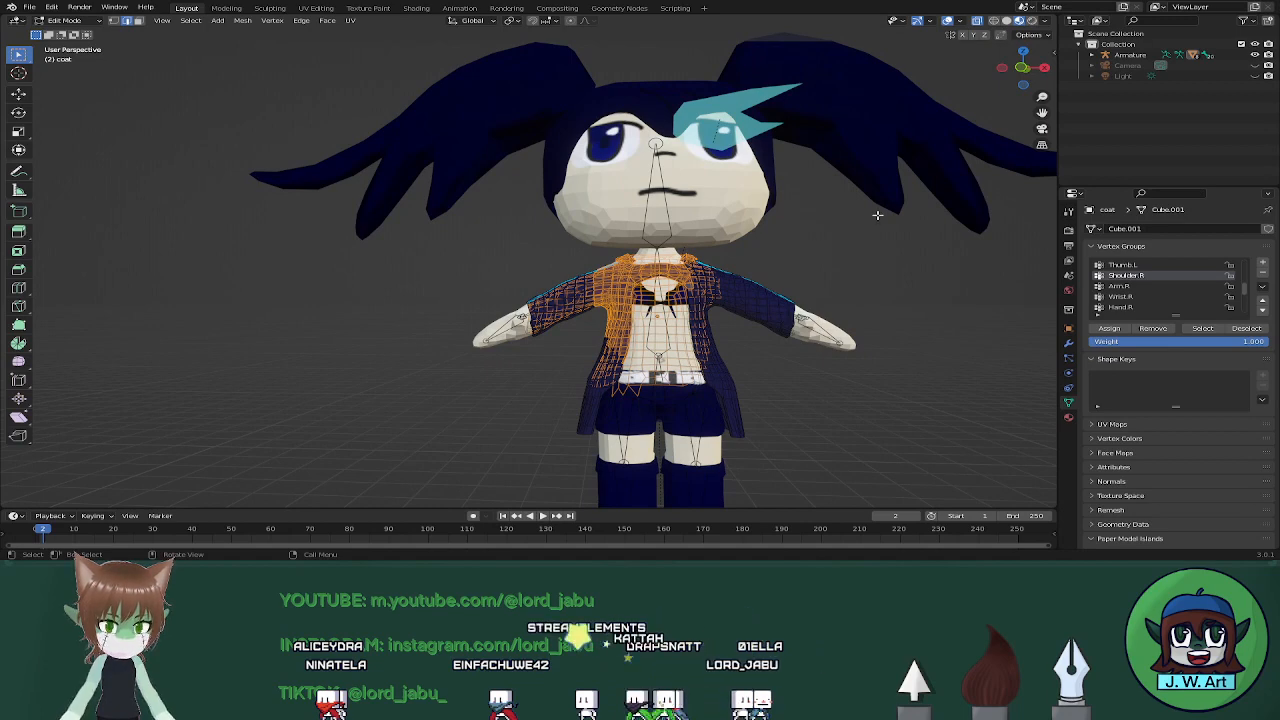
middle_click_drag(885, 231, 883, 232)
left_click_drag(841, 306, 656, 444)
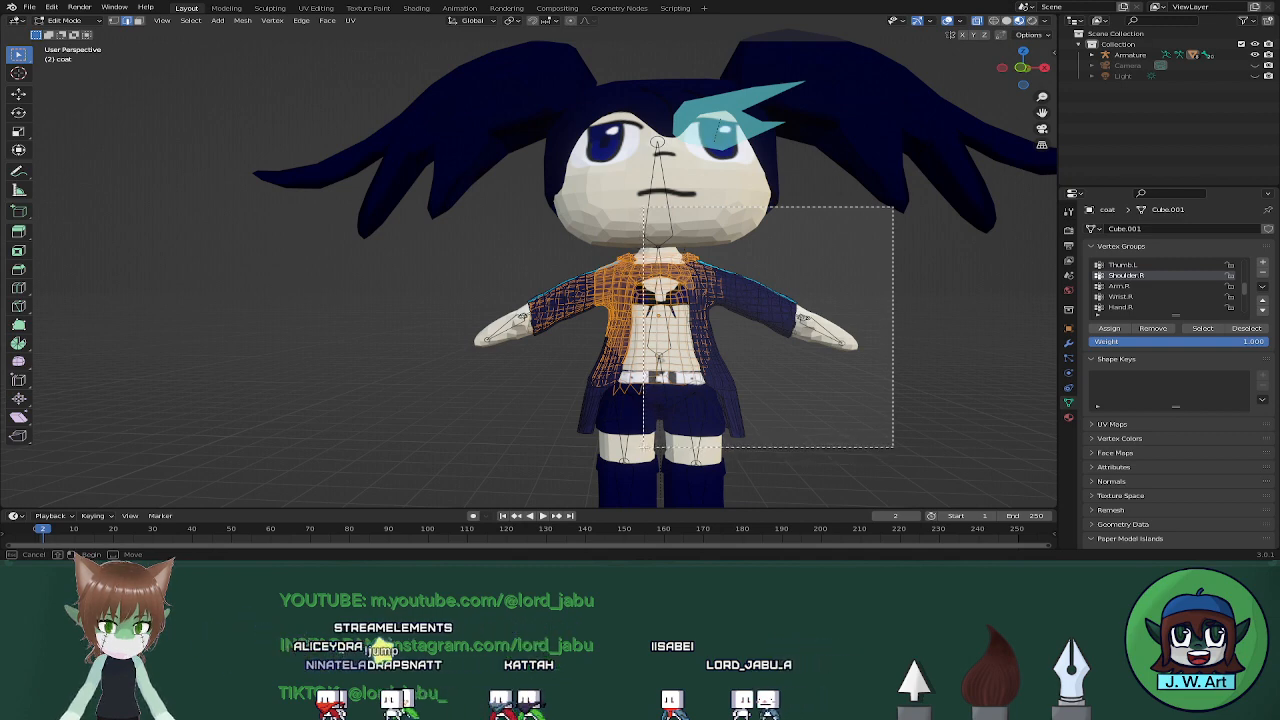
left_click_drag(647, 446, 877, 401)
key("shift+z")
key("shift+z")
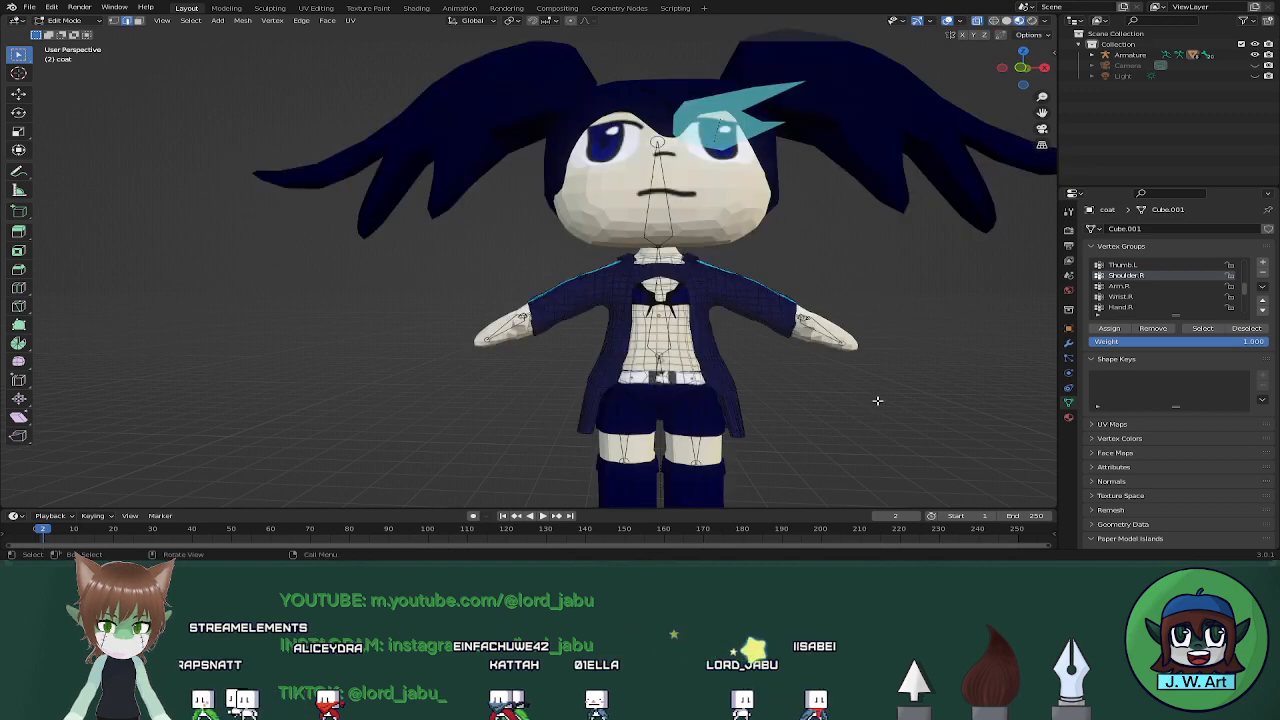
key("alt+z")
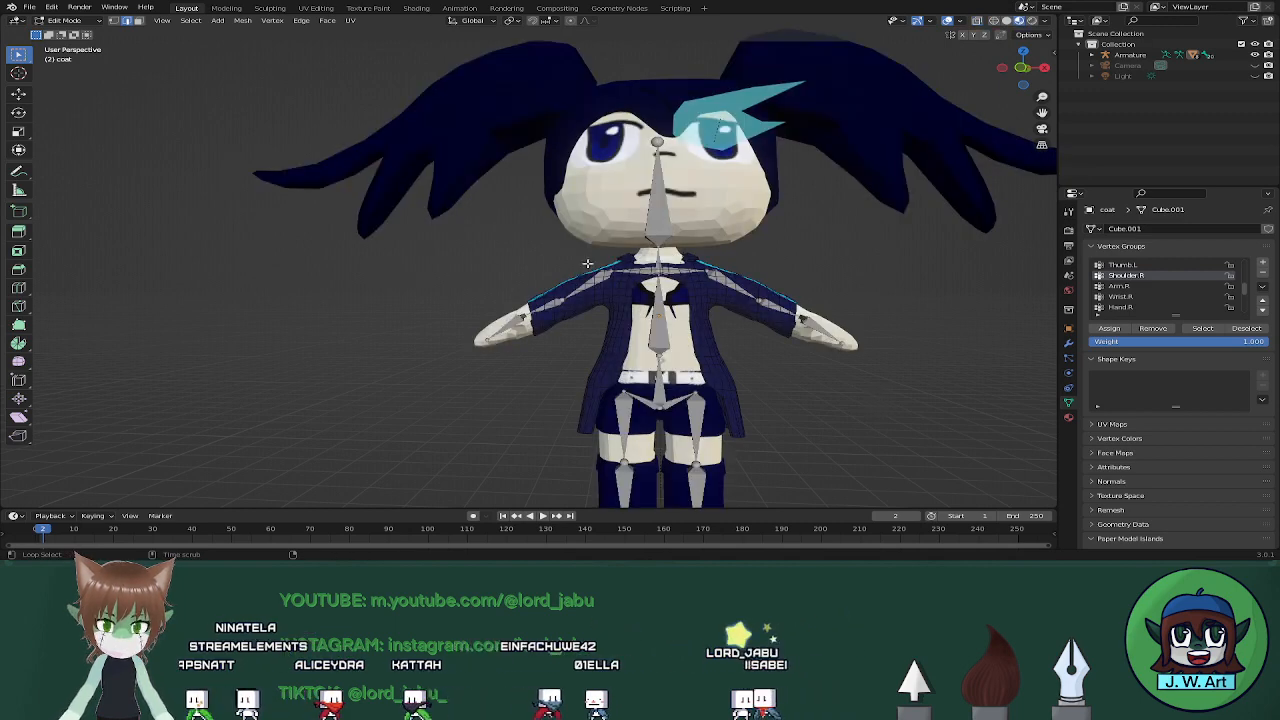
key("alt+z")
key("ctrl+z")
key("ctrl+z")
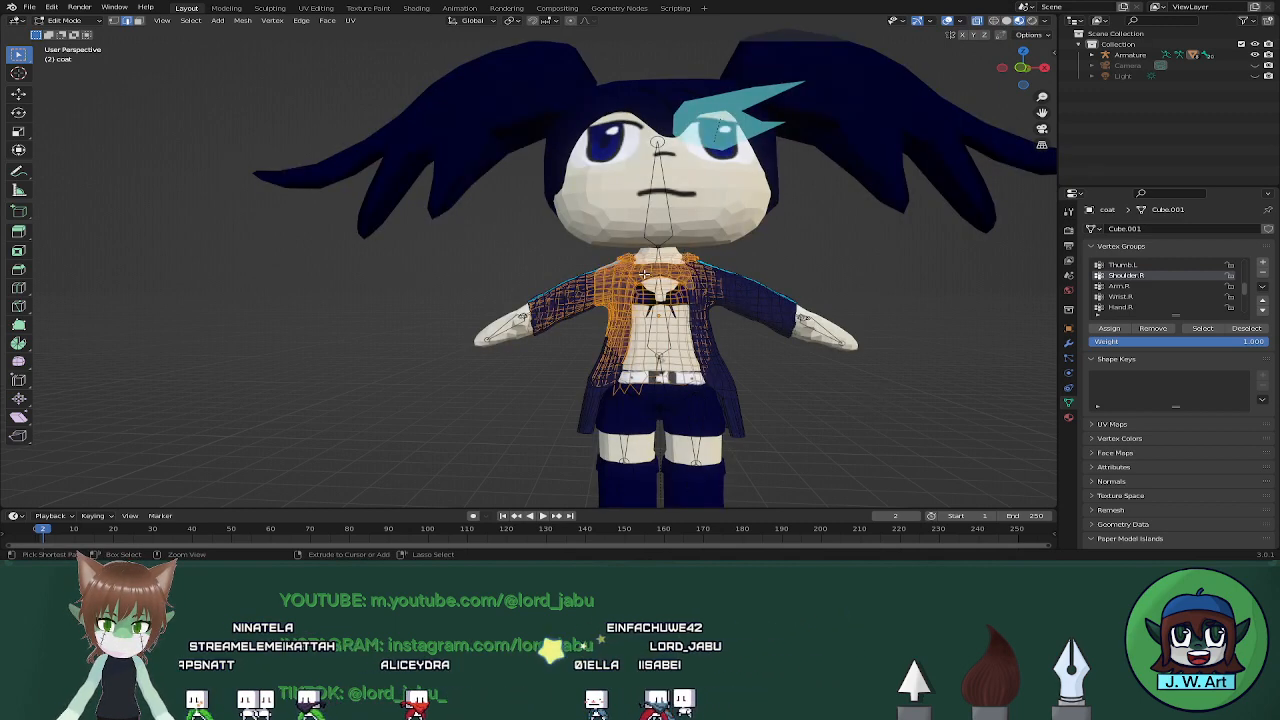
key("ctrl+shift+z")
Remove the coat's left half, lower part and right sleeve from the Shoulder.R vertex group, keeping only the right upper chest area
left_click_drag(877, 236, 648, 462, "ctrl")
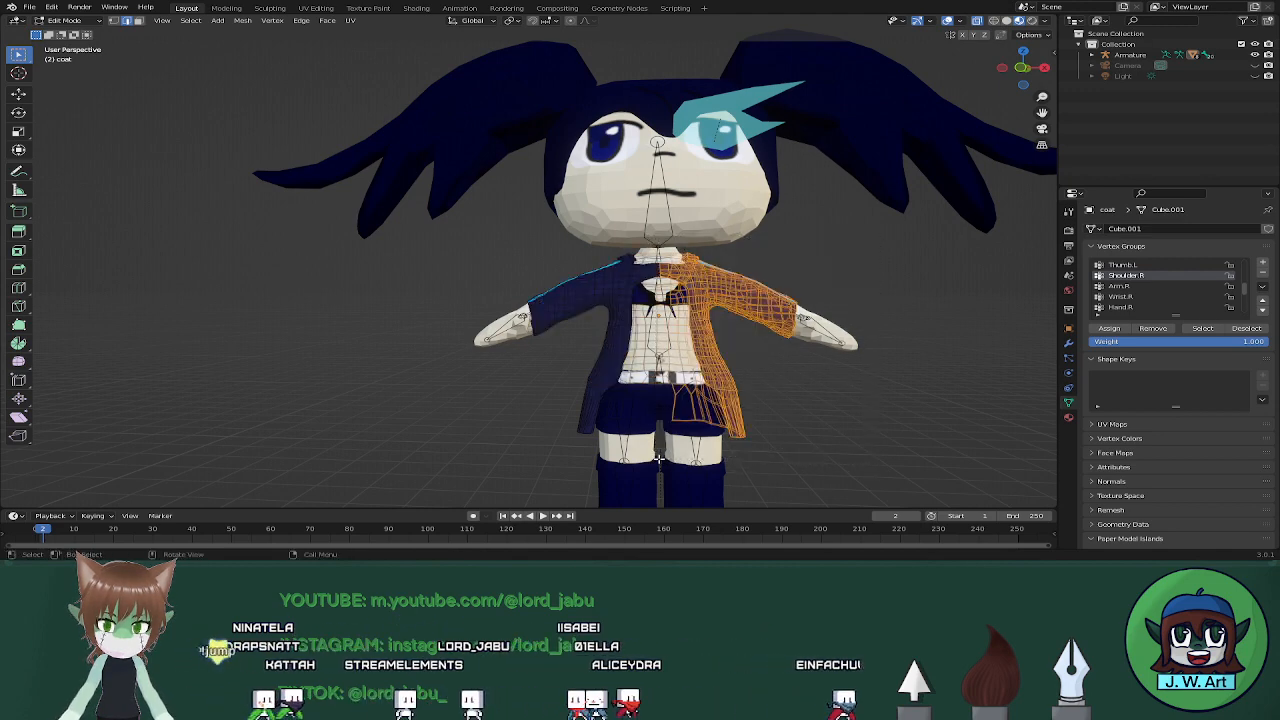
left_click_drag(451, 291, 827, 444)
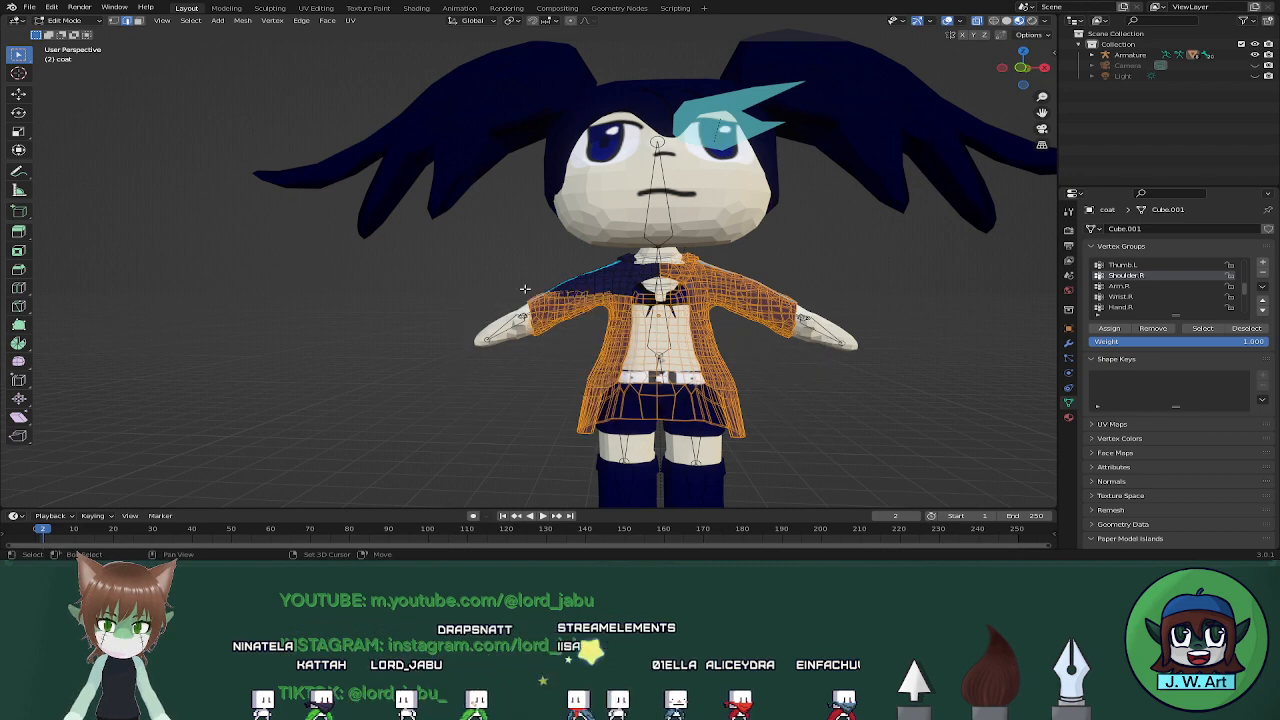
left_click_drag(524, 236, 616, 323)
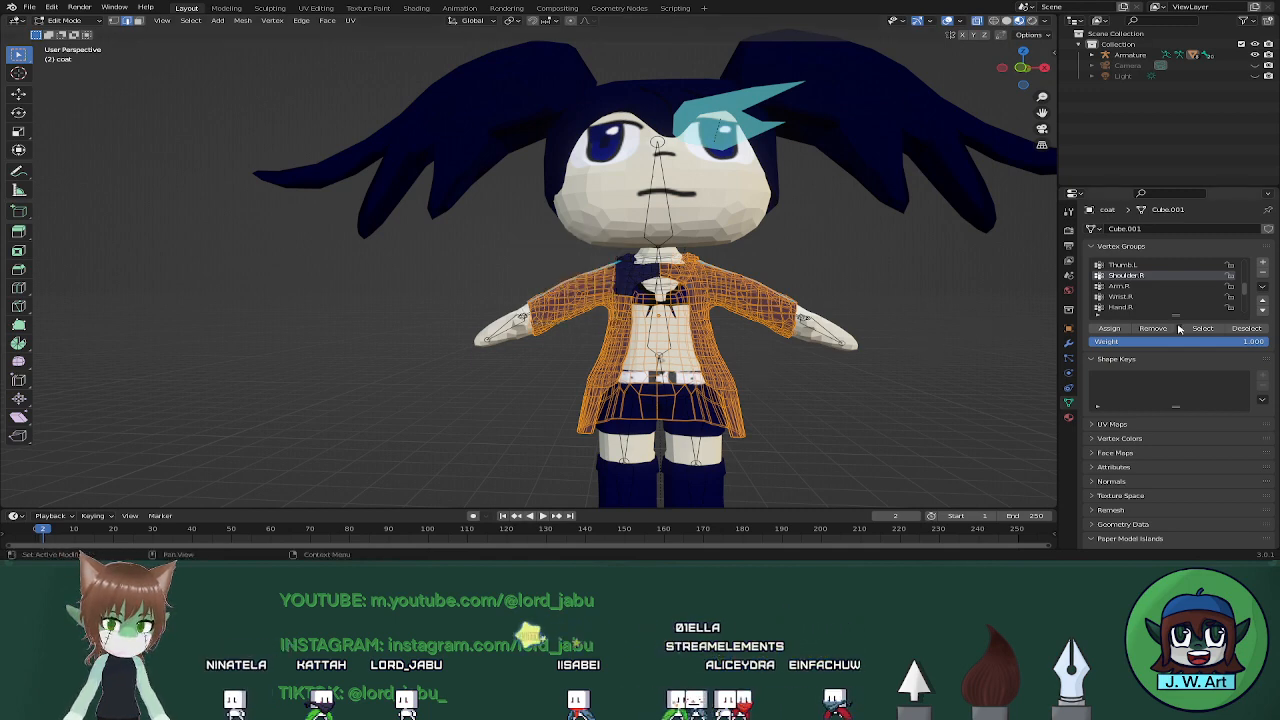
key("alt+a")
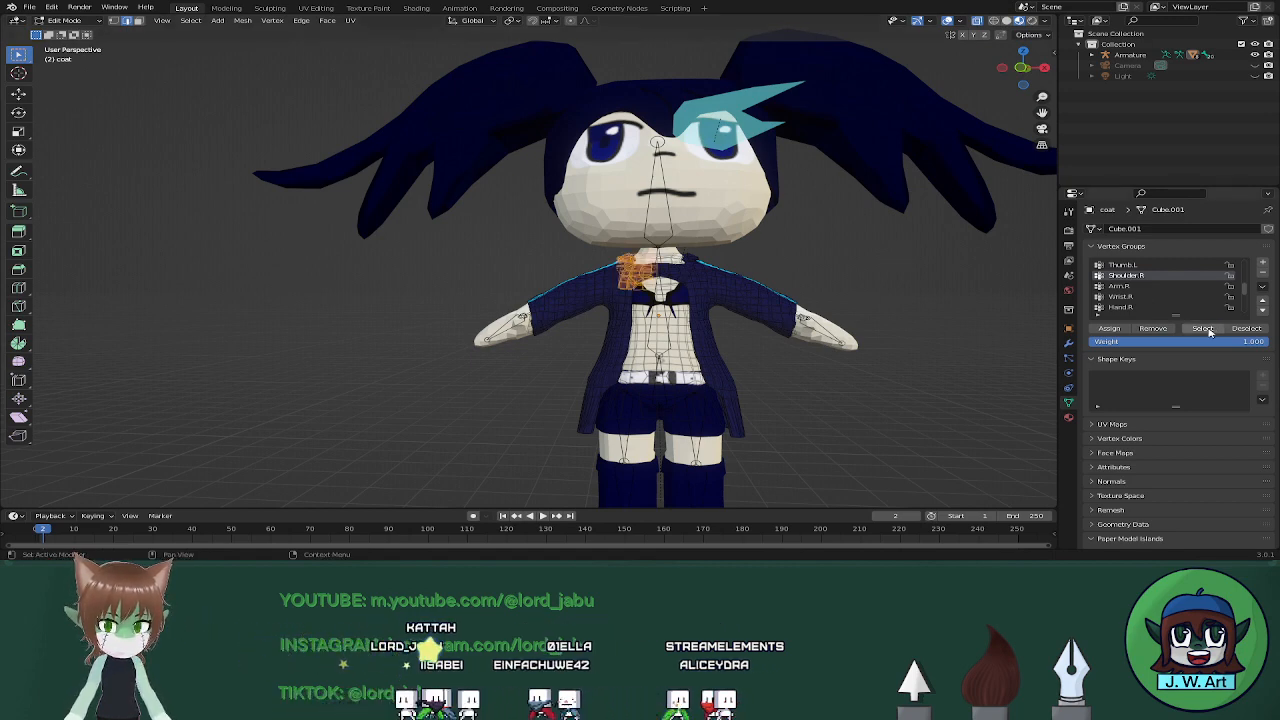
scroll(1150, 284, "up", 1)
key("alt+a")
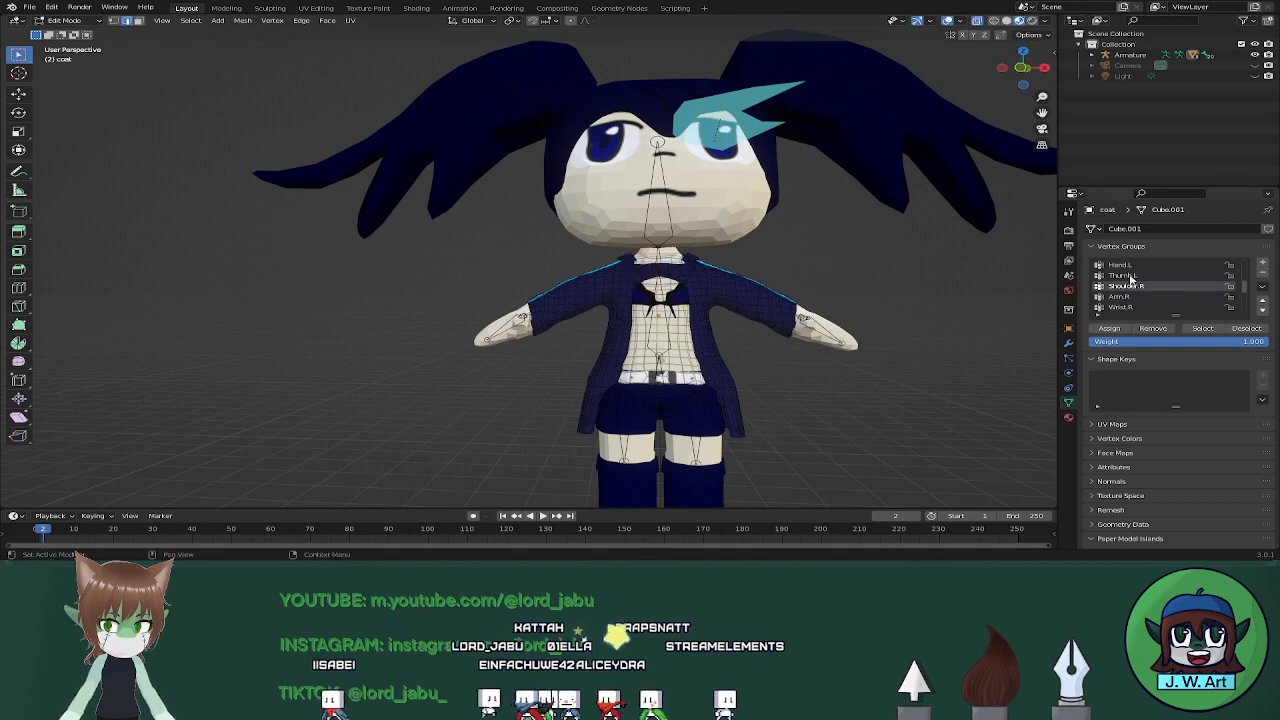
Remove all assigned coat vertices from the Thumb.L and Hand.L vertex groups
left_click(1130, 276)
left_click(1203, 328)
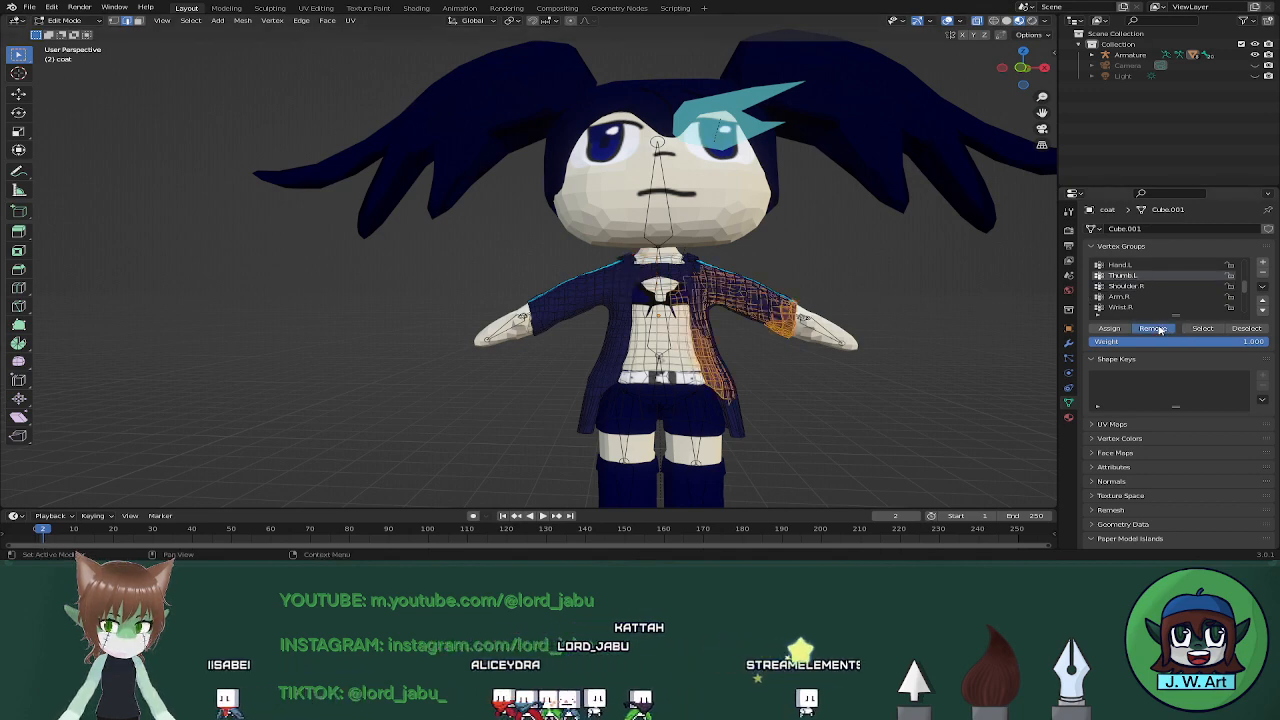
scroll(1135, 287, "up", 1)
key("alt+a")
left_click(1130, 275)
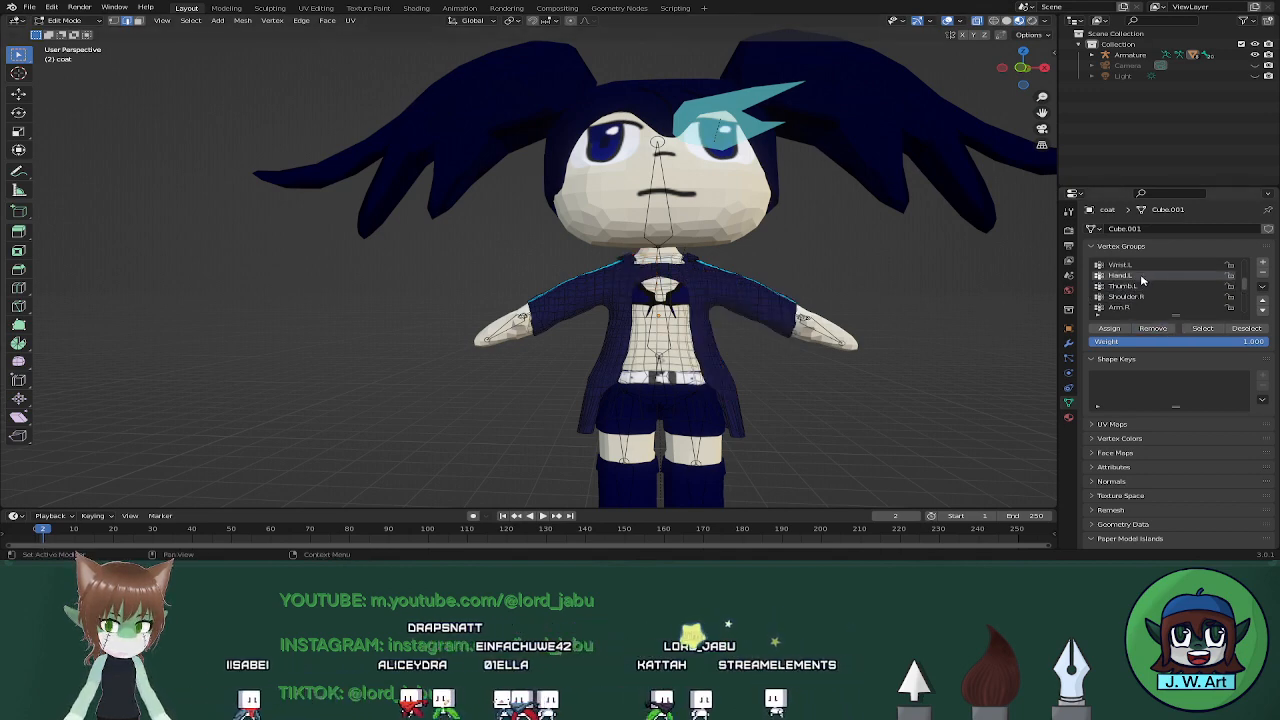
left_click(1200, 328)
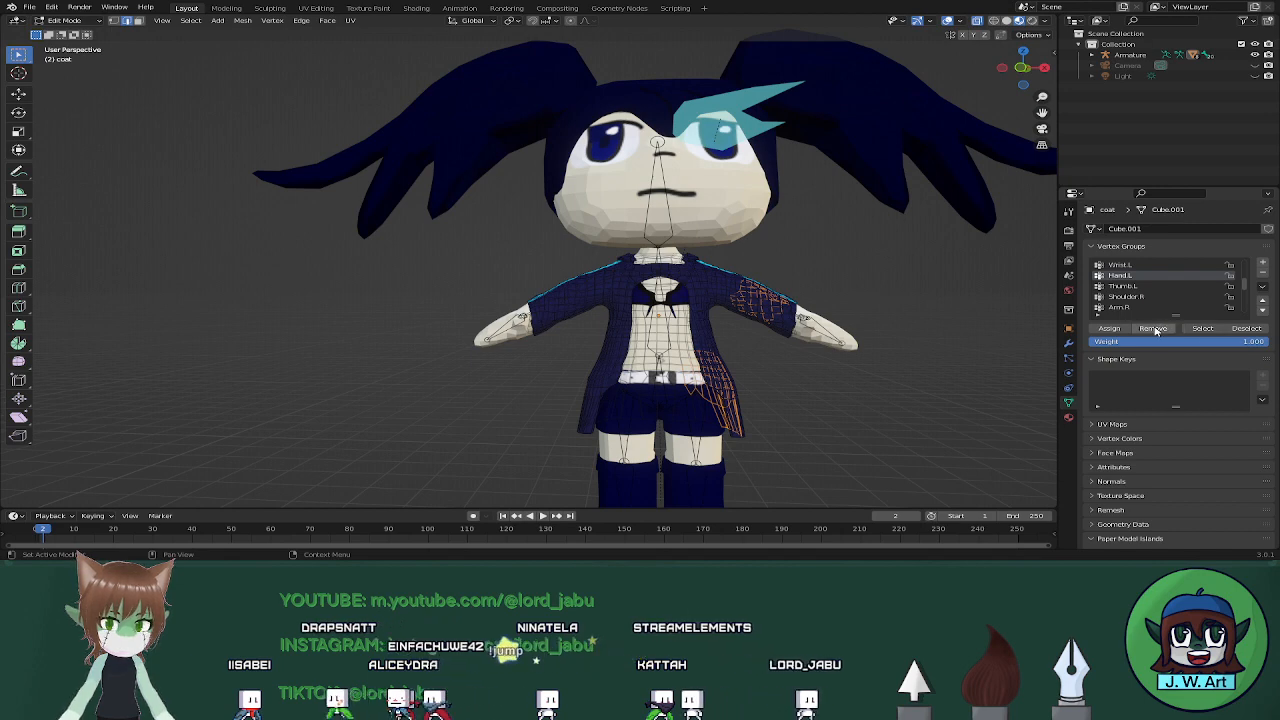
scroll(1140, 290, "up", 1)
key("alt+a")
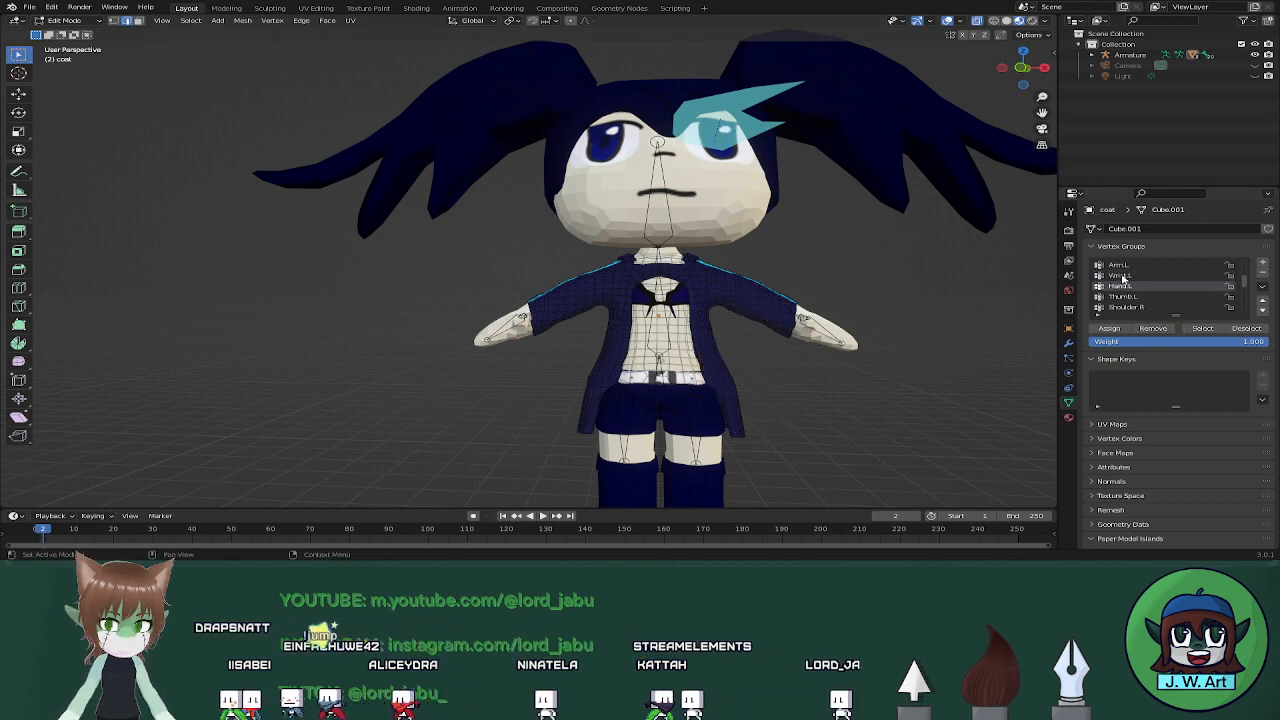
Select the coat vertices assigned to the Wrist.L vertex group
left_click(1123, 276)
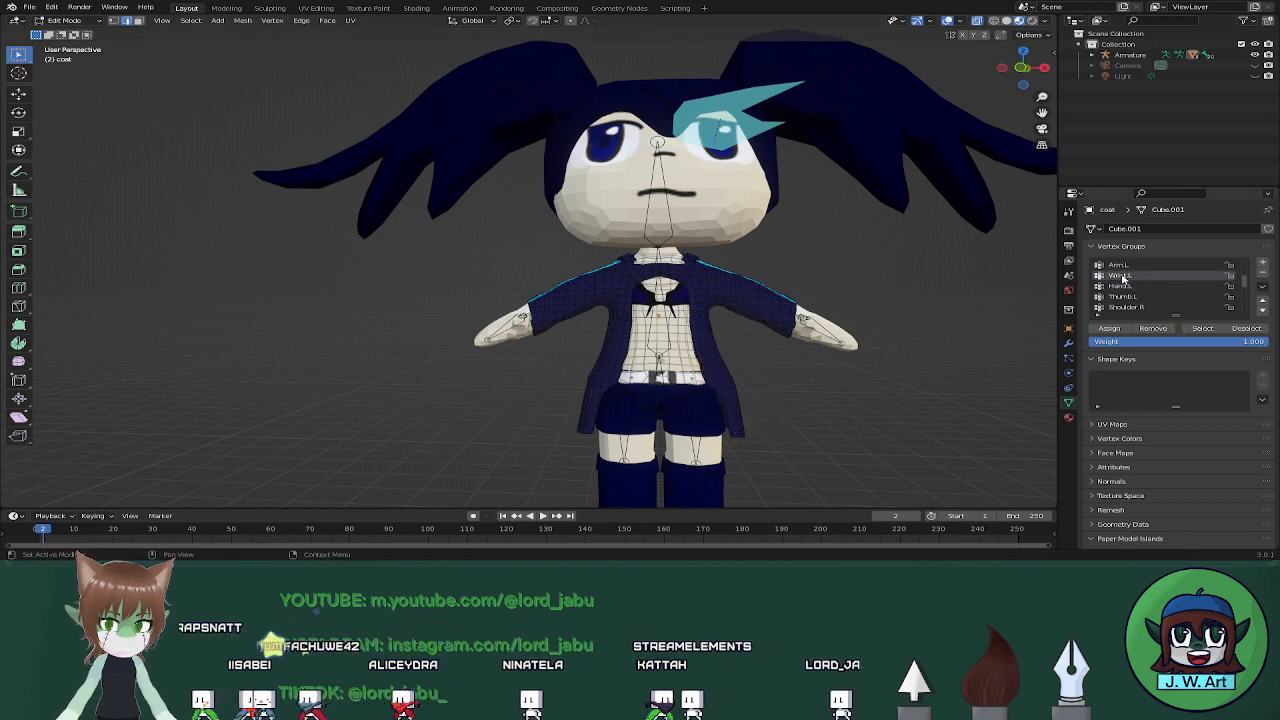
left_click(1190, 331)
middle_click_drag(981, 358, 963, 353)
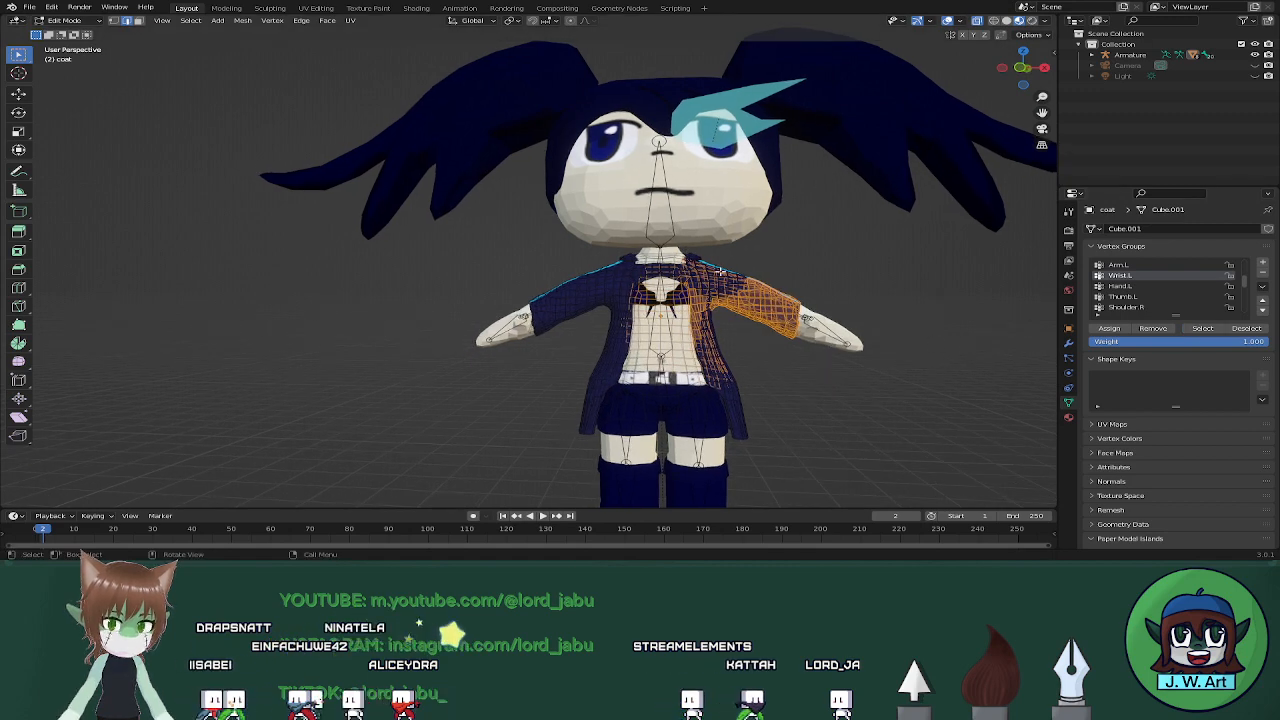
Remove the torso, coat body and upper sleeve vertices from the Wrist.L vertex group and check the group's remaining selection
left_click_drag(605, 222, 767, 423)
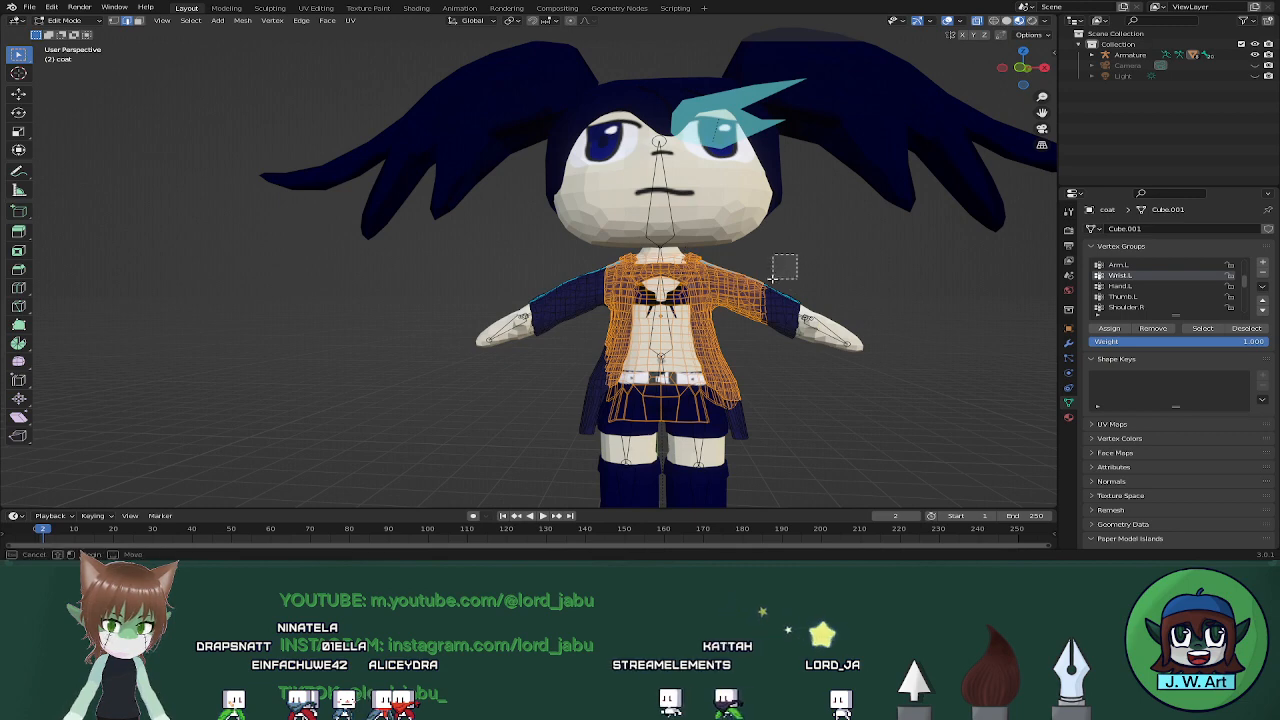
left_click_drag(761, 296, 762, 295, "shift")
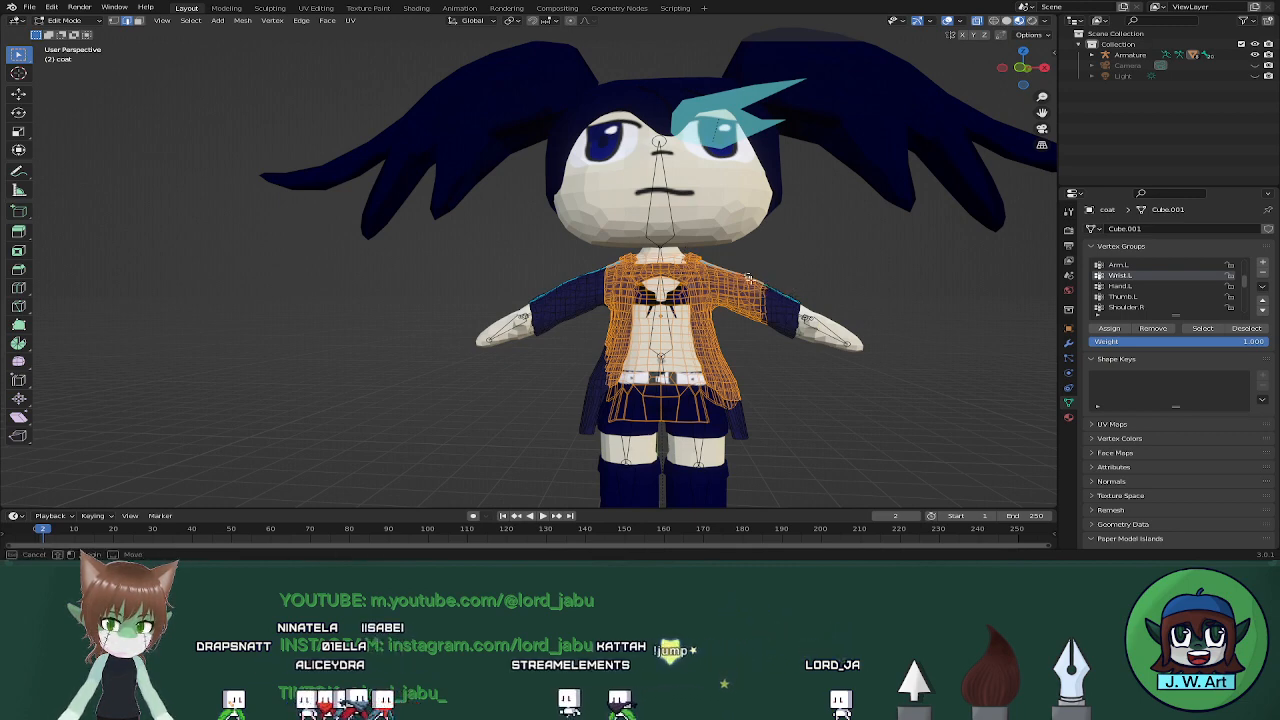
left_click(1155, 329)
left_click(942, 304)
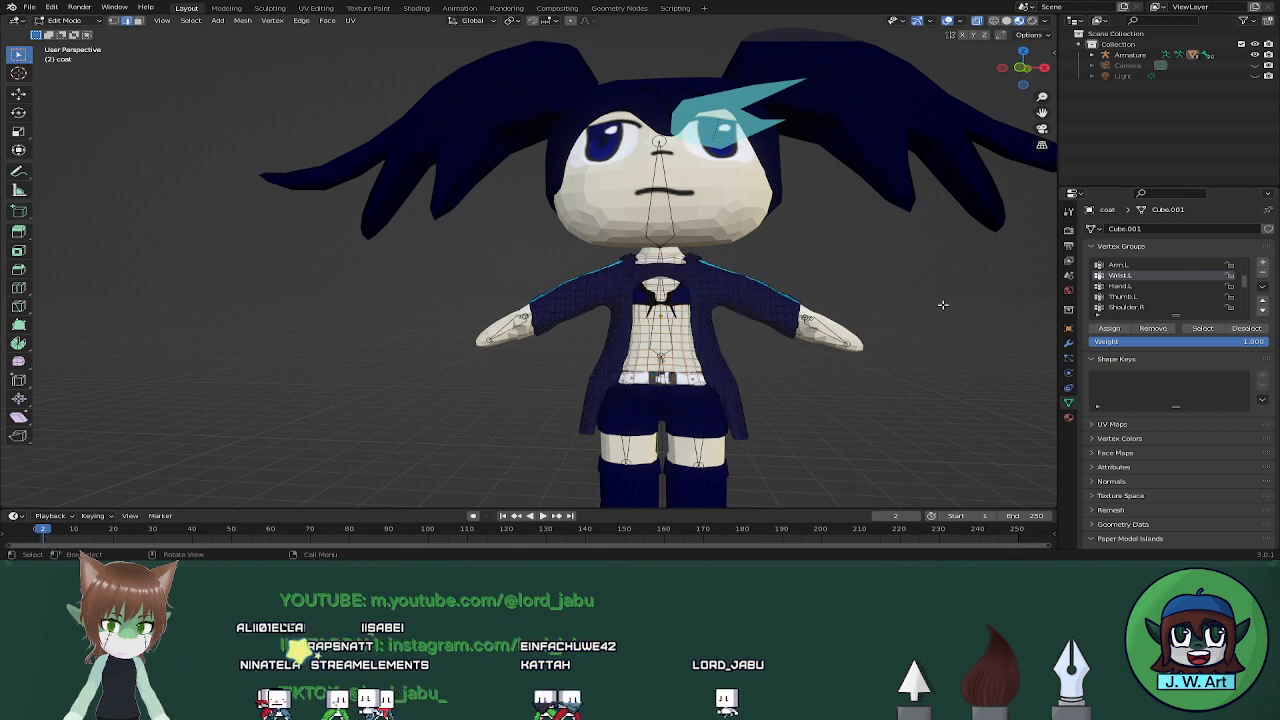
left_click(1197, 331)
scroll(1160, 295, "up", 1)
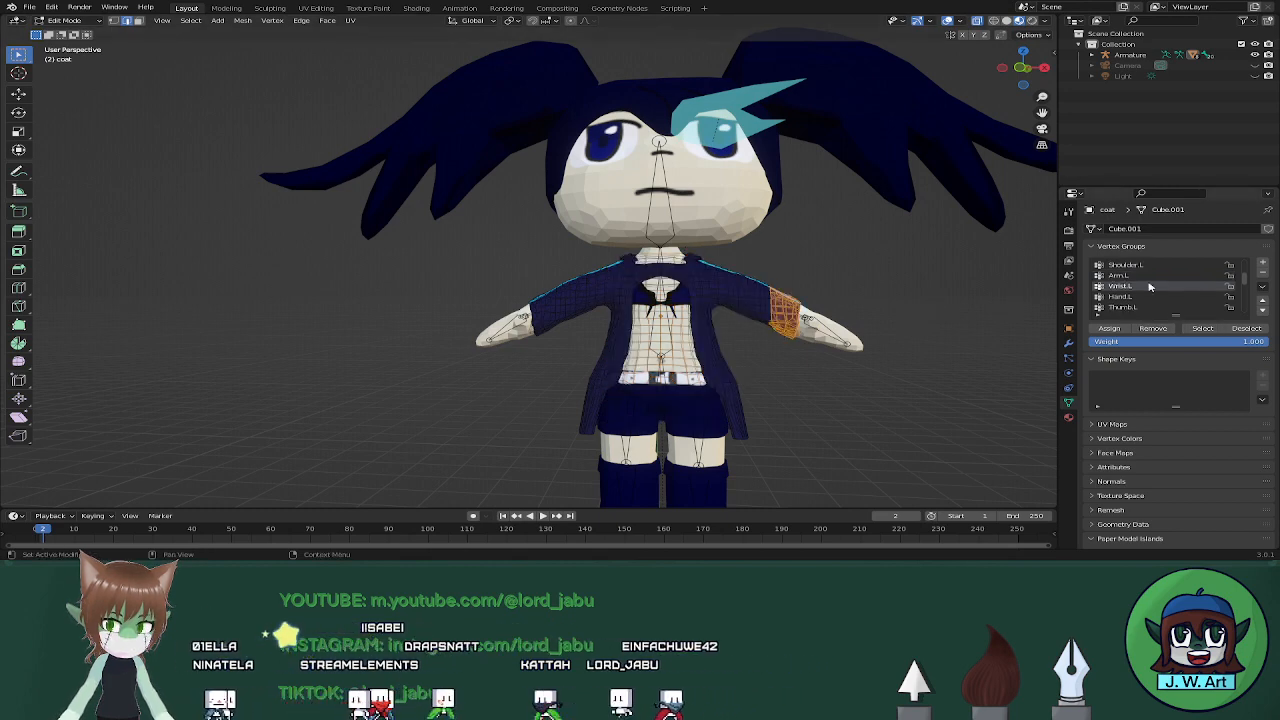
left_click(911, 302)
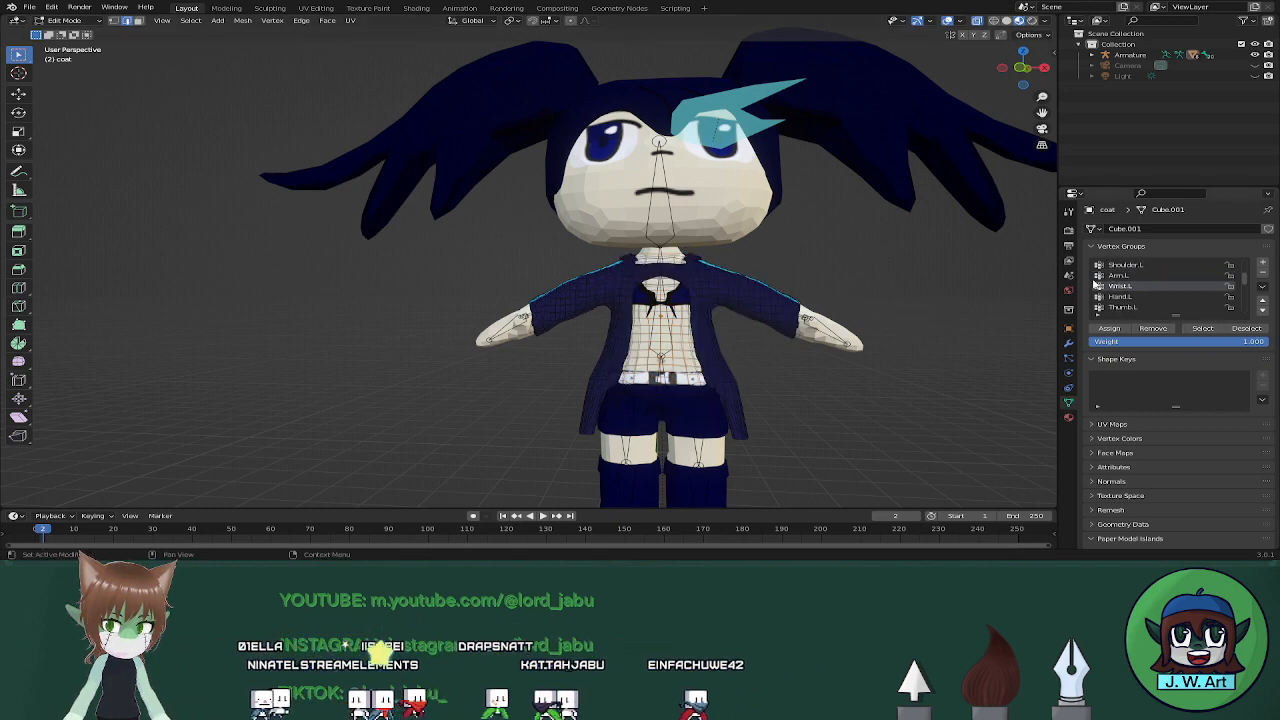
Remove the torso, coat body and opposite upper sleeve vertices from the Arm.L vertex group
left_click(1204, 328)
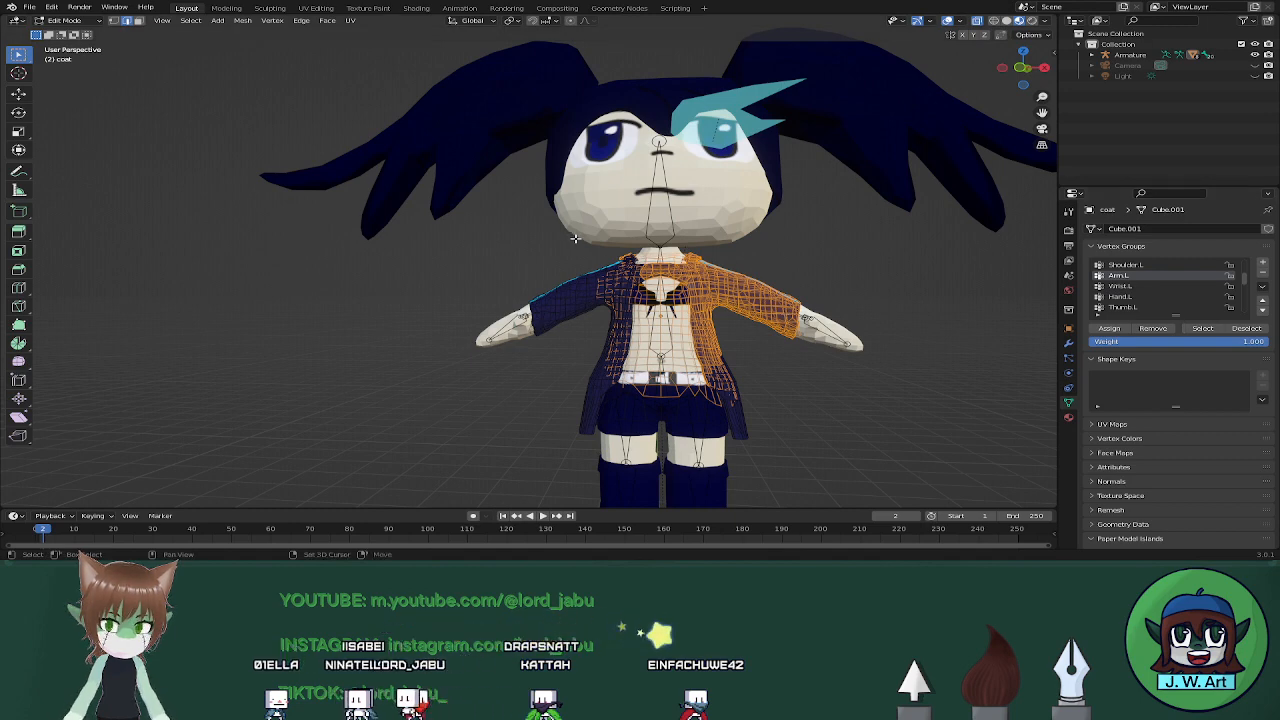
left_click_drag(571, 237, 710, 418)
left_click_drag(579, 306, 721, 400)
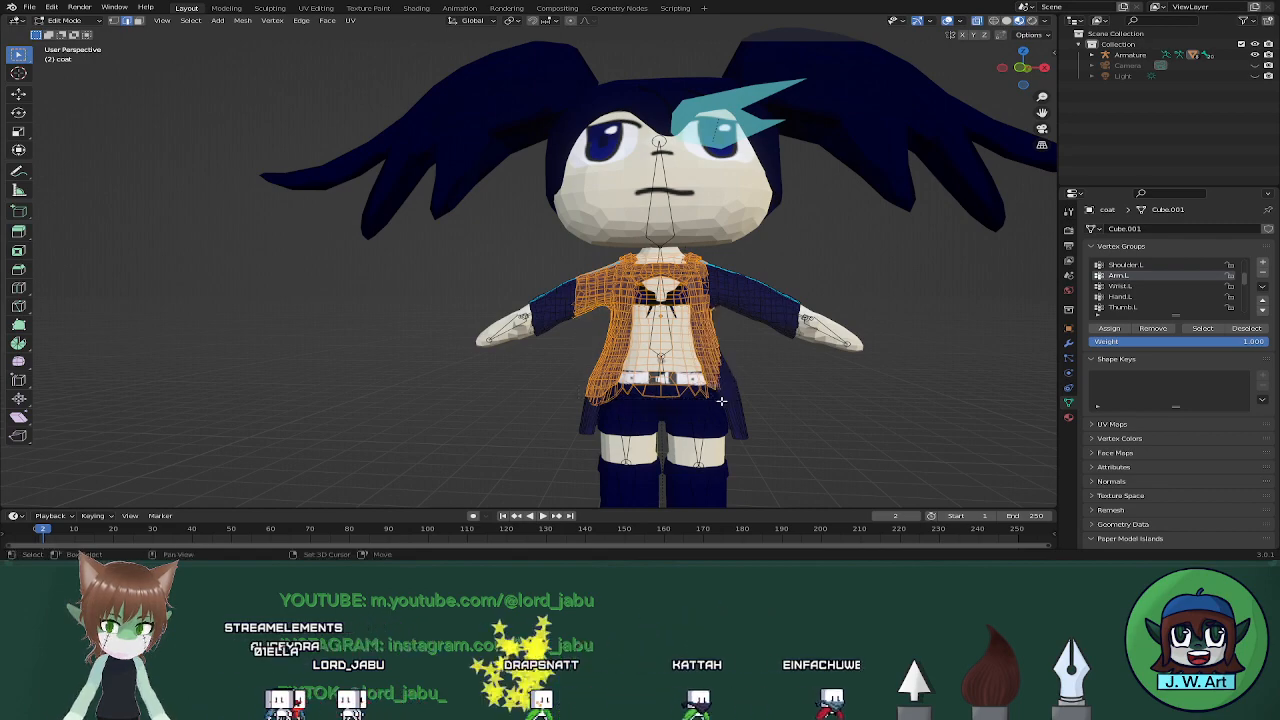
middle_click_drag(748, 348, 504, 325)
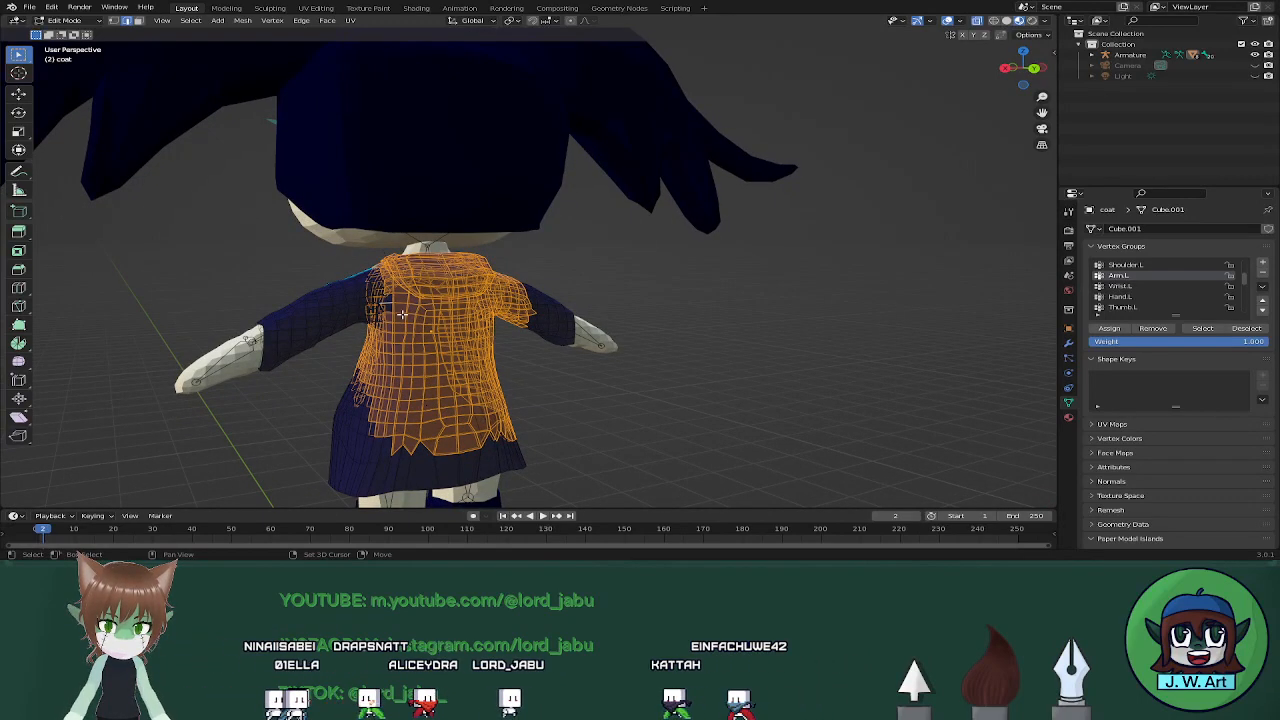
middle_click_drag(387, 298, 465, 315, "shift")
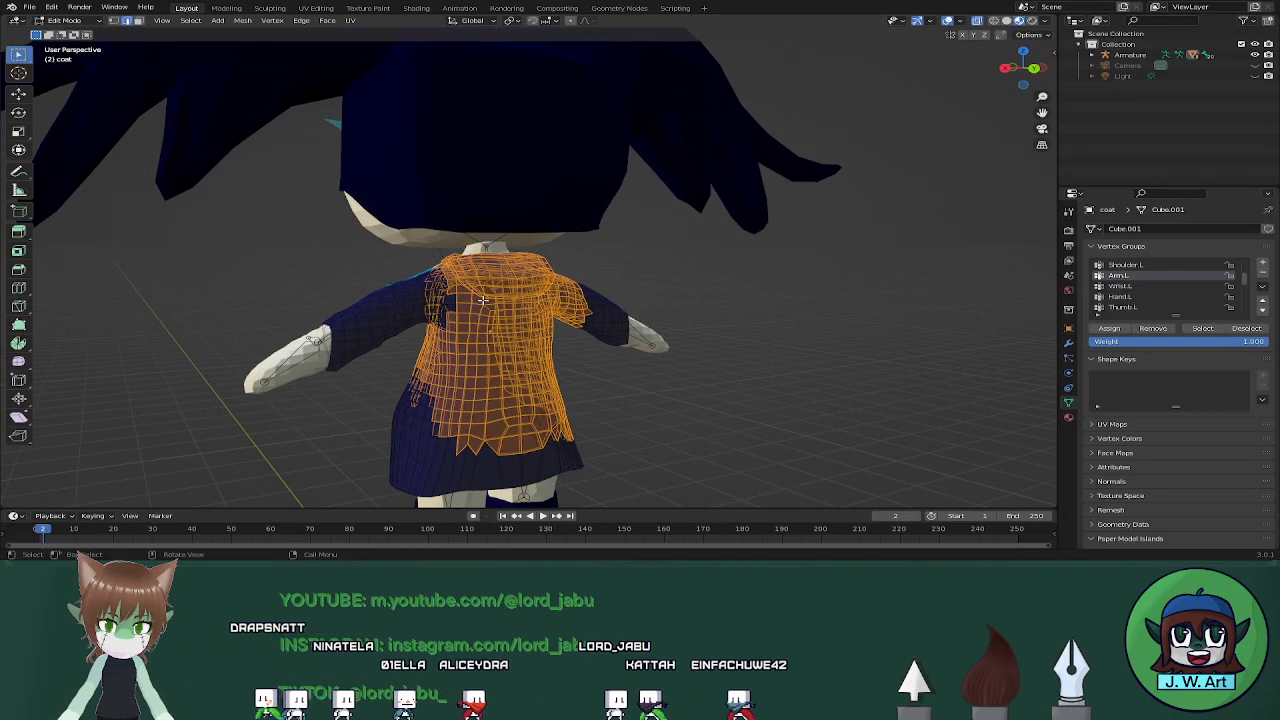
key("3")
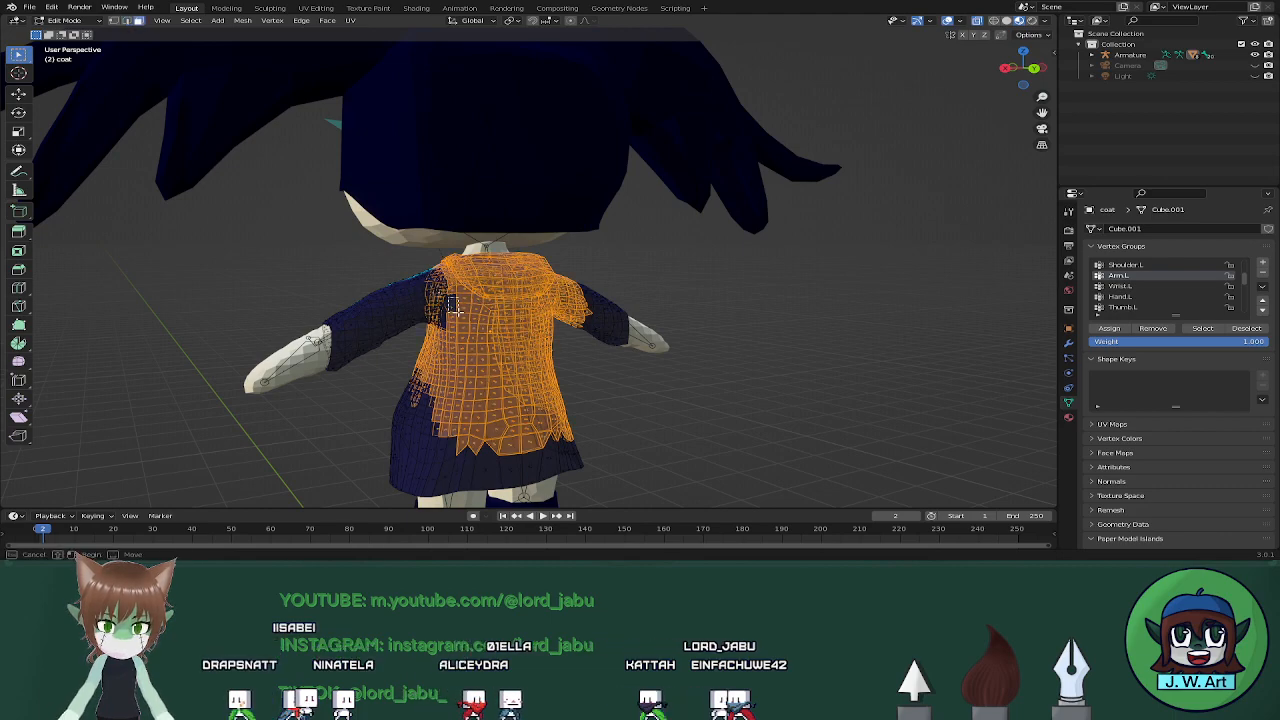
middle_click_drag(453, 316, 798, 322)
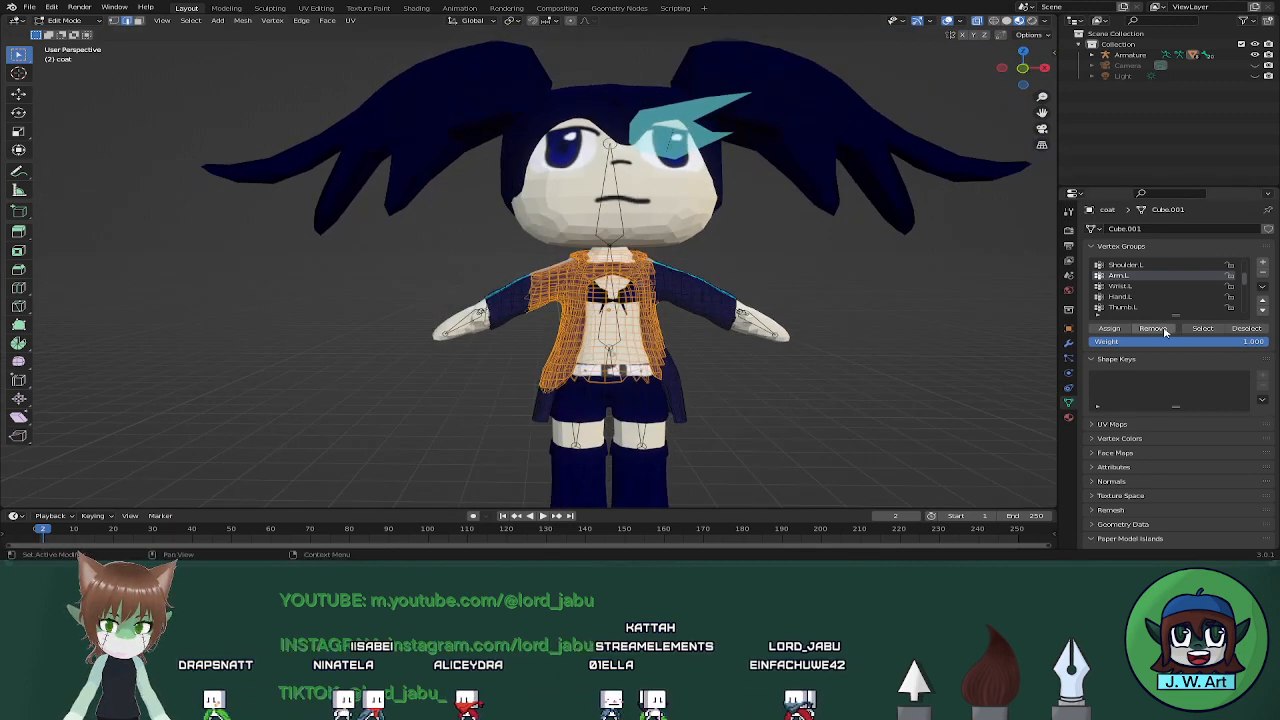
left_click(916, 332)
Recheck the Arm.L group and remove the leftover vertices on the coat's lower side below that arm
left_click(1200, 331)
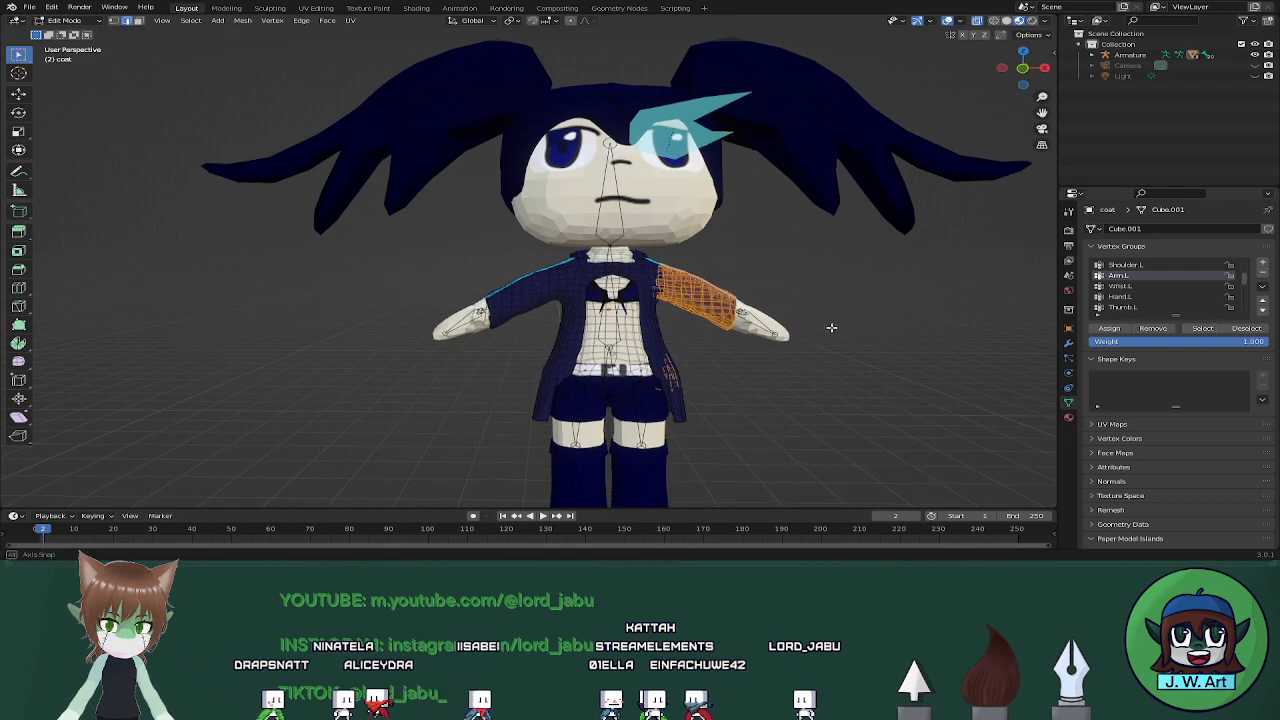
middle_click_drag(829, 323, 823, 320)
left_click_drag(650, 345, 712, 399)
left_click(1158, 335)
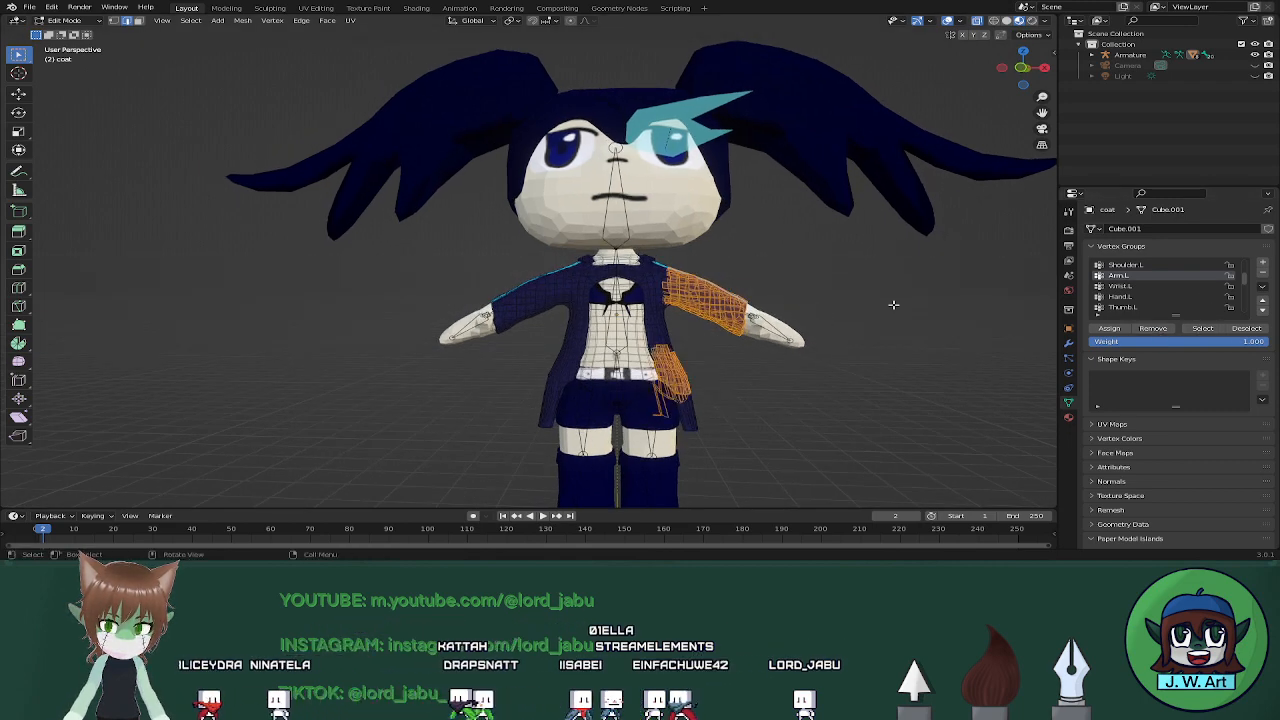
left_click(894, 304)
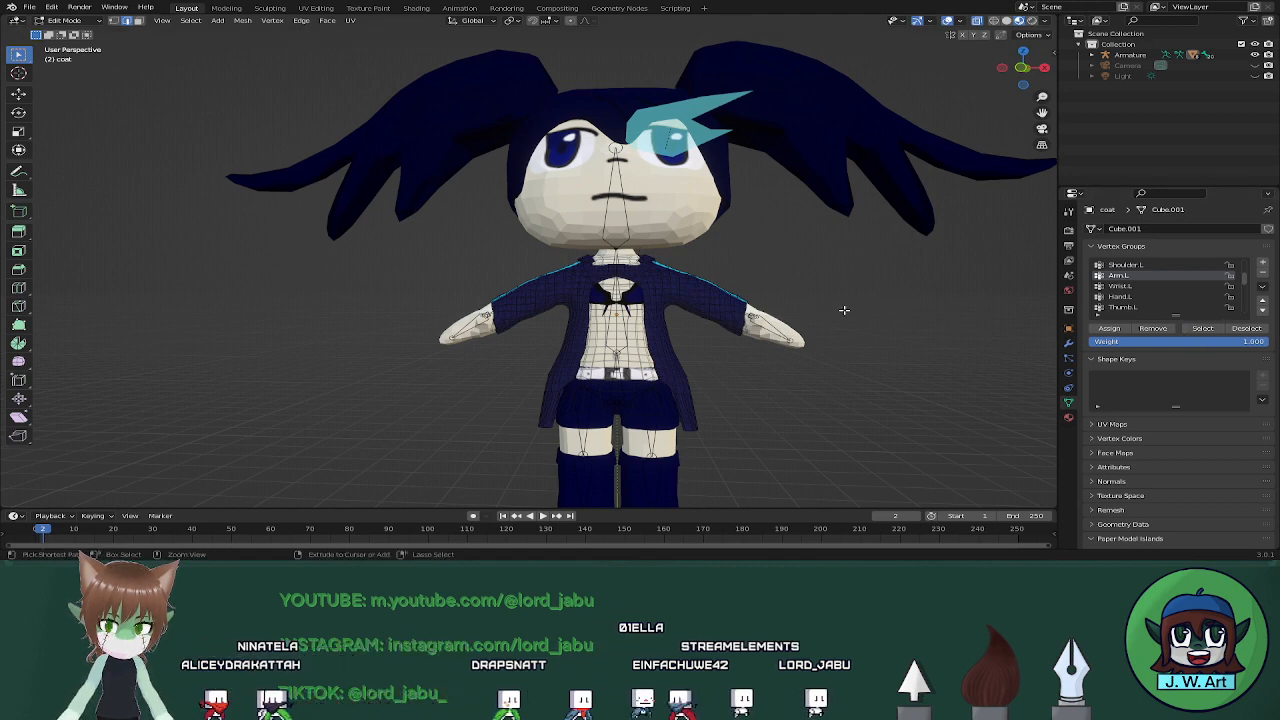
Box-select the upper part of the Arm.L sleeve and highlight the Arm.R group to compare both sleeves
left_click_drag(855, 272, 737, 359)
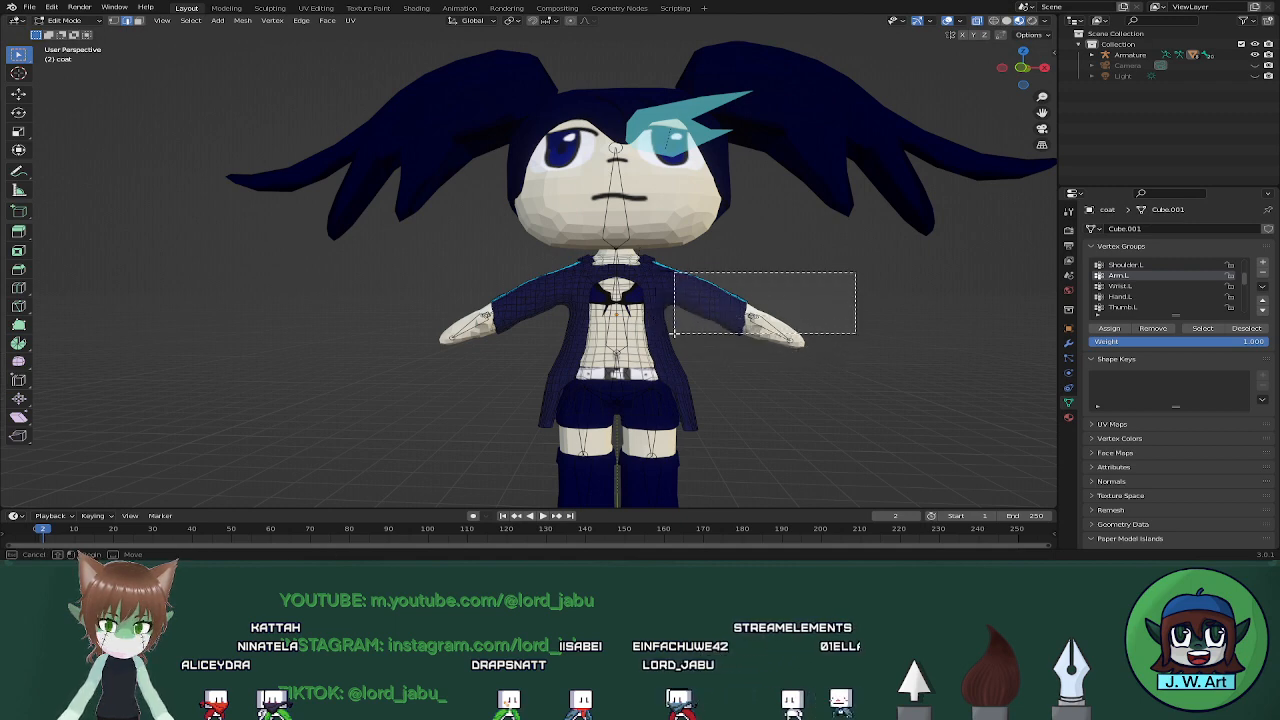
left_click_drag(675, 333, 675, 333)
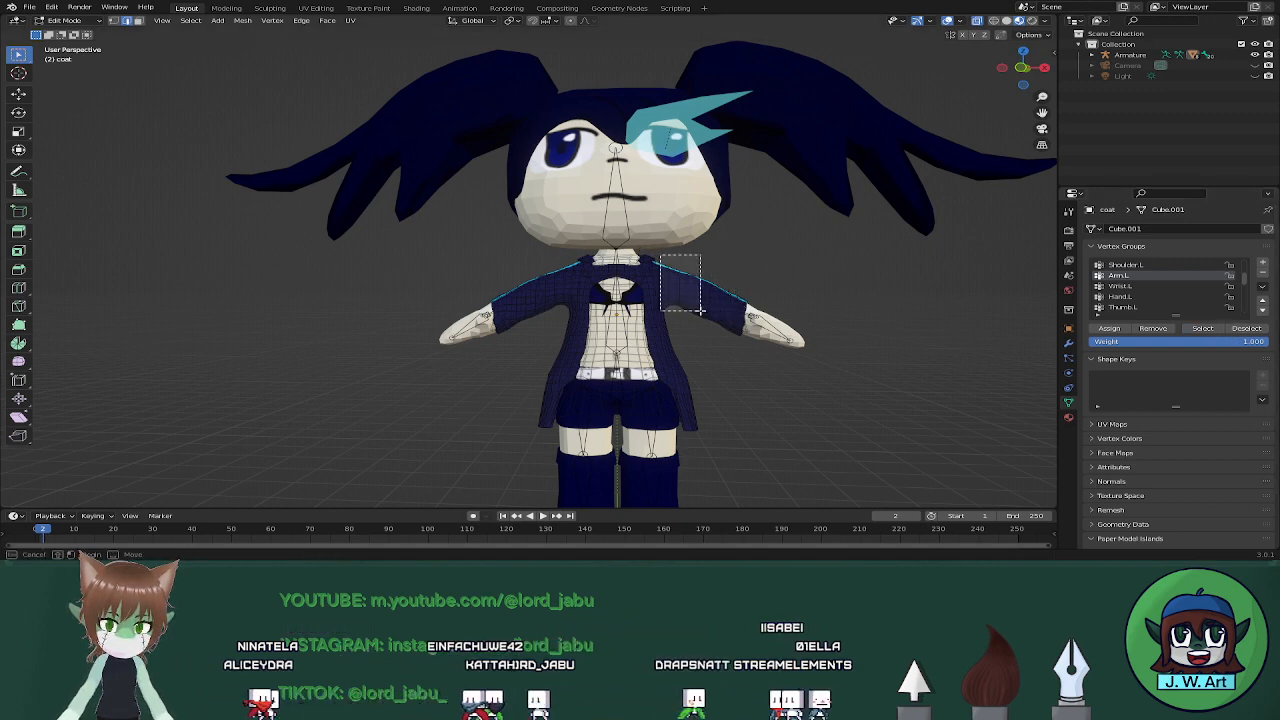
left_click_drag(685, 277, 722, 316)
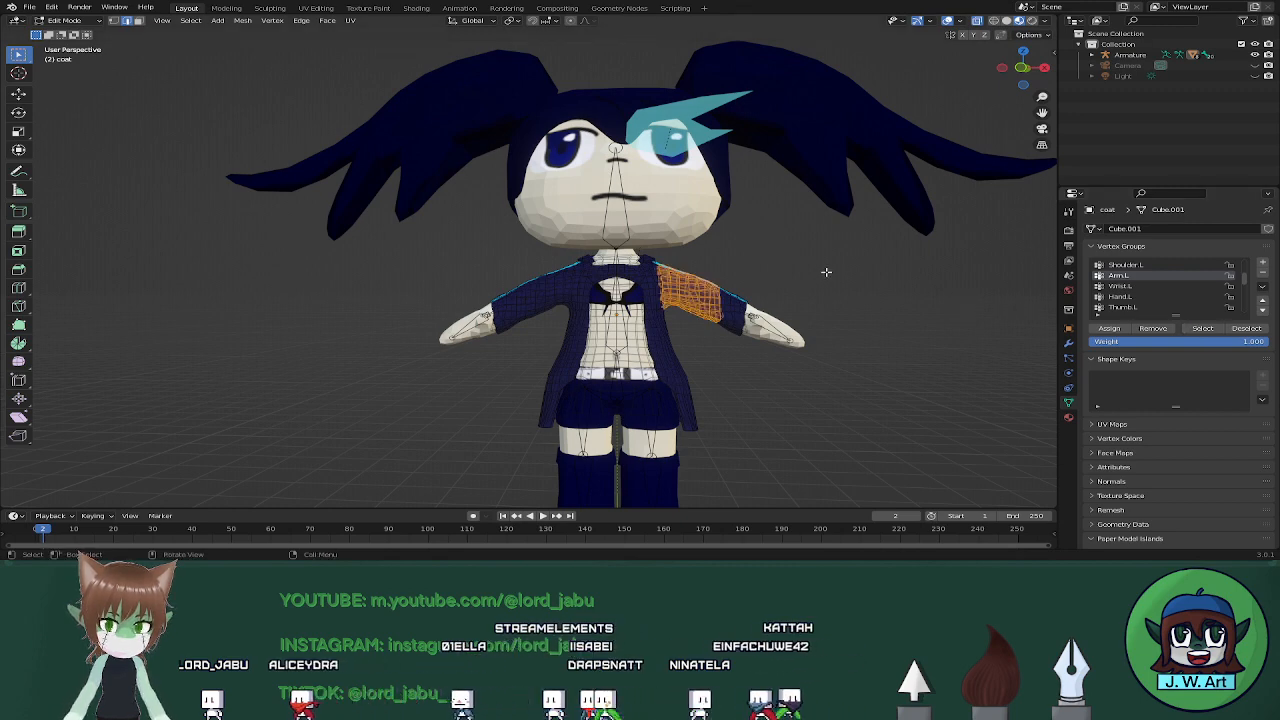
scroll(1134, 308, "down", 2)
left_click(1134, 308)
left_click(1202, 330)
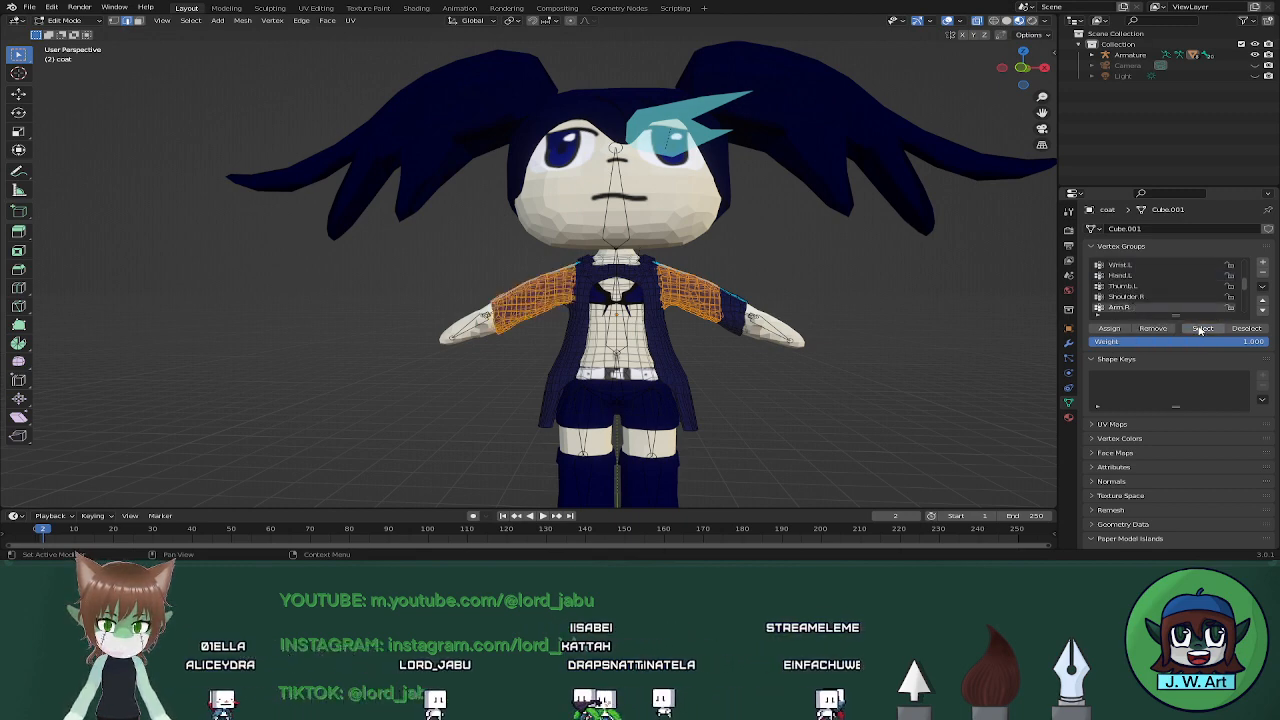
scroll(1157, 306, "up", 2)
left_click(972, 278)
Assign the lower sleeve vertices to the Arm.L group at weight 1.000 and check the group's selection
left_click(1118, 275)
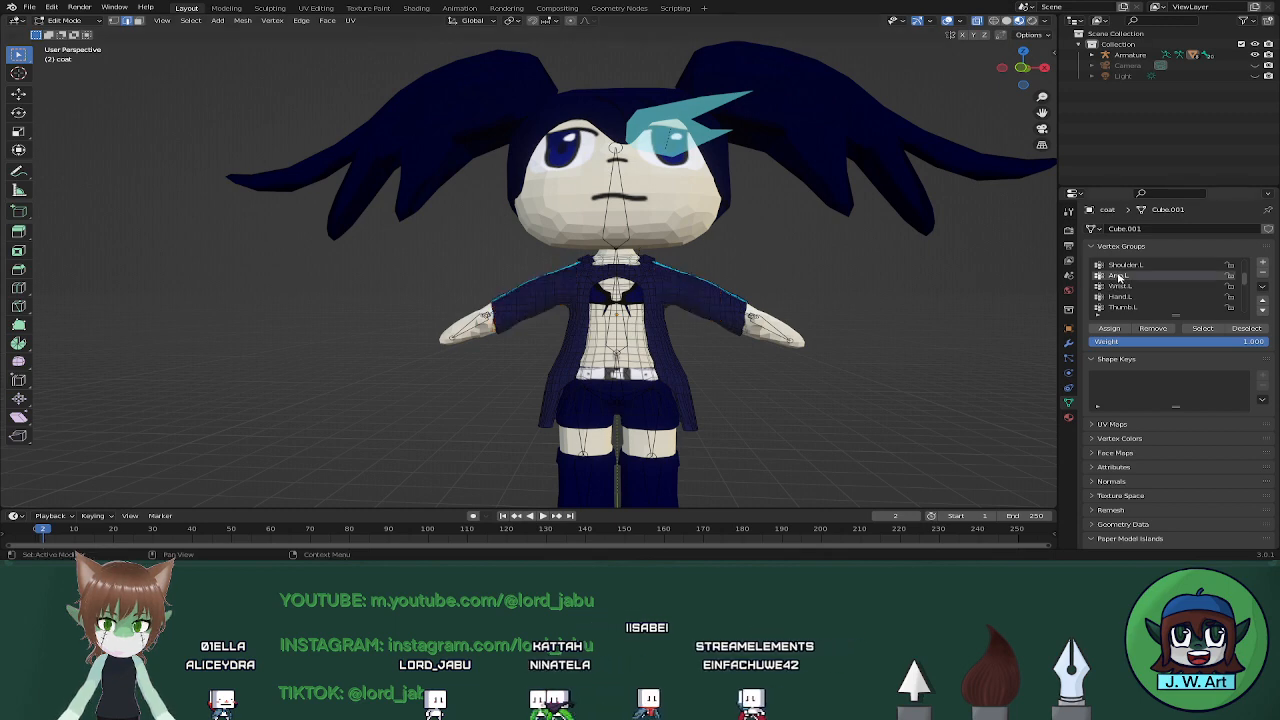
left_click_drag(995, 243, 724, 389)
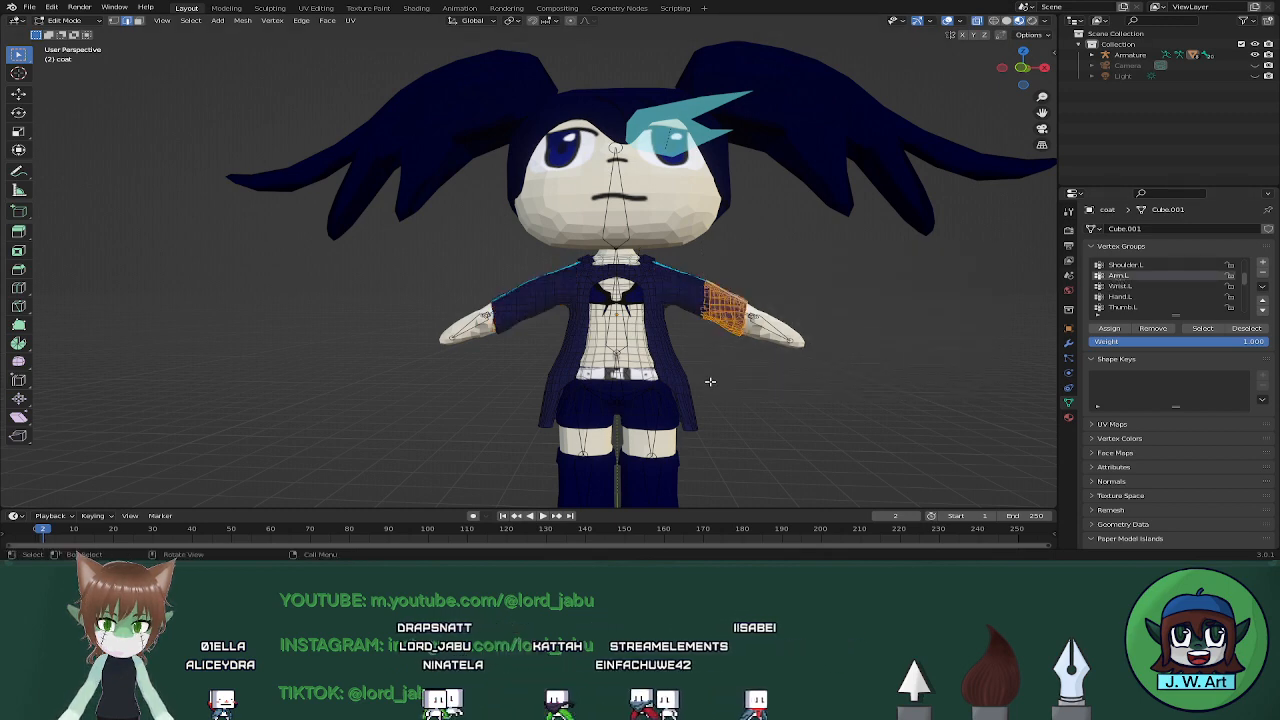
left_click(1113, 328)
left_click(843, 329)
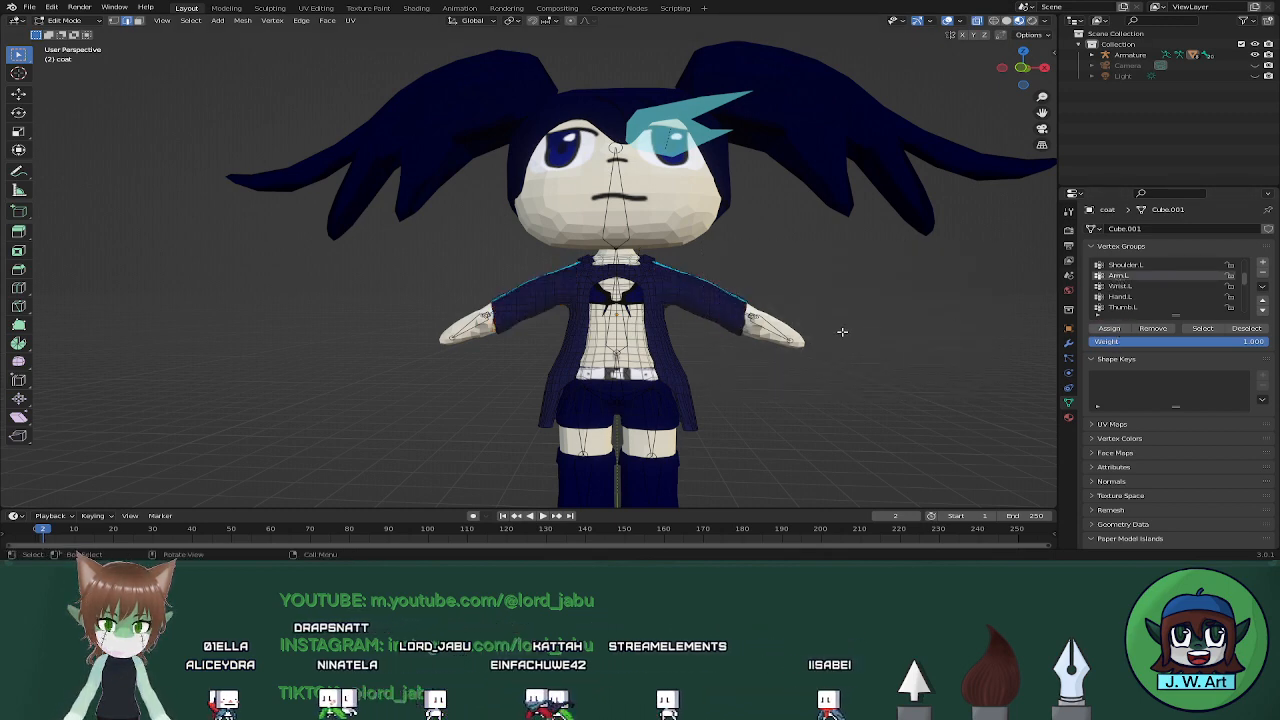
left_click(1198, 331)
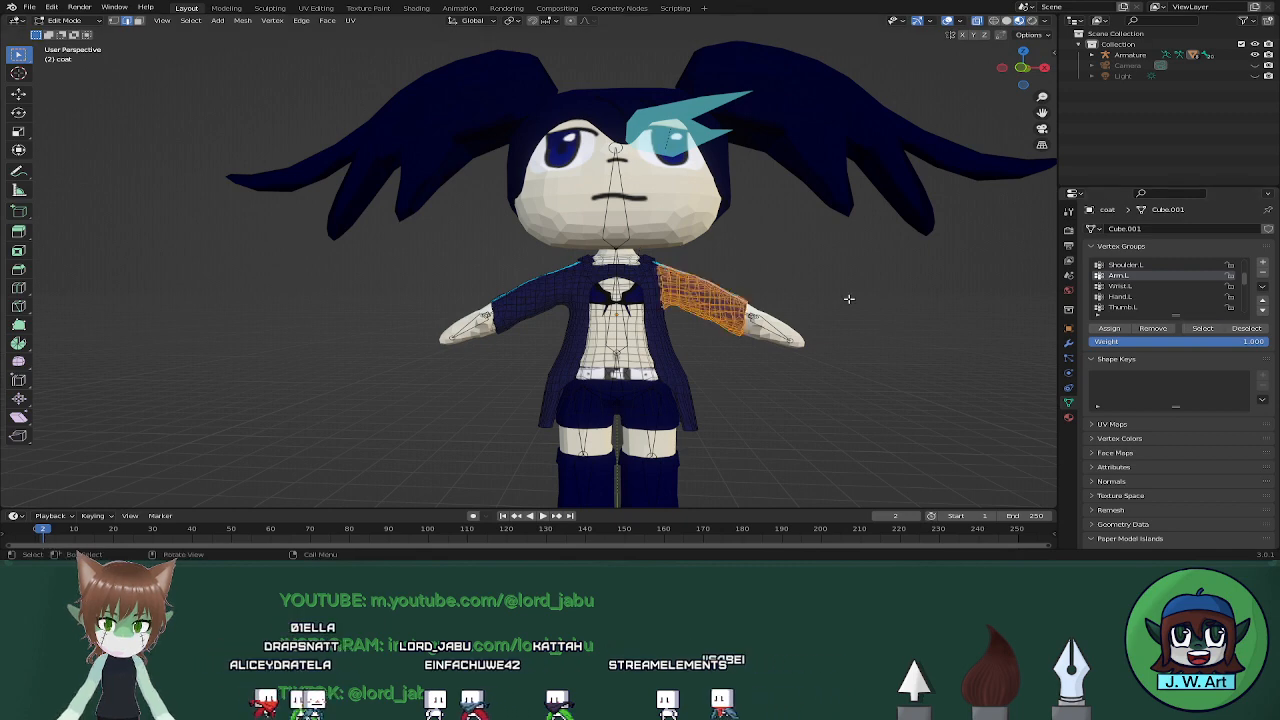
left_click(903, 280)
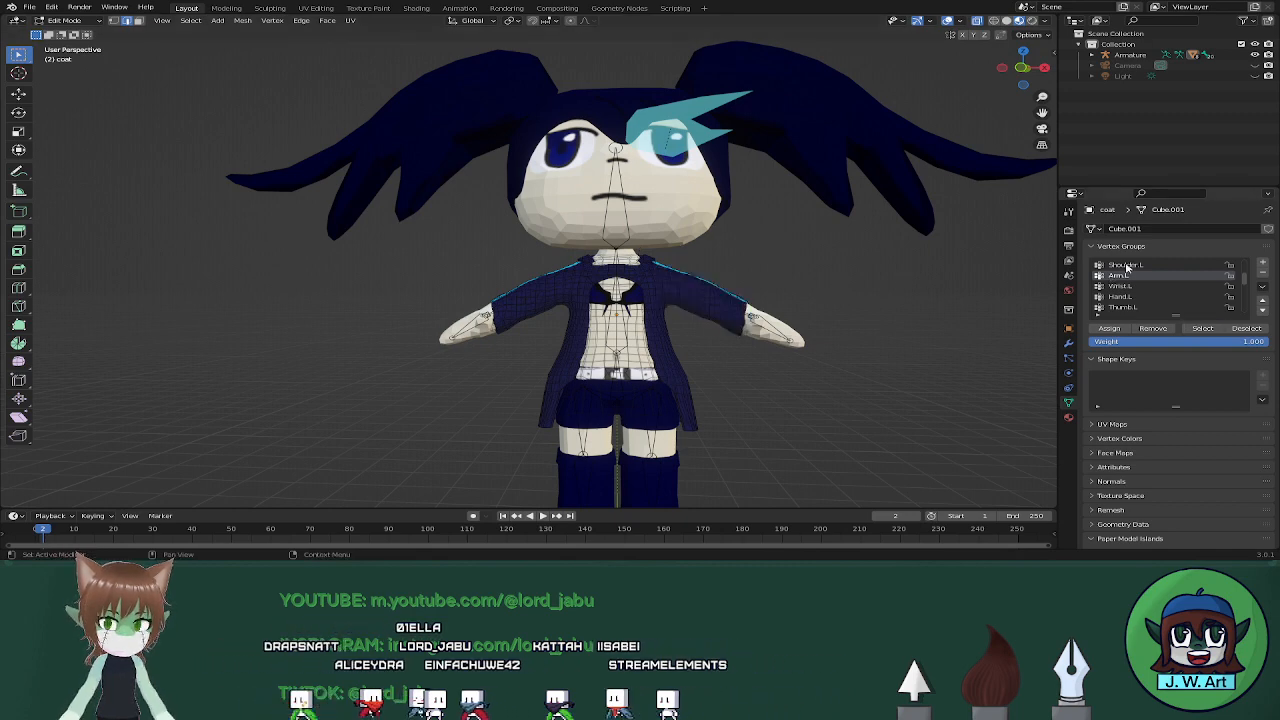
Remove both sleeves, the opposite coat half and the lower coat body from the Shoulder.L vertex group
left_click(1127, 266)
left_click(1199, 329)
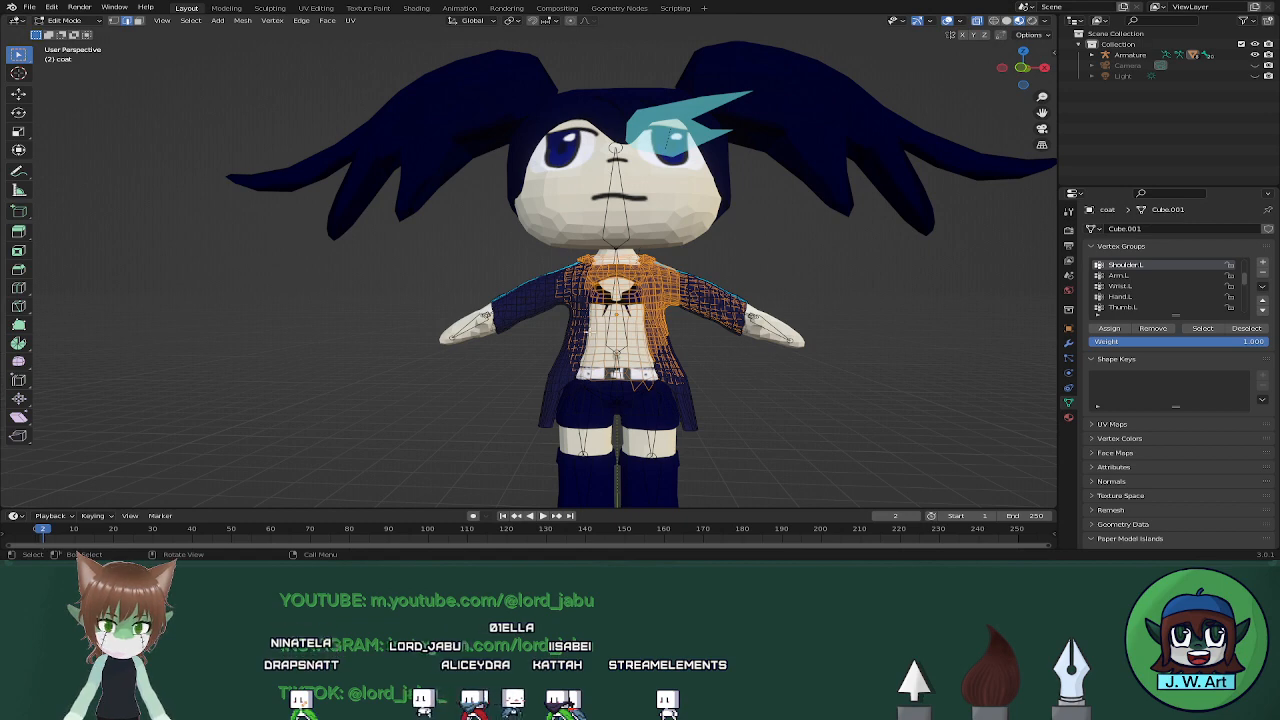
left_click_drag(531, 305, 687, 379)
left_click_drag(867, 268, 668, 378)
left_click_drag(480, 236, 612, 353)
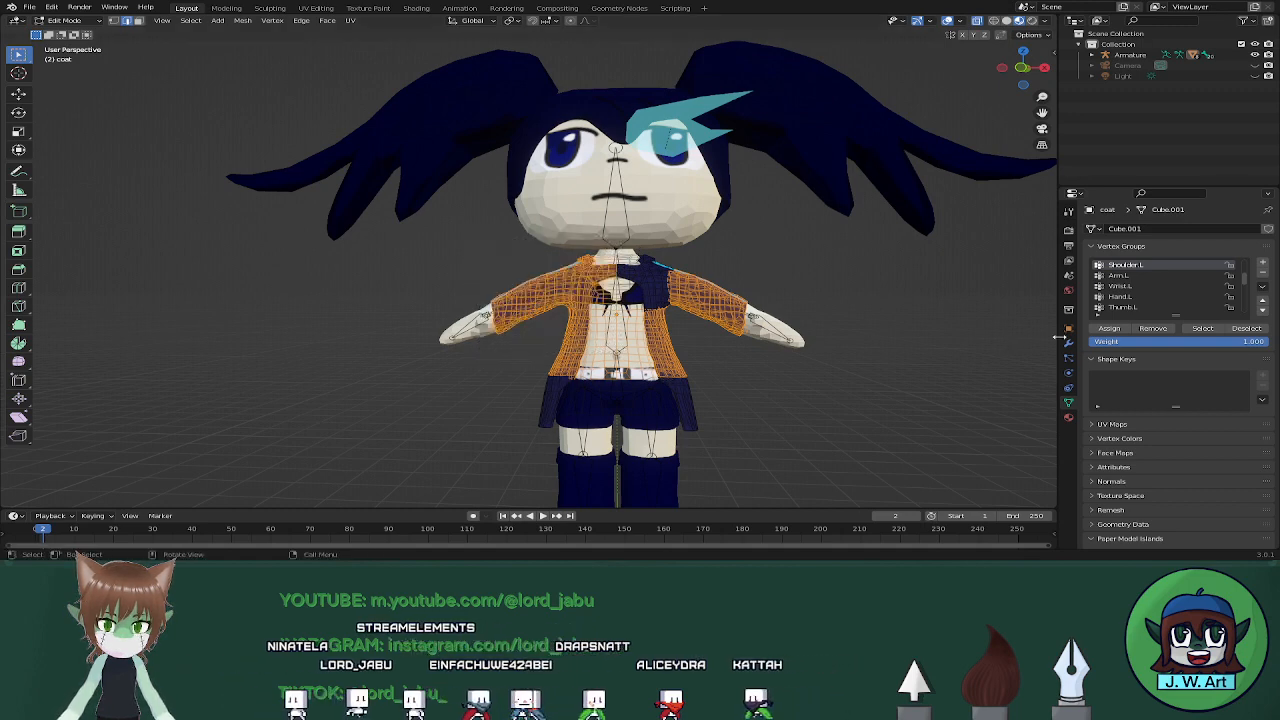
left_click(1157, 328)
left_click(979, 338)
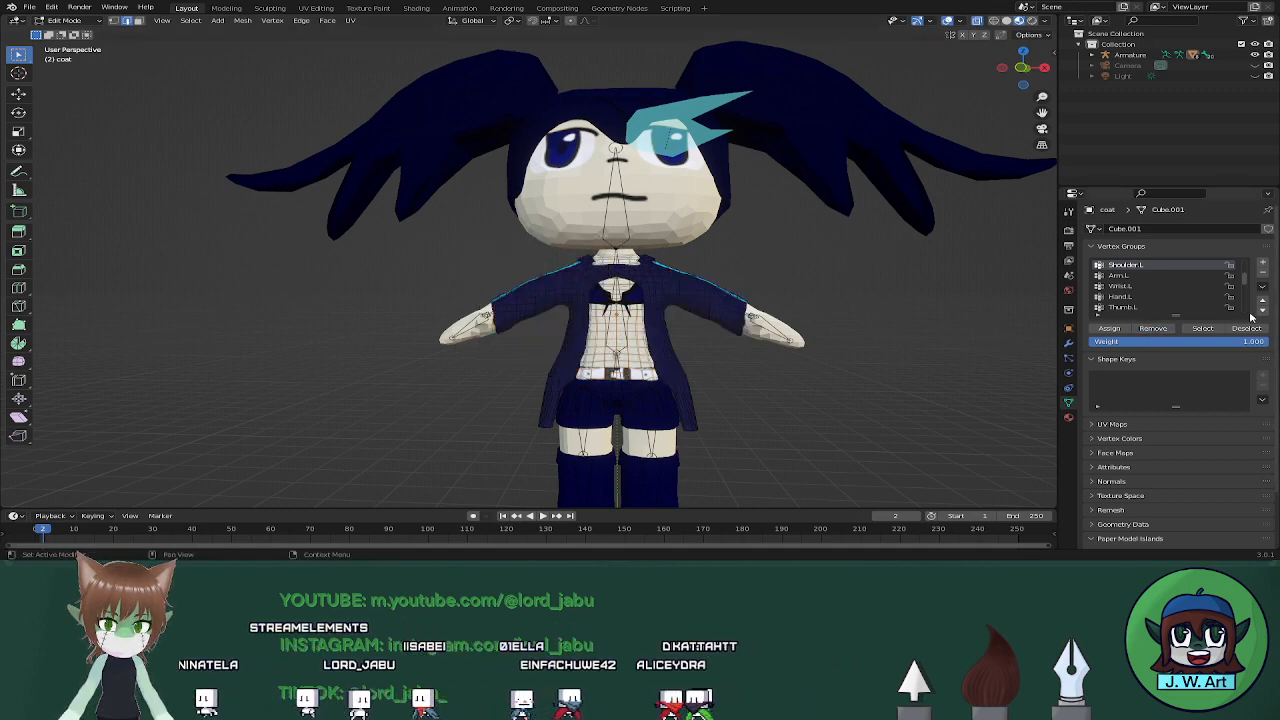
Remove the leftover lower coat and waist vertices from the Shoulder.L group and recheck its selection
left_click(1211, 330)
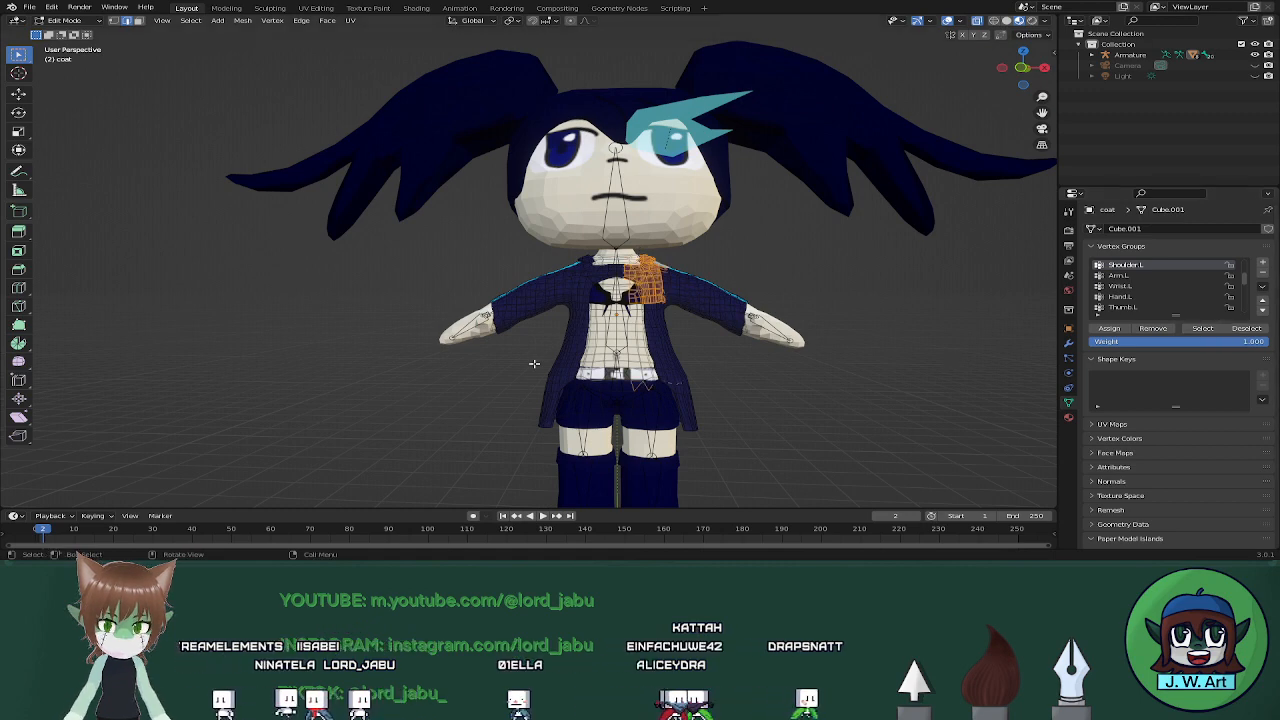
key("b")
left_click_drag(535, 349, 800, 435)
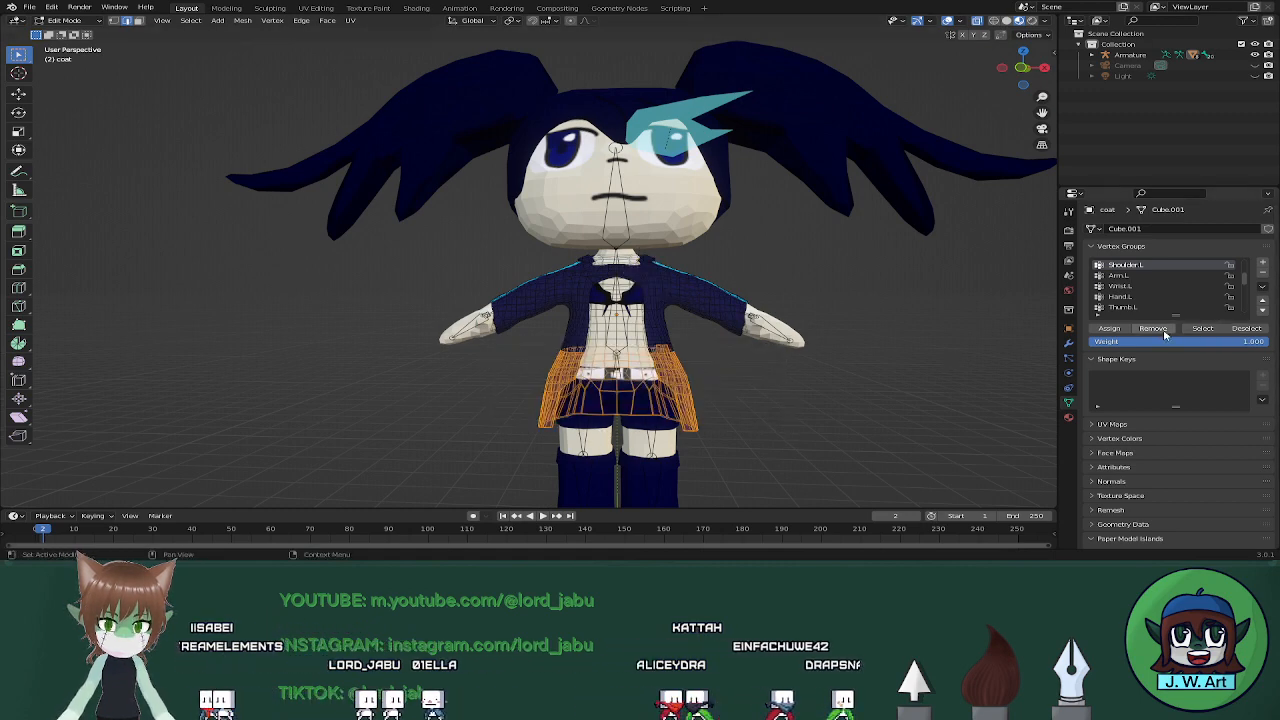
left_click(972, 342)
left_click(1204, 331)
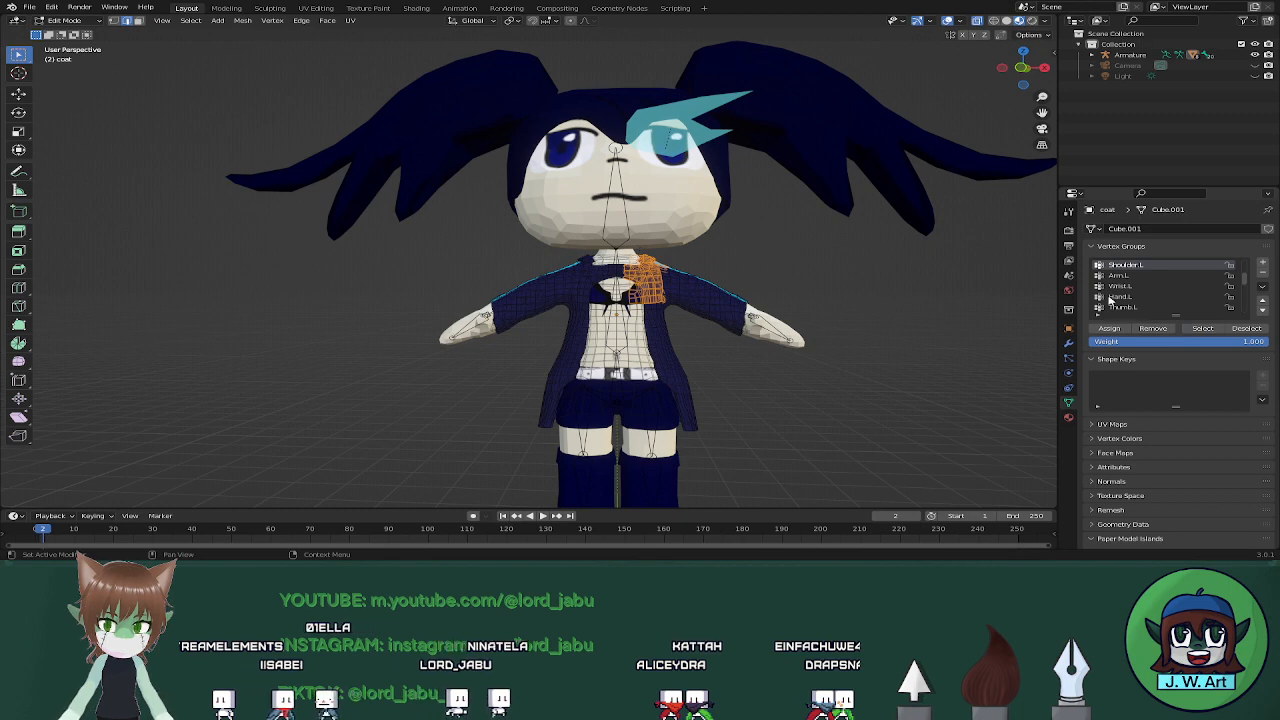
Examine which coat vertices belong to the head and neck groups, clearing the selection after each
scroll(1160, 302, "up", 2)
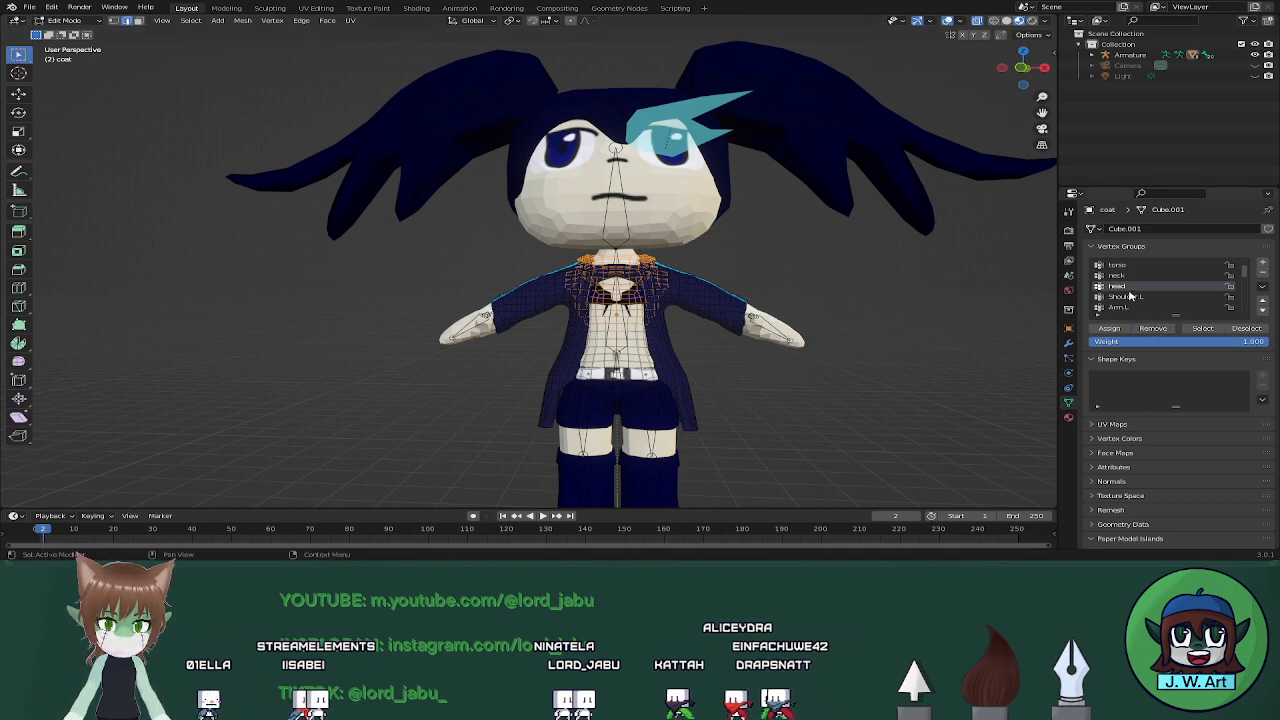
scroll(1130, 296, "up", 1)
left_click(1246, 328)
left_click(1116, 286)
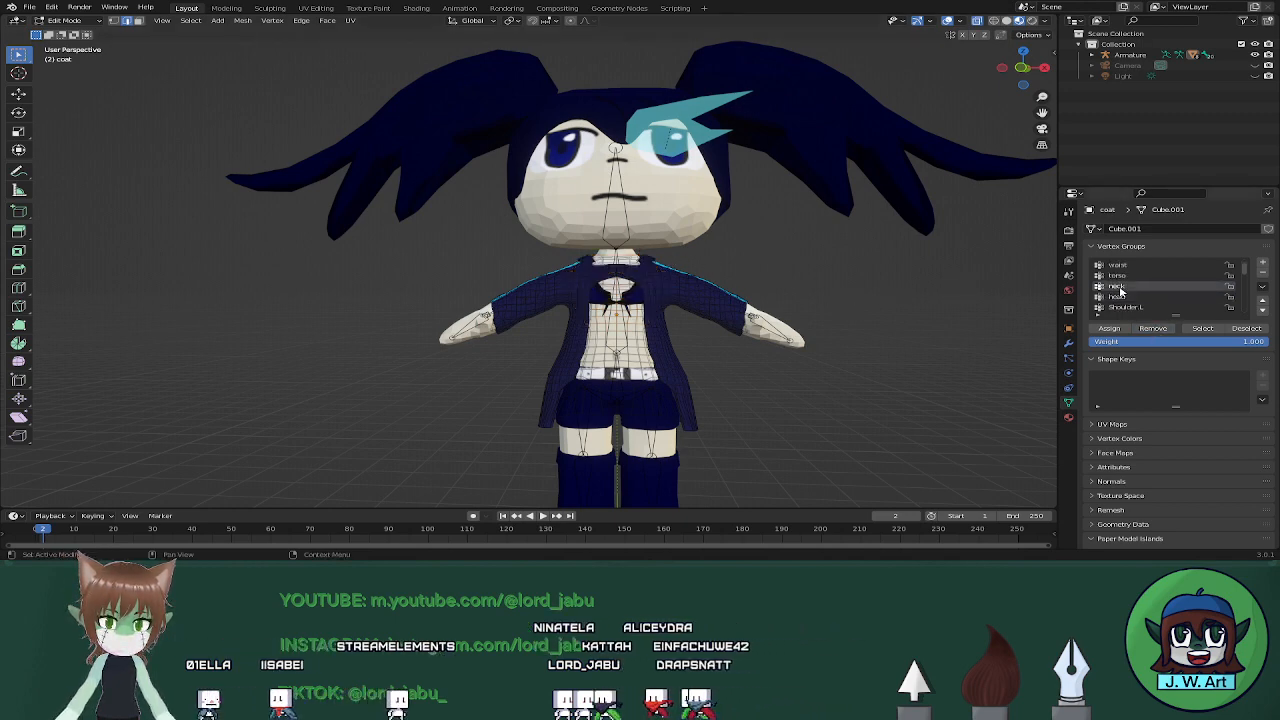
left_click(1200, 329)
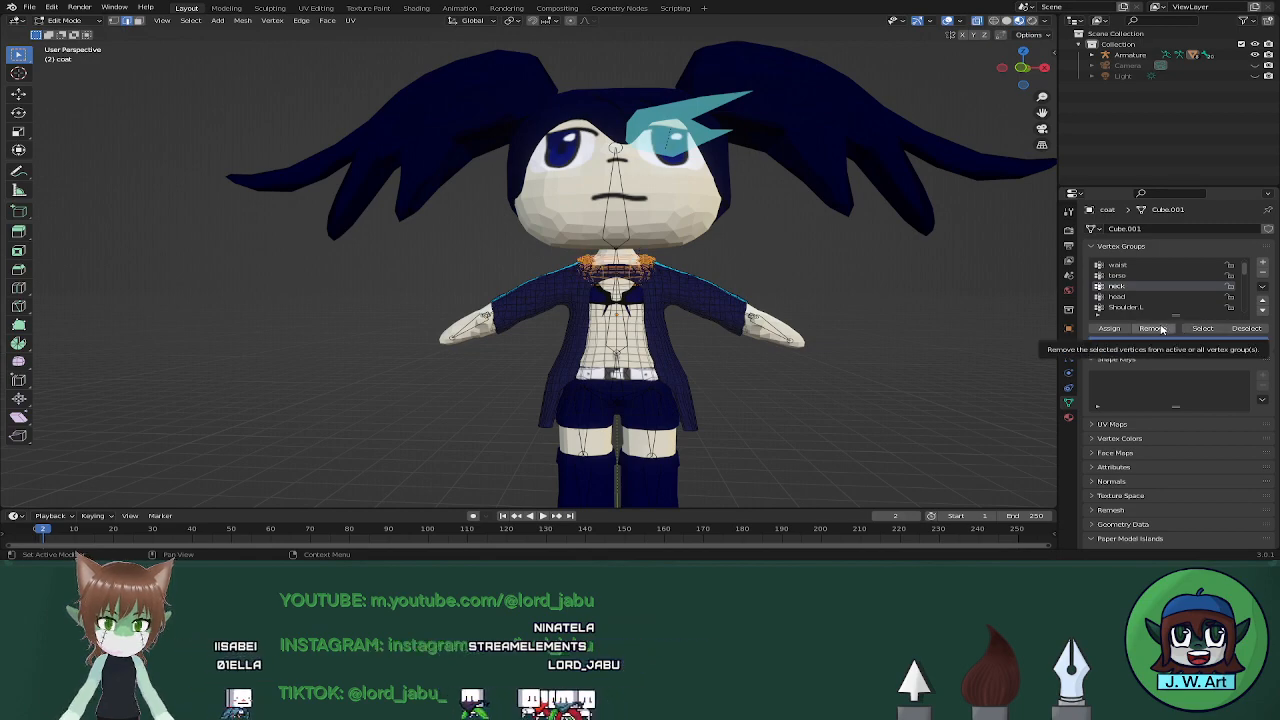
middle_click_drag(831, 320, 927, 319)
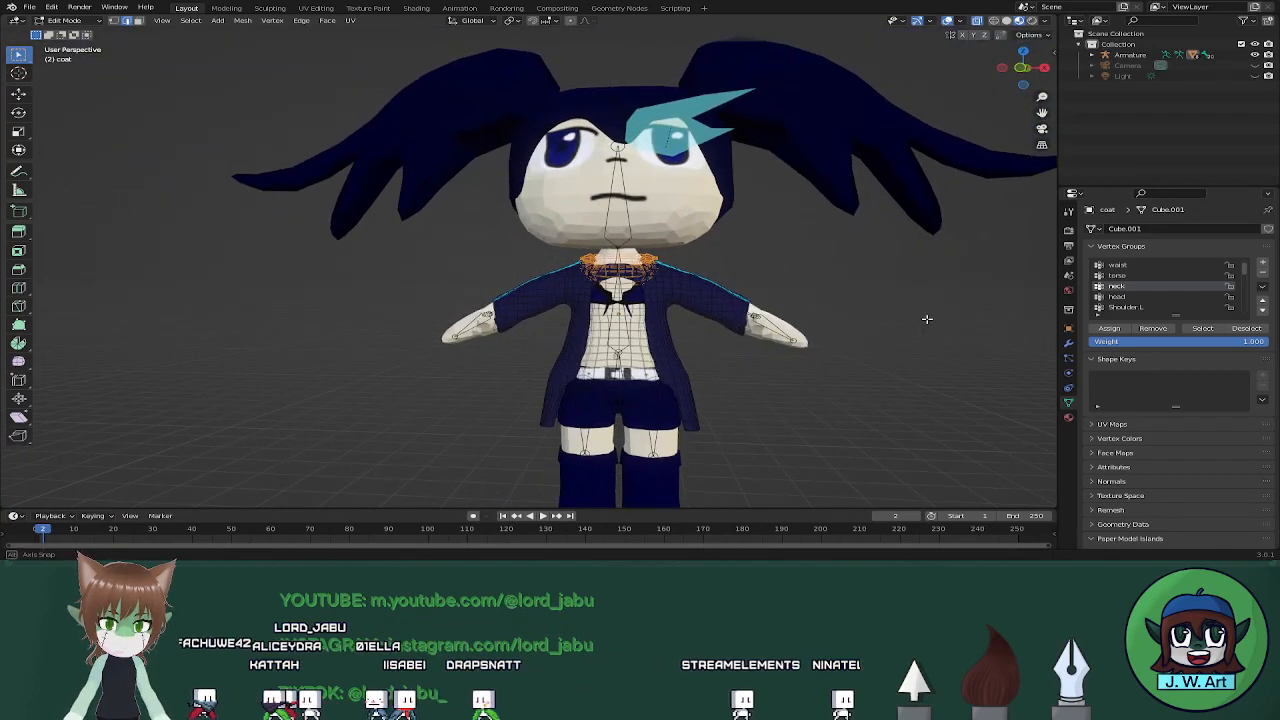
key("alt+a")
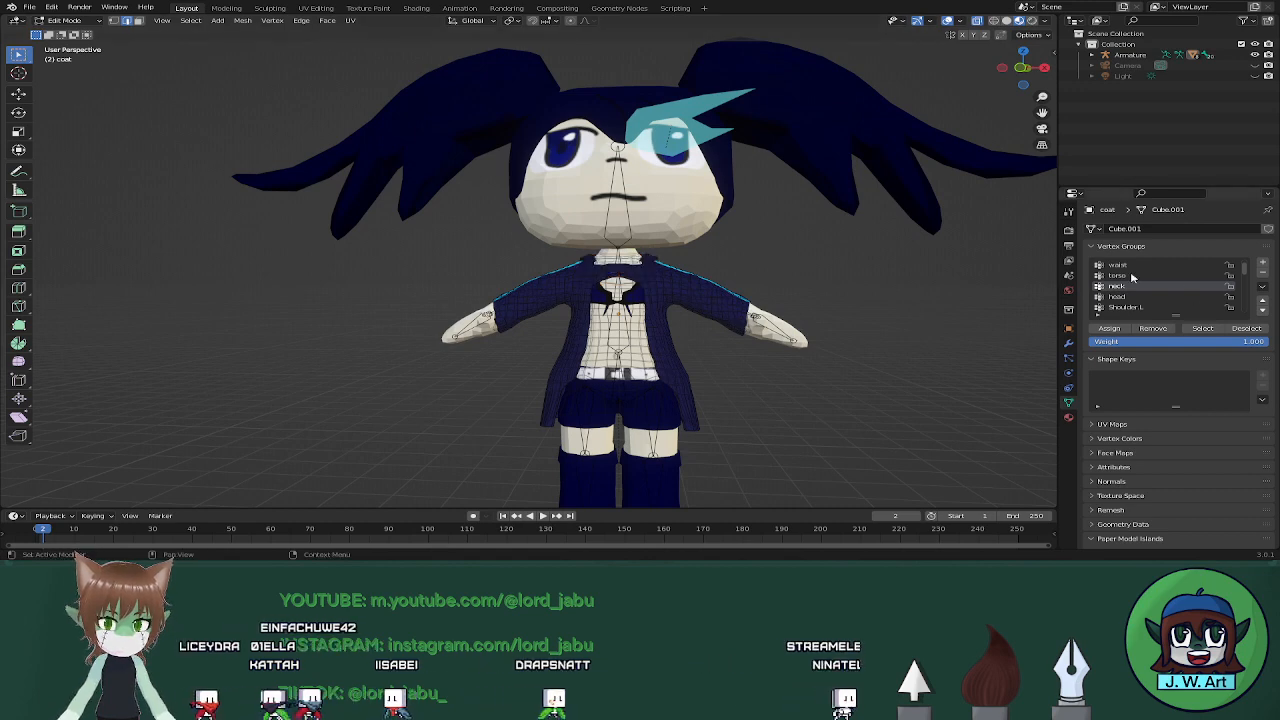
Remove both upper sleeves, the lower coat and the collar vertices from the torso vertex group
left_click(1132, 276)
left_click(1202, 328)
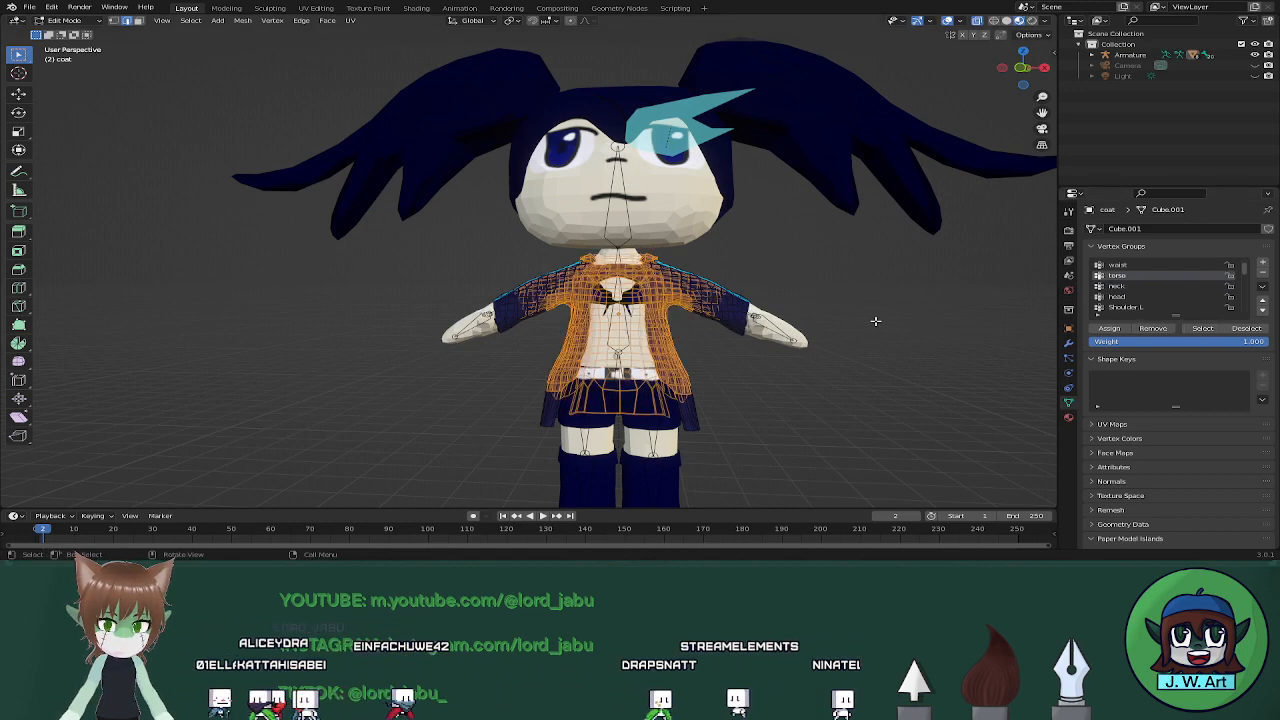
middle_click_drag(888, 331, 906, 280, "shift")
left_click_drag(892, 197, 637, 288)
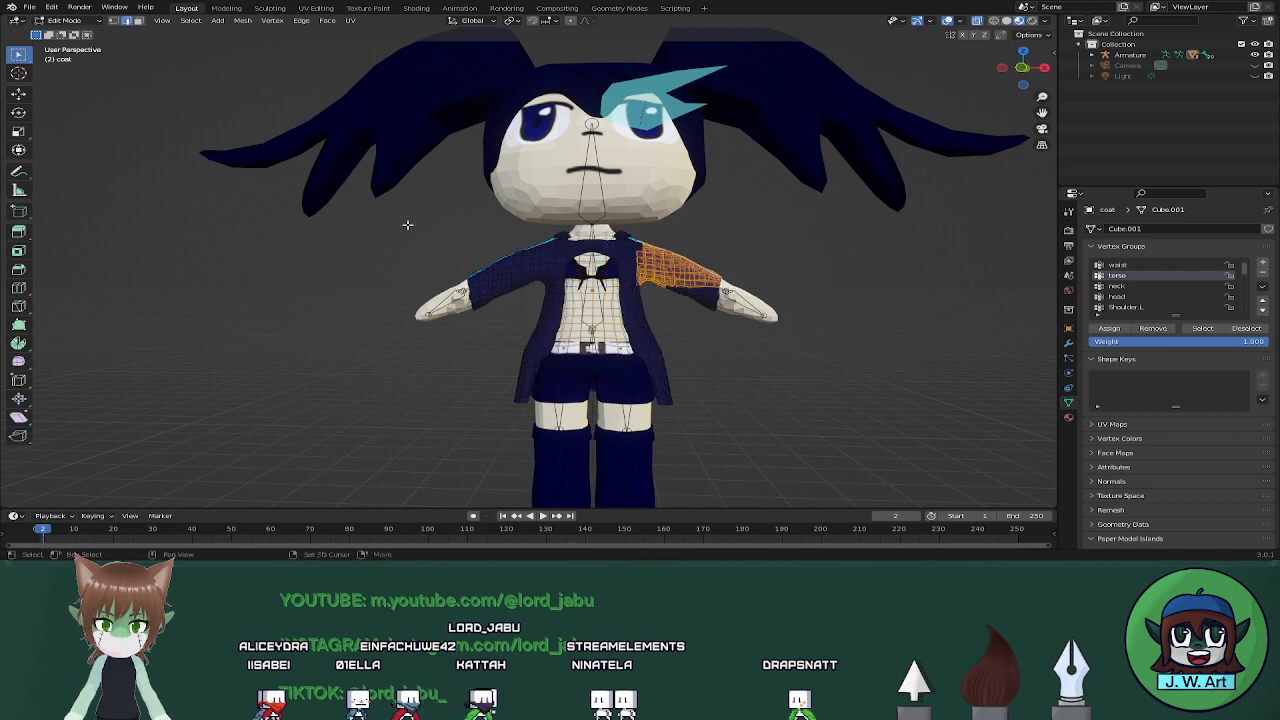
left_click_drag(407, 225, 772, 466)
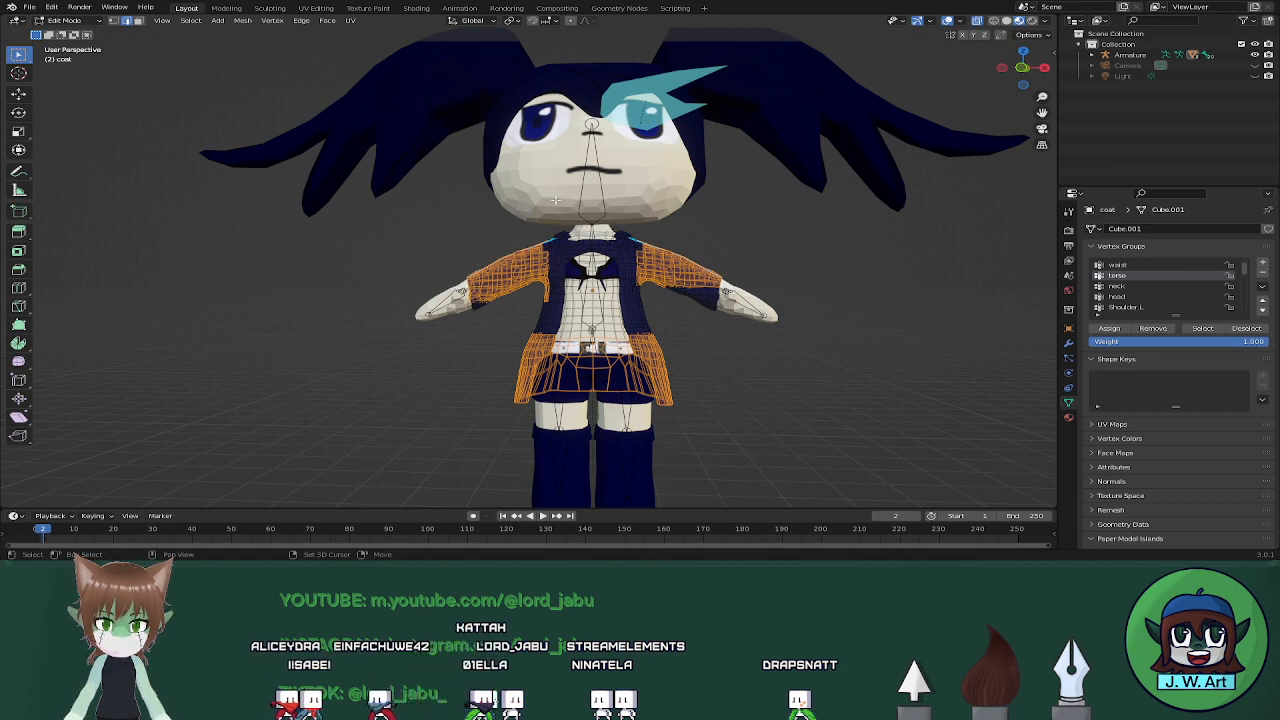
left_click_drag(541, 189, 651, 242, "shift")
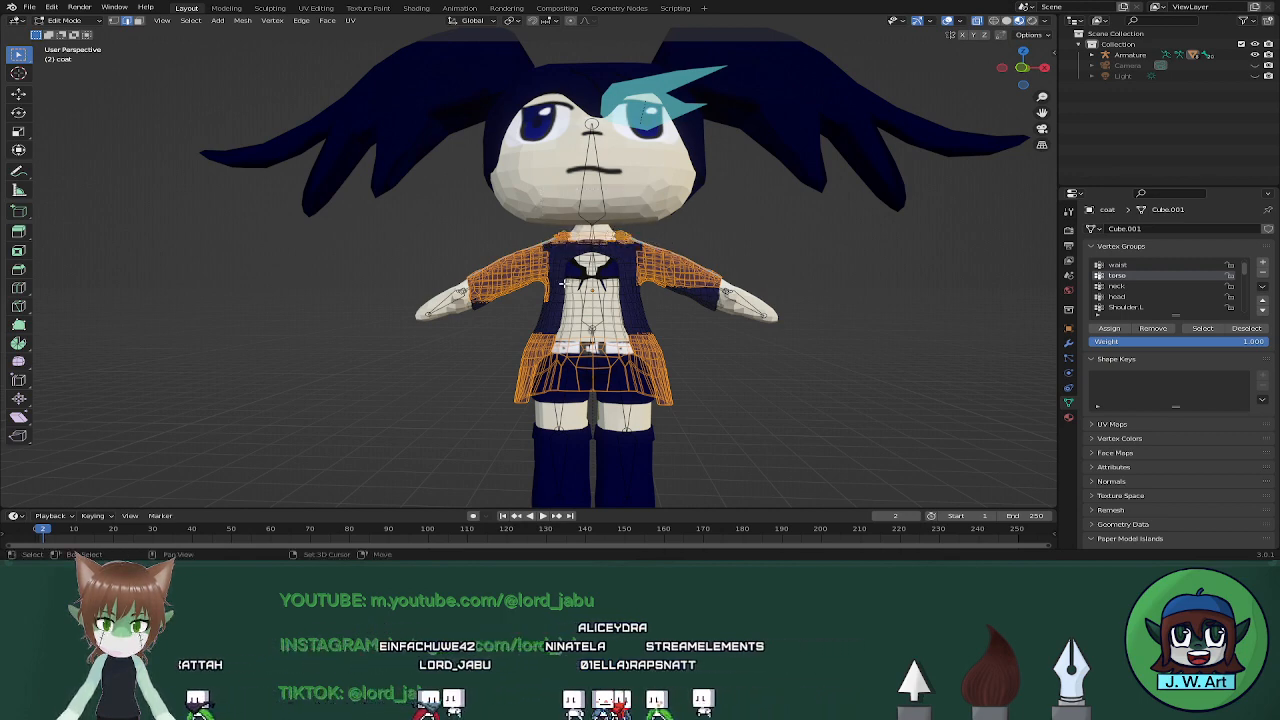
left_click_drag(369, 263, 537, 328, "shift")
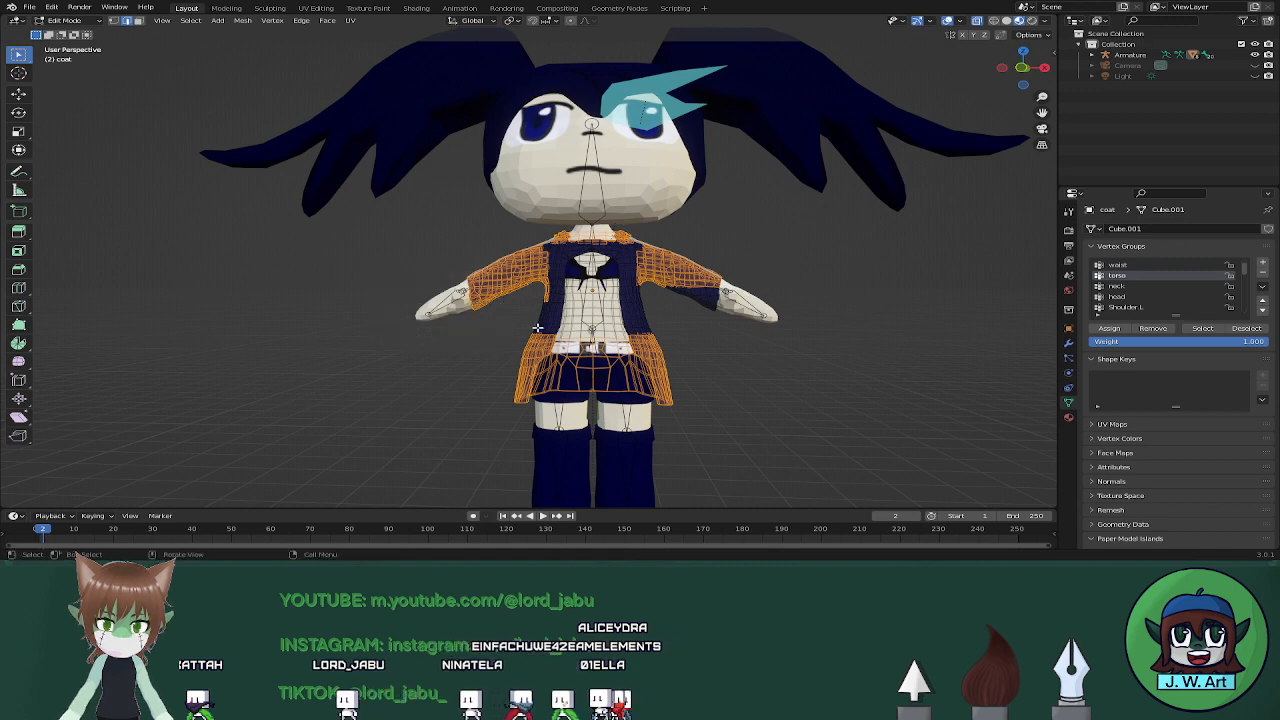
left_click(1155, 329)
left_click(944, 324)
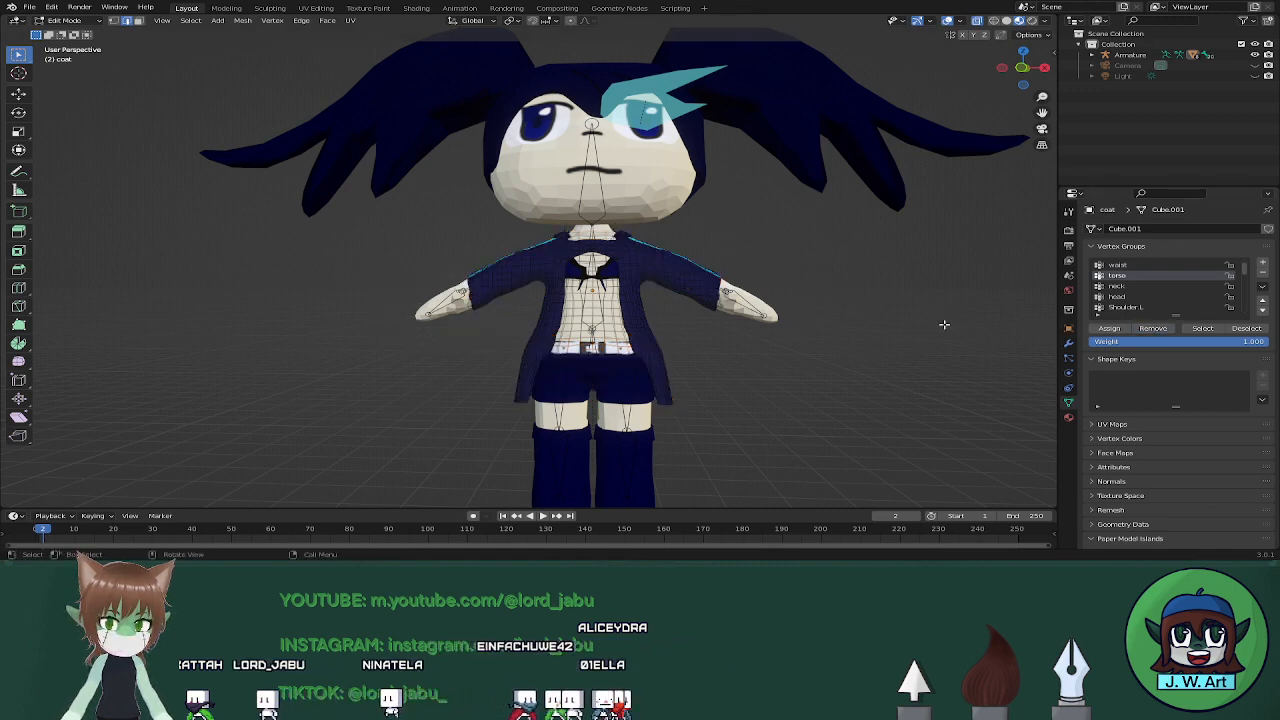
Examine which coat vertices still belong to the torso group, then clear the selection
left_click(1199, 331)
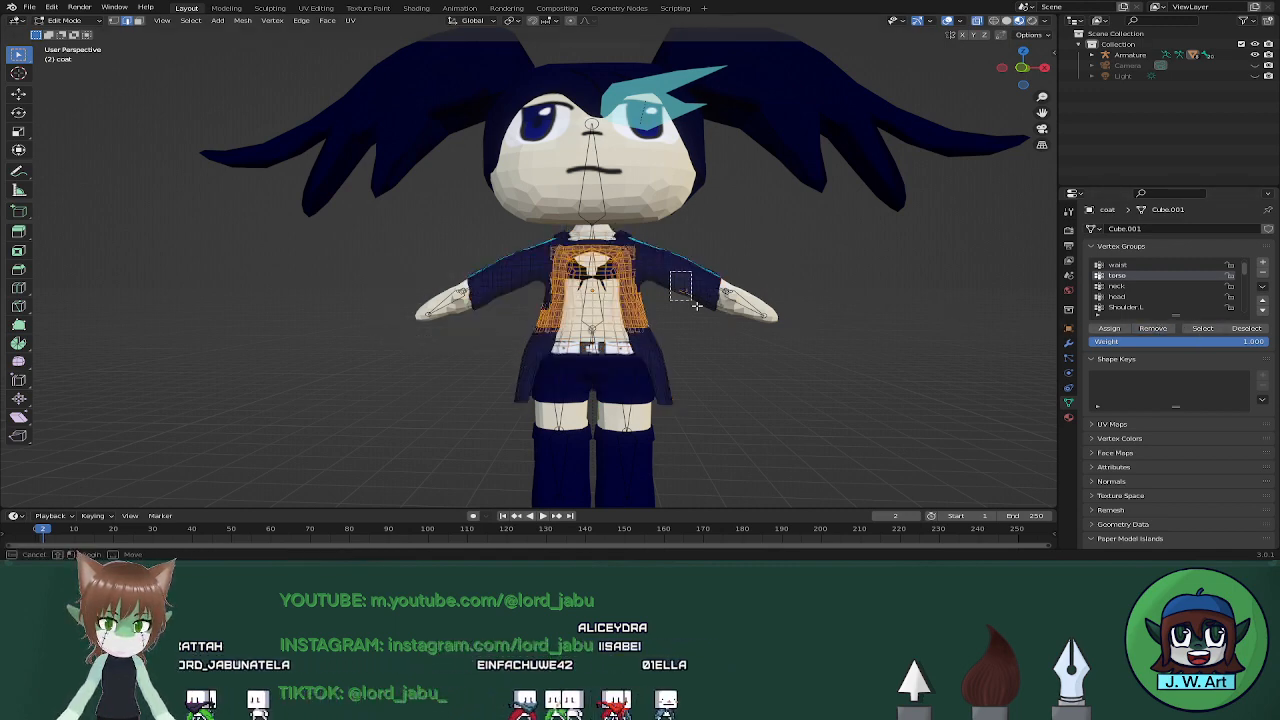
left_click_drag(696, 305, 722, 312)
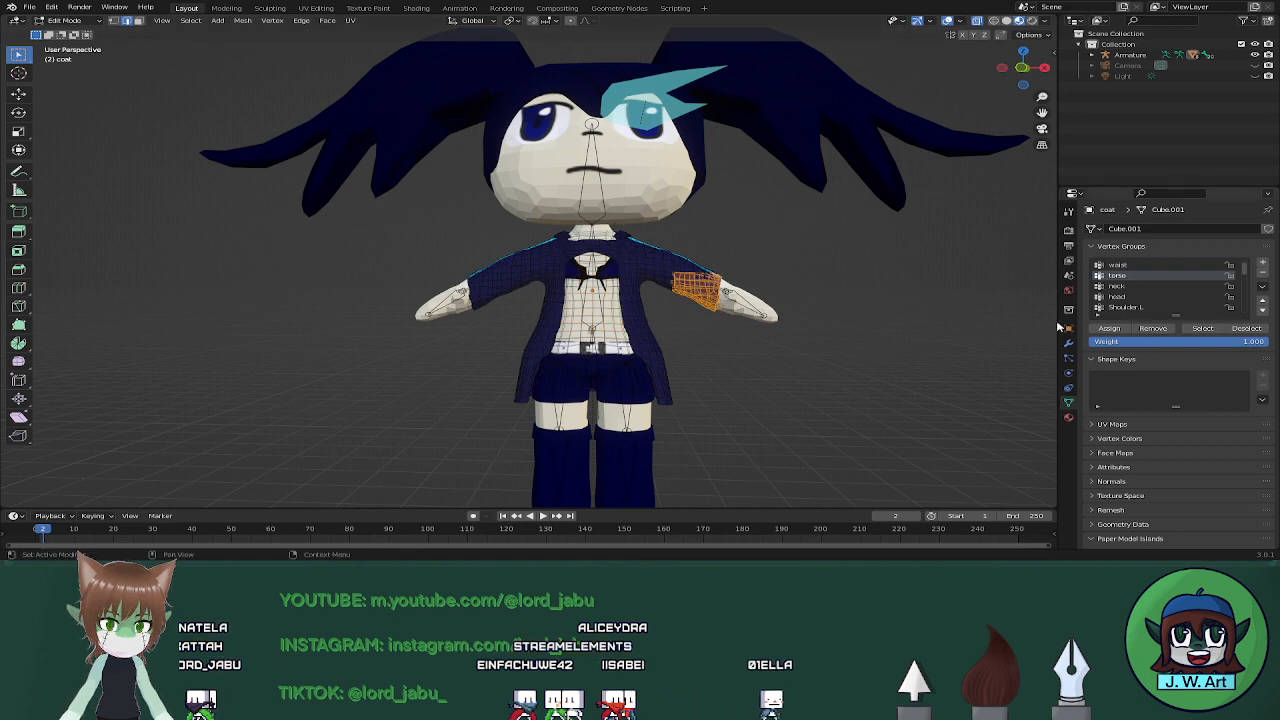
left_click(1199, 331)
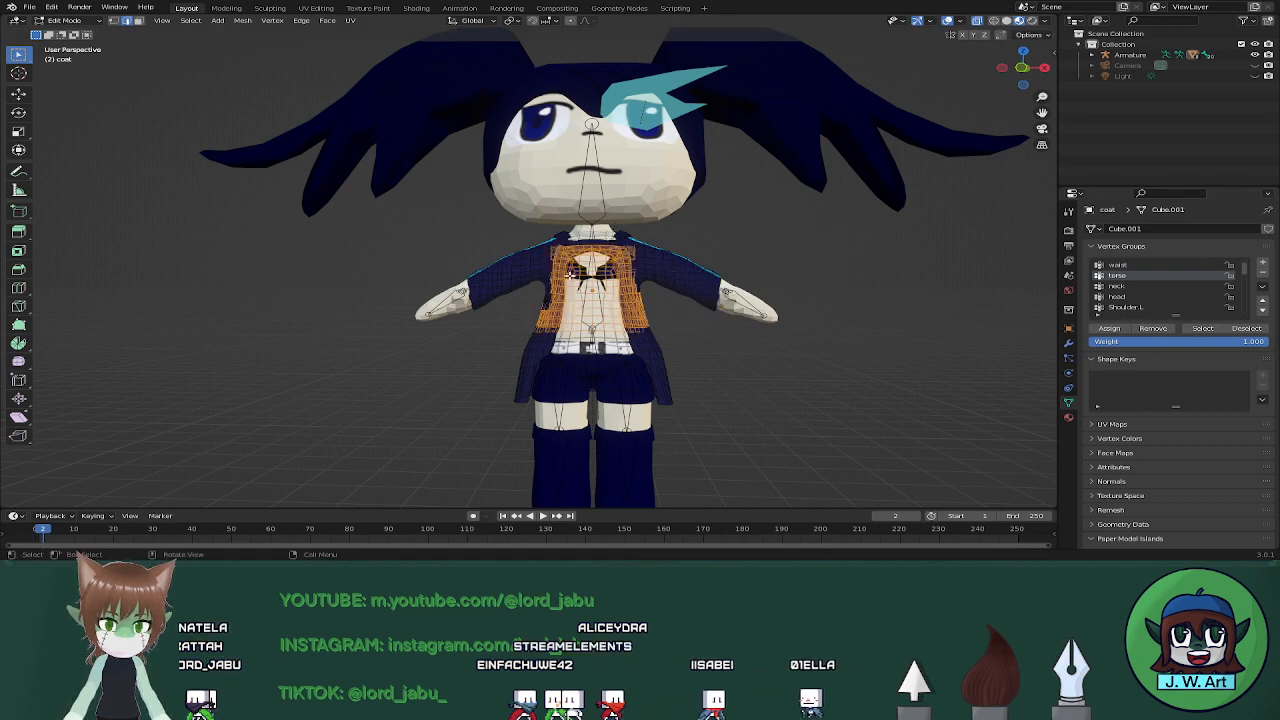
left_click_drag(541, 312, 543, 312)
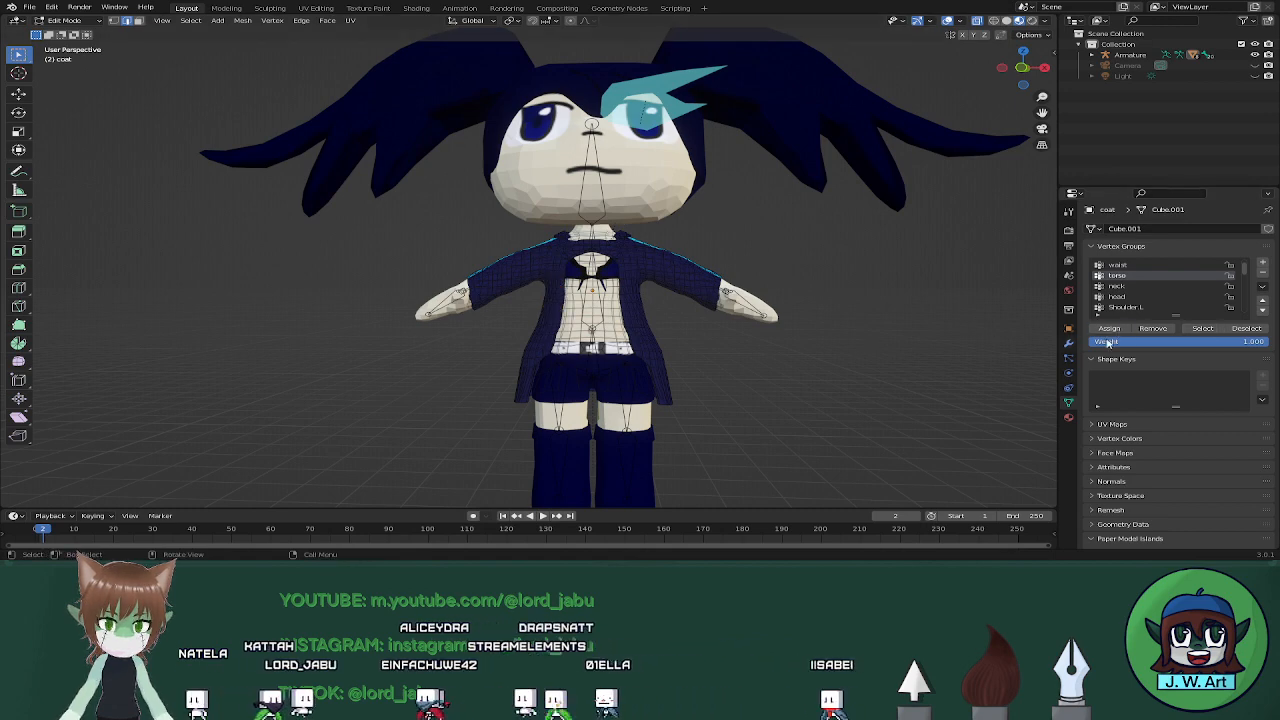
left_click(1199, 331)
scroll(668, 300, "up", 5)
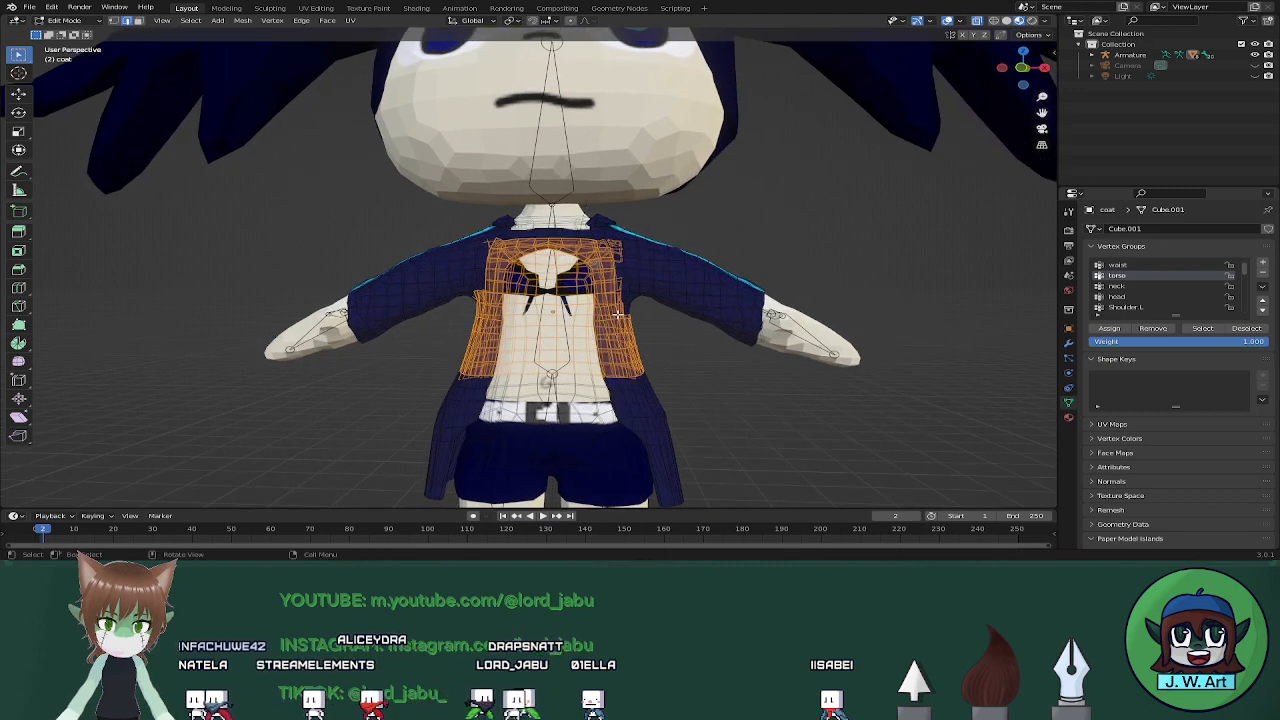
scroll(618, 313, "down", 3)
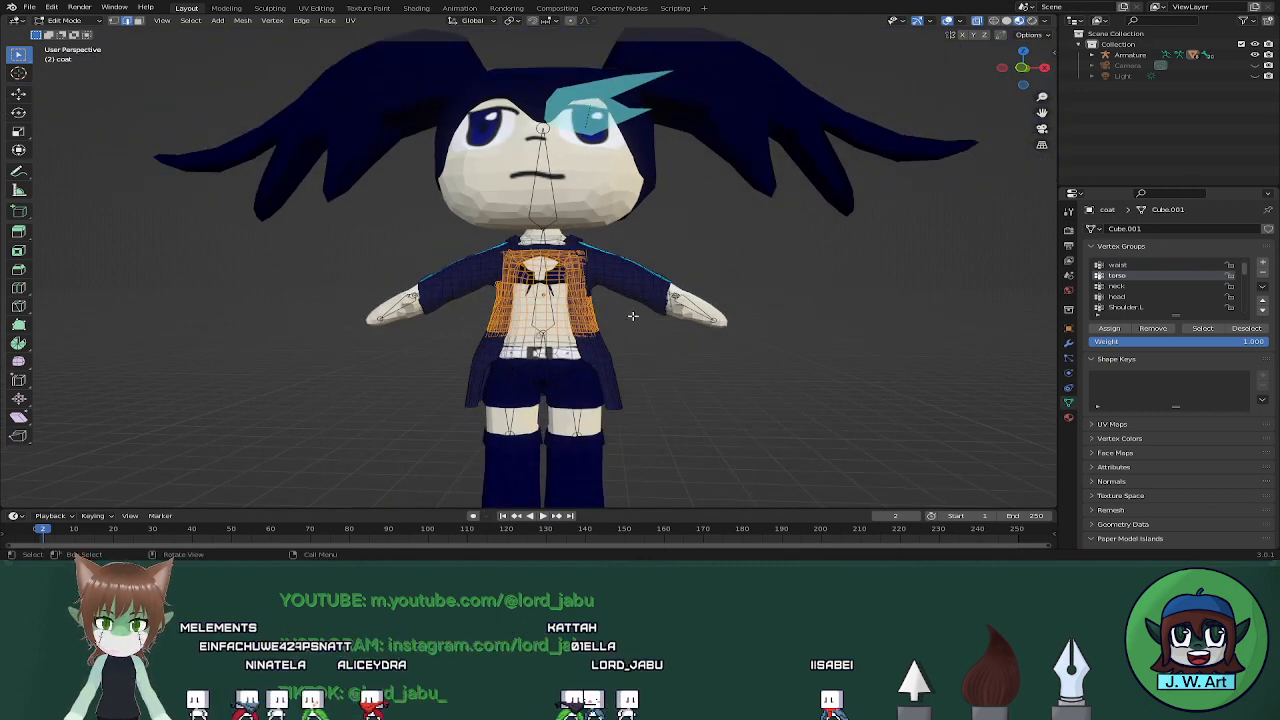
middle_click_drag(632, 316, 651, 357)
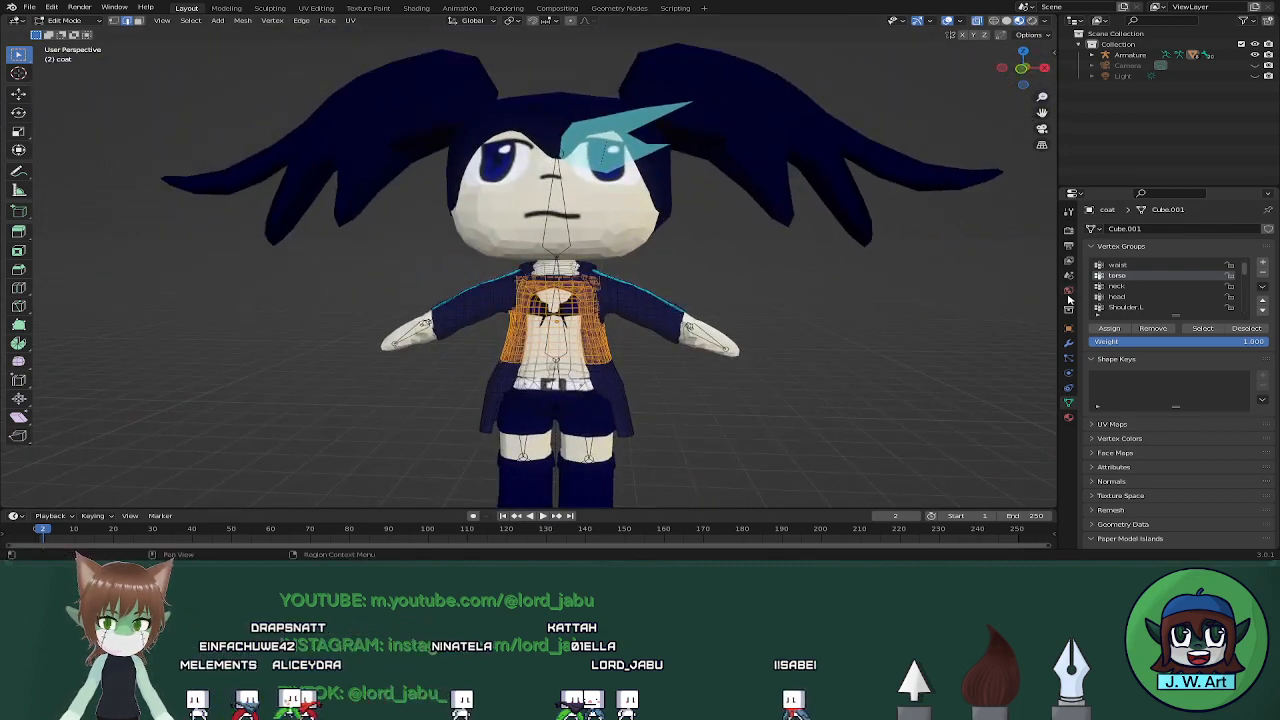
left_click(943, 300)
Assign the whole lower coat down to the hem to the waist group at weight 1.000 and recheck its selection
left_click(1117, 267)
left_click(1222, 334)
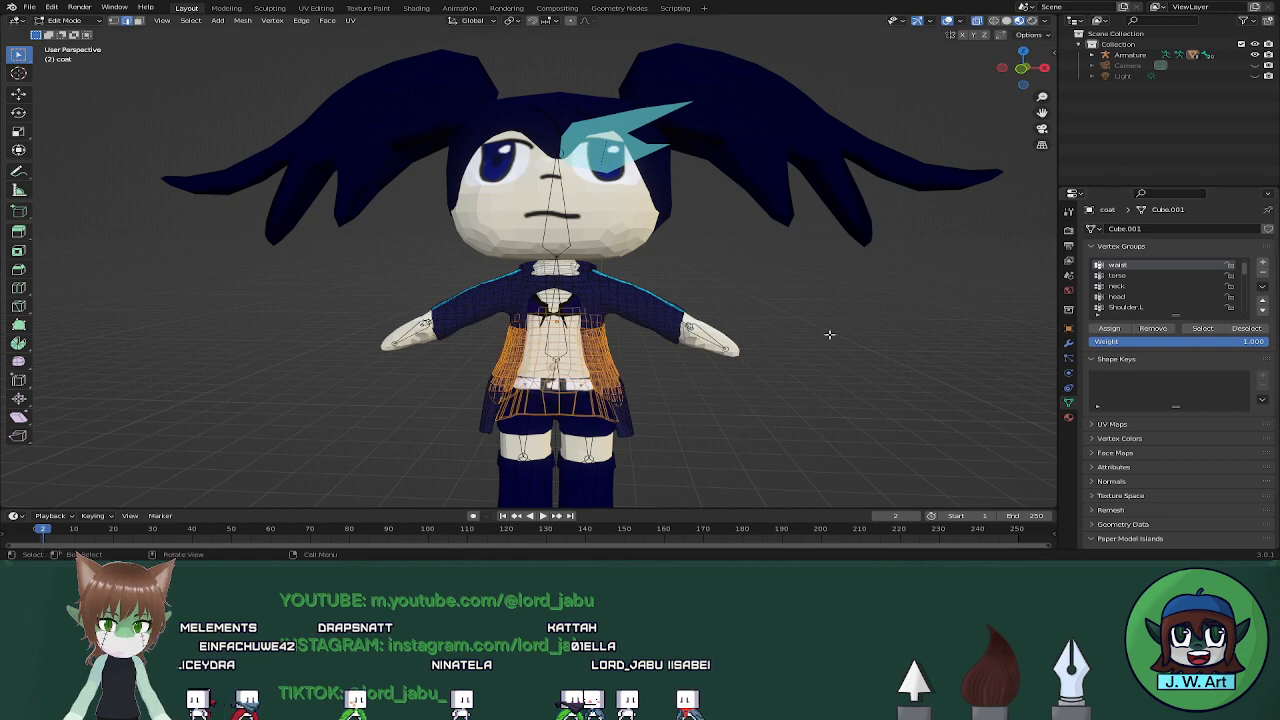
mouse_move(829, 331)
middle_mouse_down()
mouse_move(797, 297)
mouse_move(824, 319)
middle_mouse_up()
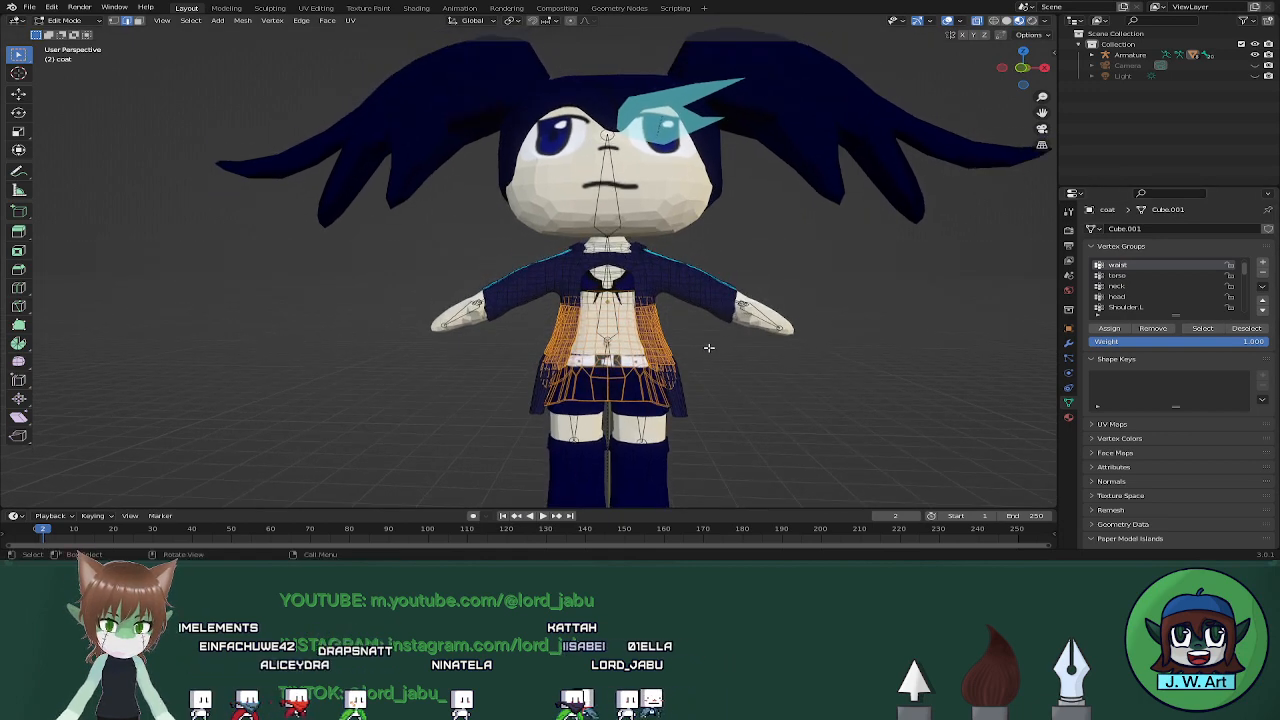
left_click_drag(512, 343, 822, 462)
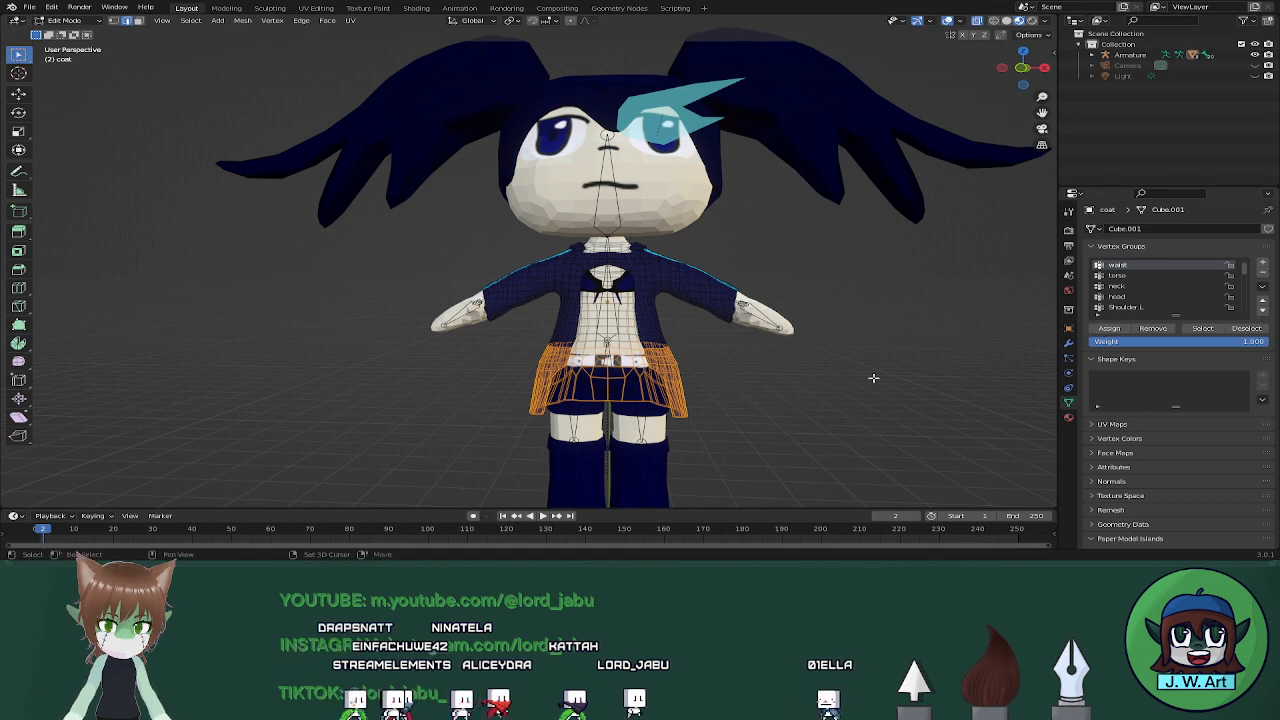
left_click_drag(540, 312, 699, 373, "shift")
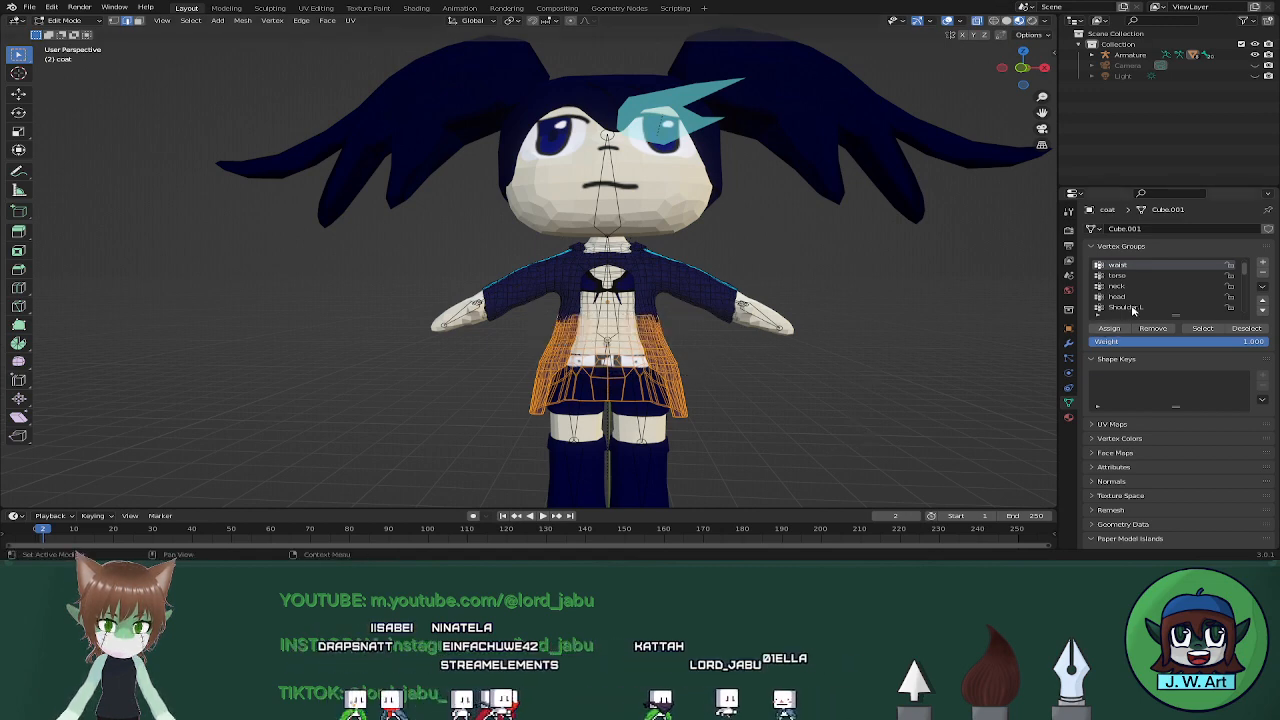
left_click(911, 317)
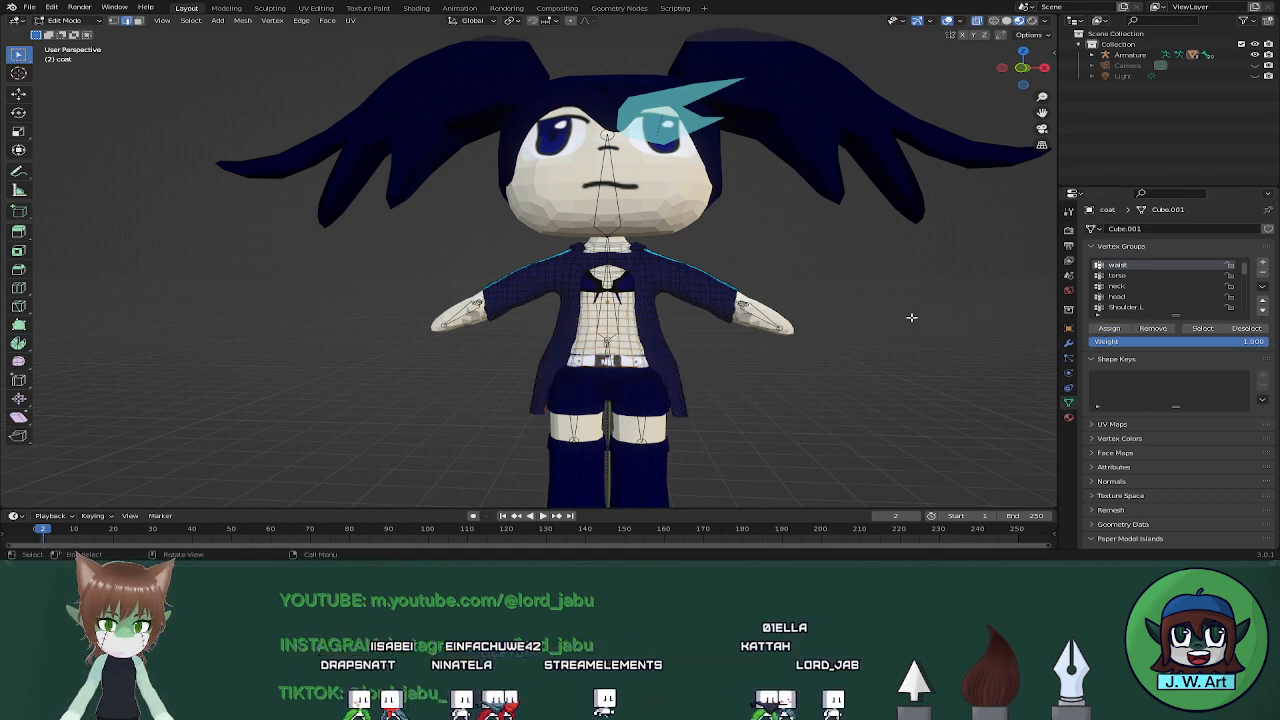
left_click(1210, 328)
middle_click_drag(841, 318, 841, 315)
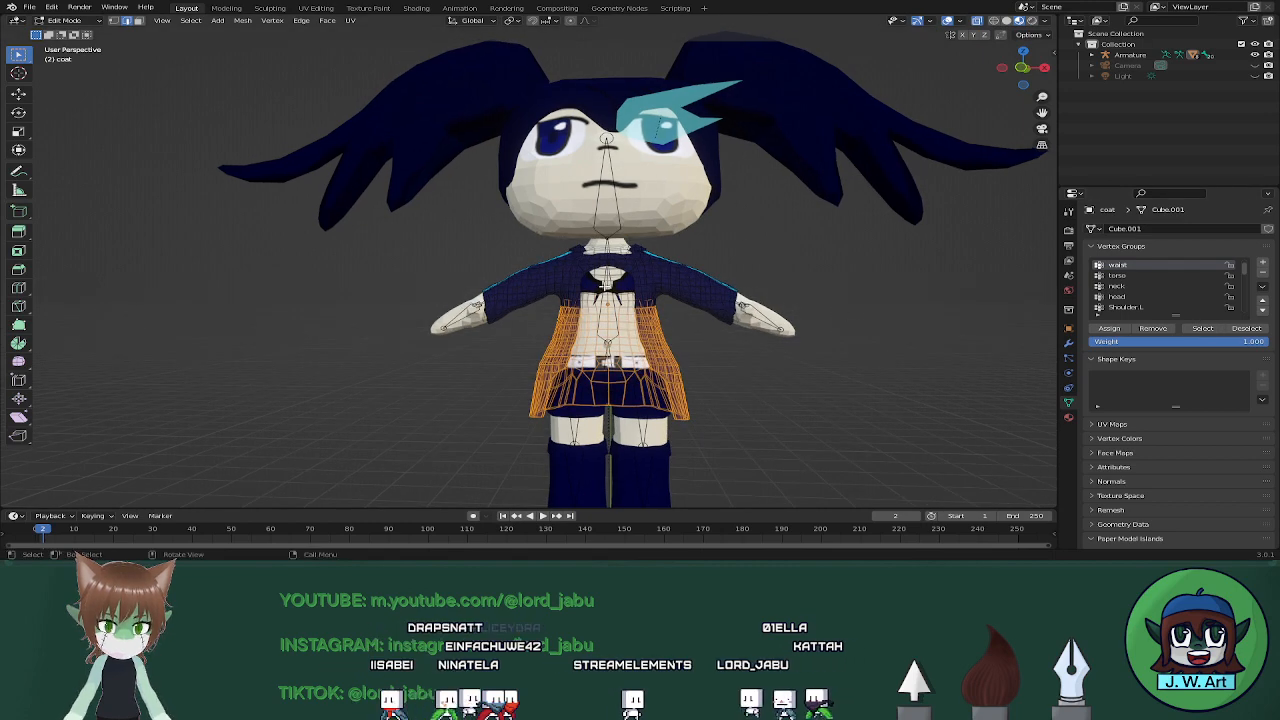
Remove the coat vertices above the waist, including the inner sleeves, from the waist group and recheck its selection
left_click_drag(527, 277, 699, 333)
middle_click_drag(766, 340, 546, 337)
key("KP_1")
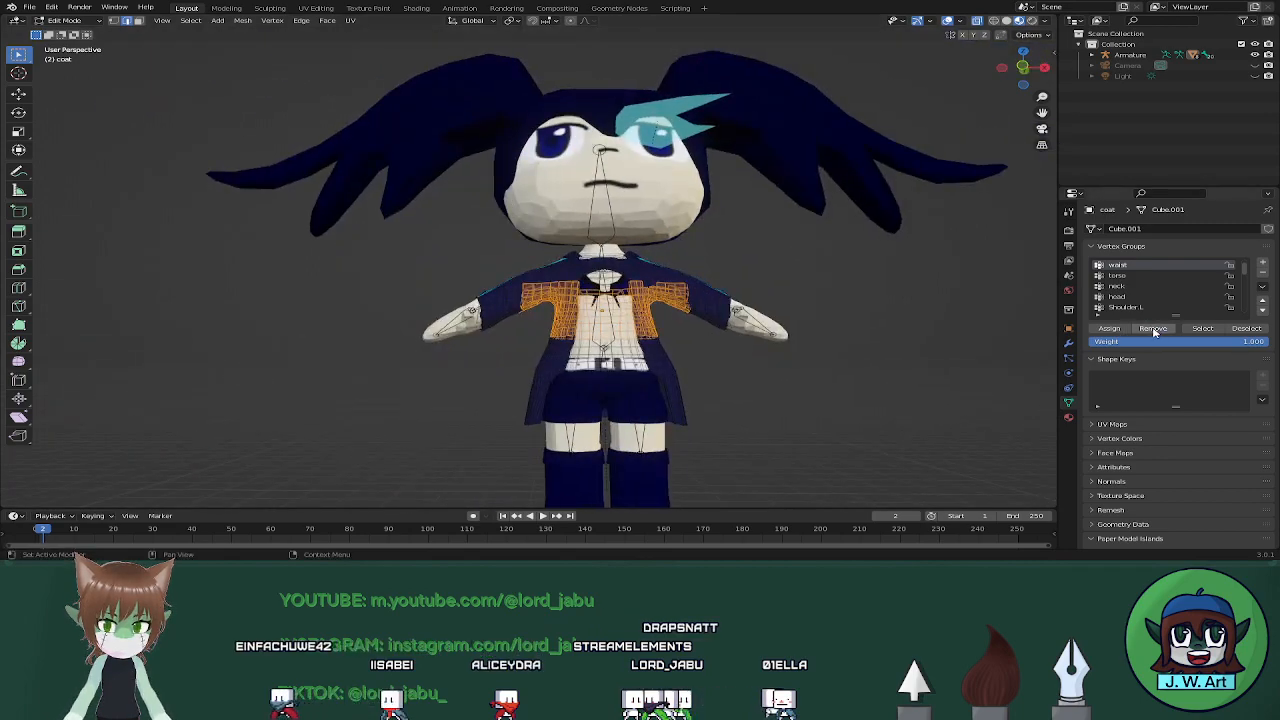
left_click(846, 323)
left_click(1201, 329)
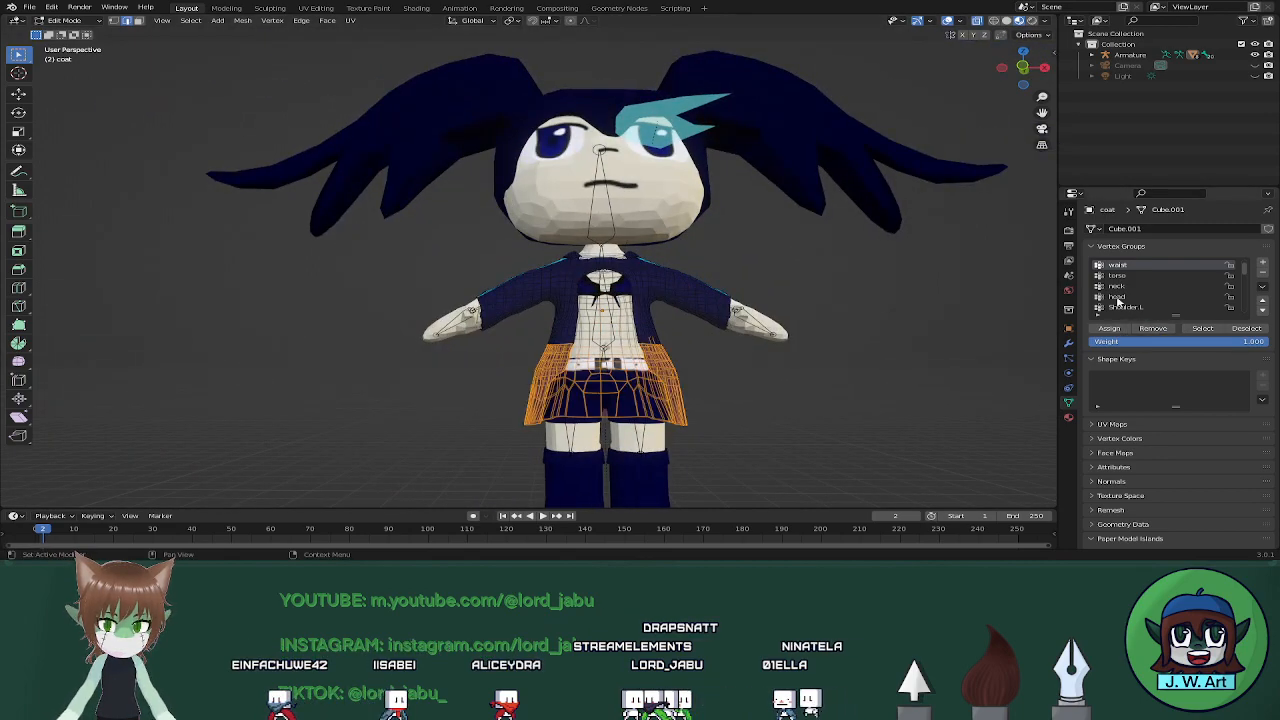
middle_click_drag(930, 330, 886, 328)
scroll(775, 333, "up", 3)
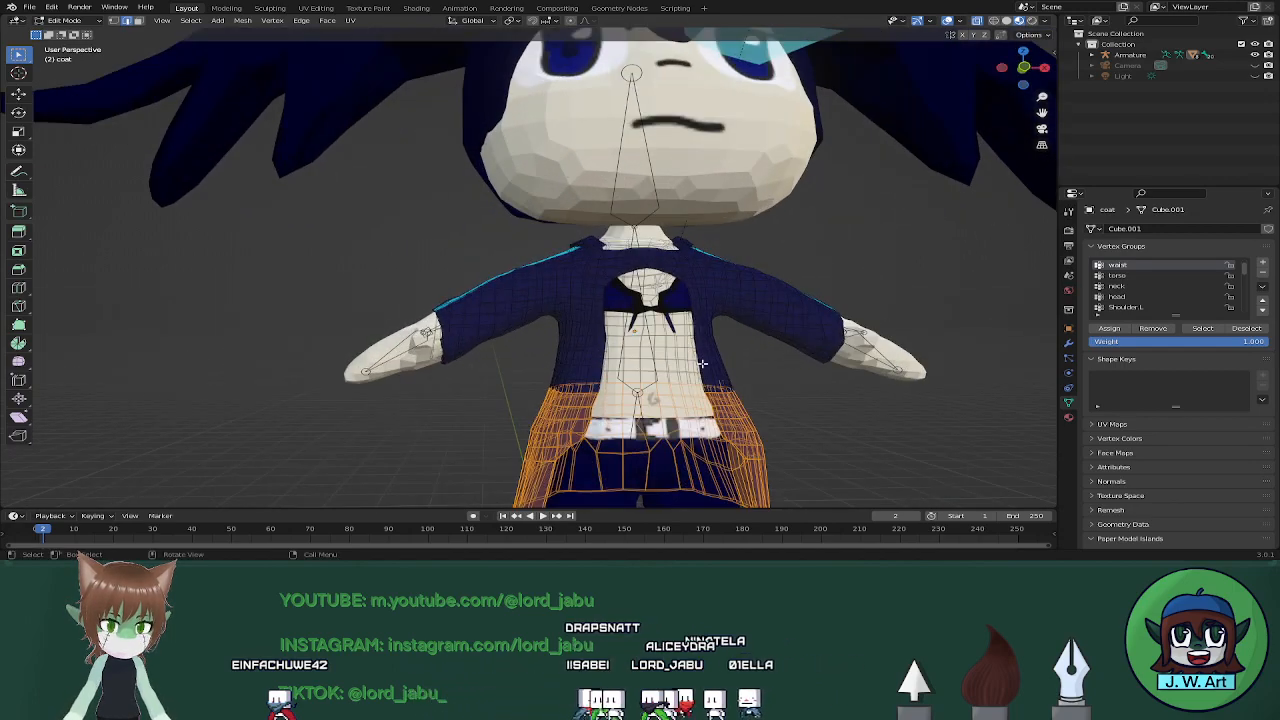
Remove a small patch at the coat's left front edge from the waist group and inspect the group's remaining vertices
key("alt+a")
middle_click_drag(705, 366, 761, 371)
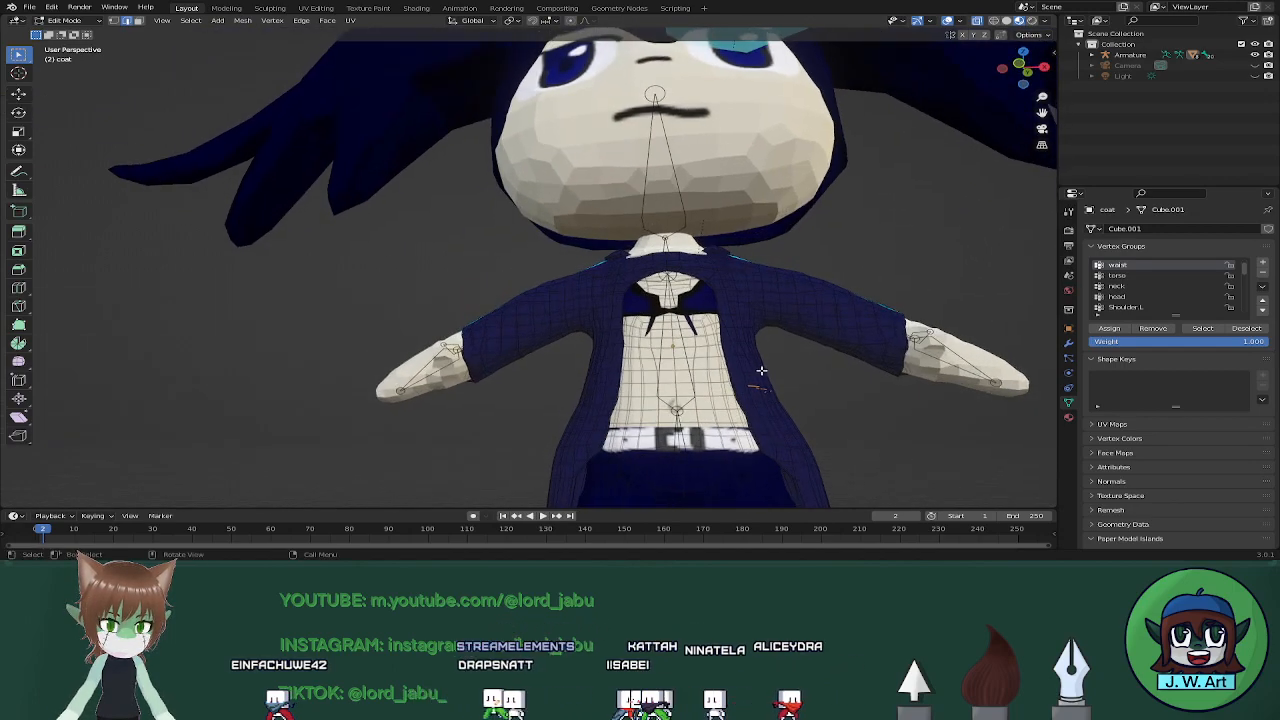
left_click_drag(734, 363, 793, 400)
middle_click_drag(820, 388, 861, 402)
left_click(1169, 327)
key("alt+a")
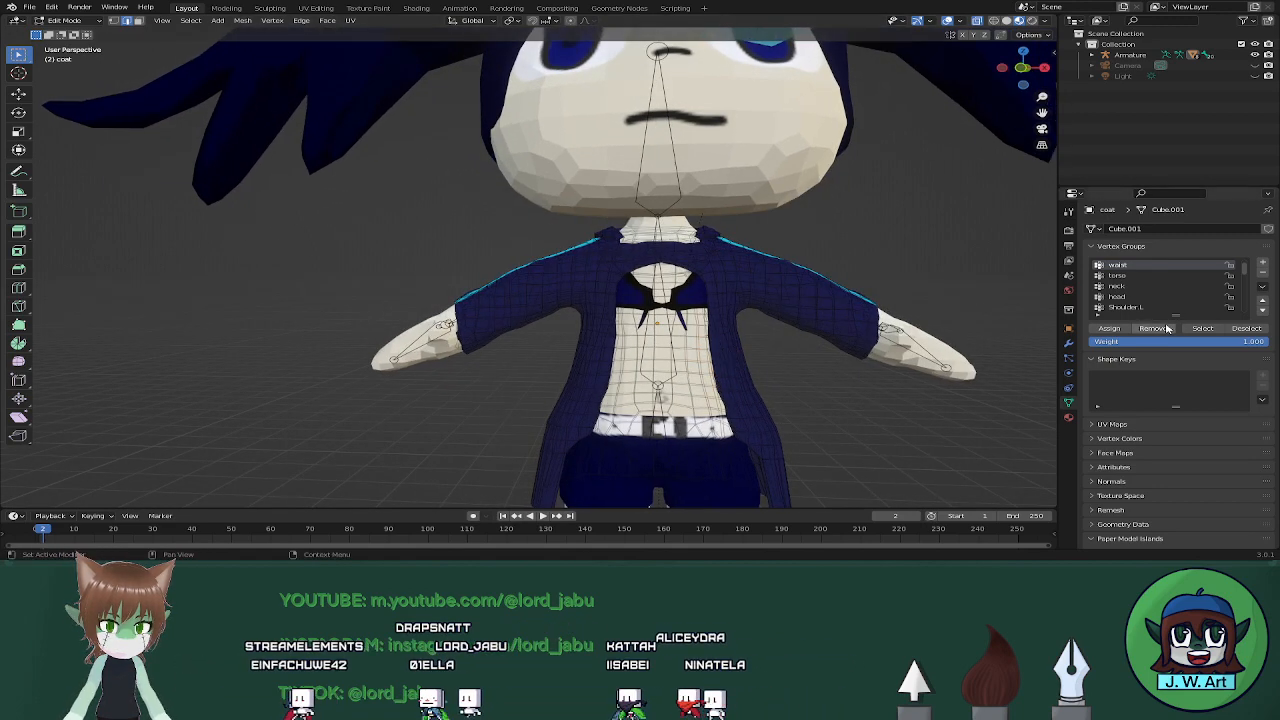
left_click(1202, 328)
middle_click_drag(902, 345, 883, 331, "shift")
middle_click_drag(724, 270, 639, 324)
scroll(639, 298, "up", 3)
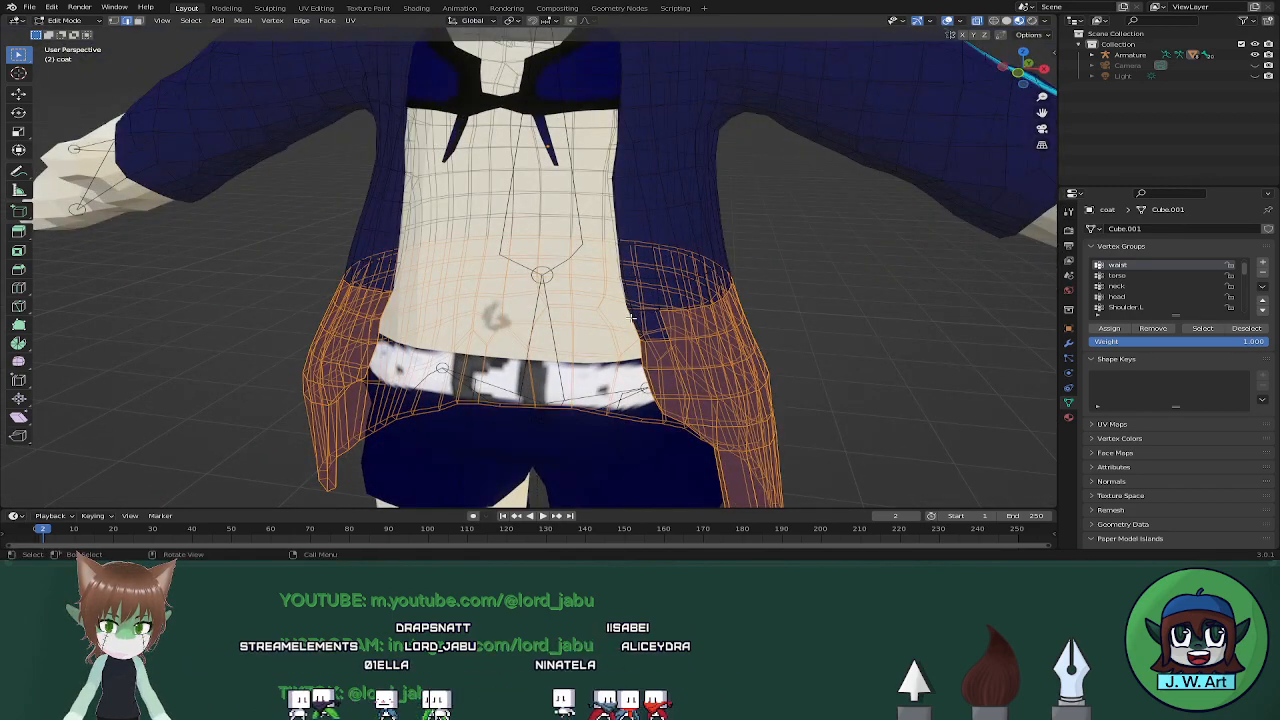
Assign the unselected faces at the coat's left front edge, just above the belt, to the waist group at weight 1.000
key("alt+z")
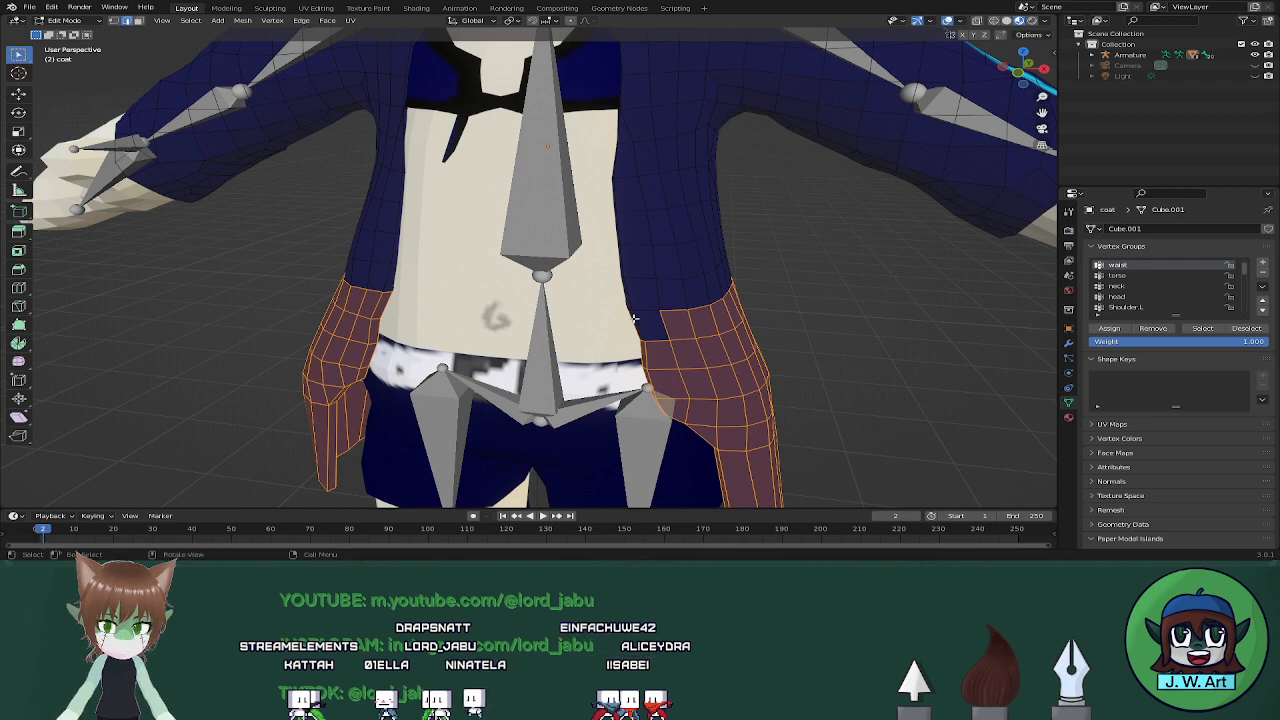
left_click_drag(648, 338, 653, 338)
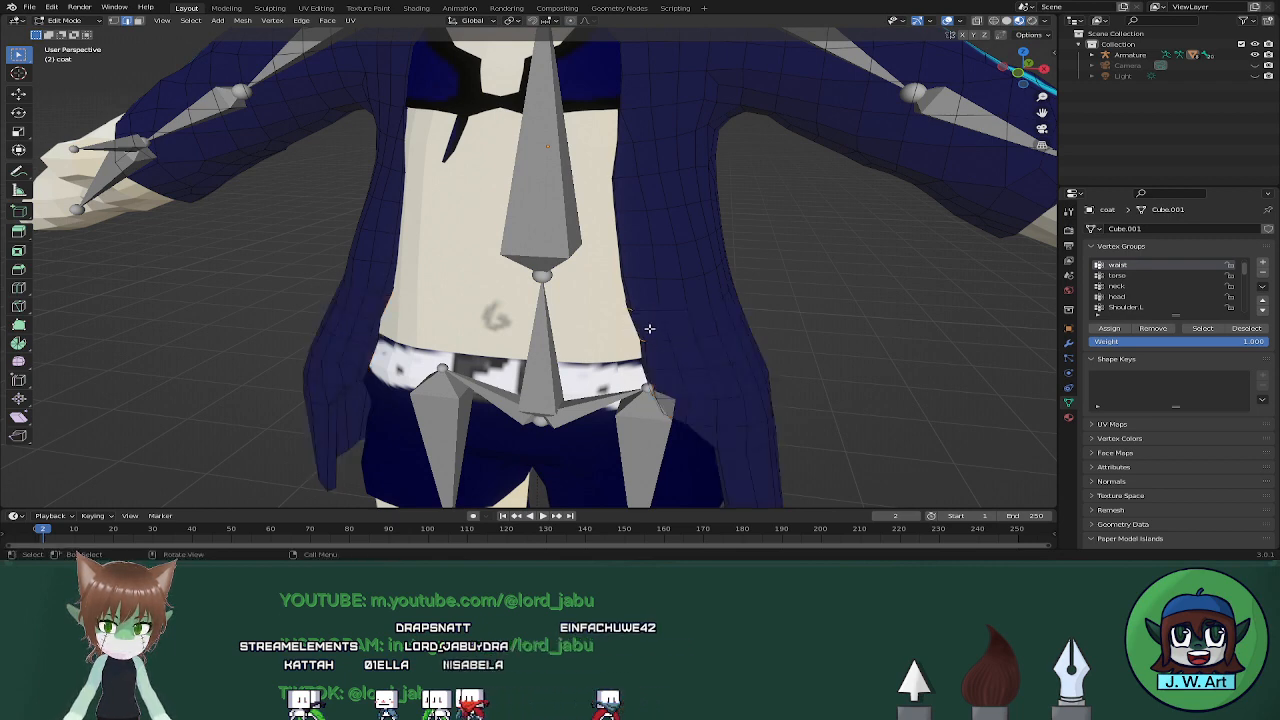
key("alt+z")
mouse_move(651, 331)
middle_mouse_down()
mouse_move(790, 318)
mouse_move(669, 325)
middle_mouse_up()
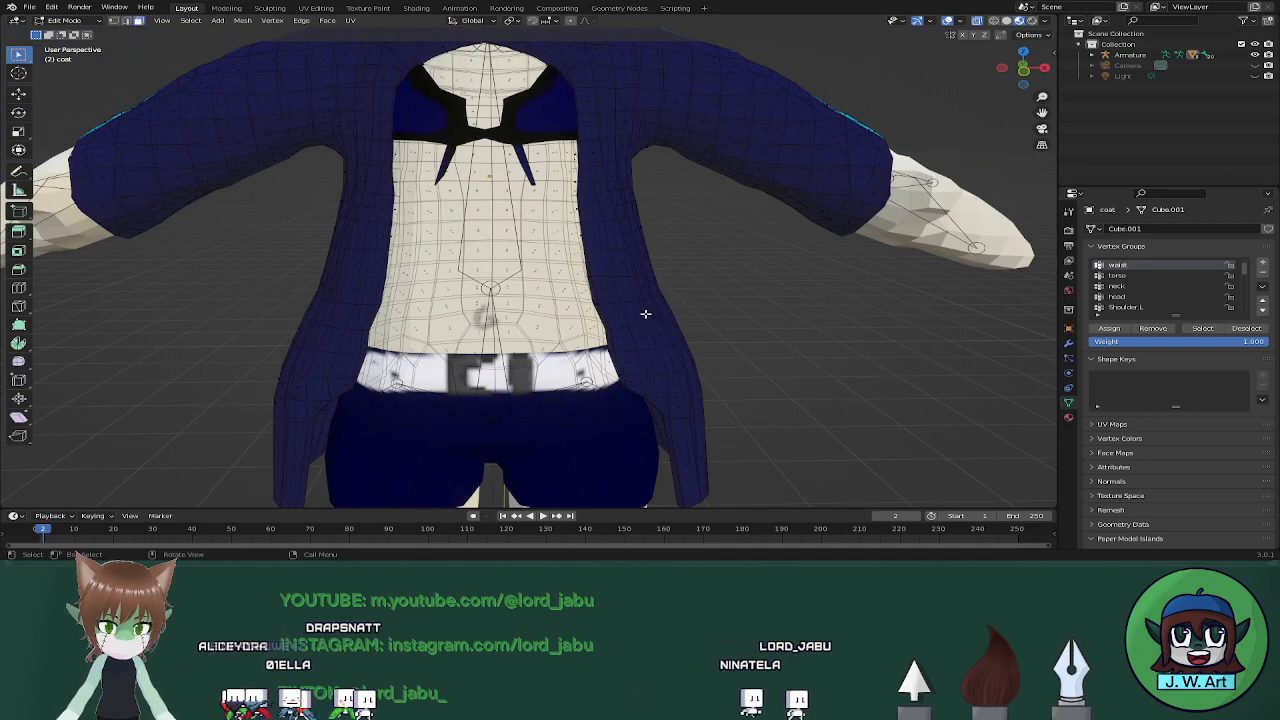
middle_click_drag(645, 314, 928, 333)
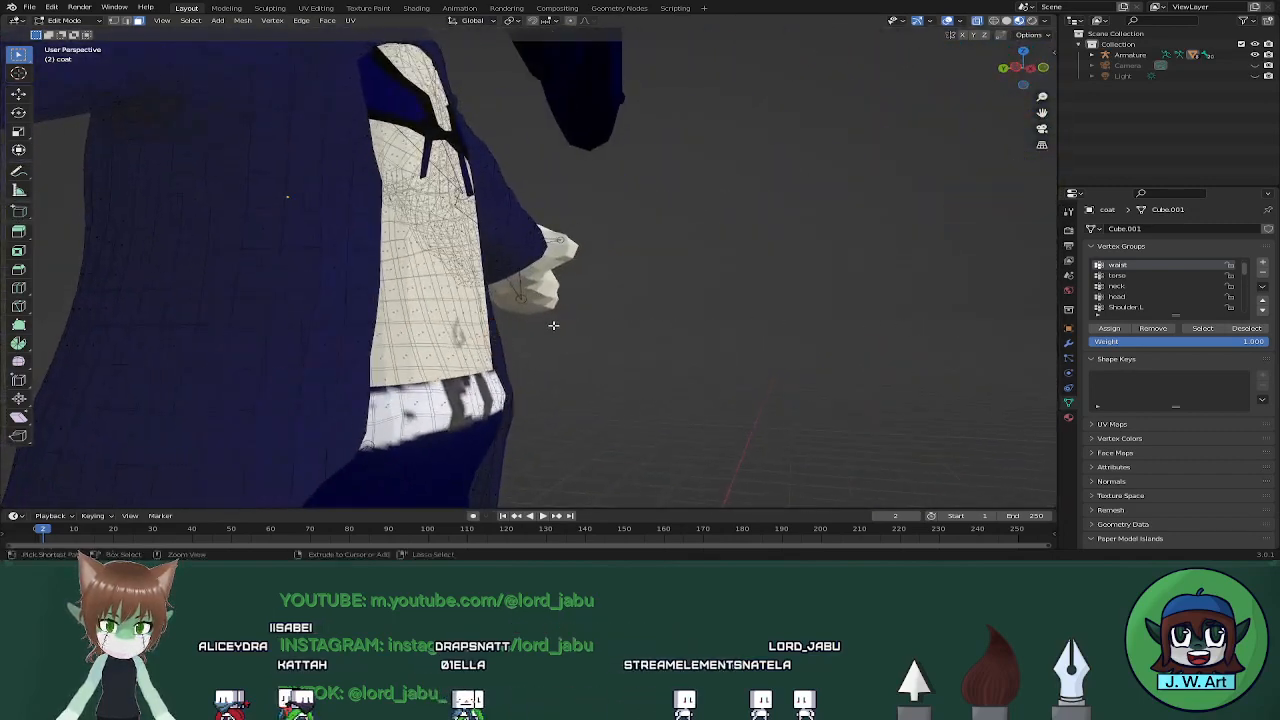
left_click_drag(489, 326, 513, 342)
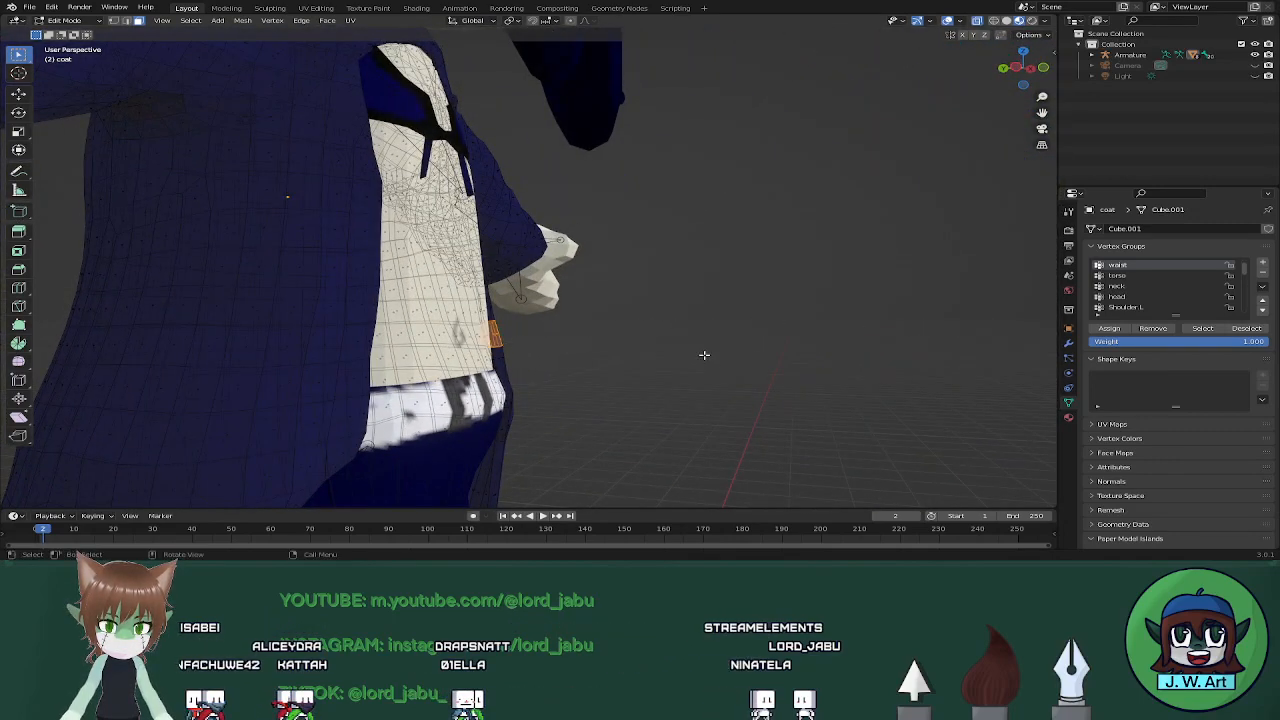
middle_click_drag(704, 354, 786, 357)
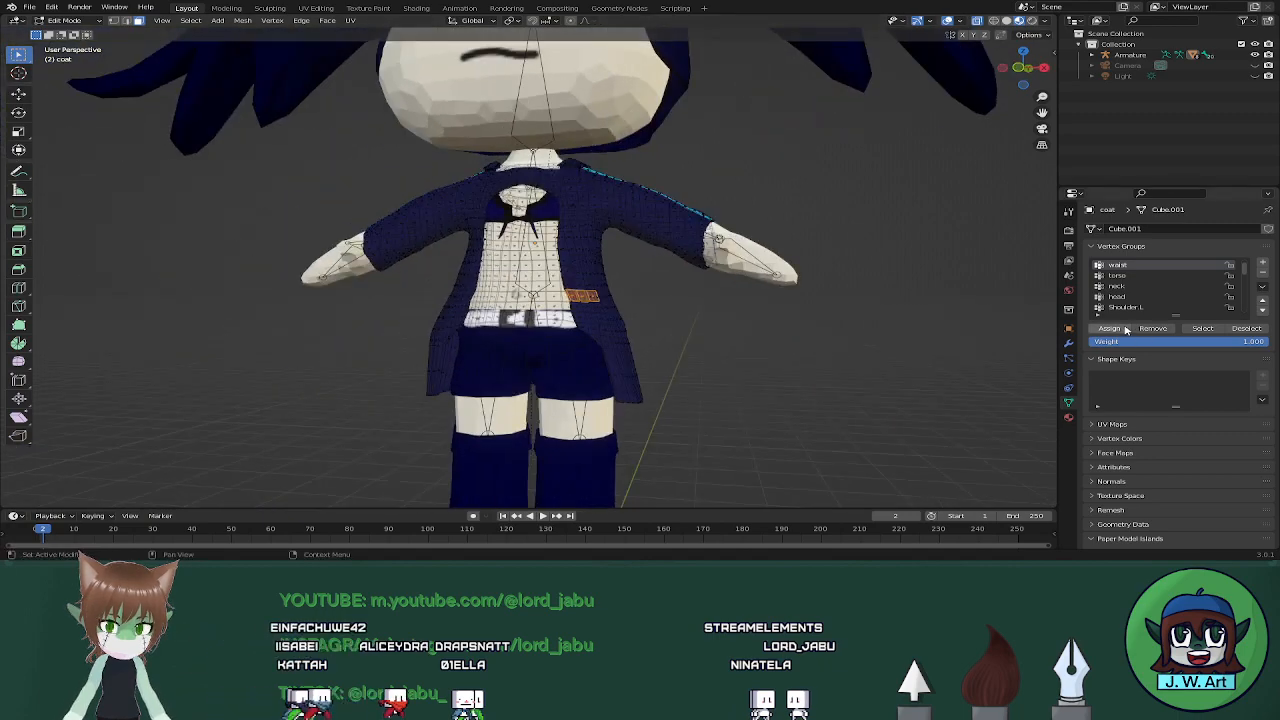
left_click(1118, 329)
left_click(954, 329)
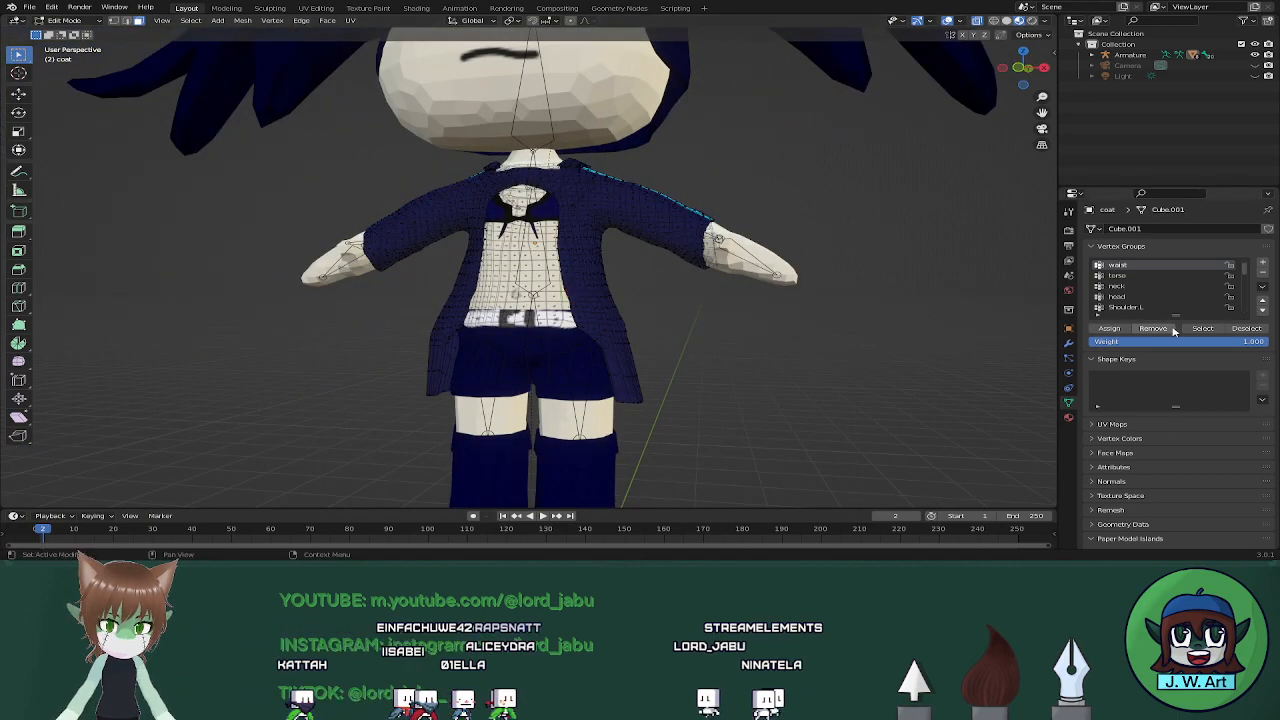
Recheck the waist group's selection around the lower coat, then clear it
left_click(1202, 329)
middle_click_drag(672, 314, 691, 329)
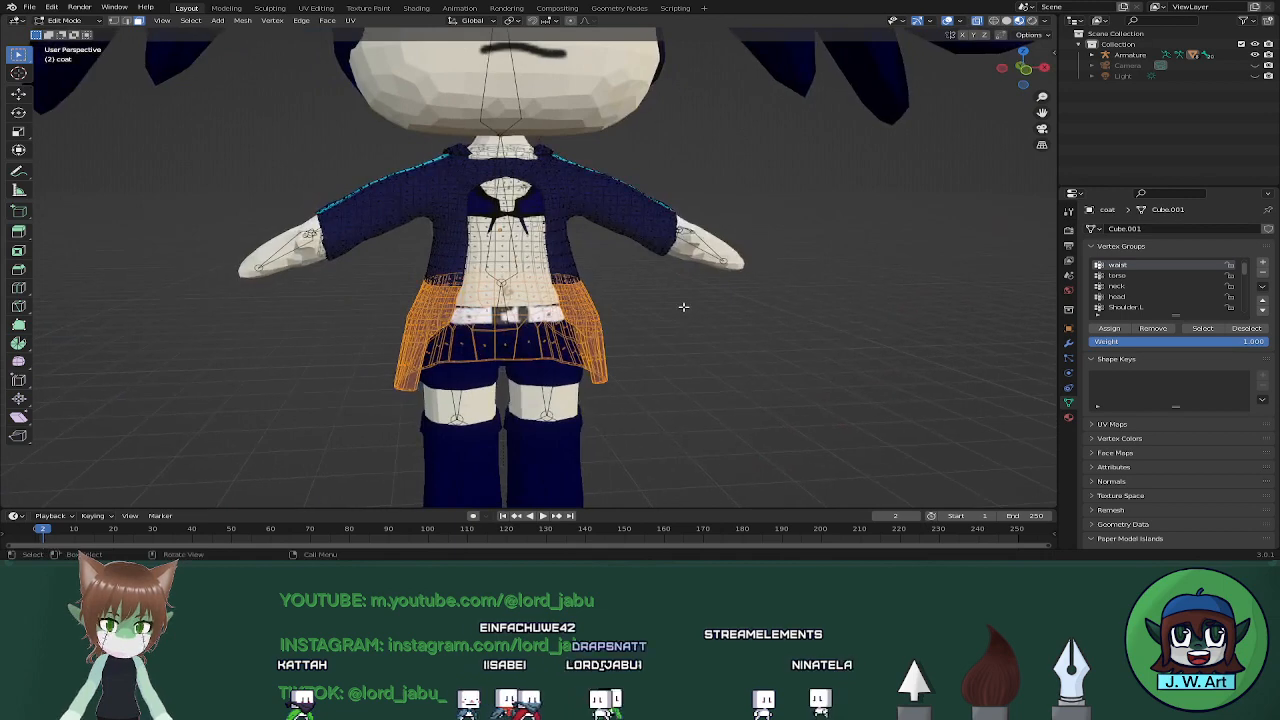
scroll(1114, 298, "up", 1)
left_click(941, 316)
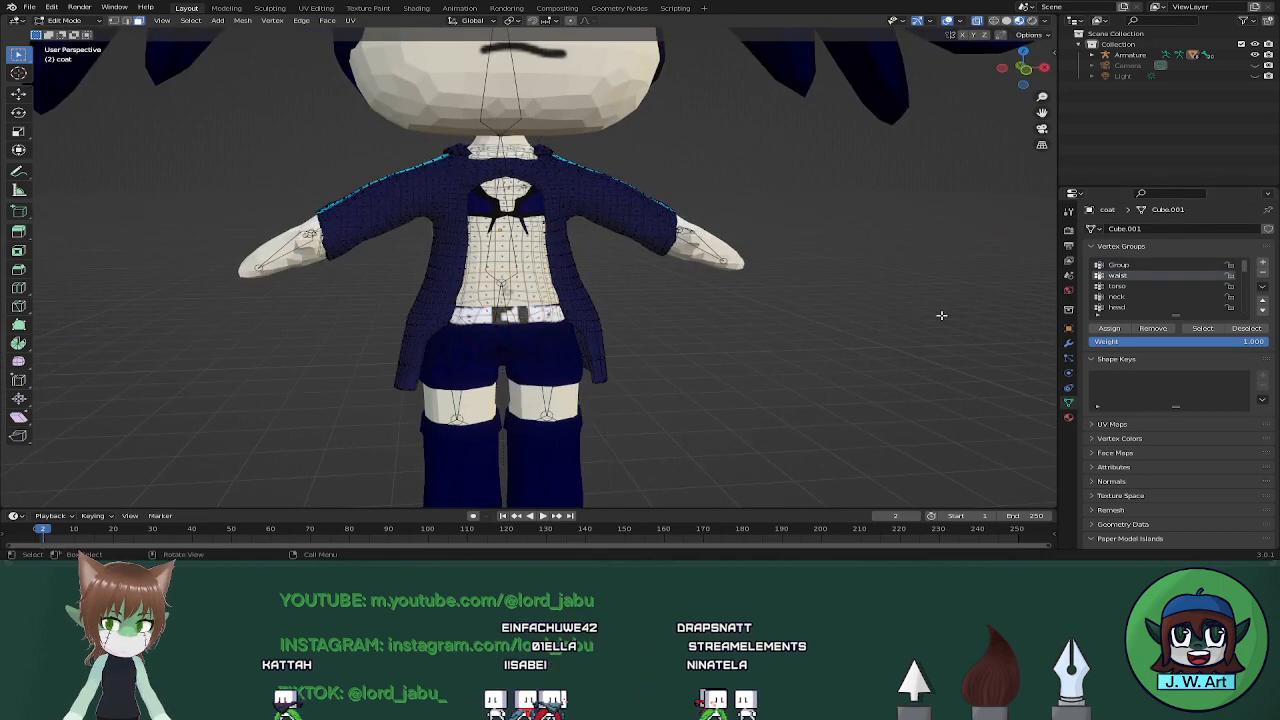
scroll(852, 326, "down", 2)
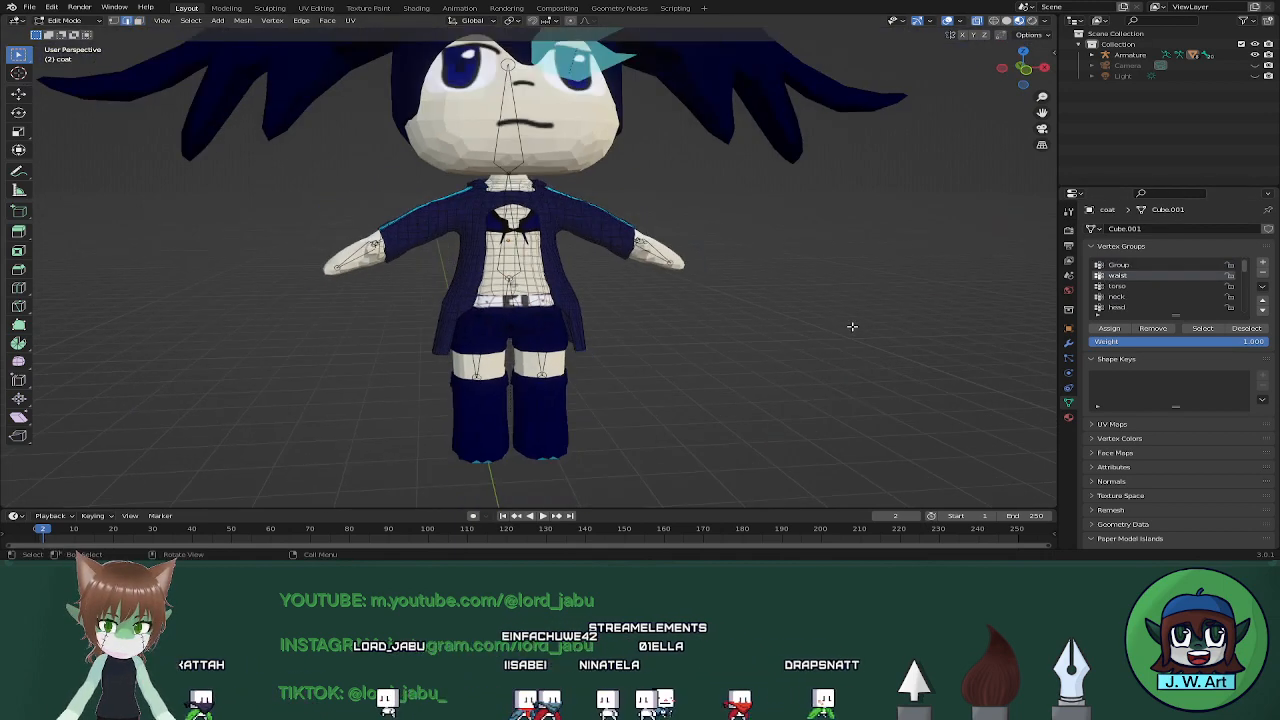
Leave mesh editing on the coat and save the file
middle_click_drag(852, 326, 791, 329)
key("Tab")
key("ctrl+s")
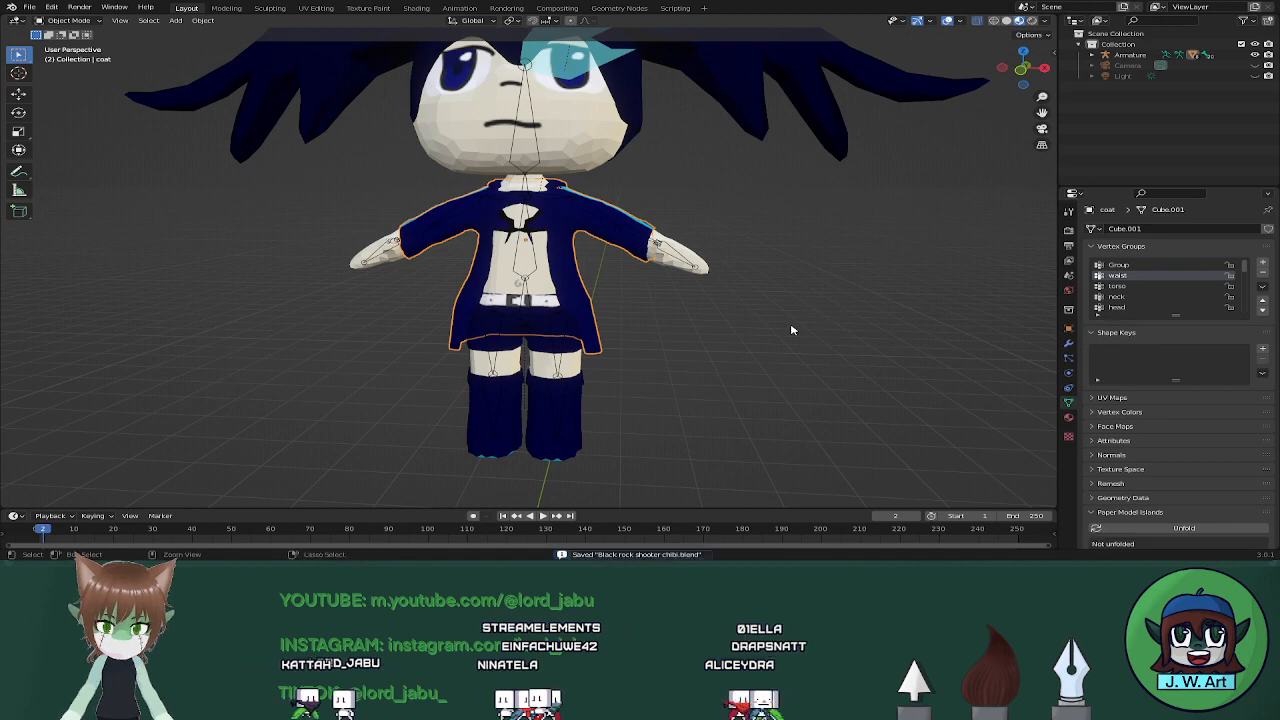
Open the body mesh for editing, make its waist vertex group active, and clear the current selection
scroll(791, 329, "up", 3)
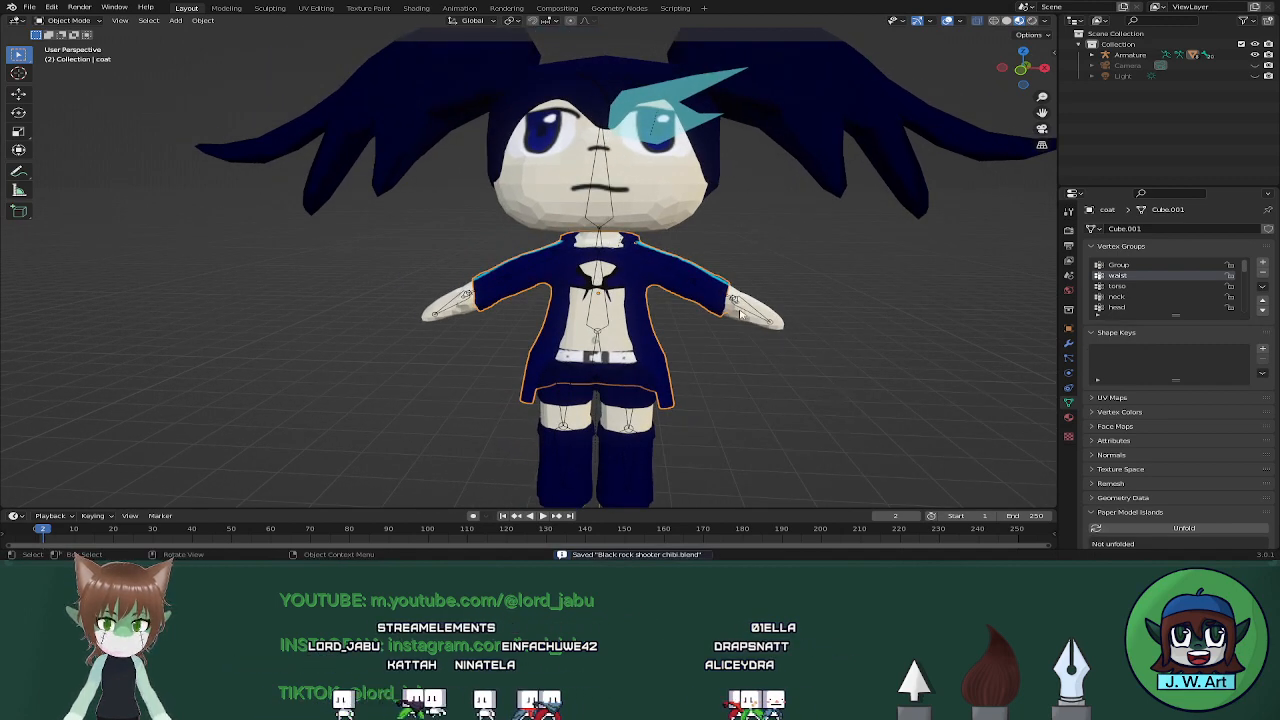
left_click(740, 314)
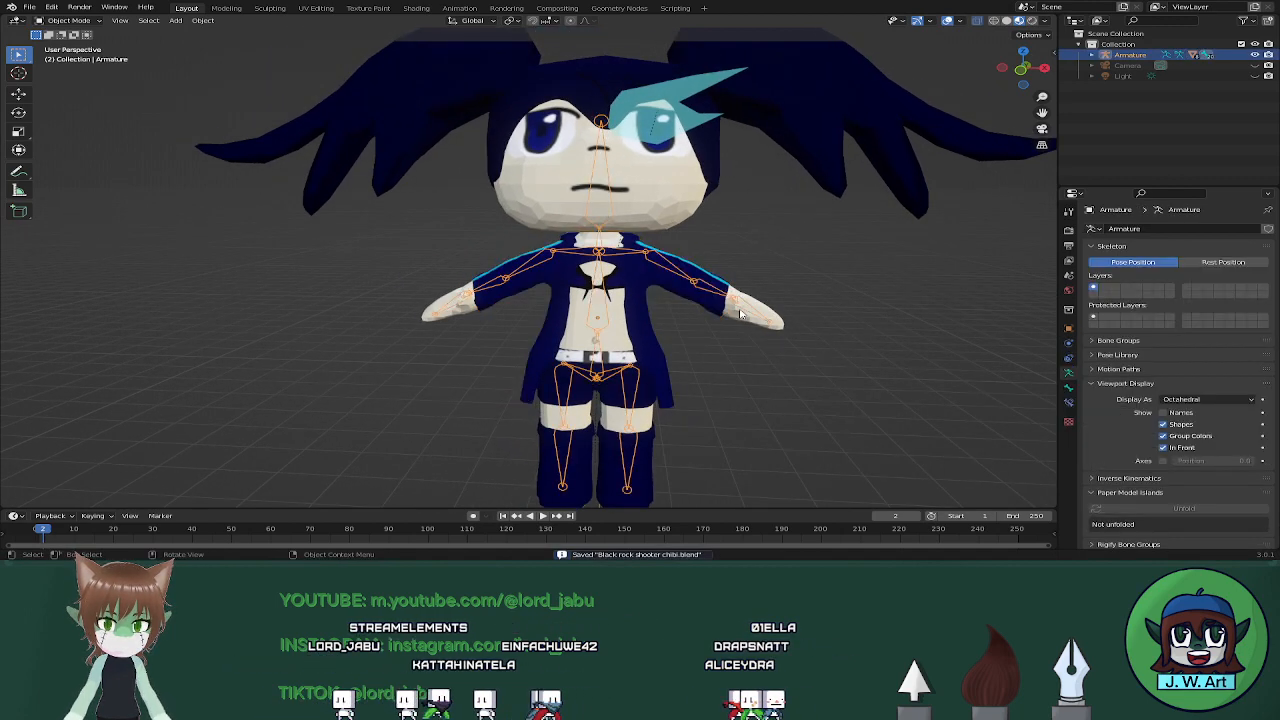
left_click(621, 329)
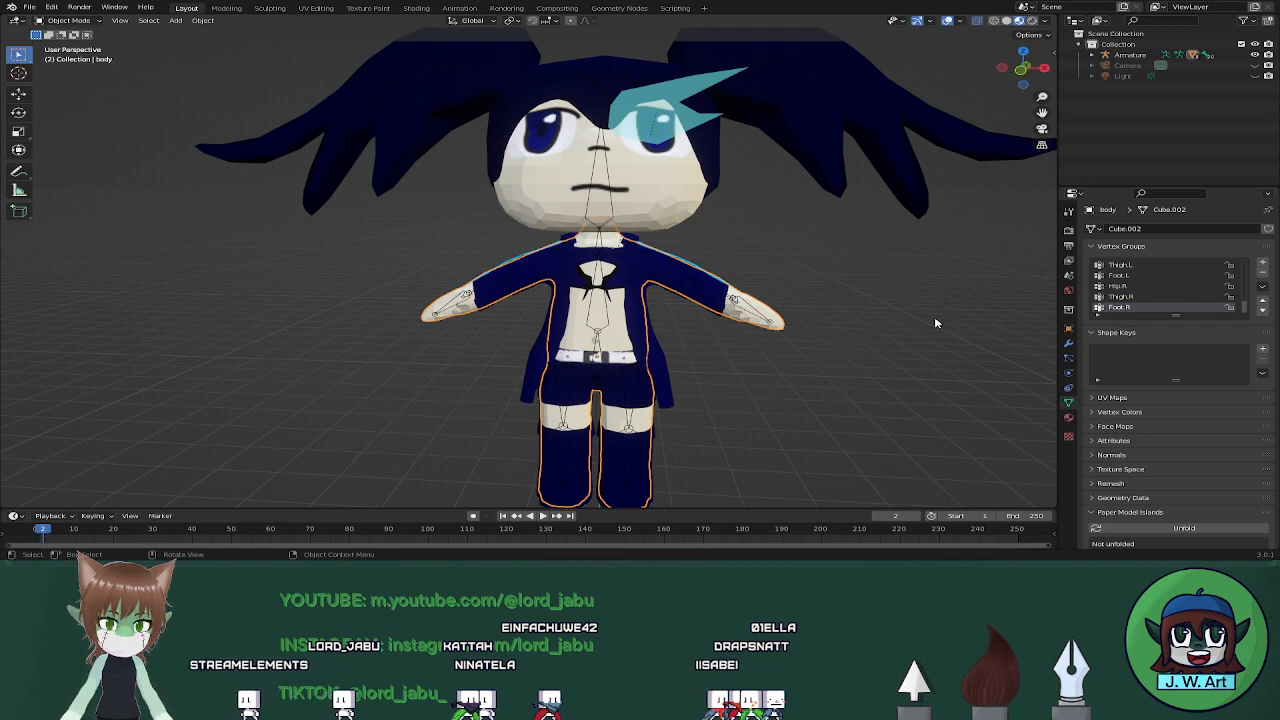
key("Tab")
middle_click_drag(697, 394, 735, 321, "shift")
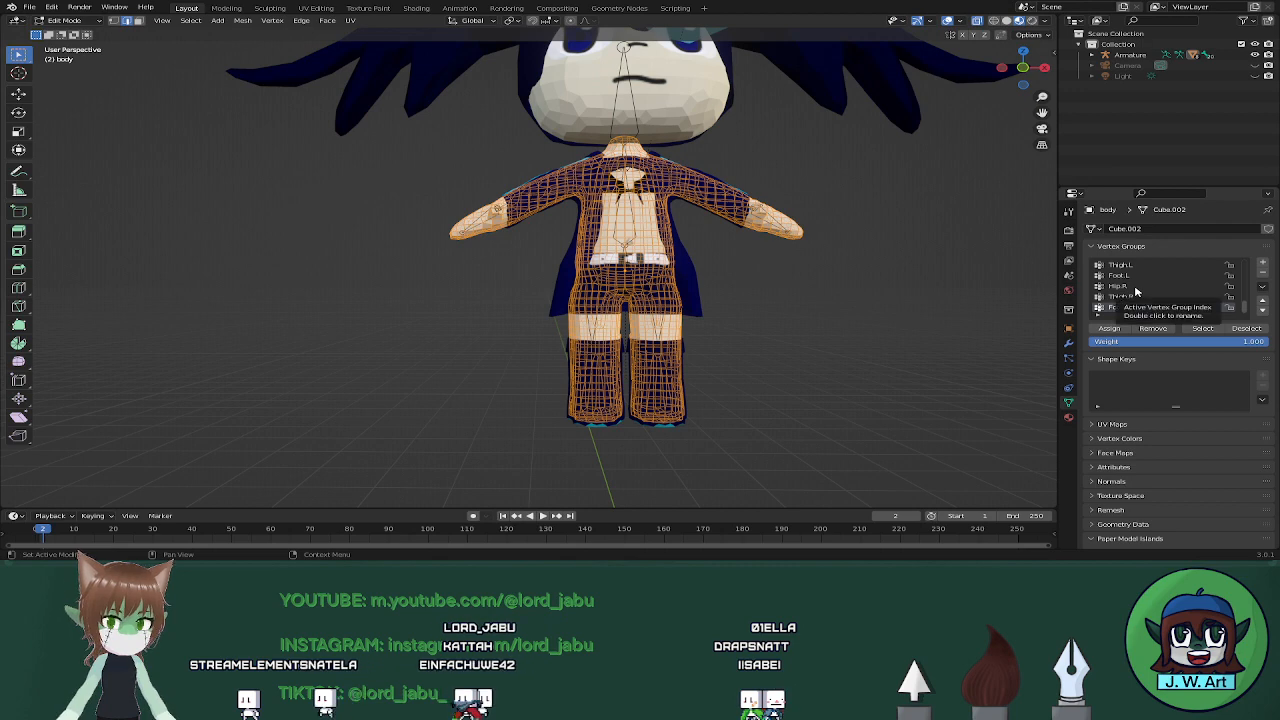
scroll(1136, 291, "up", 4)
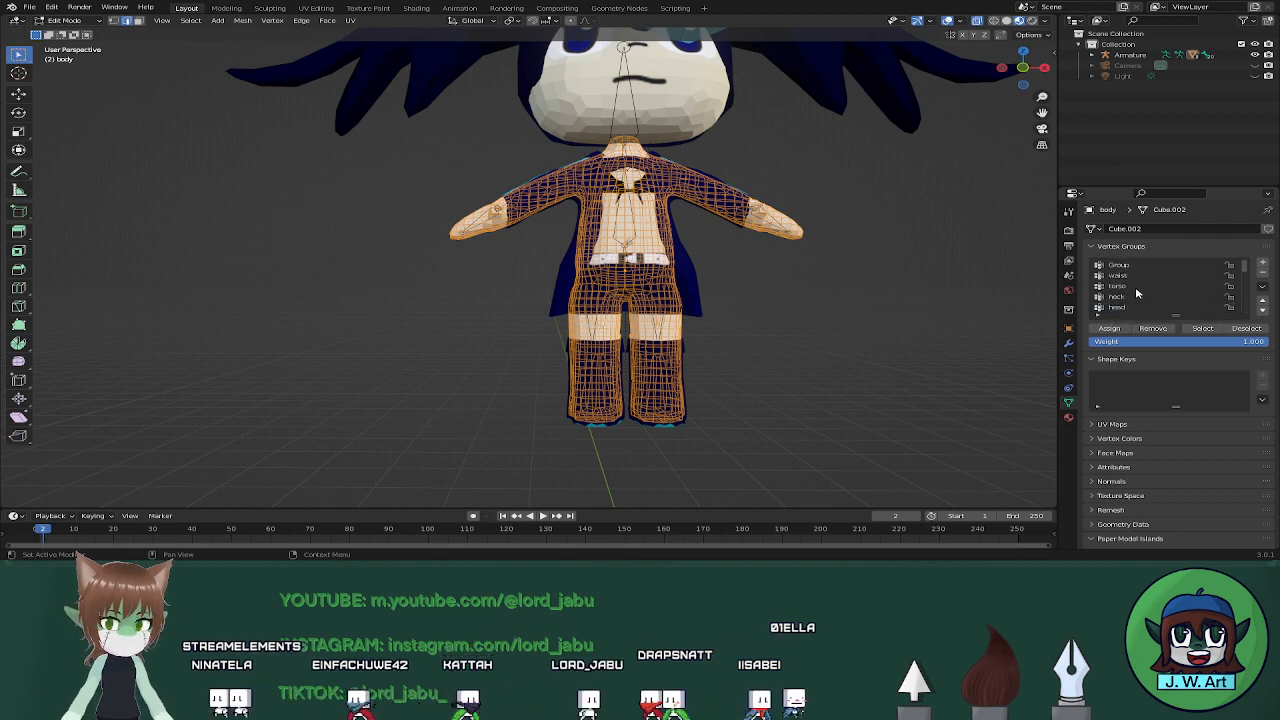
scroll(1136, 289, "up", 4)
left_click(914, 306)
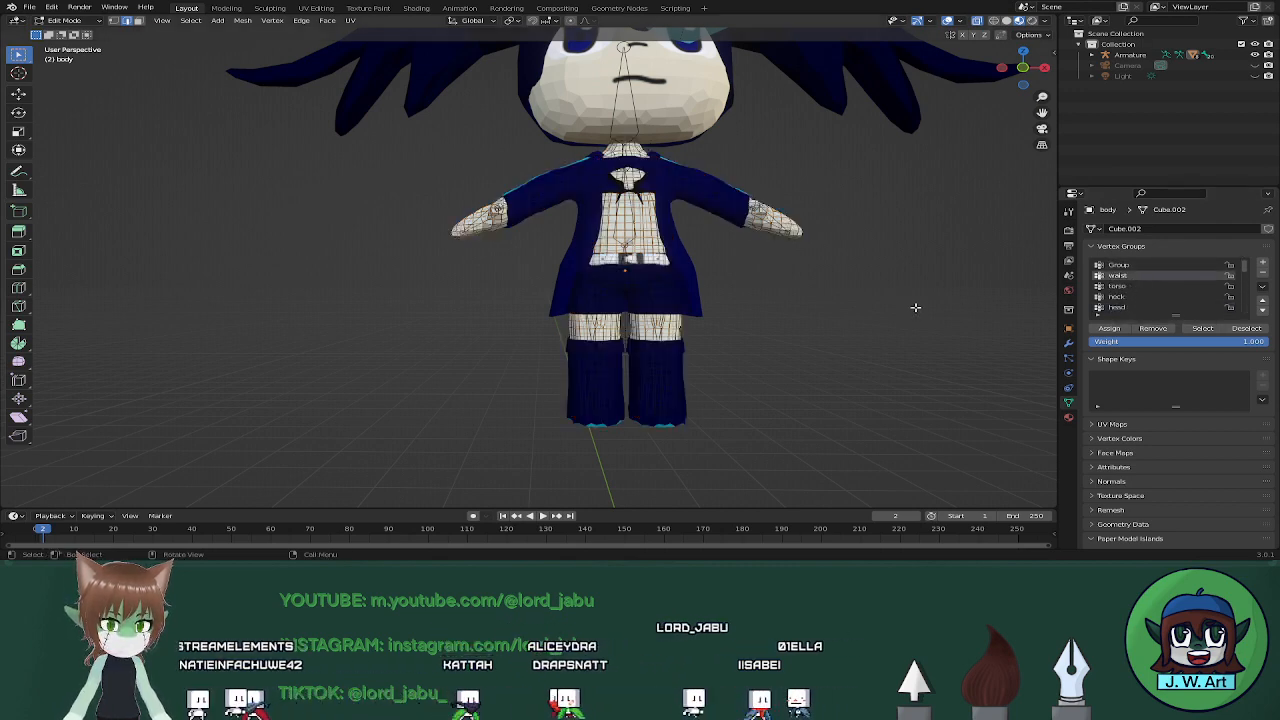
Remove the body's torso vertices above the belt from the waist group and recheck the group's selection
left_click(1192, 331)
middle_click_drag(903, 341, 889, 349)
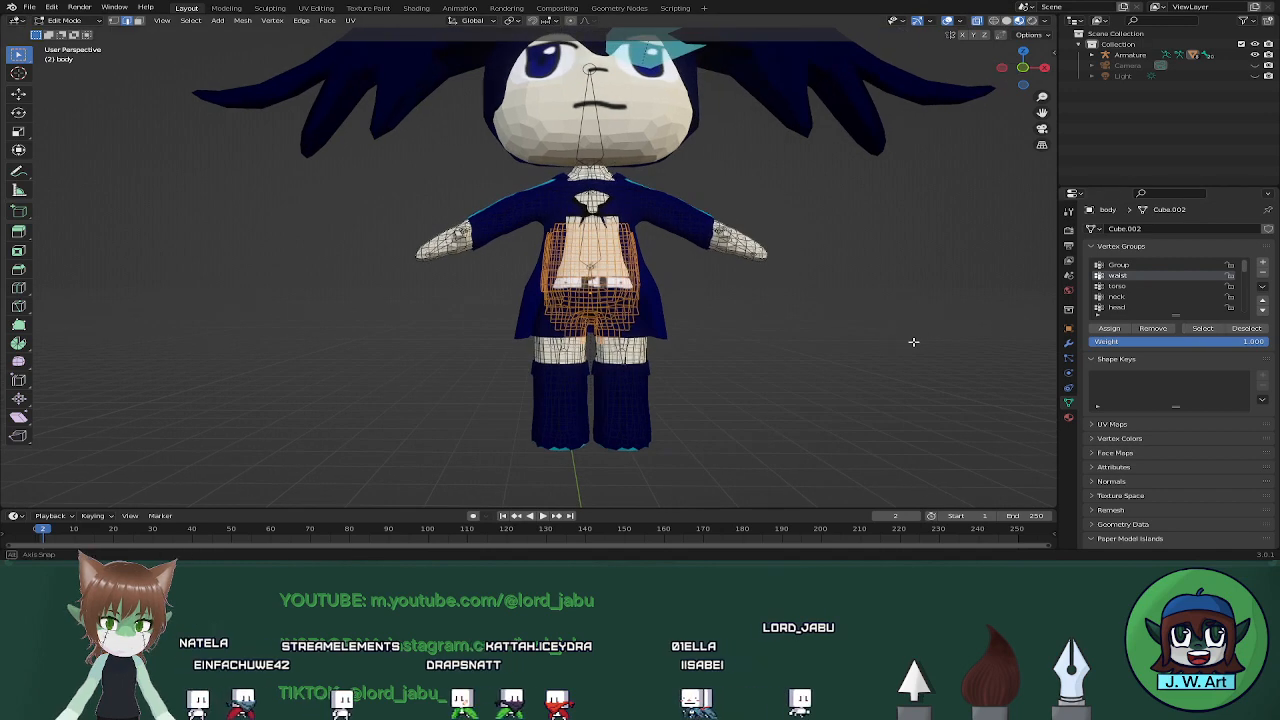
left_click_drag(505, 184, 690, 258)
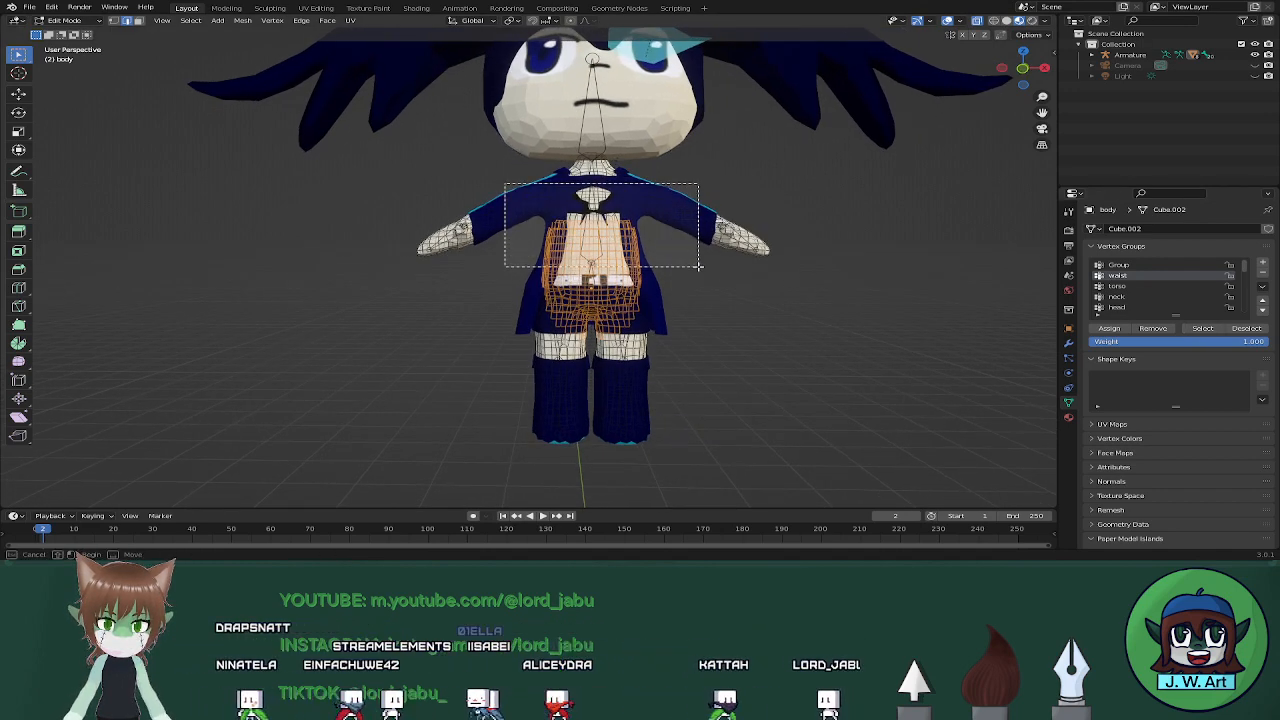
left_click_drag(700, 261, 702, 261)
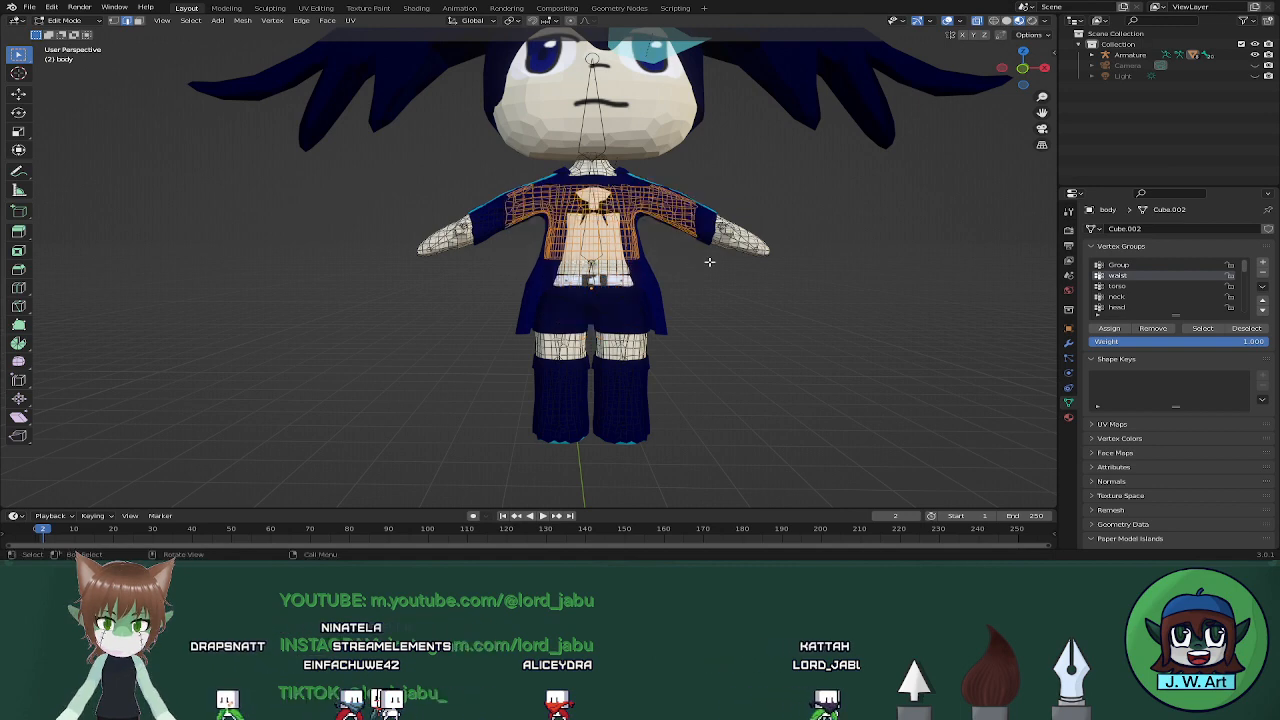
left_click(885, 321)
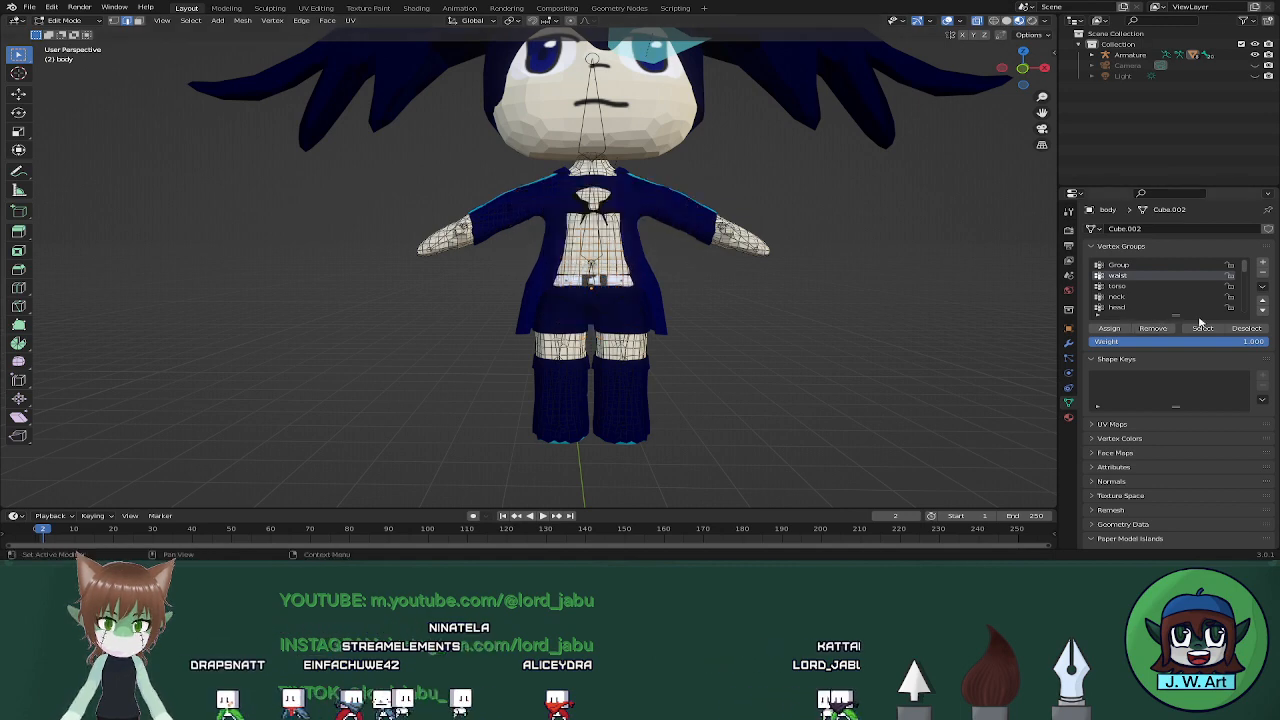
left_click(1203, 329)
Remove the upper thigh vertices of both legs from the waist group and inspect the group's remaining vertices
middle_click_drag(690, 300, 684, 304)
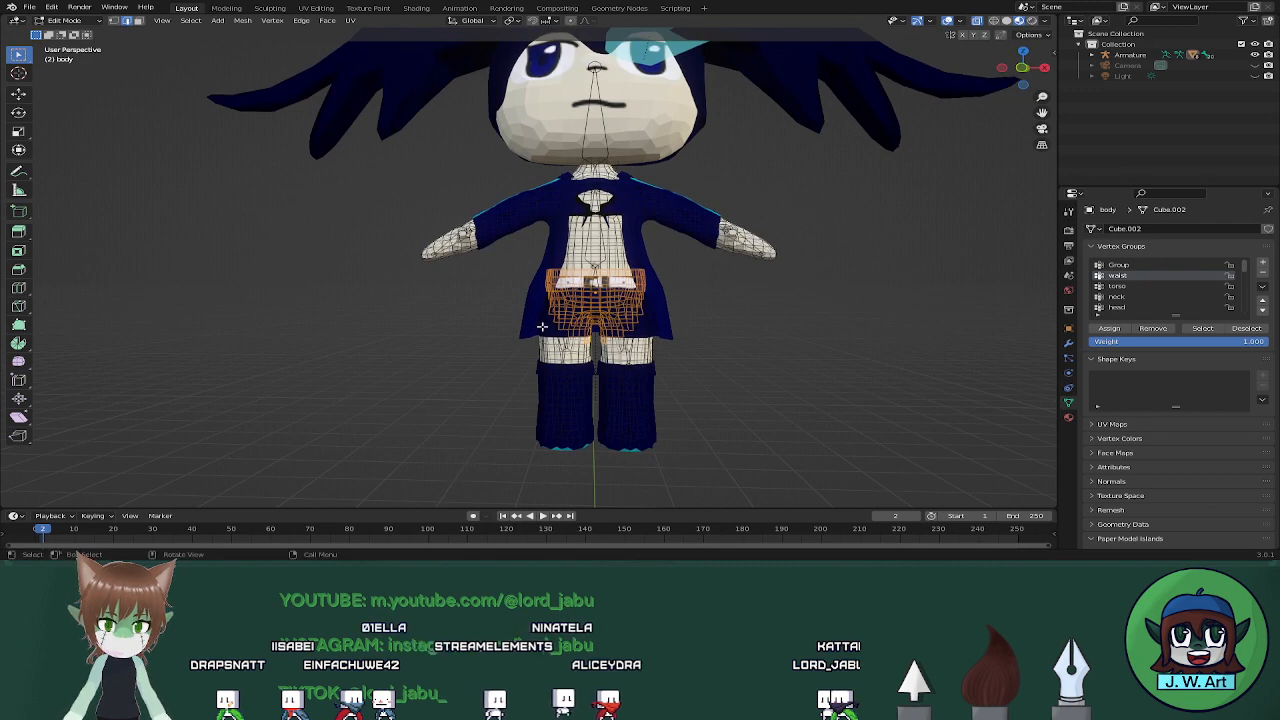
left_click_drag(531, 322, 696, 362)
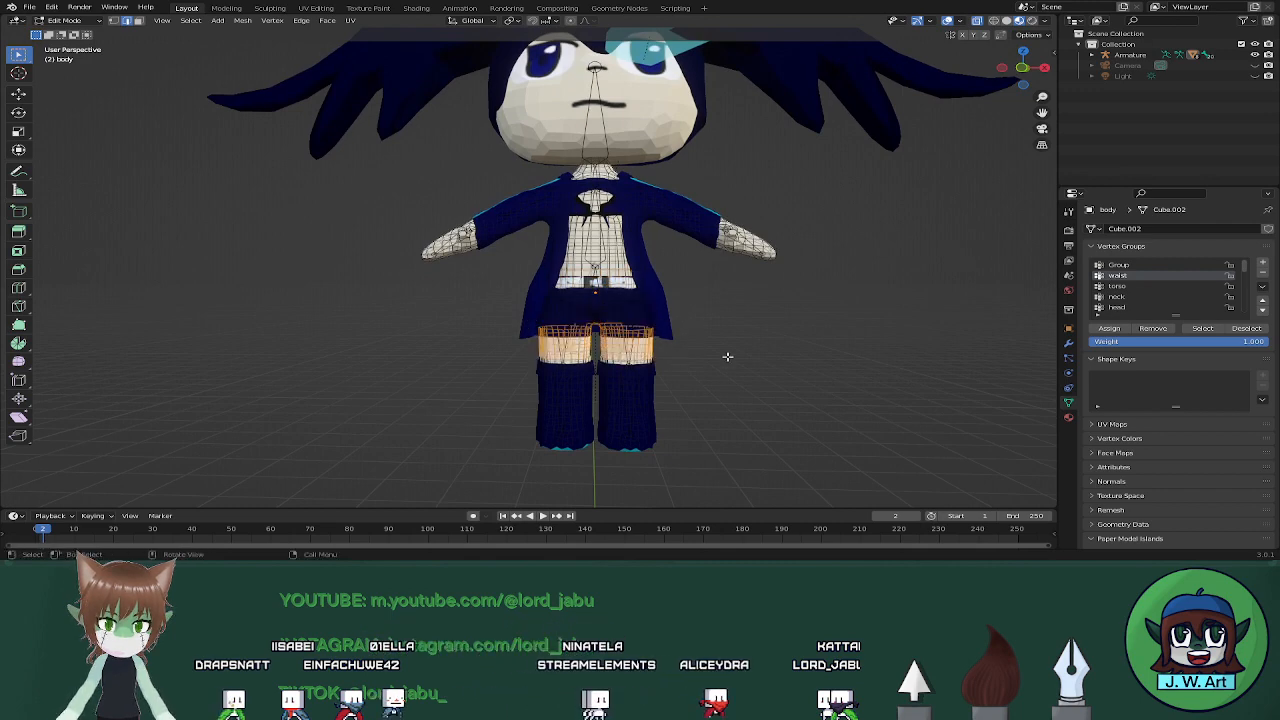
left_click(1167, 330)
left_click(834, 341)
left_click(1203, 329)
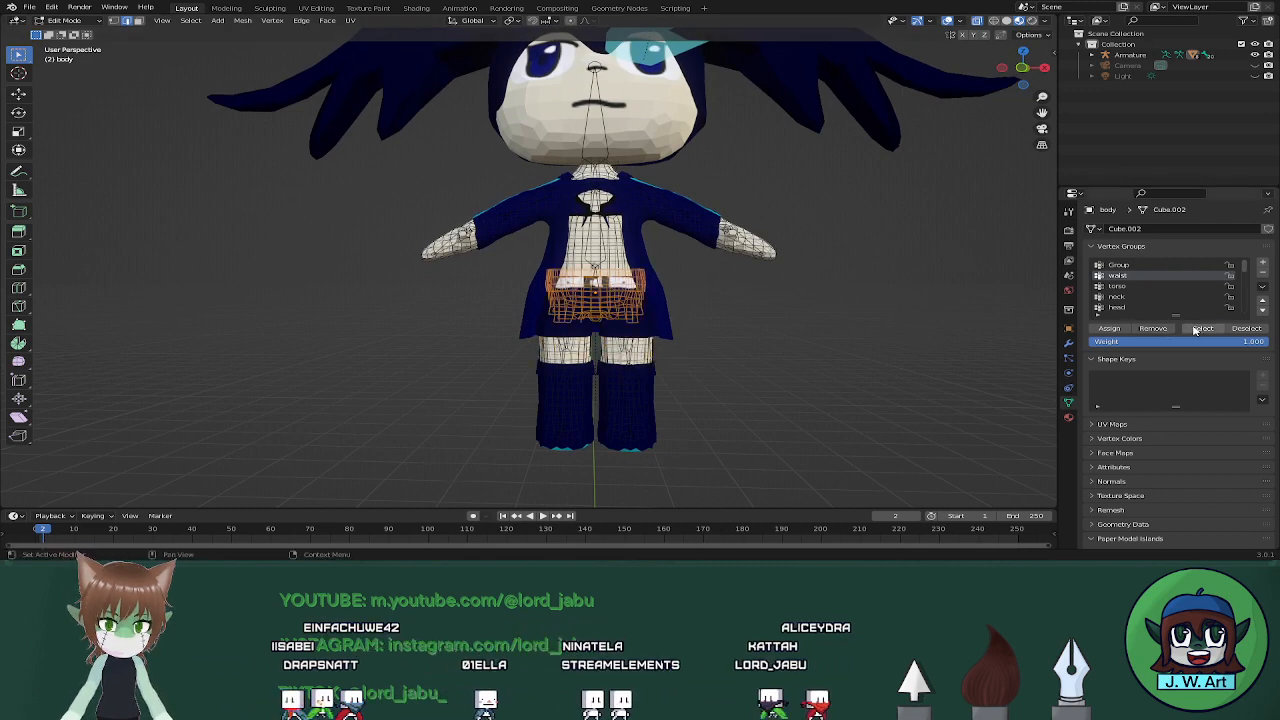
middle_click_drag(743, 331, 691, 321)
scroll(661, 322, "up", 3)
scroll(691, 321, "down", 6)
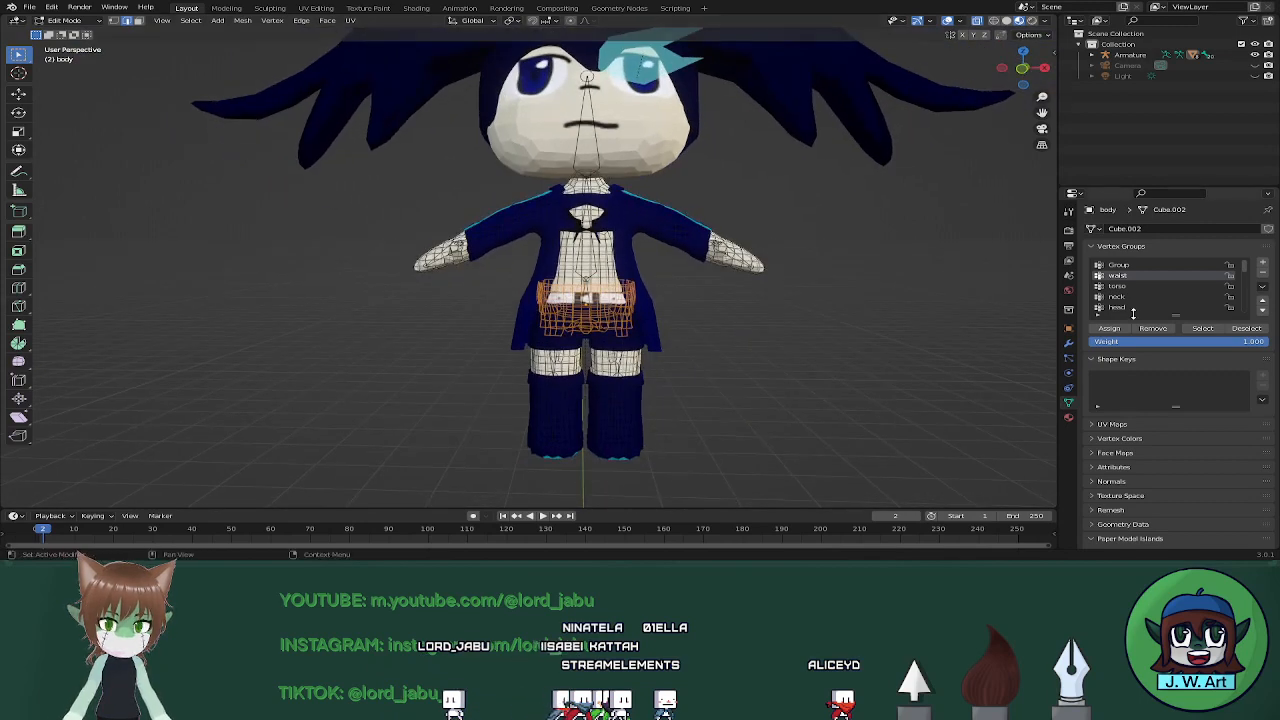
Remove the body's belt and hip vertices from the torso group and reselect the group to check it
left_click(1203, 328)
mouse_move(789, 300)
middle_mouse_down()
mouse_move(774, 323)
mouse_move(777, 311)
middle_mouse_up()
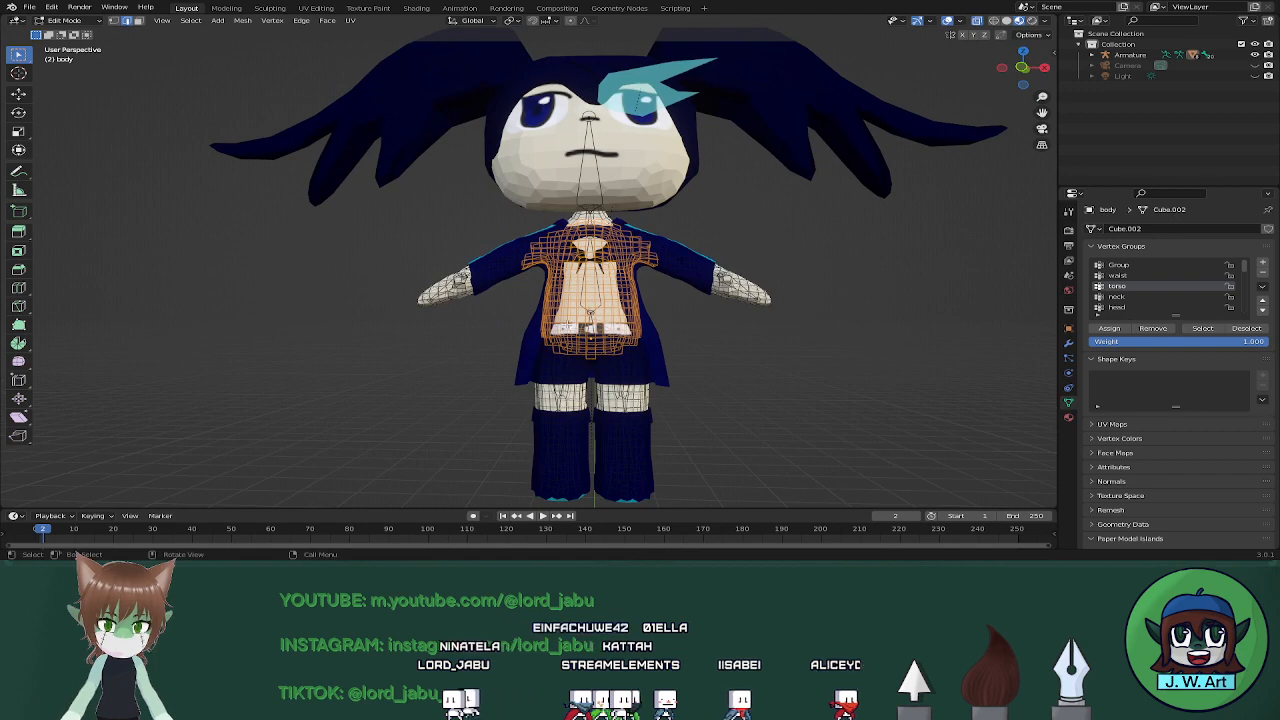
left_click_drag(520, 325, 831, 370)
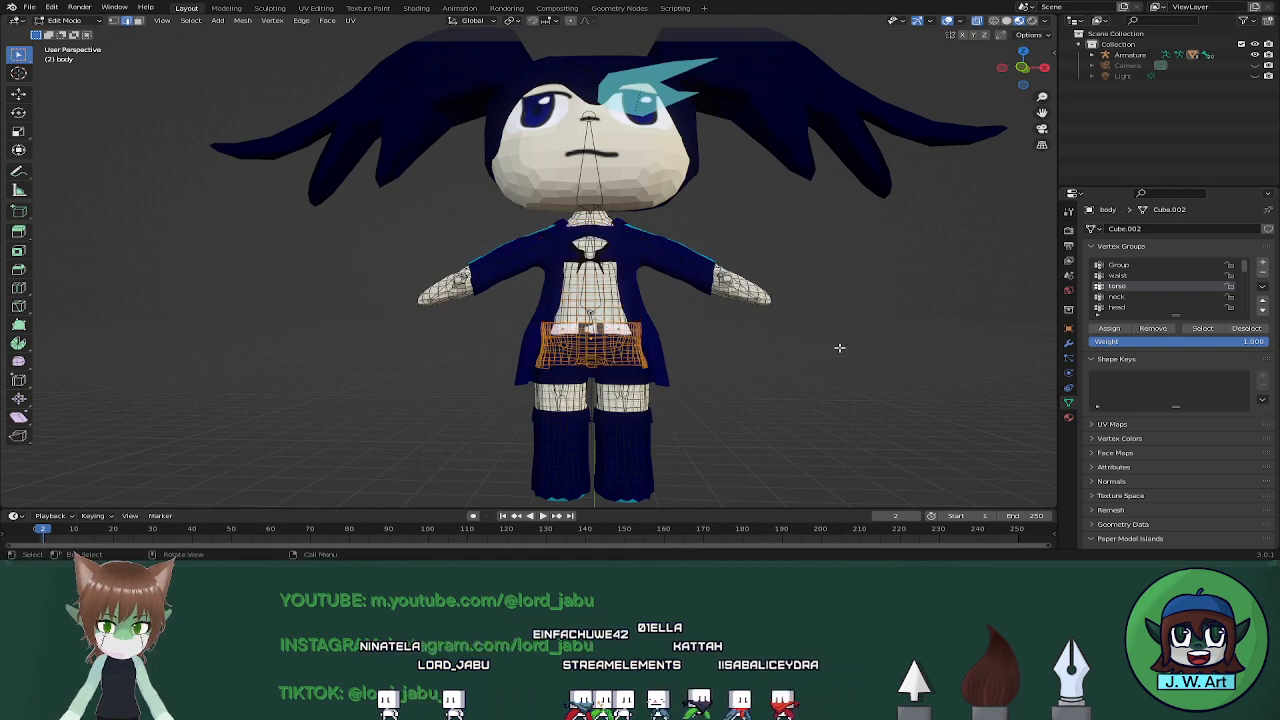
left_click(1138, 331)
left_click(801, 337)
left_click(1195, 330)
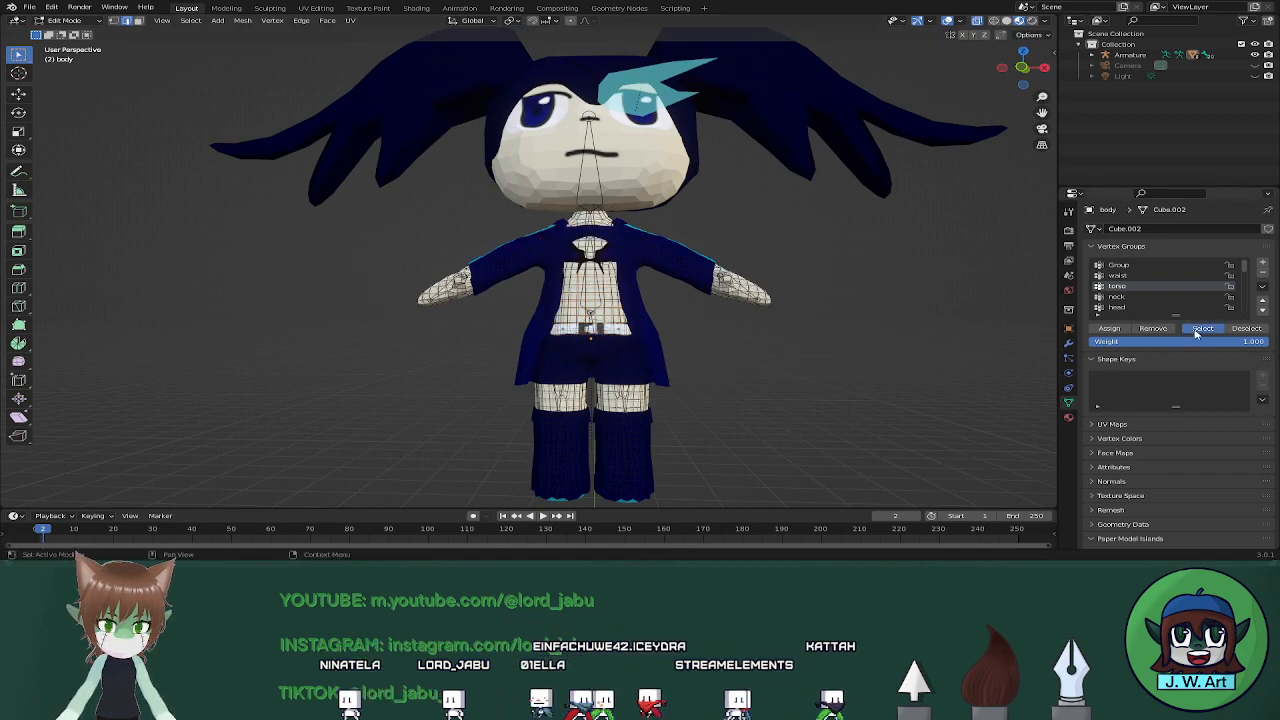
Remove the vertices of both arms and around the neck base from the body's torso group
middle_click_drag(692, 317, 700, 300)
left_click_drag(710, 205, 642, 280)
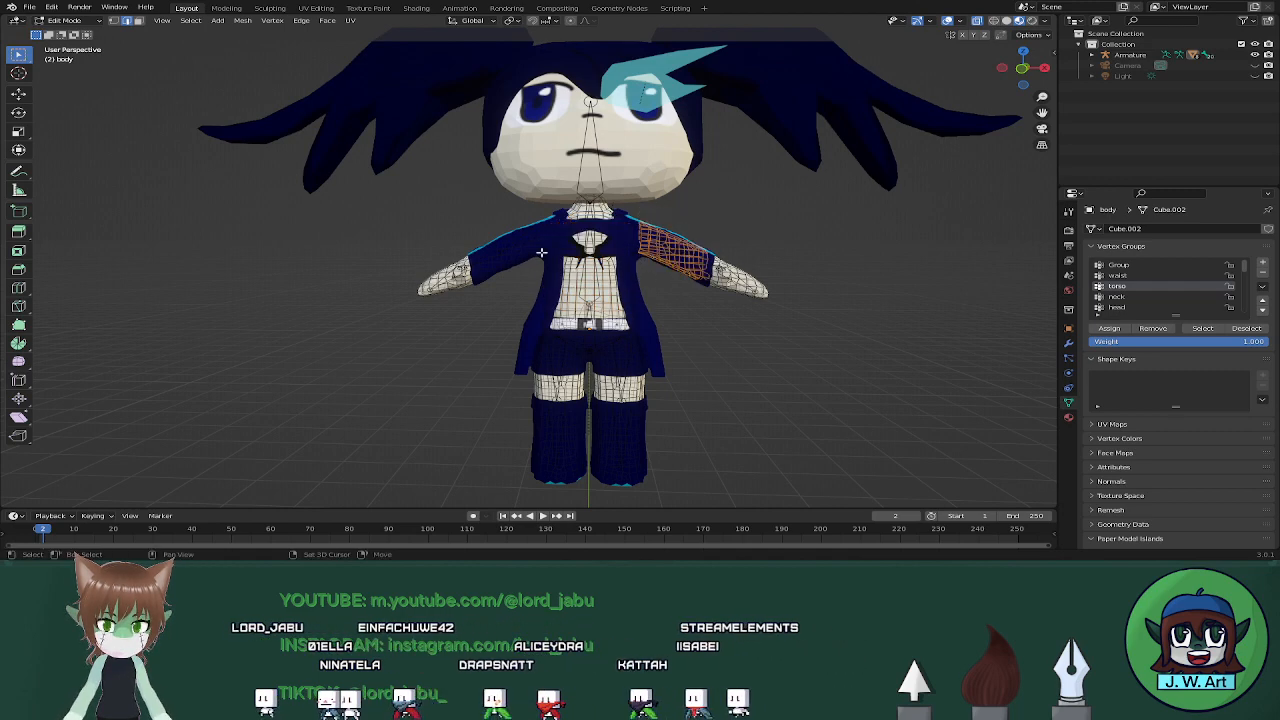
left_click_drag(455, 201, 546, 274, "shift")
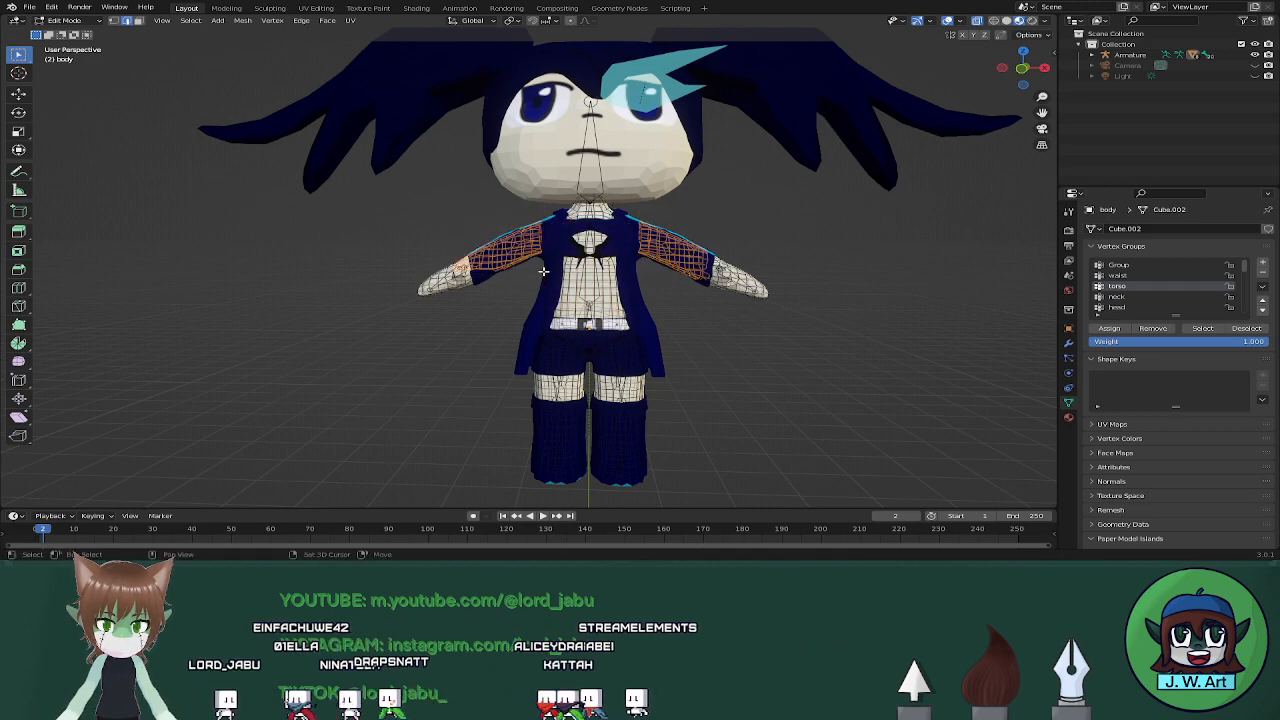
left_click_drag(505, 222, 545, 263, "shift")
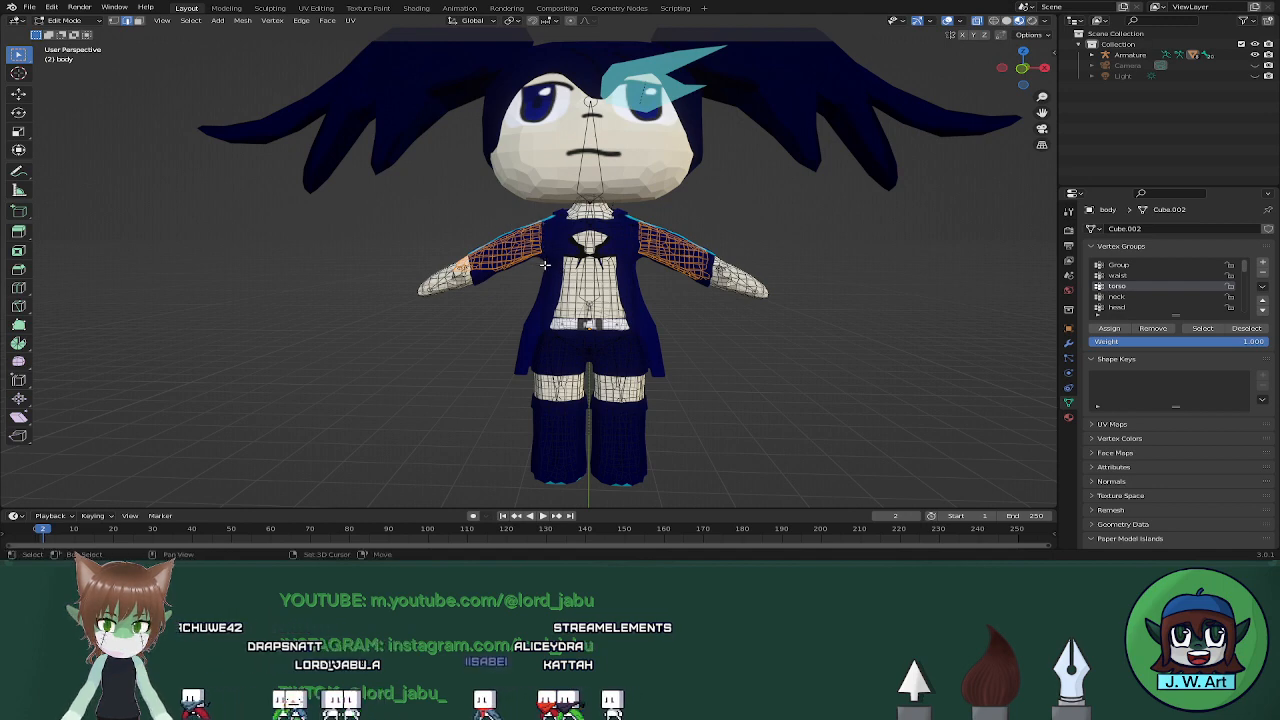
left_click(883, 319)
left_click(1200, 329)
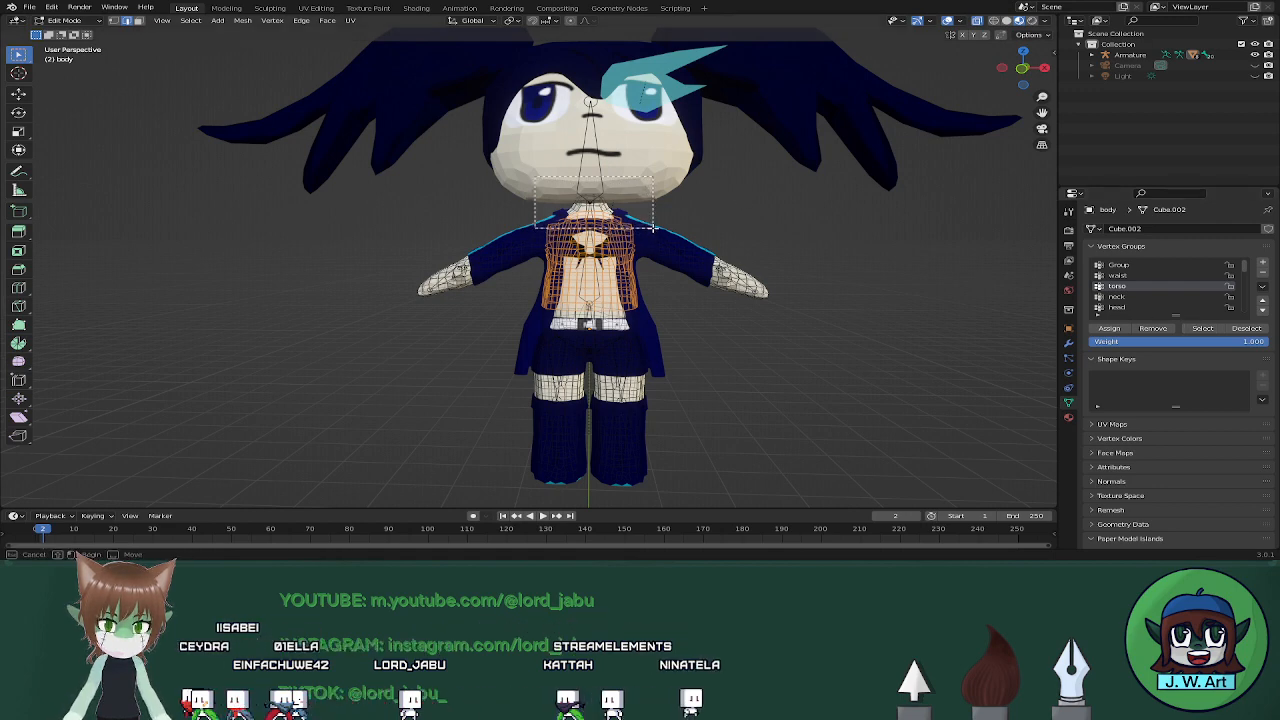
left_click_drag(652, 219, 654, 218)
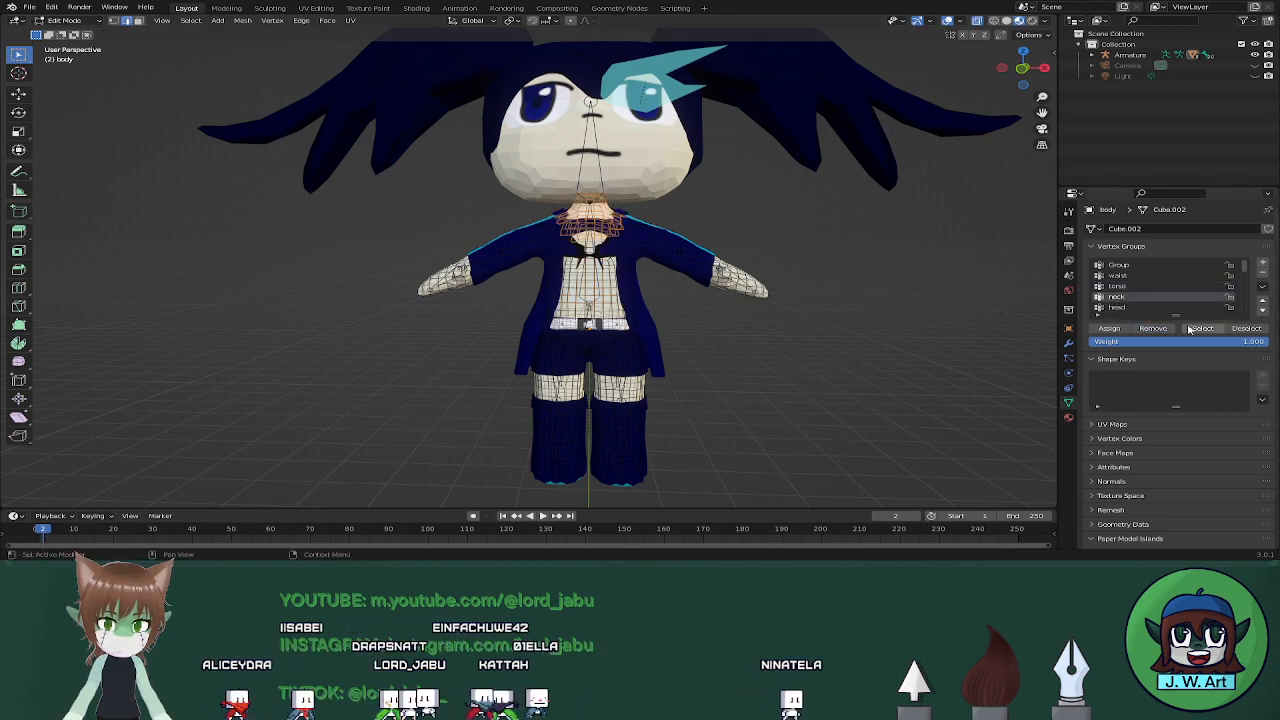
Remove the upper chest and shoulder vertices from the neck group, and the ring at the top of the neck from the head group
left_click_drag(532, 222, 688, 264)
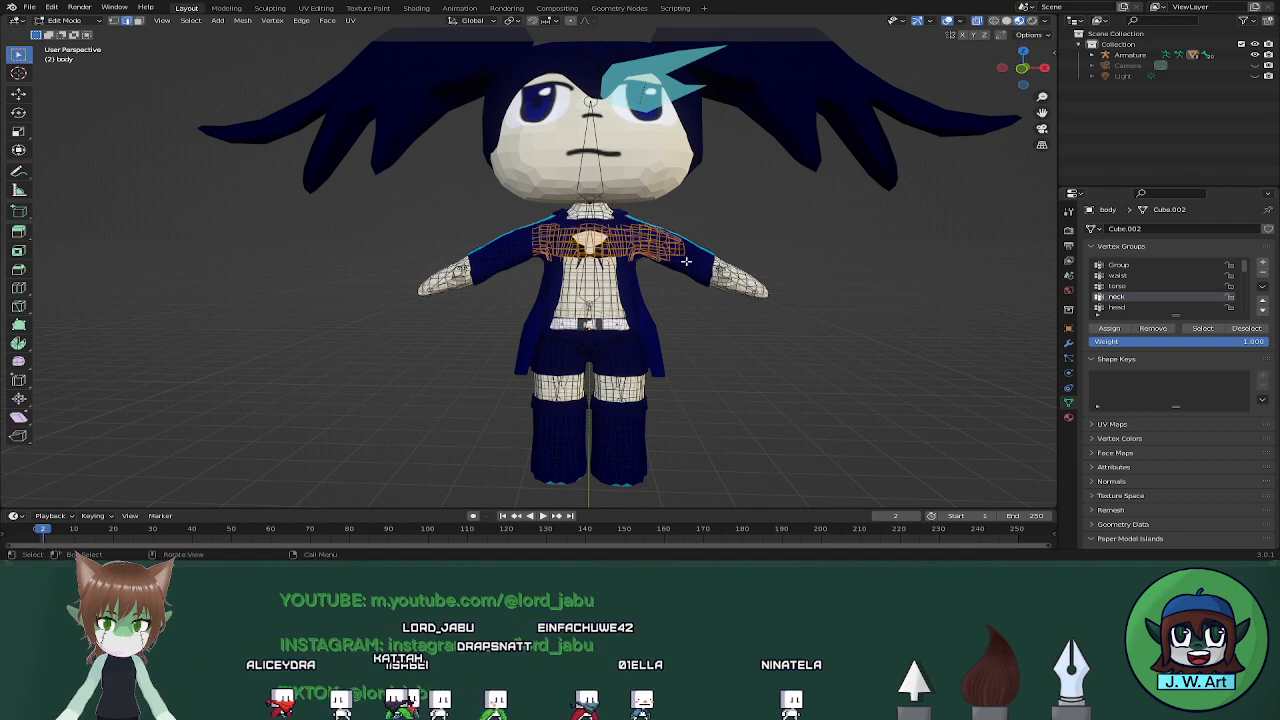
left_click(911, 311)
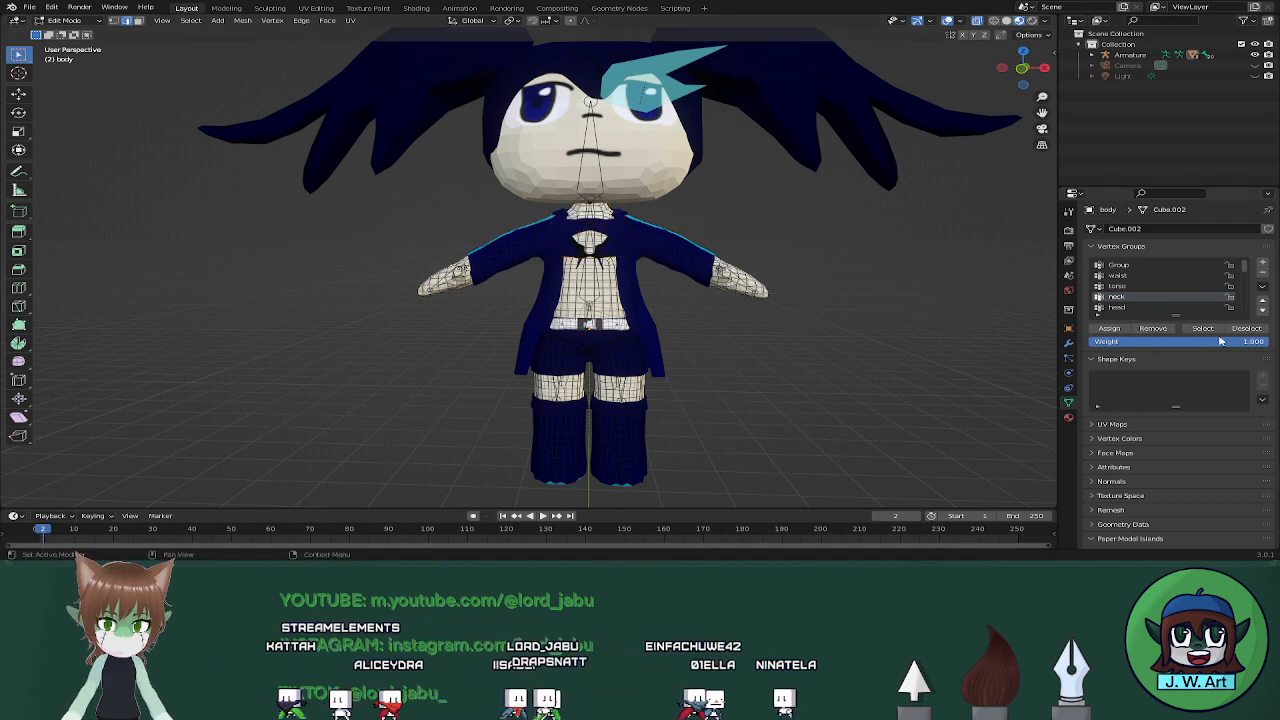
left_click(1205, 330)
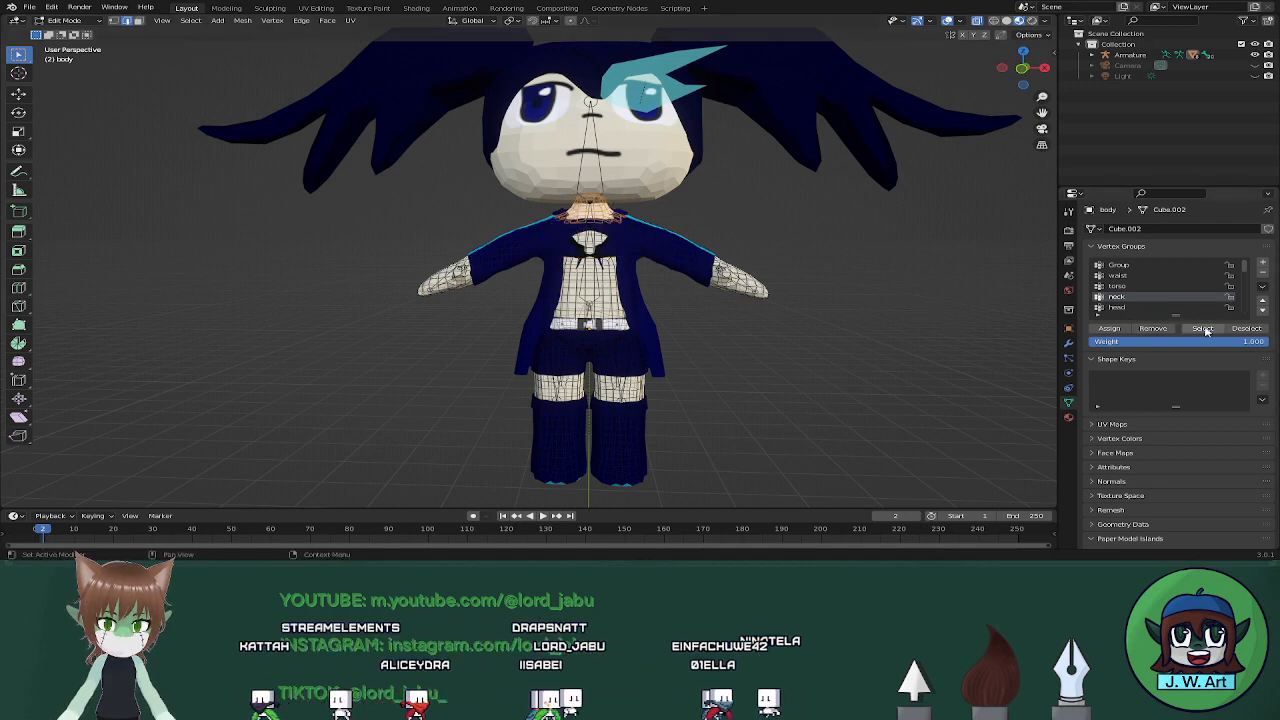
left_click(1129, 308)
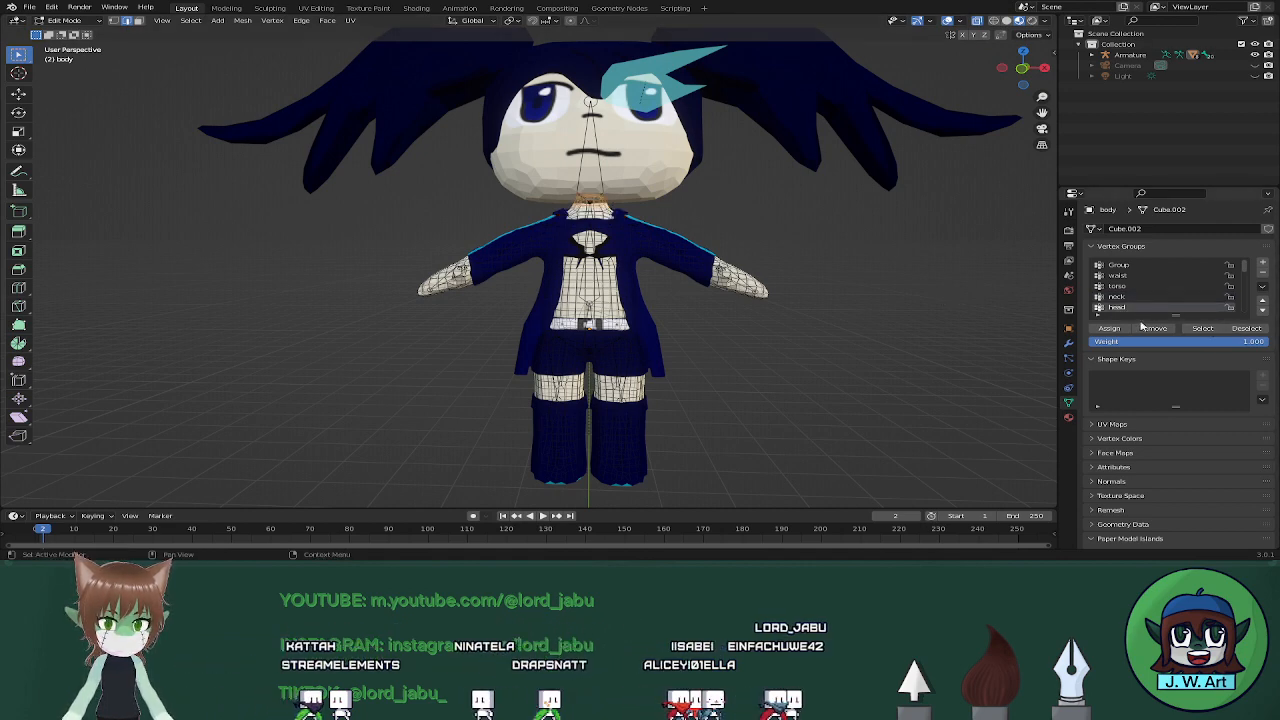
left_click(1153, 329)
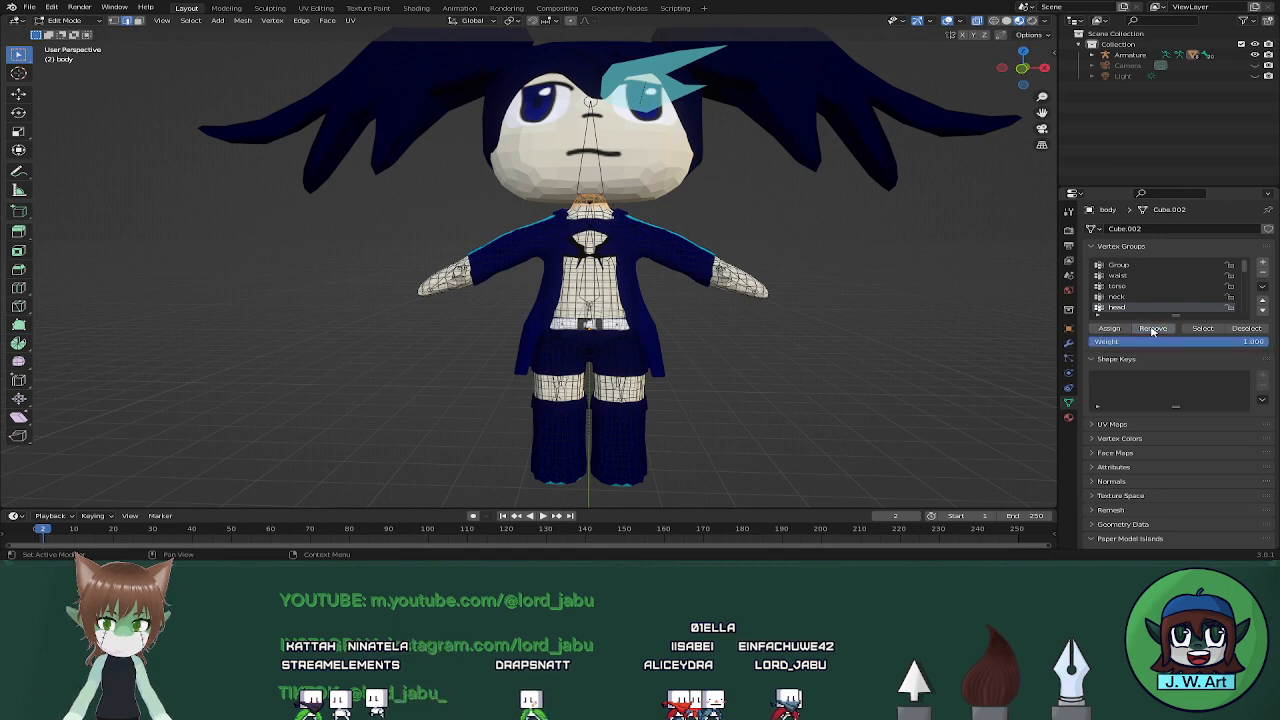
Remove the neck, chest, opposite shoulder and underarm side vertices from the Shoulder.L group, recheck its selection, and clear it
scroll(1160, 315, "down", 2)
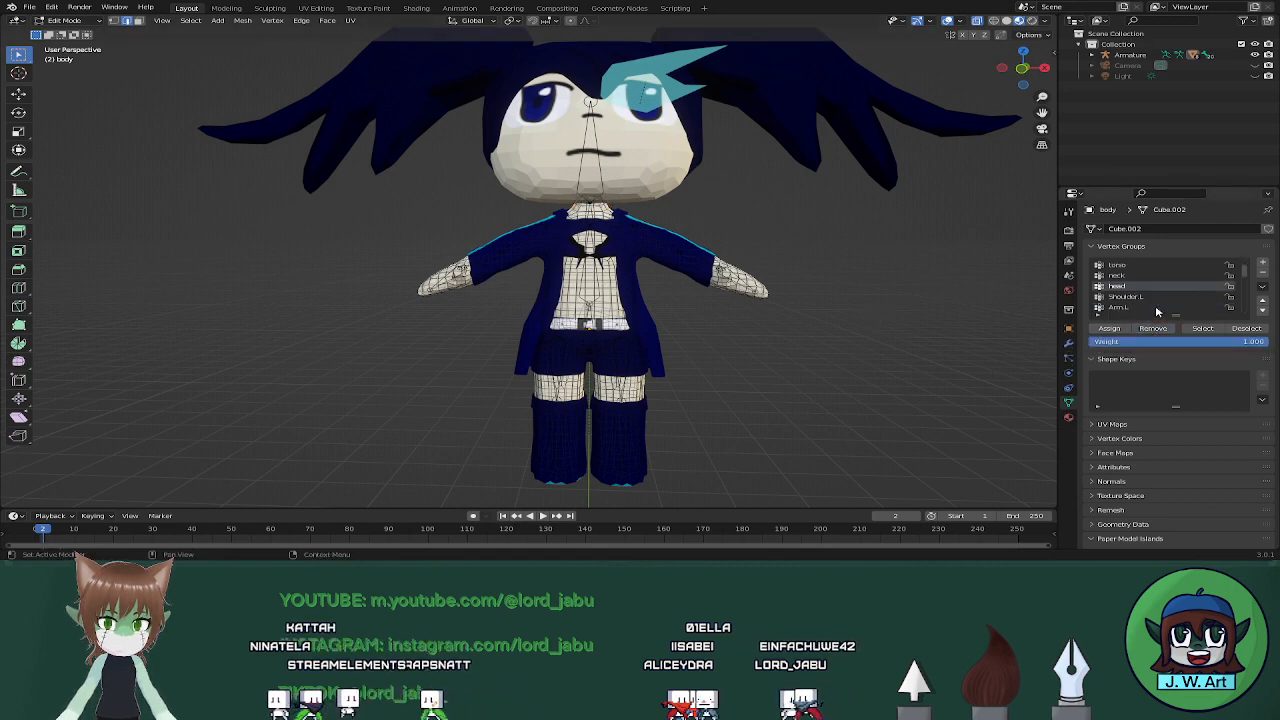
left_click(1130, 297)
left_click(1203, 329)
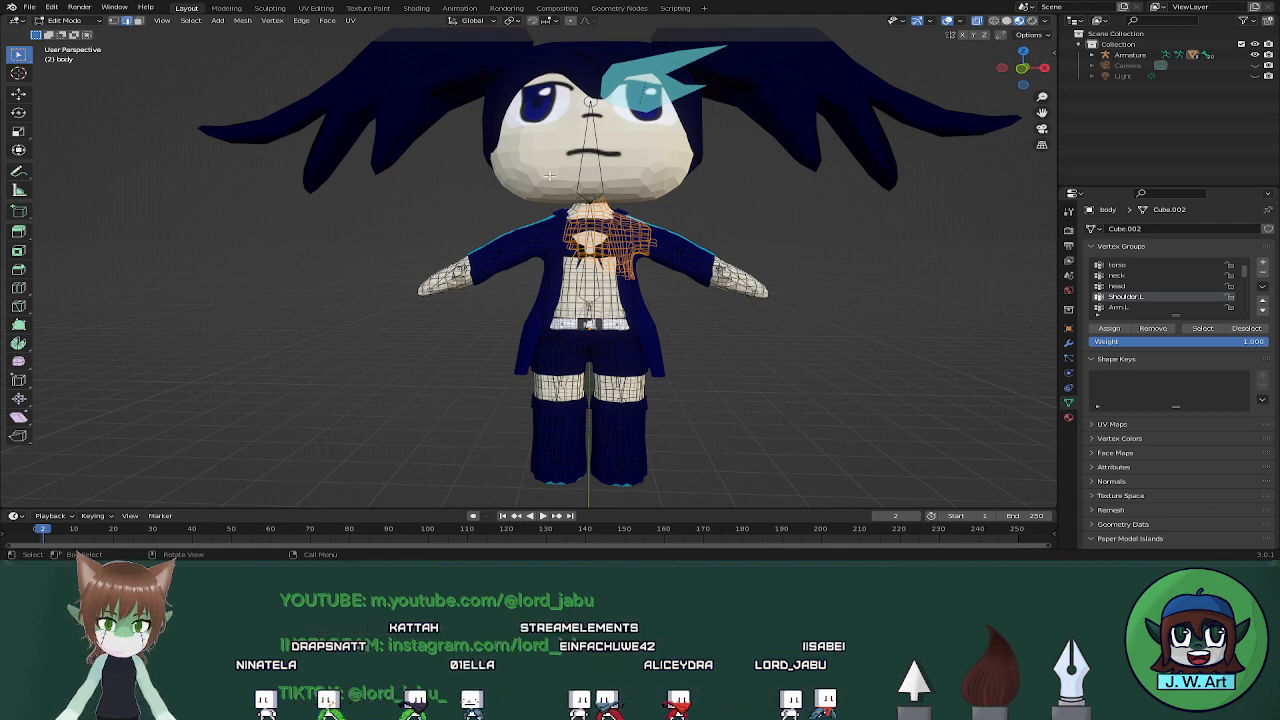
left_click_drag(609, 246, 646, 287)
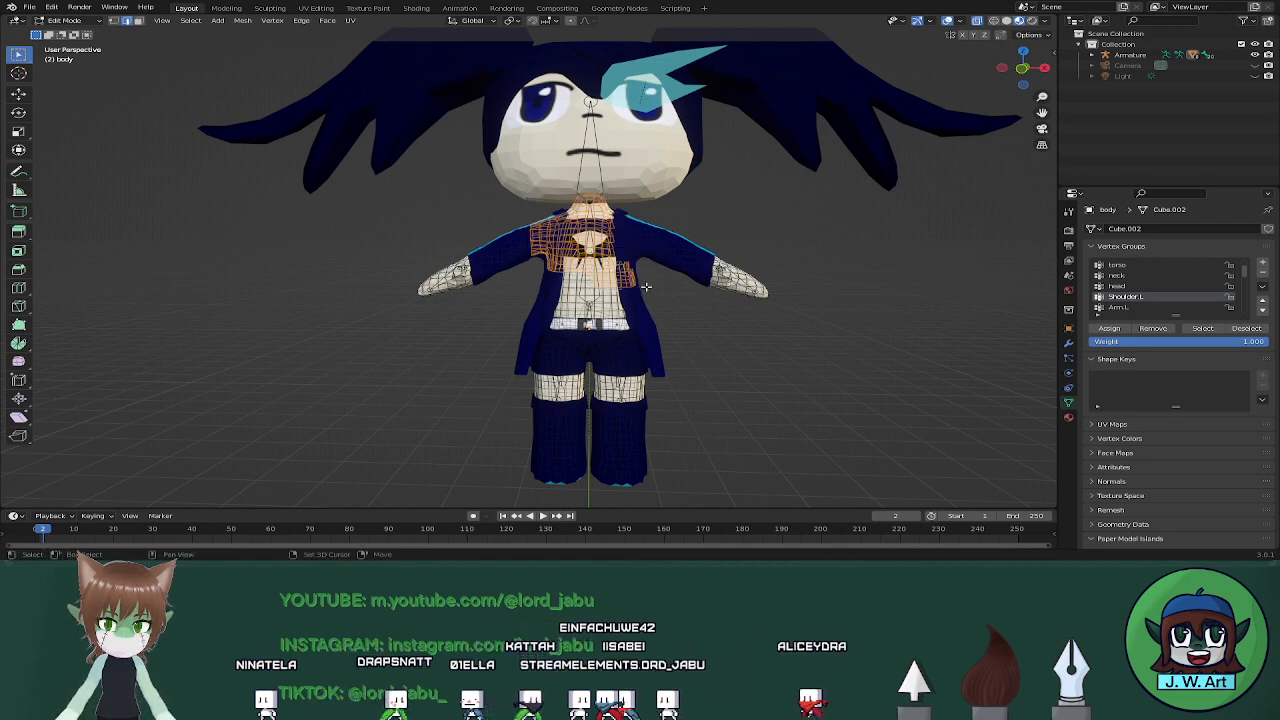
left_click(947, 319)
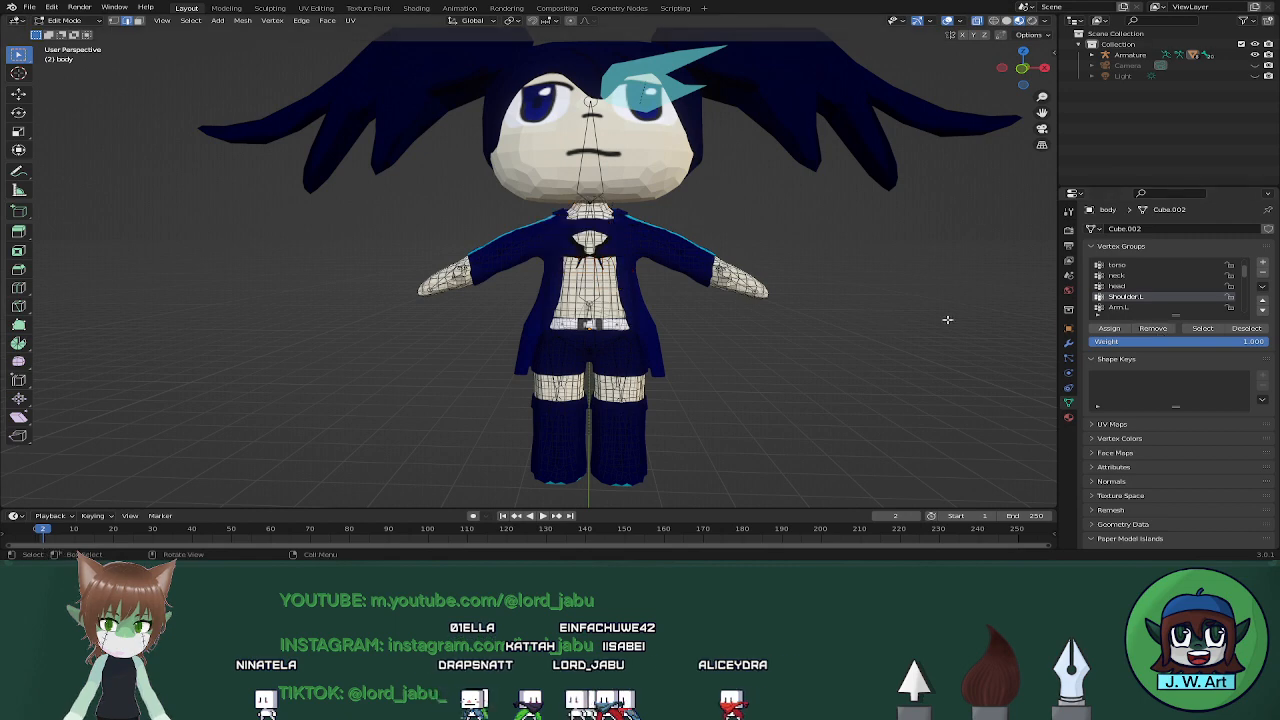
left_click(1194, 331)
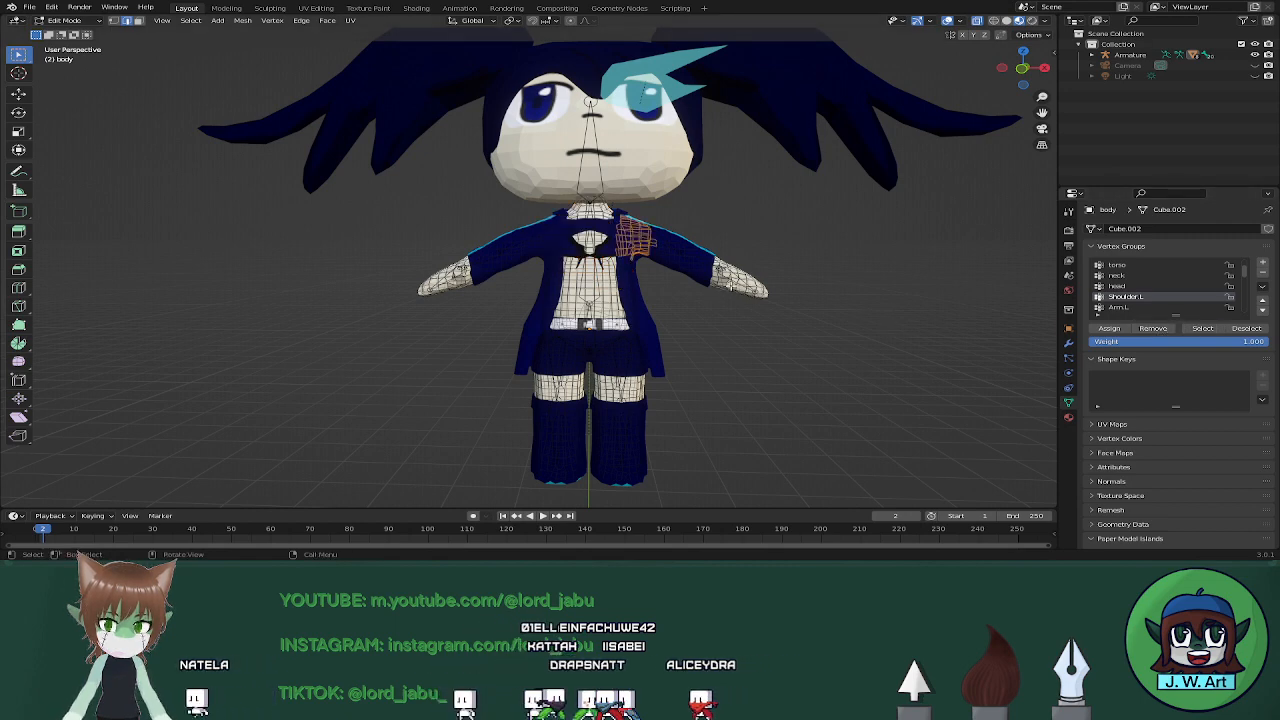
key("alt+a")
Remove the neck, chest, shoulder and torso-side vertices from the body's Arm.L group and recheck its selection
left_click(1147, 309)
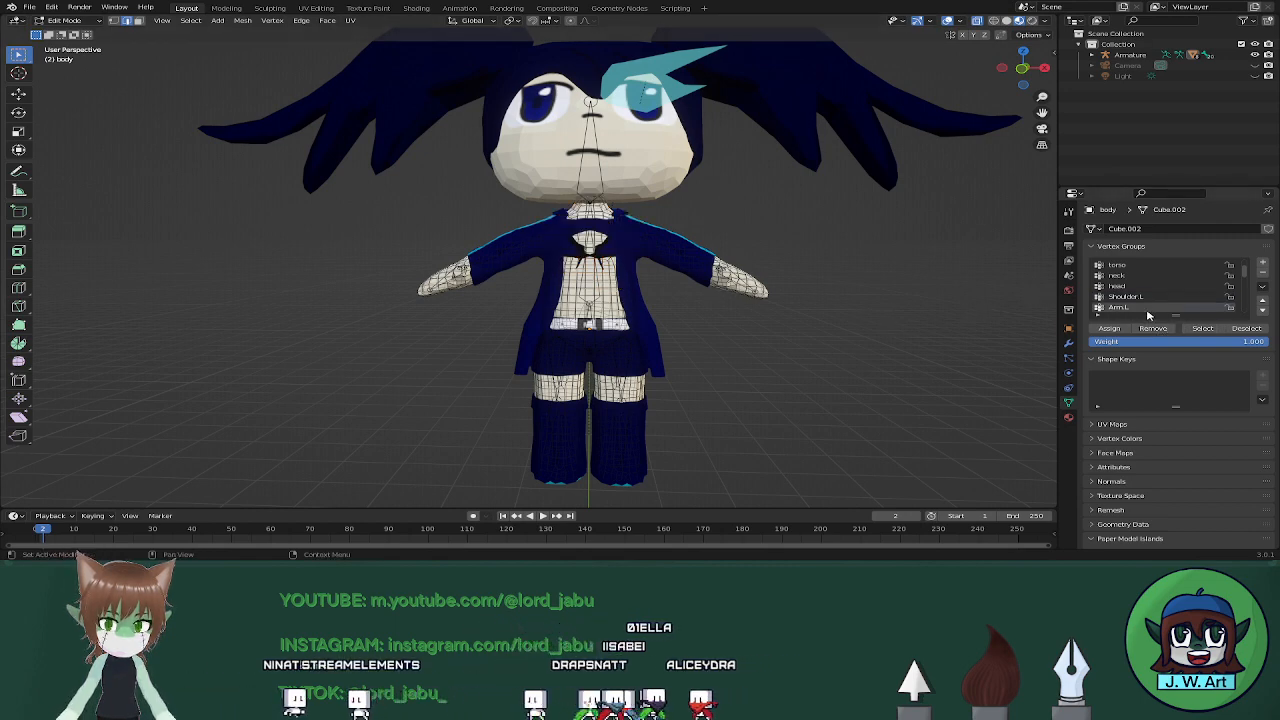
left_click(1200, 329)
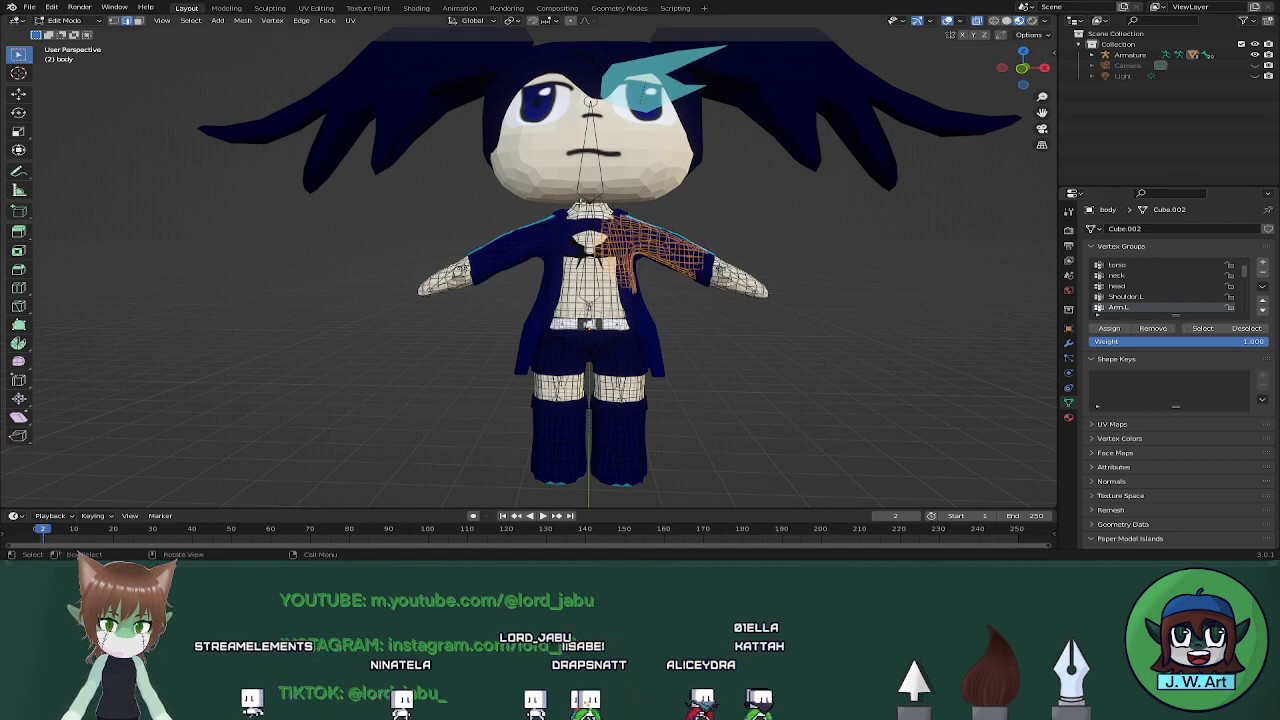
left_click_drag(634, 296, 634, 296)
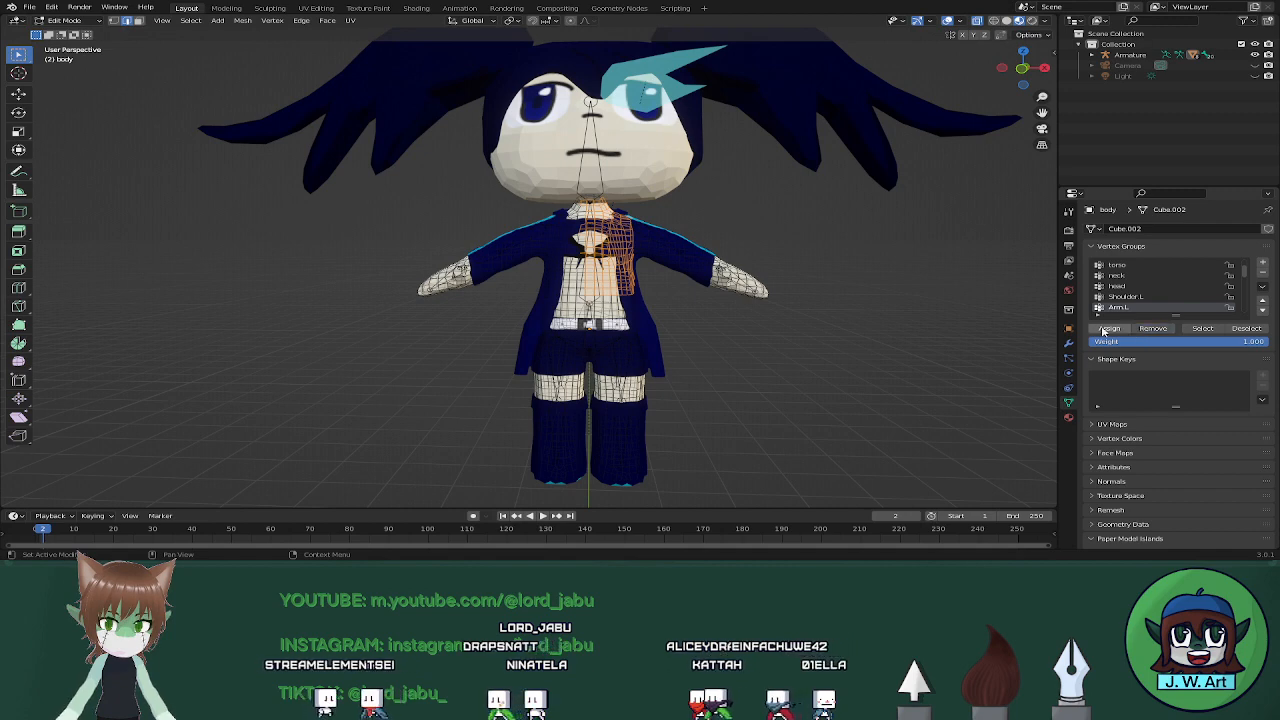
key("alt+a")
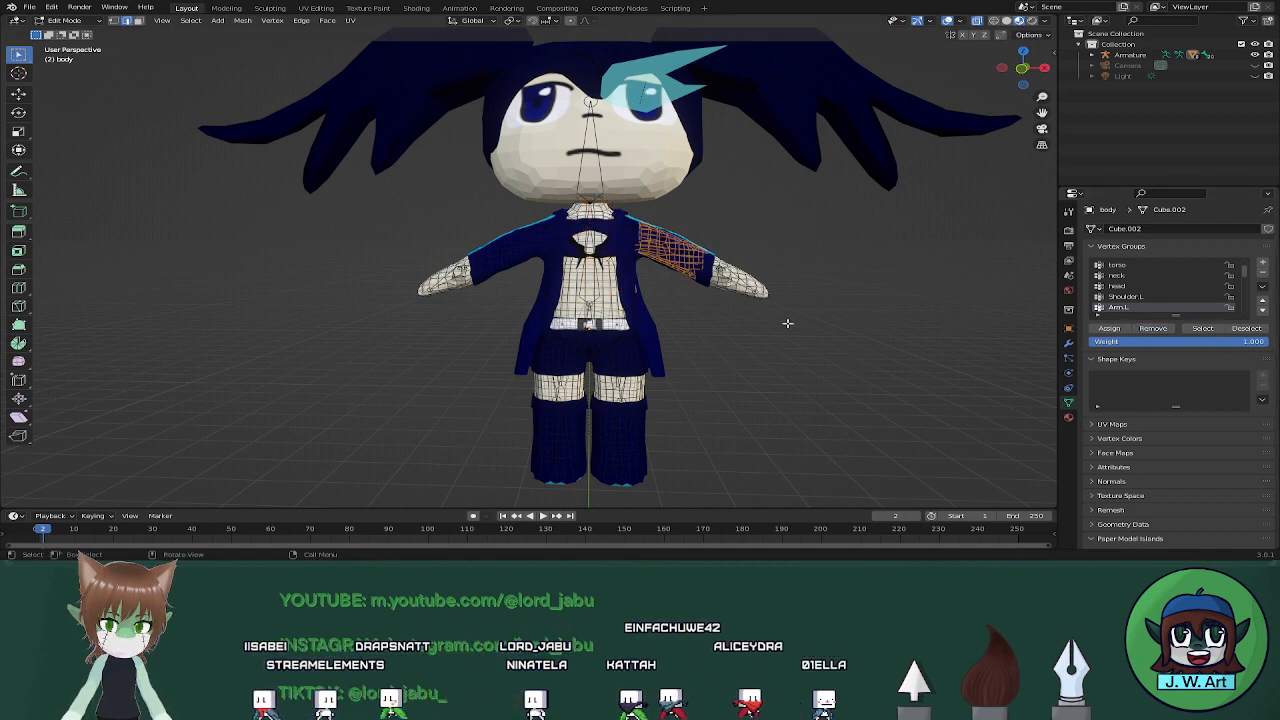
left_click_drag(654, 312, 654, 312)
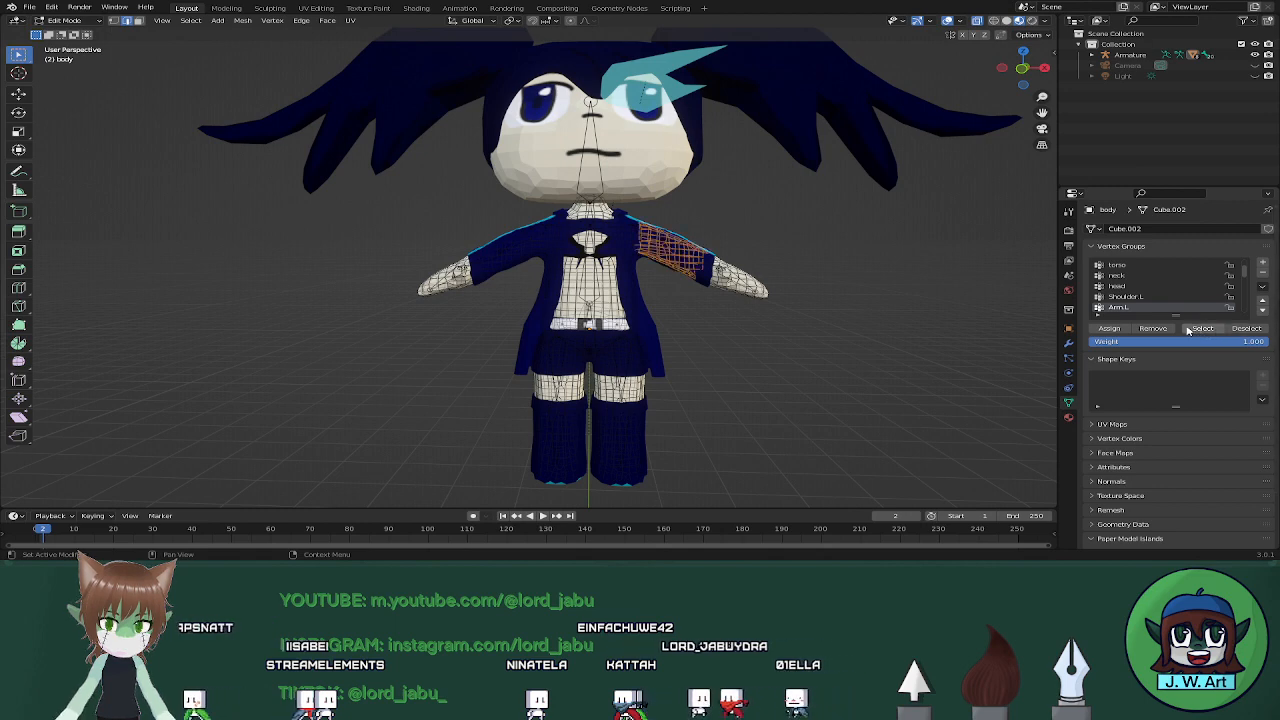
mouse_move(895, 330)
middle_mouse_down()
mouse_move(850, 330)
mouse_move(897, 320)
middle_mouse_up()
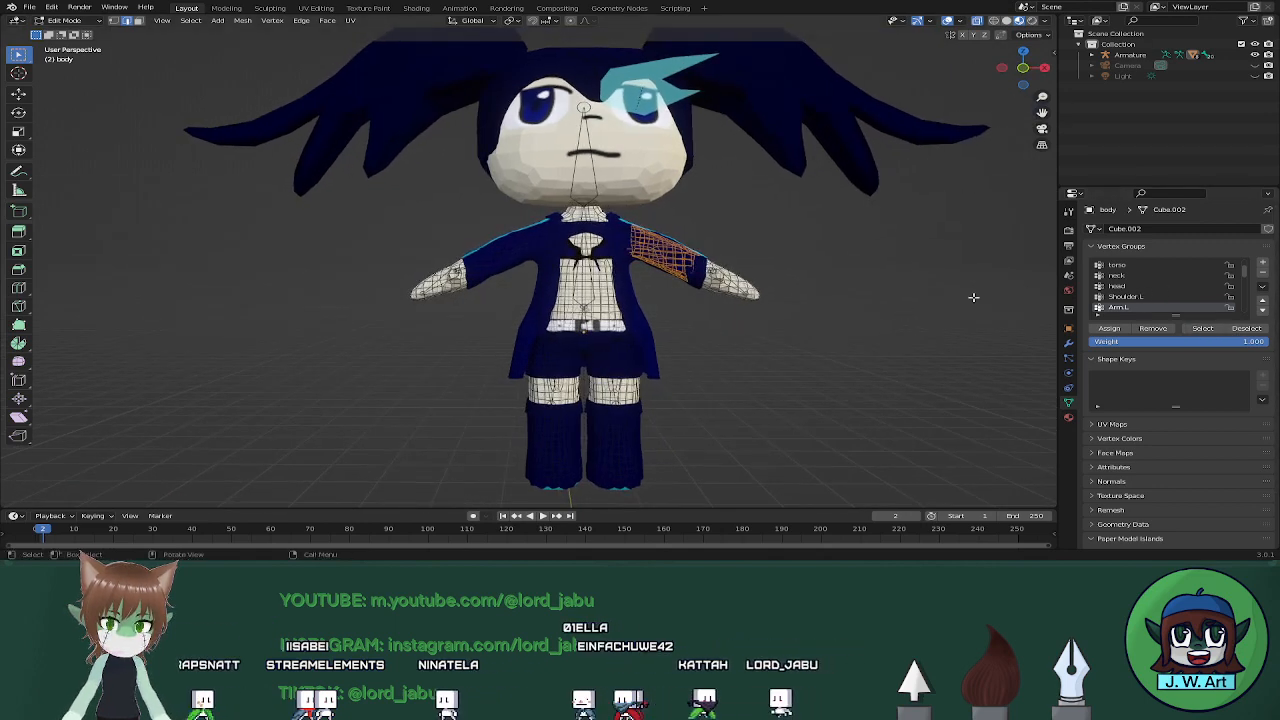
middle_click_drag(973, 297, 814, 286)
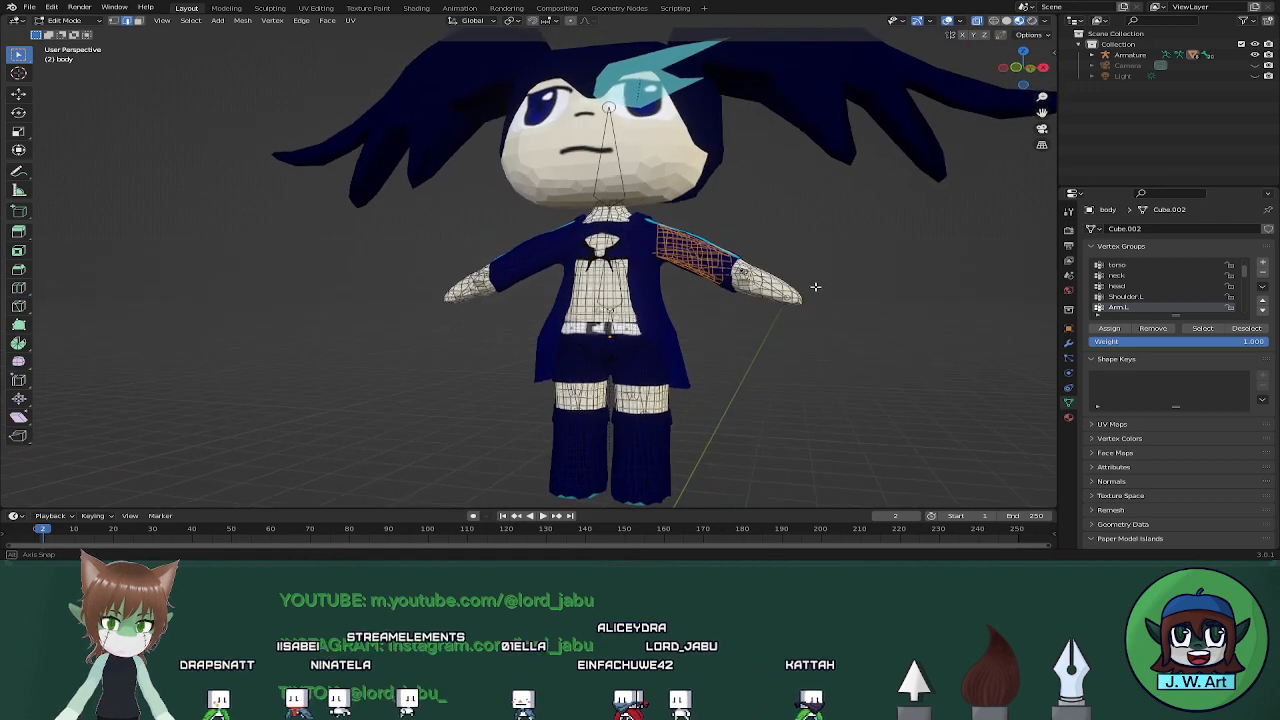
Select the Wrist.L group's vertices, remove those on the upper arm from the group, and clear the selection
scroll(1138, 295, "down", 2)
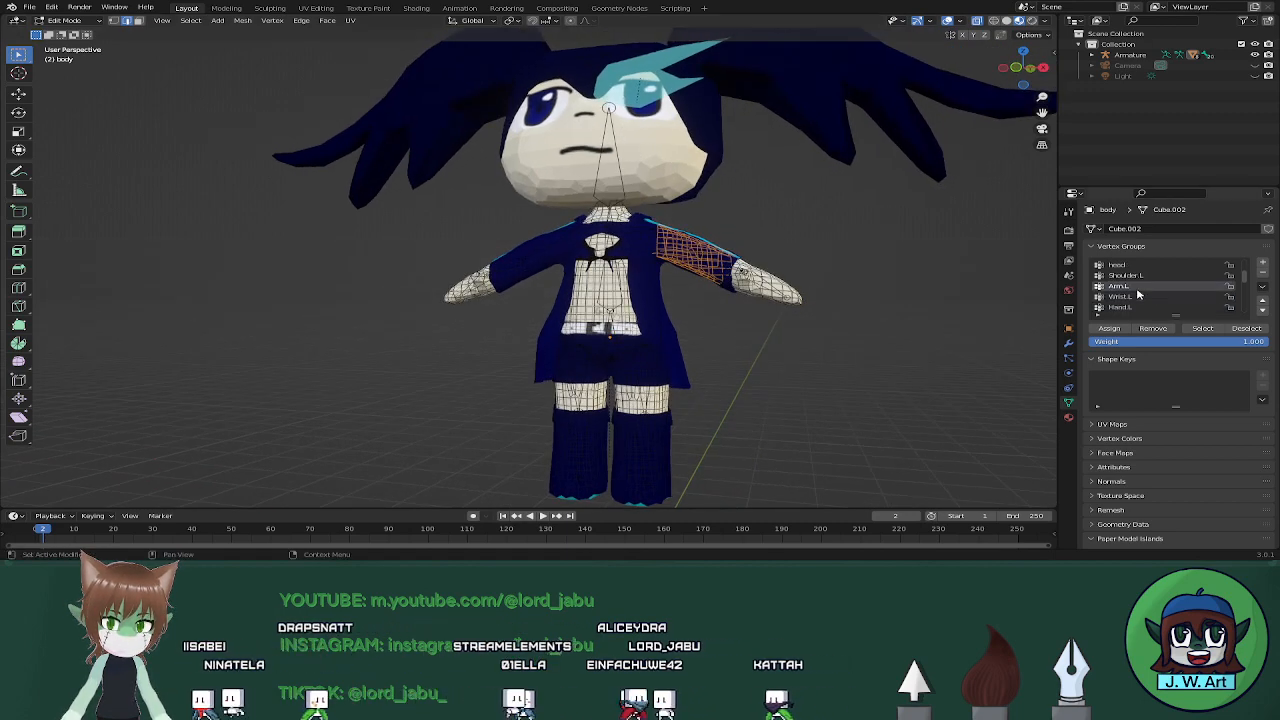
left_click(1134, 298)
middle_click_drag(843, 305, 857, 306)
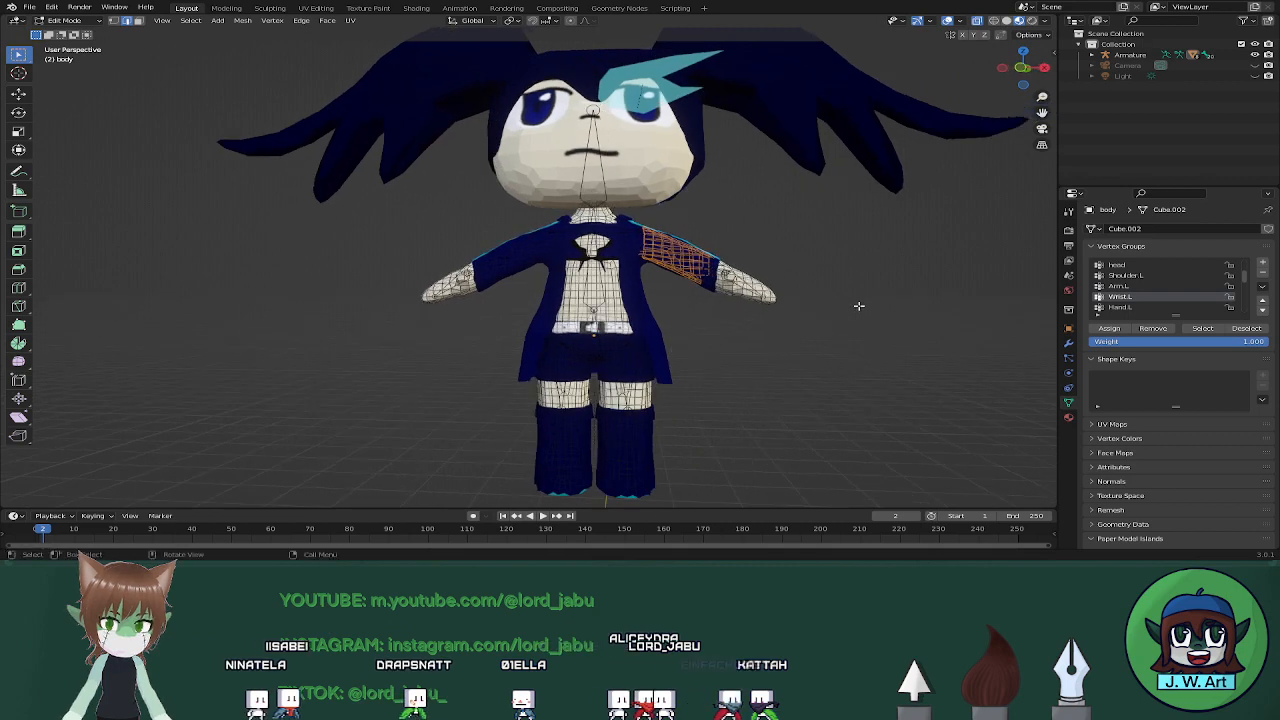
left_click(858, 306)
left_click(1206, 328)
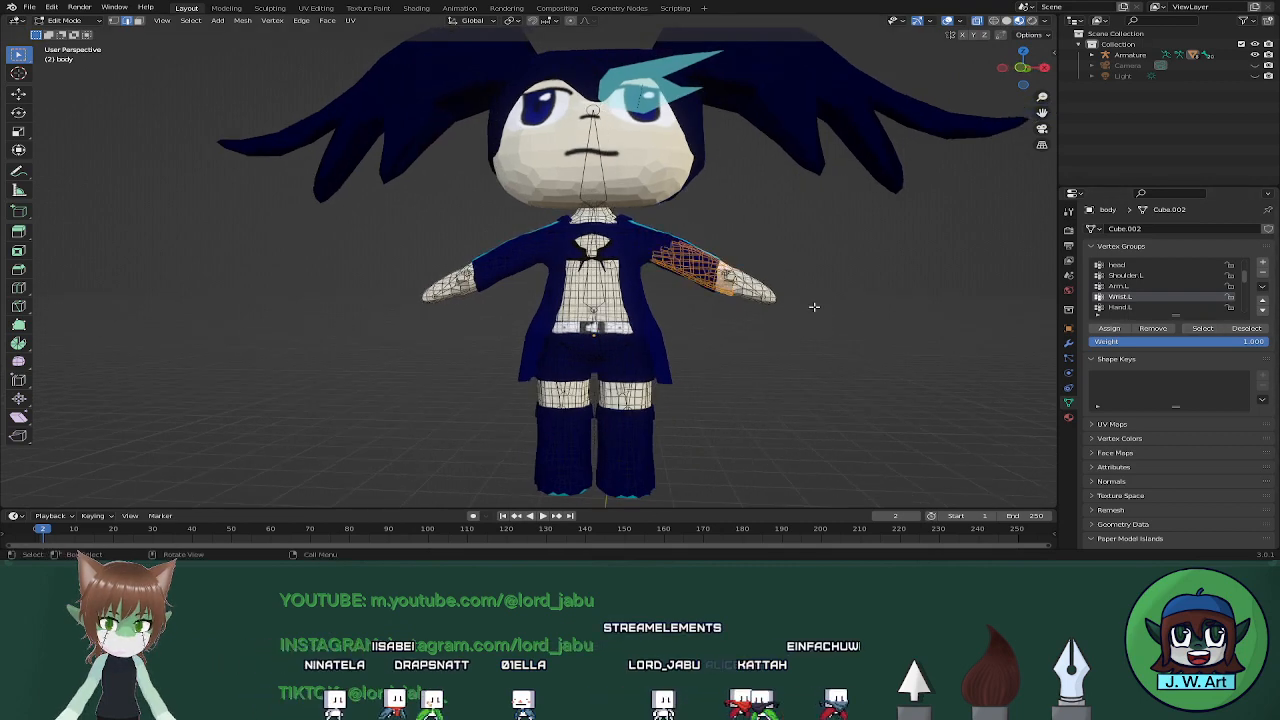
left_click_drag(634, 226, 683, 292)
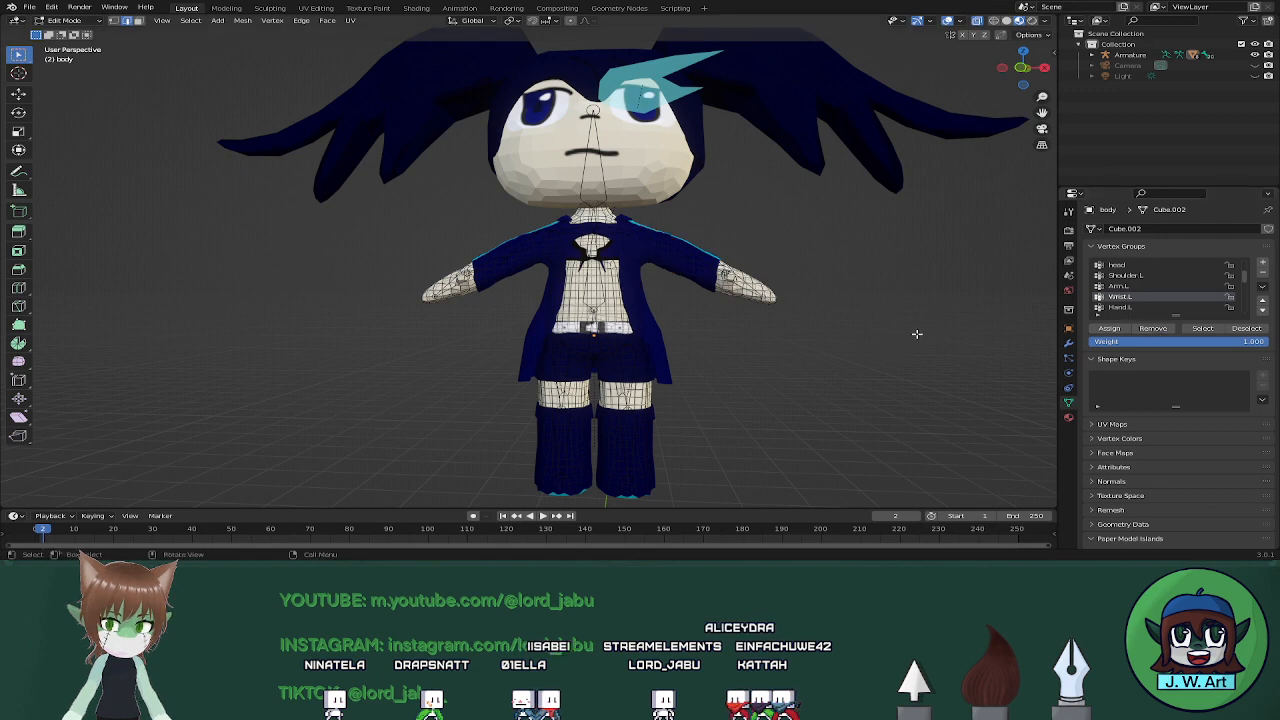
left_click(1246, 328)
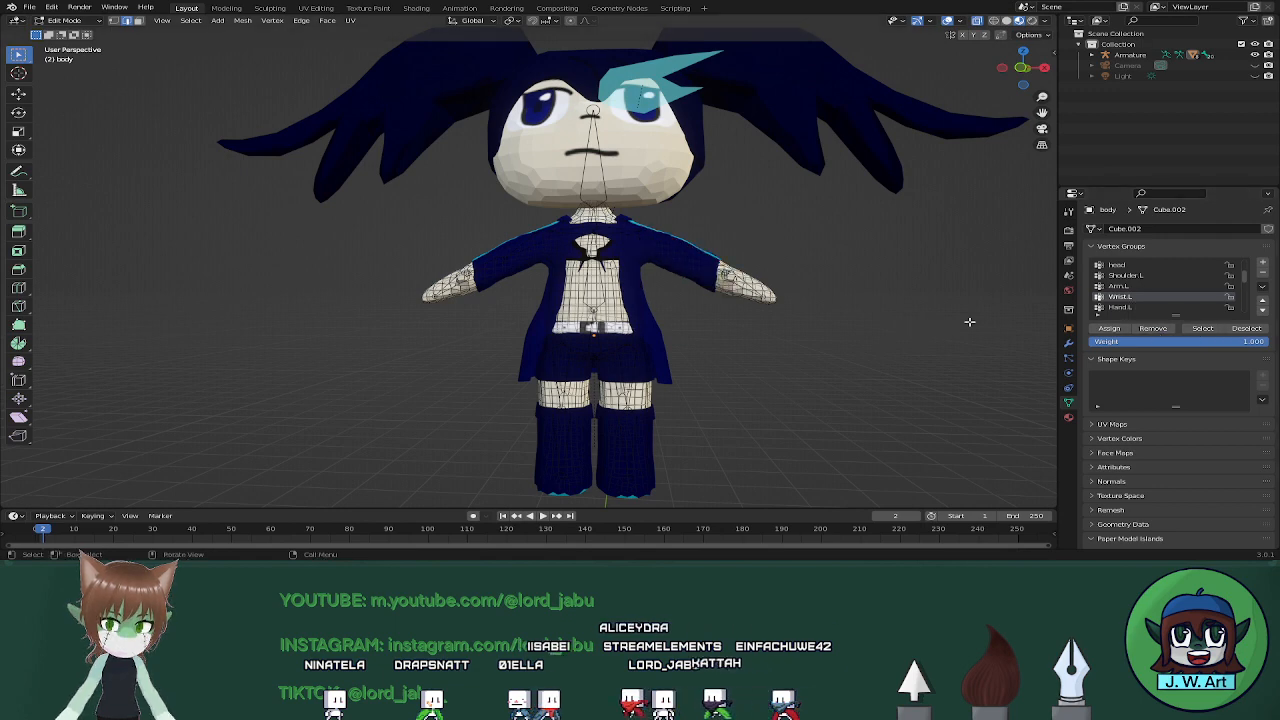
Remove the forearm vertices covered by the sleeve from the Hand.L group and reselect the group to check it
left_click(1120, 307)
left_click(1202, 328)
middle_click_drag(854, 331, 862, 338)
left_click_drag(661, 233, 707, 297)
middle_click_drag(707, 297, 704, 290)
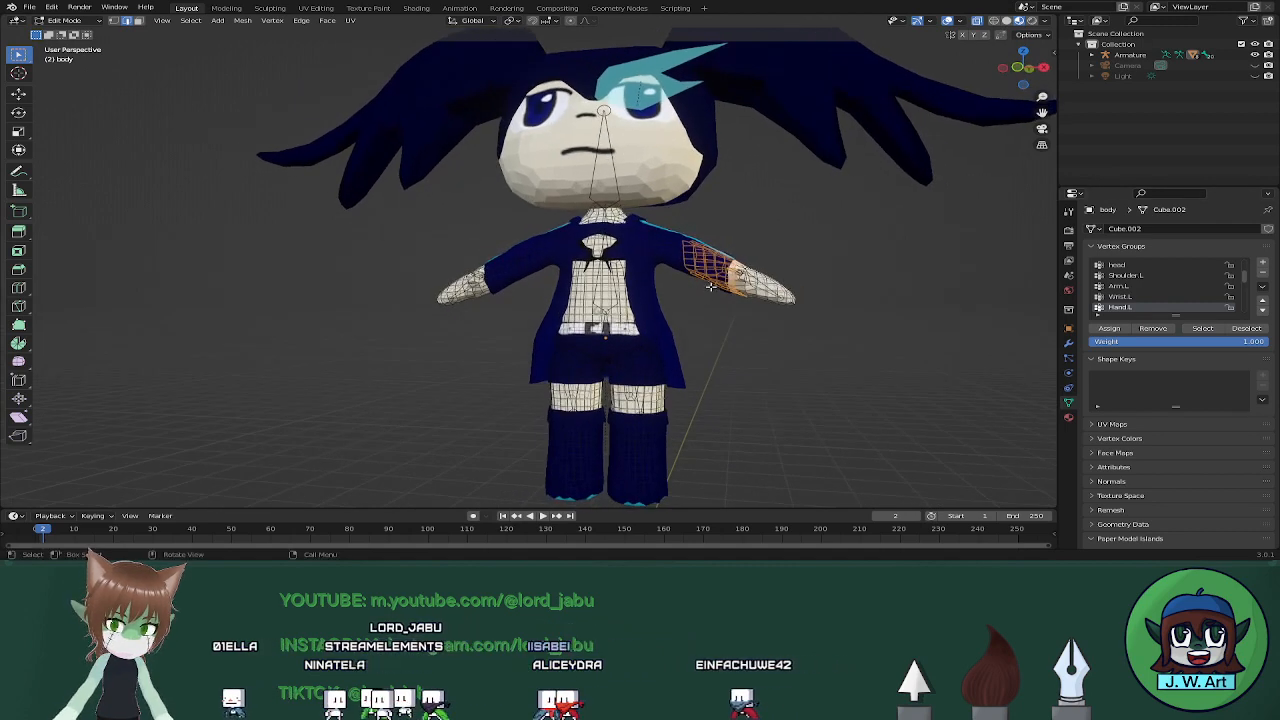
left_click_drag(666, 226, 740, 308)
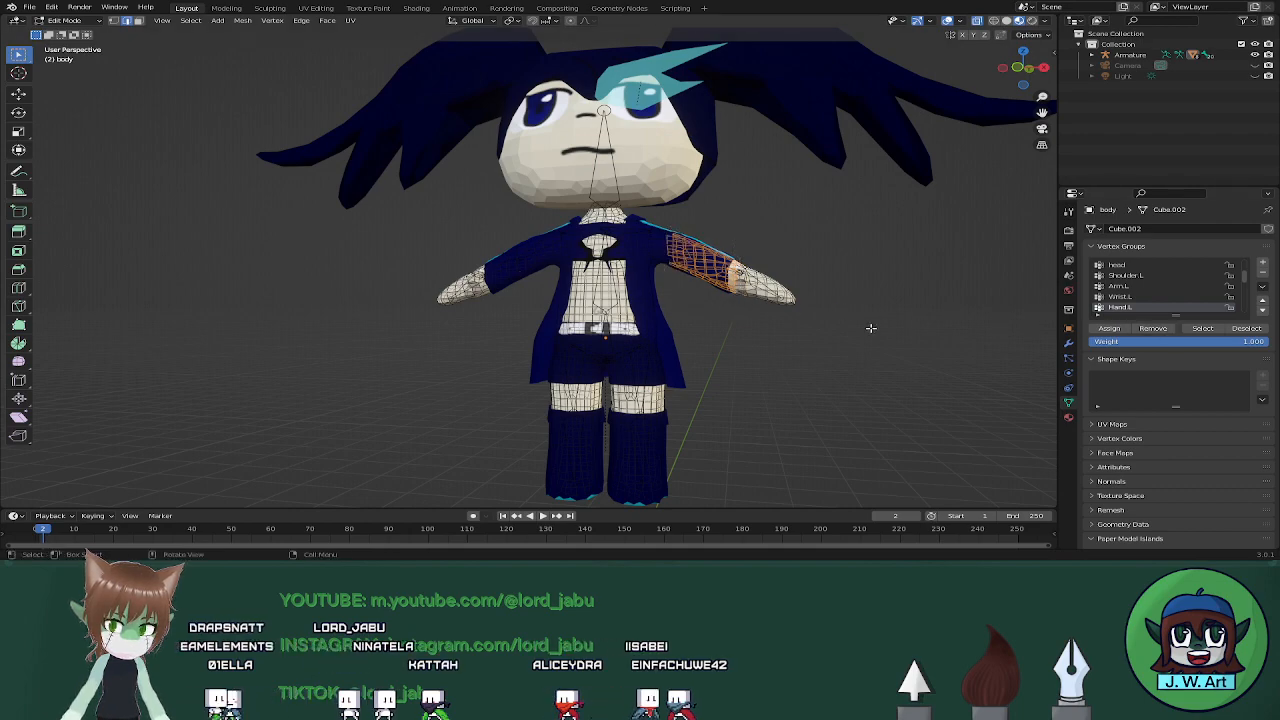
left_click(871, 328)
left_click(1201, 328)
Remove the thumb vertices from the Hand.L group
middle_click_drag(880, 338, 811, 385)
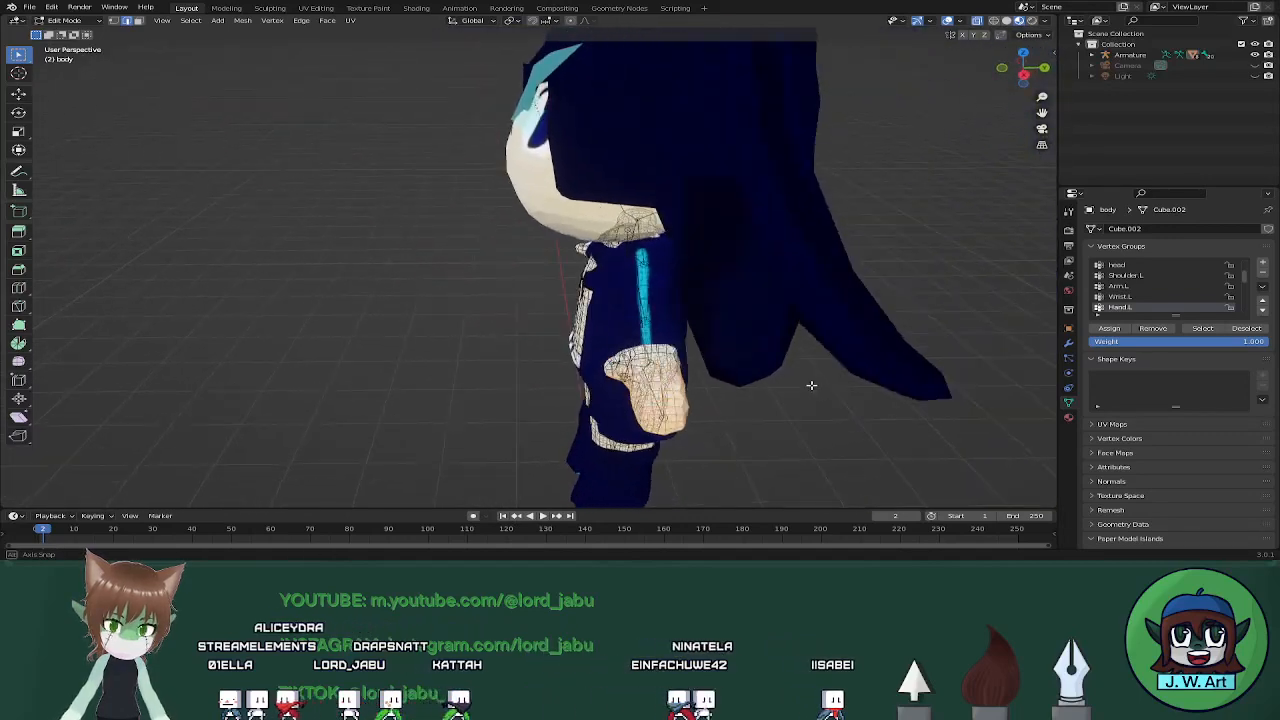
left_click_drag(619, 385, 621, 387)
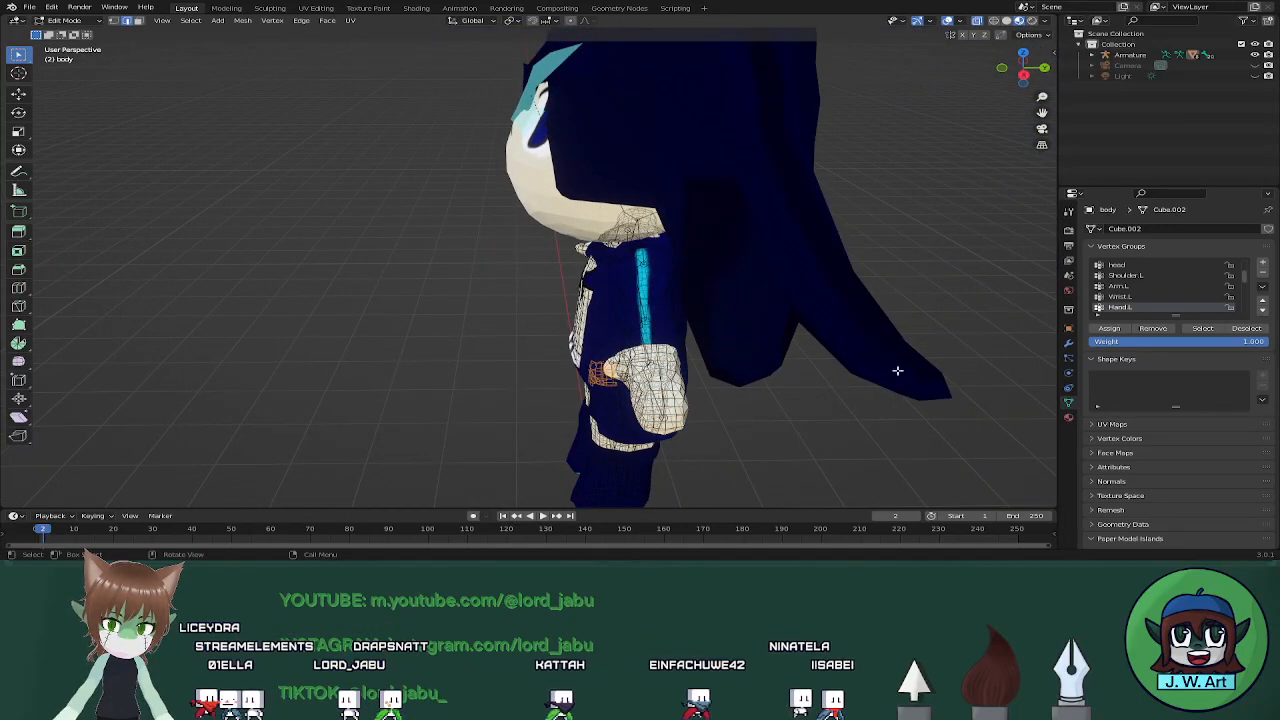
middle_click_drag(955, 324, 1043, 320)
Remove the palm, finger and forearm vertices from the Thumb.L group, then reselect the group to check what remains
scroll(1163, 311, "down", 1)
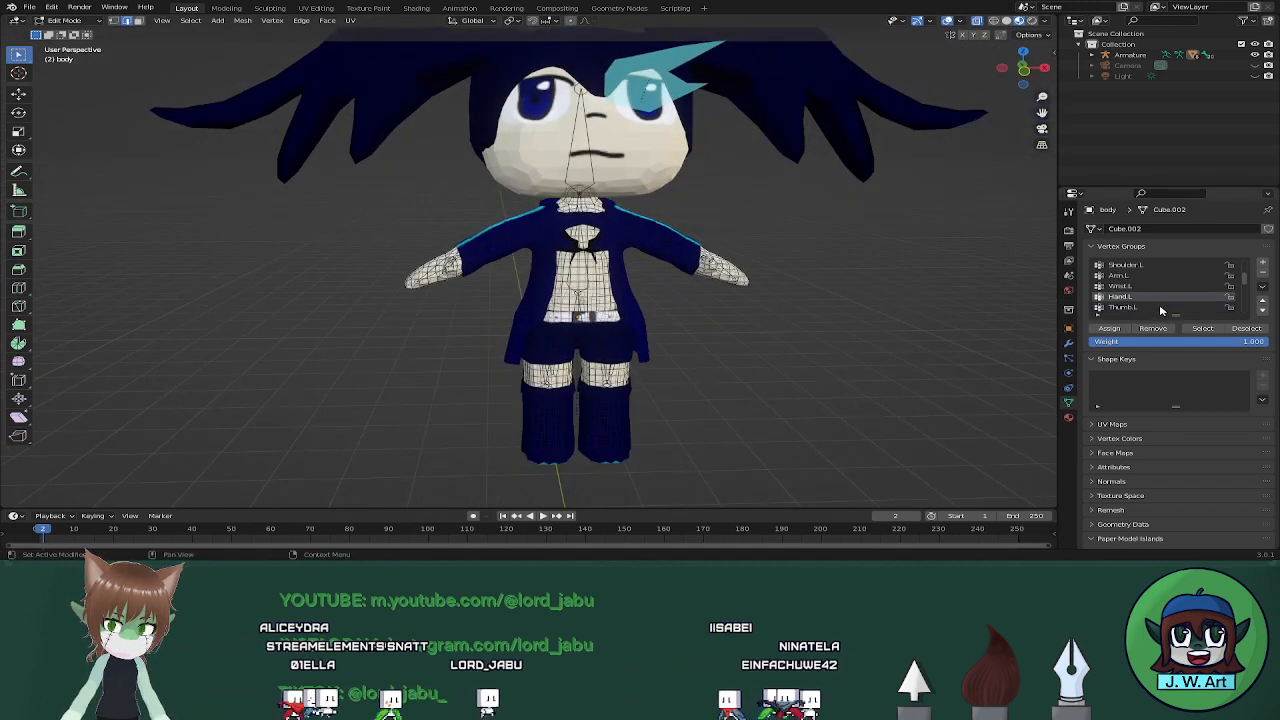
left_click(1153, 307)
left_click(1203, 330)
middle_click_drag(840, 355, 707, 369)
left_click_drag(683, 297, 602, 432)
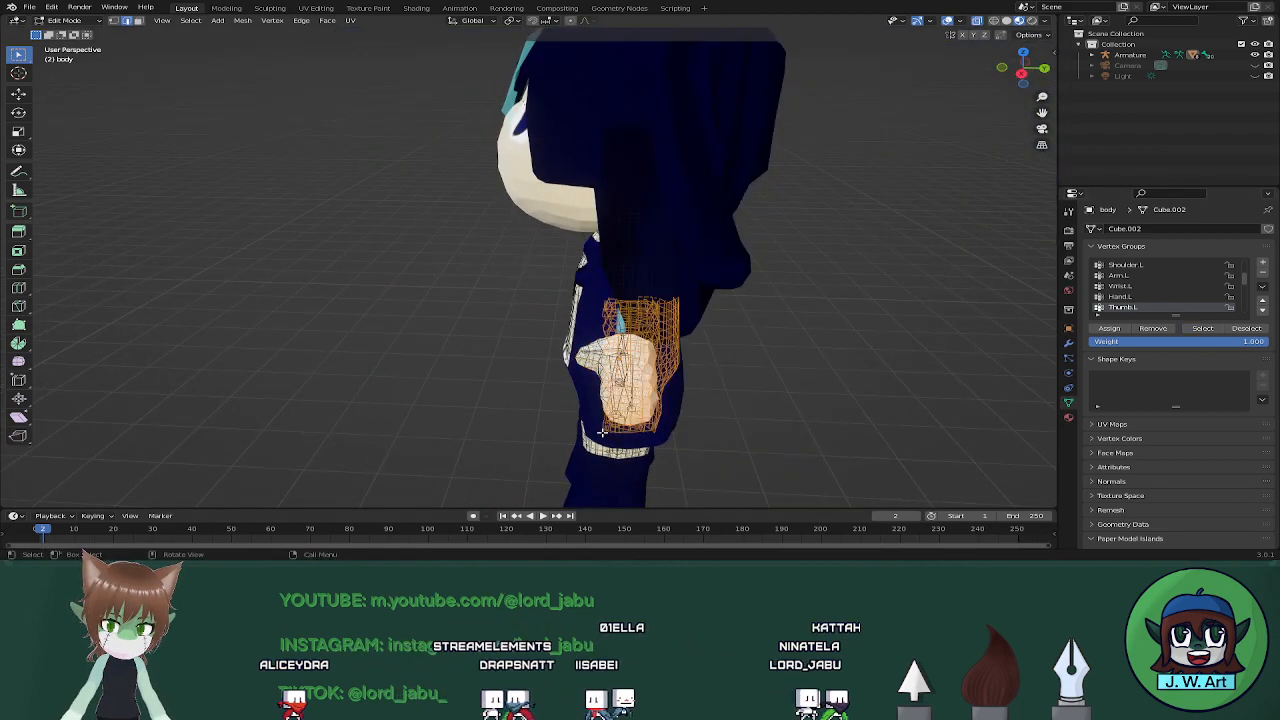
middle_click_drag(602, 432, 771, 400)
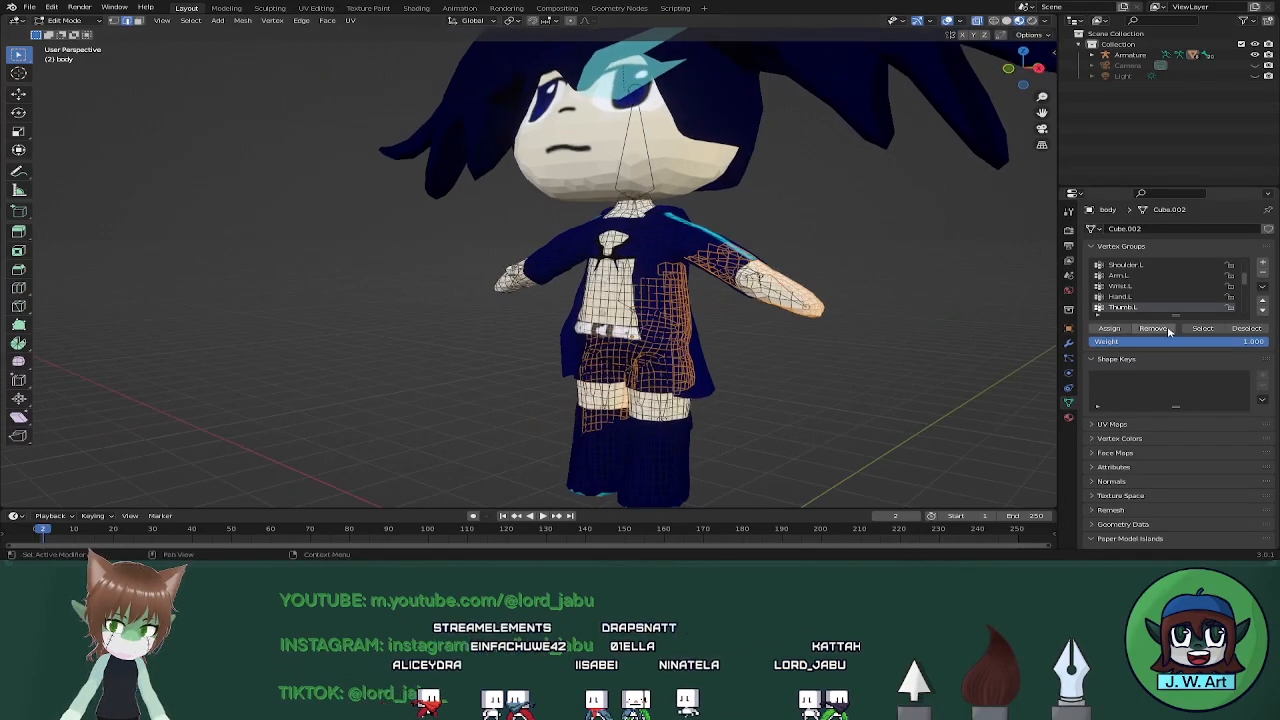
left_click(892, 352)
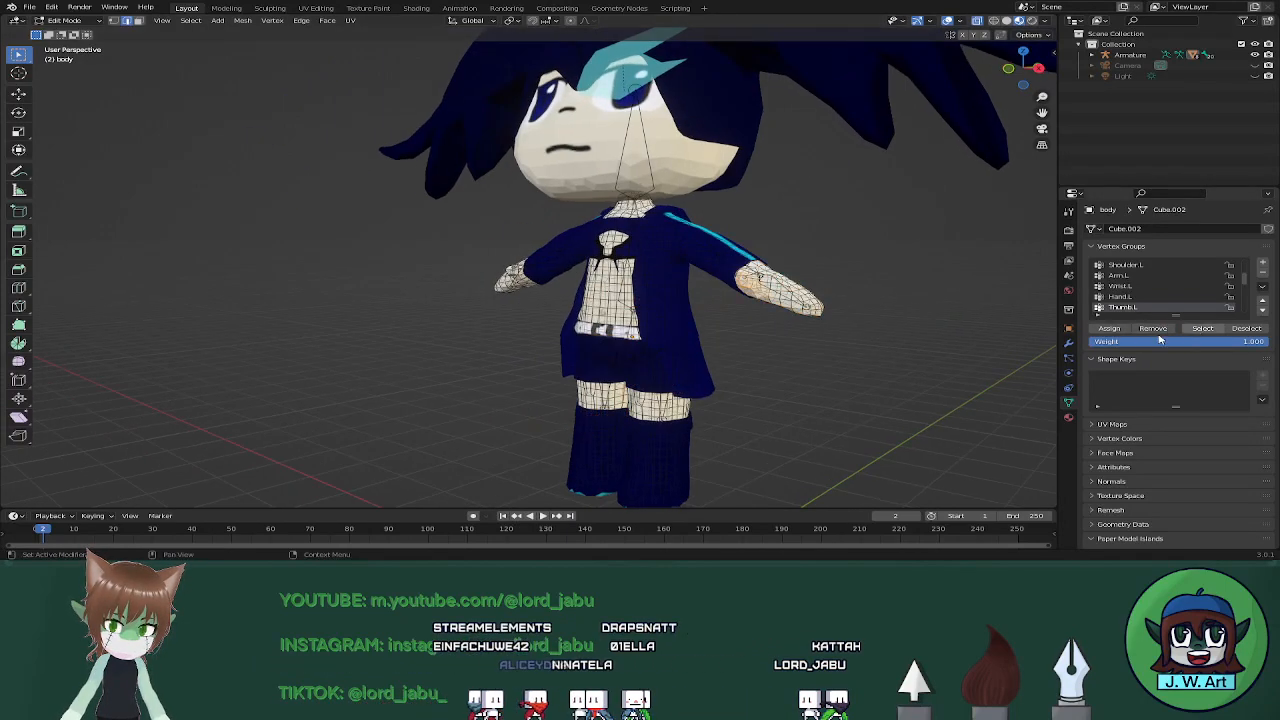
Examine the character's arm and hand with the viewport overlays hidden
middle_click_drag(800, 385, 857, 357)
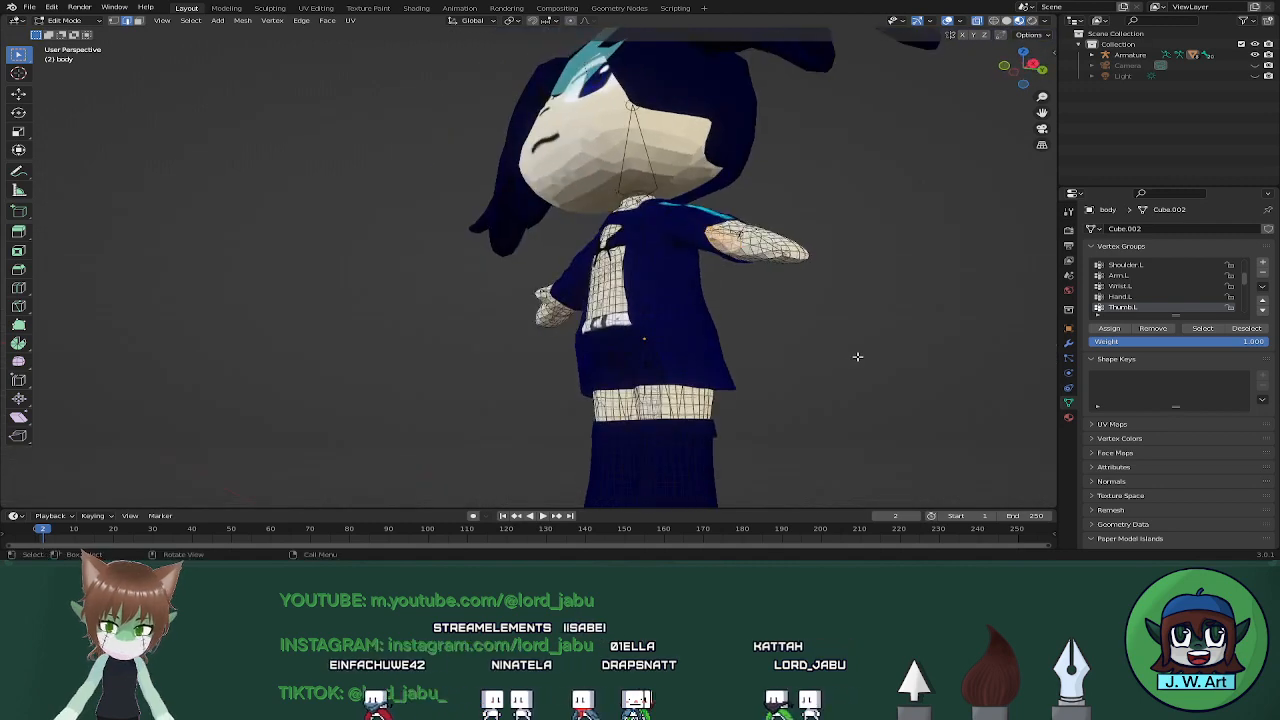
key("alt+z")
key("alt+z")
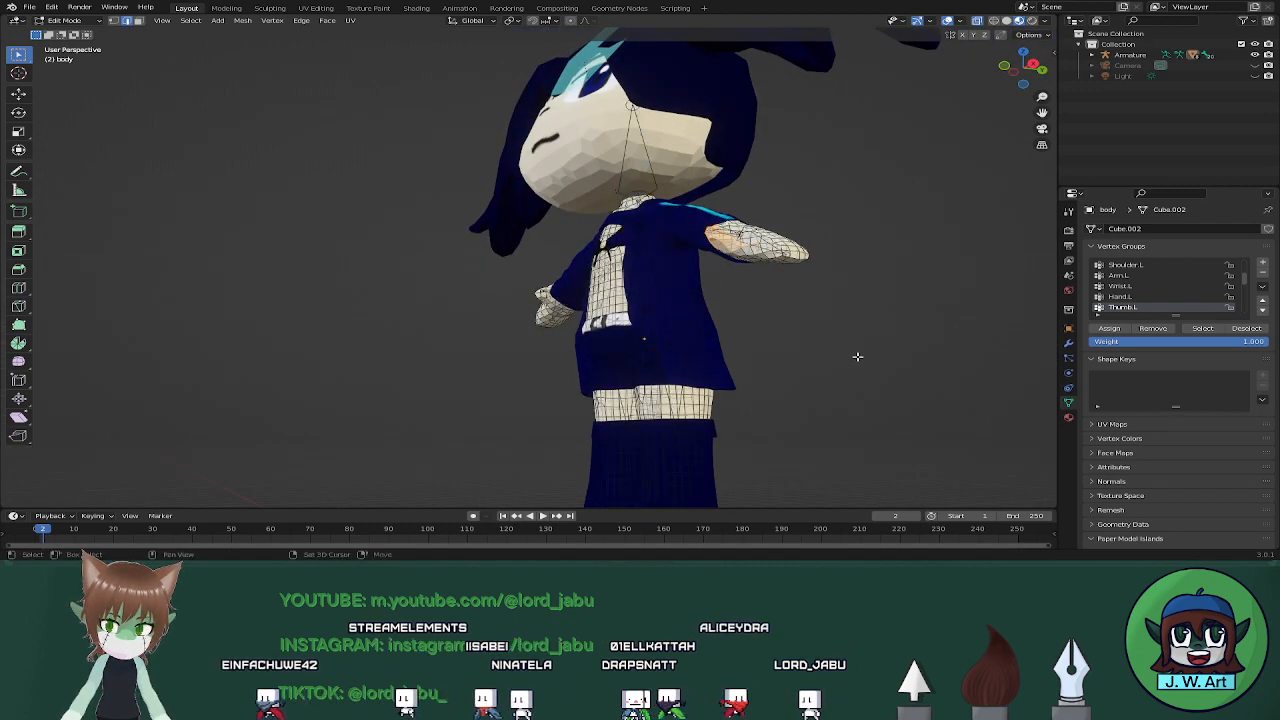
key("shift+z")
key("shift+z")
key("alt+shift+z")
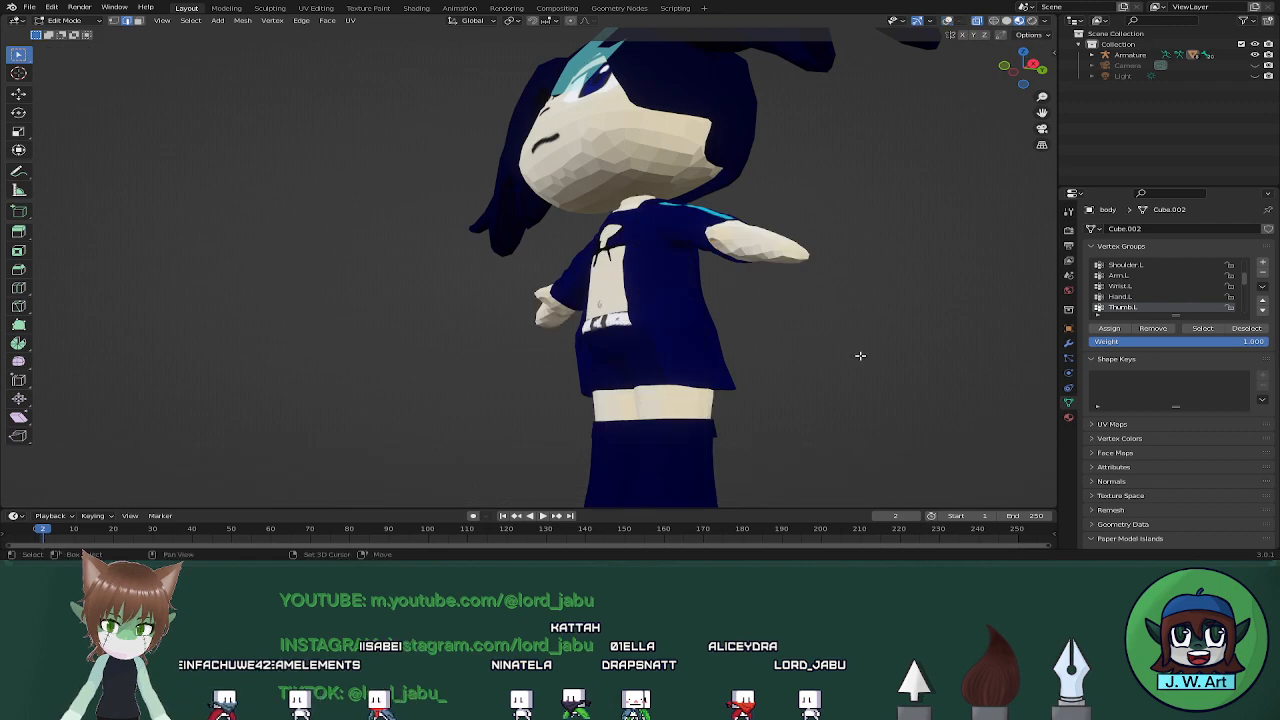
middle_click_drag(860, 355, 903, 377)
scroll(835, 365, "up", 3)
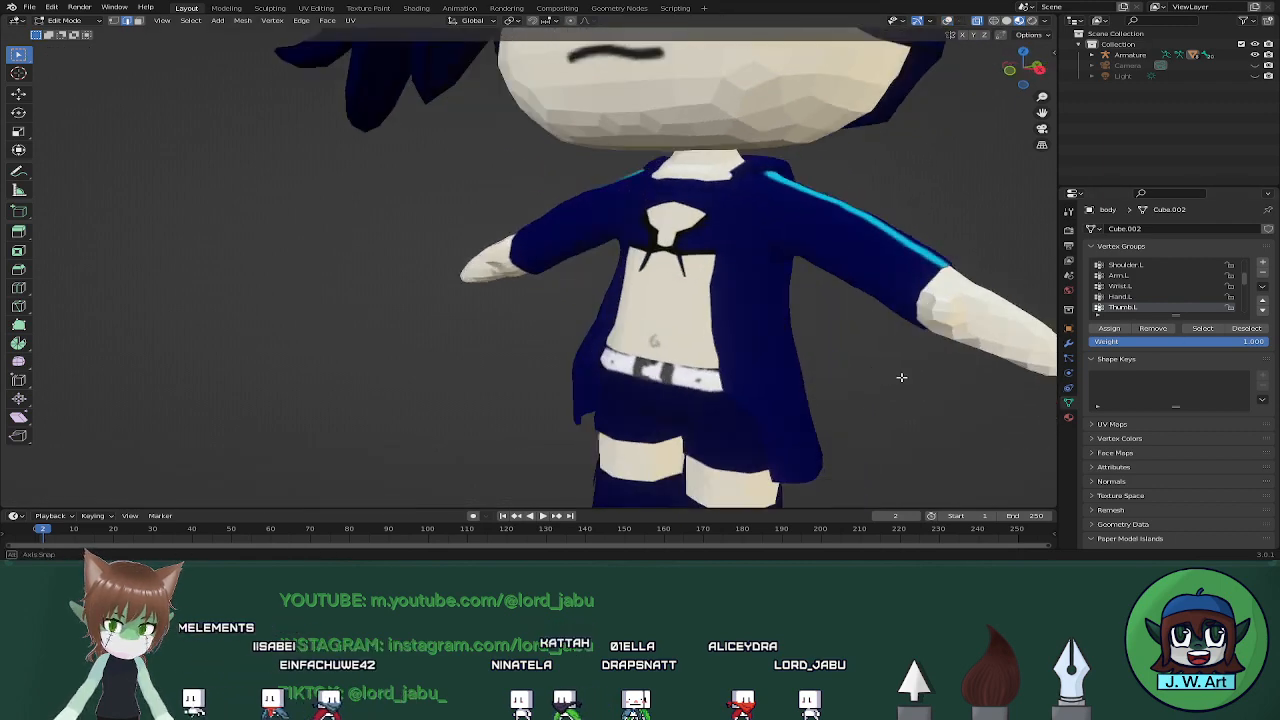
Examine the body mesh and the selected thumb vertices in solid and wireframe shading, then restore the overlays and material preview
left_click(1006, 21)
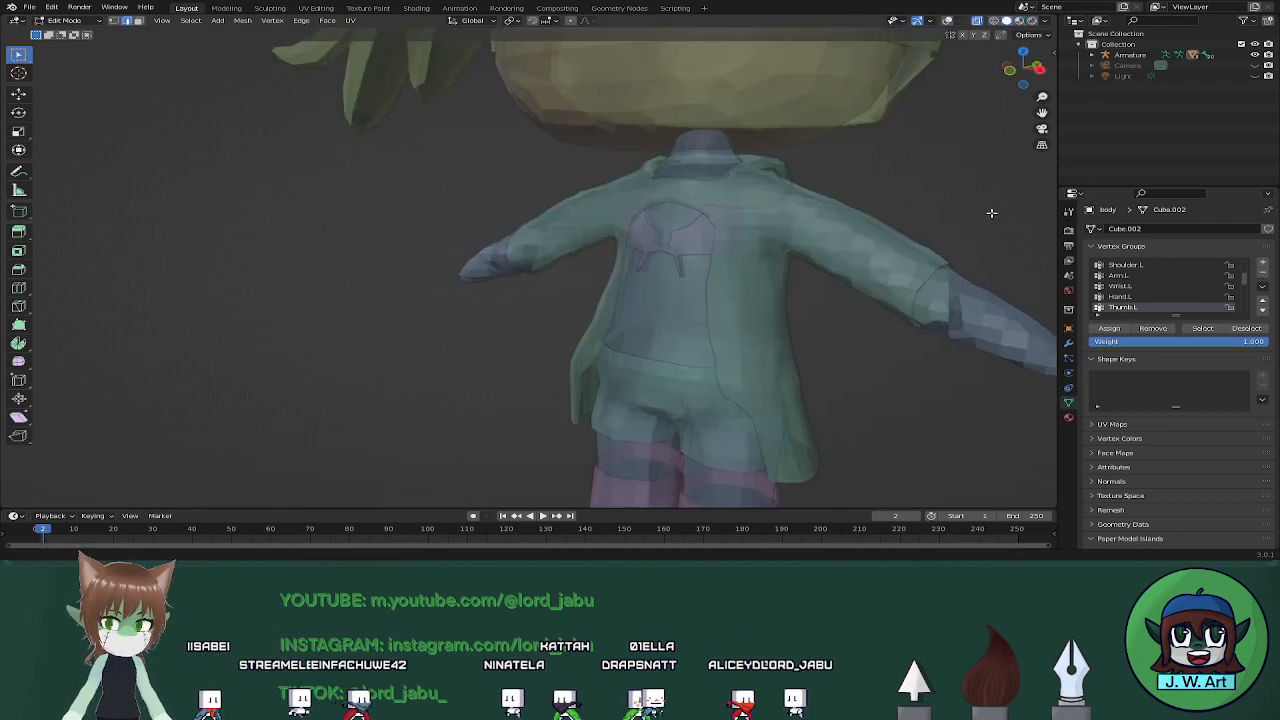
mouse_move(820, 200)
middle_mouse_down()
mouse_move(834, 206)
mouse_move(854, 183)
mouse_move(937, 189)
middle_mouse_up()
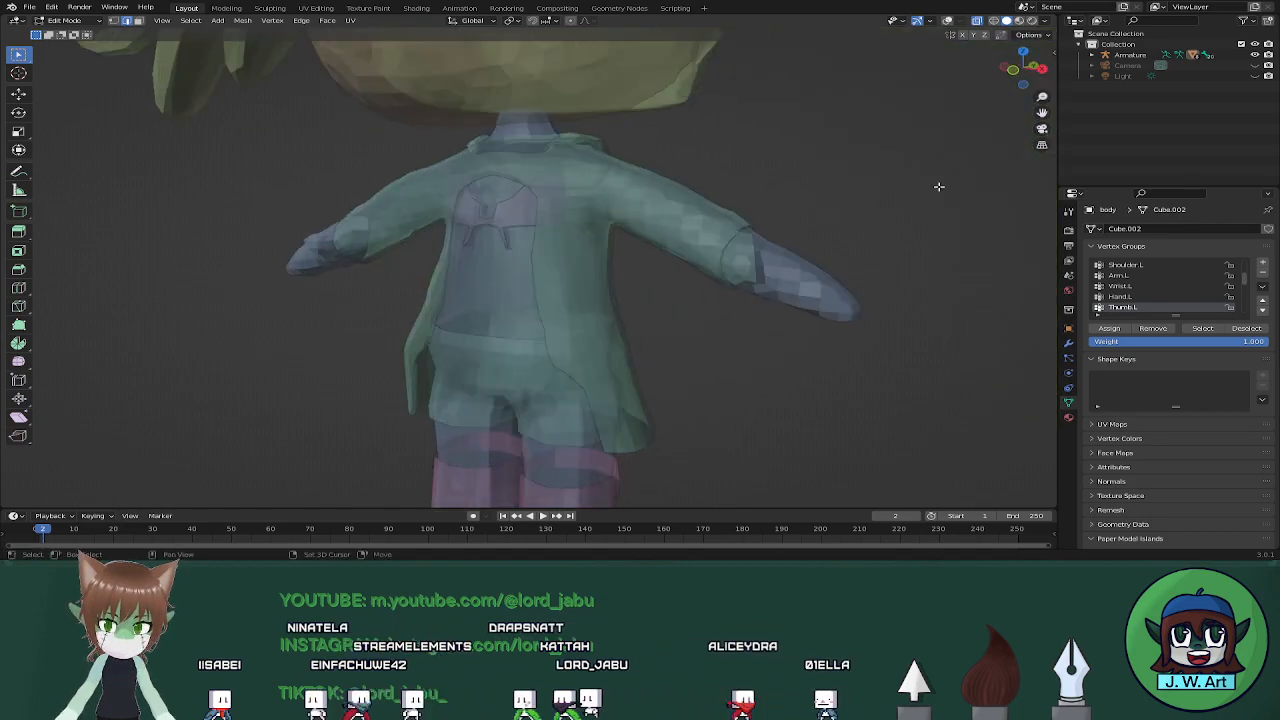
key("shift+alt+z")
middle_click_drag(940, 189, 1011, 210)
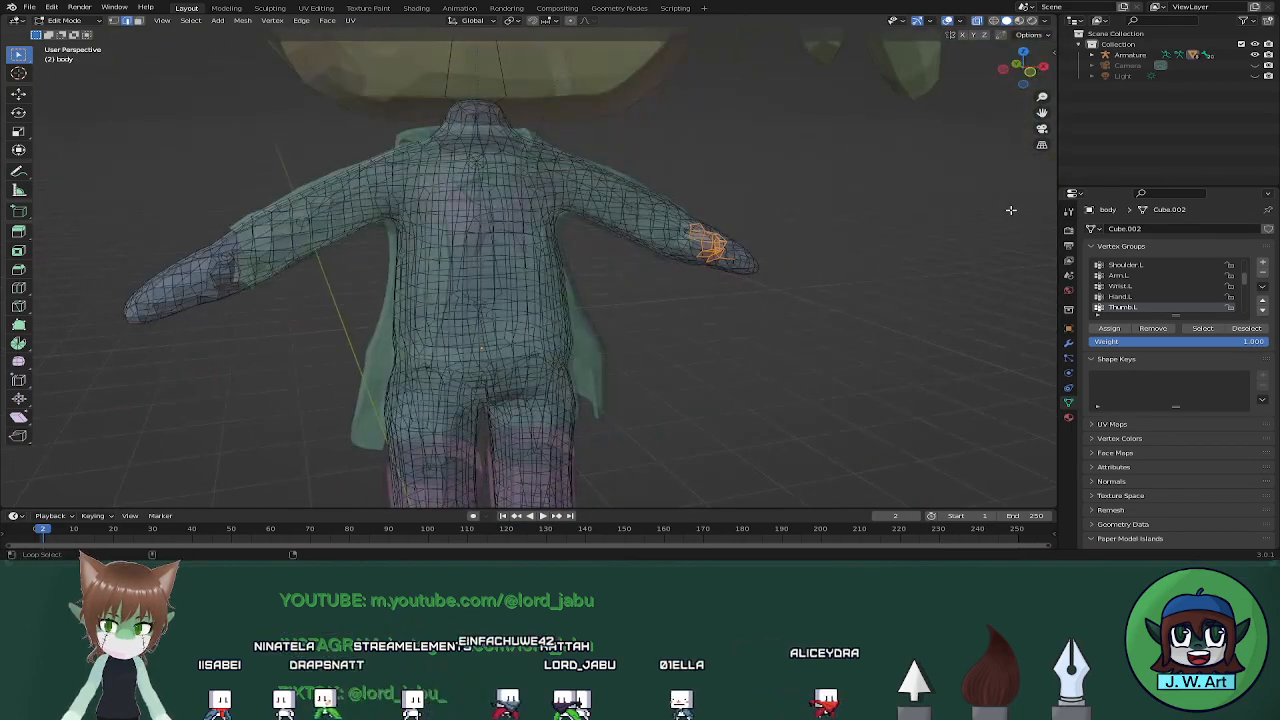
key("shift+z")
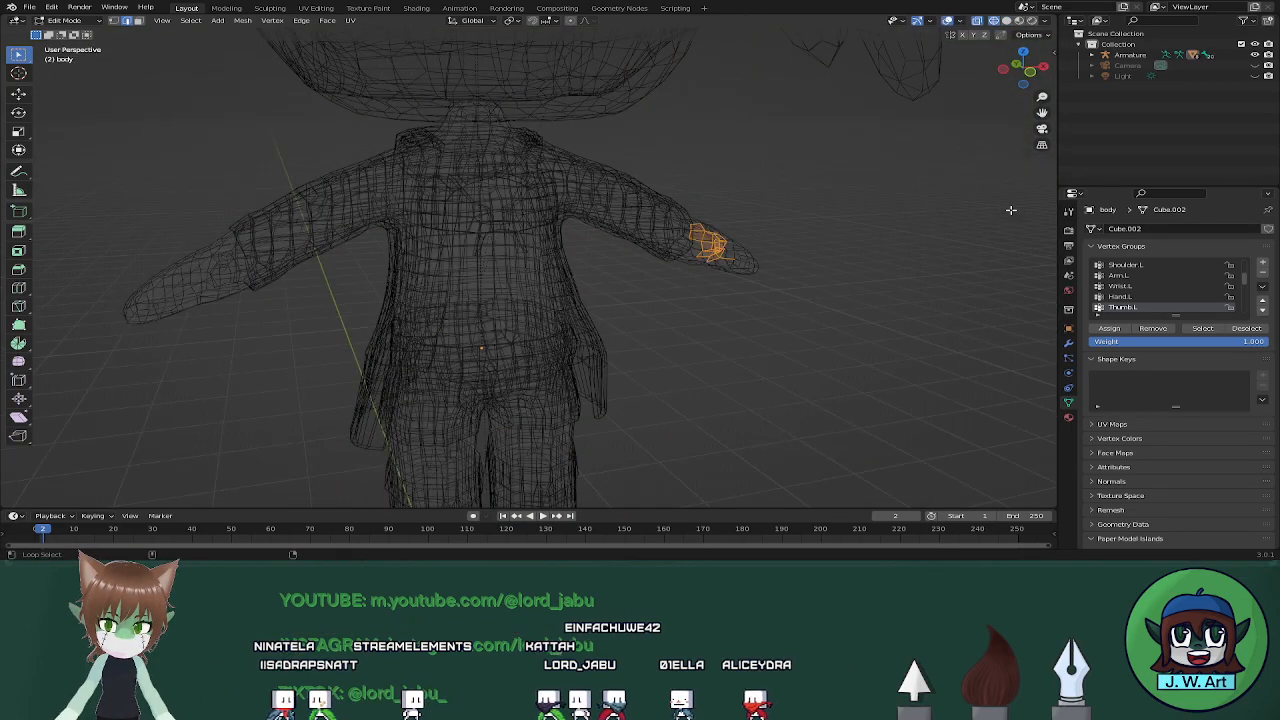
key("shift+z")
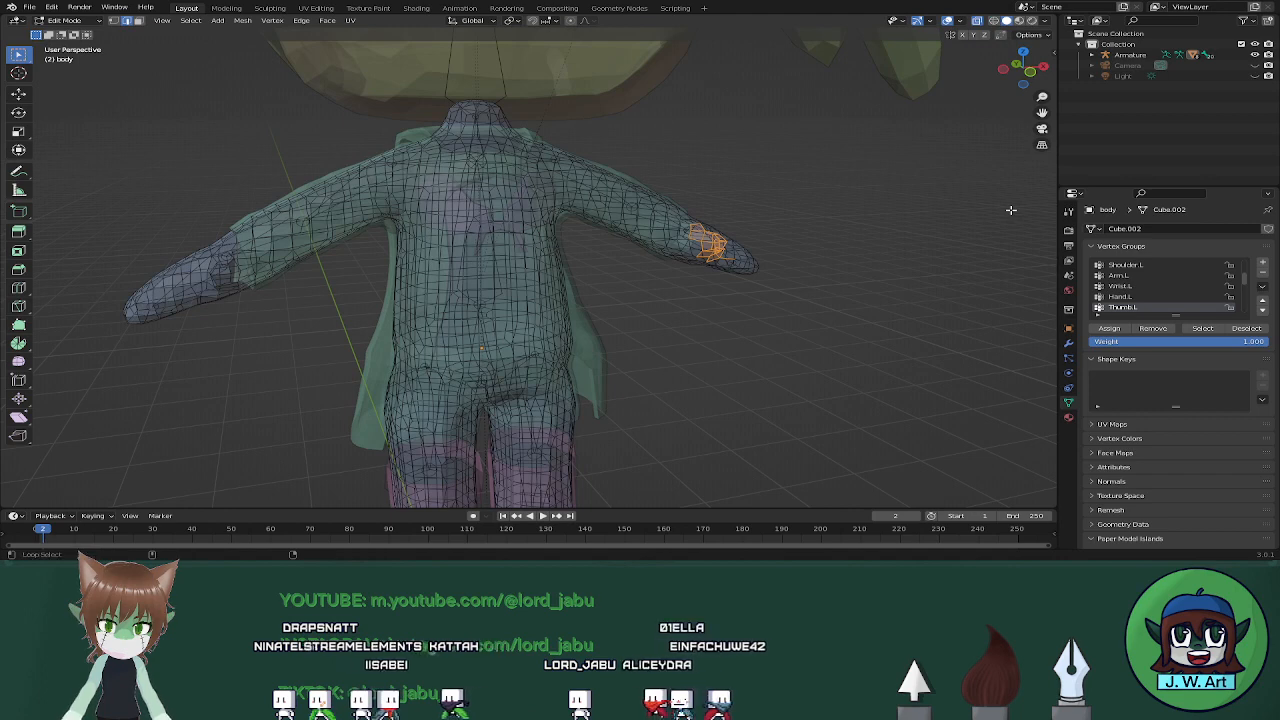
key("alt+shift+z")
scroll(1002, 214, "down", 2)
middle_click_drag(1002, 214, 949, 209)
key("shift+z")
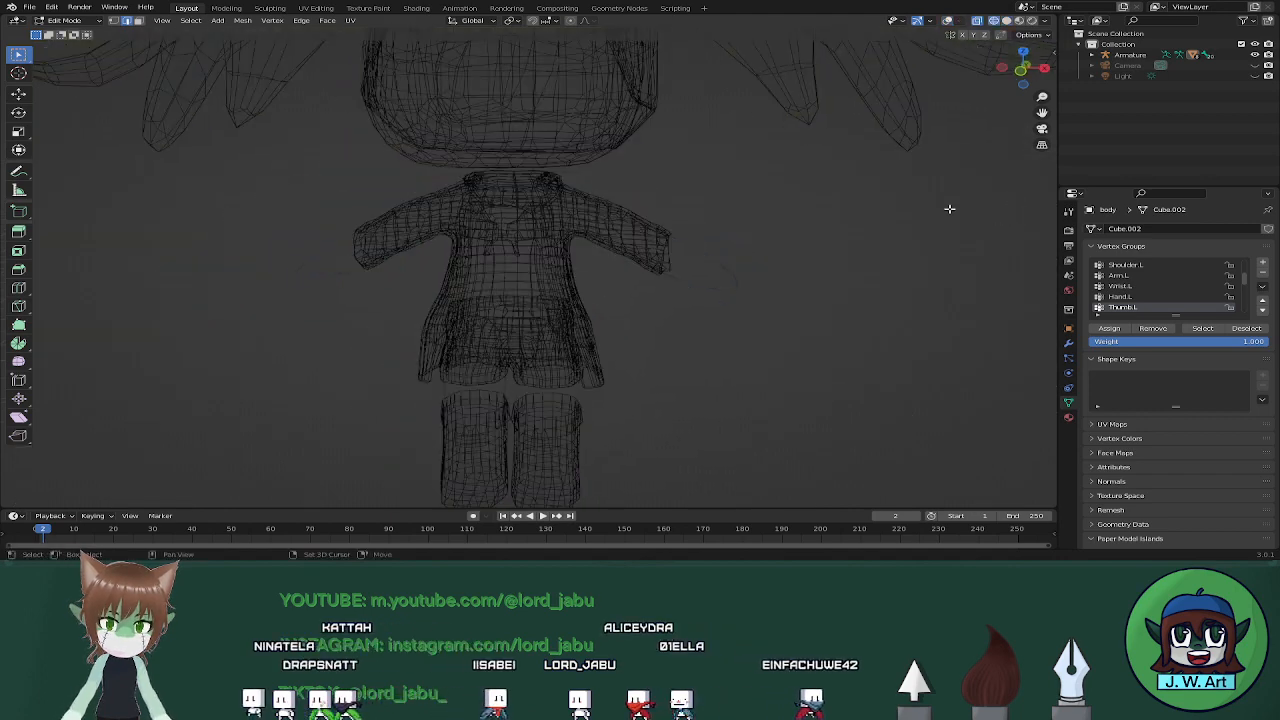
key("shift+z")
key("alt+shift+z")
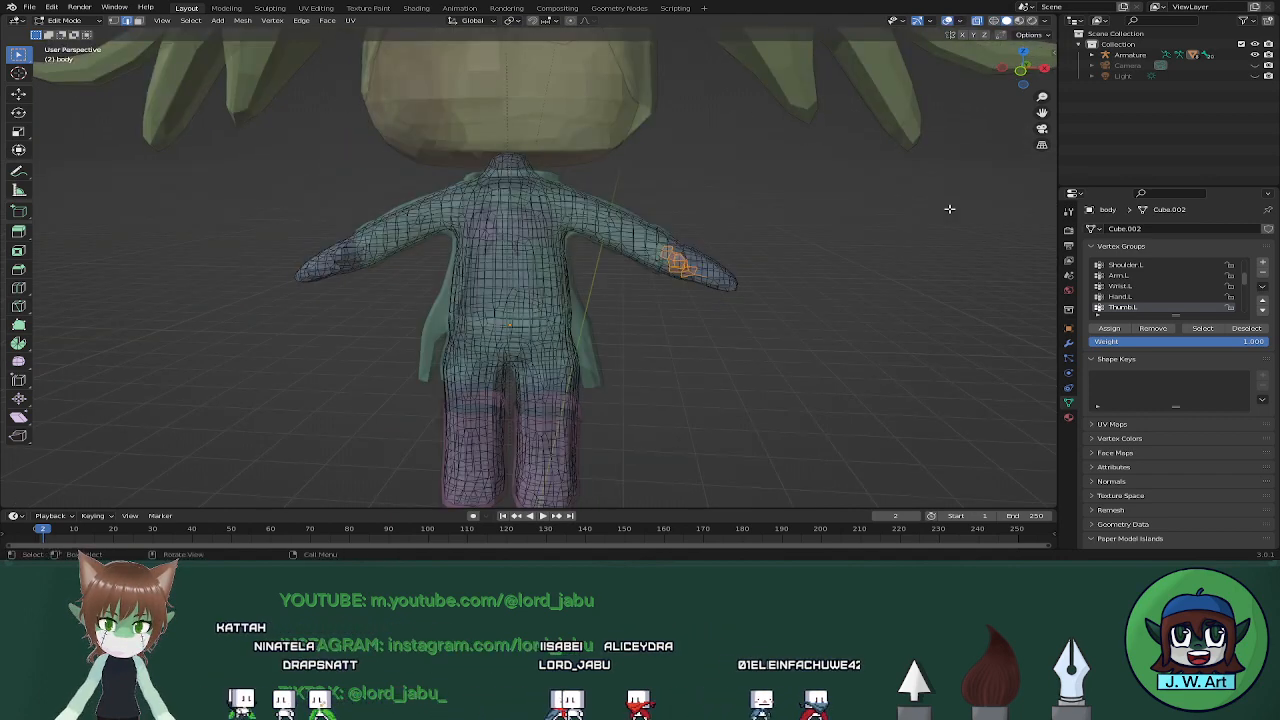
left_click(1020, 21)
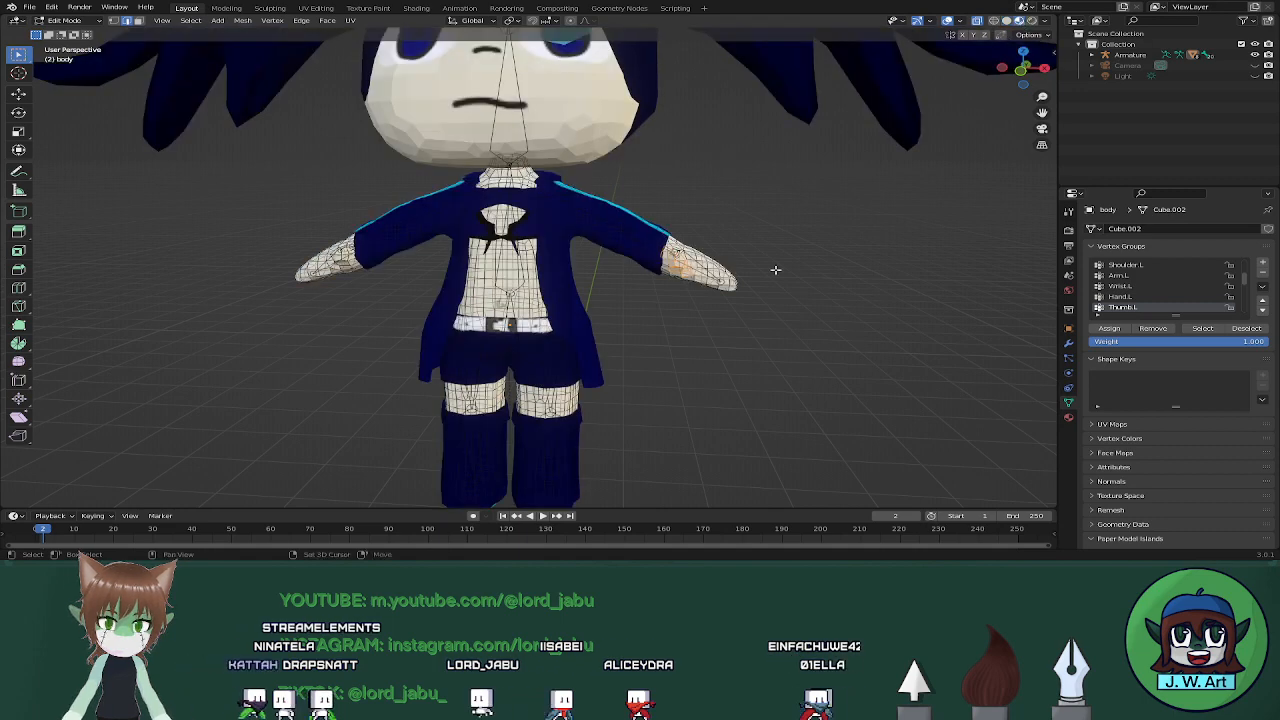
mouse_move(771, 271)
middle_mouse_down()
mouse_move(846, 288)
mouse_move(837, 298)
middle_mouse_up()
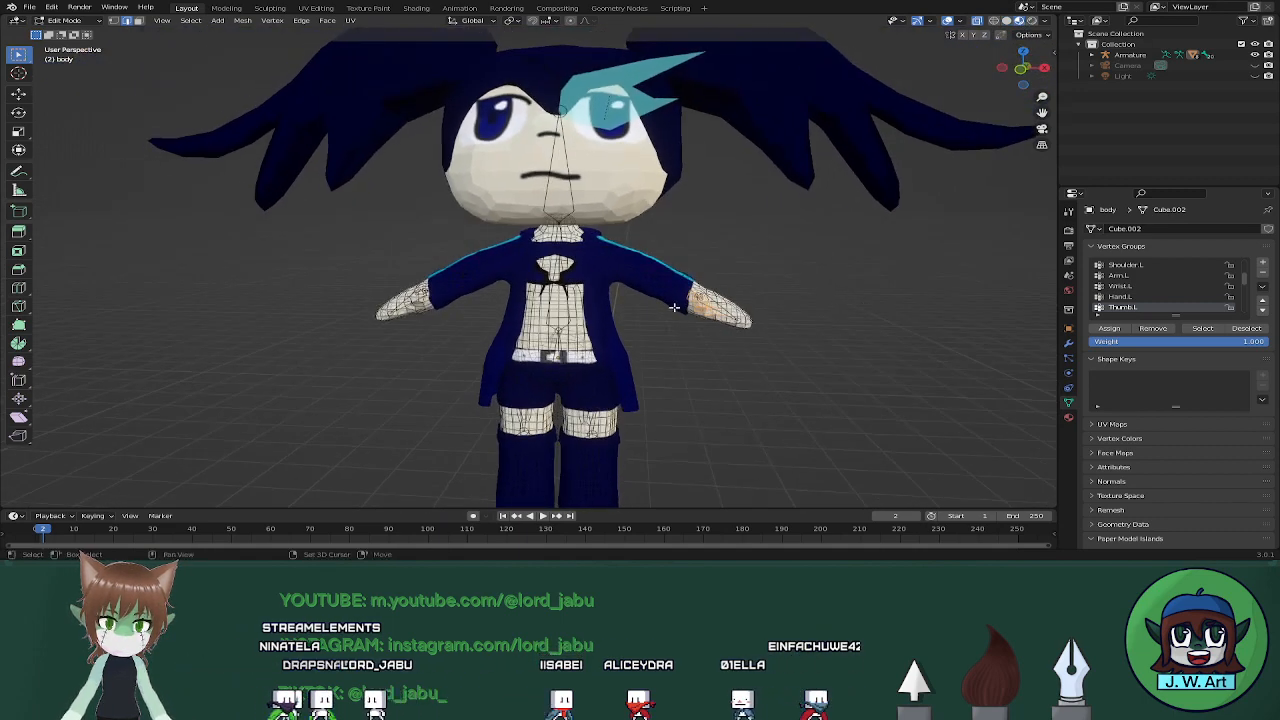
middle_click_drag(675, 307, 732, 296, "shift")
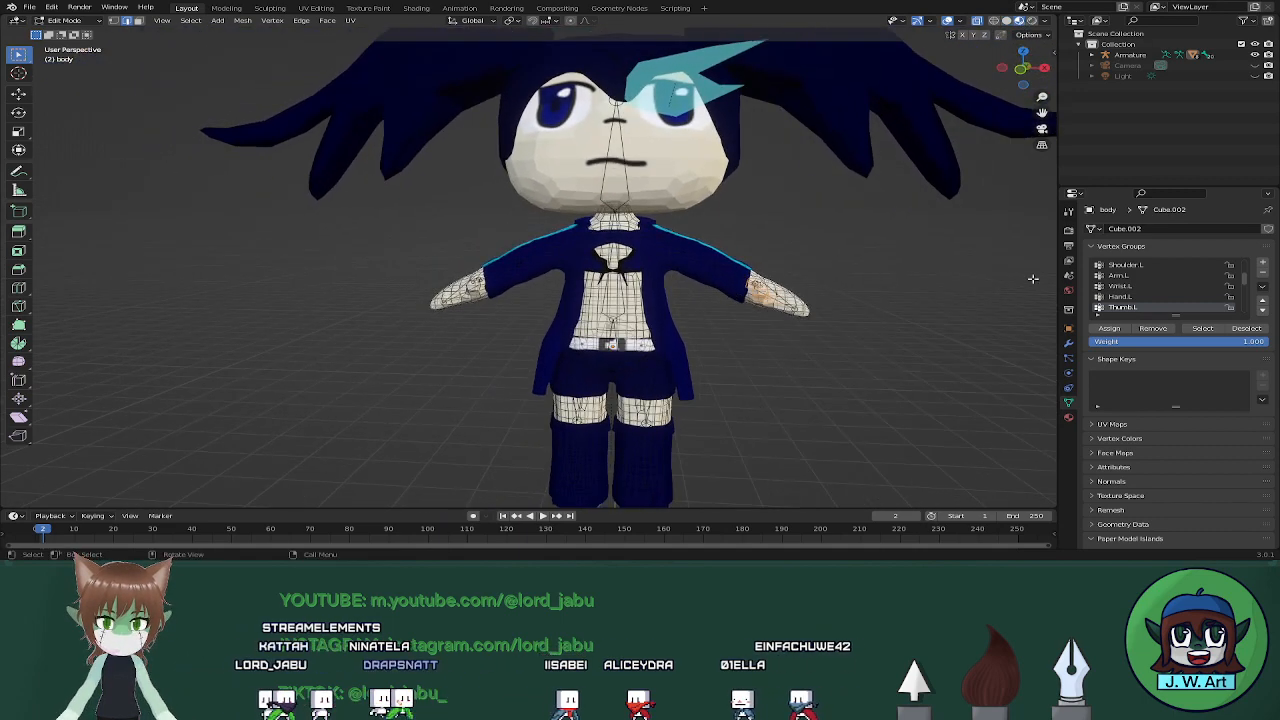
Remove the neck, chest and left-side coat vertices from the Shoulder.R vertex group
scroll(1147, 290, "down", 2)
left_click(1147, 298)
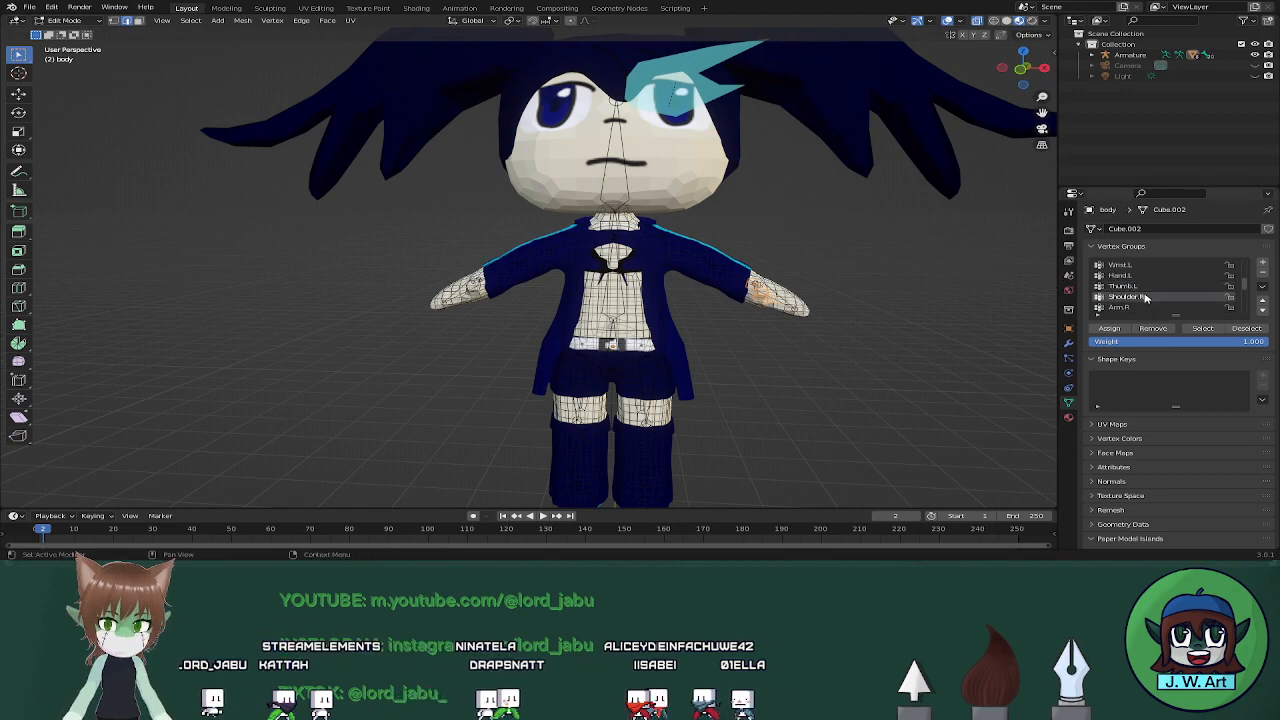
mouse_move(943, 323)
middle_mouse_down()
mouse_move(873, 344)
mouse_move(960, 320)
mouse_move(959, 305)
middle_mouse_up()
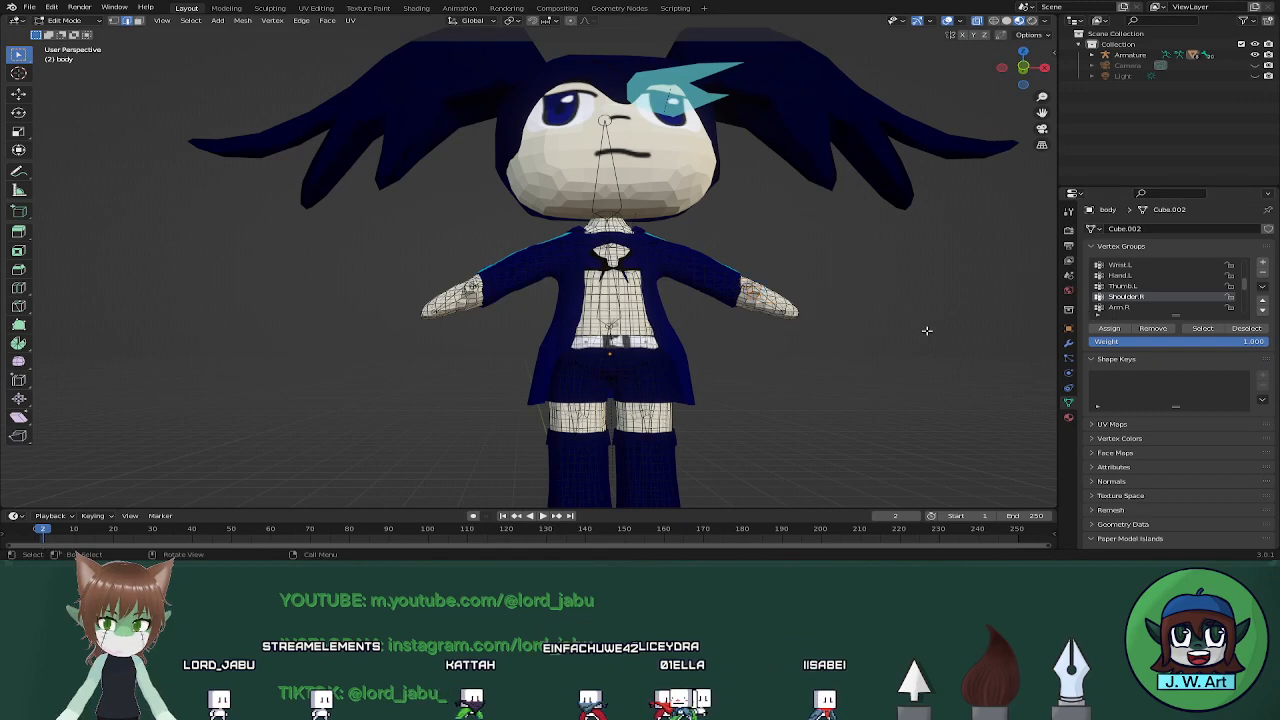
left_click(1201, 331)
middle_click_drag(790, 340, 779, 182)
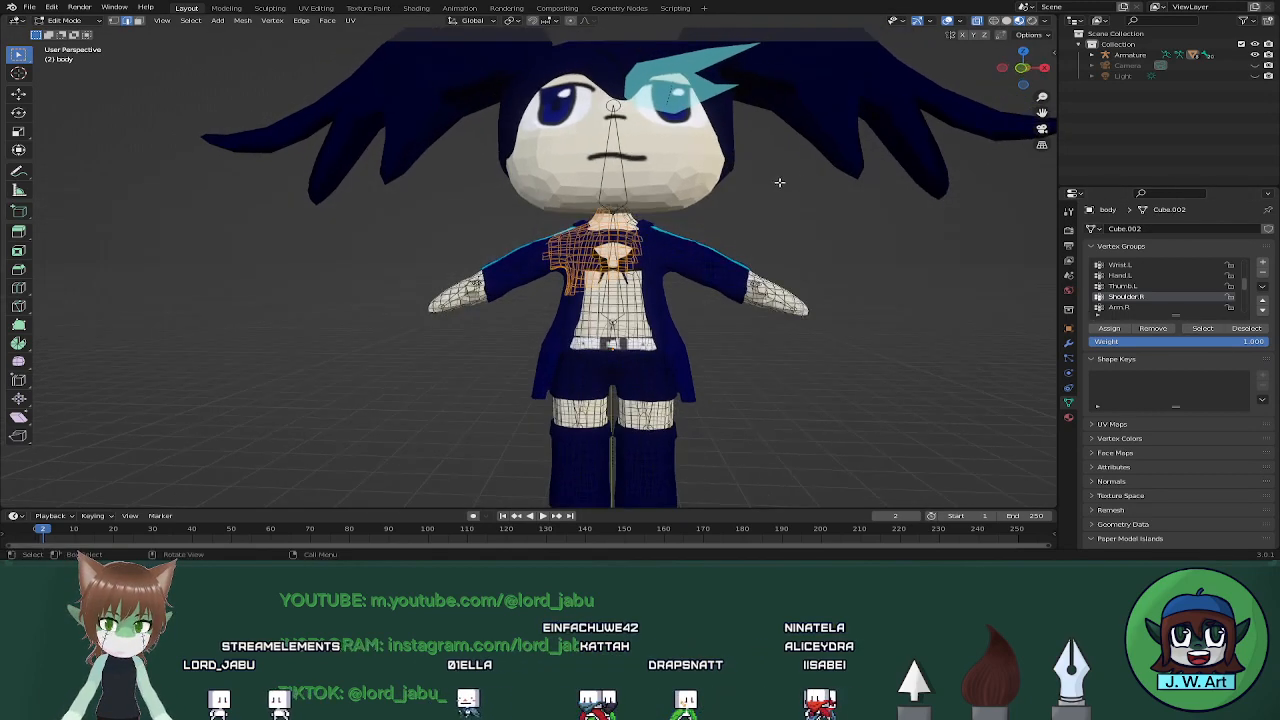
left_click_drag(677, 226, 677, 226)
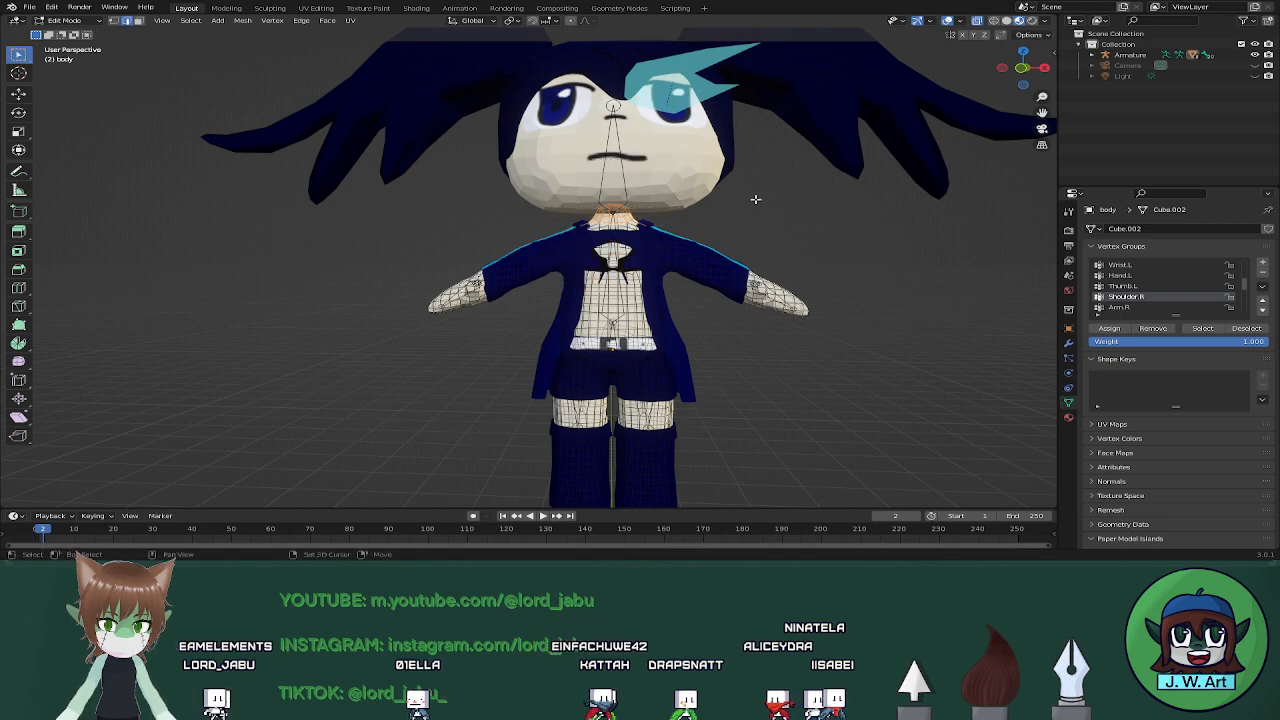
left_click_drag(756, 199, 589, 330)
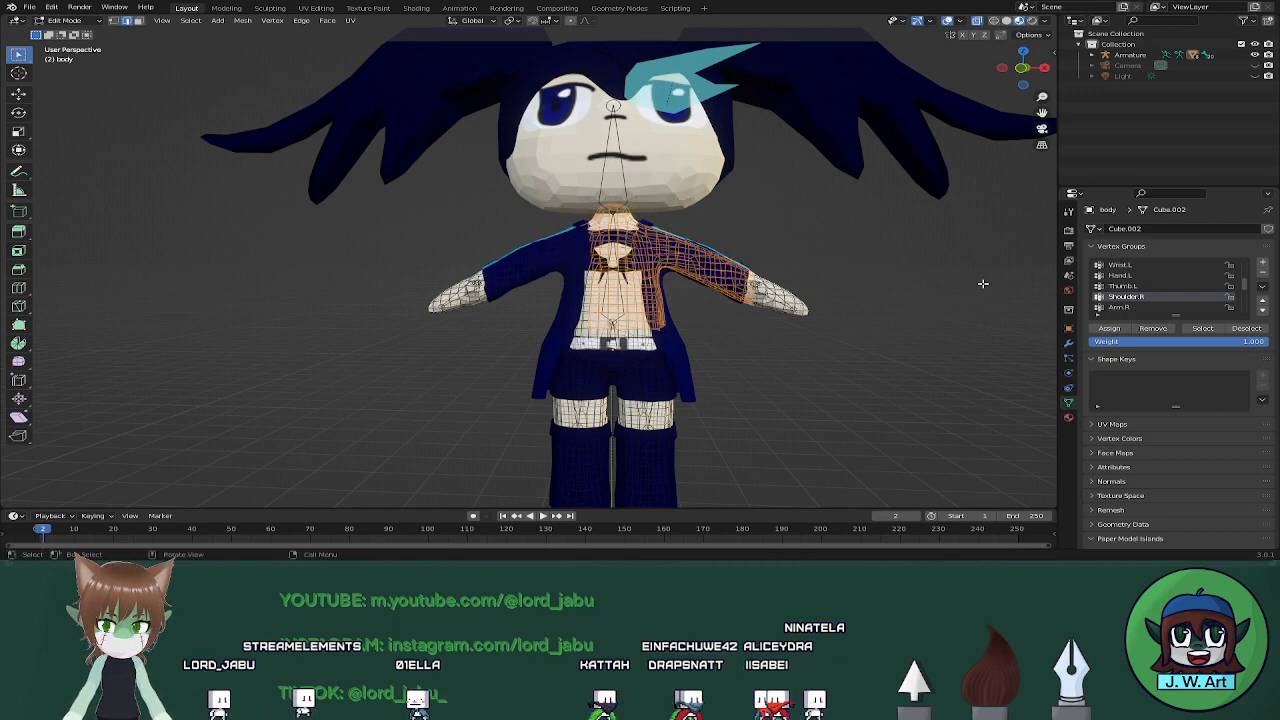
Reselect the Shoulder.R group and remove the side-torso vertices below the right armpit from it
left_click(946, 318)
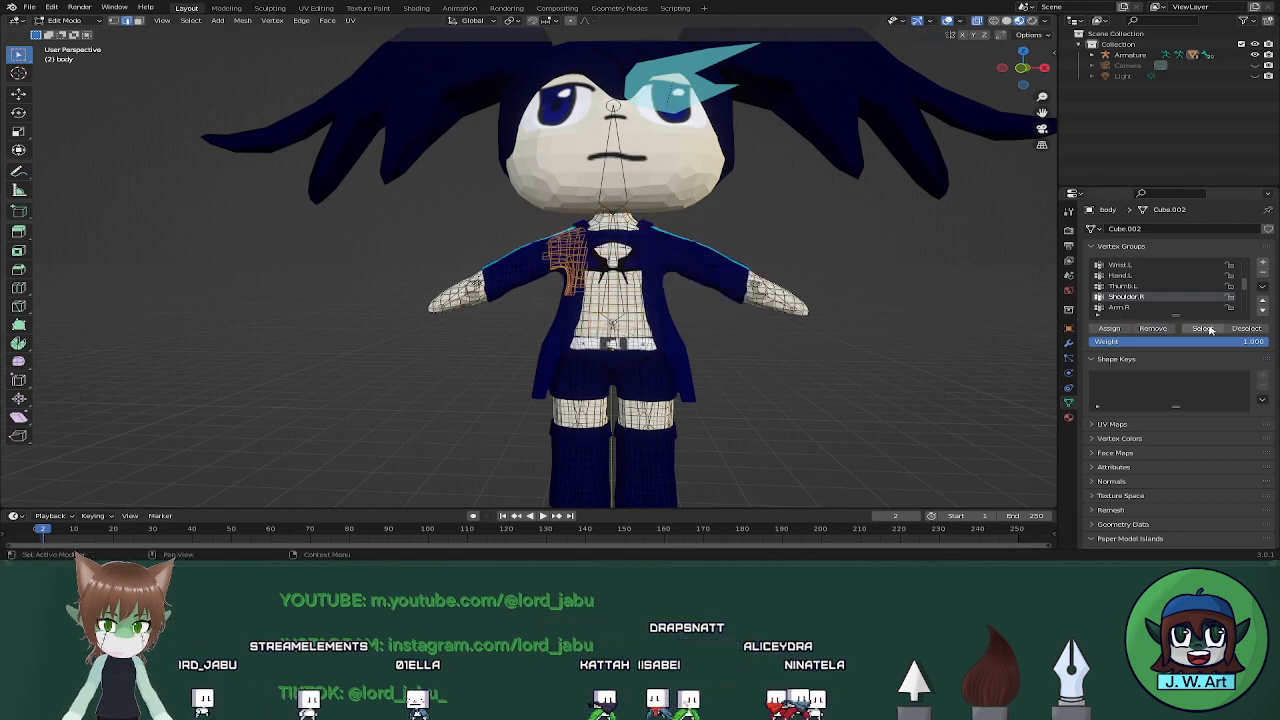
middle_click_drag(882, 340, 885, 341)
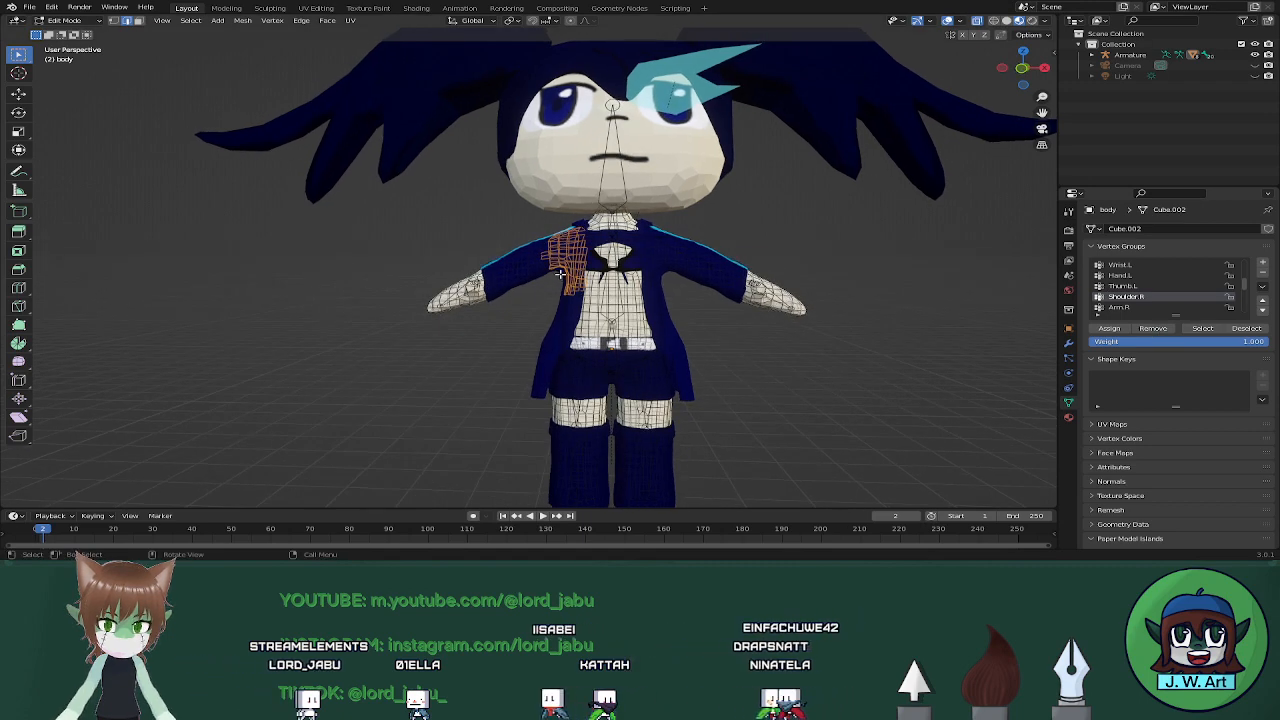
left_click_drag(586, 300, 586, 300)
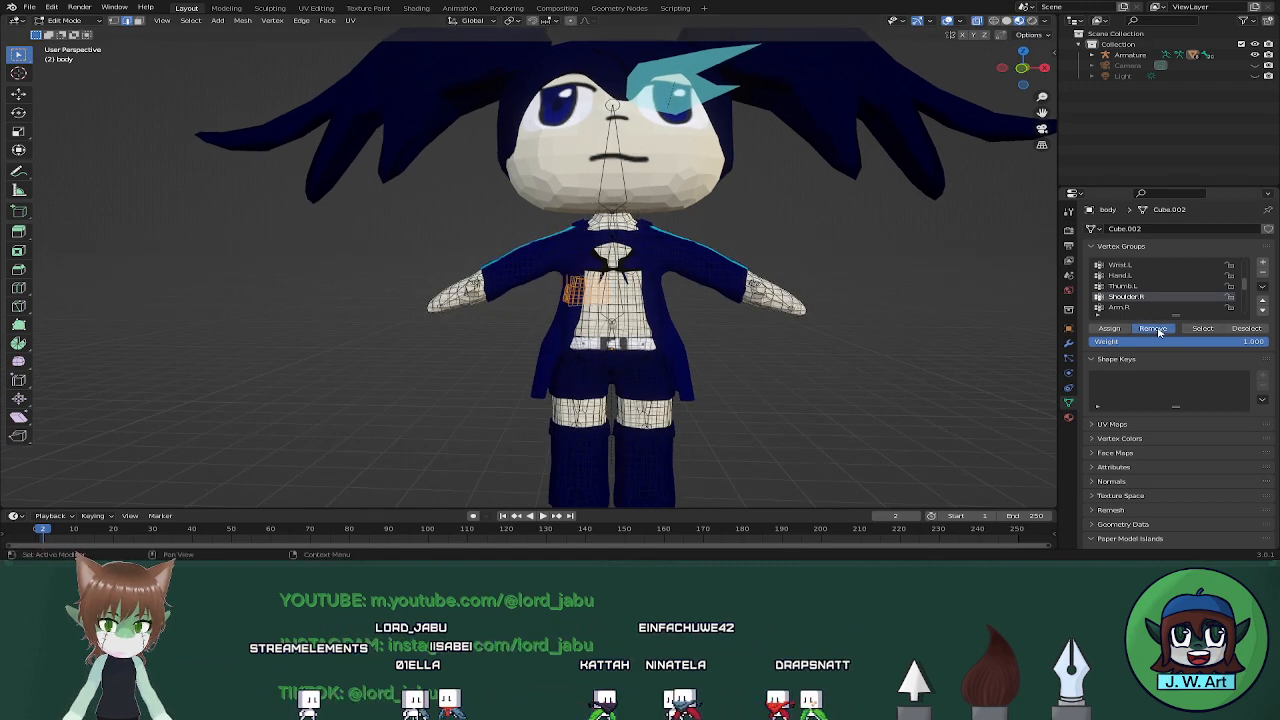
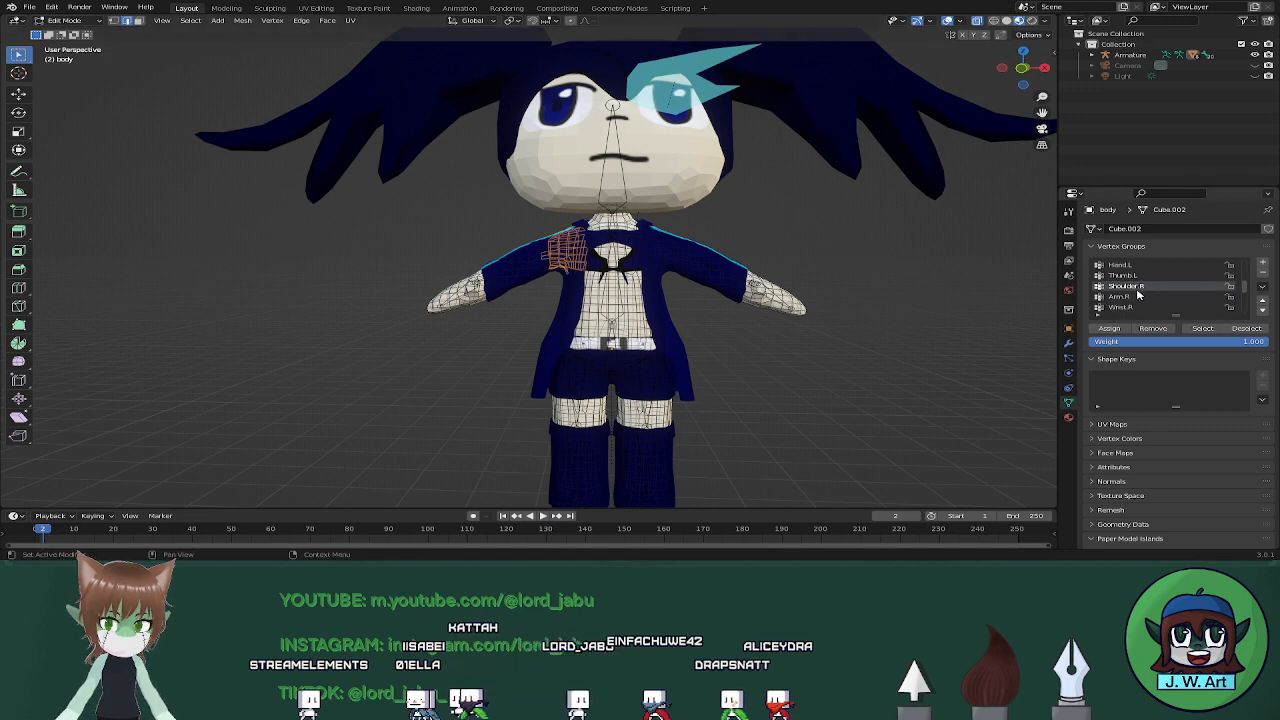
Remove the torso and coat-body vertices from the Arm.R group, then reselect the group to check what remains
left_click(1200, 329)
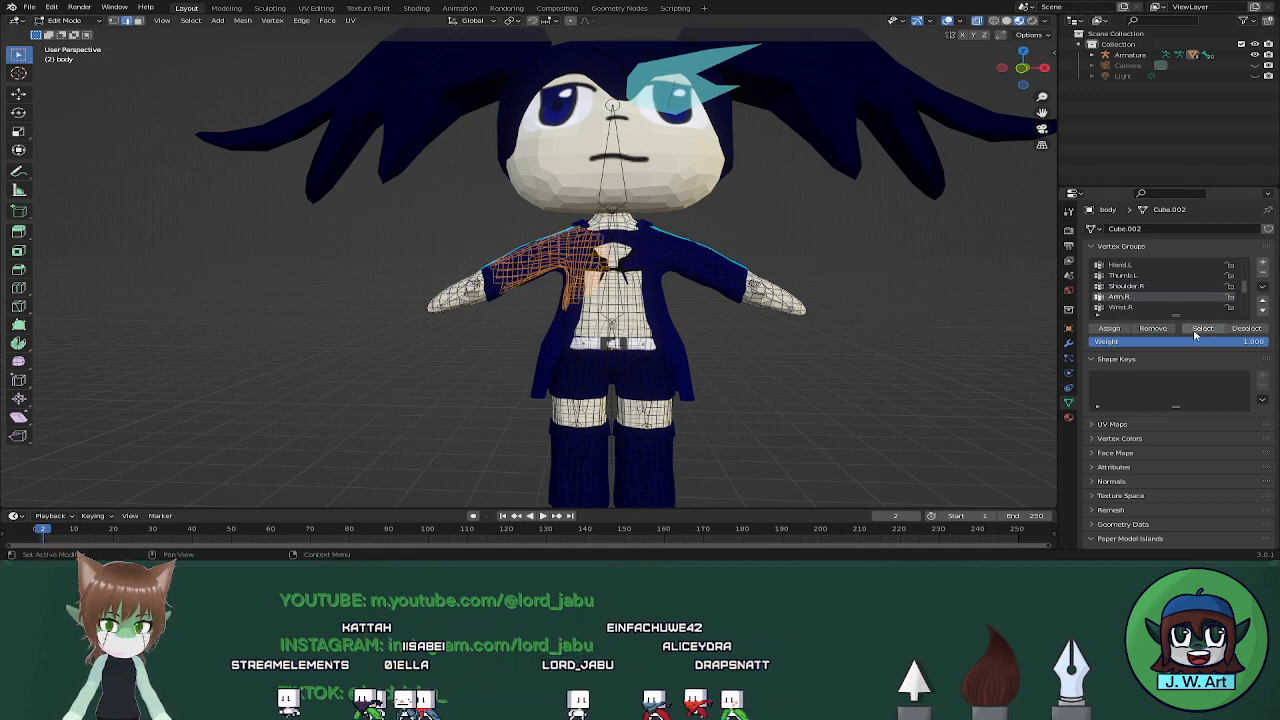
left_click_drag(702, 197, 569, 333)
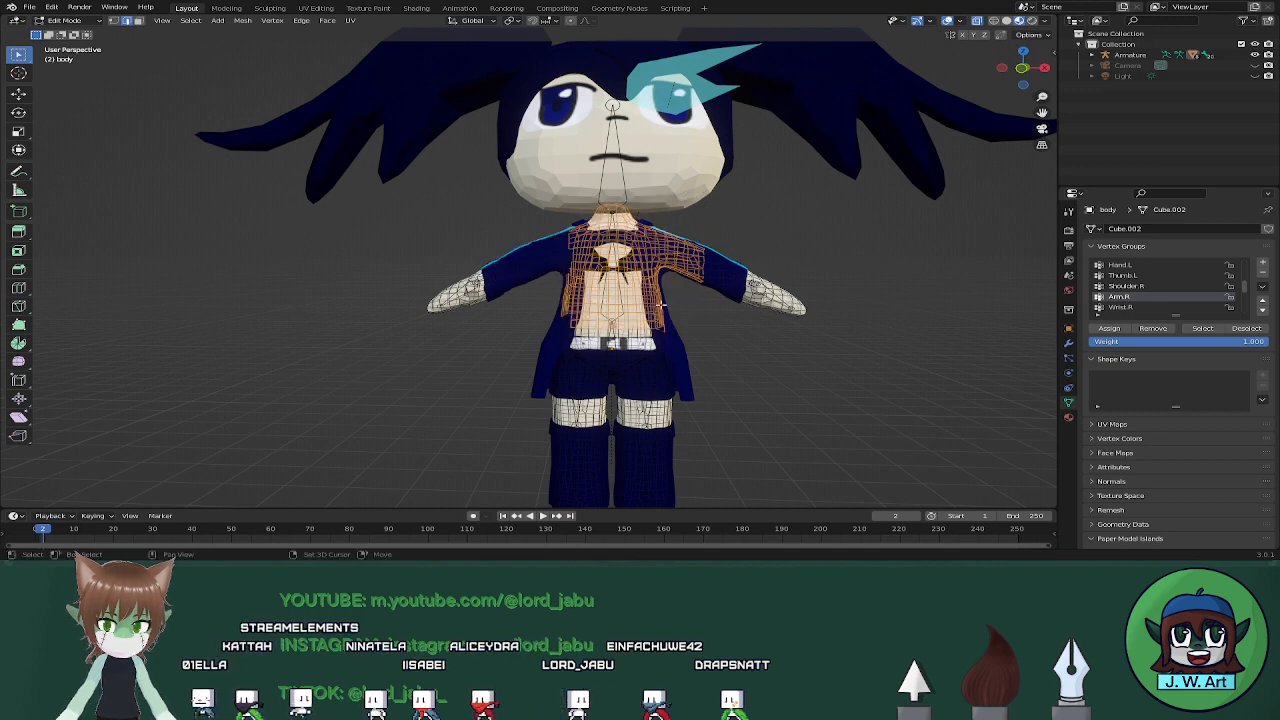
left_click(1010, 326)
left_click(1198, 328)
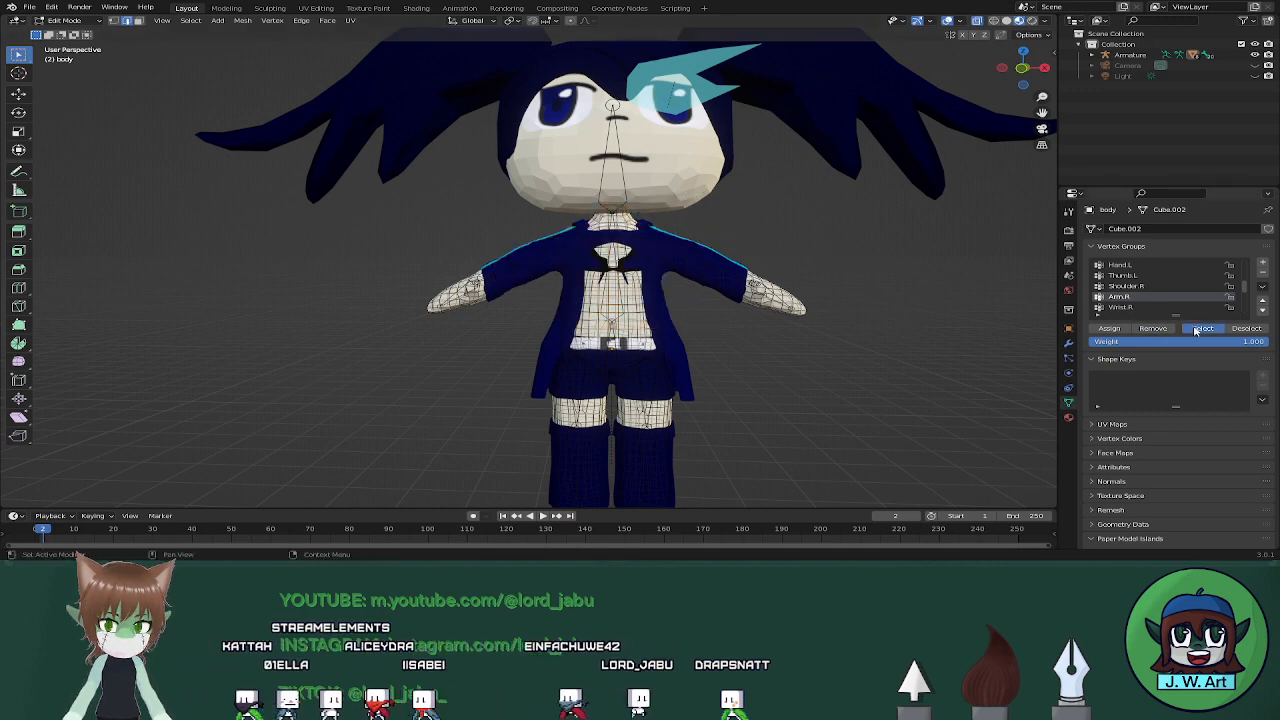
middle_click_drag(770, 326, 755, 316)
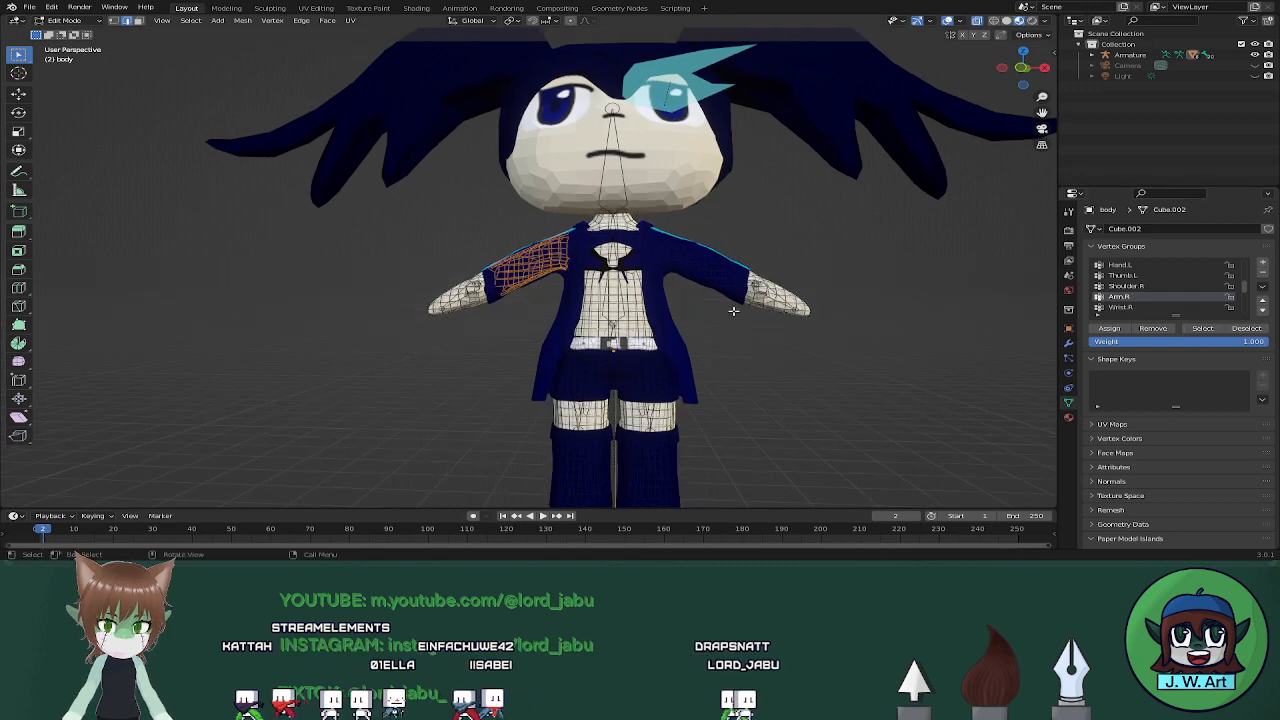
Remove the sleeve-end vertices from the Arm.R group and the upper-sleeve vertices from the Wrist.R group
left_click_drag(466, 262, 503, 289)
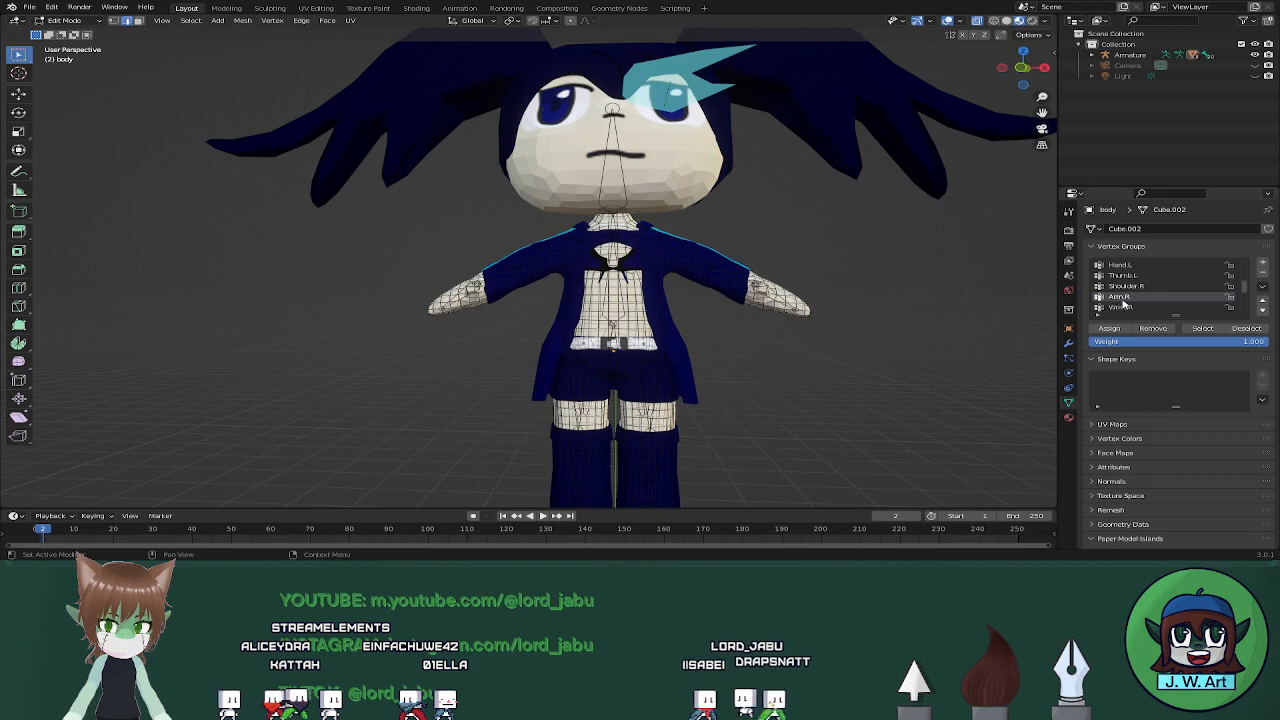
left_click(1115, 308)
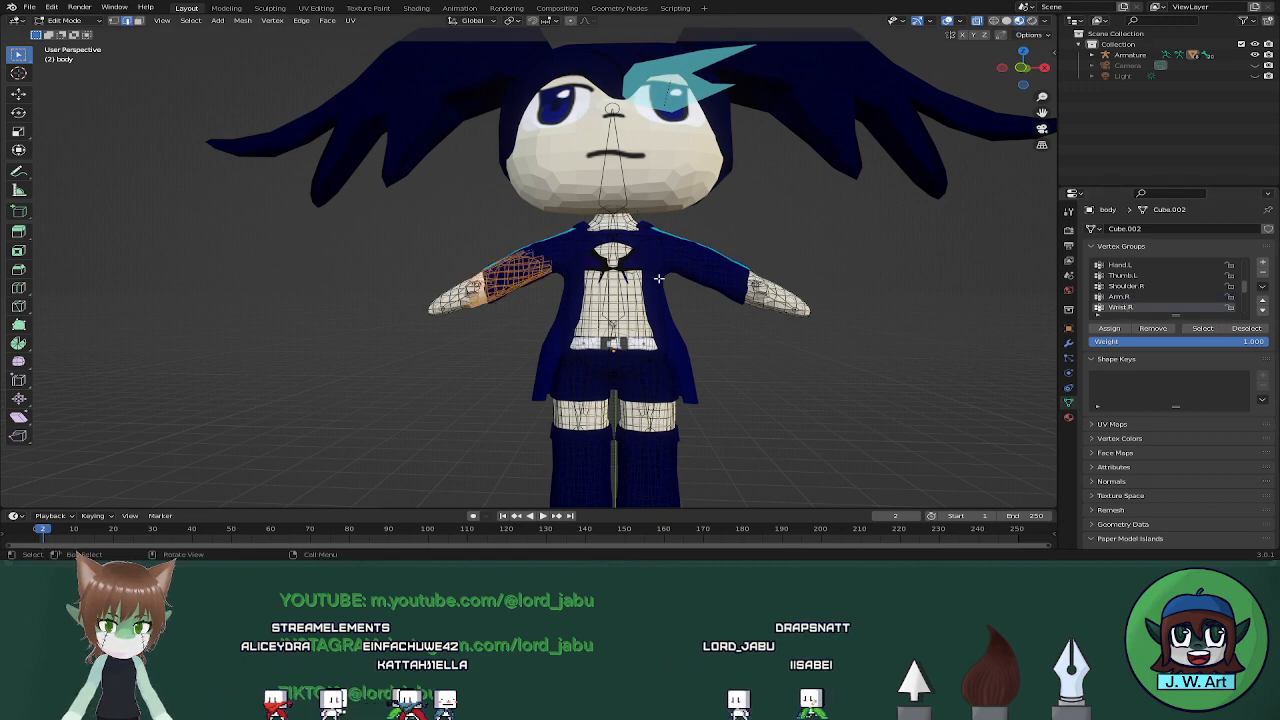
left_click_drag(561, 213, 524, 304)
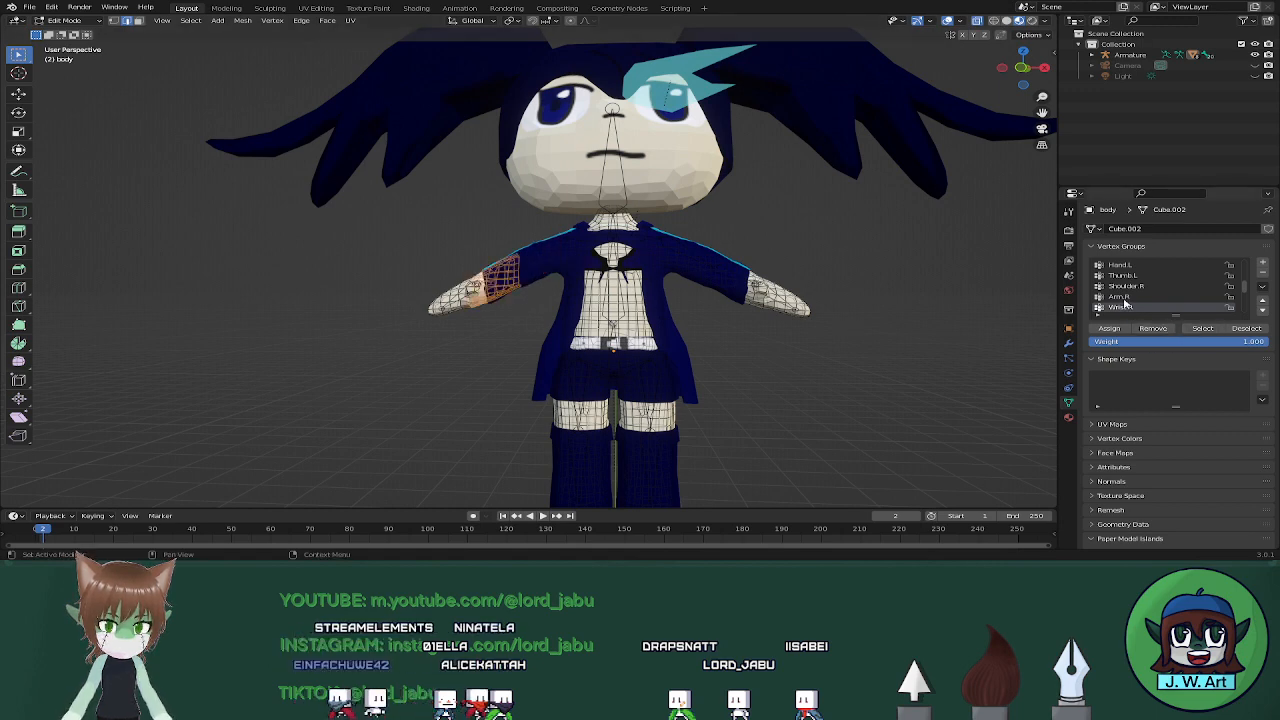
Remove the lower-sleeve and wrist vertices from the Hand.R group, then reselect the group to check what remains
scroll(1125, 303, "down", 2)
left_click(1124, 297)
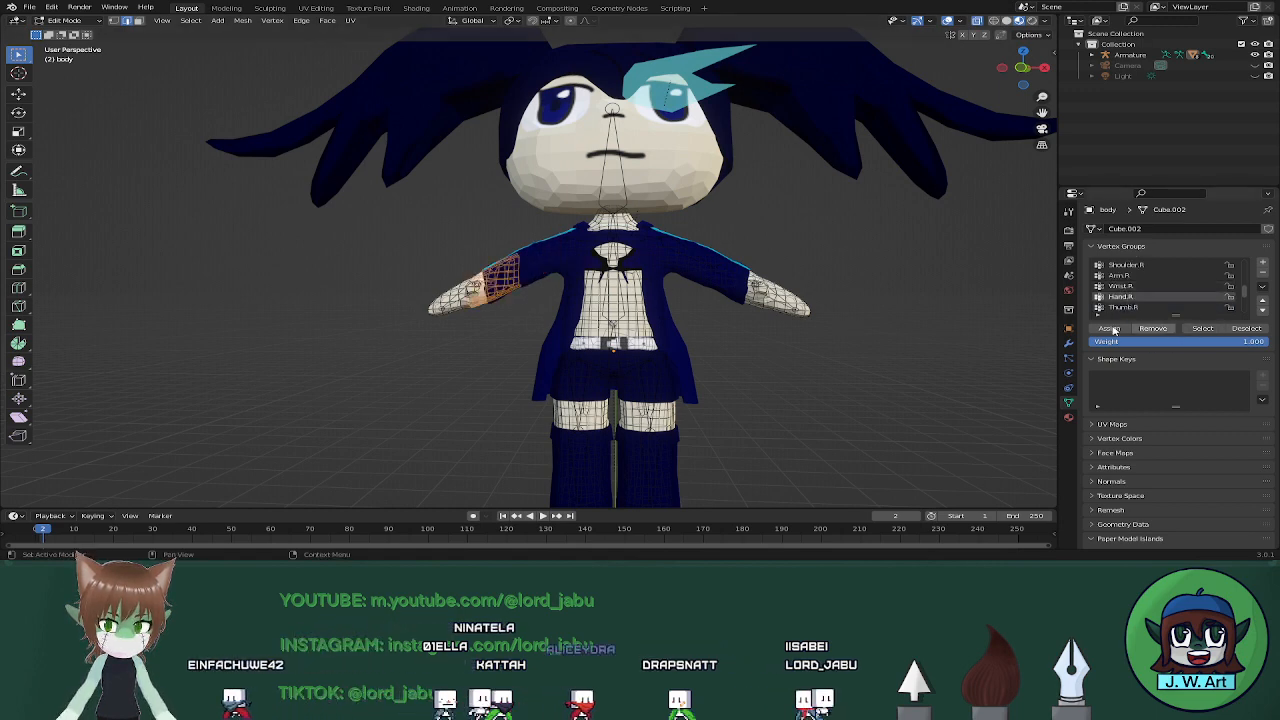
left_click(1202, 328)
middle_click_drag(540, 250, 506, 236)
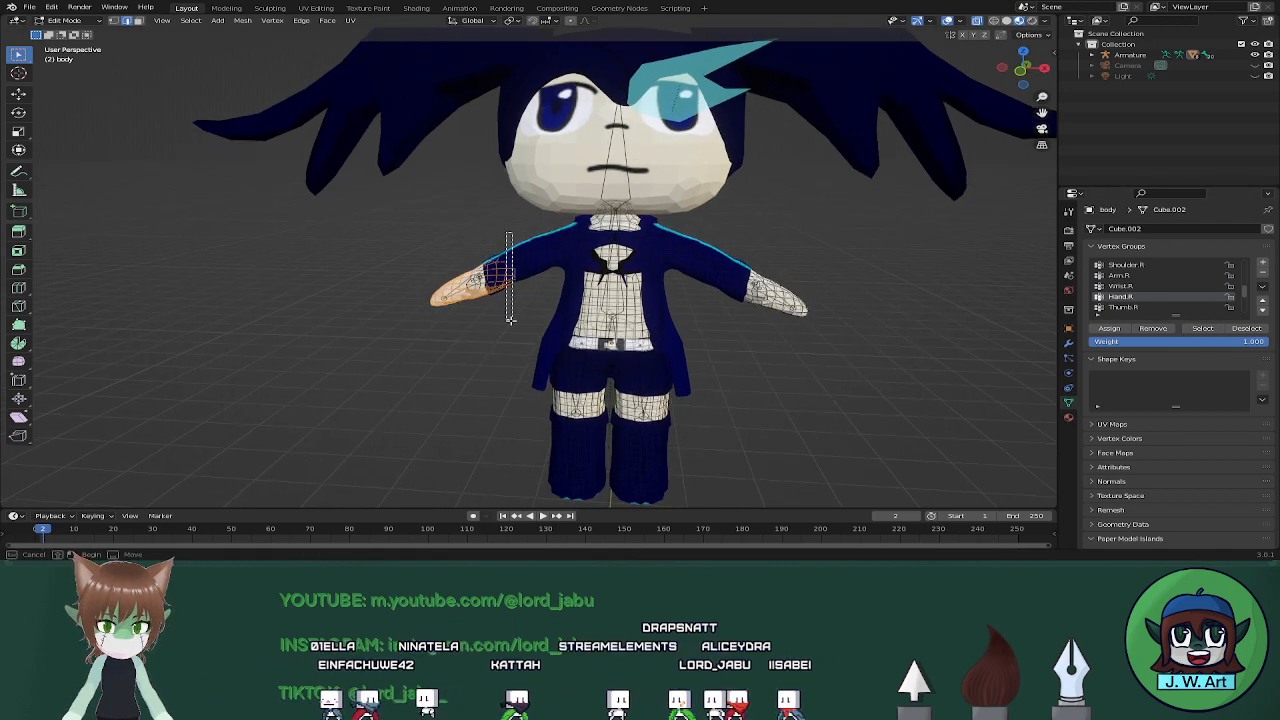
key("alt+a")
left_click_drag(479, 252, 533, 297)
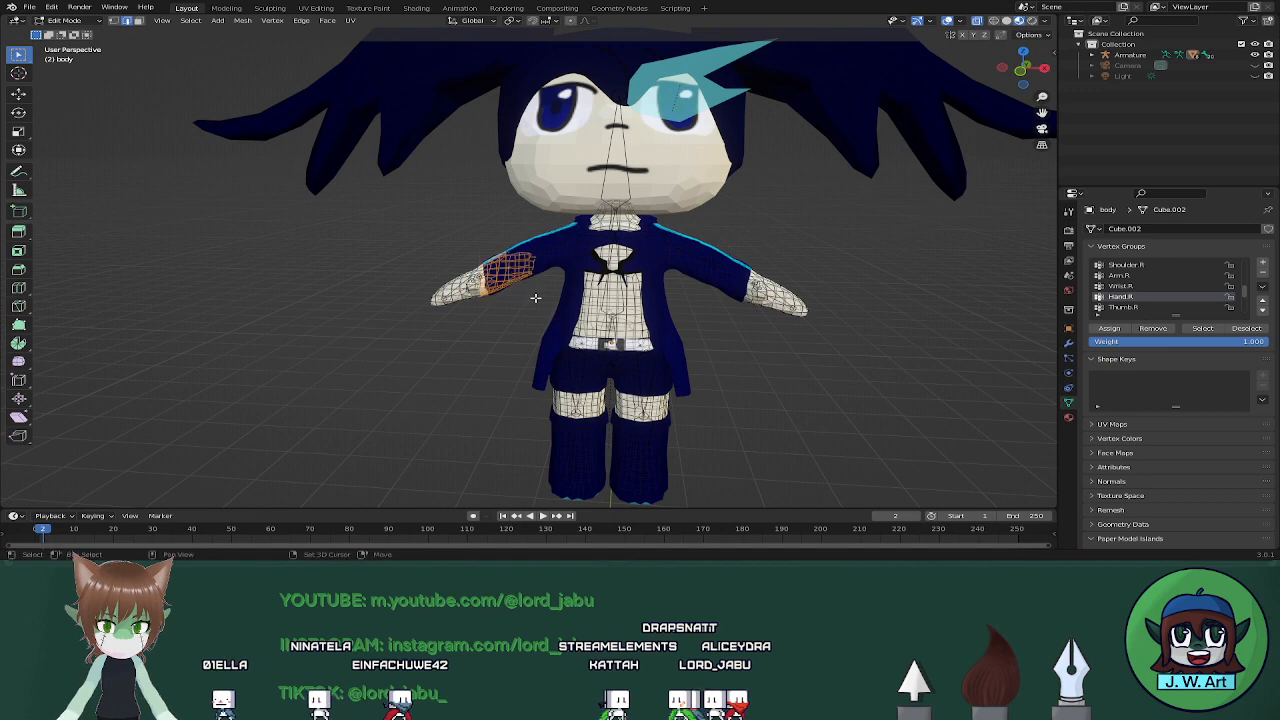
middle_click_drag(533, 297, 478, 282)
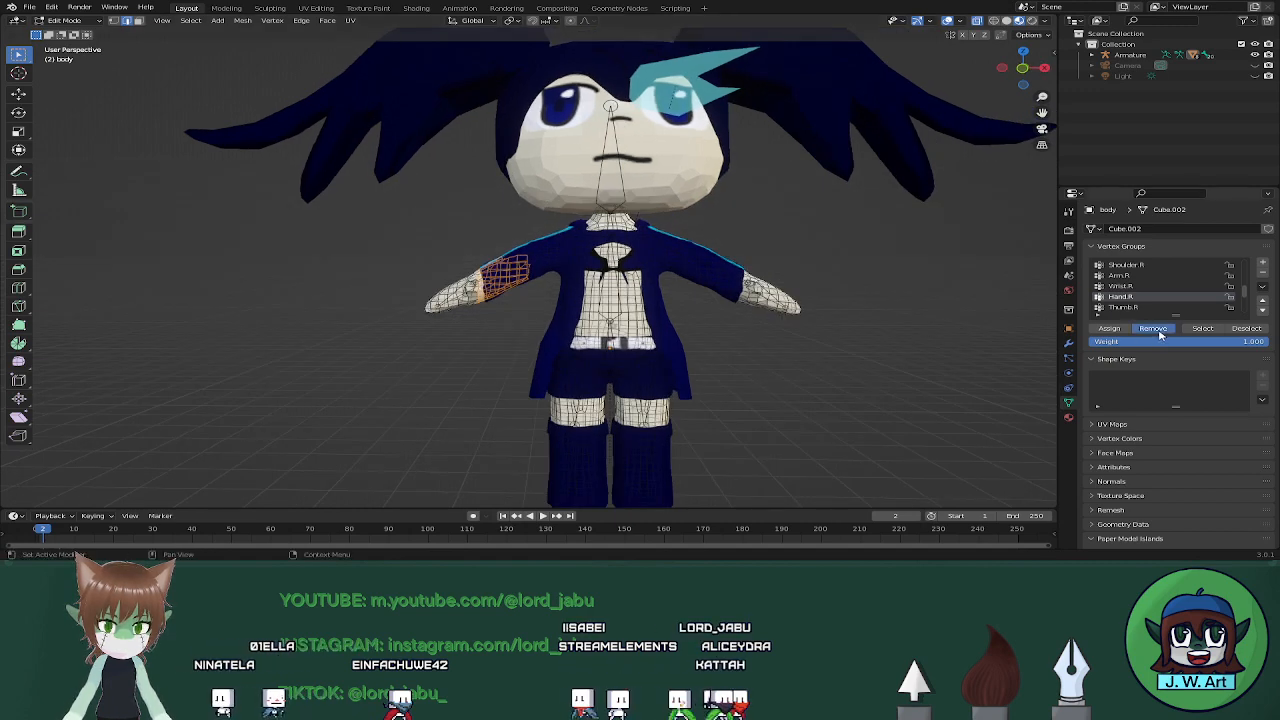
key("alt+a")
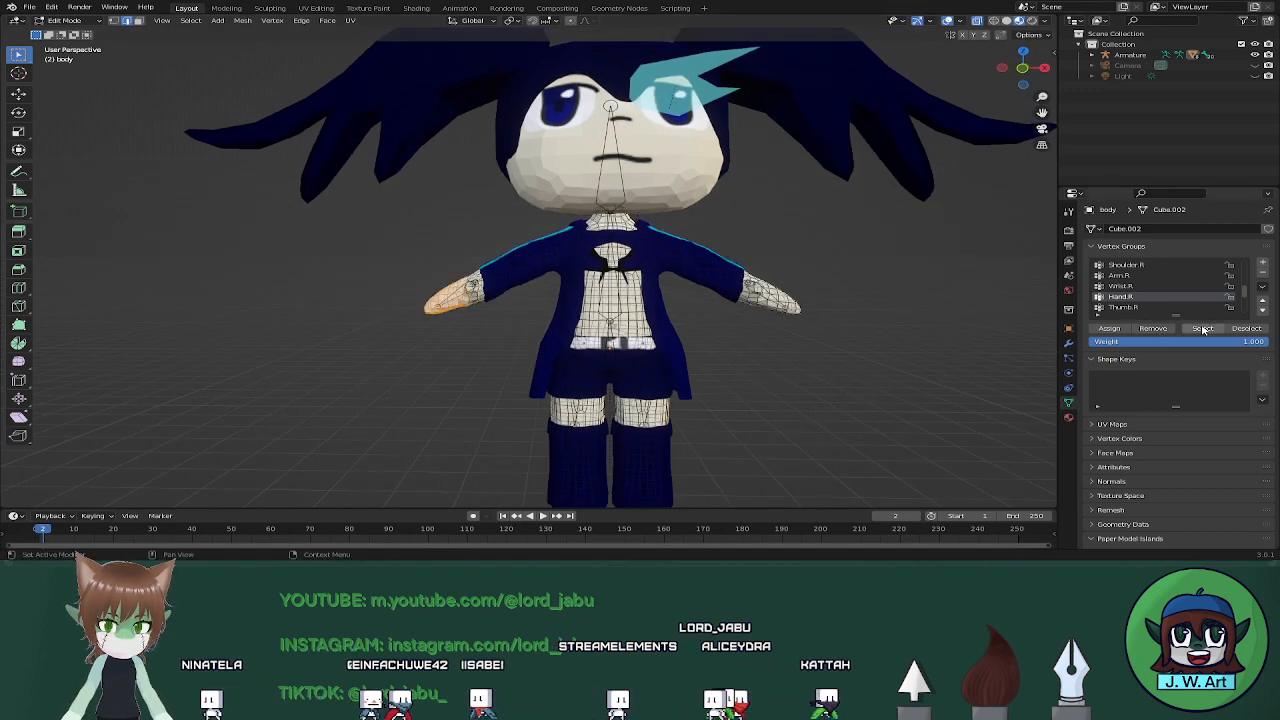
Remove the palm, finger and forearm vertices from the Thumb.R group, then reselect the group to check what remains
left_click(1149, 307)
left_click(981, 343)
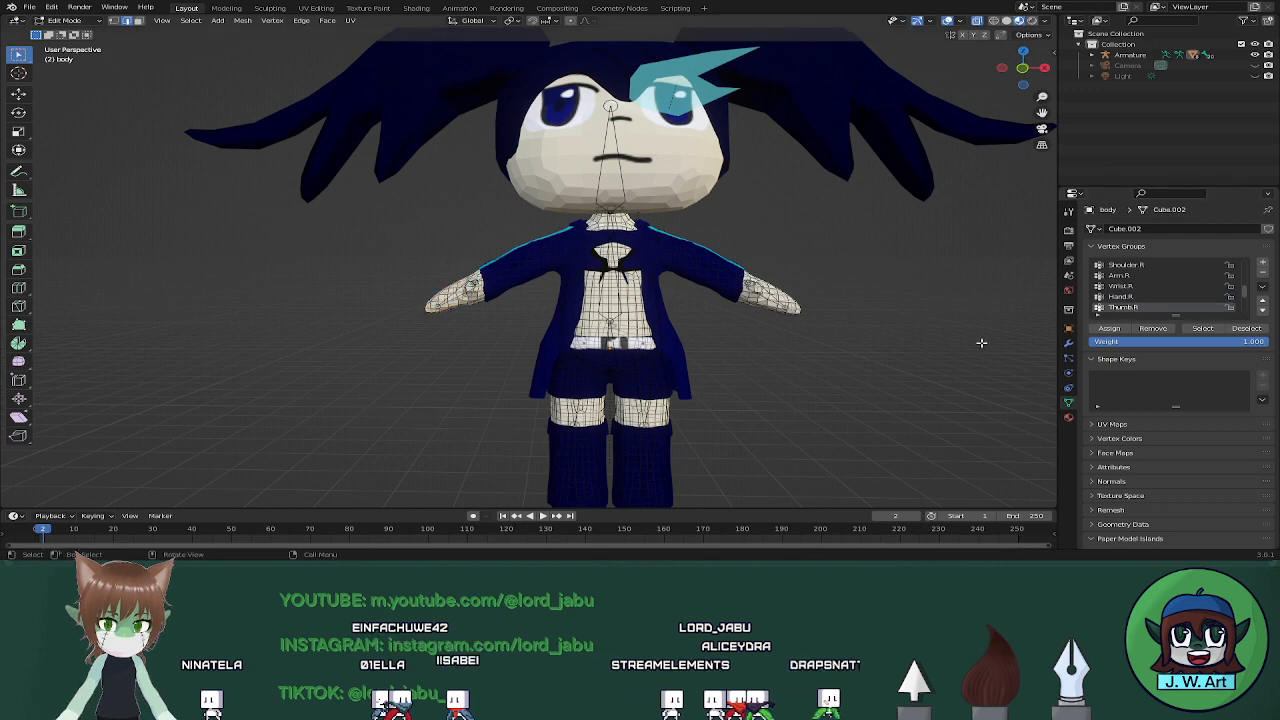
middle_click_drag(791, 311, 985, 334)
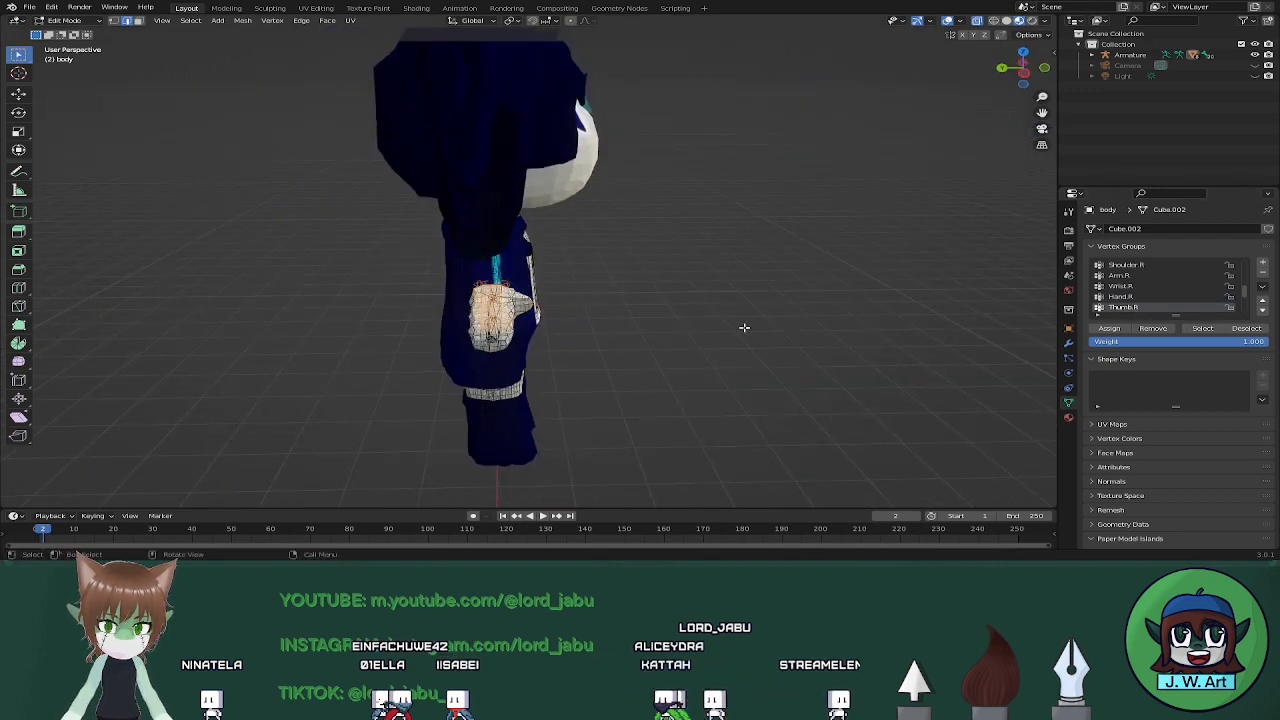
middle_click_drag(744, 328, 570, 314)
left_click_drag(537, 232, 487, 332)
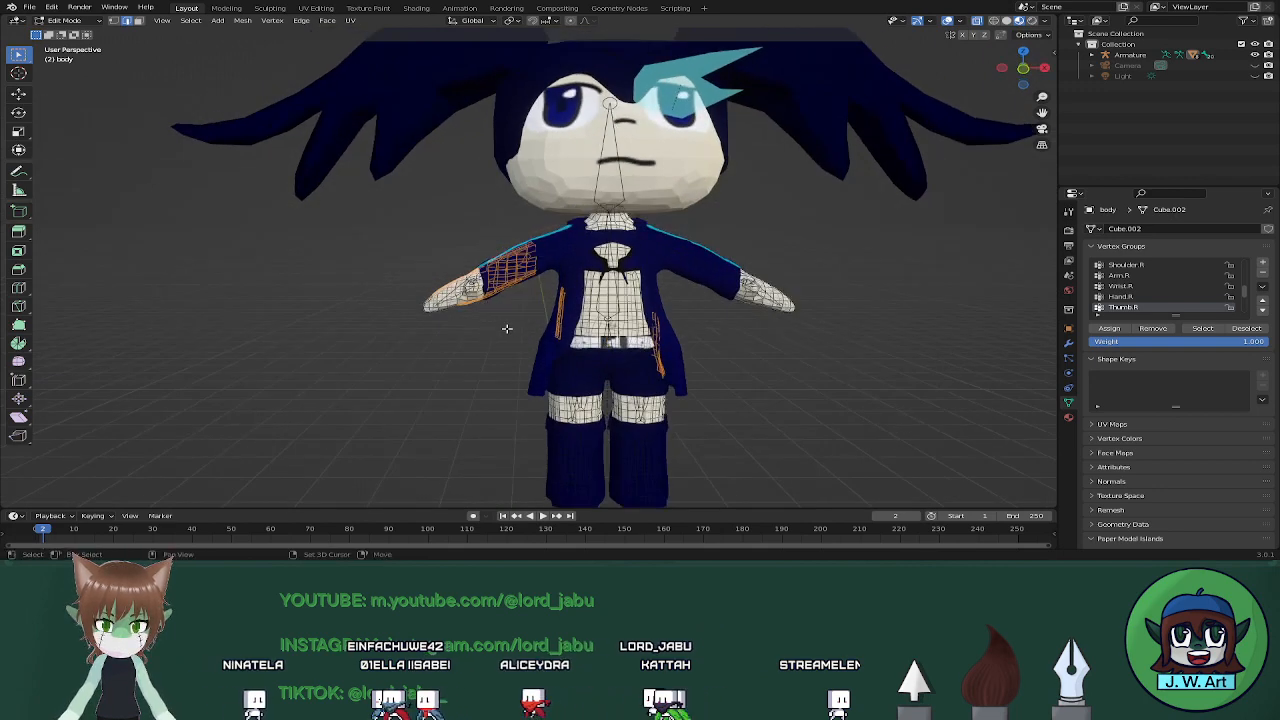
left_click(914, 341)
middle_click_drag(914, 341, 761, 344)
left_click_drag(460, 328, 460, 328)
left_click(1142, 331)
left_click(923, 335)
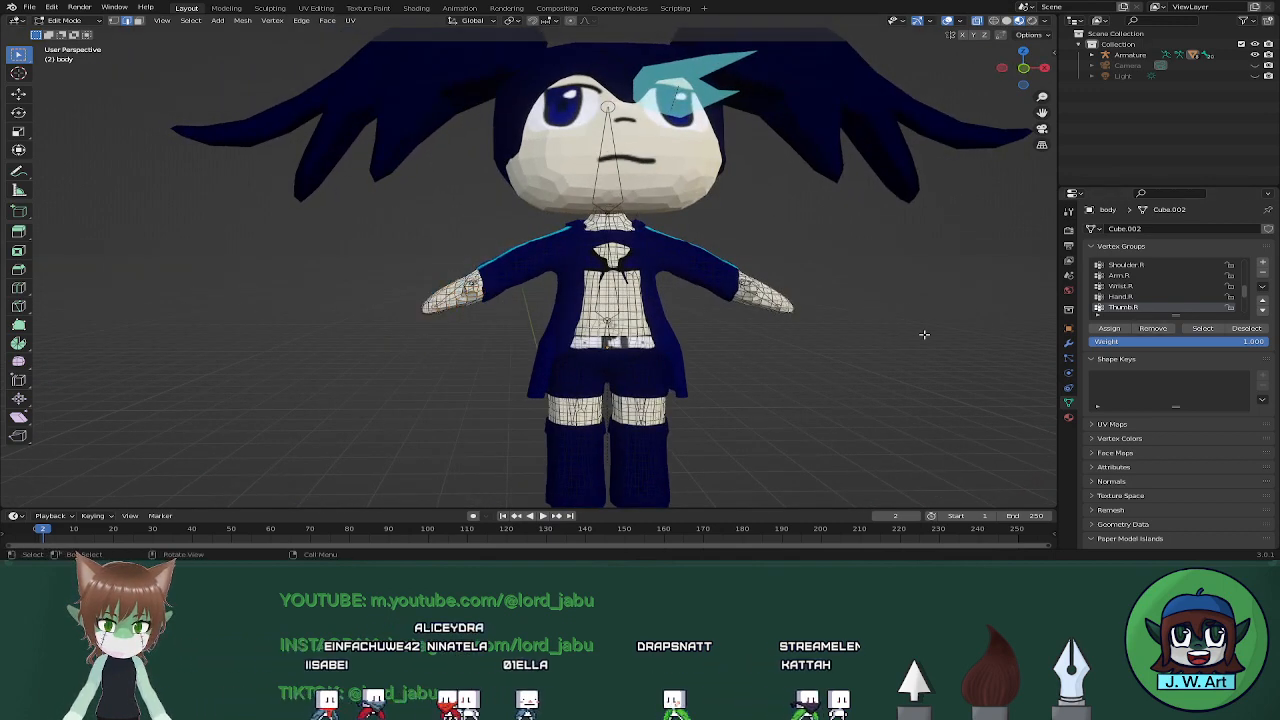
left_click(1187, 330)
mouse_move(684, 326)
middle_mouse_down()
mouse_move(849, 334)
mouse_move(705, 327)
middle_mouse_up()
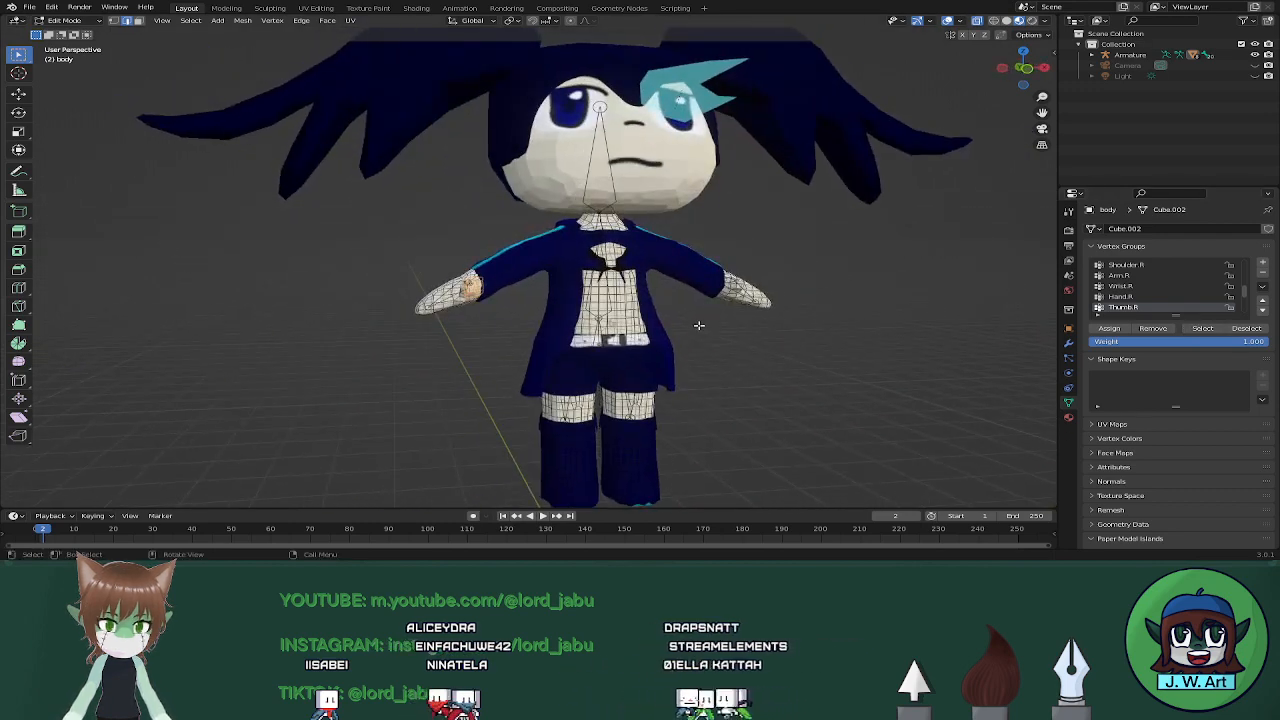
Remove the torso, belt and coat vertices above the shorts from the Hip.L group
scroll(1130, 308, "down", 2)
left_click(1137, 298)
left_click(951, 338)
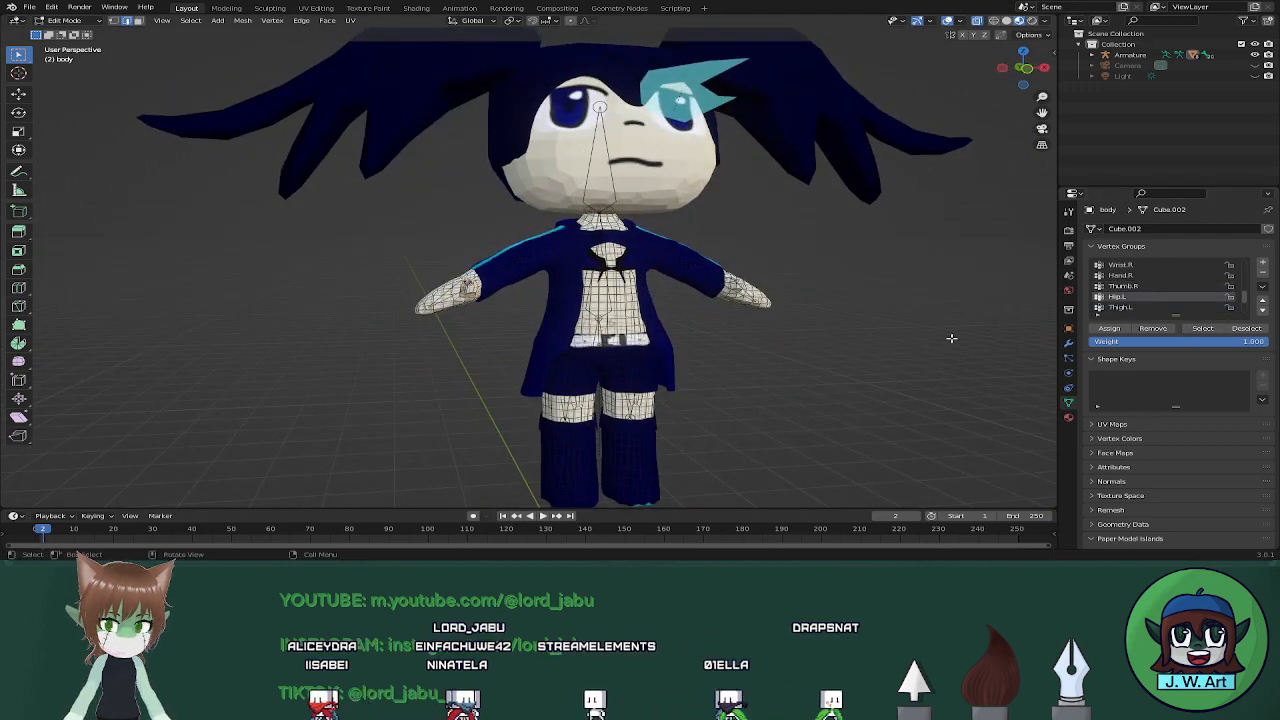
left_click(1207, 331)
middle_click_drag(849, 369, 688, 271)
left_click_drag(545, 243, 733, 335)
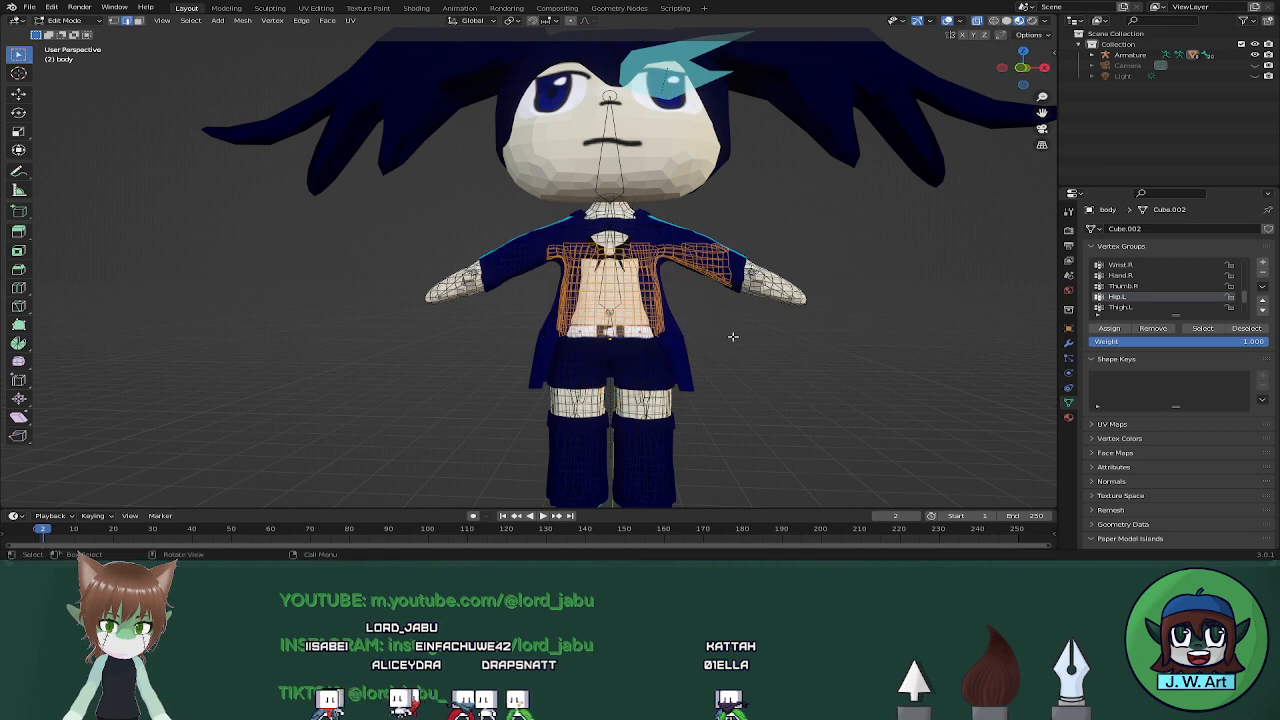
left_click(1166, 329)
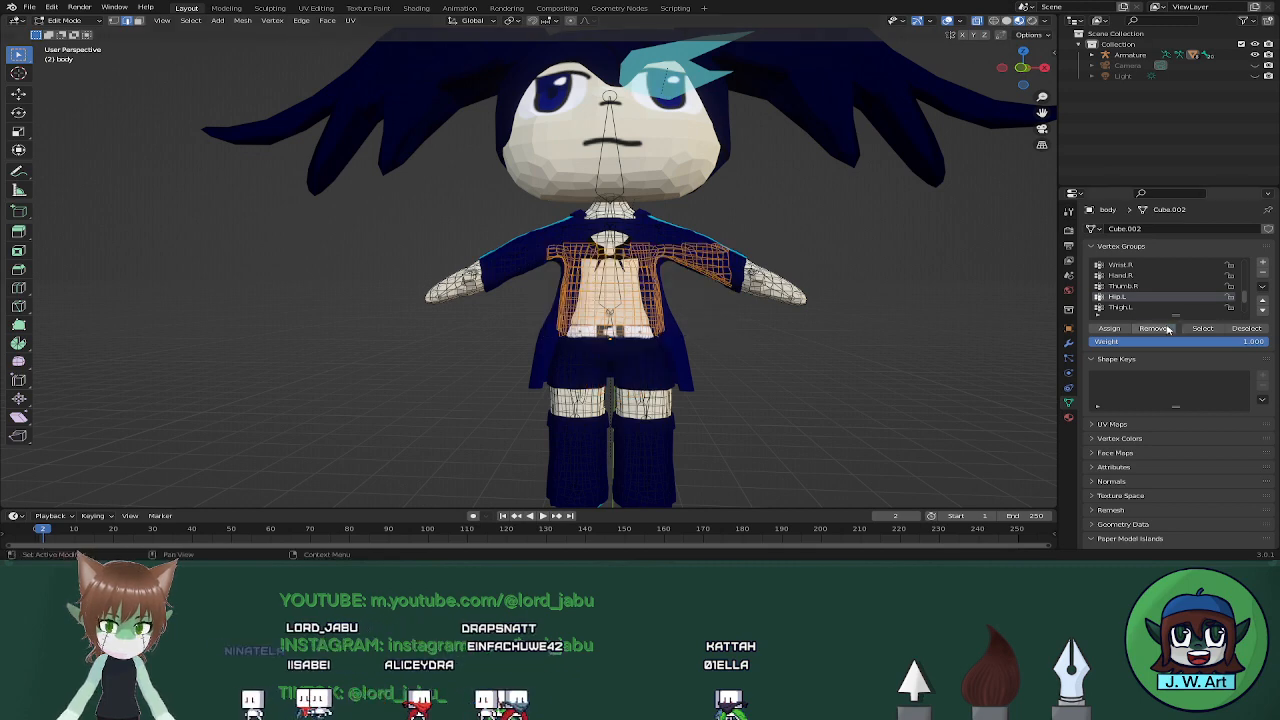
left_click(980, 352)
Remove the right half of the shorts and both legs' vertices below them from the Hip.L group, then reselect the group to check it
left_click(1188, 333)
middle_click_drag(745, 384, 735, 344, "shift")
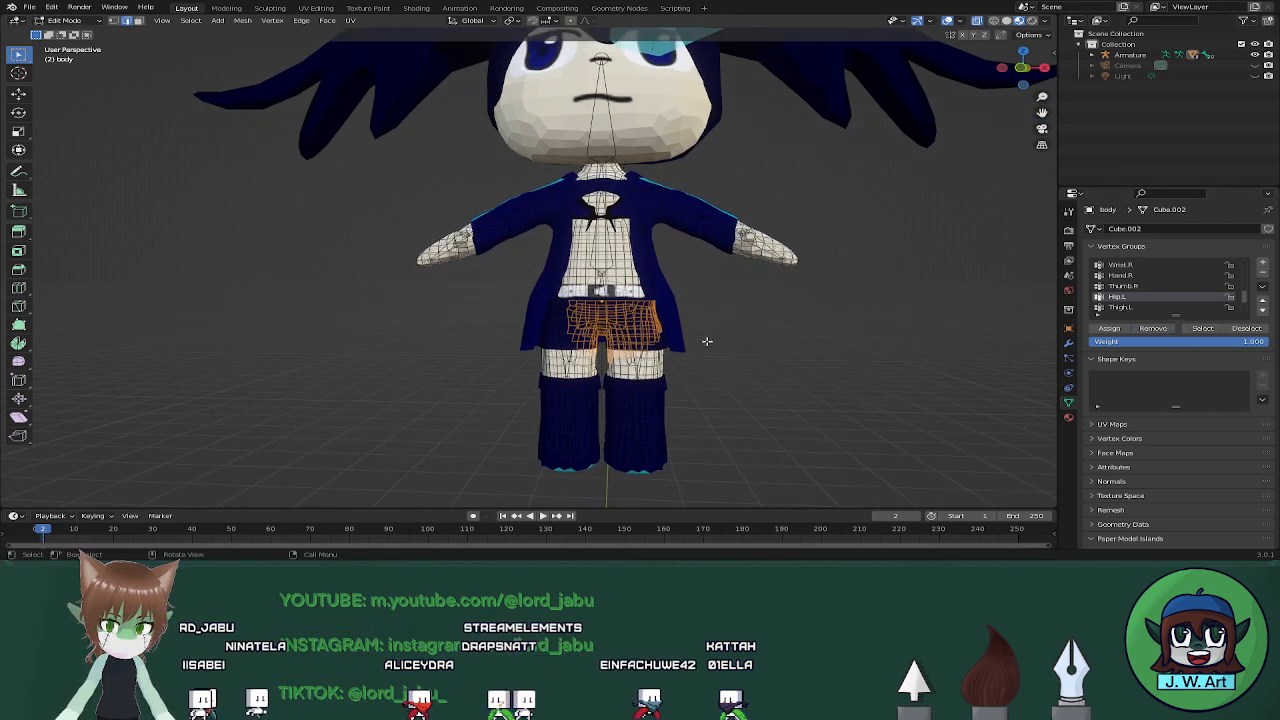
left_click_drag(518, 265, 605, 407)
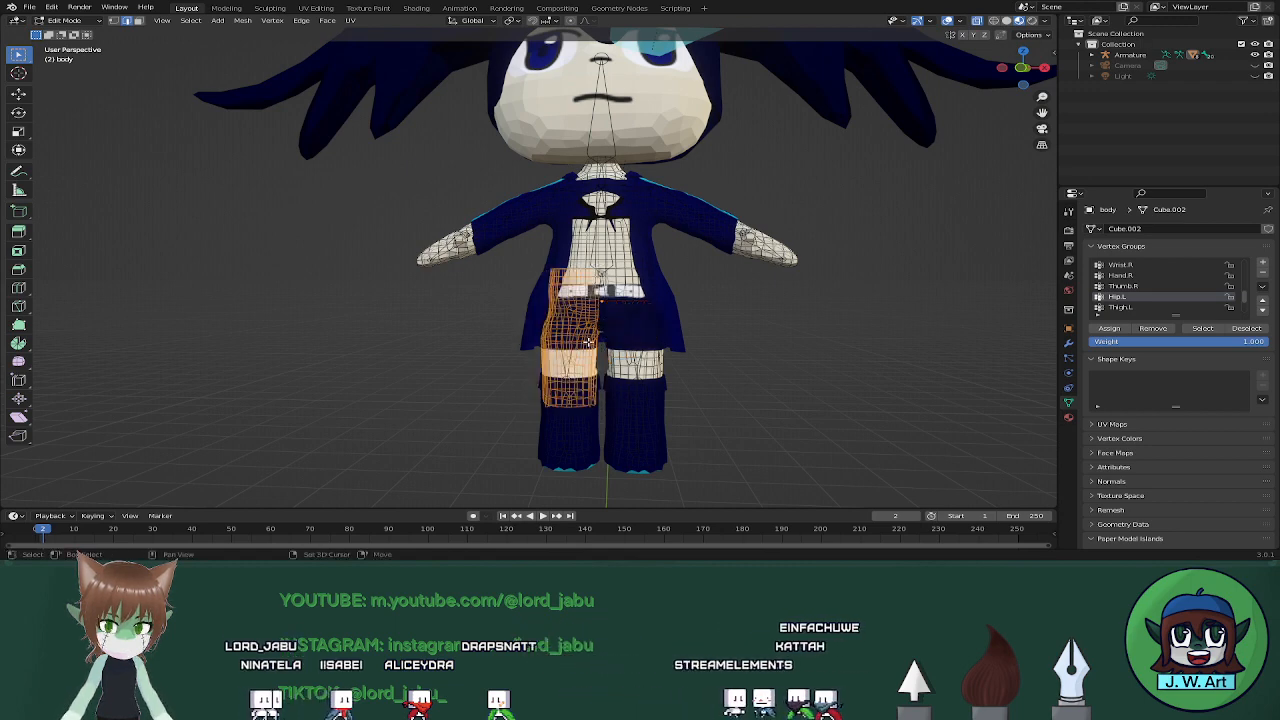
left_click_drag(588, 342, 742, 410, "shift")
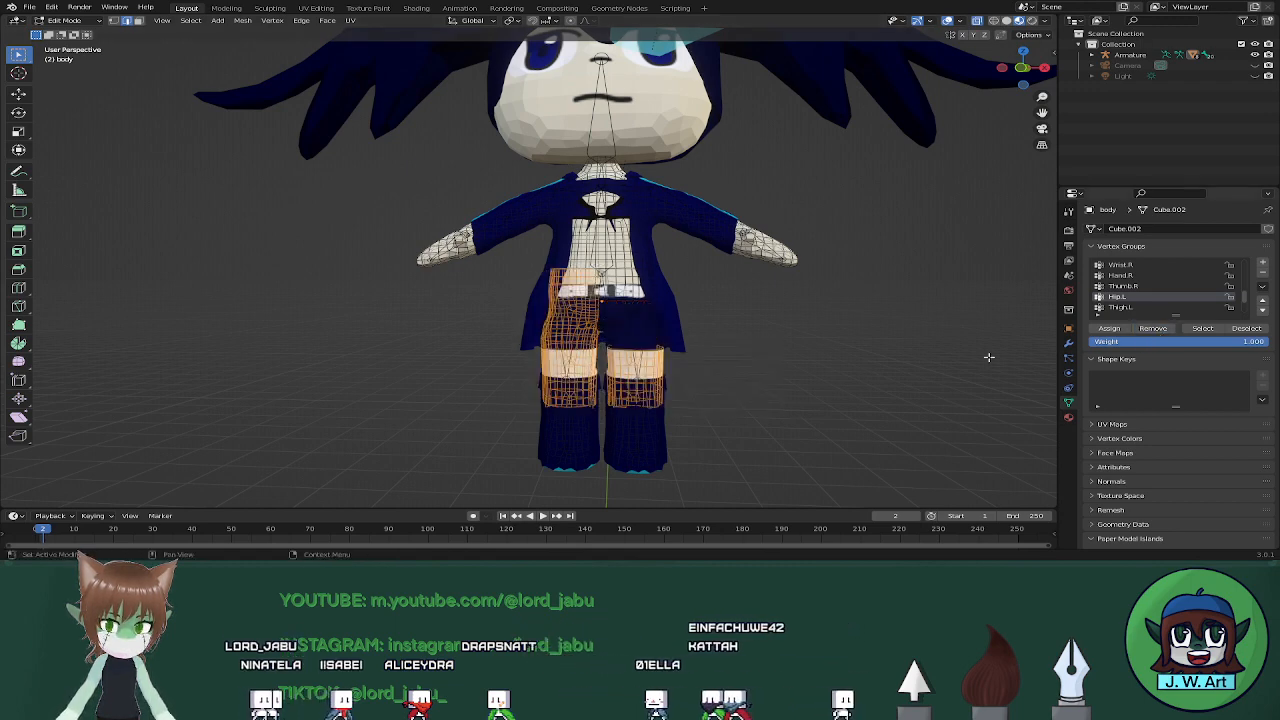
left_click(943, 342)
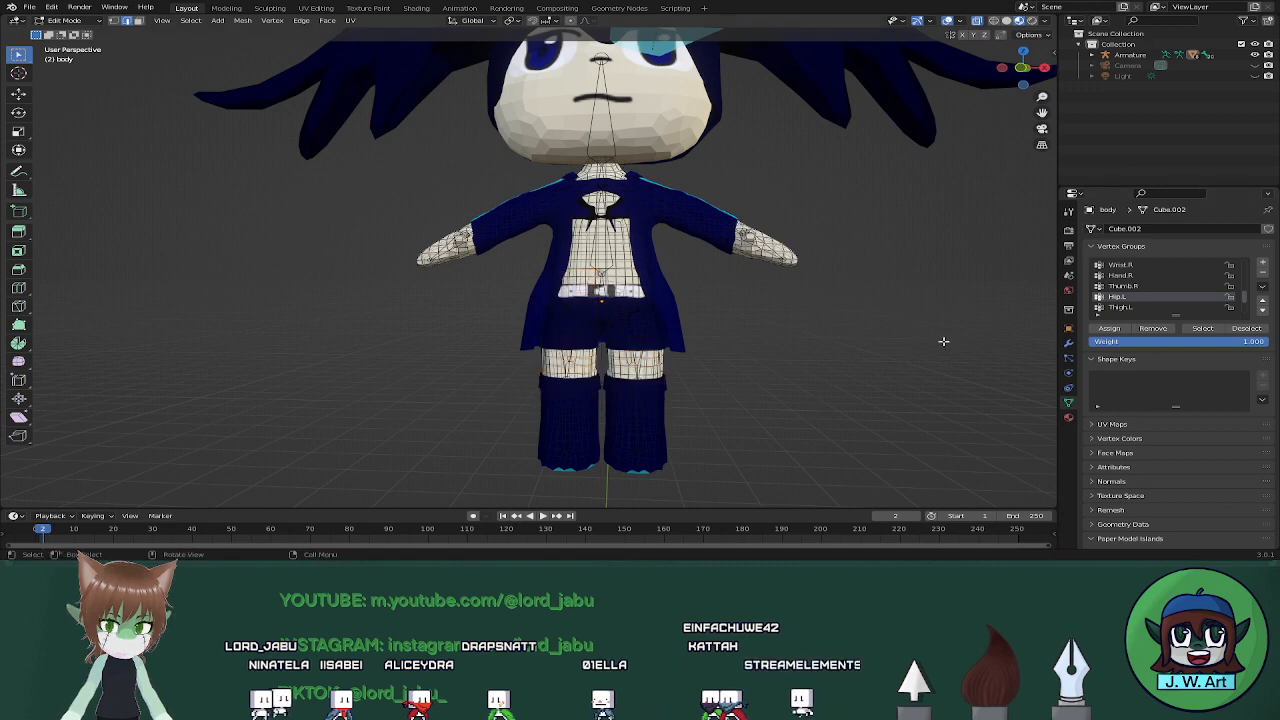
left_click(1200, 329)
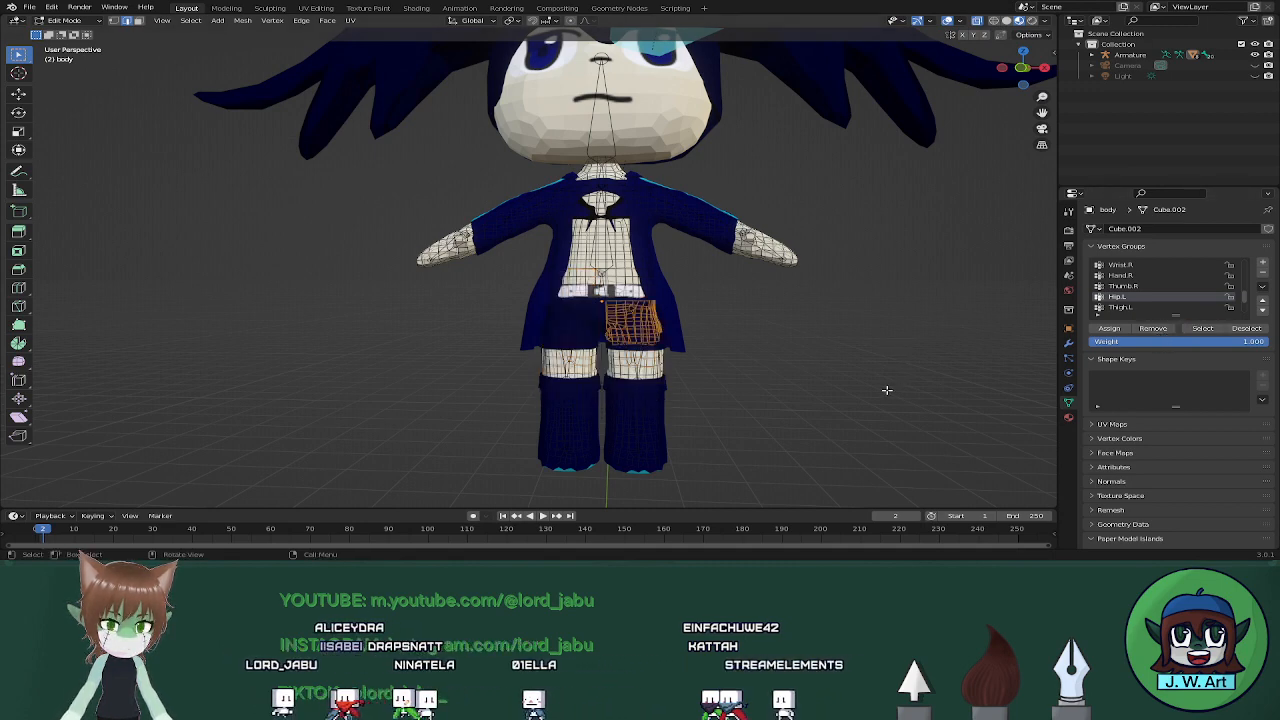
left_click(1034, 308)
Remove the torso, coat, belt and upper shorts vertices from the Thigh.L group, then reselect the group to check it
left_click(1129, 308)
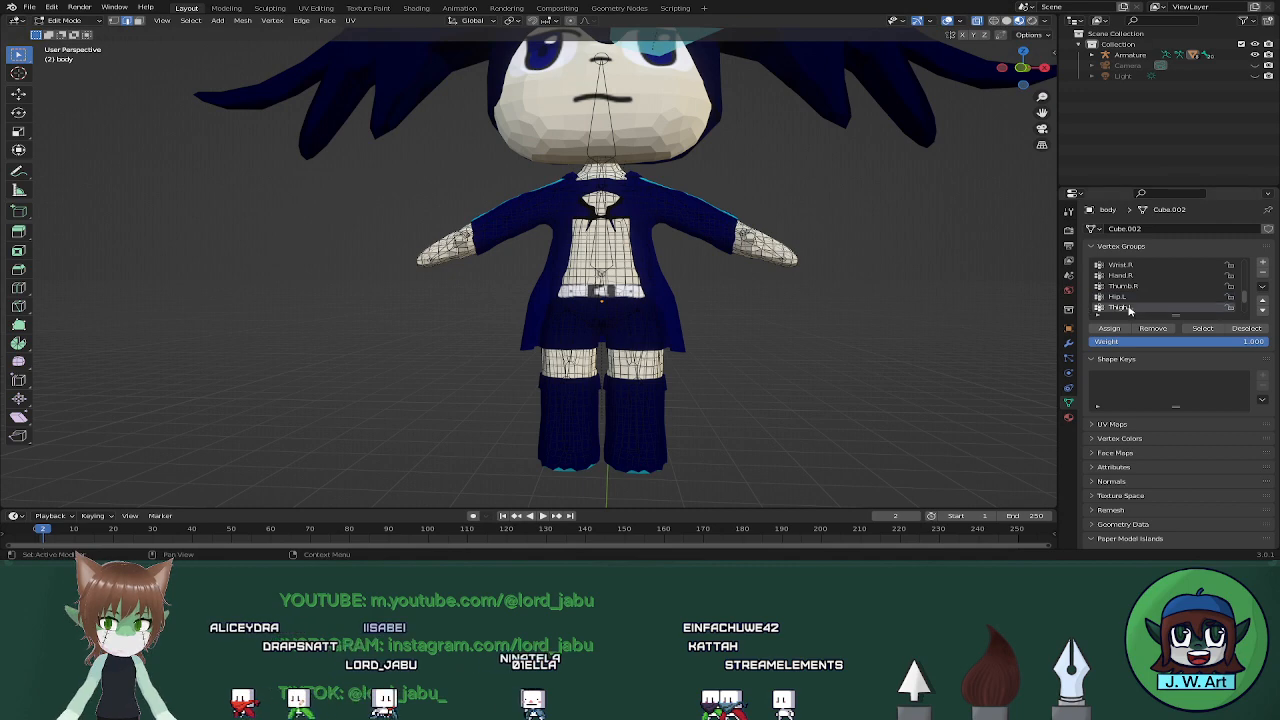
left_click(1203, 328)
middle_click_drag(732, 362, 683, 312)
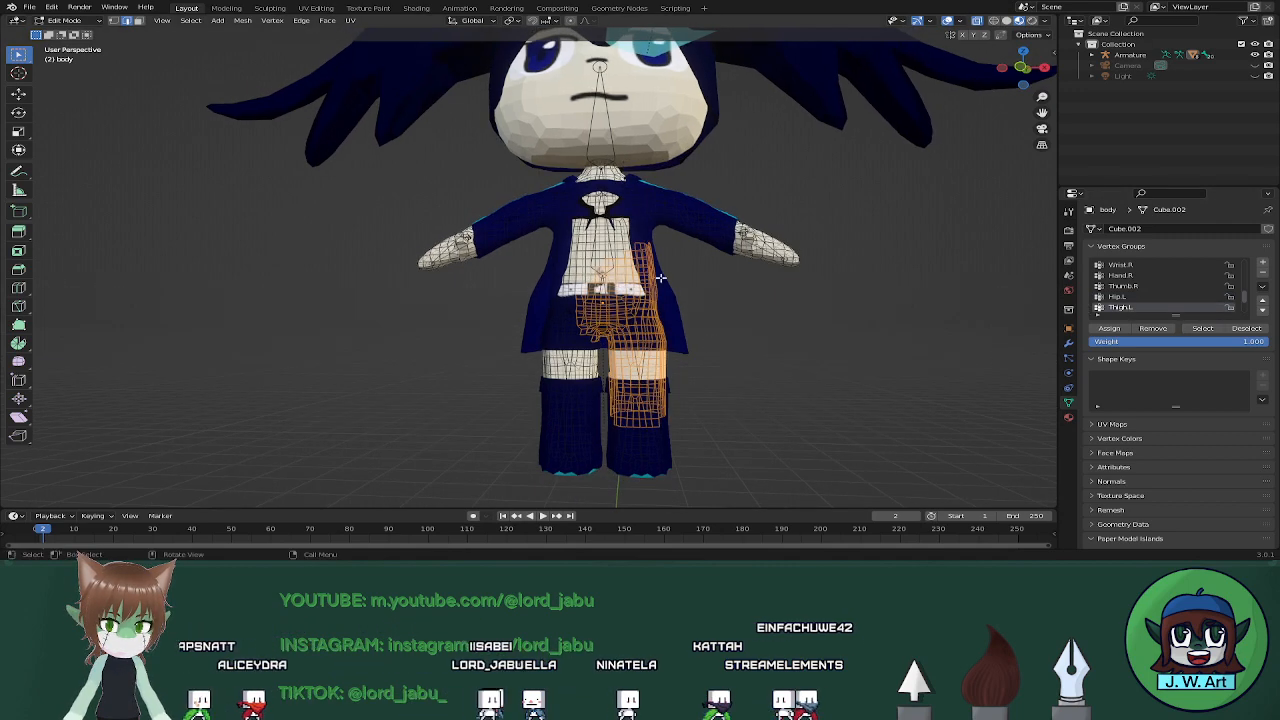
left_click_drag(540, 203, 783, 324)
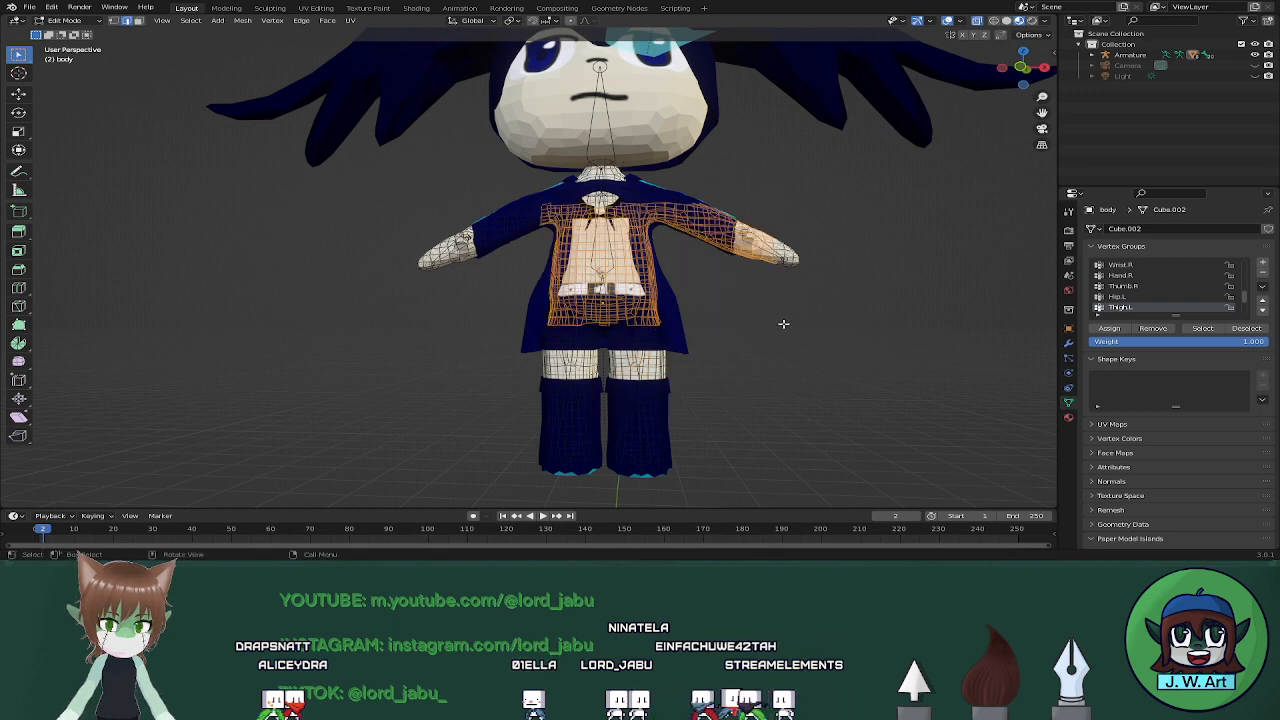
left_click(892, 354)
left_click(1203, 329)
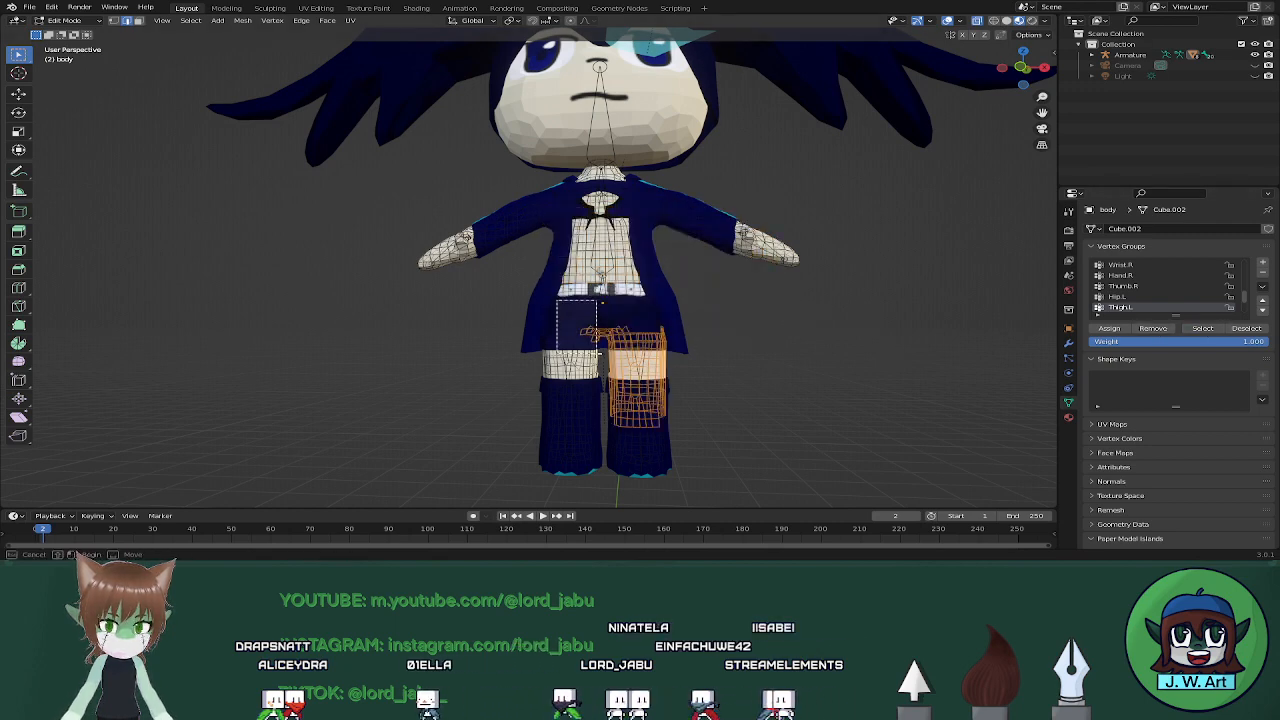
Remove the right side of the shorts and the lower left boot from the Thigh.L group, then reselect it to check
left_click_drag(606, 356, 821, 471)
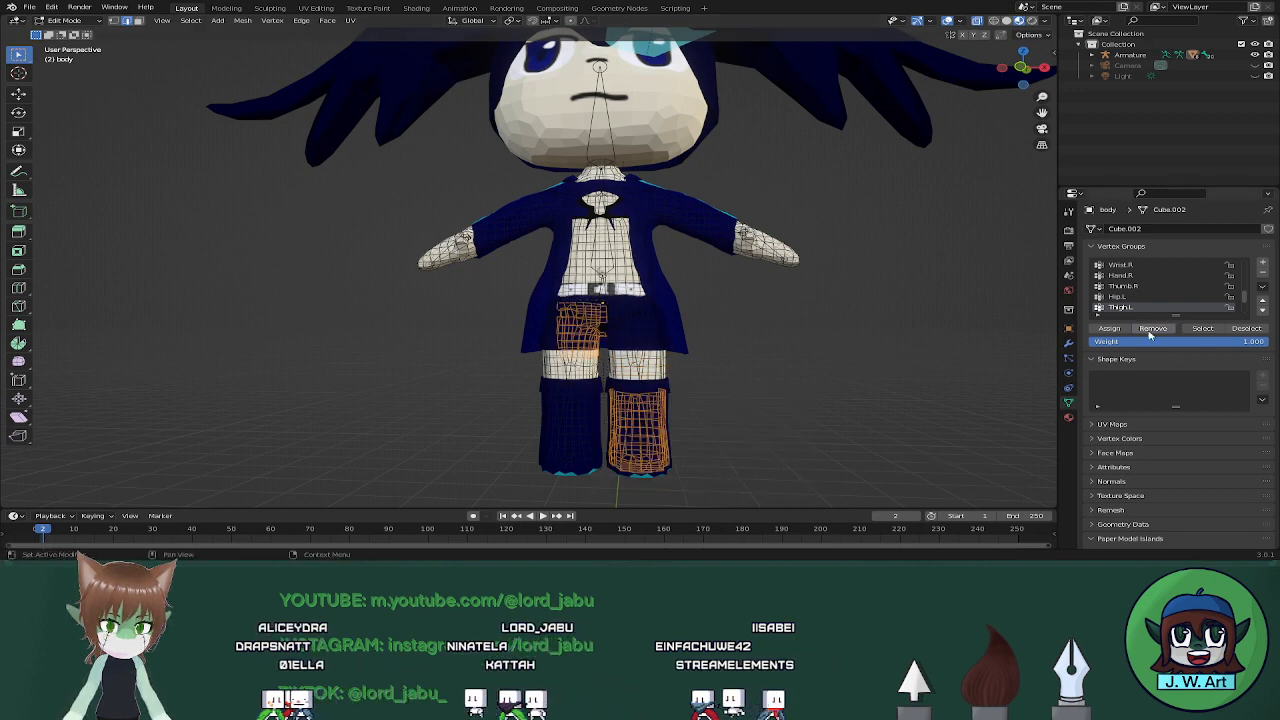
left_click(884, 404)
left_click(1192, 333)
middle_click_drag(897, 408, 831, 360)
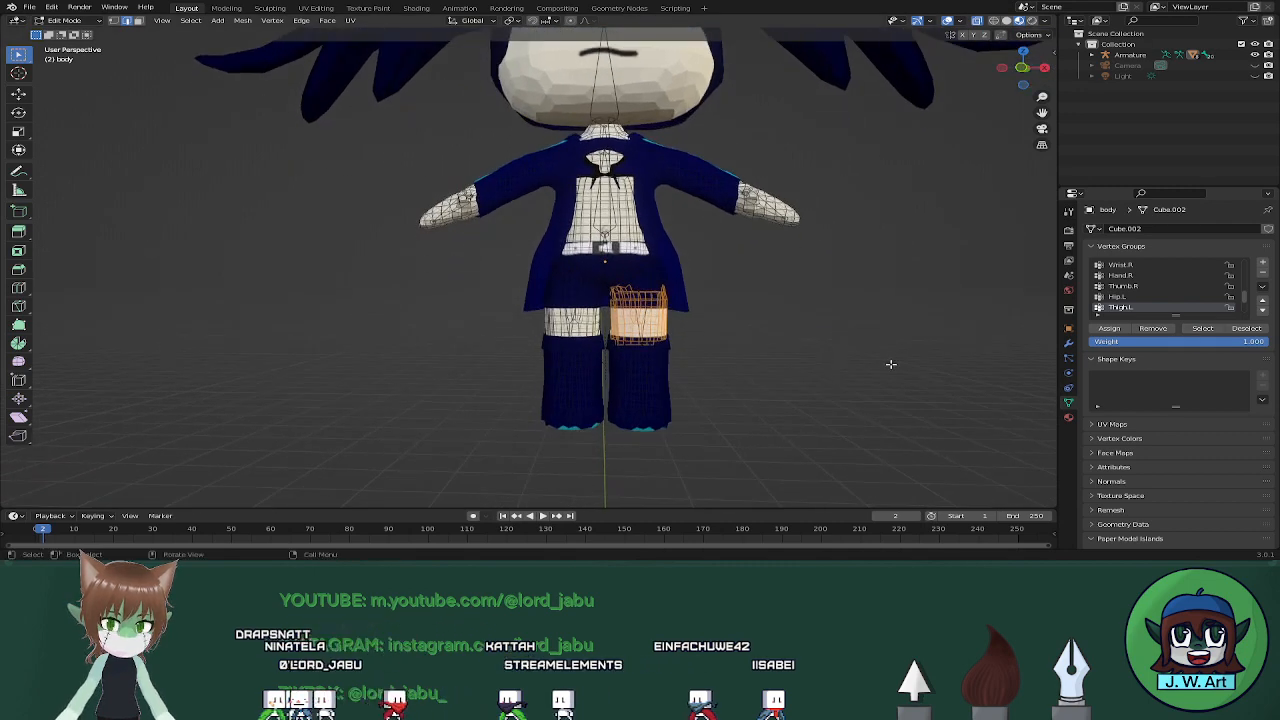
Remove the left thigh and boot-top vertices from the Foot.L group, then reselect the group to check what remains
scroll(1134, 295, "down", 2)
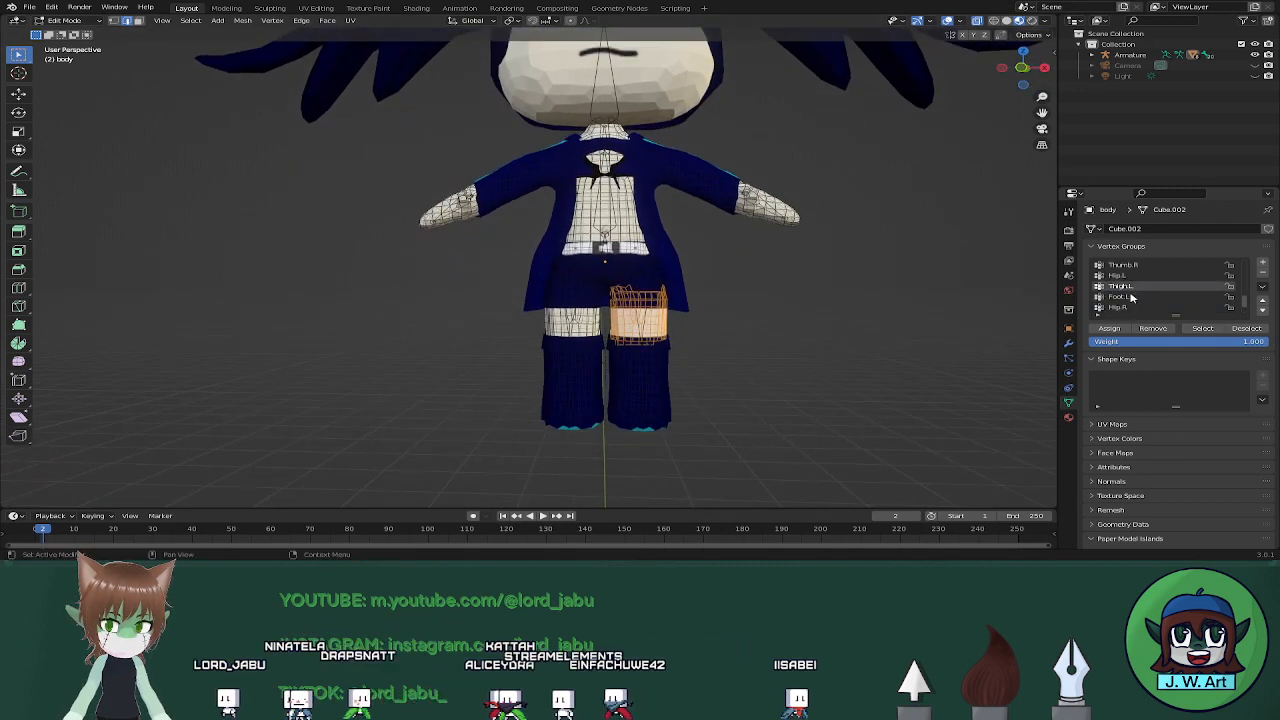
left_click(1131, 297)
left_click(896, 352)
left_click(1213, 329)
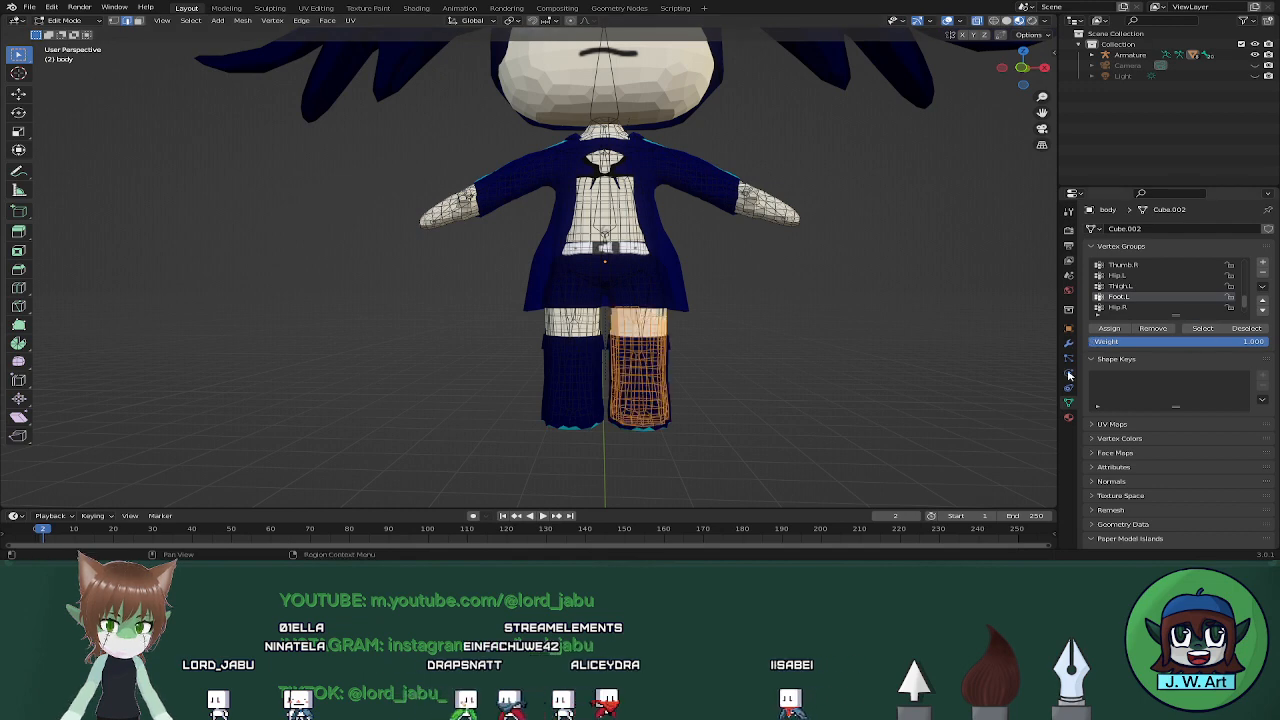
middle_click_drag(836, 336, 827, 307)
left_click_drag(602, 282, 705, 351)
left_click(929, 358)
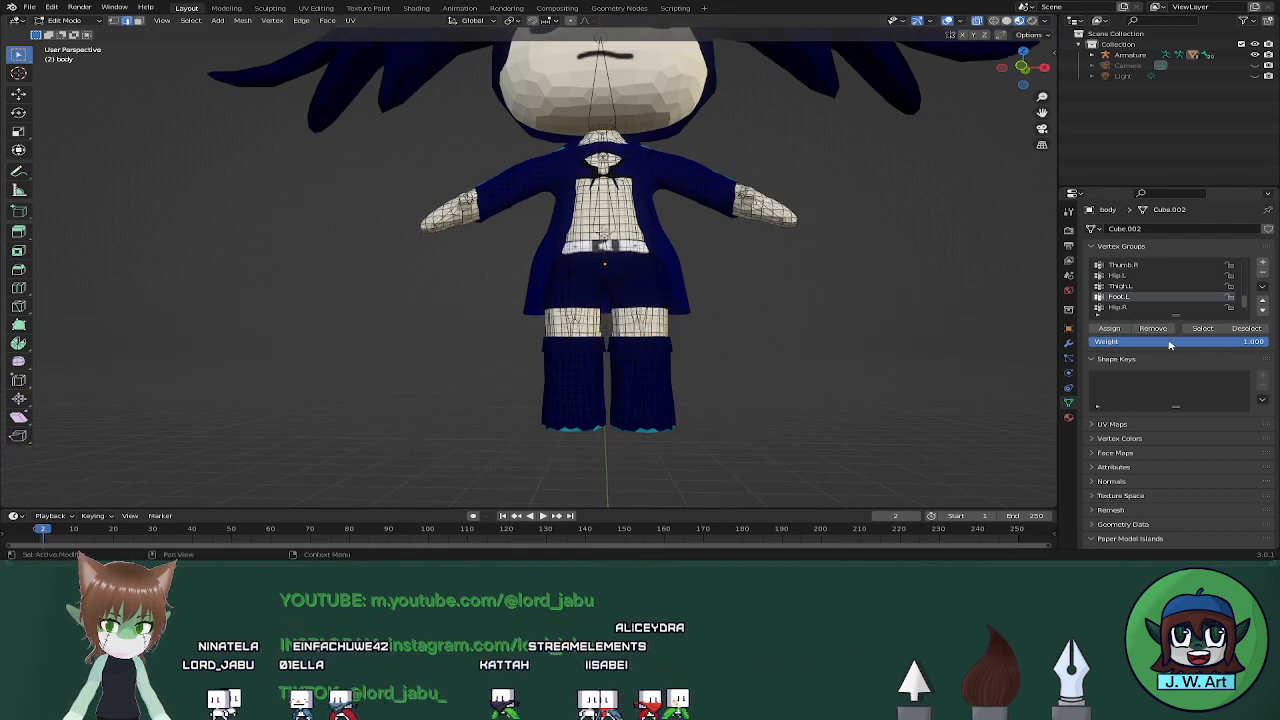
left_click(1201, 329)
middle_click_drag(907, 388, 912, 379)
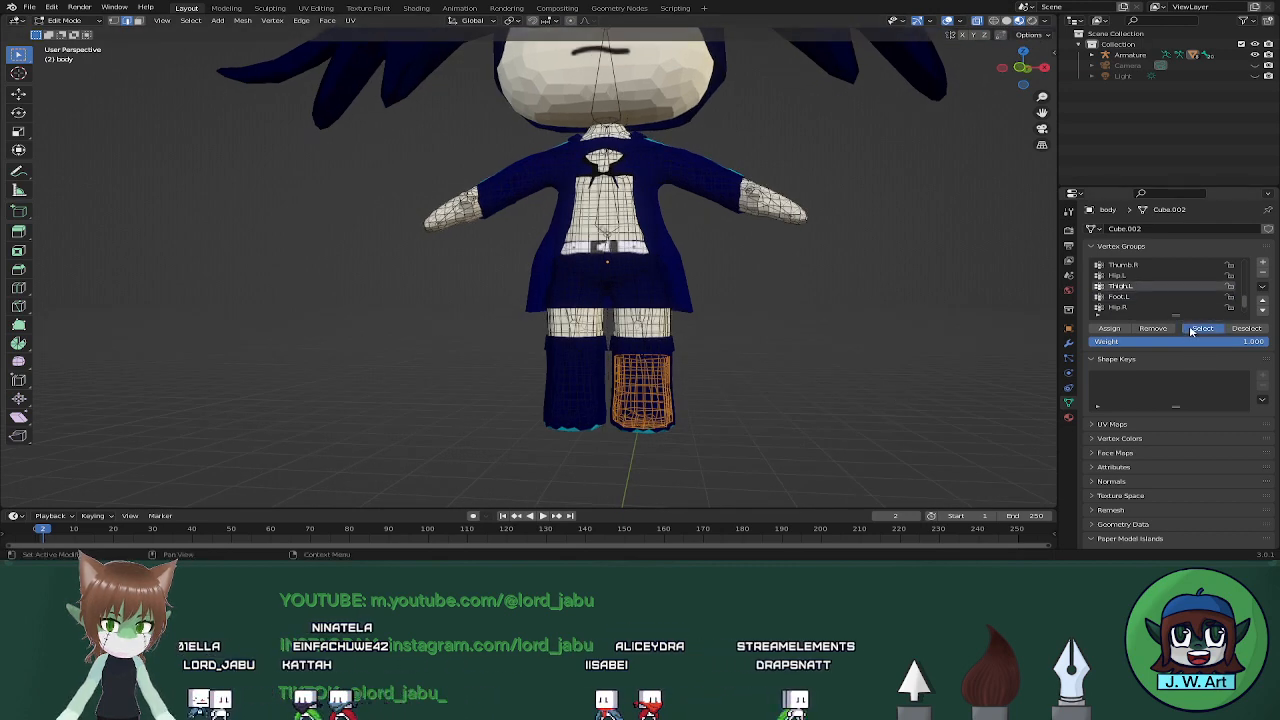
Assign the band of vertices at the top of the left boot to Foot.L, then select Foot.L and Thigh.L to check their overlap
middle_click_drag(741, 358, 649, 358)
key("ctrl+z")
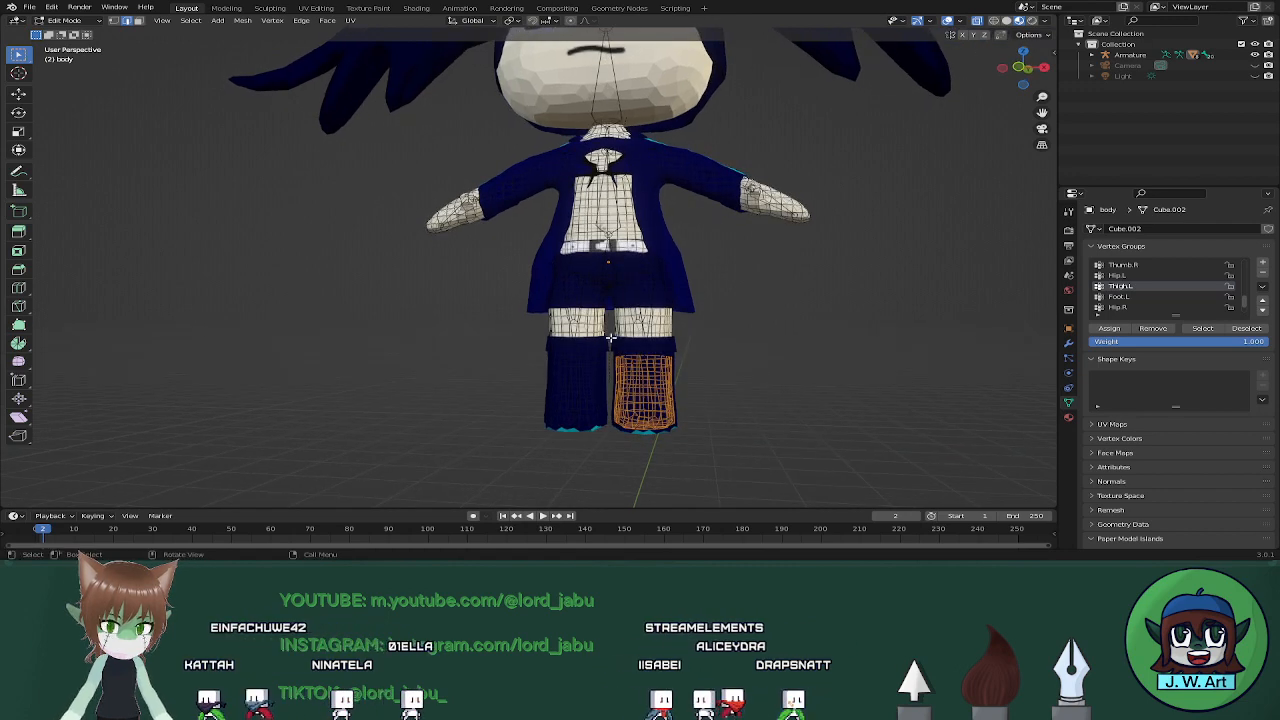
left_click_drag(680, 365, 681, 367)
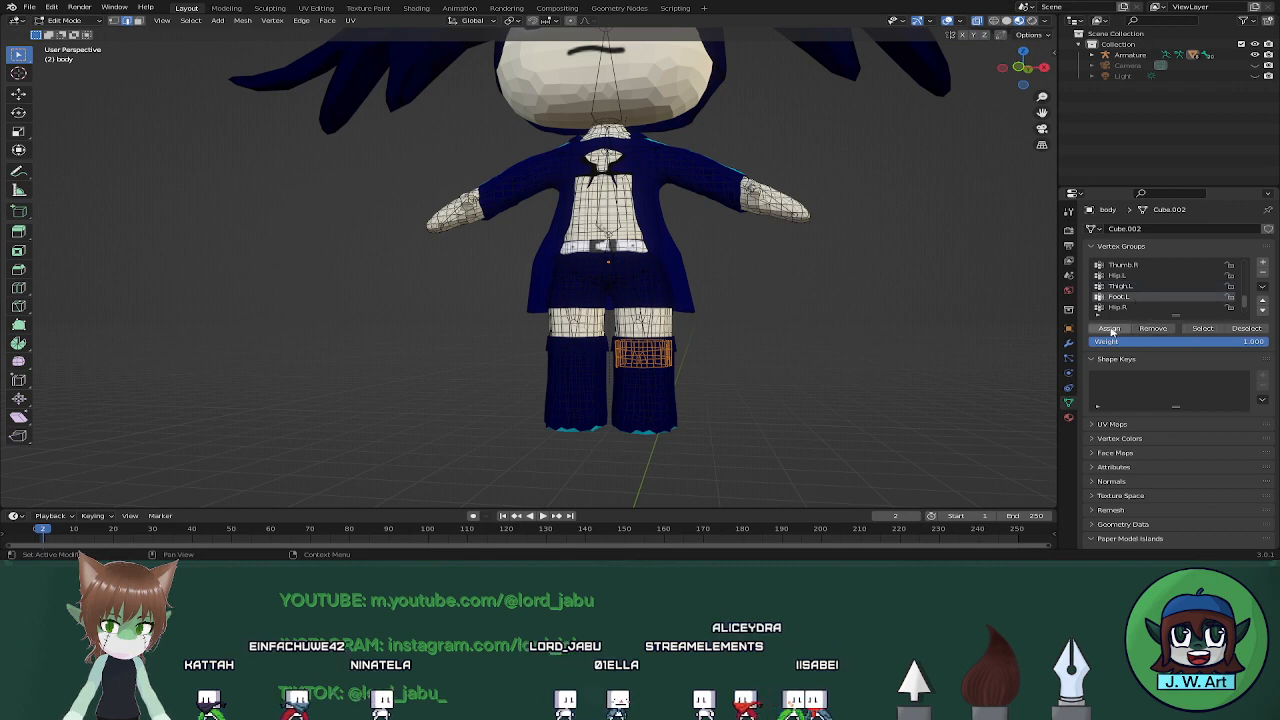
left_click(1200, 331)
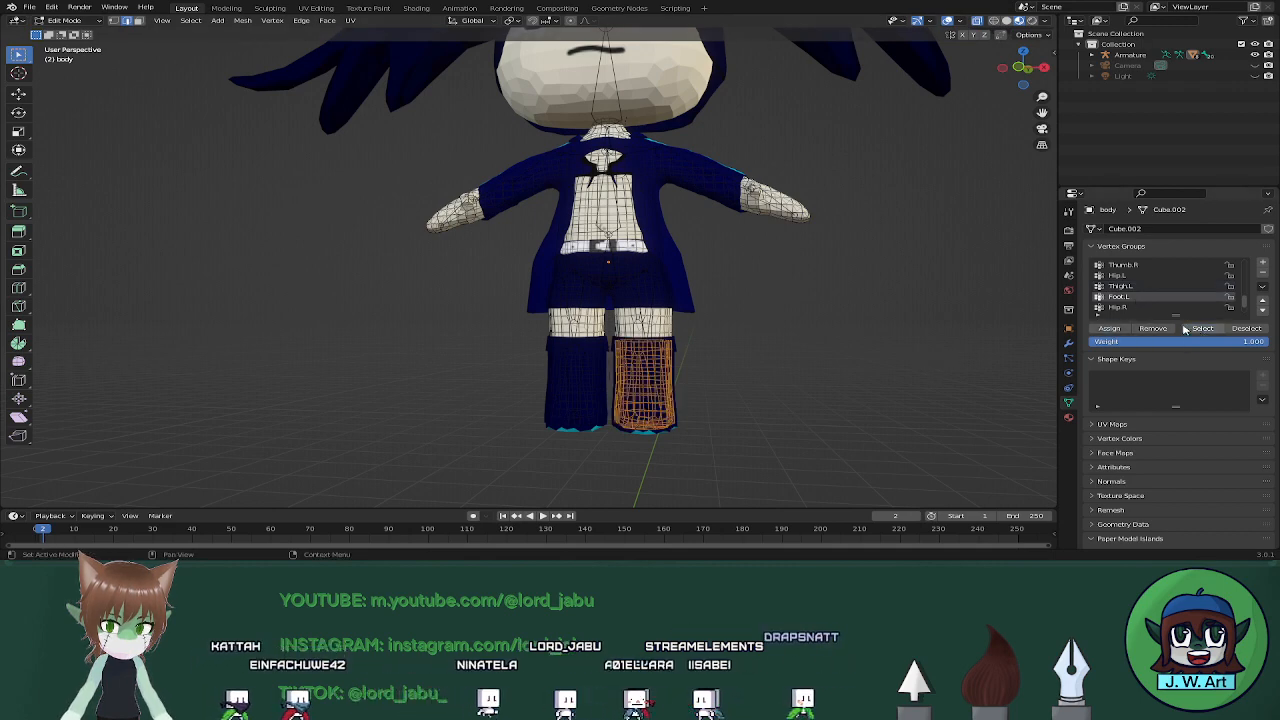
left_click(1130, 288)
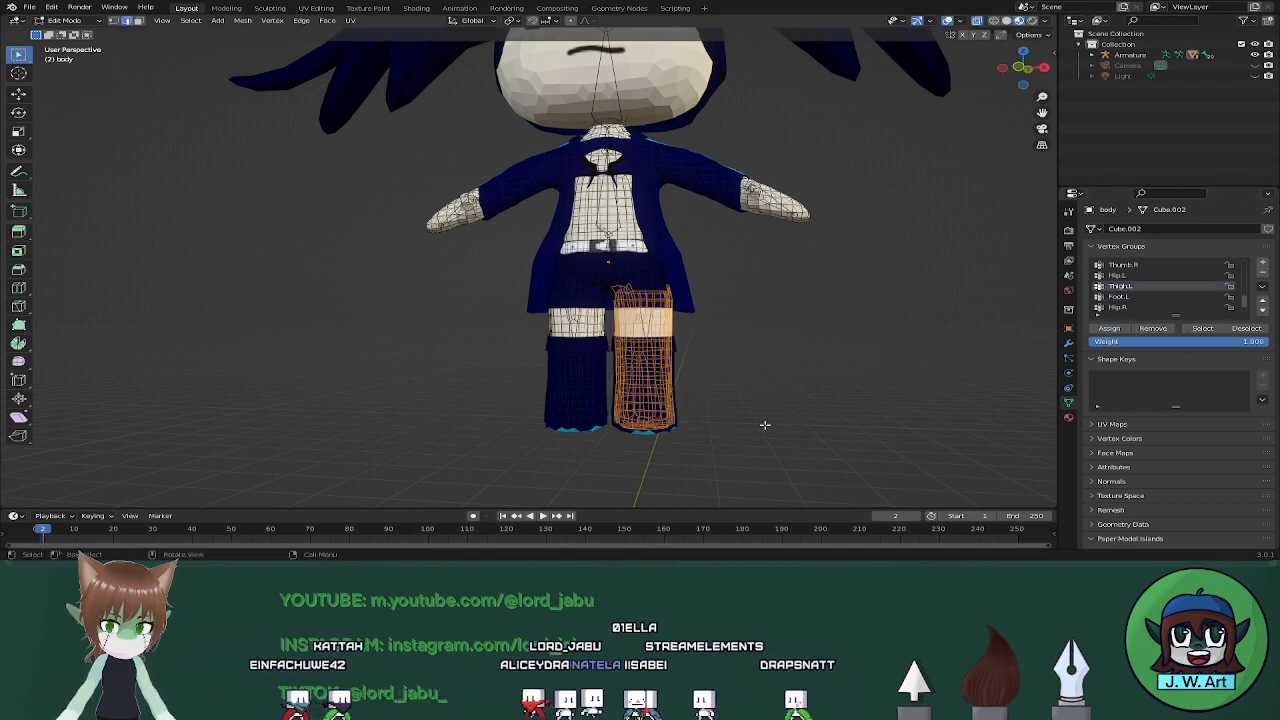
middle_click_drag(765, 425, 802, 418)
Remove the torso, belt and coat vertices and the left half of the shorts from the Hip.R group
left_click(1126, 307)
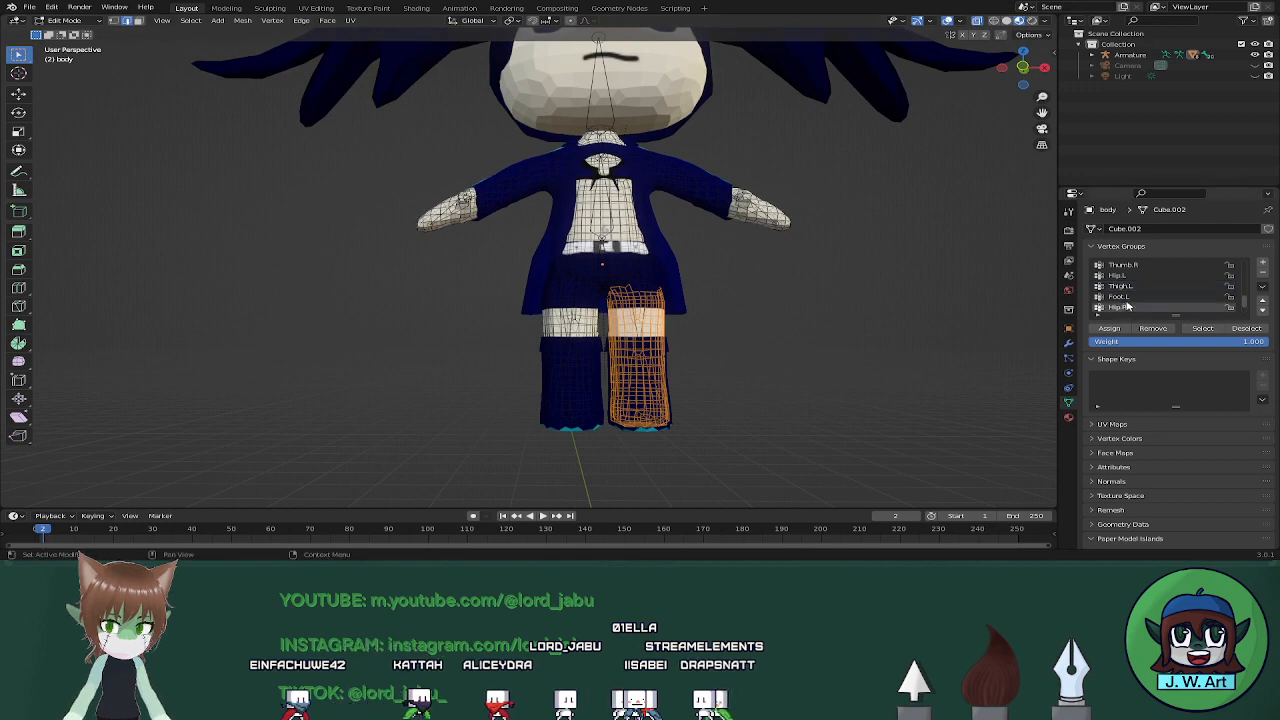
left_click(936, 376)
left_click(1203, 329)
middle_click_drag(823, 391, 823, 397)
left_click_drag(513, 183, 670, 268)
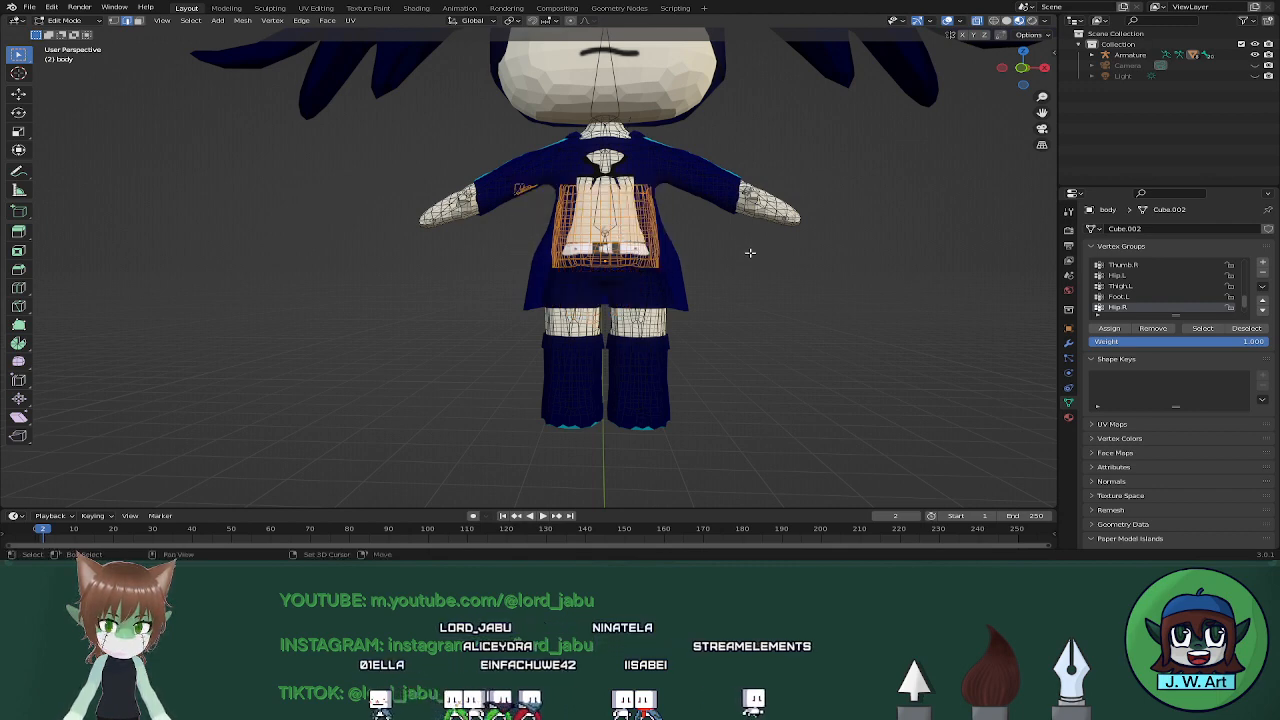
left_click_drag(751, 244, 605, 356)
left_click(1155, 327)
left_click(966, 331)
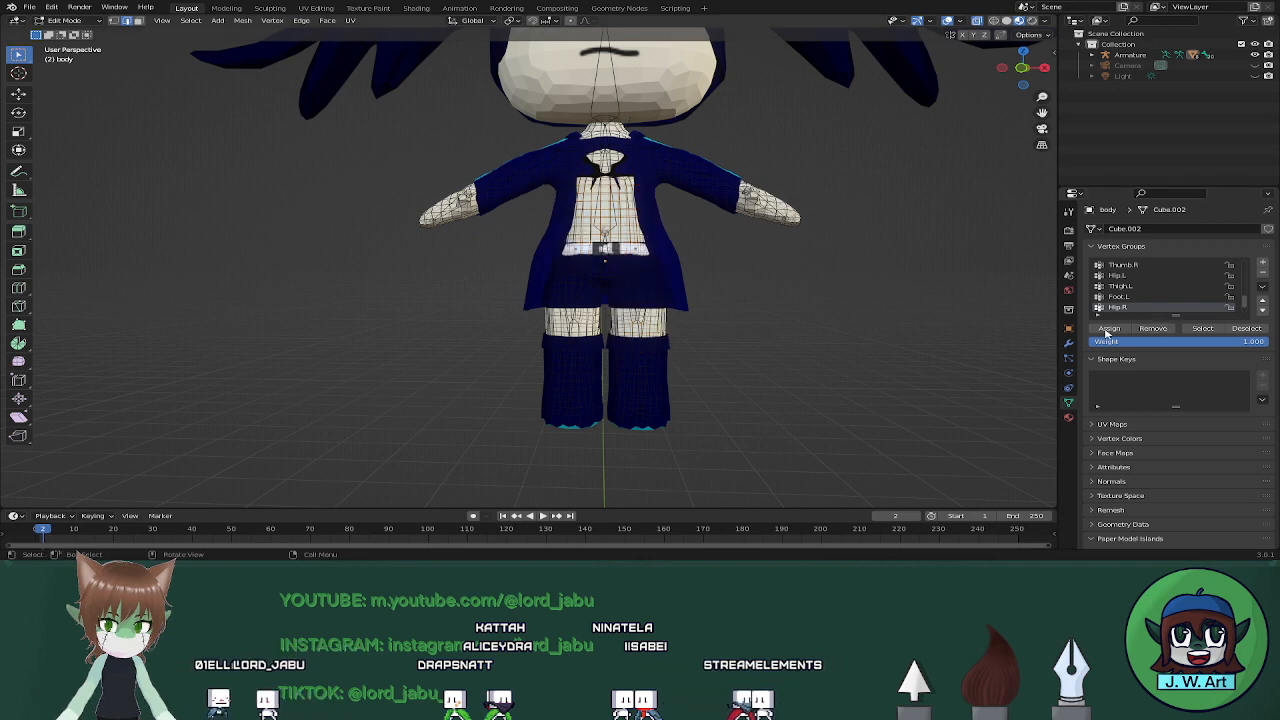
Remove the thigh vertices below the shorts from the Hip.R group, then reselect the group to check it
middle_click_drag(651, 355, 657, 347)
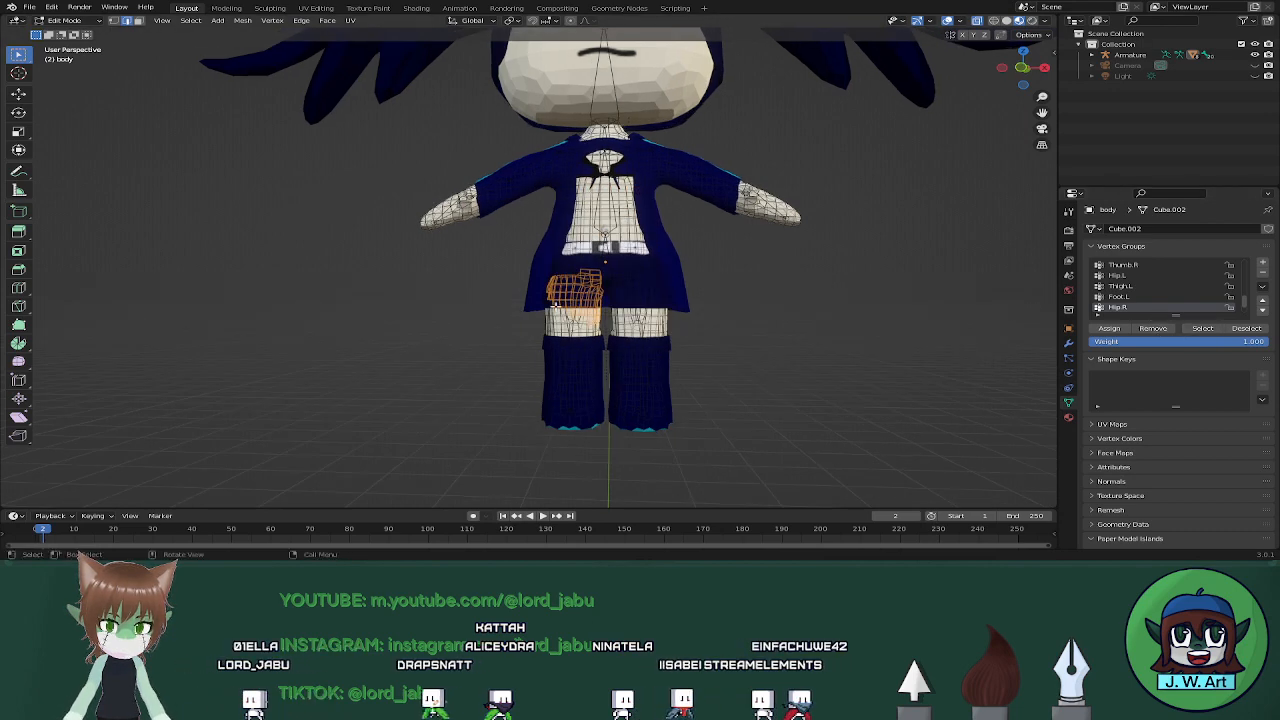
left_click_drag(629, 330, 647, 334)
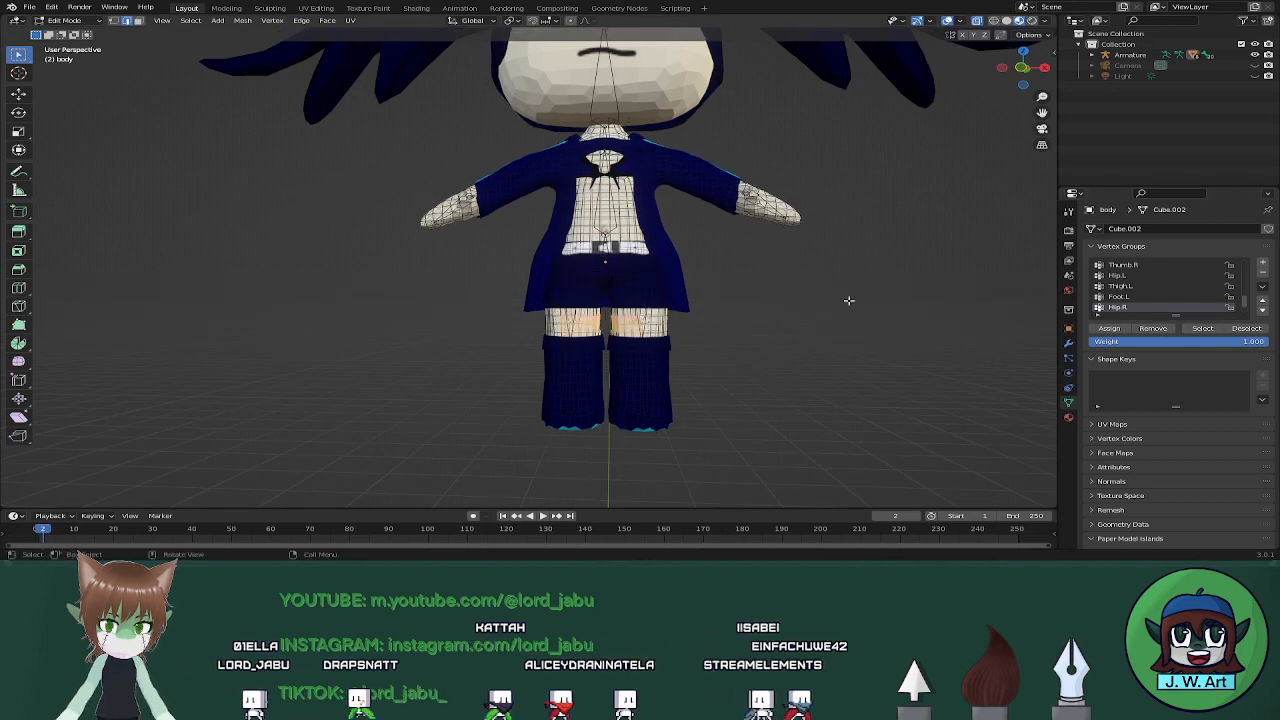
left_click(1160, 328)
left_click(943, 331)
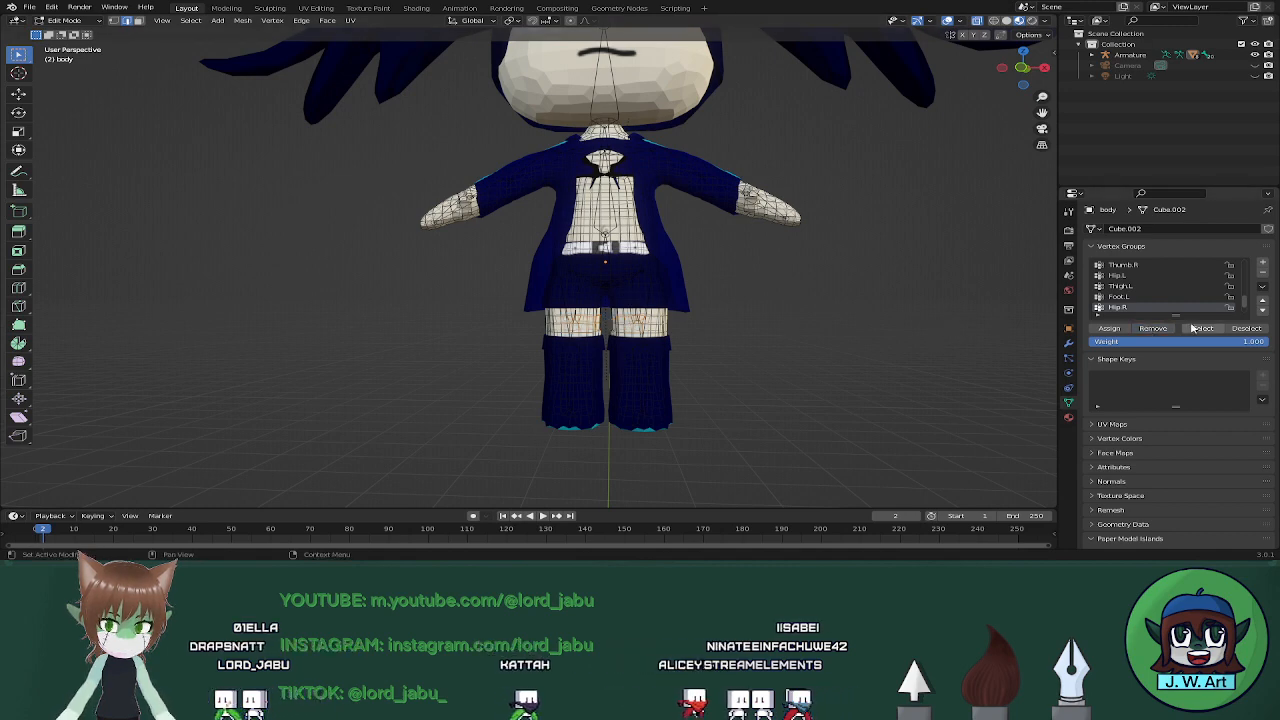
left_click(1203, 328)
Compare Hip.R with Hip.L, assign the strip at the right upper edge of the shorts to Hip.R, and reselect the group
left_click(1123, 277)
left_click(1206, 329)
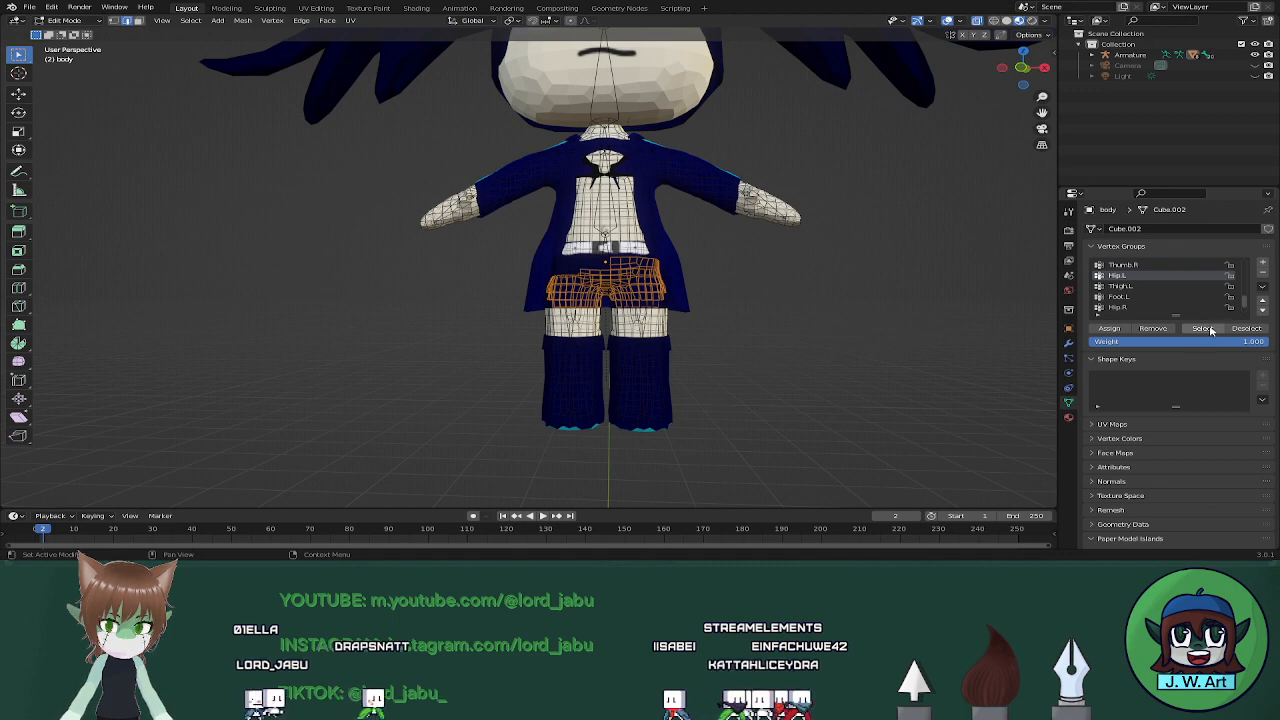
key("ctrl+z")
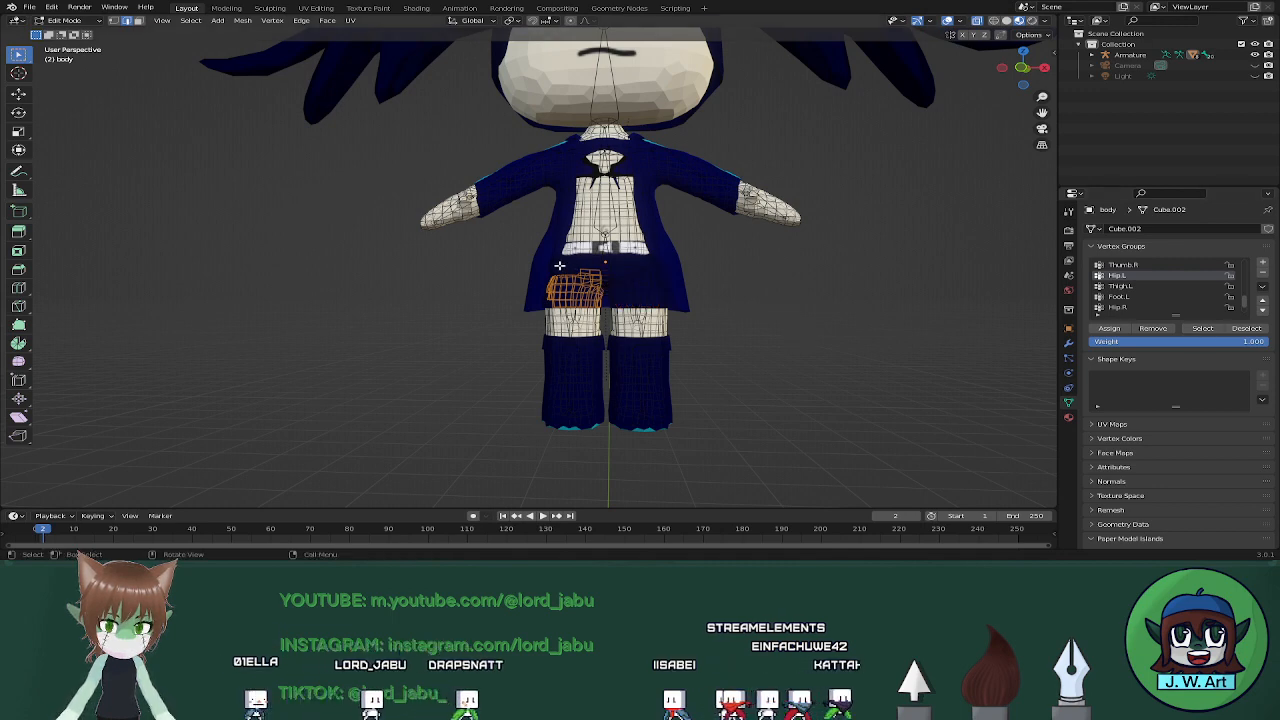
left_click_drag(555, 265, 595, 279)
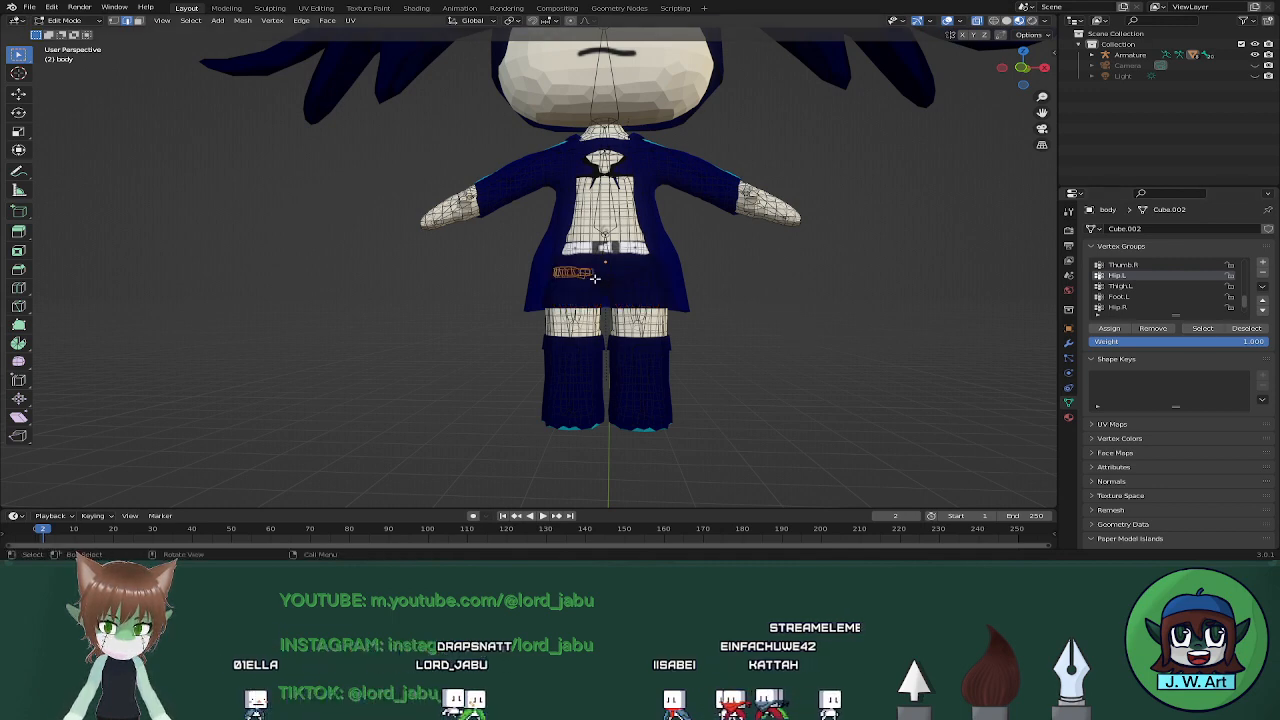
left_click(1130, 307)
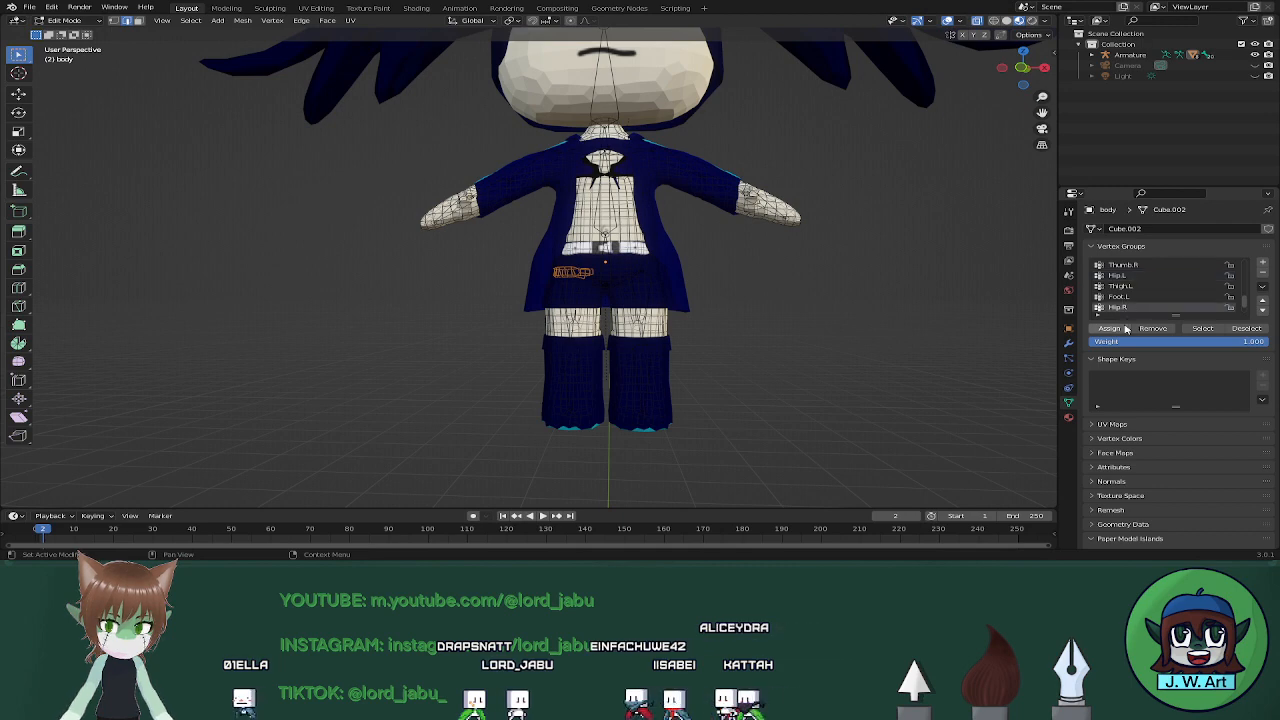
left_click(1208, 330)
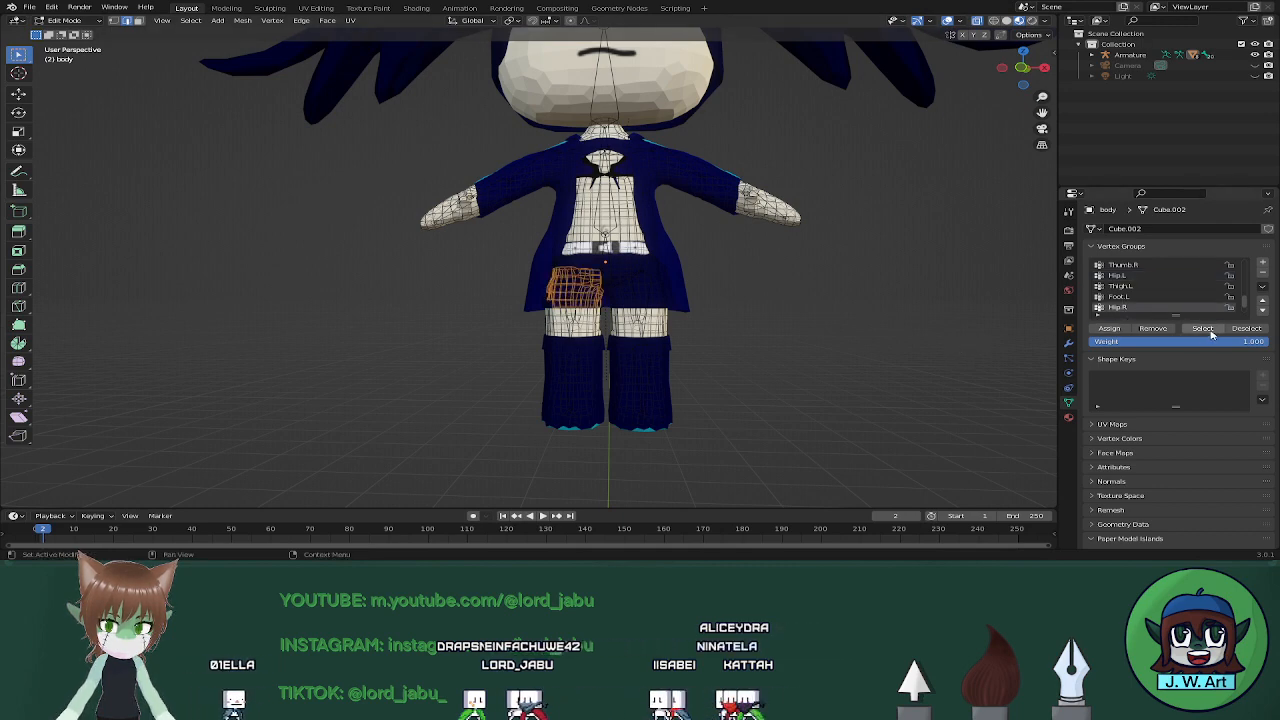
Remove the torso, upper shorts, left leg and right boot vertices from the Thigh.R group, then reselect the group to check it
scroll(1127, 312, "down", 1)
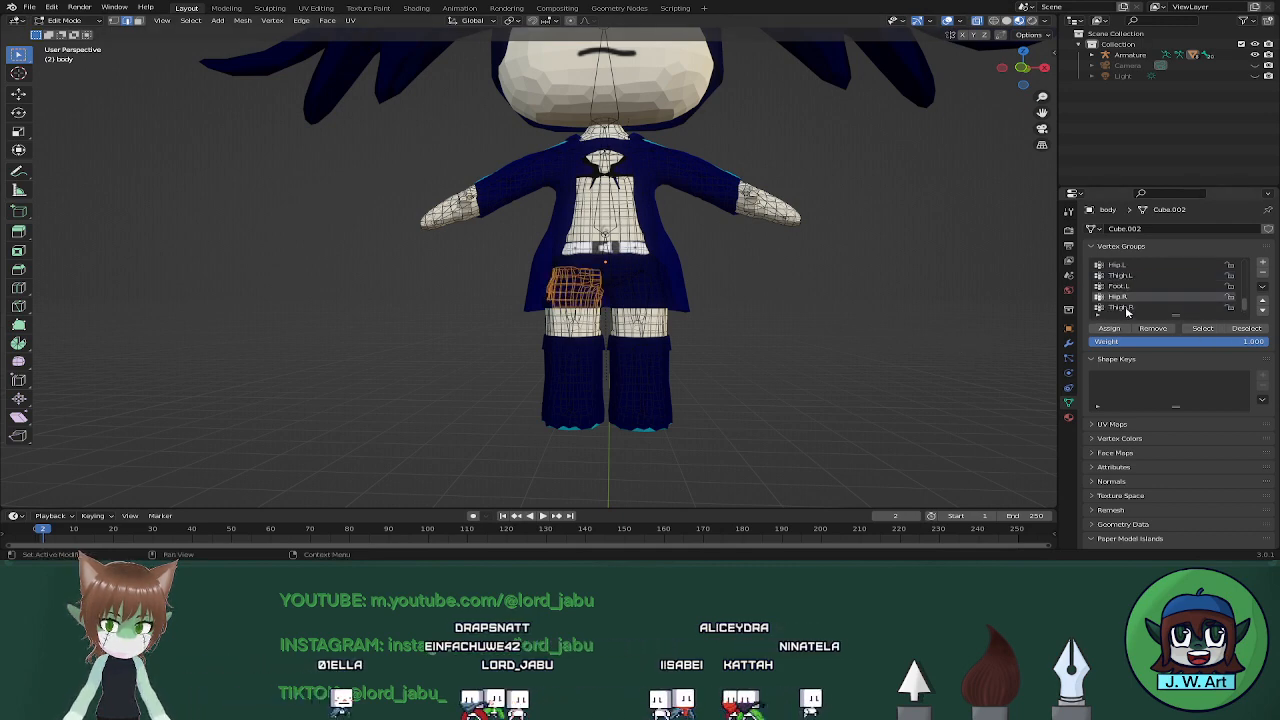
left_click(1120, 307)
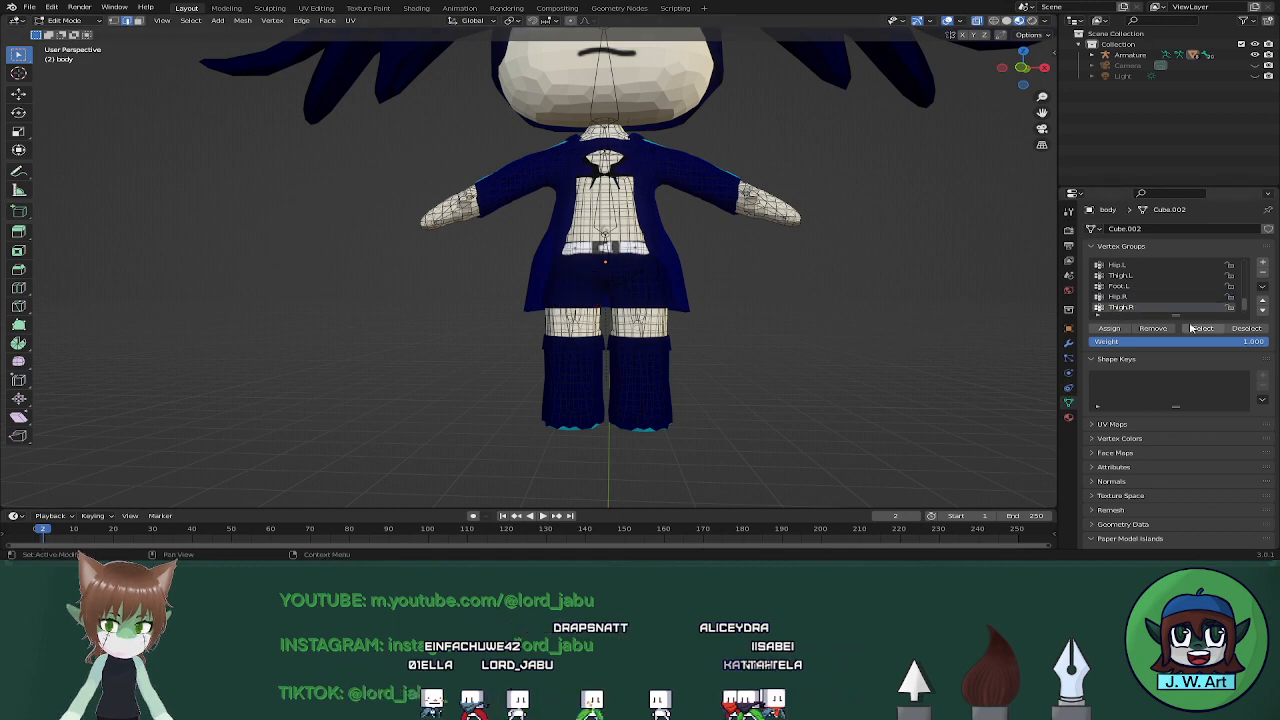
left_click(1202, 328)
left_click_drag(530, 172, 674, 293)
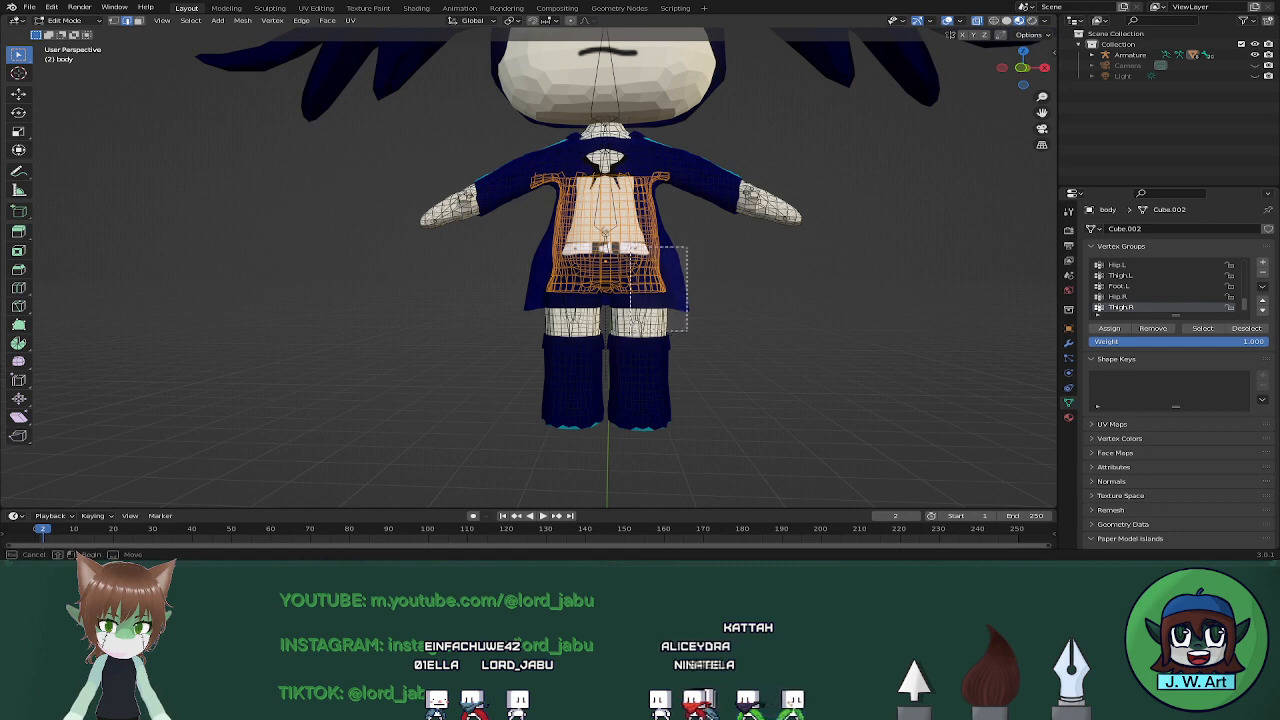
left_click_drag(607, 345, 700, 407, "shift")
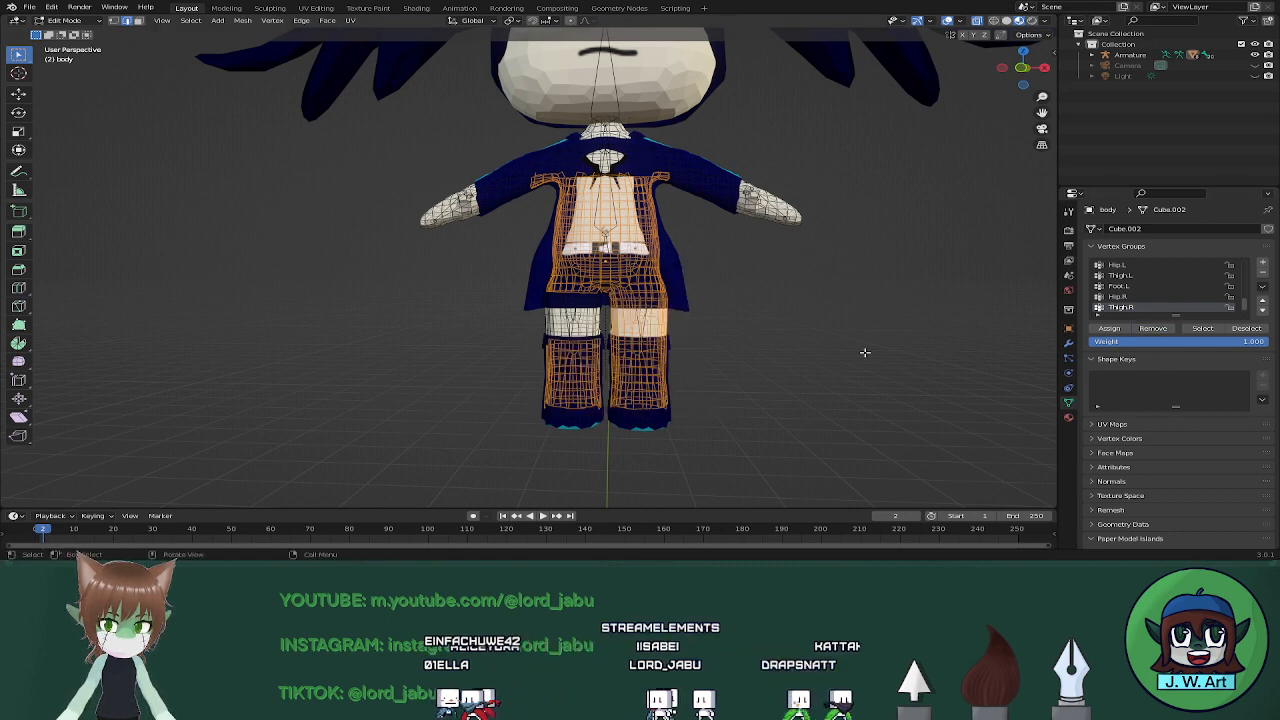
key("alt+a")
left_click(1201, 329)
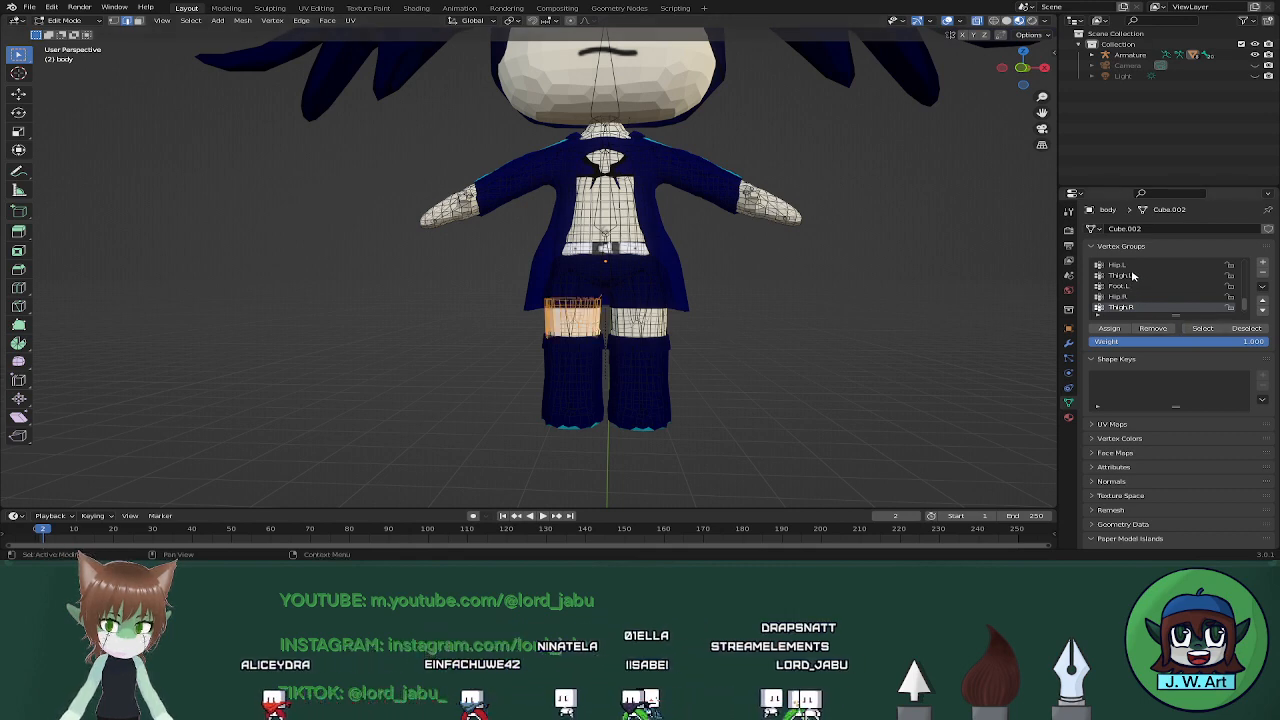
Compare Thigh.R with Thigh.L, extend Thigh.R slightly higher into the right leg of the shorts, and reselect it to check
left_click(1135, 276)
left_click(1188, 329)
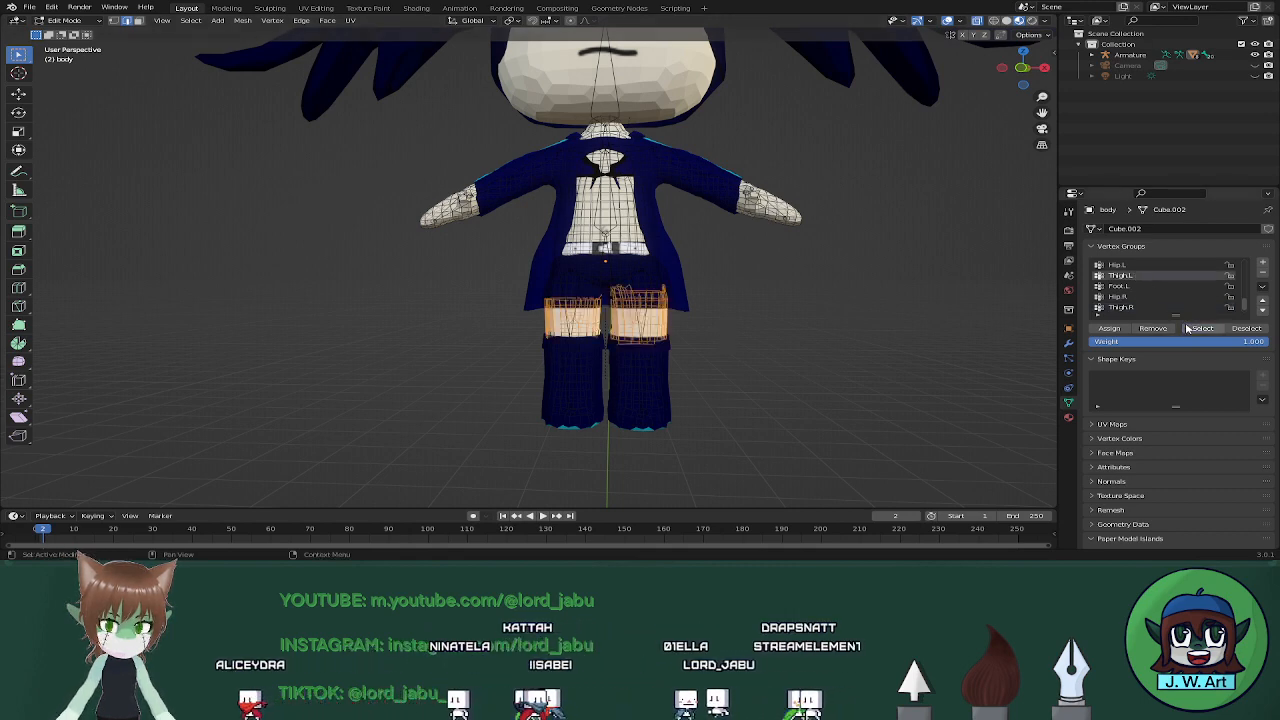
key("alt+a")
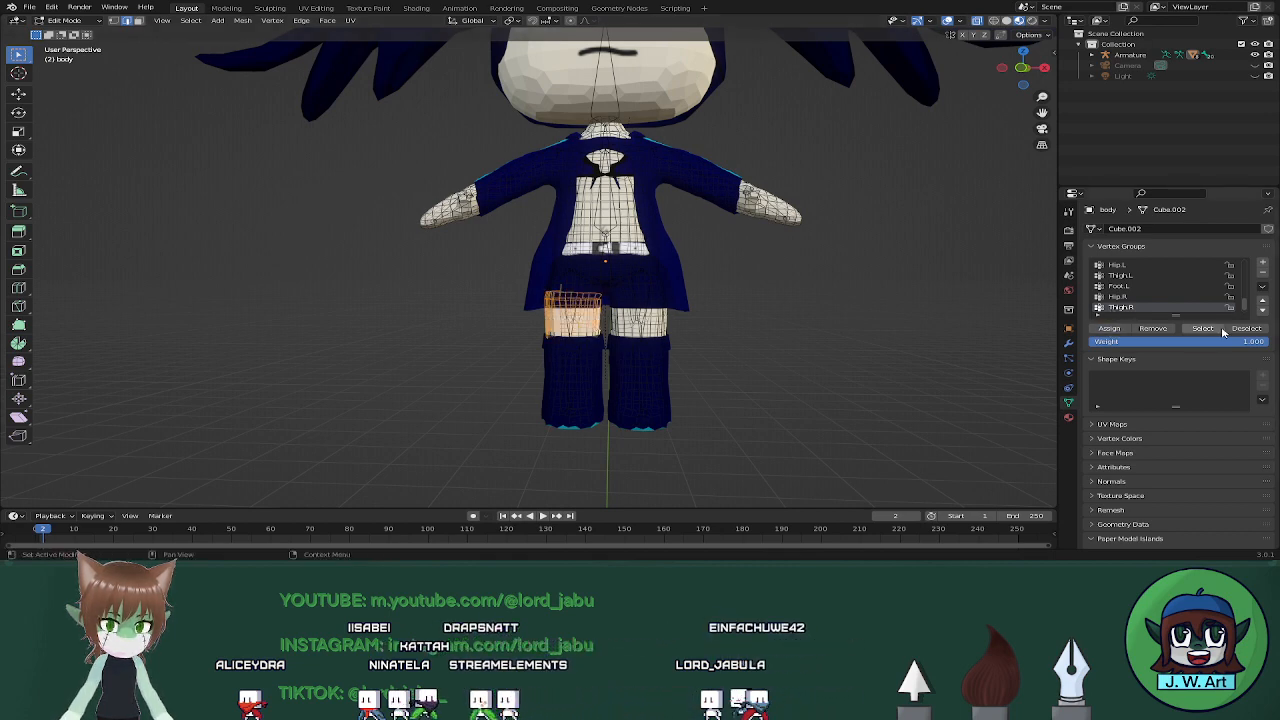
middle_click_drag(914, 355, 840, 357)
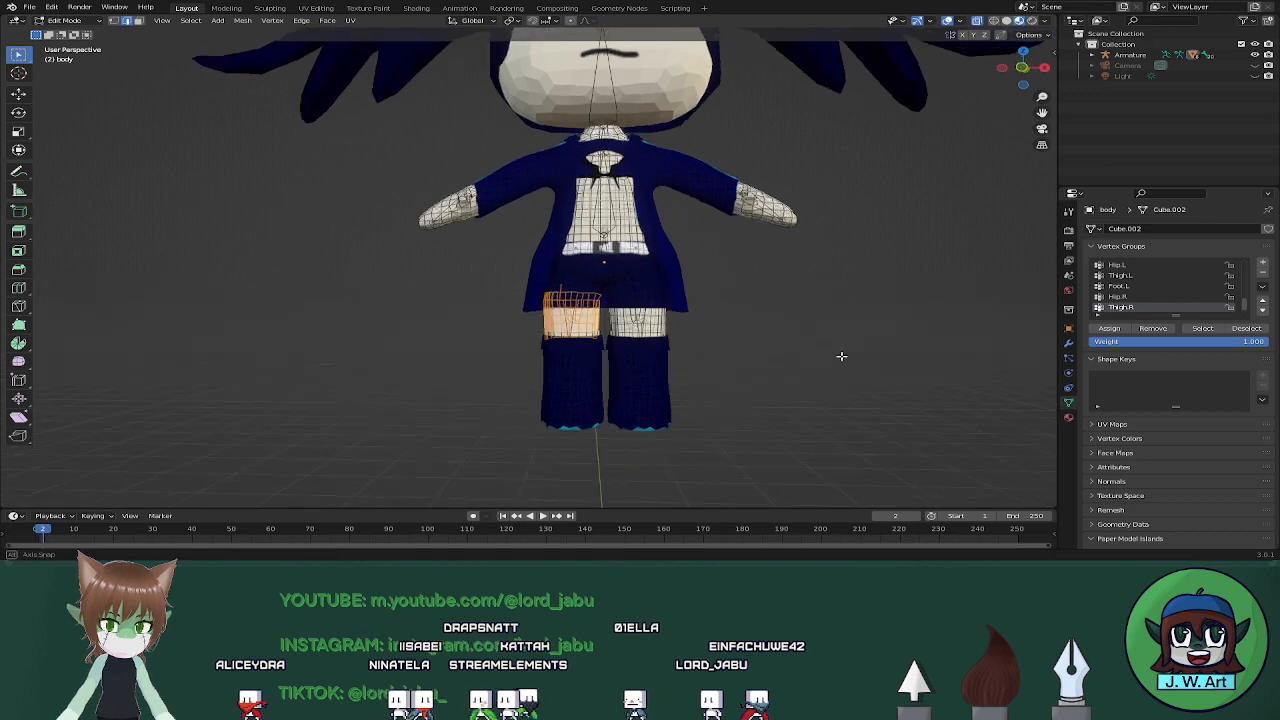
Compare Thigh.R with Thigh.L again, then assign the narrow strip just below the right boot's upper edge to Thigh.R
left_click(1120, 276)
left_click(1203, 328)
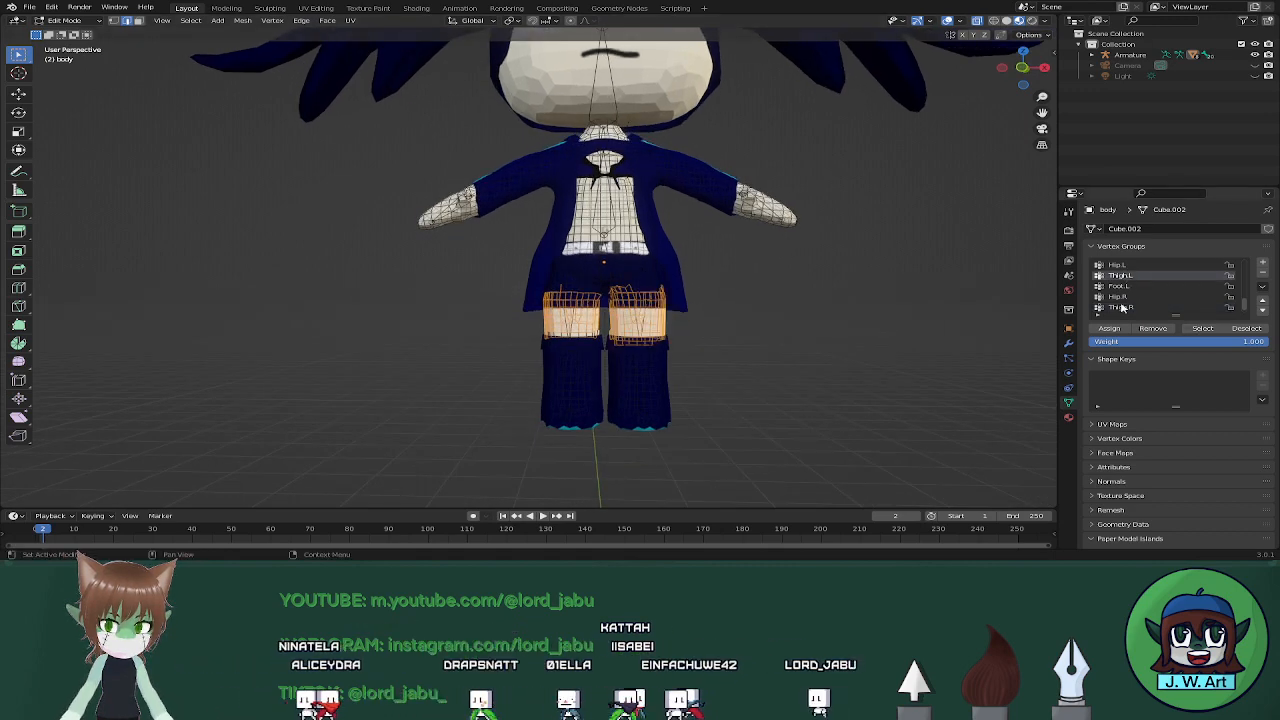
left_click(1121, 307)
left_click(926, 354)
middle_click_drag(541, 342, 552, 343)
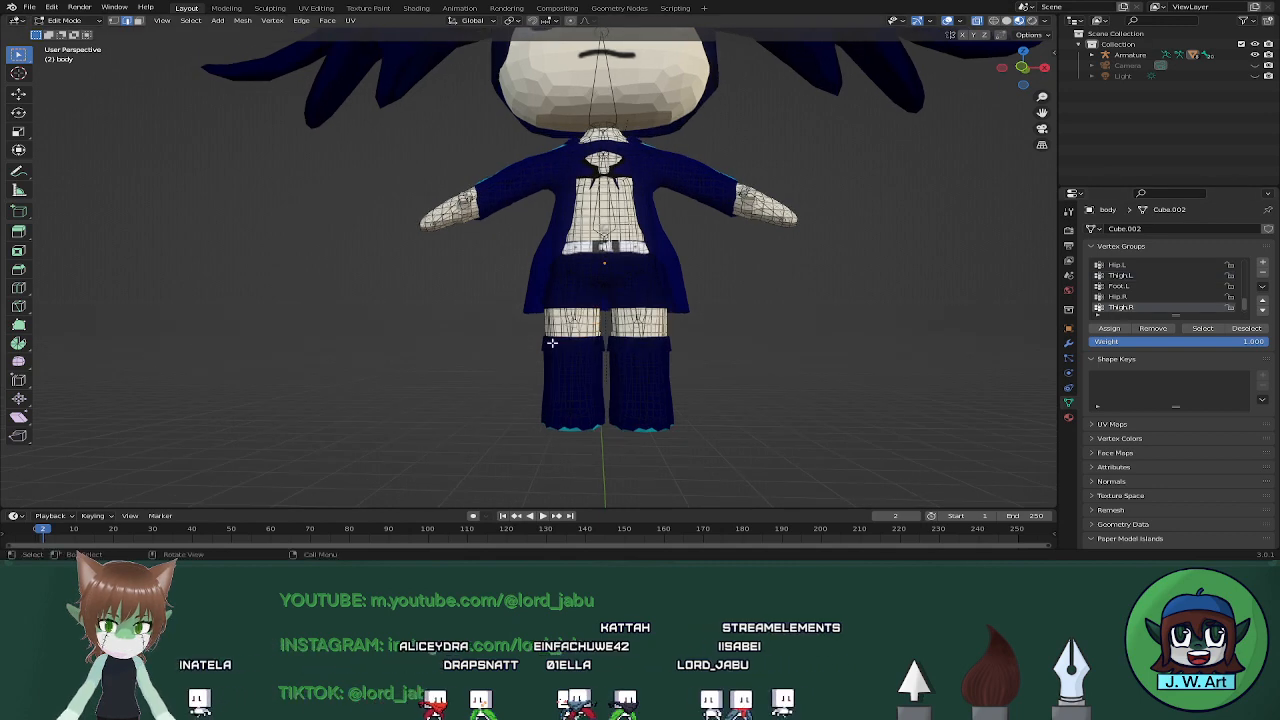
left_click_drag(541, 335, 605, 352)
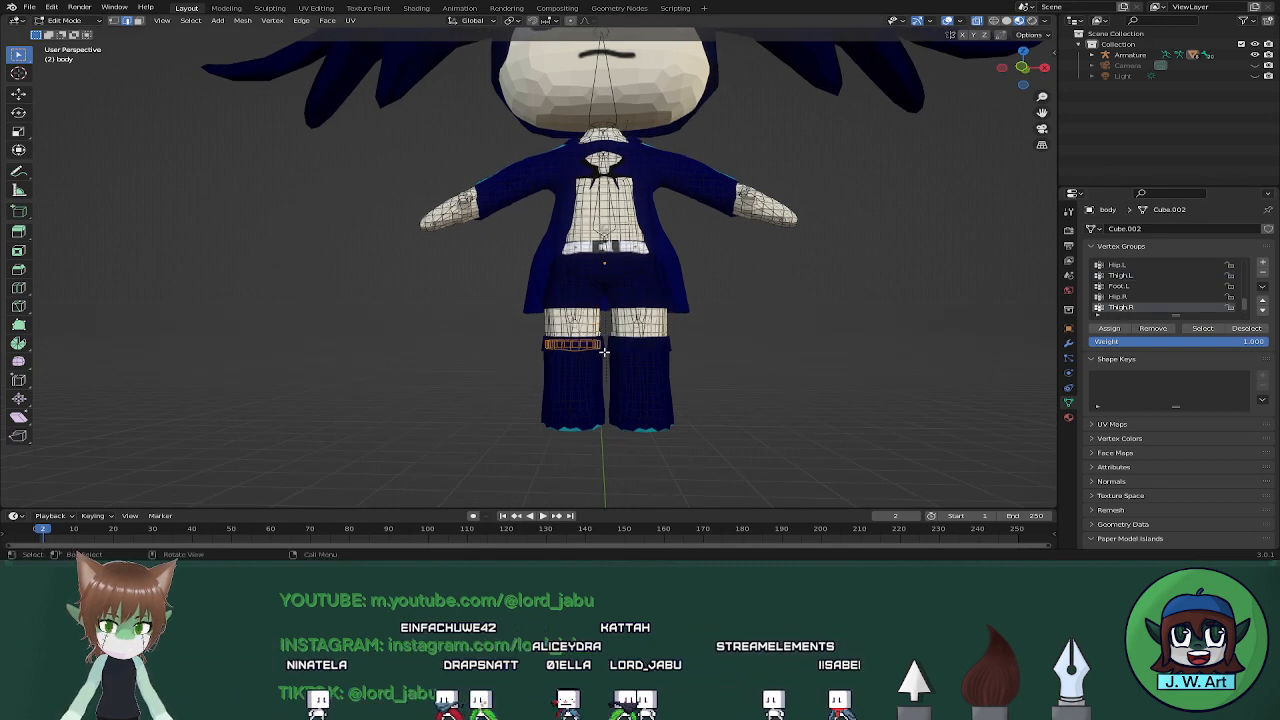
left_click(1110, 329)
middle_click_drag(980, 354, 963, 357)
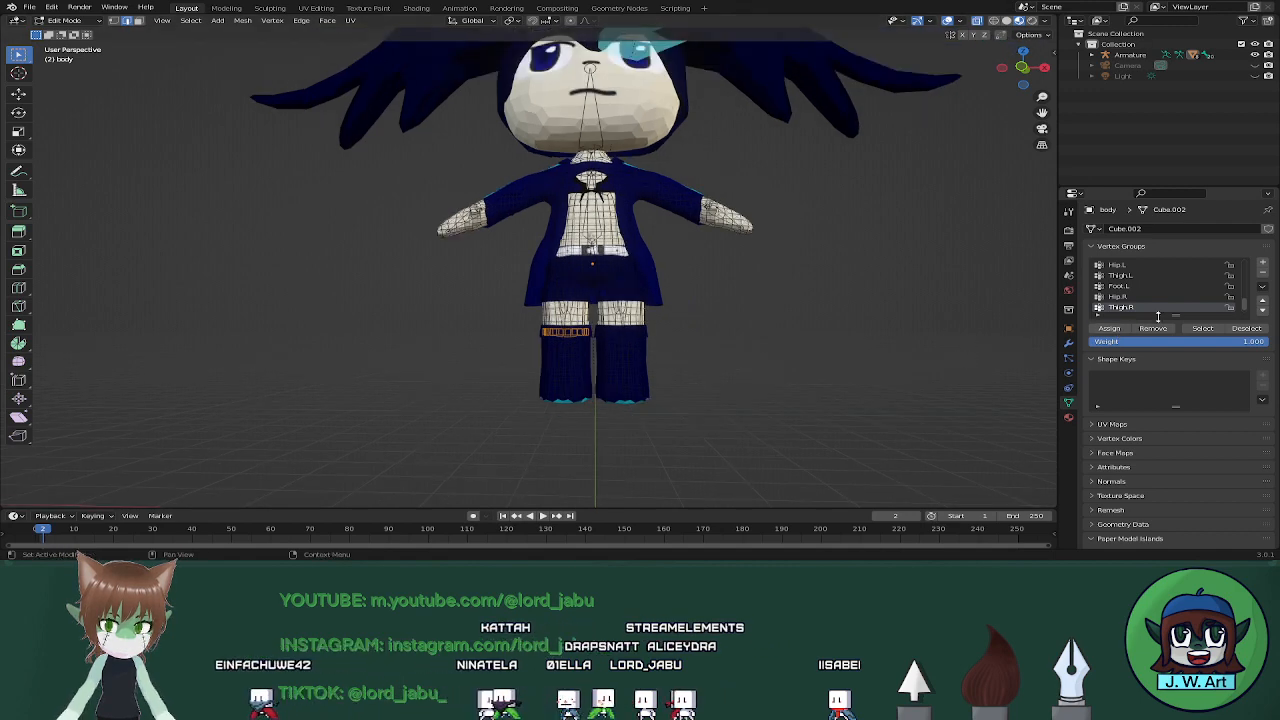
Remove the thigh and uppermost boot vertices from the Foot.R group, then reselect the group to check it
scroll(1158, 310, "down", 1)
left_click(1125, 308)
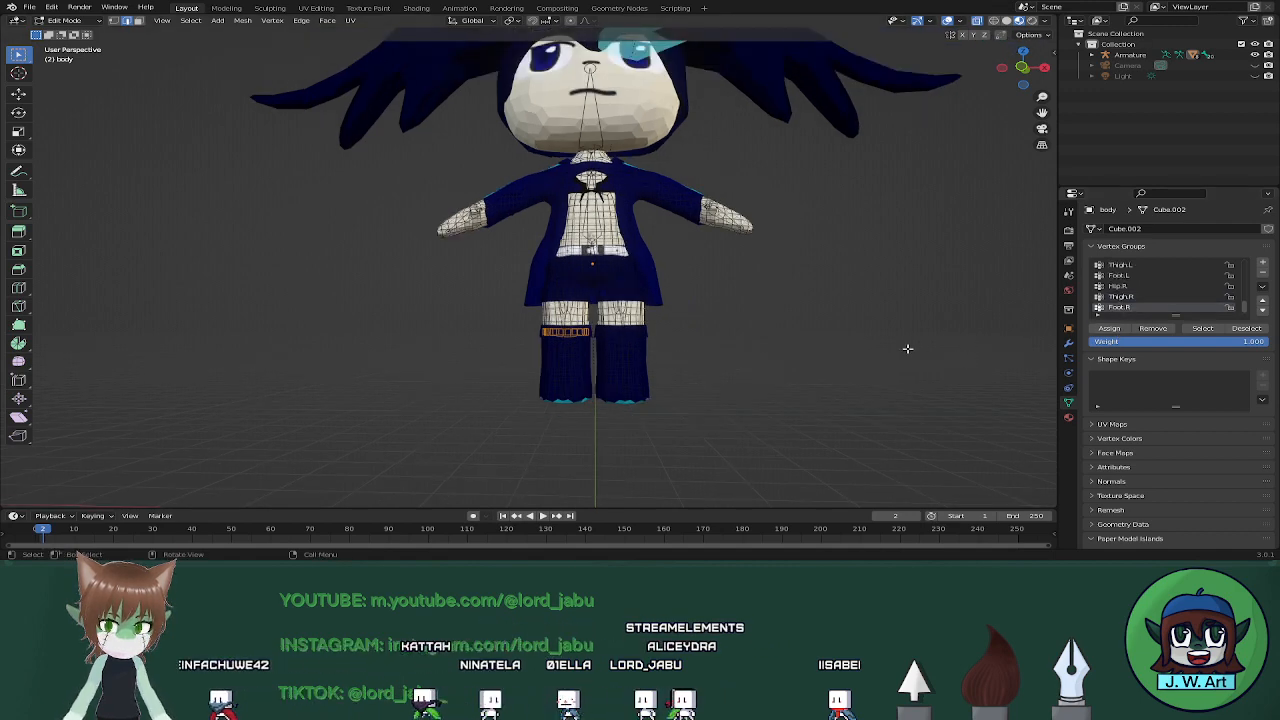
left_click(1202, 328)
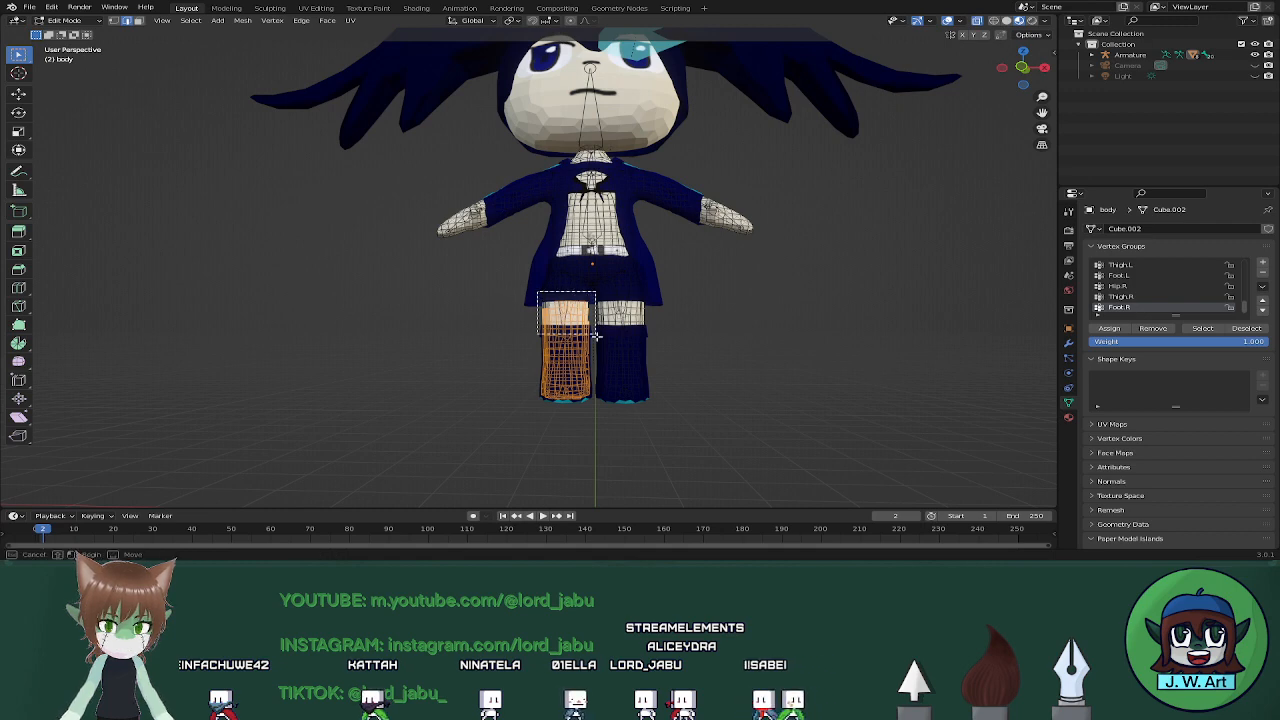
left_click_drag(600, 337, 600, 337)
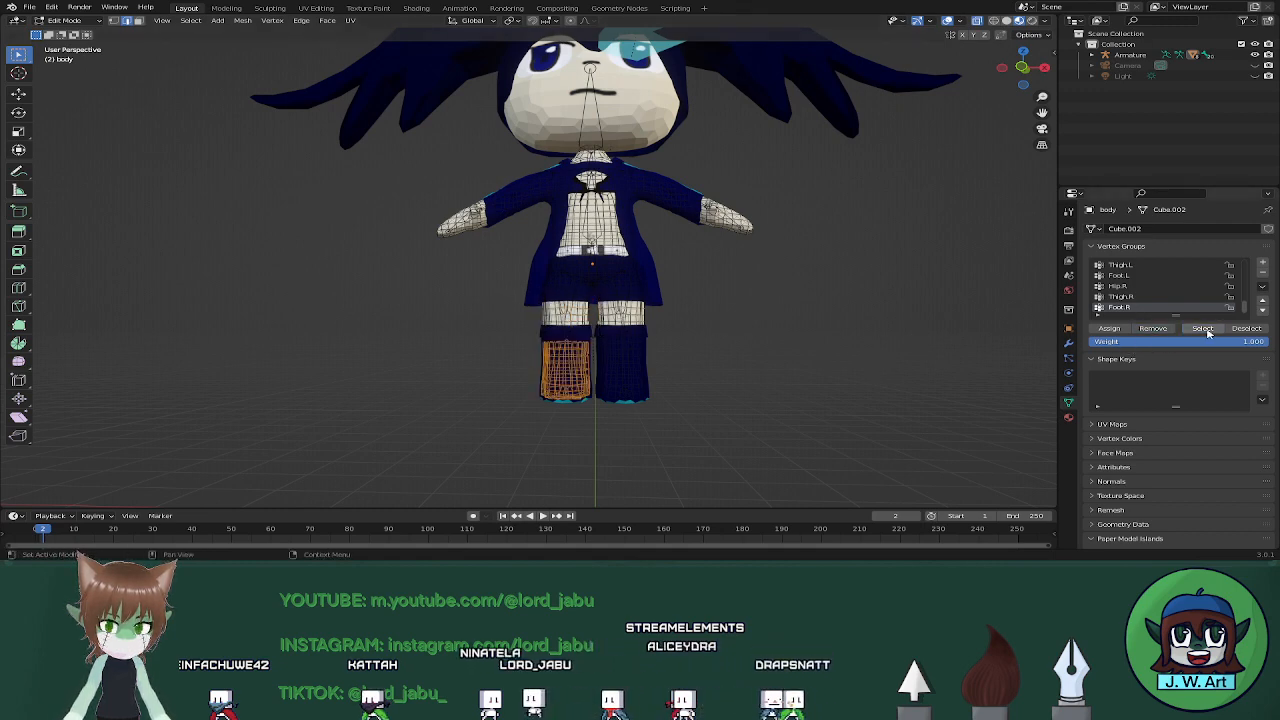
Assign the strip below the right boot's upper edge to Foot.R, check its overlap with Thigh.R, and return to Object Mode
left_click_drag(539, 334, 596, 350)
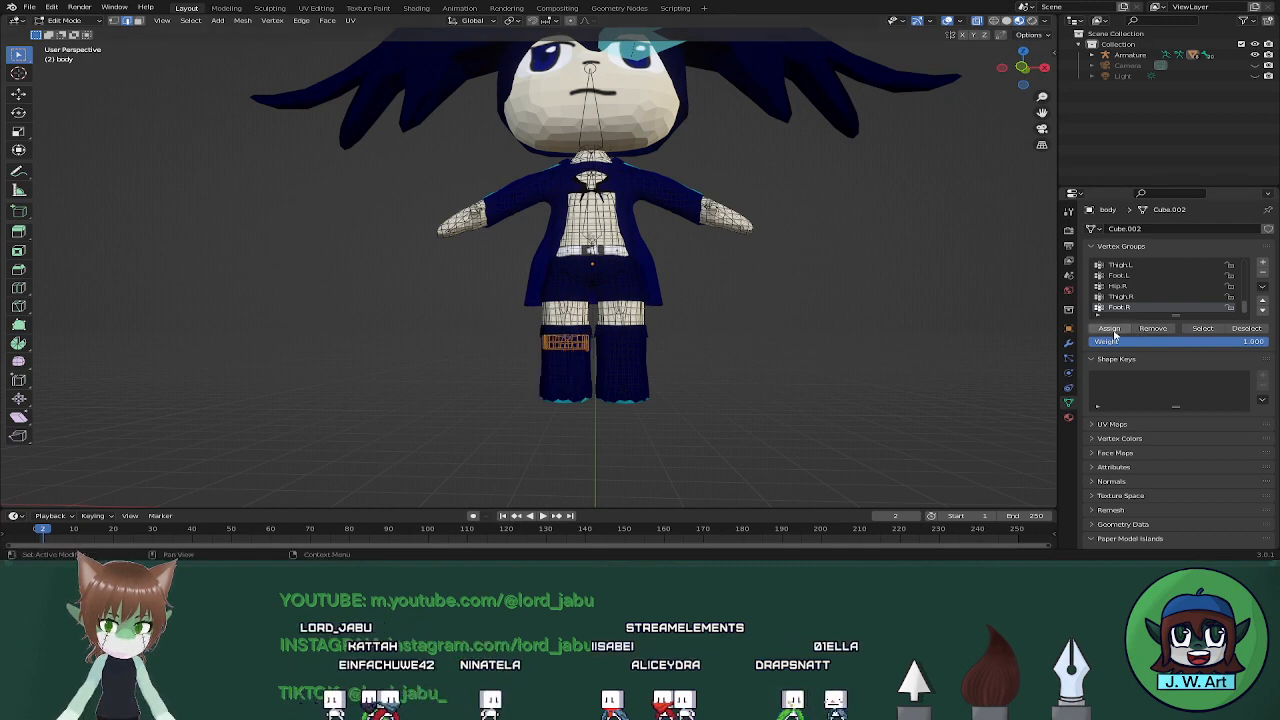
left_click(1199, 331)
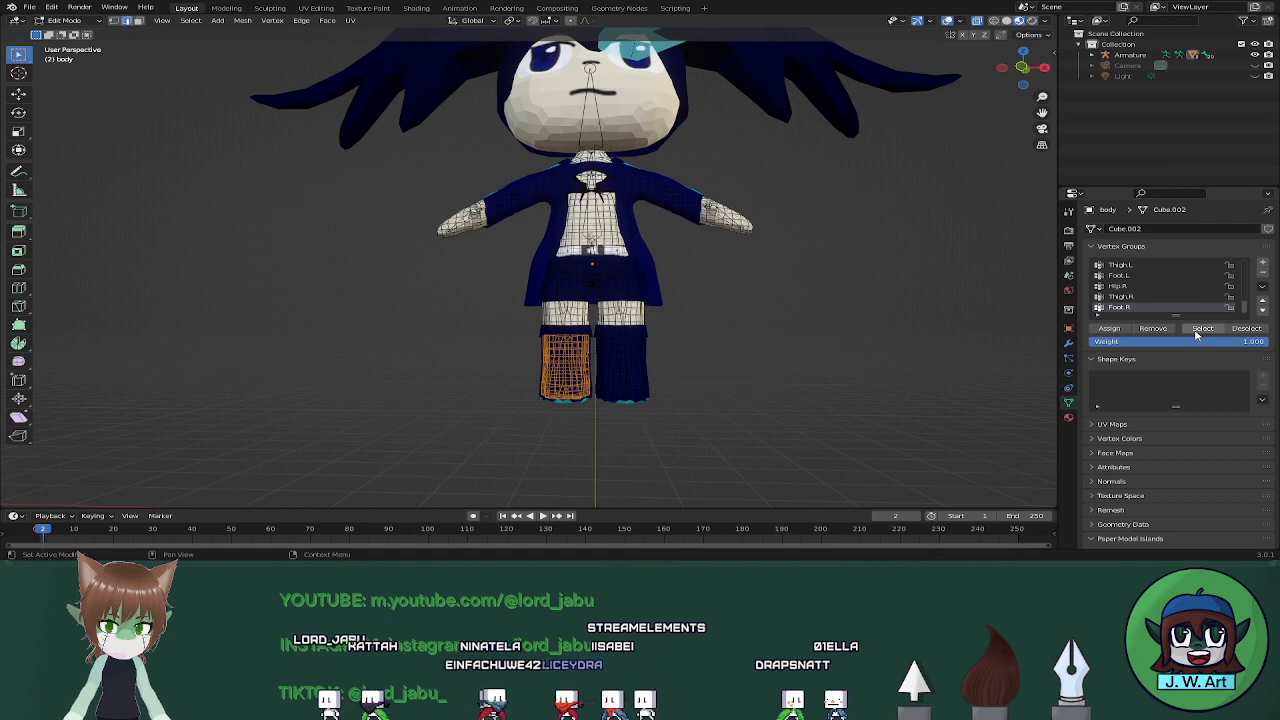
left_click(1120, 297)
left_click(1199, 330)
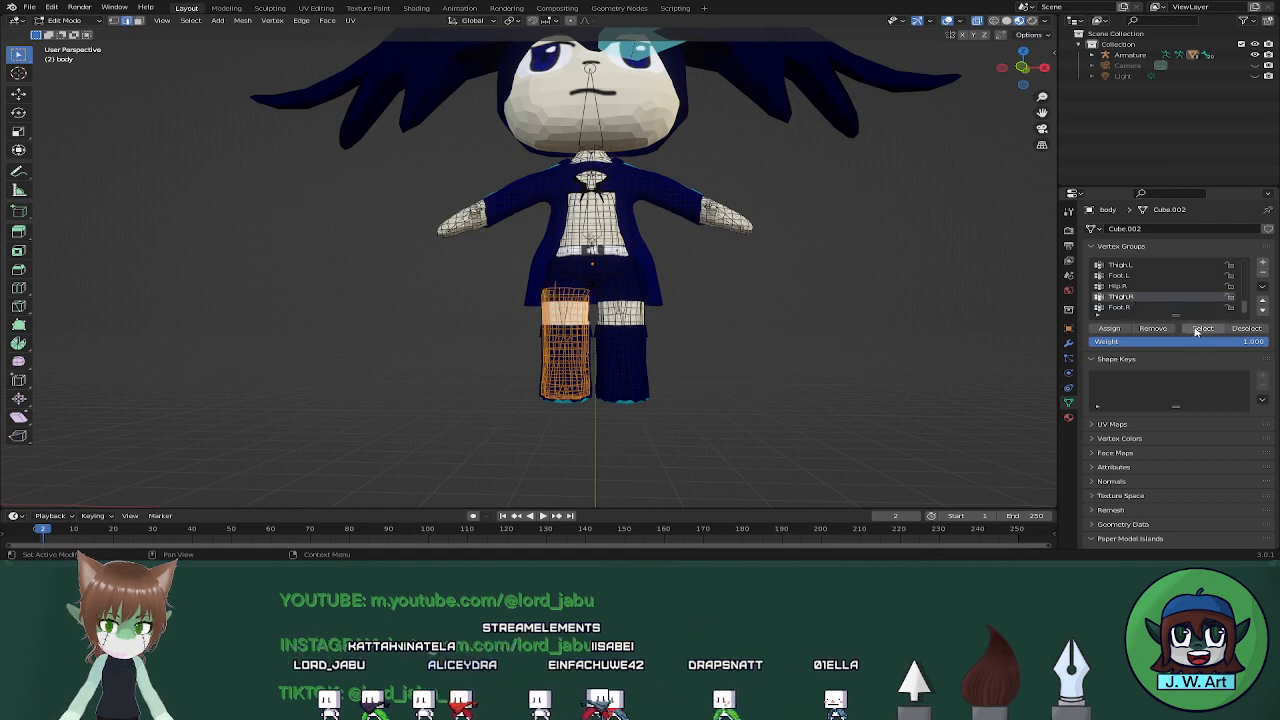
left_click(1239, 330)
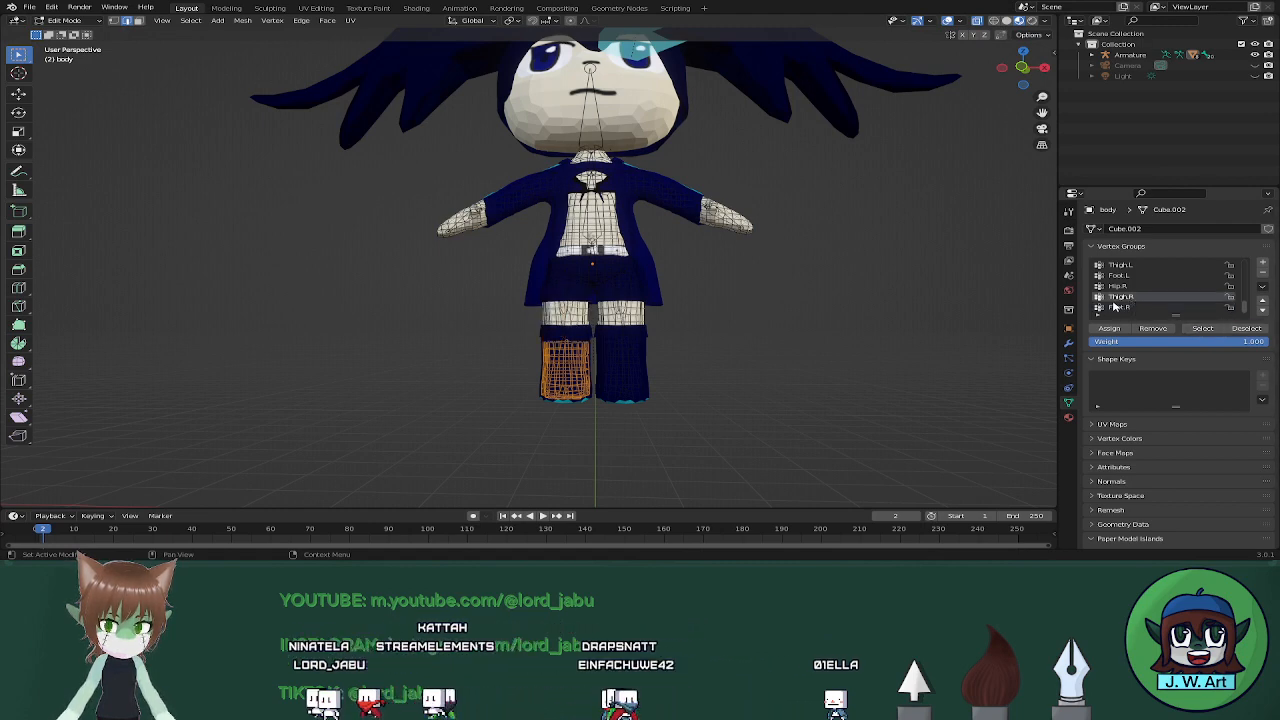
key("Tab")
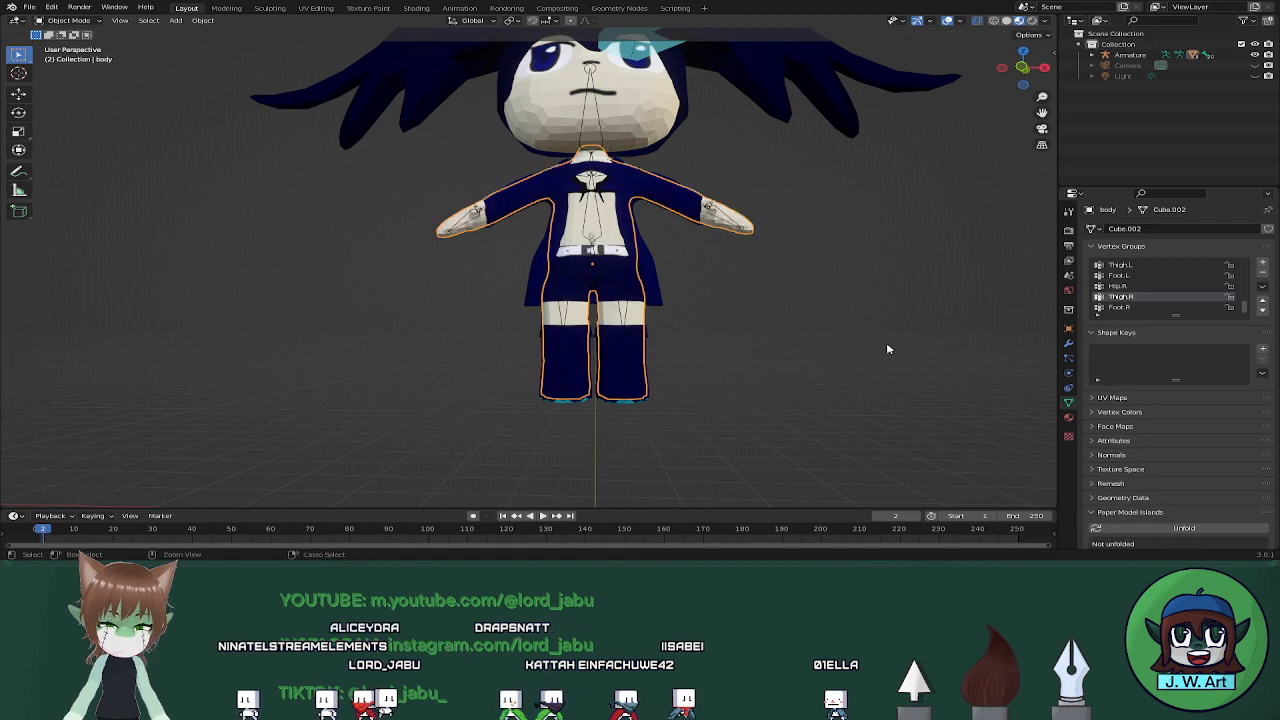
Select the character's armature
scroll(700, 390, "down", 3)
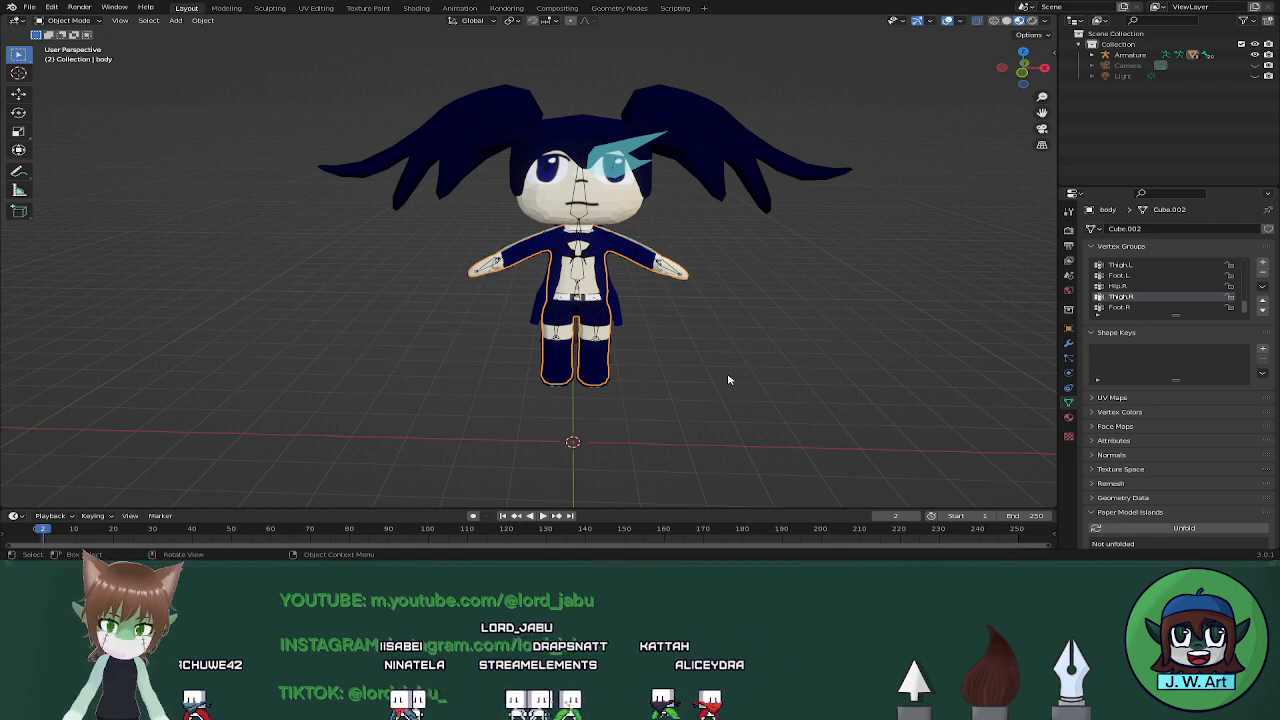
left_click(578, 207)
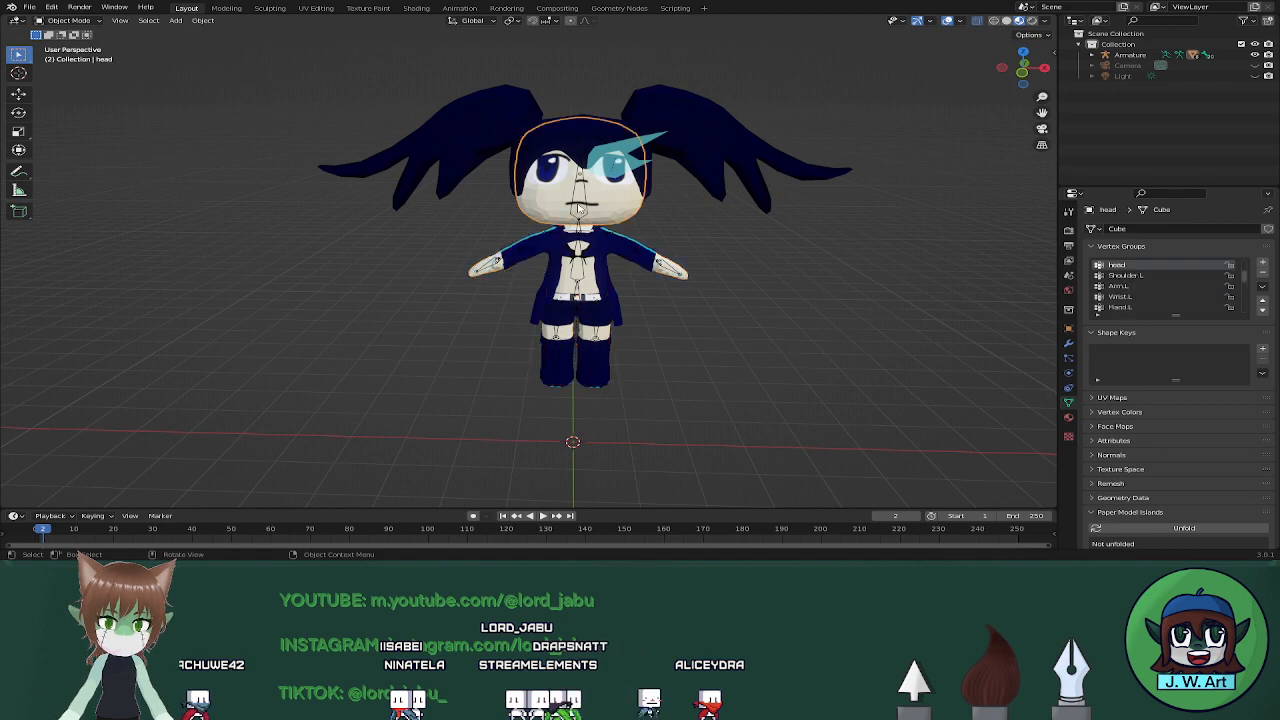
left_click(578, 207)
left_click(667, 266)
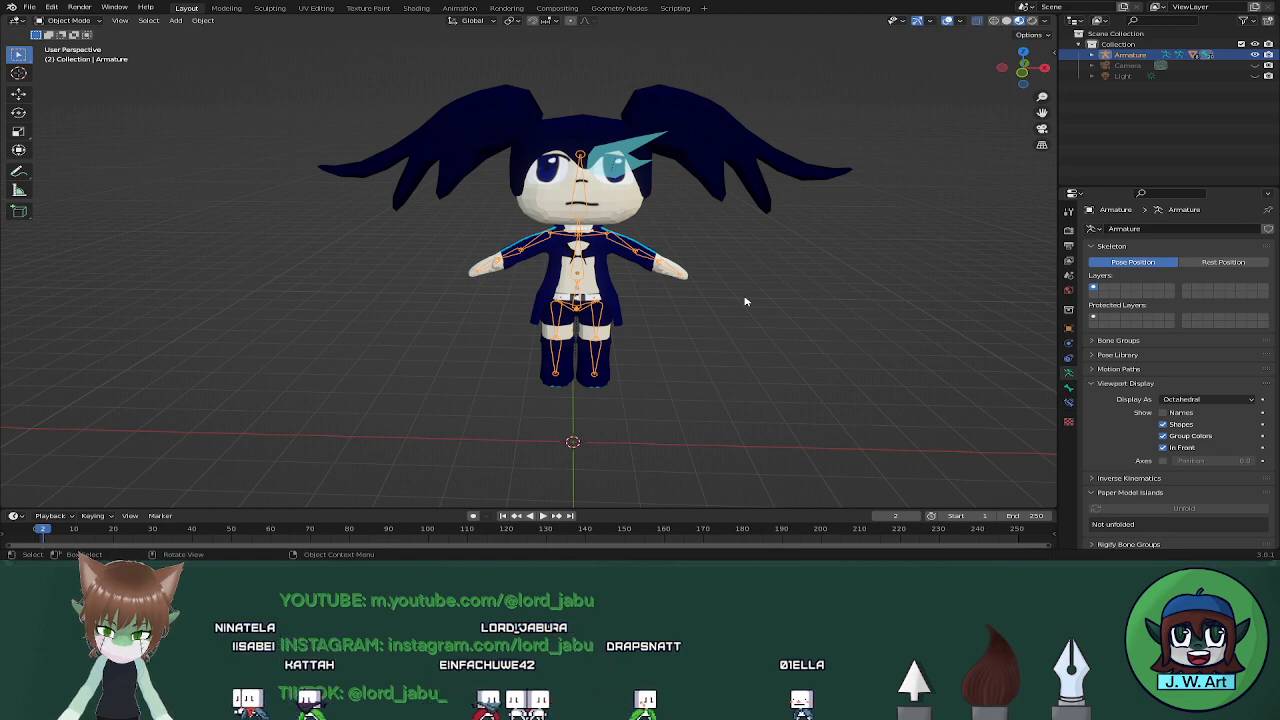
Hide the viewport overlays to view the plain character, then show them again
key("shift+alt+z")
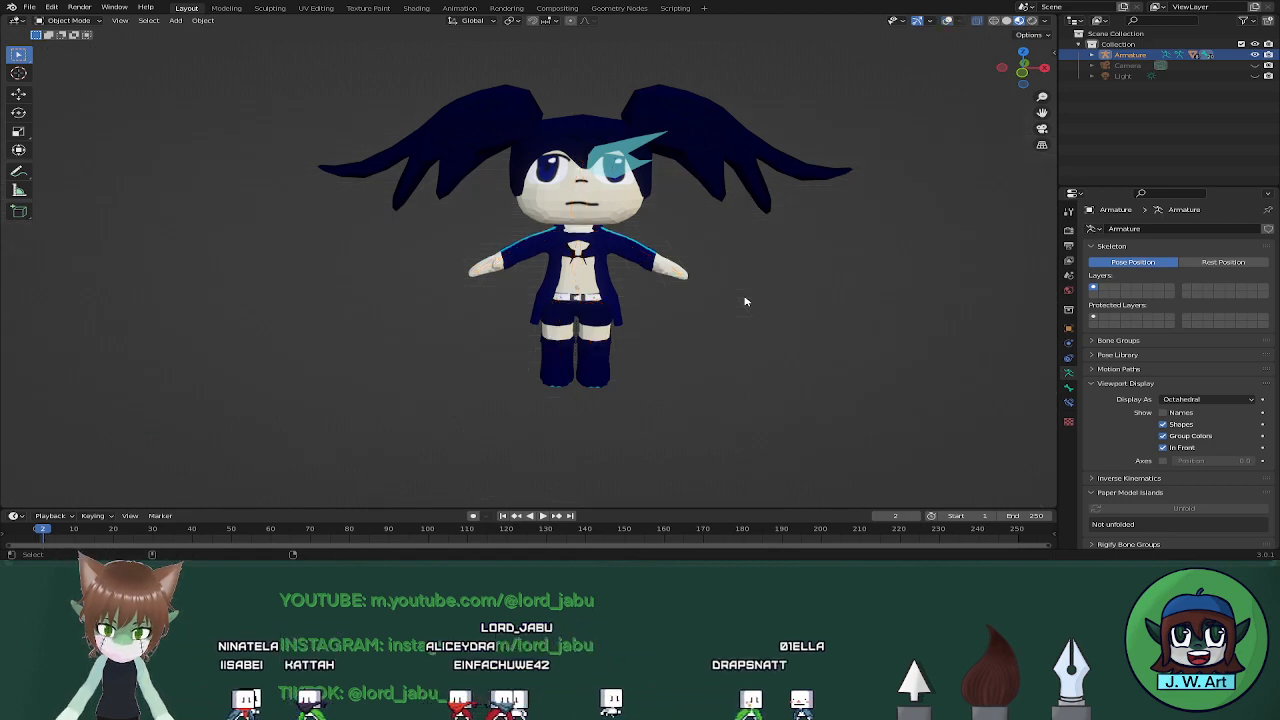
mouse_move(745, 301)
middle_mouse_down()
mouse_move(711, 283)
mouse_move(650, 293)
mouse_move(751, 297)
middle_mouse_up()
key("shift+alt+z")
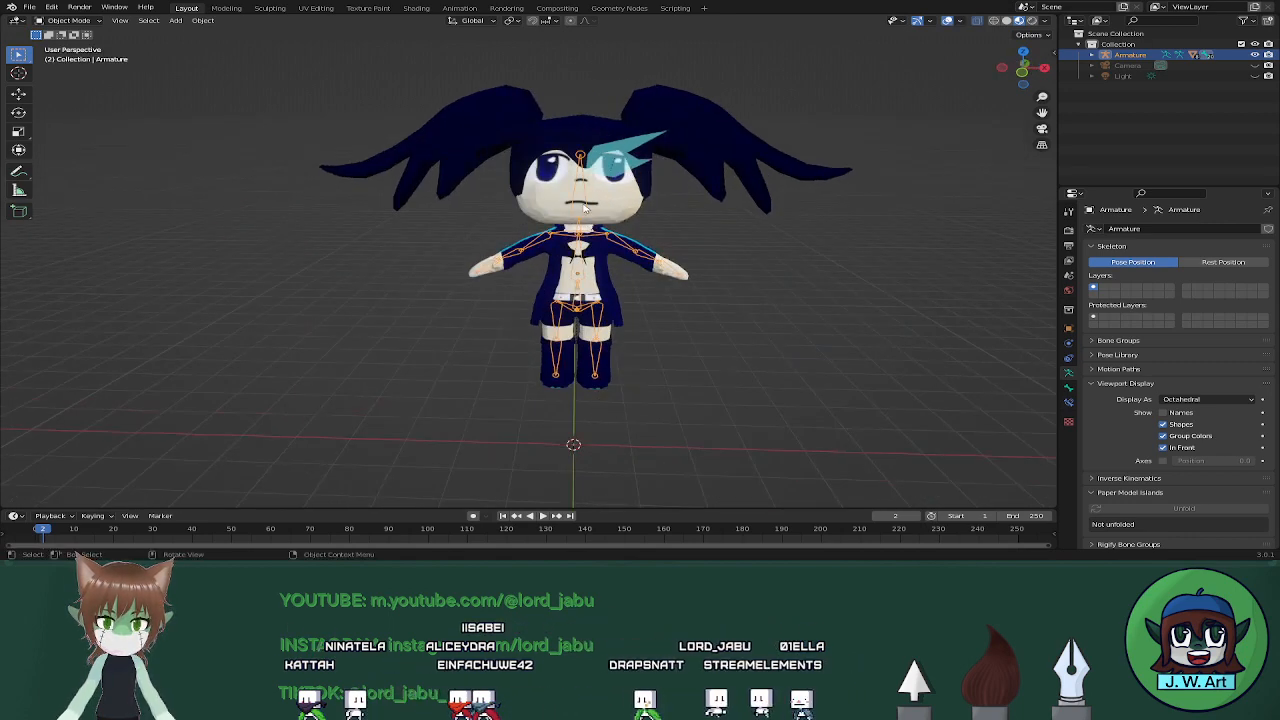
Turn off X-ray display and switch the armature to Pose Mode
key("shift+z")
key("shift+z")
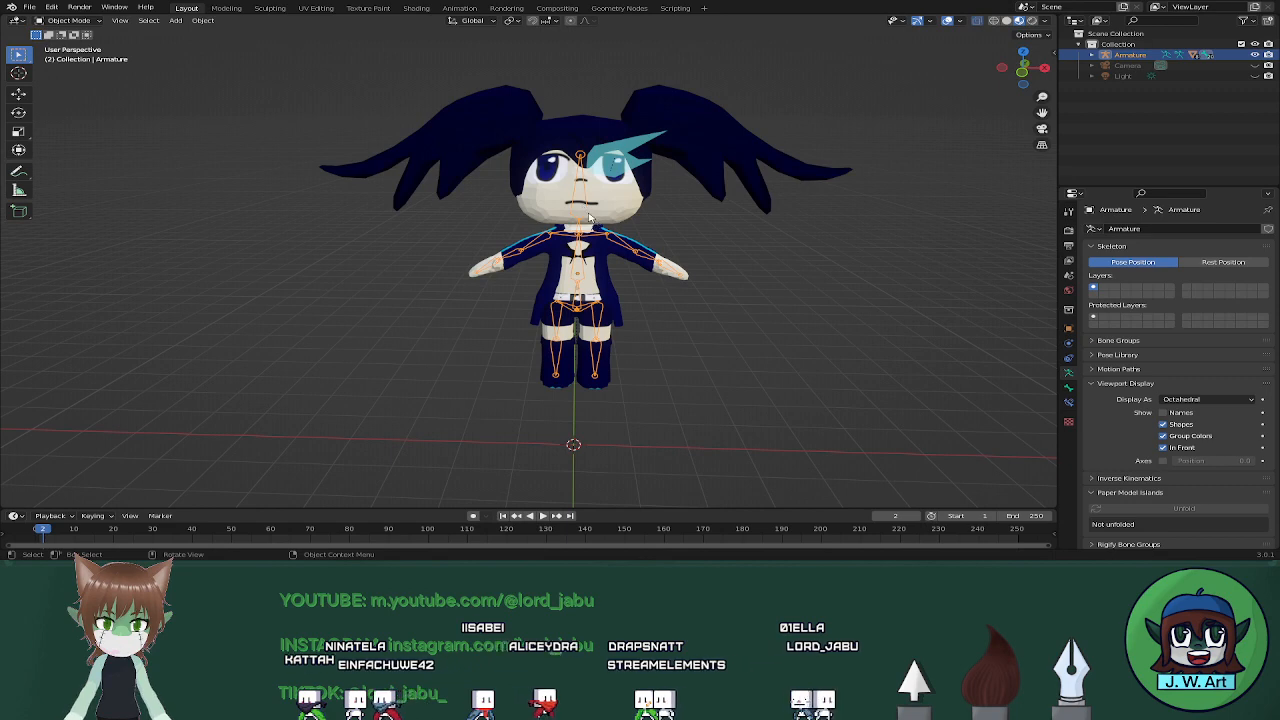
left_click(979, 24)
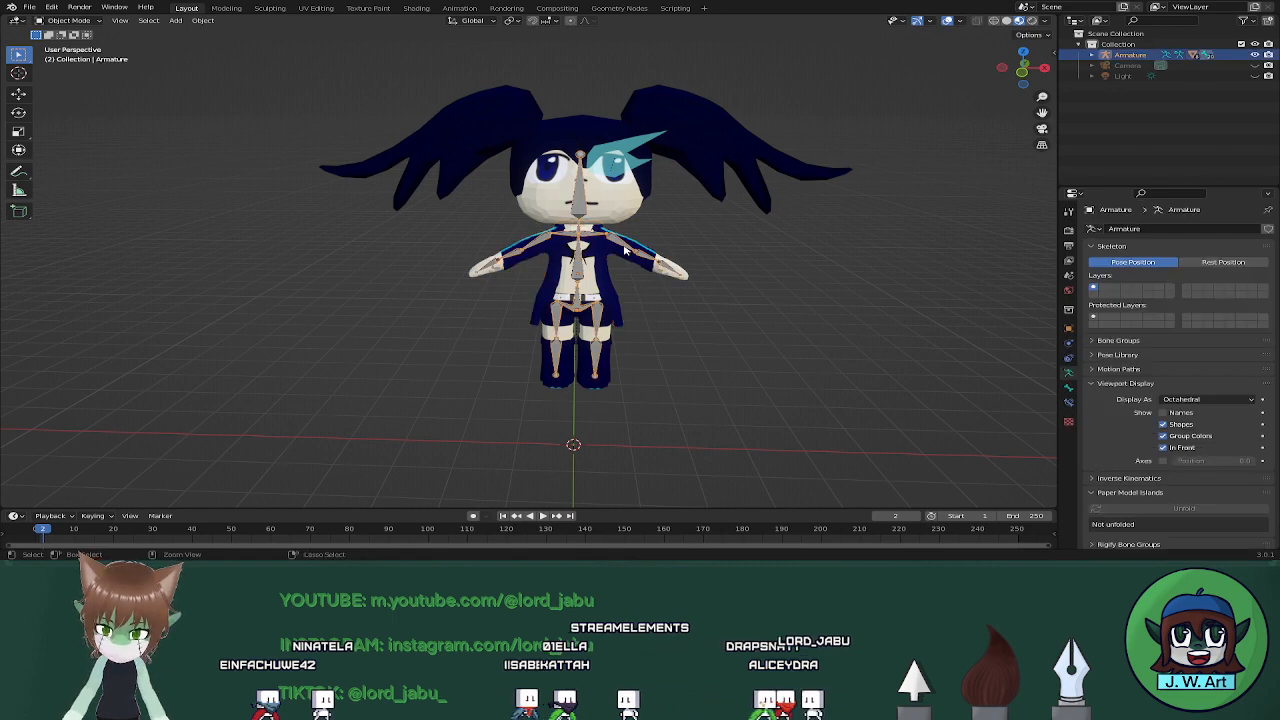
key("ctrl+Tab")
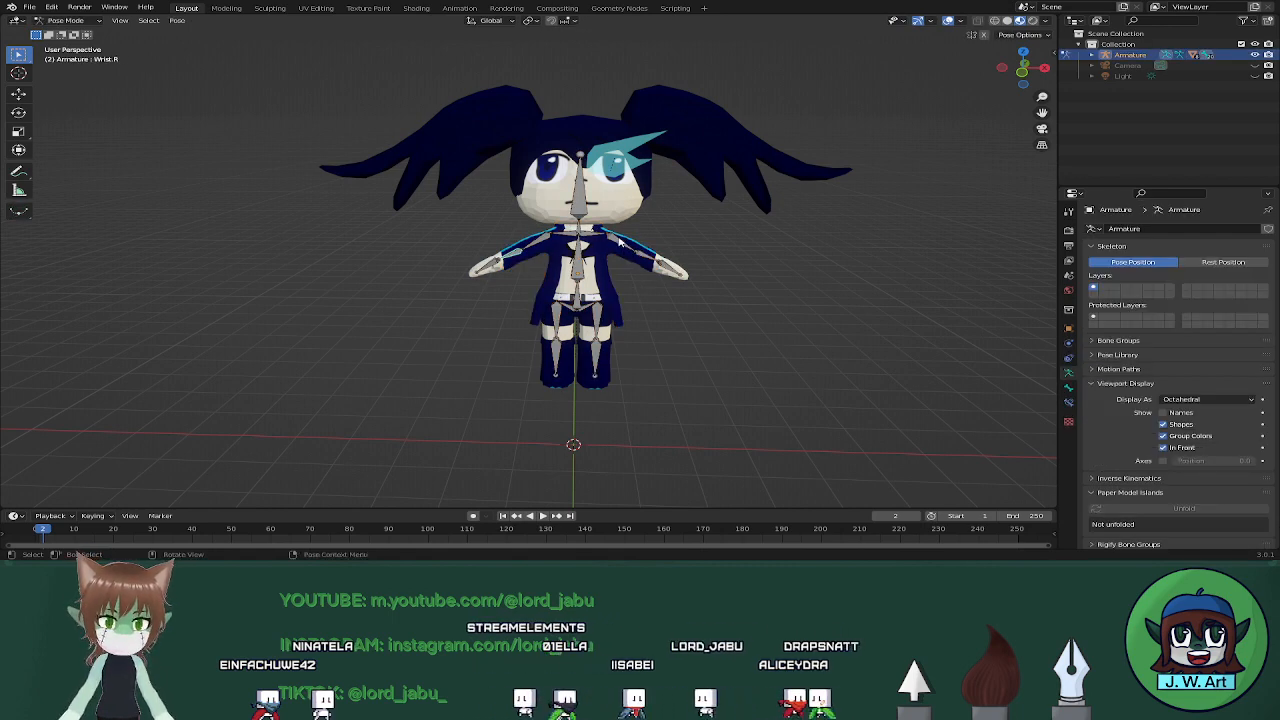
Test-rotate the Arm.L and Wrist.L bones to check how the left sleeve and forearm follow, cancelling each rotation
left_click(617, 242)
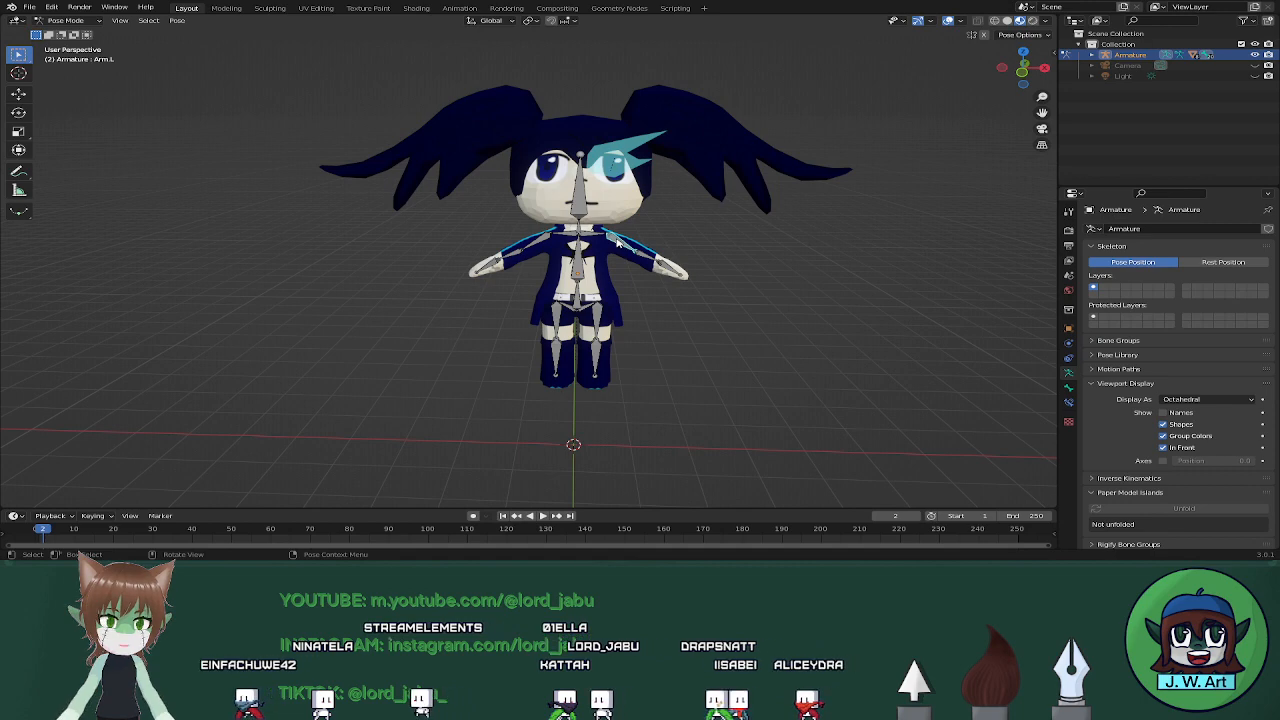
mouse_move(707, 263)
middle_mouse_down()
mouse_move(657, 275)
mouse_move(638, 265)
mouse_move(715, 246)
middle_mouse_up()
key("r")
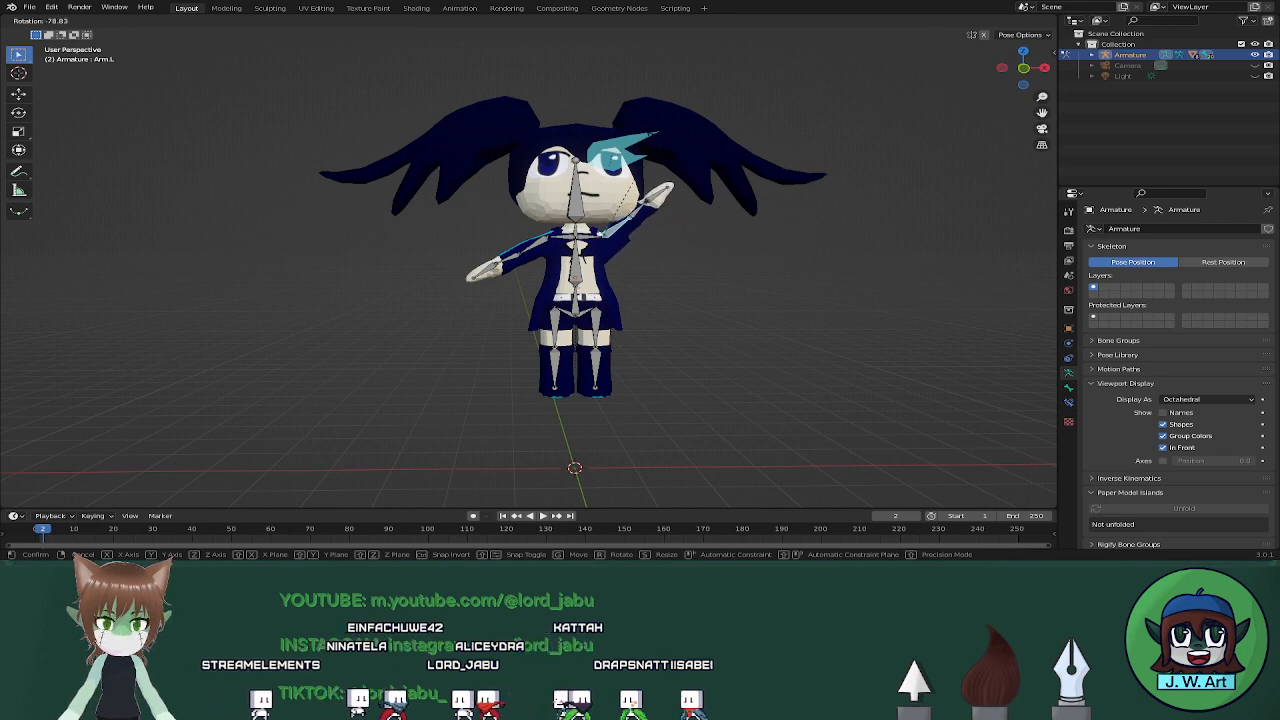
right_click(671, 240)
left_click(652, 266)
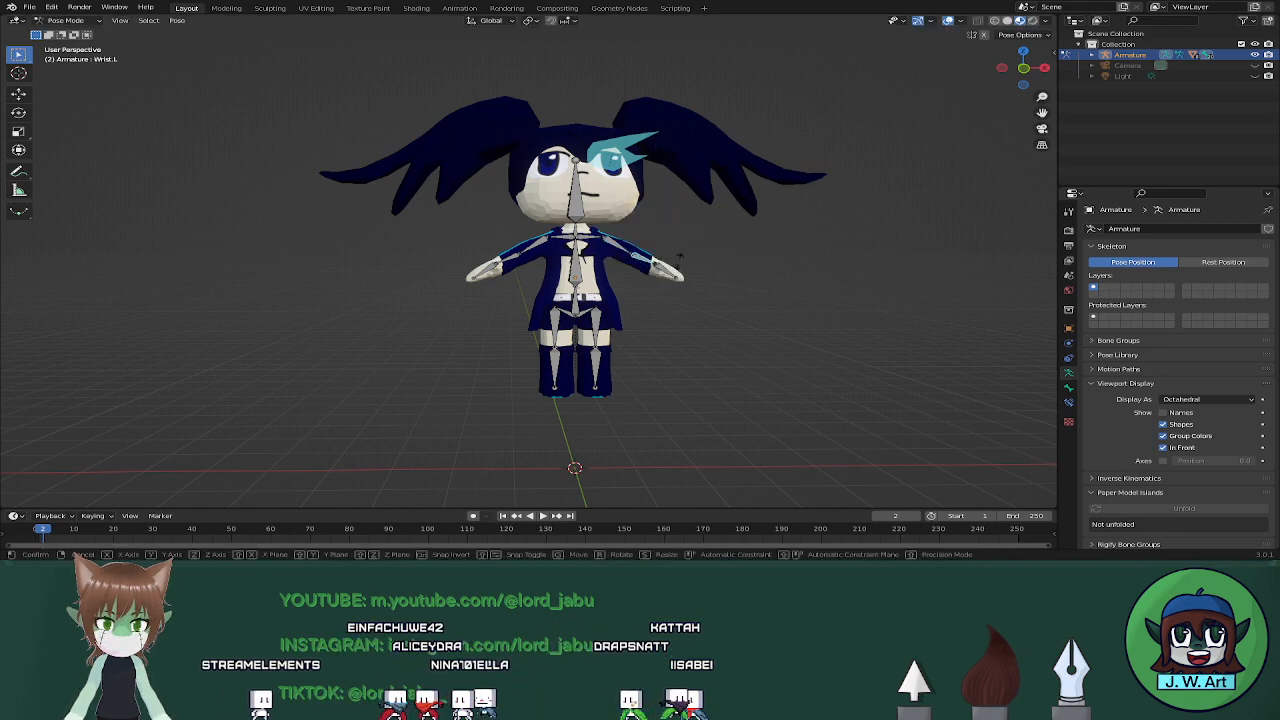
key("r")
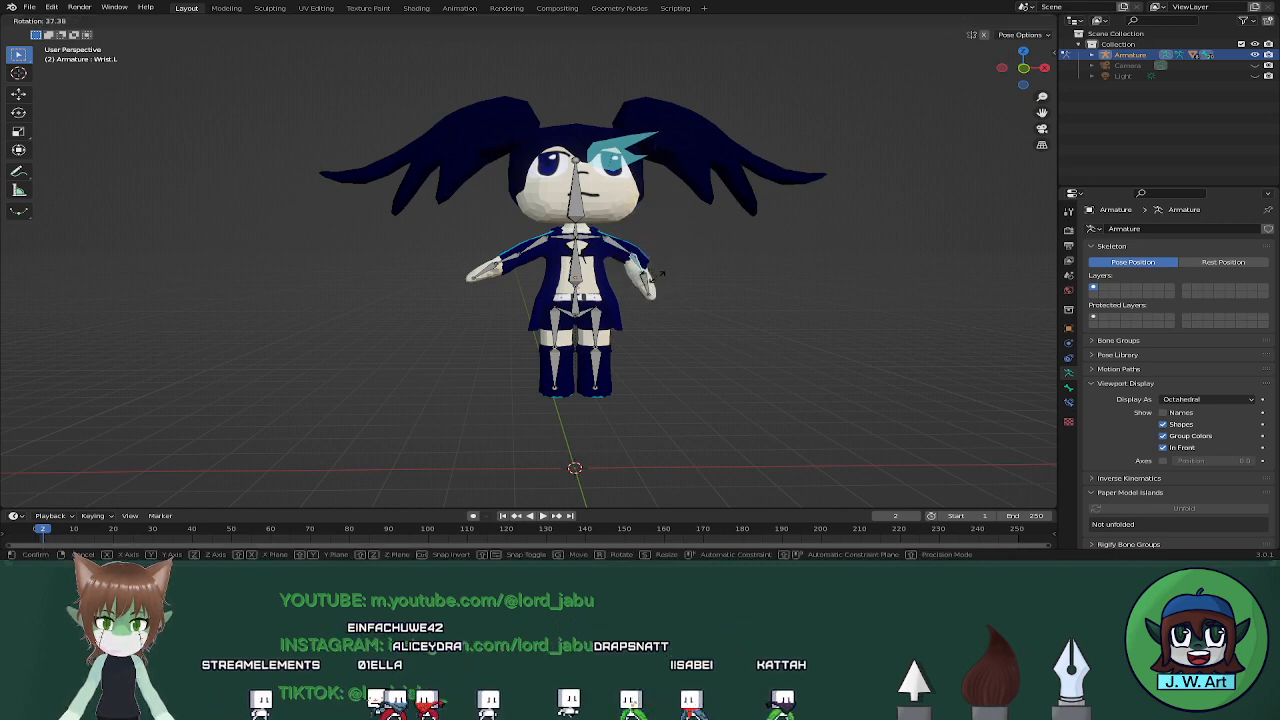
right_click(662, 274)
Test-rotate the Hand.L and Thumb.L bones to check the left hand's deformation, keeping the rest pose
left_click(673, 274)
key("r")
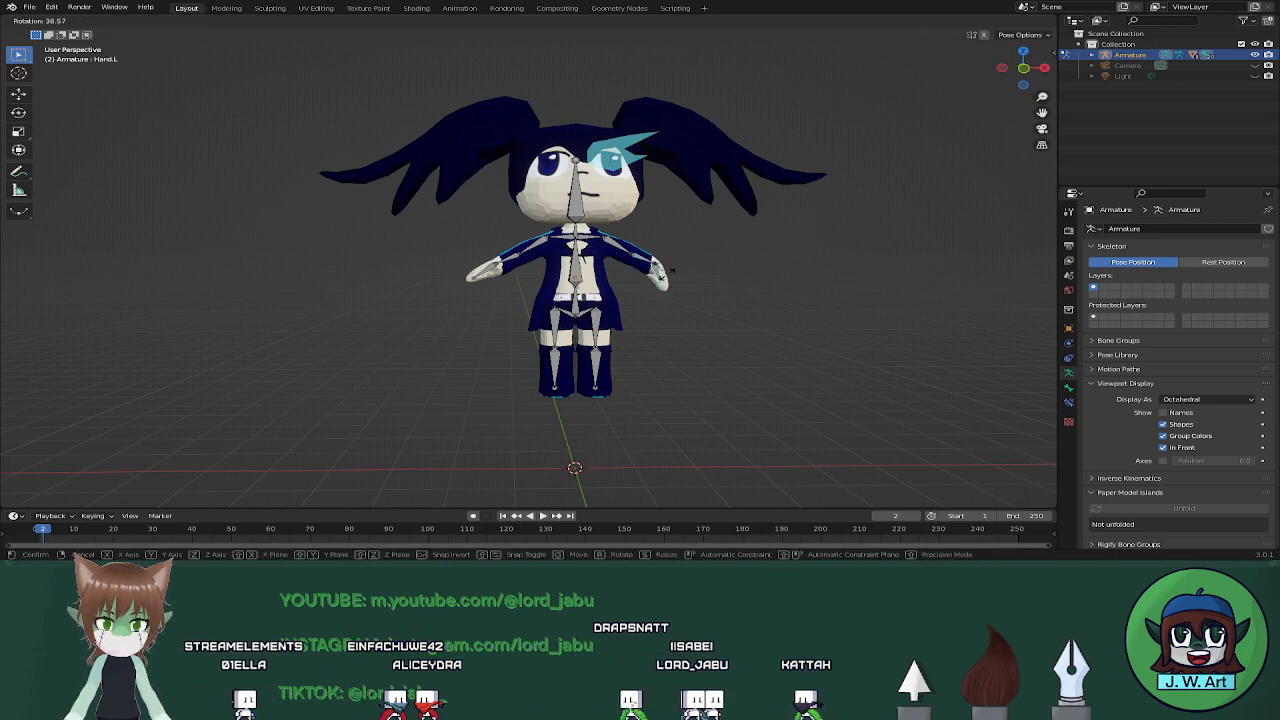
left_click(671, 270)
middle_click_drag(671, 270, 717, 291)
key("r")
left_click(642, 282)
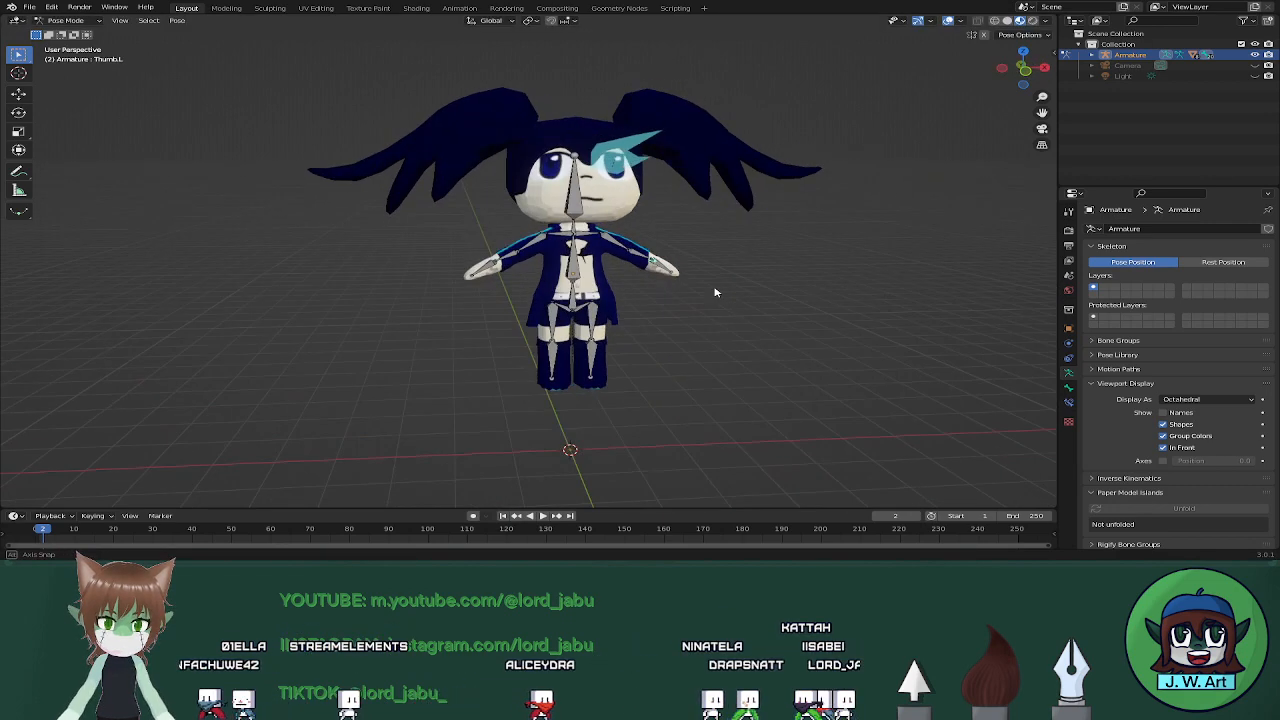
Test-rotate the Arm.R and Shoulder.R bones to check the right arm's deformation, cancelling each rotation
key("r")
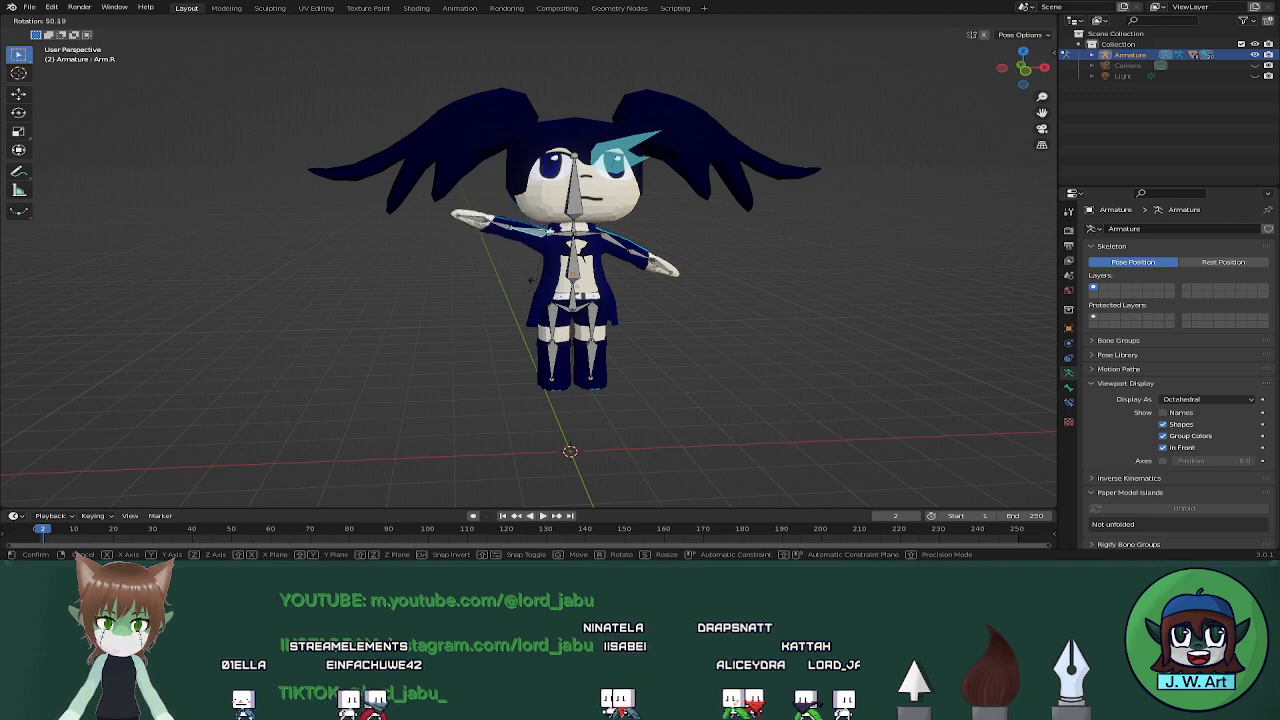
left_click(628, 265)
left_click(557, 237)
key("r")
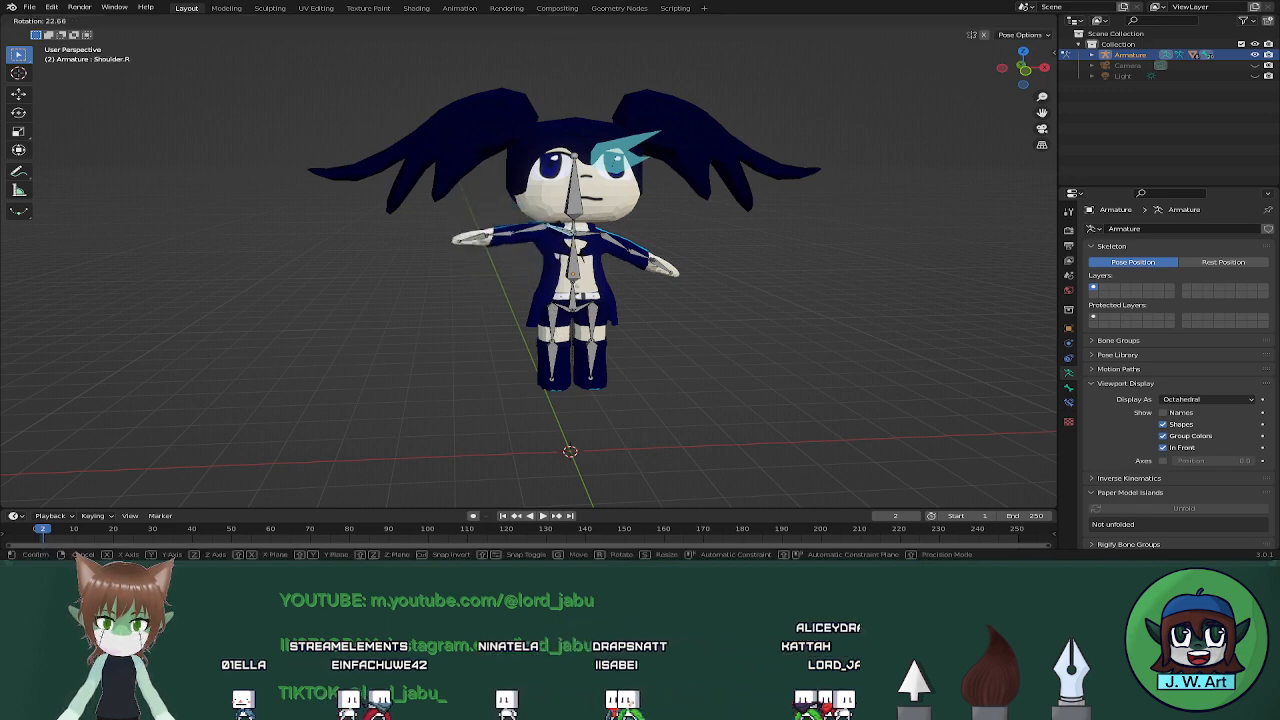
left_click(566, 230)
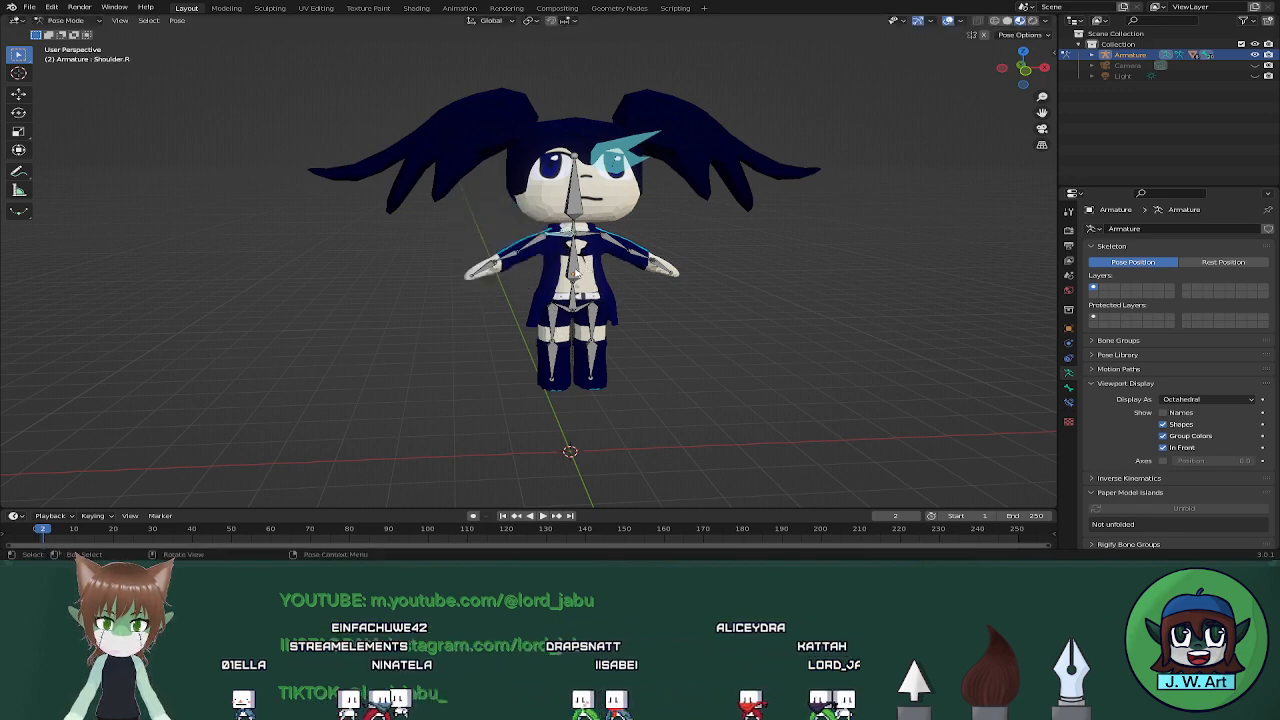
Test-rotate the torso bone to check how the upper body follows, then cancel the rotation
key("r")
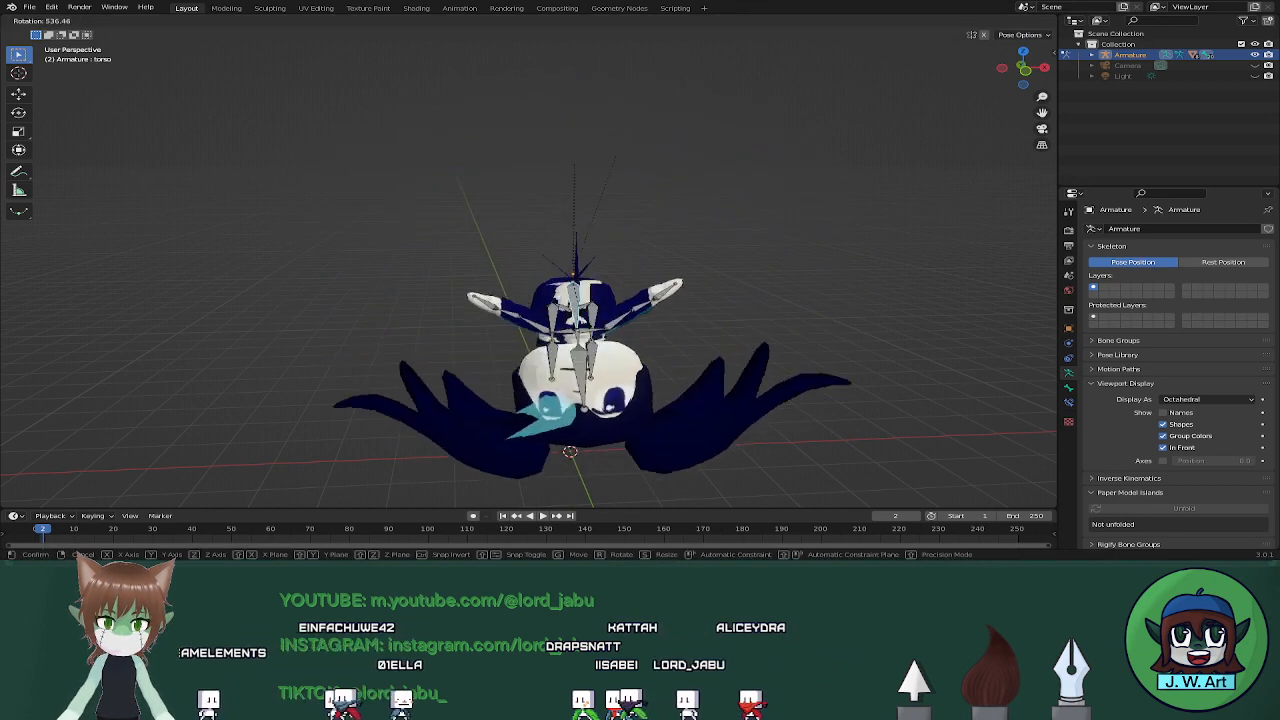
key("Escape")
middle_click_drag(420, 300, 786, 294)
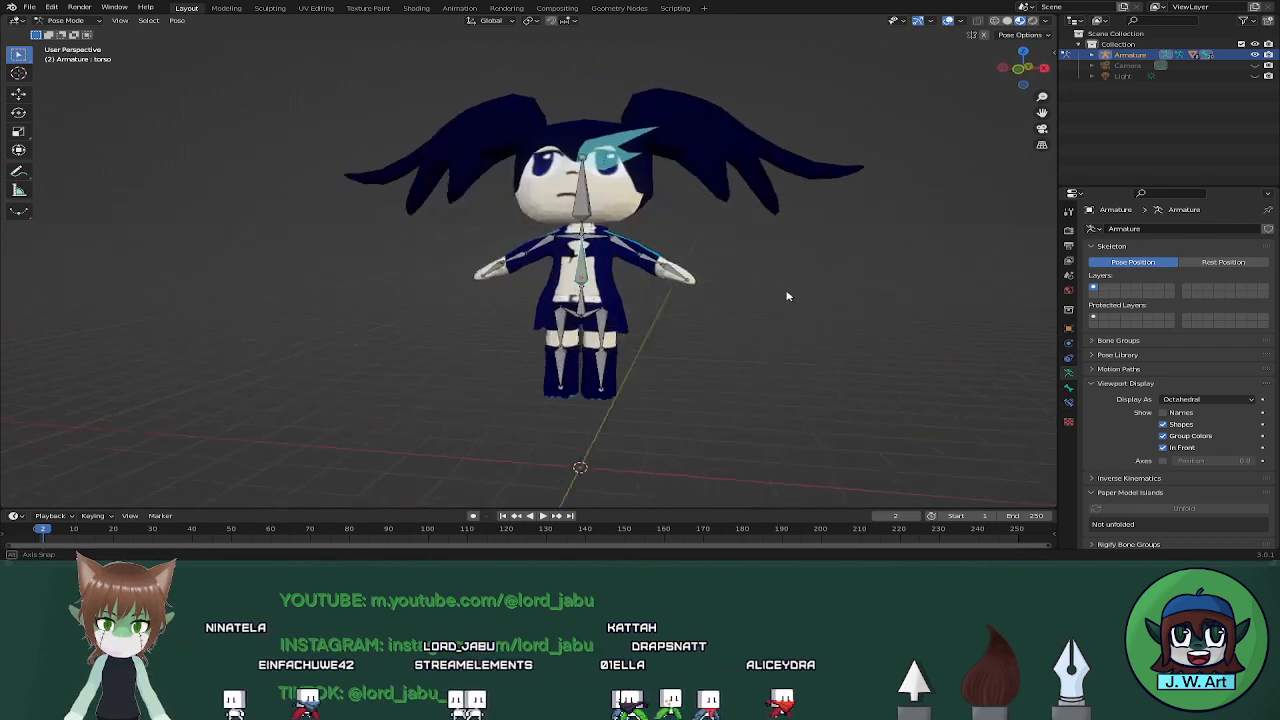
Test-rotate the Thigh.L bone from both sides to check the left leg and shorts, cancelling each rotation
left_click(602, 318)
middle_click_drag(802, 342, 726, 354)
key("r")
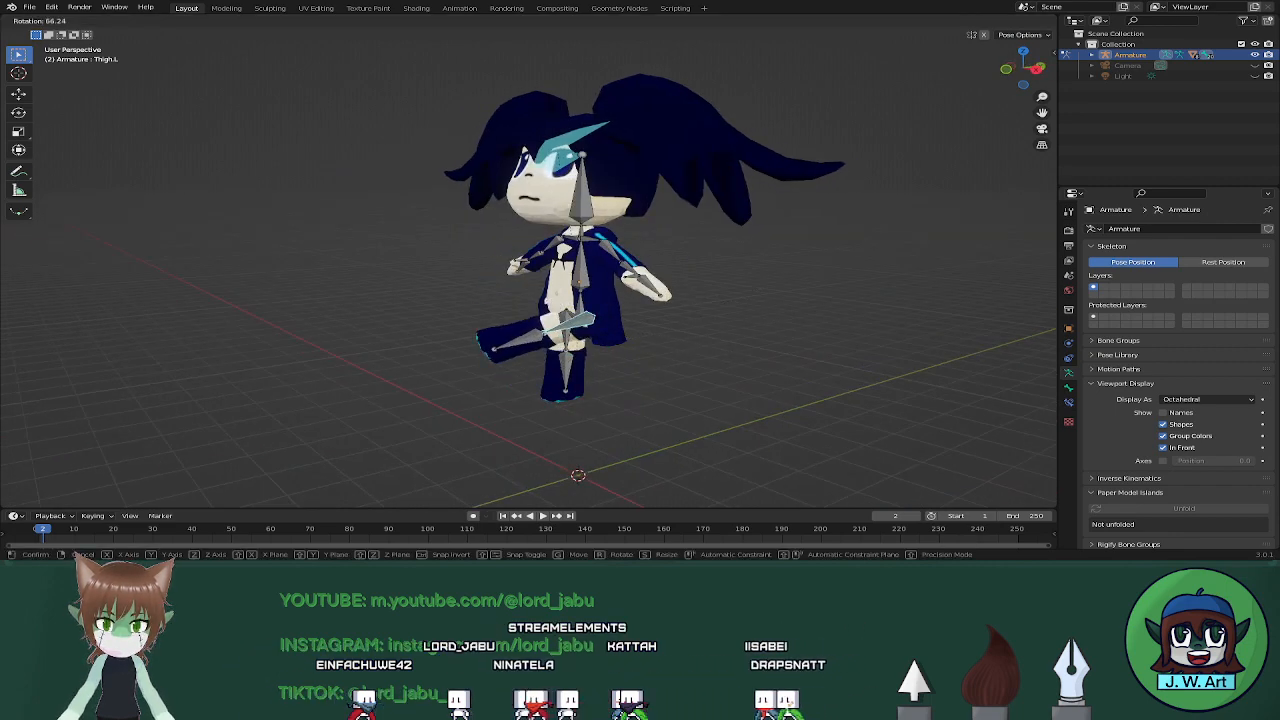
right_click(600, 331)
middle_click_drag(600, 331, 808, 331)
key("r")
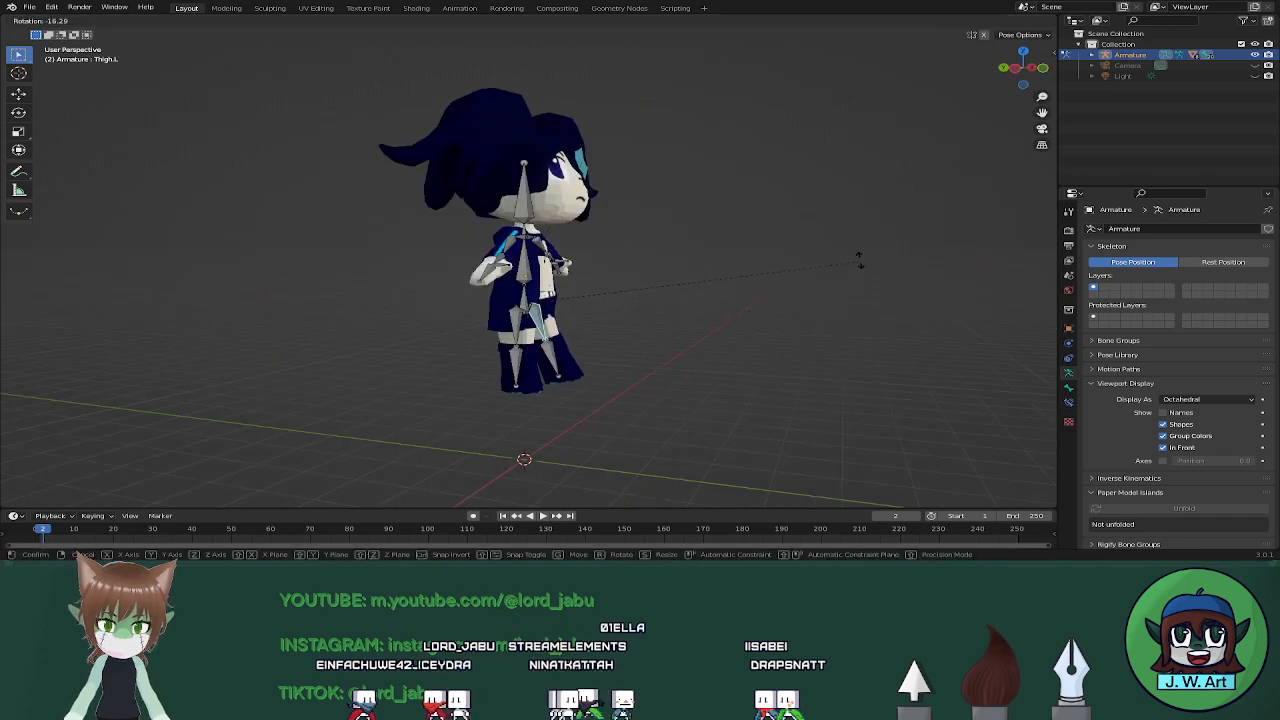
right_click(870, 230)
scroll(723, 311, "up", 3)
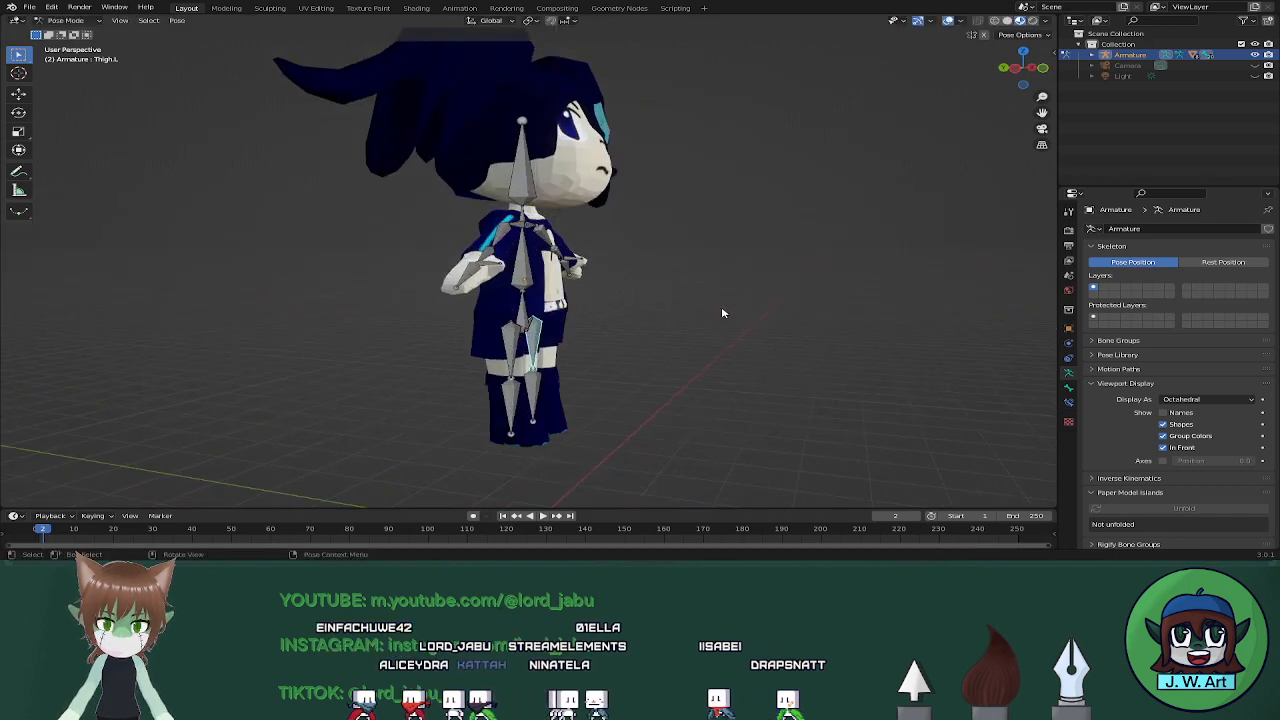
middle_click_drag(723, 311, 648, 349)
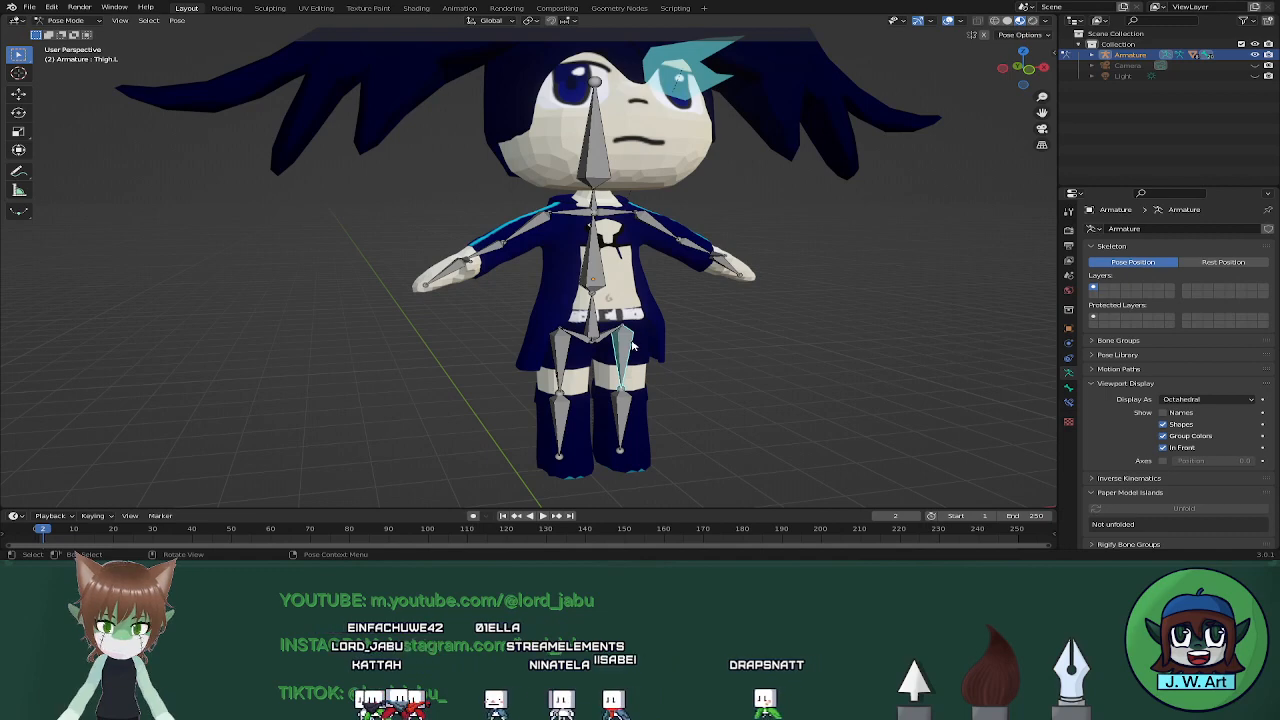
Test-rotate the Thigh.L and Hip.L bones to check their influence on the left leg, cancelling each rotation
key("r")
right_click(677, 340)
left_click(610, 337)
key("r")
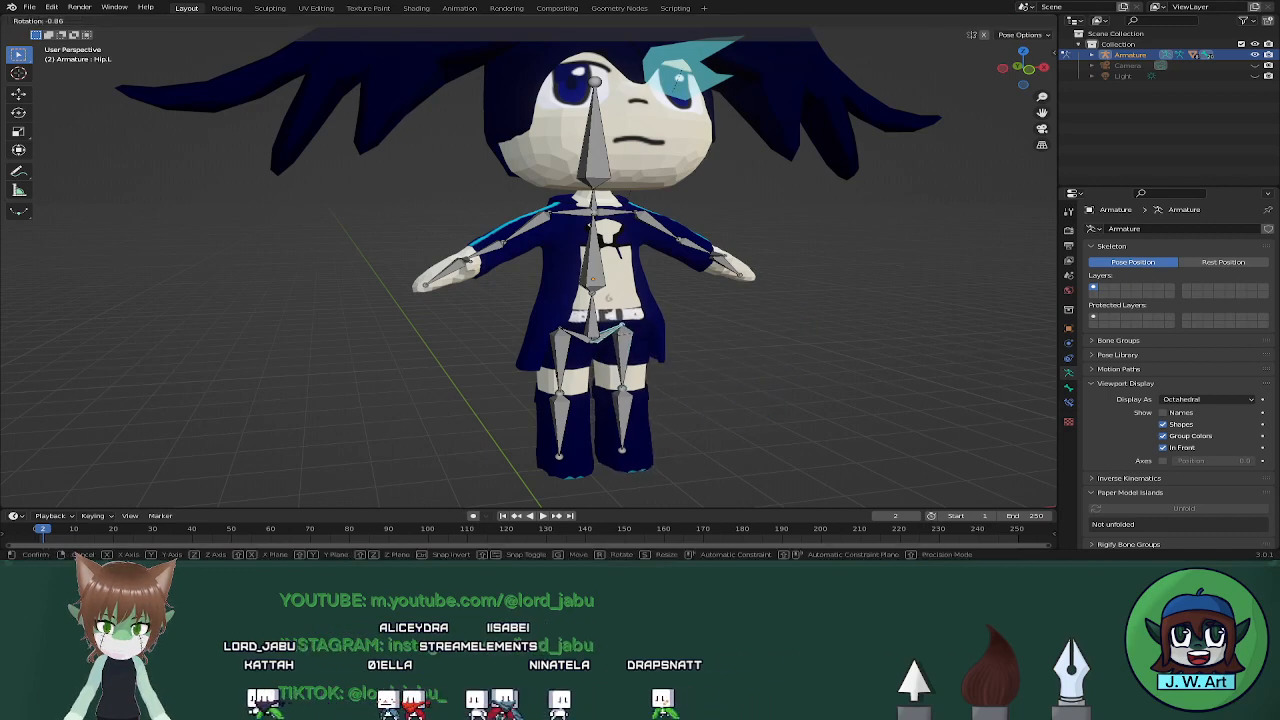
right_click(668, 378)
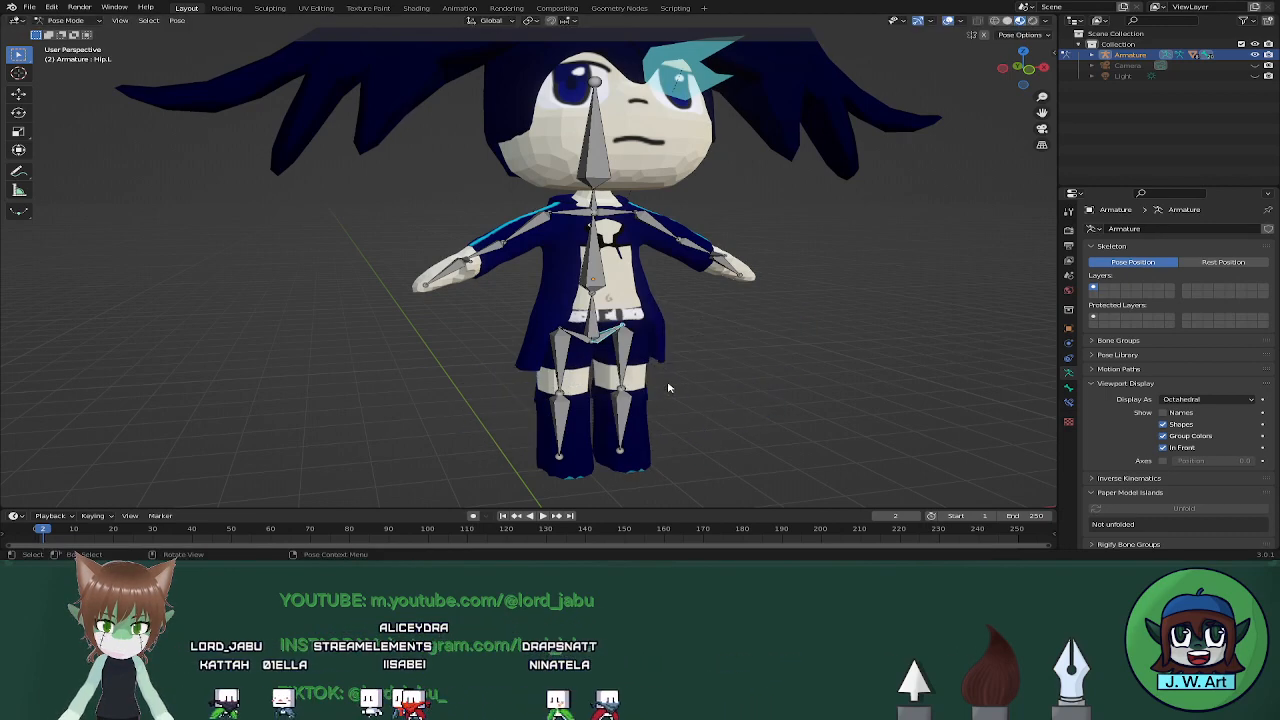
middle_click_drag(668, 378, 672, 381)
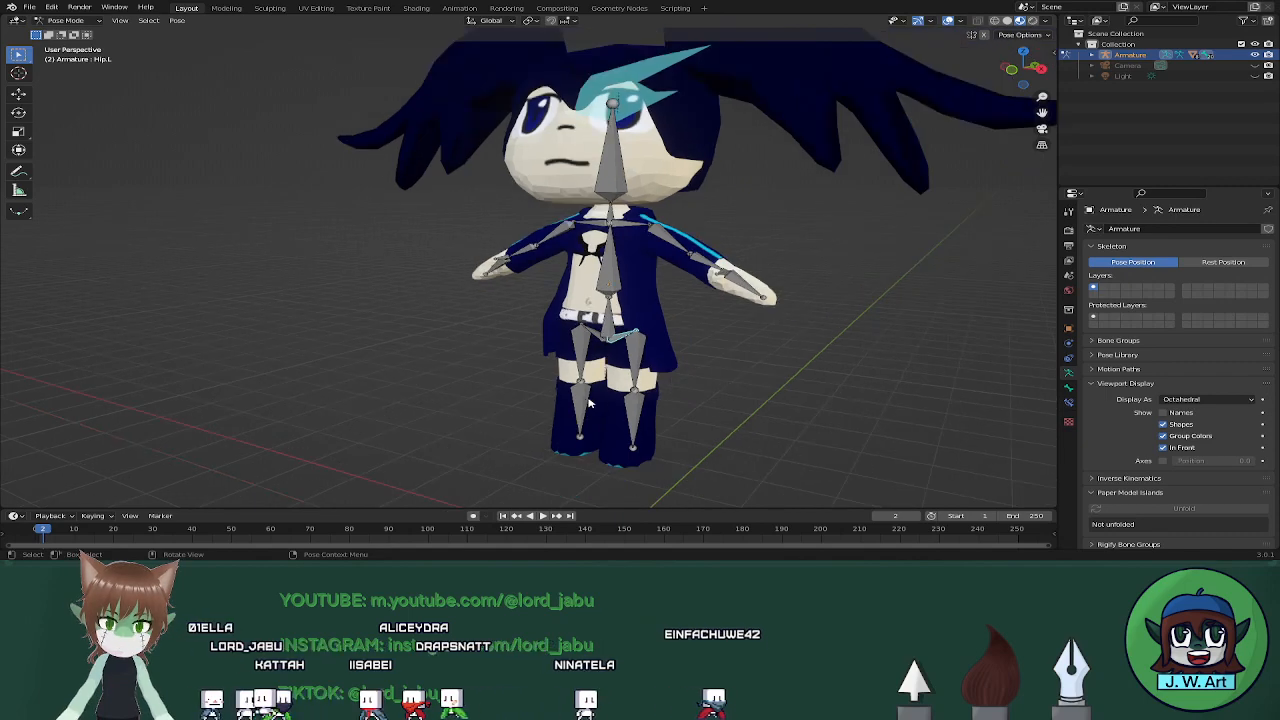
Test-rotate the Thigh.R bone around the global X axis to check the right leg's deformation, then undo the rotation
left_click(594, 362)
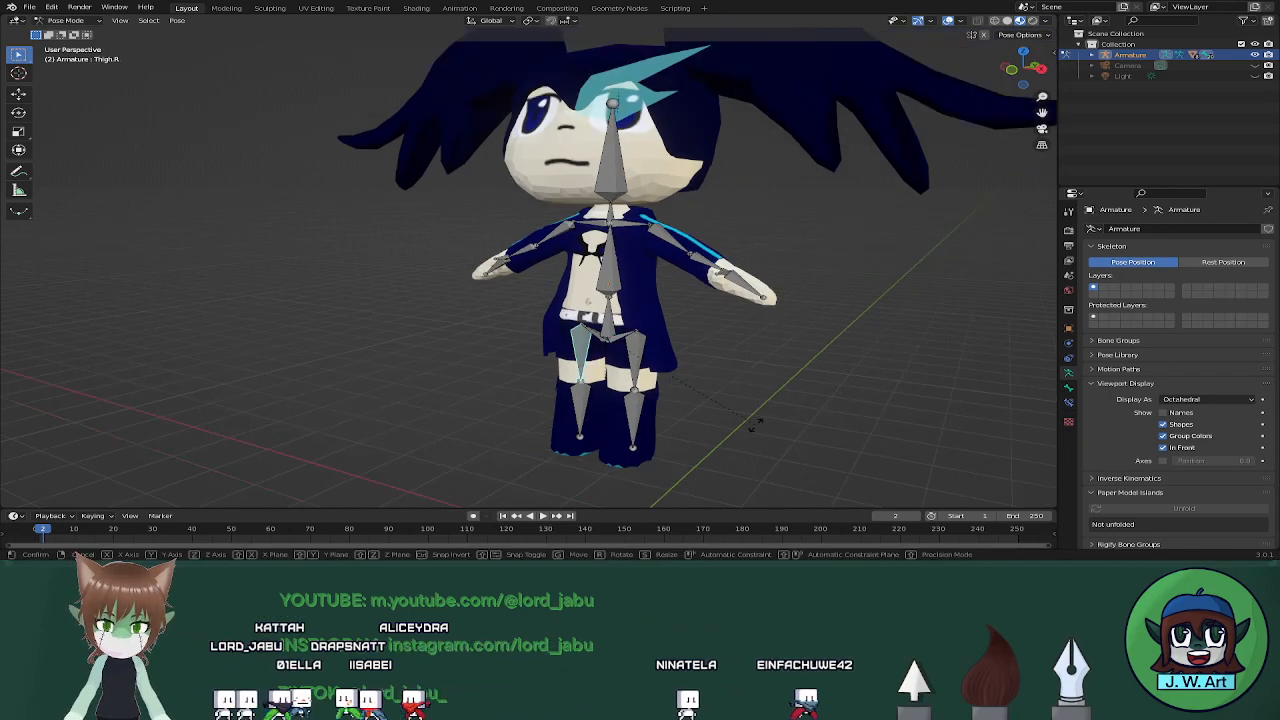
key("r")
key("x")
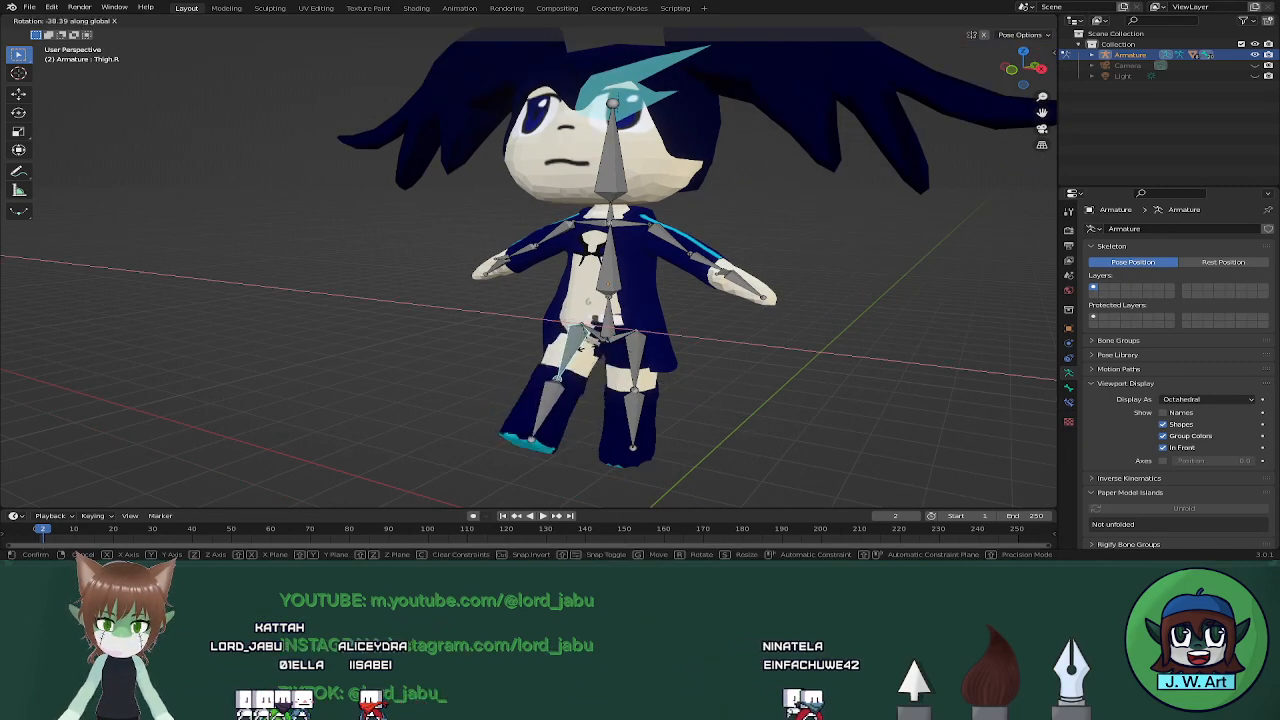
left_click(587, 408)
middle_click_drag(587, 408, 553, 388)
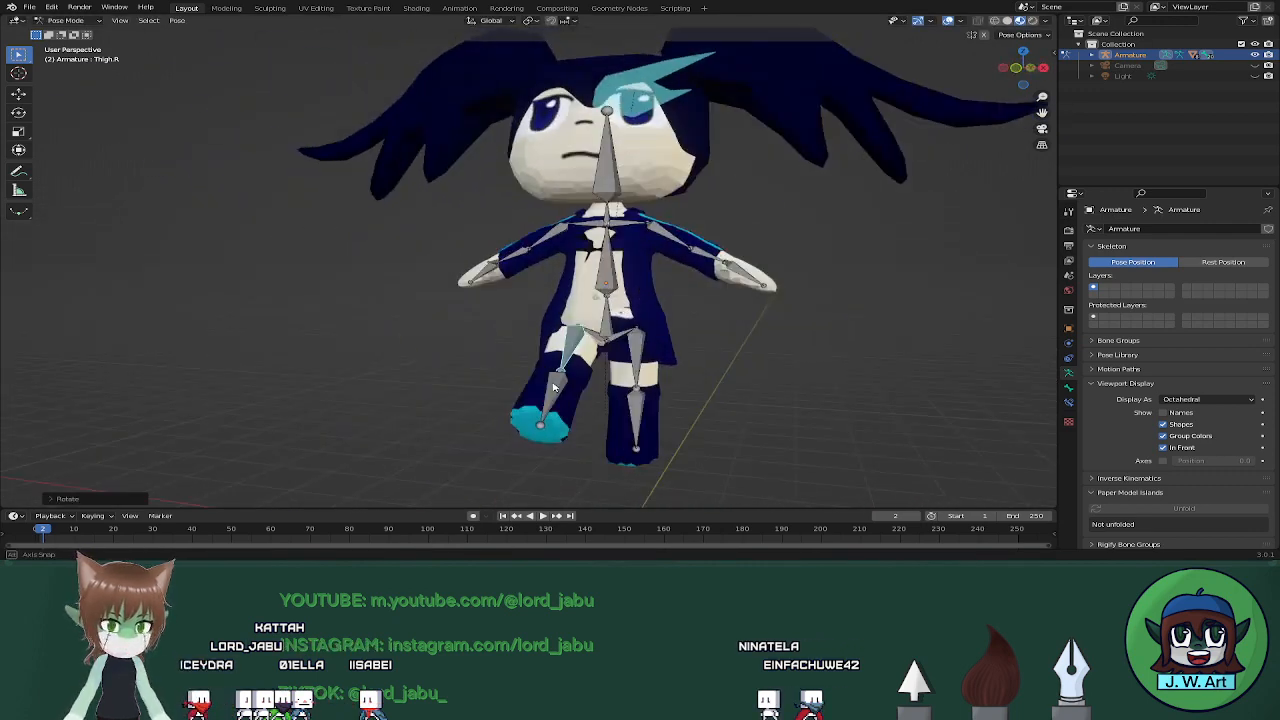
key("ctrl+z")
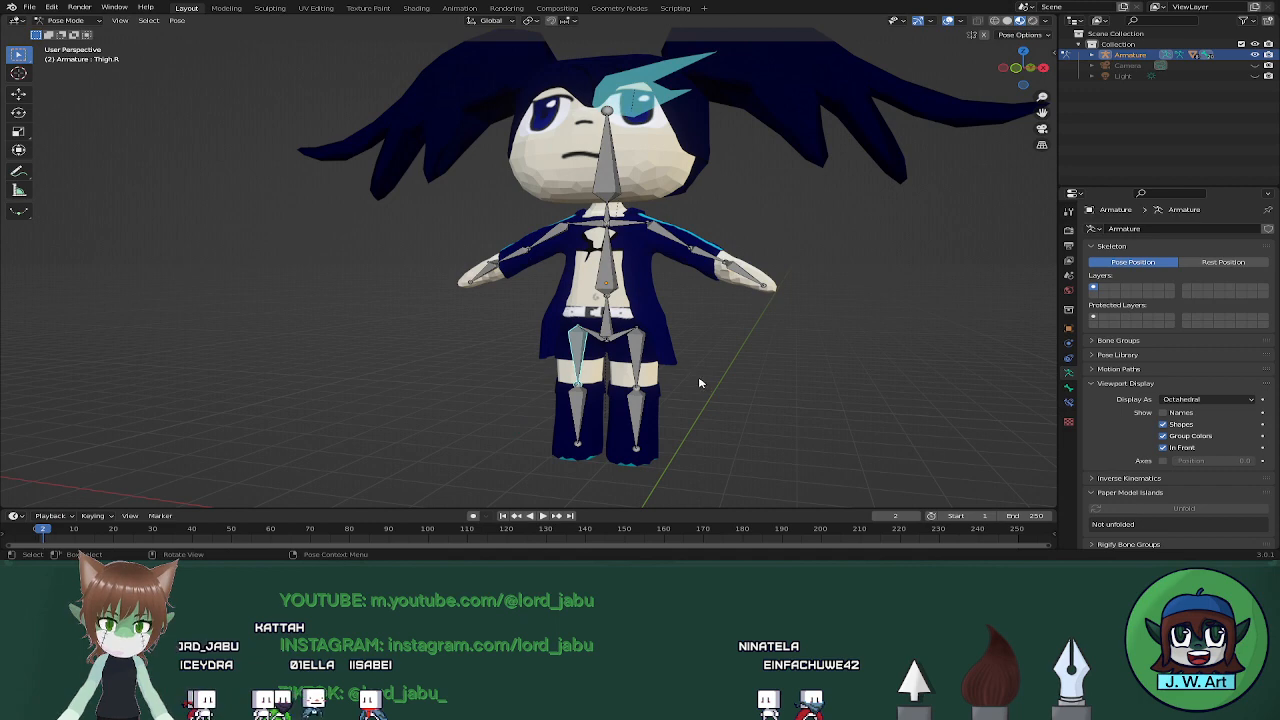
Test-rotate the Foot.R bone to check the right boot's deformation, cancelling the rotation
middle_click_drag(657, 383, 699, 303)
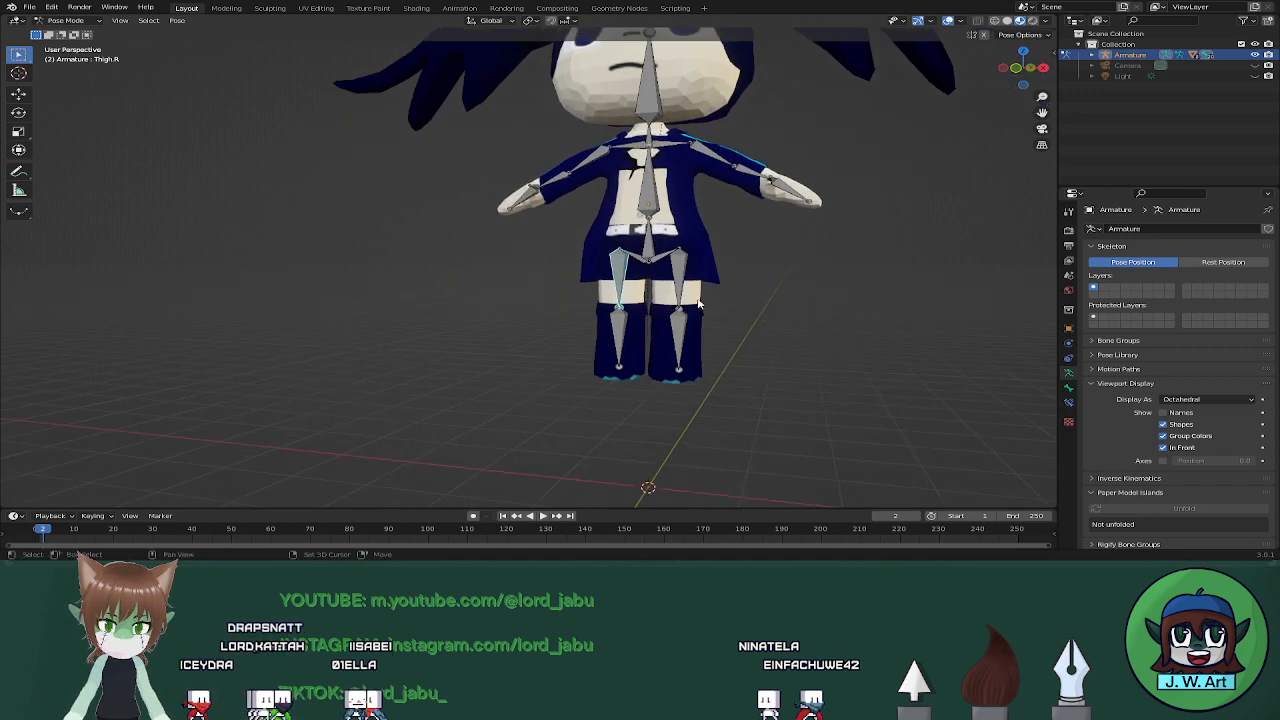
key("r")
right_click(660, 346)
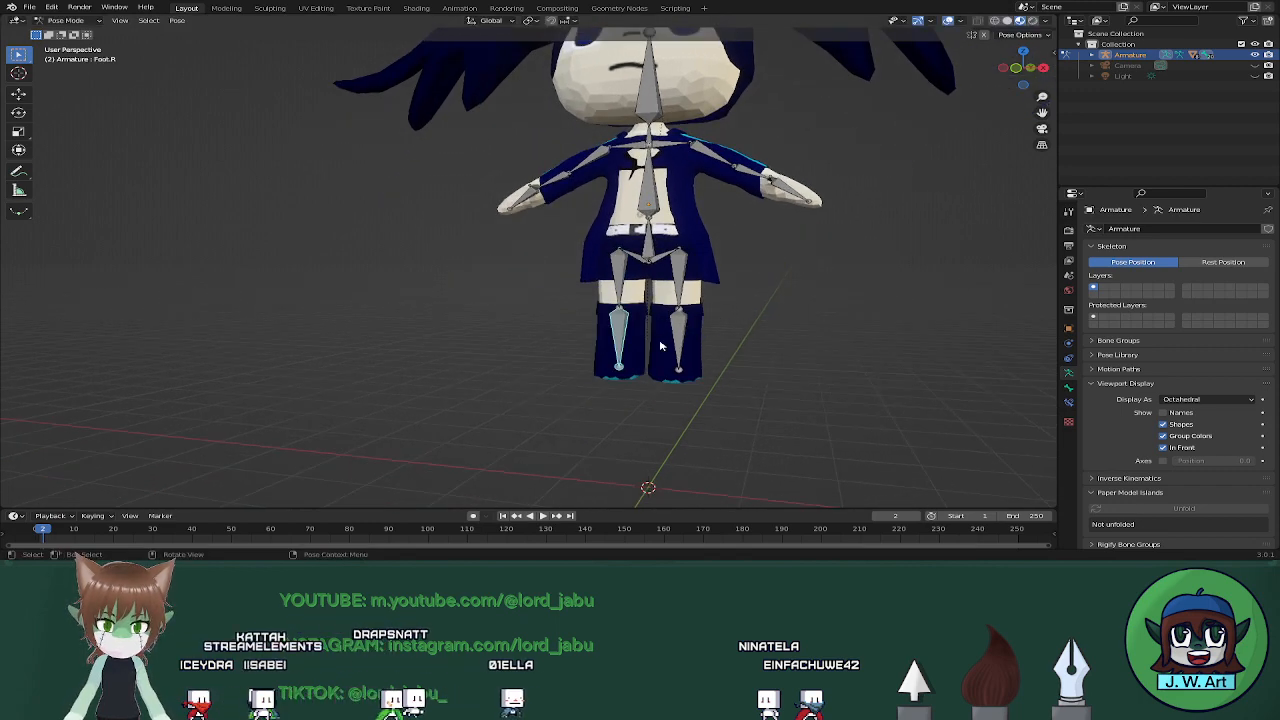
middle_click_drag(666, 232, 669, 356, "shift")
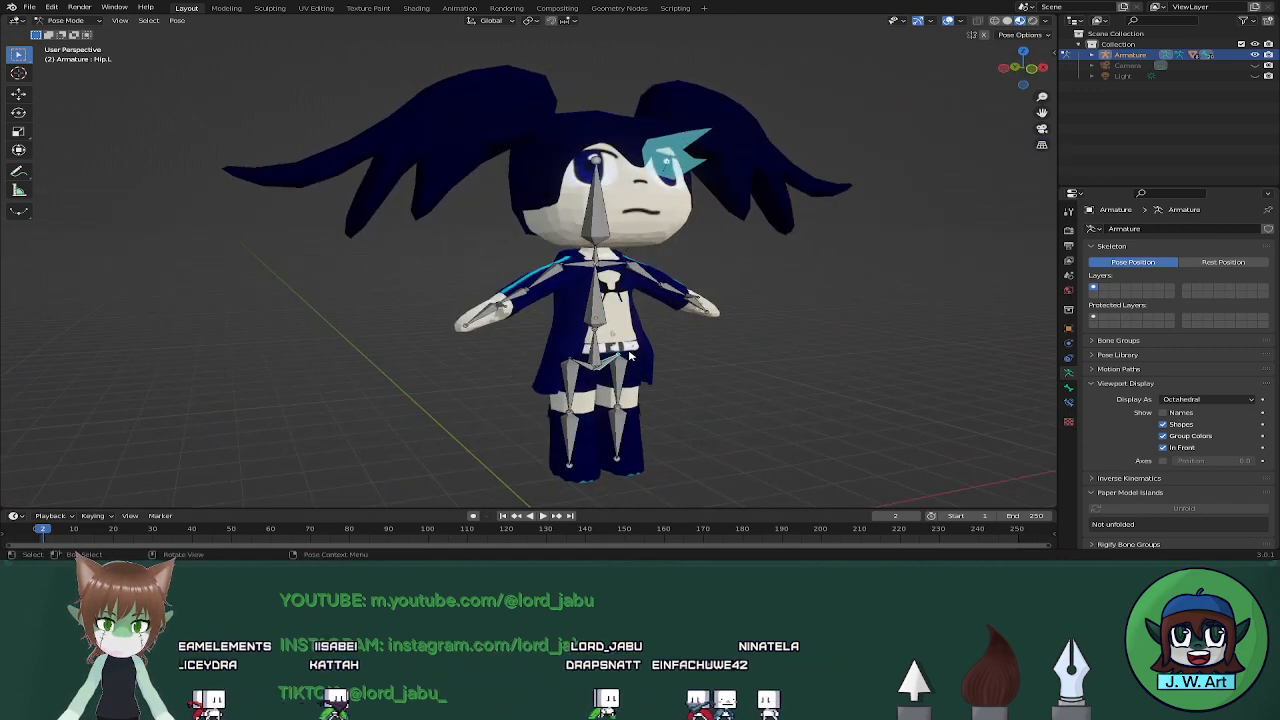
Leave Pose Mode for Object Mode, select the body mesh and enter Weight Paint mode
left_click(630, 356)
key("ctrl+Tab")
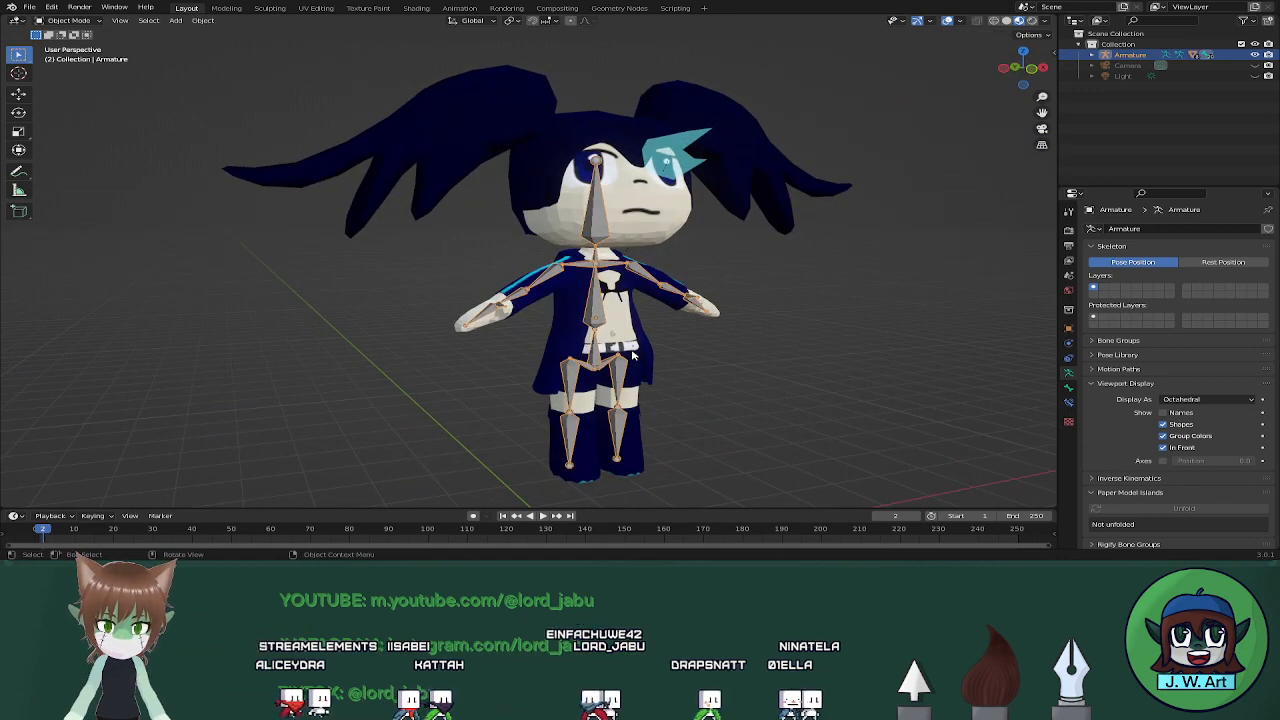
left_click(630, 356)
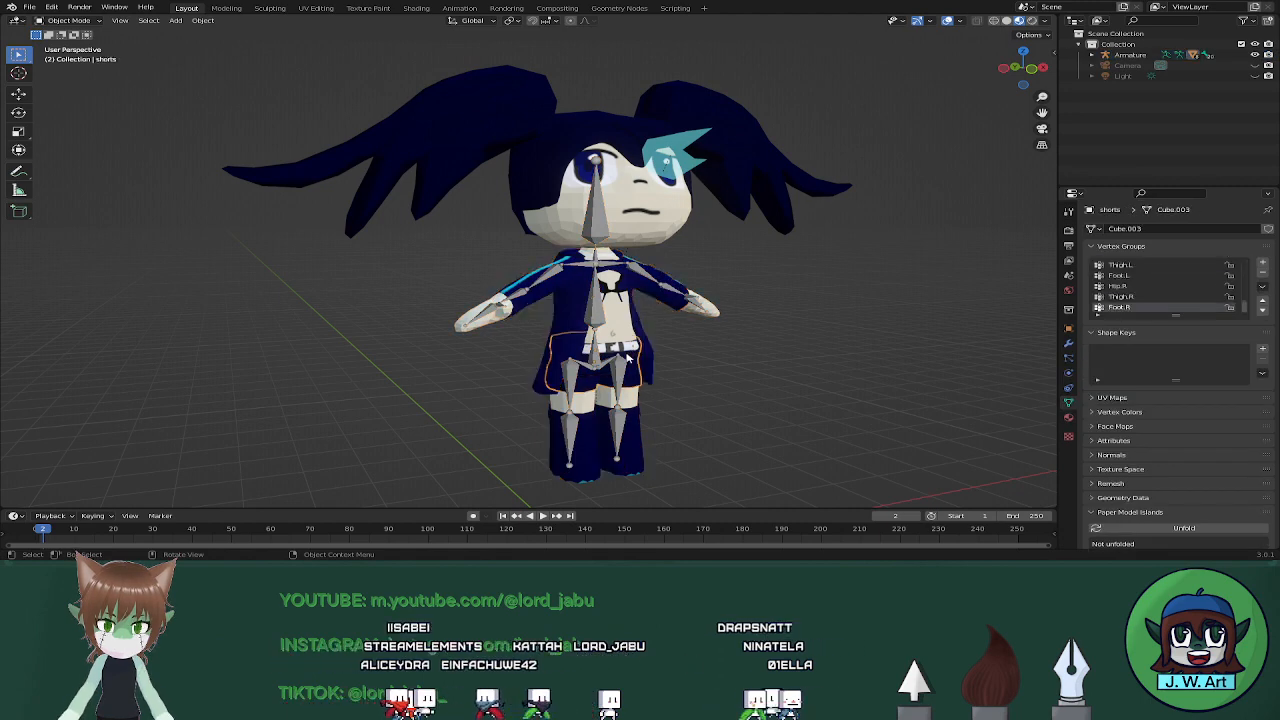
left_click(628, 341)
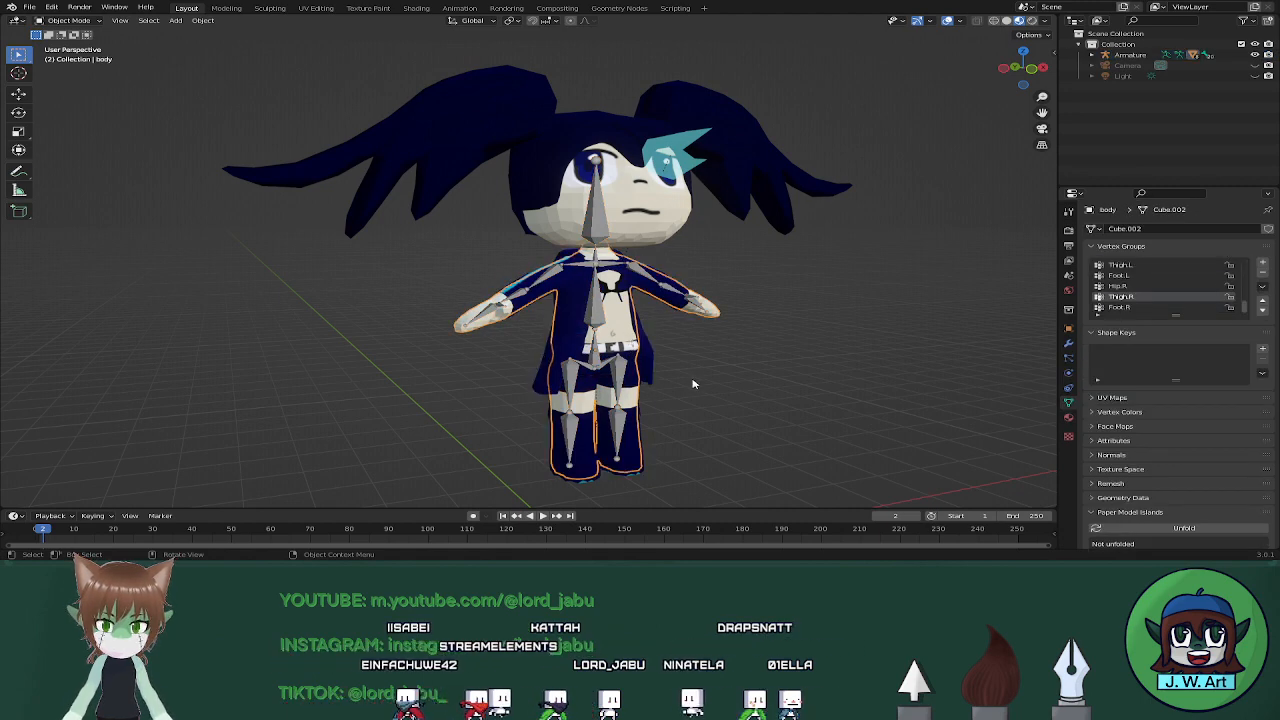
left_click(68, 20)
left_click(77, 79)
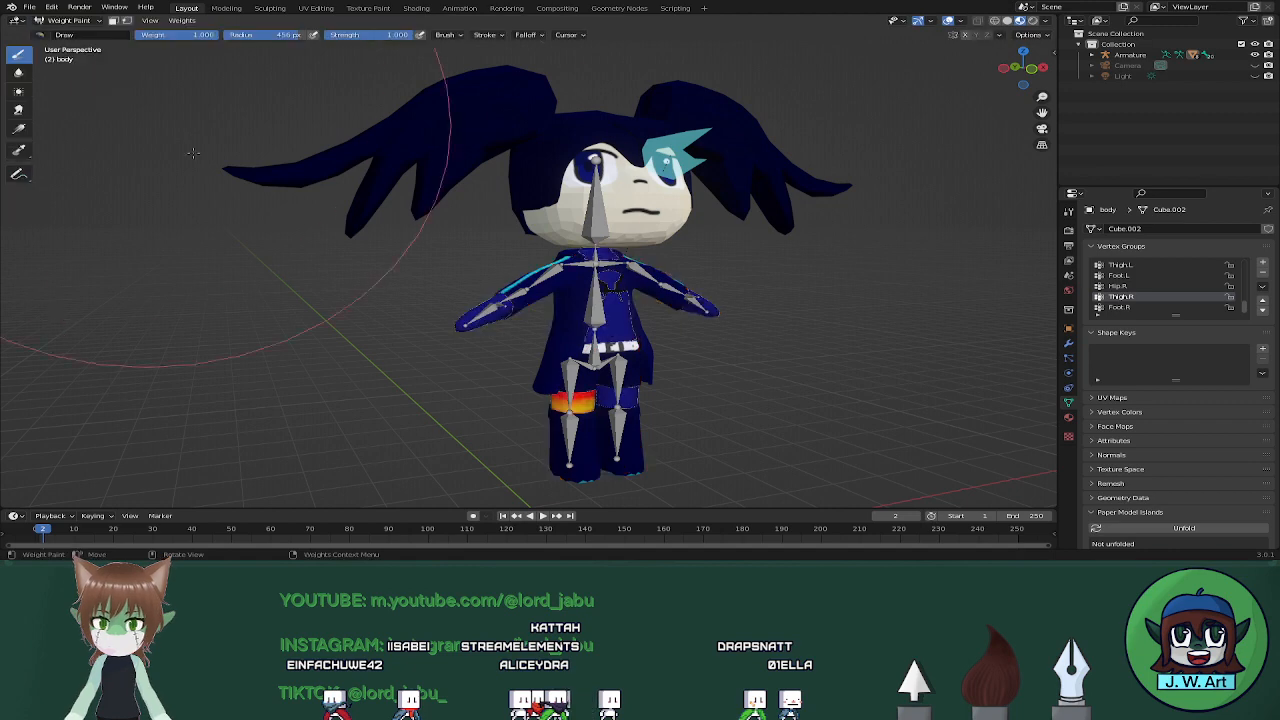
Set the weight paint brush to a radius of 60 px and a weight of 0
mouse_move(693, 400)
middle_mouse_down("shift")
mouse_move(414, 286)
mouse_move(471, 314)
middle_mouse_up("shift")
scroll(442, 316, "up", 1)
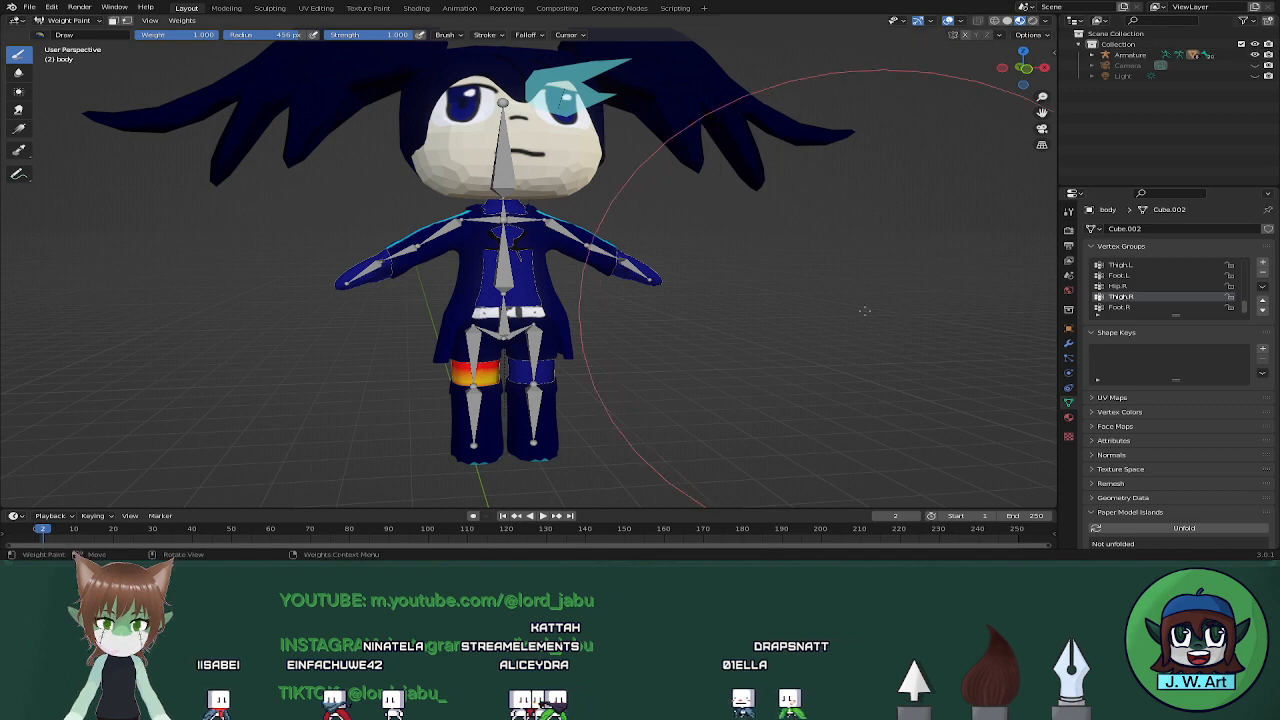
middle_click_drag(730, 312, 732, 311)
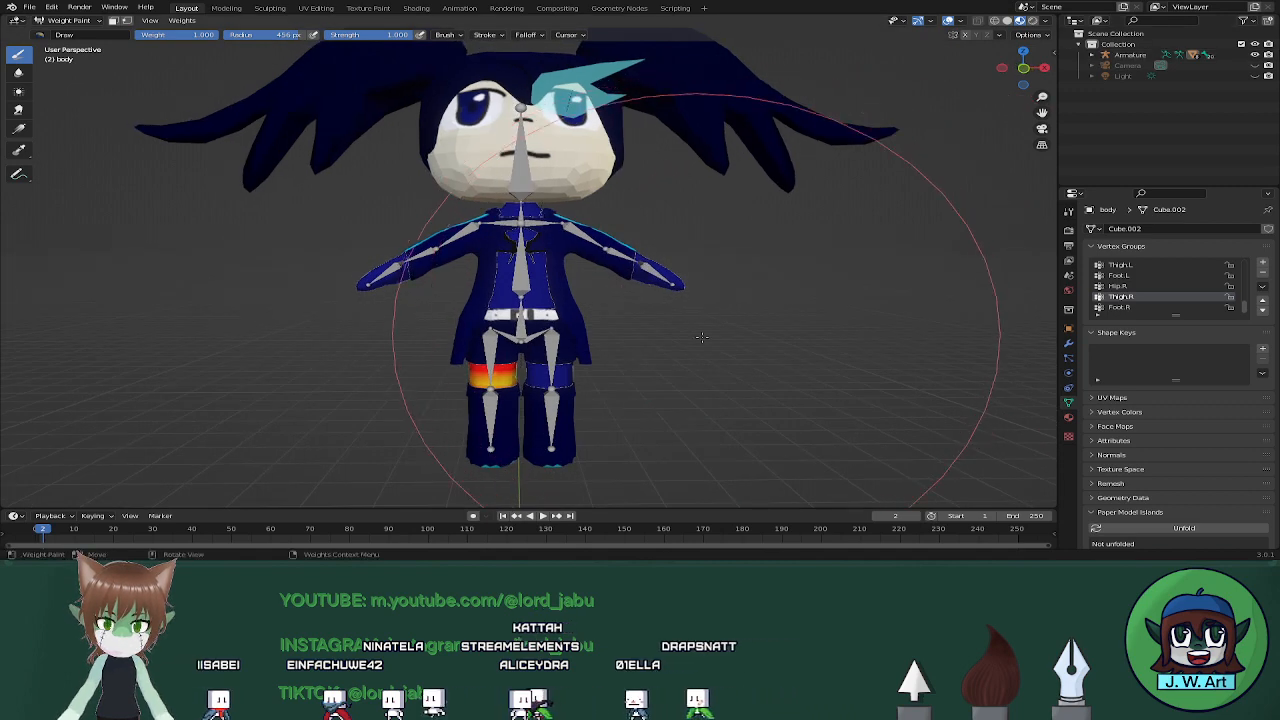
key("f")
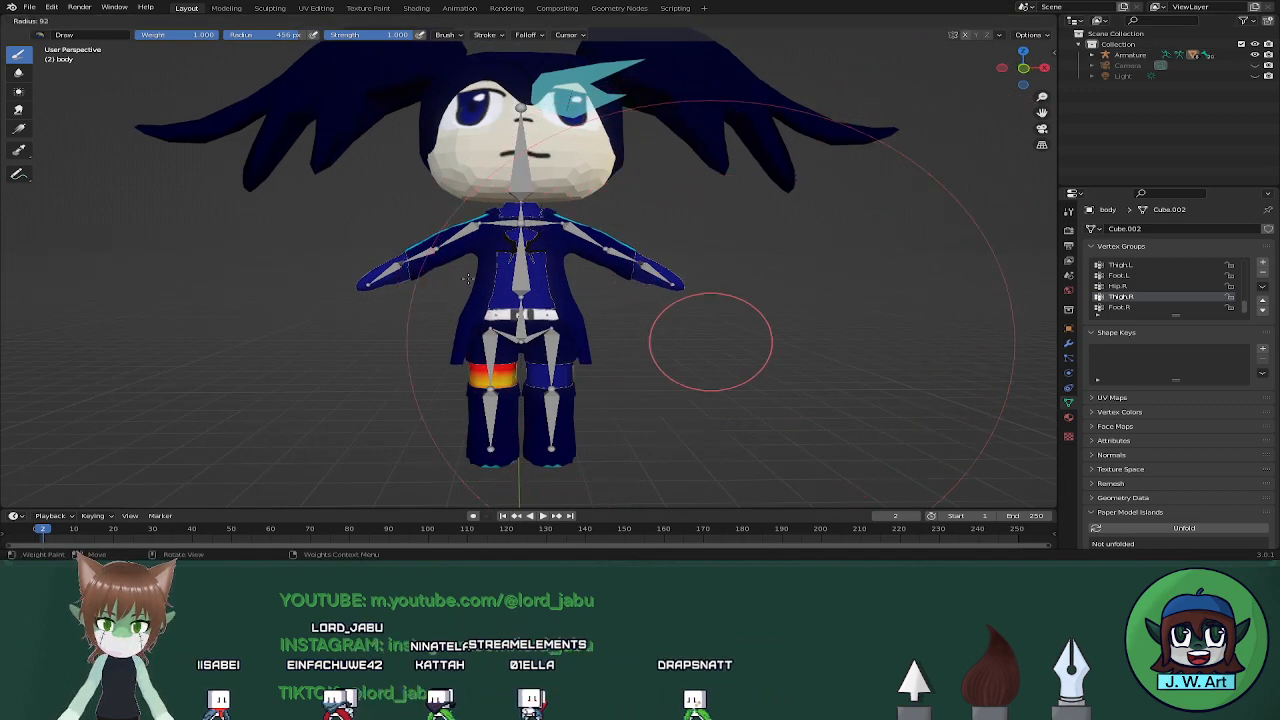
left_click(672, 331)
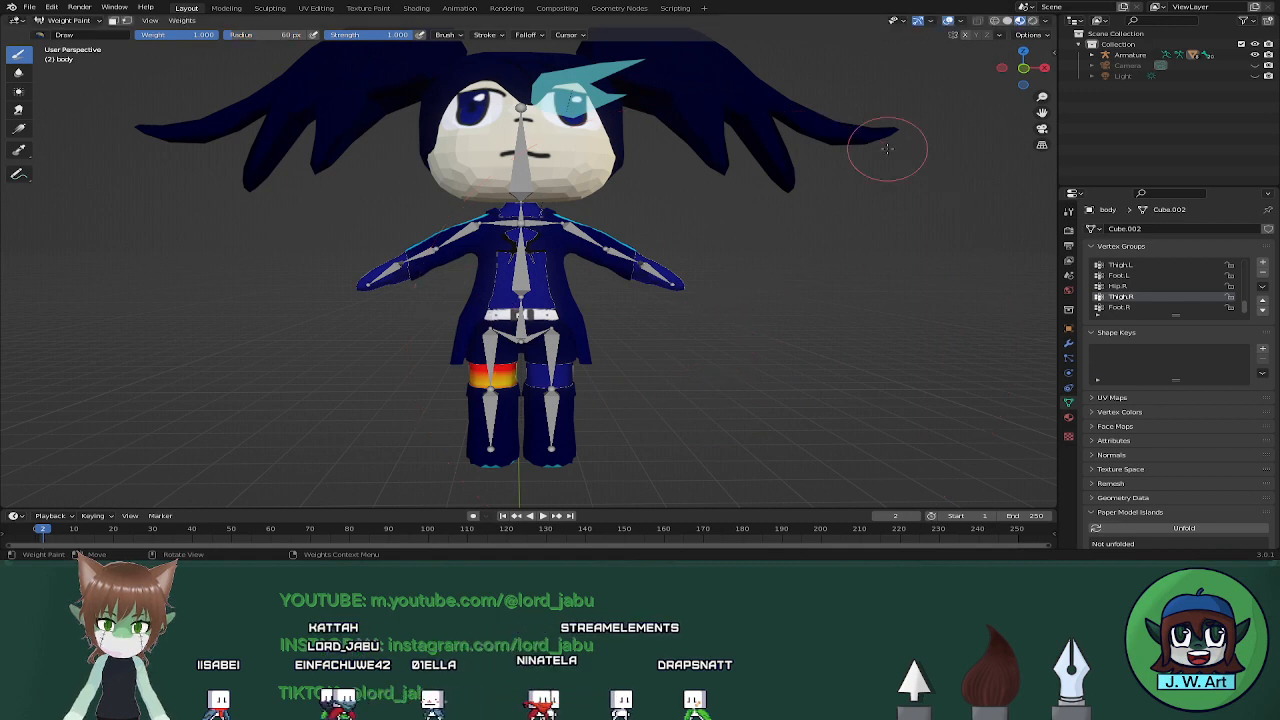
middle_click_drag(743, 271, 791, 280, "shift")
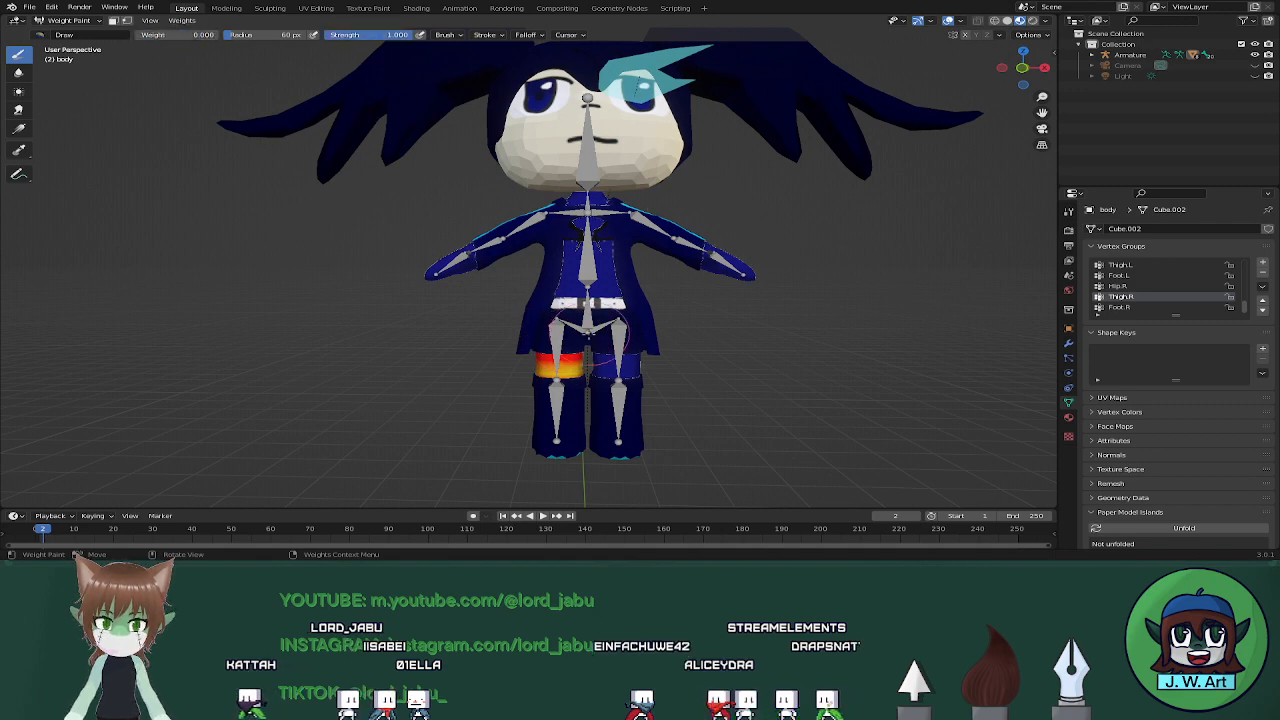
Erase the Thigh.R weights from the front and back of the body's right thigh, hiding the coat and shorts for access
left_click_drag(590, 330, 528, 366)
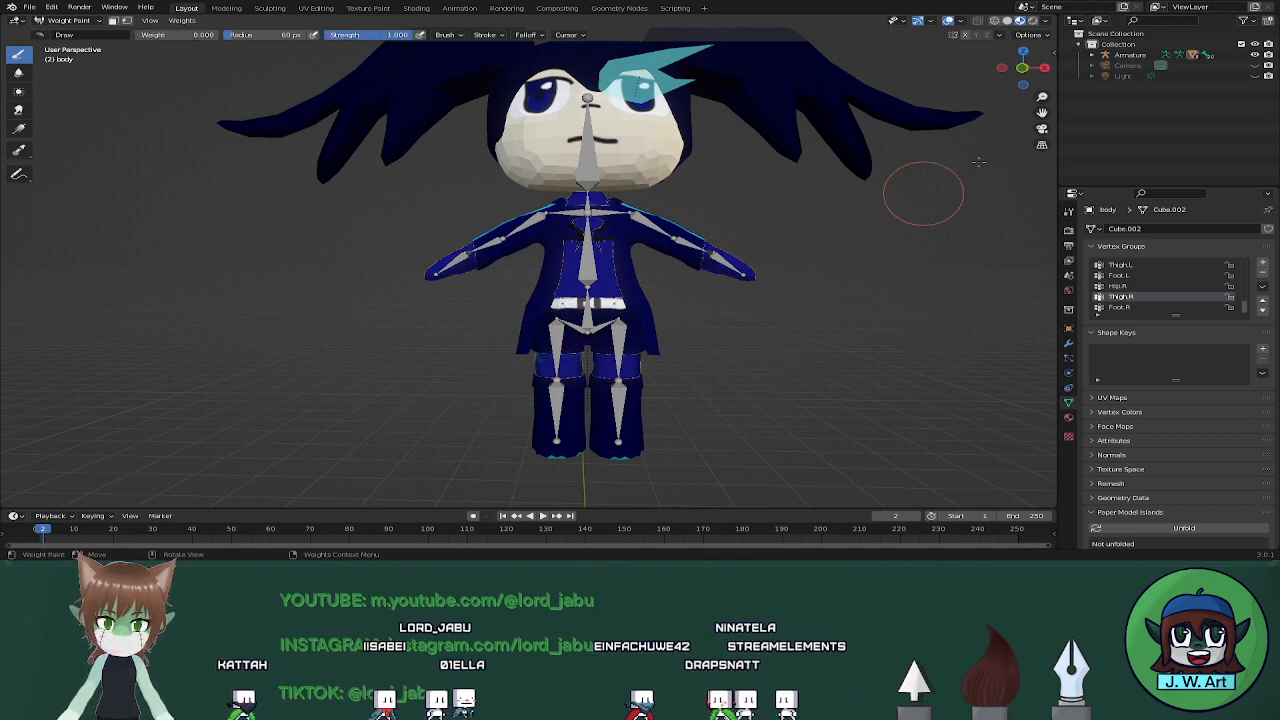
left_click(1091, 56)
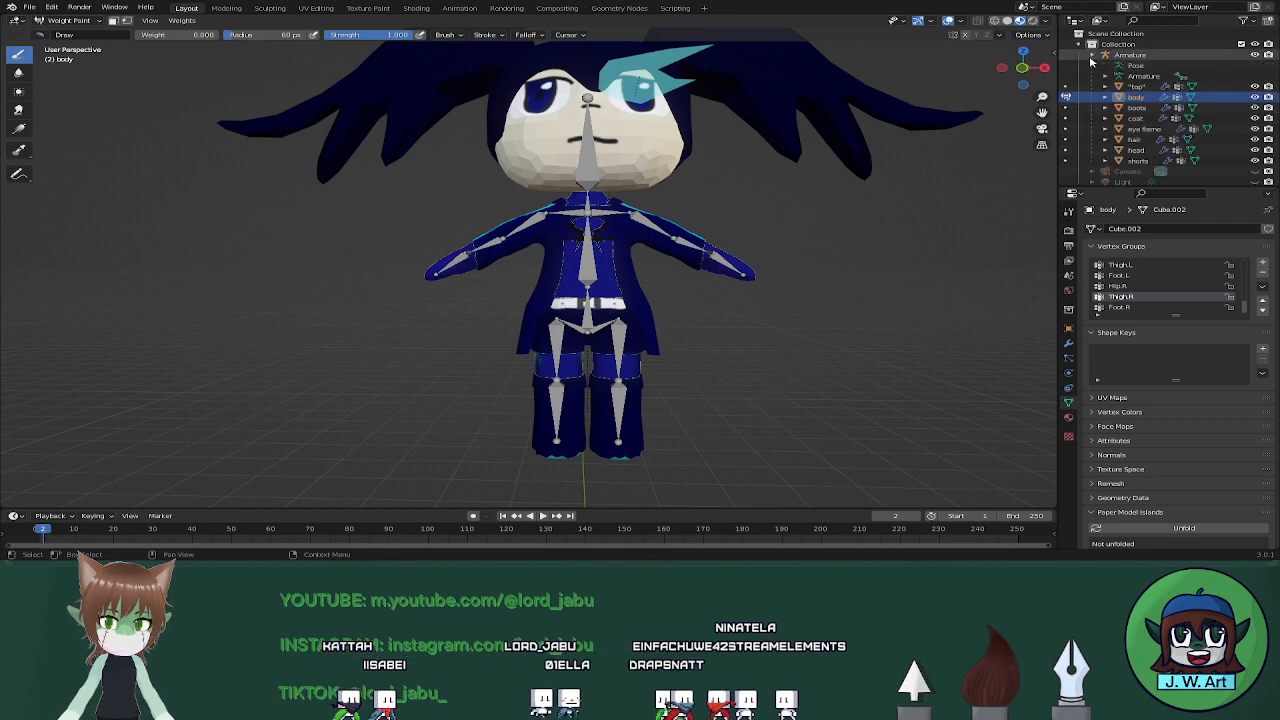
left_click(1255, 118)
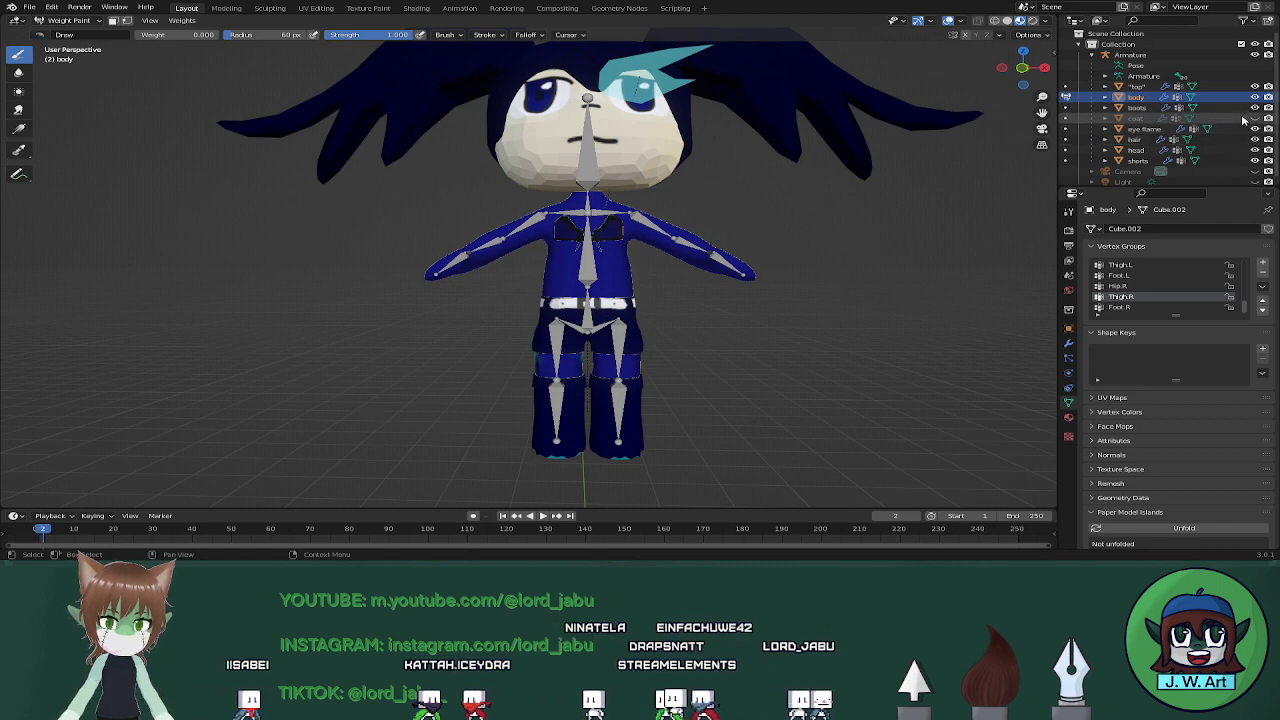
mouse_move(680, 297)
middle_mouse_down()
mouse_move(854, 298)
mouse_move(814, 306)
middle_mouse_up()
mouse_move(395, 368)
left_mouse_down()
mouse_move(373, 378)
mouse_move(392, 380)
left_mouse_up()
middle_click_drag(392, 380, 550, 365)
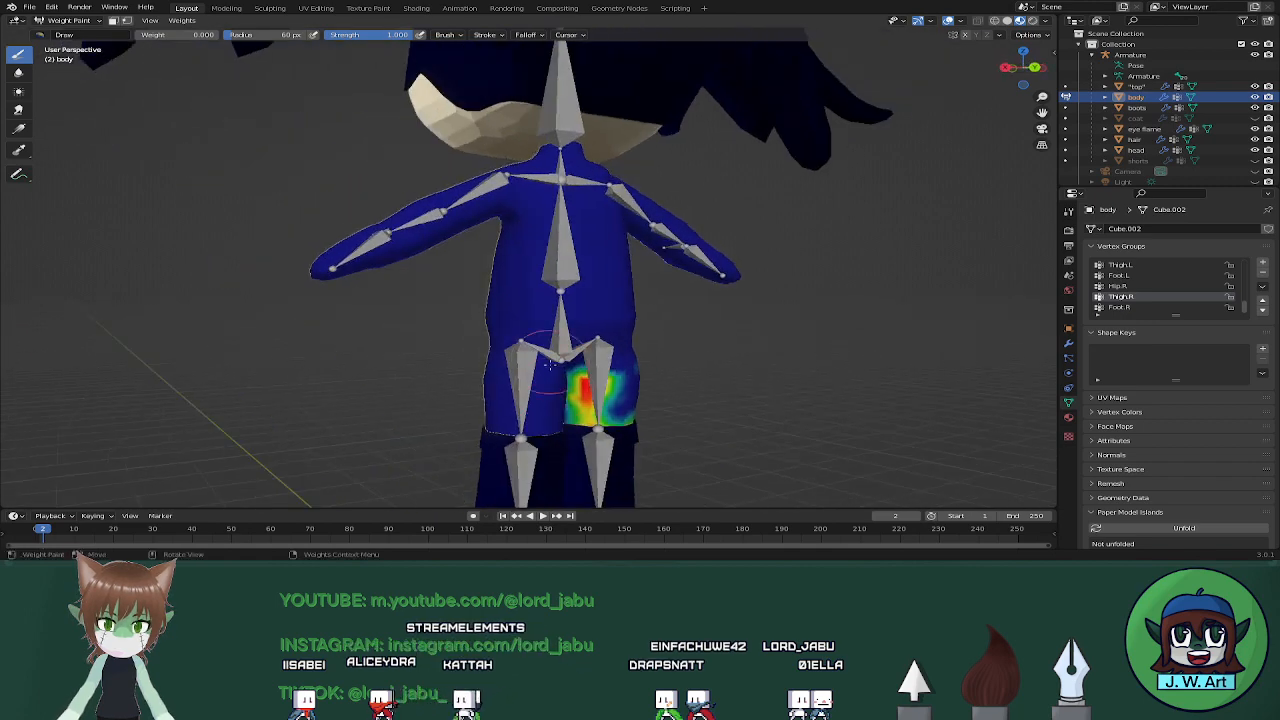
mouse_move(549, 366)
left_mouse_down()
mouse_move(578, 395)
mouse_move(657, 409)
mouse_move(617, 420)
left_mouse_up()
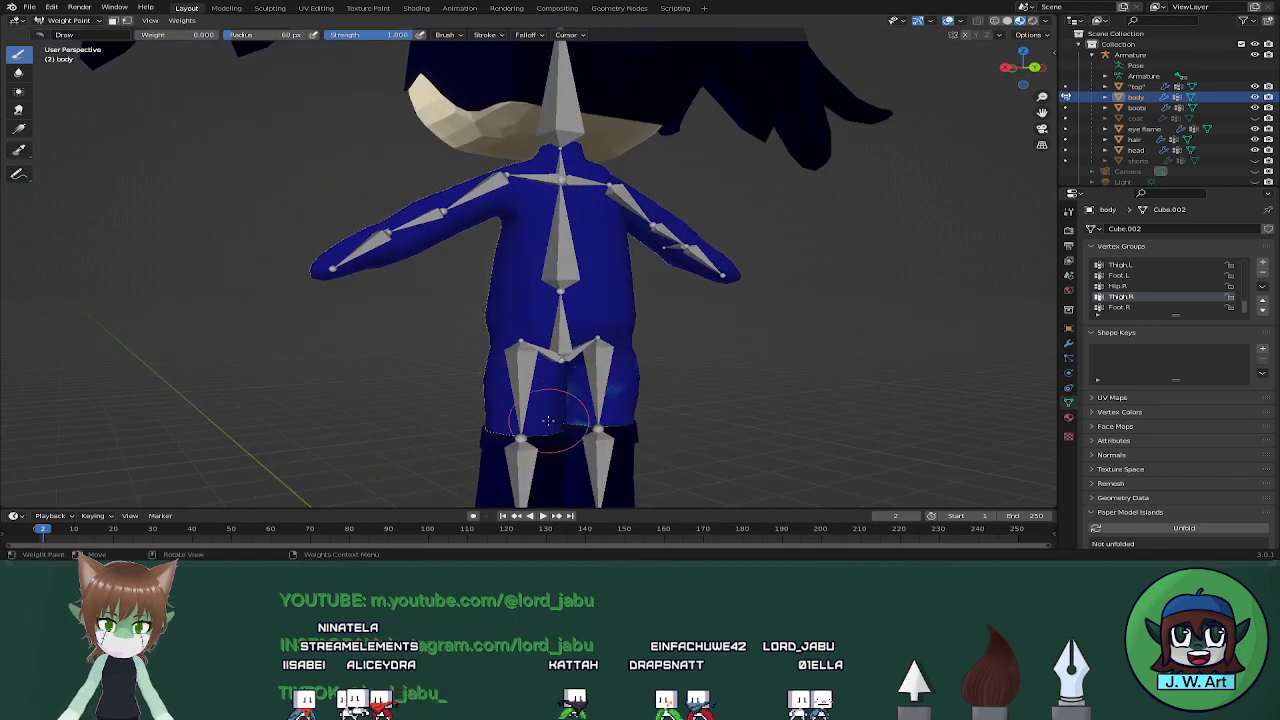
middle_click_drag(548, 420, 663, 382)
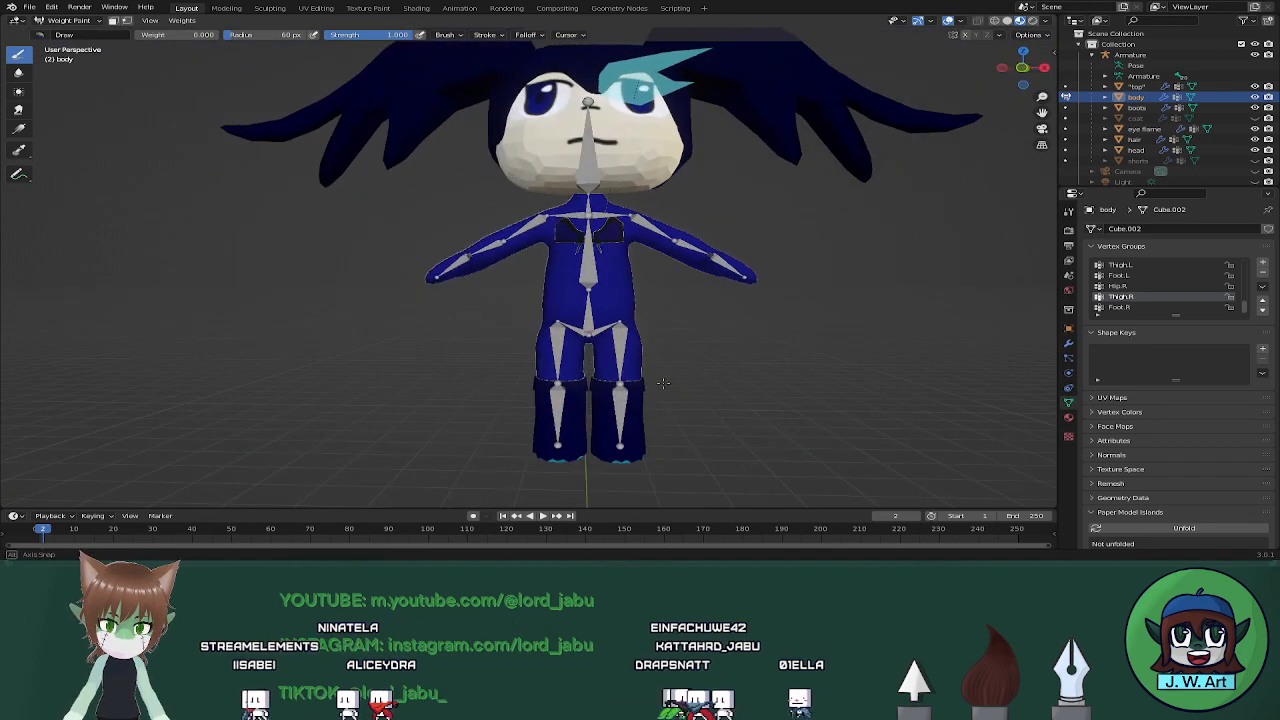
Unhide the shorts and the coat
left_click(1255, 160)
left_click(1255, 118)
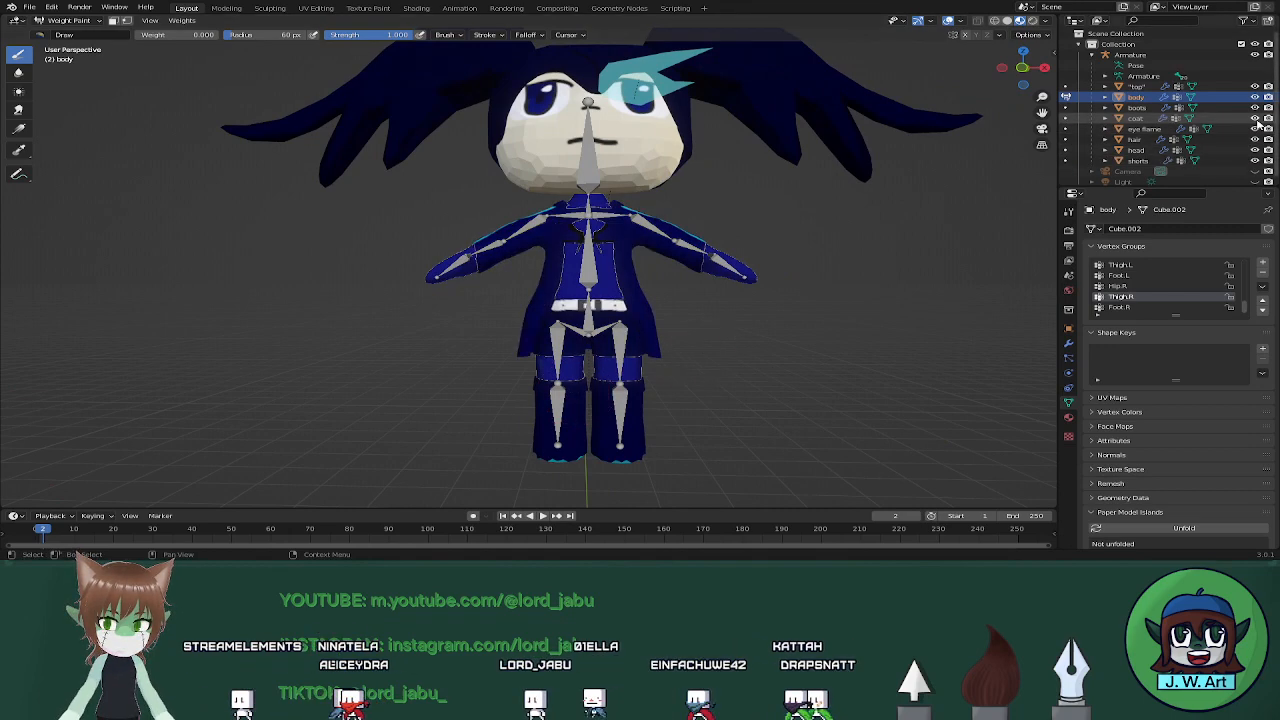
scroll(891, 329, "up", 2)
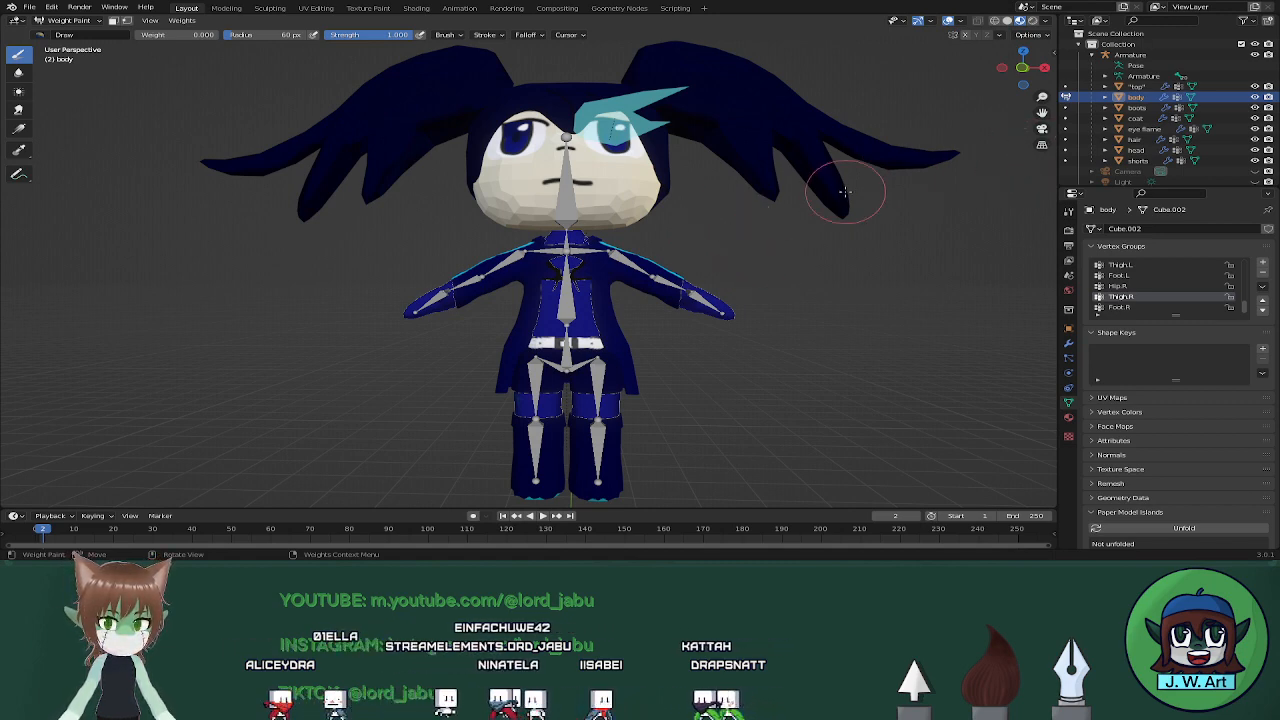
Return to Object Mode, select the coat mesh and enter Weight Paint mode with its waist vertex group active
key("ctrl+Tab")
left_click(678, 194)
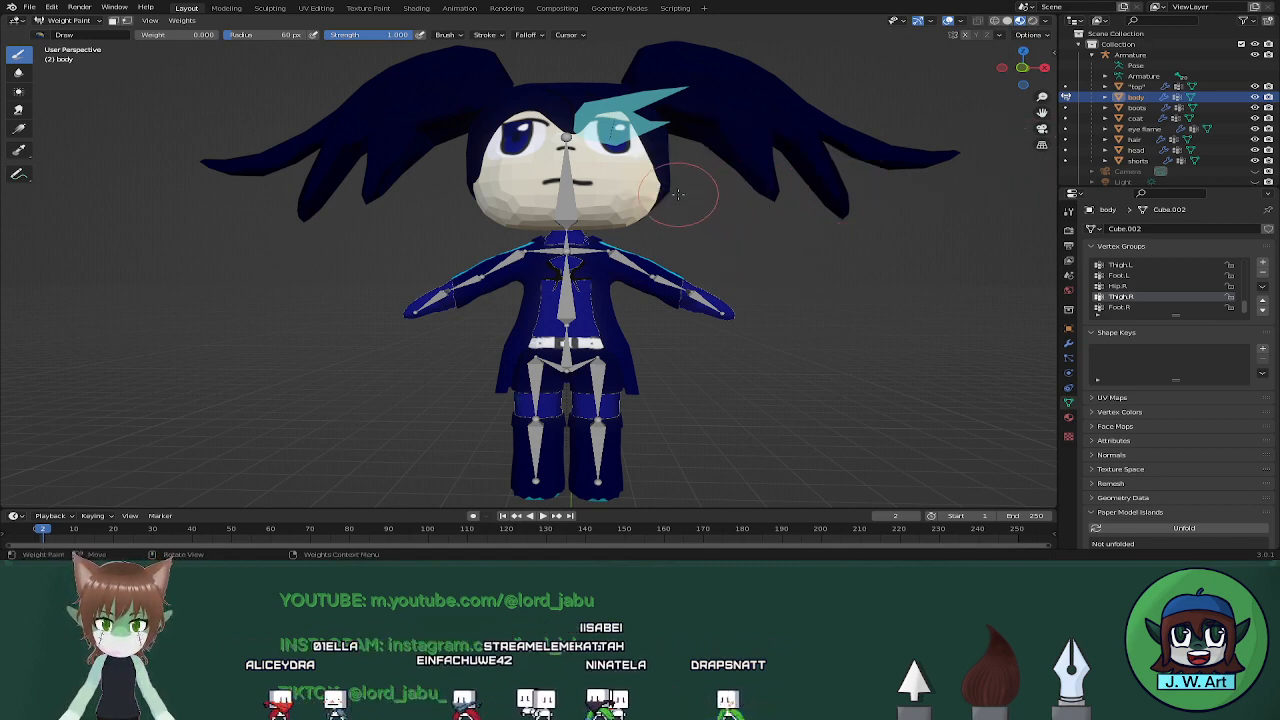
key("ctrl+Tab")
left_click(619, 229)
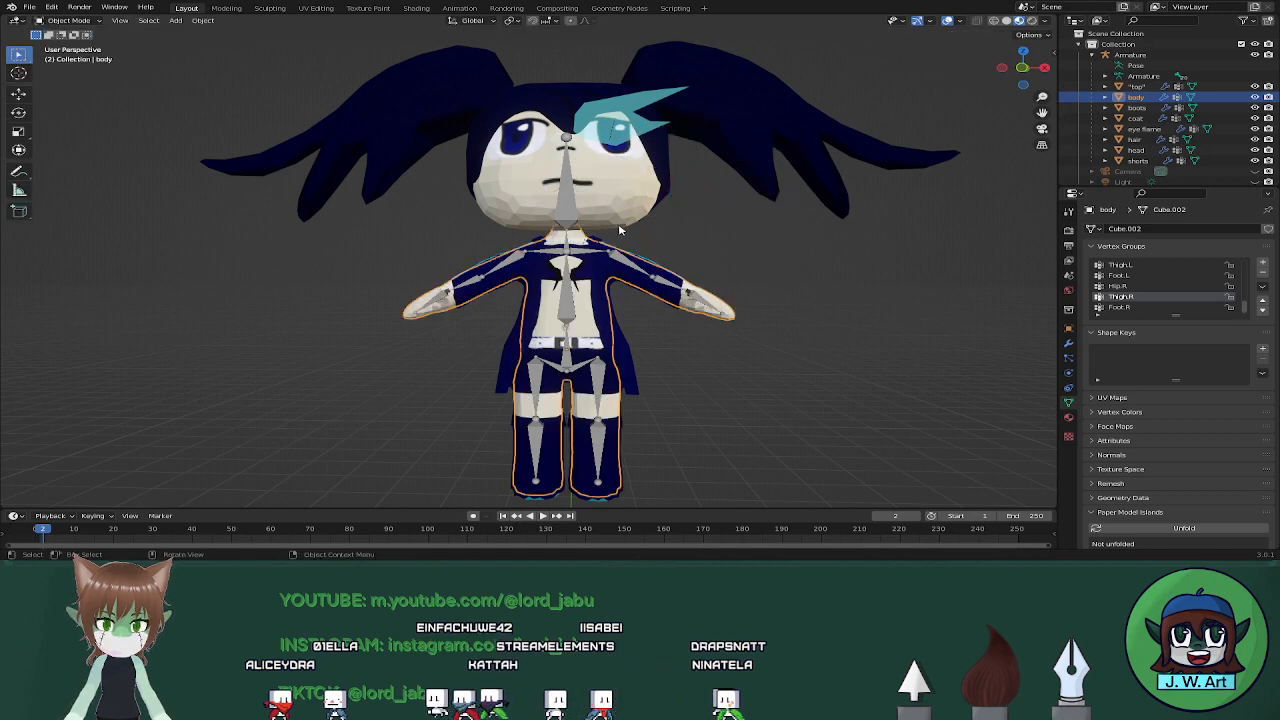
left_click(614, 272)
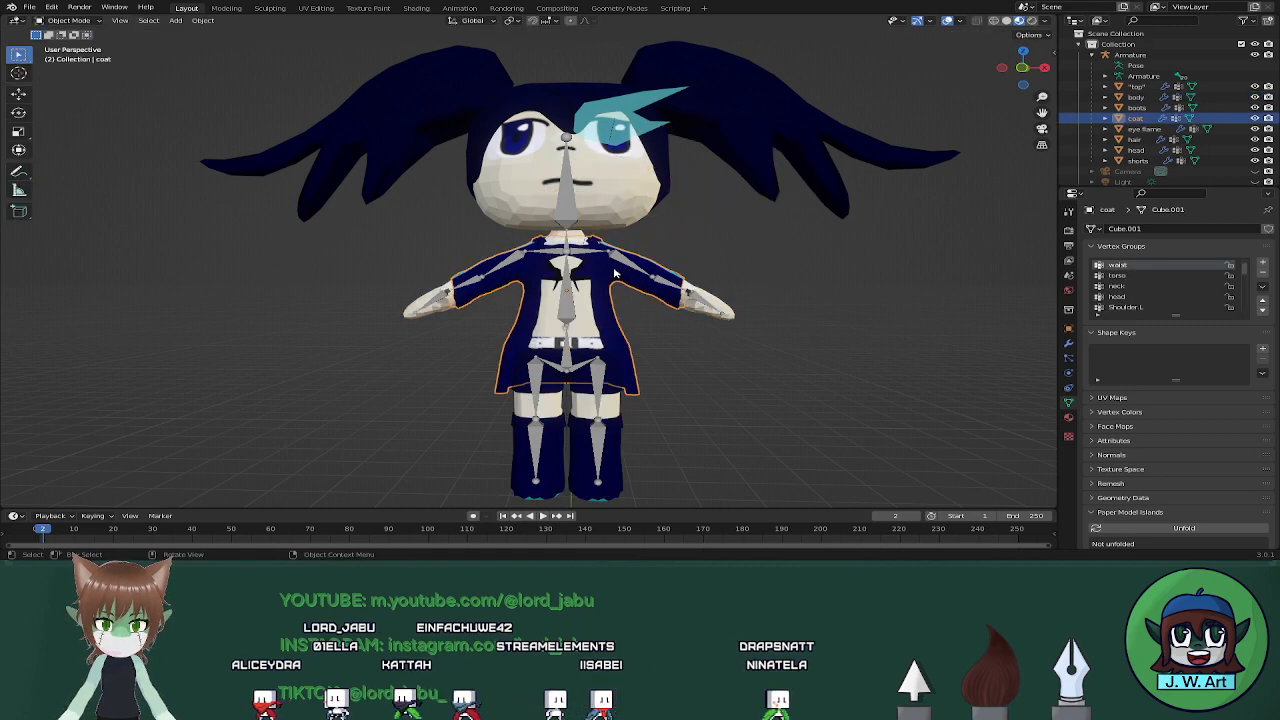
key("ctrl+Tab")
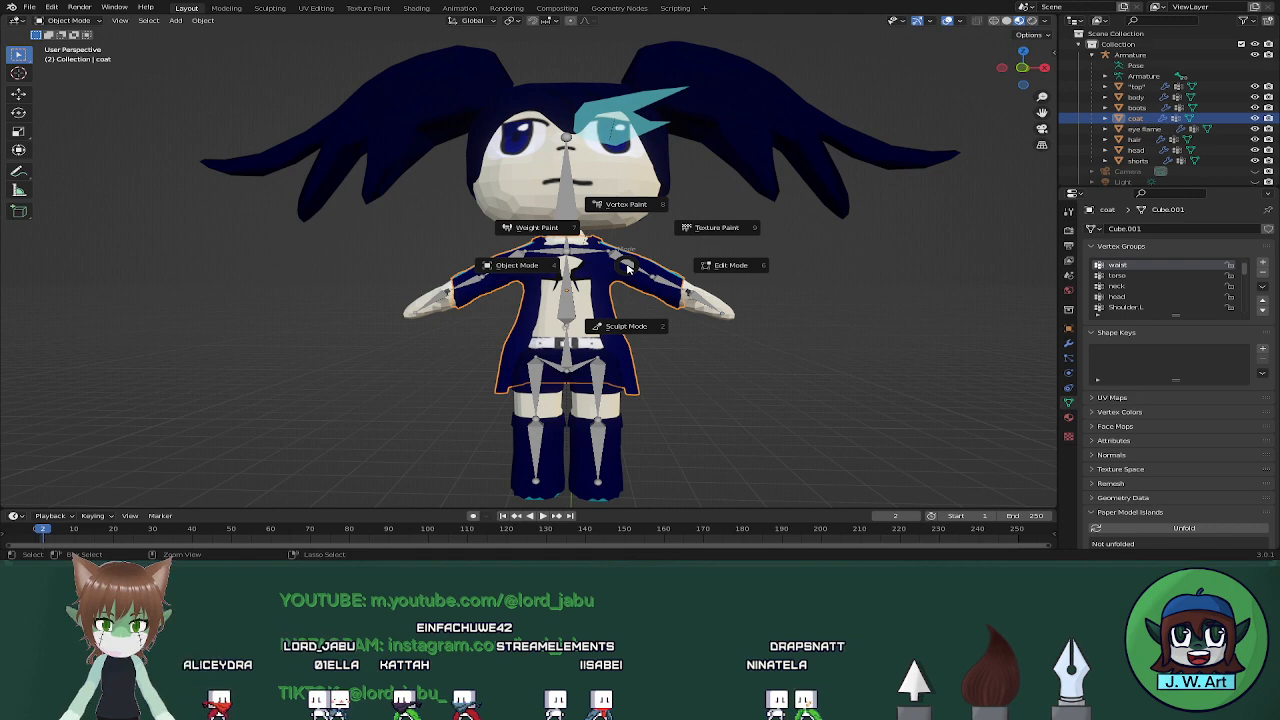
left_click(563, 230)
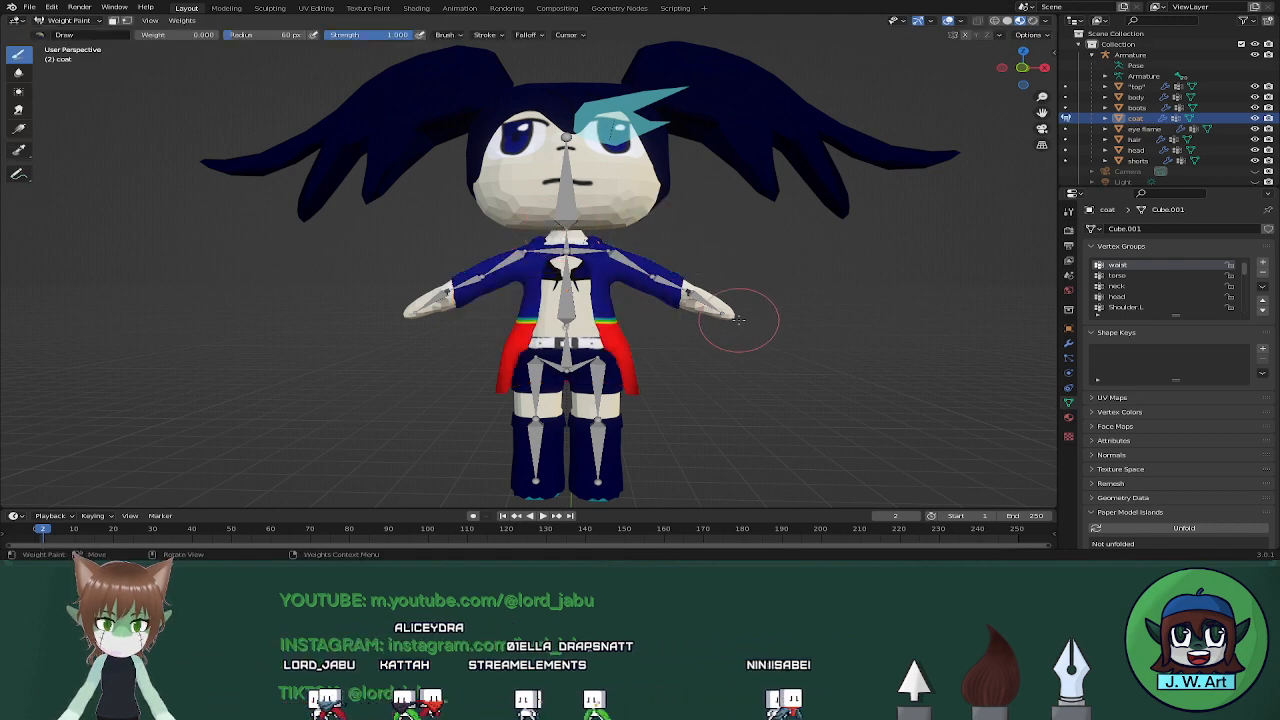
Erase the waist weights from the front, side and back of the coat's left half with the zero-weight brush
middle_click_drag(749, 300, 741, 325)
mouse_move(592, 328)
left_mouse_down()
mouse_move(640, 346)
mouse_move(632, 356)
left_mouse_up()
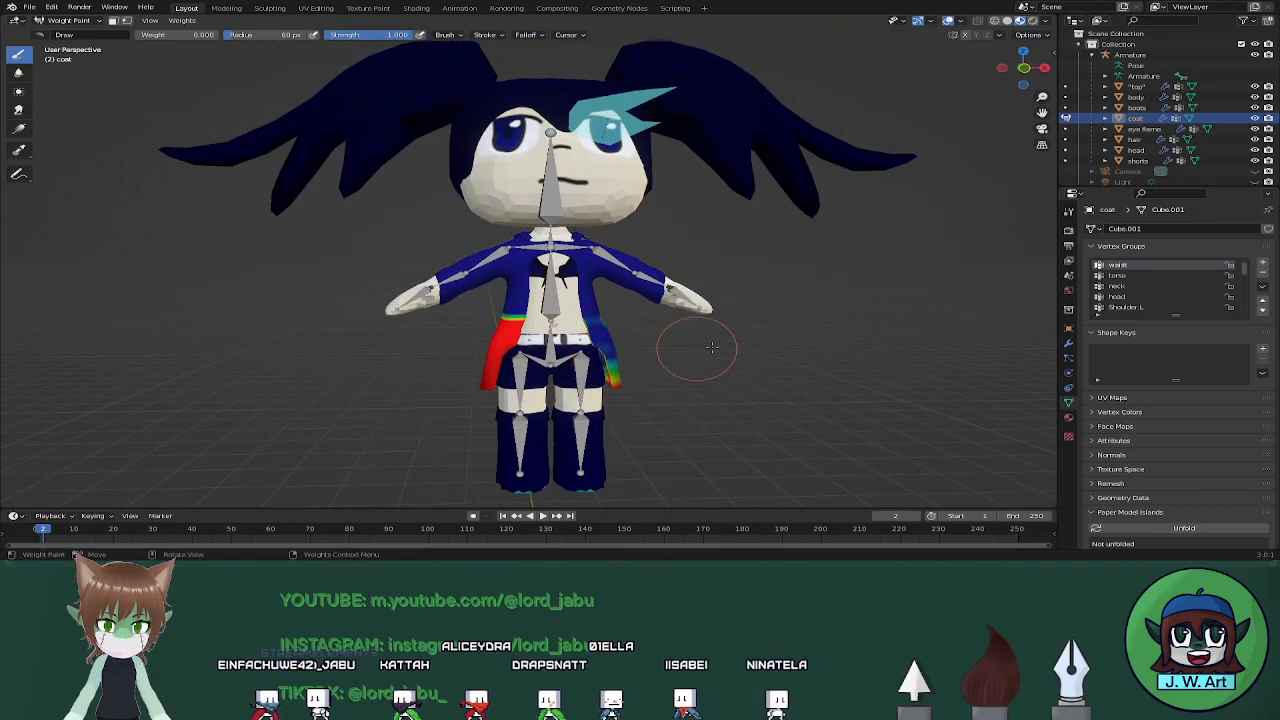
middle_click_drag(700, 349, 571, 354)
left_click_drag(705, 378, 651, 361)
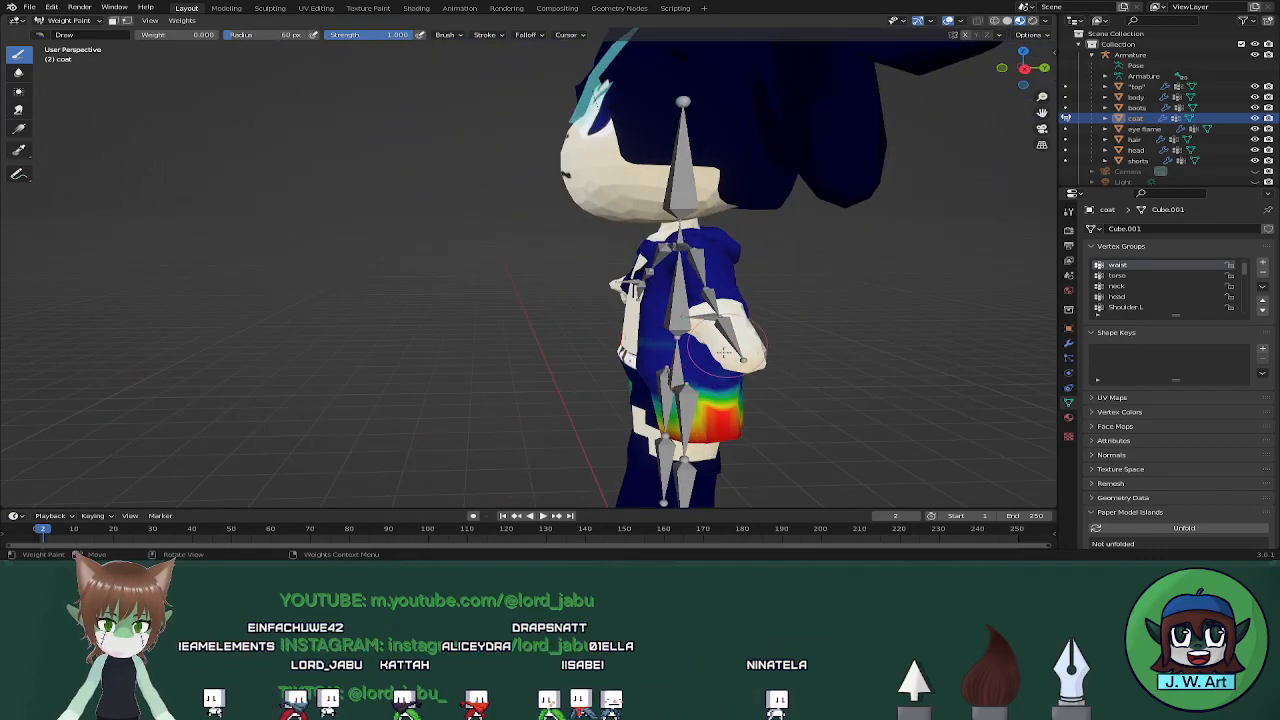
middle_click_drag(834, 403, 625, 384)
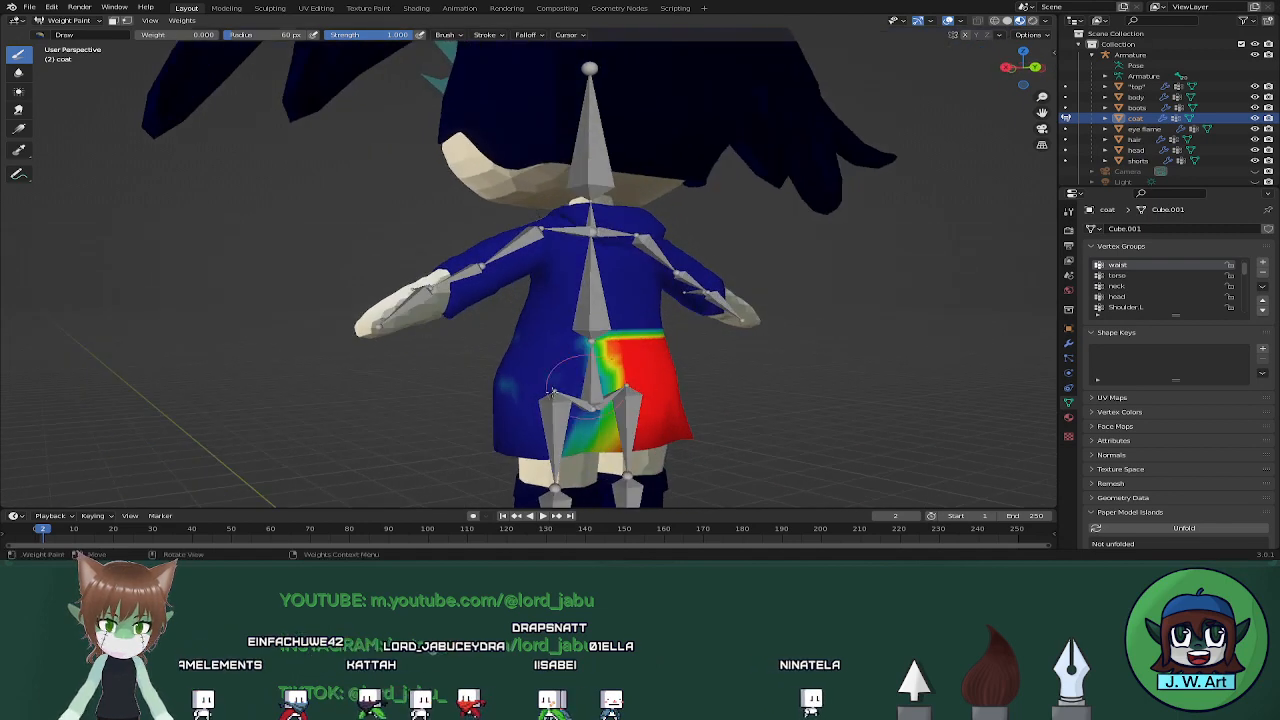
mouse_move(588, 408)
left_mouse_down()
mouse_move(632, 432)
mouse_move(563, 453)
left_mouse_up()
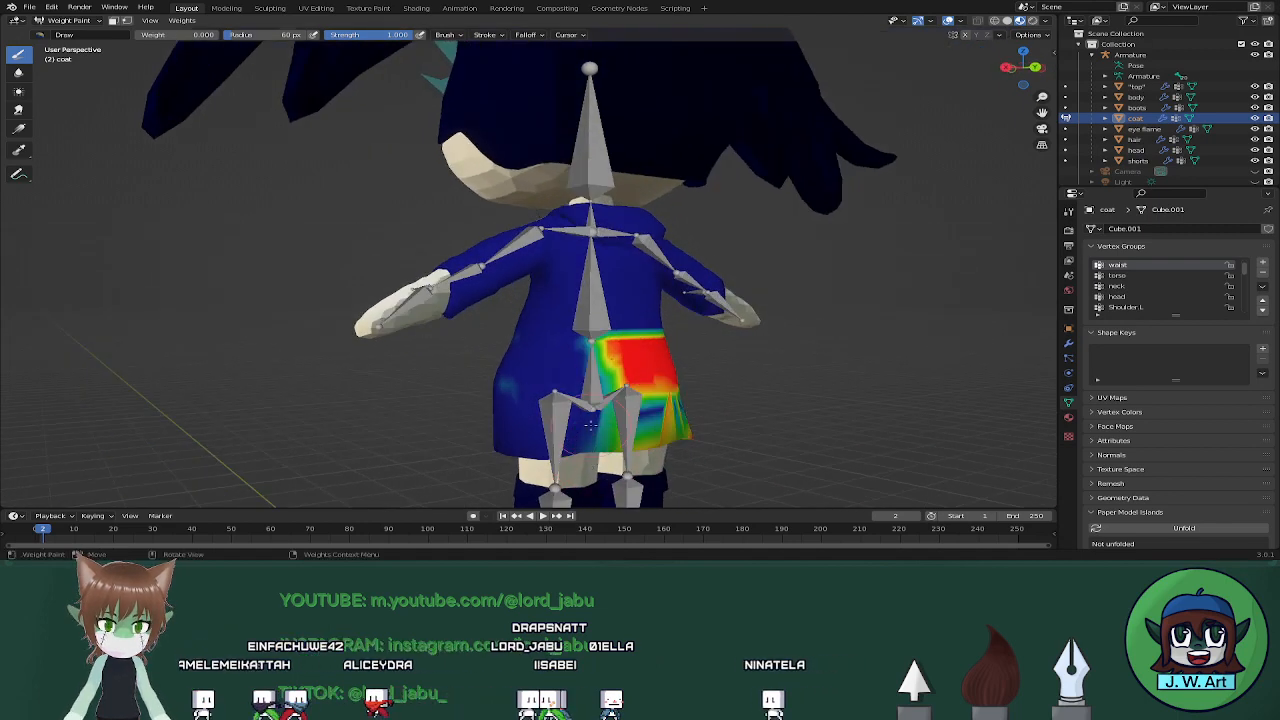
Erase the remaining waist weights across the lower back of the coat
middle_click_drag(738, 400, 648, 394)
mouse_move(450, 455)
left_mouse_down()
mouse_move(522, 440)
mouse_move(413, 397)
mouse_move(400, 440)
mouse_move(380, 400)
left_mouse_up()
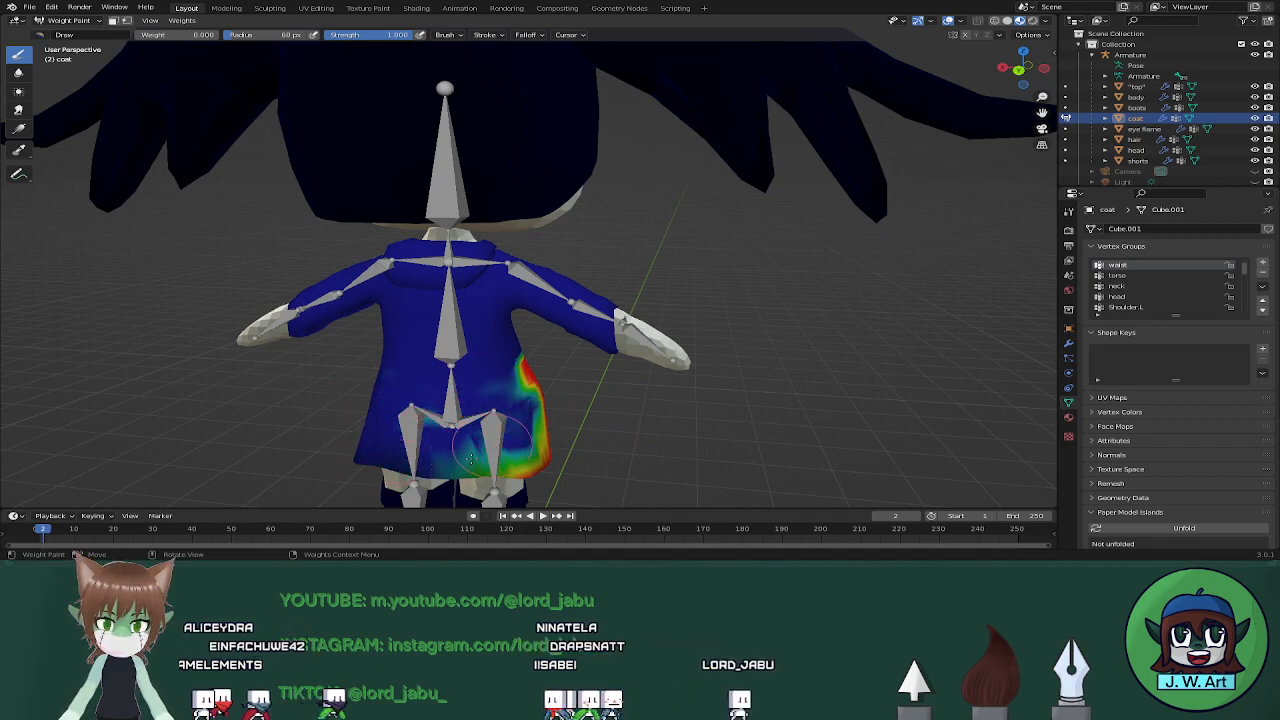
left_click_drag(470, 457, 507, 460)
left_click_drag(413, 435, 366, 363)
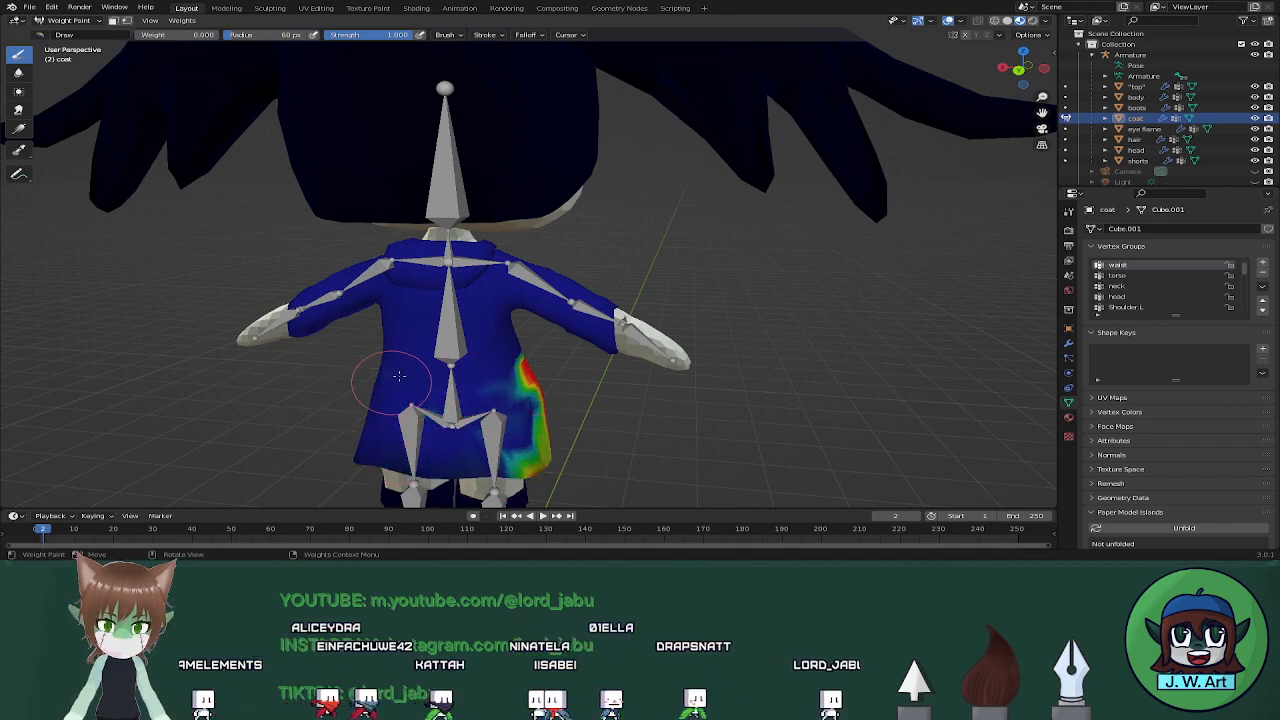
mouse_move(430, 450)
left_mouse_down()
mouse_move(515, 457)
mouse_move(578, 442)
left_mouse_up()
Clear the waist weights from the coat's right side and check all around the coat for leftover spots
middle_click_drag(625, 441, 543, 437)
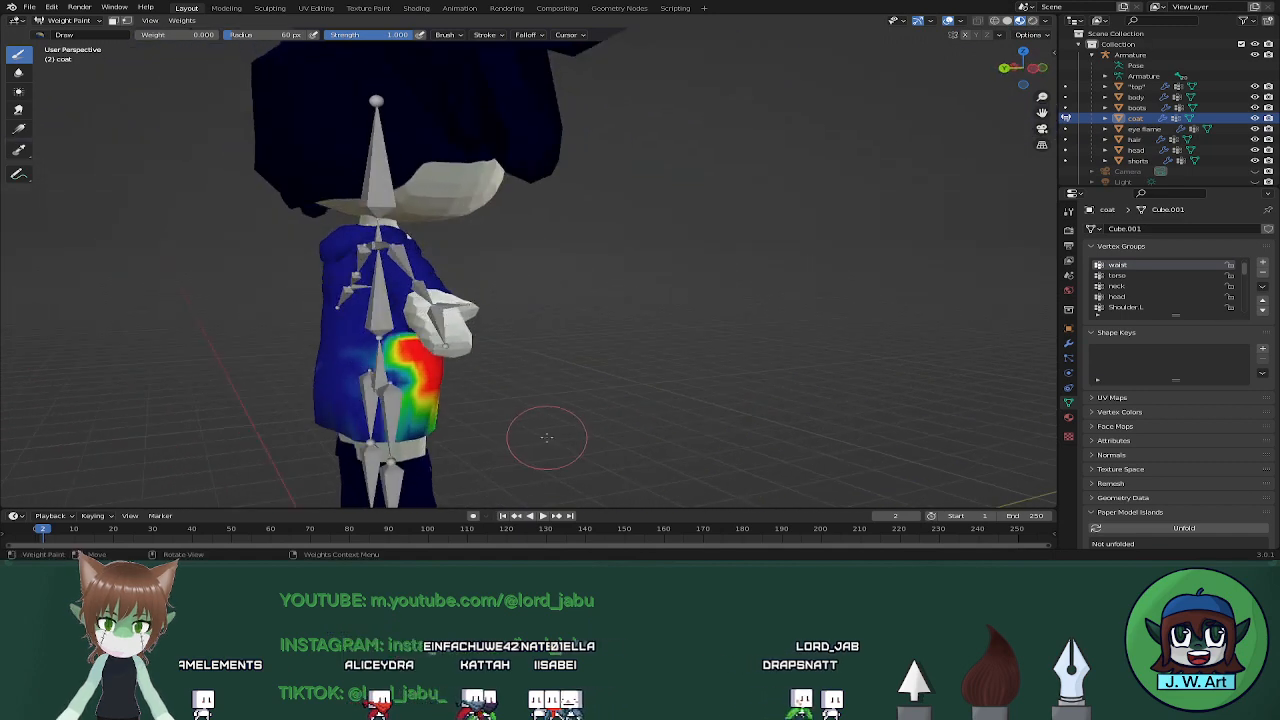
mouse_move(362, 385)
left_mouse_down()
mouse_move(382, 368)
mouse_move(366, 358)
left_mouse_up()
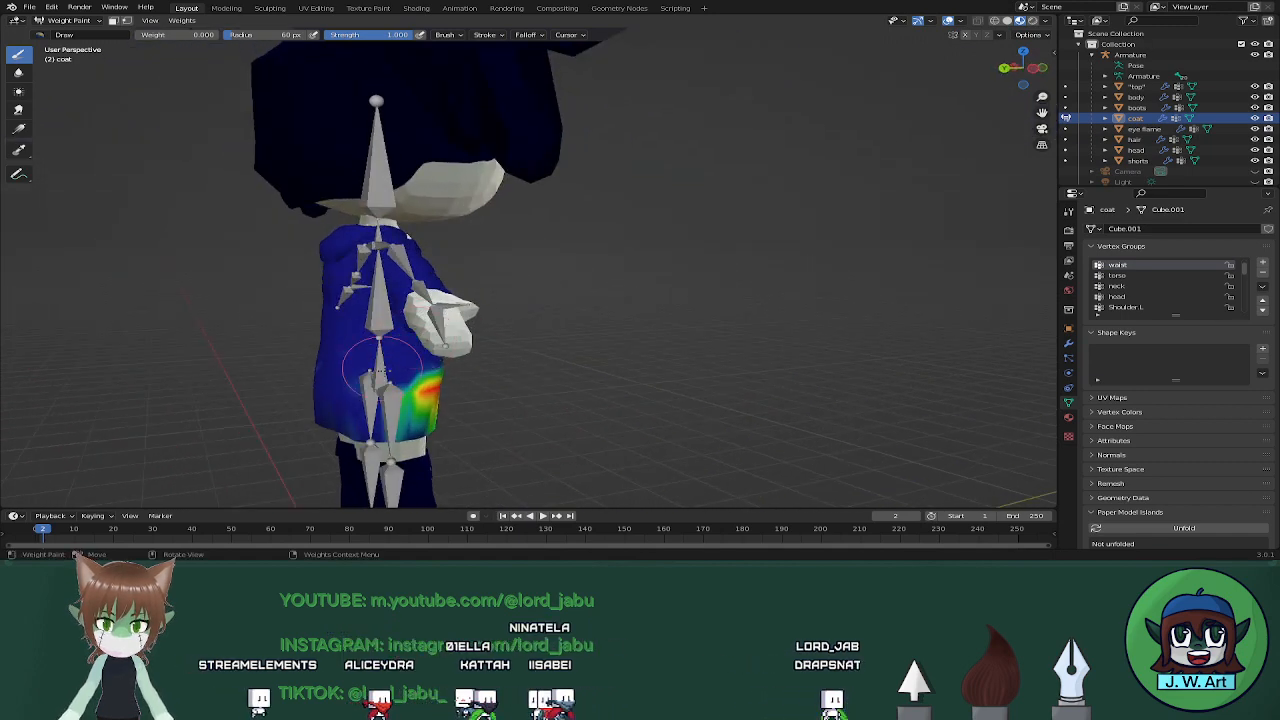
middle_click_drag(338, 378, 440, 368)
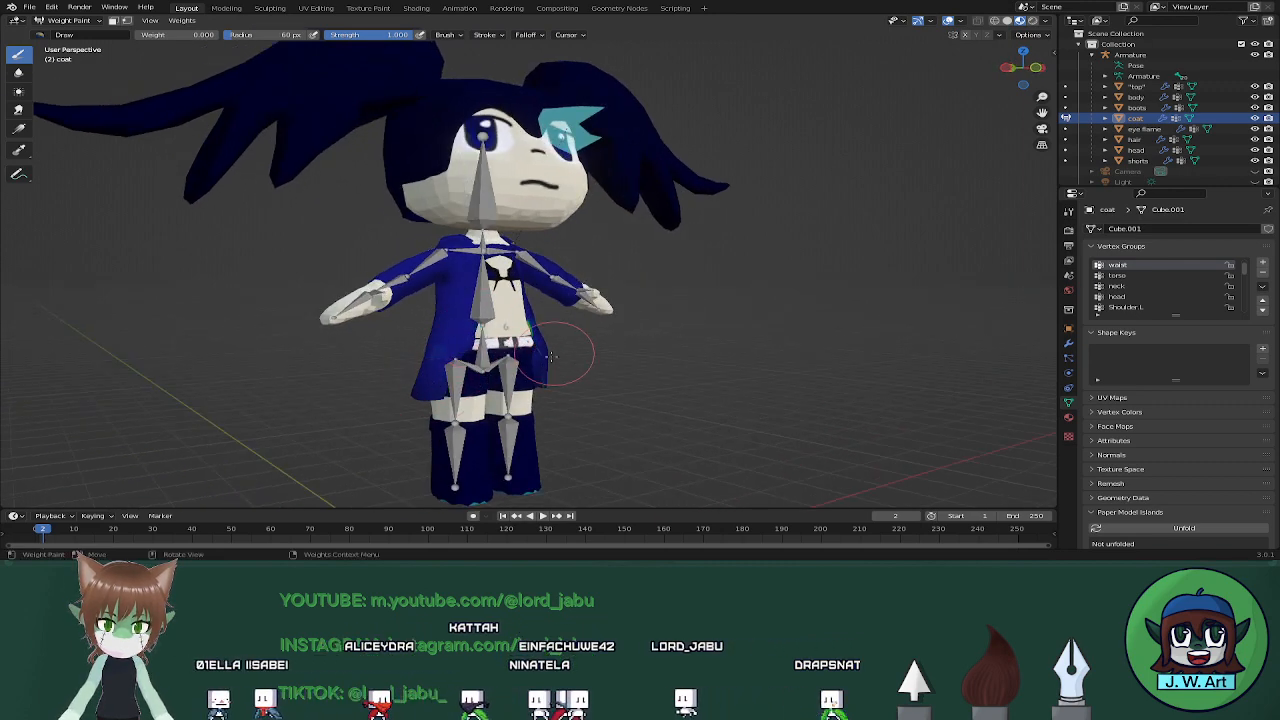
mouse_move(555, 367)
middle_mouse_down()
mouse_move(600, 370)
mouse_move(577, 375)
middle_mouse_up()
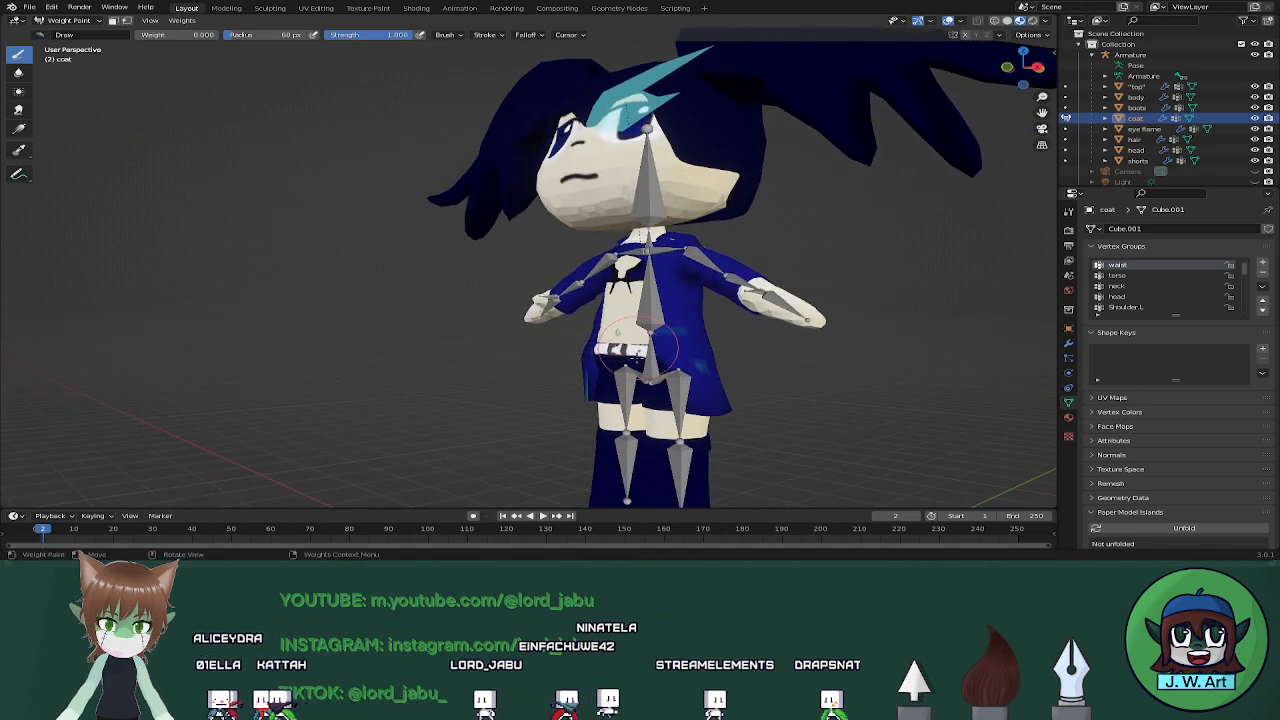
middle_click_drag(642, 367, 582, 372)
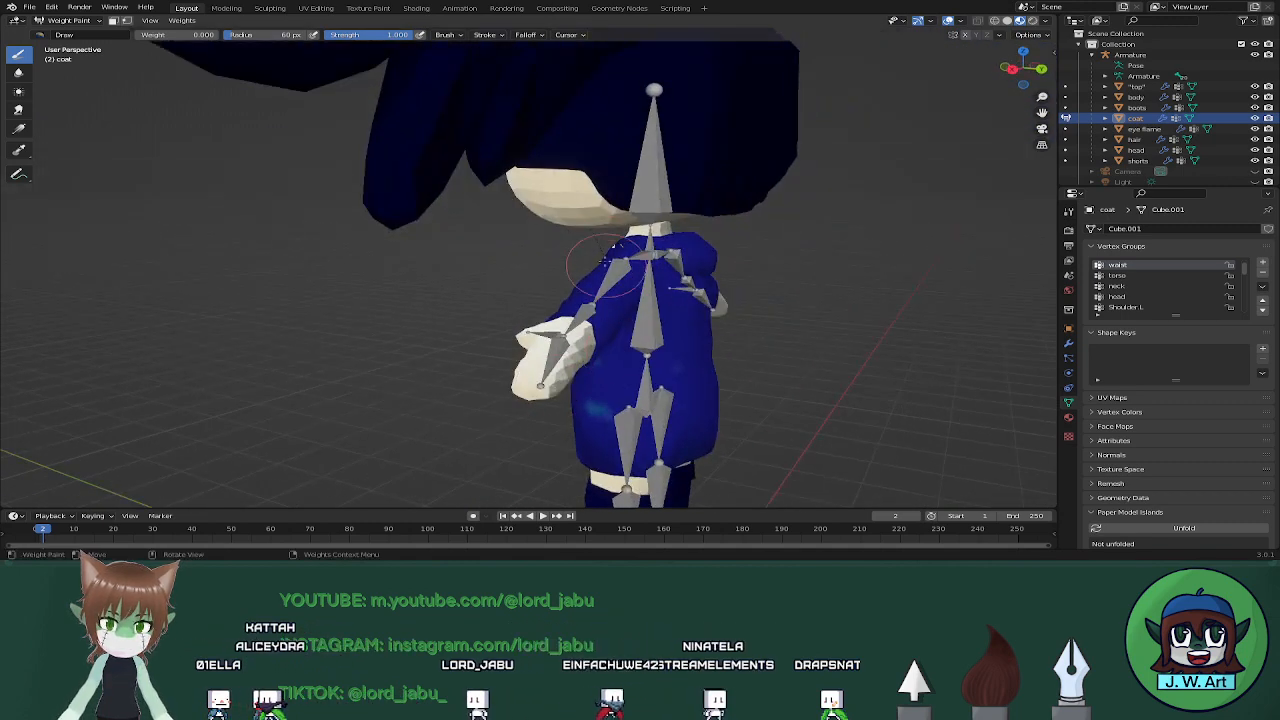
middle_click_drag(628, 248, 775, 279)
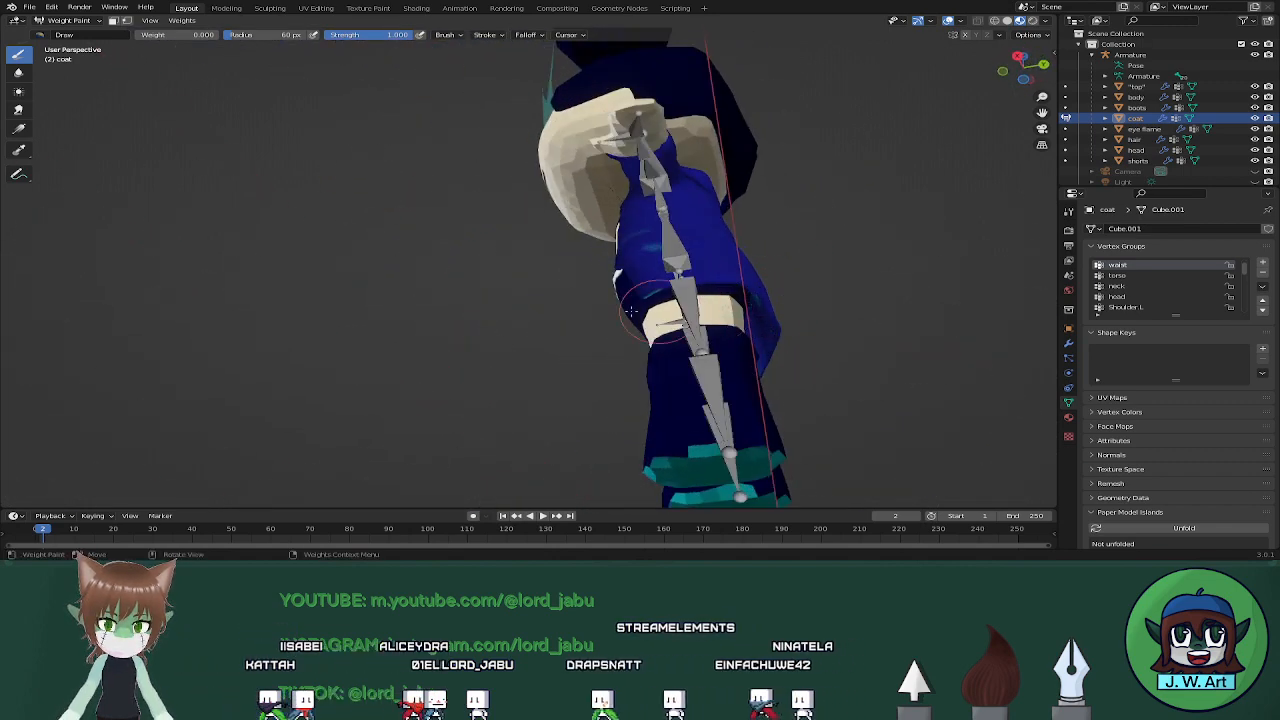
middle_click_drag(762, 315, 834, 300)
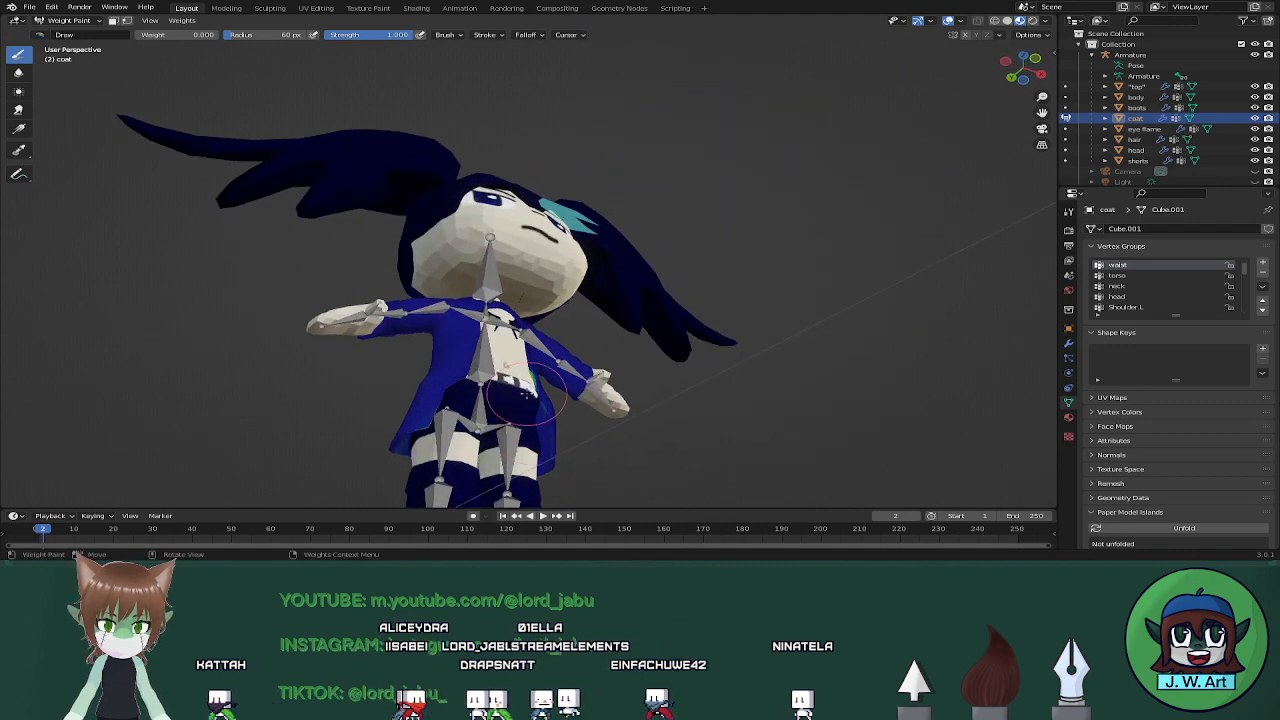
middle_click_drag(545, 405, 661, 408)
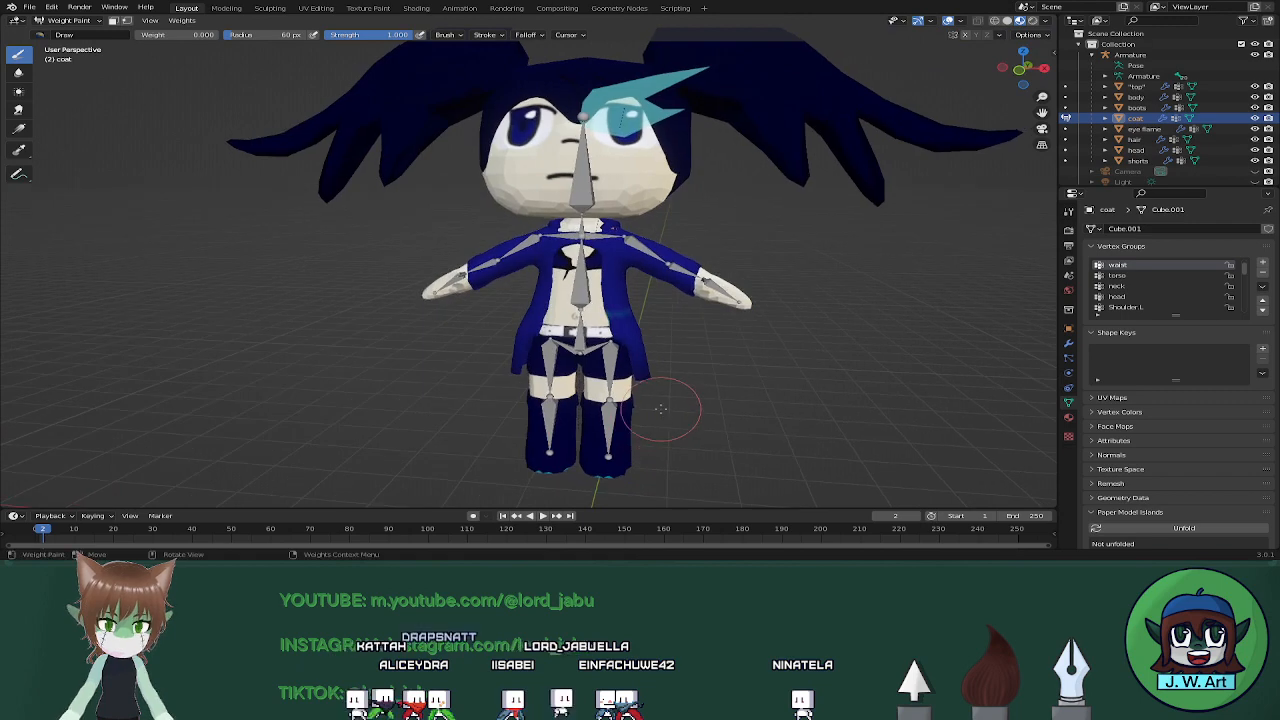
Switch to the armature's Pose Mode and test-rotate the left arm and left thigh bones, cancelling each rotation
key("ctrl+Tab")
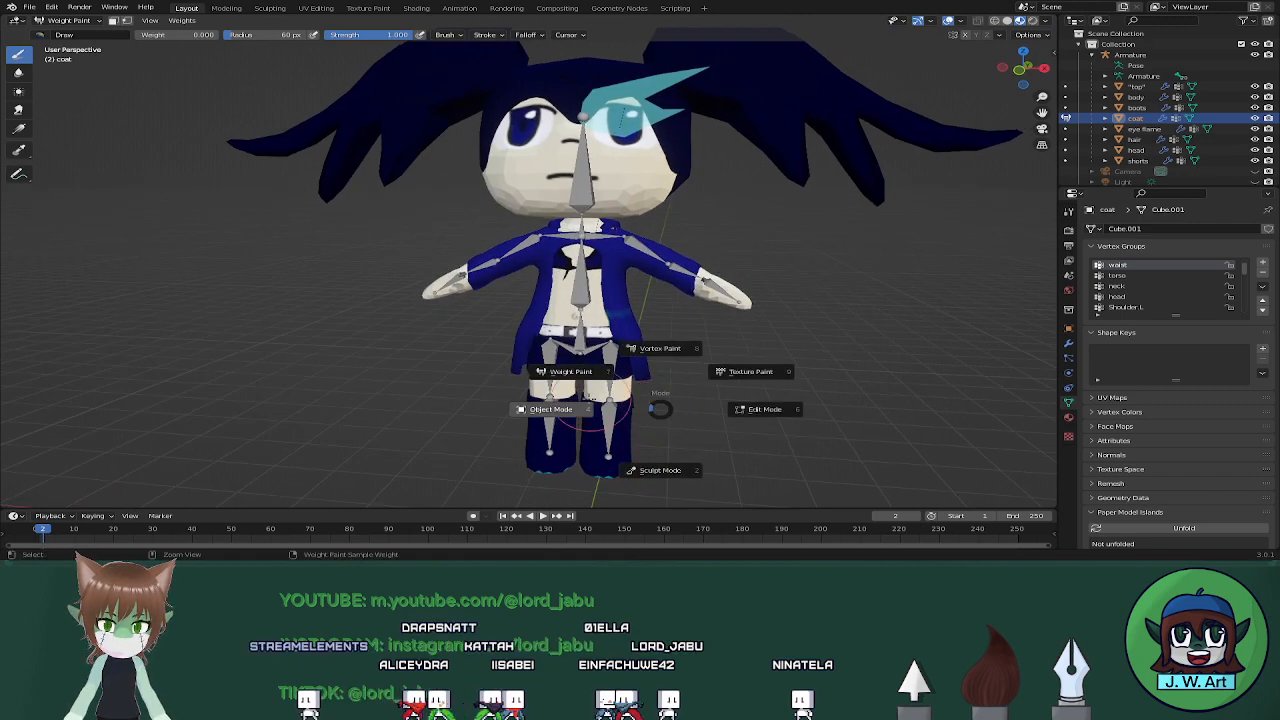
left_click(550, 409)
left_click(585, 293)
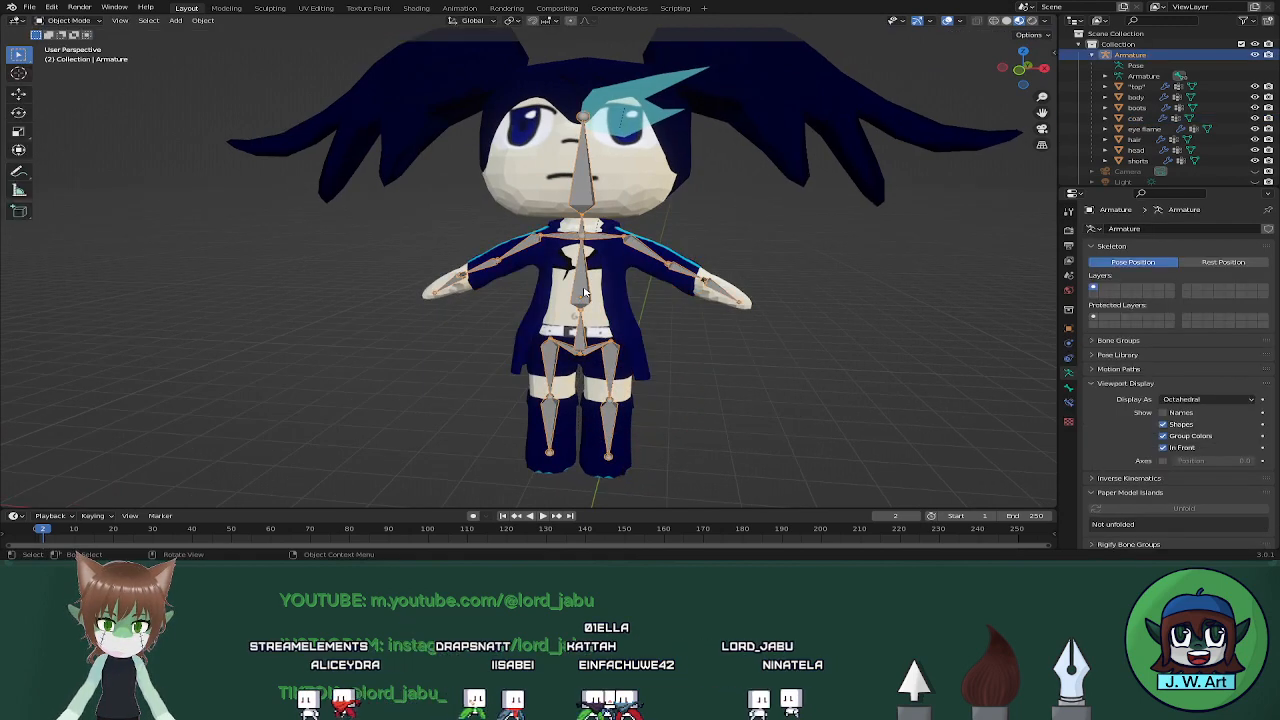
key("ctrl+Tab")
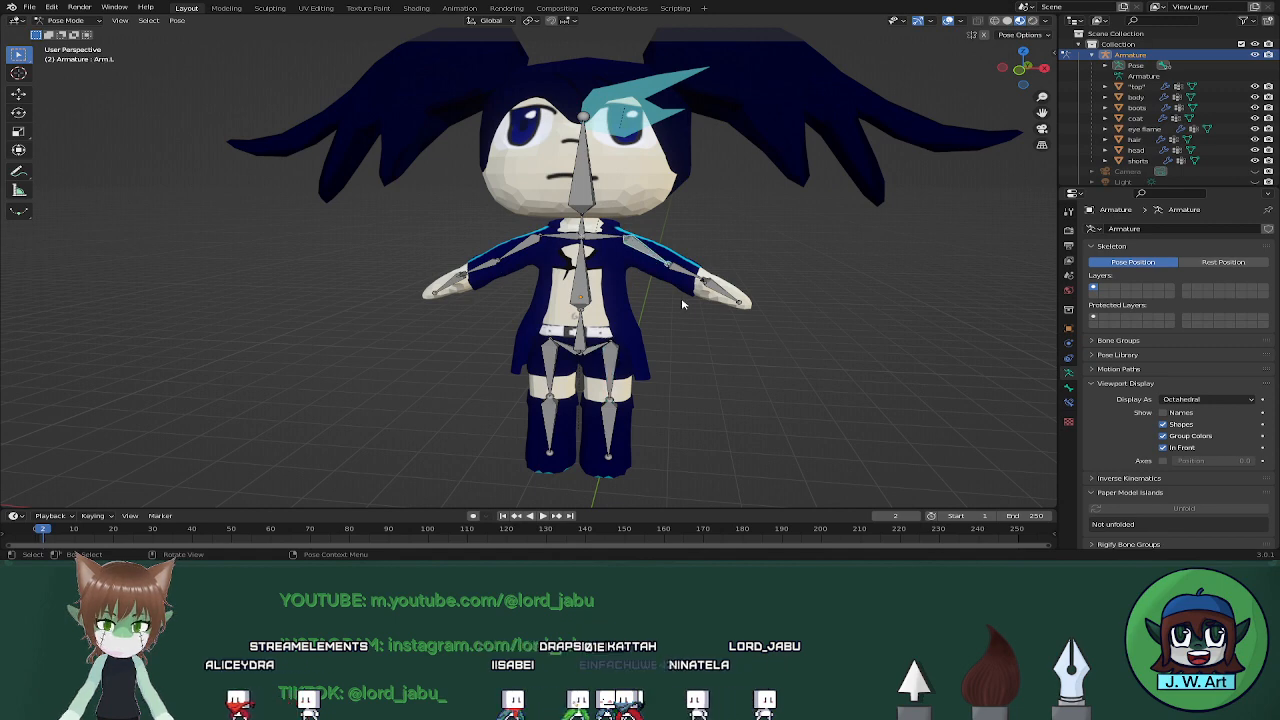
key("r")
right_click(698, 284)
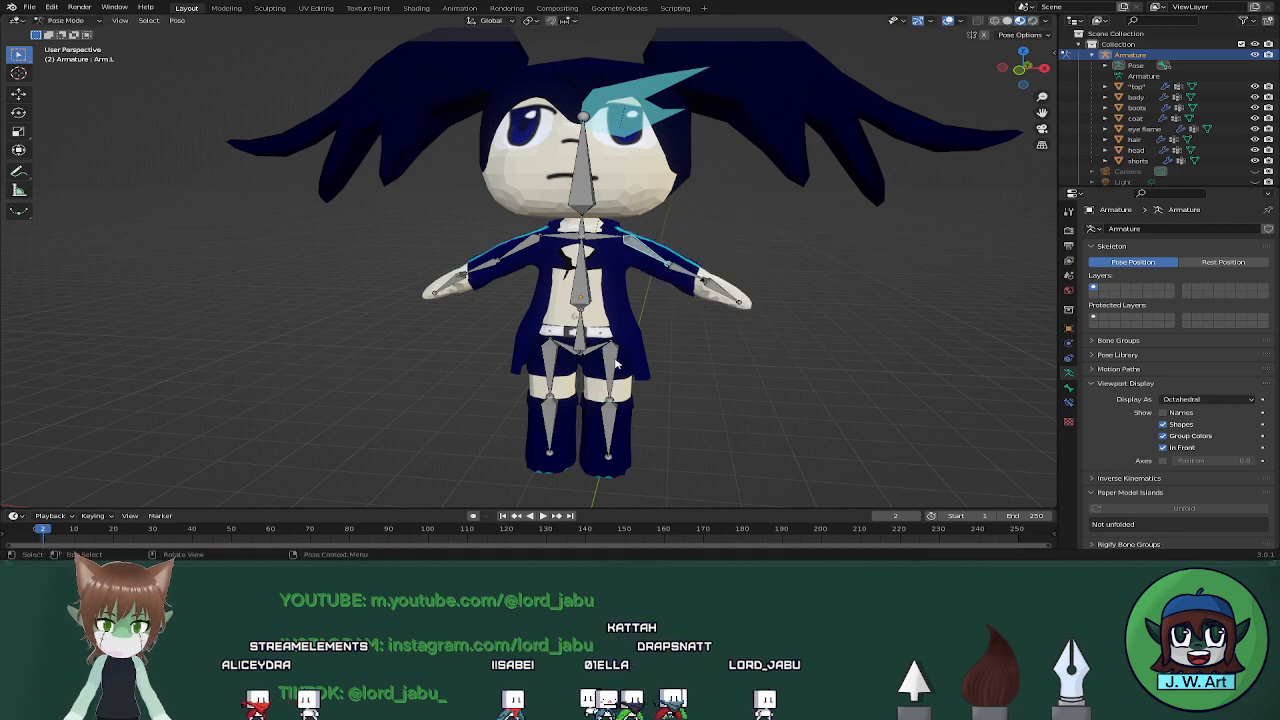
left_click(612, 365)
key("r")
right_click(630, 352)
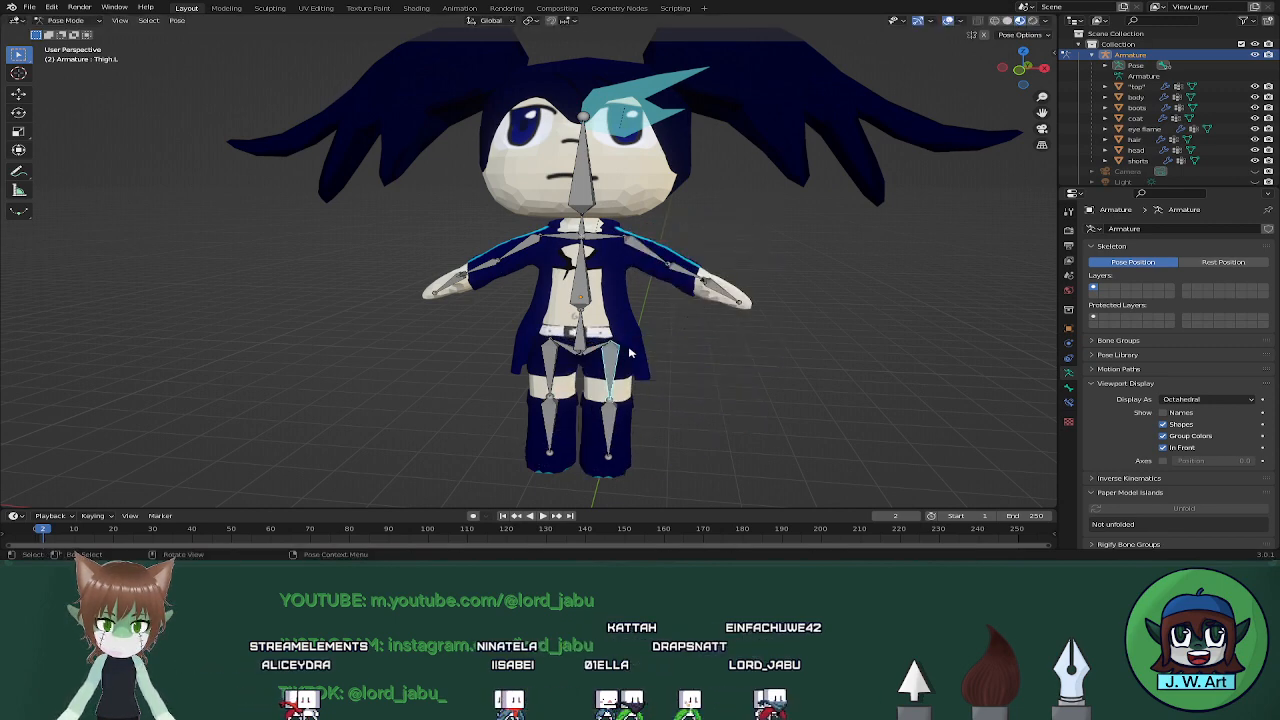
Return to Object Mode, select the shorts and enter Weight Paint mode with their Foot.R vertex group active
key("Tab")
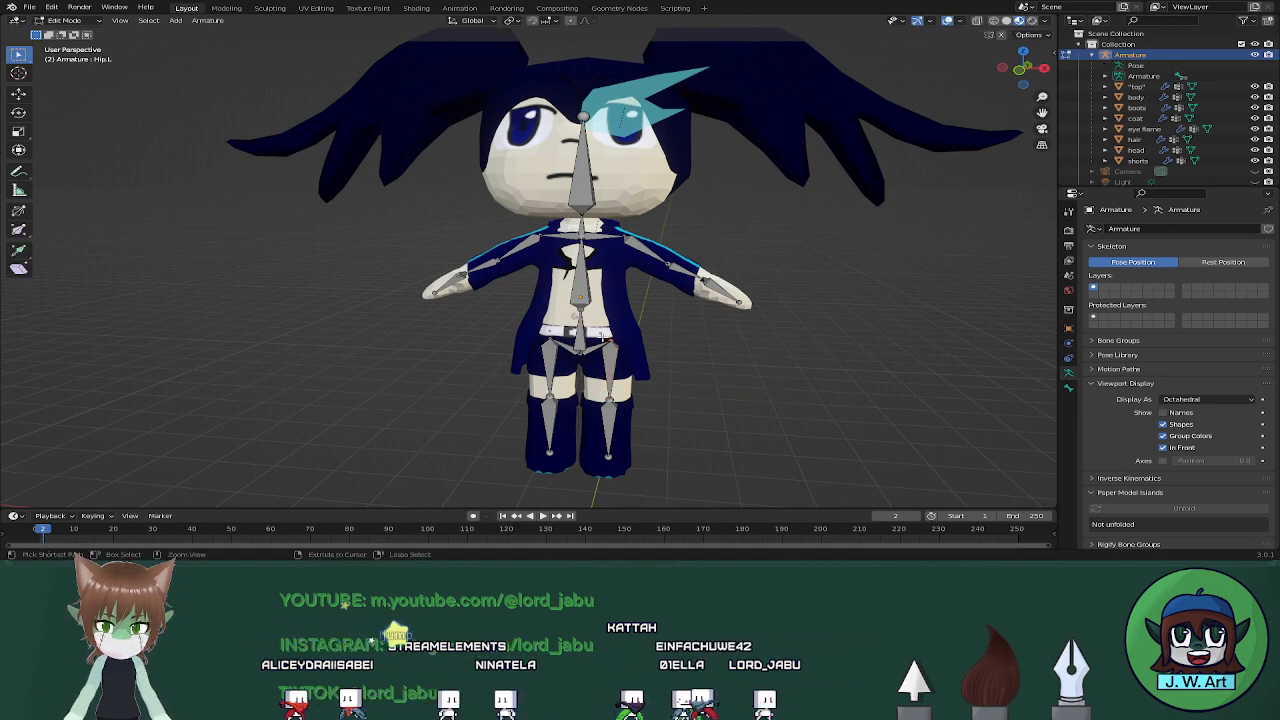
key("ctrl+Tab")
left_click(538, 346)
left_click(603, 340)
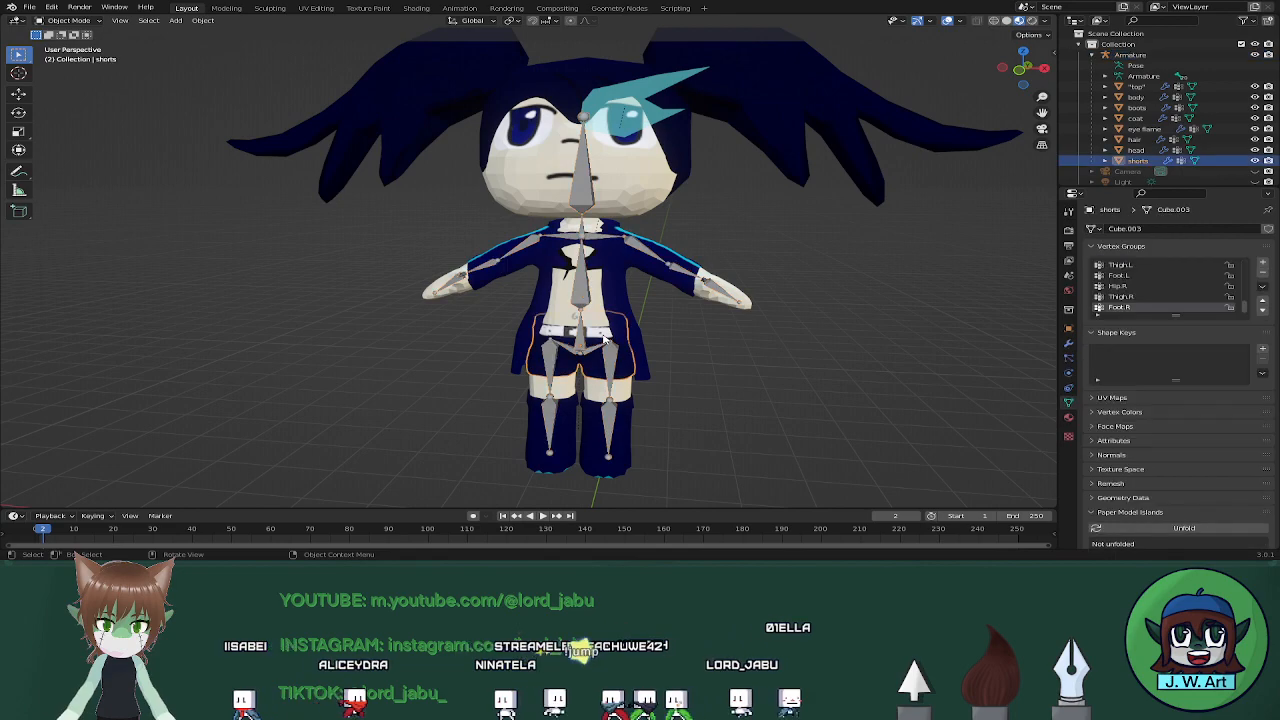
key("ctrl+Tab")
left_click(540, 308)
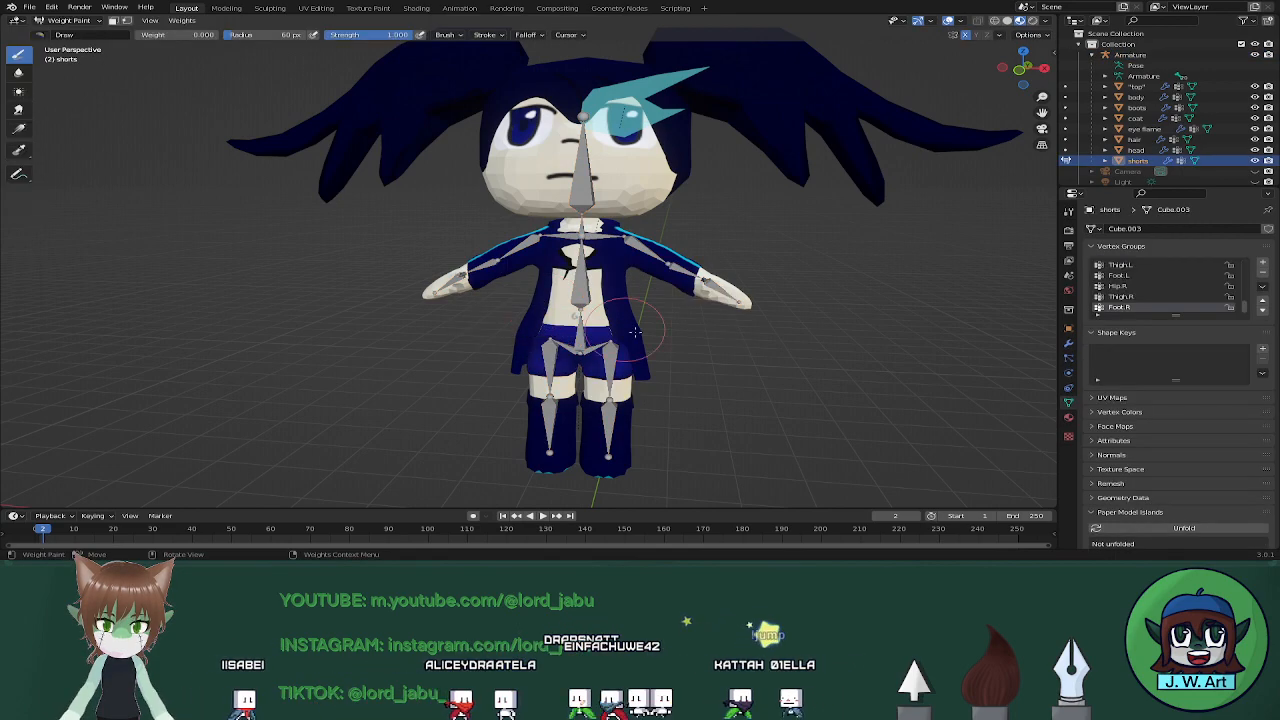
mouse_move(640, 320)
middle_mouse_down()
mouse_move(580, 318)
mouse_move(668, 320)
mouse_move(685, 336)
middle_mouse_up()
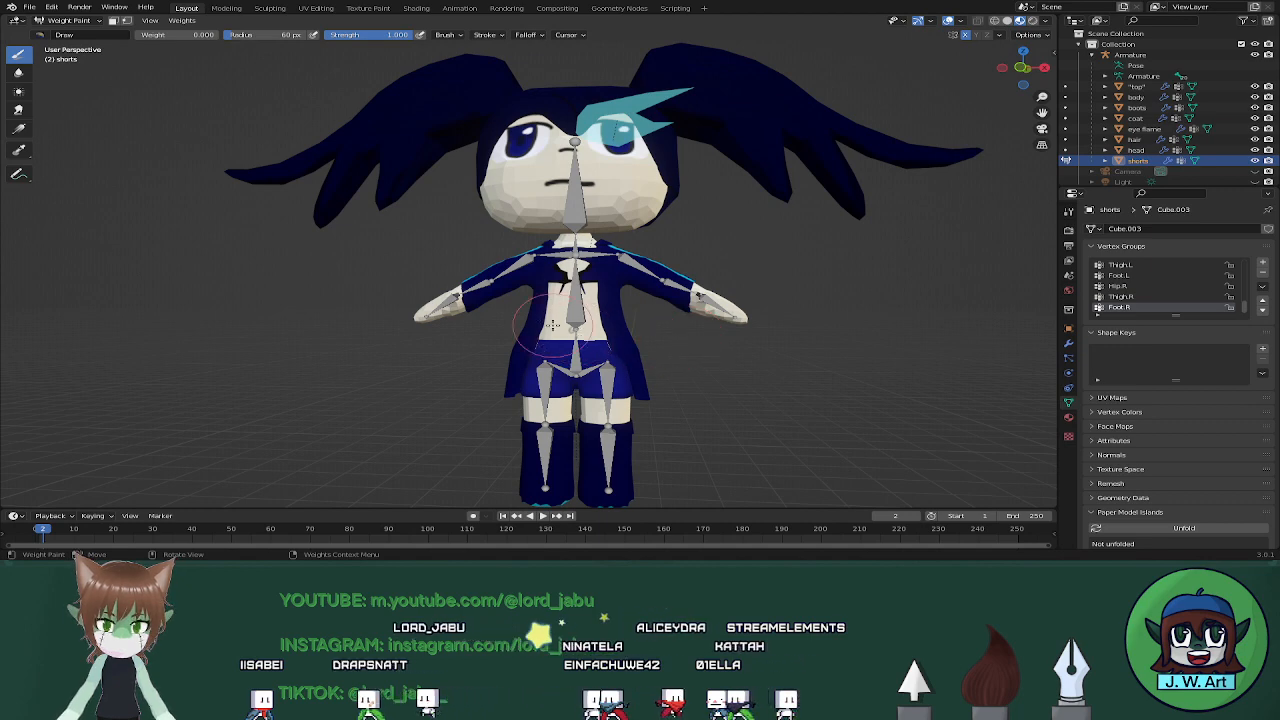
Set the brush to radius 18 px and weight 1, and paint the front of the shorts' waistband
key("f")
left_click(443, 226)
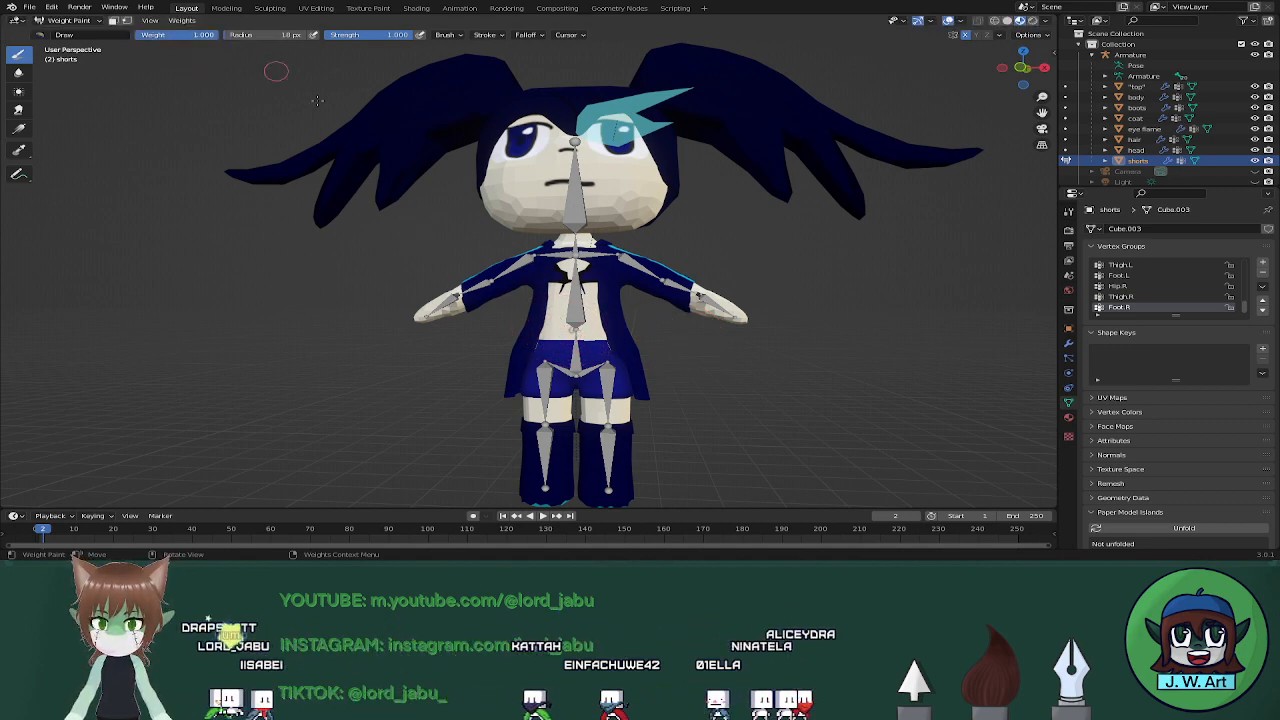
middle_click_drag(627, 378, 606, 355)
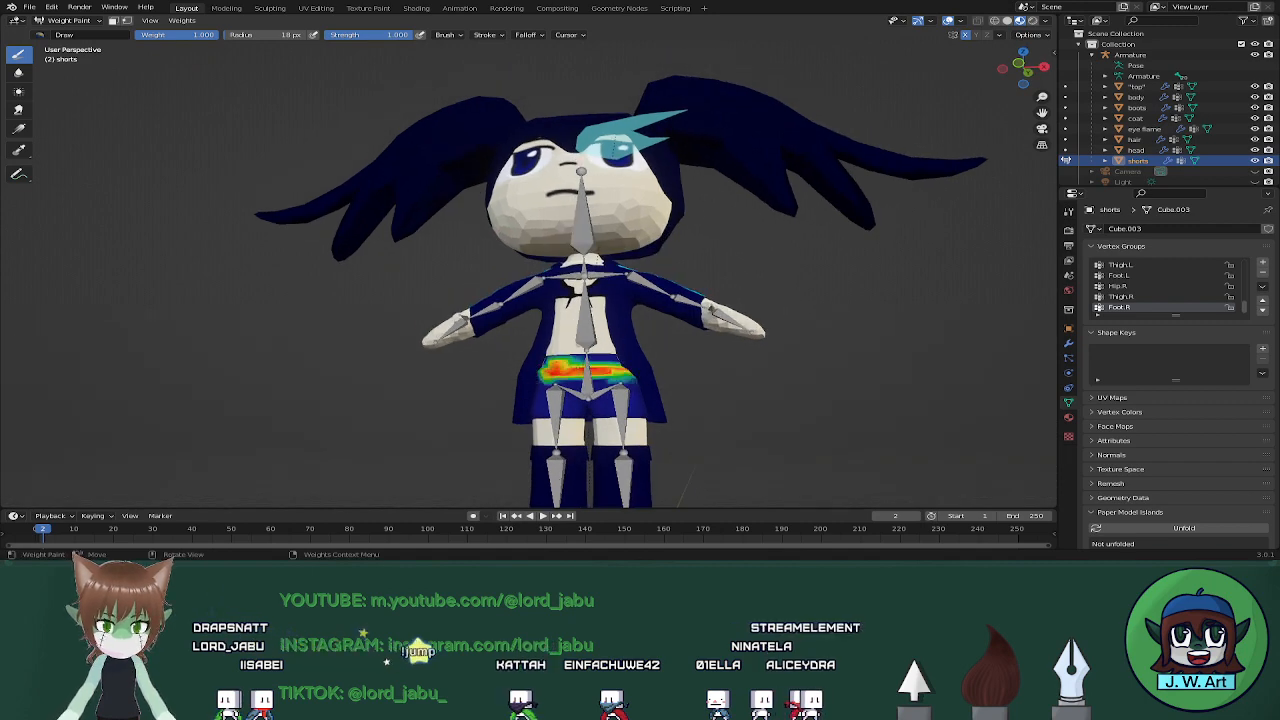
Paint full weight around the sides and back of the shorts' waistband in wireframe display, and restore the shaded display
middle_click_drag(655, 357, 550, 370)
key("shift+z")
middle_click_drag(695, 371, 664, 373)
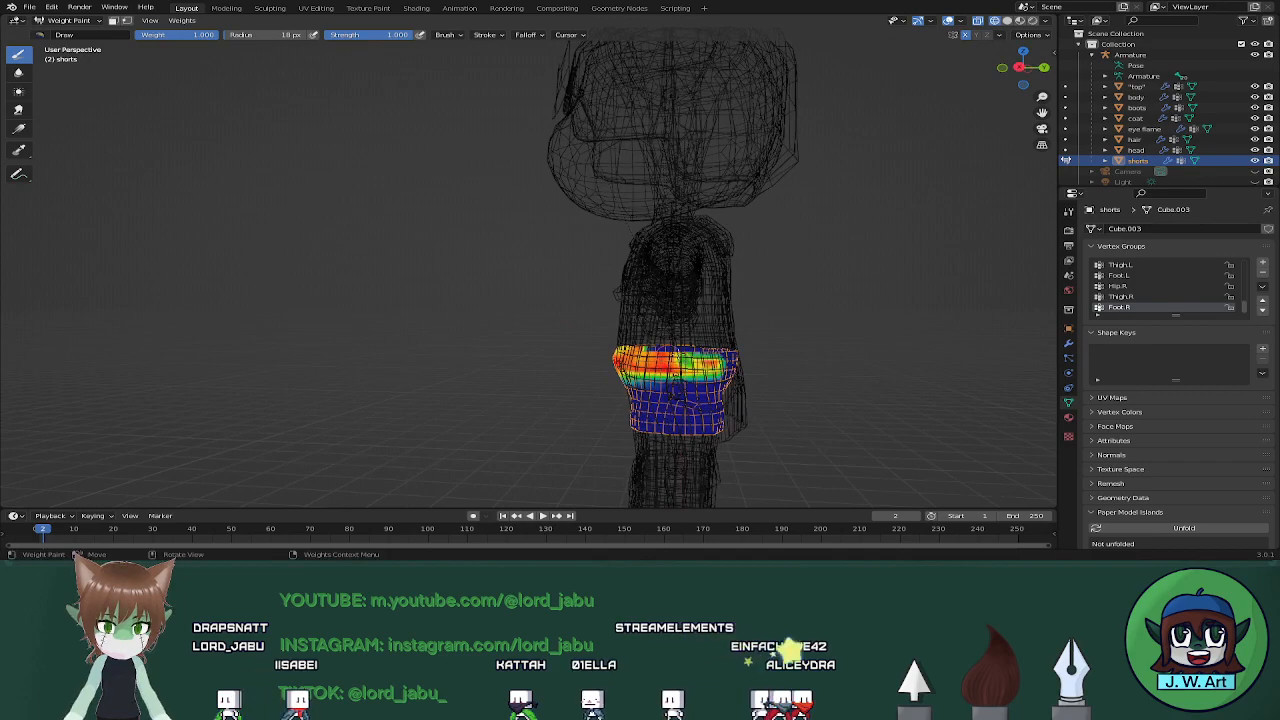
middle_click_drag(759, 354, 665, 358)
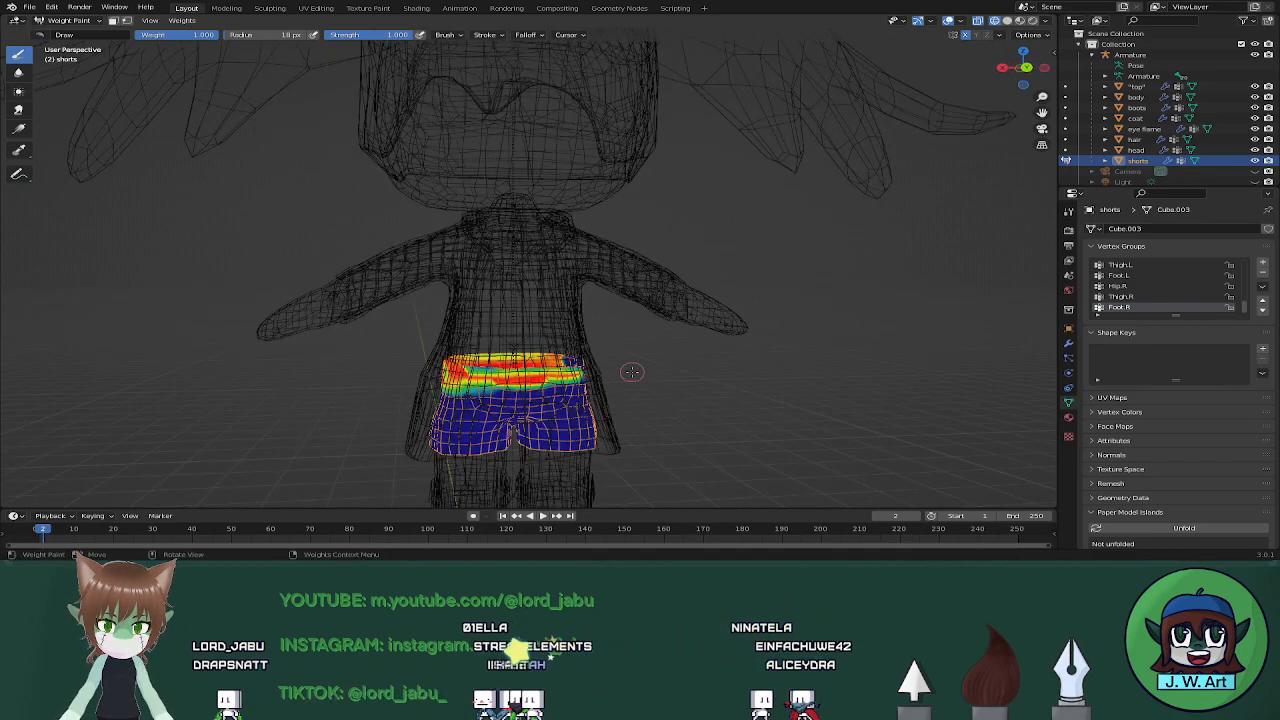
mouse_move(632, 372)
middle_mouse_down()
mouse_move(544, 370)
mouse_move(641, 371)
middle_mouse_up()
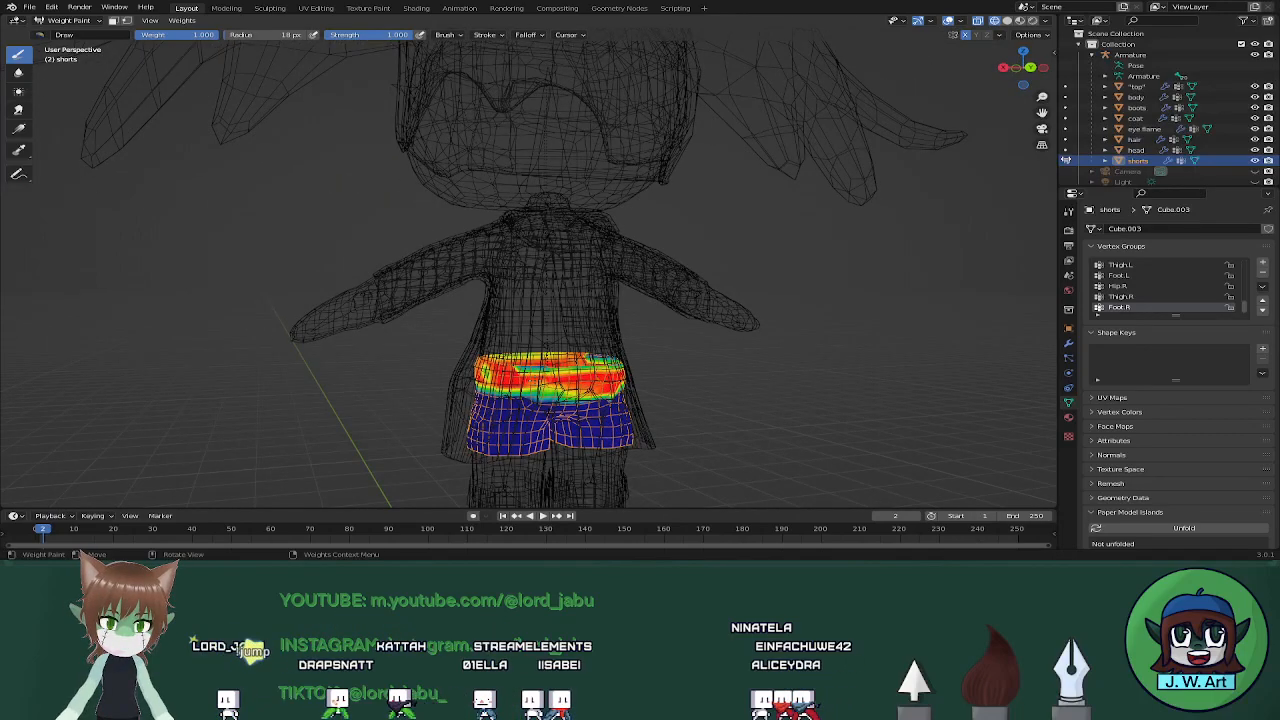
middle_click_drag(570, 354, 460, 365)
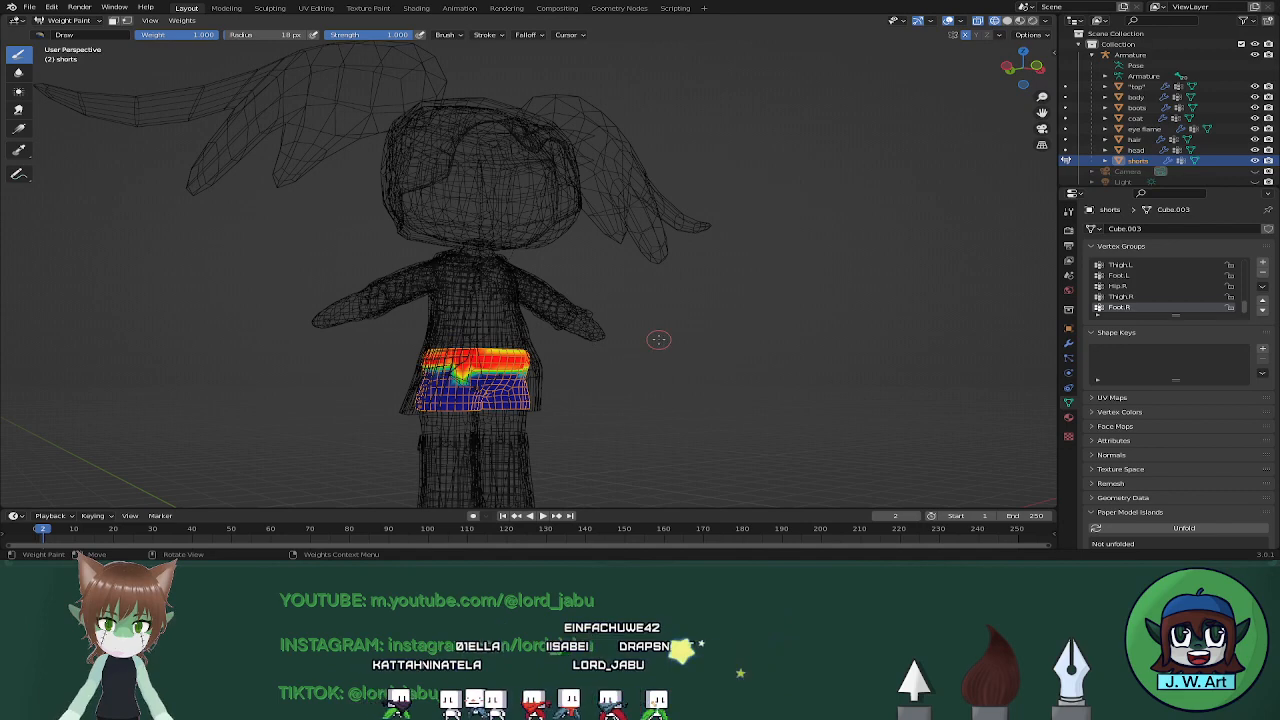
key("shift+z")
middle_click_drag(636, 352, 669, 356)
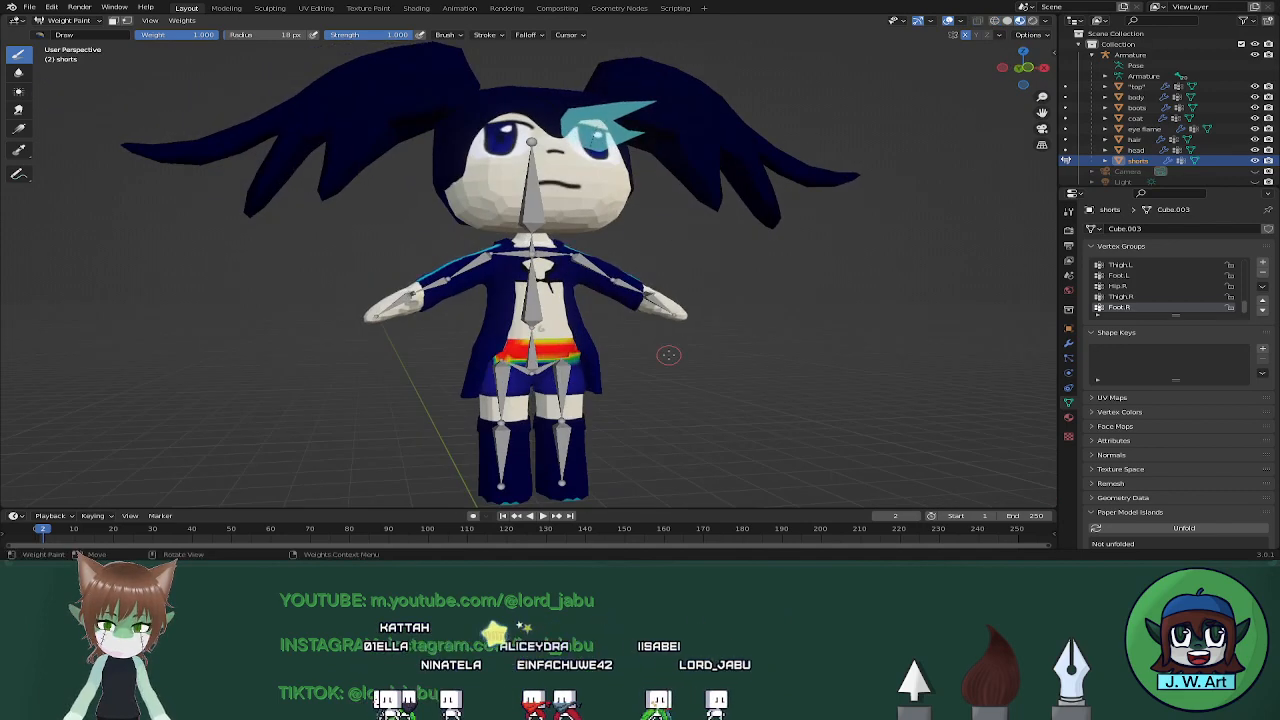
Return to Object Mode, select the body and enter Weight Paint mode to check its Thigh.R weights
key("ctrl+Tab")
left_click(582, 360)
left_click(583, 362)
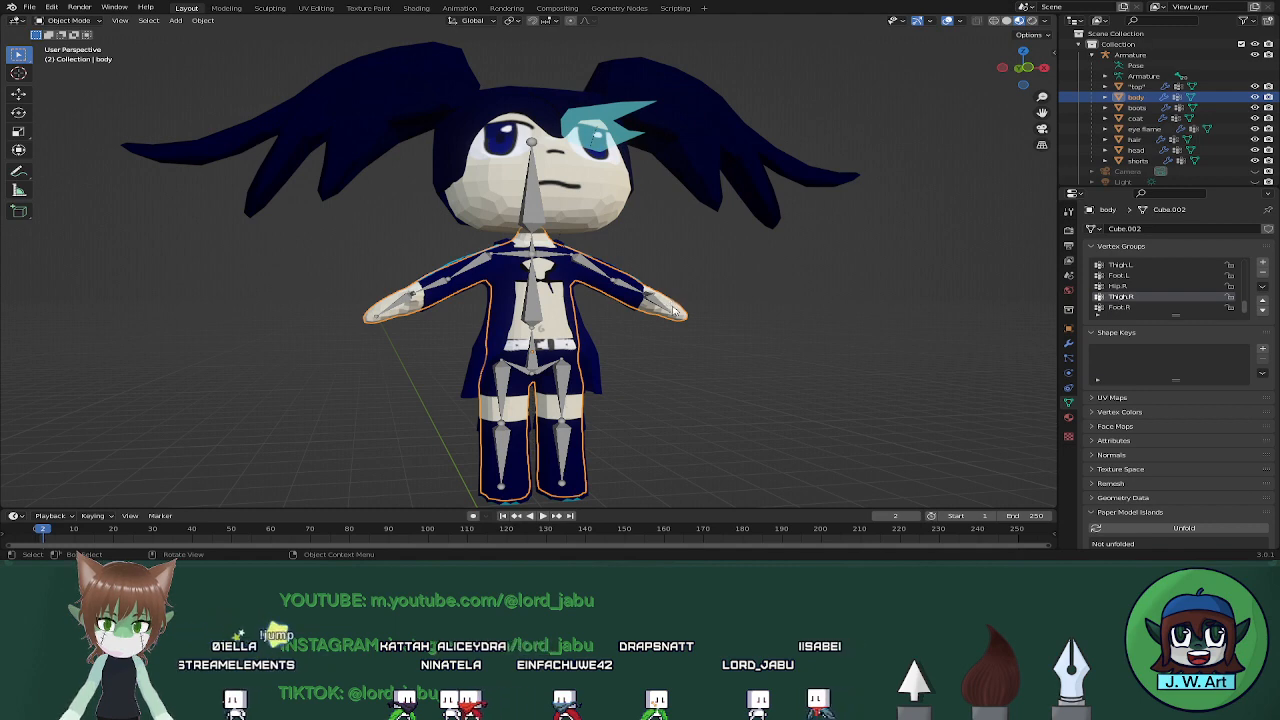
key("ctrl+Tab")
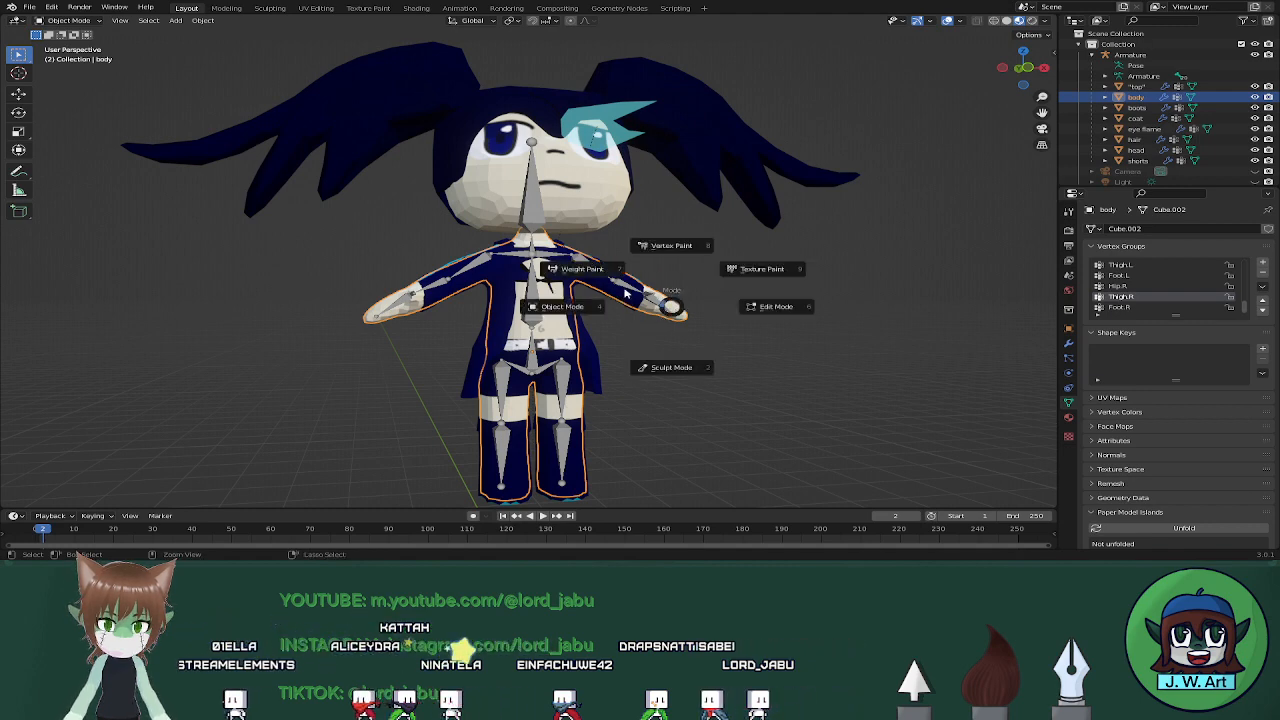
left_click(626, 292)
middle_click_drag(626, 292, 636, 313)
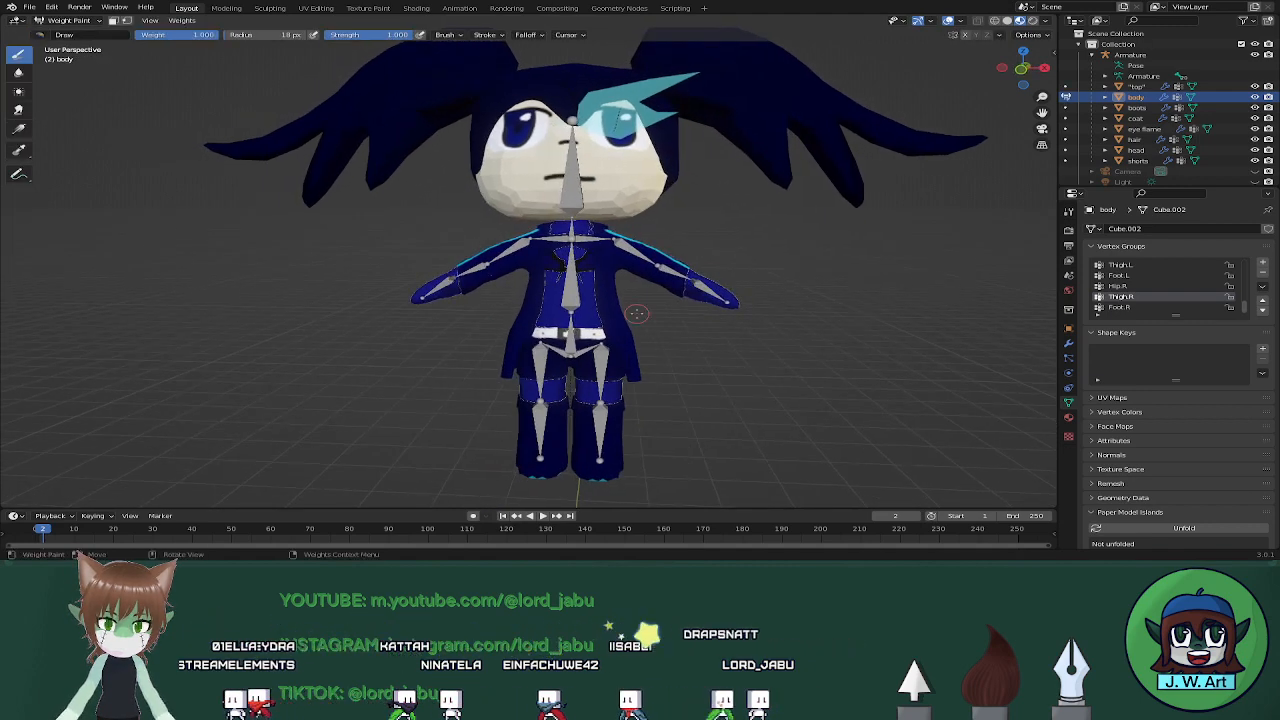
Switch from weight painting to Pose Mode on the armature and test-rotate the torso and left hip bones, cancelling the rotations
left_click(562, 322)
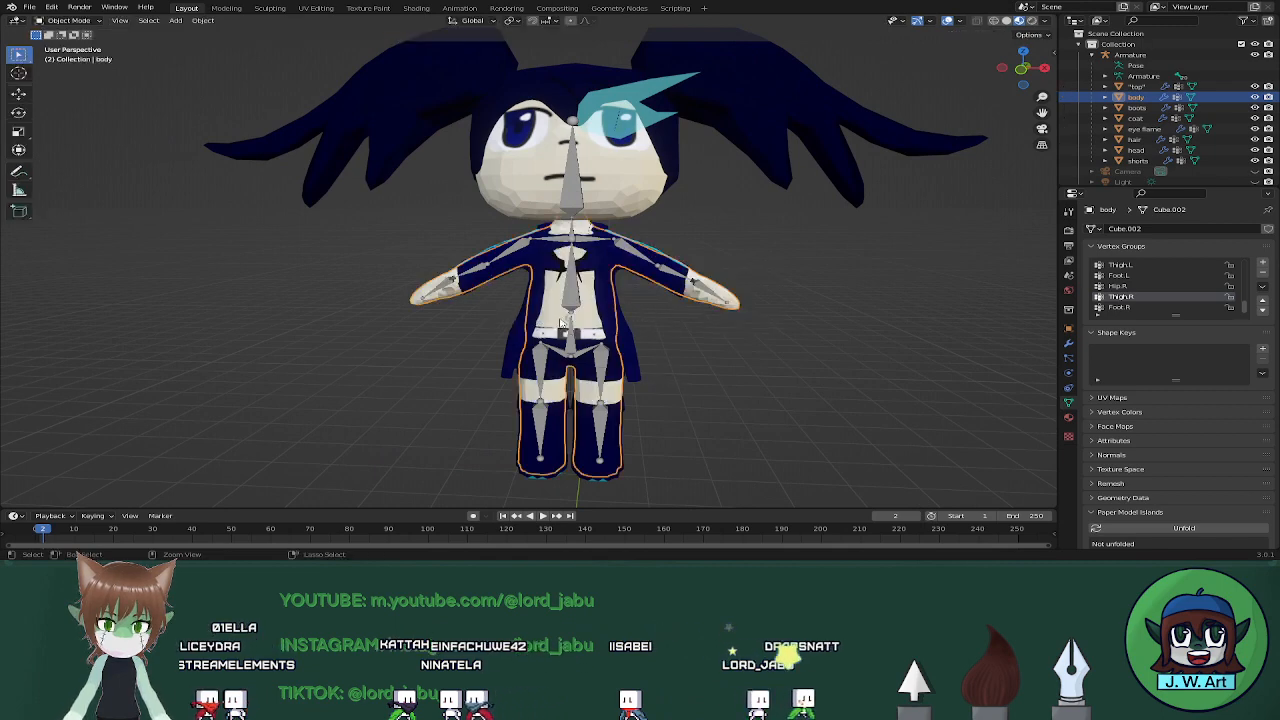
left_click(631, 253)
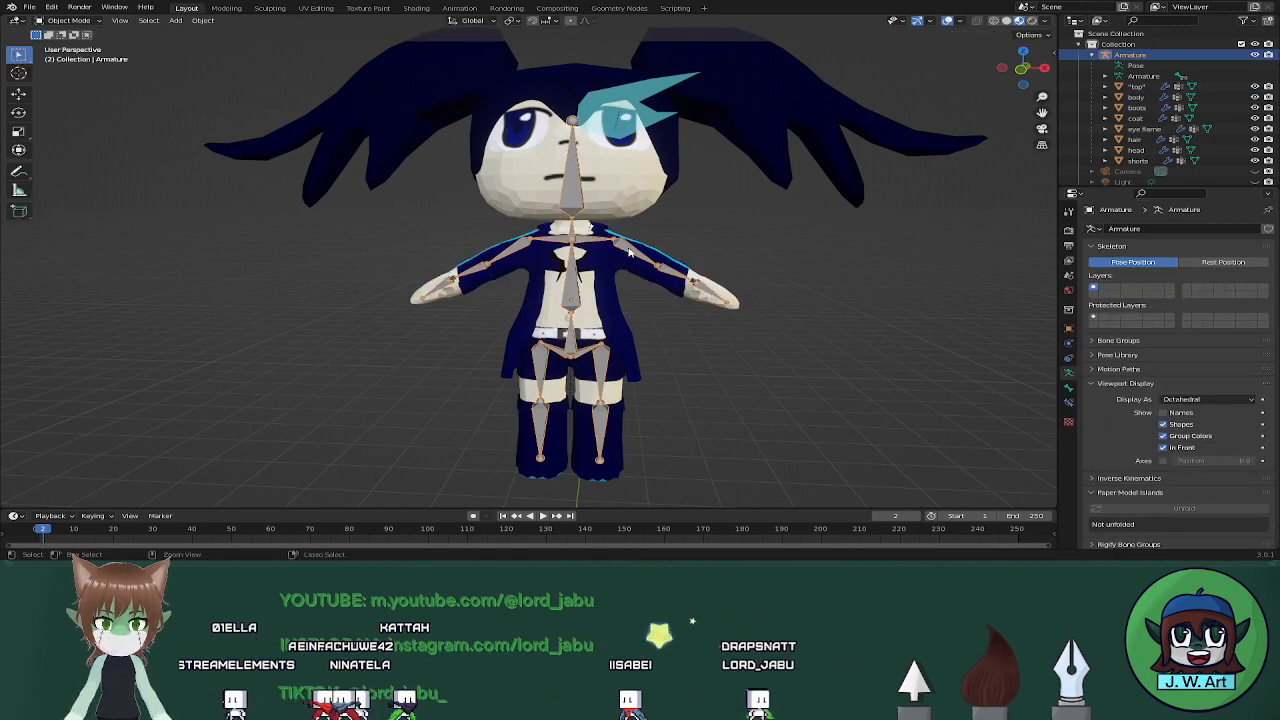
key("ctrl+Tab")
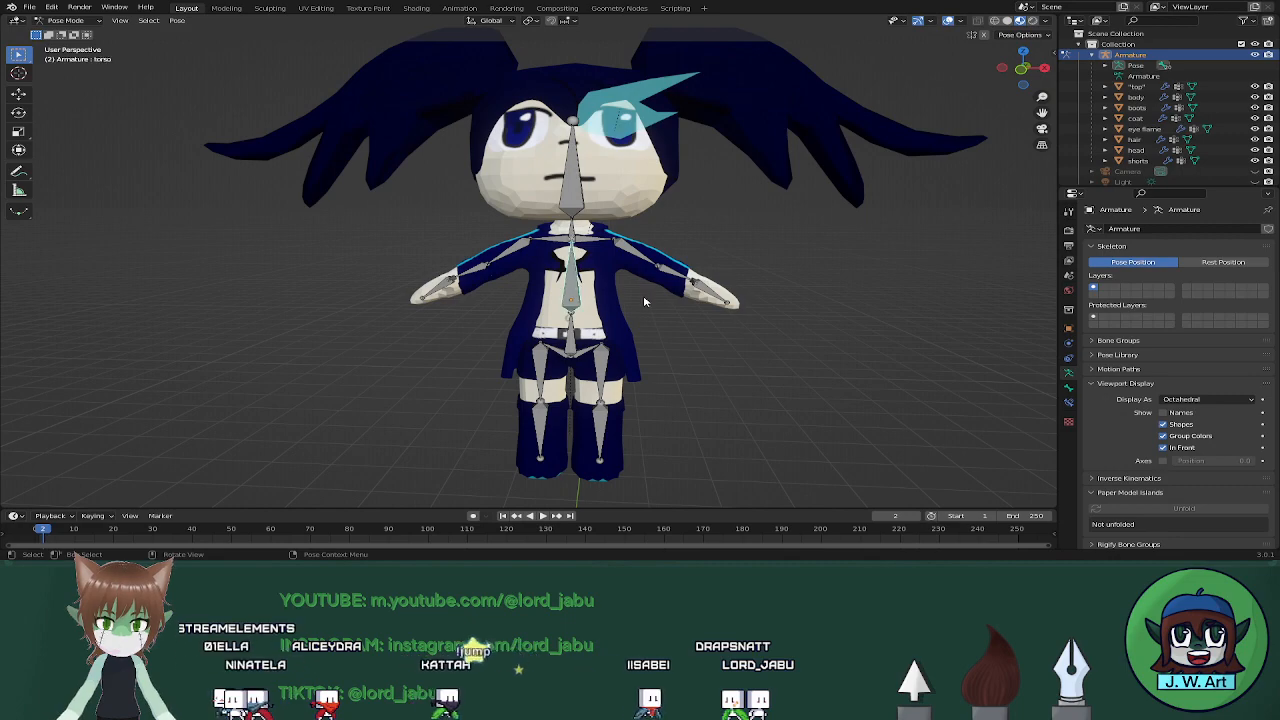
key("r")
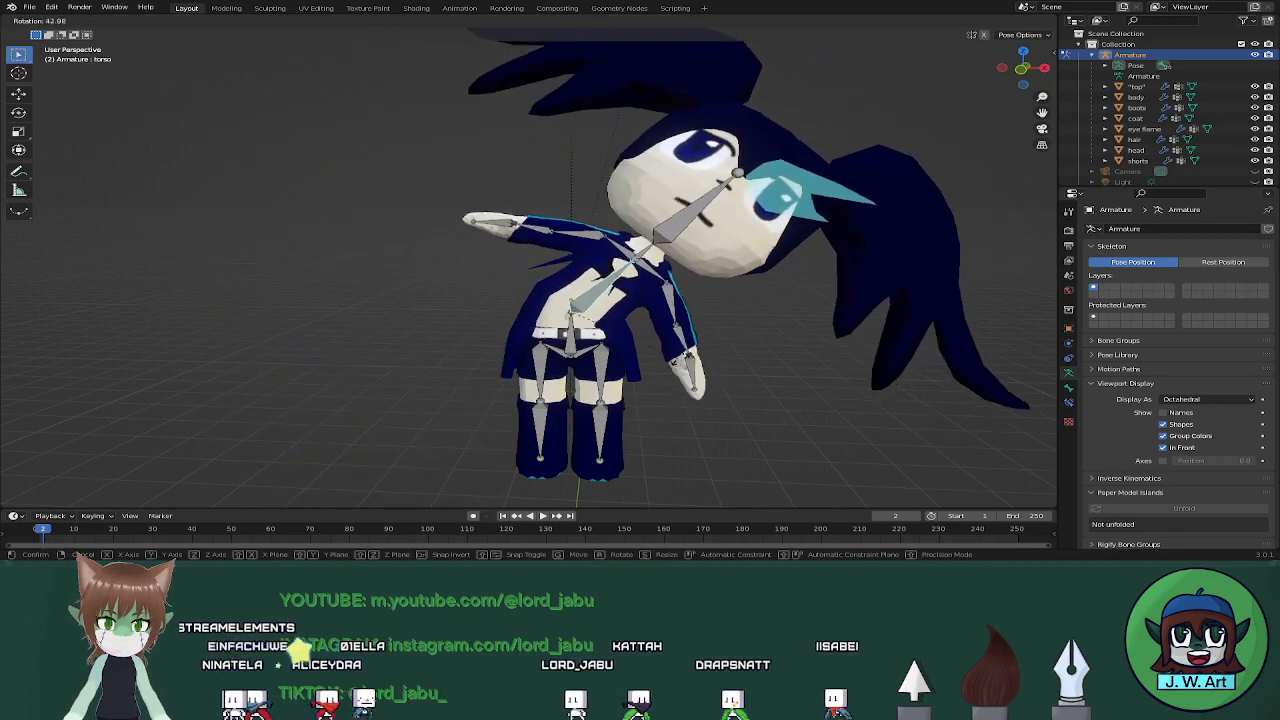
key("Escape")
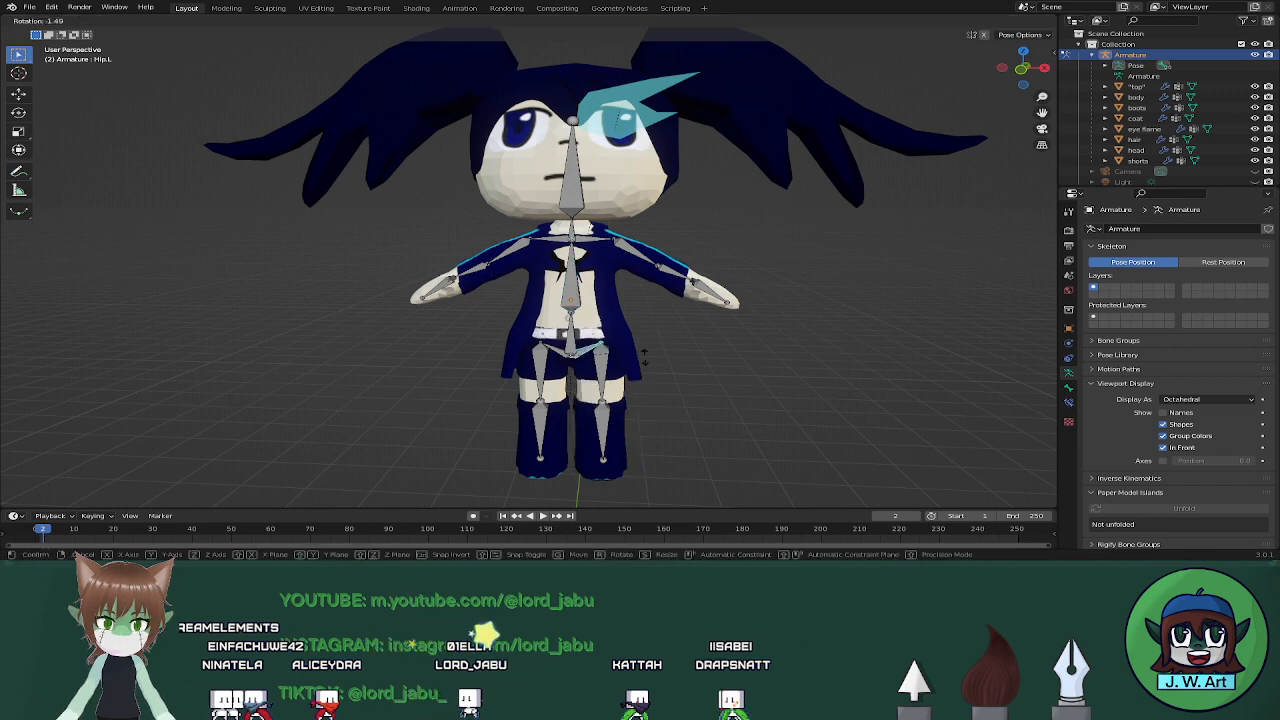
Test-rotate the left thigh bone freely from different viewing angles and cancel each rotation
middle_click_drag(657, 349, 672, 378)
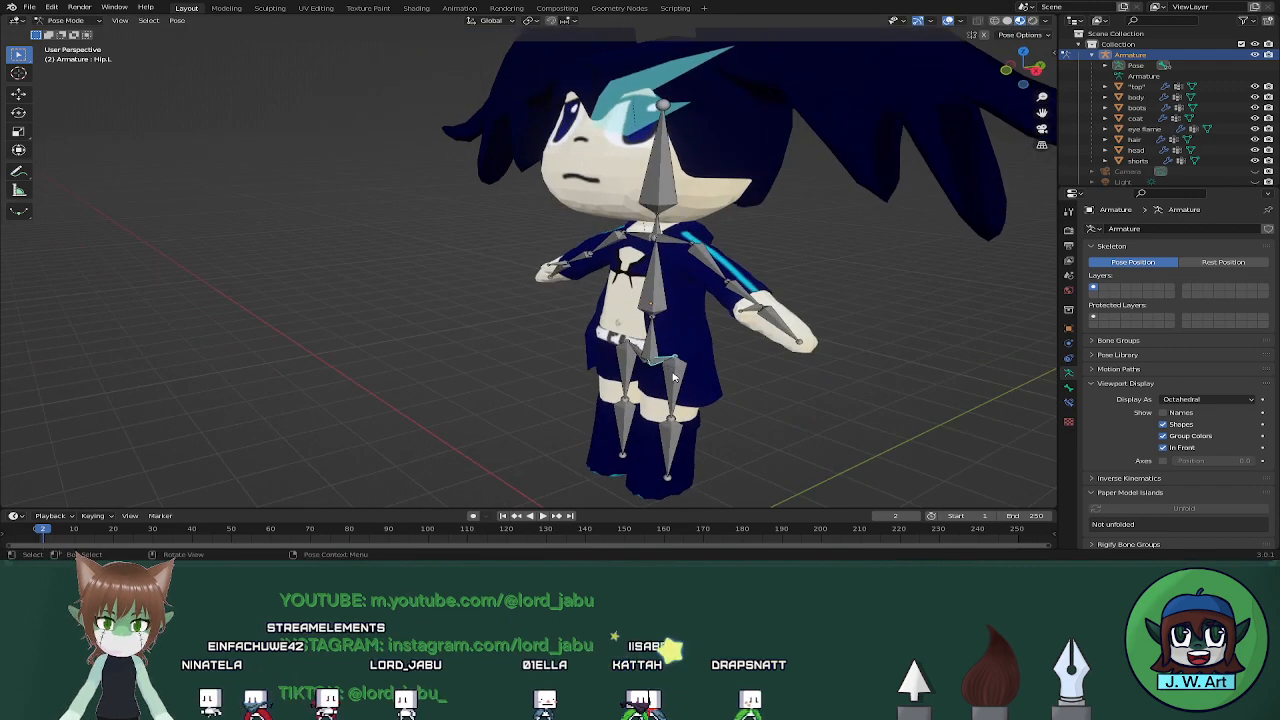
left_click(676, 385)
key("r")
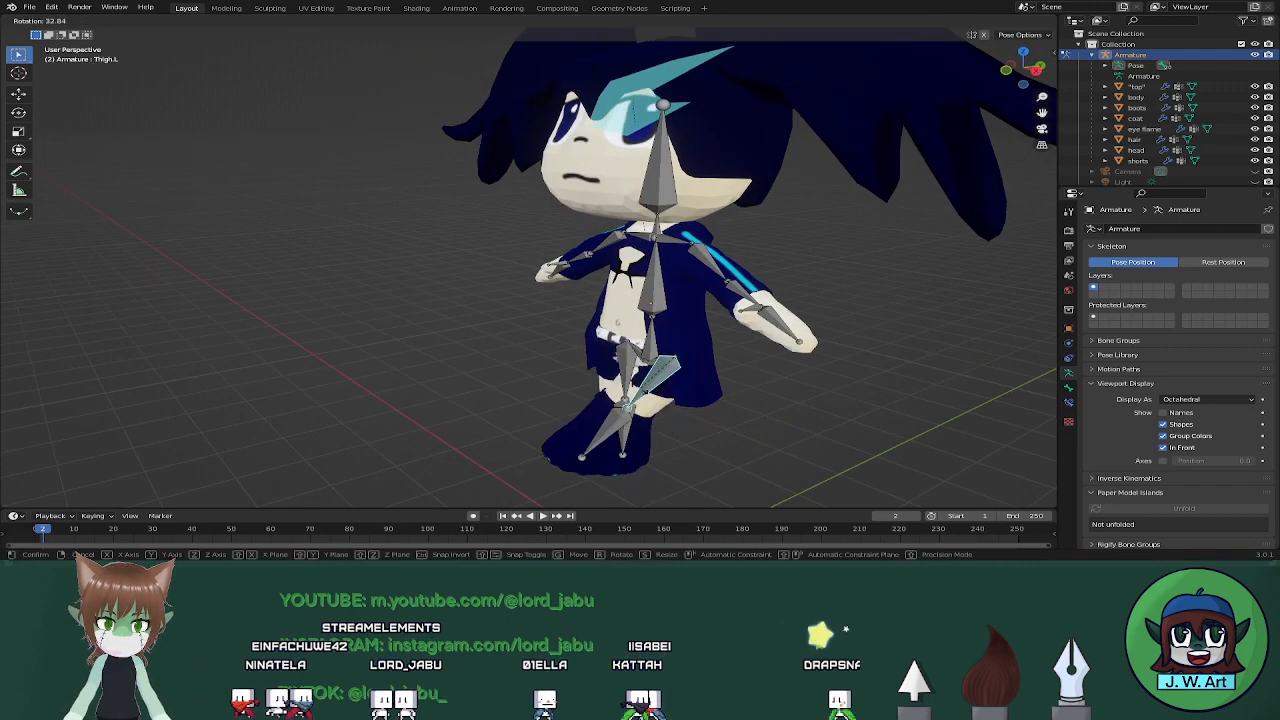
right_click(682, 388)
middle_click_drag(684, 390, 720, 391)
key("r")
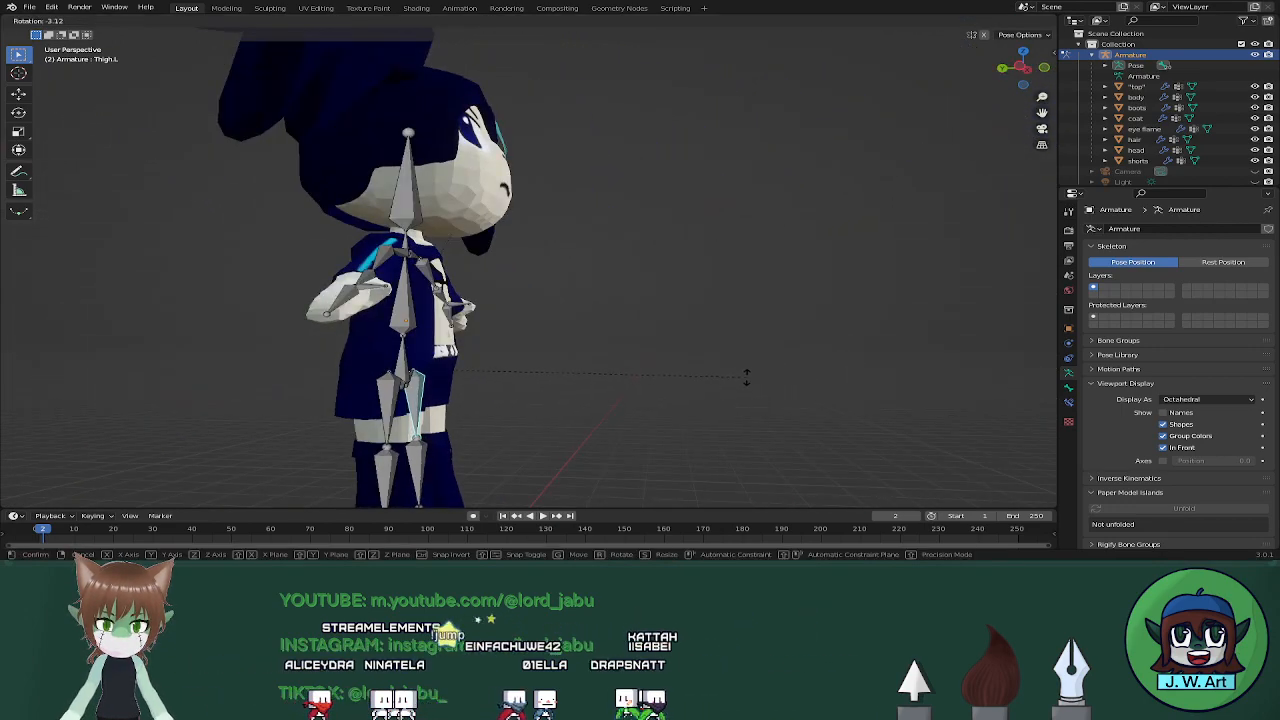
right_click(745, 380)
middle_click_drag(622, 394, 640, 394)
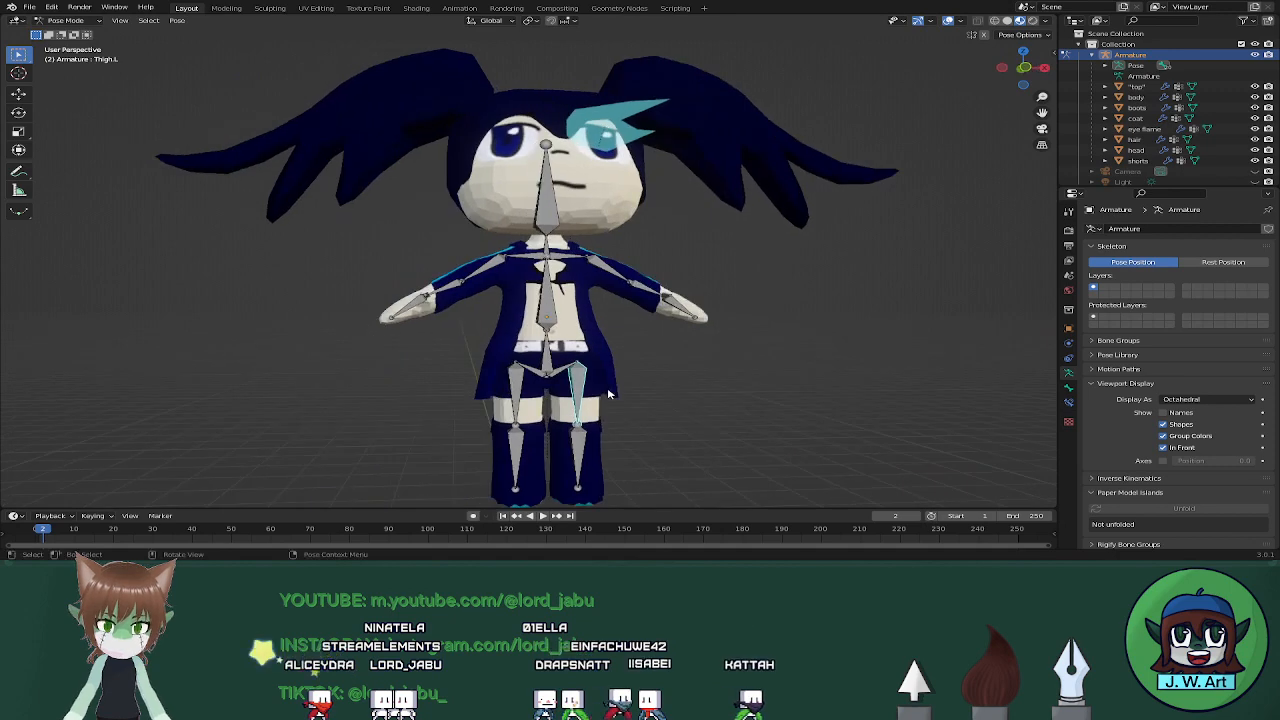
Rotate the left thigh bone about -14° and the left foot bone about 24° around the global Y axis as a test
key("r")
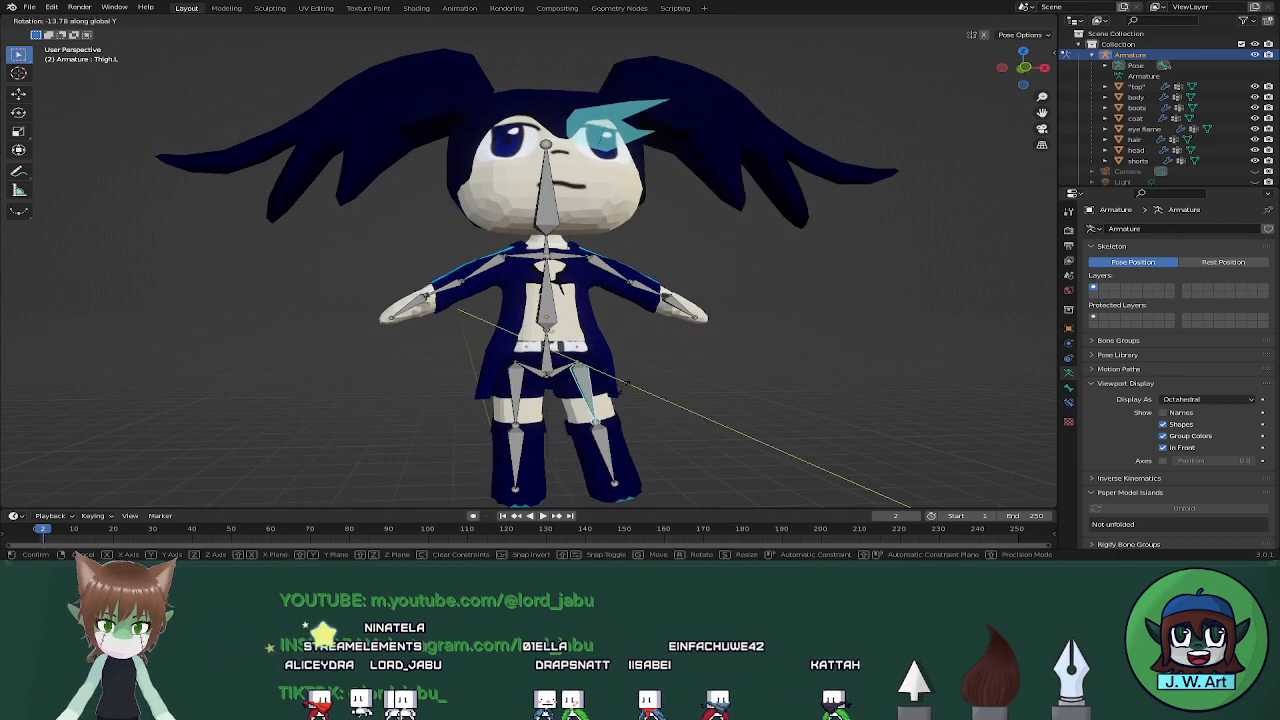
left_click(622, 393)
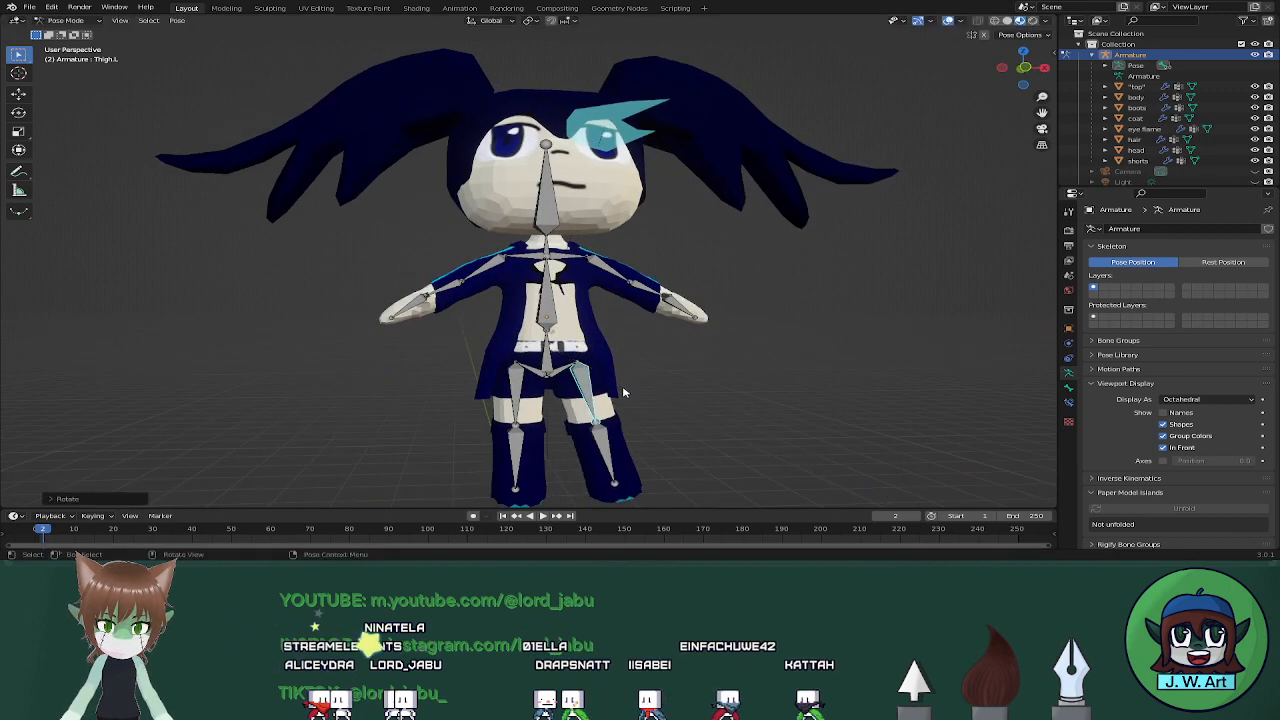
left_click(603, 445)
key("r")
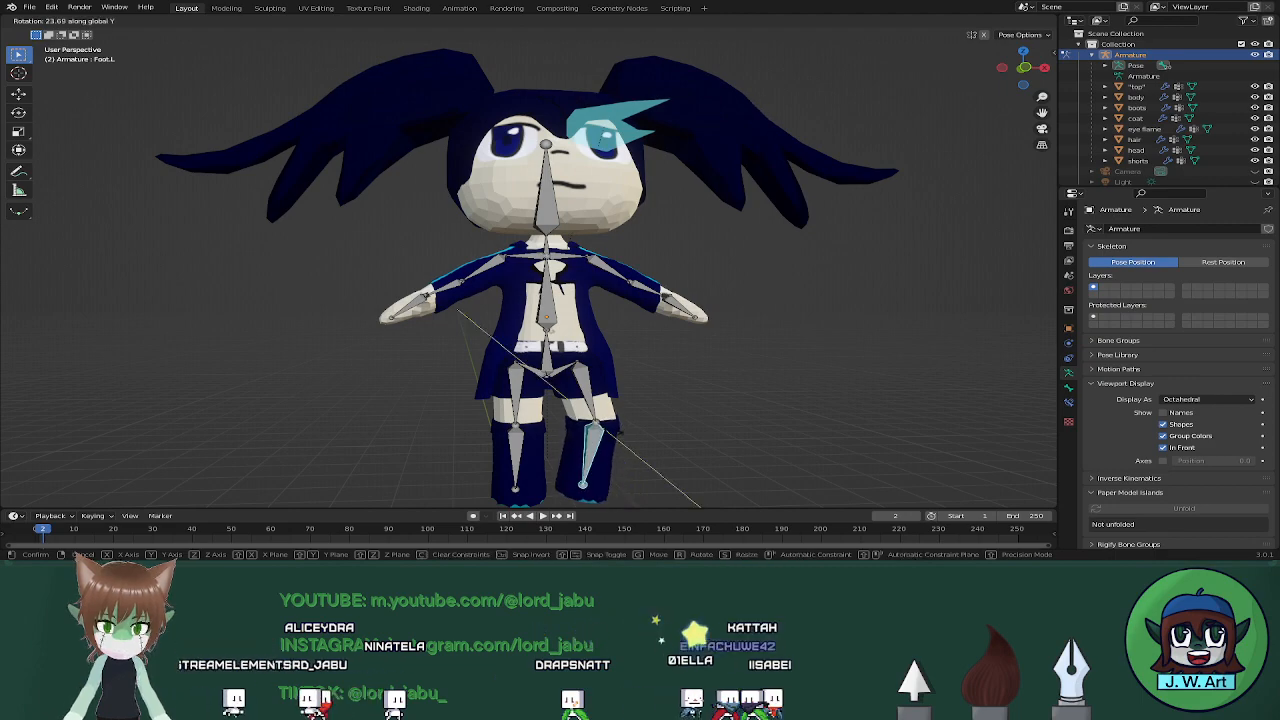
left_click(636, 434)
Undo the test rotations of the left foot and left thigh bones
mouse_move(705, 430)
middle_mouse_down()
mouse_move(602, 443)
mouse_move(754, 415)
mouse_move(688, 428)
middle_mouse_up()
key("ctrl+z")
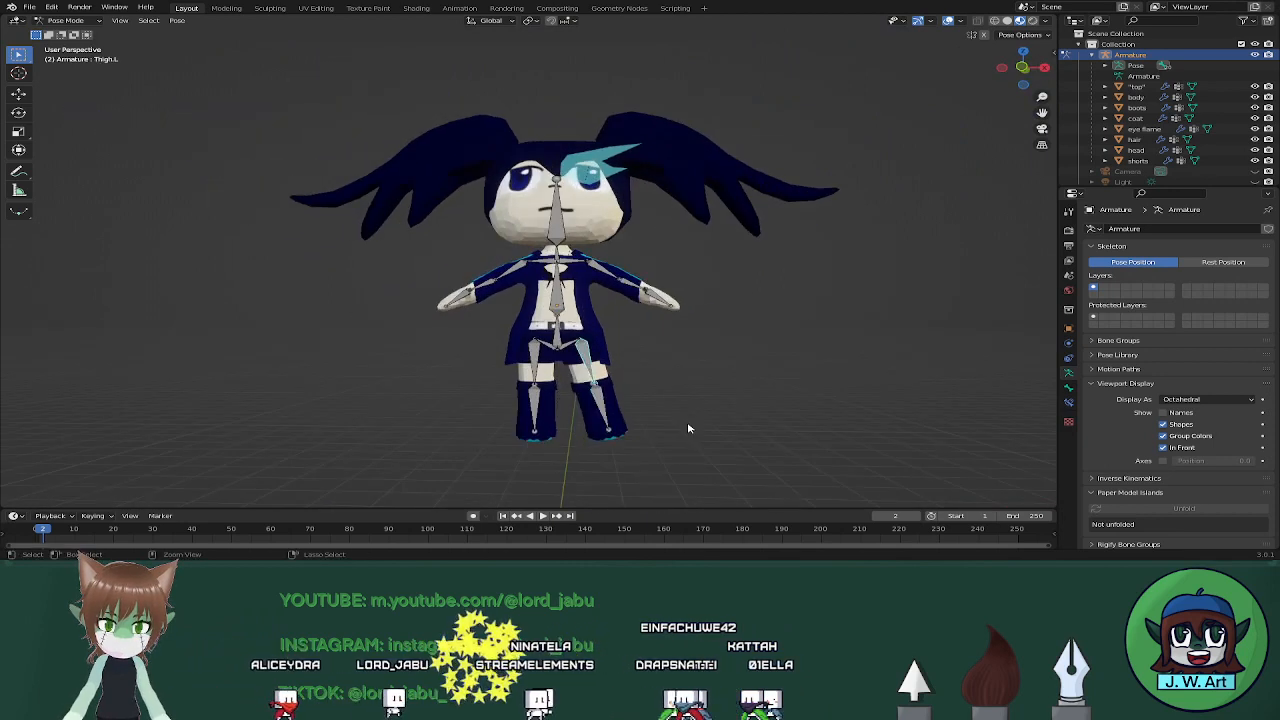
key("ctrl+z")
key("ctrl+z")
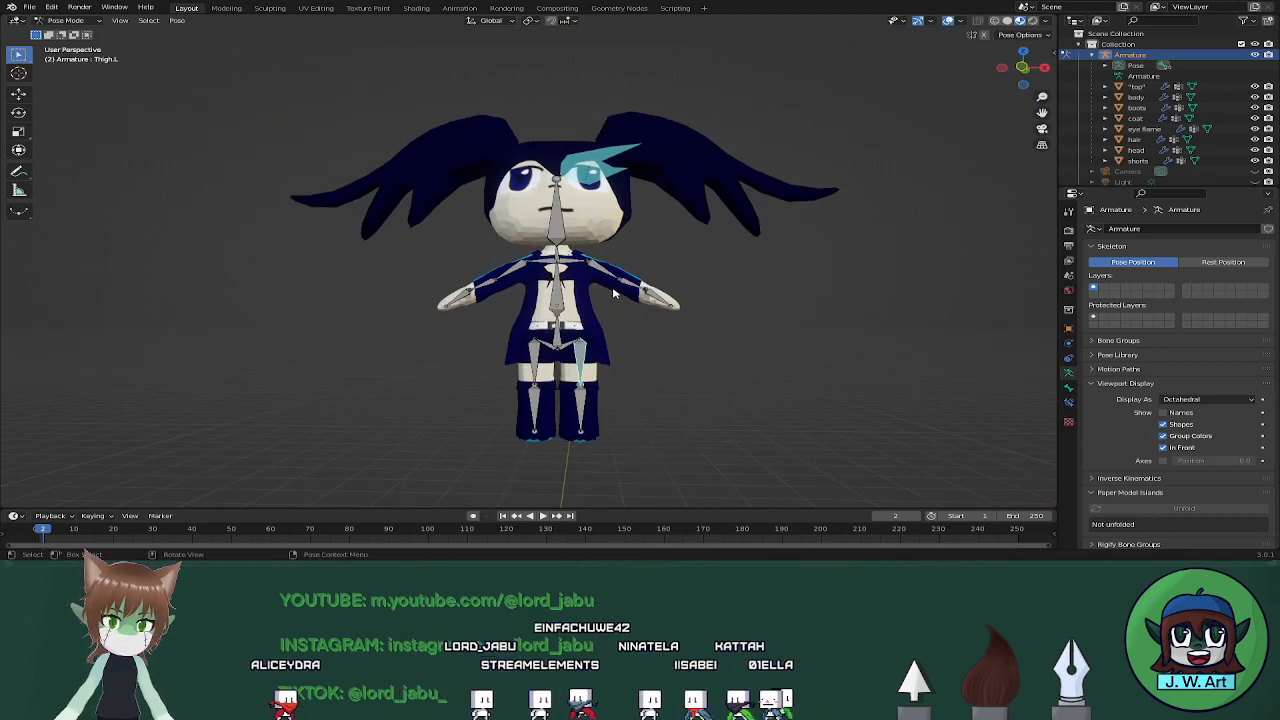
Leave Pose Mode, select the body mesh and enter Edit Mode on it
middle_click_drag(588, 340, 625, 344)
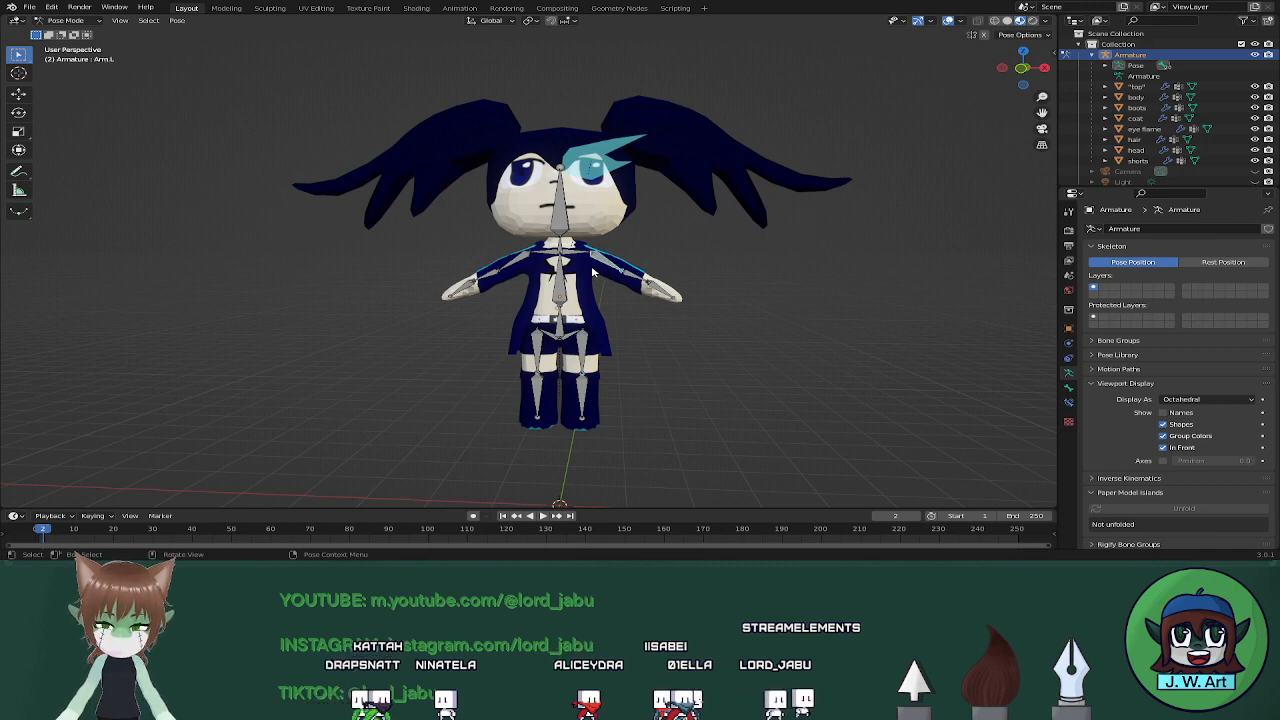
key("ctrl+Tab")
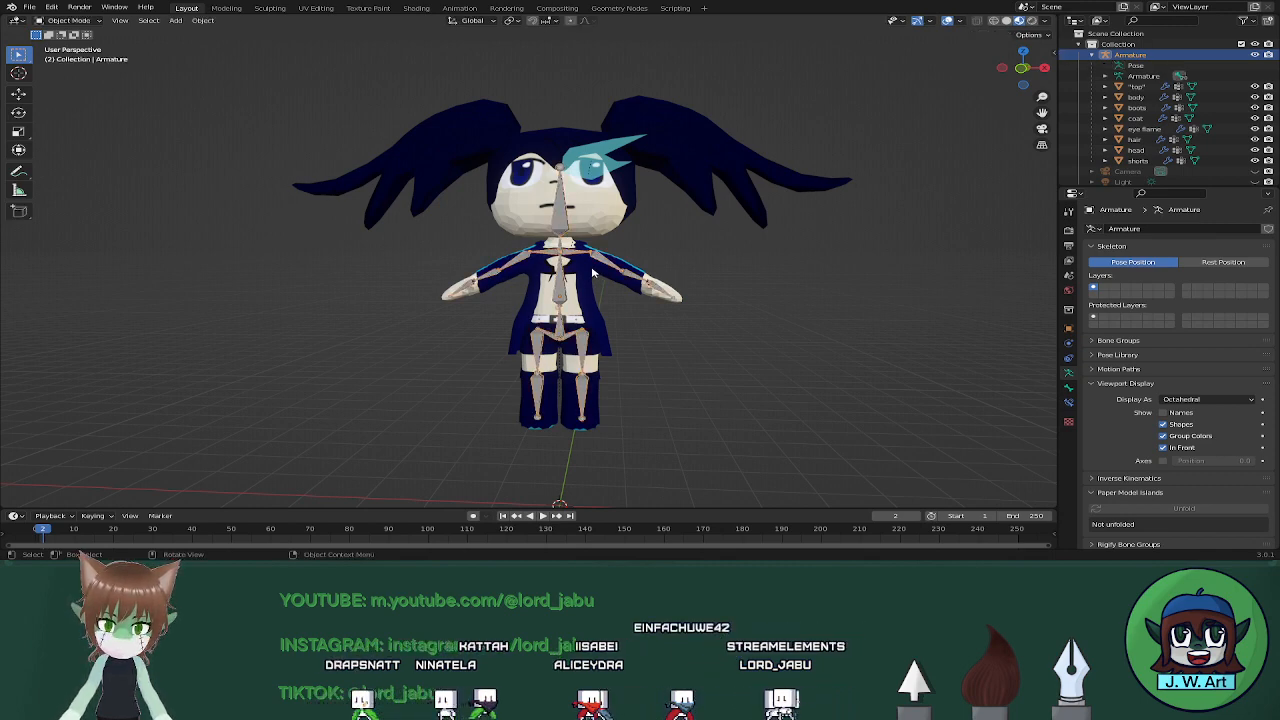
key("ctrl+Tab")
key("ctrl+Tab")
left_click(592, 272)
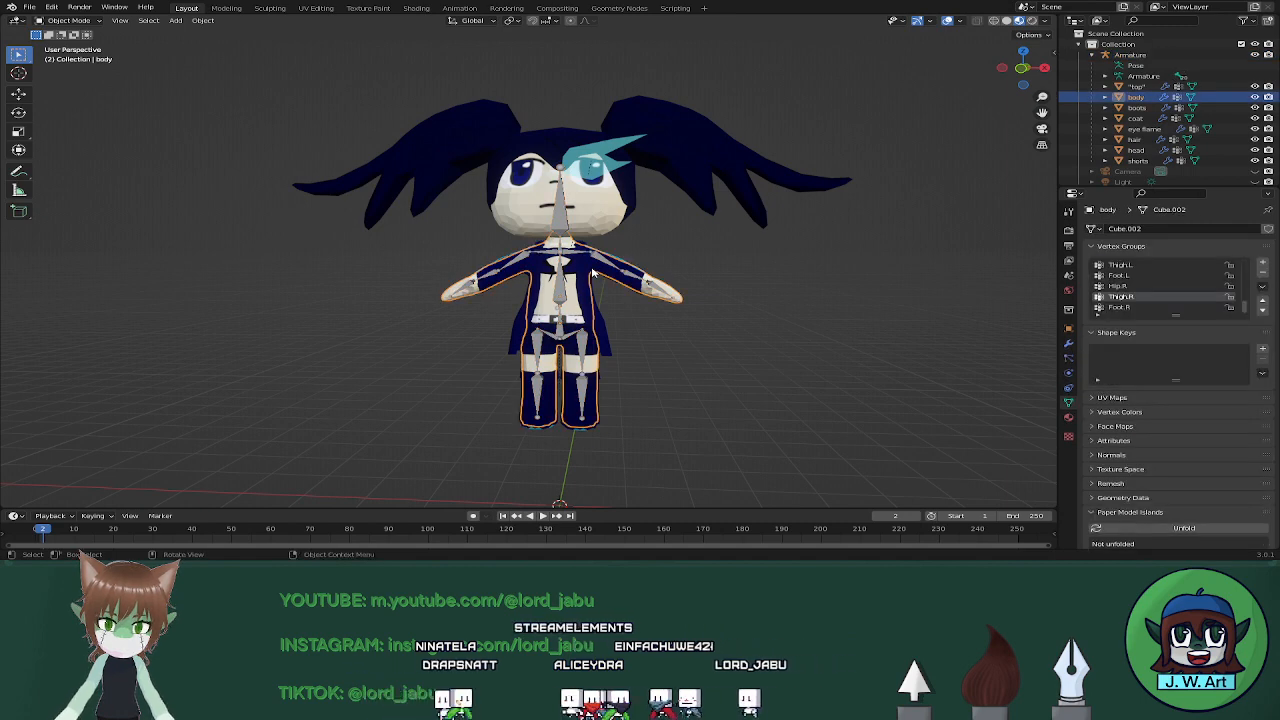
key("Tab")
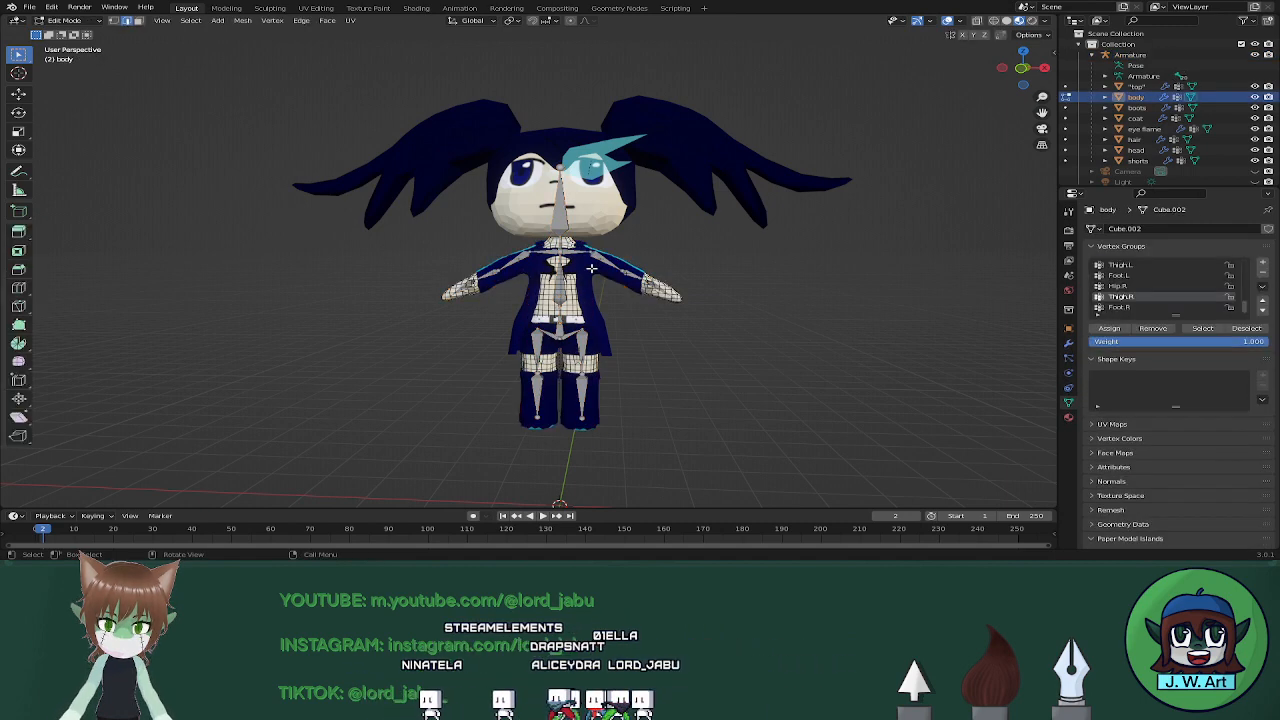
Select the vertices of the body's torso vertex group to check which parts it covers
middle_click_drag(690, 279, 650, 285)
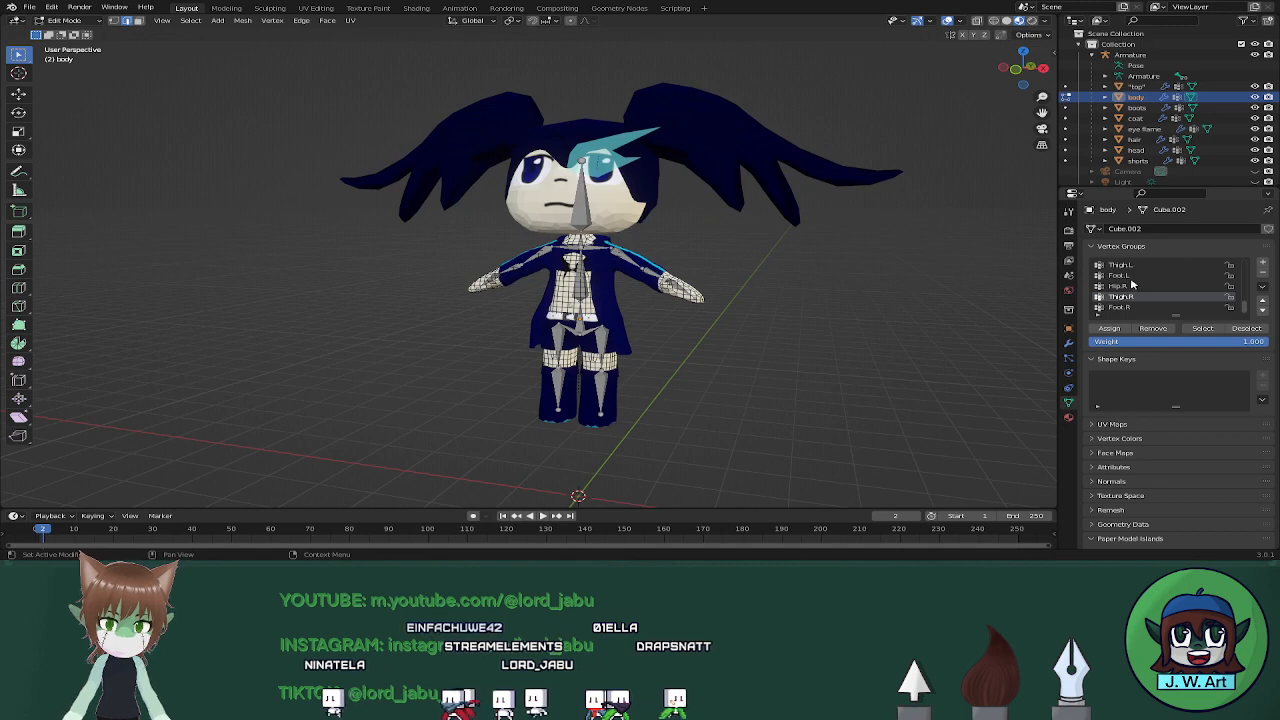
scroll(1134, 285, "up", 1)
scroll(1134, 285, "up", 5)
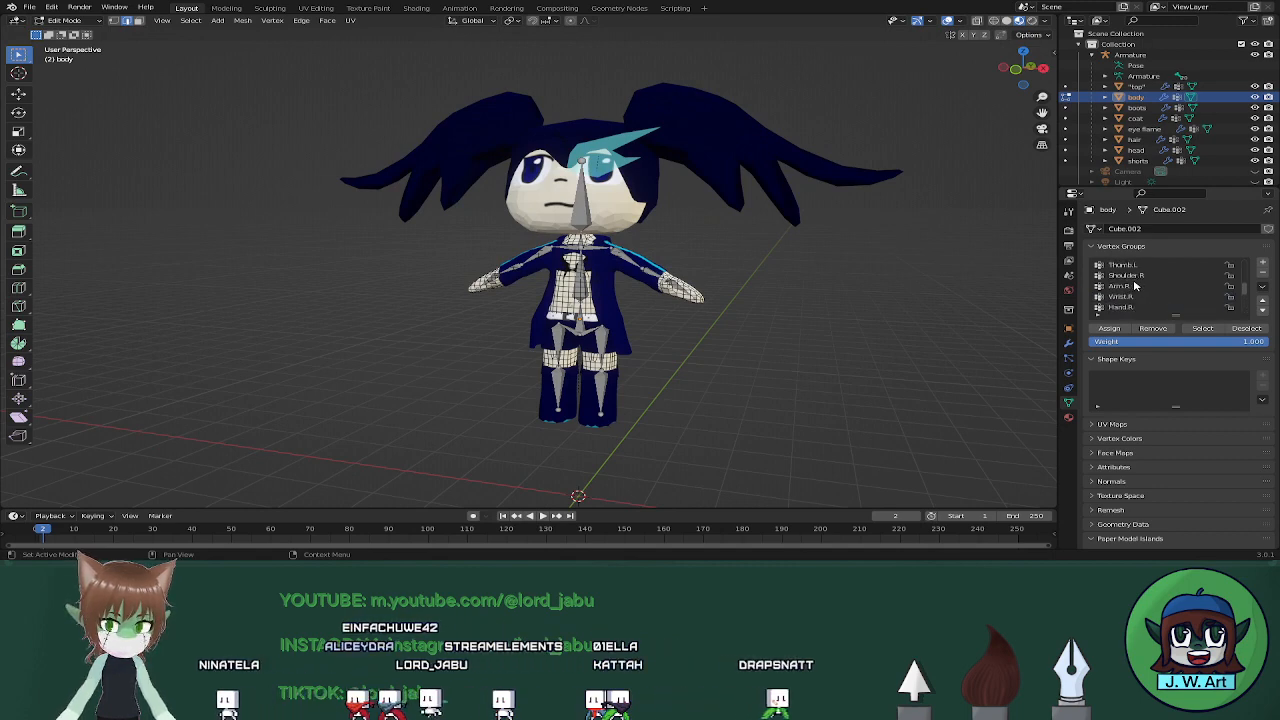
scroll(1134, 285, "up", 7)
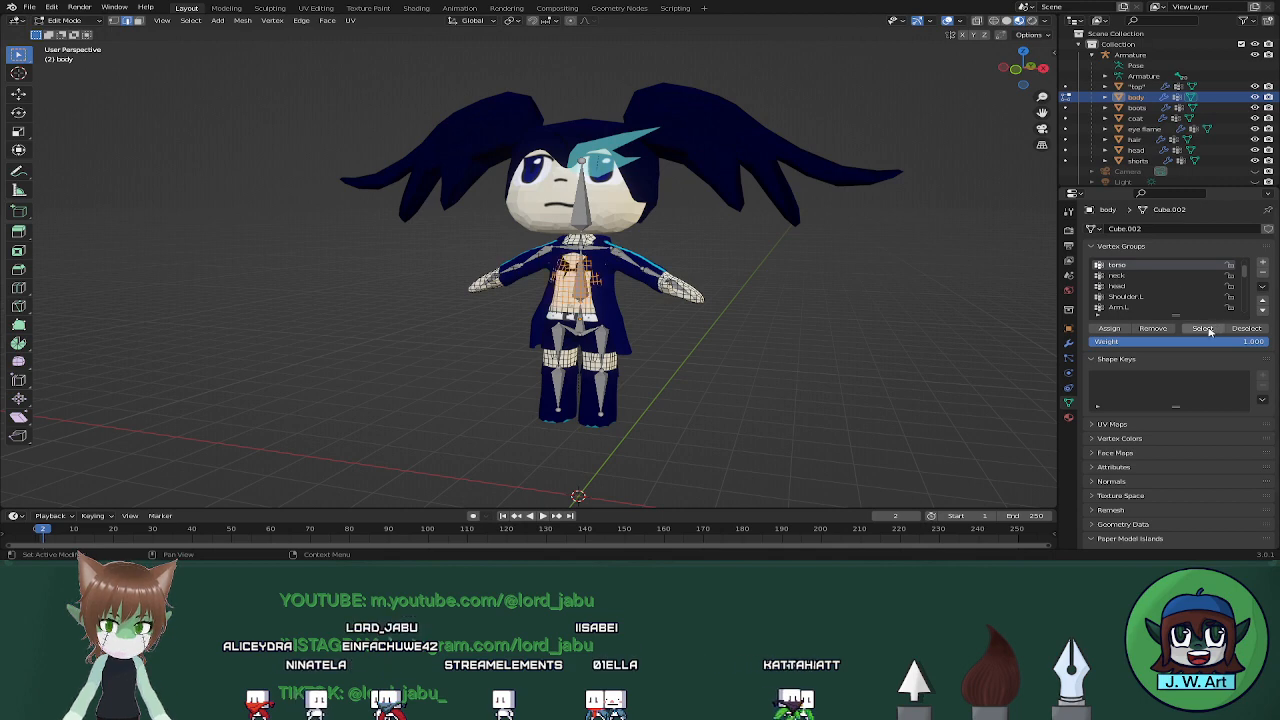
Return to Object Mode, select the coat and enter Edit Mode on it
middle_click_drag(830, 335, 951, 306)
key("ctrl+Tab")
left_click(867, 314)
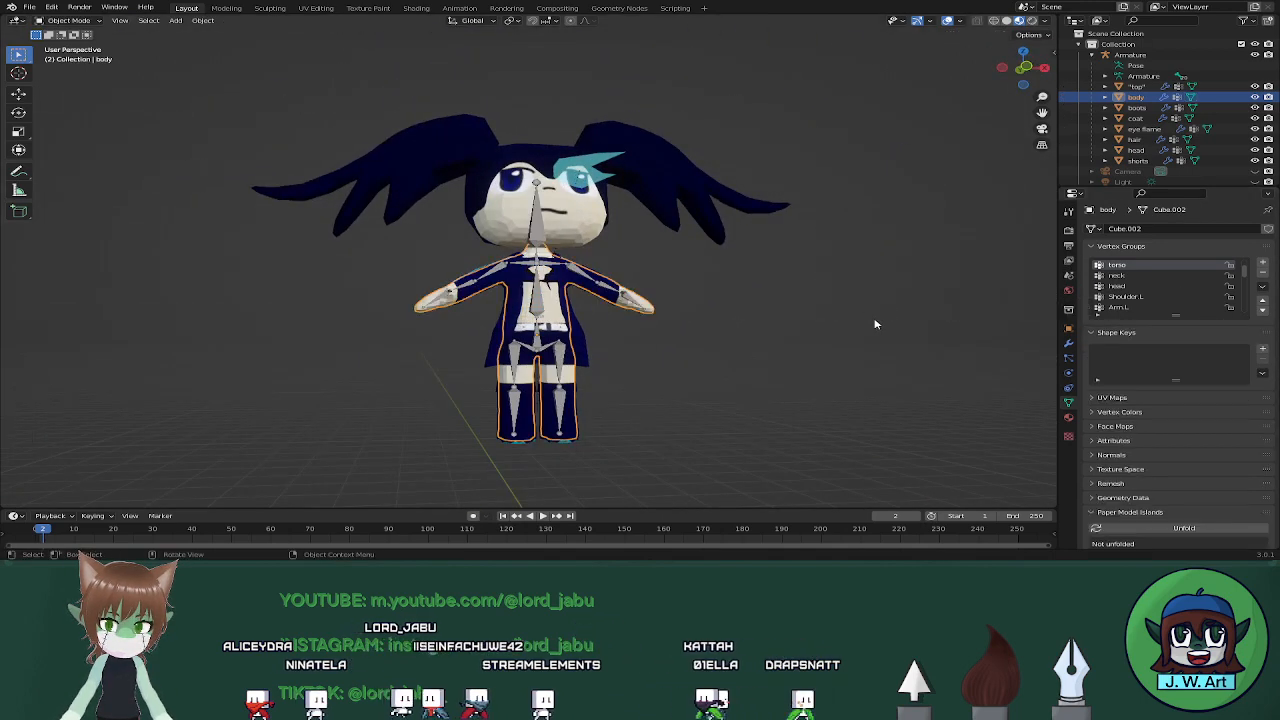
left_click(595, 289)
key("ctrl+Tab")
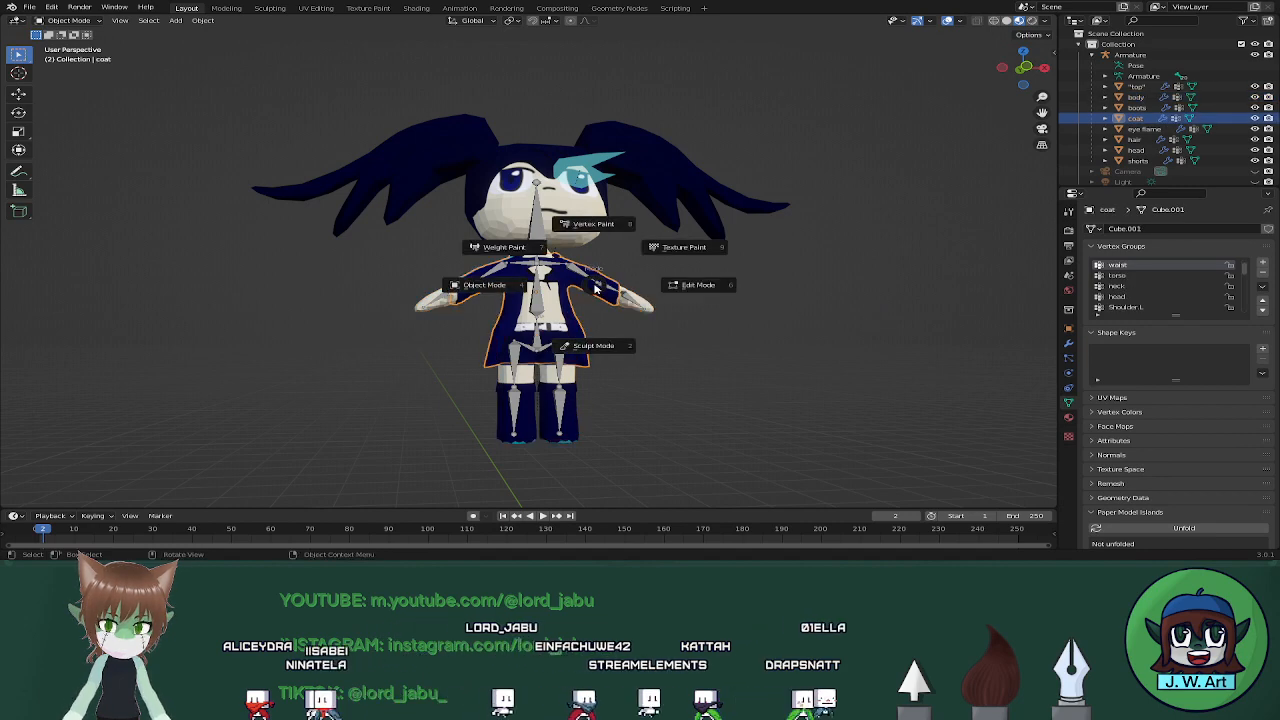
left_click(707, 279)
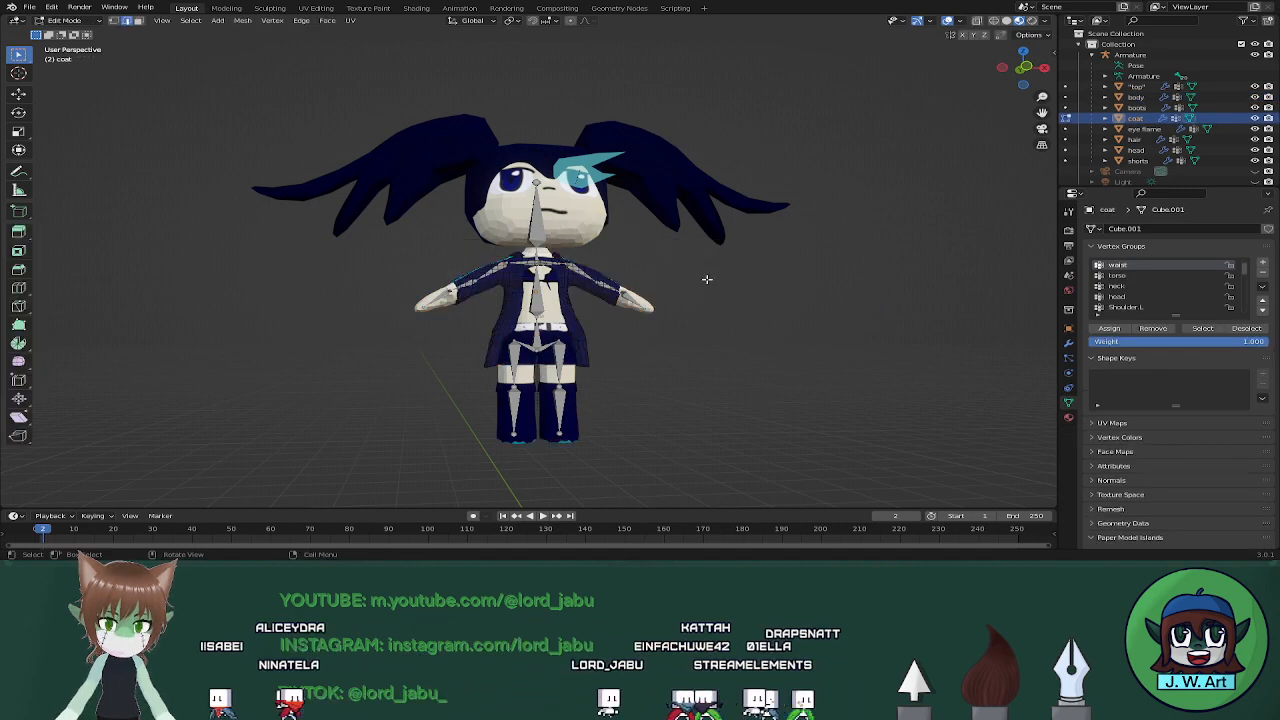
Make the coat's torso vertex group active, select its vertices and inspect them from behind
left_click(1135, 277)
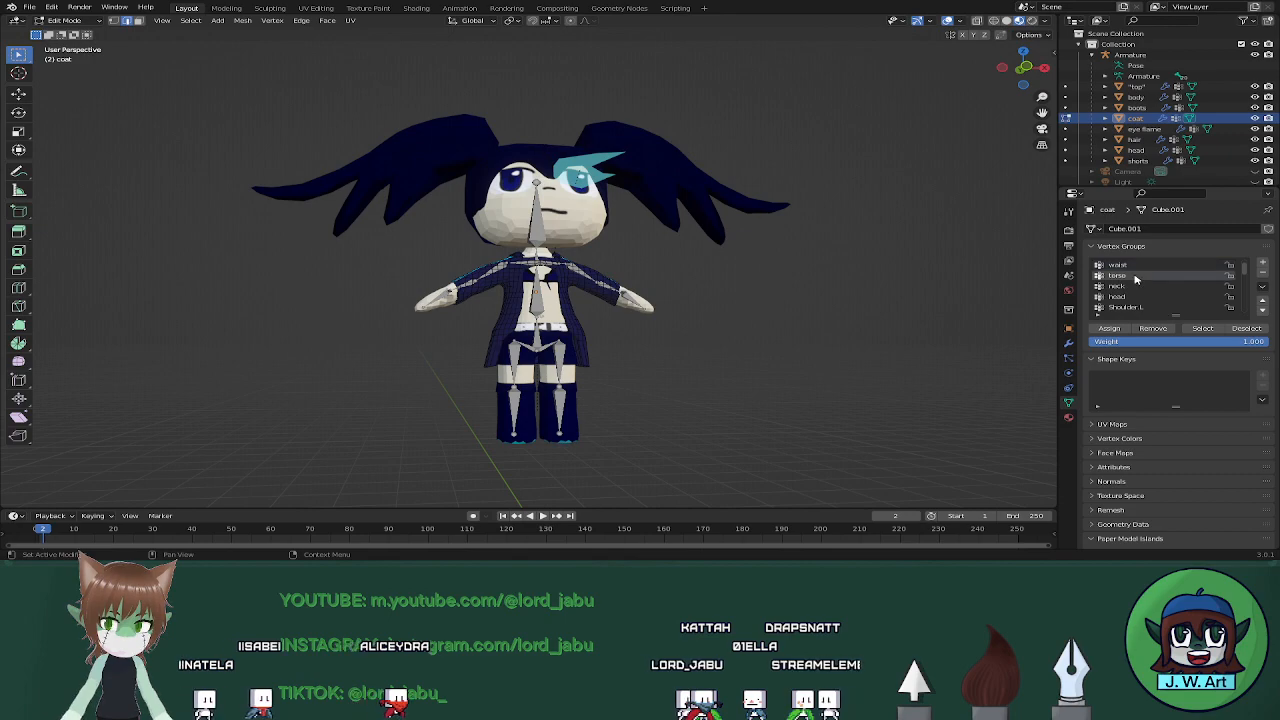
left_click(1200, 328)
middle_click_drag(860, 318, 578, 297)
scroll(592, 314, "up", 2)
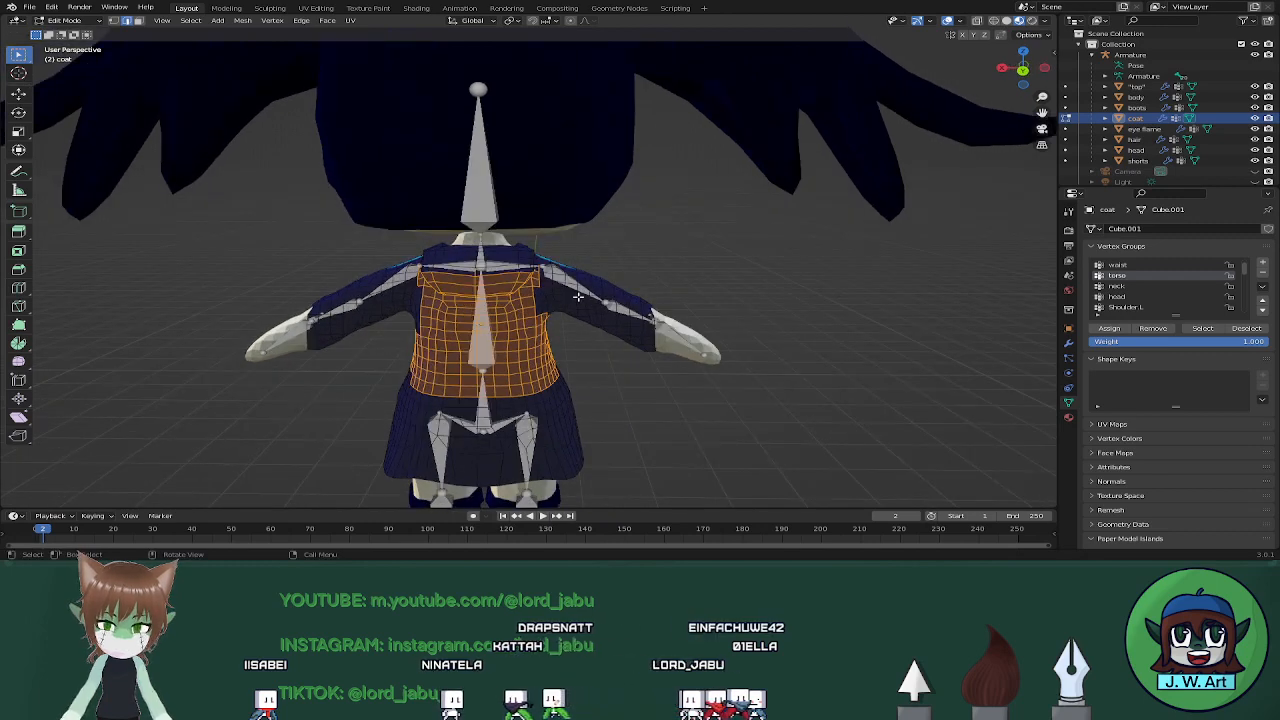
Switch the viewport to Solid shading, turn the overlays back on and toggle X-ray display for the coat
key("shift+alt+z")
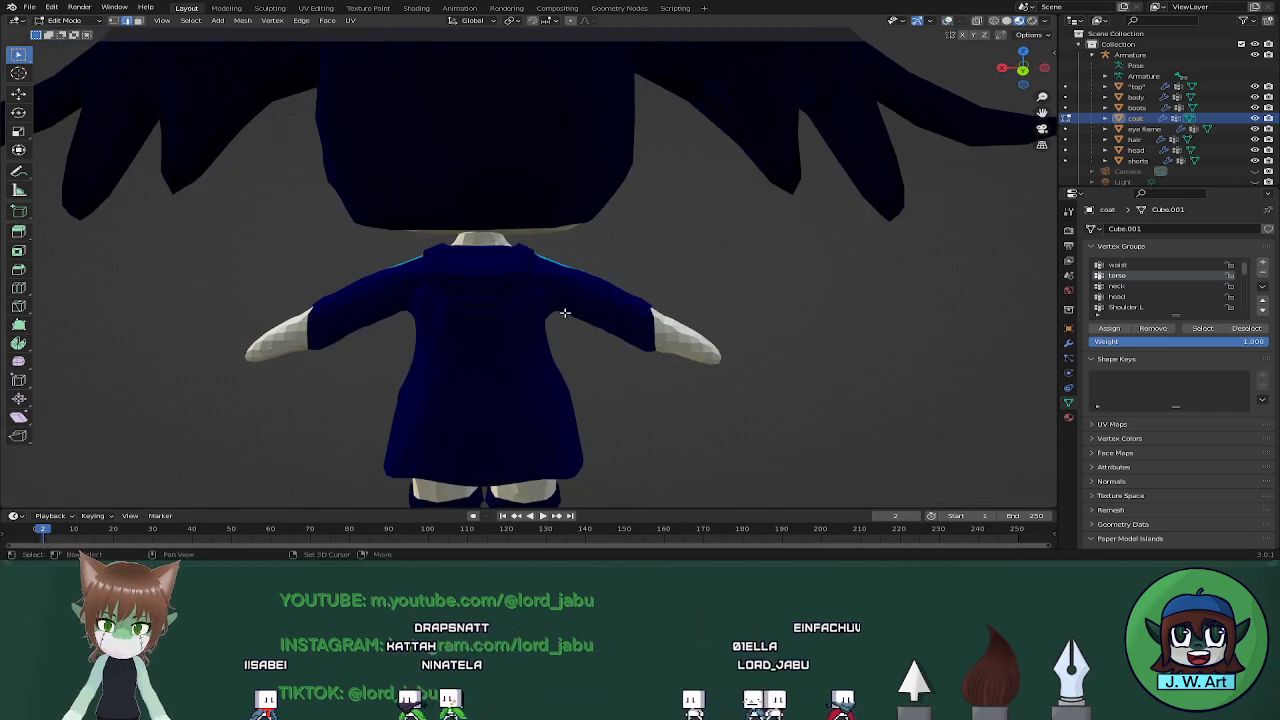
middle_click_drag(565, 313, 645, 285)
key("shift+z")
key("shift+z")
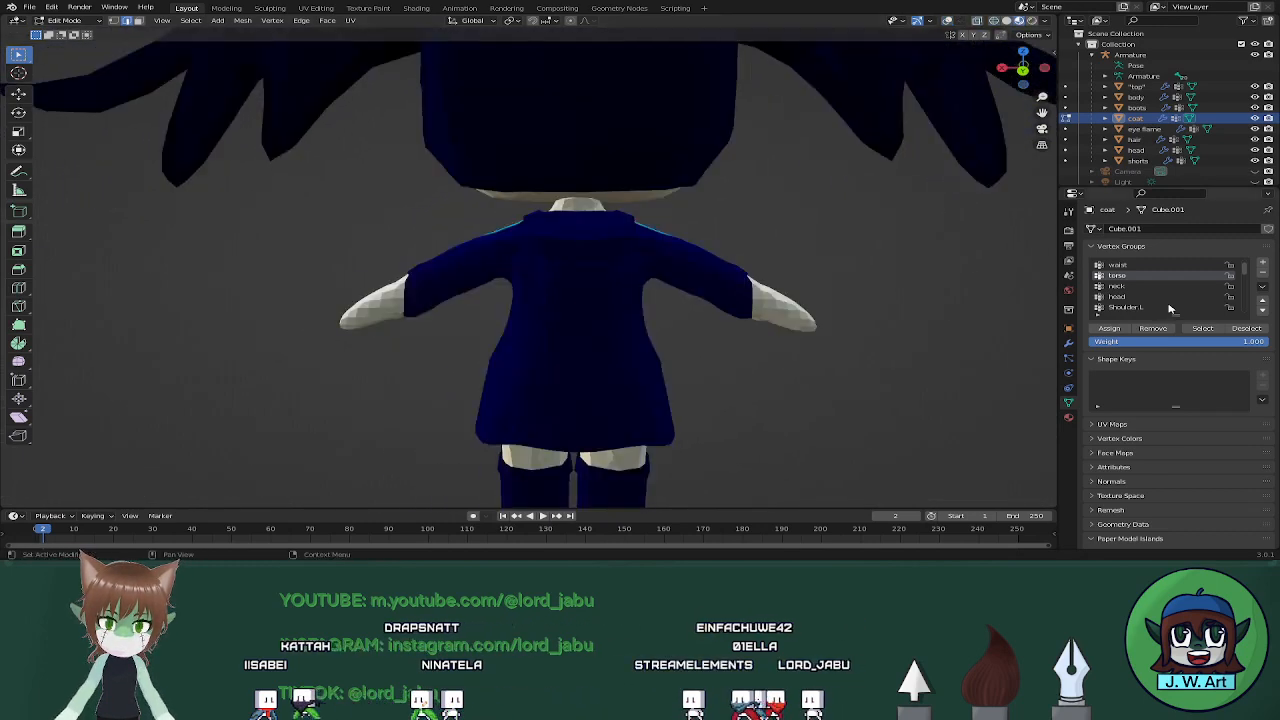
left_click(1204, 329)
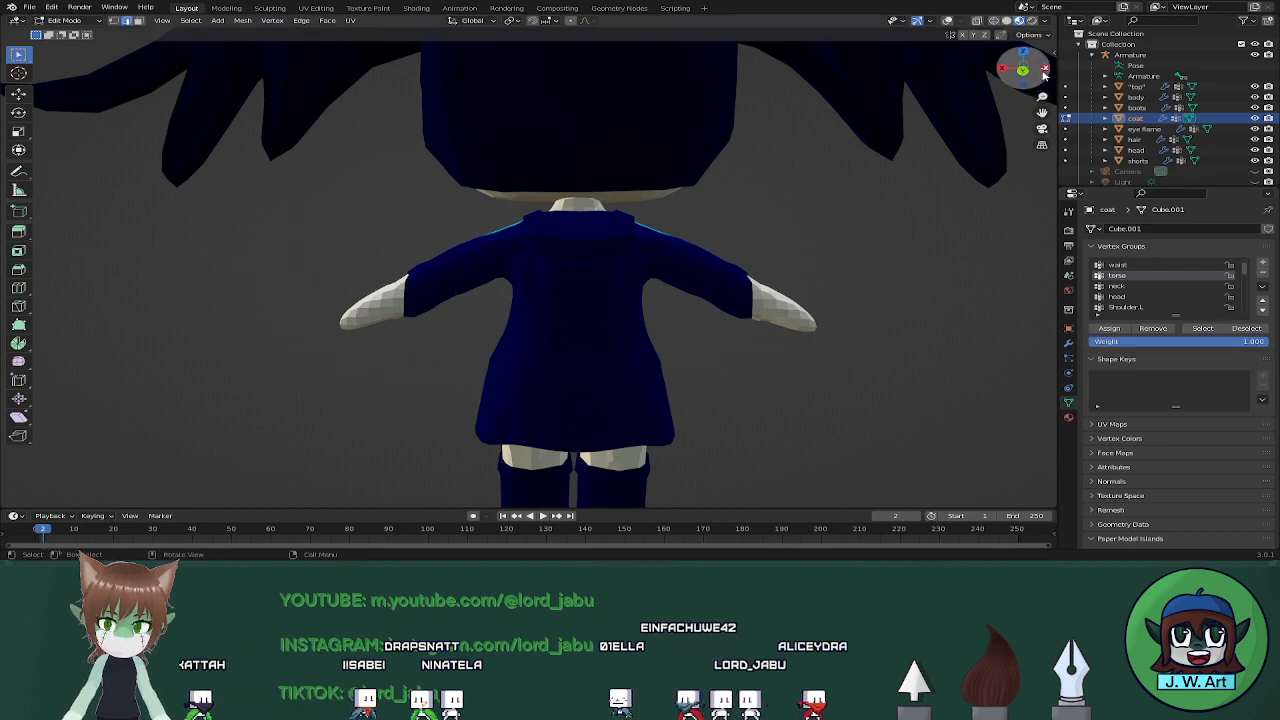
left_click(1007, 22)
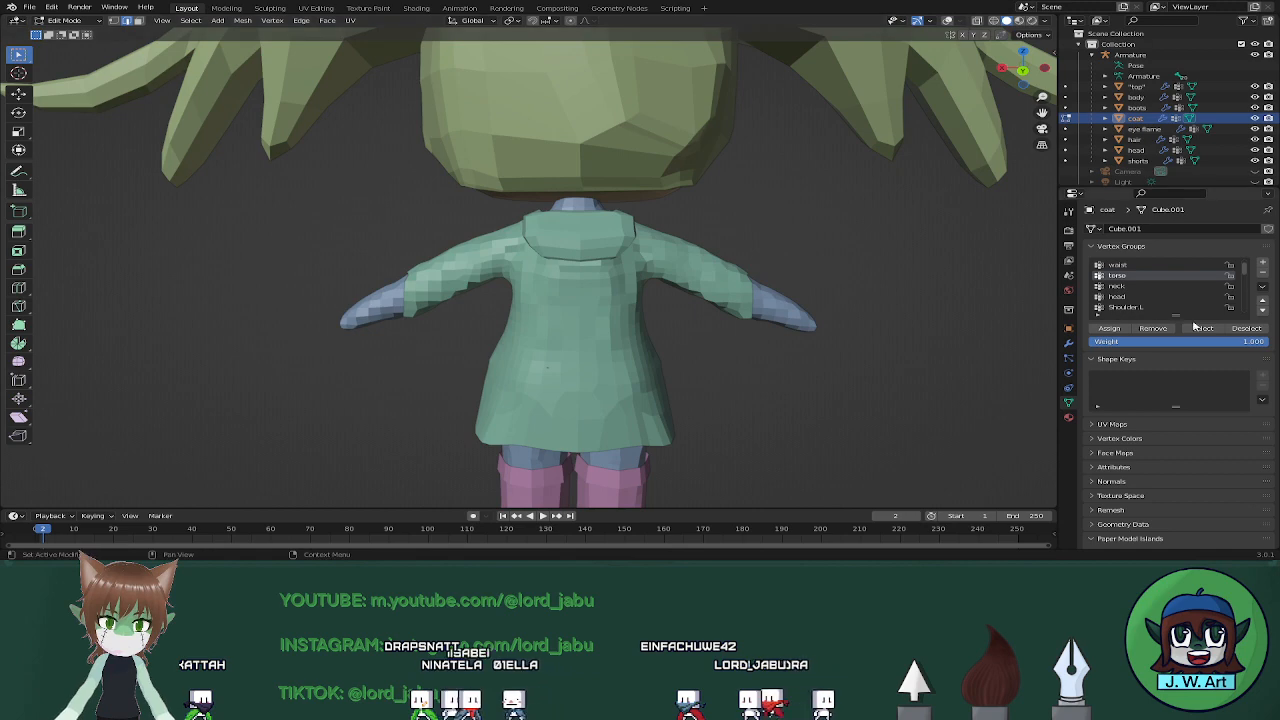
key("shift+z")
key("shift+z")
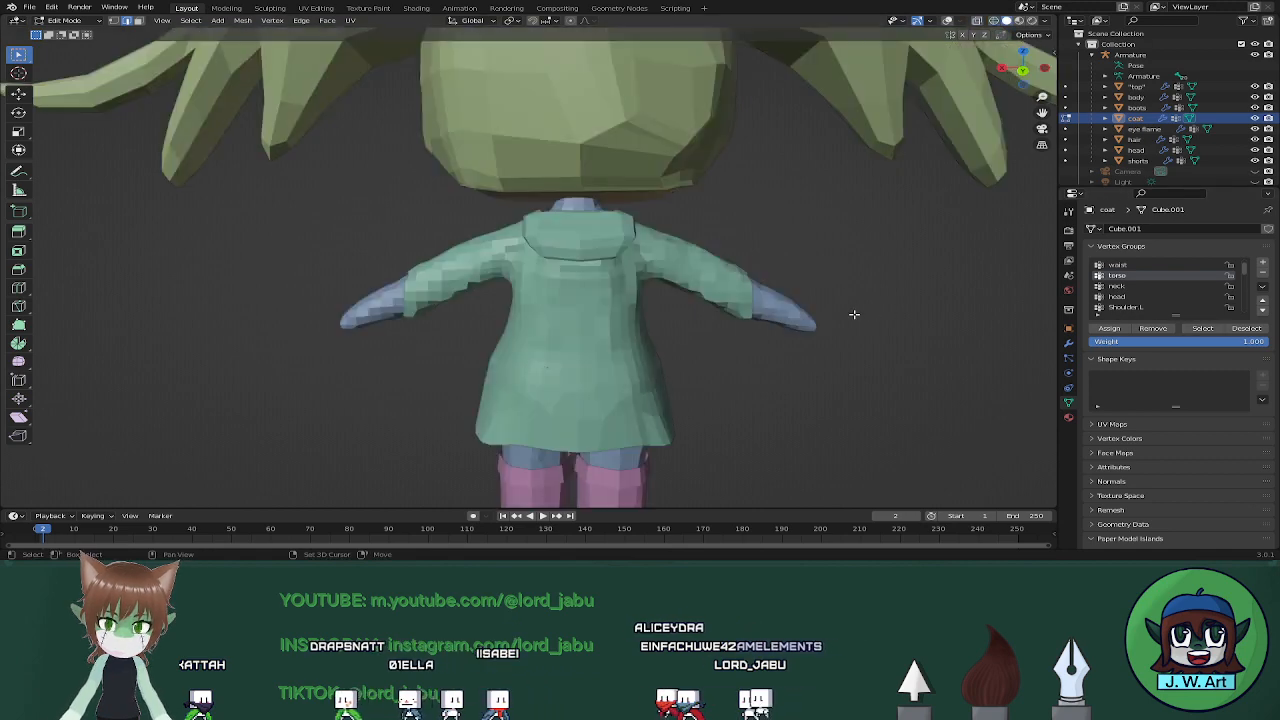
key("shift+z")
key("shift+z")
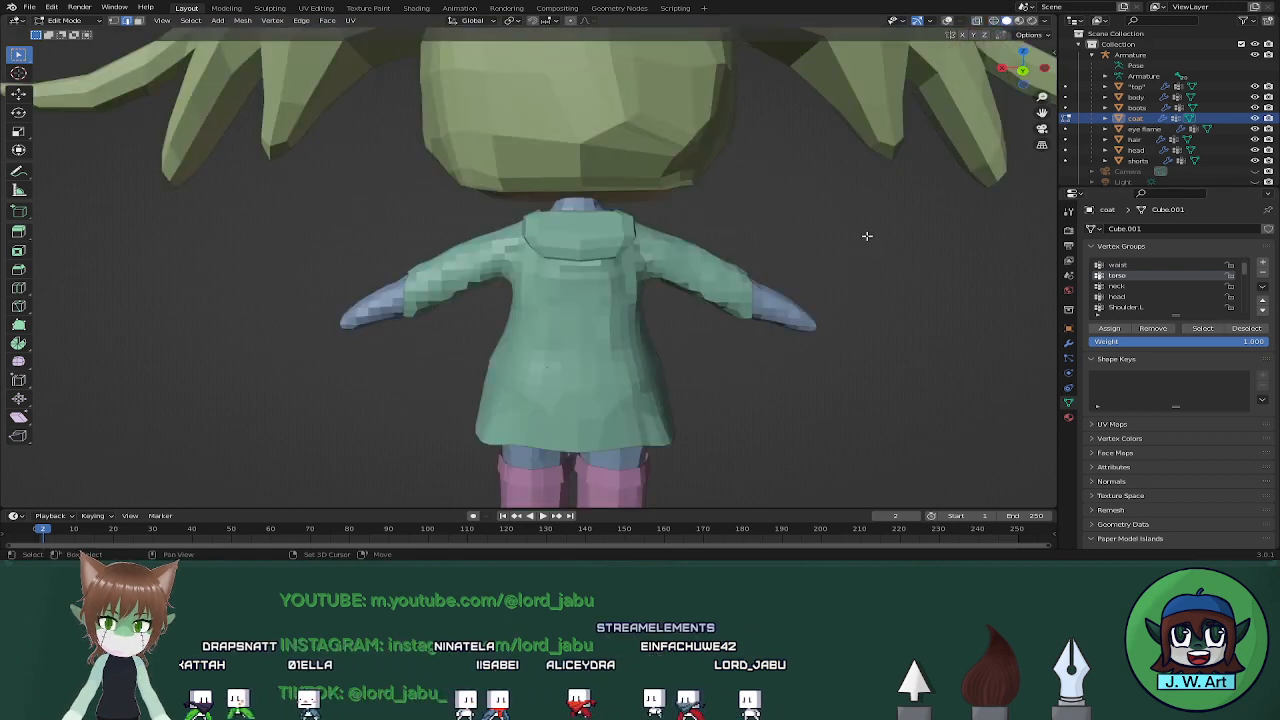
key("shift+alt+z")
key("alt+z")
Box-select a small patch of faces on the coat's back beside one armpit
middle_click_drag(777, 258, 650, 251)
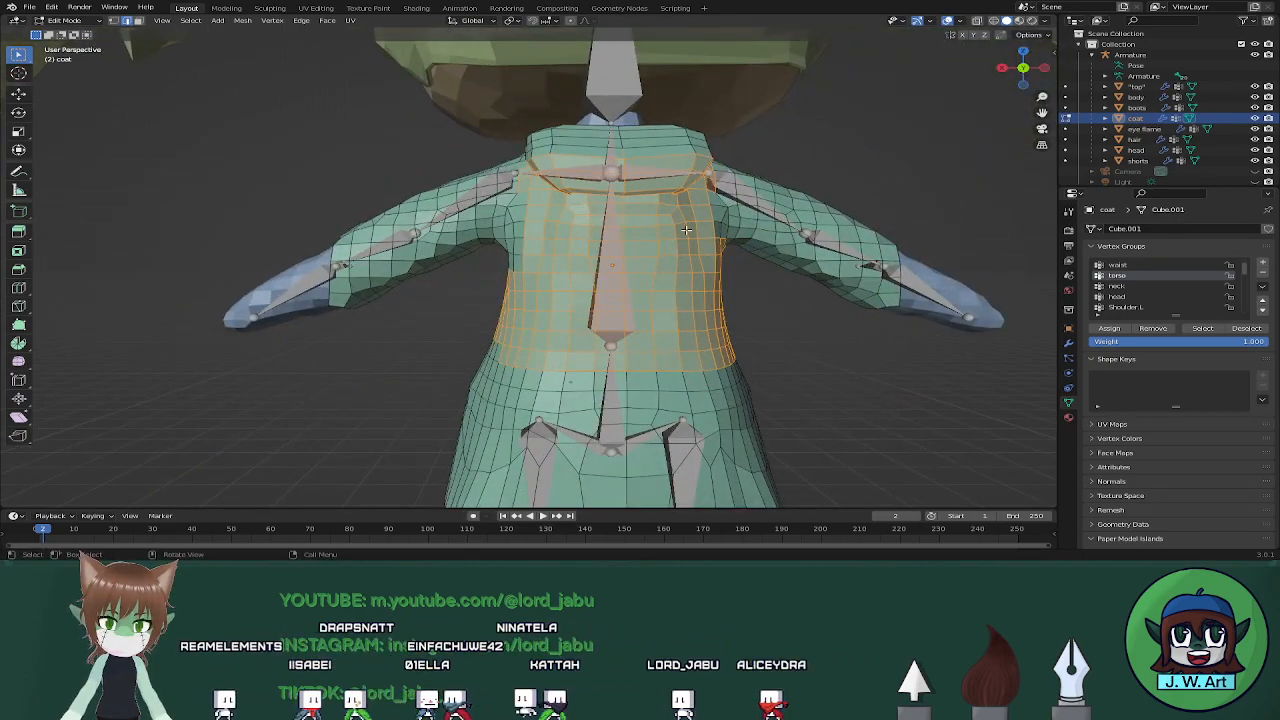
left_click_drag(503, 278, 503, 278)
middle_click_drag(503, 278, 689, 265)
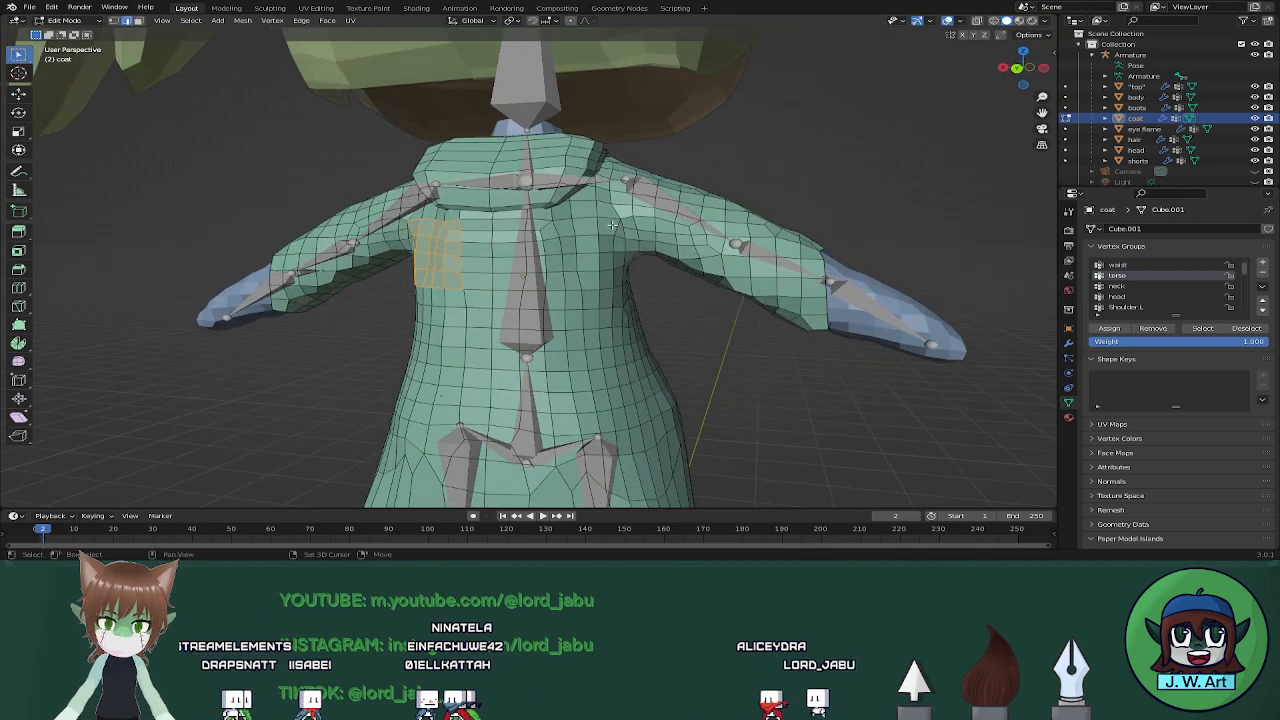
Turn on X-ray display in Solid shading with overlays visible so the coat can be selected through
middle_click_drag(612, 226, 647, 231)
key("alt+z")
key("alt+z")
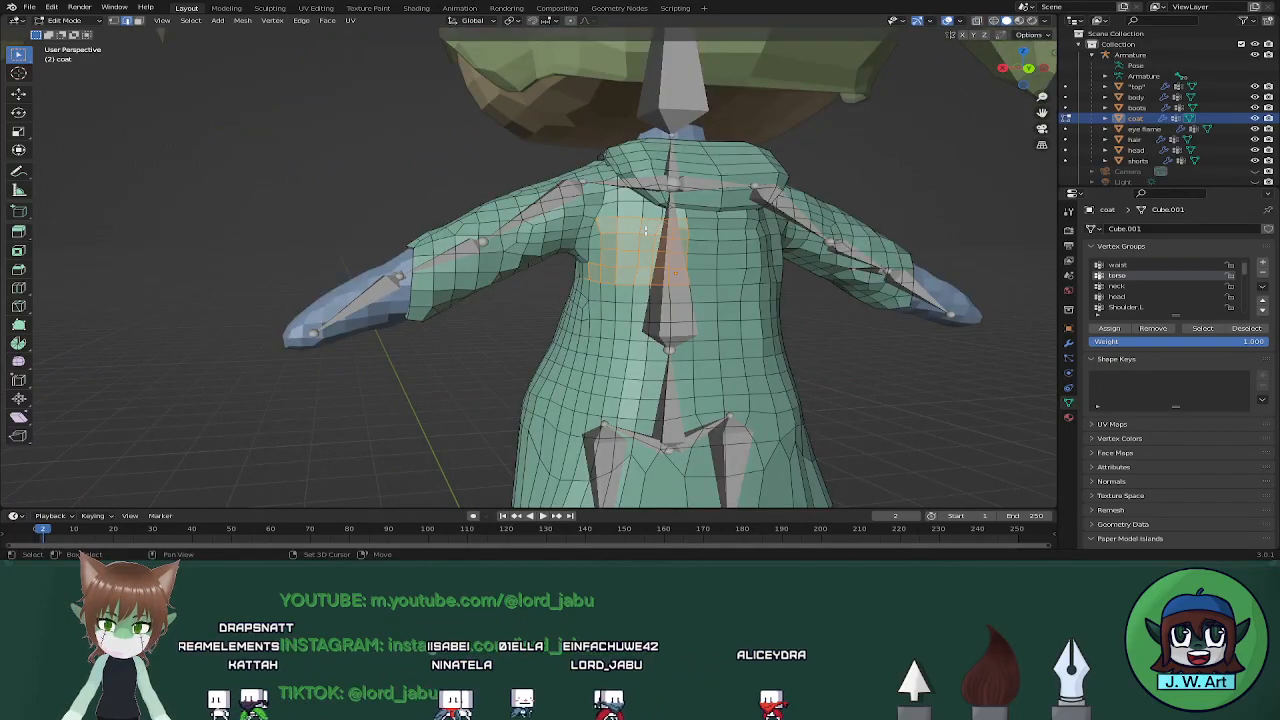
key("shift+z")
key("alt+z")
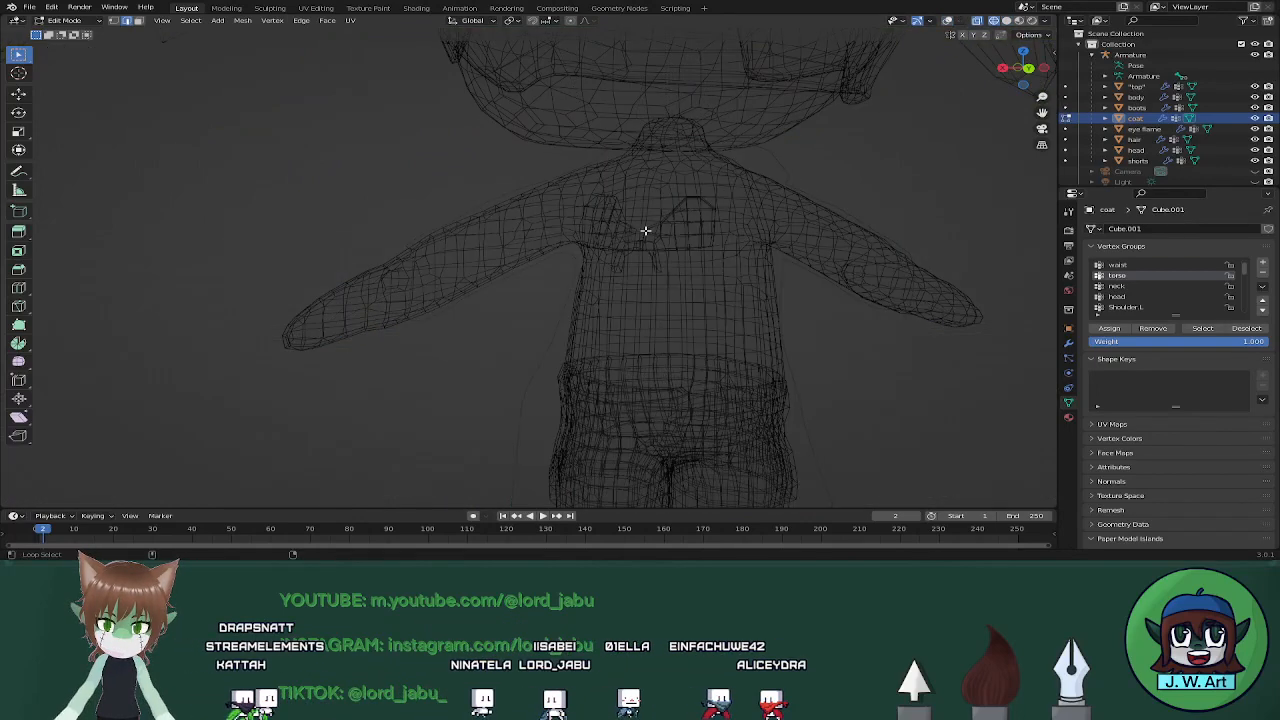
key("alt+z")
key("alt+z")
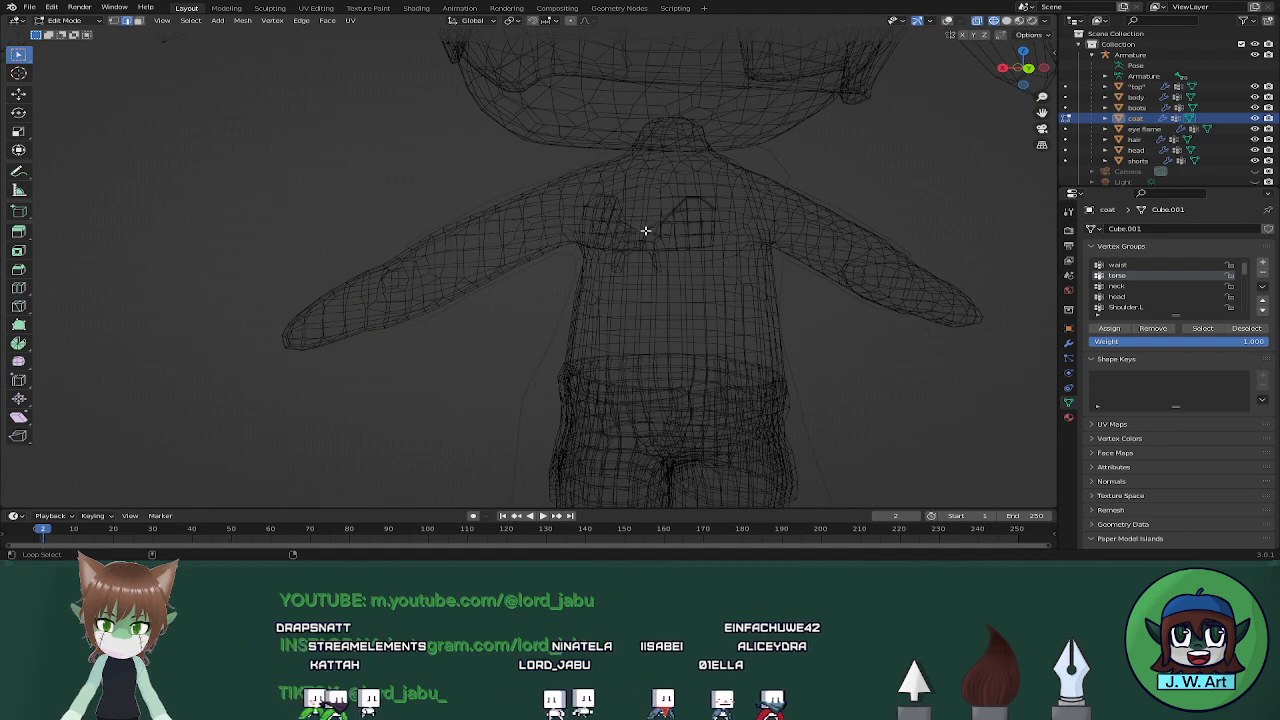
key("alt+z")
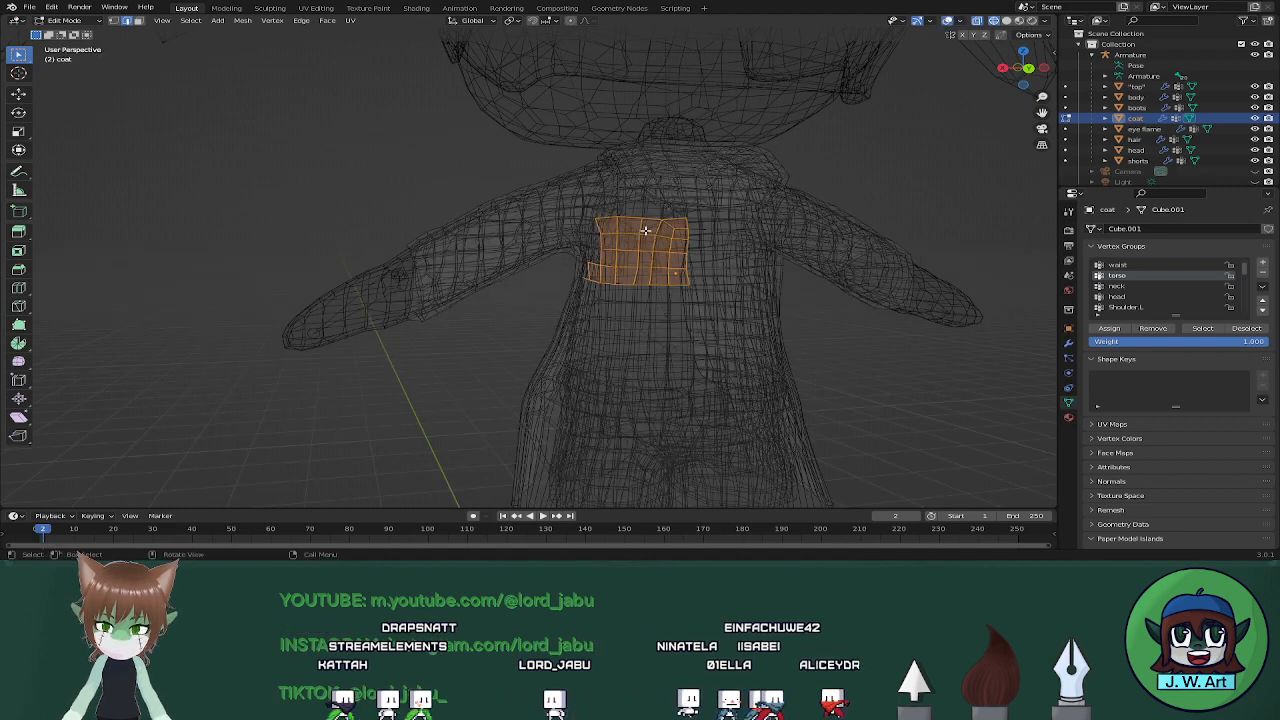
key("alt+z")
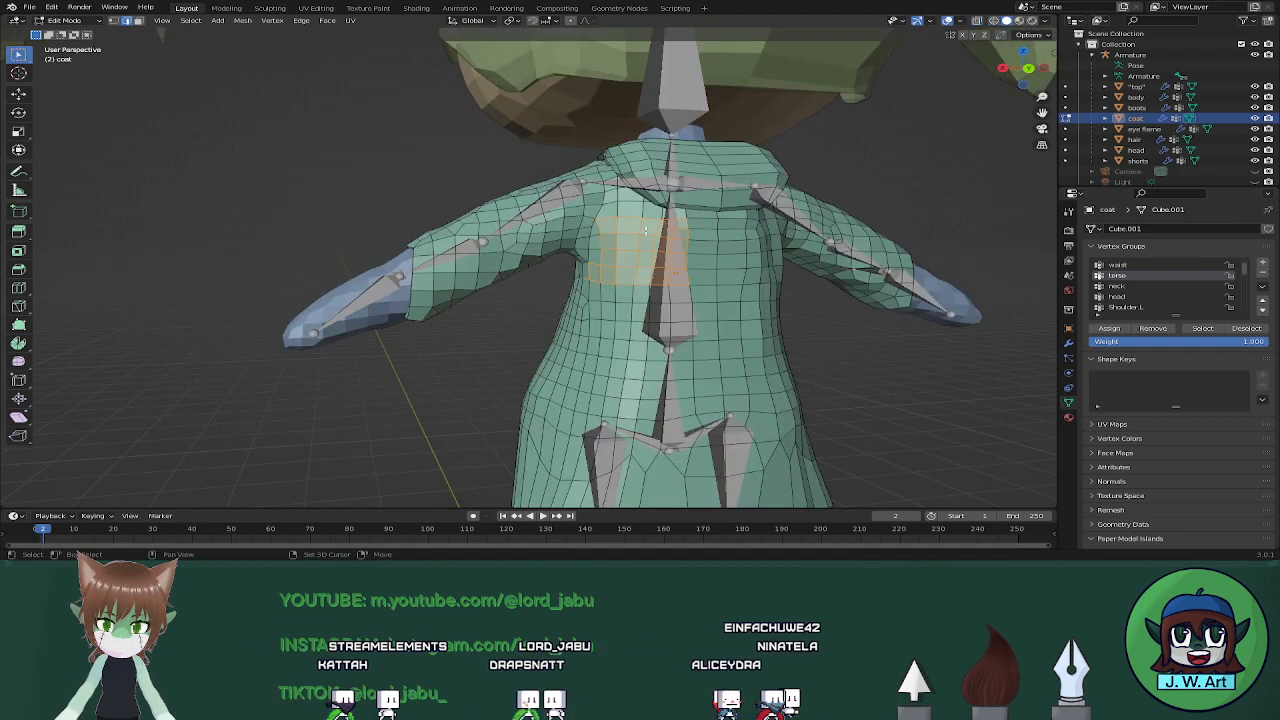
key("alt+z")
key("shift+z")
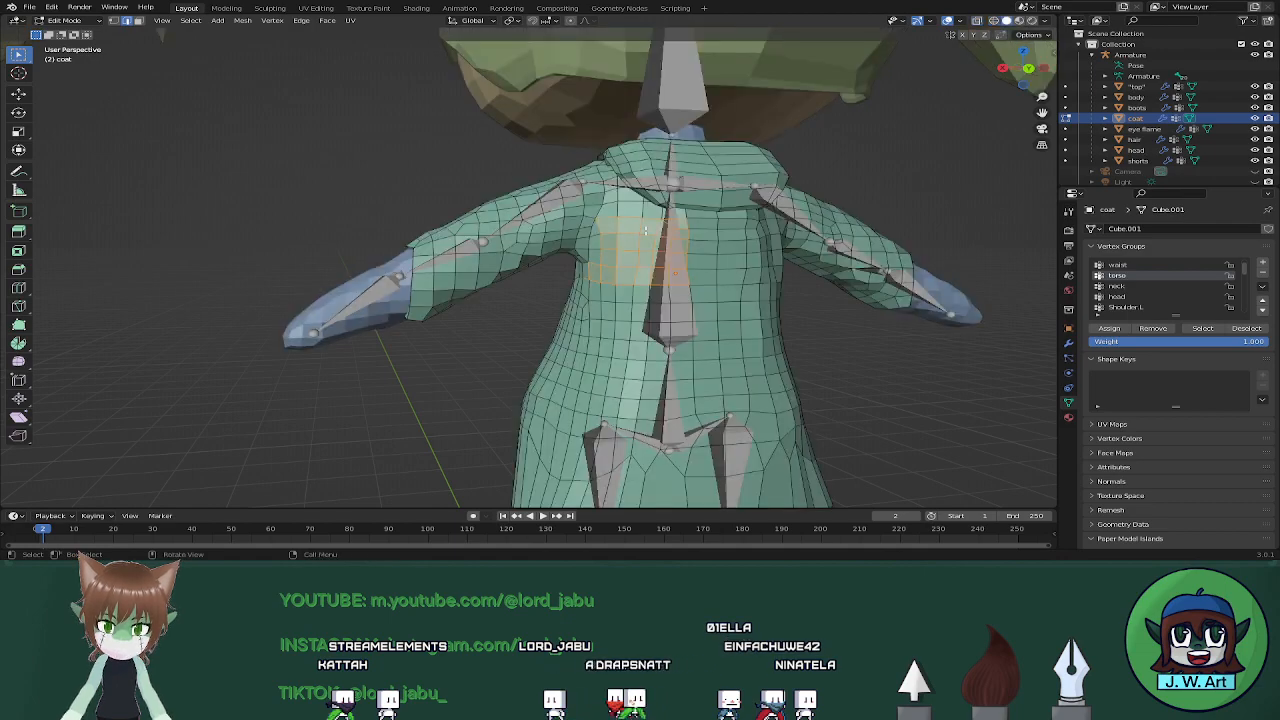
key("shift+z")
middle_click_drag(645, 230, 717, 235)
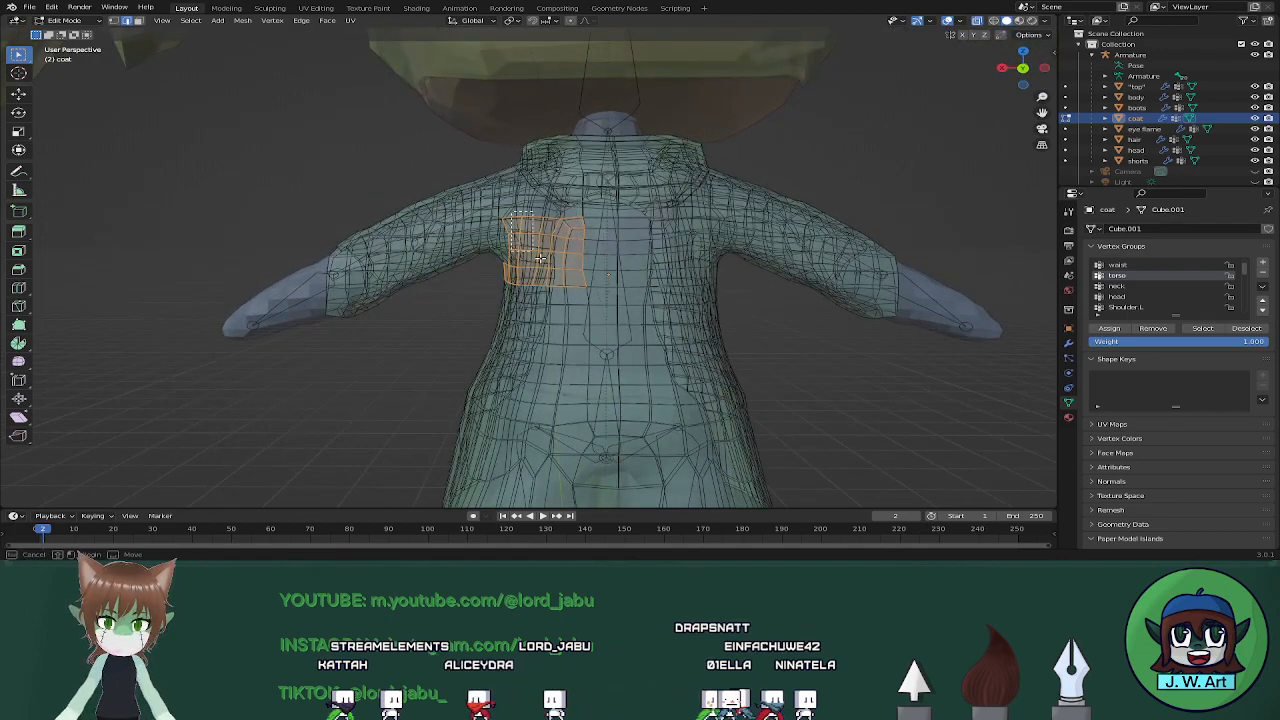
Box-select a band through the front and back of the coat's chest, running from one armpit to the other
left_click_drag(540, 258, 591, 294)
left_click_drag(498, 217, 590, 290)
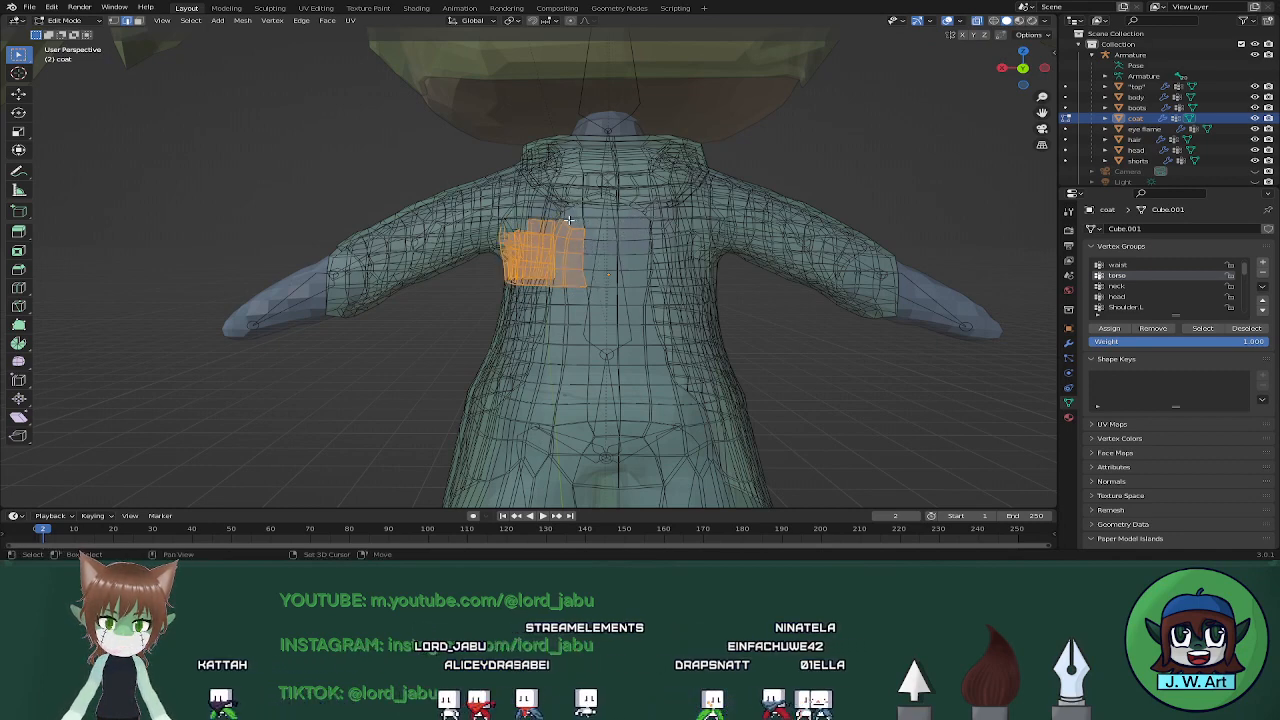
left_click_drag(568, 222, 690, 286)
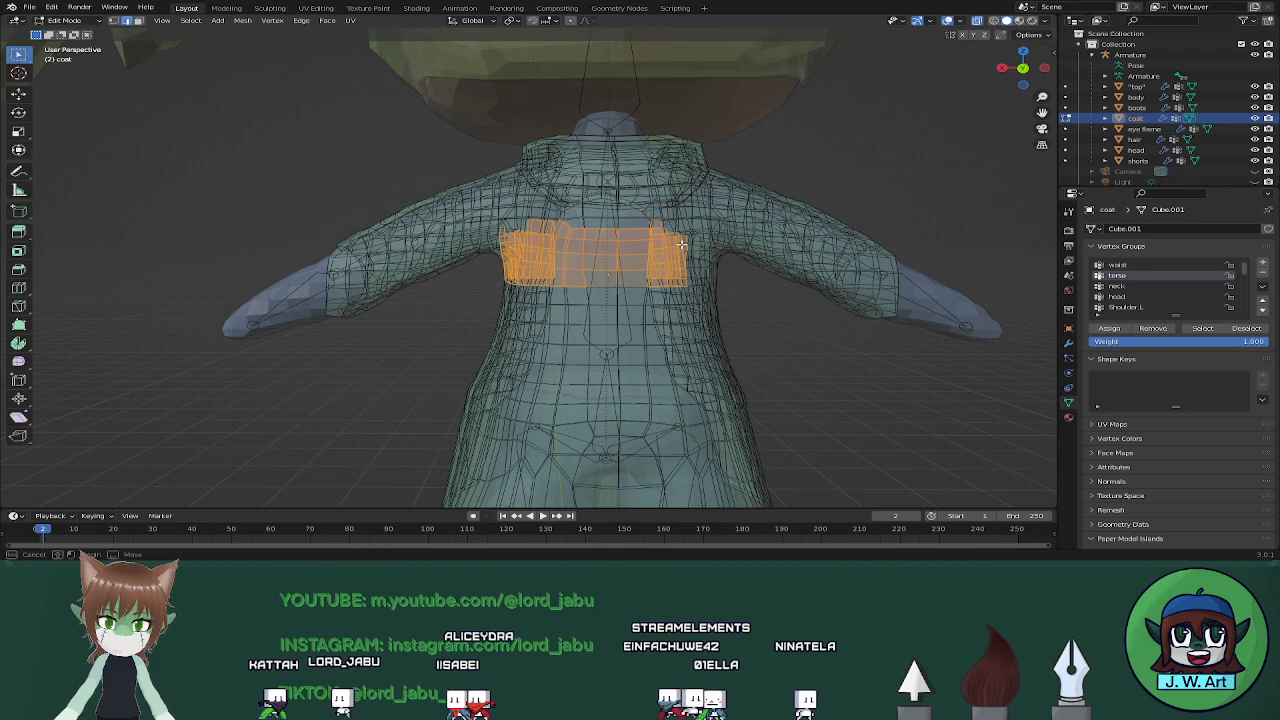
left_click_drag(680, 226, 726, 284, "shift")
mouse_move(726, 284)
middle_mouse_down()
mouse_move(688, 293)
mouse_move(714, 294)
middle_mouse_up()
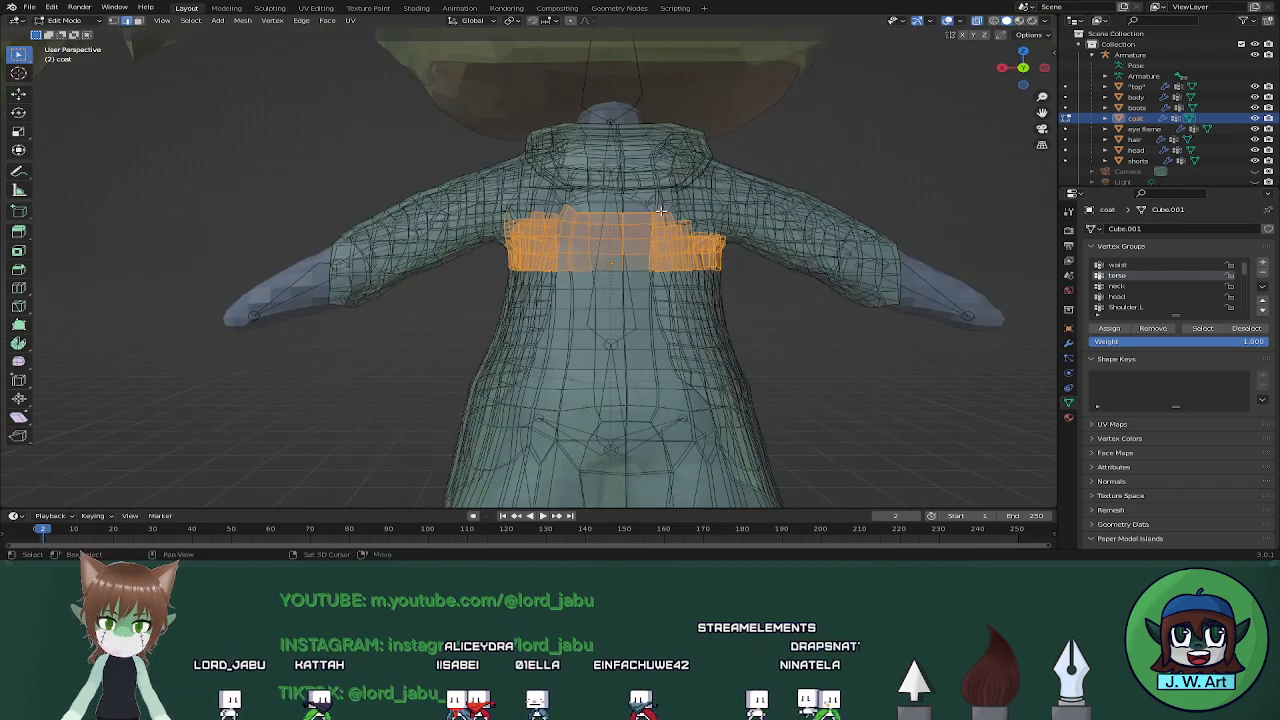
left_click_drag(710, 281, 710, 282, "shift")
middle_click_drag(710, 282, 615, 240)
left_click_drag(675, 263, 675, 263, "shift")
middle_click_drag(675, 263, 664, 215)
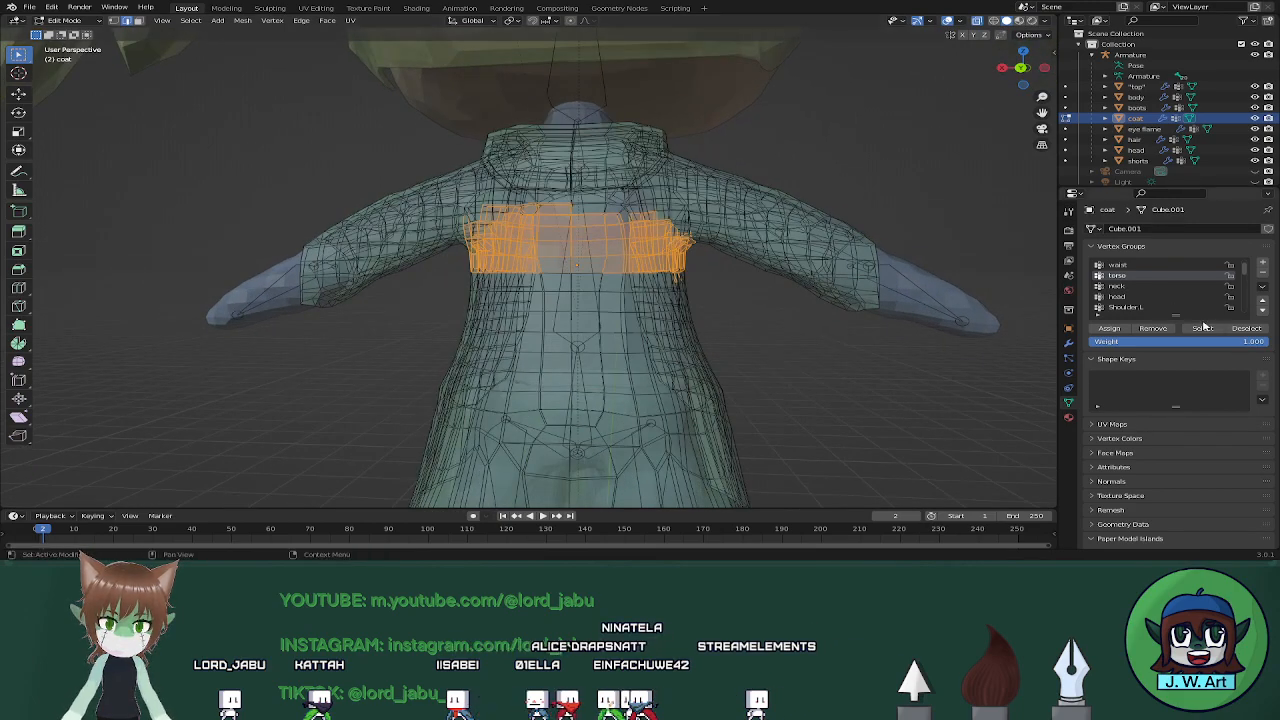
Clear the selection and select the vertices of the coat's torso and waist groups to check their coverage
key("alt+a")
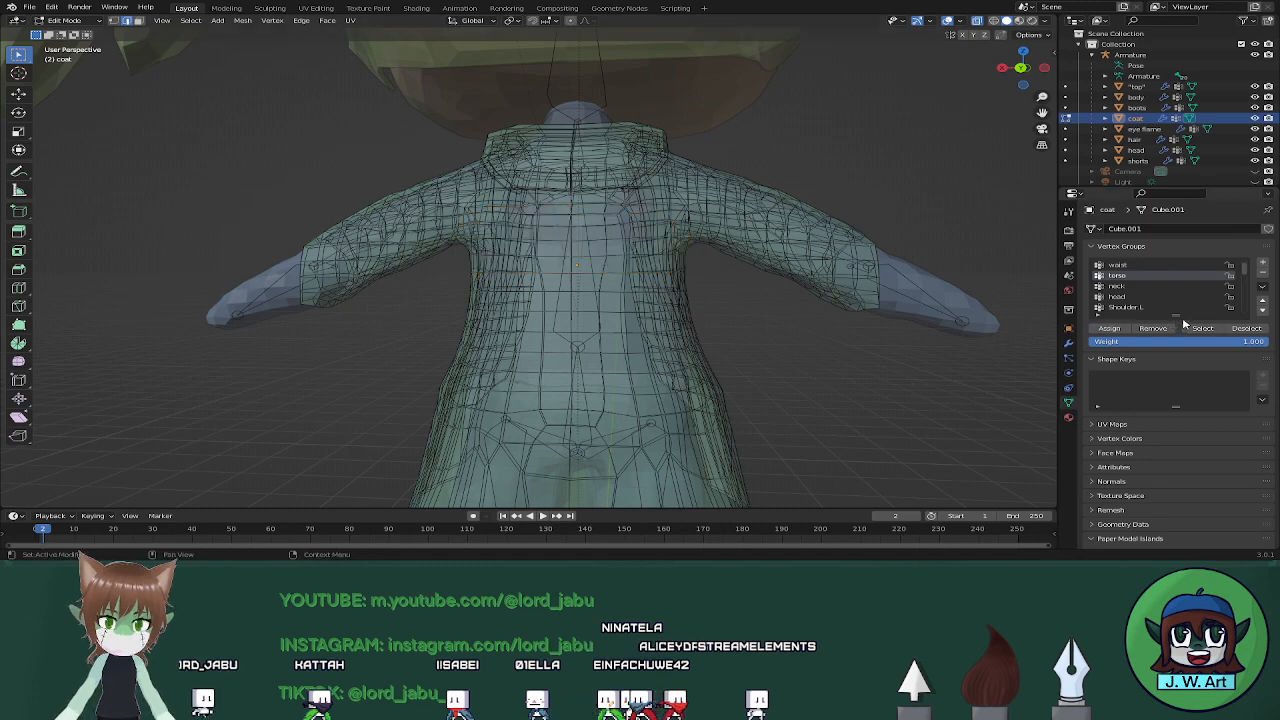
left_click(1197, 331)
left_click(1117, 265)
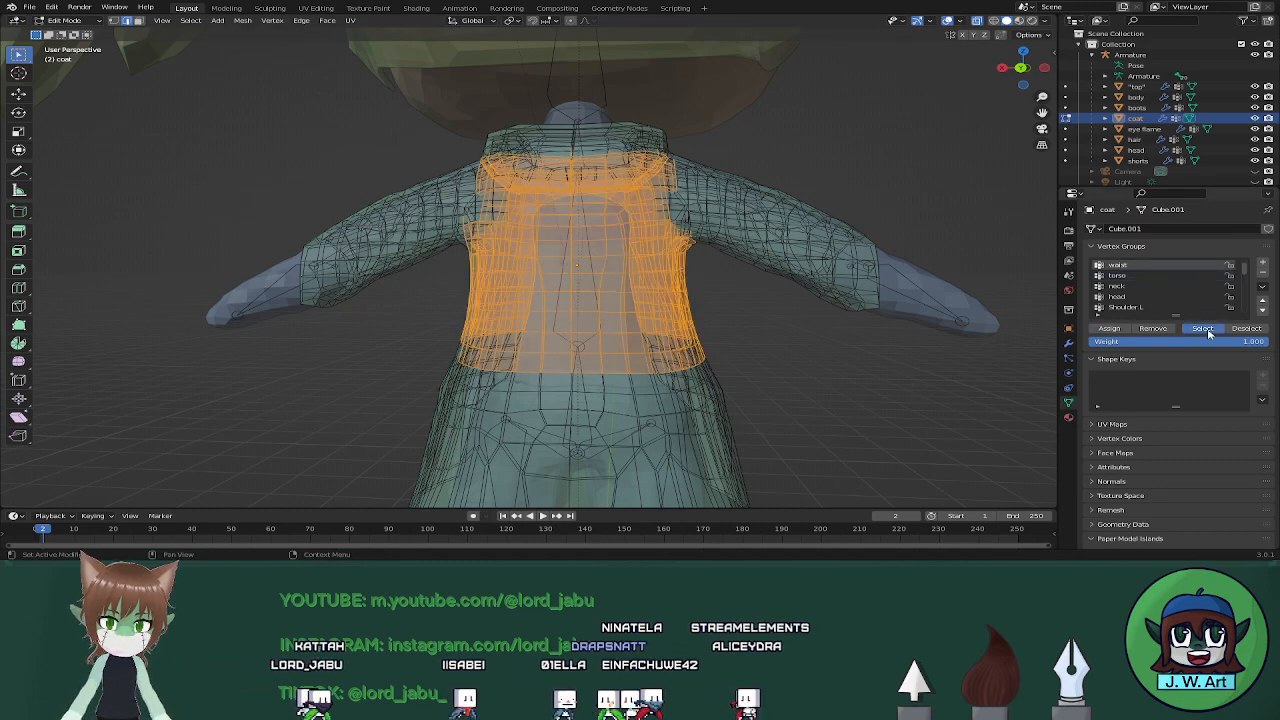
left_click(1201, 329)
Add the Shoulder.L group's vertices to the coat's selection and turn off X-ray display
left_click(1134, 307)
scroll(944, 334, "down", 3)
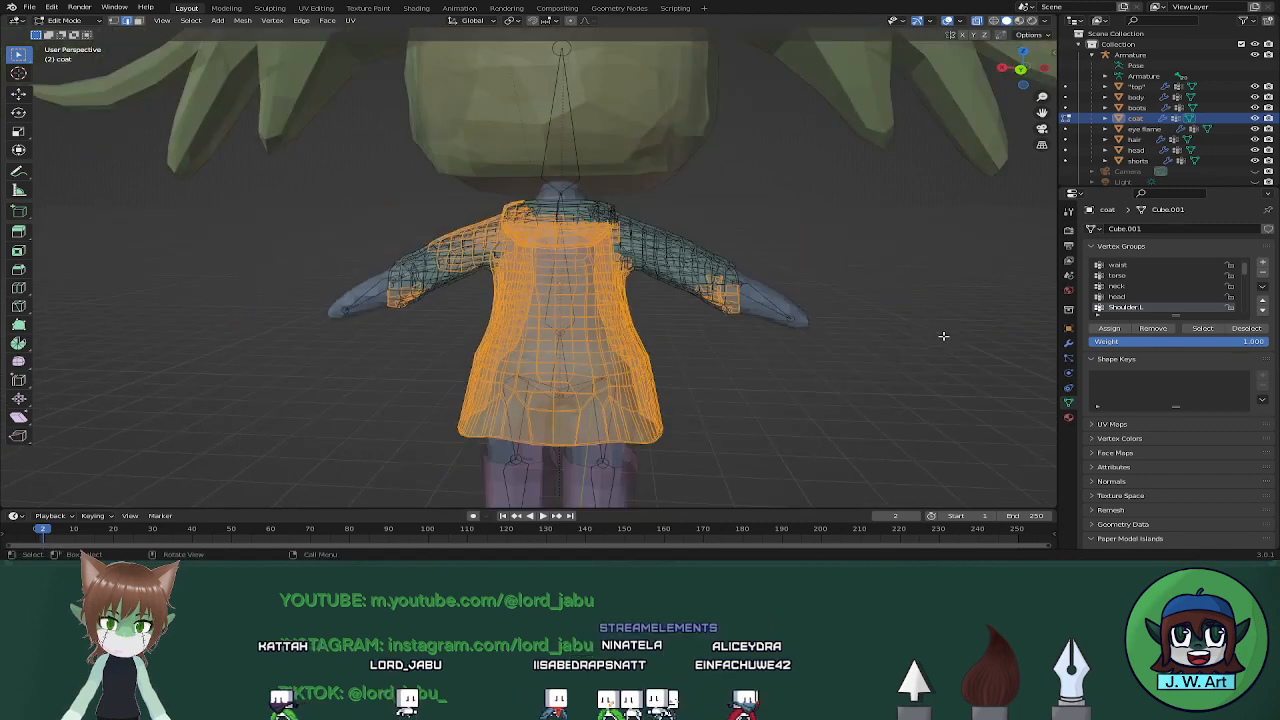
scroll(1137, 304, "down", 2)
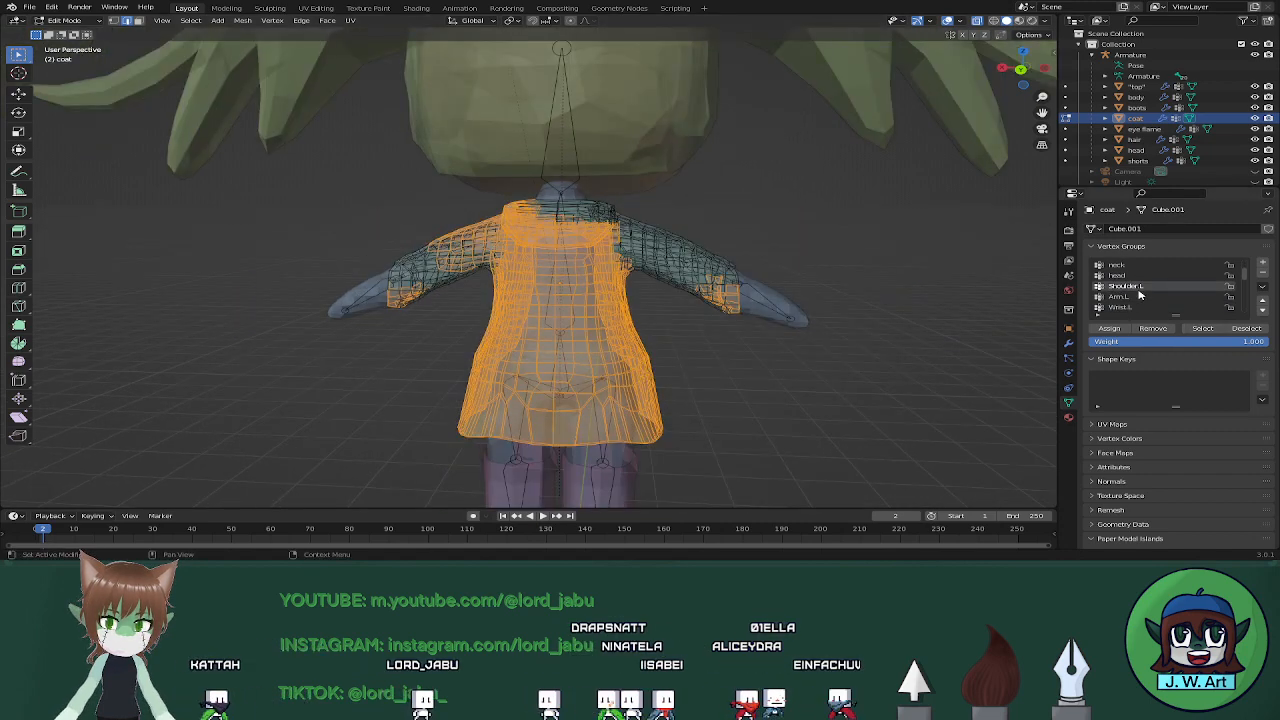
key("shift+z")
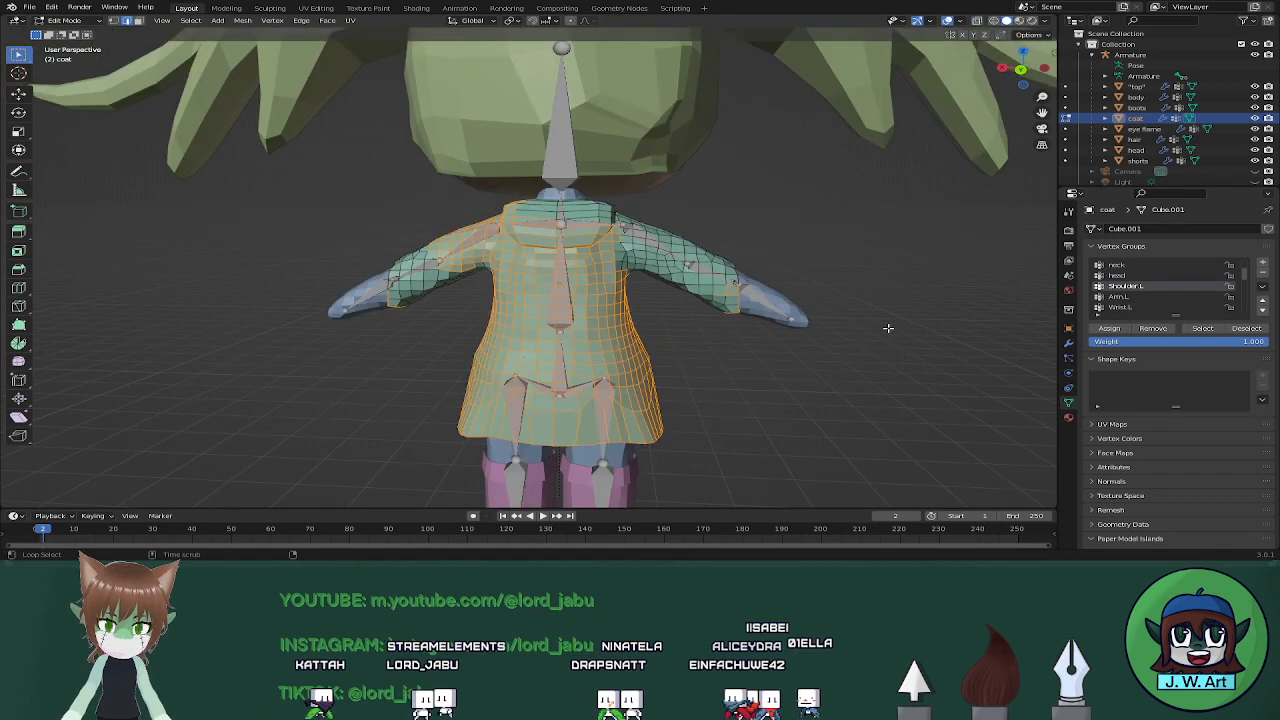
Add the Arm.L group's vertices to the coat's selection and go through the Wrist.L and Thumb.L groups
left_click(1130, 300)
left_click(1197, 327)
left_click(1153, 307)
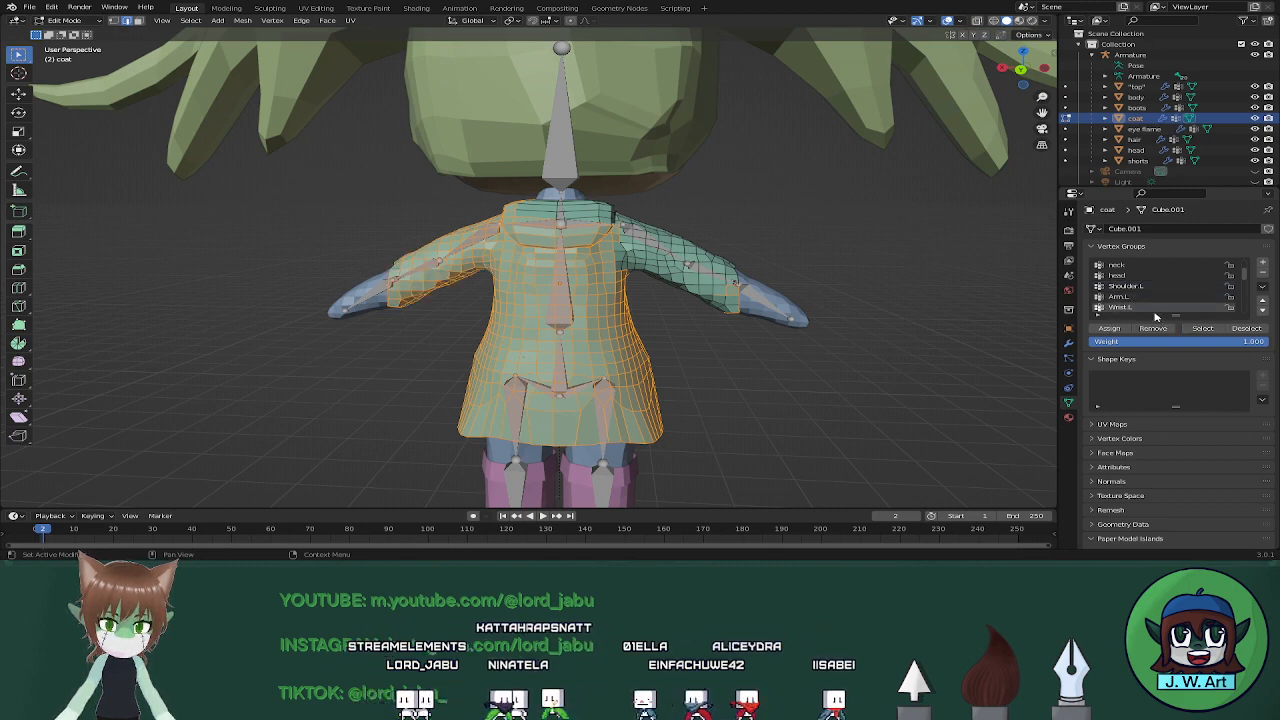
scroll(1143, 300, "down", 2)
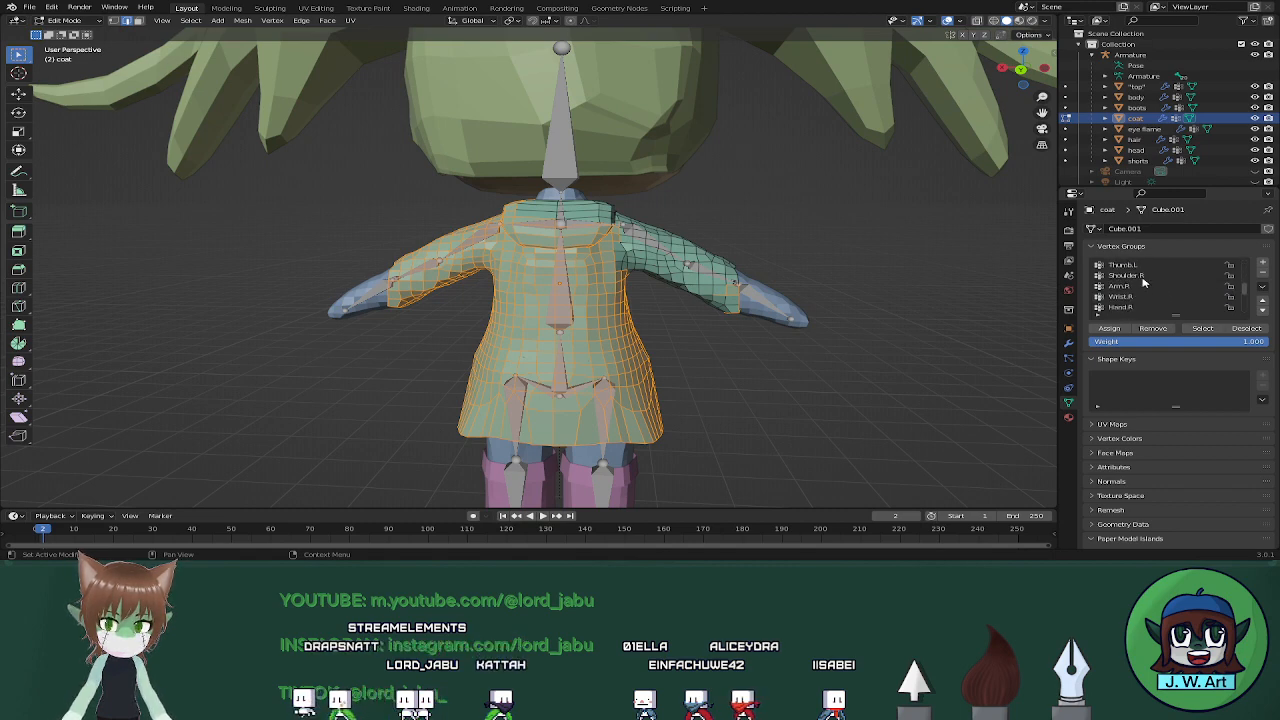
scroll(1140, 280, "down", 3)
left_click(1142, 275)
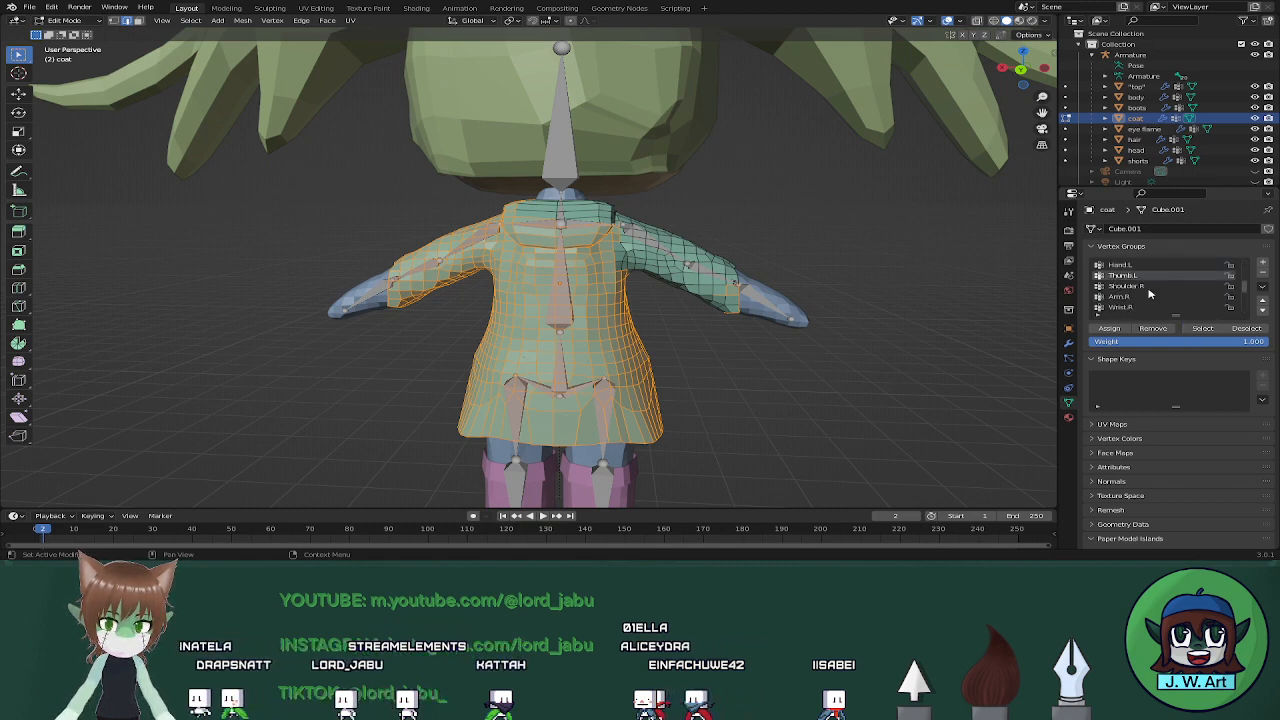
Add the coat vertices of the right-arm vertex groups to the selection, from Shoulder.R onward, and make Hip.L the active group
scroll(1150, 298, "down", 1)
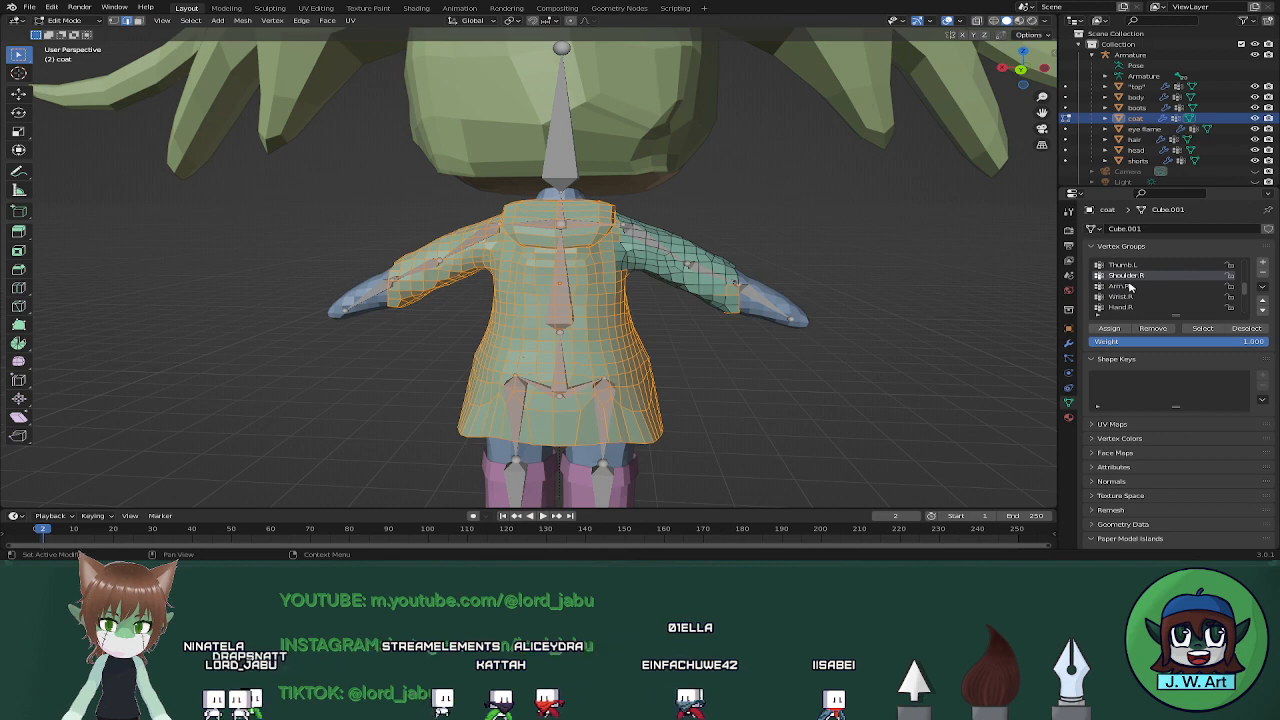
scroll(1135, 288, "down", 1)
left_click(1203, 328)
scroll(1150, 300, "down", 3)
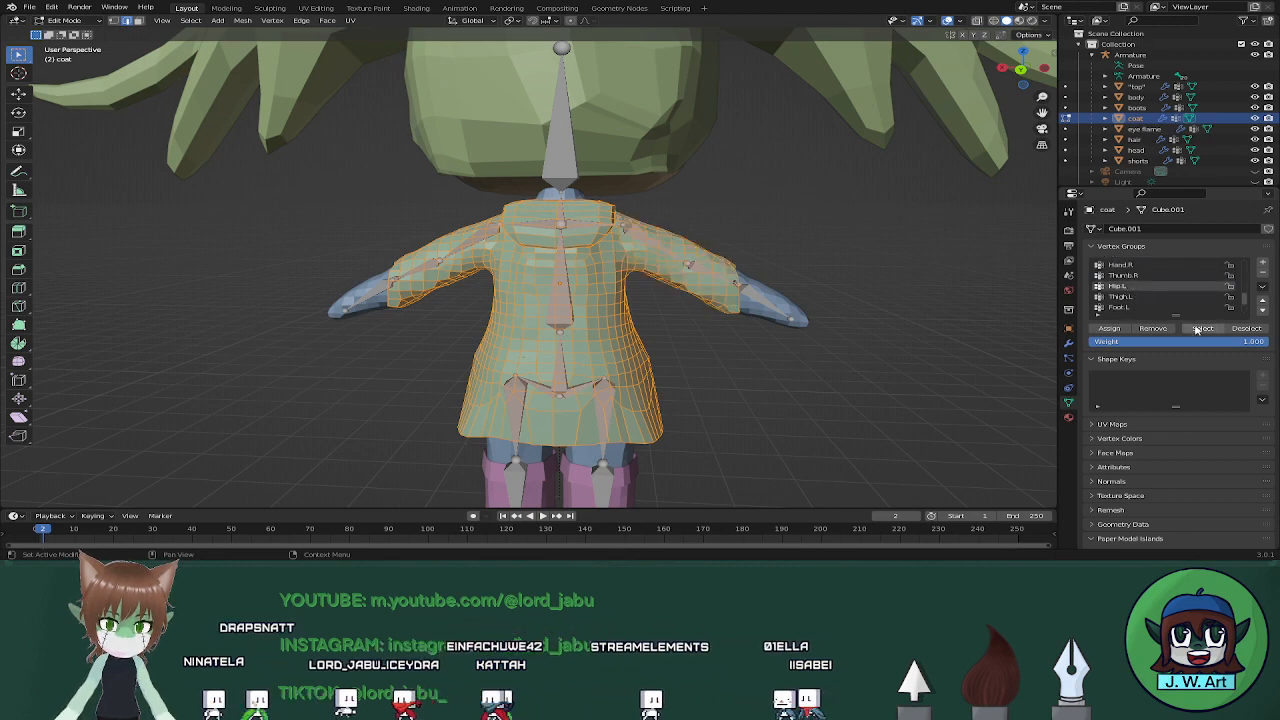
mouse_move(990, 310)
middle_mouse_down()
mouse_move(851, 297)
mouse_move(1009, 304)
middle_mouse_up()
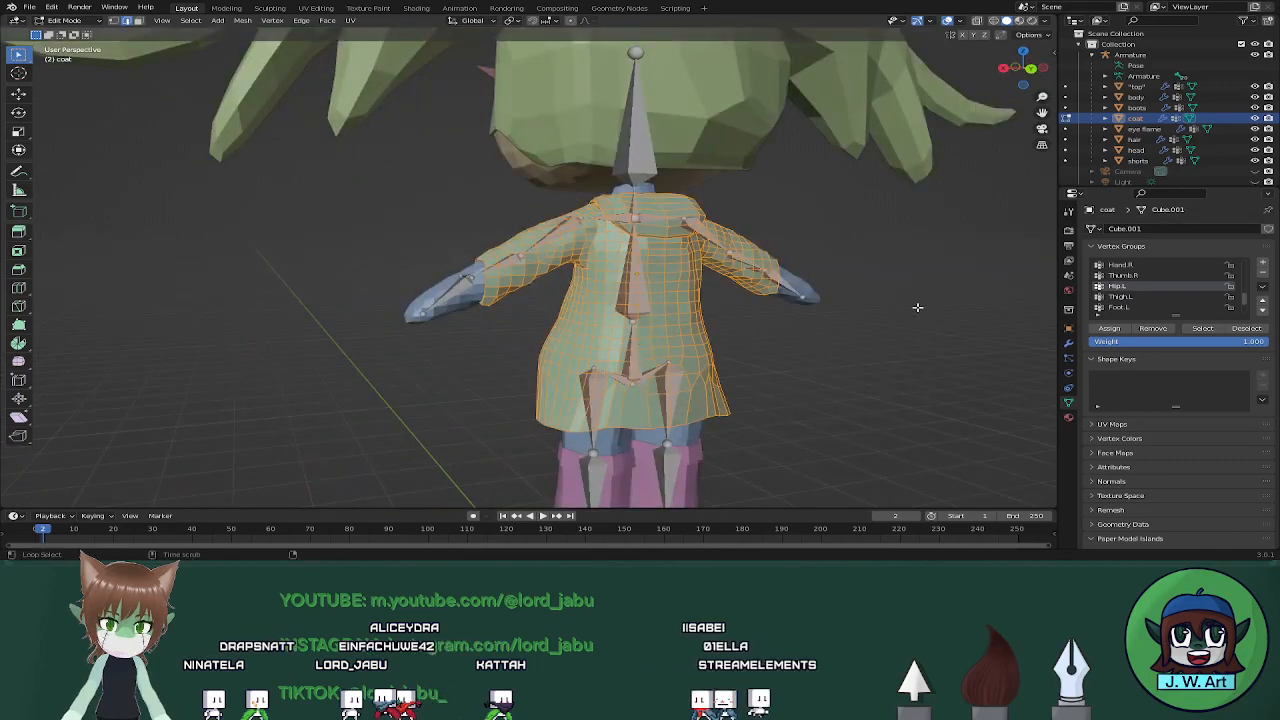
Inspect the selected coat mesh from the front, close up and from afar, and show the model in Material Preview shading
key("alt+z")
scroll(870, 305, "up", 2)
middle_click_drag(870, 305, 760, 361)
scroll(700, 366, "up", 3)
scroll(740, 362, "up", 4)
scroll(875, 348, "down", 5)
scroll(874, 349, "down", 5)
key("alt+z")
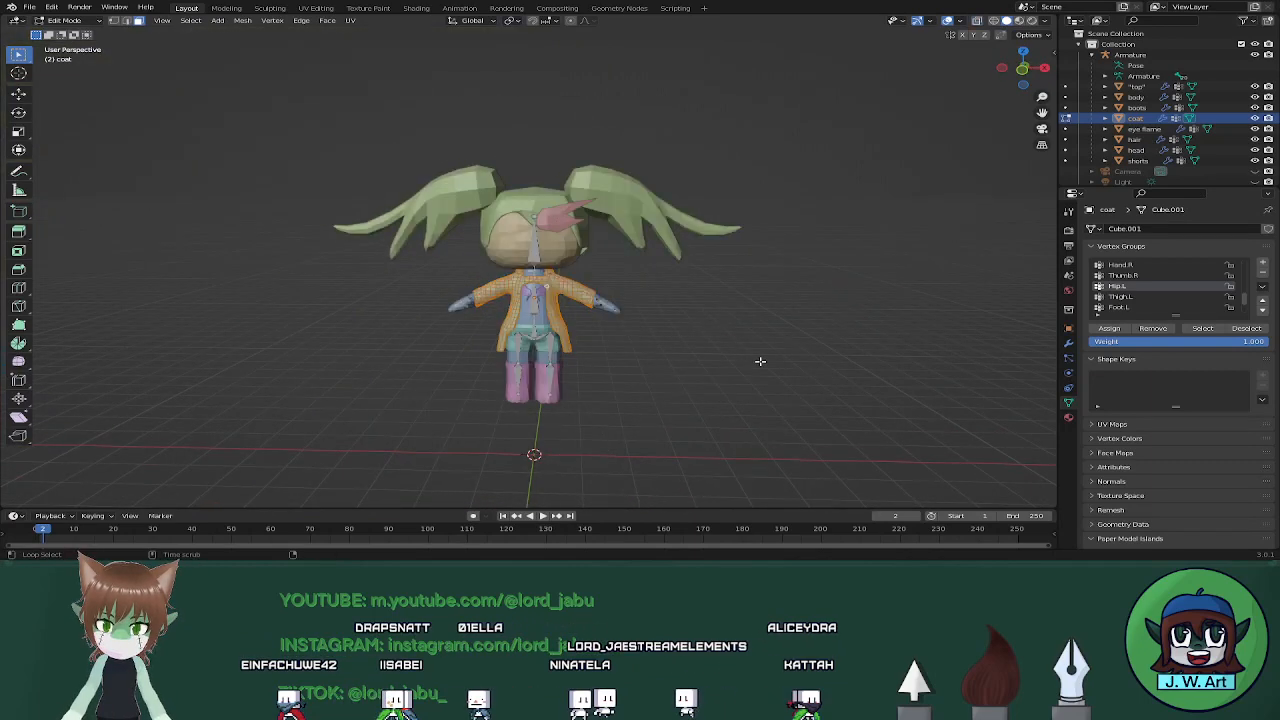
left_click(1020, 21)
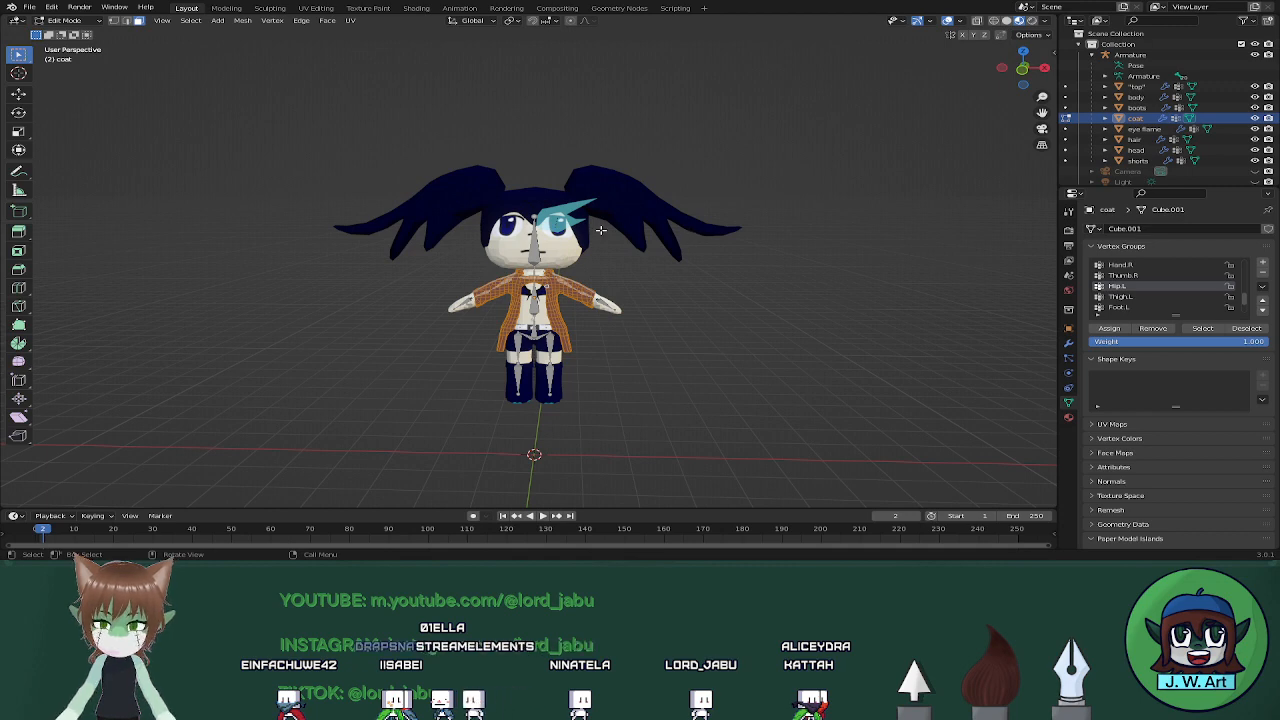
Return the coat to Object Mode, select the armature and put it in Pose Mode
key("ctrl+Tab")
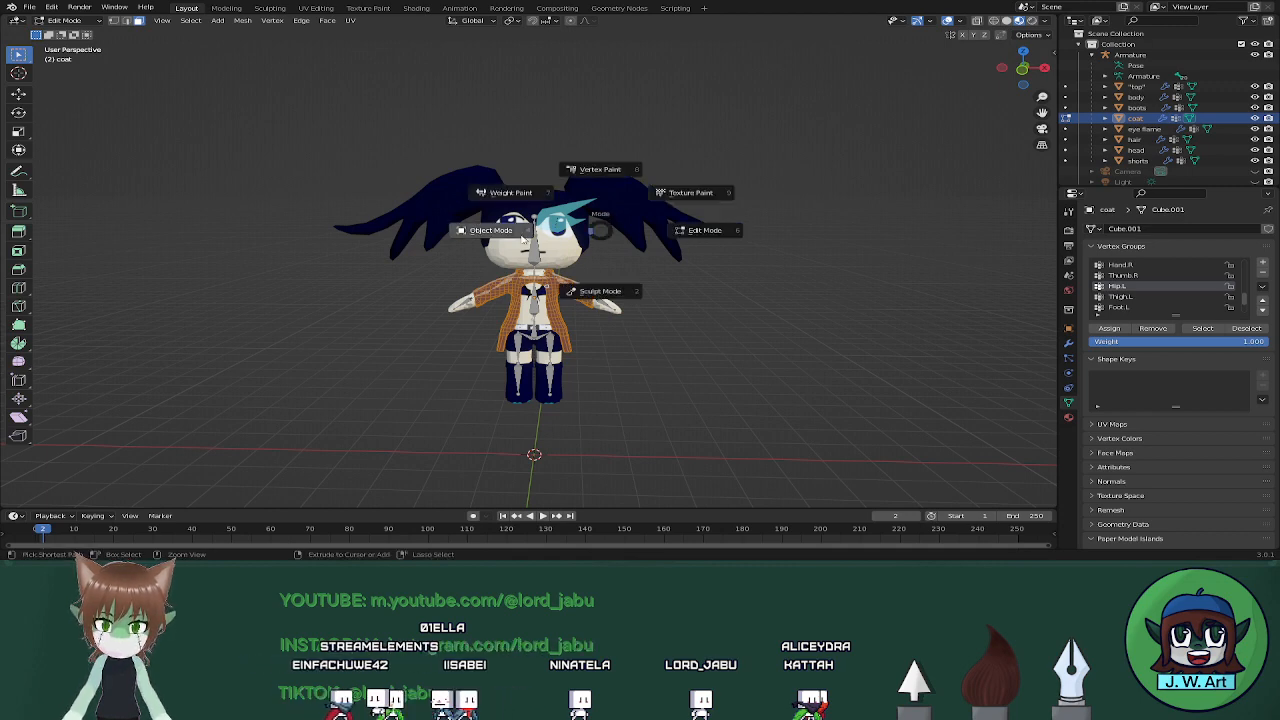
left_click(492, 231)
left_click(537, 313)
key("ctrl+Tab")
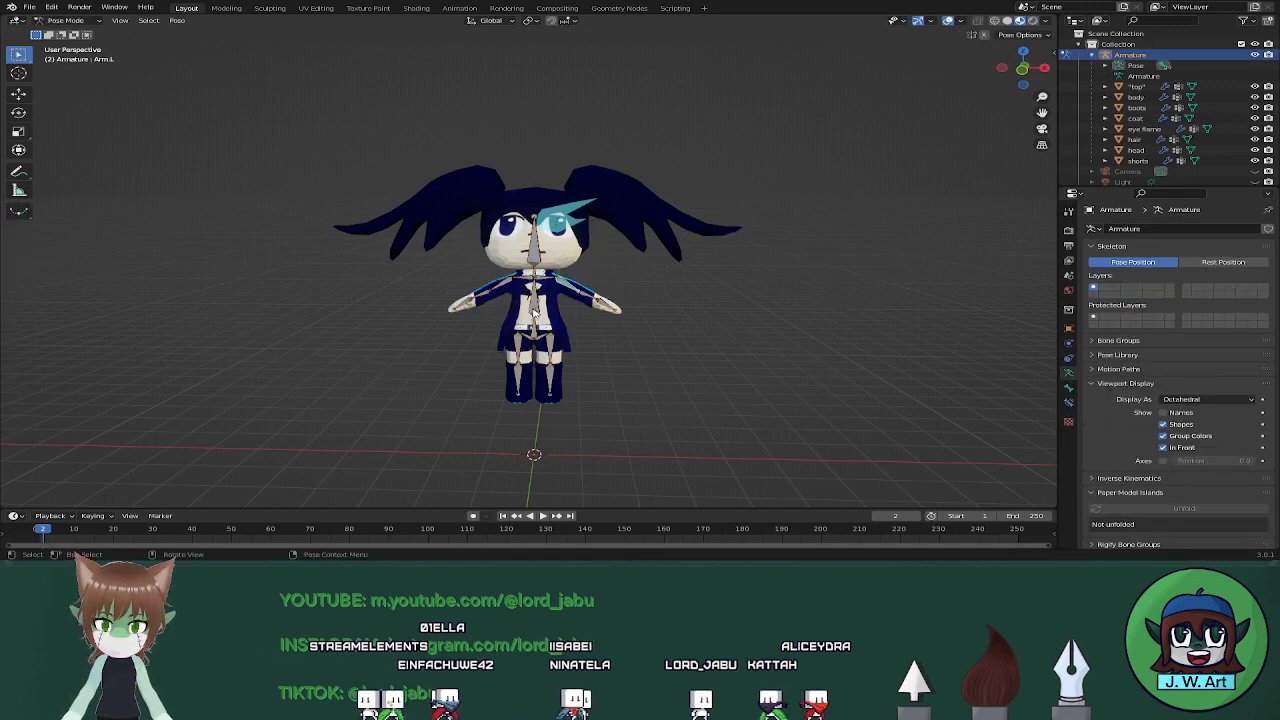
Try rotating the torso bone to either side to check how the coat and top deform with it
key("r")
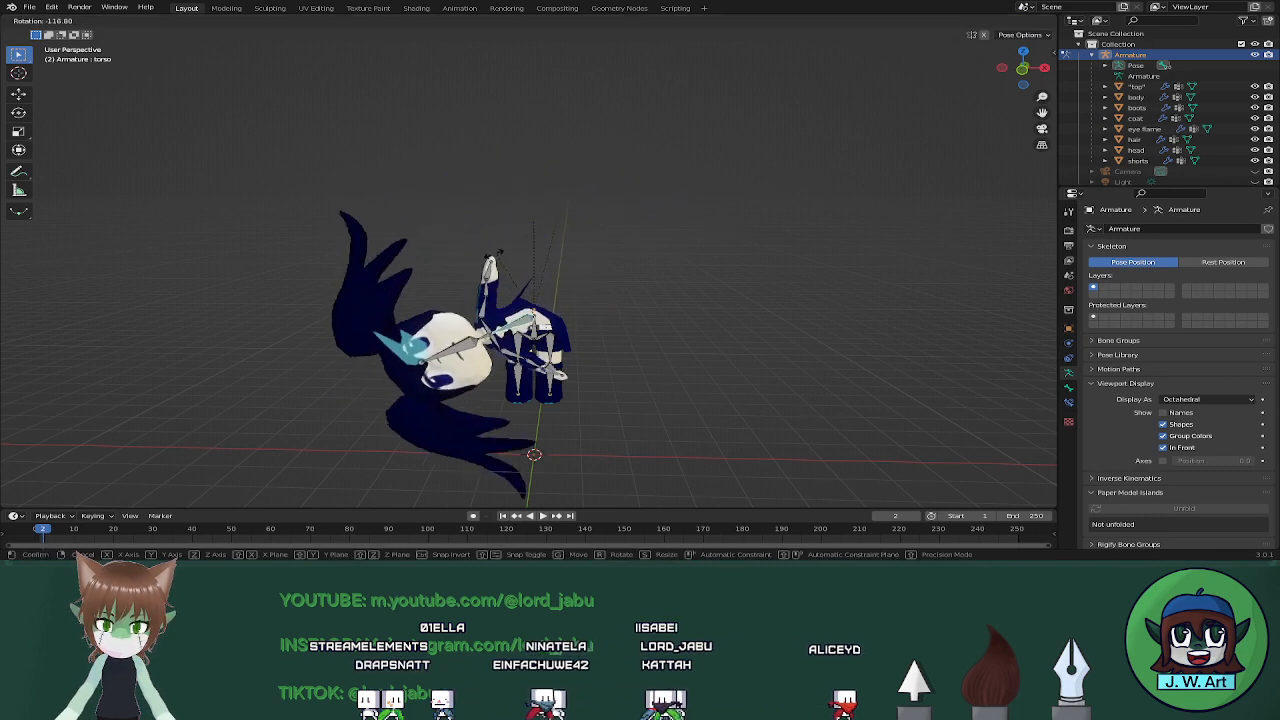
left_click(466, 266)
scroll(530, 290, "up", 6)
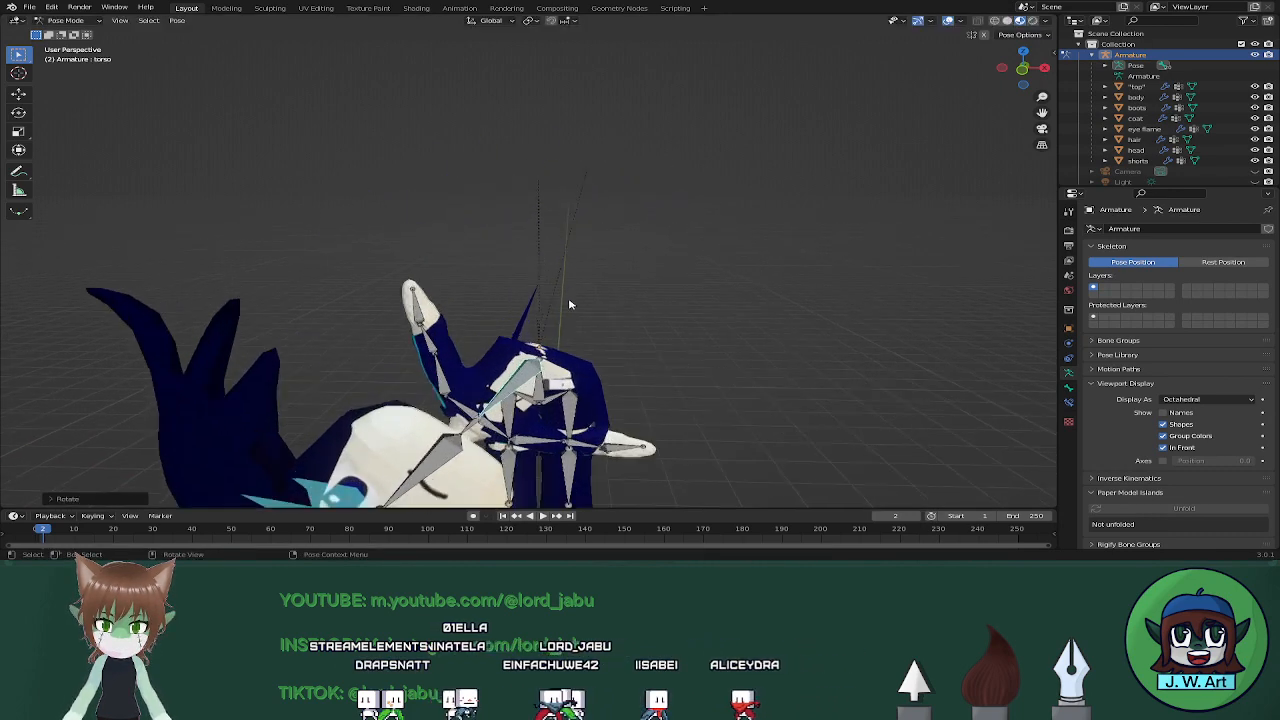
middle_click_drag(680, 320, 655, 330)
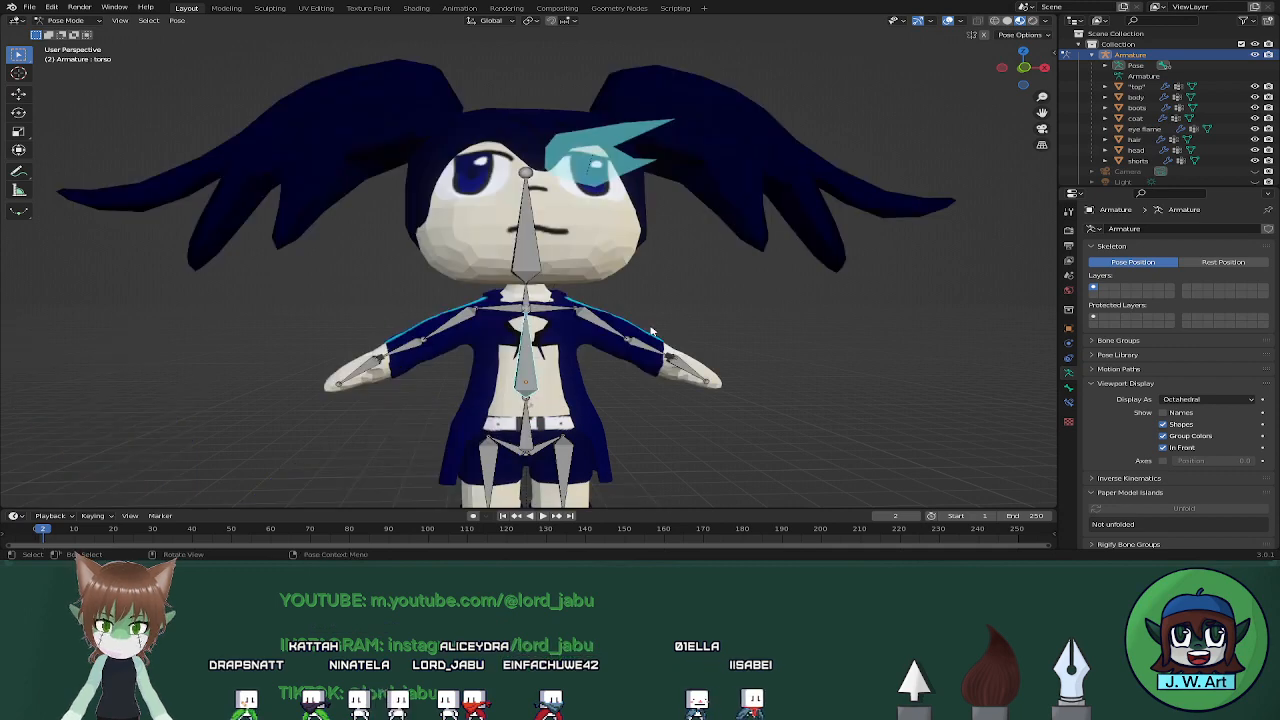
key("r")
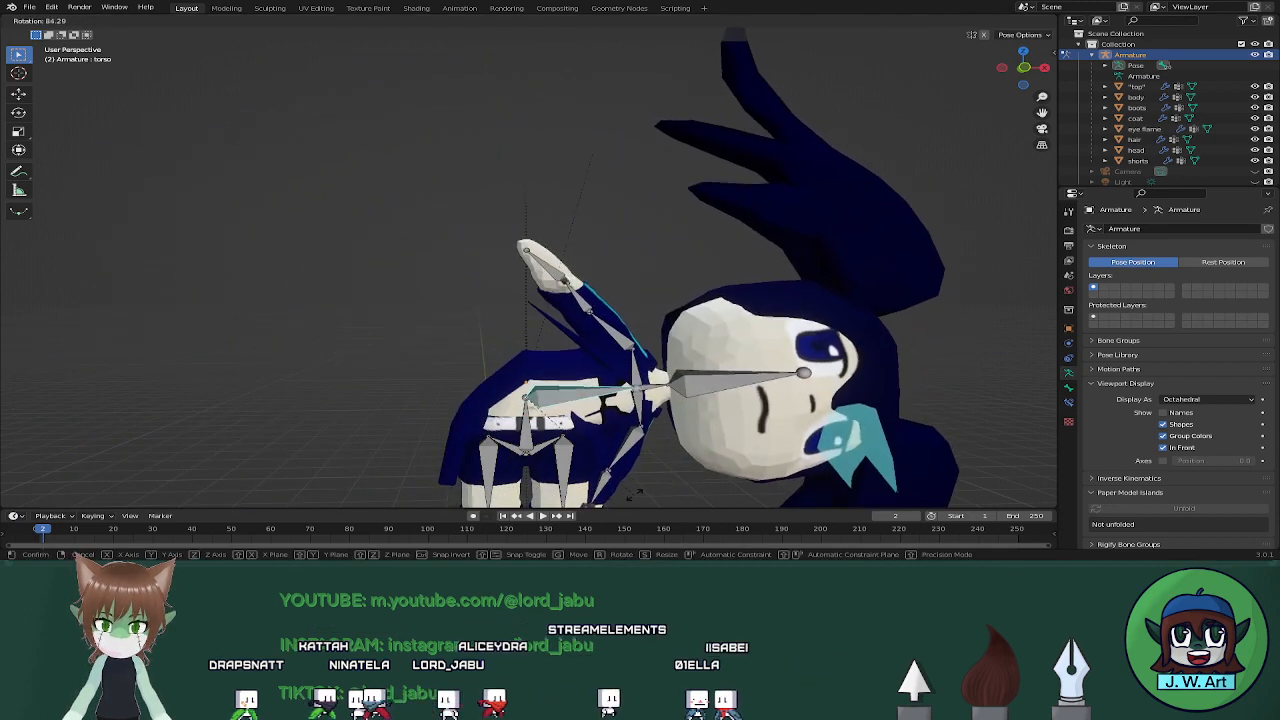
key("Escape")
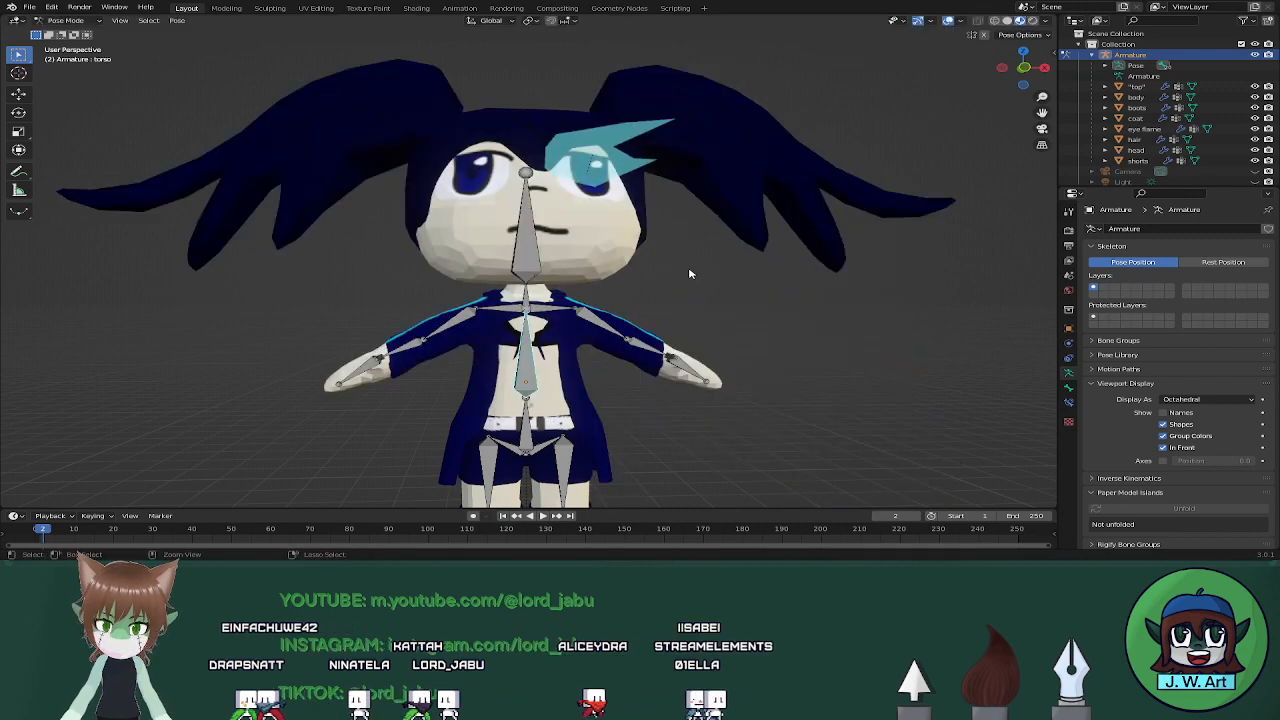
Leave Pose Mode, open the "top" mesh in Edit Mode, make its torso vertex group active and return to Object Mode
key("ctrl+Tab")
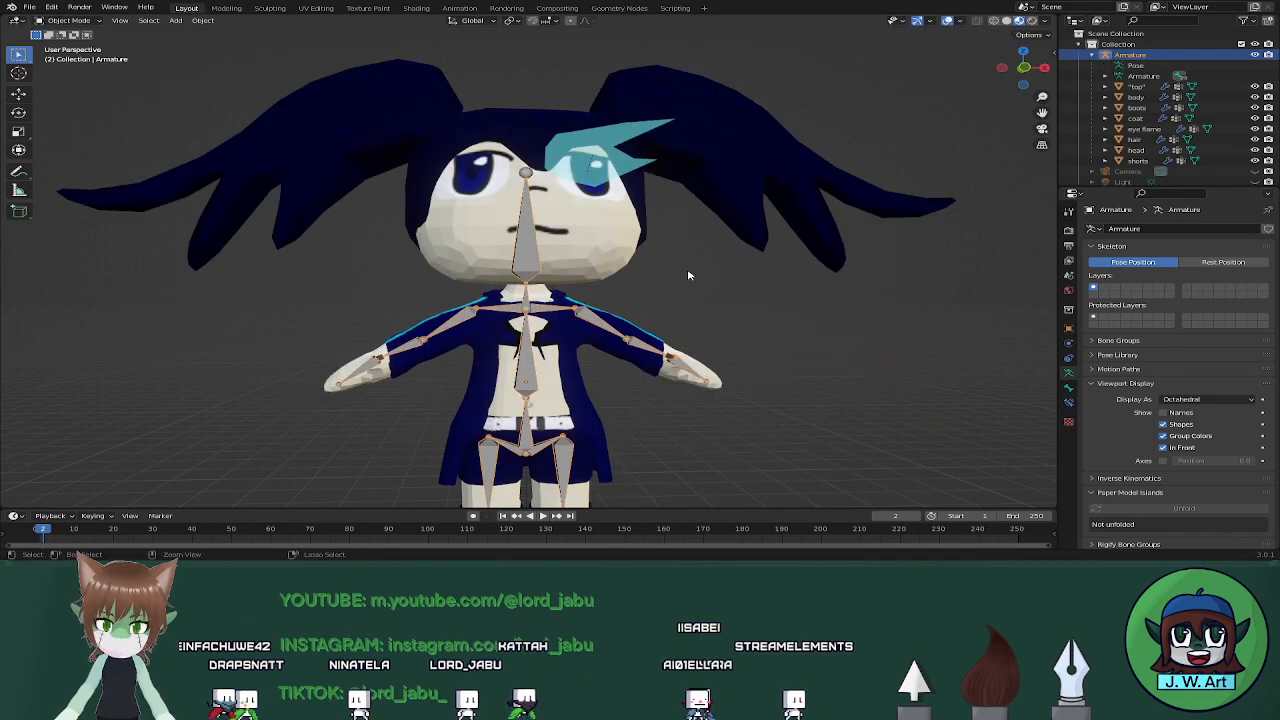
left_click(560, 343)
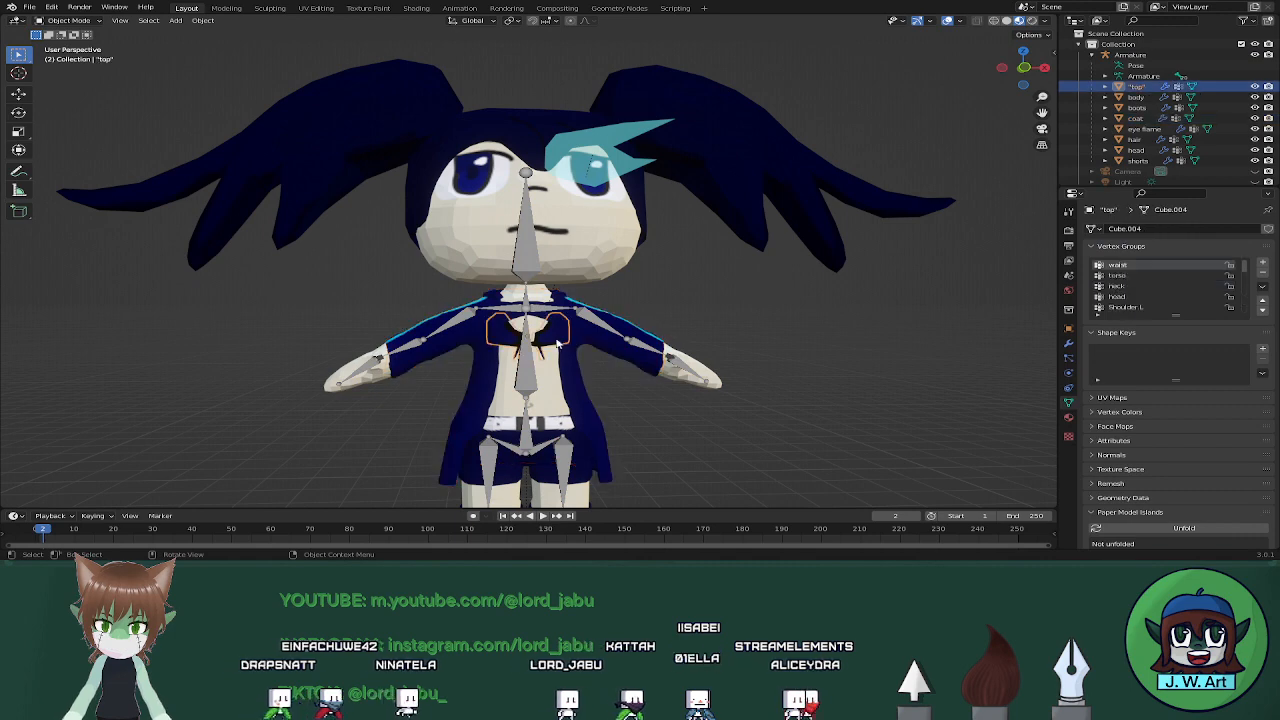
key("ctrl+Tab")
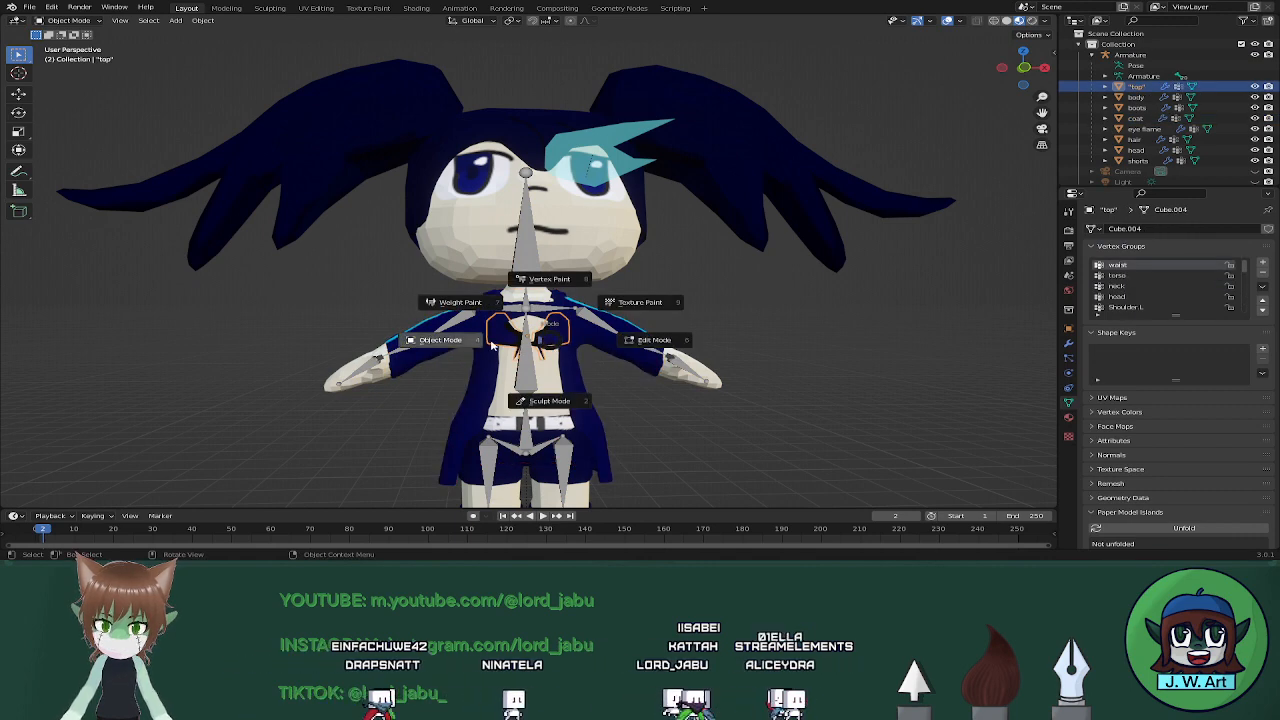
left_click(650, 340)
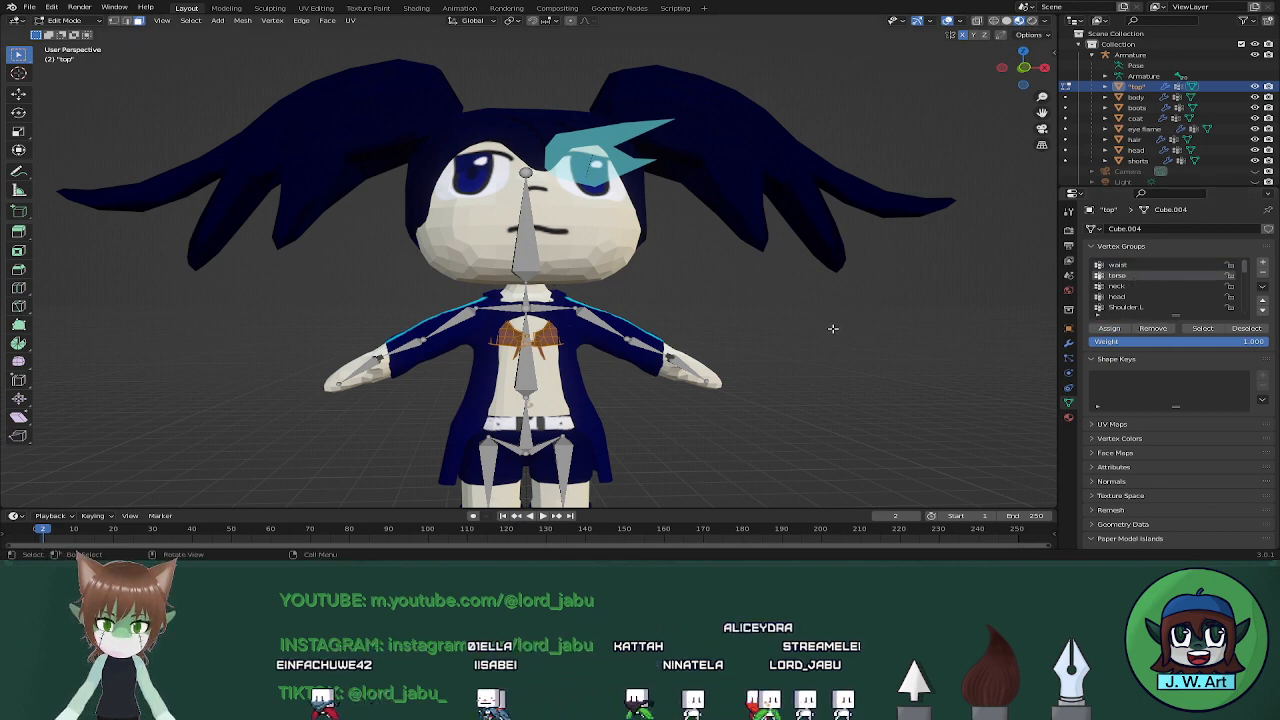
key("Tab")
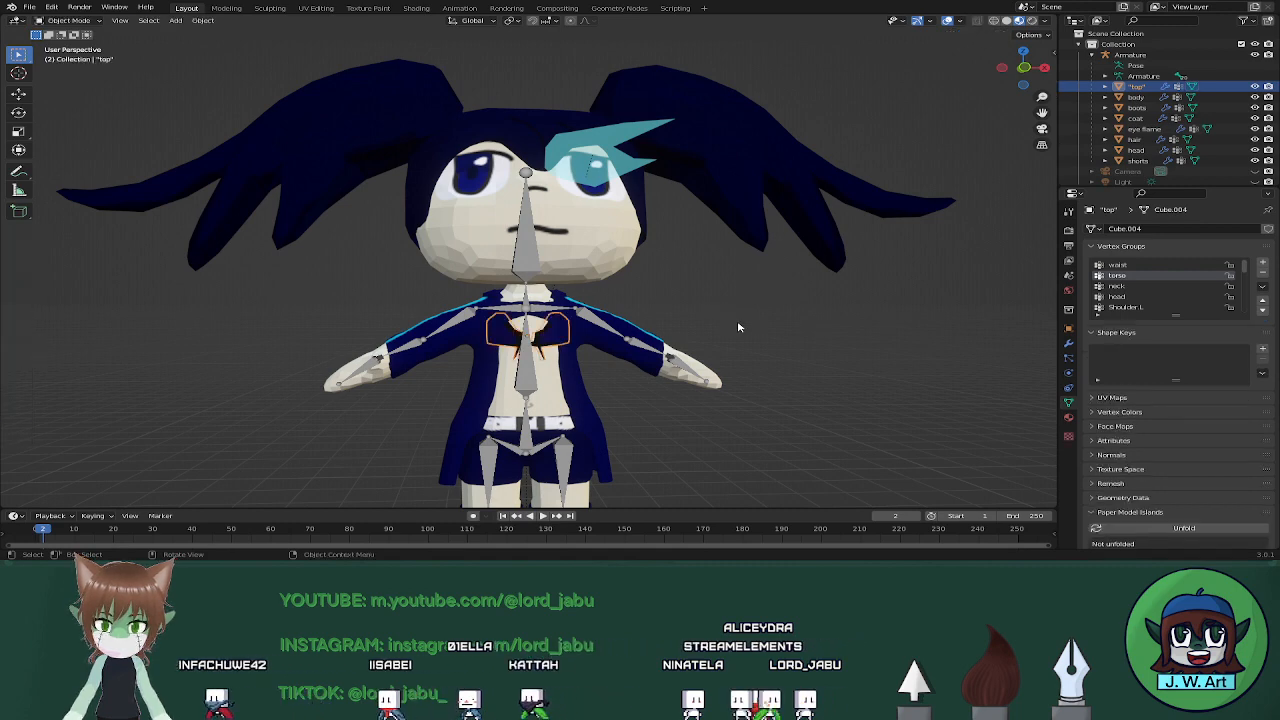
Open the coat mesh in Edit Mode and enable X-ray so its geometry can be selected through
left_click(578, 330)
key("Tab")
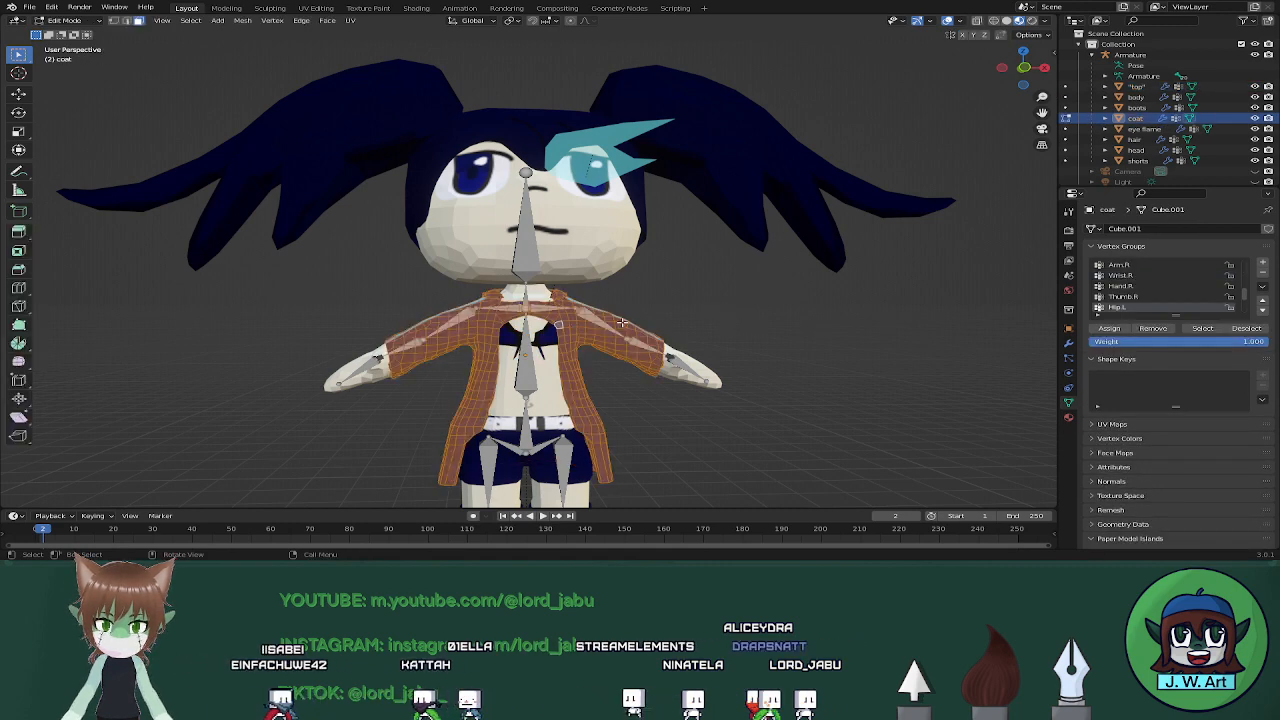
scroll(690, 366, "up", 2)
middle_click_drag(691, 366, 606, 151, "shift")
scroll(594, 249, "up", 3)
middle_click_drag(594, 249, 491, 266, "shift")
scroll(381, 270, "down", 5)
key("alt+z")
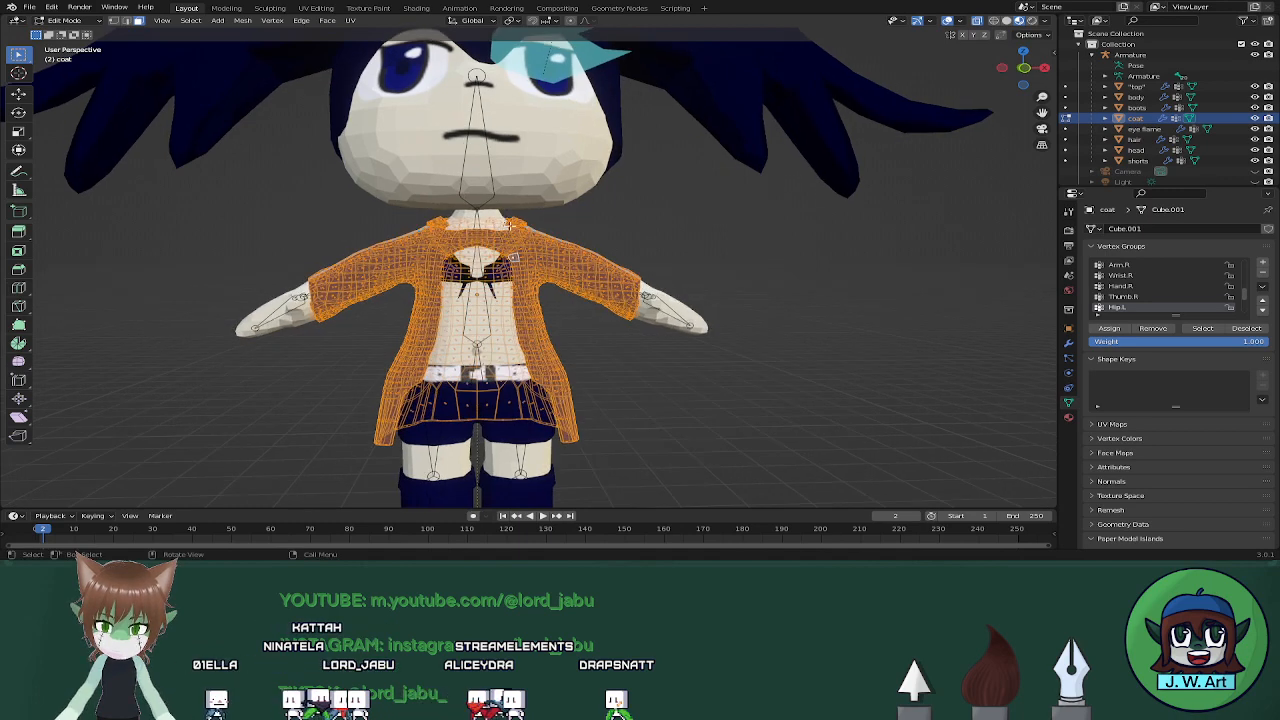
Try box-selecting the coat's collar, chest and torso area through the mesh, and clear the selection
middle_click_drag(510, 224, 512, 255, "shift")
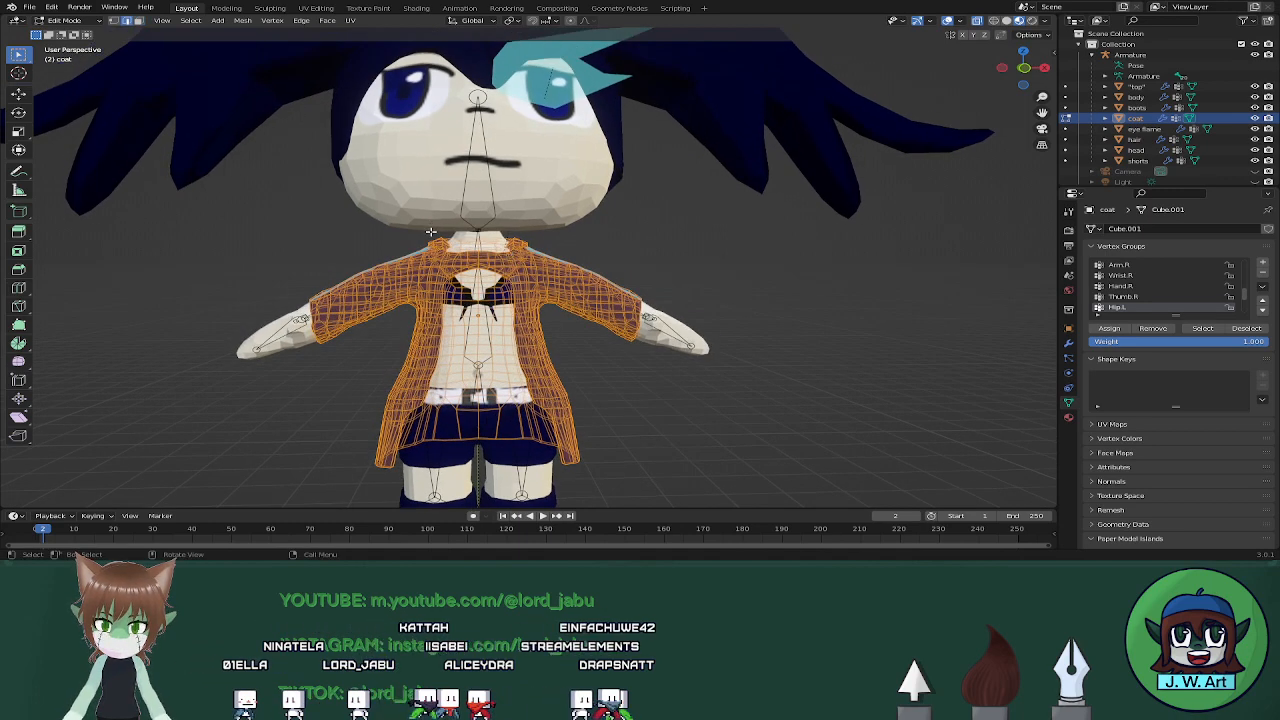
left_click_drag(432, 233, 500, 272)
left_click_drag(414, 228, 540, 306)
middle_click_drag(484, 296, 468, 290)
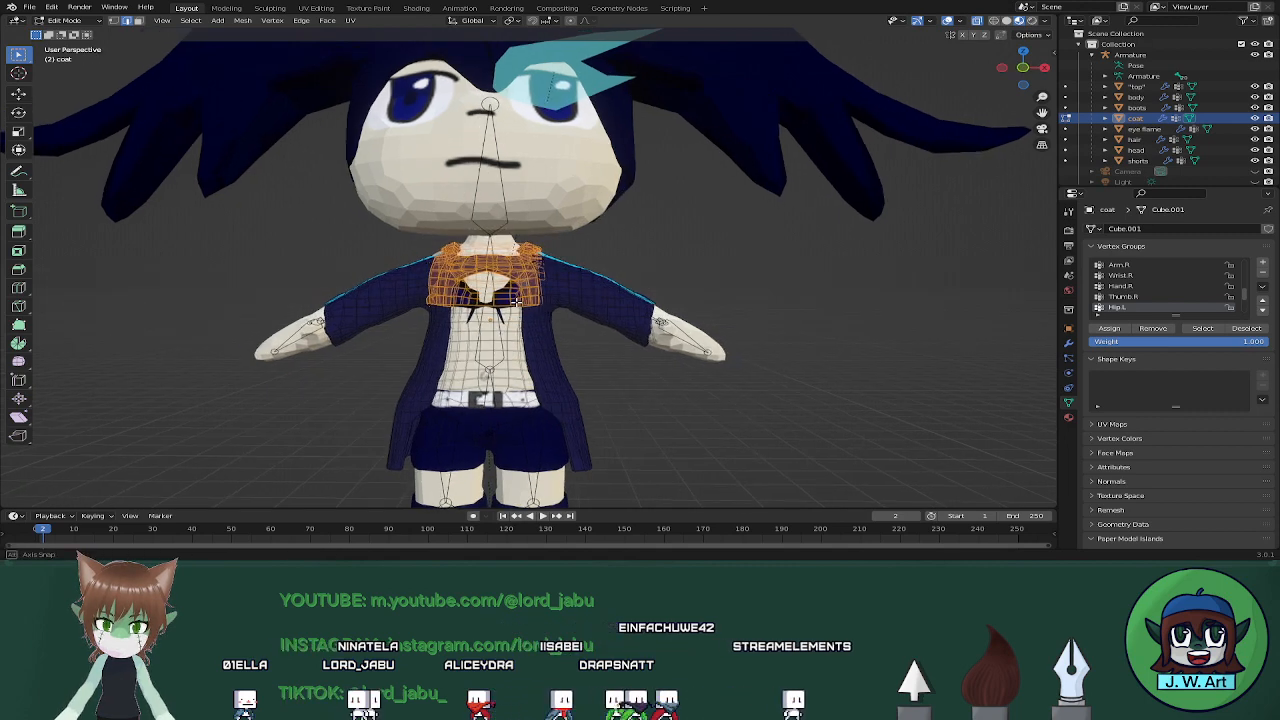
left_click_drag(552, 340, 552, 340)
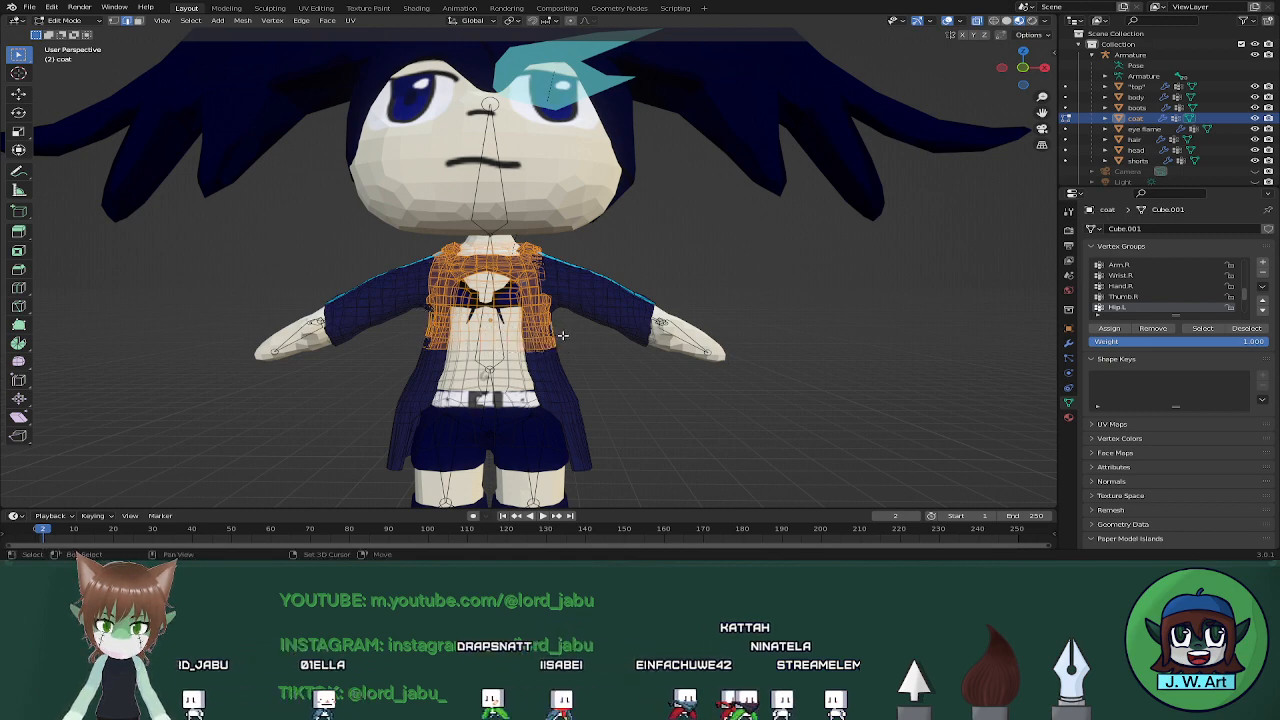
mouse_move(563, 335)
middle_mouse_down()
mouse_move(629, 340)
mouse_move(594, 349)
mouse_move(573, 335)
middle_mouse_up()
left_click(651, 366)
Compare the coat's geometry around the torso in X-ray, non-X-ray and wireframe display
key("alt+z")
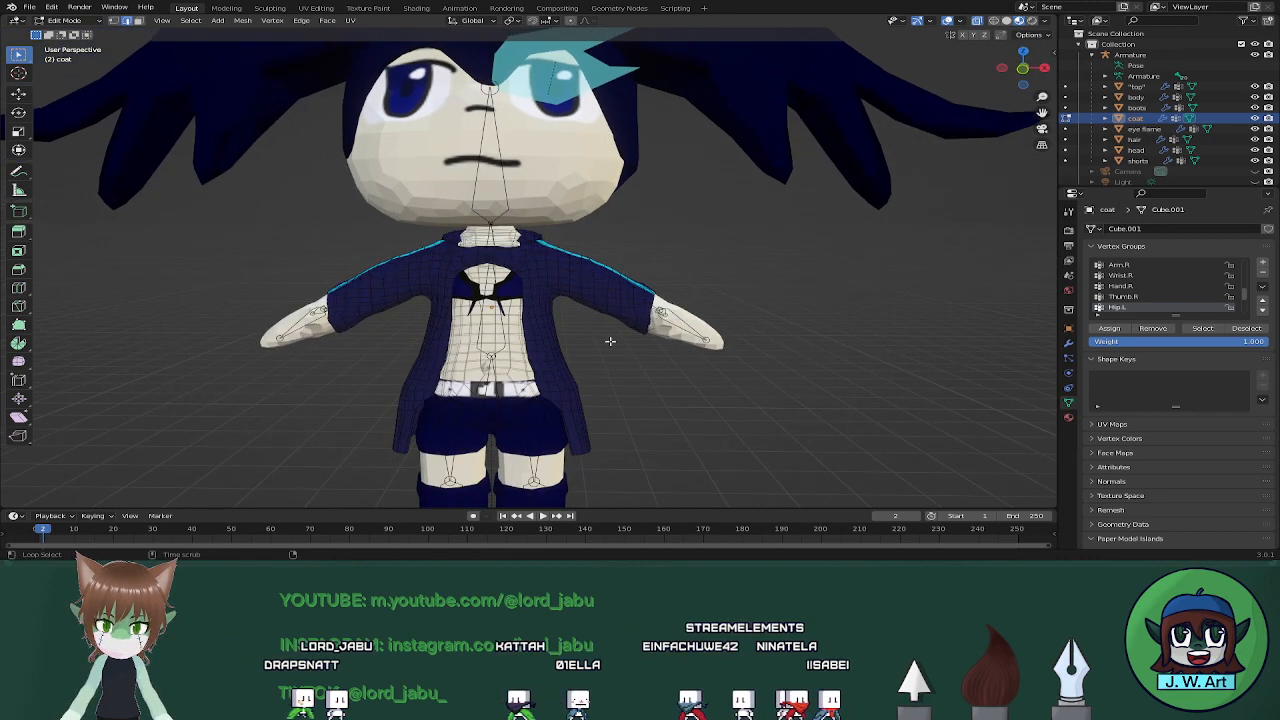
key("alt+z")
key("alt+z")
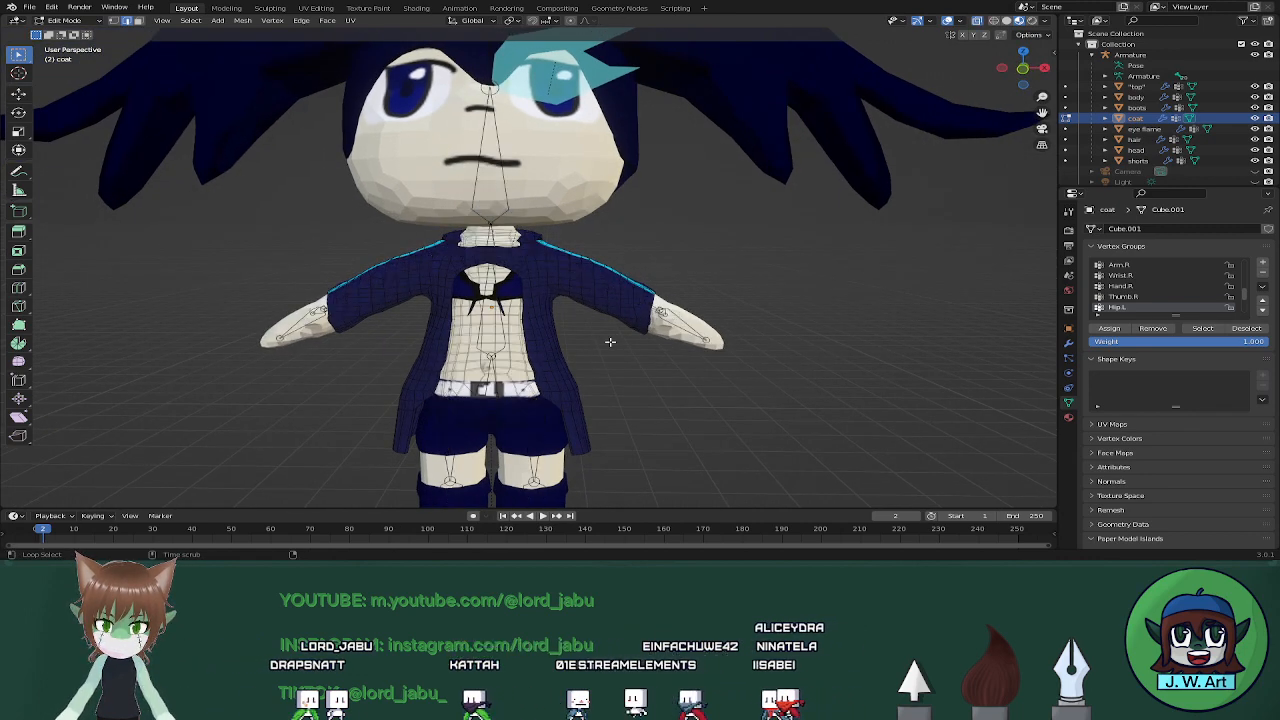
key("alt+z")
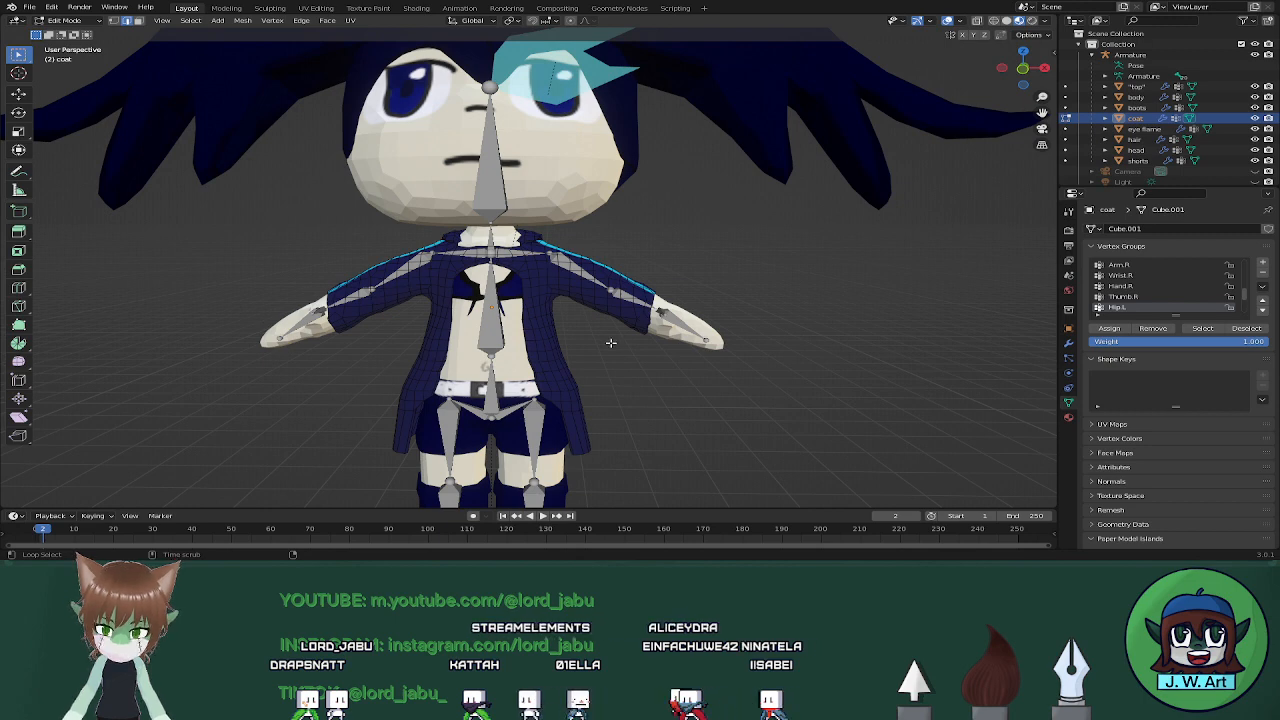
key("alt+z")
key("shift+z")
key("shift+z")
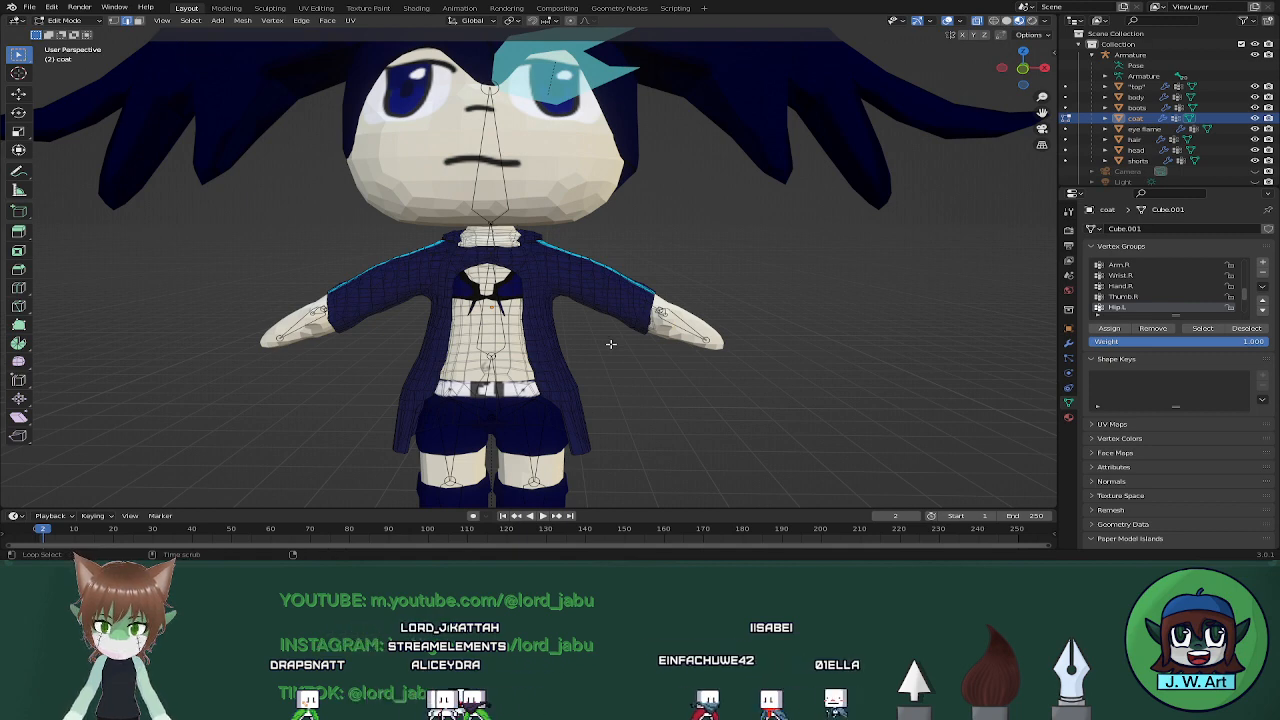
key("alt+z")
key("alt+z")
middle_click_drag(611, 345, 645, 253)
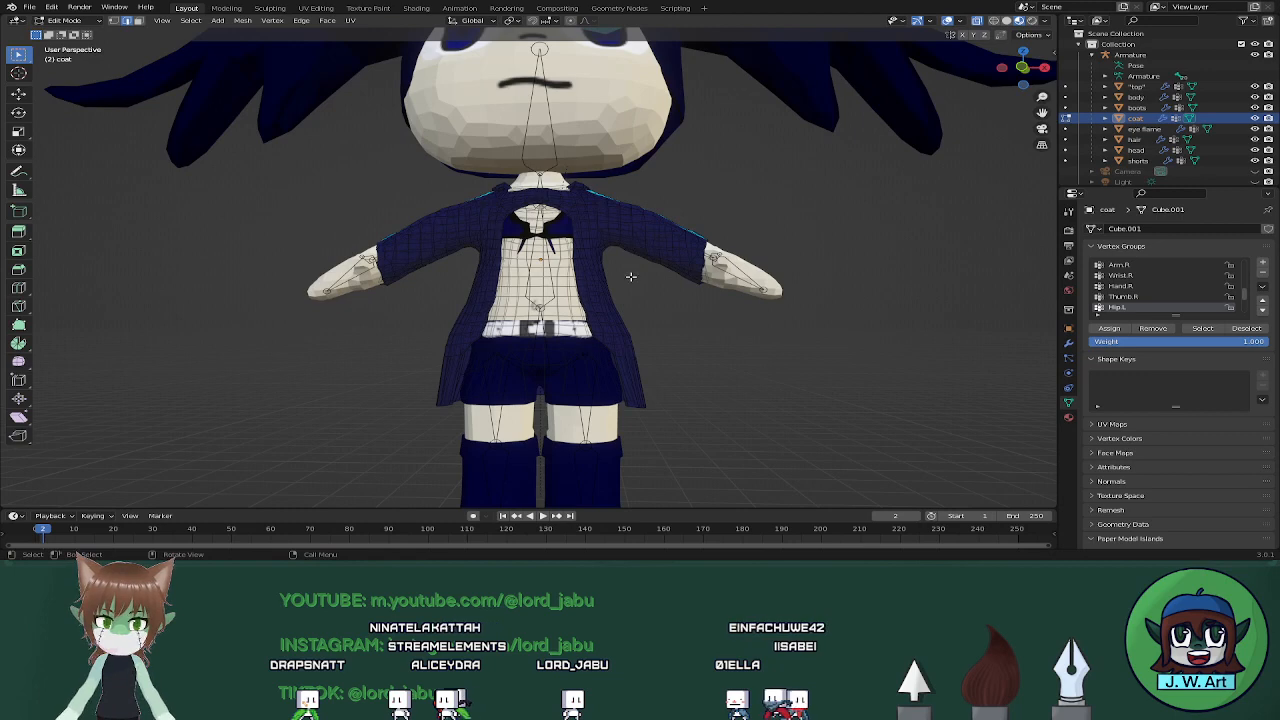
scroll(629, 279, "up", 3)
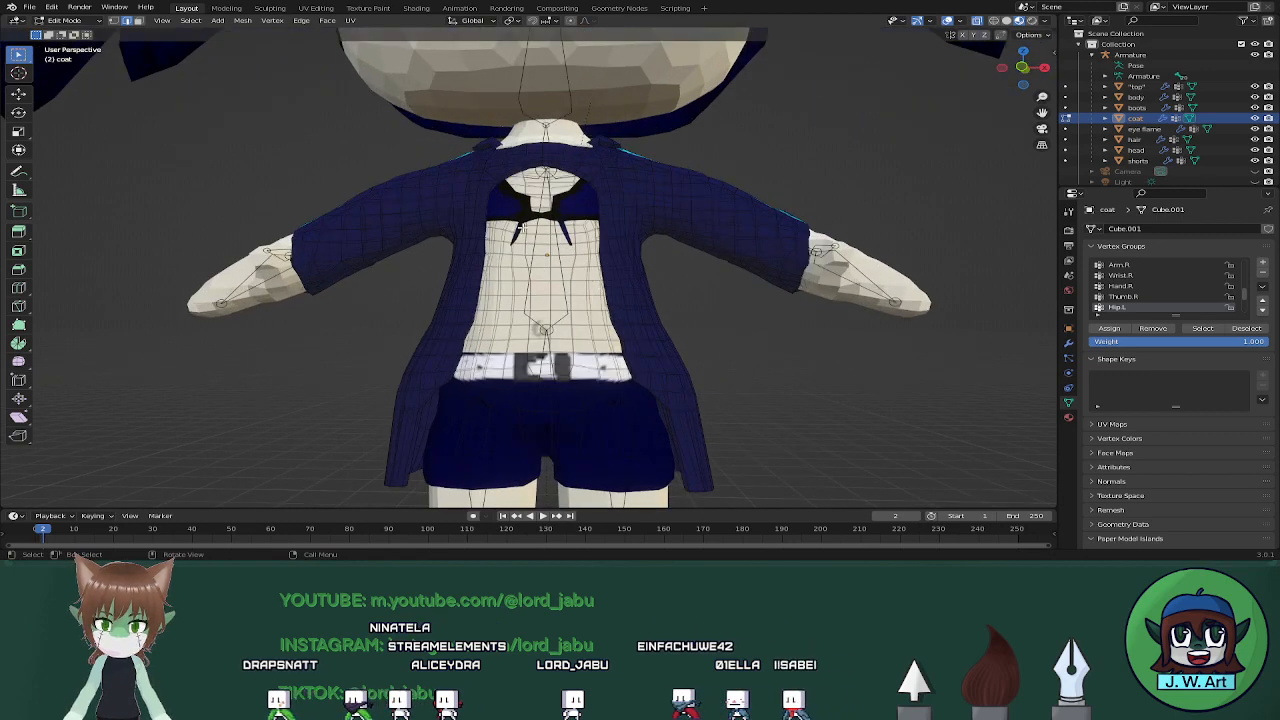
mouse_move(729, 253)
middle_mouse_down()
mouse_move(766, 314)
mouse_move(678, 298)
mouse_move(686, 371)
middle_mouse_up()
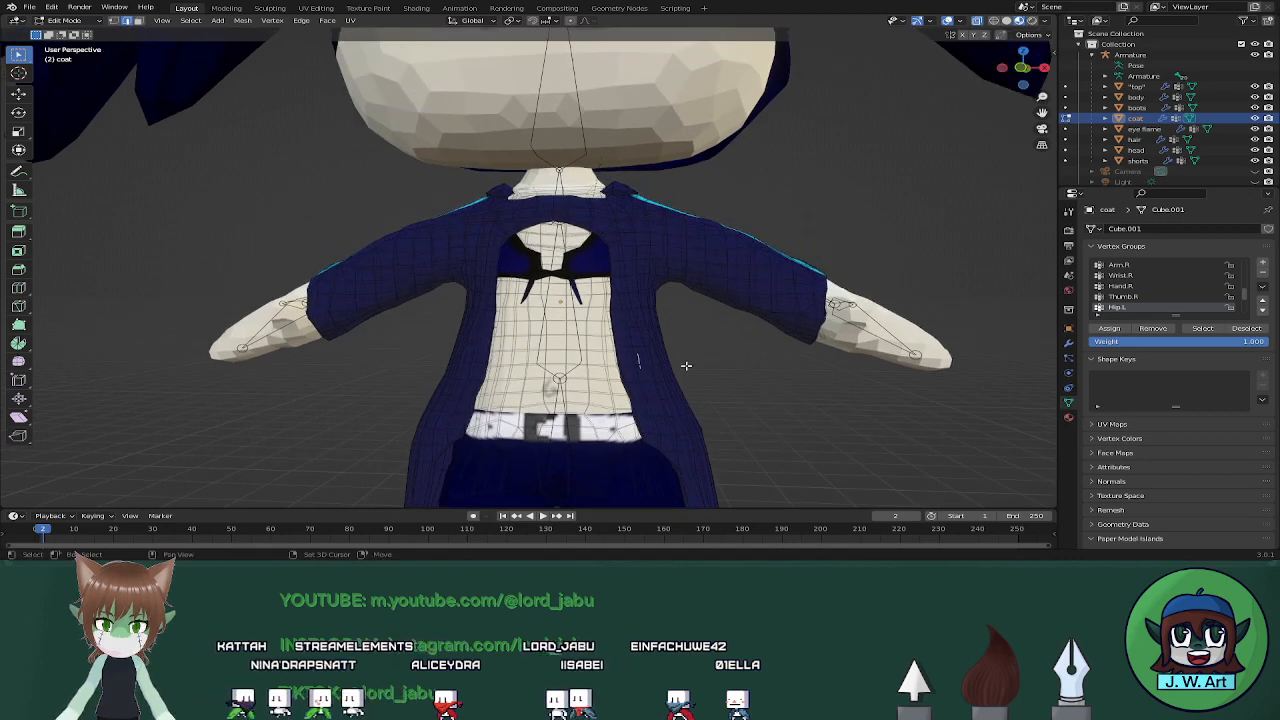
key("shift+z")
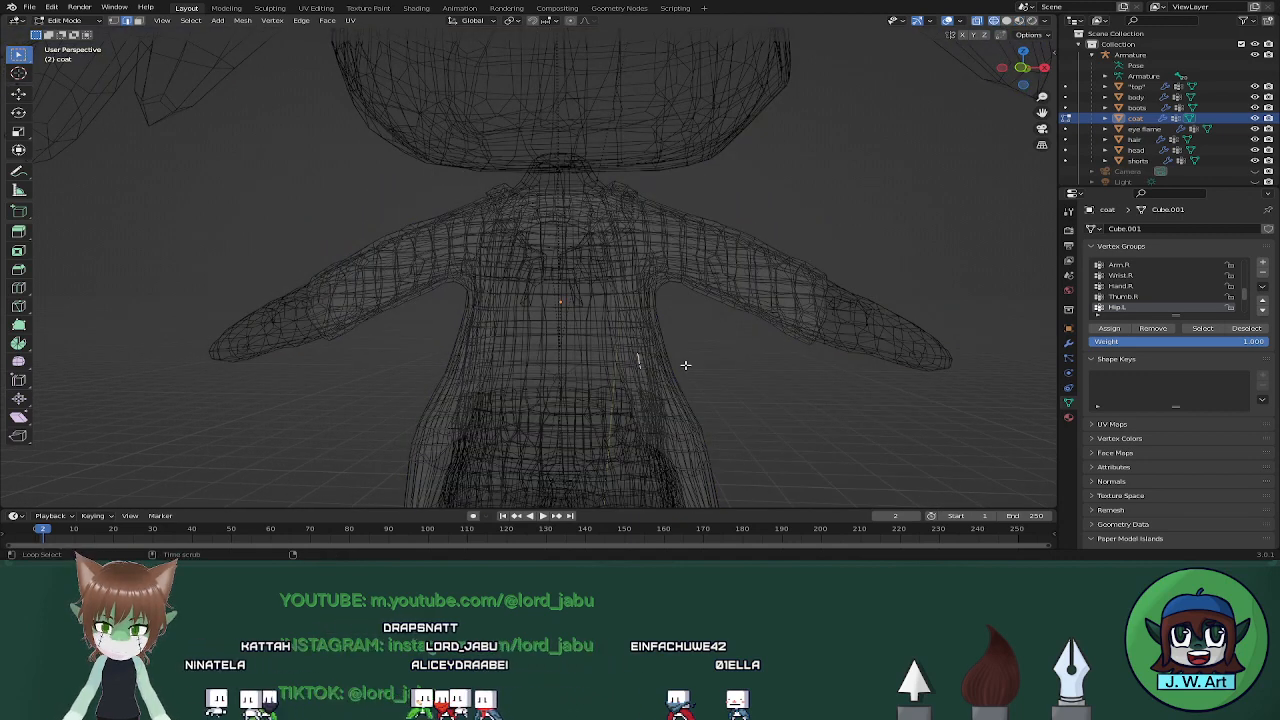
key("alt+shift+z")
key("alt+shift+z")
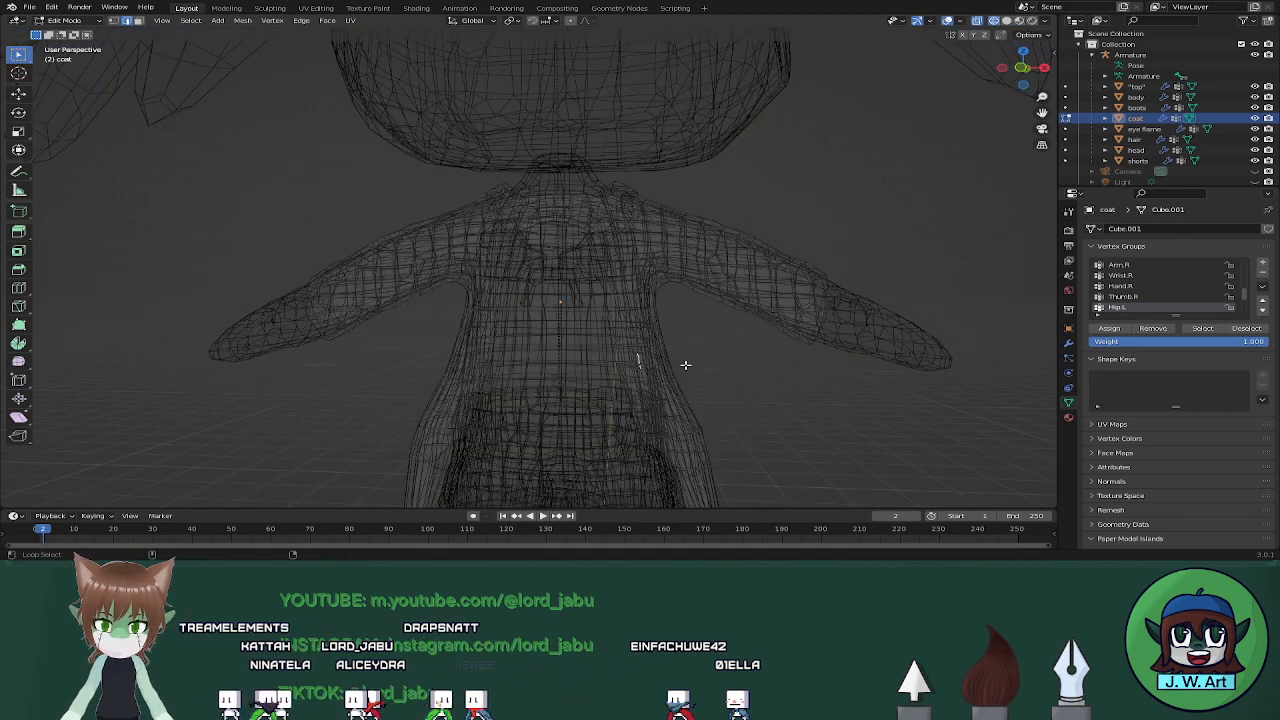
key("shift+z")
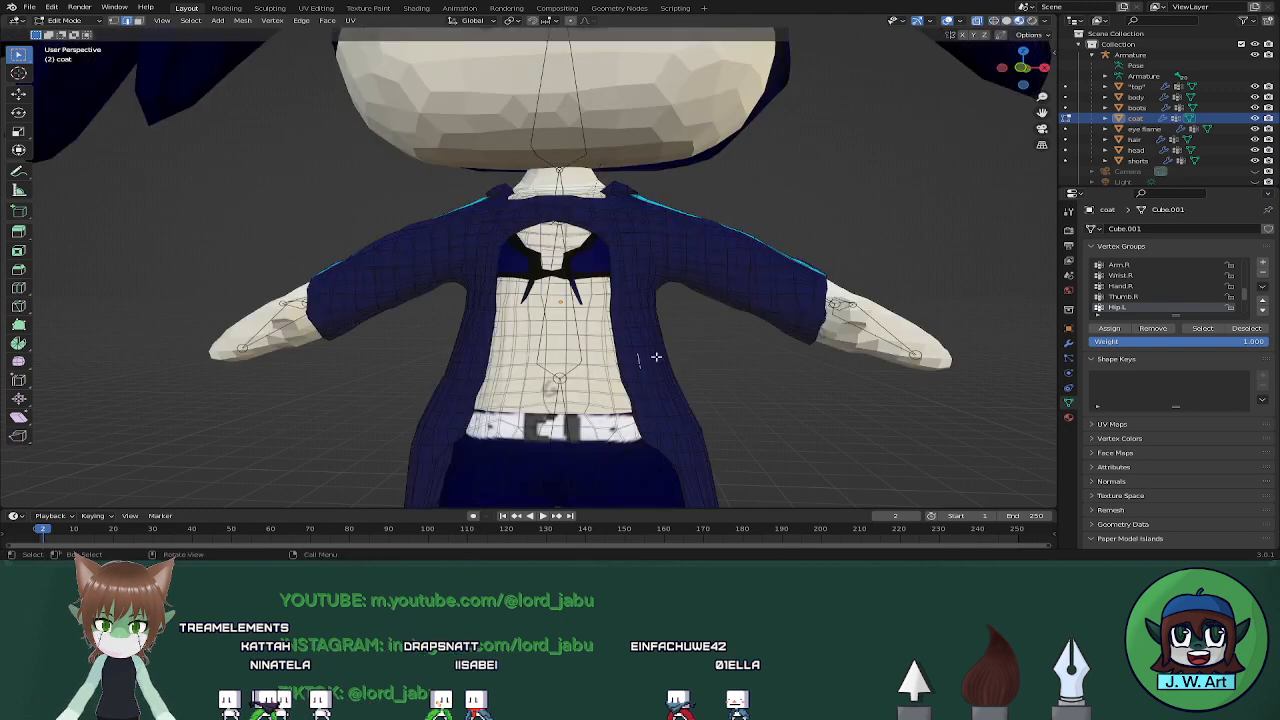
Turn off X-ray and box-select the coat's front faces along both sides of its opening, from chest to waist
scroll(656, 356, "down", 1)
middle_click_drag(524, 257, 537, 256)
key("alt+z")
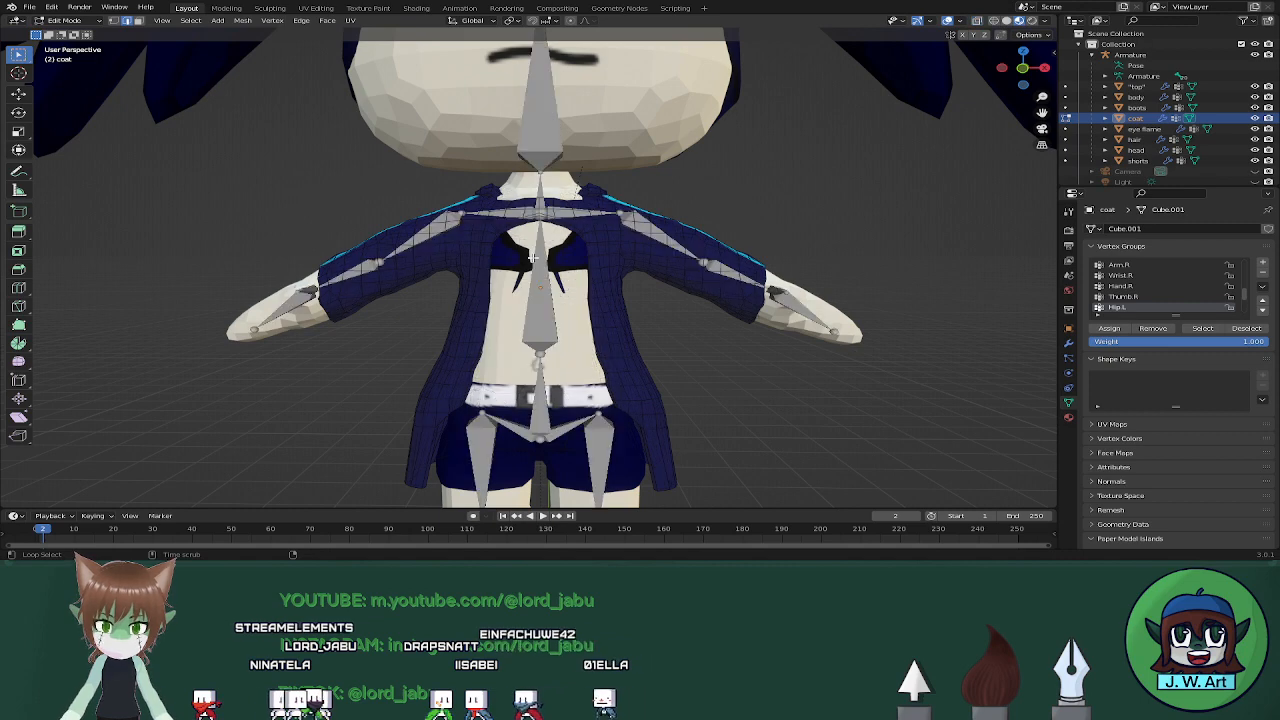
left_click_drag(463, 240, 607, 321)
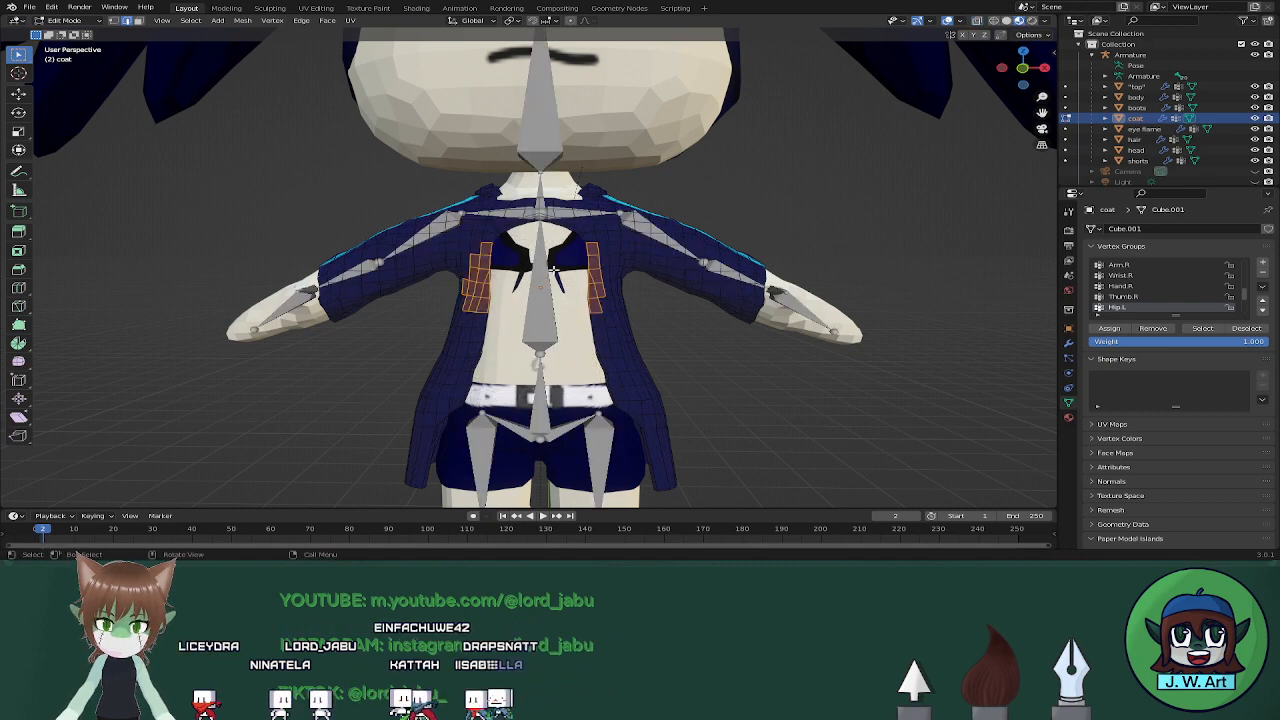
left_click_drag(479, 239, 610, 345)
middle_click_drag(470, 340, 516, 333)
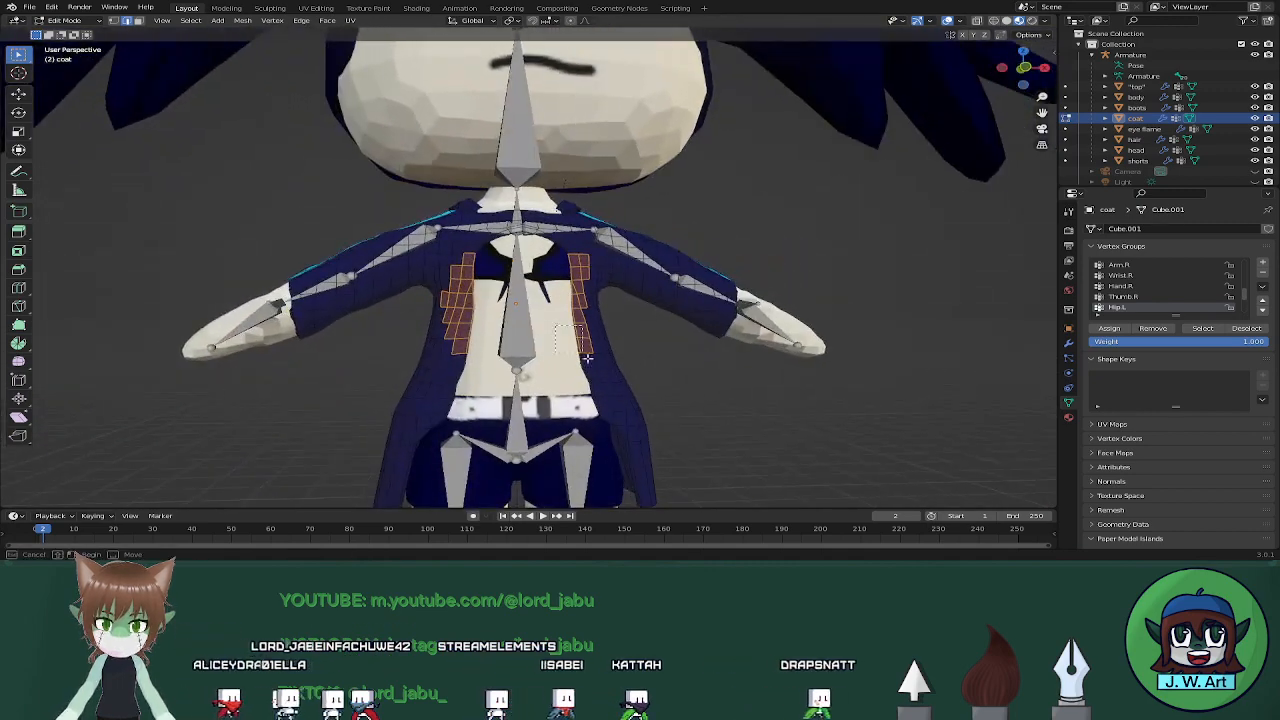
left_click_drag(582, 325, 610, 378, "shift")
left_click_drag(575, 279, 607, 338, "shift")
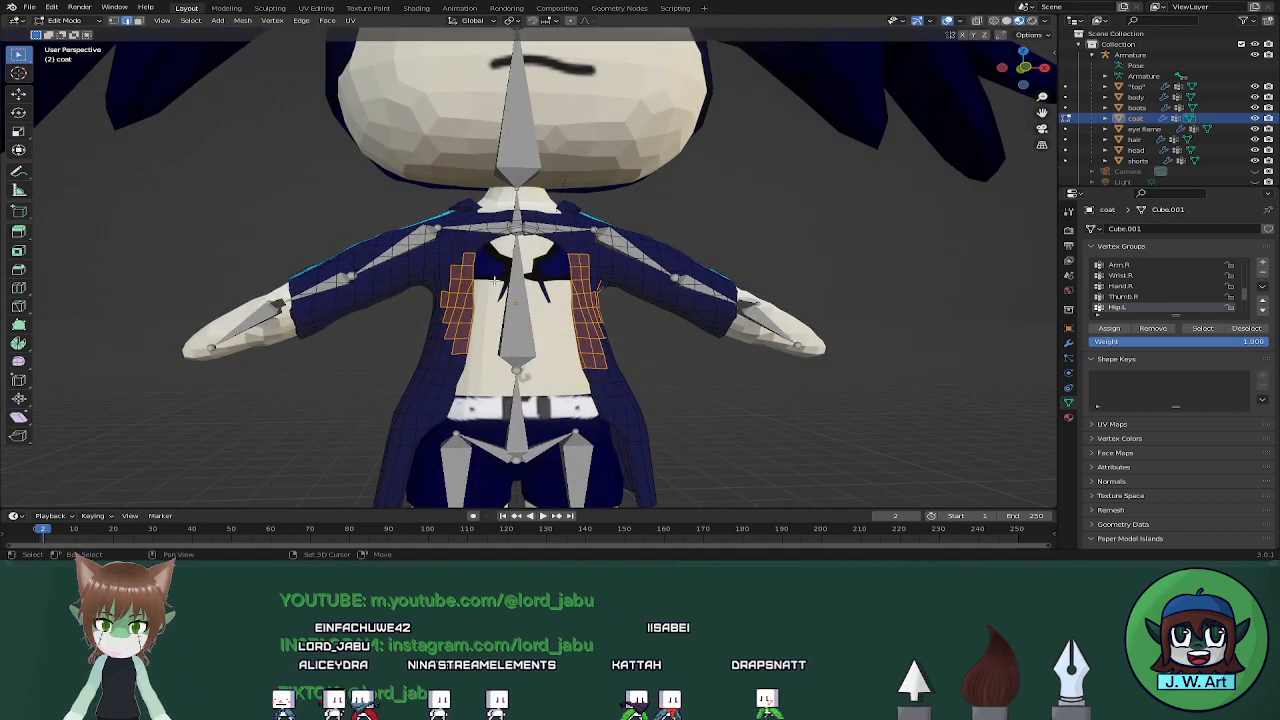
left_click_drag(472, 276, 432, 364, "shift")
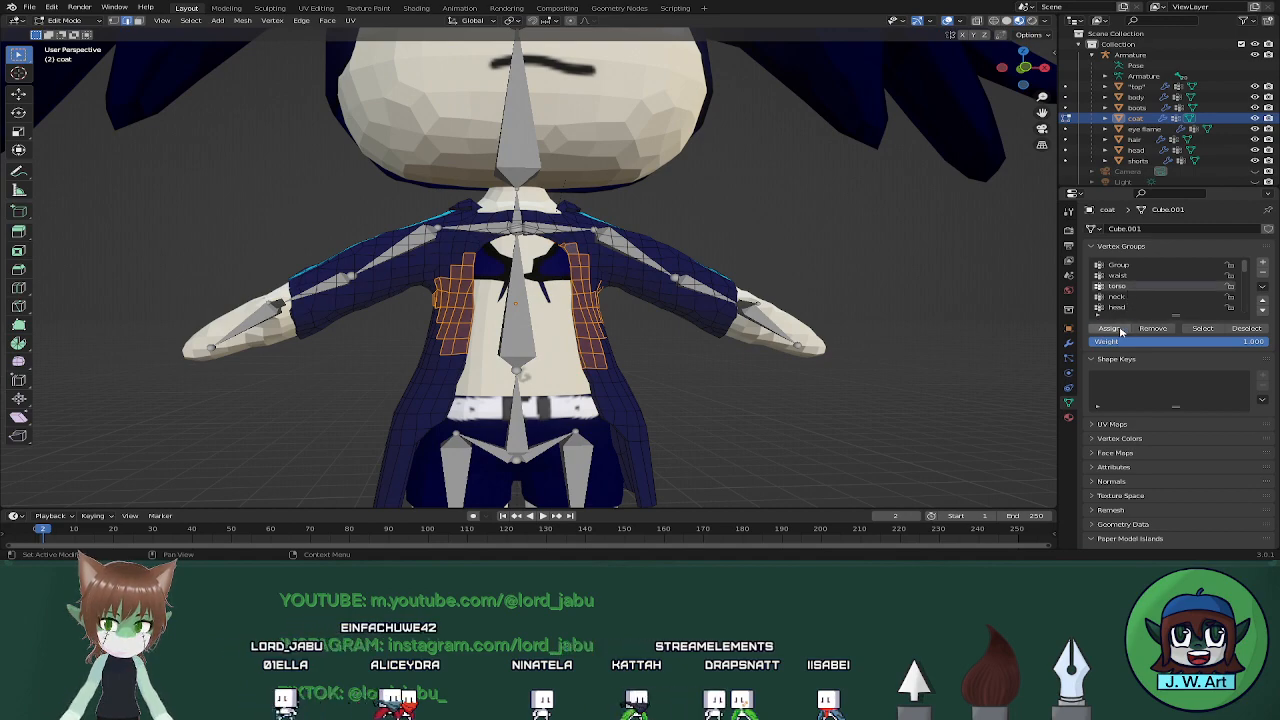
Assign the selected coat faces to the torso vertex group and select all geometry belonging to that group
left_click(967, 306)
left_click(1221, 328)
middle_click_drag(958, 361, 943, 390)
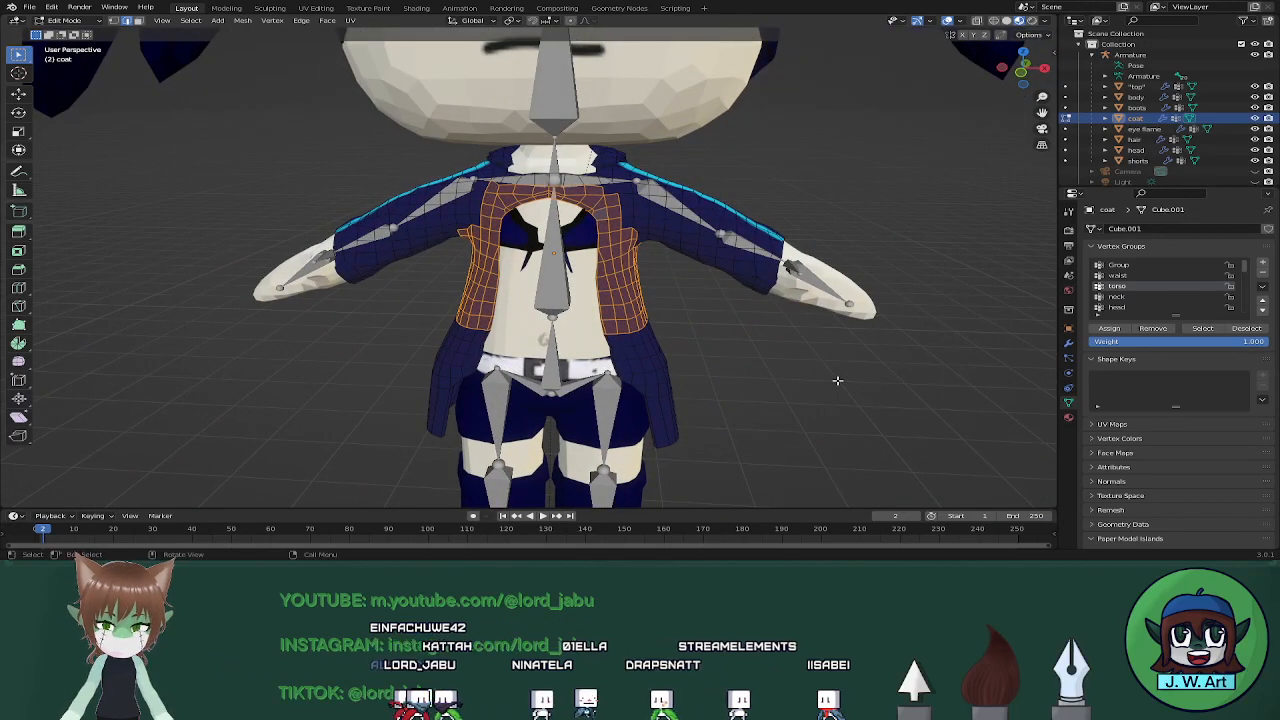
Return to Object Mode, put the armature in Pose Mode and test-rotate the torso bone, undoing the rotation after inspecting the coat
key("ctrl+Tab")
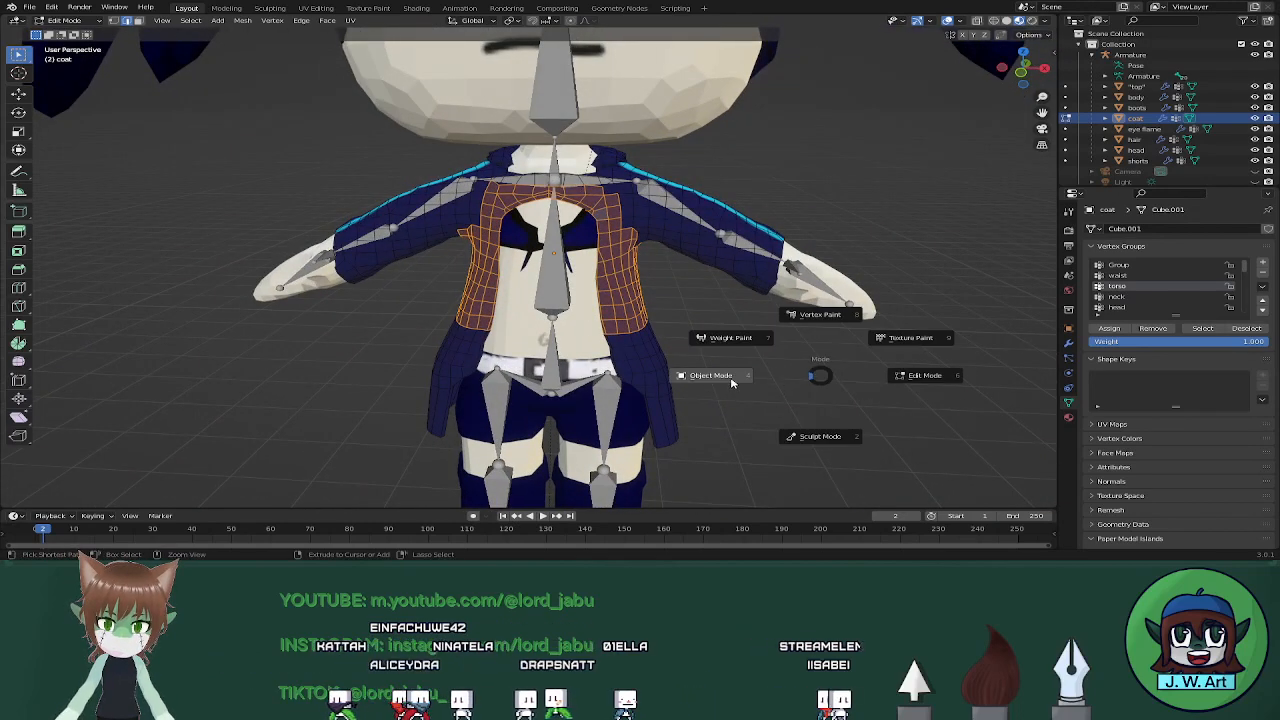
left_click(737, 375)
left_click(560, 300)
key("ctrl+Tab")
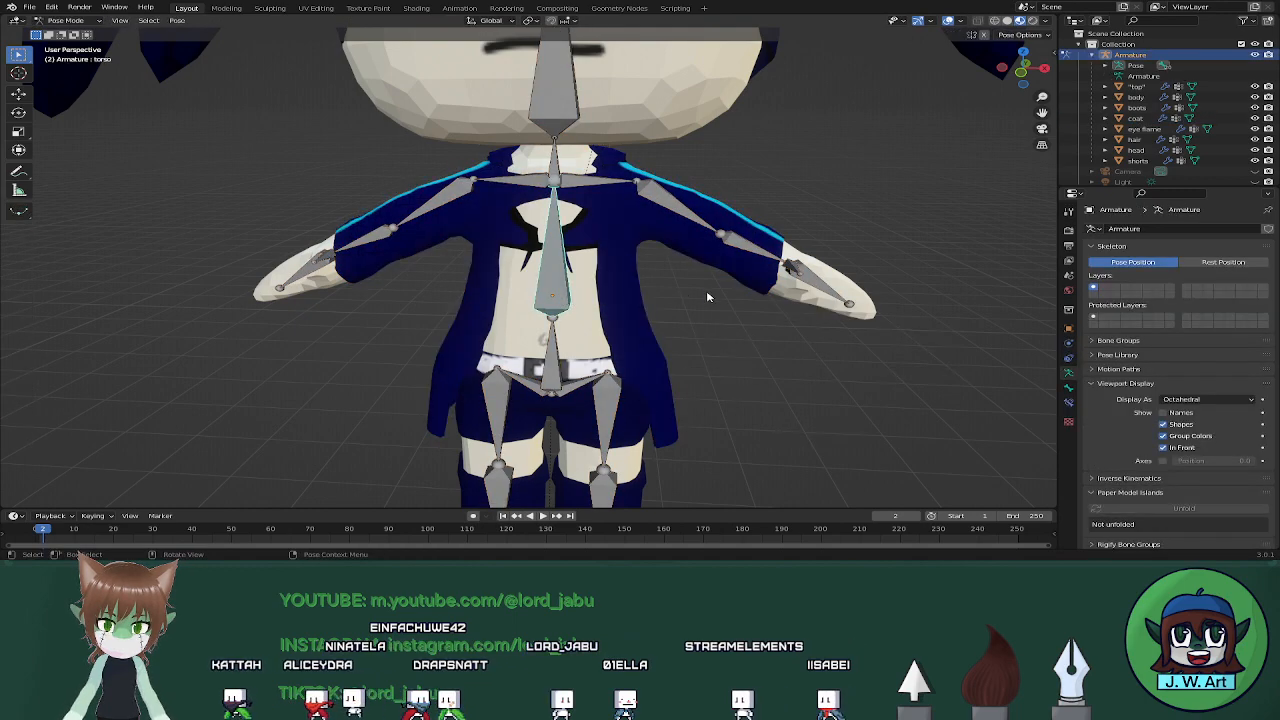
key("r")
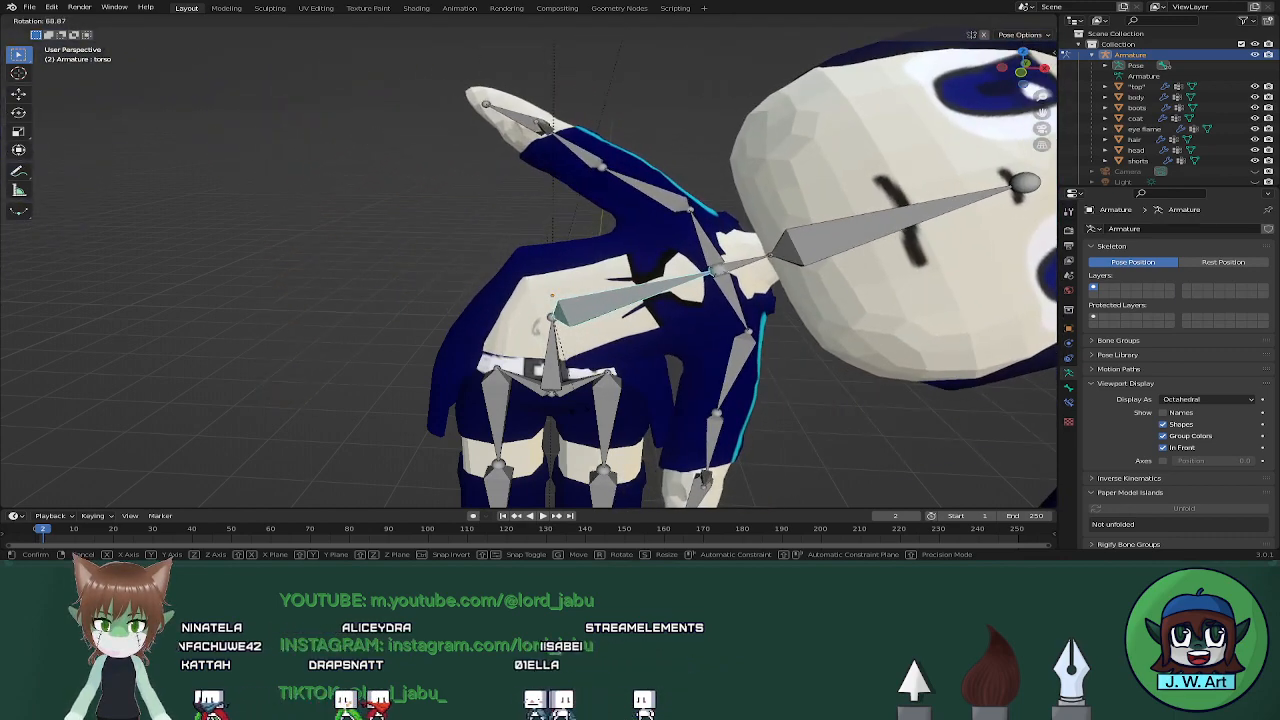
left_click(581, 410)
middle_click_drag(581, 410, 800, 432)
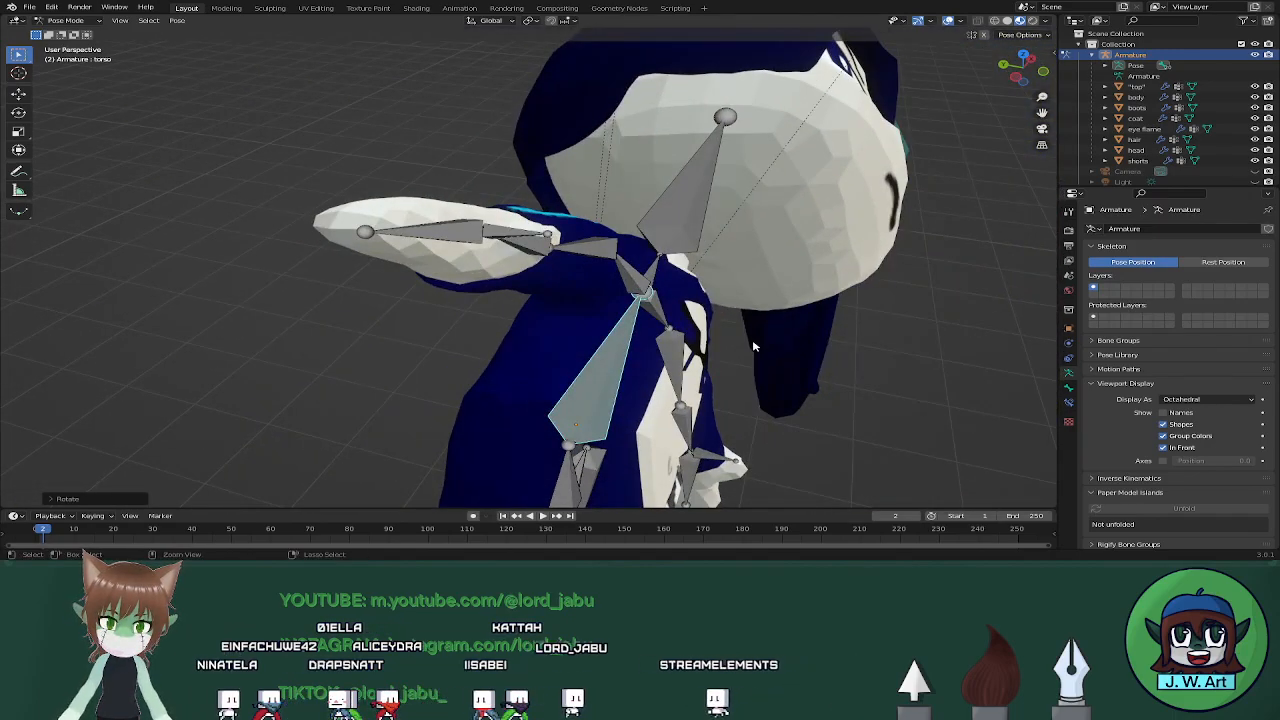
key("ctrl+z")
middle_click_drag(706, 346, 611, 312)
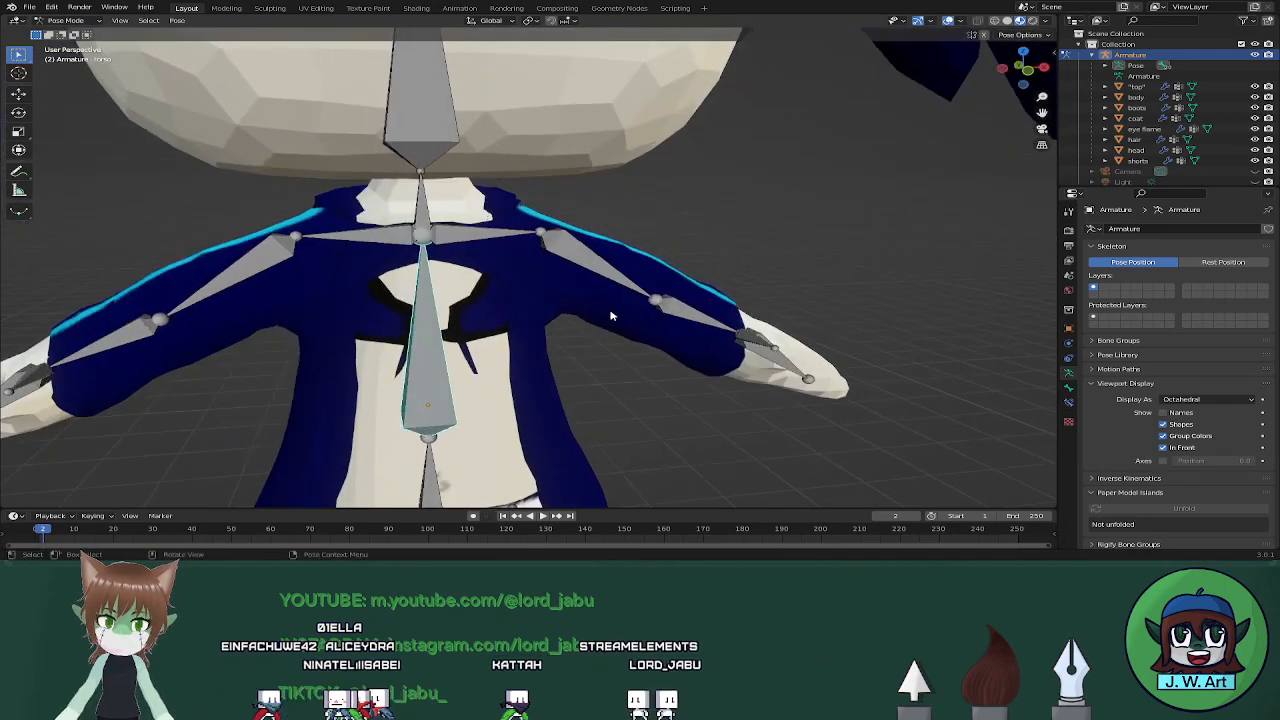
Test-rotate the torso bone about the global Y axis, examine how the coat deforms around the arm, and undo the rotation
key("r")
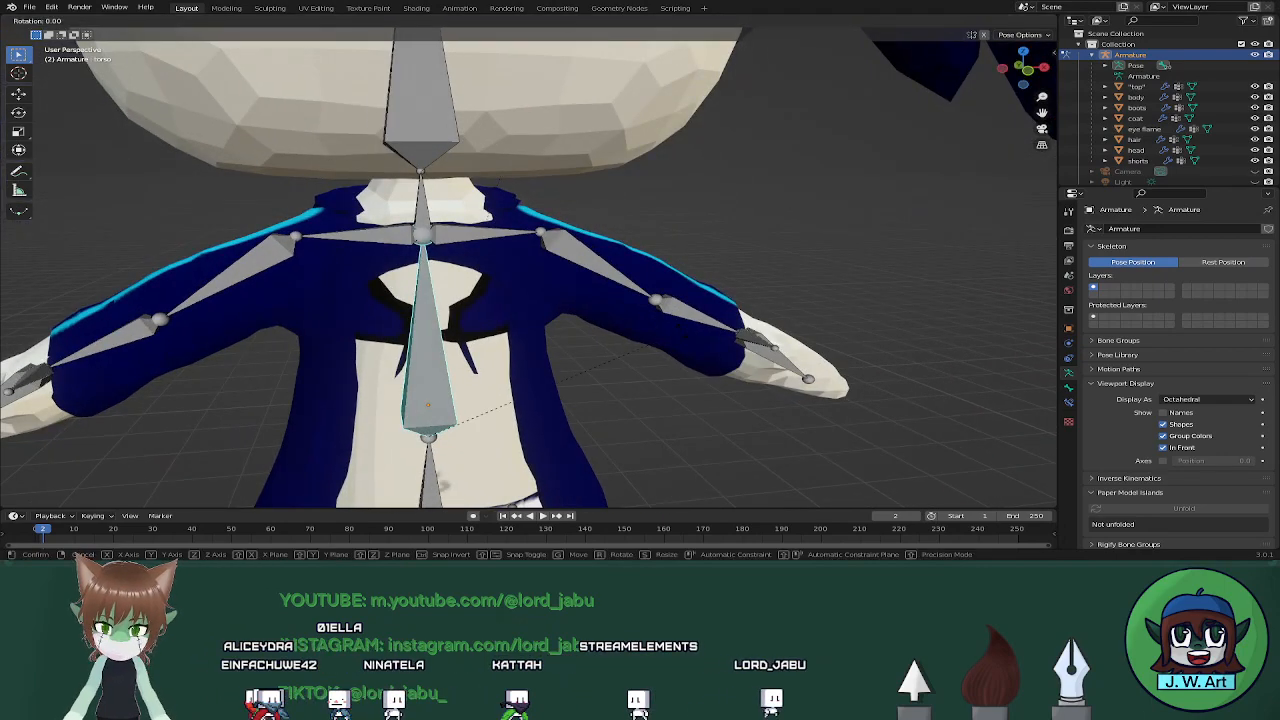
key("y")
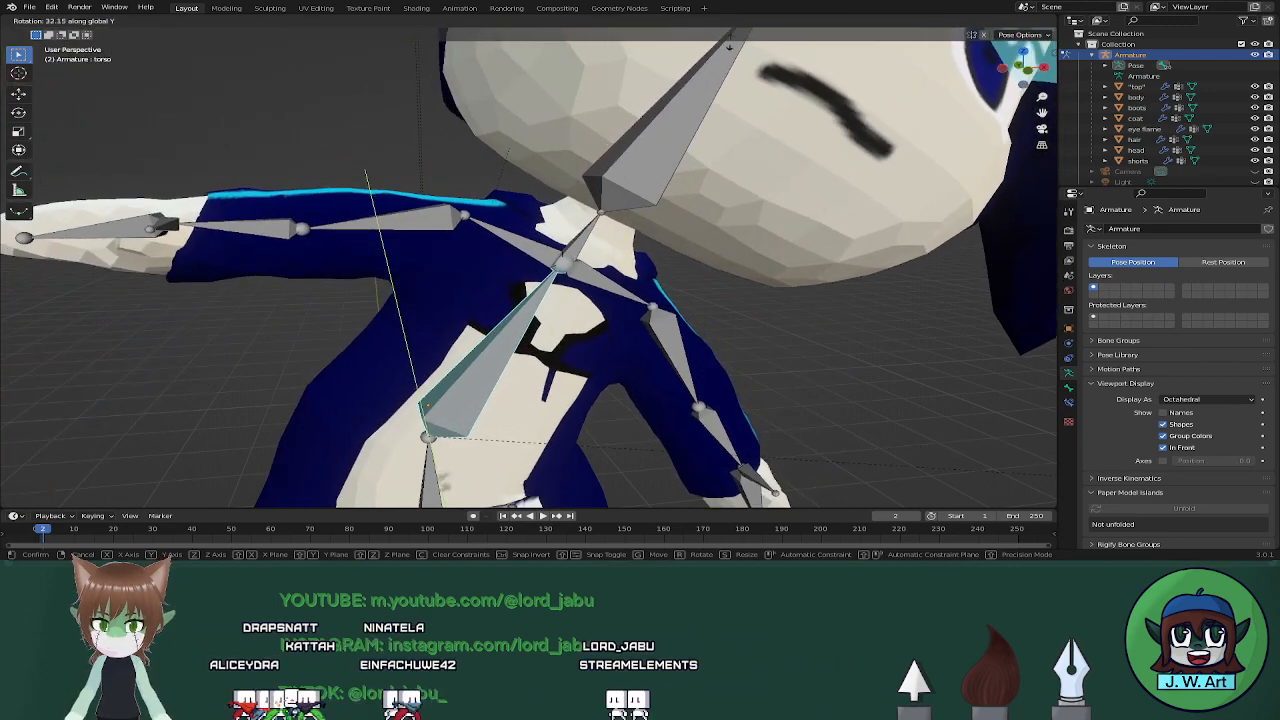
key("Escape")
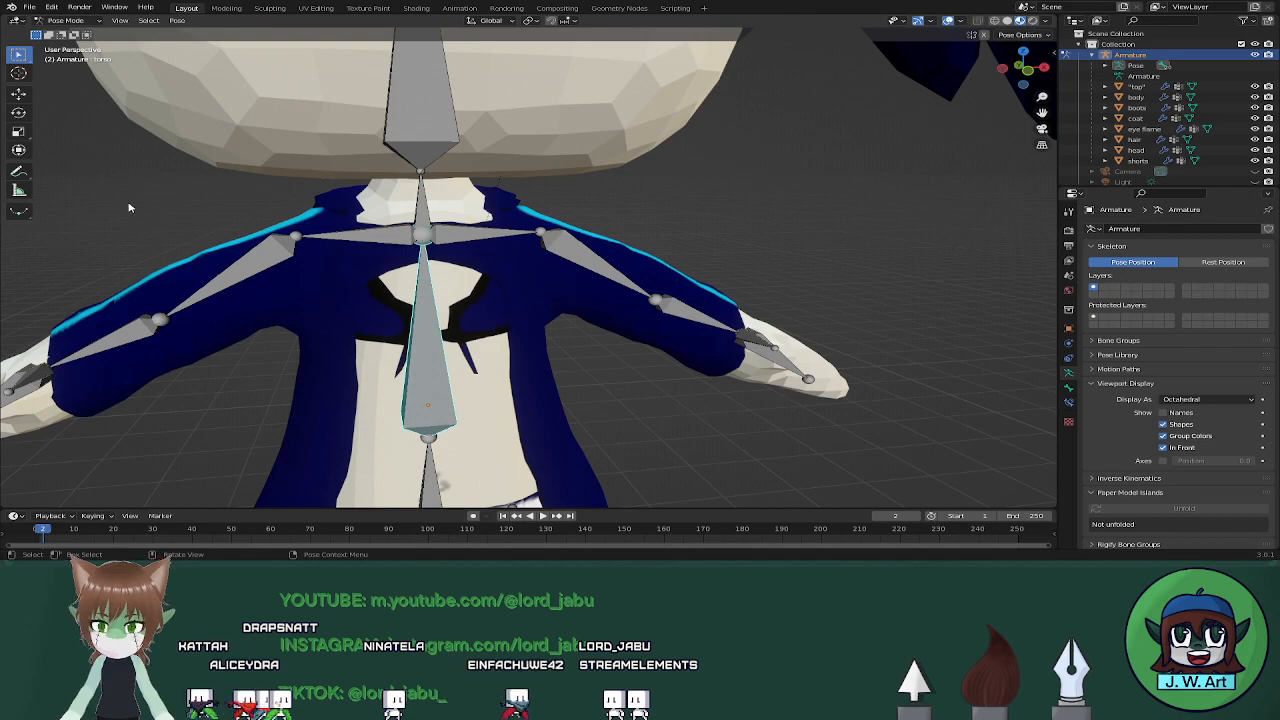
key("r")
key("y")
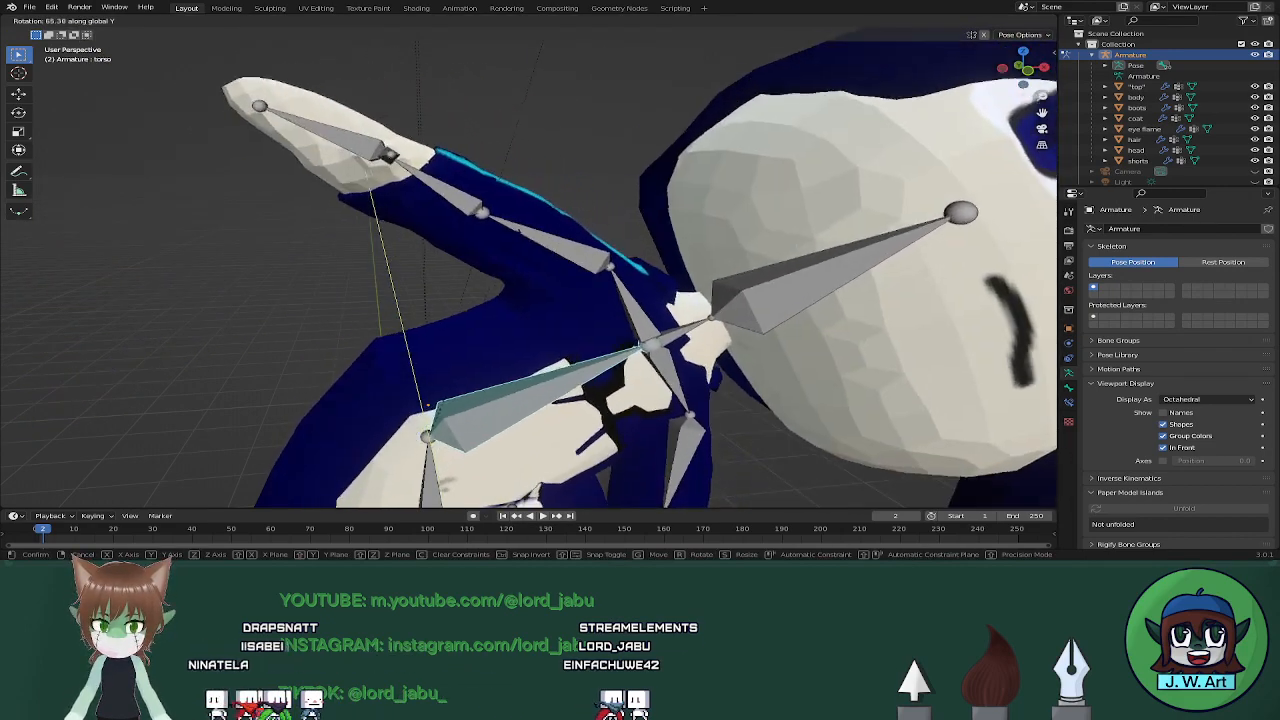
left_click(463, 240)
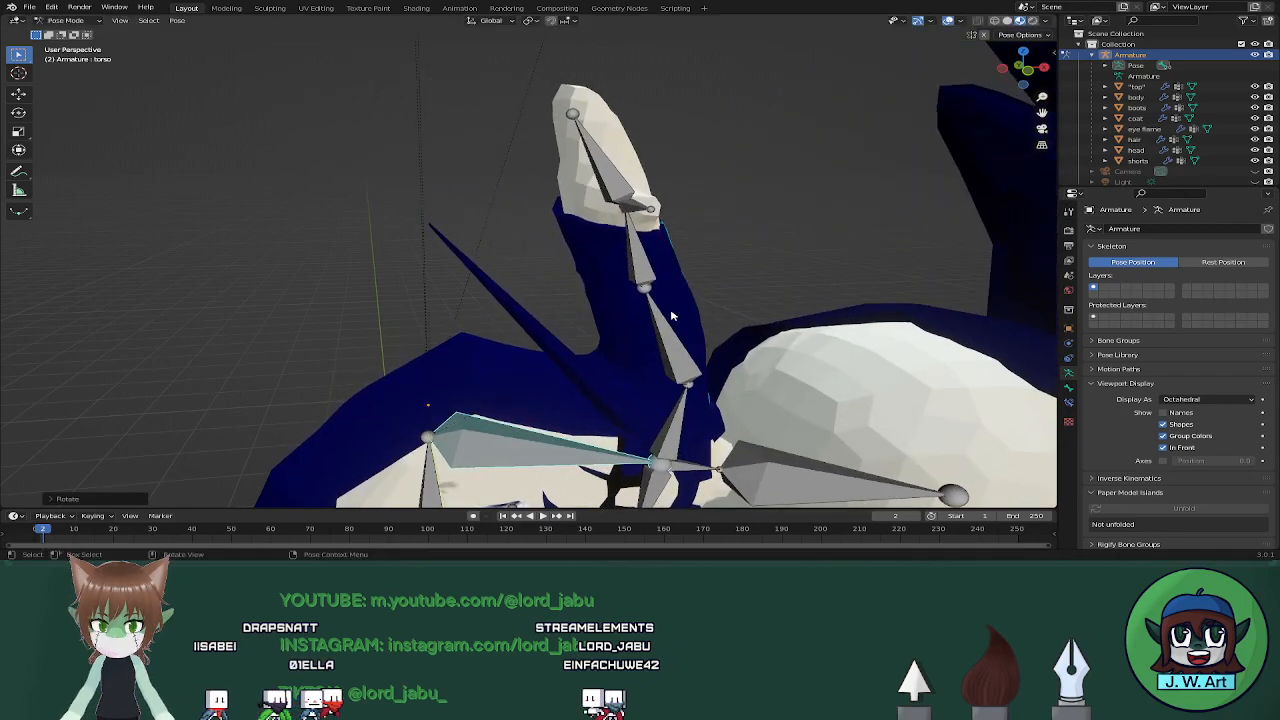
middle_click_drag(463, 240, 374, 223)
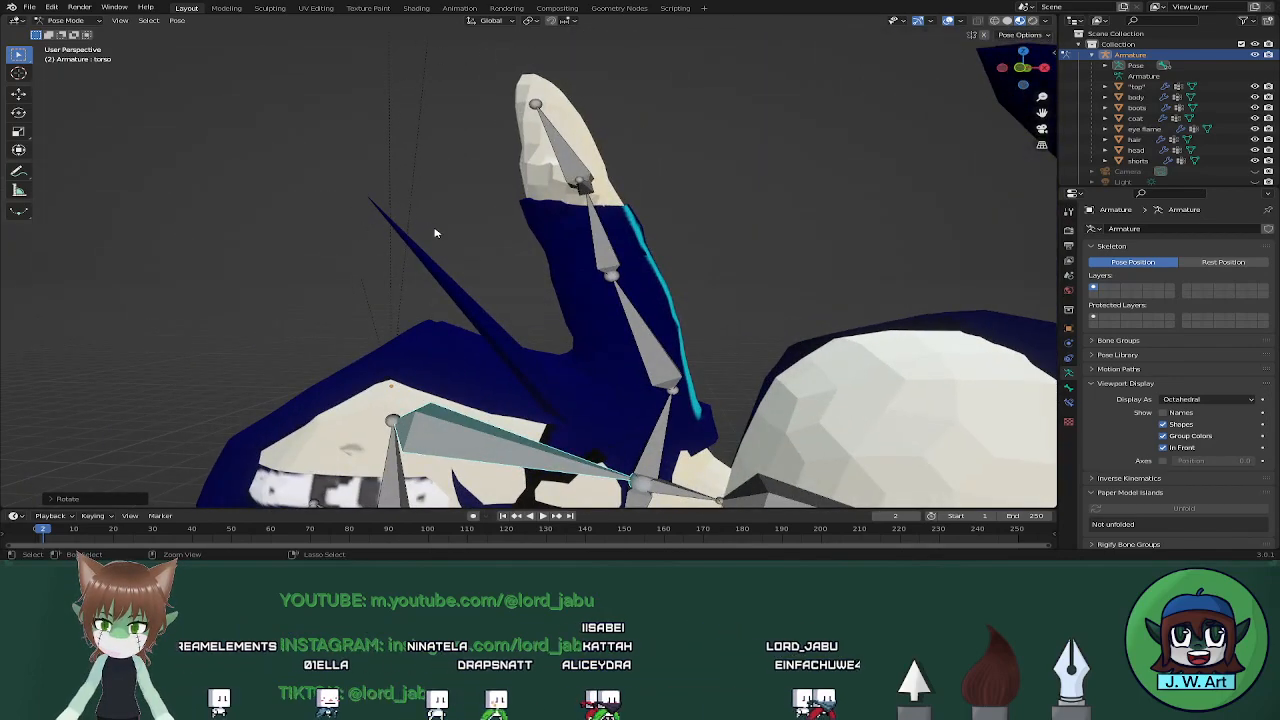
key("ctrl+z")
Take the armature back to Object Mode and open the coat mesh in Edit Mode
key("Tab")
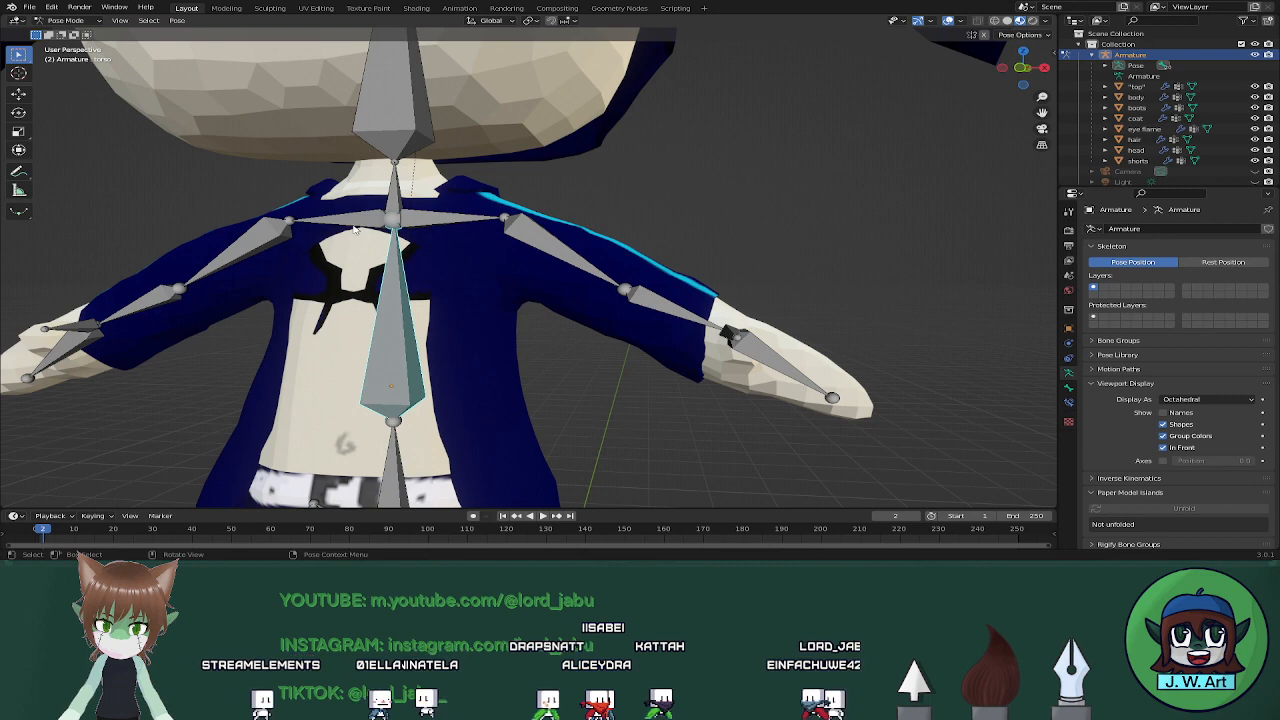
left_click(484, 267)
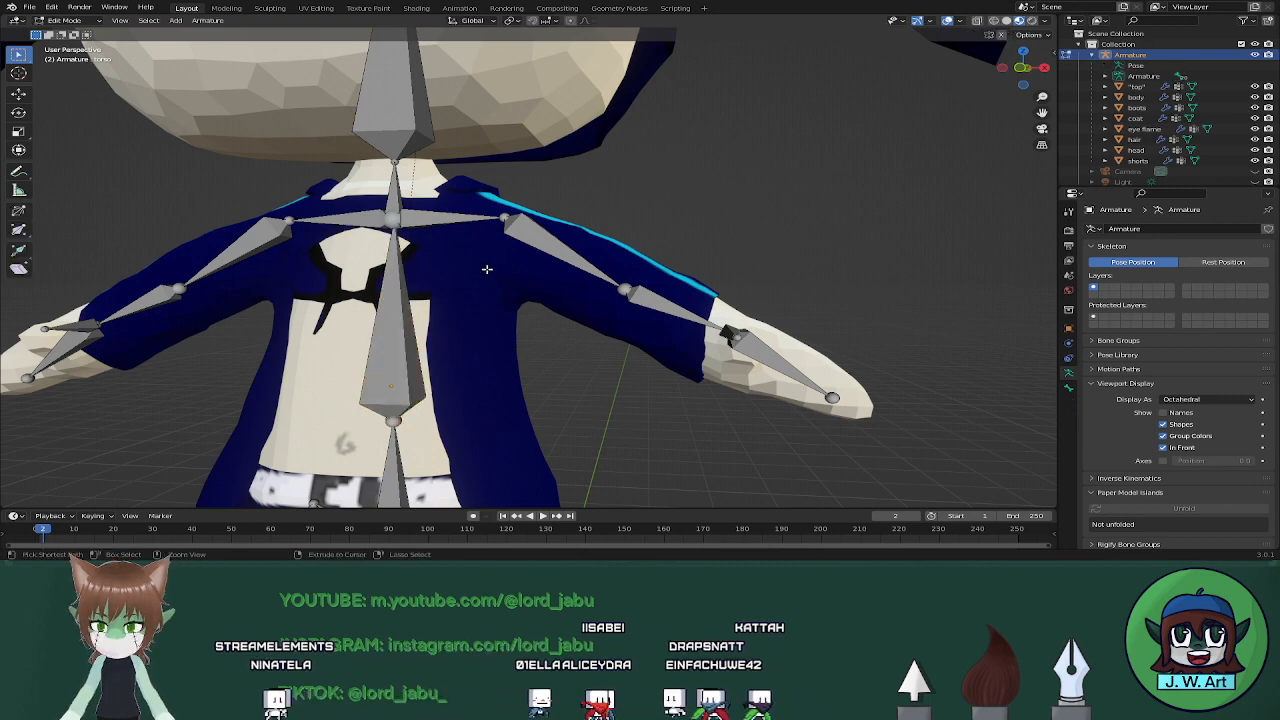
key("ctrl+Tab")
left_click(434, 274)
left_click(472, 283)
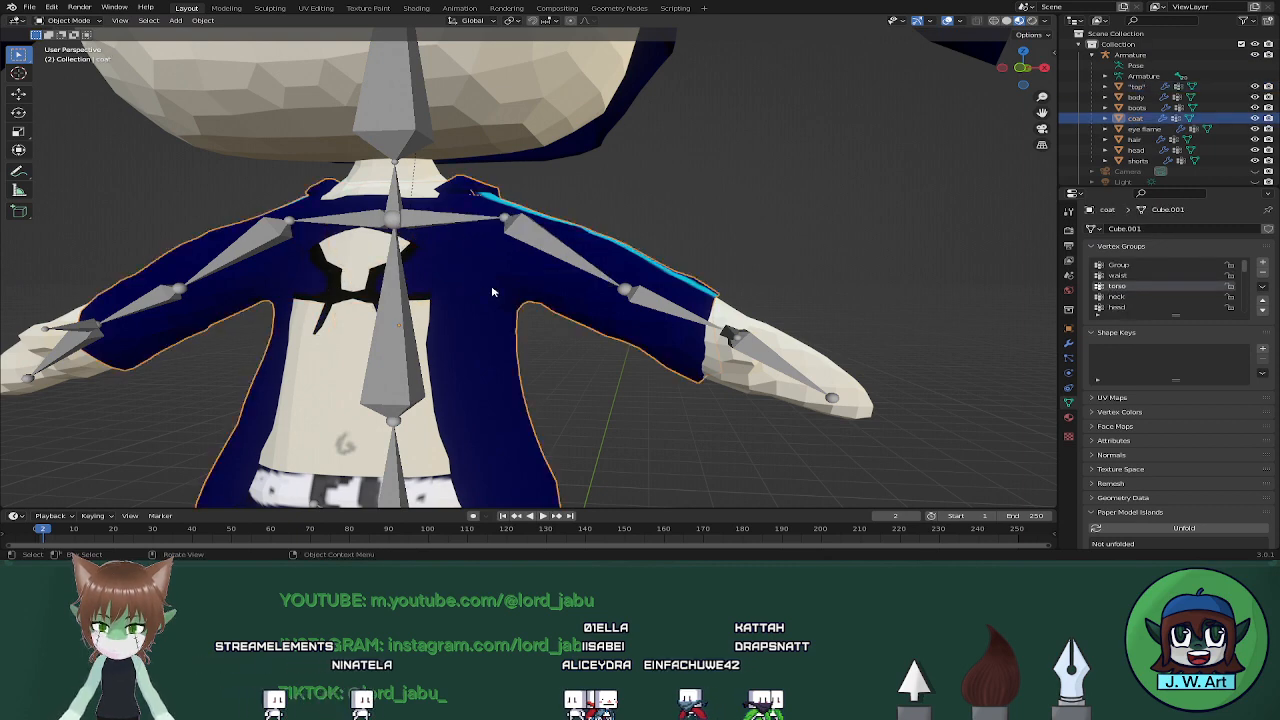
key("ctrl+Tab")
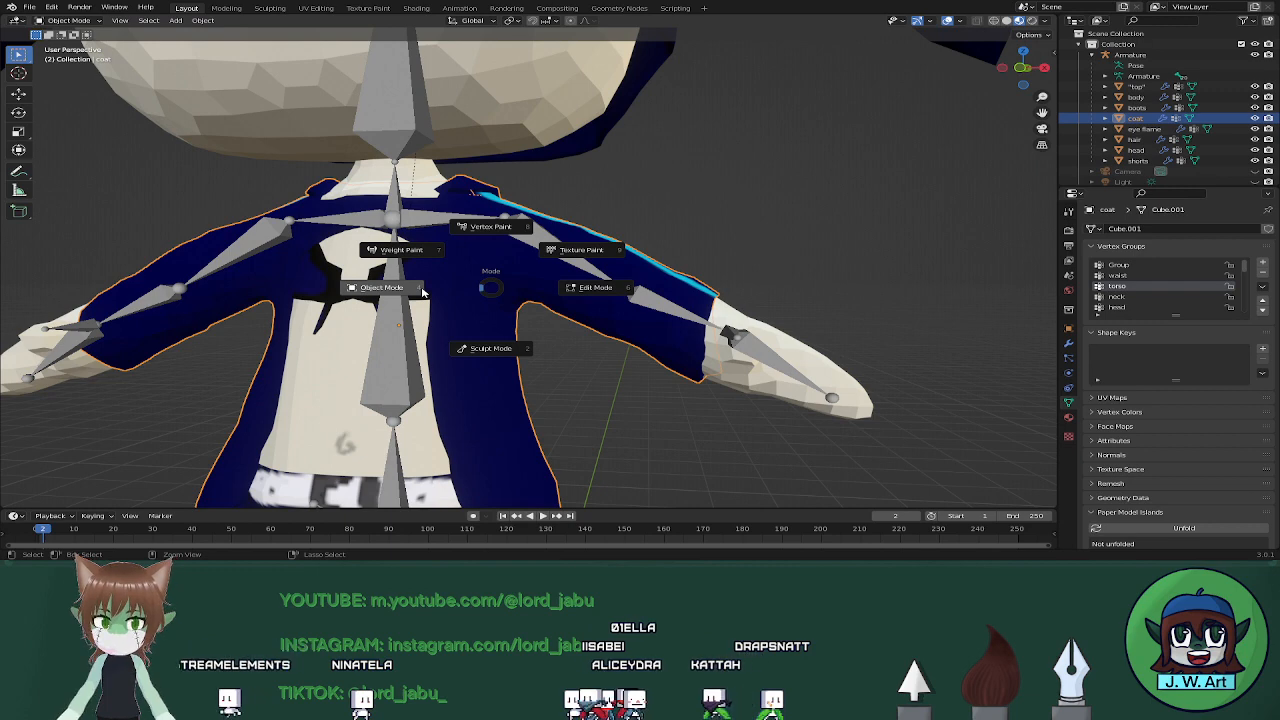
left_click(587, 295)
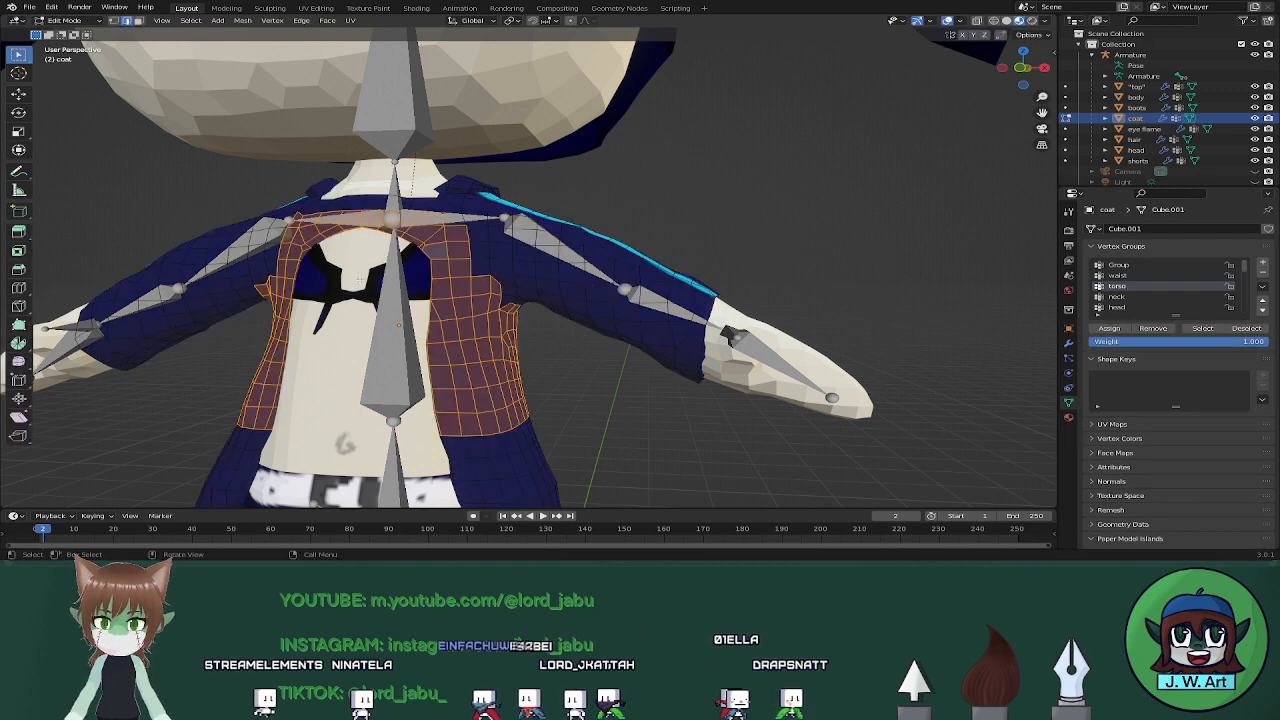
Using wireframe display, add the coat's collar and upper shoulder geometry to the selection and assign it to the torso vertex group
middle_click_drag(362, 281, 598, 310, "shift")
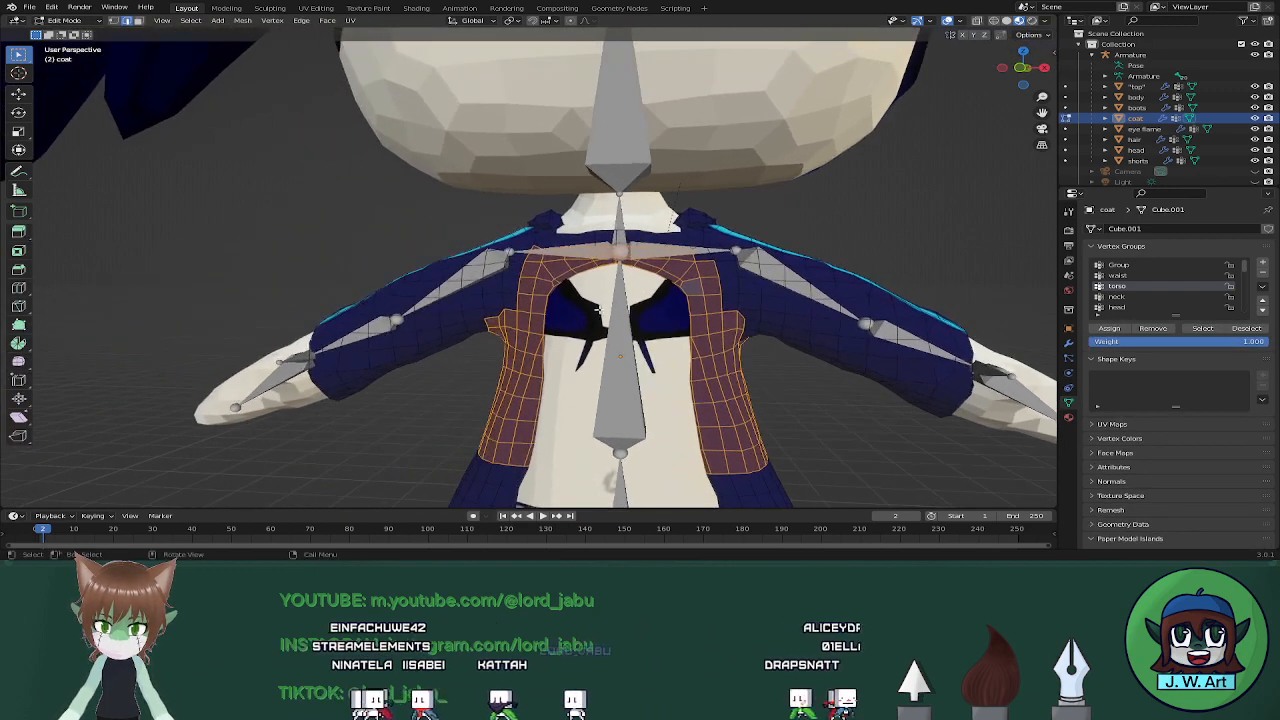
key("shift+z")
middle_click_drag(516, 262, 559, 256)
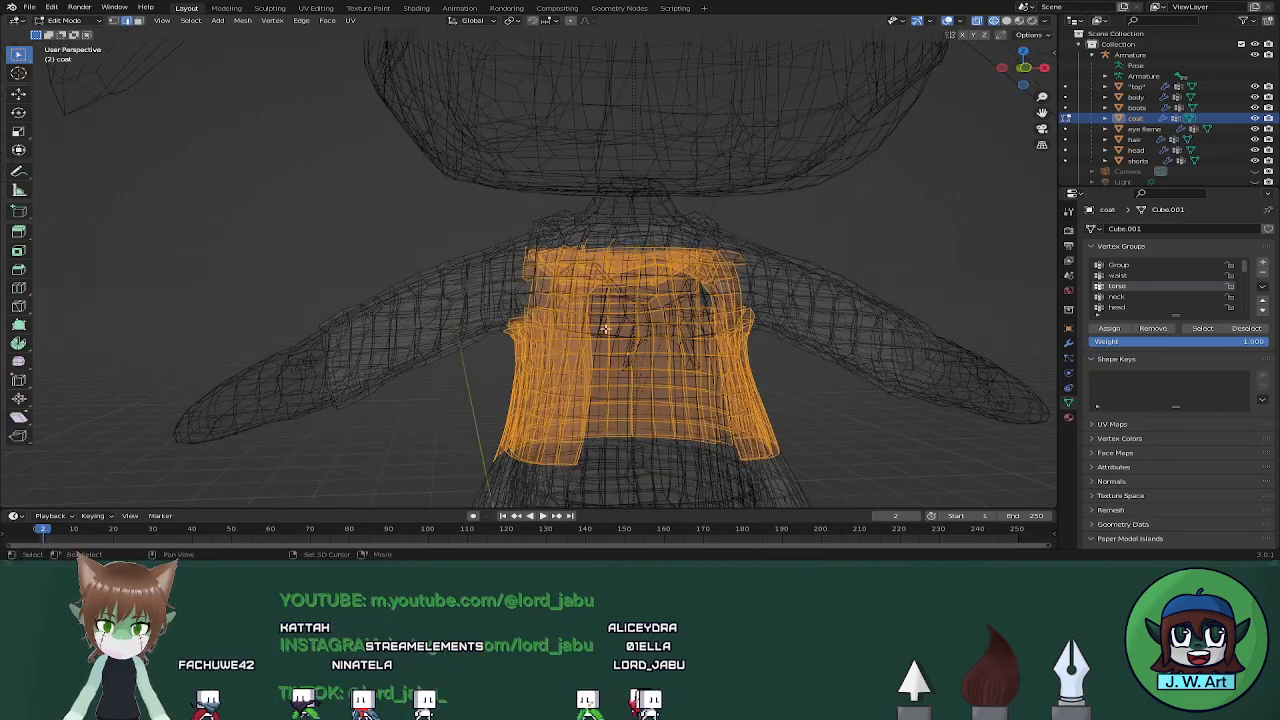
middle_click_drag(604, 328, 565, 271)
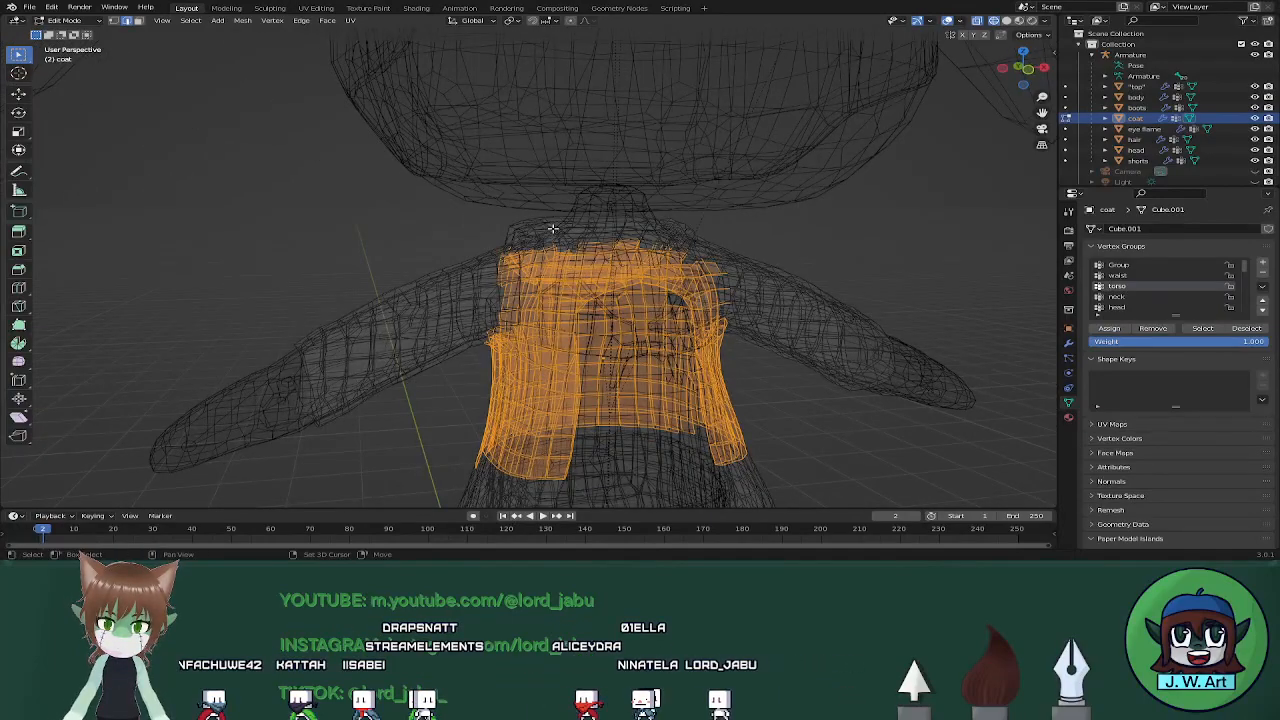
middle_click_drag(540, 257, 565, 246)
left_click_drag(578, 263, 623, 262, "shift")
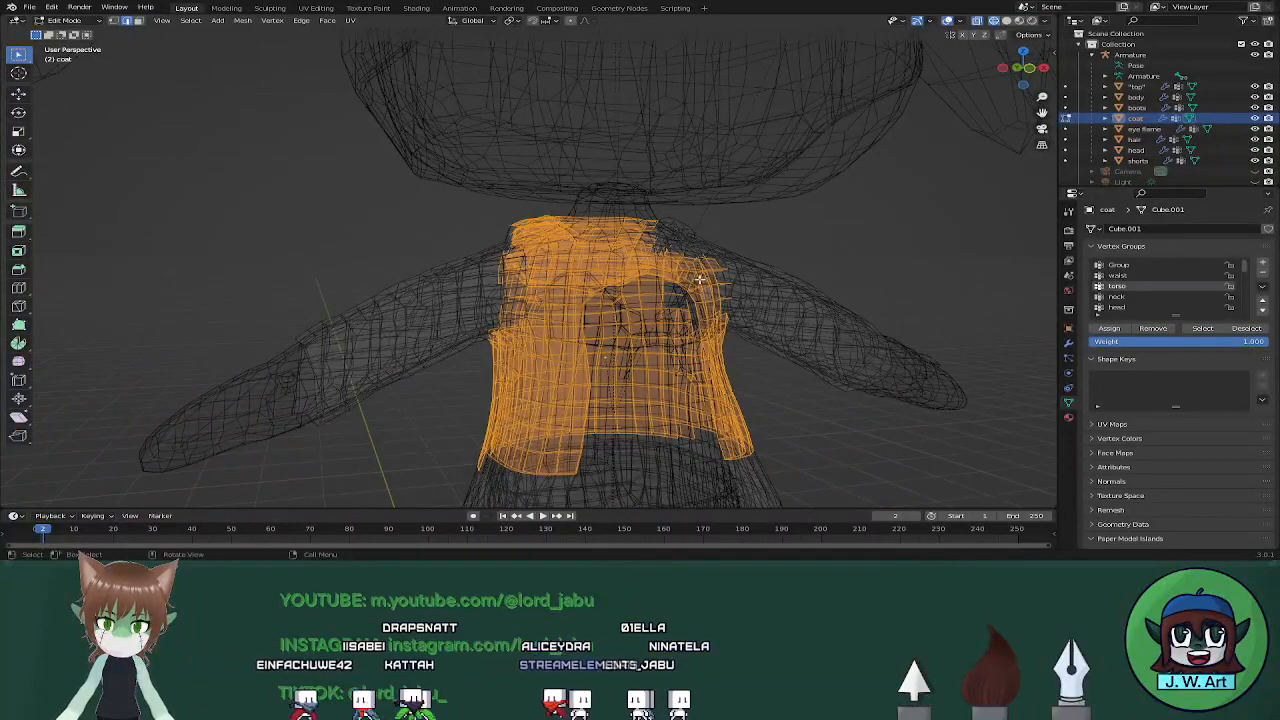
middle_click_drag(699, 279, 662, 283)
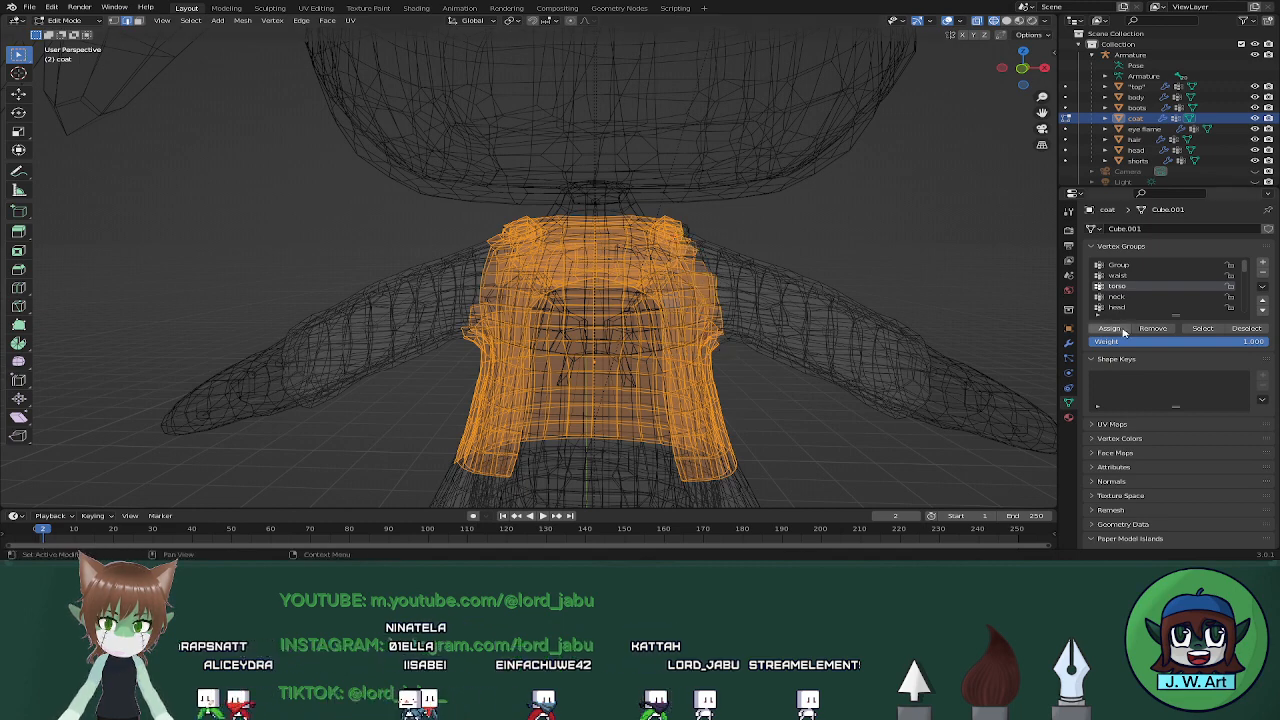
key("shift+z")
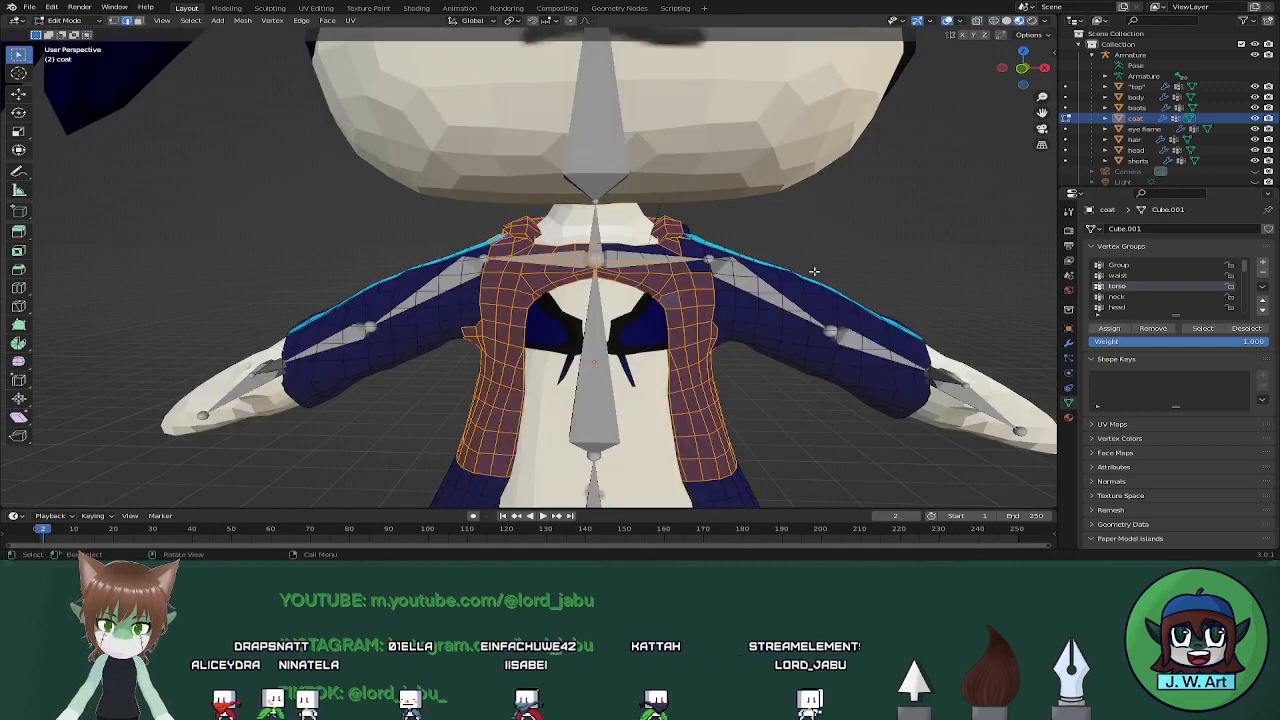
Leave the coat's Edit Mode, put the armature in Pose Mode and test a free rotation of the torso bone, cancelling it
key("Tab")
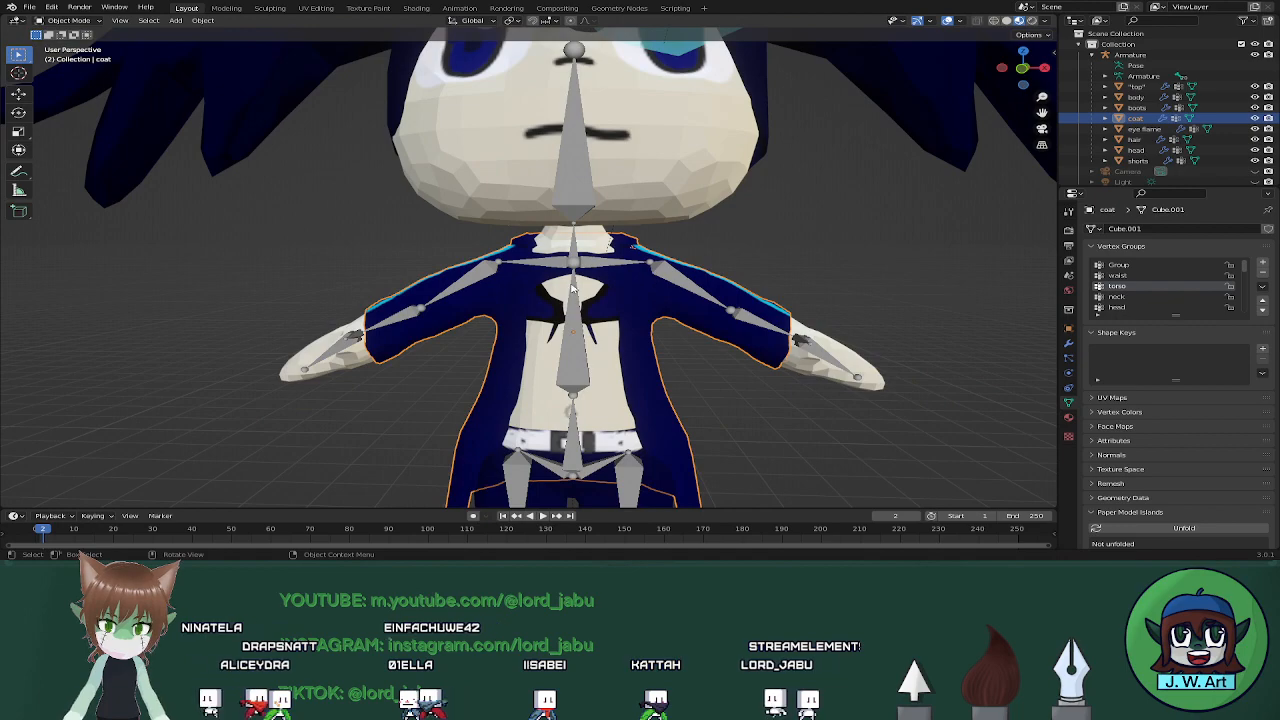
left_click(573, 289)
key("ctrl+Tab")
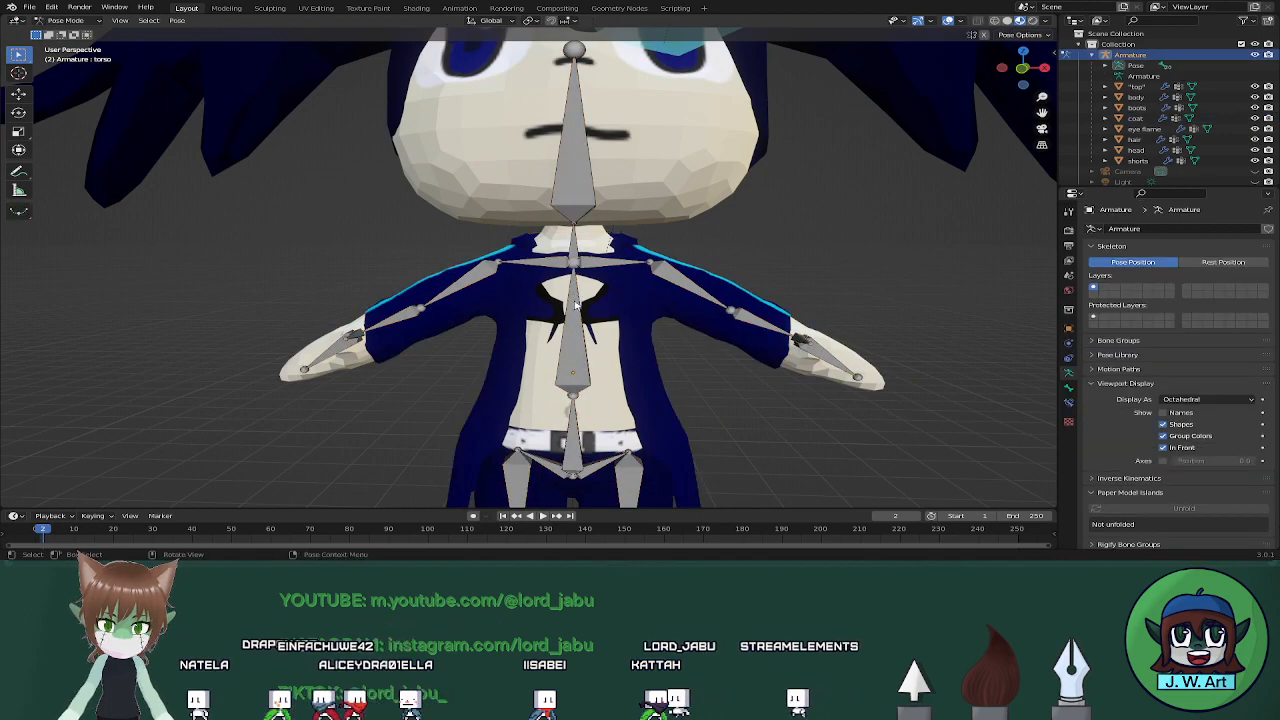
key("r")
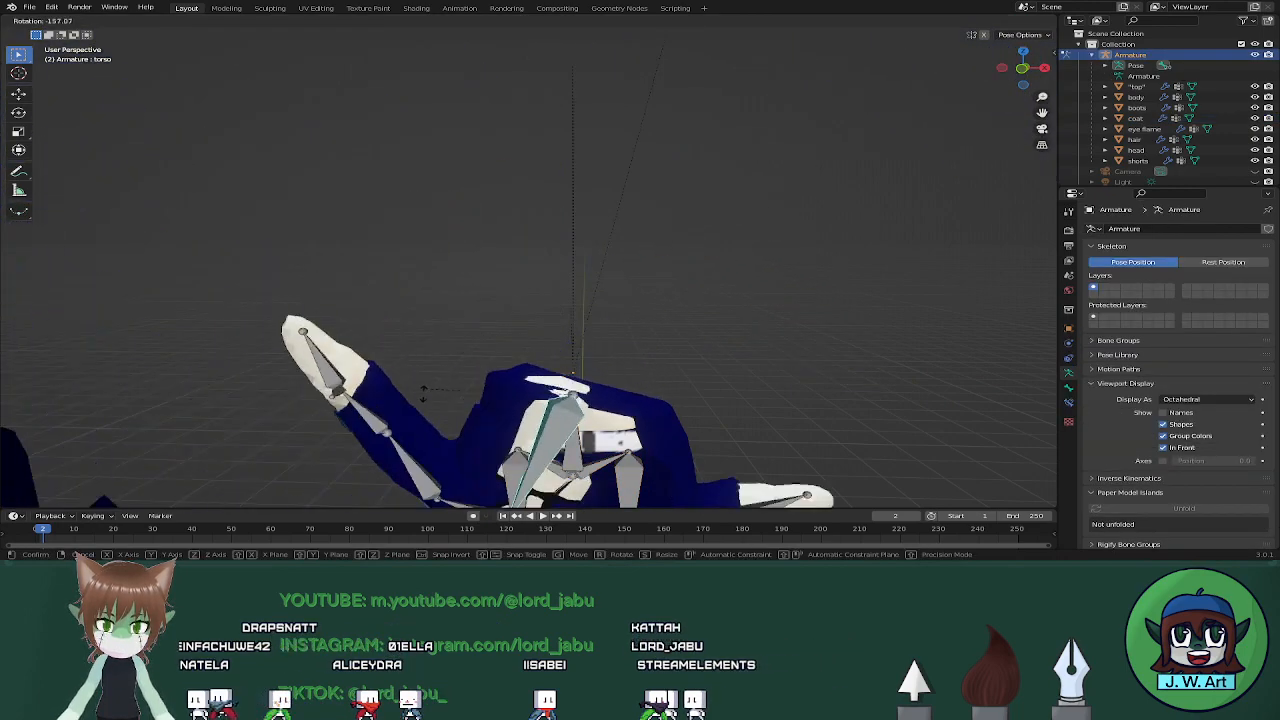
key("Escape")
Test-rotate the torso bone freely and about the global Z axis to check how the coat follows, cancelling each rotation
scroll(525, 425, "down", 5)
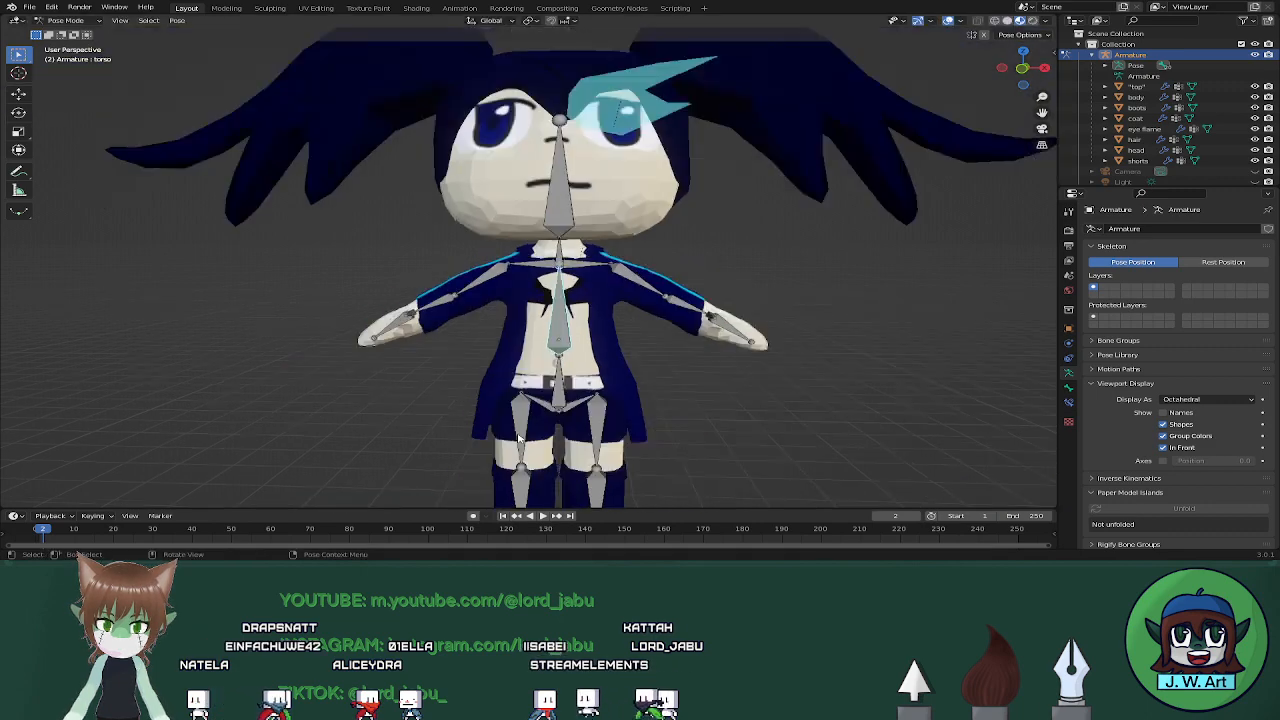
key("r")
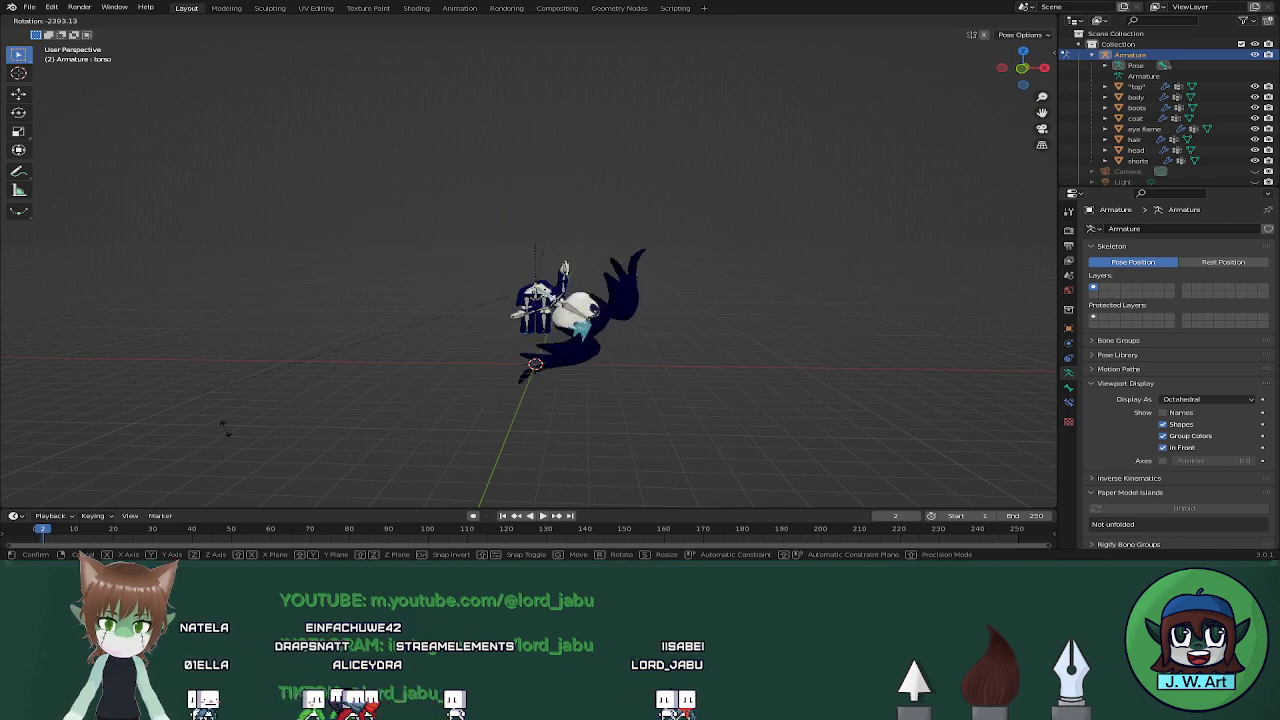
key("Escape")
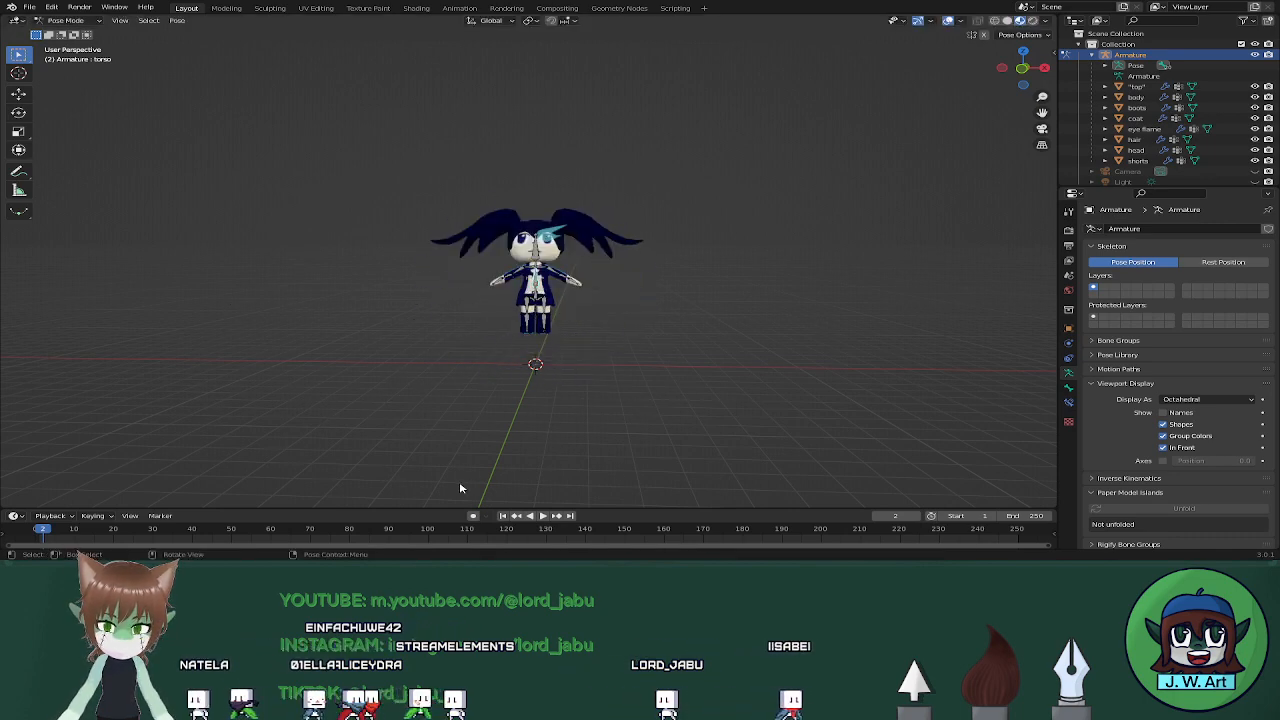
key("r")
key("z")
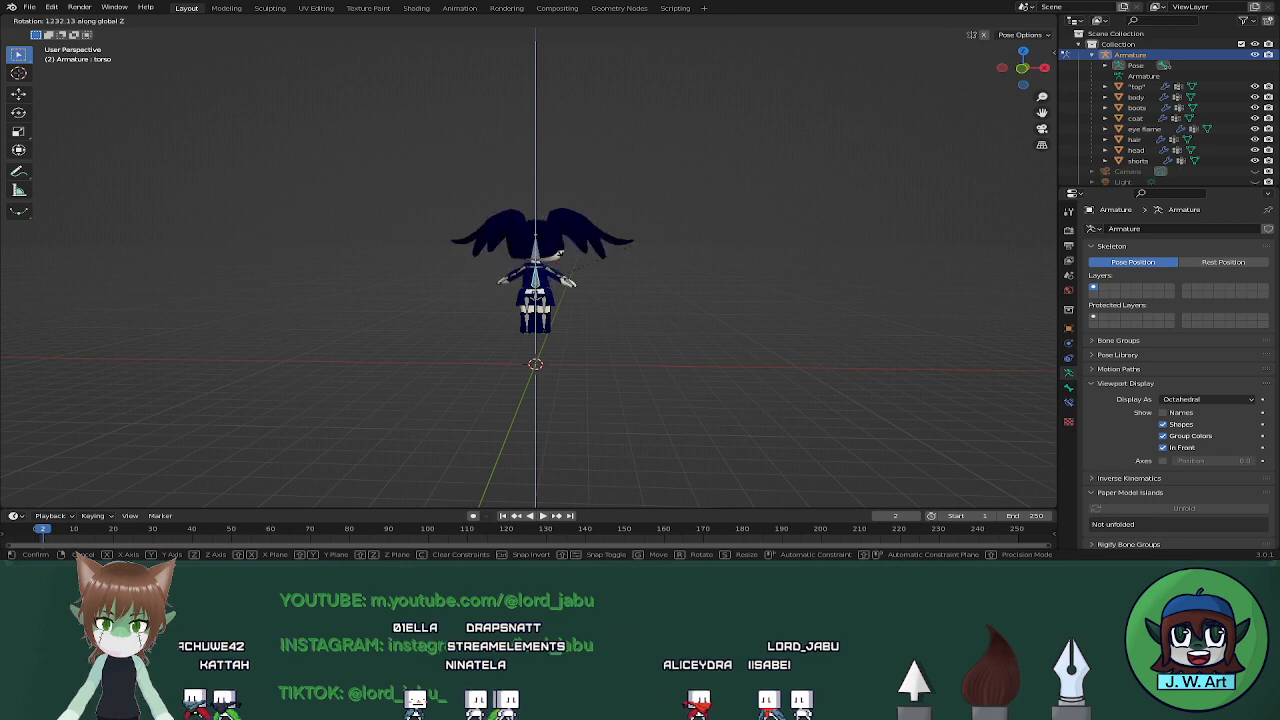
key("Escape")
Return the armature to Object Mode and save the file
scroll(553, 310, "up", 7)
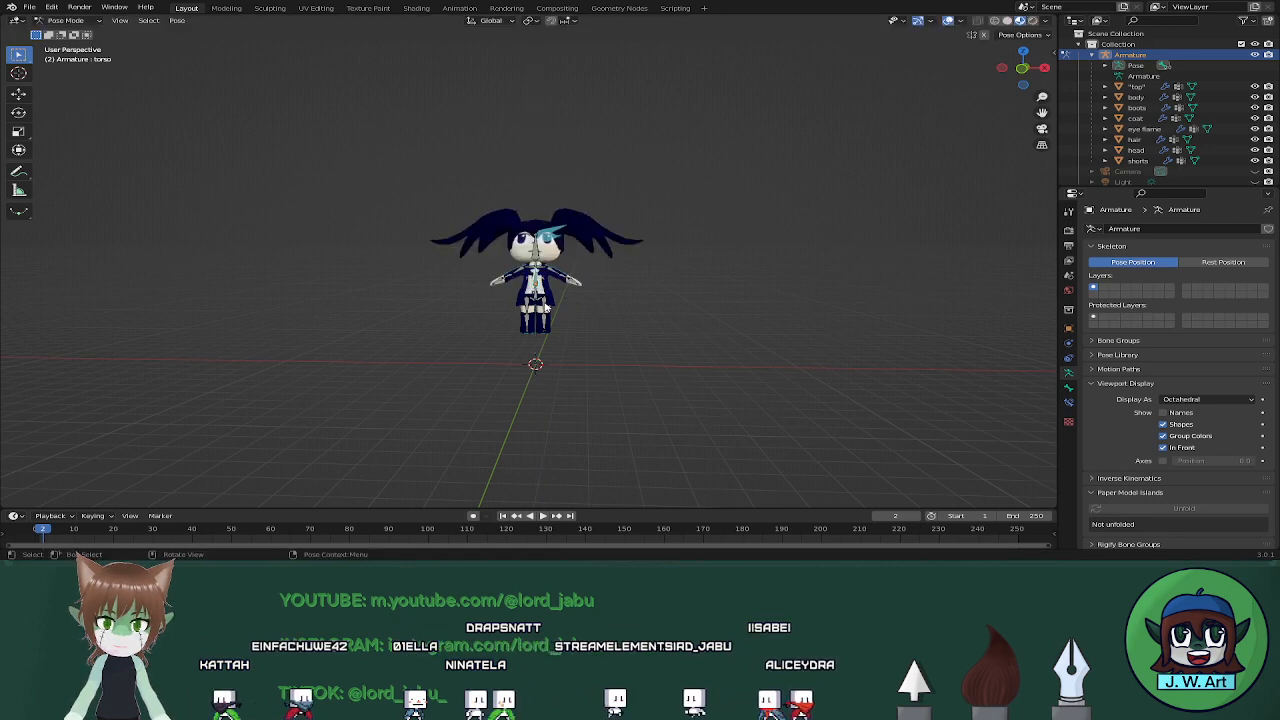
key("ctrl+Tab")
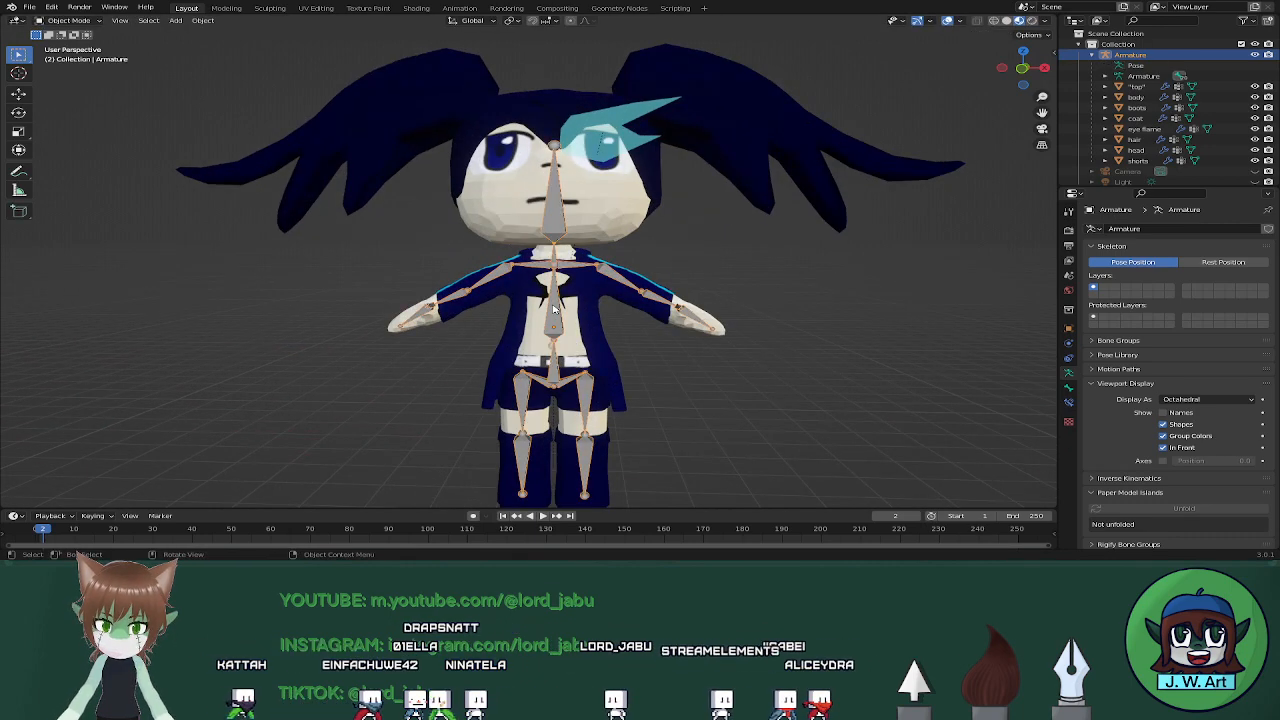
key("ctrl+s")
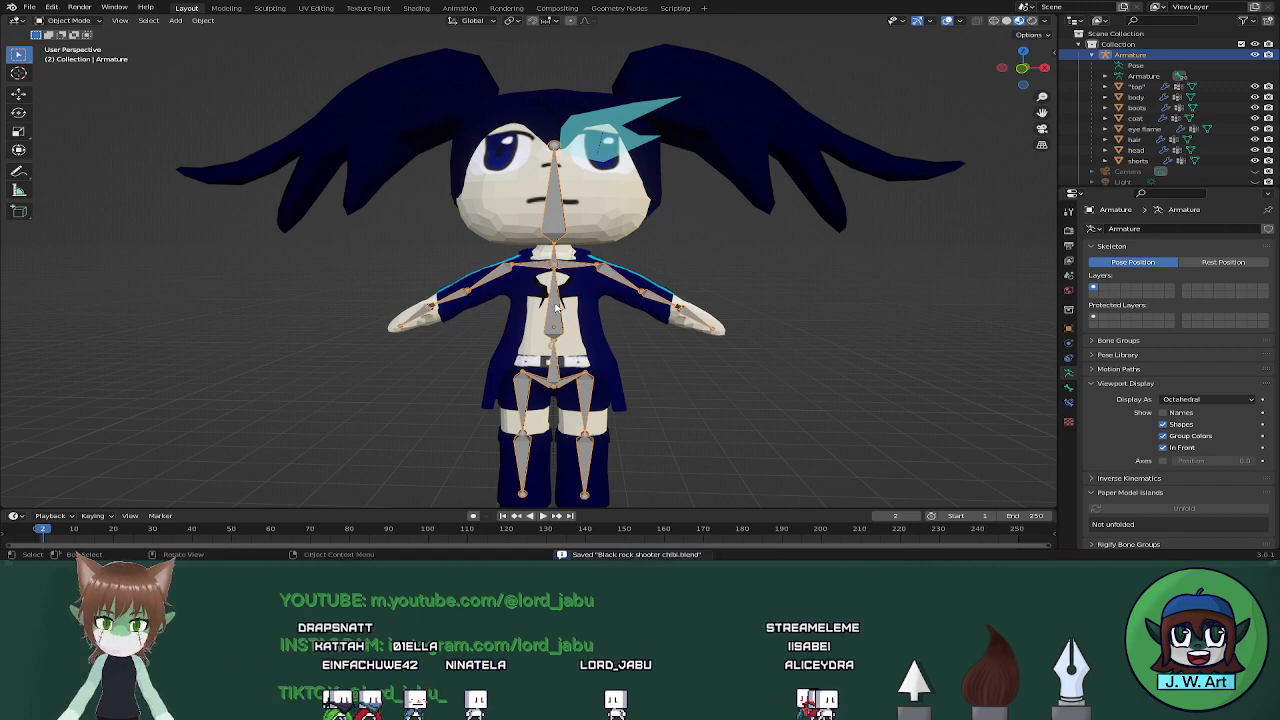
In Pose Mode, test-rotate the head bone freely, about Y and about global X to check the head and hair deformation, cancelling each rotation
key("ctrl+Tab")
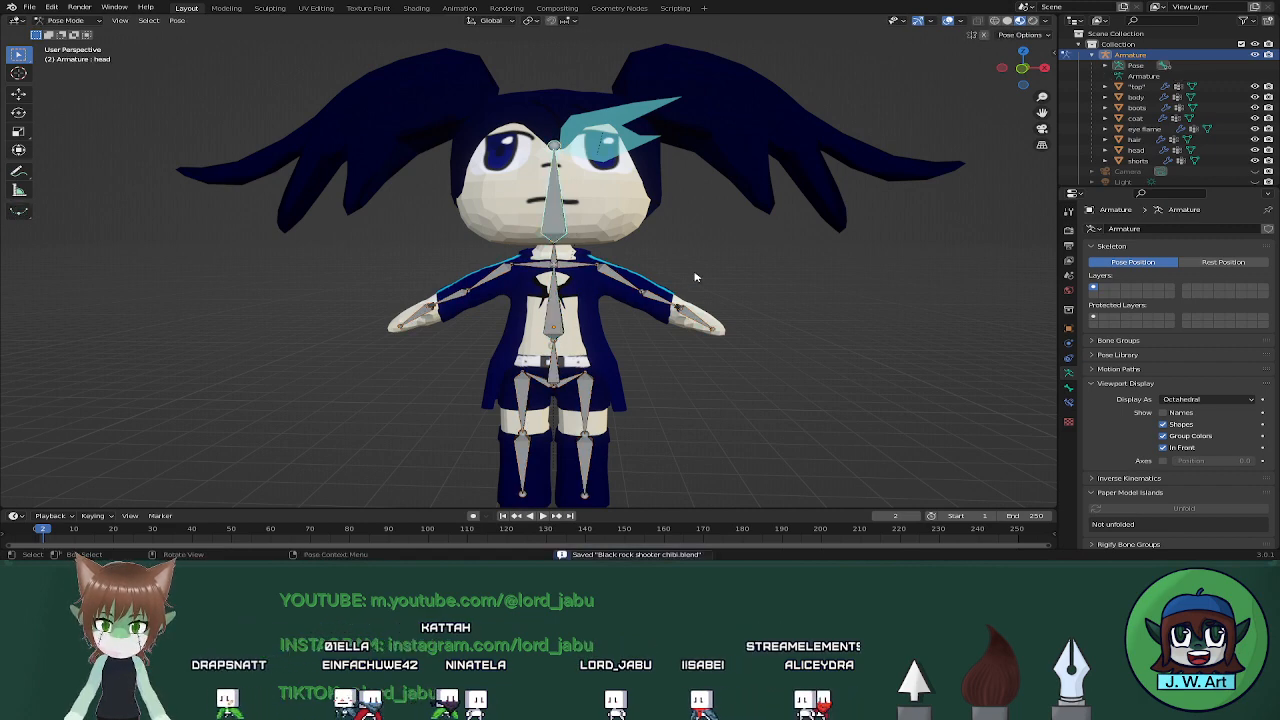
key("r")
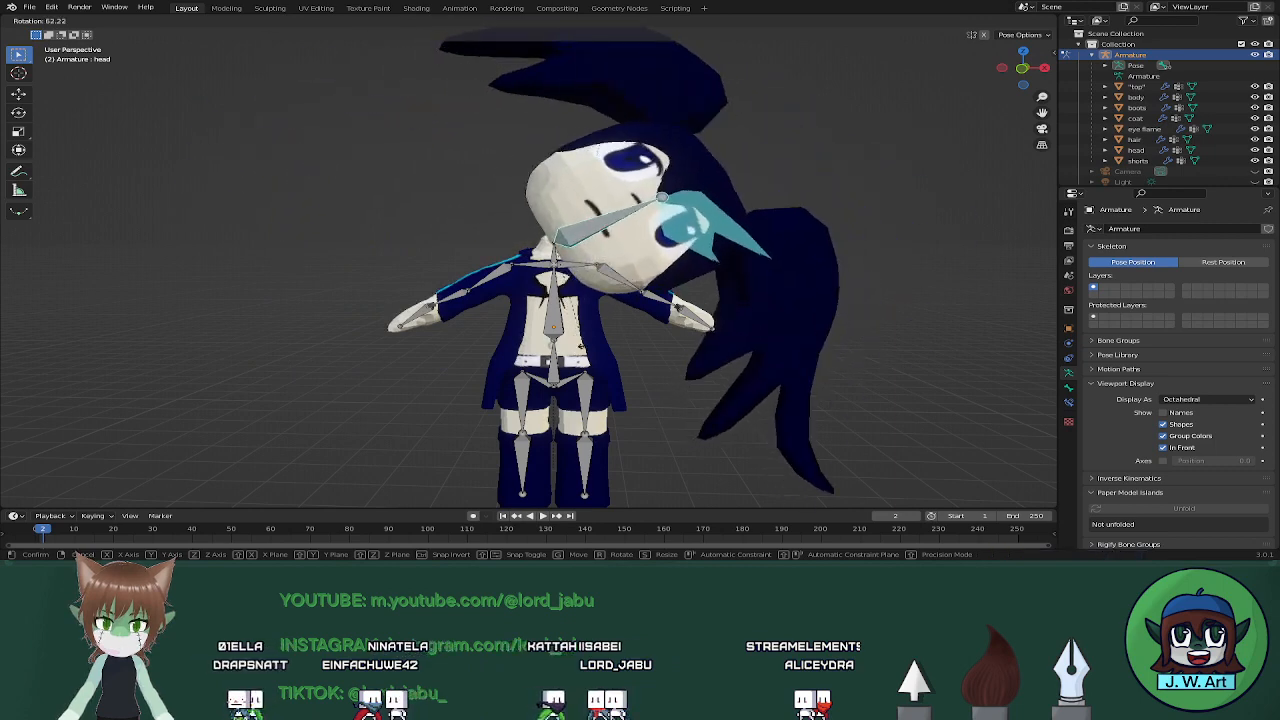
right_click(807, 328)
middle_click_drag(807, 328, 562, 335)
key("r")
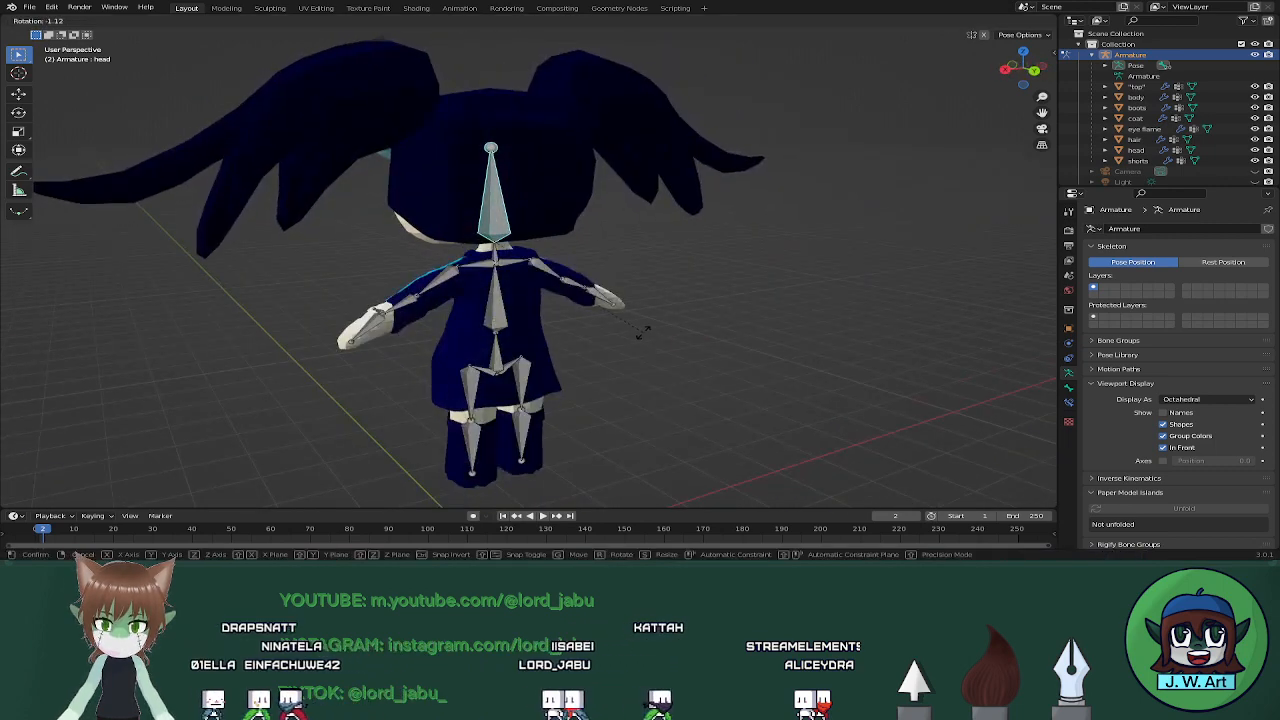
key("y")
right_click(607, 287)
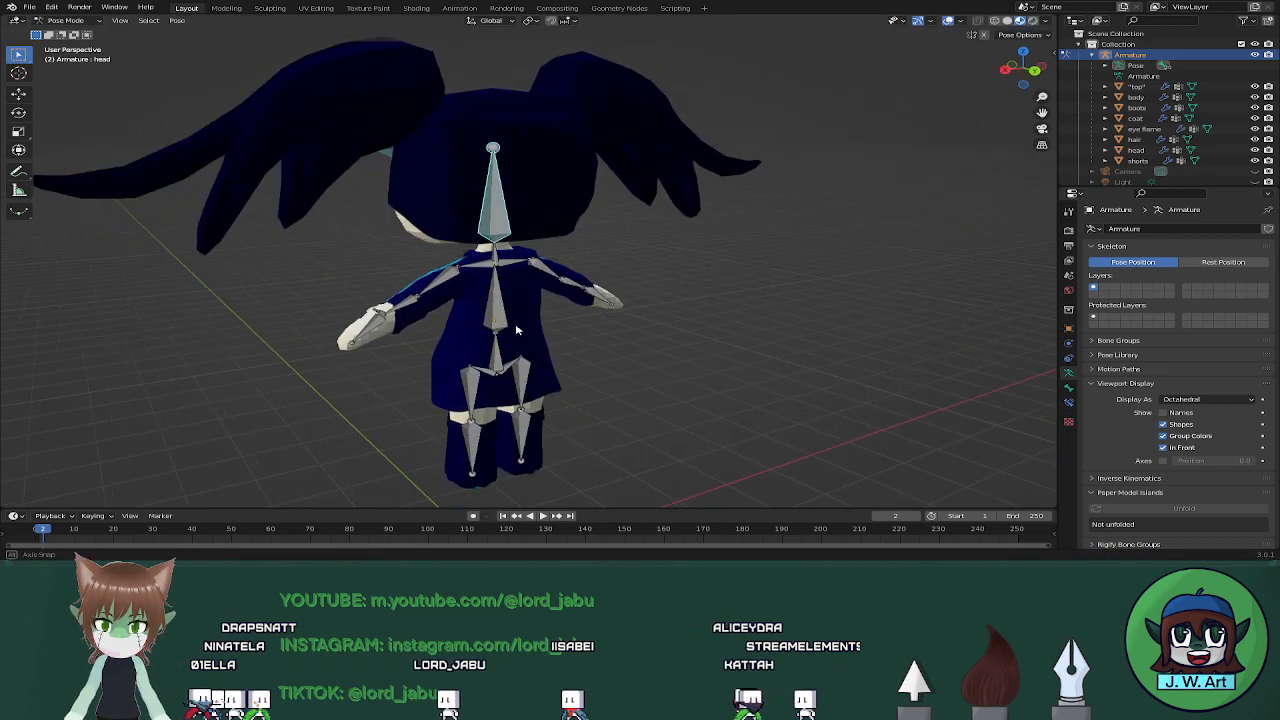
middle_click_drag(517, 329, 637, 332)
key("r")
key("x")
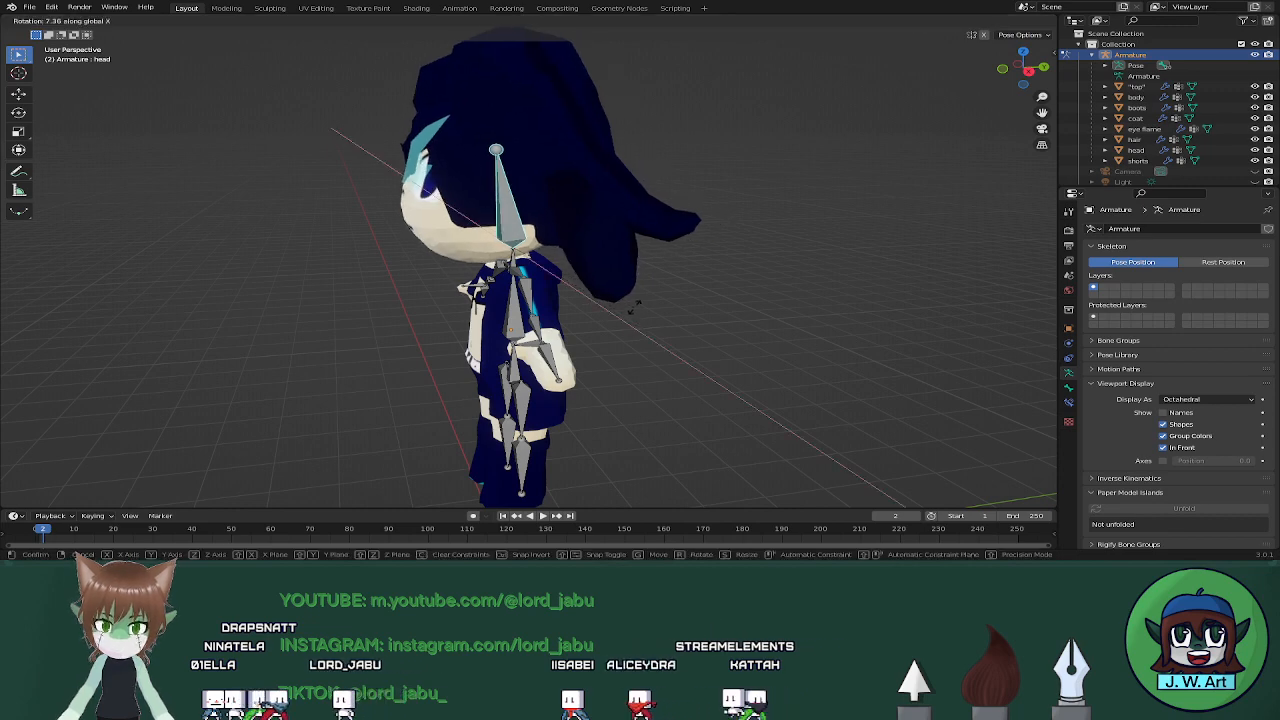
right_click(583, 331)
middle_click_drag(500, 334, 668, 283)
Collapse the armature's hierarchy in the outliner, then return to Object Mode with nothing selected
key("Tab")
scroll(622, 346, "down", 4)
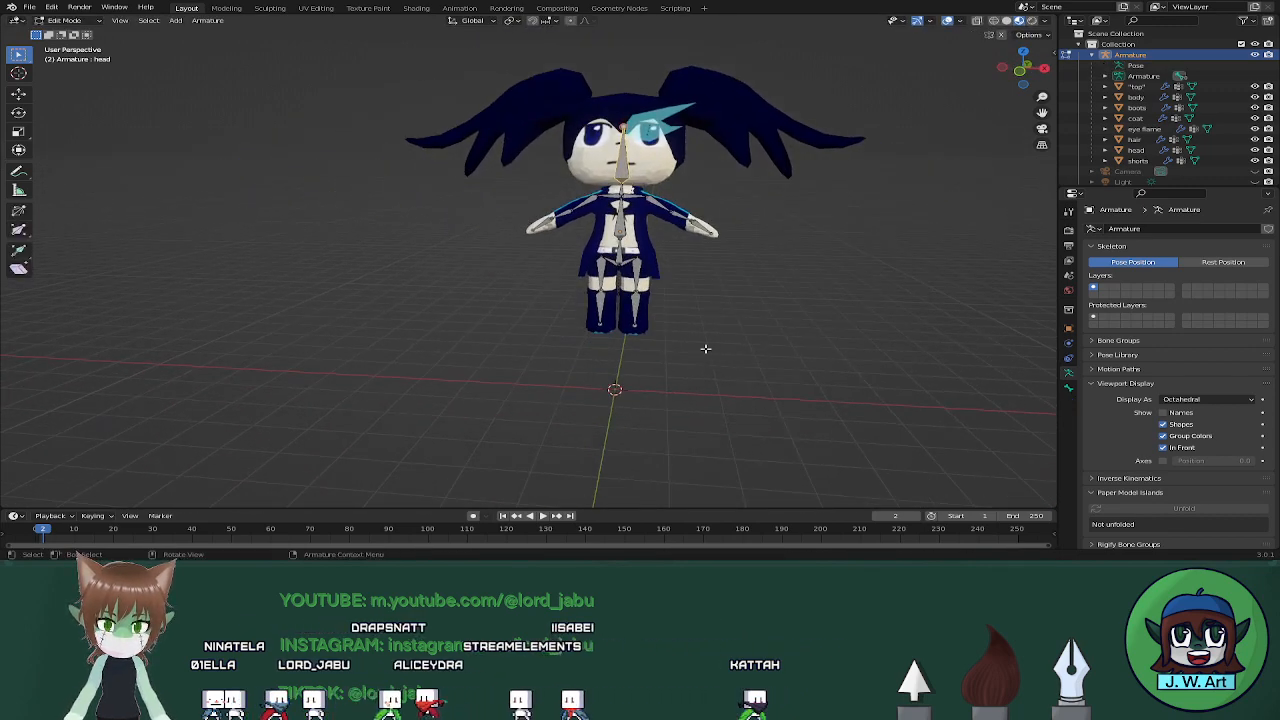
left_click(1093, 55)
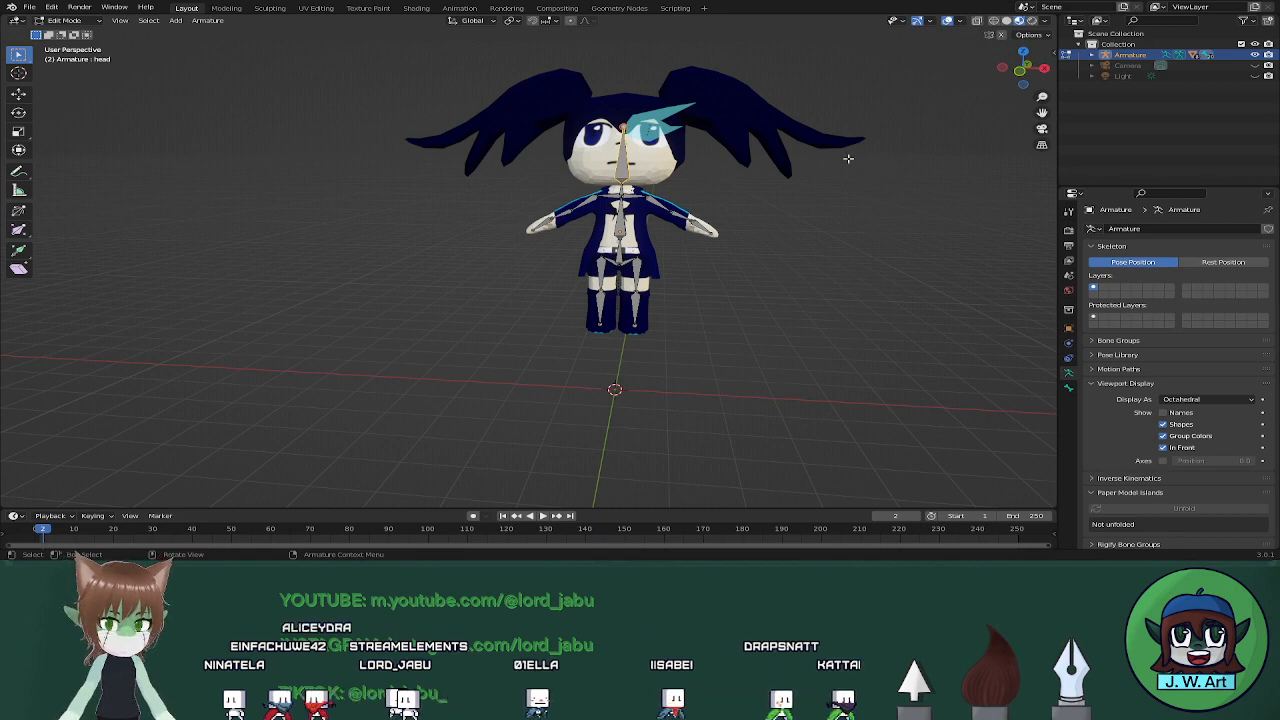
scroll(807, 206, "down", 2)
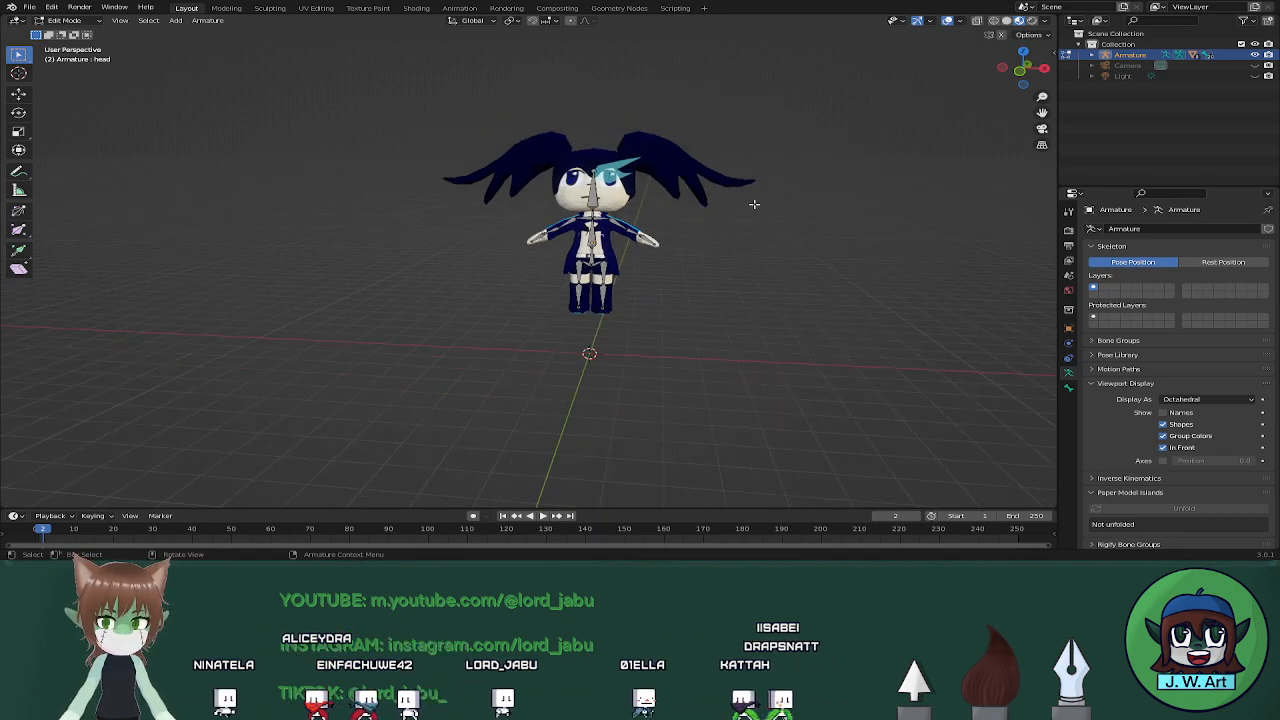
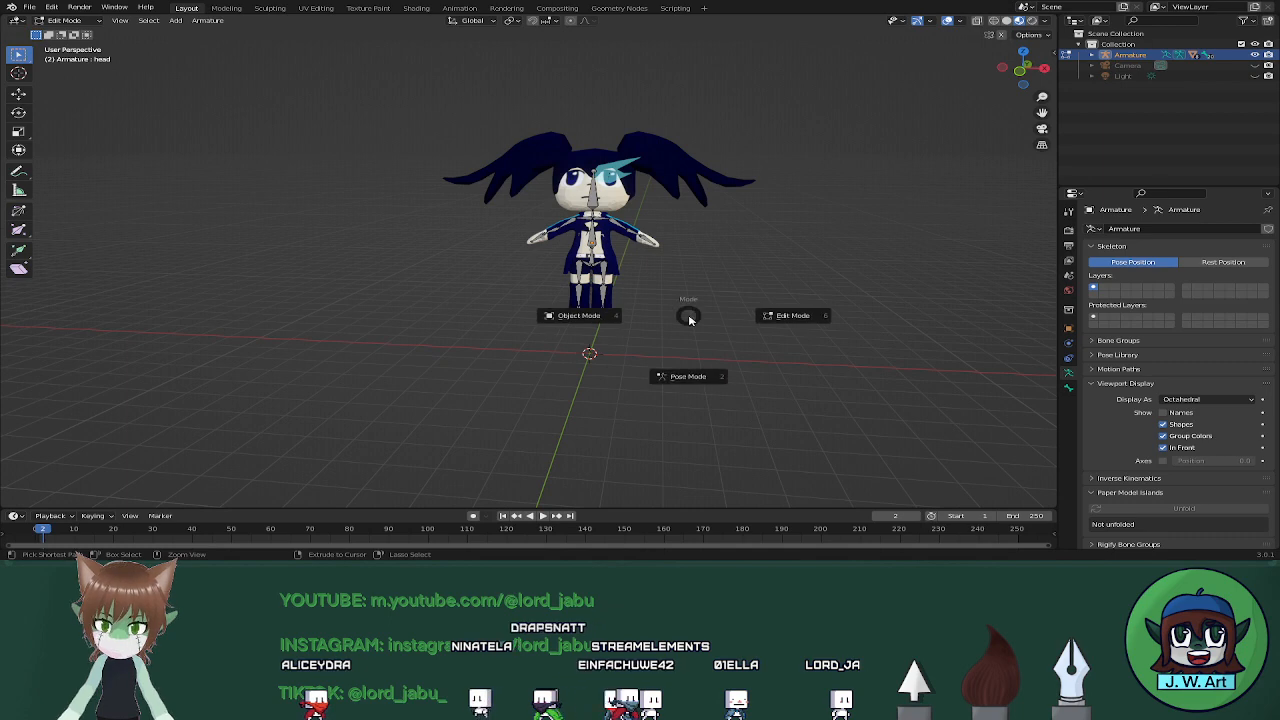
left_click(605, 320)
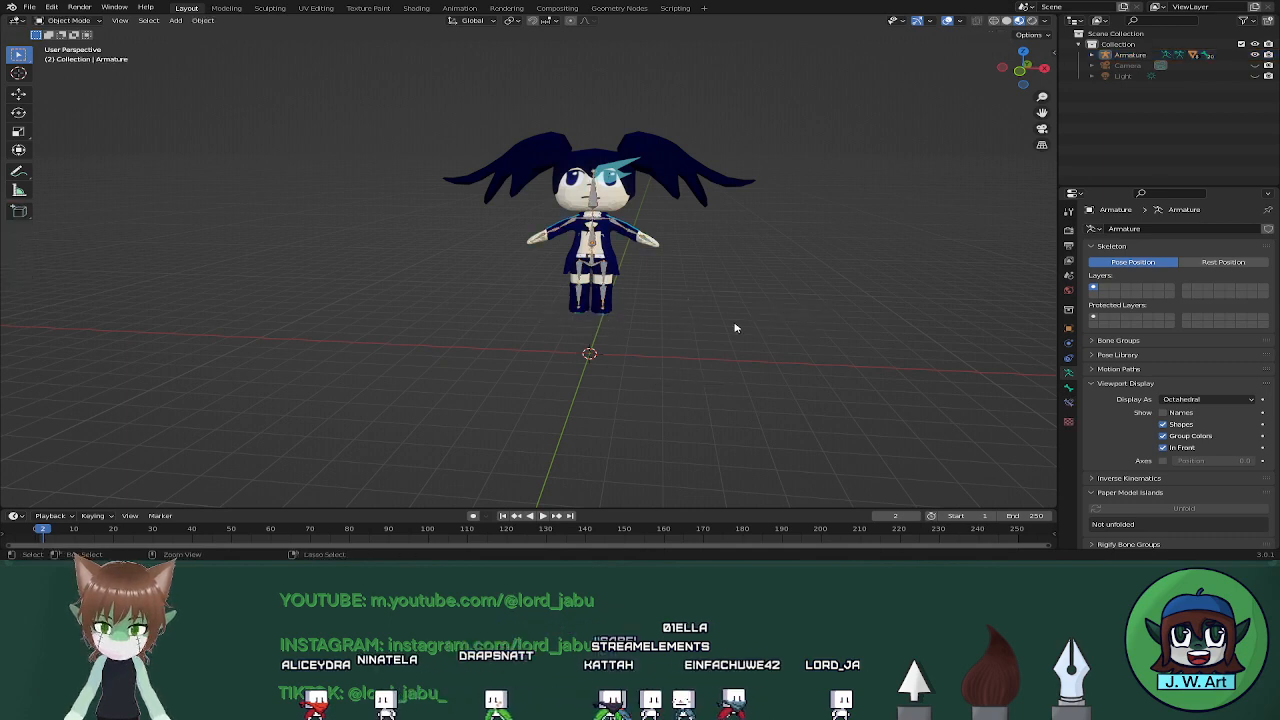
key("ctrl+a")
left_click(735, 327)
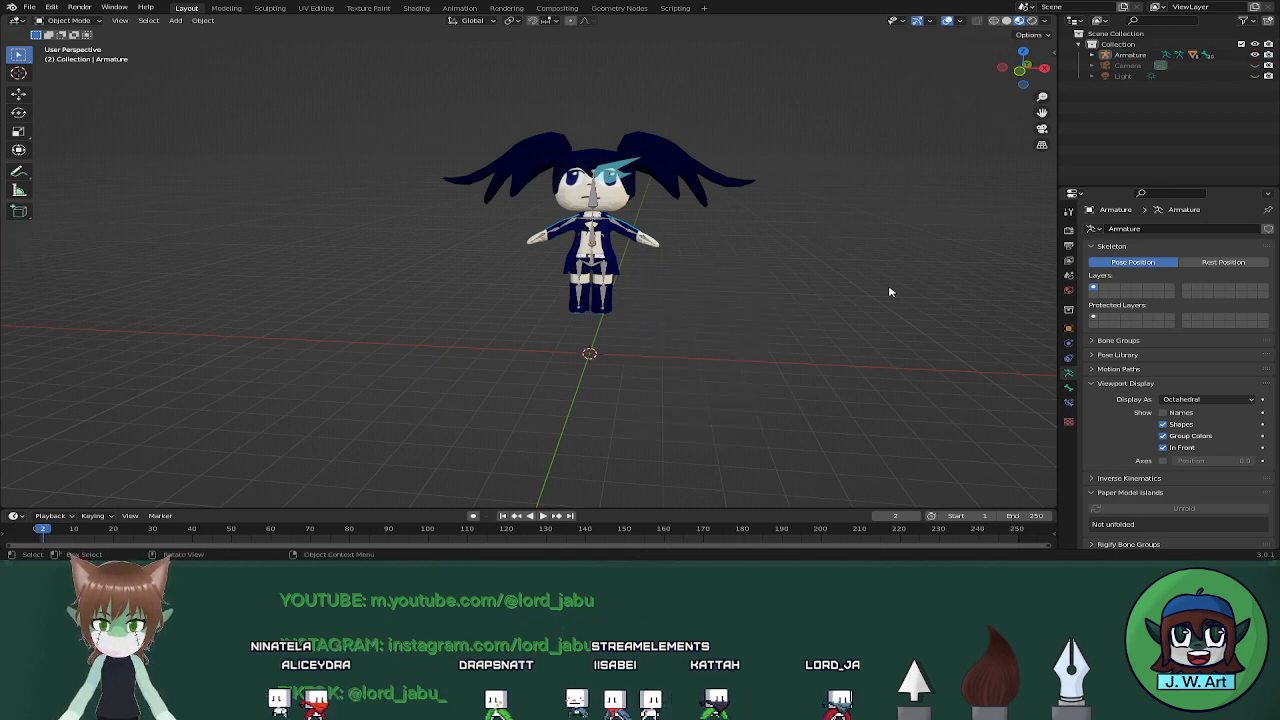
Add a plane mesh at the world origin beneath the character
key("shift+a")
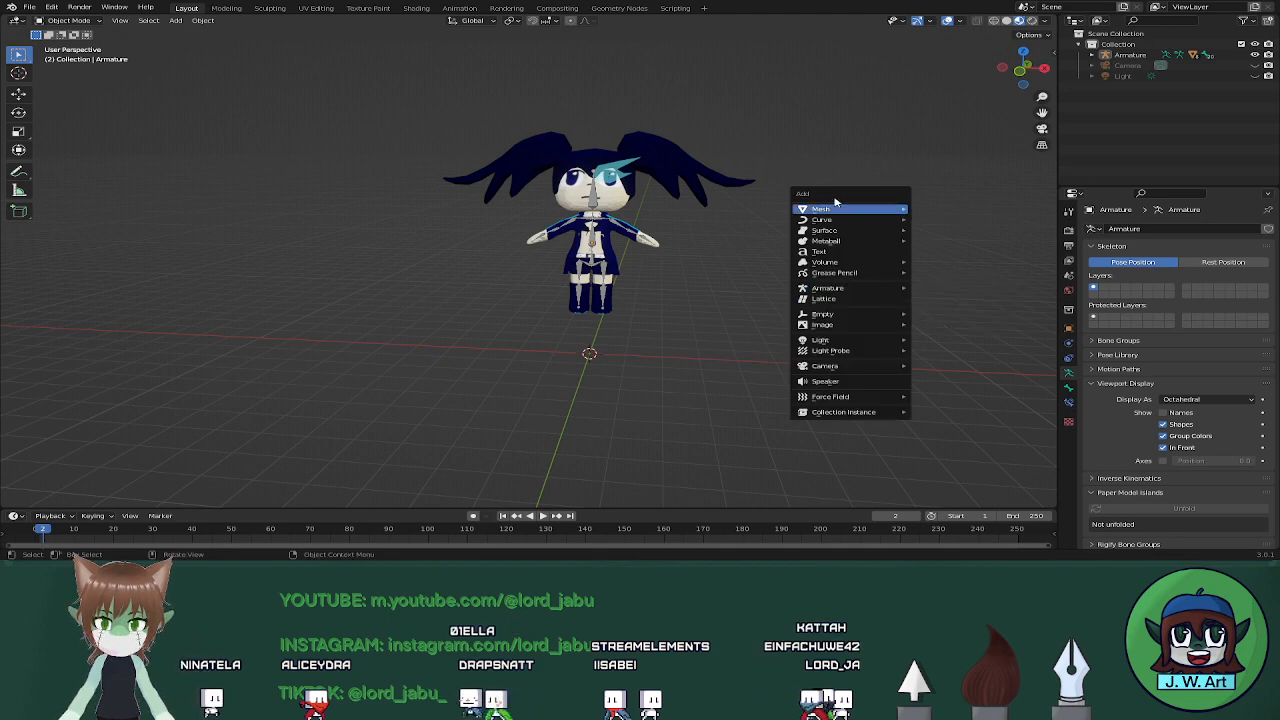
mouse_move(835, 208)
left_click(937, 209)
middle_click_drag(937, 209, 782, 212)
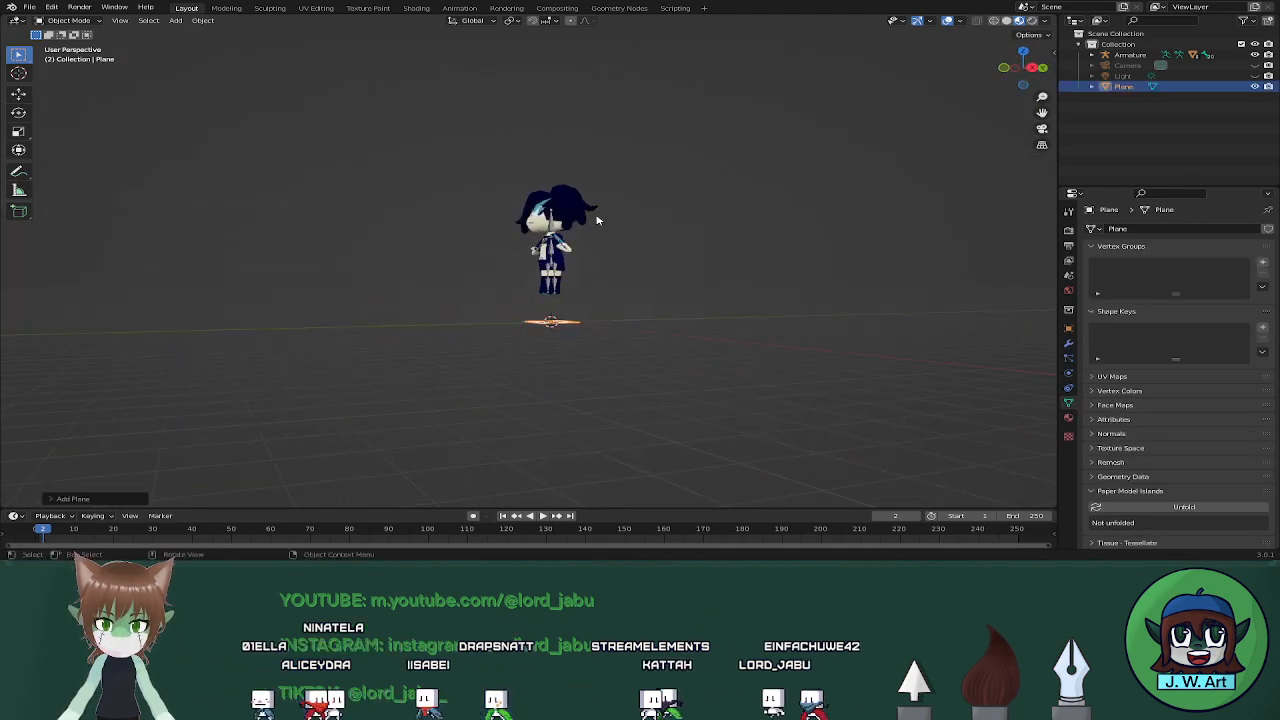
Scale the armature down to about 0.412 and lower it along Z so the character's feet stand on the plane
left_click(1122, 55)
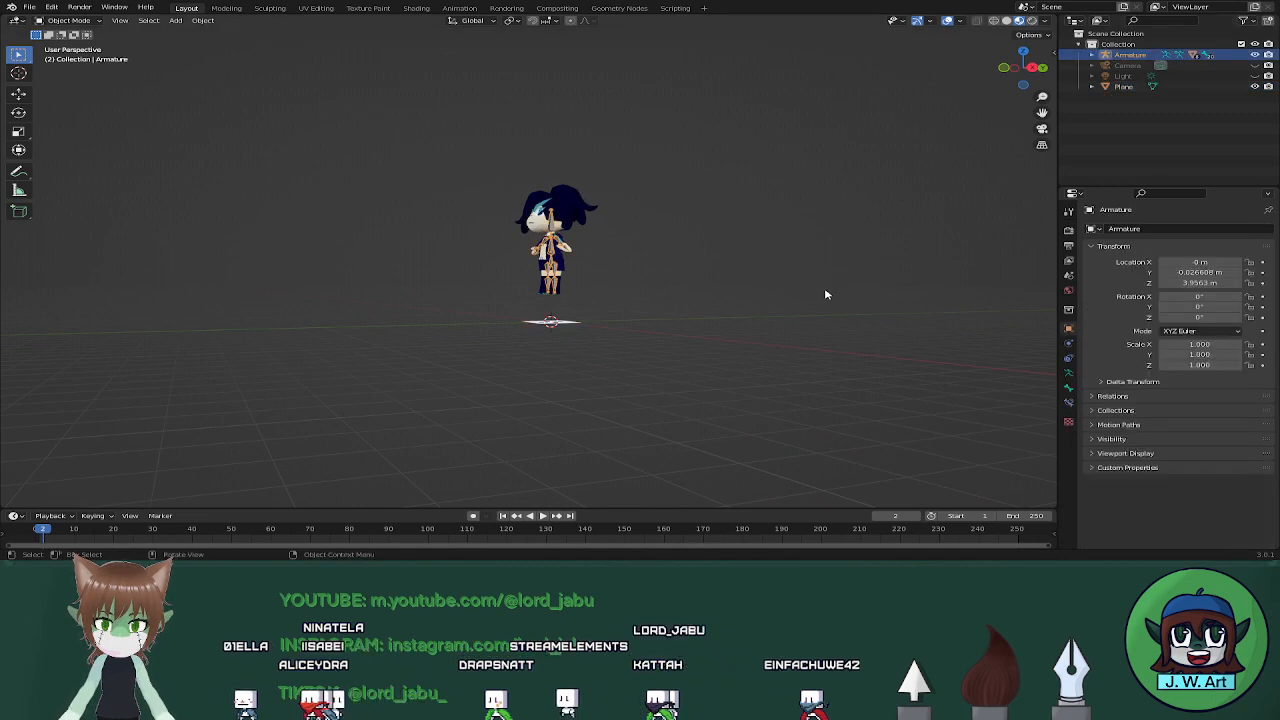
key("s")
left_click(660, 238)
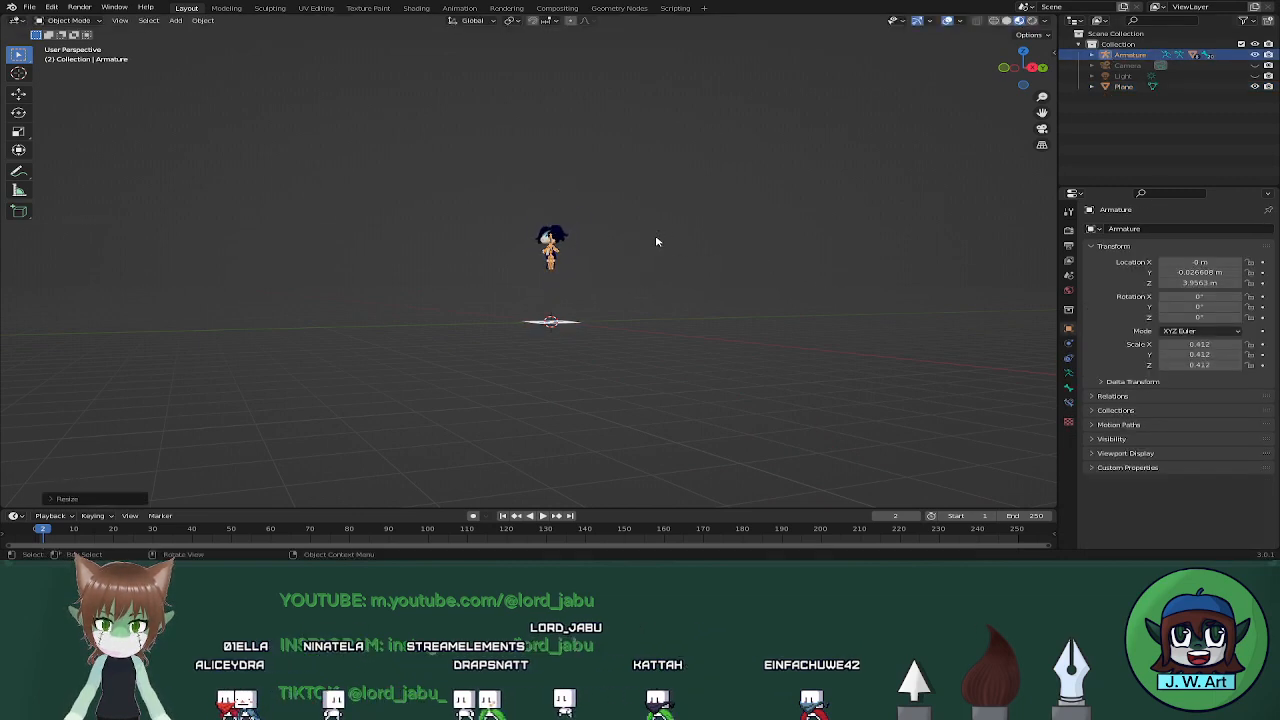
middle_click_drag(657, 240, 702, 270)
key("g")
key("z")
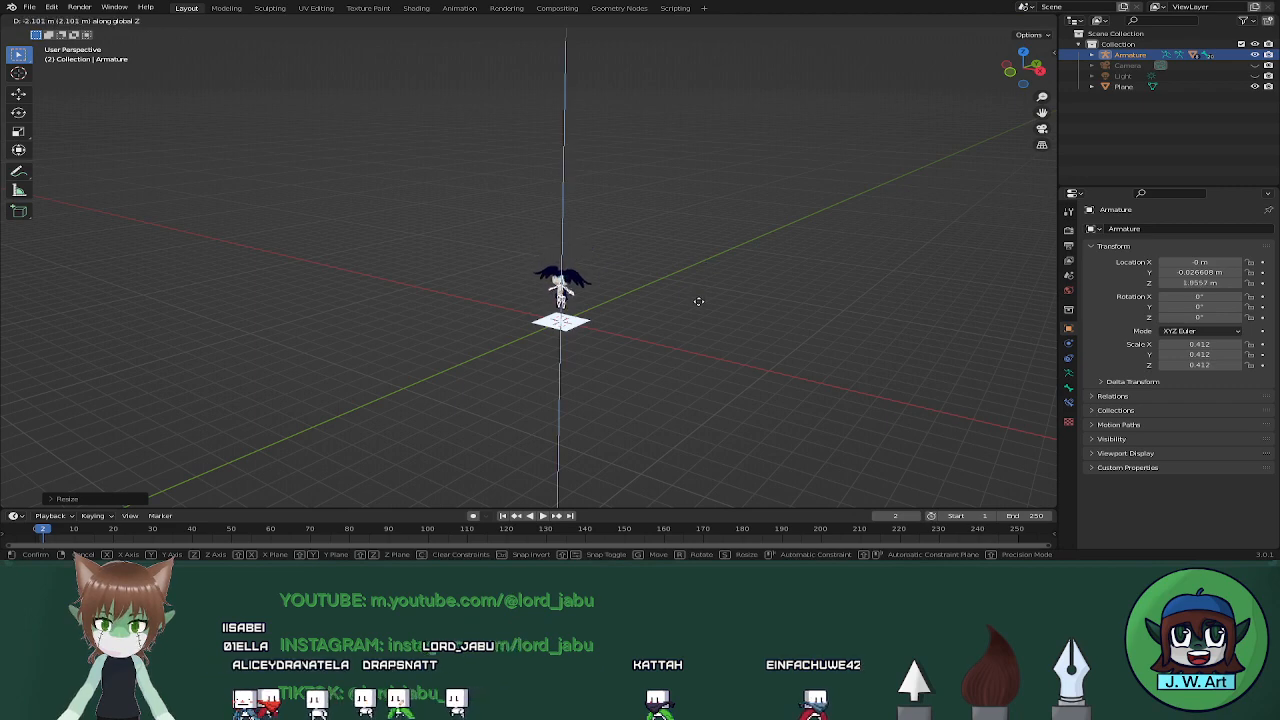
left_click(699, 310)
Scale the plane up to about 8.43 so it forms a wide floor around the character
scroll(700, 250, "up", 6)
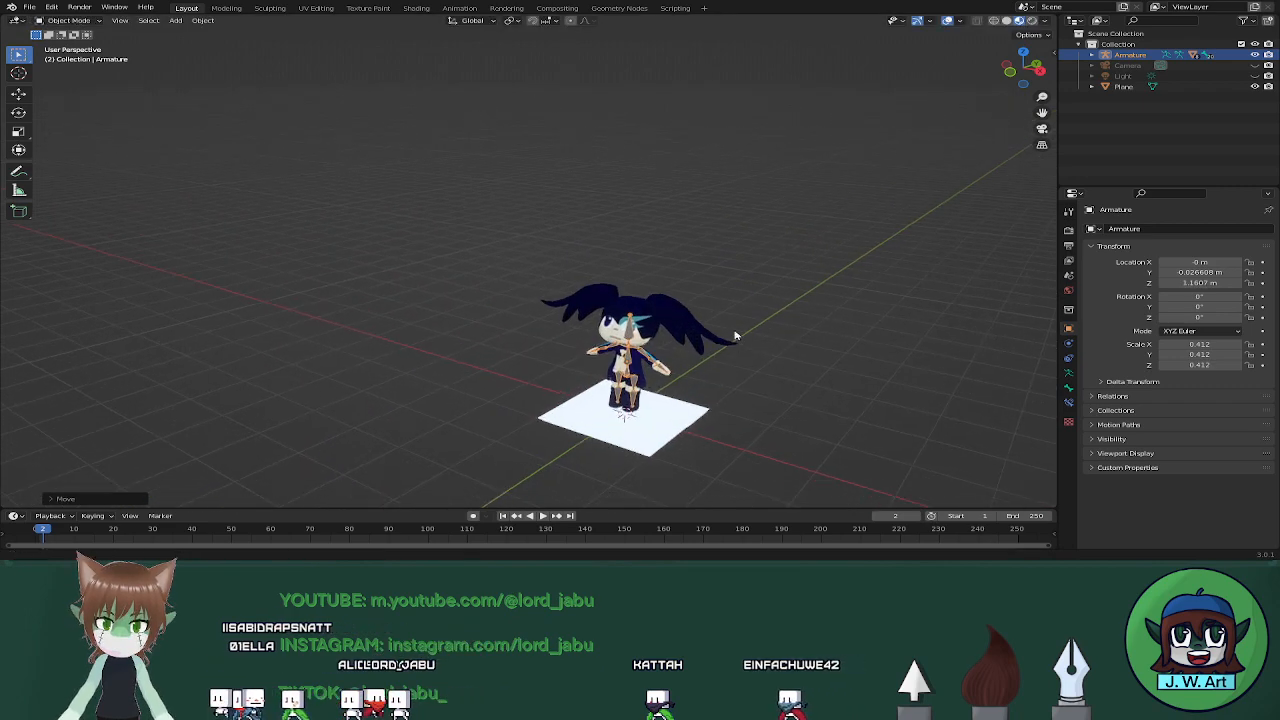
middle_click_drag(708, 168, 648, 213)
left_click(637, 275)
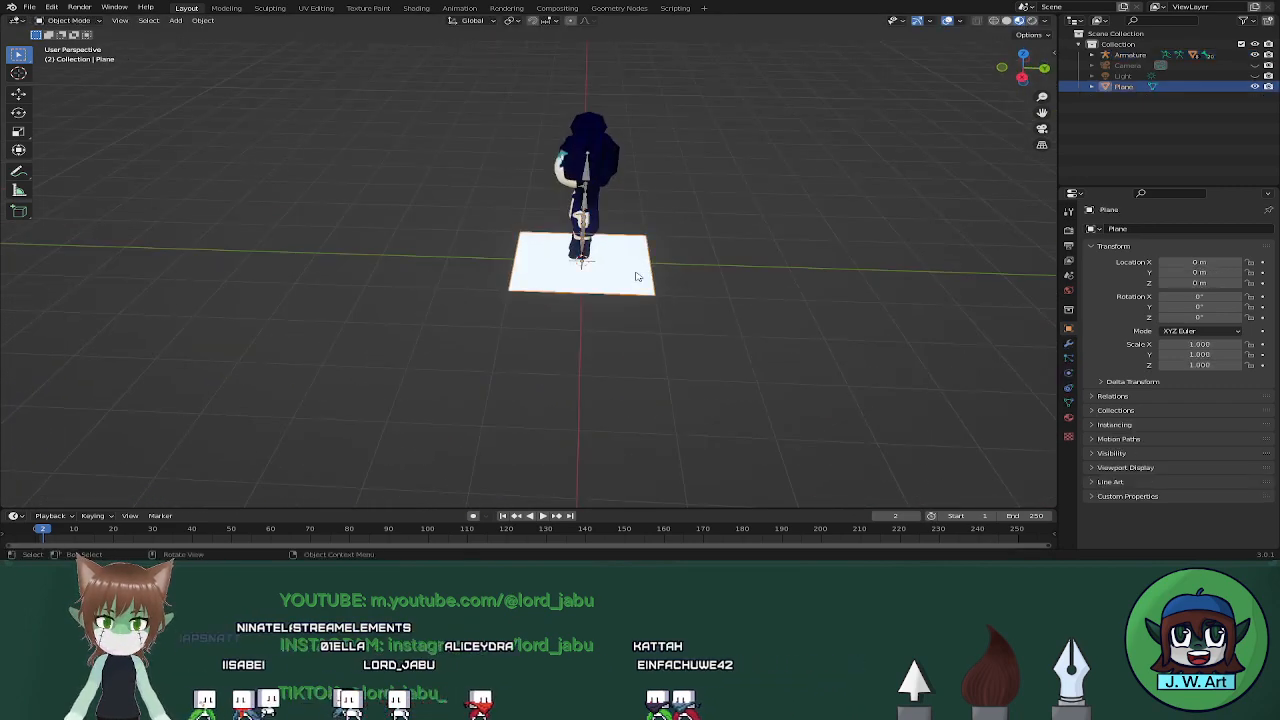
middle_click_drag(637, 277, 697, 259)
scroll(697, 259, "down", 4)
key("s")
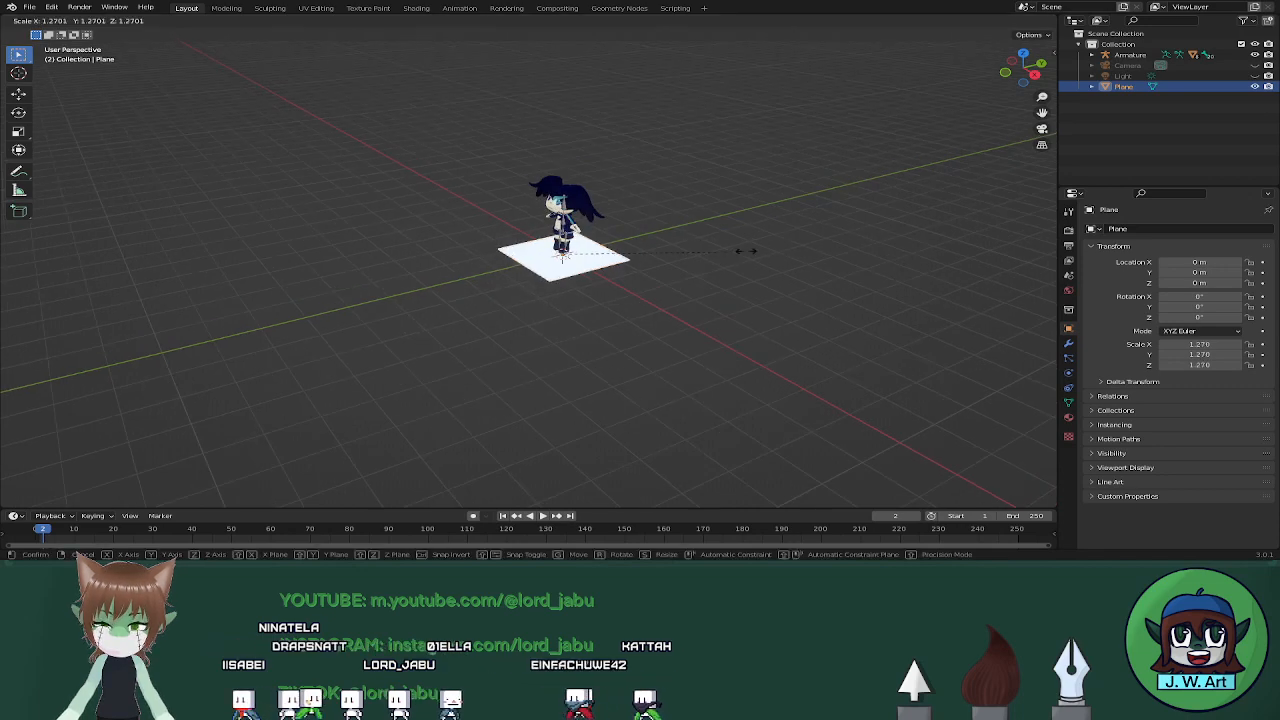
left_click(634, 259)
Switch the viewport to rendered shading and unhide the light in the viewport and in renders
middle_click_drag(455, 252, 562, 233)
left_click(1034, 21)
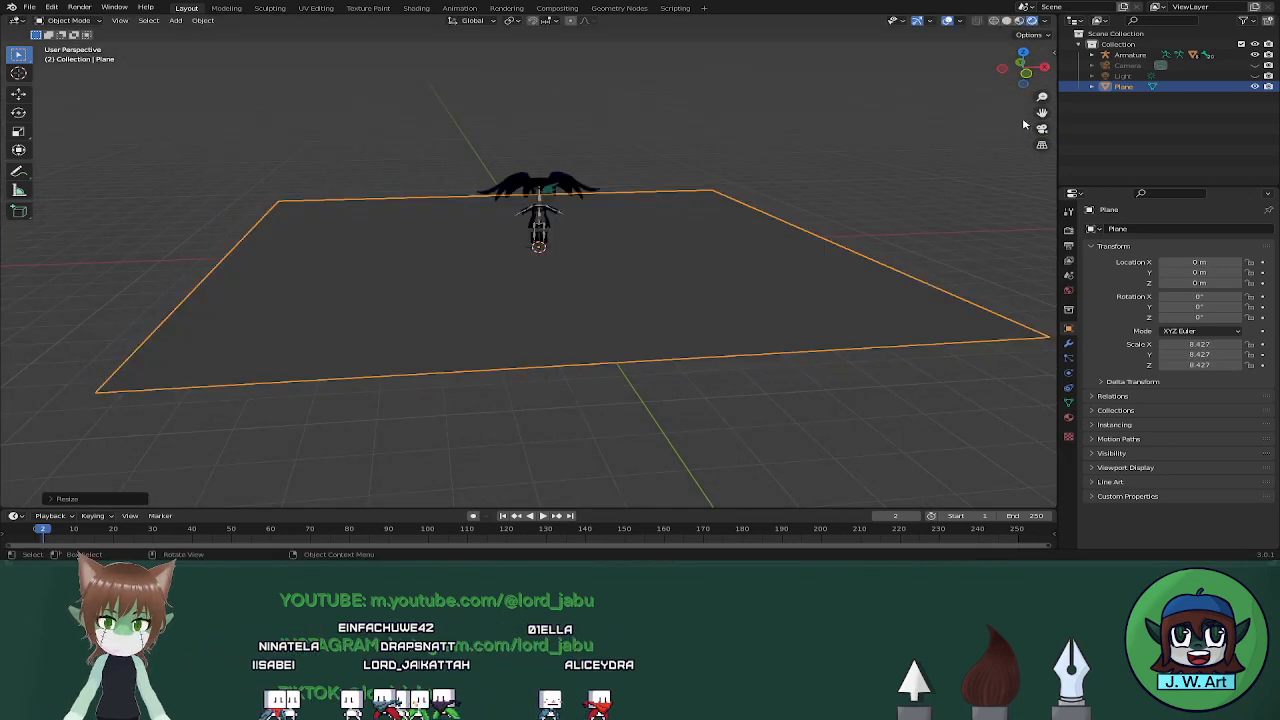
left_click(1267, 77)
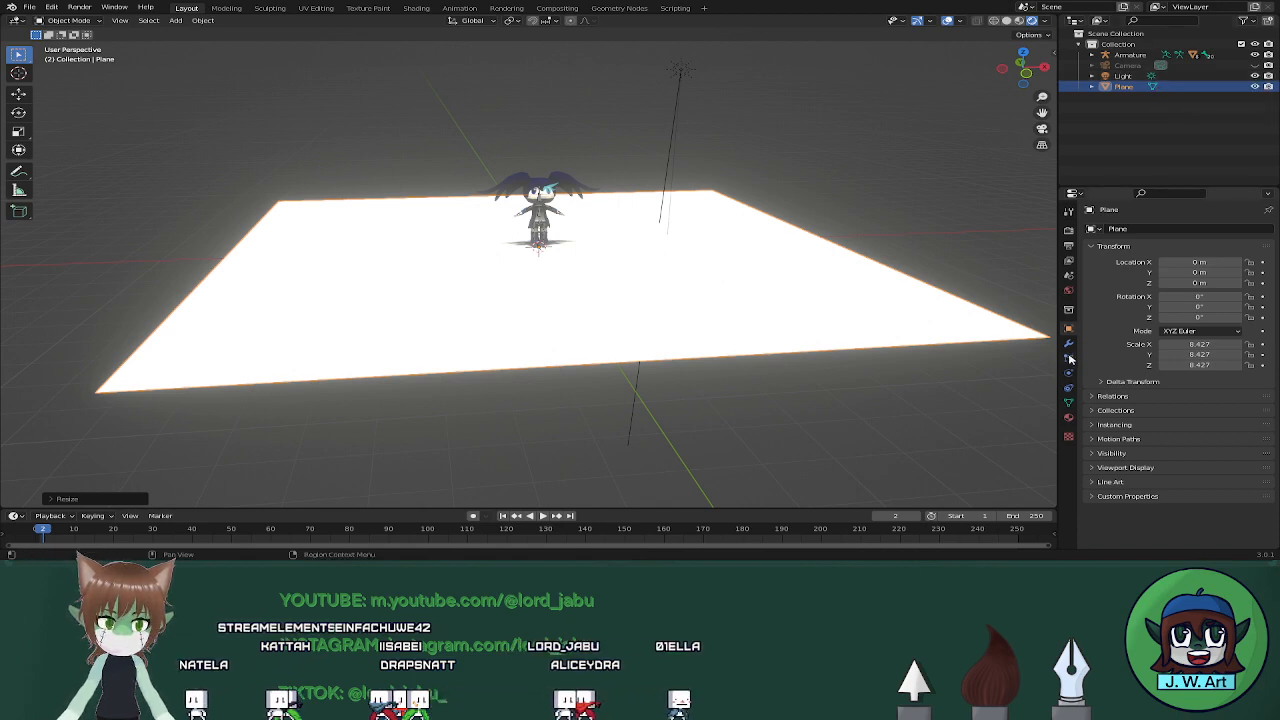
Create a new material for the plane instead of reusing an existing one
left_click(1068, 418)
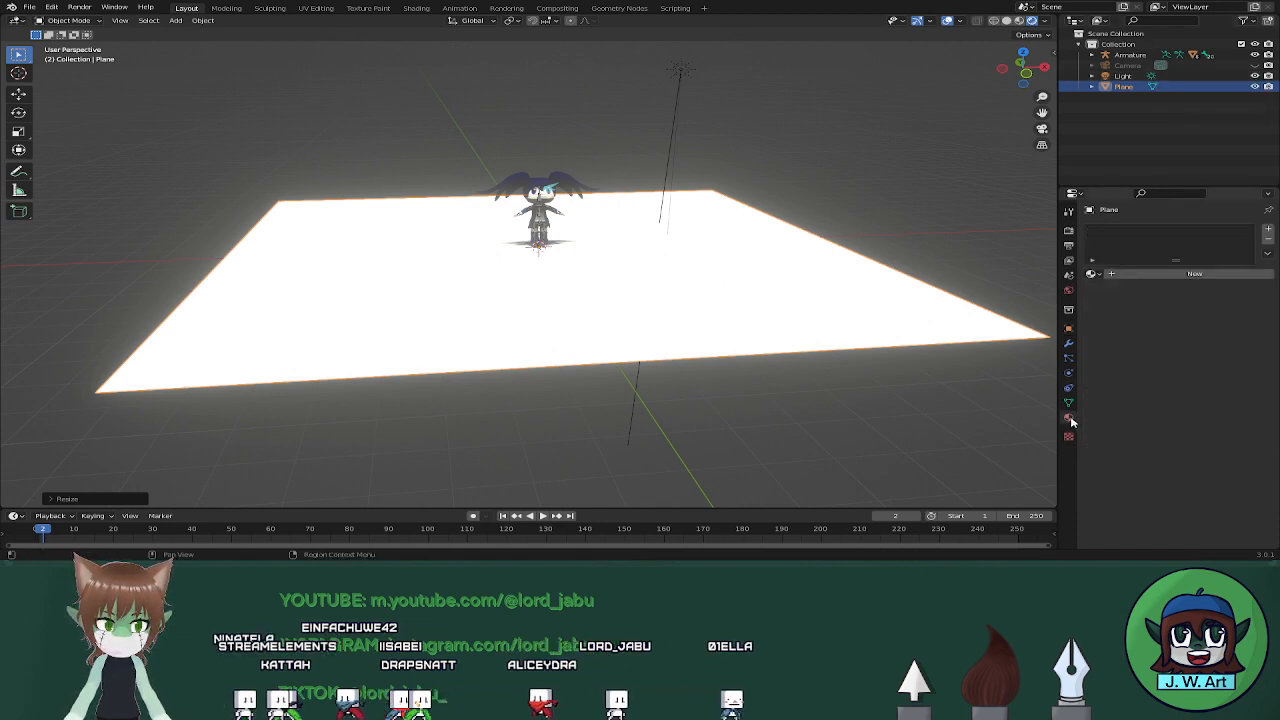
left_click(1093, 273)
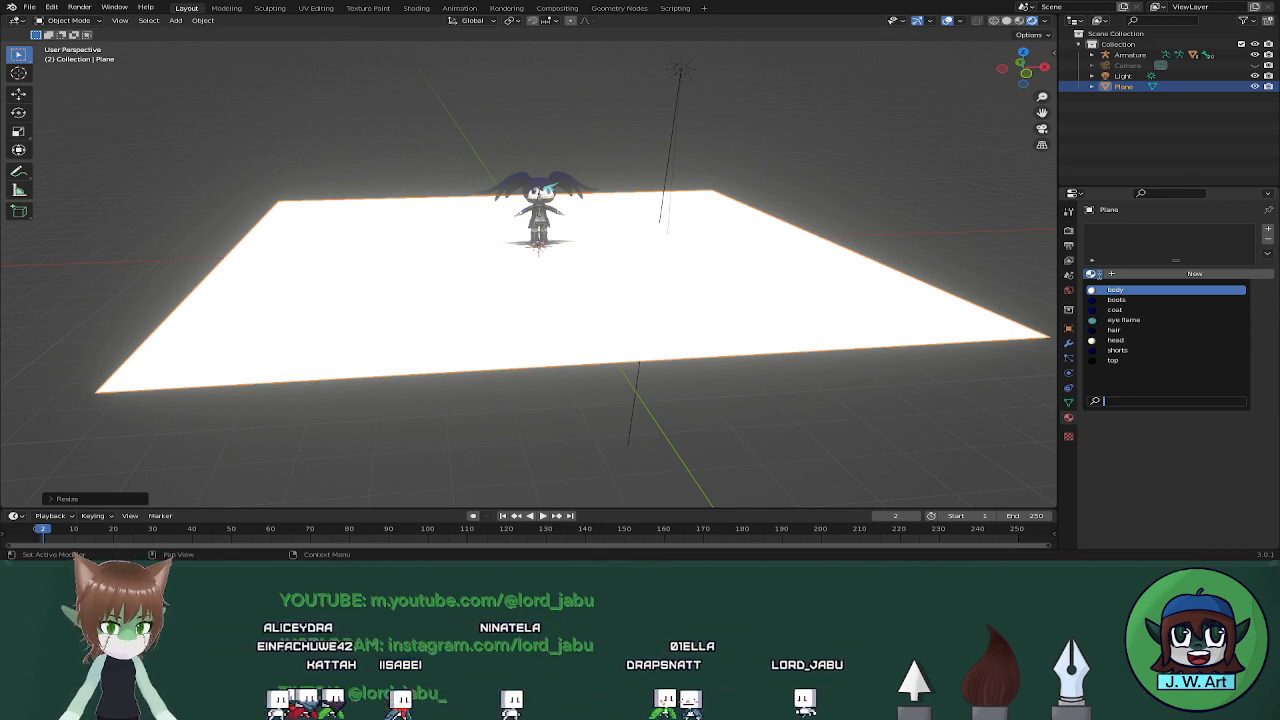
left_click(1099, 276)
left_click(1099, 277)
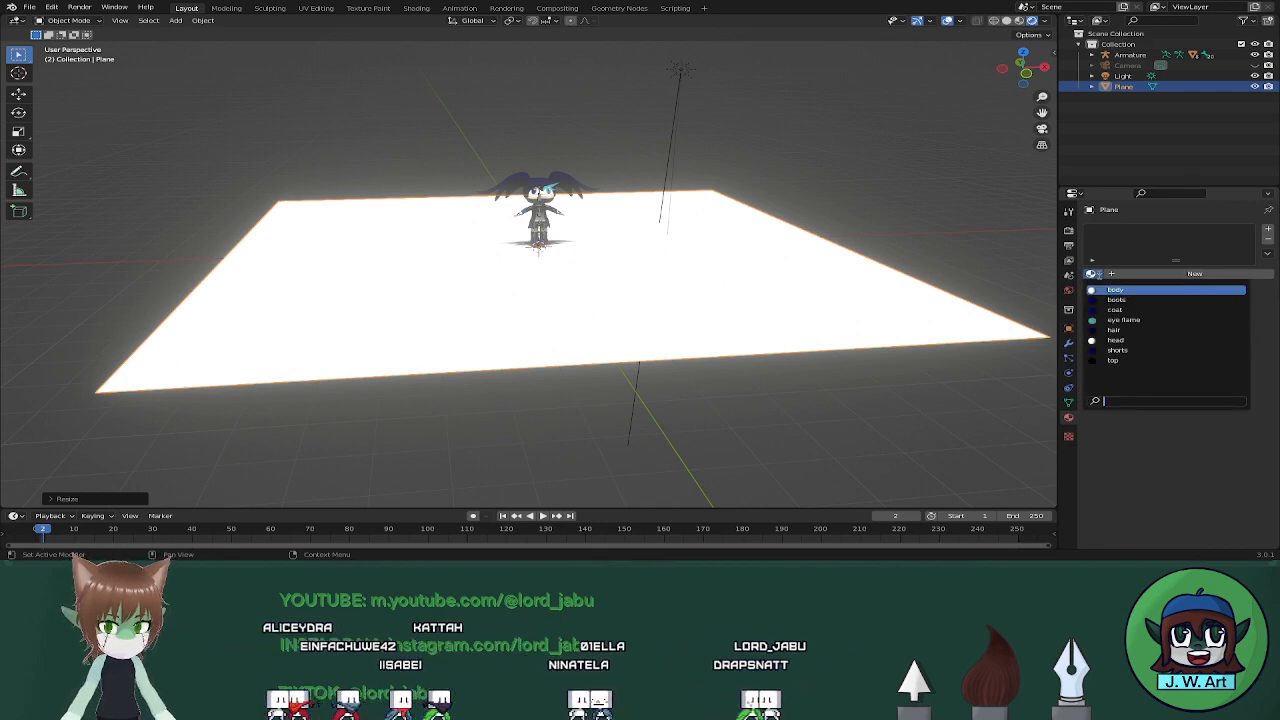
left_click(1116, 279)
left_click(1143, 279)
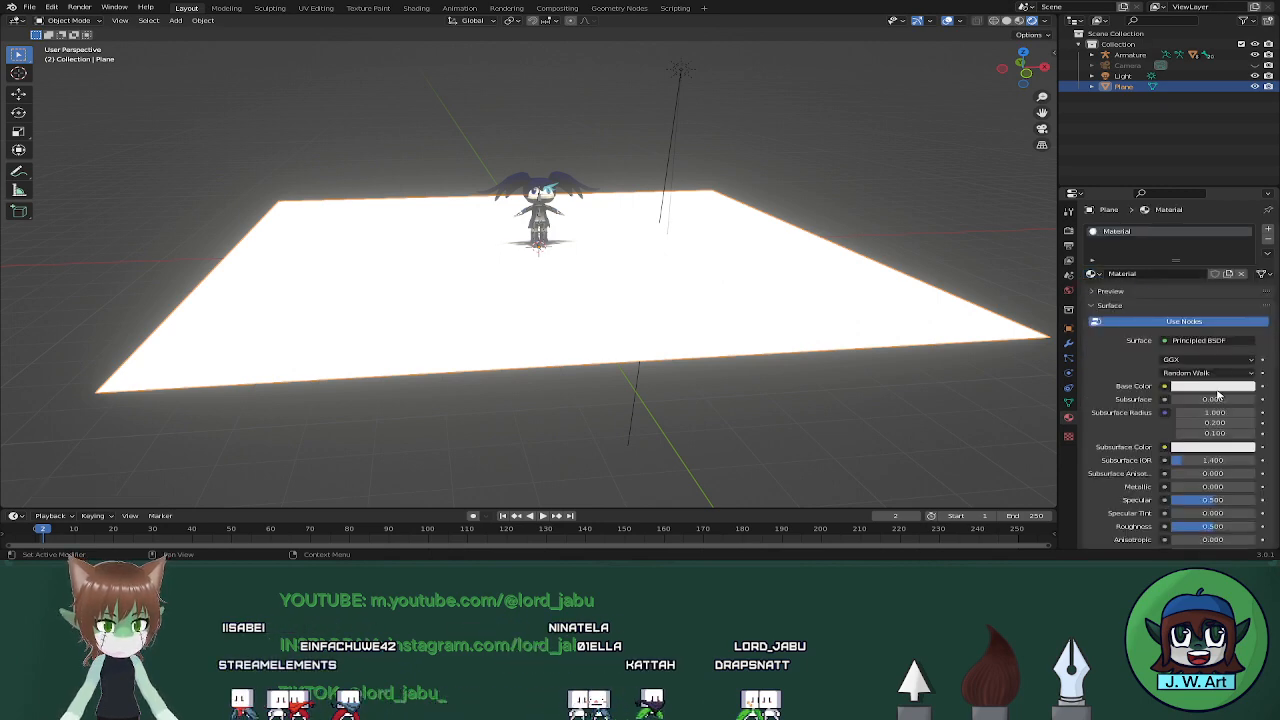
Set the floor material's Base Color to a dark blue
left_click(1215, 387)
mouse_move(1188, 275)
left_mouse_down()
mouse_move(1244, 250)
mouse_move(1244, 268)
left_mouse_up()
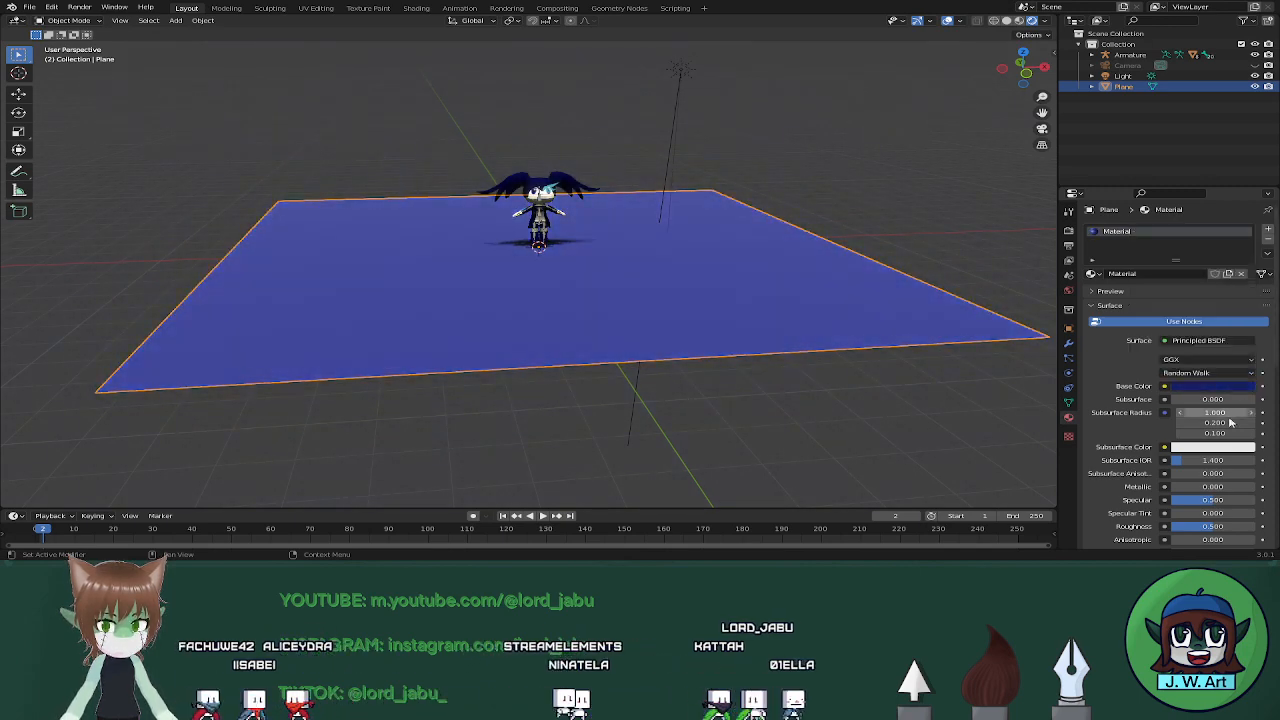
scroll(1230, 422, "down", 5)
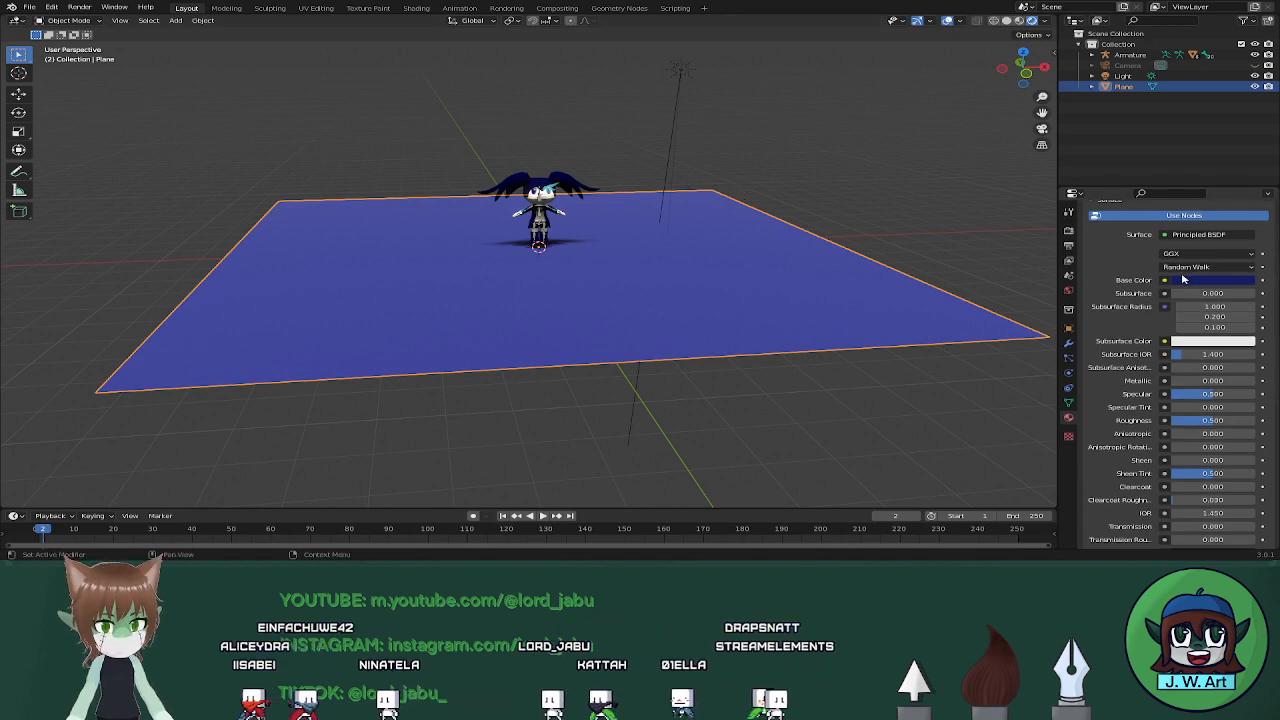
scroll(1170, 273, "up", 5)
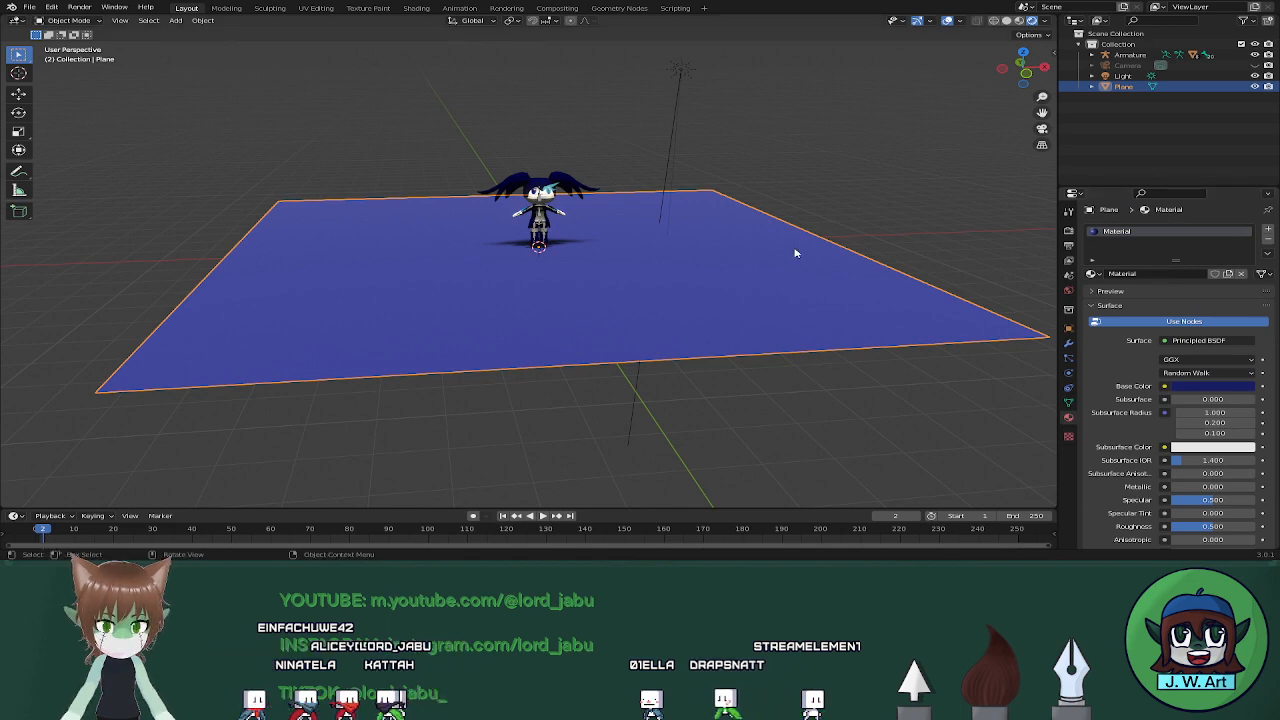
Set the floor material's Metallic to 0.150, Specular to 0.106, Roughness to 0.720 and Sheen Tint to 0.272
scroll(1205, 415, "down", 4)
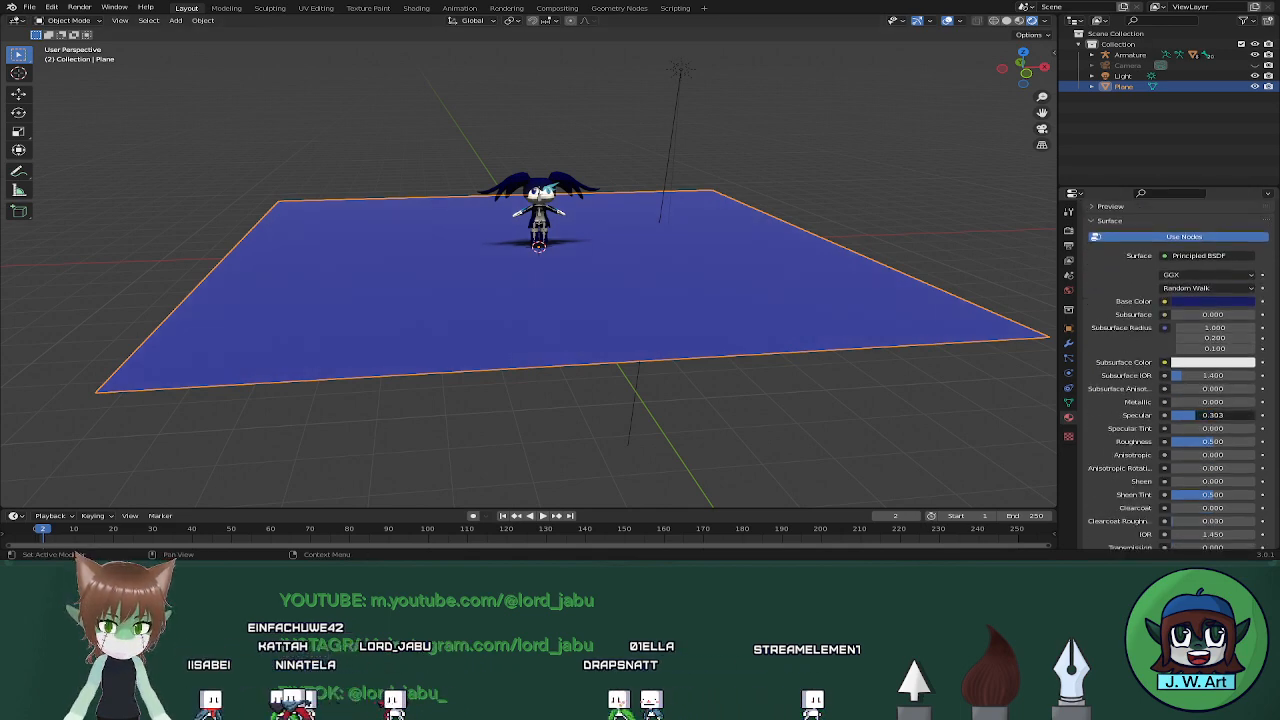
left_click_drag(1195, 415, 1179, 415)
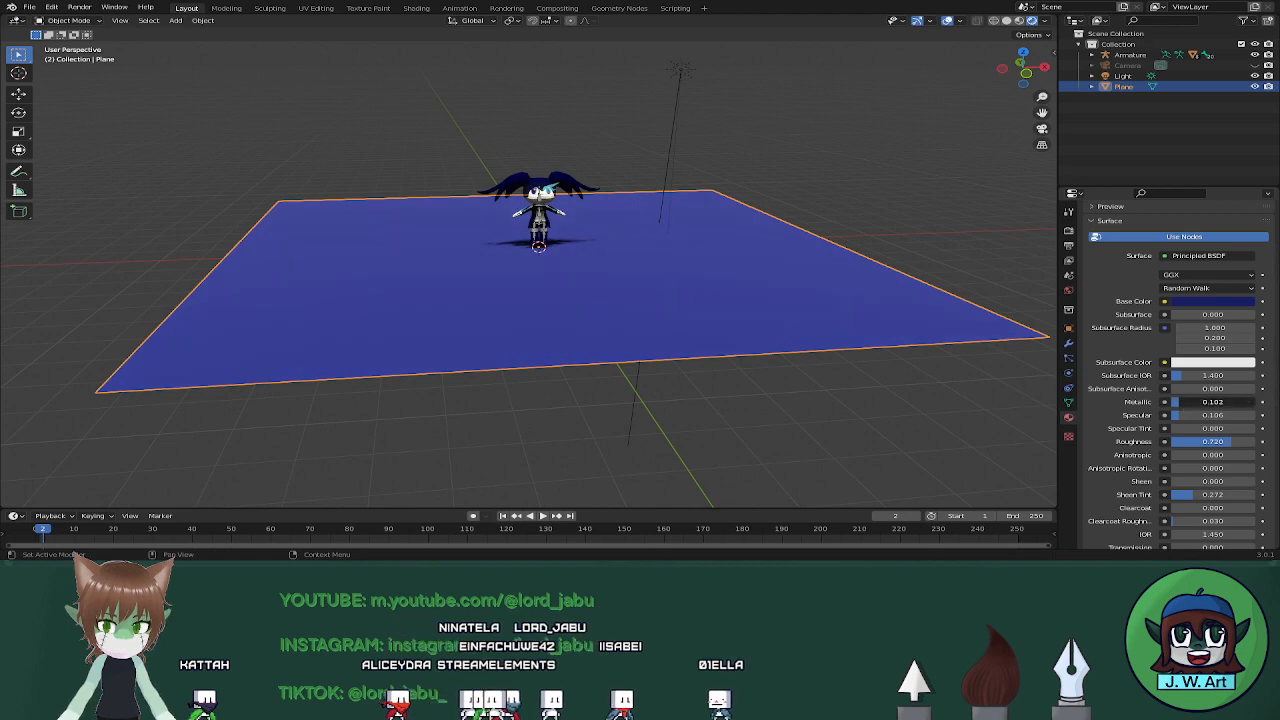
Scale the floor plane up much further so it extends far beyond the character on all sides
middle_click_drag(945, 360, 665, 279)
scroll(657, 254, "up", 4)
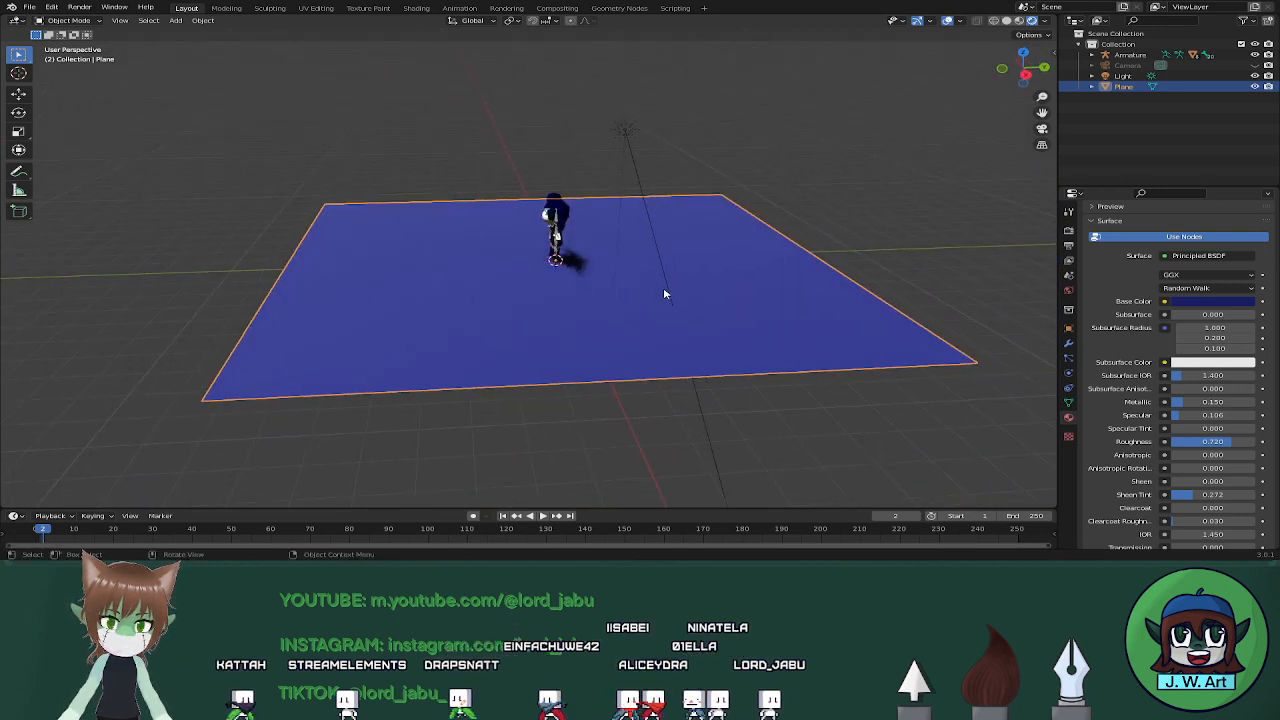
key("s")
left_click(651, 287)
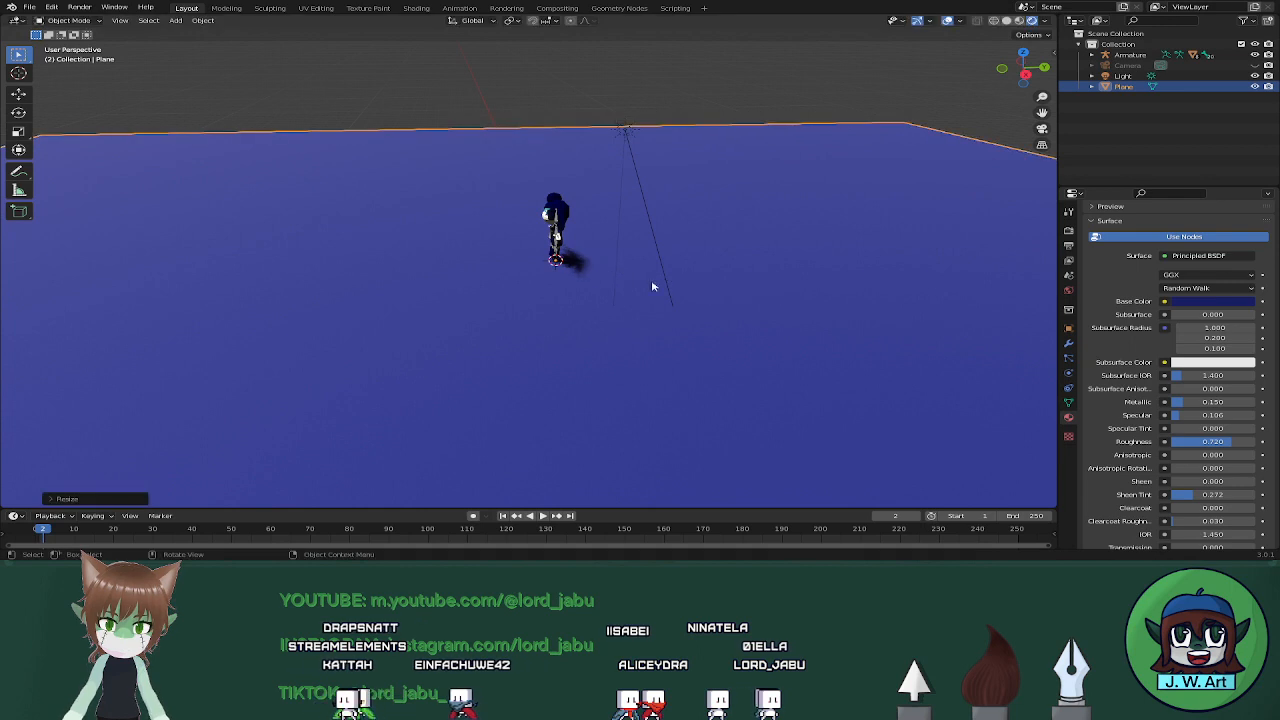
middle_click_drag(651, 287, 632, 230)
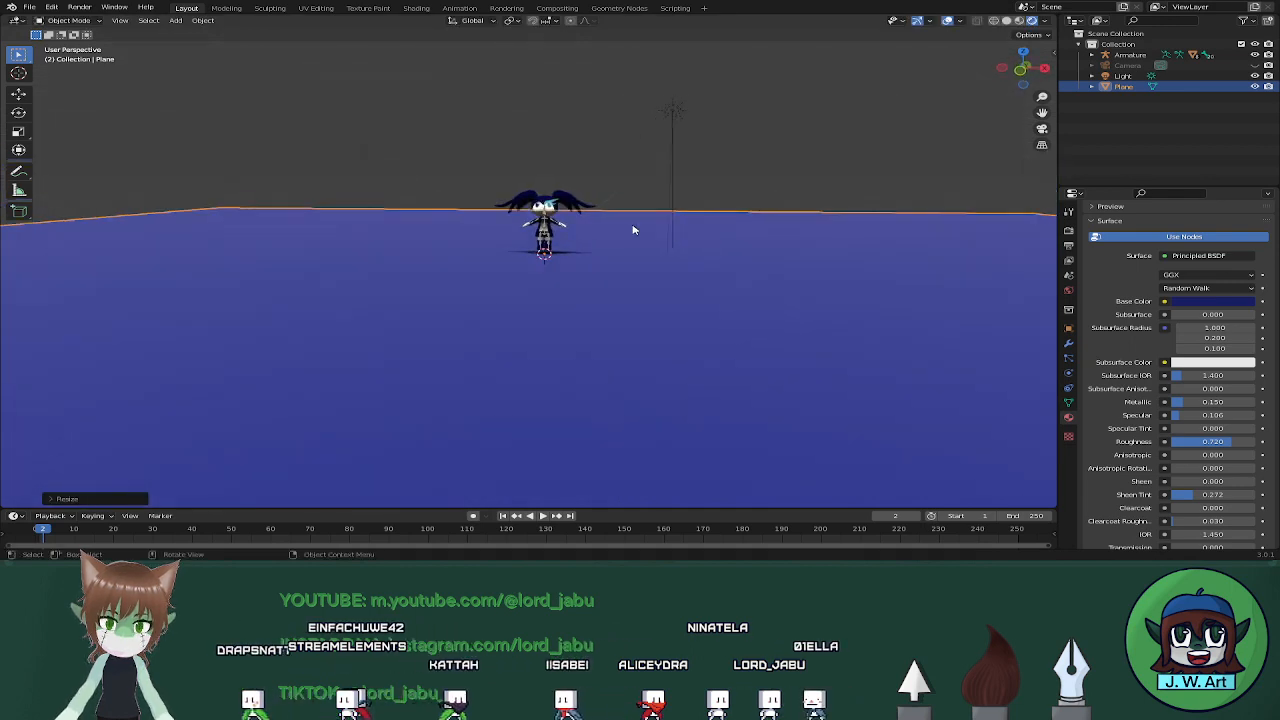
scroll(614, 238, "up", 5)
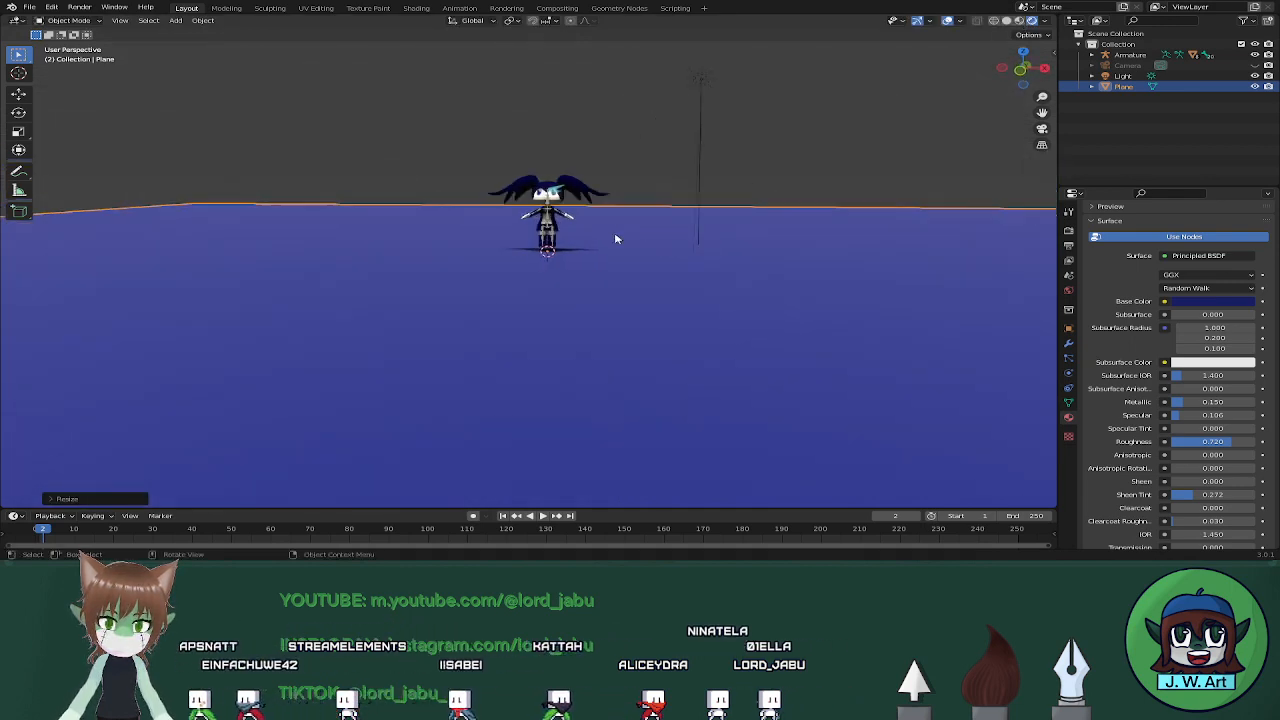
middle_click_drag(612, 241, 665, 245)
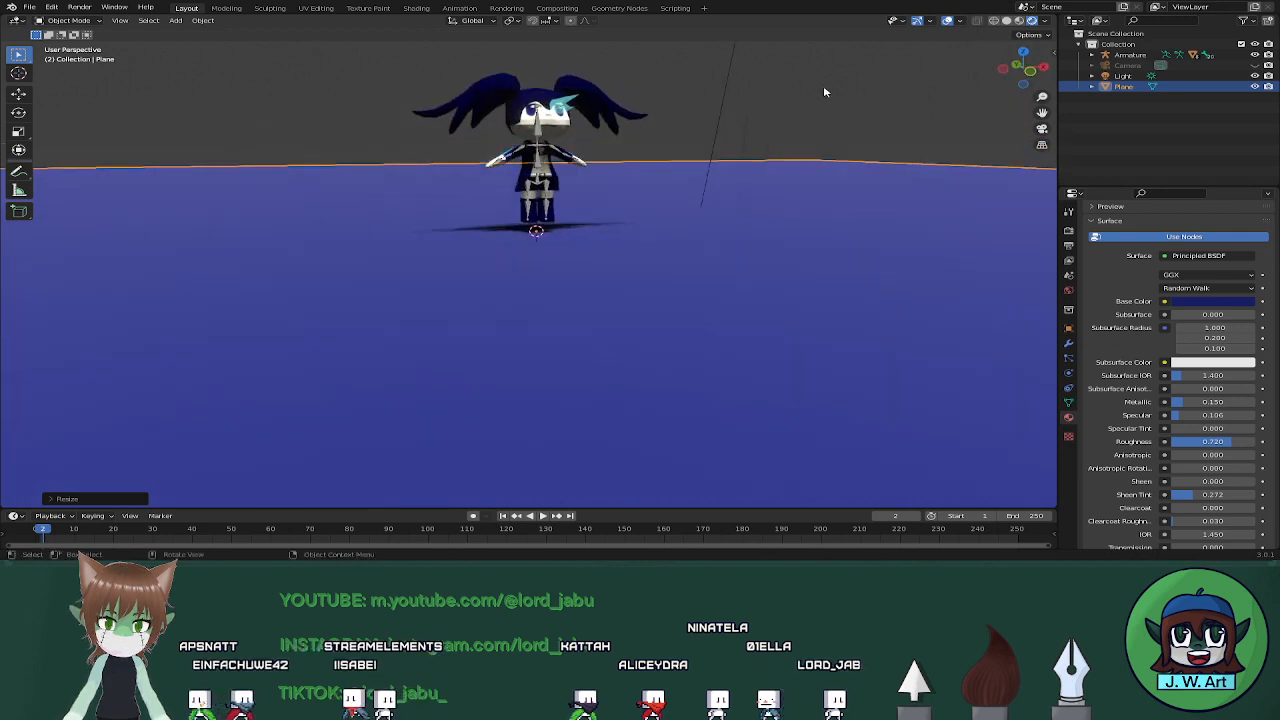
Display the armature's bones as Stick in the viewport with In Front enabled
left_click(1130, 55)
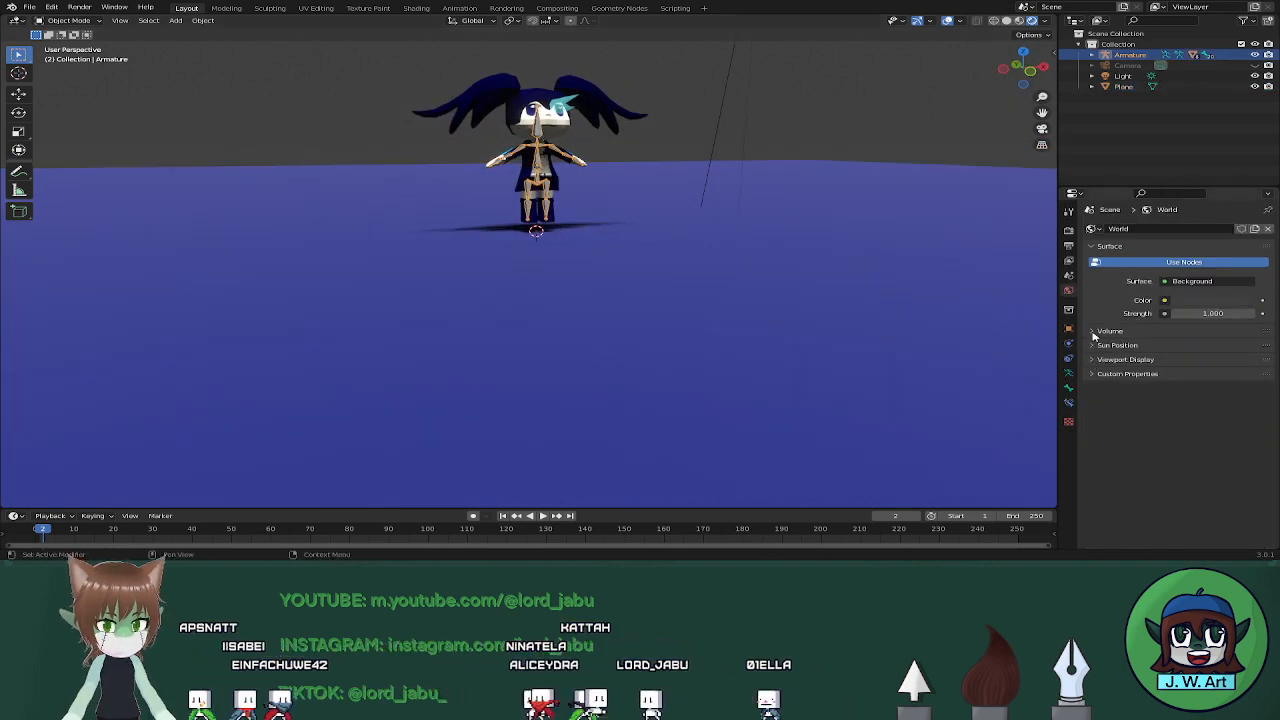
left_click(1069, 373)
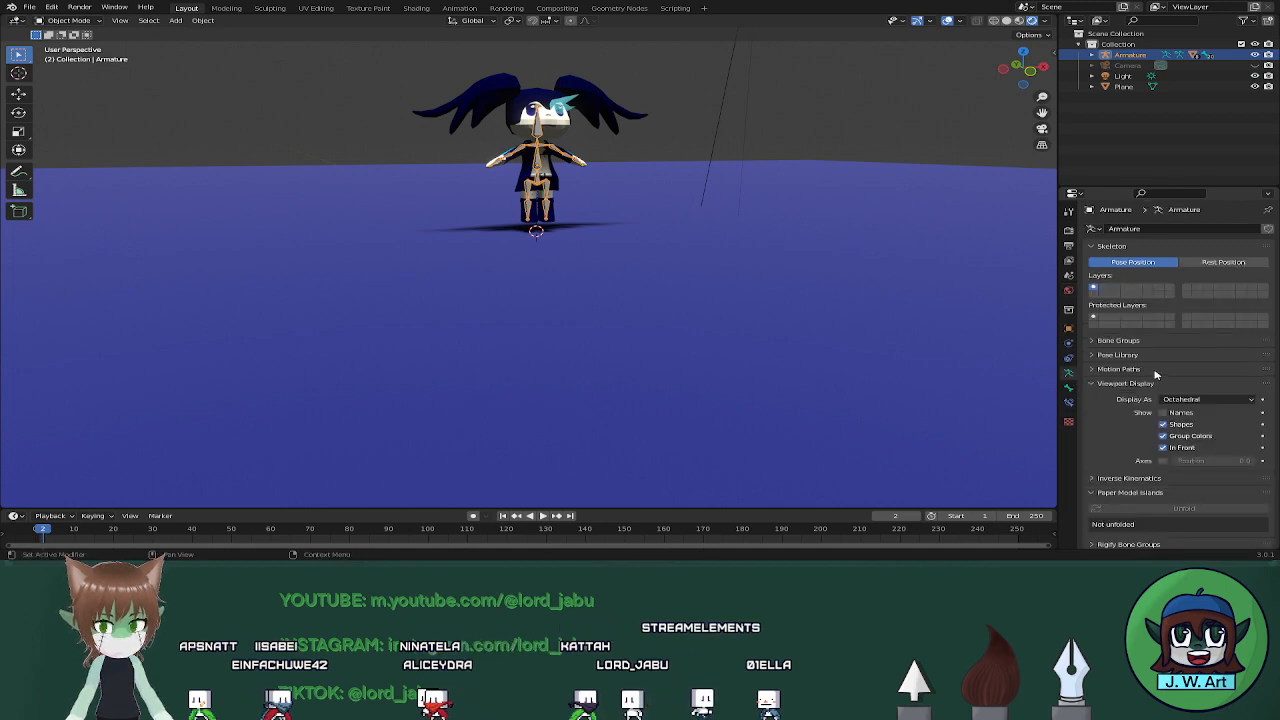
left_click(1164, 448)
middle_click_drag(880, 166, 790, 158)
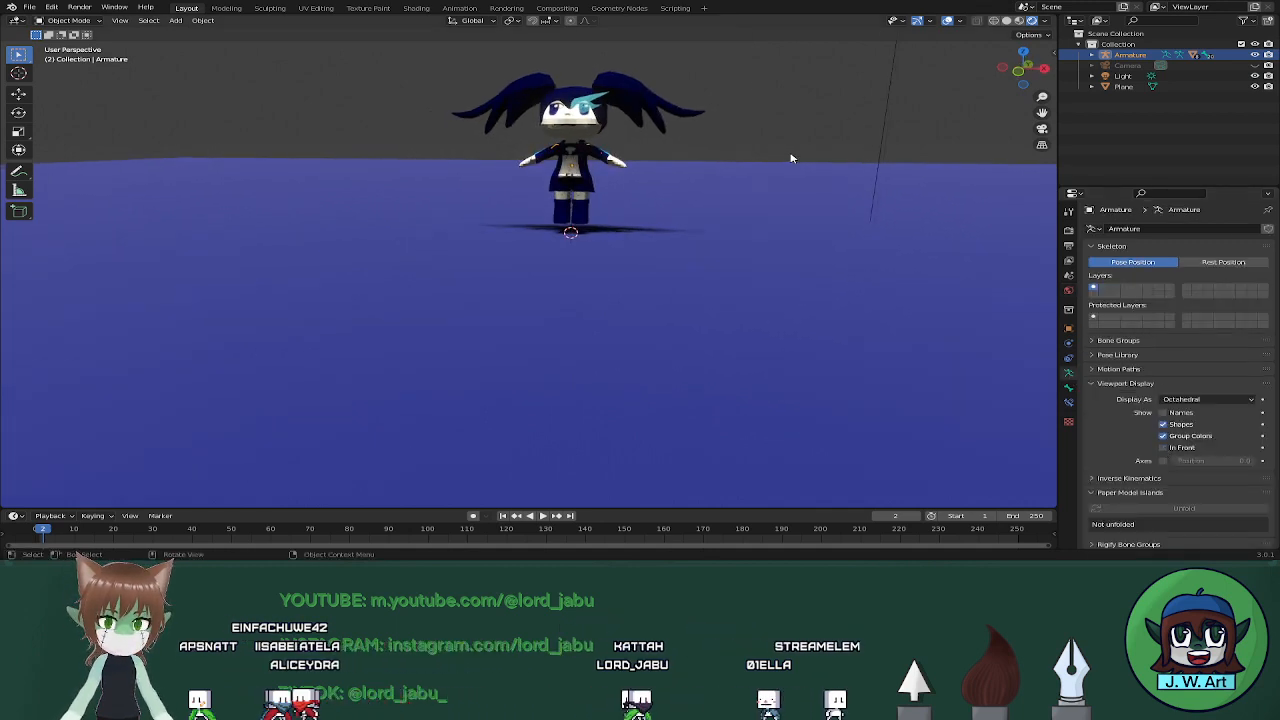
left_click(1197, 400)
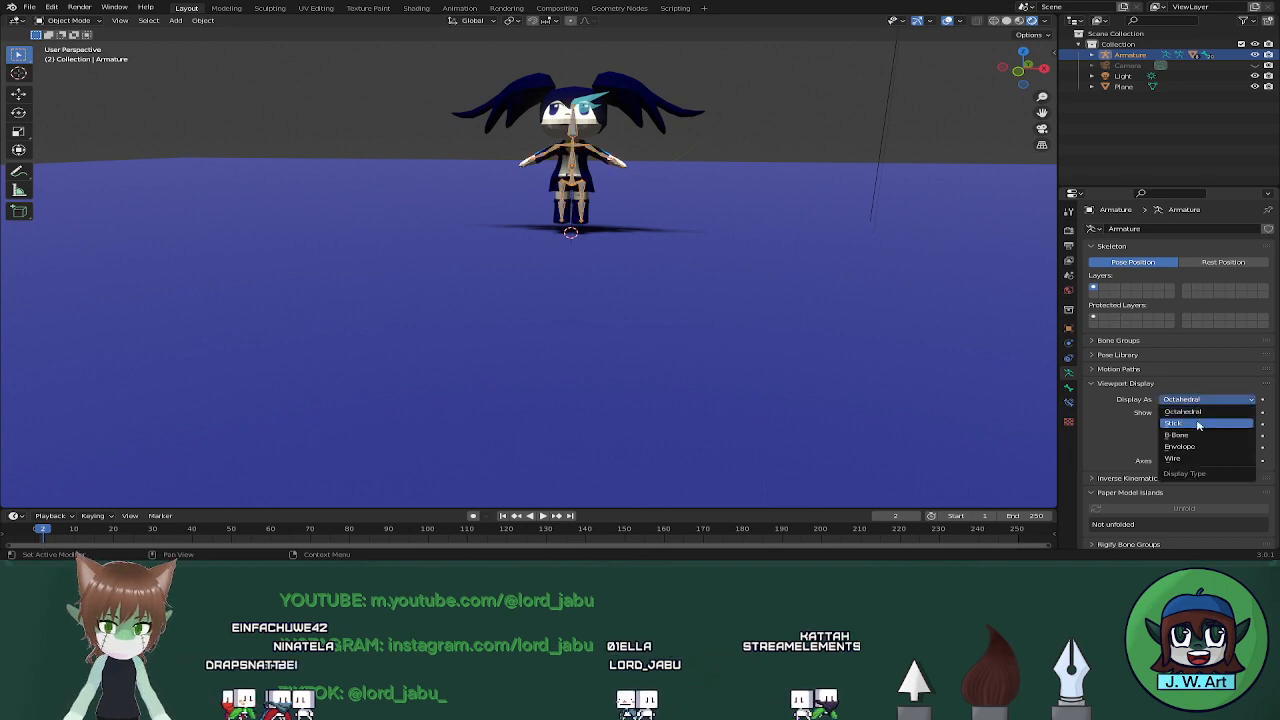
left_click(1199, 424)
scroll(840, 123, "up", 2)
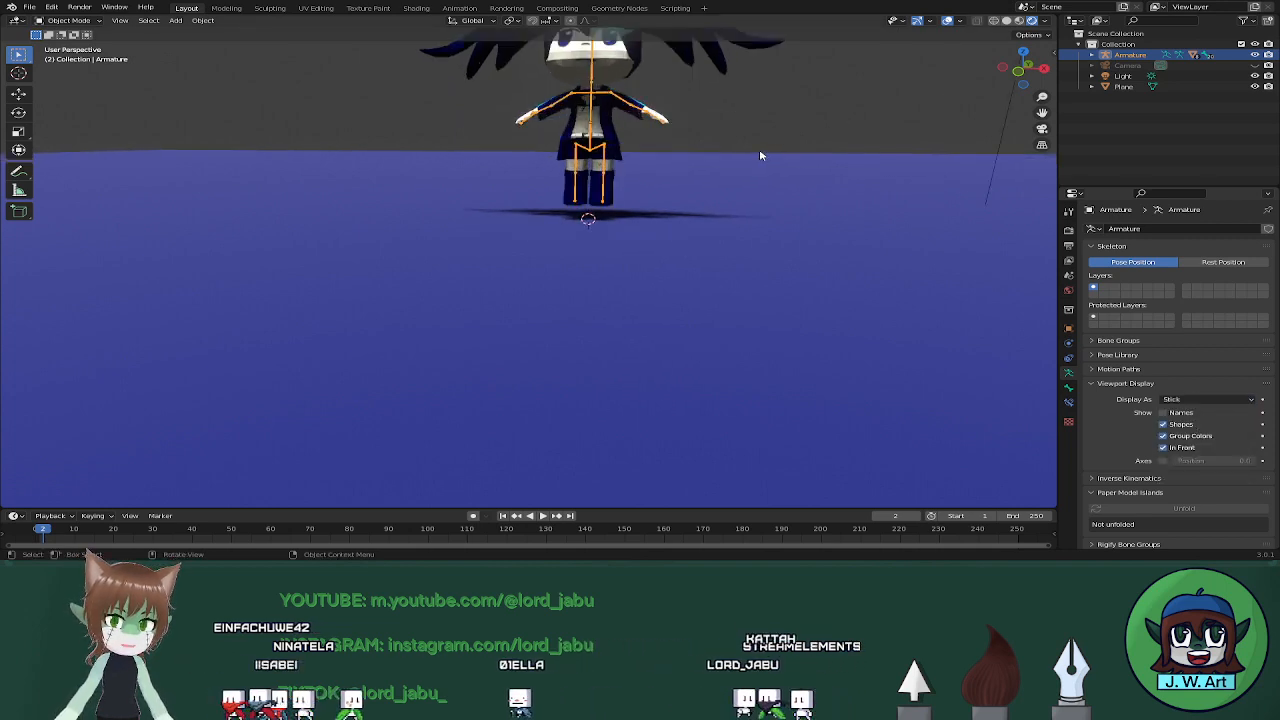
middle_click_drag(774, 158, 783, 197)
scroll(811, 192, "down", 3)
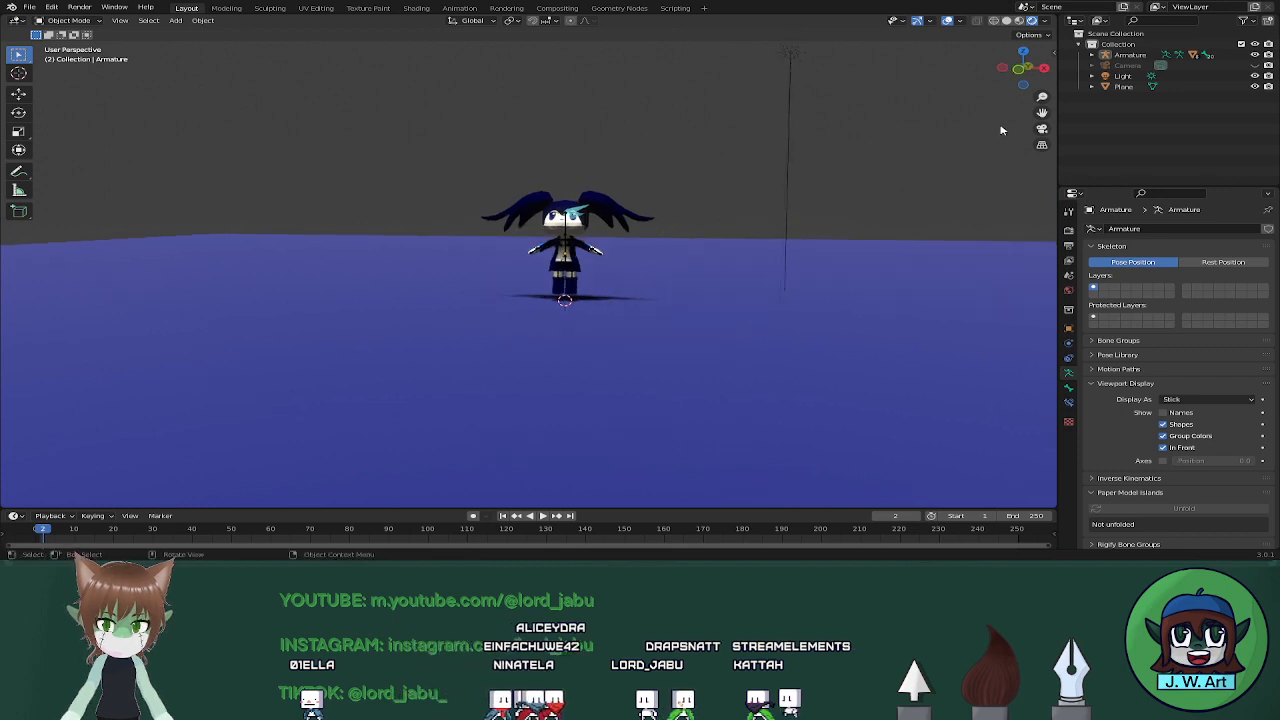
Lower the armature slightly along the global Z axis, about 0.1 m, so the character's feet rest on the floor
scroll(770, 268, "up", 2)
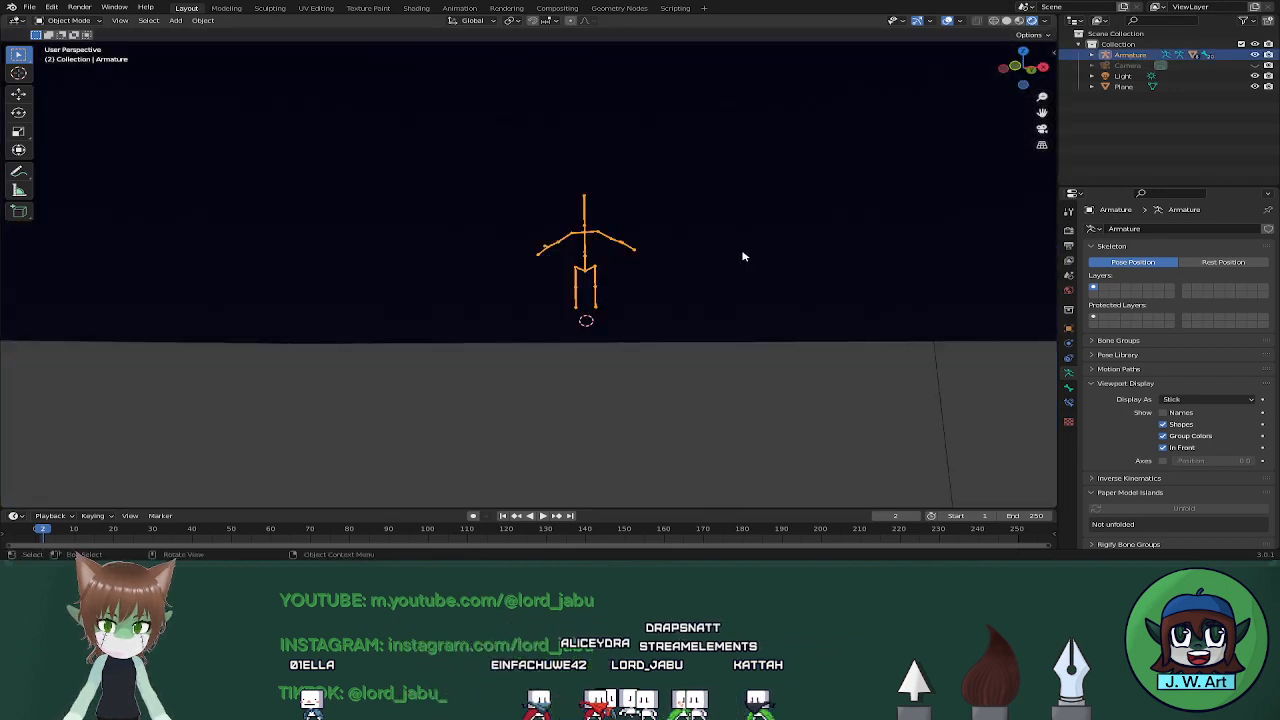
key("g")
key("z")
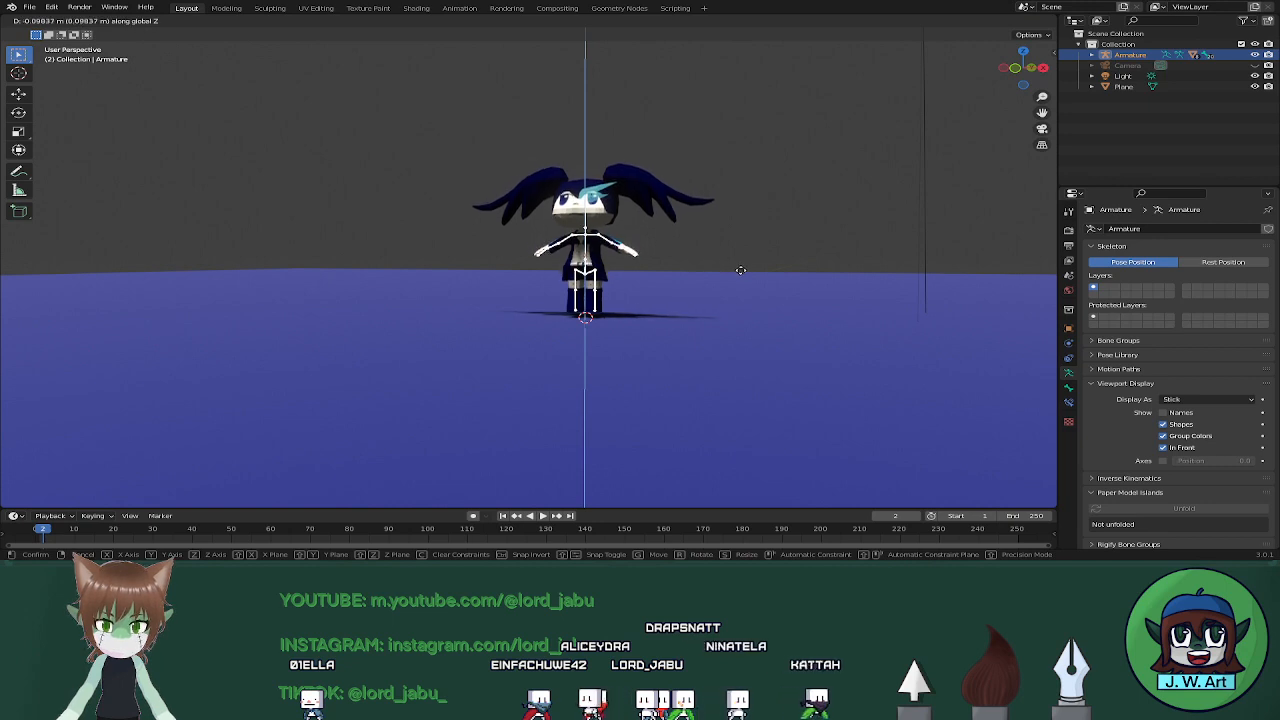
left_click(642, 297)
Unhide the camera and, through the camera view, reframe the shot closer with the character centred
mouse_move(642, 297)
middle_mouse_down()
mouse_move(629, 317)
mouse_move(643, 323)
mouse_move(660, 289)
mouse_move(625, 291)
middle_mouse_up()
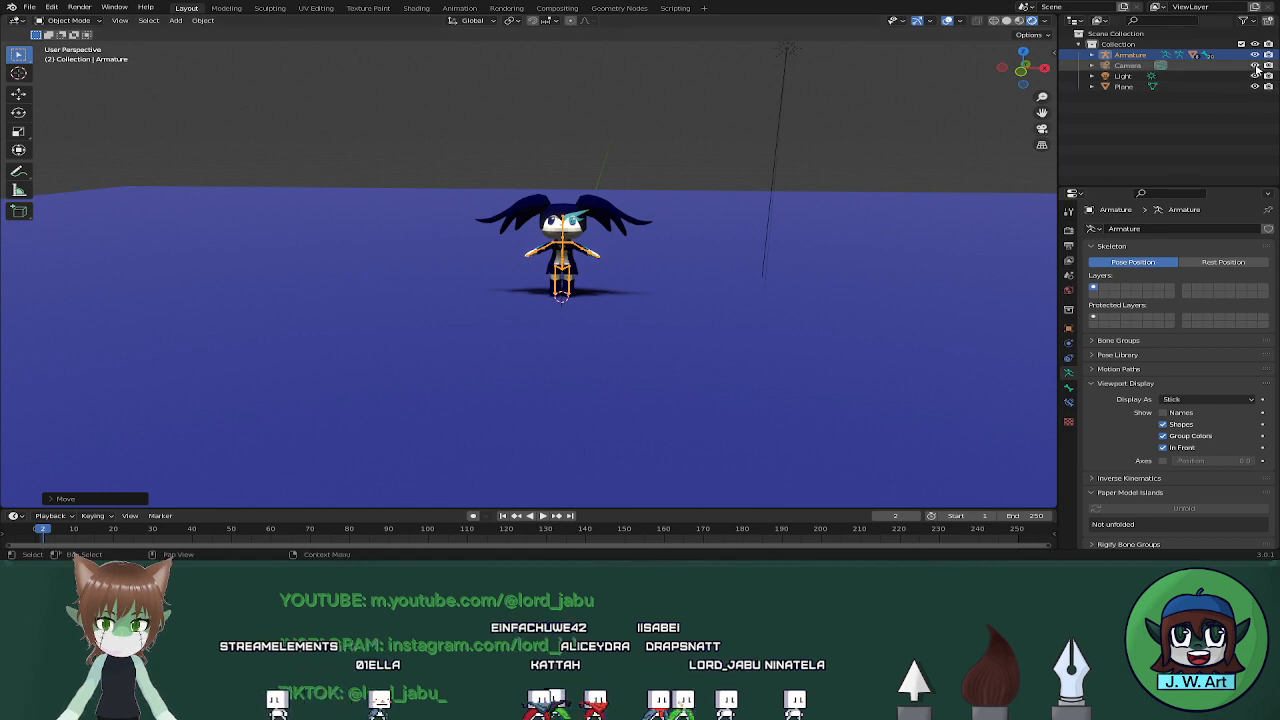
key("KP_0")
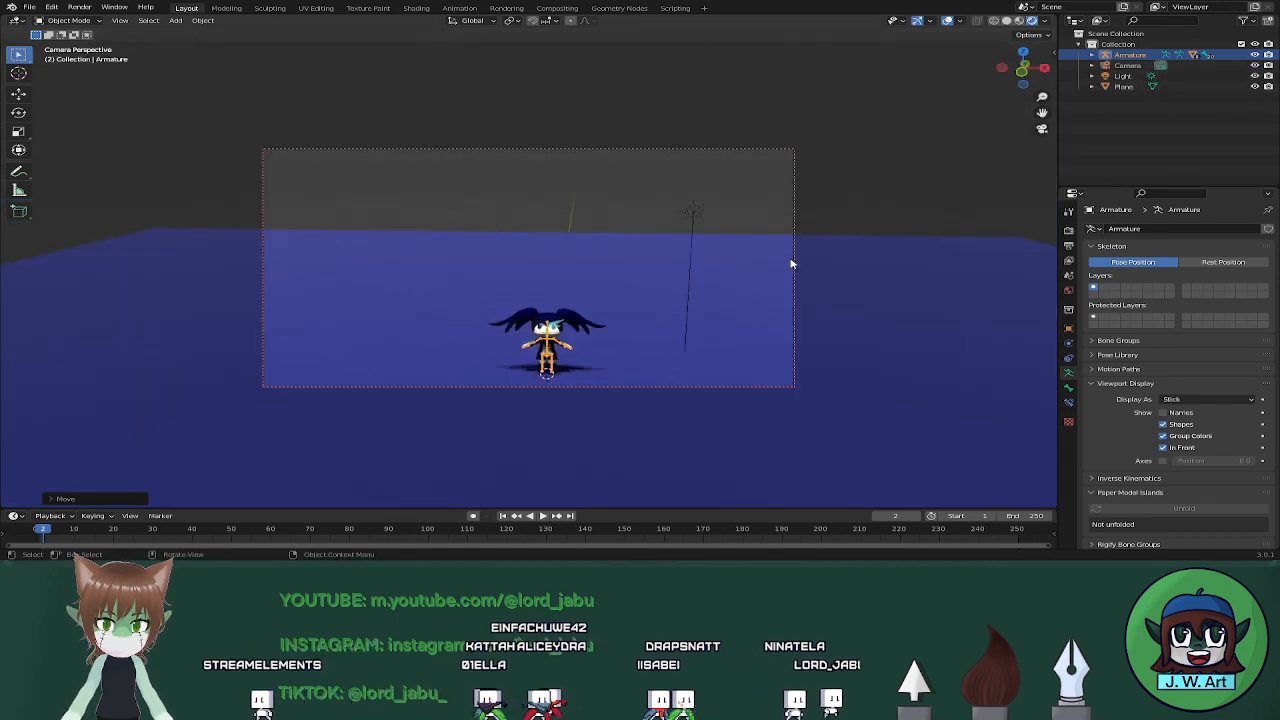
middle_click_drag(706, 307, 686, 272, "shift")
scroll(667, 267, "up", 3)
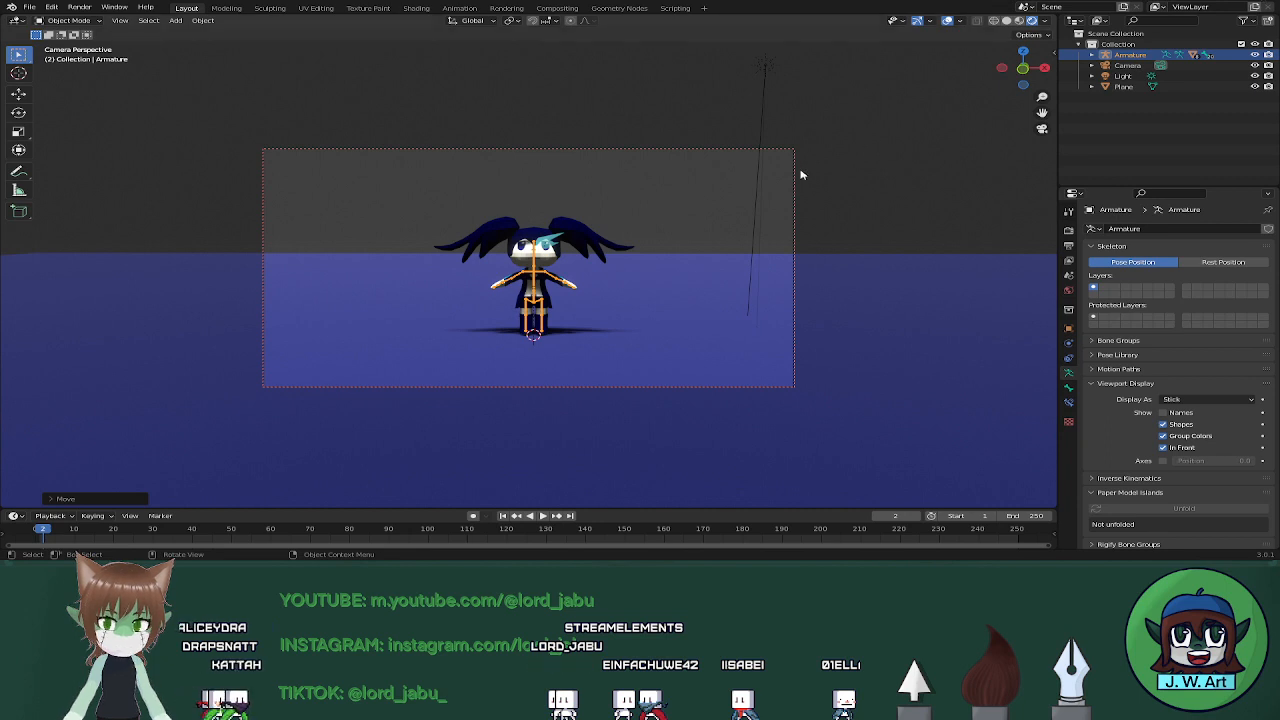
Render the current frame from the camera and examine the rendered image before returning to the scene layout
left_click(507, 9)
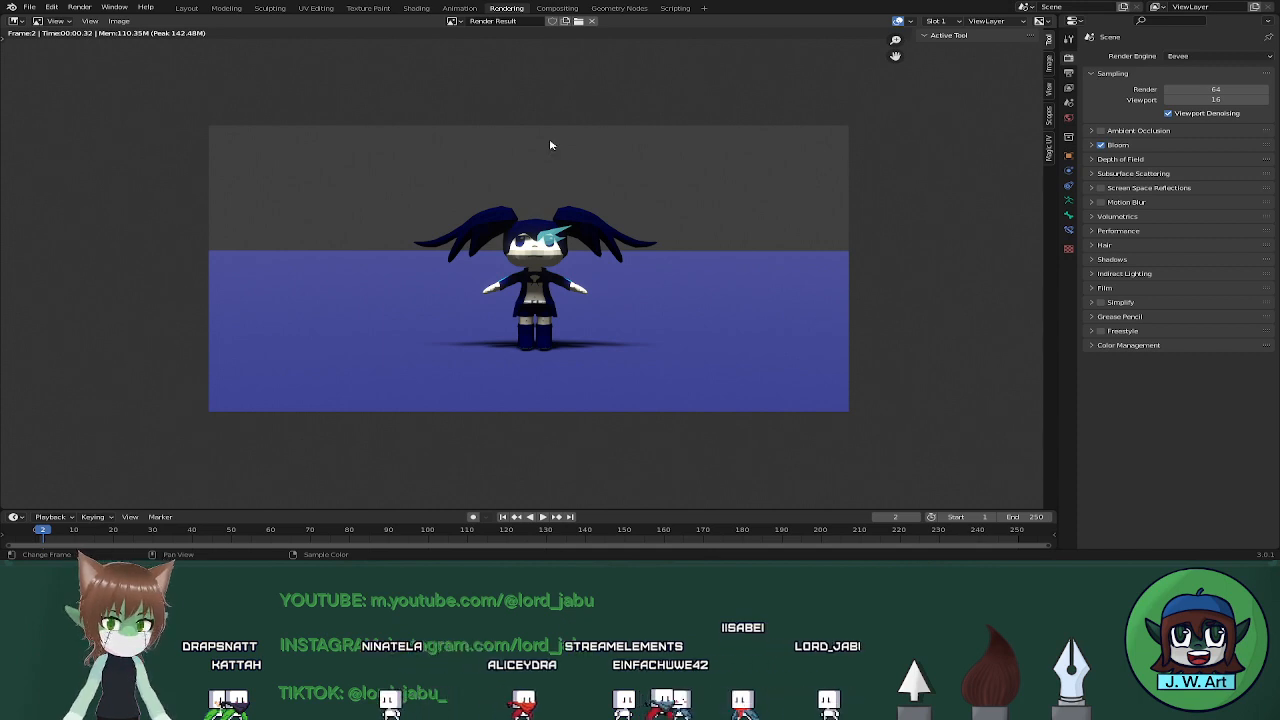
left_click(188, 9)
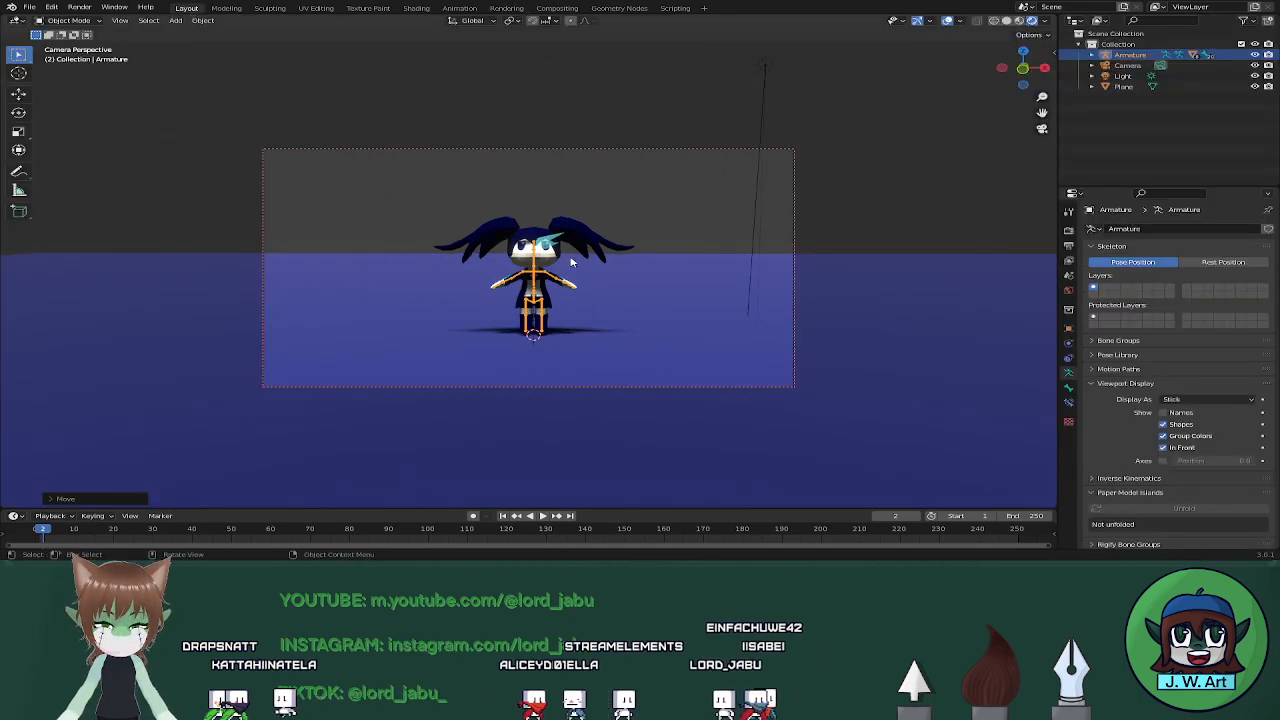
middle_click_drag(572, 262, 614, 307)
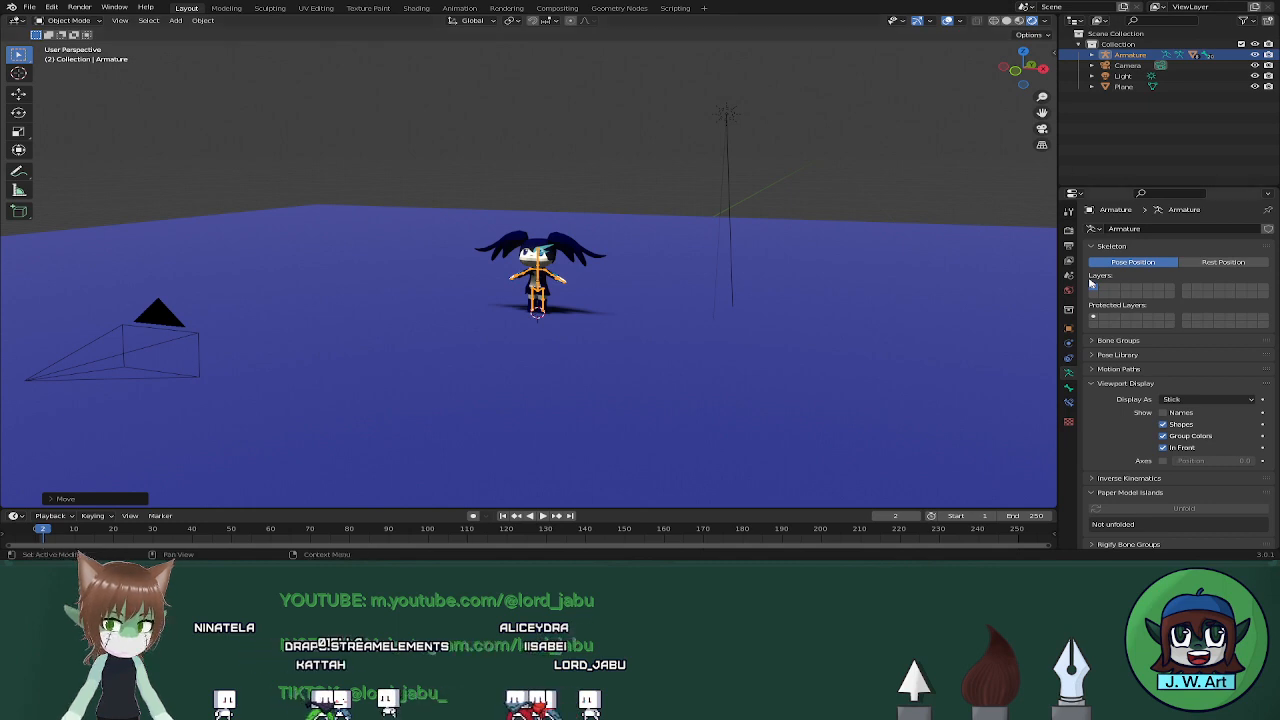
Open the world's shader nodes in the Shading workspace and switch its viewport to rendered shading
left_click(408, 9)
middle_click_drag(684, 165, 735, 156)
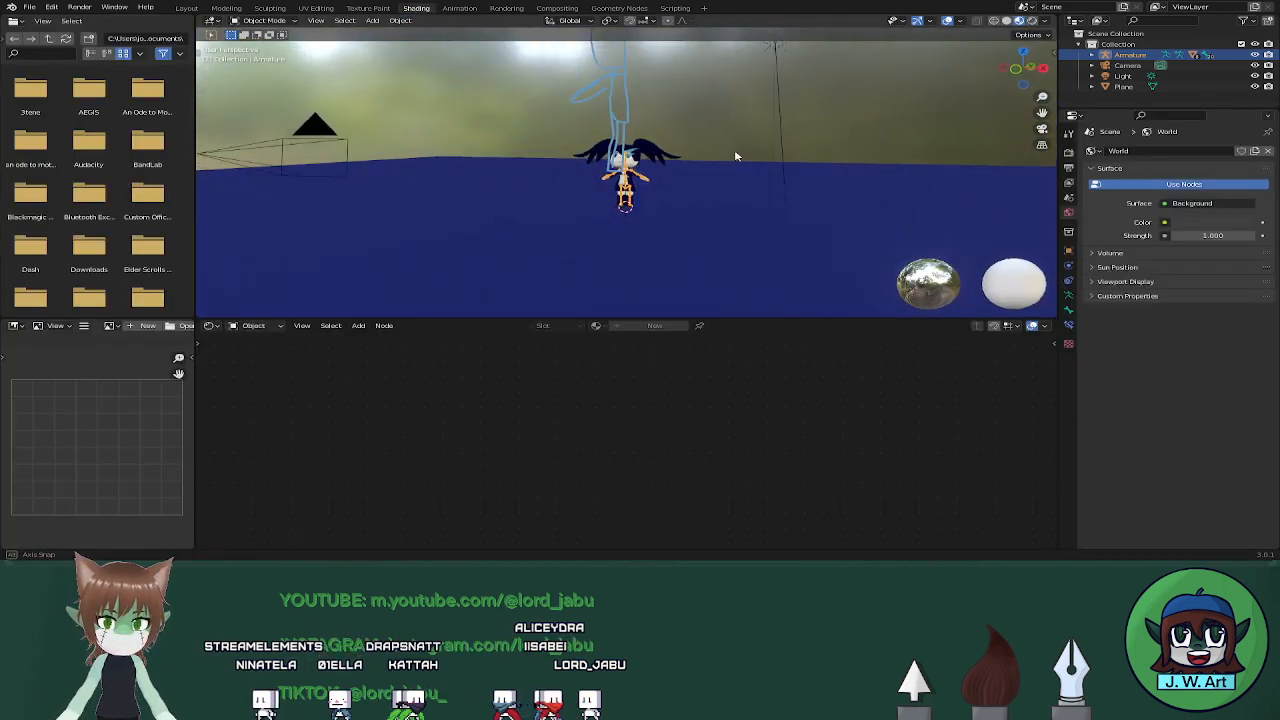
left_click(280, 349)
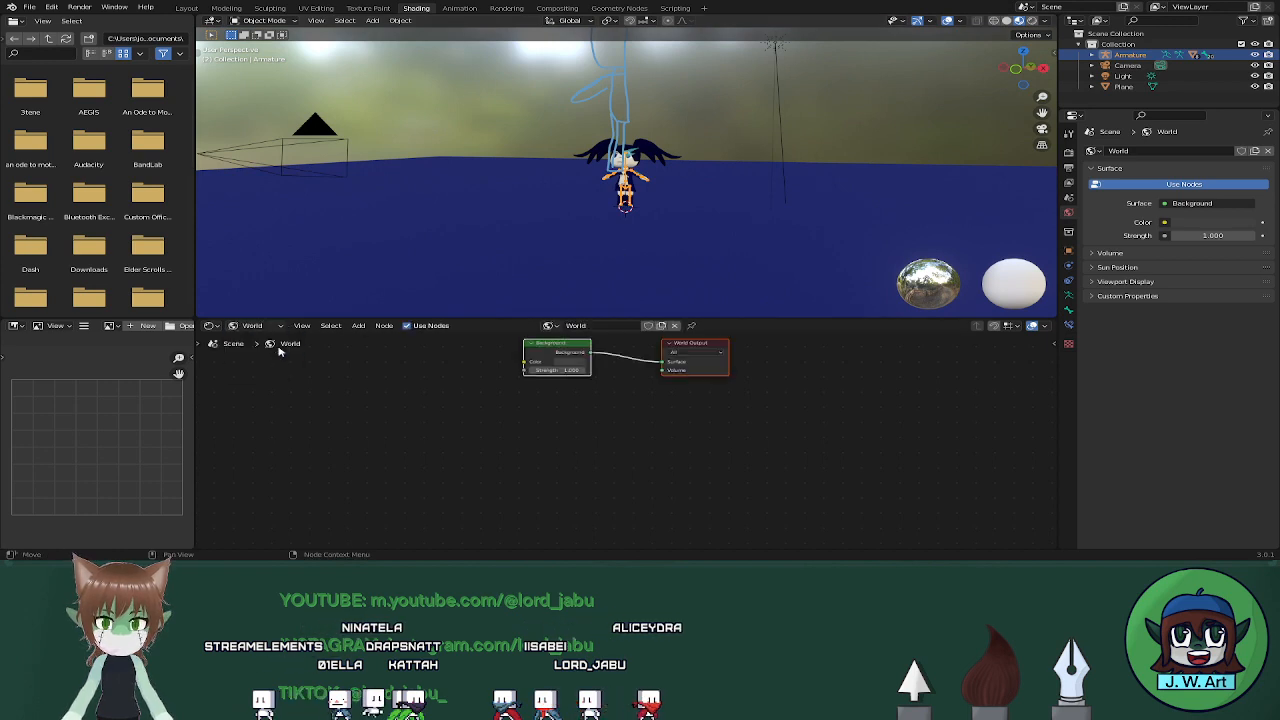
left_click(577, 362)
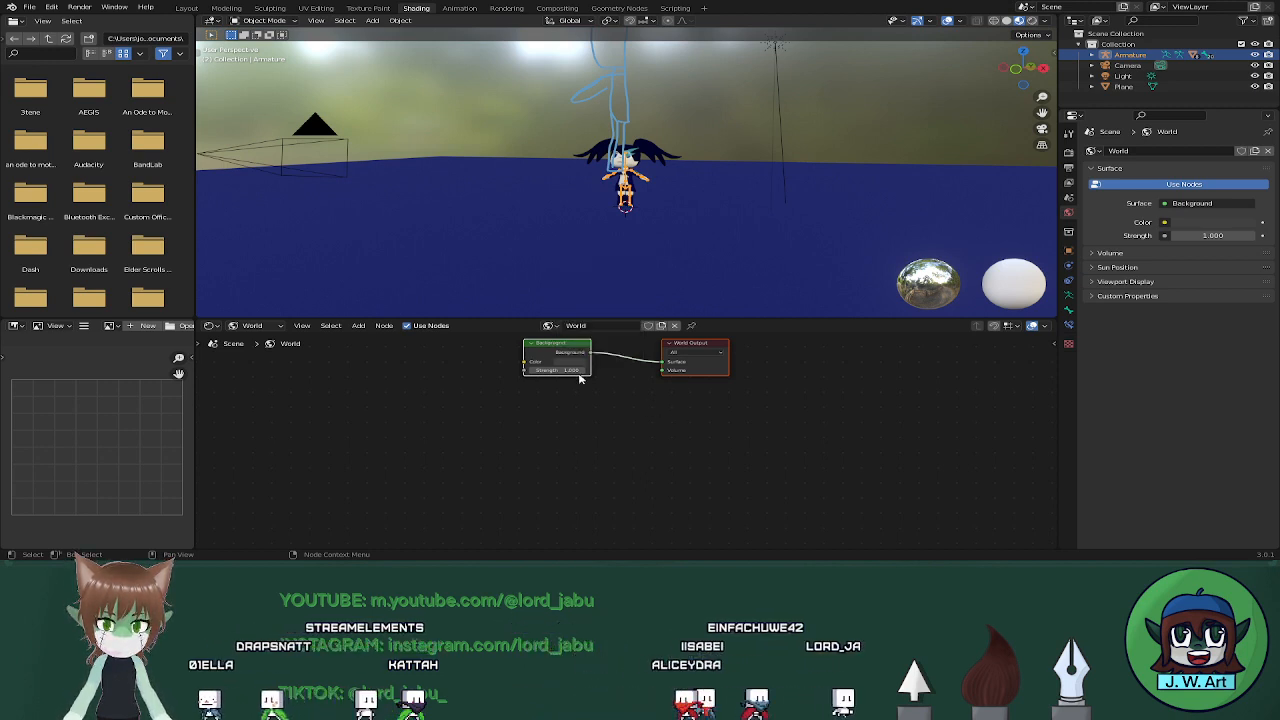
left_click(358, 325)
mouse_move(384, 356)
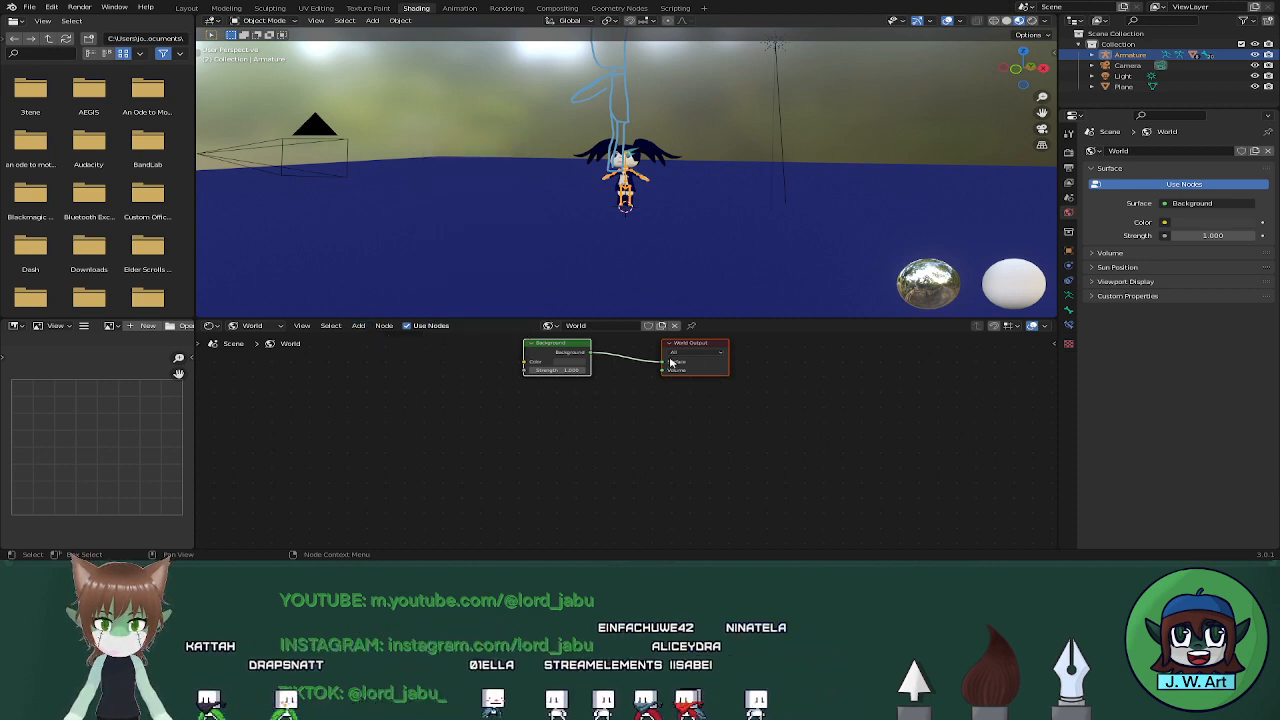
left_click(572, 362)
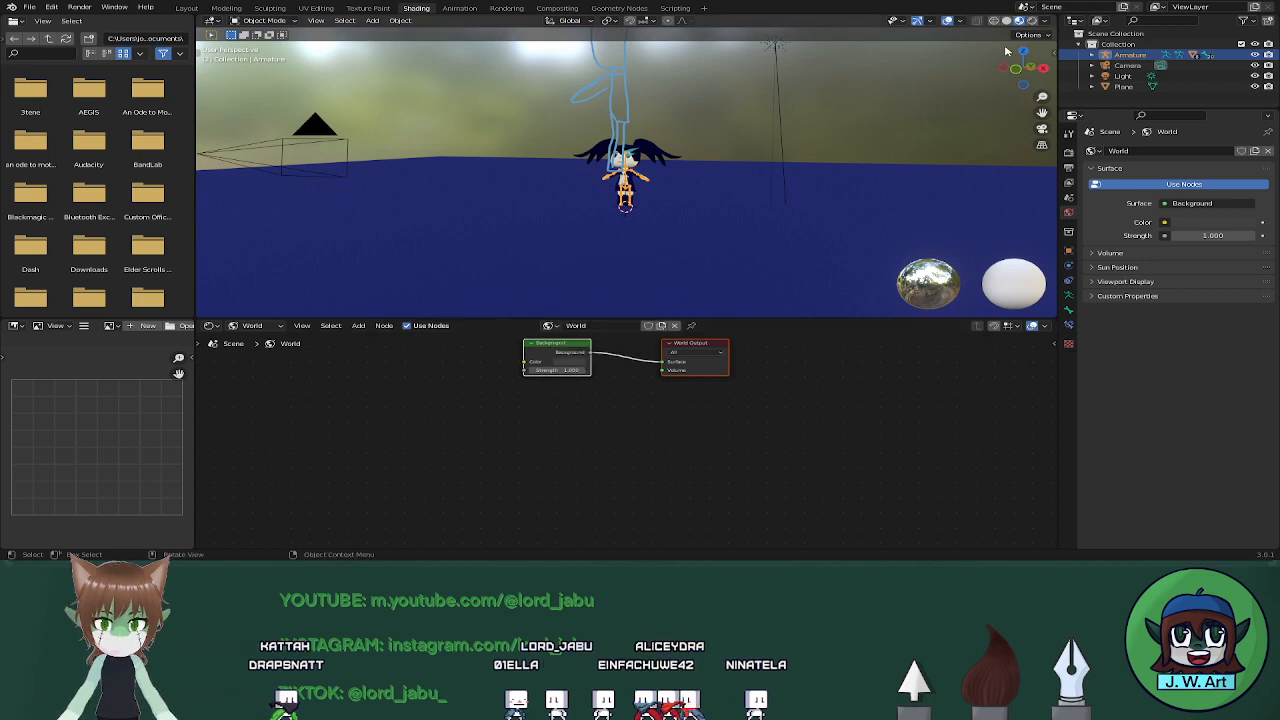
left_click(1034, 22)
Set the world Background node's color to a slightly brightened dark teal
left_click(585, 364)
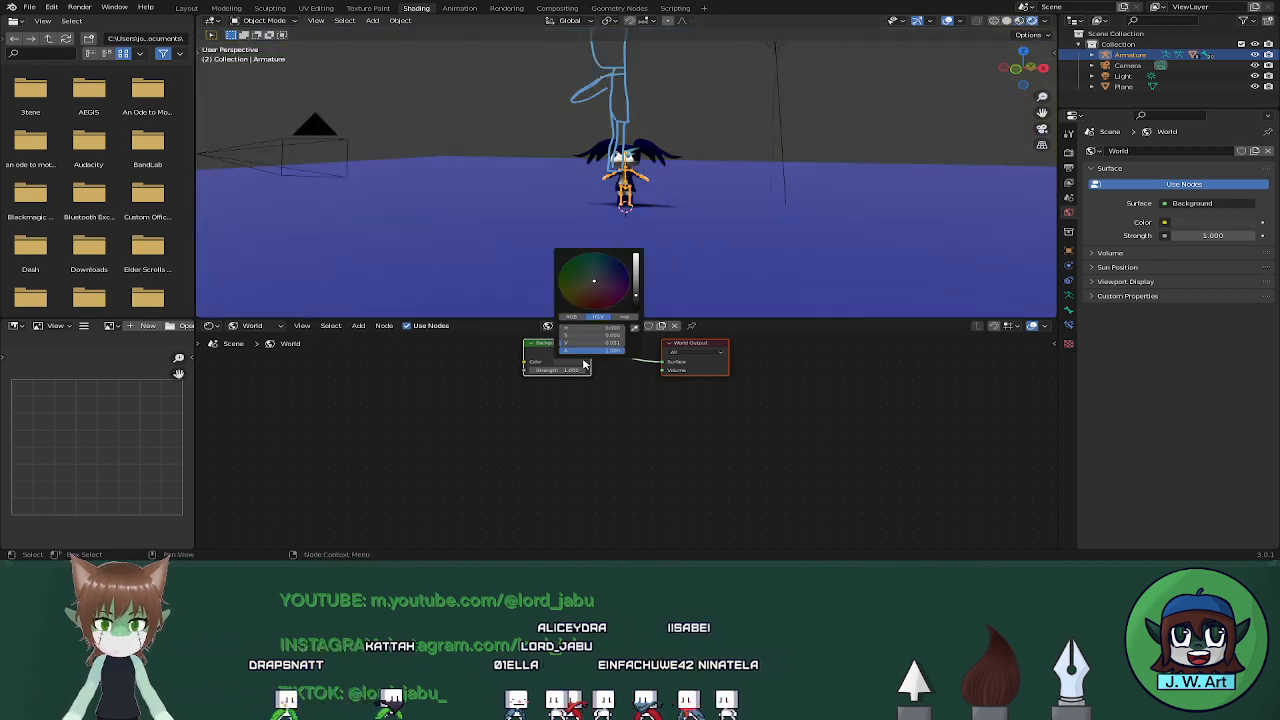
left_click(625, 266)
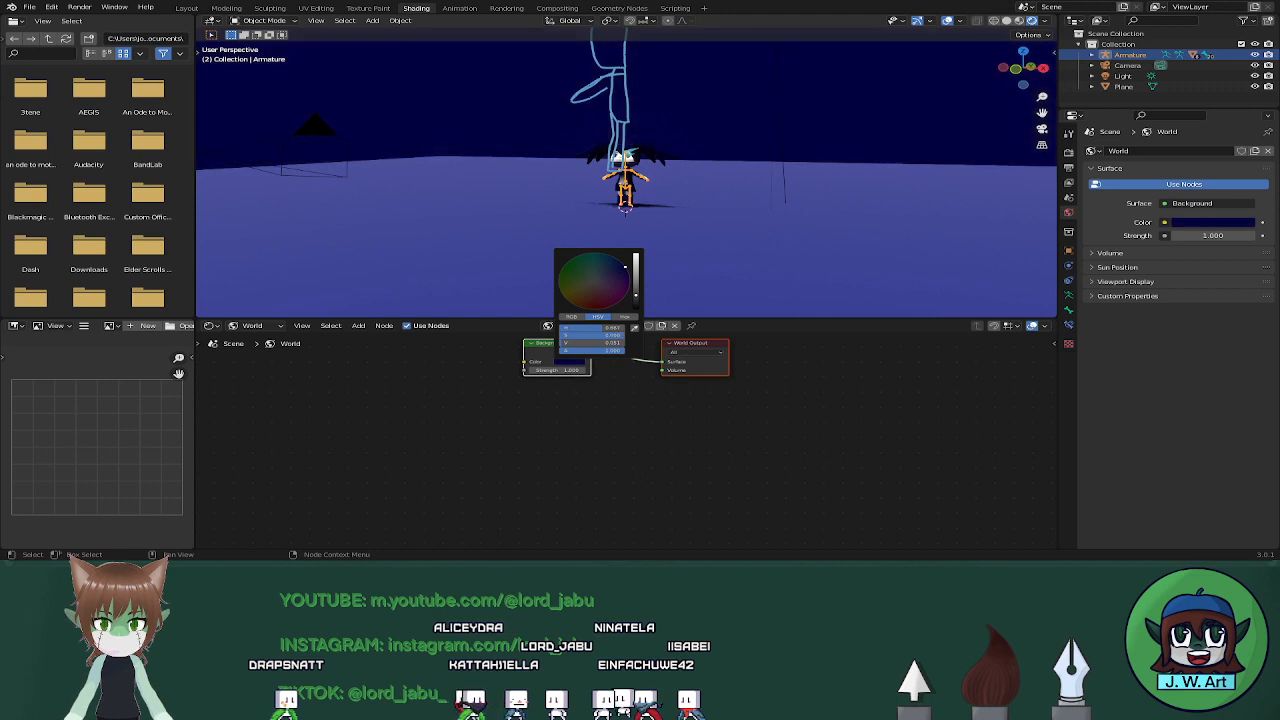
left_click_drag(619, 261, 606, 254)
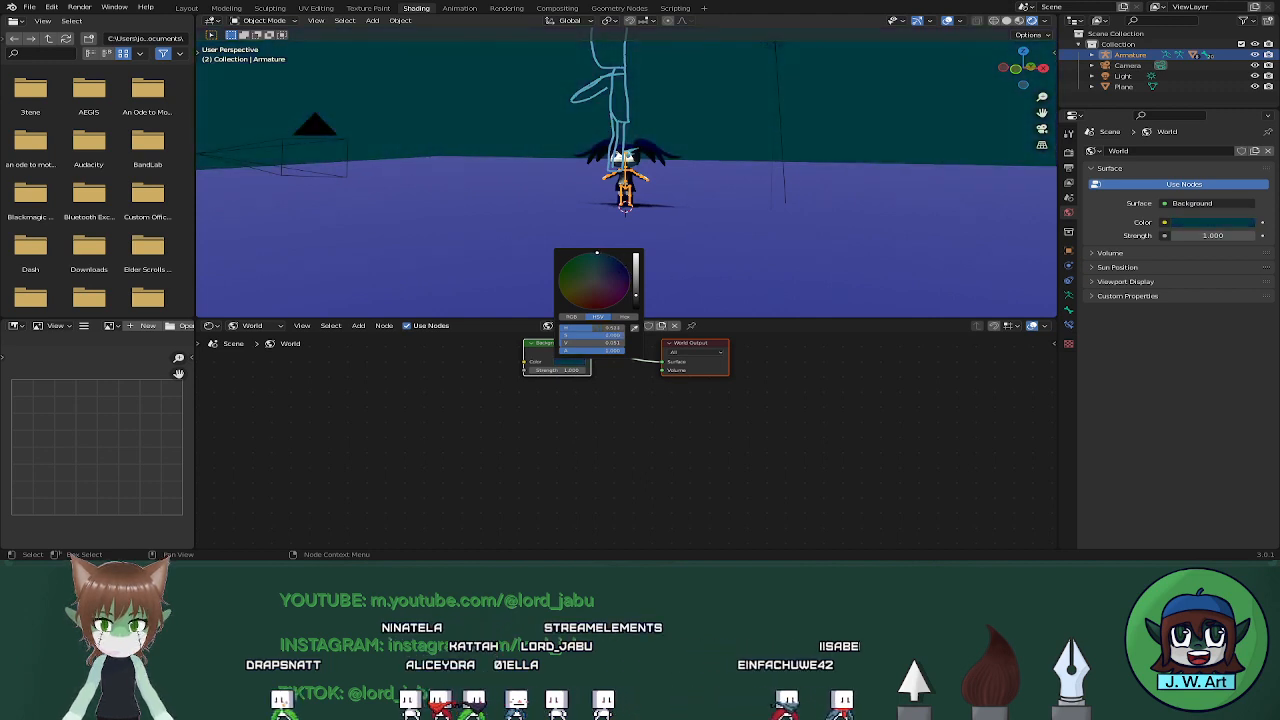
left_click_drag(597, 253, 636, 290)
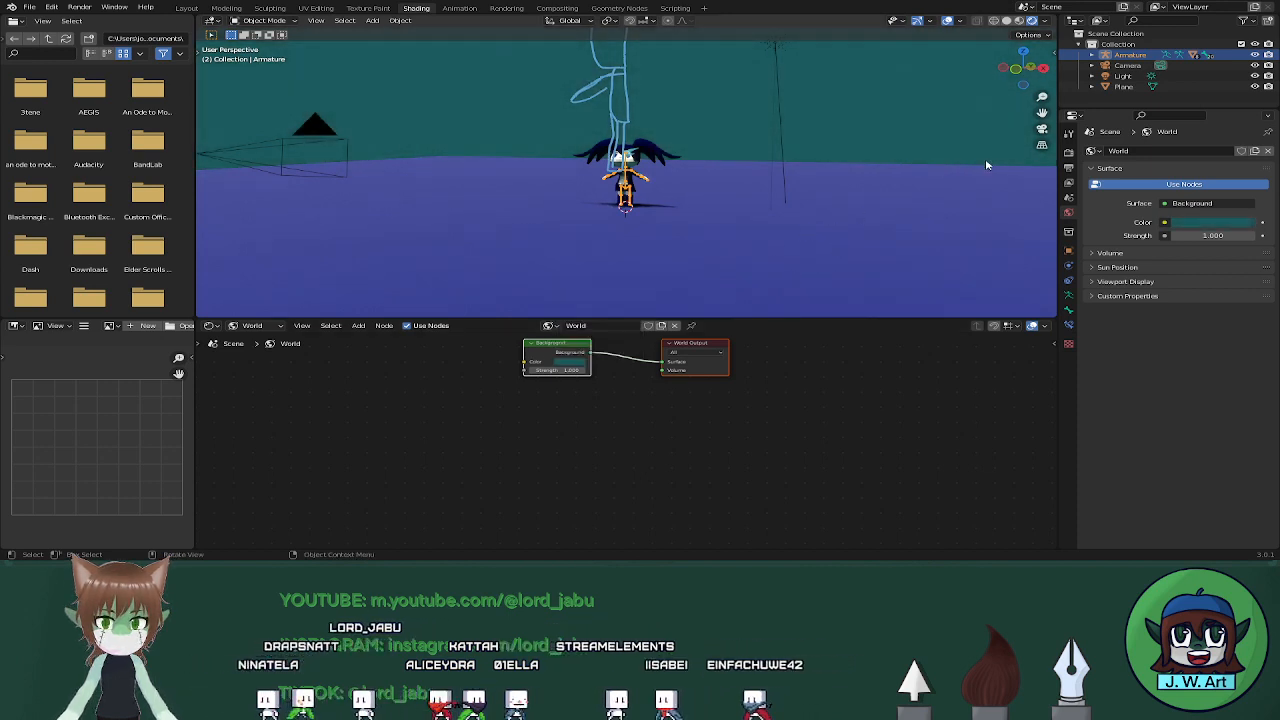
Return to the camera view and hide the annotations in the viewport overlays
key("KP_0")
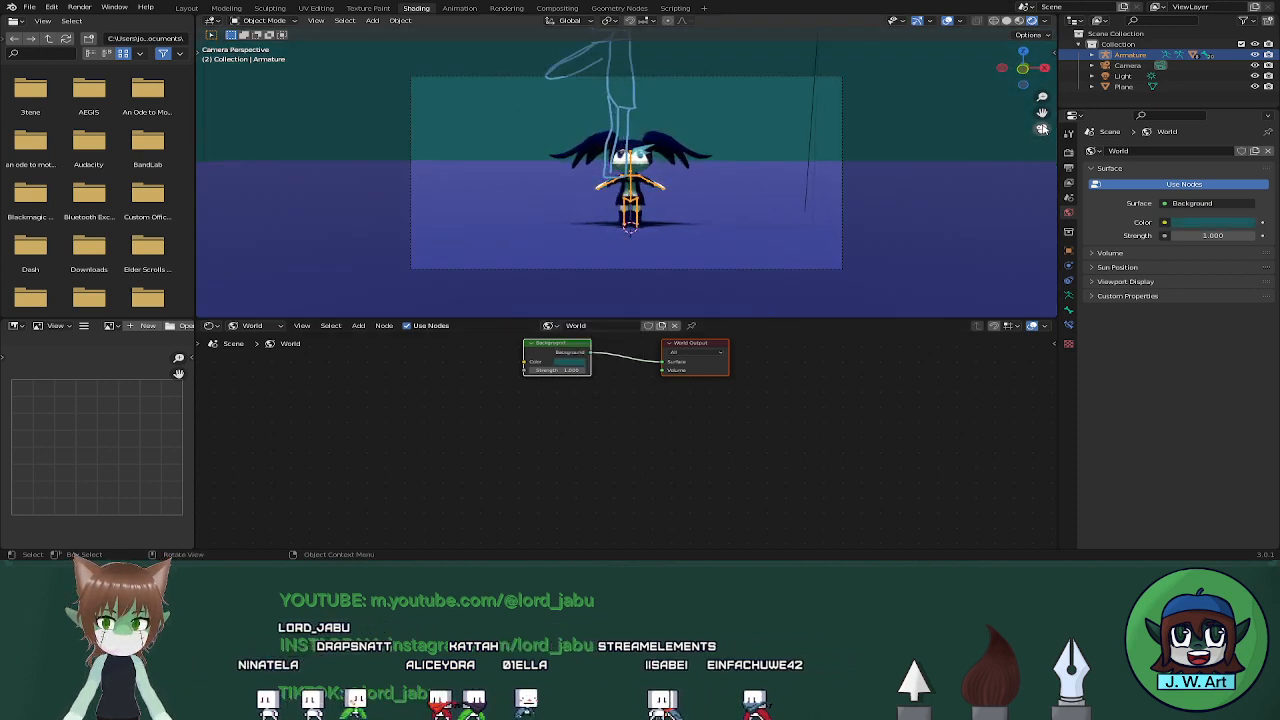
left_click(960, 22)
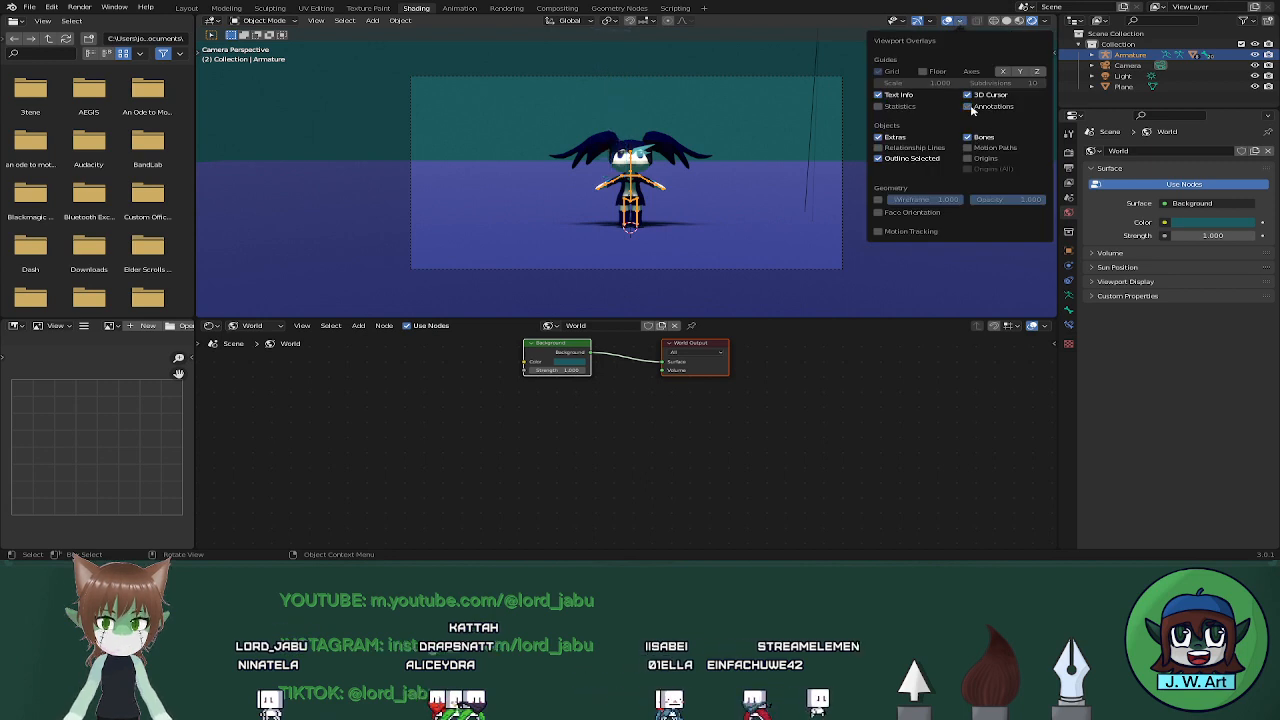
left_click(966, 27)
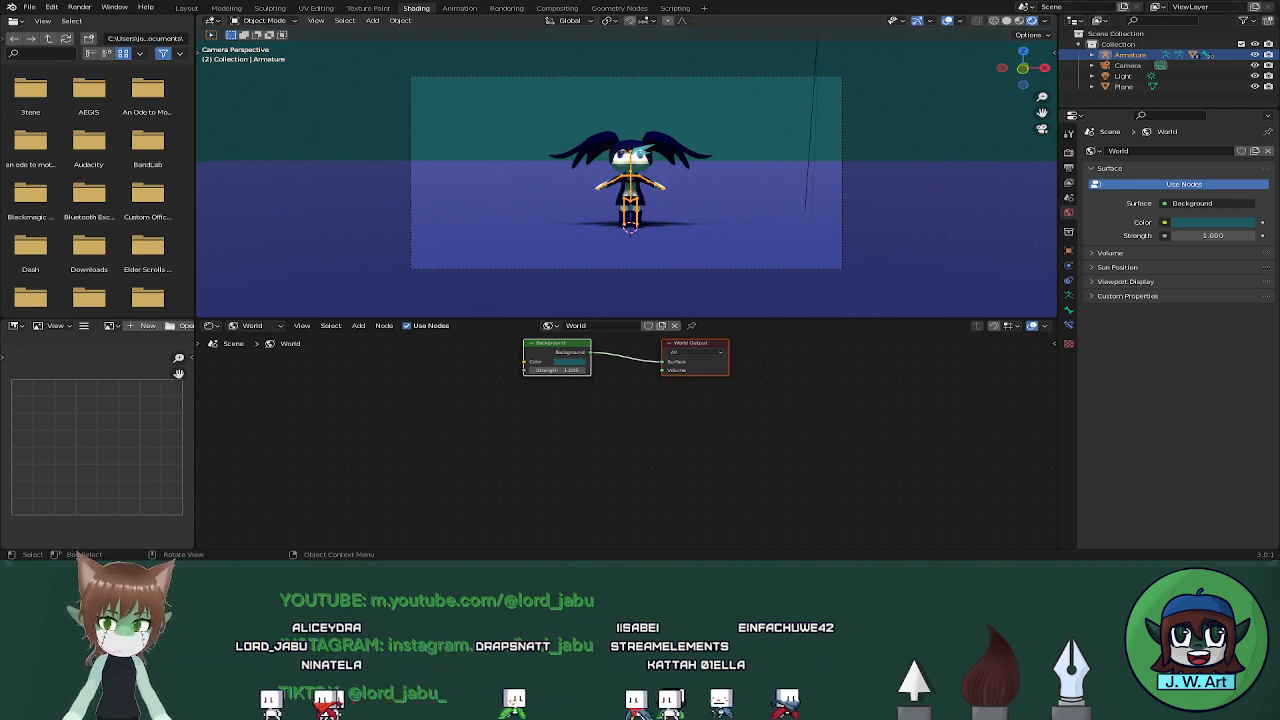
Shift the world Background color's hue from teal to a dark blue
left_click(574, 363)
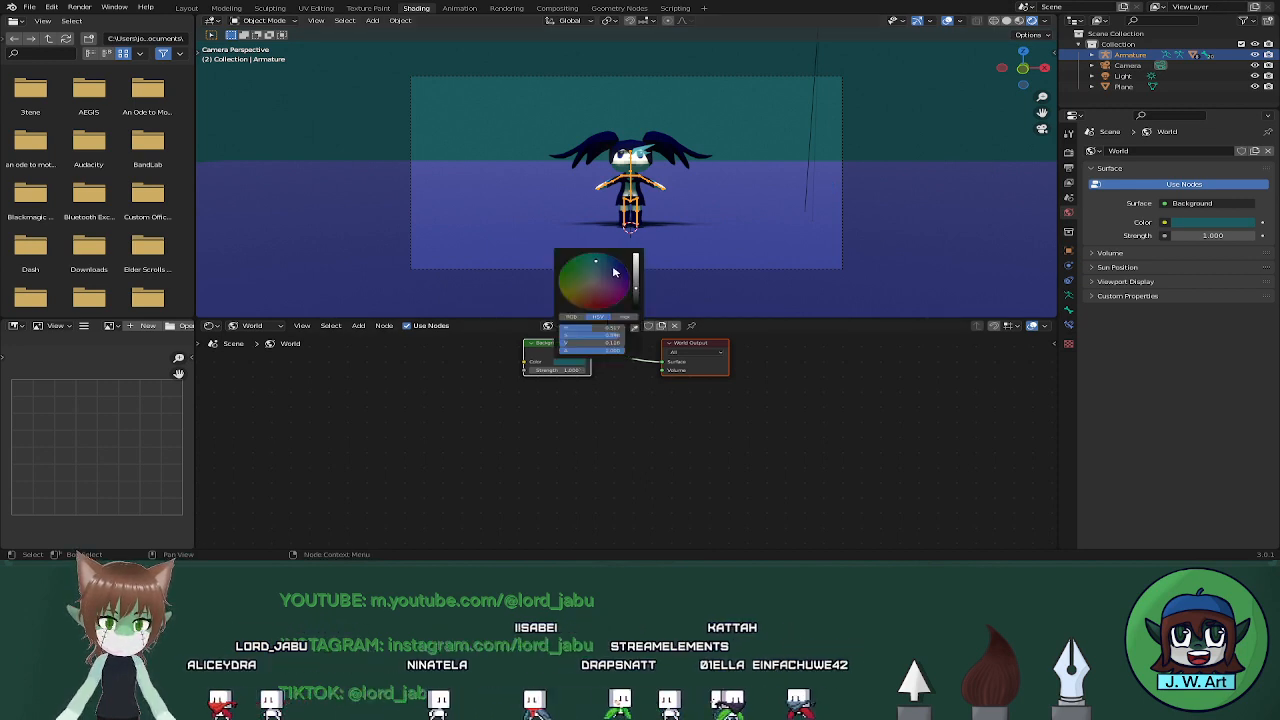
left_click_drag(598, 262, 605, 262)
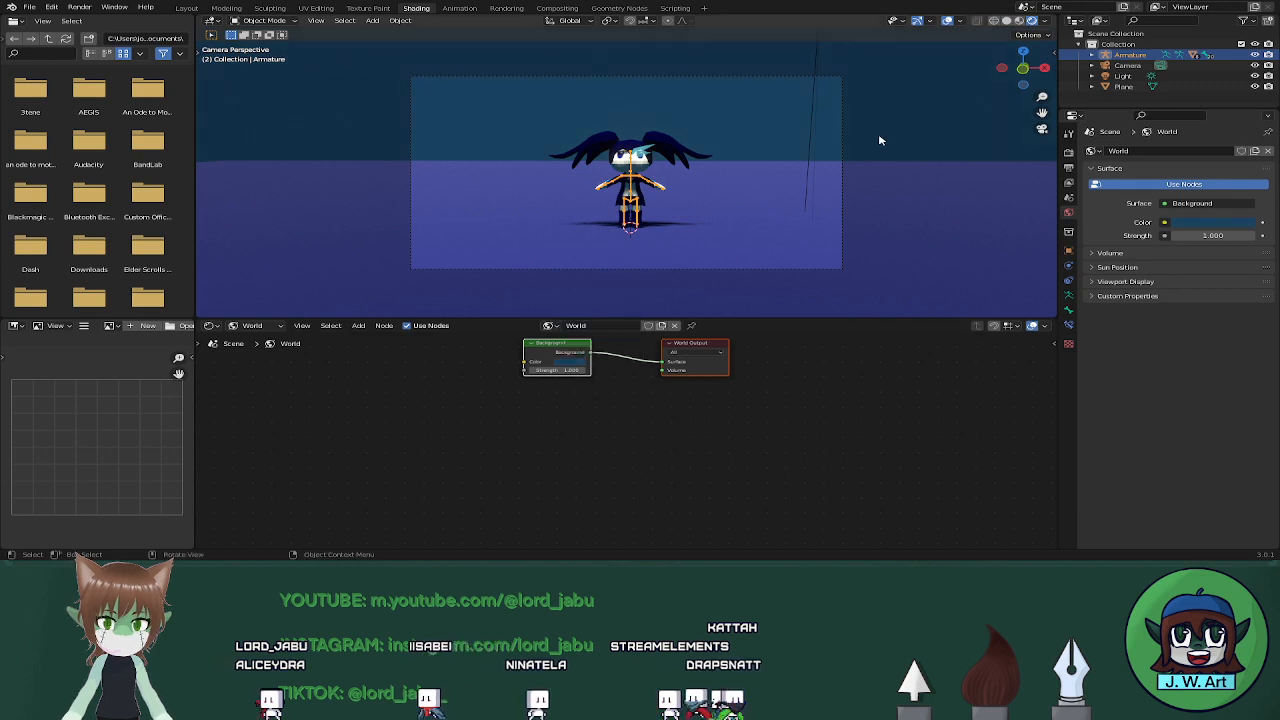
Return to the Layout workspace and add a cylinder mesh at the character's position
left_click(186, 9)
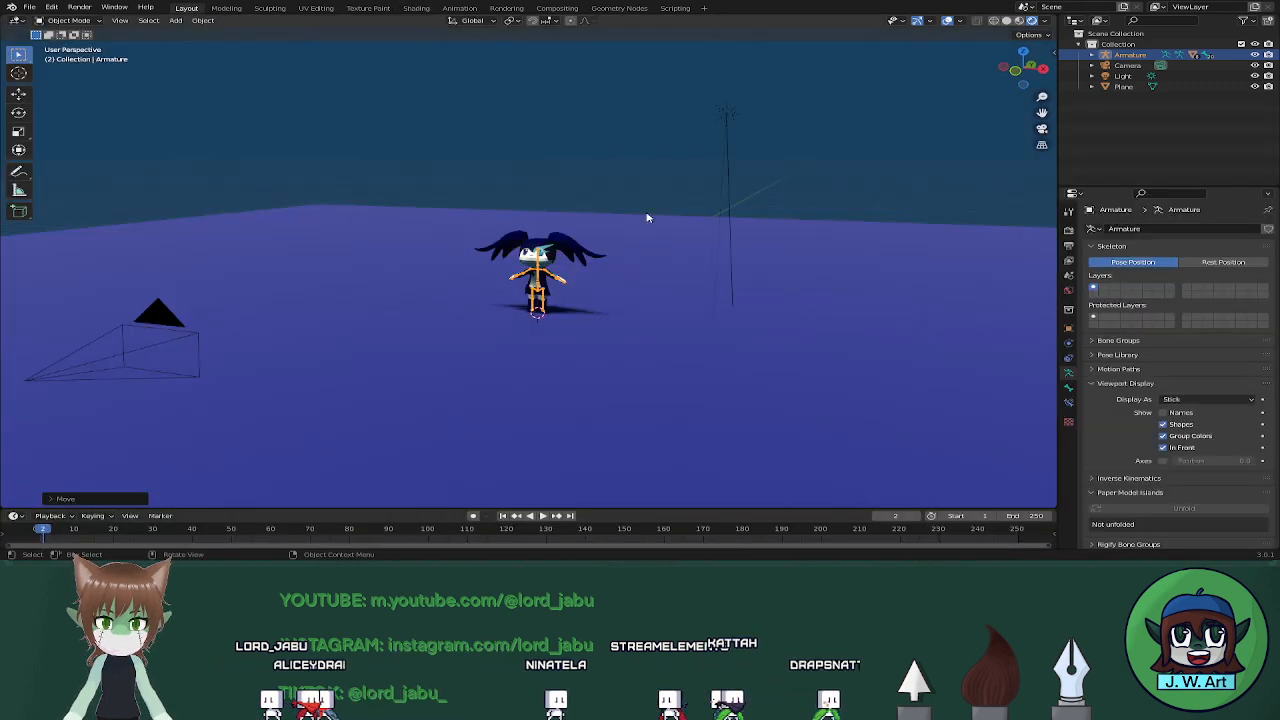
mouse_move(538, 268)
middle_mouse_down()
mouse_move(577, 280)
mouse_move(598, 269)
middle_mouse_up()
scroll(580, 282, "up", 3)
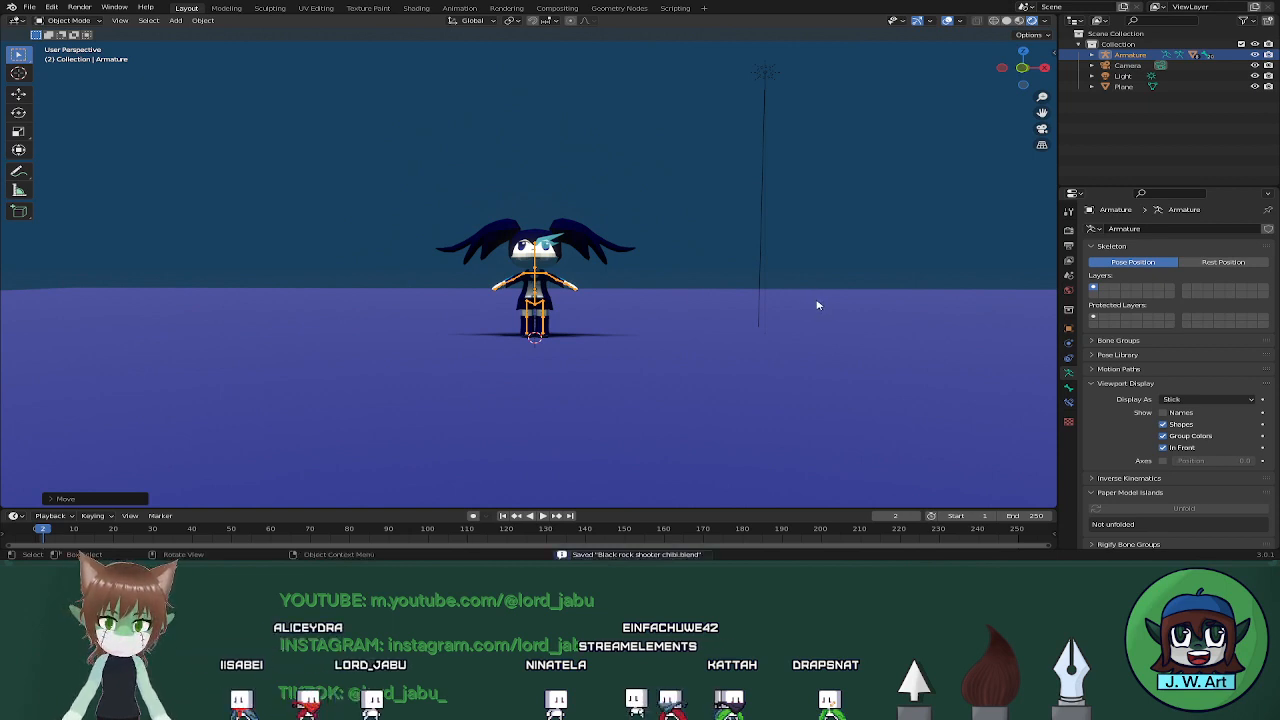
scroll(733, 306, "up", 3)
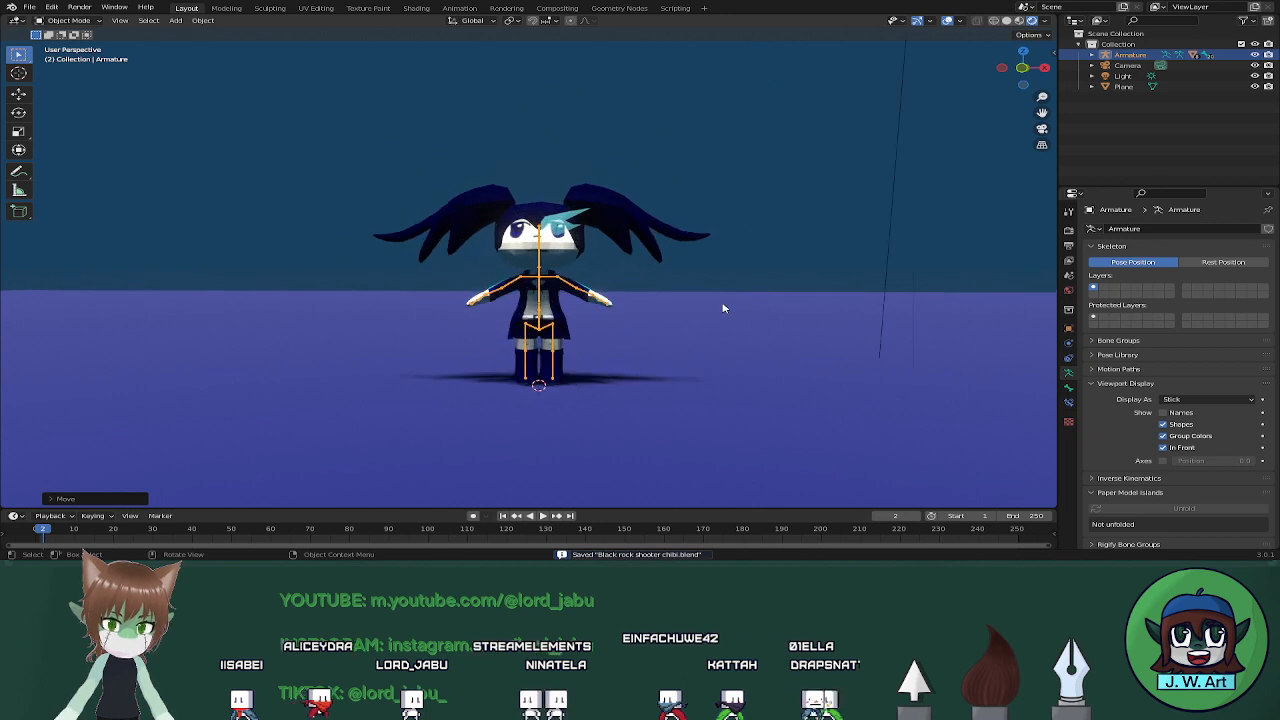
key("shift+a")
mouse_move(724, 305)
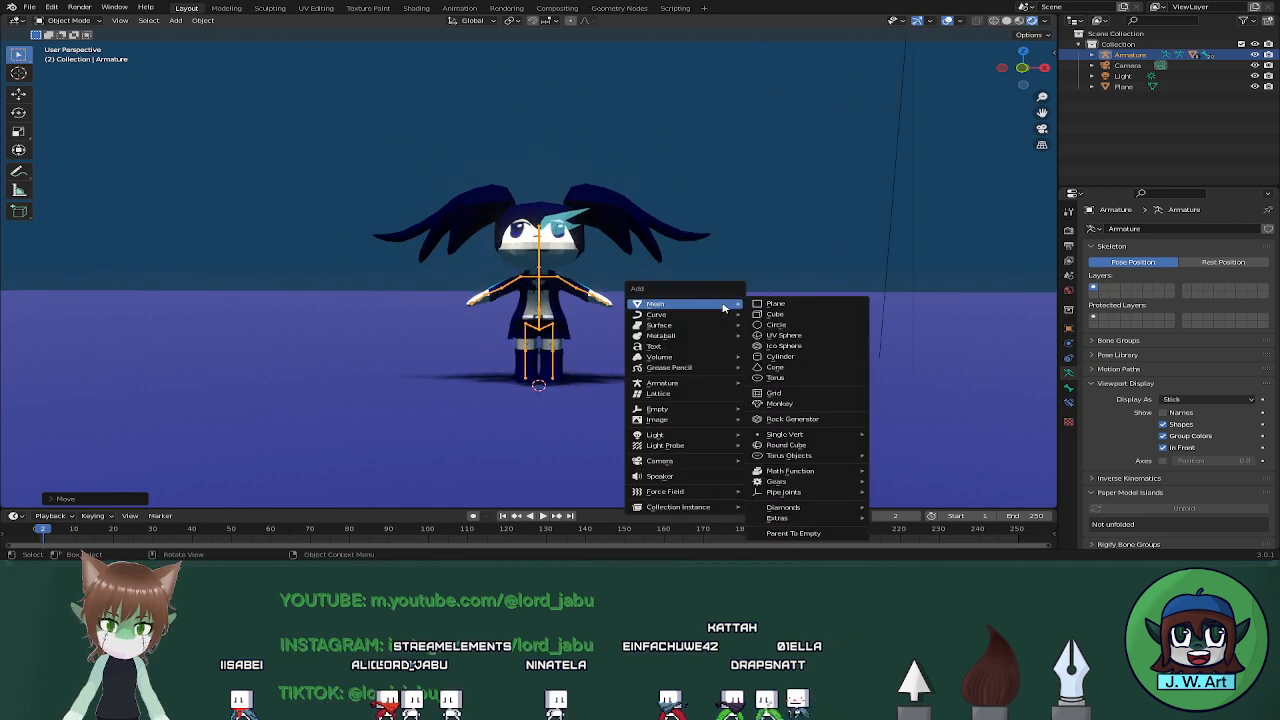
left_click(785, 356)
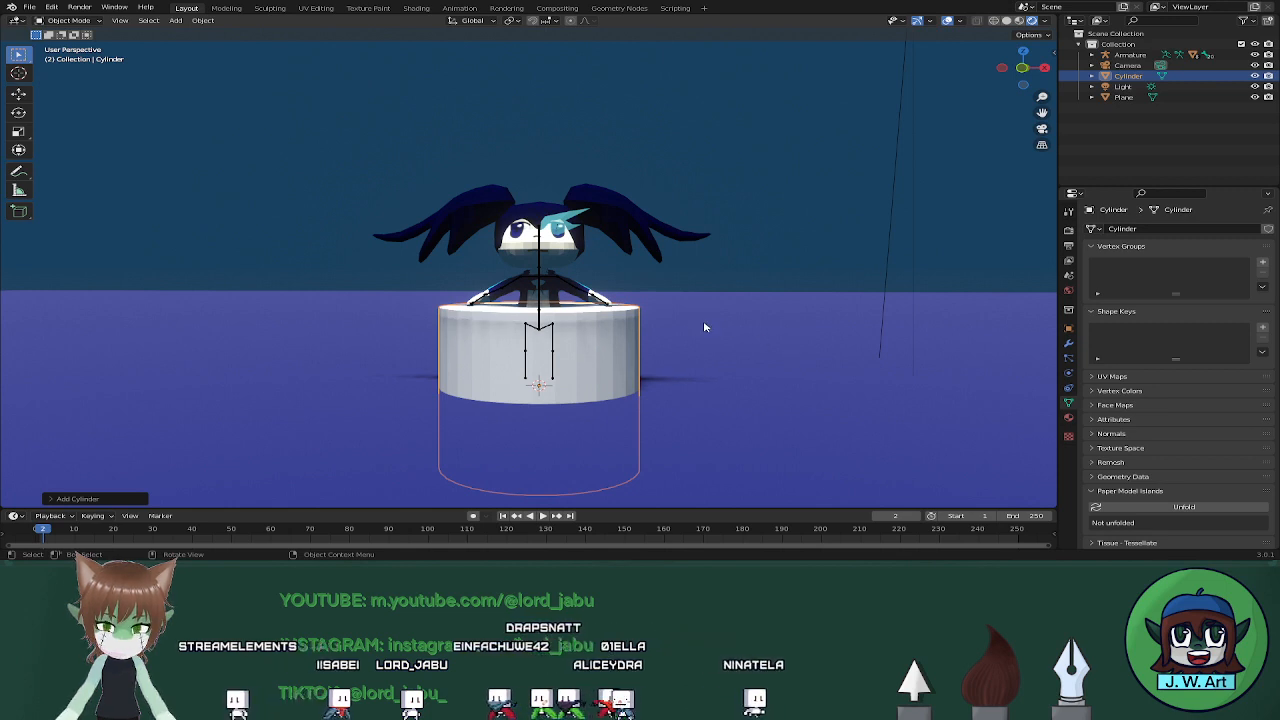
Raise the cylinder along the Z axis so it floats clear above the character's head
key("g")
key("z")
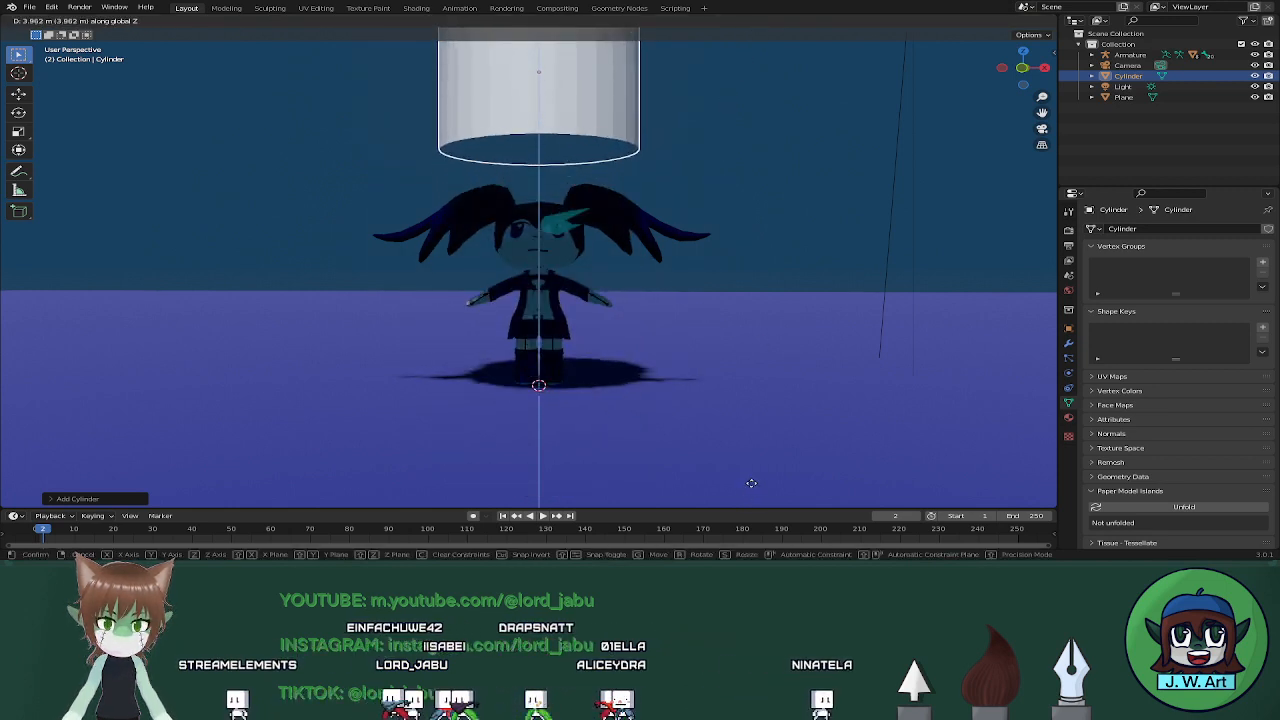
left_click(670, 310)
middle_click_drag(670, 310, 693, 84, "shift")
scroll(693, 84, "up", 3)
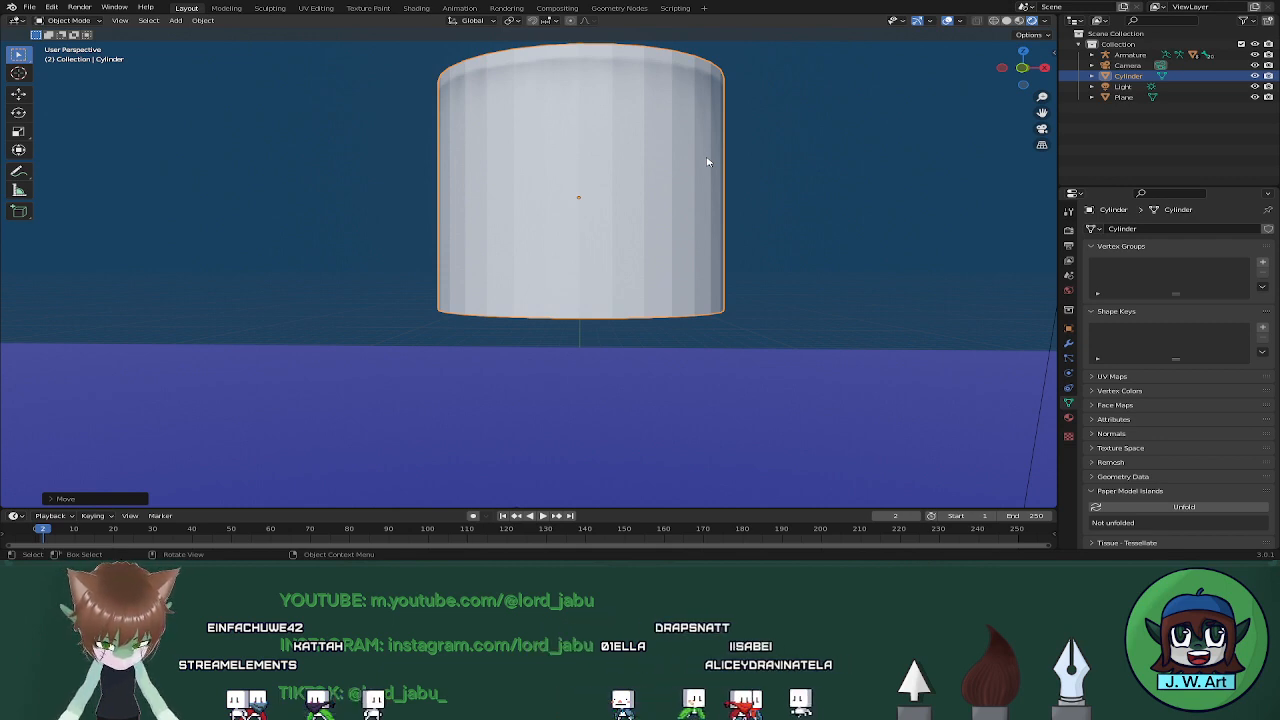
middle_click_drag(686, 129, 723, 226, "shift")
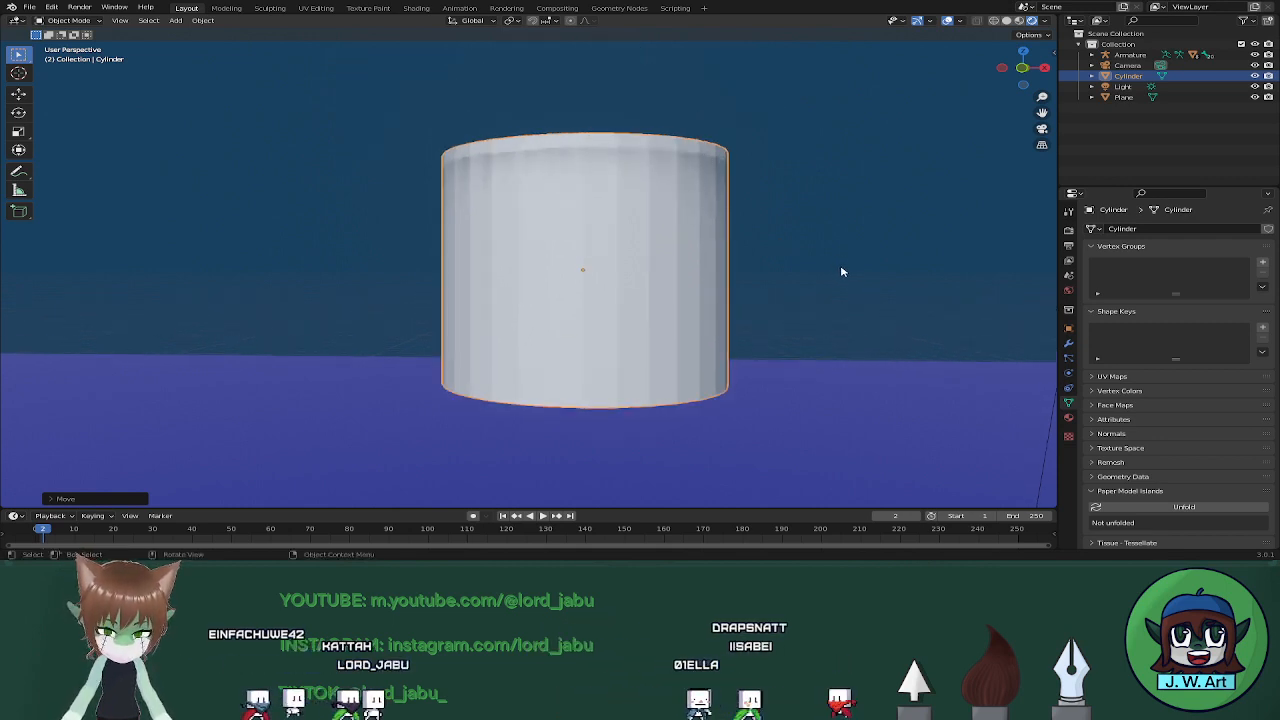
mouse_move(841, 268)
middle_mouse_down("shift")
mouse_move(835, 305)
mouse_move(836, 219)
mouse_move(820, 260)
middle_mouse_up("shift")
Scale the cylinder horizontally, locking Z, to about 0.3 of its width
scroll(833, 216, "down", 3)
key("s")
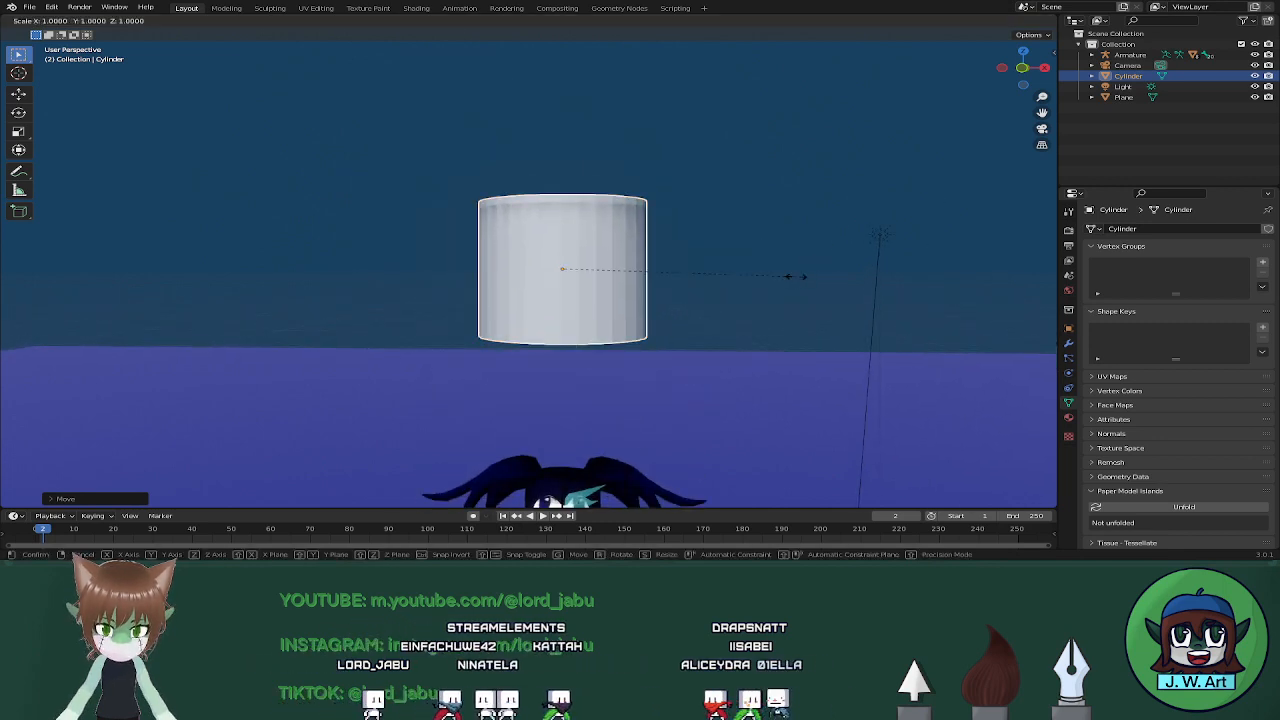
key("shift+z")
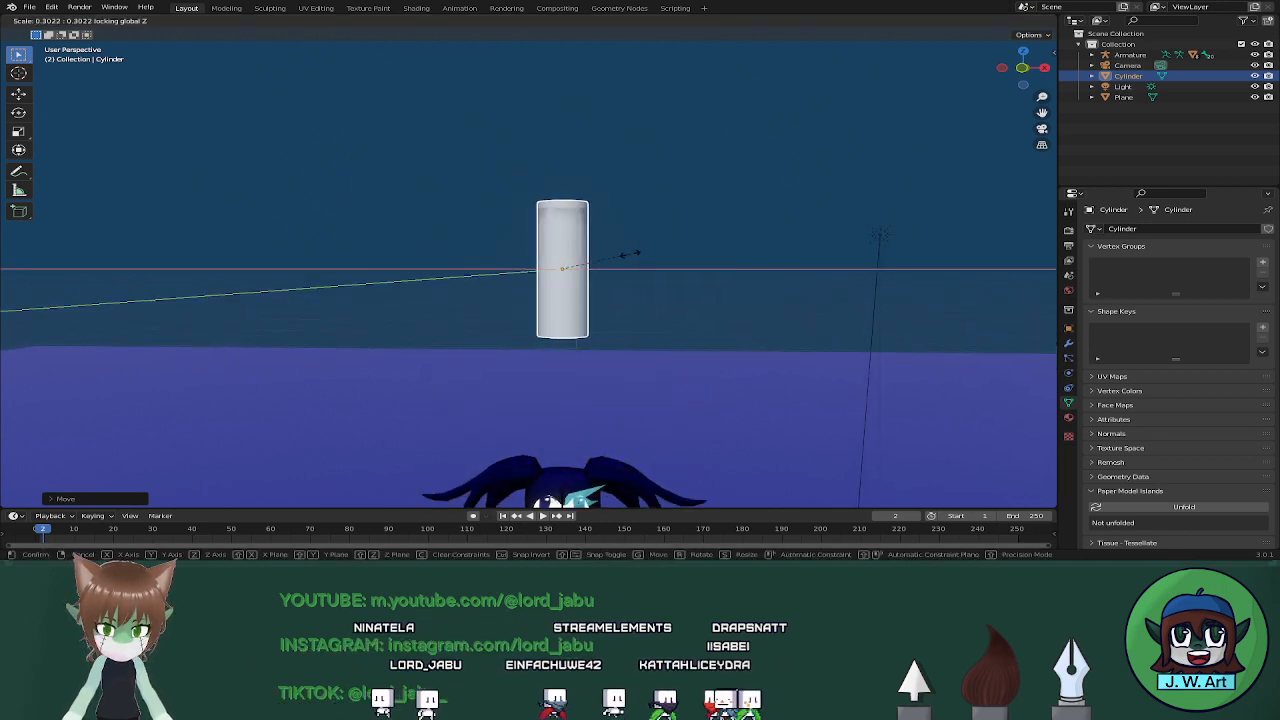
left_click(628, 253)
scroll(620, 258, "up", 3)
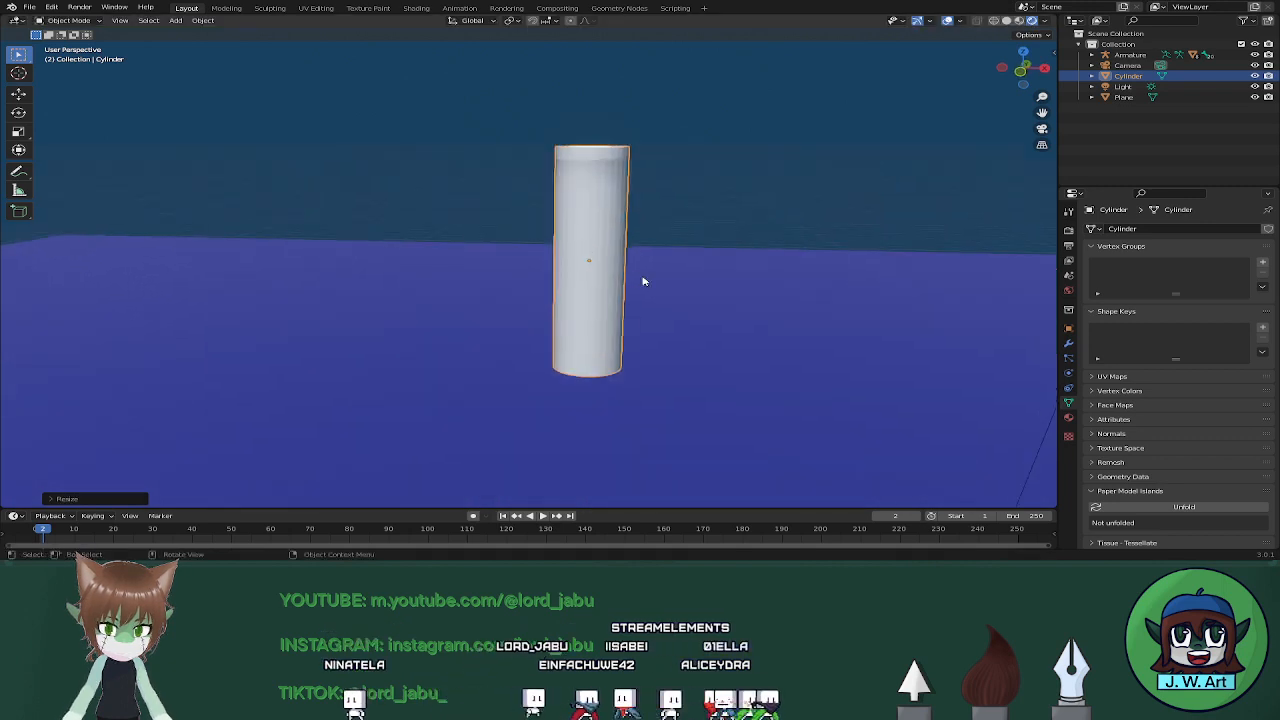
Shorten the cylinder along the Z axis to the proportions of a drink can
key("z")
left_click(706, 291)
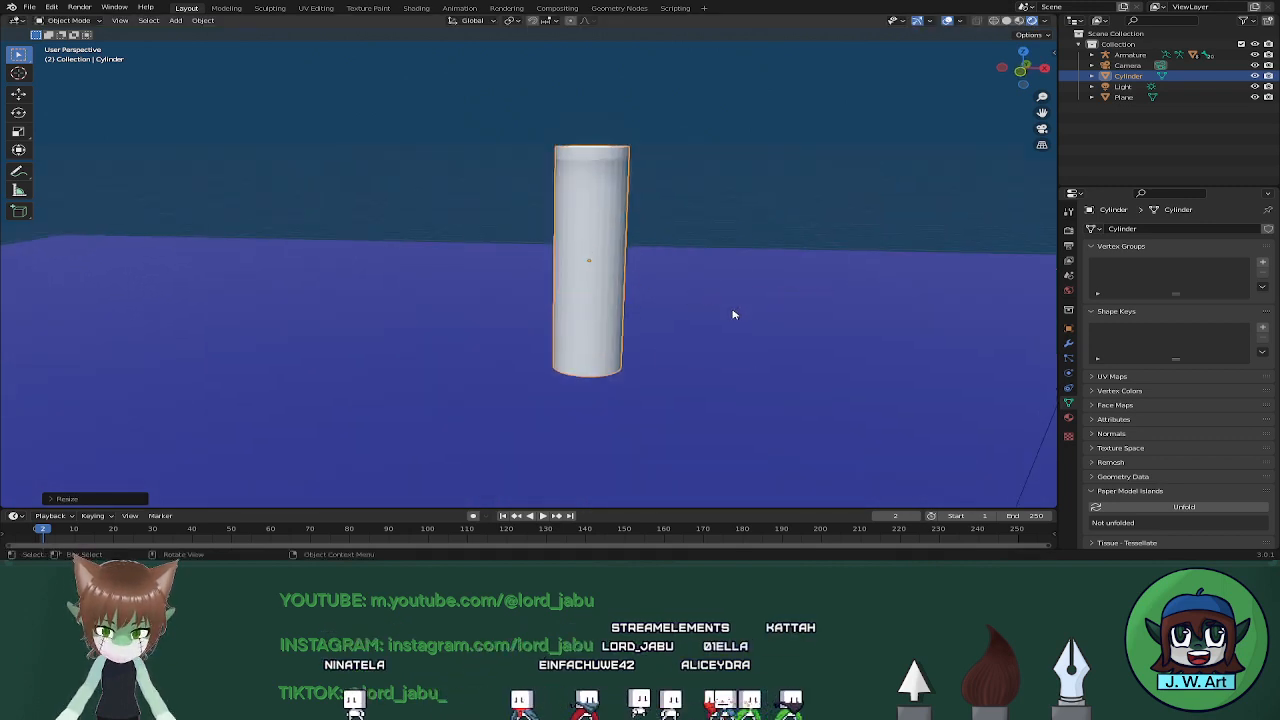
key("s")
key("z")
left_click(684, 271)
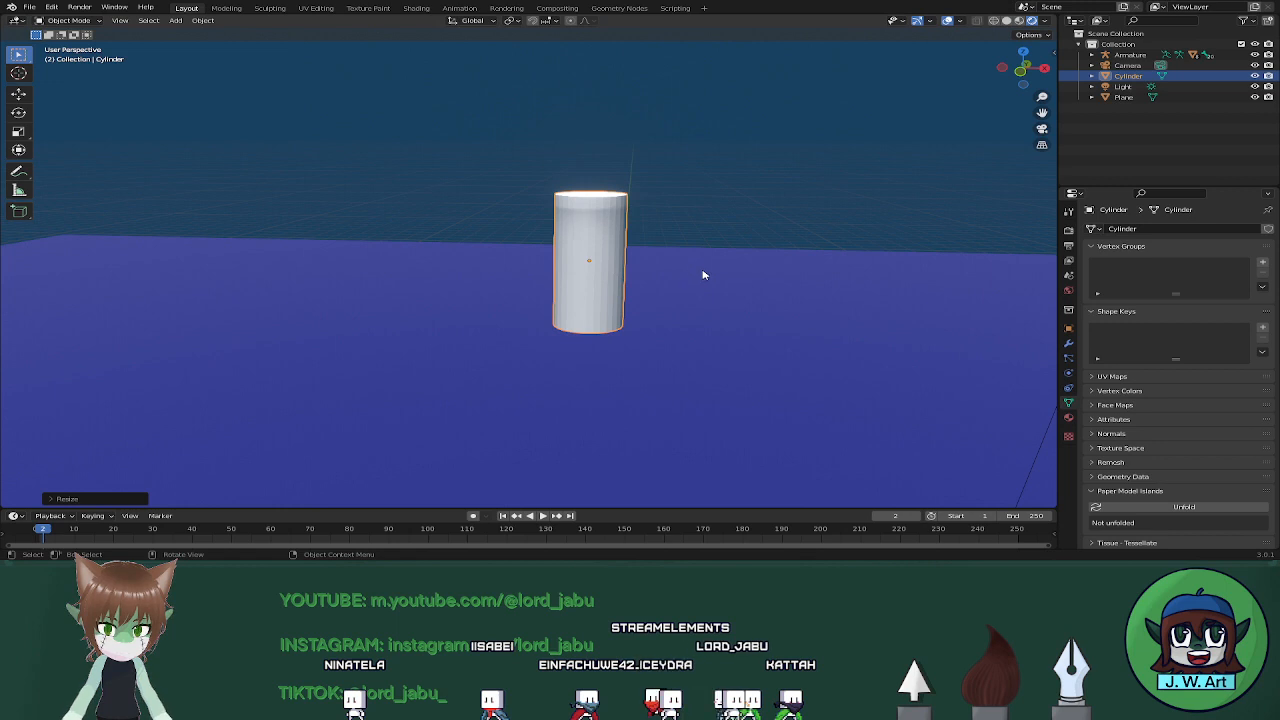
scroll(703, 275, "up", 2)
middle_click_drag(703, 277, 735, 284)
In Edit Mode, select the cylinder's whole top end through a wireframe view, then restore rendered shading
key("Tab")
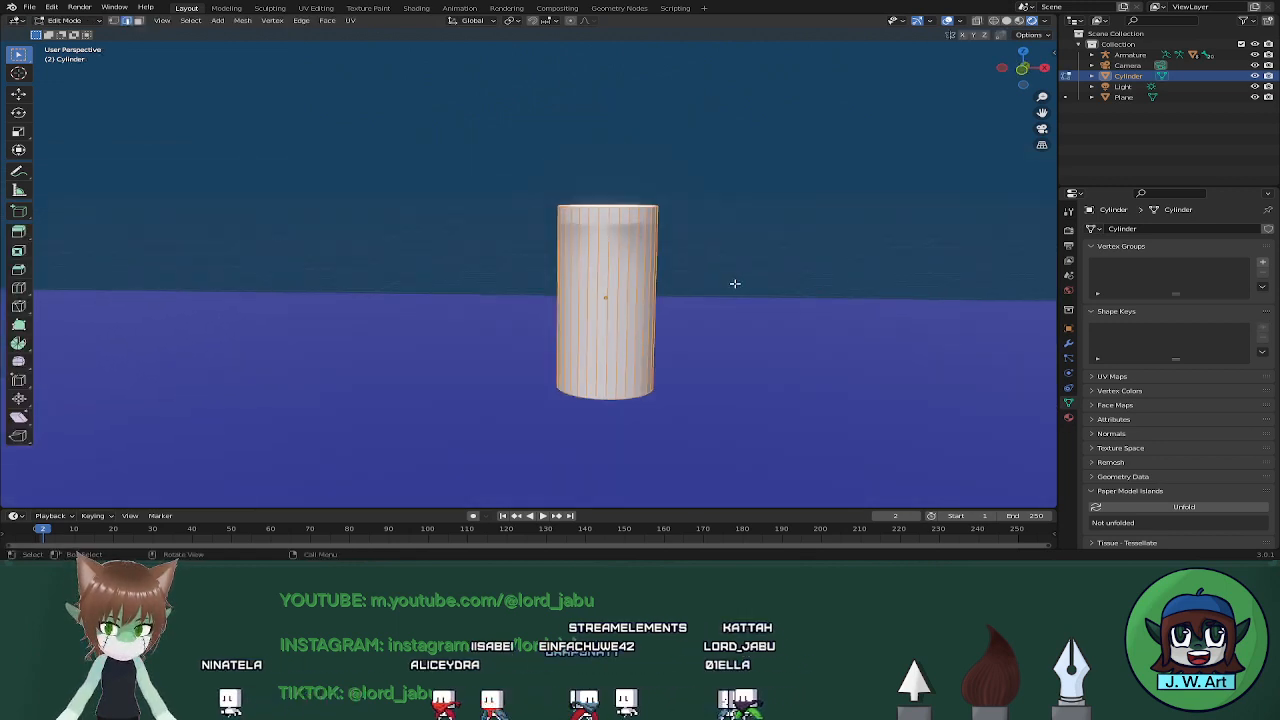
left_click_drag(552, 183, 694, 216)
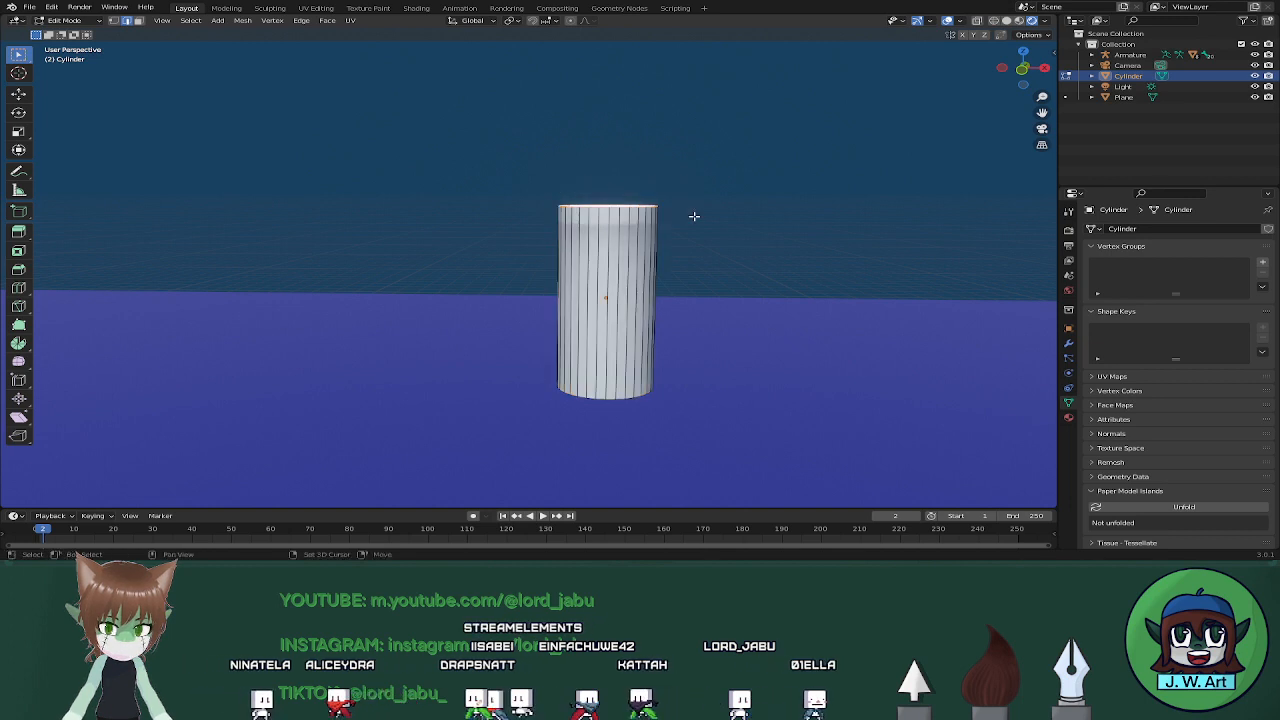
key("shift+z")
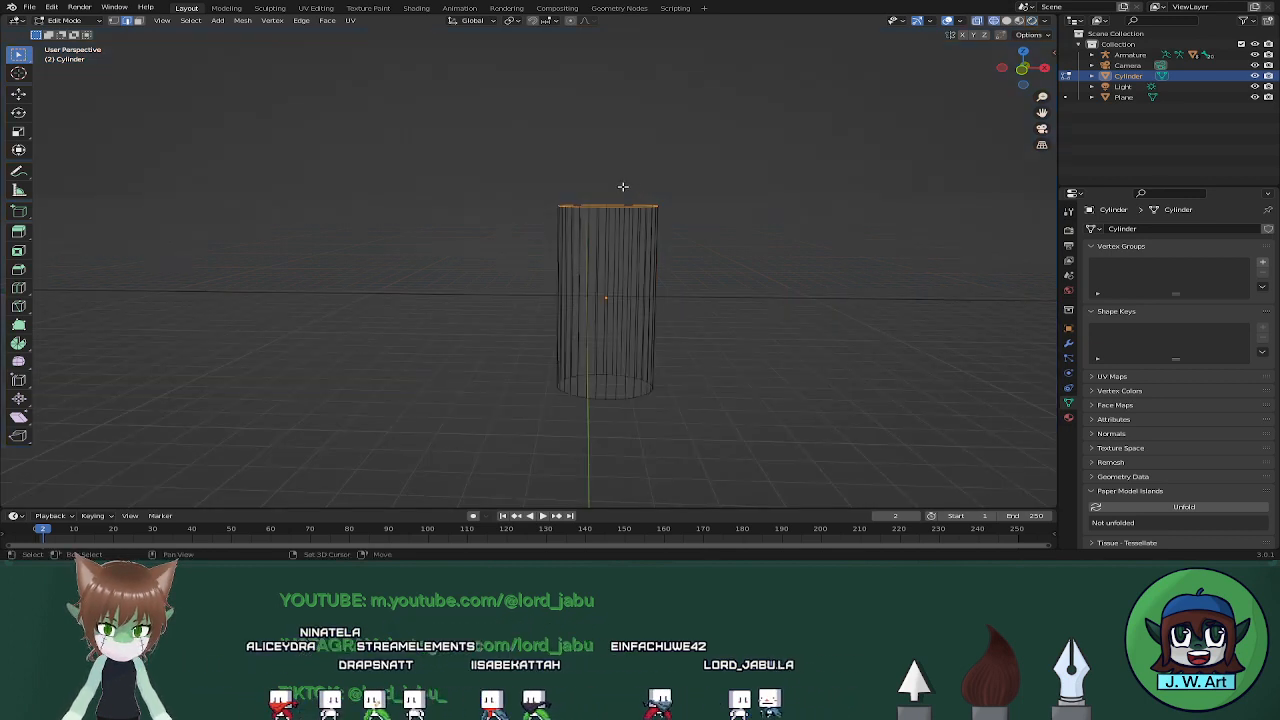
left_click_drag(658, 218, 715, 227)
key("shift+z")
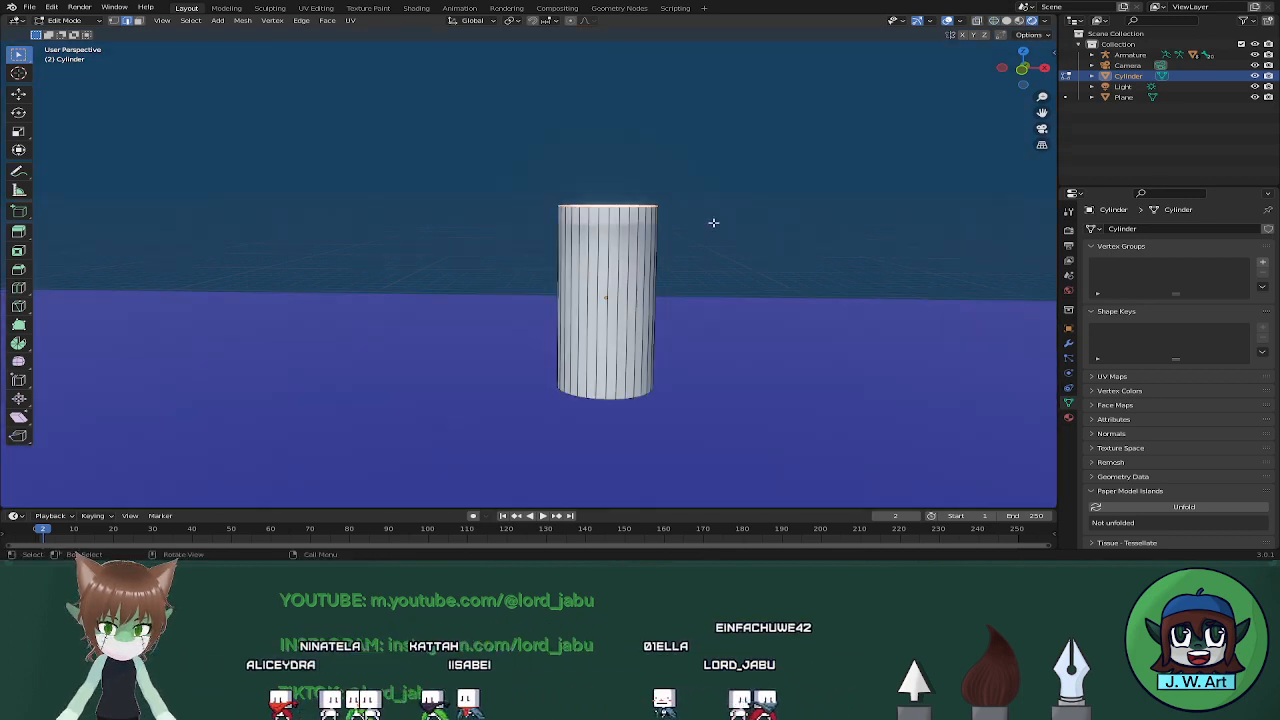
Extrude the cylinder's top a short way upward and scale it to about 0.77 for a tapered shoulder
middle_click_drag(711, 220, 699, 297)
key("g")
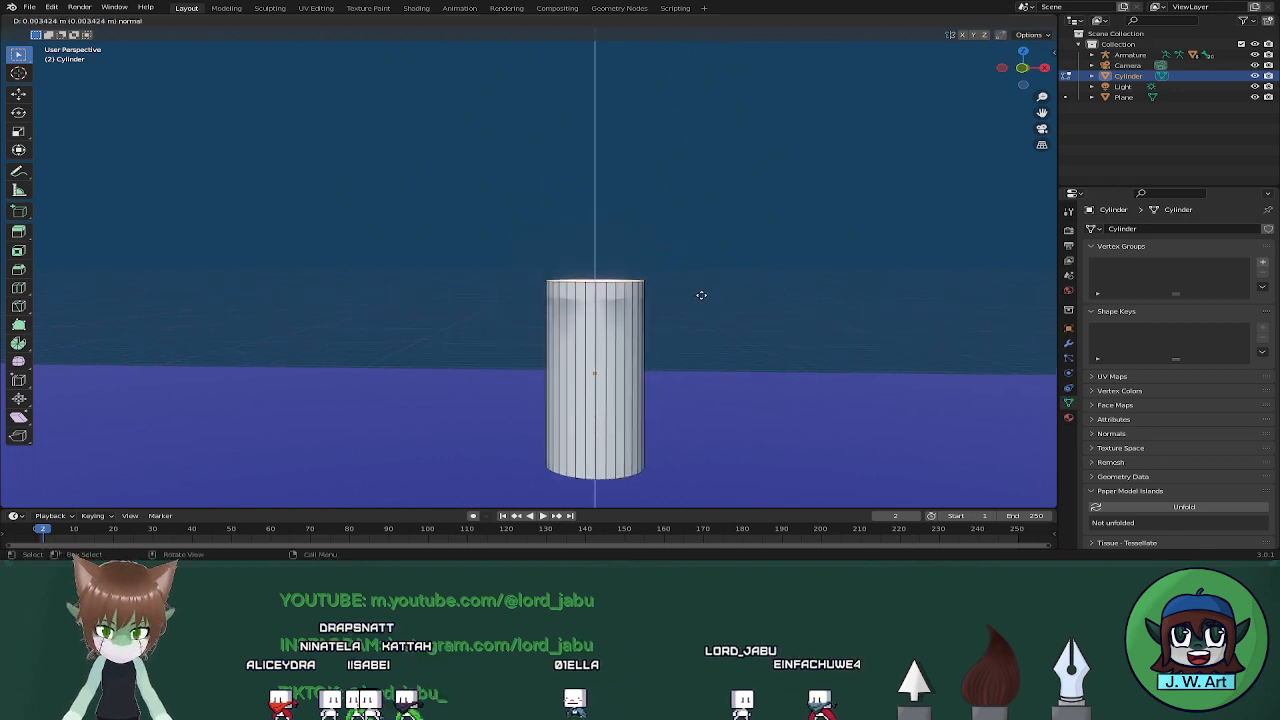
left_click(701, 279)
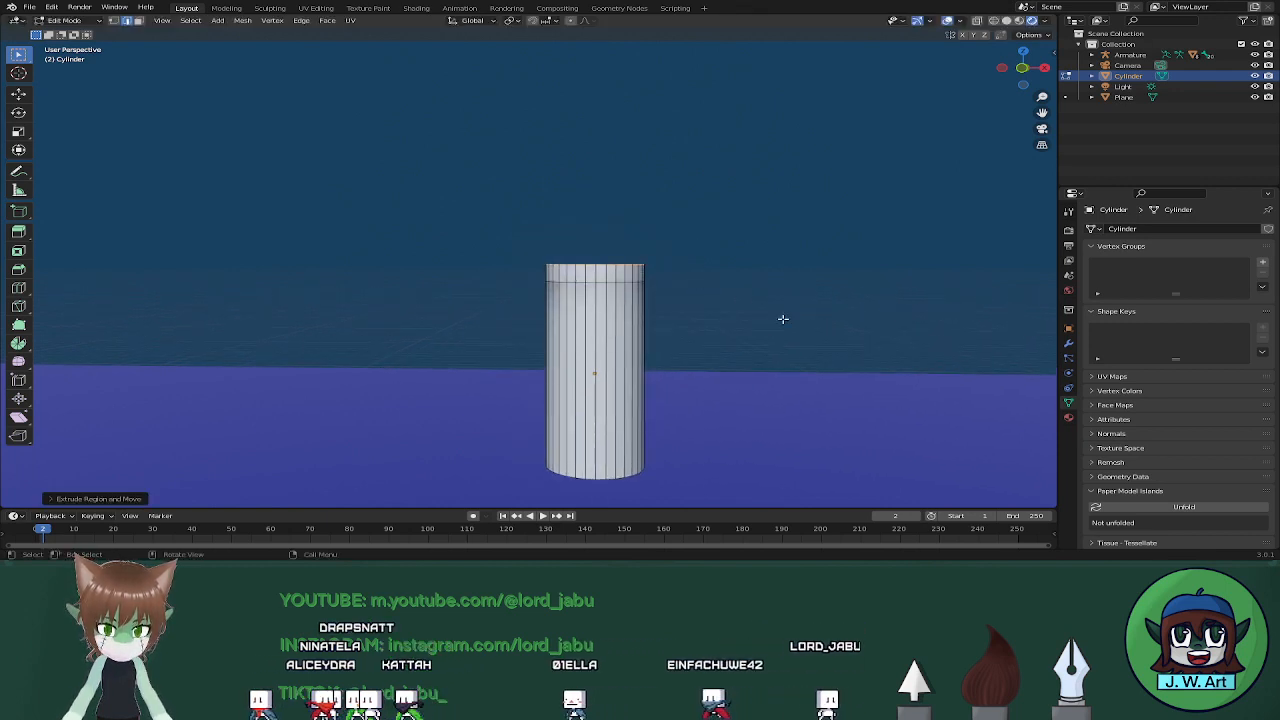
key("s")
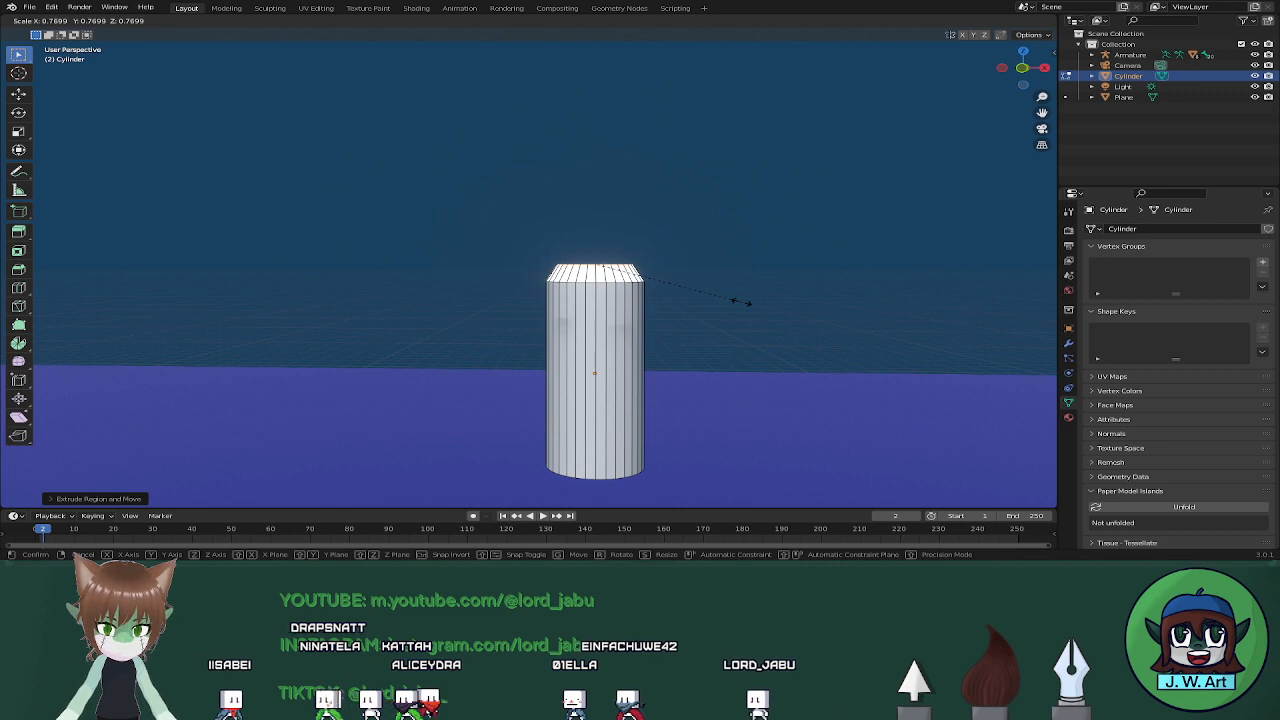
left_click(749, 297)
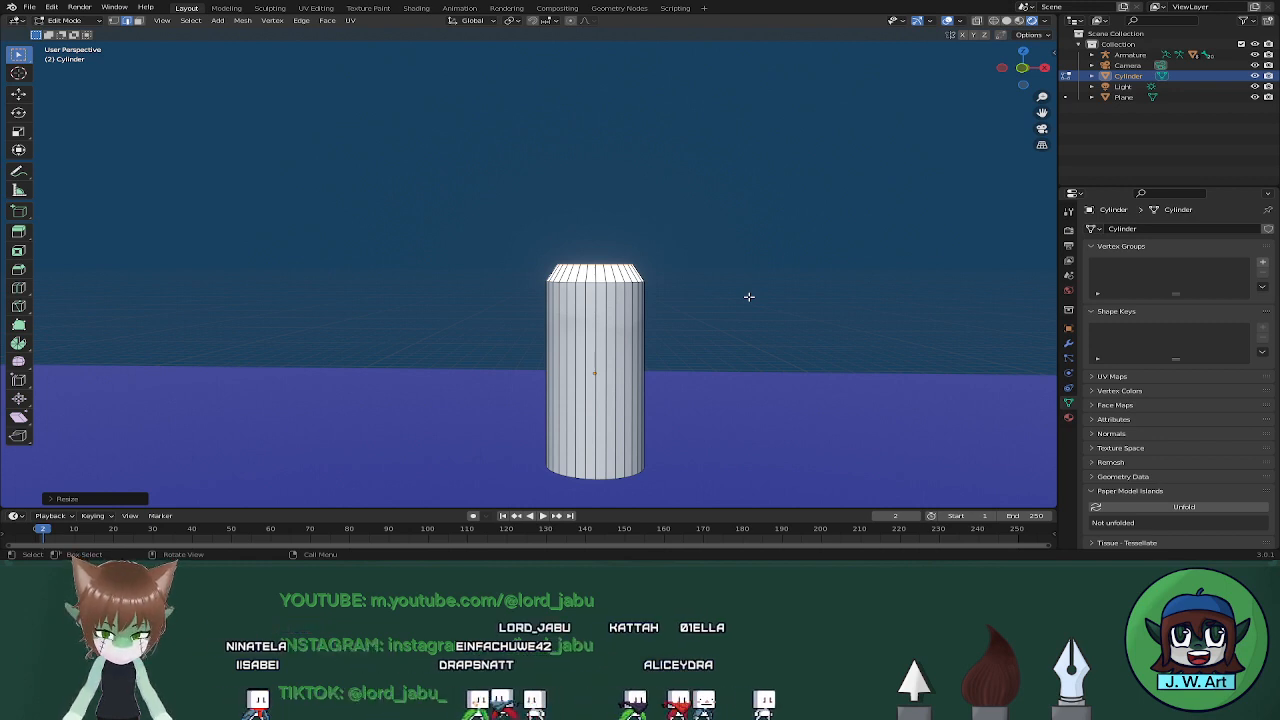
Extrude the narrowed top about 0.045 m upward to form a short neck
key("g")
key("z")
key("z")
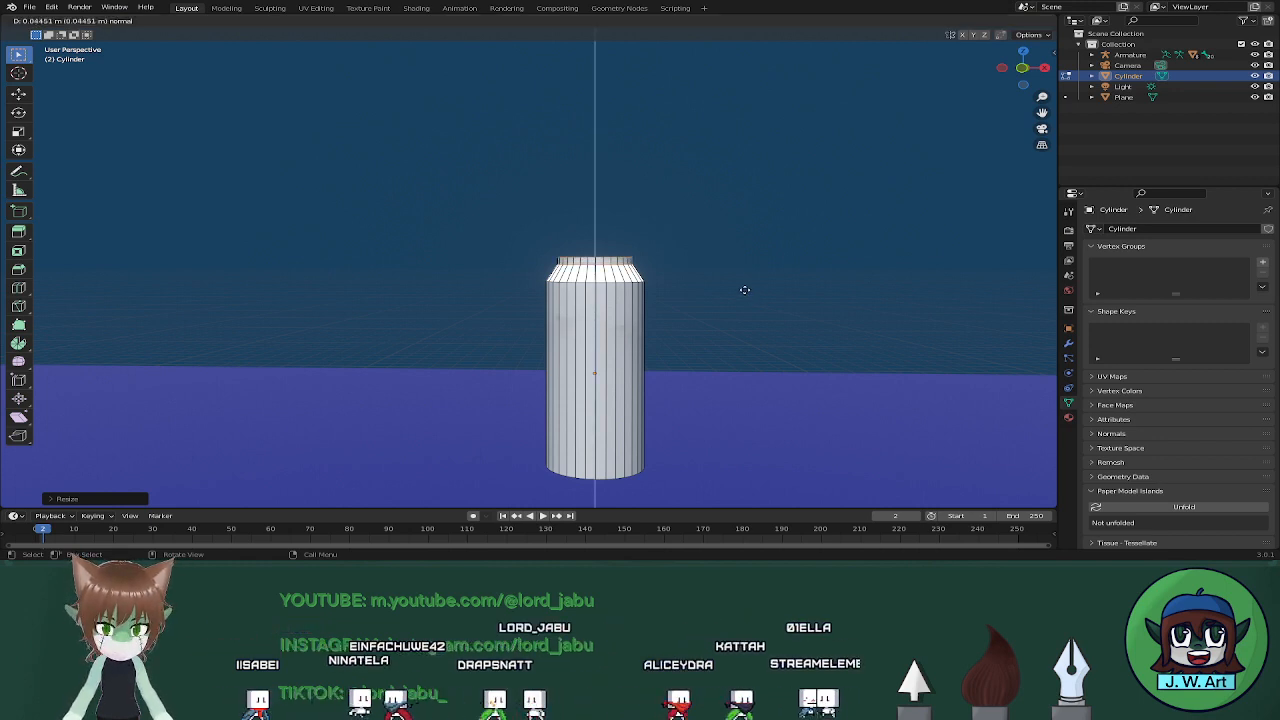
left_click(744, 290)
Extrude the neck's top in place and scale it outward horizontally, locking Z, to form the can's rim
key("g")
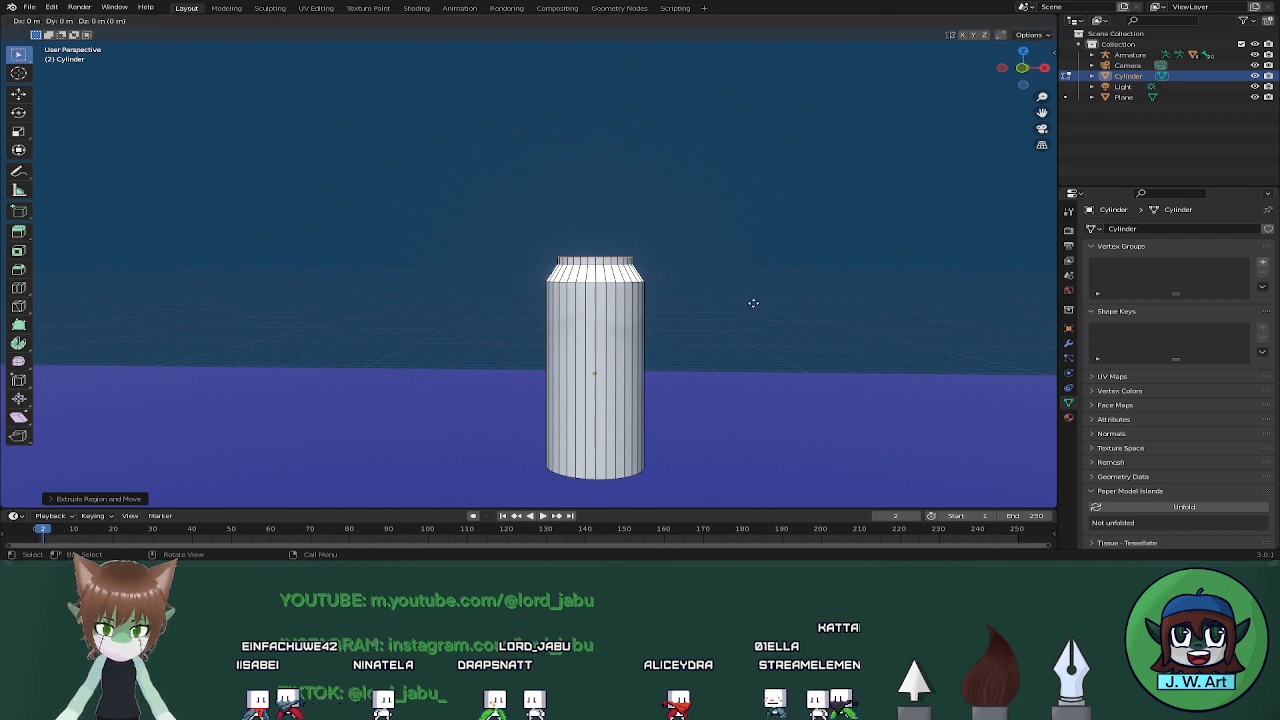
key("shift+z")
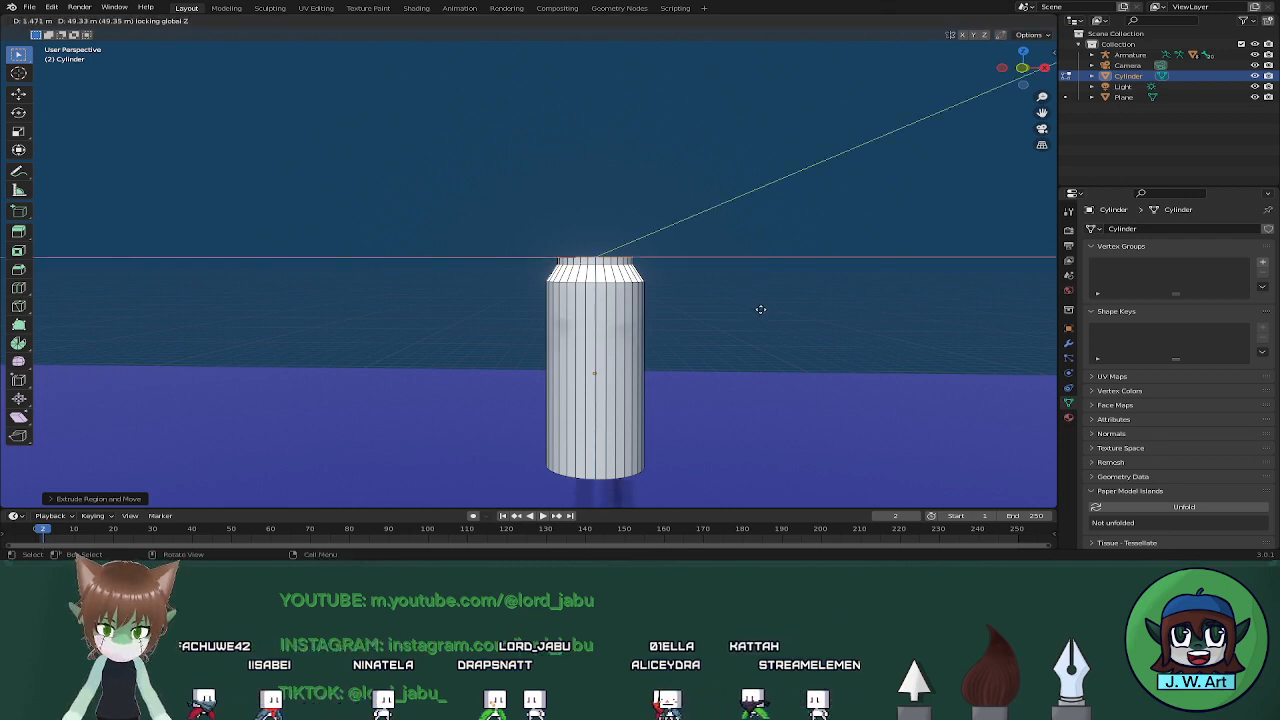
right_click(764, 311)
key("s")
key("shift+z")
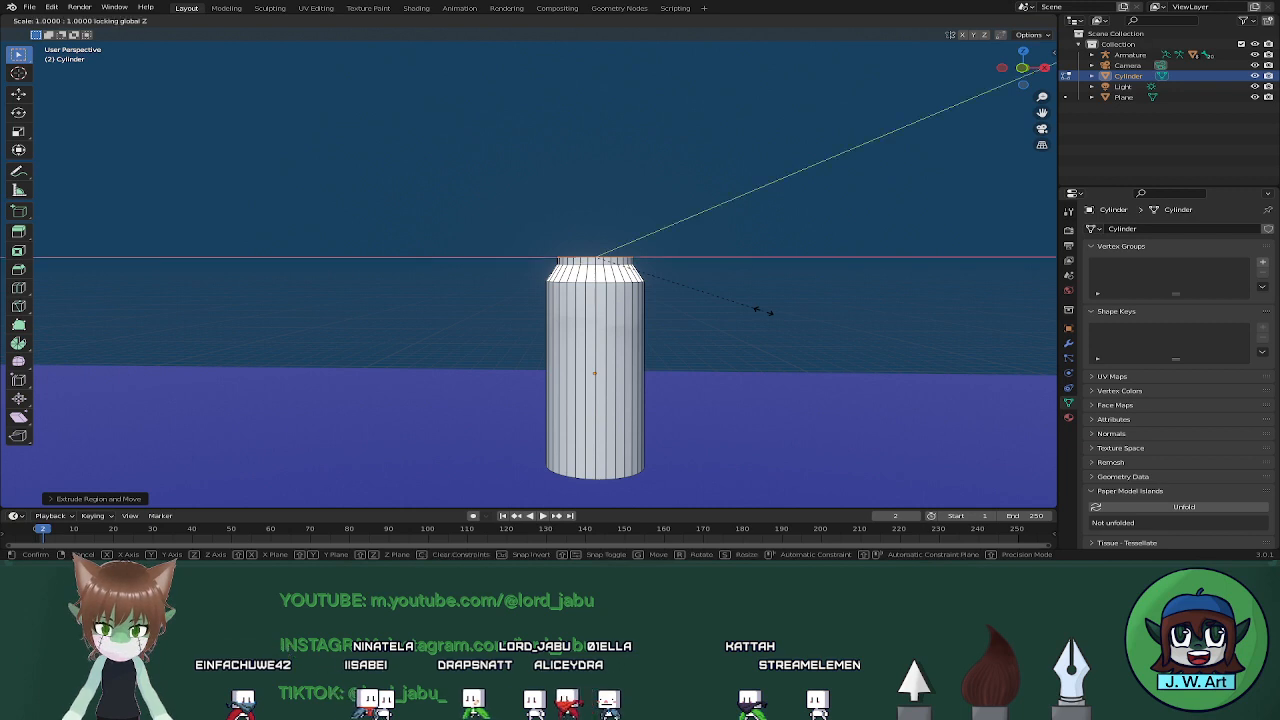
left_click(787, 320)
middle_click_drag(785, 320, 689, 320)
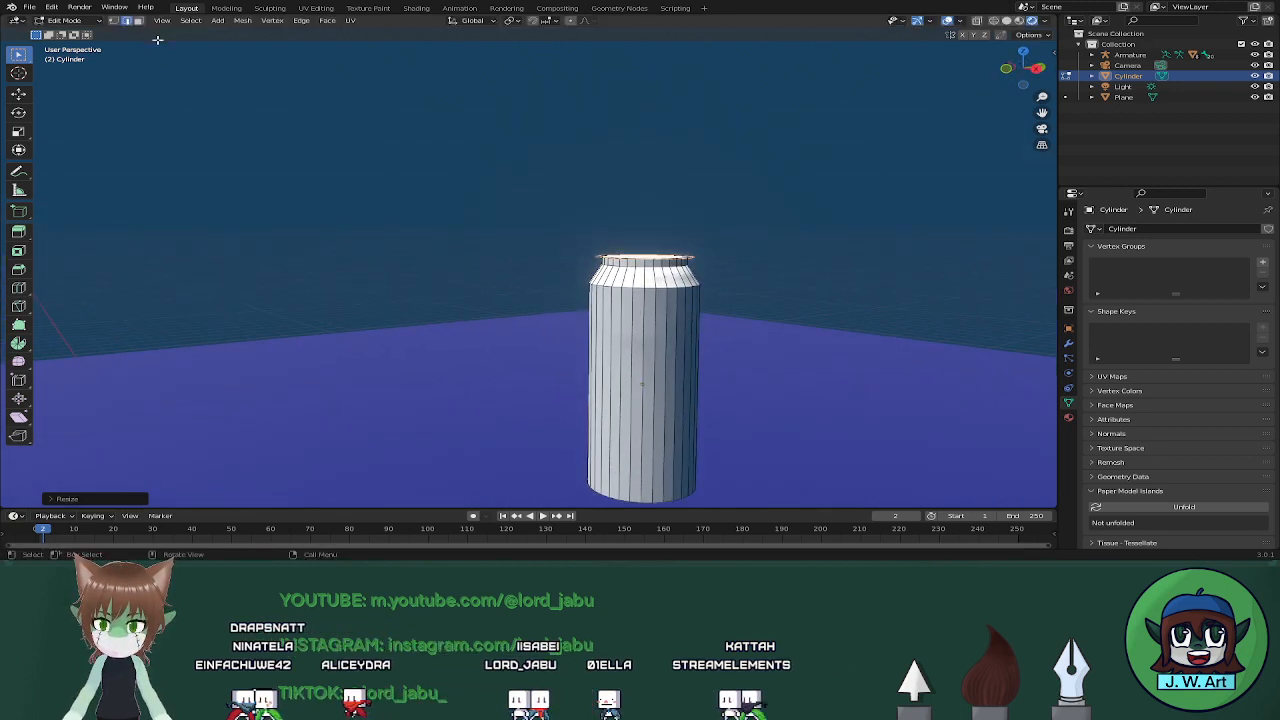
Return to Object Mode and split the 3D viewport vertically into a narrow and a wide view
key("Tab")
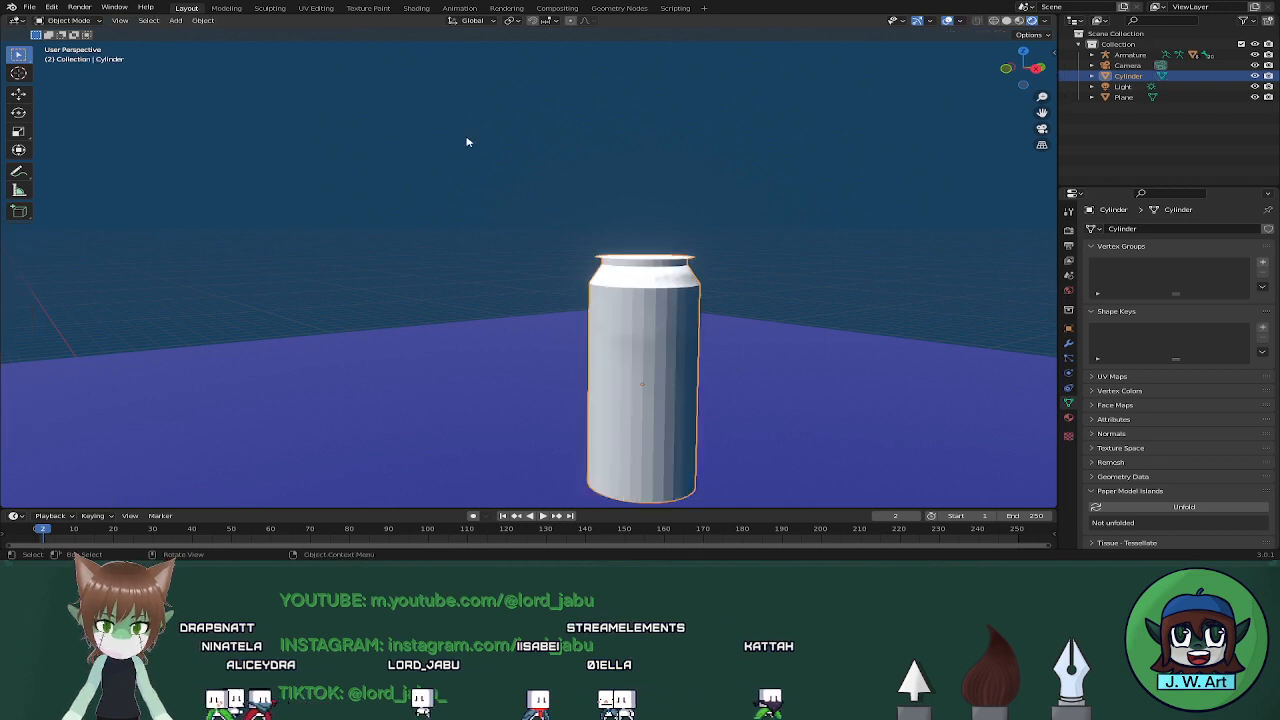
right_click(291, 28)
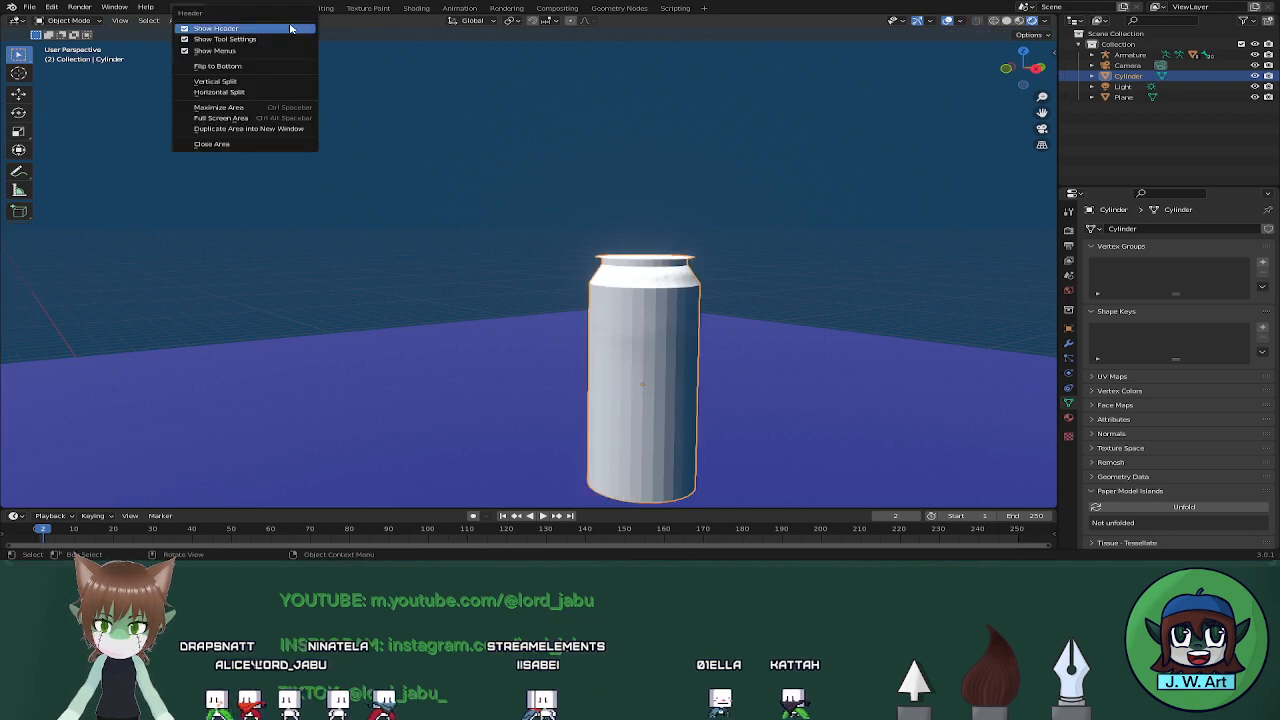
left_click(270, 81)
left_click(266, 118)
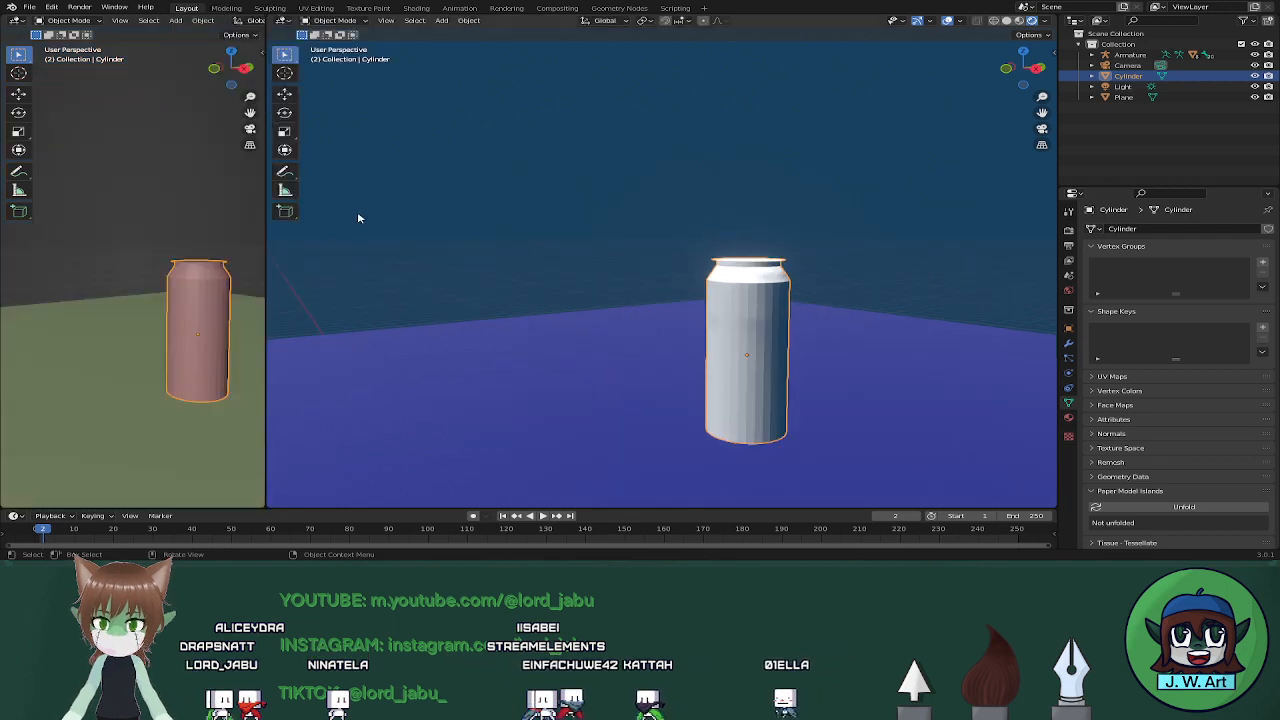
Frame the can in the narrow viewport and switch the wide viewport to Material Preview shading
middle_click_drag(190, 286, 246, 309)
scroll(223, 284, "up", 4)
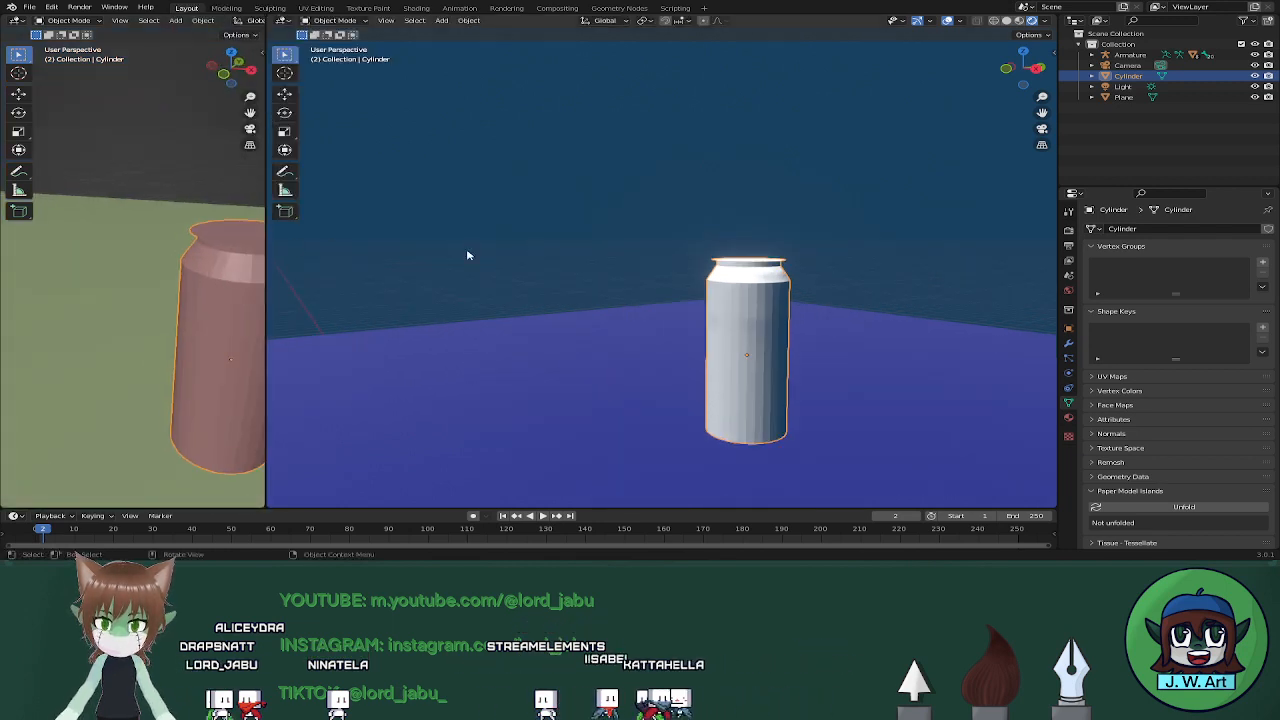
left_click(1018, 21)
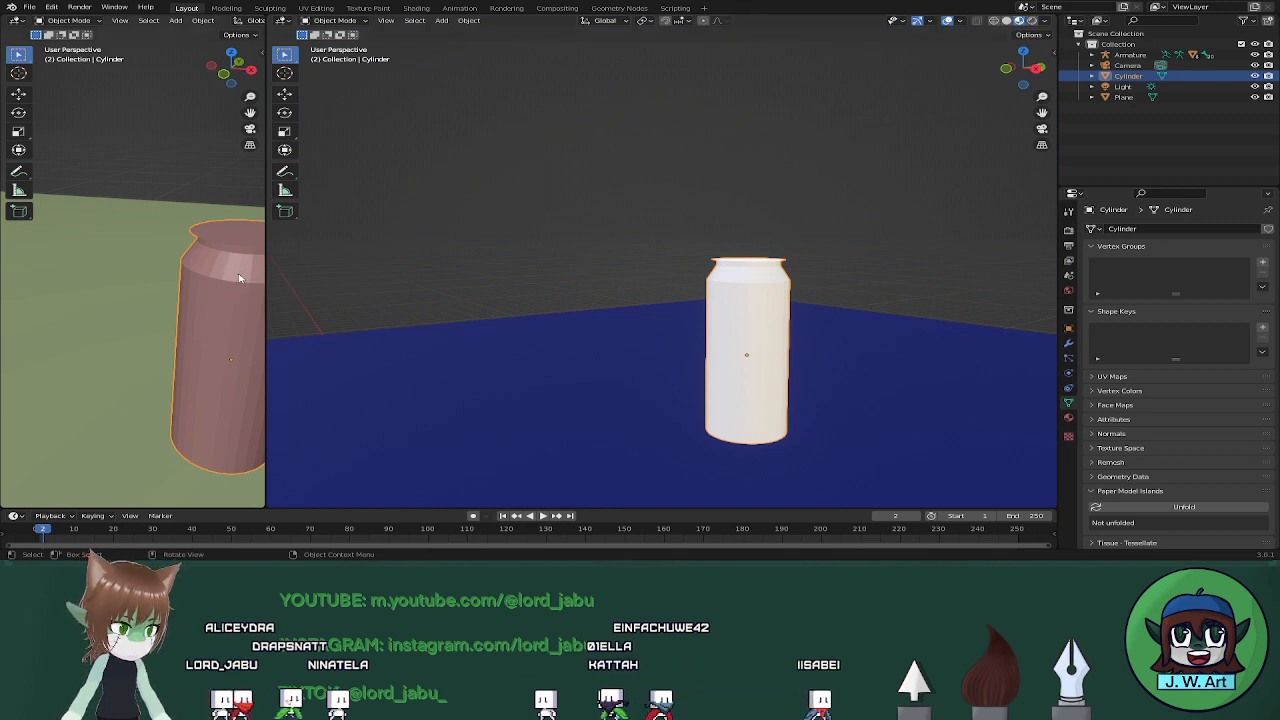
middle_click_drag(238, 278, 130, 200)
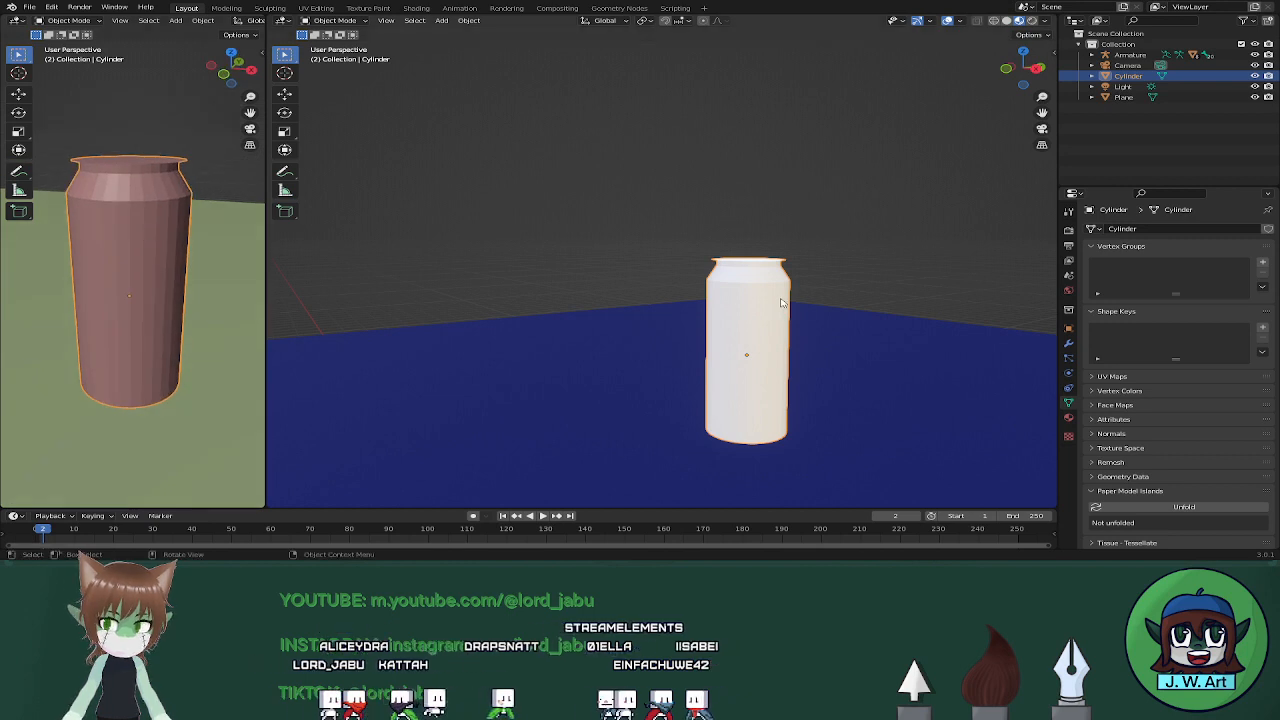
Enter Edit Mode on the can and scale its rim wider horizontally, locking Z
left_click(642, 308)
middle_click_drag(642, 308, 669, 300)
left_click(745, 320)
scroll(777, 334, "up", 3)
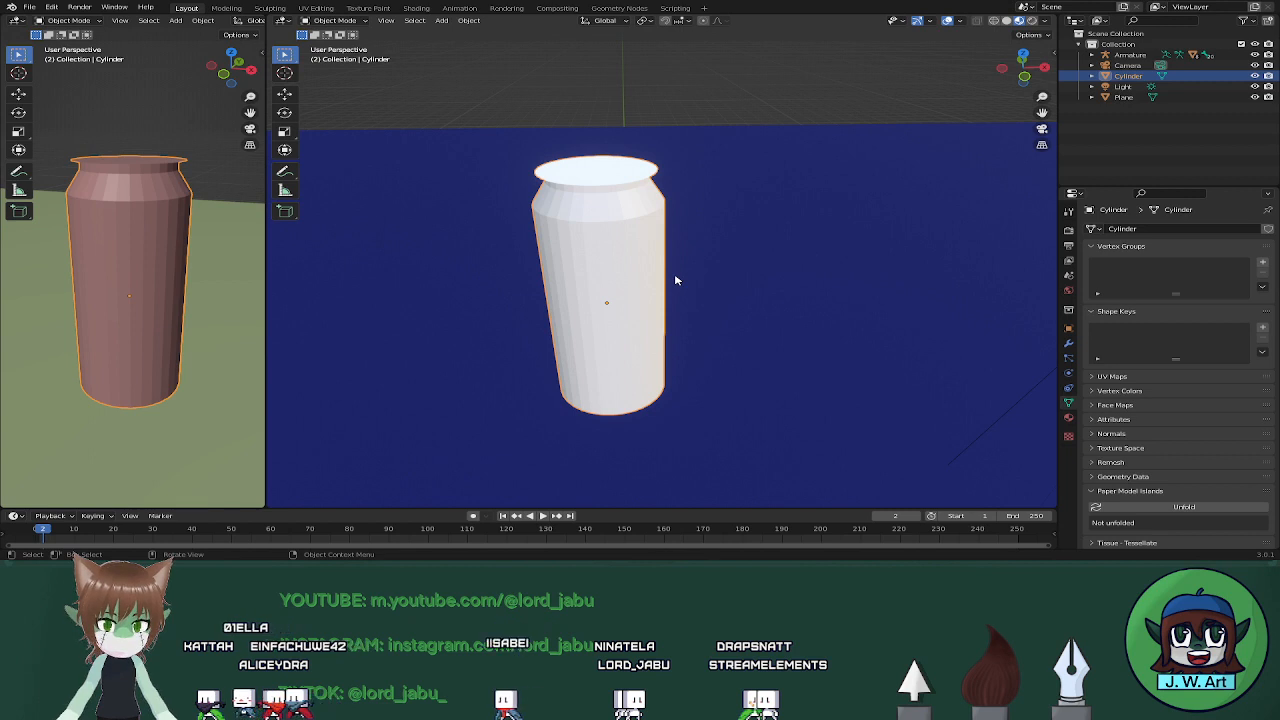
middle_click_drag(638, 238, 672, 315)
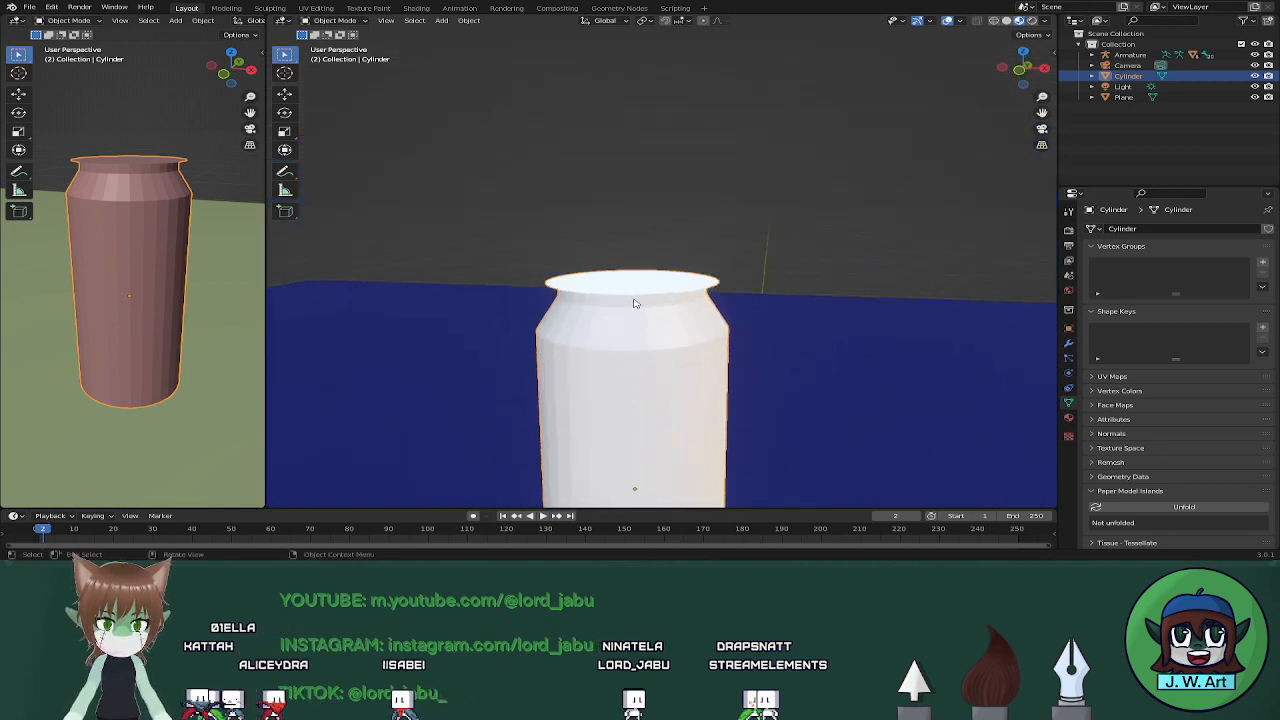
key("Tab")
key("s")
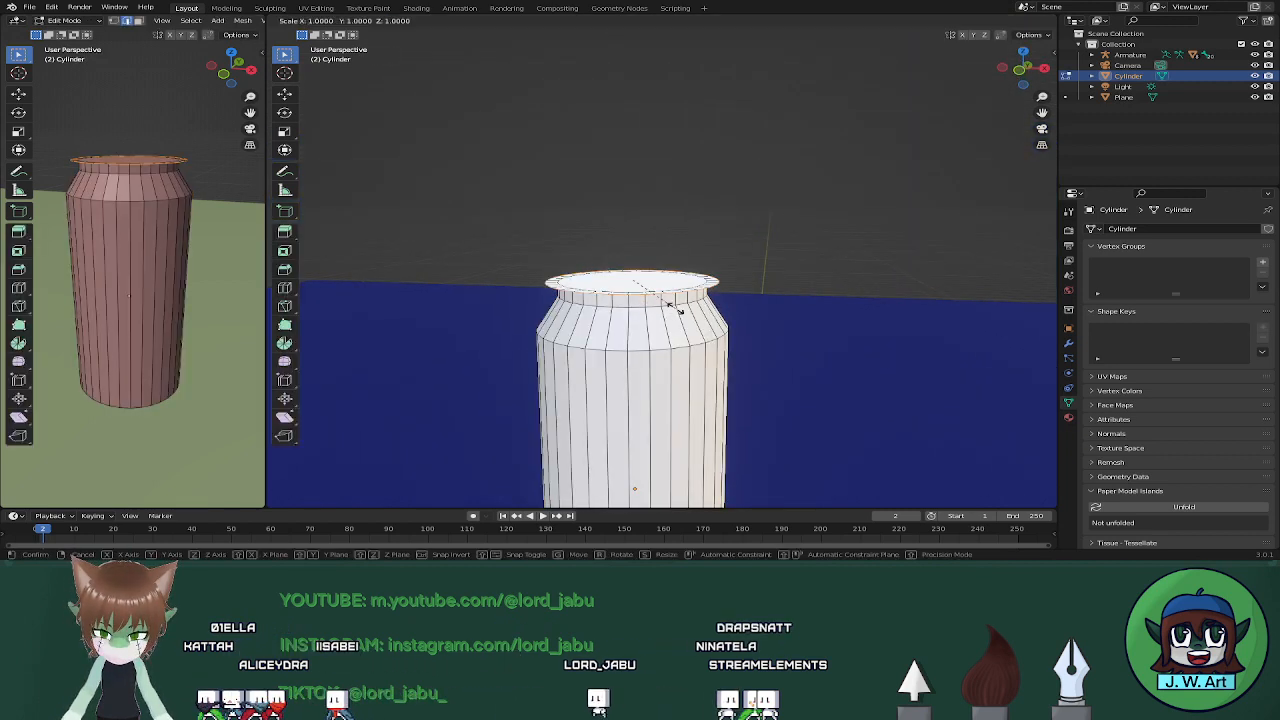
key("shift+z")
left_click(682, 311)
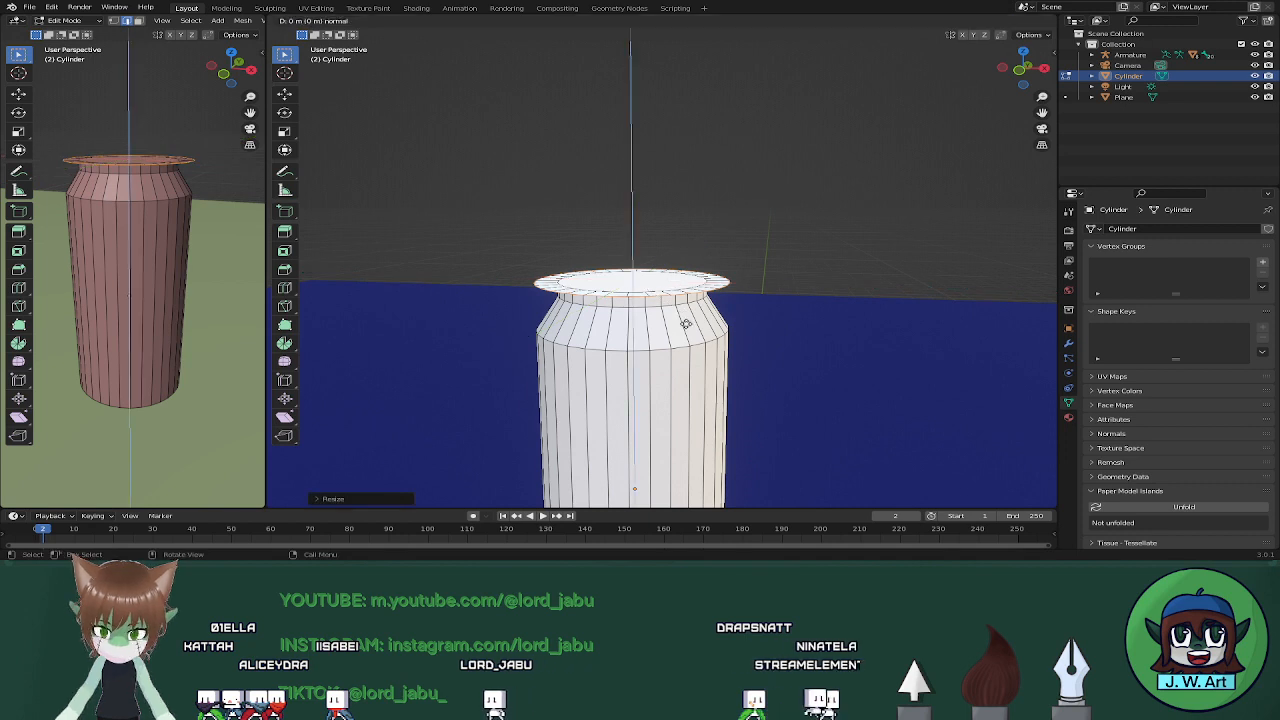
Extrude the widened rim upward into a band and twist its top around the Z axis
key("e")
left_click(680, 298)
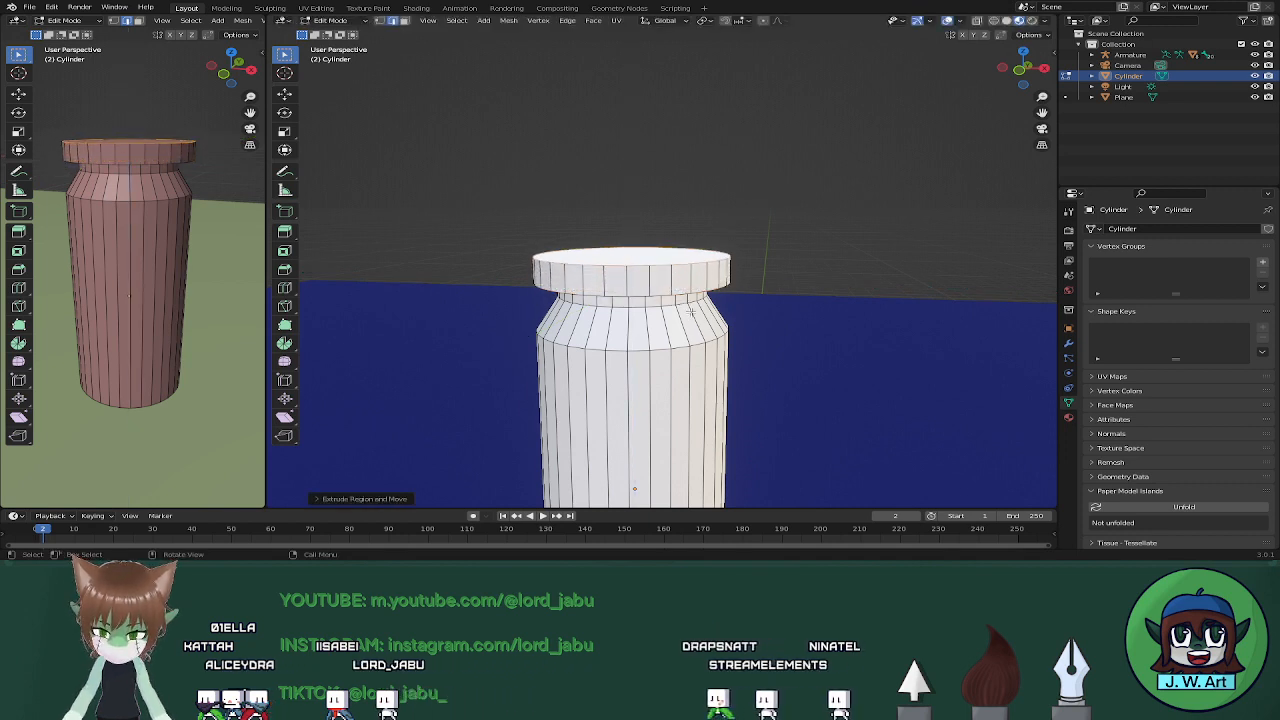
key("r")
key("z")
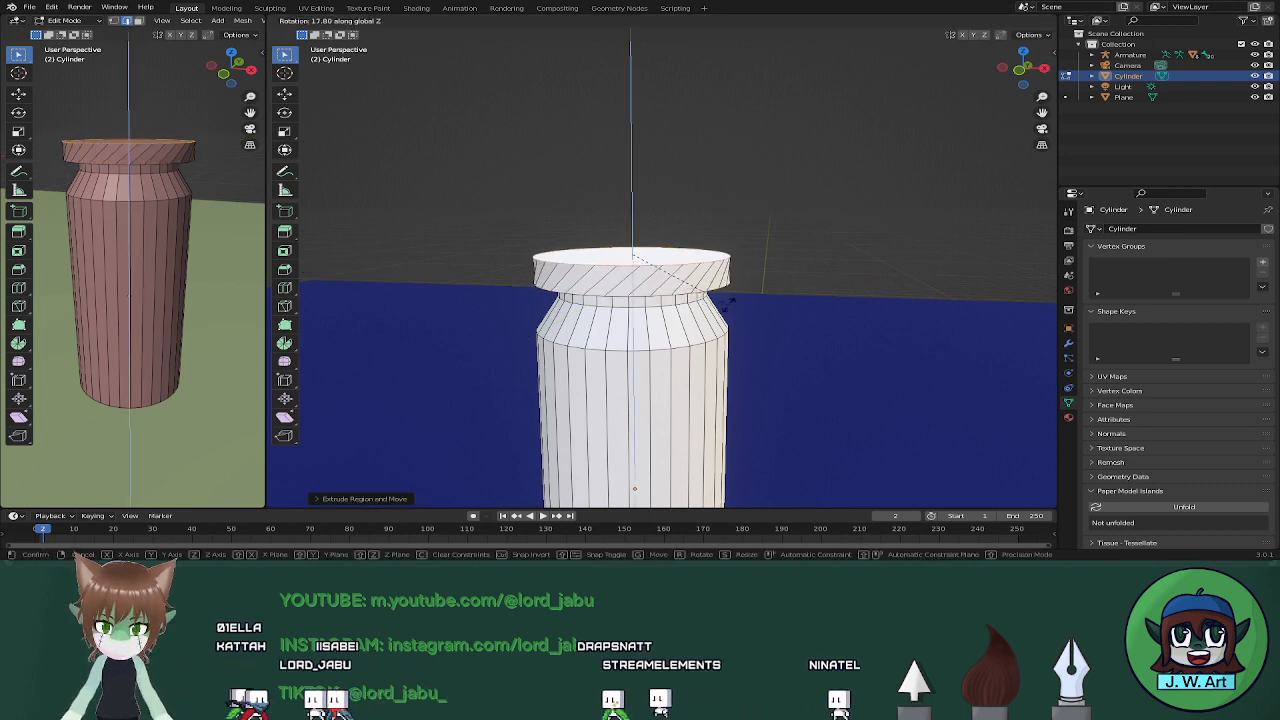
left_click(744, 300)
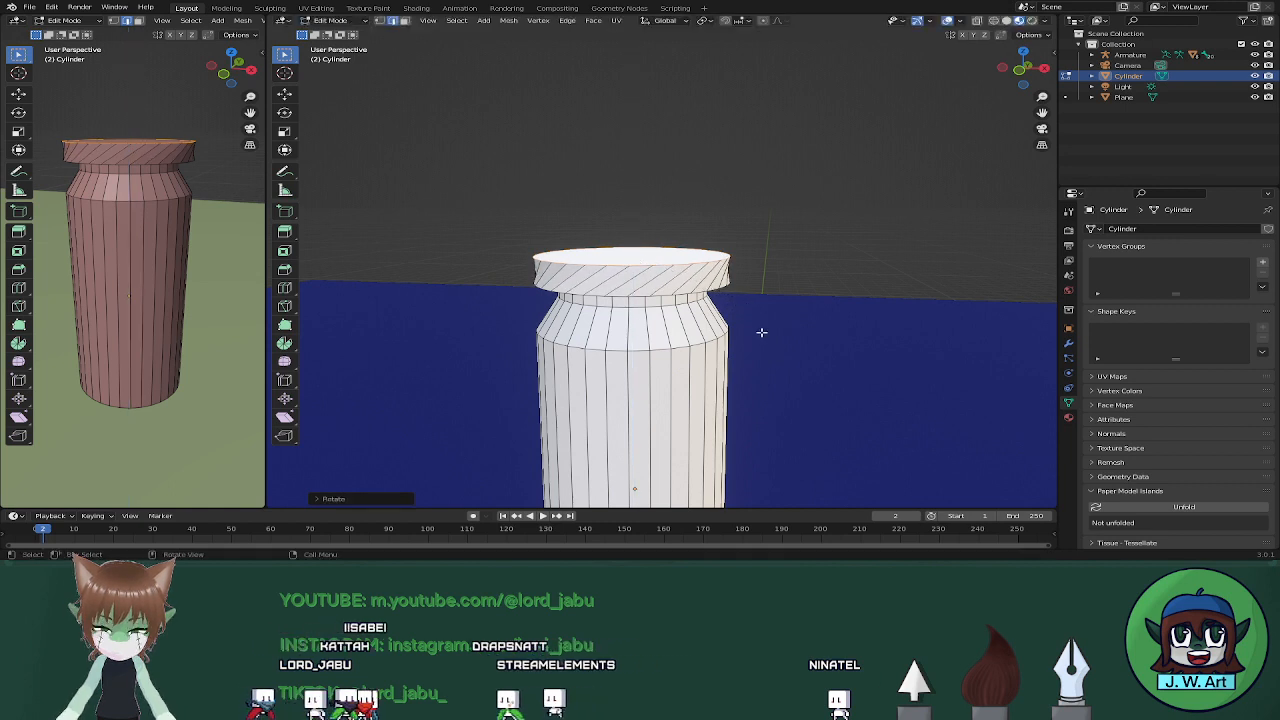
Scale the twisted band's top slightly inward to about 0.99 horizontally, locking Z
key("s")
key("shift+z")
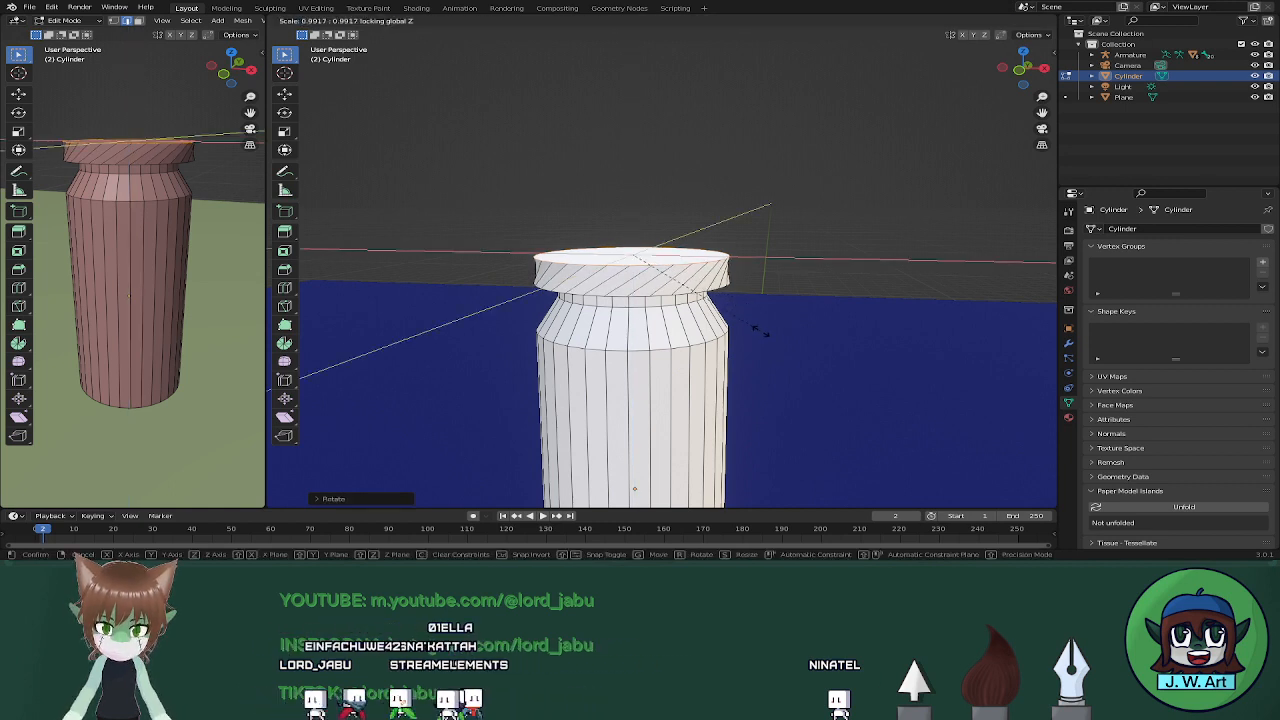
left_click(759, 330)
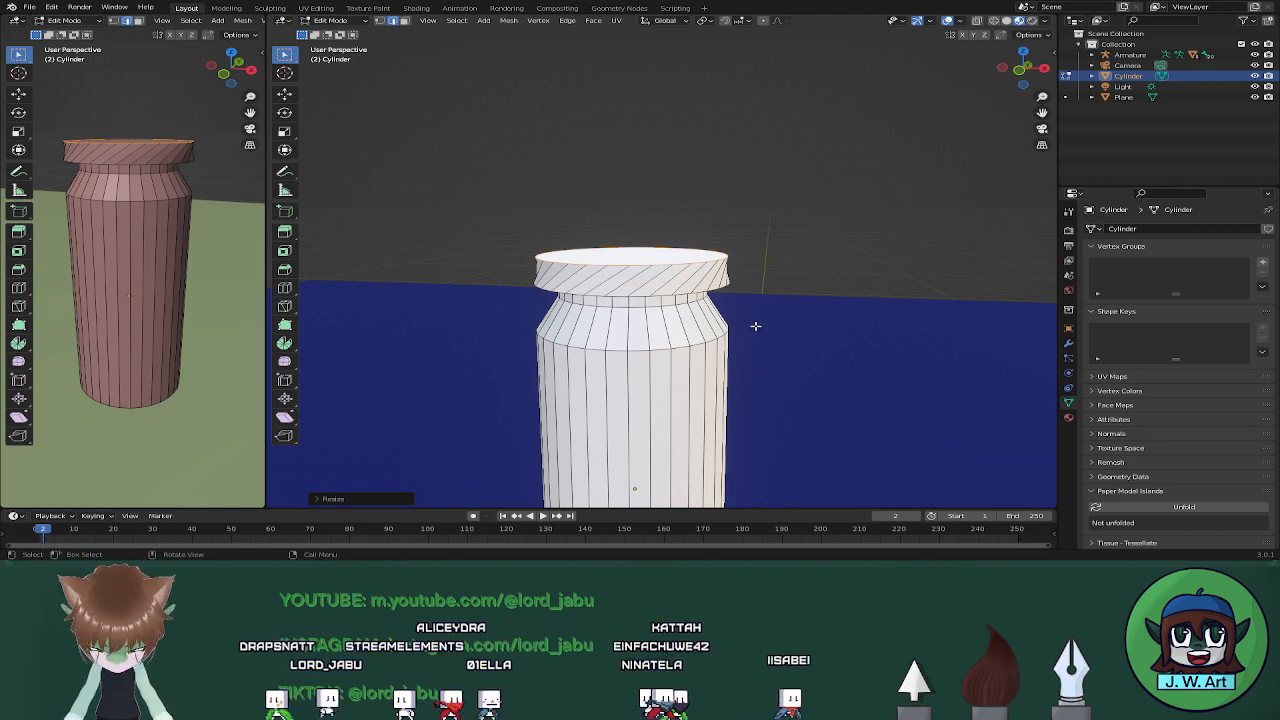
Extrude the band's top in place, scale it outward to about 1.04 with Z locked, and extrude it upward as a second band
key("e")
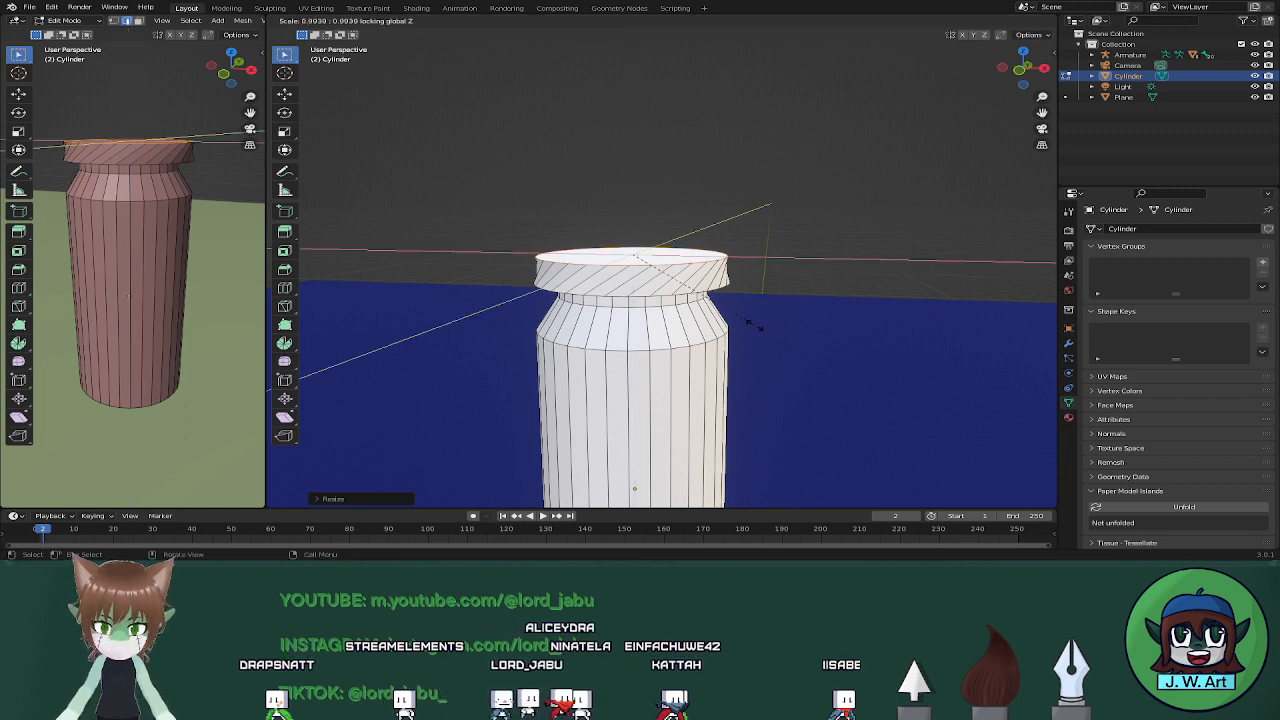
right_click(752, 321)
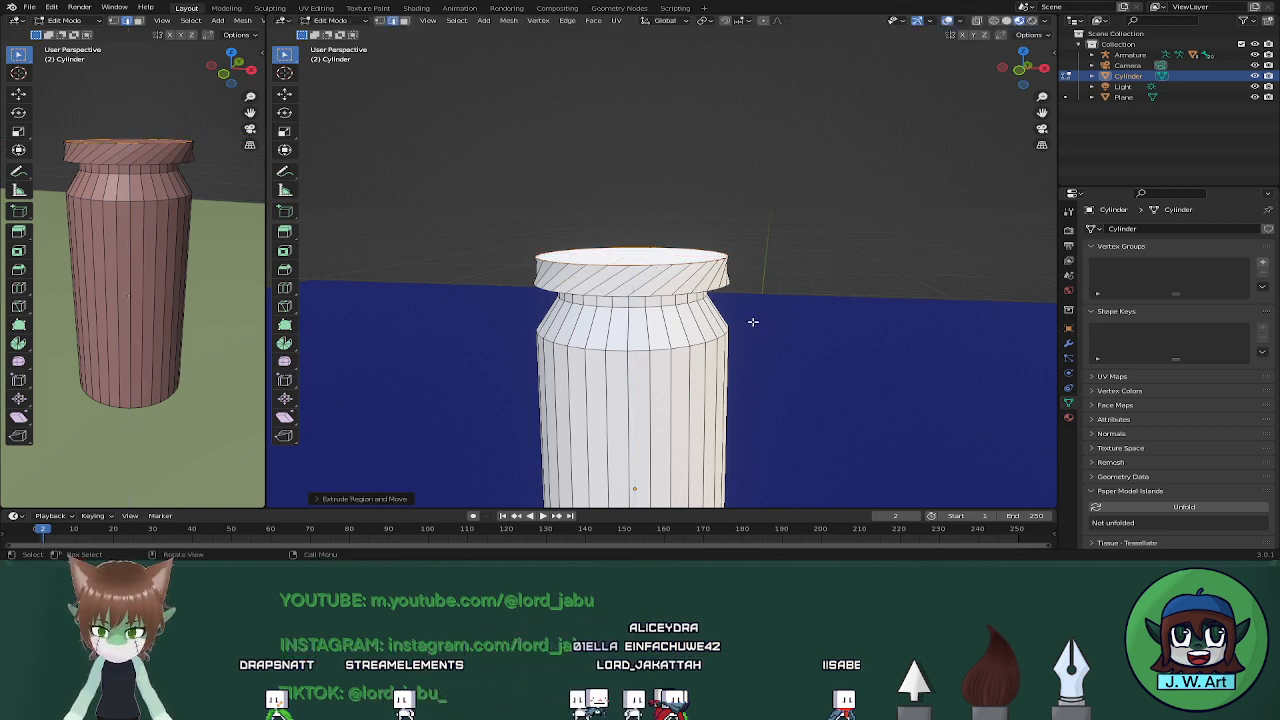
key("e")
right_click(752, 320)
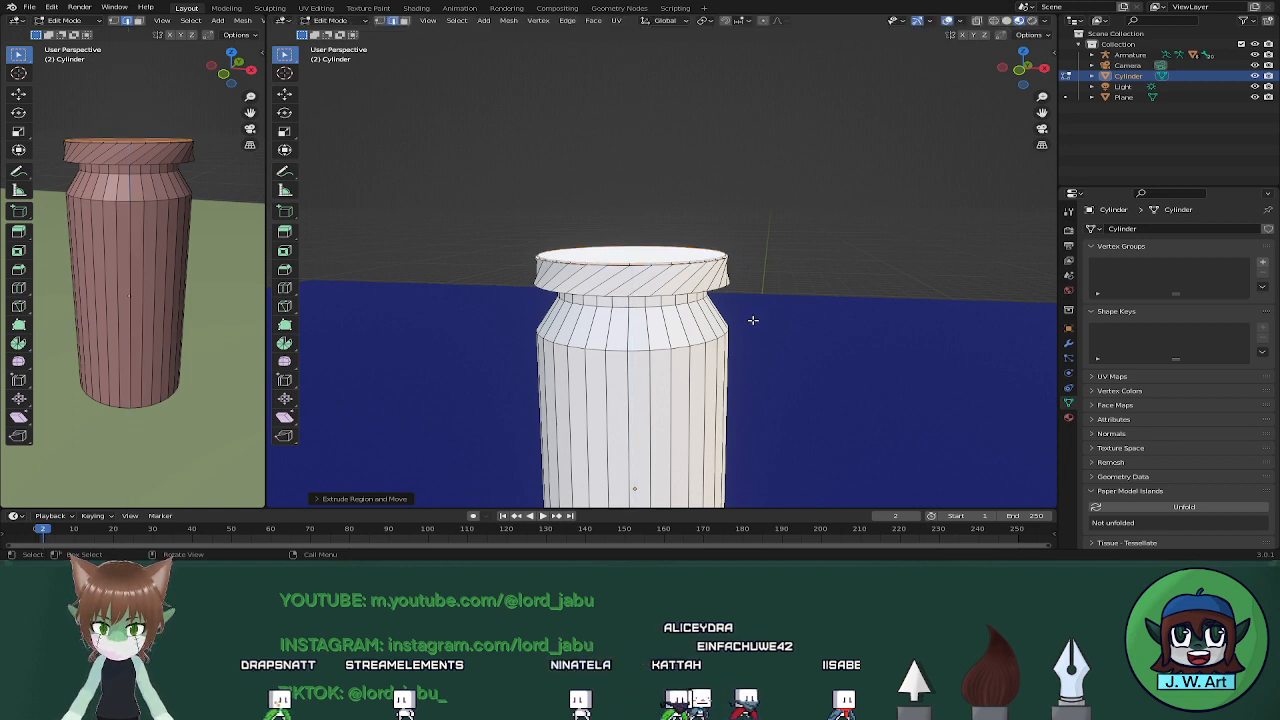
key("e")
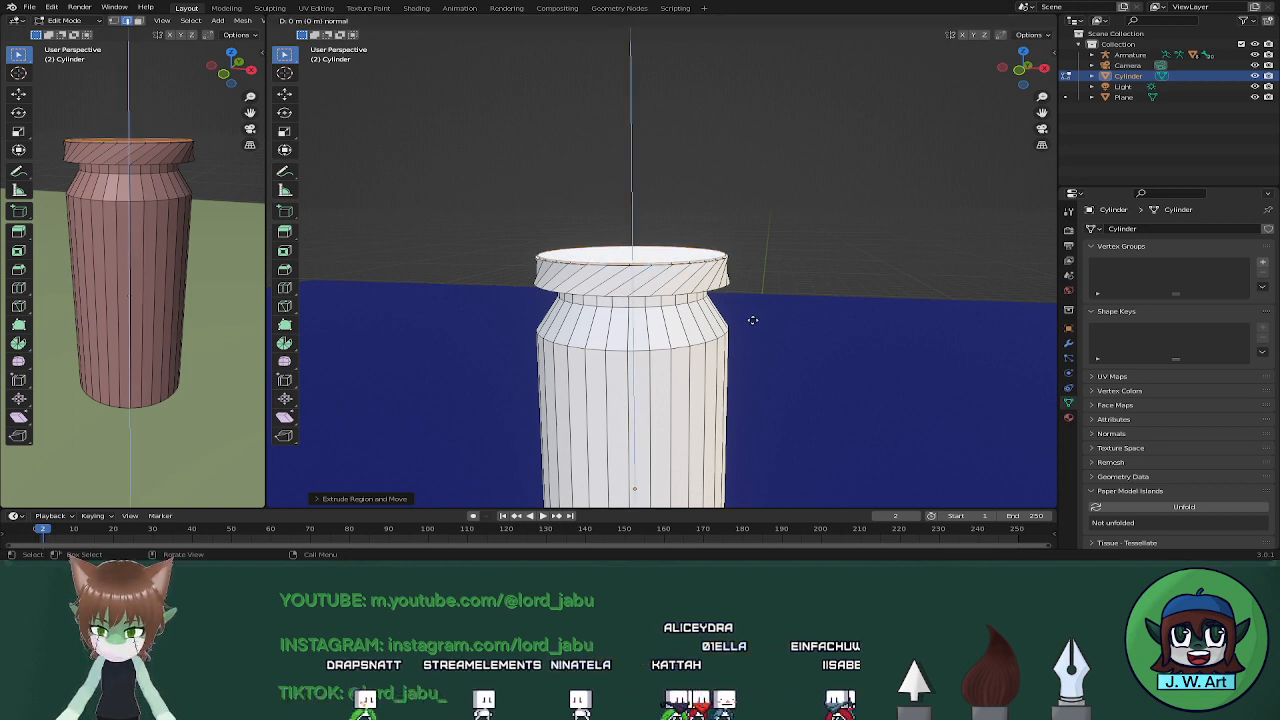
right_click(752, 320)
key("s")
key("shift+z")
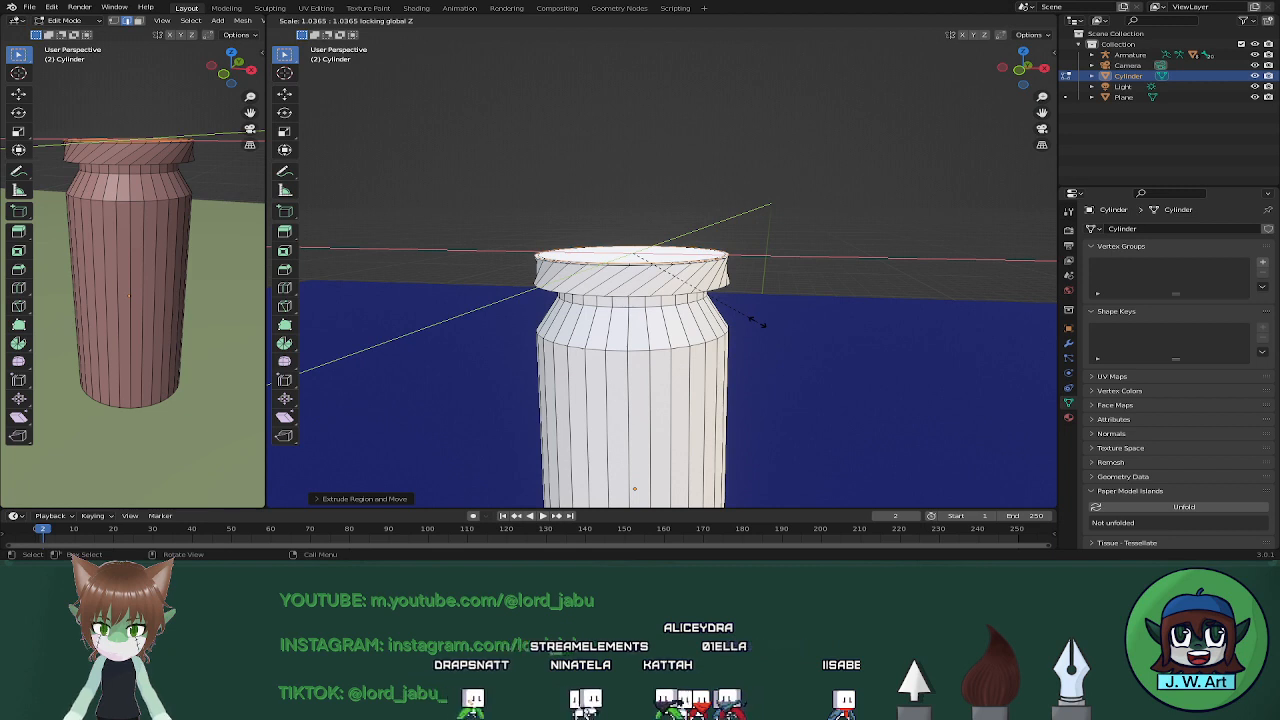
left_click(757, 322)
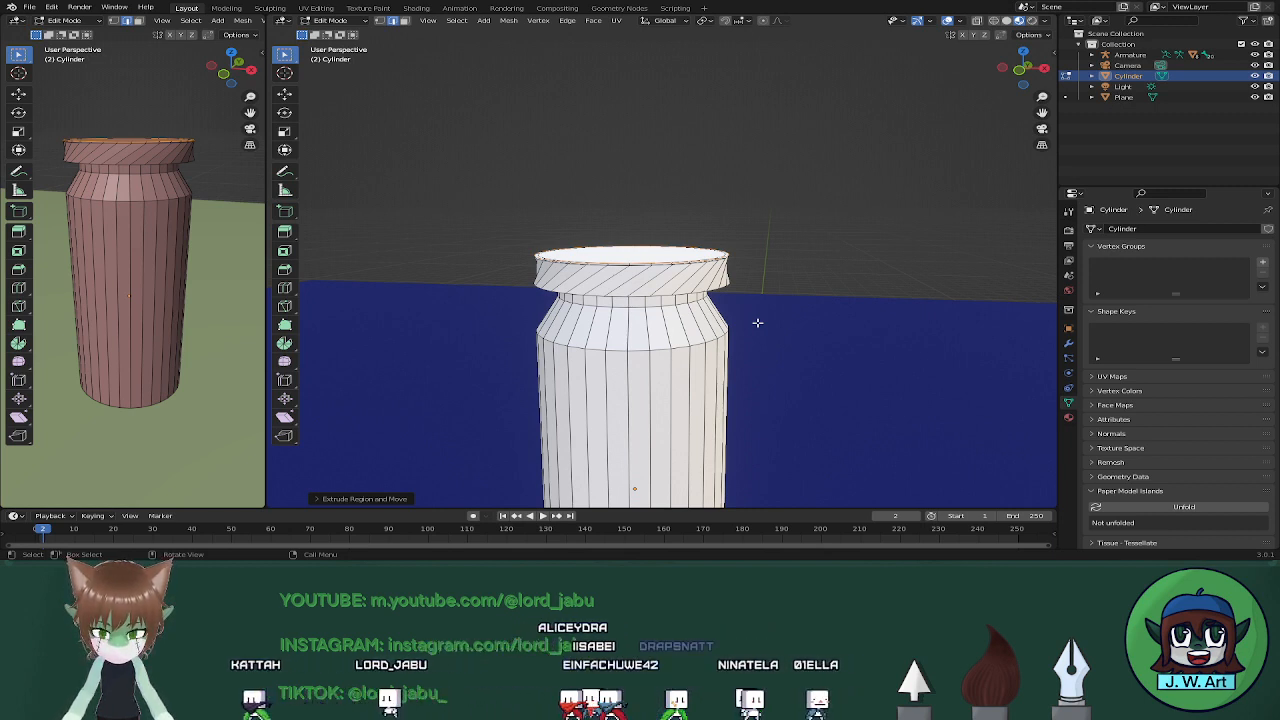
key("e")
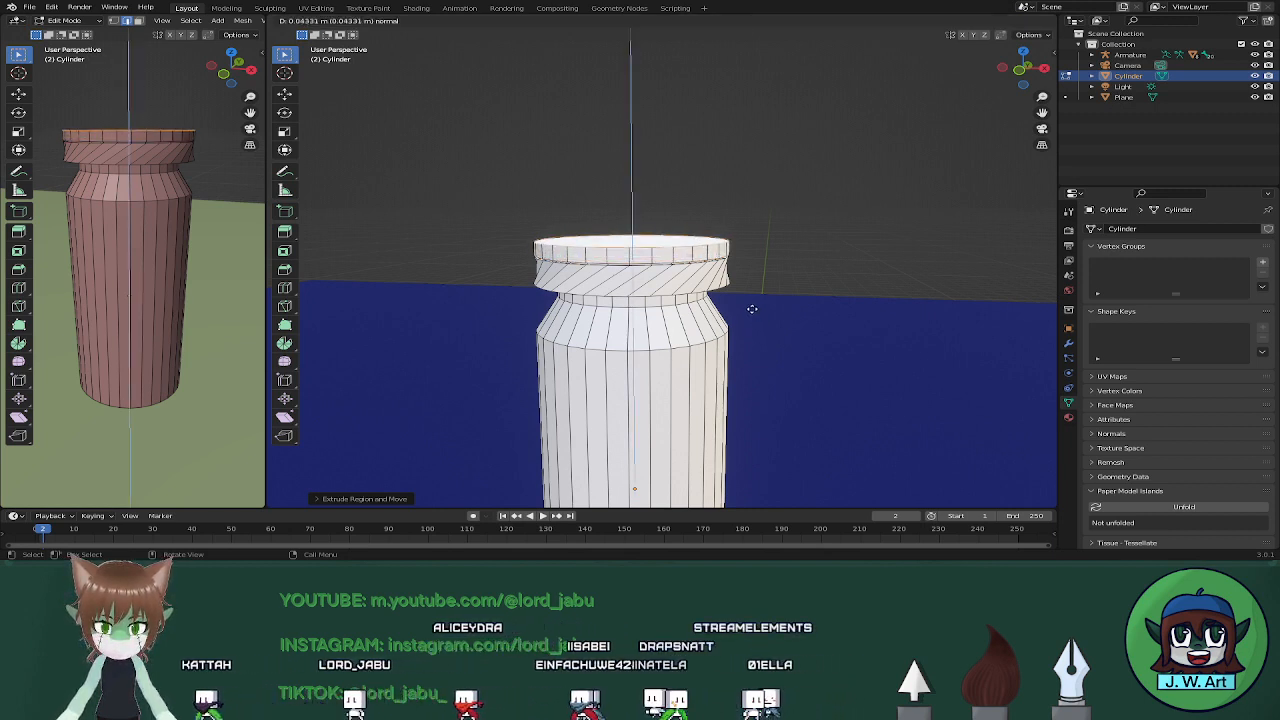
left_click(751, 300)
Inset the can's bottom face by about 0.1 m and extrude the inner face into the body to form a recess
middle_click_drag(720, 364, 735, 161, "shift")
middle_click_drag(714, 325, 712, 246, "shift")
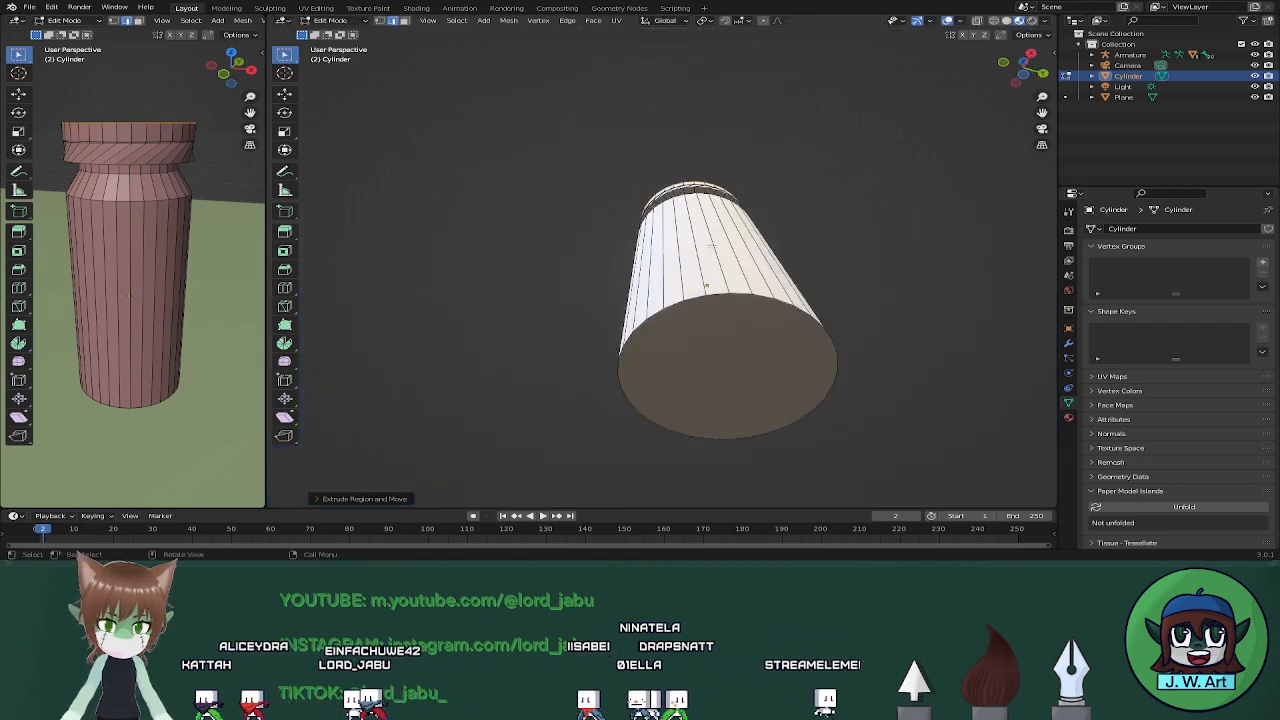
left_click(741, 360)
middle_click_drag(743, 360, 737, 357)
key("i")
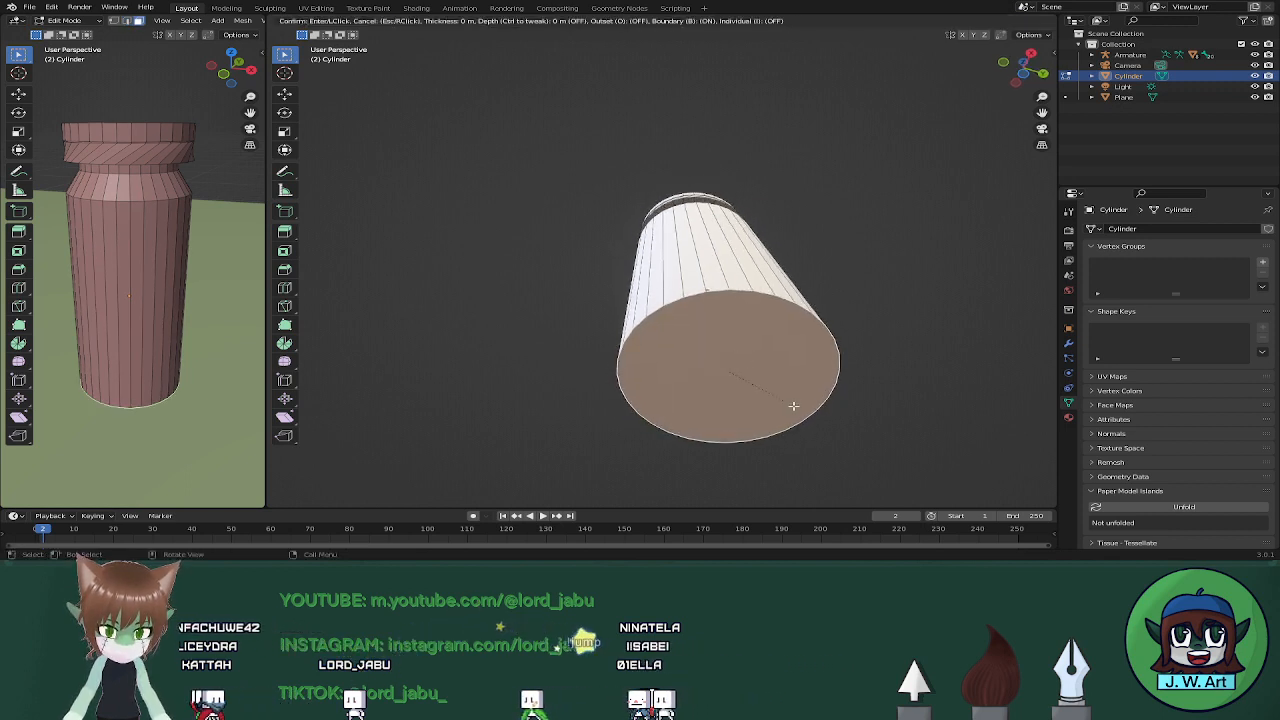
left_click(781, 395)
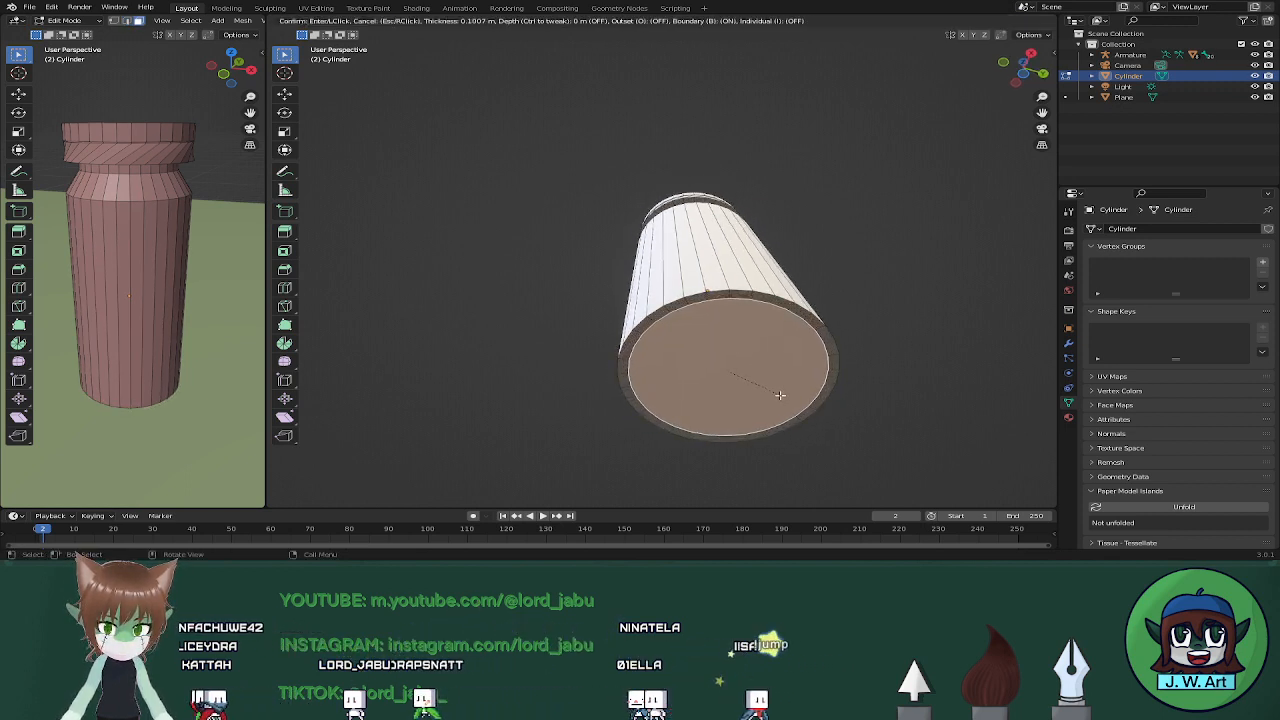
key("e")
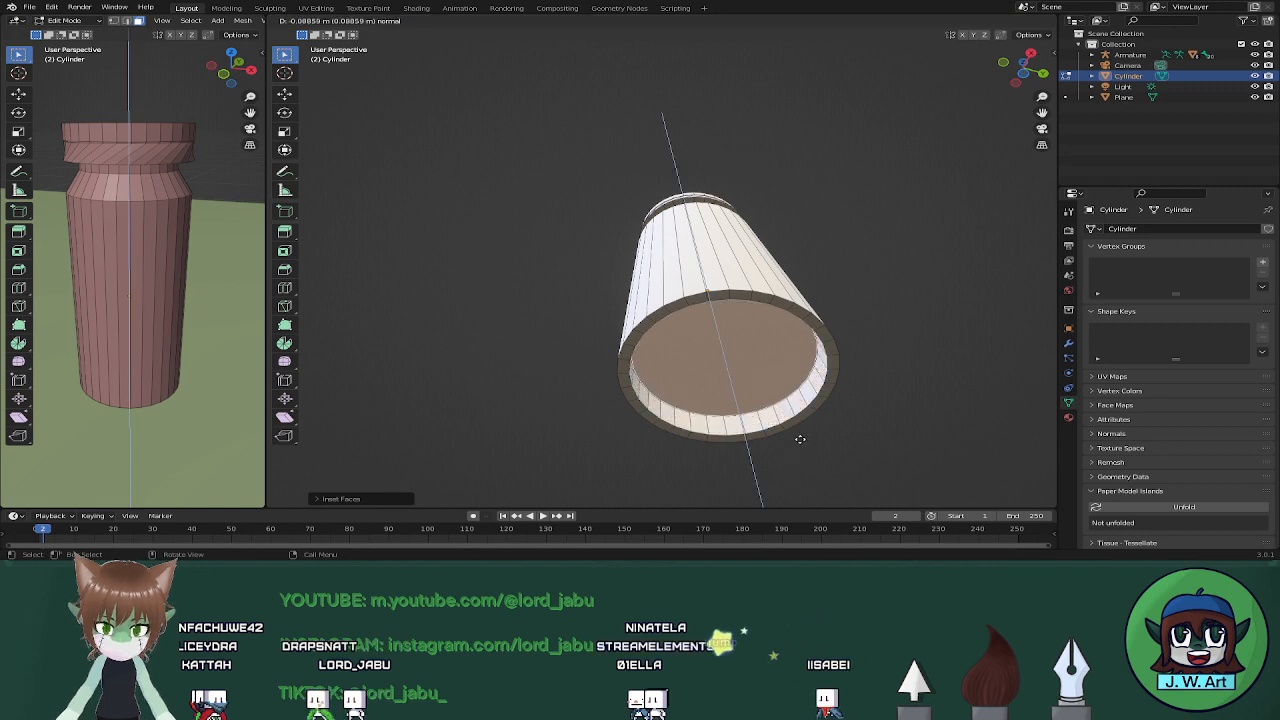
left_click(795, 430)
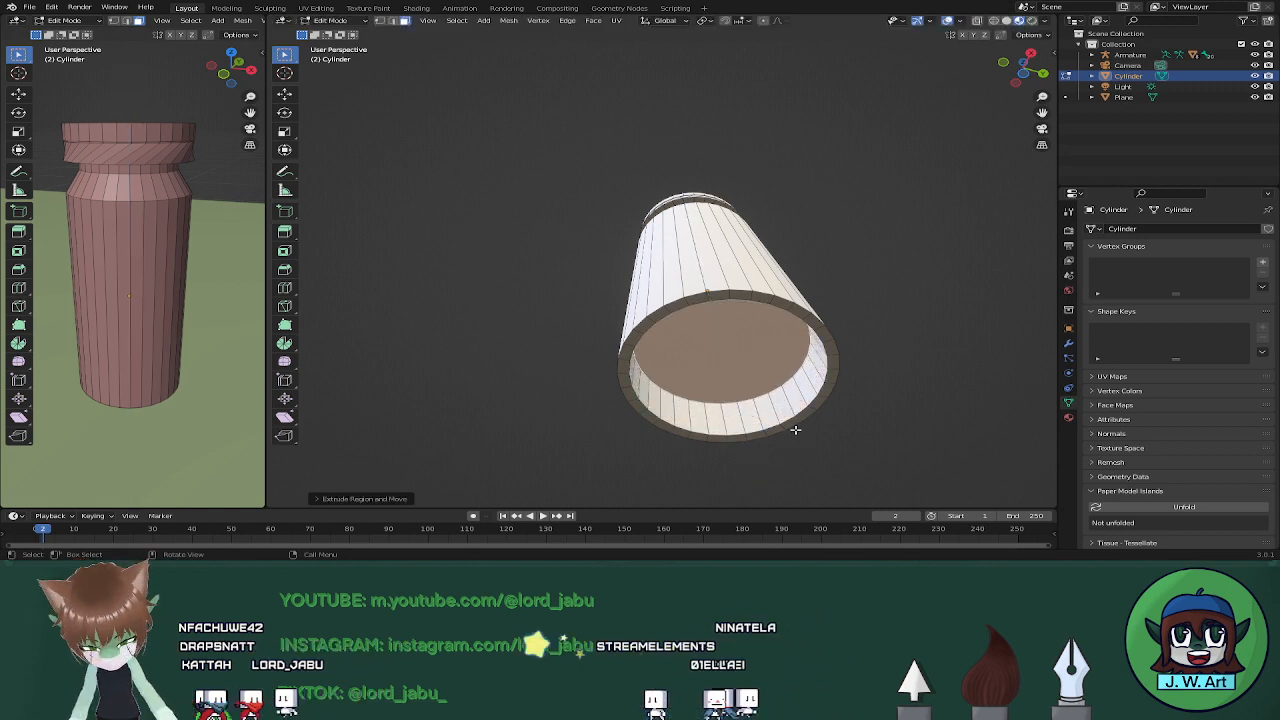
Rotate the recessed bottom face around Z to twist the recess walls, and scale it to about 0.94 horizontally, locking Z
key("r")
key("z")
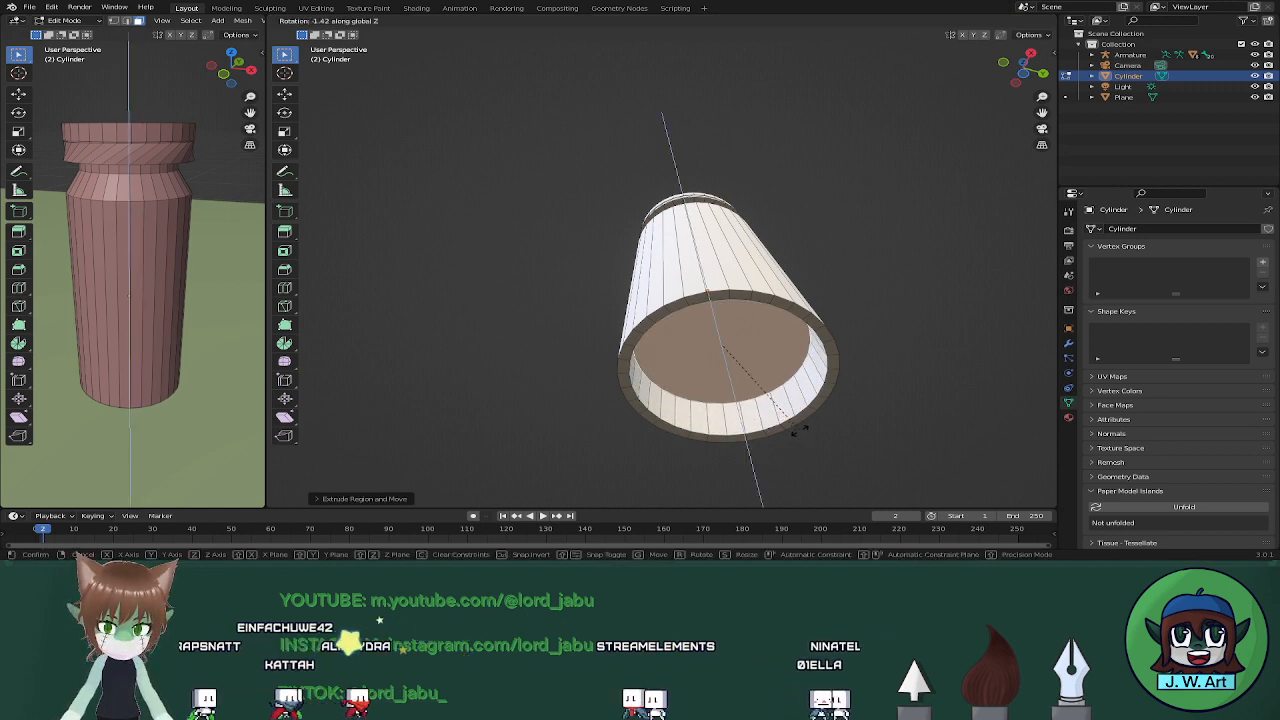
left_click(820, 375)
middle_click_drag(820, 375, 853, 443)
key("s")
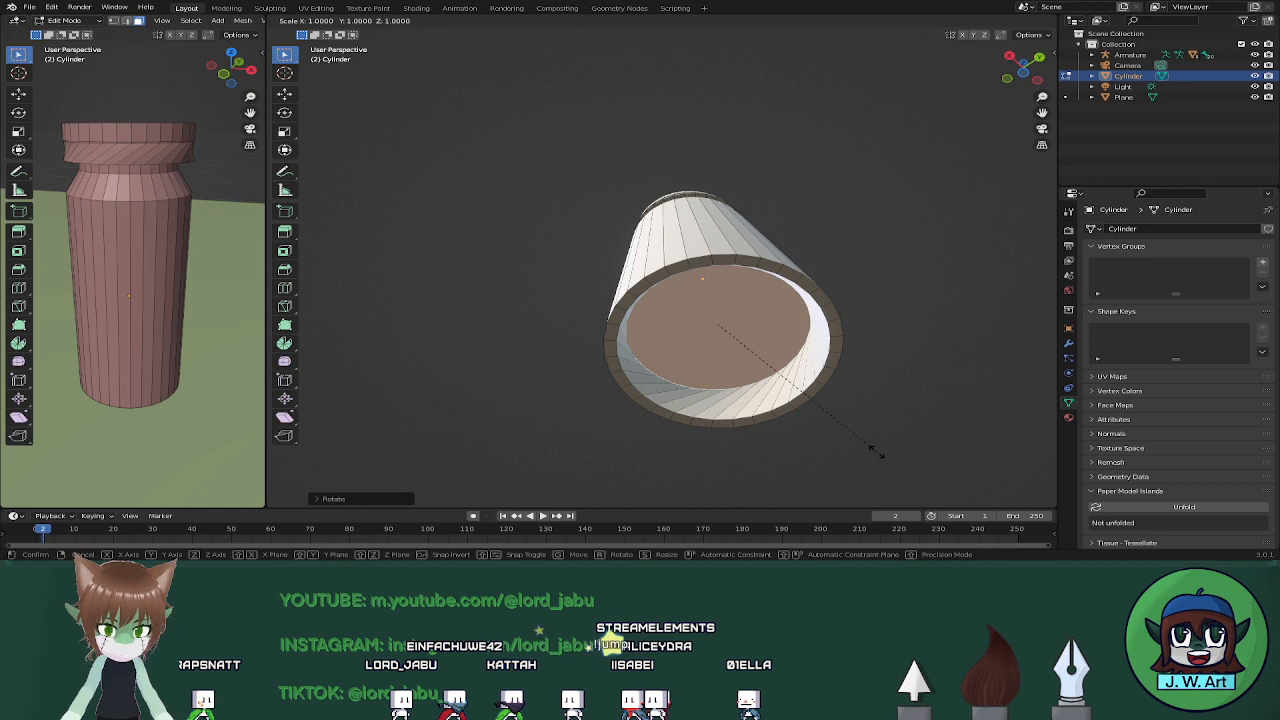
key("shift+z")
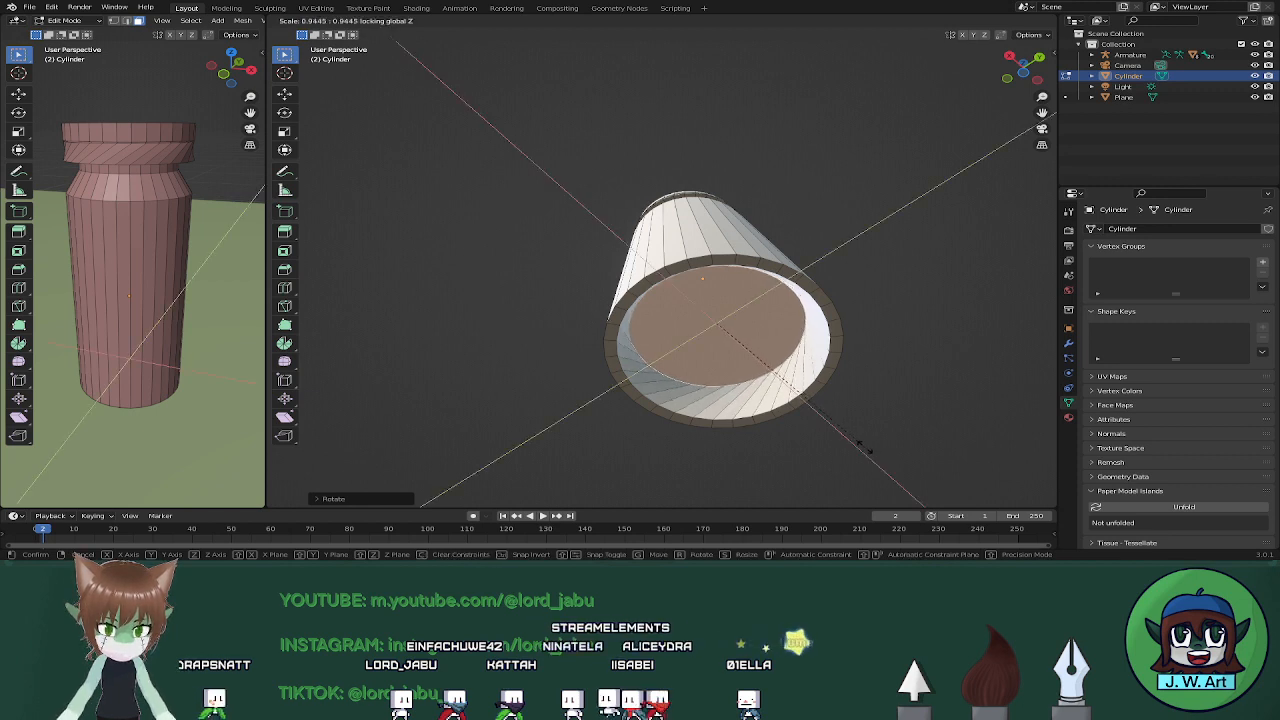
left_click(863, 447)
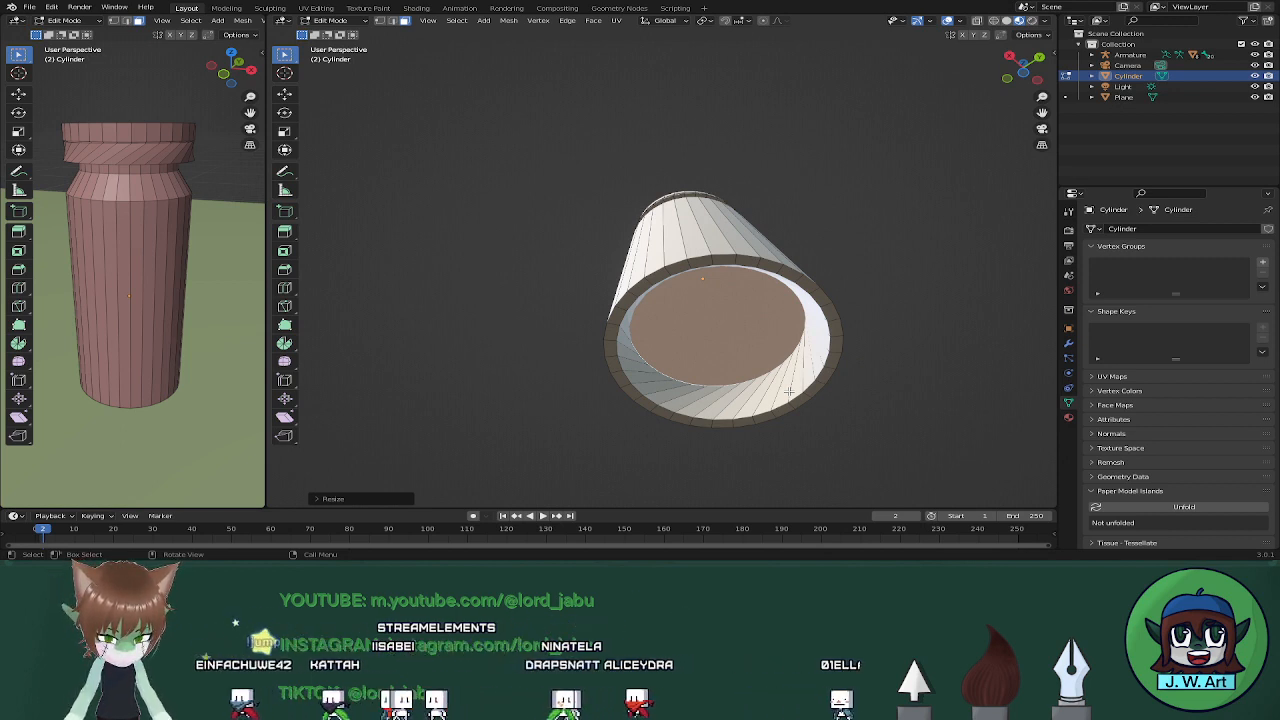
Select evenly spaced vertical side faces all the way around the can's body
middle_click_drag(789, 391, 769, 433)
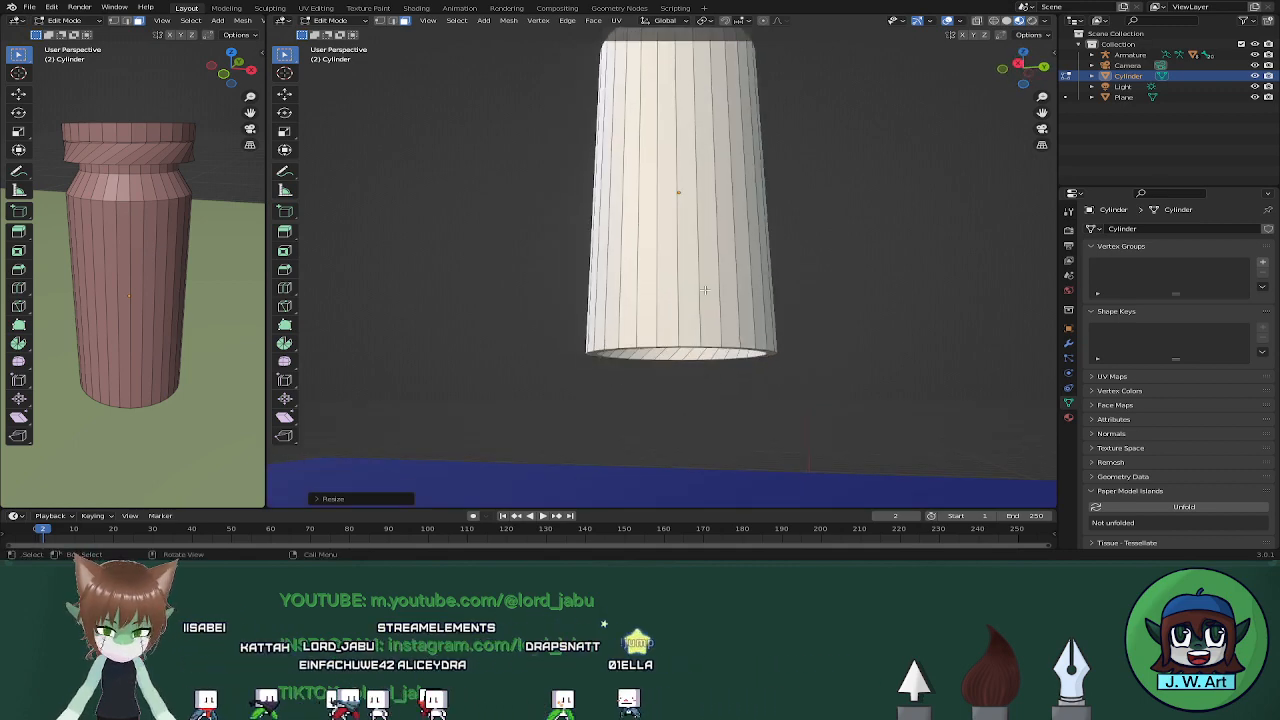
mouse_move(703, 278)
middle_mouse_down()
mouse_move(794, 334)
mouse_move(735, 335)
mouse_move(781, 323)
middle_mouse_up()
middle_click_drag(687, 323, 752, 330)
middle_click_drag(628, 327, 687, 336)
middle_click_drag(603, 328, 730, 349)
left_click(734, 338, "alt")
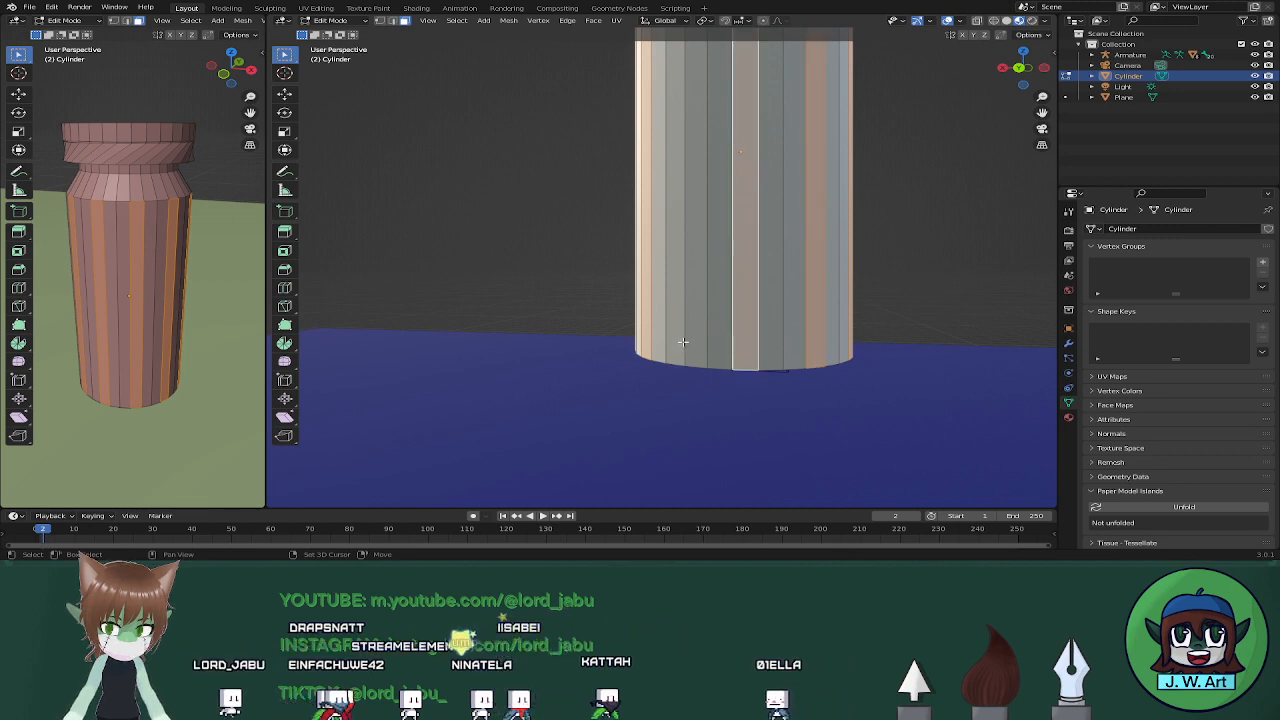
mouse_move(683, 342)
middle_mouse_down()
mouse_move(738, 346)
mouse_move(745, 334)
mouse_move(745, 358)
middle_mouse_up()
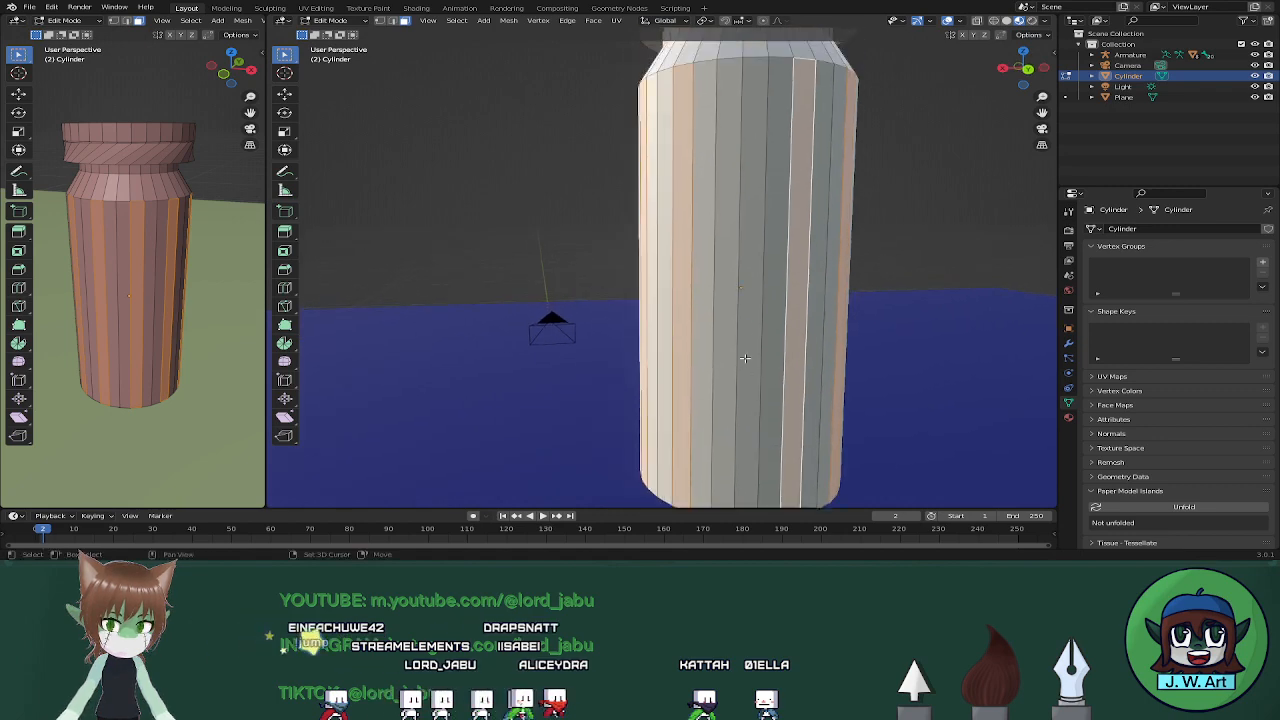
middle_click_drag(743, 290, 849, 418)
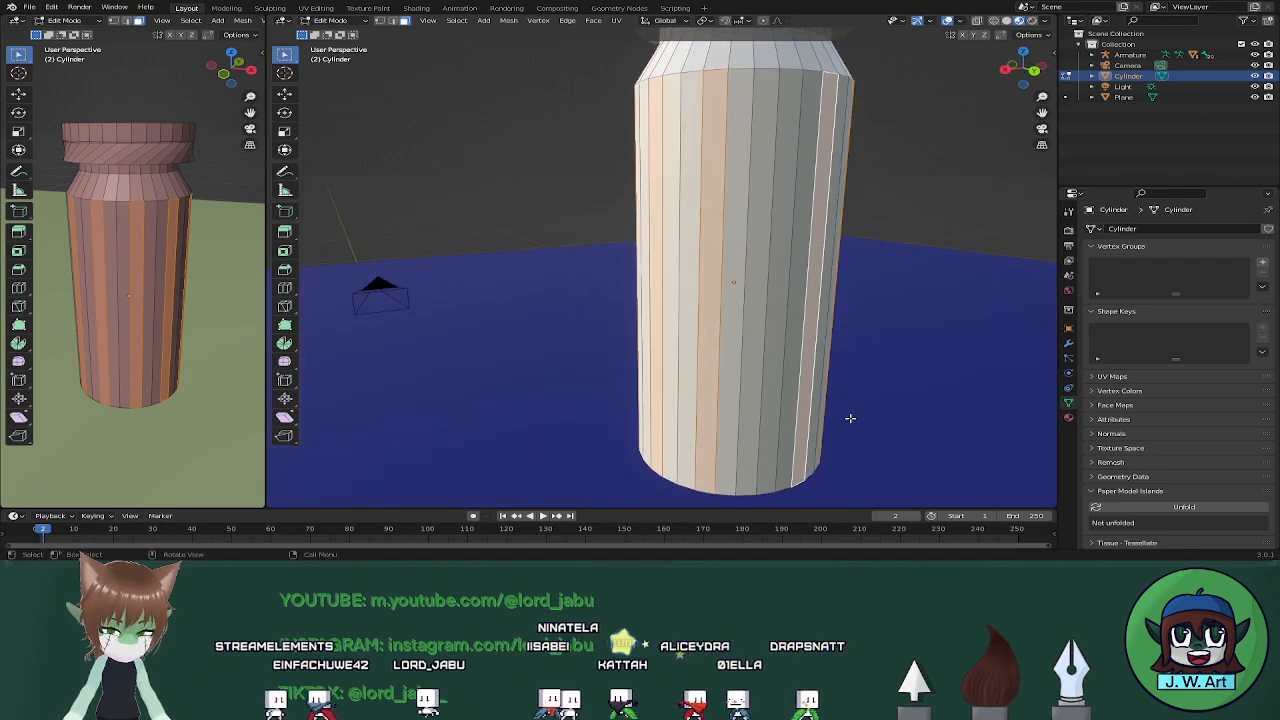
key("s")
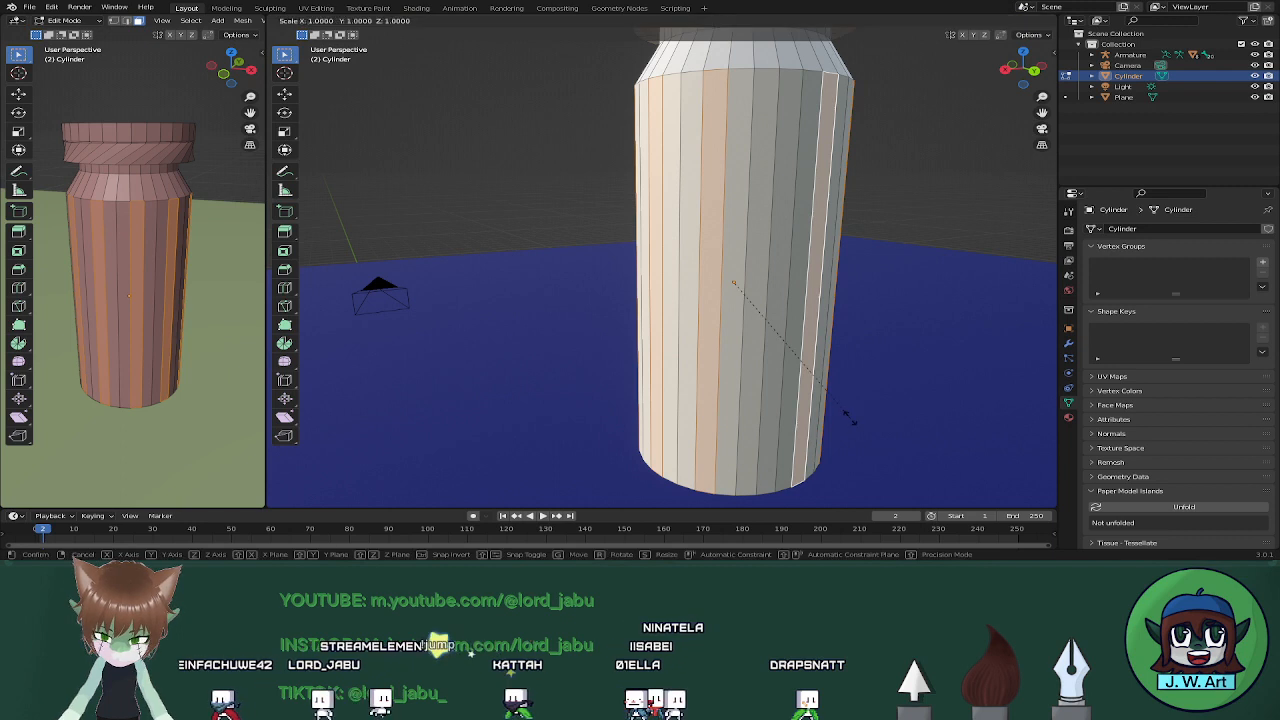
key("shift+z")
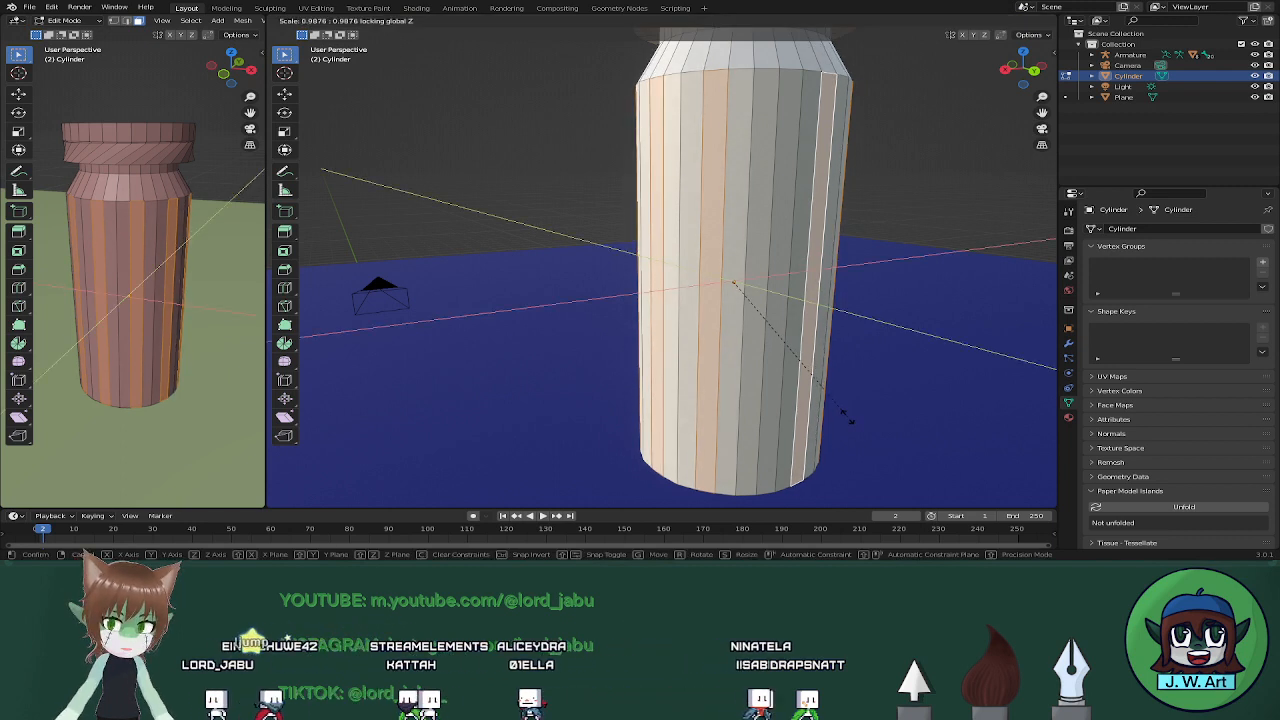
right_click(849, 418)
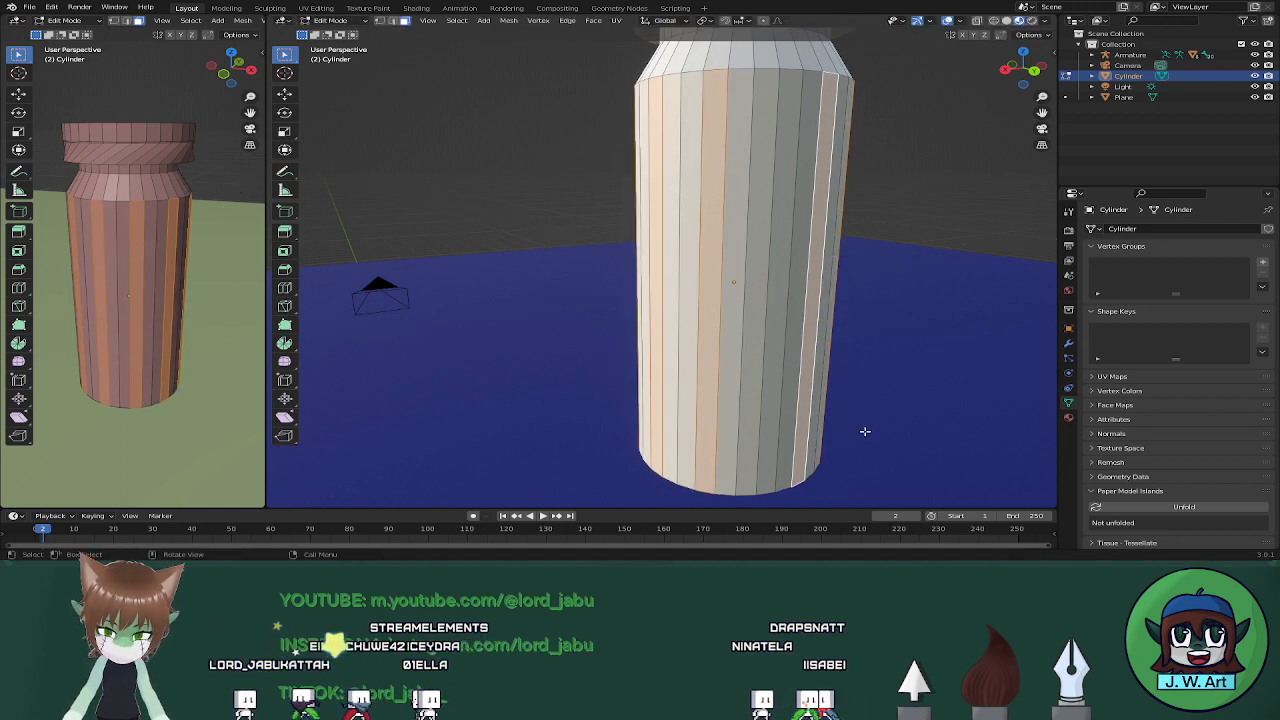
Extrude the selected side faces in place and scale them inward to about 0.98 horizontally, locking Z, to form shallow grooves
key("e")
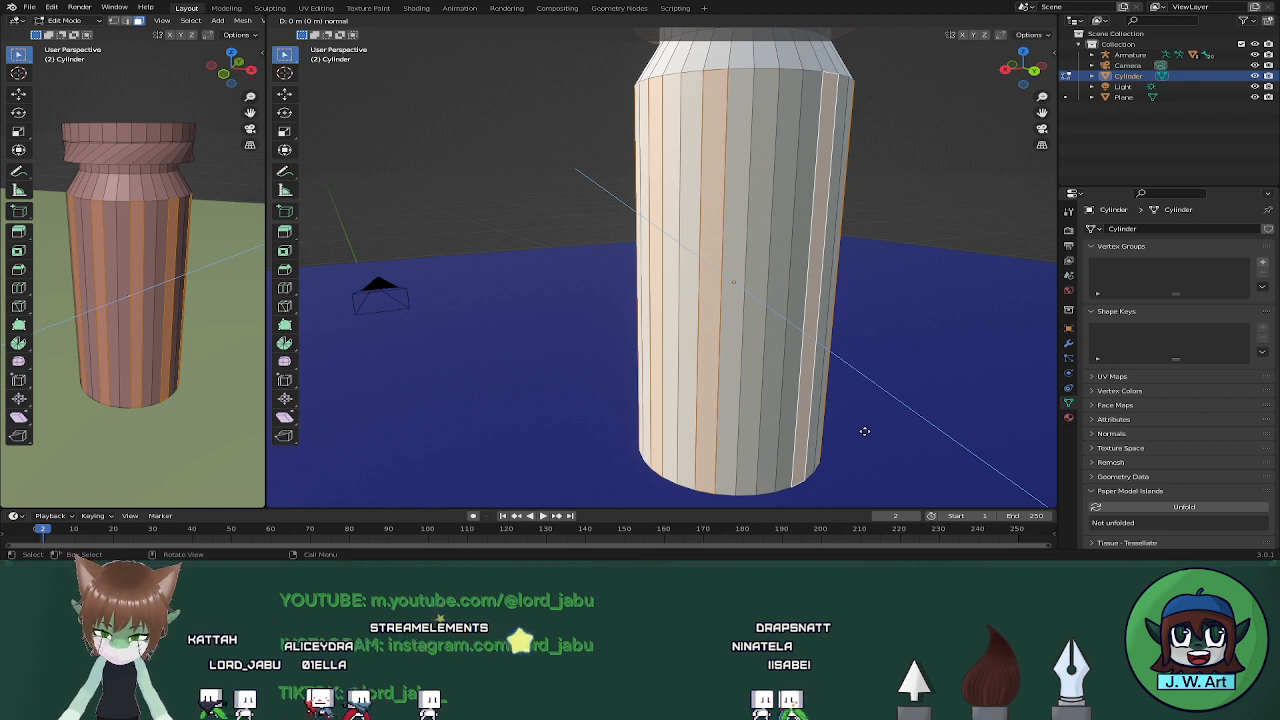
key("shift+z")
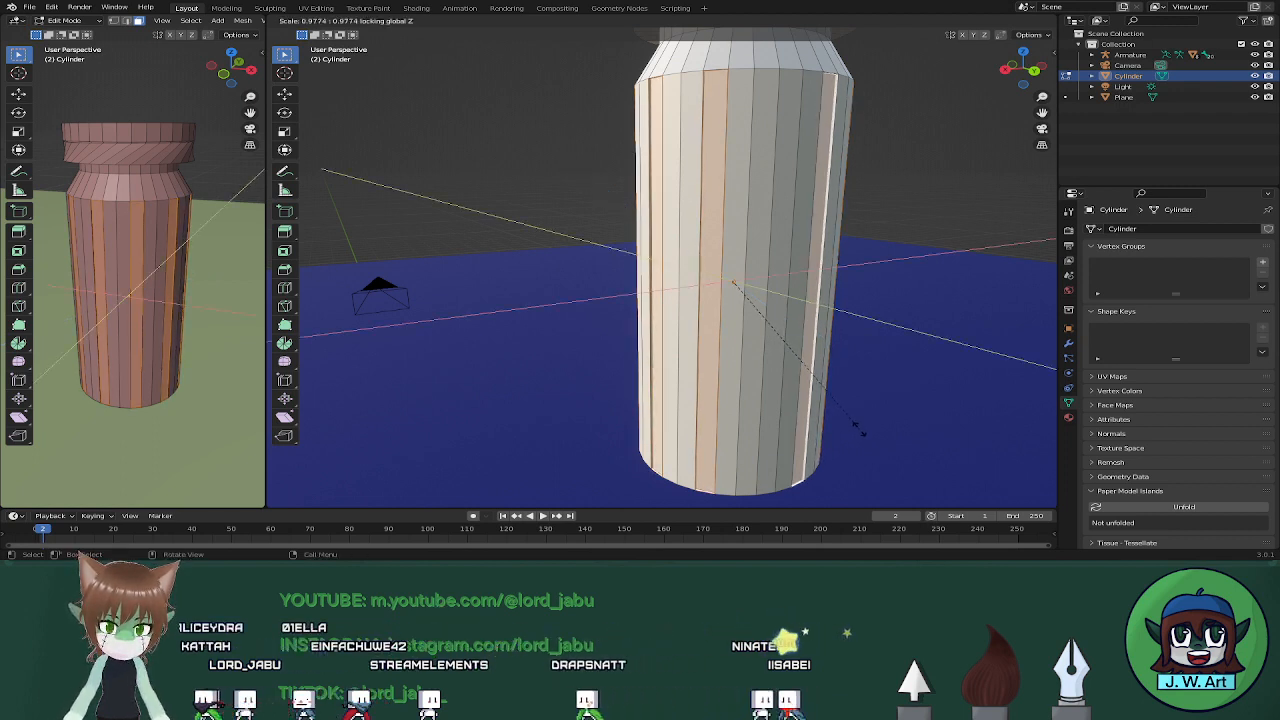
left_click(855, 428)
middle_click_drag(857, 429, 683, 427)
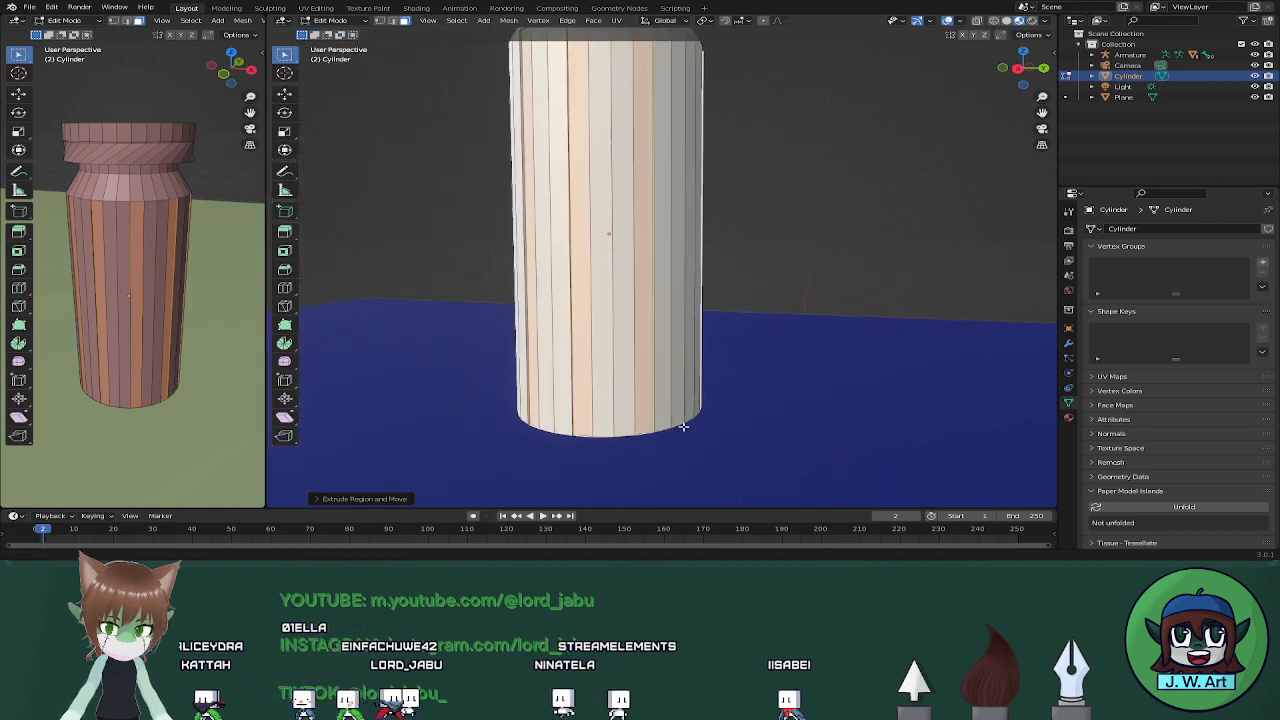
Add a horizontal loop cut around the can's body and slide it down close to the bottom edge
middle_click_drag(608, 423, 596, 400)
key("ctrl+r")
left_click(595, 401)
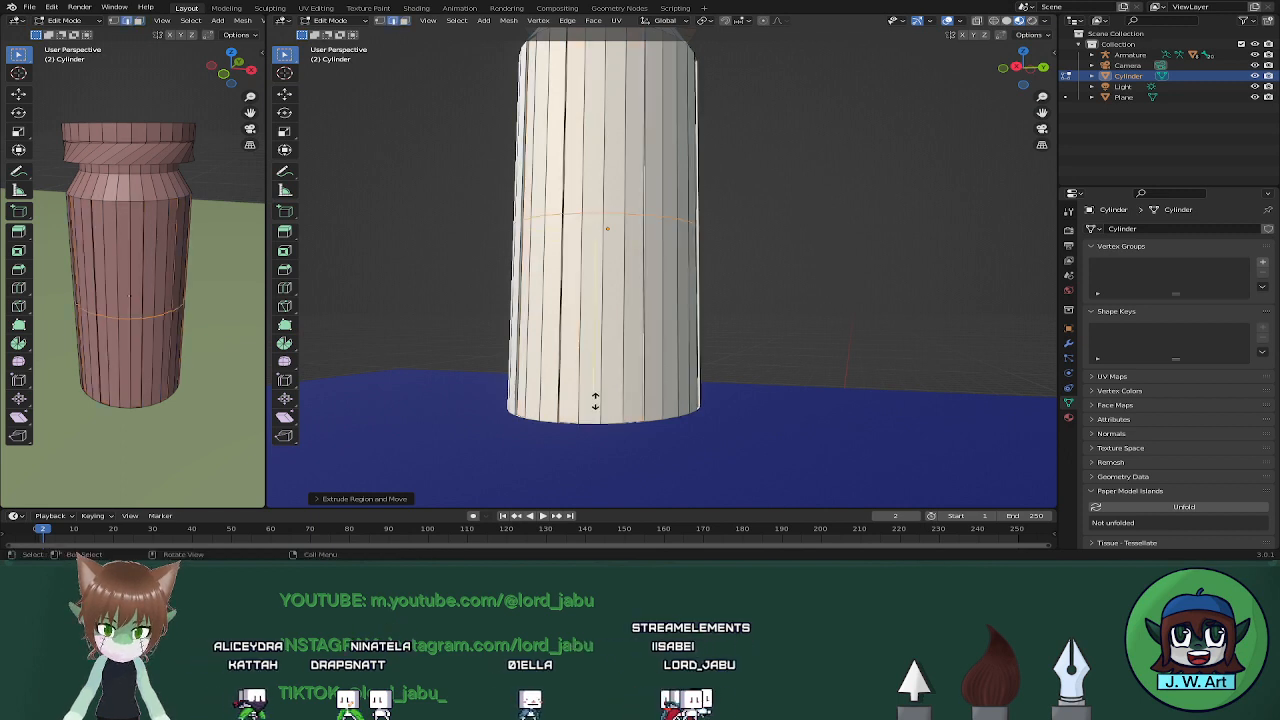
left_click(767, 64)
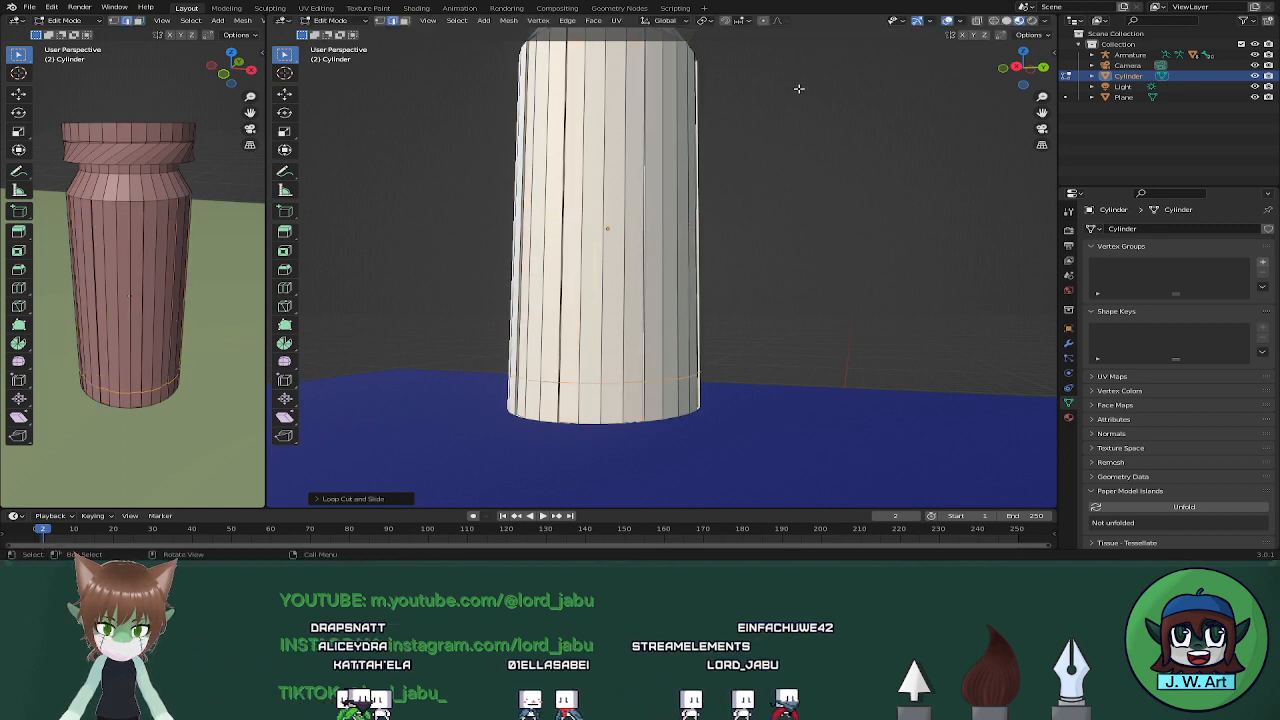
Select groups of adjacent faces in the narrow band at the can's base, leaving gaps between the groups all the way around
middle_click_drag(678, 352, 646, 386)
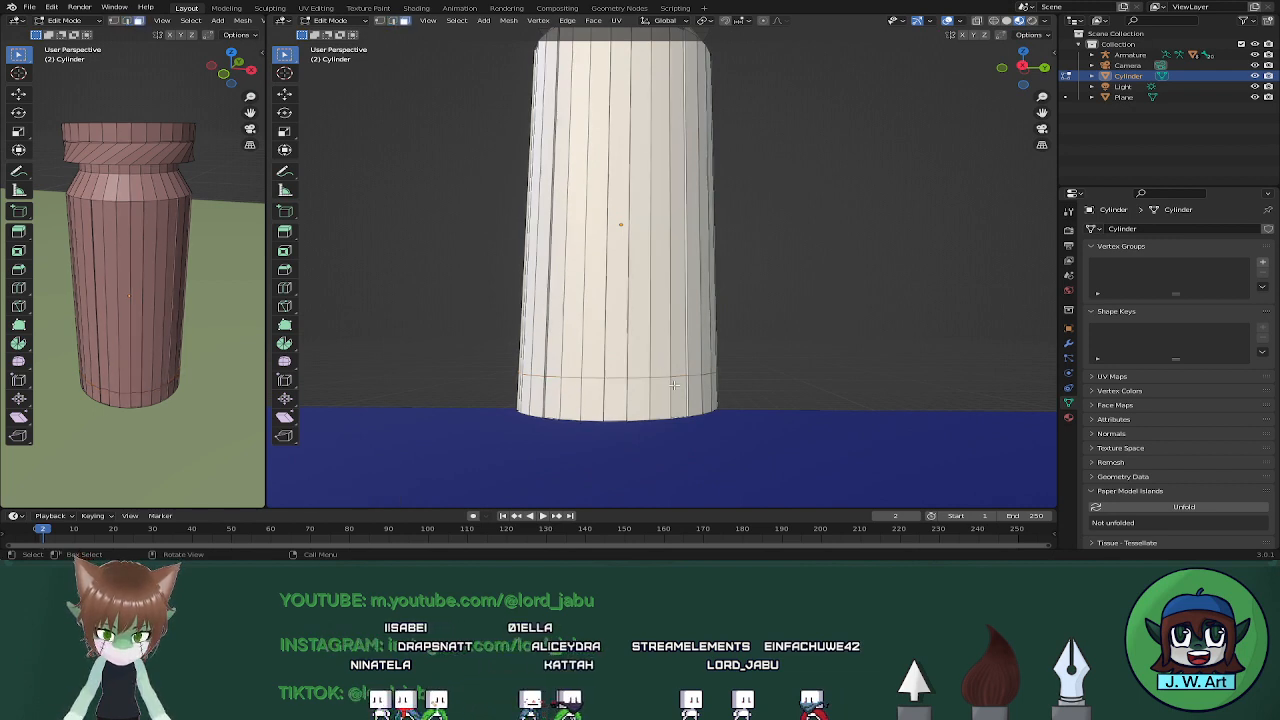
middle_click_drag(643, 407, 774, 351)
middle_click_drag(974, 92, 663, 294)
left_click(554, 351, "shift")
left_click(590, 352, "shift")
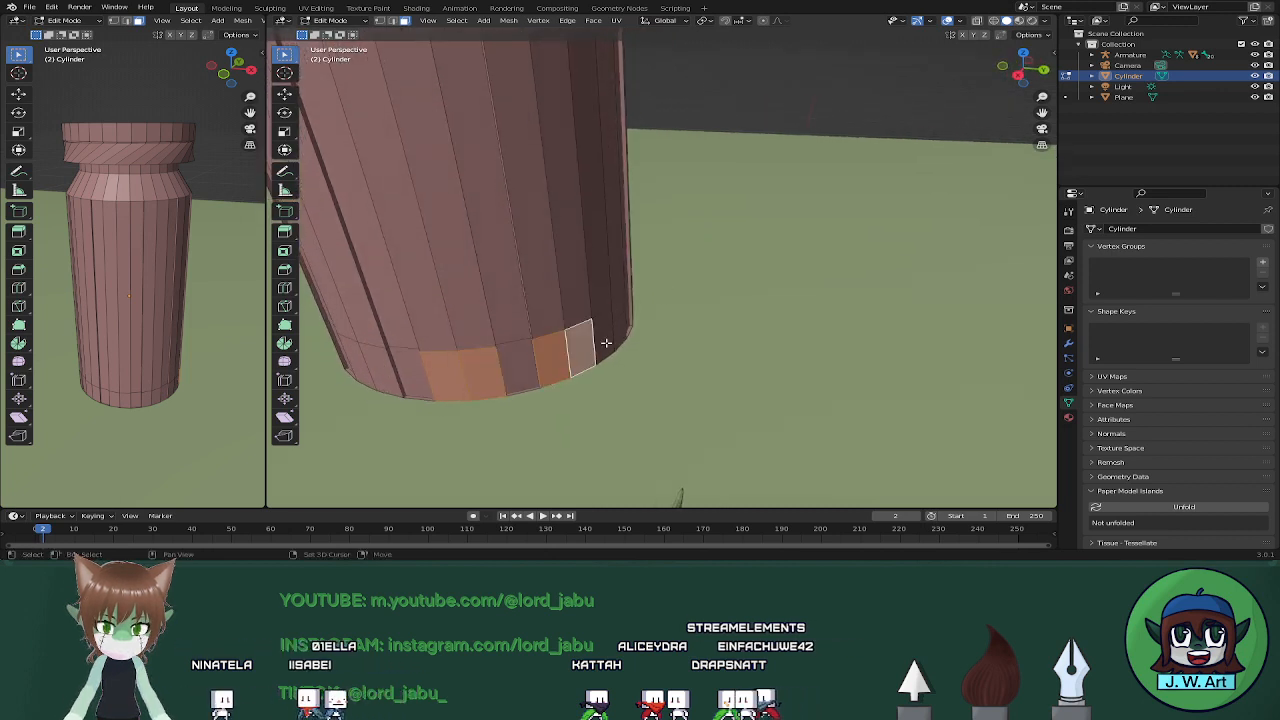
middle_click_drag(622, 338, 623, 296)
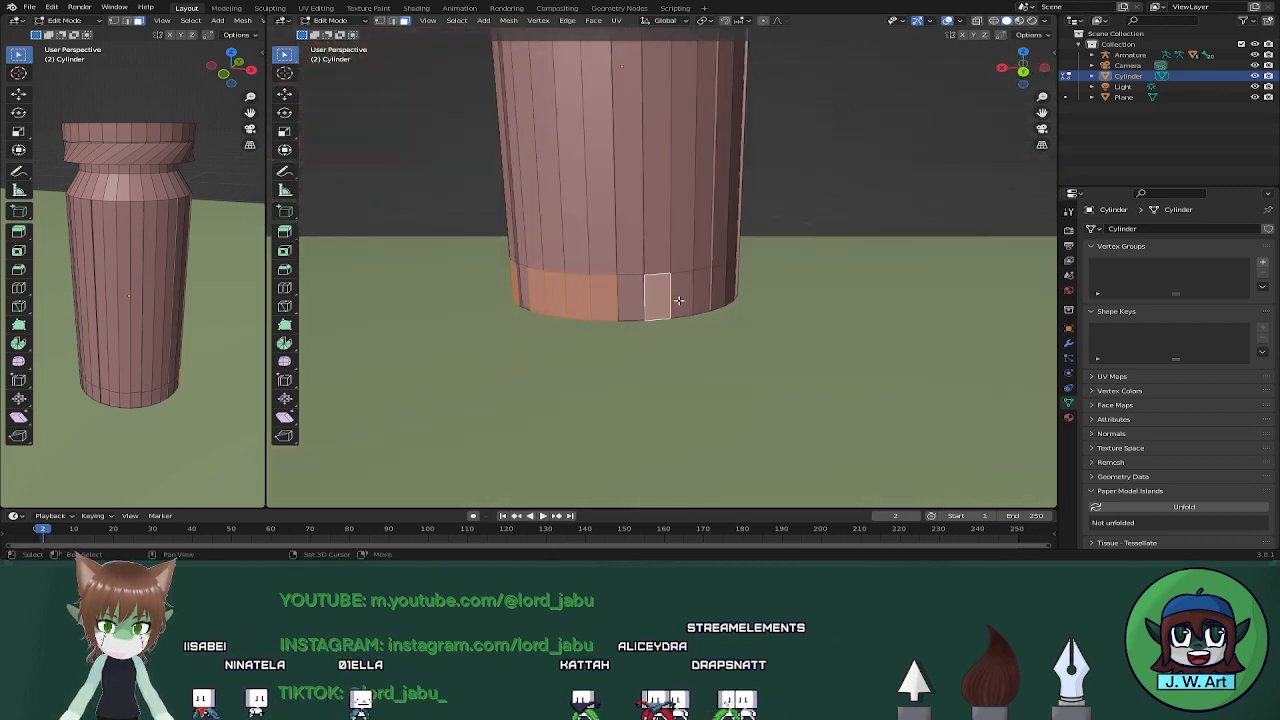
middle_click_drag(810, 306, 759, 307)
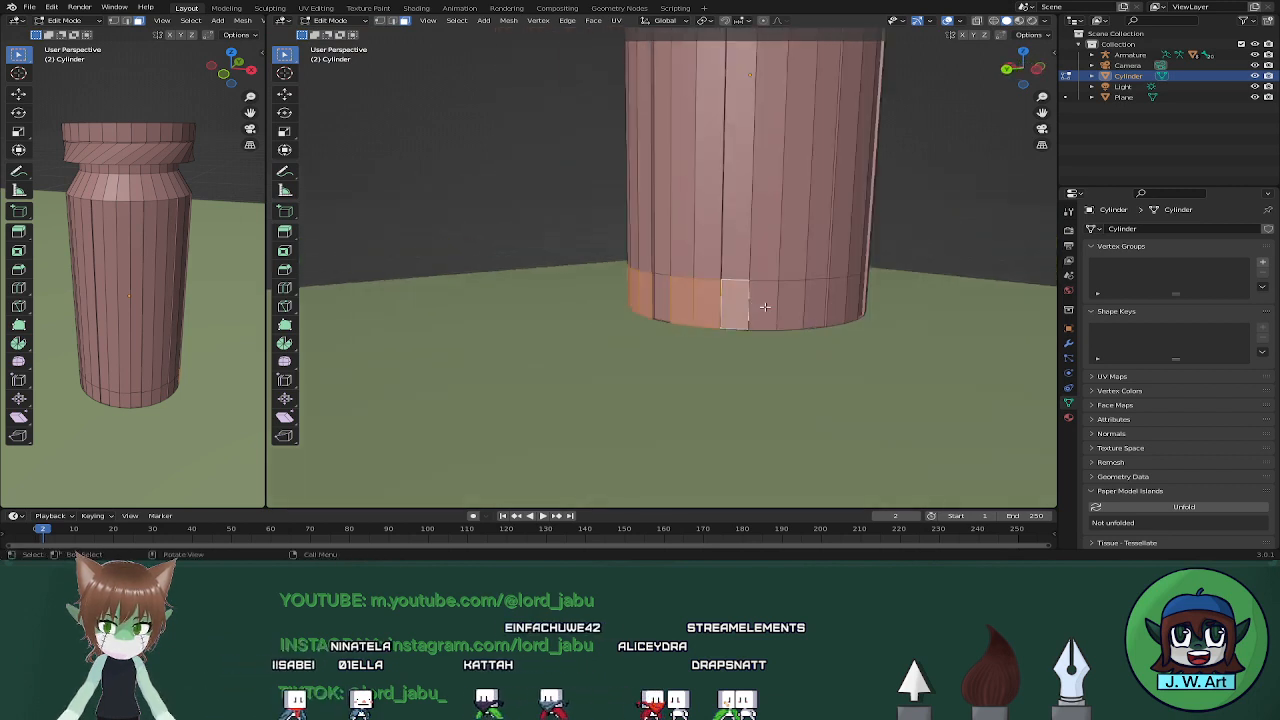
key("ctrl+z")
left_click(764, 307, "shift")
left_click(790, 308, "shift")
middle_click_drag(946, 314, 745, 308)
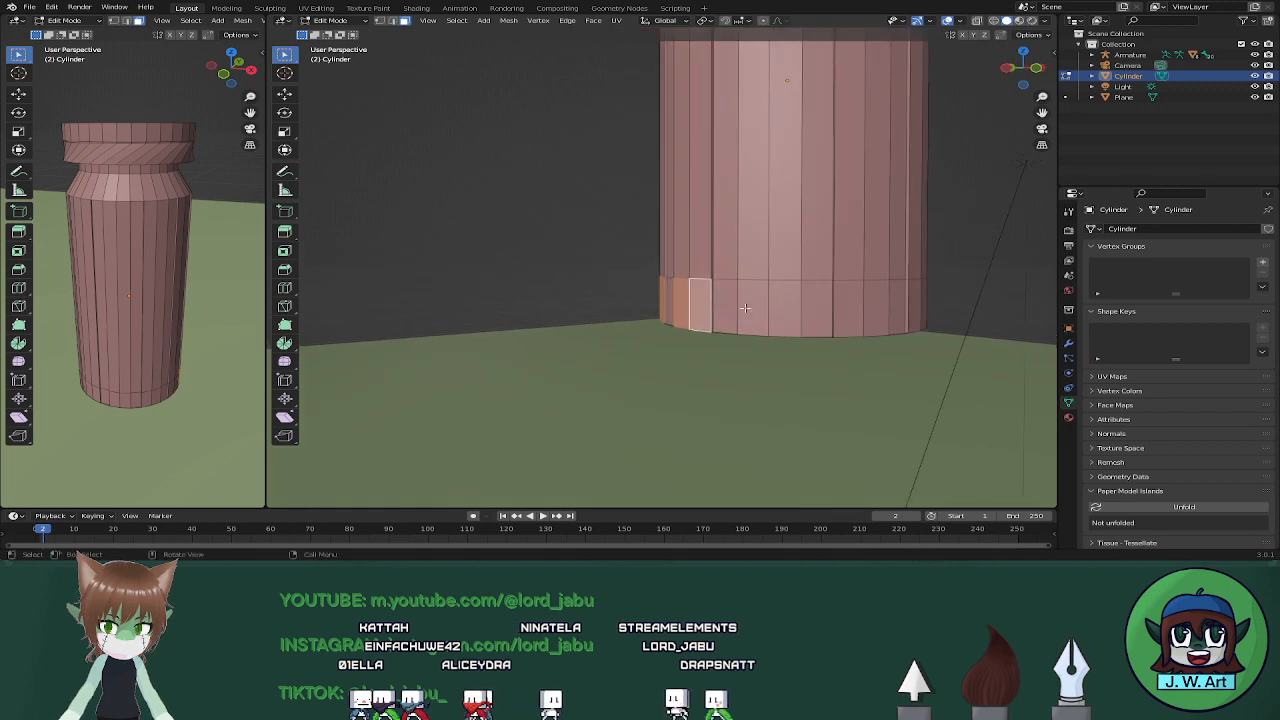
left_click(757, 307, "shift")
left_click(785, 308, "shift")
middle_click_drag(918, 314, 694, 302)
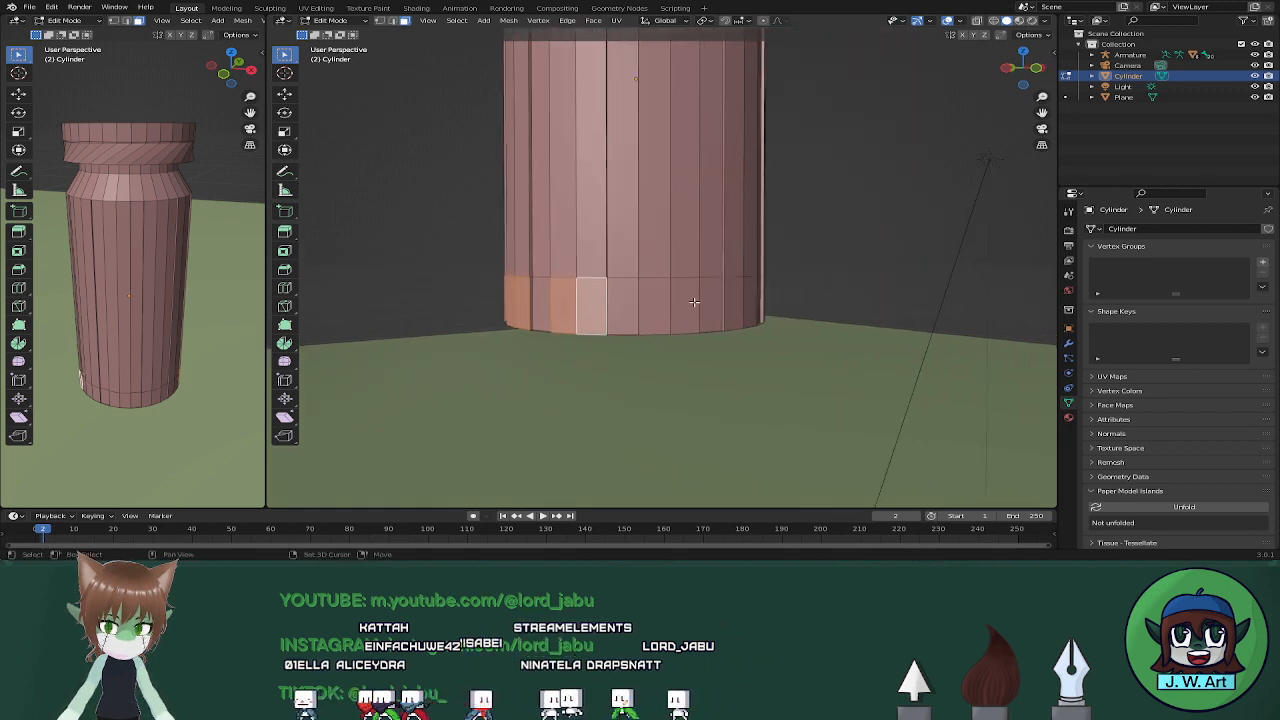
left_click(656, 305, "shift")
left_click(687, 306, "shift")
middle_click_drag(852, 312, 656, 307)
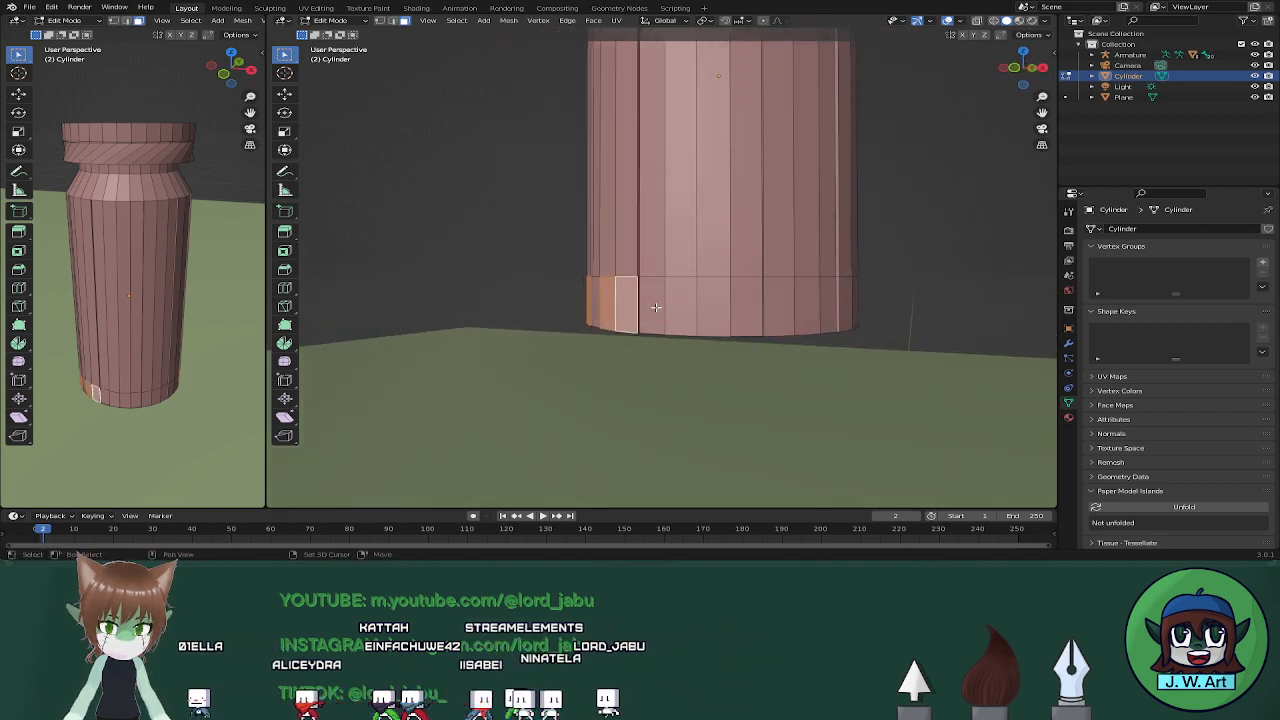
left_click(717, 309, "shift")
middle_click_drag(890, 312, 774, 311)
left_click(714, 310, "shift")
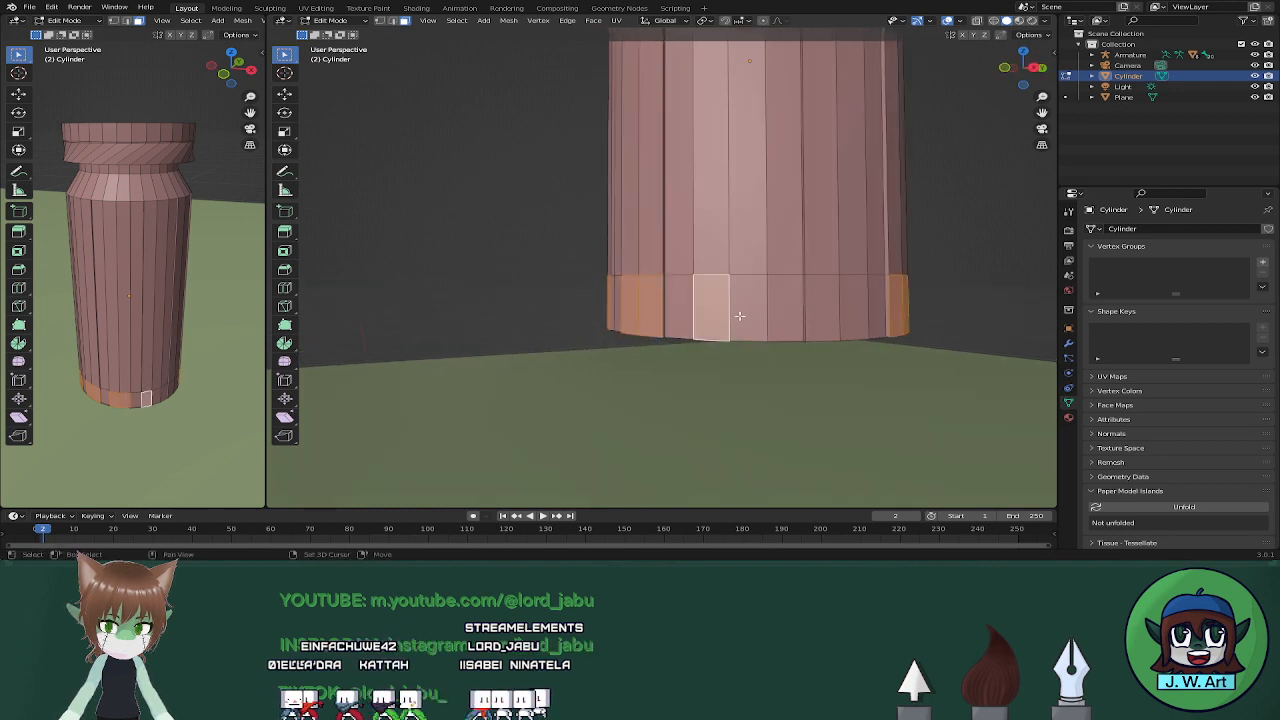
left_click(747, 313, "shift")
middle_click_drag(926, 314, 762, 330)
left_click(702, 329, "shift")
left_click(746, 328, "shift")
Extrude the selected base faces outward to form a ring of protruding blocks around the can's foot
scroll(776, 328, "down", 2)
key("e")
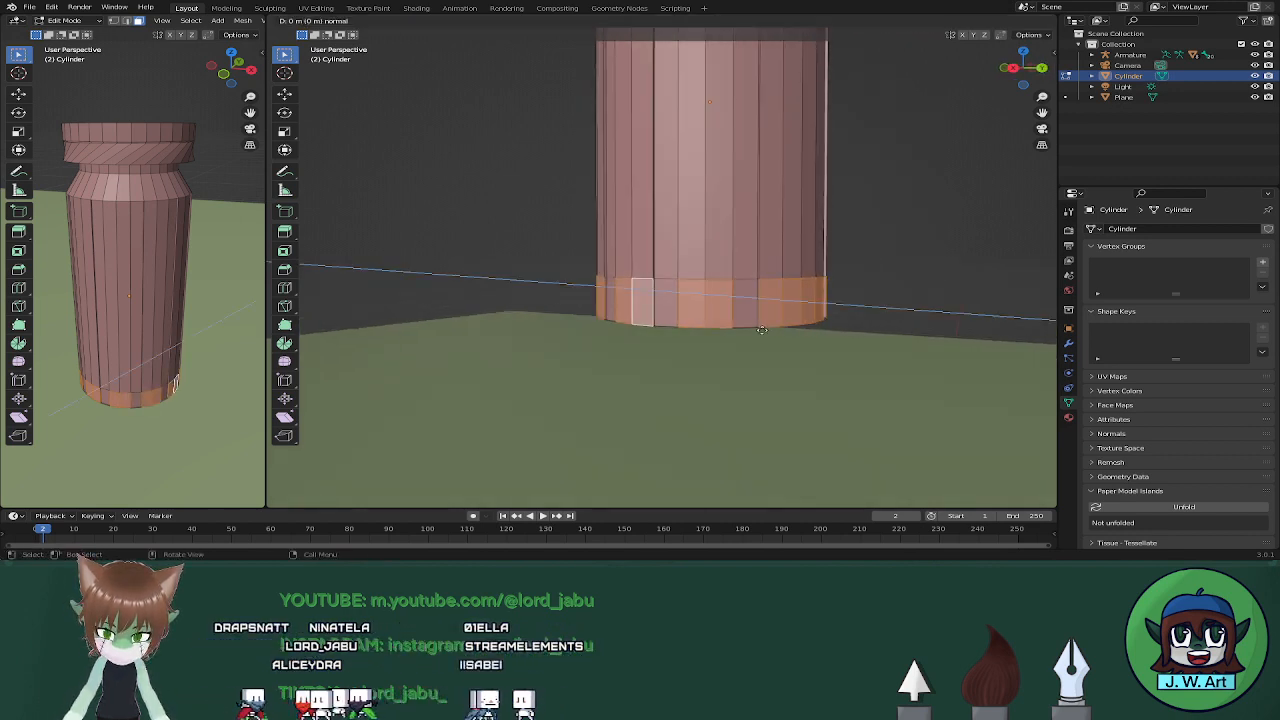
left_click(775, 335)
middle_click_drag(709, 263, 719, 270)
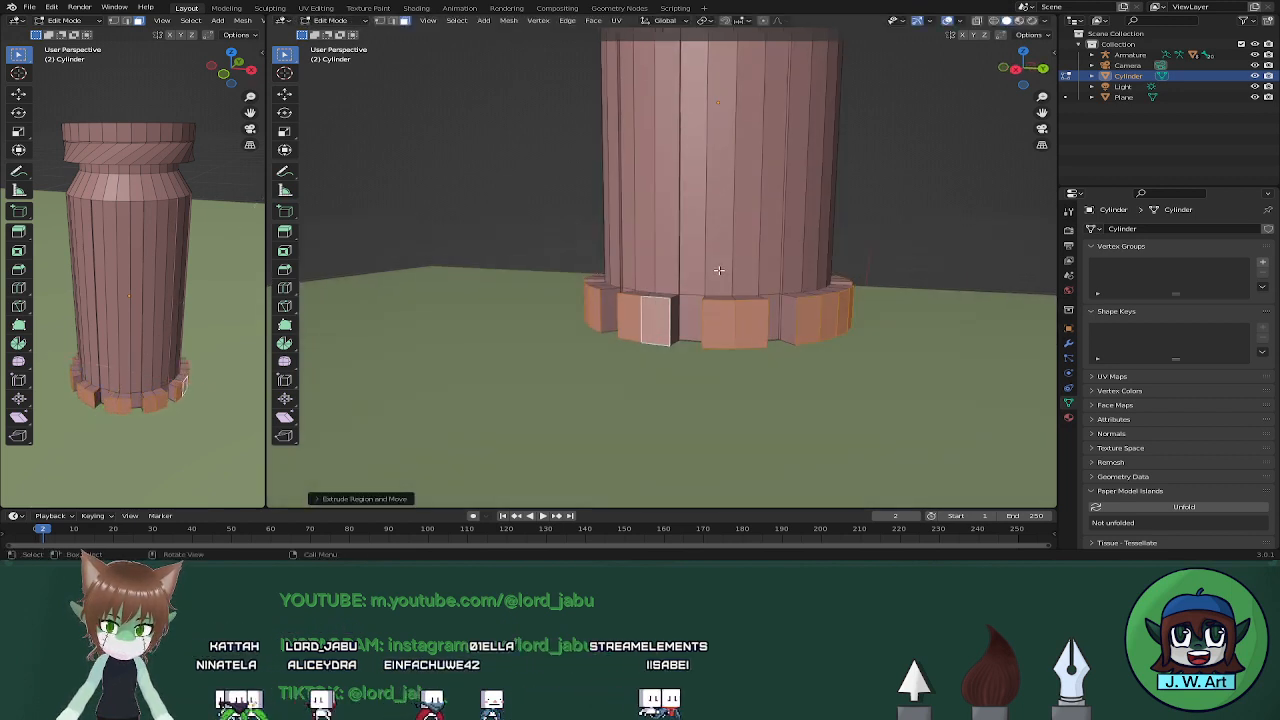
Select the upper outer edges of all the protruding blocks around the base
key("2")
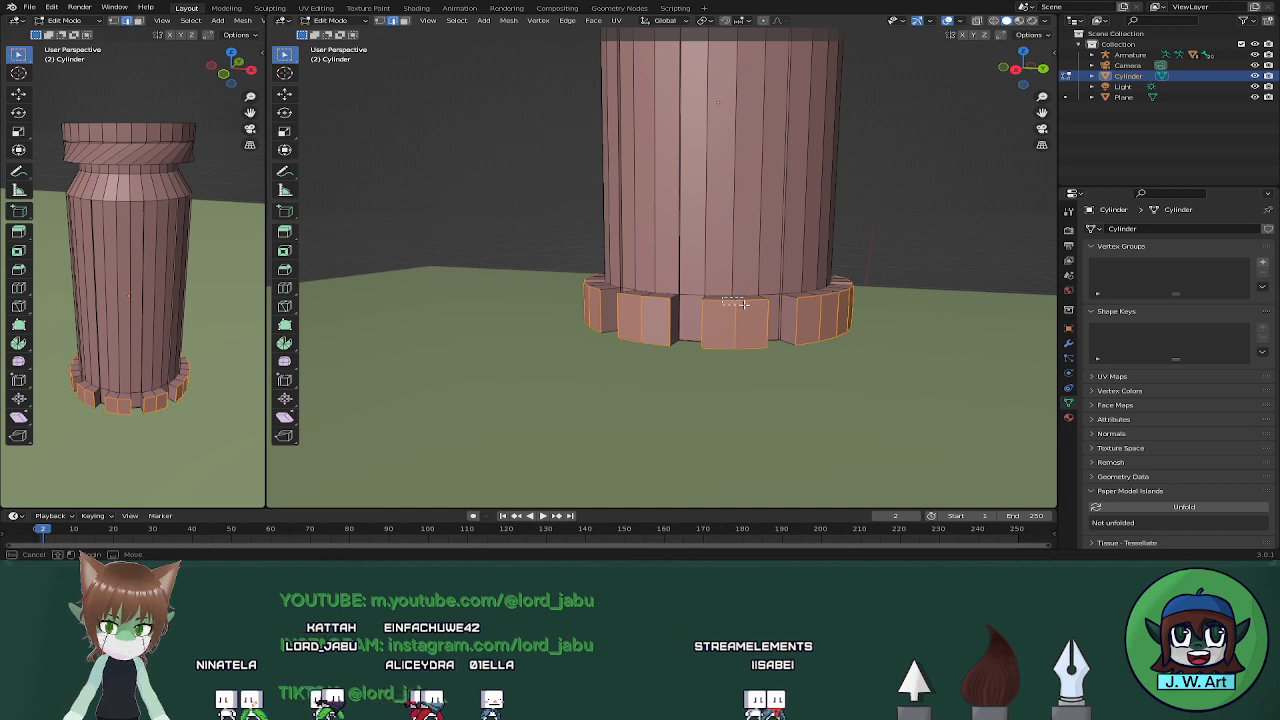
left_click_drag(740, 303, 742, 305)
middle_click_drag(748, 301, 640, 302)
left_click_drag(640, 302, 636, 301)
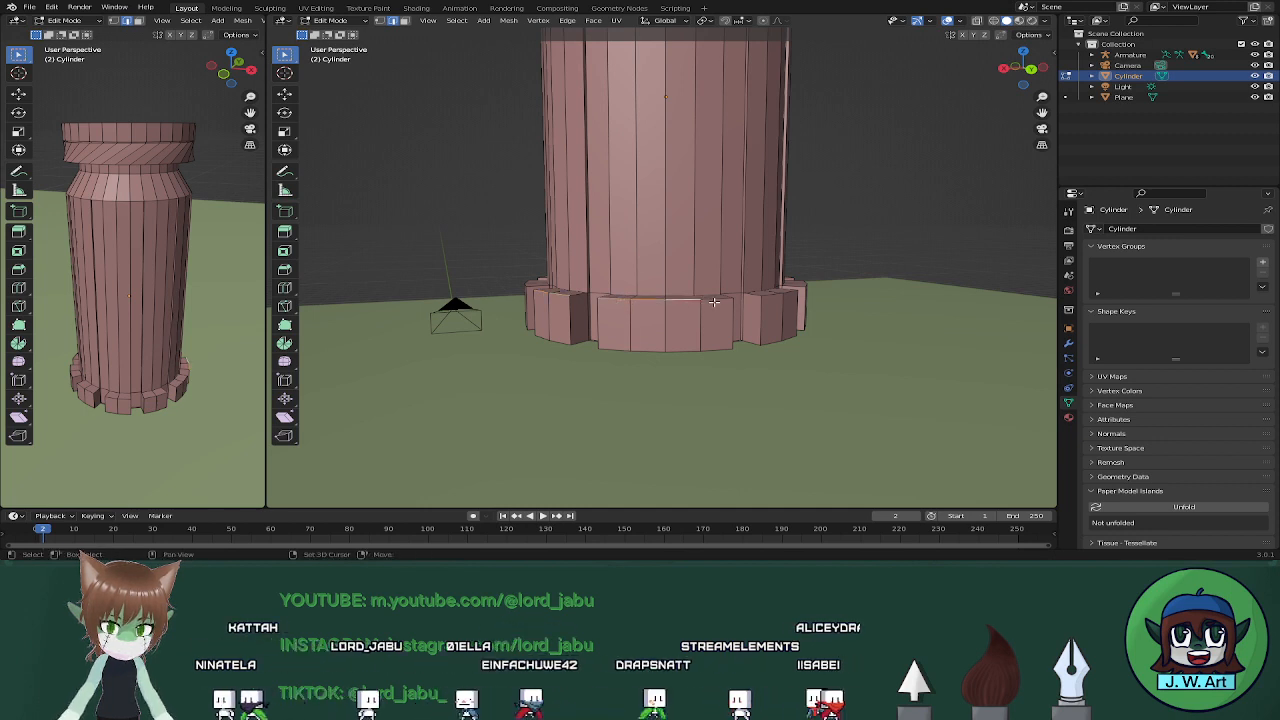
middle_click_drag(797, 293, 576, 287)
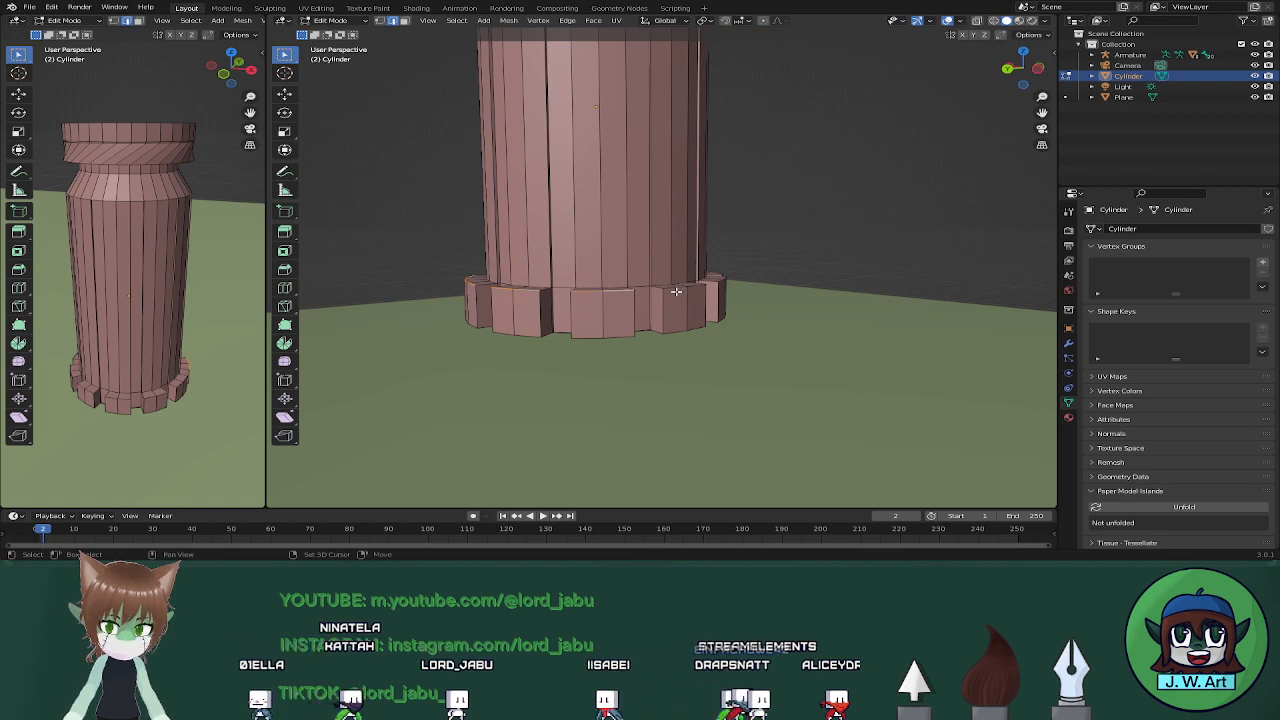
middle_click_drag(851, 293, 716, 295)
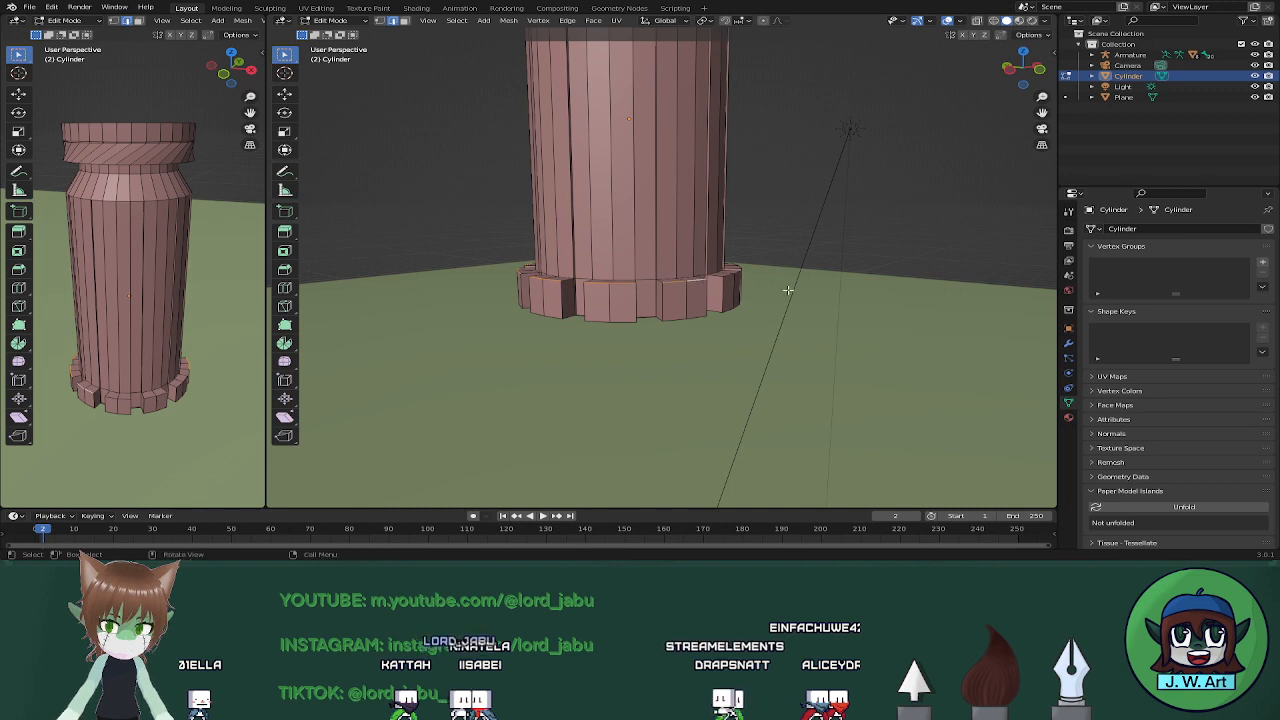
middle_click_drag(788, 290, 760, 298)
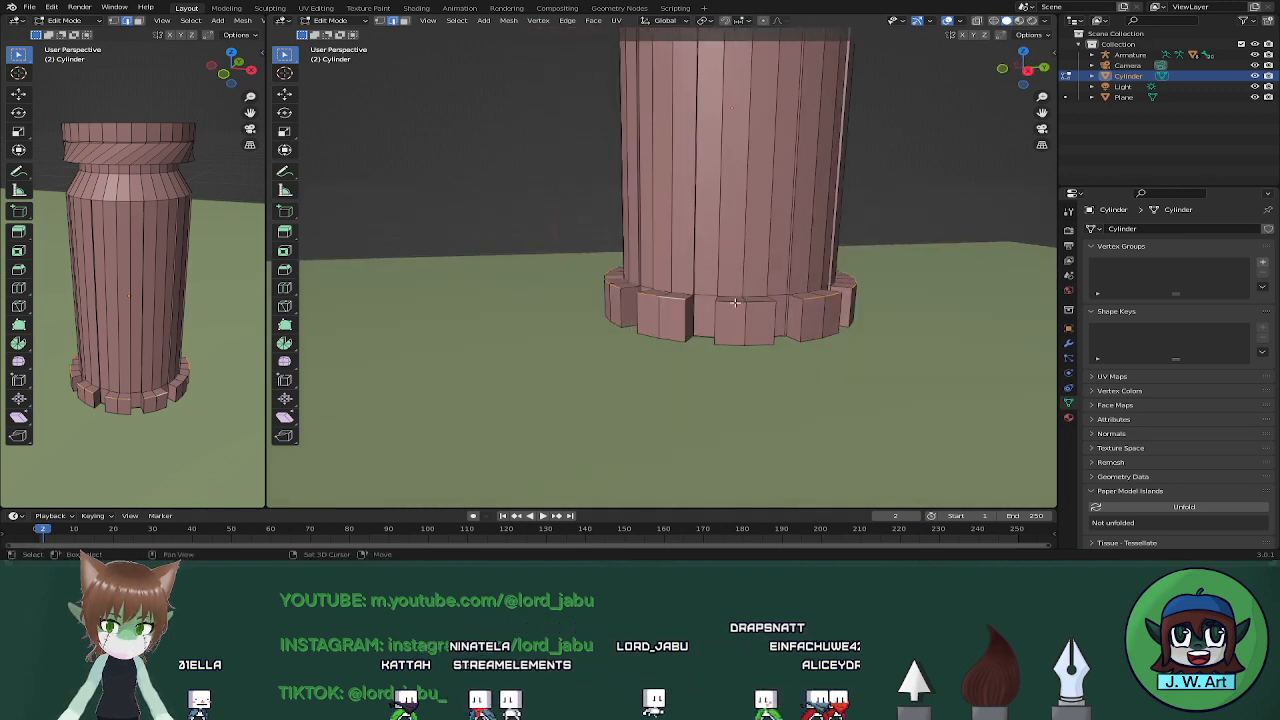
middle_click_drag(651, 307, 878, 335)
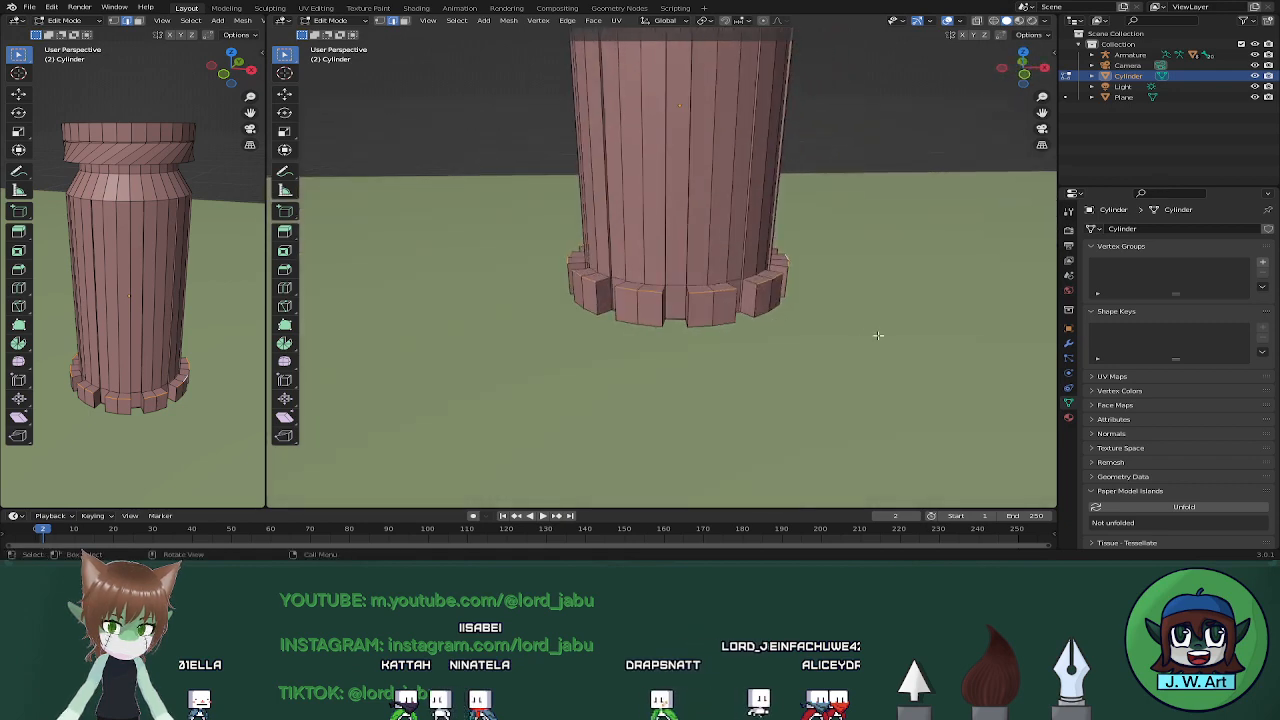
Scale the selected upper block edges inward to about 0.87 horizontally, locking Z, so the blocks slope out from the body
key("s")
key("shift+z")
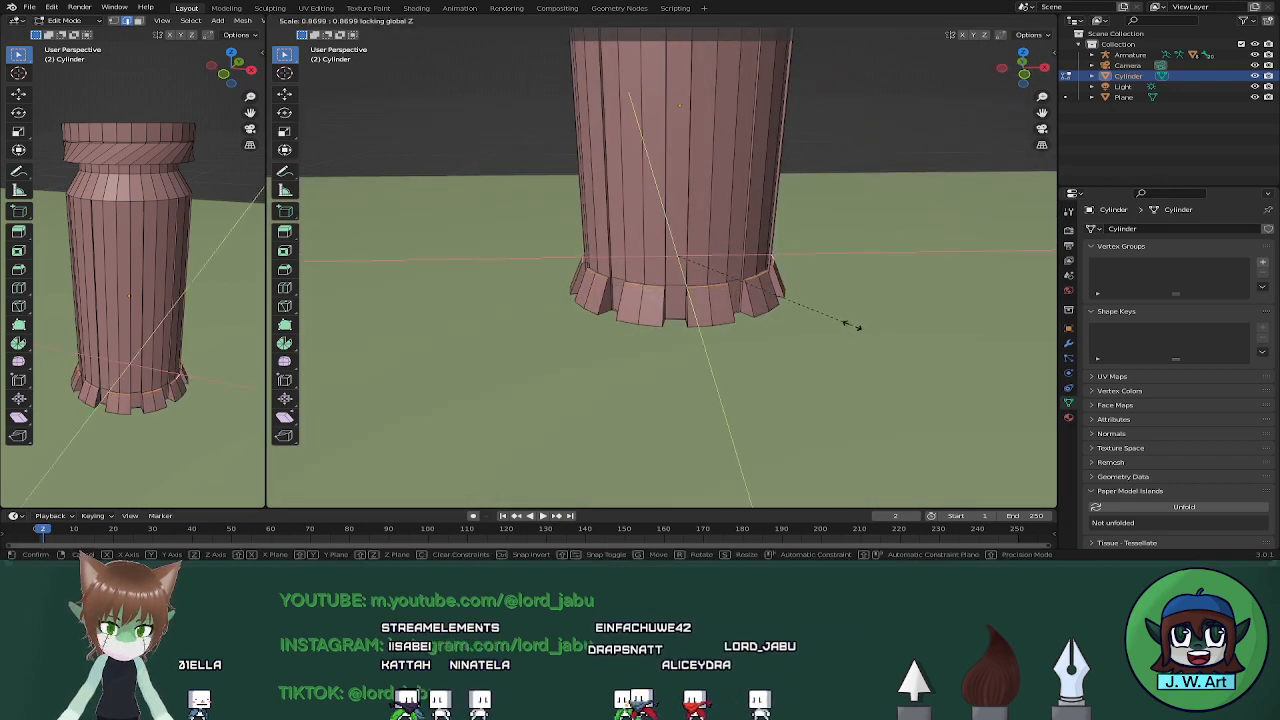
left_click(852, 325)
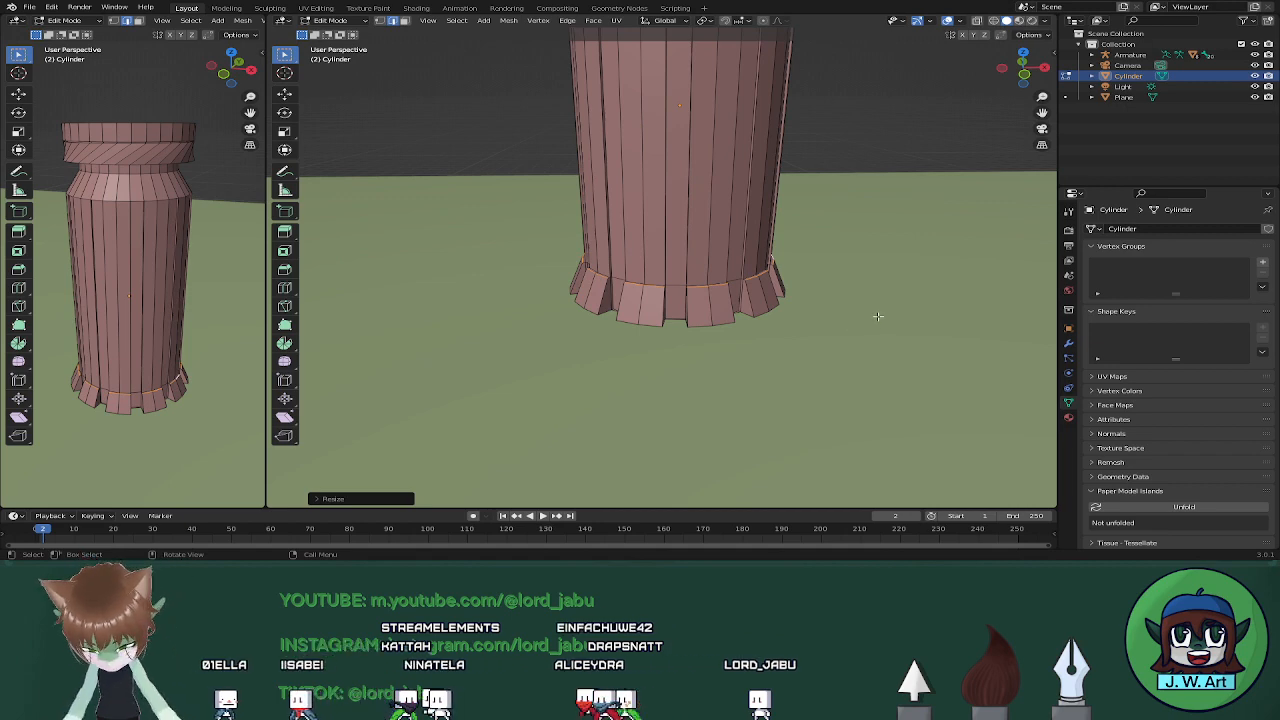
Move the selected block edges slightly upward along Z to lengthen the flared feet, and return to Object Mode
middle_click_drag(878, 316, 621, 280)
scroll(760, 223, "down", 4)
key("g")
key("z")
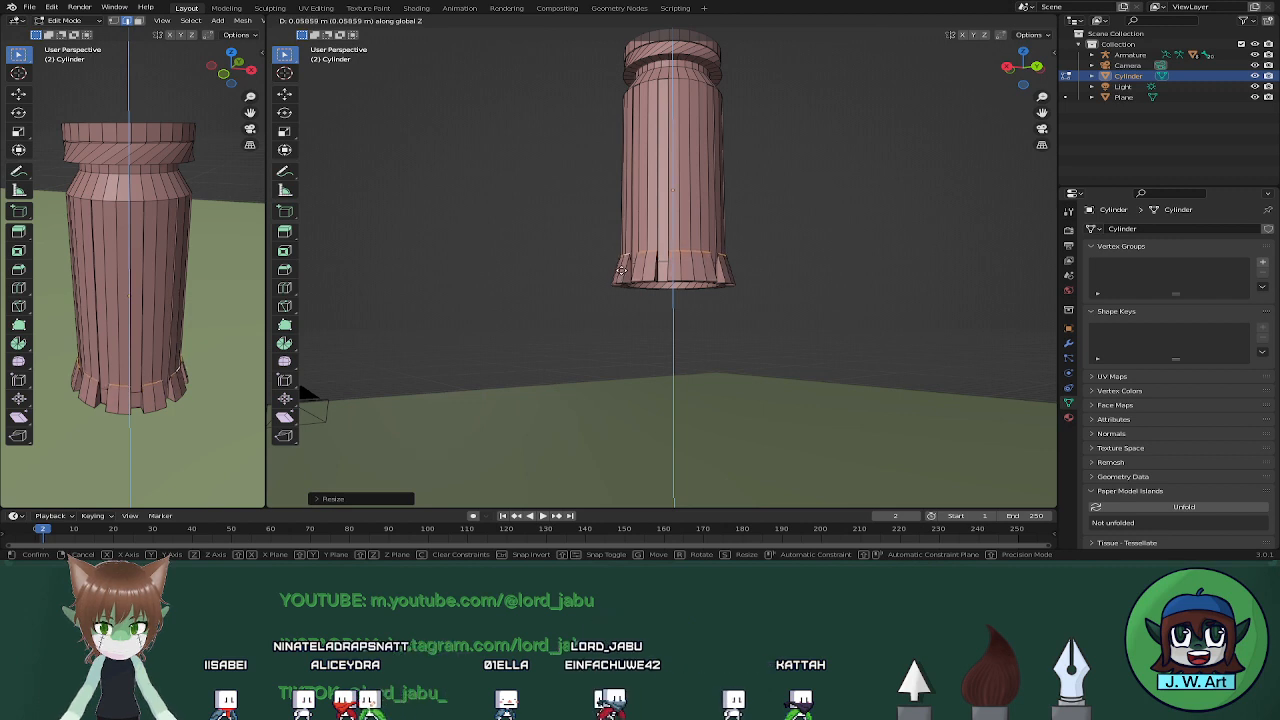
left_click(621, 268)
middle_click_drag(621, 268, 583, 248)
scroll(742, 303, "up", 3)
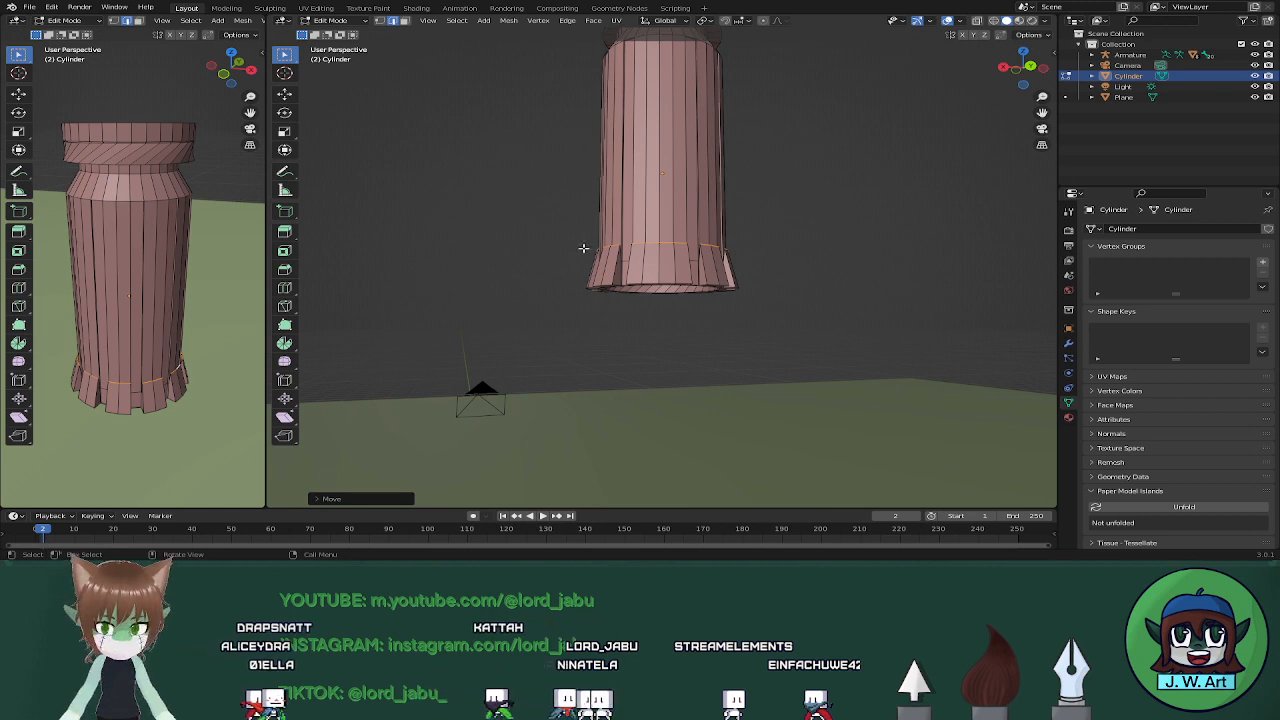
middle_click_drag(583, 156, 770, 268)
key("Tab")
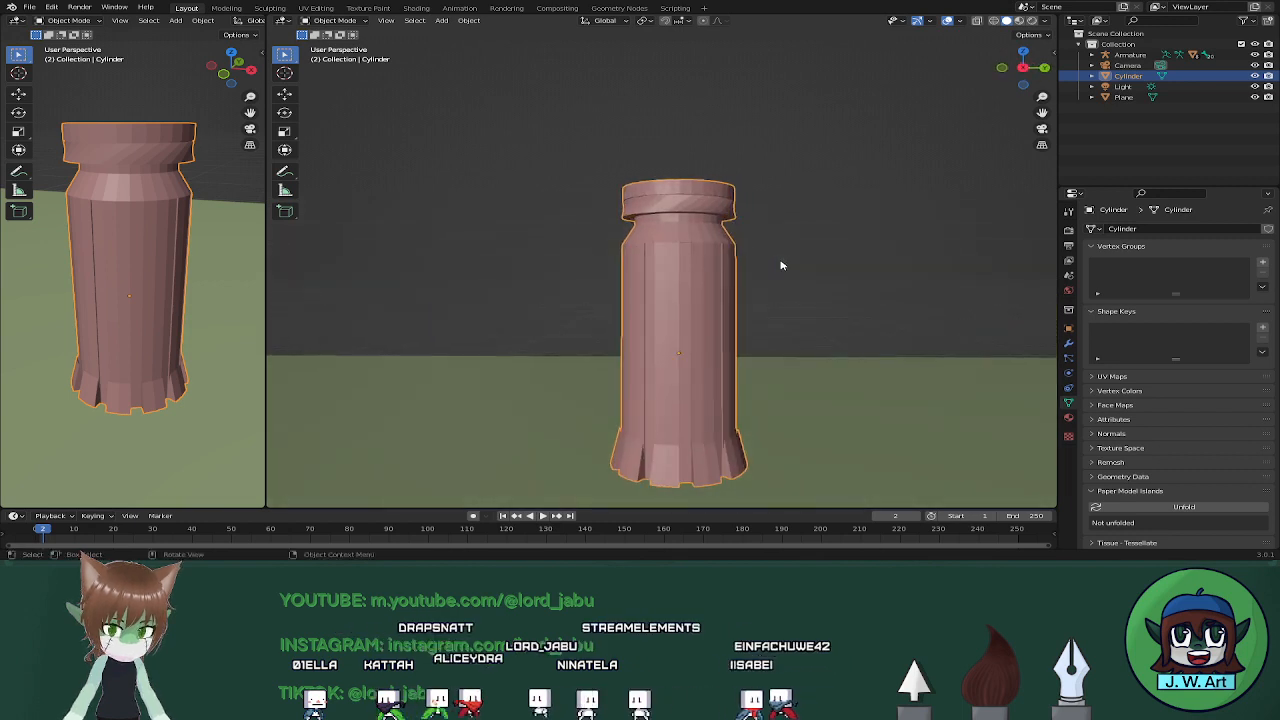
key("Tab")
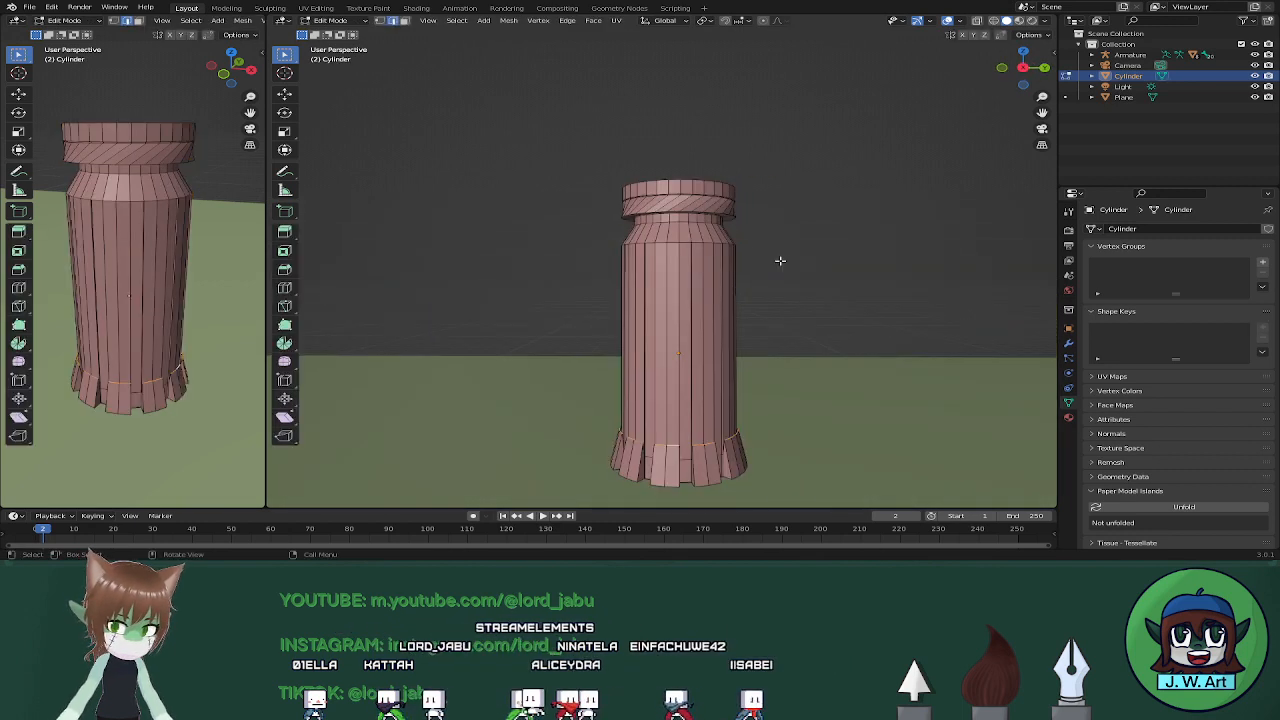
key("Tab")
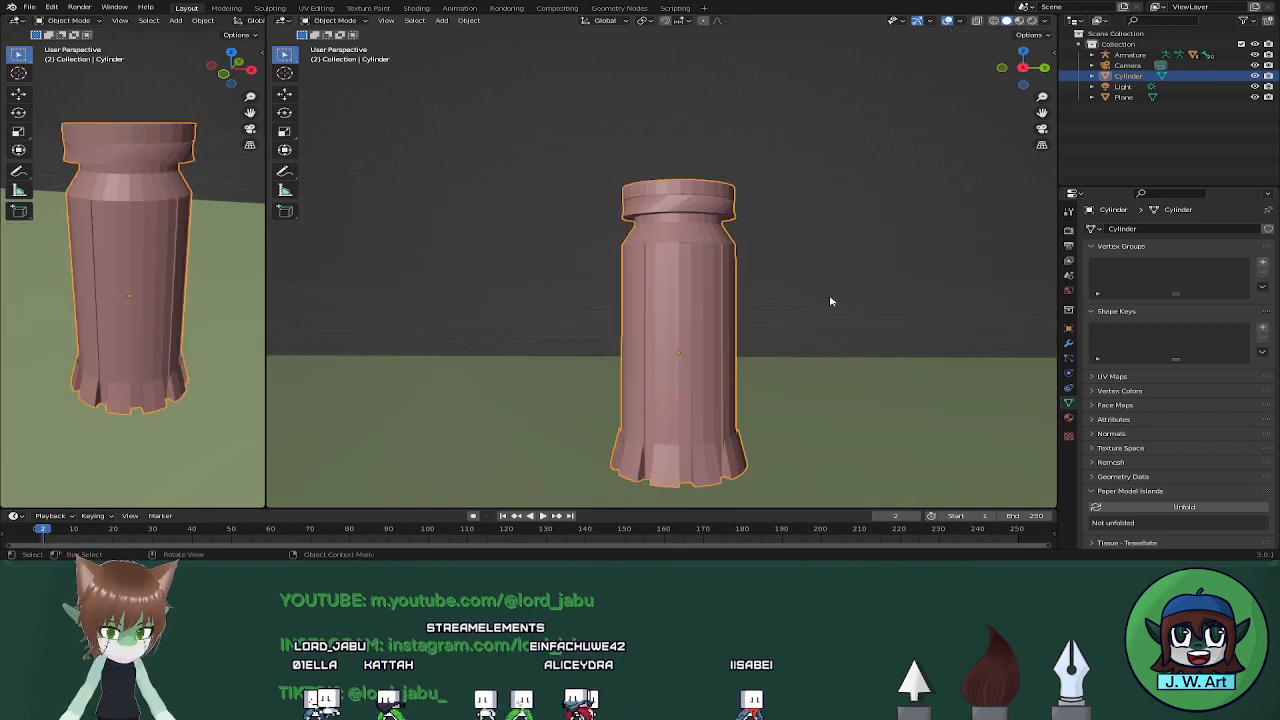
Add a cube to the scene and raise it along Z above the can
middle_click_drag(831, 300, 660, 236, "shift")
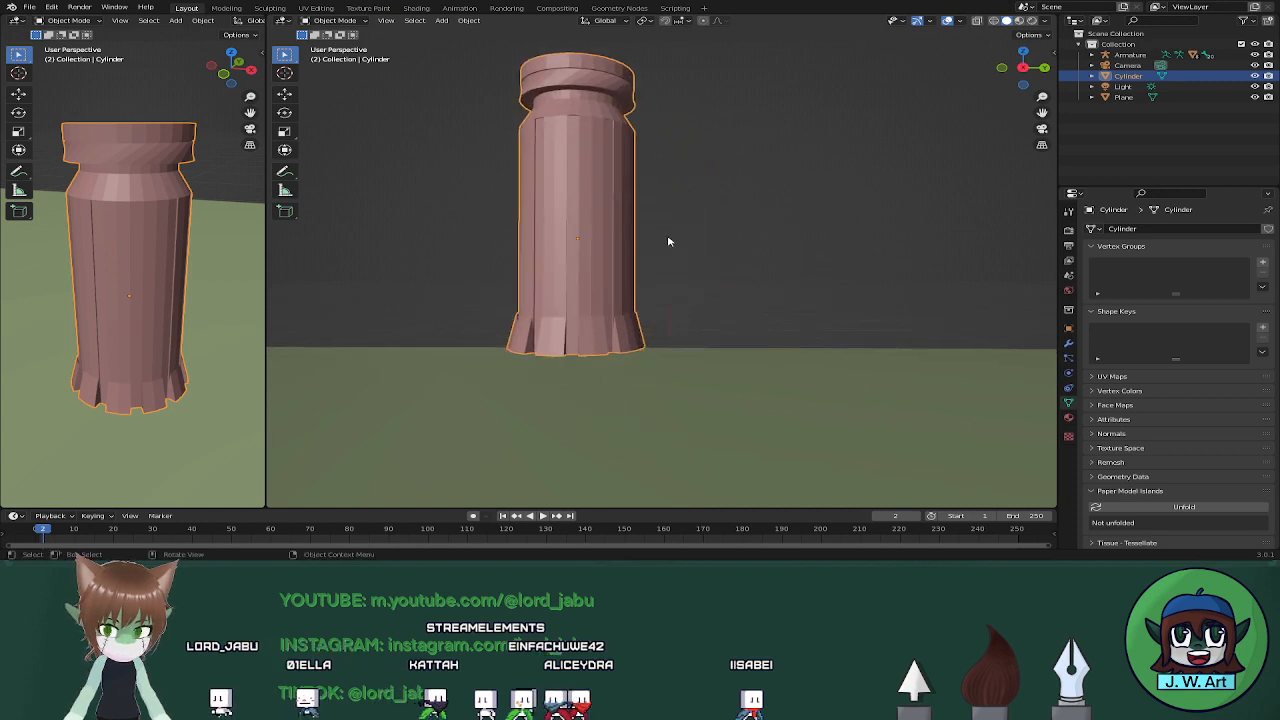
scroll(669, 241, "down", 4)
key("shift+a")
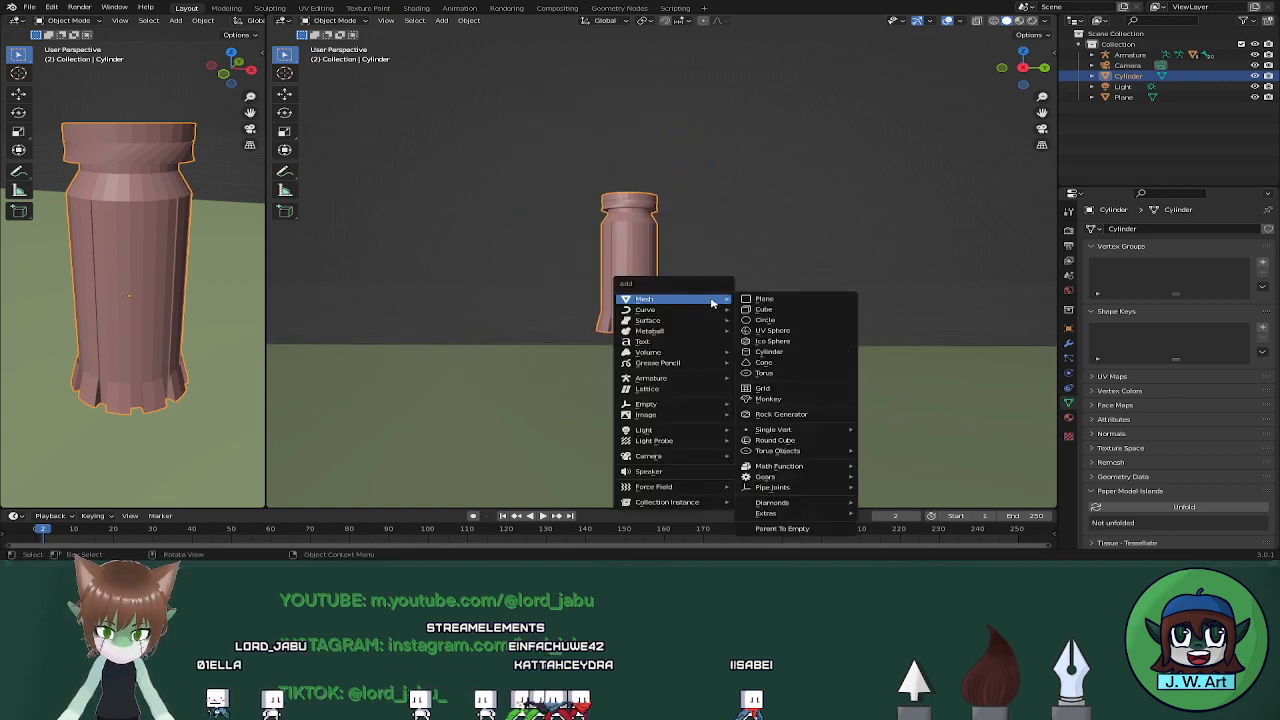
left_click(768, 309)
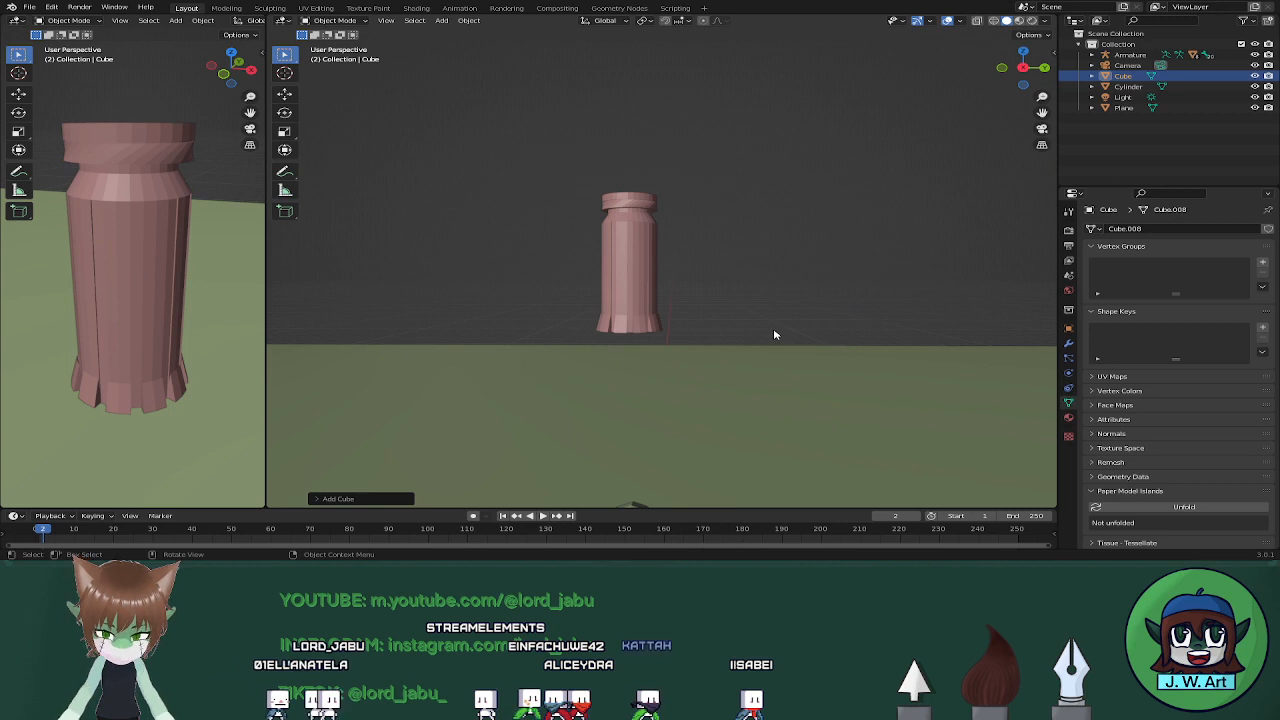
key("g")
key("z")
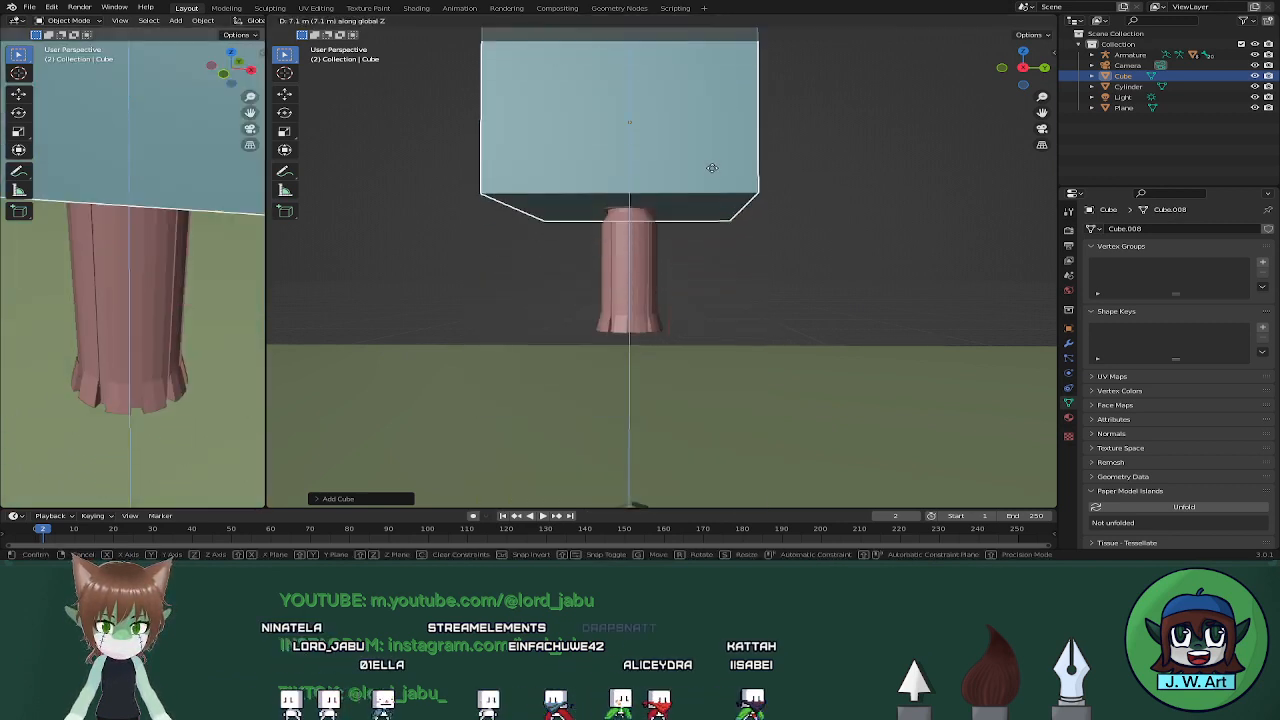
left_click(700, 143)
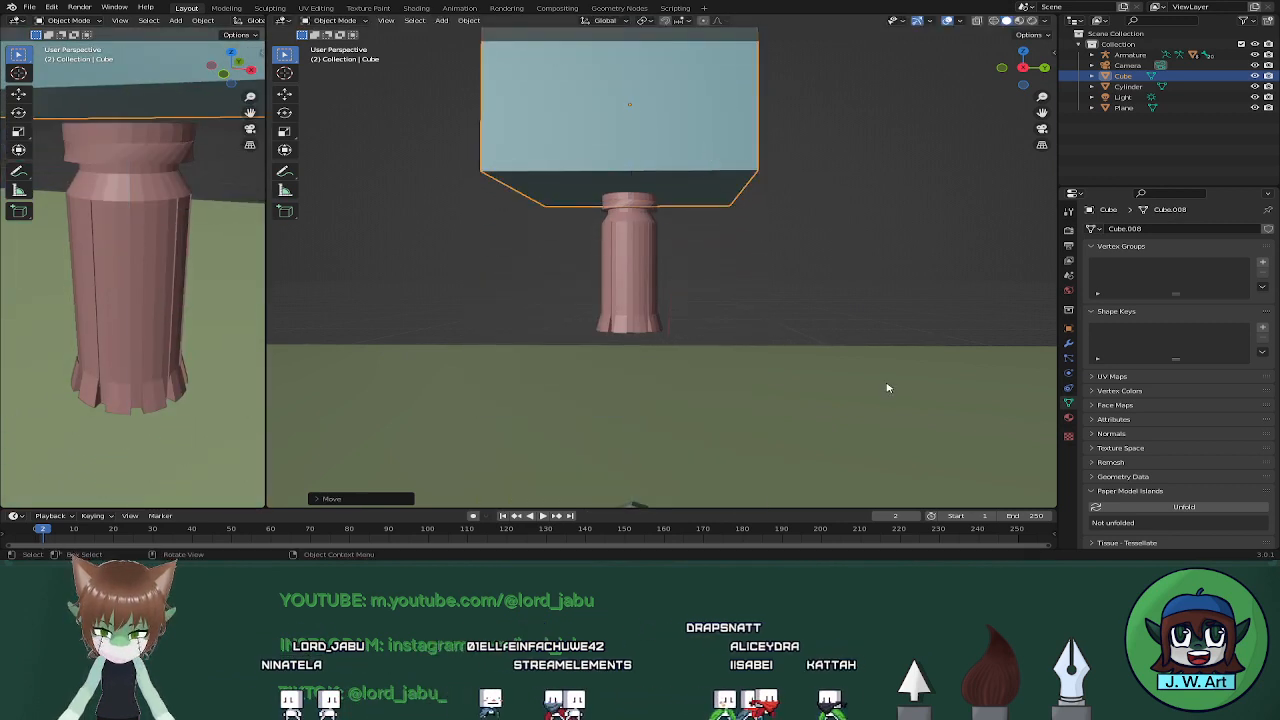
Scale the cube down to about a third and lower it along Z to just above the can's top
key("s")
left_click(697, 230)
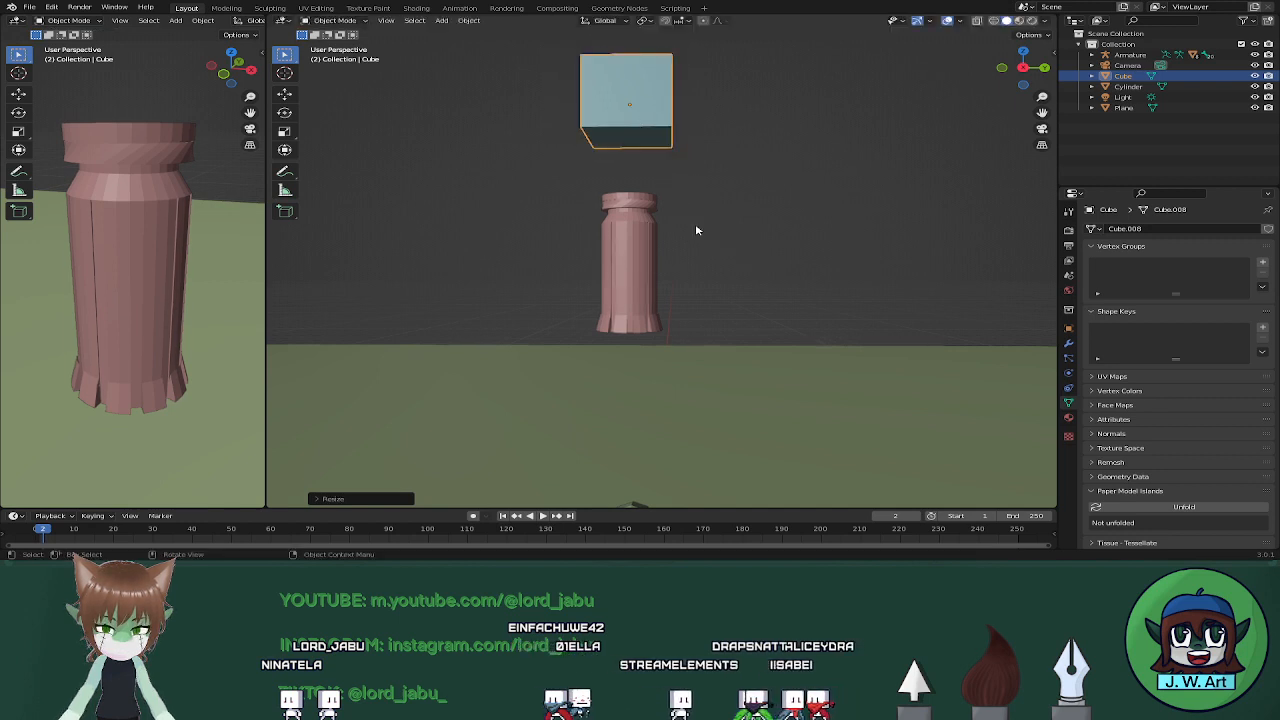
key("g")
key("z")
left_click(700, 280)
middle_click_drag(700, 280, 608, 243)
scroll(650, 240, "up", 5)
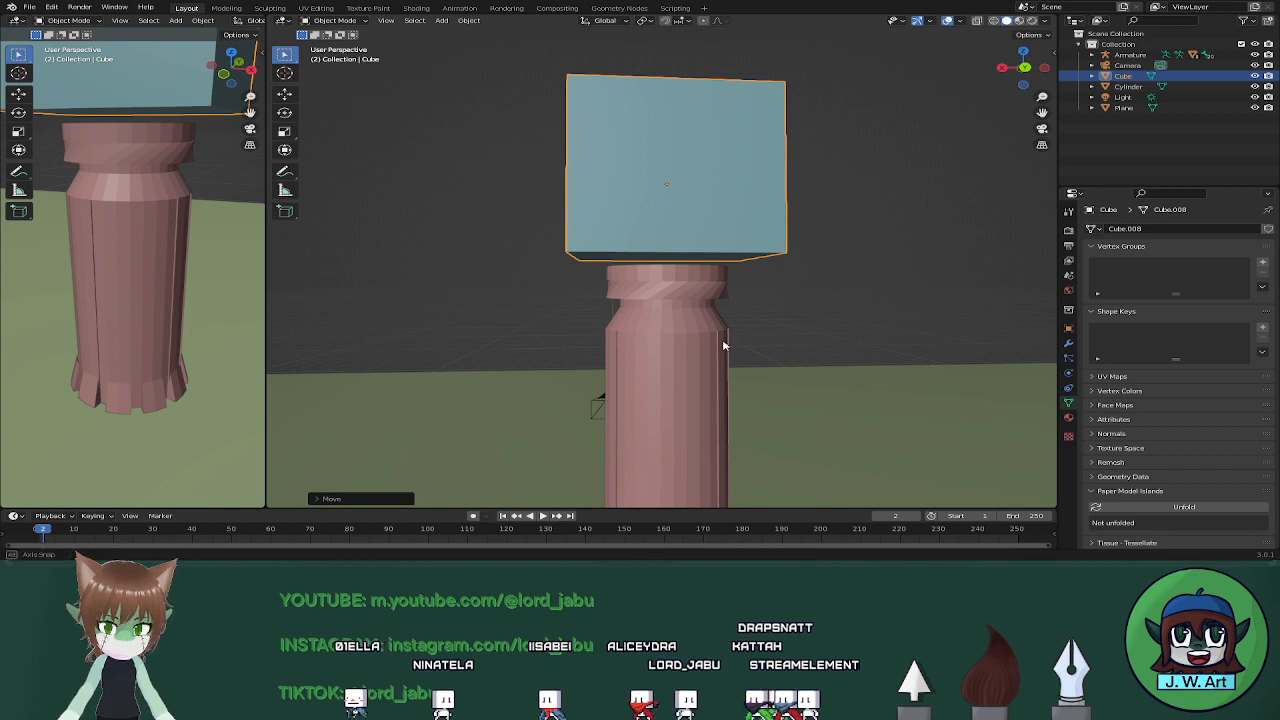
Scale the cube down a little more and reposition it over the can's top
middle_click_drag(724, 345, 836, 377)
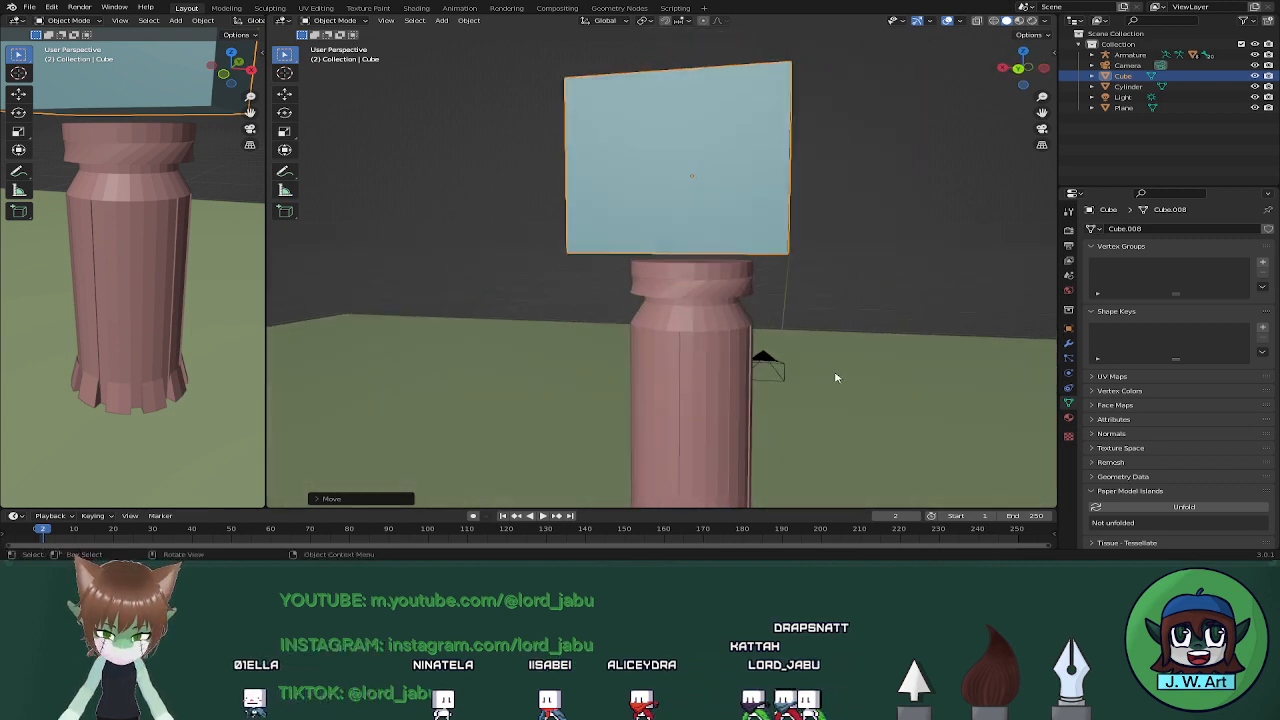
key("s")
left_click(768, 344)
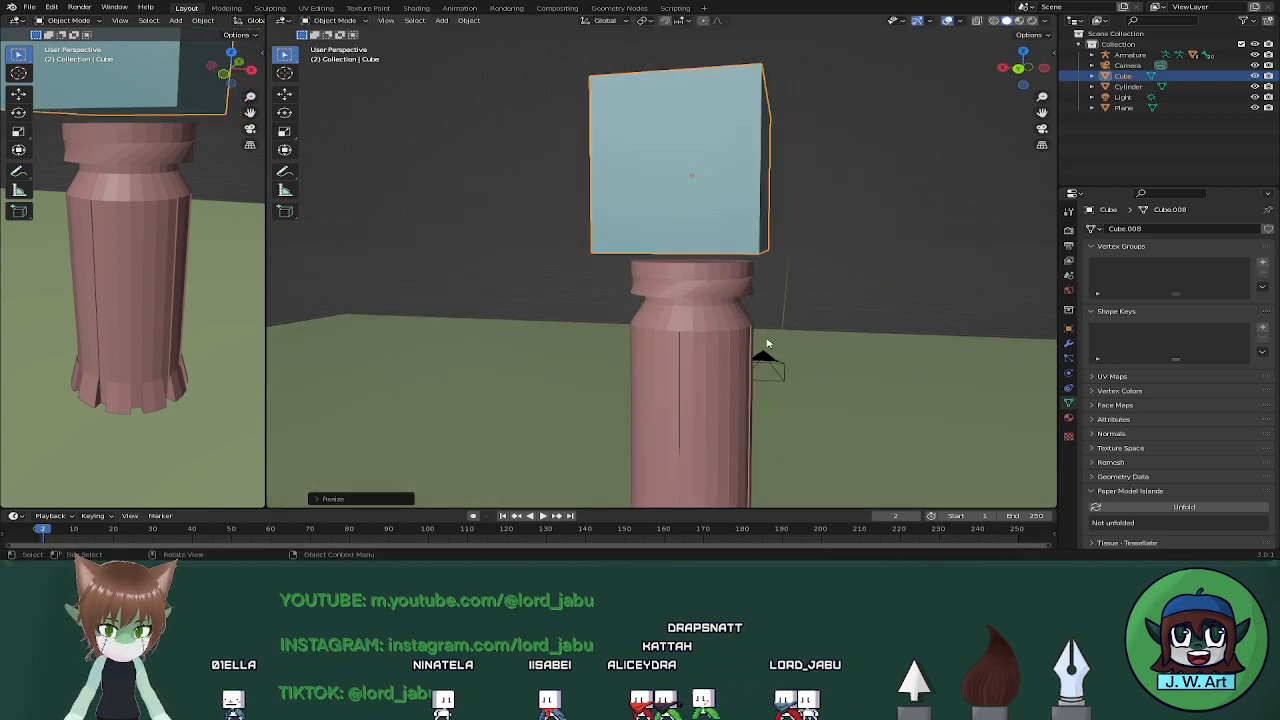
mouse_move(768, 344)
middle_mouse_down()
mouse_move(823, 334)
mouse_move(784, 326)
mouse_move(840, 323)
mouse_move(842, 341)
mouse_move(760, 343)
middle_mouse_up()
key("g")
left_click(797, 349)
Enter Edit Mode on the cube and move its end face slightly along the Y axis
key("Tab")
middle_click_drag(680, 223, 756, 239)
key("g")
key("x")
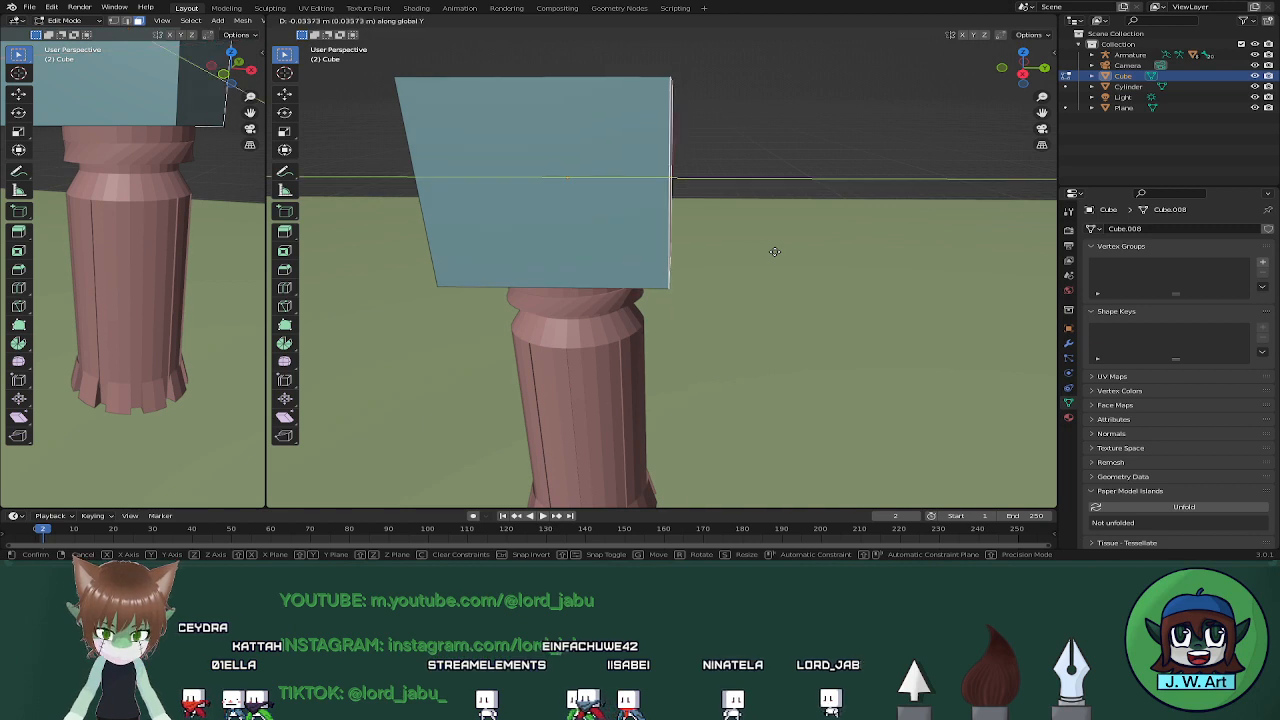
left_click(757, 249)
middle_click_drag(757, 249, 798, 231)
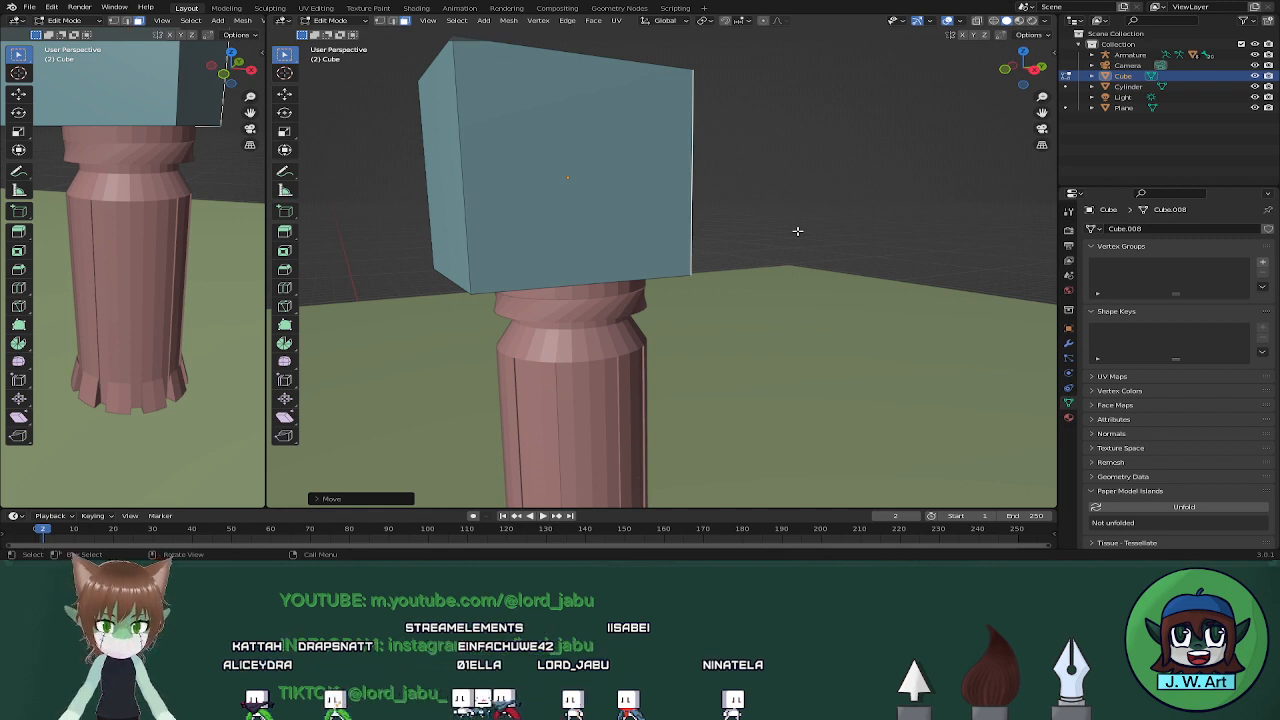
middle_click_drag(798, 230, 711, 241)
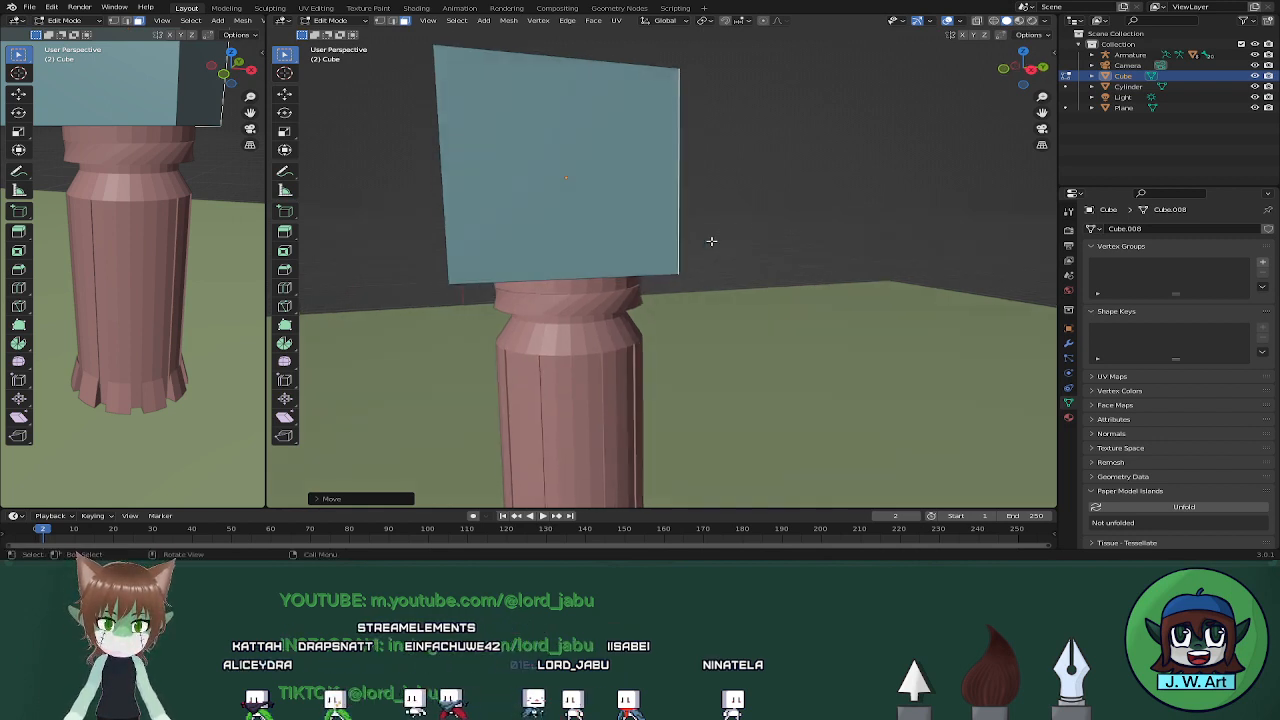
Select the two opposite side faces of the cube's end half and extrude them slightly outward along X as thin side panels
left_click(566, 265)
left_click(566, 265)
middle_click_drag(566, 265, 688, 280)
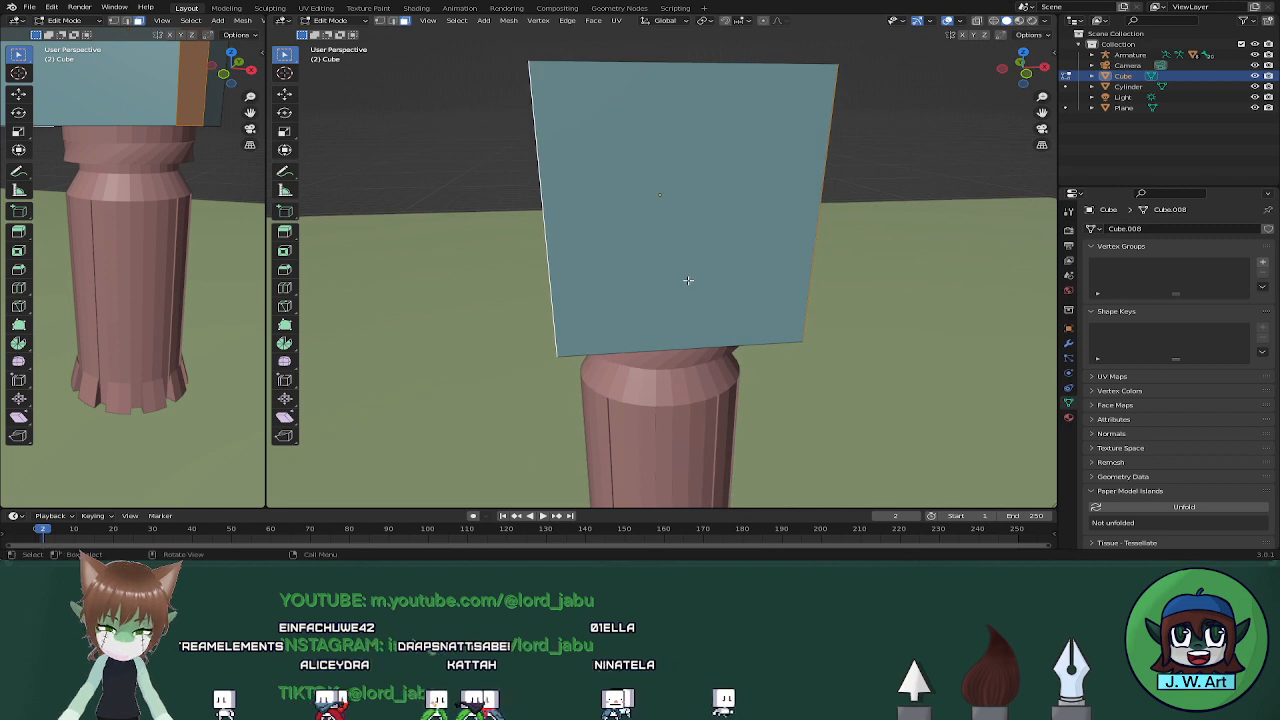
key("s")
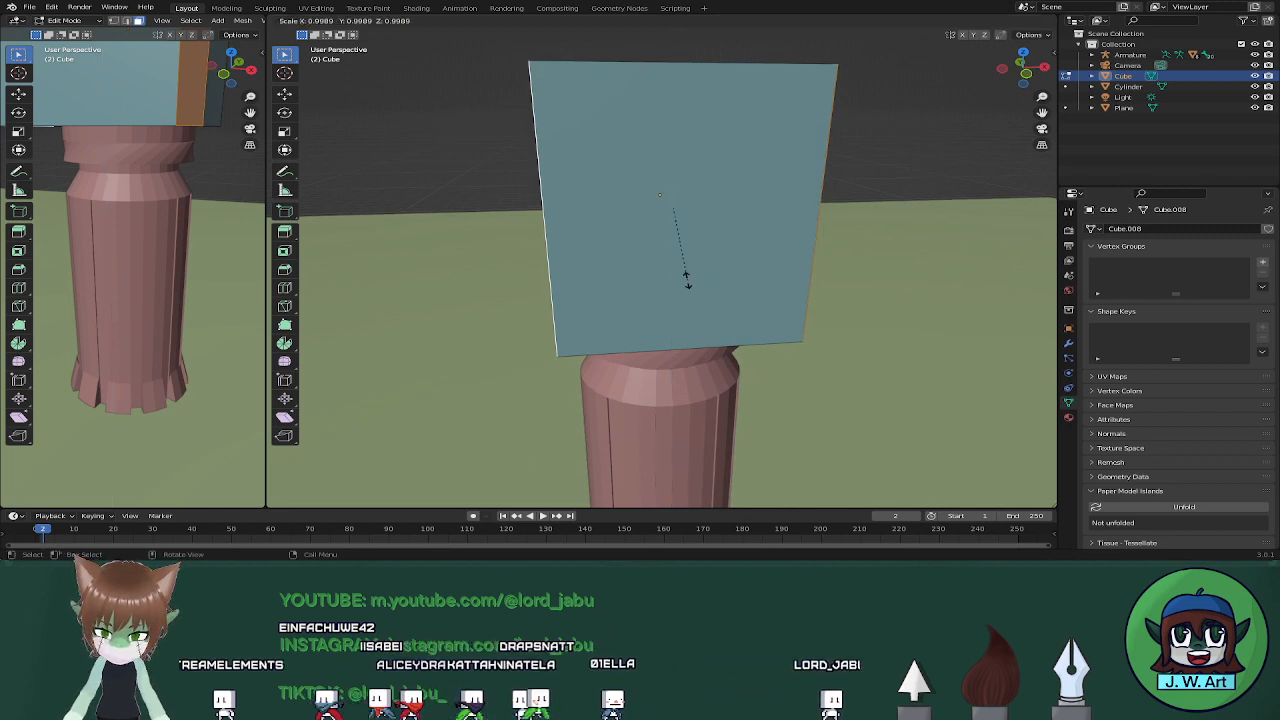
key("y")
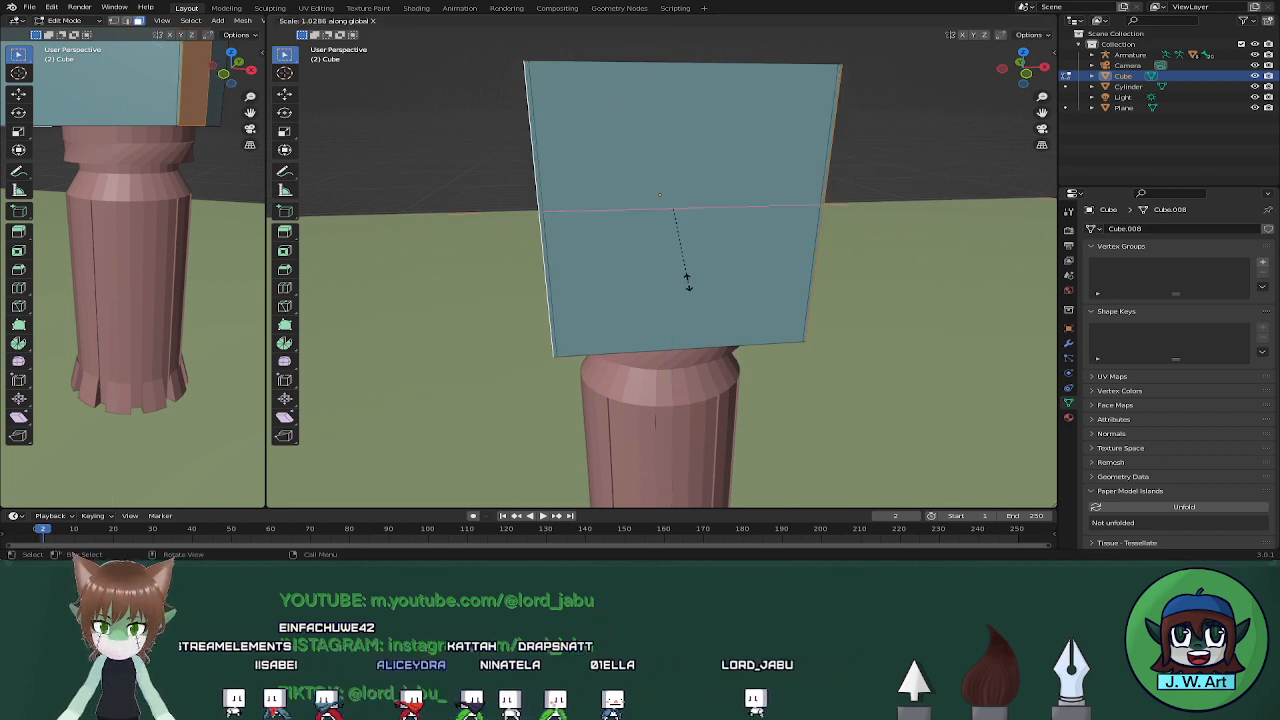
key("Escape")
middle_click_drag(788, 286, 483, 237)
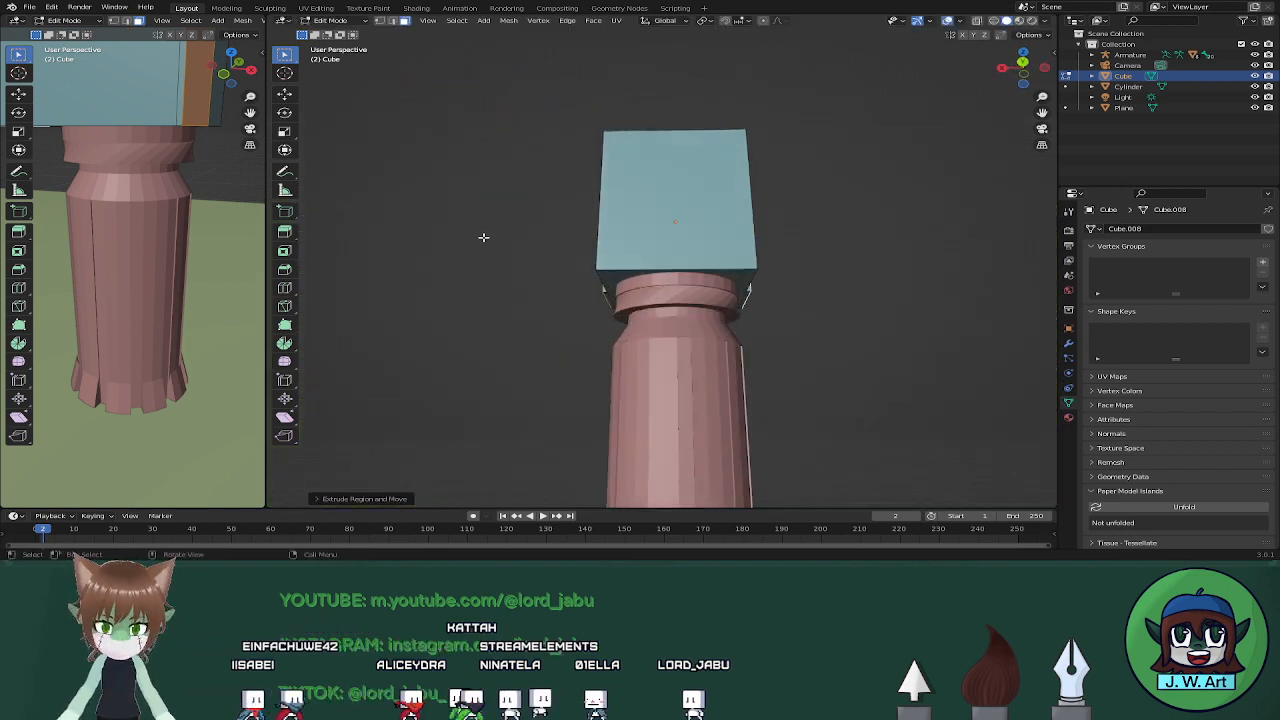
Raise the bottom edge of the cube's far end face about 0.05 m along Z to slope the underside
key("2")
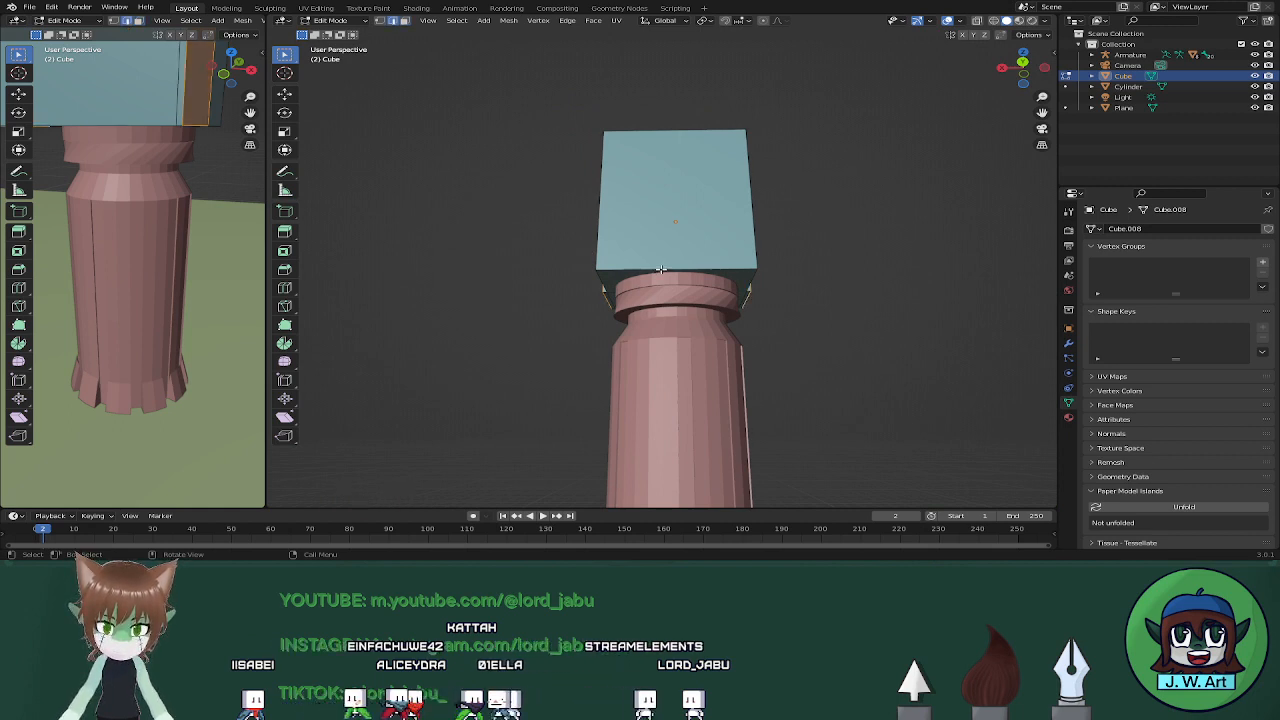
left_click(661, 269)
key("g")
key("z")
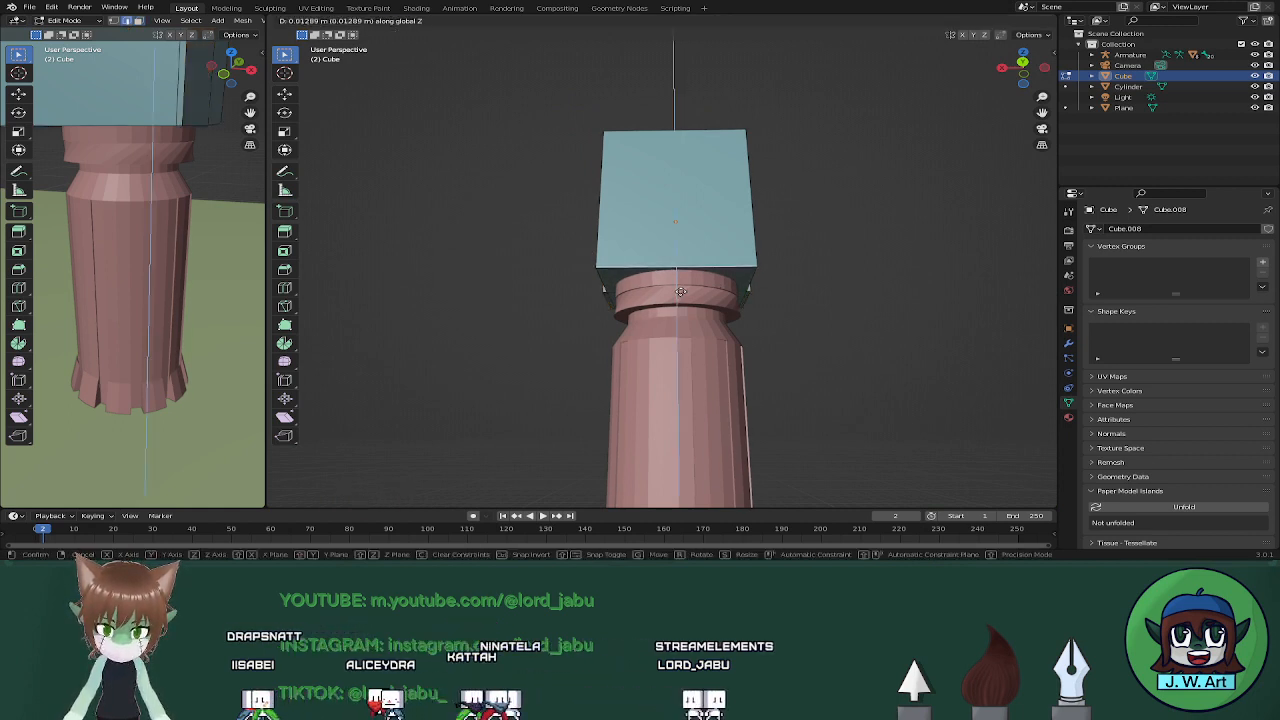
left_click(678, 288)
middle_click_drag(690, 290, 826, 314)
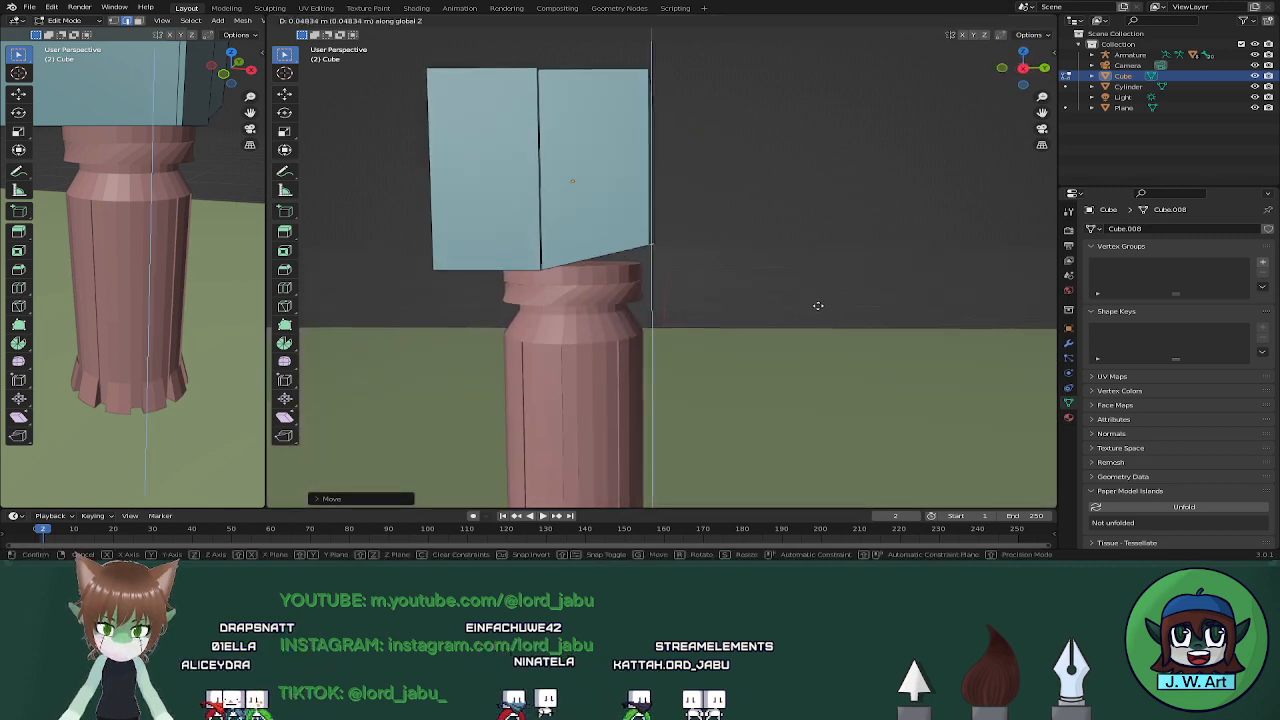
Select the whole block mesh and lower it along Z onto the can's top
key("a")
key("g")
key("z")
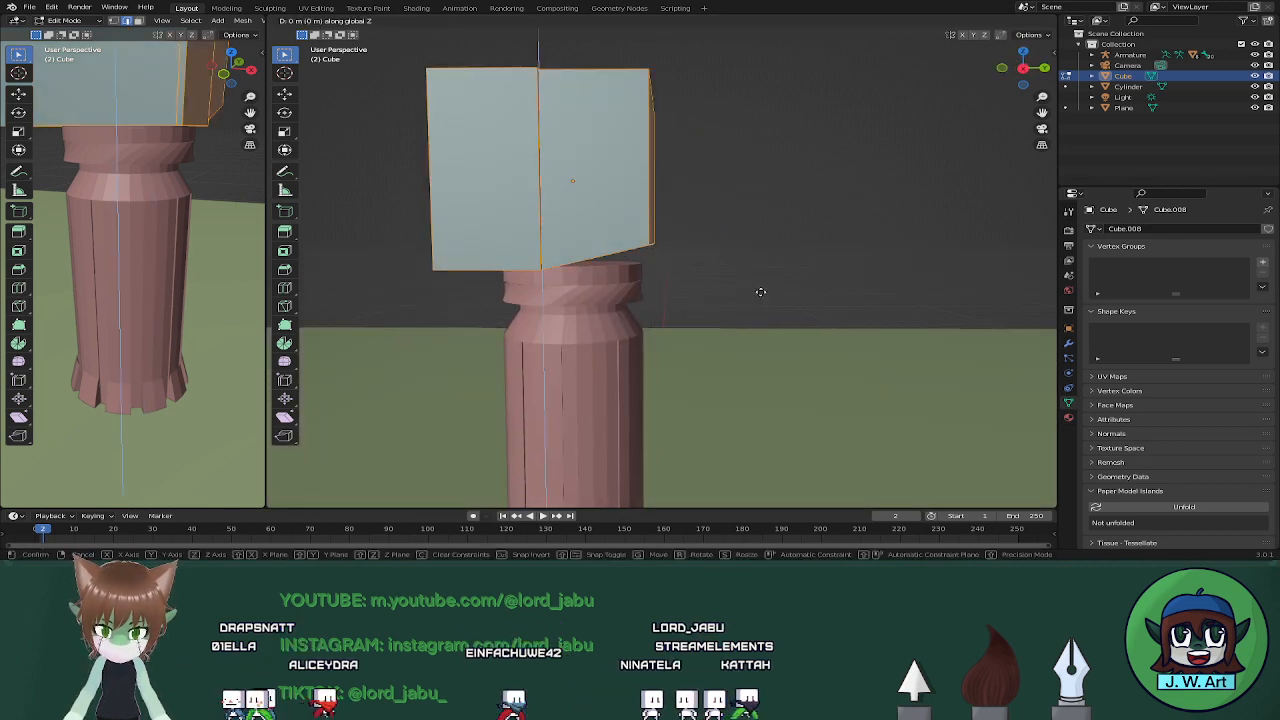
left_click(760, 308)
middle_click_drag(760, 308, 613, 296)
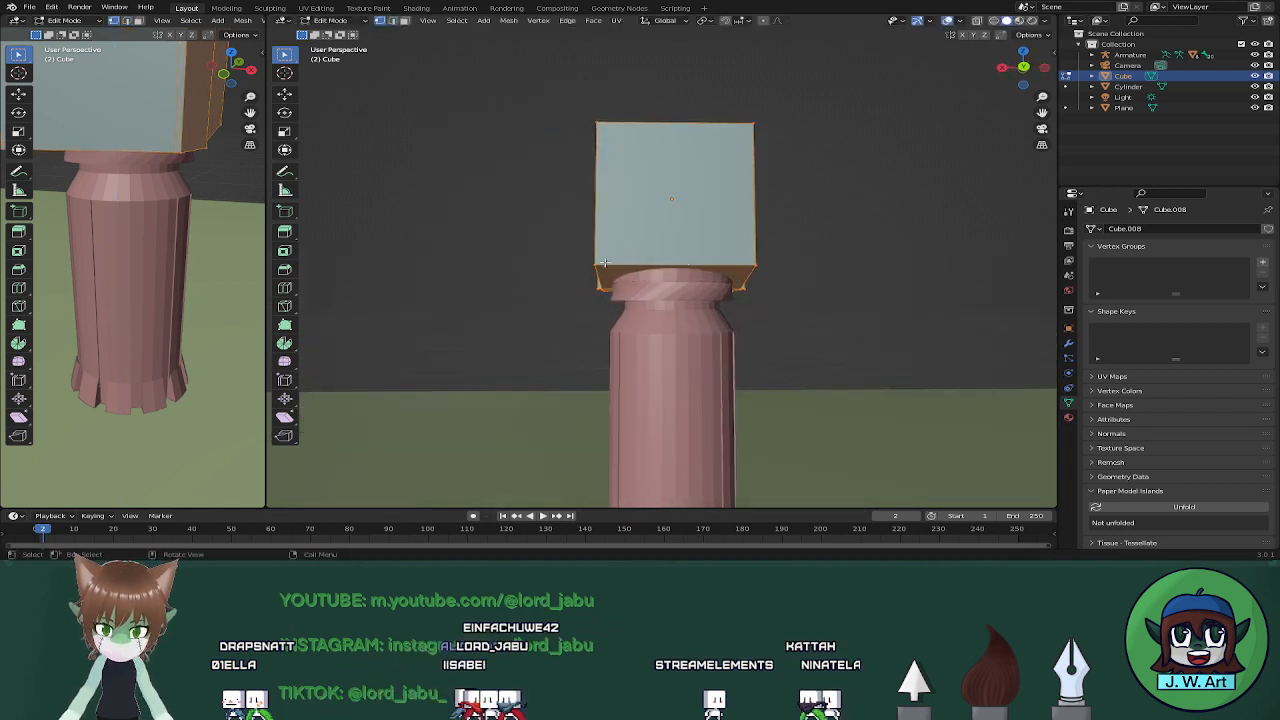
Select the corner vertices of the block's end face and scale them to about 0.88 along X
left_click(599, 265)
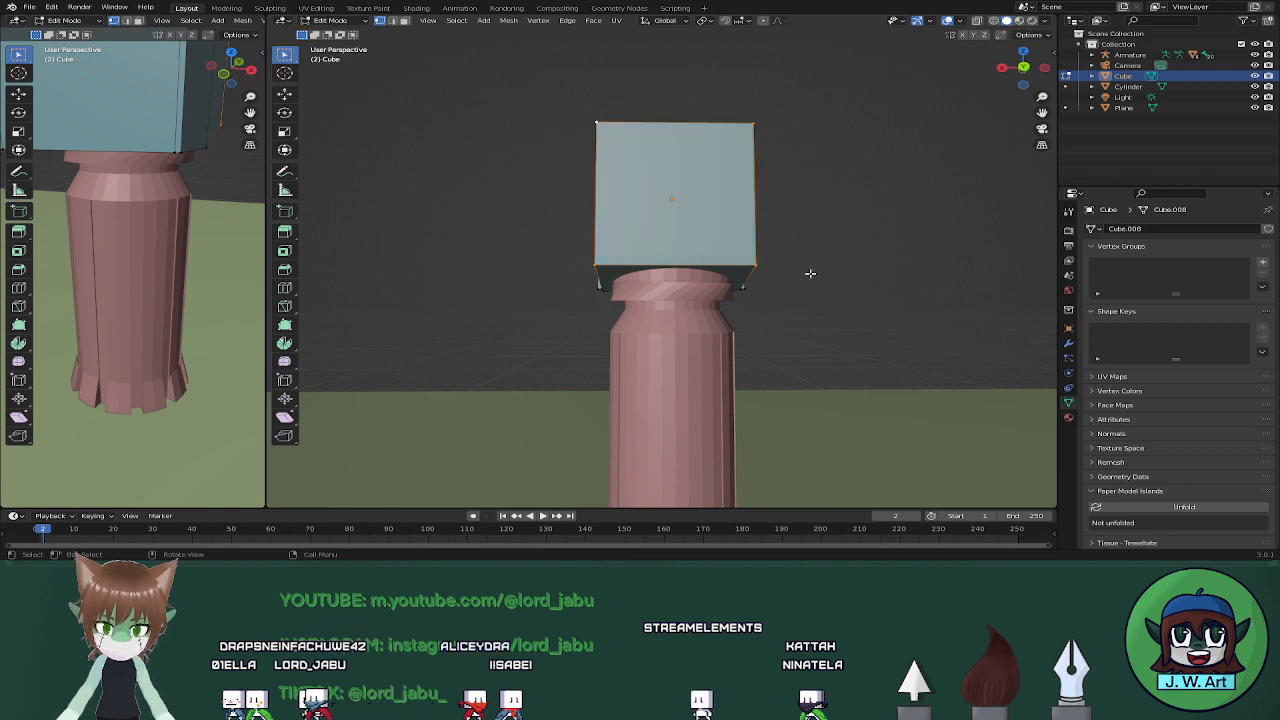
key("s")
key("x")
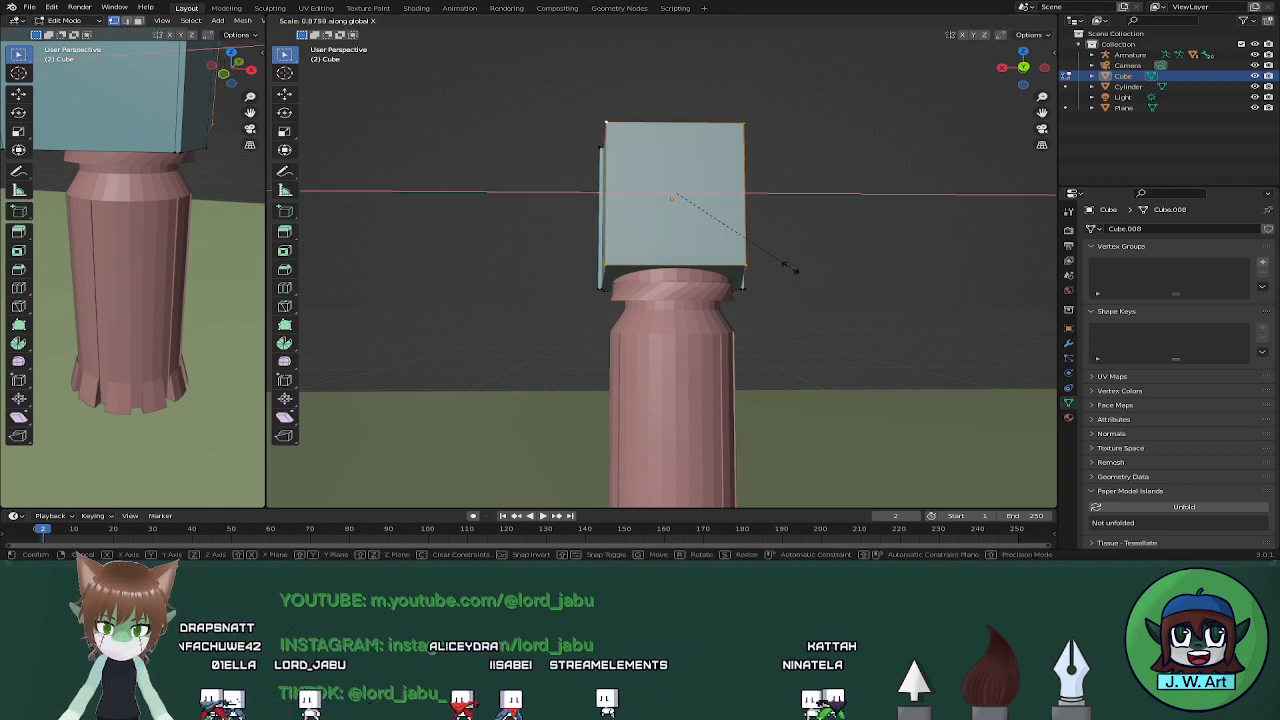
left_click(789, 267)
middle_click_drag(789, 267, 922, 298)
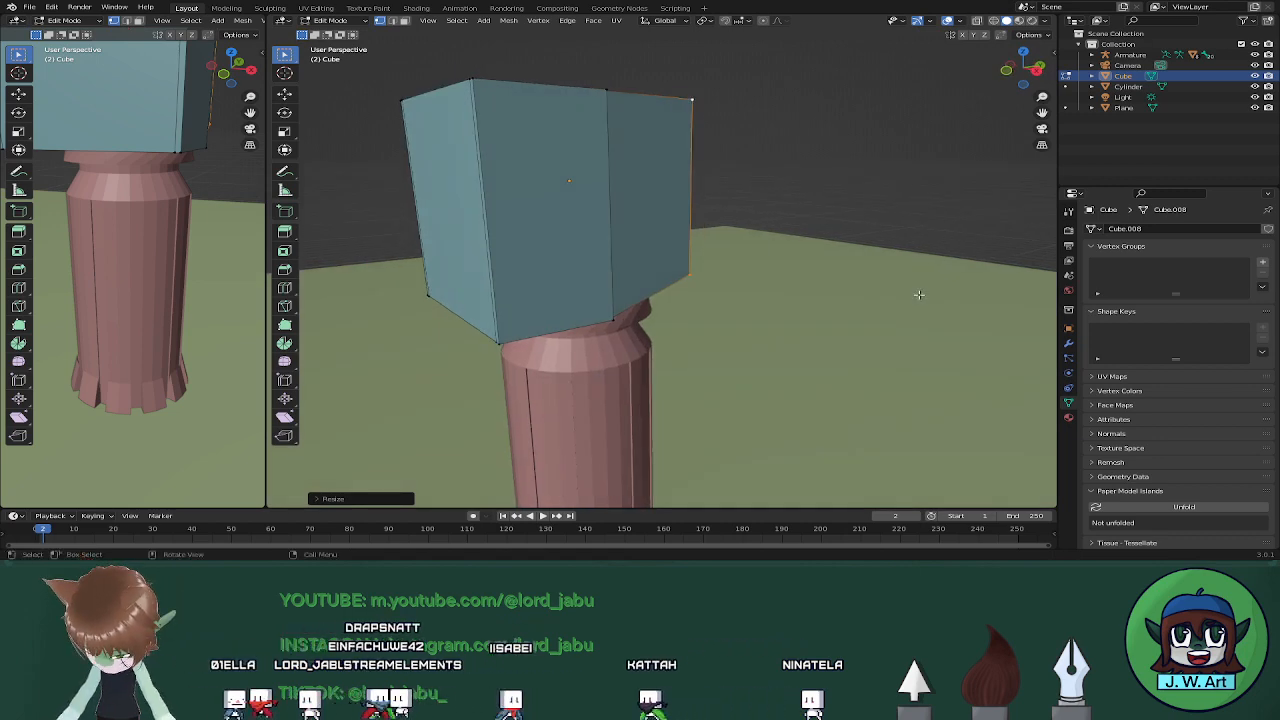
middle_click_drag(918, 294, 805, 268)
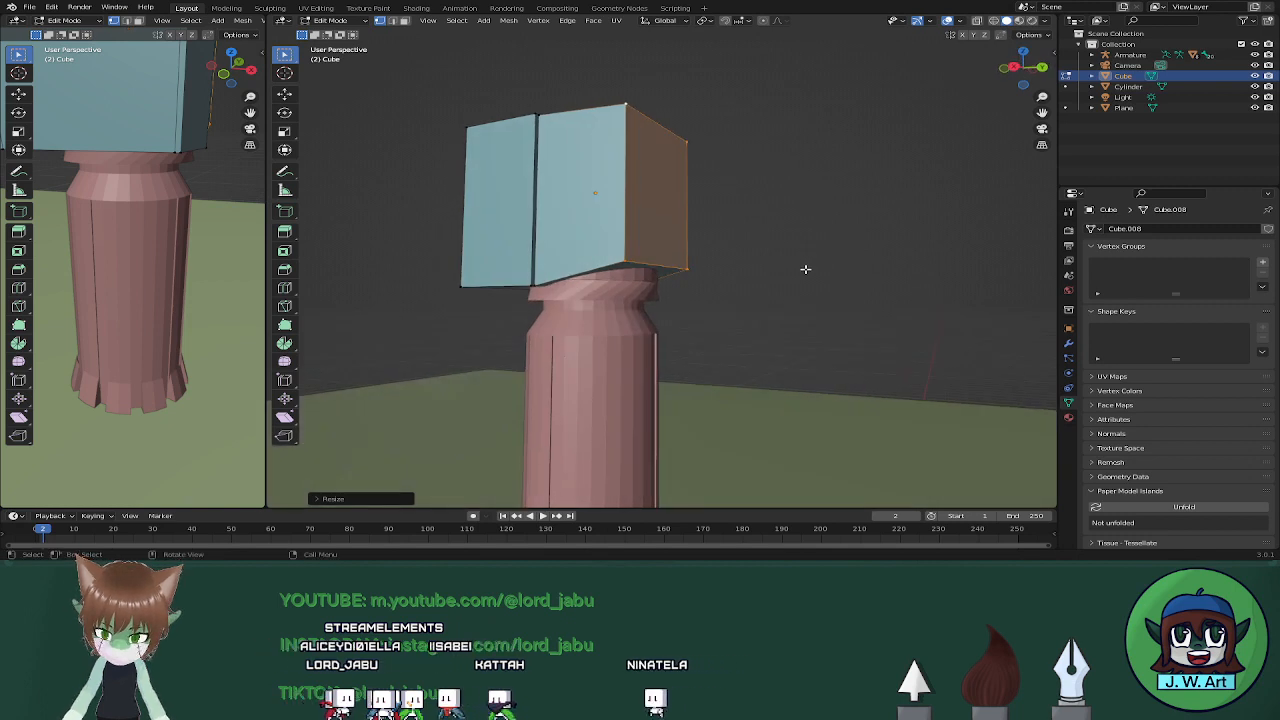
Raise the whole block about 0.06 m along Z, and lower its end face's bottom edge about 0.06 m
key("g")
key("z")
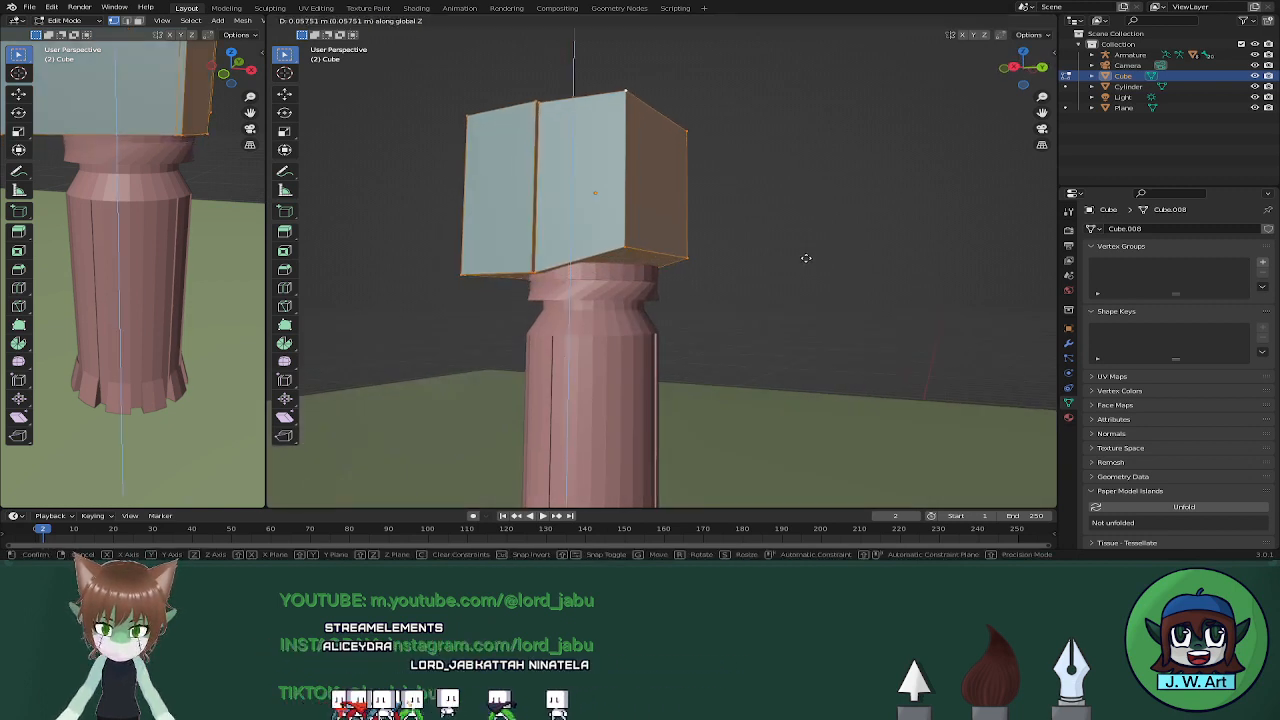
left_click(806, 258)
left_click_drag(715, 270, 714, 268)
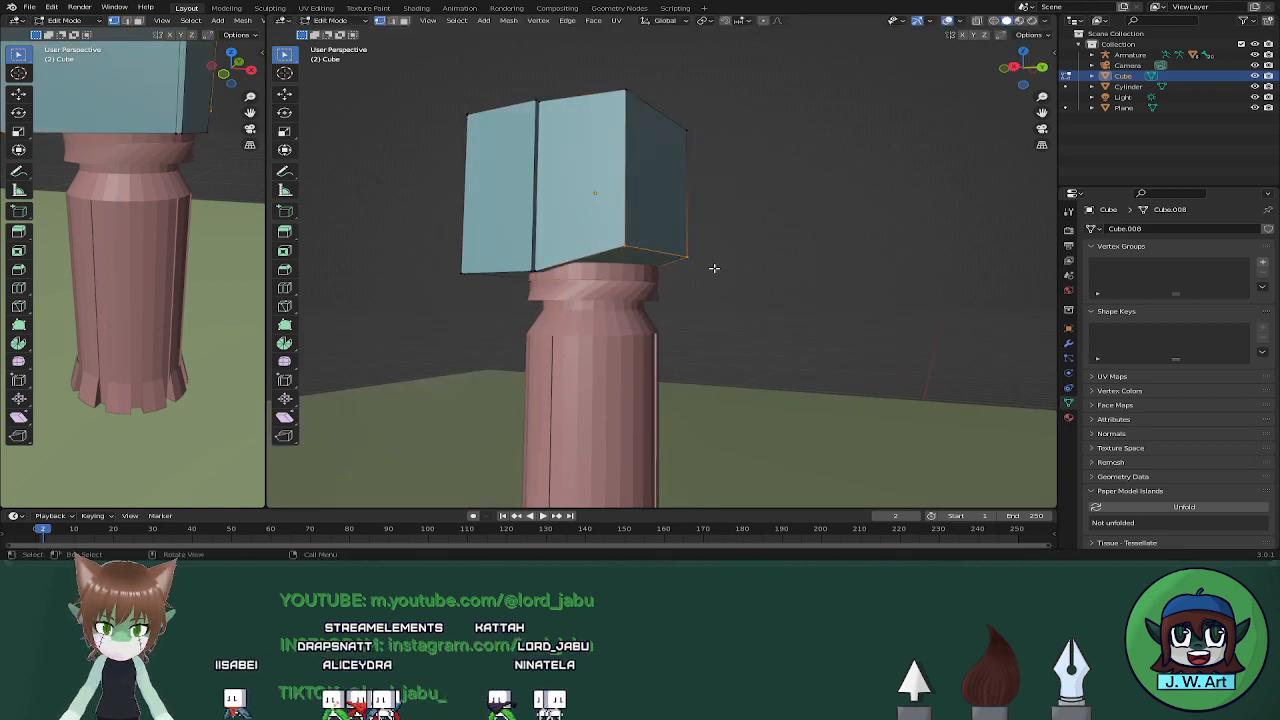
key("g")
key("z")
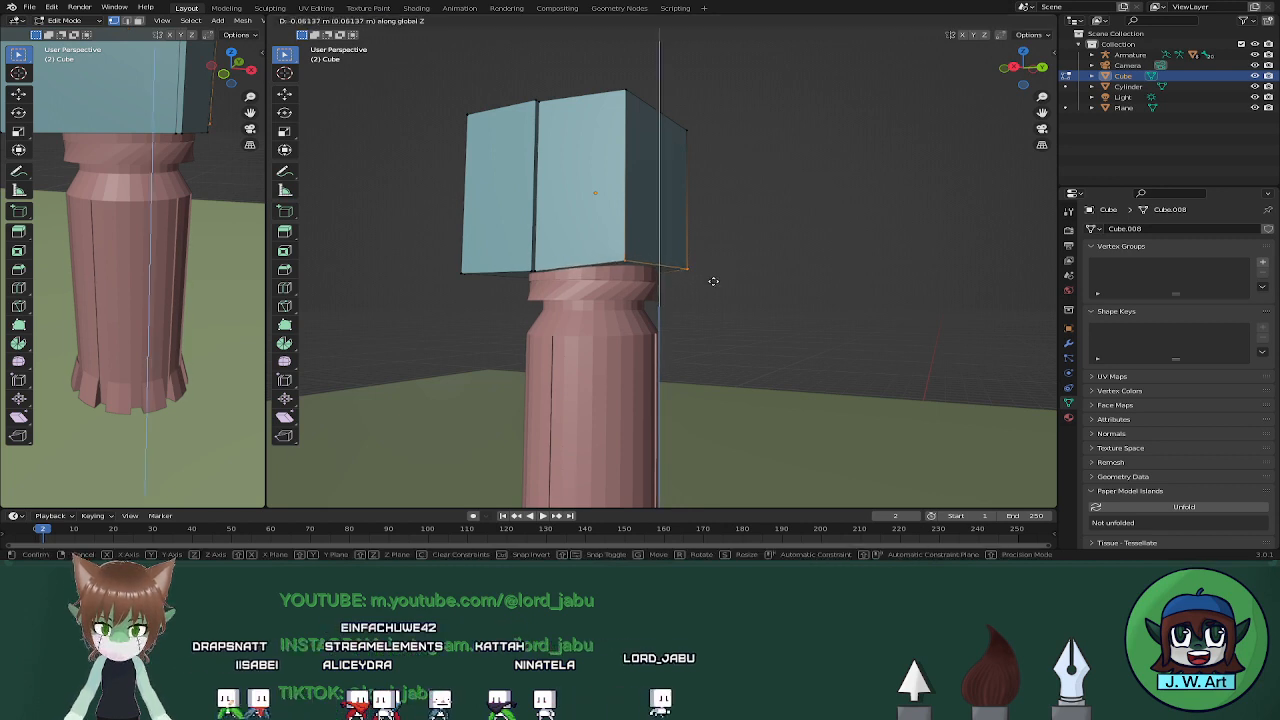
left_click(713, 281)
middle_click_drag(715, 278, 751, 274)
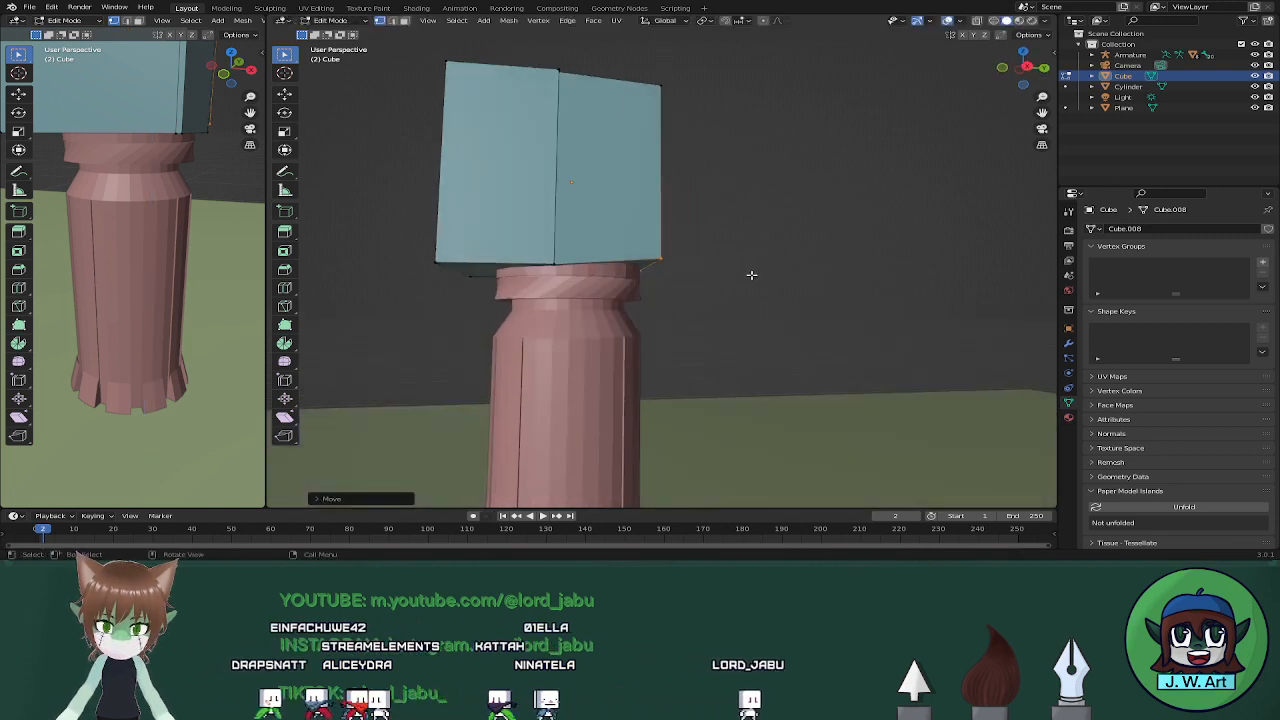
Select the bottom vertices of the block's other half, including hidden ones, and lower them about 0.01 m along Z
key("alt+z")
left_click_drag(423, 246, 560, 286)
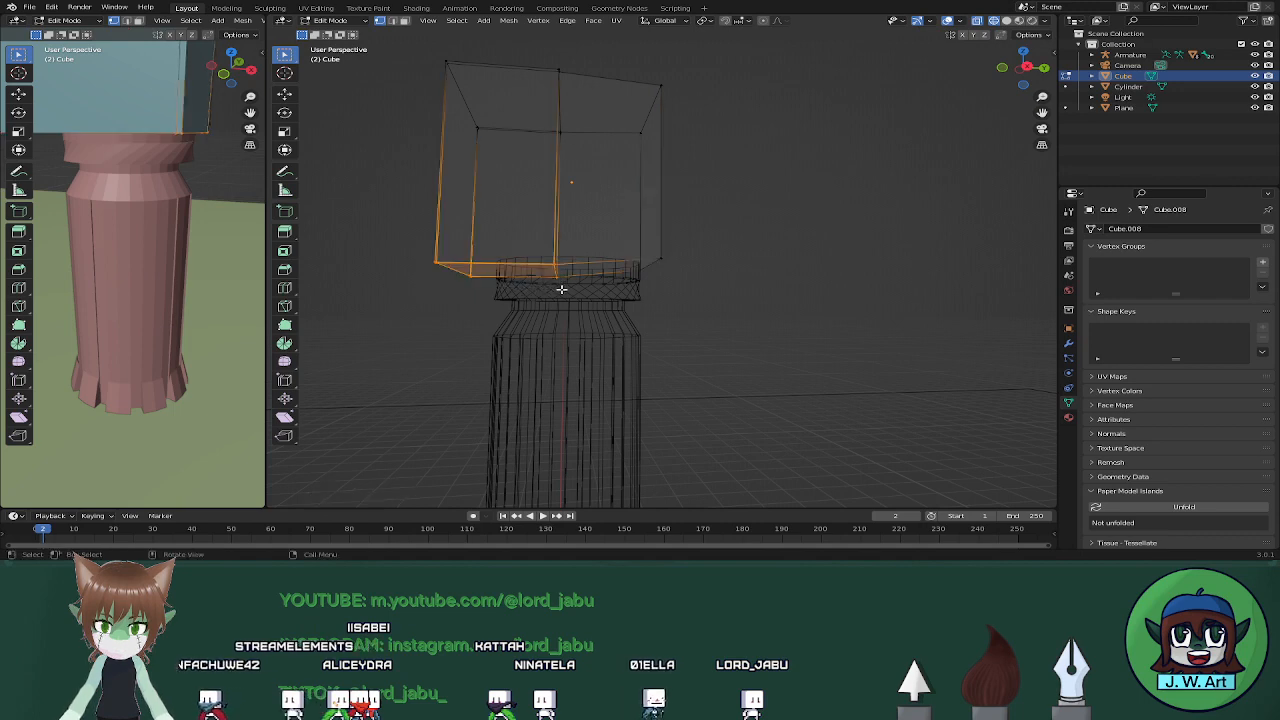
key("alt+z")
key("g")
key("z")
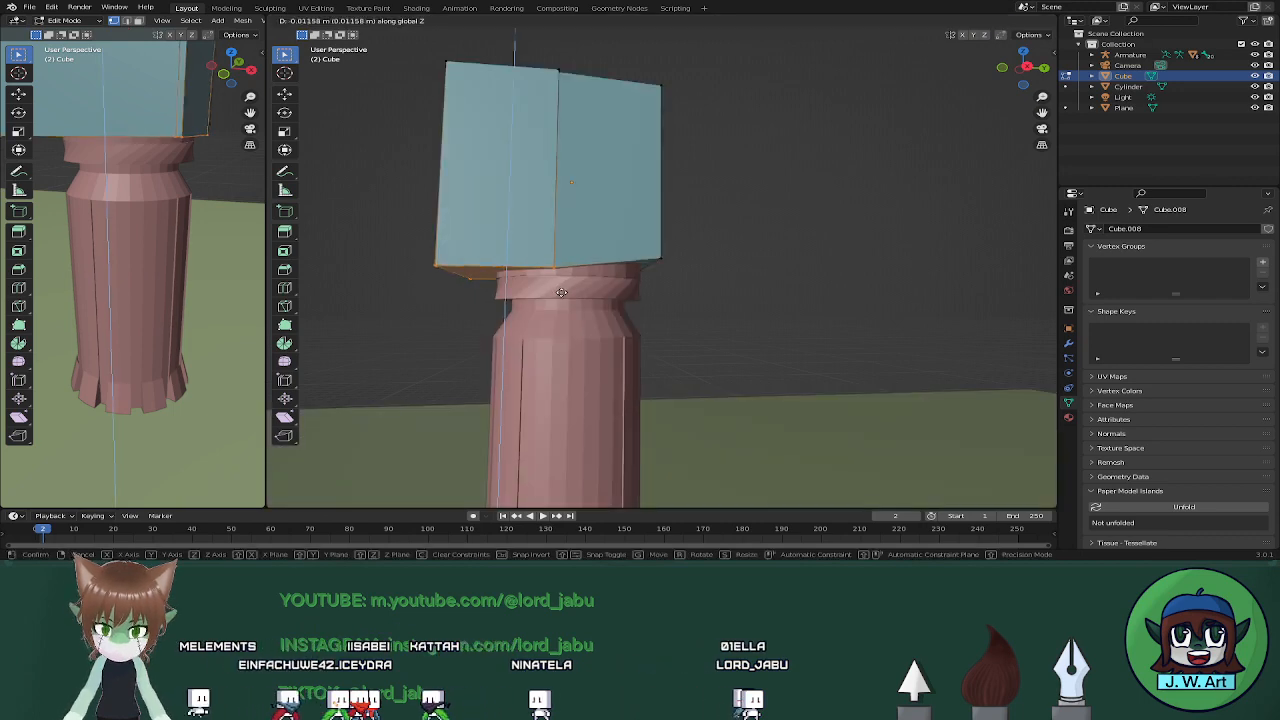
left_click(562, 293)
middle_click_drag(706, 289, 457, 318)
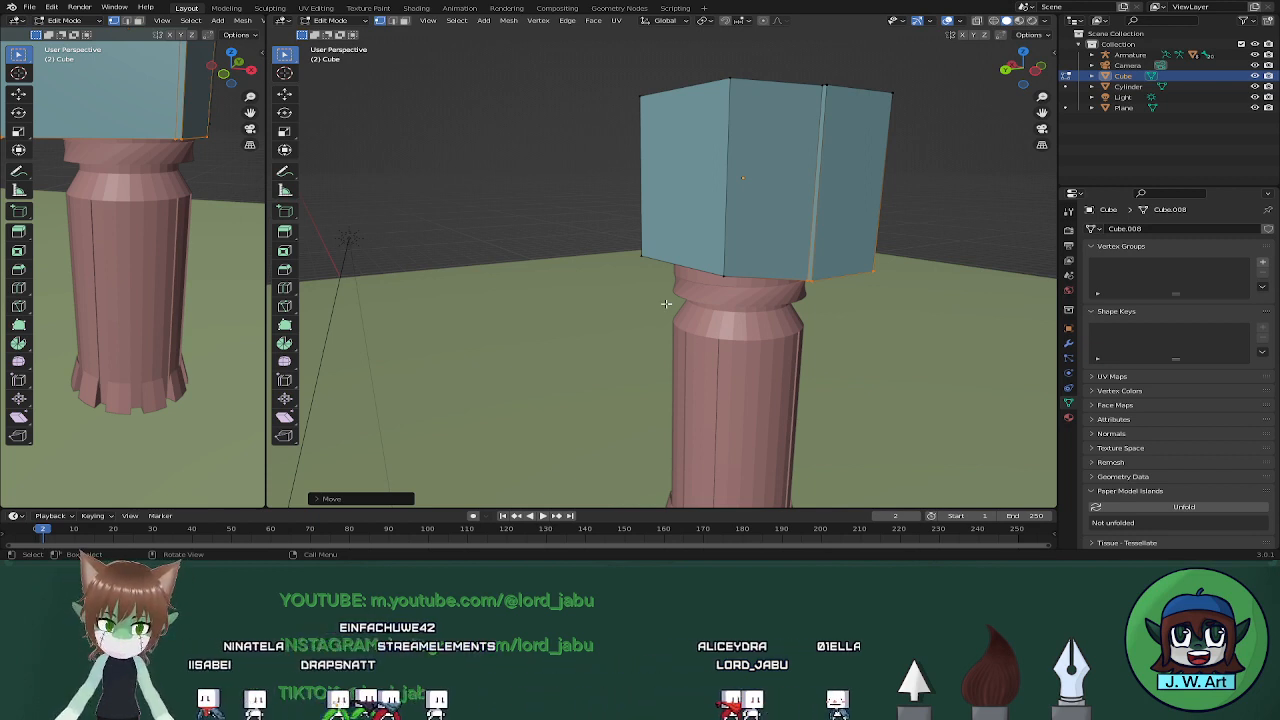
Extrude the top faces of the two thin side panels upward to form a pair of prongs above the block
middle_click_drag(633, 284, 897, 277)
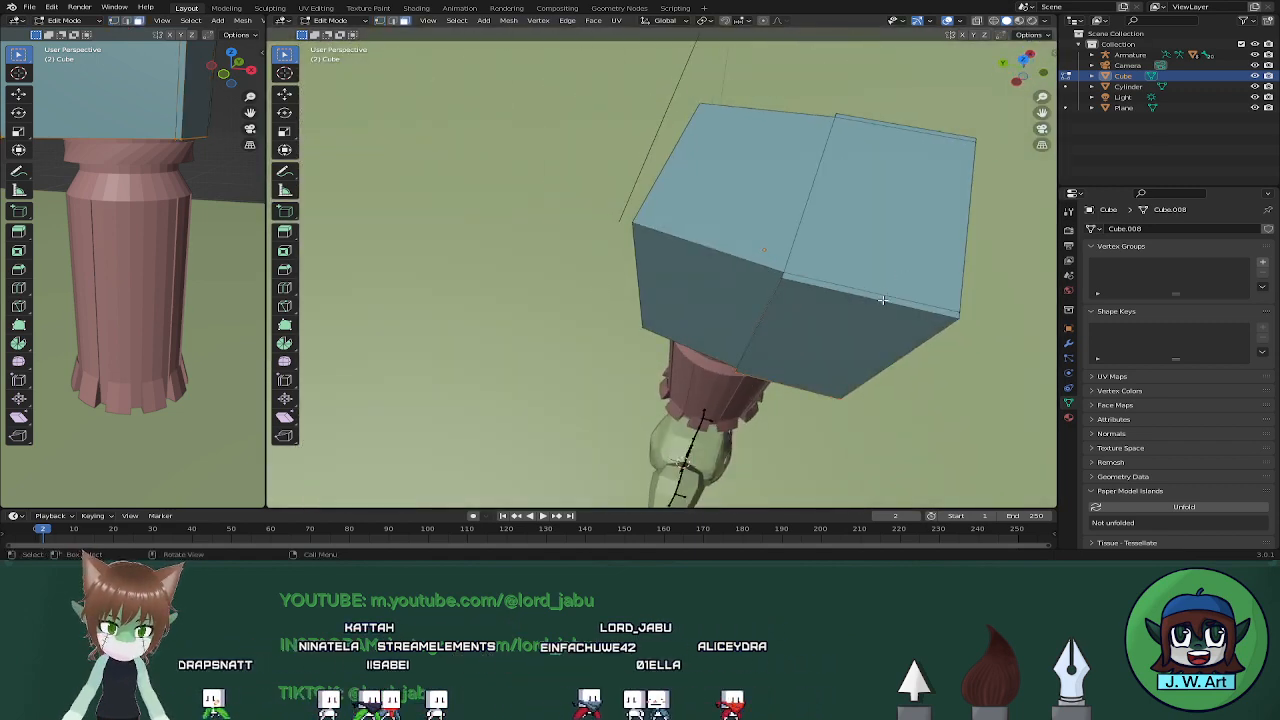
left_click(903, 292)
middle_click_drag(913, 126, 770, 199)
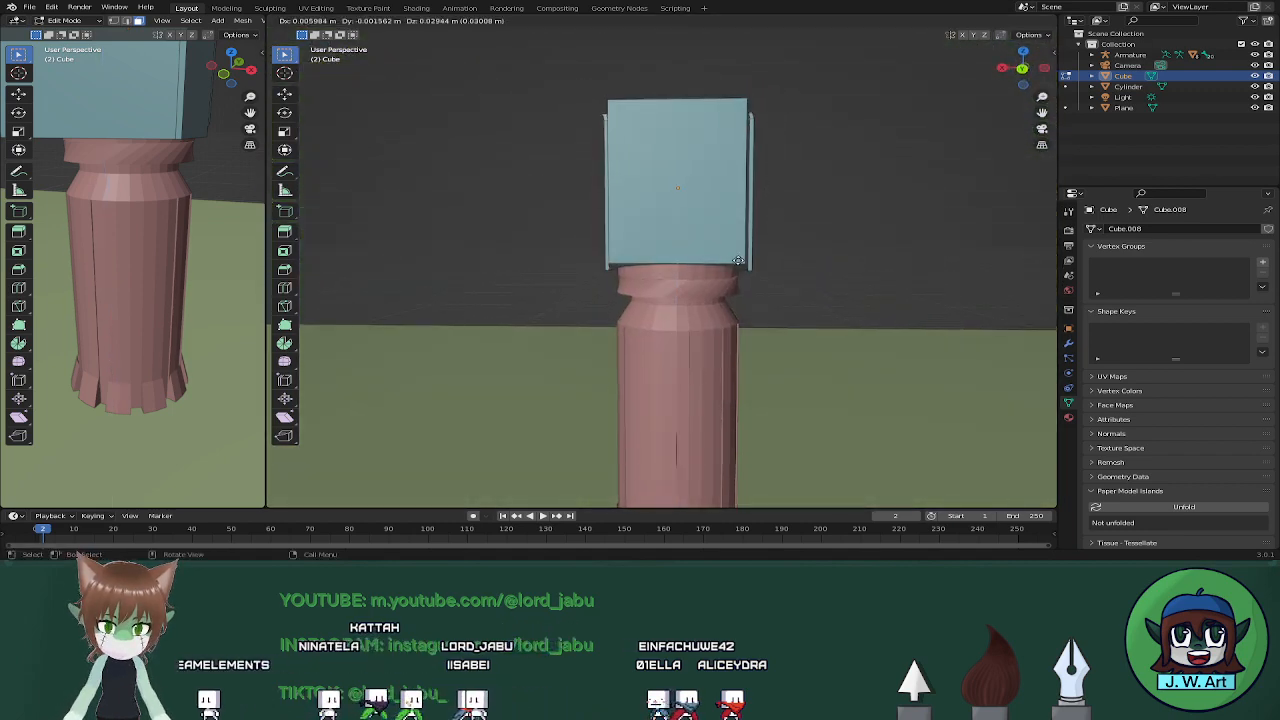
left_click(736, 231)
middle_click_drag(736, 231, 651, 371)
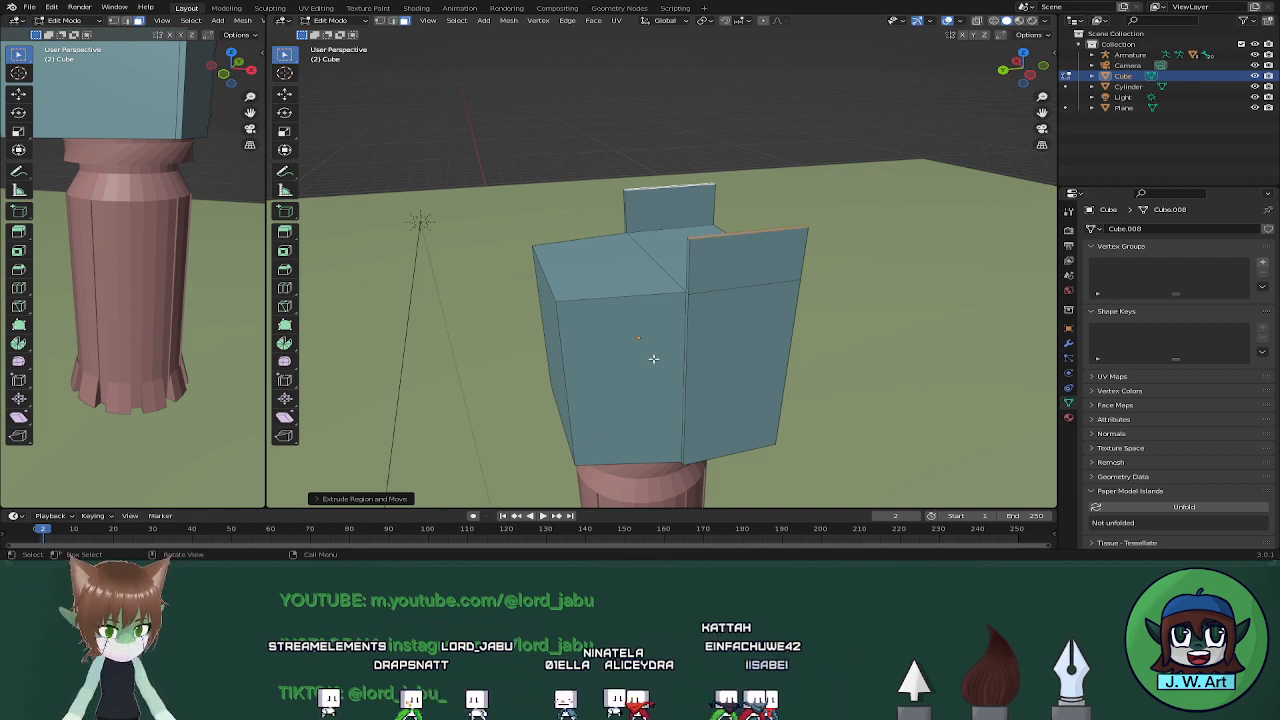
Lower the tops of both prongs along Z, and extrude a second, taller segment upward from them
middle_click_drag(653, 358, 679, 355)
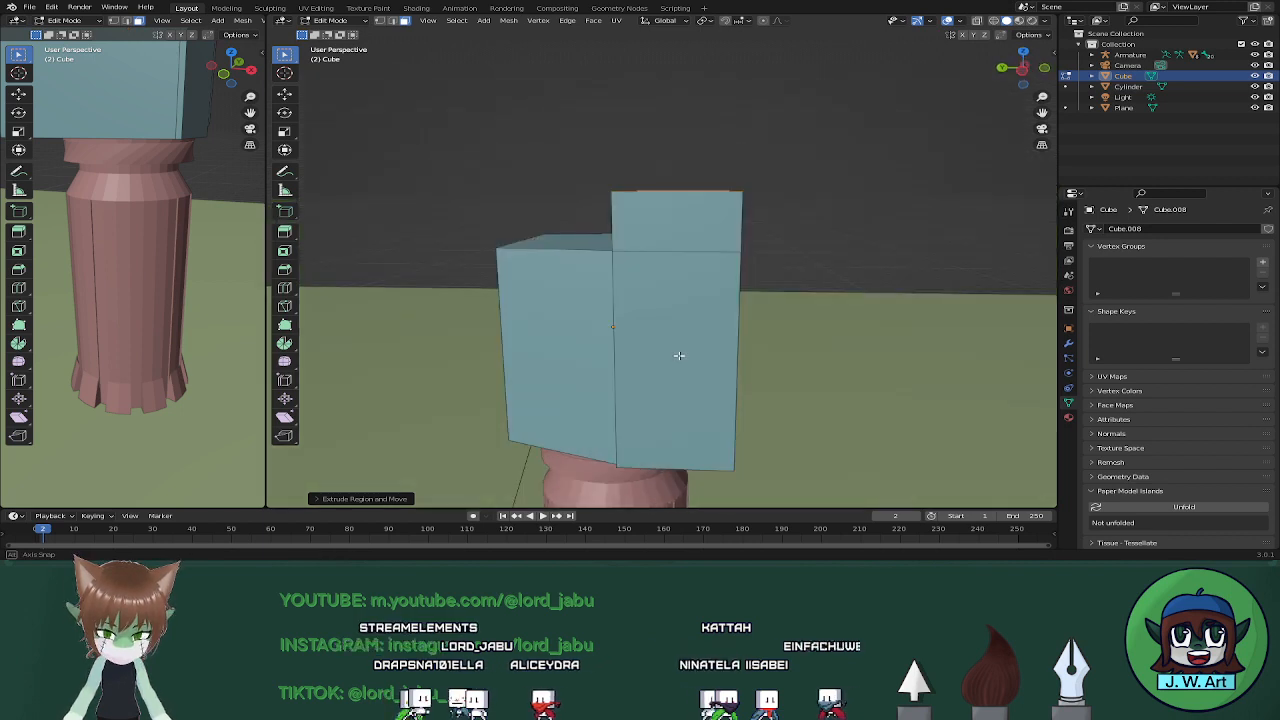
key("g")
key("z")
left_click(673, 370)
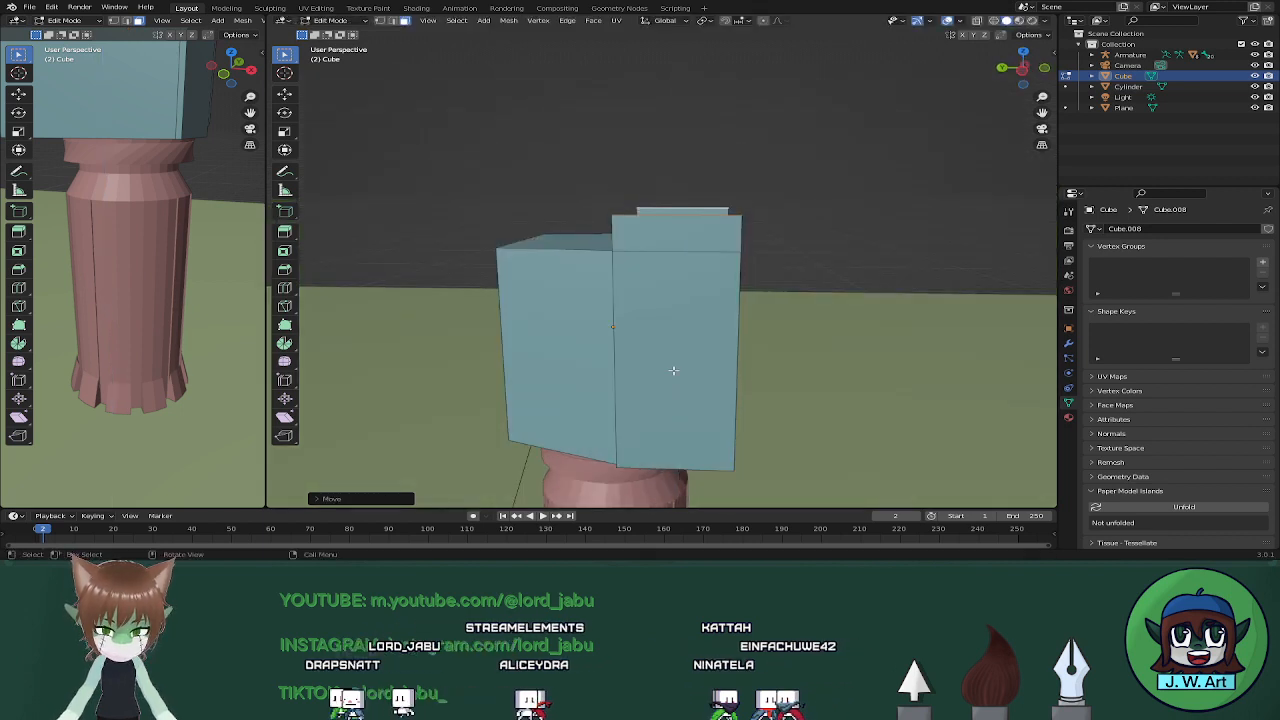
key("g")
key("z")
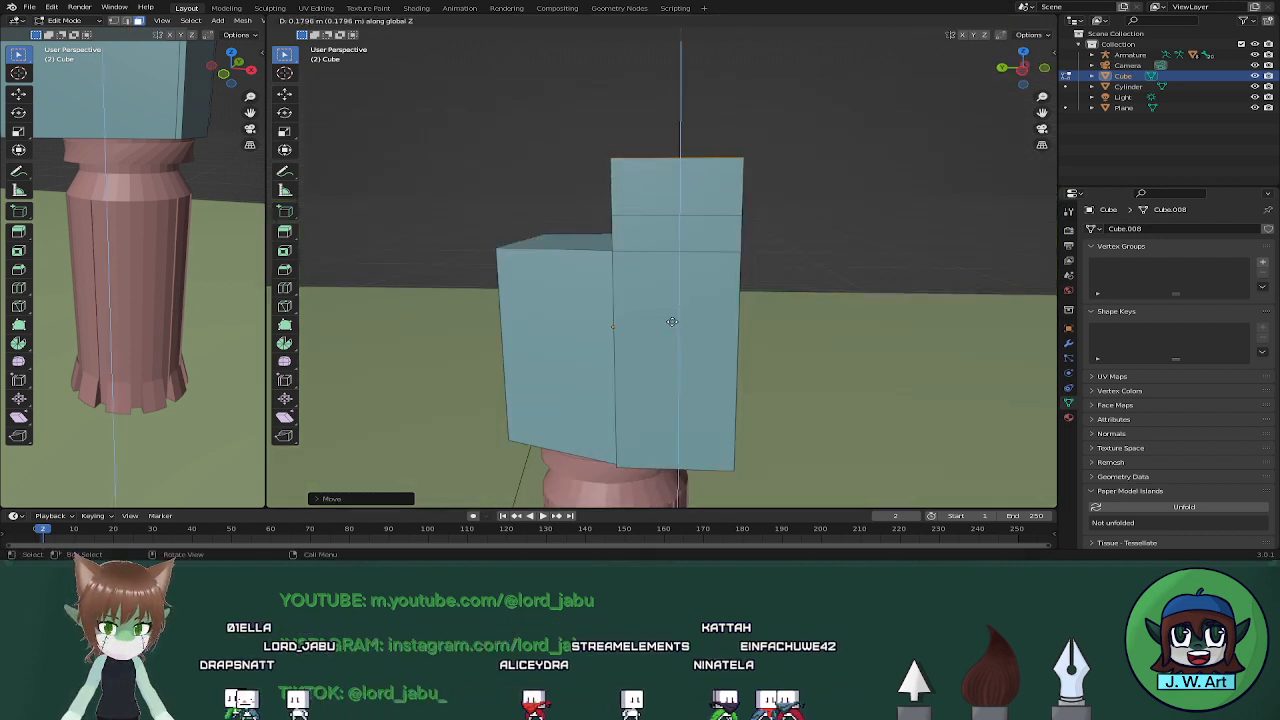
left_click(674, 314)
Extrude the narrow side faces of both upper prong segments horizontally over the block, and raise the new ends slightly along Z
middle_click_drag(674, 314, 727, 317)
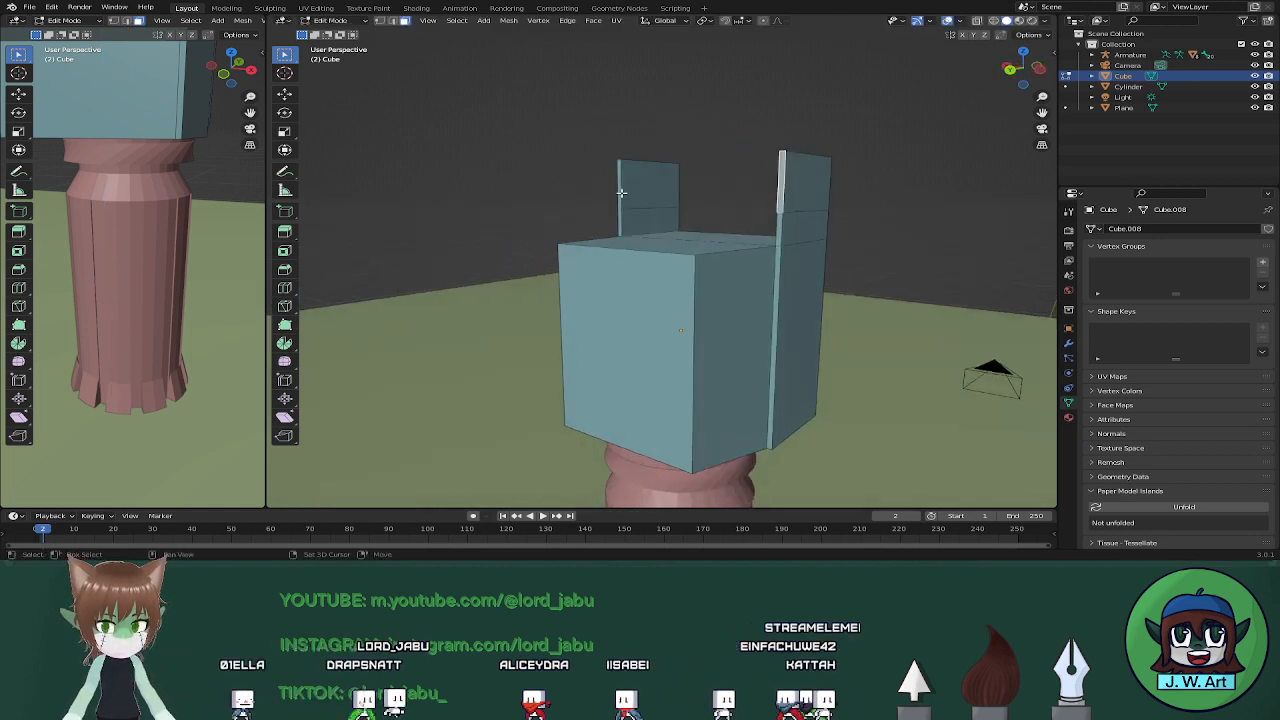
key("ctrl+z")
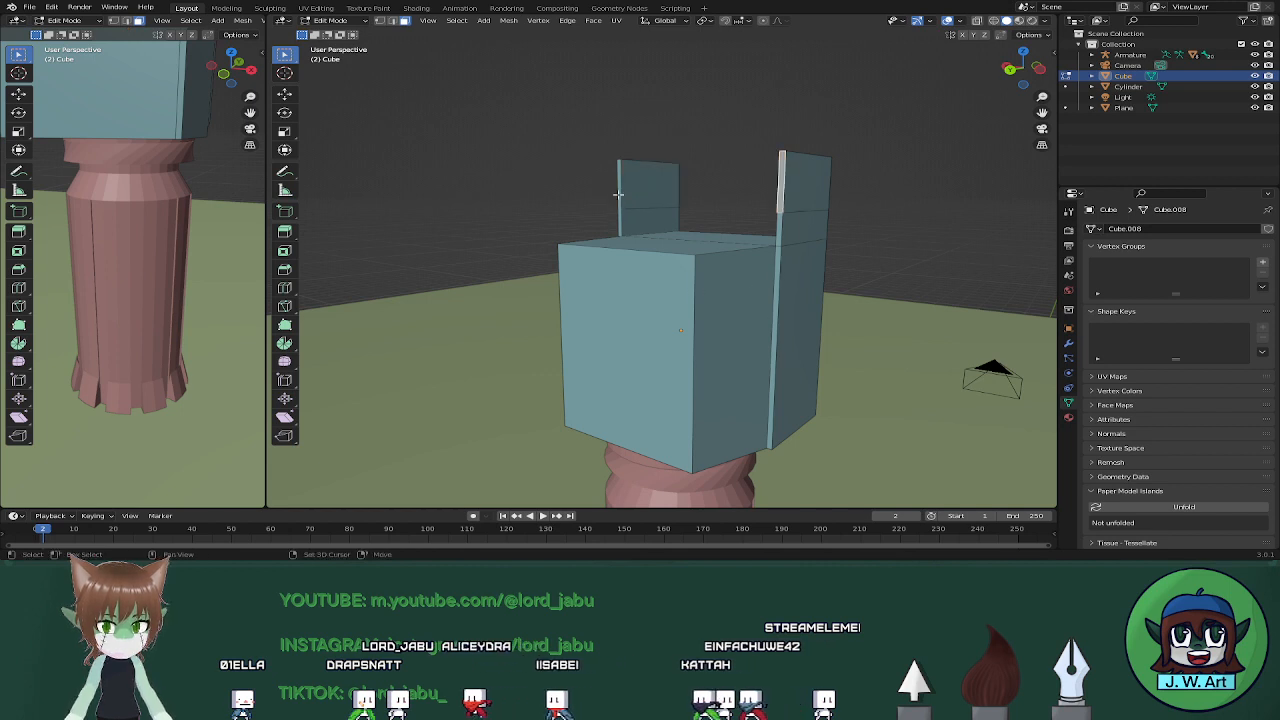
left_click(618, 194, "shift")
middle_click_drag(795, 284, 714, 307)
key("e")
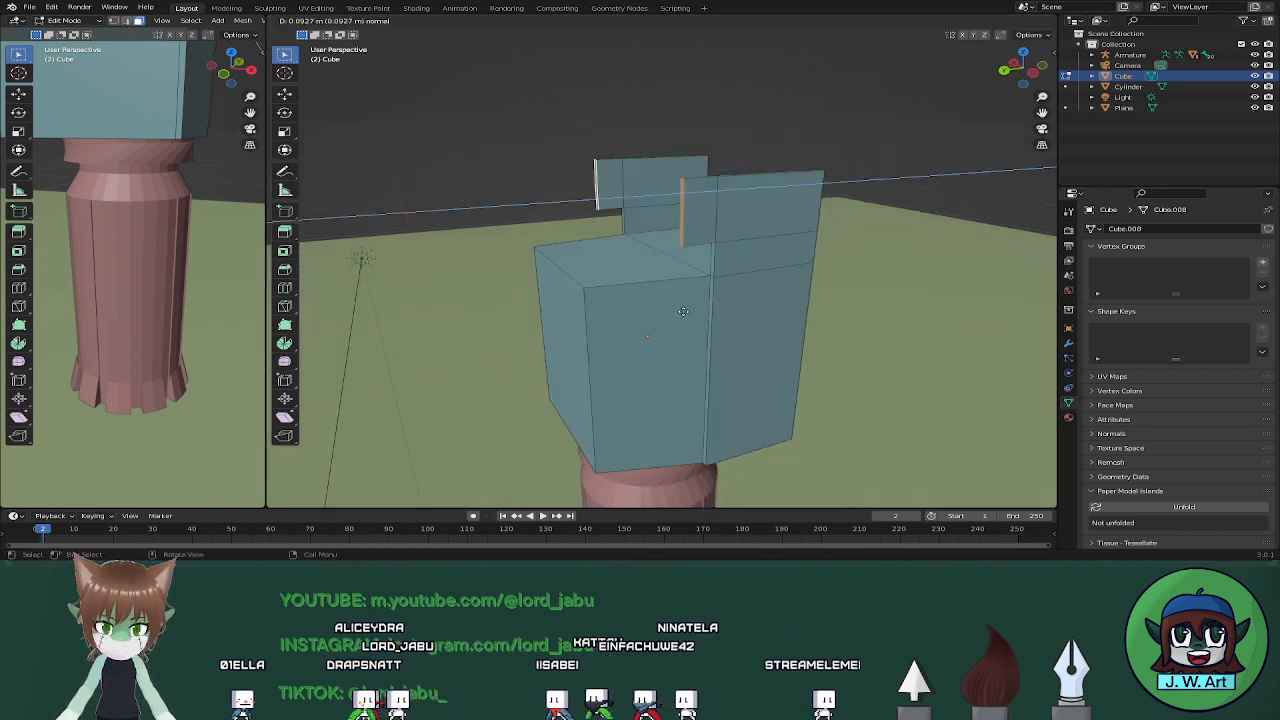
left_click(600, 316)
key("g")
key("z")
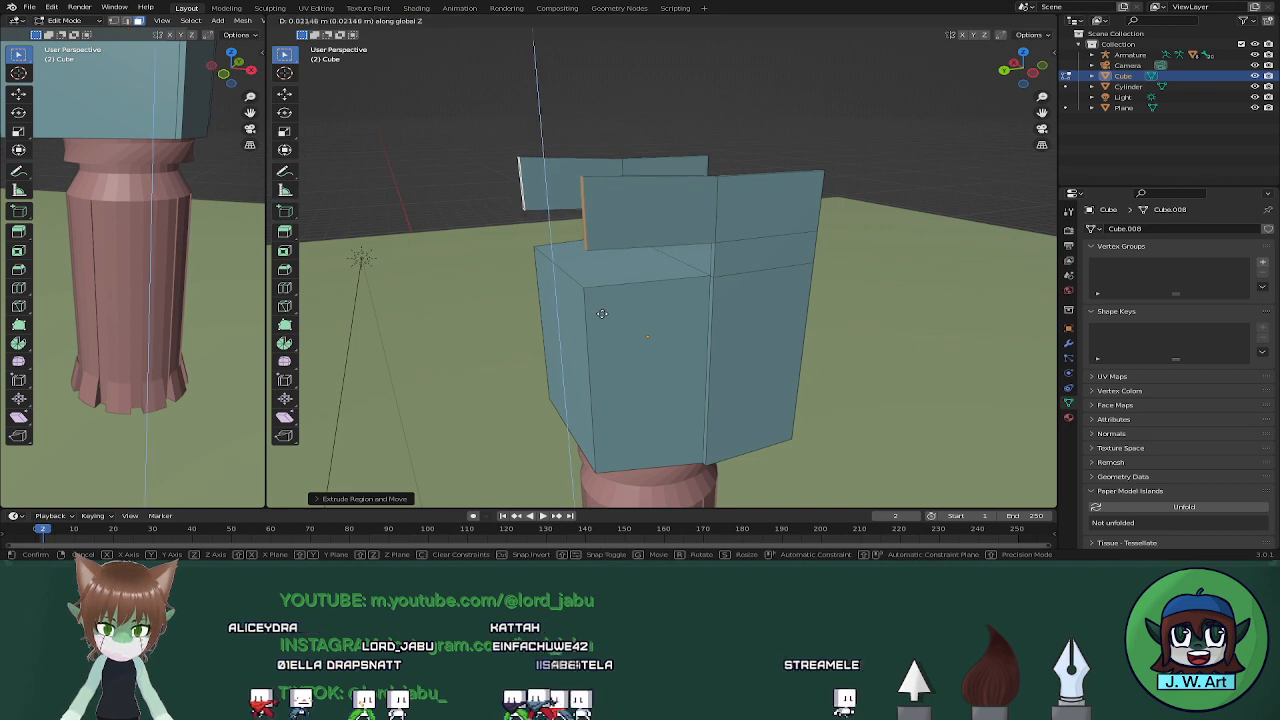
left_click(603, 297)
Scale the end faces of both horizontal prong arms slightly closer together along the X axis
middle_click_drag(603, 297, 716, 289)
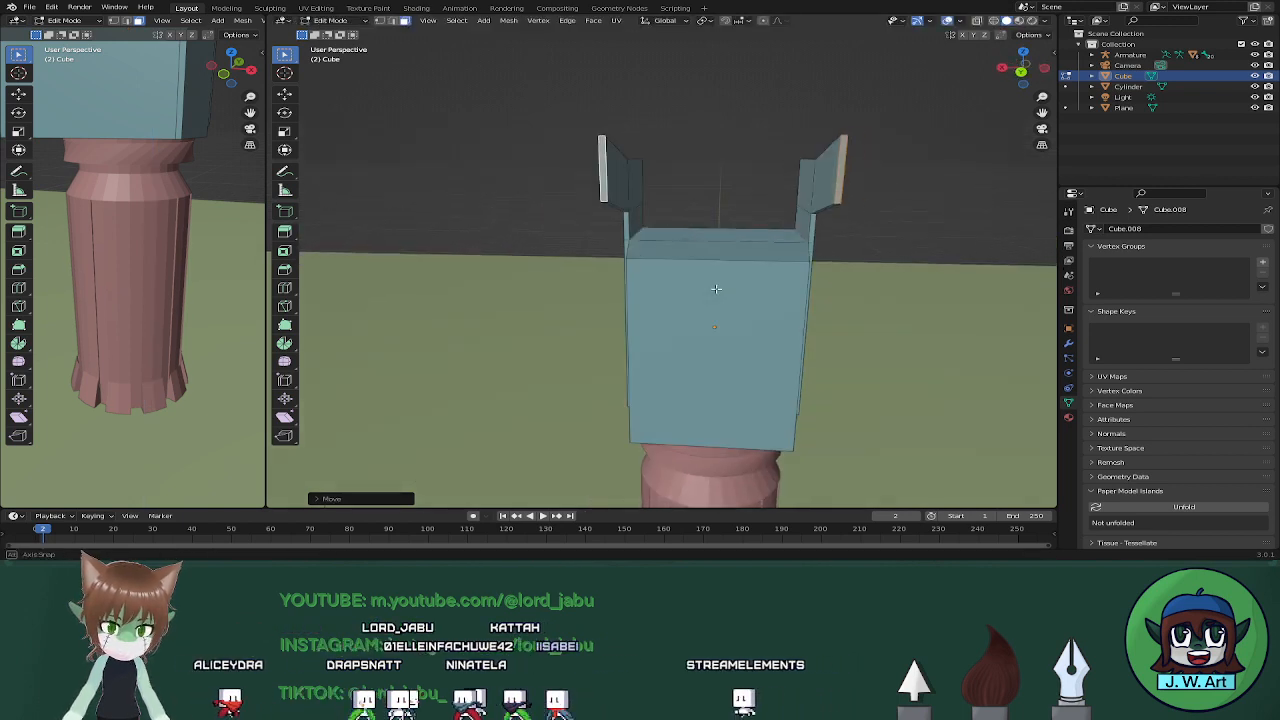
key("s")
key("x")
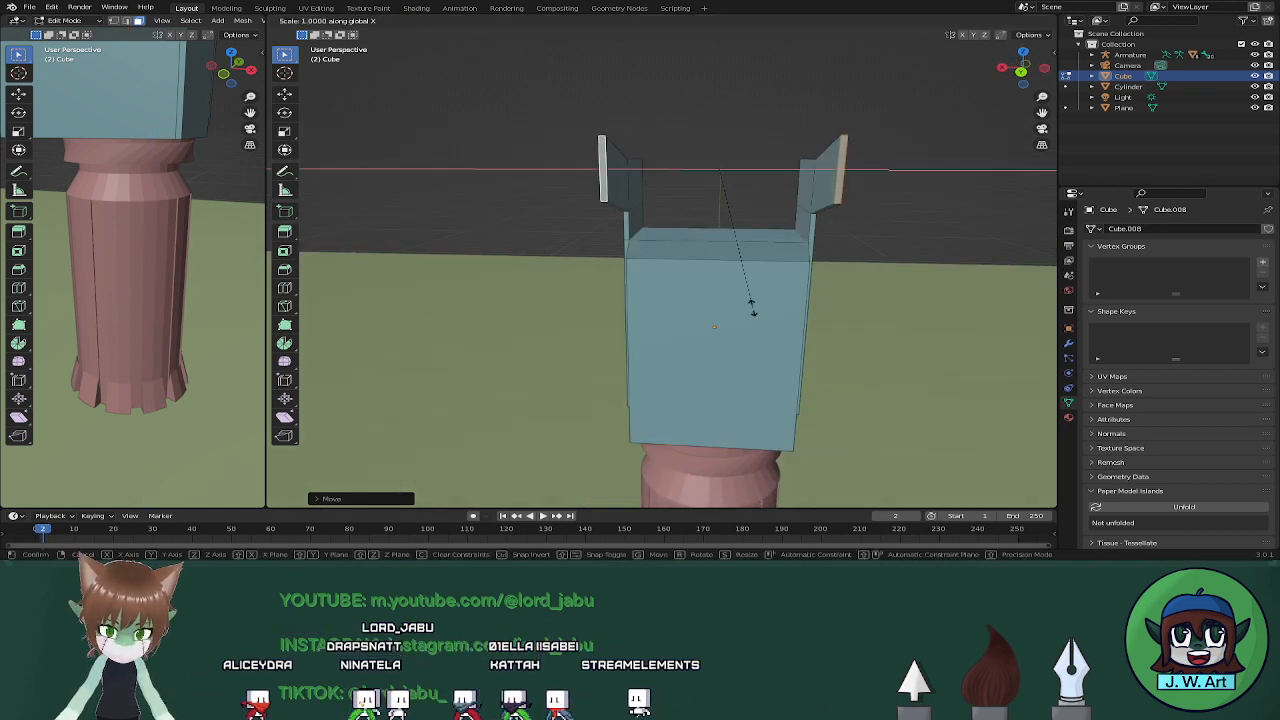
left_click(706, 293)
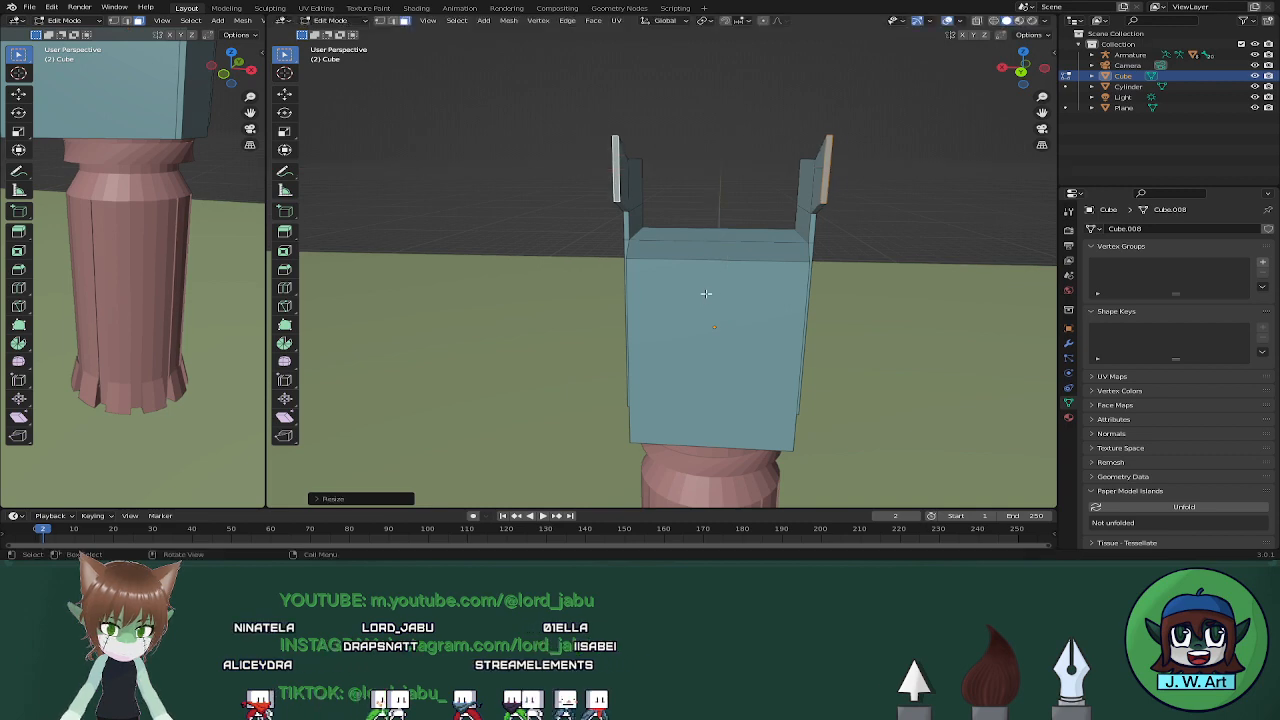
middle_click_drag(706, 293, 682, 341)
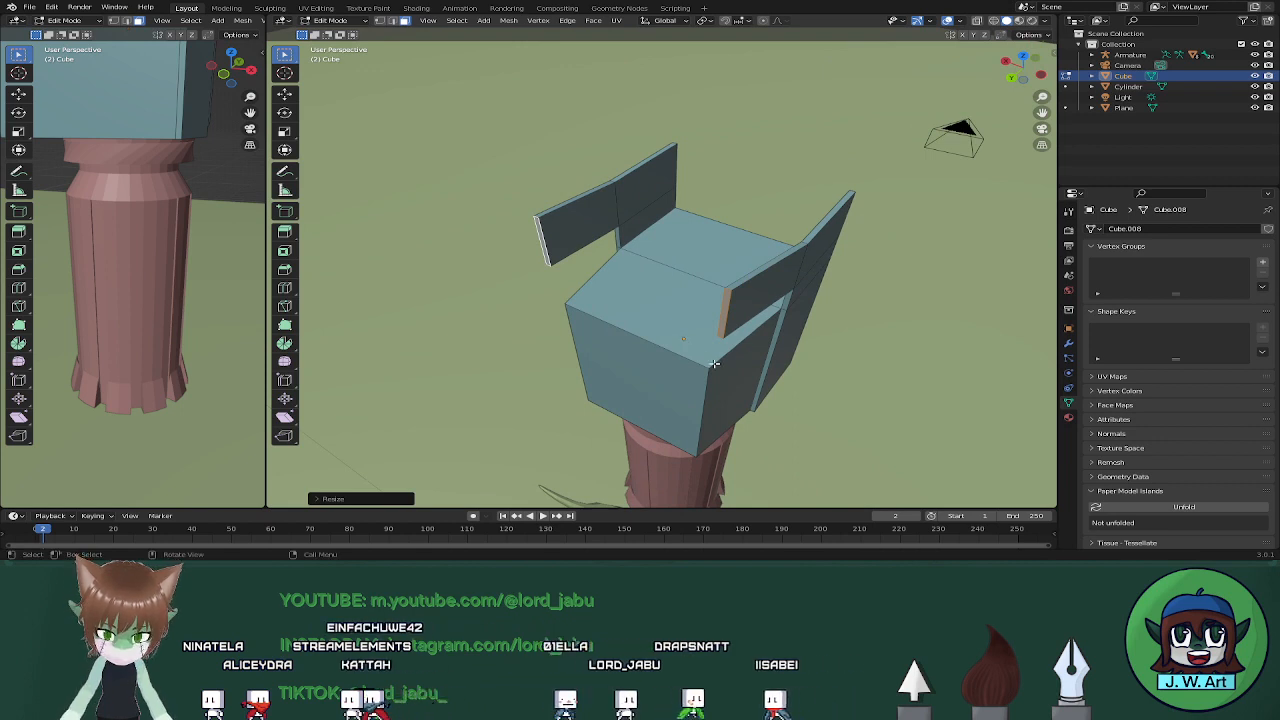
key("r")
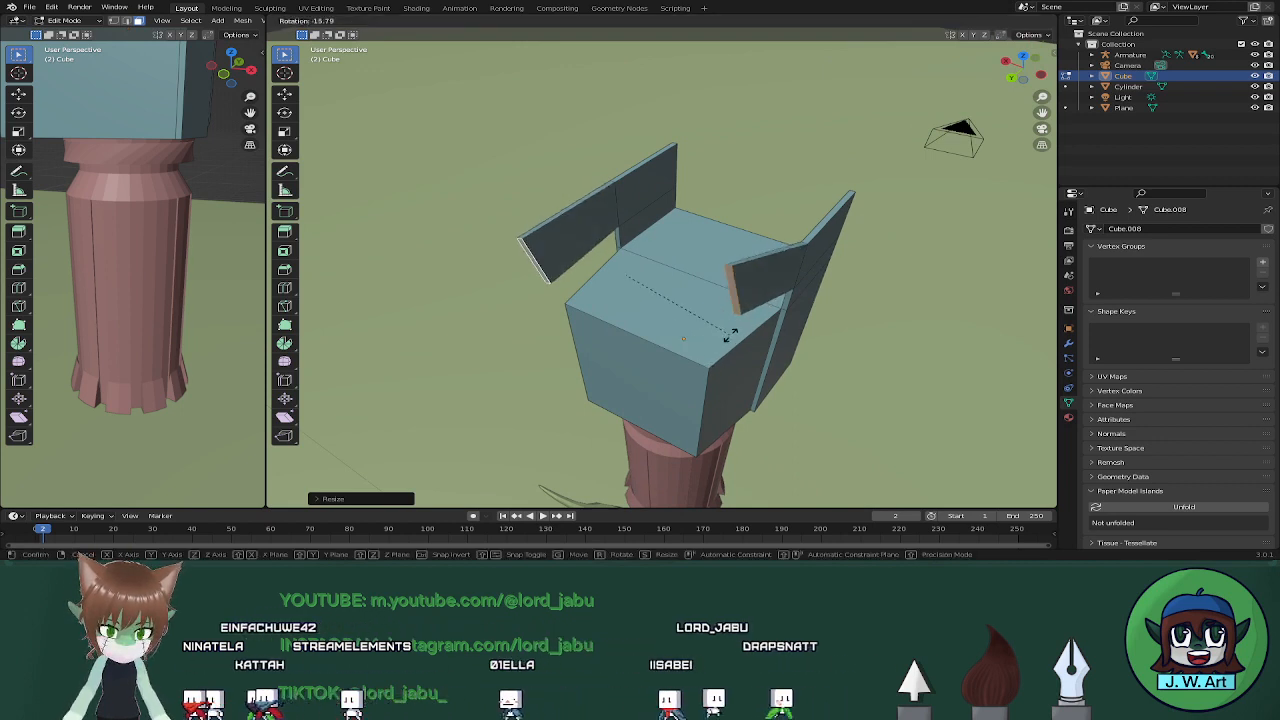
left_click(747, 314)
key("r")
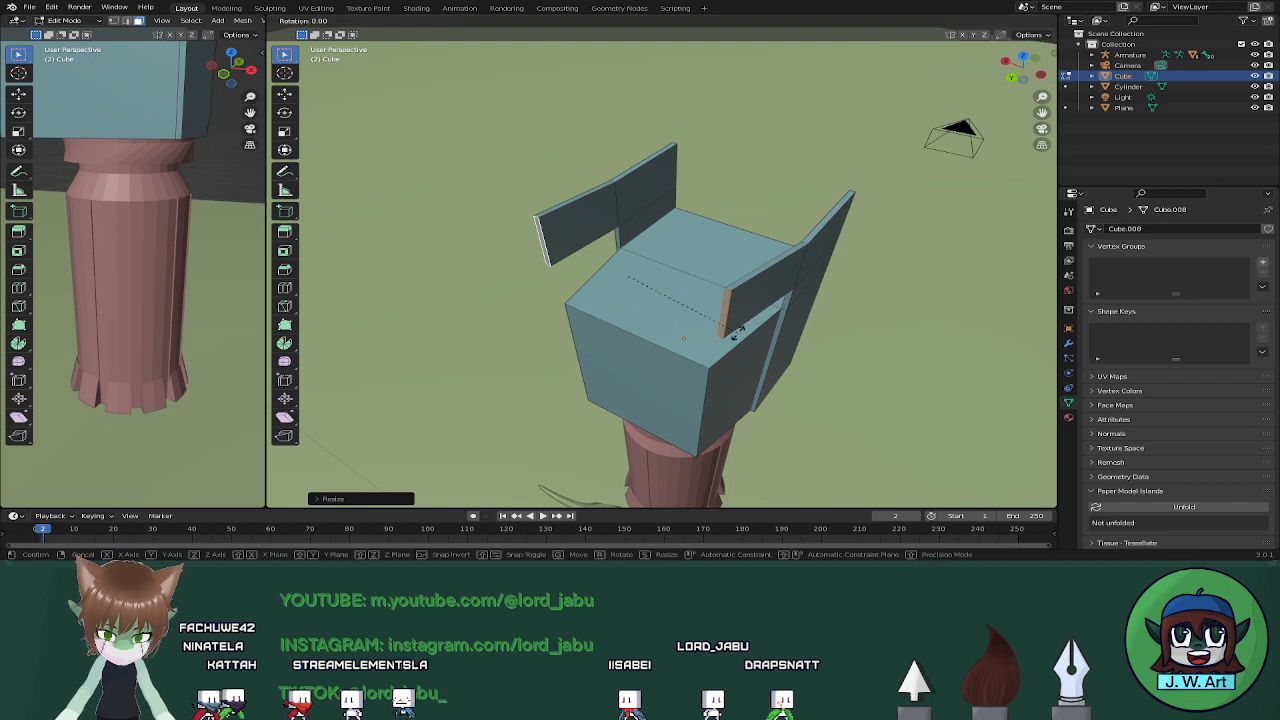
key("x")
Select only one arm's narrow end face and rotate it about -8° around the Z axis
left_click(725, 328)
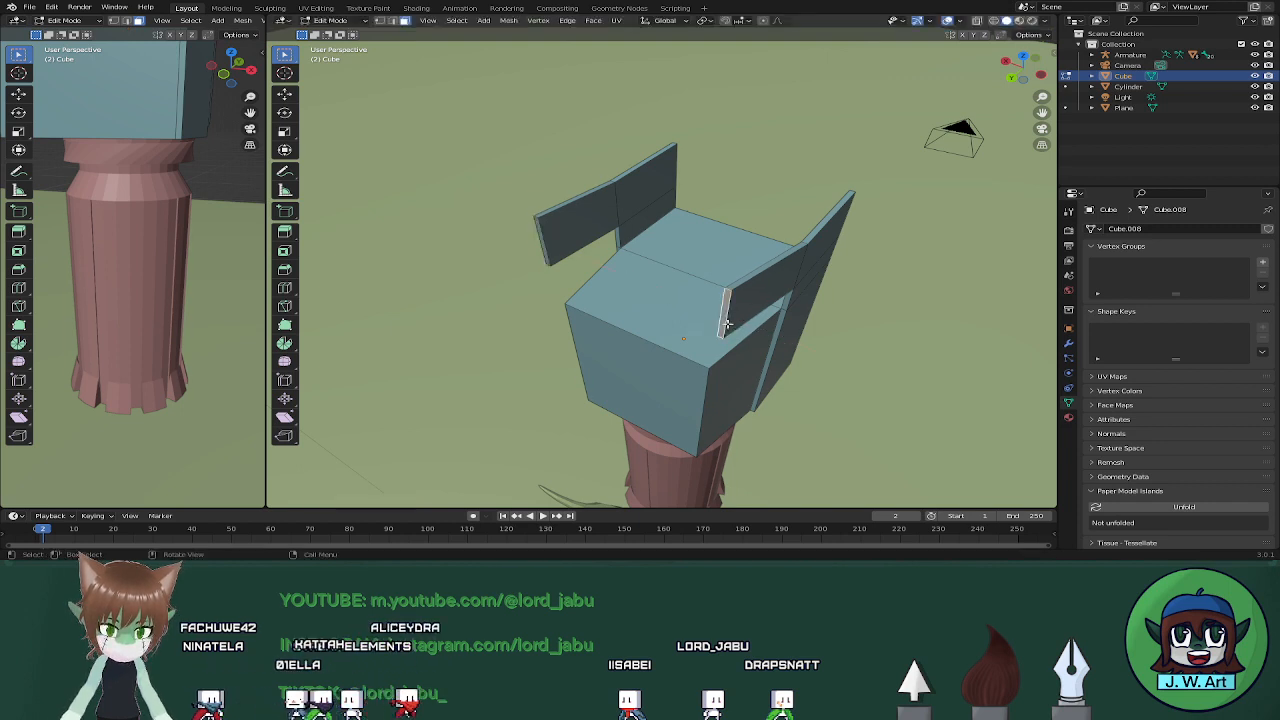
key("r")
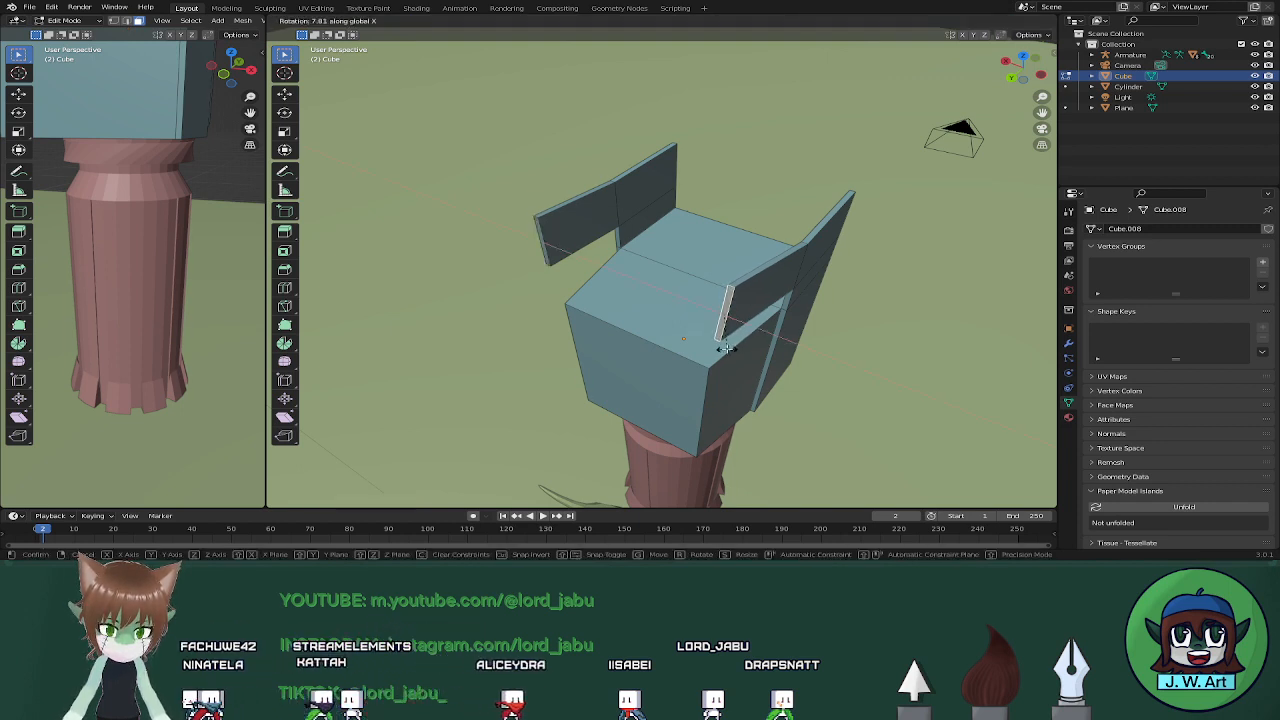
left_click(727, 348)
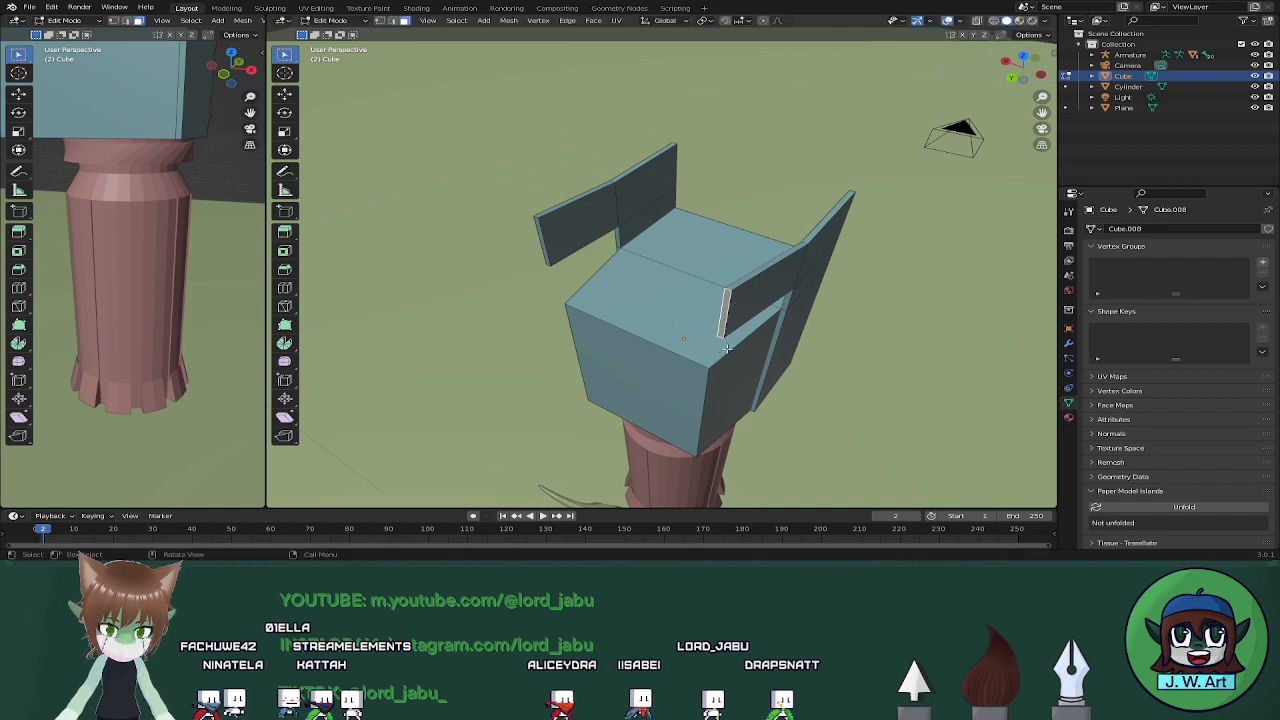
key("r")
key("z")
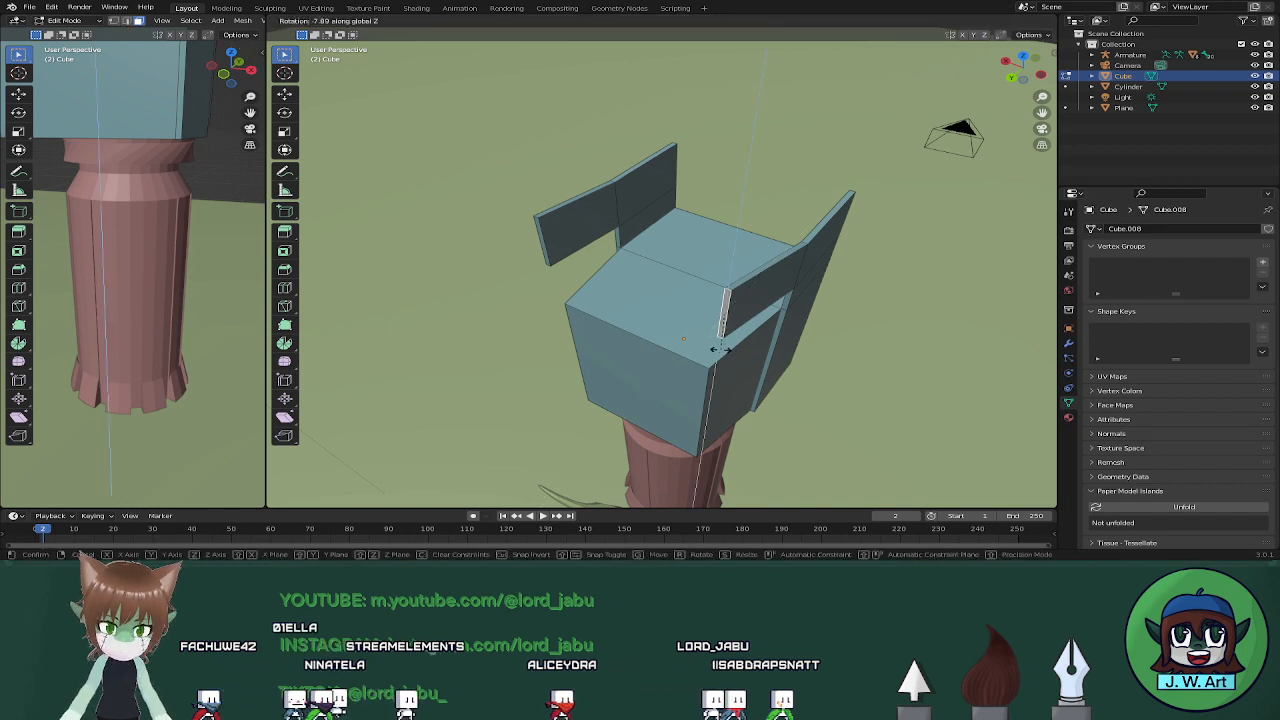
left_click(720, 348)
Rotate the opposite arm's narrow end face around the Z axis in the mirrored direction
middle_click_drag(720, 348, 698, 370)
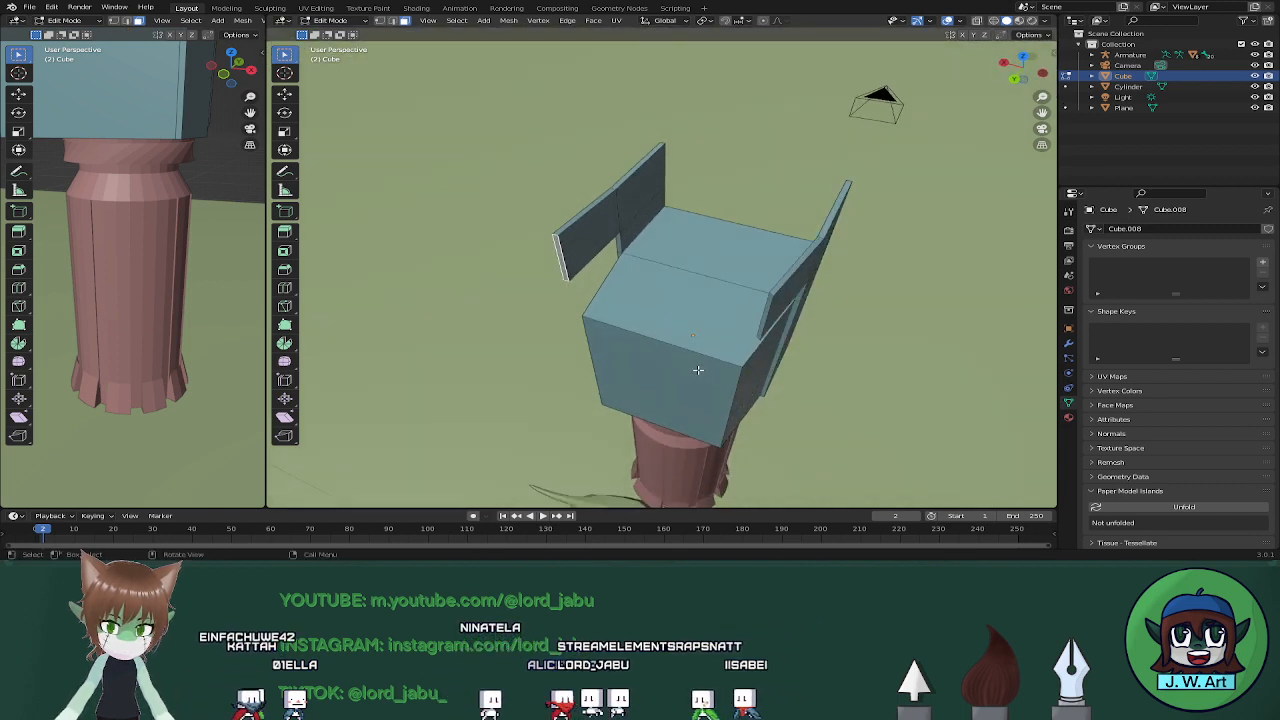
key("r")
key("z")
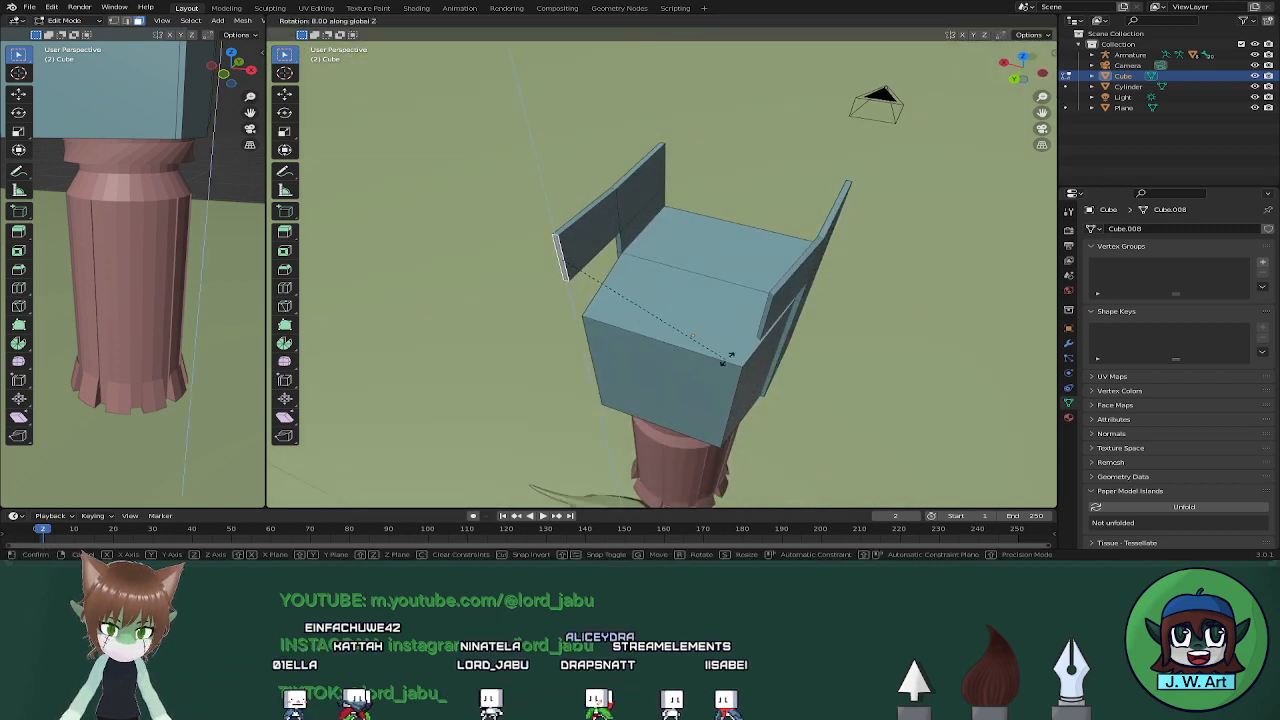
left_click(733, 336)
Extrude both arm end faces together and scale the new ends inward along X to about 0.44
middle_click_drag(733, 336, 818, 300)
left_click(832, 307)
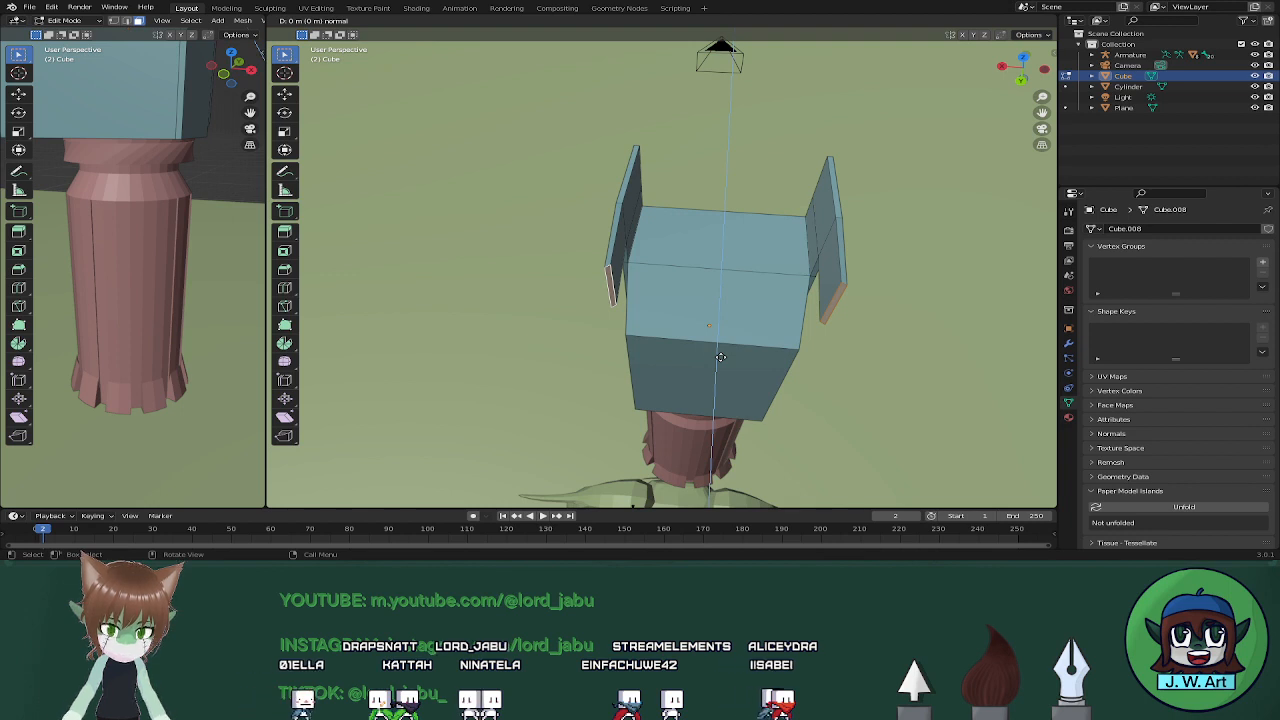
left_click(715, 380)
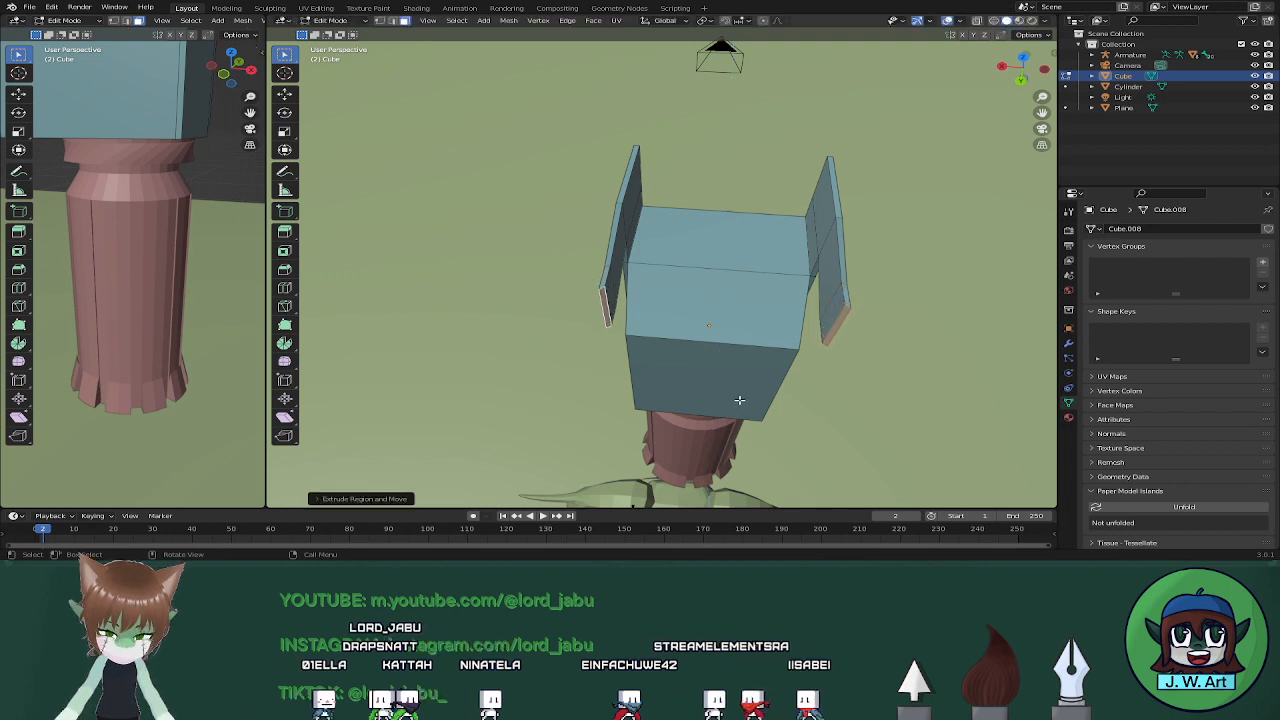
key("s")
key("x")
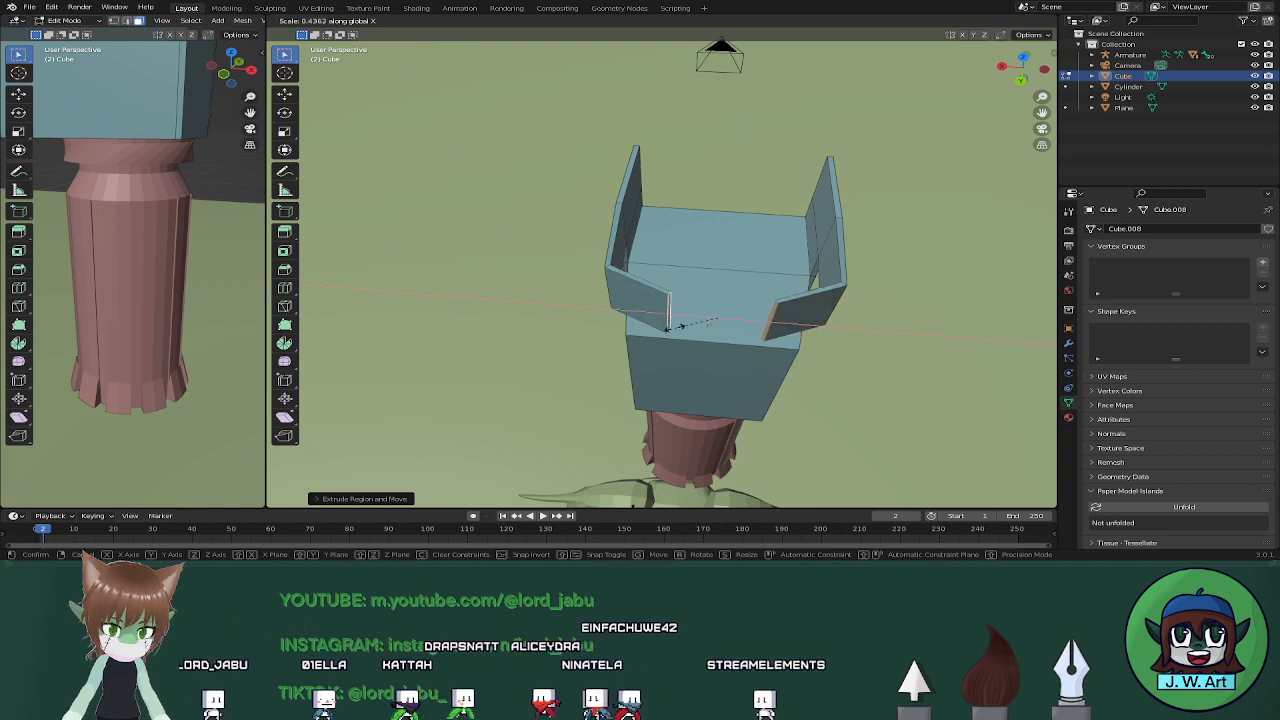
left_click(668, 328)
Extrude both ends again, scaling them along X to about 0.01 so they meet in the middle, and show the mesh in wireframe
middle_click_drag(668, 328, 724, 357)
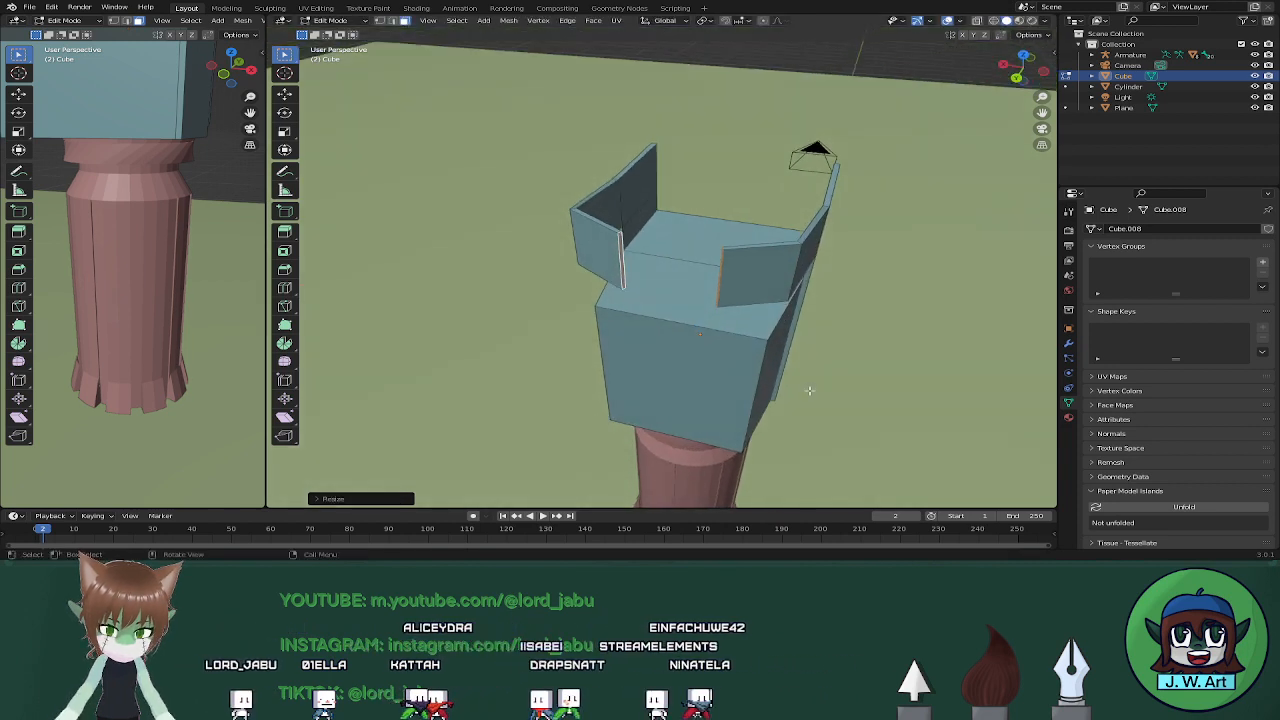
key("s")
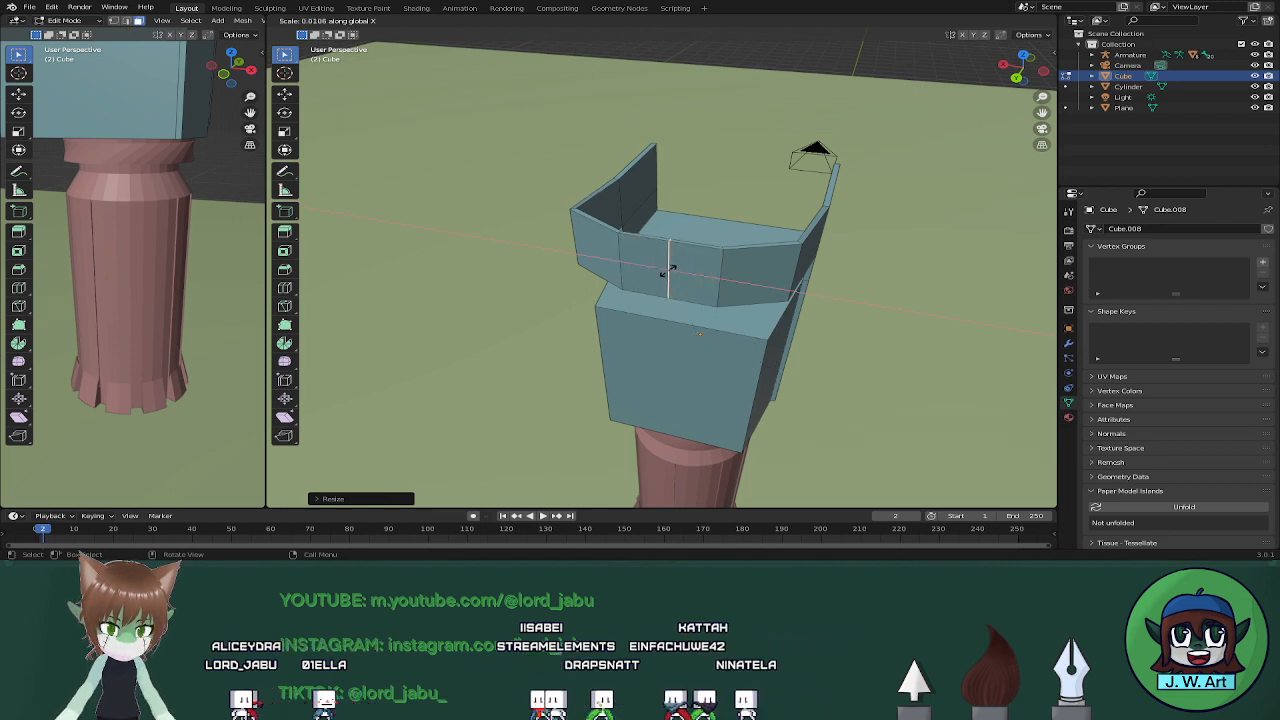
middle_click_drag(668, 270, 713, 291)
key("shift+z")
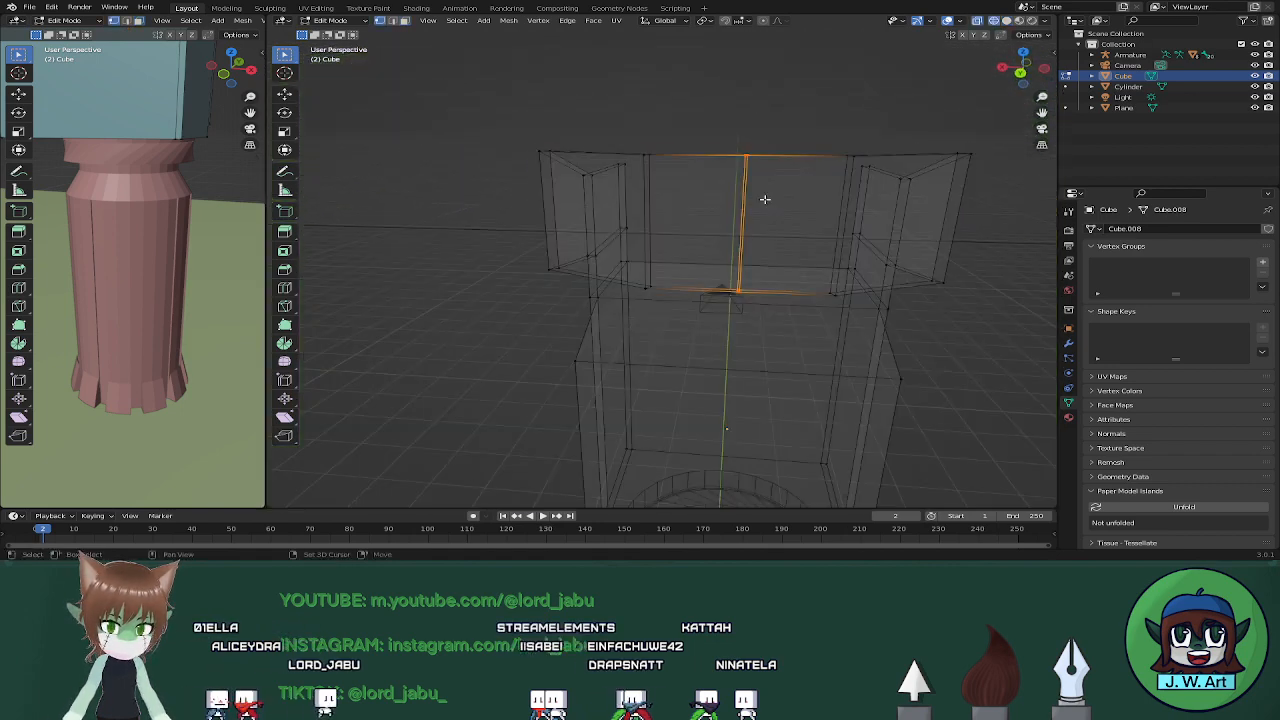
Try to merge all top and all bottom vertices at the band's middle seam, each group at its center
key("g")
left_click(769, 234)
right_click(771, 240)
right_click(862, 169)
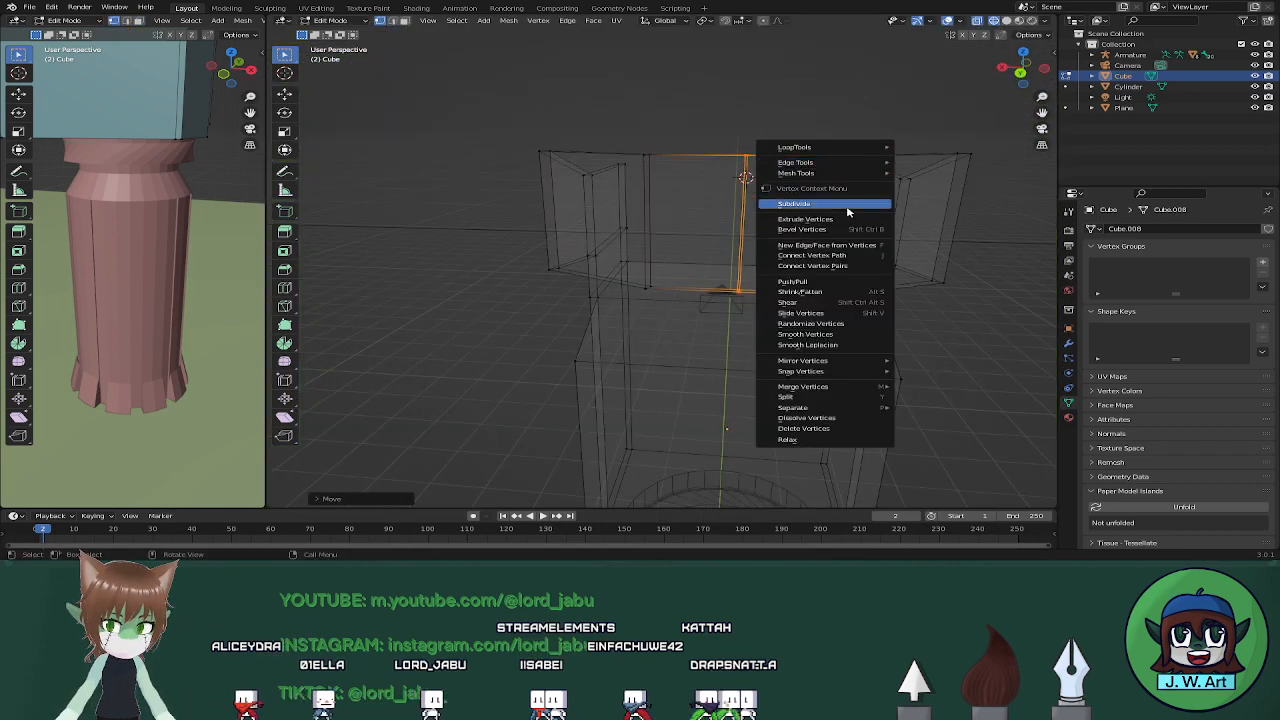
right_click(996, 172)
left_click_drag(725, 118, 764, 175)
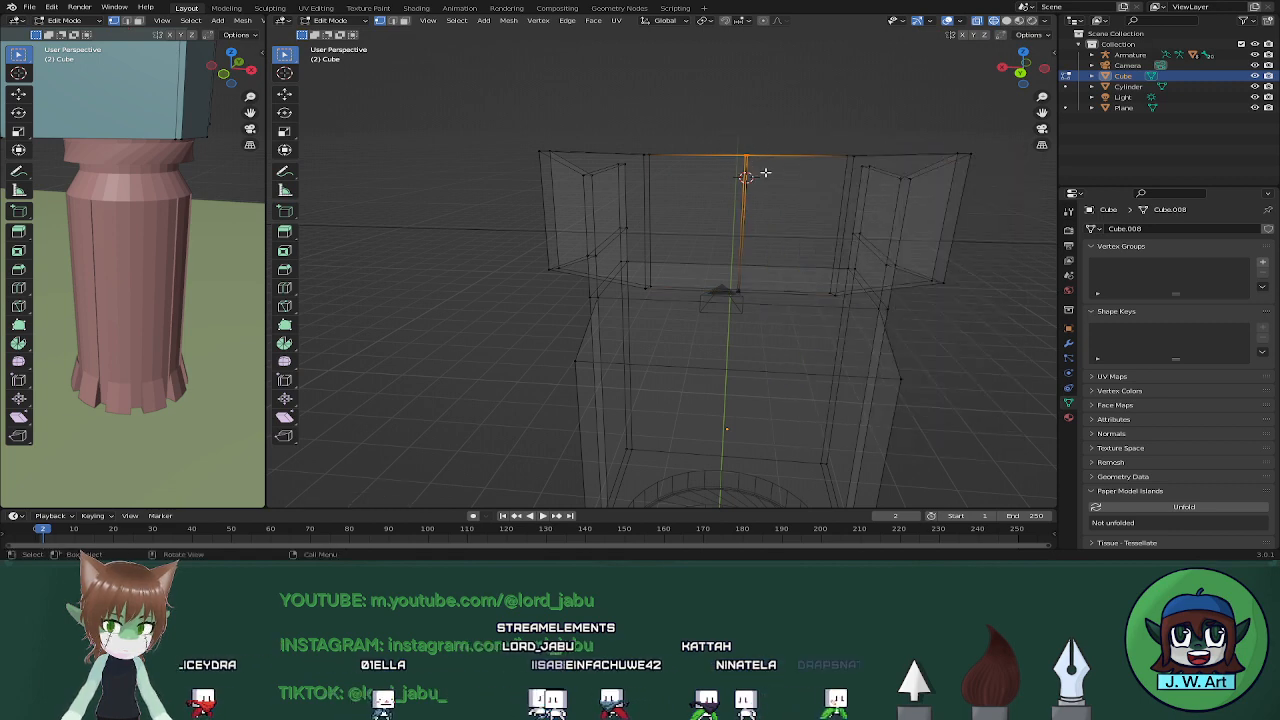
key("m")
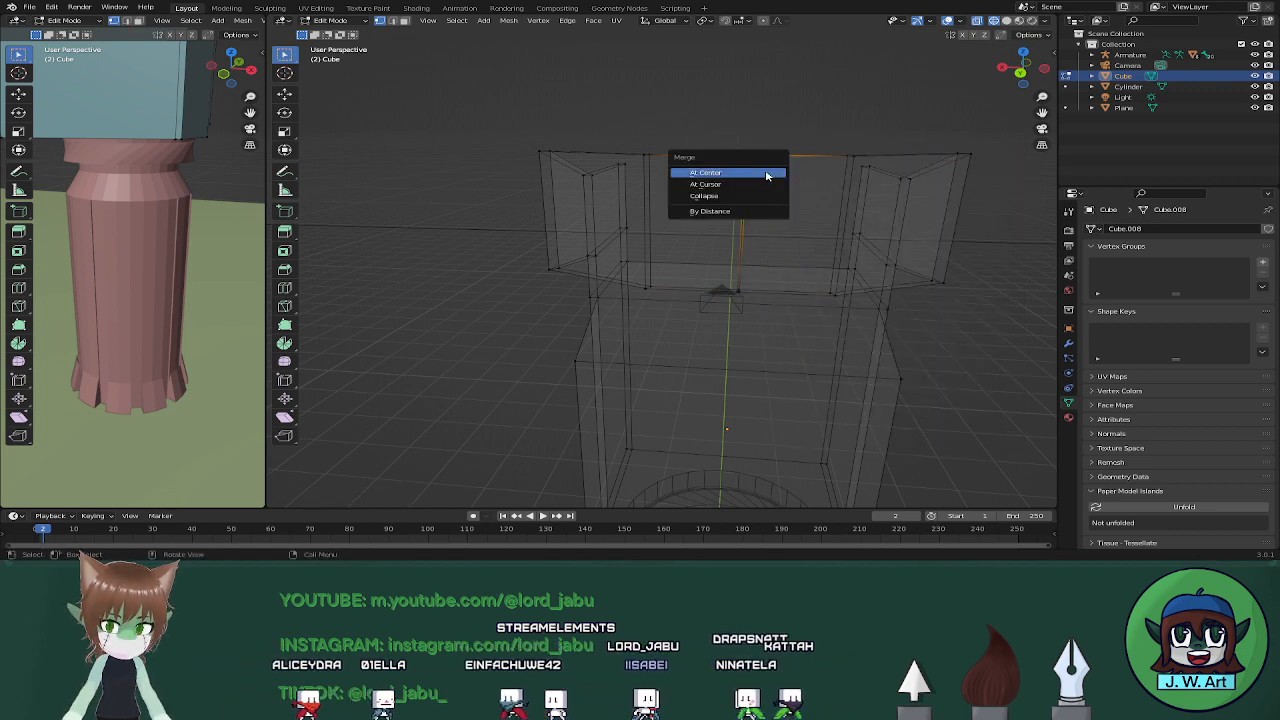
left_click(767, 175)
middle_click_drag(767, 175, 733, 243)
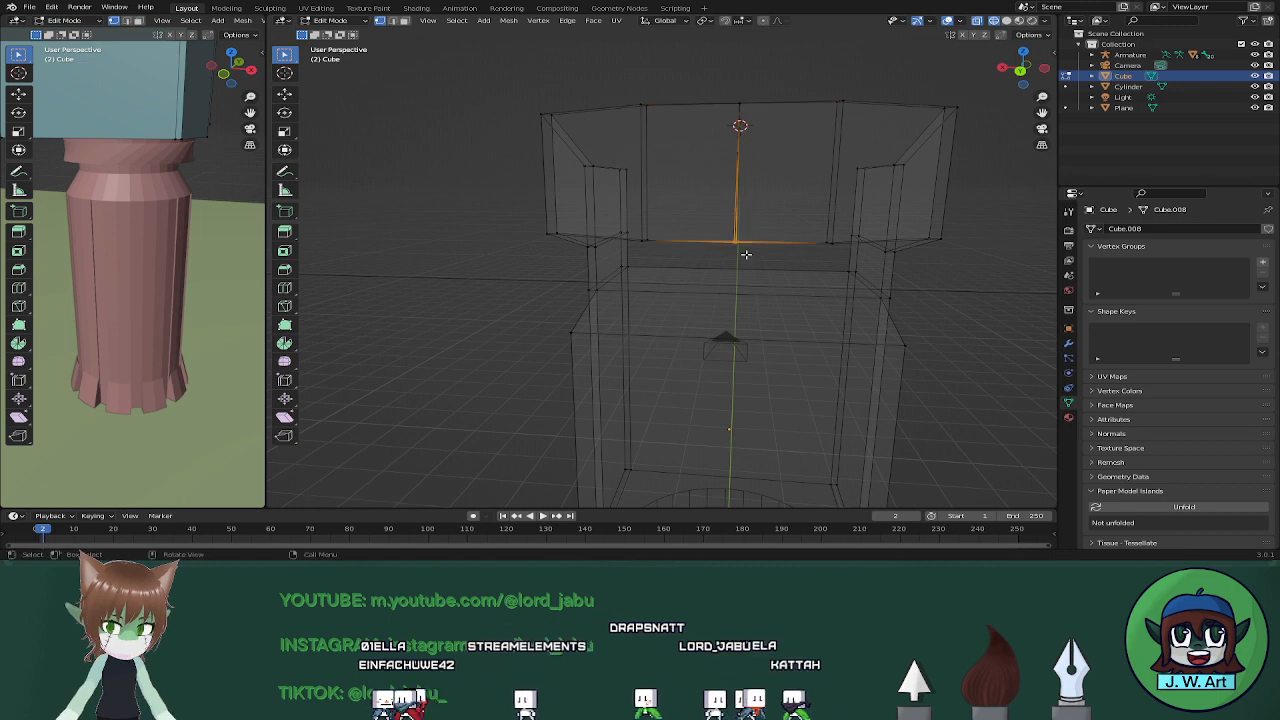
key("m")
left_click(746, 257)
Merge the two overlapping vertex pairs at the top of the band's middle seam, each at center
middle_click_drag(822, 251, 771, 332)
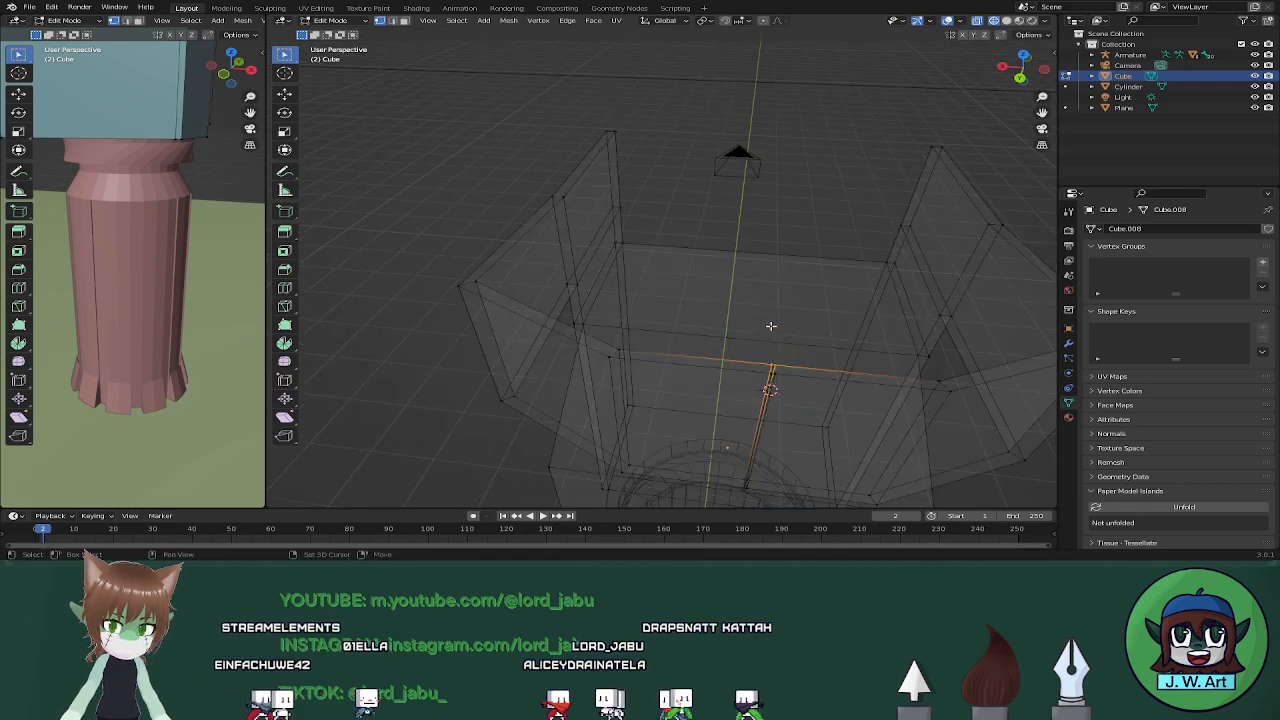
key("m")
left_click(771, 368)
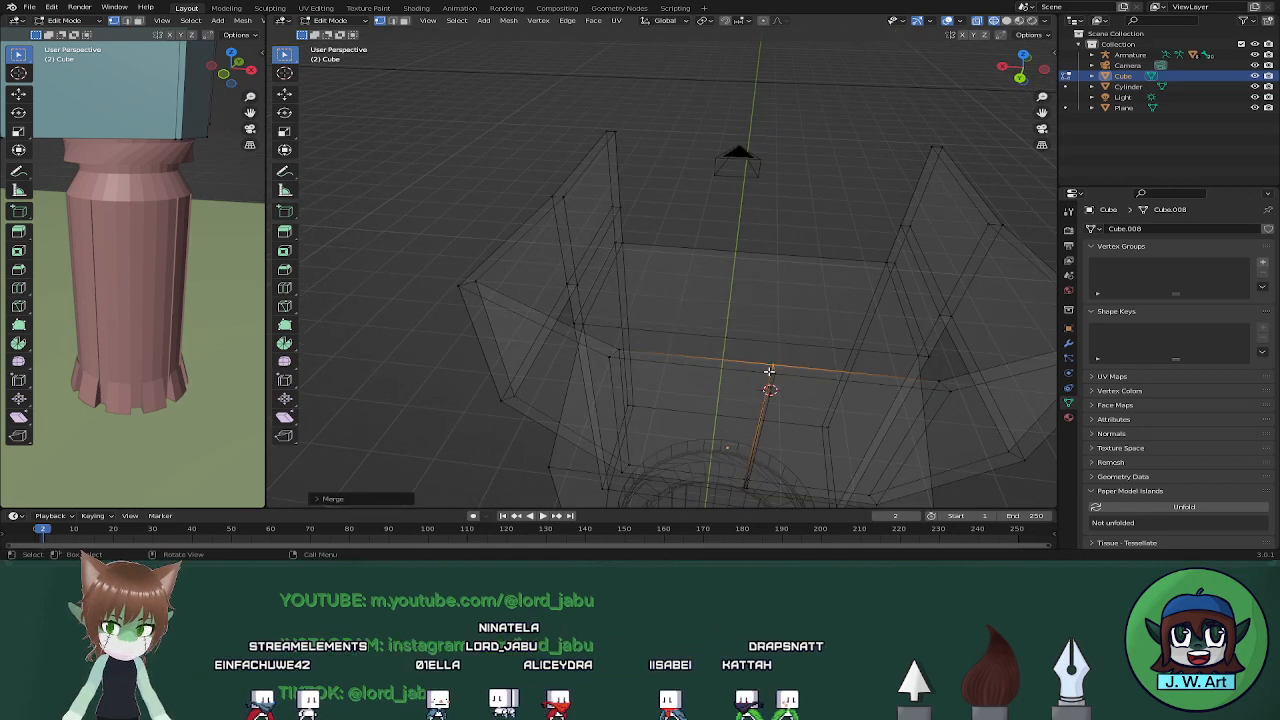
left_click(777, 378)
key("m")
left_click(773, 377)
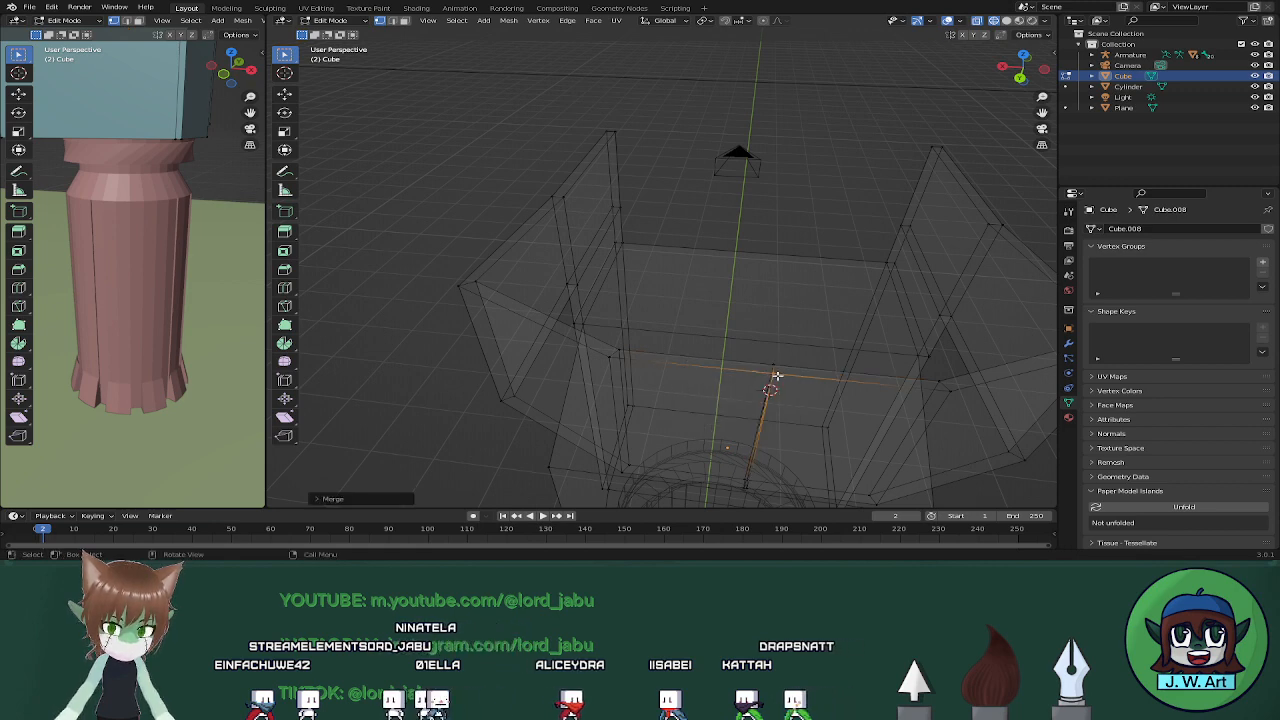
Merge the two overlapping vertex pairs at the bottom of the middle seam at center, and return to solid shading
middle_click_drag(771, 377, 765, 228)
middle_click_drag(714, 193, 709, 211)
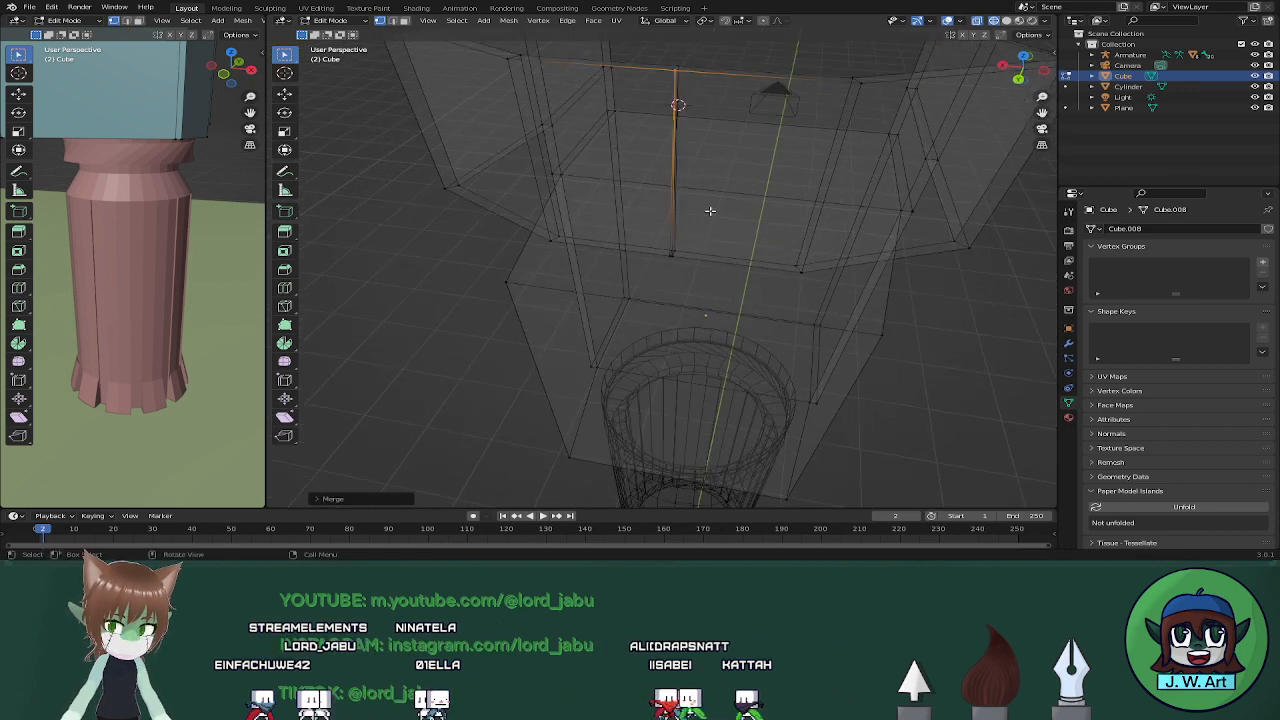
left_click(673, 258)
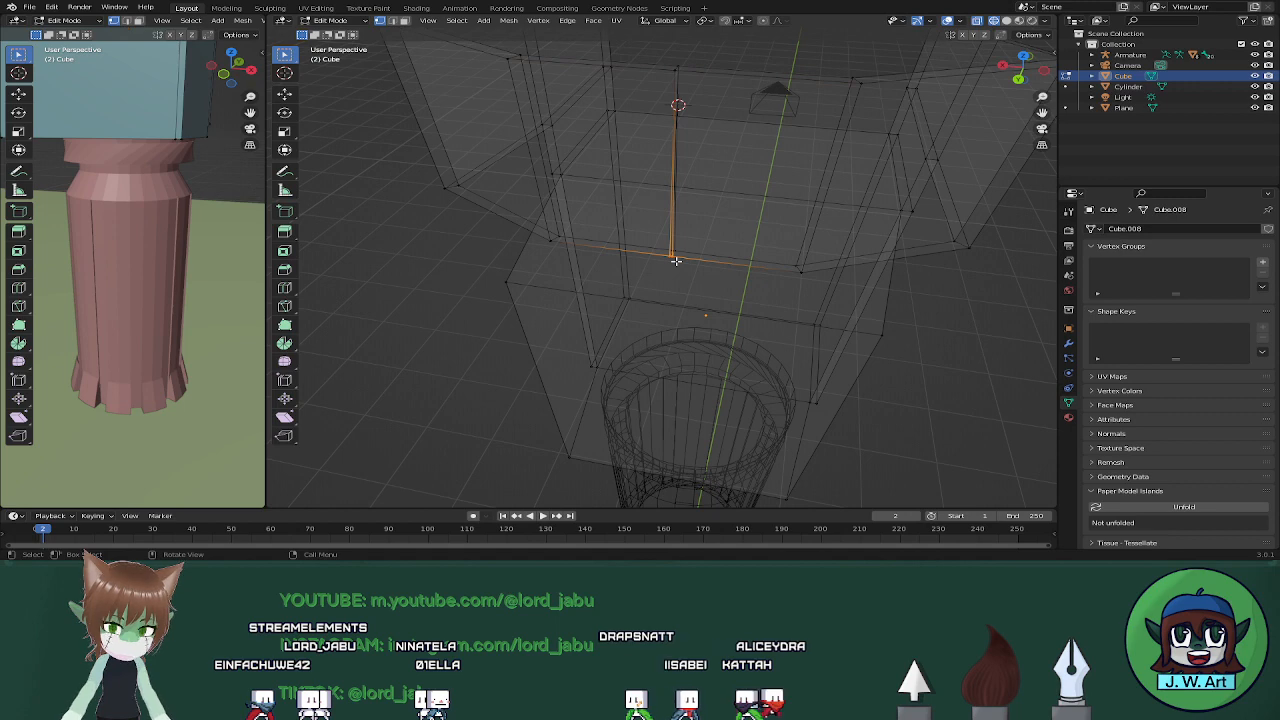
key("m")
left_click(674, 262)
middle_click_drag(674, 262, 631, 258)
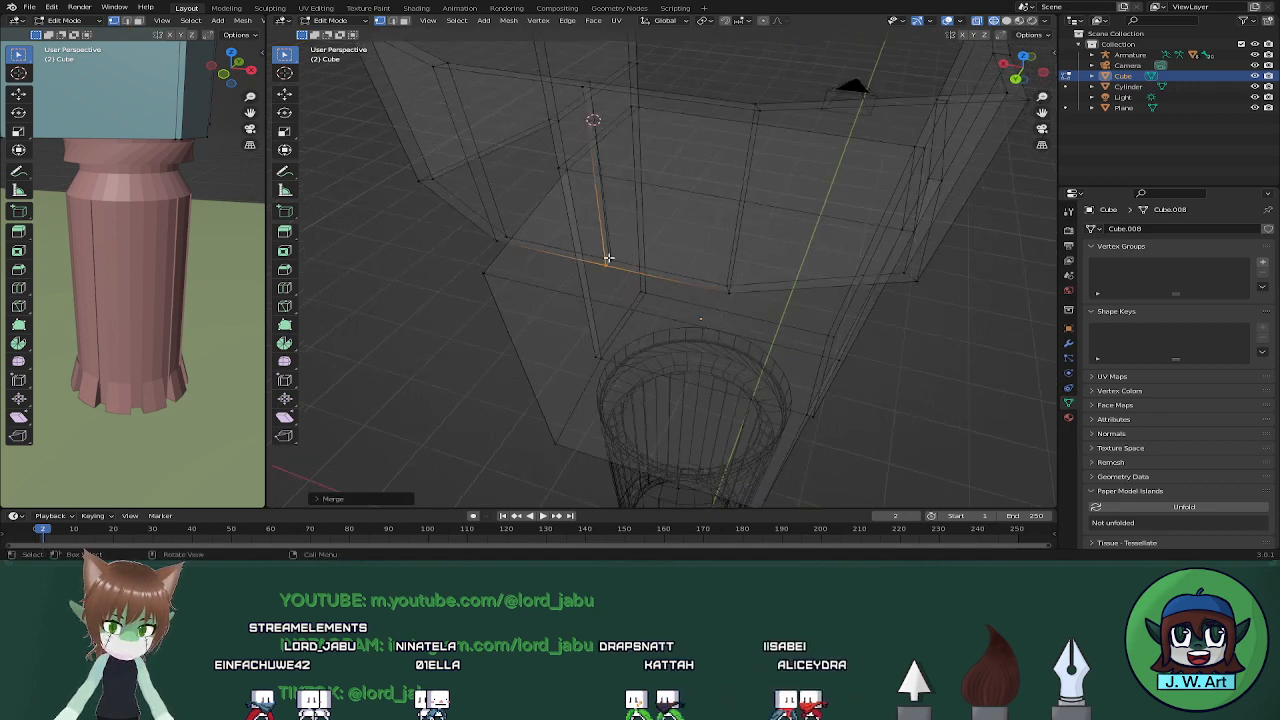
left_click(608, 258, "shift")
key("m")
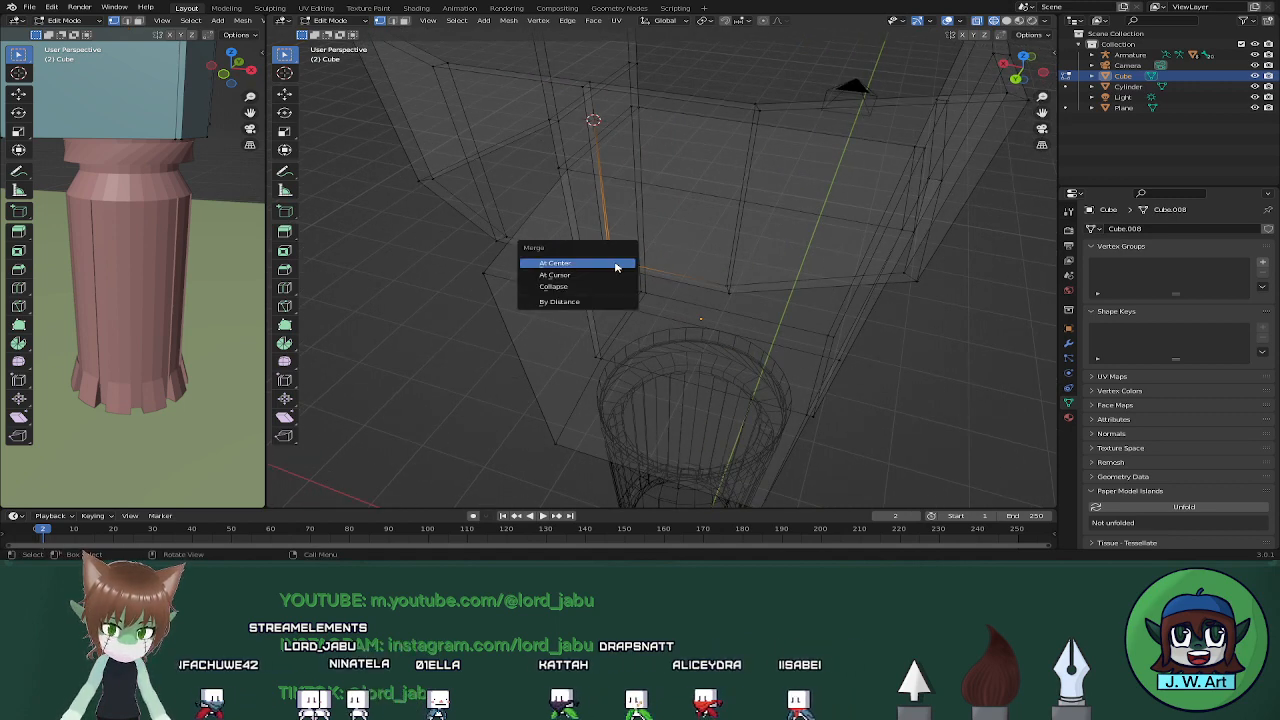
left_click(616, 267)
key("shift+z")
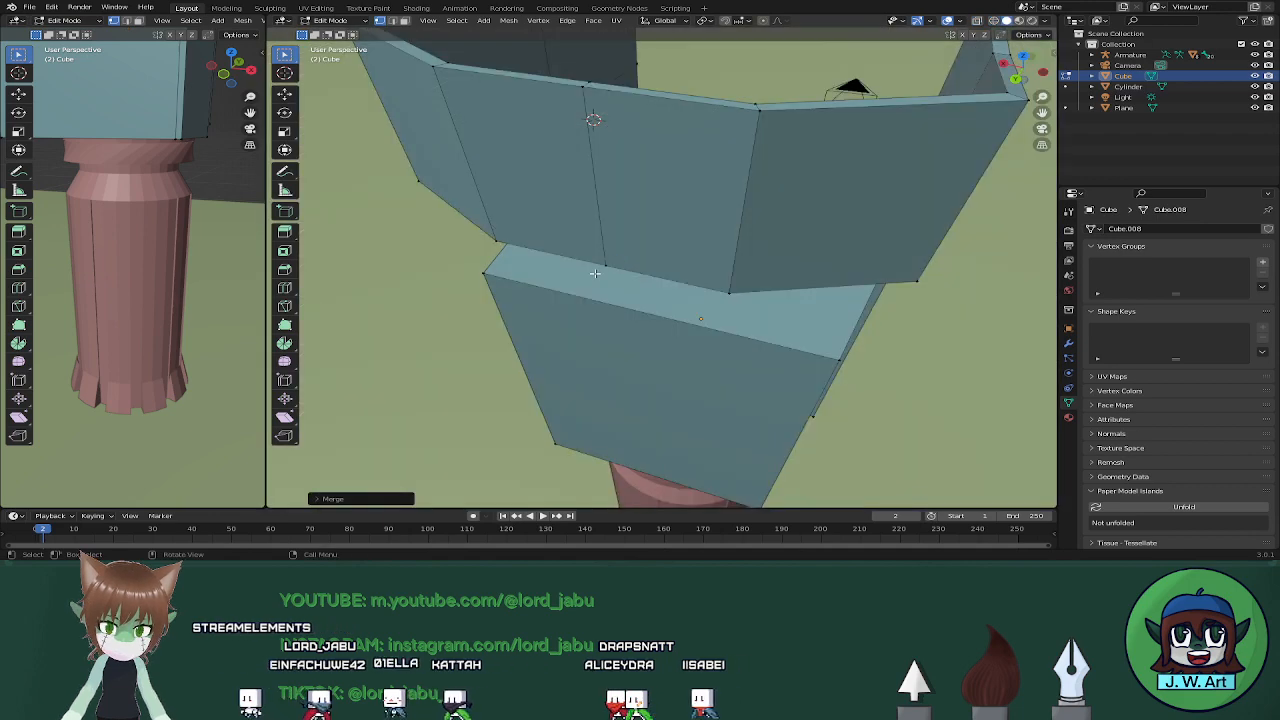
Leave Edit Mode and join the block nozzle with the can cylinder into one object, keeping the cylinder active
middle_click_drag(595, 273, 805, 228)
scroll(683, 280, "down", 4)
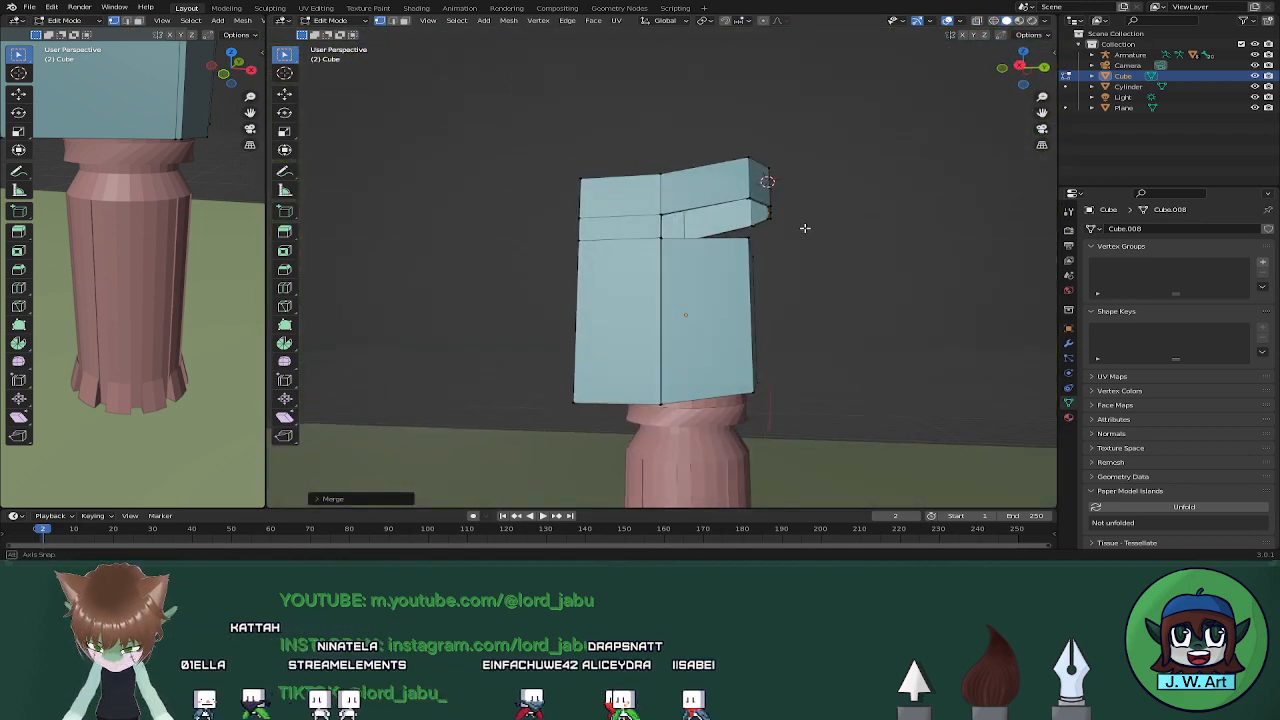
middle_click_drag(845, 283, 791, 134, "shift")
scroll(795, 215, "down", 5)
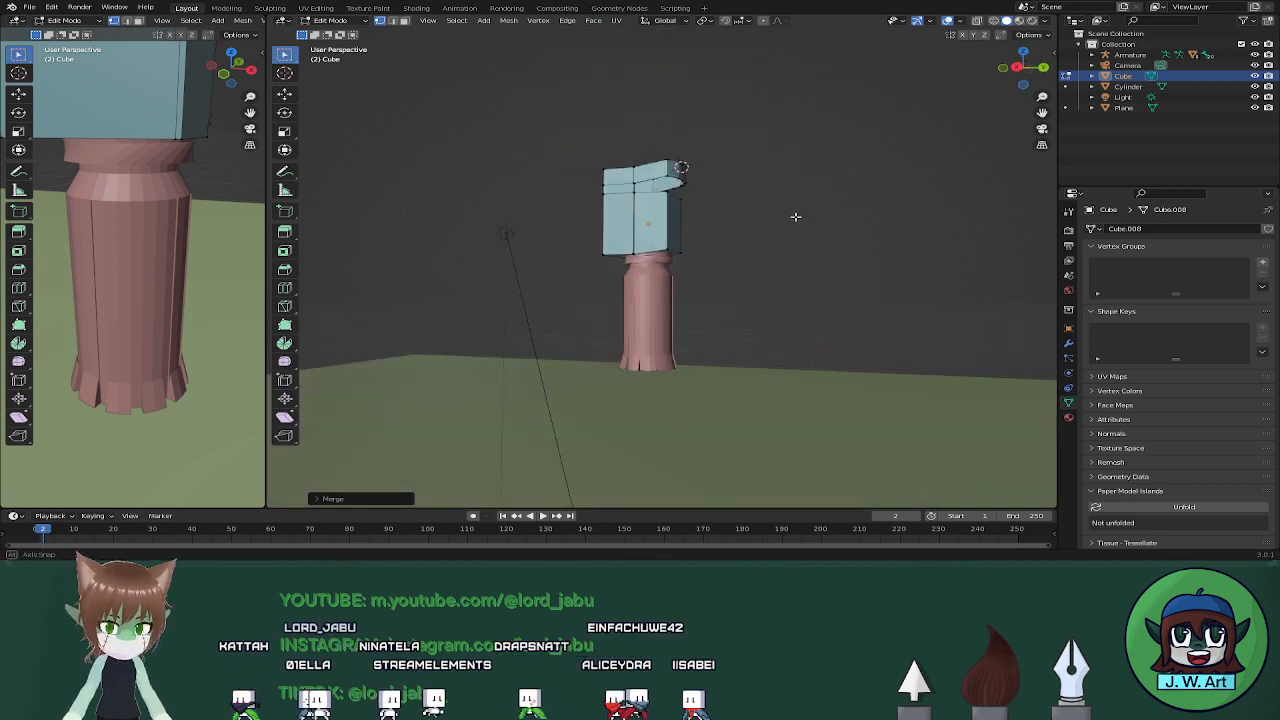
middle_click_drag(795, 217, 630, 255)
scroll(698, 238, "up", 3)
key("Tab")
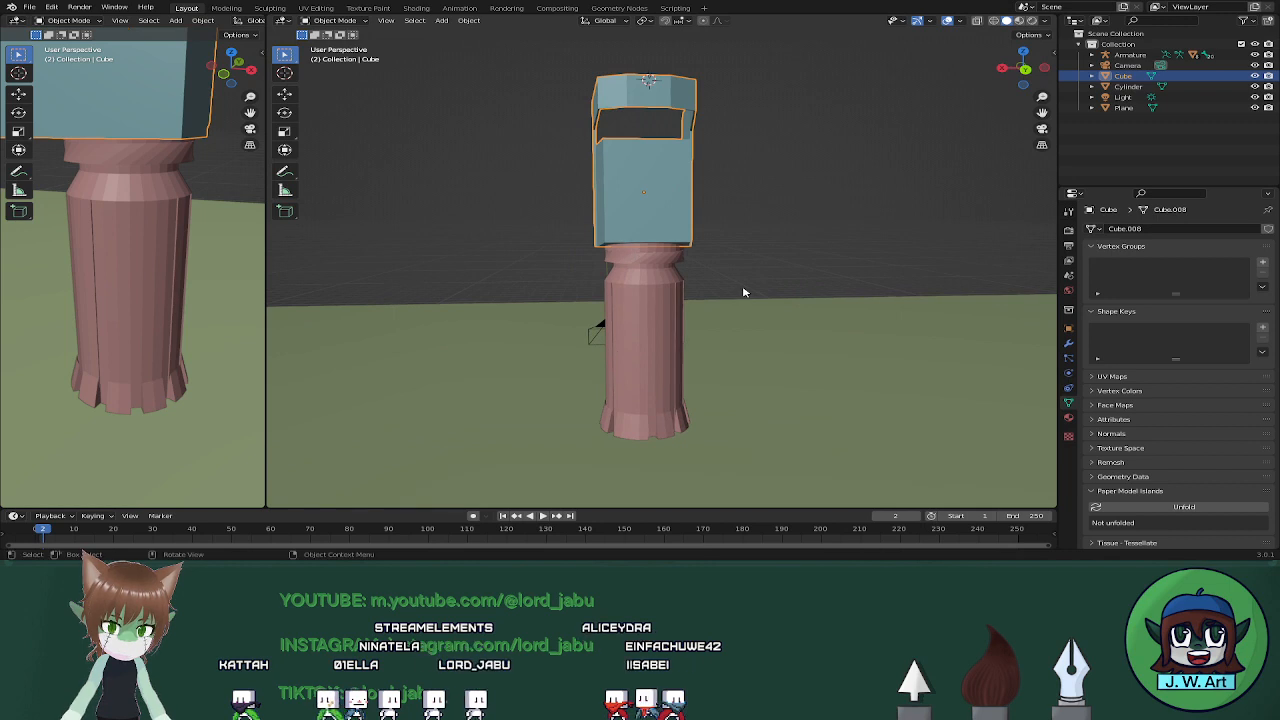
middle_click_drag(695, 280, 831, 269)
left_click(662, 285, "shift")
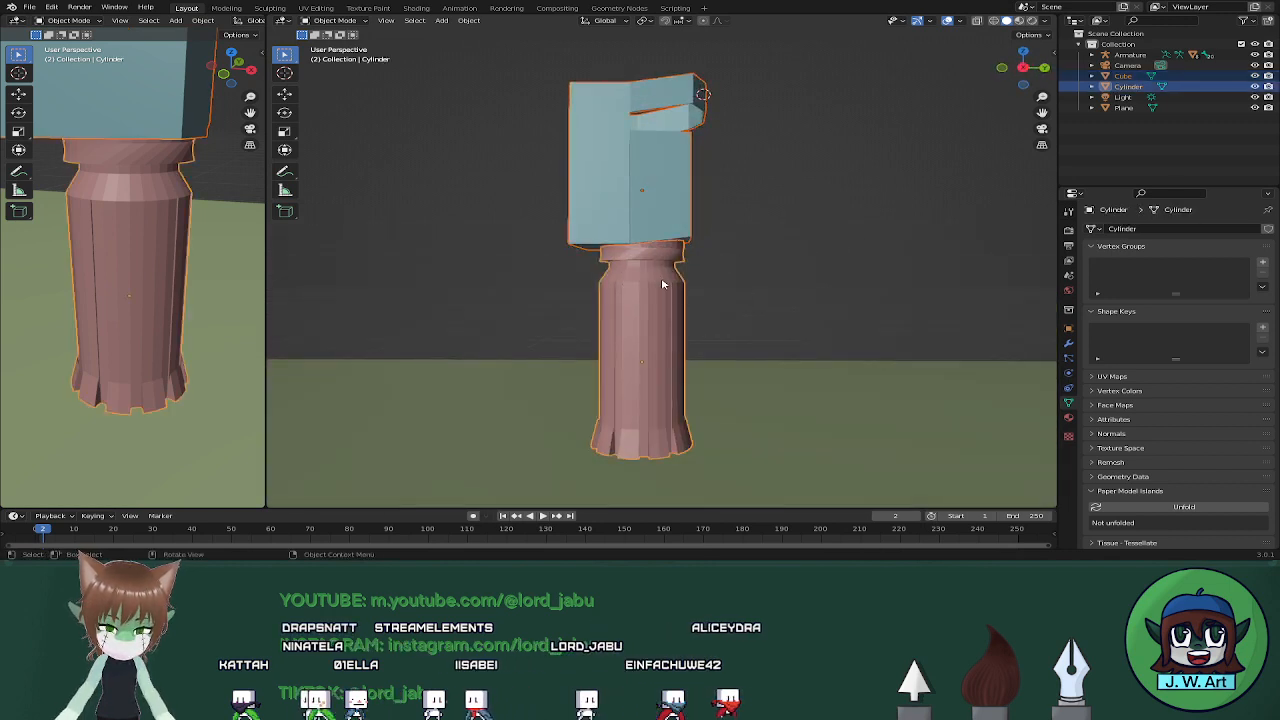
key("ctrl+j")
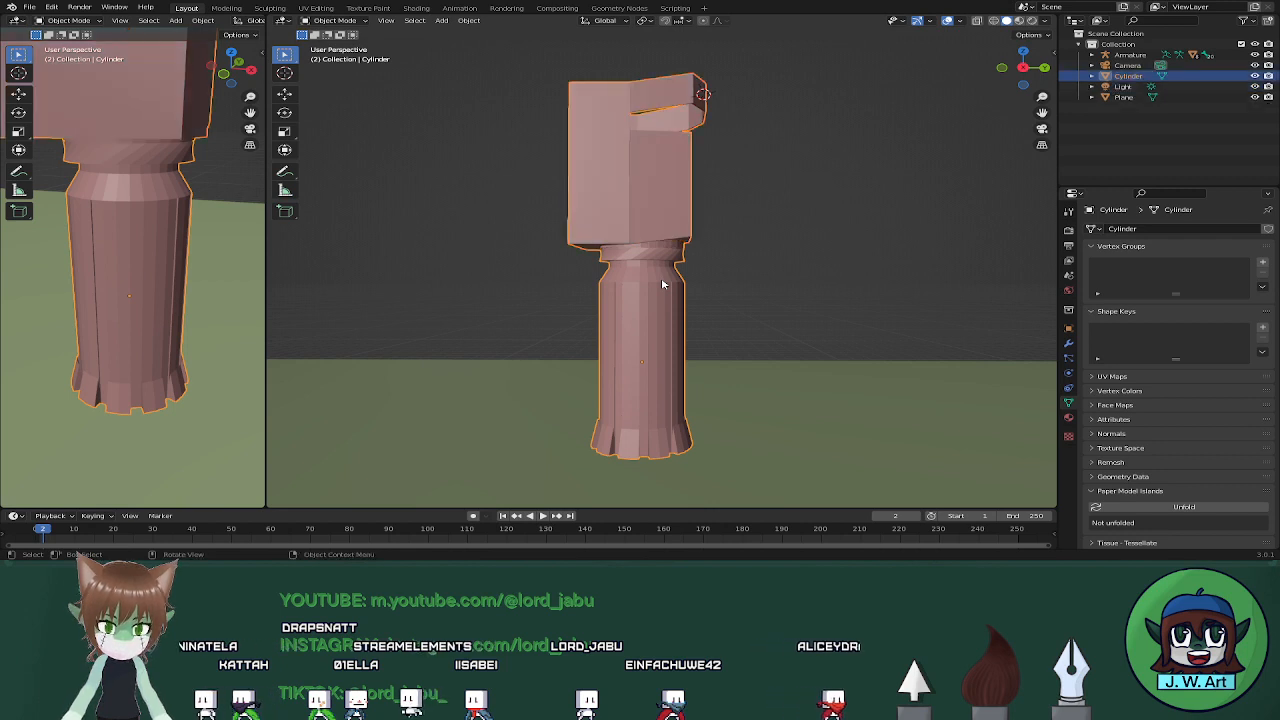
Rename the joined block-and-cylinder object to cannon
double_click(1128, 76)
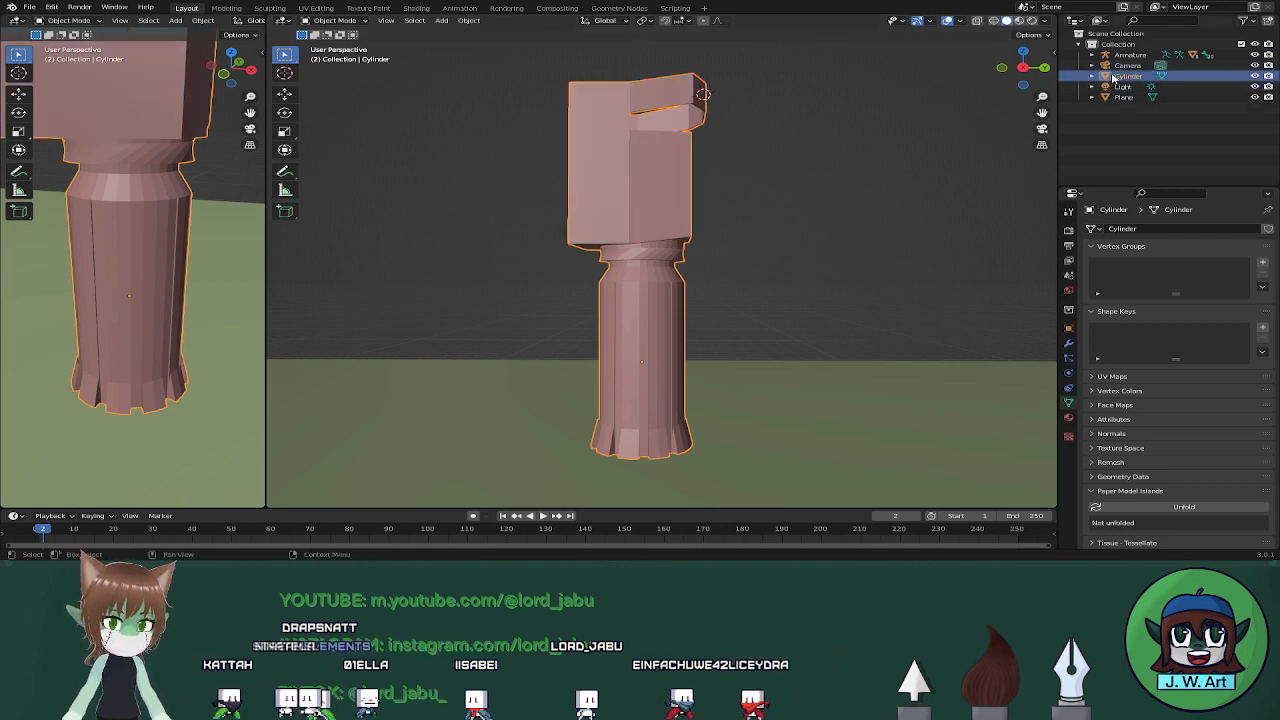
type("cannon")
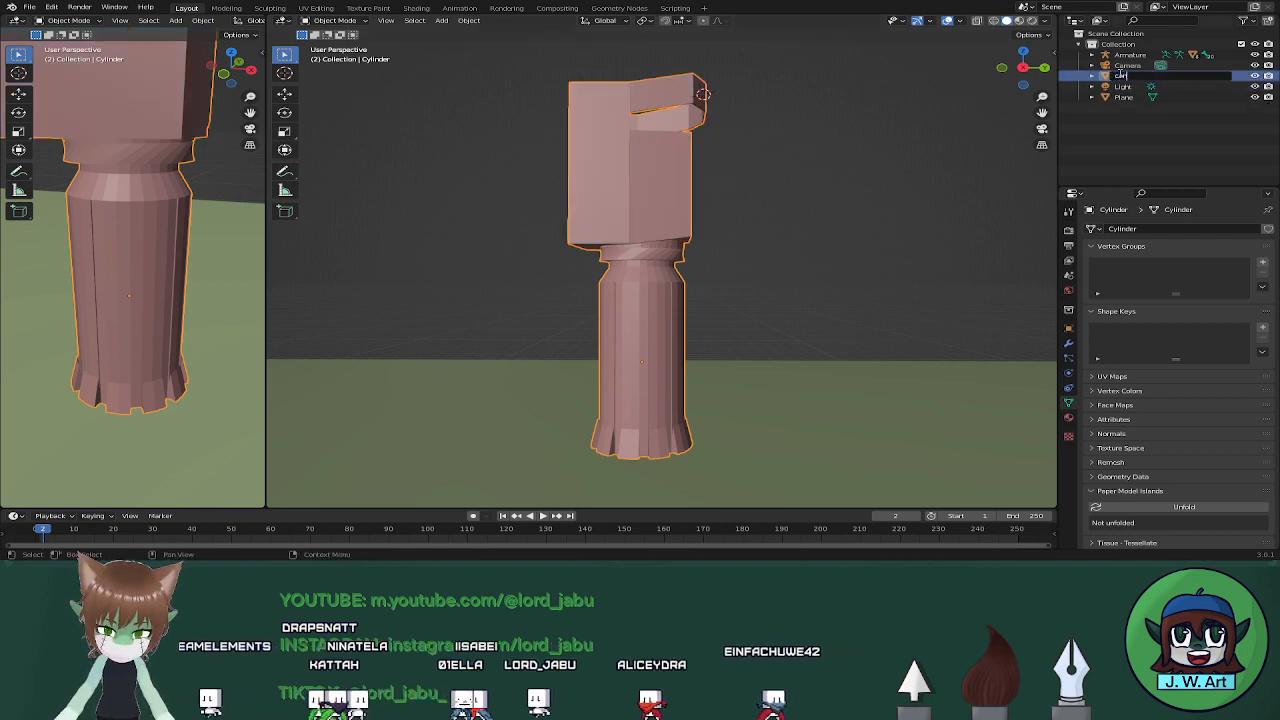
key("Return")
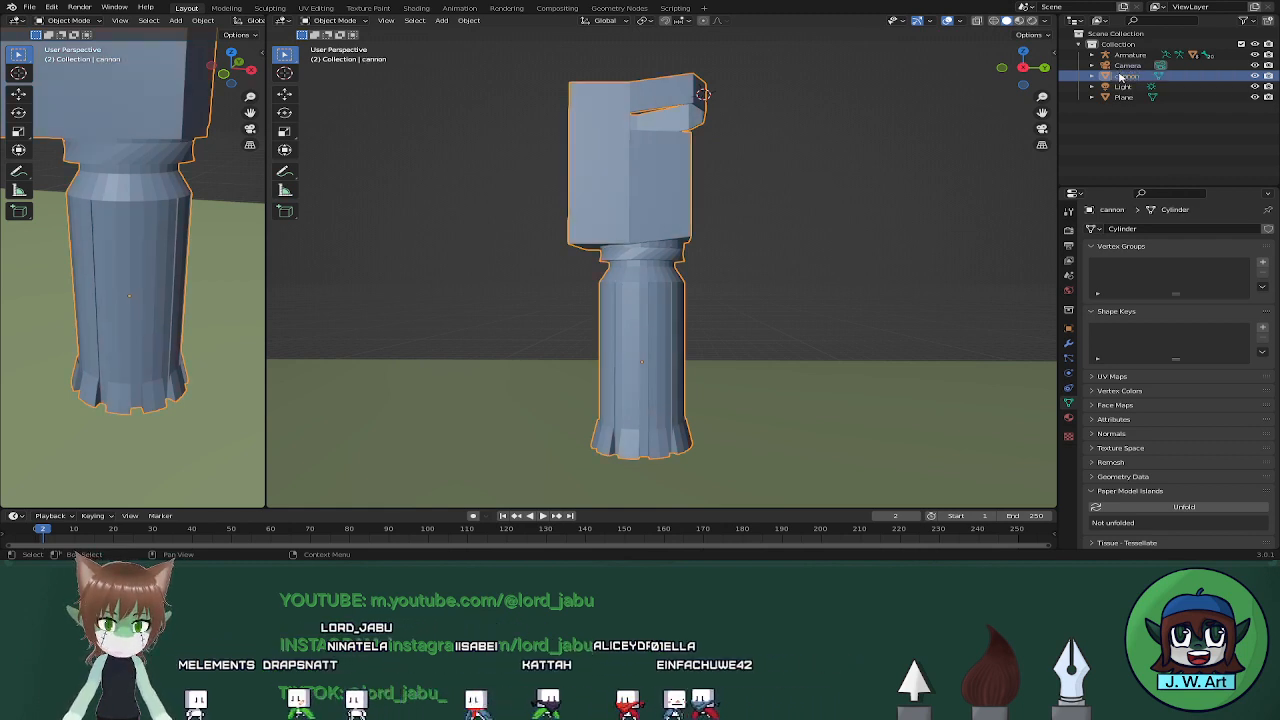
Move the cannon down to the character's height and shift it along X until it stands beside the character
scroll(736, 268, "down", 2)
middle_click_drag(736, 268, 773, 189)
key("g")
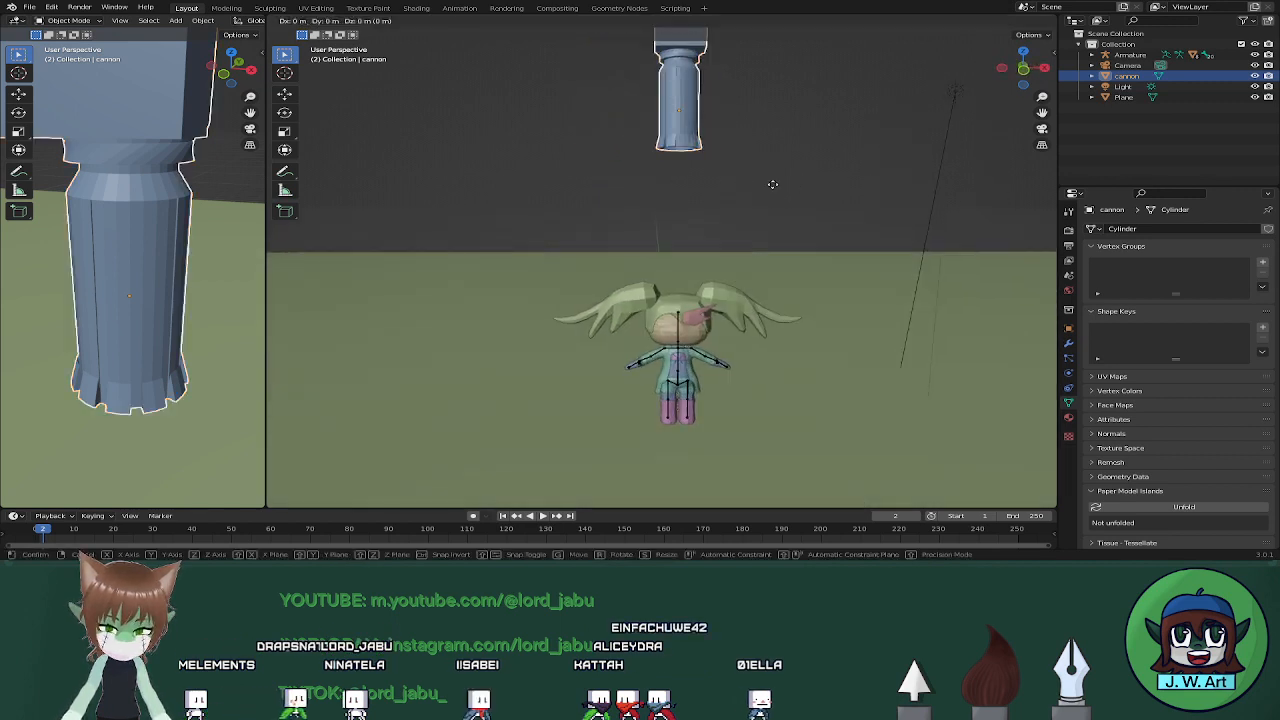
left_click(795, 409)
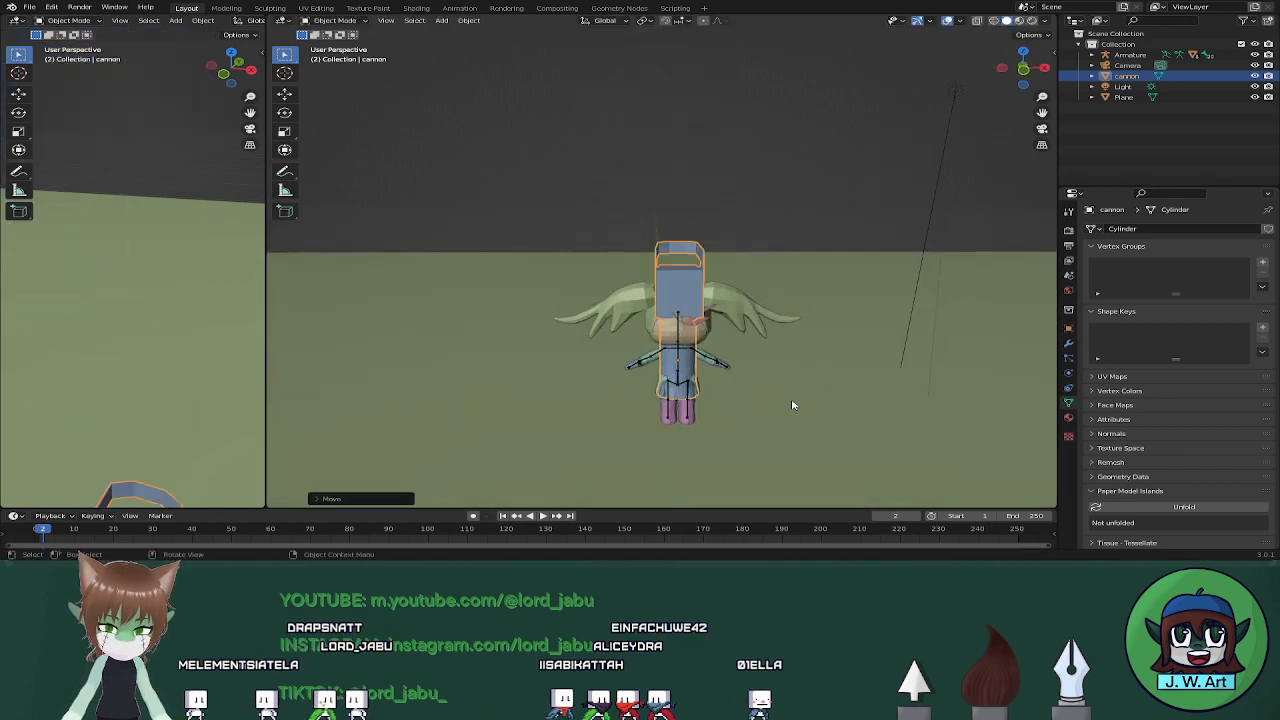
key("g")
key("x")
left_click(948, 434)
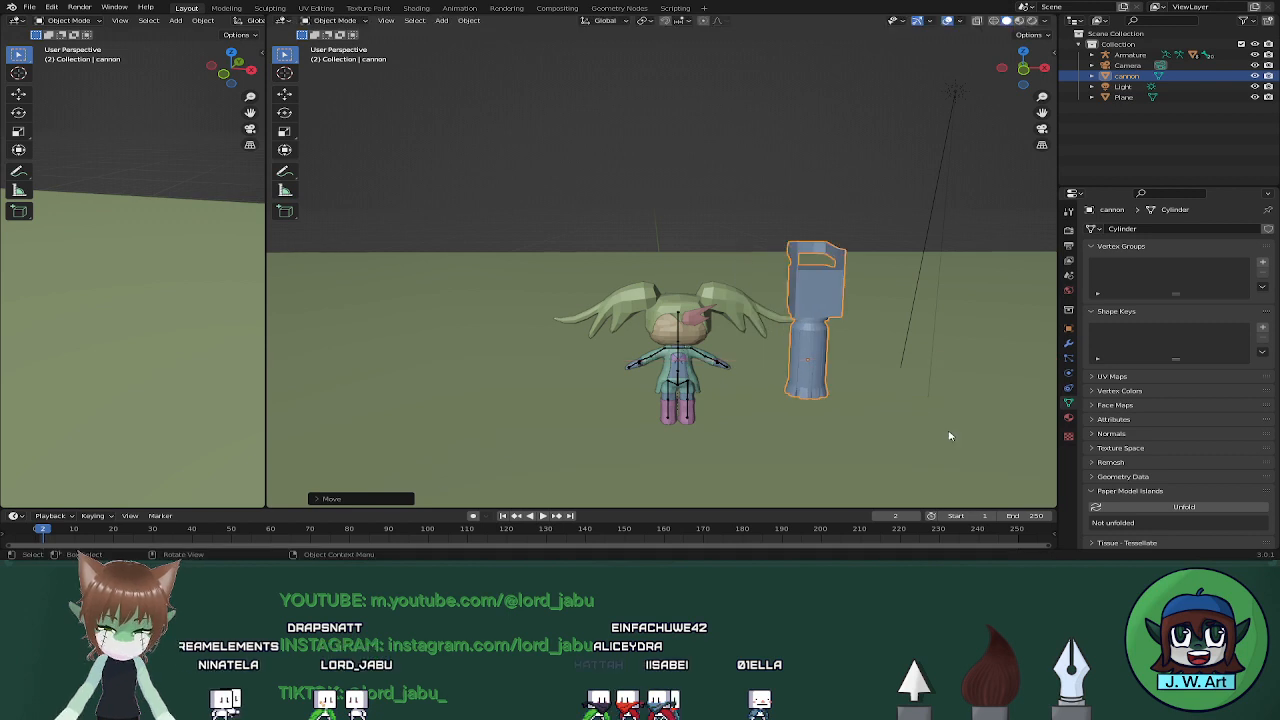
Scale the cannon down to about 0.65 of its size and rotate it about -107° around the Z axis
key("s")
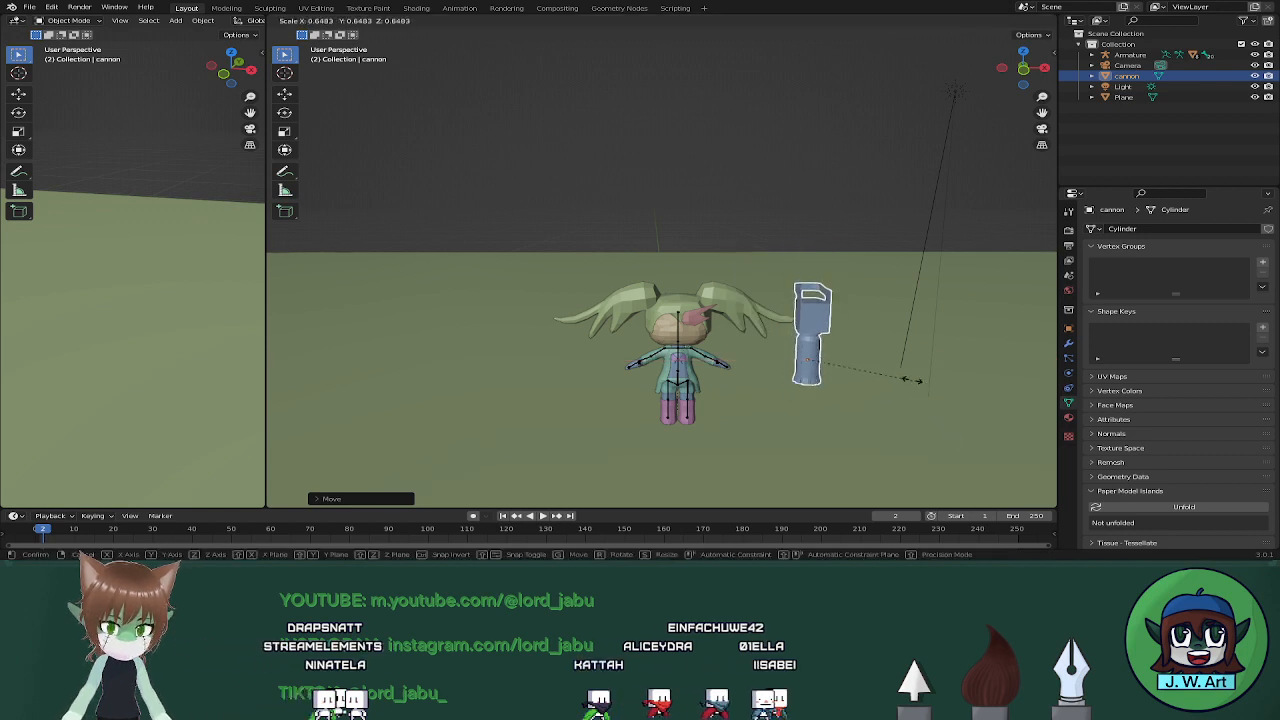
left_click(910, 379)
middle_click_drag(910, 379, 851, 400)
key("r")
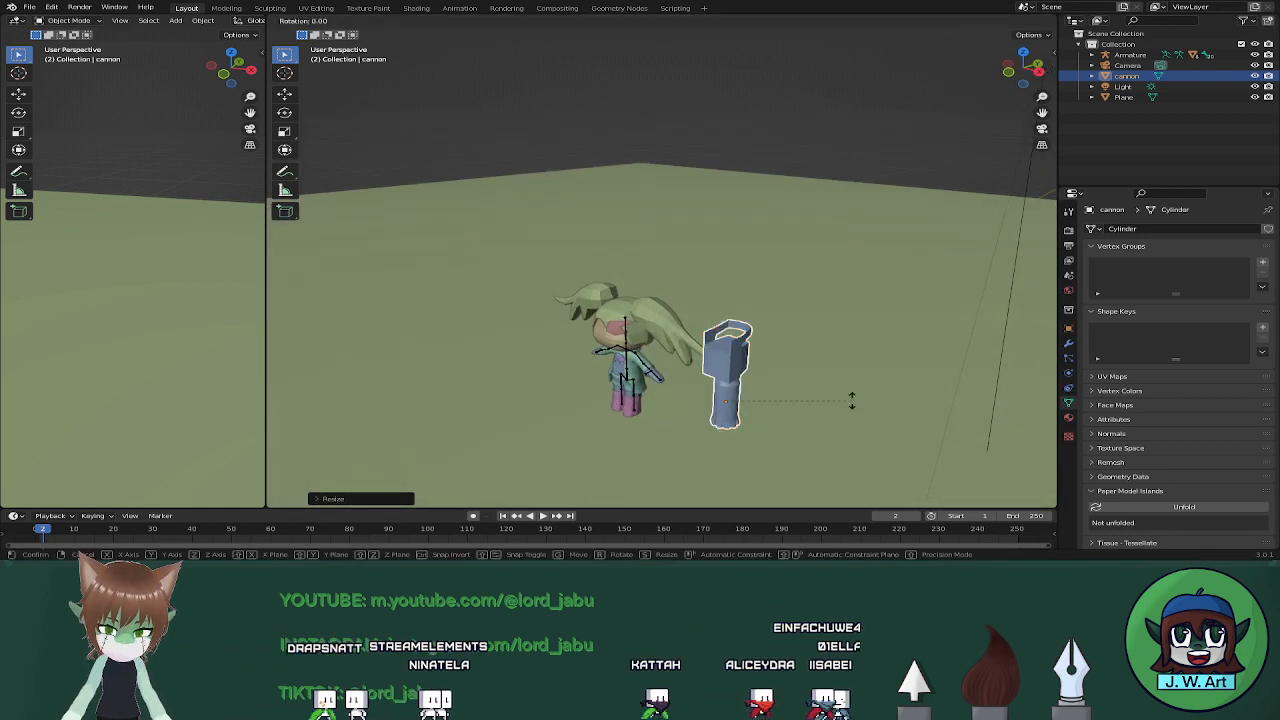
key("z")
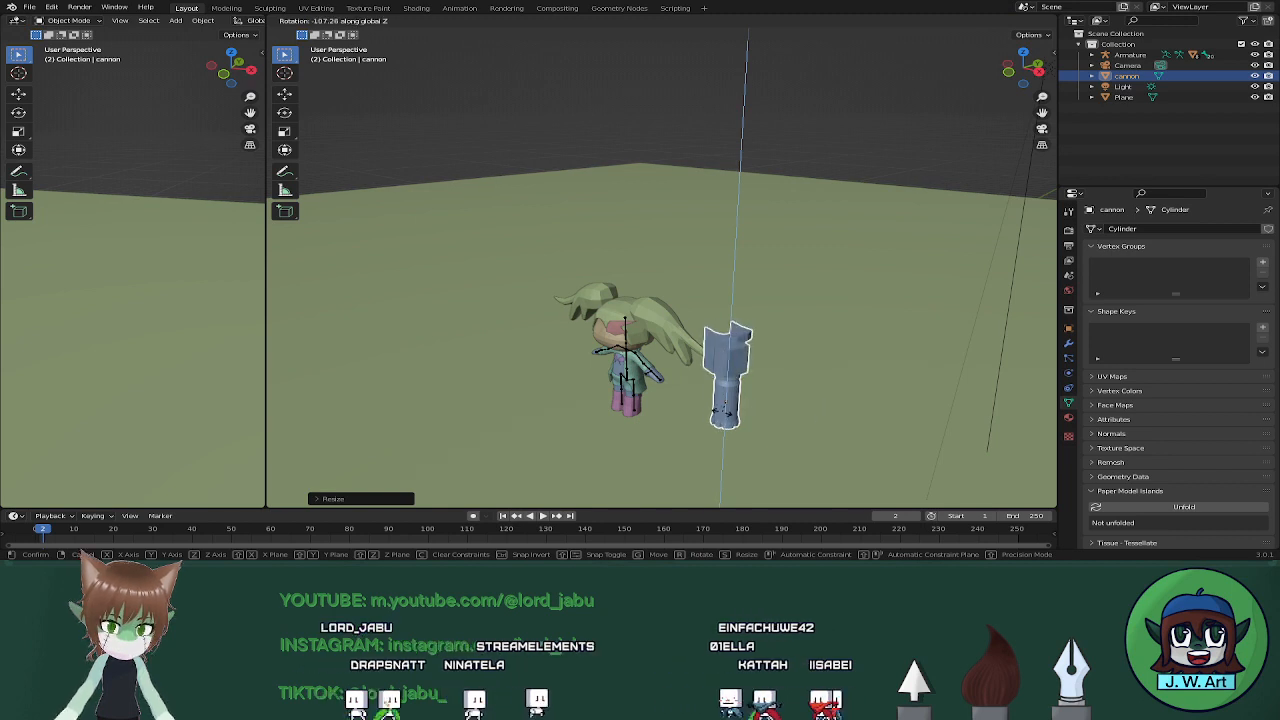
left_click(720, 410)
Enlarge the cannon slightly in proportion to the character and stretch it by about 1.12 along the Z axis
key("s")
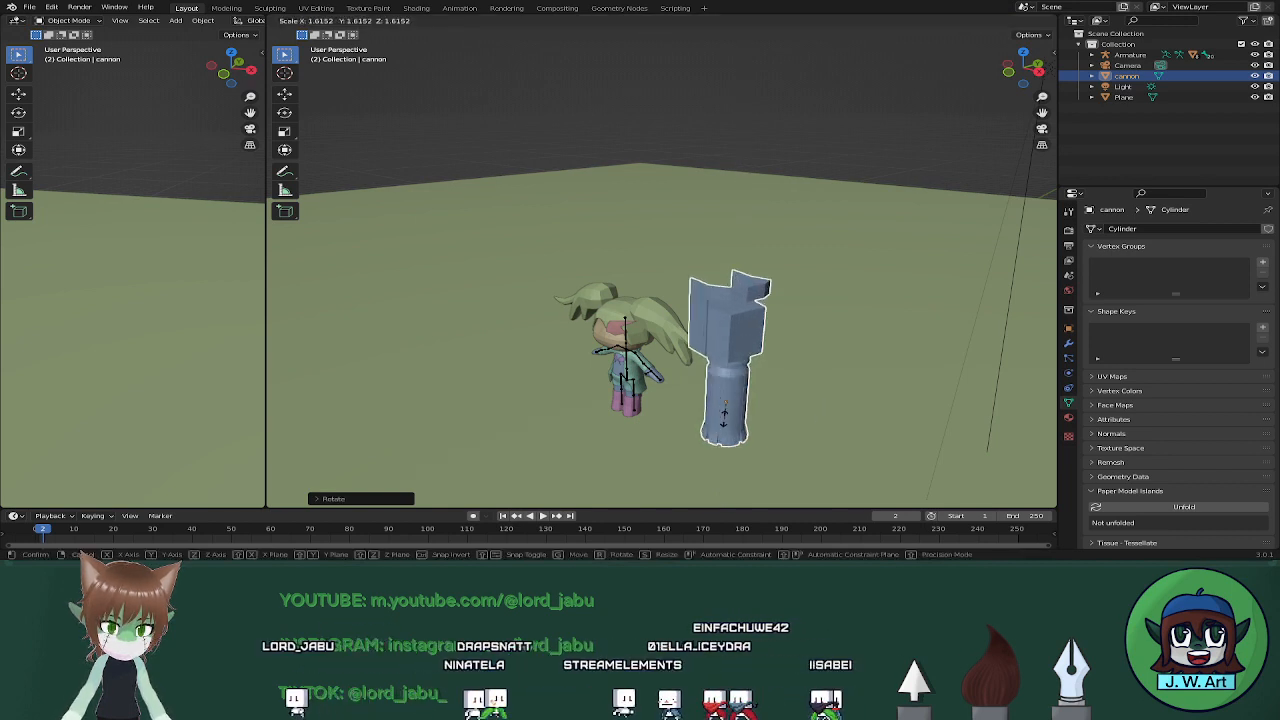
left_click(723, 417)
middle_click_drag(723, 417, 800, 386)
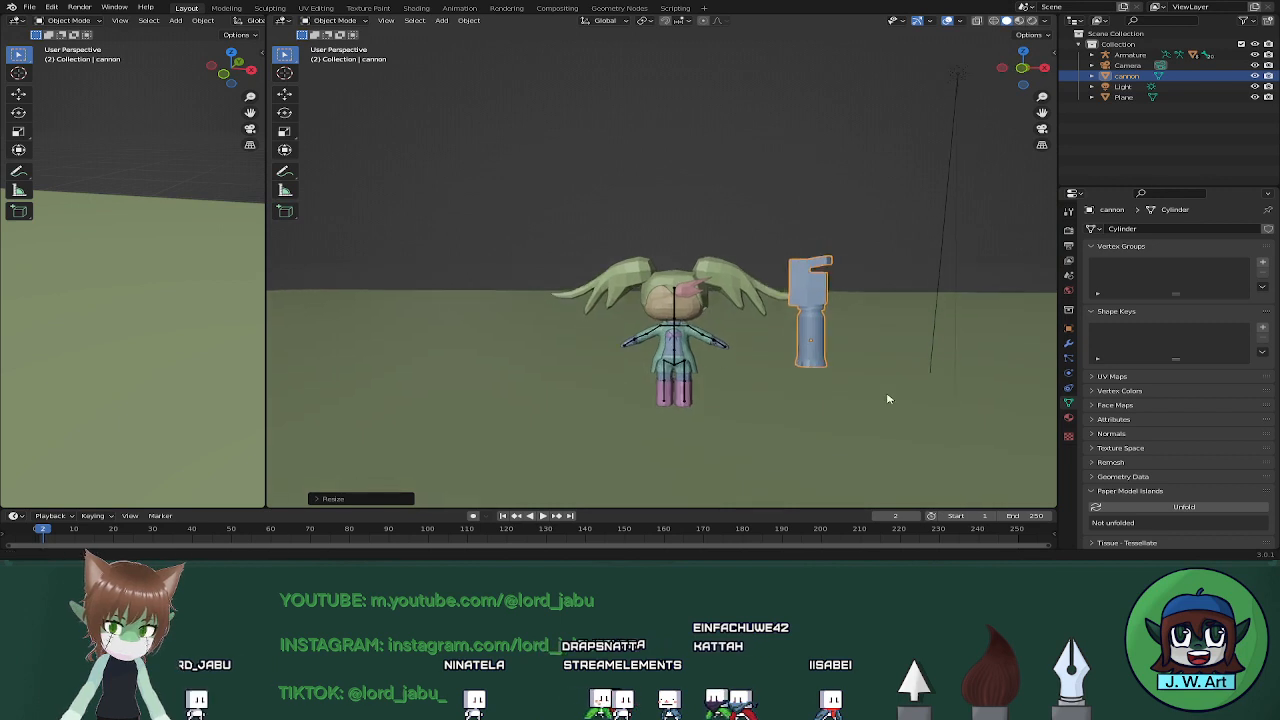
middle_click_drag(887, 399, 862, 329, "shift")
key("s")
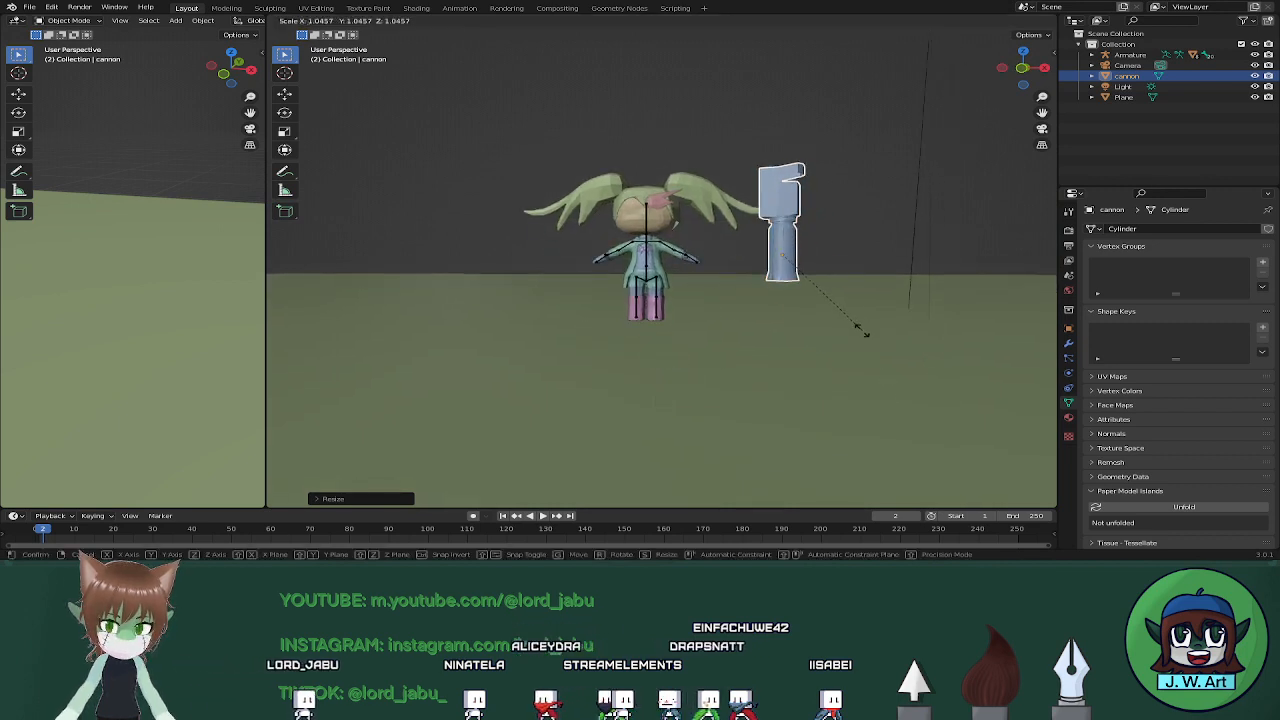
left_click(865, 330)
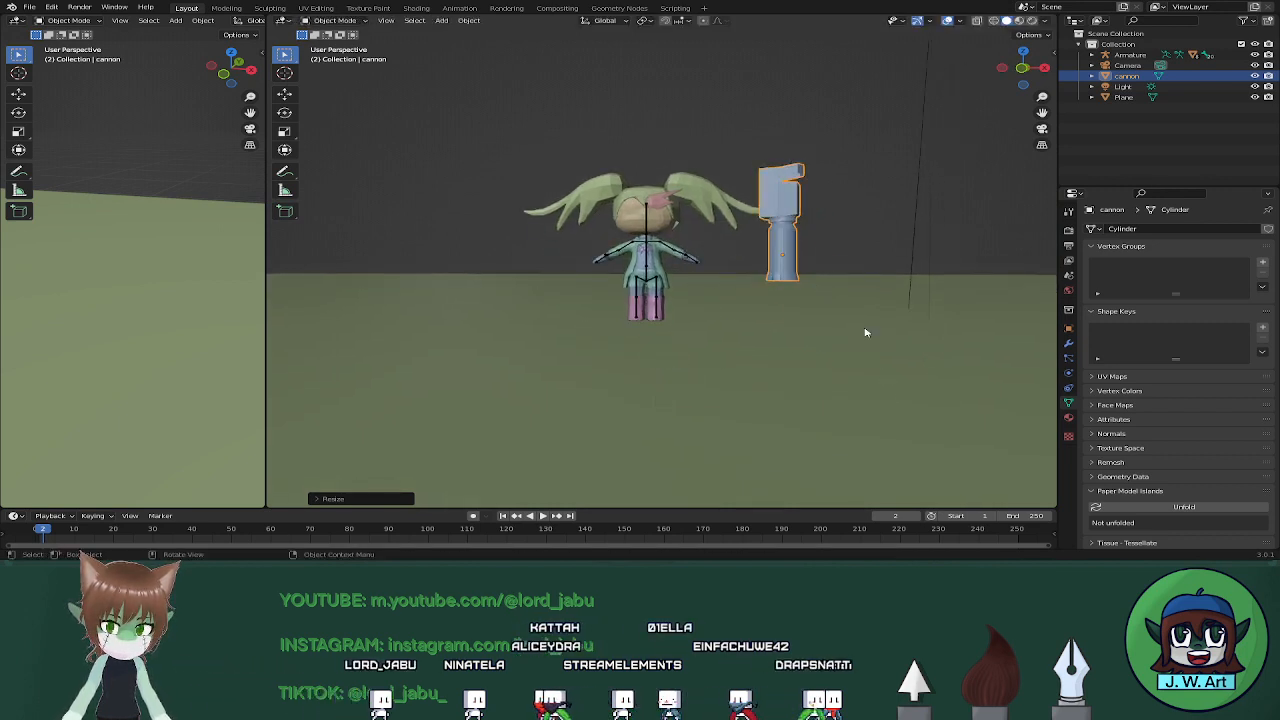
key("s")
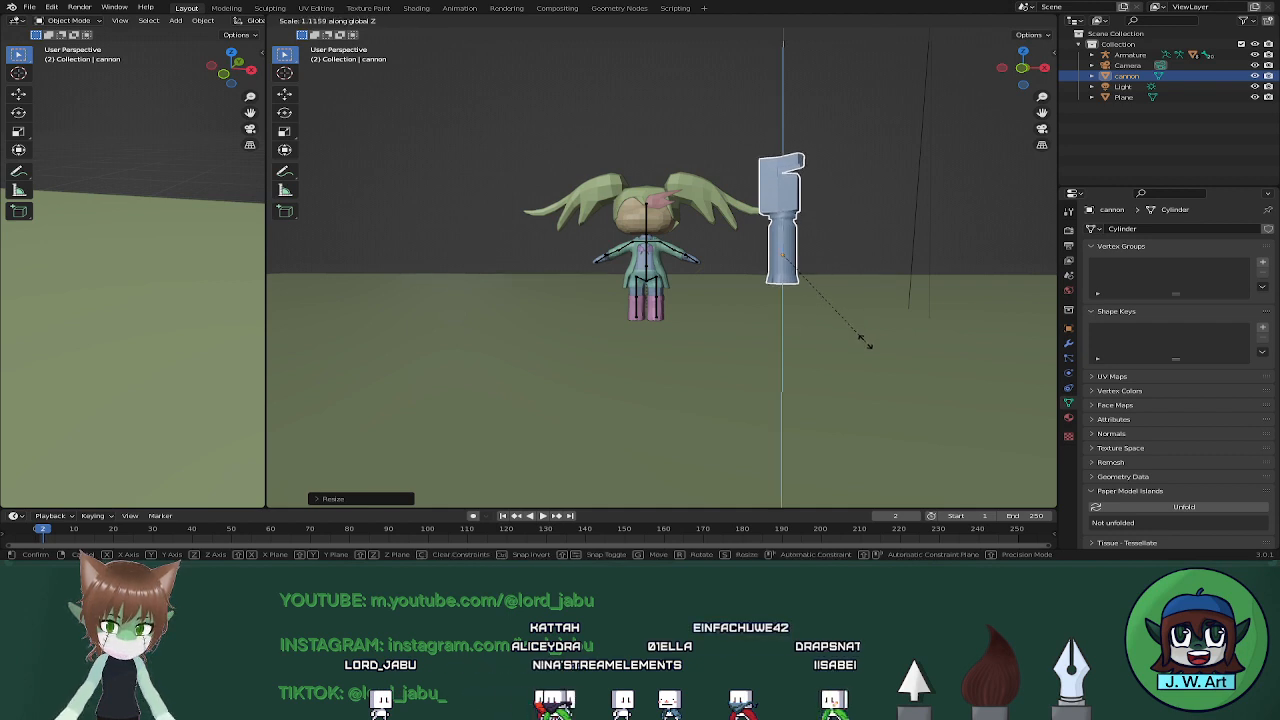
left_click(865, 340)
Switch the viewport to Material Preview shading to show the cannon and character with their materials
middle_click_drag(877, 346, 655, 408)
scroll(909, 354, "up", 2)
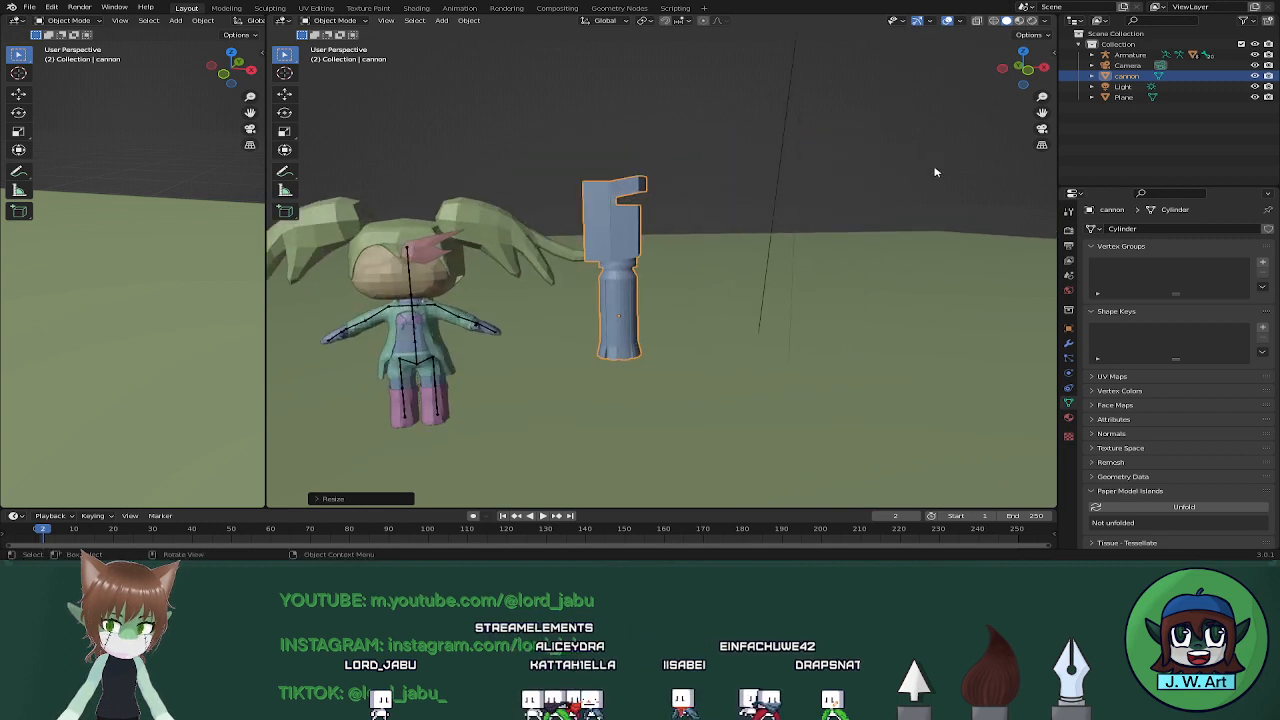
left_click(1033, 21)
scroll(704, 265, "up", 2)
middle_click_drag(704, 265, 519, 289)
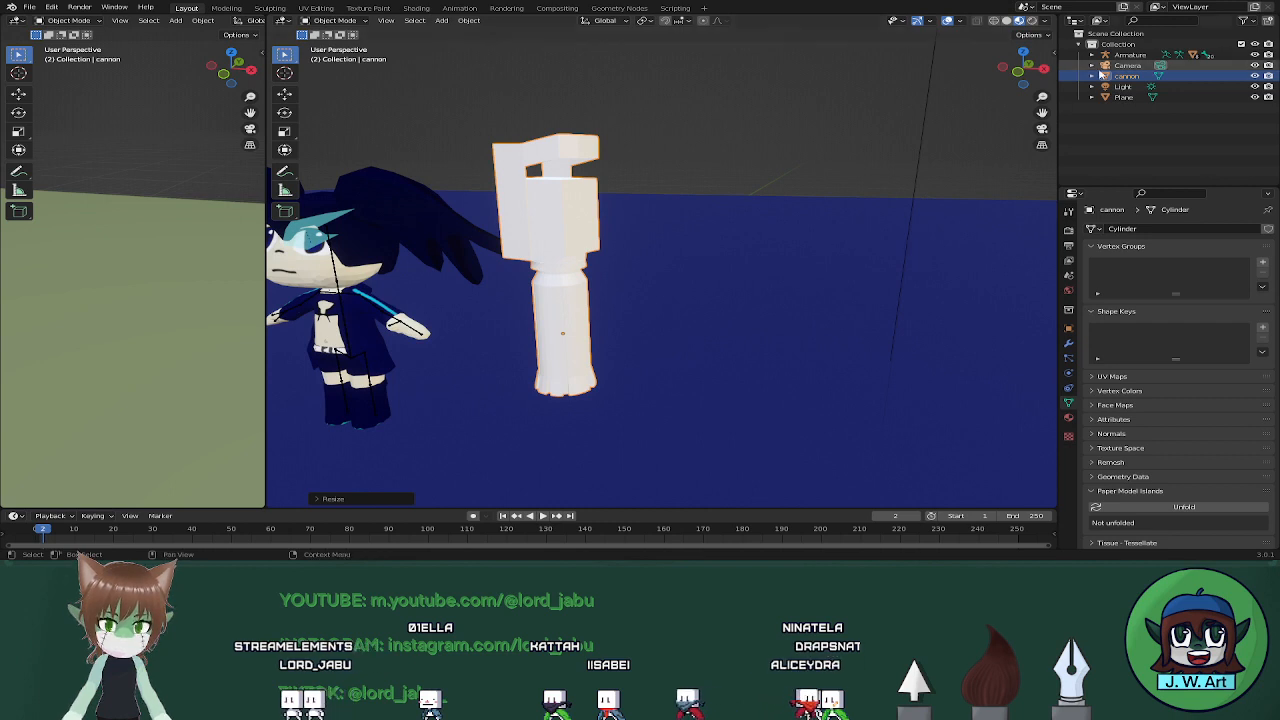
left_click(1254, 55)
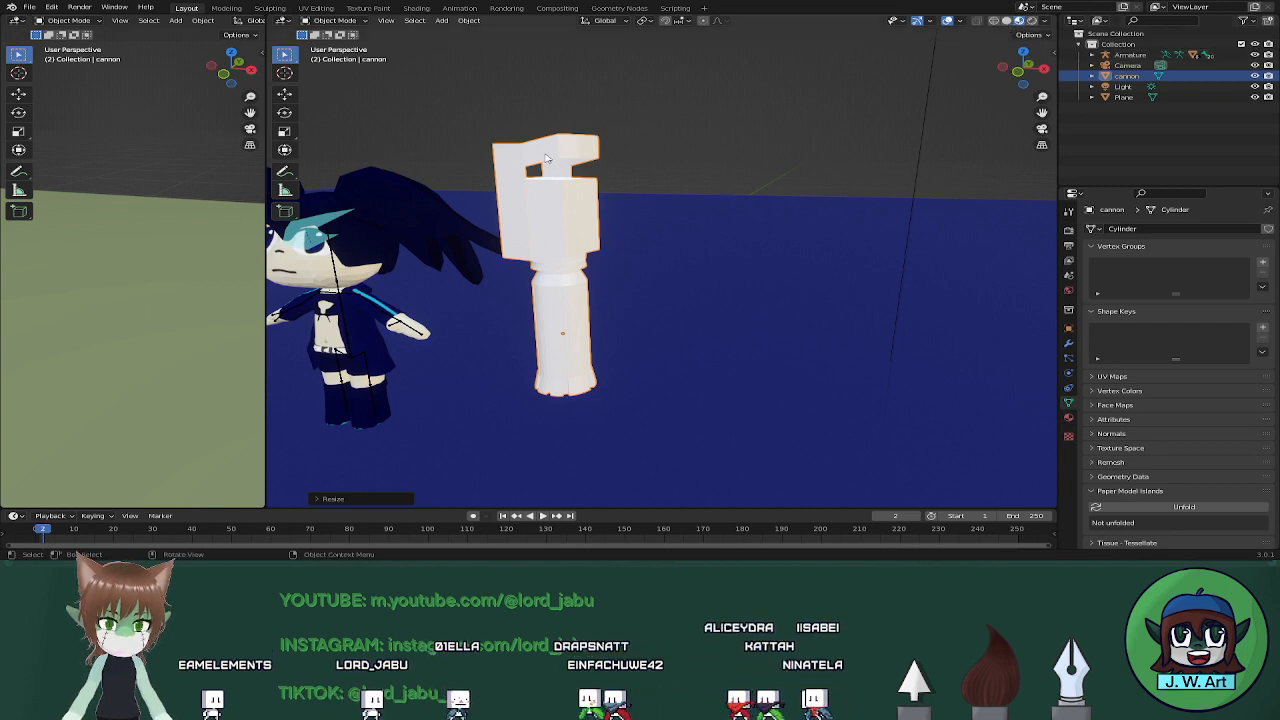
Create a new material on the cannon object and name it cannon
left_click(1067, 419)
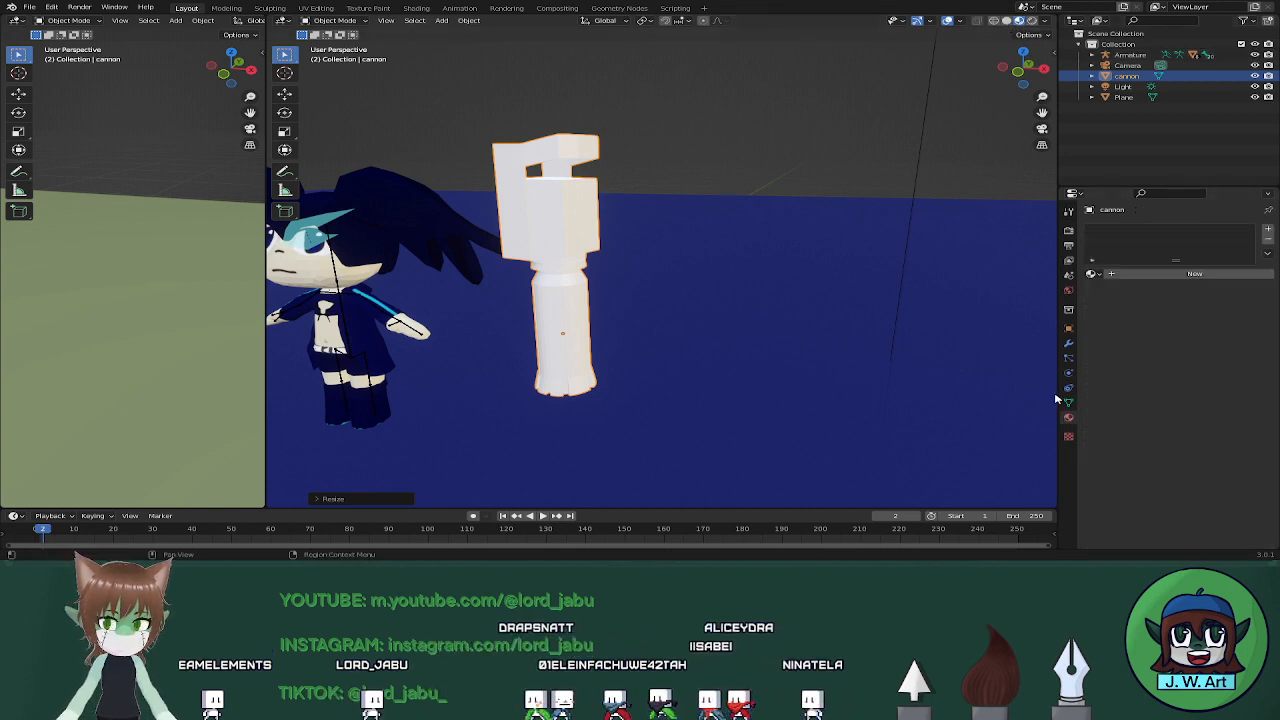
left_click(1114, 274)
left_click(1150, 273)
type("c")
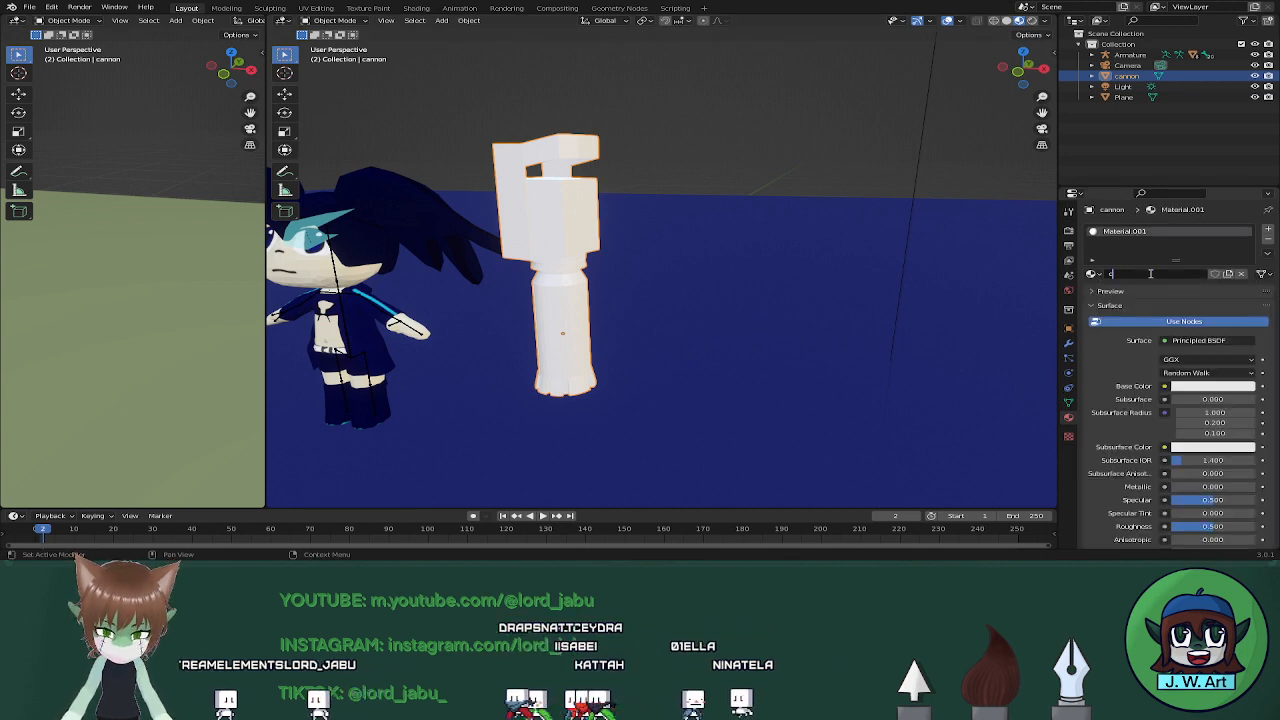
type("annon")
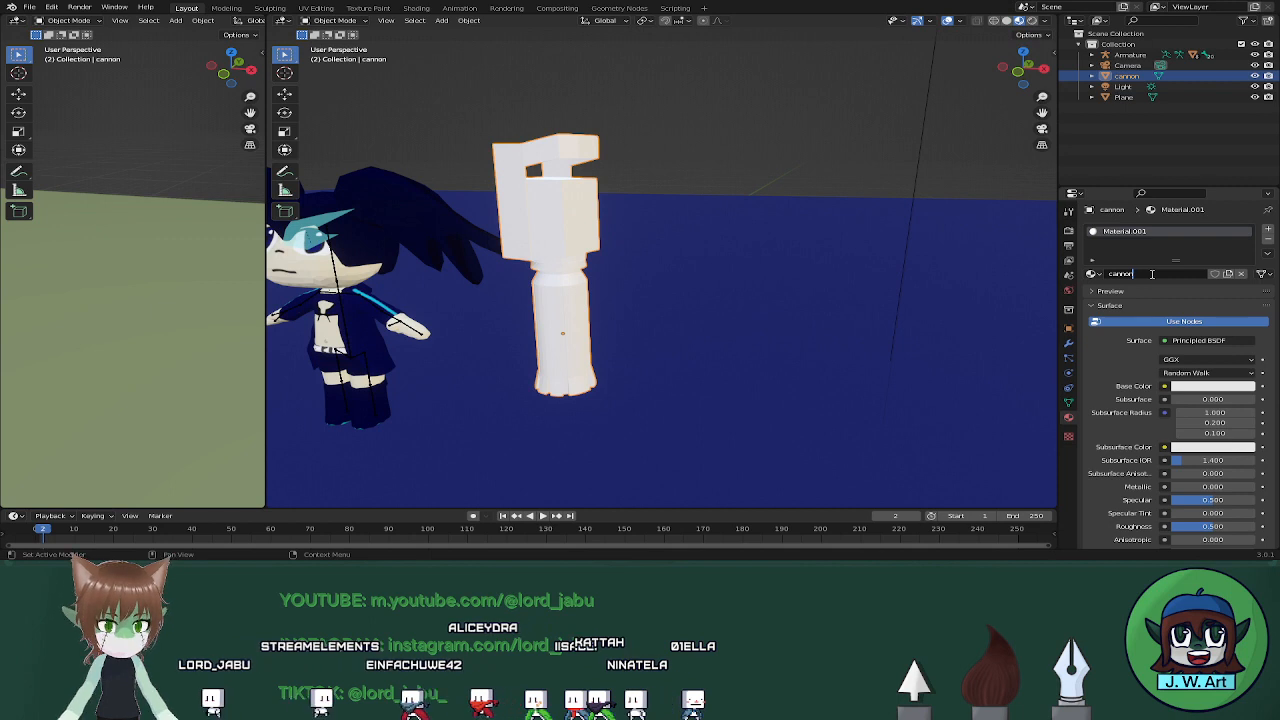
key("Return")
Link the cannon material's base color to an Image Texture with a new blank 1024 × 1024 px image named cannon
scroll(1150, 423, "down", 1)
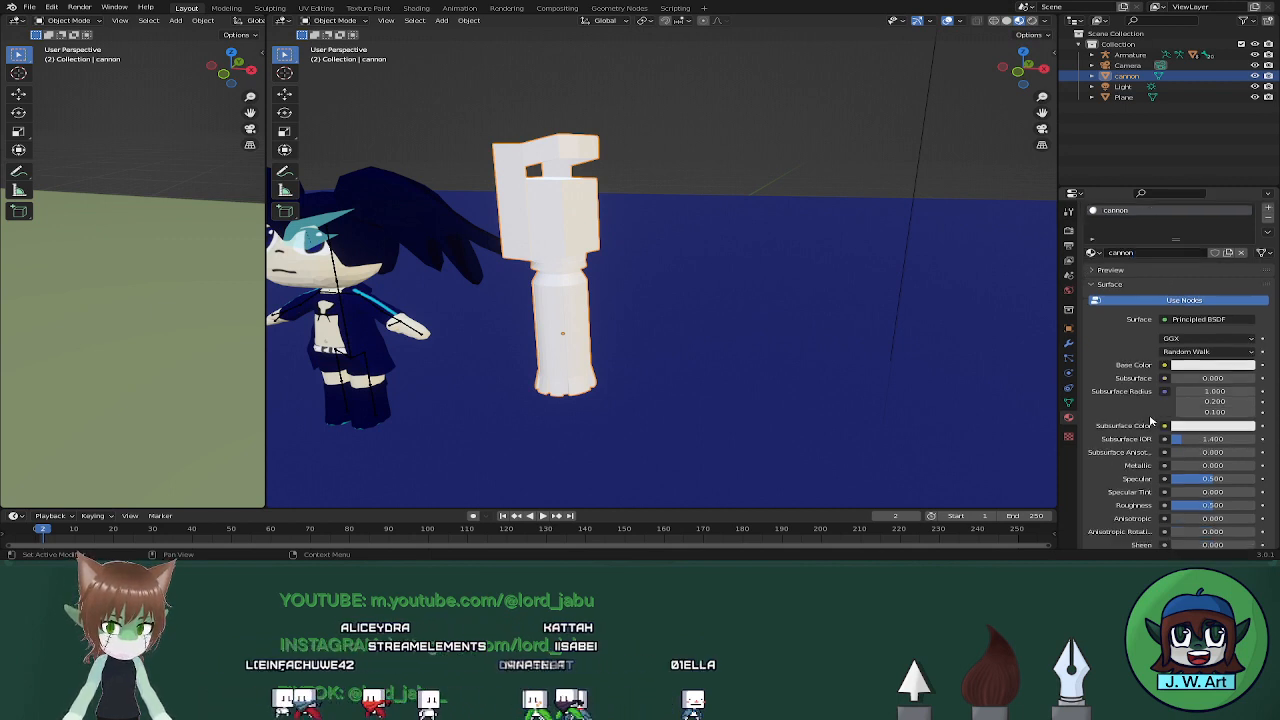
scroll(1150, 423, "down", 2)
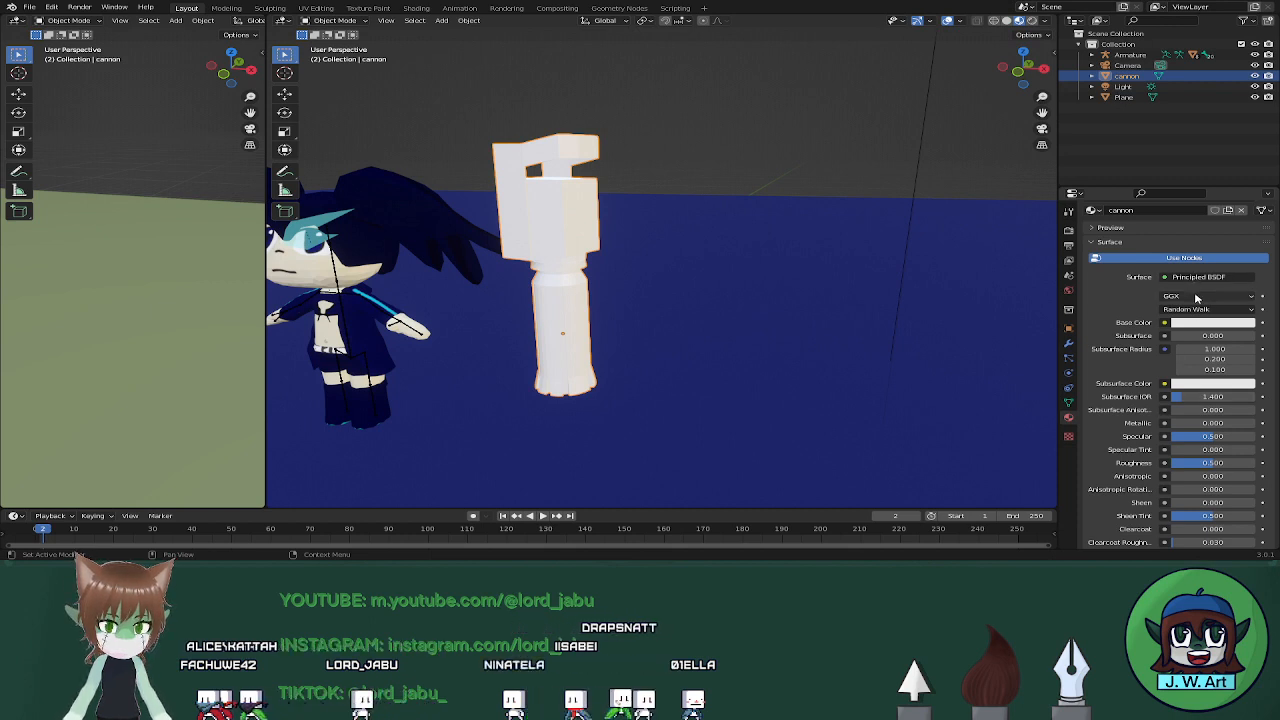
left_click(1168, 322)
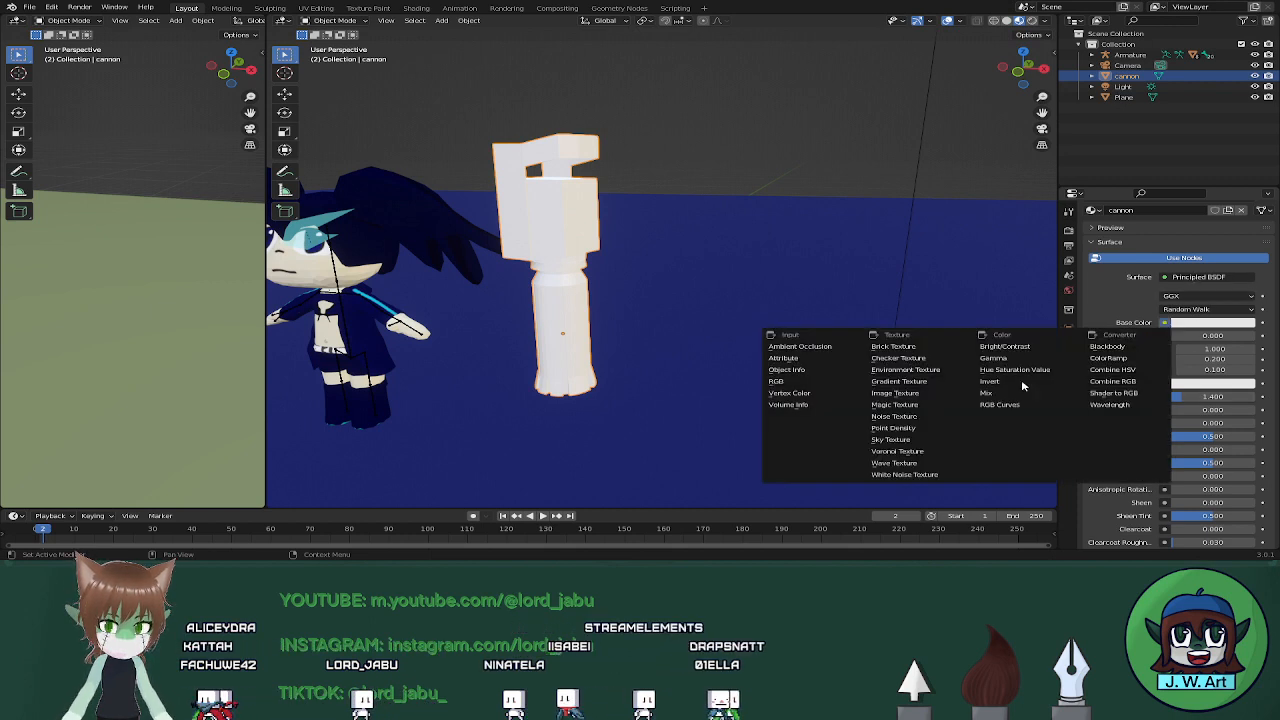
left_click(936, 395)
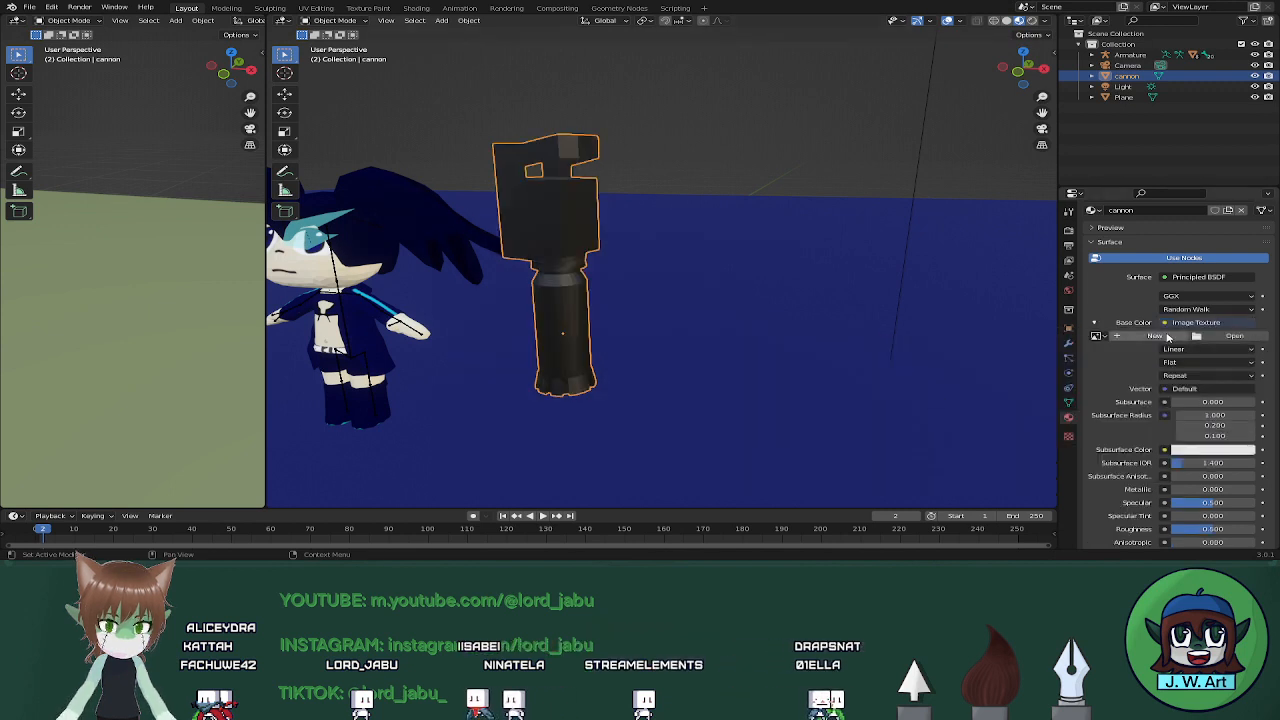
left_click(1166, 336)
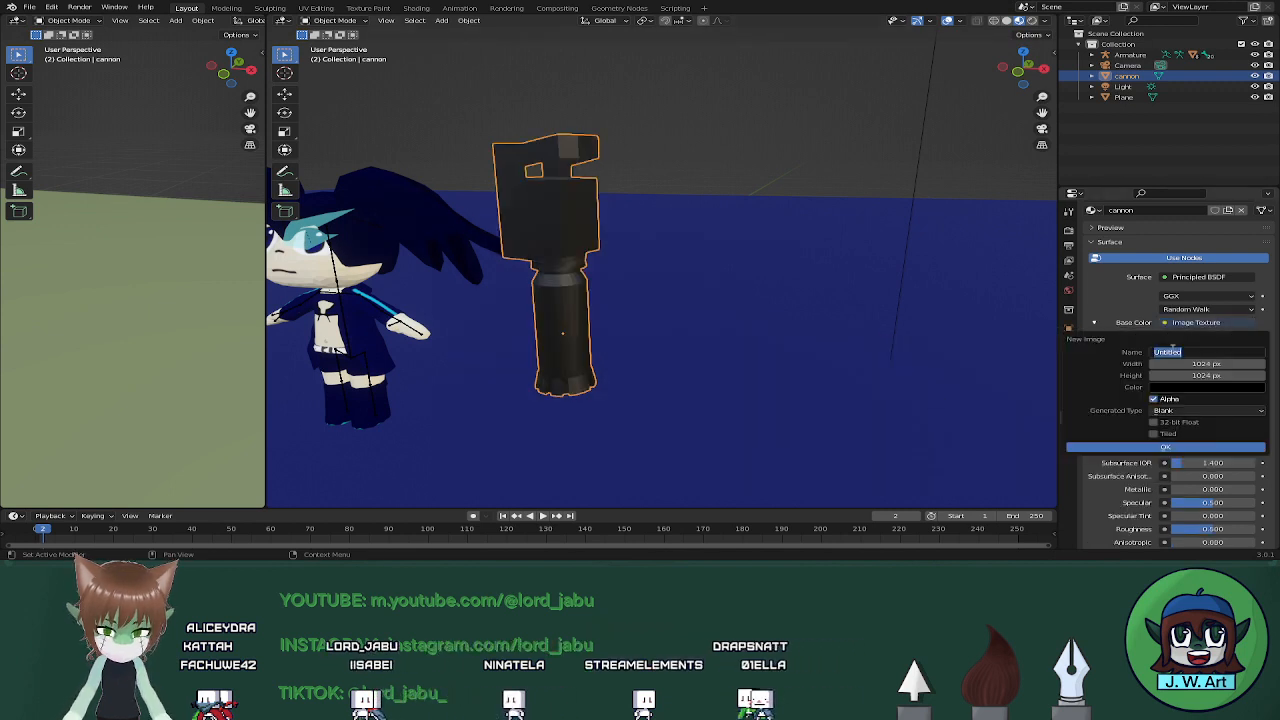
type("cannon")
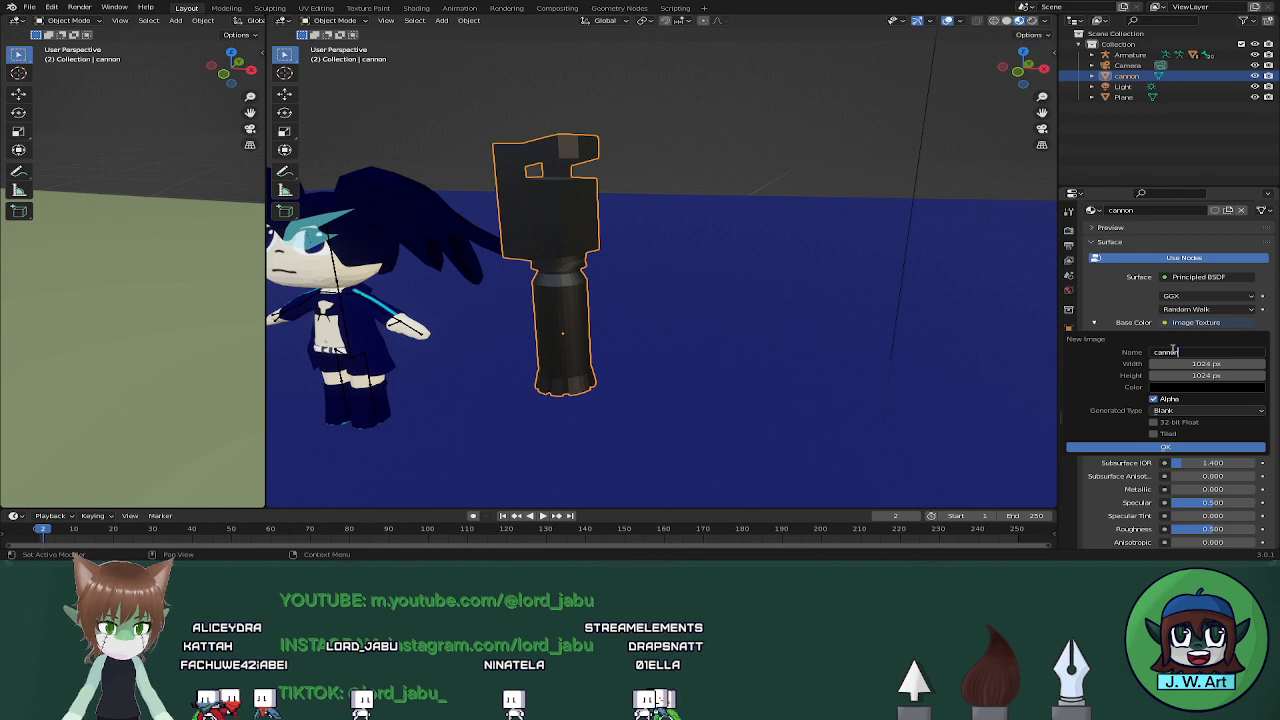
left_click(1111, 394)
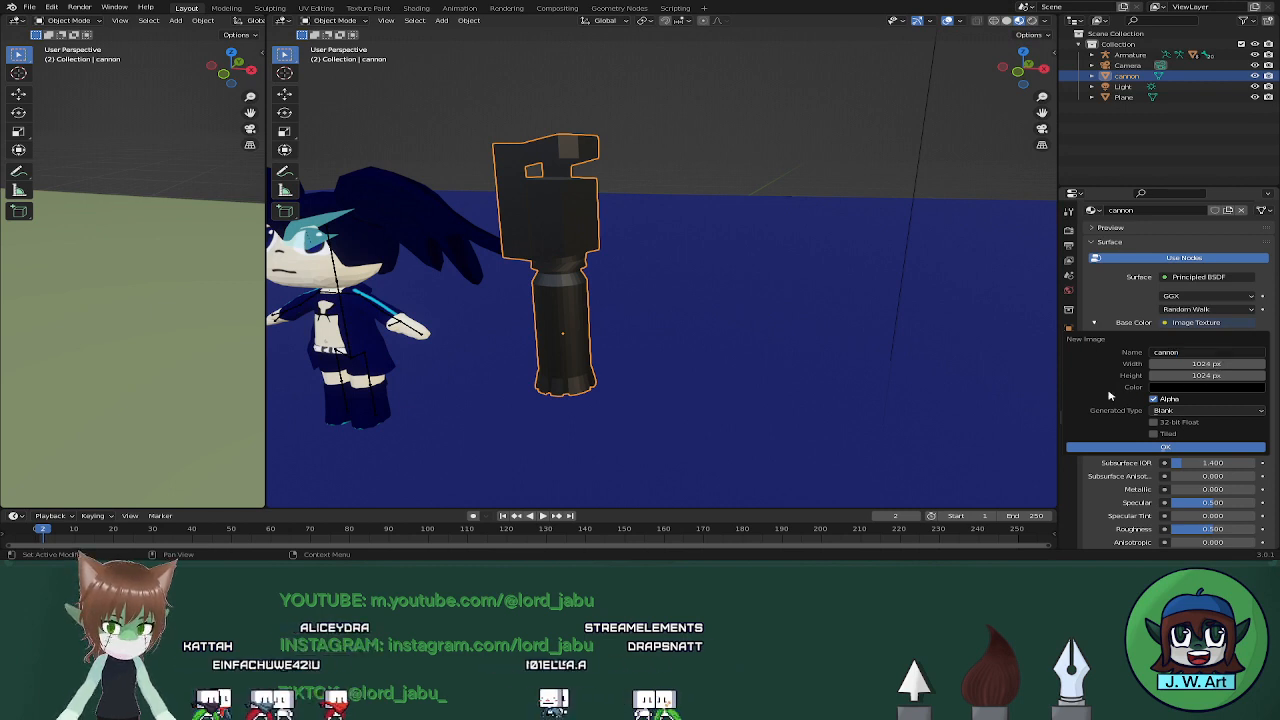
left_click(1178, 450)
Unwrap the entire cannon mesh with Smart UV Project at its default settings in UV Editing, and switch to the Texture Paint workspace
middle_click_drag(719, 265, 751, 262)
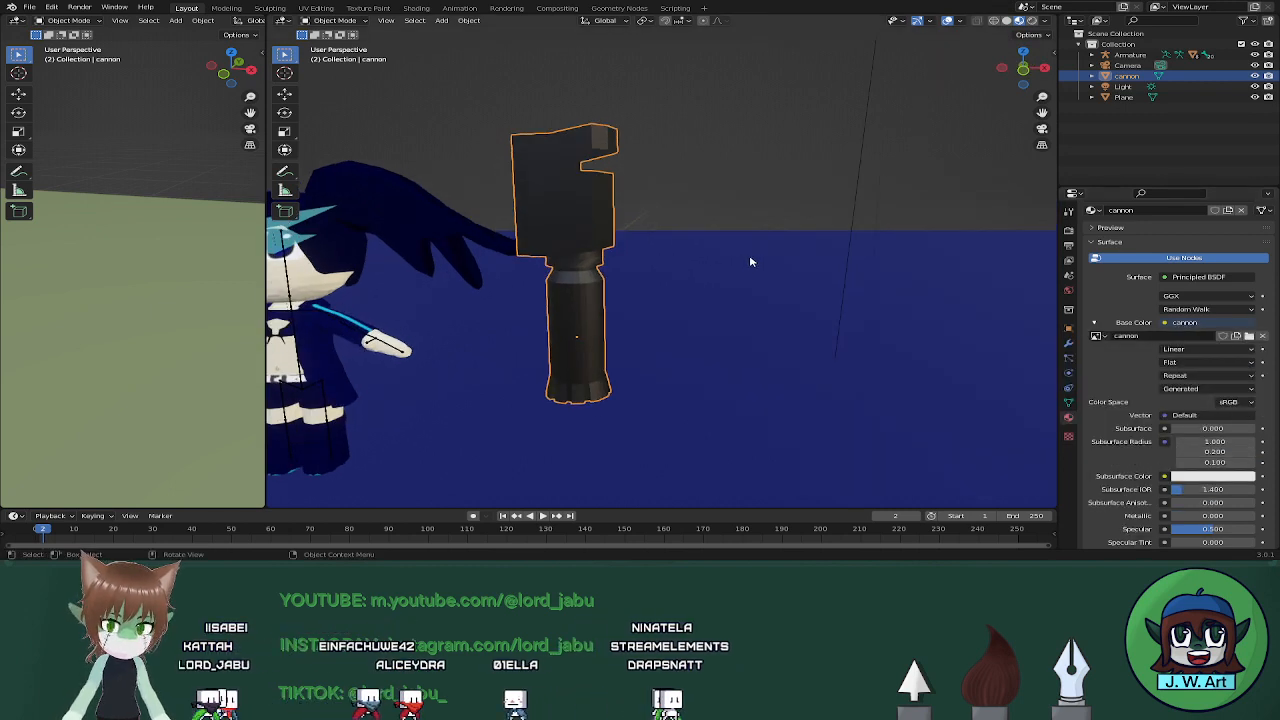
left_click(315, 8)
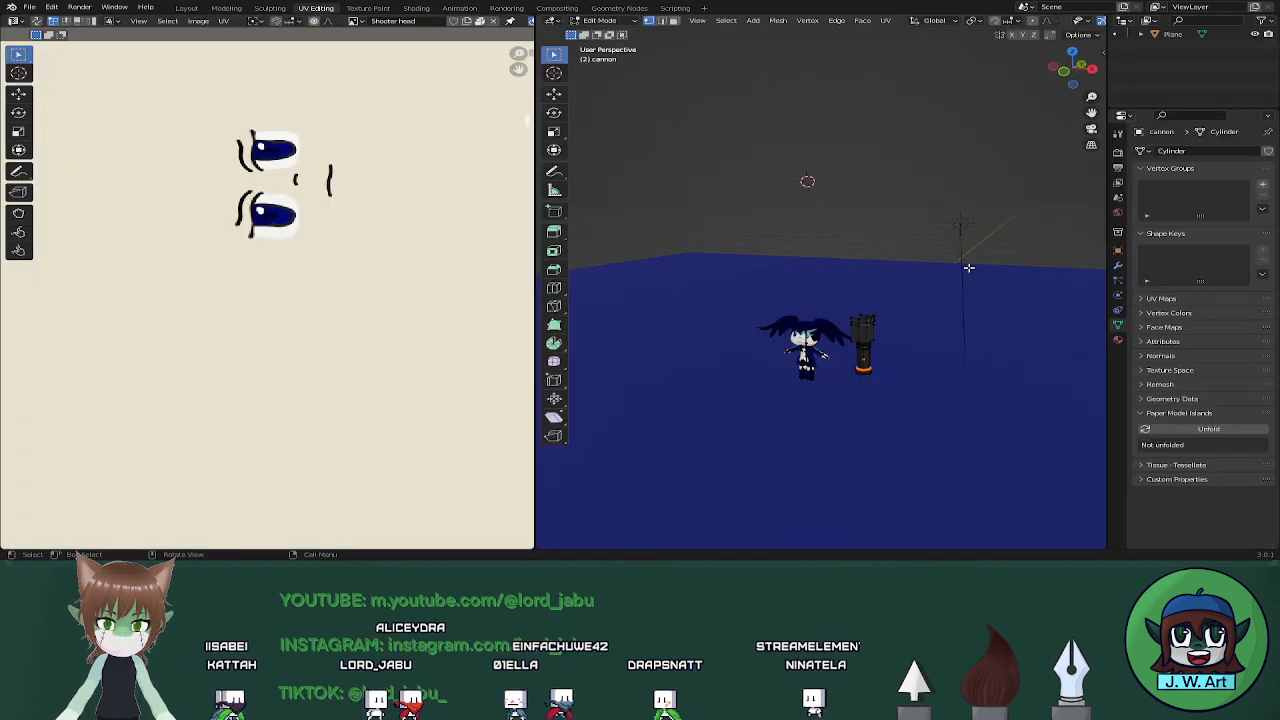
key("a")
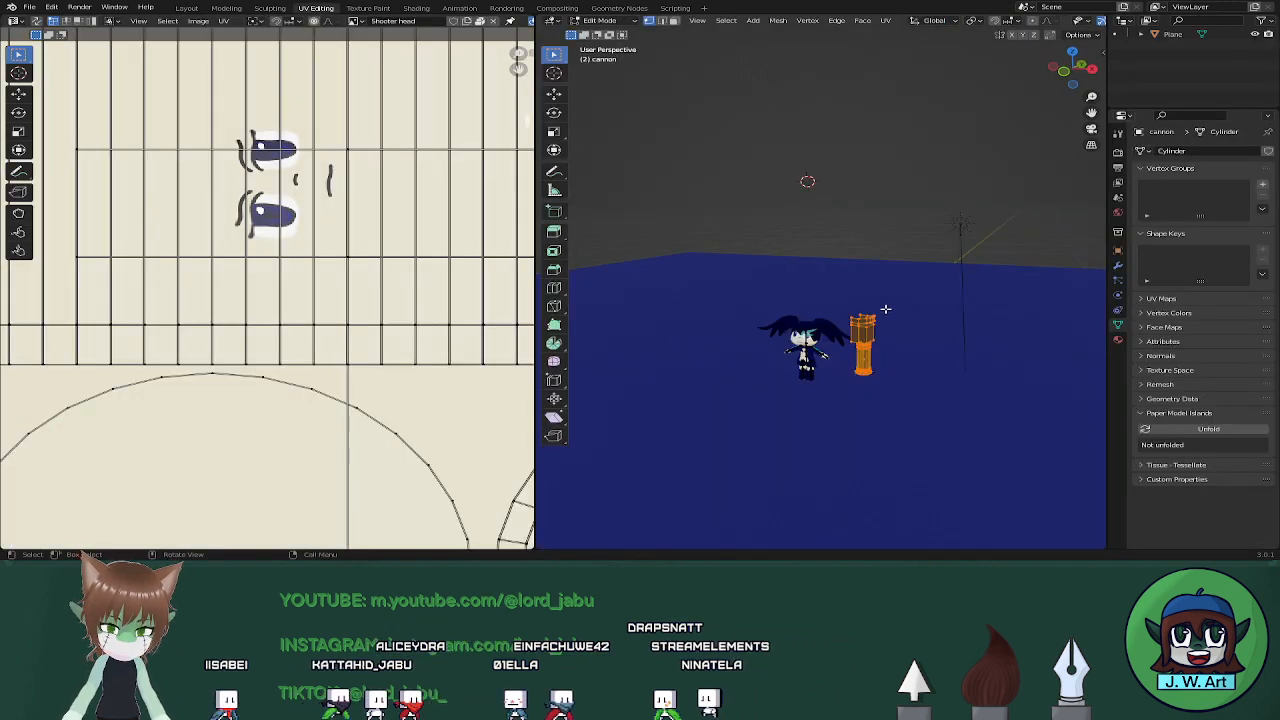
key("u")
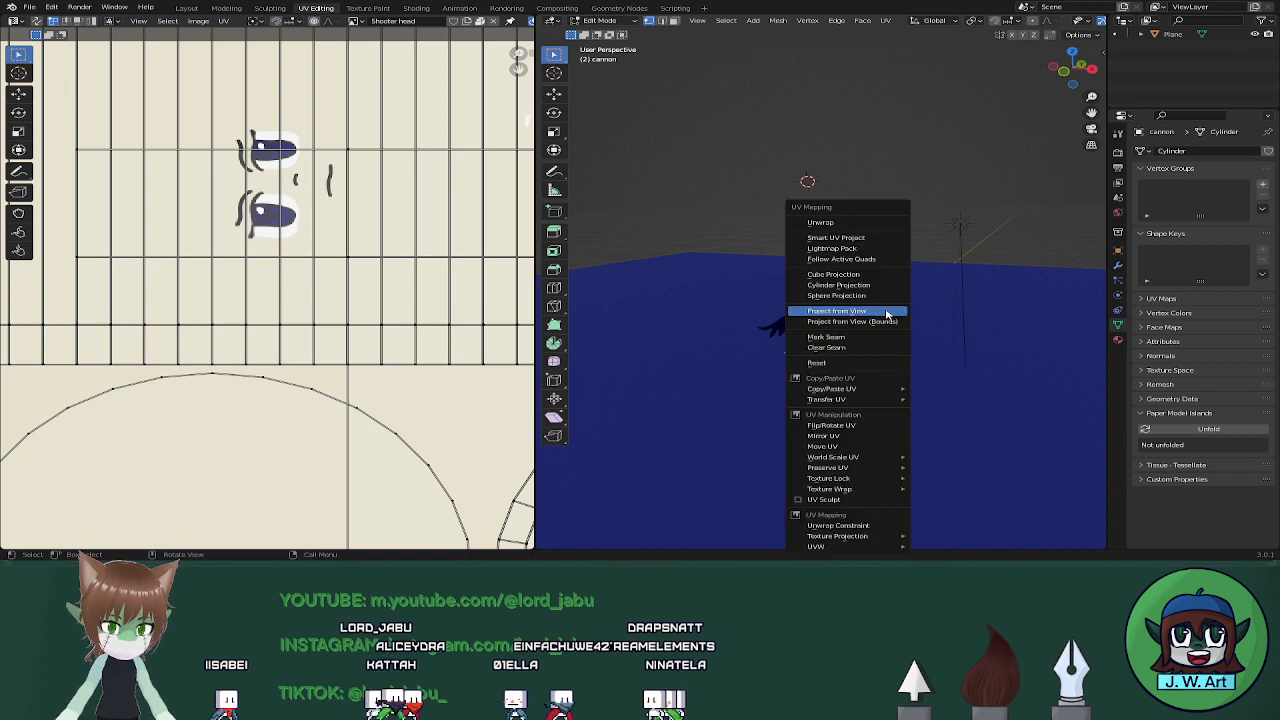
left_click(864, 241)
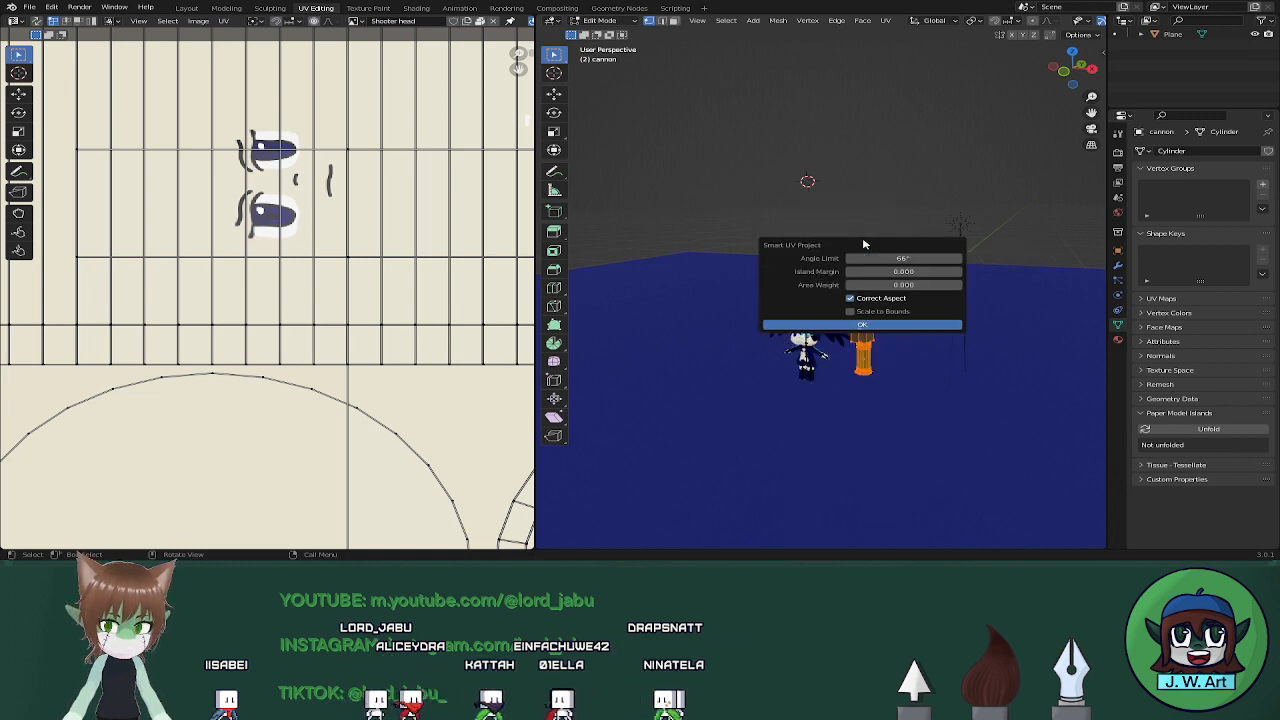
left_click(846, 326)
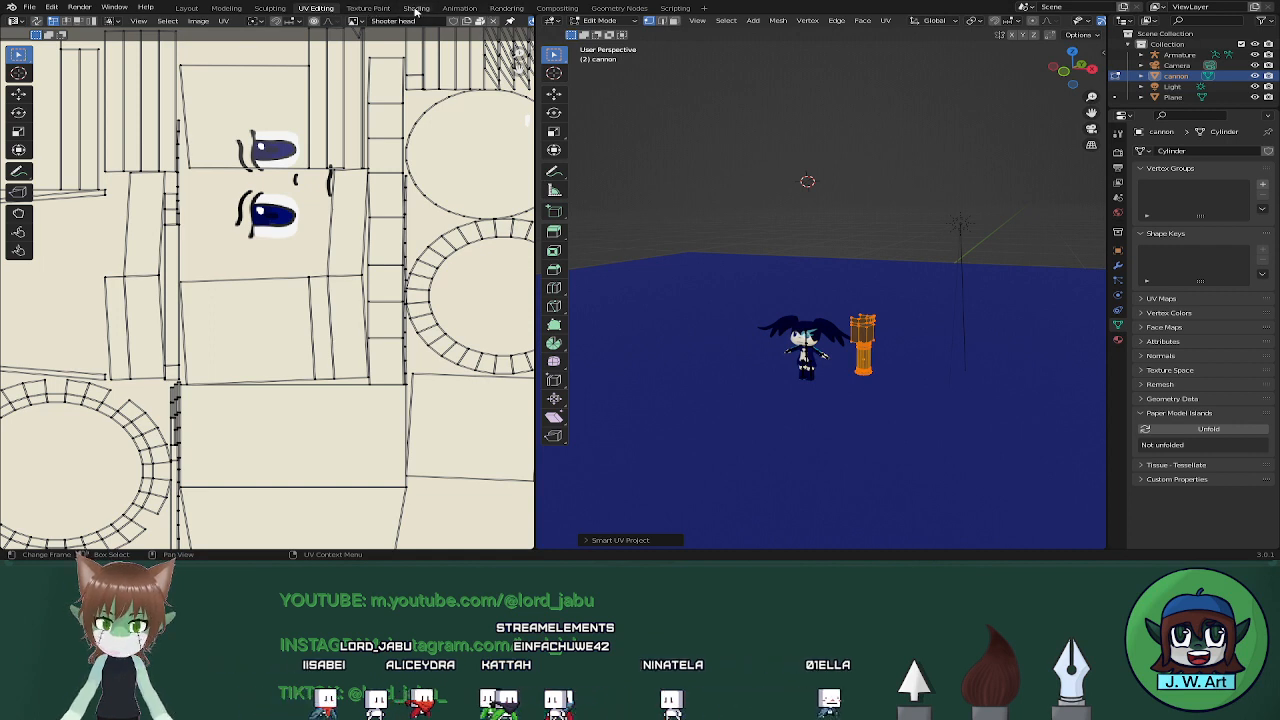
left_click(375, 9)
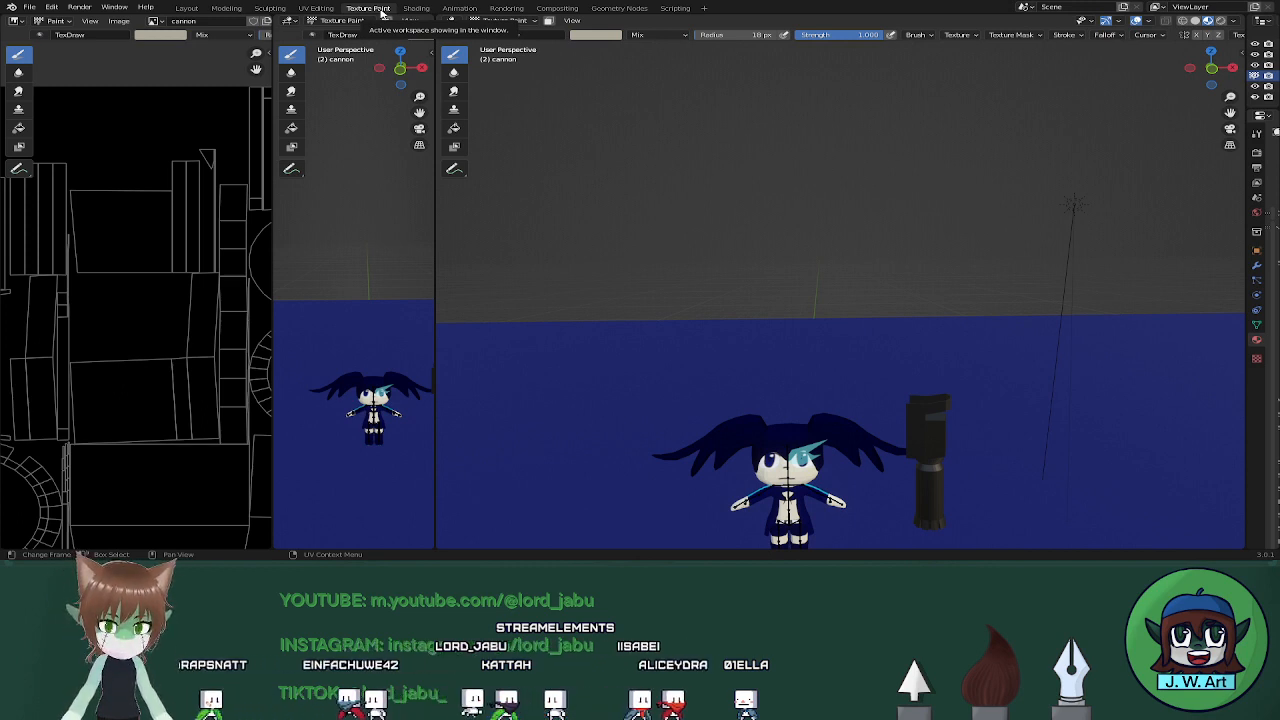
middle_click_drag(846, 268, 846, 286)
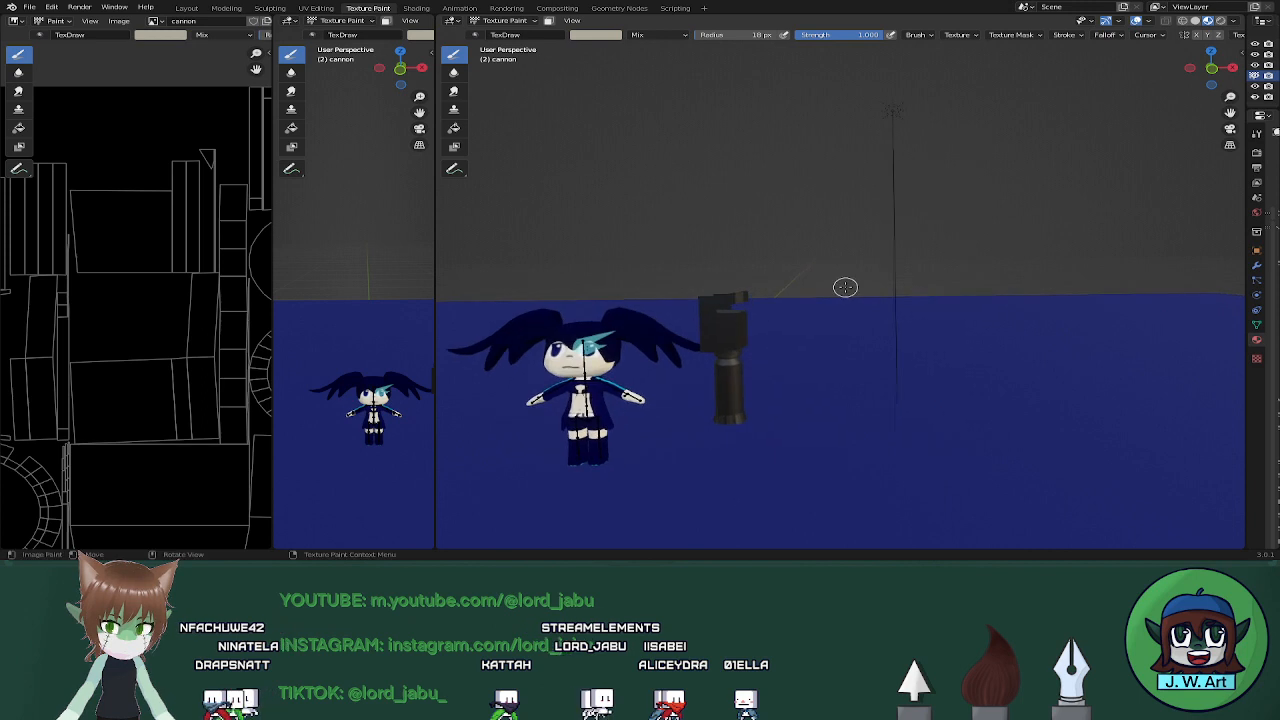
Switch to the Layout workspace and raise the cannon along Z so it floats well above the character
left_click(186, 8)
scroll(755, 274, "down", 3)
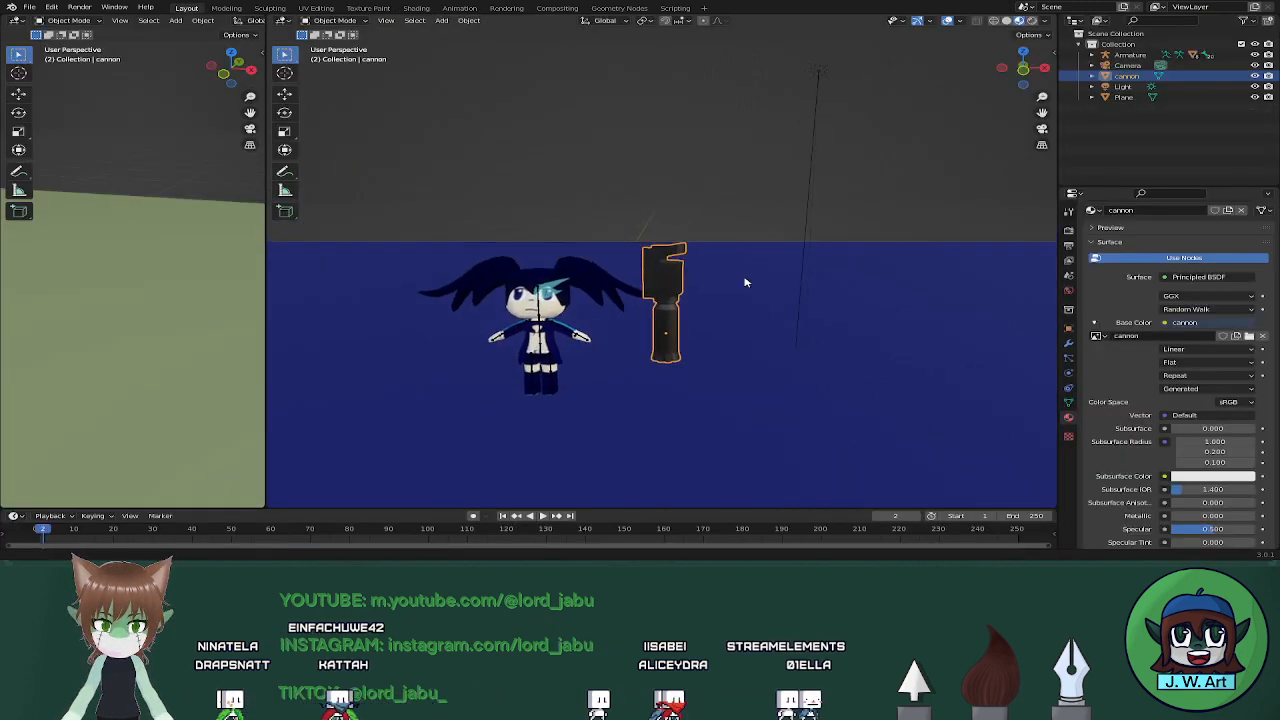
key("g")
key("z")
left_click(738, 140)
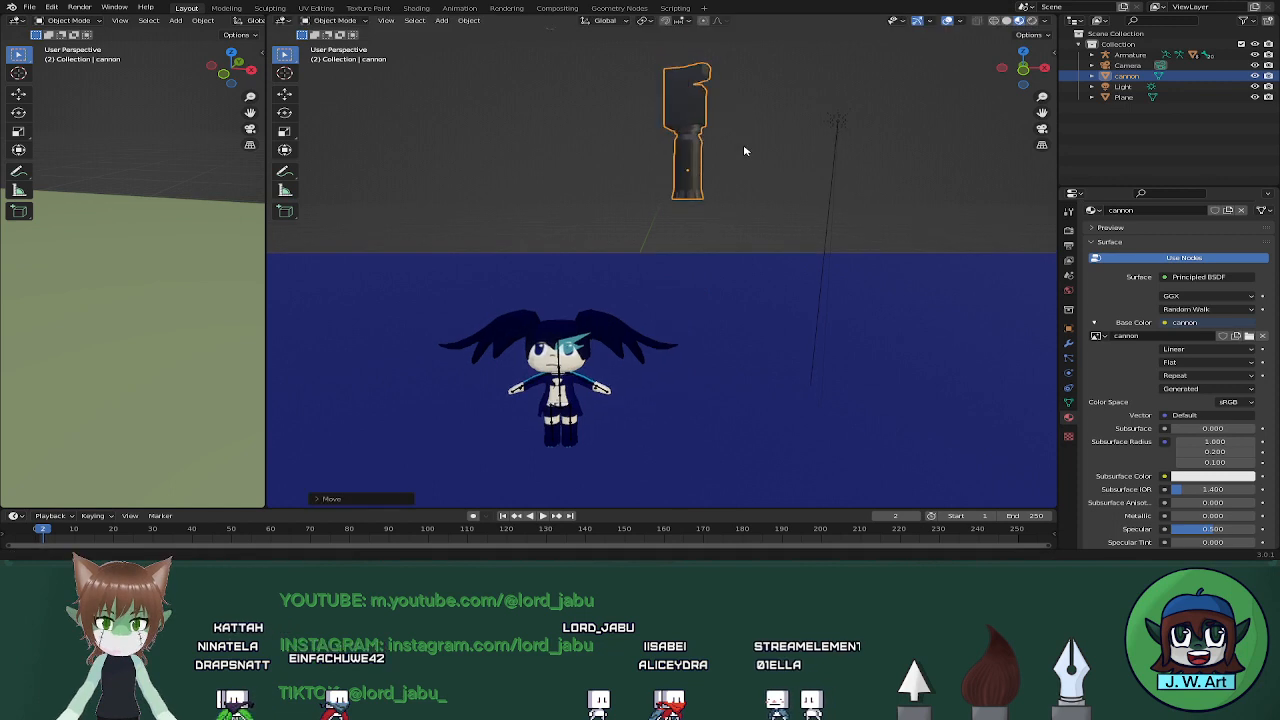
scroll(748, 212, "up", 3)
middle_click_drag(744, 152, 725, 329, "shift")
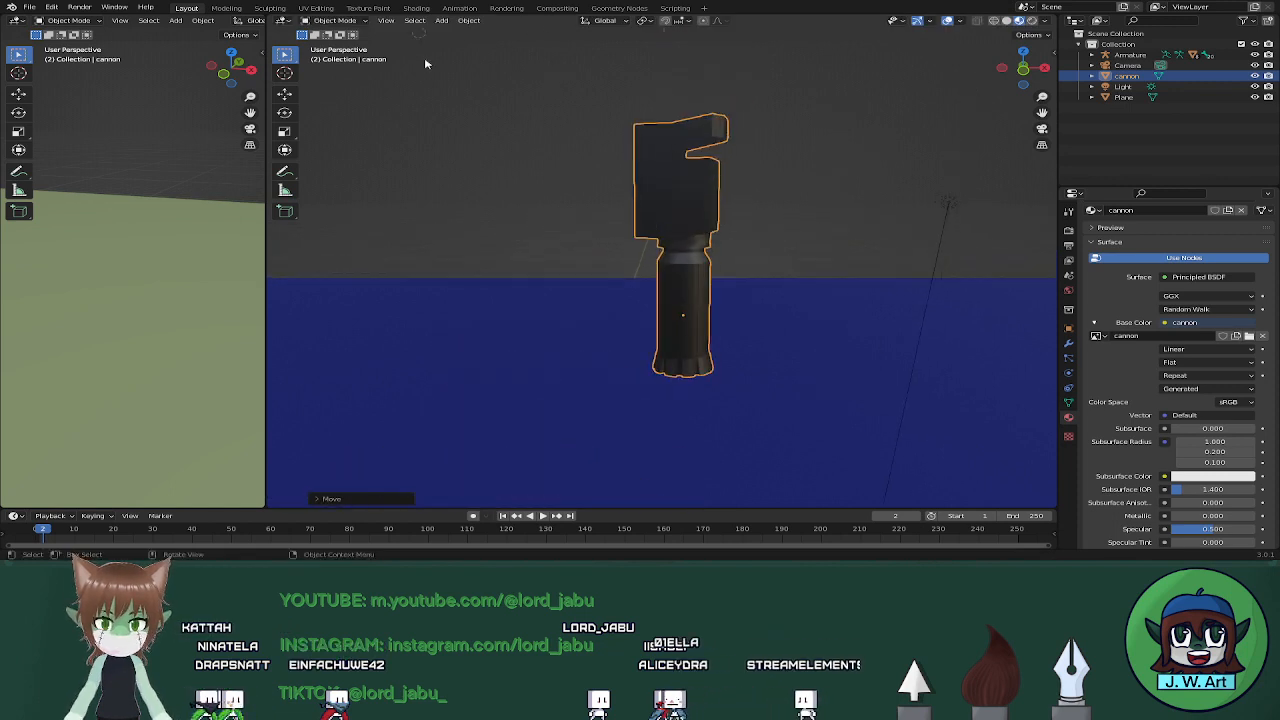
Return to the Texture Paint workspace, frame the raised cannon, and join the two 3D viewports into one large view
left_click(369, 8)
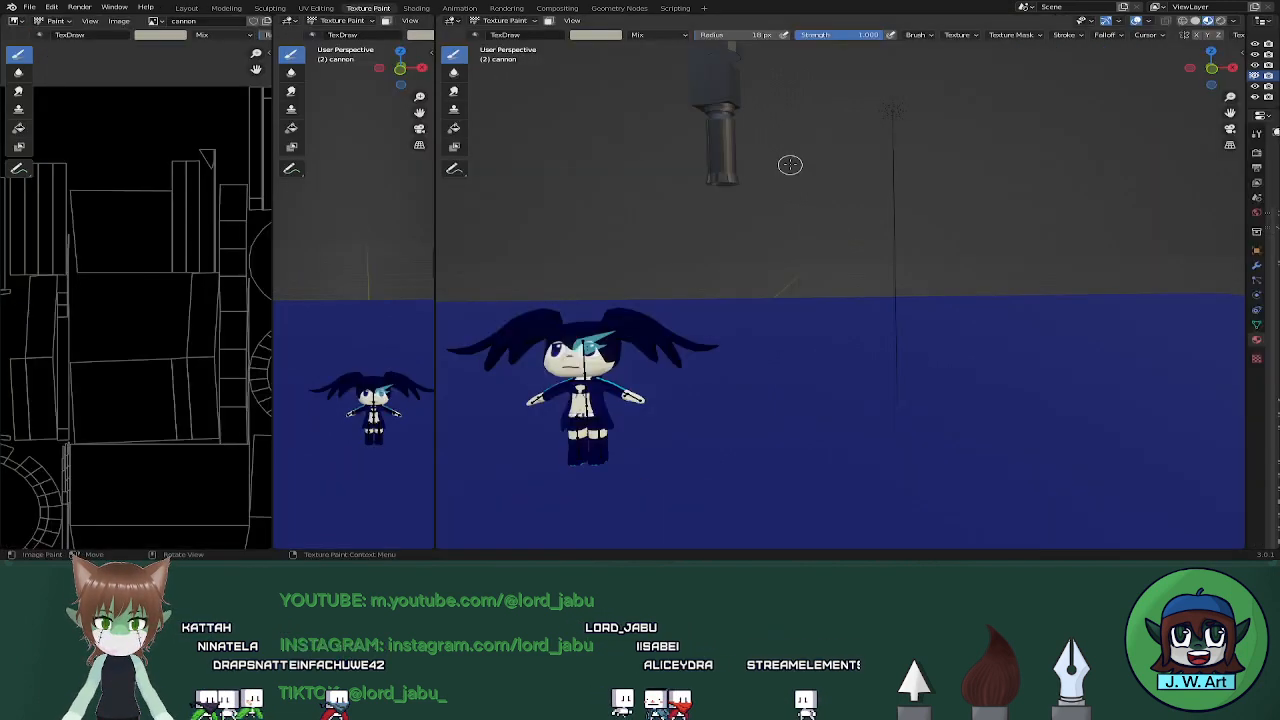
middle_click_drag(790, 165, 809, 274, "shift")
scroll(809, 274, "up", 4)
middle_click_drag(712, 230, 700, 232)
middle_click_drag(700, 232, 750, 267, "shift")
scroll(217, 243, "down", 4)
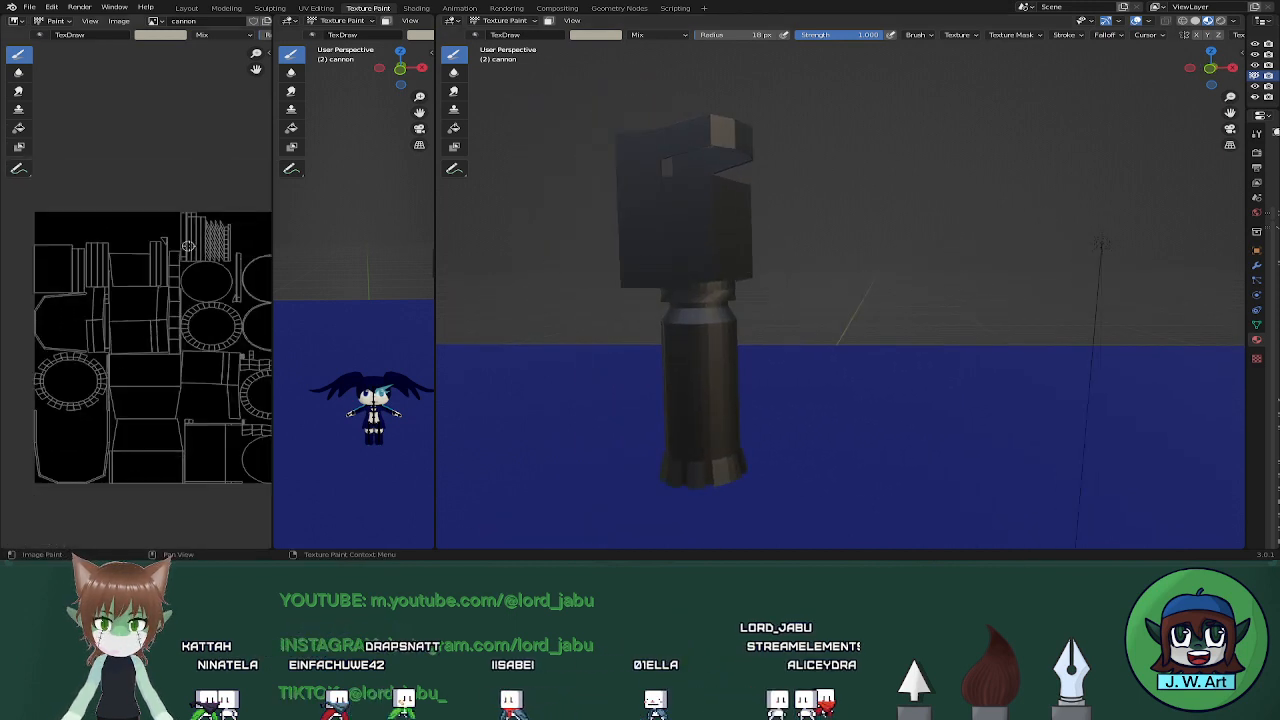
right_click(433, 238)
left_click(422, 264)
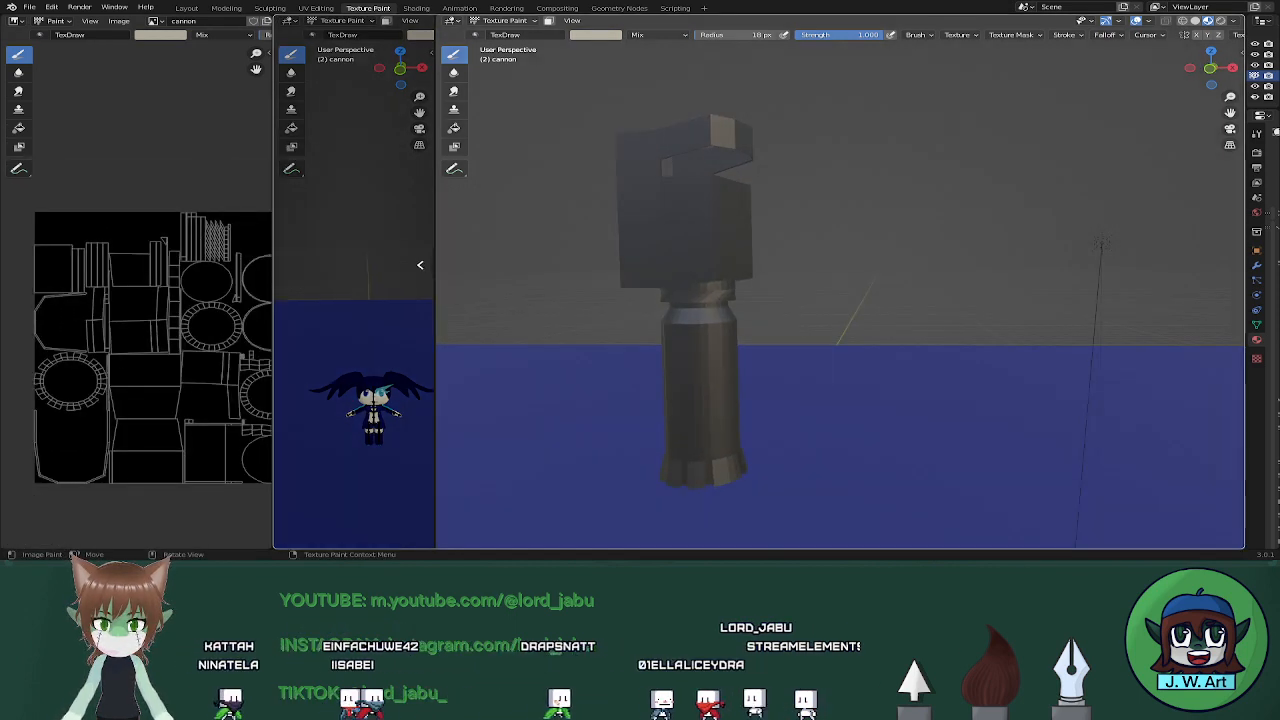
left_click(420, 264)
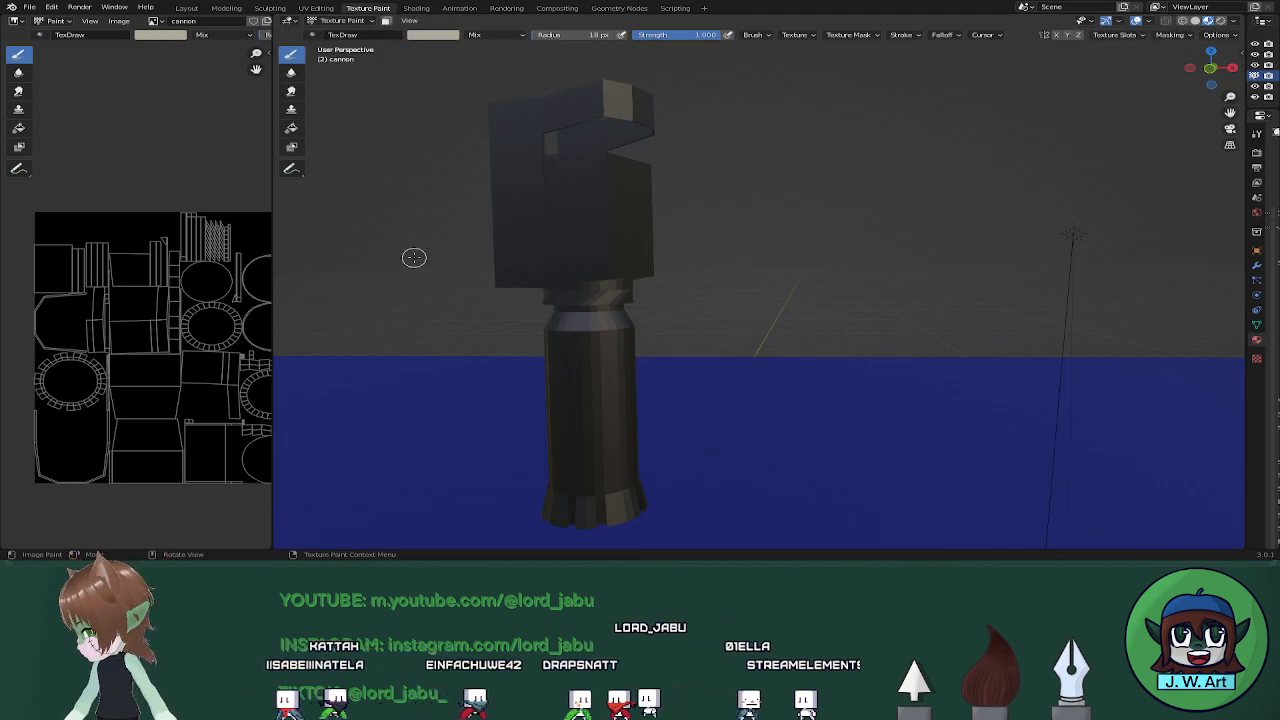
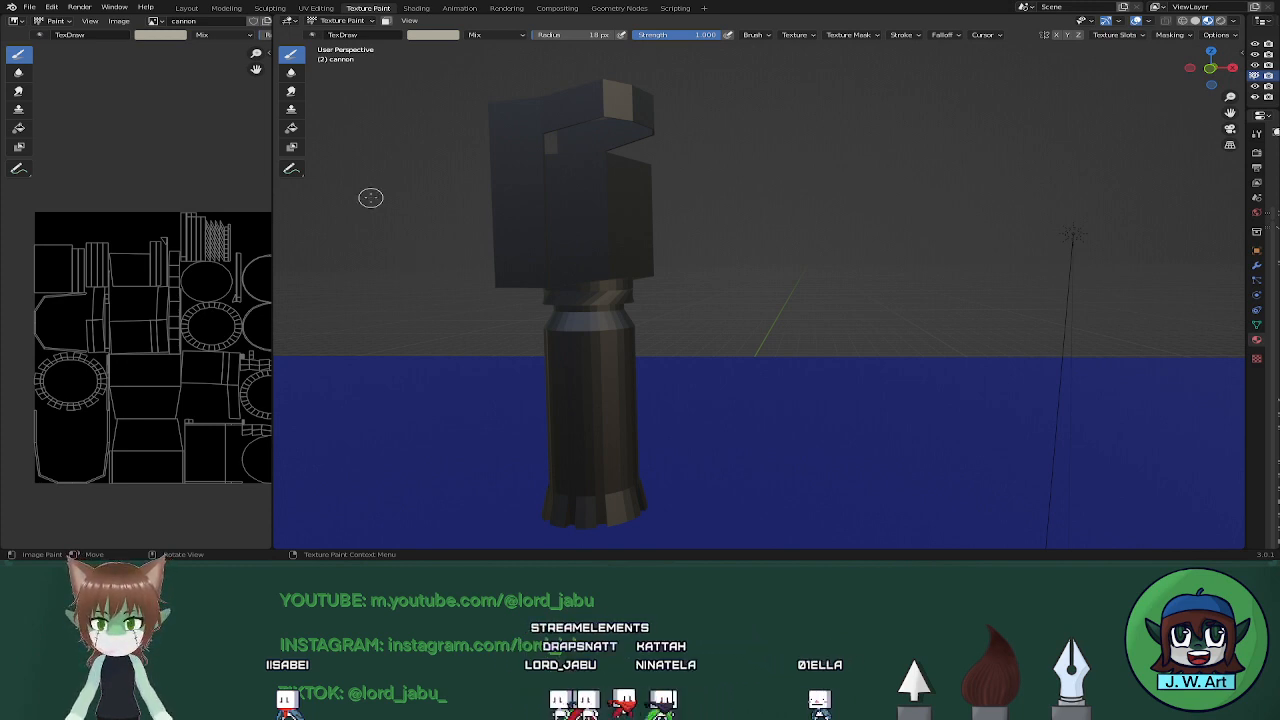
Display the shooter coat image in the image editor and sample its dark blue as the brush color
left_click(158, 21)
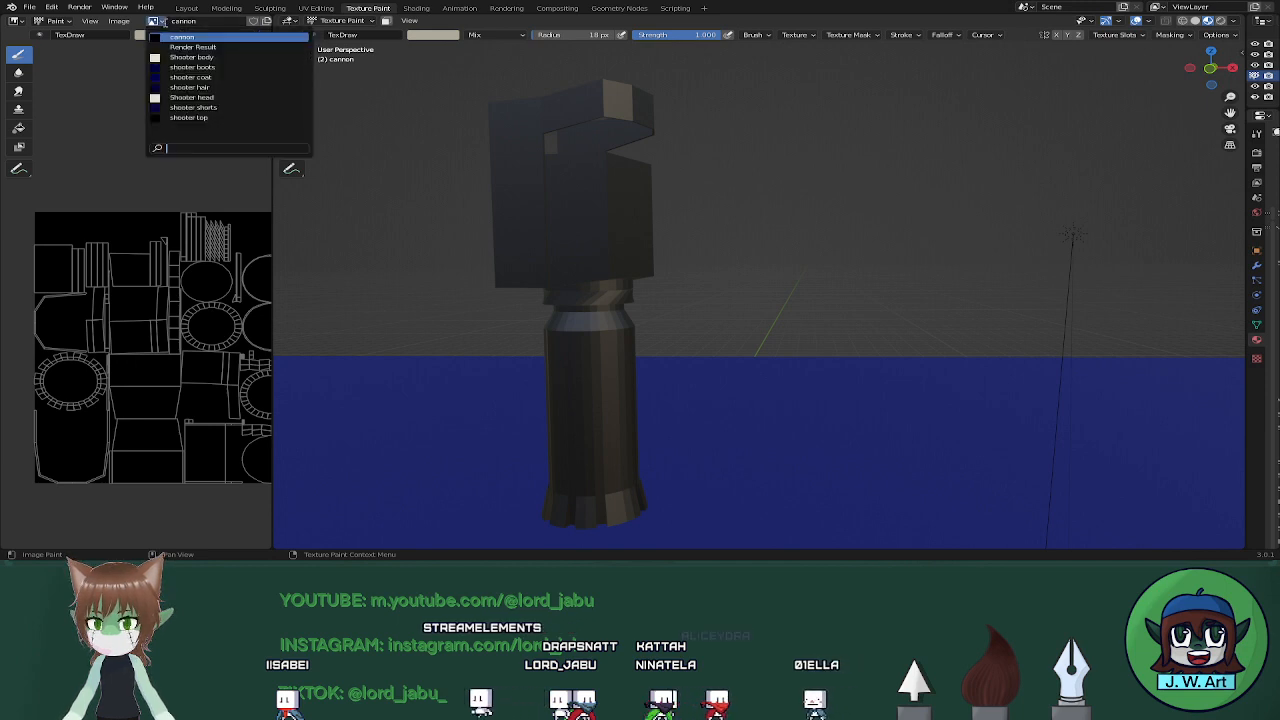
left_click(220, 74)
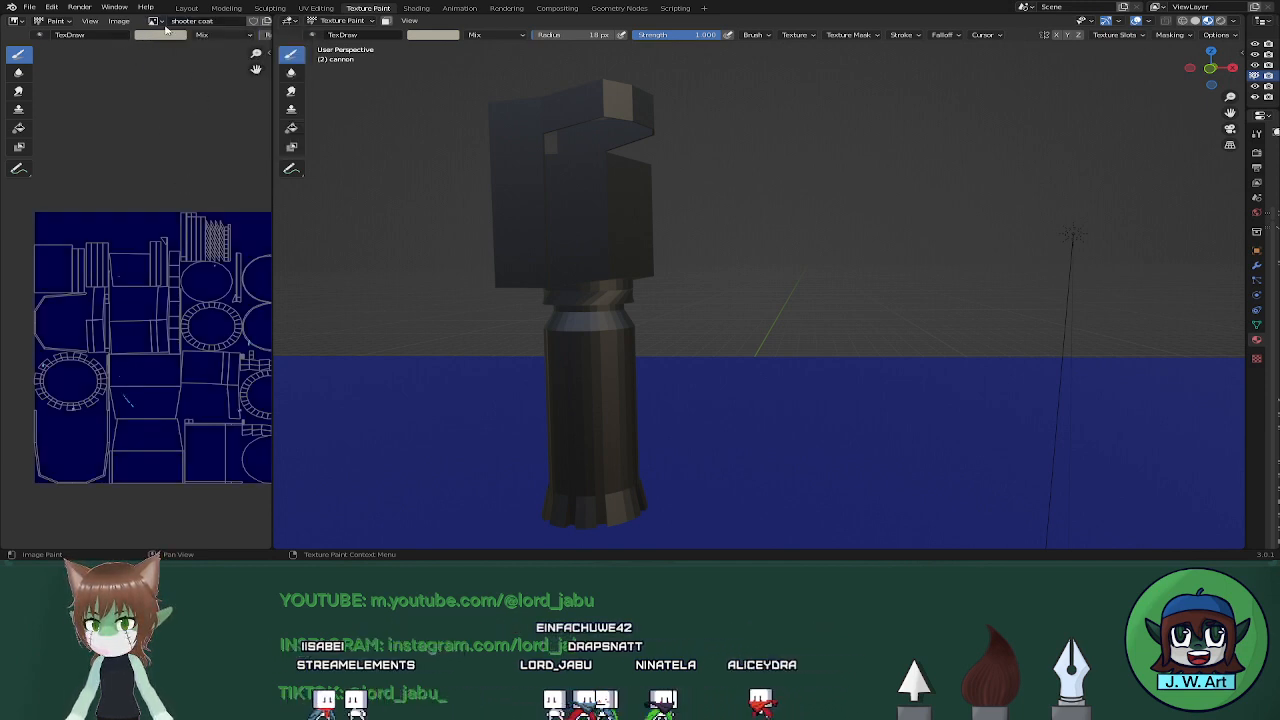
left_click(162, 35)
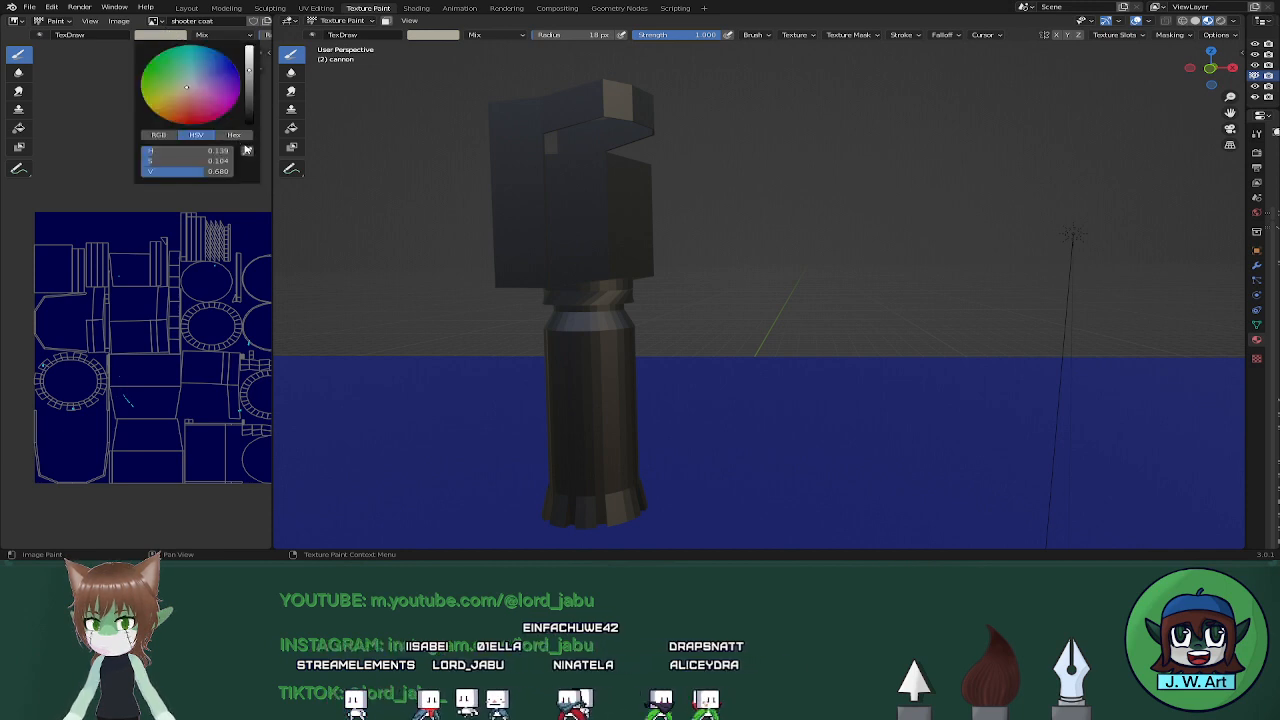
left_click(247, 149)
left_click(138, 216)
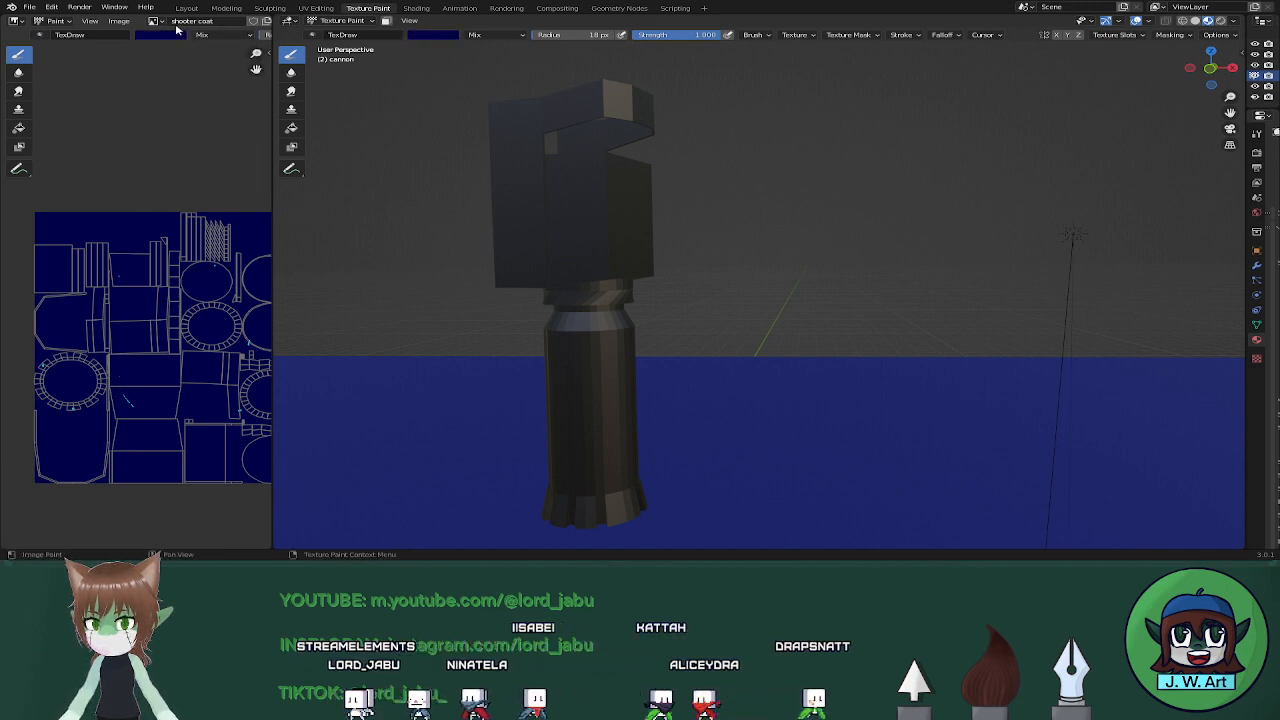
Display the cannon image again and flood it with the coat's dark blue using the Fill tool
left_click(157, 21)
left_click(184, 37)
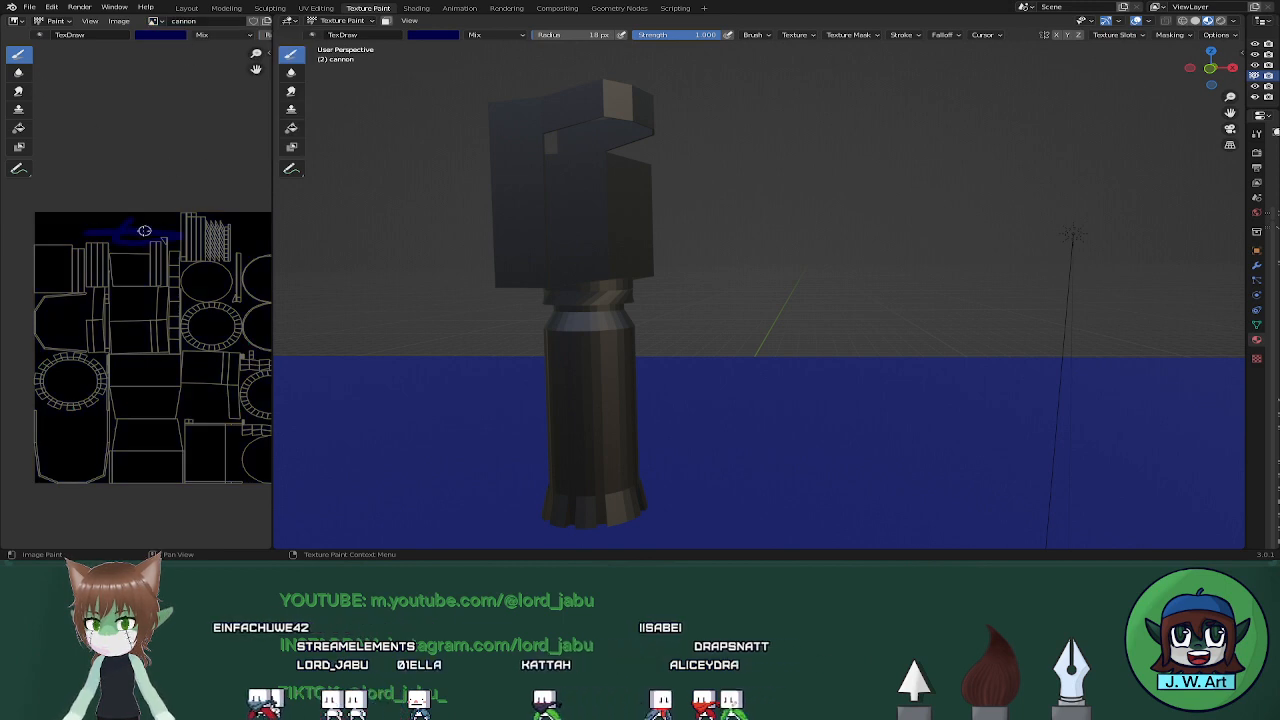
left_click(20, 128)
left_click(181, 36)
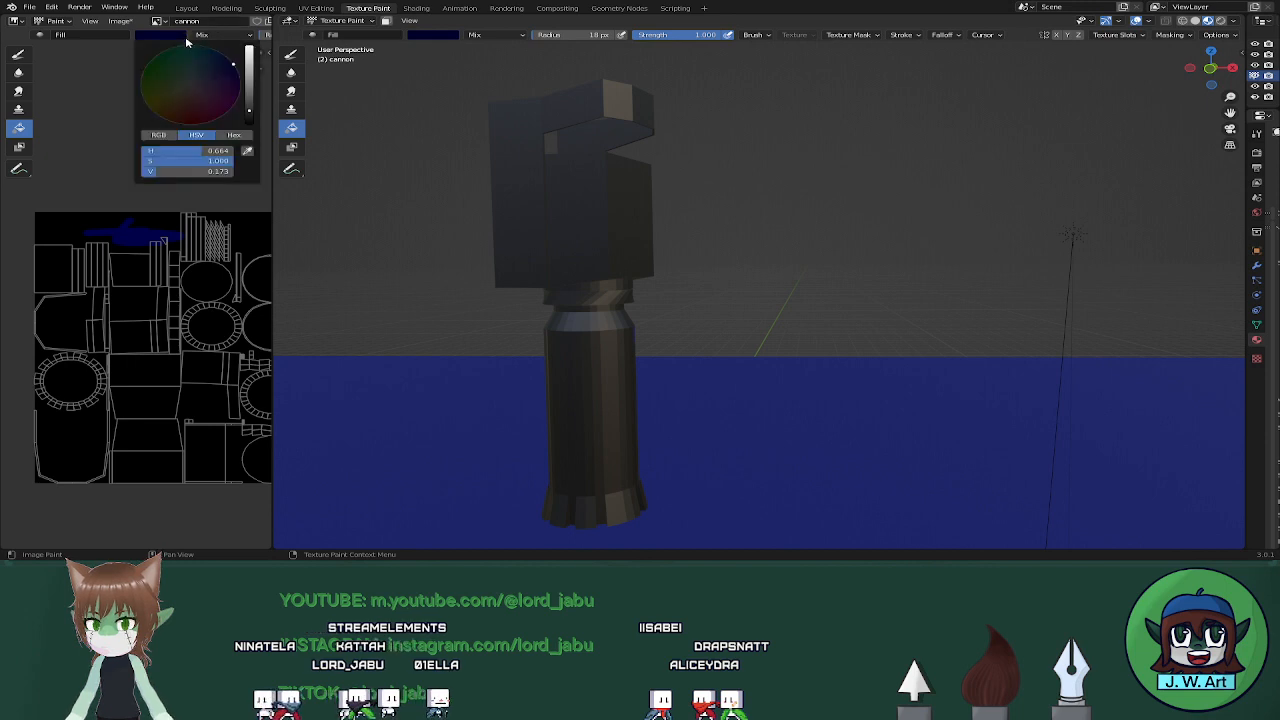
left_click(249, 151)
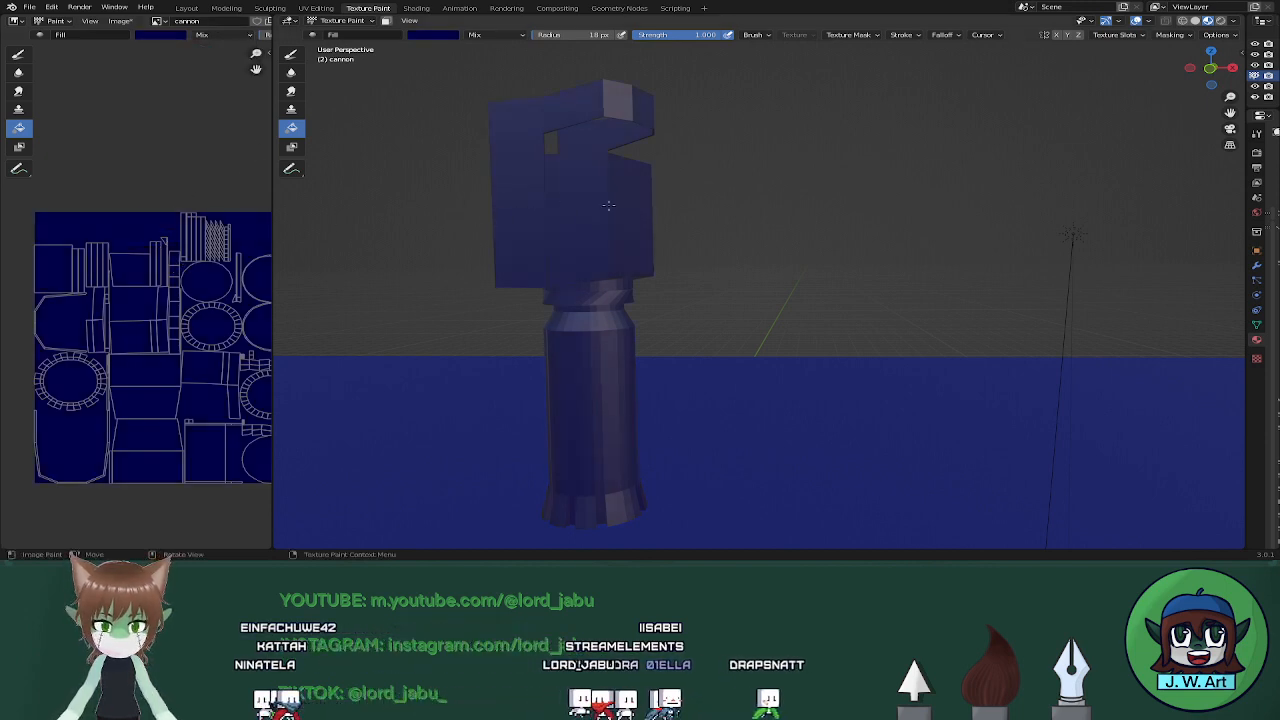
middle_click_drag(714, 271, 678, 180, "shift")
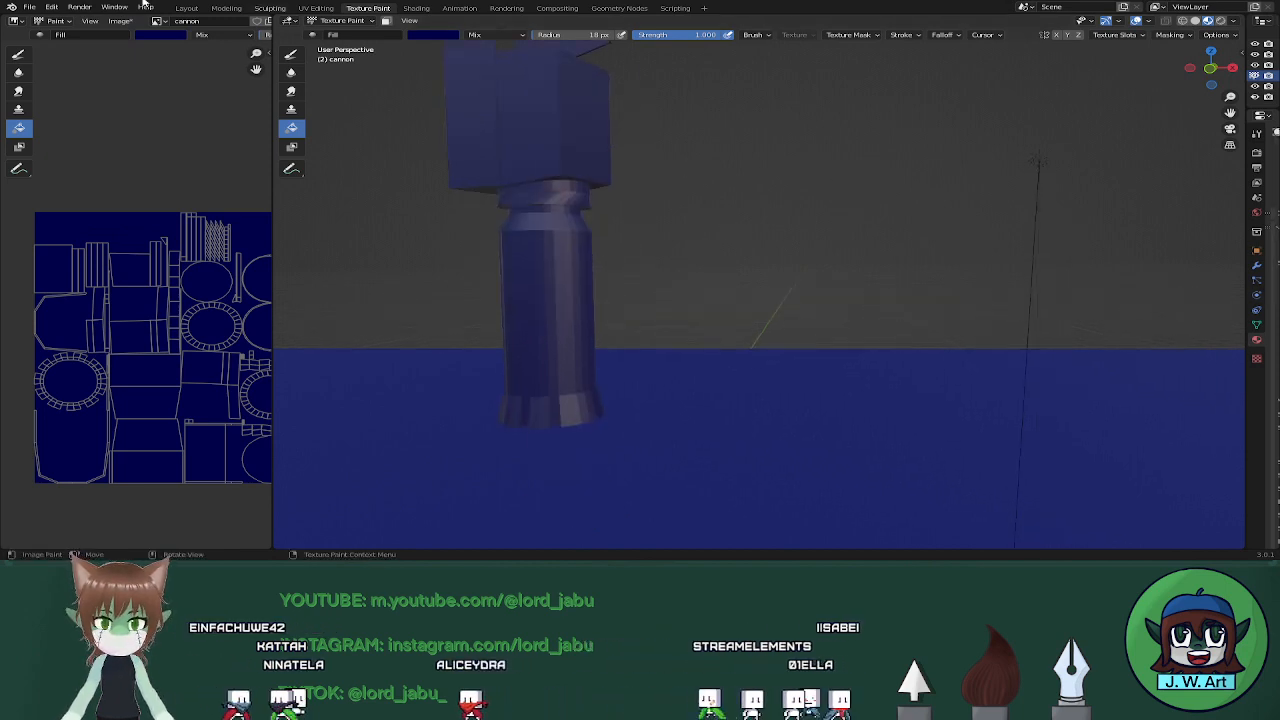
In the Layout workspace, set the cannon material's Metallic to 0.228 and both Specular and Roughness to 0
left_click(188, 8)
scroll(1268, 400, "down", 4)
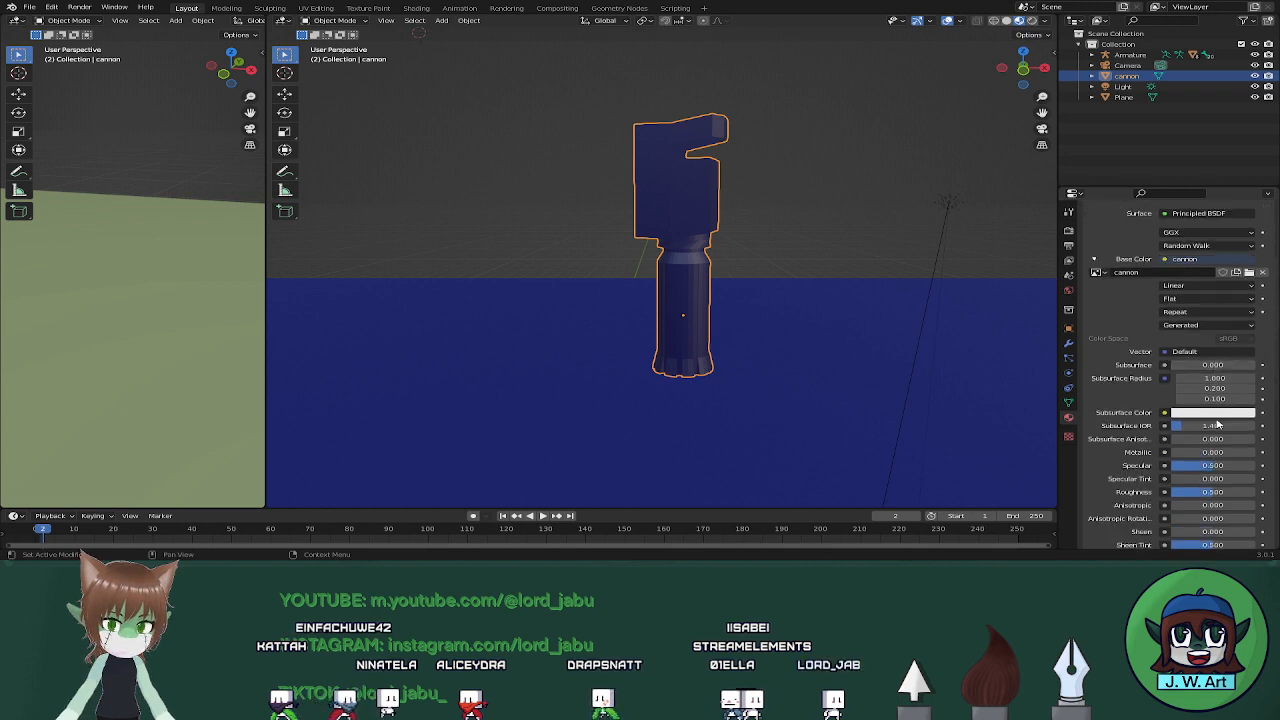
left_click_drag(1228, 426, 1175, 426)
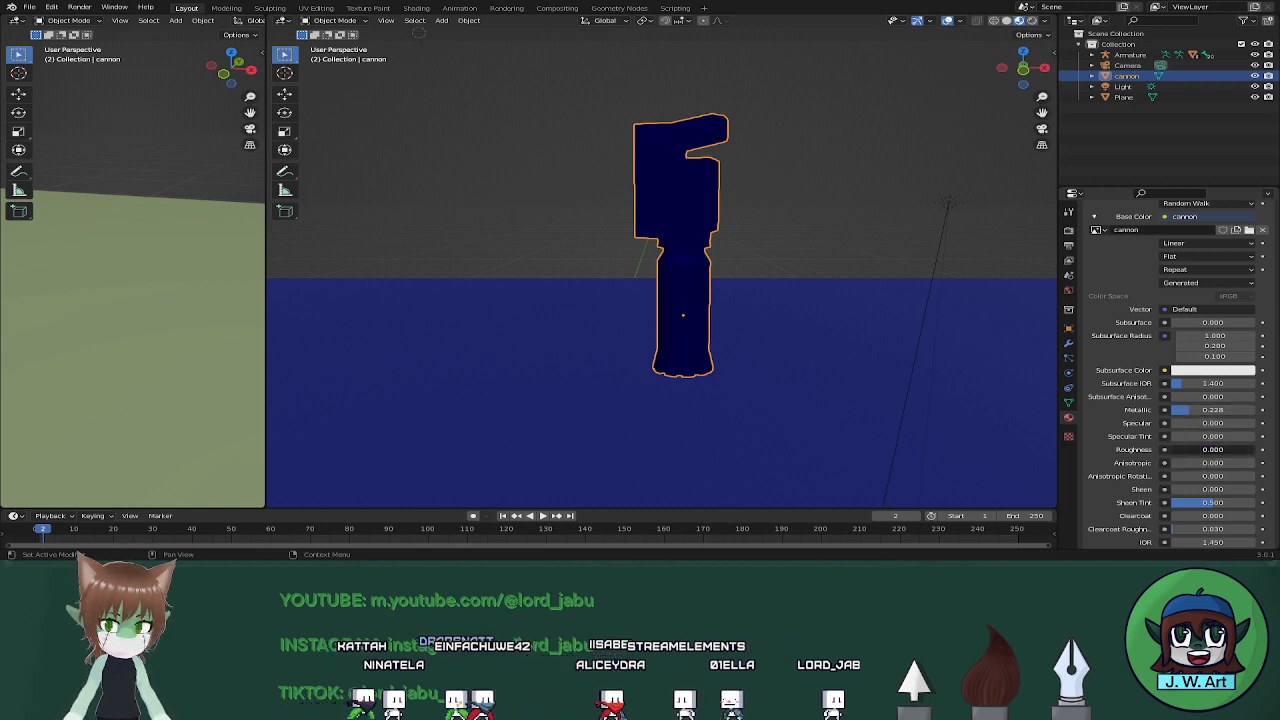
scroll(818, 243, "up", 3)
middle_click_drag(806, 247, 782, 240)
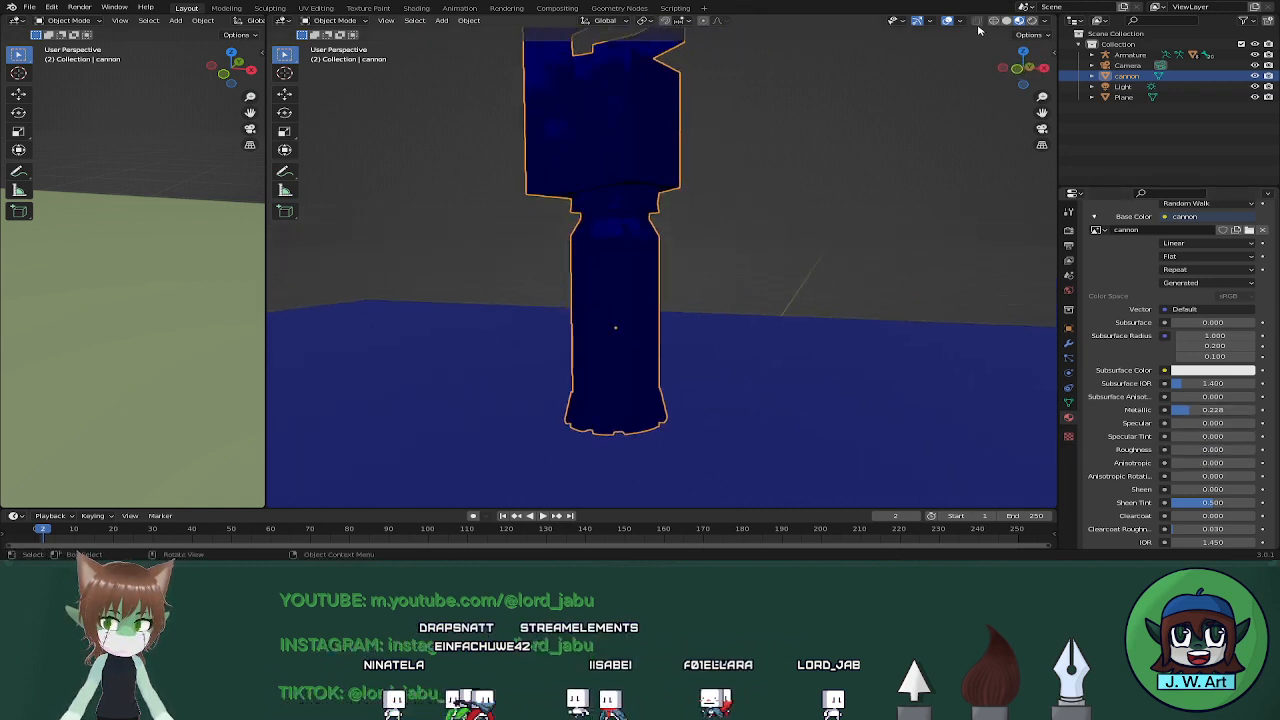
Set the cannon material's Sheen Tint to 0 and its Metallic value to 0.189
middle_click_drag(862, 236, 845, 242)
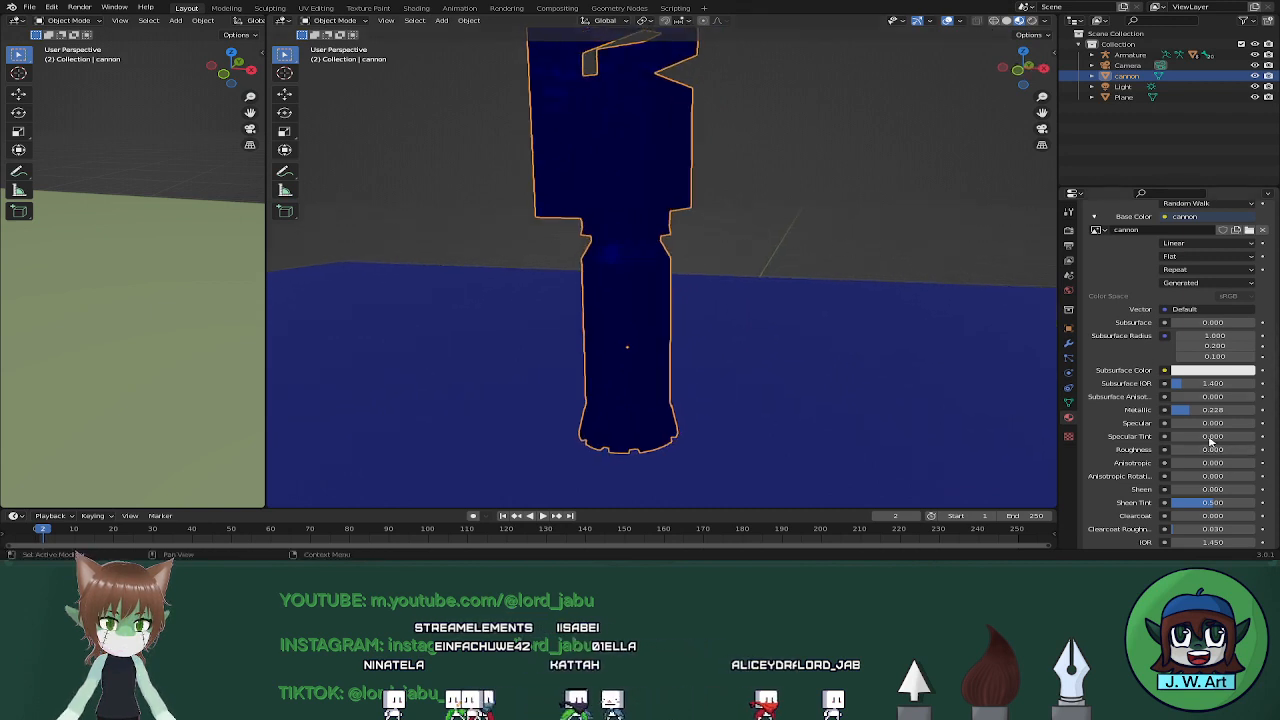
left_click_drag(1197, 414, 1214, 414)
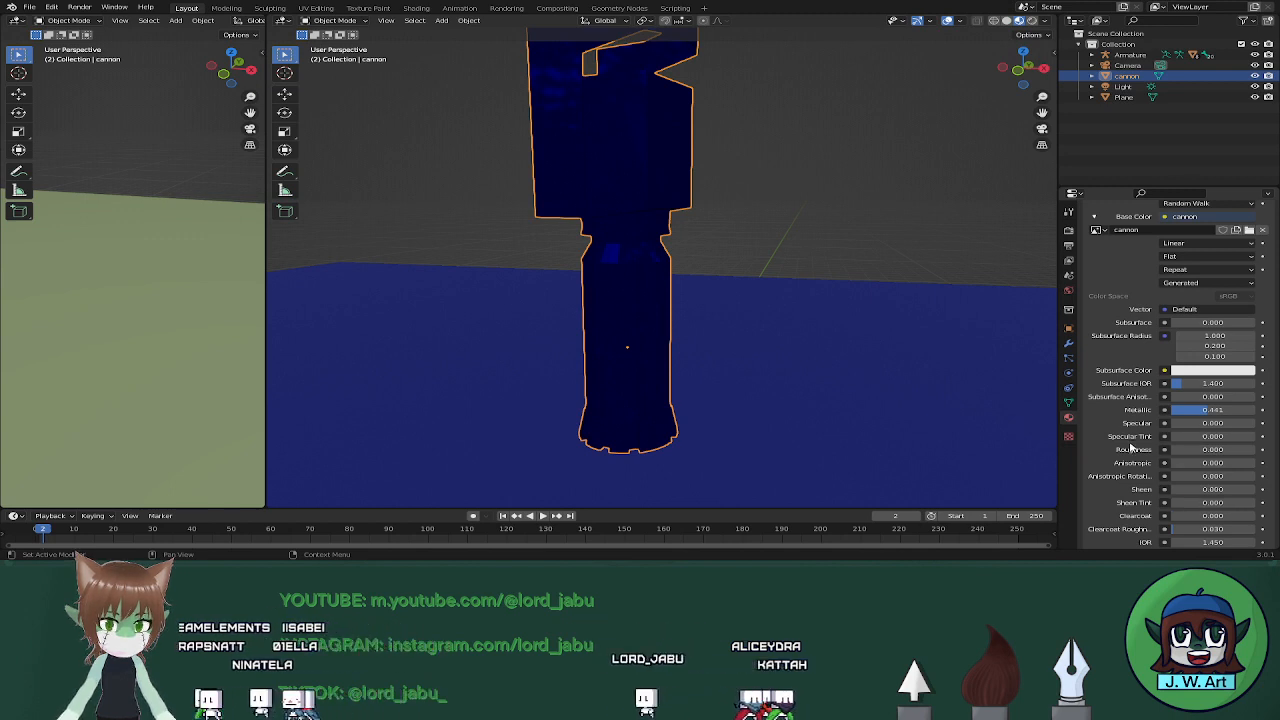
scroll(1131, 448, "down", 3)
scroll(1131, 448, "down", 2)
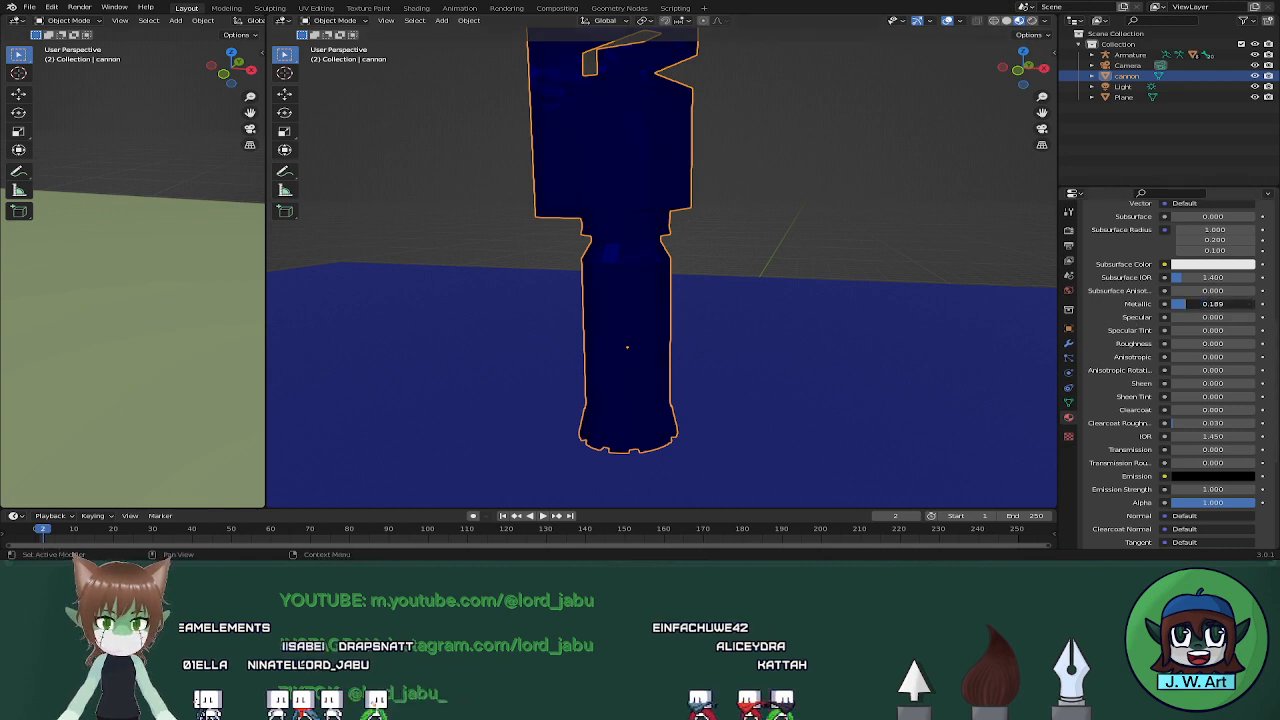
Switch to the texture painting workspace and activate the Draw brush for painting the cannon's barrel
left_click(369, 8)
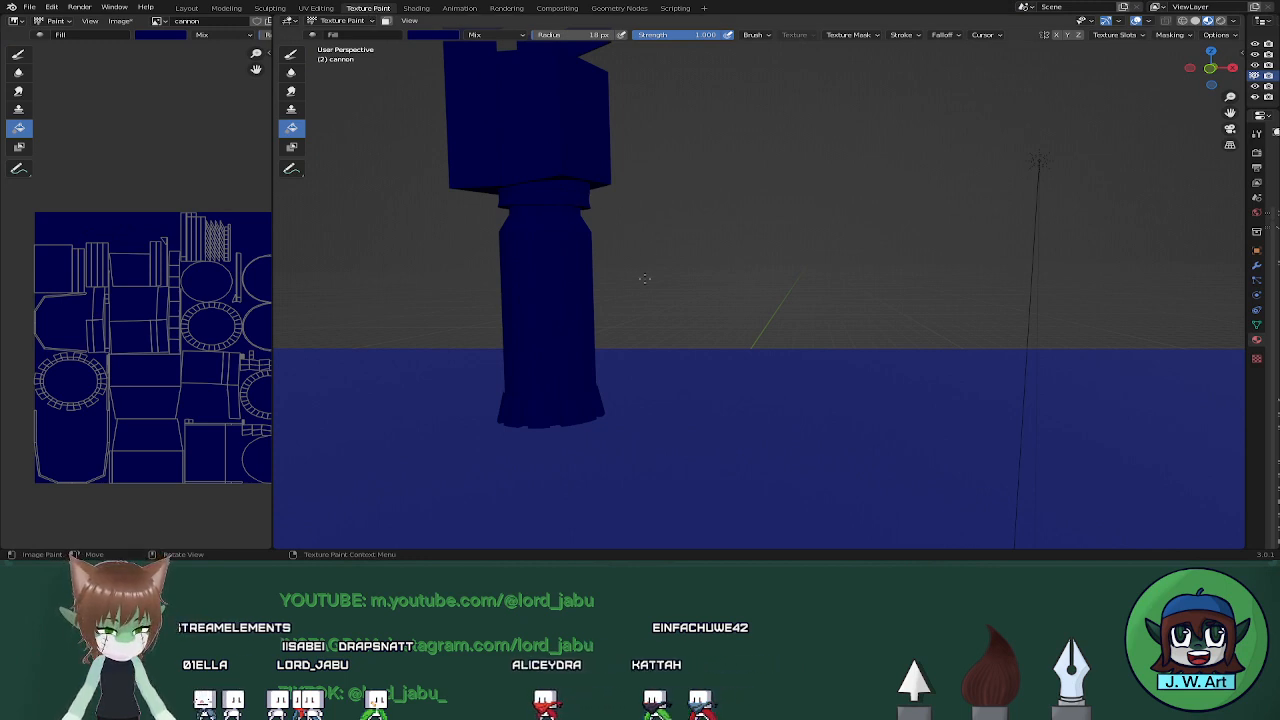
middle_click_drag(645, 279, 777, 308)
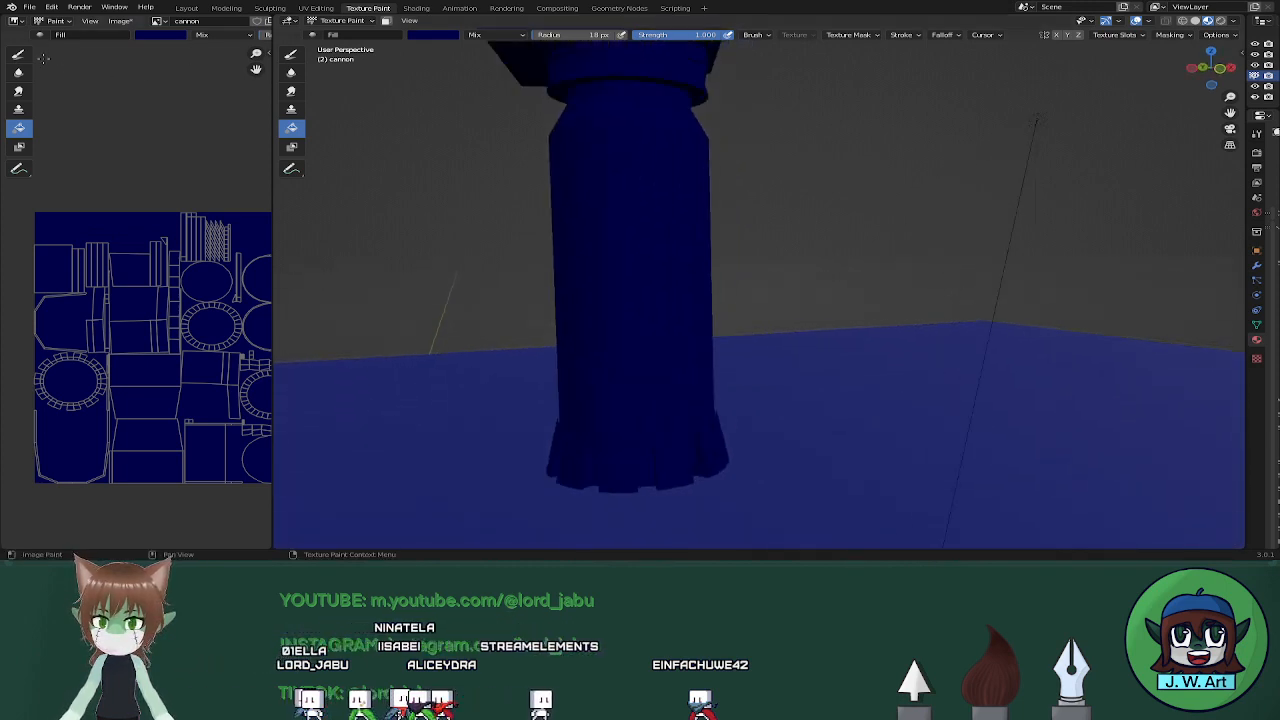
left_click(18, 54)
mouse_move(700, 262)
middle_mouse_down()
mouse_move(654, 277)
mouse_move(772, 236)
mouse_move(686, 237)
middle_mouse_up()
scroll(803, 277, "up", 2)
middle_click_drag(803, 277, 767, 207, "shift")
middle_click_drag(765, 226, 745, 233)
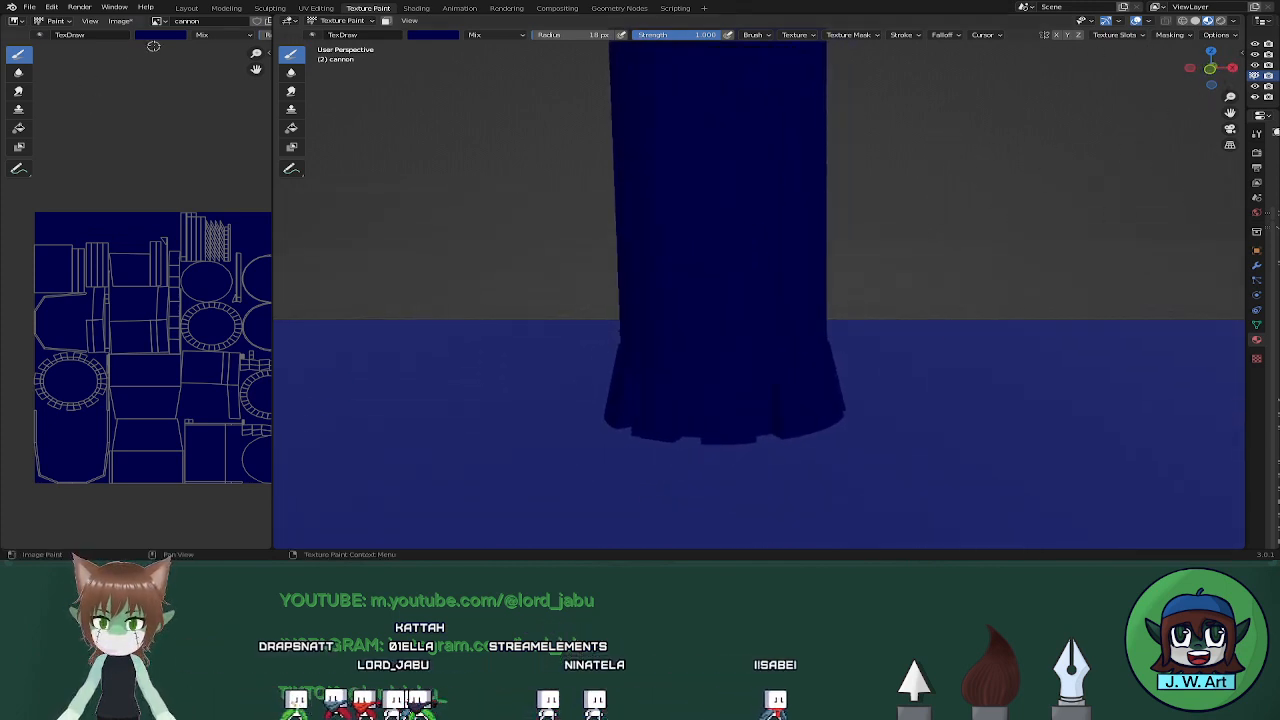
left_click(160, 36)
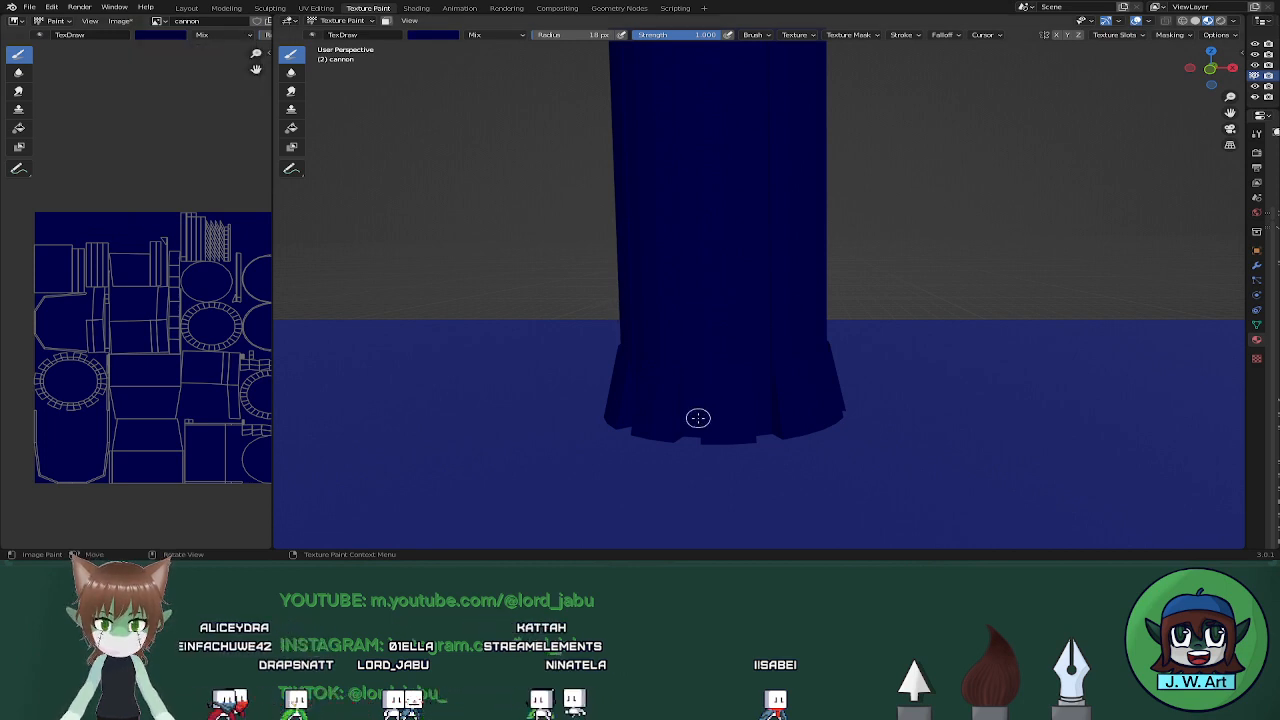
Turn on Stabilize Stroke for the Draw brush
mouse_move(691, 349)
middle_mouse_down()
mouse_move(720, 346)
mouse_move(713, 357)
middle_mouse_up()
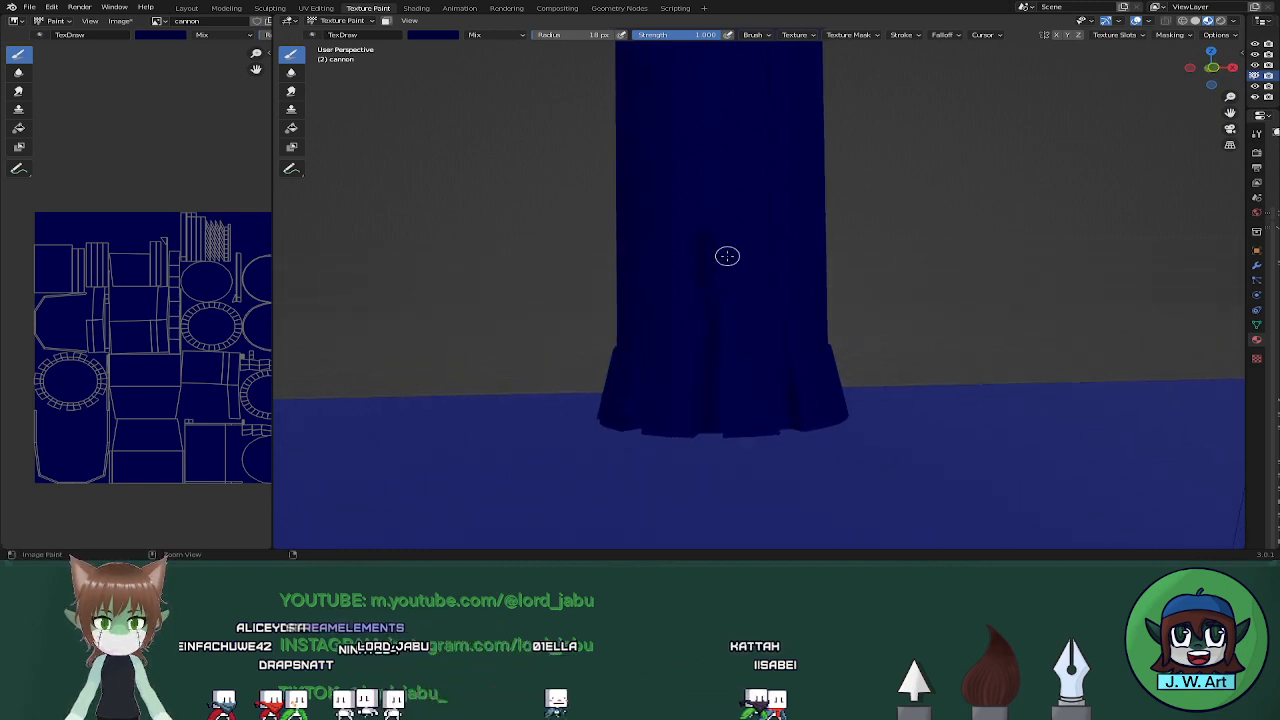
middle_click_drag(728, 266, 739, 340, "shift")
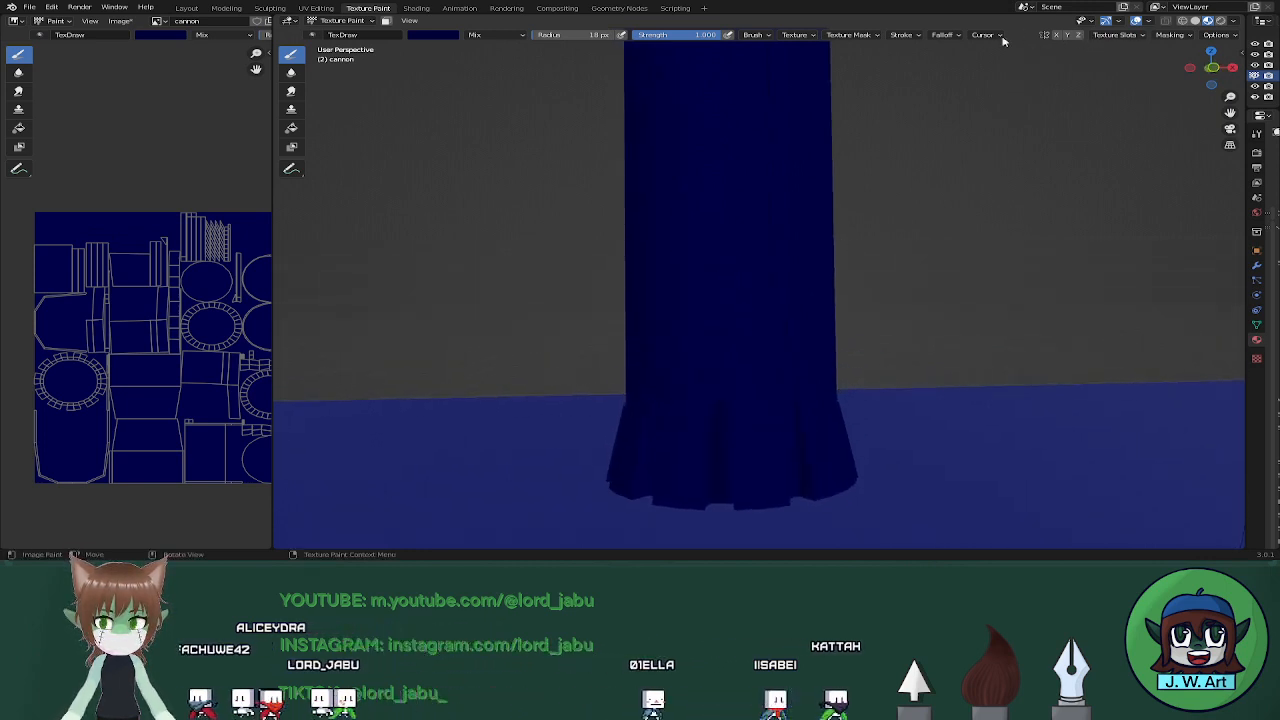
left_click(918, 36)
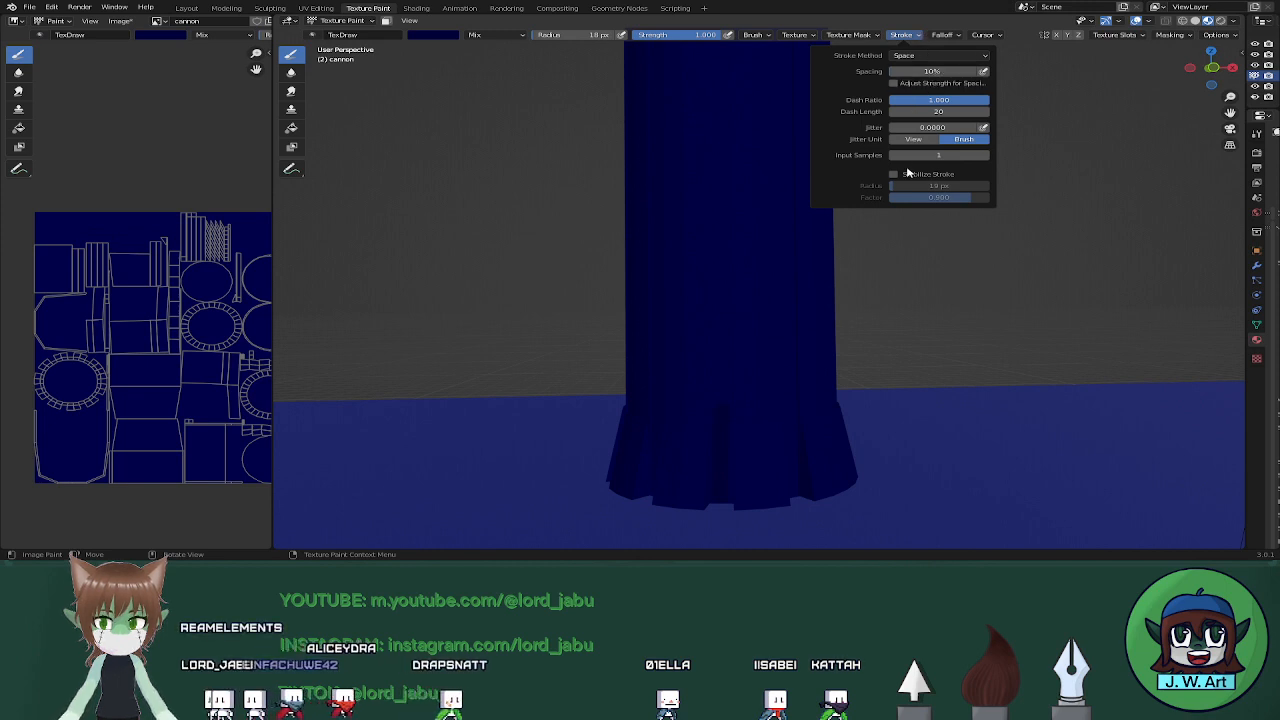
left_click(895, 175)
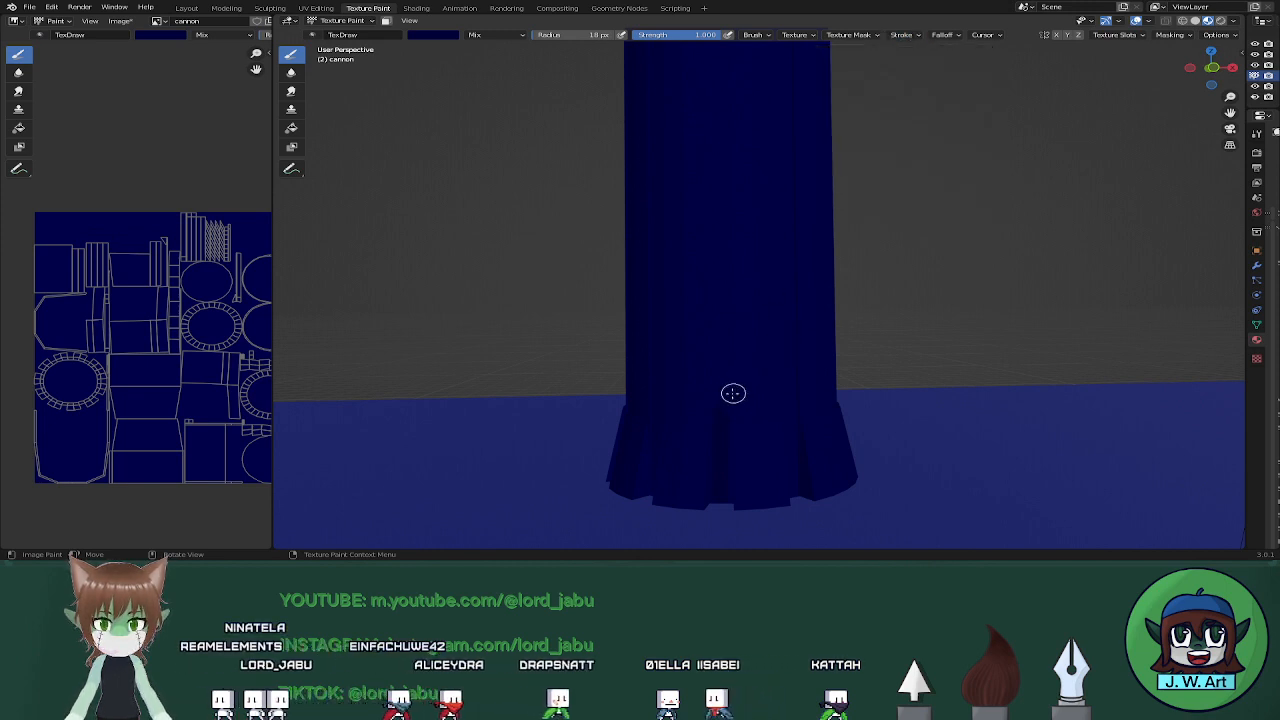
Paint vertical strokes up the narrow grooves of the cannon's barrel with the stabilized Draw brush
left_click_drag(724, 402, 726, 129)
middle_click_drag(726, 129, 896, 257)
middle_click_drag(818, 288, 914, 266)
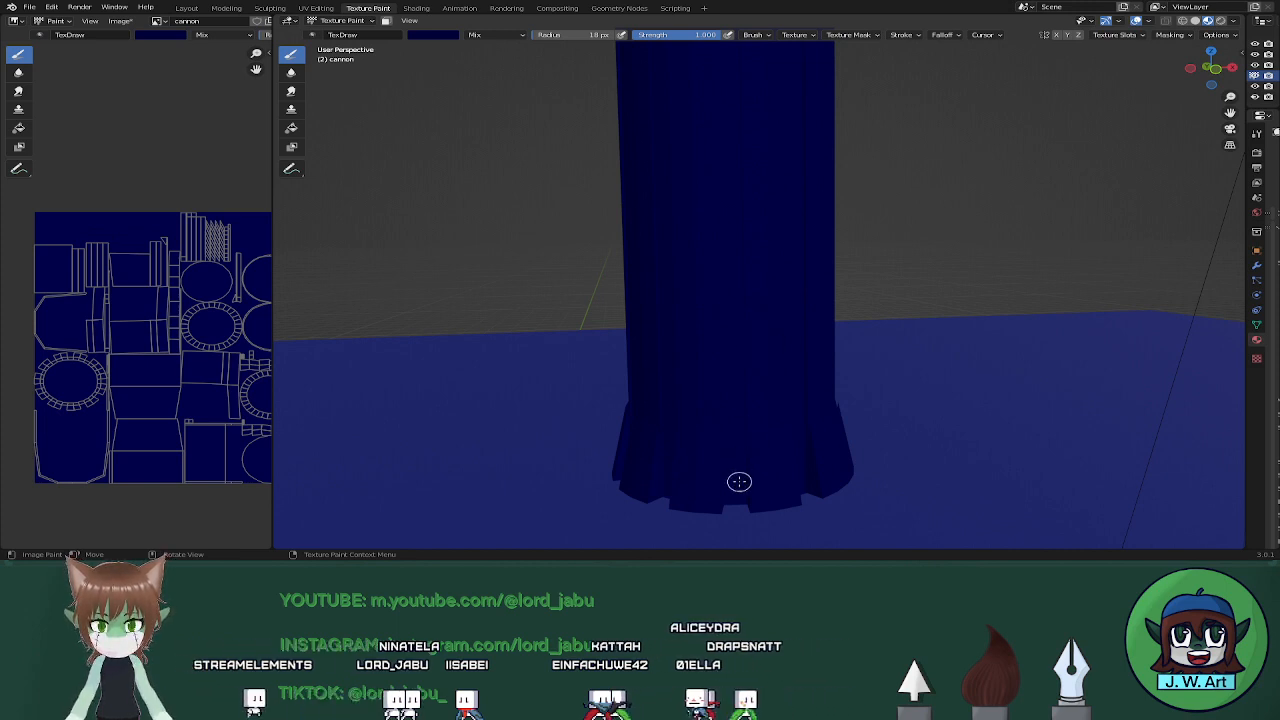
middle_click_drag(737, 480, 735, 474)
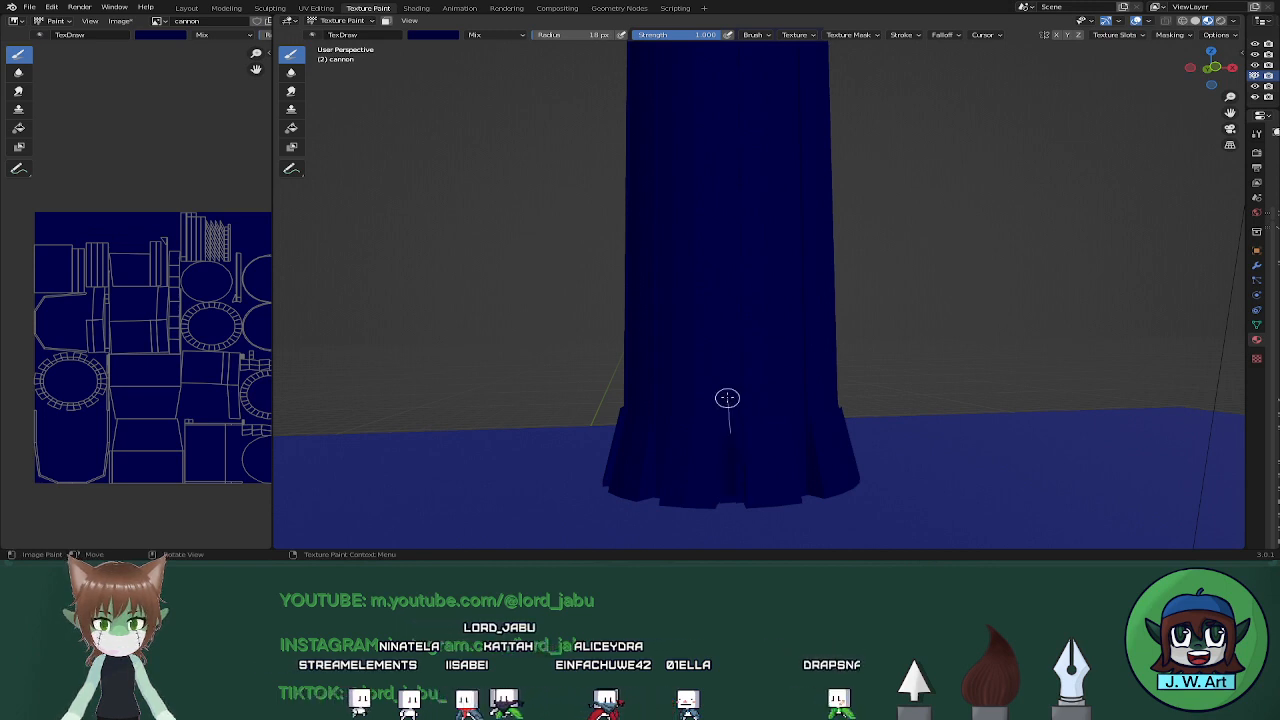
scroll(757, 410, "up", 2)
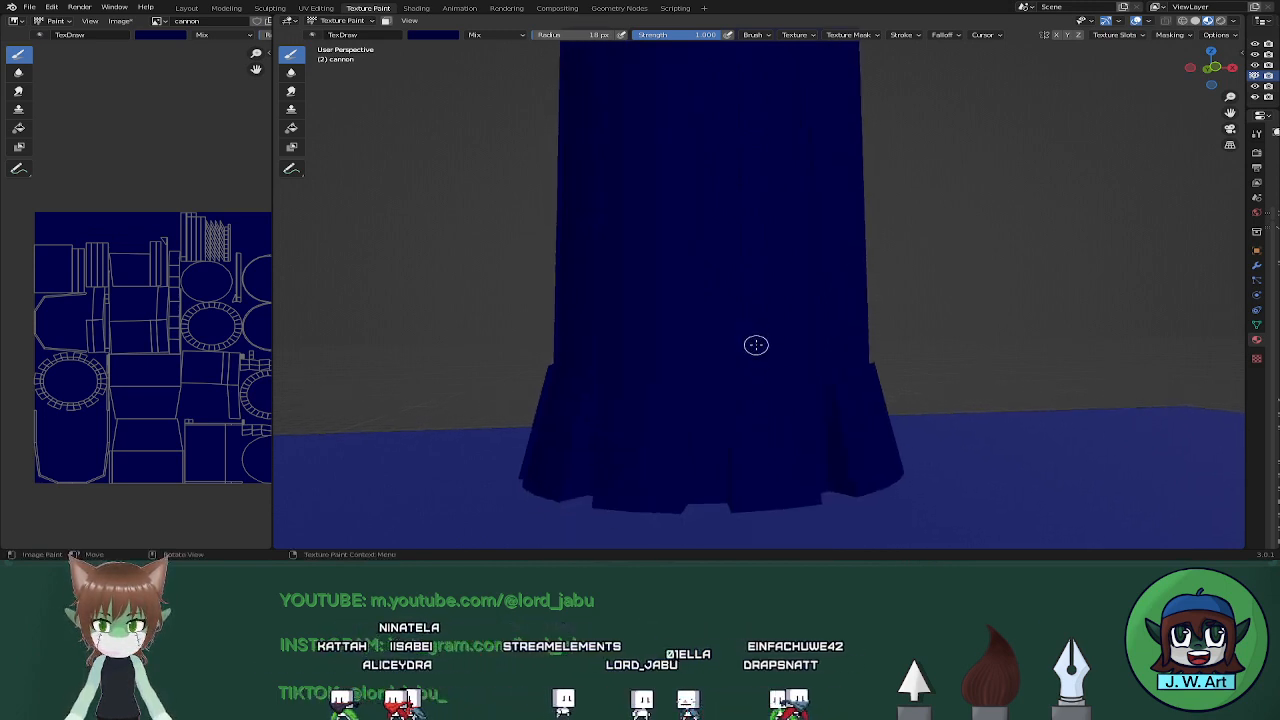
Switch to the UV editing workspace and display the cannon image behind the cannon's UV layout
scroll(156, 291, "down", 4)
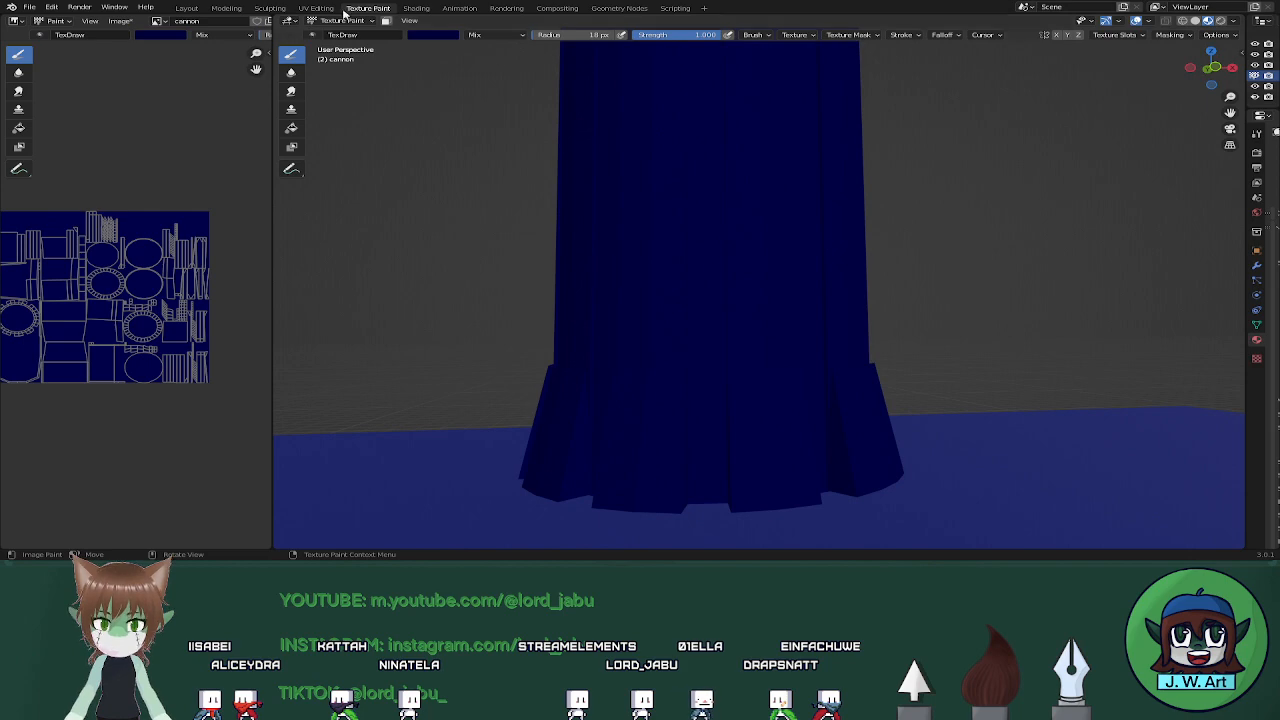
left_click(316, 8)
scroll(680, 243, "down", 1)
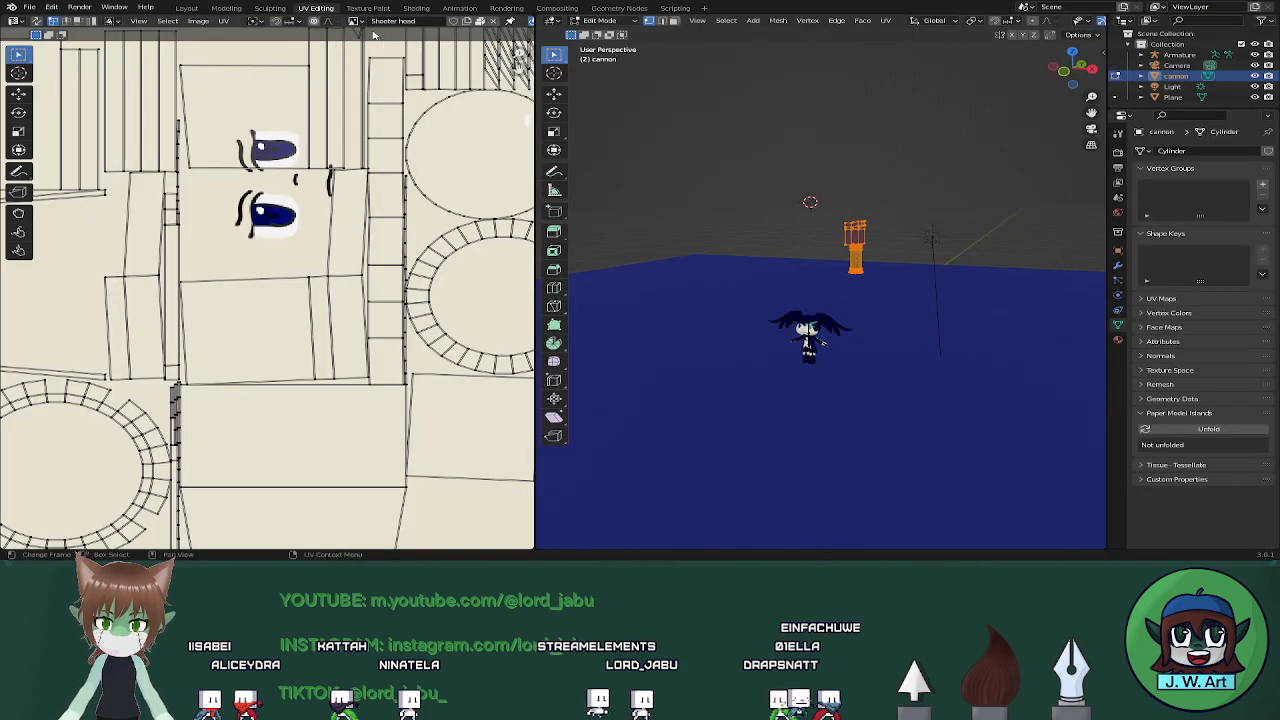
left_click(357, 22)
left_click(420, 36)
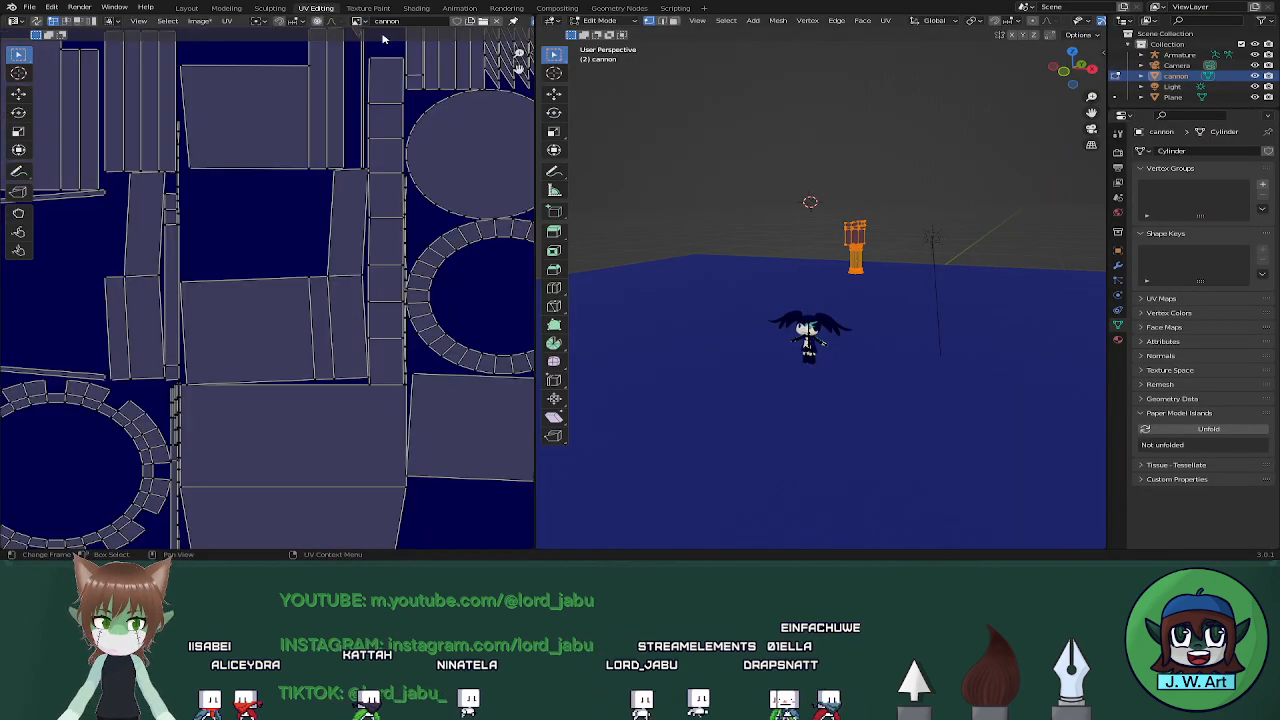
scroll(946, 288, "up", 1)
scroll(417, 263, "down", 5)
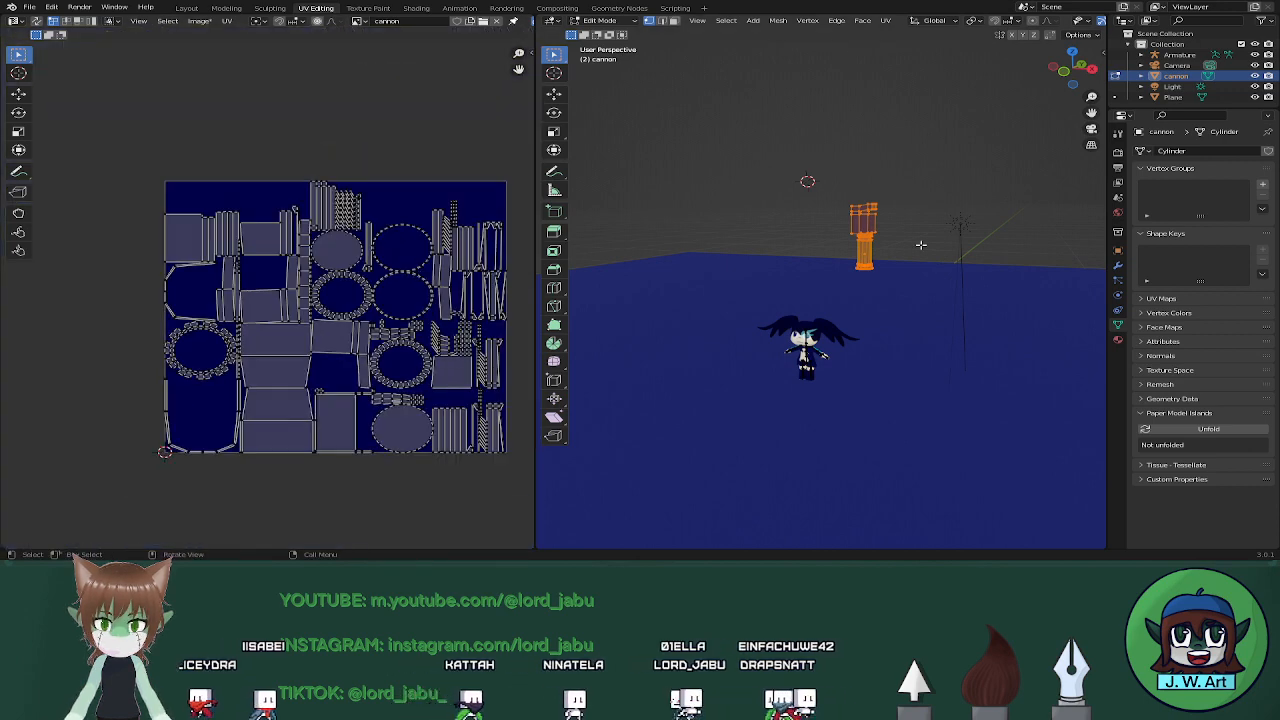
In face selection mode, select the first recessed vertical face strip on the cannon's barrel
middle_click_drag(970, 230, 1011, 337, "shift")
scroll(847, 278, "up", 6)
scroll(929, 254, "up", 5)
key("grave")
left_click(985, 331)
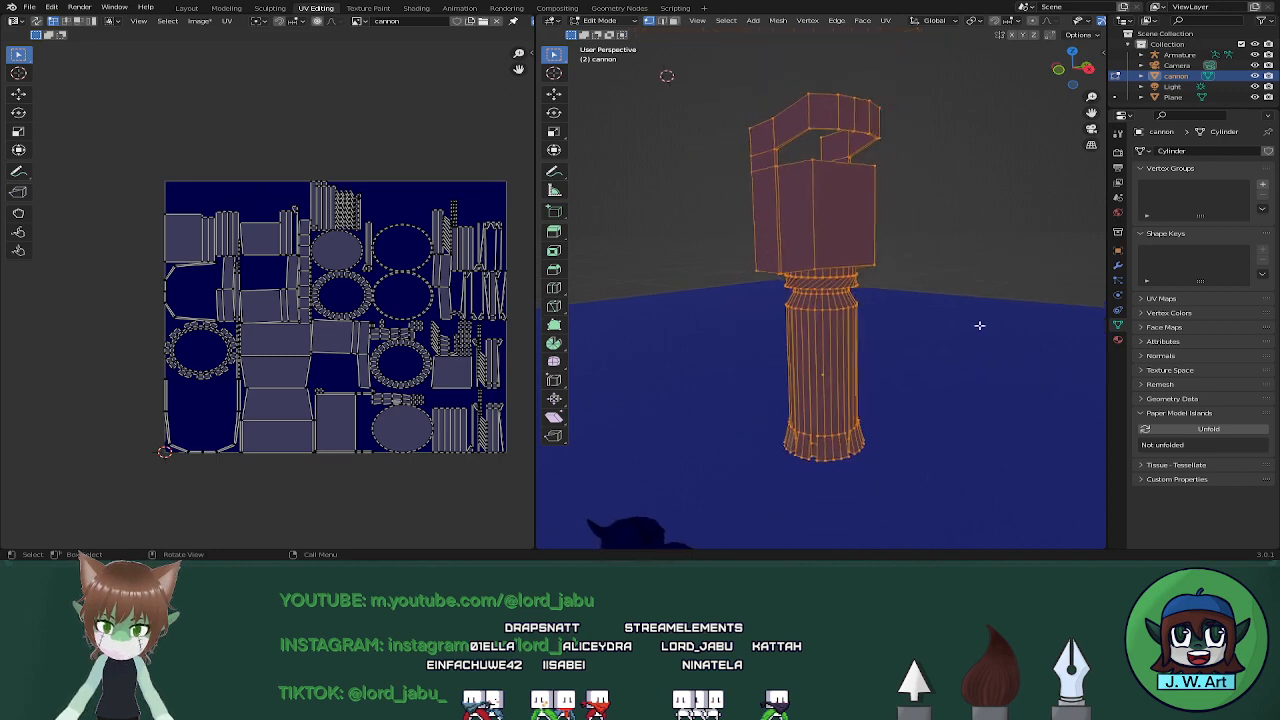
scroll(968, 317, "up", 5)
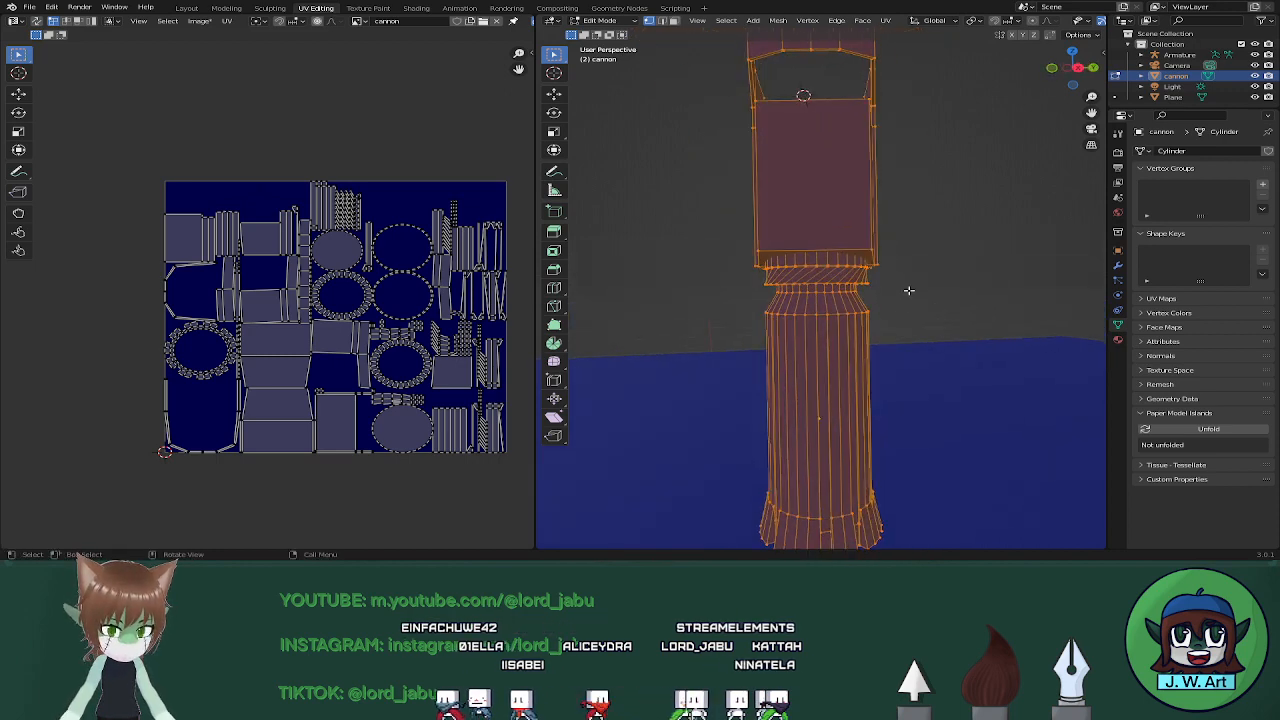
middle_click_drag(908, 287, 941, 247)
middle_click_drag(846, 373, 849, 346, "shift")
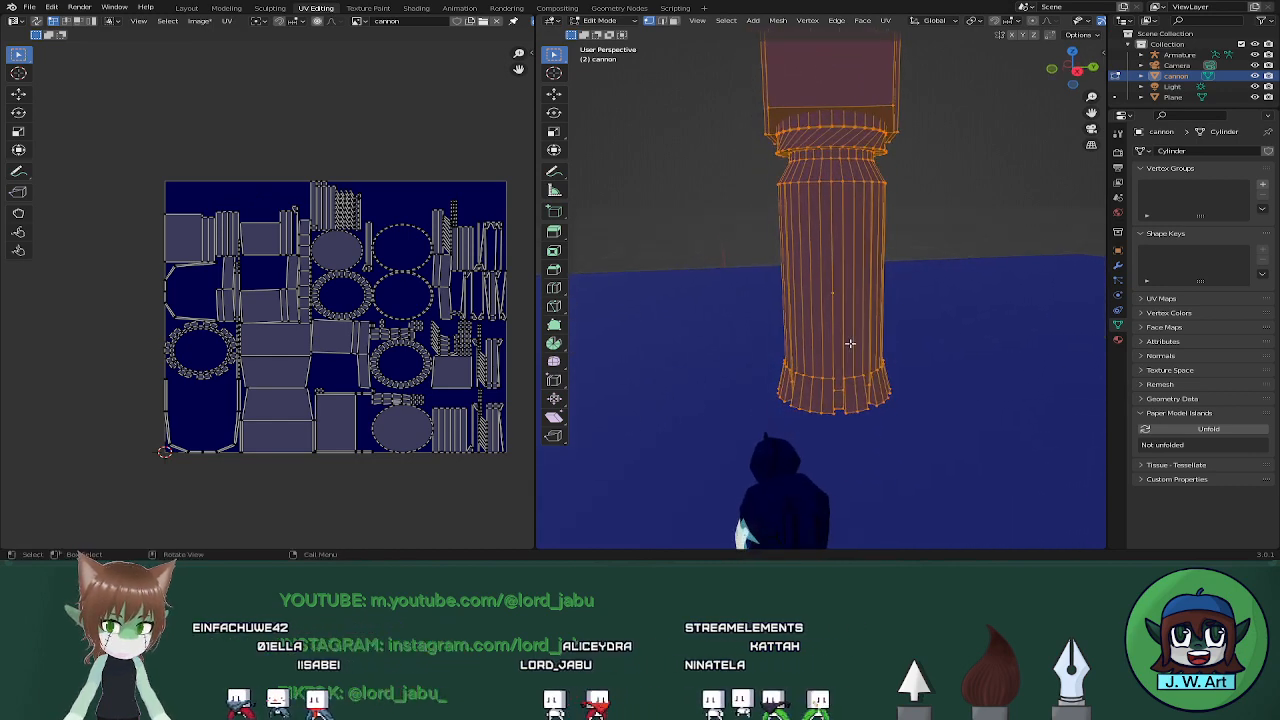
key("3")
left_click(840, 343, "alt")
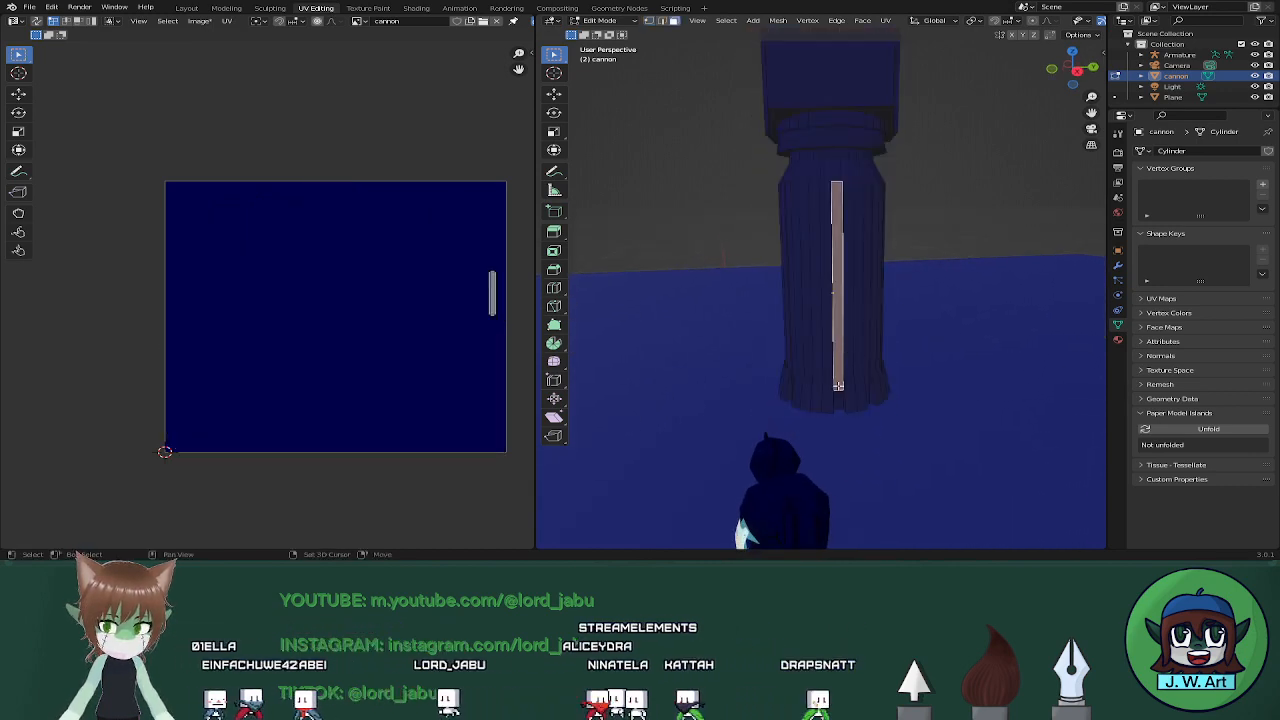
middle_click_drag(837, 234, 863, 297)
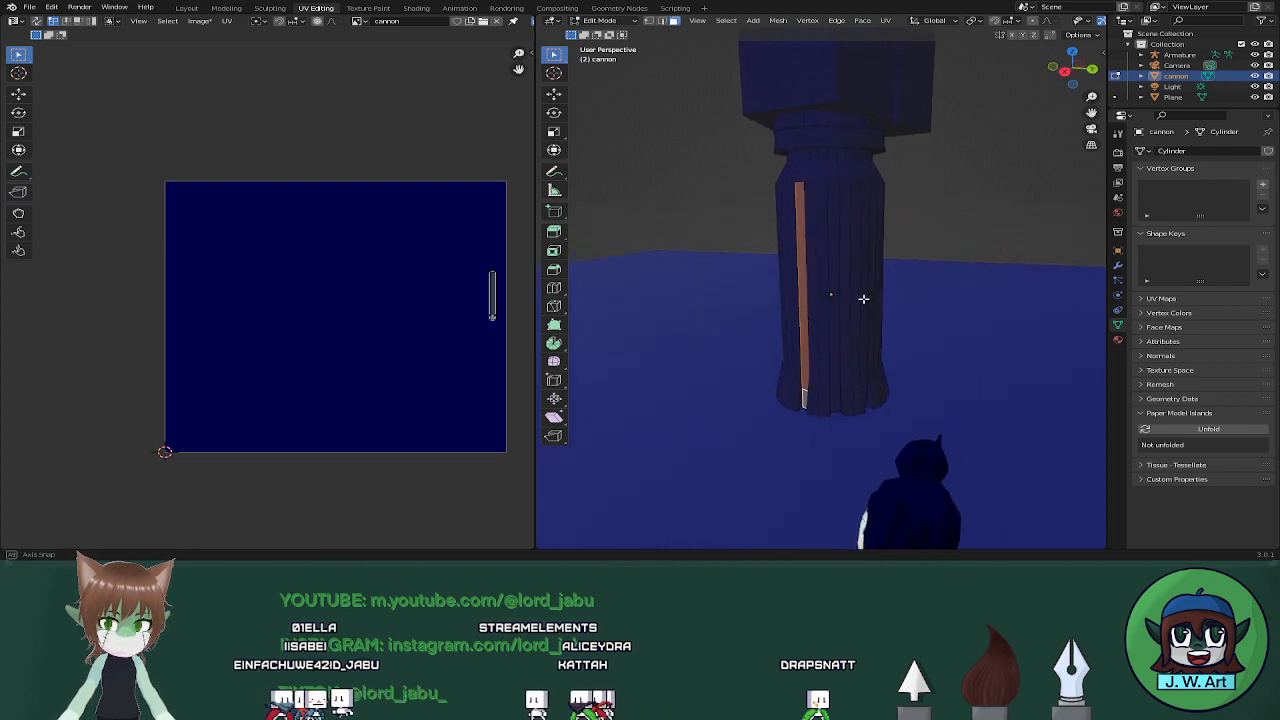
Add the remaining recessed vertical face strips around the barrel to the selection
left_click(835, 384, "alt+shift")
mouse_move(835, 384)
middle_mouse_down()
mouse_move(929, 371)
mouse_move(864, 376)
mouse_move(818, 403)
middle_mouse_up()
left_click(839, 403, "shift")
left_click(834, 379, "shift")
left_click(832, 403, "shift")
left_click(832, 373, "alt+shift")
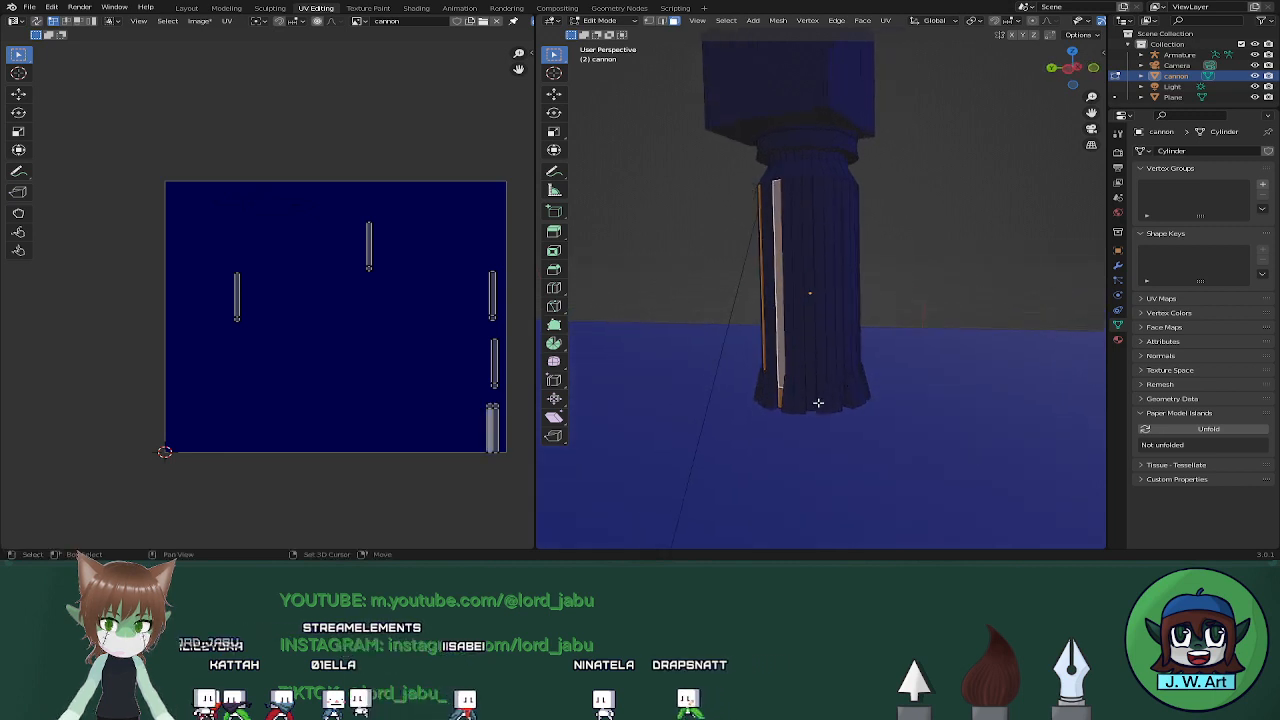
middle_click_drag(897, 377, 834, 397)
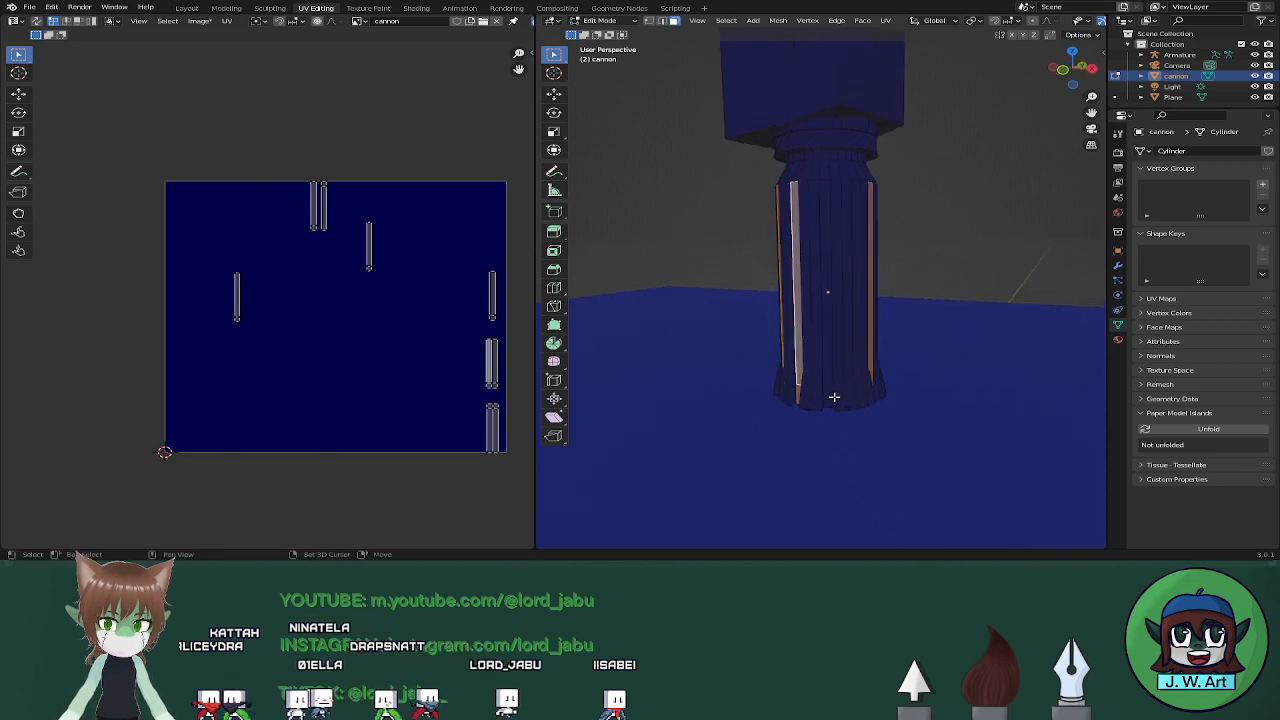
middle_click_drag(936, 373, 910, 393)
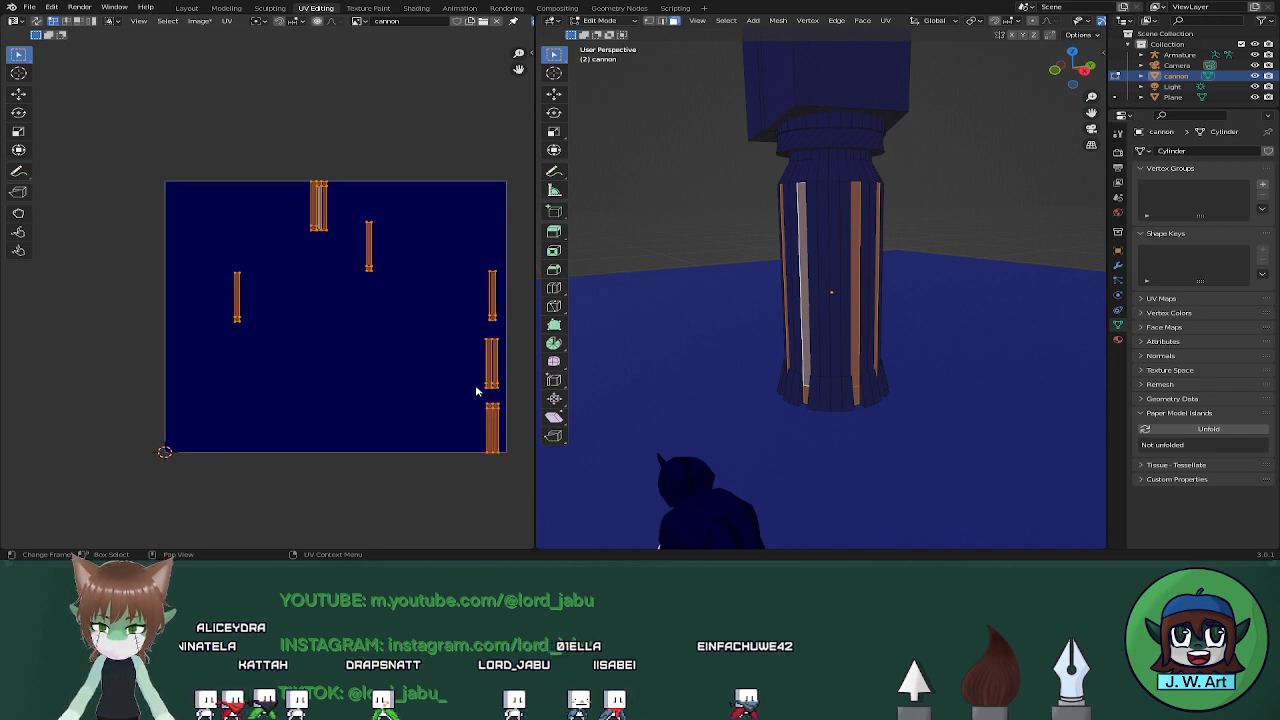
Scale the groove strips' UVs down to a tiny cluster and move them near the texture's upper-right corner
key("s")
left_click(372, 318)
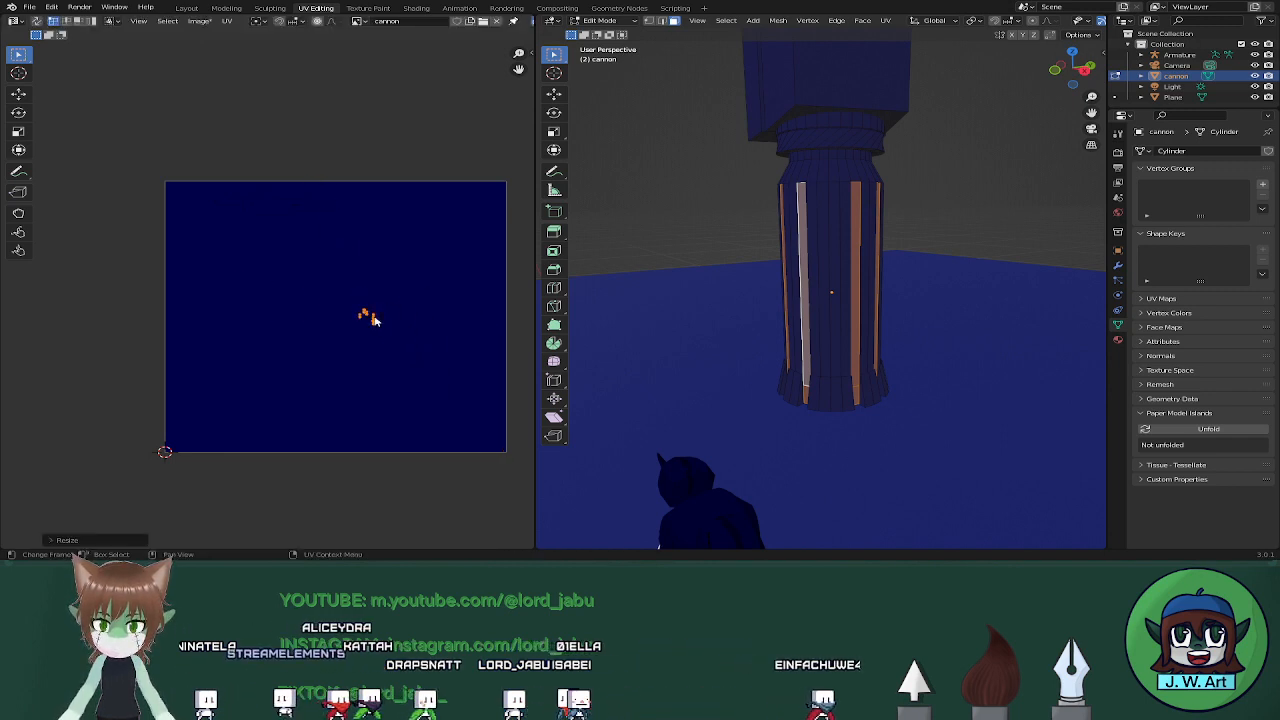
key("g")
left_click(473, 206)
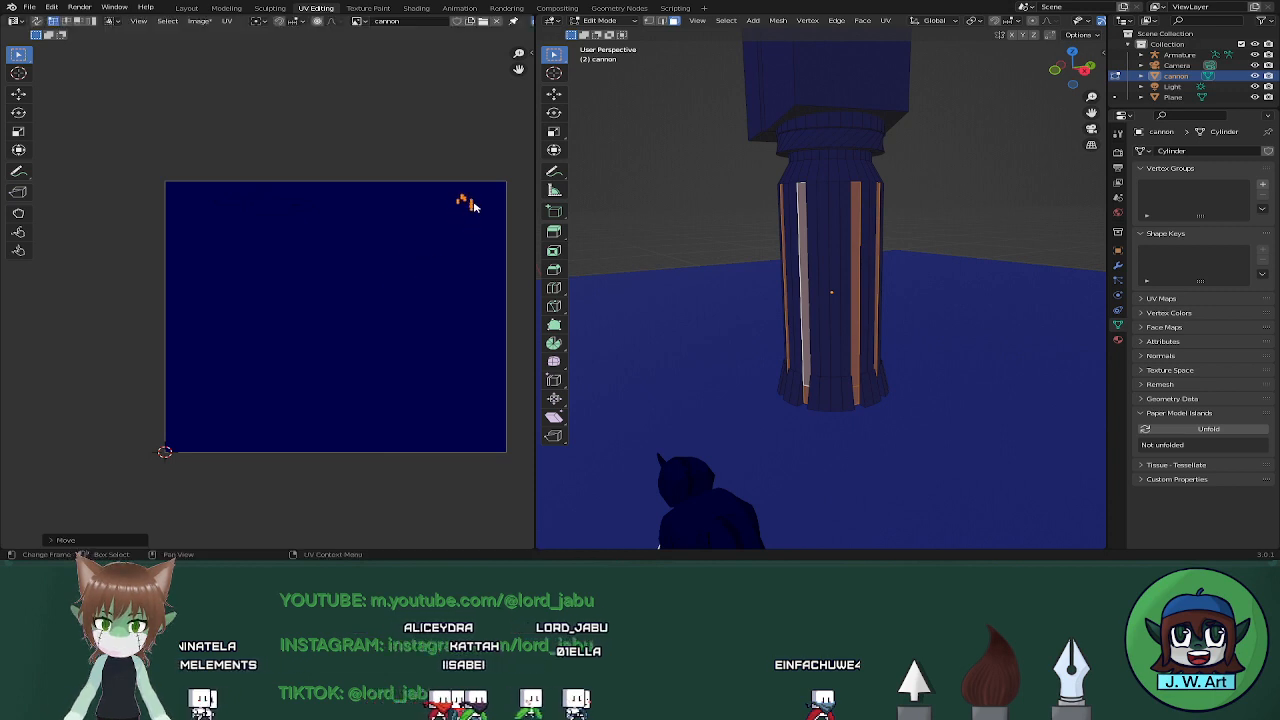
Select the first raised vertical panels between the barrel's grooves, including their flared muzzle faces
middle_click_drag(848, 322, 846, 309)
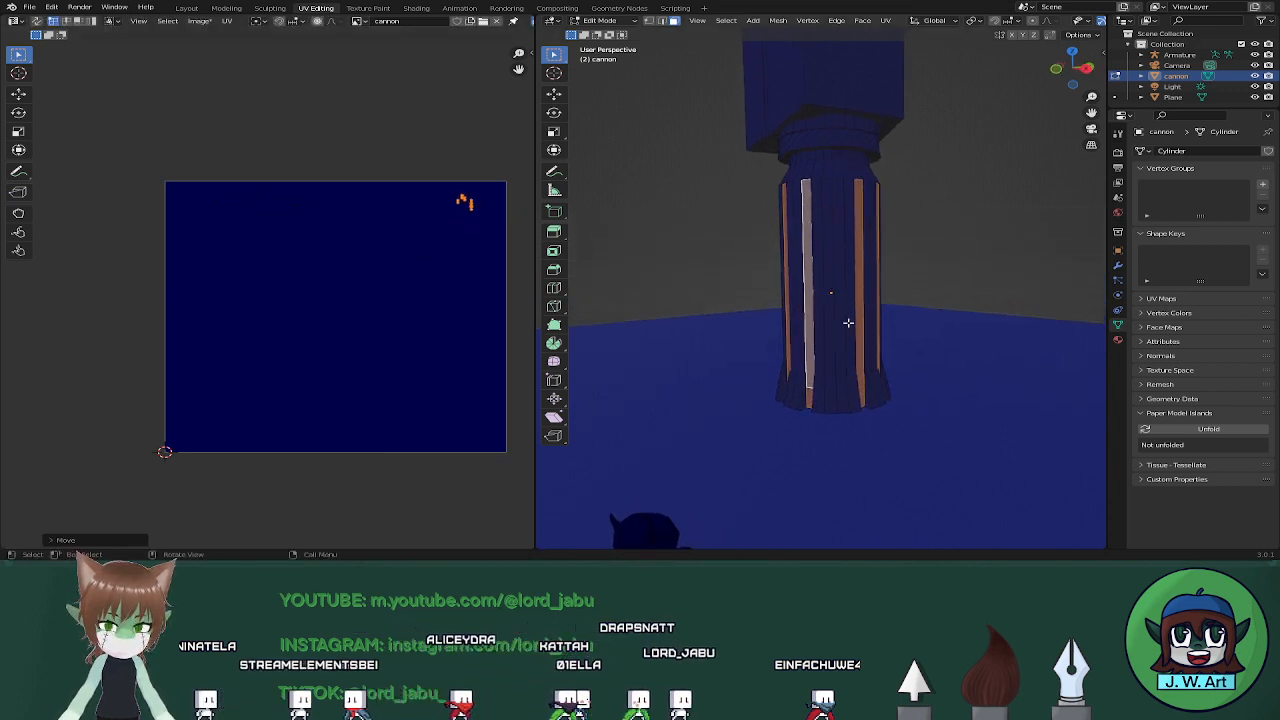
left_click_drag(830, 378, 848, 398)
middle_click_drag(846, 397, 820, 371)
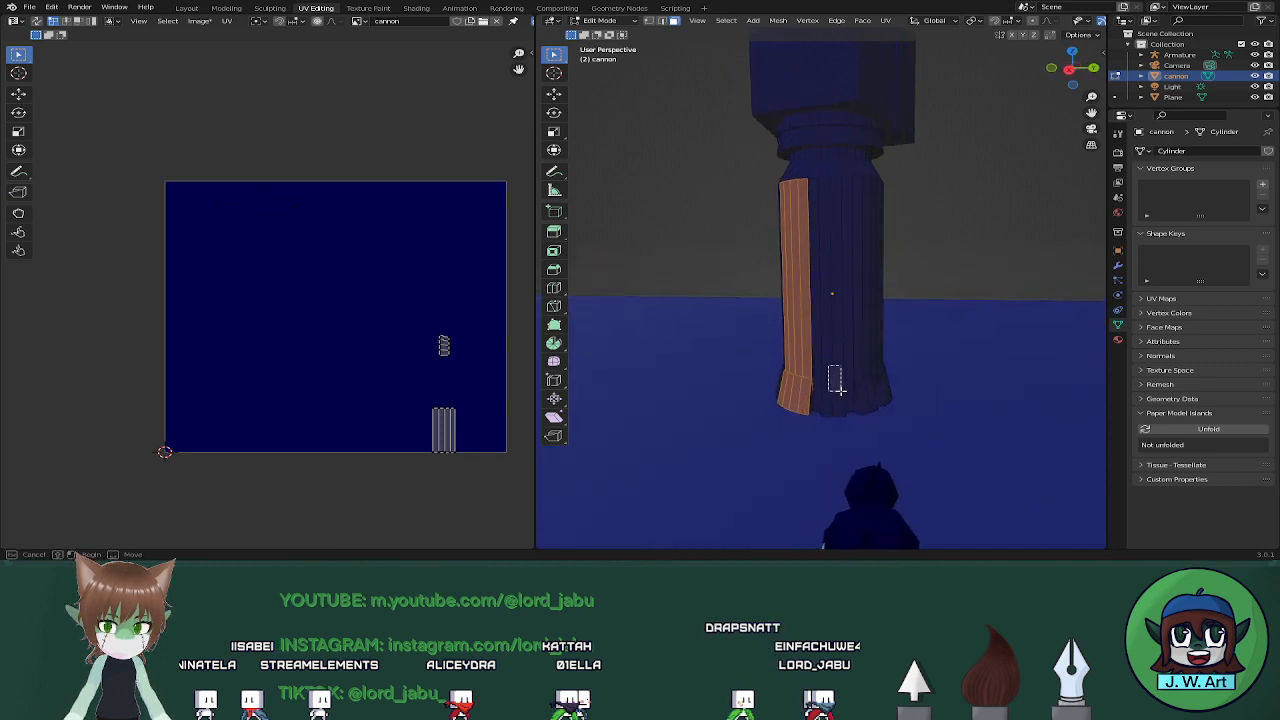
left_click_drag(838, 390, 840, 392, "shift")
mouse_move(840, 392)
middle_mouse_down()
mouse_move(850, 388)
mouse_move(809, 378)
mouse_move(837, 394)
middle_mouse_up()
left_click(834, 388, "shift")
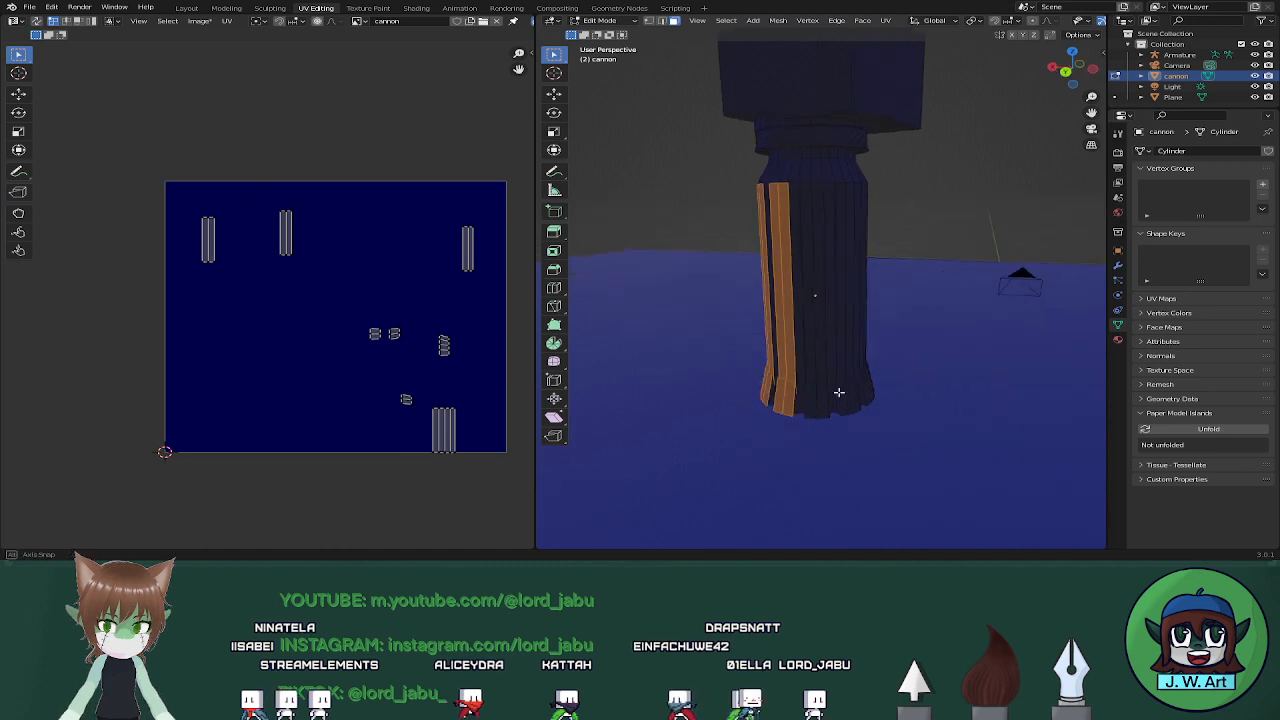
Add the remaining raised vertical panels around the barrel, with their flared muzzle faces, to the selection
left_click(819, 390, "shift")
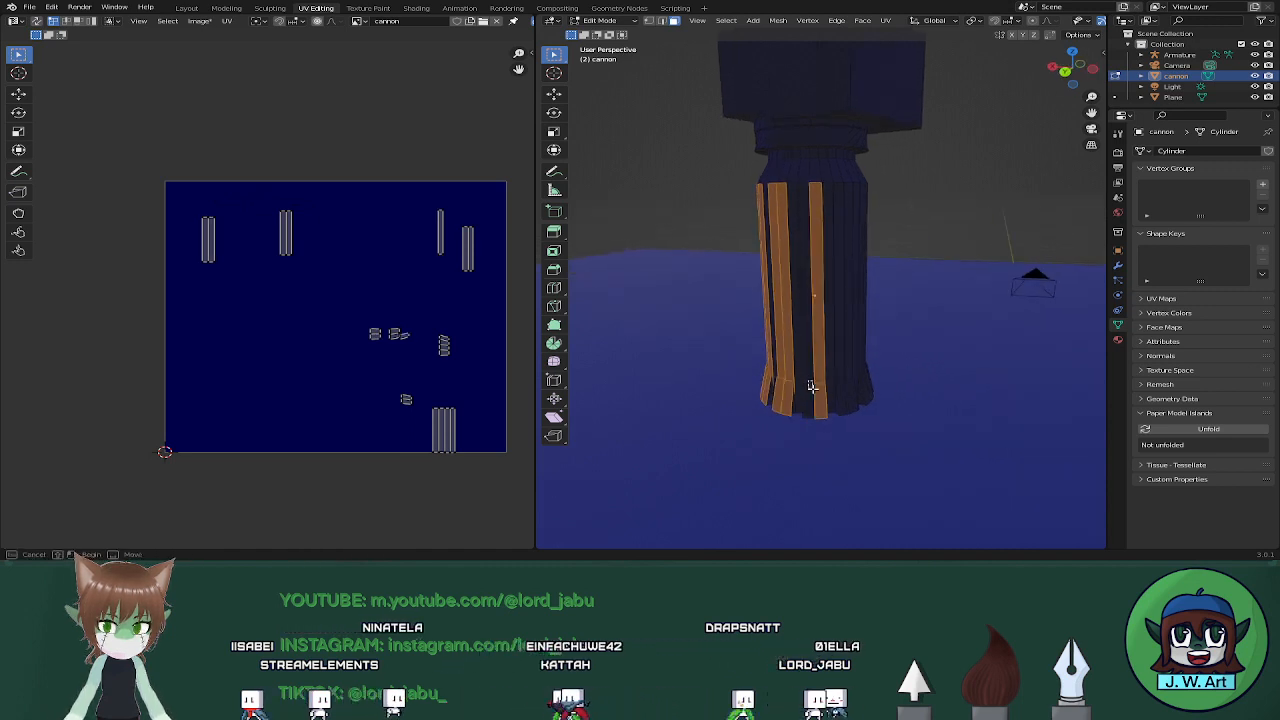
left_click(812, 387, "shift")
mouse_move(812, 387)
middle_mouse_down()
mouse_move(866, 387)
mouse_move(803, 371)
middle_mouse_up()
left_click_drag(803, 371, 814, 386, "shift")
middle_click_drag(888, 391, 846, 389)
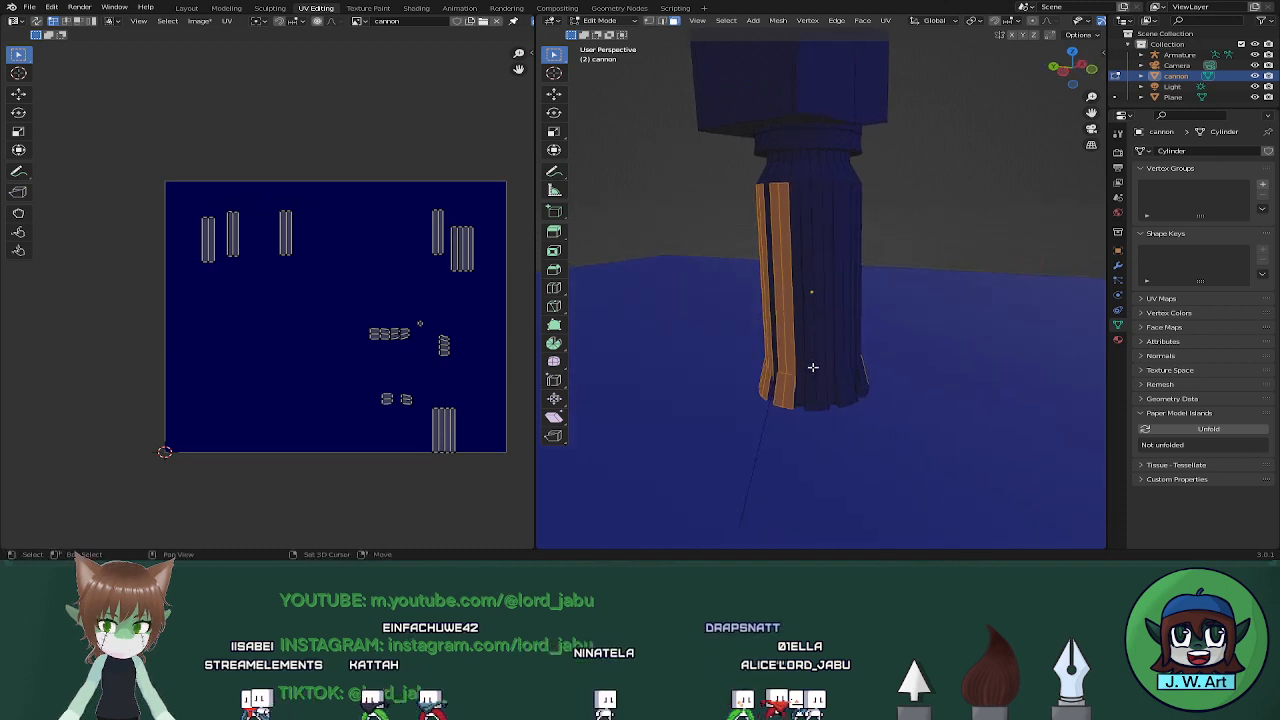
left_click(820, 378, "shift")
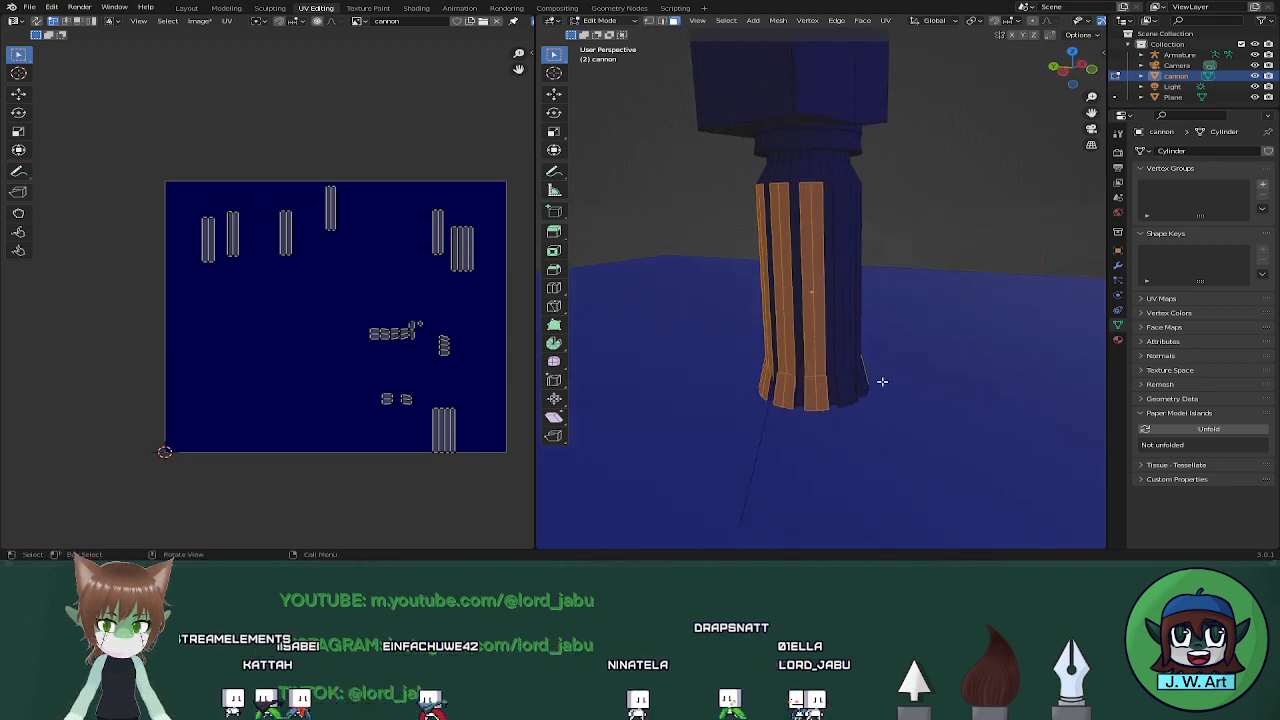
middle_click_drag(880, 380, 820, 370)
left_click(823, 375, "shift")
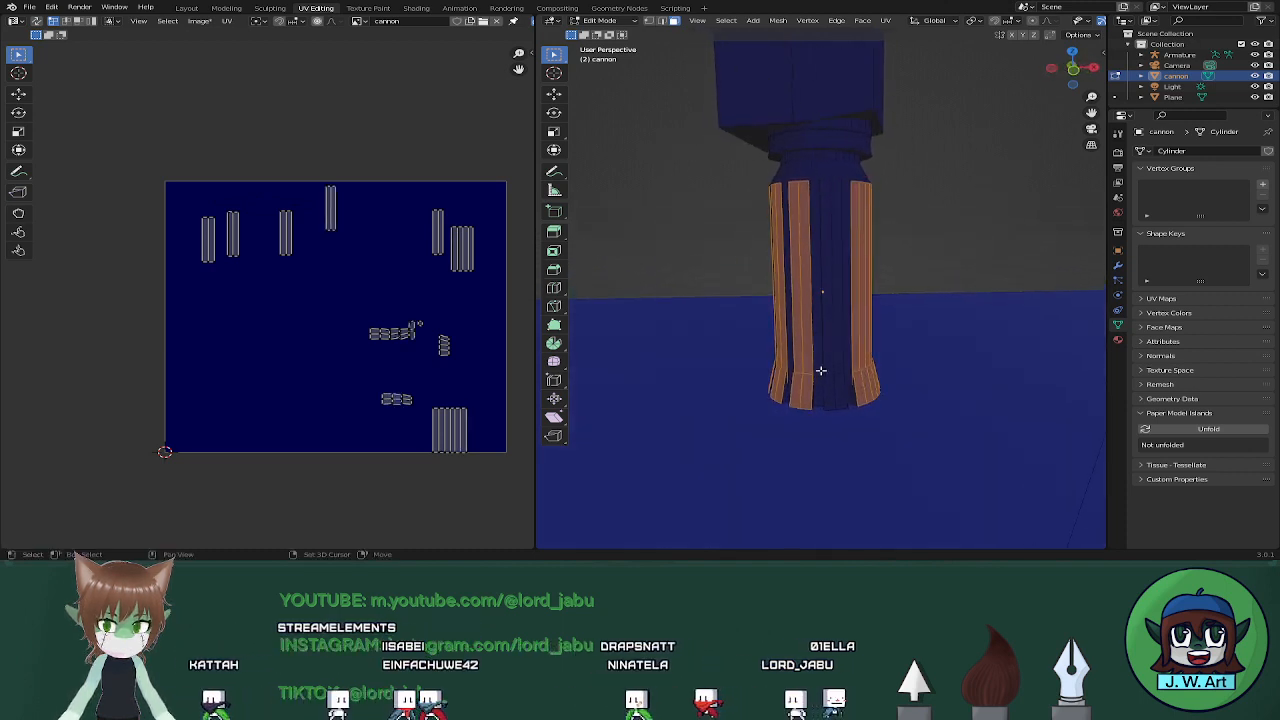
key("l")
key("ctrl+z")
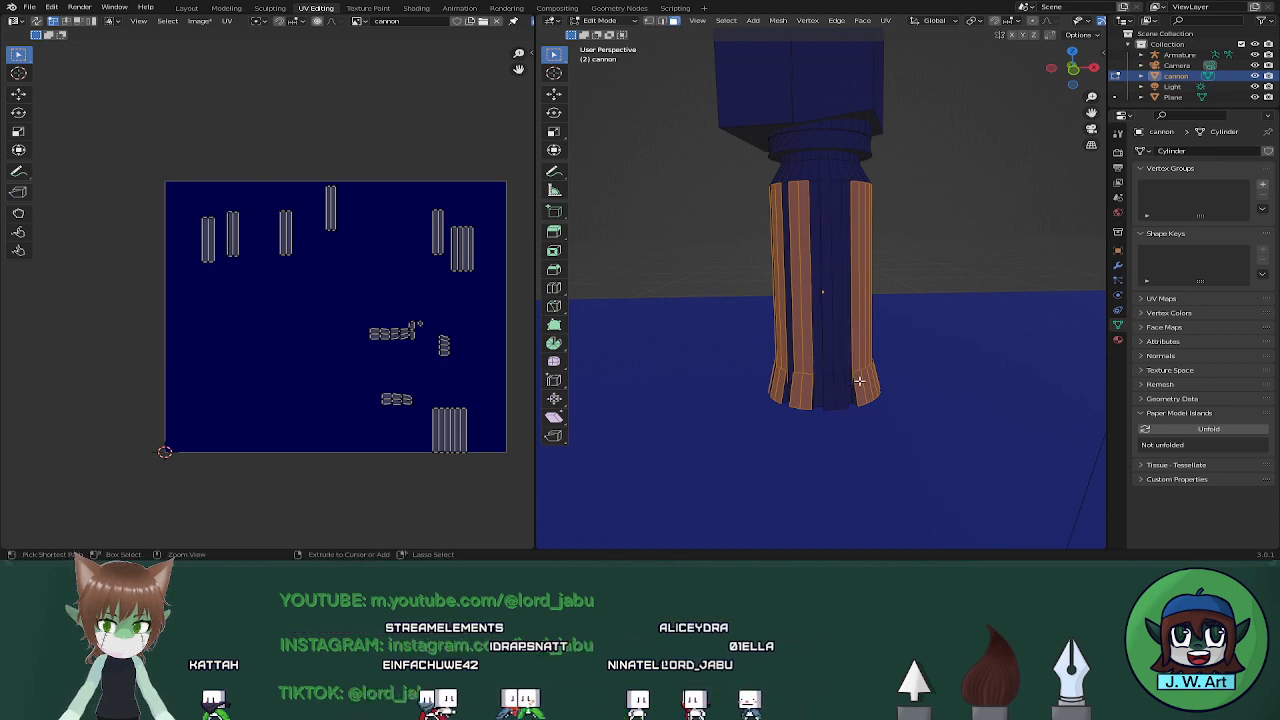
key("l")
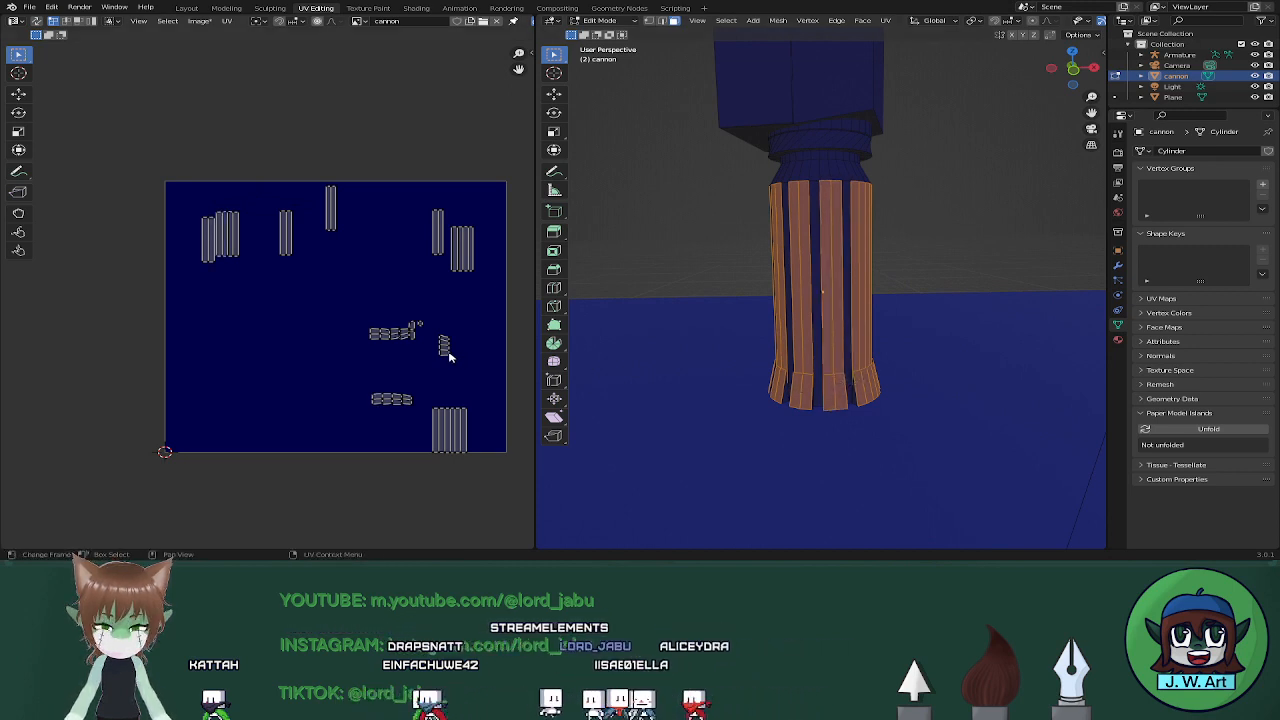
Scale the raised panels' UVs down to about 0.12 and move them near the texture's upper-left corner
key("a")
key("s")
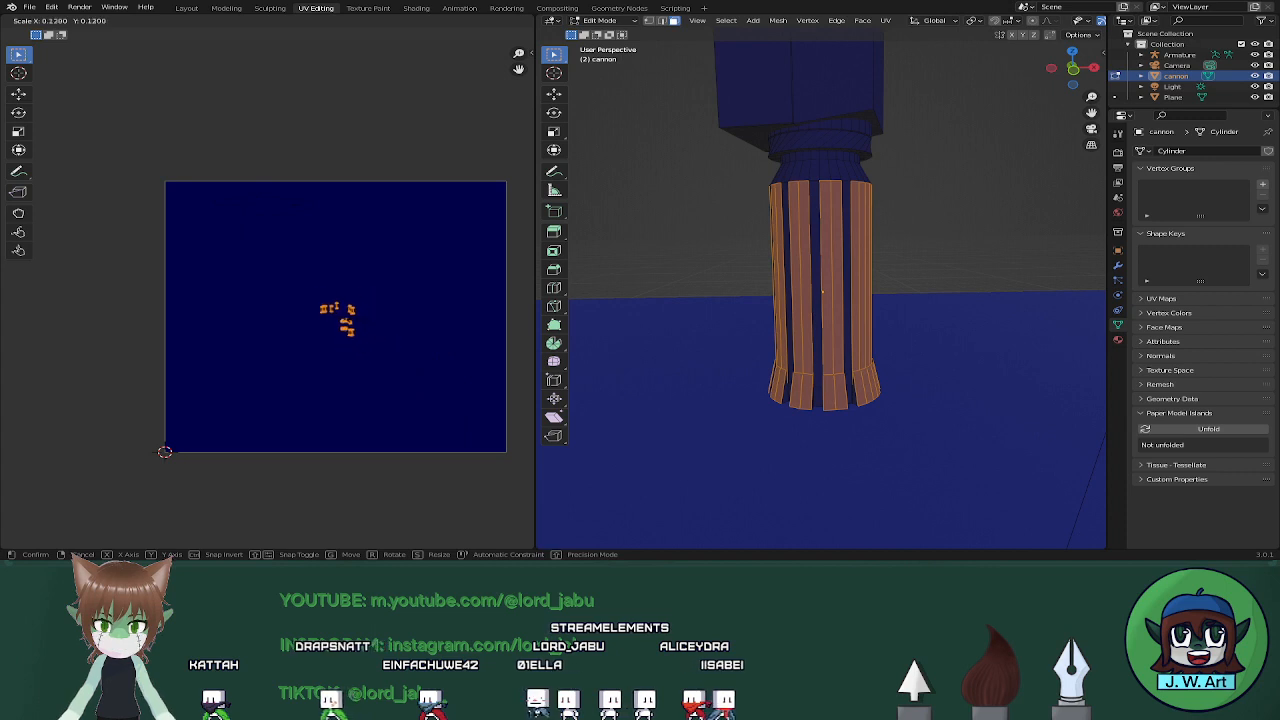
left_click(349, 317)
key("g")
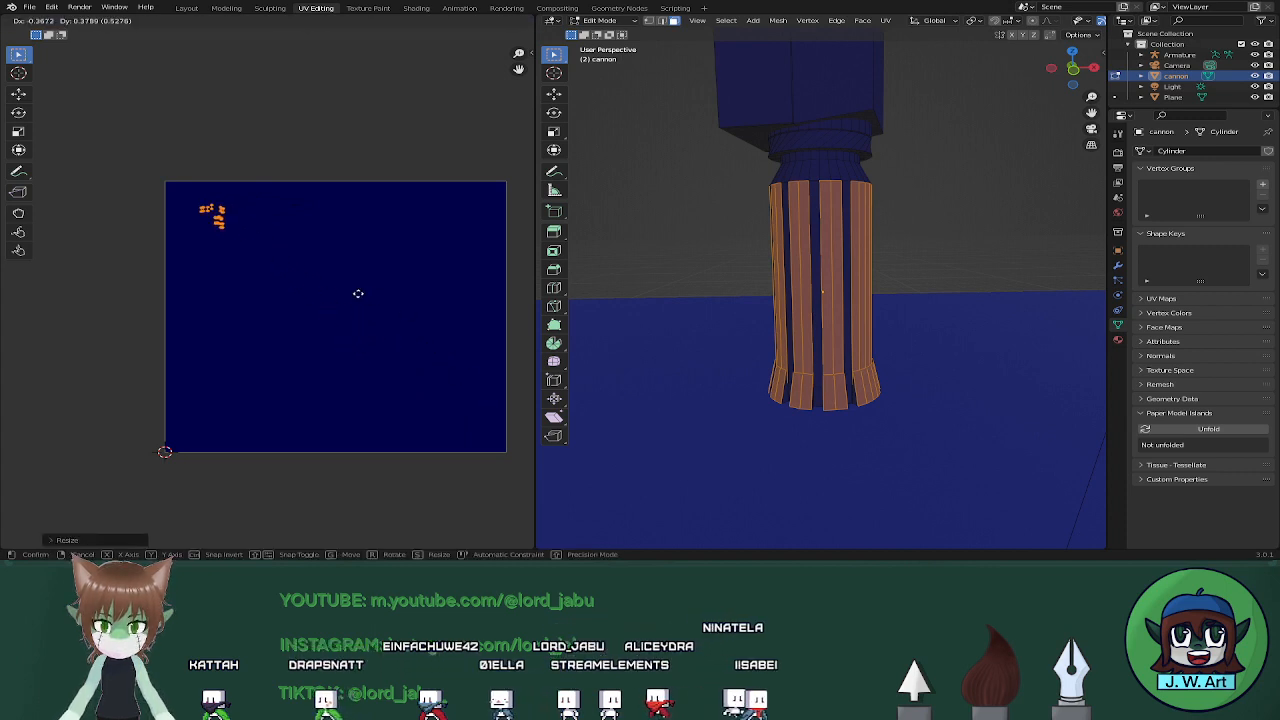
Select the diagonally divided faces all around the collar ring between the barrel and the square block
middle_click_drag(804, 160, 813, 171)
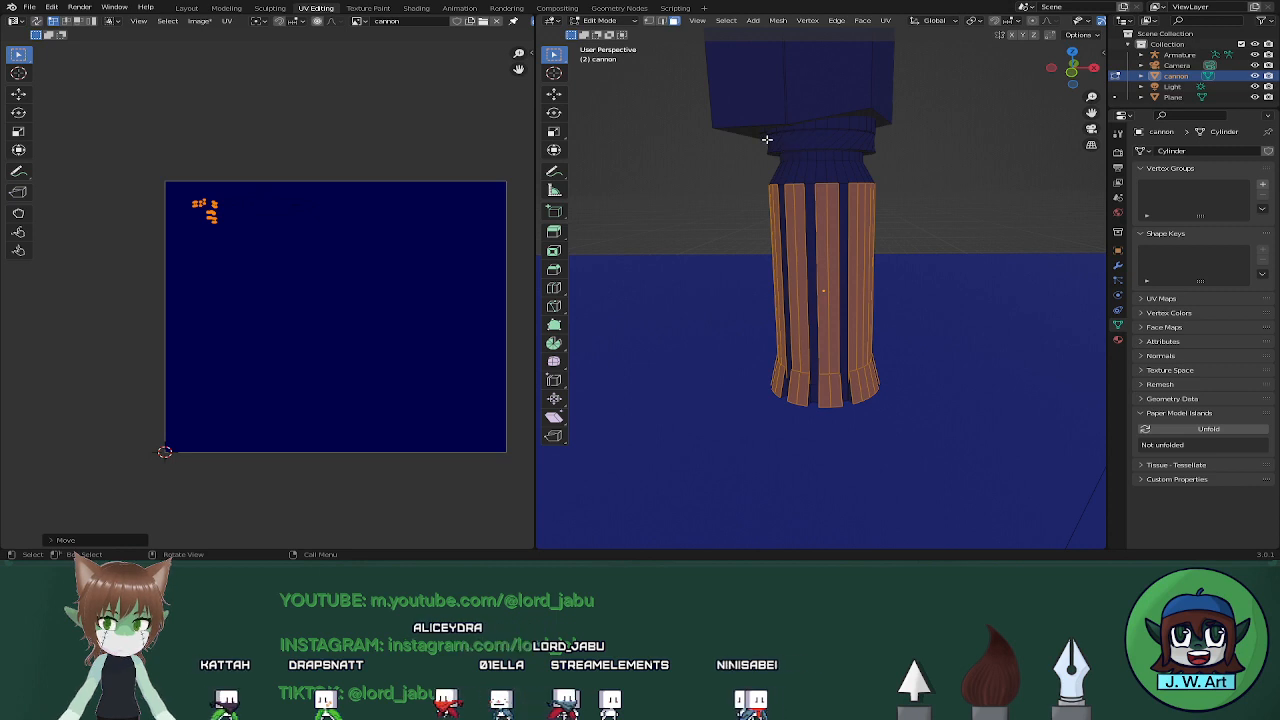
key("alt+z")
left_click(880, 145, "alt")
key("alt+z")
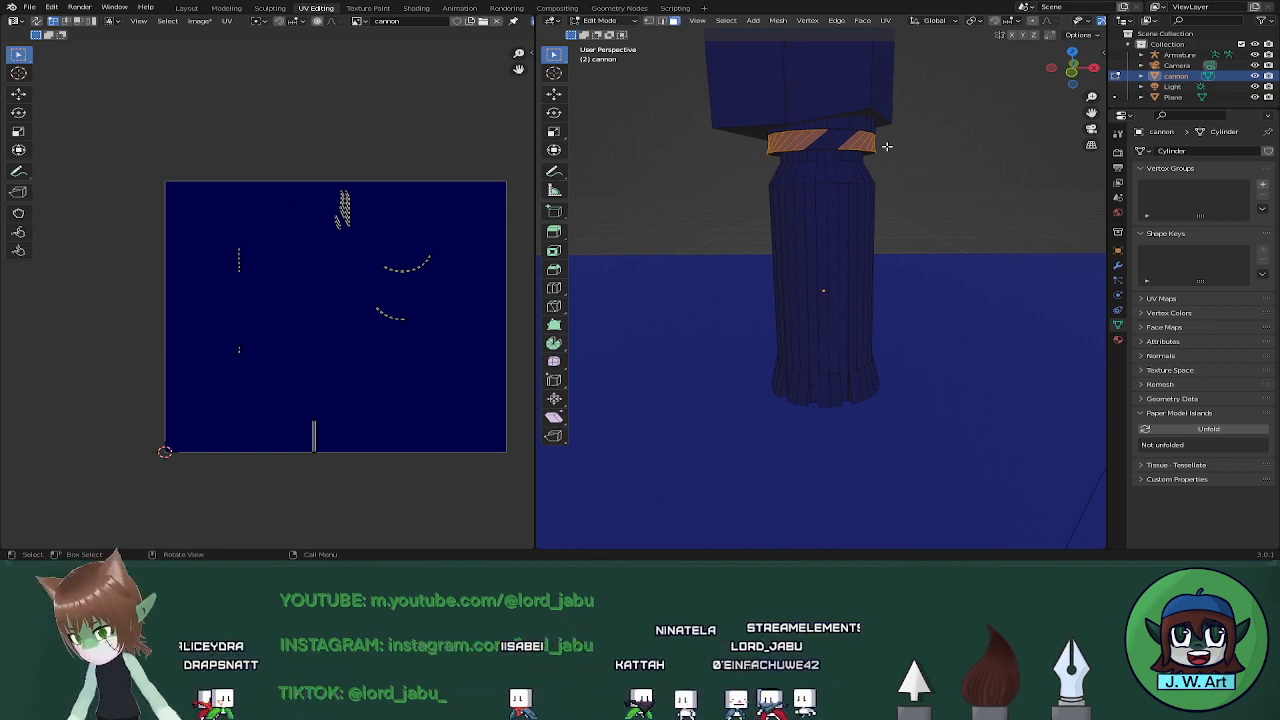
middle_click_drag(869, 135, 819, 226)
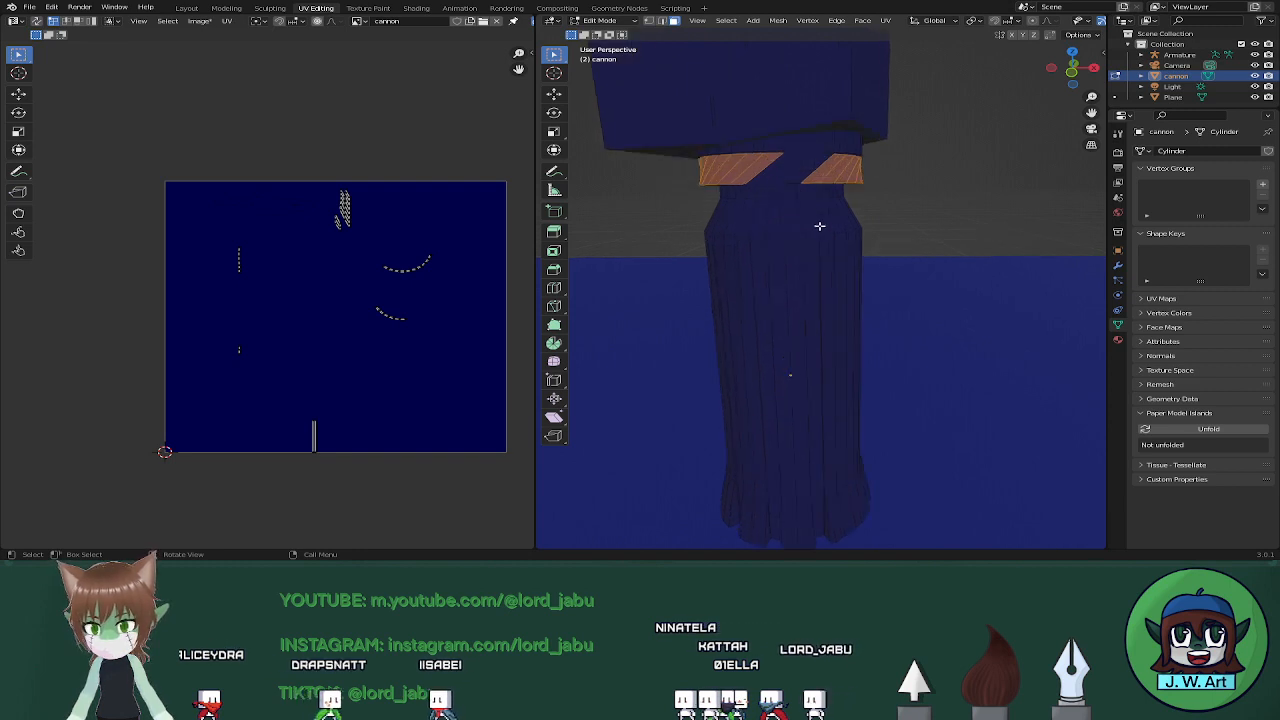
middle_click_drag(820, 167, 647, 183)
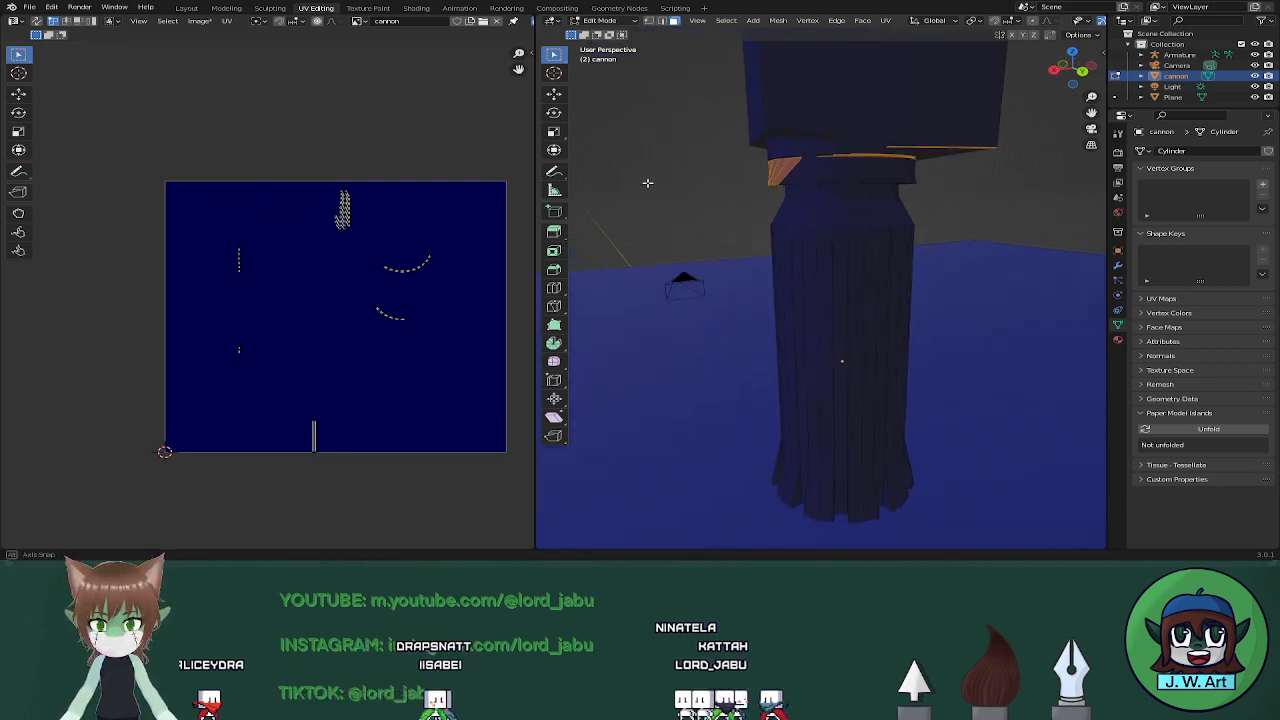
middle_click_drag(790, 166, 805, 177)
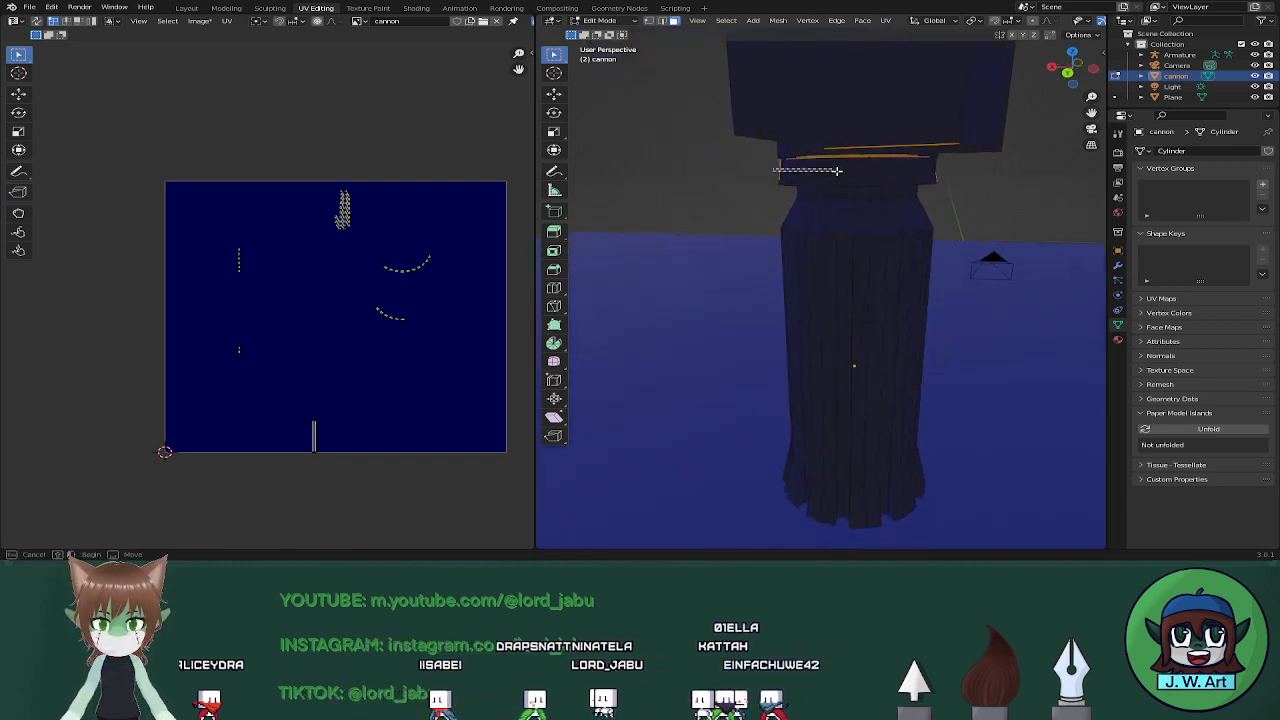
left_click_drag(960, 173, 963, 175, "shift")
middle_click_drag(963, 175, 857, 169)
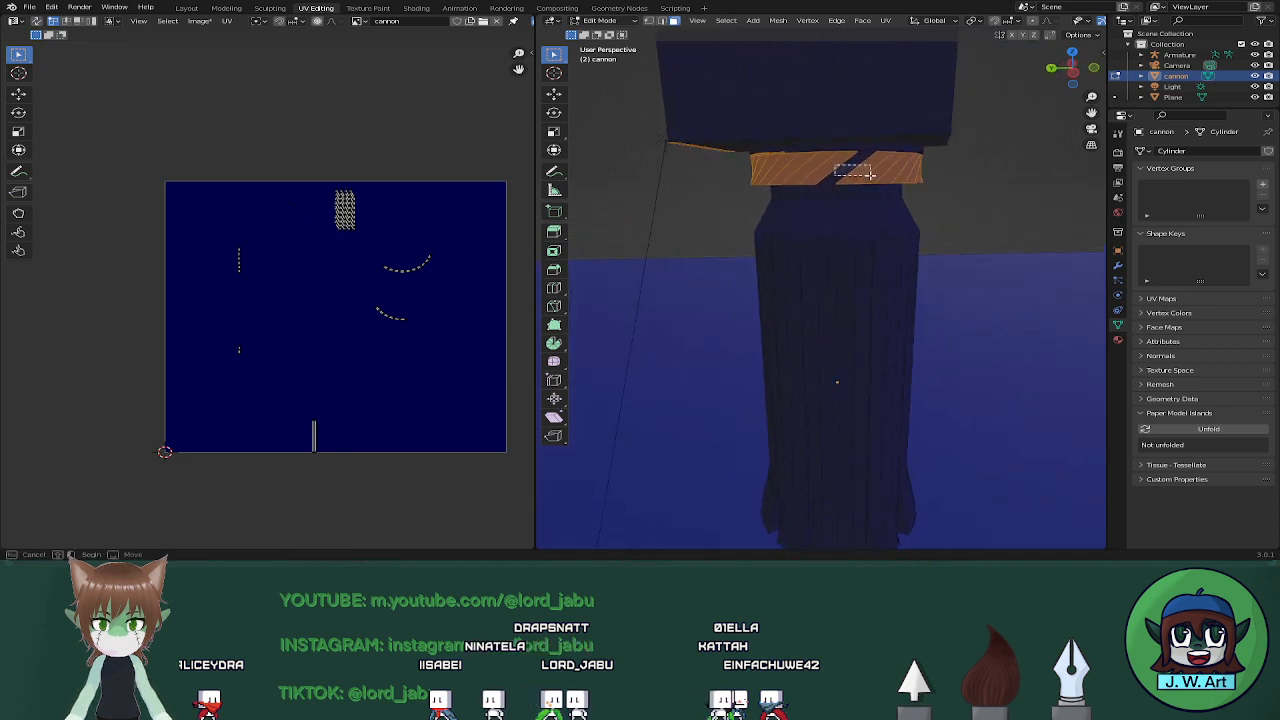
left_click_drag(871, 175, 871, 176, "shift")
middle_click_drag(871, 176, 832, 103)
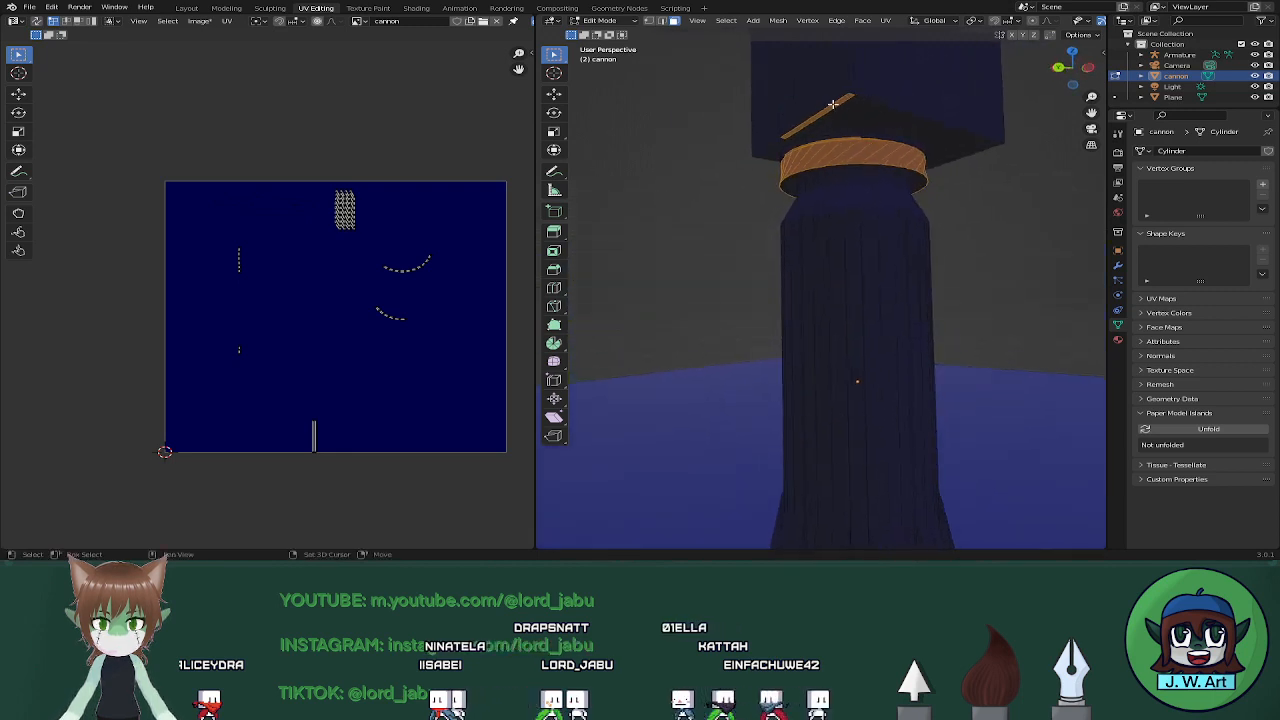
In wireframe shading, add the upper ring above the collar to the selection and deselect the square block's underside
middle_click_drag(928, 148, 860, 226)
key("shift+z")
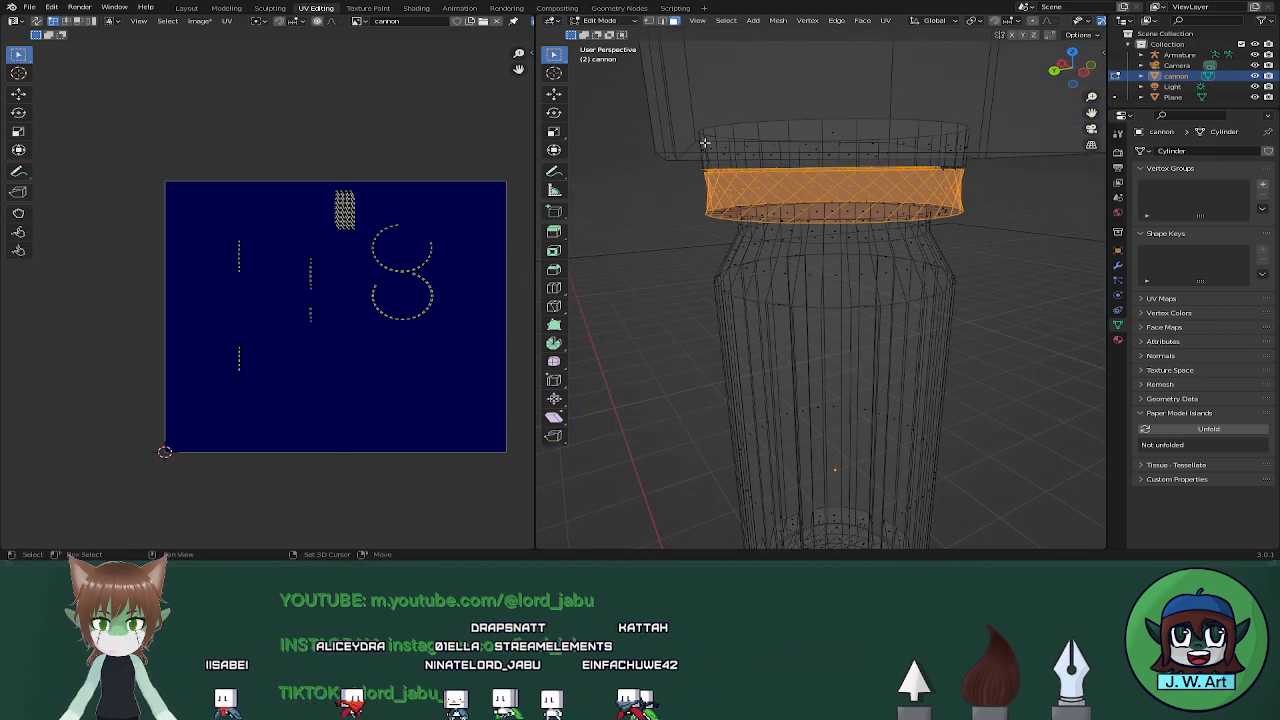
left_click_drag(700, 143, 977, 168, "shift")
middle_click_drag(976, 165, 960, 184)
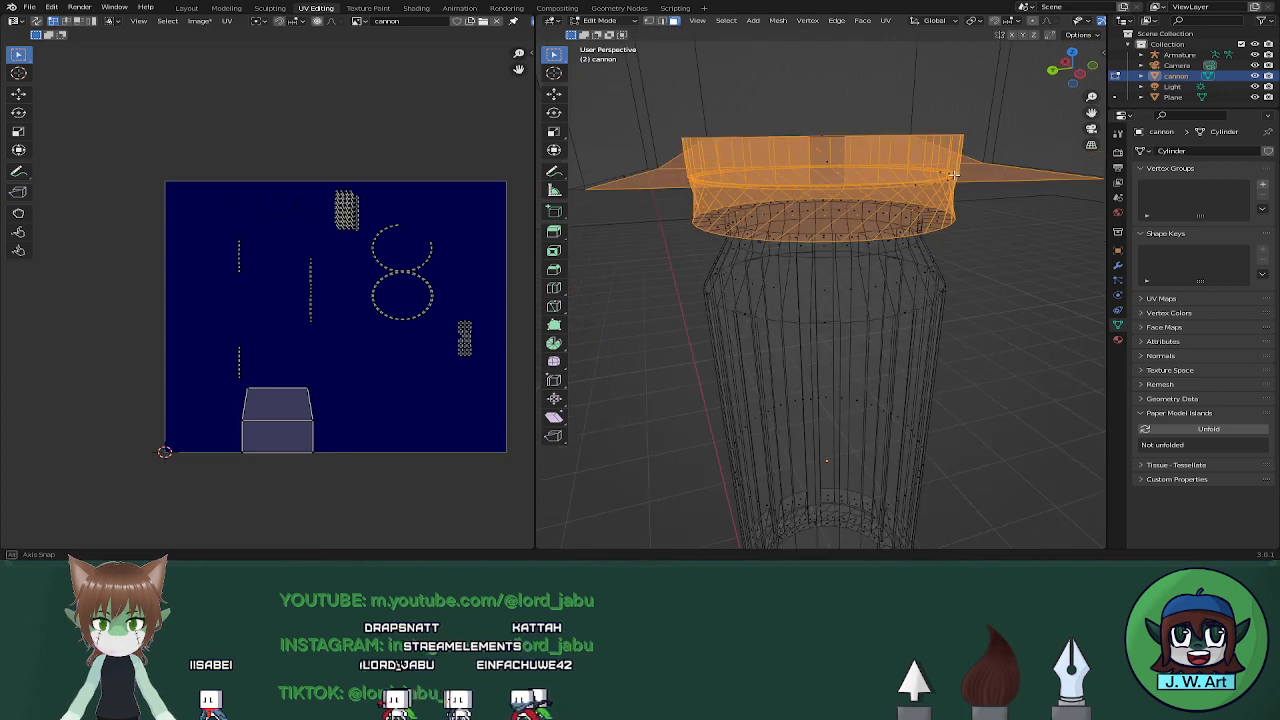
left_click(832, 160, "shift")
Check the collar selection in solid shading and add the missing thin faces along the seam between its two rings
key("shift+z")
middle_click_drag(1020, 214, 919, 150)
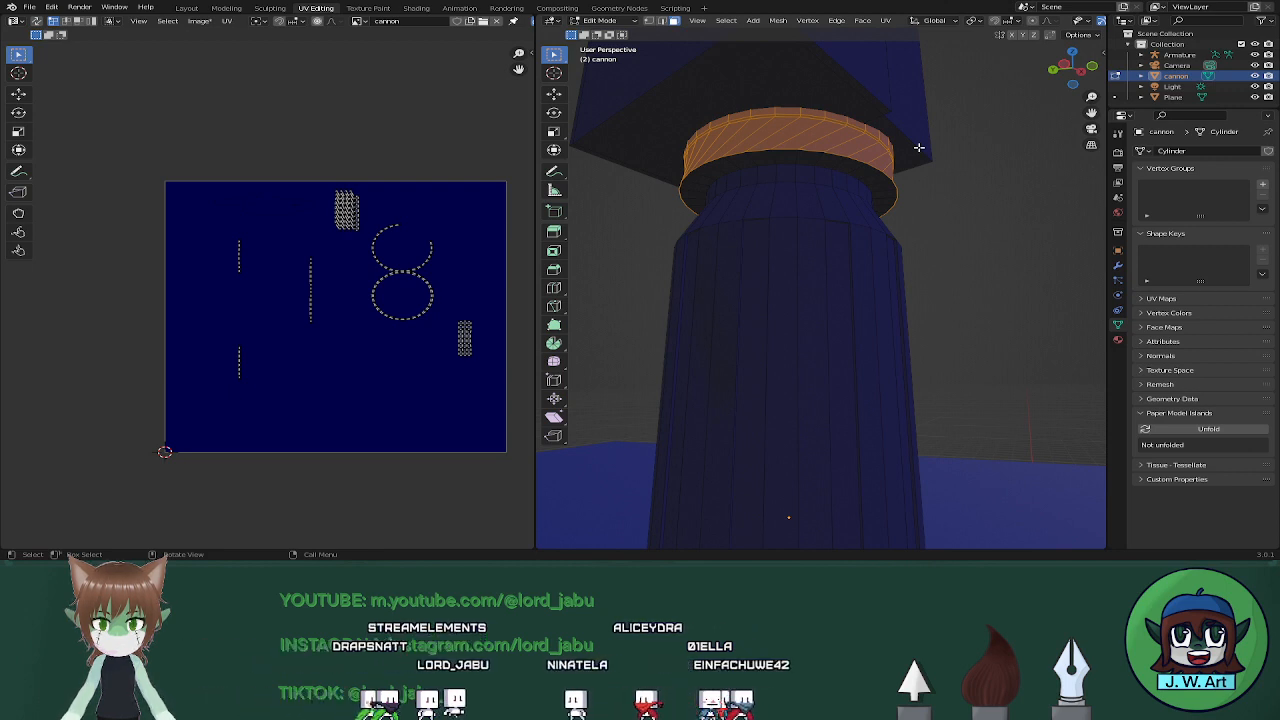
middle_click_drag(1031, 163, 609, 240)
key("shift+z")
mouse_move(963, 231)
middle_mouse_down()
mouse_move(808, 257)
mouse_move(835, 247)
mouse_move(794, 240)
mouse_move(910, 200)
middle_mouse_up()
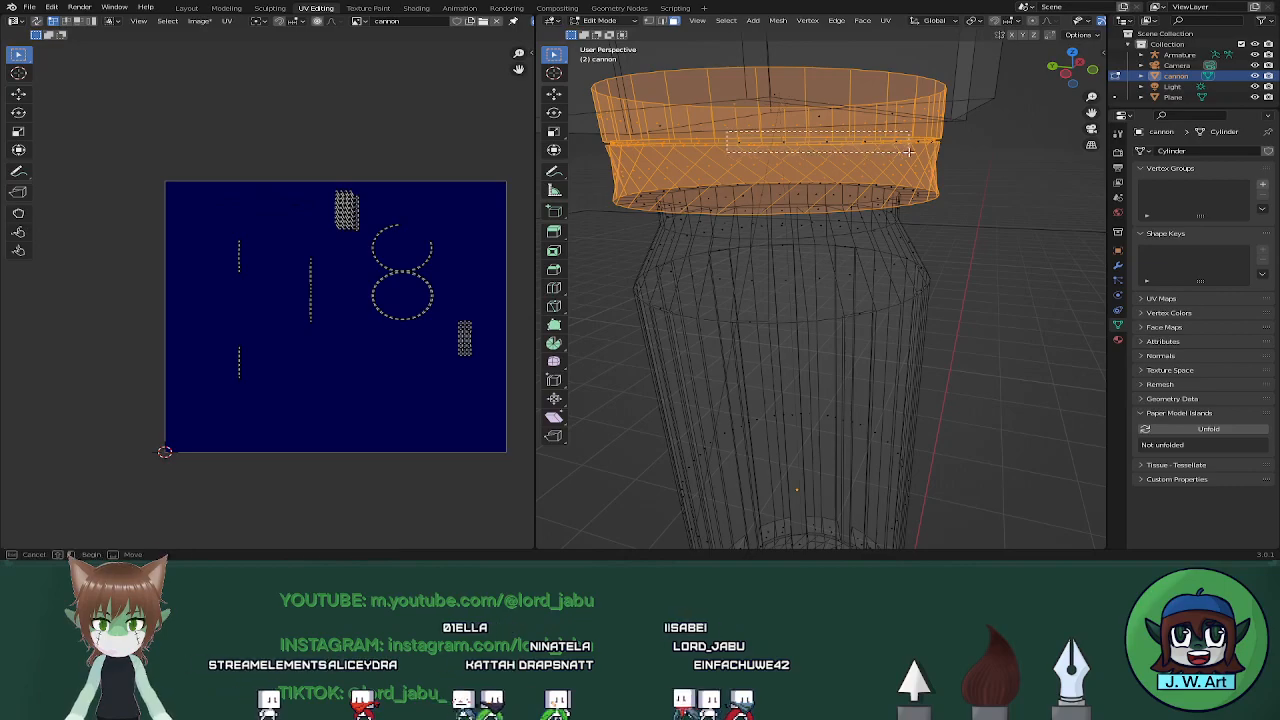
middle_click_drag(980, 175, 1035, 186)
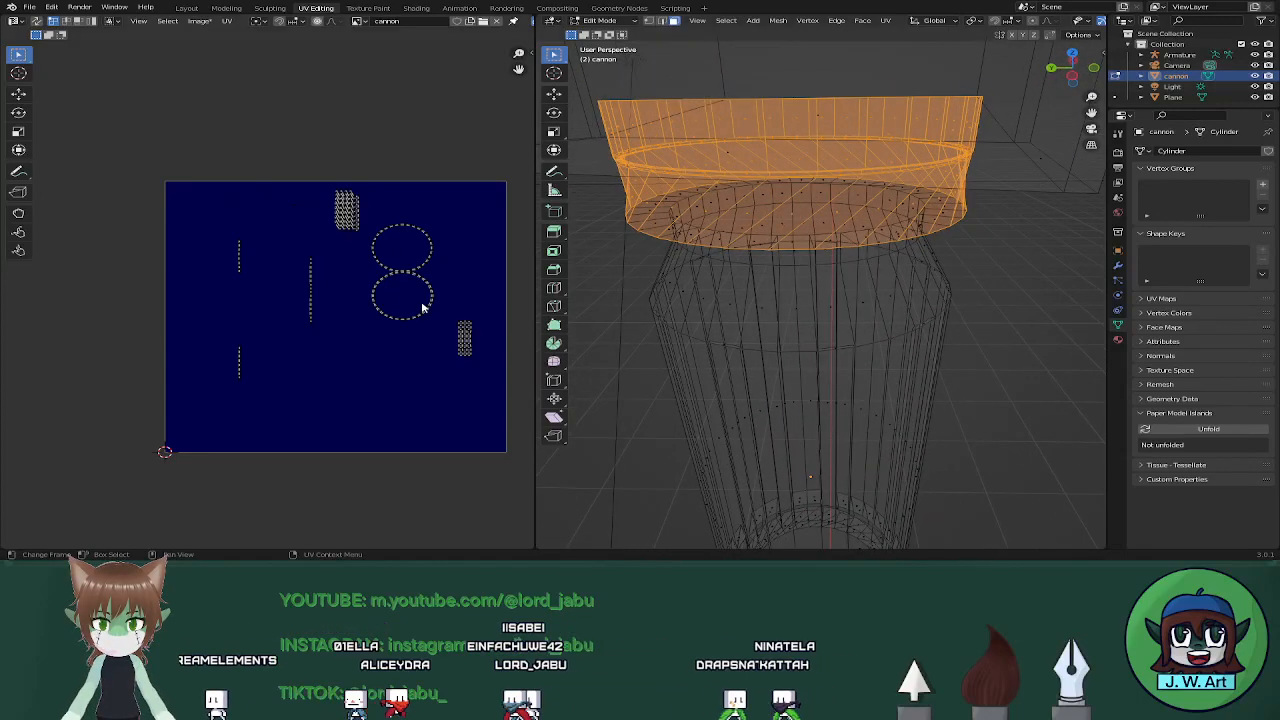
middle_click_drag(610, 262, 630, 242)
Scale the collar's UVs down to a tiny cluster and move them near the texture's upper edge, slightly left of its middle
key("a")
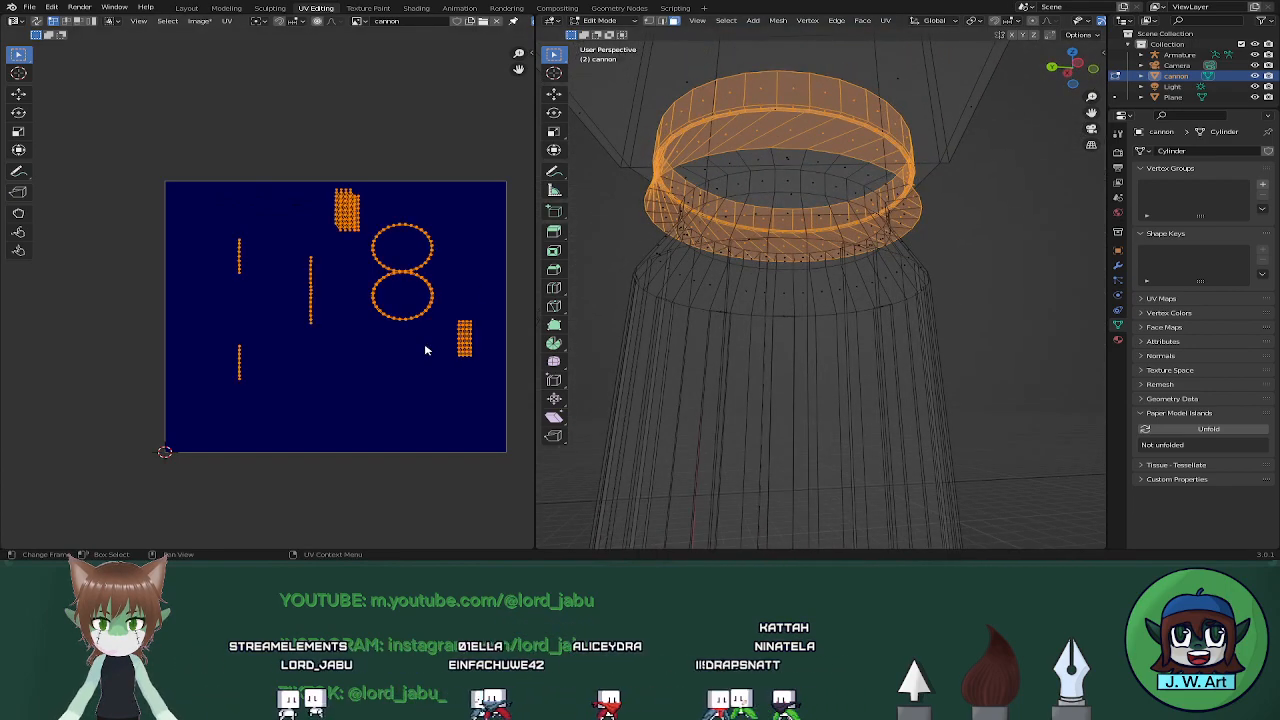
key("s")
left_click(355, 284)
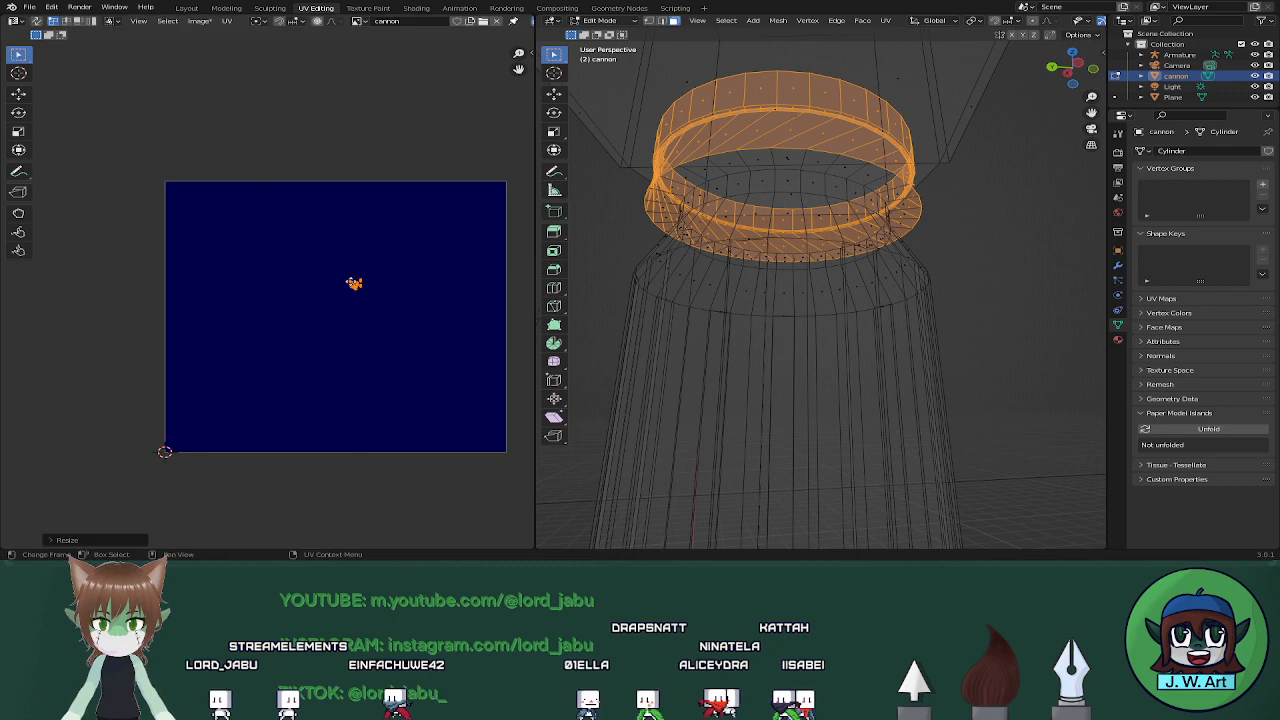
key("g")
left_click(292, 200)
Select the narrow neck ring below the collar together with the collar's flat underside
middle_click_drag(705, 300, 708, 240)
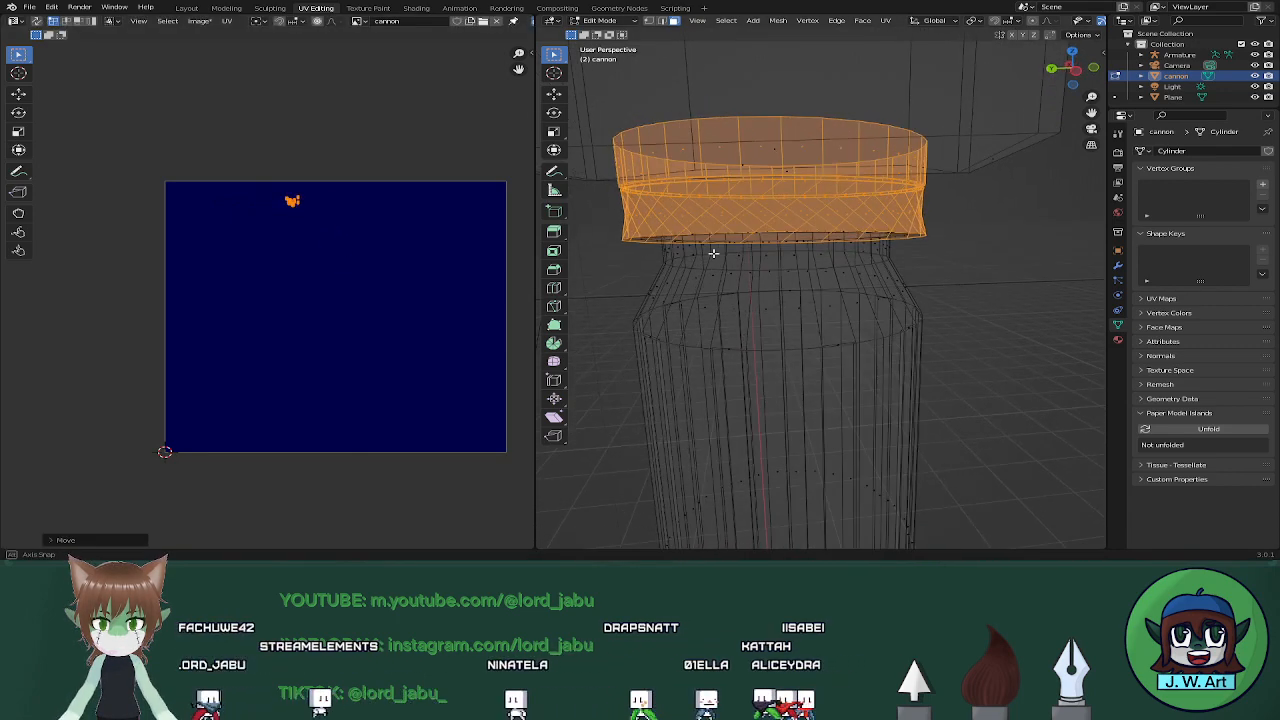
left_click_drag(633, 230, 888, 258)
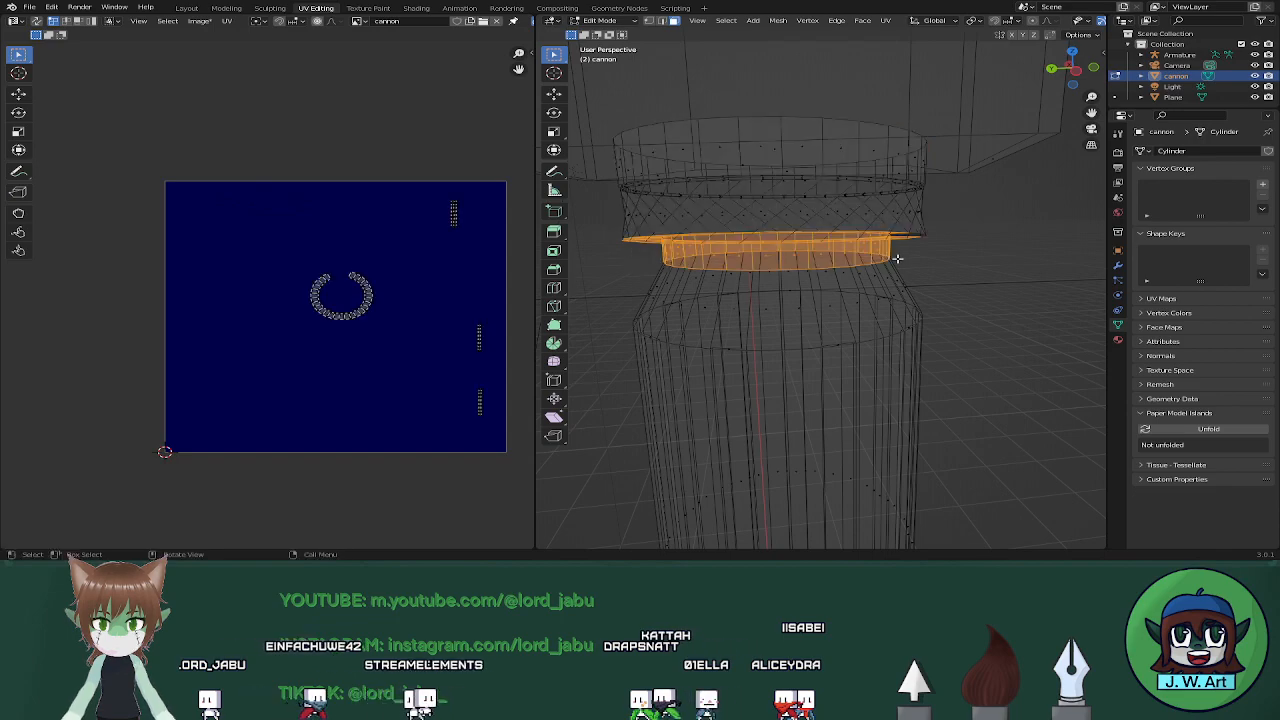
middle_click_drag(890, 257, 846, 250)
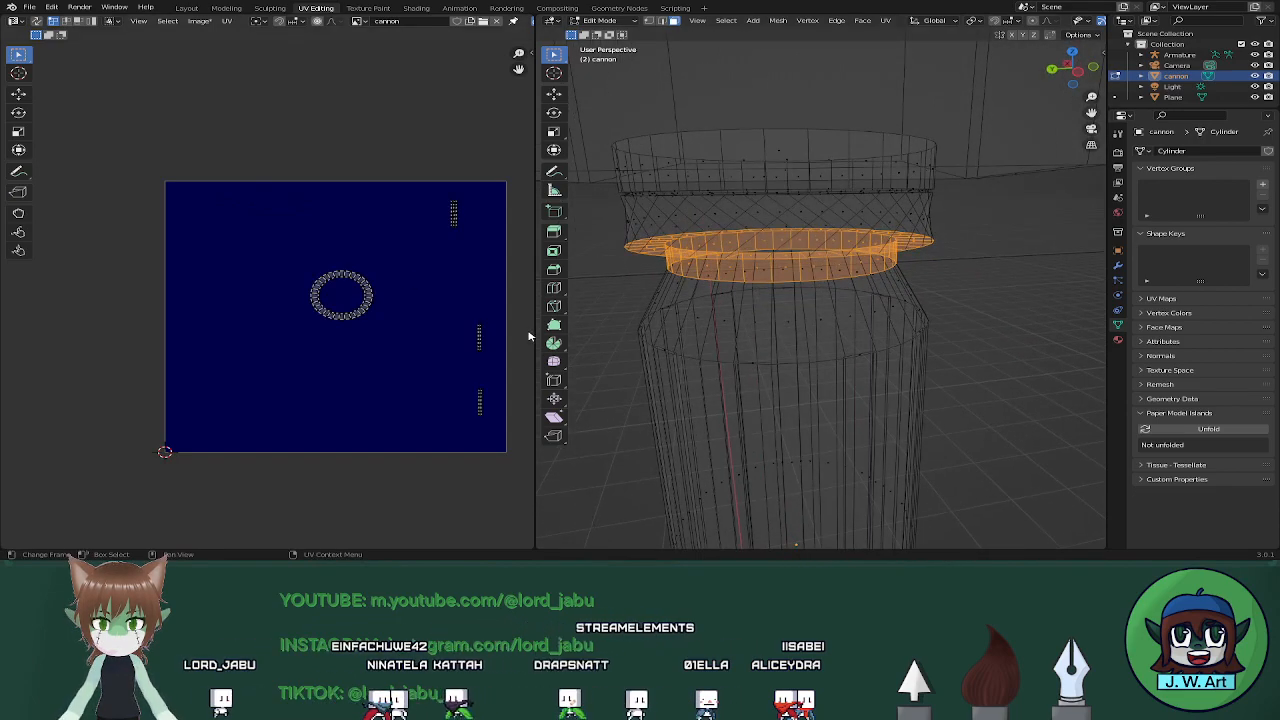
Scale the neck ring's UVs down to about 0.1 and move them into the upper part of the texture, right of its middle
key("a")
key("s")
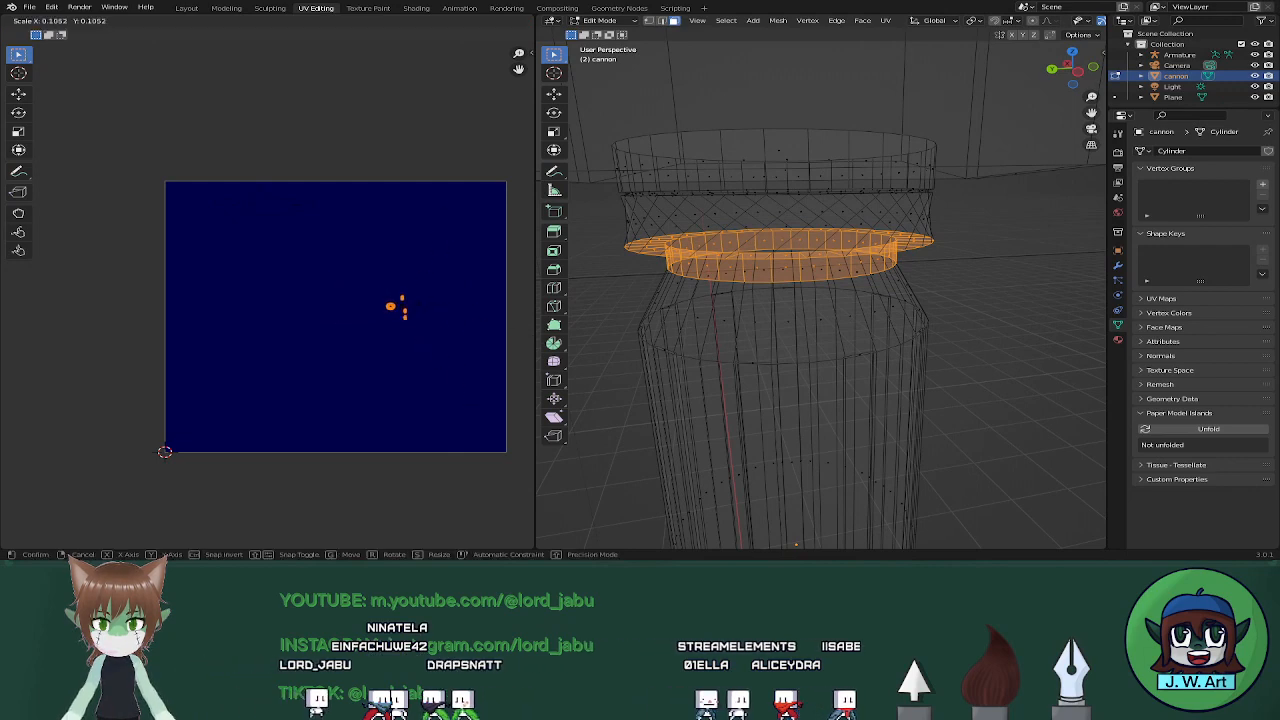
left_click(404, 311)
key("g")
left_click(401, 261)
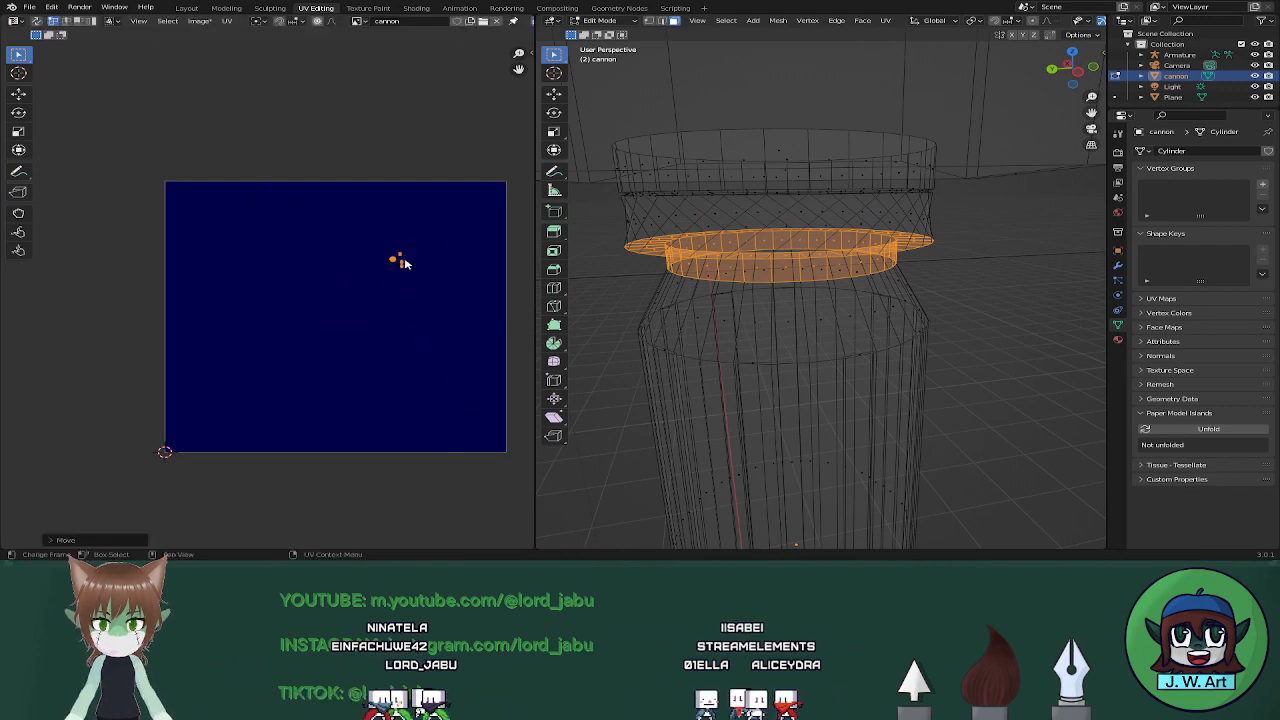
Return to solid shading and select the bracket's back plate and the first faces of its curved band beside the square block
middle_click_drag(803, 329, 723, 331)
scroll(716, 350, "down", 2)
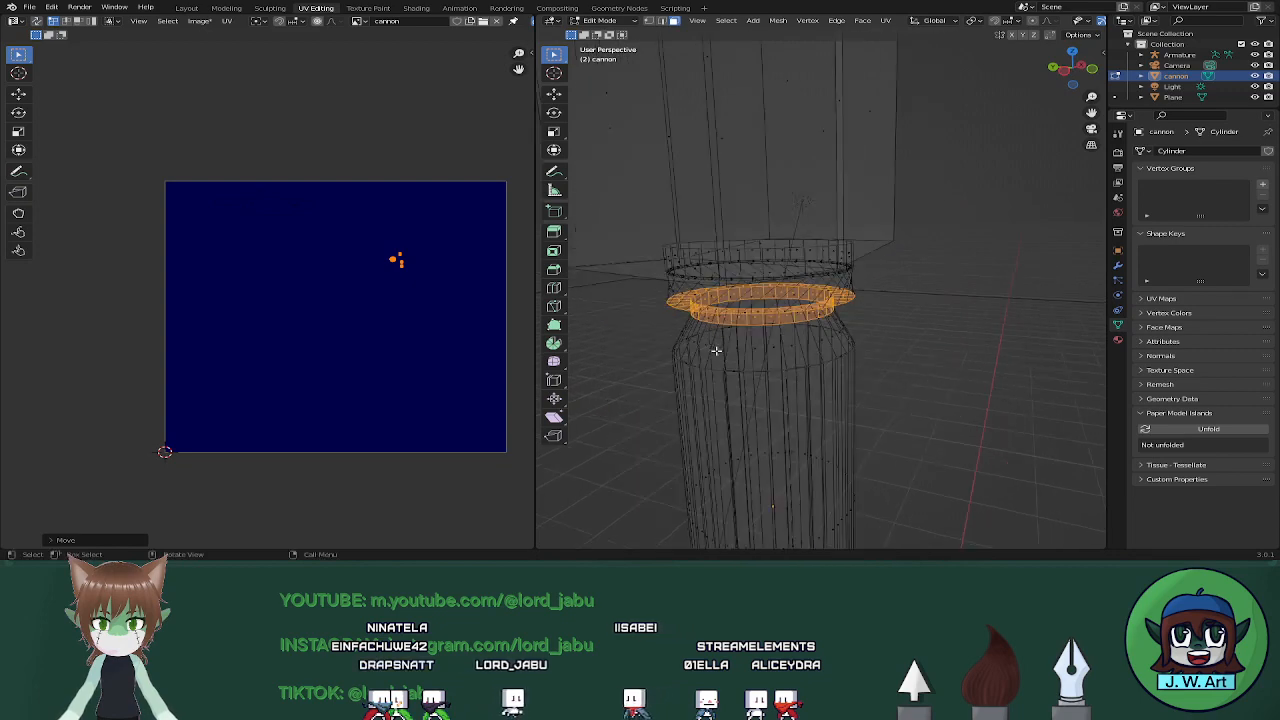
key("shift+z")
scroll(769, 226, "down", 2)
middle_click_drag(769, 226, 644, 234)
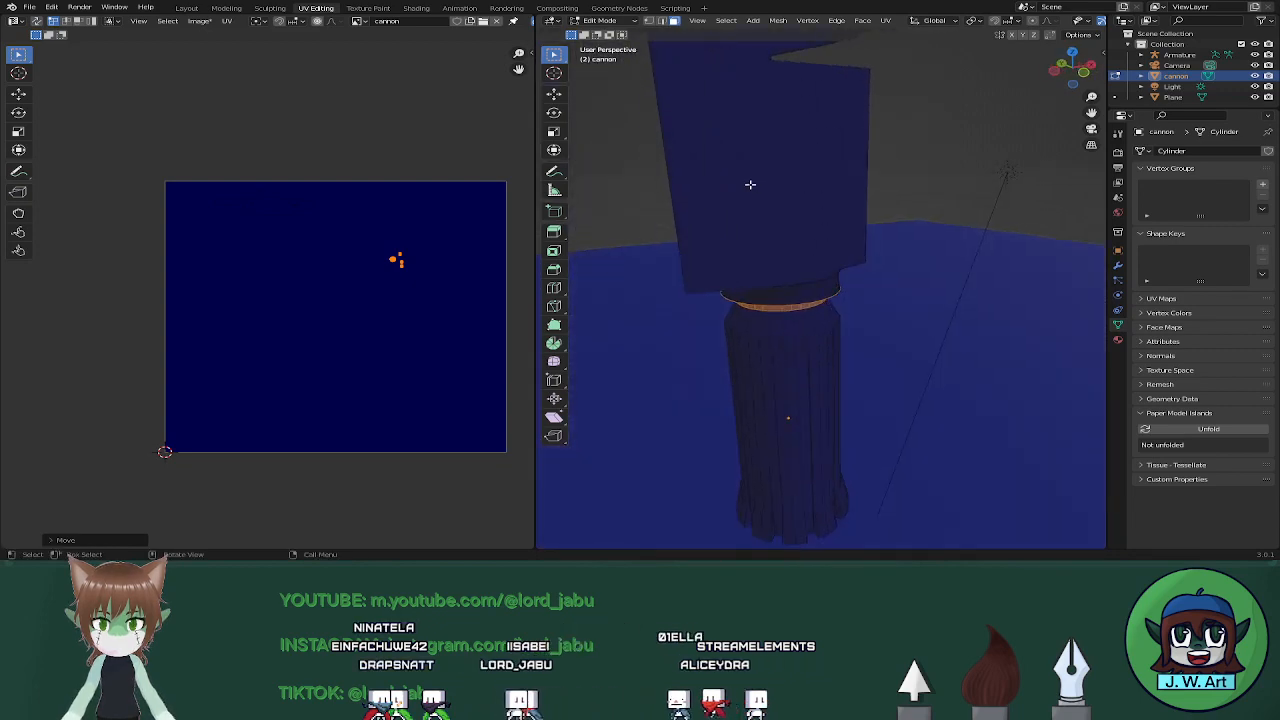
left_click(752, 187)
mouse_move(752, 187)
middle_mouse_down()
mouse_move(813, 203)
mouse_move(820, 189)
mouse_move(757, 179)
mouse_move(783, 197)
mouse_move(849, 194)
mouse_move(804, 223)
mouse_move(786, 285)
mouse_move(829, 223)
mouse_move(751, 300)
mouse_move(748, 206)
middle_mouse_up()
left_click(866, 166)
left_click(762, 172, "shift")
left_click(845, 195, "shift")
left_click(802, 243, "shift")
left_click(662, 210, "shift")
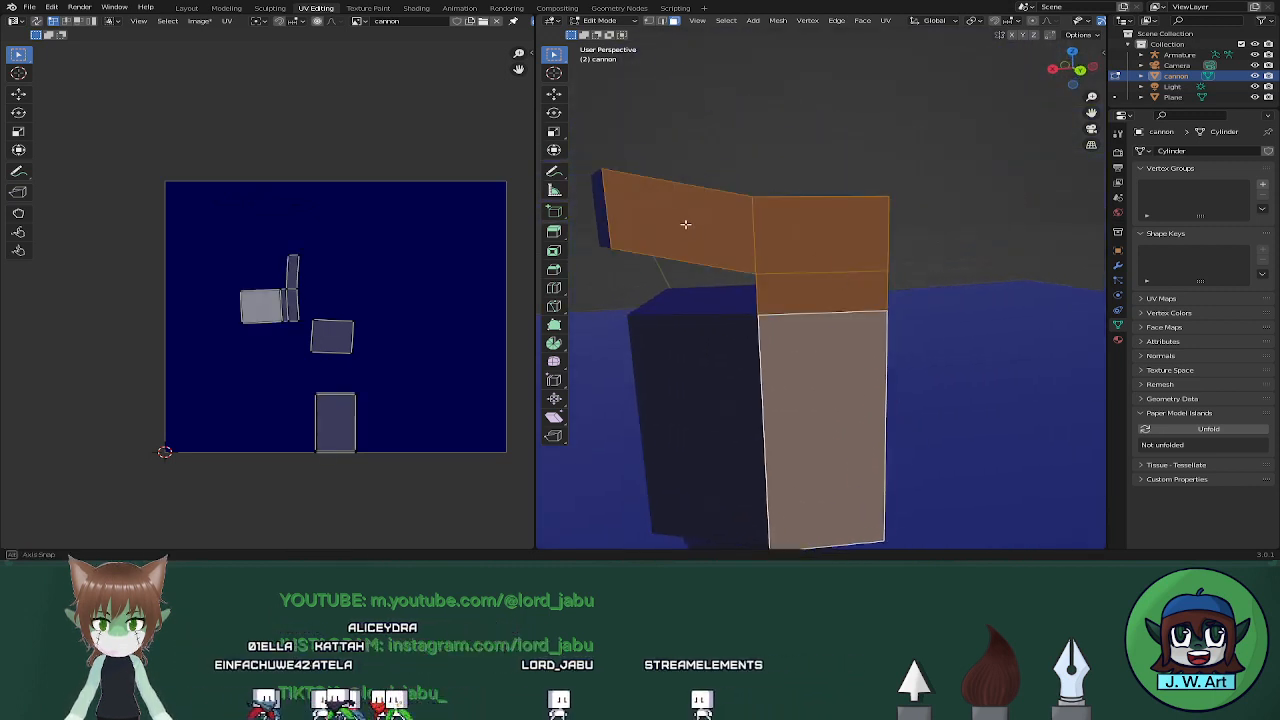
Add the remaining outer, inner and edge faces of the curved band around the square block to the bracket selection
middle_click_drag(662, 210, 799, 214)
left_click_drag(799, 215, 869, 257, "shift")
middle_click_drag(684, 226, 887, 223)
left_click_drag(889, 223, 1000, 268, "shift")
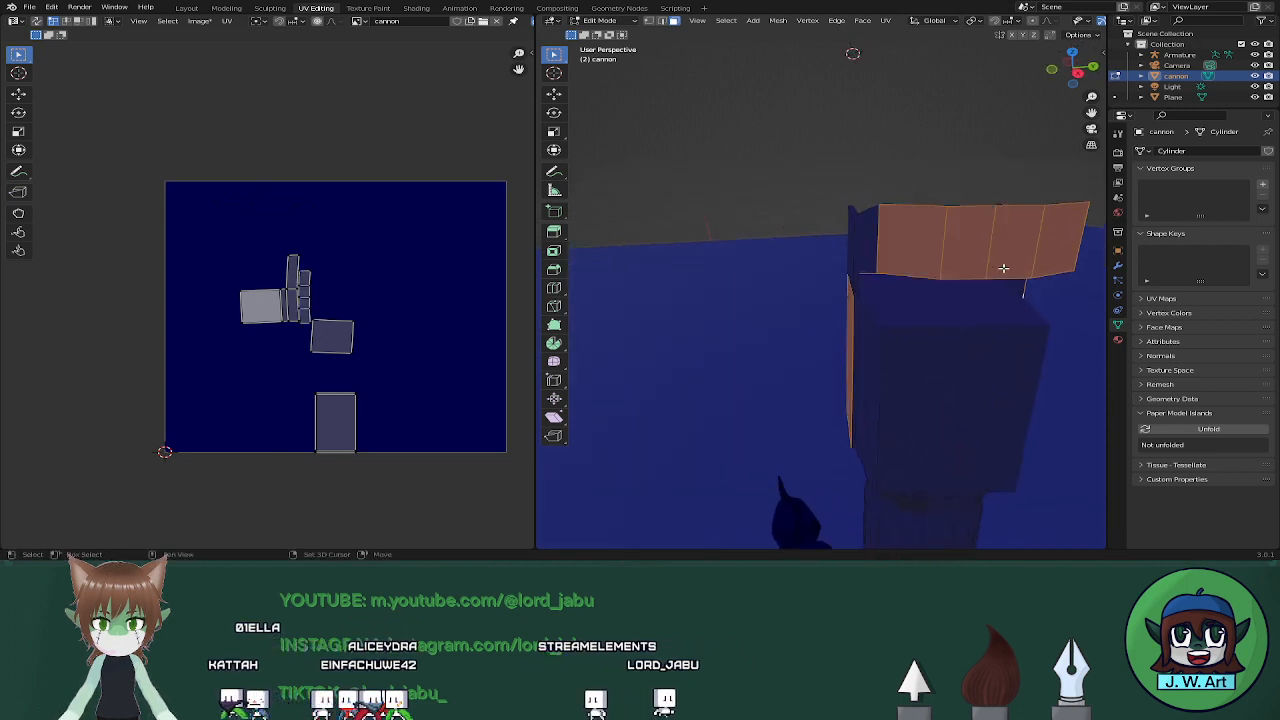
middle_click_drag(940, 260, 1028, 246)
left_click_drag(899, 205, 972, 232, "shift")
left_click_drag(855, 235, 981, 259, "shift")
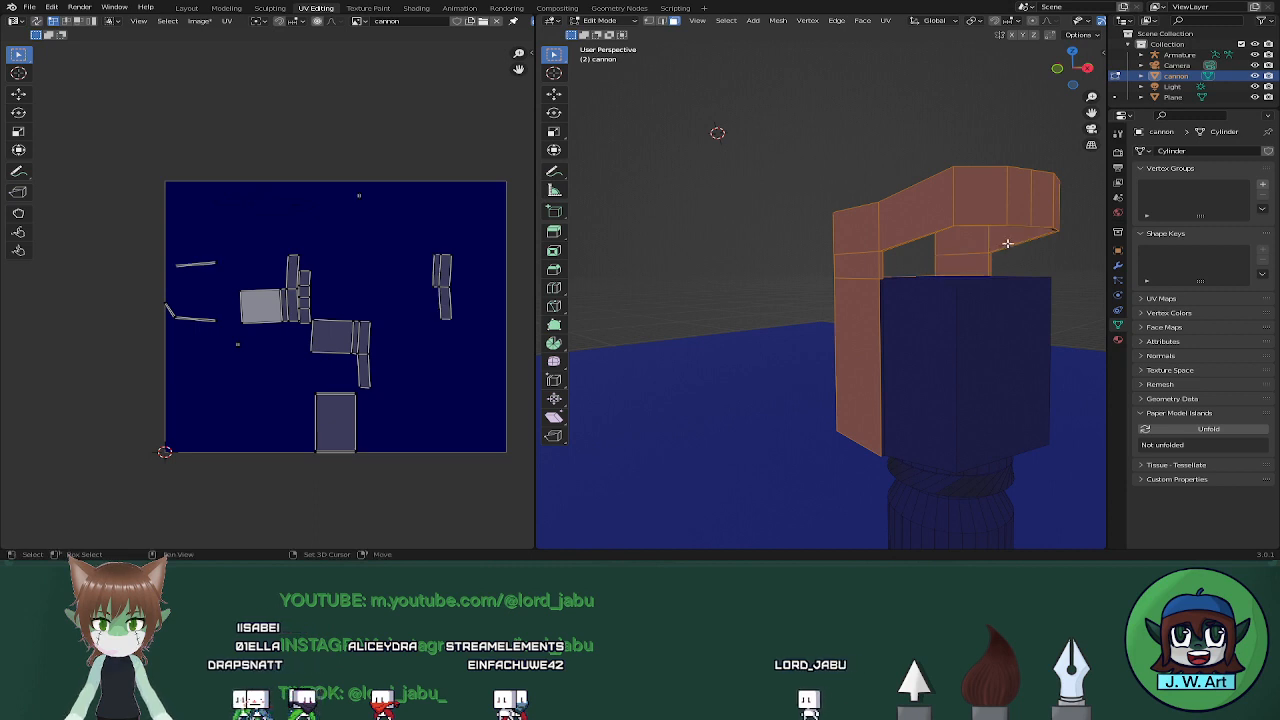
middle_click_drag(979, 258, 674, 237)
left_click_drag(661, 234, 767, 255, "shift")
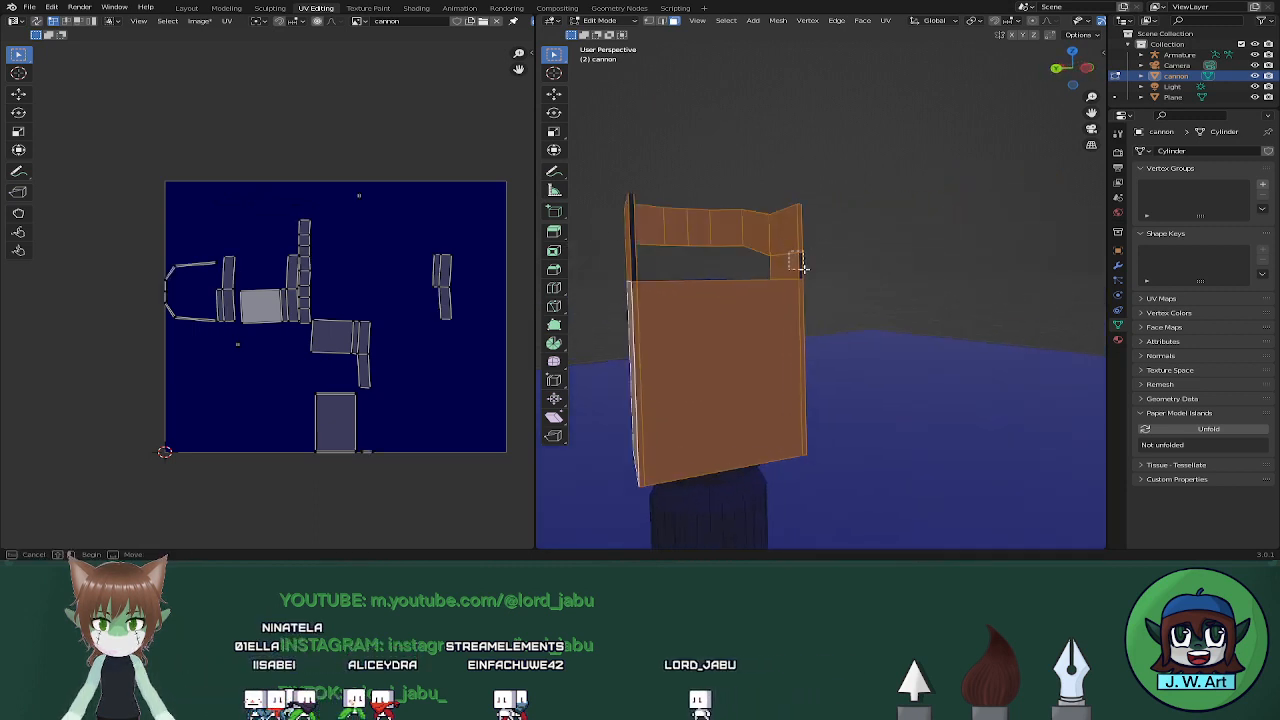
middle_click_drag(638, 264, 883, 273)
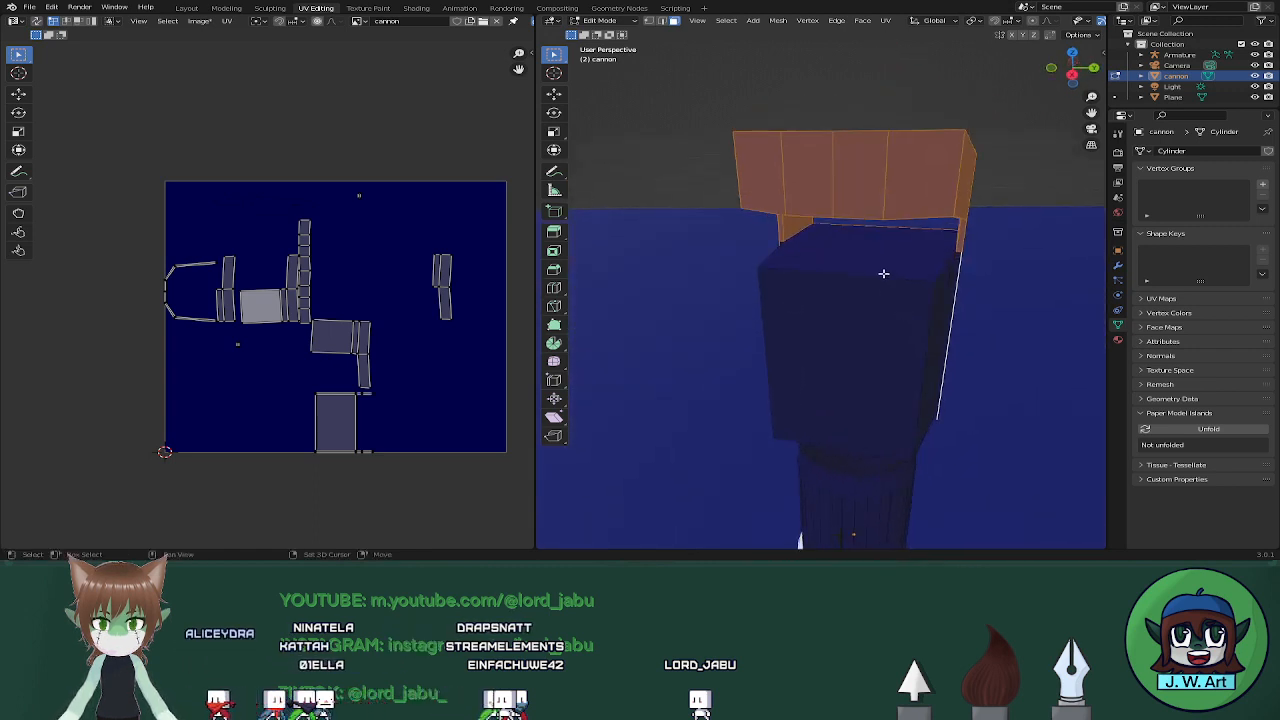
middle_click_drag(865, 393, 975, 183)
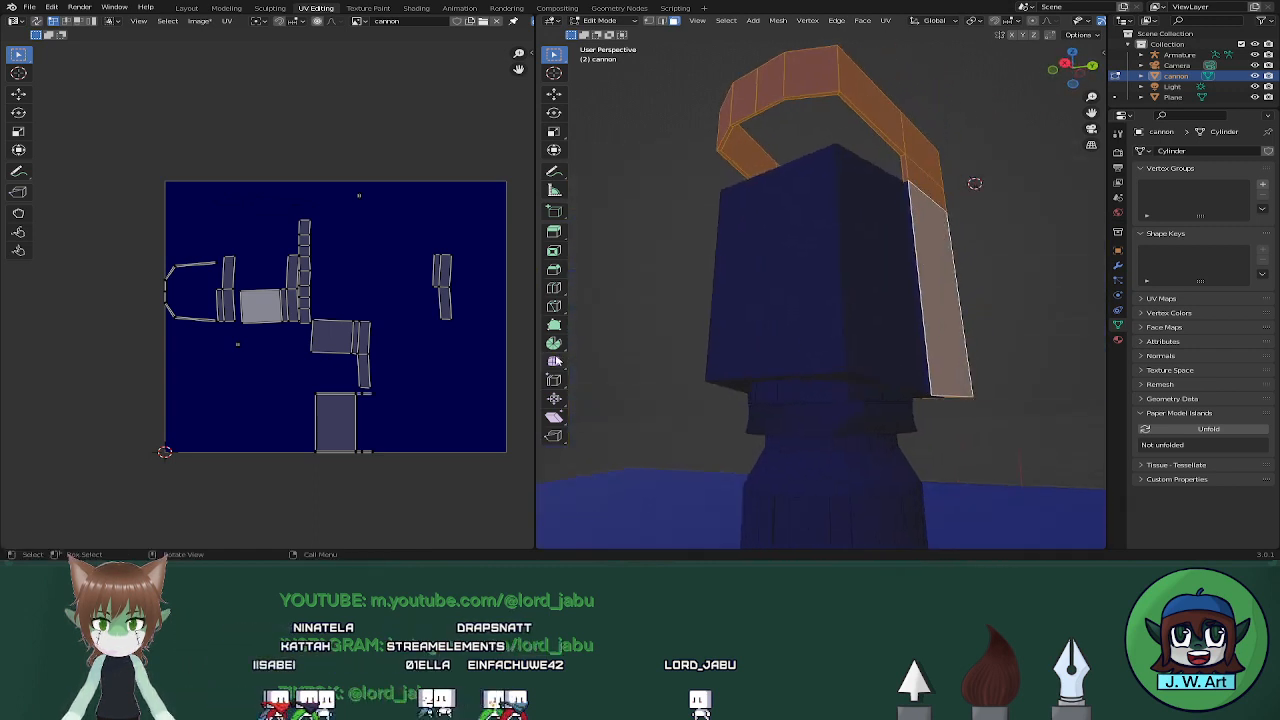
Shrink all the bracket's UV islands to a small cluster and move it near the texture's left edge, just below mid-height
key("a")
key("s")
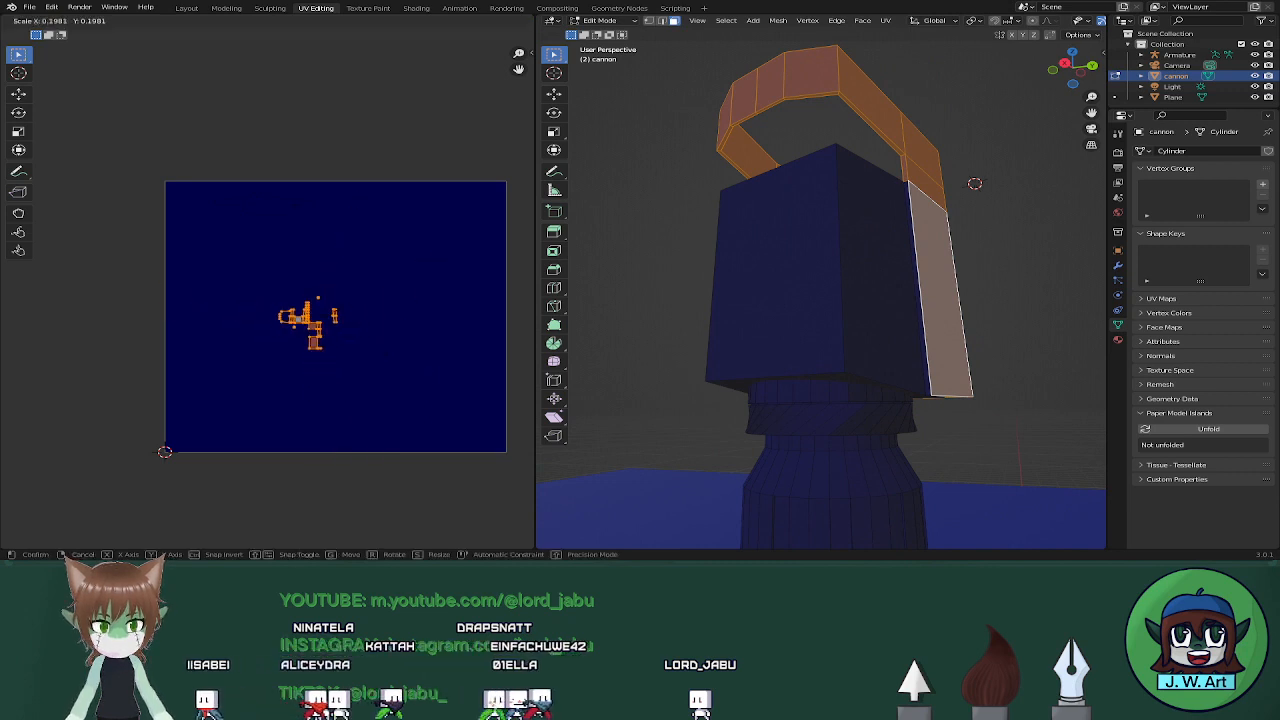
left_click(316, 326)
key("g")
left_click(211, 340)
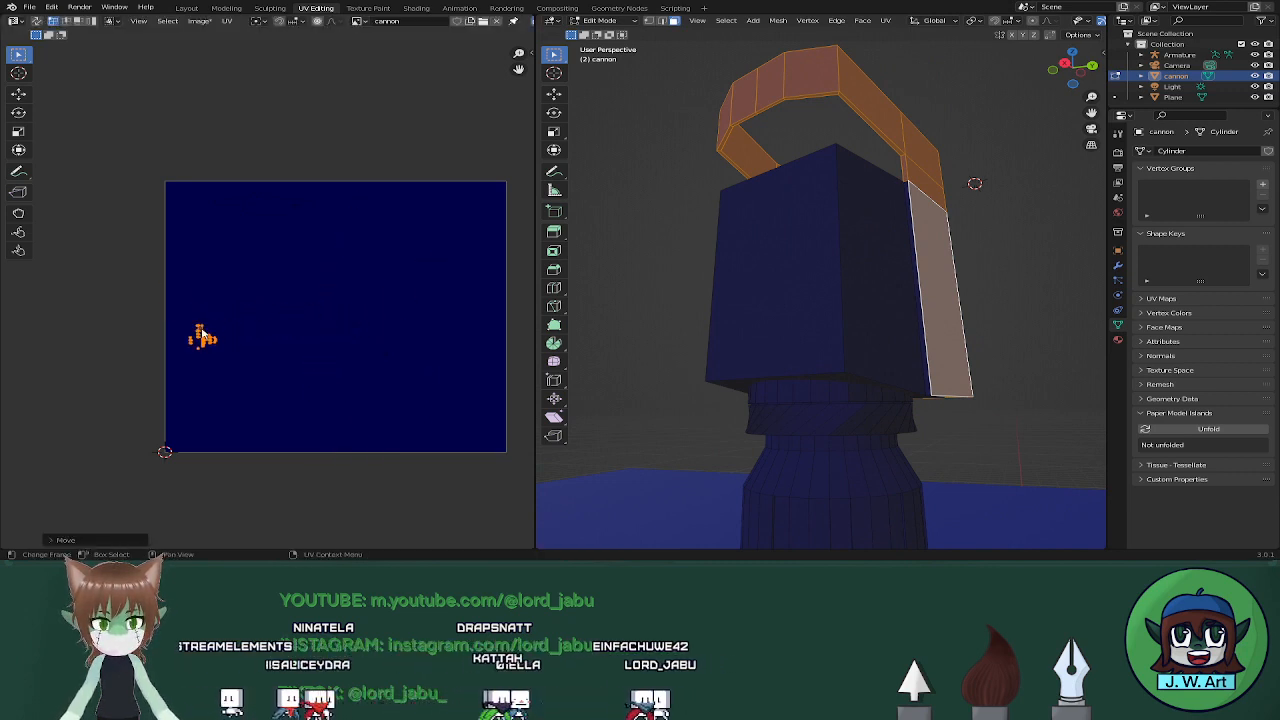
Select the outer faces of the square block inside the bracket, including its underside, sides and top
middle_click_drag(802, 350, 850, 340)
left_click(900, 328)
left_click(934, 326, "shift")
left_click(887, 288, "shift")
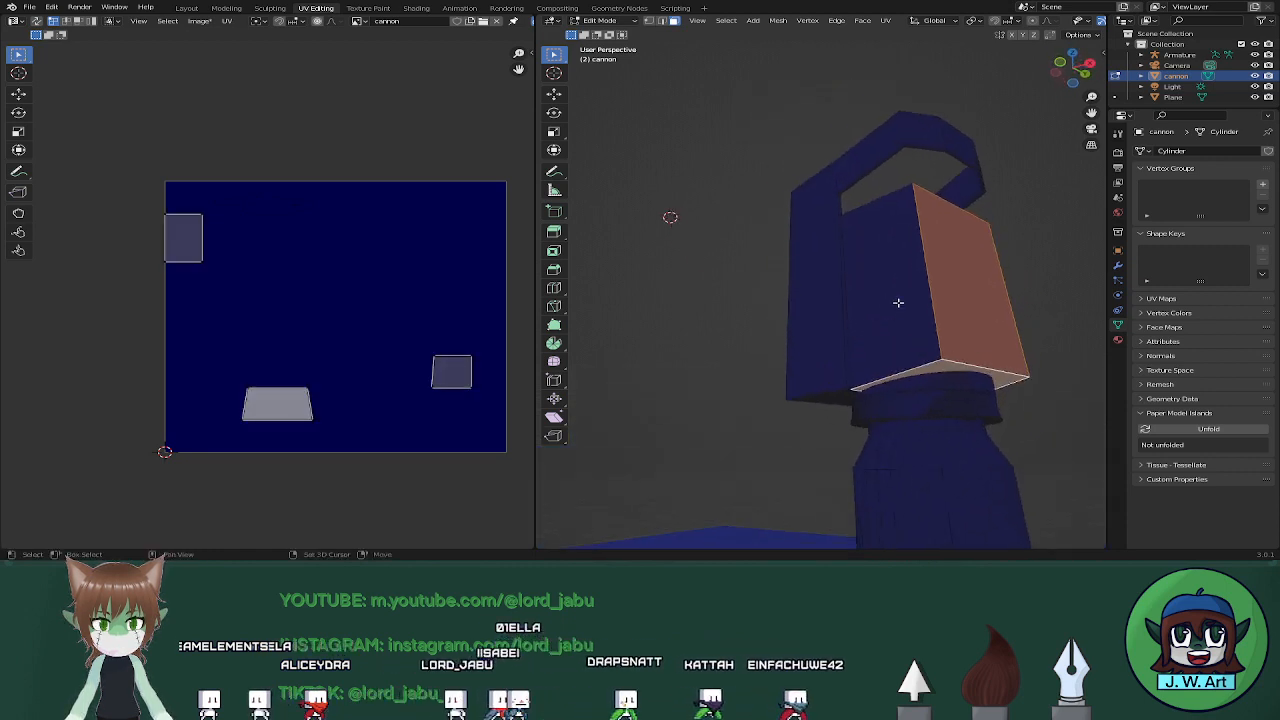
left_click(897, 303, "shift")
middle_click_drag(897, 303, 834, 290)
left_click(832, 237, "shift")
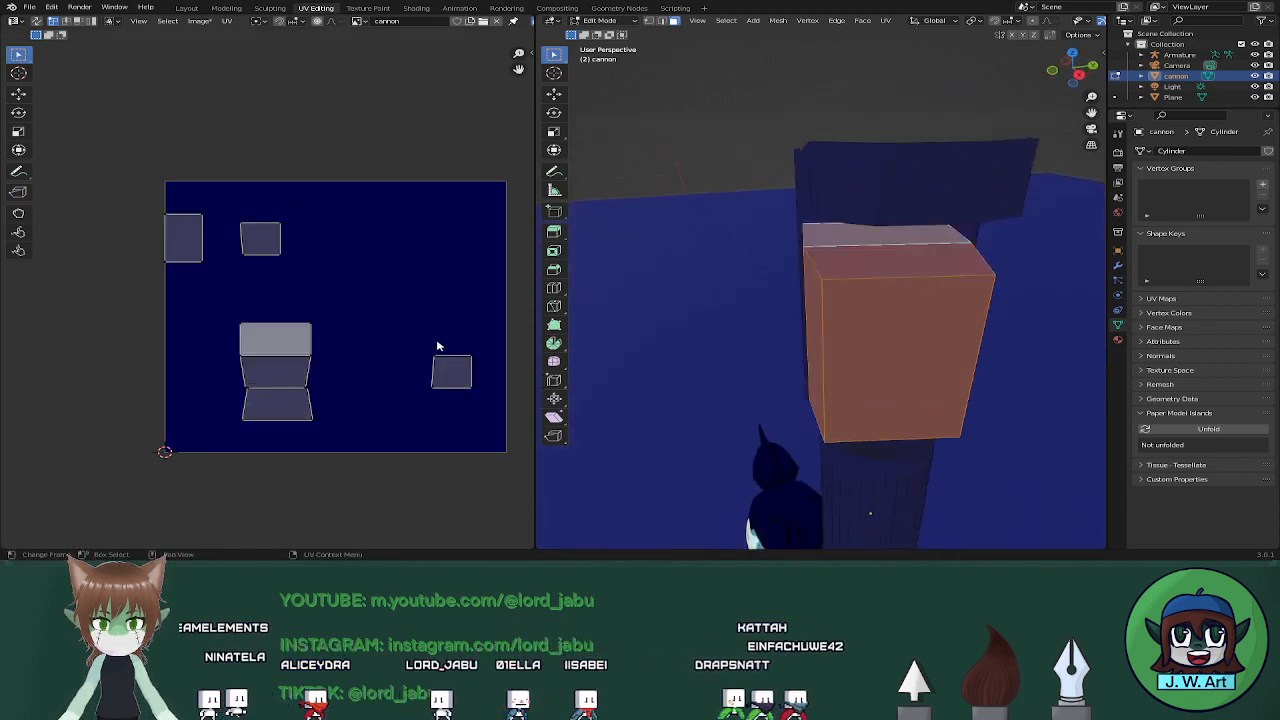
Scale down the square block's UV islands and move them into the lower-right part of the texture
key("a")
key("s")
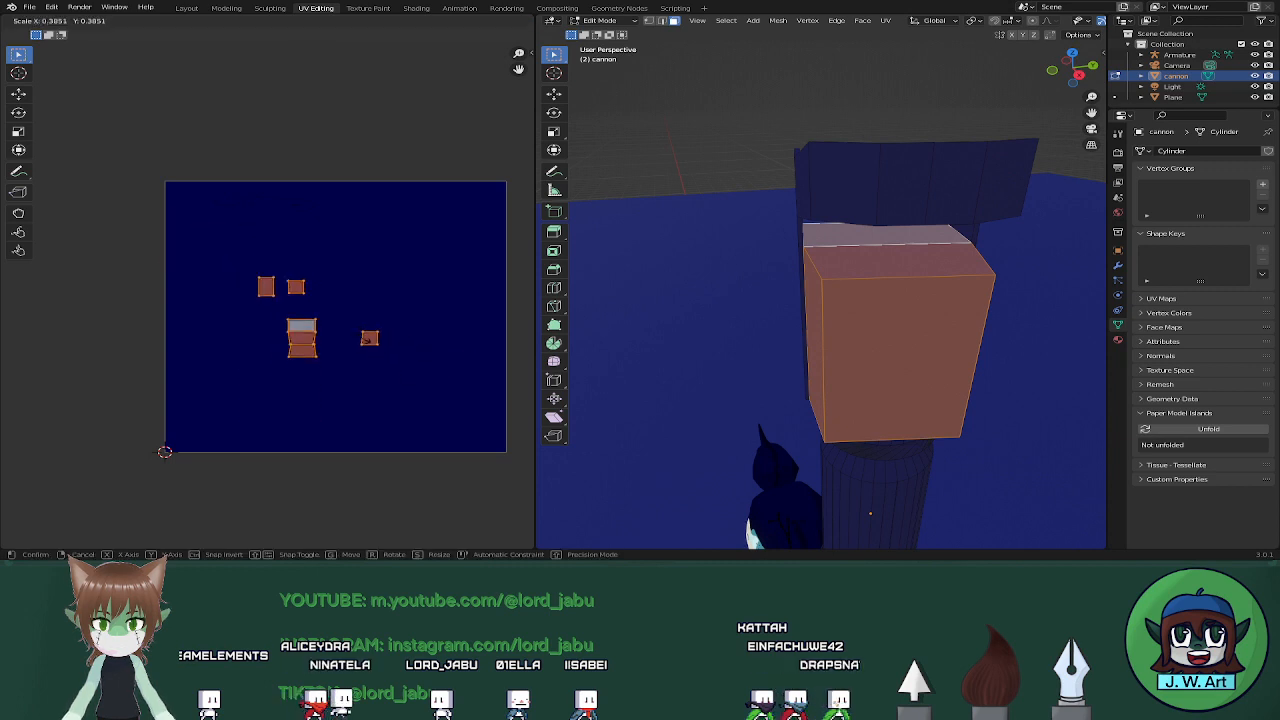
left_click(337, 329)
key("g")
left_click(438, 374)
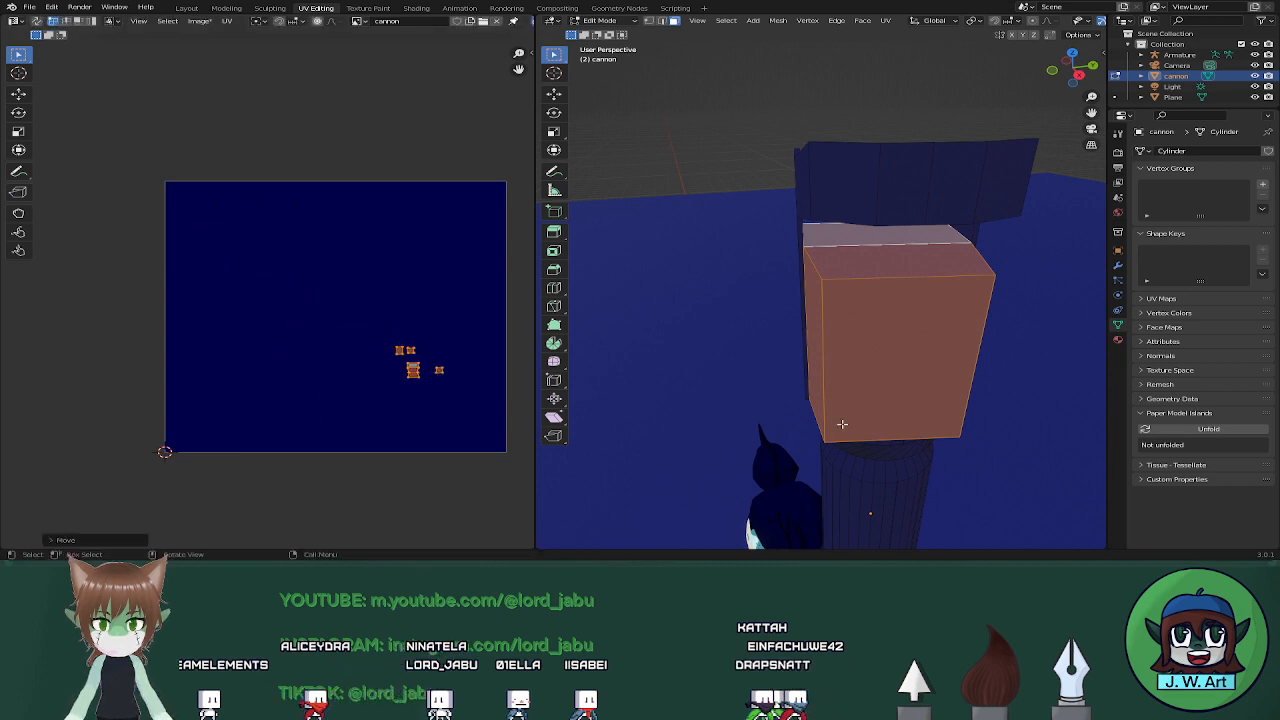
Select the round disc inside the barrel's toothed end together with the full ring of inner wall faces around it
middle_click_drag(950, 450, 717, 357)
scroll(766, 323, "down", 5)
left_click_drag(684, 316, 826, 386)
middle_click_drag(834, 374, 777, 297)
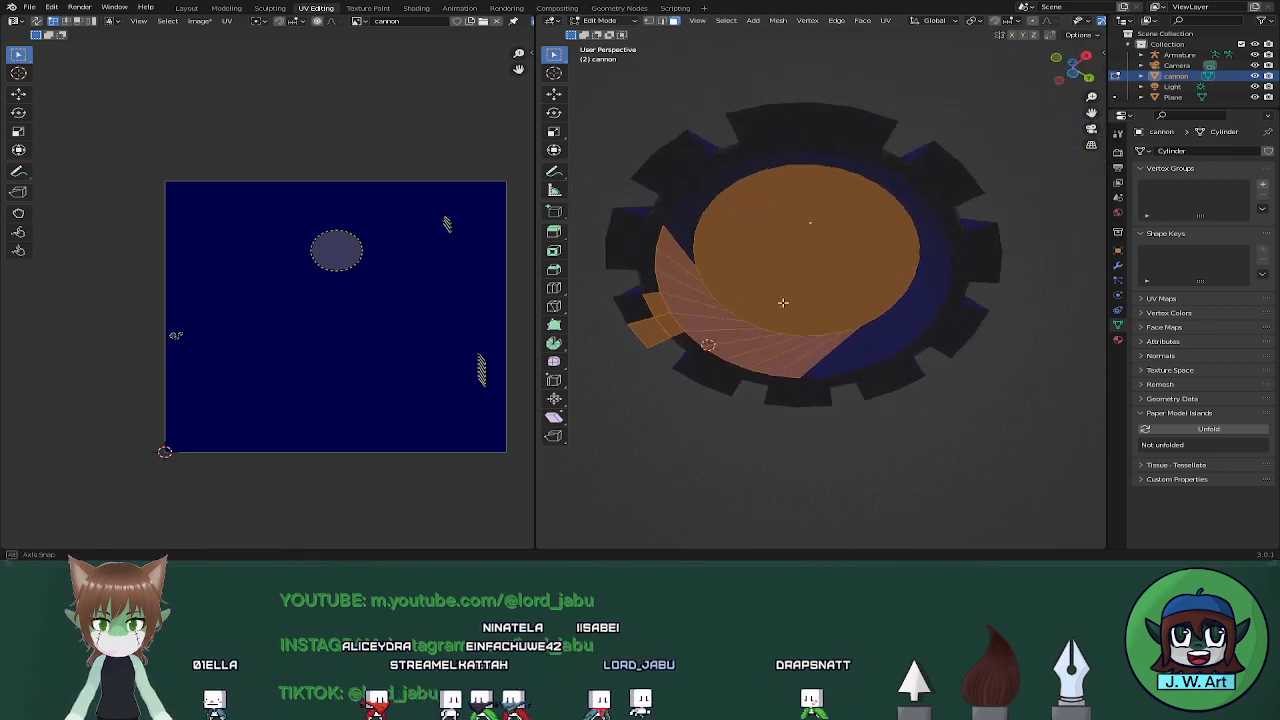
left_click(831, 346)
left_click_drag(686, 297, 916, 268)
middle_click_drag(937, 279, 919, 215)
left_click_drag(969, 212, 977, 225, "shift")
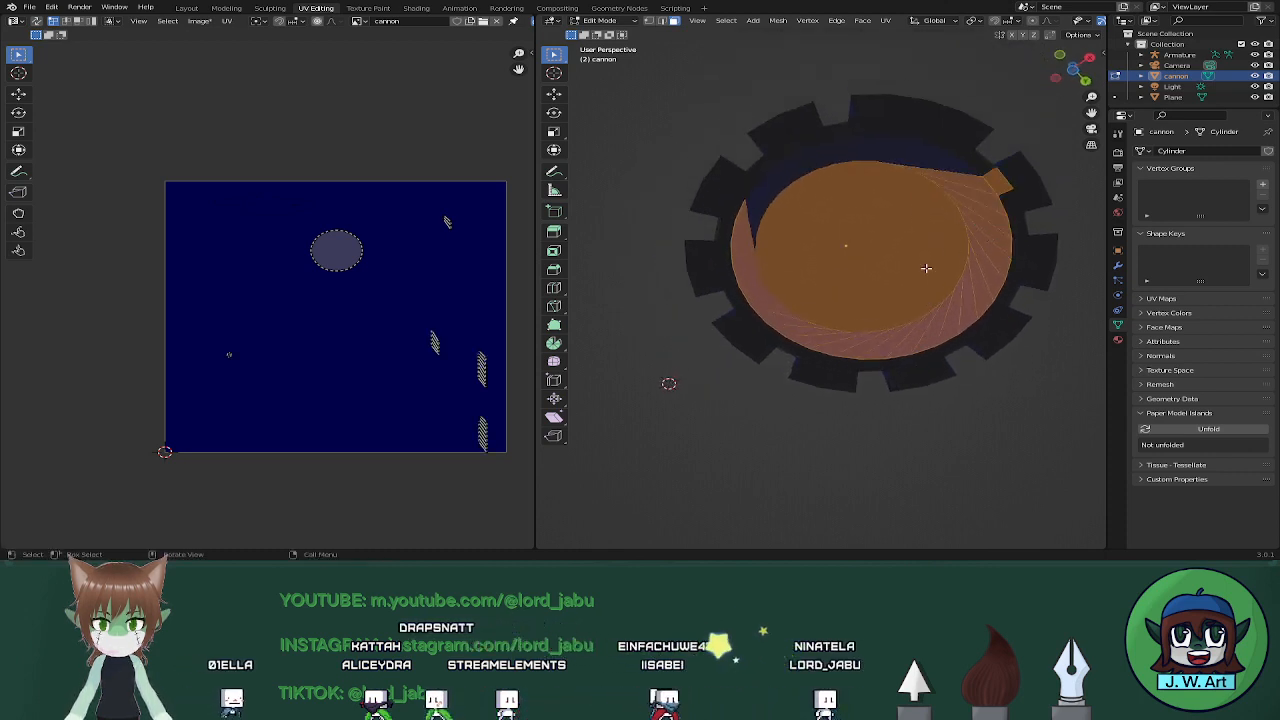
middle_click_drag(997, 188, 803, 217)
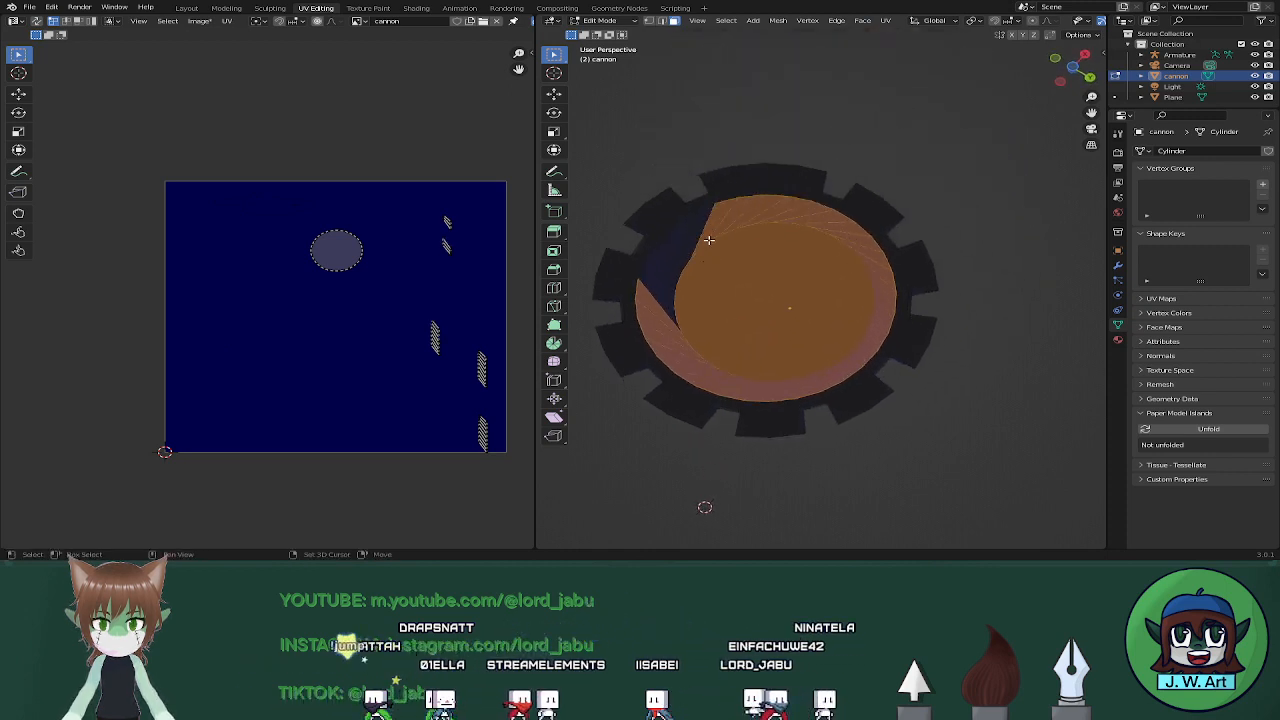
left_click_drag(708, 240, 672, 284, "shift")
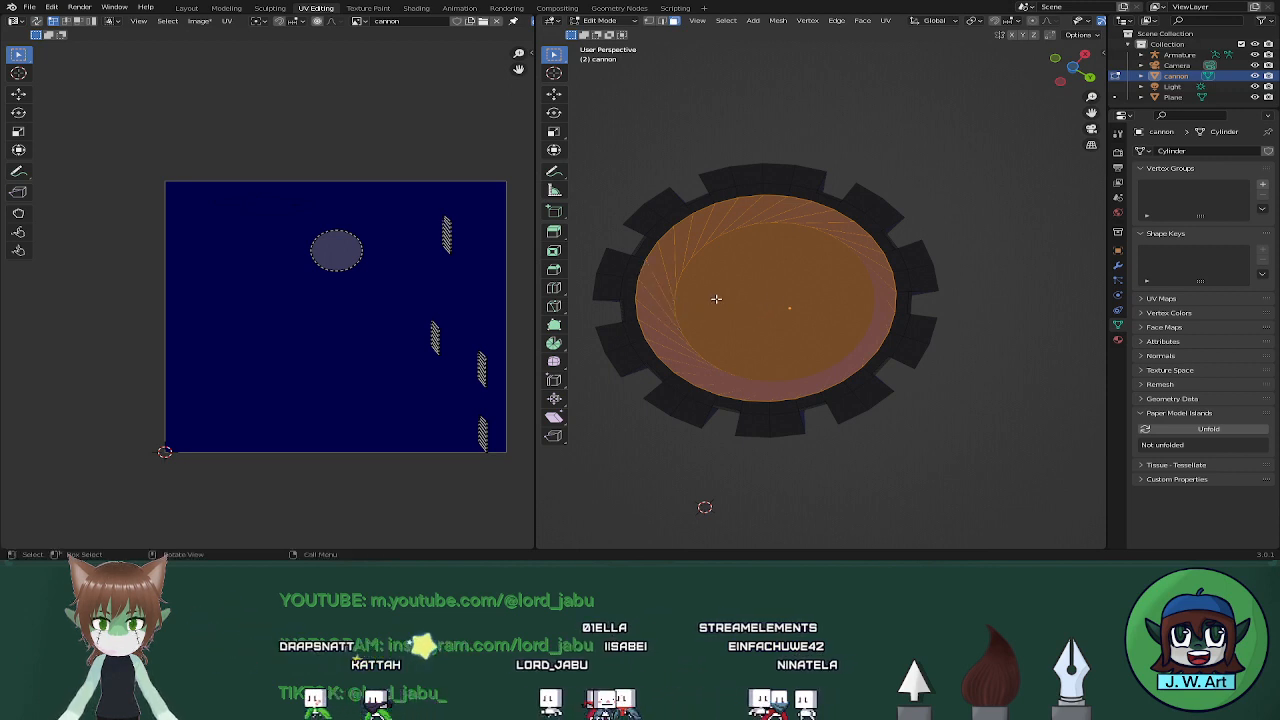
Shrink the inner wall's four UV strips and move them near the texture's right edge, around mid-height
left_click_drag(410, 211, 525, 450)
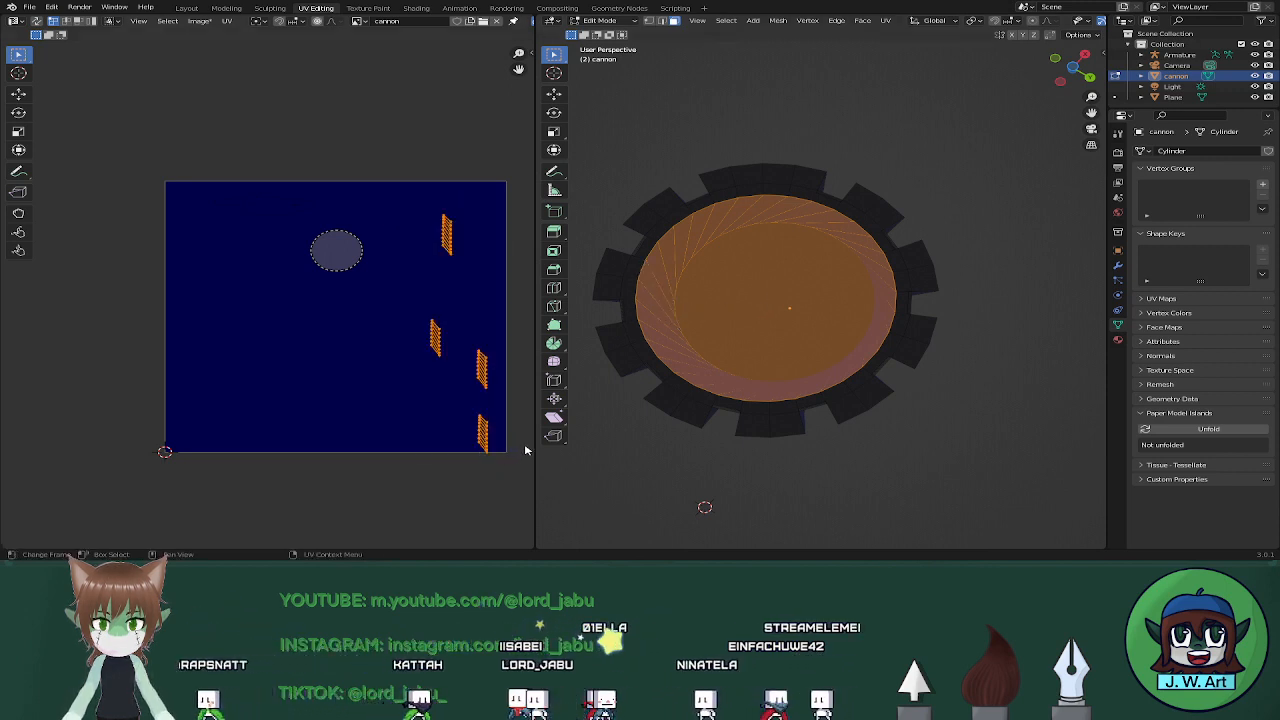
key("s")
left_click(482, 353)
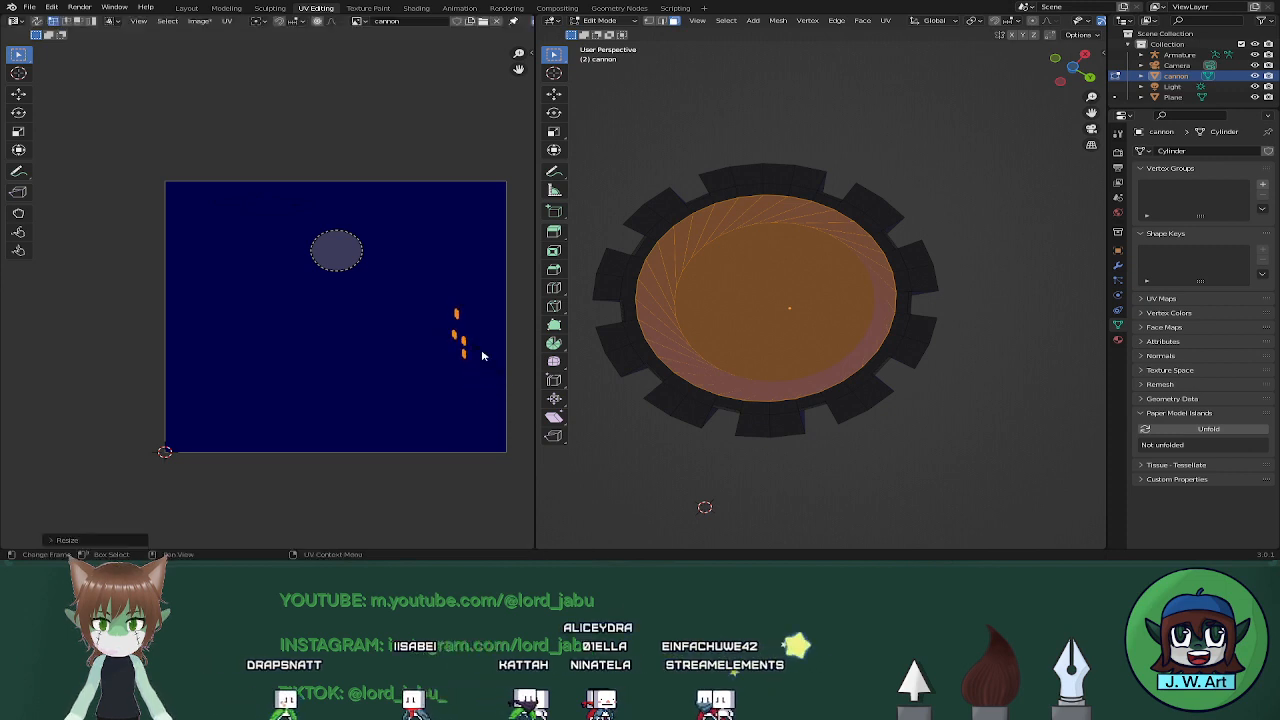
key("g")
left_click(498, 332)
Move the inner disc's round UV island to the lower-right corner of the texture
left_click_drag(377, 278, 379, 280)
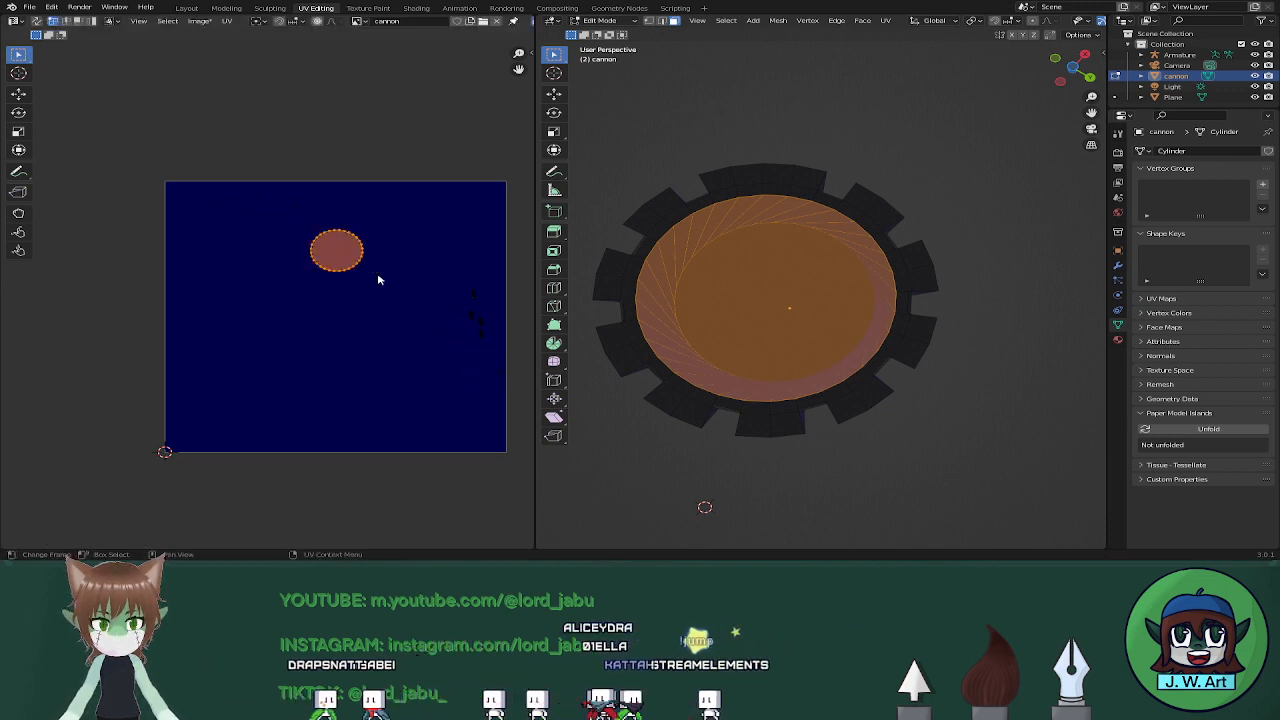
left_click(489, 446)
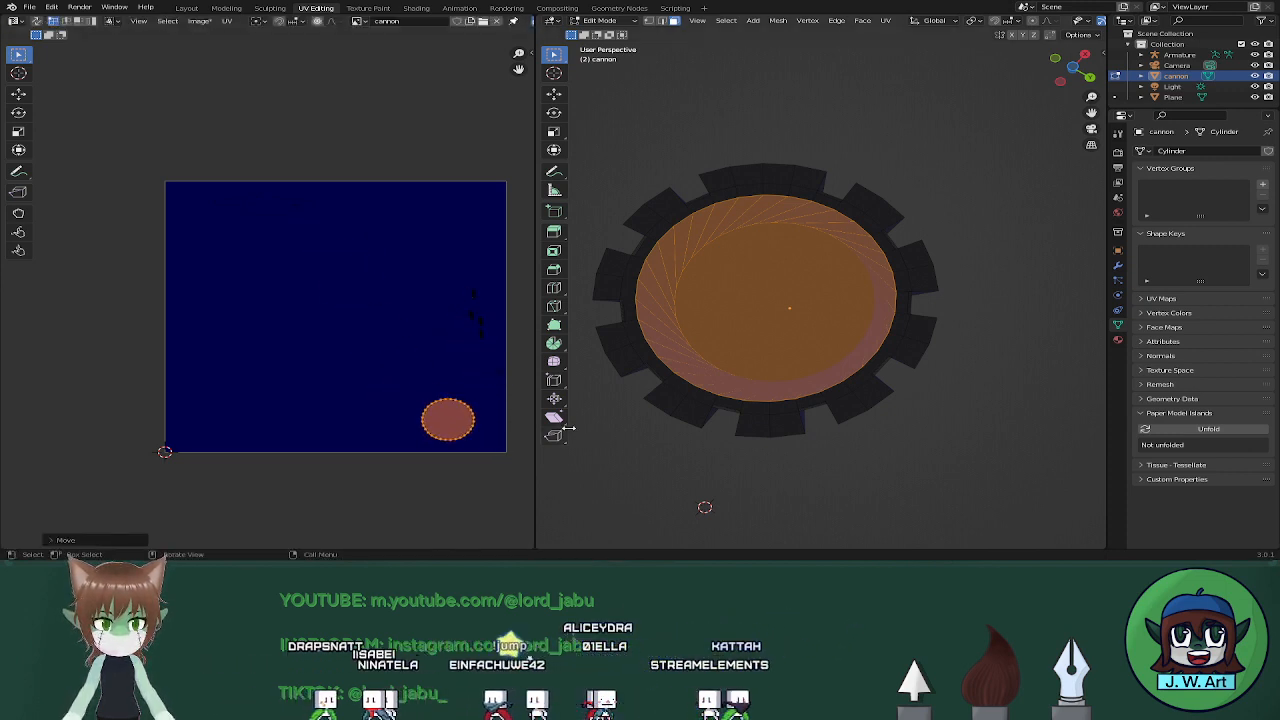
scroll(851, 298, "down", 4)
middle_click_drag(851, 298, 855, 363)
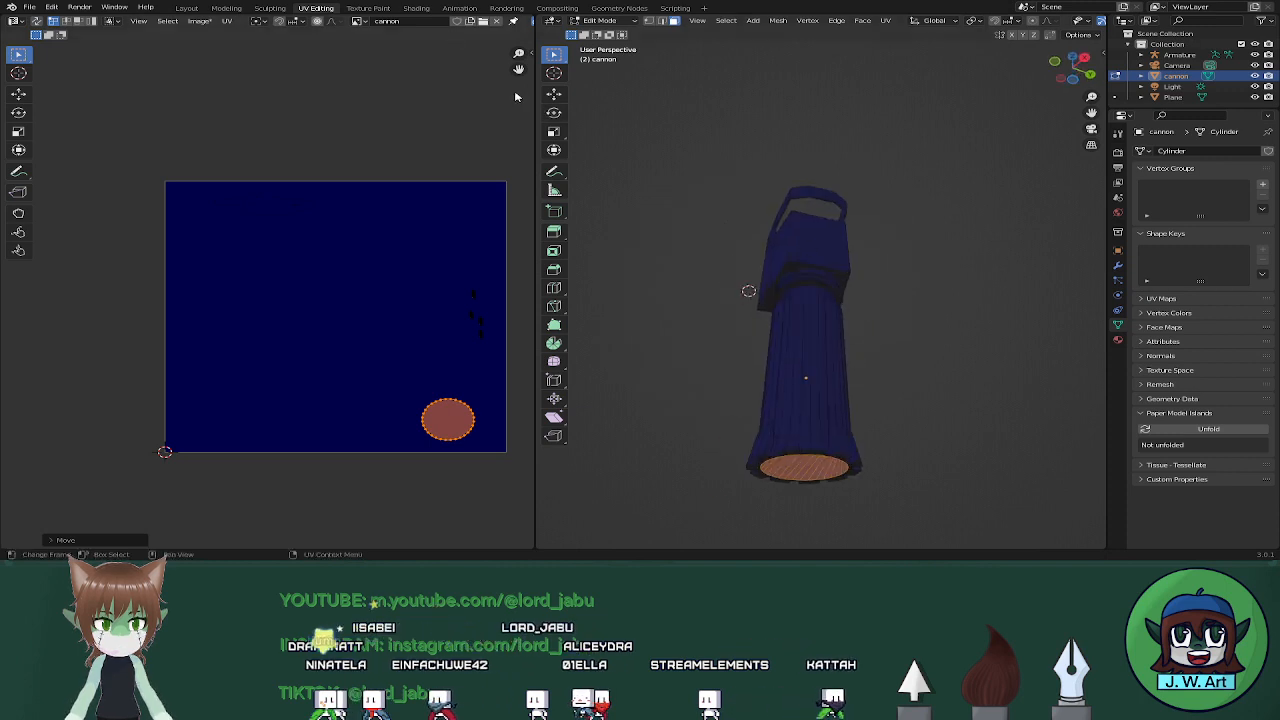
Select the whole cannon mesh so its complete UV layout is available in the Texture Paint workspace
left_click(378, 9)
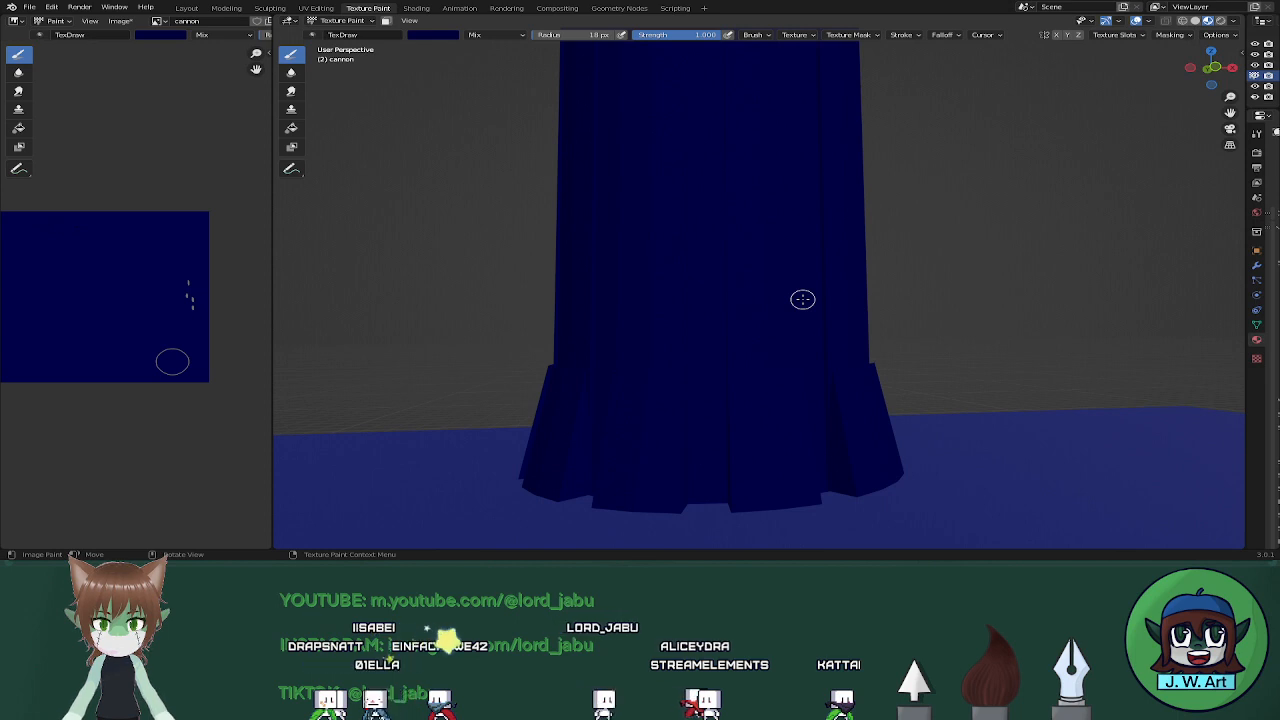
scroll(803, 298, "down", 3)
middle_click_drag(786, 289, 777, 334)
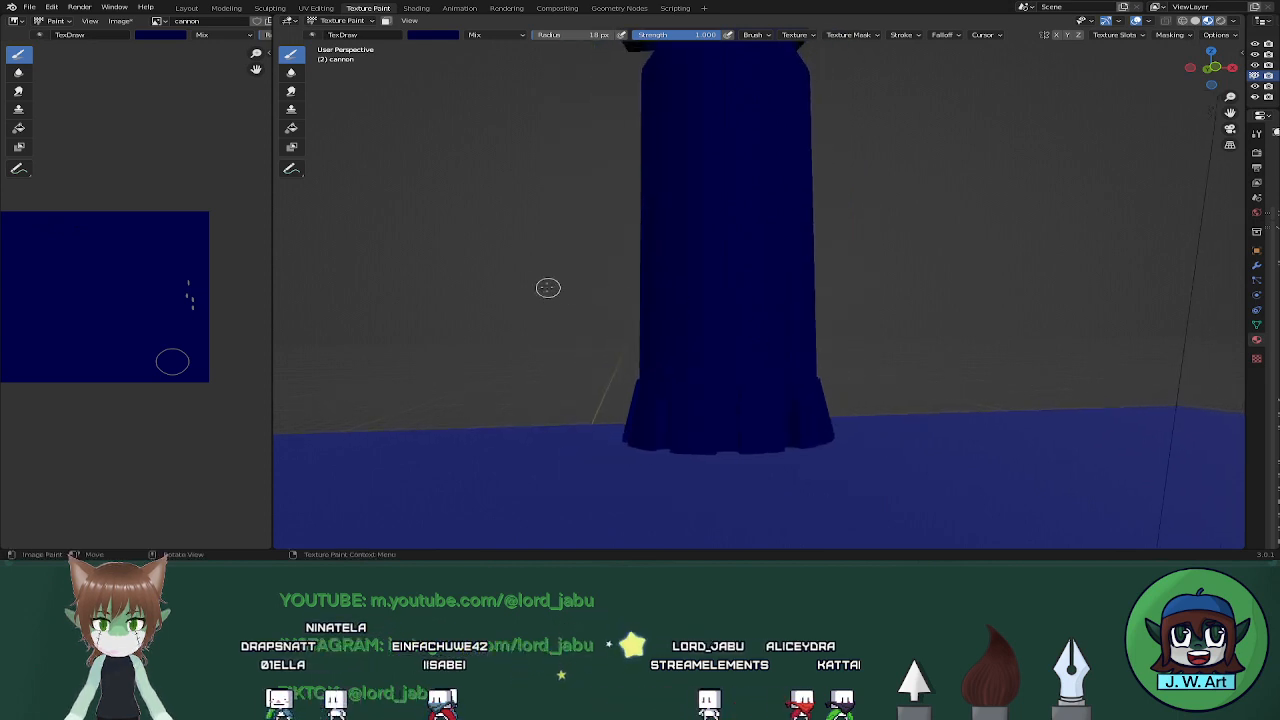
middle_click_drag(187, 312, 249, 308)
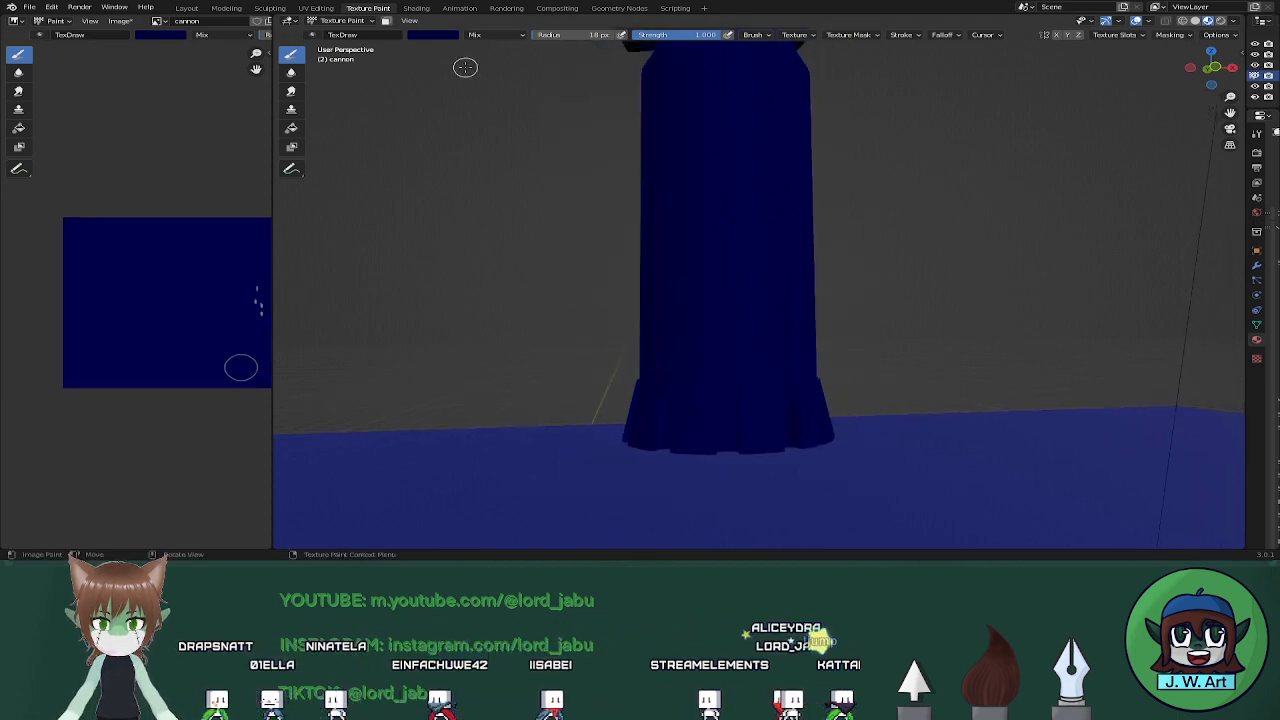
scroll(570, 235, "down", 2)
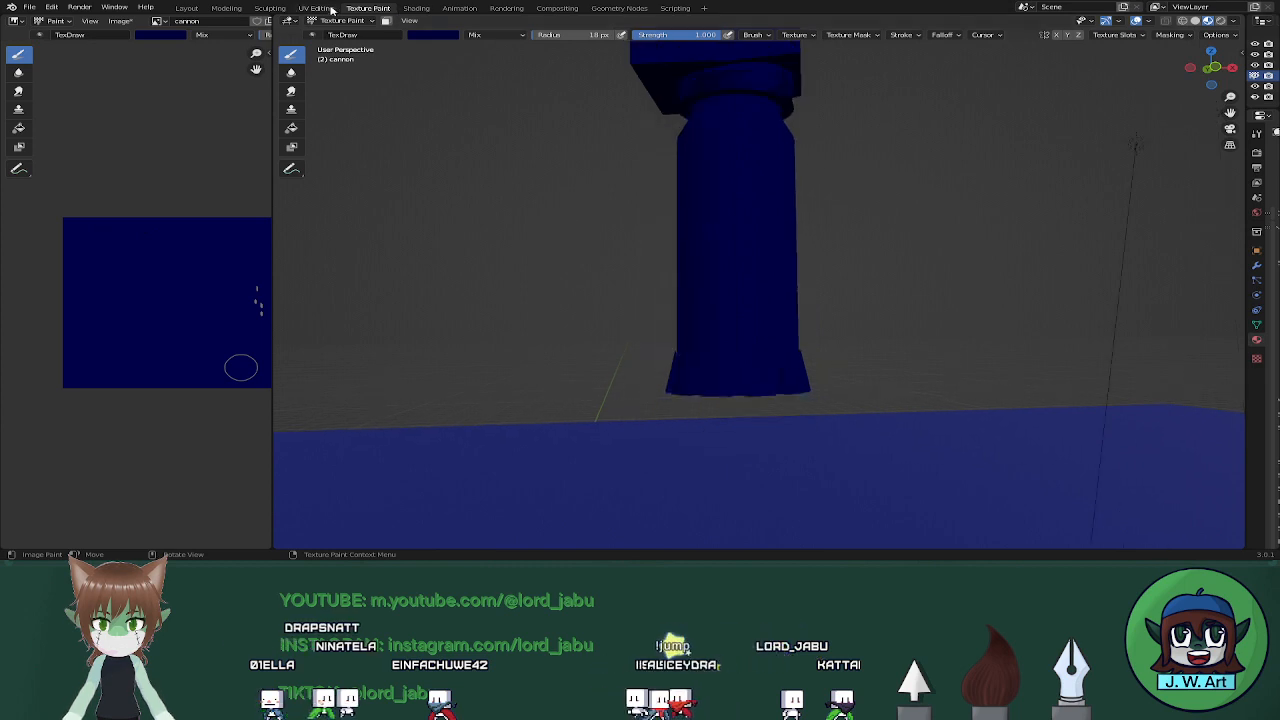
left_click(330, 8)
key("a")
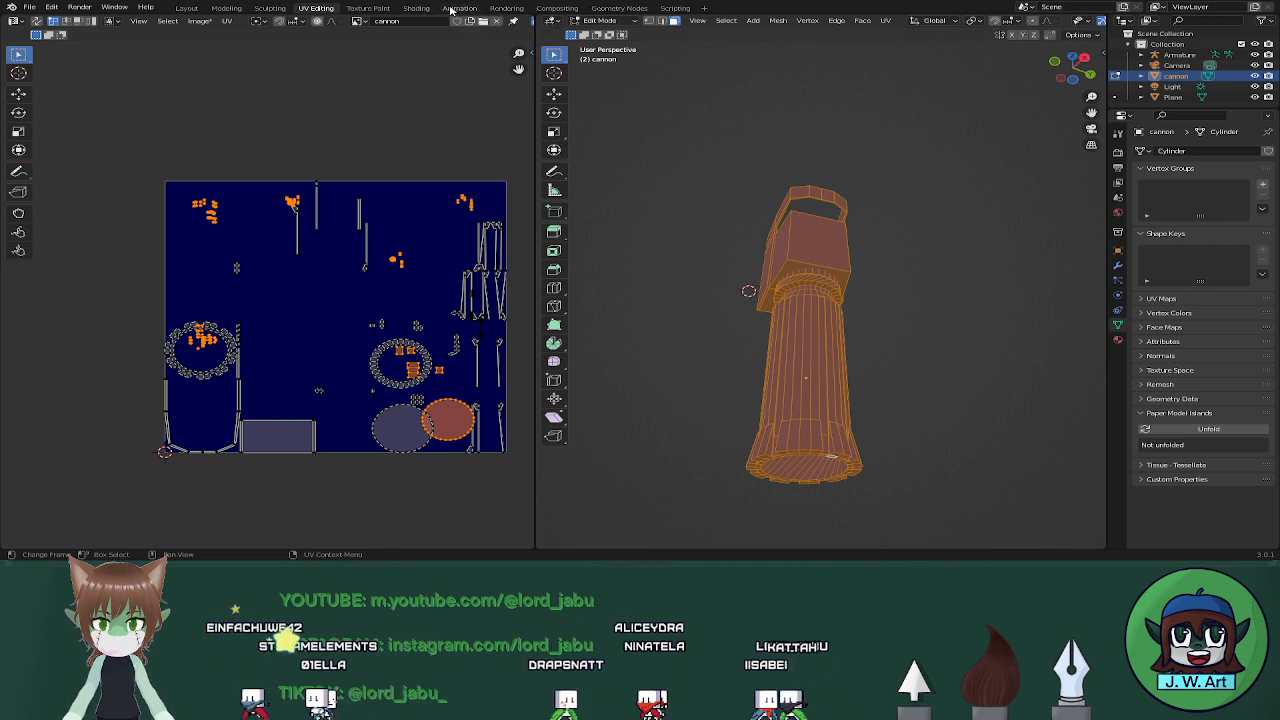
left_click(370, 8)
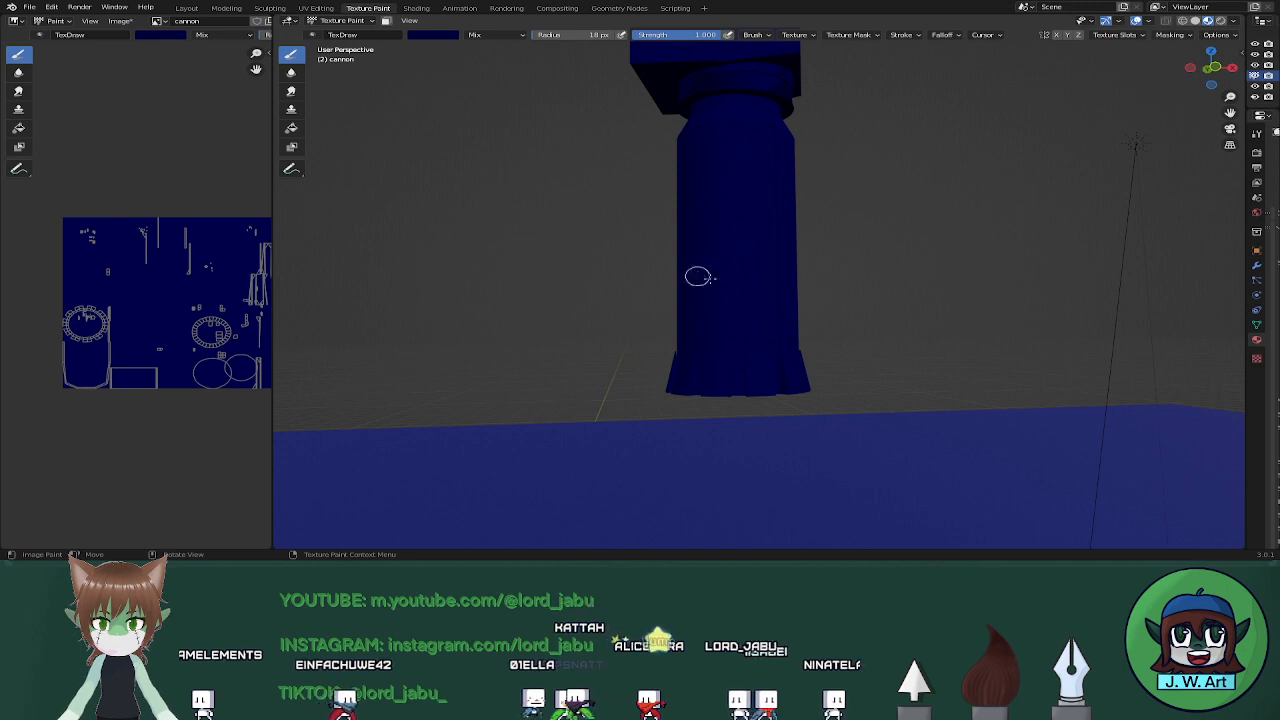
Bring the cannon's toothed open end and its UV islands into view and set the brush colour to light grey-blue
middle_click_drag(698, 277, 722, 335)
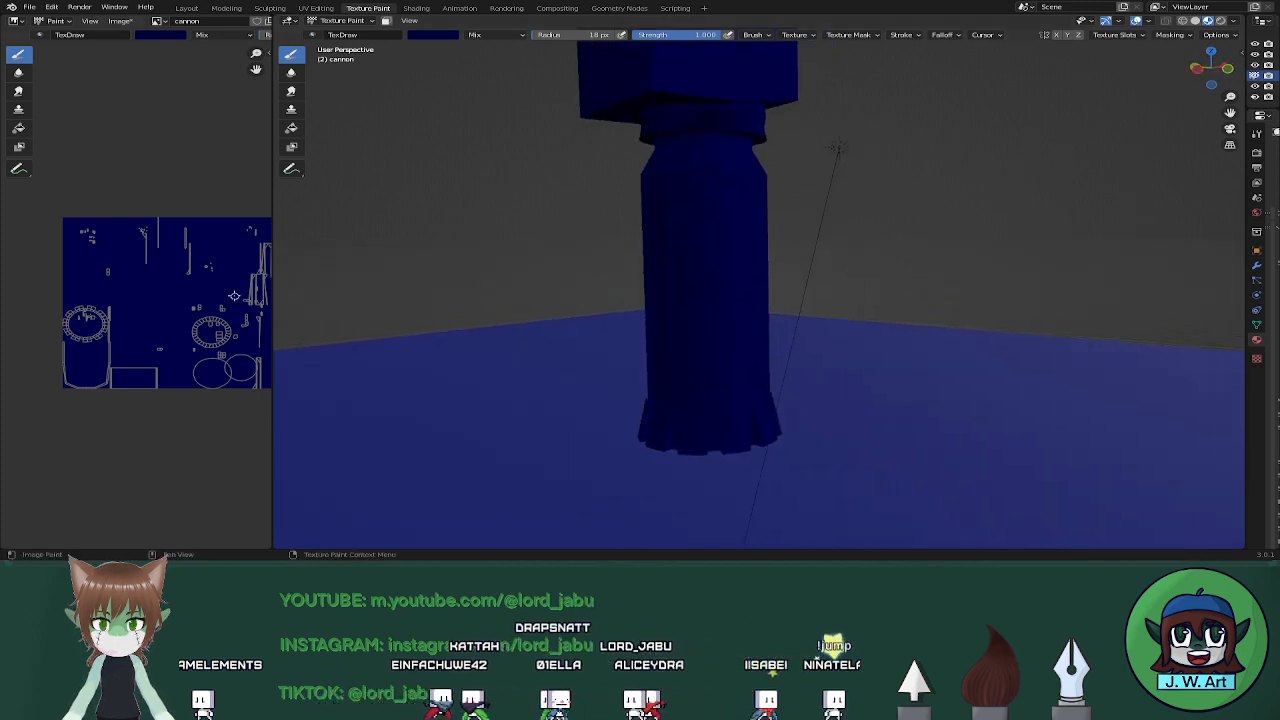
scroll(156, 285, "up", 3)
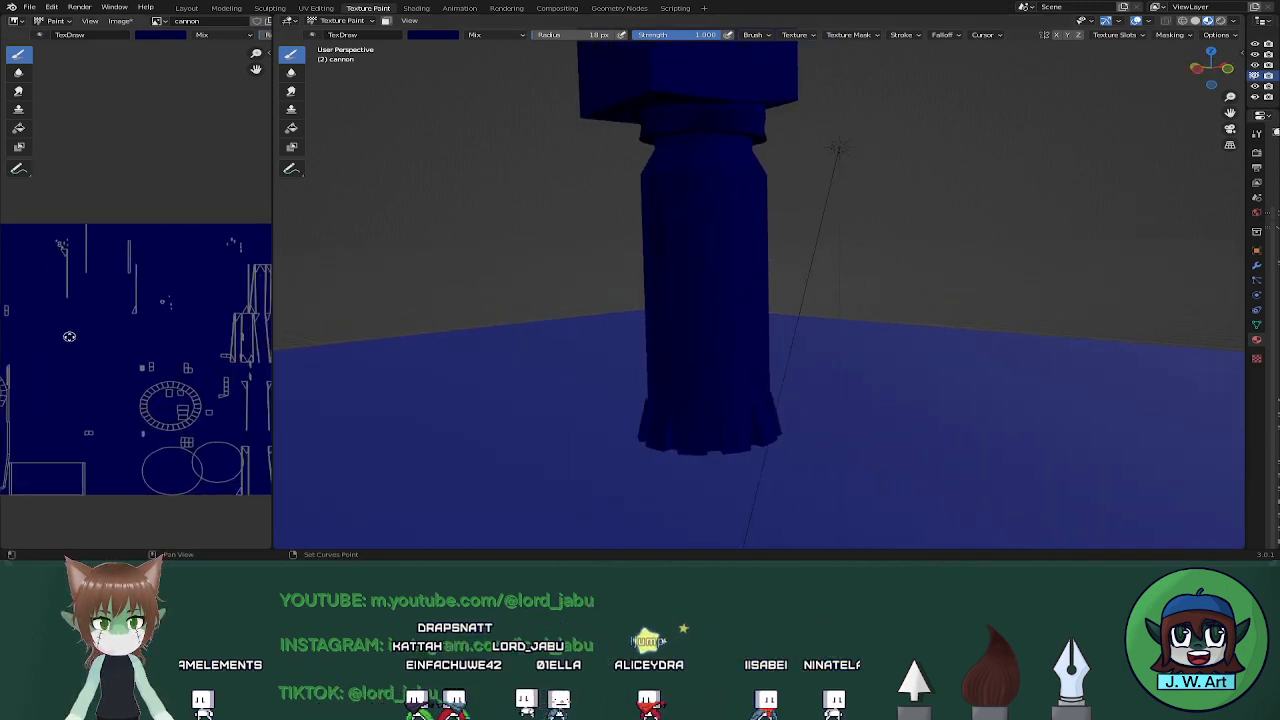
middle_click_drag(70, 349, 109, 323)
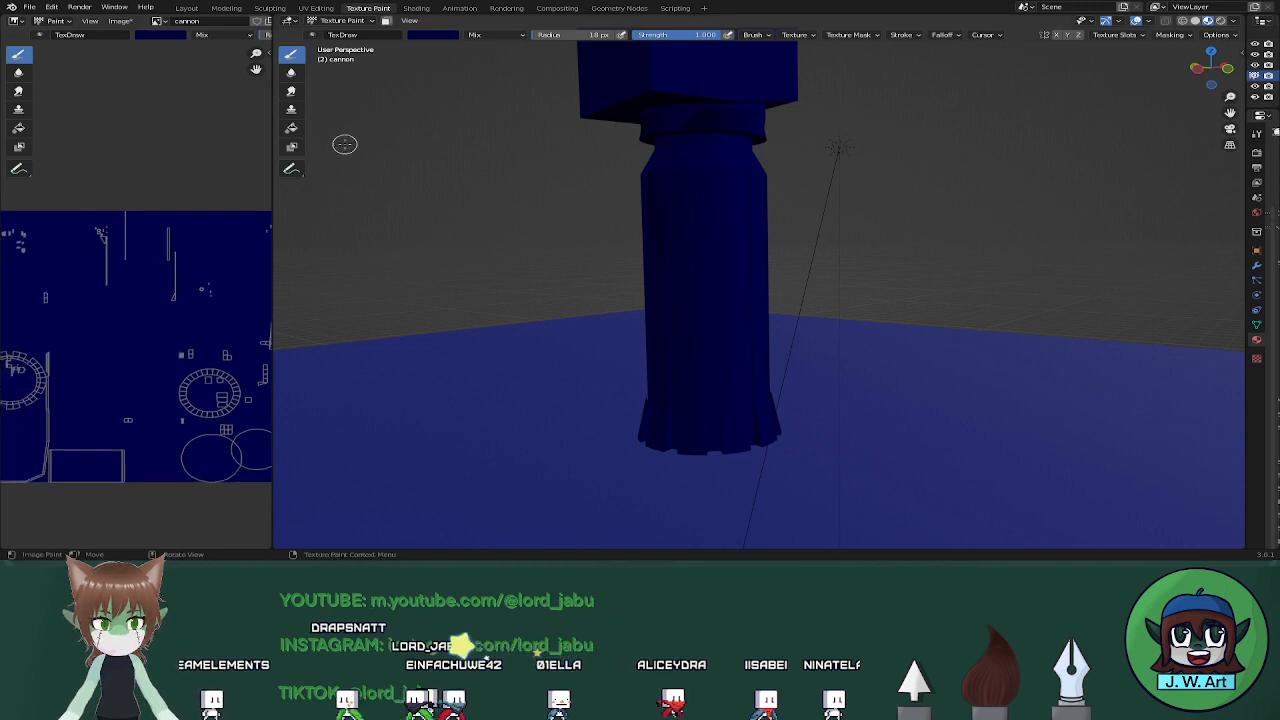
middle_click_drag(205, 297, 128, 185)
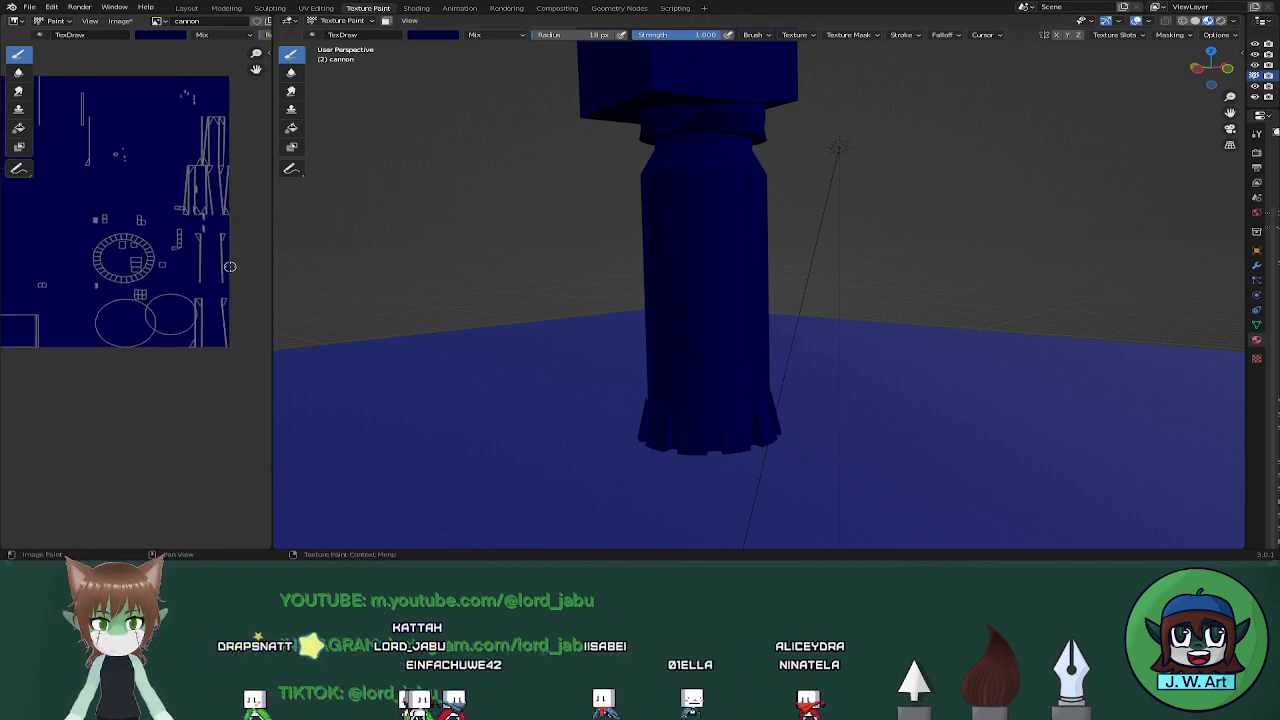
middle_click_drag(768, 345, 721, 238)
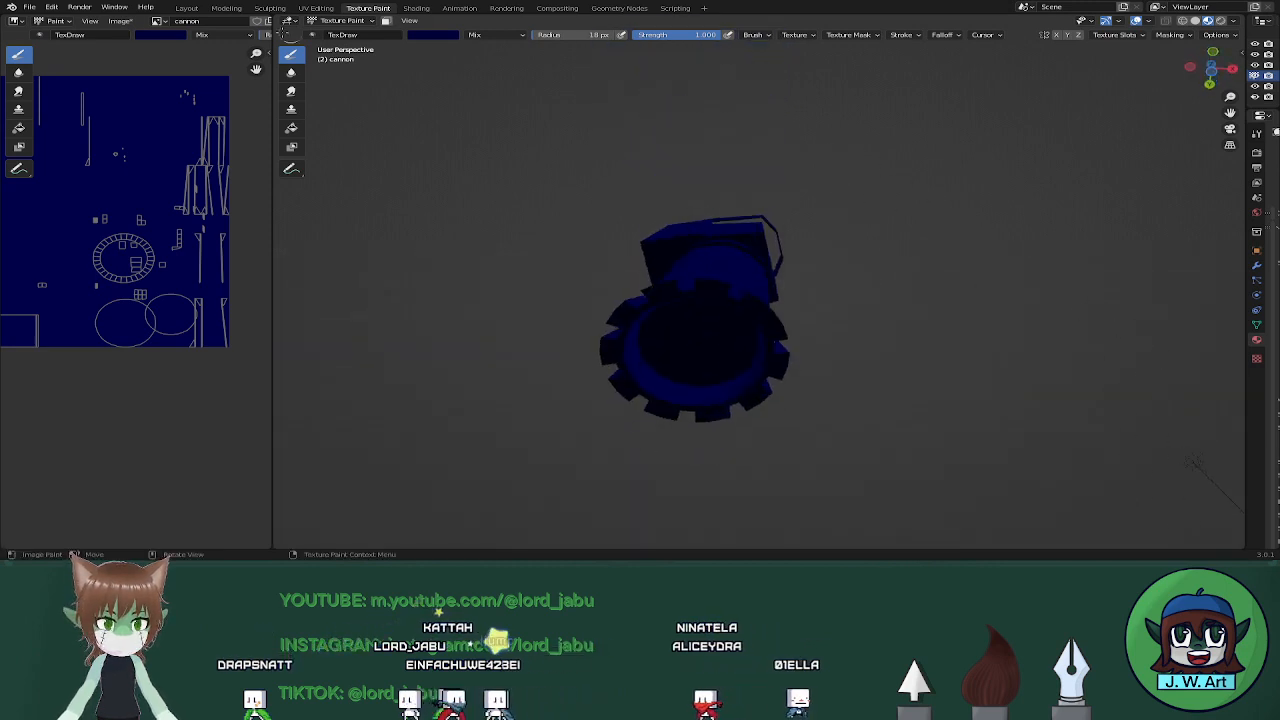
left_click(166, 35)
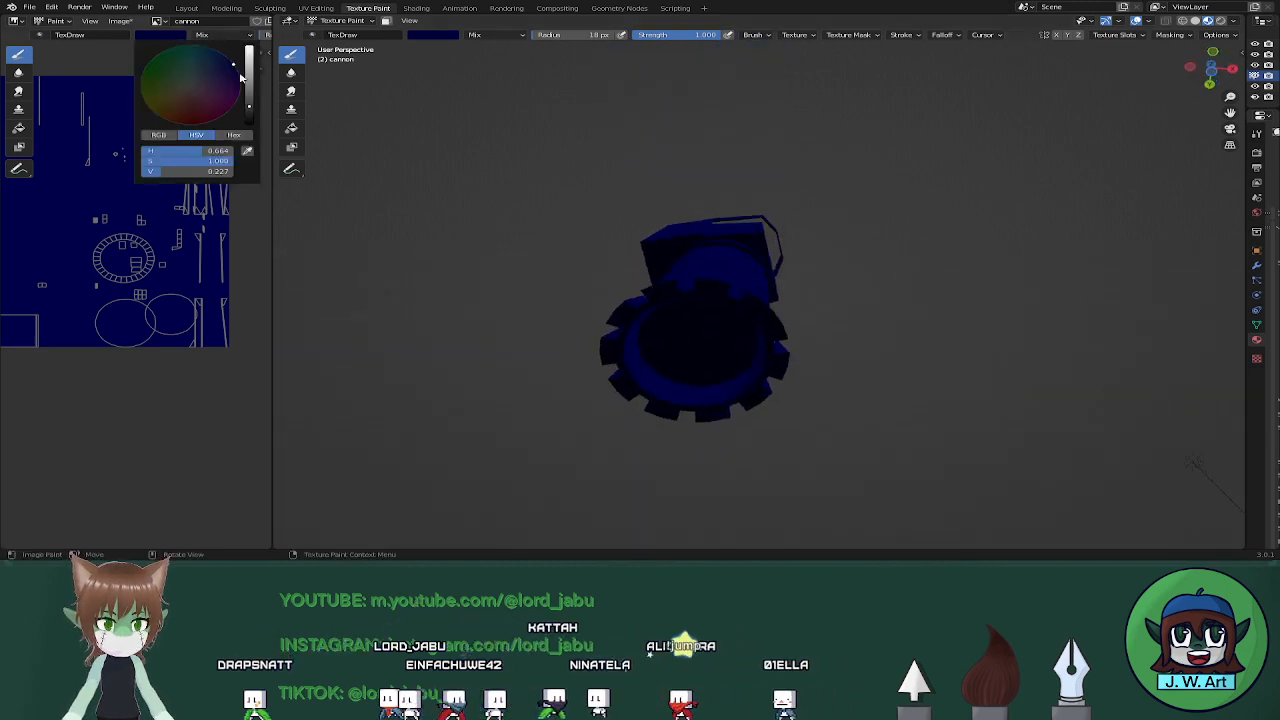
mouse_move(248, 82)
left_mouse_down()
mouse_move(249, 68)
mouse_move(185, 75)
mouse_move(192, 67)
left_mouse_up()
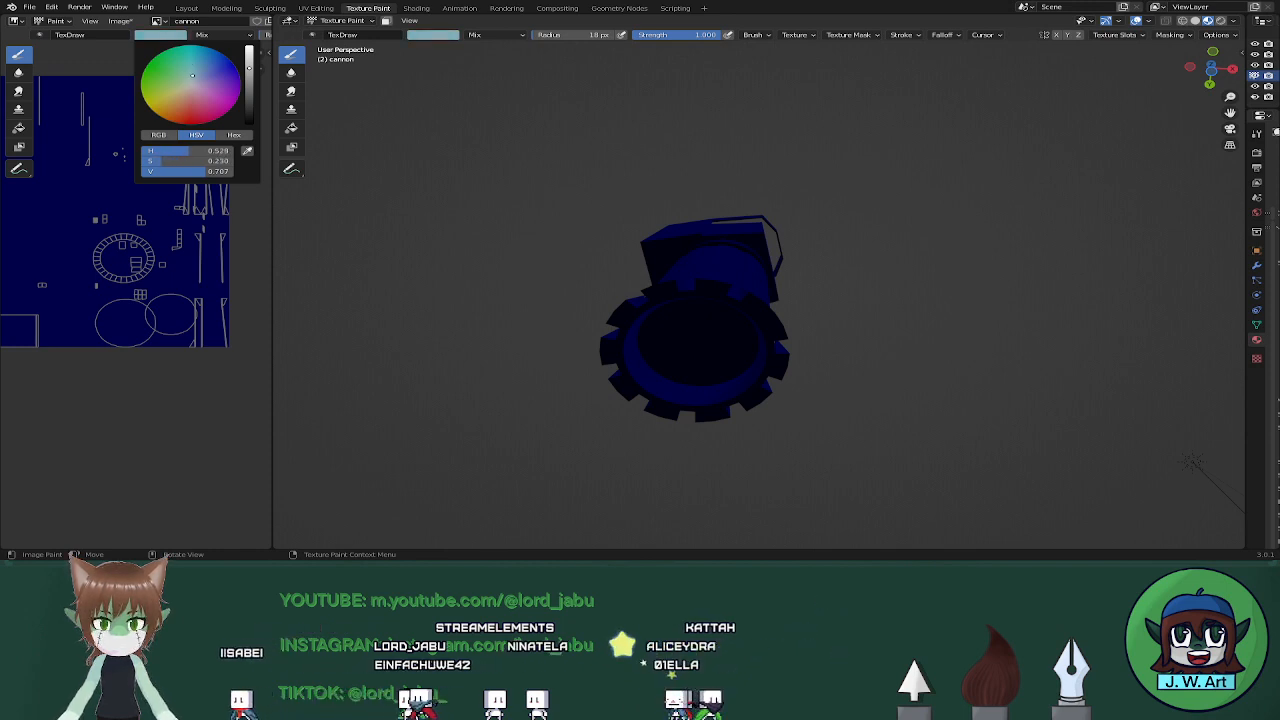
Paint first light grey-blue strokes on the inner disc and the neighbouring round UV island, and look at the brush's stroke settings
middle_click_drag(700, 320, 709, 289)
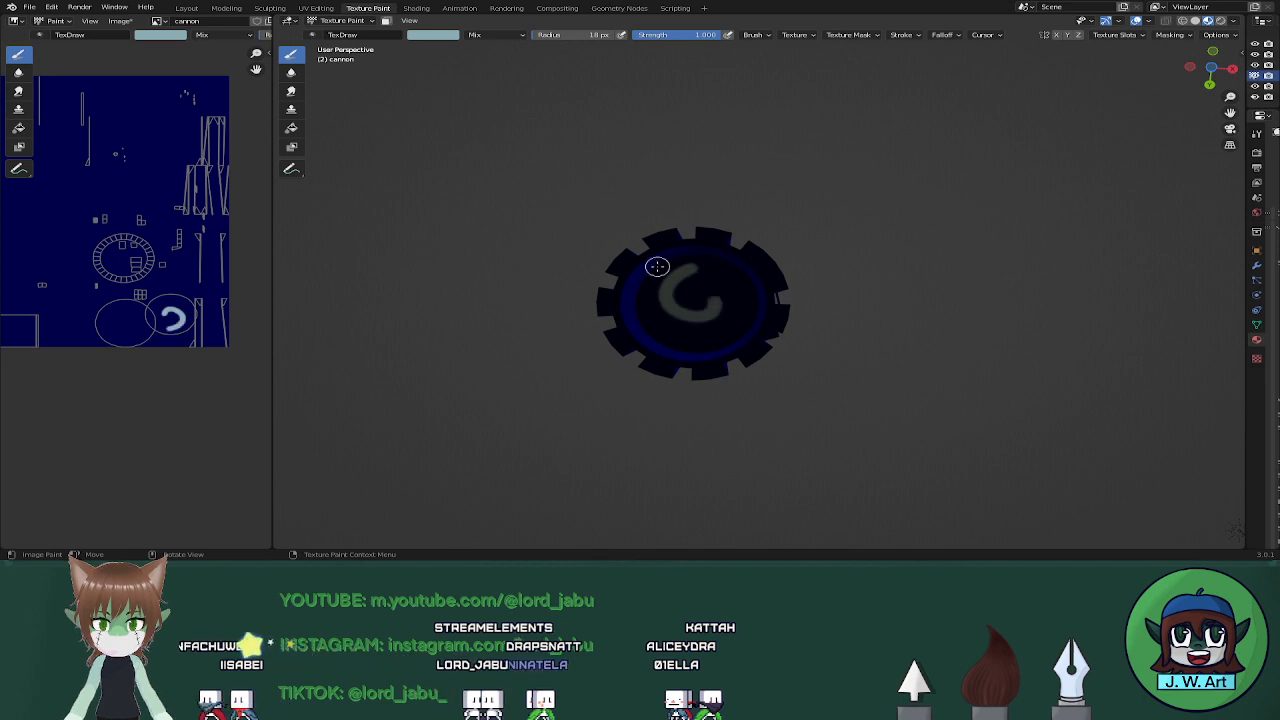
middle_click_drag(167, 295, 66, 235)
scroll(194, 264, "up", 3)
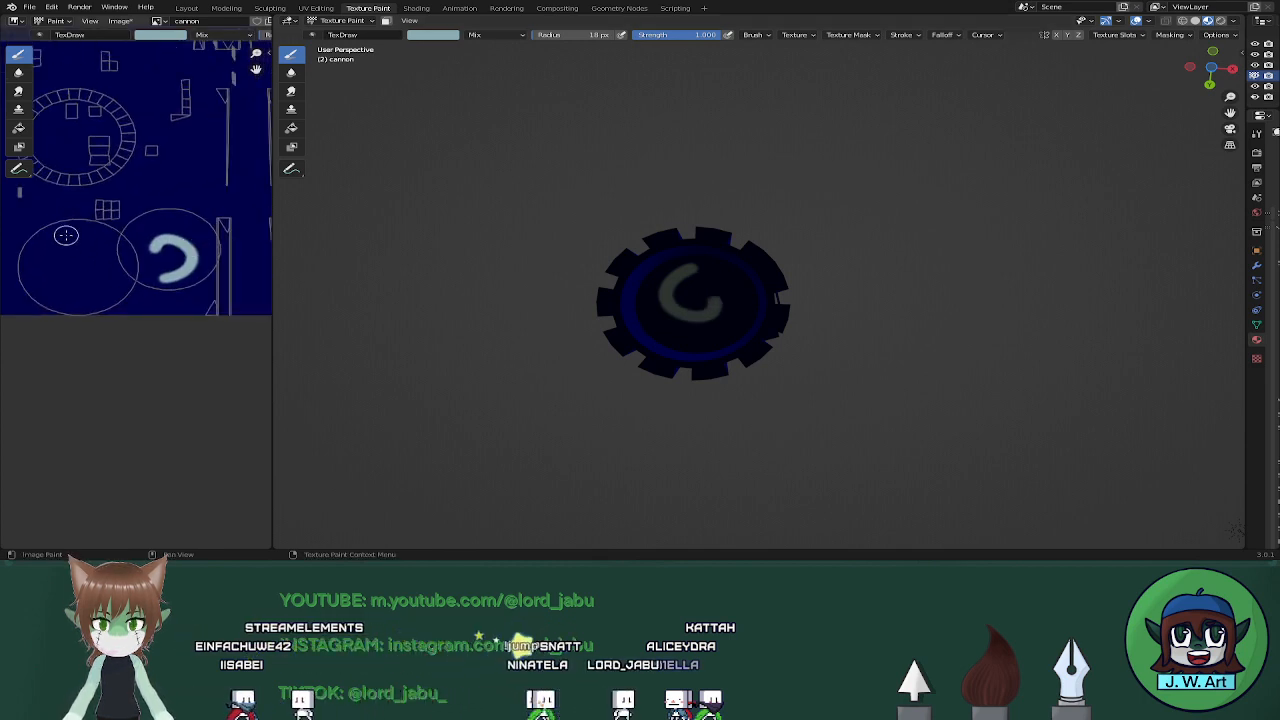
left_click(896, 37)
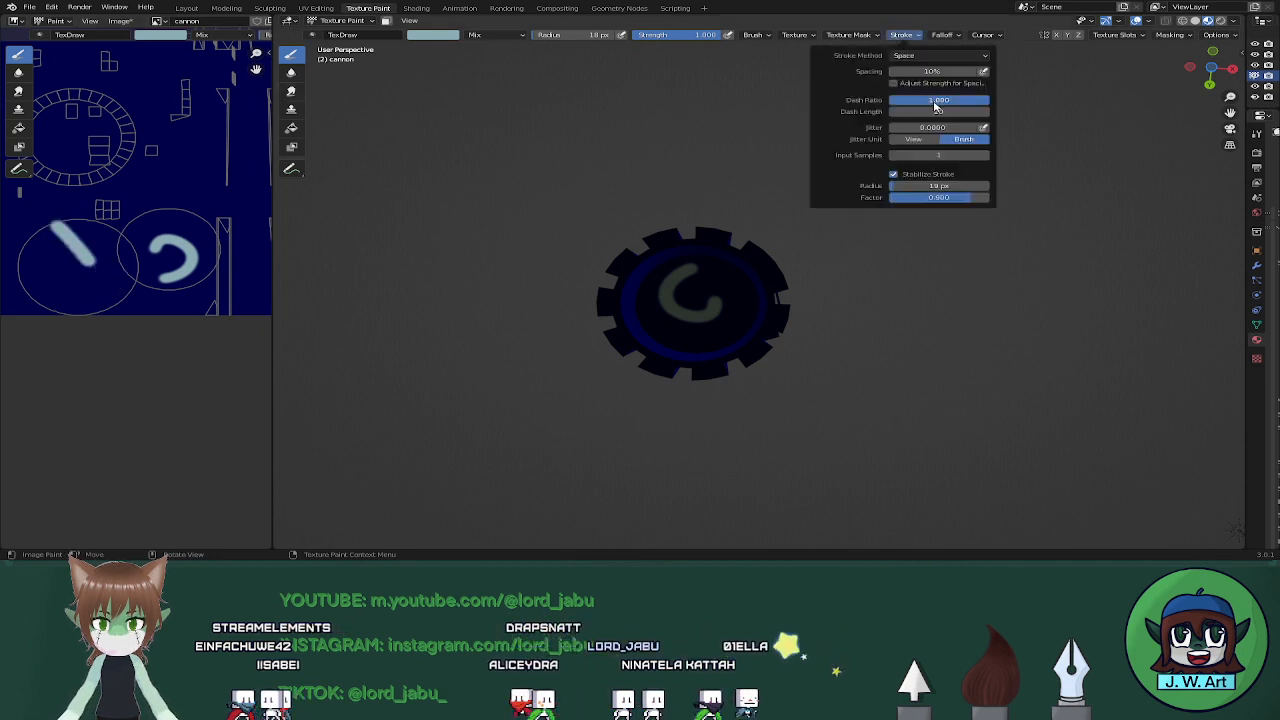
mouse_move(600, 400)
middle_mouse_down()
mouse_move(585, 268)
mouse_move(706, 334)
mouse_move(697, 217)
mouse_move(802, 178)
mouse_move(631, 297)
mouse_move(723, 371)
mouse_move(586, 123)
mouse_move(652, 217)
mouse_move(849, 254)
mouse_move(751, 194)
mouse_move(760, 217)
mouse_move(775, 213)
mouse_move(770, 180)
middle_mouse_up()
middle_click_drag(184, 211, 180, 215)
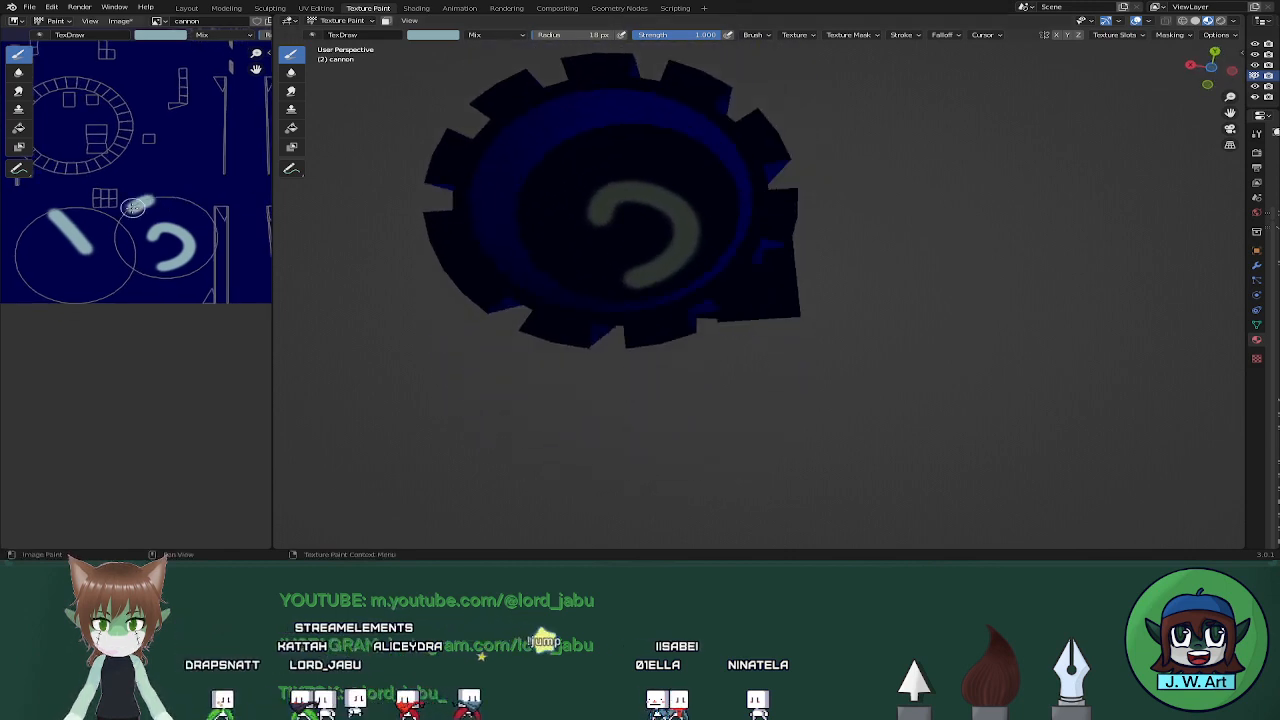
Fill the inner disc's round UV island completely with light grey-blue and inspect the outside of the barrel
mouse_move(133, 207)
left_mouse_down()
mouse_move(115, 245)
mouse_move(160, 274)
mouse_move(200, 262)
mouse_move(212, 238)
left_mouse_up()
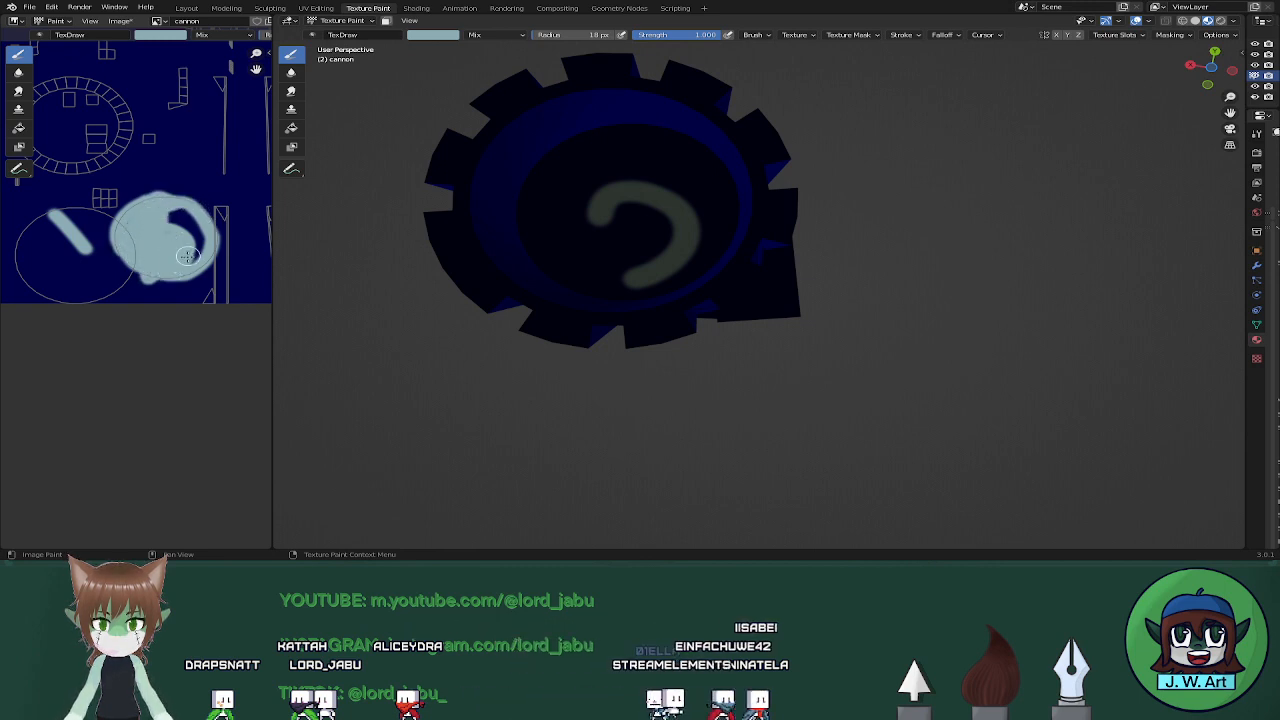
mouse_move(193, 221)
left_mouse_down()
mouse_move(174, 219)
mouse_move(186, 240)
left_mouse_up()
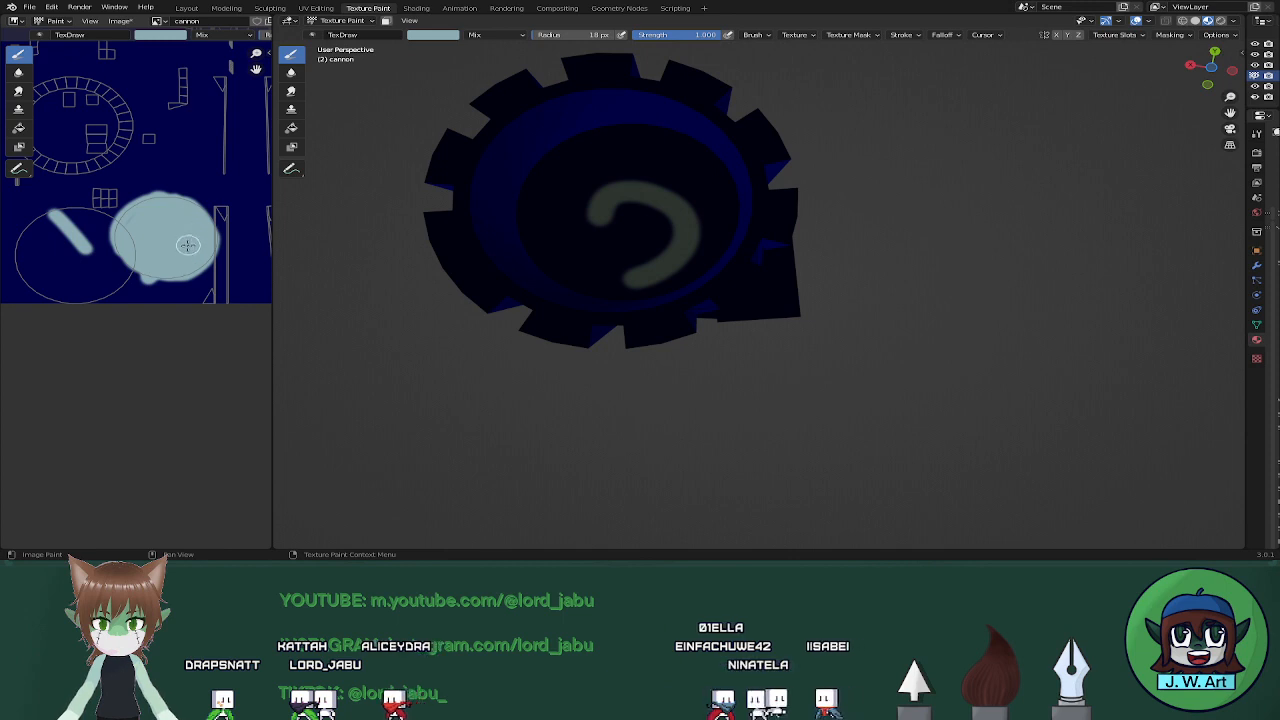
middle_click_drag(577, 180, 760, 329)
middle_click_drag(834, 386, 700, 260, "shift")
scroll(703, 240, "up", 4)
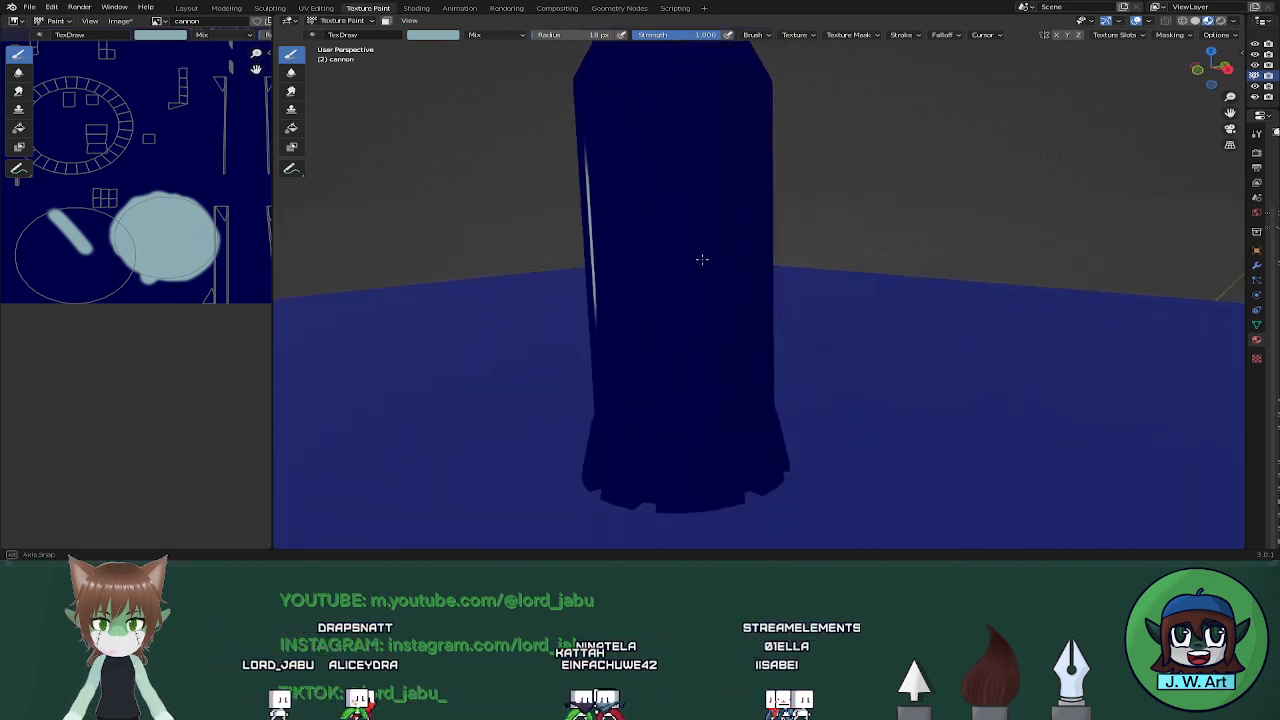
Return to the UV Editing workspace, clear the selection and select the long side faces all the way around the cannon barrel
left_click(316, 8)
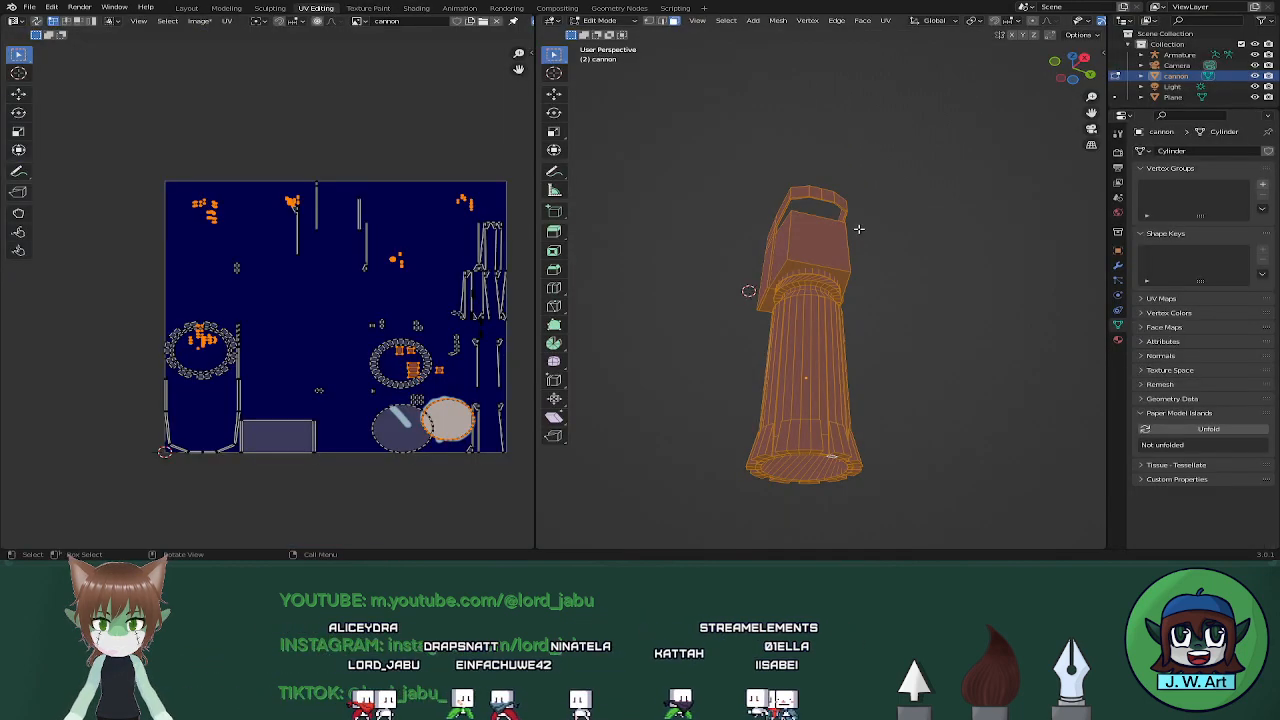
key("alt+a")
middle_click_drag(724, 271, 893, 246)
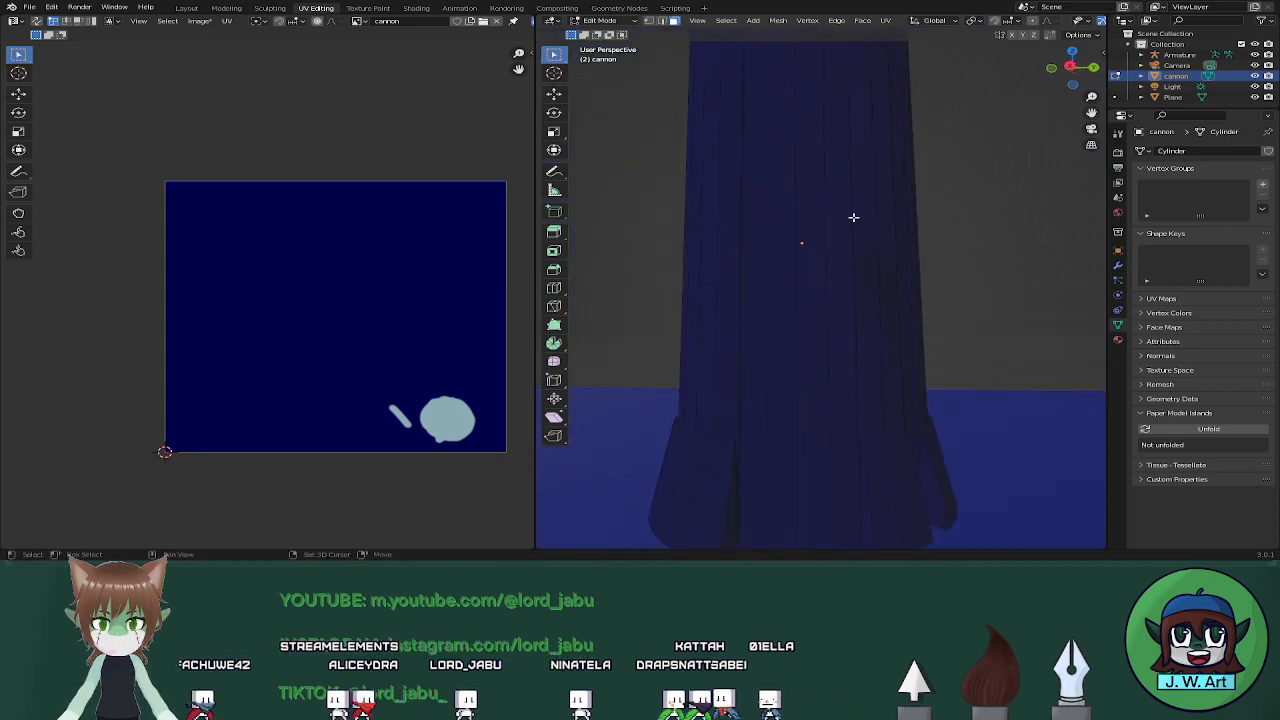
key("shift+z")
mouse_move(822, 207)
middle_mouse_down()
mouse_move(906, 240)
mouse_move(779, 242)
mouse_move(951, 237)
mouse_move(894, 234)
middle_mouse_up()
key("shift+z")
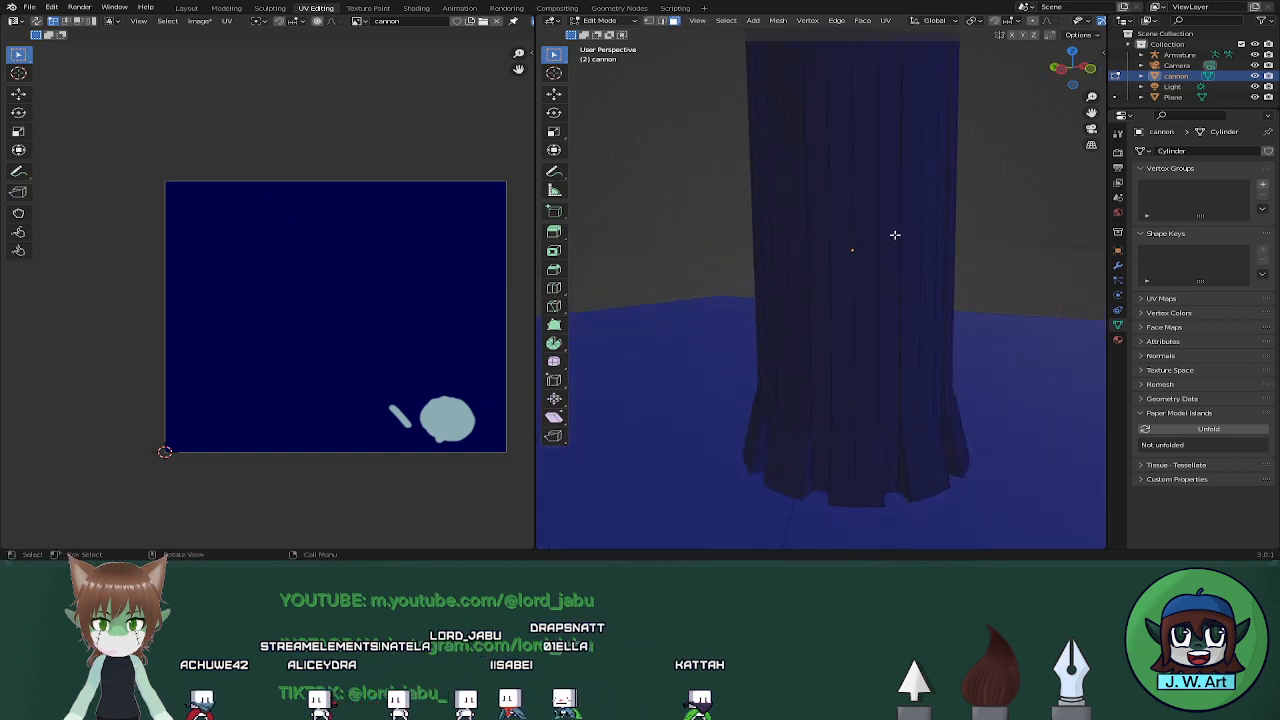
key("shift+z")
left_click_drag(742, 127, 1036, 305)
key("shift+z")
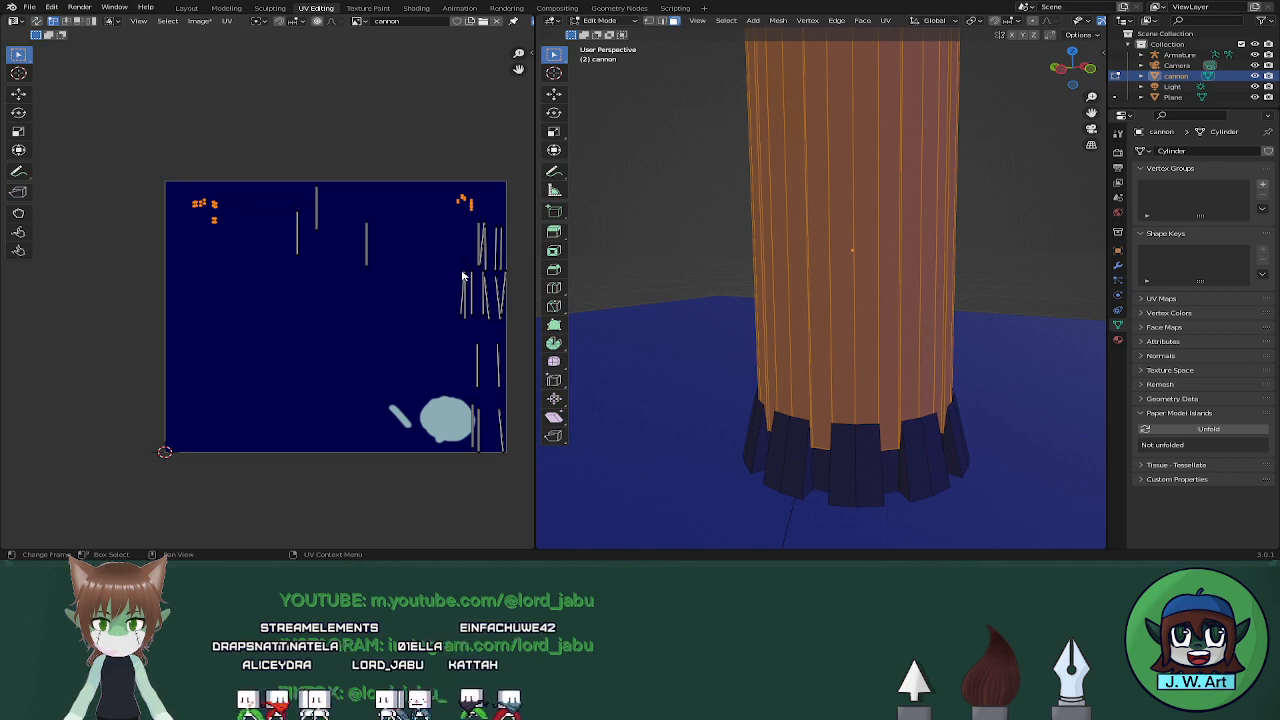
Move the barrel's lower UV strips up to the other strips, clear of the painted disc, and return to Texture Paint with the whole mesh selected
left_click_drag(472, 341, 532, 465)
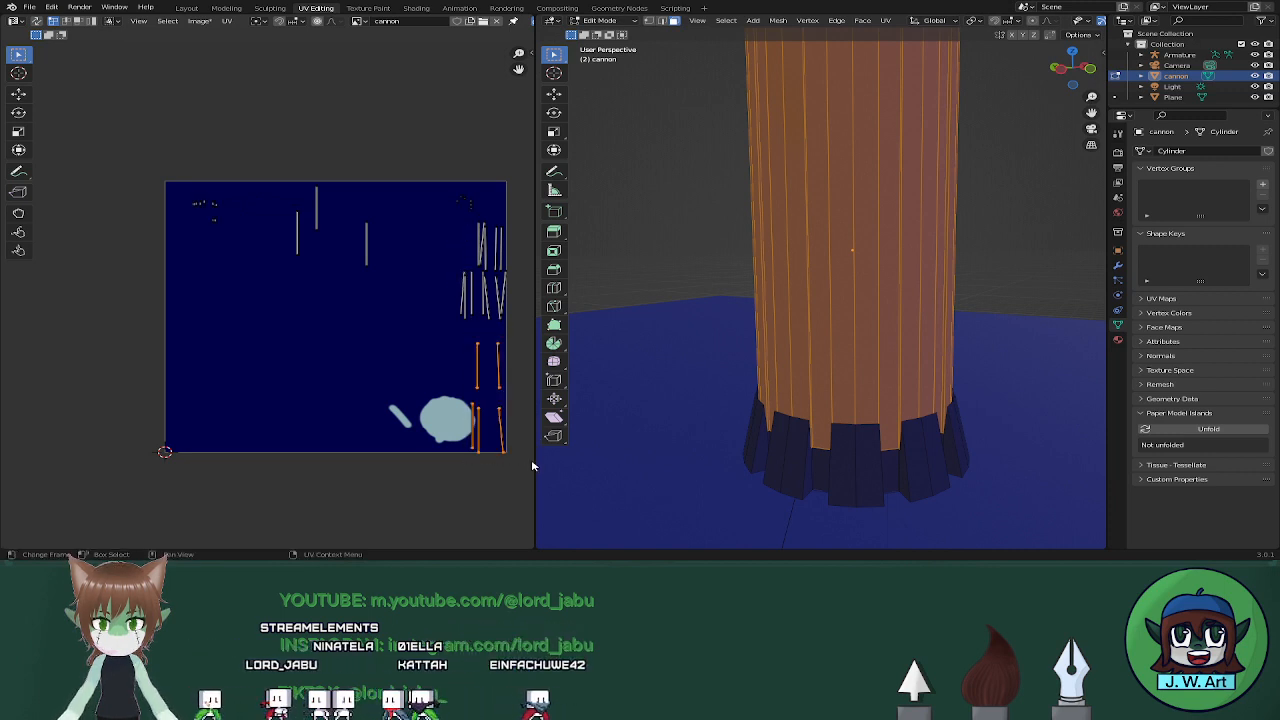
key("g")
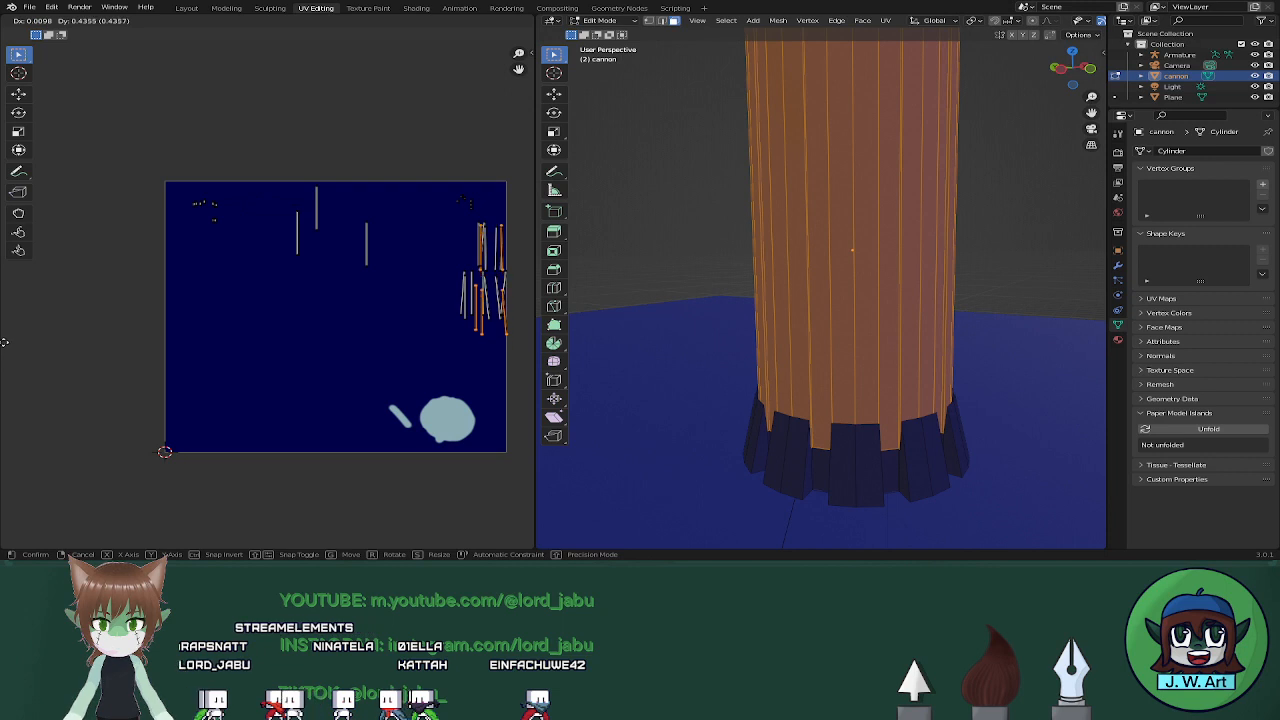
left_click(54, 335)
scroll(743, 313, "down", 3)
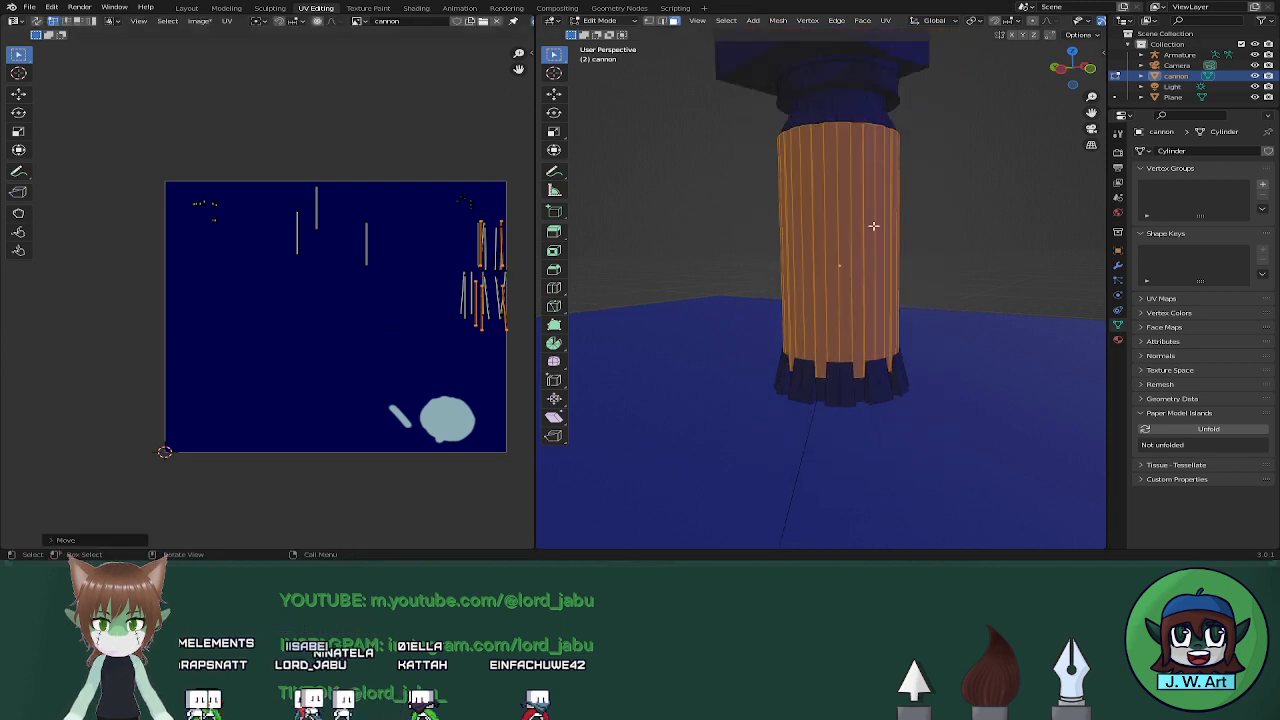
key("Tab")
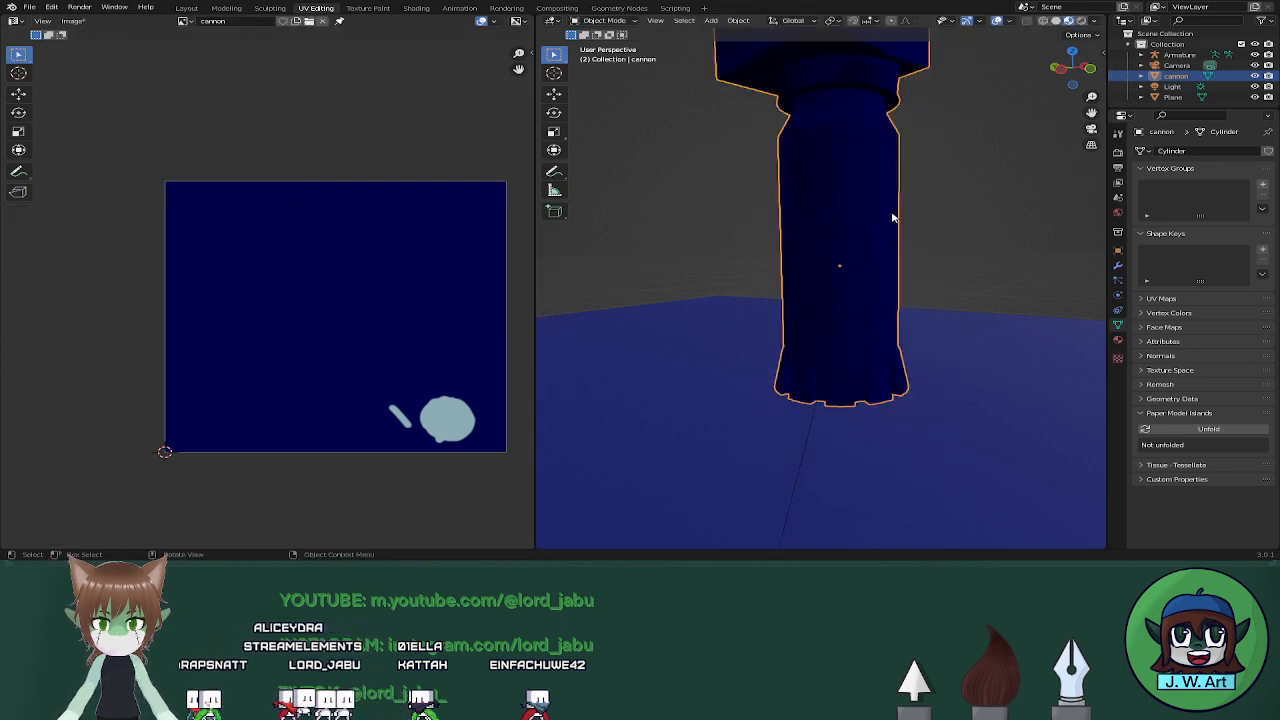
key("Tab")
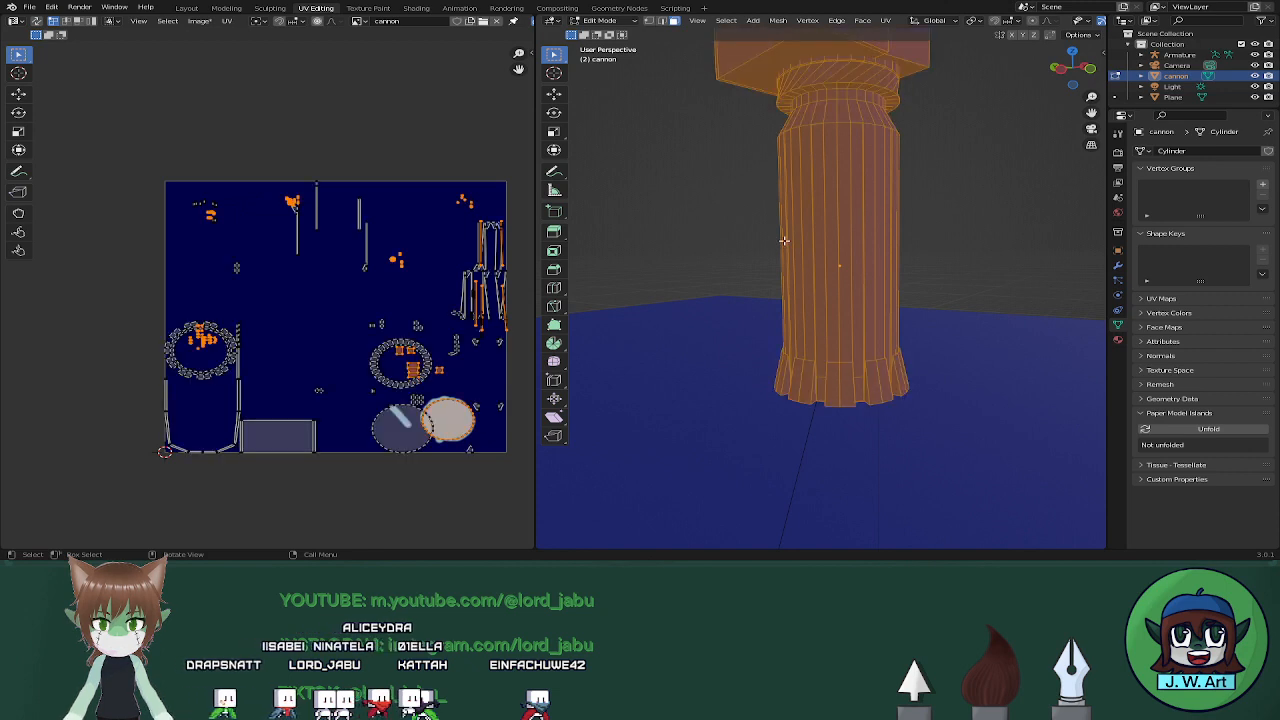
left_click(370, 9)
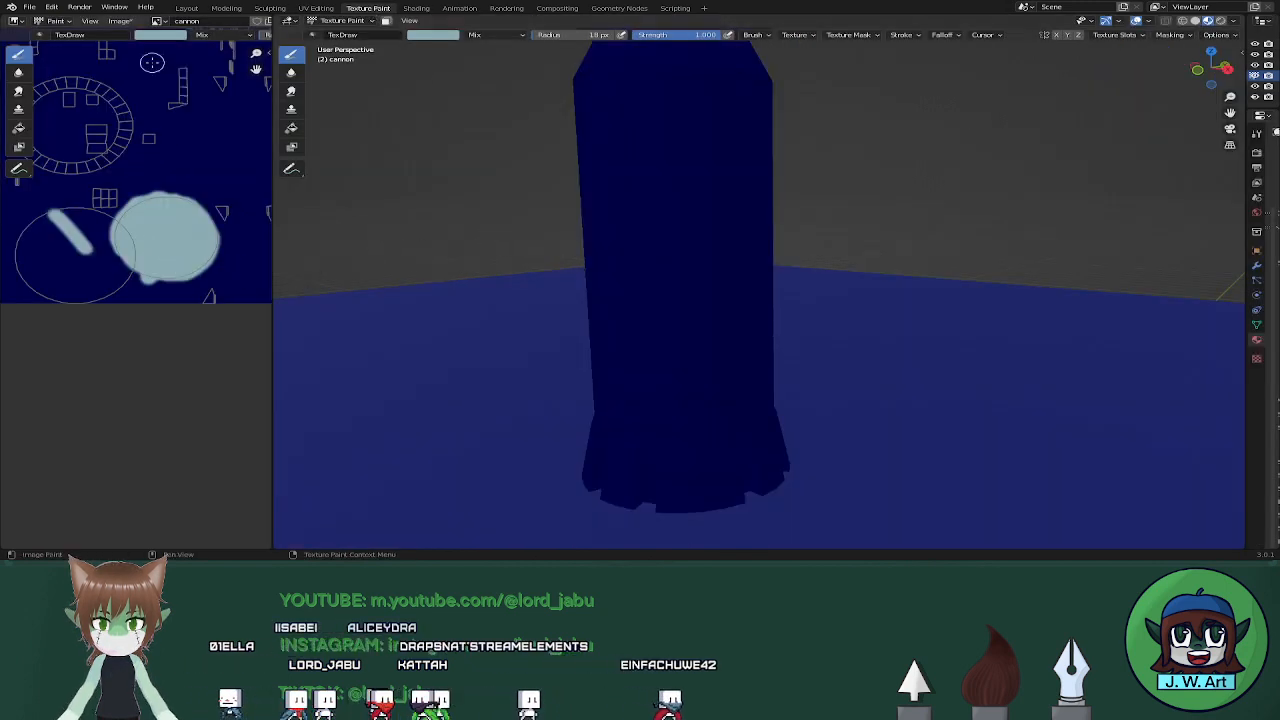
Repaint the inner disc's round UV island in brighter turquoise and paint a paler grey-green spot in its centre
left_click(160, 36)
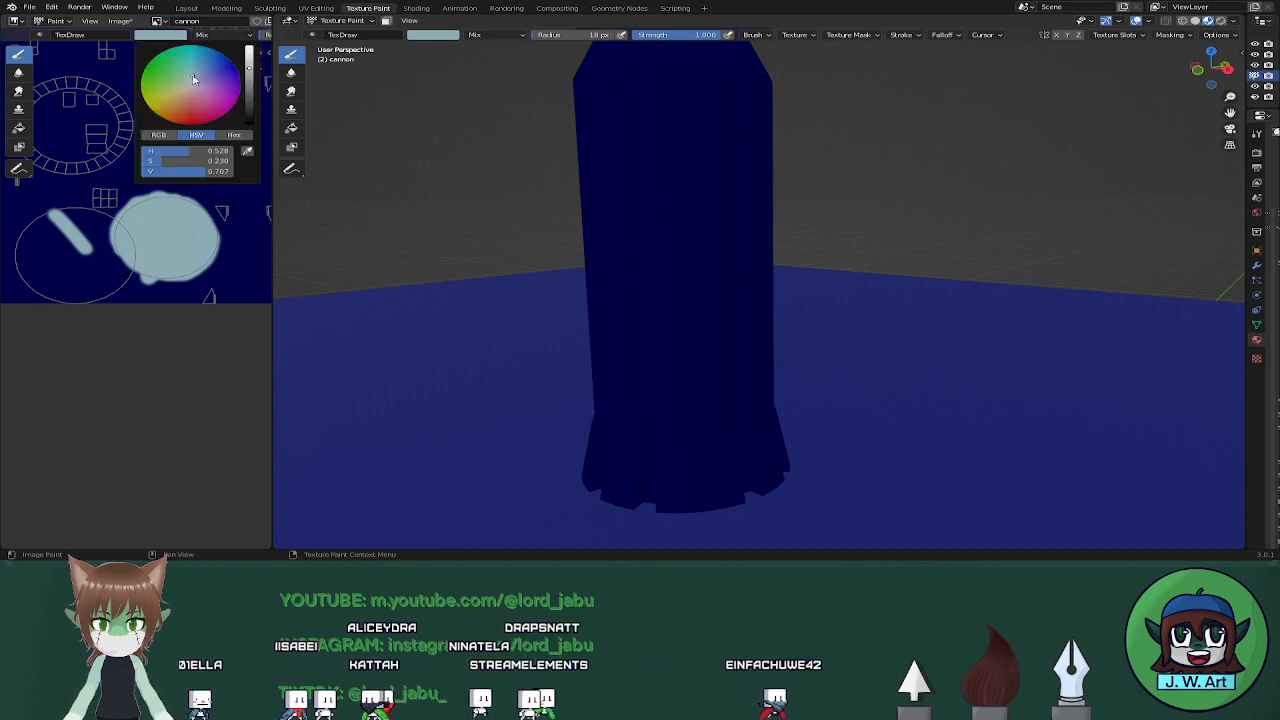
left_click(249, 61)
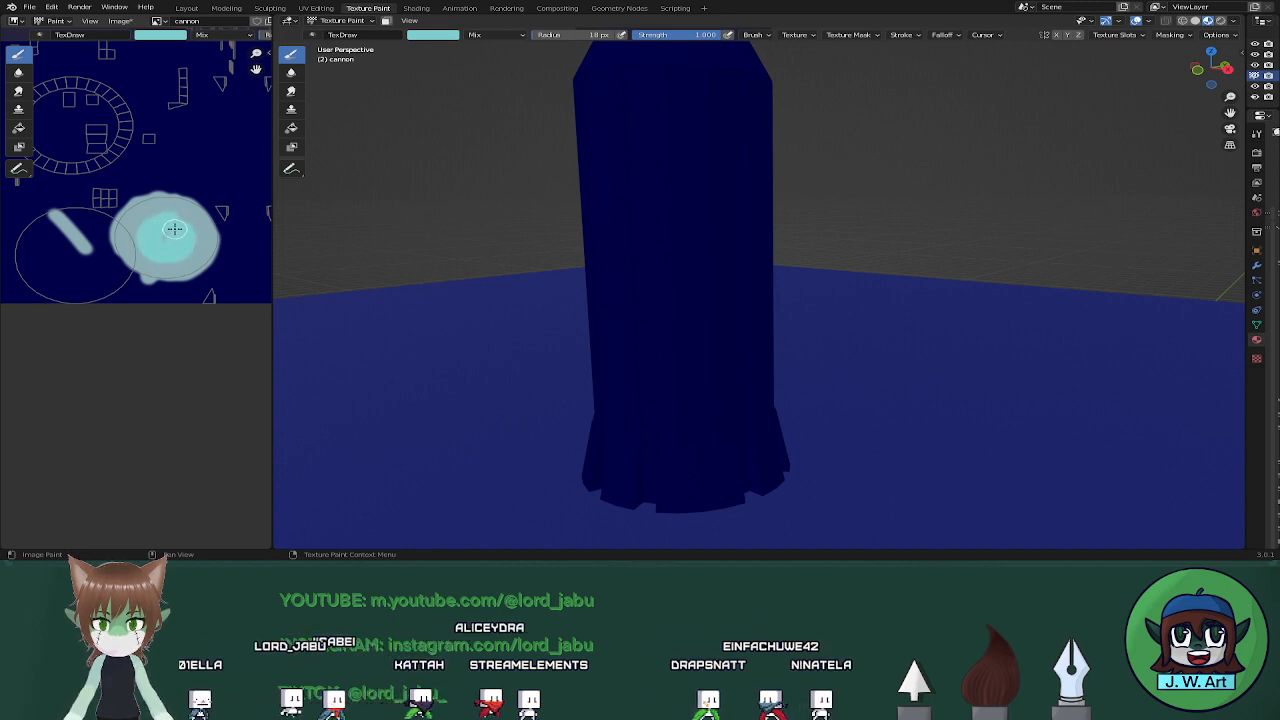
middle_click_drag(586, 353, 634, 231)
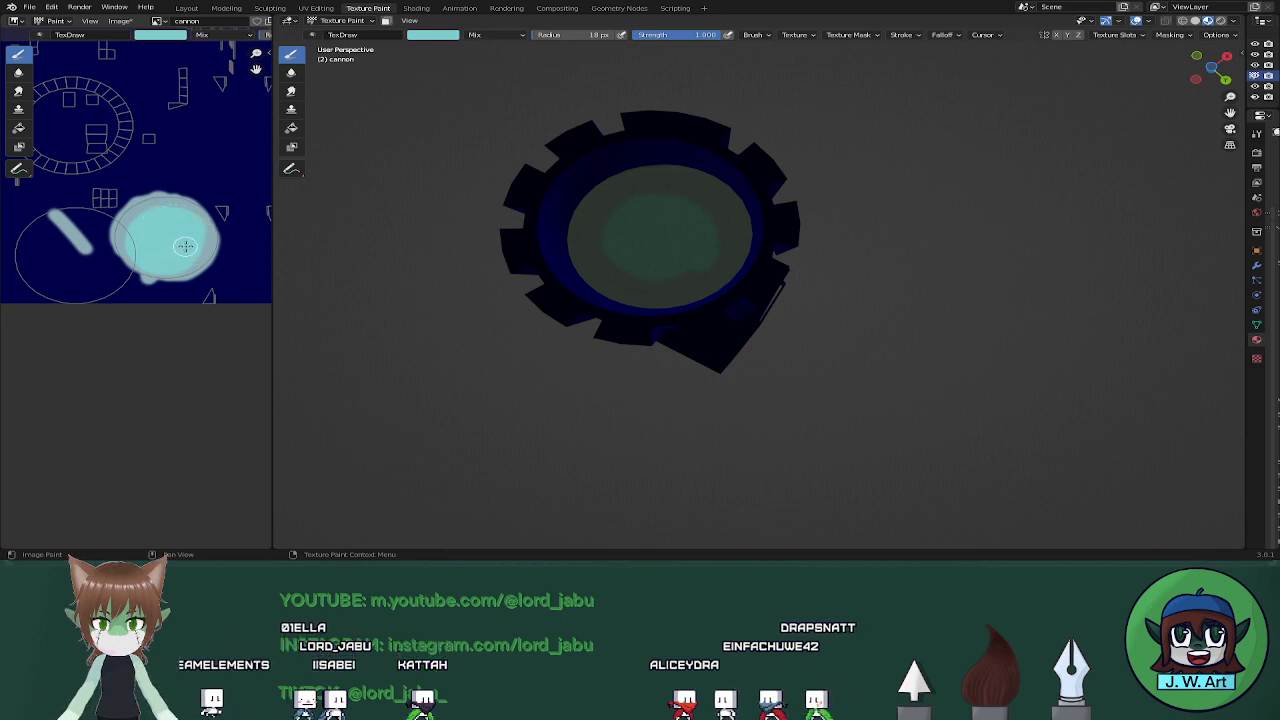
left_click_drag(174, 243, 179, 224)
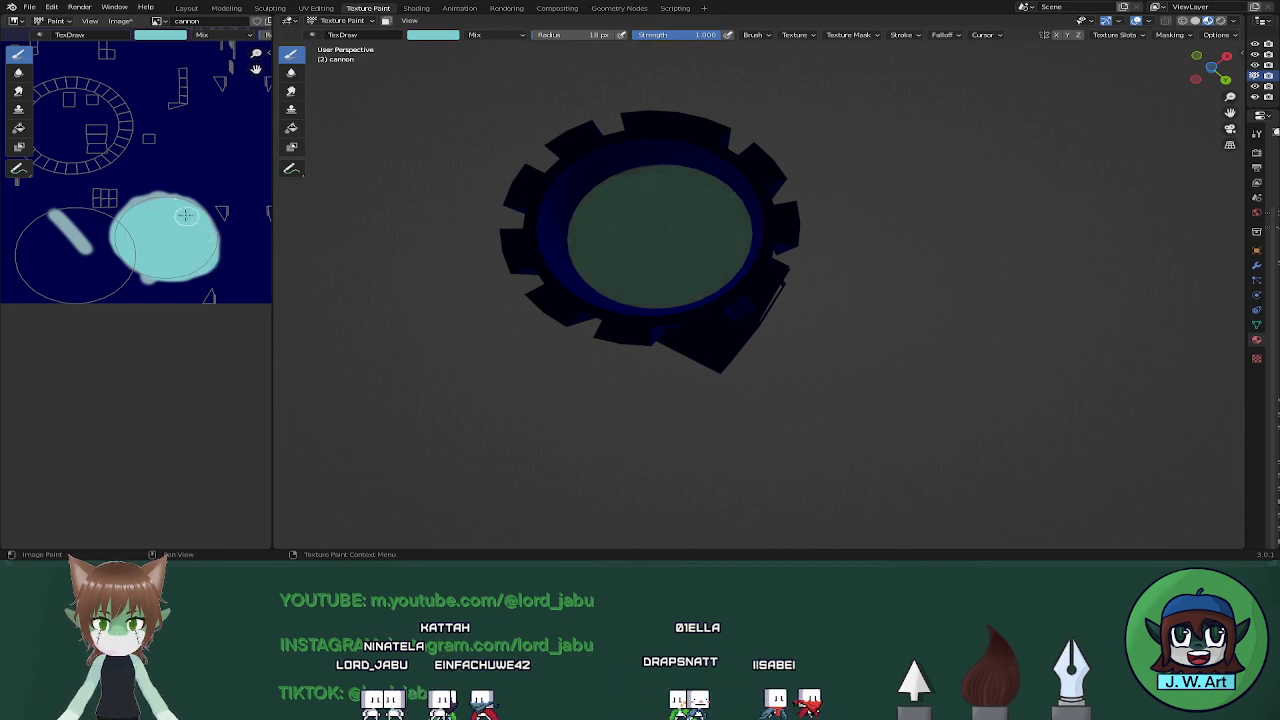
left_click(159, 37)
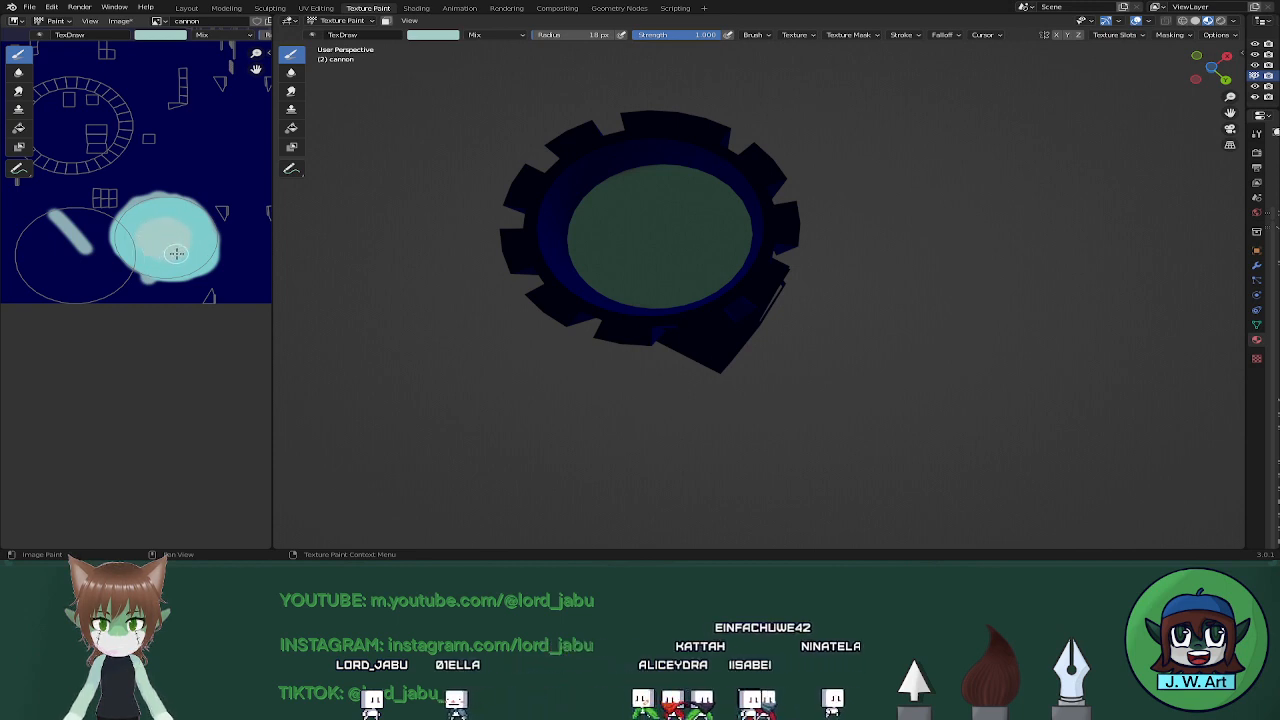
middle_click_drag(518, 256, 574, 344)
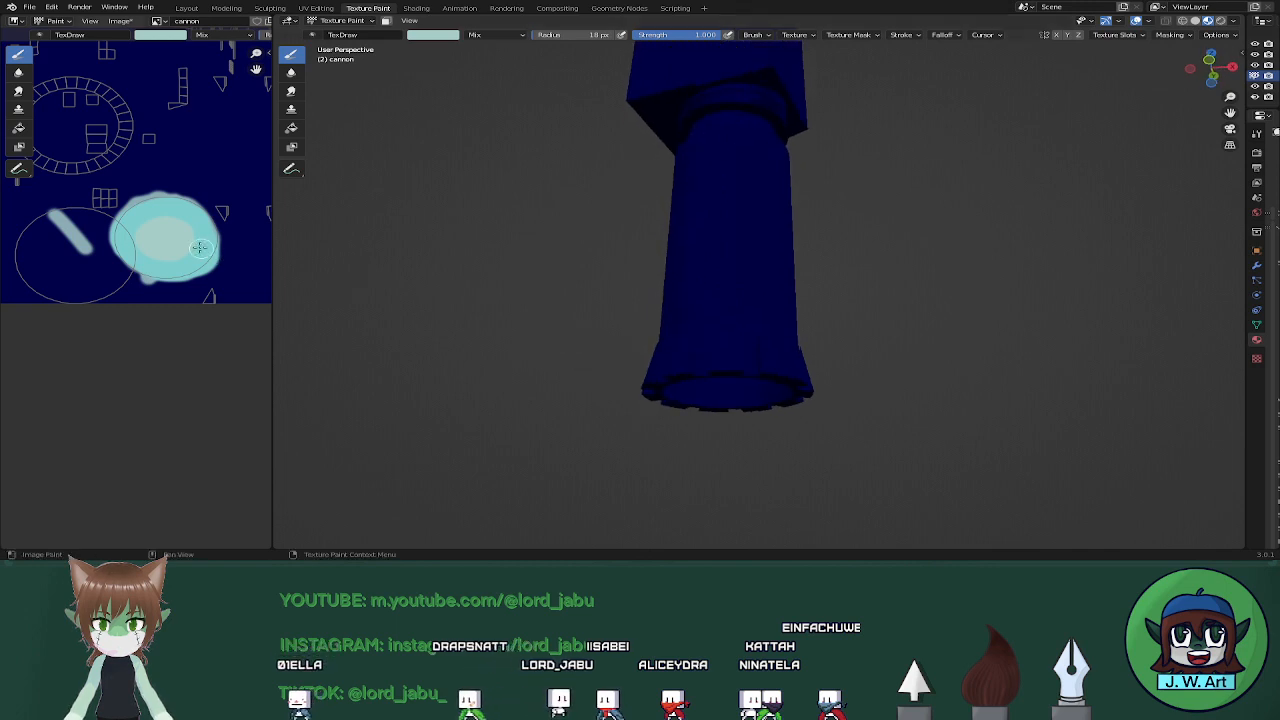
Sample the texture's dark blue as the brush colour, lower its saturation to 0.807 and make it slightly brighter
middle_click_drag(185, 174, 17, 327)
scroll(152, 262, "down", 4)
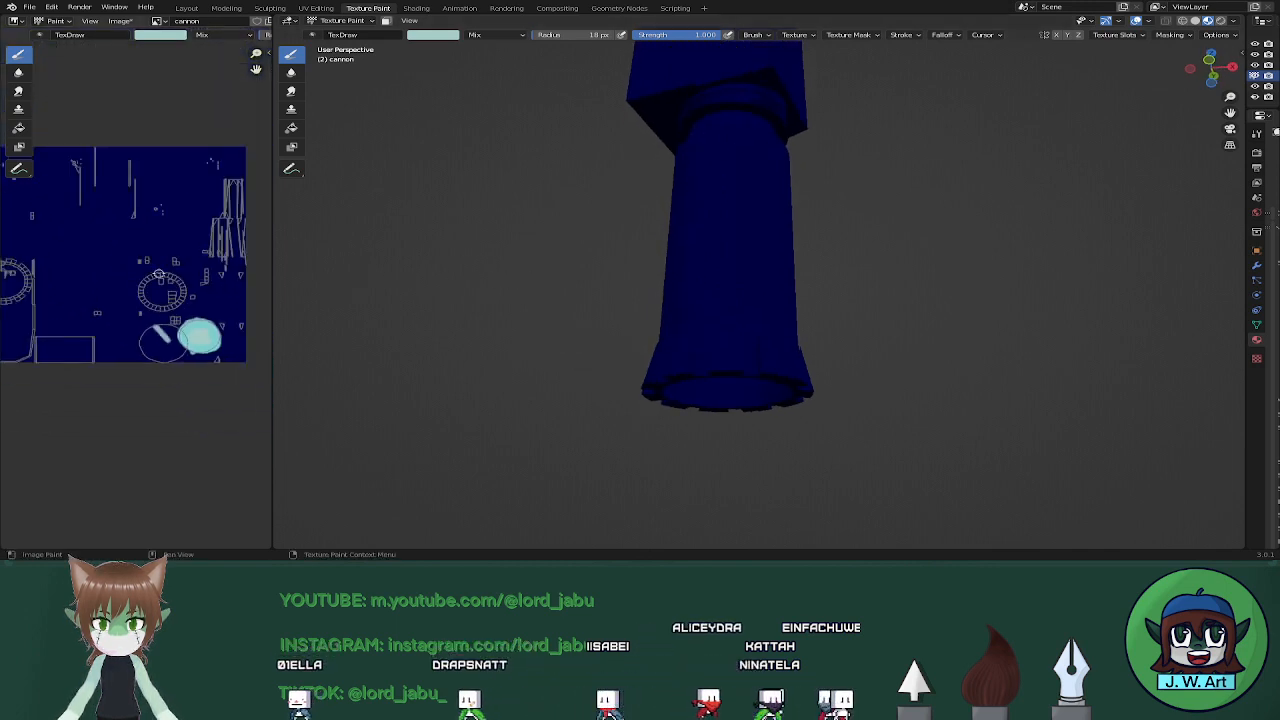
scroll(207, 313, "up", 7)
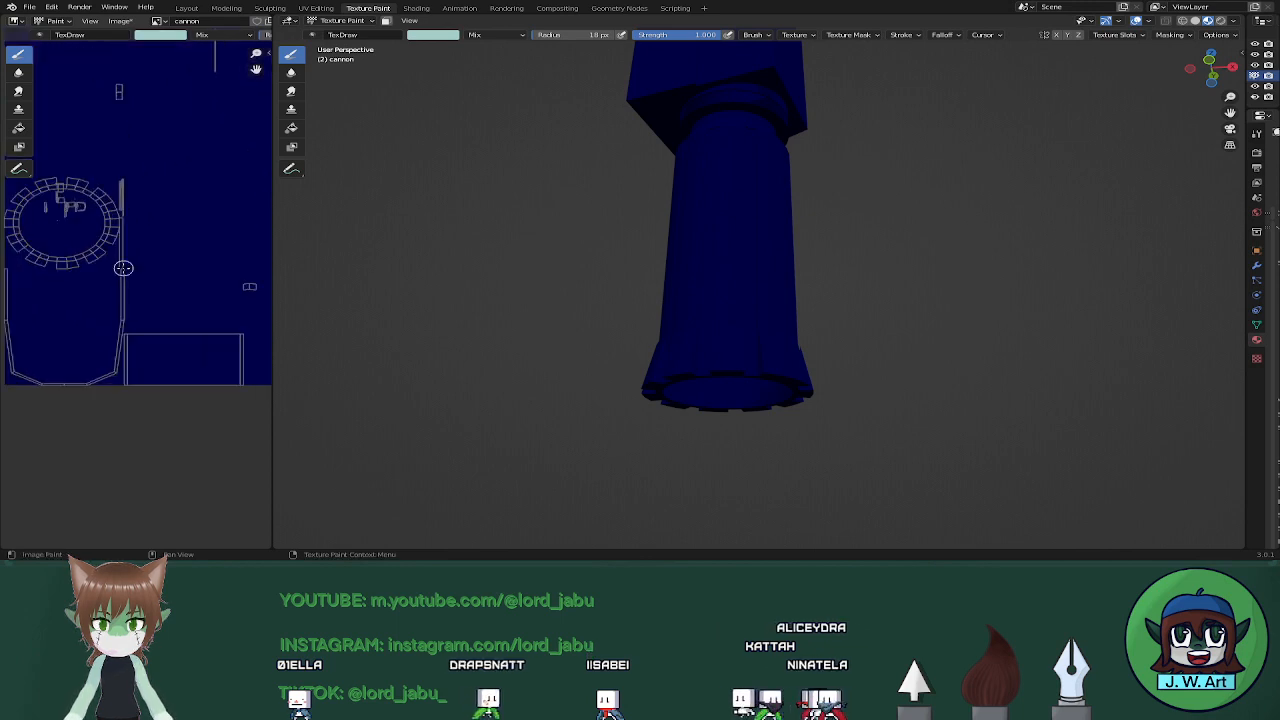
middle_click_drag(265, 351, 8, 317)
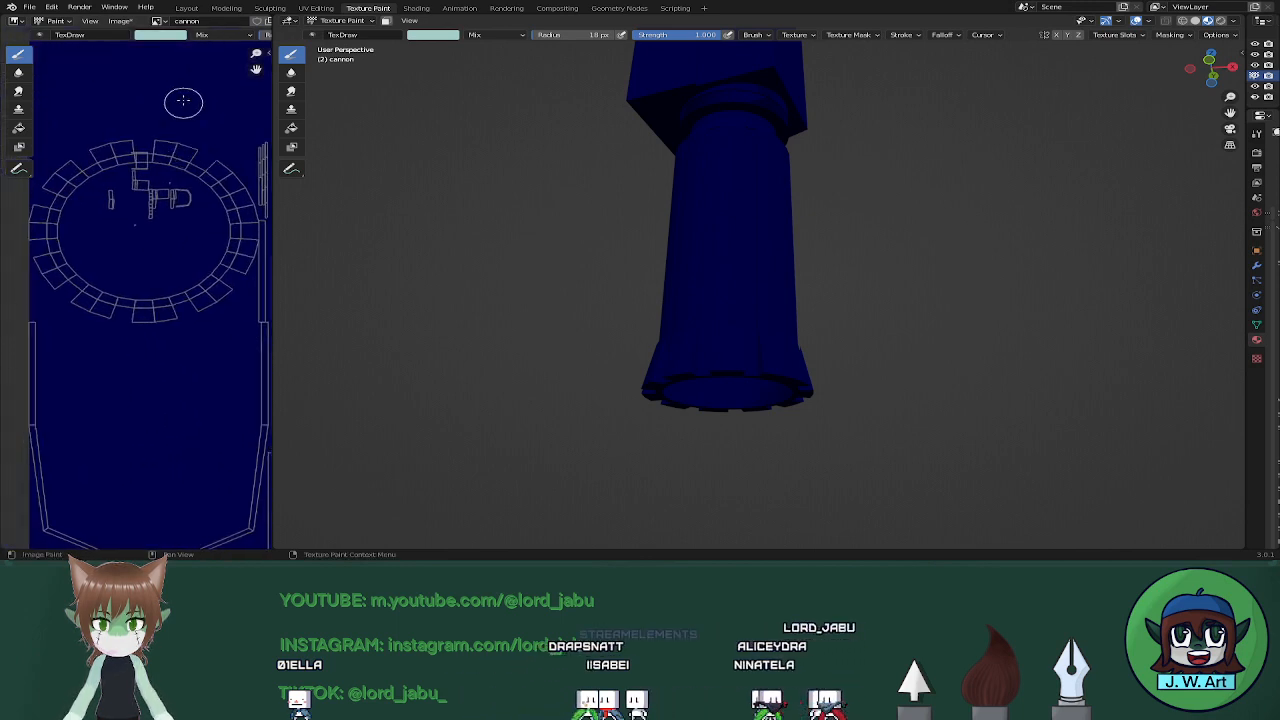
left_click(166, 38)
left_click(246, 156)
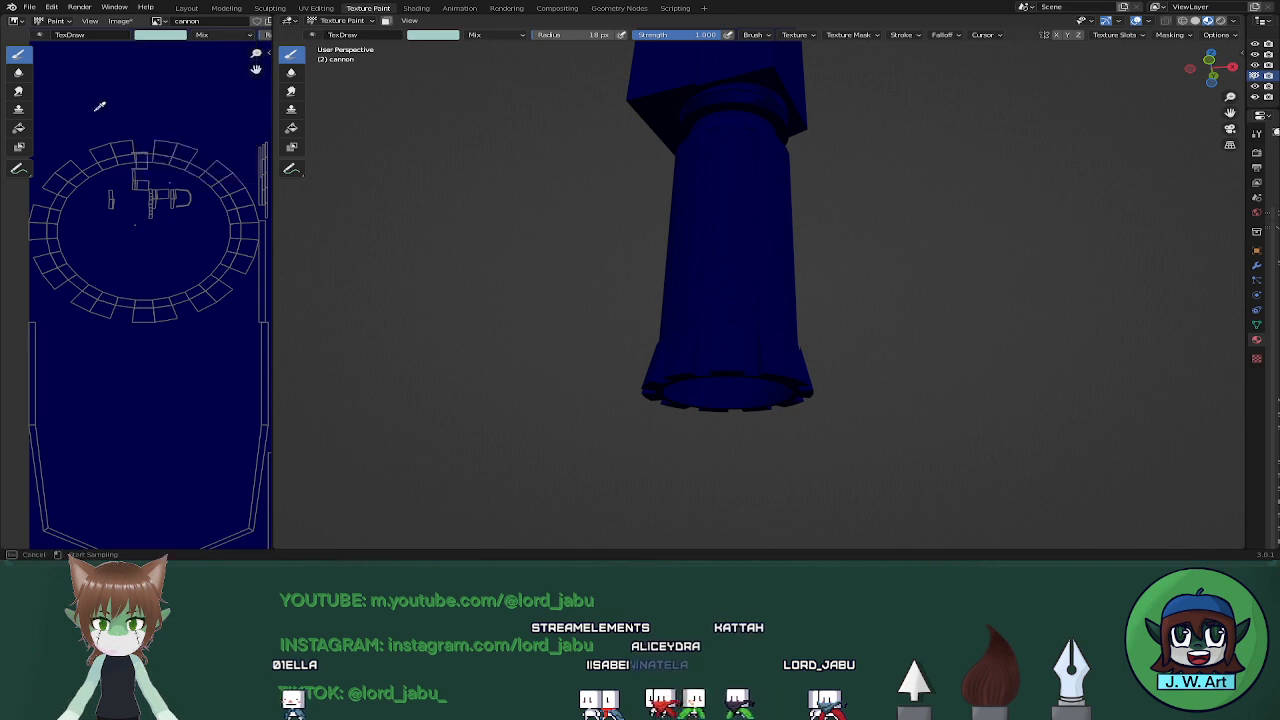
left_click(203, 103)
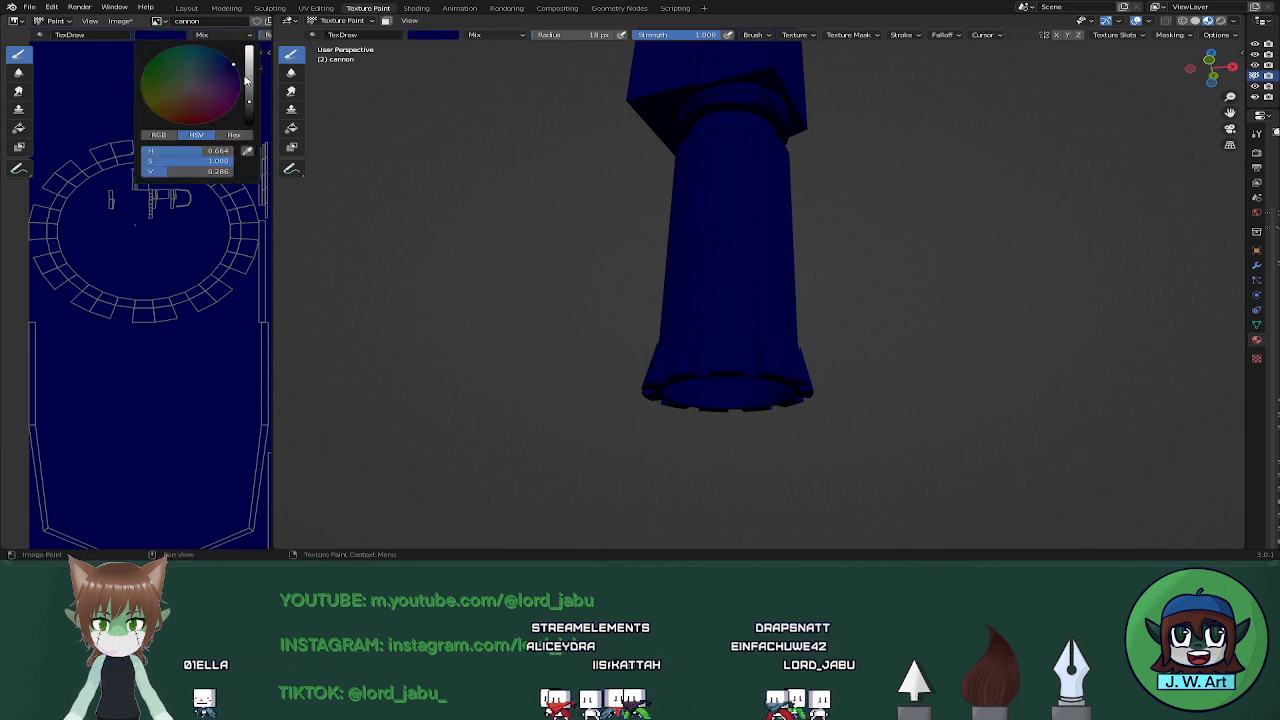
left_click_drag(207, 161, 189, 161)
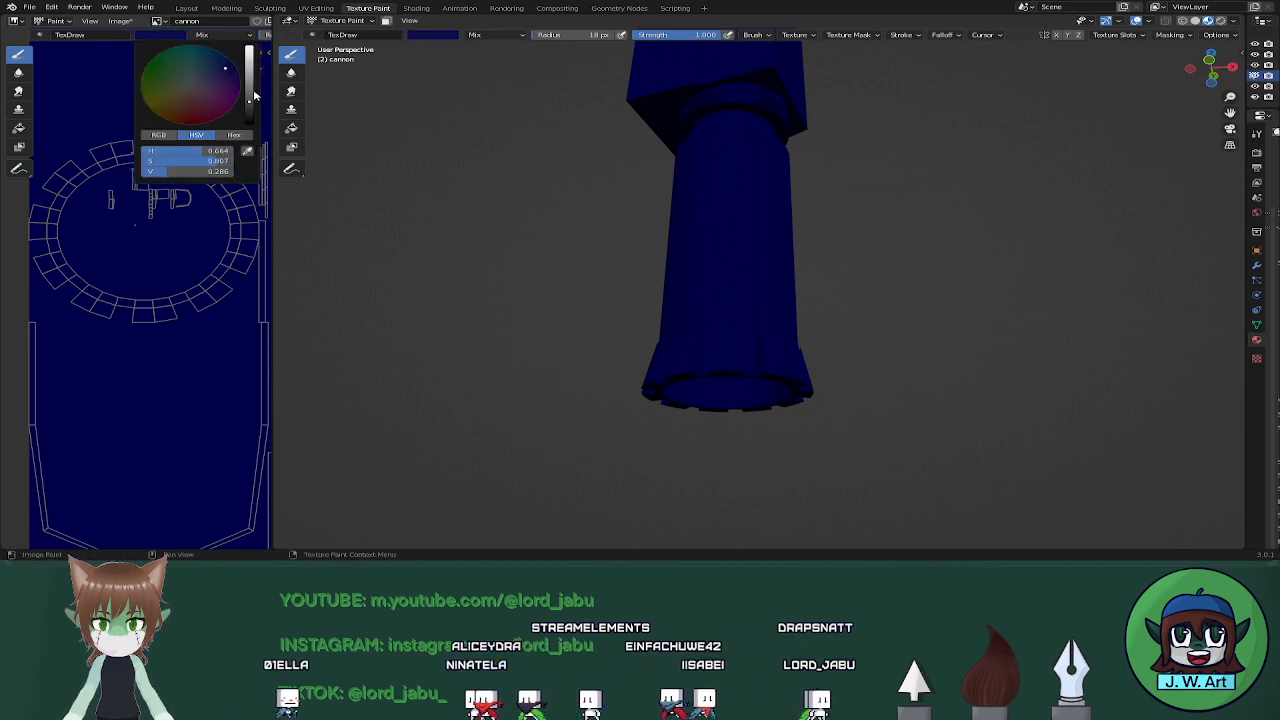
left_click_drag(250, 100, 250, 91)
Paint the slightly lighter blue all around the toothed ring's UV island and inspect the barrel
mouse_move(84, 154)
left_mouse_down()
mouse_move(76, 182)
mouse_move(63, 171)
mouse_move(61, 272)
mouse_move(45, 210)
left_mouse_up()
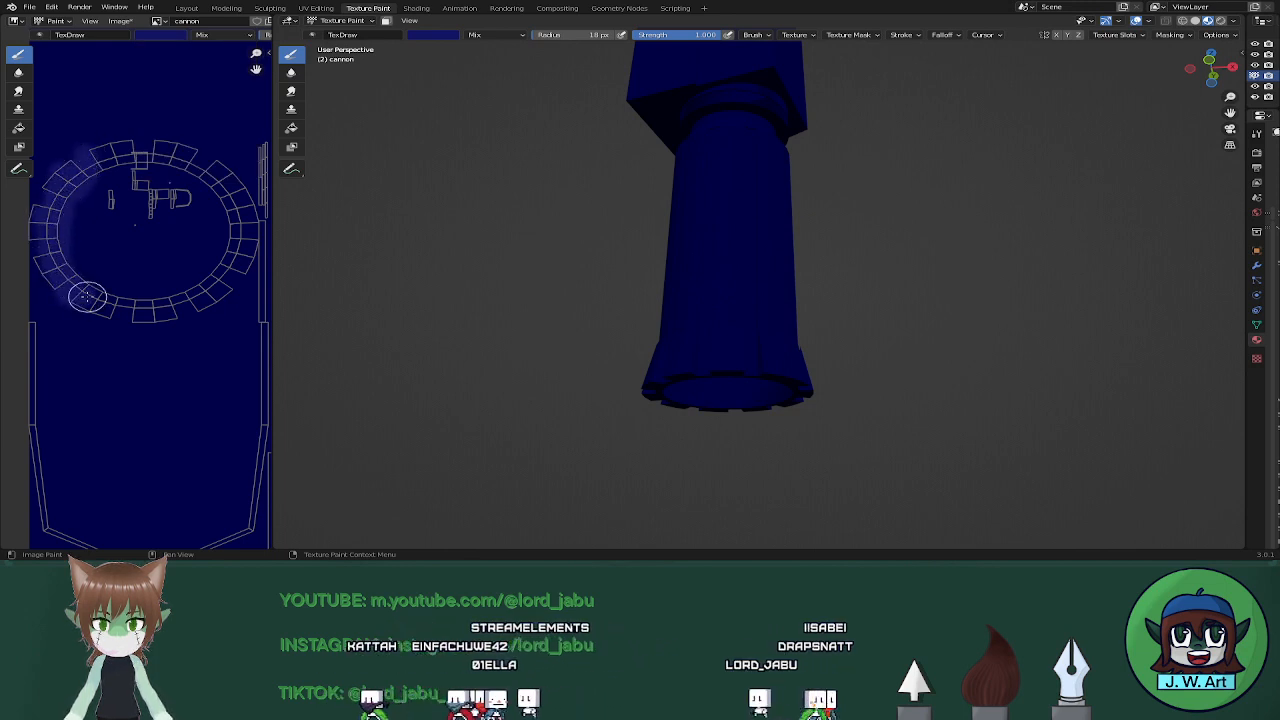
middle_click_drag(412, 345, 408, 273)
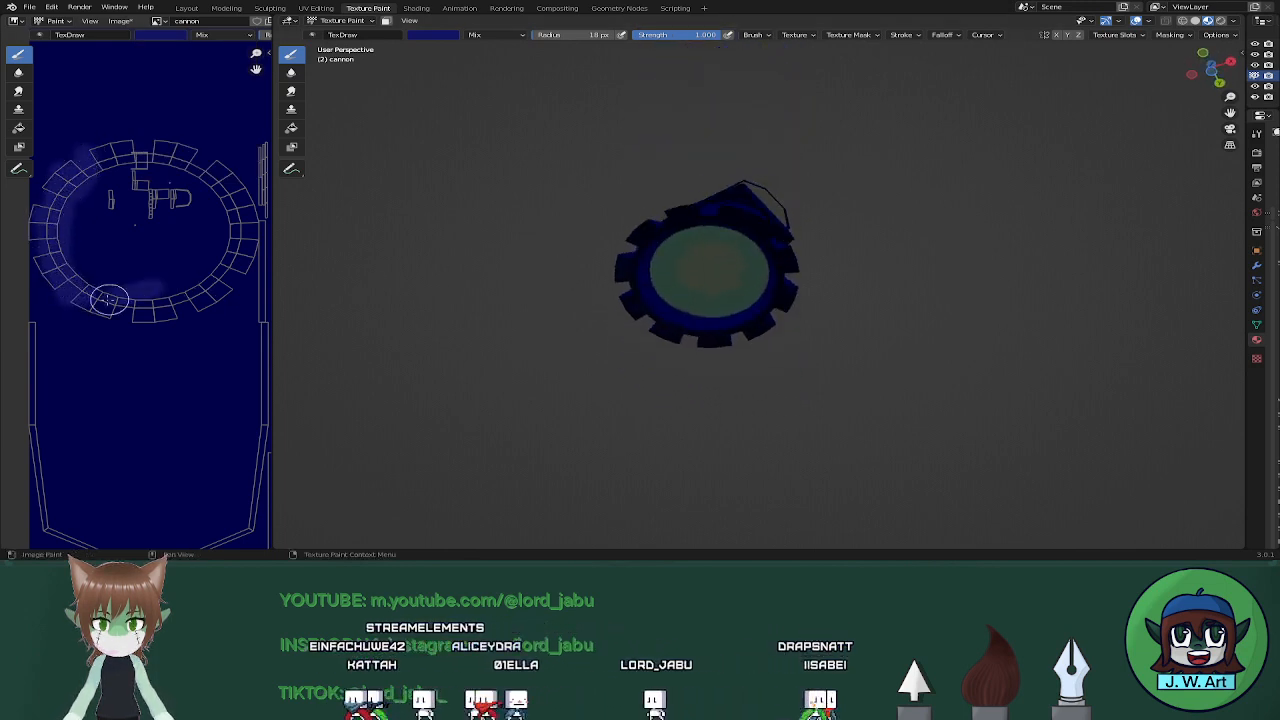
mouse_move(109, 300)
left_mouse_down()
mouse_move(180, 323)
mouse_move(211, 291)
mouse_move(234, 229)
left_mouse_up()
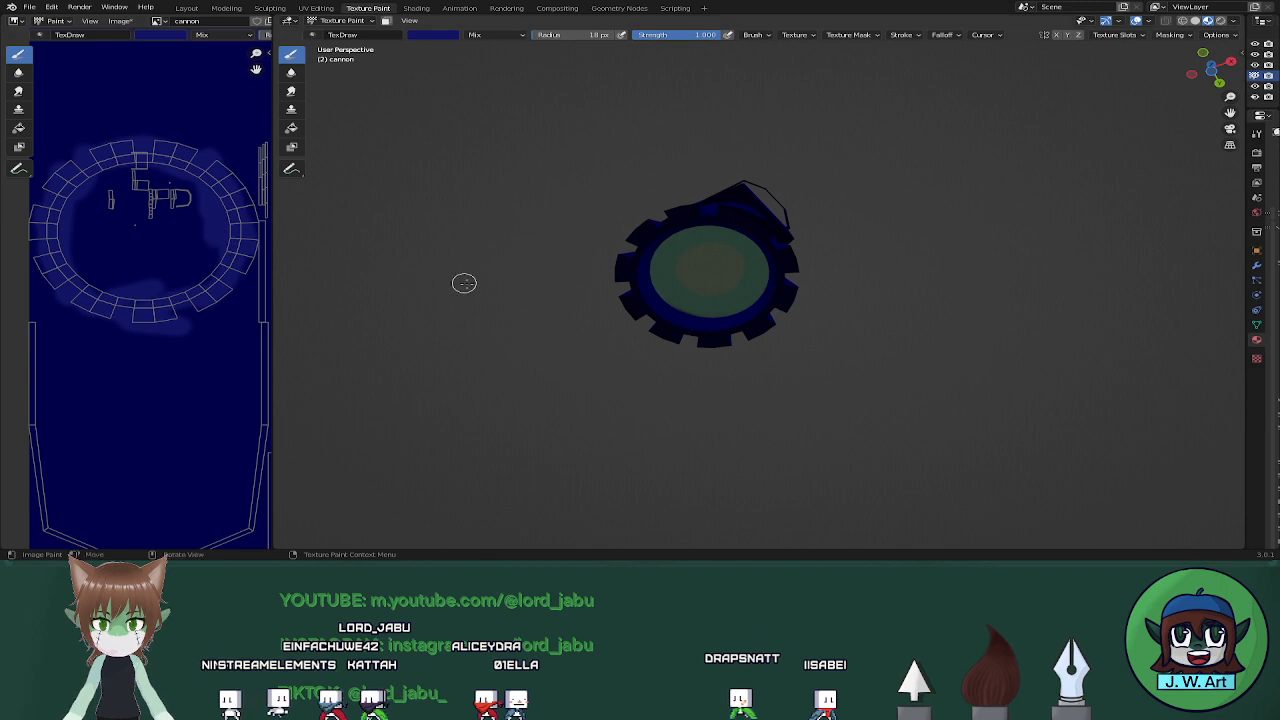
middle_click_drag(463, 283, 566, 365)
Paint the cluster of small barrel UV islands near the texture's upper-left corner lighter blue and inspect the barrel's ridges
scroll(177, 300, "down", 4)
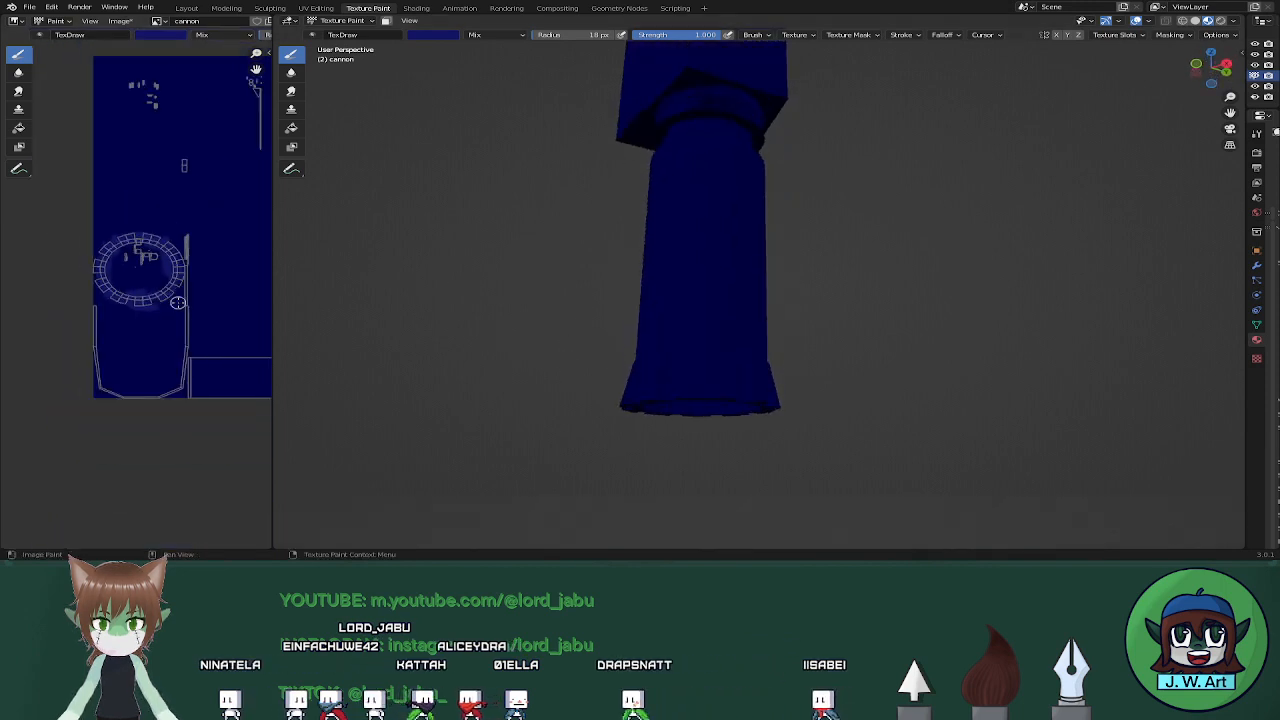
middle_click_drag(181, 233, 181, 315)
scroll(181, 315, "up", 3)
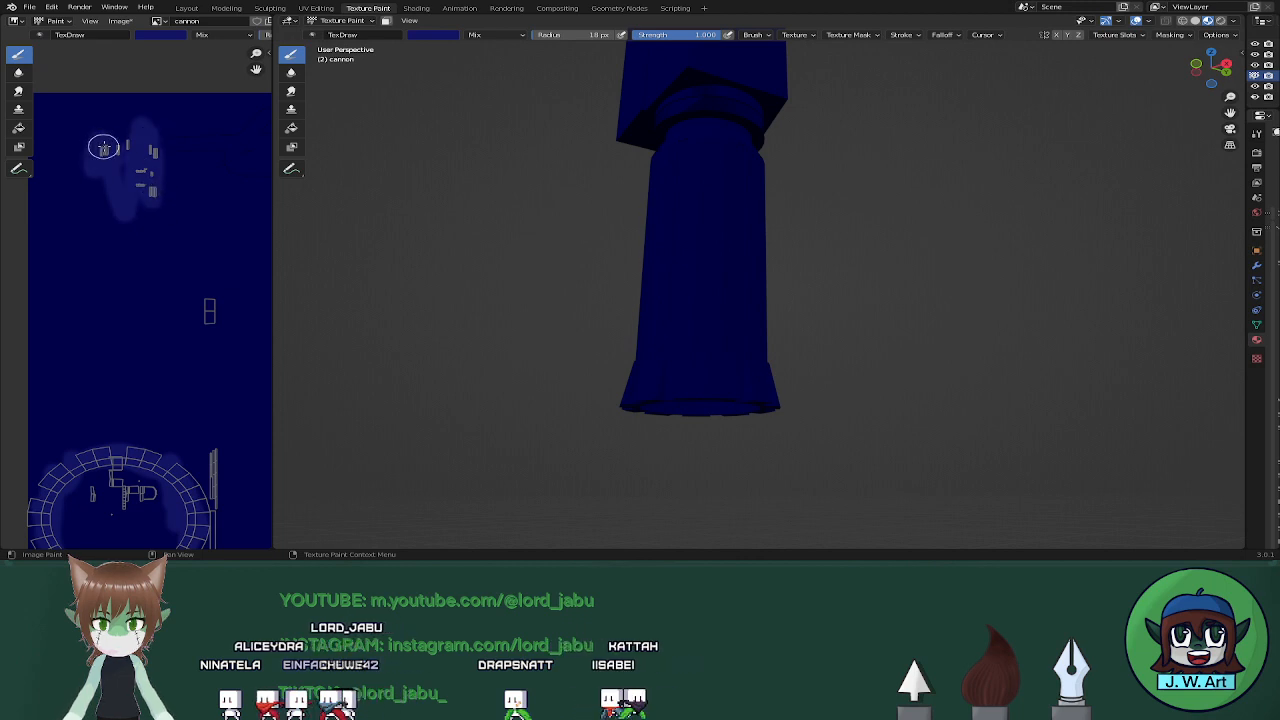
middle_click_drag(843, 271, 402, 227)
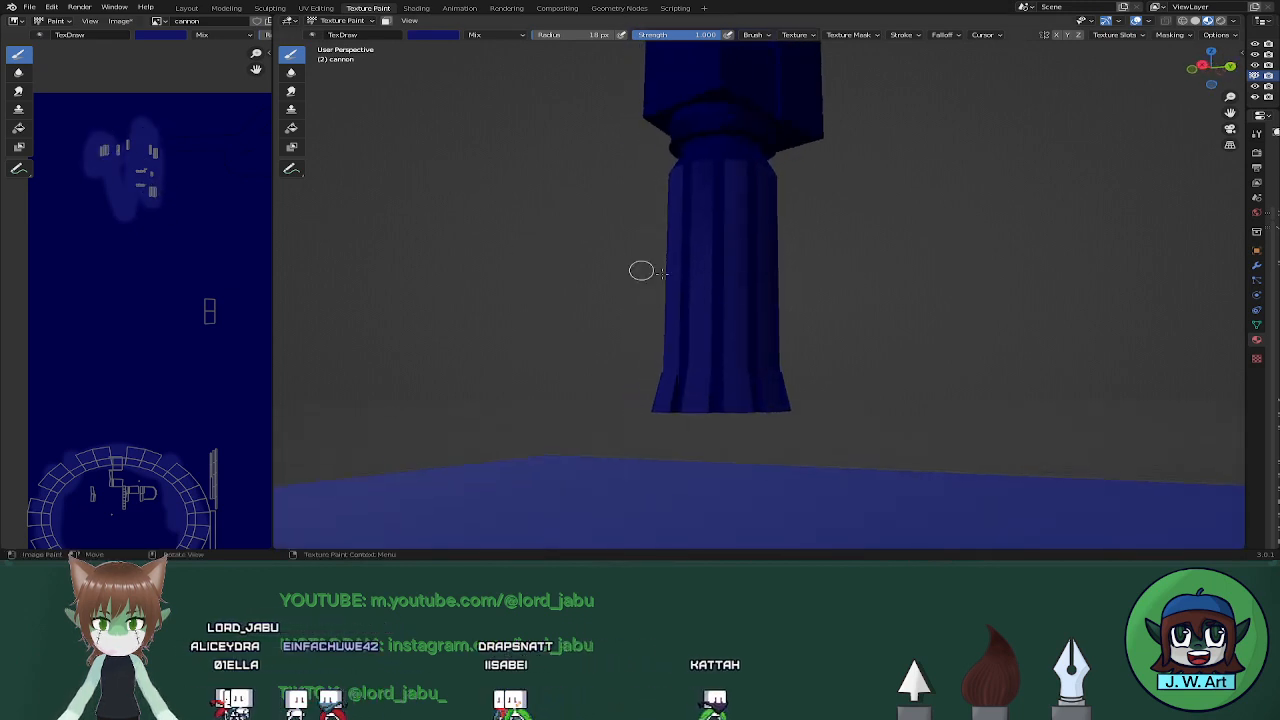
middle_click_drag(641, 271, 773, 357)
scroll(231, 305, "down", 2)
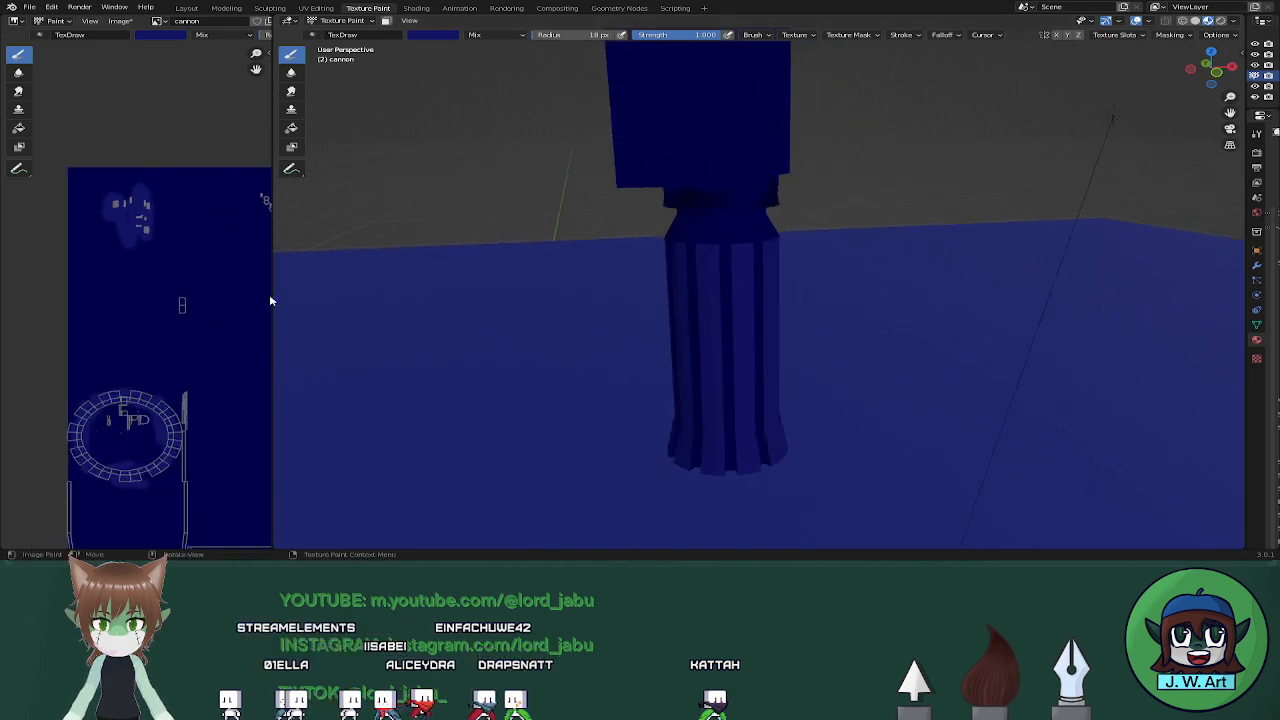
Enlarge the brush to 57 px and paint lighter blue over the second toothed ring's UV island above the painted disc
scroll(244, 274, "down", 1)
middle_click_drag(231, 269, 100, 277)
middle_click_drag(216, 357, 126, 209)
middle_click_drag(206, 252, 126, 300)
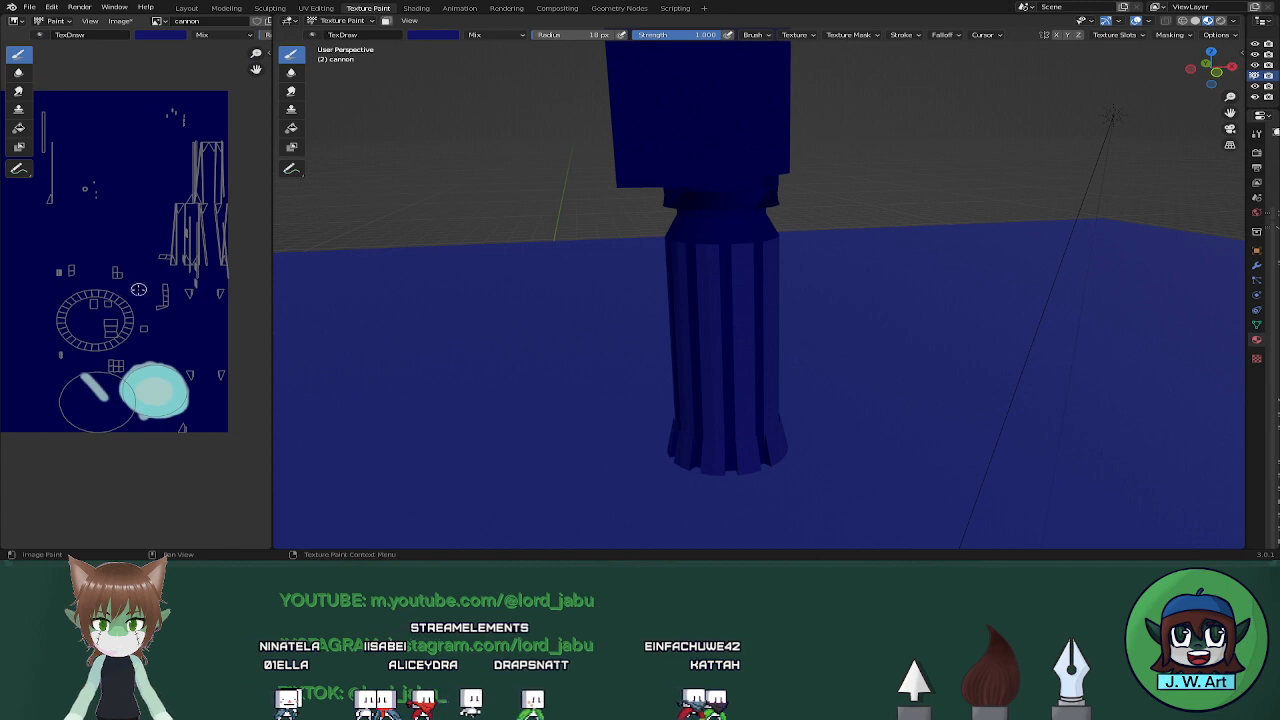
key("f")
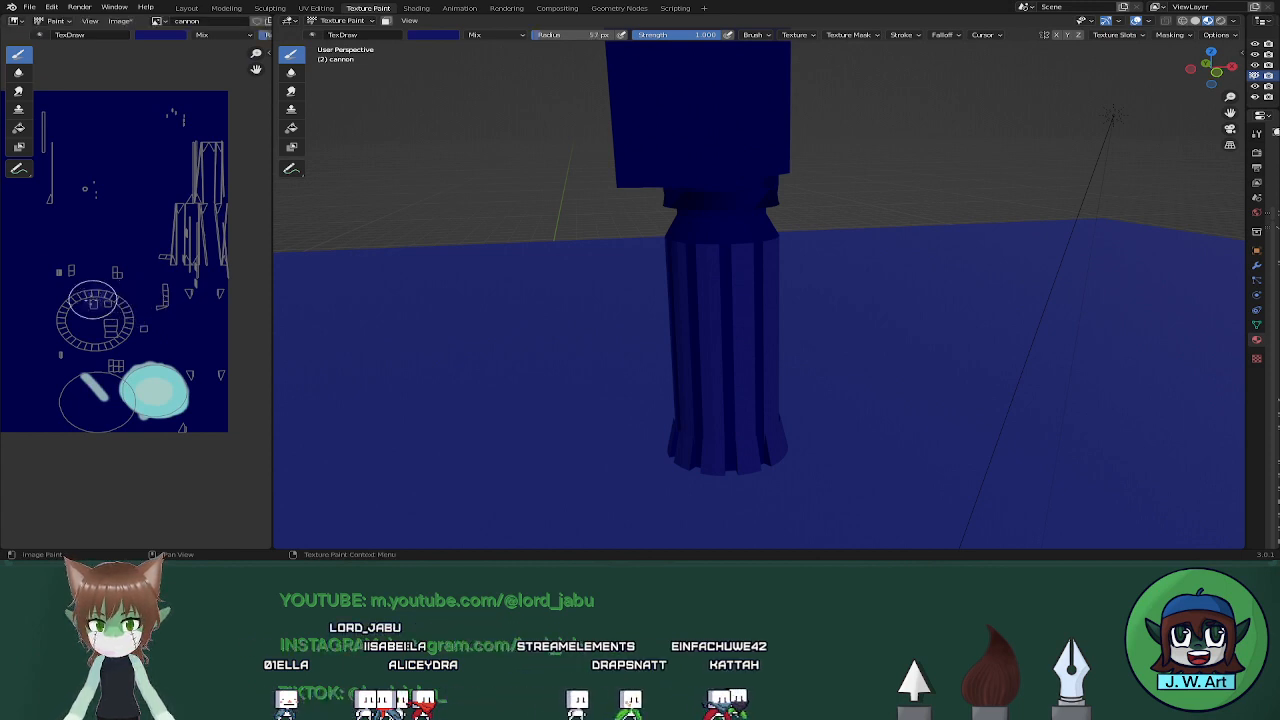
mouse_move(431, 277)
middle_mouse_down()
mouse_move(681, 242)
mouse_move(686, 300)
middle_mouse_up()
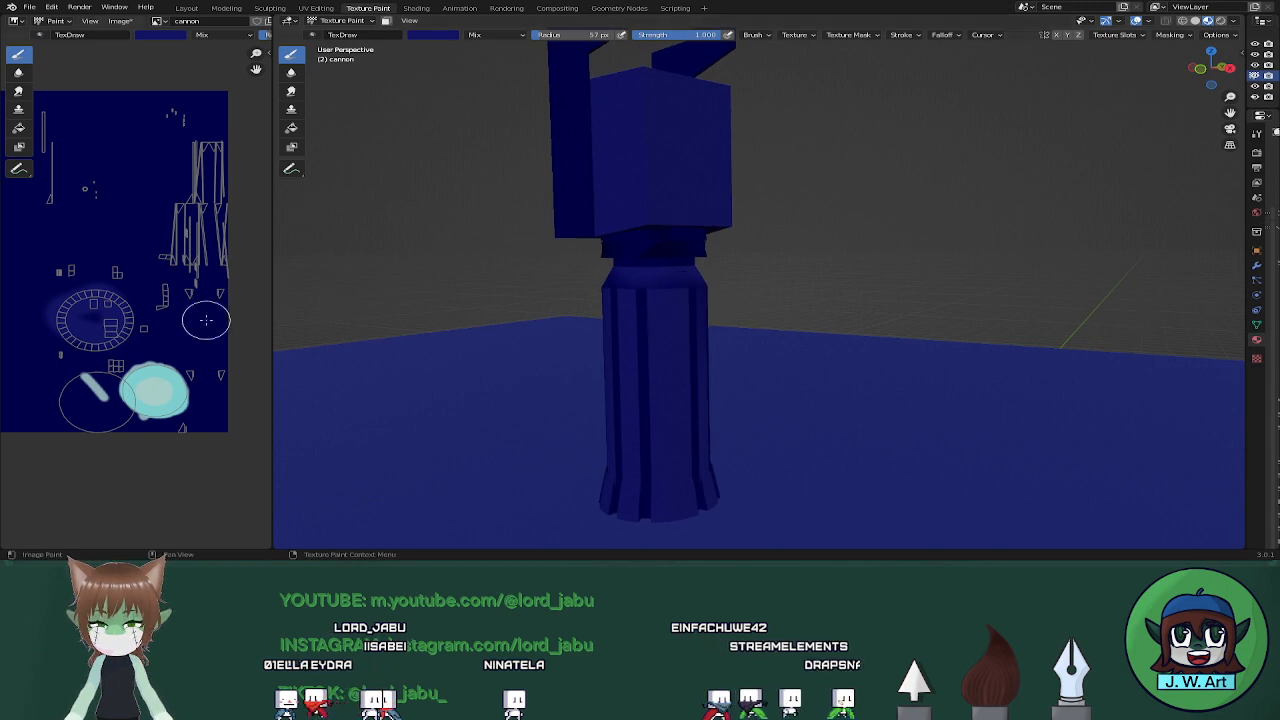
middle_click_drag(617, 272, 553, 265)
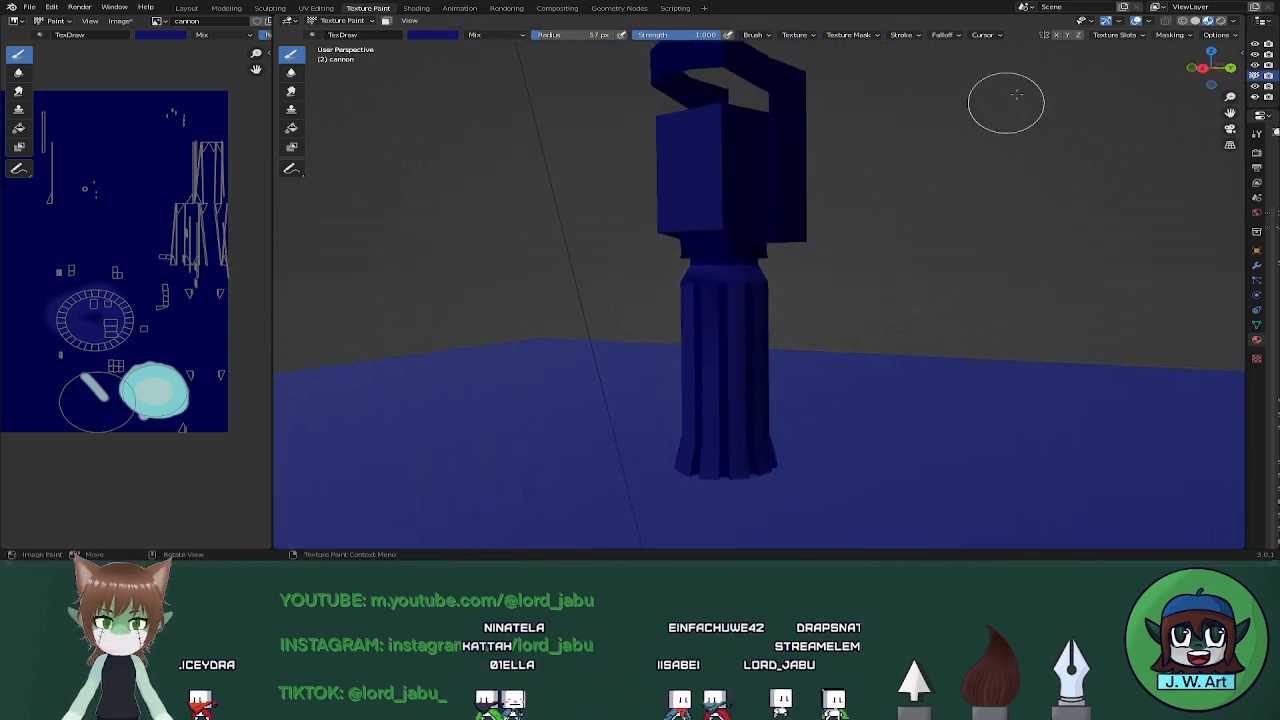
Preview the cannon in rendered shading, return to material preview and examine its block, handle and ridged barrel
left_click(1220, 21)
mouse_move(1045, 192)
middle_mouse_down()
mouse_move(900, 220)
mouse_move(1052, 201)
mouse_move(1035, 240)
mouse_move(1045, 150)
mouse_move(1010, 220)
mouse_move(986, 212)
mouse_move(1117, 58)
middle_mouse_up()
left_click(1207, 20)
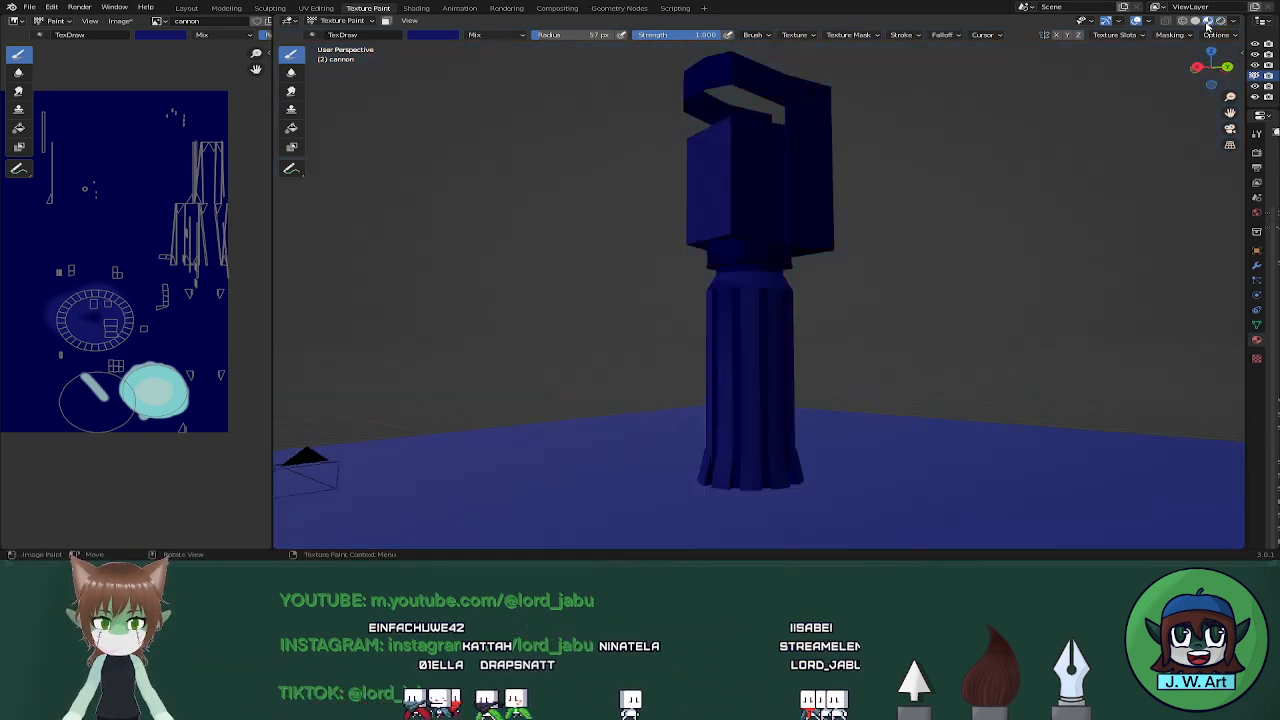
mouse_move(1000, 150)
middle_mouse_down()
mouse_move(900, 200)
mouse_move(819, 220)
middle_mouse_up()
mouse_move(718, 190)
middle_mouse_down()
mouse_move(757, 323)
mouse_move(700, 390)
mouse_move(729, 314)
mouse_move(554, 273)
middle_mouse_up()
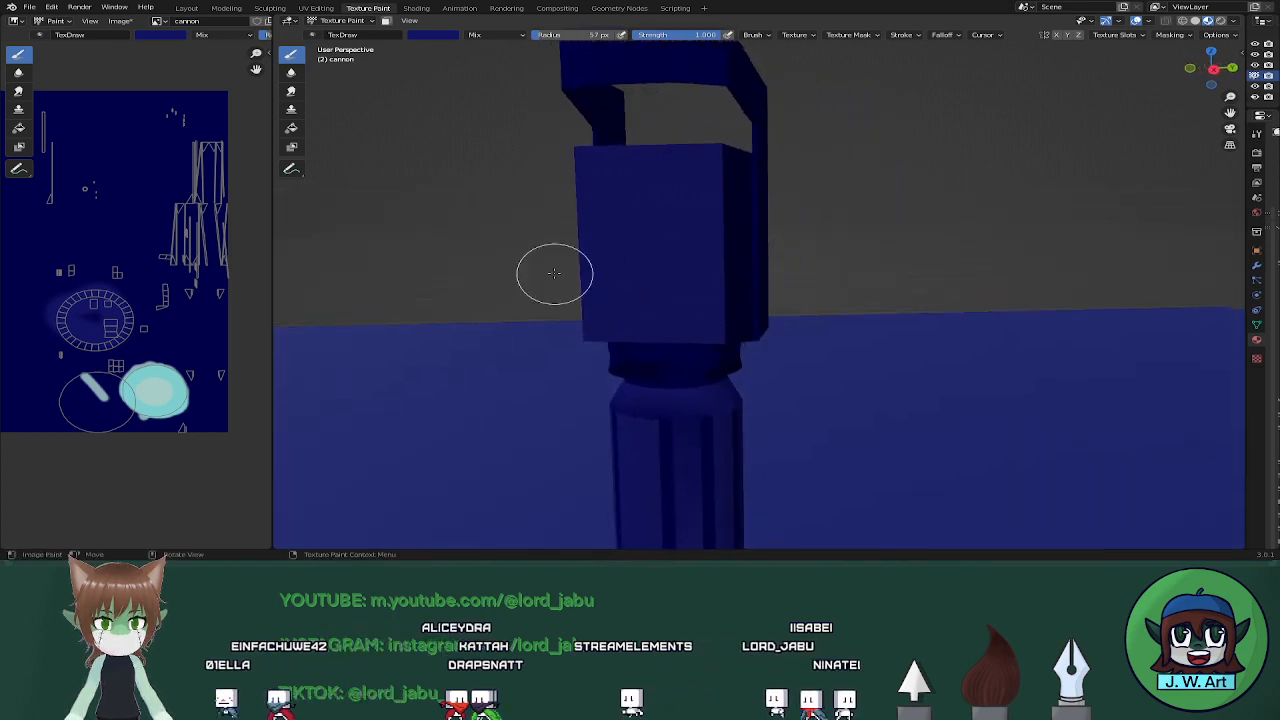
Pick a slightly lighter blue, paint over the tall clustered UV islands near the texture's right edge, and check the cannon from several sides
middle_click_drag(377, 246, 435, 295)
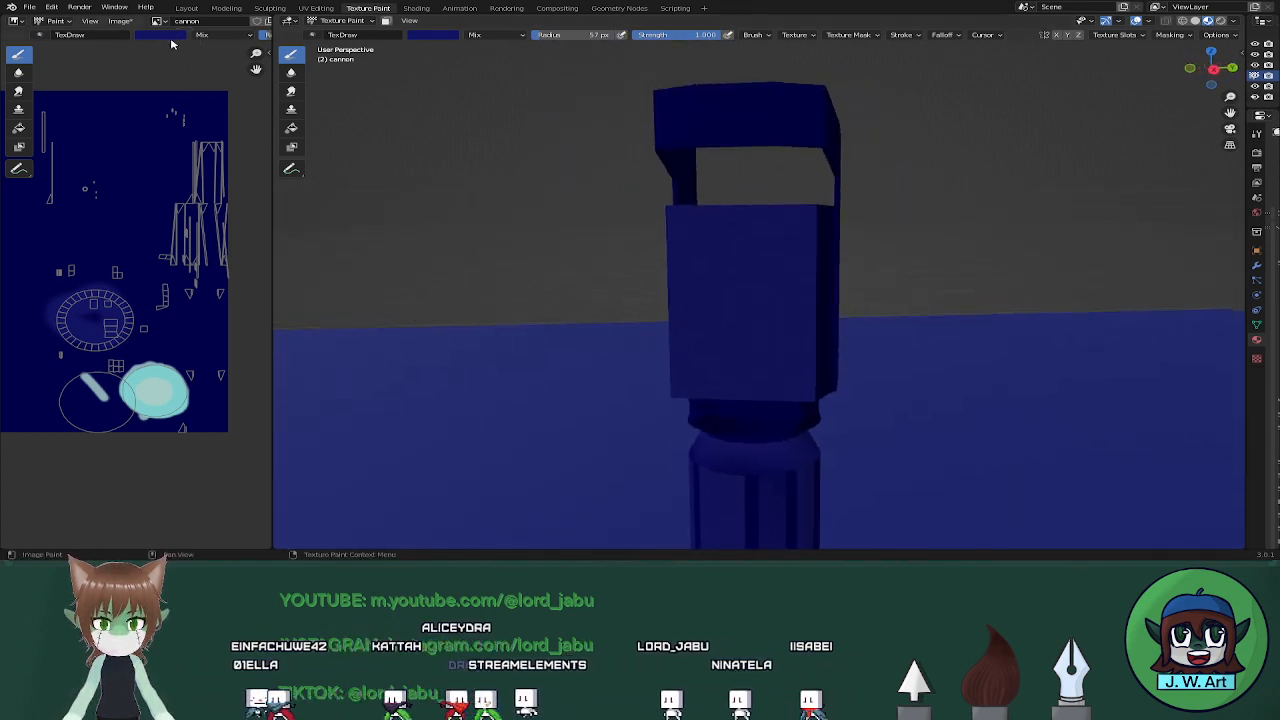
left_click(173, 36)
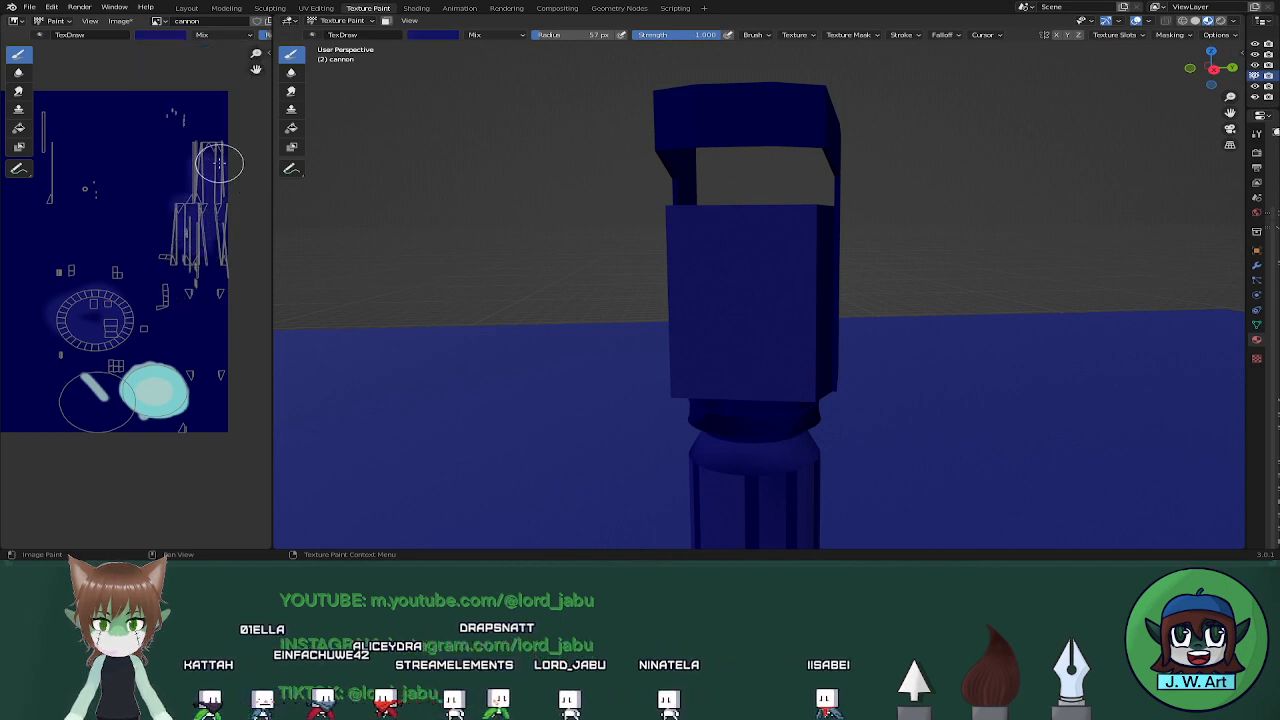
scroll(849, 268, "down", 1)
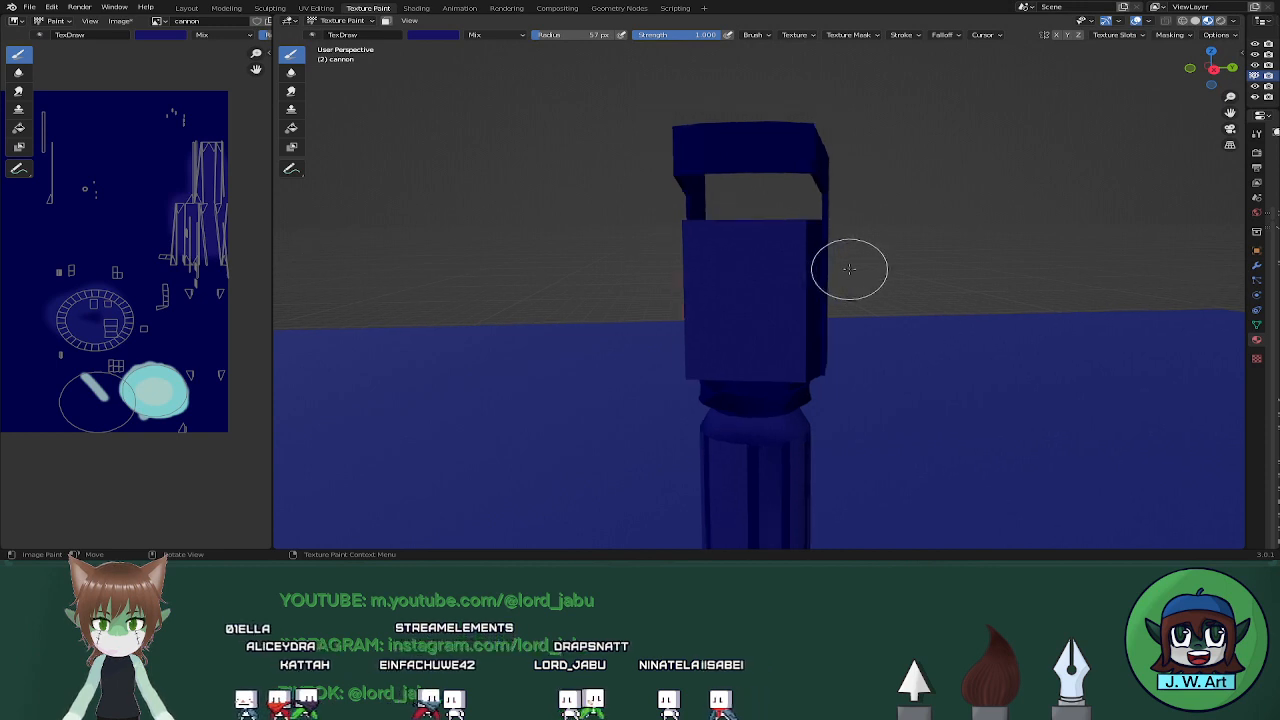
mouse_move(812, 268)
middle_mouse_down()
mouse_move(731, 243)
mouse_move(782, 268)
mouse_move(880, 270)
middle_mouse_up()
scroll(711, 241, "down", 4)
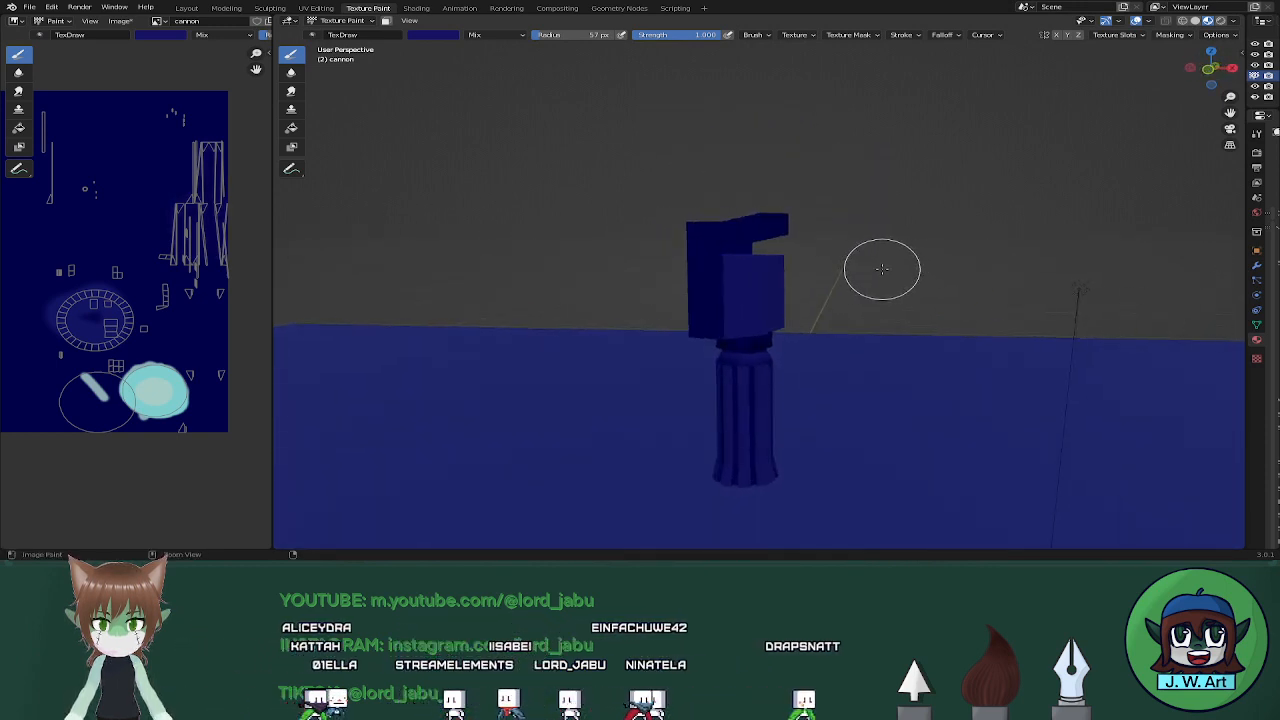
middle_click_drag(877, 271, 697, 274)
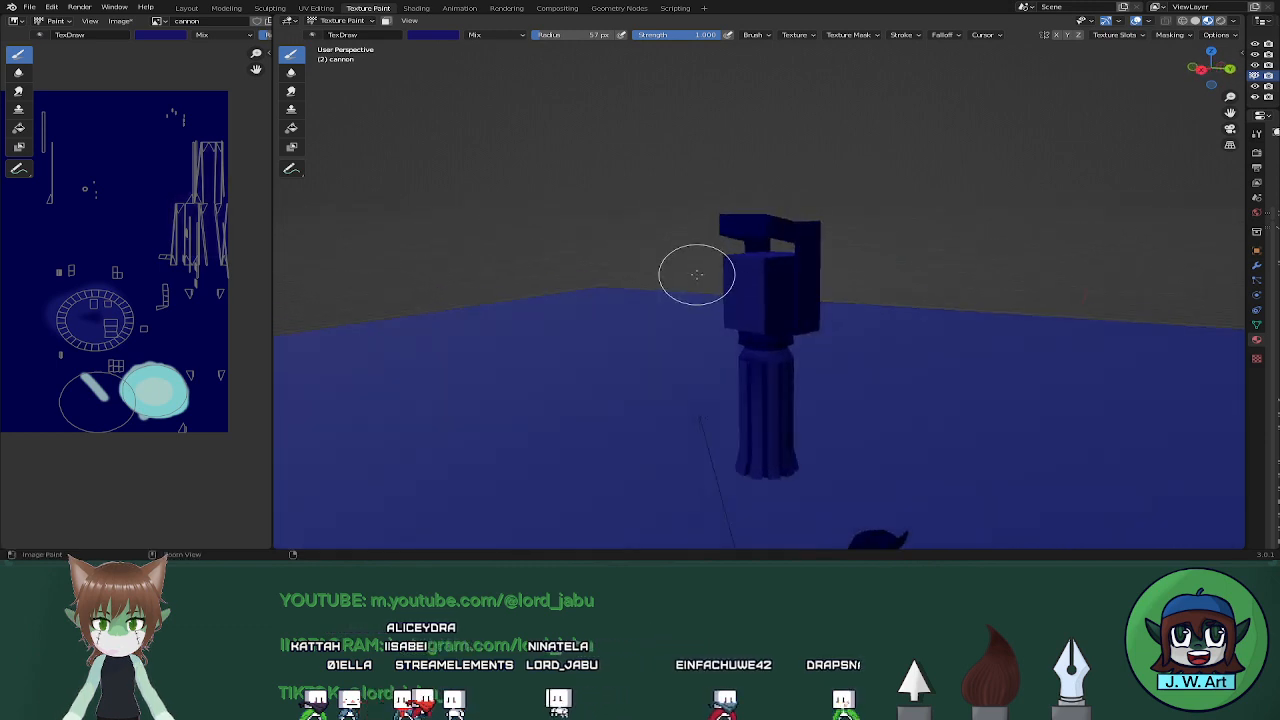
middle_click_drag(828, 285, 771, 289)
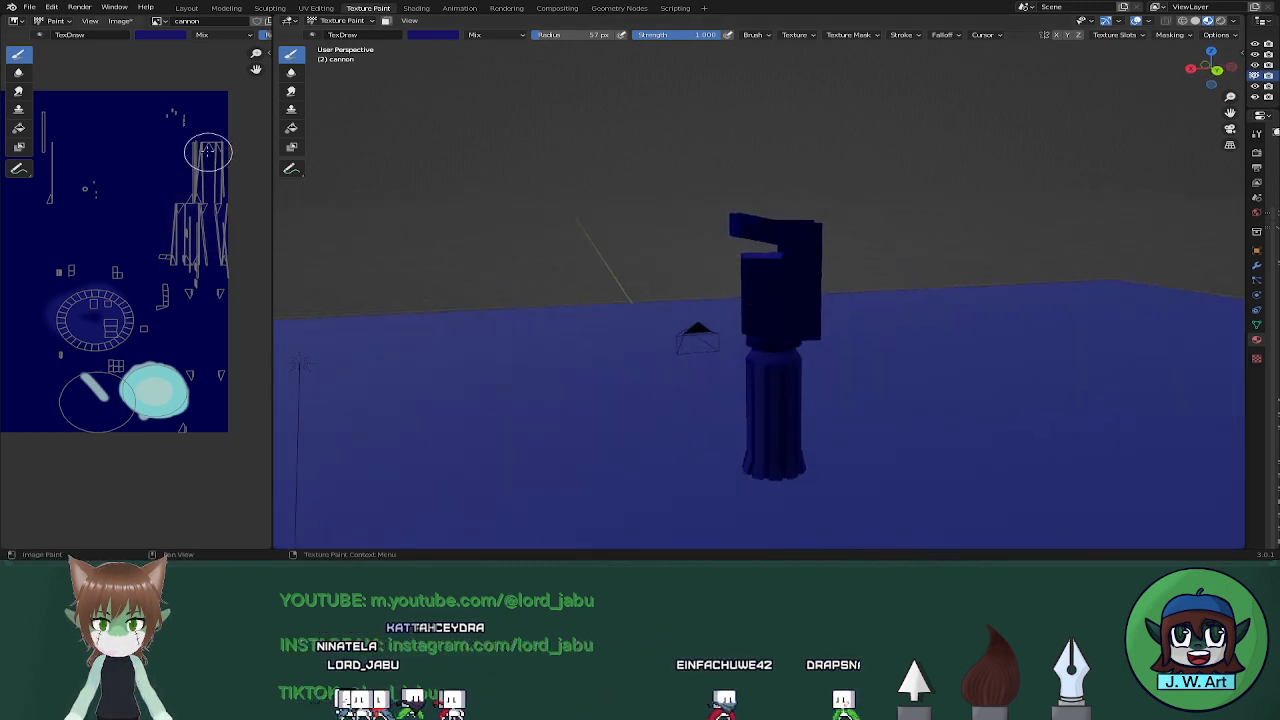
Paint the slightly lighter blue over the long, thin UV islands in the texture's upper-left area and inspect the cannon
mouse_move(85, 137)
middle_mouse_down()
mouse_move(143, 145)
mouse_move(111, 186)
mouse_move(137, 226)
middle_mouse_up()
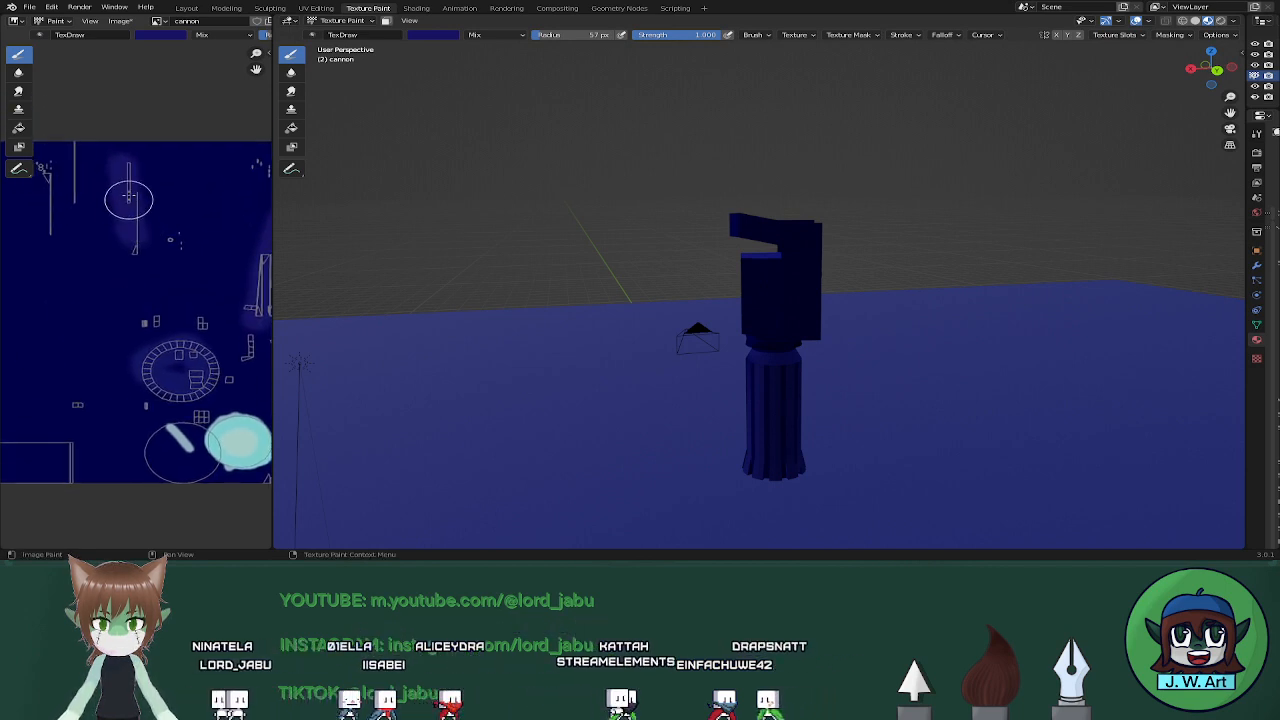
left_click_drag(80, 150, 73, 214)
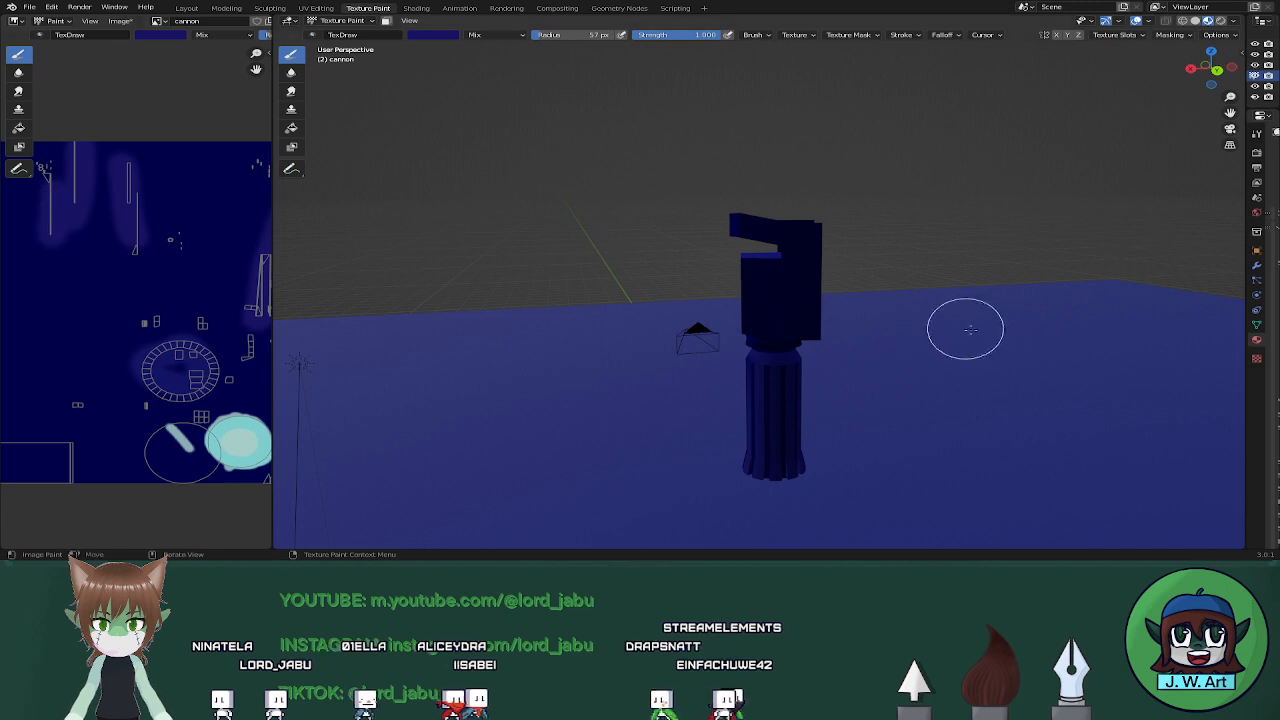
middle_click_drag(970, 329, 965, 361)
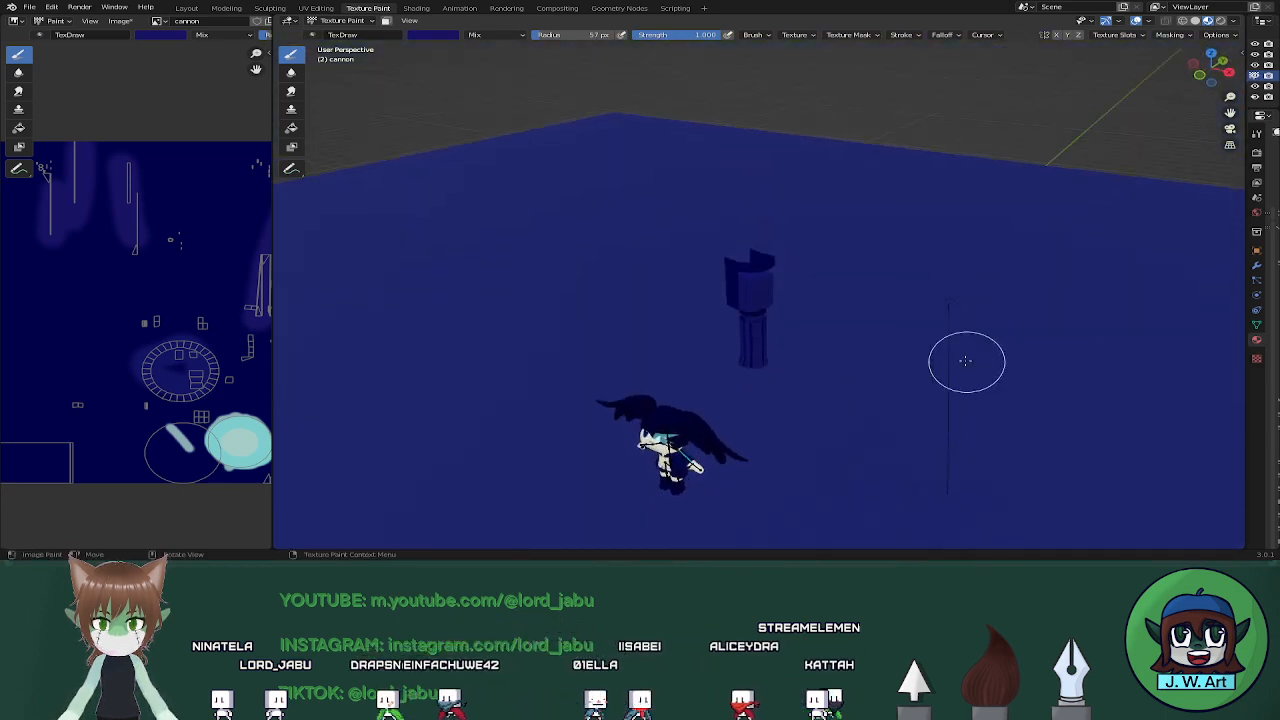
Save the file from the Layout workspace and lower the cannon along Z to the character's level
left_click(188, 9)
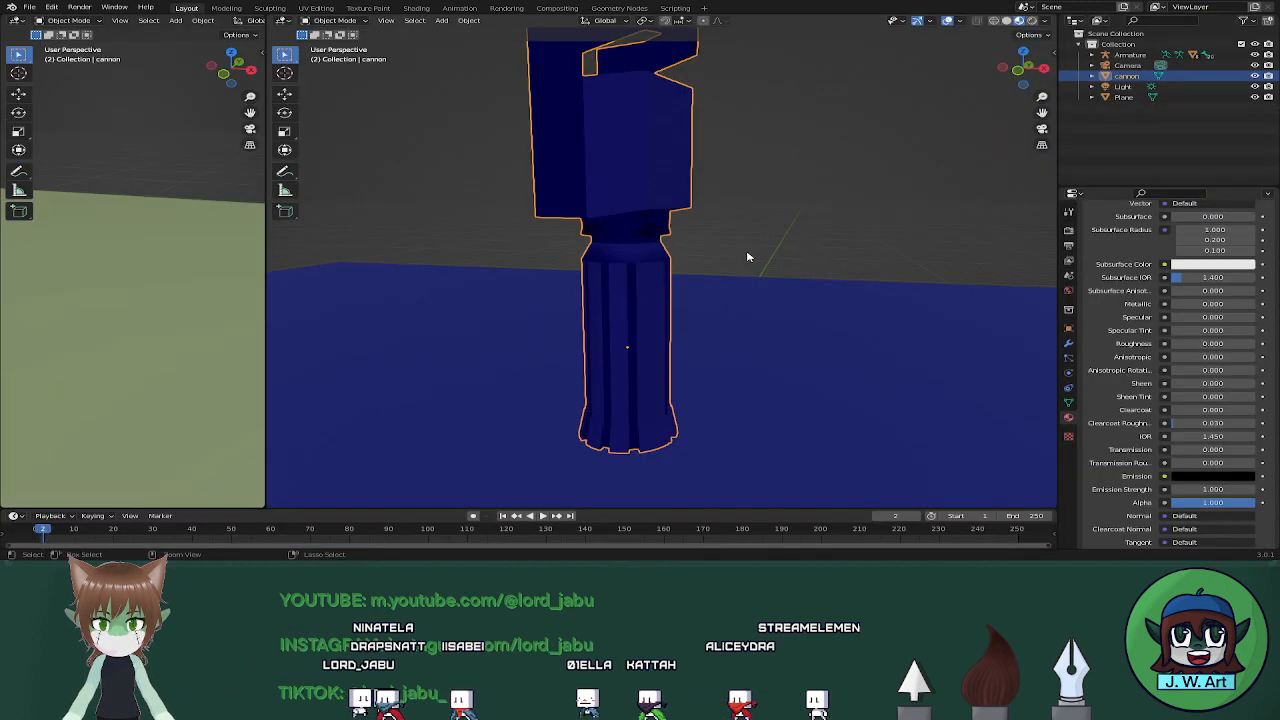
key("ctrl+s")
middle_click_drag(771, 266, 727, 217, "shift")
middle_click_drag(648, 201, 719, 107)
key("g")
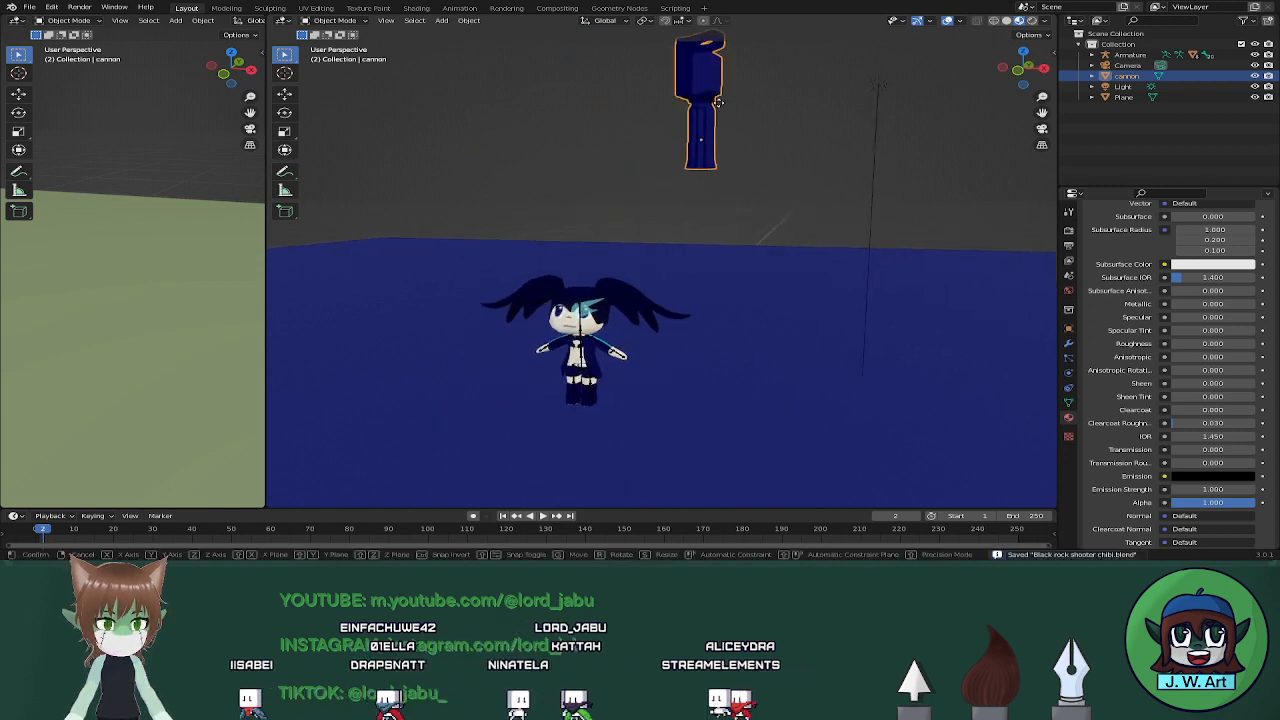
key("z")
left_click(744, 371)
Move the cannon along X until it stands right beside the character's outstretched hand
middle_click_drag(750, 350, 812, 303, "shift")
scroll(686, 184, "up", 3)
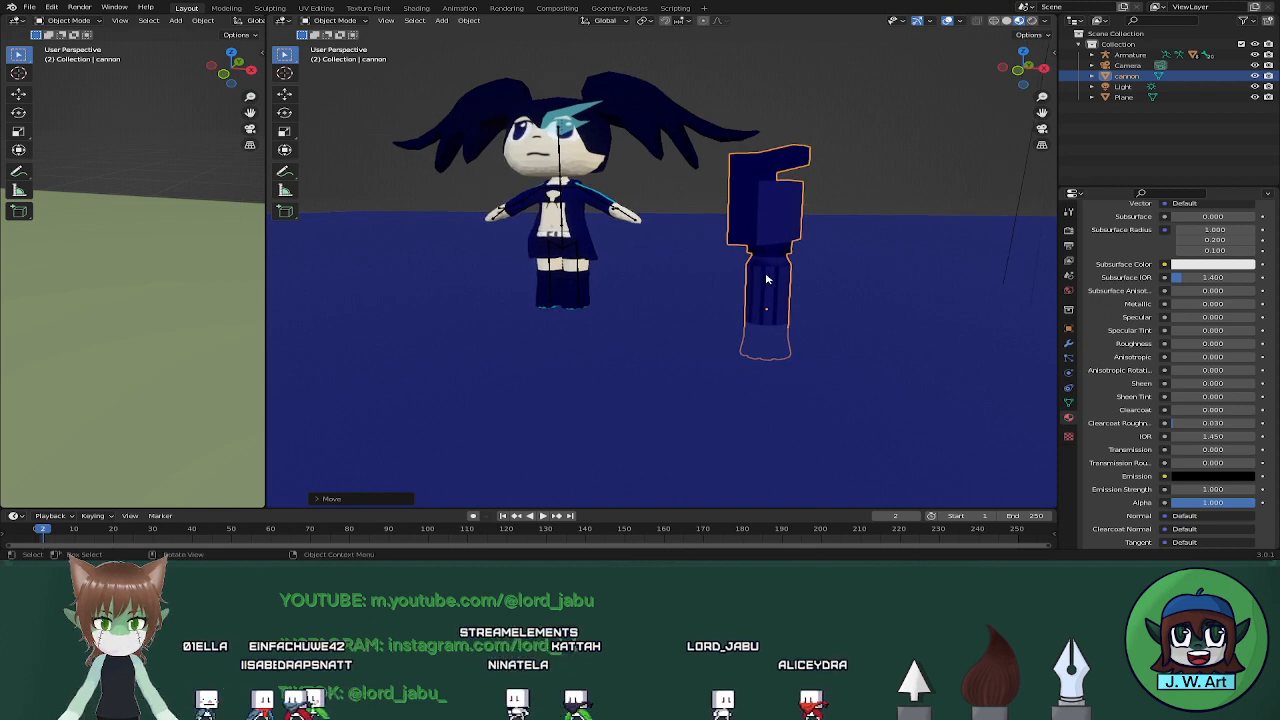
key("g")
key("x")
left_click(686, 287)
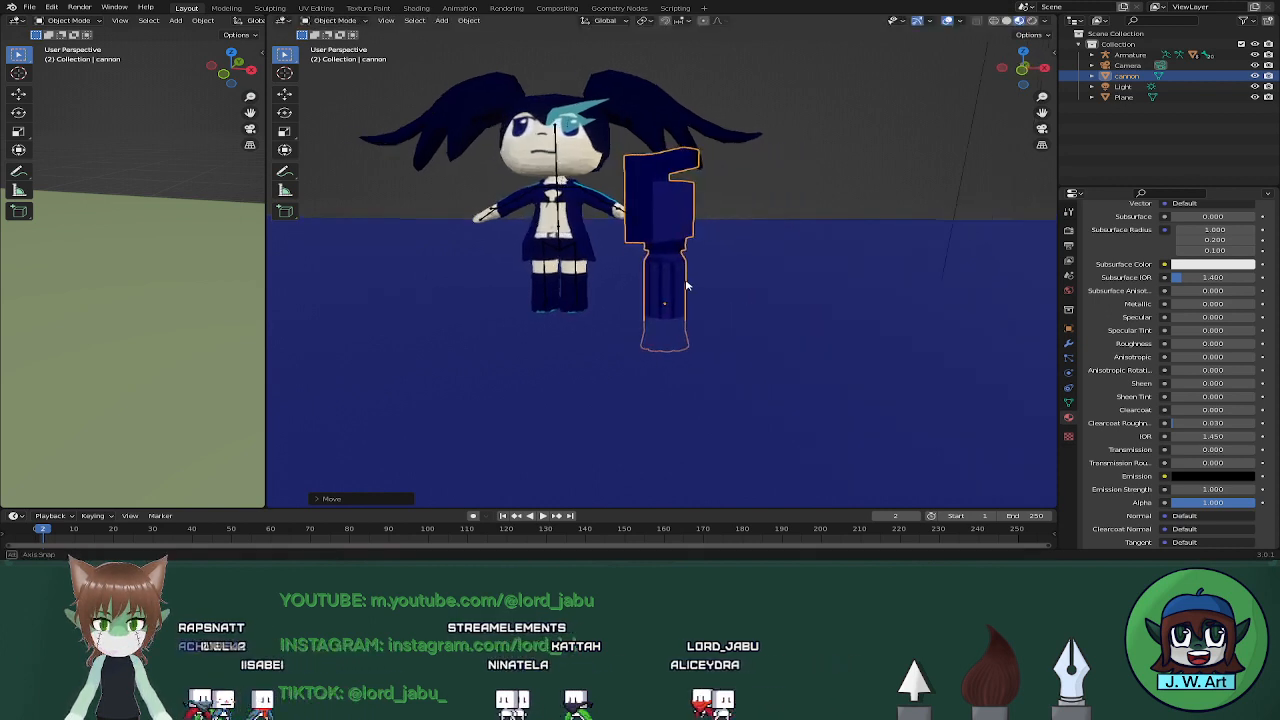
middle_click_drag(686, 287, 706, 293)
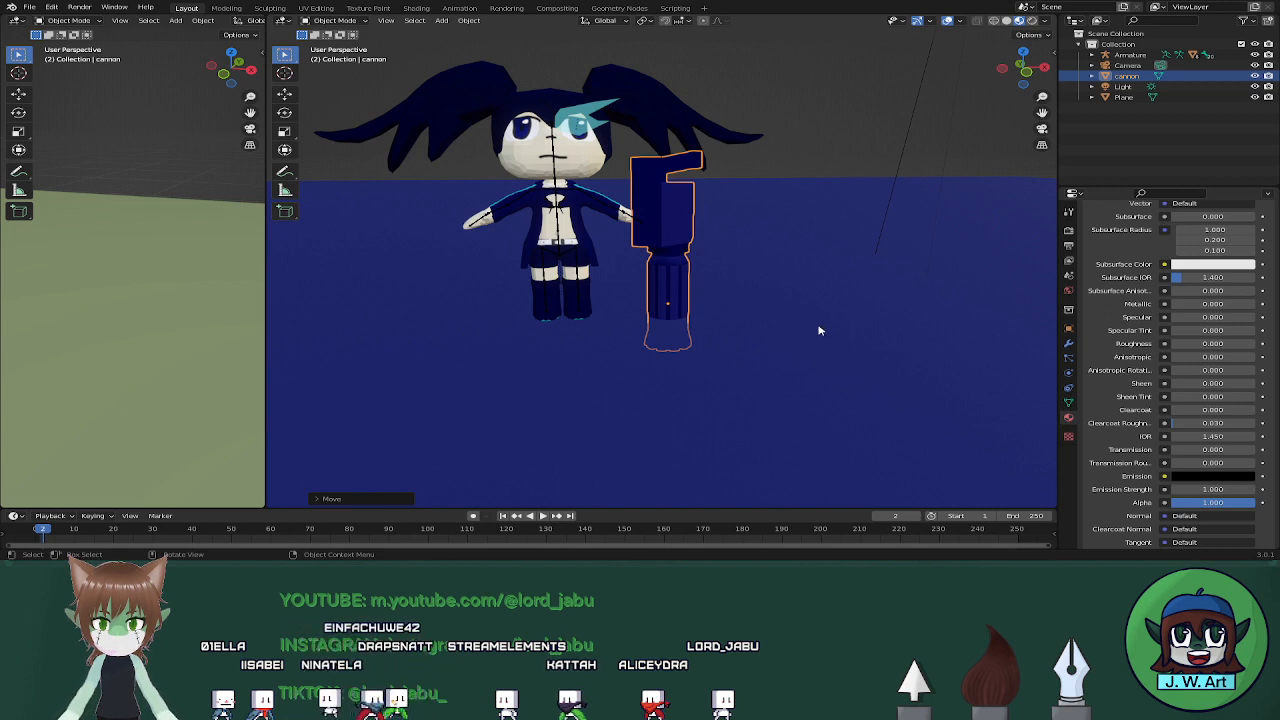
Scale the cannon down, raise it beside the character's hand, and enter Edit Mode on it
key("s")
left_click(779, 297)
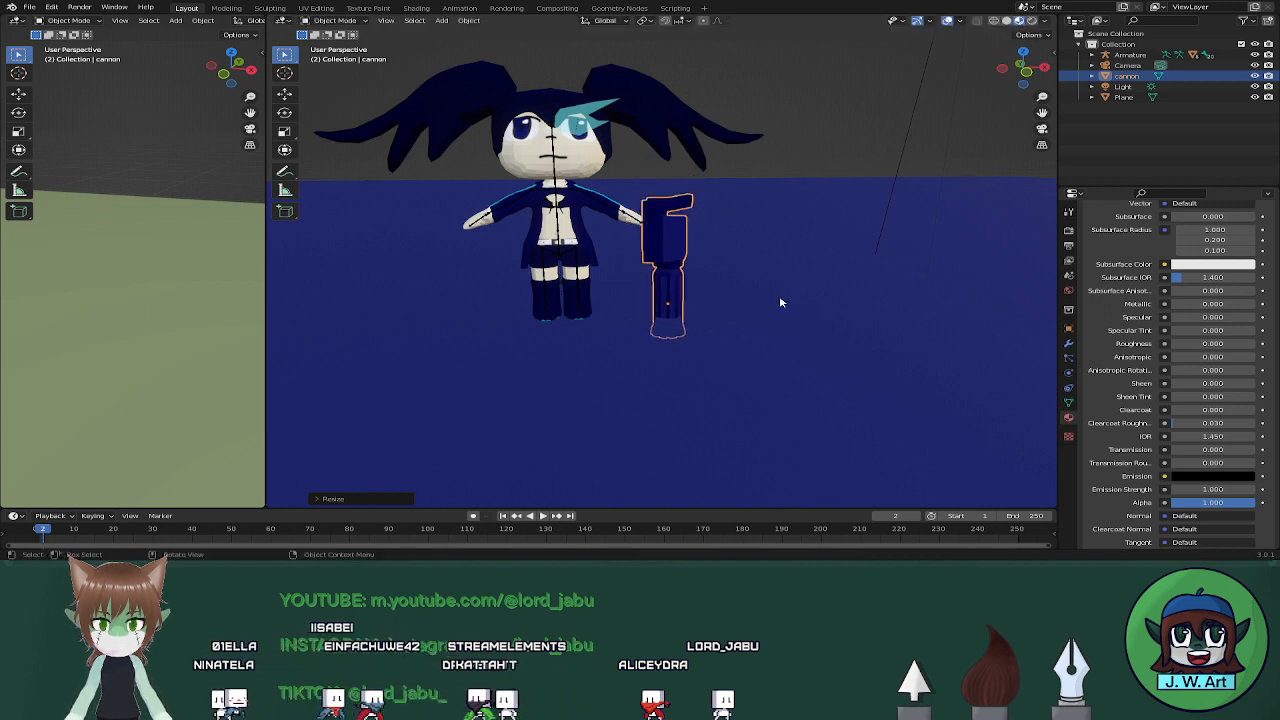
key("g")
left_click(771, 263)
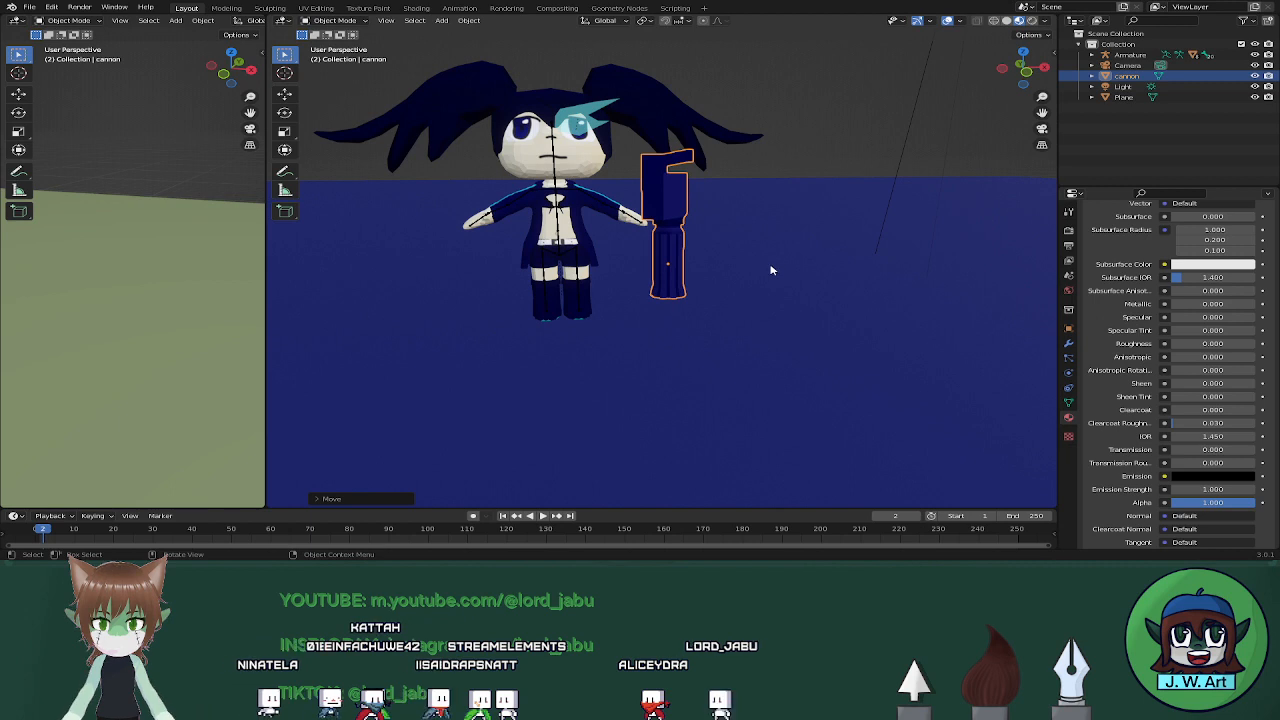
key("Tab")
key("shift+z")
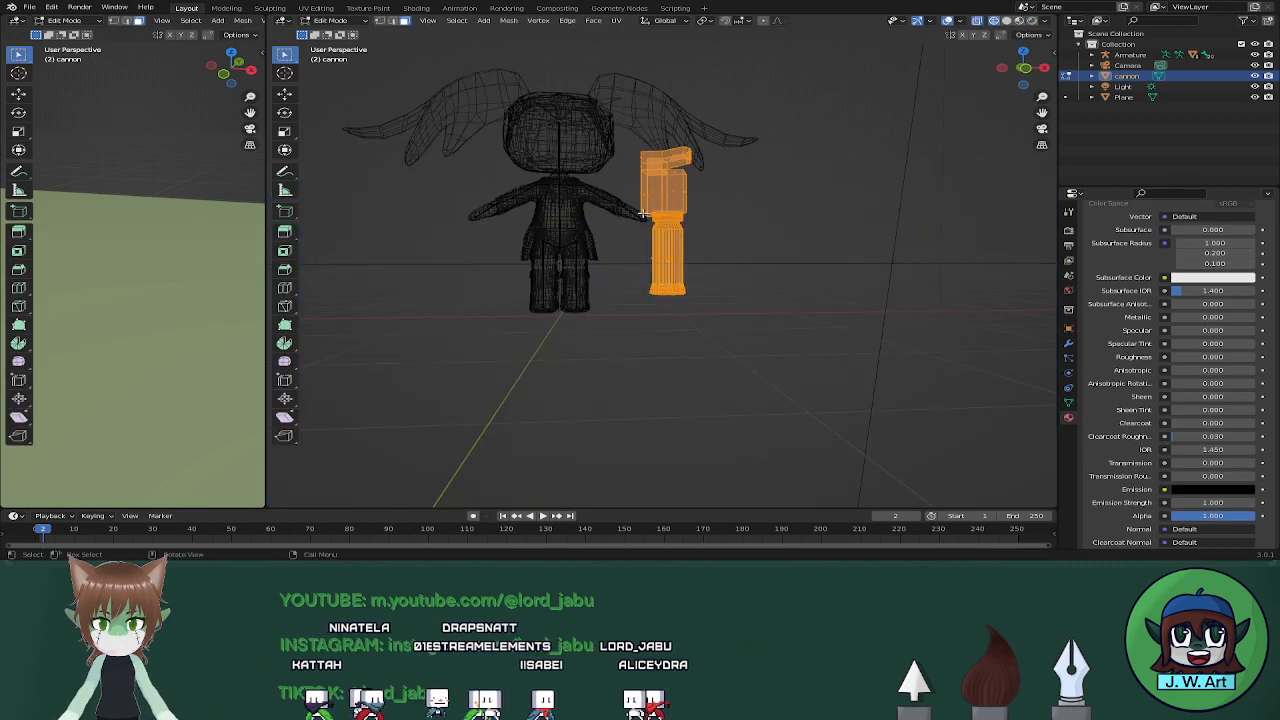
left_click_drag(643, 213, 726, 309)
key("shift+z")
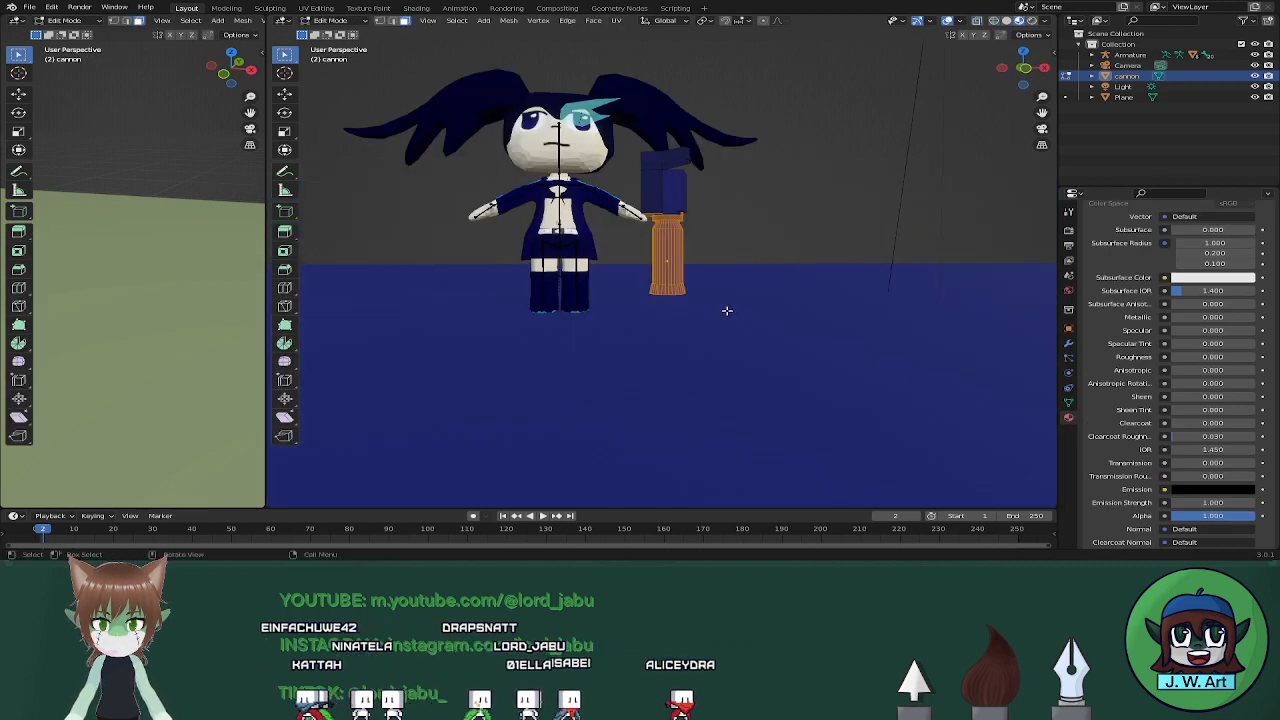
key("s")
key("z")
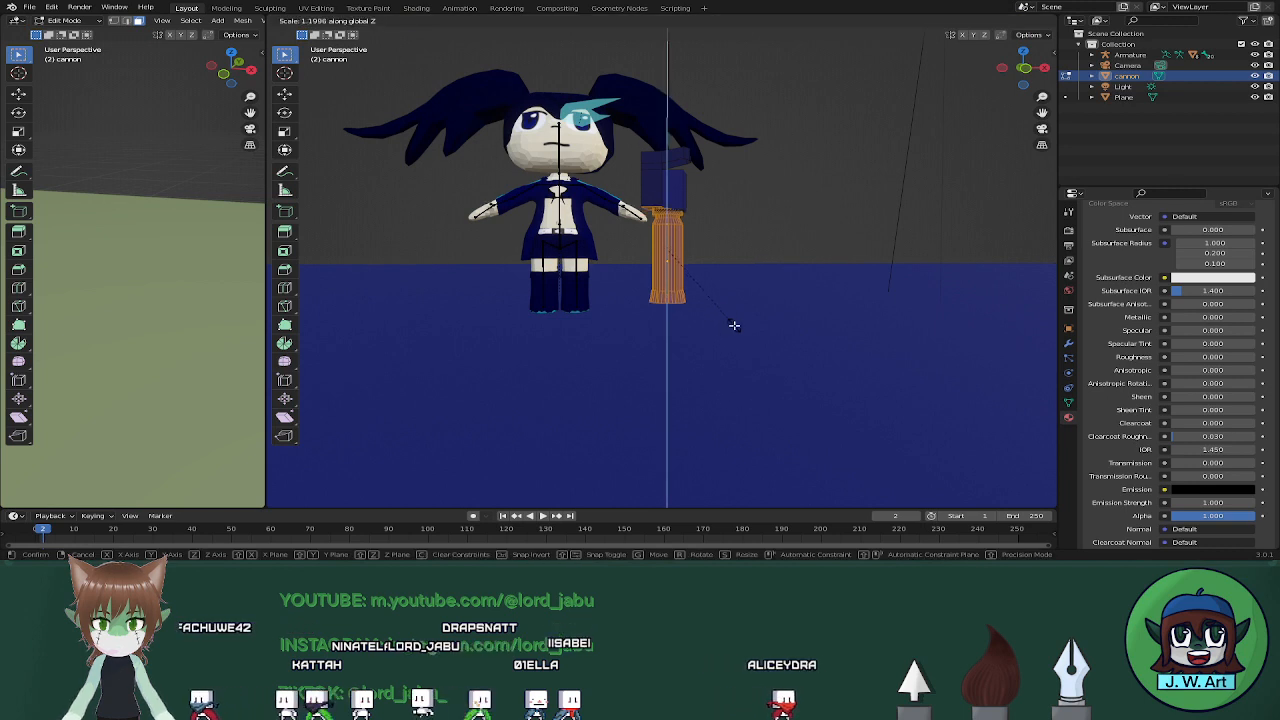
right_click(734, 325)
Select the barrel below its neck, including hidden geometry, and move it down along Z by about 0.06 m
key("shift+z")
left_click_drag(639, 243, 712, 304)
key("shift+z")
key("g")
key("z")
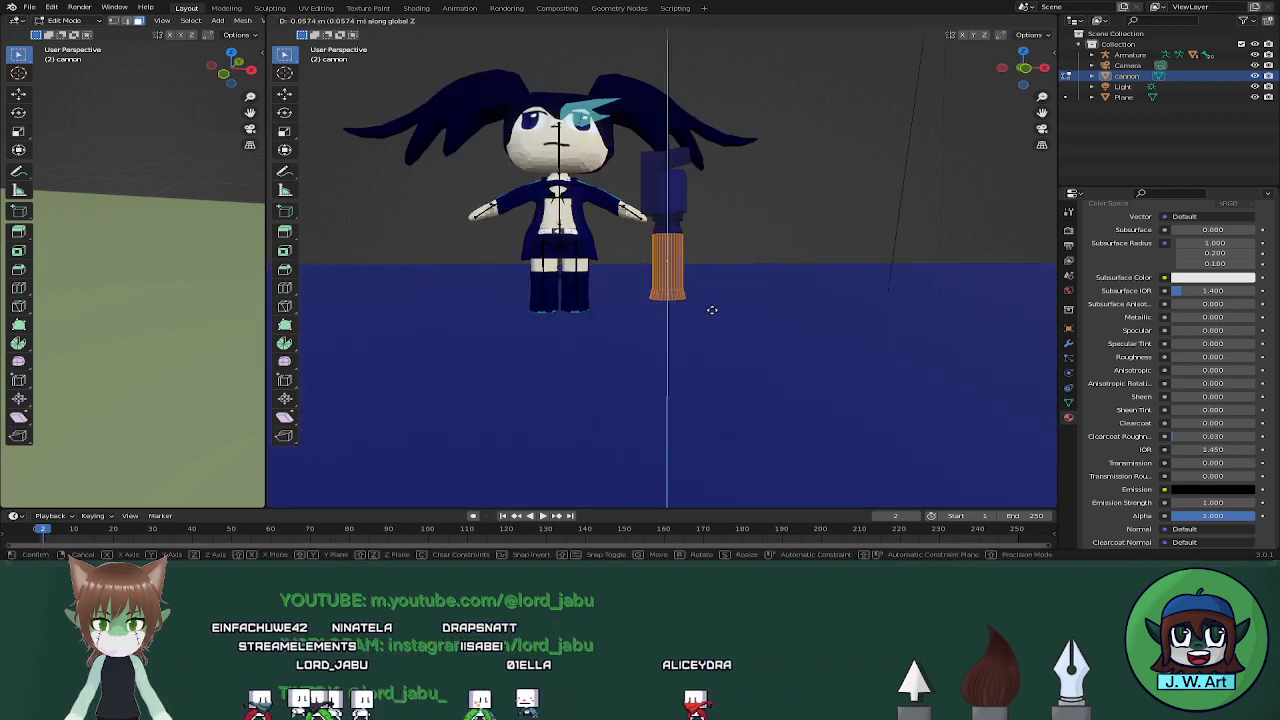
left_click(712, 313)
scroll(634, 183, "up", 4)
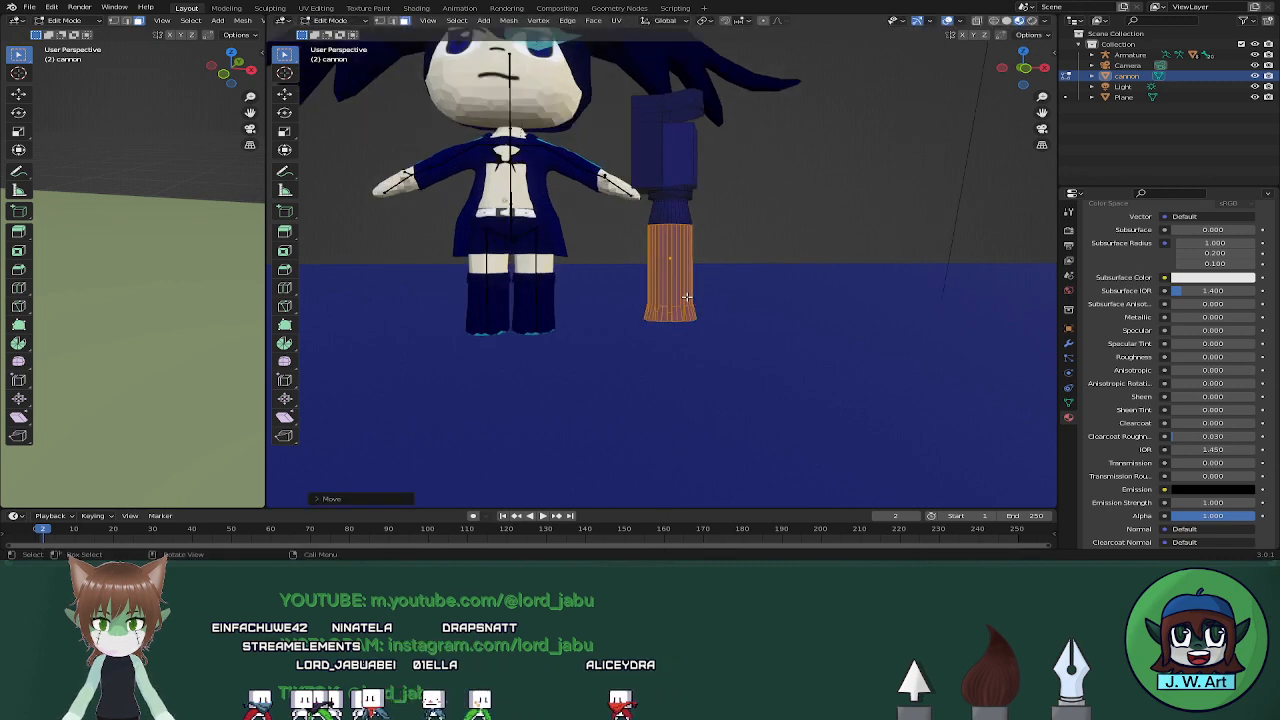
Select the edge loop at the top of the ridged barrel and move it up along Z to shorten the stretched neck
key("shift+z")
left_click_drag(640, 188, 710, 239)
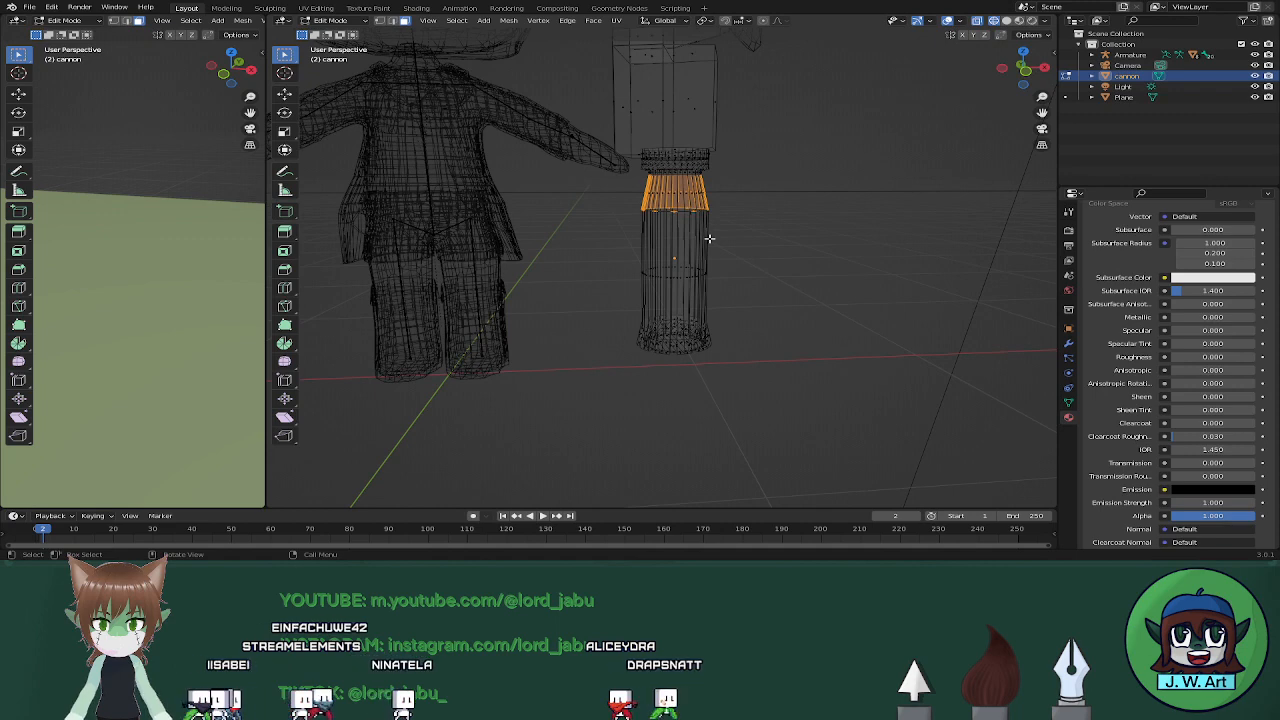
left_click_drag(637, 201, 737, 229)
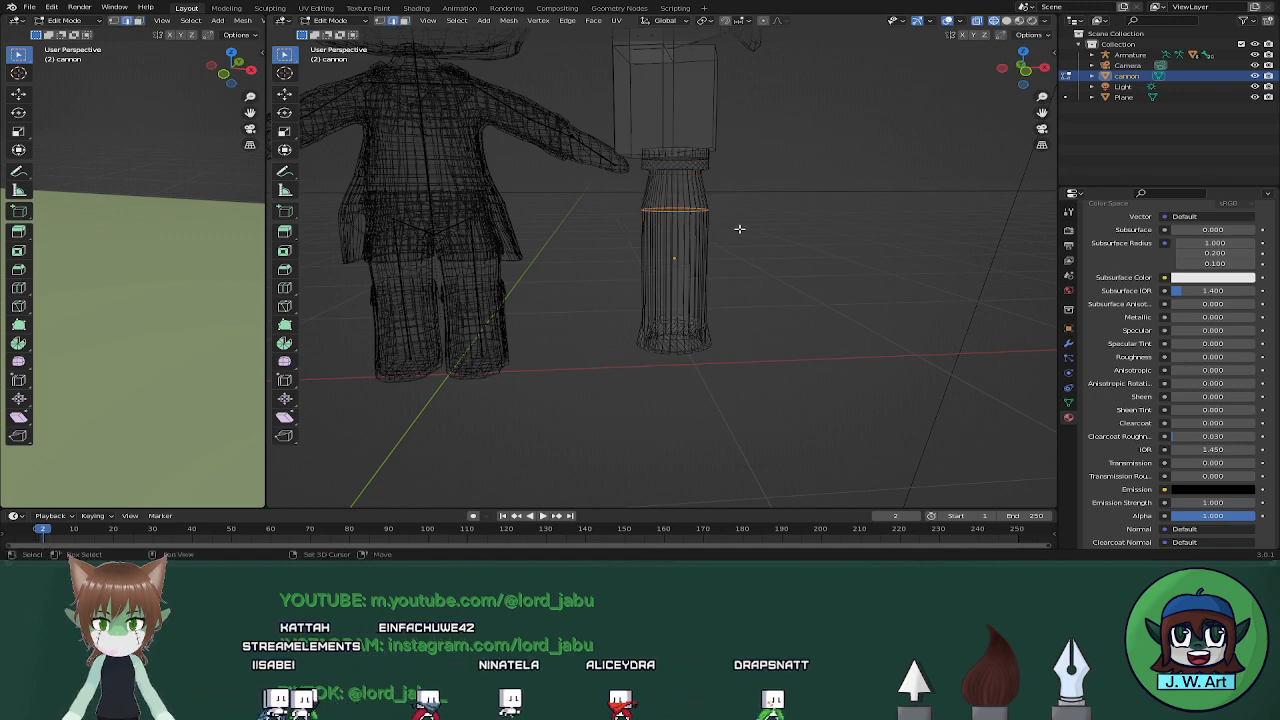
key("shift+z")
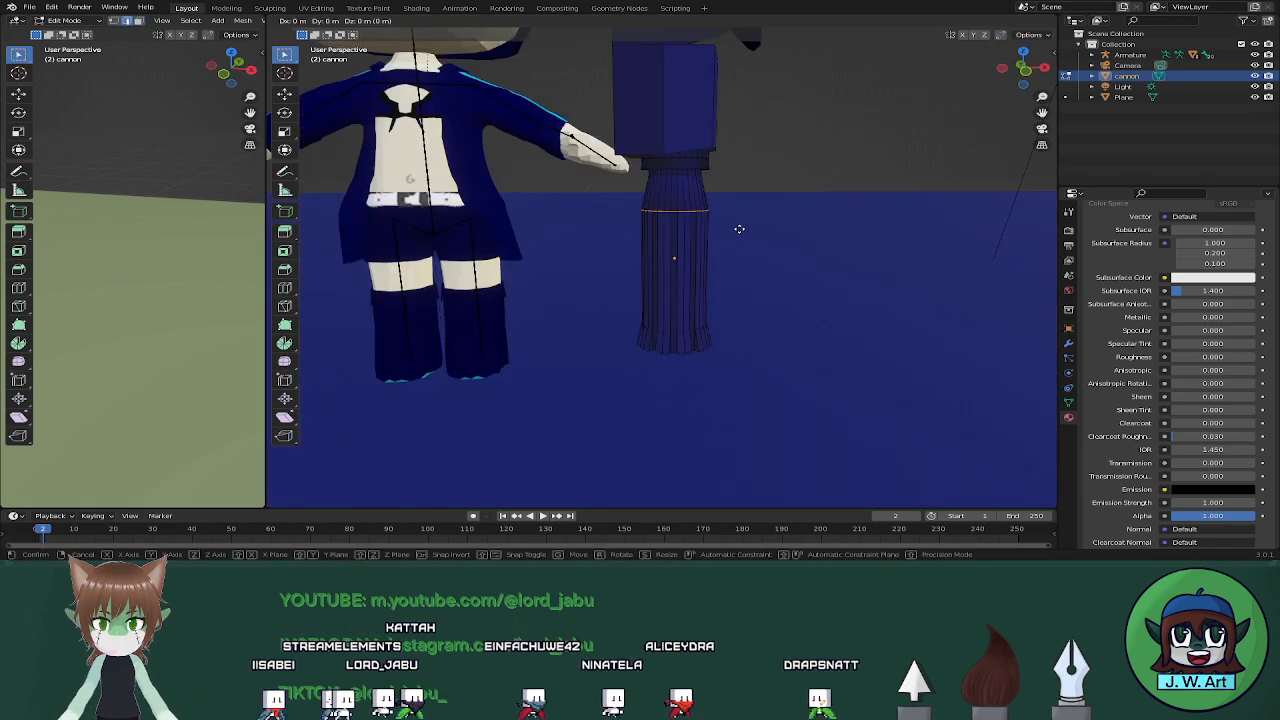
key("g")
key("z")
left_click(734, 214)
middle_click_drag(734, 214, 729, 200)
key("g")
key("z")
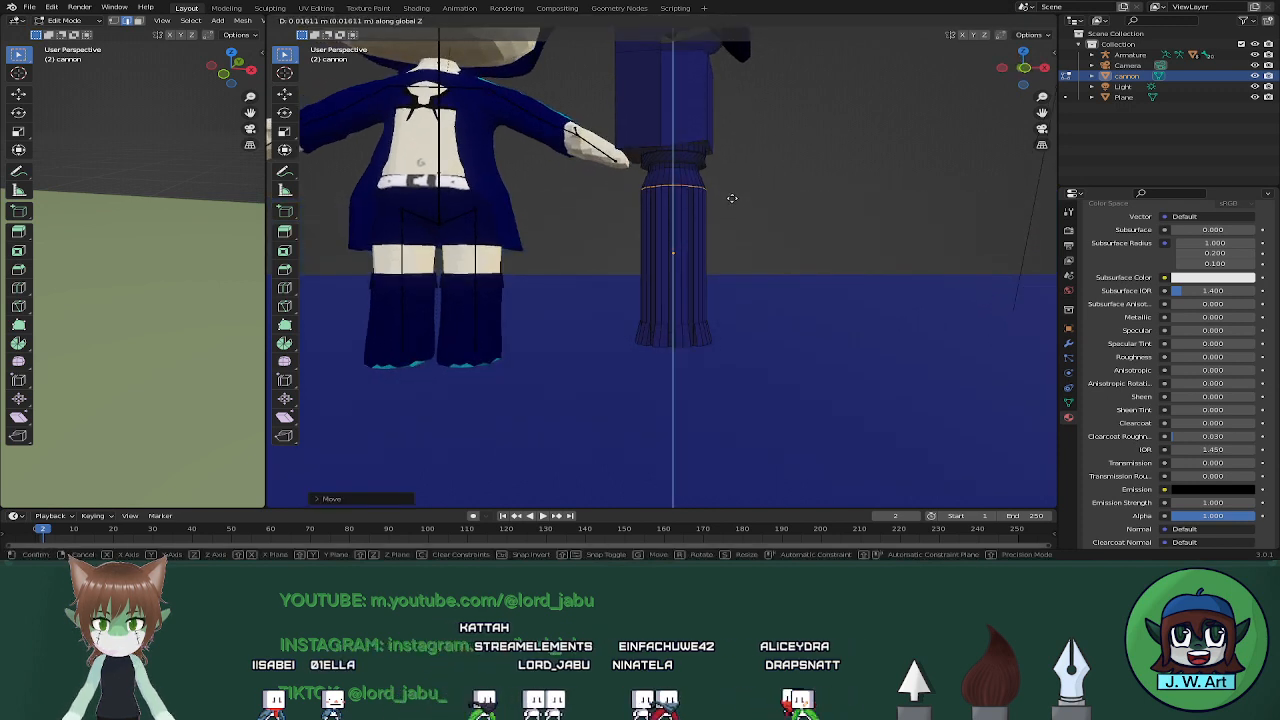
left_click(732, 193)
Select the whole ridged barrel below the neck and widen it by a factor of about 1.12, excluding the Z axis
middle_click_drag(690, 237, 664, 265)
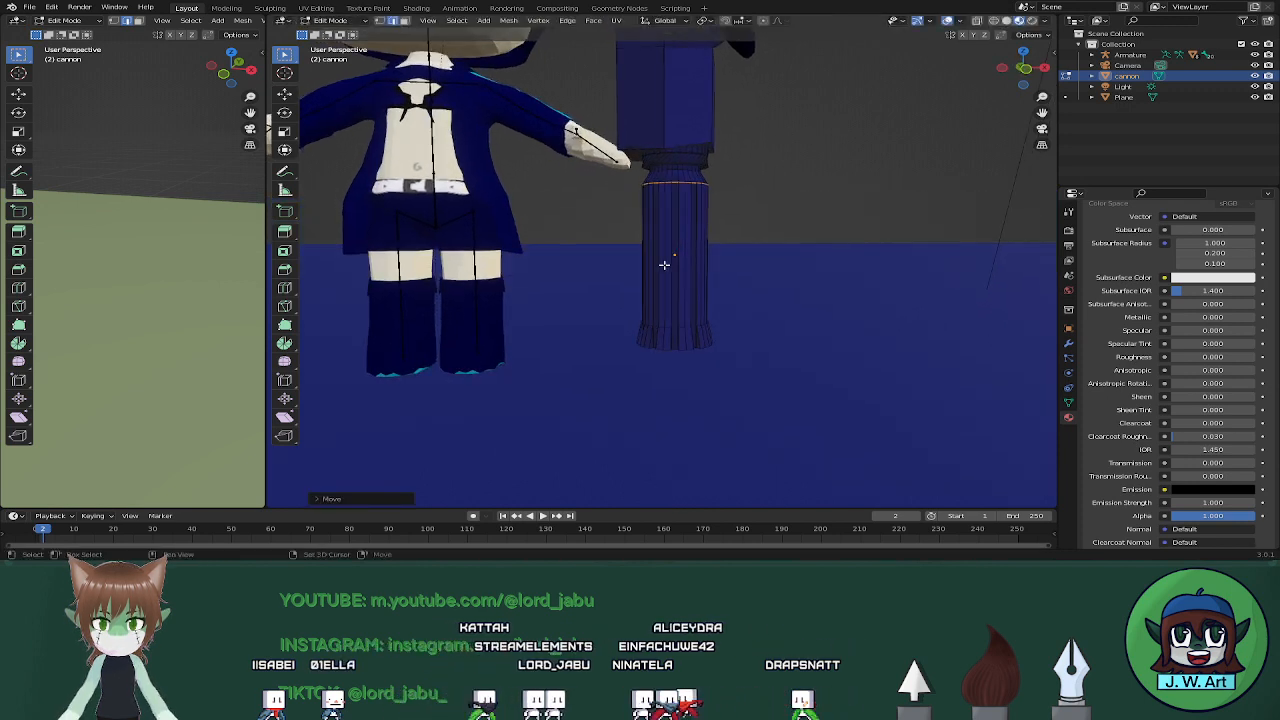
key("shift+z")
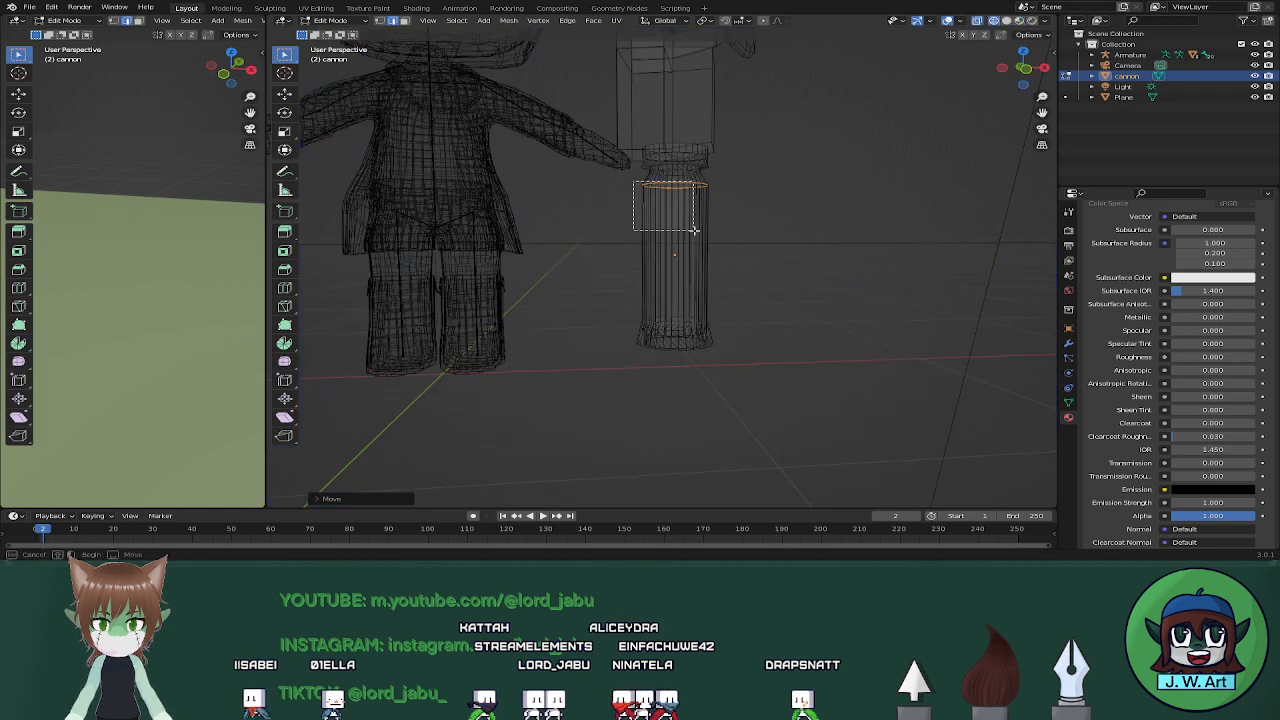
left_click_drag(694, 230, 766, 386)
key("shift+z")
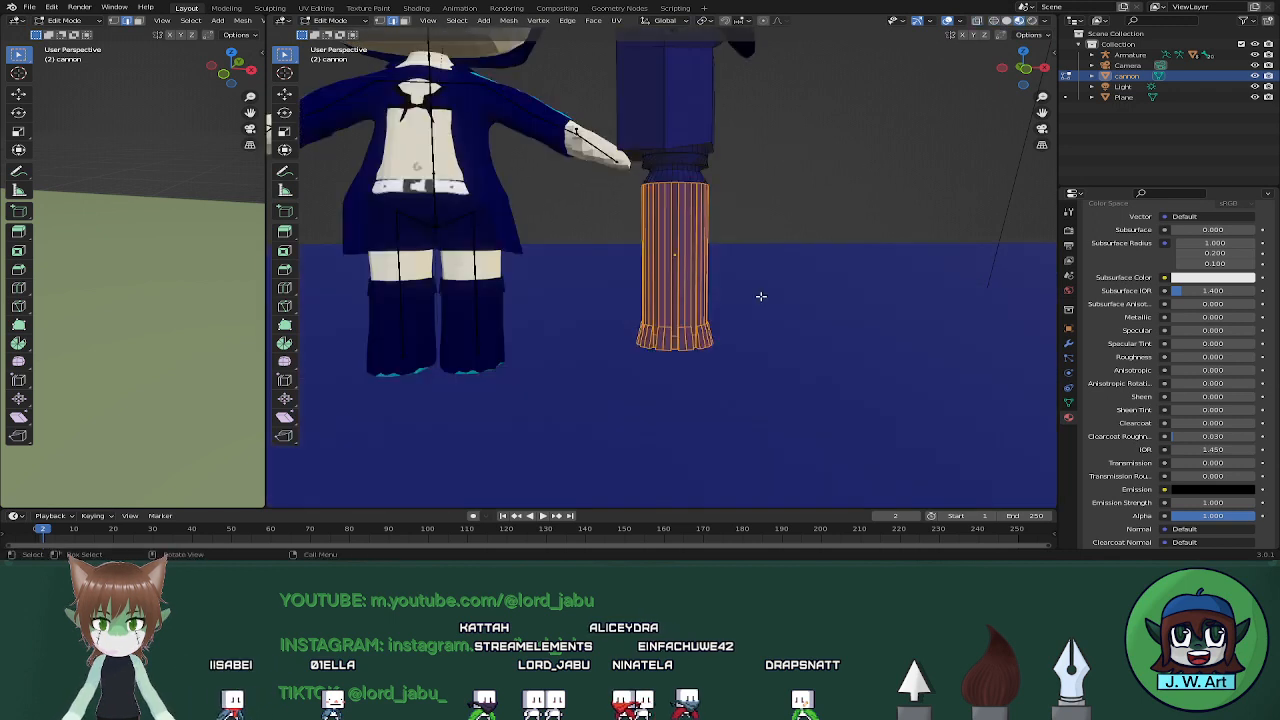
key("s")
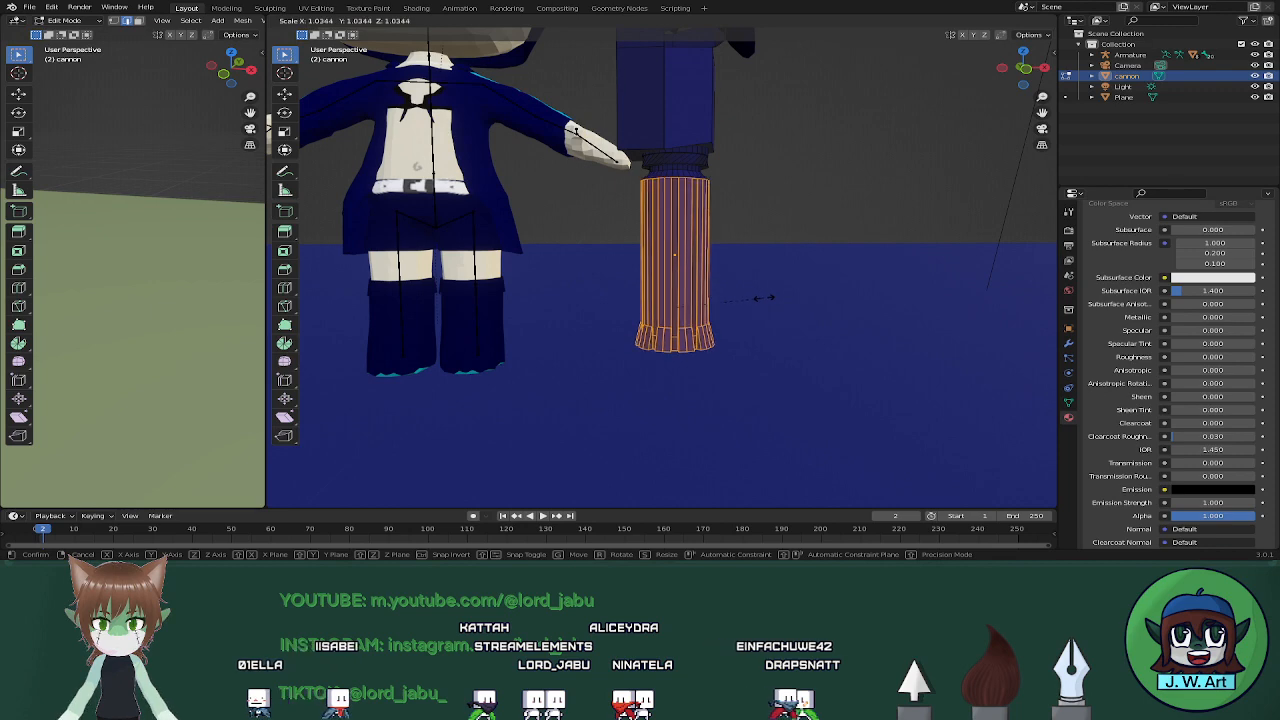
key("shift+z")
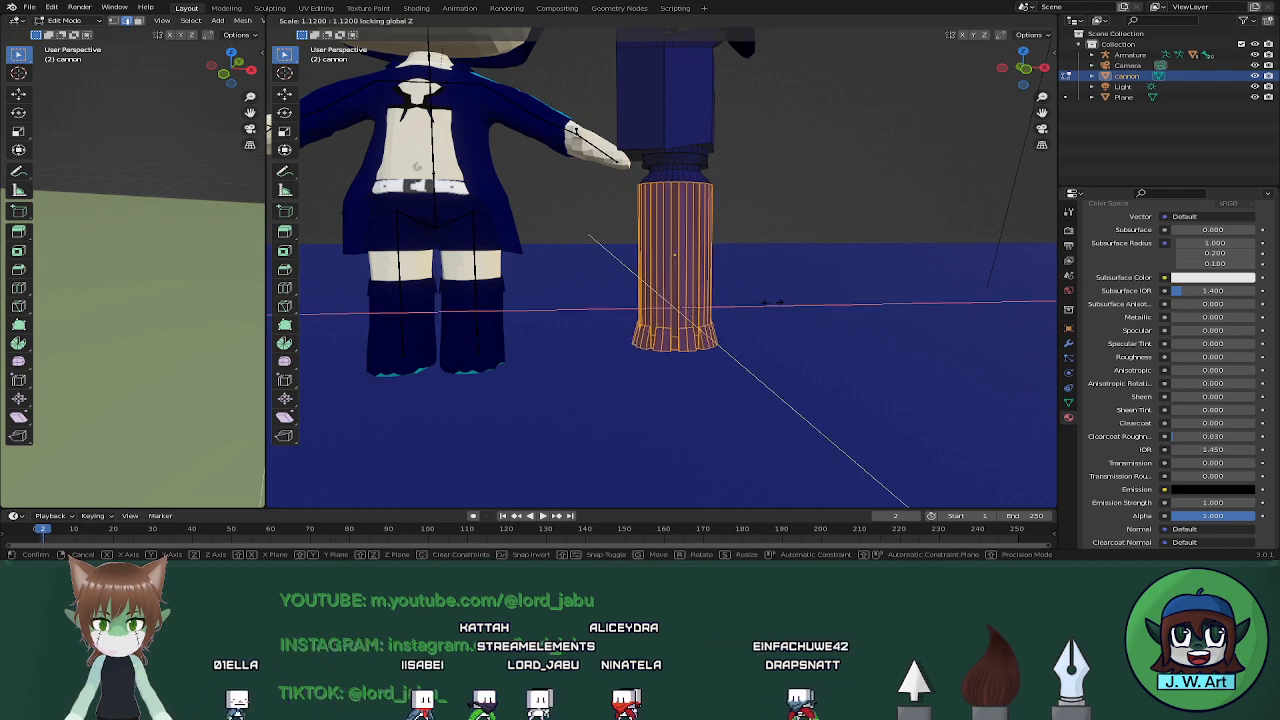
left_click(908, 505)
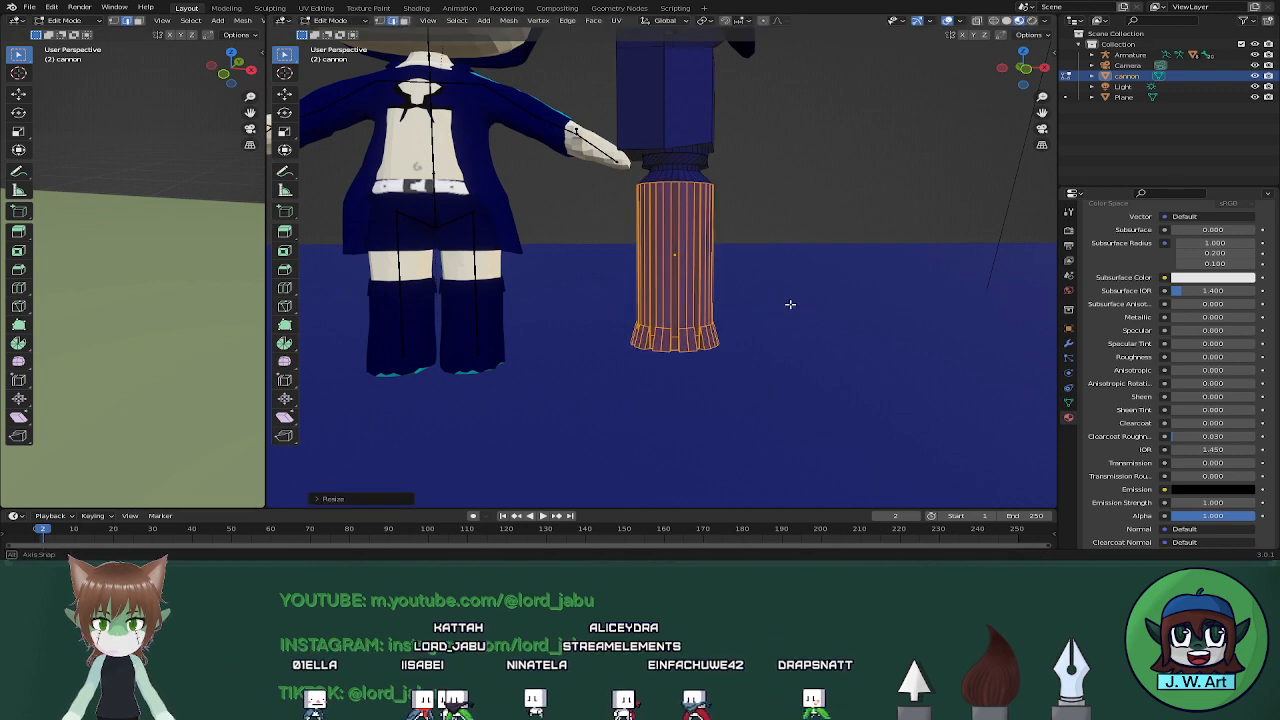
middle_click_drag(789, 303, 791, 277)
Return to Object Mode and scale the whole cannon by a factor of about 1.07, excluding the Z axis
key("ctrl+l")
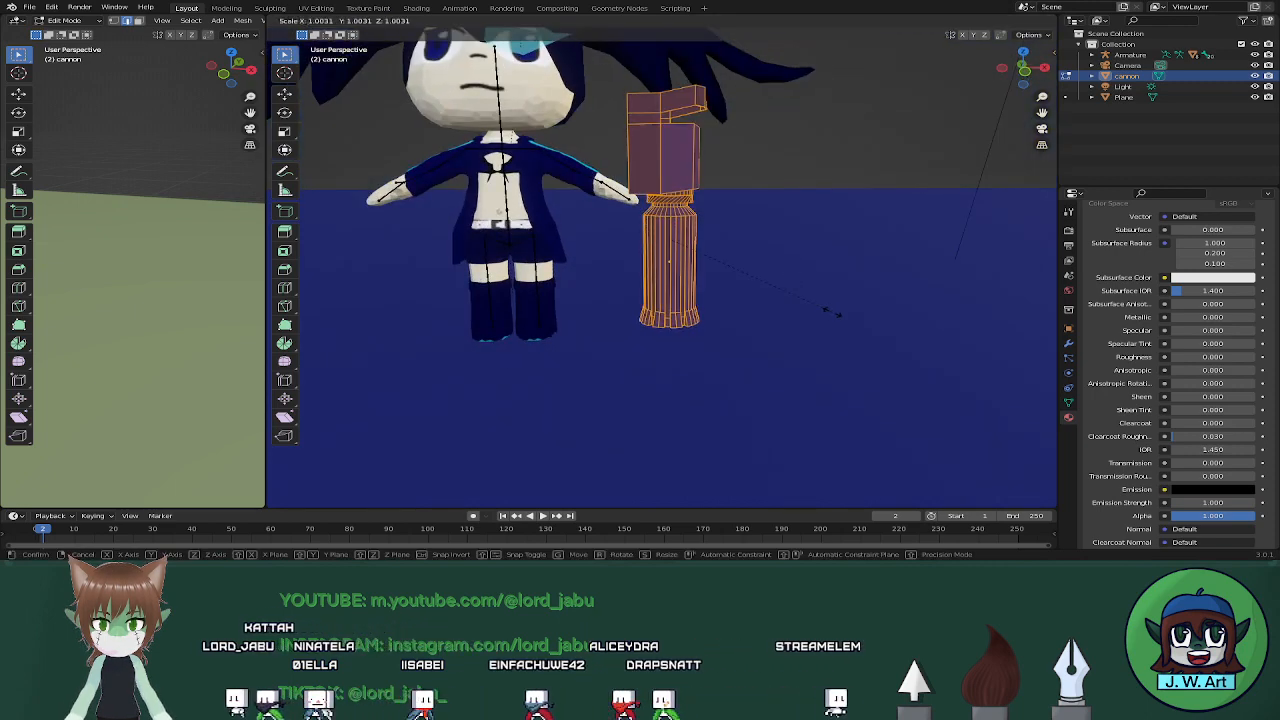
key("Tab")
key("s")
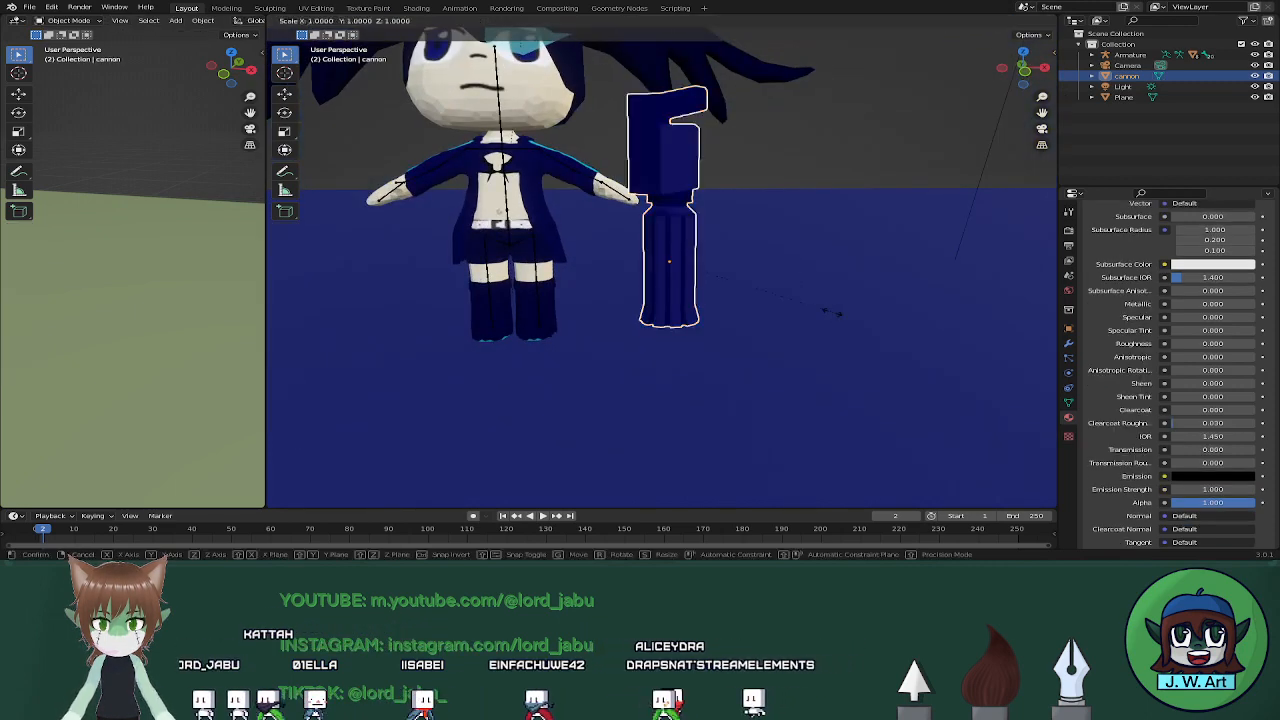
key("shift+z")
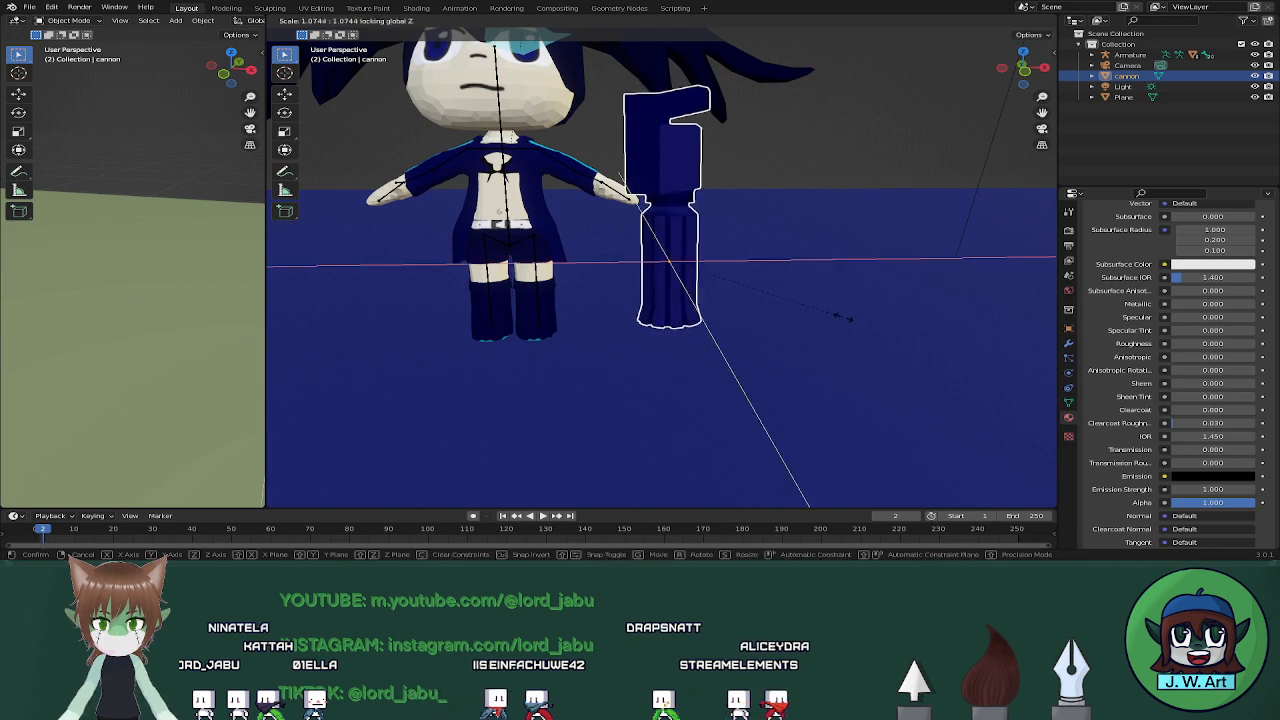
left_click(846, 323)
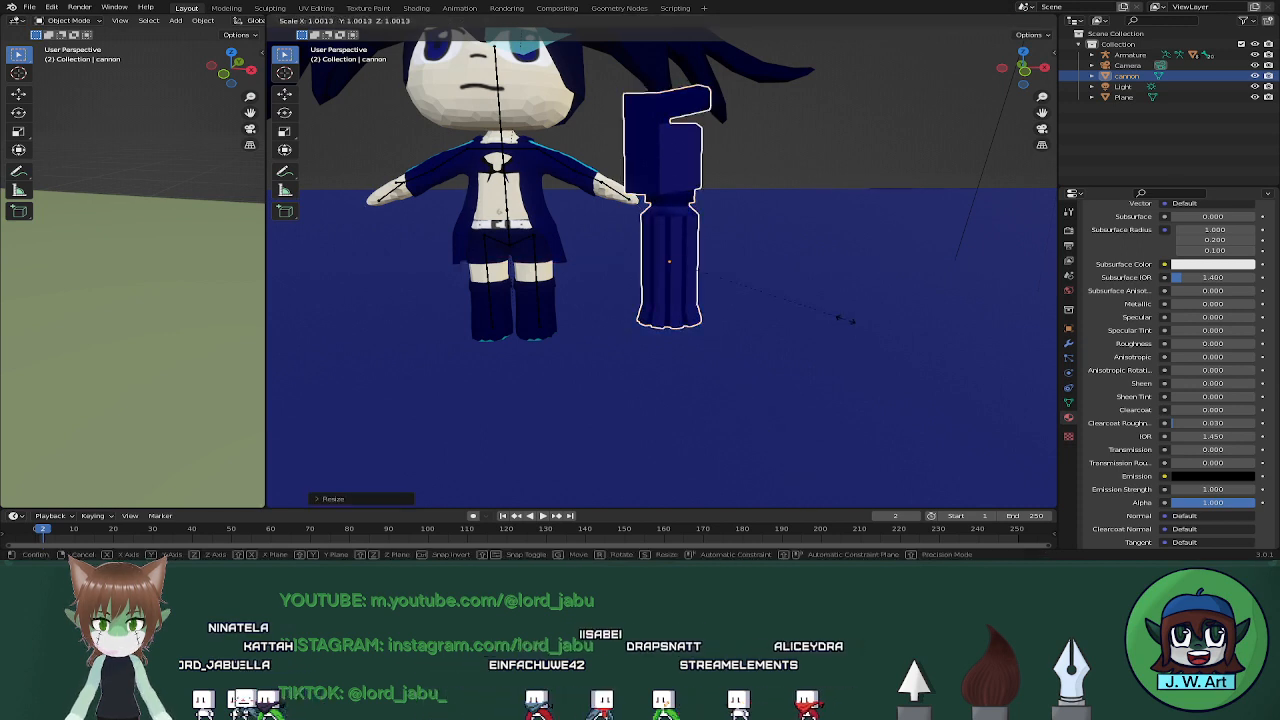
Move the cannon along X farther away from the character and save the file
middle_click_drag(843, 318, 833, 338)
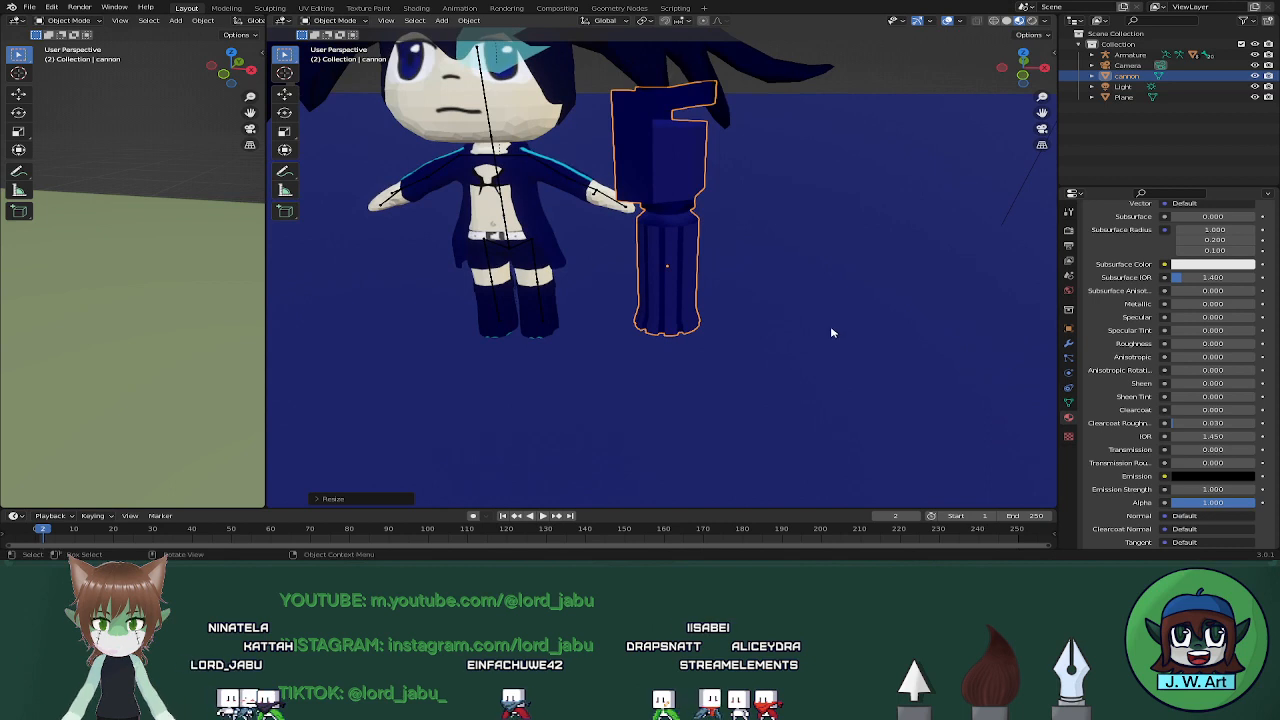
scroll(784, 272, "down", 3)
key("g")
key("x")
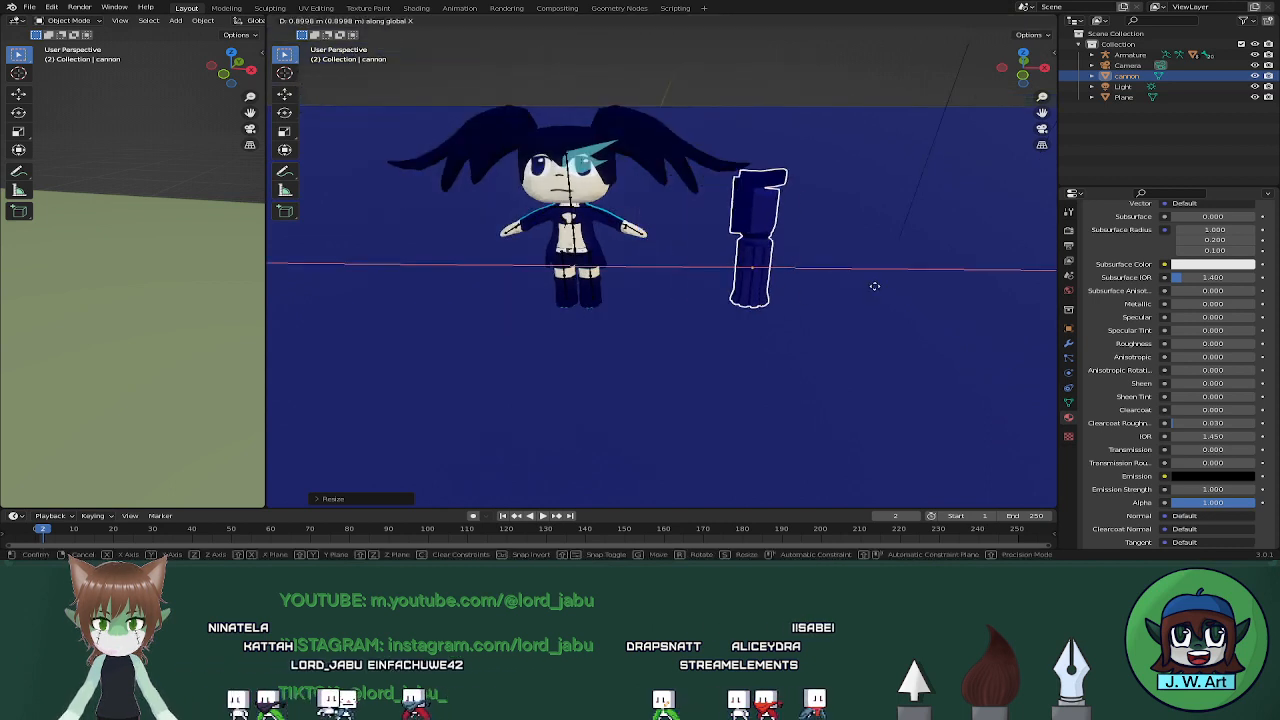
left_click(897, 259)
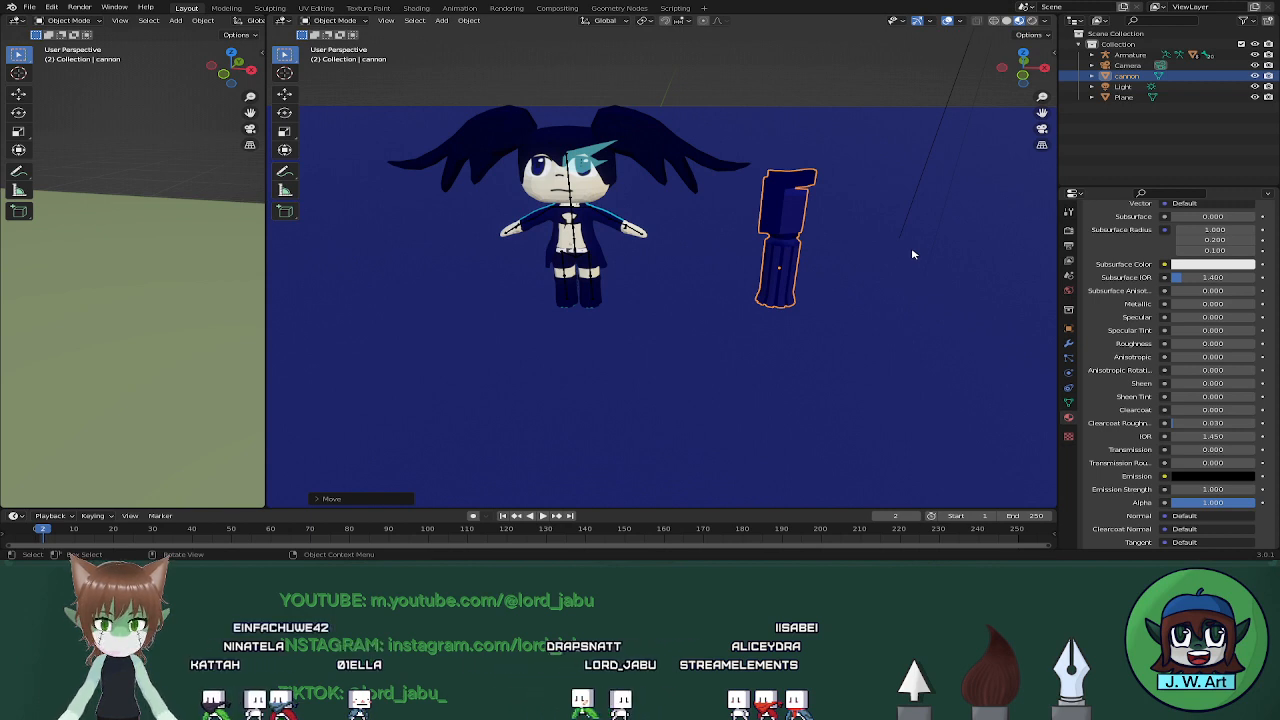
key("ctrl+s")
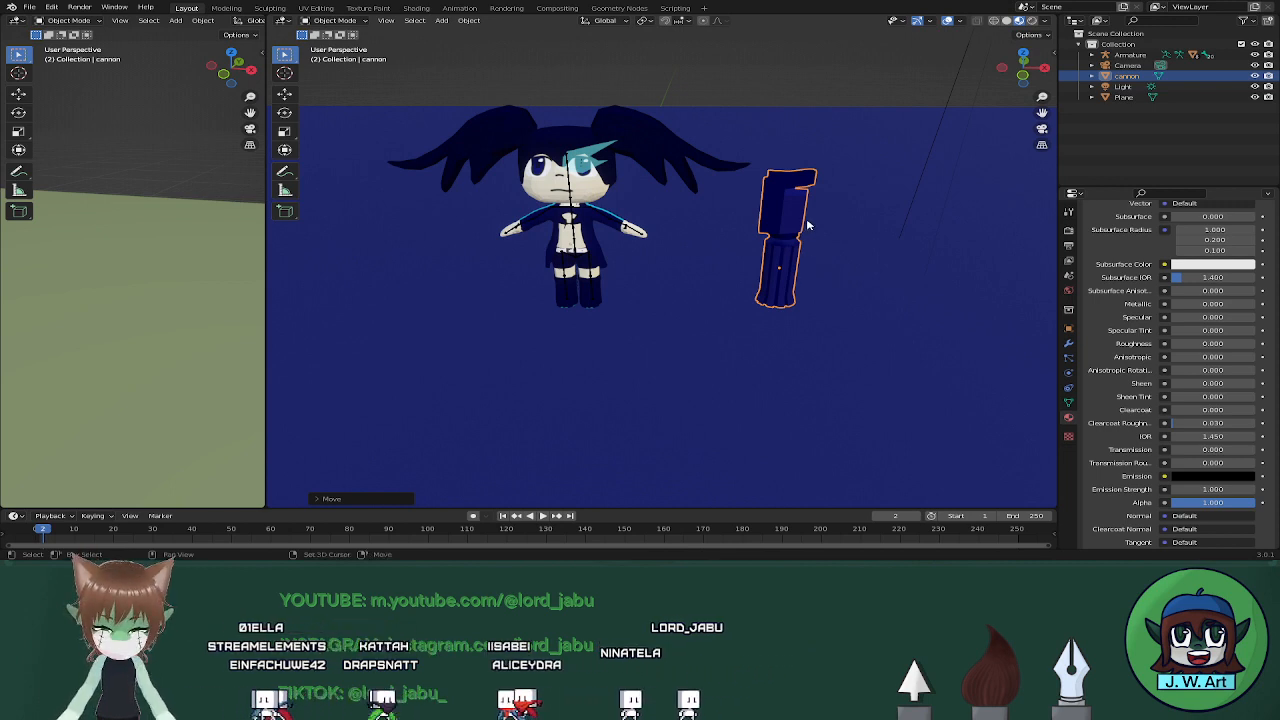
Add a new cube mesh to the scene and switch the viewport to solid shading
mouse_move(808, 225)
middle_mouse_down("shift")
mouse_move(797, 261)
mouse_move(798, 231)
middle_mouse_up("shift")
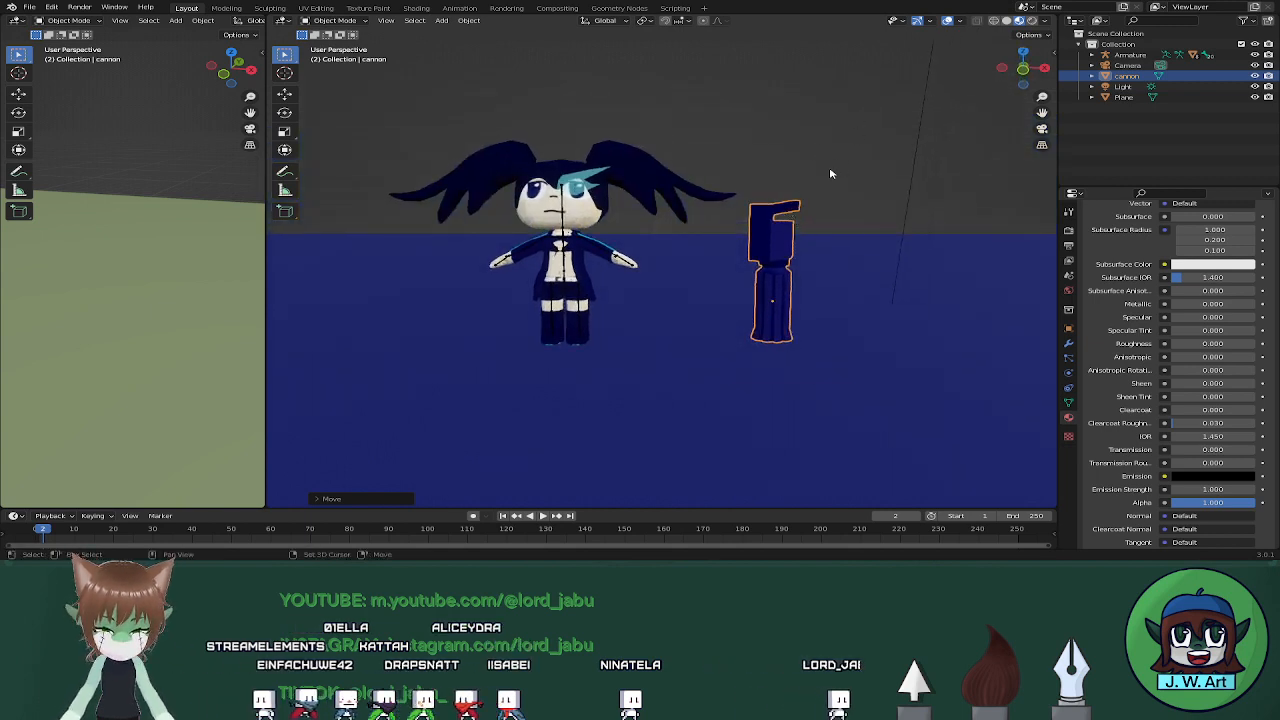
key("shift+a")
left_click(882, 179)
scroll(803, 207, "down", 4)
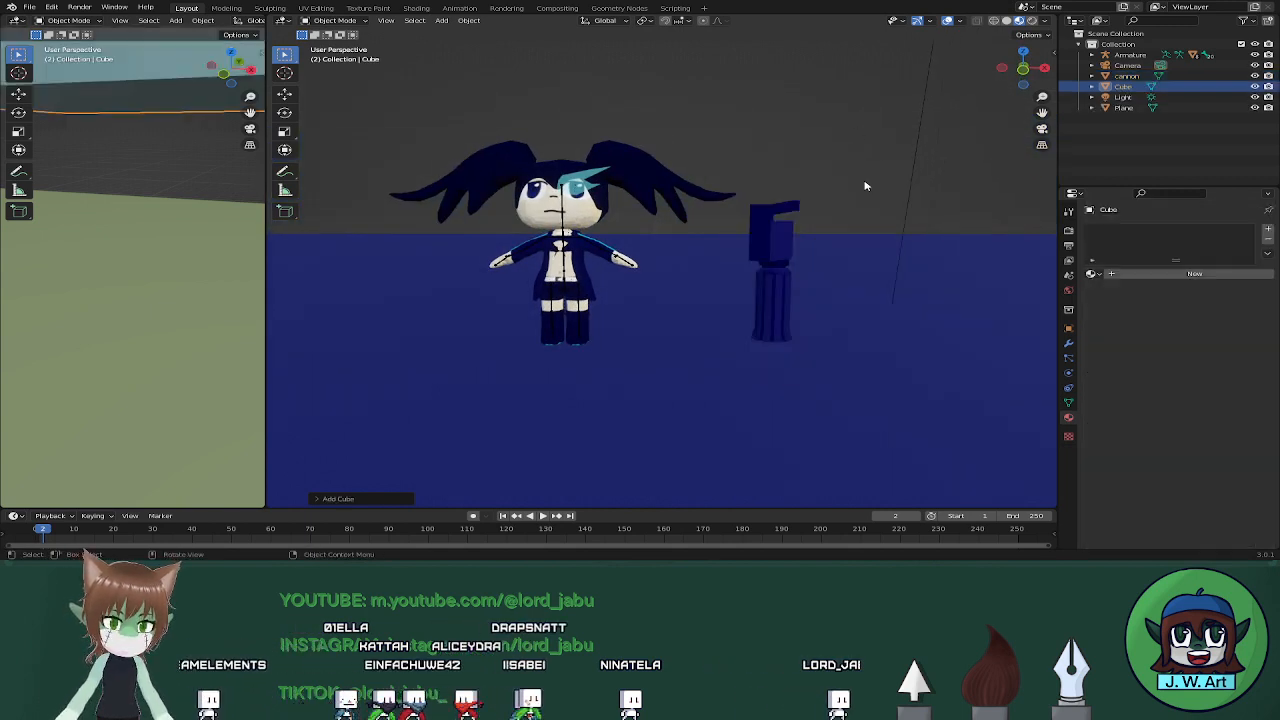
scroll(755, 290, "down", 3)
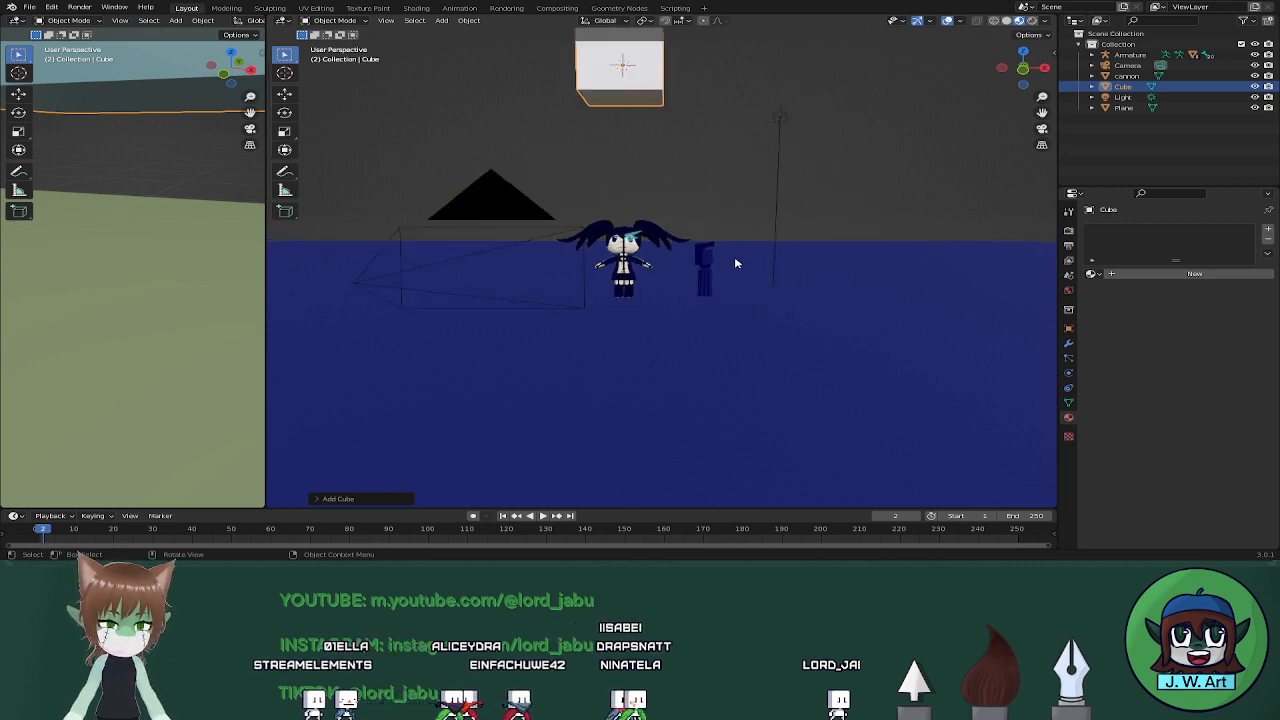
middle_click_drag(697, 195, 671, 324, "shift")
scroll(650, 300, "up", 5)
mouse_move(640, 284)
middle_mouse_down("shift")
mouse_move(726, 373)
mouse_move(766, 323)
mouse_move(714, 334)
mouse_move(746, 314)
middle_mouse_up("shift")
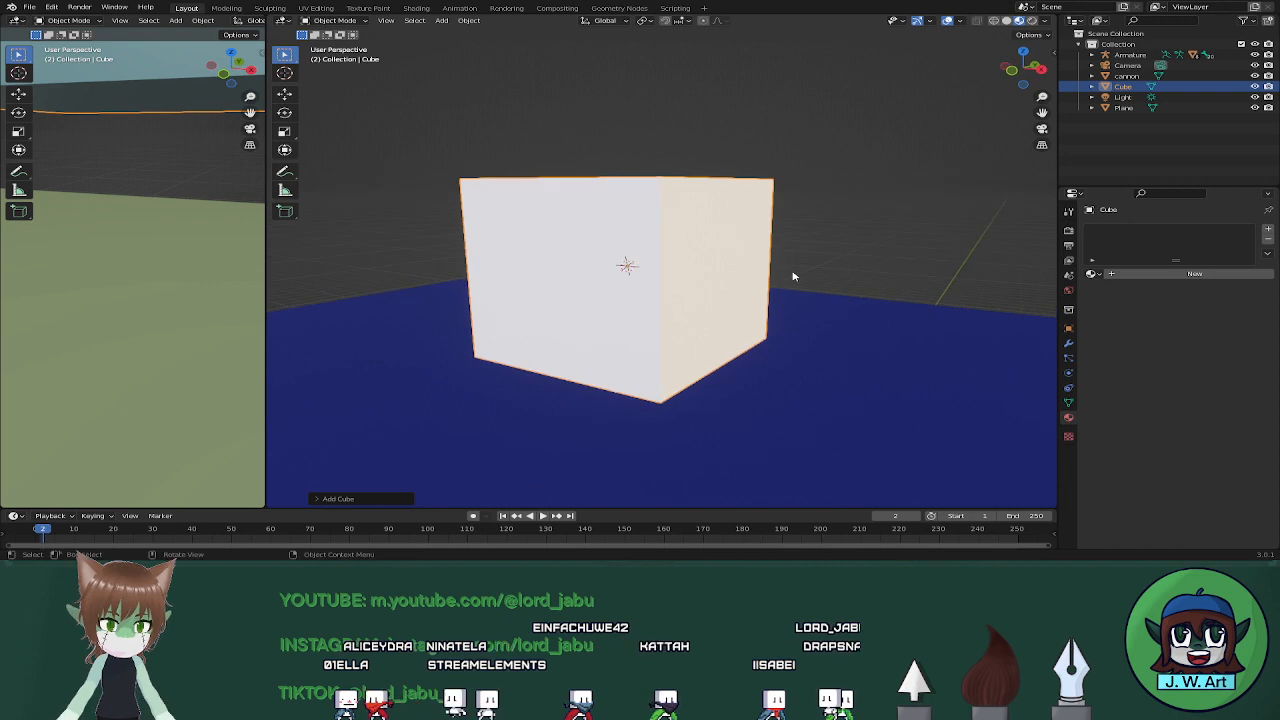
left_click(1006, 21)
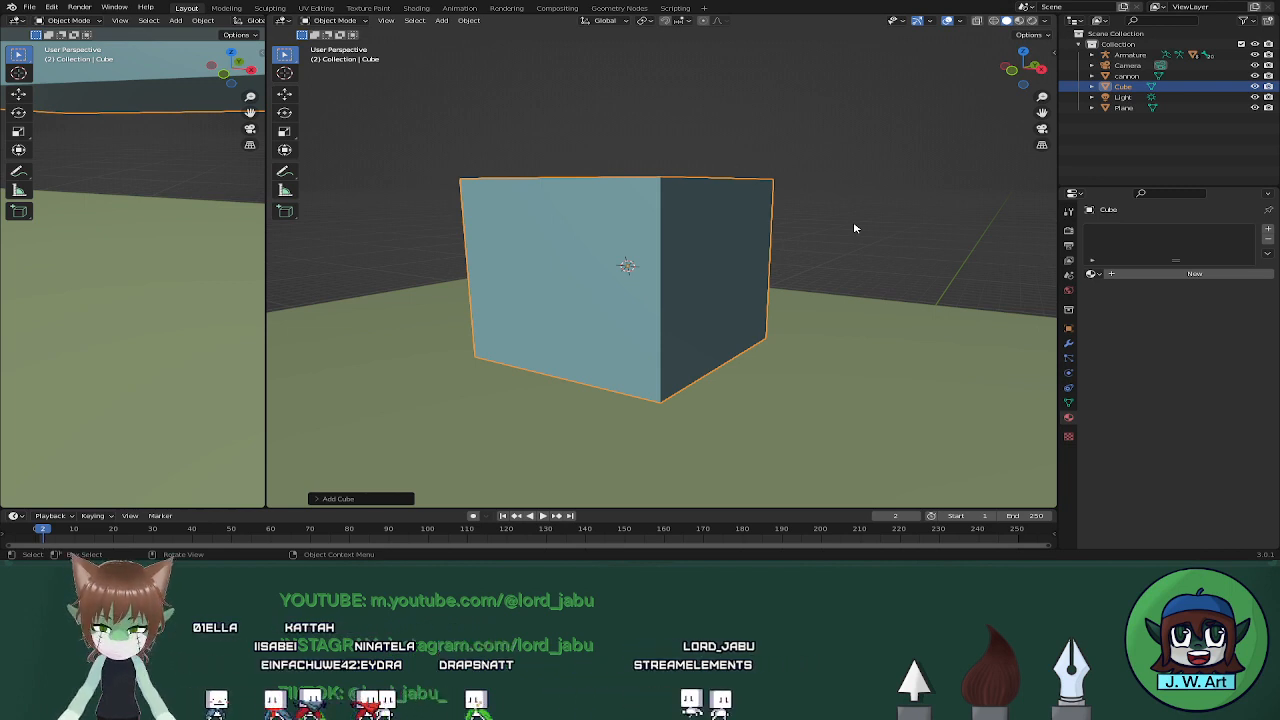
In Edit Mode, scale the whole cube down uniformly to a small block
key("Tab")
middle_click_drag(789, 177, 814, 244)
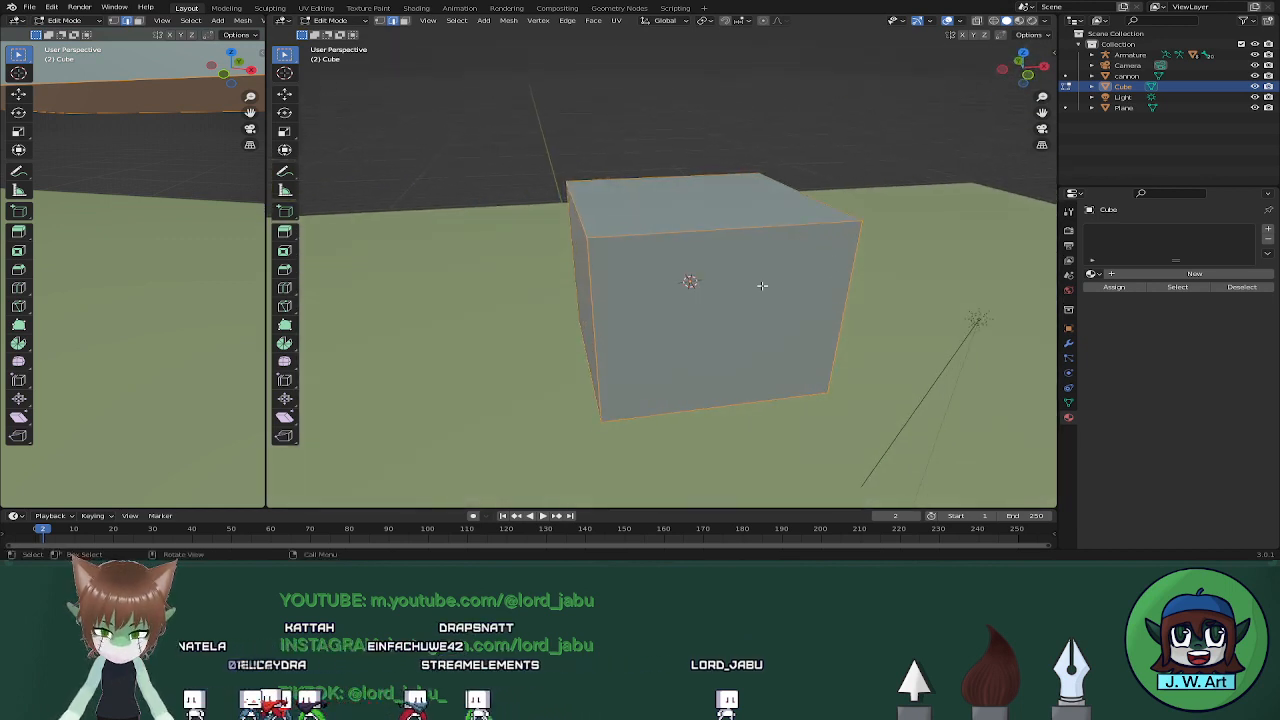
middle_click_drag(762, 285, 923, 303)
key("s")
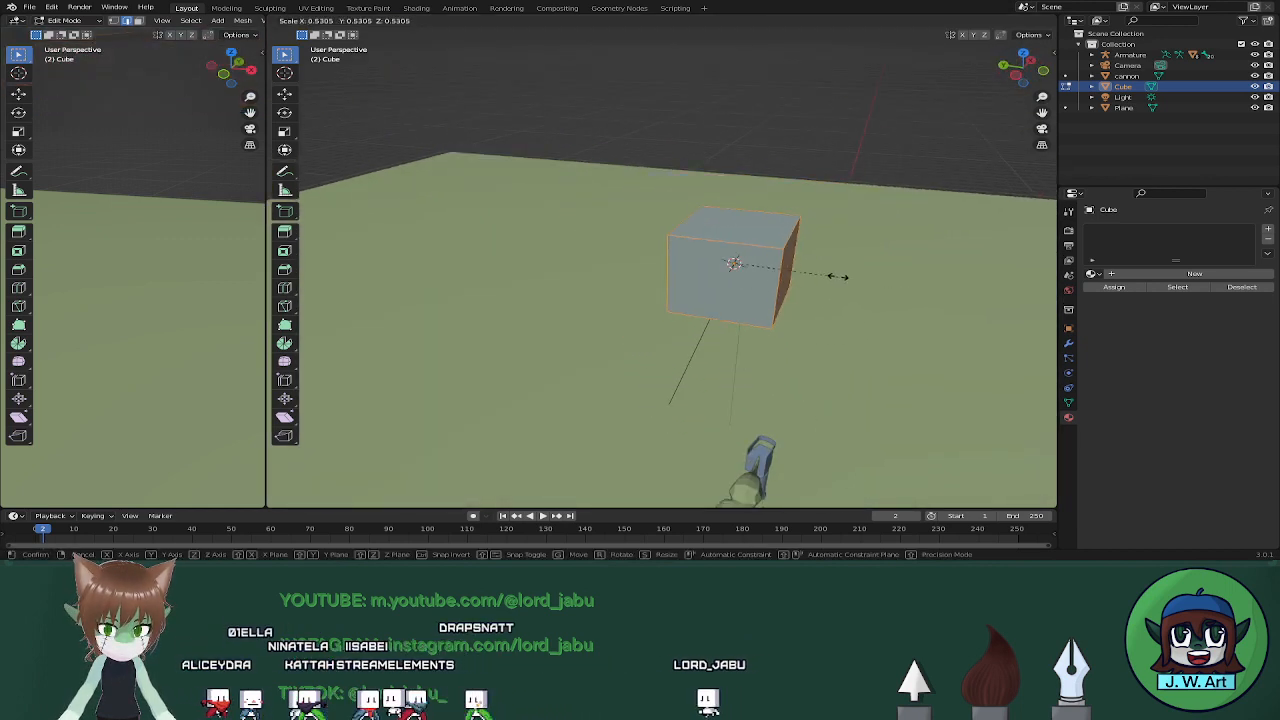
left_click(753, 275)
middle_click_drag(751, 276, 808, 286)
Stretch the small block along the Z axis in two passes into a tall, narrow bar
key("s")
key("z")
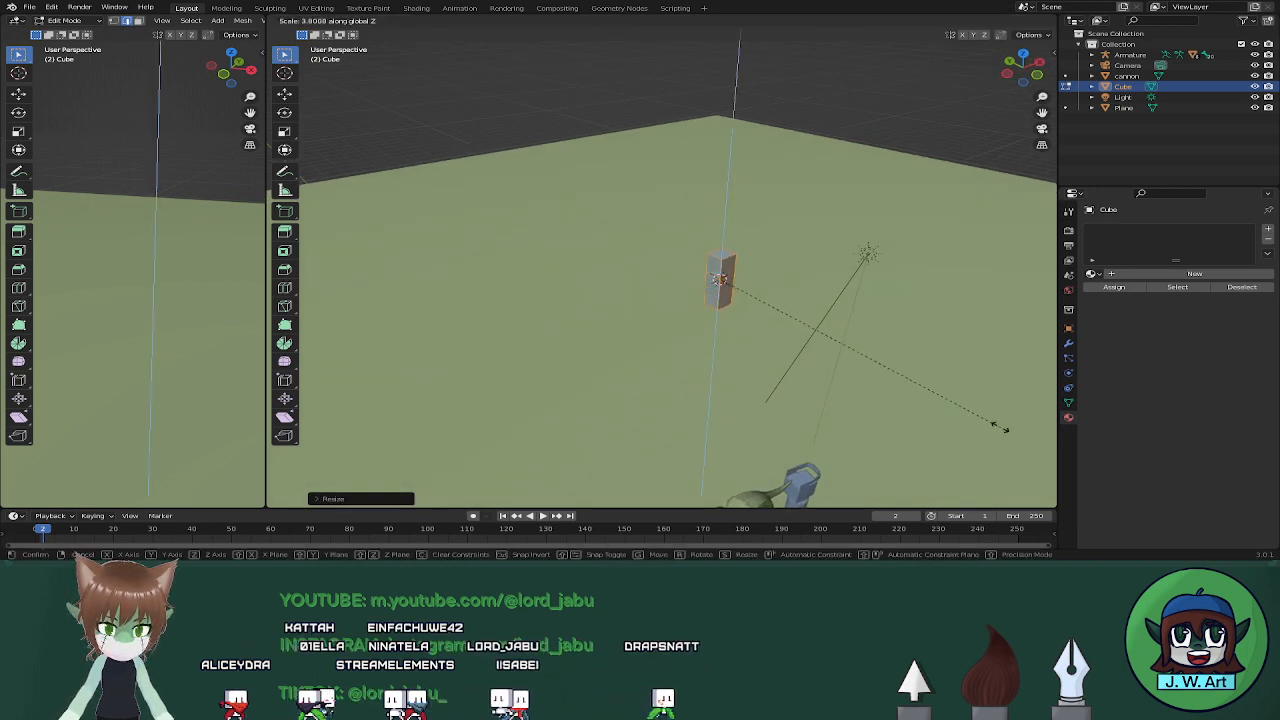
left_click(320, 143)
middle_click_drag(805, 228, 757, 189)
scroll(690, 172, "up", 4)
middle_click_drag(676, 169, 648, 142)
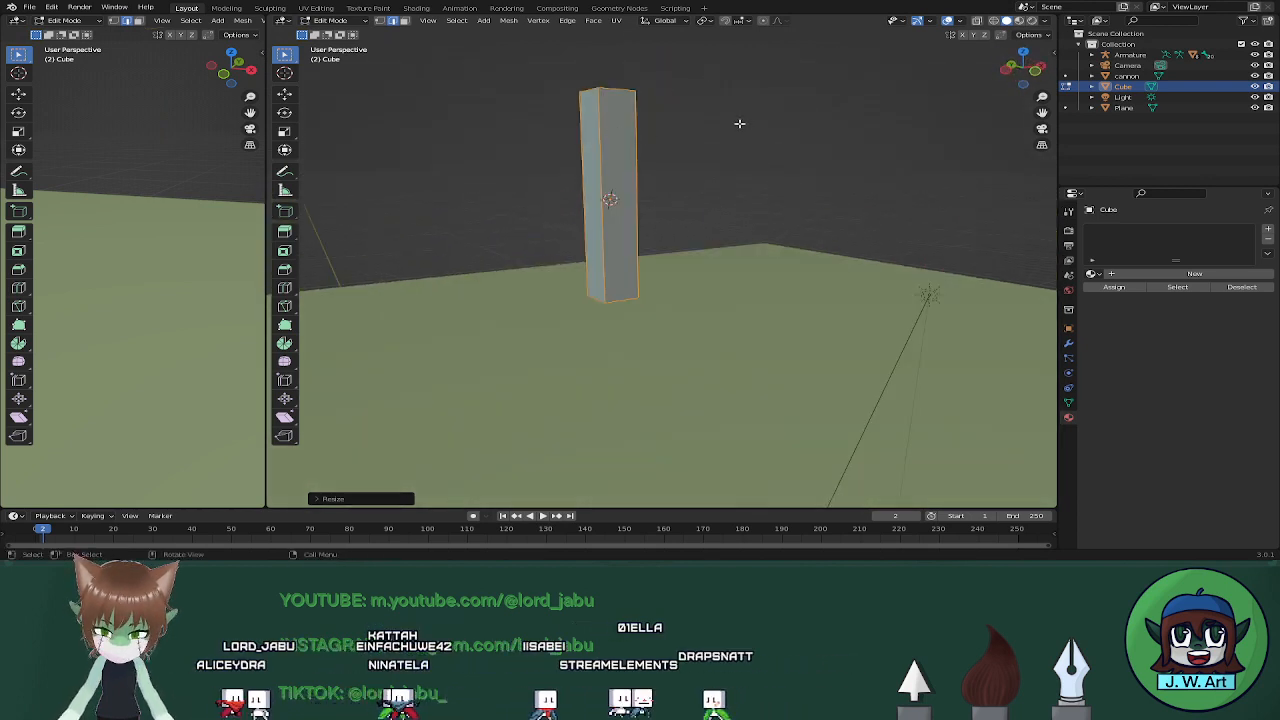
key("s")
key("z")
left_click(877, 269)
Flatten the bar along the Y axis into a thin blade
middle_click_drag(792, 208, 646, 186)
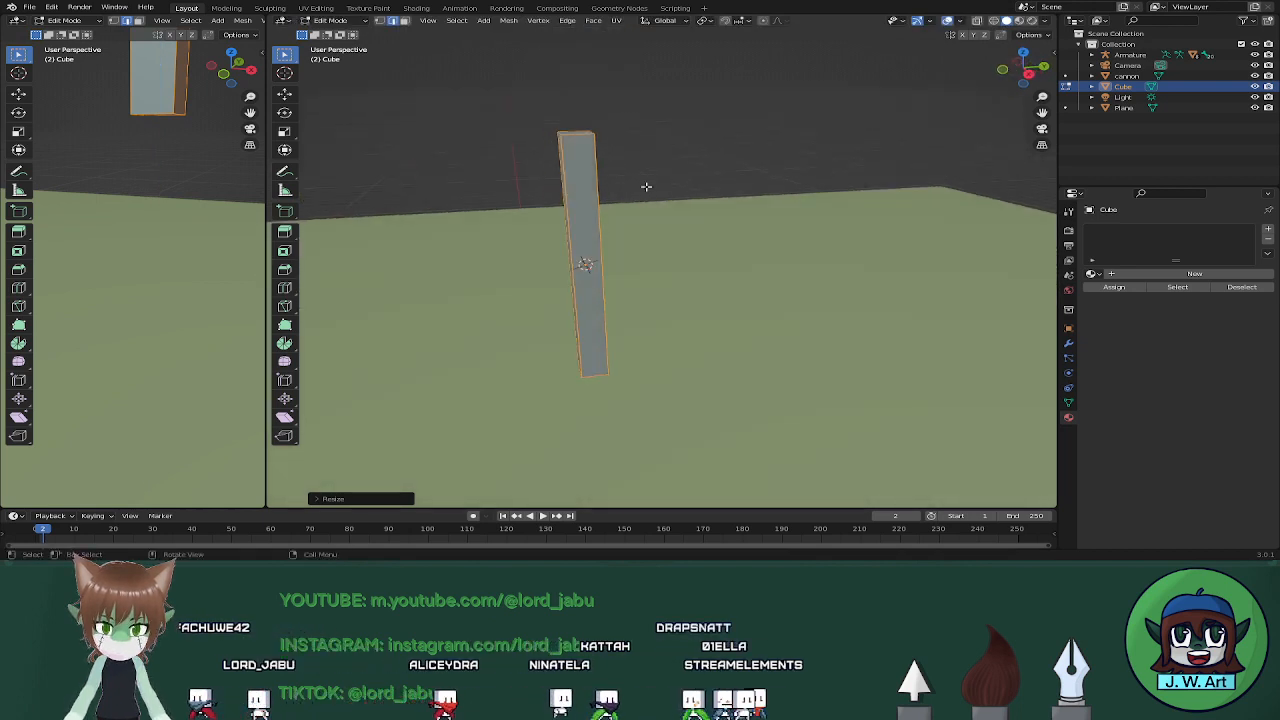
key("s")
key("x")
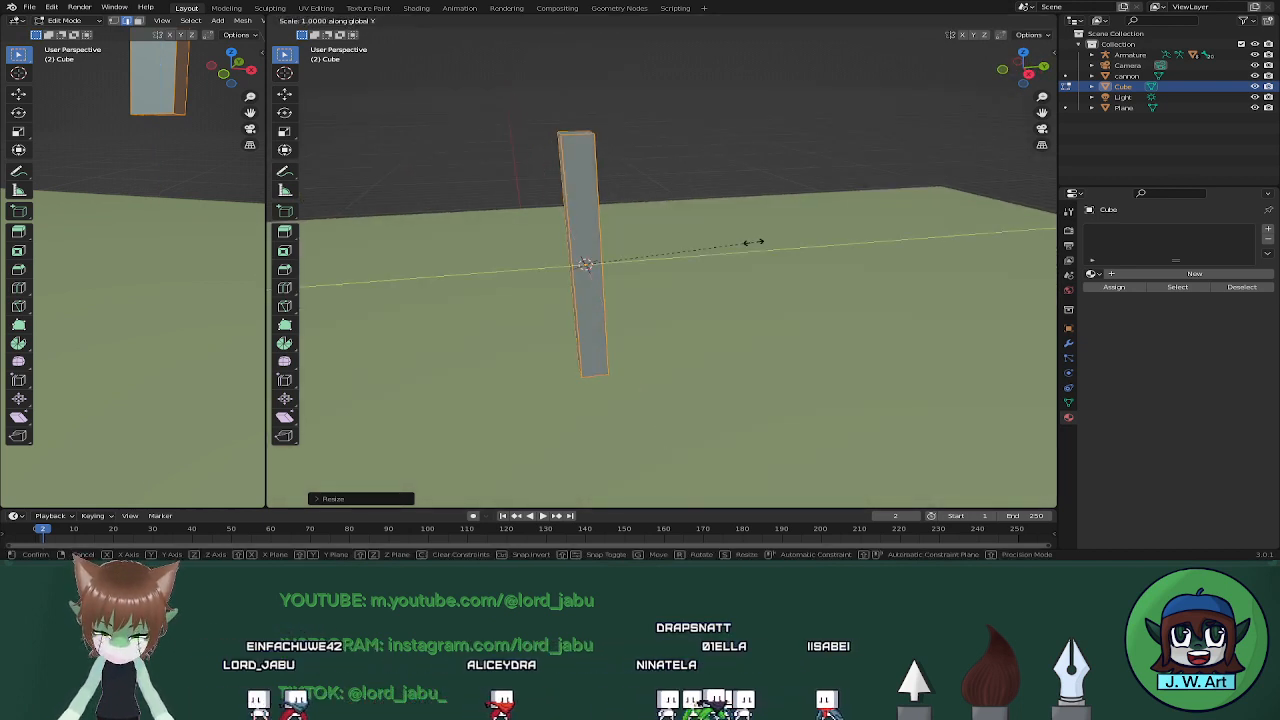
left_click(594, 224)
middle_click_drag(594, 224, 653, 232)
Extrude one narrow long side face of the blade outward and narrow it along Y to taper the cutting edge
key("3")
left_click(584, 211)
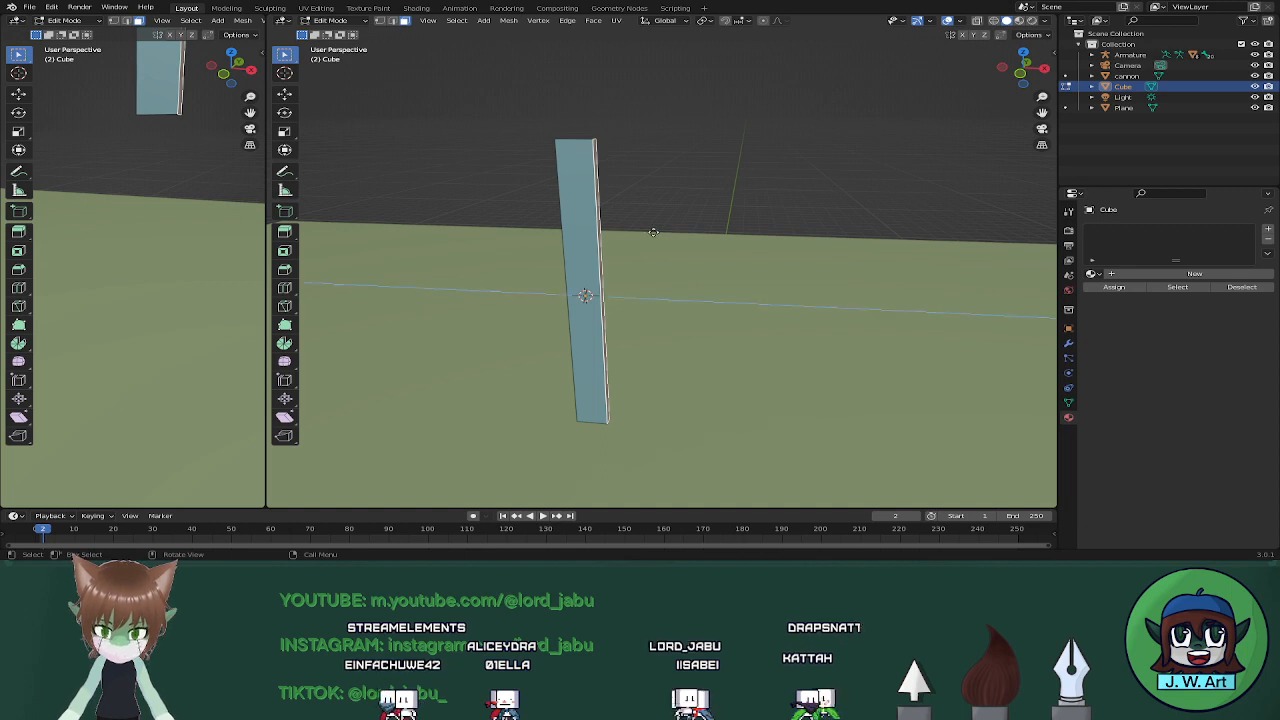
key("e")
left_click(660, 238)
middle_click_drag(660, 238, 703, 286)
key("s")
key("x")
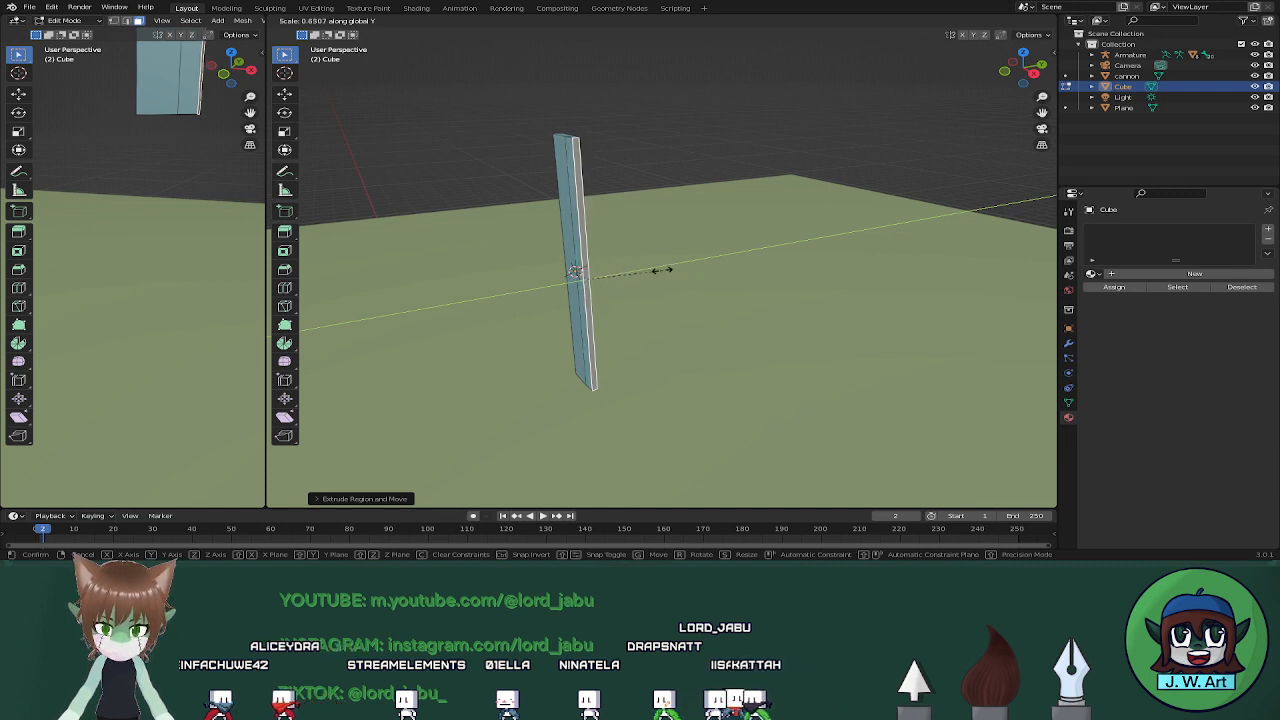
left_click(597, 261)
Try to extrude the blade's bottom end downward by about 0.25 m, and undo the extrusion
middle_click_drag(597, 261, 686, 223)
middle_click_drag(655, 270, 730, 104, "shift")
scroll(730, 150, "up", 1)
middle_click_drag(728, 235, 668, 223)
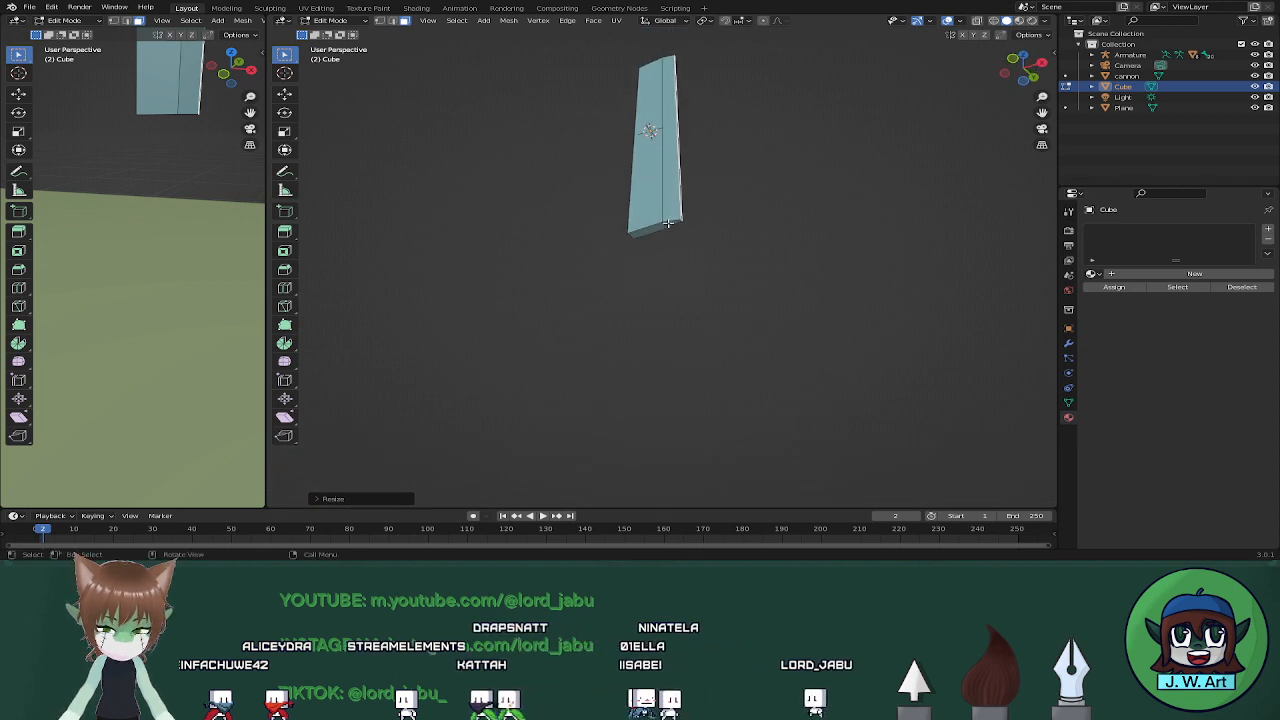
left_click(665, 227)
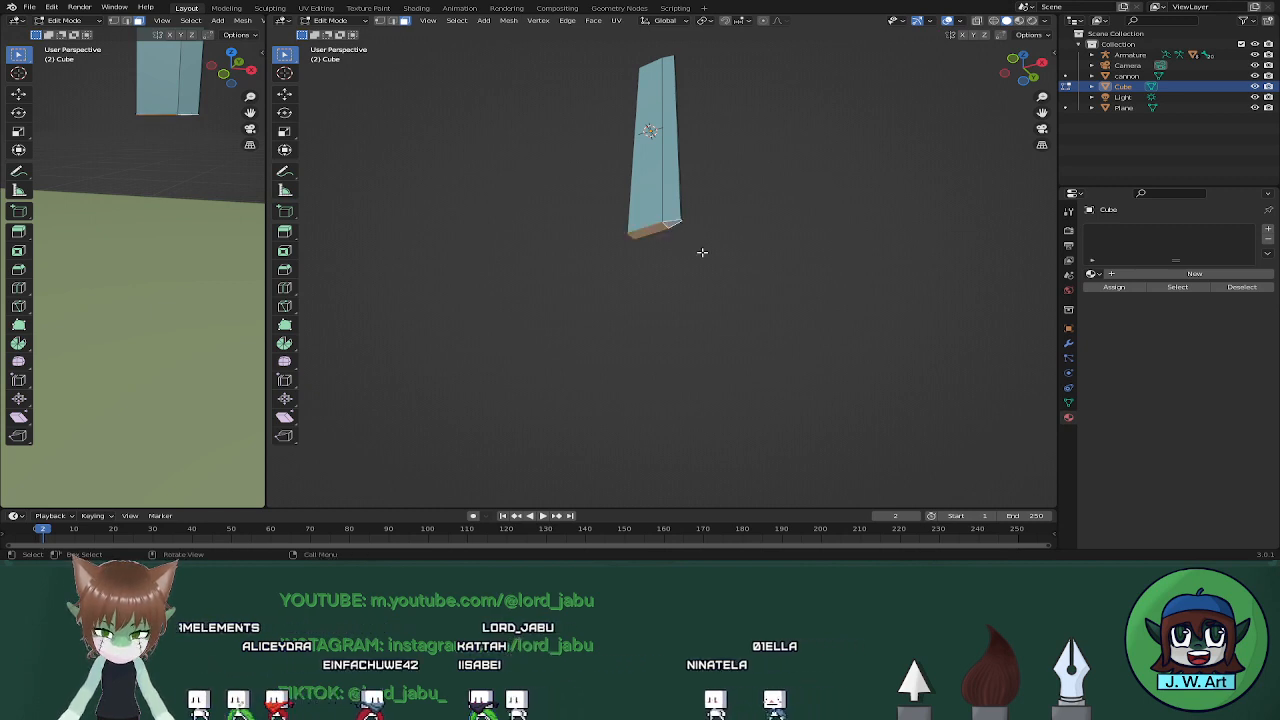
key("e")
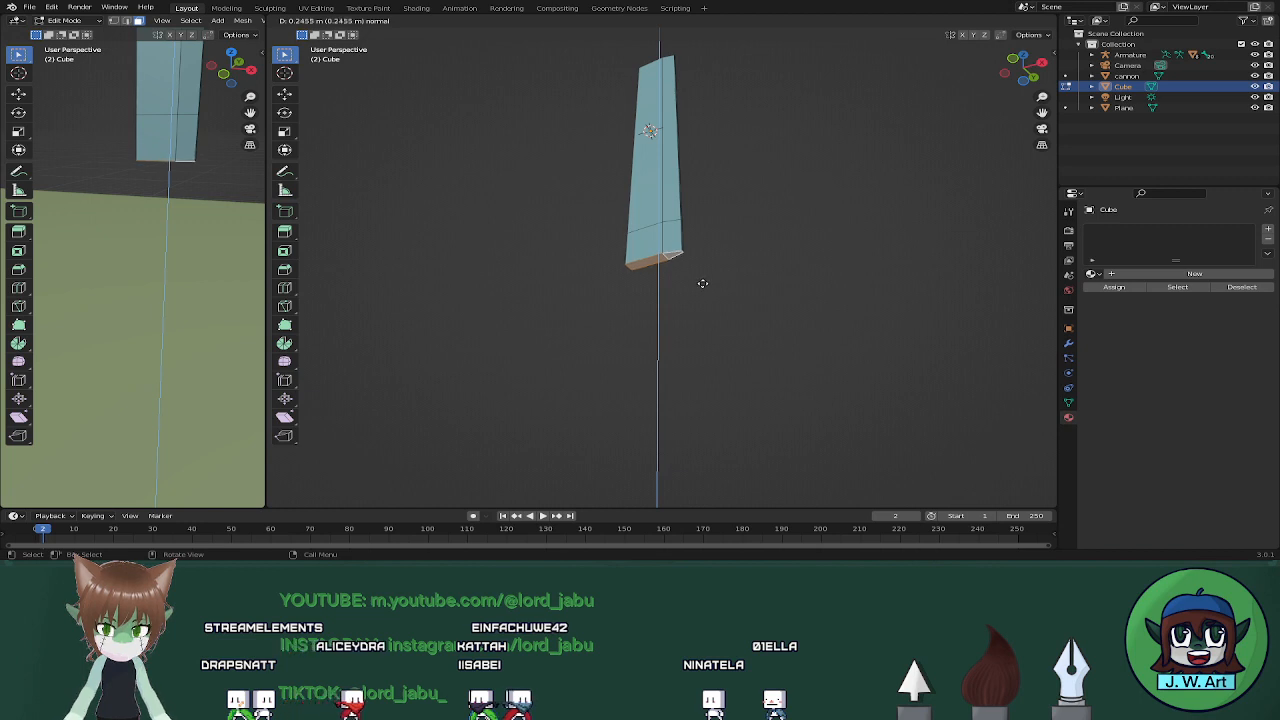
left_click(703, 283)
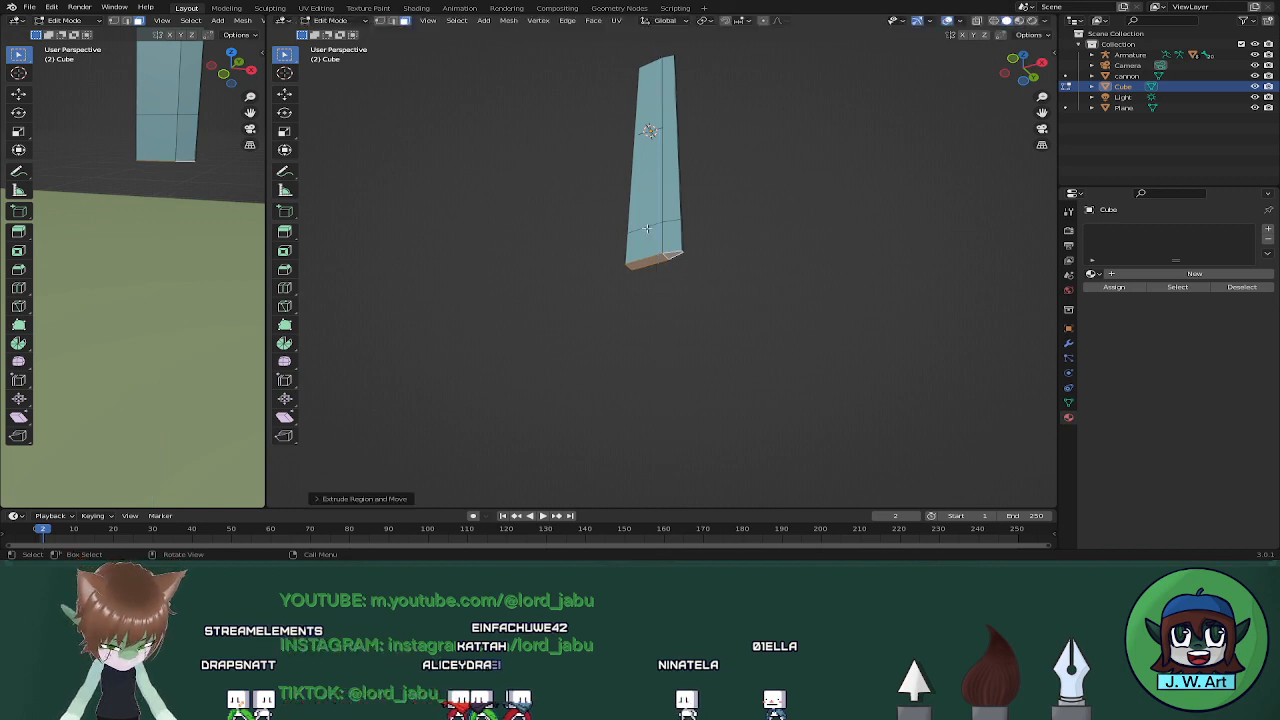
middle_click_drag(615, 221, 688, 258)
scroll(745, 274, "up", 4)
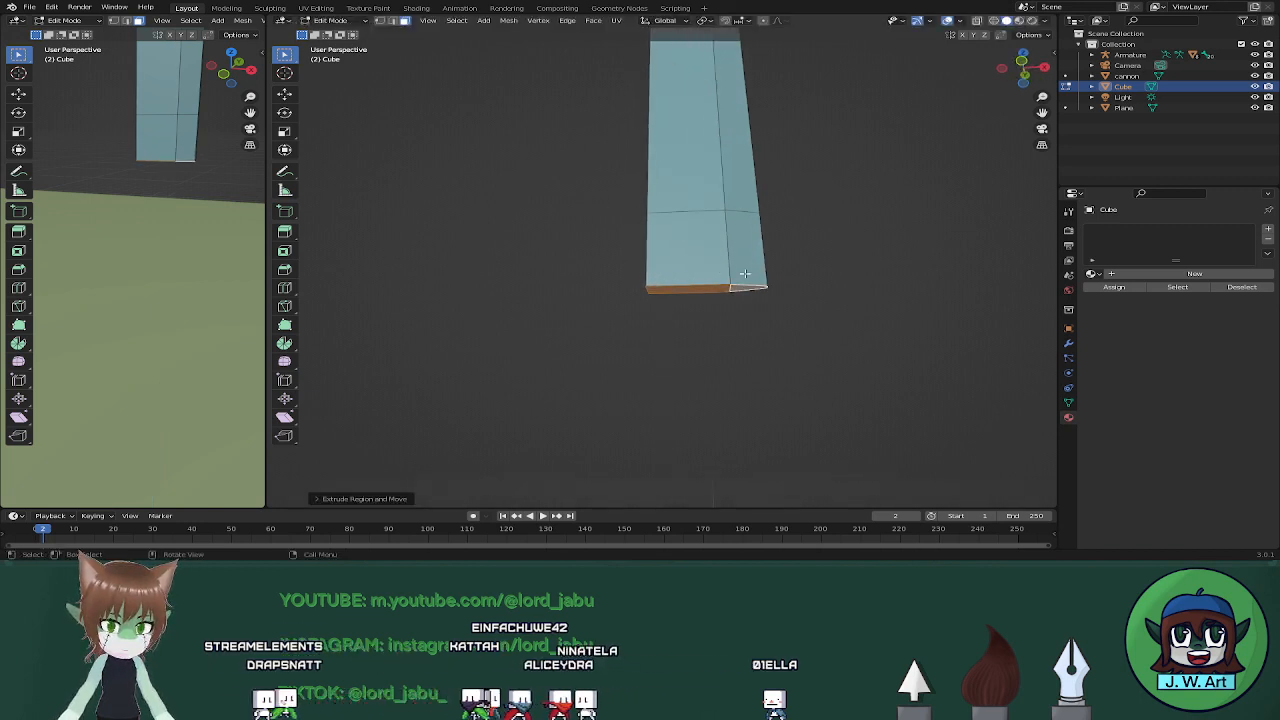
key("ctrl+z")
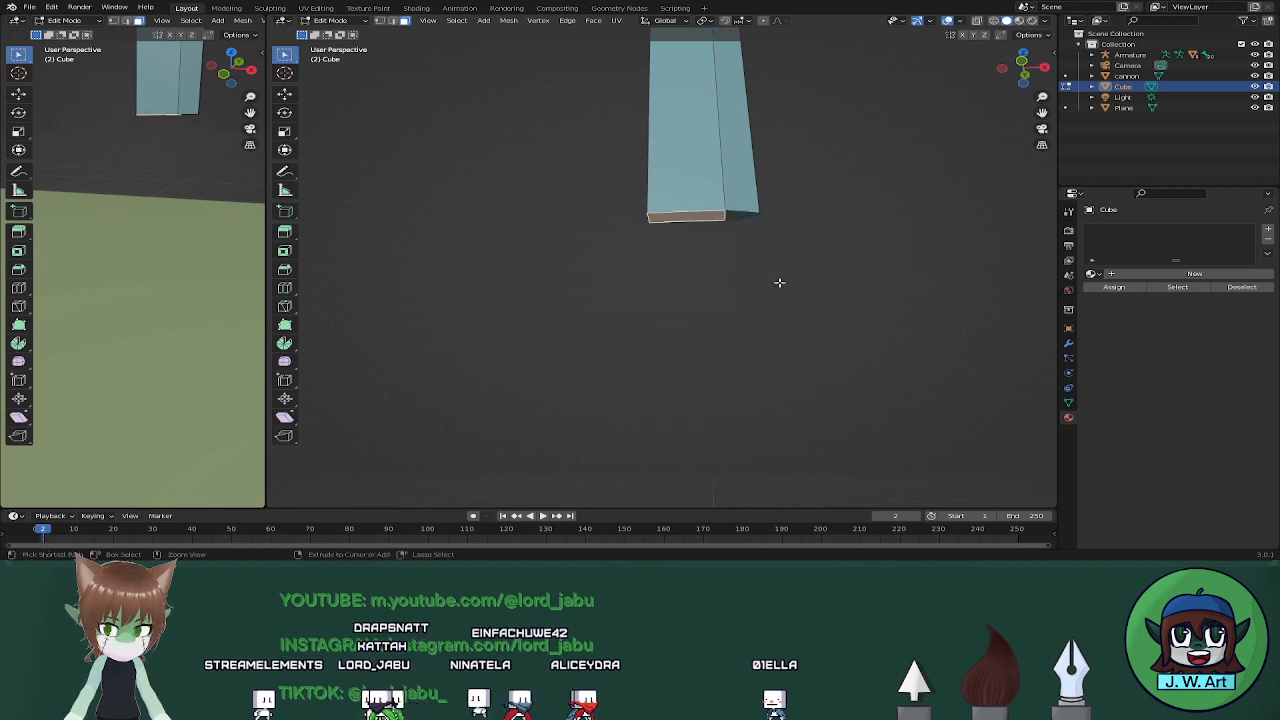
key("ctrl+z")
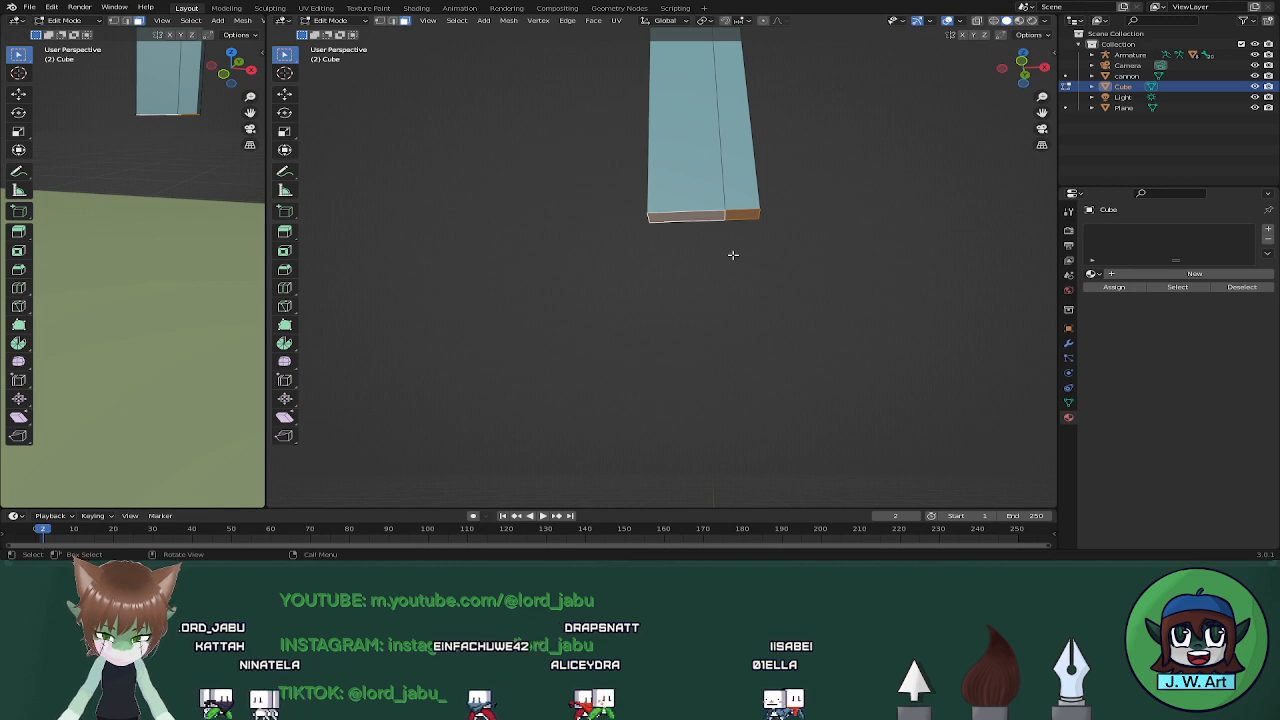
Extrude both bottom end faces down by about 0.23 m and move their shared edge about 0.18 m along negative X to the back corner
key("e")
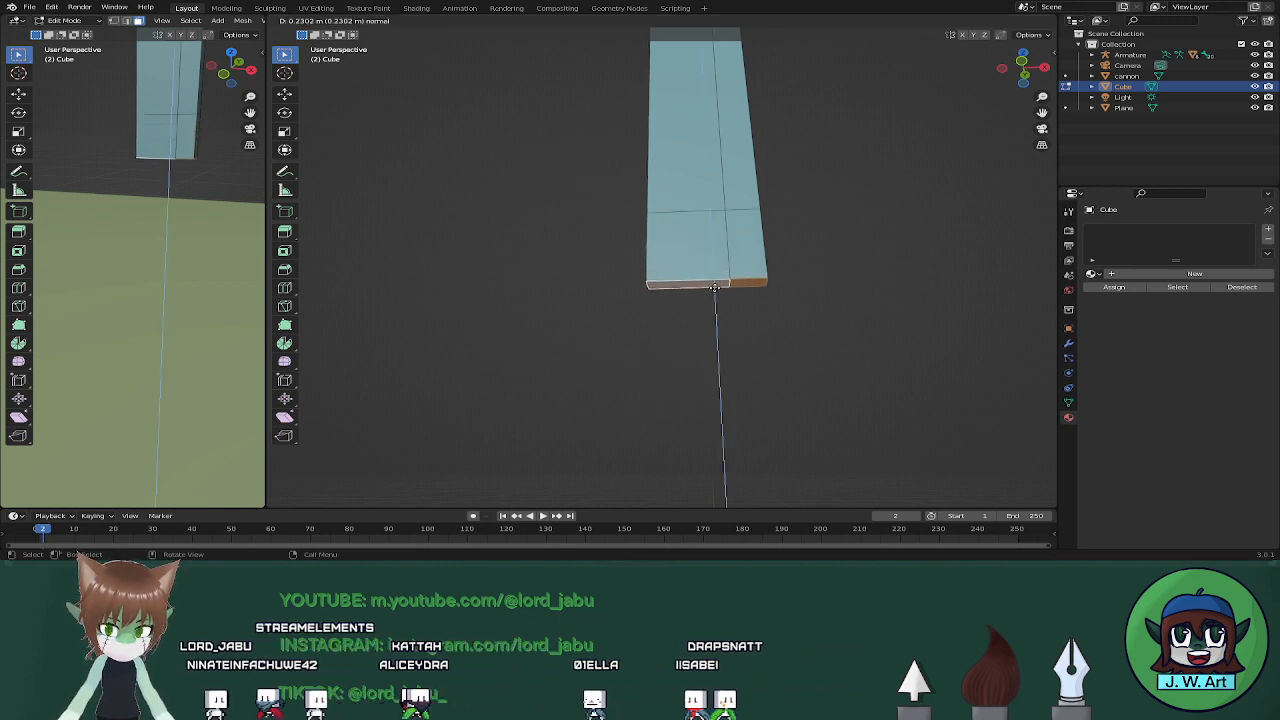
left_click(714, 289)
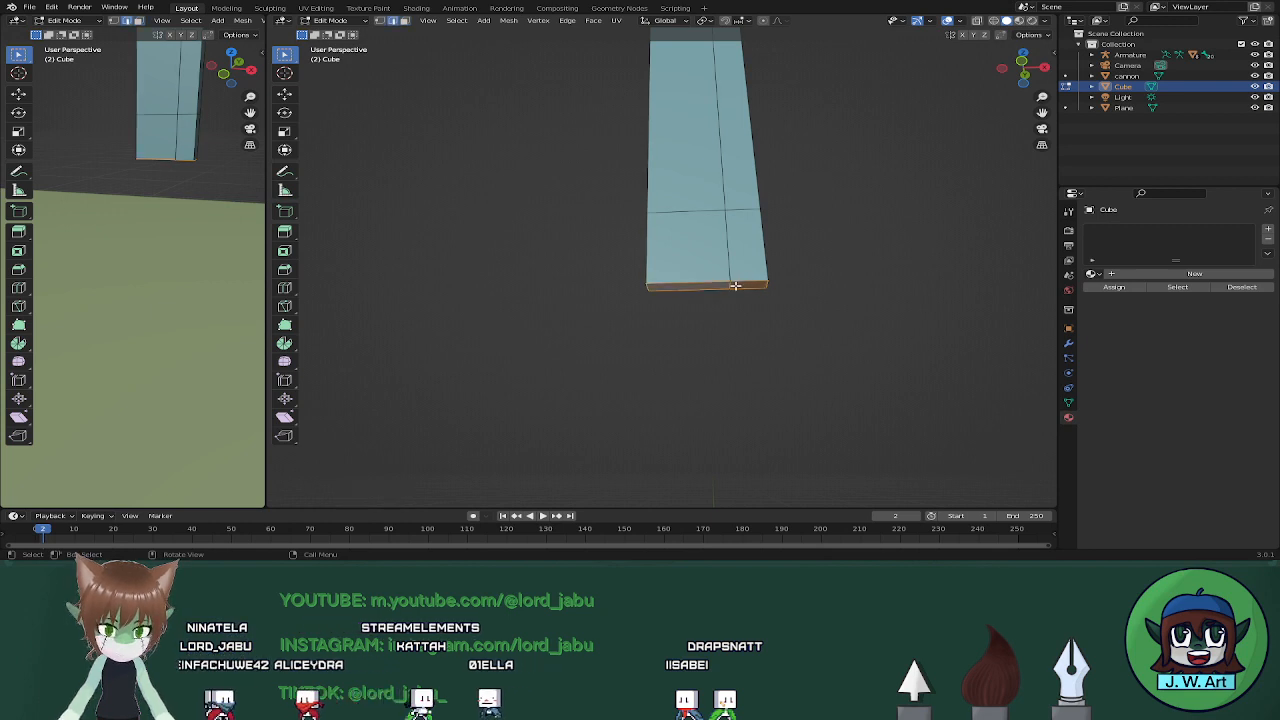
key("g")
key("x")
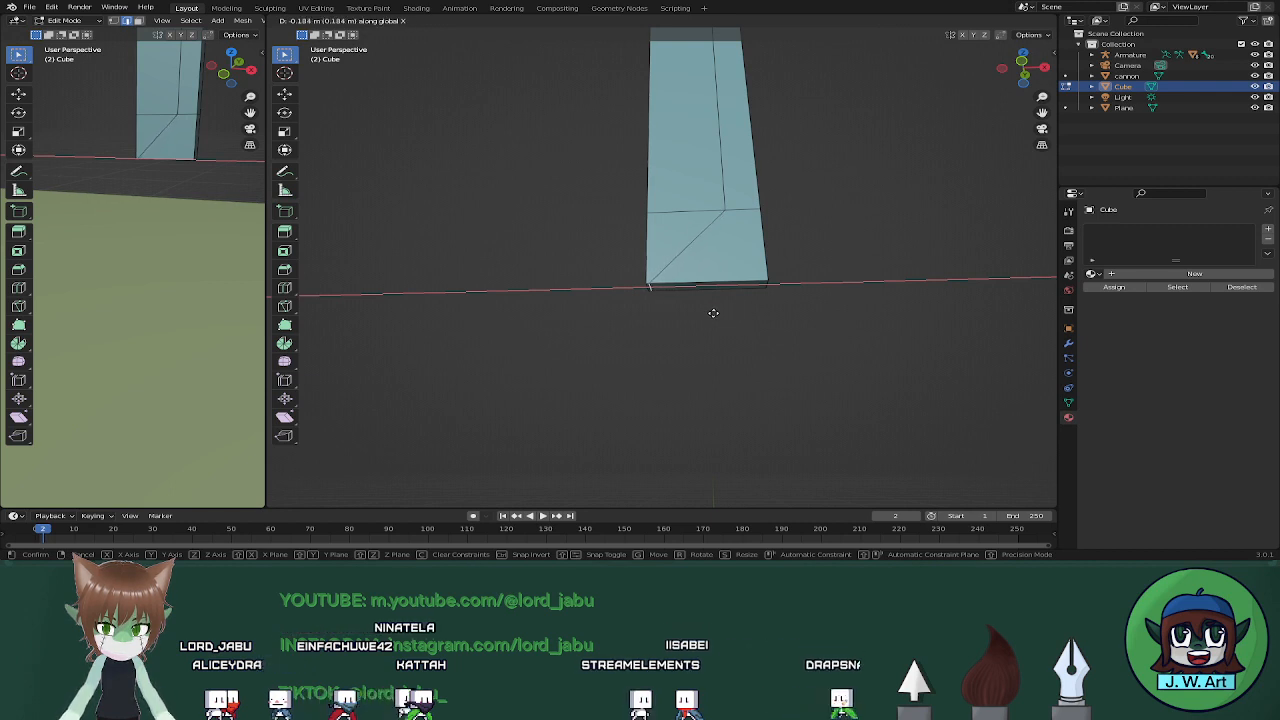
left_click(711, 313)
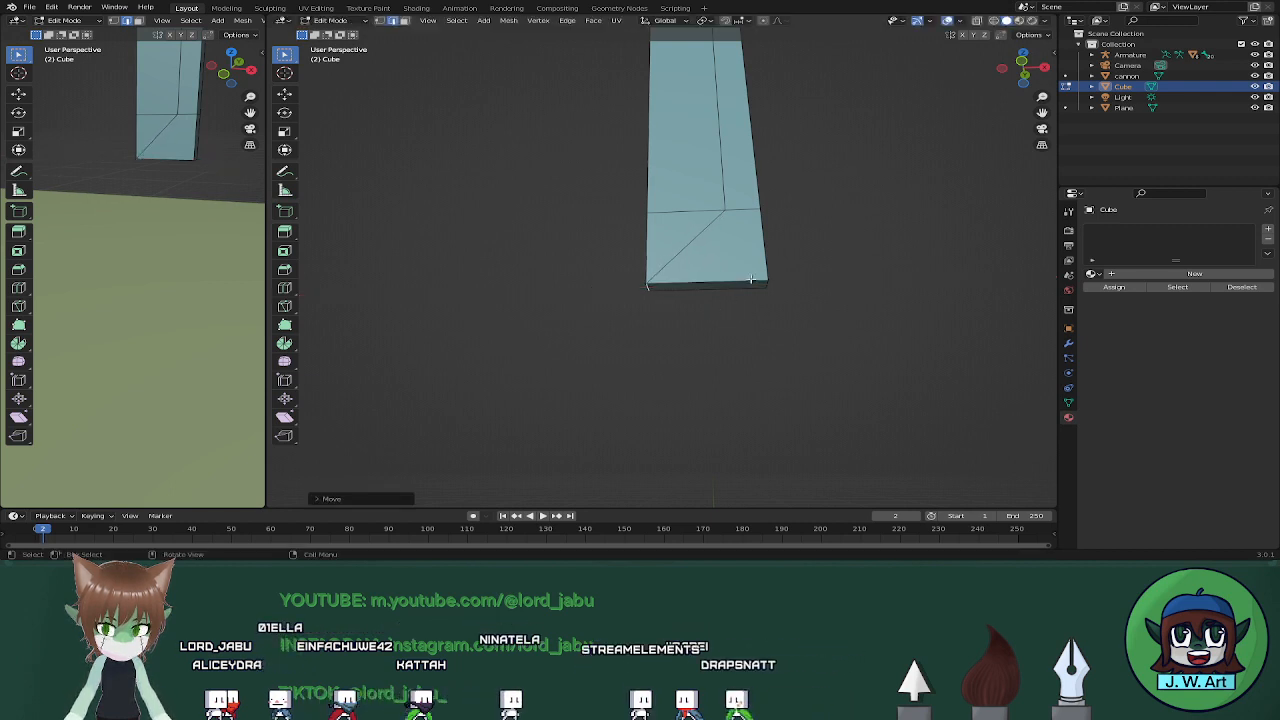
Move the bottom edge on the cutting side about 0.25 m along negative X and edge-slide it up the slanted tip
key("g")
key("x")
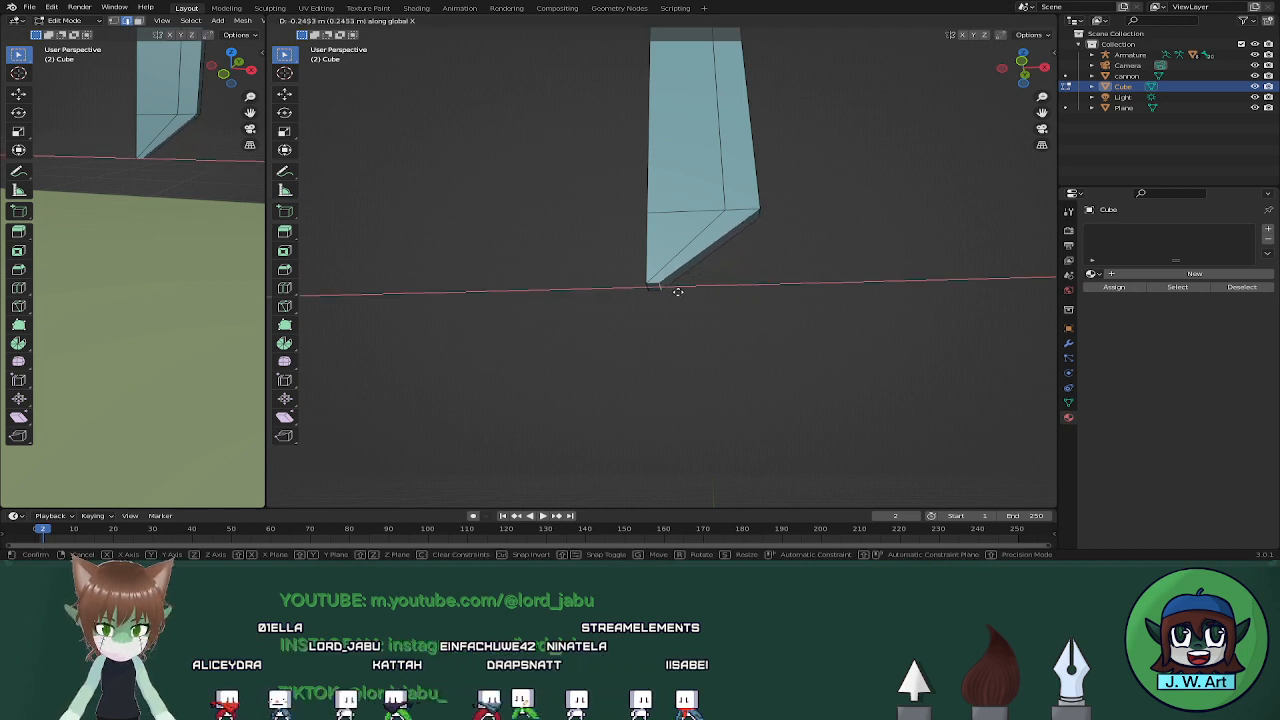
left_click(677, 291)
key("g")
key("g")
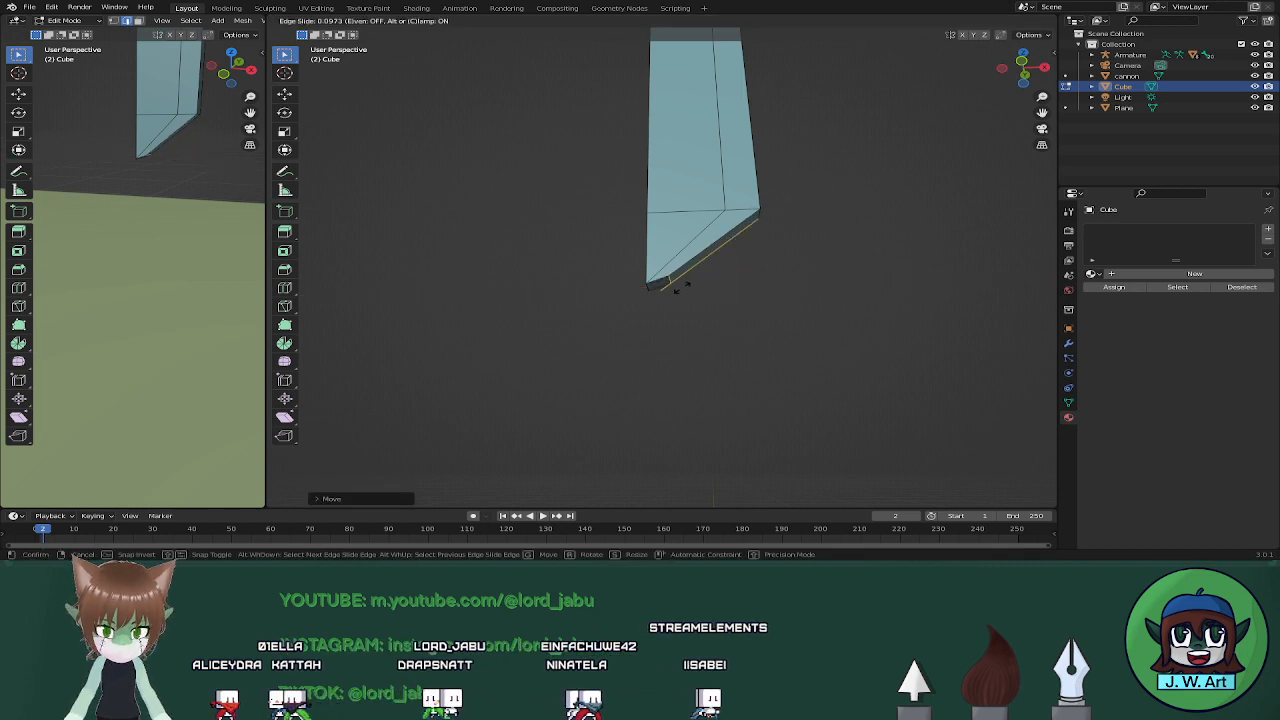
left_click(689, 280)
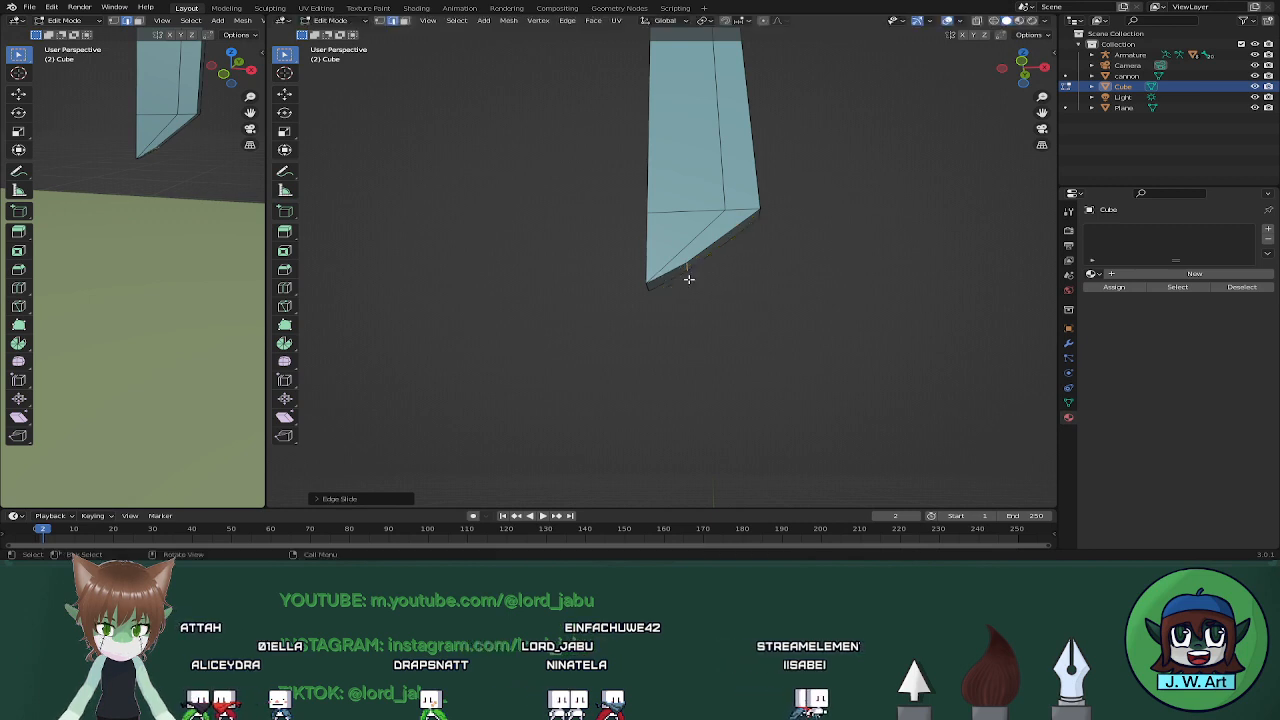
mouse_move(737, 293)
middle_mouse_down()
mouse_move(729, 326)
mouse_move(740, 304)
middle_mouse_up()
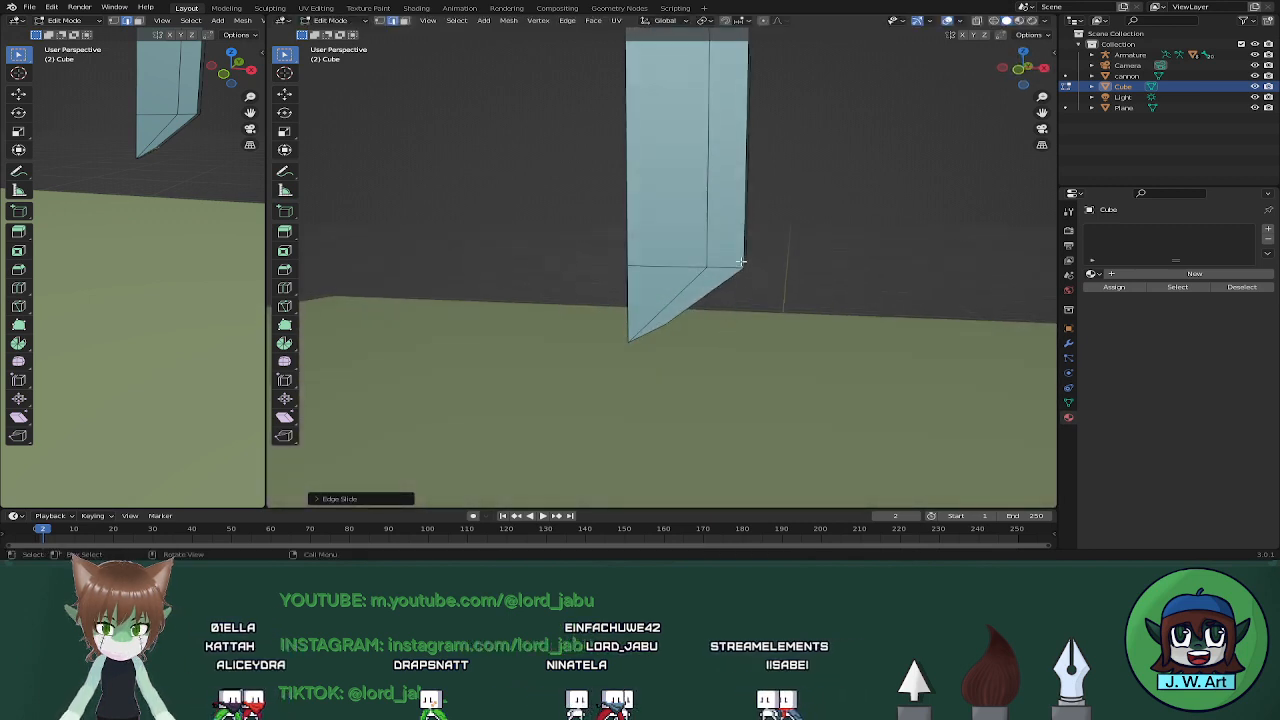
key("g")
key("g")
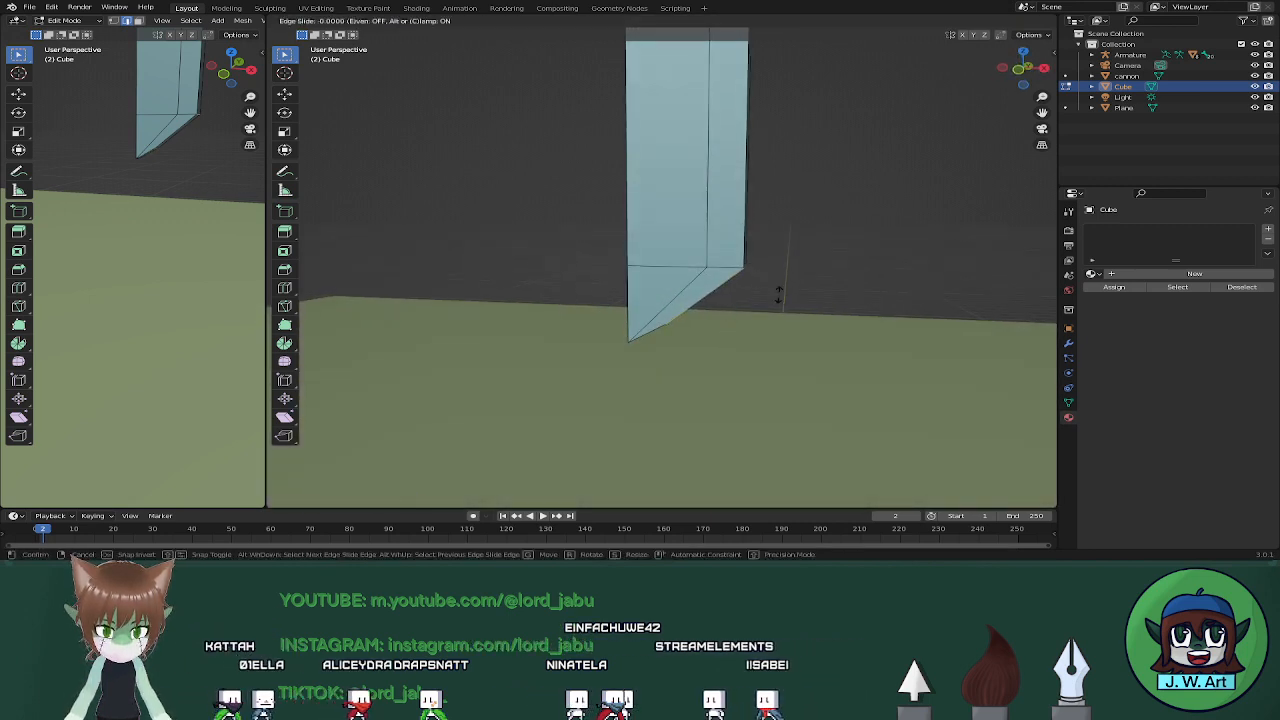
right_click(778, 295)
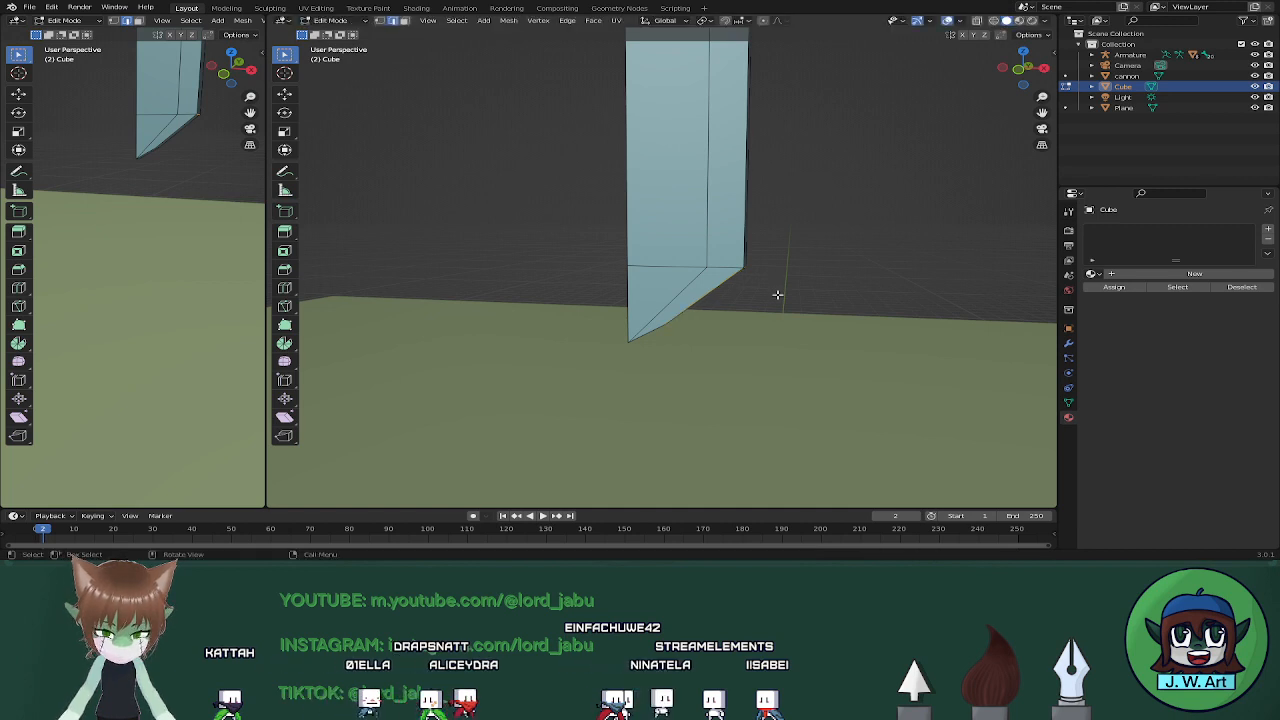
Try to move the bottom corner of the blade's cutting side about 0.02 m along negative X
key("g")
key("x")
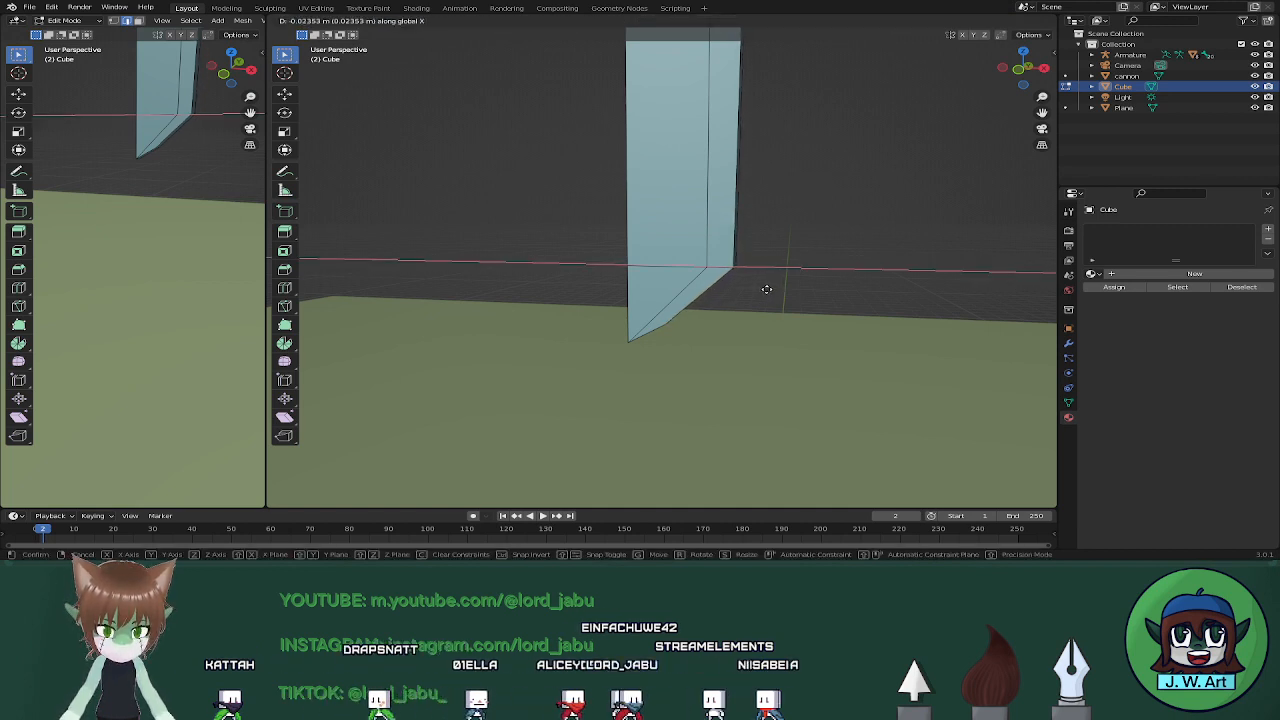
left_click(766, 288)
middle_click_drag(766, 286, 734, 189)
scroll(734, 274, "down", 3)
scroll(709, 274, "up", 3)
scroll(729, 300, "up", 2)
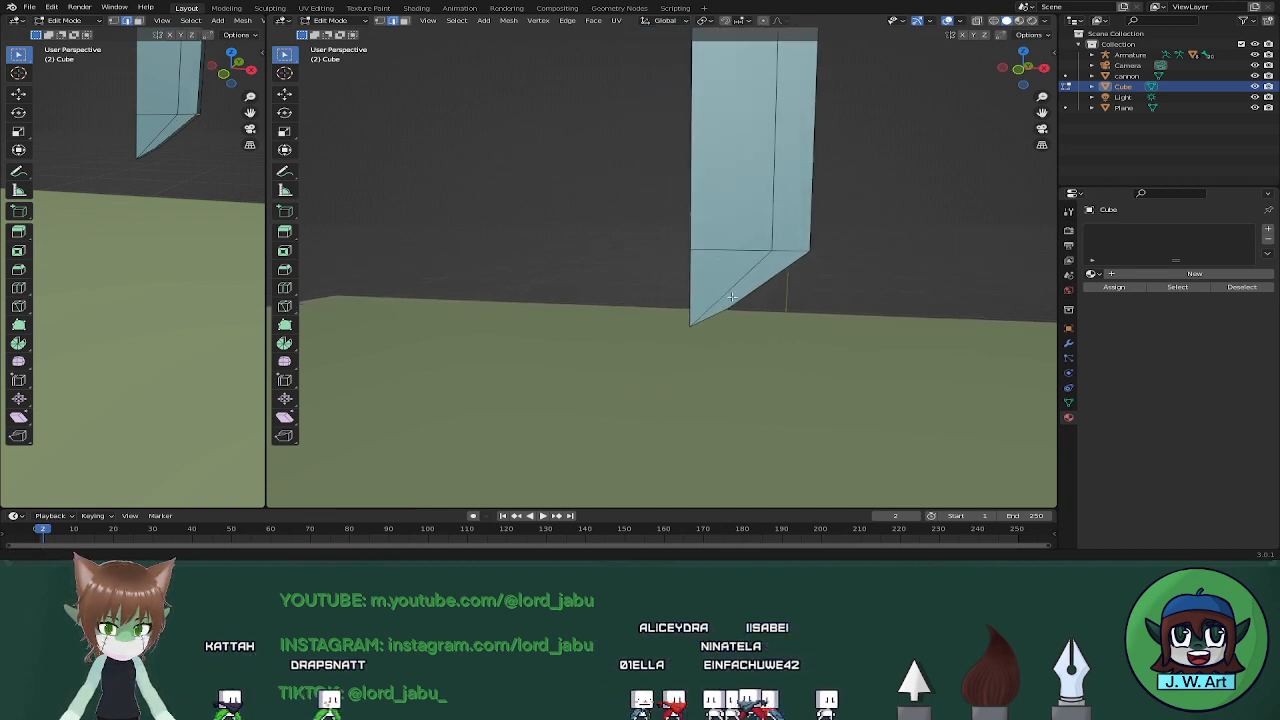
Edge-slide the short edge on the slanted tip slightly further up the slope
middle_click_drag(731, 312, 707, 261, "shift")
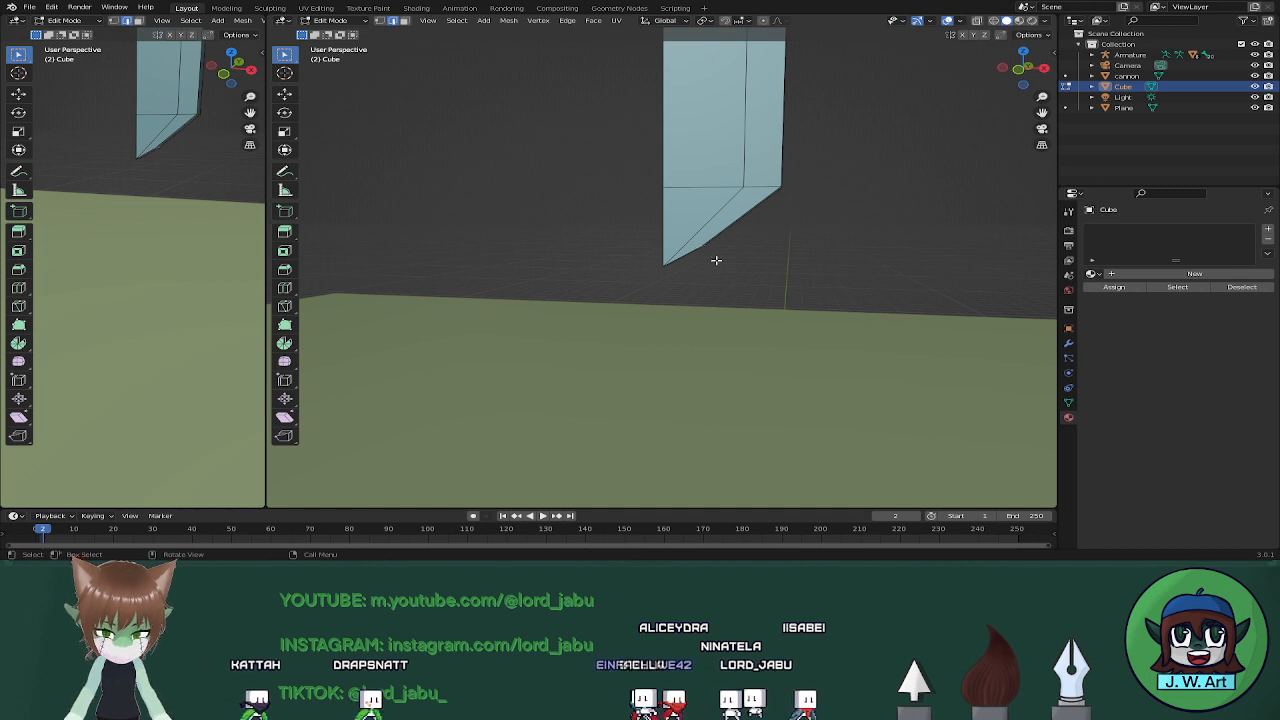
key("g")
key("g")
left_click(709, 265)
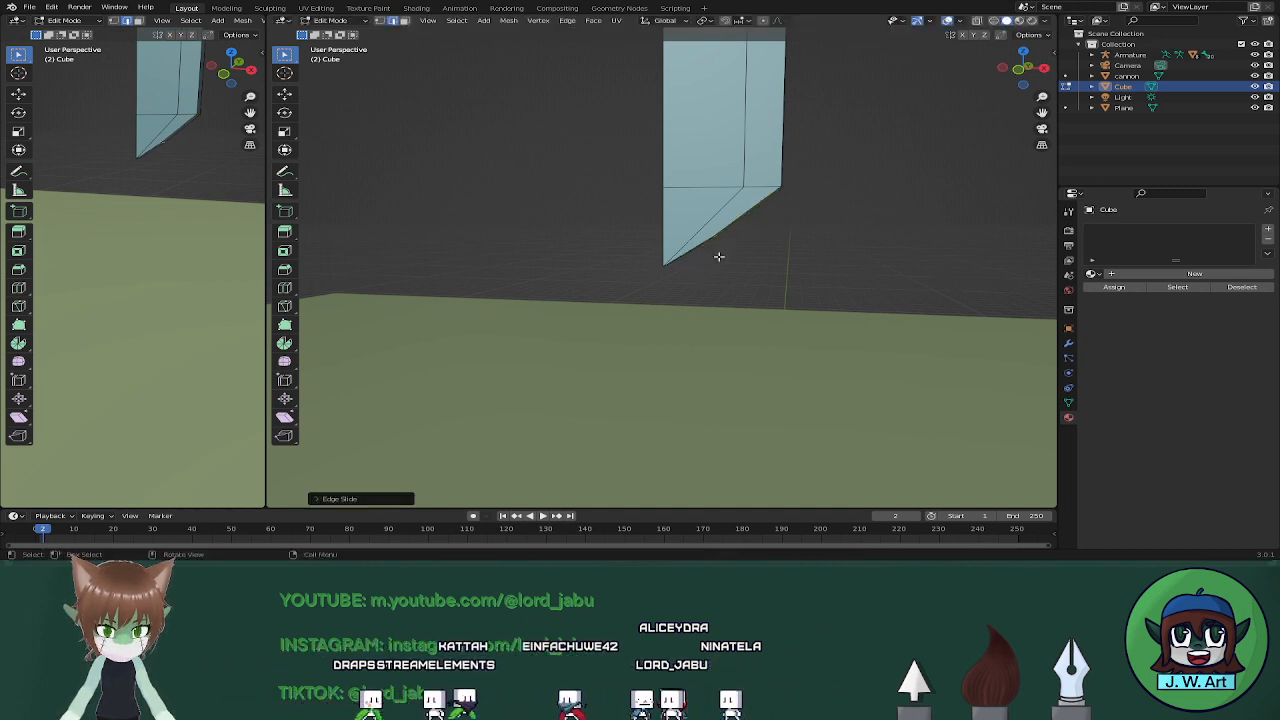
Try to lower the bottom edge of the blade tip along Z by about 0.01 to 0.02 m
left_click(667, 269)
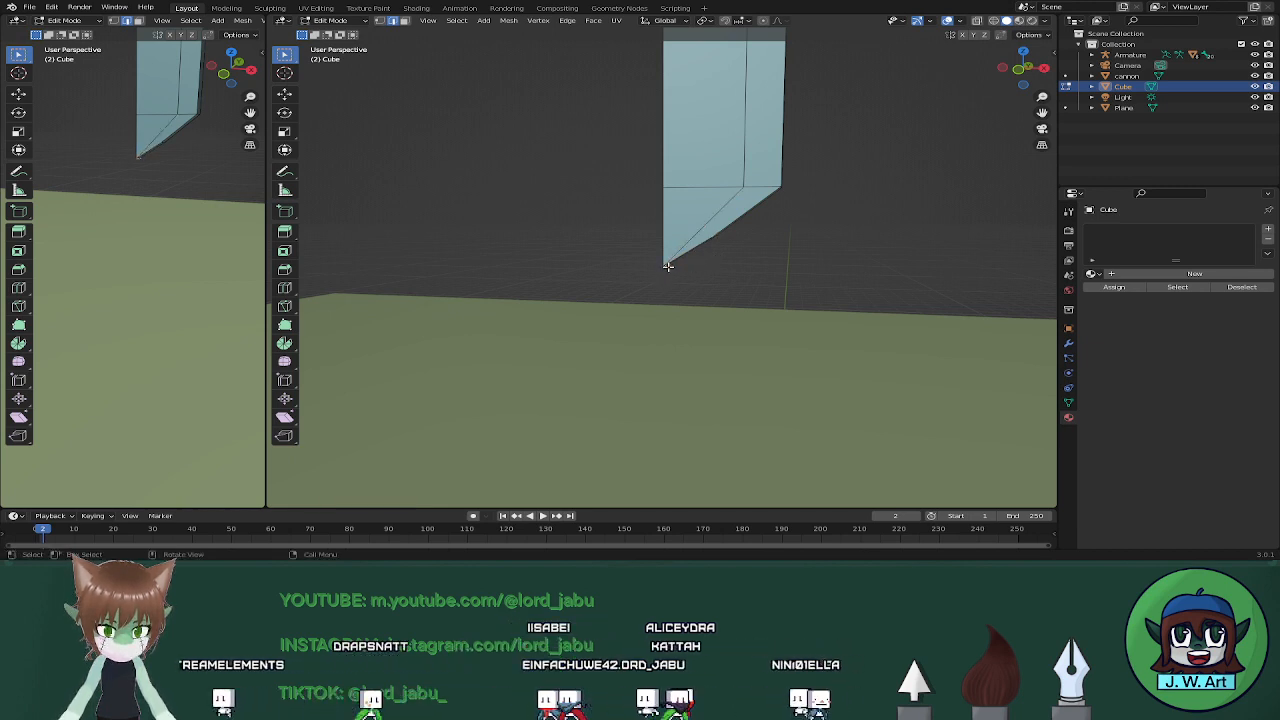
key("g")
key("z")
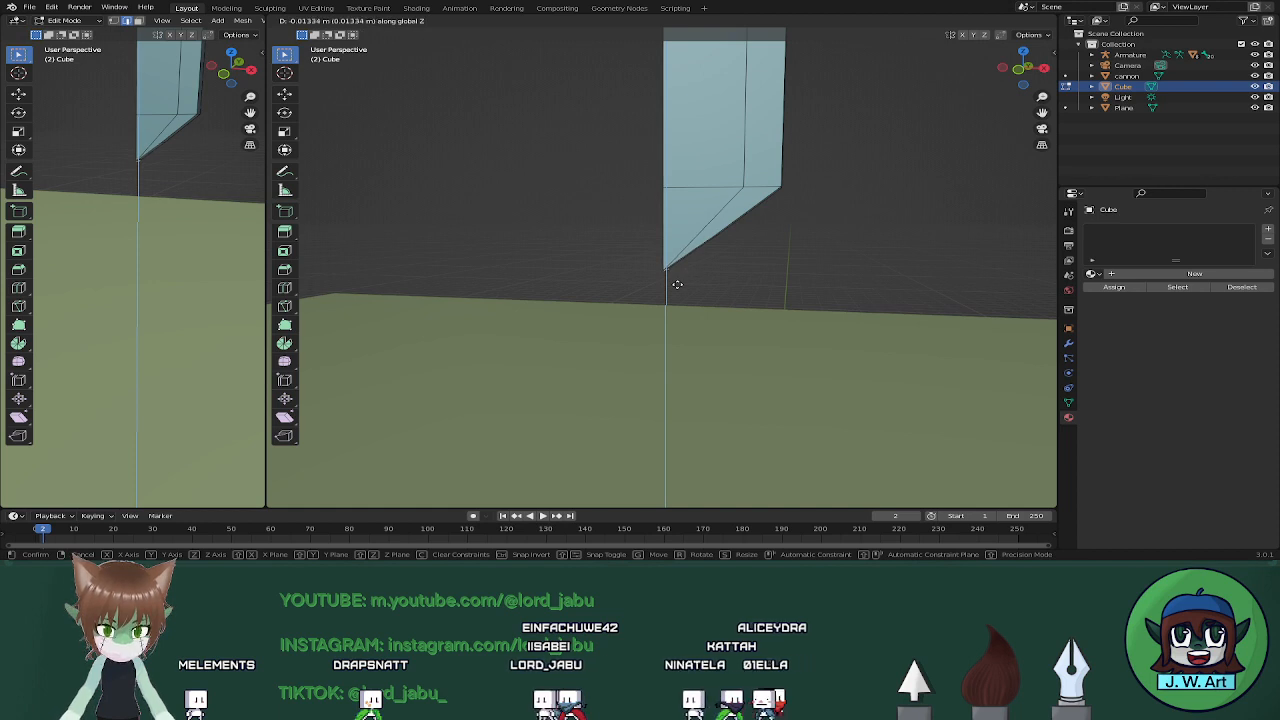
left_click(676, 284)
scroll(674, 283, "up", 4)
middle_click_drag(674, 283, 617, 221)
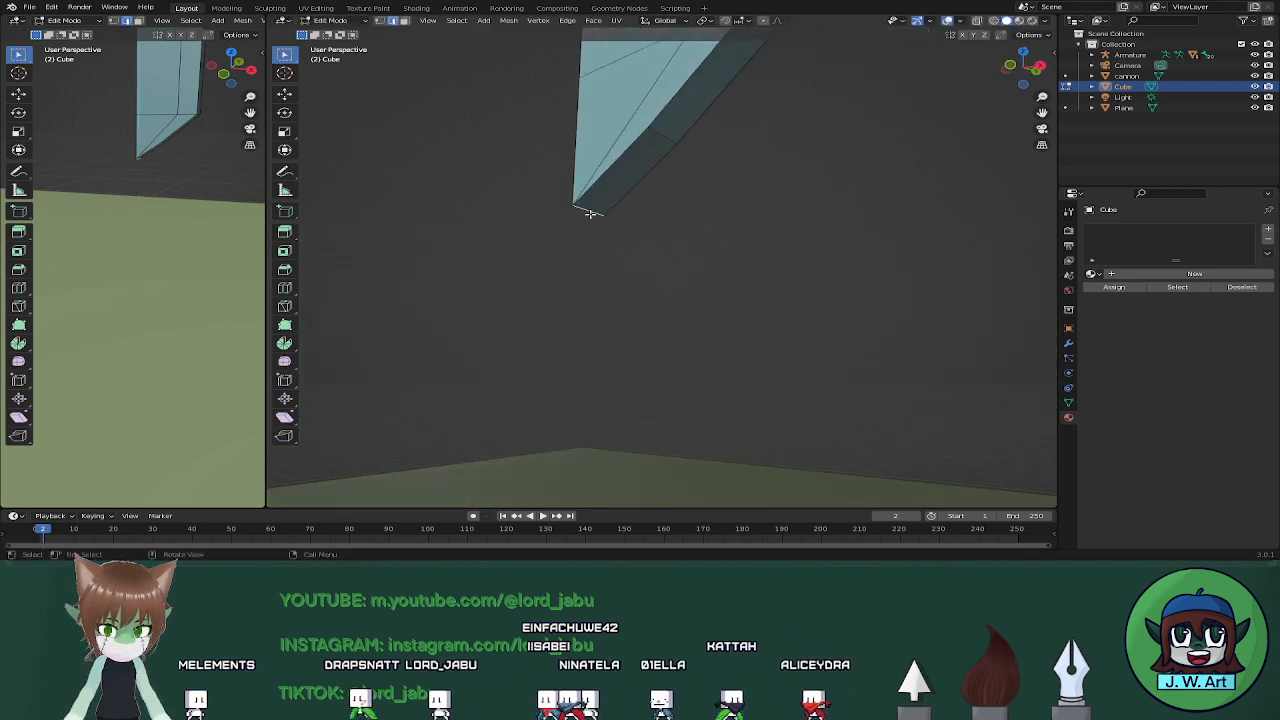
key("g")
key("z")
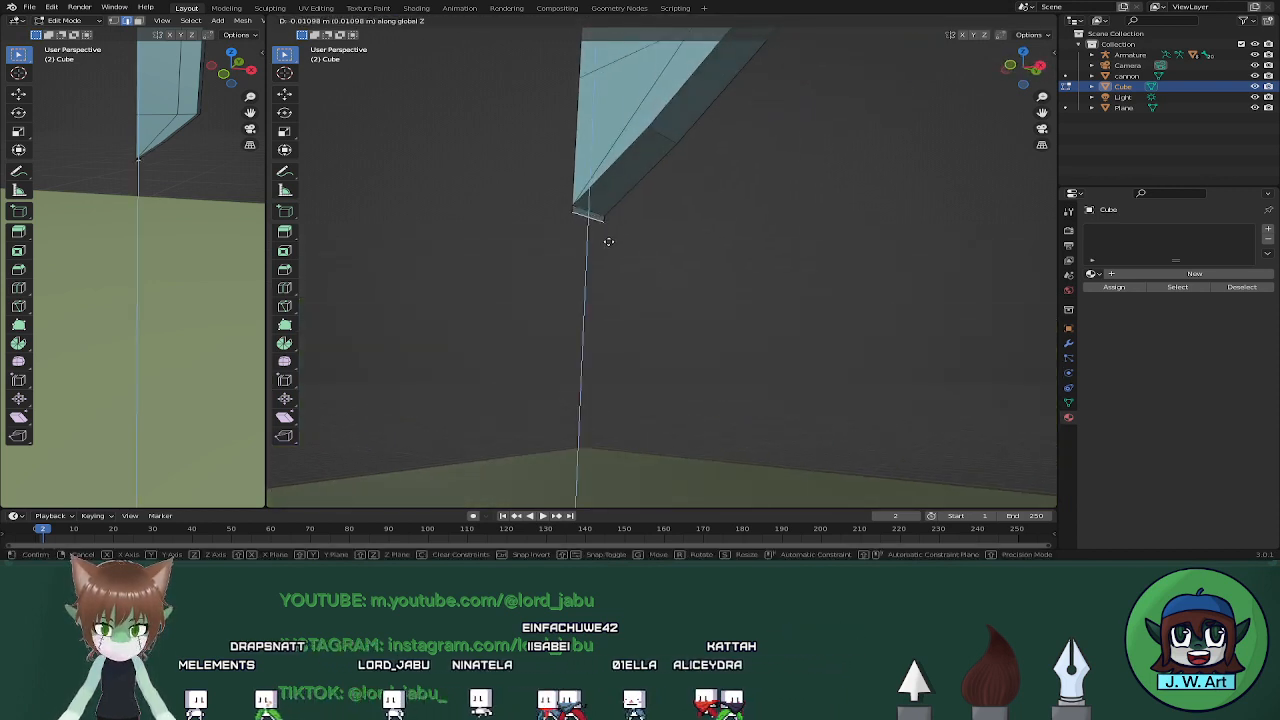
left_click(601, 217)
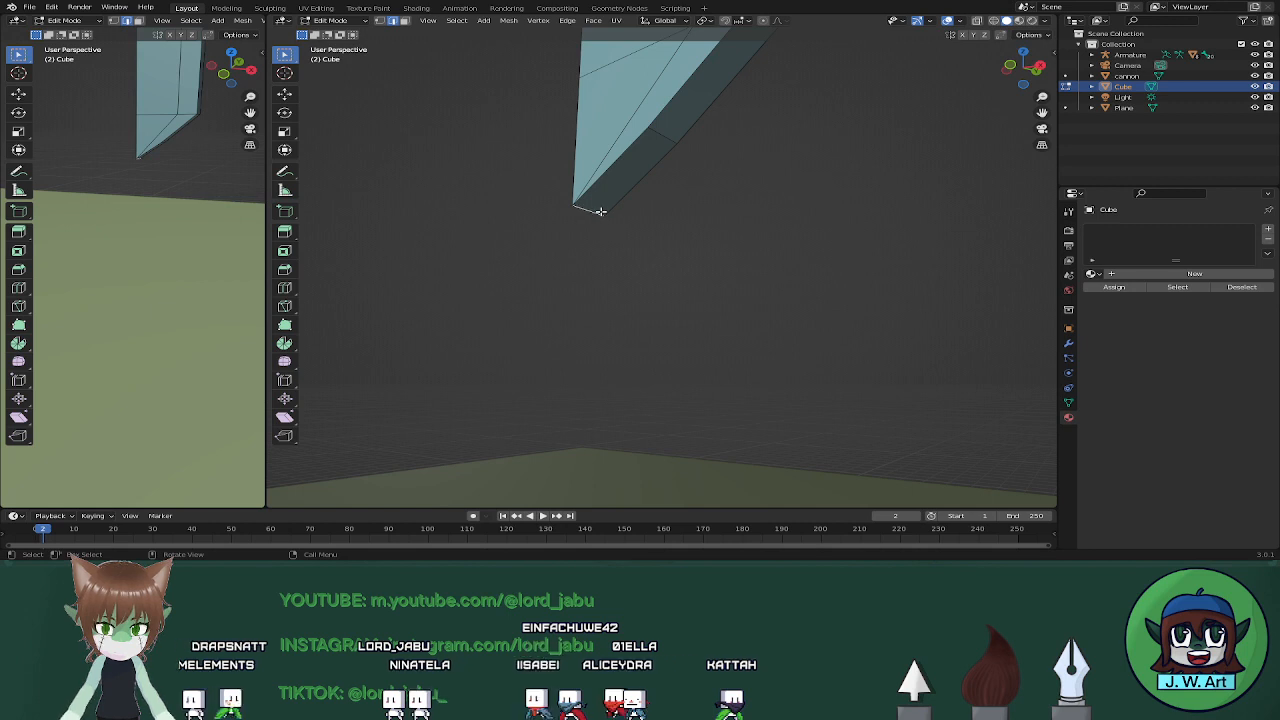
key("g")
key("z")
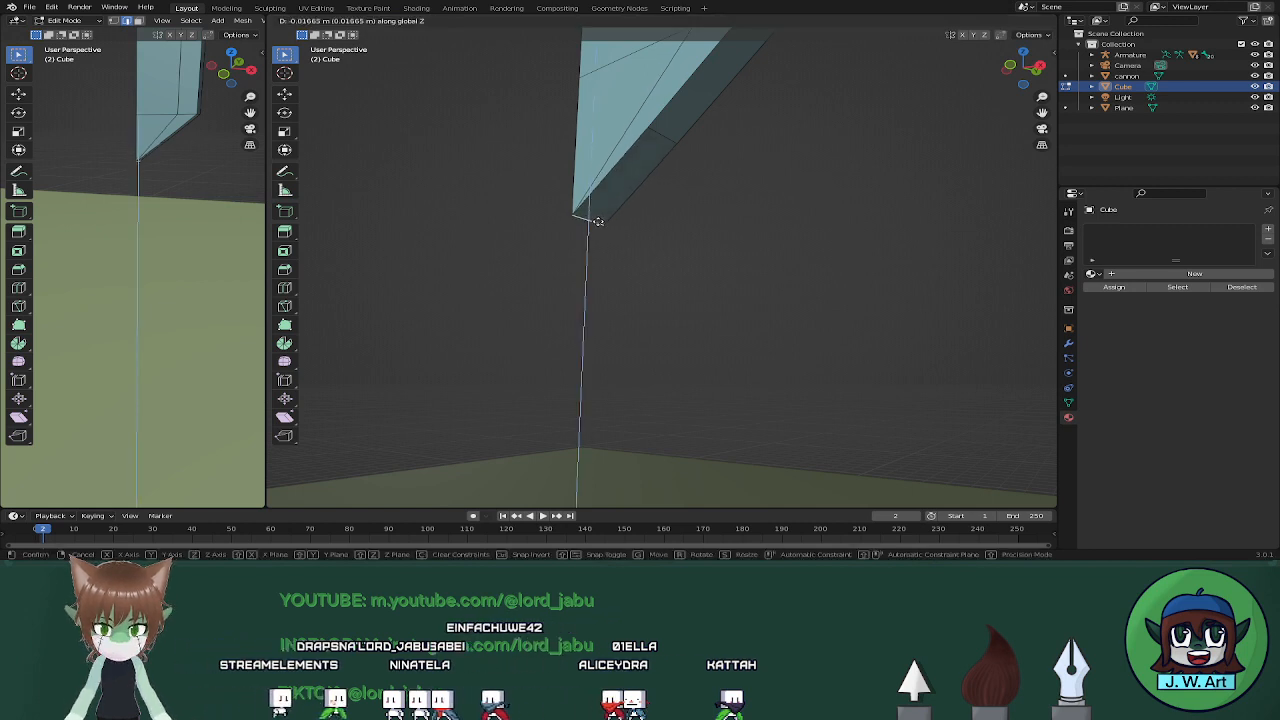
left_click(597, 220)
Examine the vertices and edges at the blade tip in wireframe and in Object Mode, and return to solid shading for editing
middle_click_drag(597, 220, 710, 288)
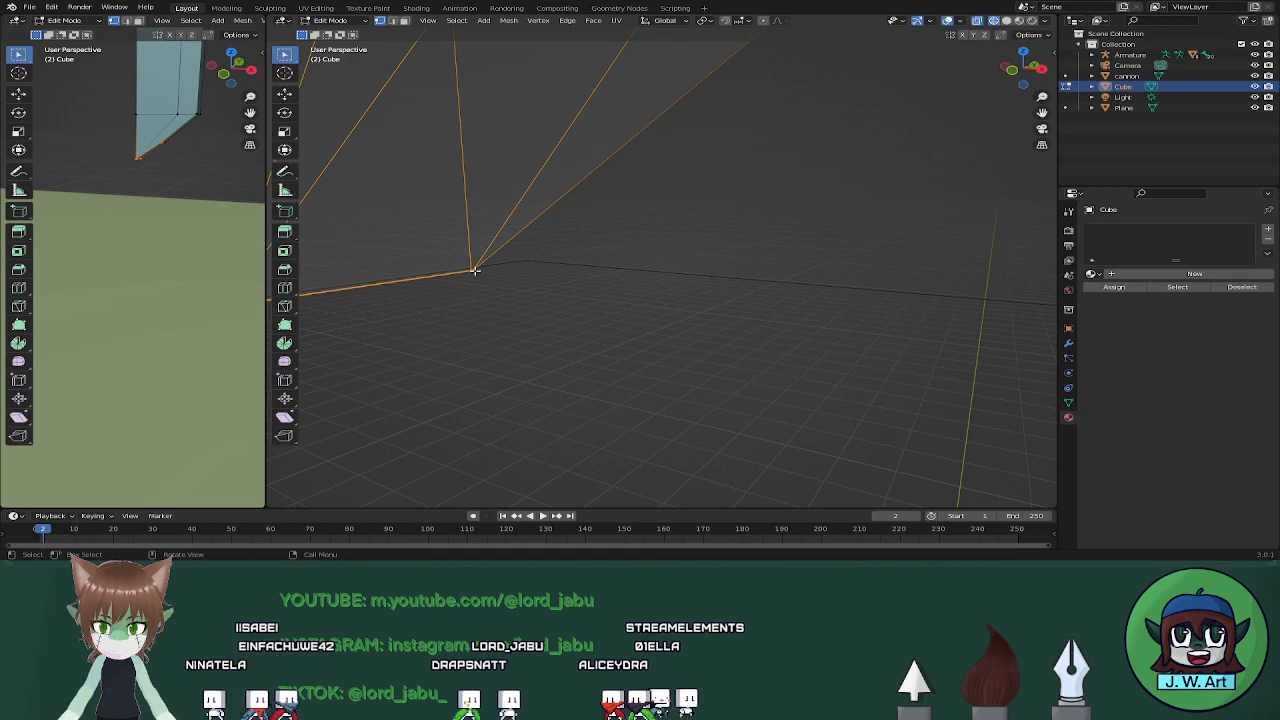
middle_click_drag(478, 272, 525, 285)
middle_click_drag(735, 324, 753, 282)
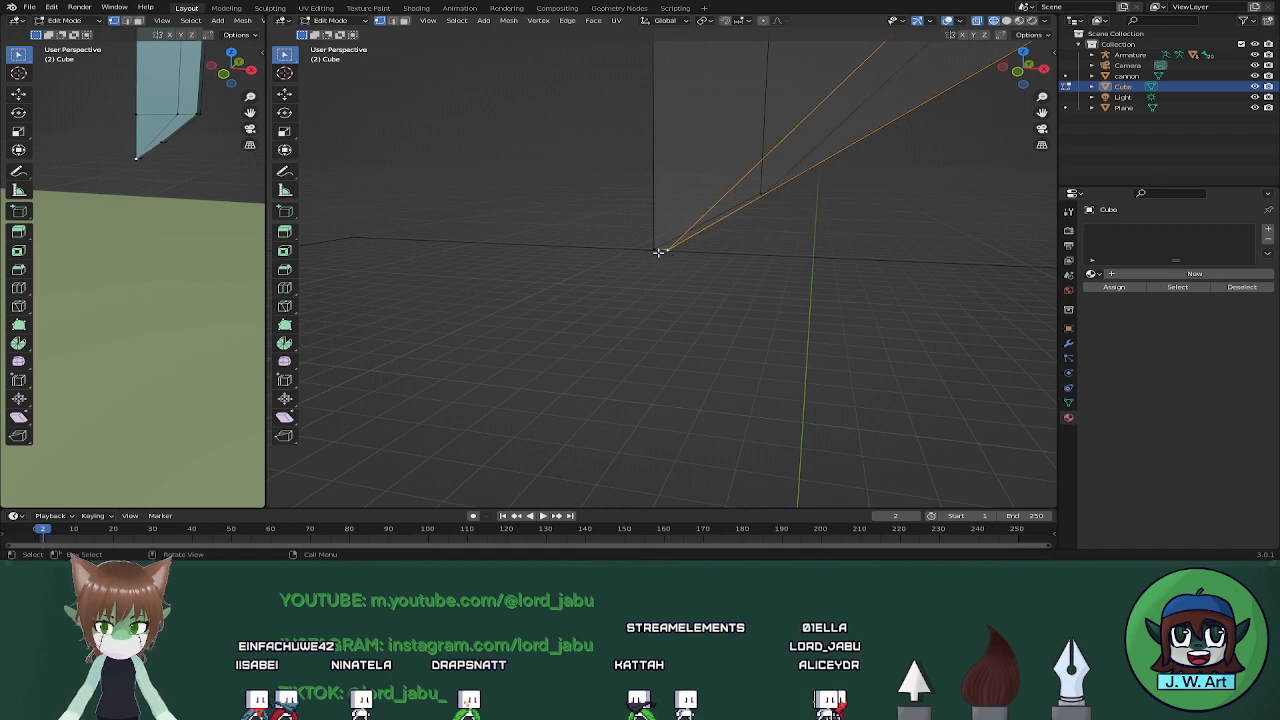
middle_click_drag(659, 251, 763, 295)
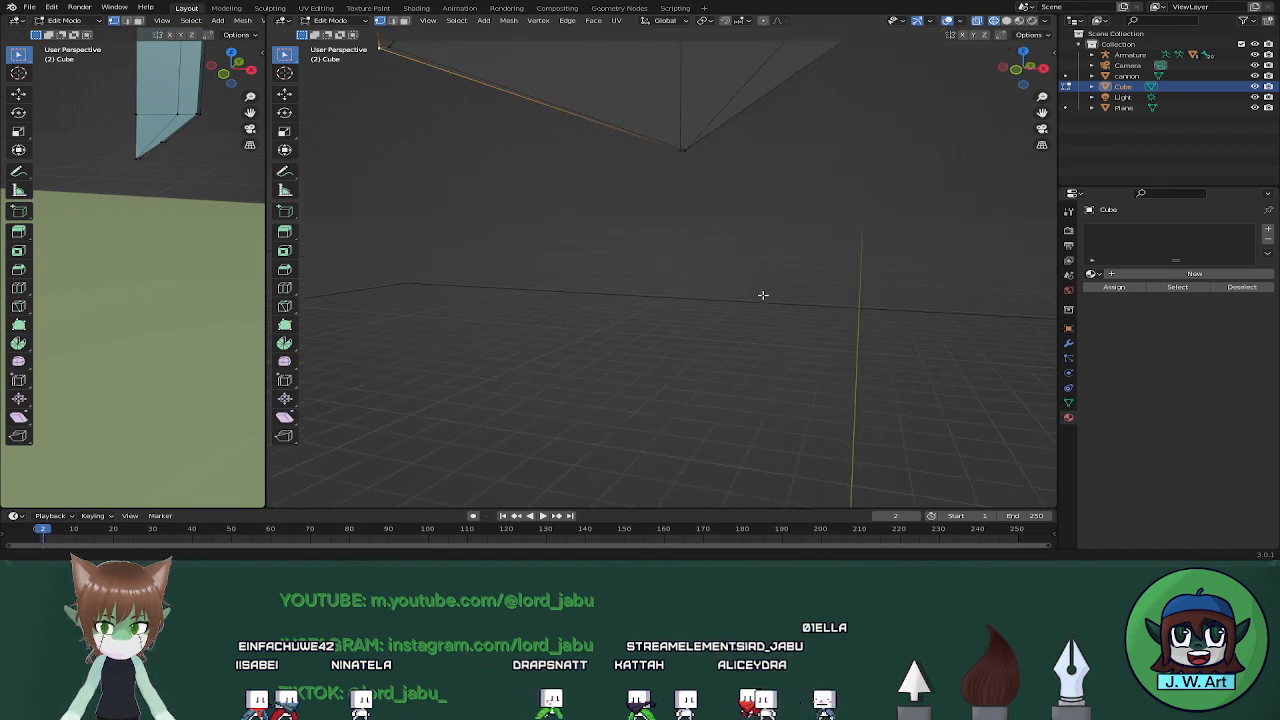
middle_click_drag(649, 191, 741, 263)
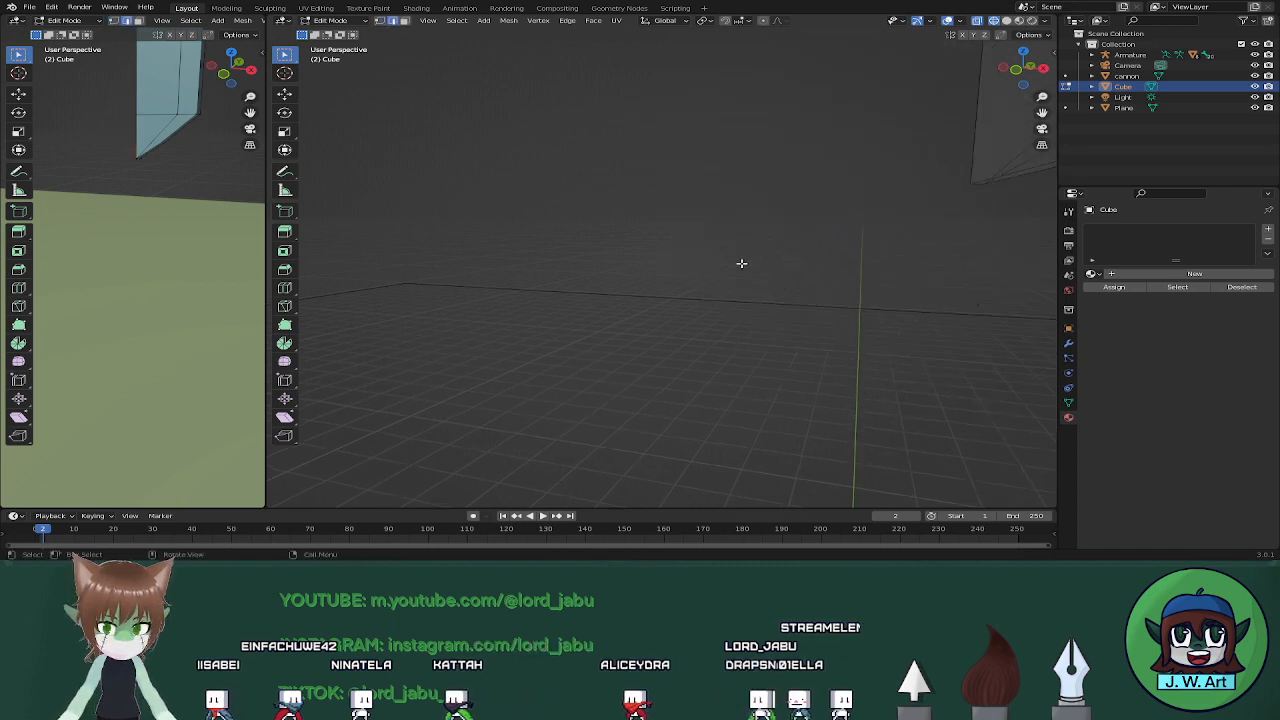
scroll(841, 276, "down", 5)
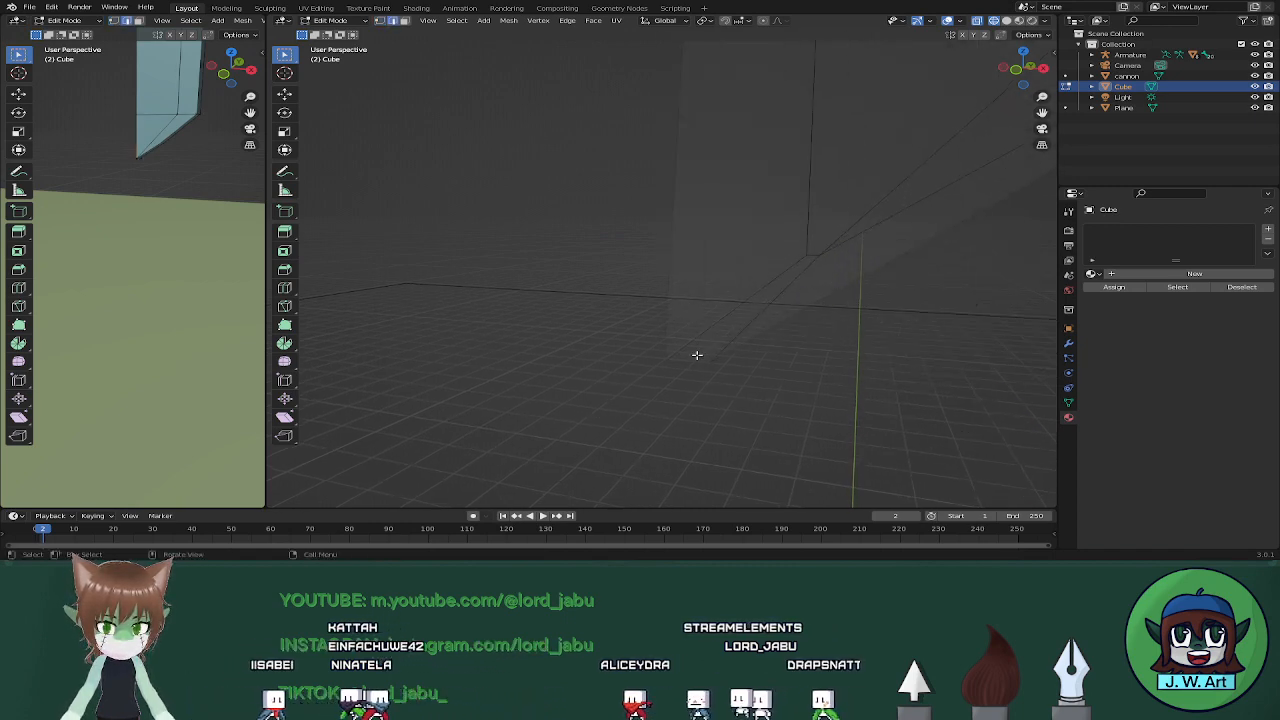
scroll(777, 335, "down", 3)
key("Tab")
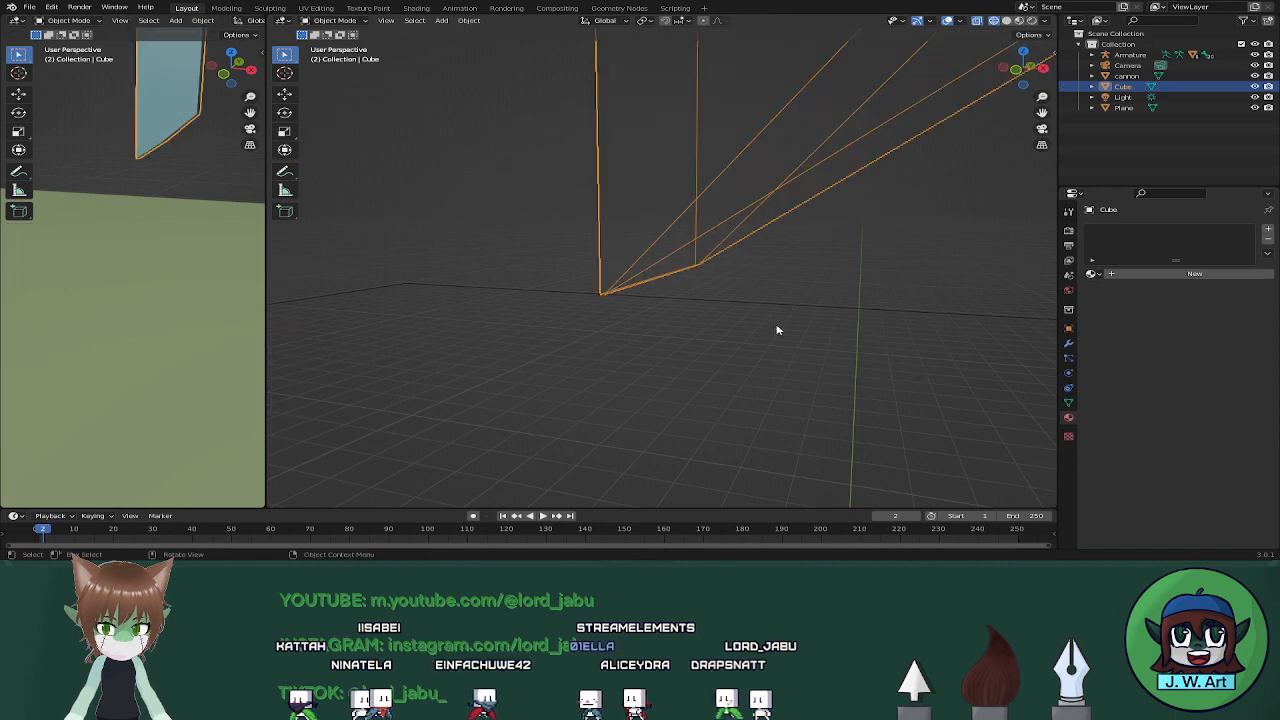
scroll(774, 326, "up", 2)
key("Tab")
key("shift+z")
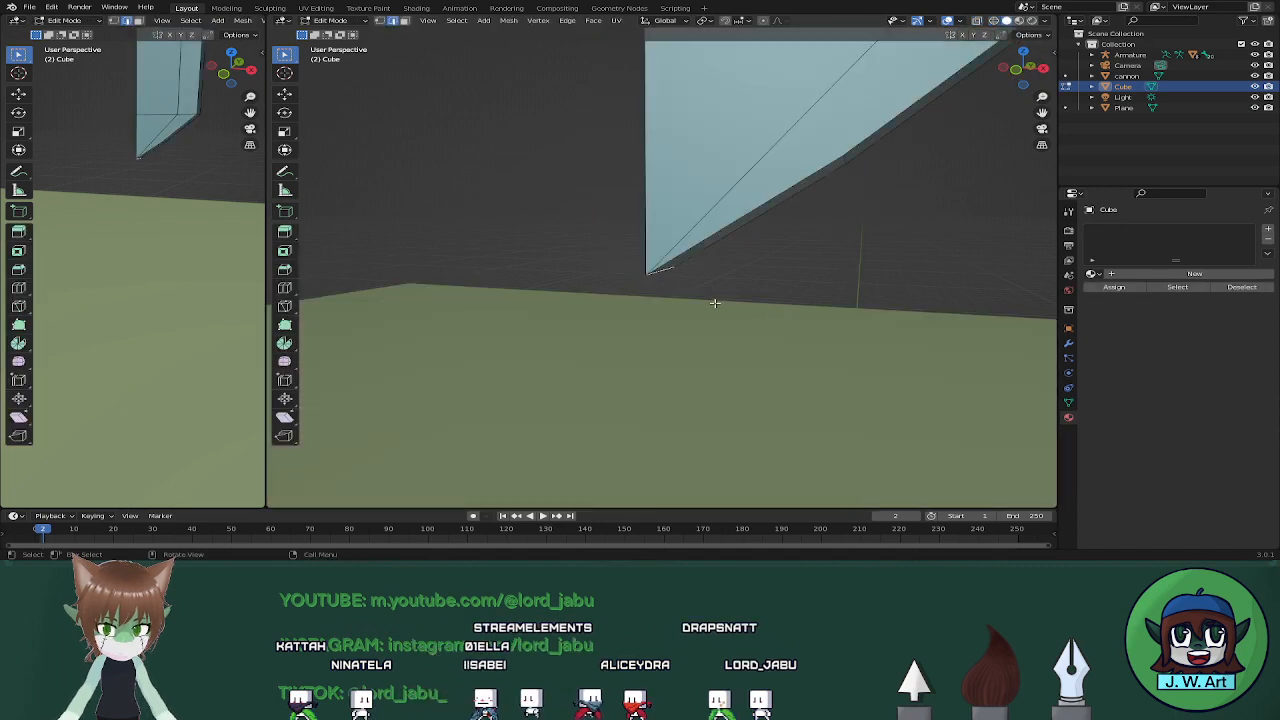
Move the edge at the very bottom of the blade tip about 0.009 m down along Z
mouse_move(715, 303)
middle_mouse_down()
mouse_move(729, 297)
mouse_move(722, 311)
middle_mouse_up()
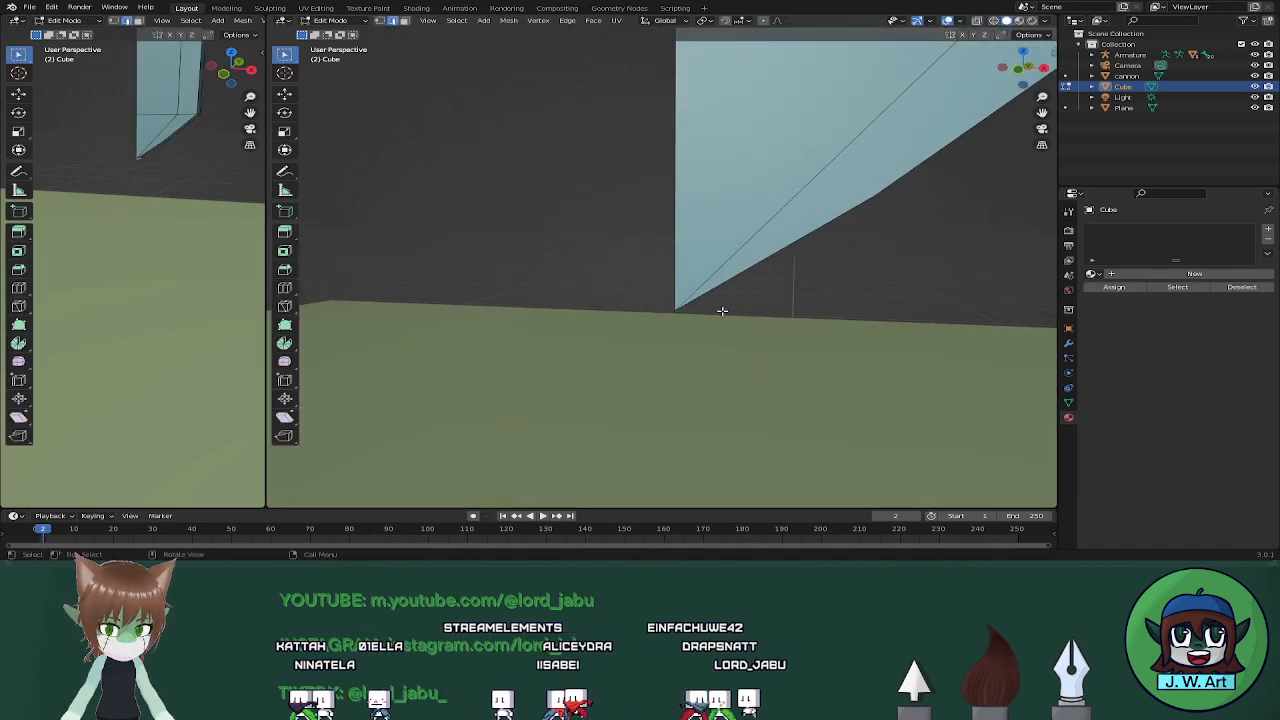
left_click(716, 320)
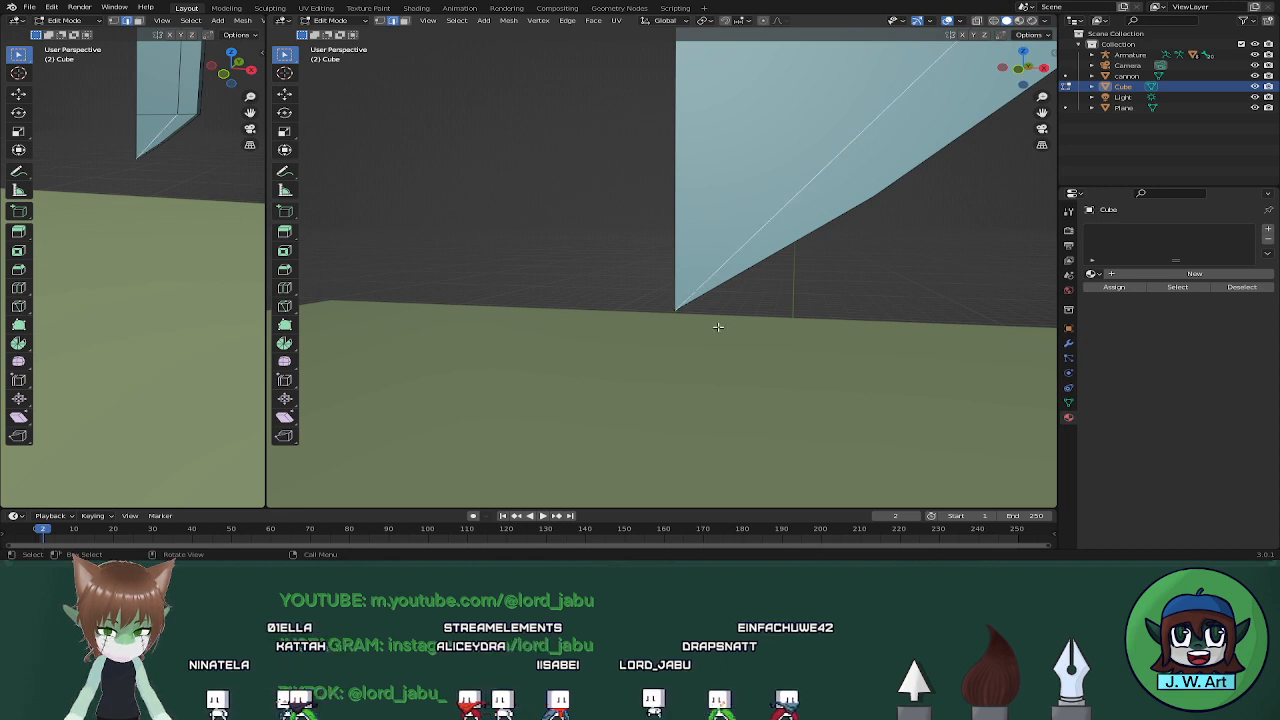
middle_click_drag(680, 310, 703, 293)
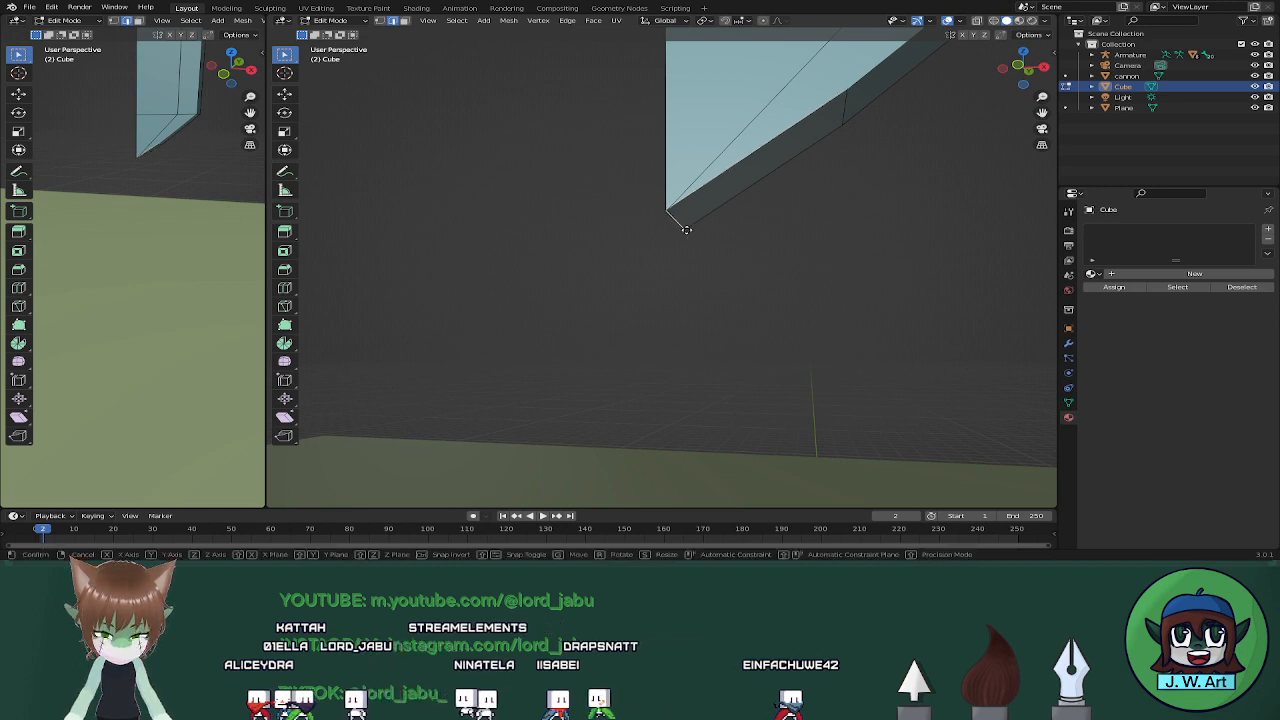
key("z")
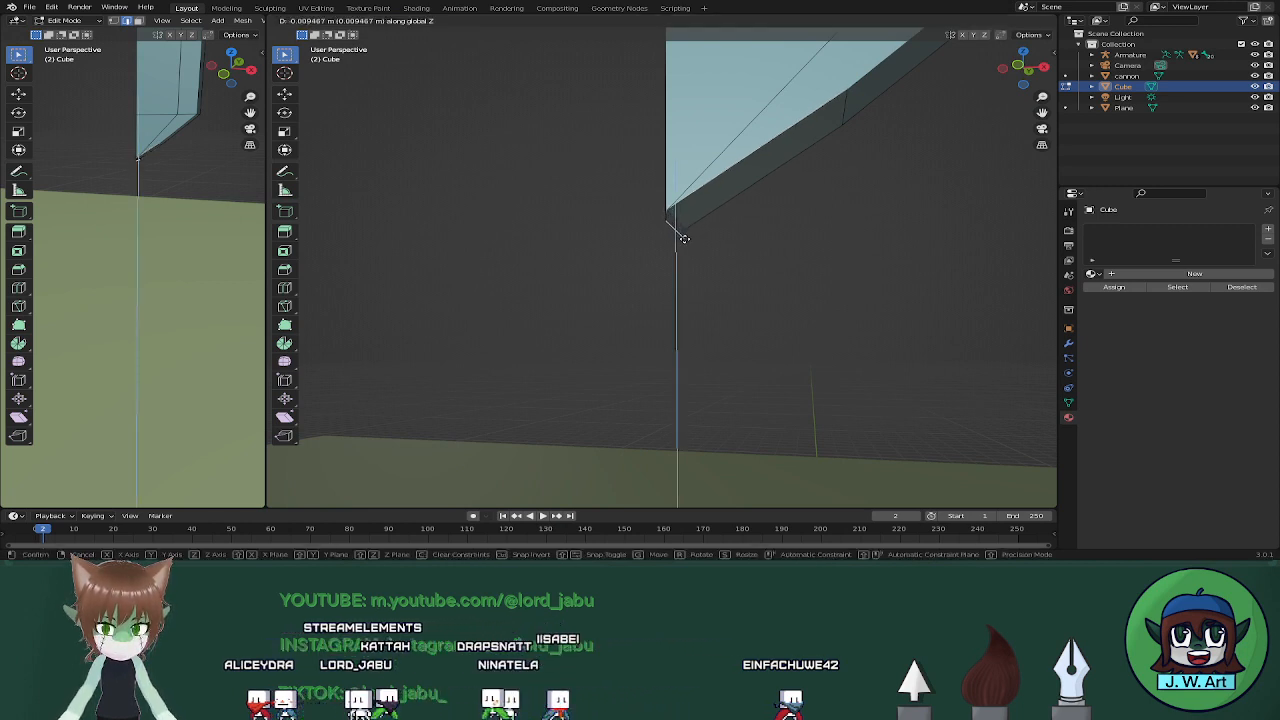
left_click(684, 218)
middle_click_drag(684, 218, 787, 310)
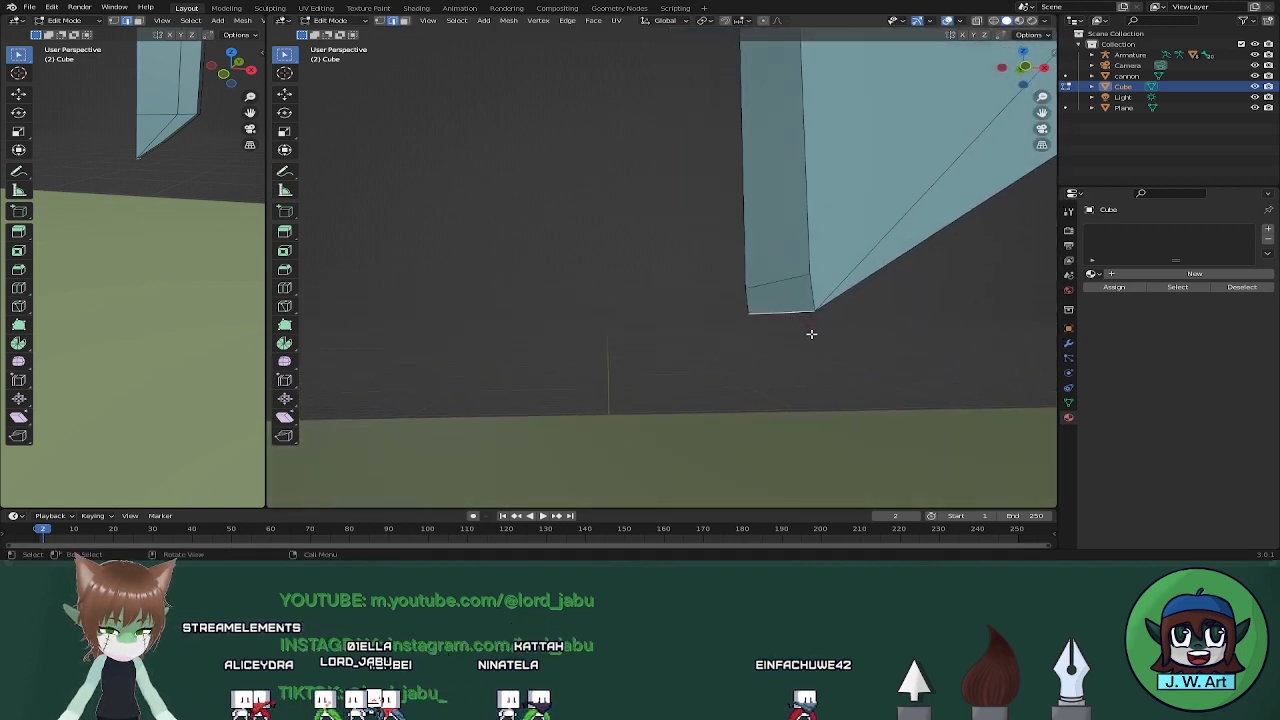
Lower the tip's bottom edge a further 0.004 m or so along Z to straighten the slanted outline
key("g")
key("z")
left_click(811, 324)
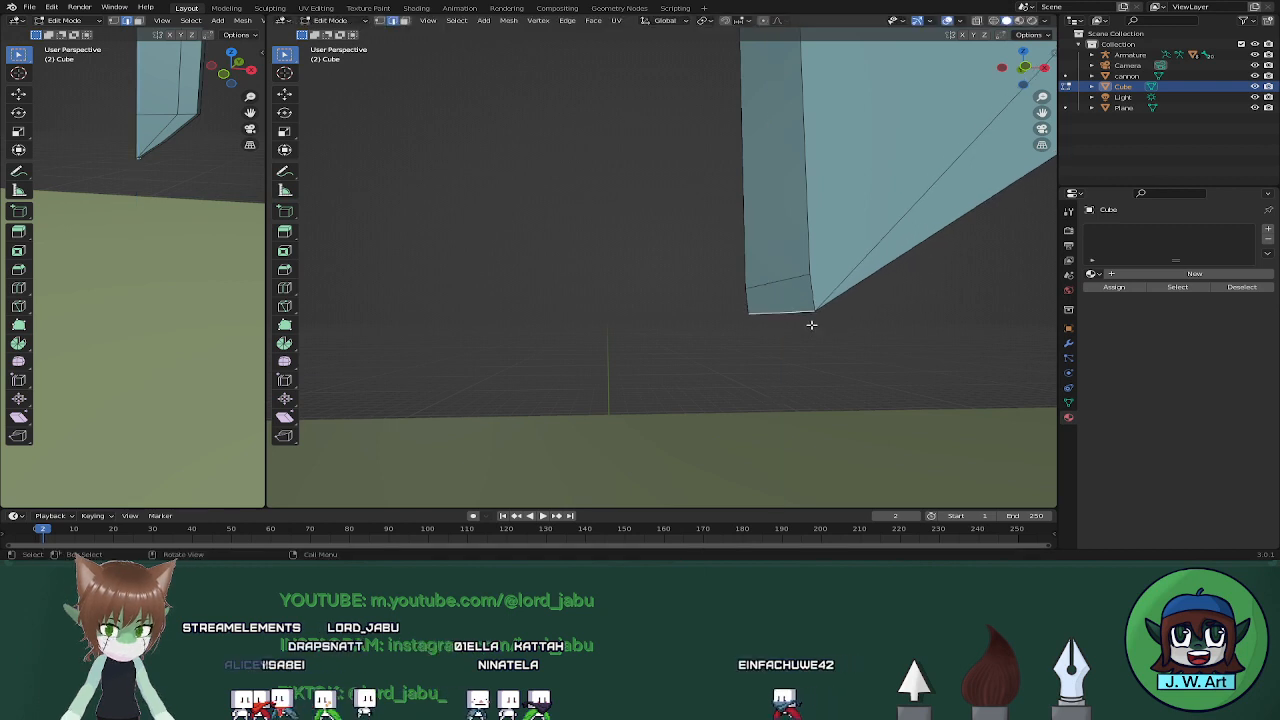
key("g")
key("z")
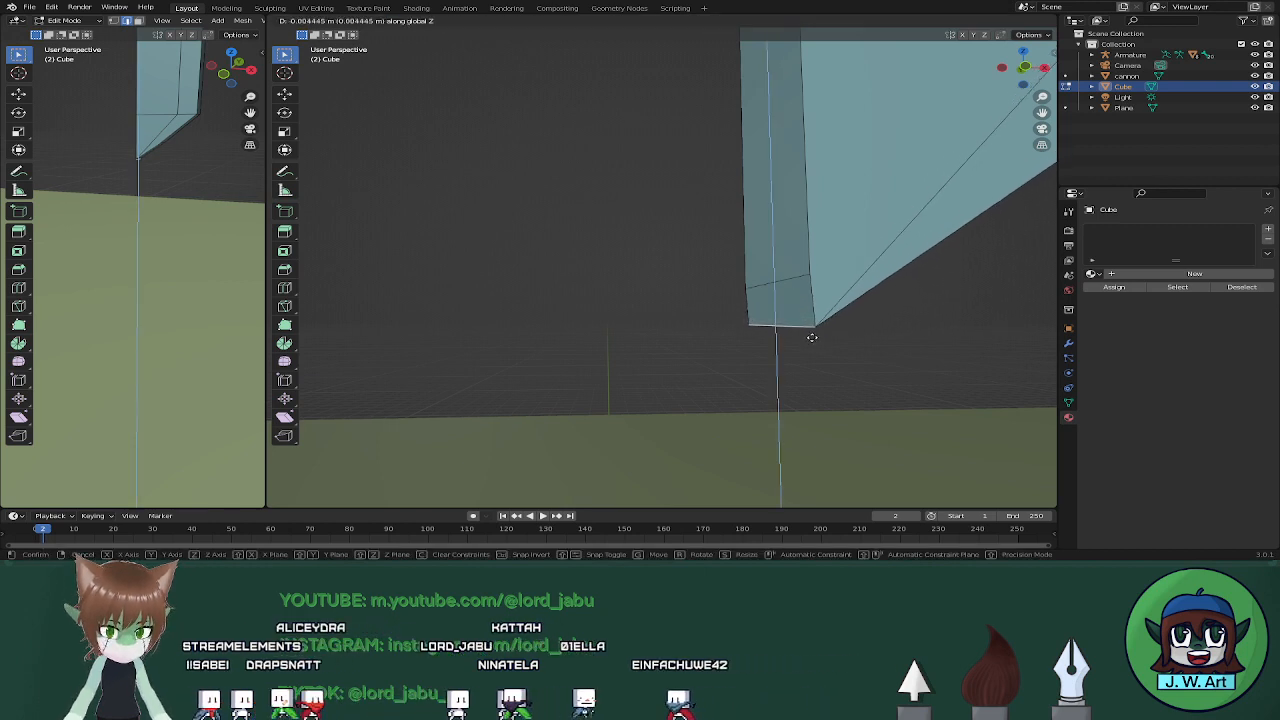
left_click(811, 338)
middle_click_drag(811, 338, 794, 343)
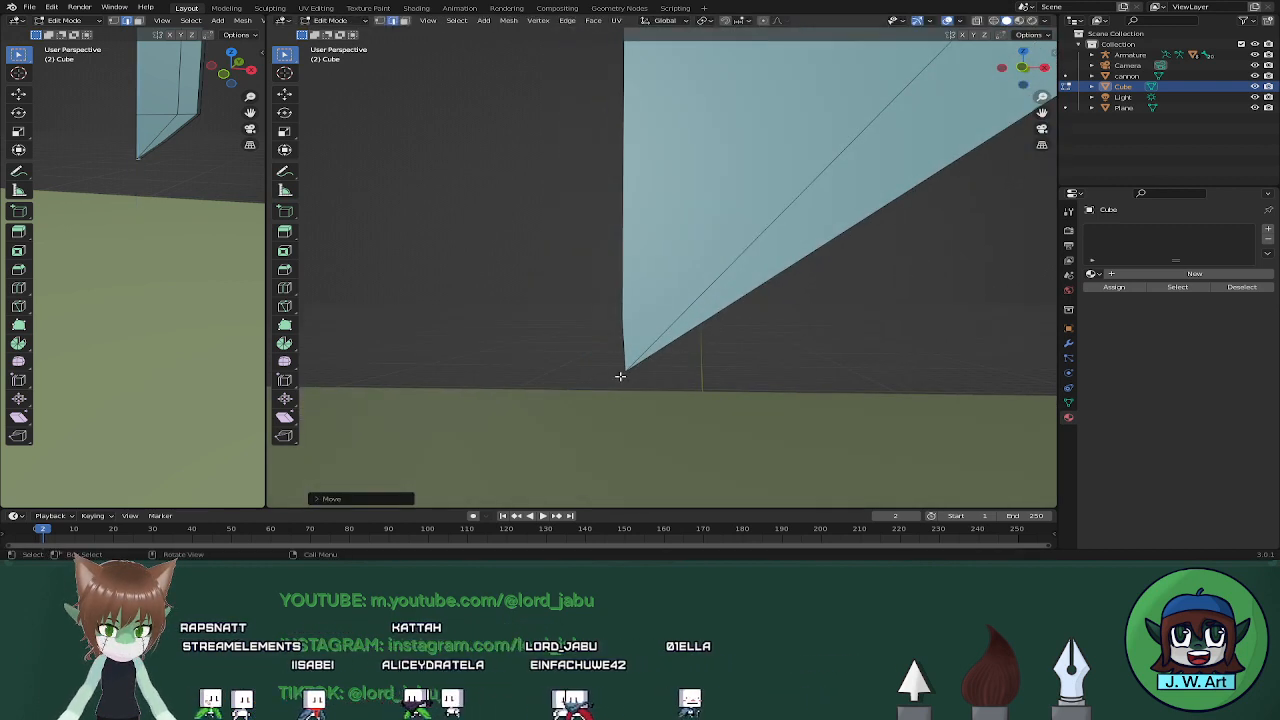
left_click(636, 362)
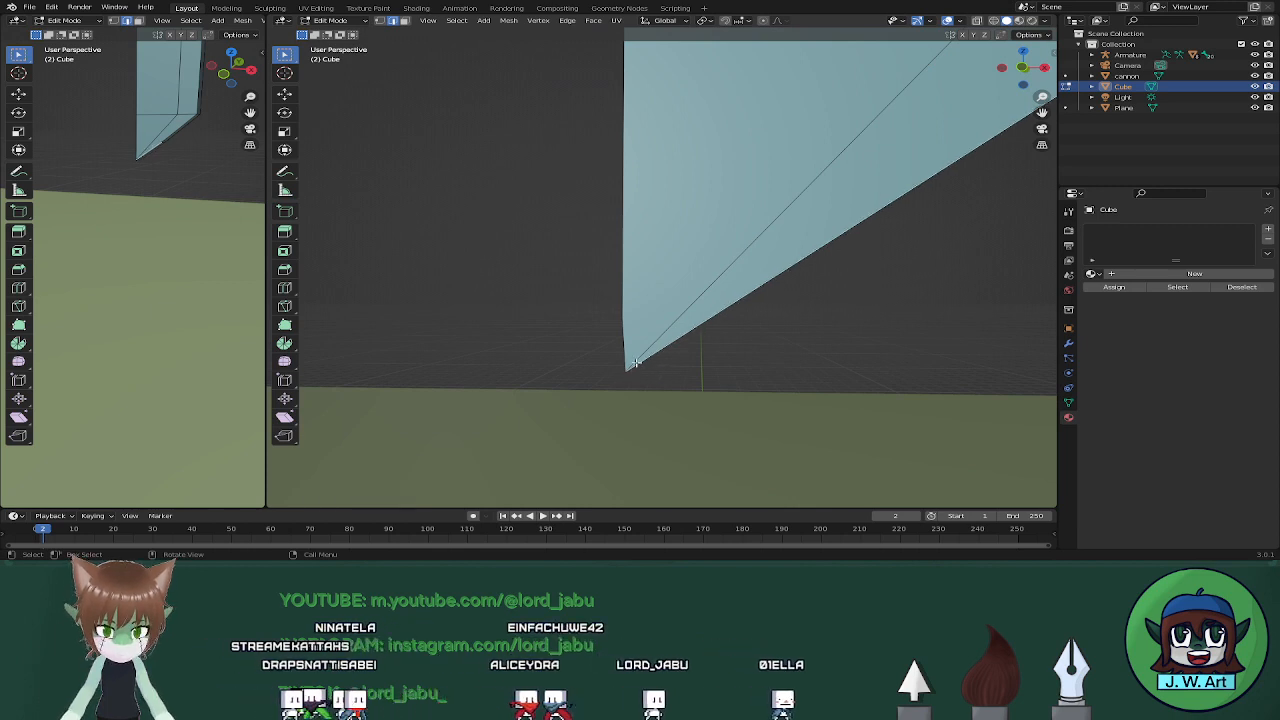
left_click(648, 372)
key("g")
key("z")
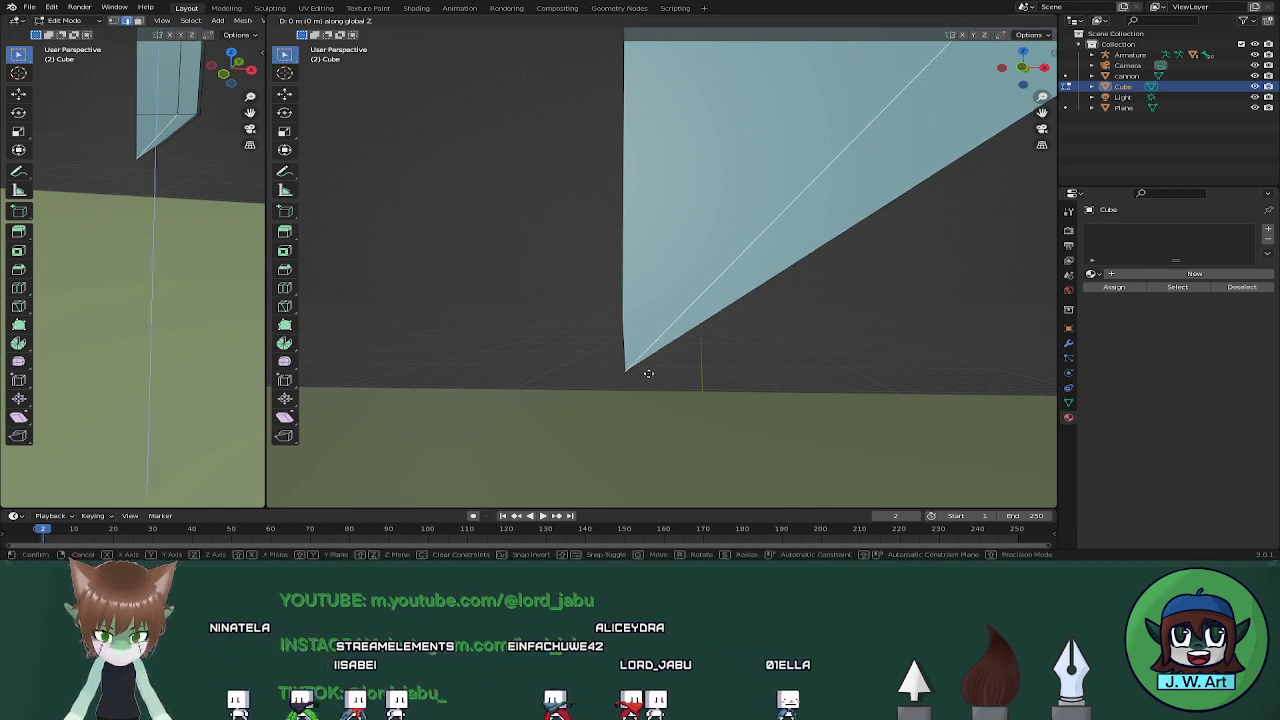
right_click(648, 361)
Vertex-slide the lowest tip vertices slightly up the blade's back edge and check the outline in Object Mode
mouse_move(651, 364)
middle_mouse_down()
mouse_move(654, 354)
mouse_move(663, 383)
middle_mouse_up()
scroll(662, 384, "up", 2)
scroll(661, 375, "down", 1)
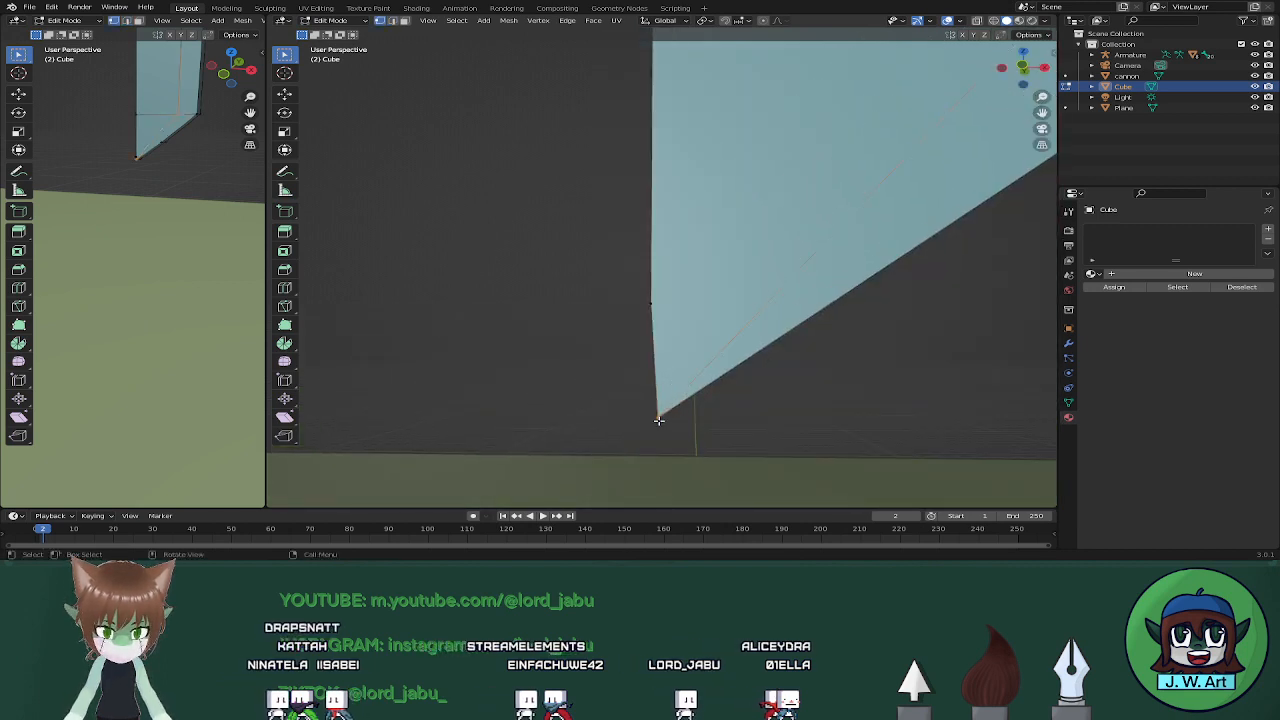
key("shift+v")
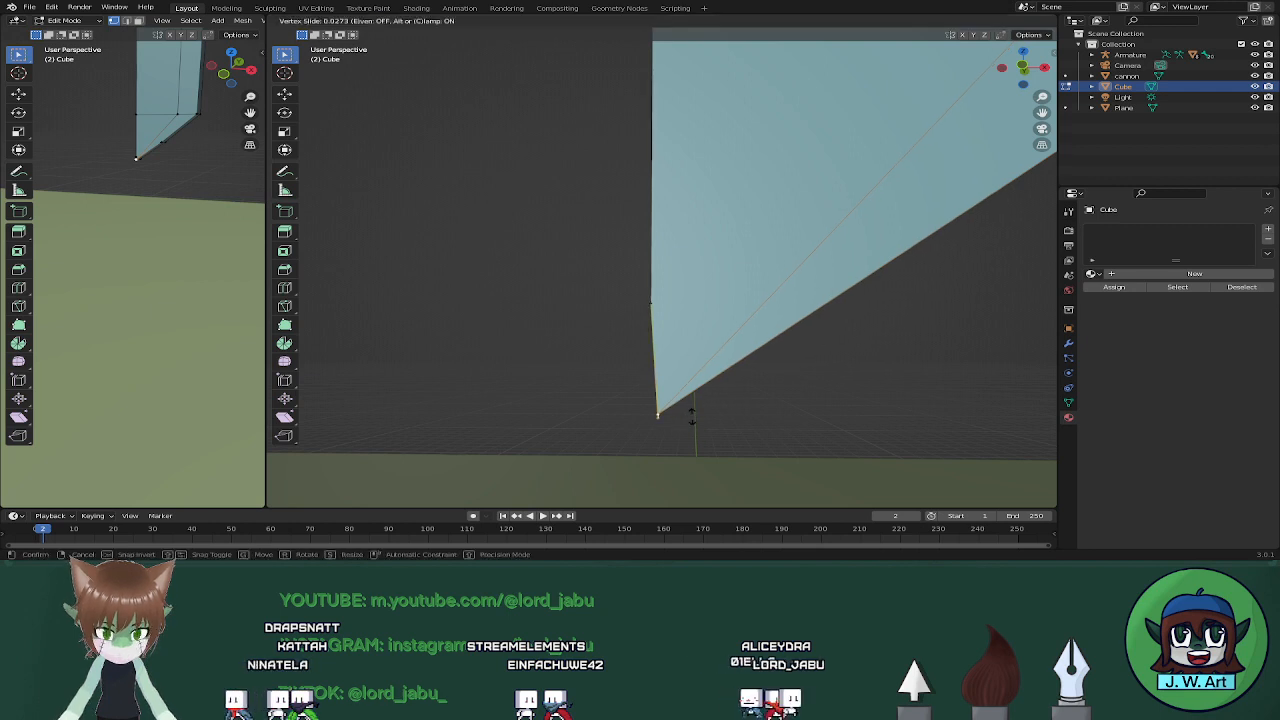
left_click(692, 408)
scroll(694, 392, "down", 1)
key("Tab")
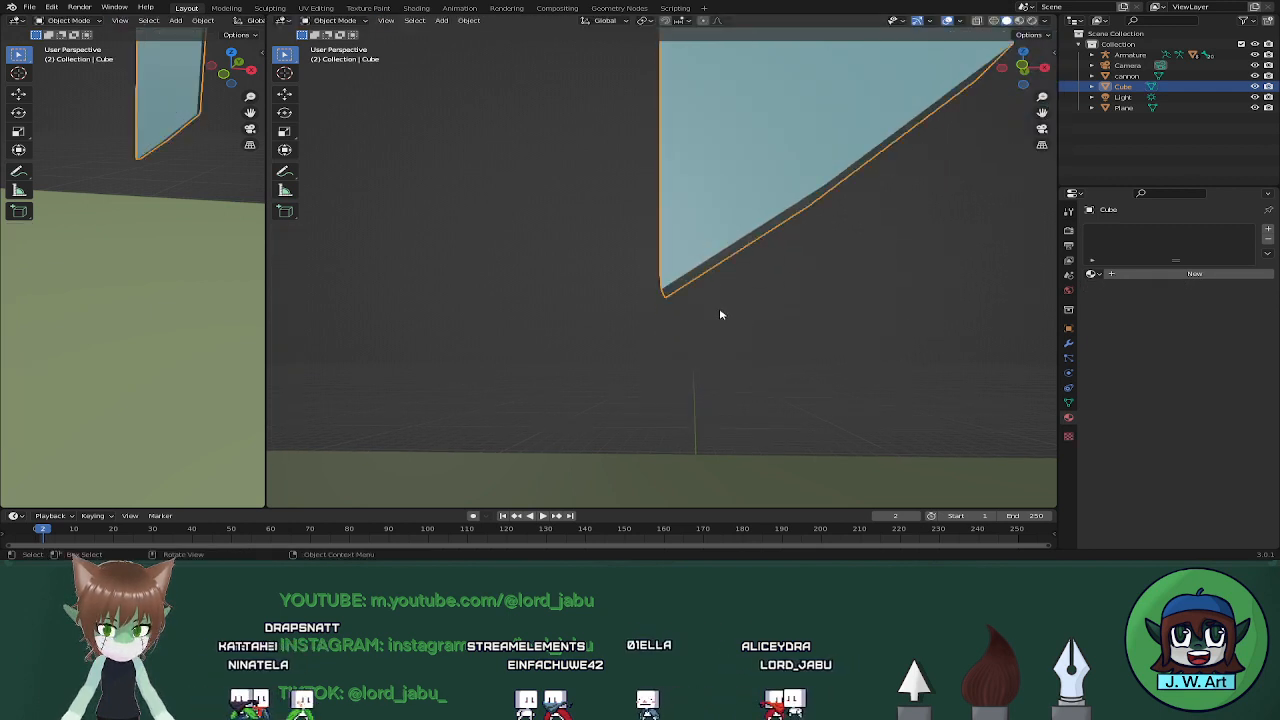
scroll(720, 306, "down", 2)
middle_click_drag(724, 299, 700, 369, "shift")
Scale the narrow cutting-side faces, including those on the slanted tip, along global Y down to a thin sharp edge
key("Tab")
scroll(708, 308, "down", 2)
middle_click_drag(708, 306, 704, 332)
key("2")
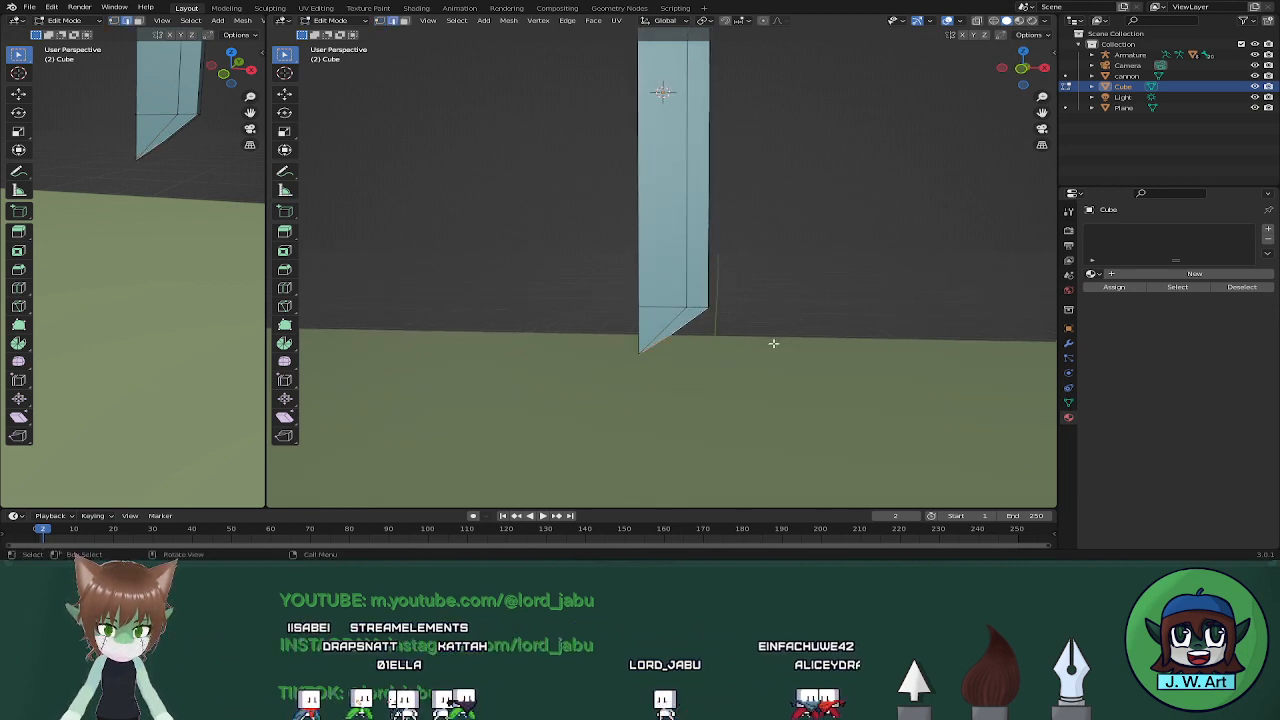
middle_click_drag(771, 346, 663, 314)
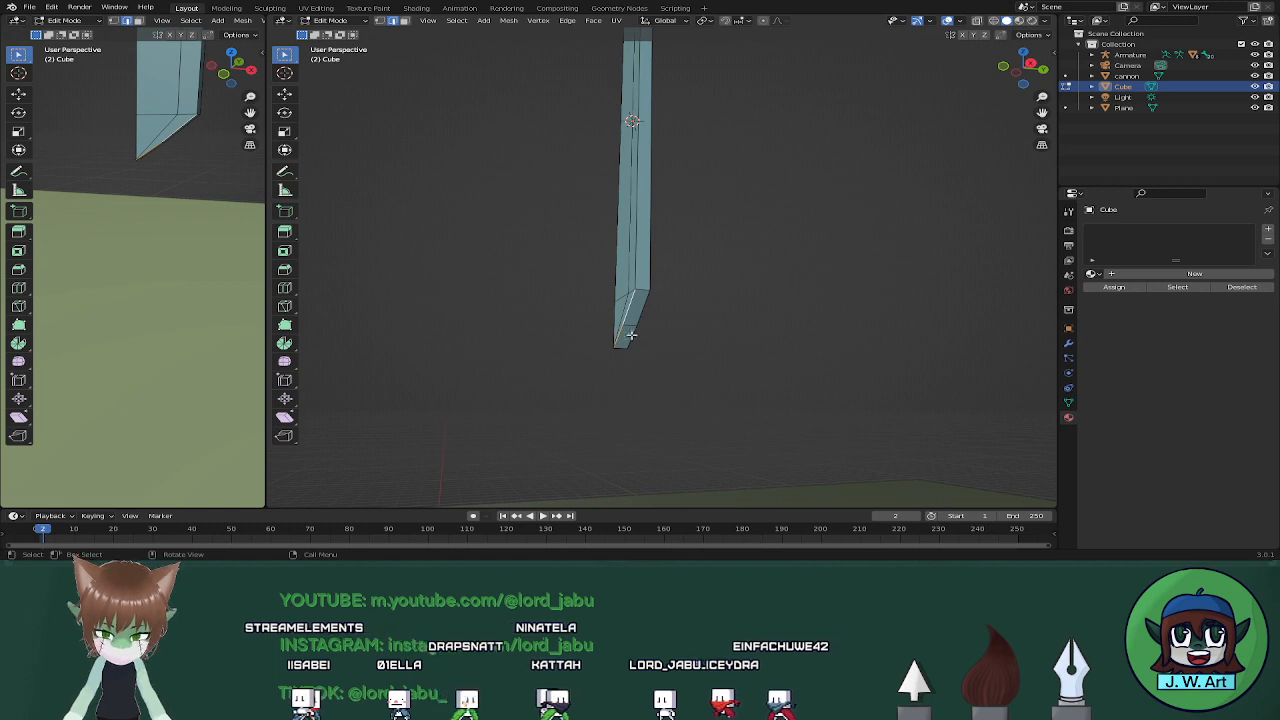
middle_click_drag(619, 342, 757, 380)
key("s")
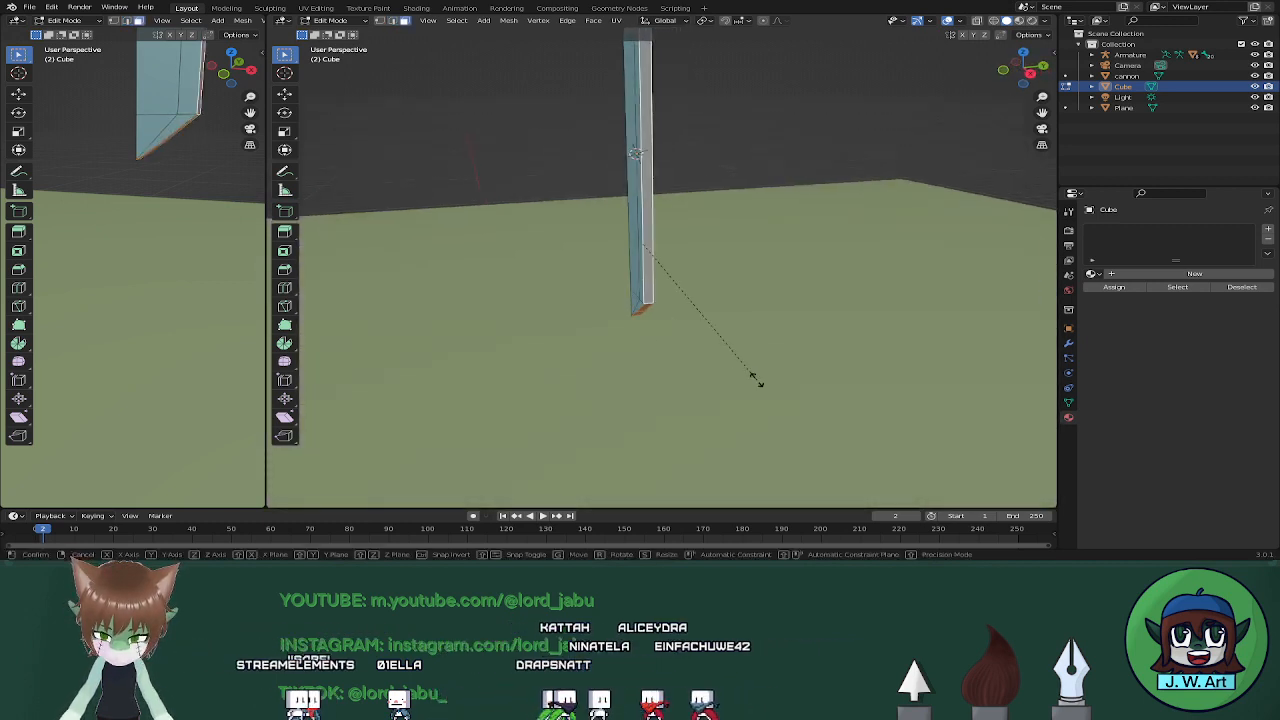
key("x")
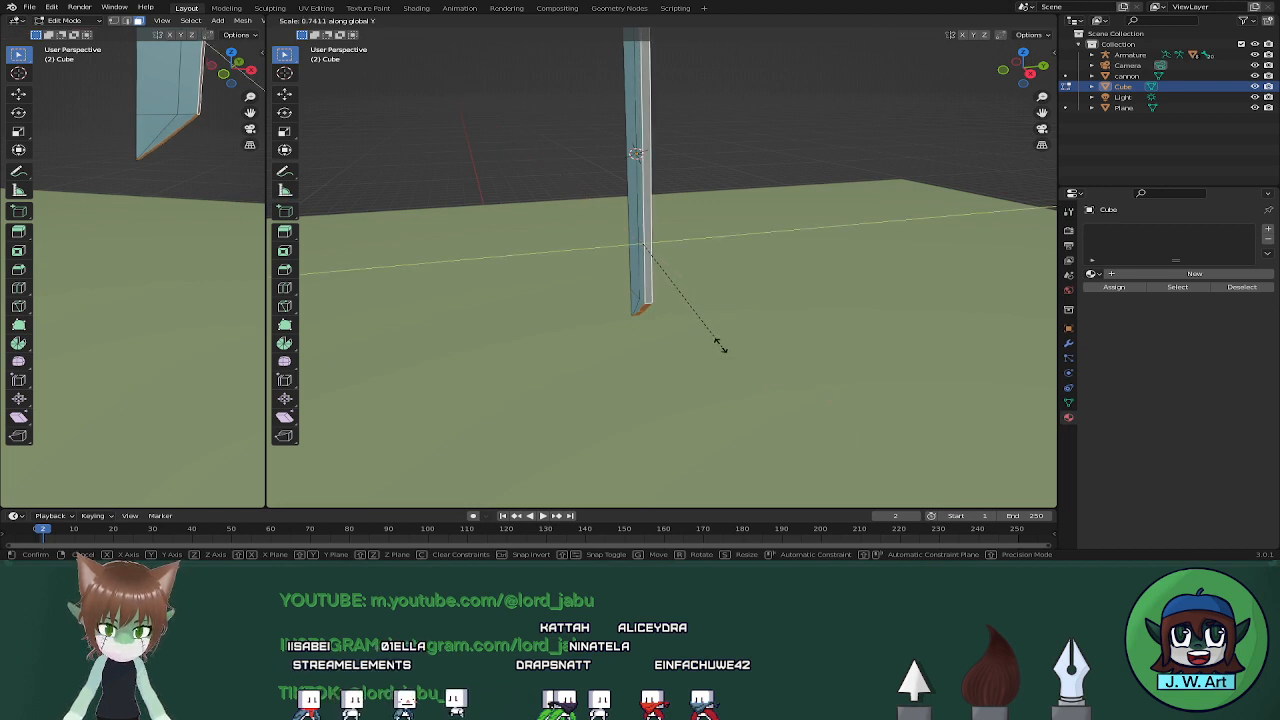
left_click(663, 252)
middle_click_drag(663, 252, 702, 251)
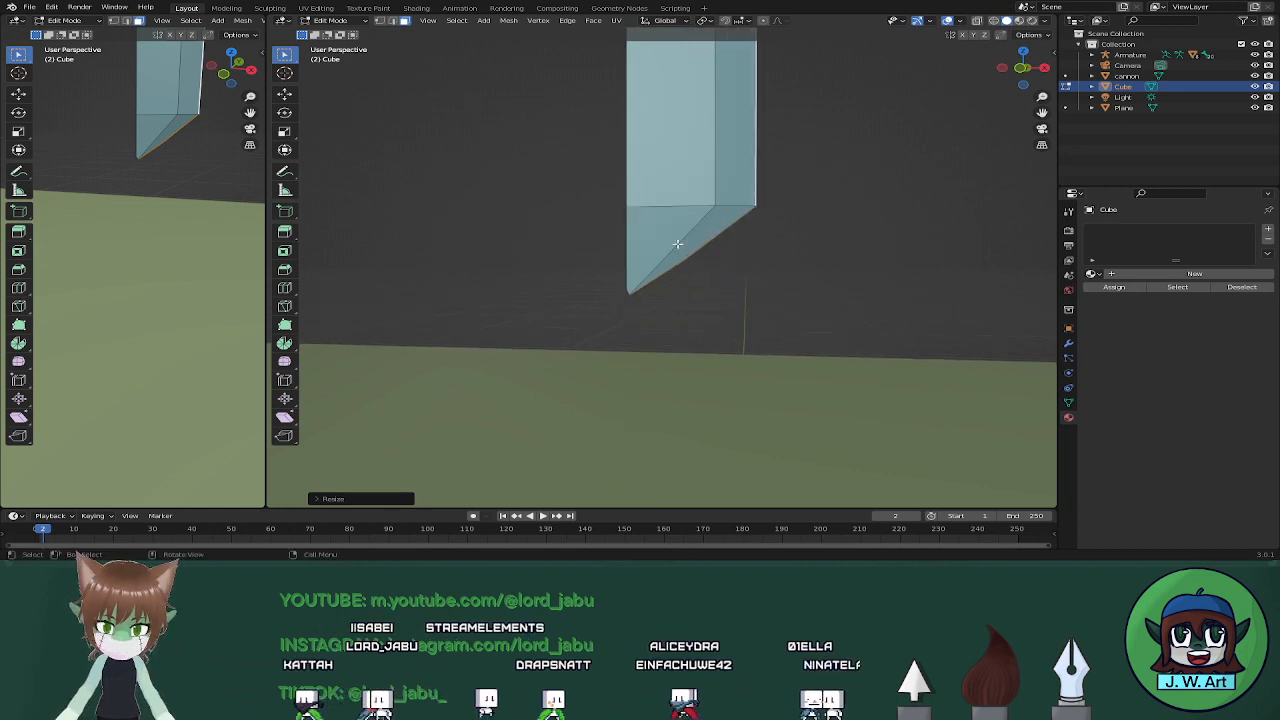
Delete all faces of the slanted blade tip, including the leftover geometry along its sharp edge
key("z")
left_click(604, 232)
left_click_drag(604, 232, 746, 289)
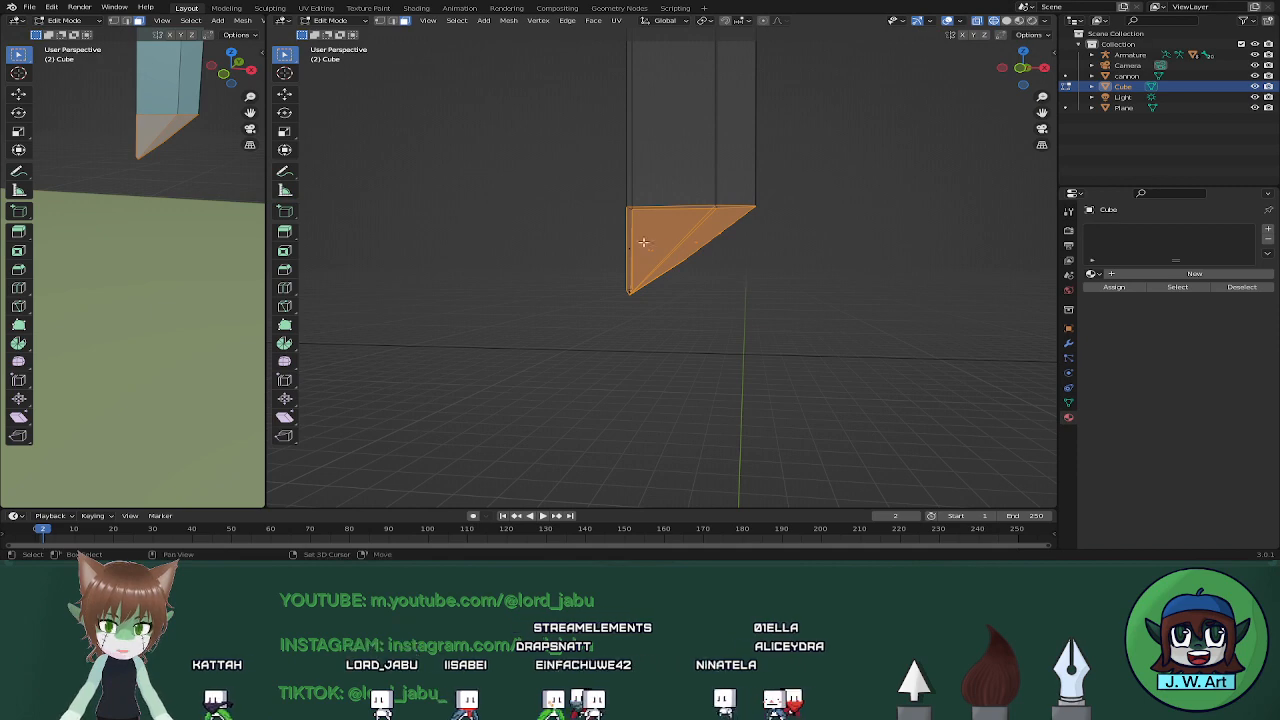
key("ctrl+z")
key("ctrl+z")
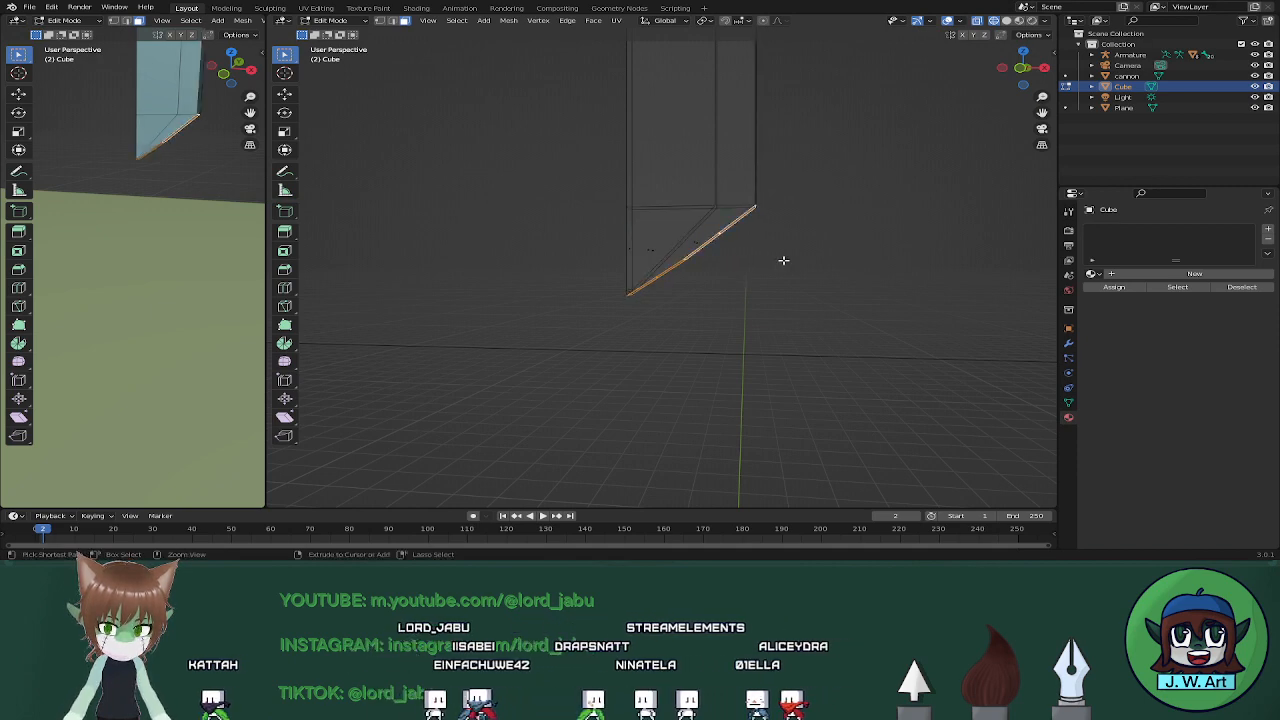
left_click_drag(602, 234, 768, 298)
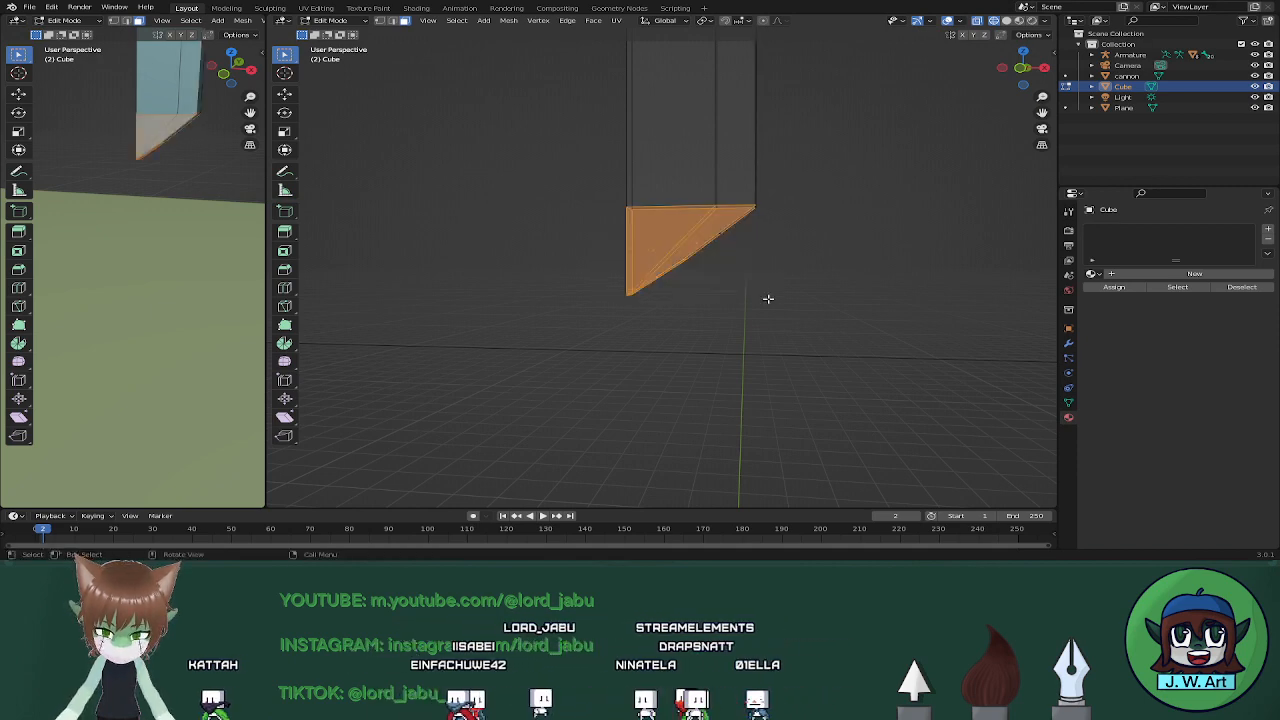
key("x")
left_click(759, 324)
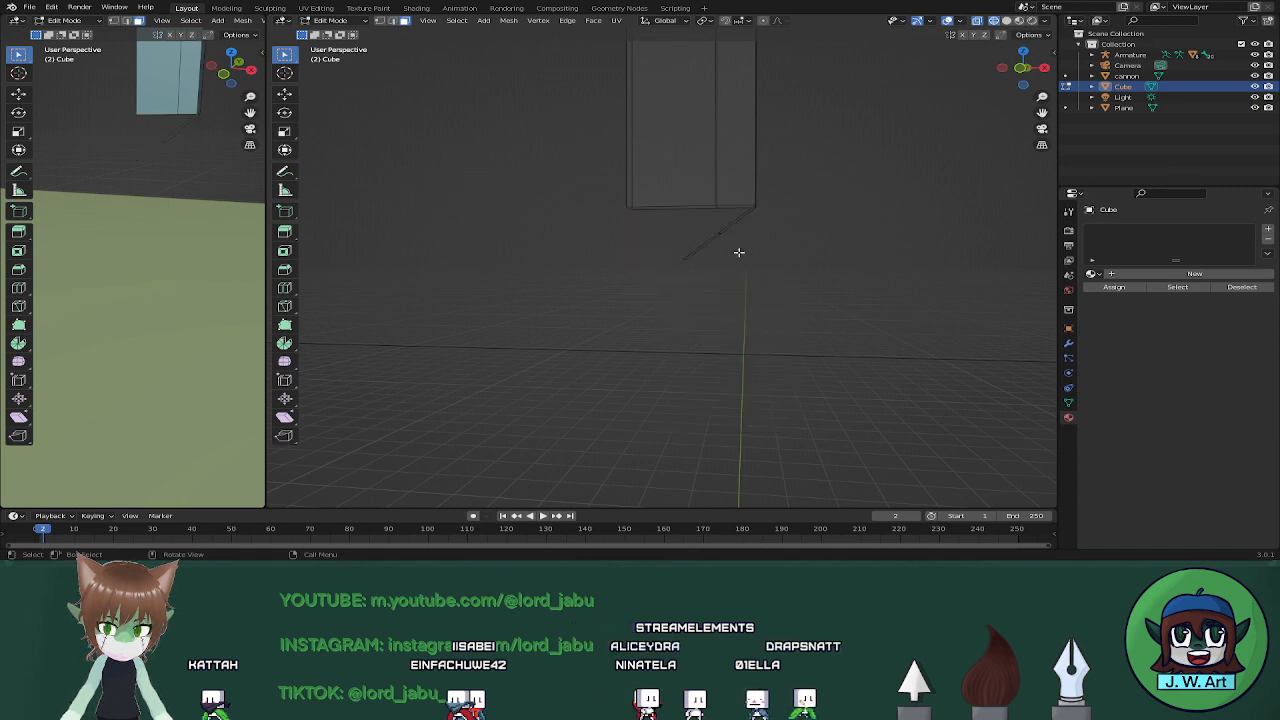
key("x")
left_click(746, 260)
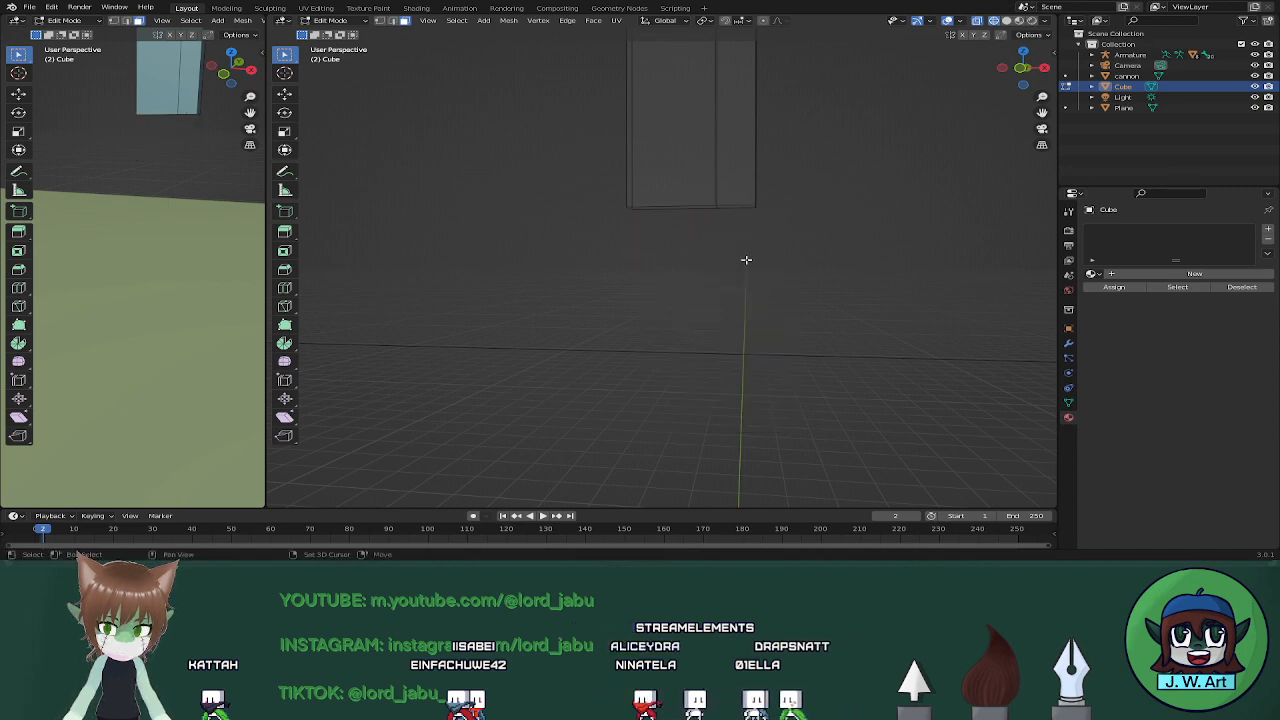
Close the blade's open lower end with two faces, one on each side of the lengthwise dividing edge
key("shift+z")
scroll(746, 256, "up", 2)
mouse_move(746, 251)
middle_mouse_down()
mouse_move(743, 223)
mouse_move(739, 256)
middle_mouse_up()
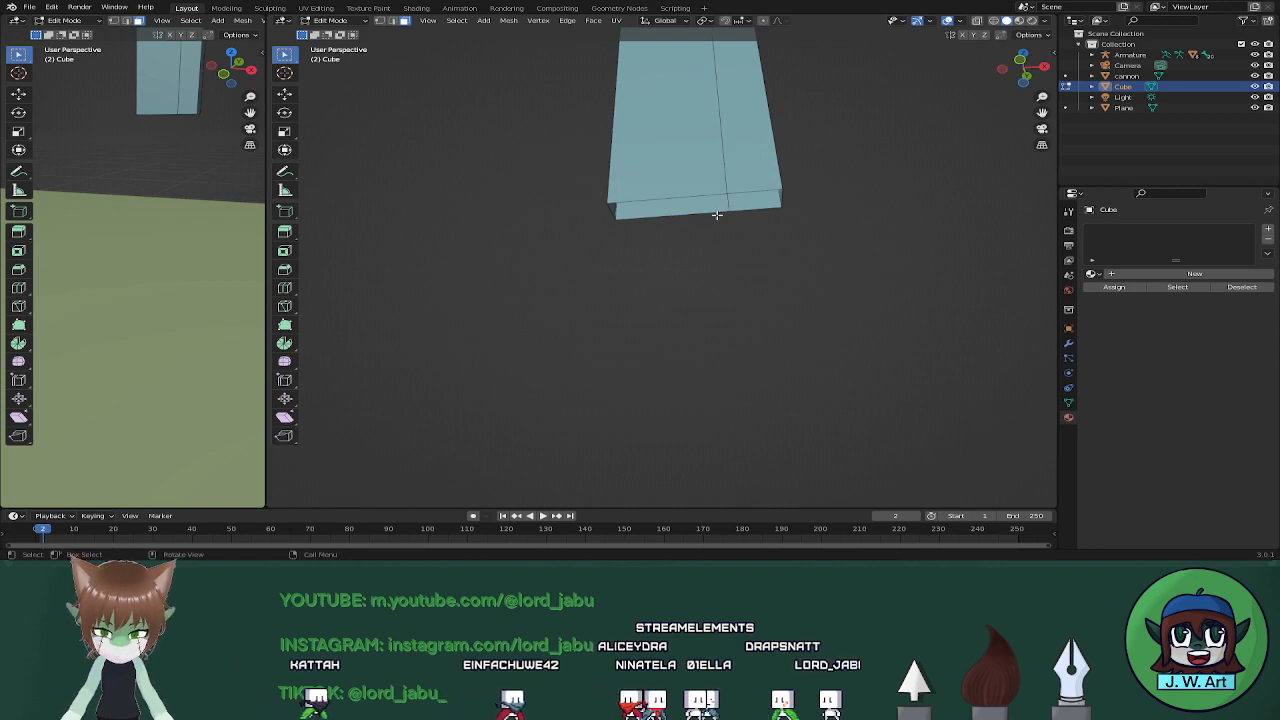
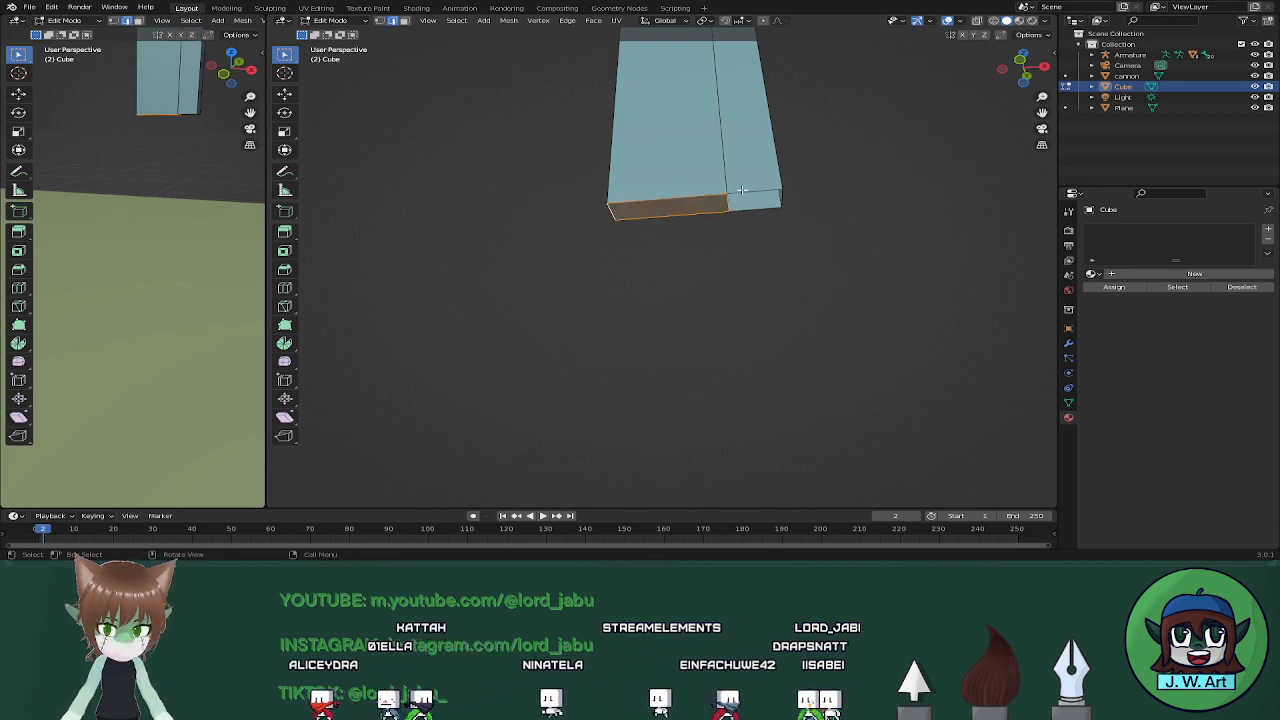
left_click(757, 200)
left_click(783, 200, "shift")
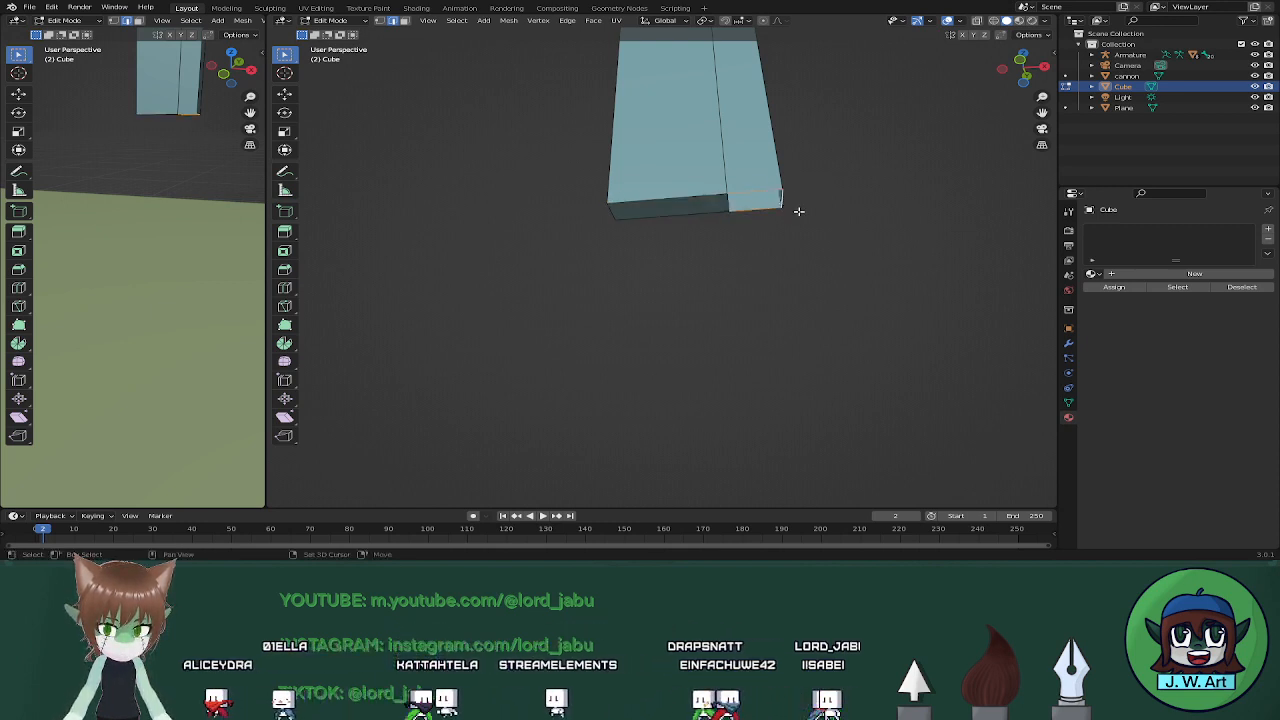
key("f")
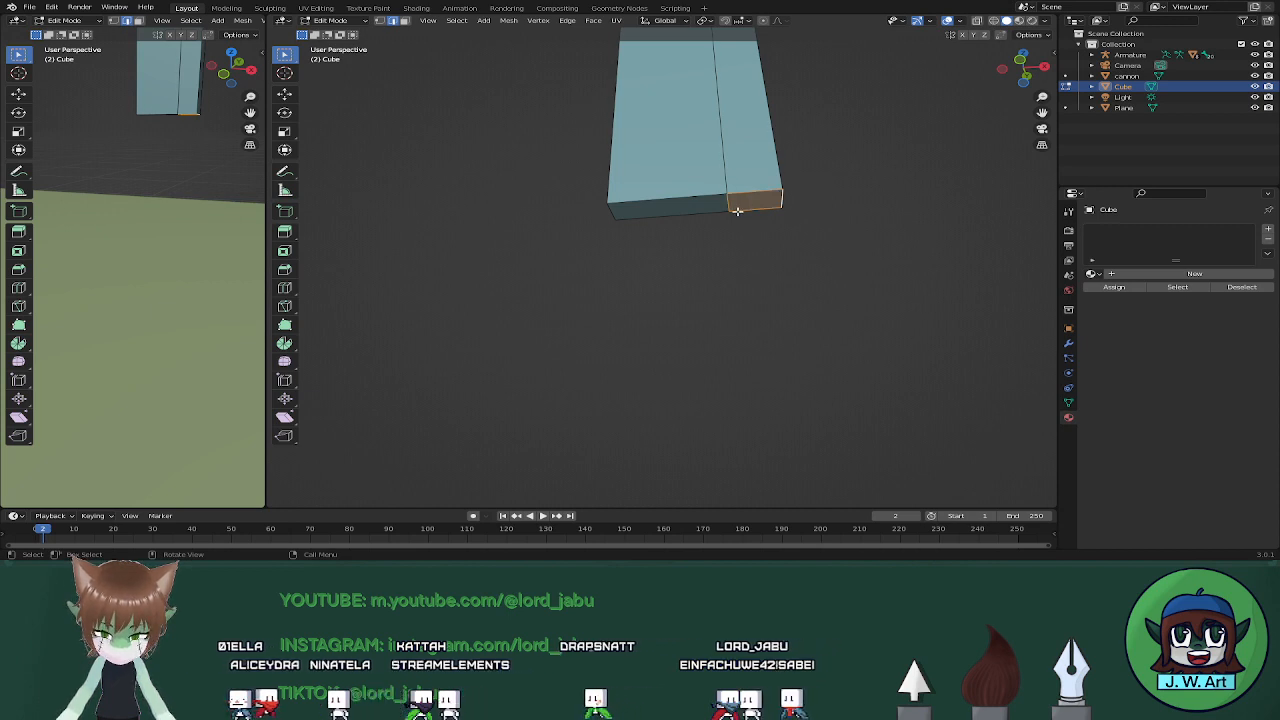
Extrude both lower end faces straight down to form a new section for the blade tip
key("3")
left_click(688, 206)
left_click(748, 201, "shift")
middle_click_drag(762, 218, 745, 268)
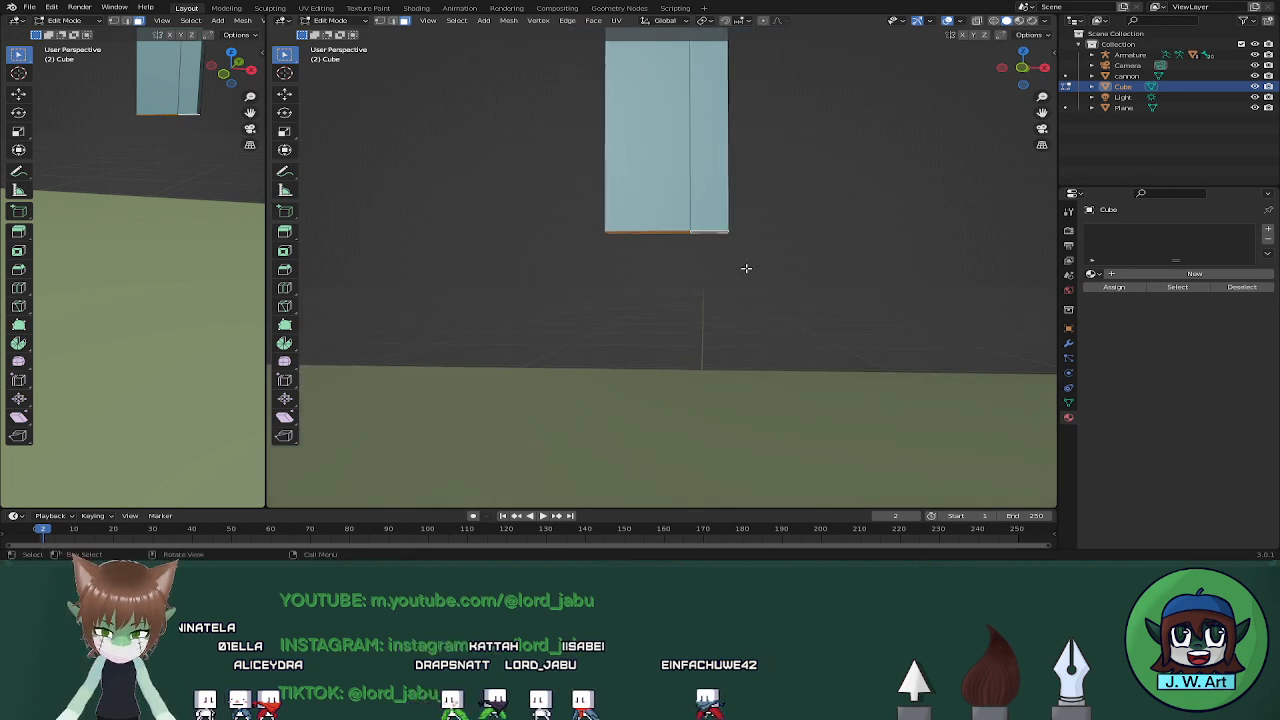
key("e")
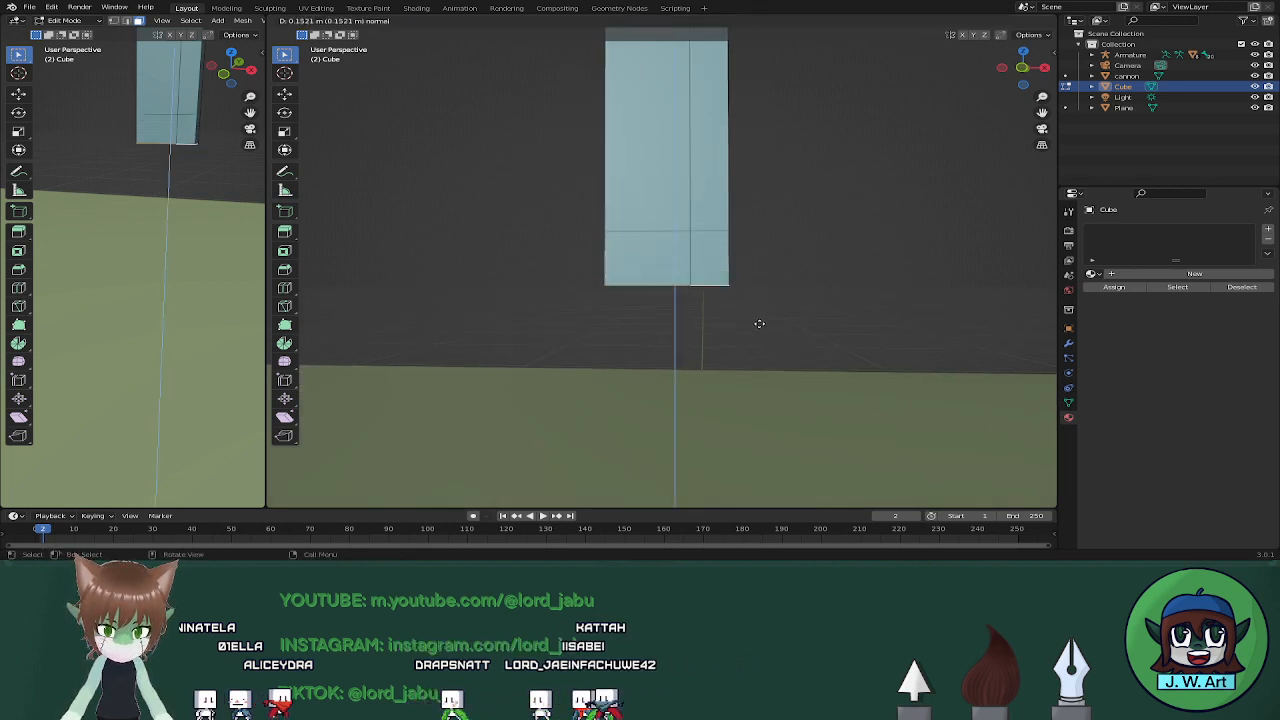
left_click(762, 350)
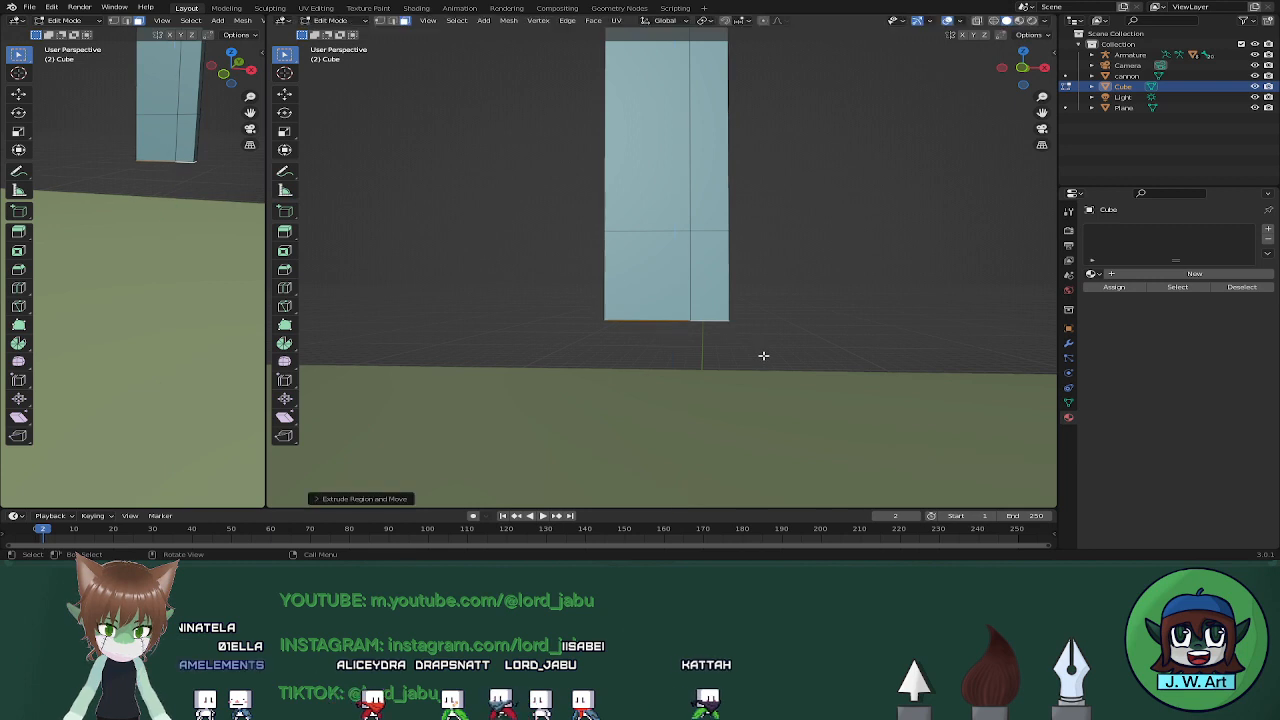
Move the short dividing edge on the new end along X until it lies close to the blade's back edge
middle_click_drag(763, 354, 713, 277)
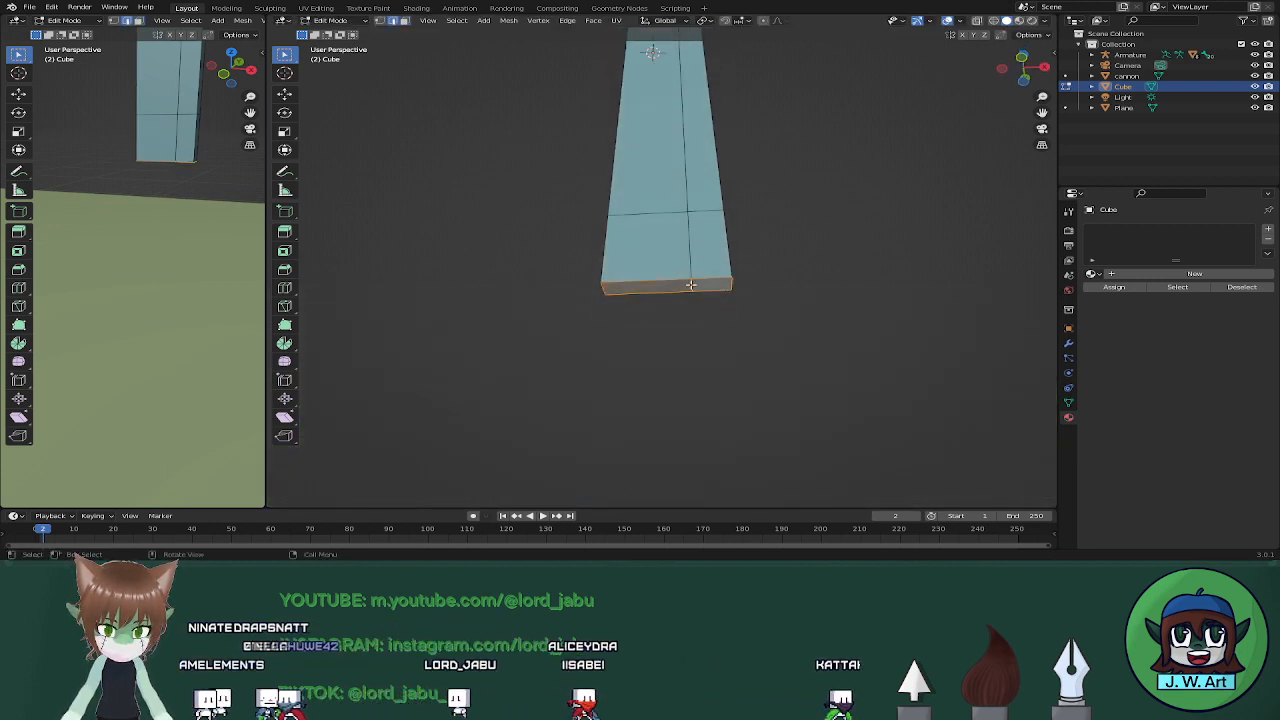
key("g")
key("x")
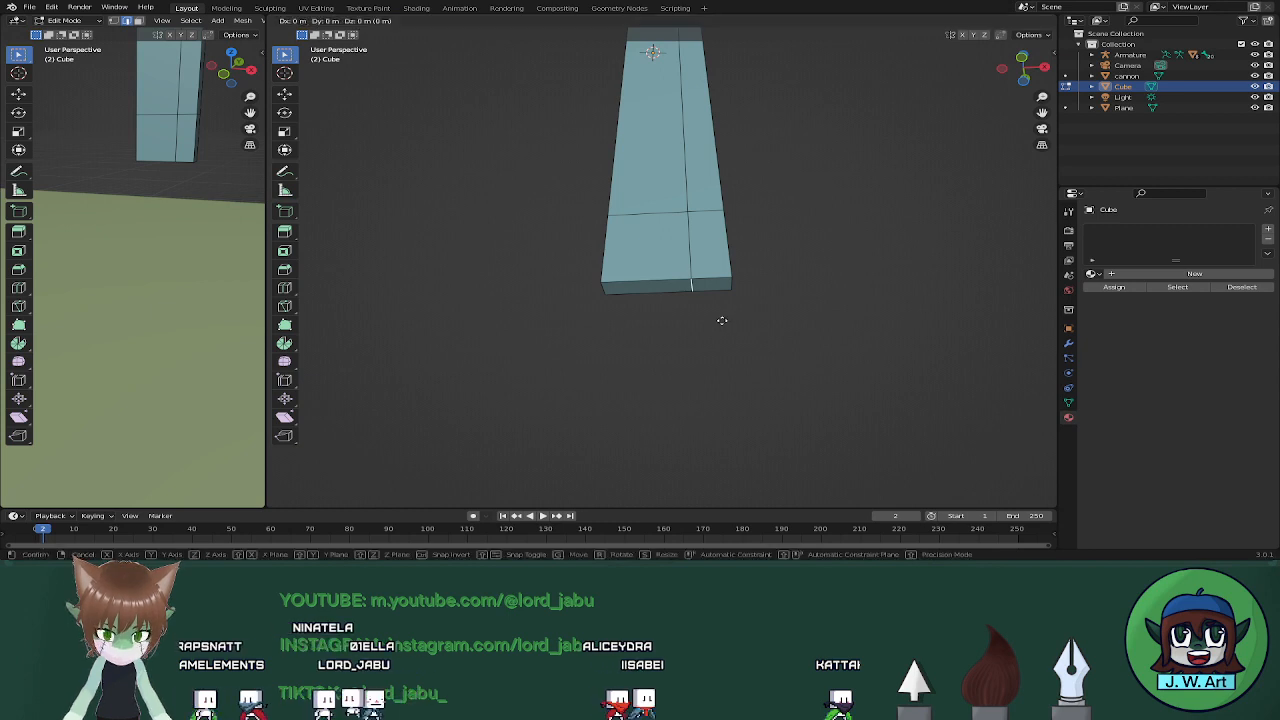
left_click(656, 322)
mouse_move(655, 321)
middle_mouse_down()
mouse_move(674, 360)
mouse_move(675, 330)
middle_mouse_up()
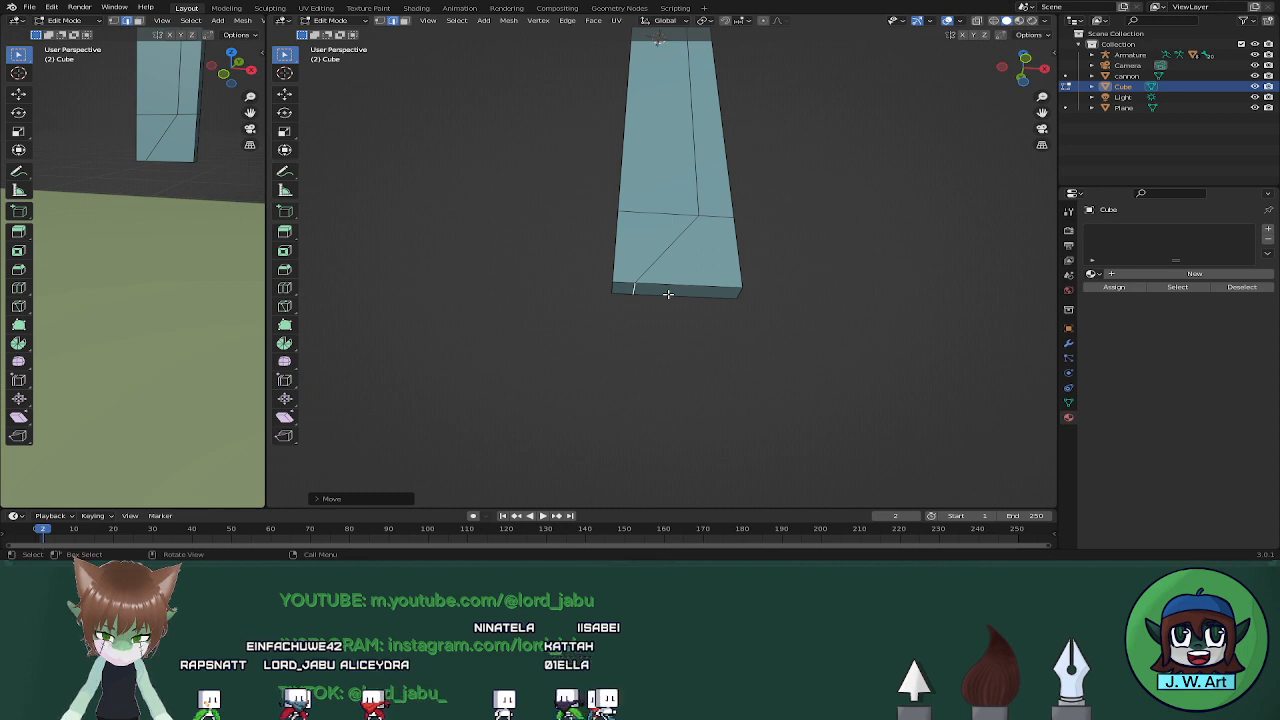
Try lowering the short dividing edge slightly along Z and shifting it along X to the back edge, and undo both moves
key("g")
key("z")
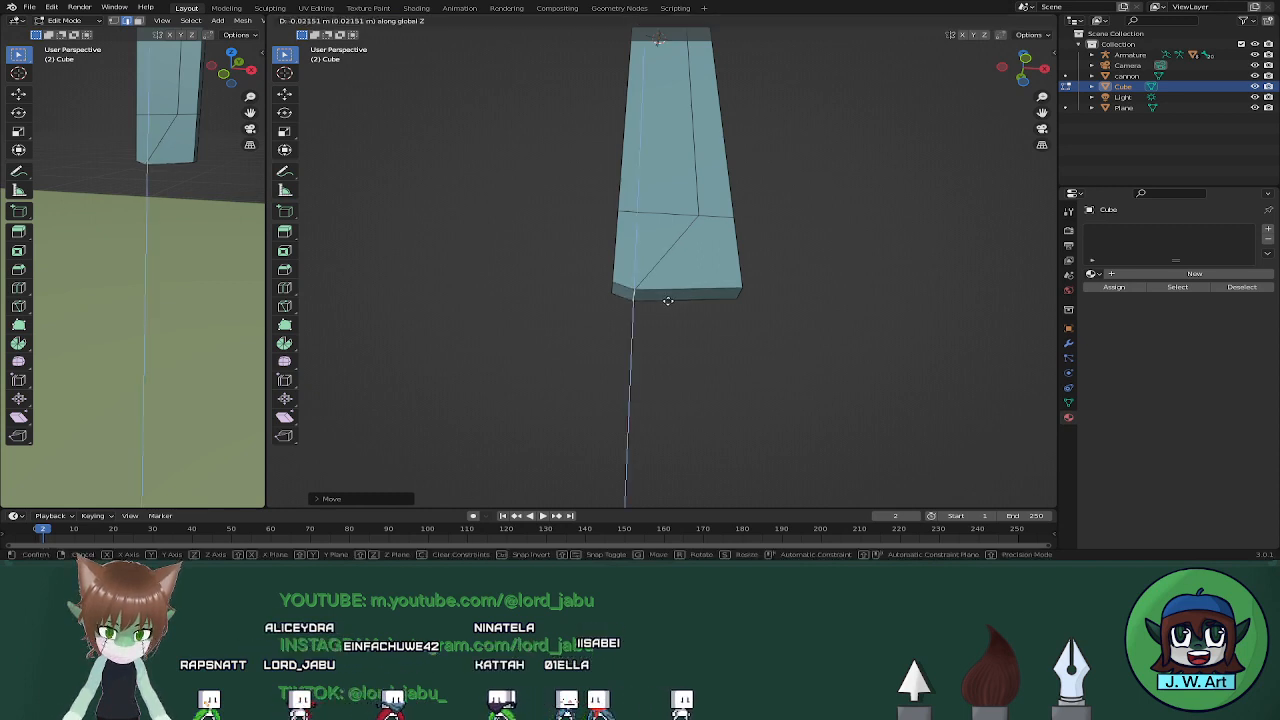
left_click(668, 303)
key("g")
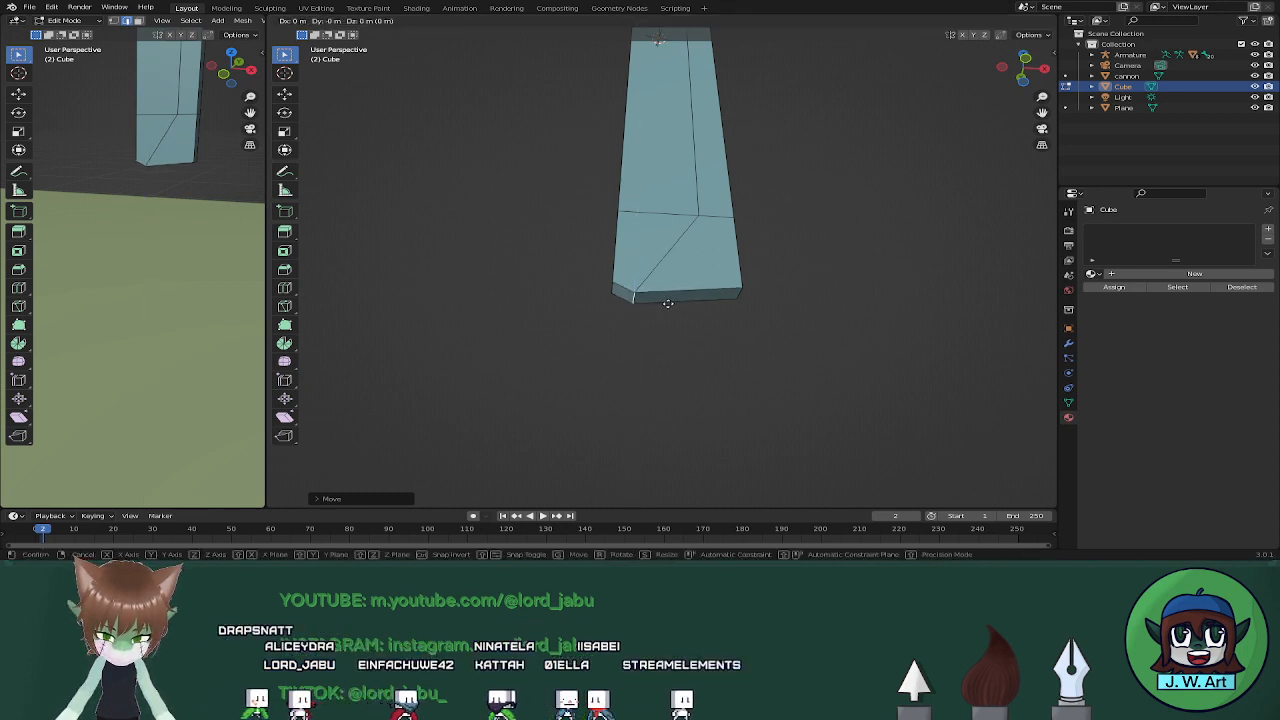
key("x")
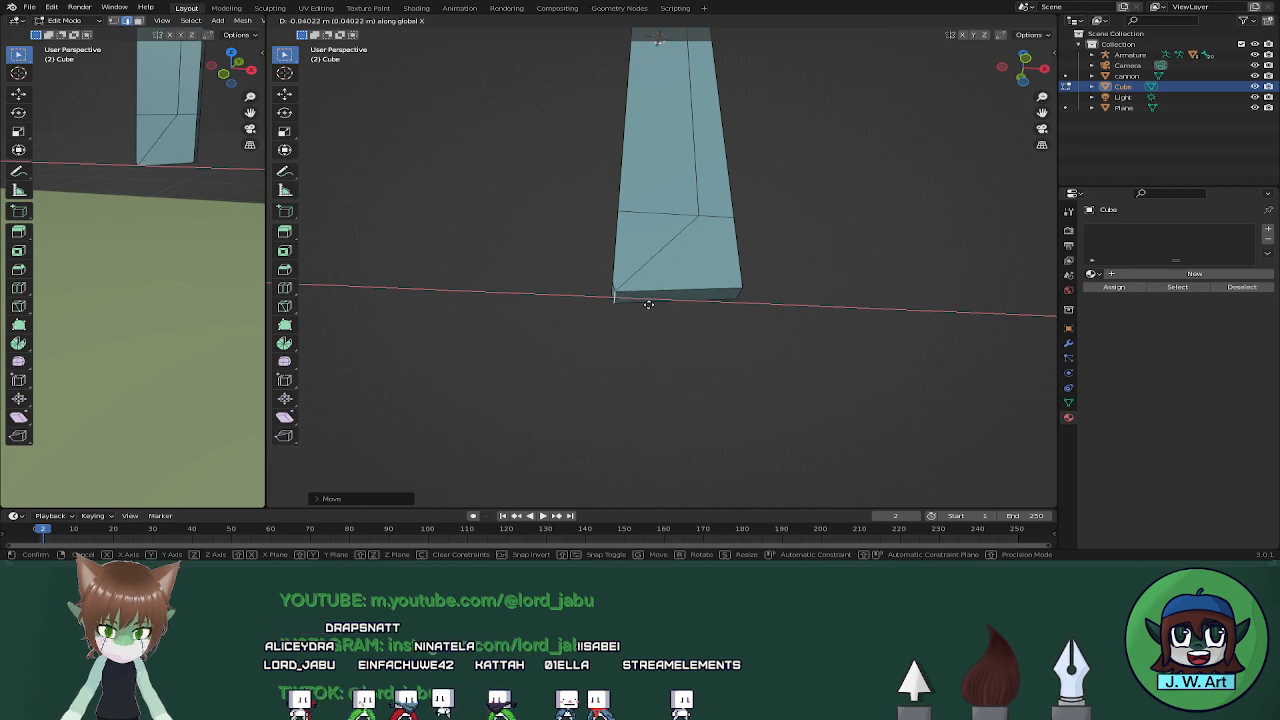
left_click(644, 304)
mouse_move(697, 302)
middle_mouse_down()
mouse_move(709, 312)
mouse_move(699, 324)
middle_mouse_up()
key("ctrl+z")
key("ctrl+z")
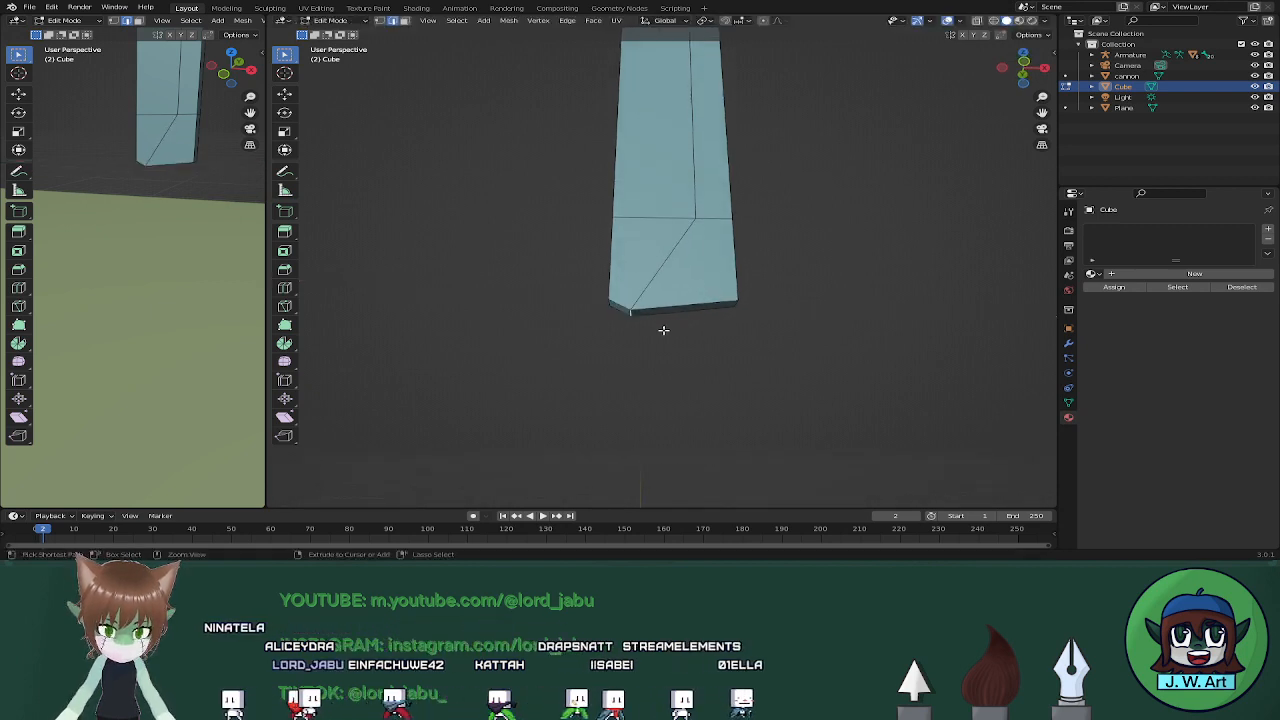
Try extruding the short dividing edge on the blade's end and shifting it along X, and undo the attempt
key("e")
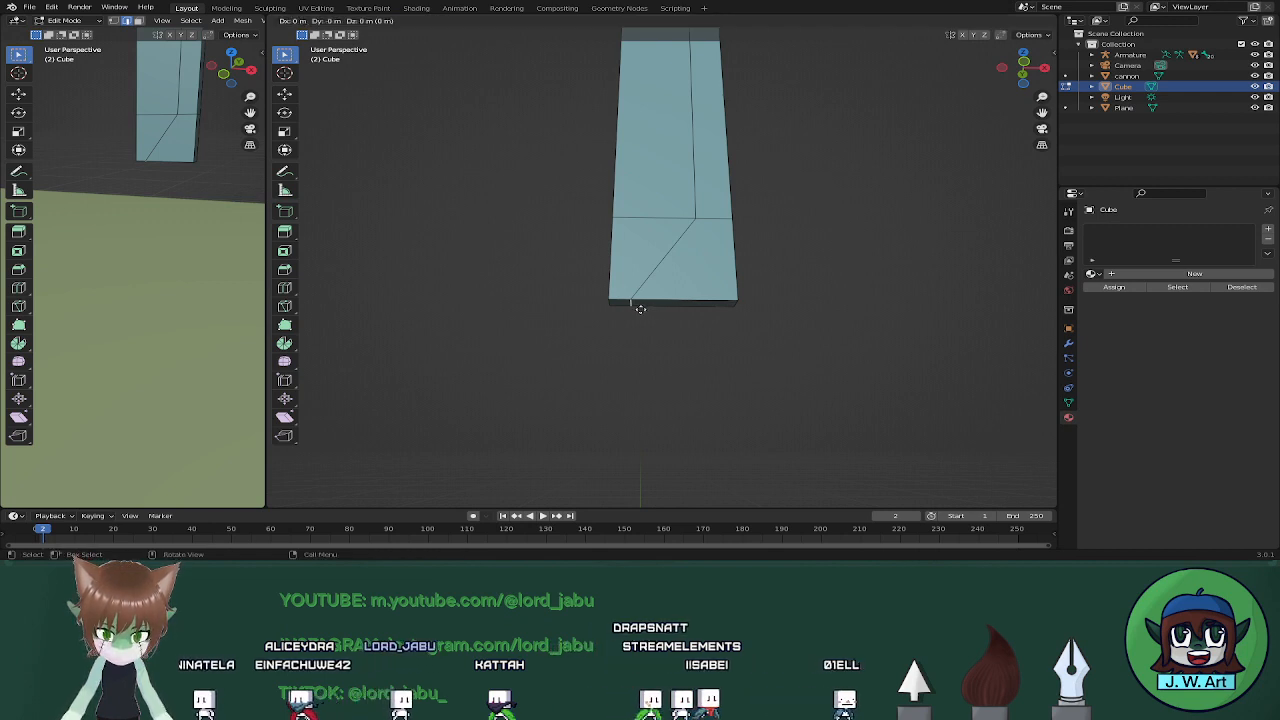
right_click(638, 320)
middle_click_drag(638, 320, 646, 308)
key("x")
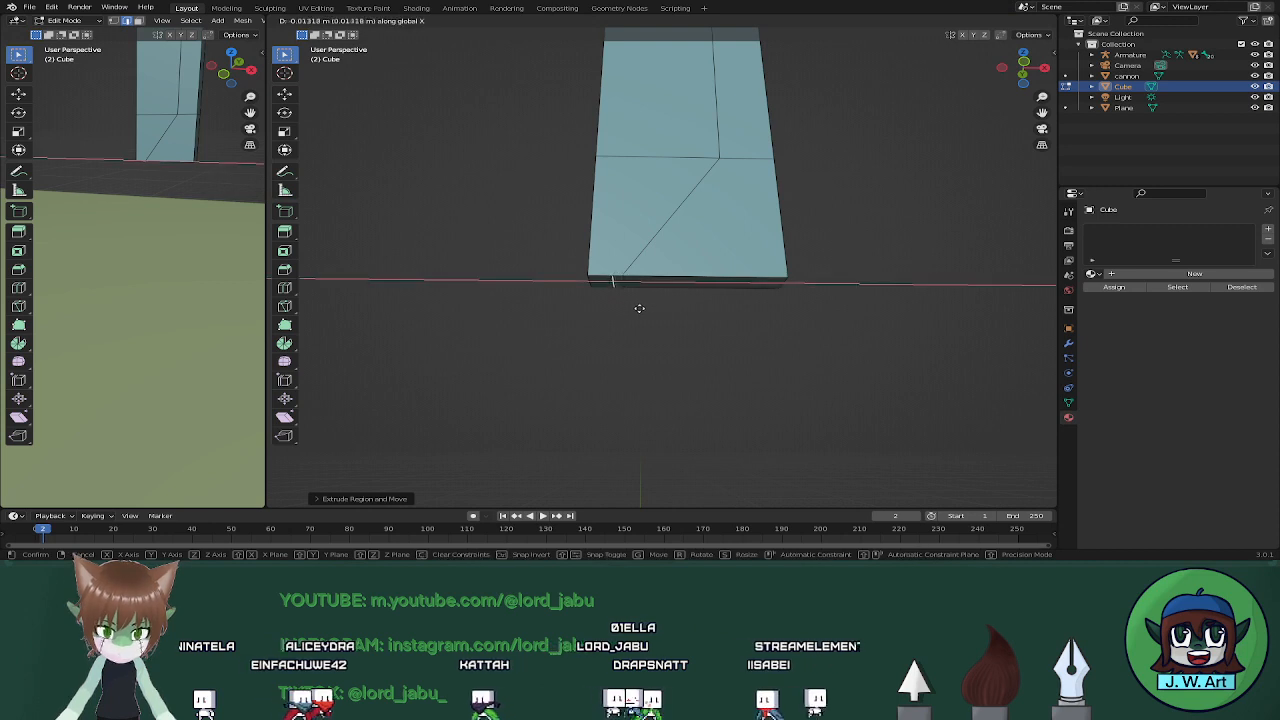
left_click(637, 307)
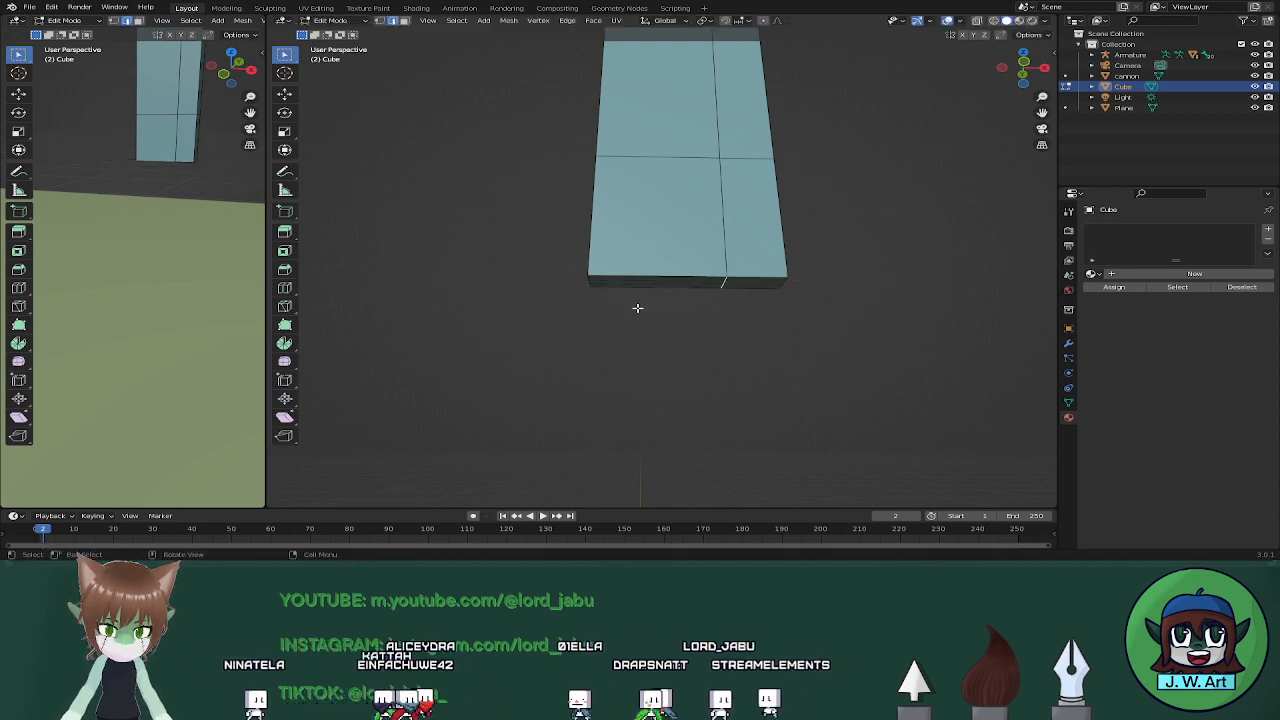
key("ctrl+z")
Move the cutting-side corner edge of the lower end about 0.15 m along negative X to slant the tip
mouse_move(638, 308)
middle_mouse_down()
mouse_move(633, 325)
mouse_move(637, 300)
middle_mouse_up()
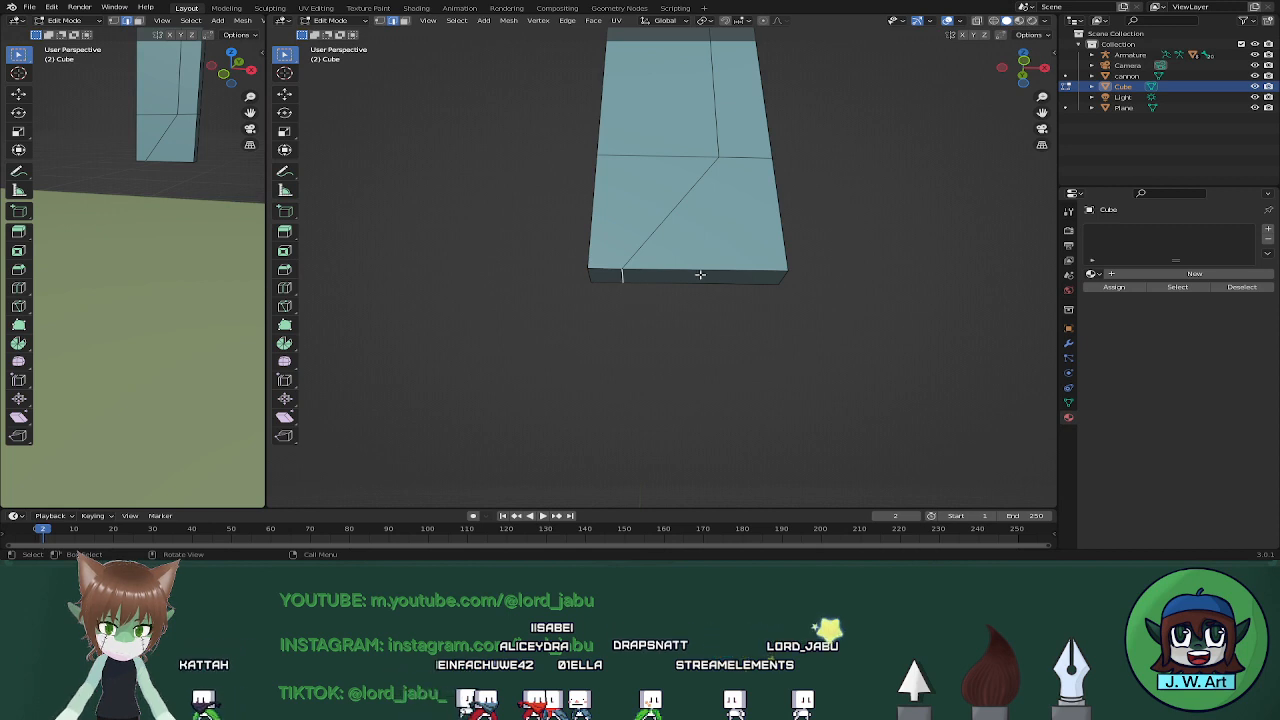
key("g")
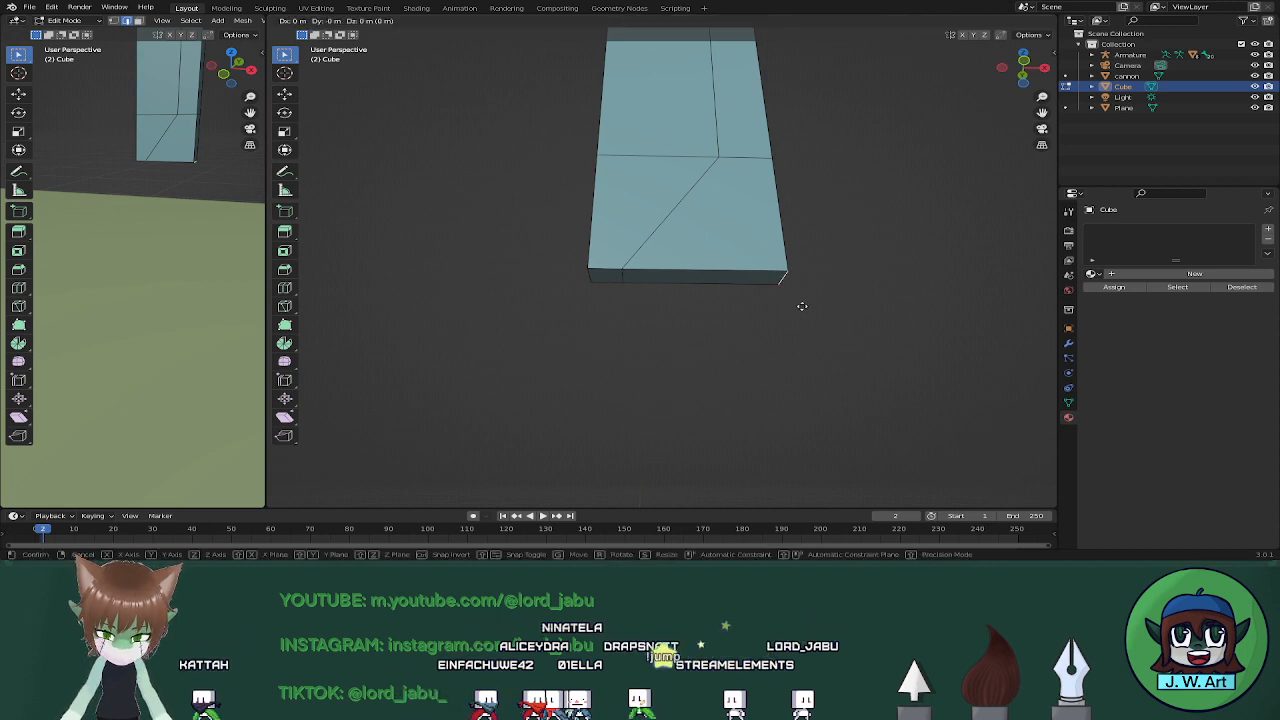
key("x")
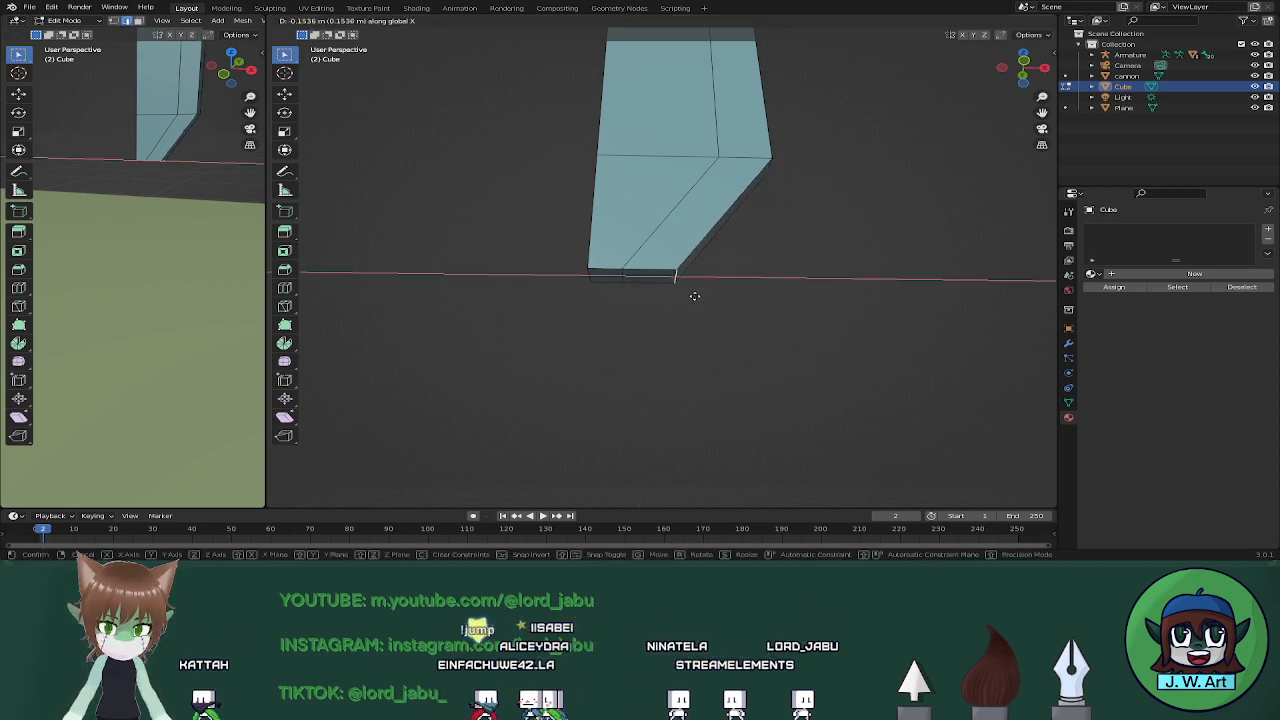
left_click(694, 296)
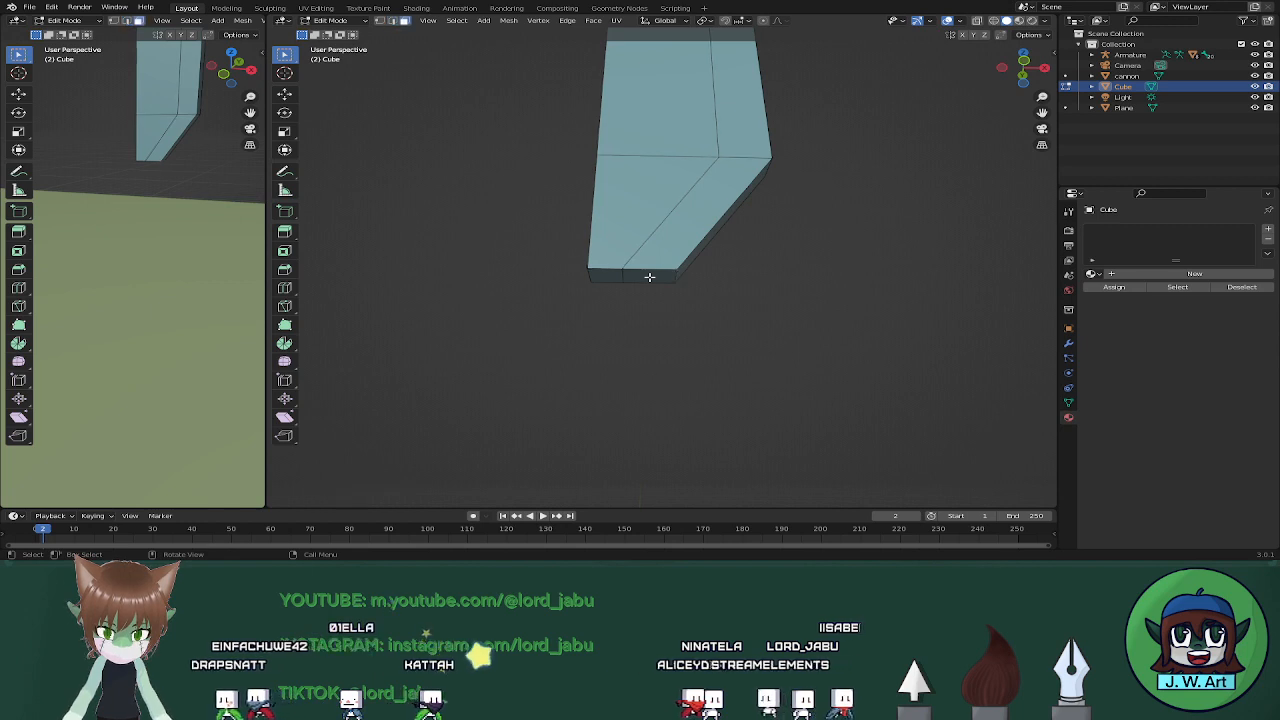
Extrude the two faces at the narrowed blade end a short distance down along Z
left_click(617, 277, "shift")
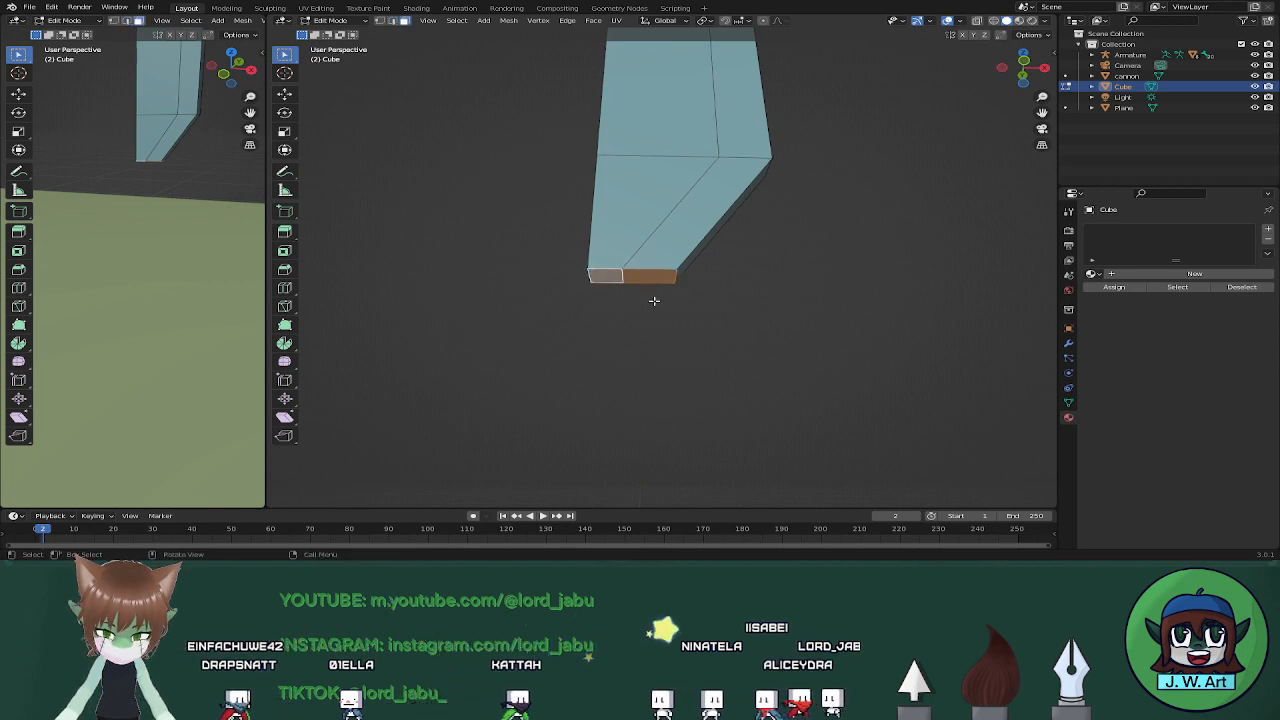
key("g")
key("z")
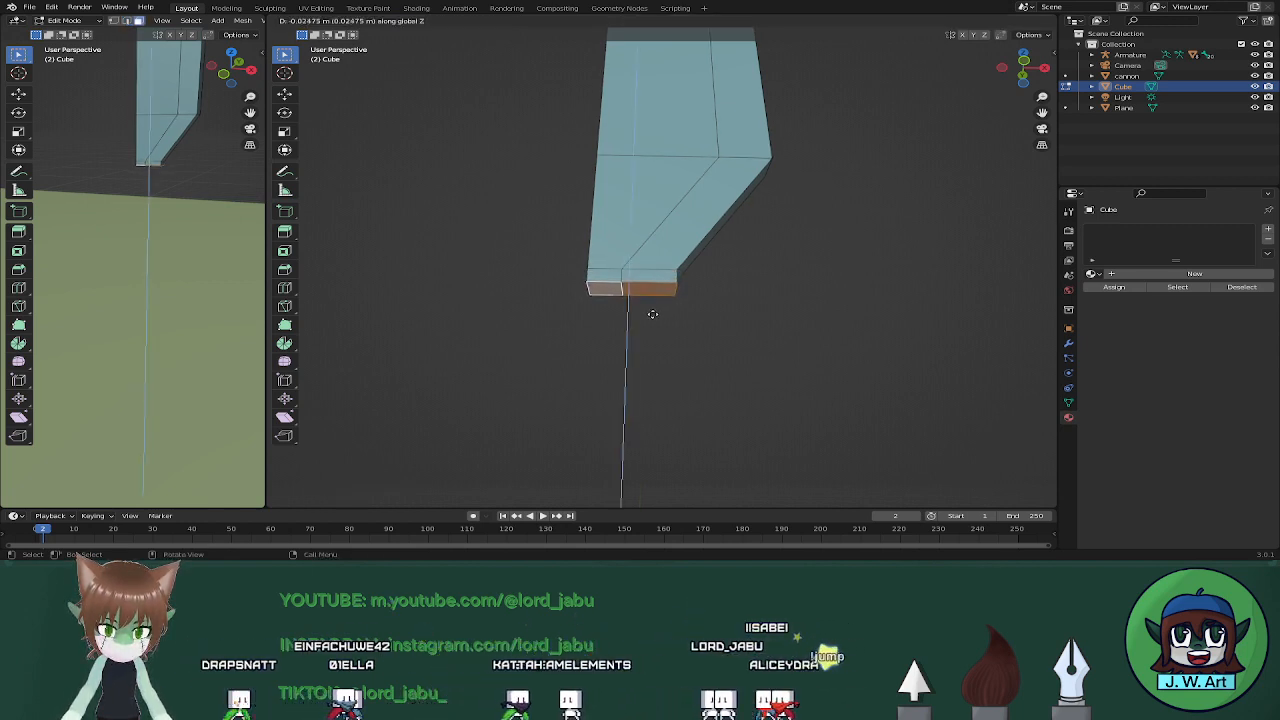
left_click(652, 322)
Move the cutting-side edge of the extruded end about 0.049 m along negative X to curve the tip outline
left_click(677, 301)
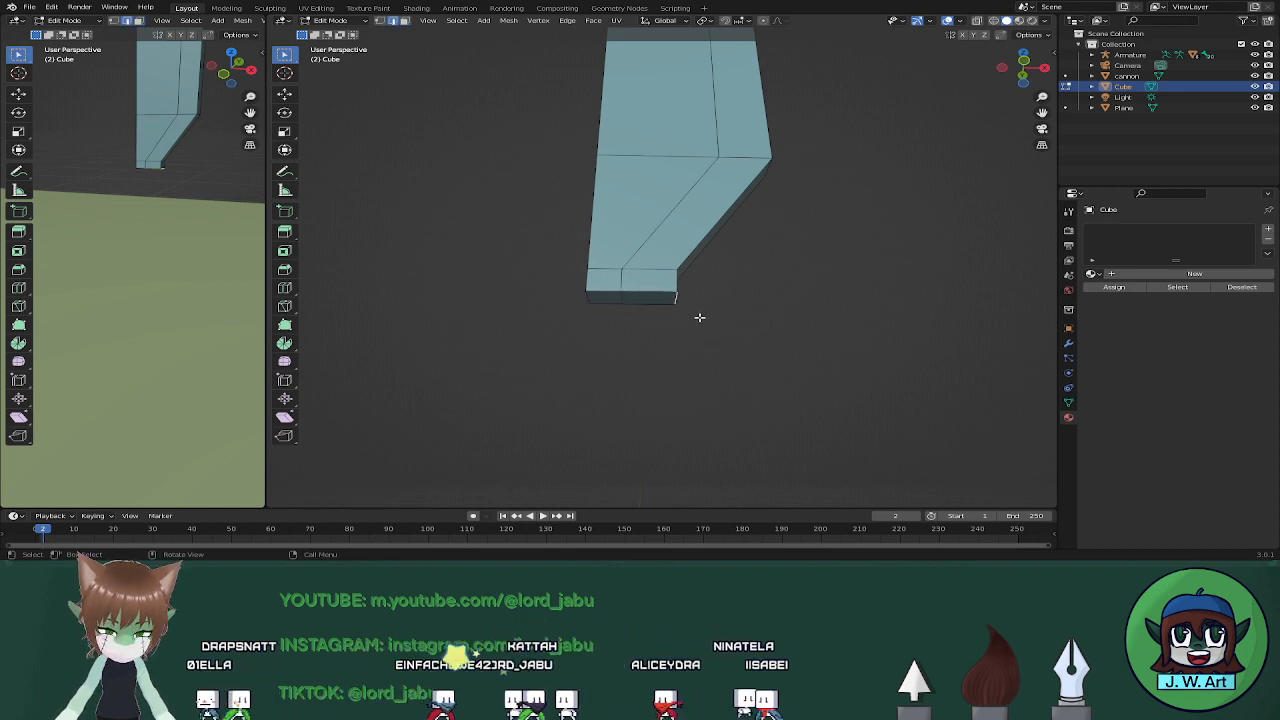
key("g")
key("x")
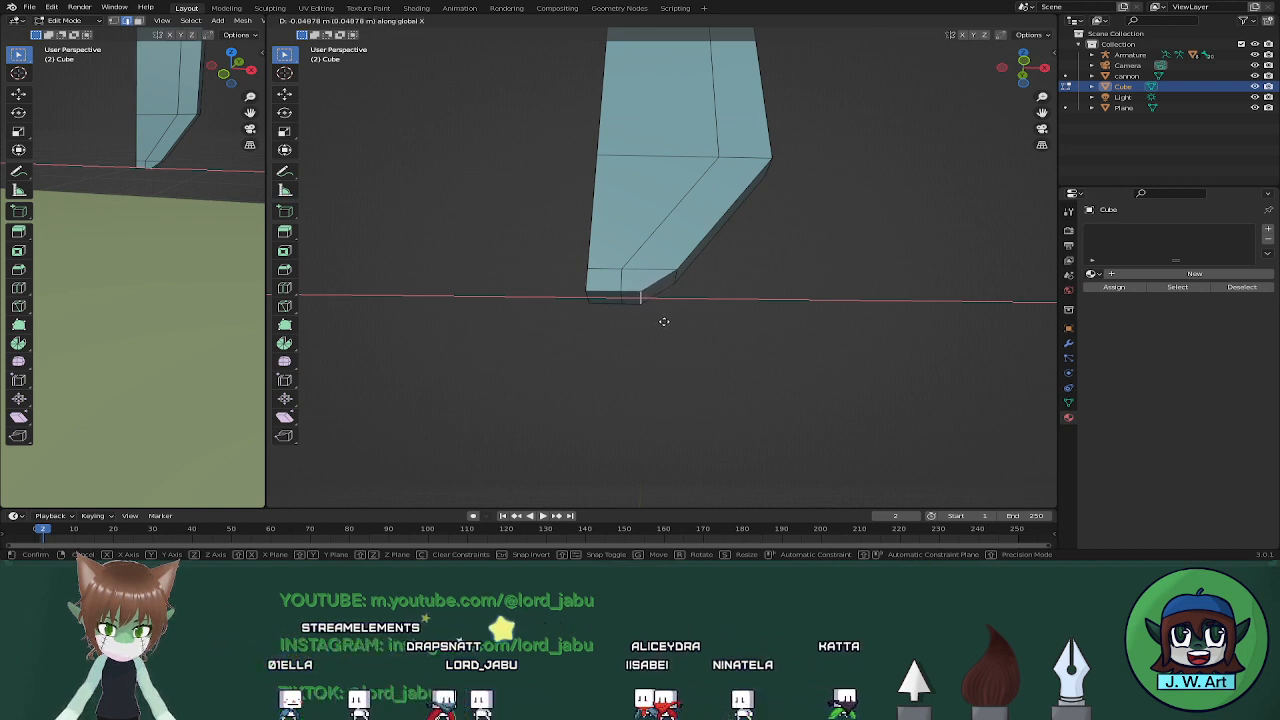
left_click(664, 321)
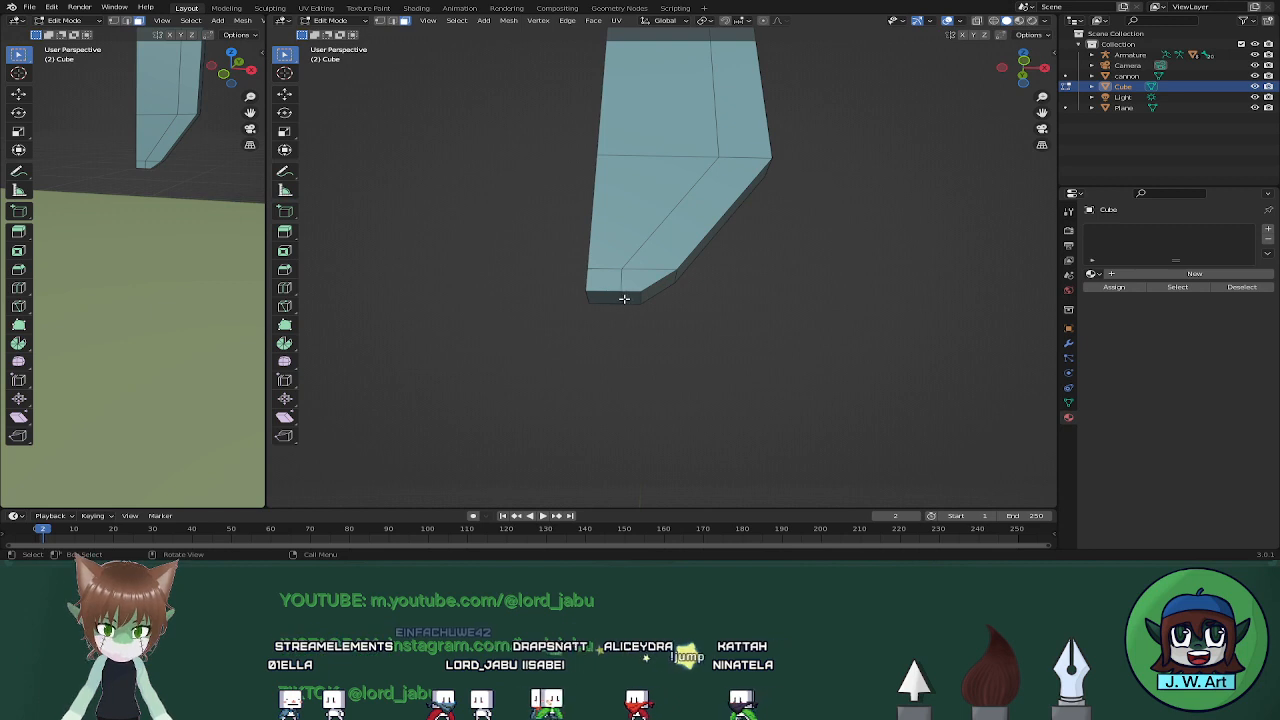
Try to extrude the two blade-end faces down and shift the dividing and cutting-side edges along negative X
key("g")
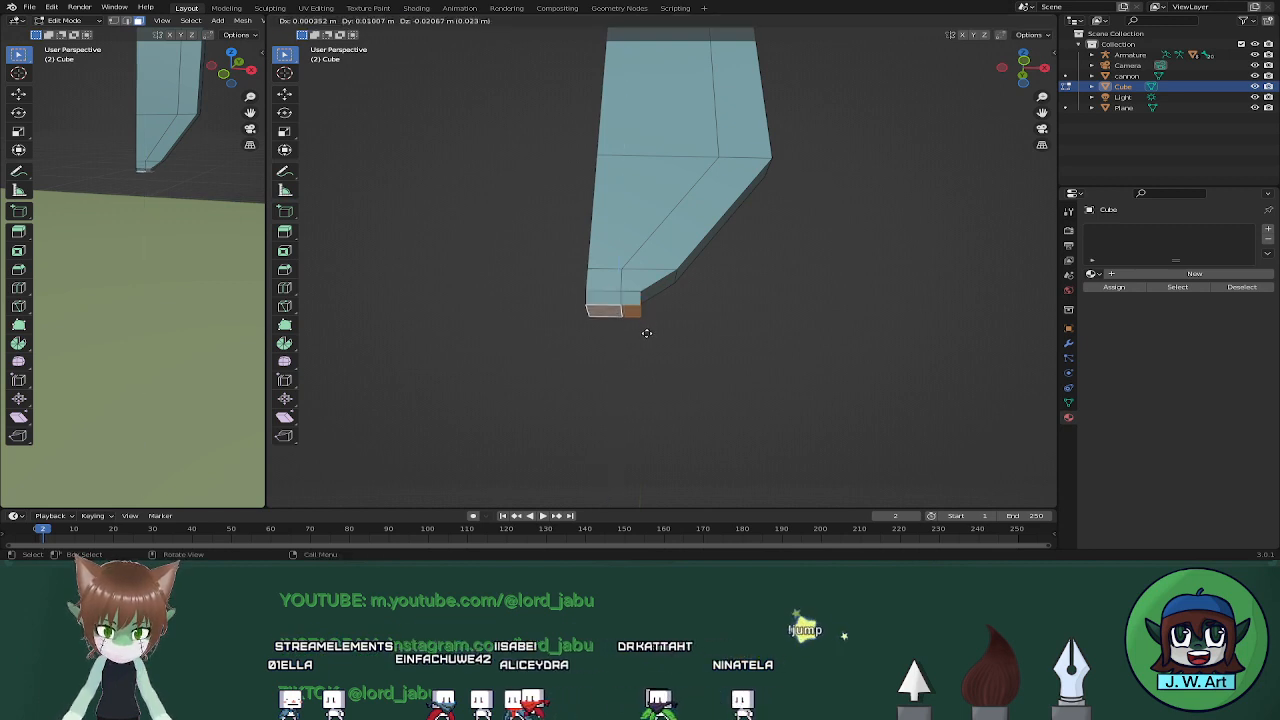
left_click(640, 321)
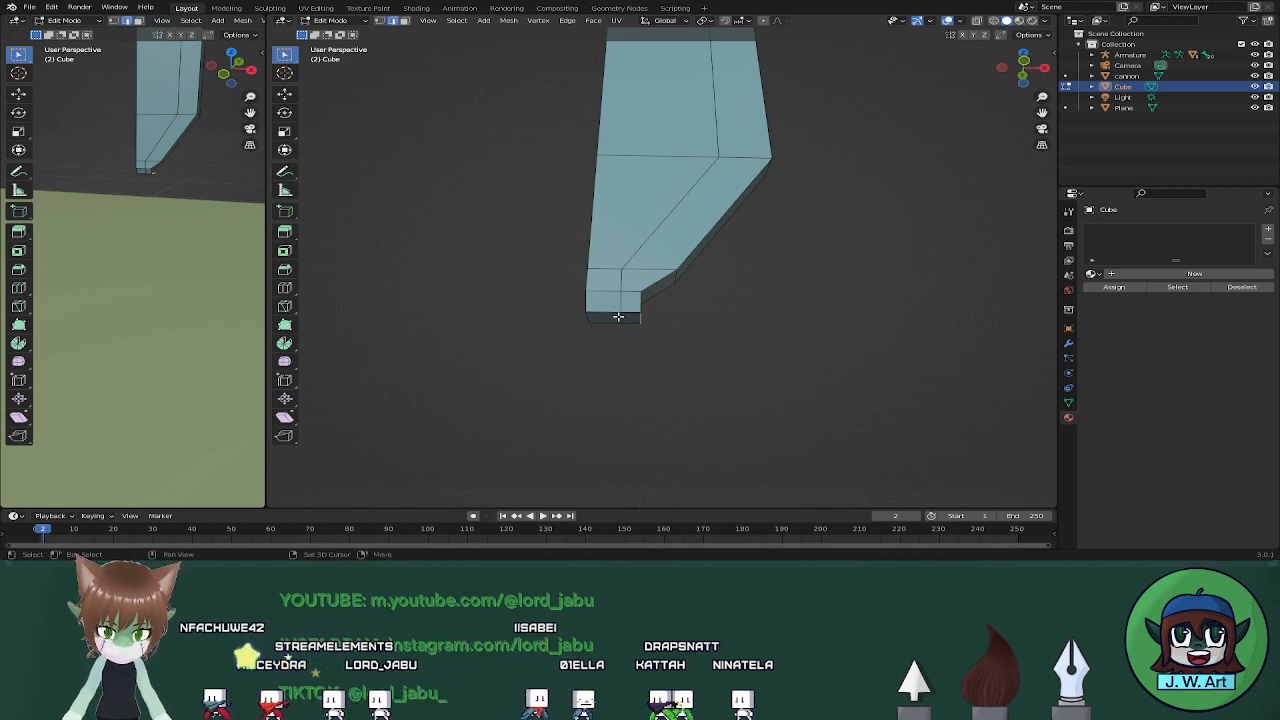
key("g")
key("x")
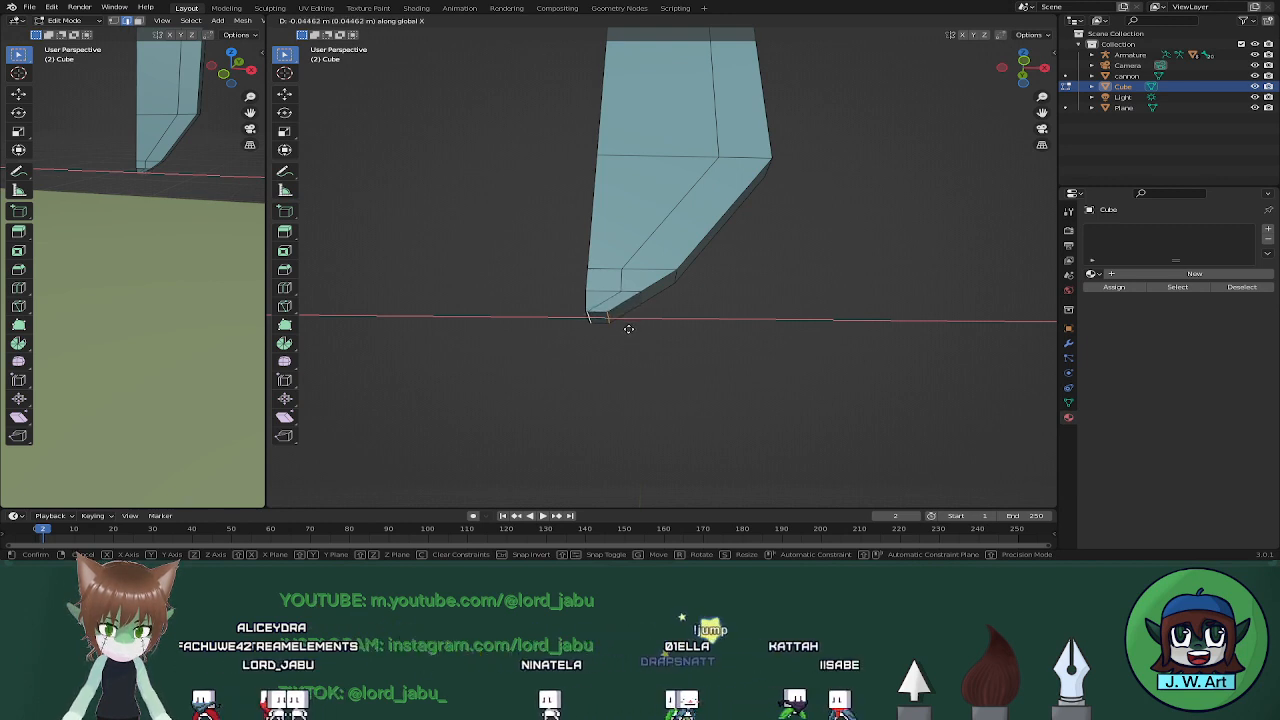
key("ctrl")
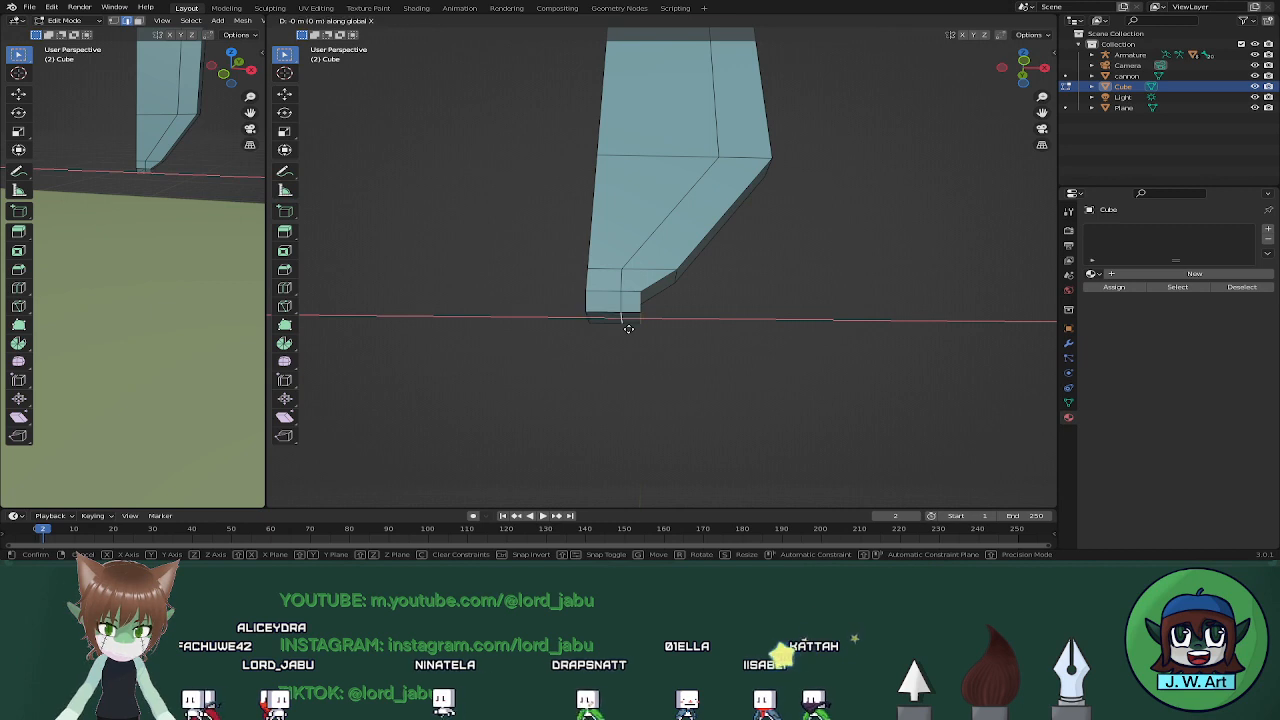
left_click(628, 328)
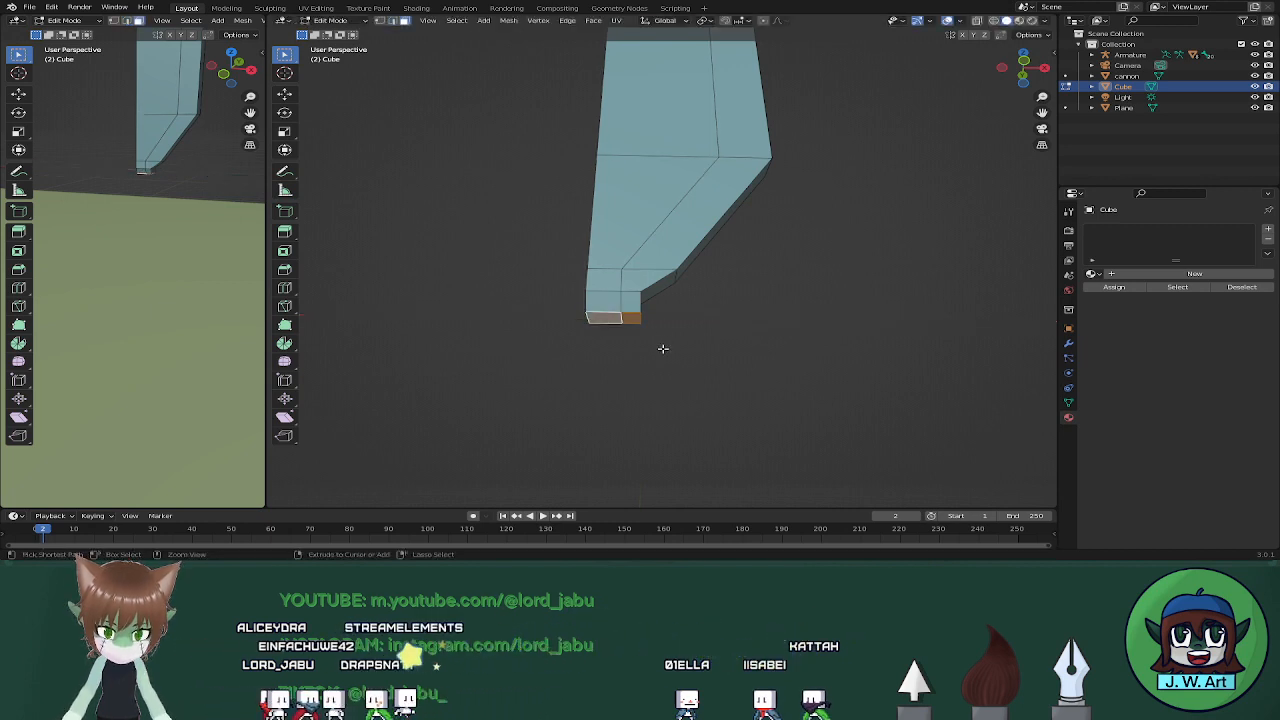
Extrude the two blade-end faces a short distance down and move their dividing and cutting-side edges about 0.036 m along negative X
key("e")
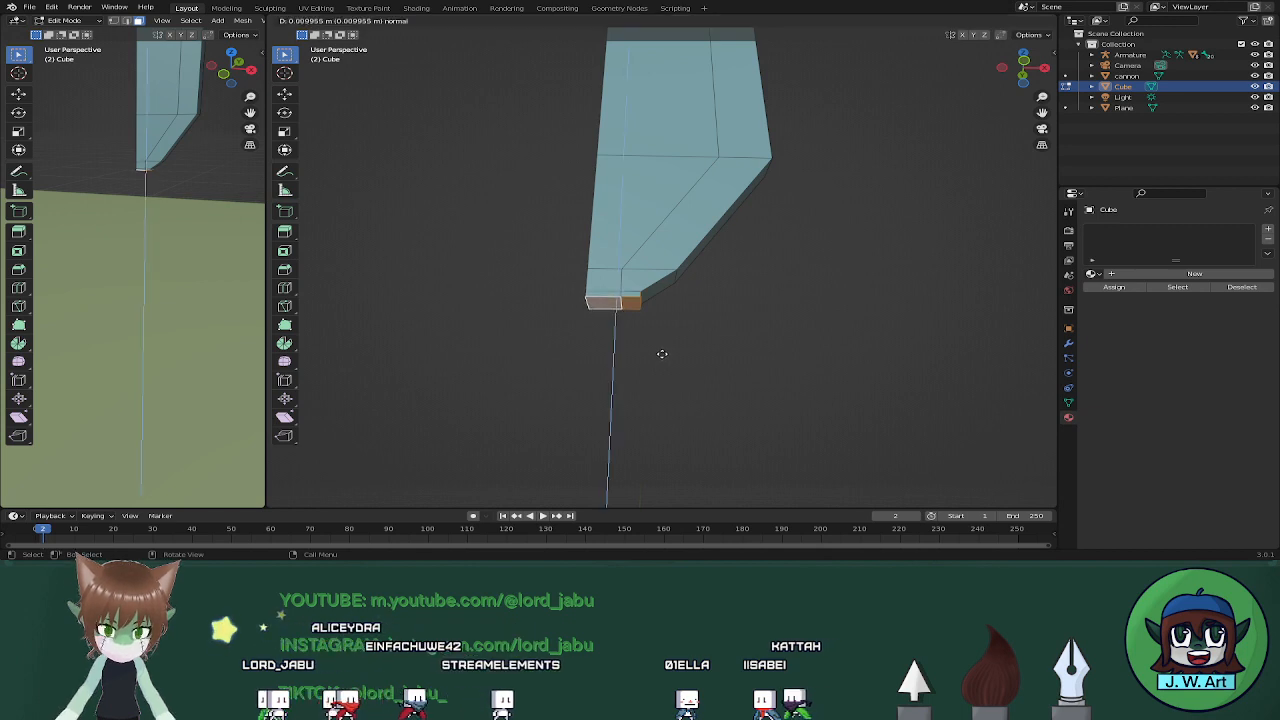
left_click(660, 362)
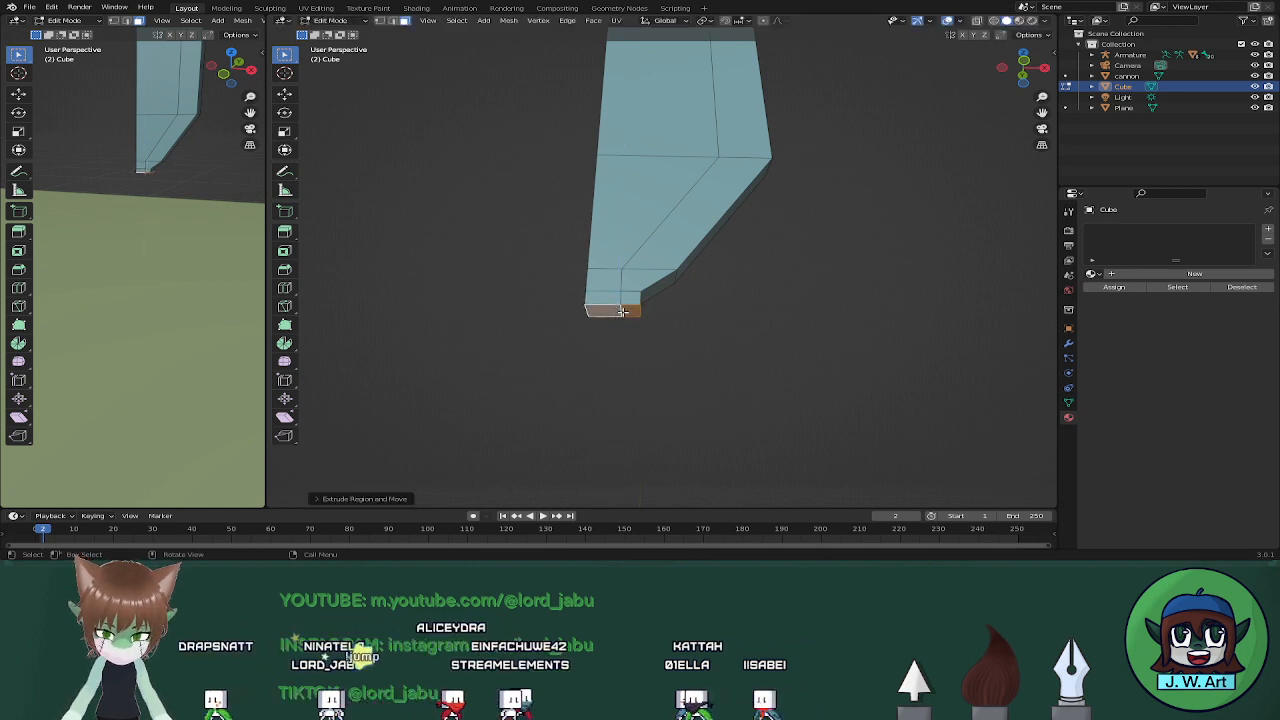
left_click(622, 311)
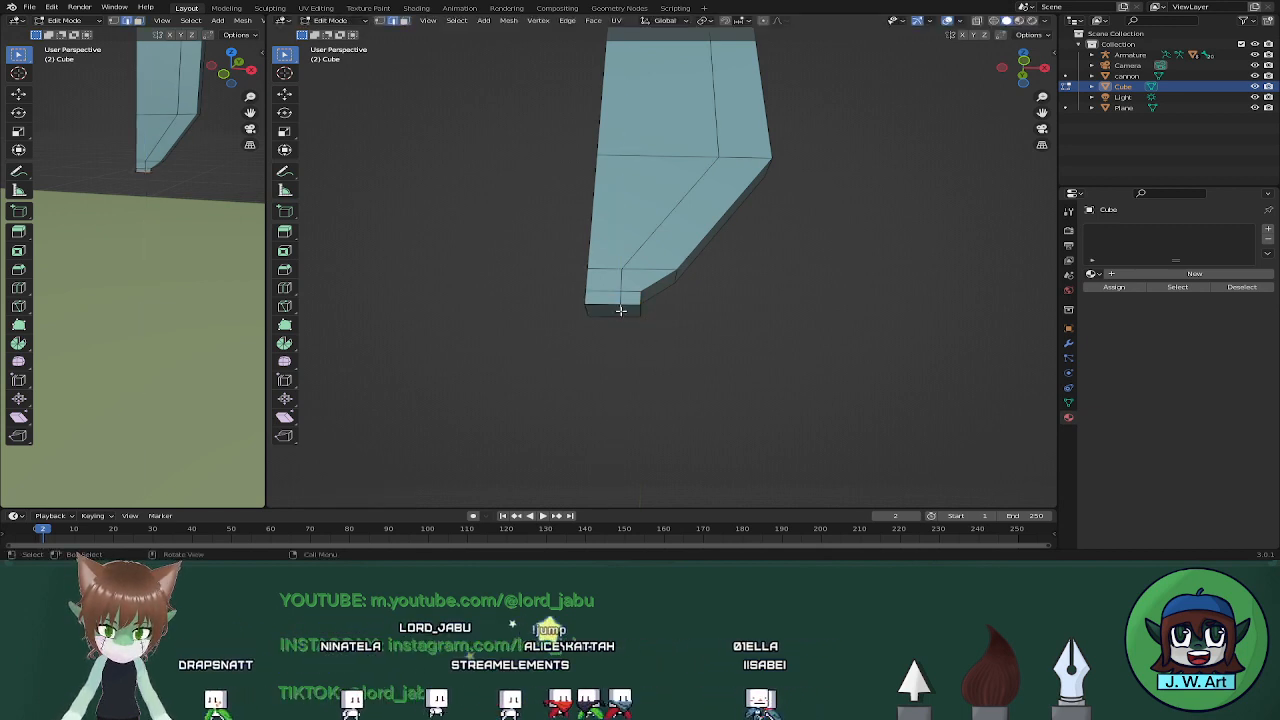
key("g")
key("x")
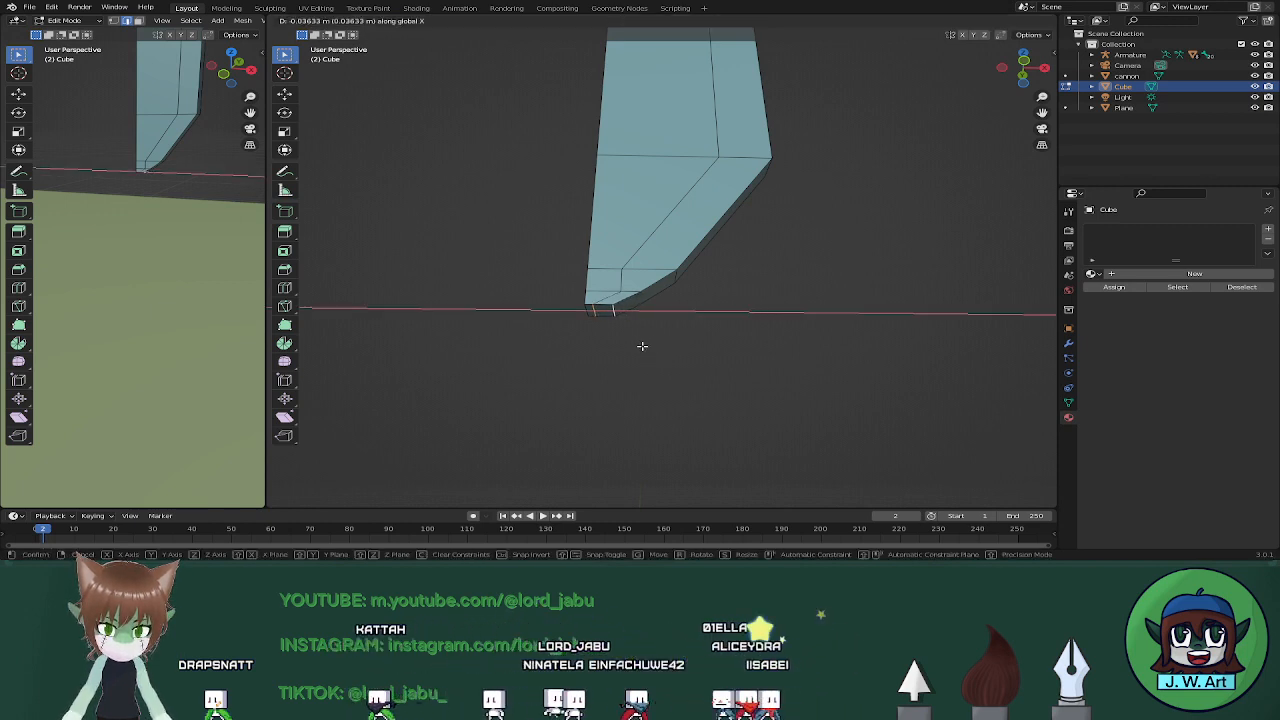
left_click(642, 346)
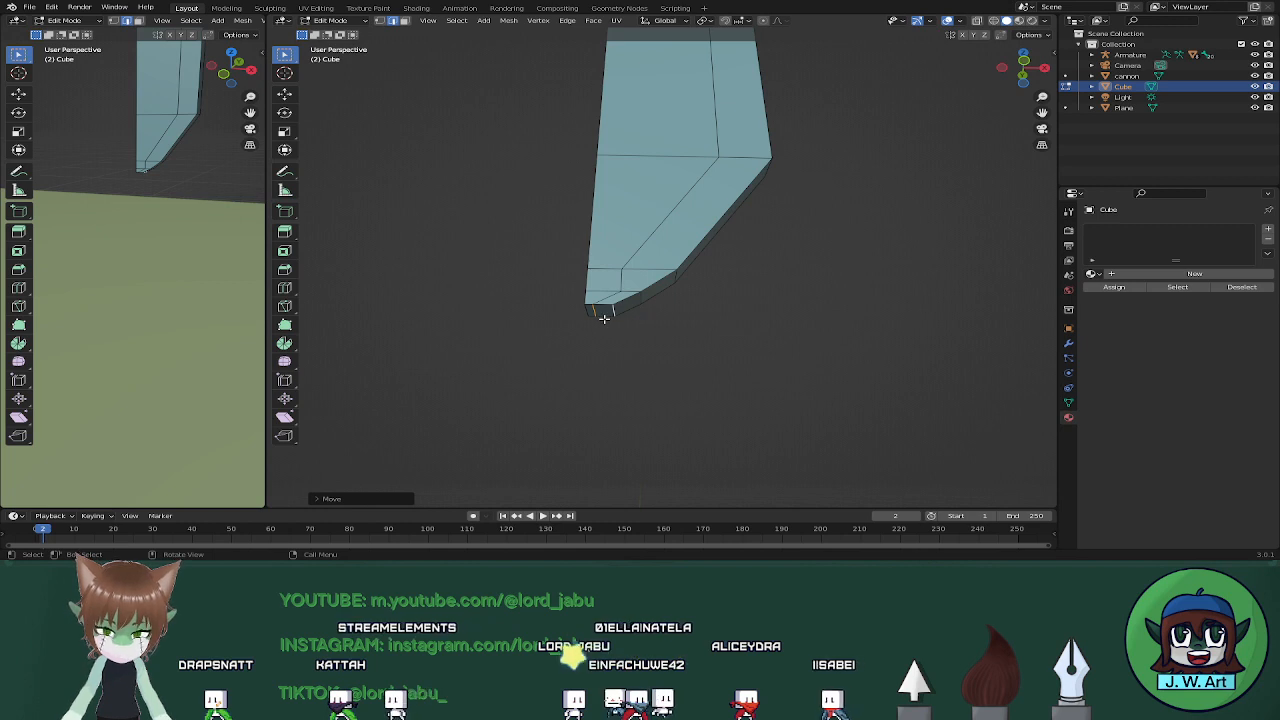
Extrude the two narrowed faces at the blade's lower end another short distance down
scroll(598, 320, "up", 1)
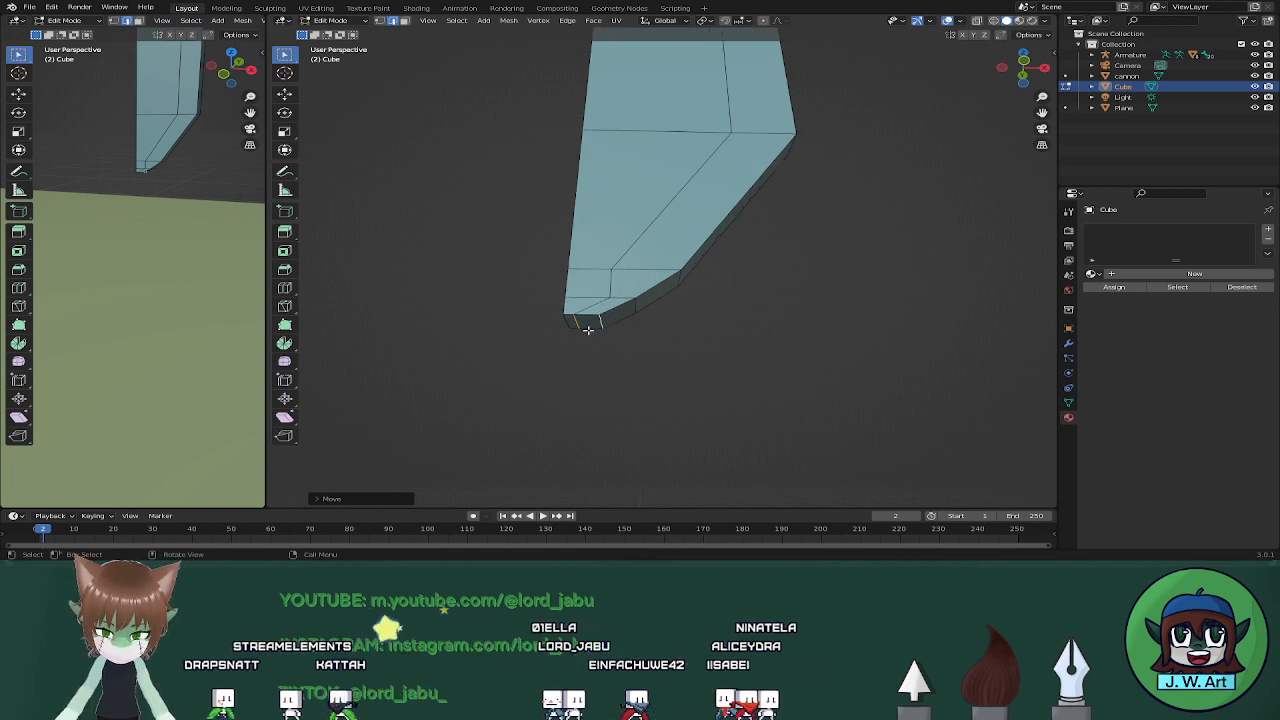
key("3")
left_click(588, 323)
left_click(571, 322, "shift")
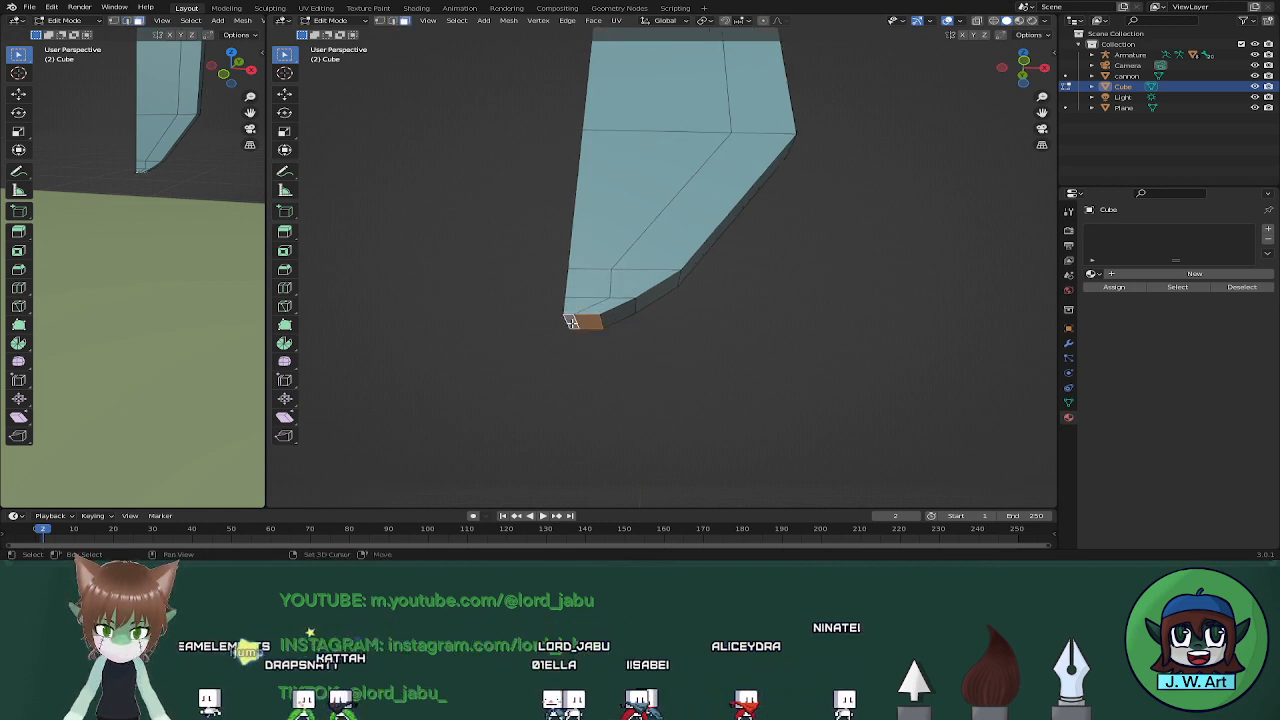
key("e")
left_click(601, 370)
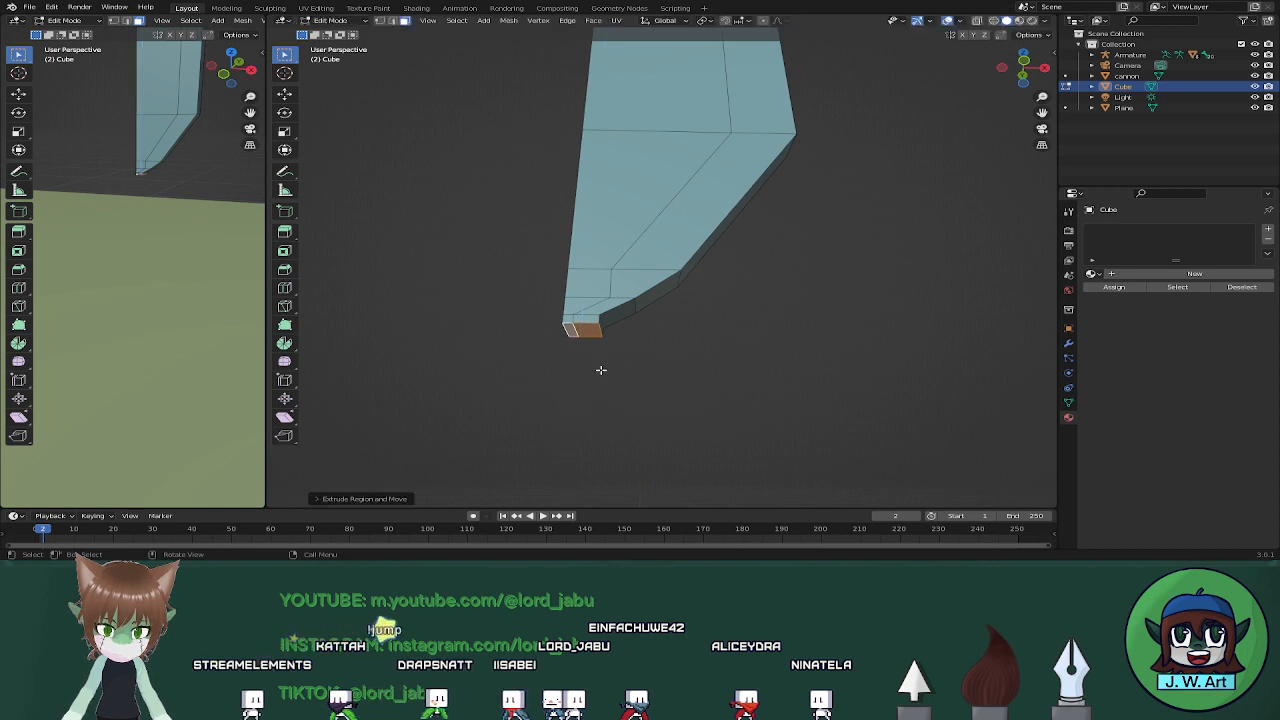
Move the dividing and cutting-side edges of the newly extruded end along negative X to continue the tip's curve
key("2")
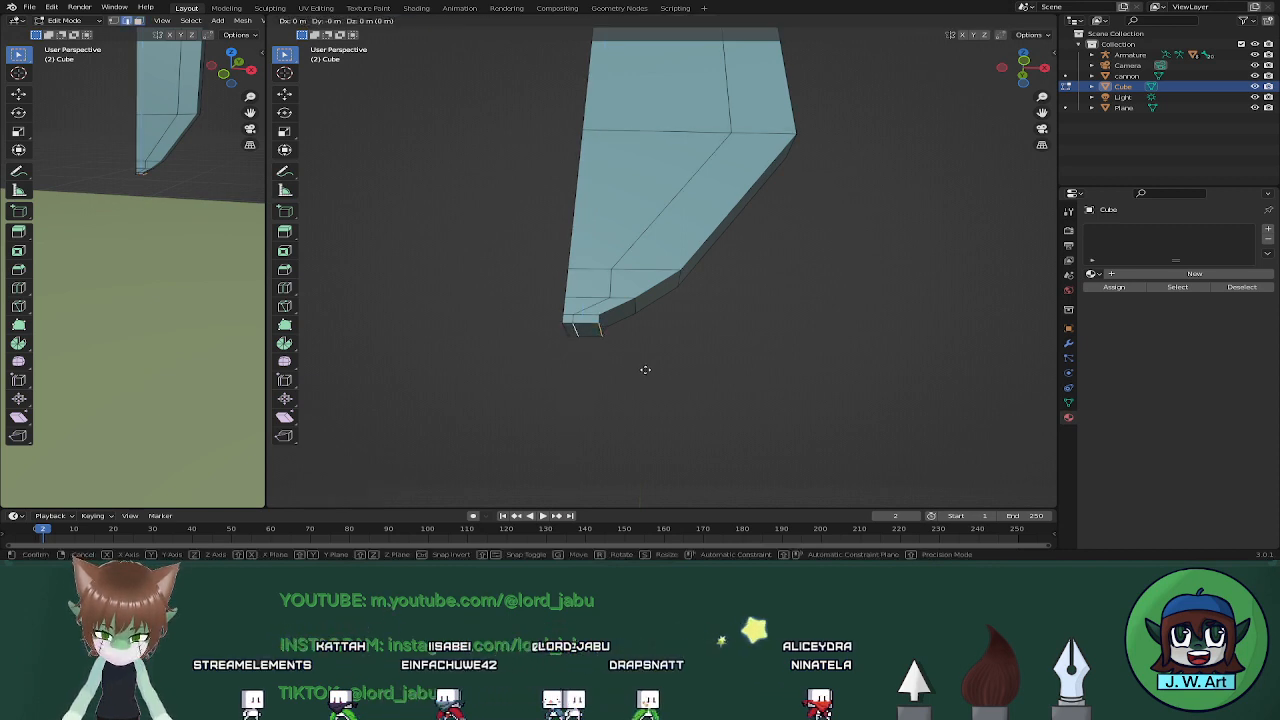
key("g")
key("x")
left_click(631, 363)
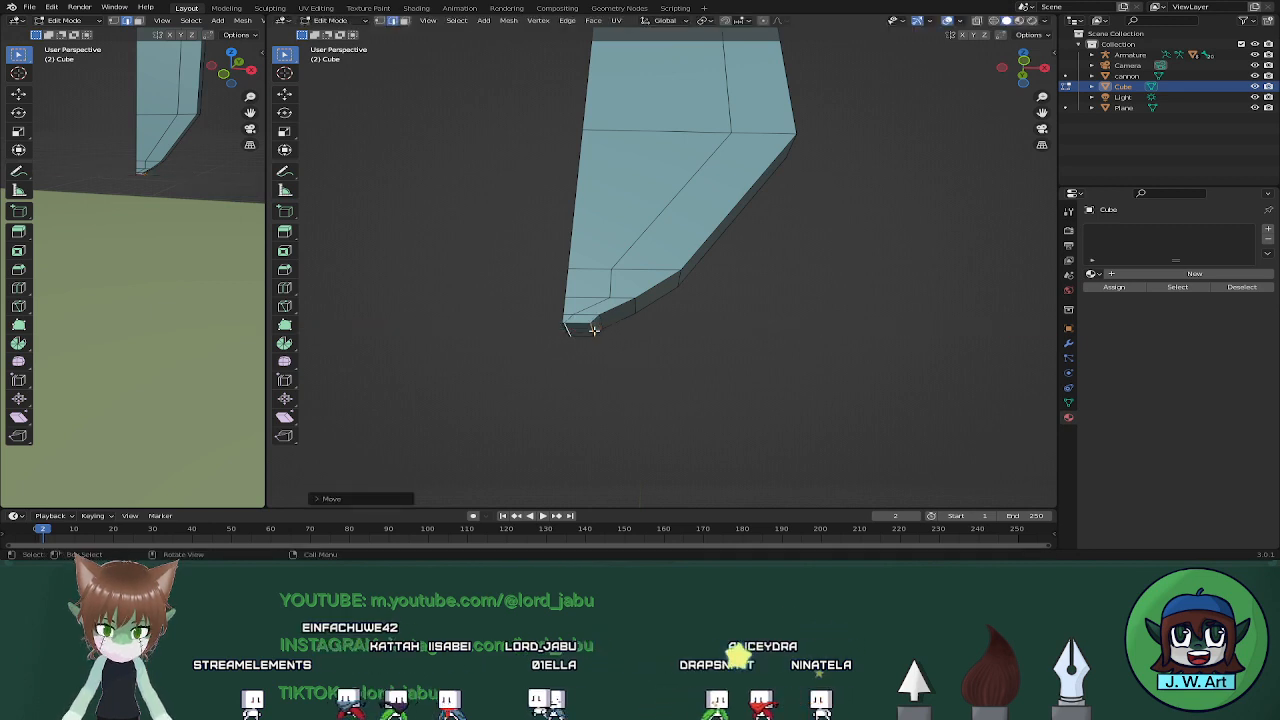
key("g")
key("x")
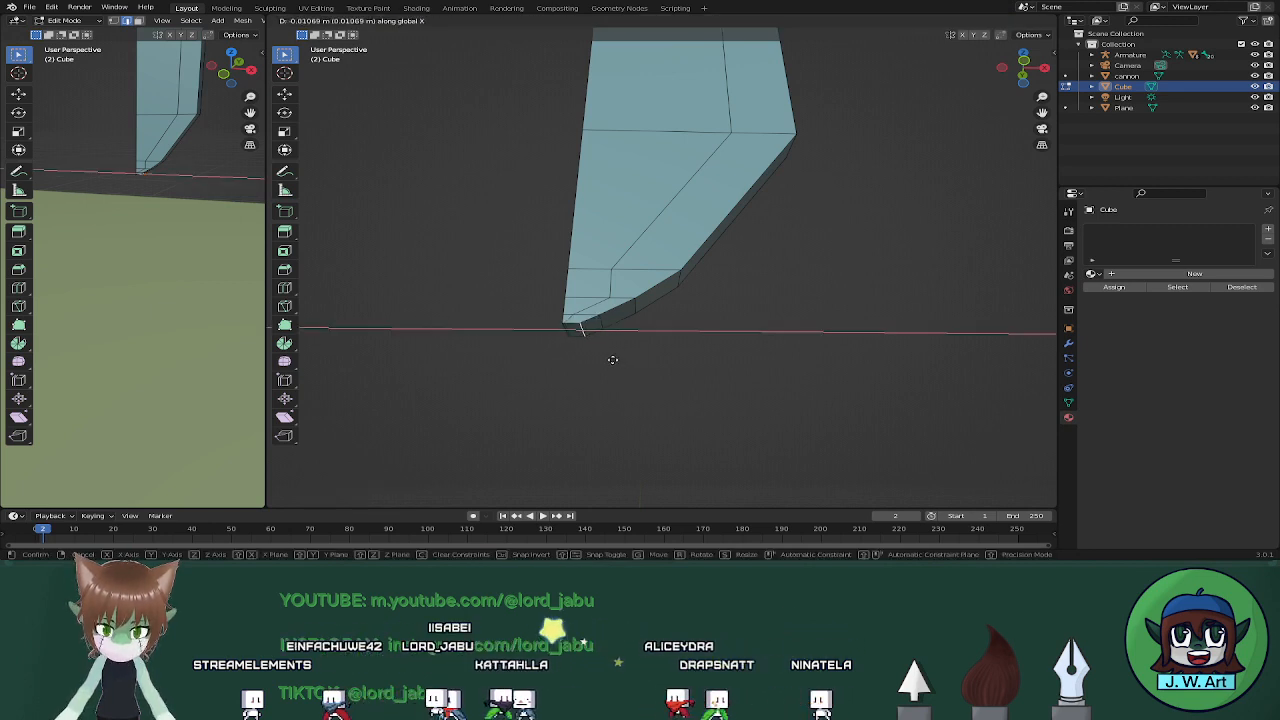
left_click(609, 358)
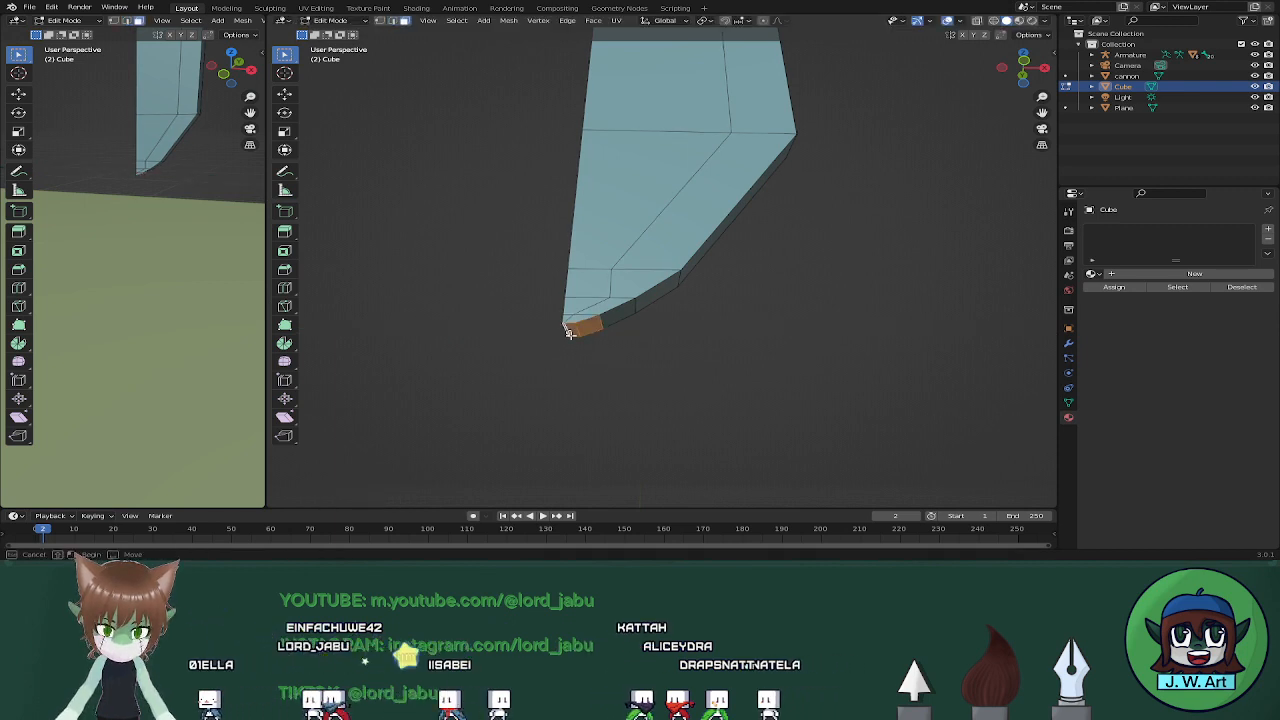
Extrude the remaining small end faces slightly down and pull the cutting-side edge about 0.012 m along negative X into a point
key("g")
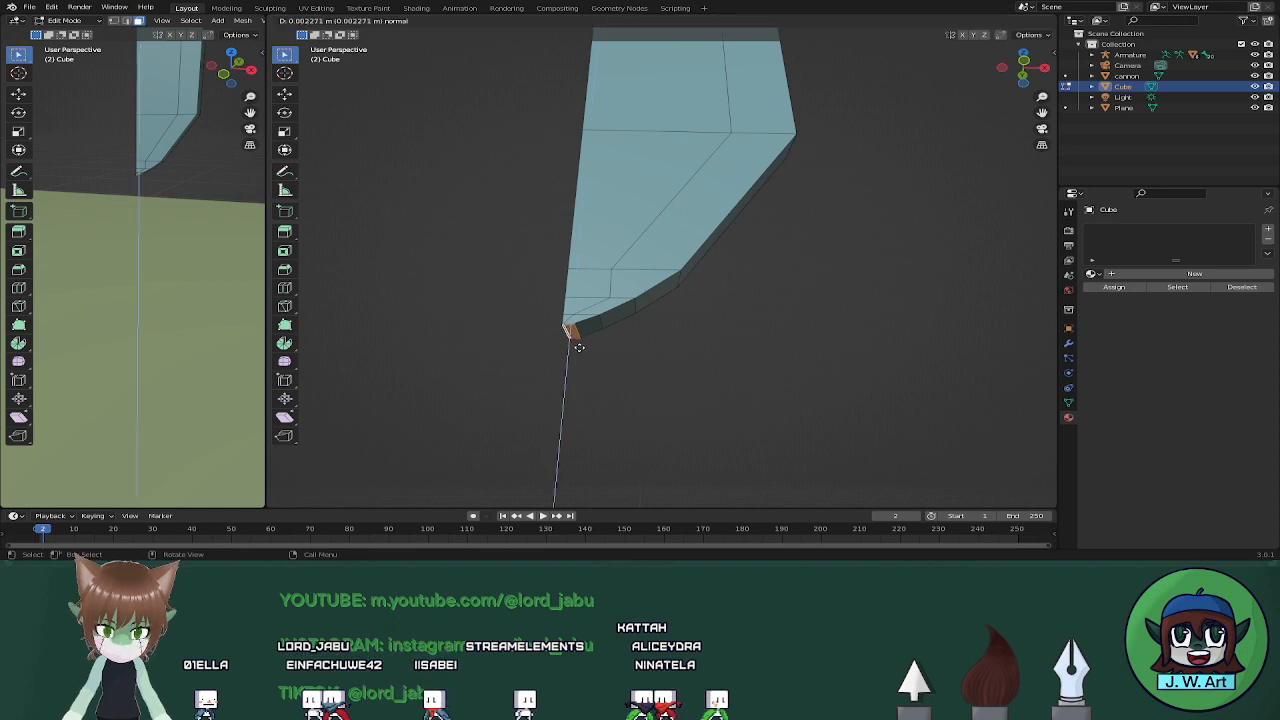
left_click(578, 350)
key("2")
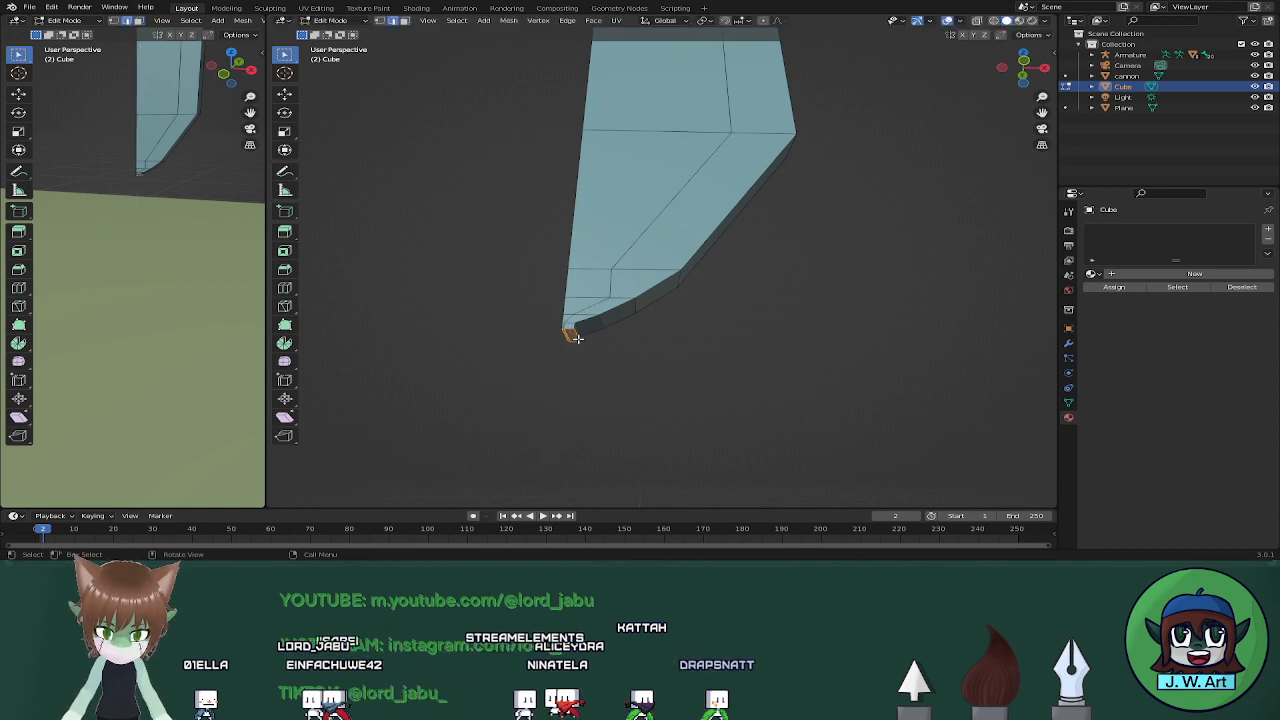
key("g")
key("x")
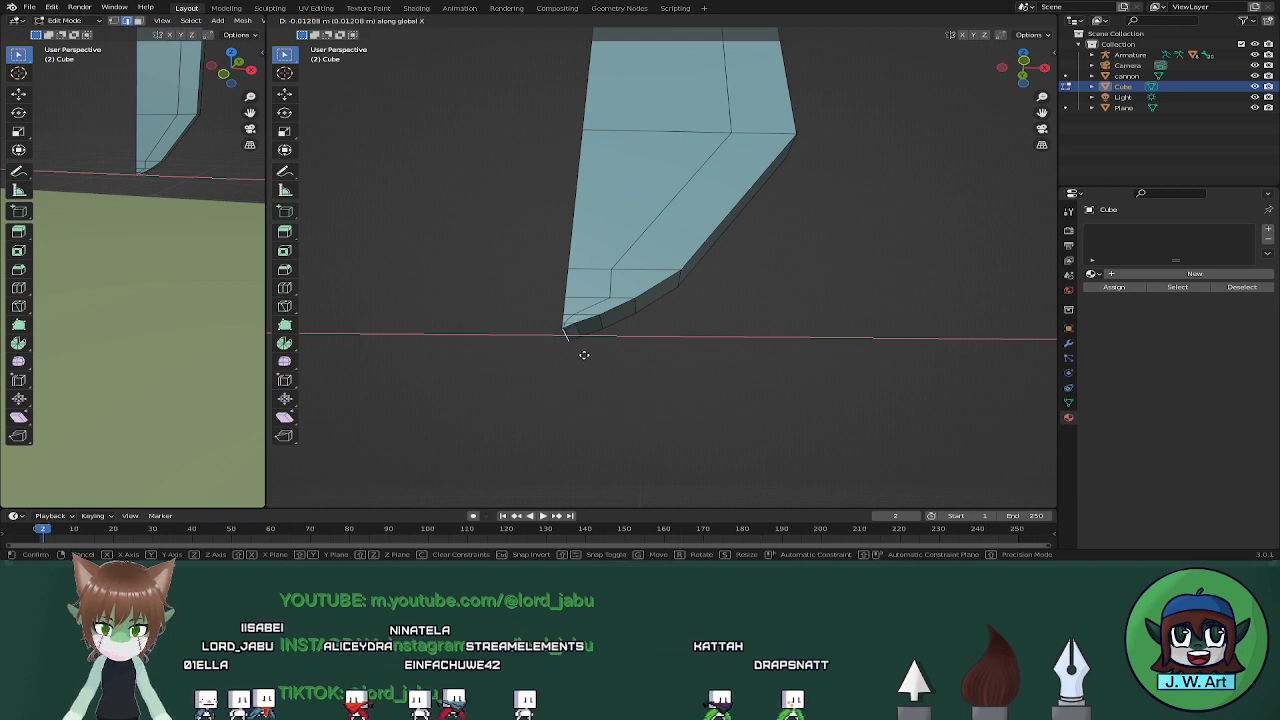
left_click(590, 366)
Nudge the cutting-side outline vertex just above the tip slightly along X to smooth the curve
mouse_move(590, 366)
middle_mouse_down()
mouse_move(603, 380)
mouse_move(591, 340)
mouse_move(591, 357)
middle_mouse_up()
scroll(594, 332, "up", 3)
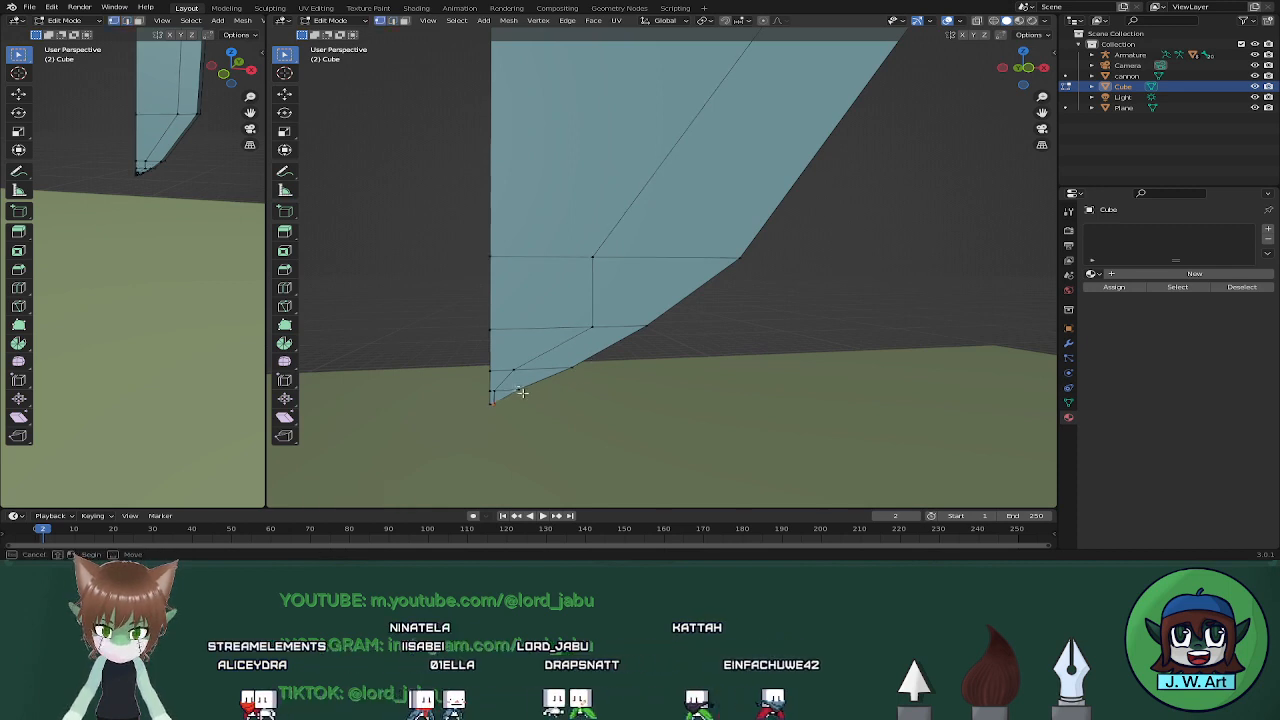
middle_click_drag(563, 397, 594, 390)
key("g")
key("x")
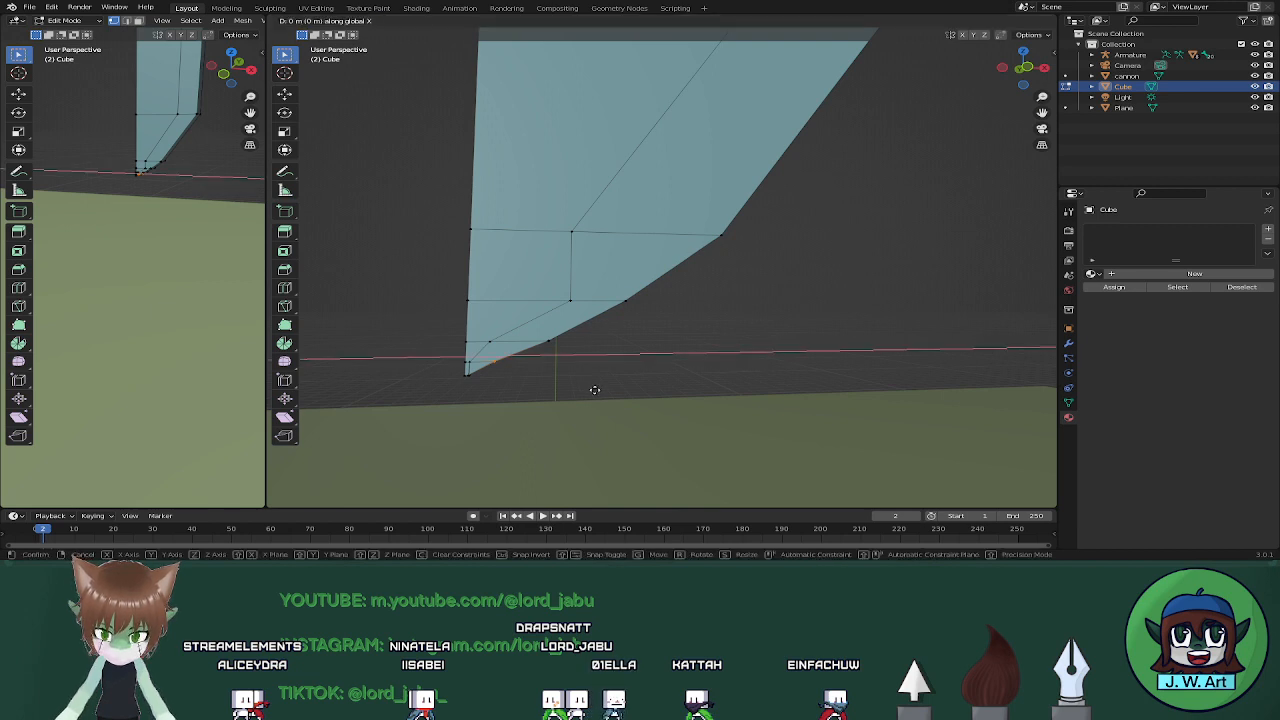
left_click(597, 391)
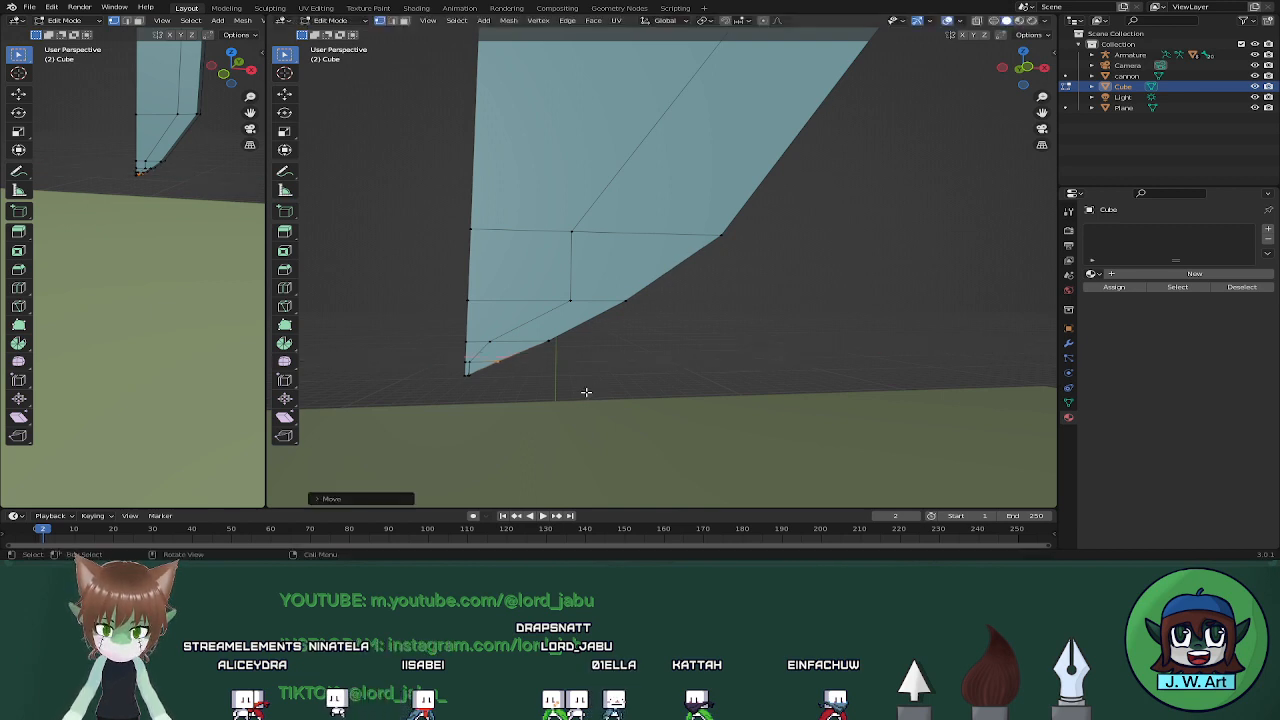
Merge the close-lying vertices at the blade's tip on both sides, and return to Object Mode
middle_click_drag(586, 394, 582, 345)
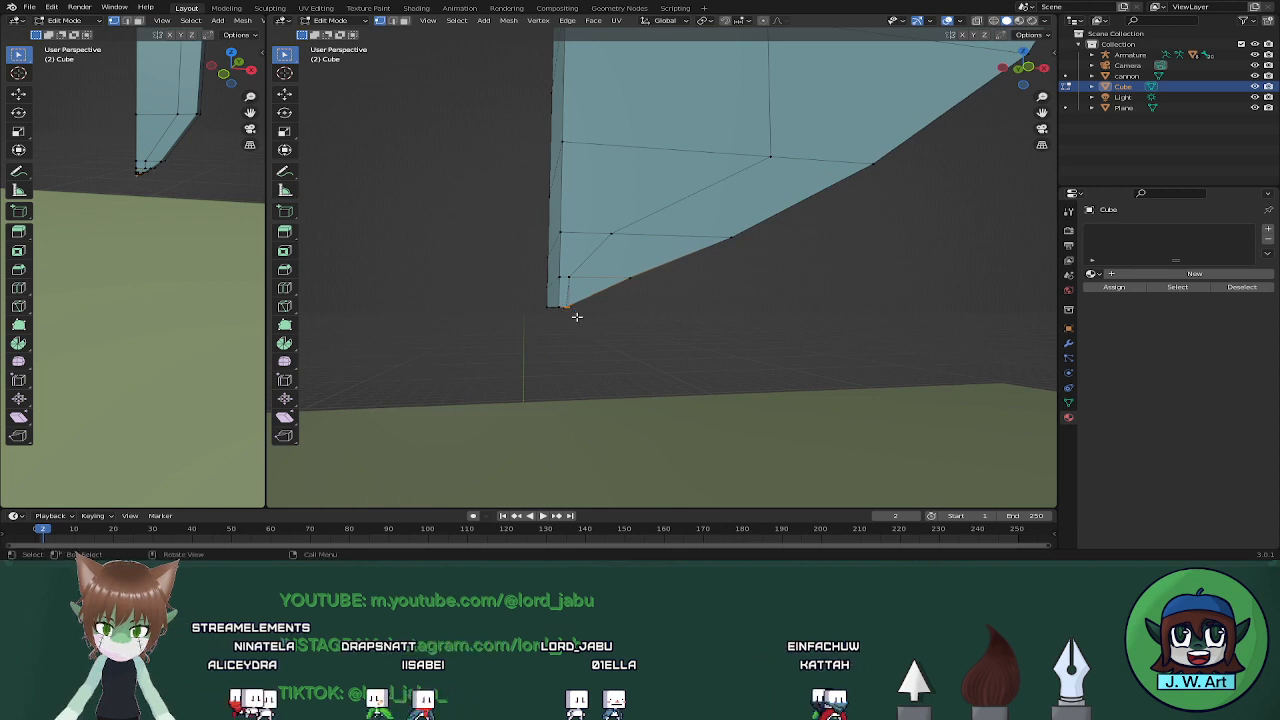
key("m")
left_click(577, 317)
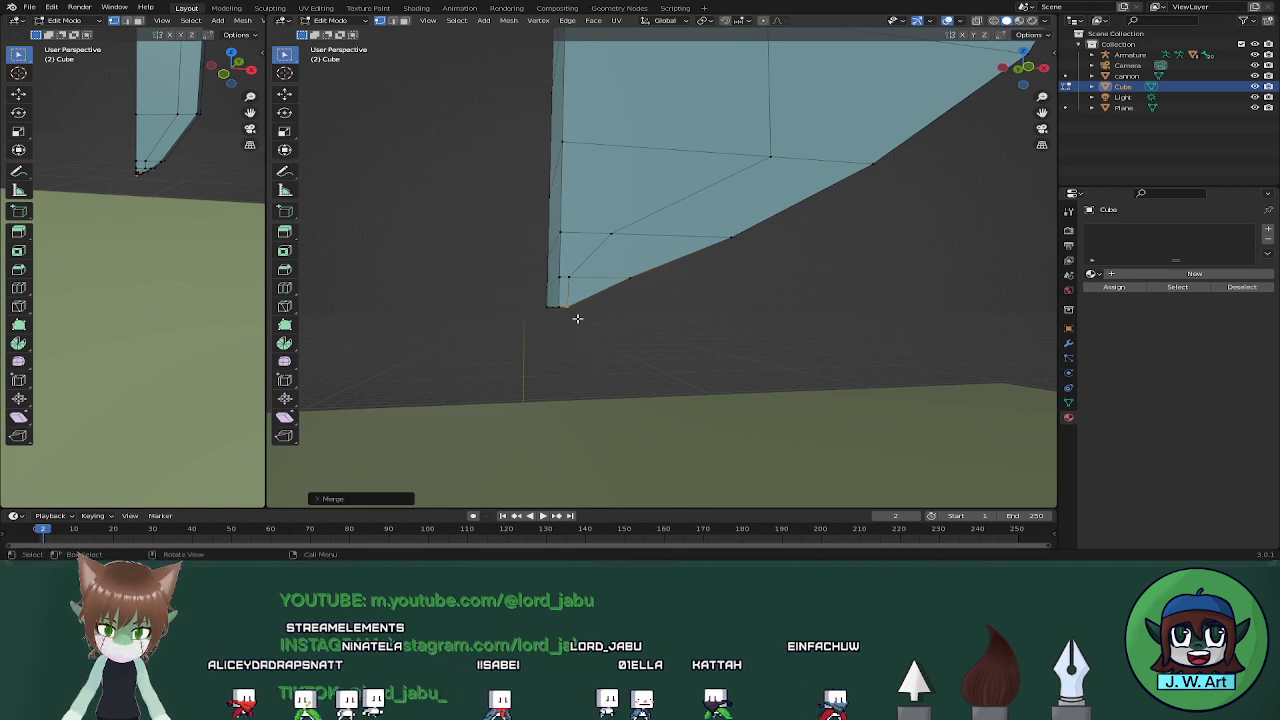
middle_click_drag(577, 317, 700, 360)
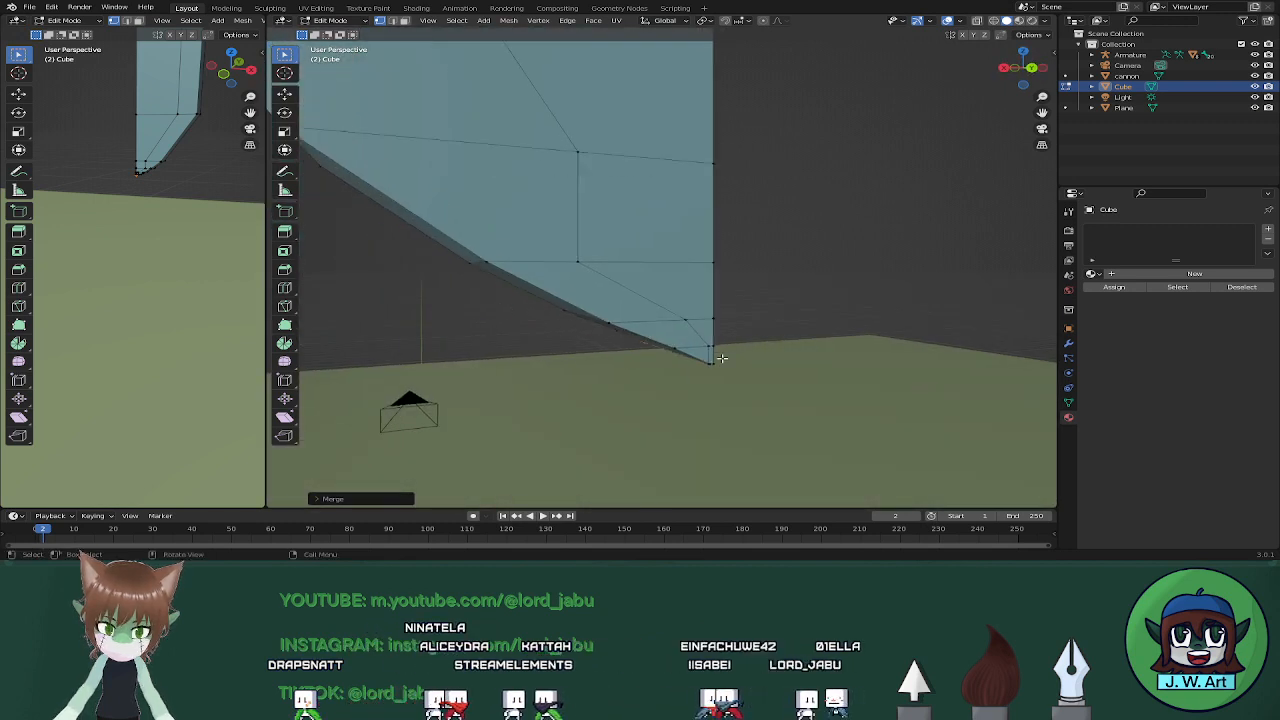
left_click(707, 363)
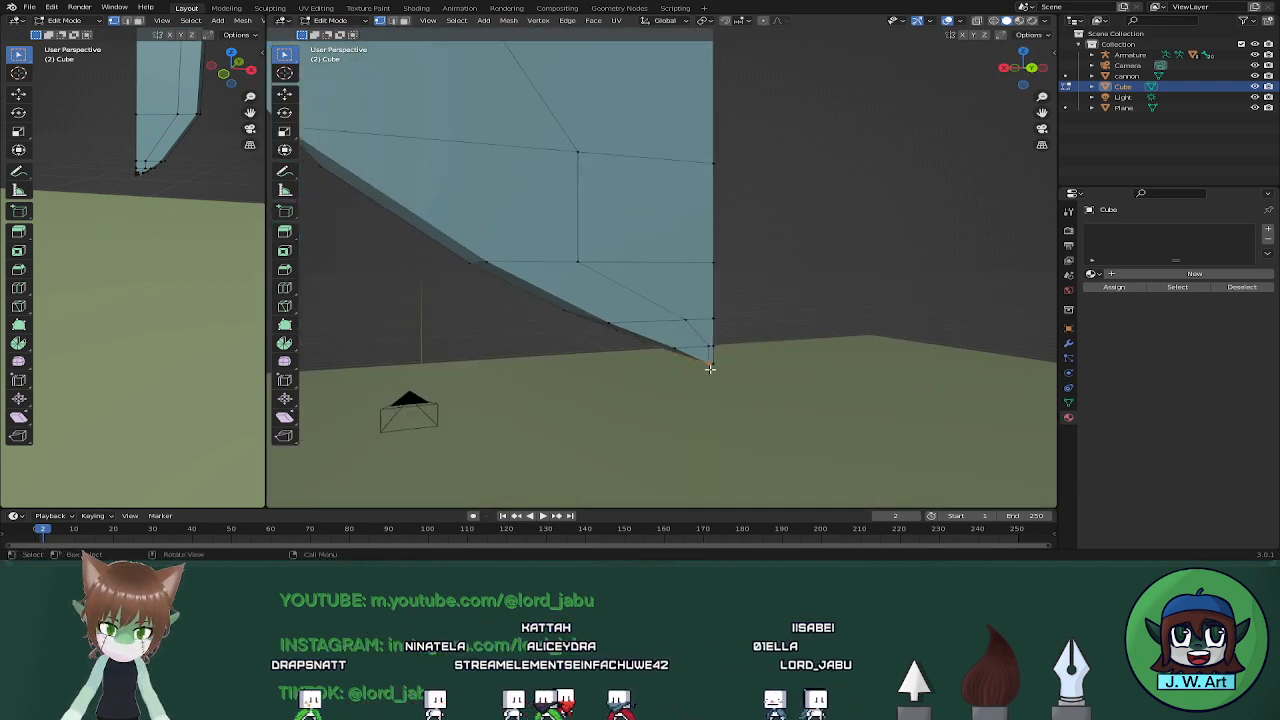
key("m")
left_click(712, 375)
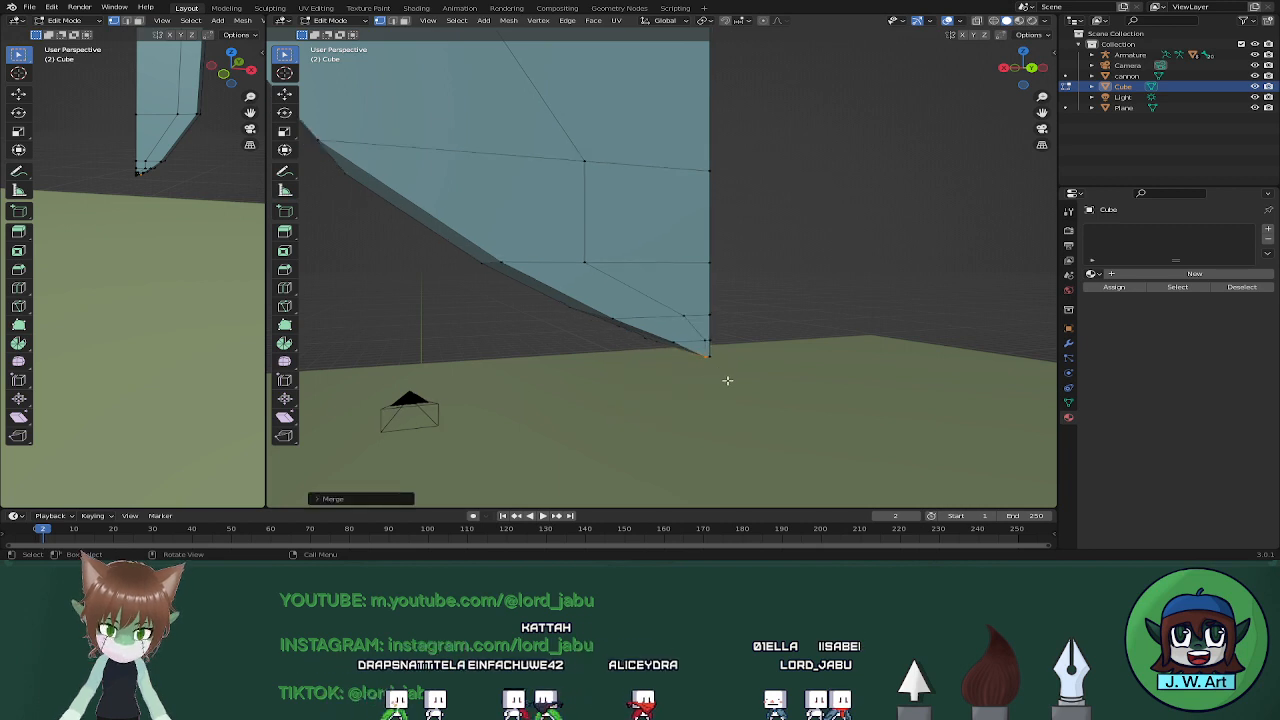
key("Tab")
middle_click_drag(642, 375, 645, 438)
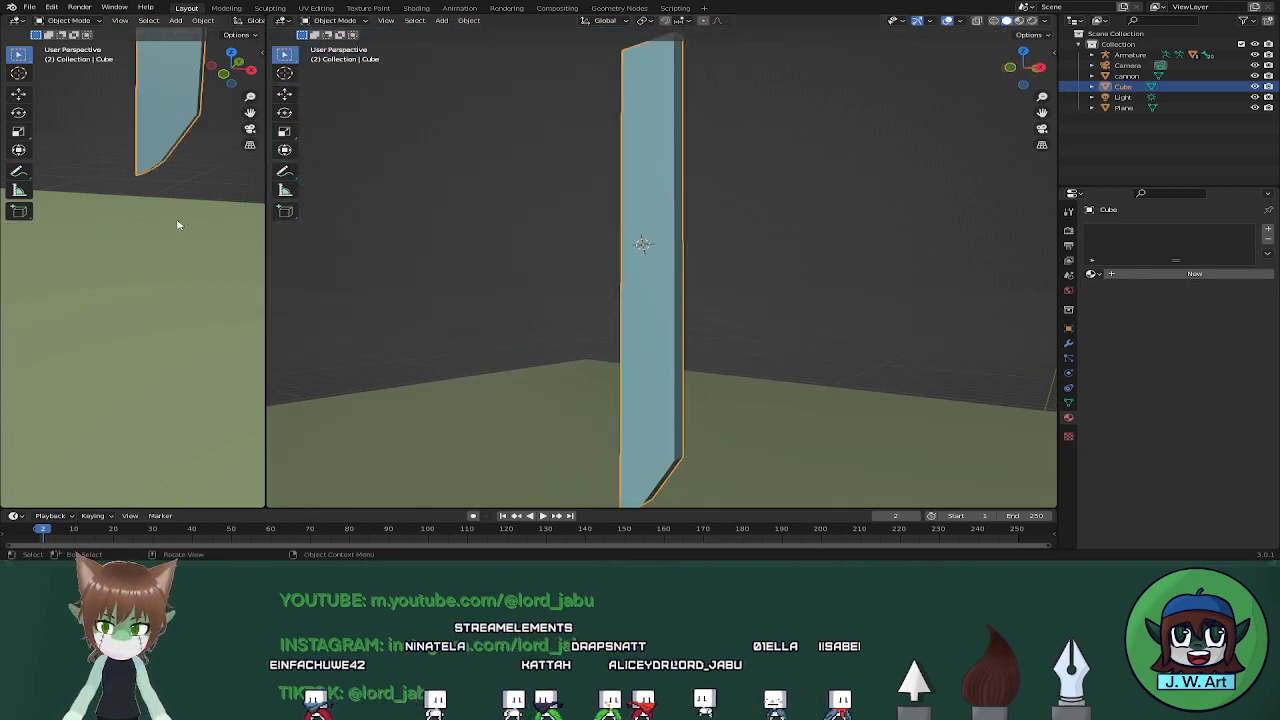
Select the faces along the blade's cutting edge and curved tip in Edit Mode and scale them to about 0.15 along Y
middle_click_drag(178, 225, 200, 317)
key("Tab")
middle_click_drag(657, 382, 691, 380)
left_click(622, 368)
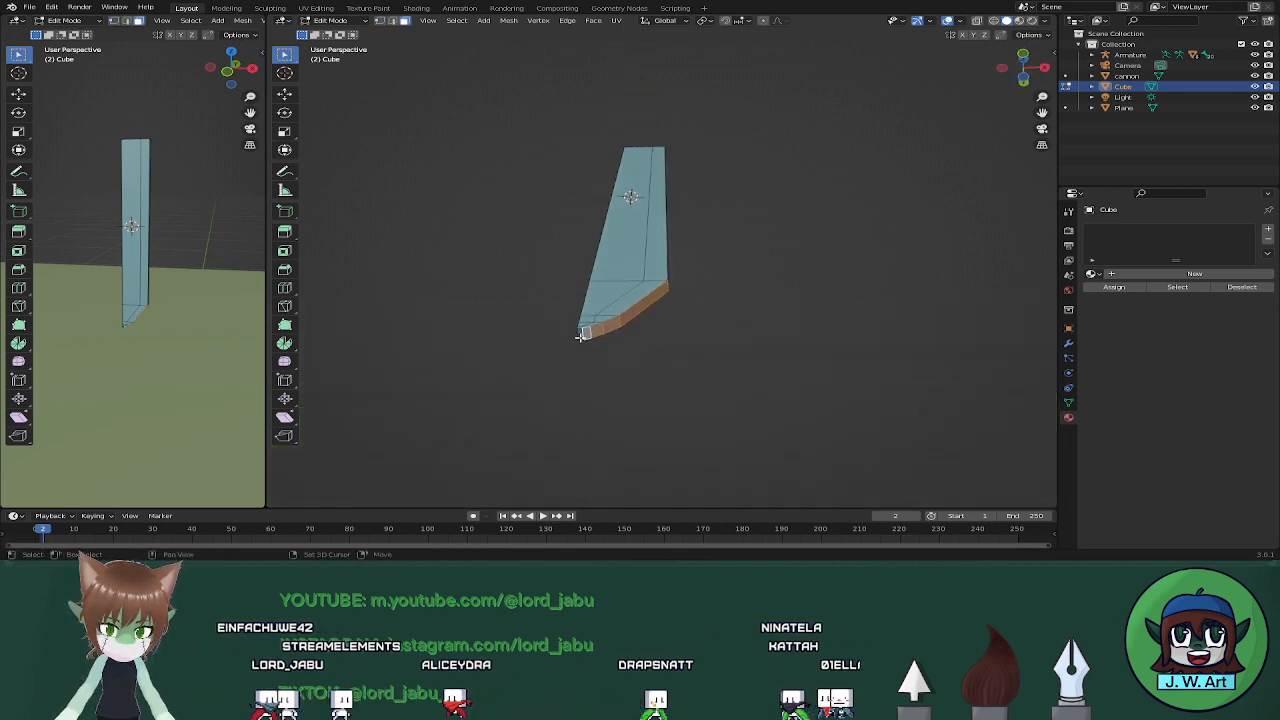
scroll(680, 360, "up", 6)
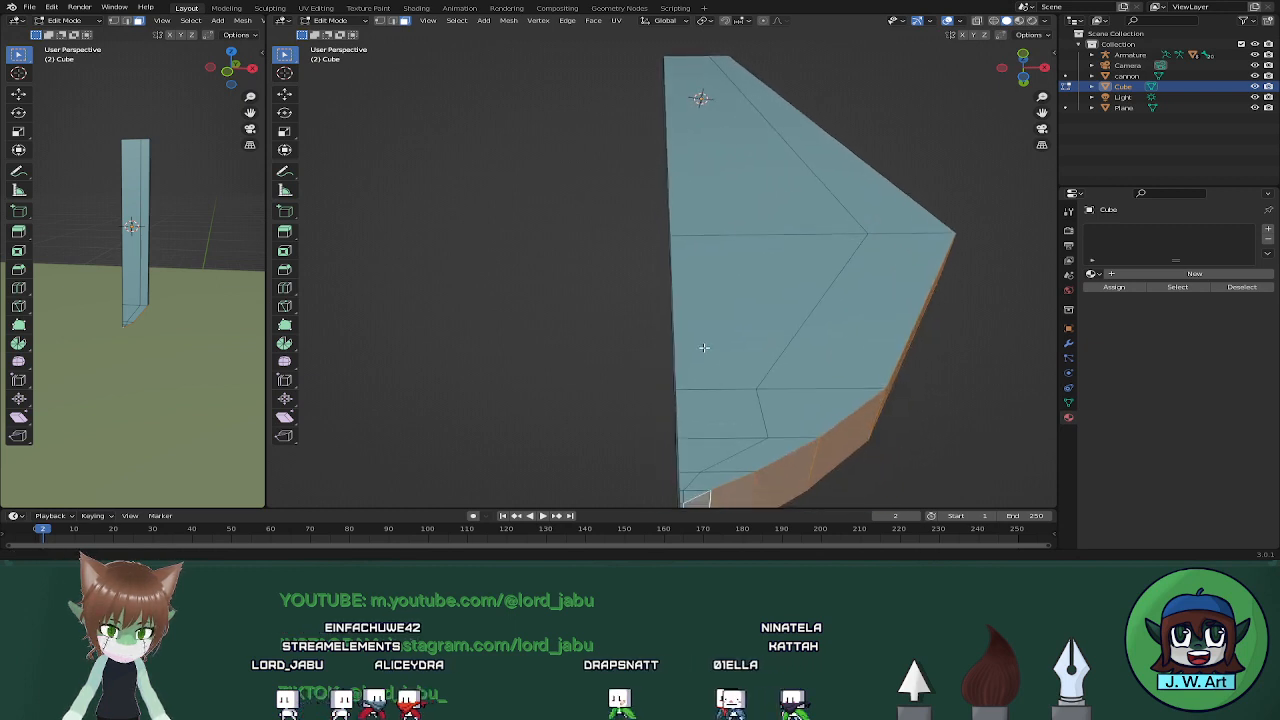
middle_click_drag(704, 347, 718, 305)
middle_click_drag(743, 357, 679, 390)
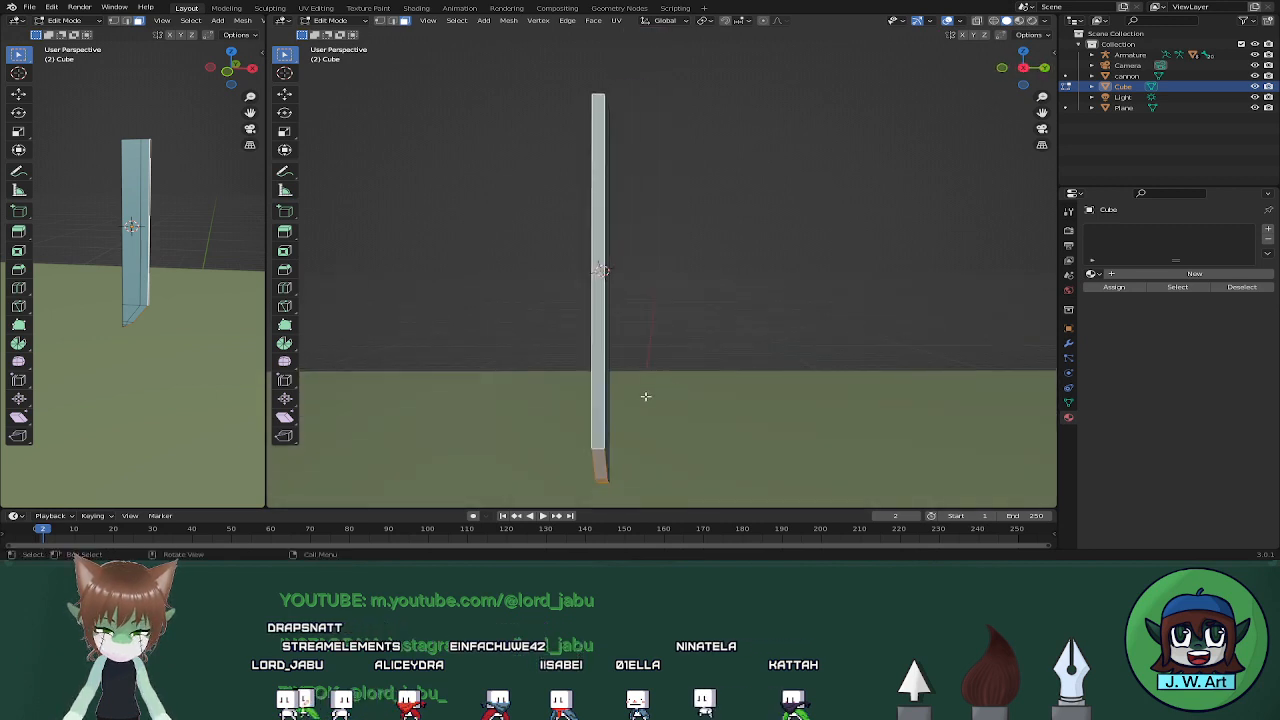
key("s")
key("y")
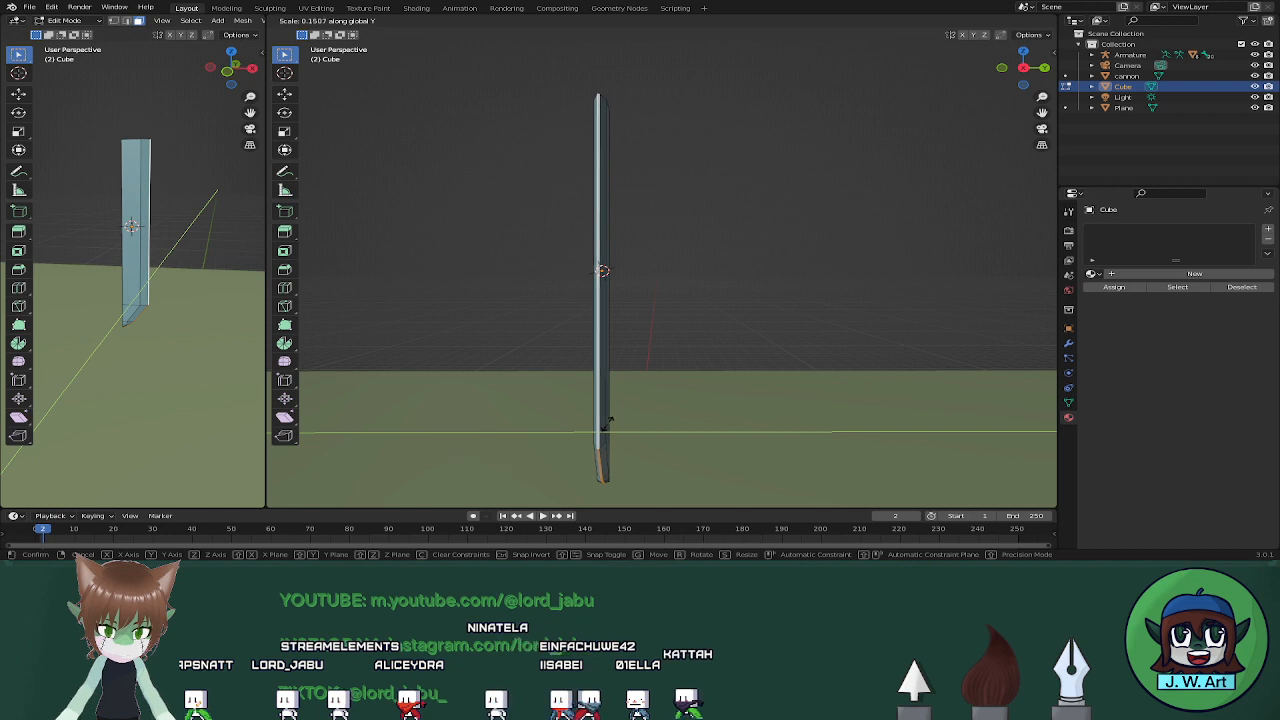
left_click(605, 422)
Select the face at the blade's upper end and move it up about 0.61 m along Z to lengthen the blade
middle_click_drag(605, 422, 771, 429)
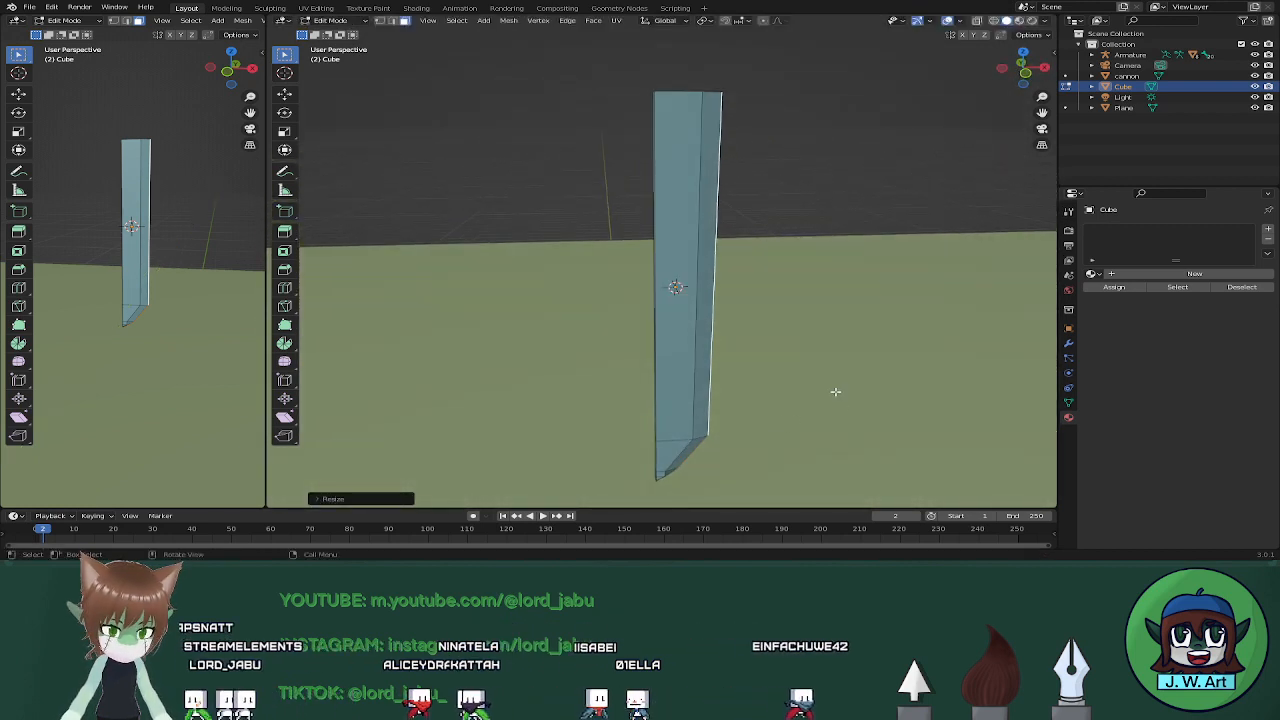
middle_click_drag(786, 366, 711, 294)
left_click_drag(629, 172, 665, 190)
key("shift+z")
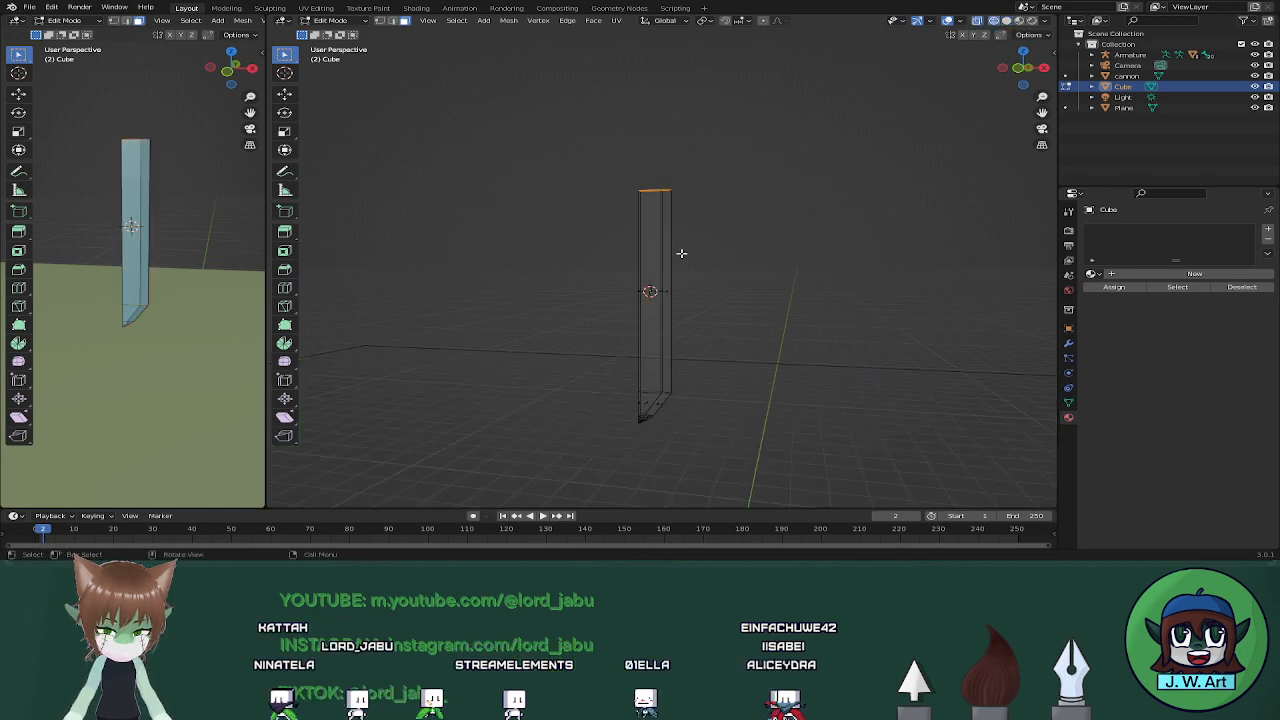
key("shift+z")
mouse_move(681, 253)
middle_mouse_down("shift")
mouse_move(683, 334)
mouse_move(731, 311)
mouse_move(740, 354)
mouse_move(723, 306)
mouse_move(724, 319)
middle_mouse_up("shift")
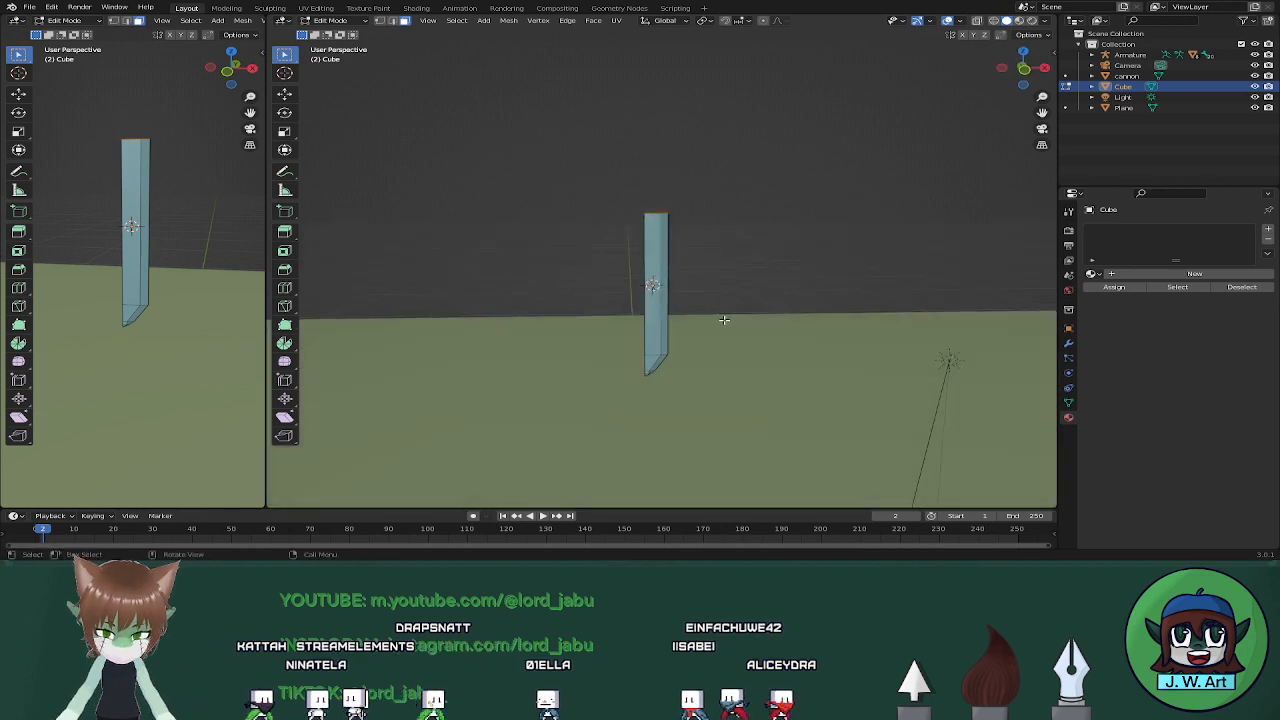
key("g")
key("z")
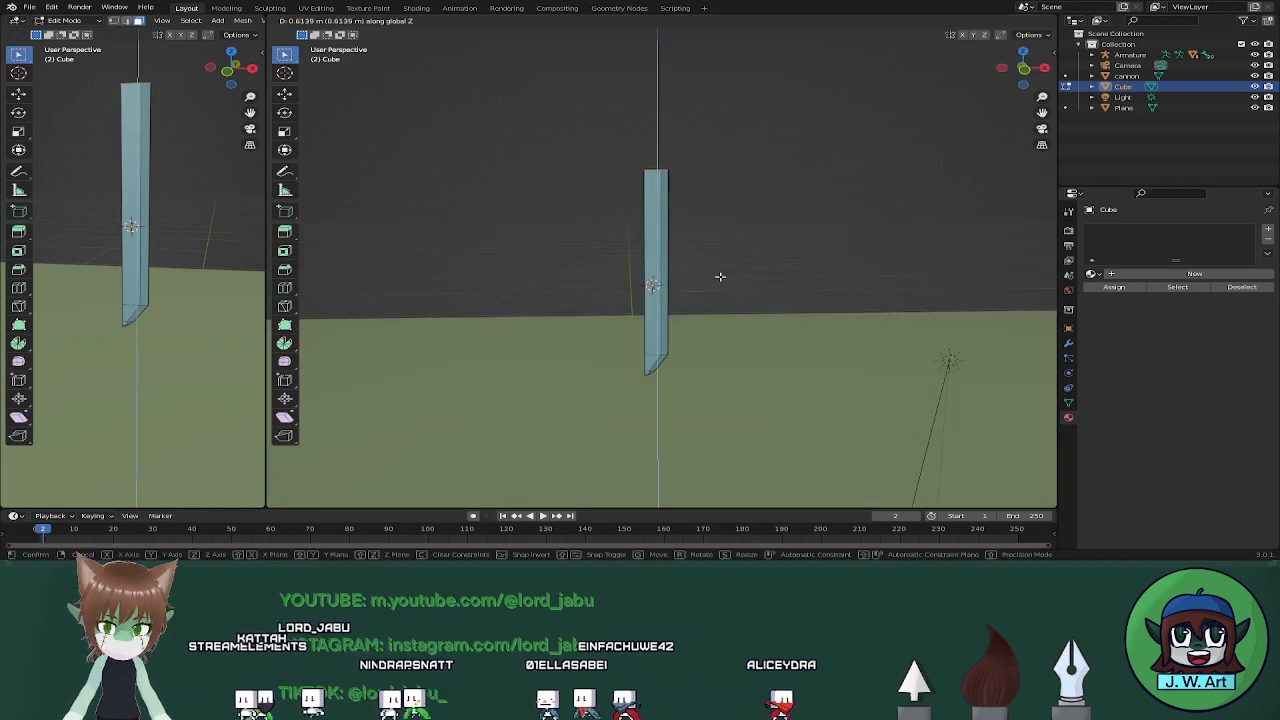
left_click(720, 276)
Select the entire blade mesh and lower it along Z until it hangs just above the character's head
scroll(219, 360, "down", 6)
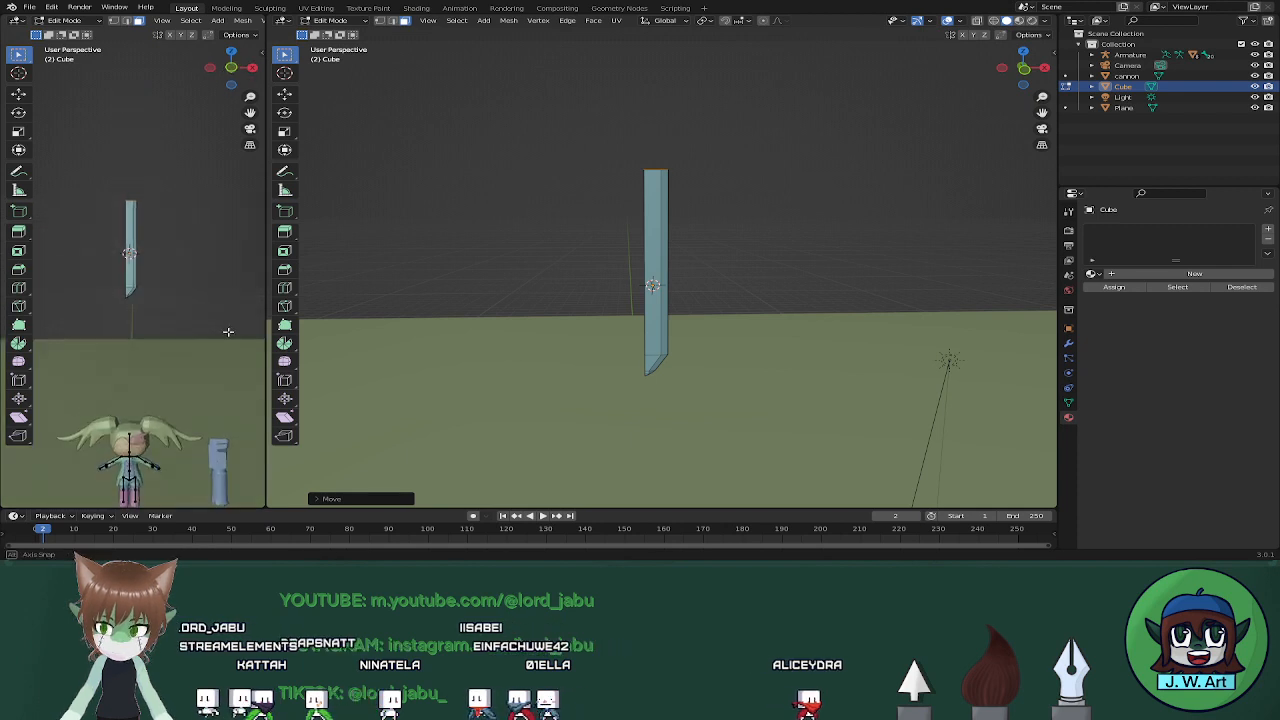
middle_click_drag(607, 390, 669, 289, "shift")
middle_click_drag(153, 467, 178, 289, "shift")
key("a")
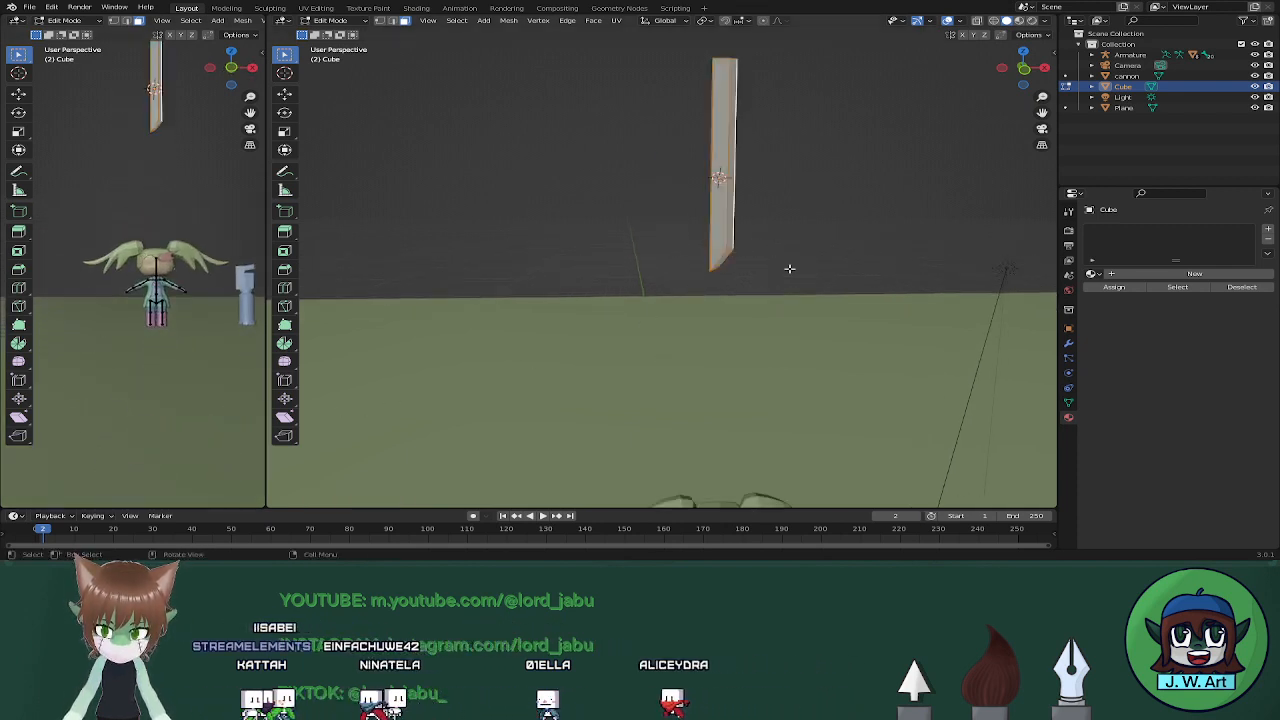
key("g")
key("z")
left_click(806, 435)
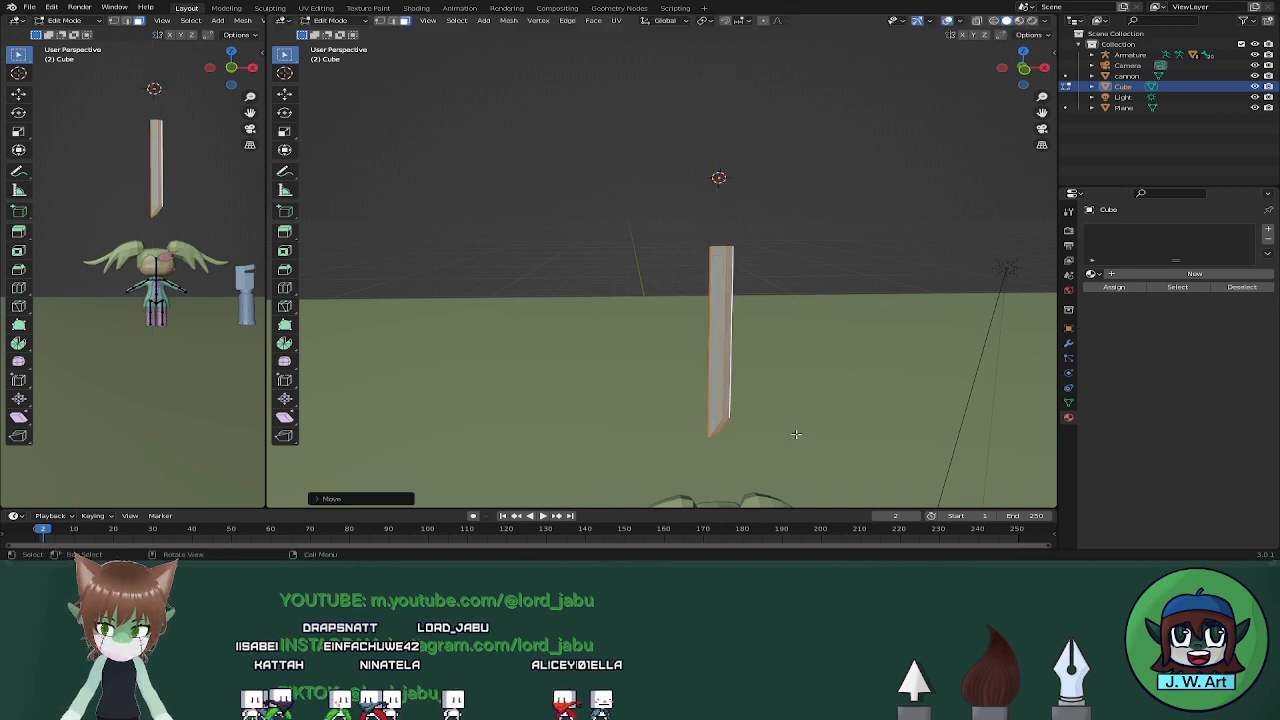
Lower the blade along Z to the character's level and move it beside her, on the side opposite the cannon
middle_click_drag(868, 420, 781, 226, "shift")
scroll(703, 228, "down", 1)
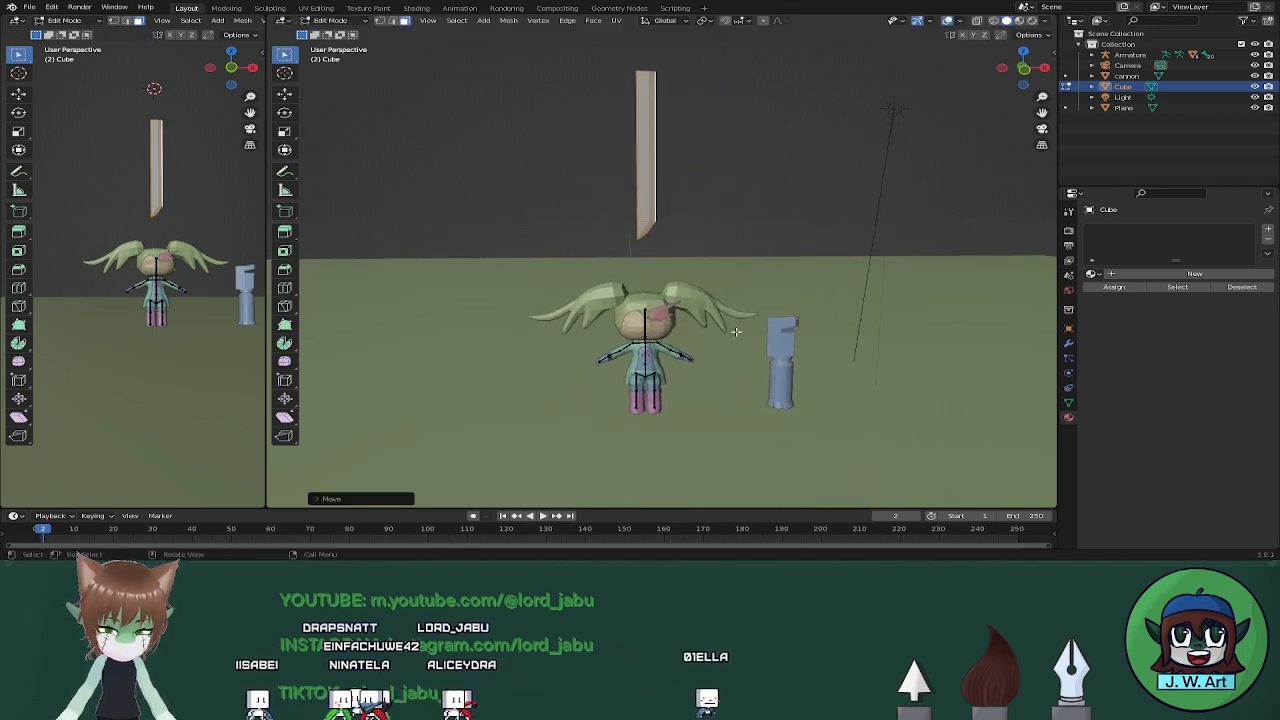
key("g")
key("z")
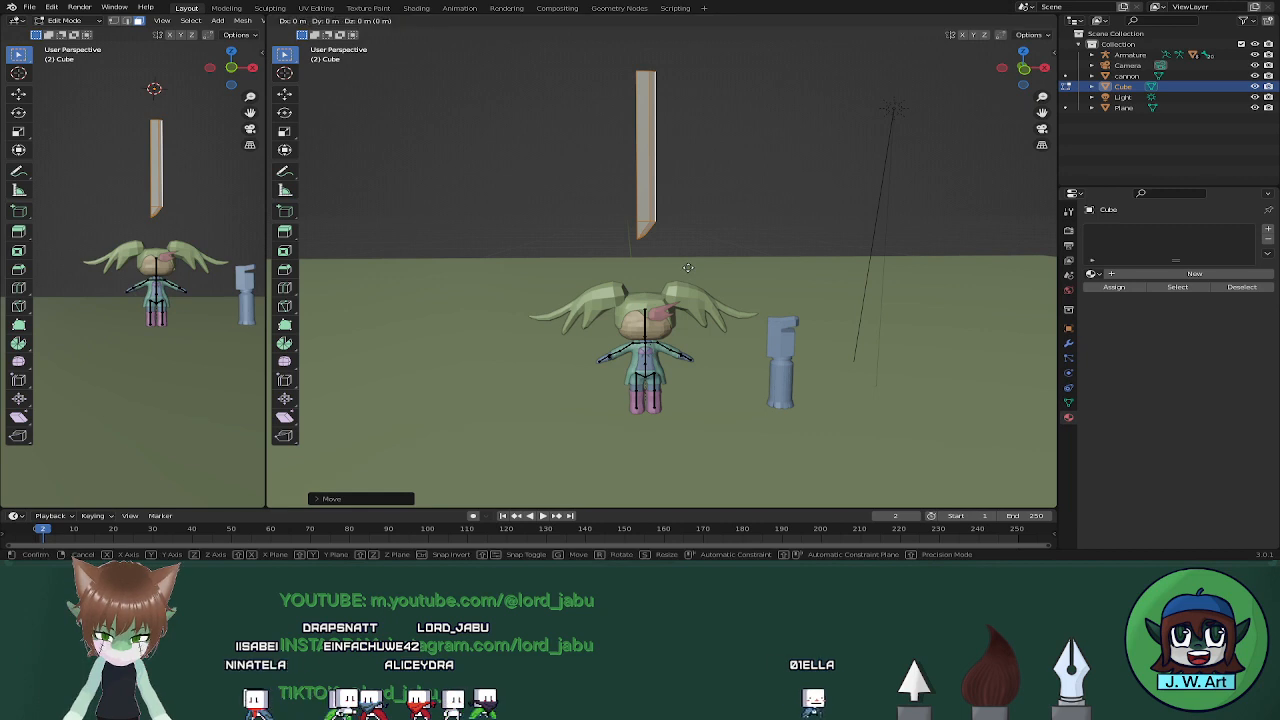
left_click(717, 470)
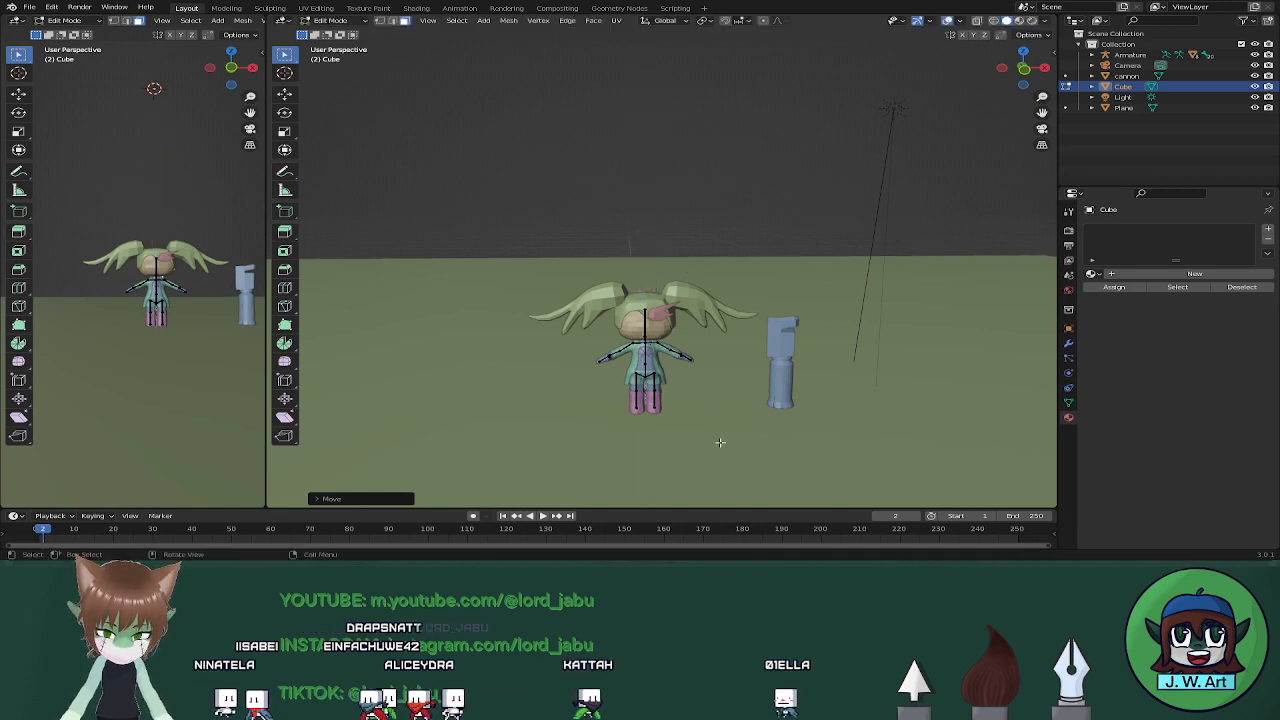
key("g")
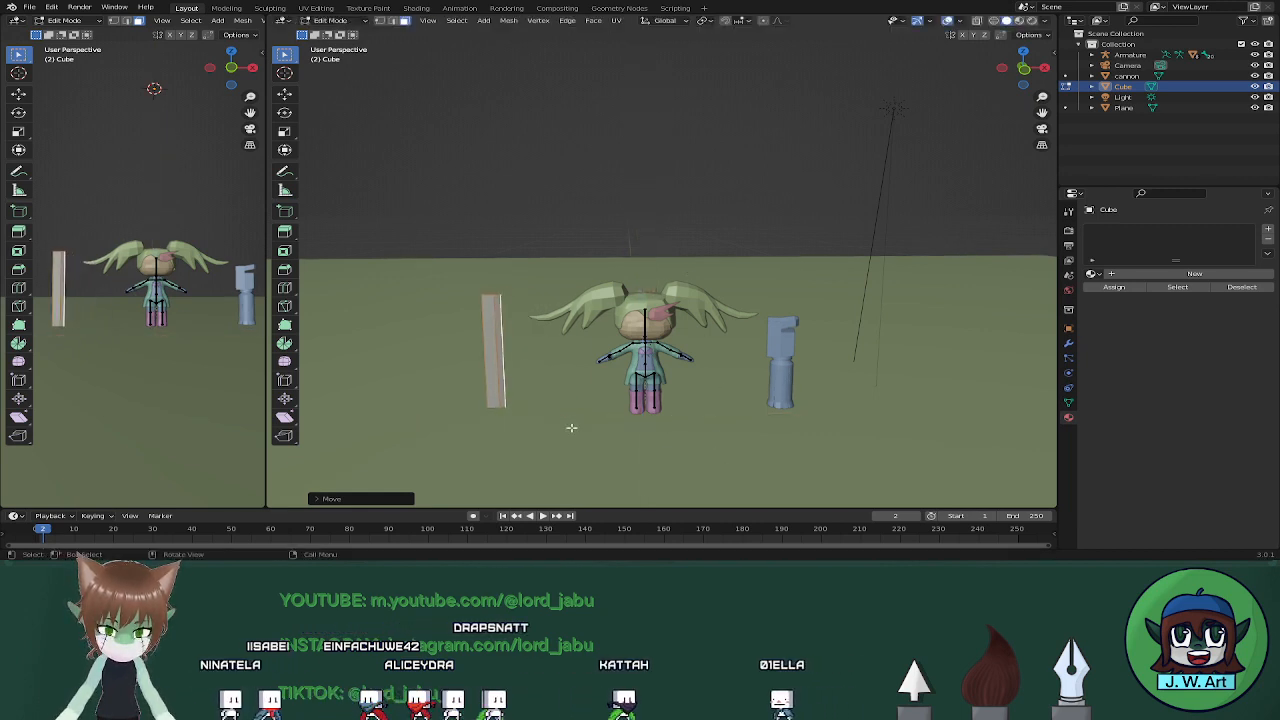
left_click(571, 427)
Select the blade's top end face and raise it slightly further along Z
scroll(620, 283, "up", 4)
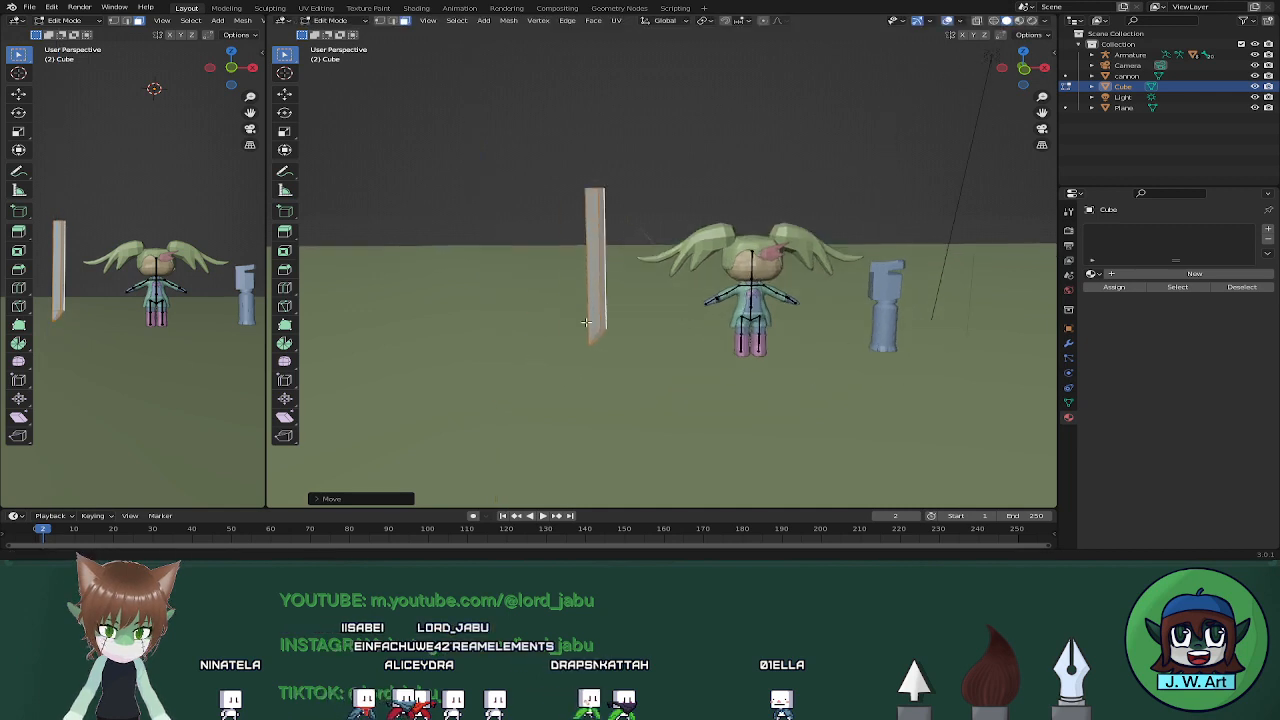
scroll(620, 283, "up", 6)
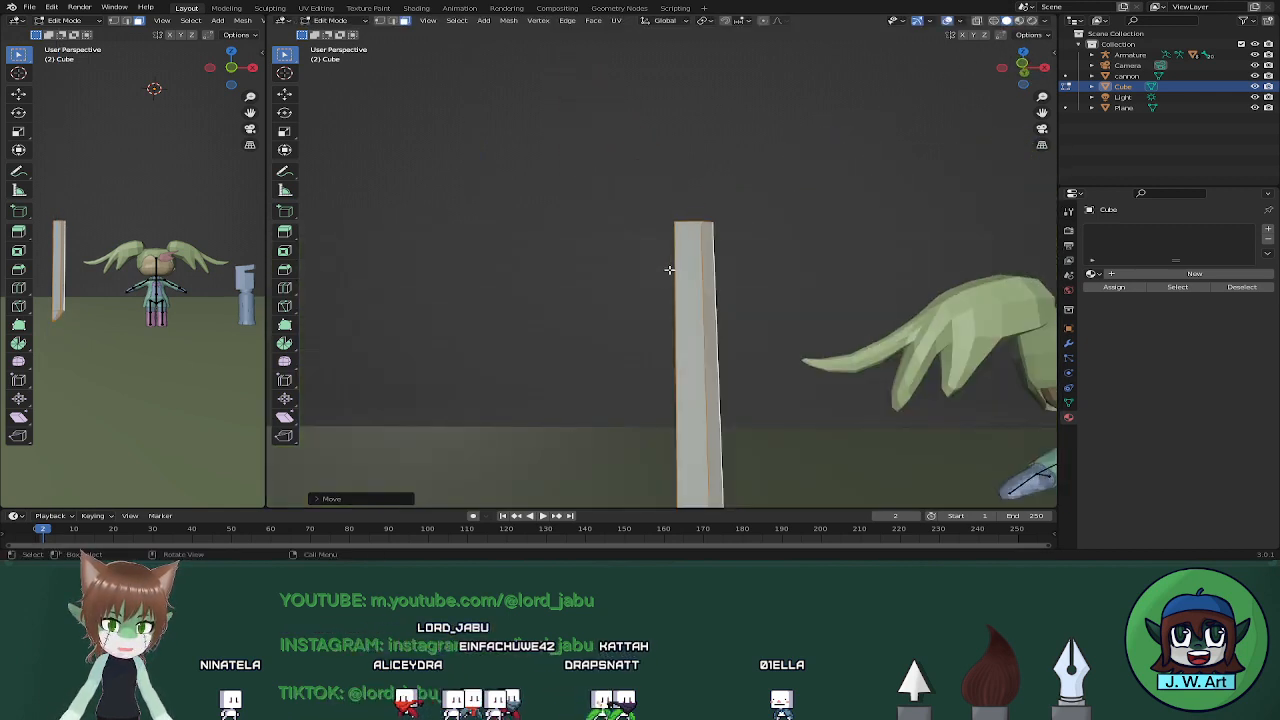
middle_click_drag(658, 268, 653, 297)
key("shift+z")
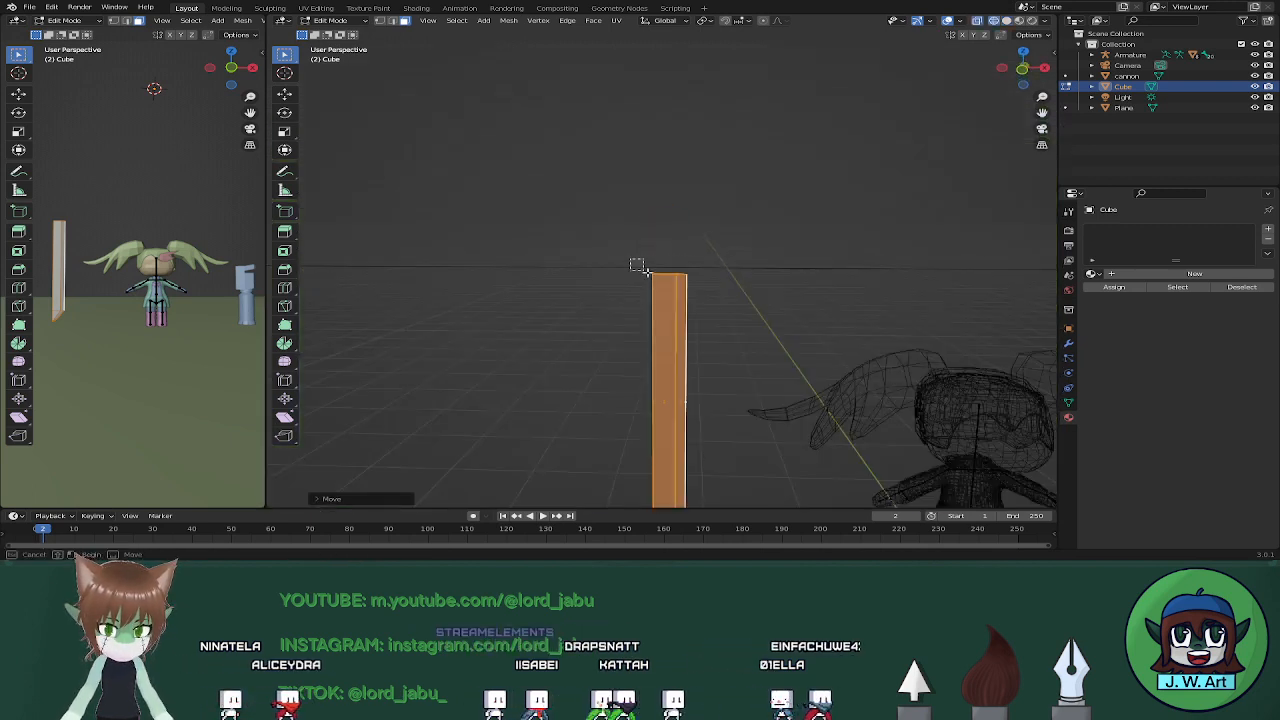
left_click_drag(636, 263, 696, 289)
key("shift+z")
key("g")
key("z")
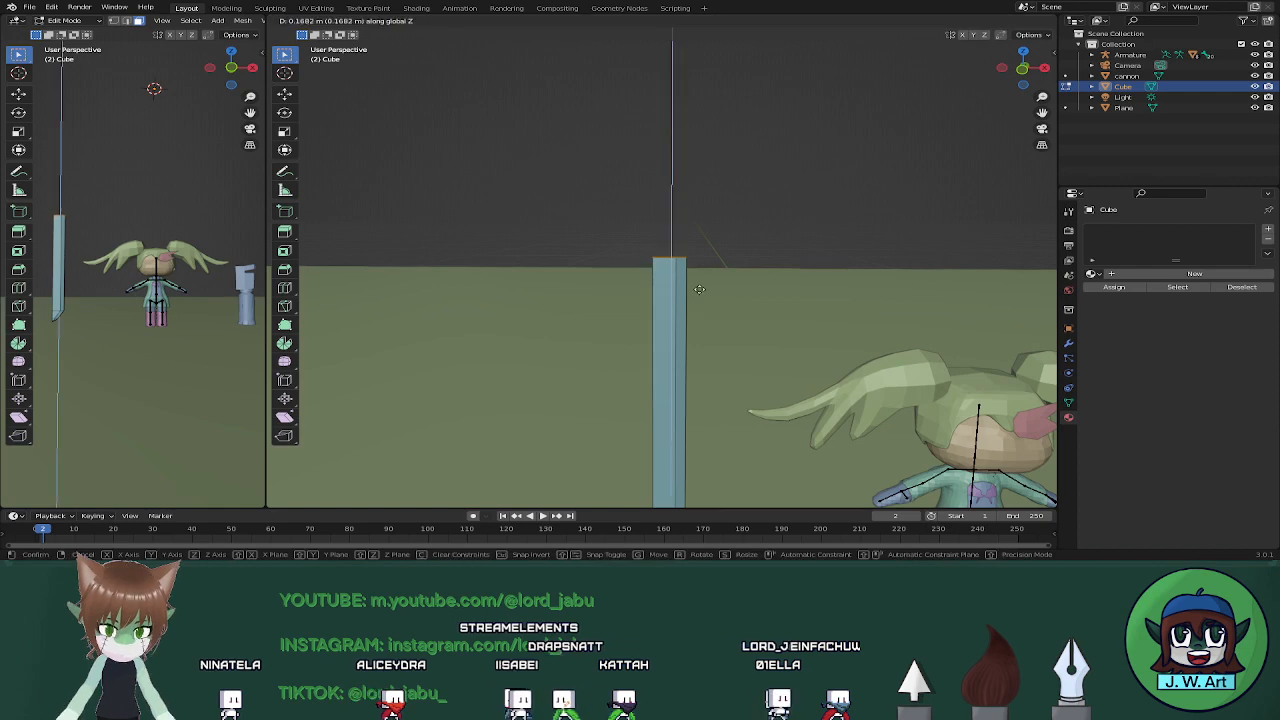
left_click(634, 289)
Extrude and widen the blade's top face into a flat guard plate, giving it about 0.02 m thickness
middle_click_drag(634, 289, 679, 323)
key("g")
key("z")
key("z")
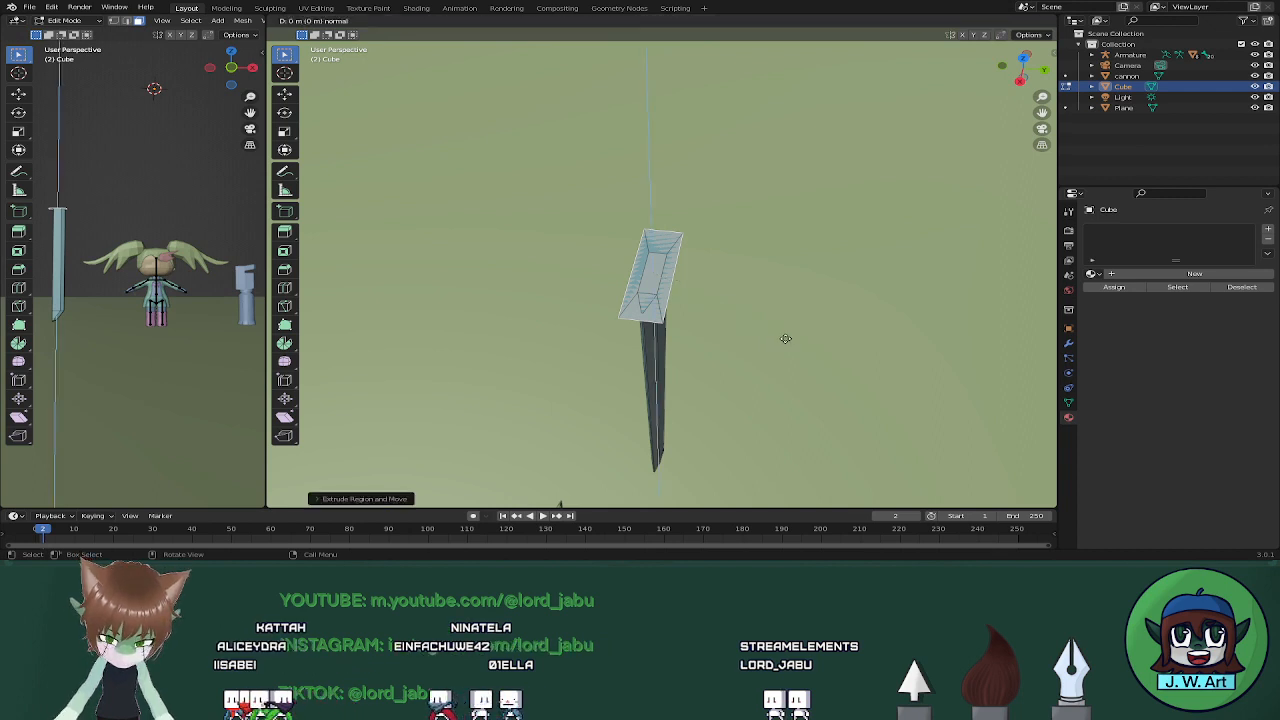
middle_click_drag(785, 335, 639, 335)
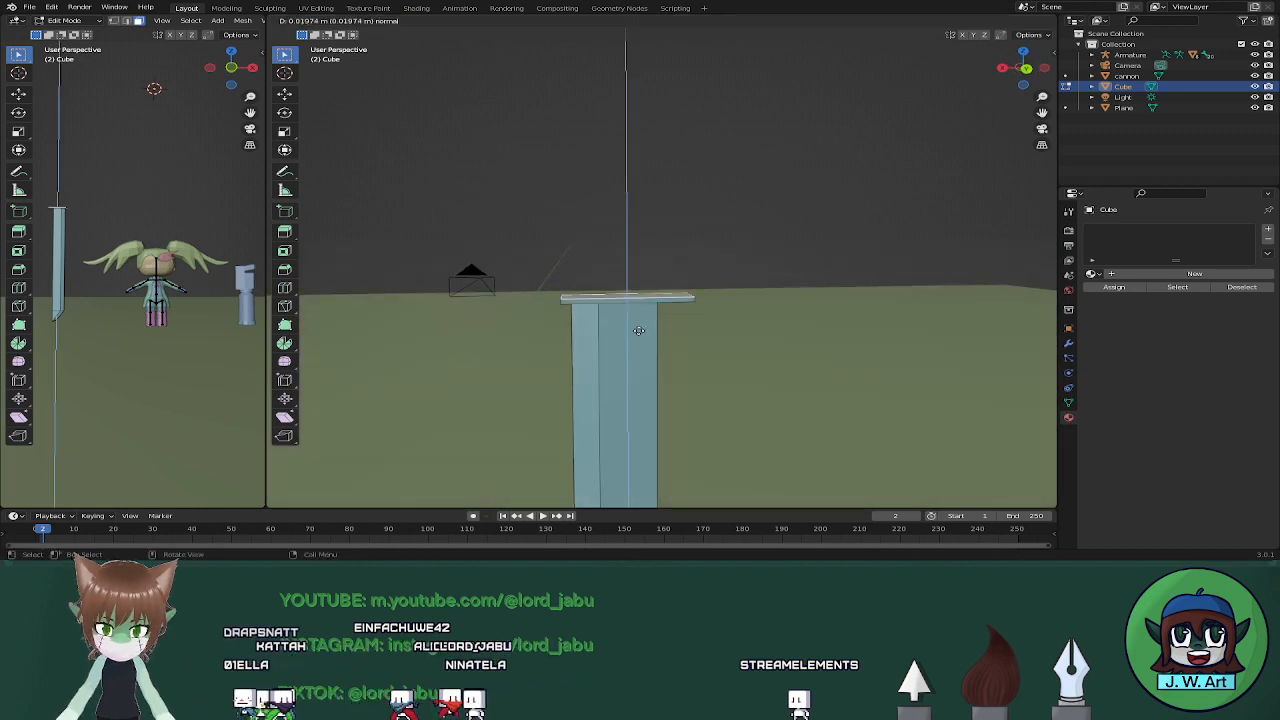
left_click(638, 328)
Select all faces of the guard plate on top of the blade in wireframe view
middle_click_drag(638, 328, 772, 332)
key("shift+z")
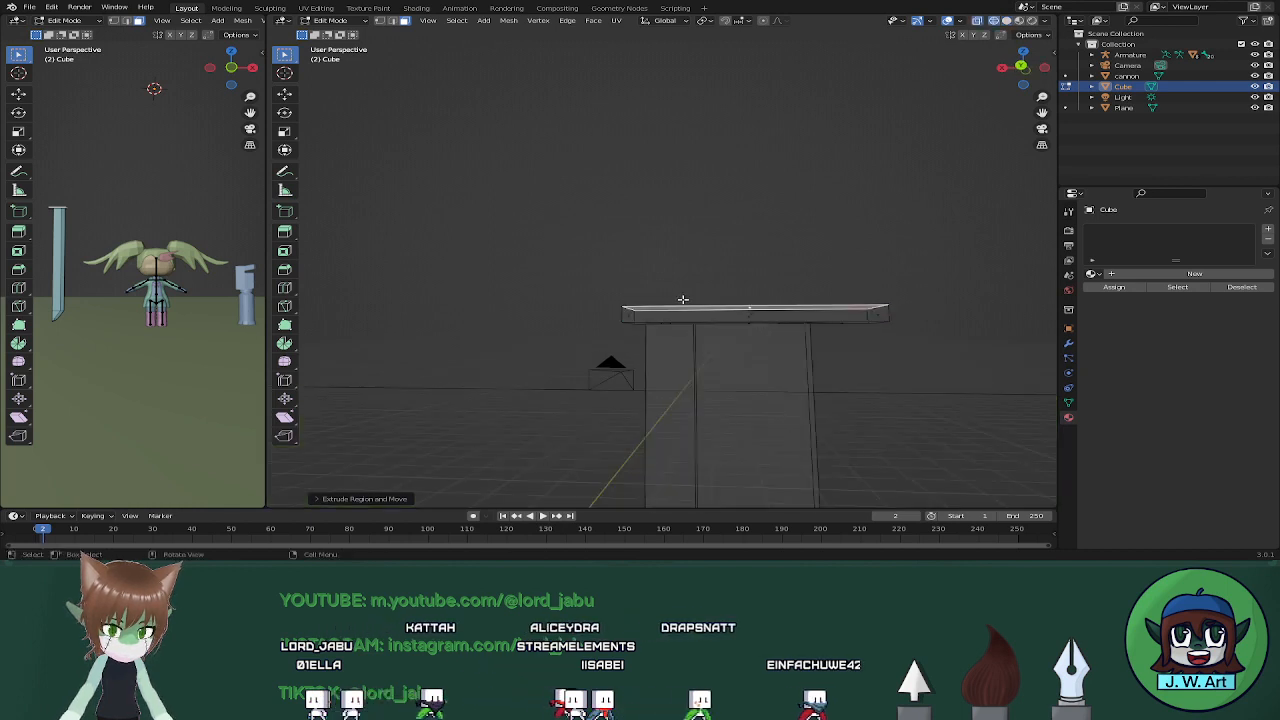
left_click_drag(599, 283, 930, 325)
key("shift+z")
mouse_move(908, 334)
middle_mouse_down()
mouse_move(850, 358)
mouse_move(838, 349)
mouse_move(848, 331)
mouse_move(831, 371)
mouse_move(840, 414)
mouse_move(808, 411)
middle_mouse_up()
key("shift+z")
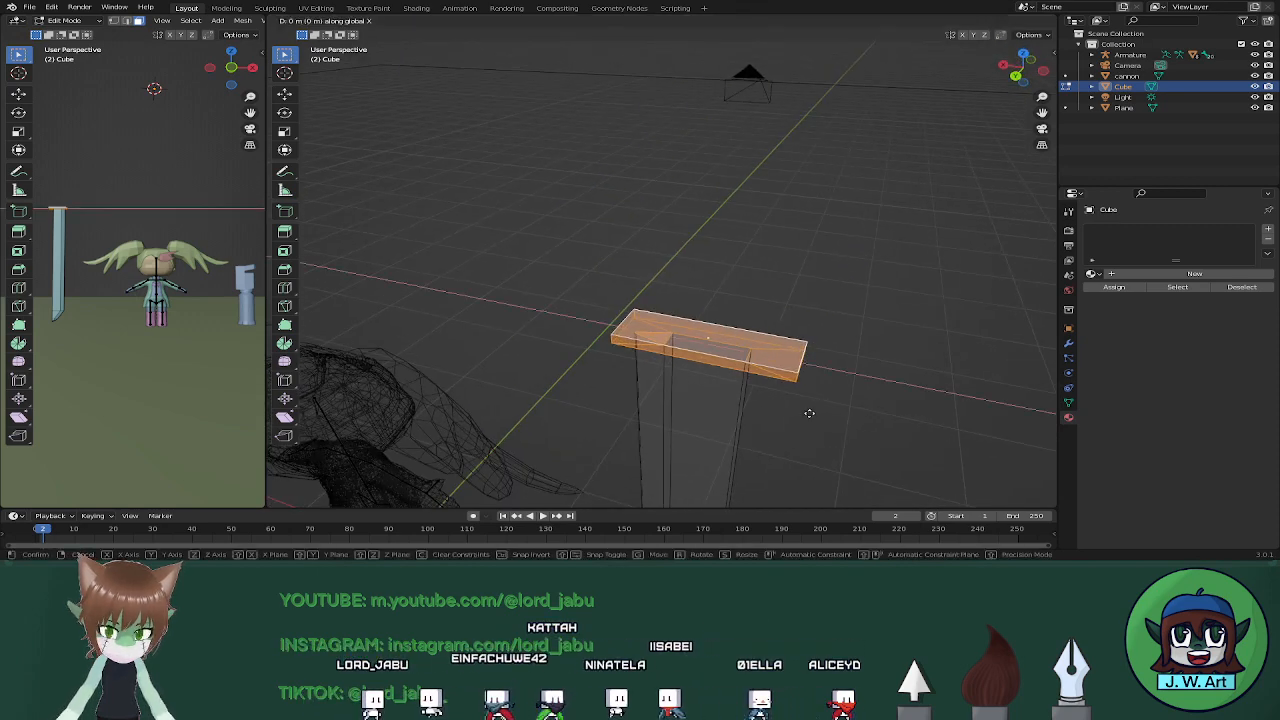
key("g")
key("x")
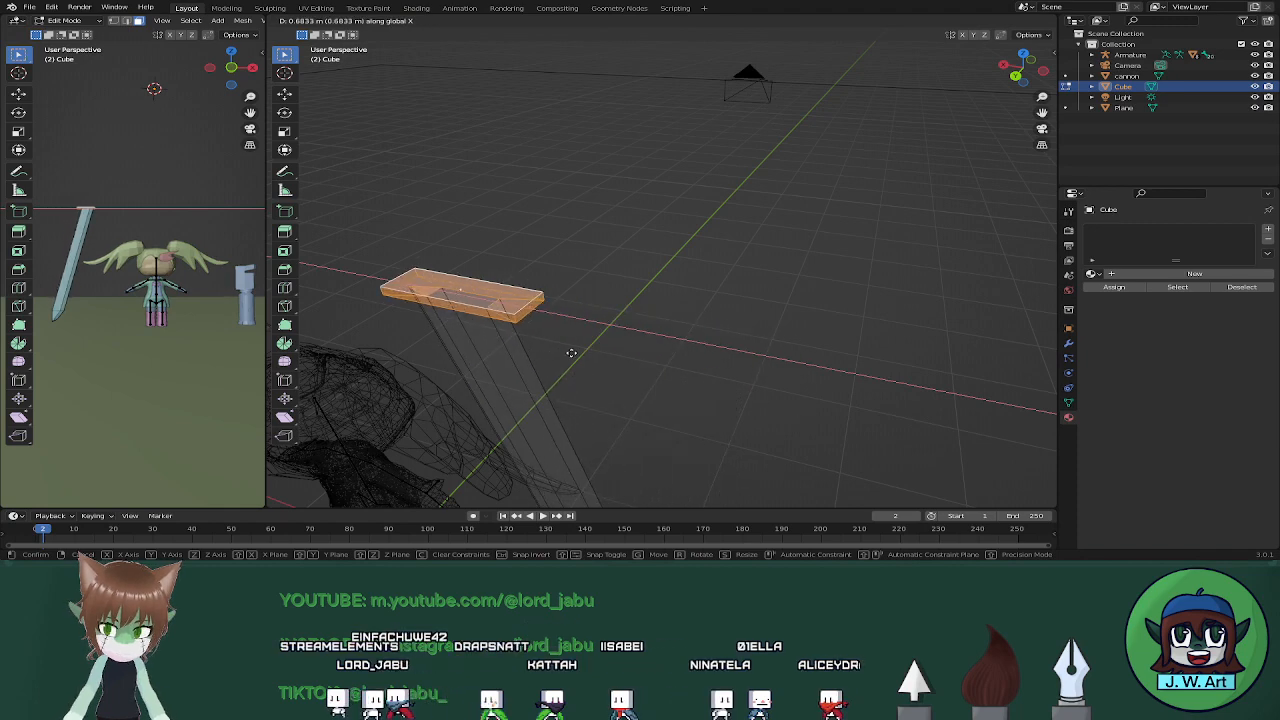
key("Escape")
Separate the selected guard plate into its own object and select it in Object Mode with solid shading
middle_click_drag(626, 354, 749, 380)
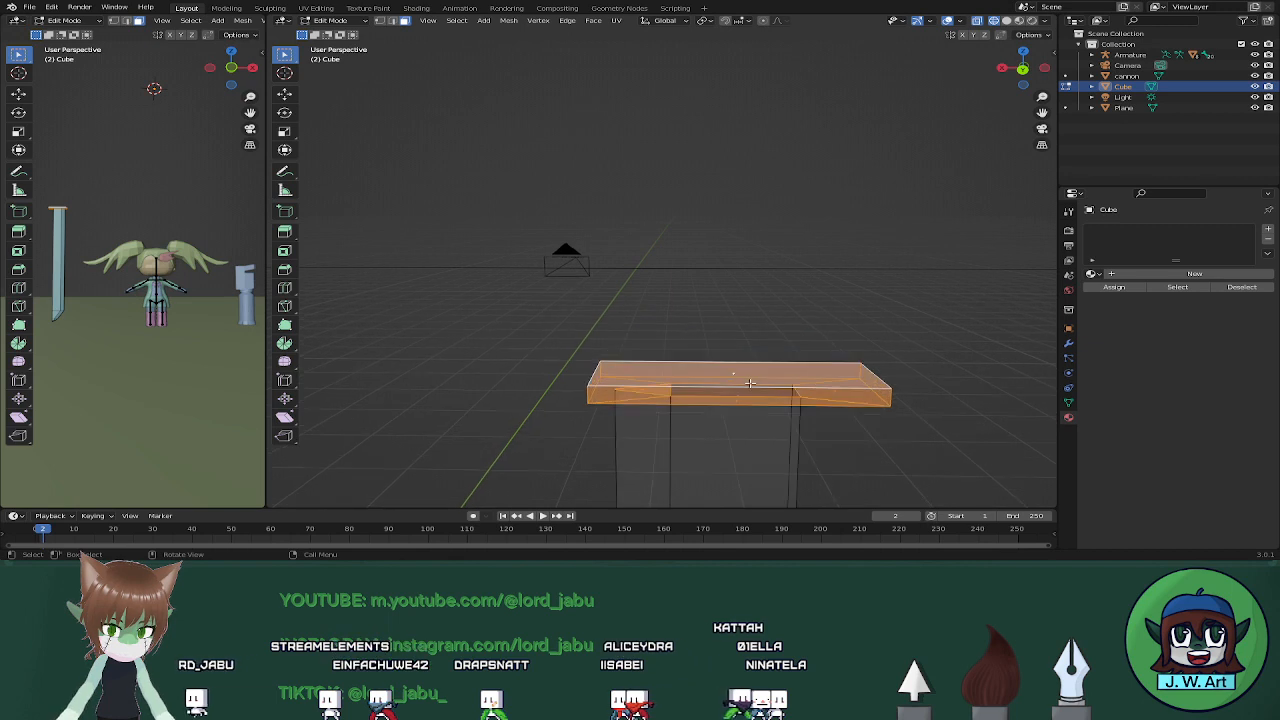
key("p")
left_click(770, 395)
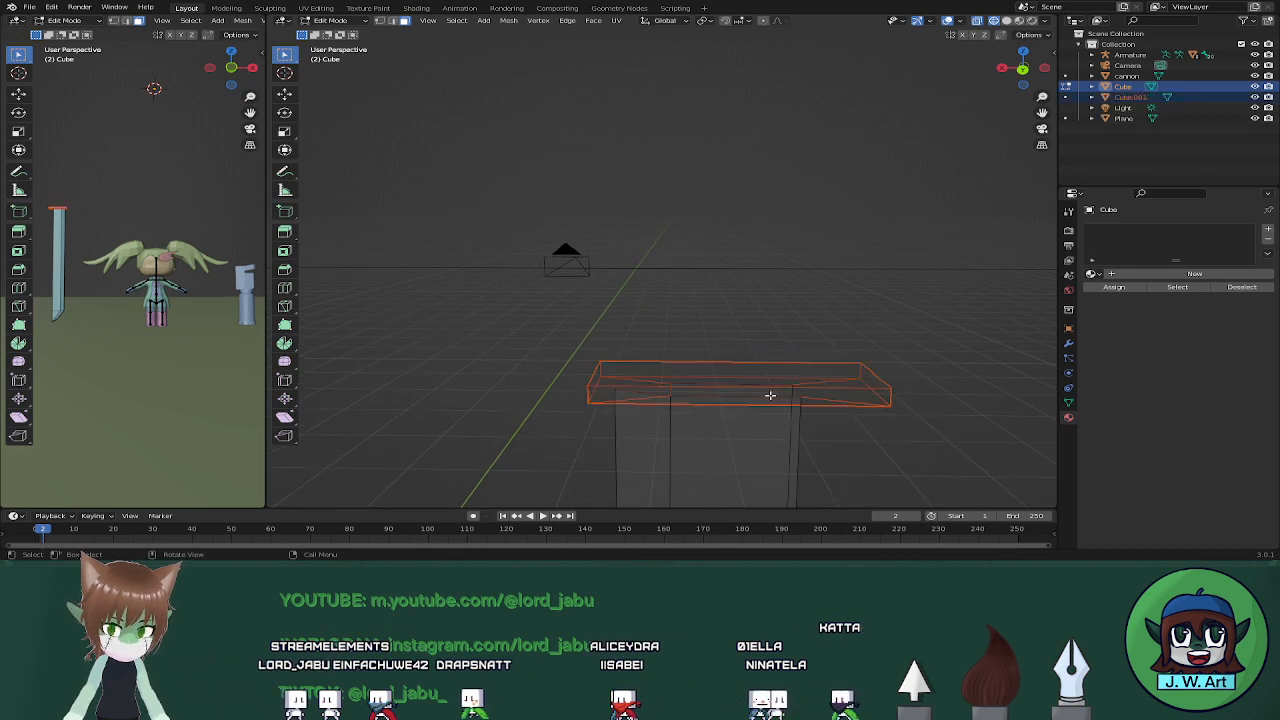
key("Tab")
left_click(818, 381)
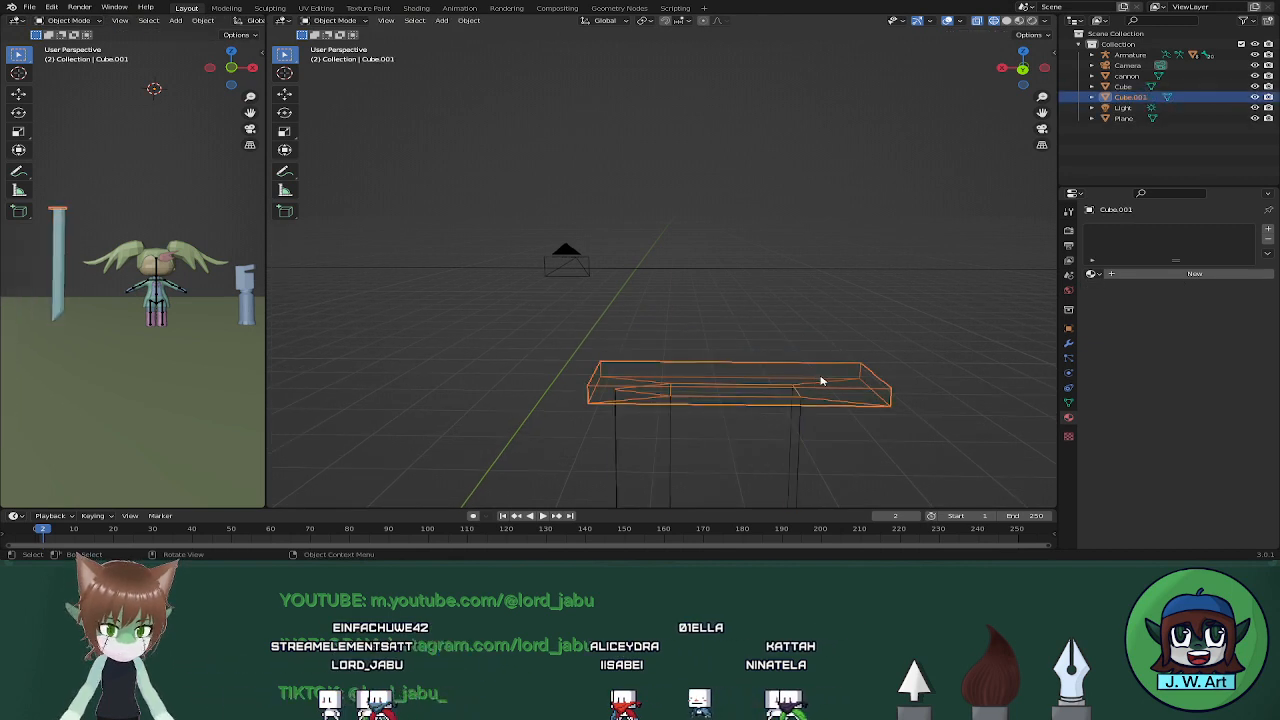
key("shift+z")
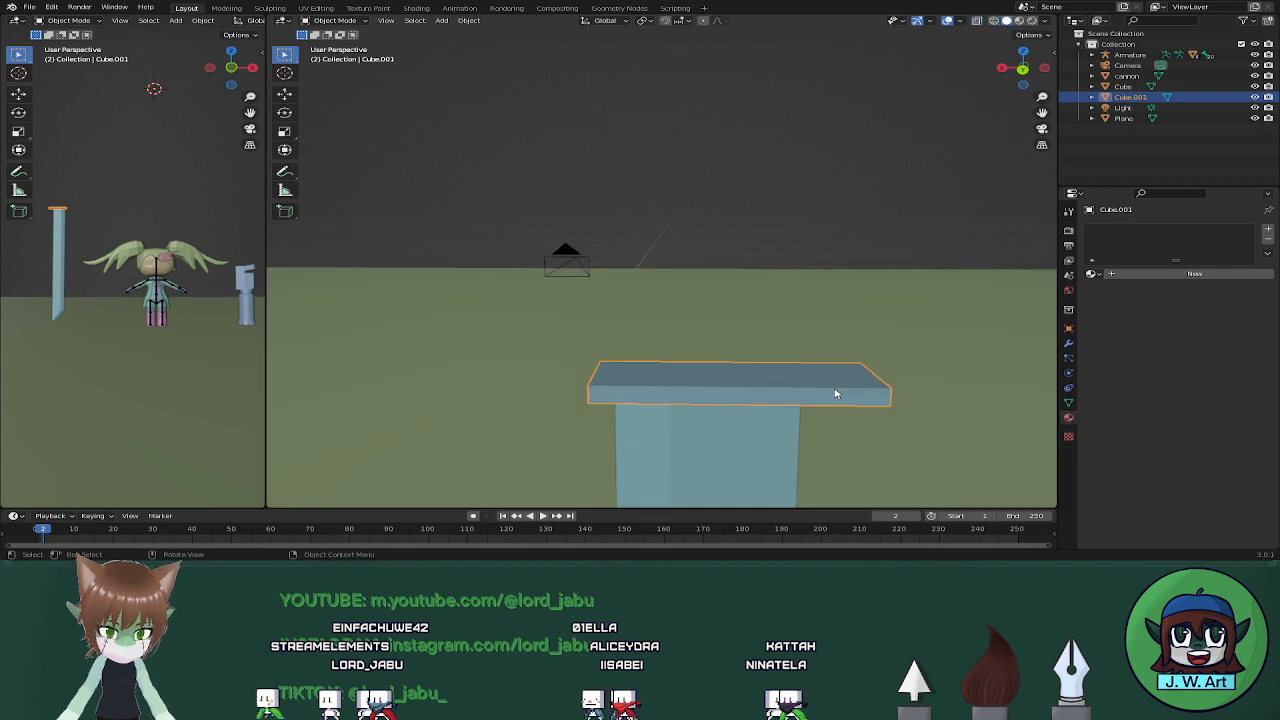
Move the guard object along X until it is centred over the blade
key("g")
key("x")
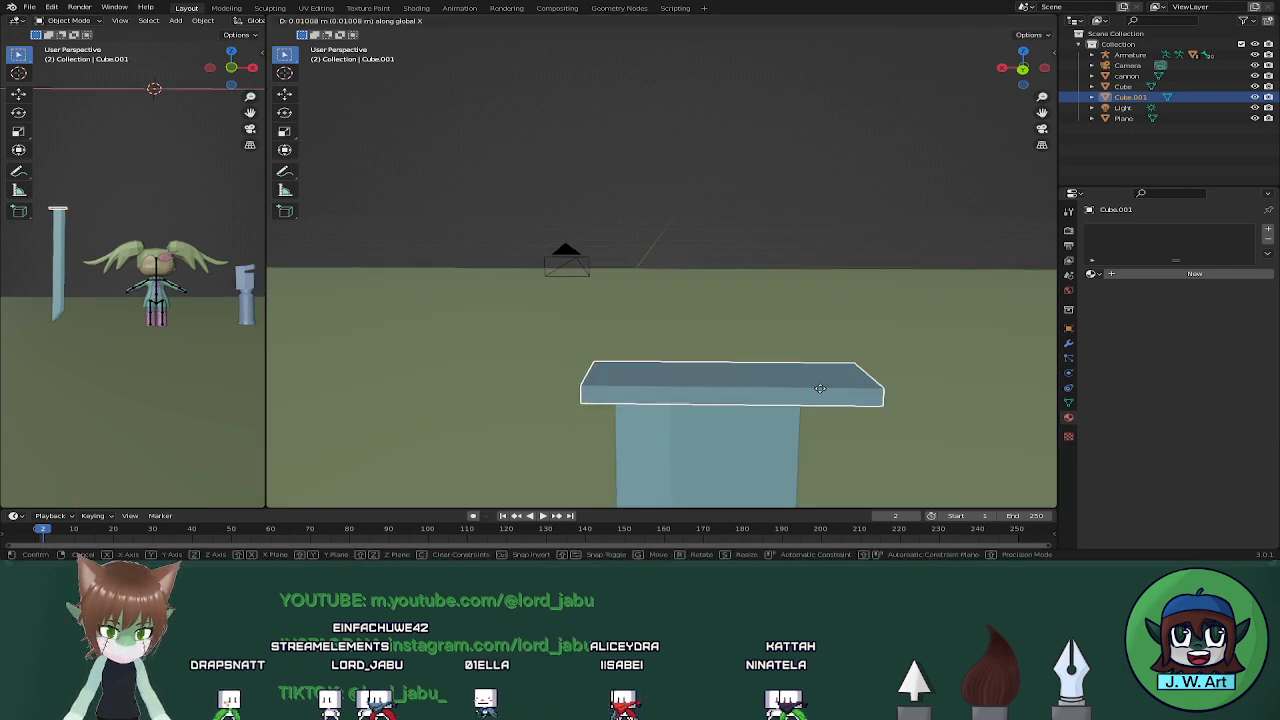
left_click(829, 400)
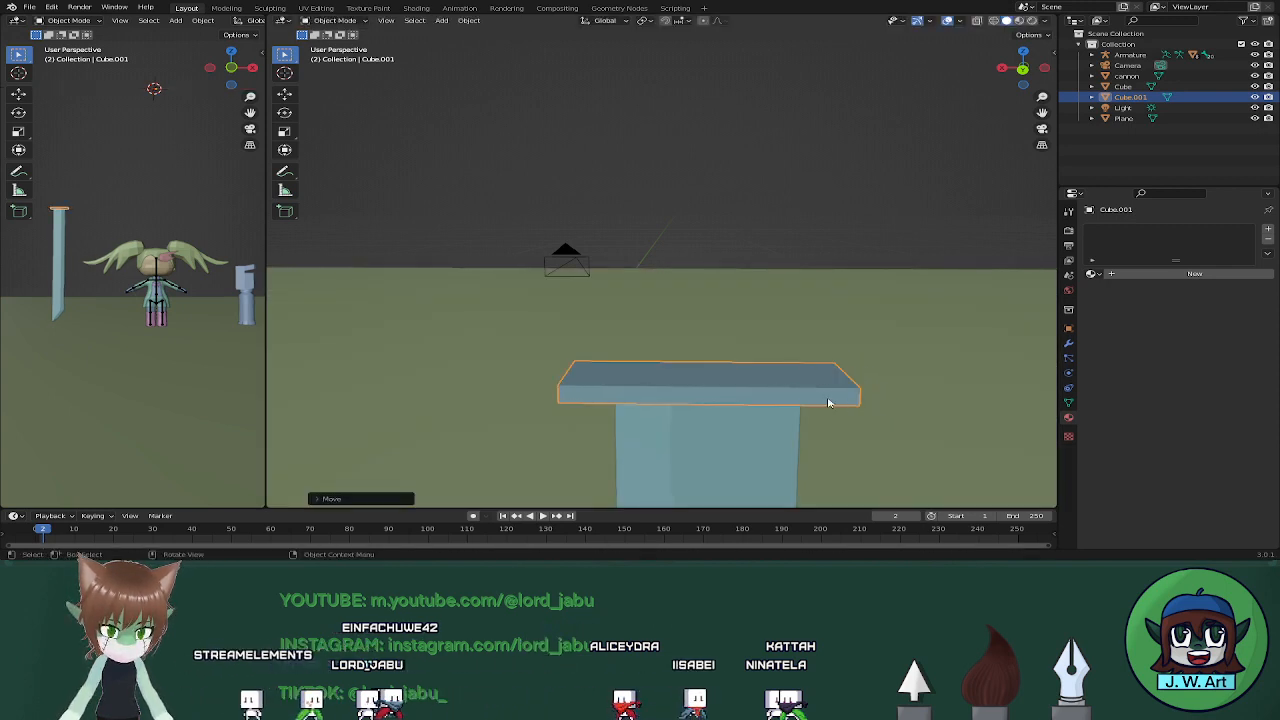
middle_click_drag(829, 400, 866, 377)
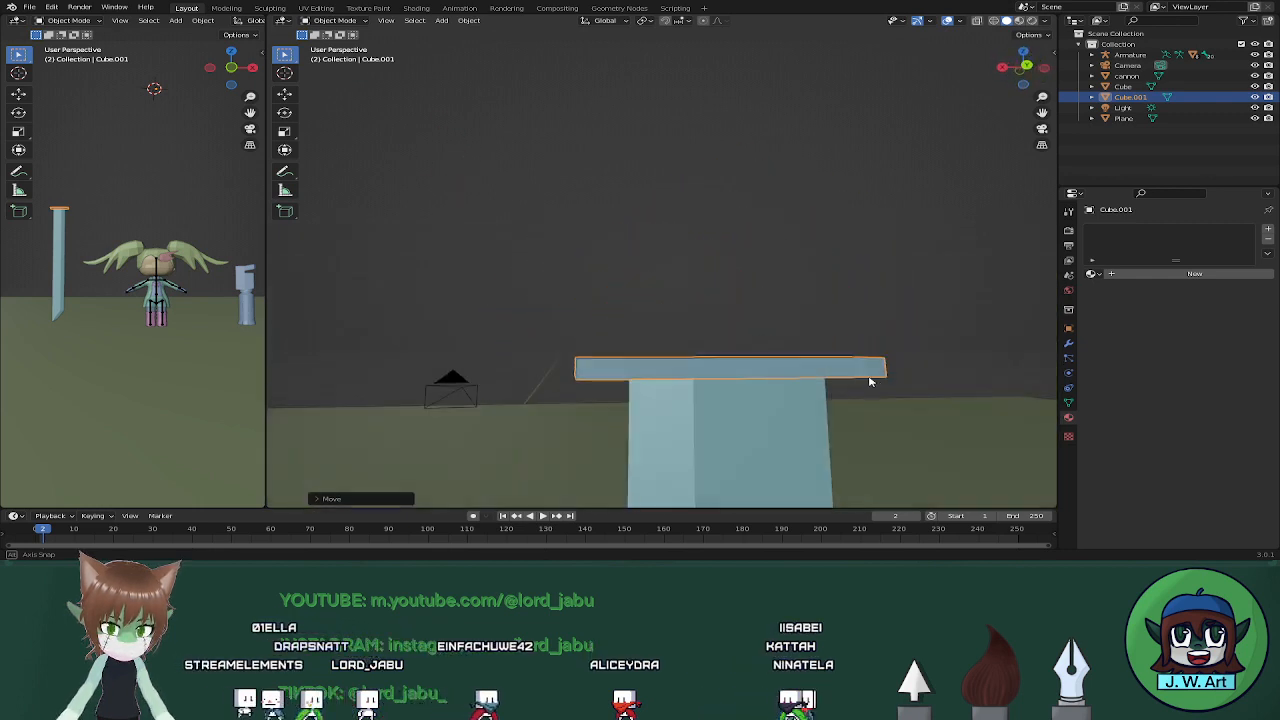
Join the guard and the blade into one object with the blade active, and enter Edit Mode
left_click(779, 428)
key("ctrl+p")
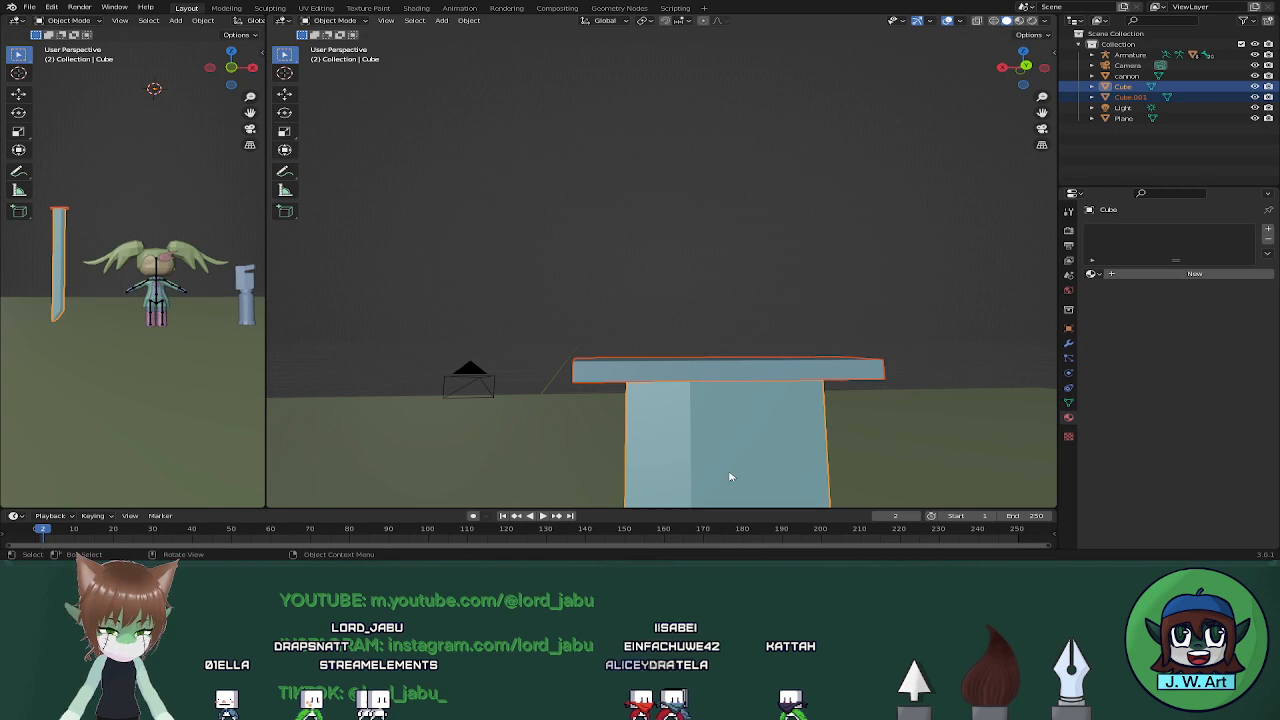
key("Tab")
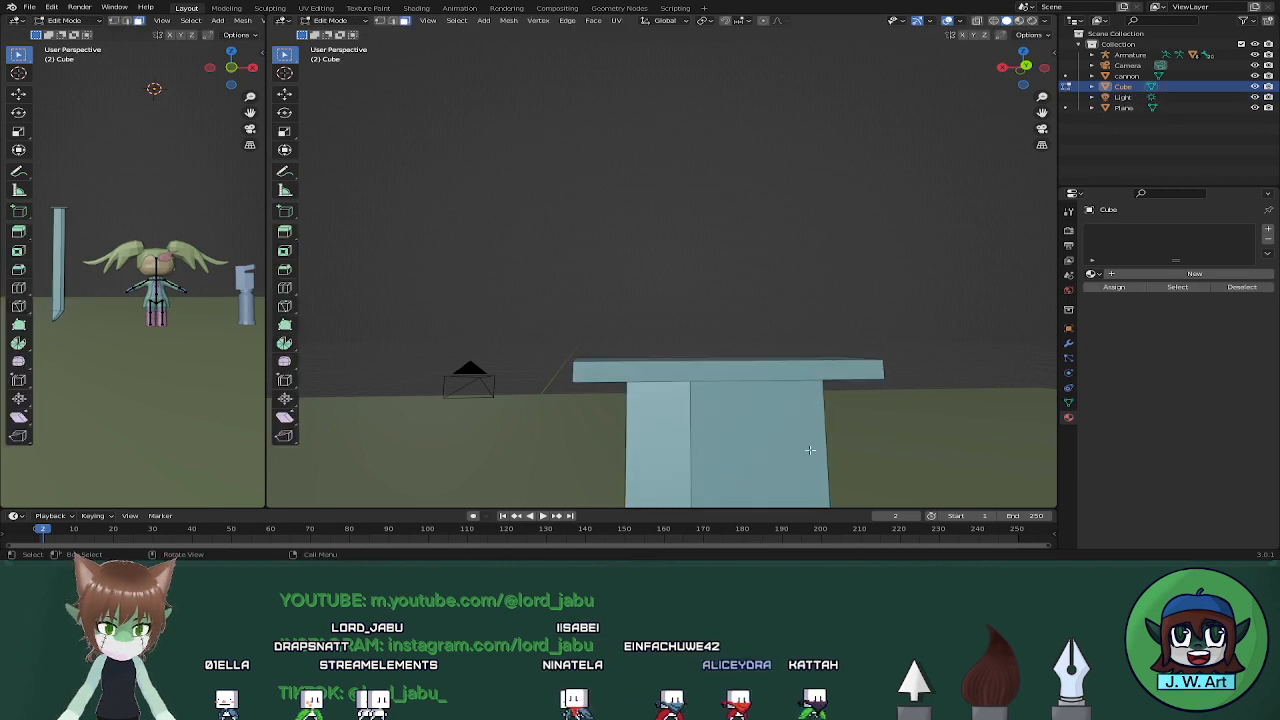
Inset the guard's top face by about 0.035 m and scale the inner face to about 0.56 along X
middle_click_drag(727, 477, 750, 400)
key("i")
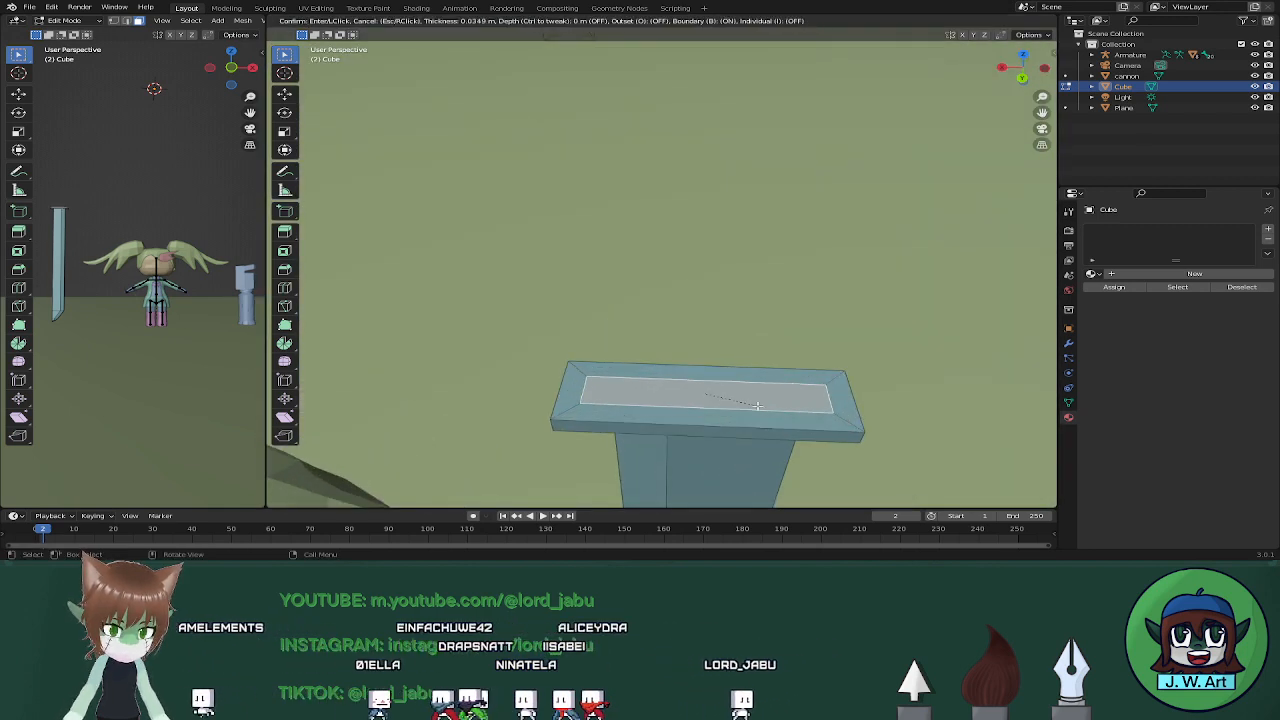
left_click(757, 405)
key("s")
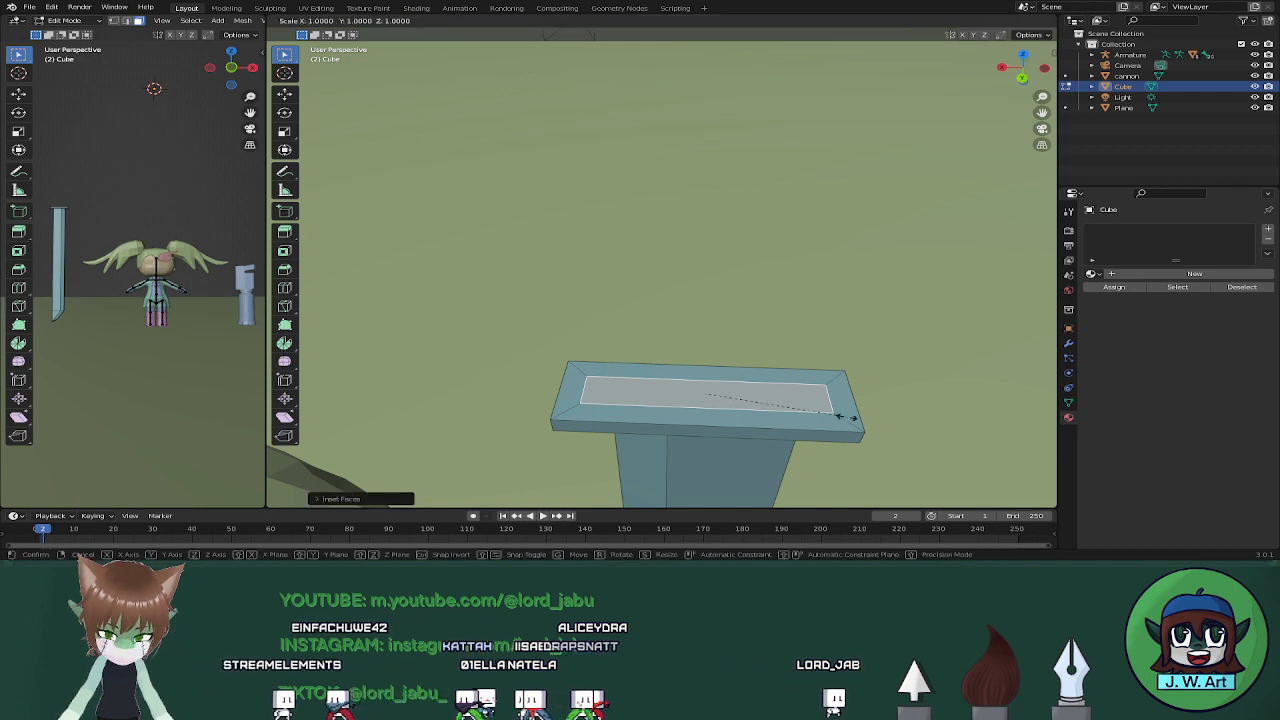
key("x")
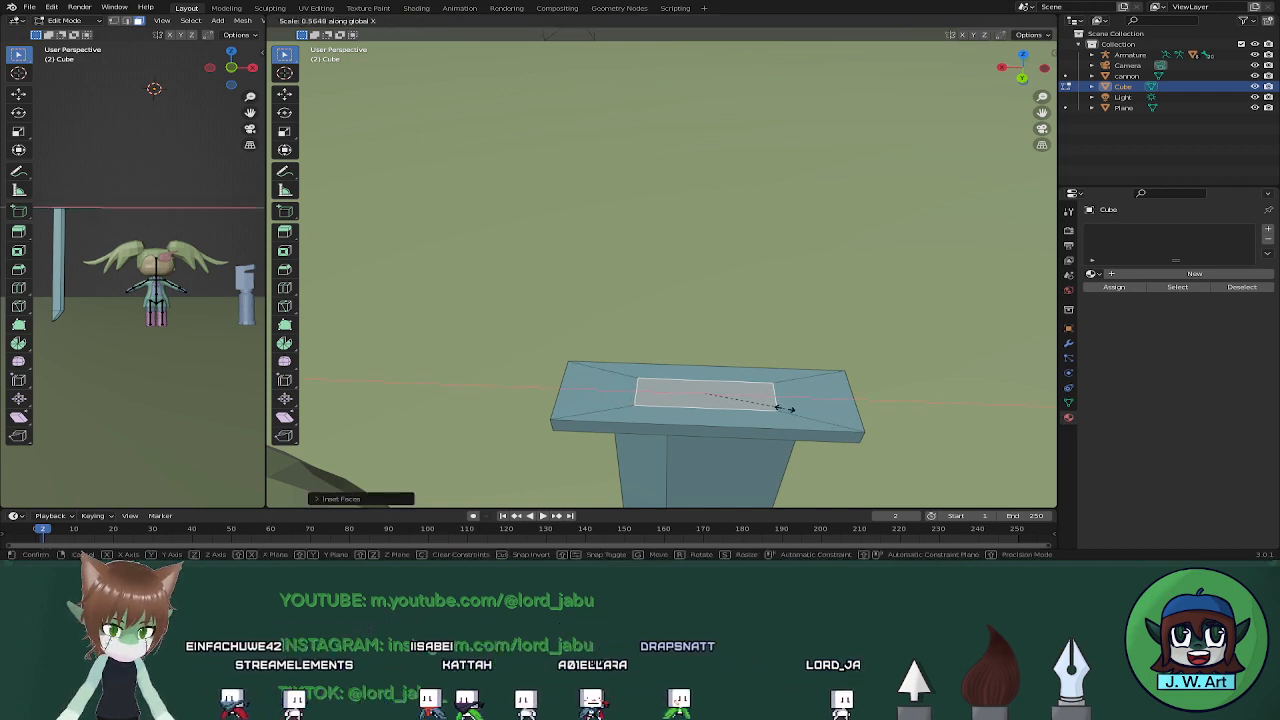
left_click(785, 408)
Scale the guard's inner top face to about 0.88 in X and Y, excluding Z
middle_click_drag(785, 408, 813, 357)
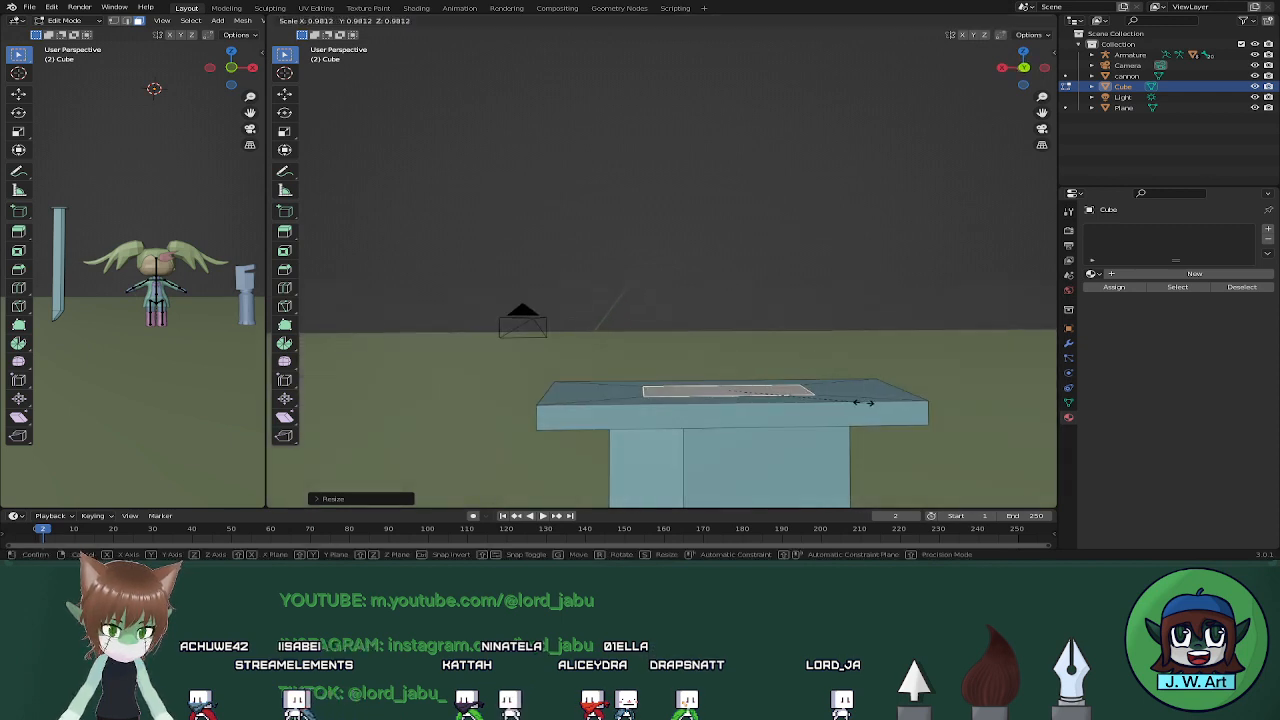
key("shift+z")
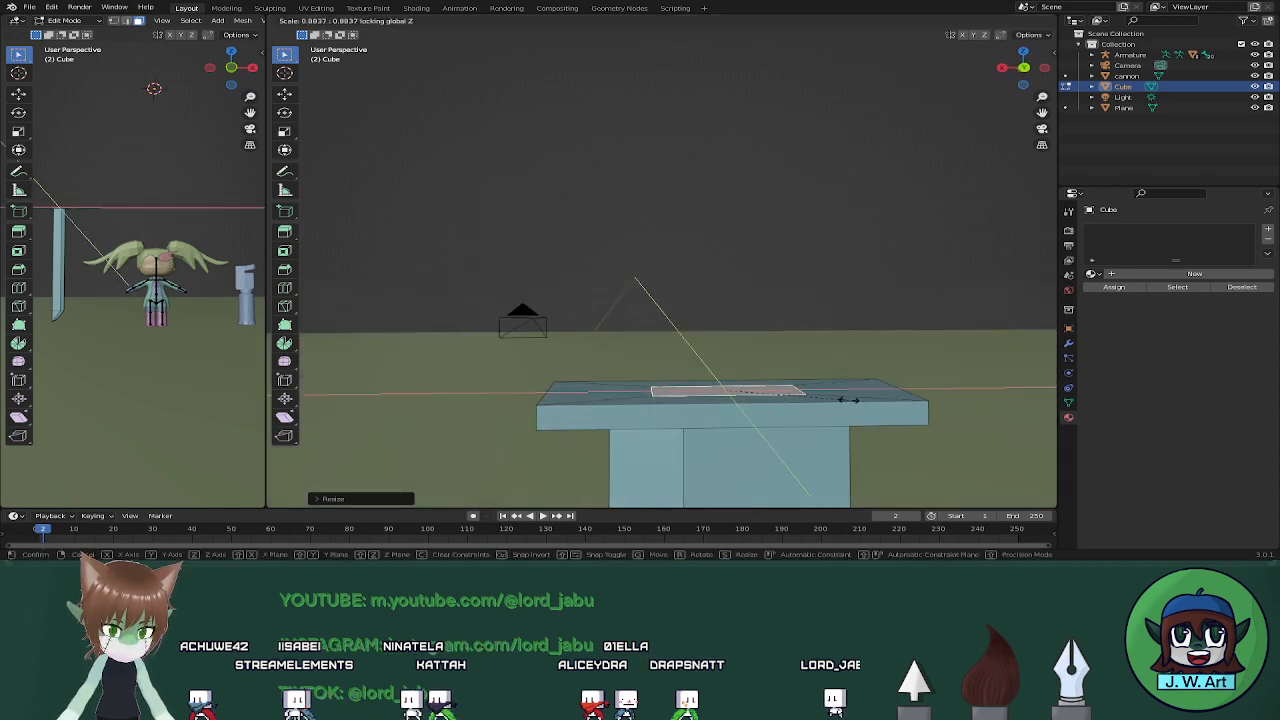
left_click(848, 400)
middle_click_drag(848, 400, 748, 411)
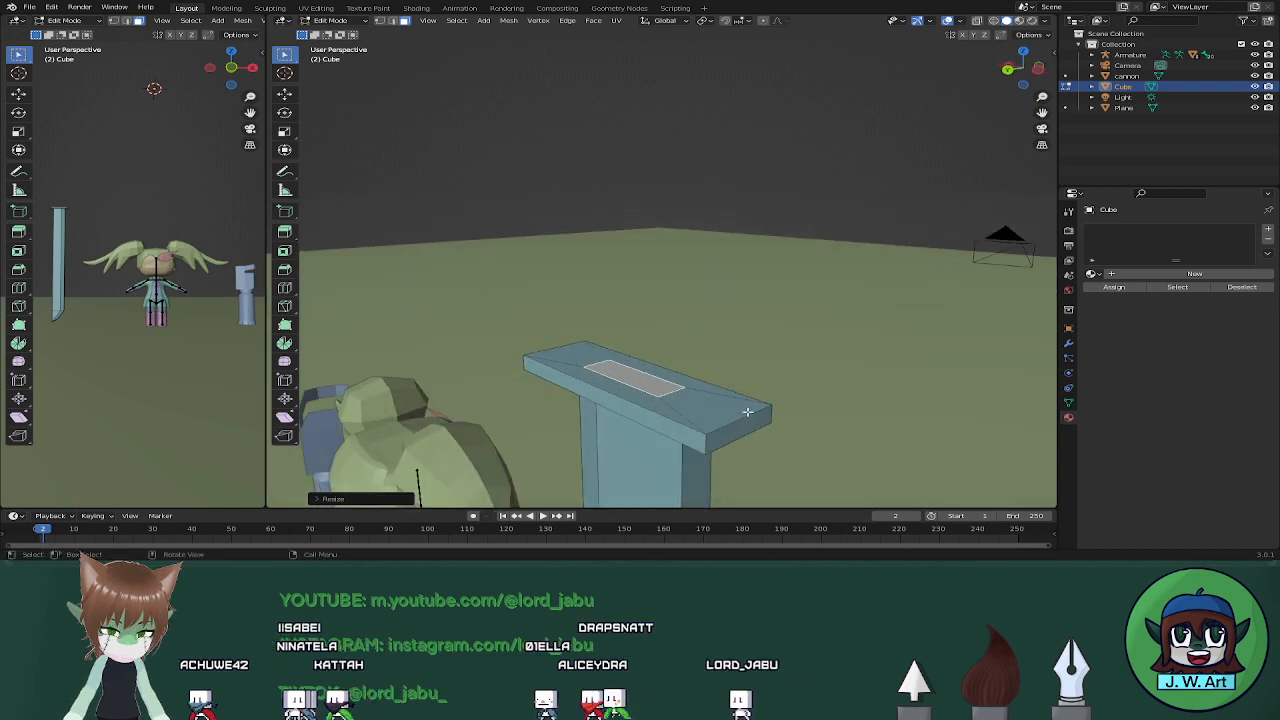
Extrude the guard's inner top face straight up along Z into a low raised block
key("g")
key("z")
key("z")
left_click(744, 396)
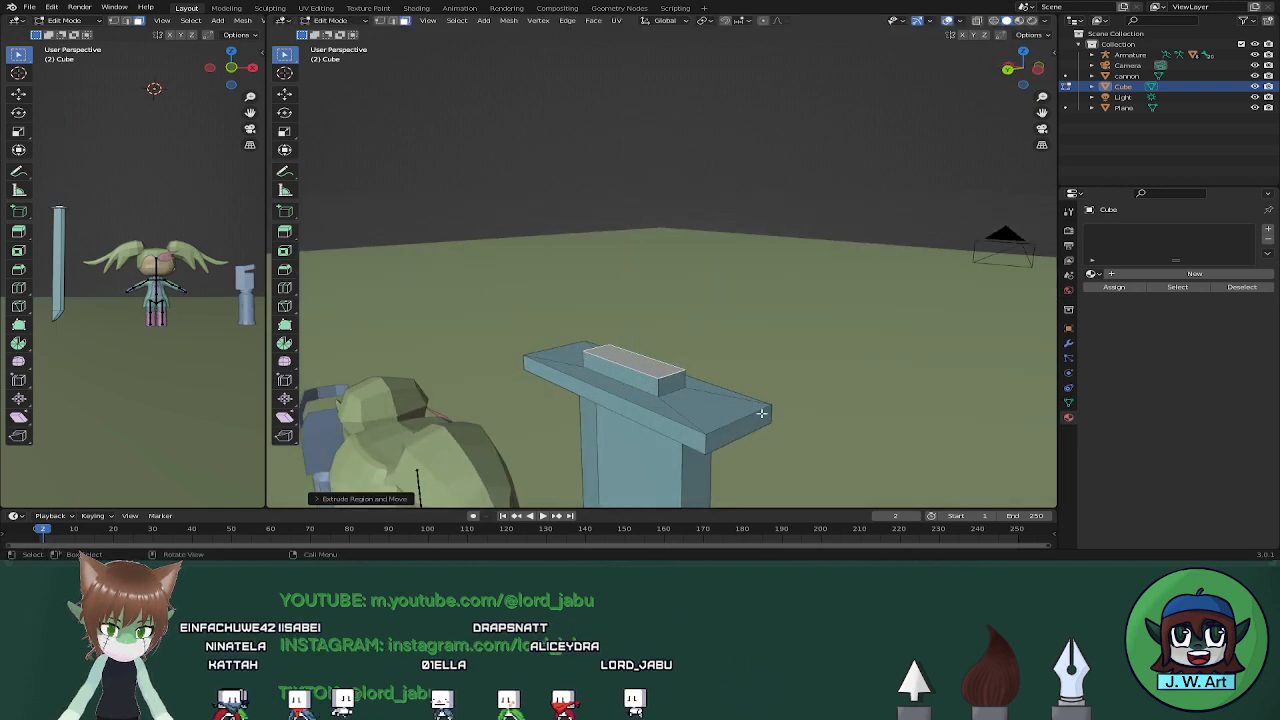
middle_click_drag(744, 396, 816, 427)
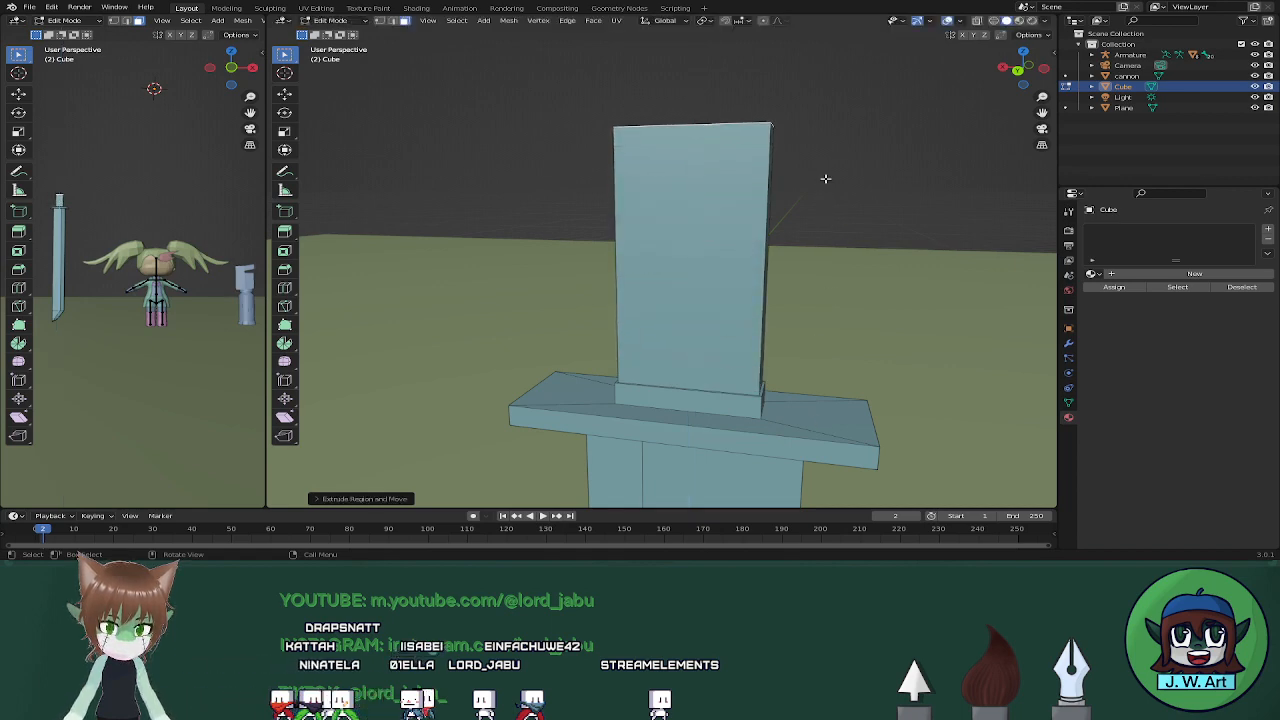
Inset the top face of the raised block slightly and scale the inner face down along X
middle_click_drag(886, 297, 660, 375)
scroll(766, 334, "down", 4)
middle_click_drag(775, 332, 665, 367)
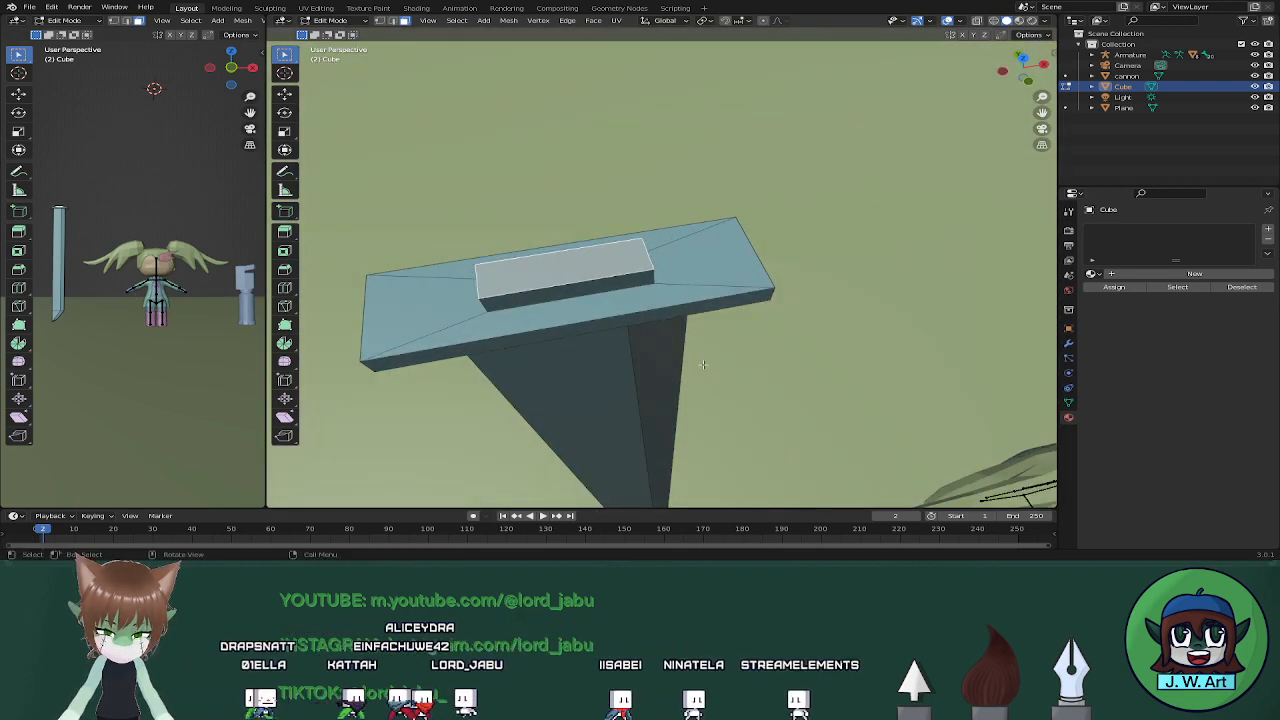
key("i")
left_click(695, 358)
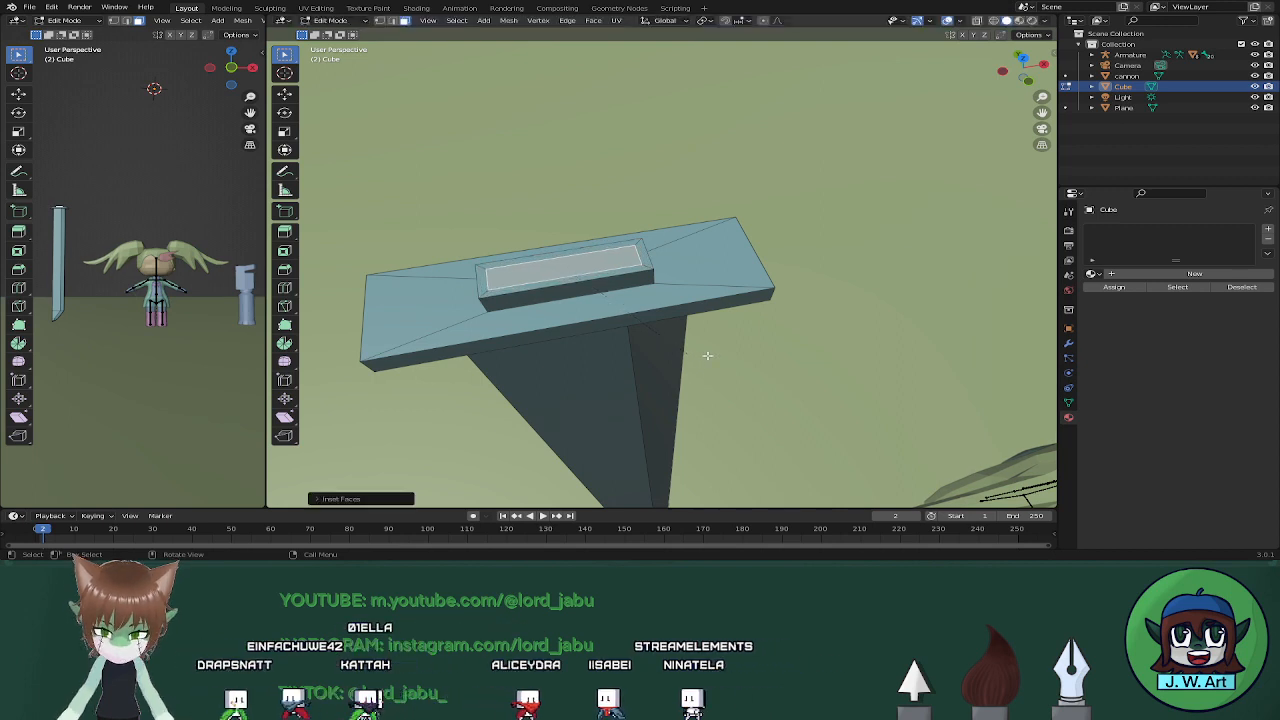
key("s")
key("x")
left_click(682, 356)
Extrude the inset face about 0.26 m upward to form the sword's handle
middle_click_drag(682, 356, 745, 372)
key("e")
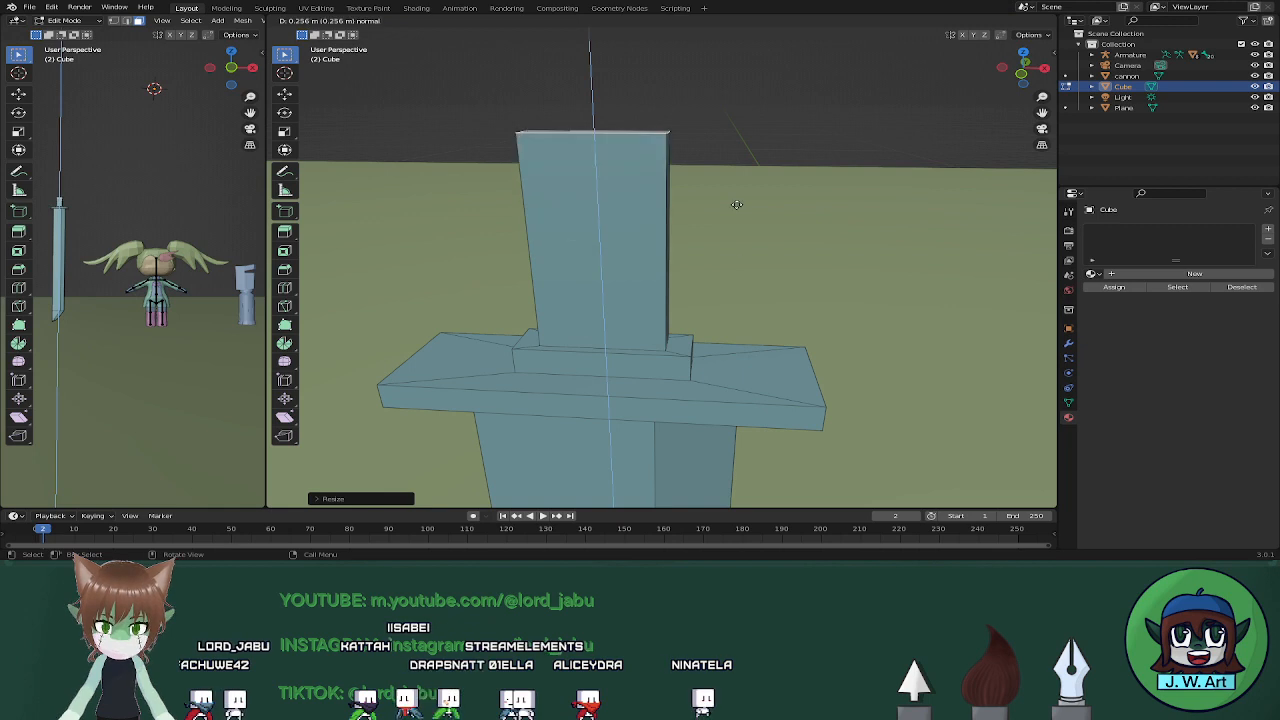
left_click(738, 200)
middle_click_drag(738, 200, 817, 321)
scroll(611, 400, "down", 4)
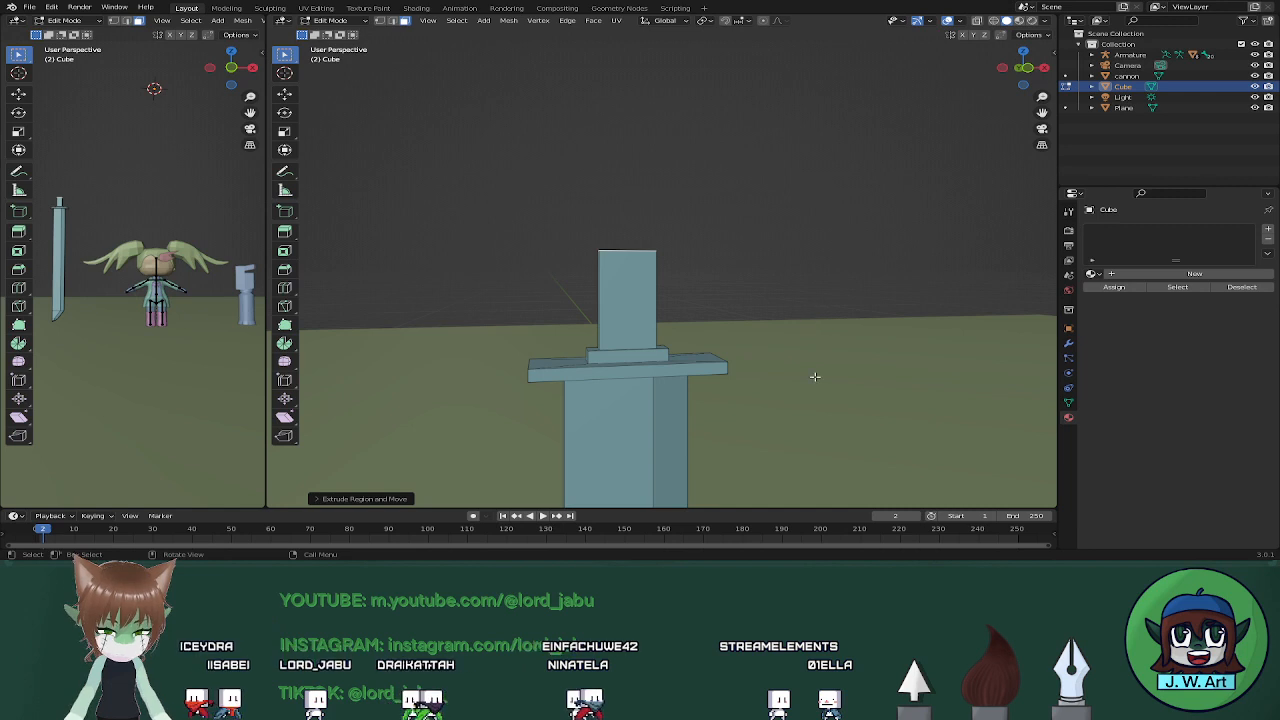
Move the handle's top face up by about 0.28 m along Z to lengthen the handle
key("g")
key("z")
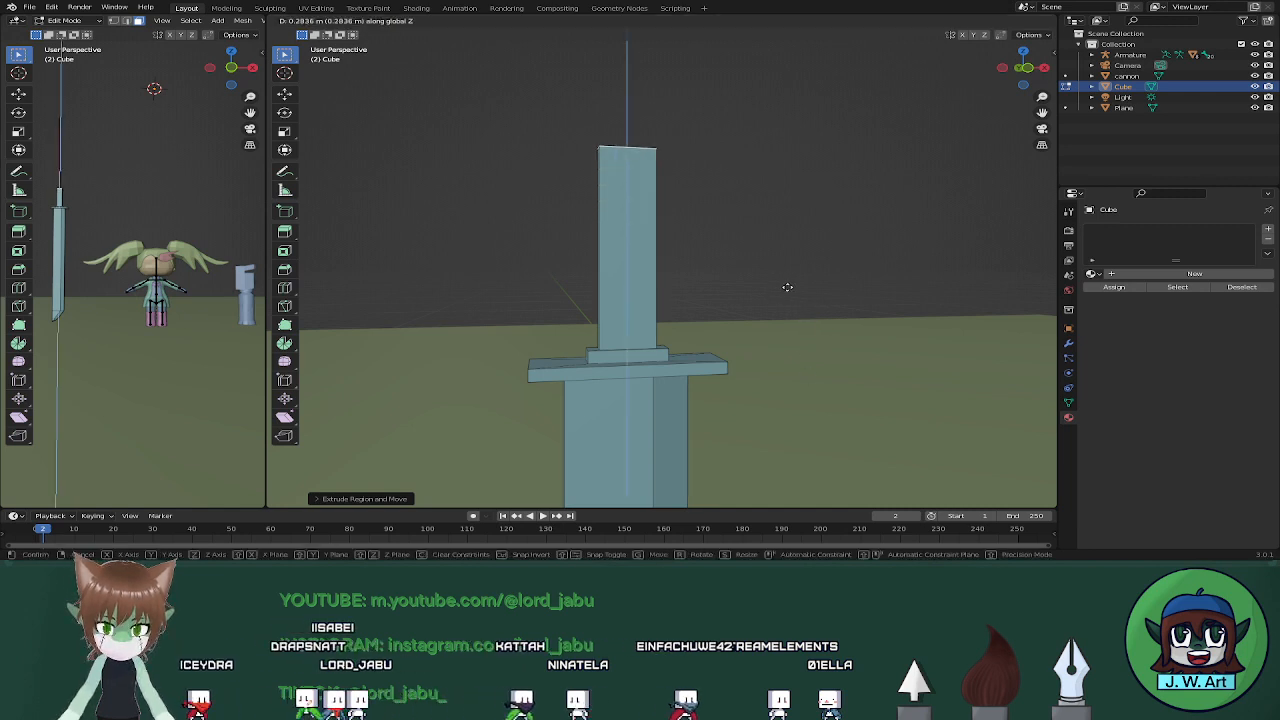
left_click(788, 292)
Select the guard's underside faces around the inner opening, without the blade's faces, and delete them as faces
middle_click_drag(788, 294, 772, 179)
middle_click_drag(884, 225, 737, 206)
right_click(737, 207)
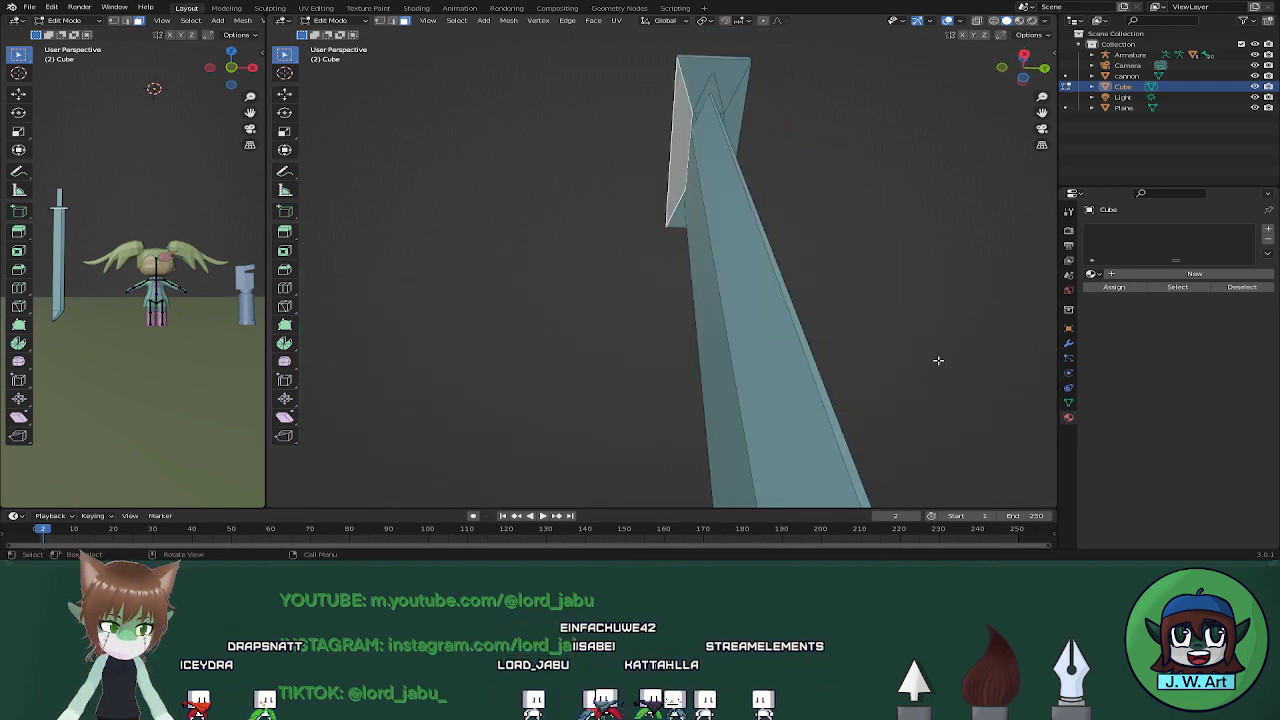
right_click(883, 289)
middle_click_drag(774, 151, 721, 221)
left_click_drag(695, 220, 777, 331)
middle_click_drag(777, 331, 909, 255)
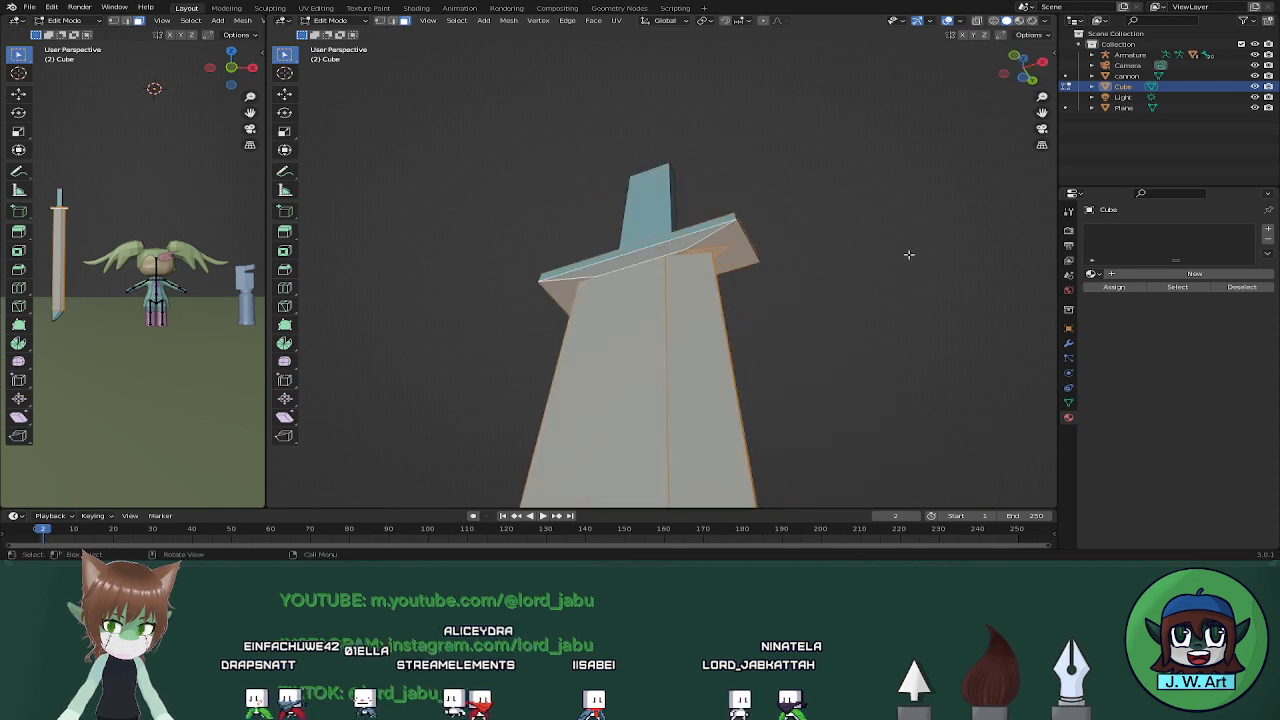
left_click(697, 323, "shift")
middle_click_drag(669, 261, 931, 263)
key("alt+z")
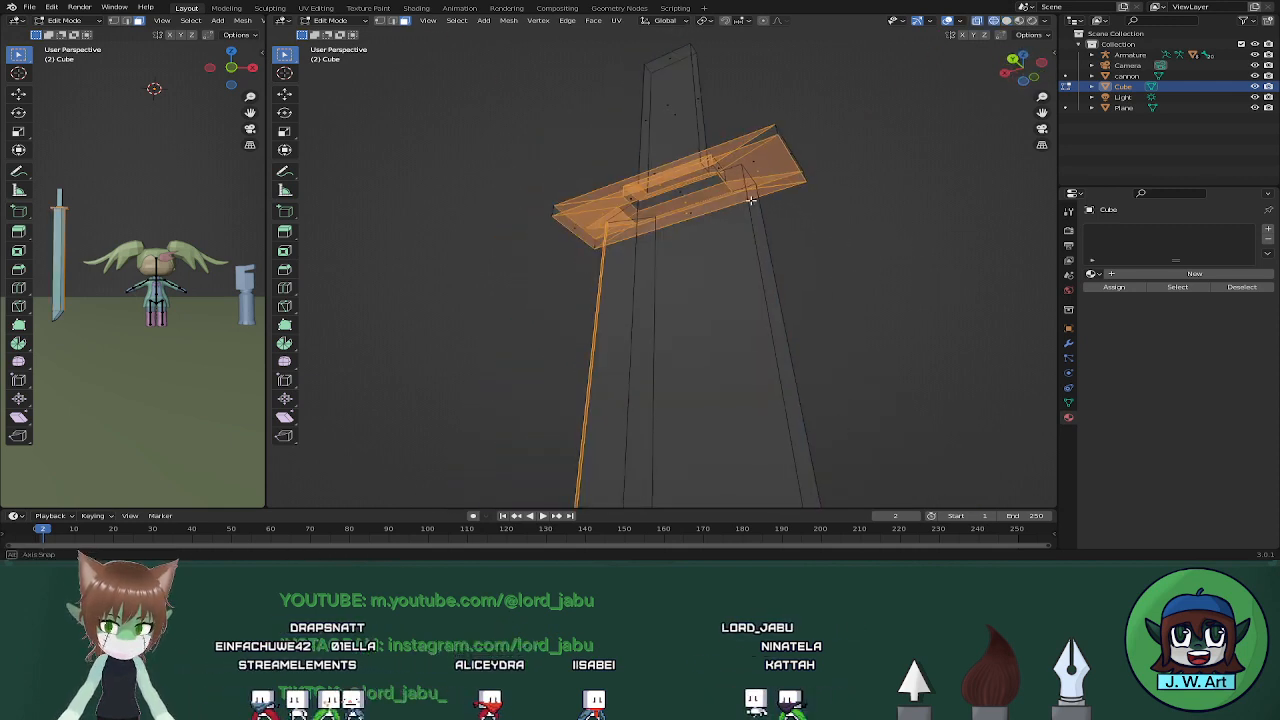
middle_click_drag(751, 200, 775, 255)
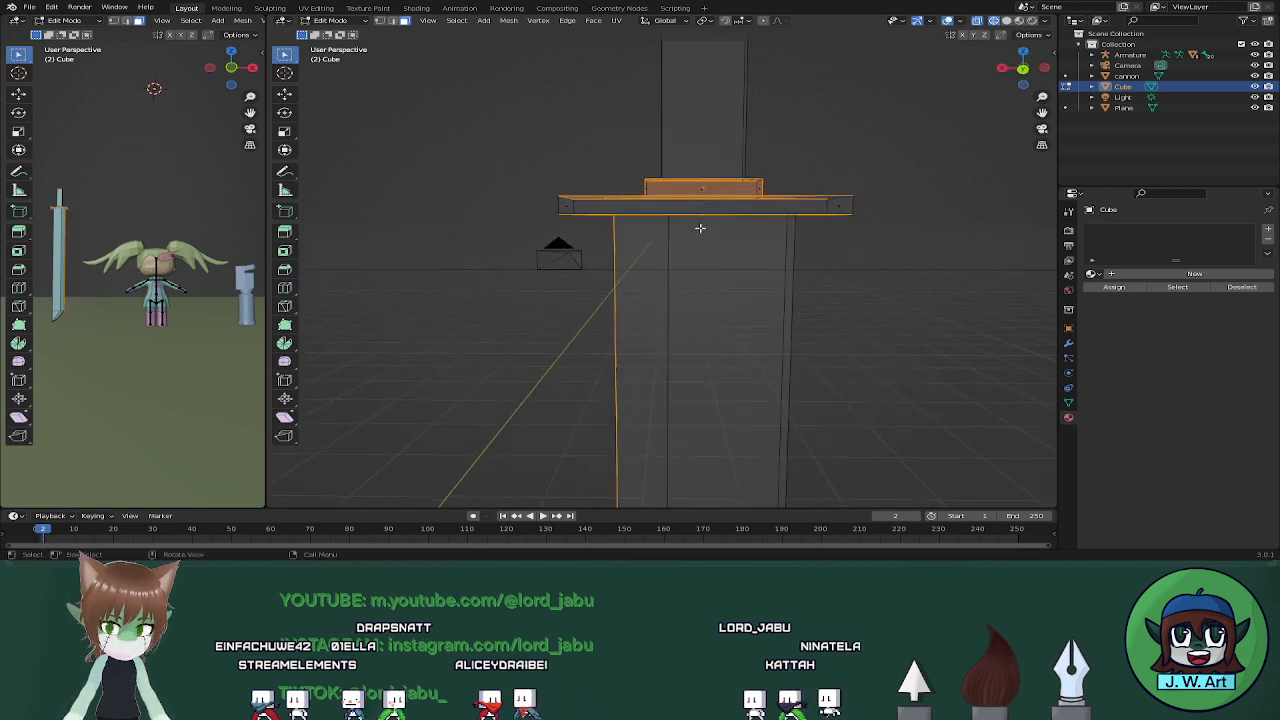
left_click_drag(555, 211, 866, 239)
mouse_move(866, 239)
middle_mouse_down()
mouse_move(754, 192)
mouse_move(683, 181)
middle_mouse_up()
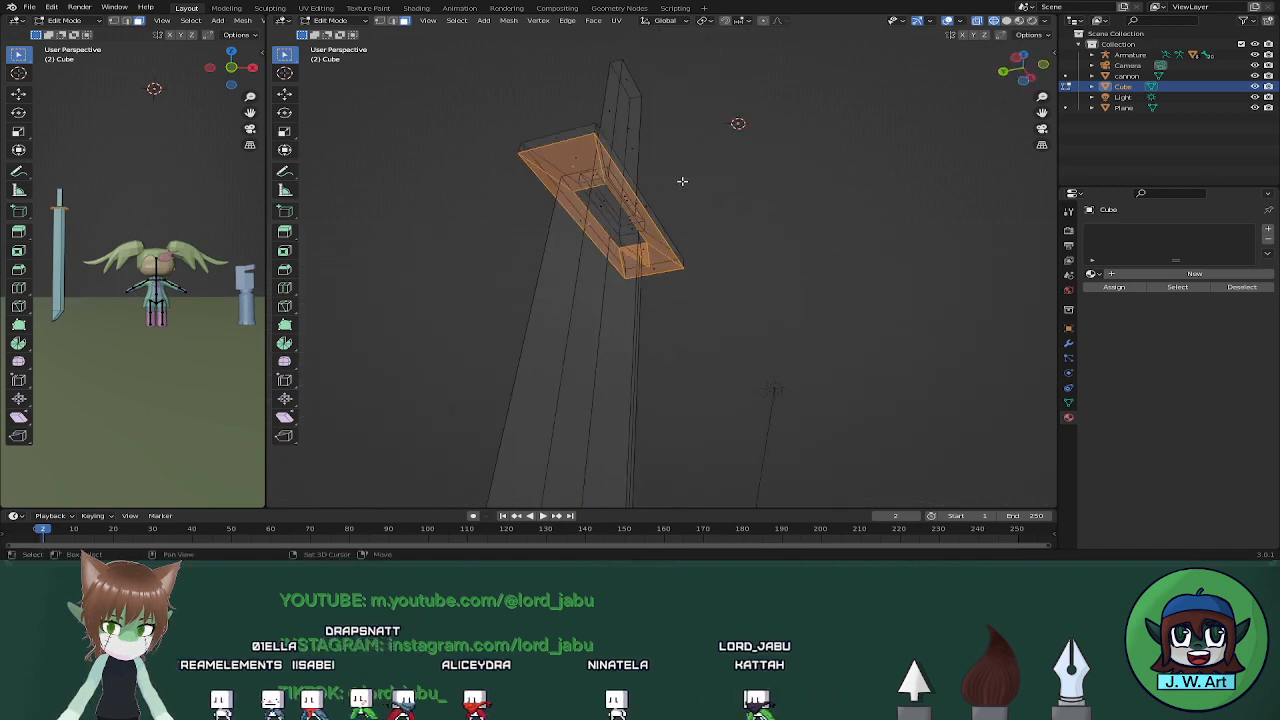
key("shift+z")
mouse_move(731, 229)
middle_mouse_down()
mouse_move(633, 221)
mouse_move(606, 194)
middle_mouse_up()
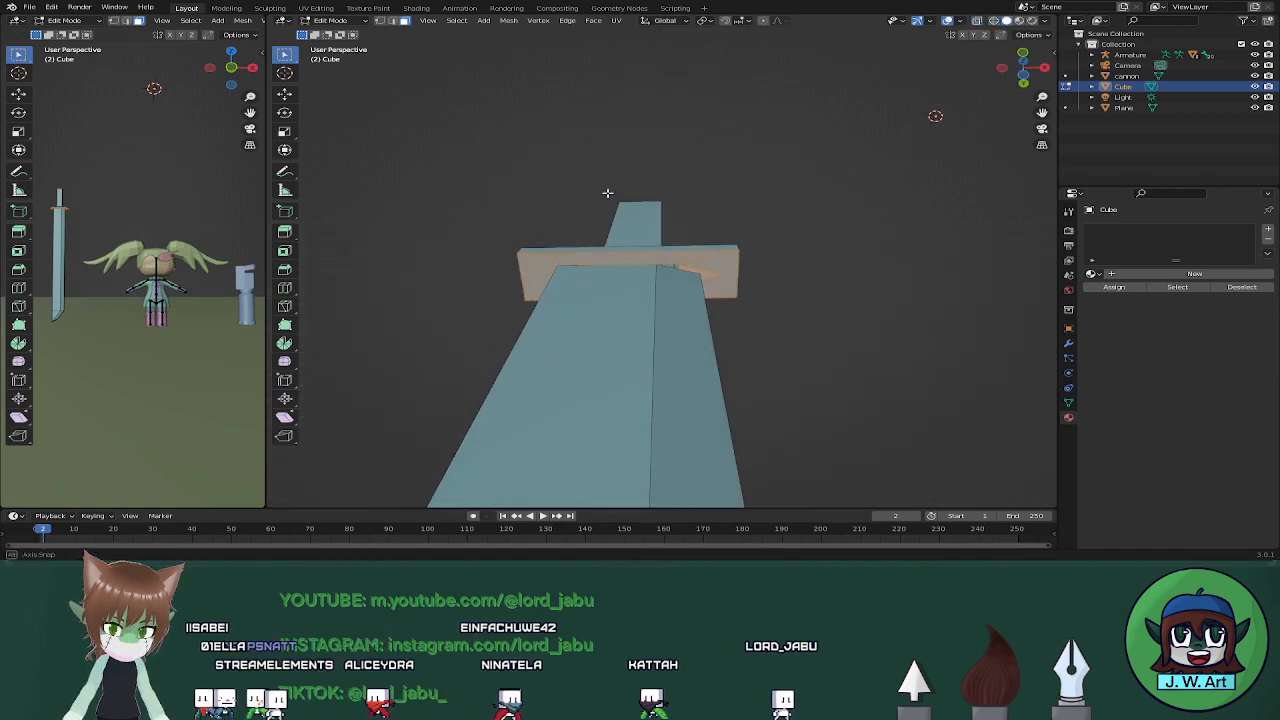
mouse_move(706, 283)
middle_mouse_down()
mouse_move(685, 270)
mouse_move(722, 284)
middle_mouse_up()
key("shift+z")
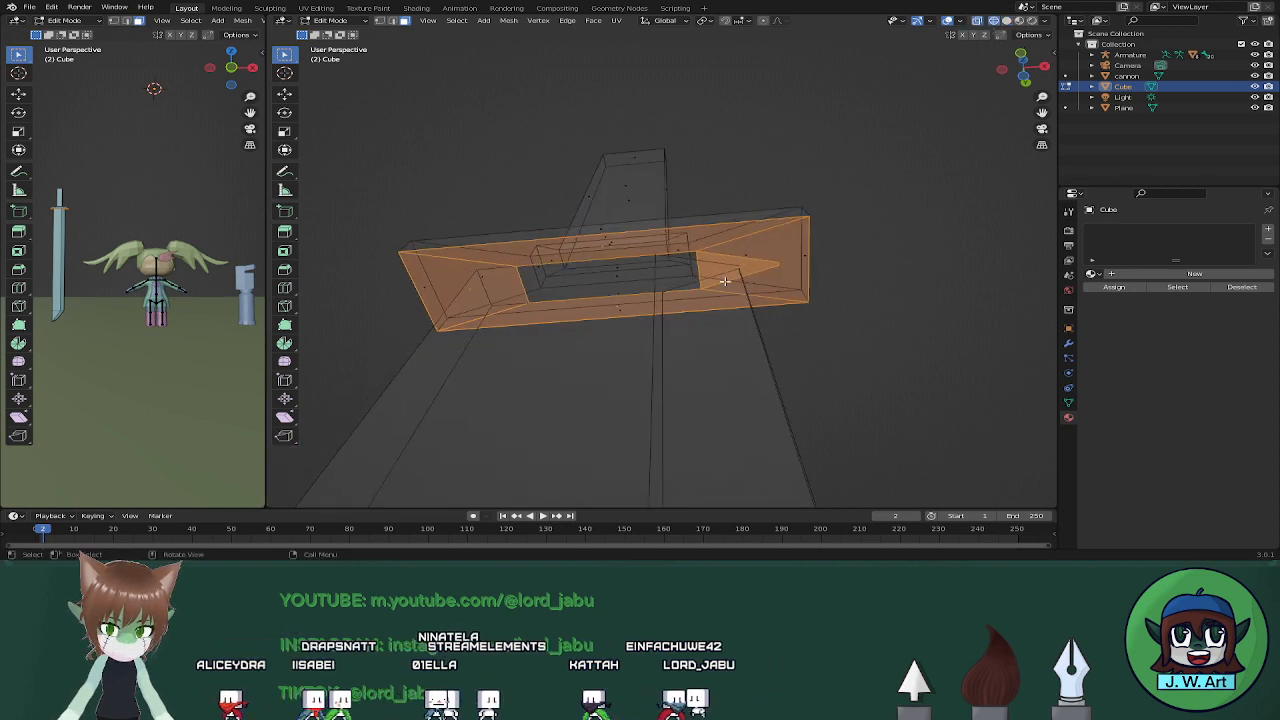
key("x")
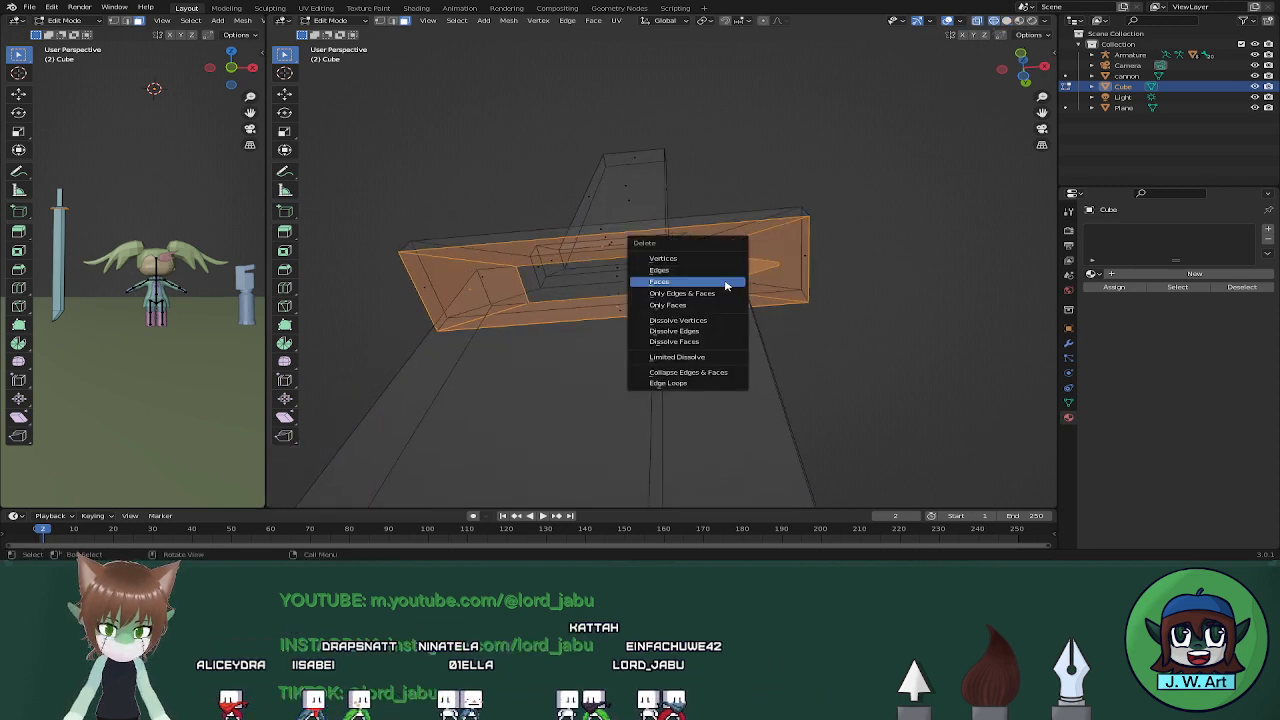
left_click(660, 282)
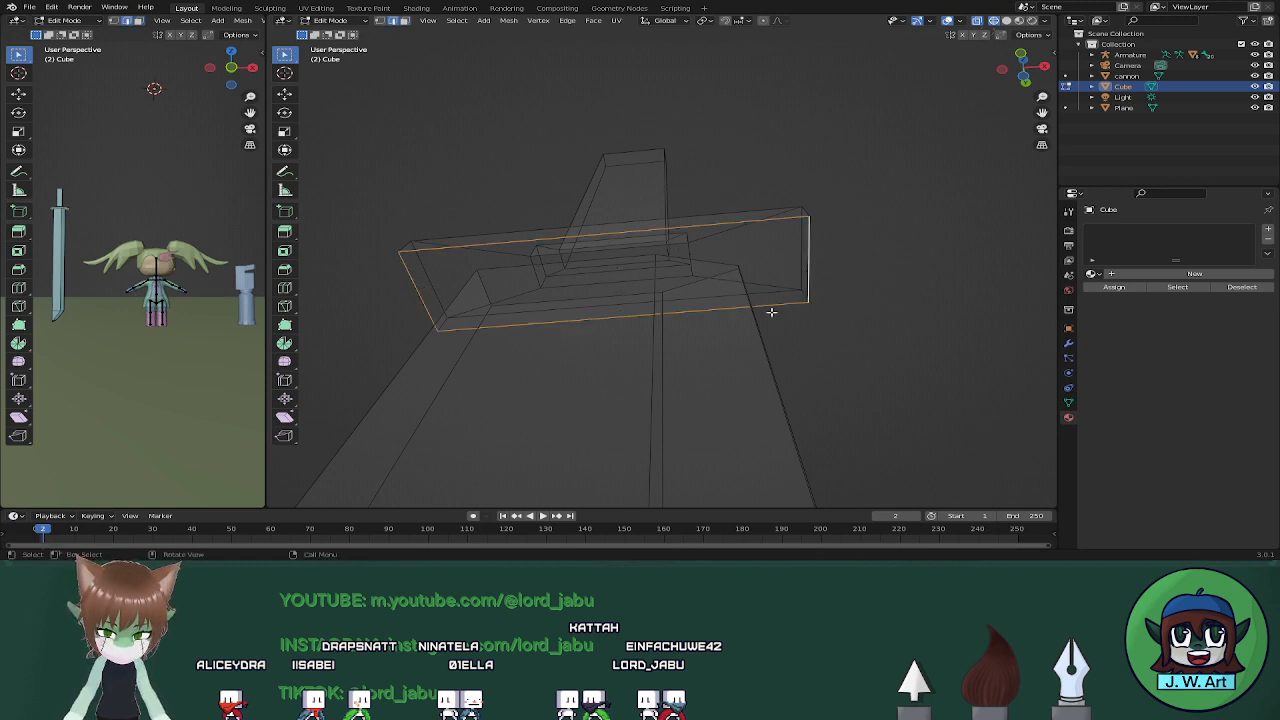
Fill the open border loop on the guard's underside with a single face and return to solid shading
key("f")
key("shift+z")
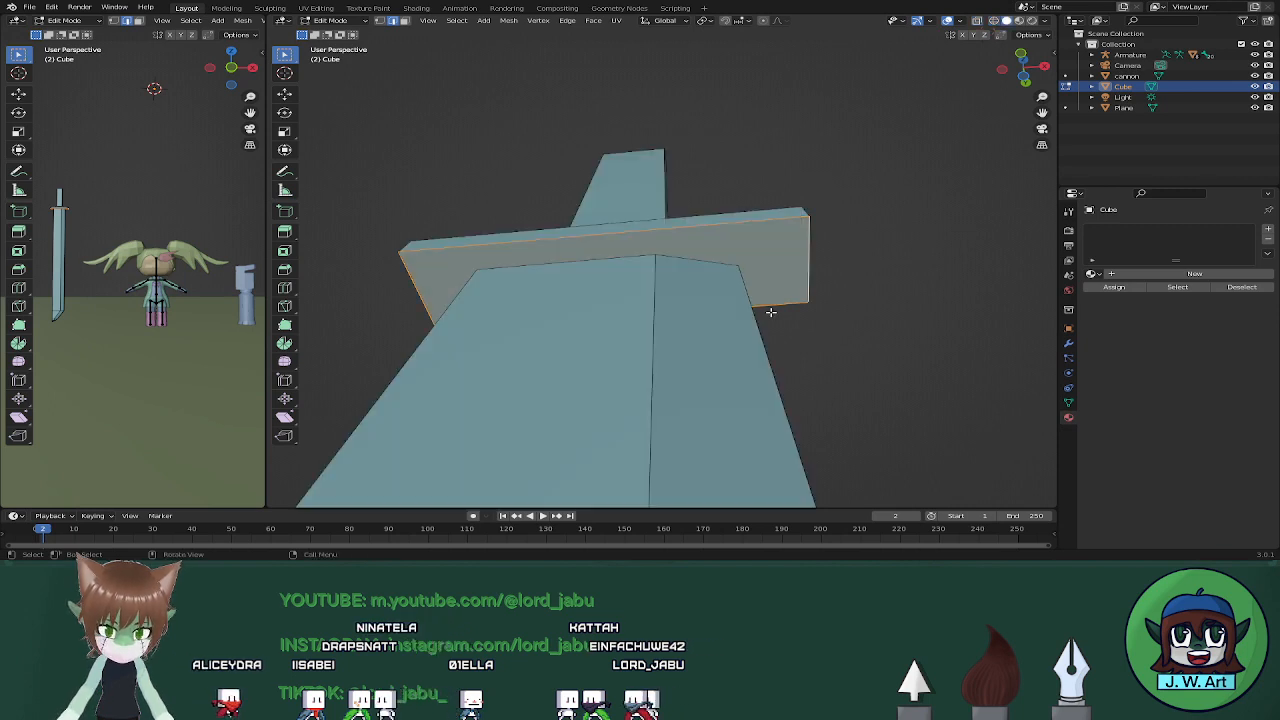
Inset the crossguard's blade-side face by about 0.03 m and scale the inset face narrower along the X axis
key("i")
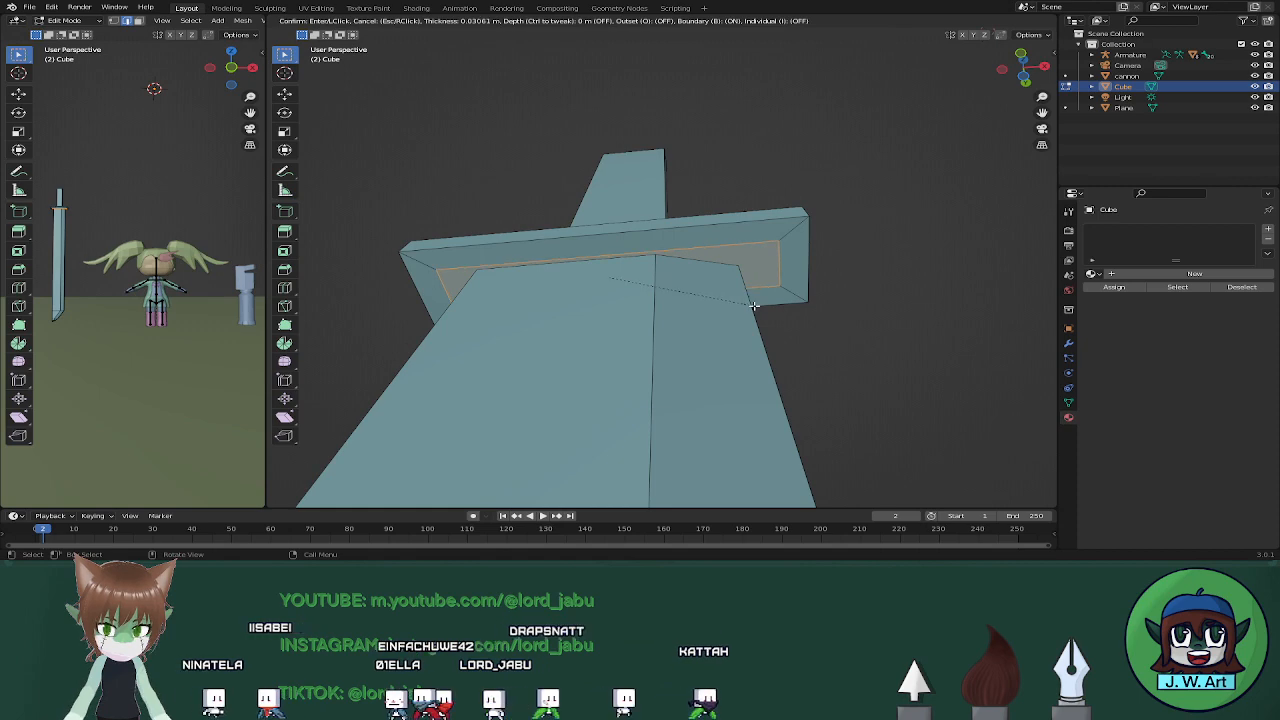
left_click(757, 309)
middle_click_drag(791, 303, 834, 241)
key("s")
key("x")
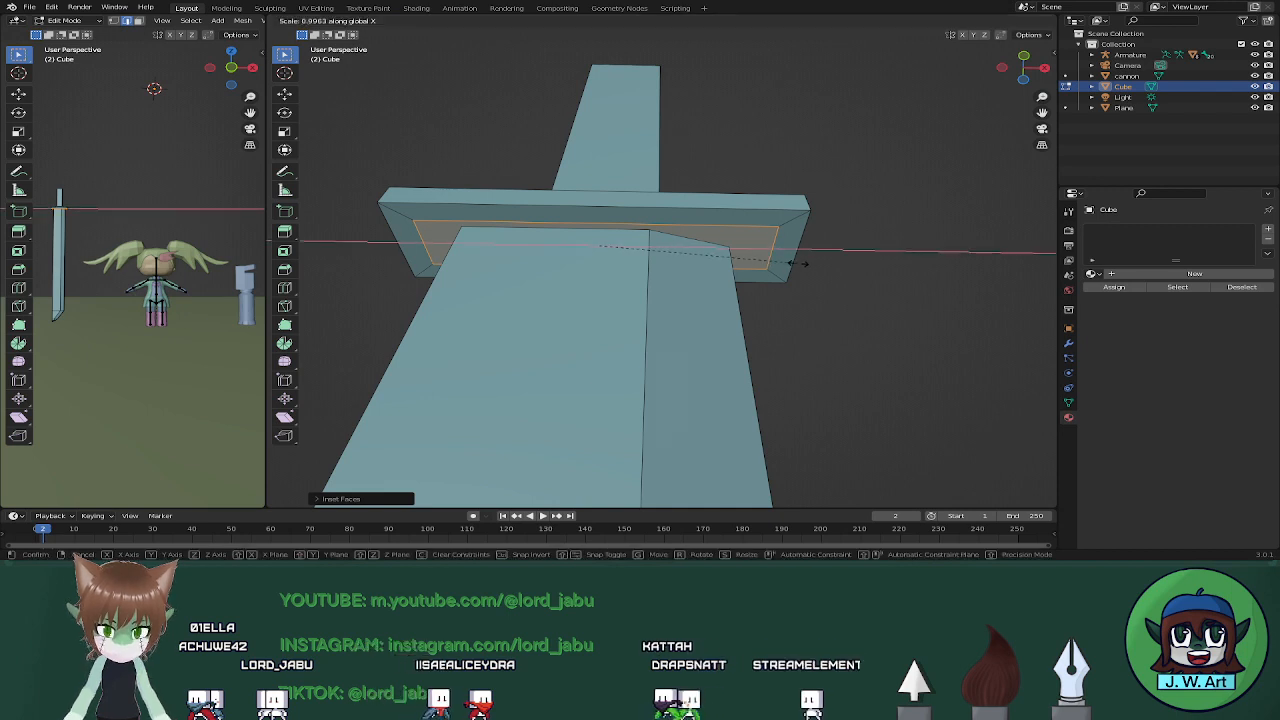
left_click(767, 259)
Extrude the inset face toward the blade as a collar and scale its lower face to about 0.95 in X and Y
middle_click_drag(767, 259, 779, 290)
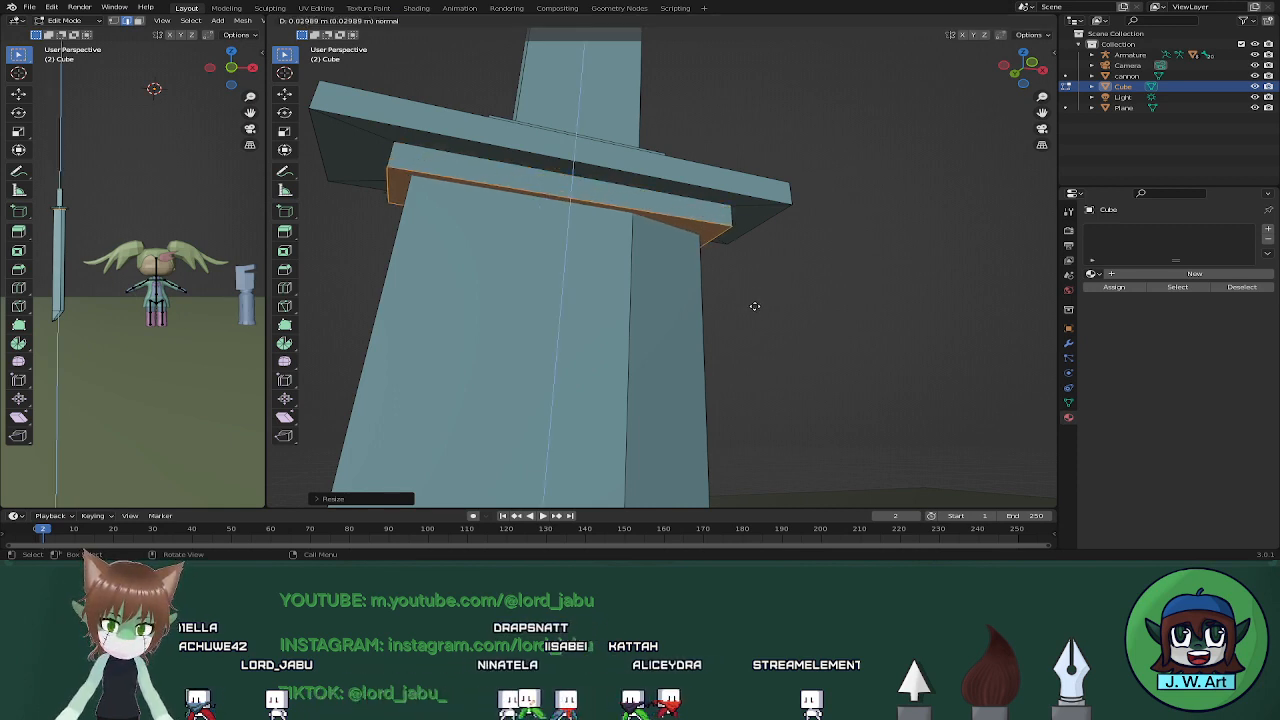
left_click(752, 323)
key("s")
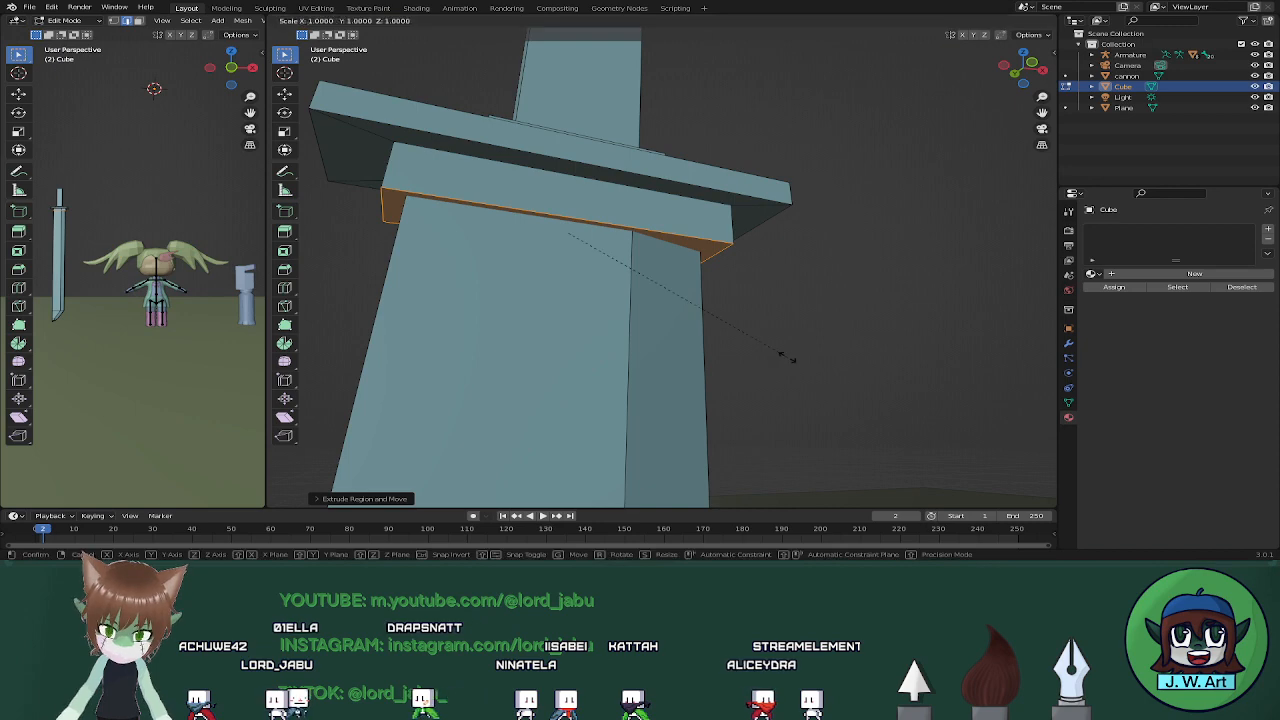
key("shift+z")
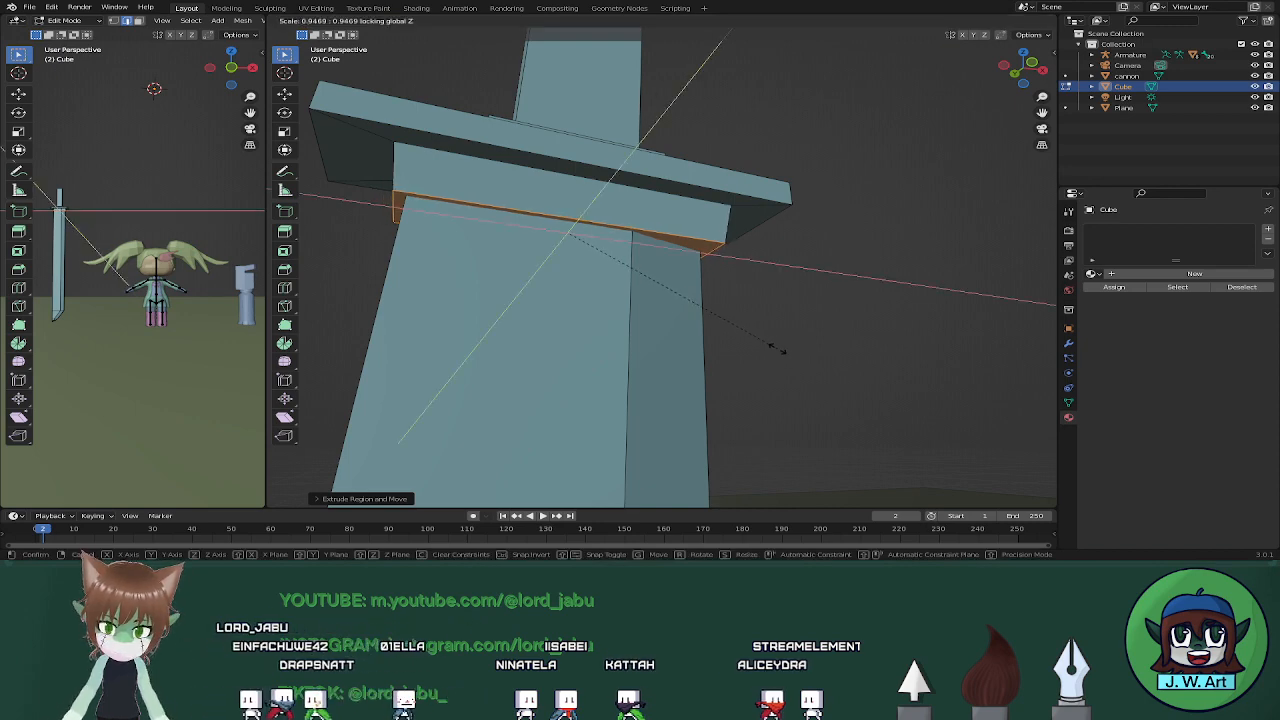
left_click(775, 347)
Try to taper one end of the collar by scaling its two lower corner vertices along Y to about 0.71
middle_click_drag(775, 347, 560, 349)
middle_click_drag(797, 255, 823, 229)
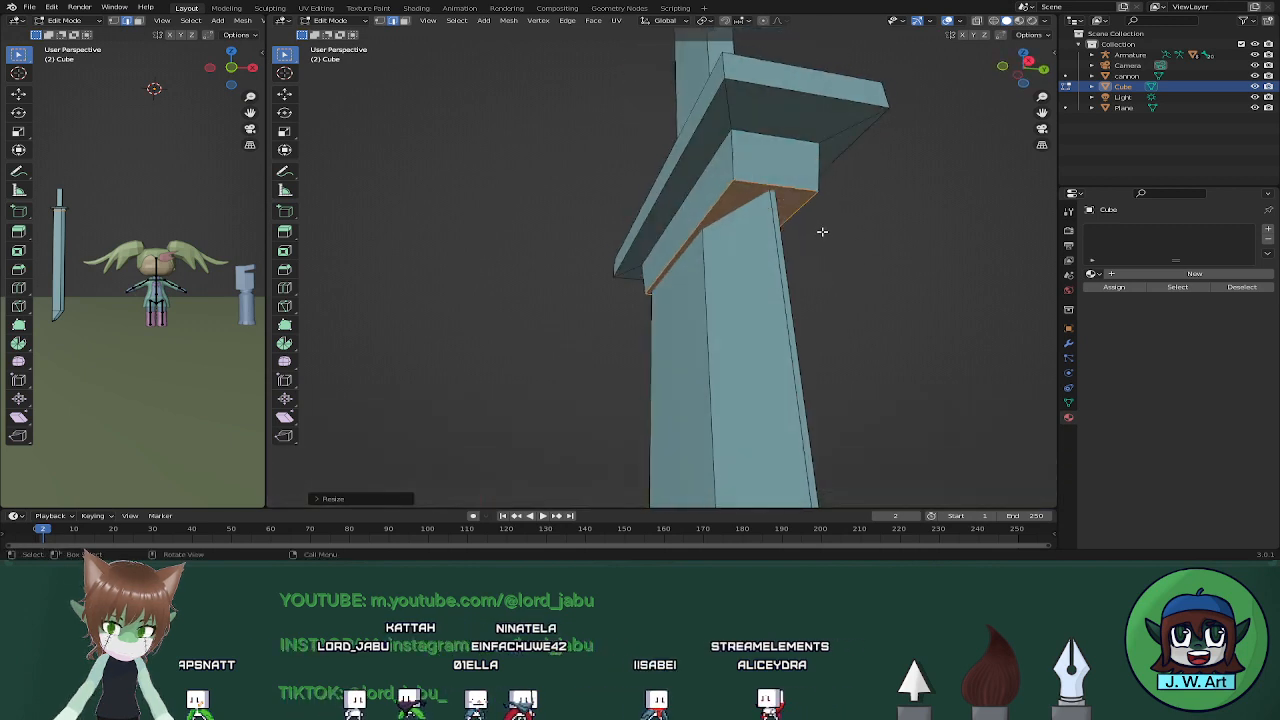
left_click(734, 182)
left_click(818, 191, "shift")
middle_click_drag(848, 229, 828, 271)
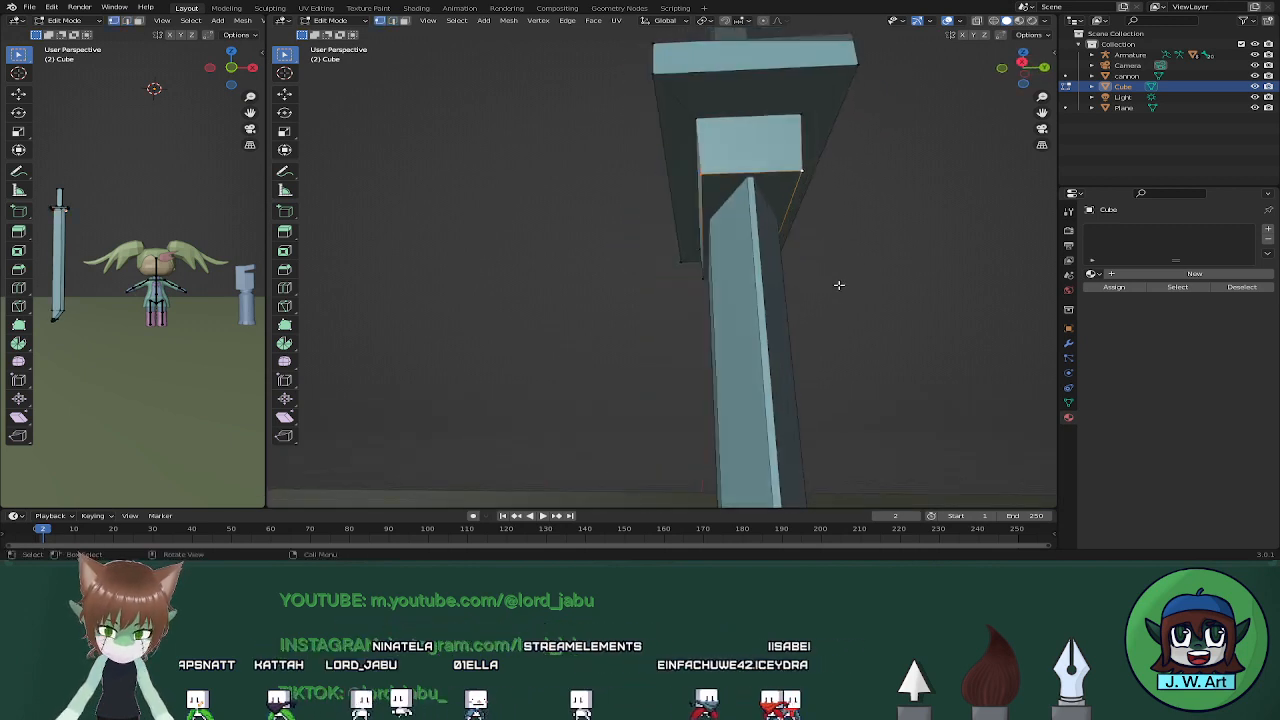
key("s")
key("y")
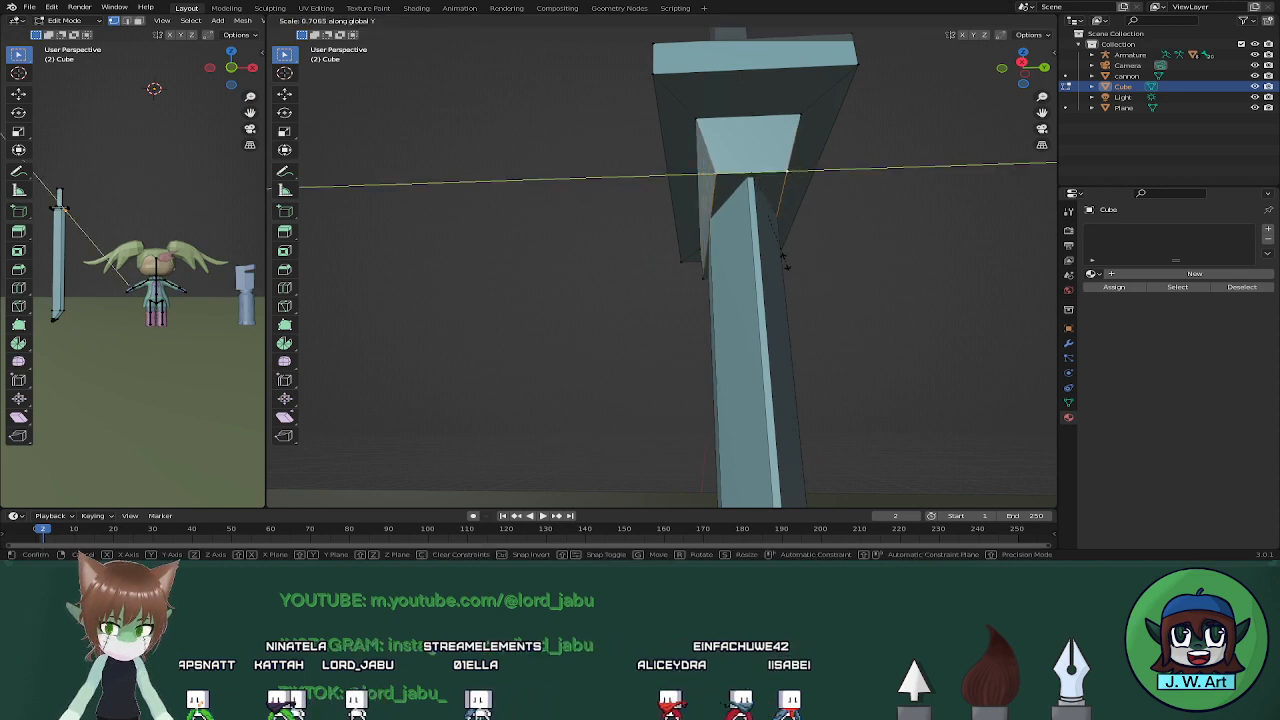
left_click(783, 256)
Subdivide the collar's lower front edge and slide the new vertex along it to the blade's ridge line
middle_click_drag(766, 206, 856, 201)
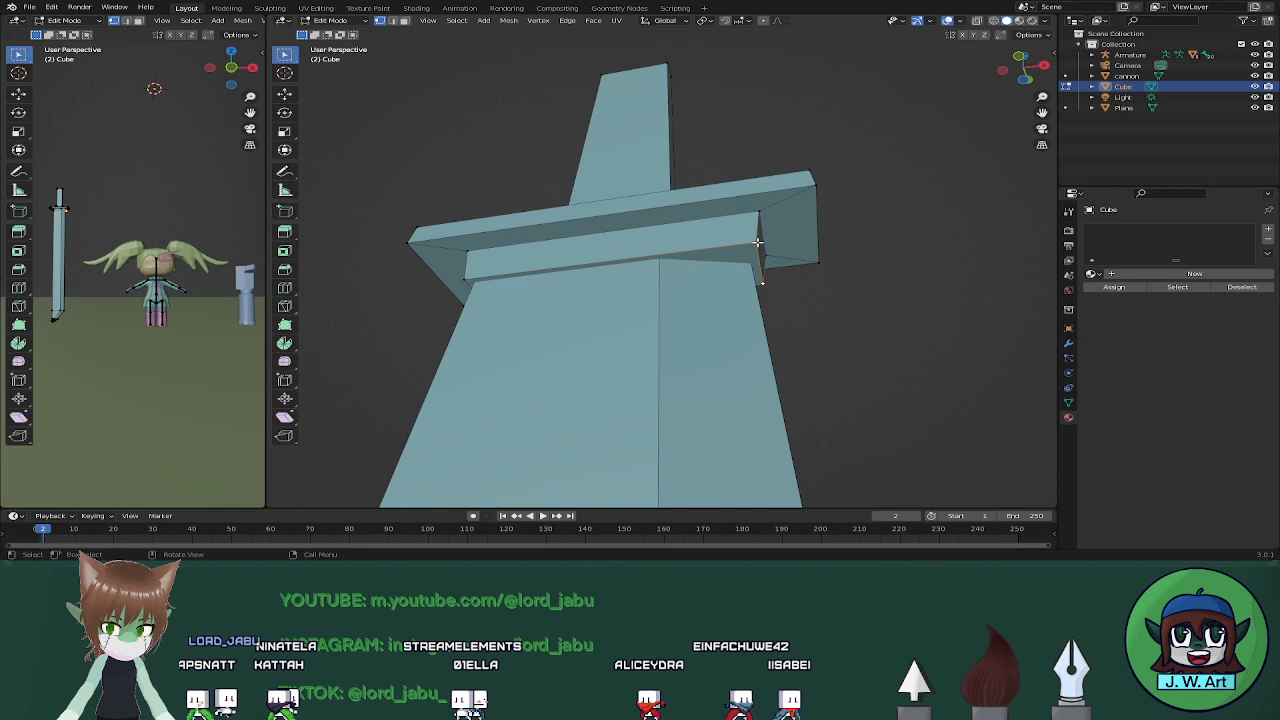
middle_click_drag(757, 242, 760, 266)
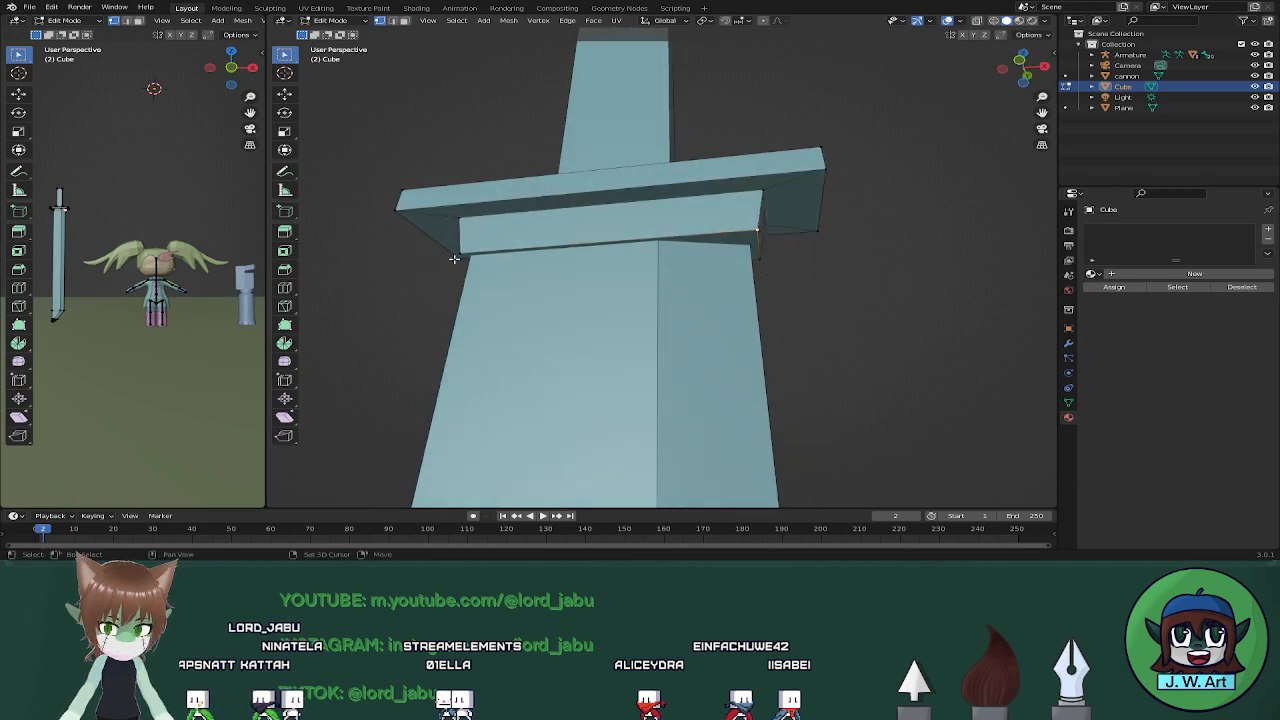
right_click(566, 235)
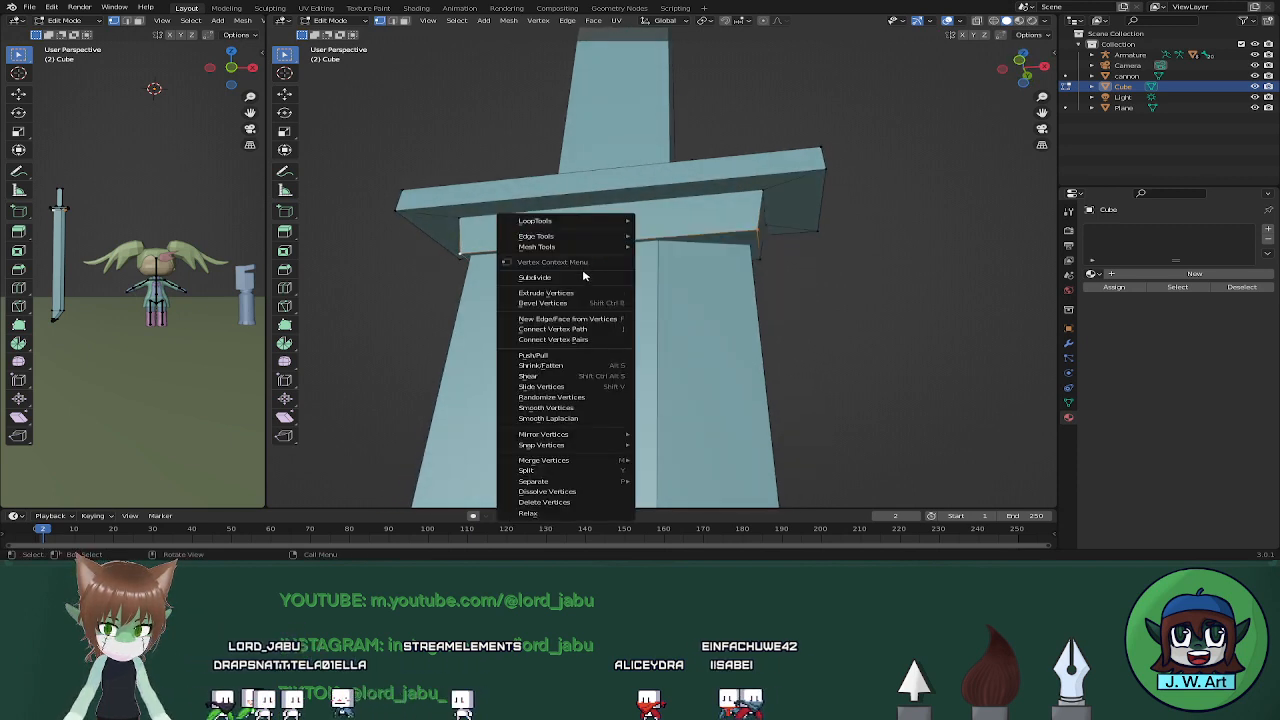
left_click(607, 237)
key("shift+v")
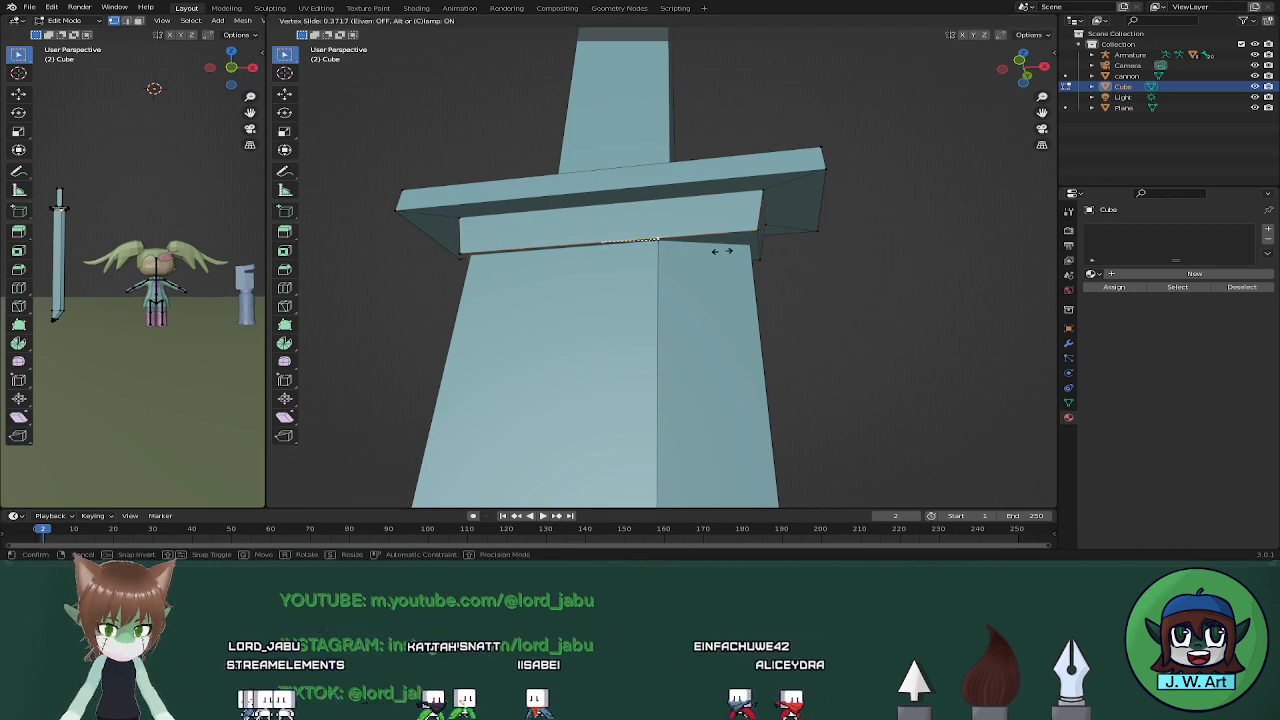
left_click(688, 254)
Subdivide the collar's lower edge on the opposite side and slide its new vertex to the blade's ridge line
middle_click_drag(688, 254, 952, 193)
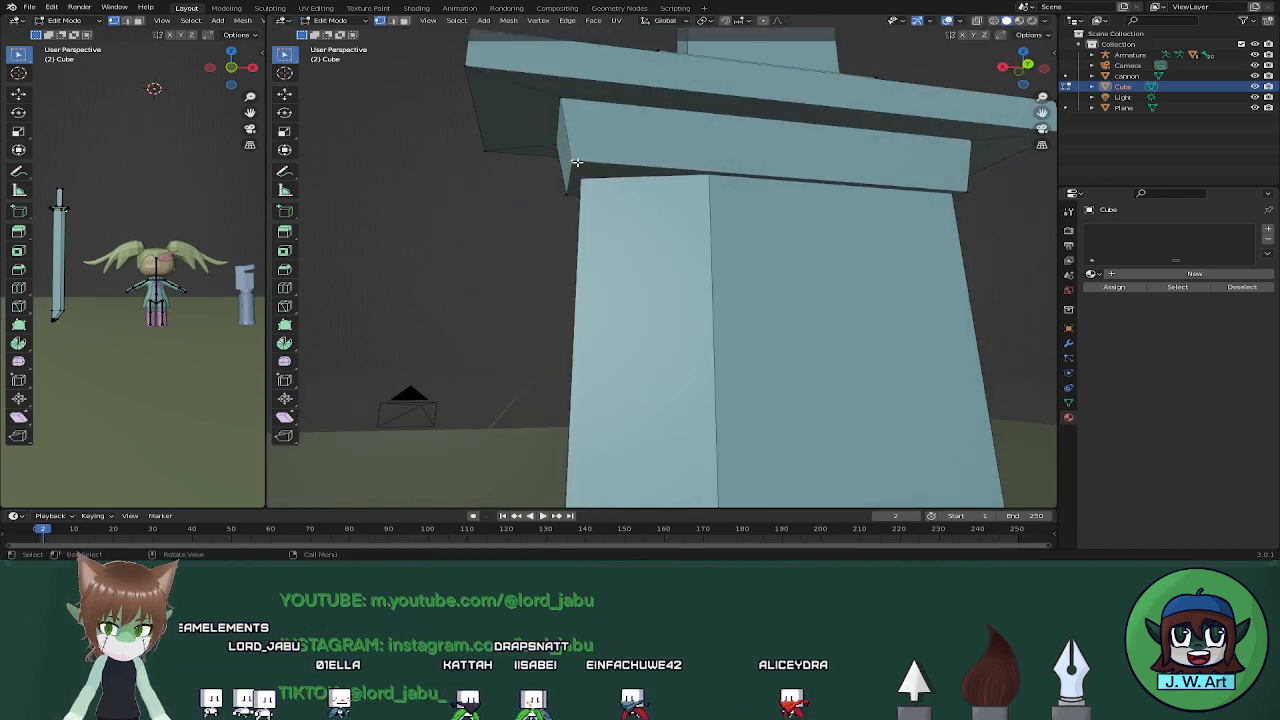
right_click(900, 186)
left_click(900, 186)
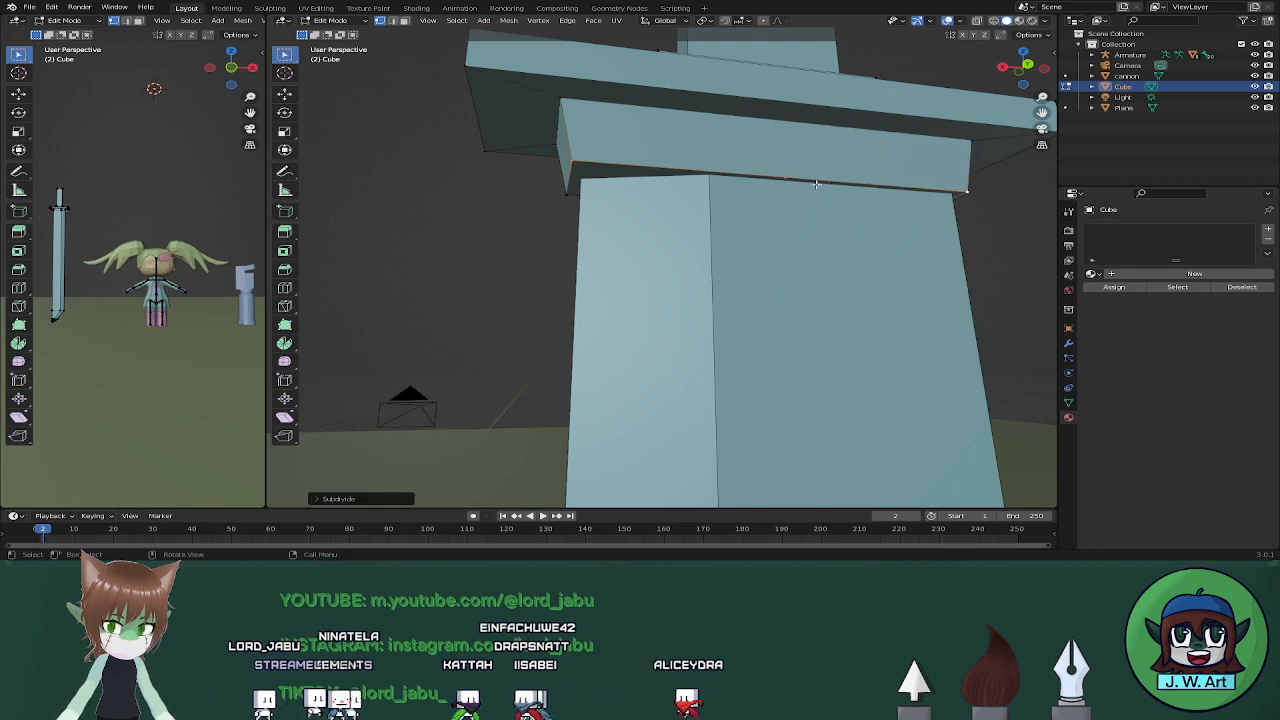
key("shift+v")
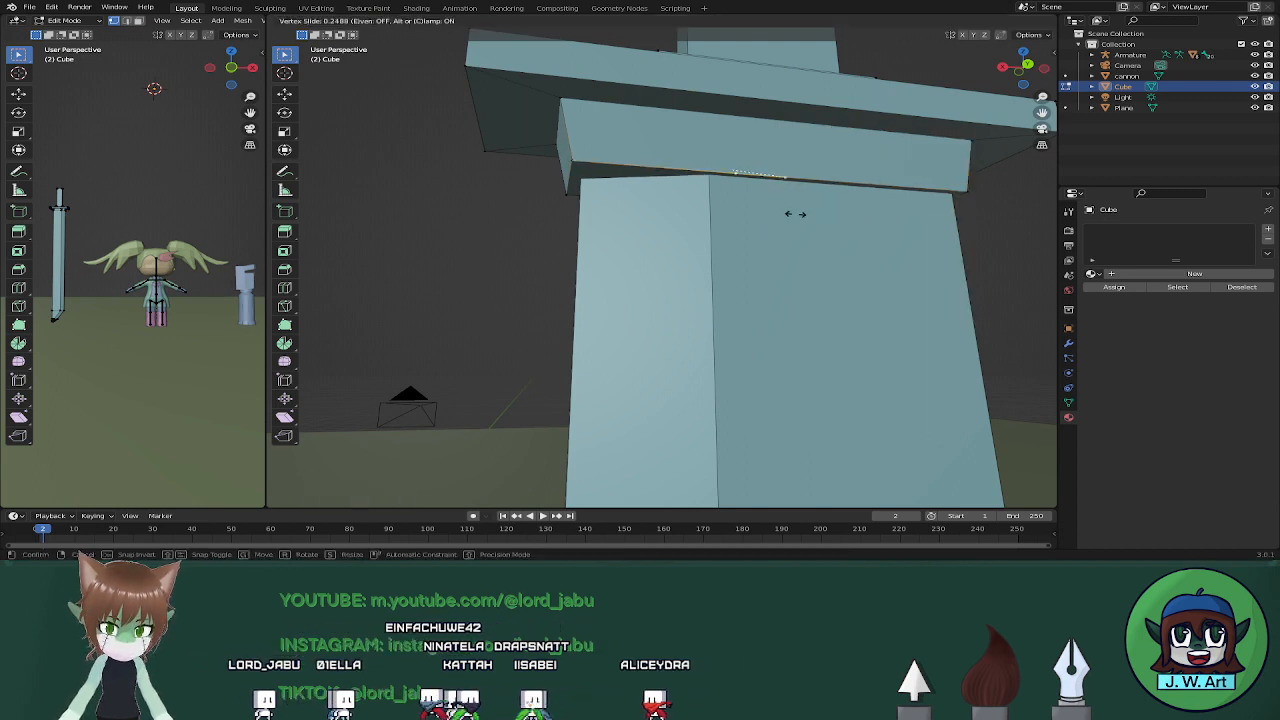
left_click(766, 211)
Try to narrow the collar's lower end edge along Y to about 0.47 so it follows the blade's tapered edge
middle_click_drag(763, 209, 865, 175)
middle_click_drag(735, 195, 834, 240)
key("s")
key("y")
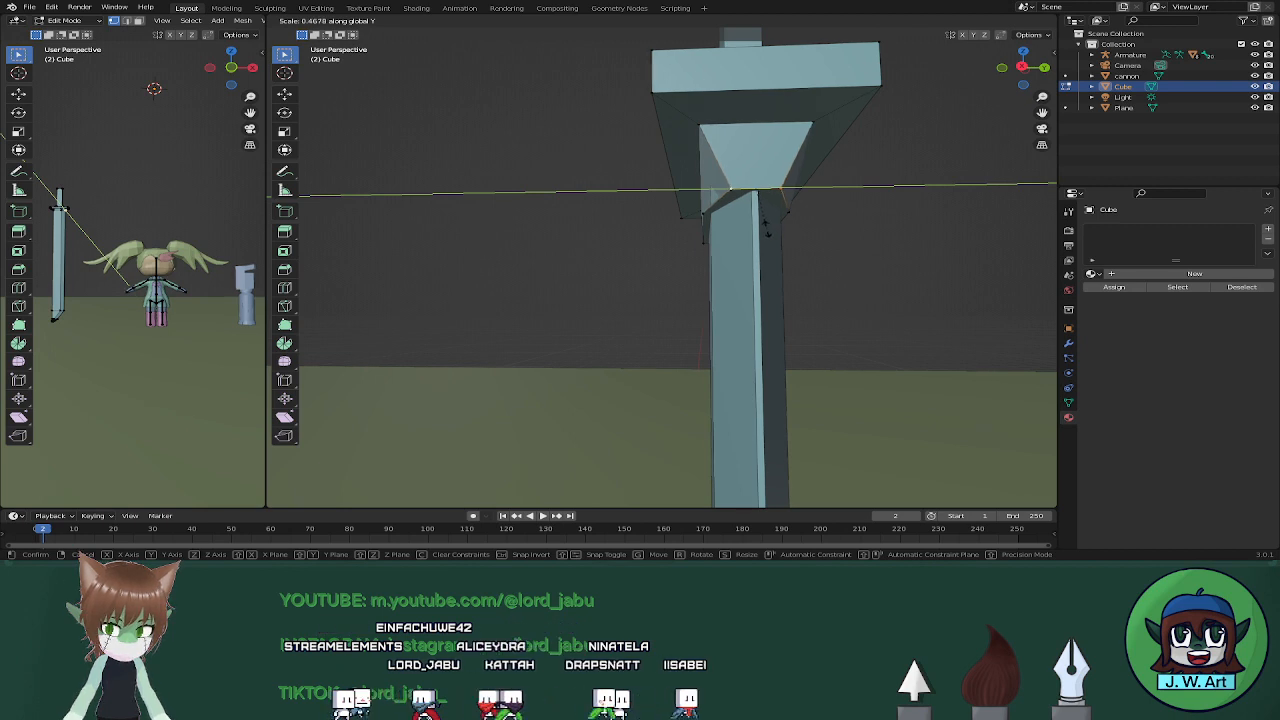
left_click(750, 223)
Try to move the collar's lower mid-edge vertex along Y and X, and undo these moves together with the end-edge scaling
middle_click_drag(750, 222, 924, 204)
key("shift+z")
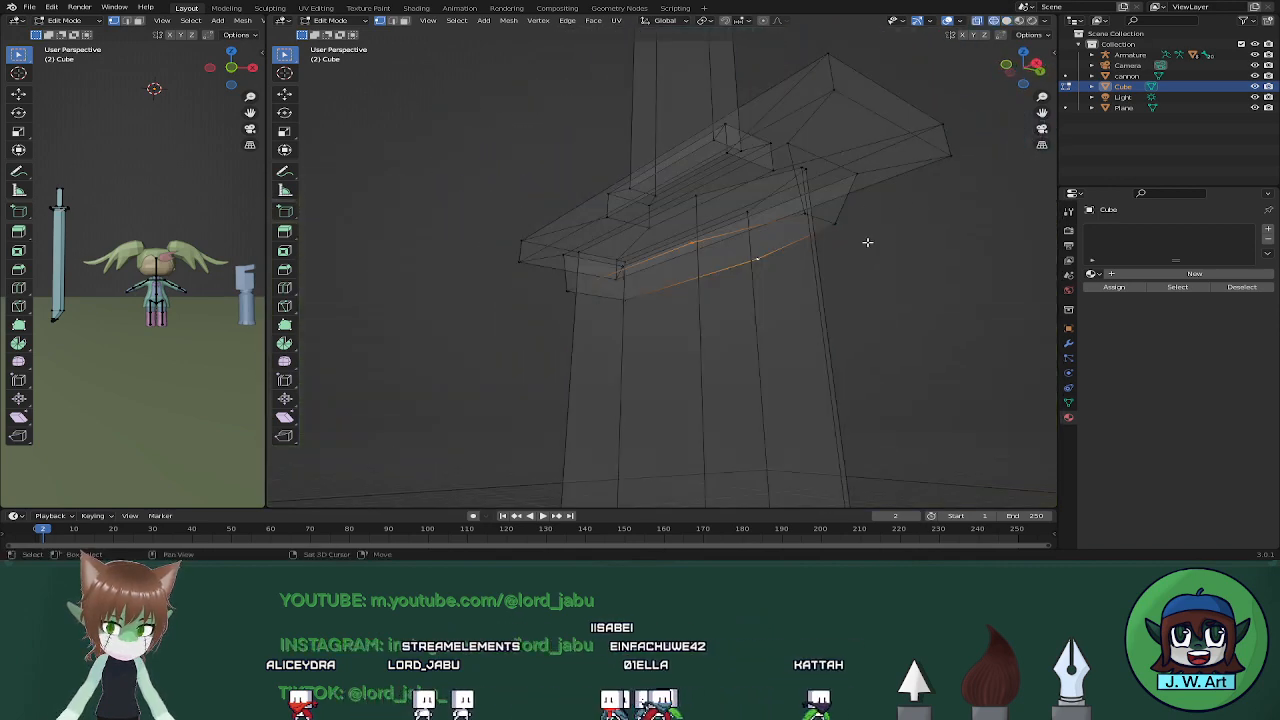
key("shift+z")
mouse_move(780, 206)
middle_mouse_down()
mouse_move(726, 263)
mouse_move(774, 256)
mouse_move(721, 197)
middle_mouse_up()
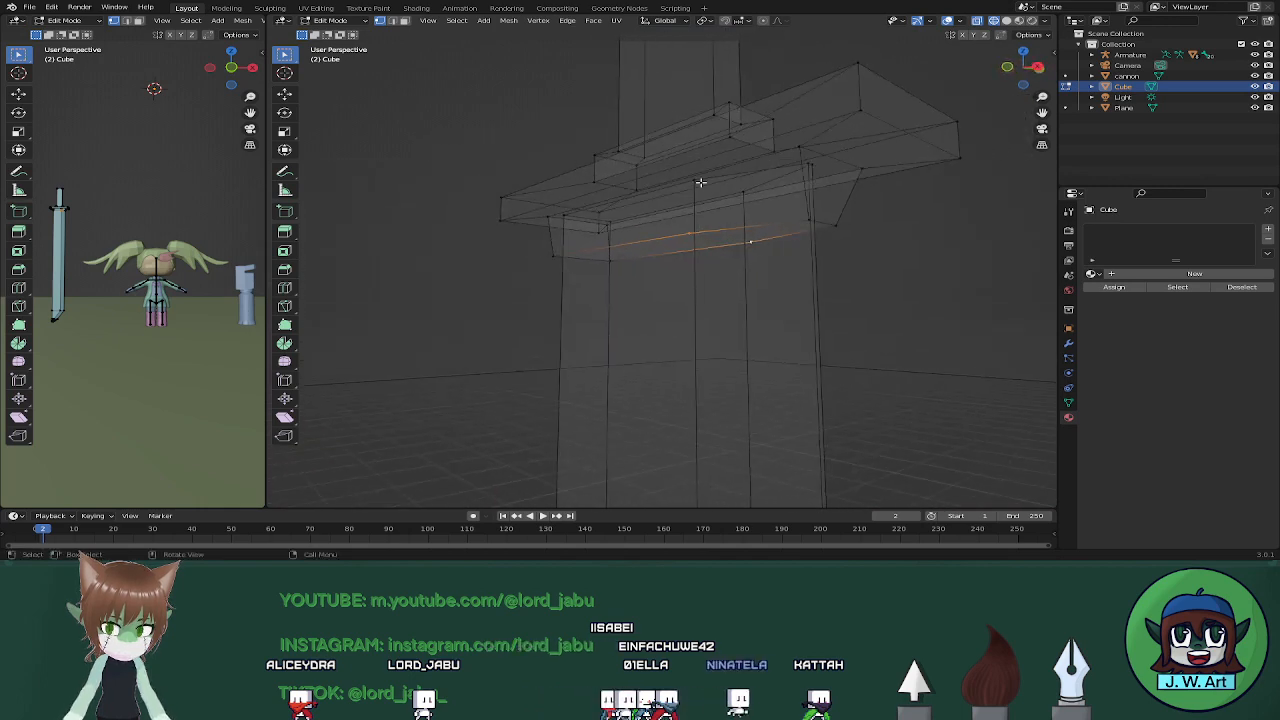
key("shift+z")
middle_click_drag(826, 256, 736, 258)
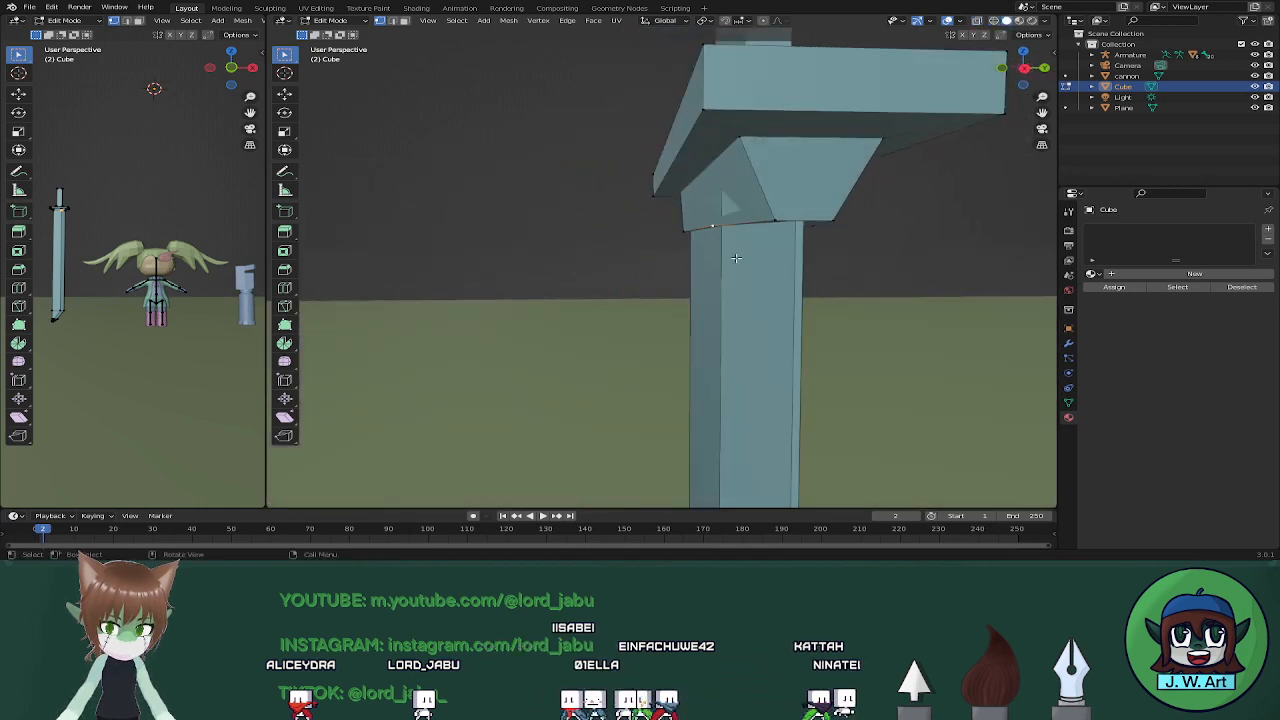
key("g")
key("y")
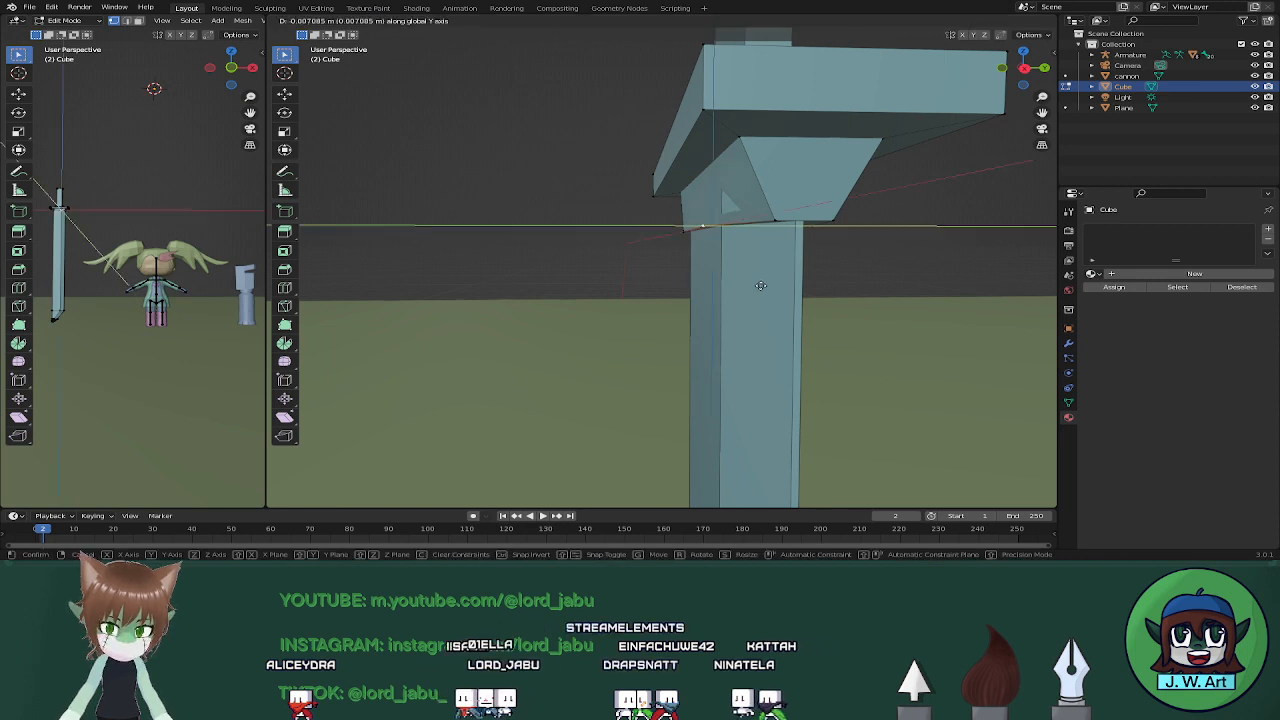
left_click(750, 286)
middle_click_drag(750, 286, 749, 233)
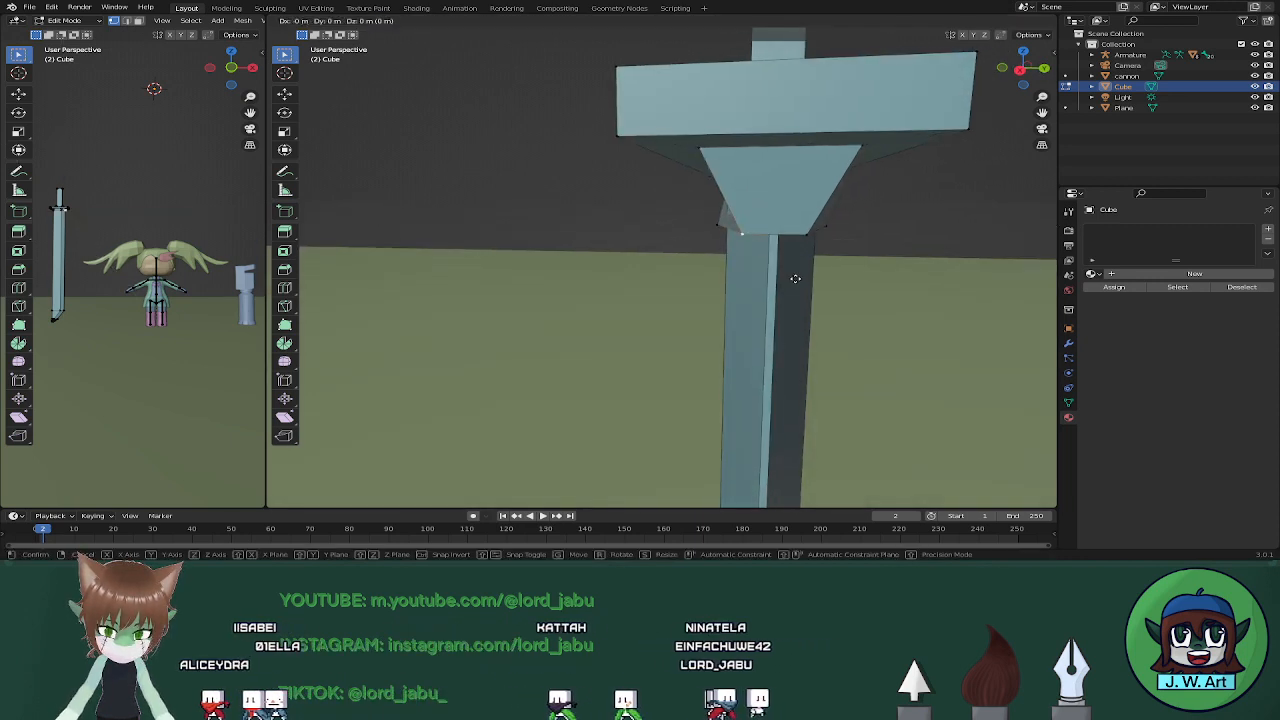
key("g")
key("x")
left_click(792, 277)
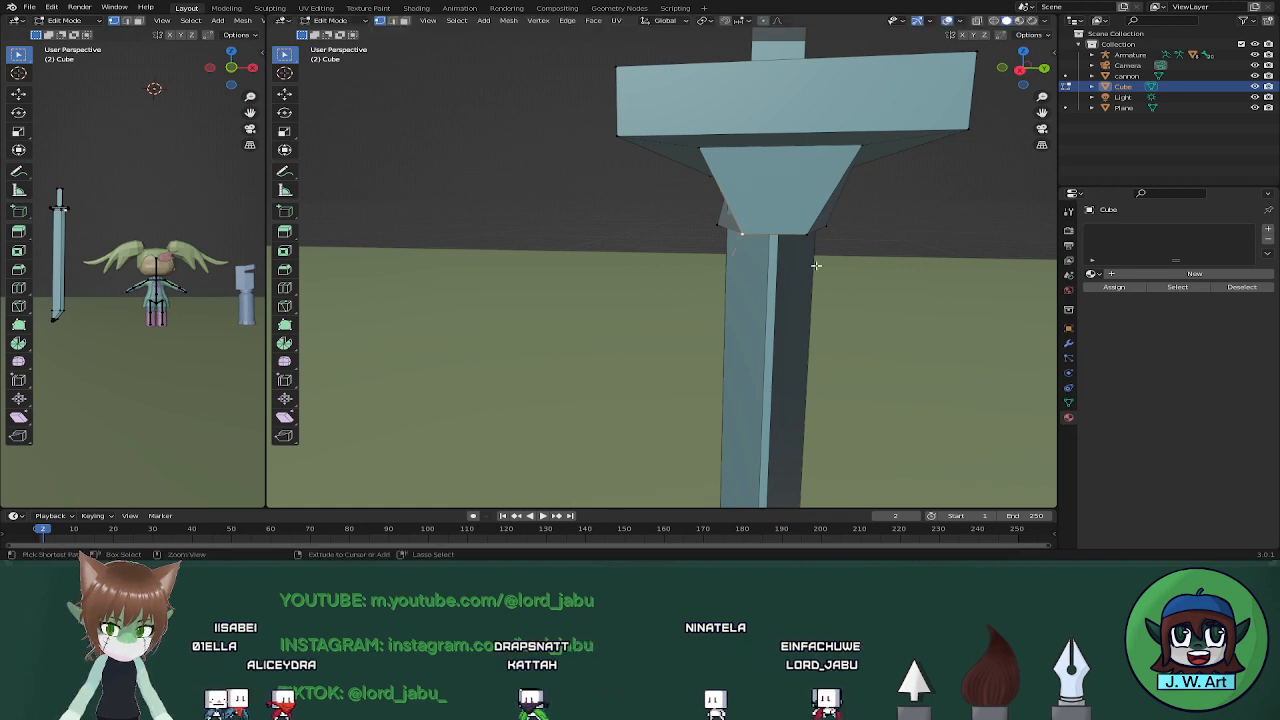
key("ctrl+z")
key("ctrl+z")
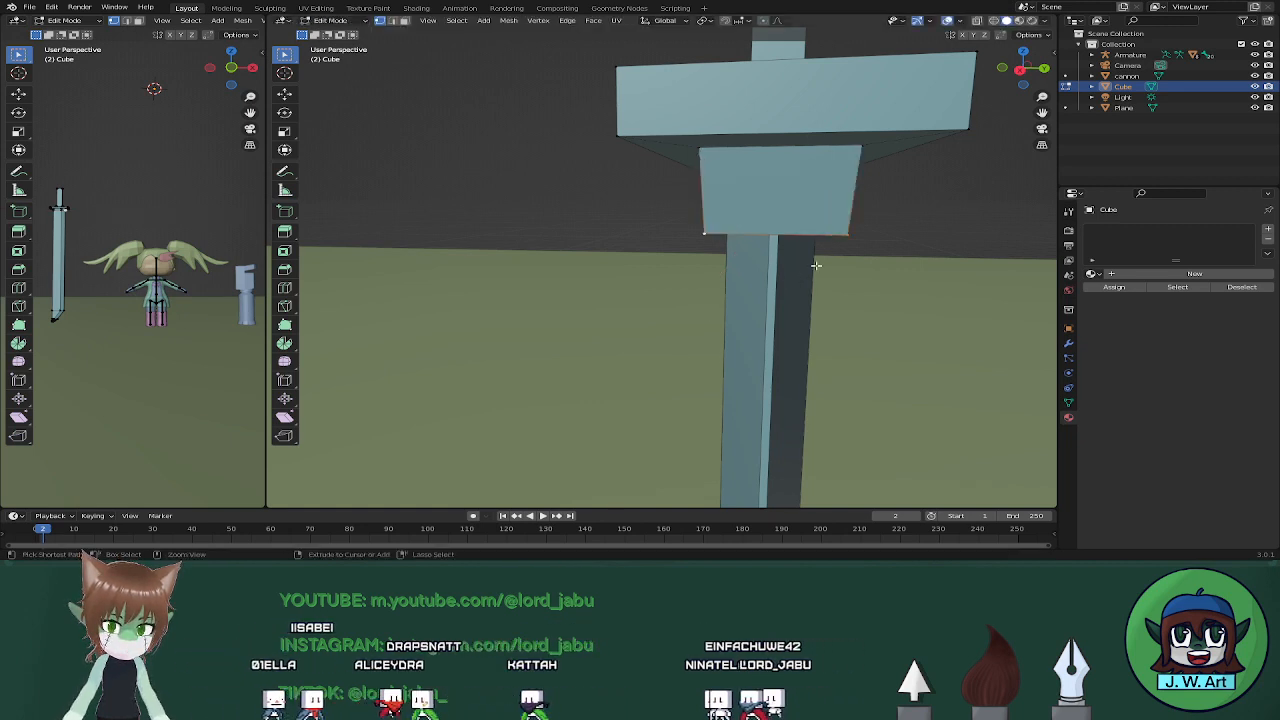
In wireframe, subdivide the collar's upper front edge, aligning the new vertex with the blade's ridge and connecting it to the vertex below
mouse_move(815, 263)
middle_mouse_down()
mouse_move(850, 253)
mouse_move(828, 152)
middle_mouse_up()
key("shift+z")
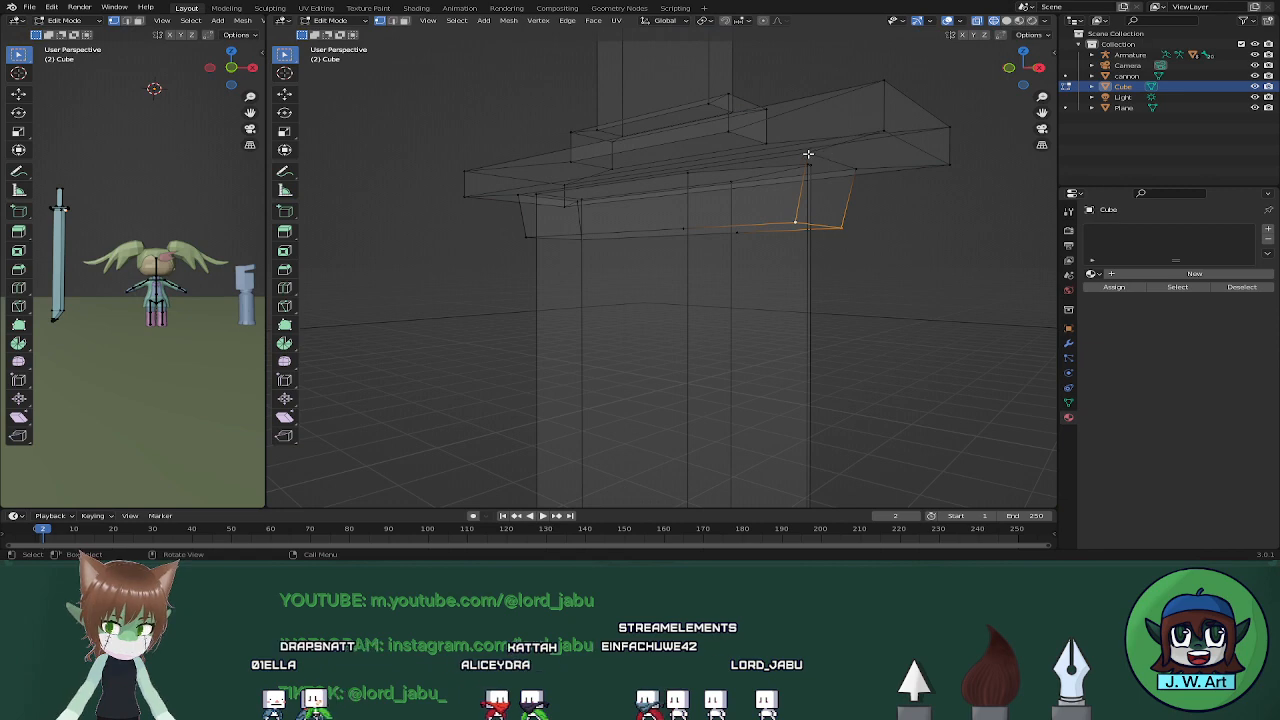
middle_click_drag(680, 228, 781, 173)
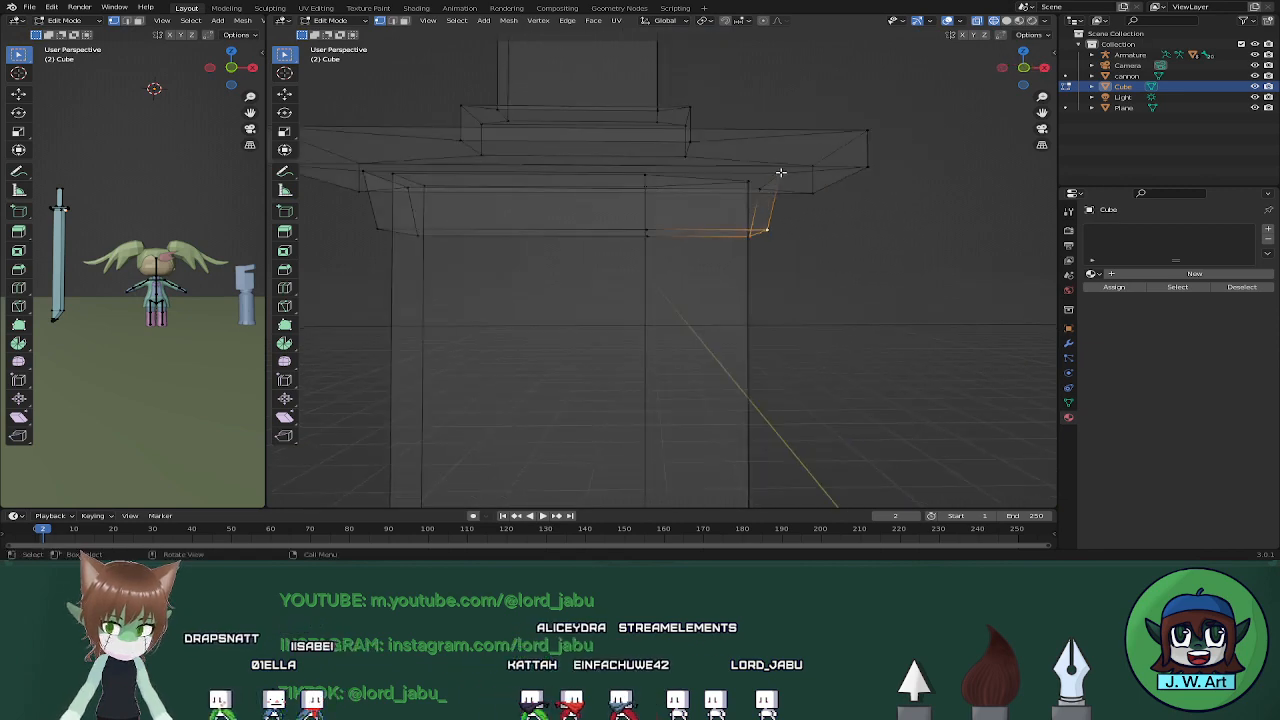
right_click(372, 172)
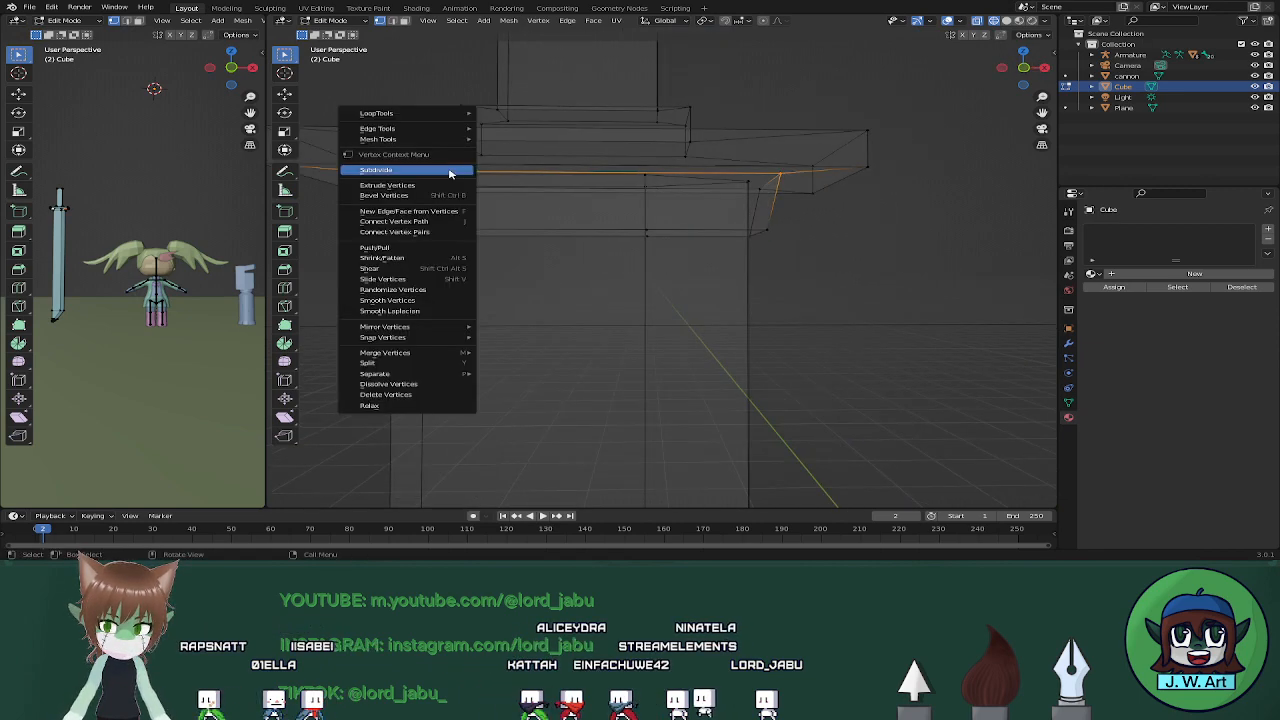
left_click(451, 171)
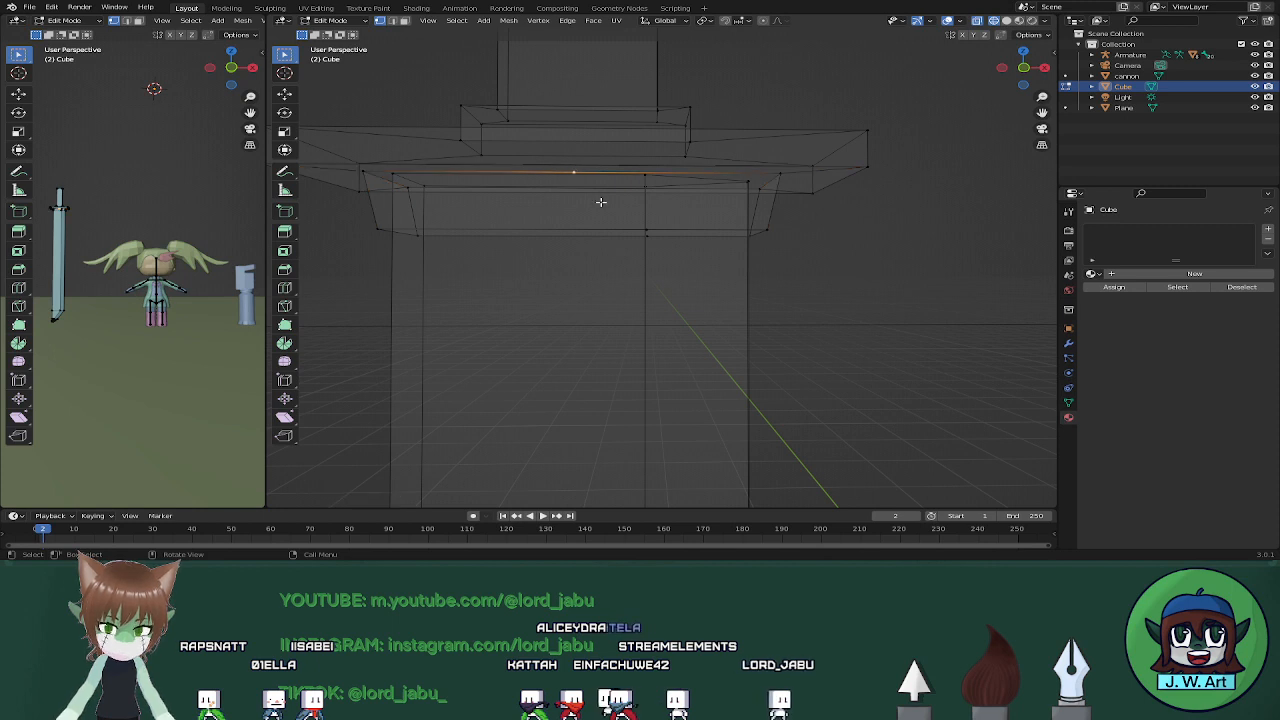
key("shift+v")
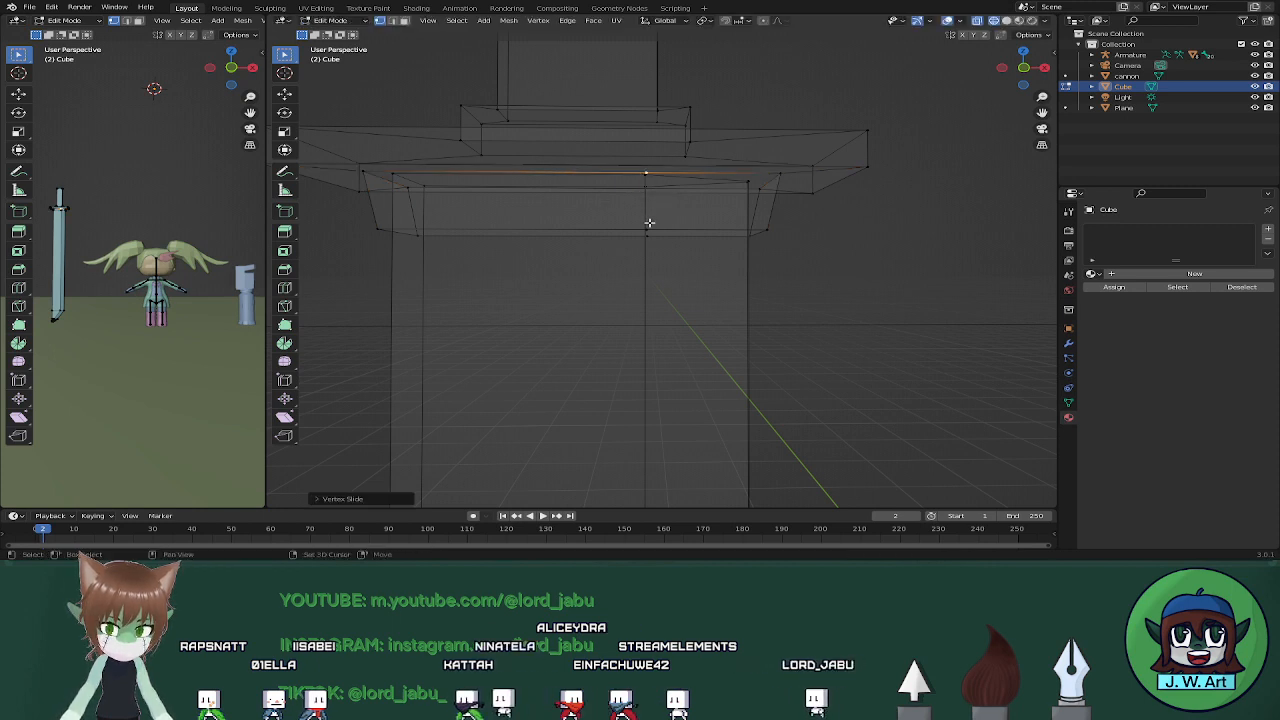
left_click(672, 221)
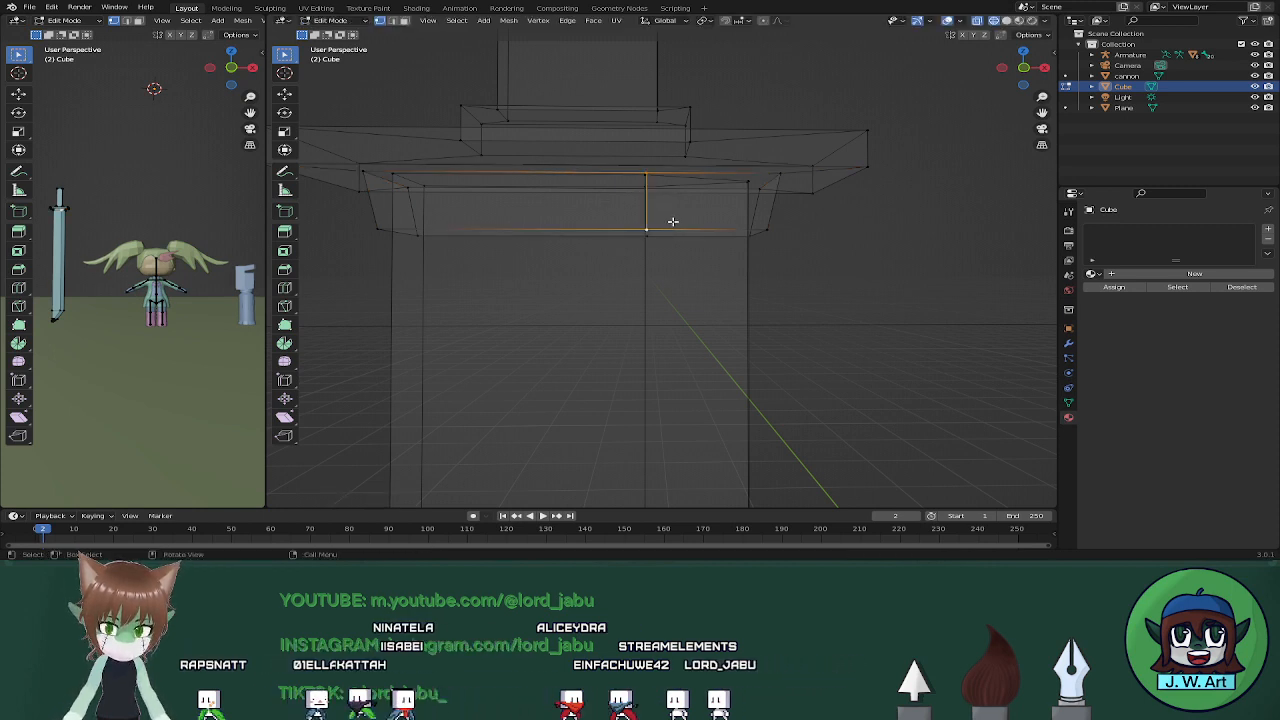
Subdivide the collar's upper edge on the opposite side and slide its new vertex to the blade's ridge line above the lower vertex
middle_click_drag(673, 221, 503, 234)
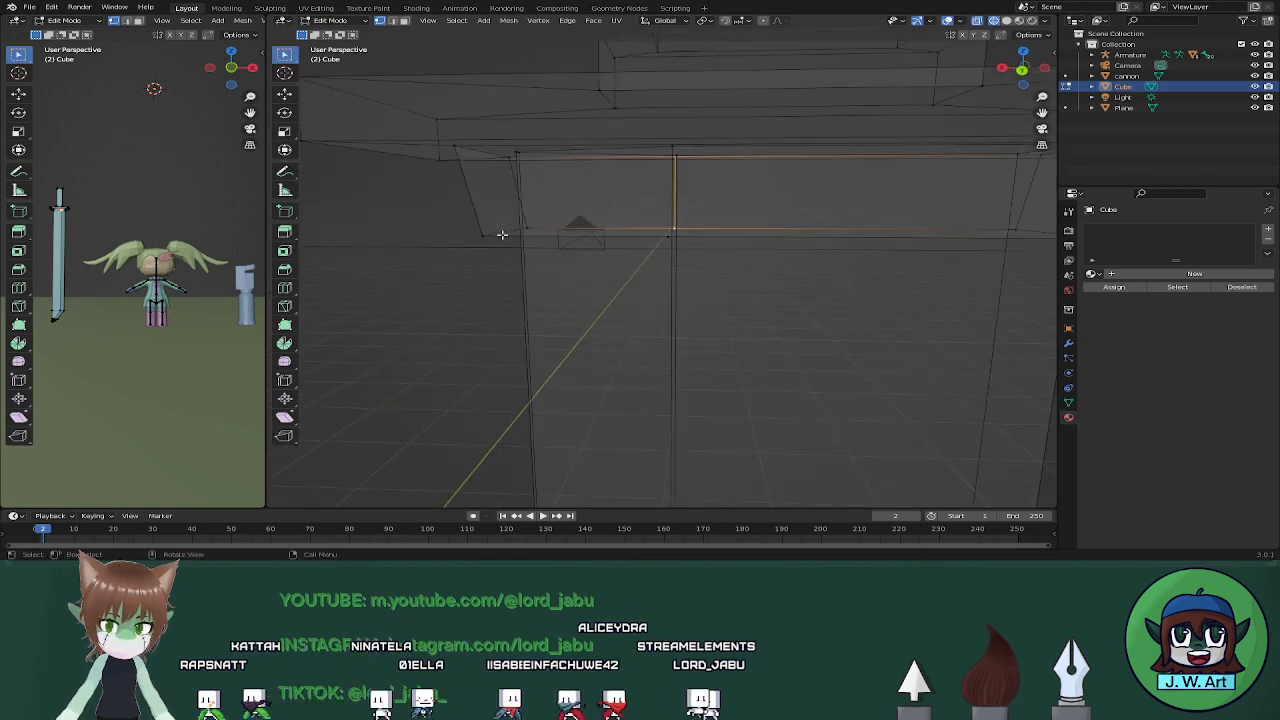
middle_click_drag(763, 246, 720, 220, "shift")
left_click(409, 118)
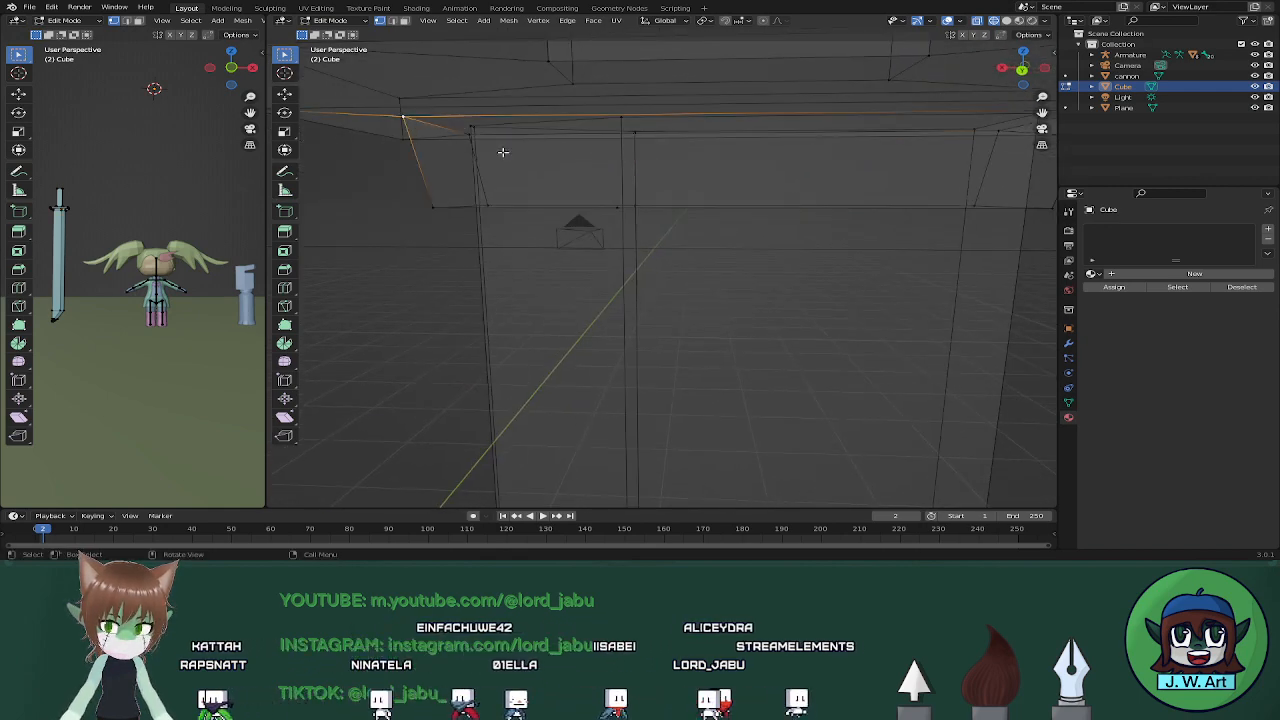
middle_click_drag(822, 184, 663, 189, "shift")
left_click(886, 119, "shift")
right_click(888, 122)
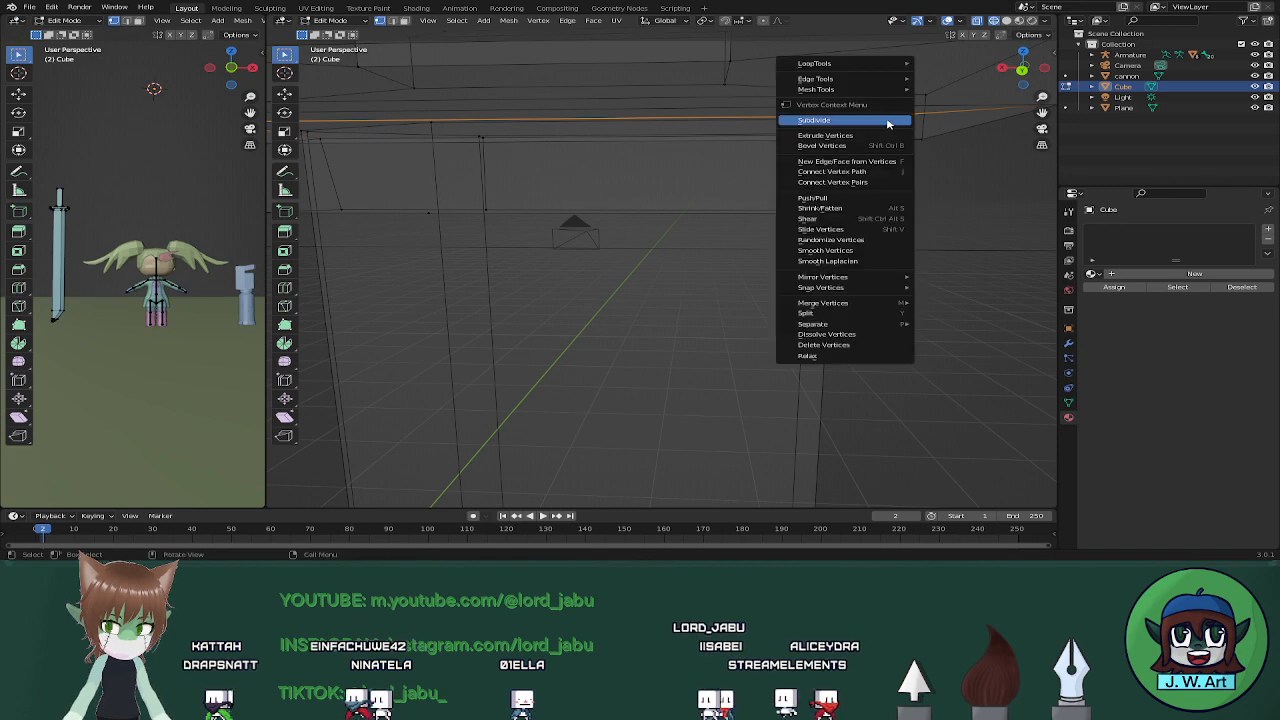
left_click(888, 122)
scroll(680, 155, "up", 3)
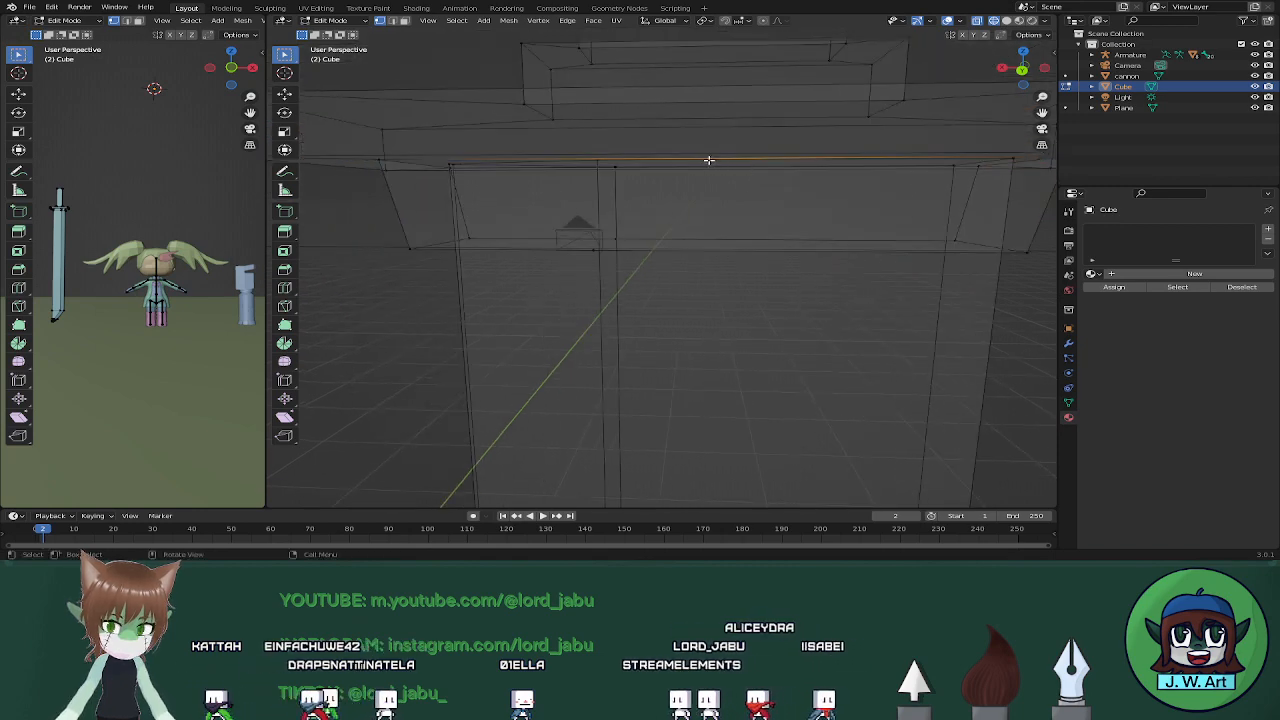
key("shift+v")
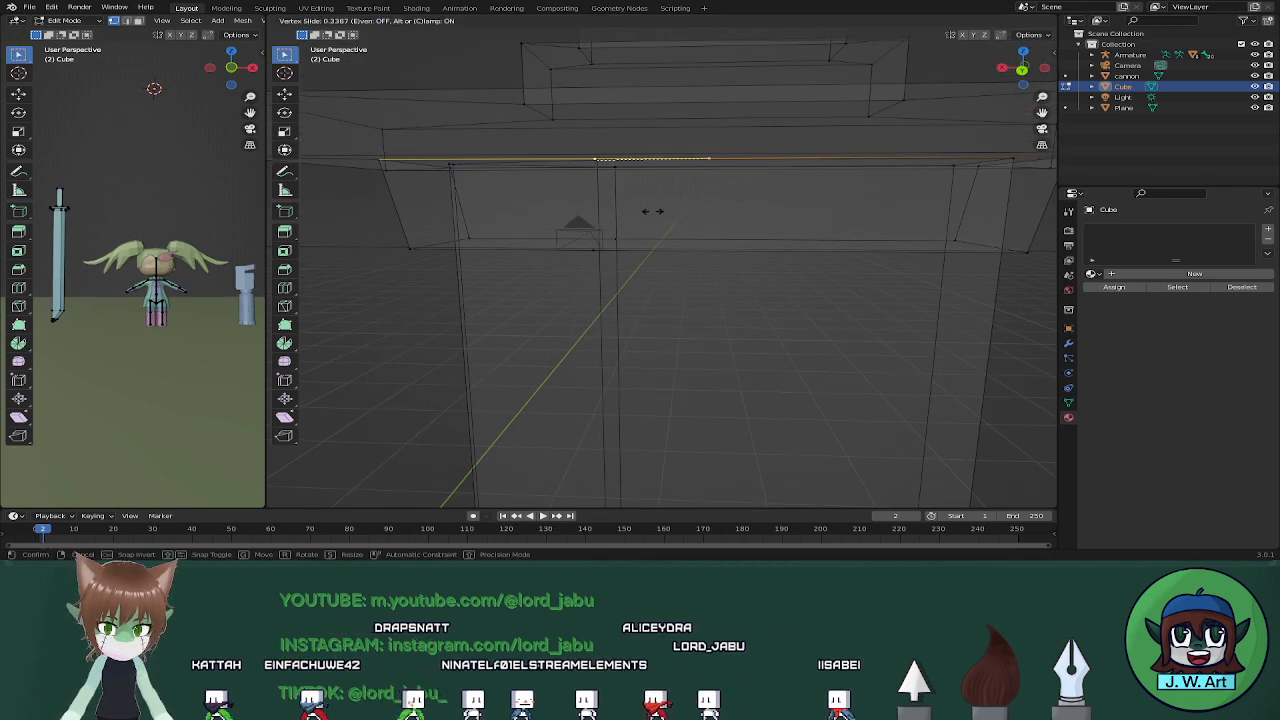
left_click(652, 211)
middle_click_drag(652, 211, 680, 210)
left_click(645, 248)
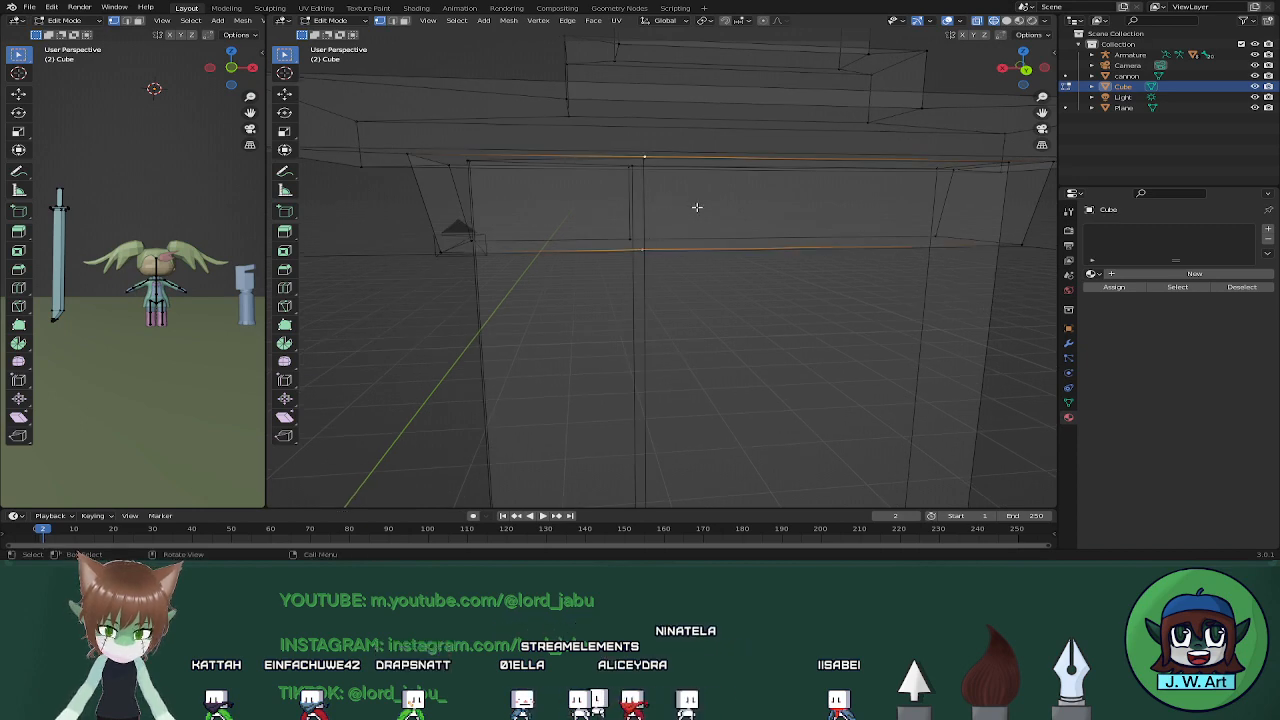
In solid shading, narrow the collar's lower end edge along Y to about 0.29 so it tapers toward the blade's edge
key("shift+z")
middle_click_drag(632, 226, 733, 208)
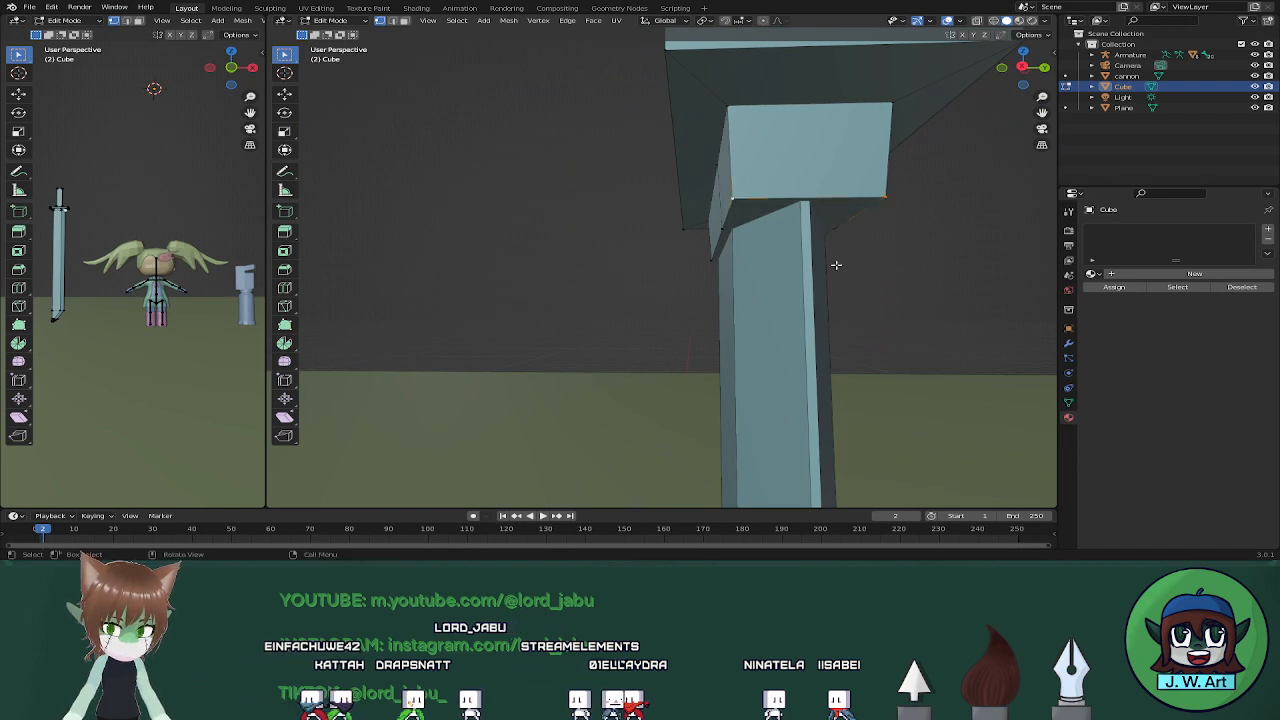
key("s")
key("y")
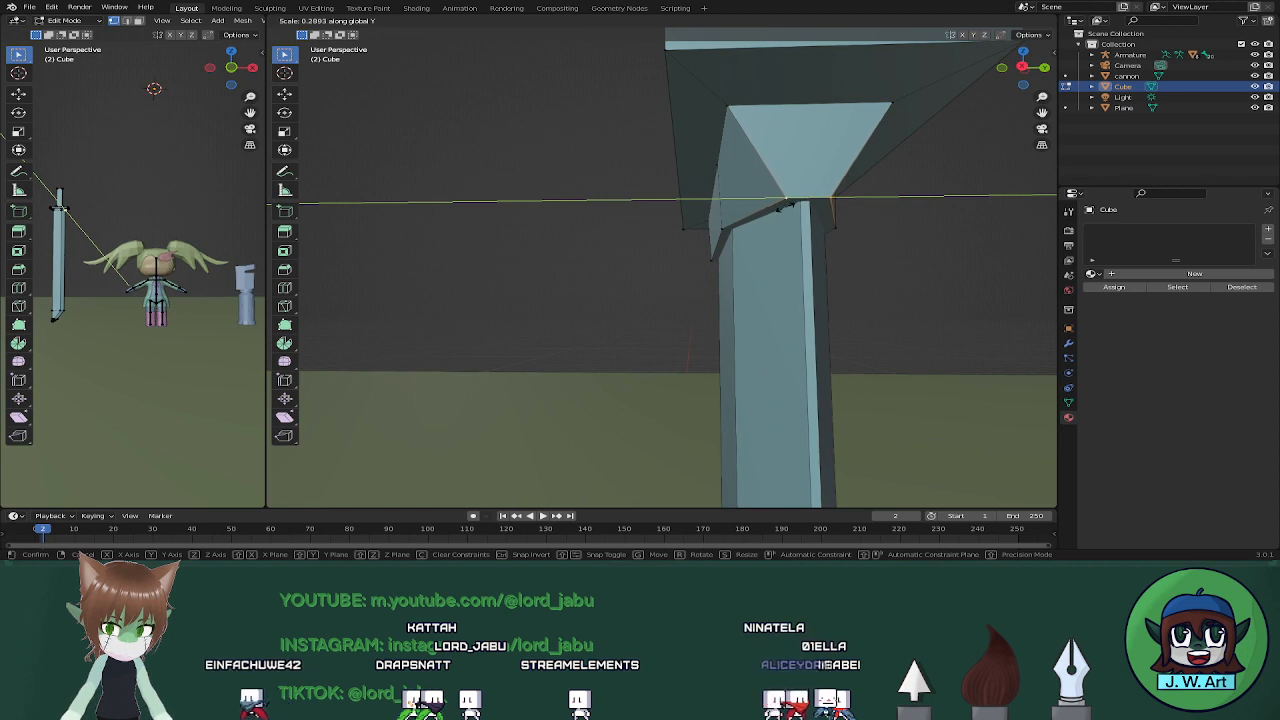
left_click(786, 204)
middle_click_drag(790, 195, 801, 175)
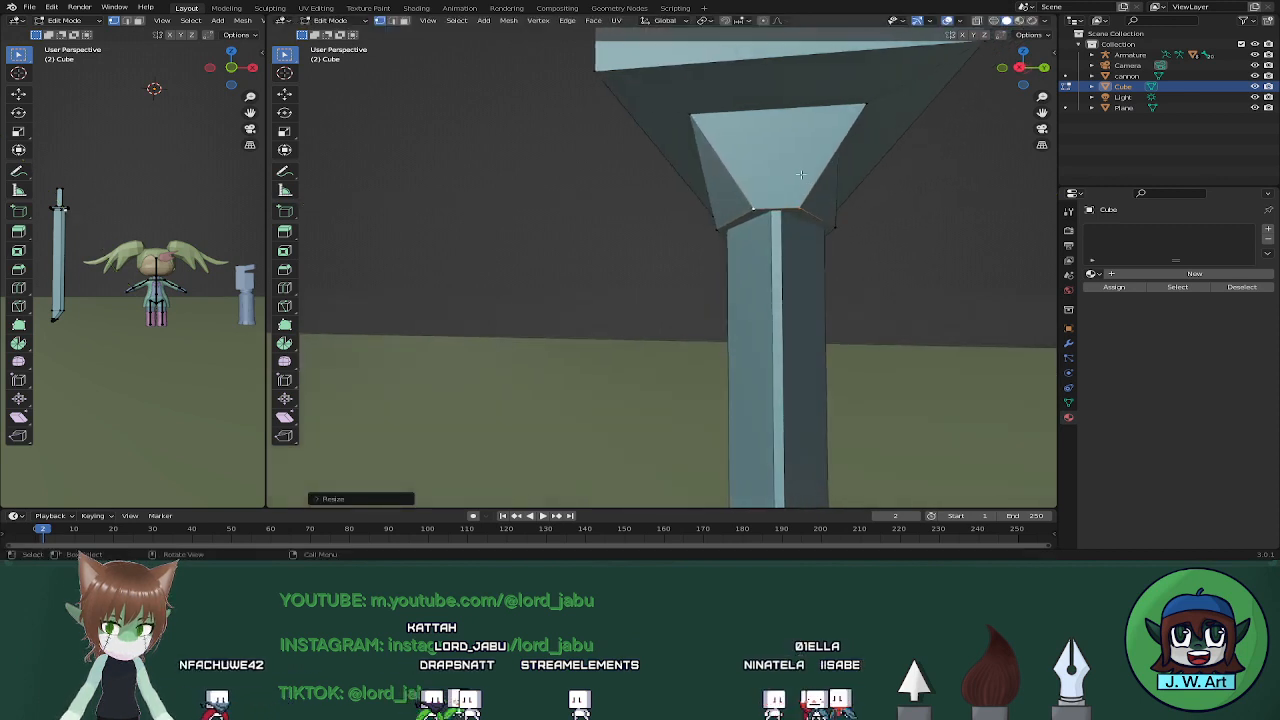
Narrow the collar's upper end edge along Y to about 0.32 to line up with the lower end edge
left_click(693, 115)
left_click(866, 105, "shift")
key("s")
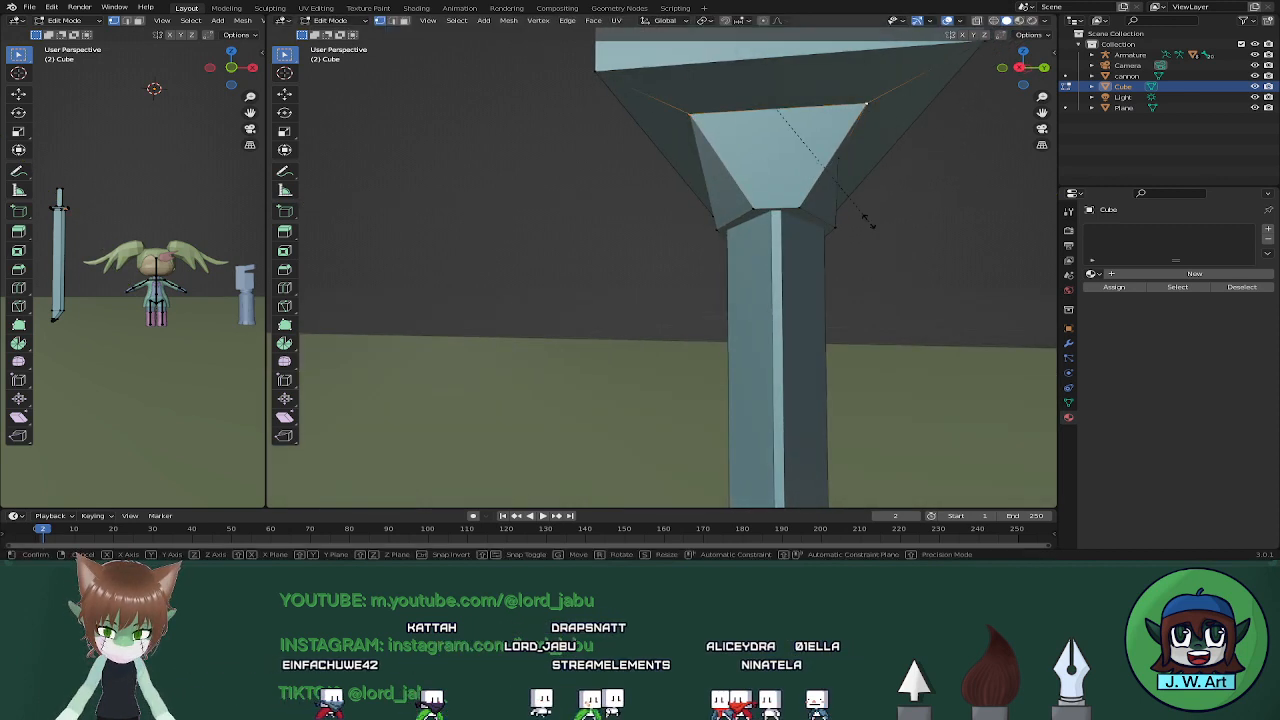
key("y")
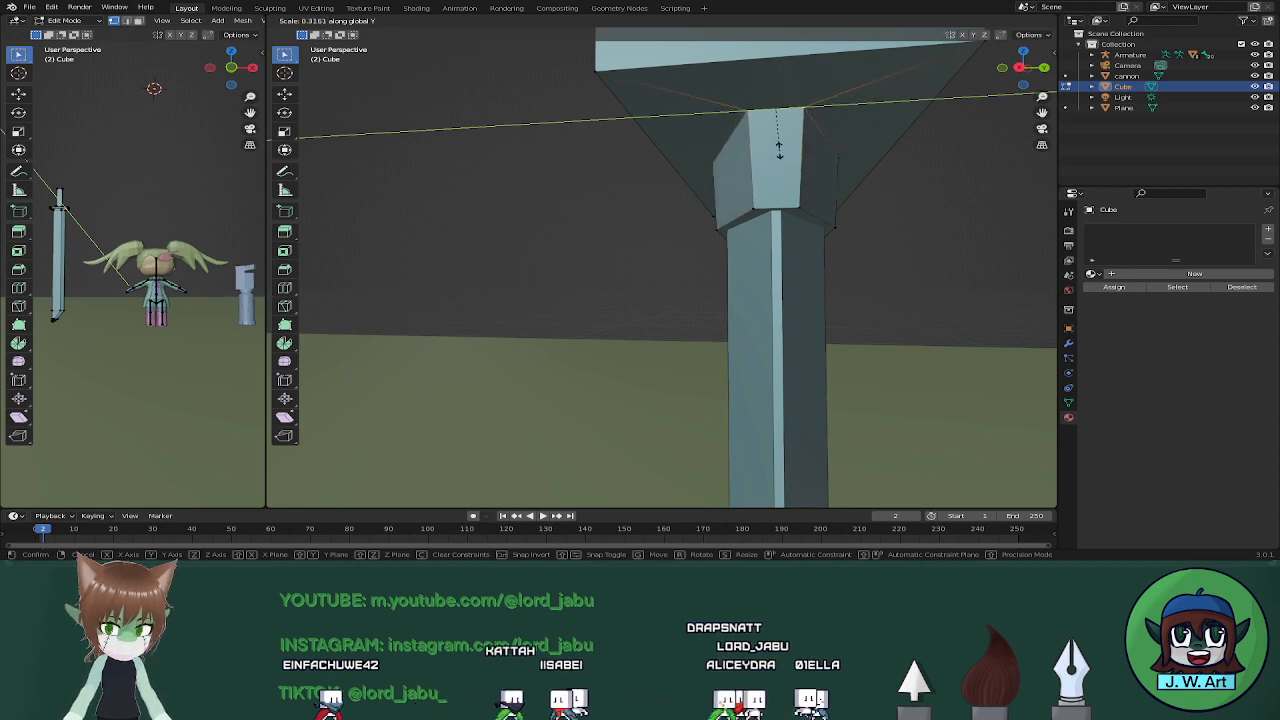
left_click(778, 151)
mouse_move(772, 155)
middle_mouse_down()
mouse_move(887, 203)
mouse_move(932, 181)
middle_mouse_up()
Narrow the collar's opposite end face along Y and return to Object Mode with the whole sword in view
key("z")
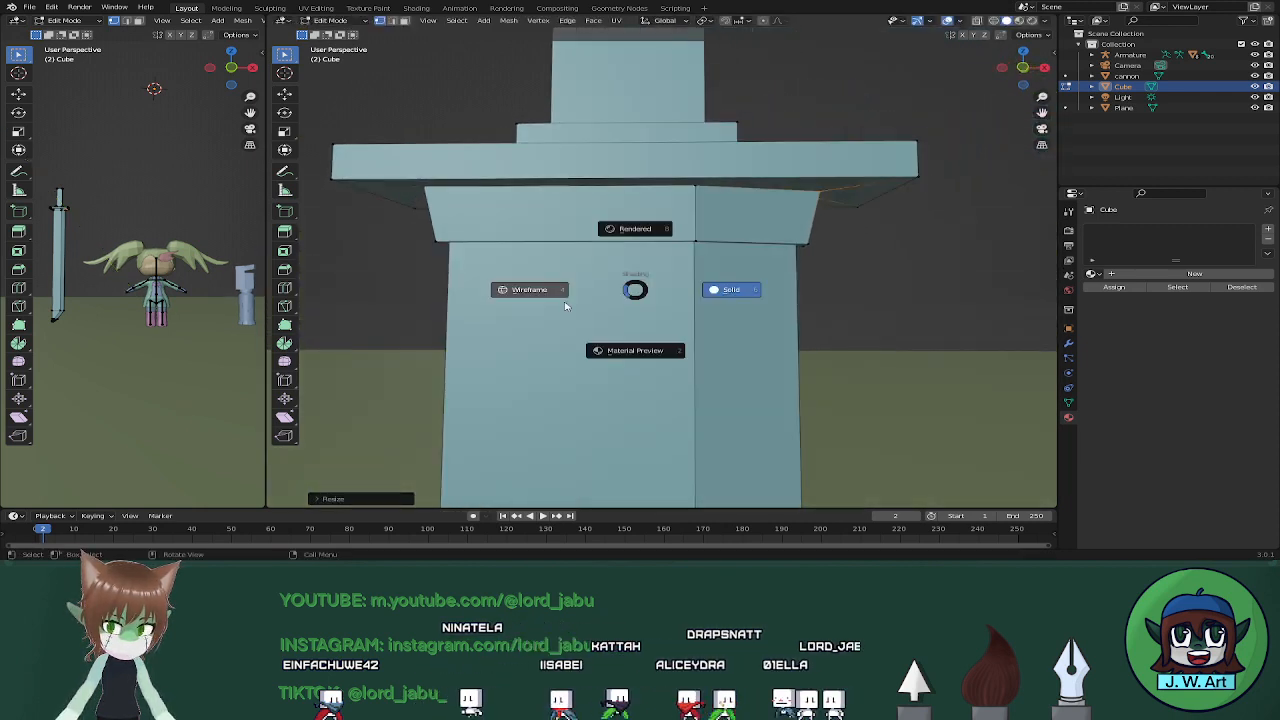
left_click(565, 305)
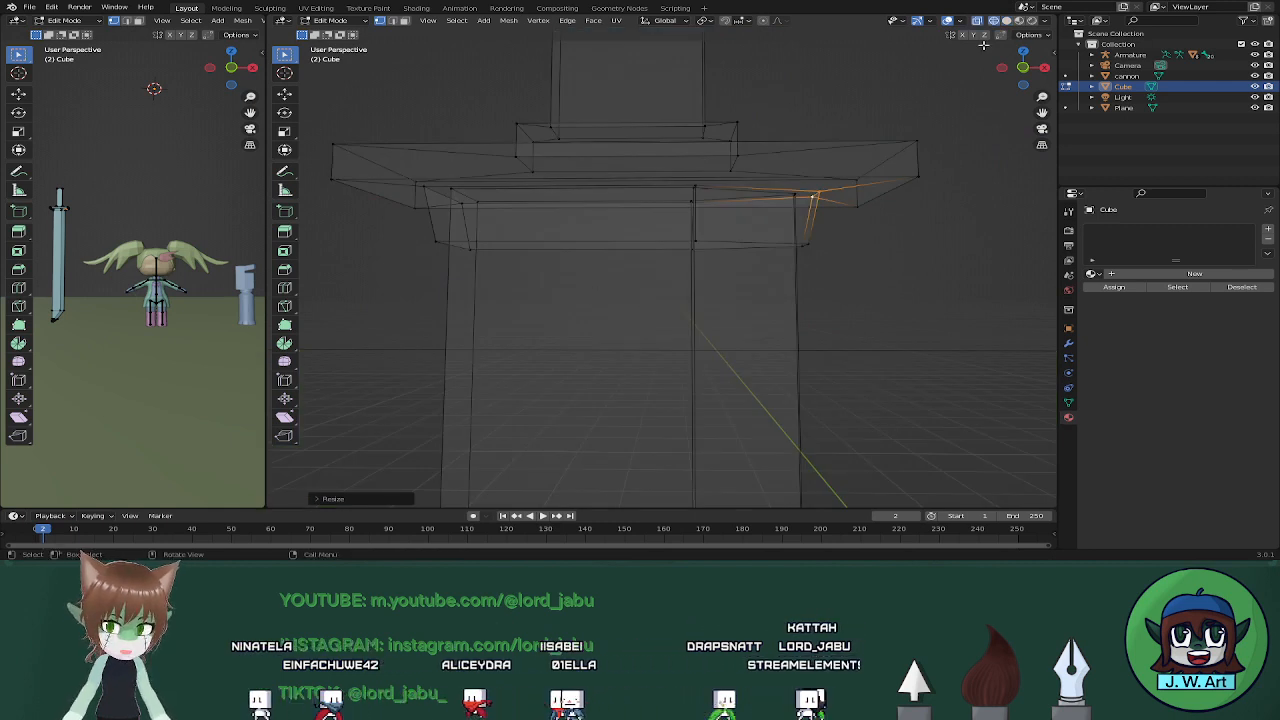
left_click(1006, 20)
mouse_move(640, 290)
middle_mouse_down()
mouse_move(757, 337)
mouse_move(699, 308)
mouse_move(760, 236)
middle_mouse_up()
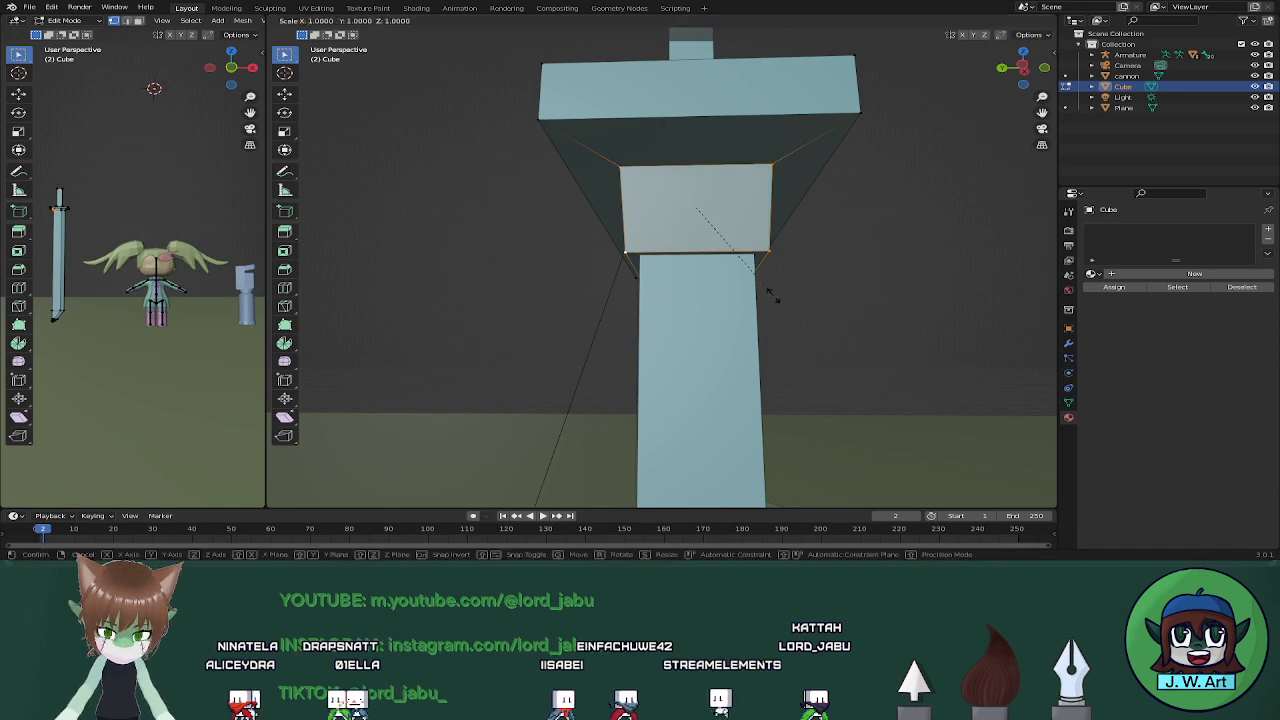
key("y")
left_click(826, 306)
mouse_move(826, 306)
middle_mouse_down()
mouse_move(686, 323)
mouse_move(843, 324)
middle_mouse_up()
scroll(843, 324, "down", 6)
key("Tab")
scroll(736, 320, "down", 3)
mouse_move(736, 320)
middle_mouse_down()
mouse_move(720, 337)
mouse_move(766, 346)
mouse_move(754, 316)
middle_mouse_up()
middle_click_drag(780, 376, 757, 326)
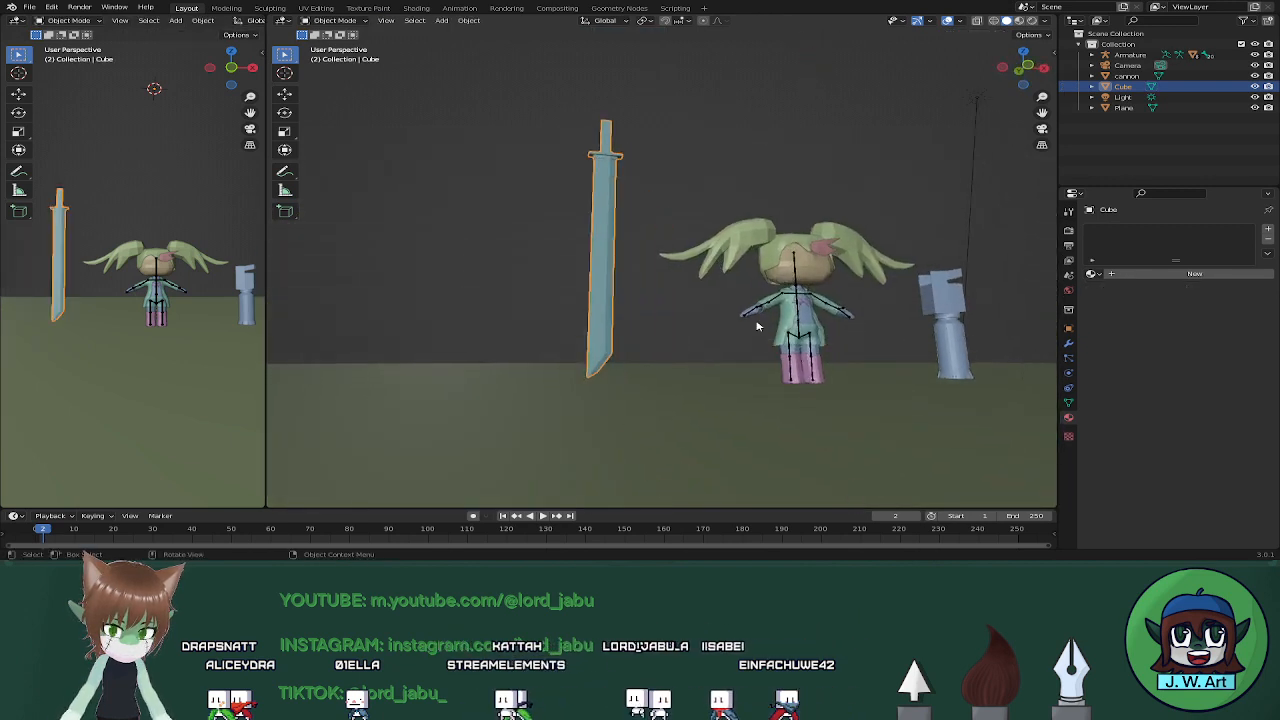
key("s")
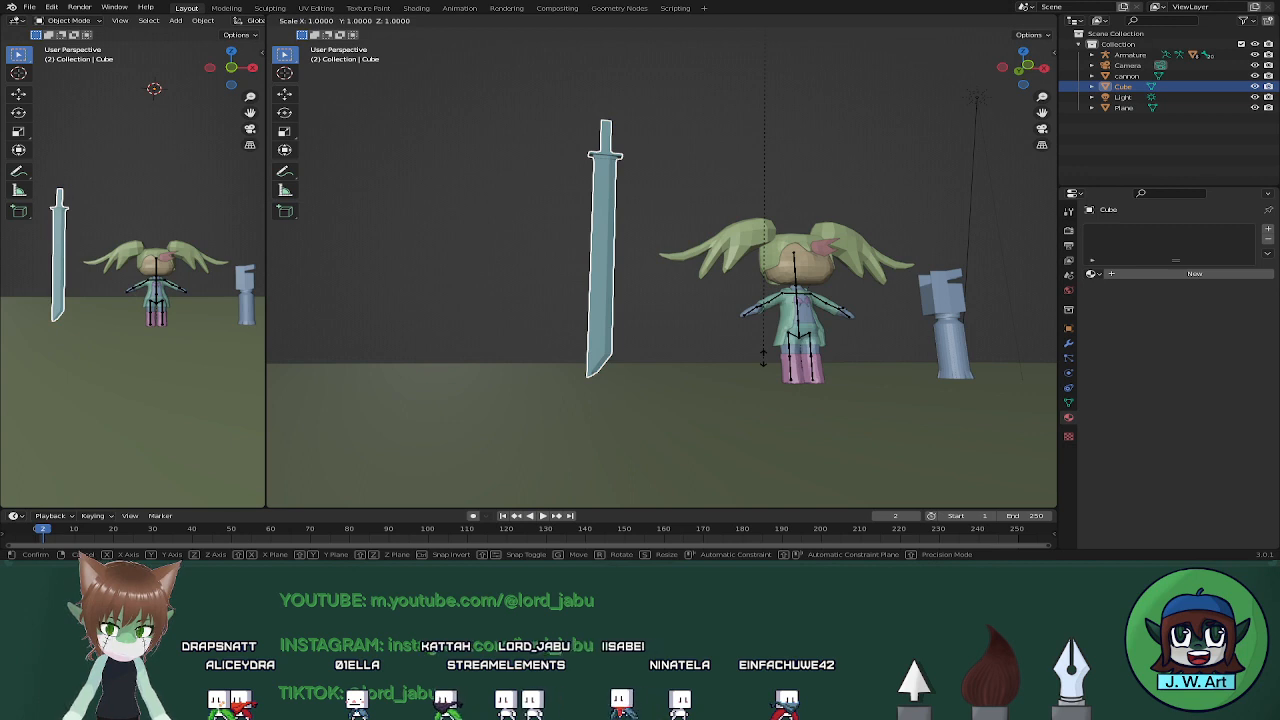
right_click(744, 339)
scroll(680, 305, "down", 1)
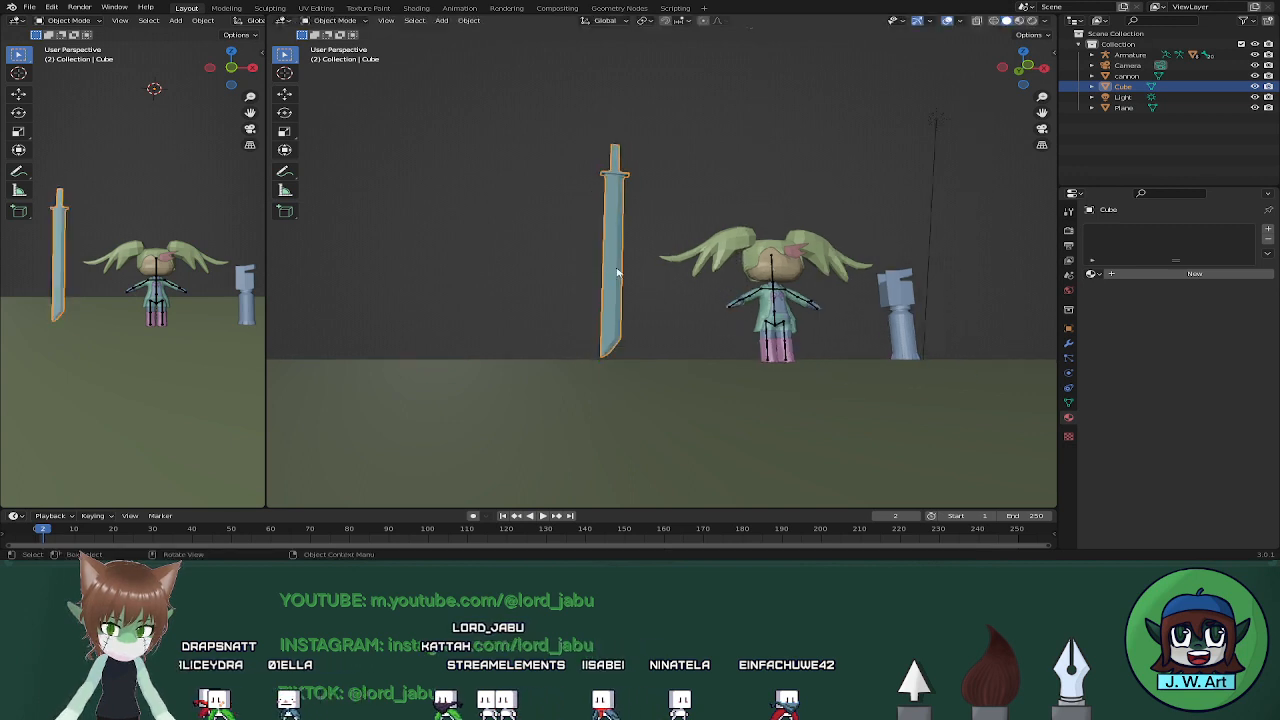
Set the sword's origin to its geometry
right_click(612, 268)
mouse_move(605, 263)
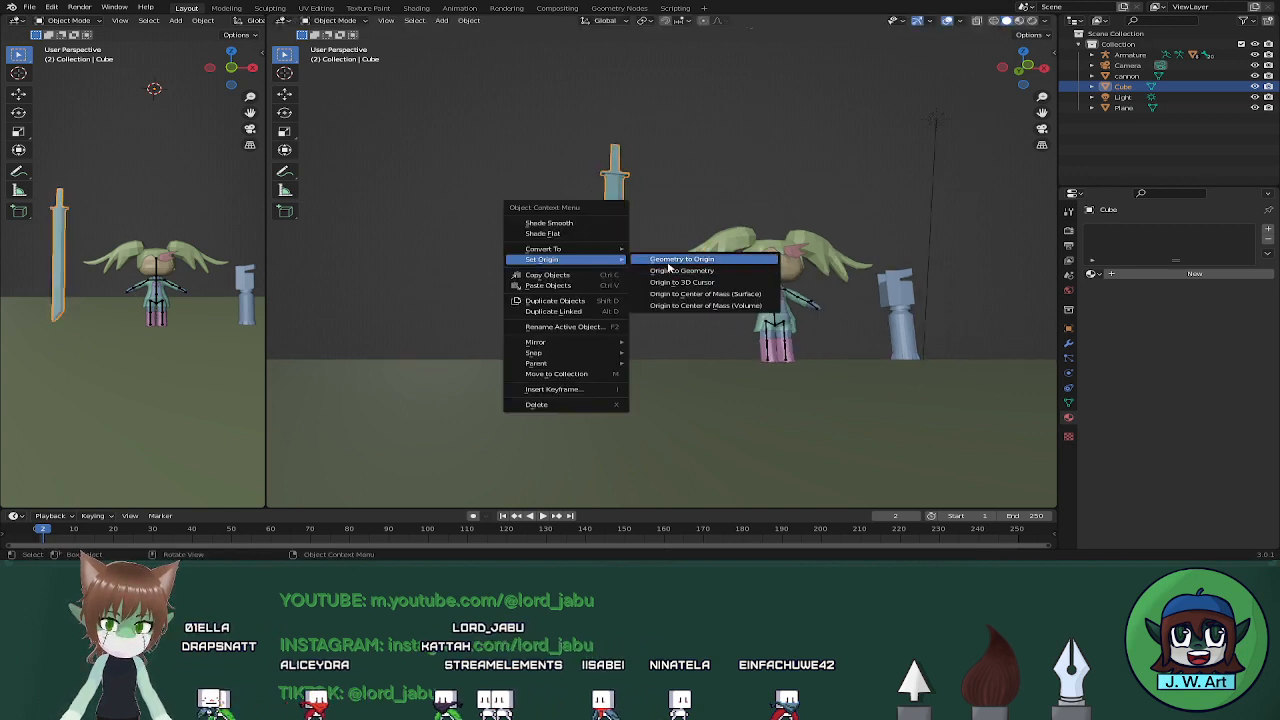
left_click(670, 270)
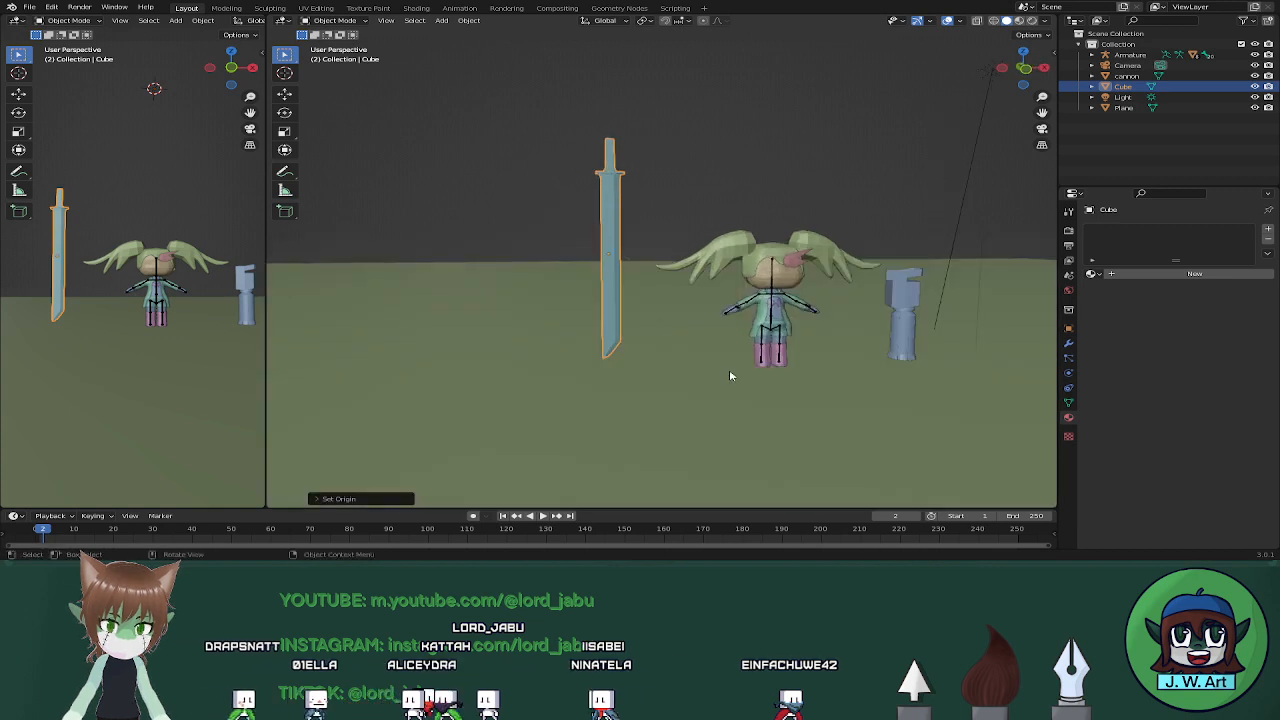
Scale the whole sword down uniformly to roughly half its size
key("s")
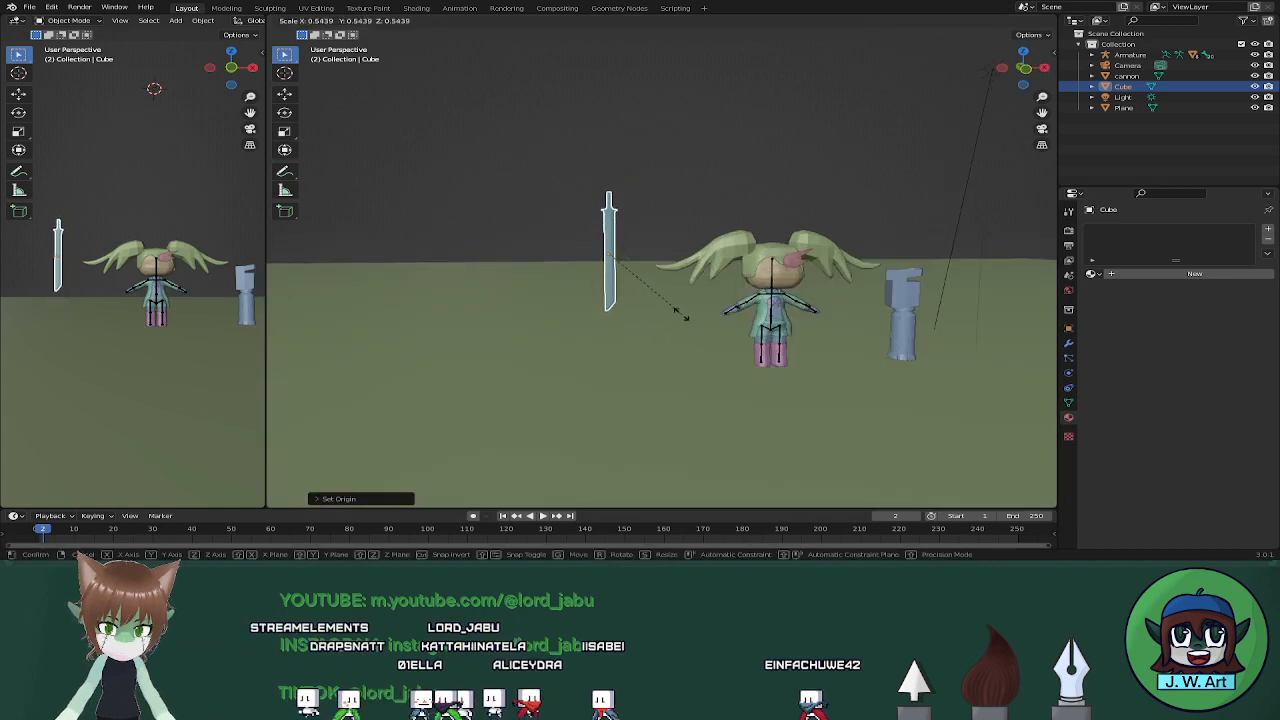
left_click(685, 322)
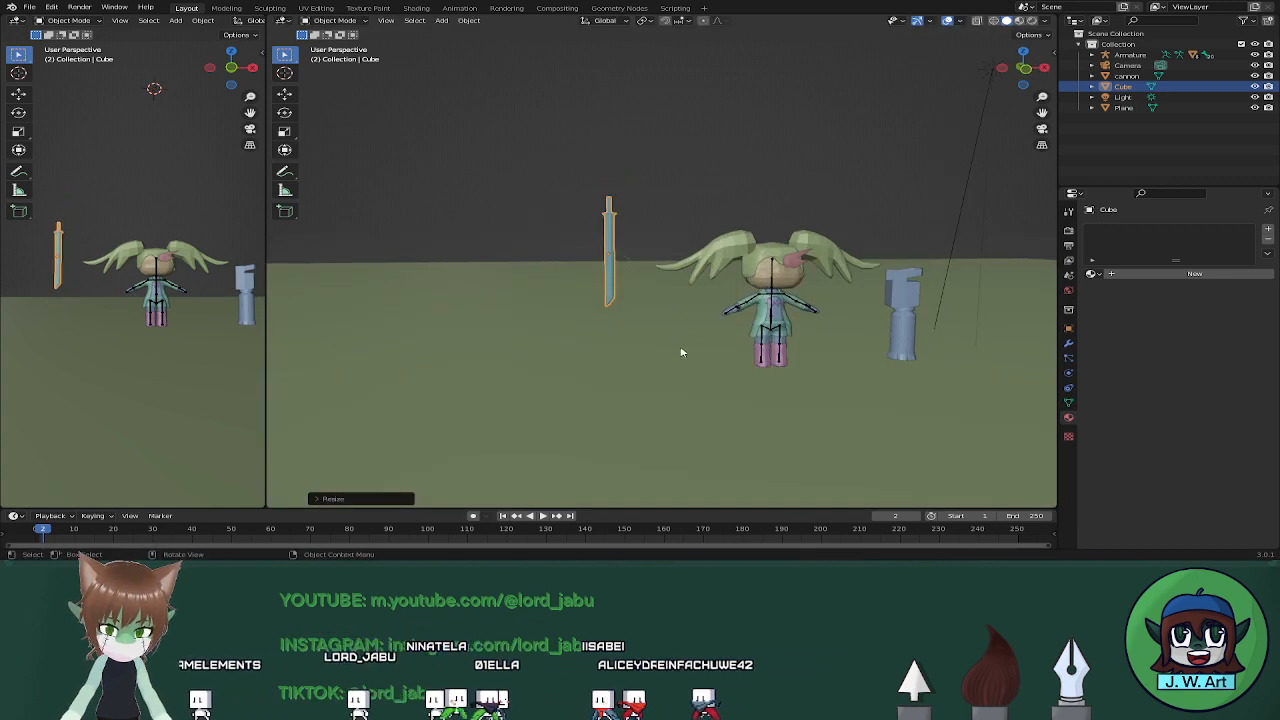
key("s")
left_click(687, 357)
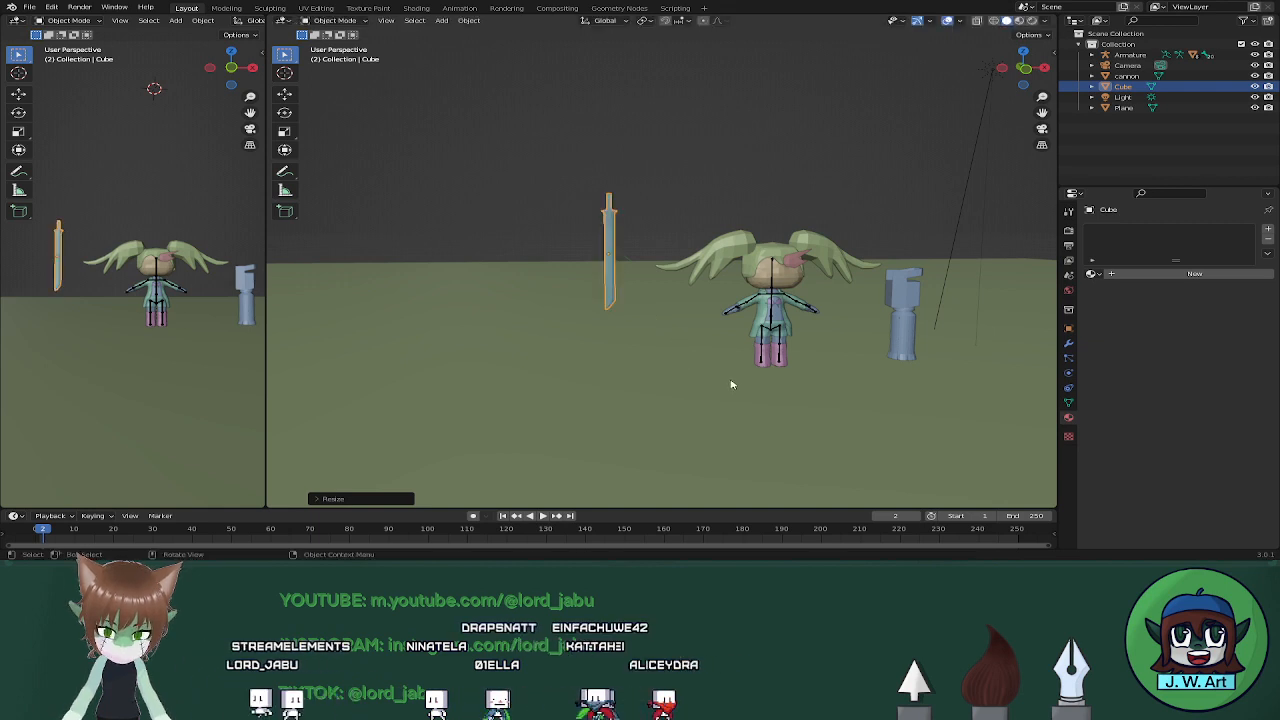
Adjust the sword's width and thickness with Z excluded from the scaling, and shorten it along Z
key("s")
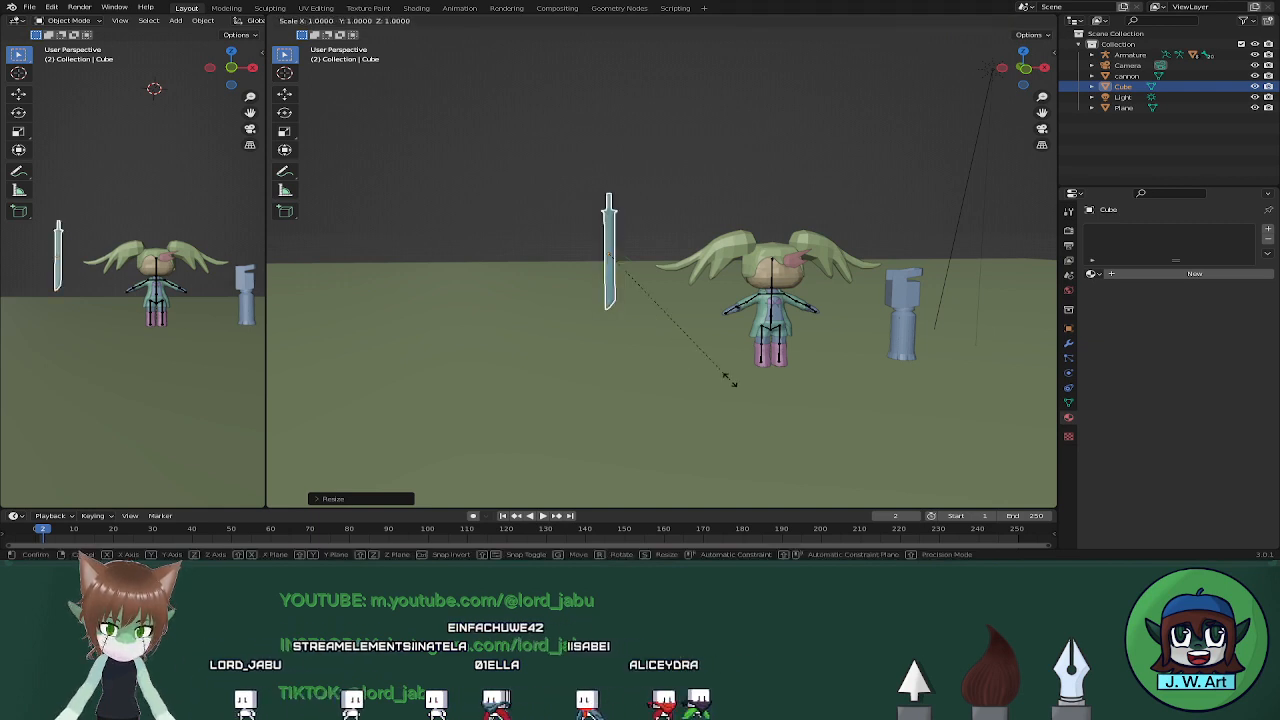
key("shift+z")
left_click(704, 358)
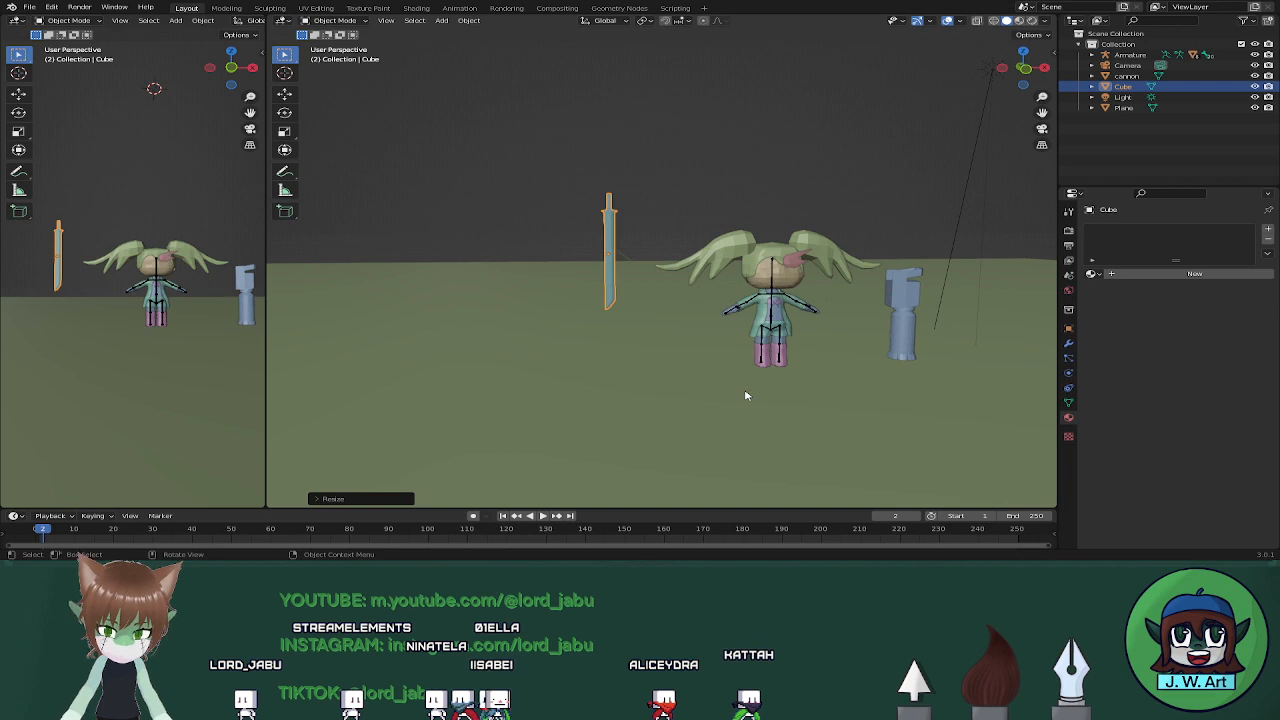
key("s")
key("z")
left_click(716, 367)
mouse_move(717, 370)
middle_mouse_down()
mouse_move(710, 394)
mouse_move(667, 412)
mouse_move(780, 369)
mouse_move(719, 383)
middle_mouse_up()
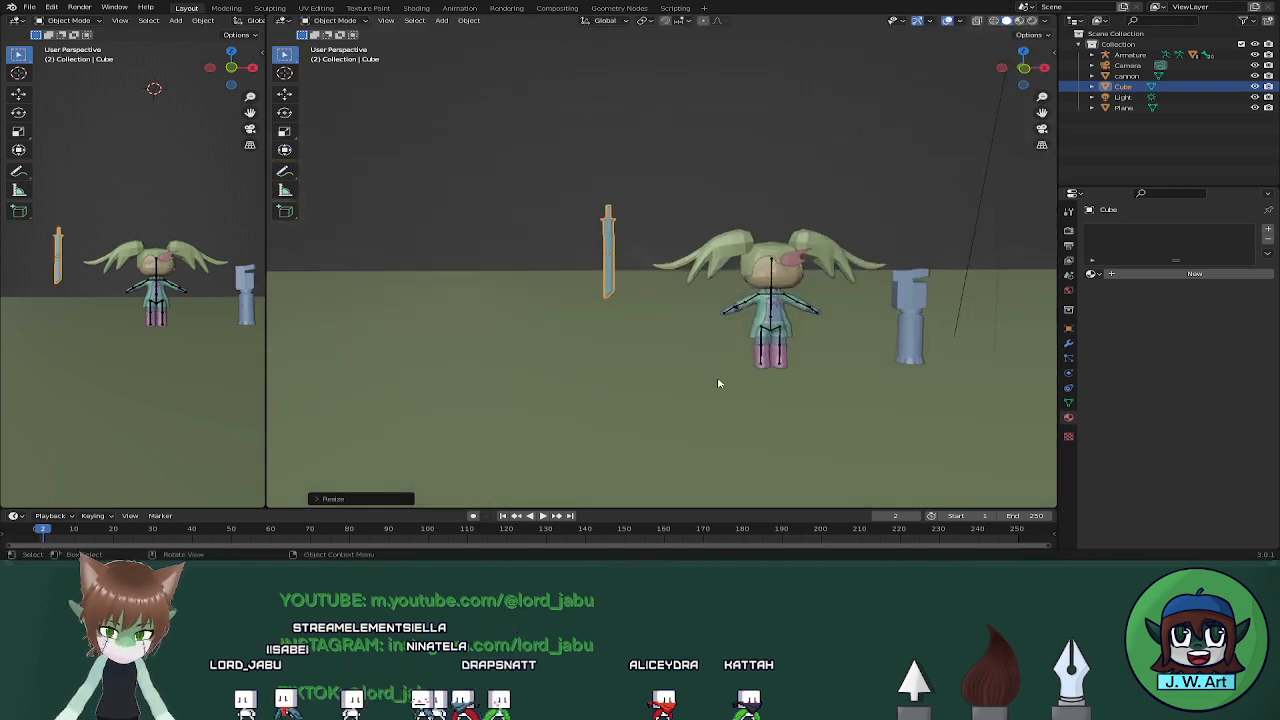
key("g")
key("x")
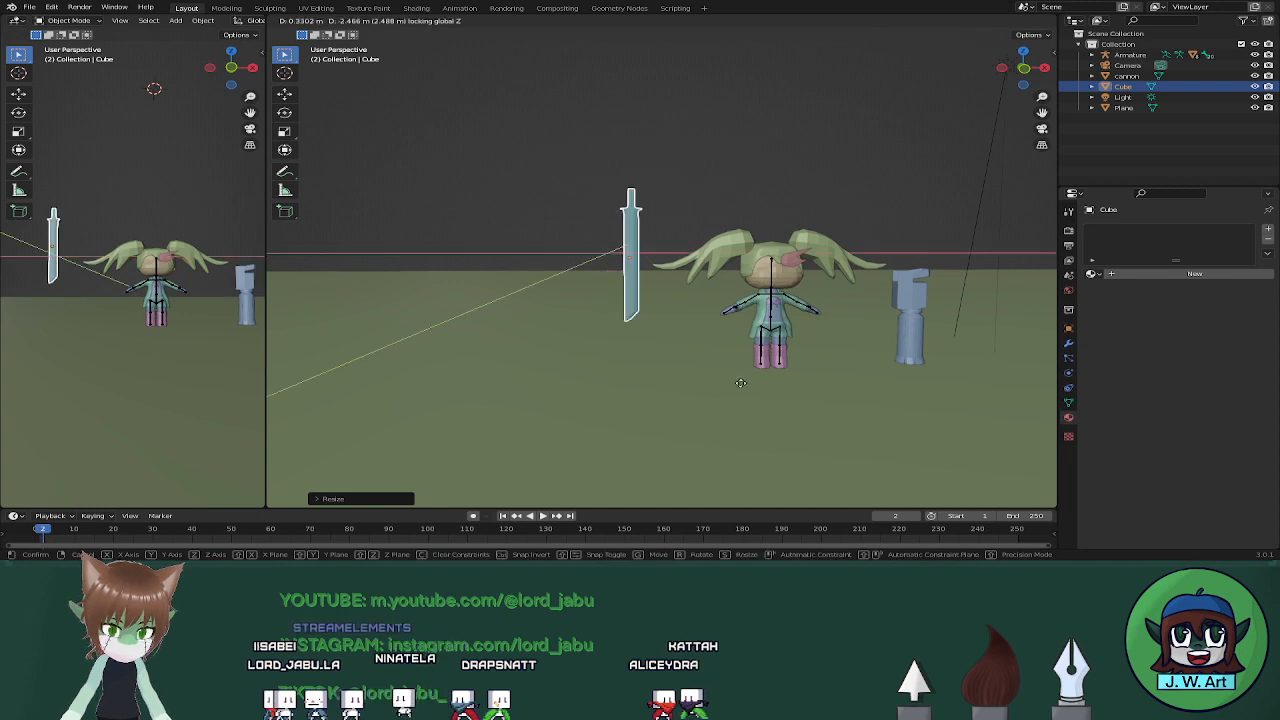
key("Escape")
Lower the sword along Z toward the ground and shift it slightly away from the character along X
key("g")
key("z")
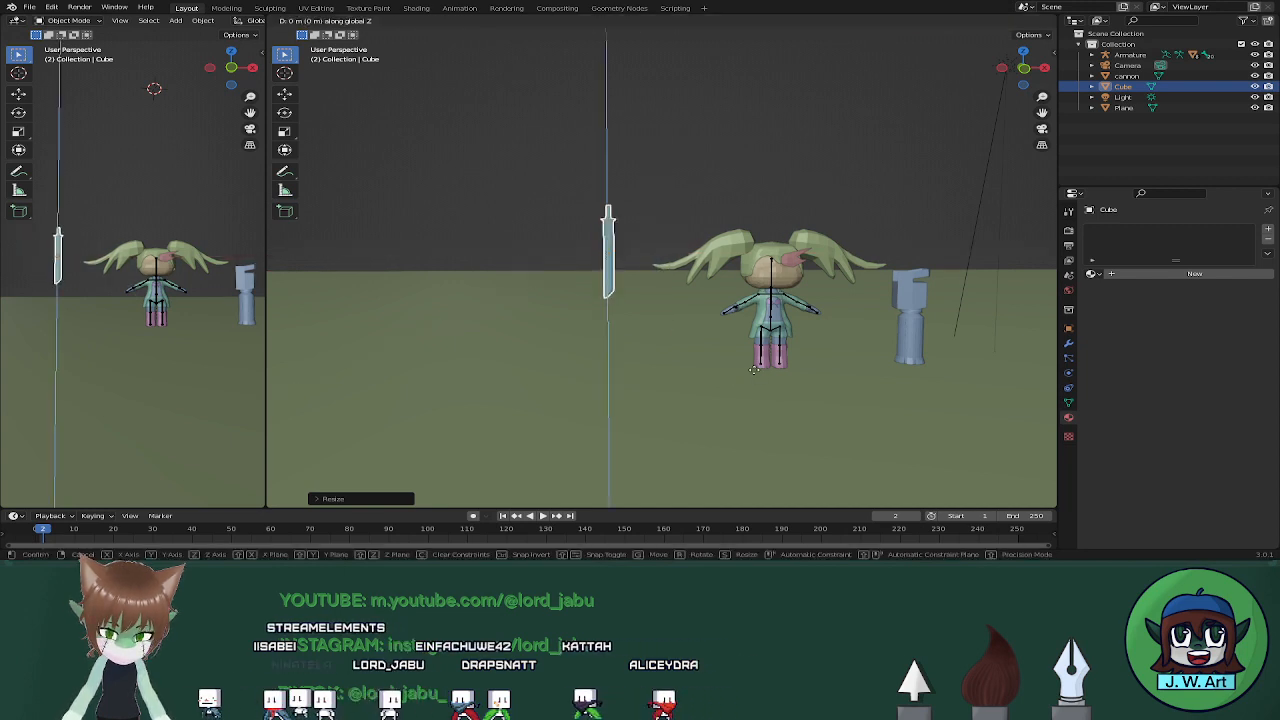
left_click(748, 421)
key("g")
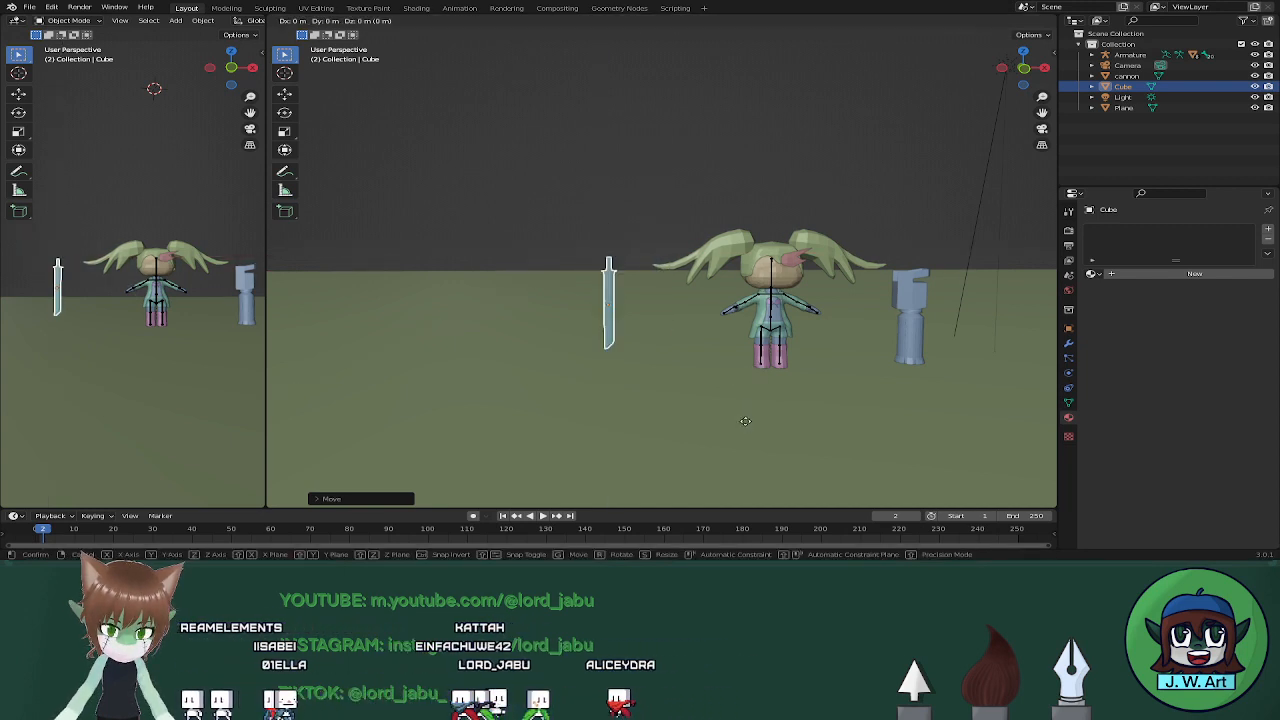
key("x")
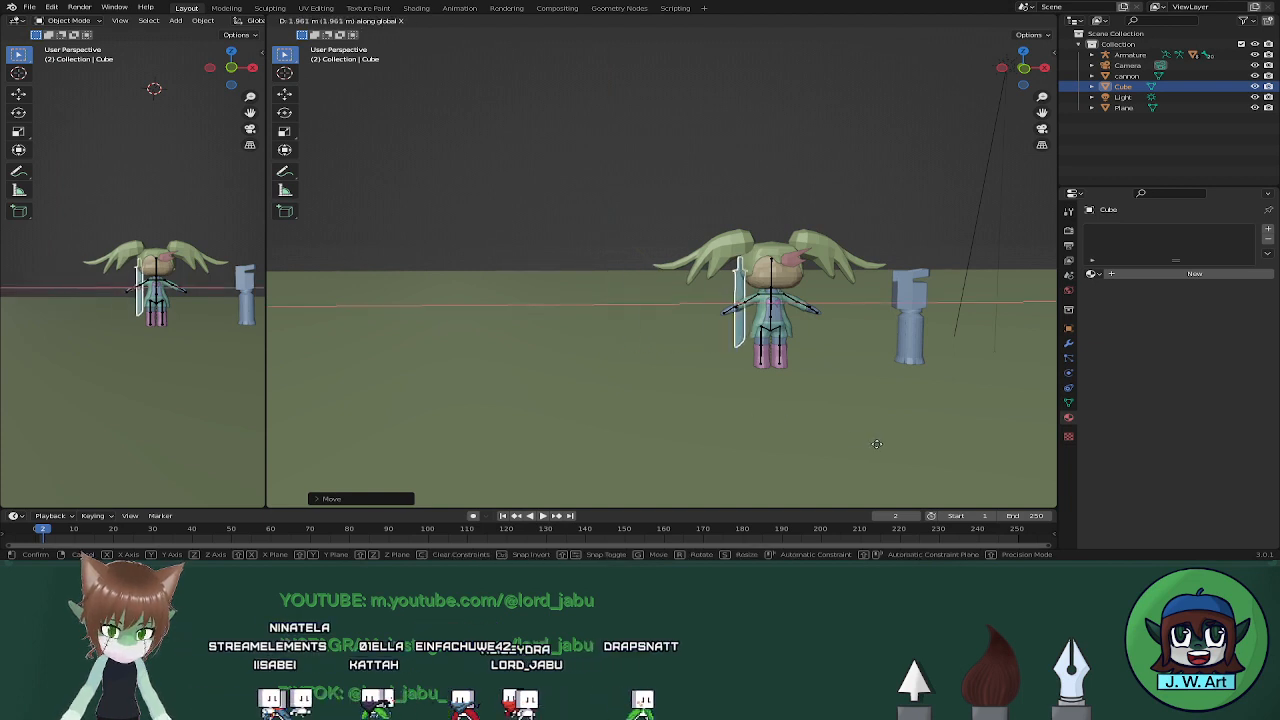
left_click(720, 408)
middle_click_drag(720, 408, 735, 328)
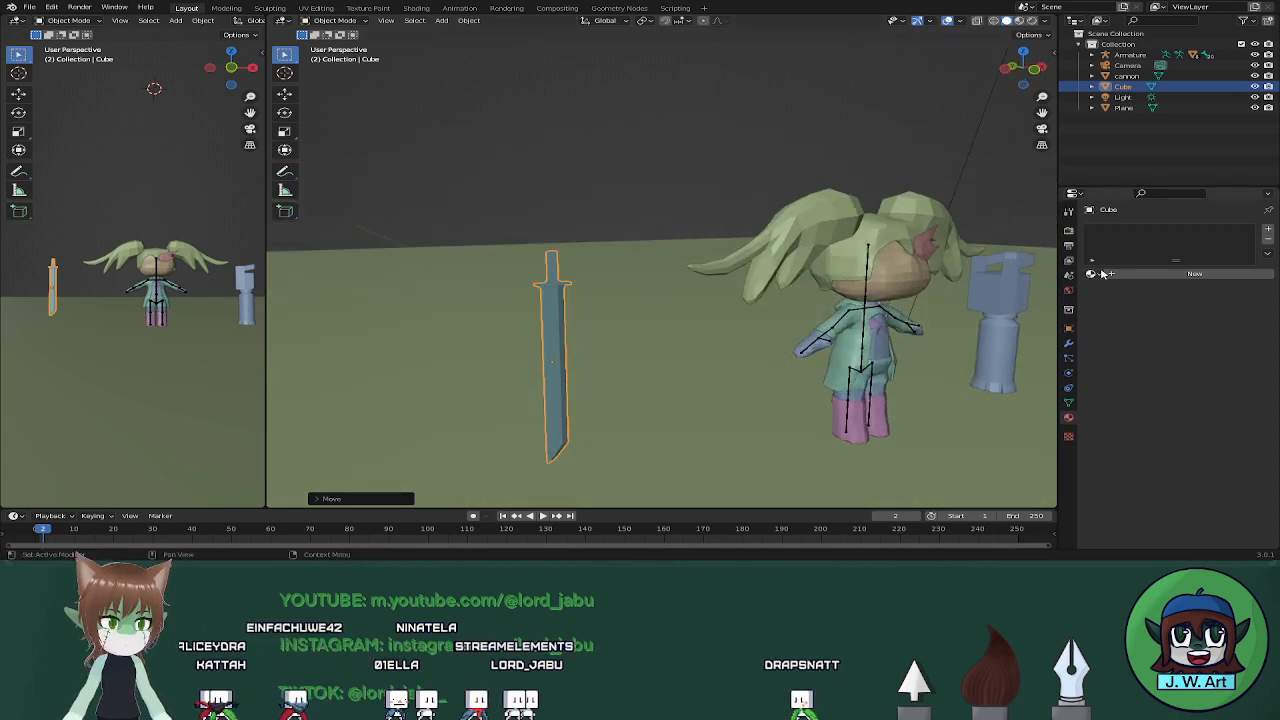
Add a new material named sword to the sword and use an Image Texture for its Base Color
left_click(1147, 276)
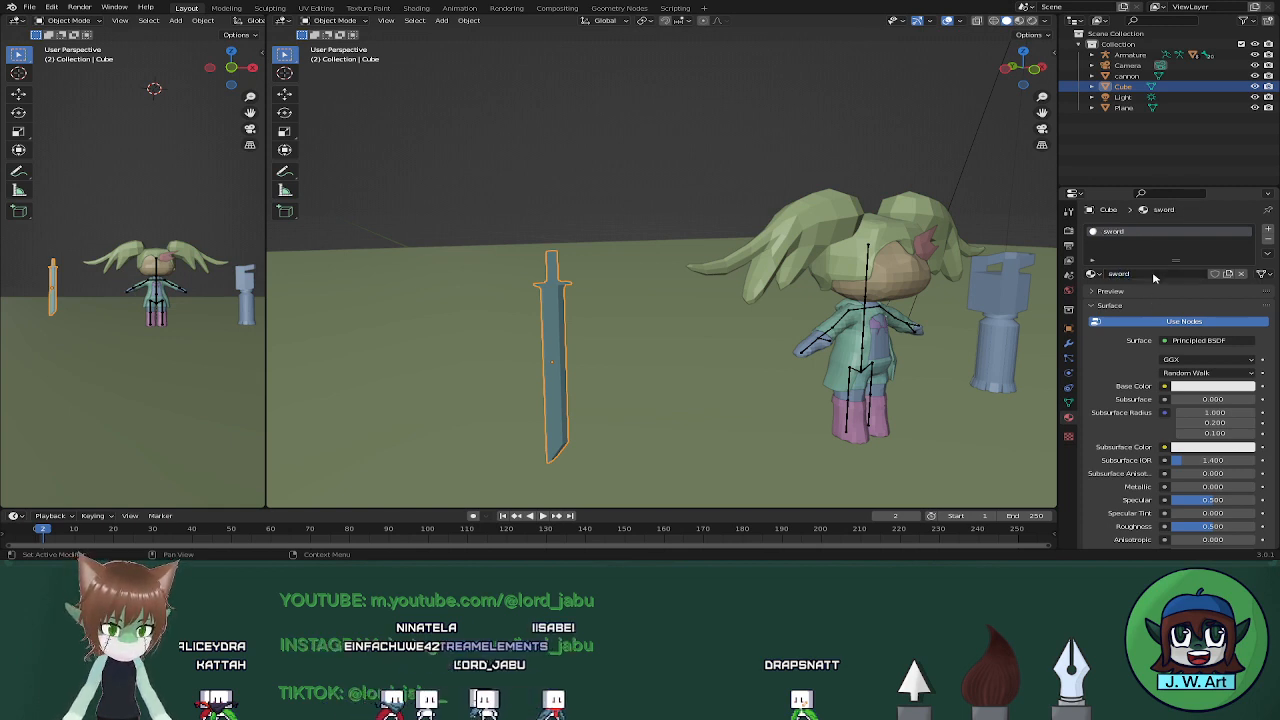
left_click(1165, 386)
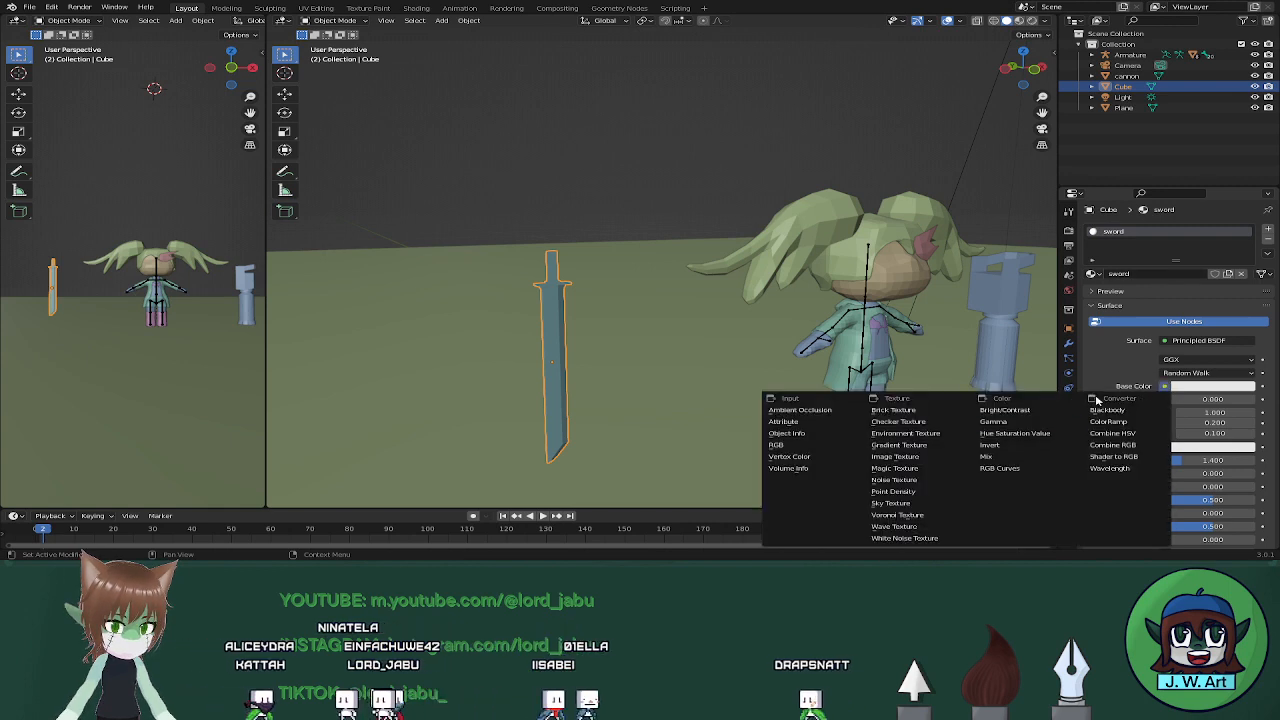
left_click(919, 461)
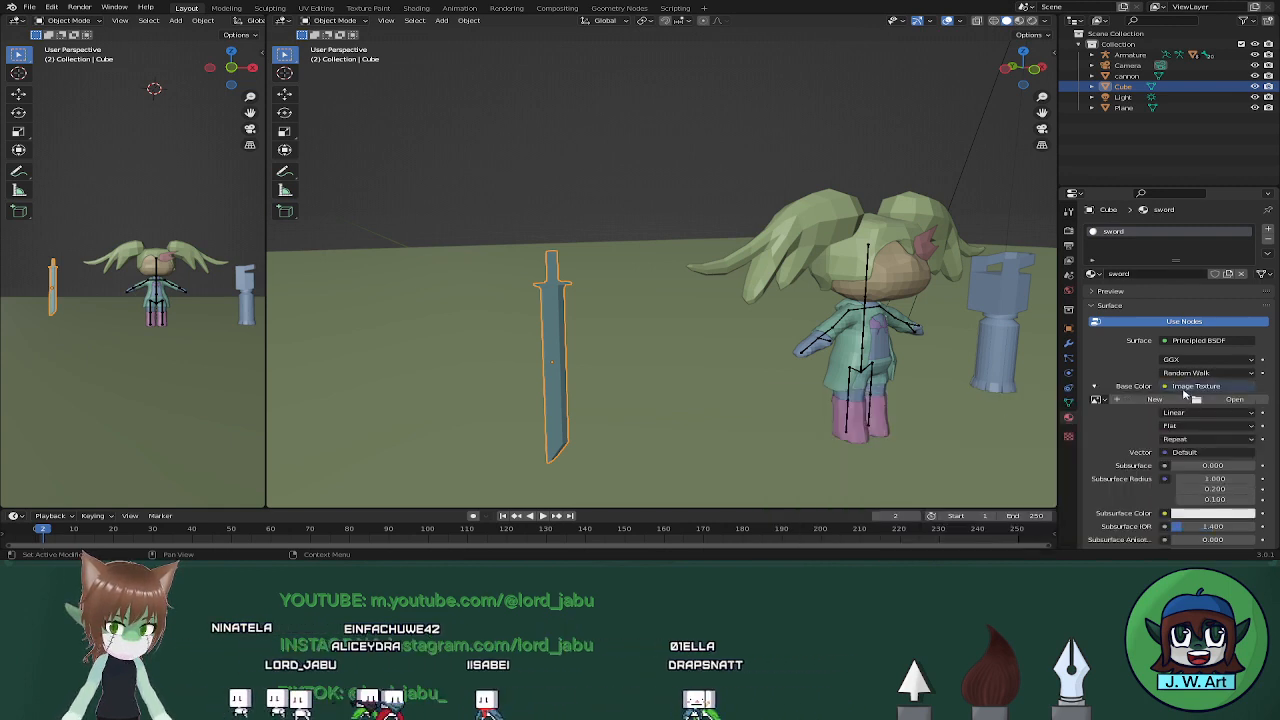
Create a blank 1024 × 1024 px image named sword for the Base Color texture
left_click(1155, 399)
type("sword")
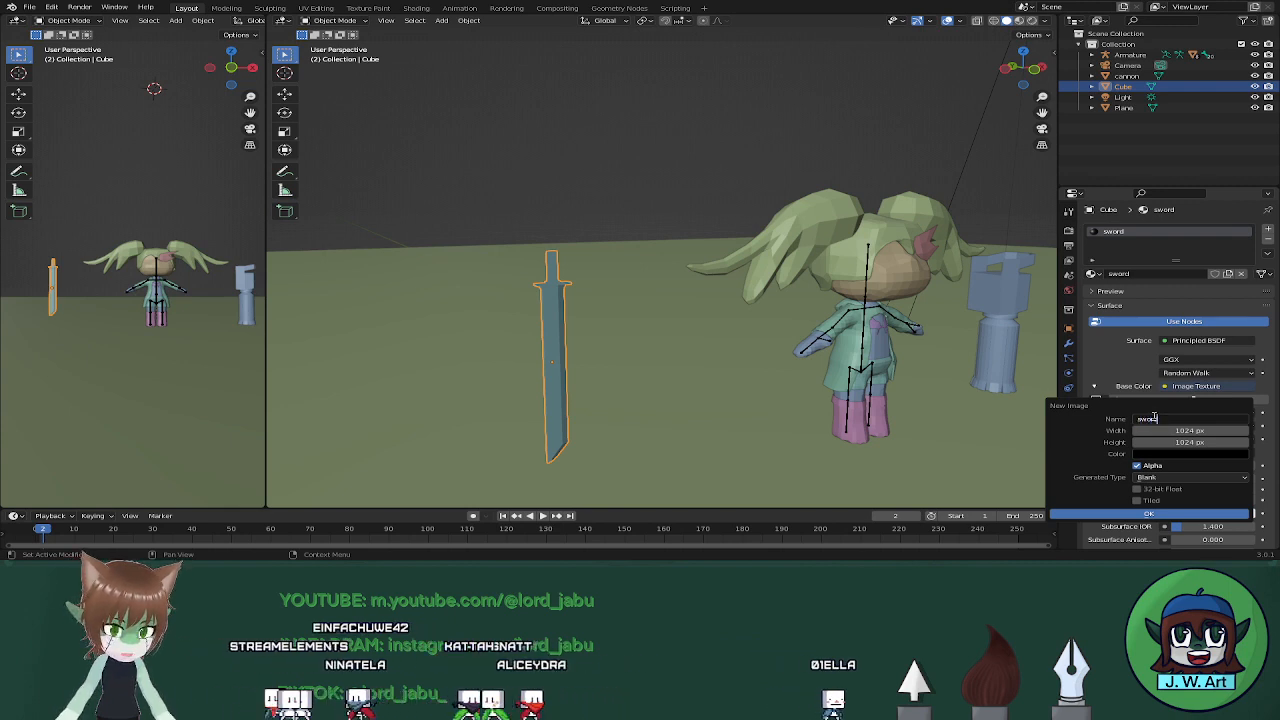
left_click(1150, 514)
scroll(1157, 412, "down", 4)
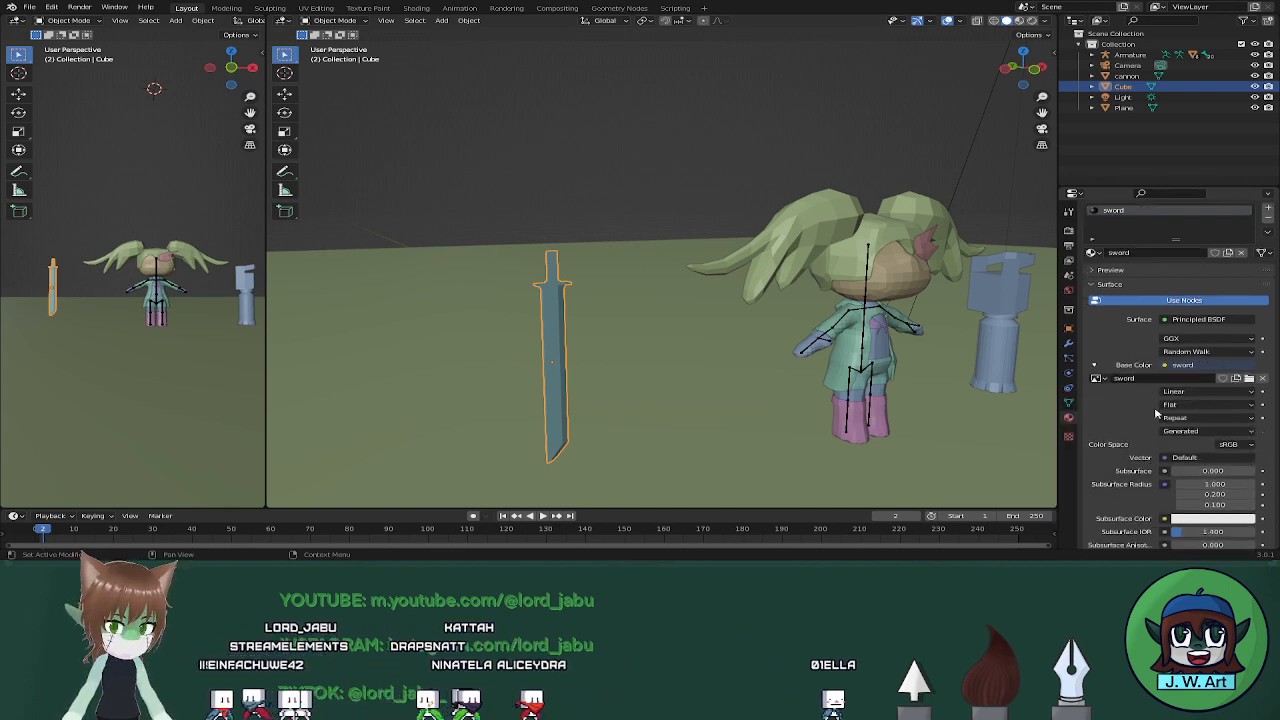
Set the sword material's Specular, Roughness and Sheen Tint to 0
scroll(1200, 450, "down", 1)
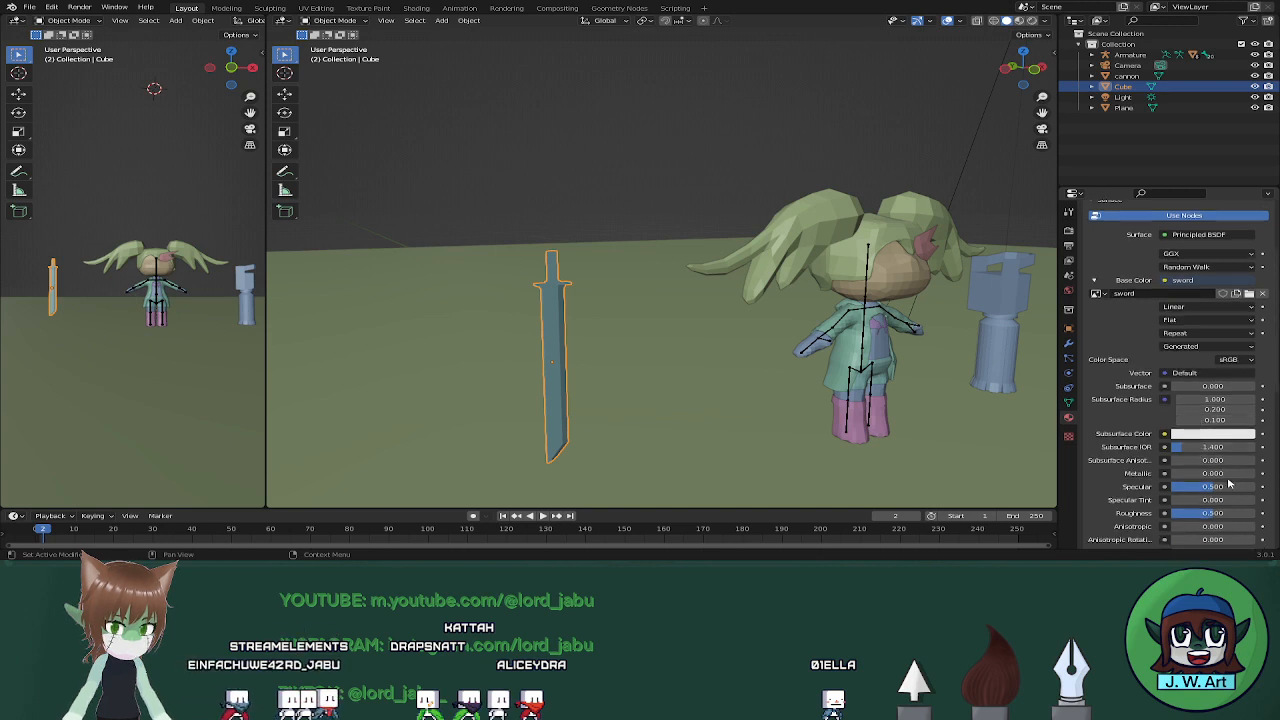
scroll(1200, 498, "down", 2)
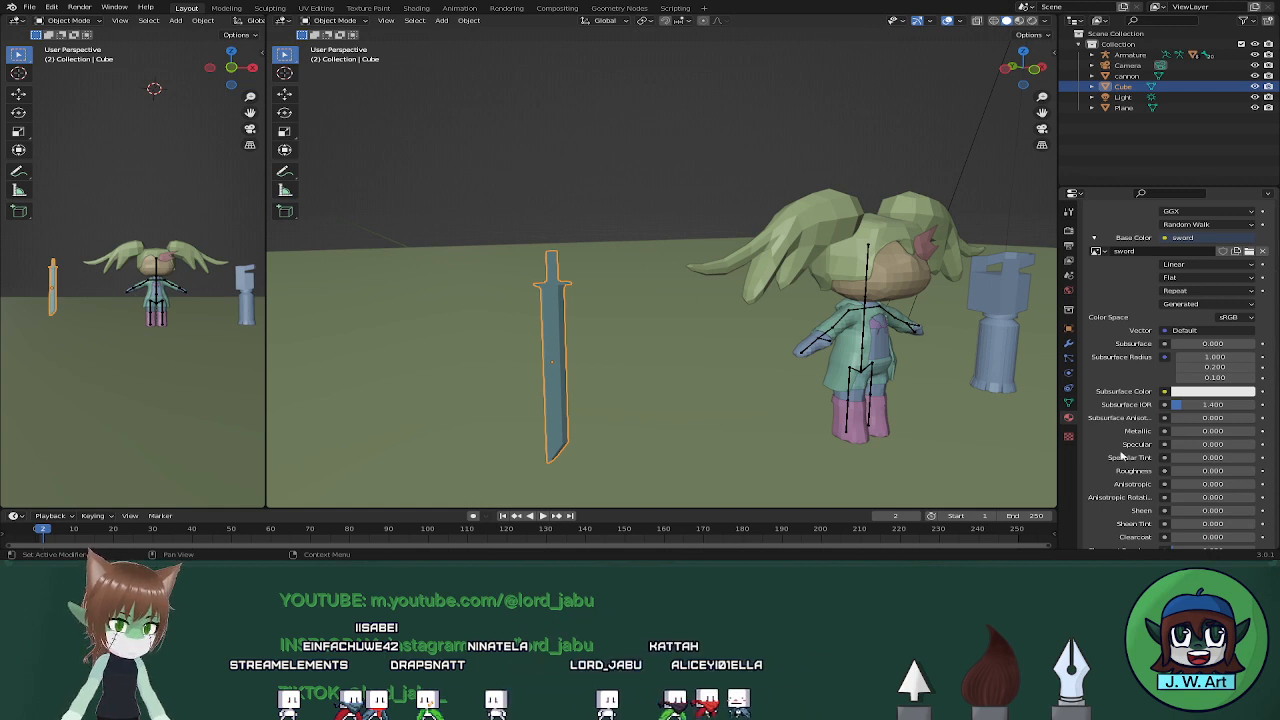
scroll(1105, 482, "down", 3)
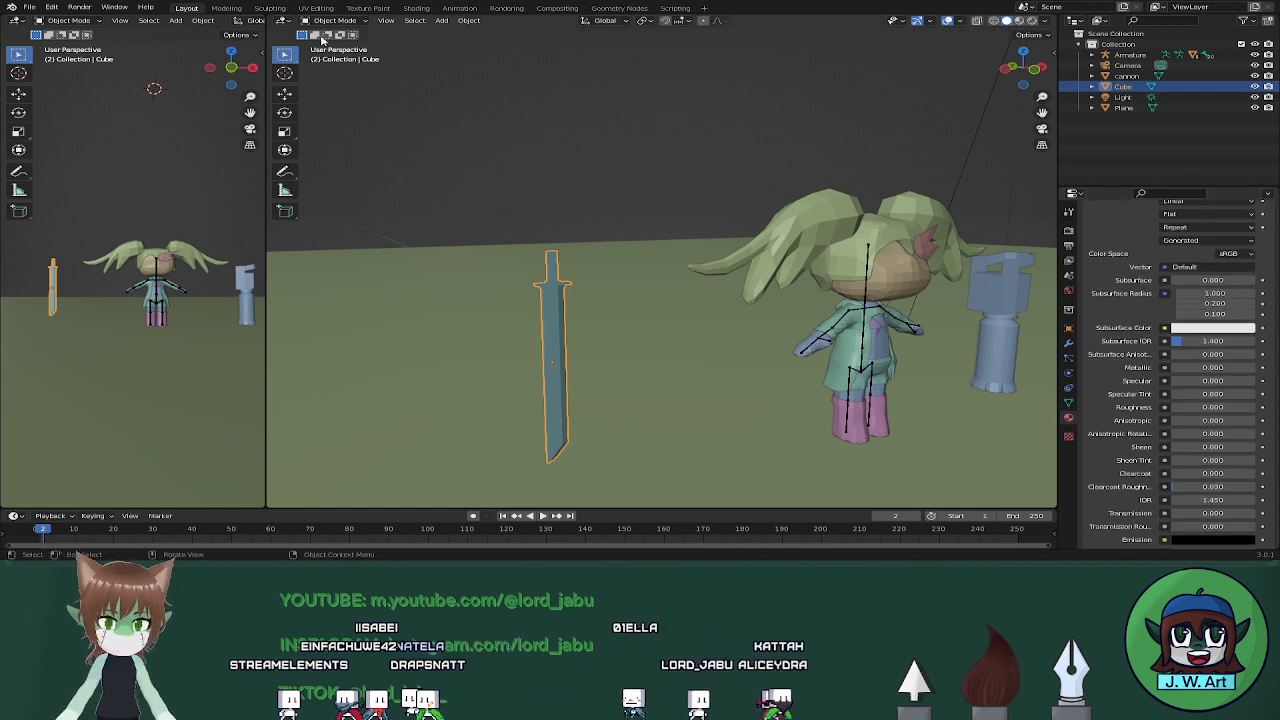
Unwrap the whole sword mesh with Smart UV Project, using a 66° angle limit and an island margin of 0
left_click(316, 8)
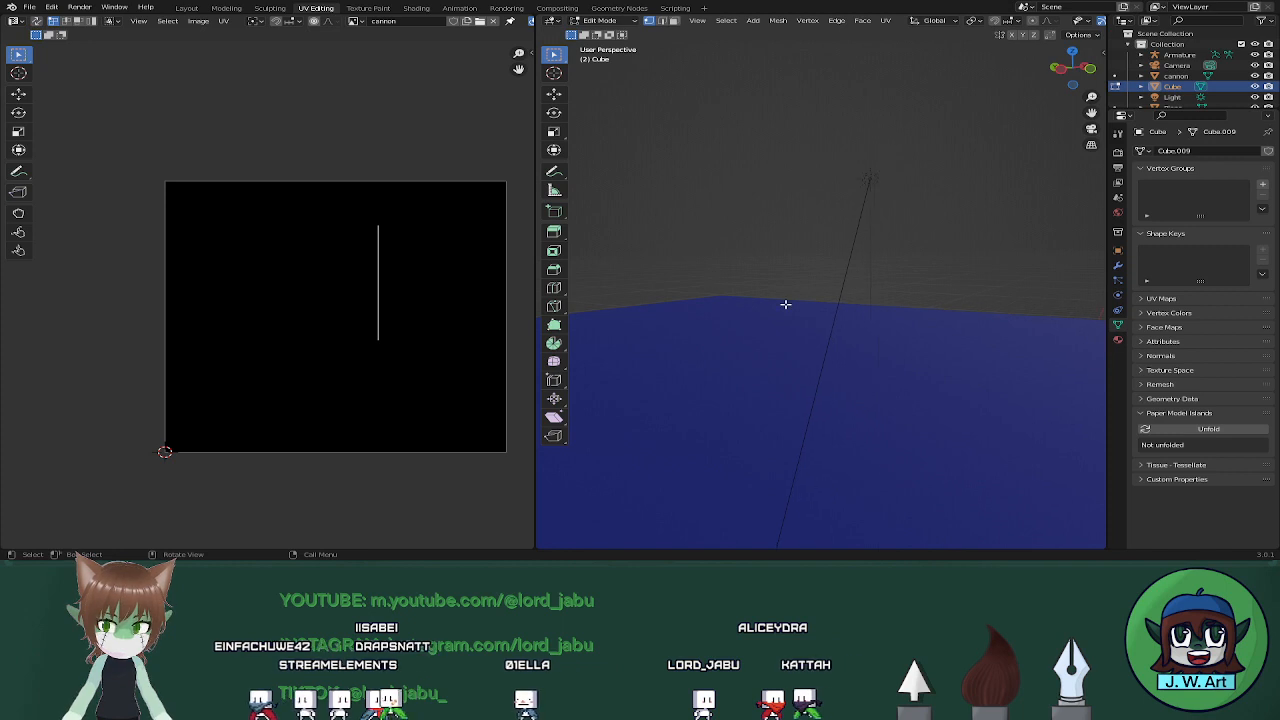
middle_click_drag(785, 304, 820, 325)
left_click(940, 368)
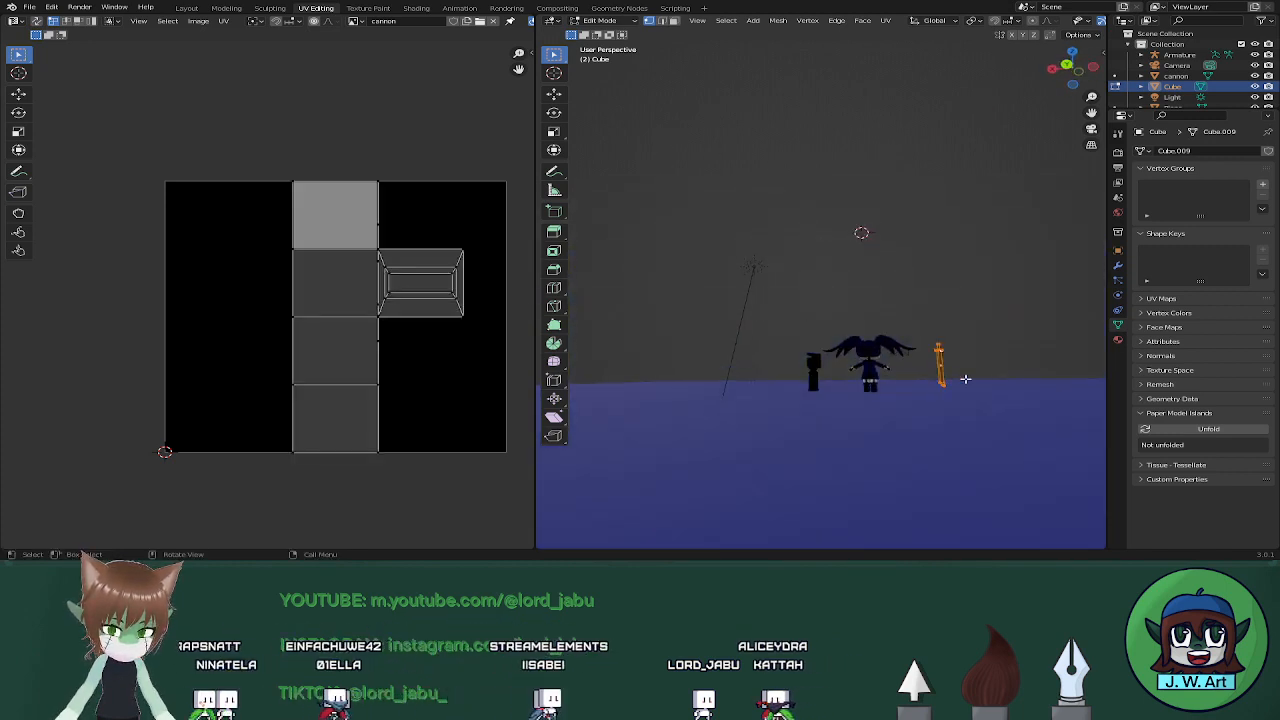
key("u")
left_click(910, 236)
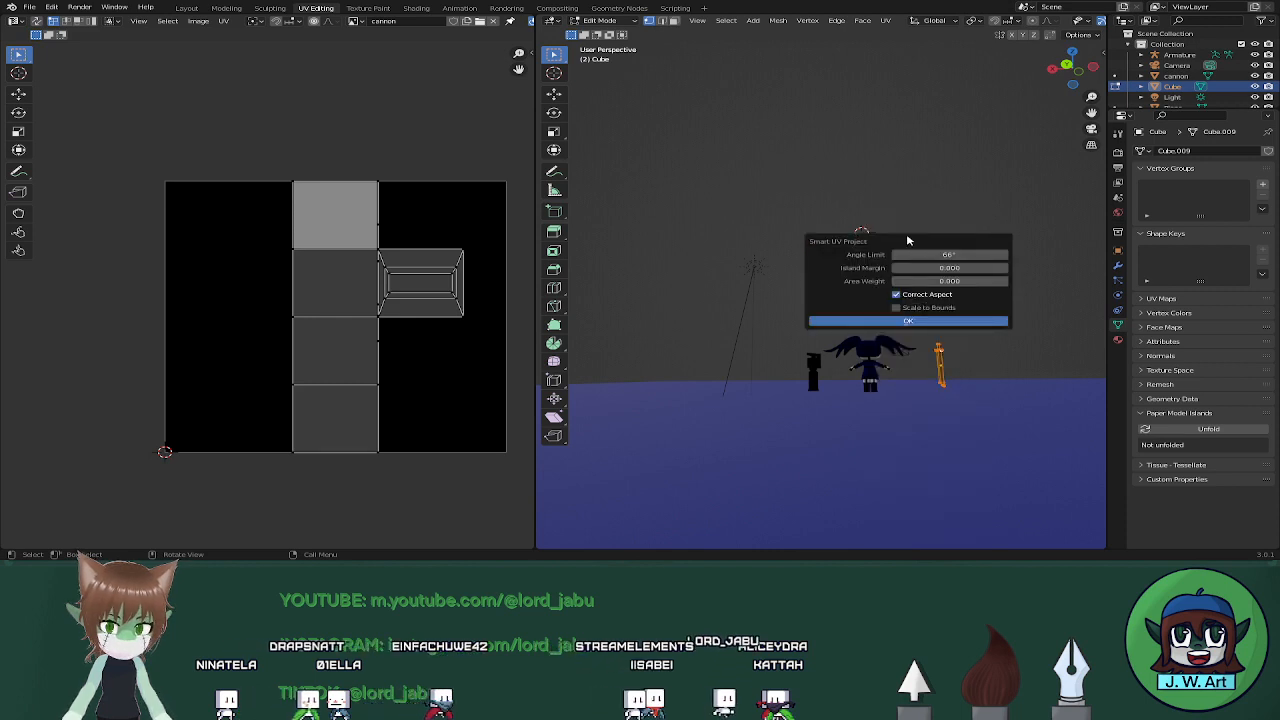
left_click(905, 321)
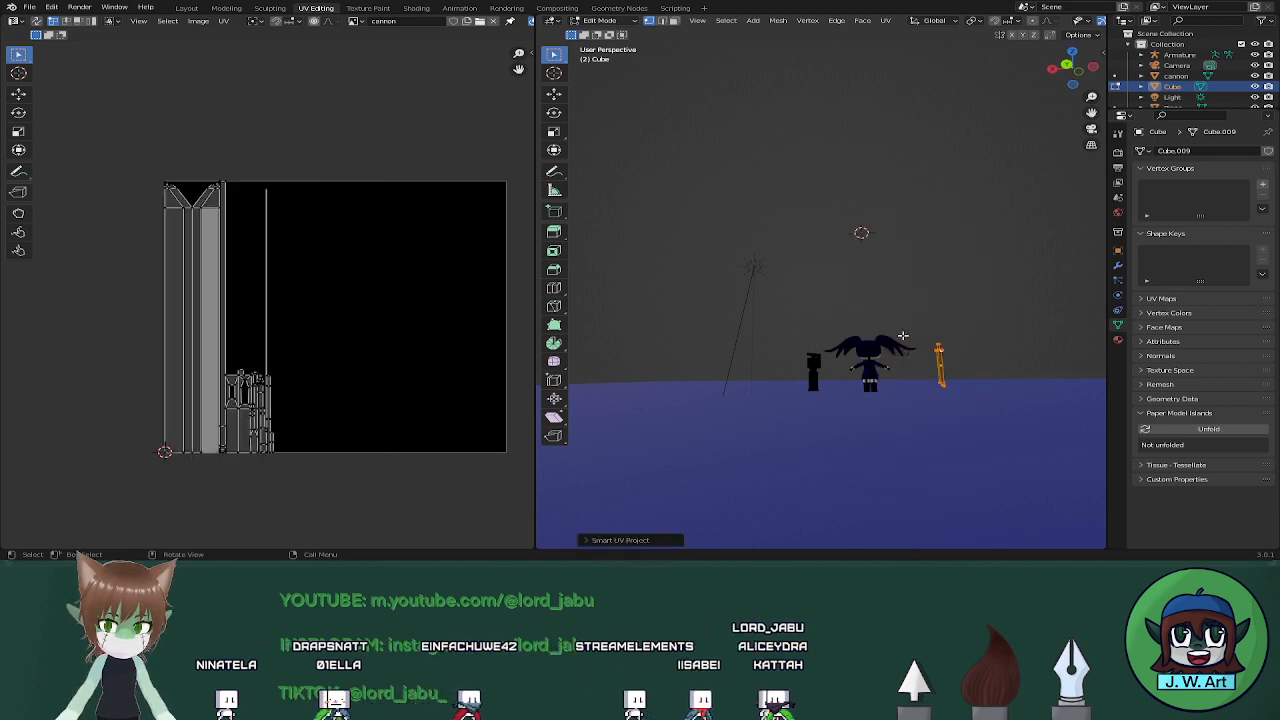
Switch to the Texture Paint workspace and show the cannon image in the image editor
left_click(355, 21)
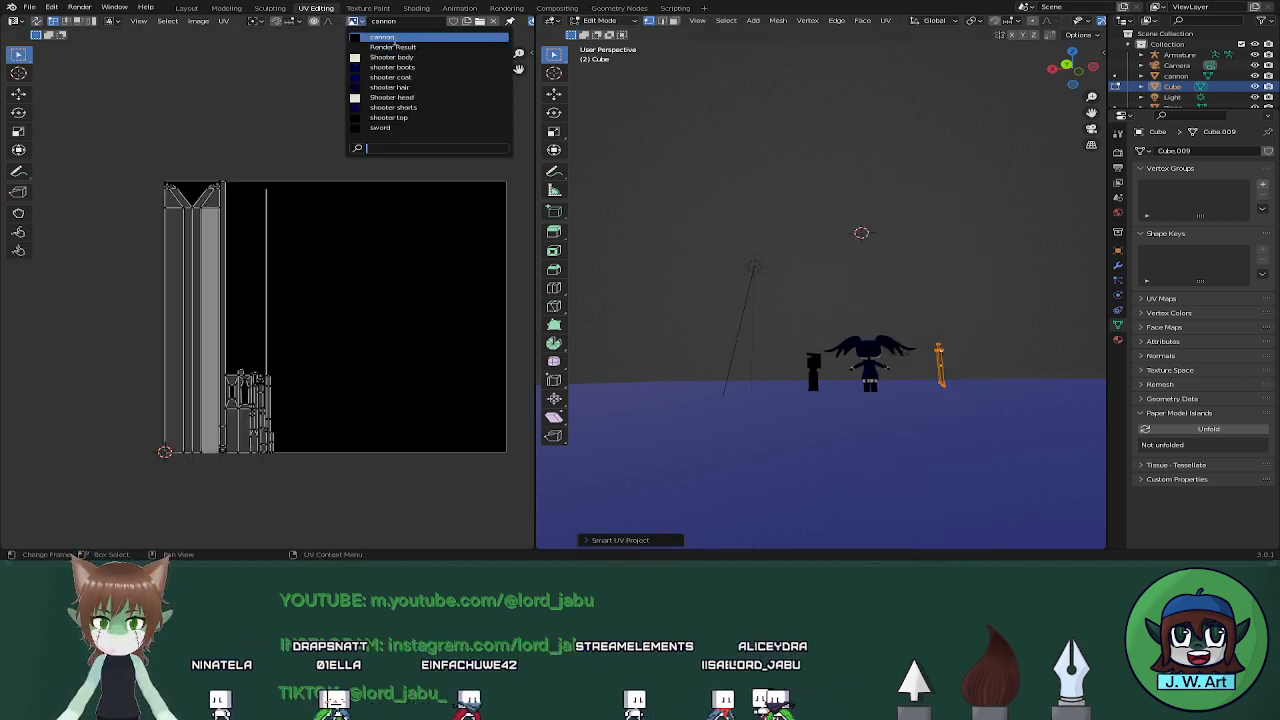
left_click(382, 6)
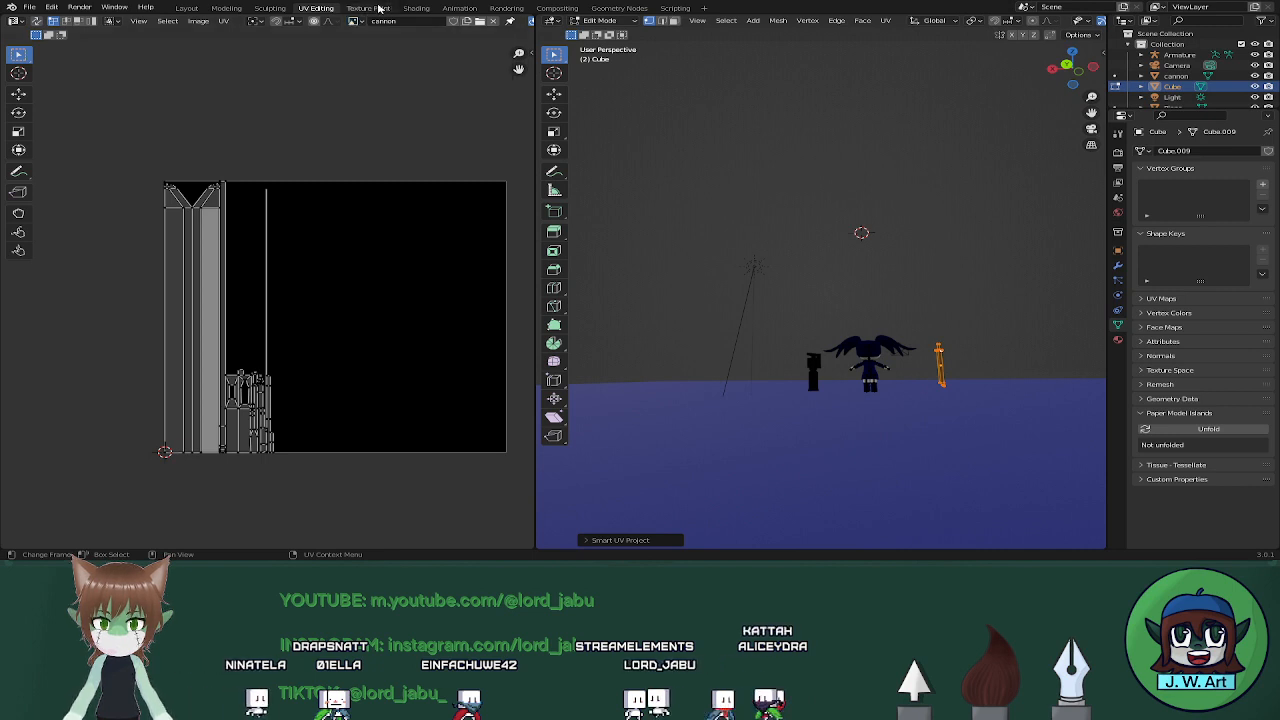
left_click(382, 6)
middle_click_drag(537, 206, 656, 171)
middle_click_drag(871, 389, 766, 234, "shift")
scroll(768, 240, "down", 2)
middle_click_drag(789, 361, 723, 277, "shift")
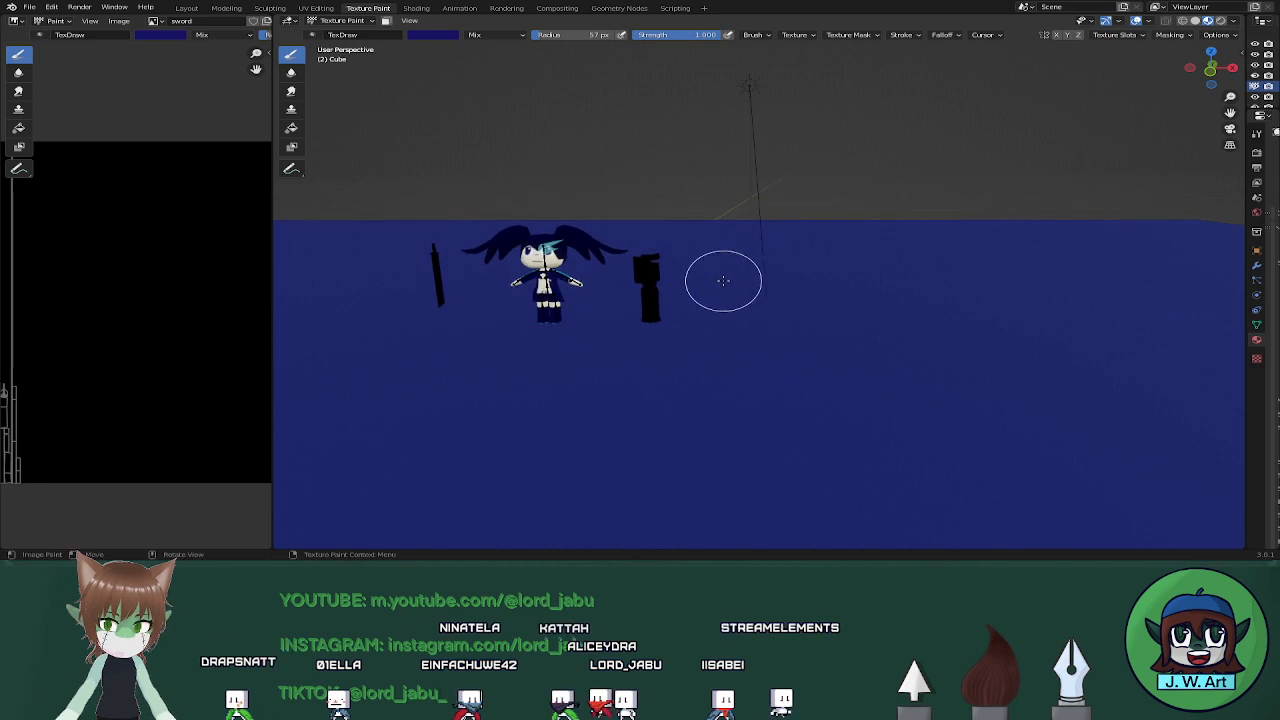
left_click(155, 21)
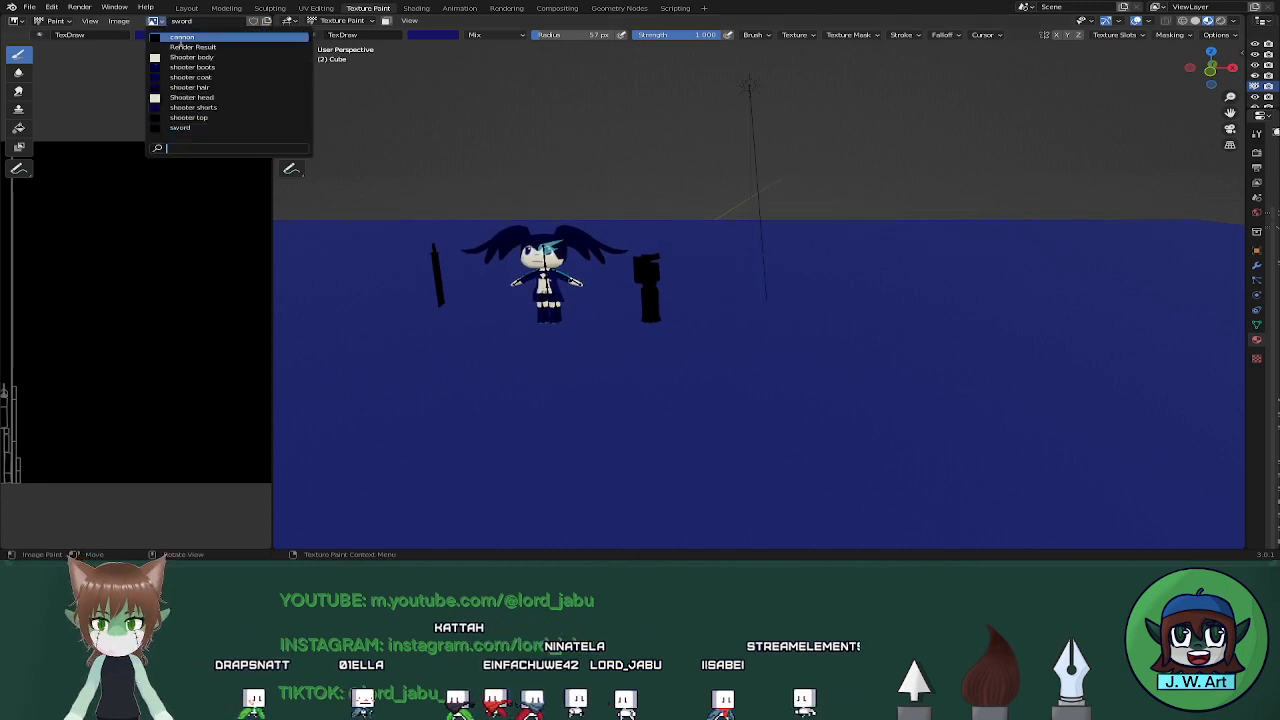
left_click(180, 37)
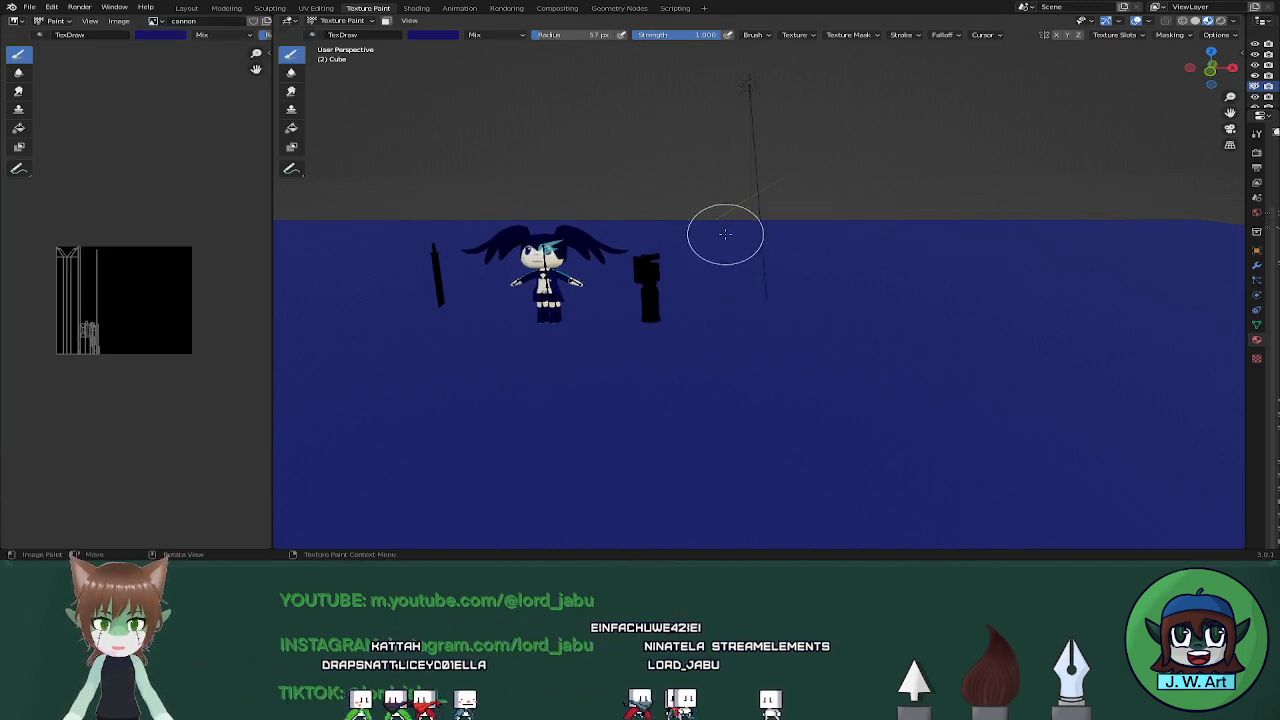
Examine the textured character and the cannon from several angles and distances
scroll(725, 236, "up", 7)
middle_click_drag(723, 239, 586, 215)
middle_click_drag(688, 225, 769, 233, "shift")
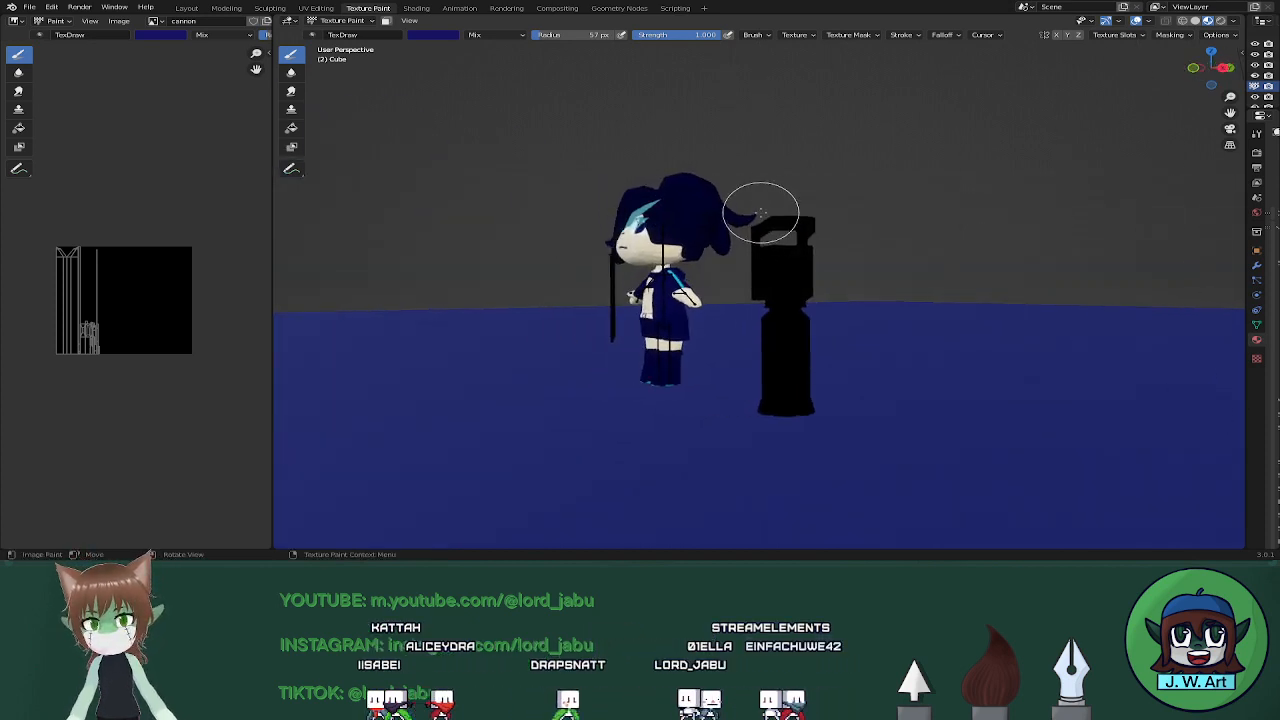
scroll(752, 214, "up", 4)
middle_click_drag(751, 214, 860, 222)
middle_click_drag(489, 240, 1041, 233, "shift")
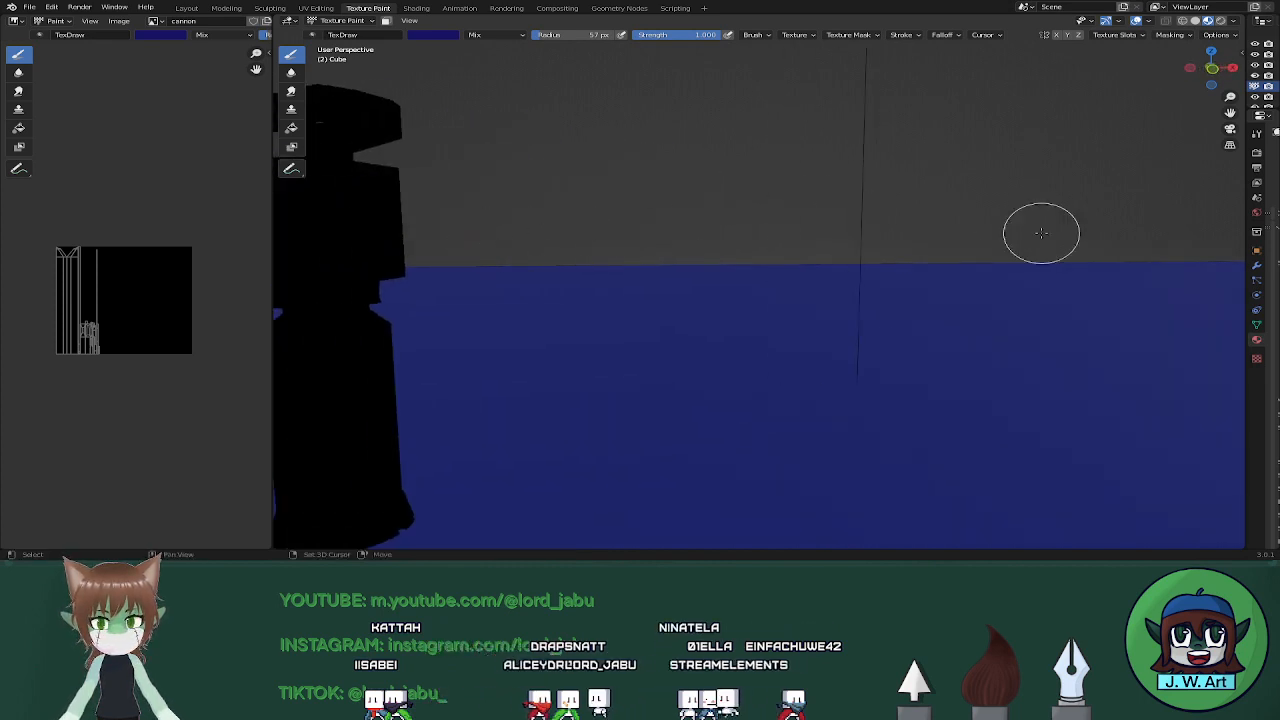
scroll(503, 246, "down", 4)
mouse_move(503, 246)
middle_mouse_down()
mouse_move(589, 249)
mouse_move(500, 256)
middle_mouse_up()
middle_click_drag(500, 256, 914, 270, "shift")
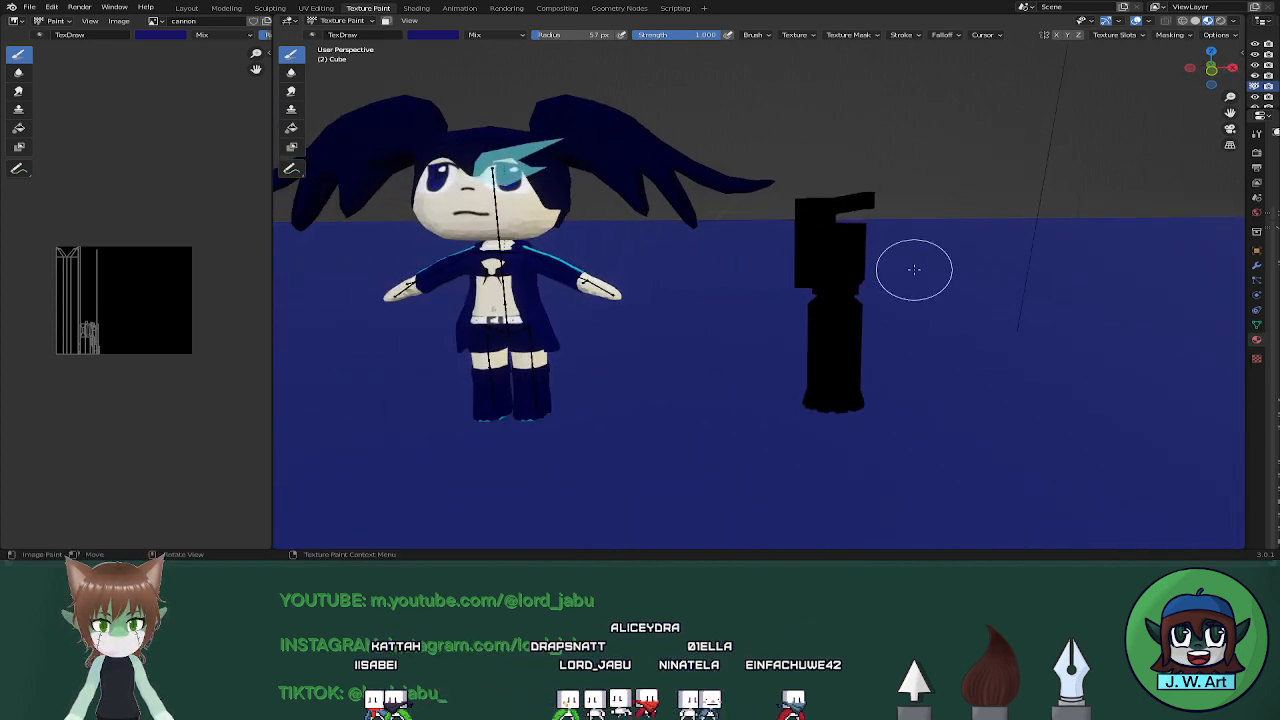
key("Tab")
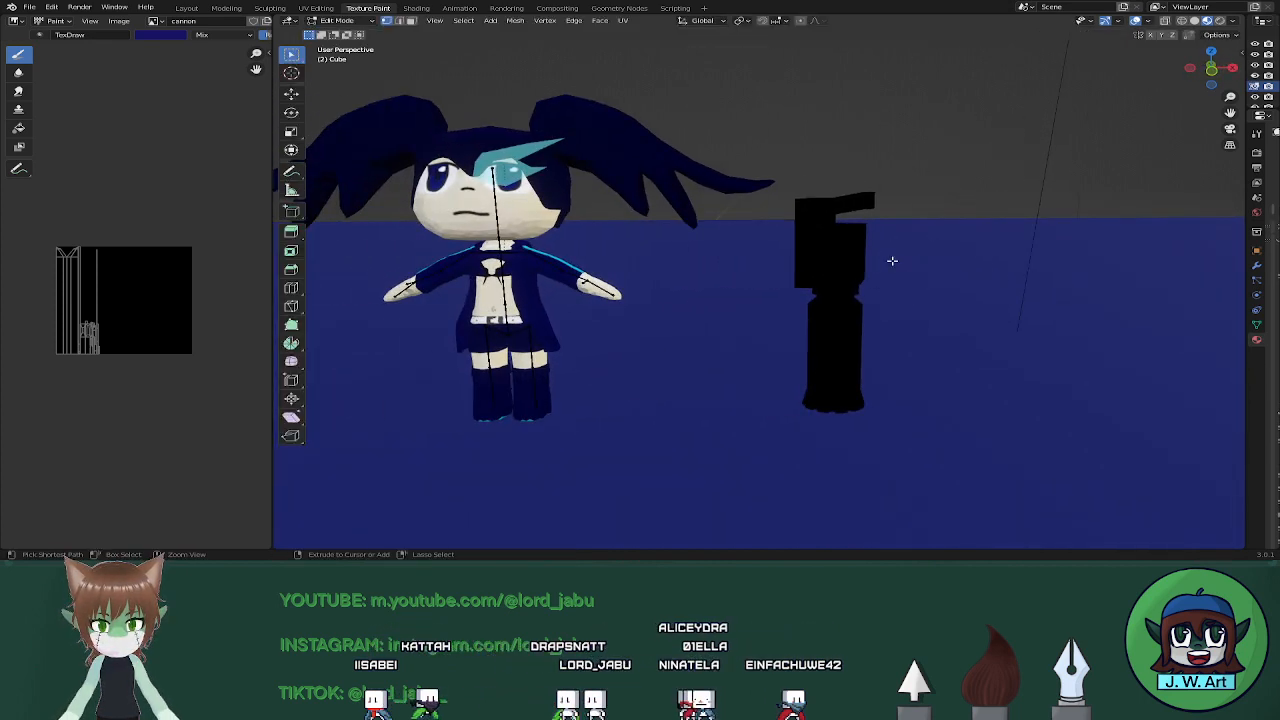
left_click(154, 20)
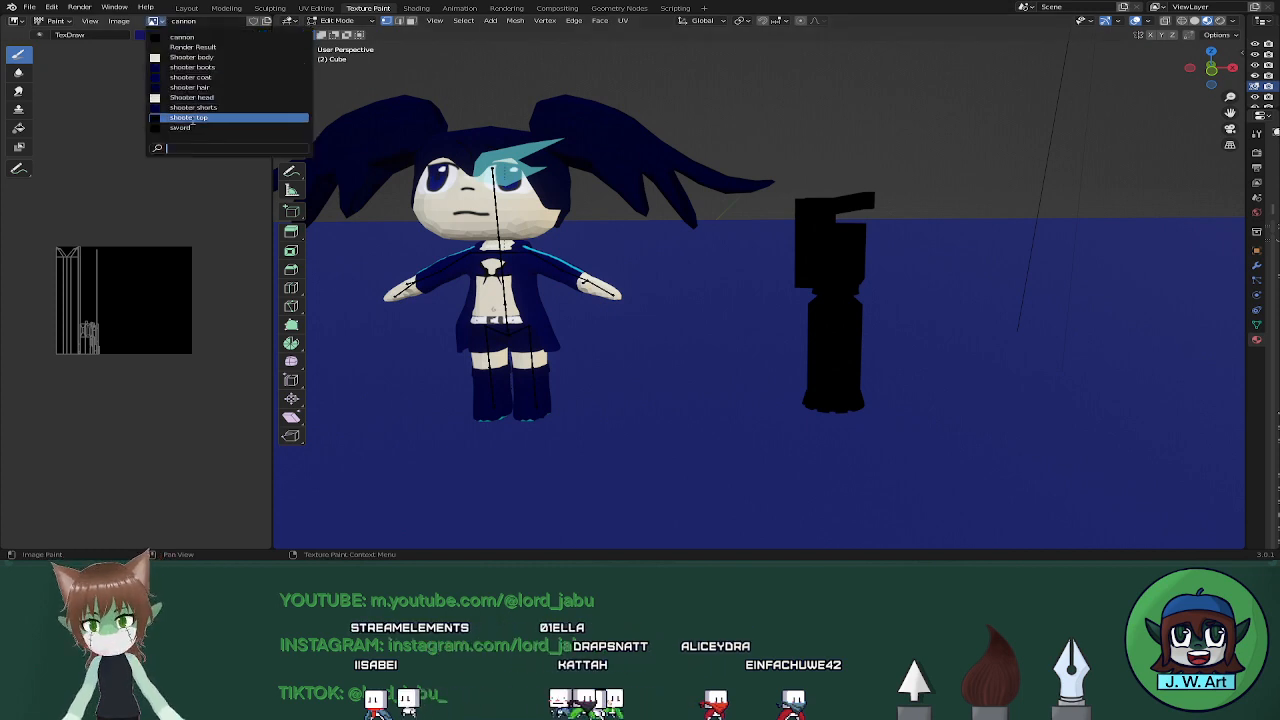
key("Escape")
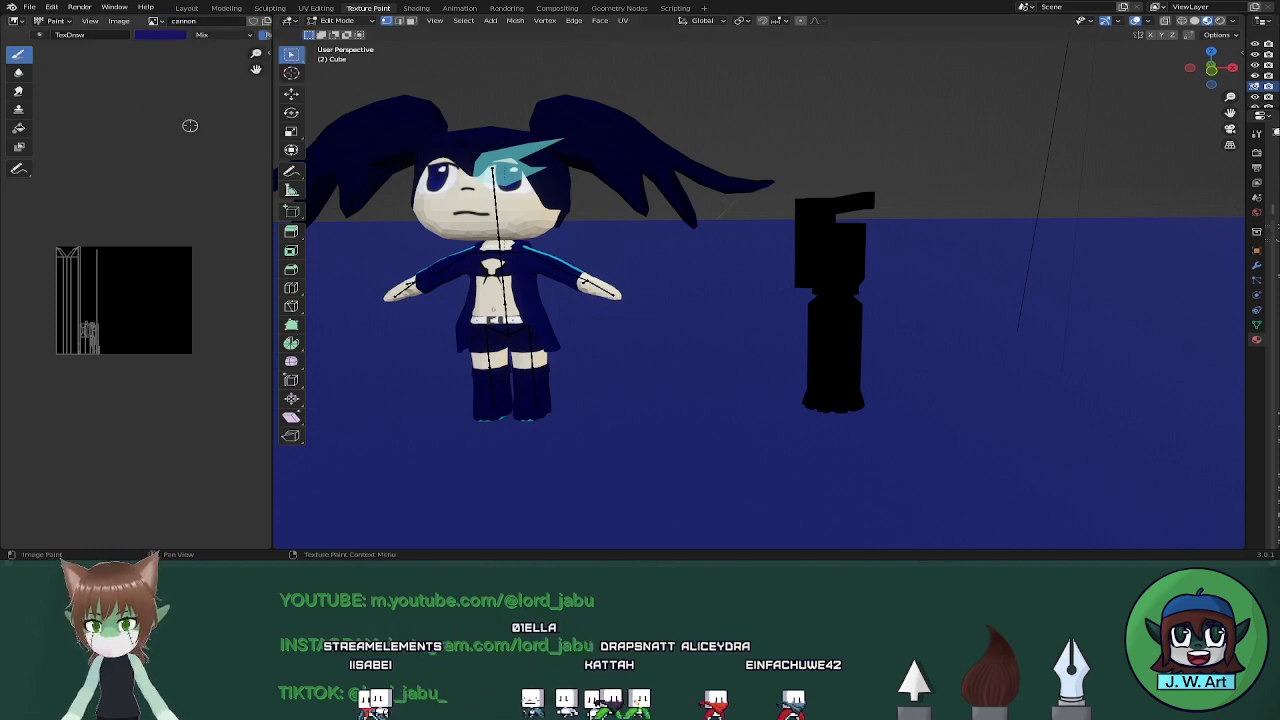
Return to the Layout workspace, show the viewport in Material Preview, and assign the existing cannon material to the sword
left_click(185, 8)
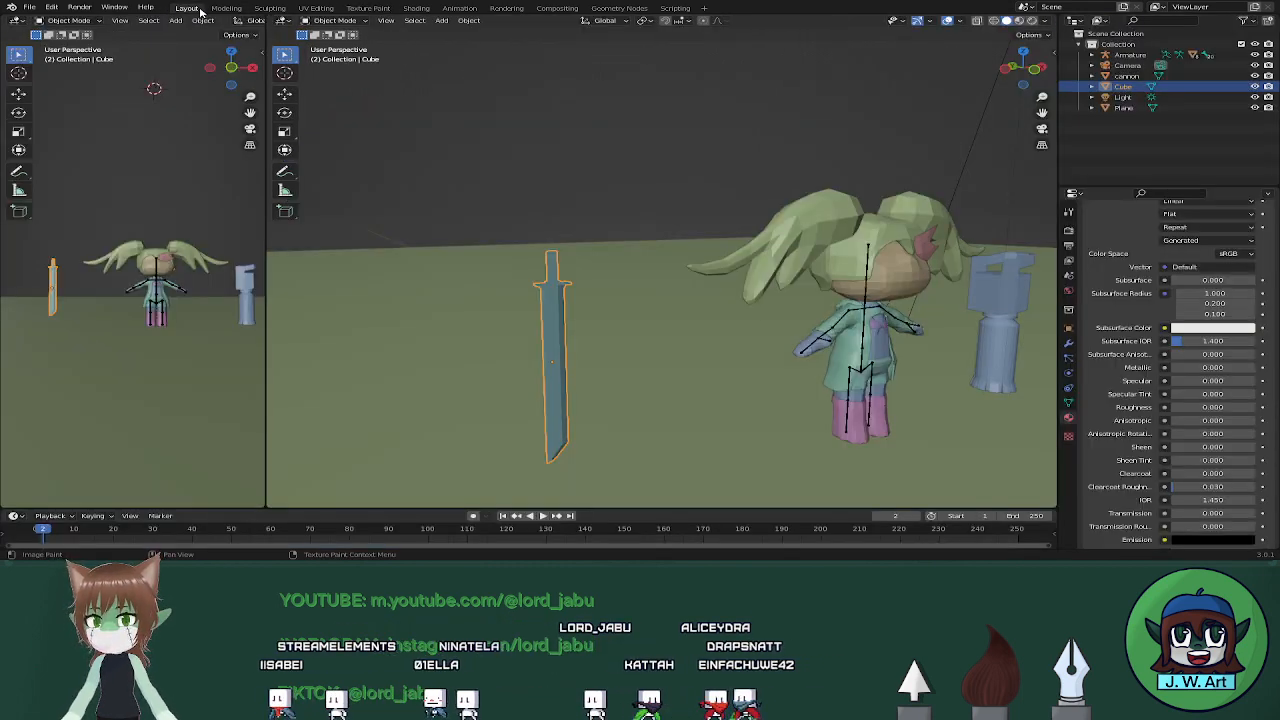
left_click(1019, 21)
middle_click_drag(969, 240, 807, 198, "shift")
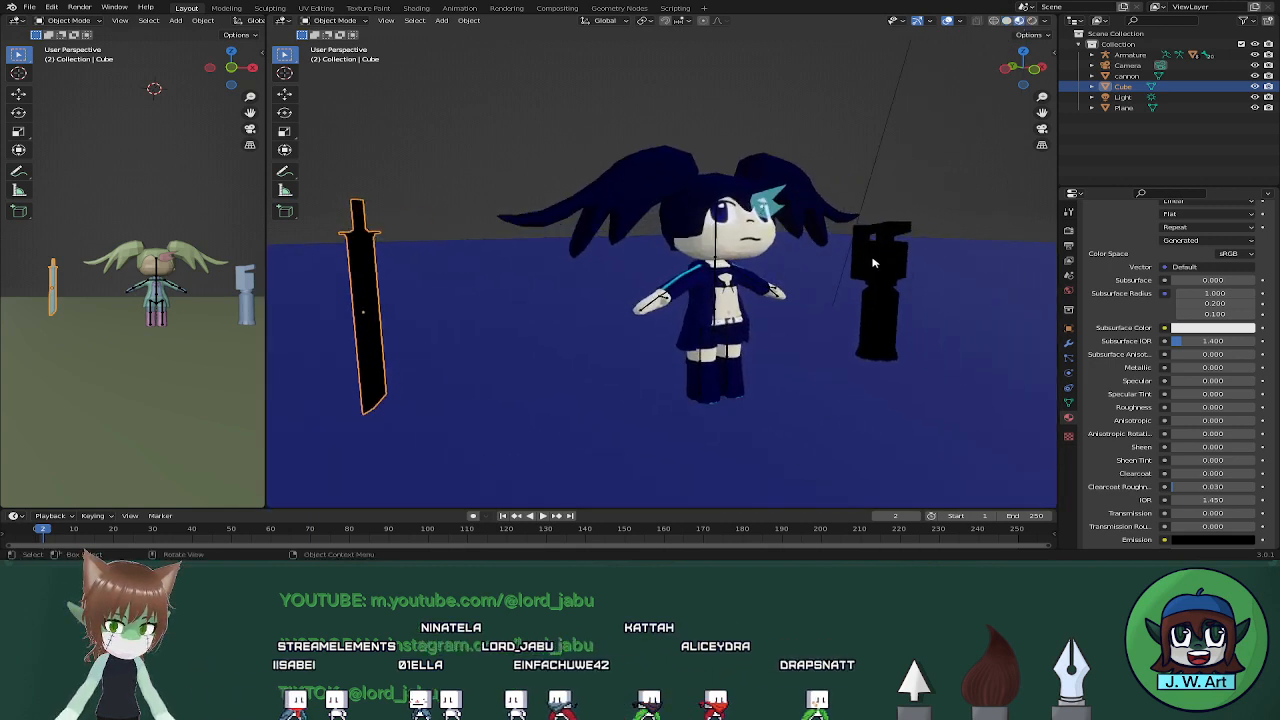
scroll(1157, 274, "up", 6)
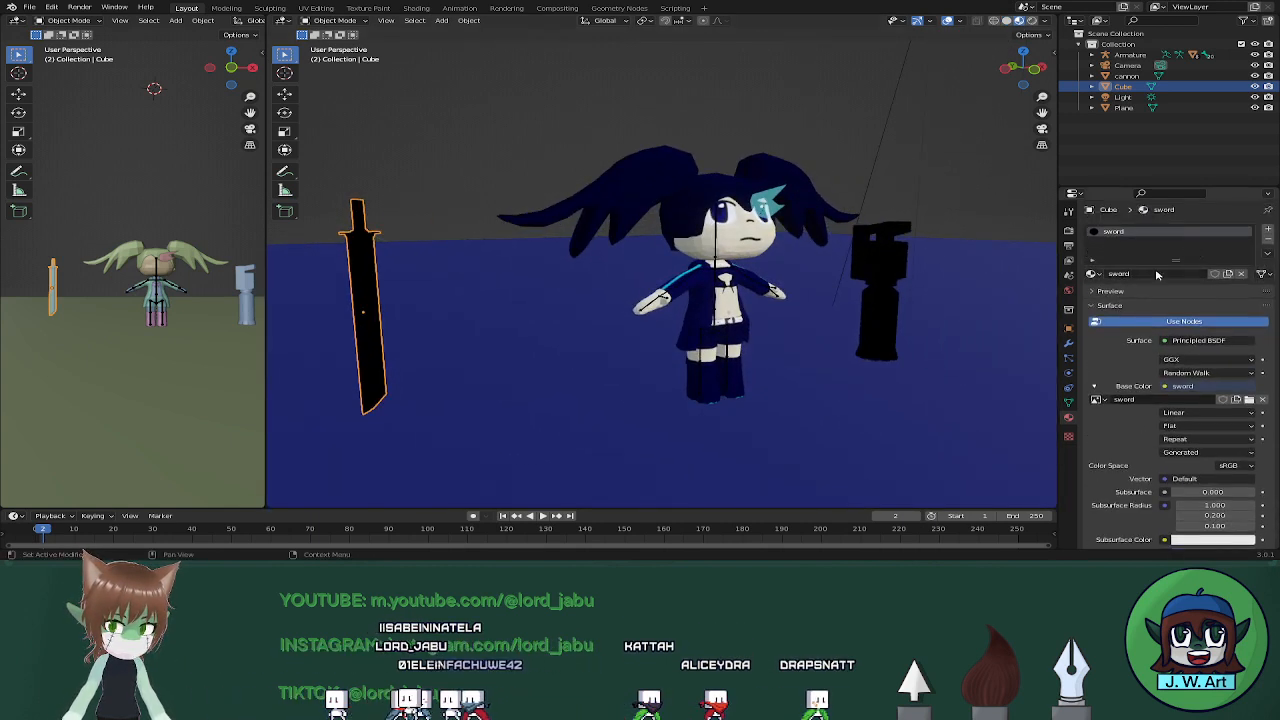
left_click(1094, 274)
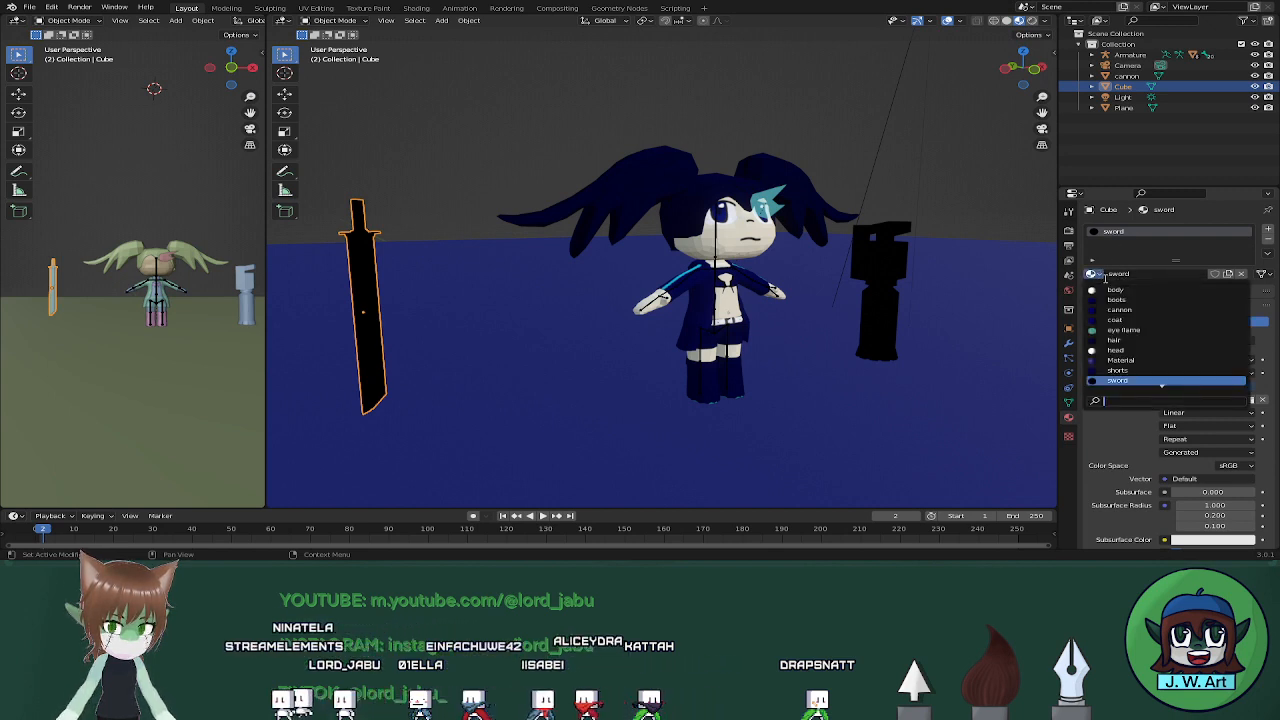
left_click(1119, 309)
Select the sword and cannon together and unwrap both with Smart UV Project, using a 66° angle limit and an island margin of 0
scroll(950, 264, "down", 3)
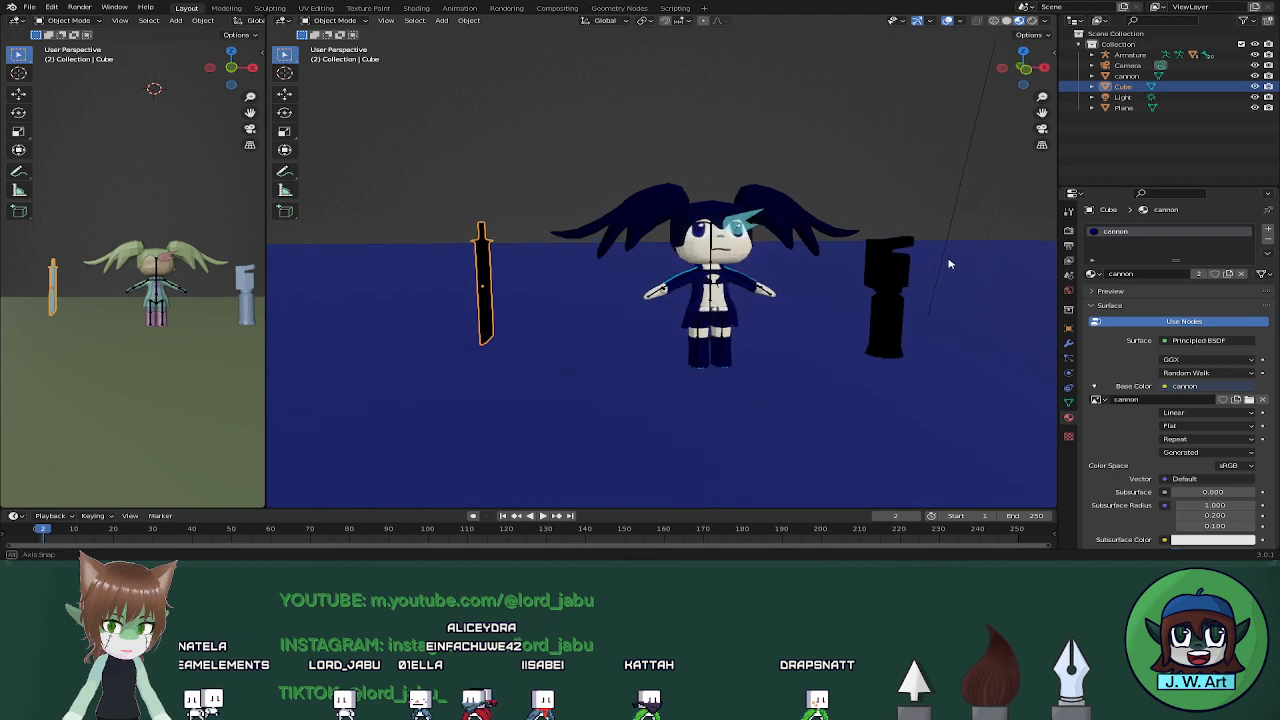
left_click(895, 270, "shift")
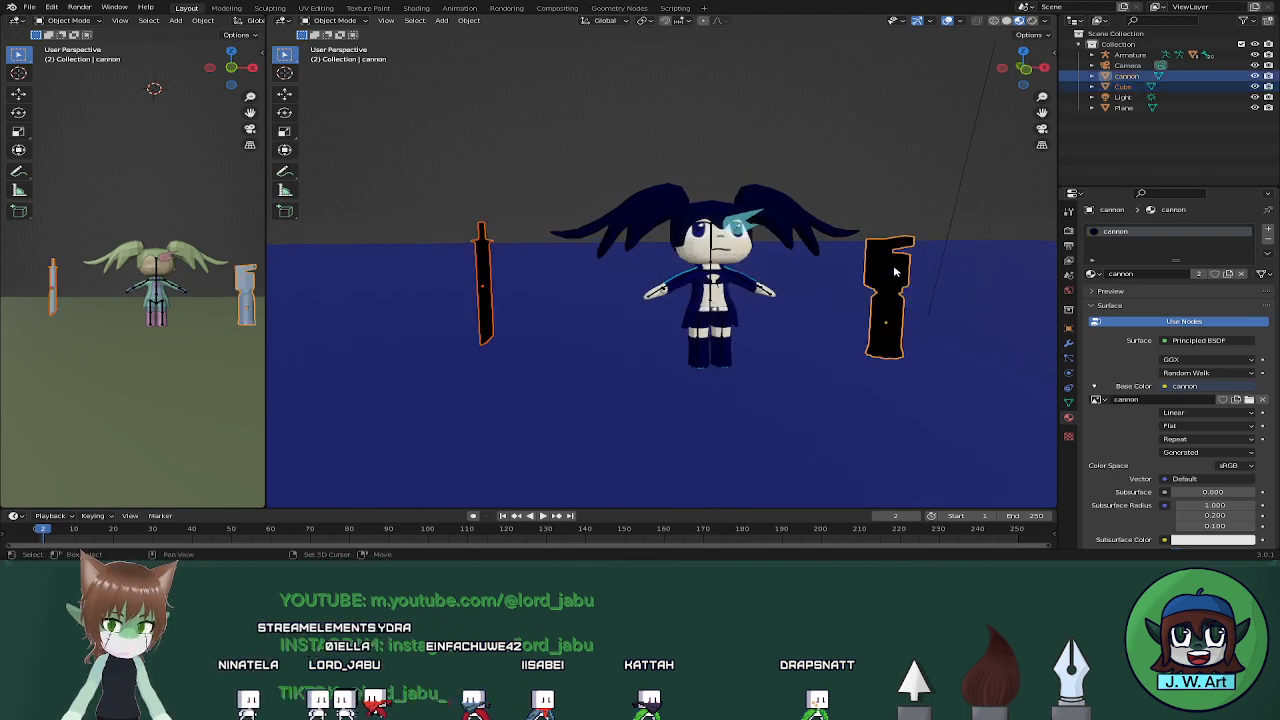
left_click(318, 8)
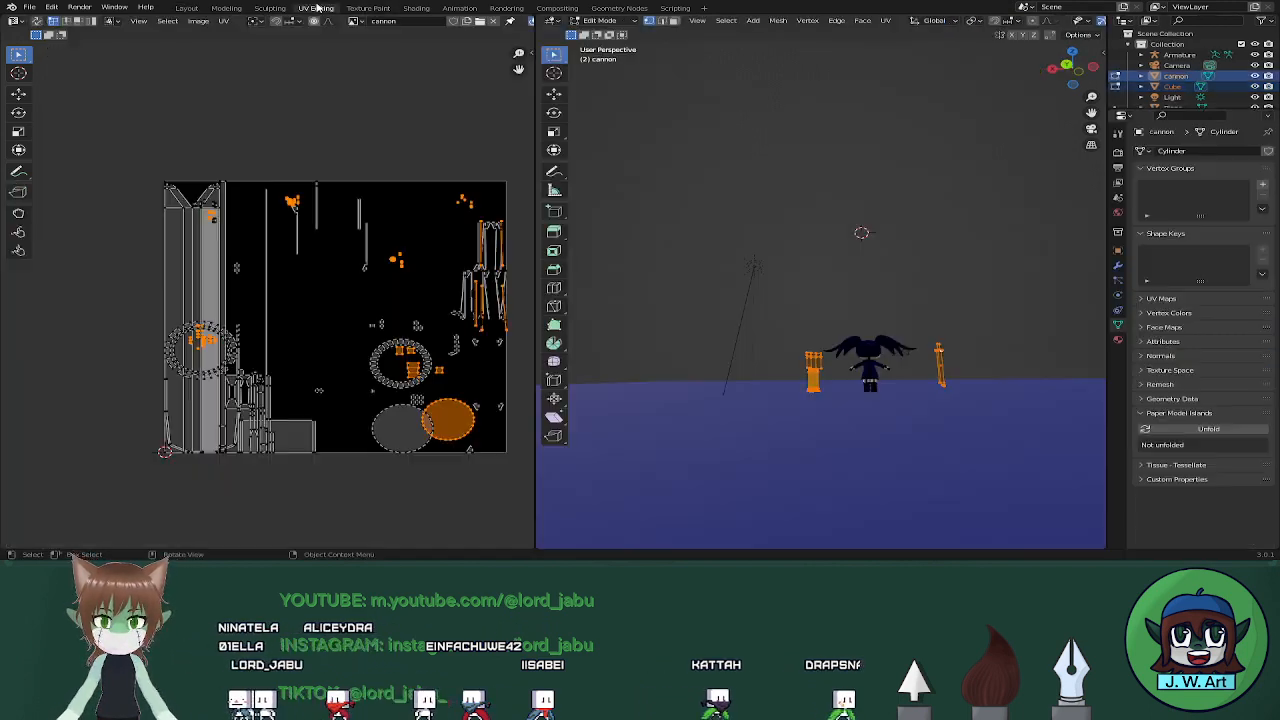
key("u")
left_click(741, 242)
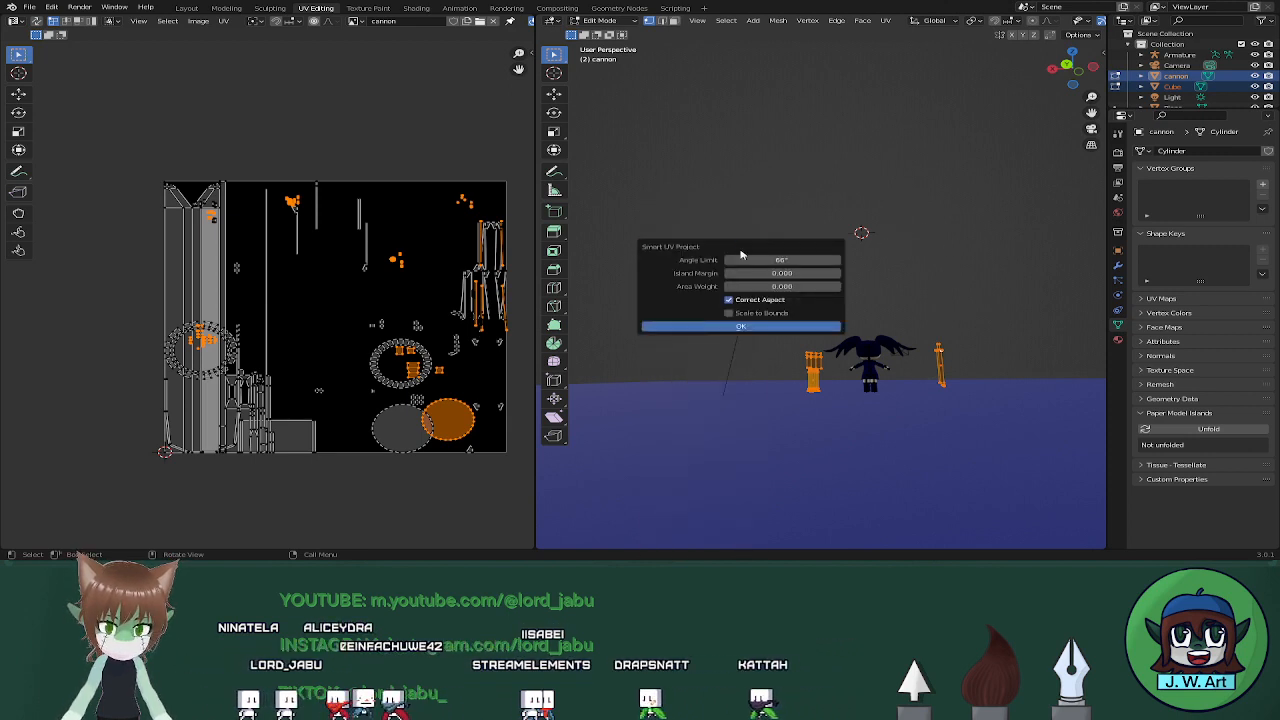
left_click(722, 327)
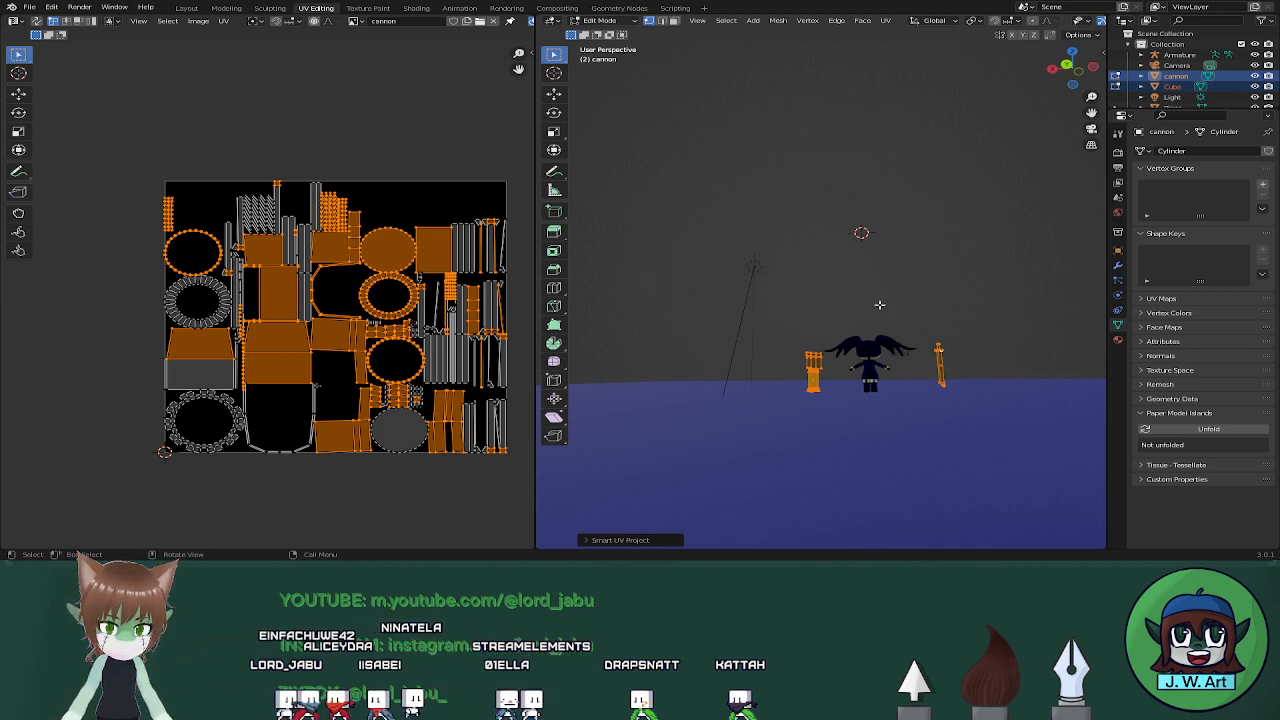
In face select mode, select two narrow vertical strips of the cannon's barrel, each with its recessed rim face below
middle_click_drag(879, 303, 843, 287)
scroll(843, 287, "up", 6)
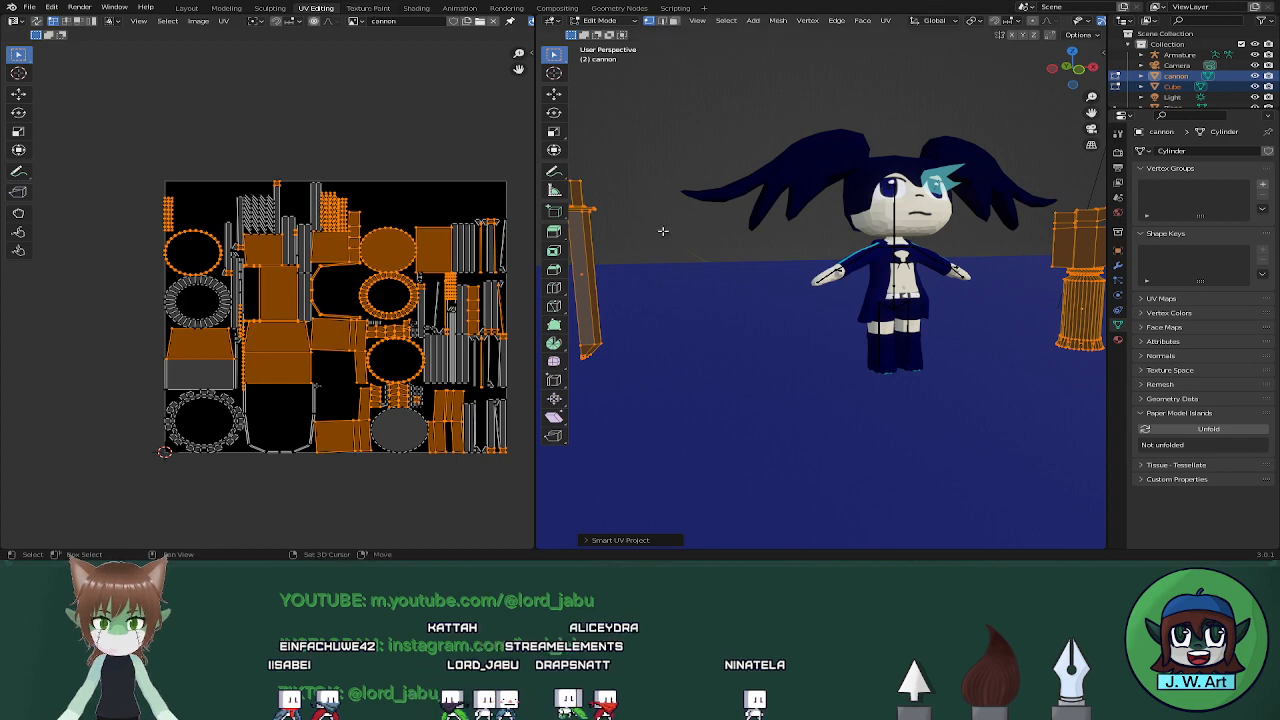
middle_click_drag(663, 229, 790, 231, "shift")
scroll(817, 200, "up", 3)
middle_click_drag(897, 226, 647, 233, "shift")
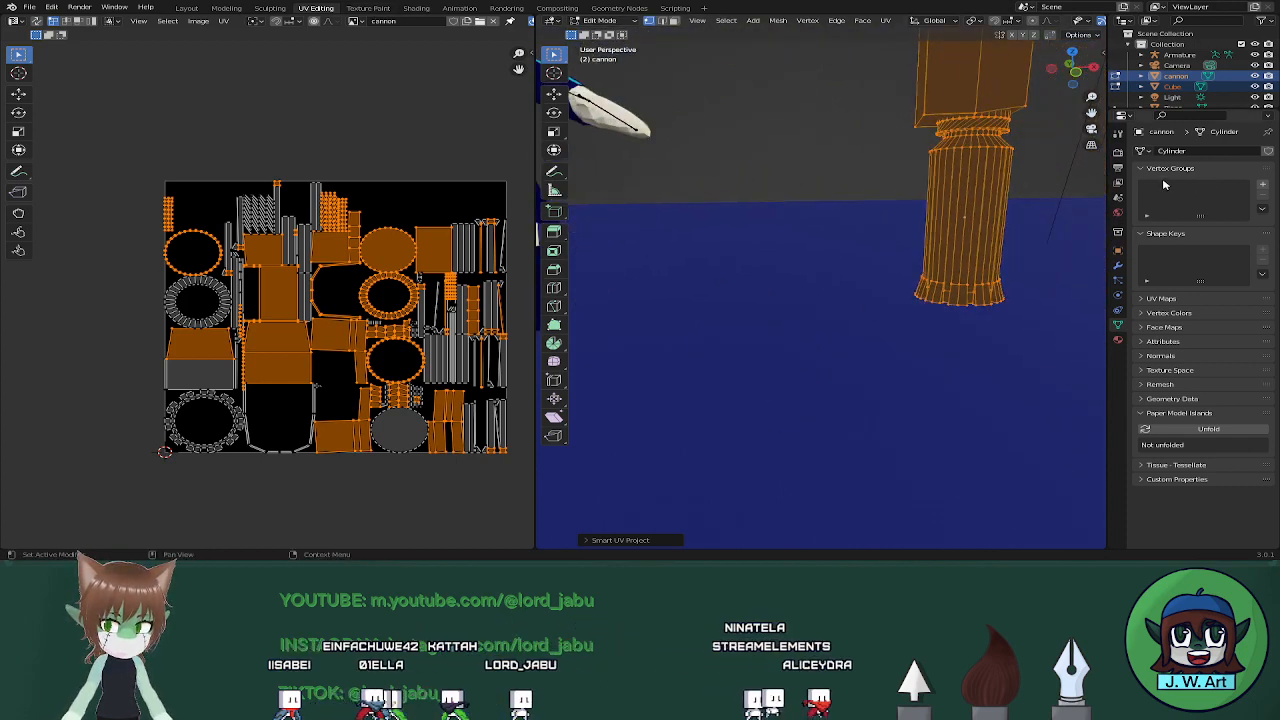
middle_click_drag(1094, 189, 917, 209, "shift")
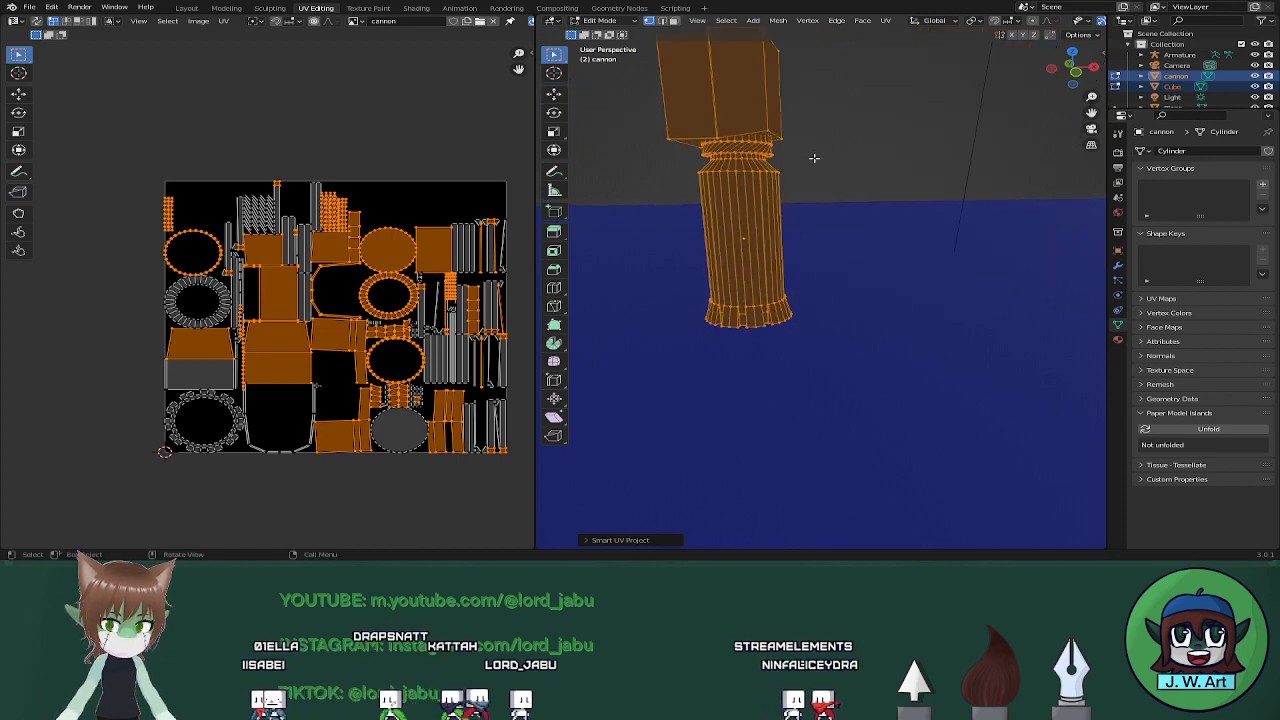
scroll(813, 160, "up", 4)
scroll(815, 161, "down", 1)
middle_click_drag(817, 160, 895, 186)
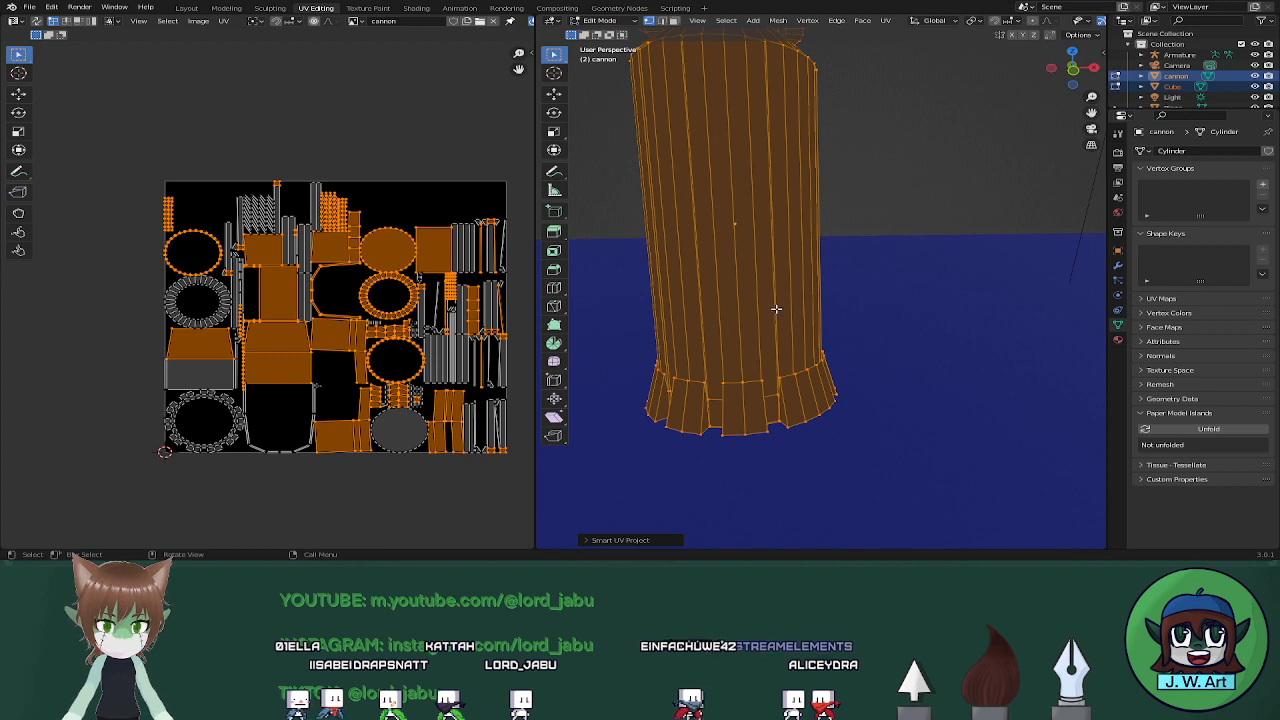
left_click(773, 400, "alt")
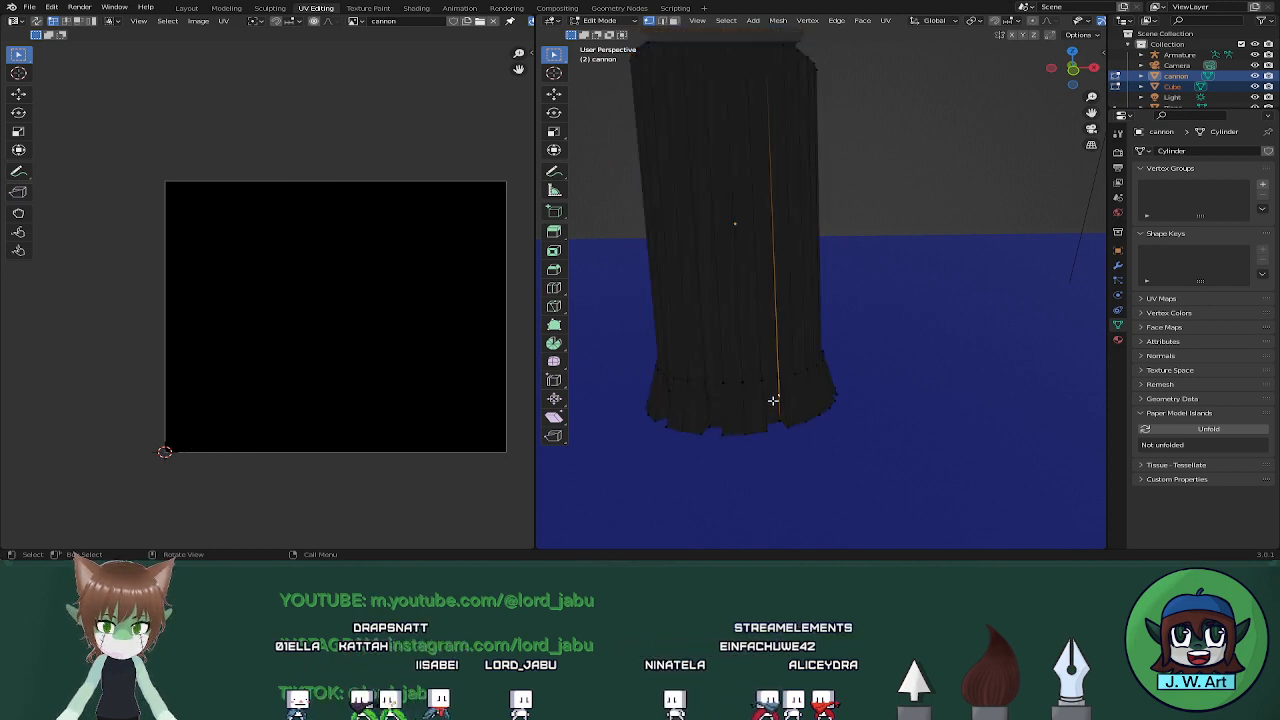
key("3")
left_click(771, 403)
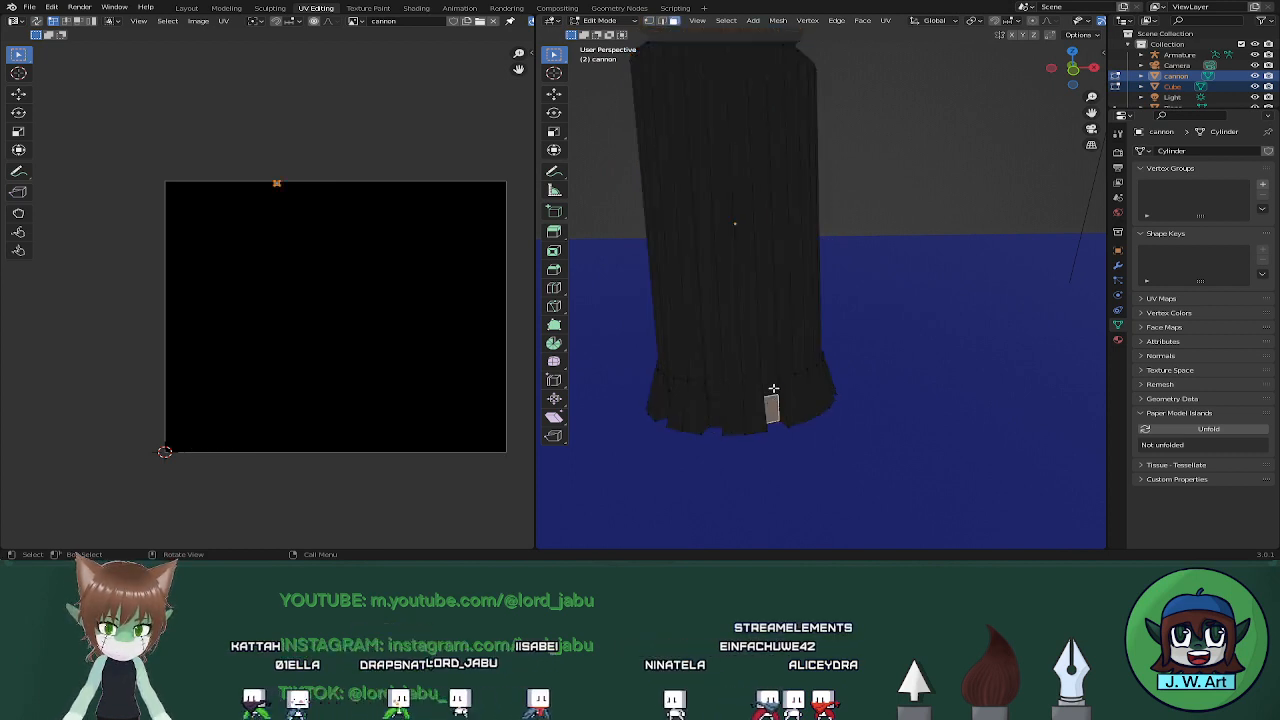
left_click(769, 382, "shift")
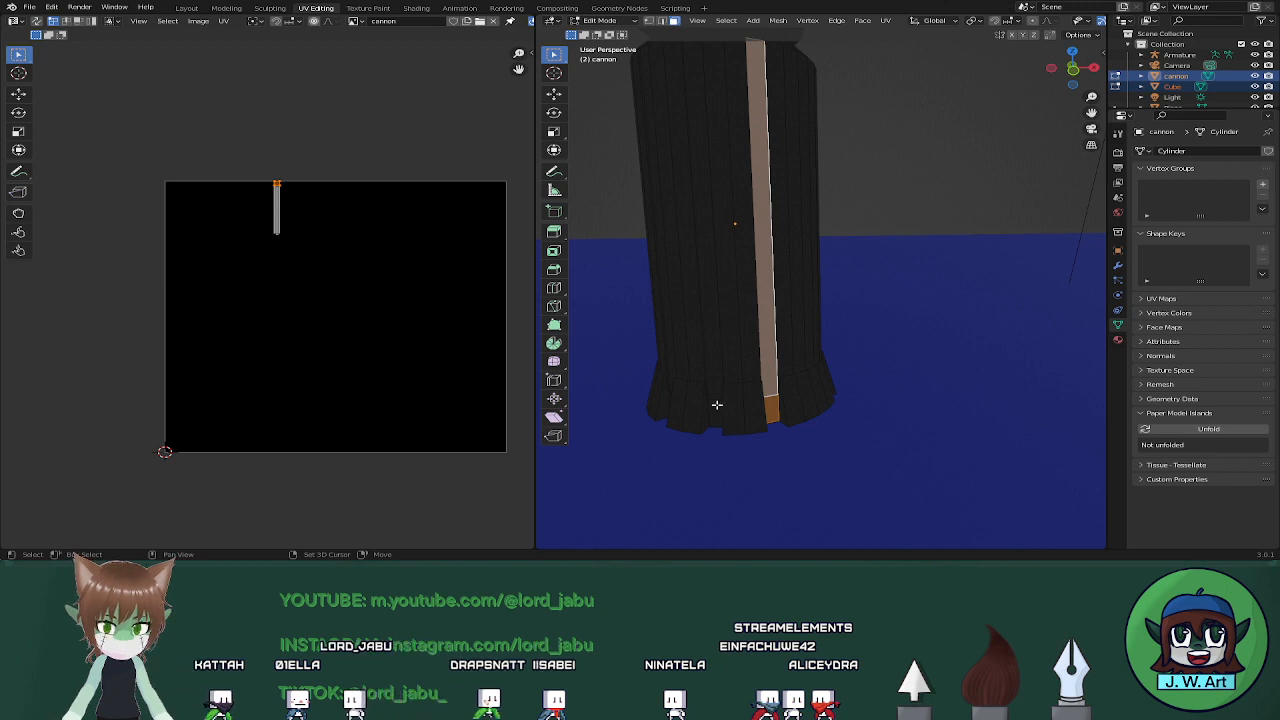
left_click(714, 394, "shift")
left_click(714, 408, "shift")
Extend the face selection to further evenly spaced vertical strips around the cannon's barrel, each with its recessed rim face below
middle_click_drag(843, 369, 766, 343)
key("grave")
left_click(944, 401)
left_click(911, 443, "shift")
left_click(908, 420, "shift")
middle_click_drag(990, 402, 923, 406)
left_click(903, 474, "shift")
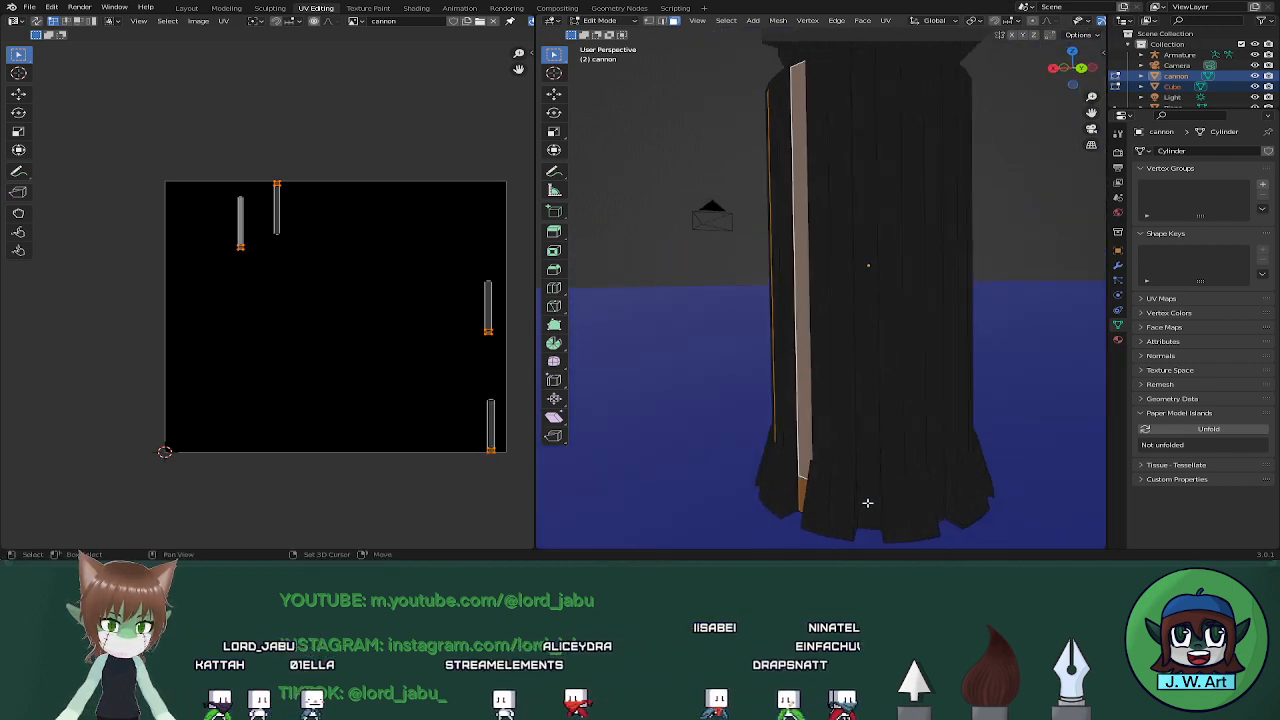
left_click(868, 503, "shift")
left_click(870, 470, "shift")
middle_click_drag(1043, 427, 942, 394, "shift")
left_click(814, 461, "shift")
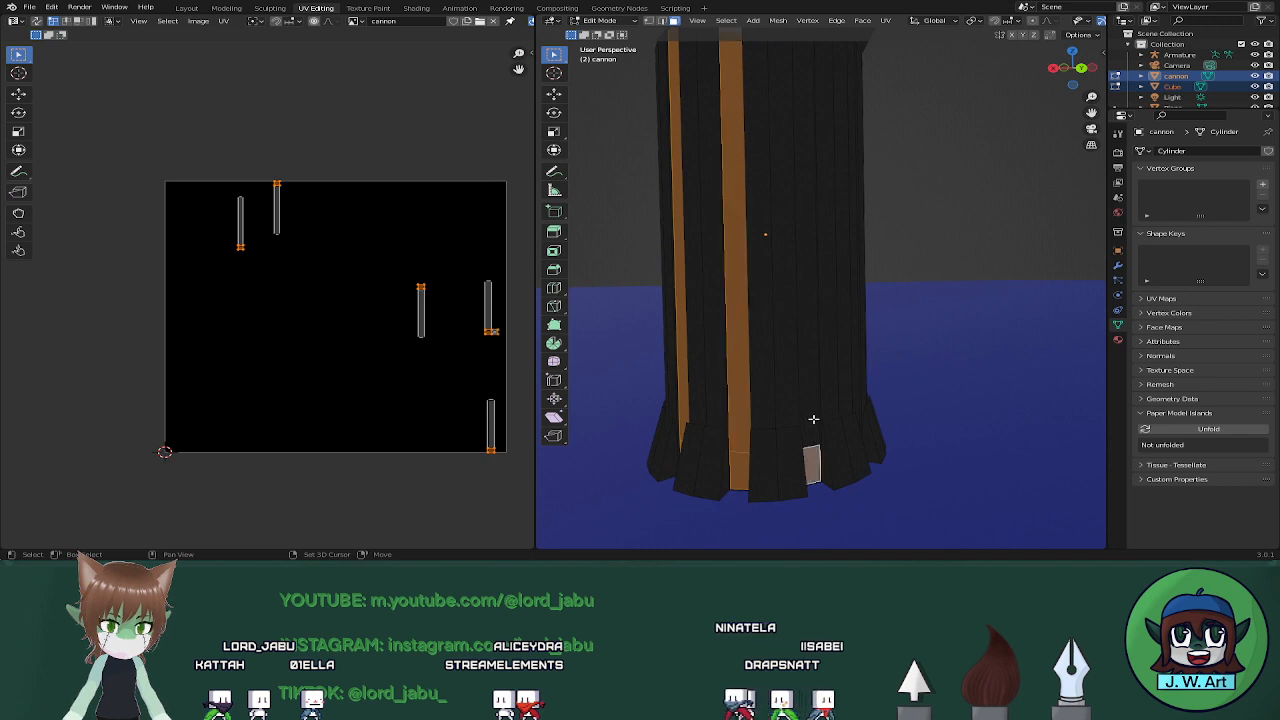
middle_click_drag(813, 419, 716, 425)
left_click(775, 398, "shift")
left_click(755, 426, "shift")
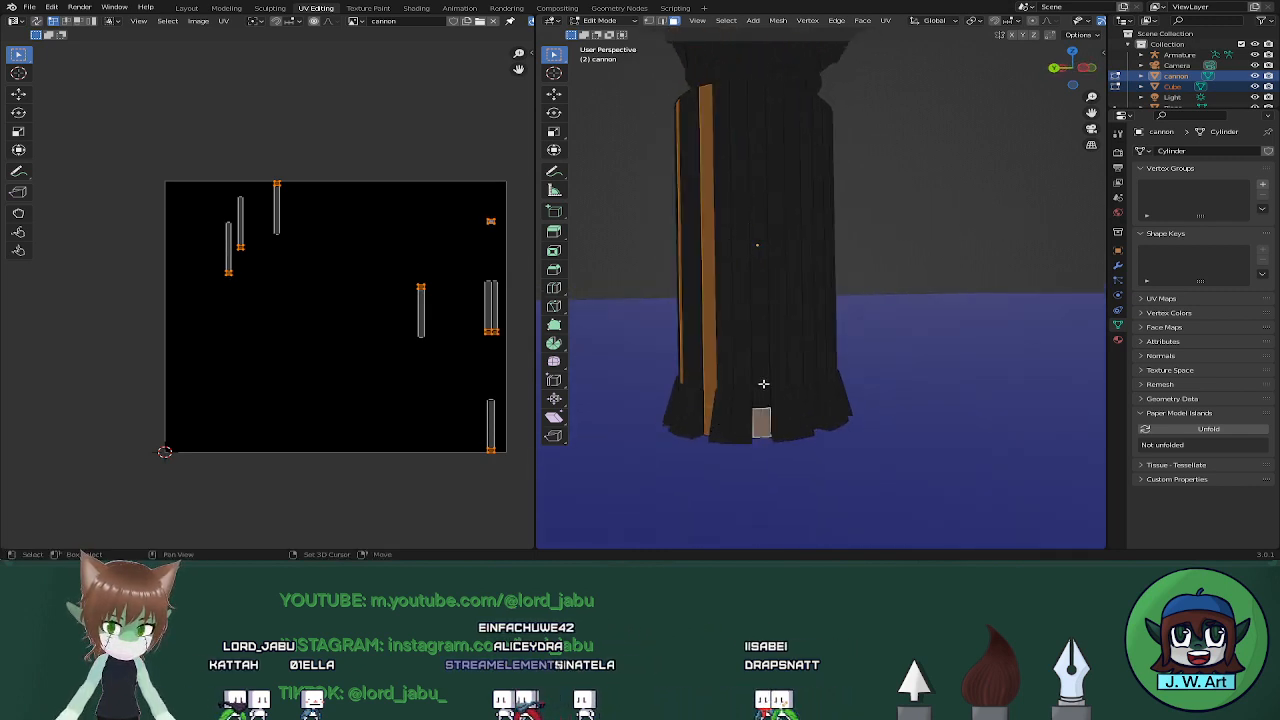
left_click(763, 383, "shift")
middle_click_drag(830, 407, 790, 402)
left_click(804, 415, "shift")
left_click(803, 383, "shift")
left_click(851, 414, "shift")
left_click(849, 384, "shift")
Add the narrow ring of faces around the cannon's neck, between the barrel's tapered shoulder and the upper block, to the selection
middle_click_drag(931, 411, 873, 508)
middle_click_drag(851, 275, 789, 297, "shift")
left_click(791, 295, "shift")
left_click(806, 295, "shift")
left_click(818, 295, "shift")
middle_click_drag(896, 305, 823, 296)
left_click(802, 294, "shift")
key("s")
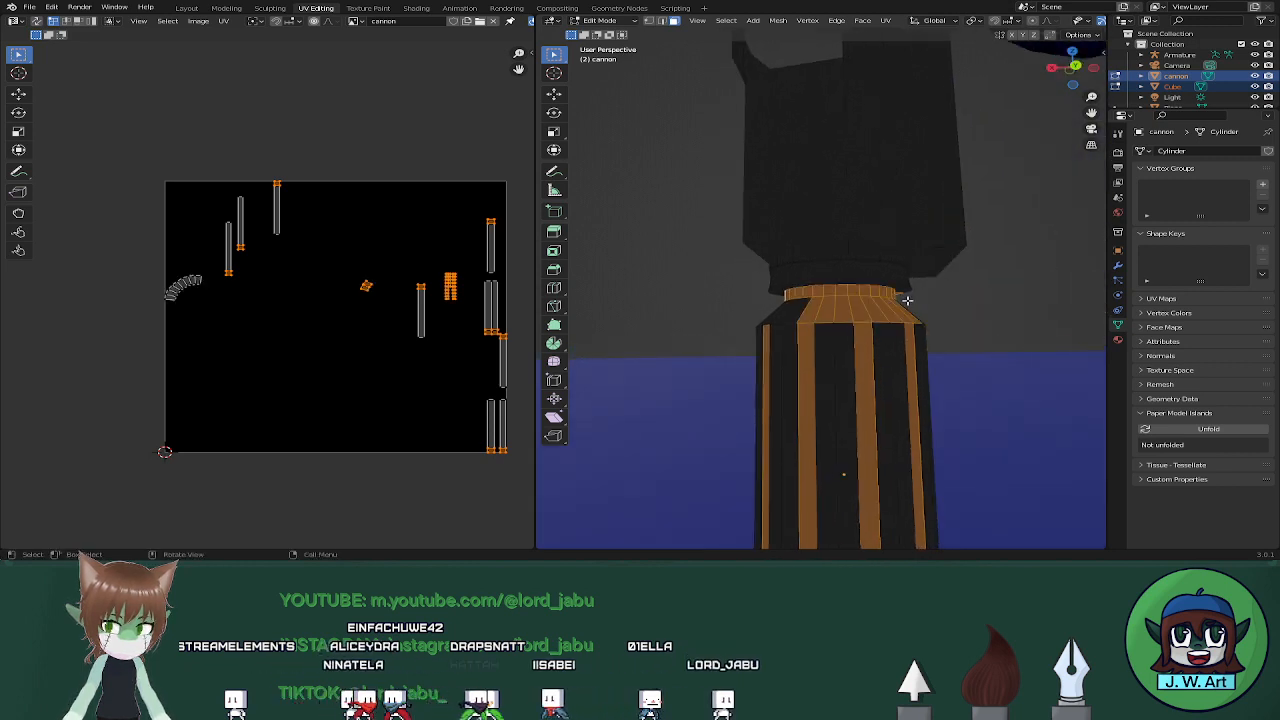
middle_click_drag(884, 291, 800, 288)
left_click_drag(862, 286, 869, 290, "shift")
middle_click_drag(902, 293, 800, 289)
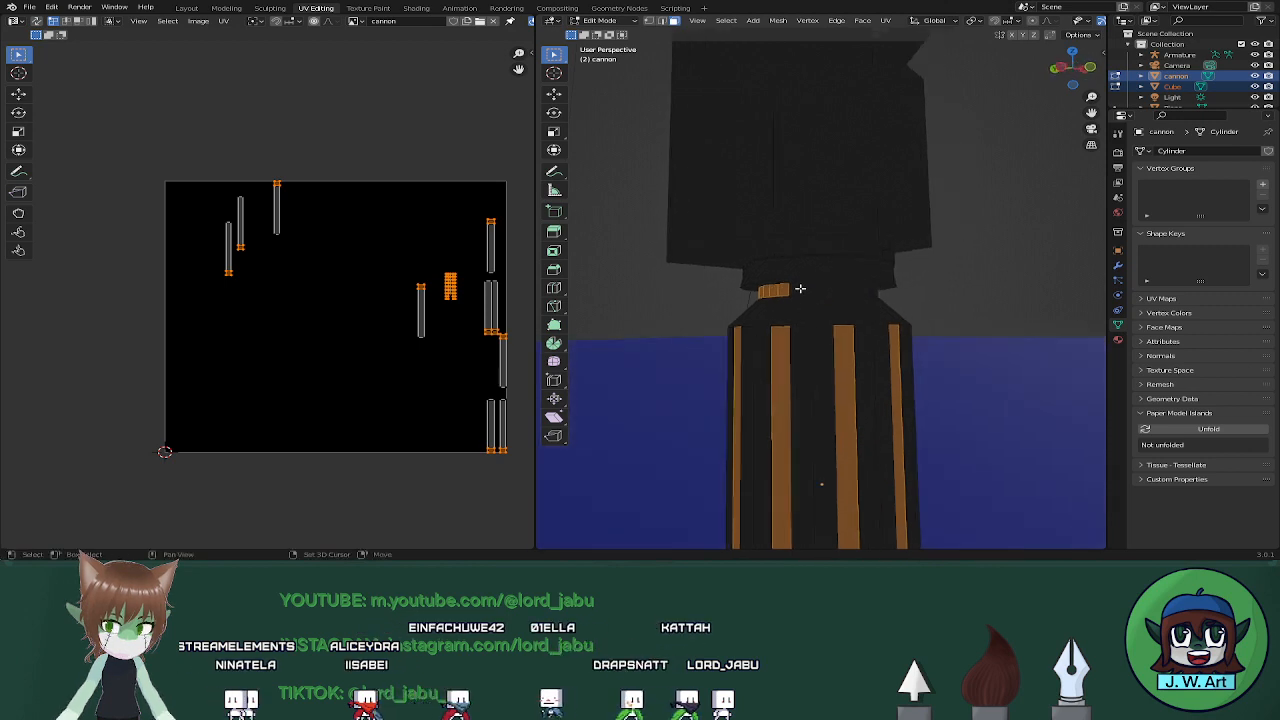
left_click_drag(843, 289, 843, 290, "shift")
middle_click_drag(843, 290, 793, 289)
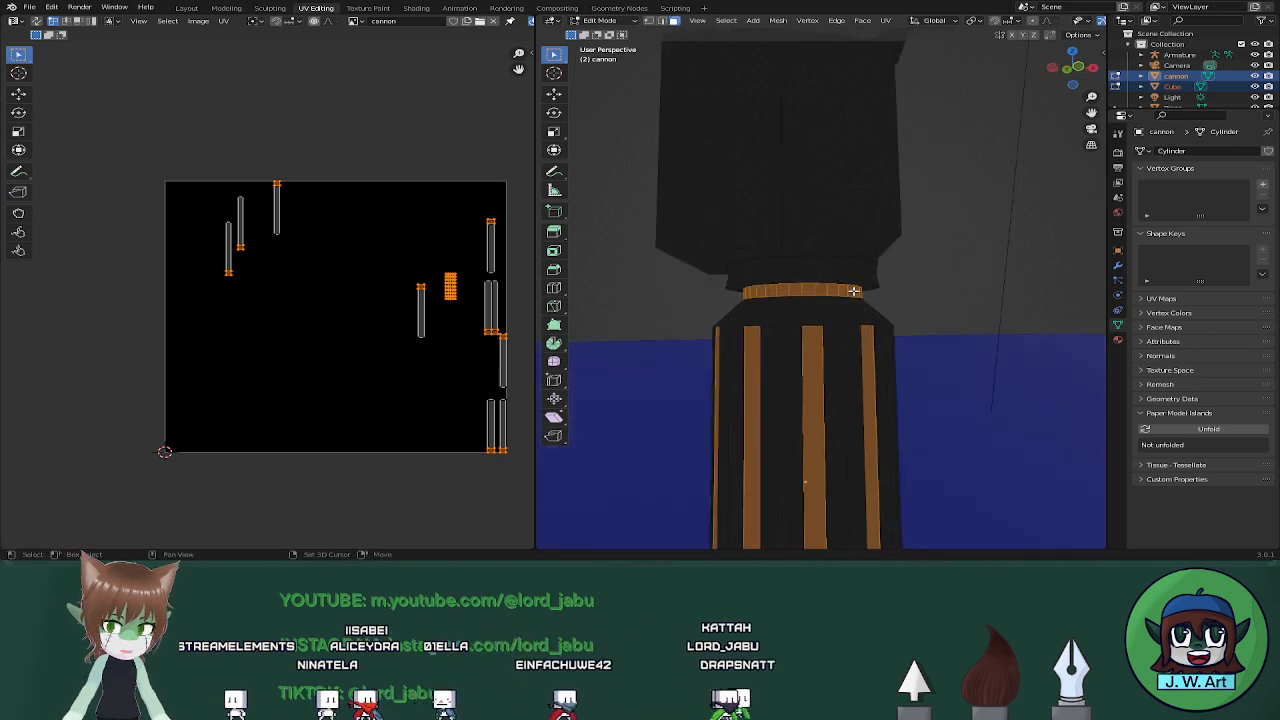
In wireframe display, add all faces of the cannon's angled upper jaw to the selection, then restore the textured display
middle_click_drag(916, 309, 834, 320)
scroll(834, 320, "down", 8)
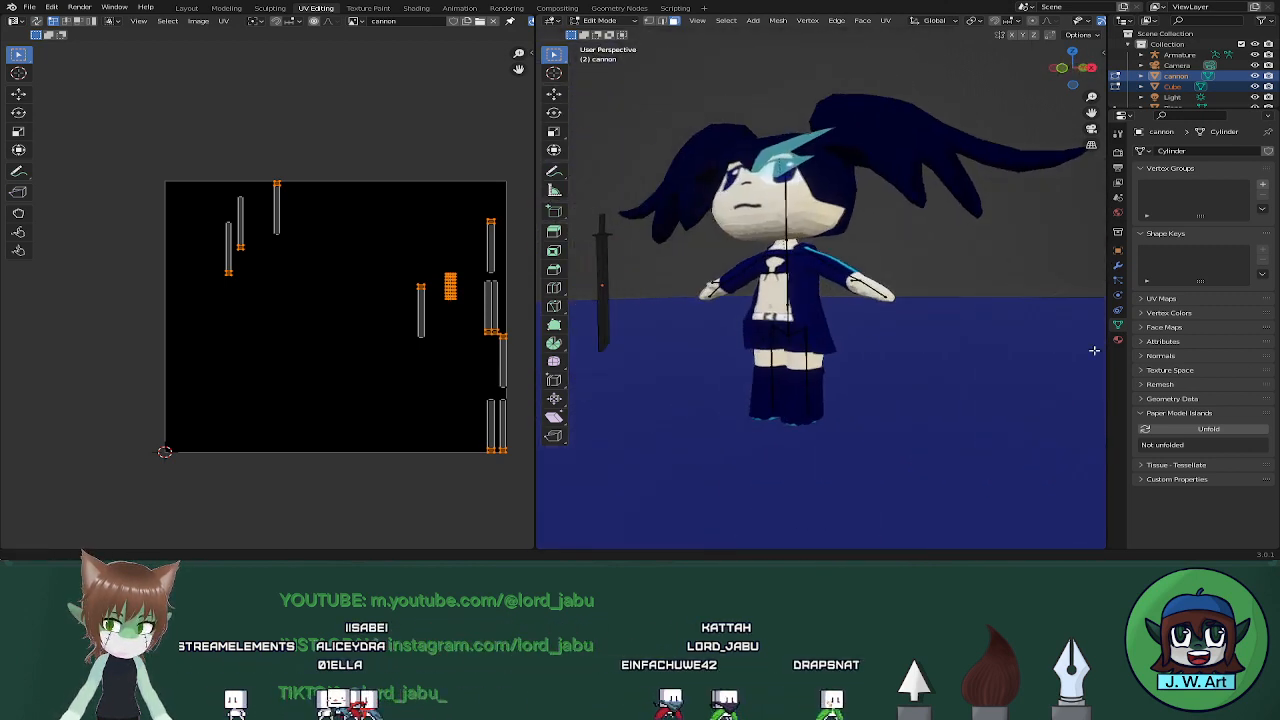
middle_click_drag(651, 367, 730, 364)
middle_click_drag(990, 315, 834, 360, "shift")
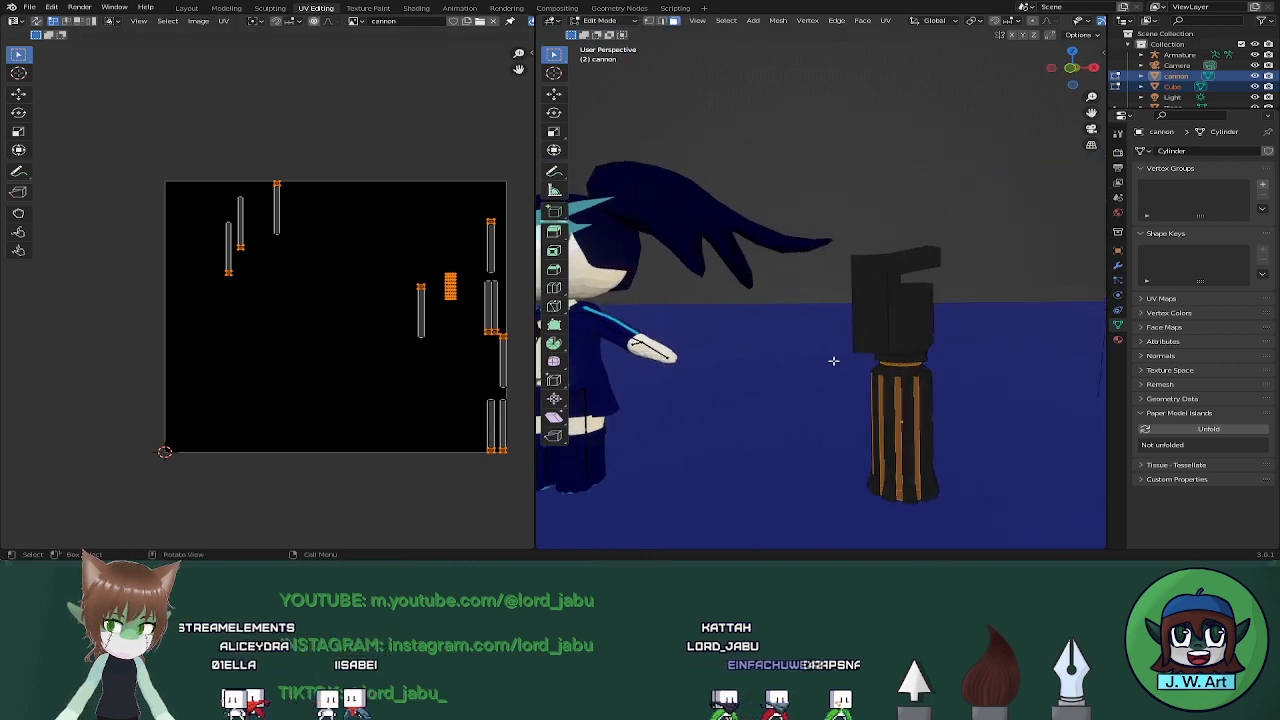
scroll(834, 360, "up", 4)
left_click_drag(1063, 247, 1037, 268, "shift")
key("shift+z")
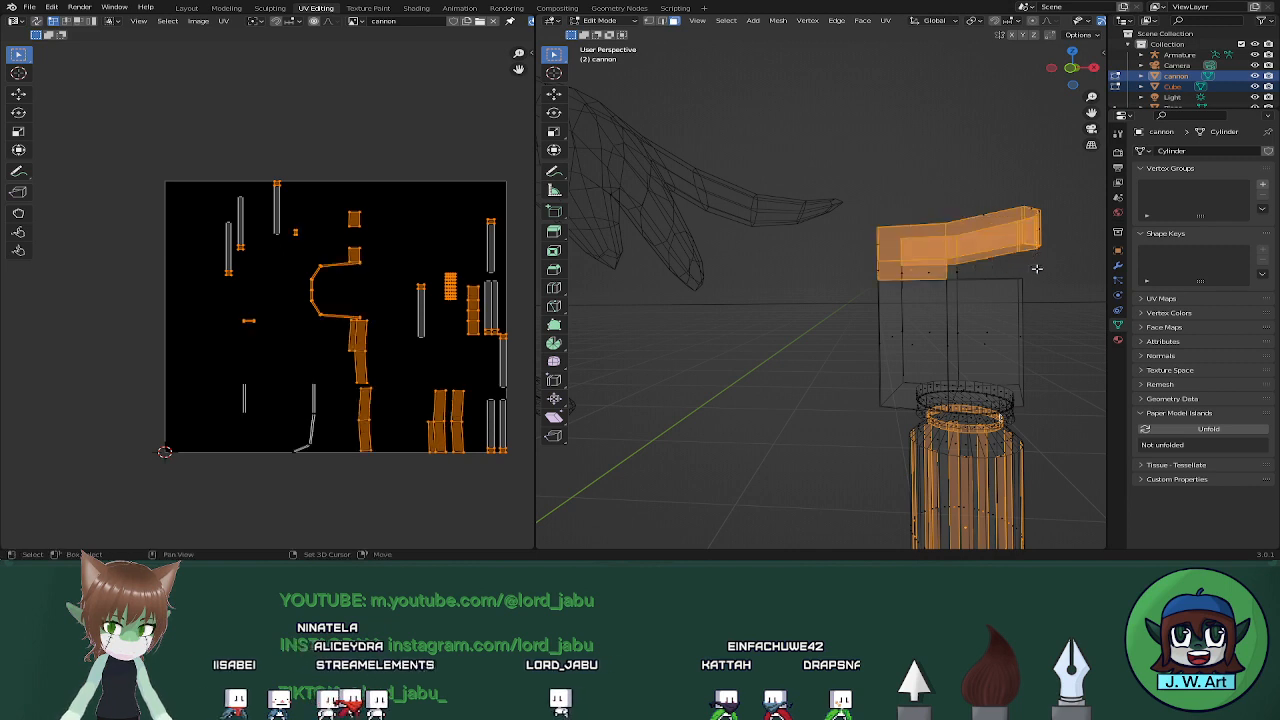
left_click_drag(974, 208, 1061, 239, "shift")
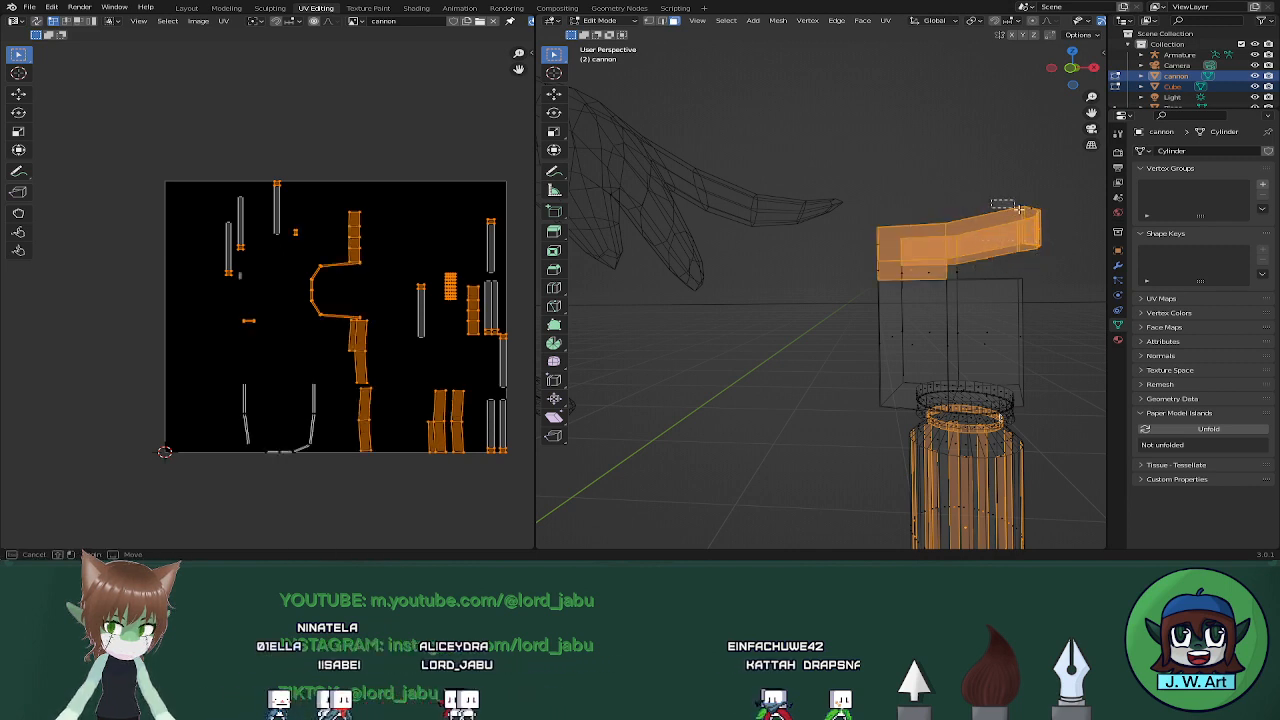
left_click_drag(848, 231, 933, 274, "shift")
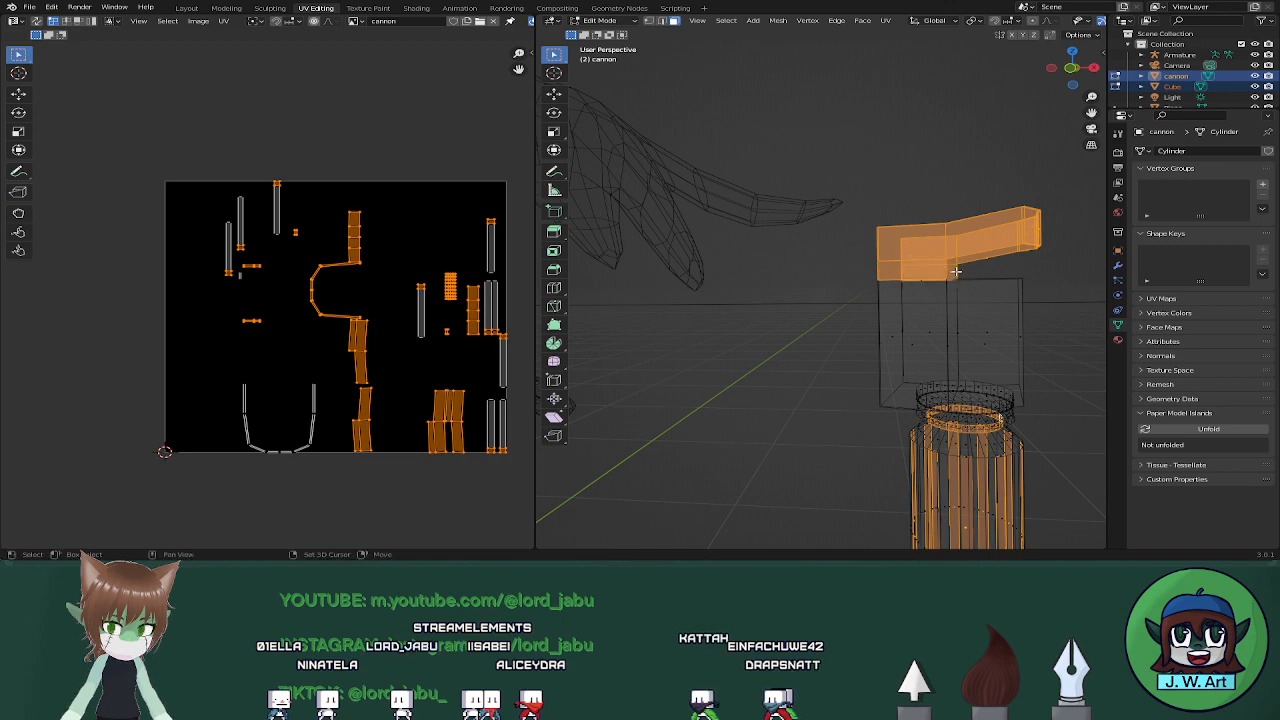
middle_click_drag(864, 281, 982, 299)
key("shift+z")
Switch to wireframe display and add the long flat main faces of the sword's blade to the selection
mouse_move(712, 318)
middle_mouse_down()
mouse_move(696, 321)
mouse_move(920, 426)
mouse_move(817, 403)
mouse_move(883, 394)
mouse_move(830, 383)
middle_mouse_up()
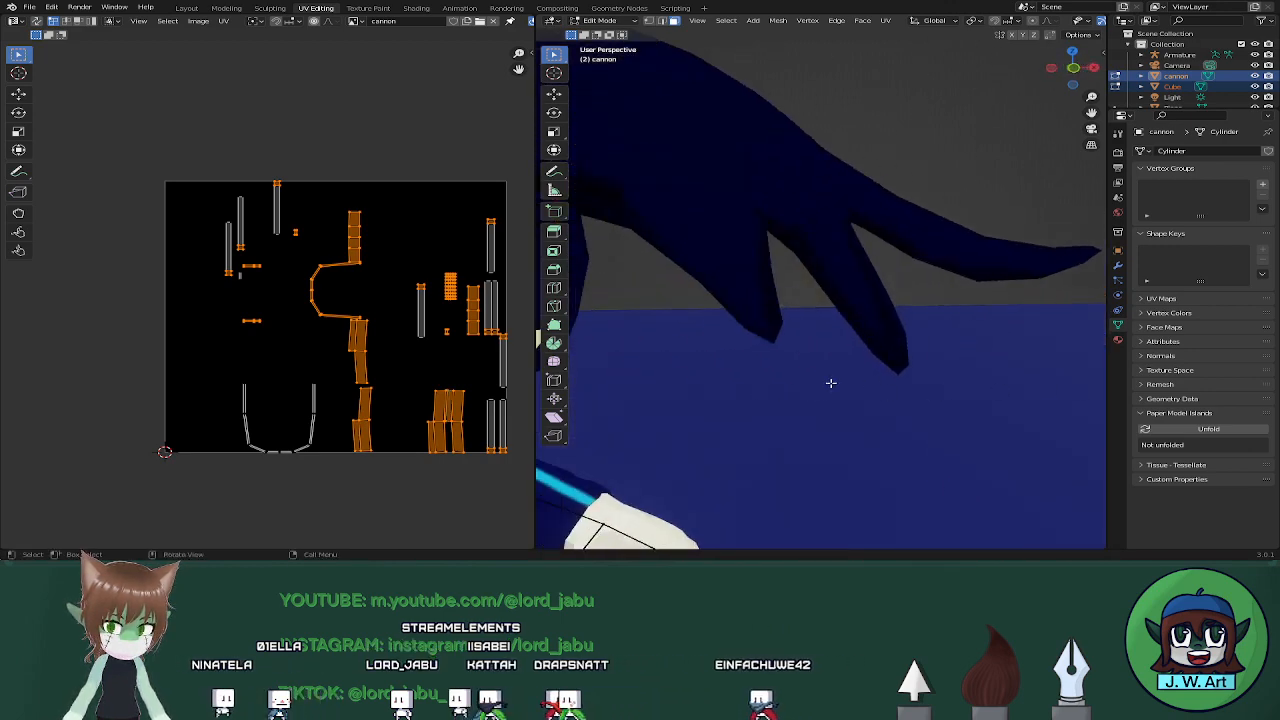
scroll(831, 383, "down", 5)
middle_click_drag(560, 389, 960, 389, "shift")
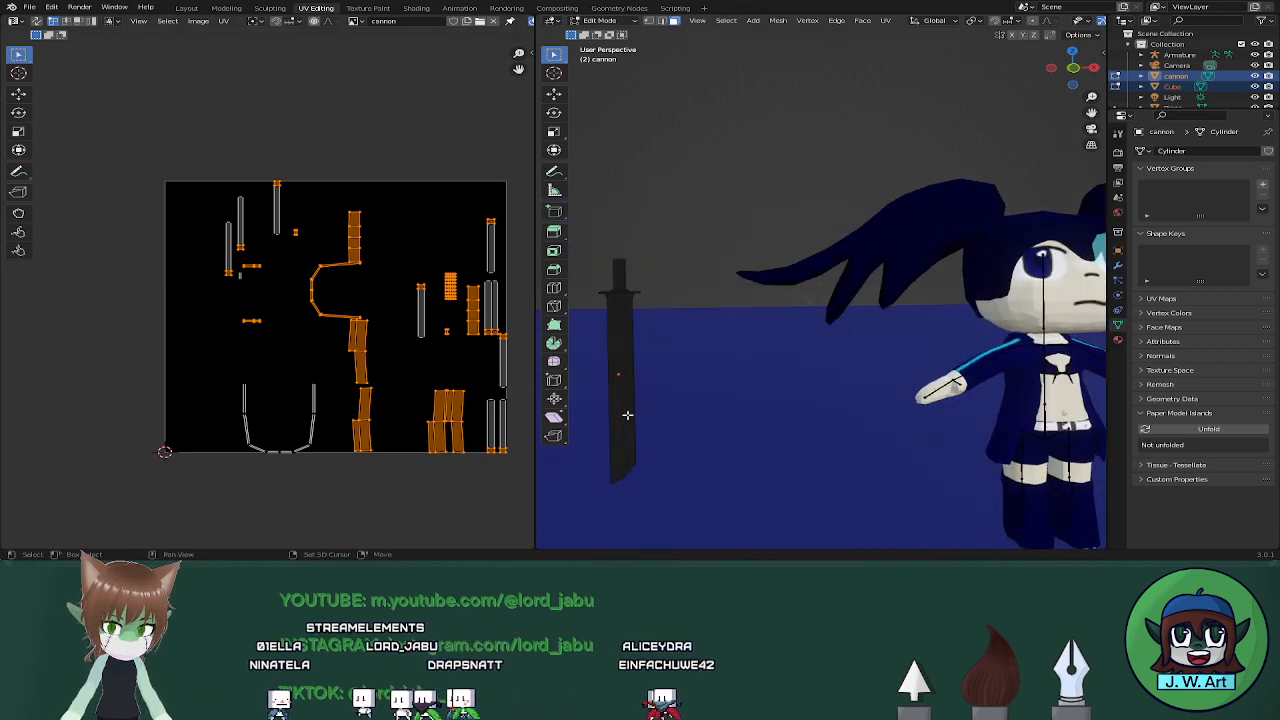
middle_click_drag(627, 415, 809, 394, "shift")
scroll(809, 394, "up", 3)
key("shift+z")
left_click_drag(671, 389, 697, 451, "shift")
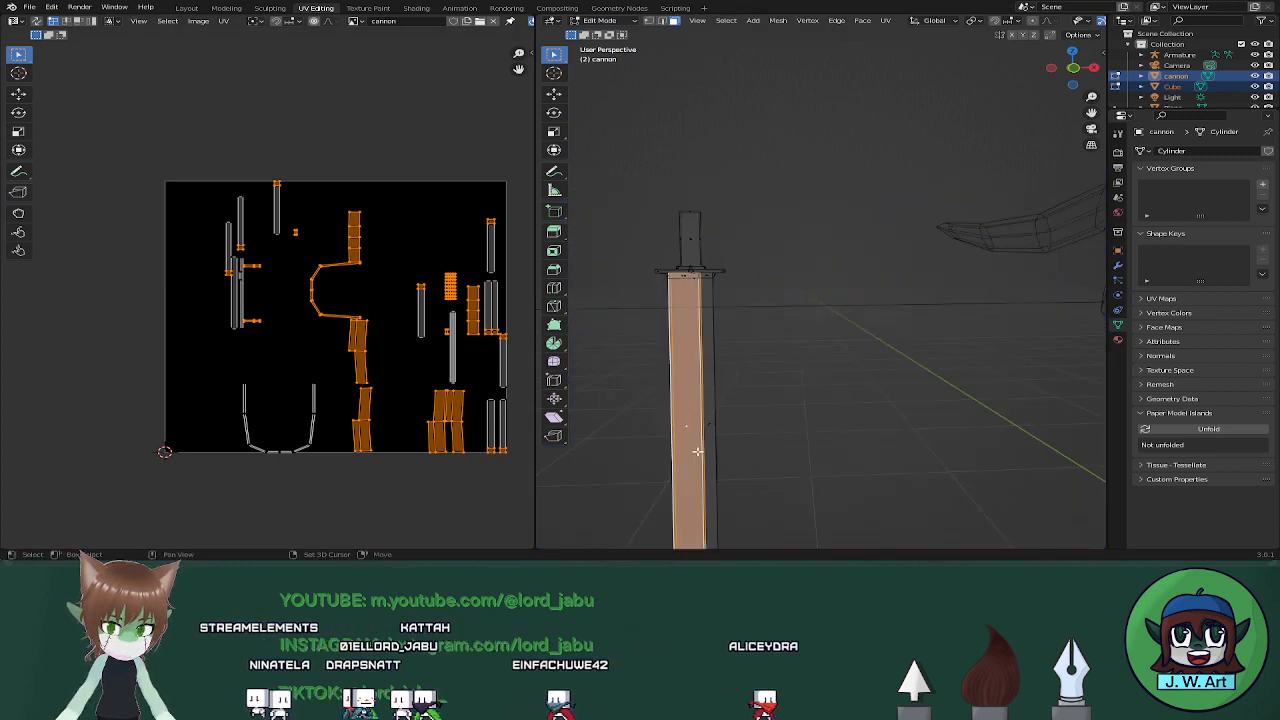
middle_click_drag(697, 451, 855, 364)
Add the matching faces at the blade's pointed tip and the faces of the sword's handle to the selection
left_click_drag(718, 437, 740, 449, "shift")
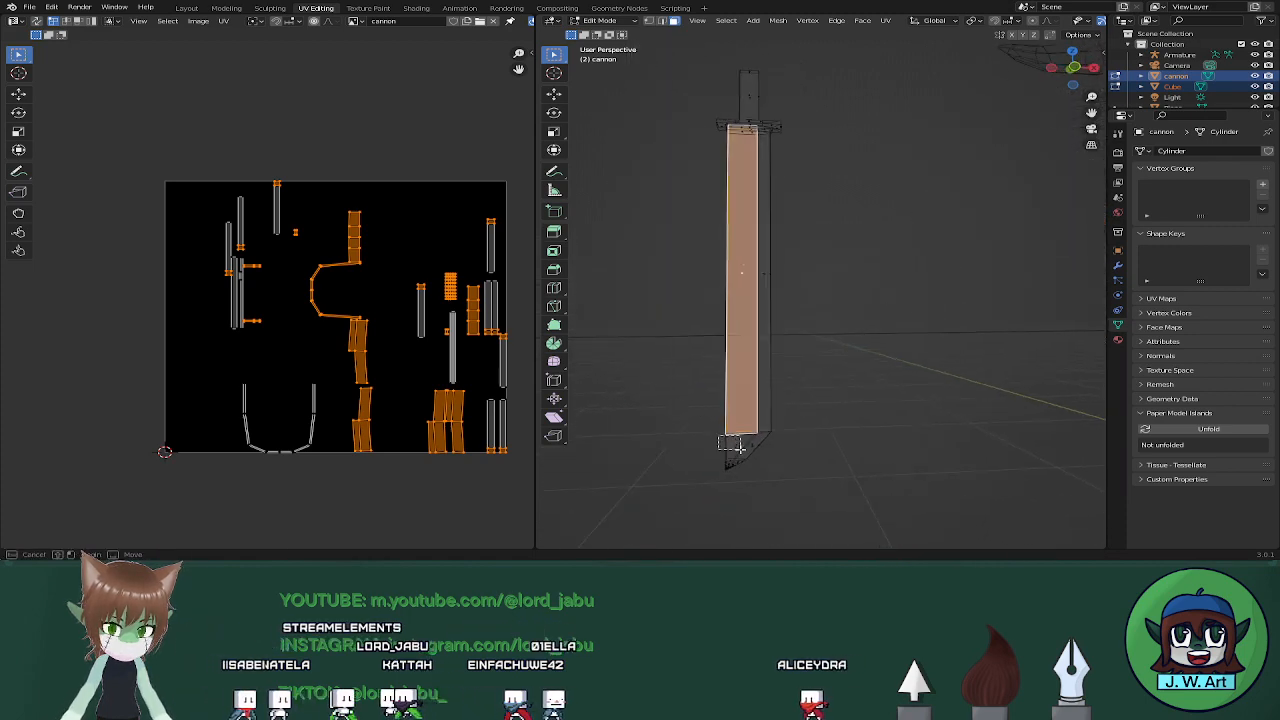
middle_click_drag(735, 451, 889, 412)
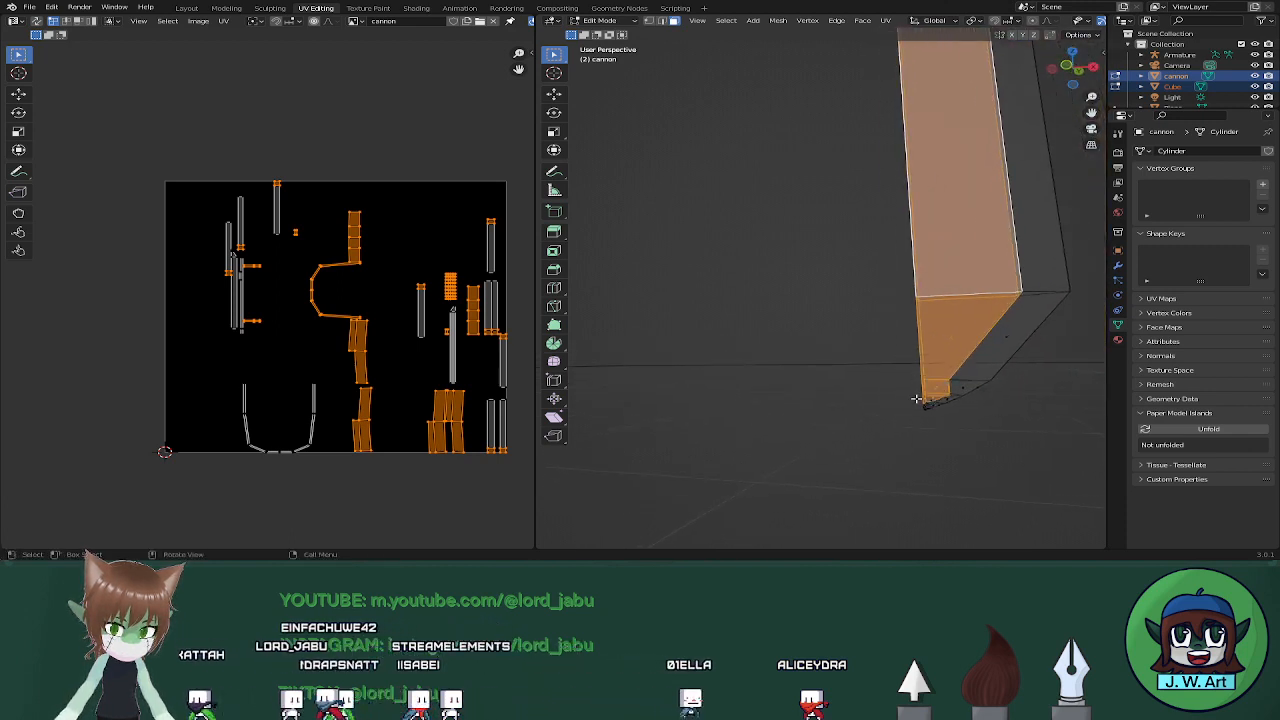
left_click(927, 400, "shift")
middle_click_drag(950, 403, 828, 398)
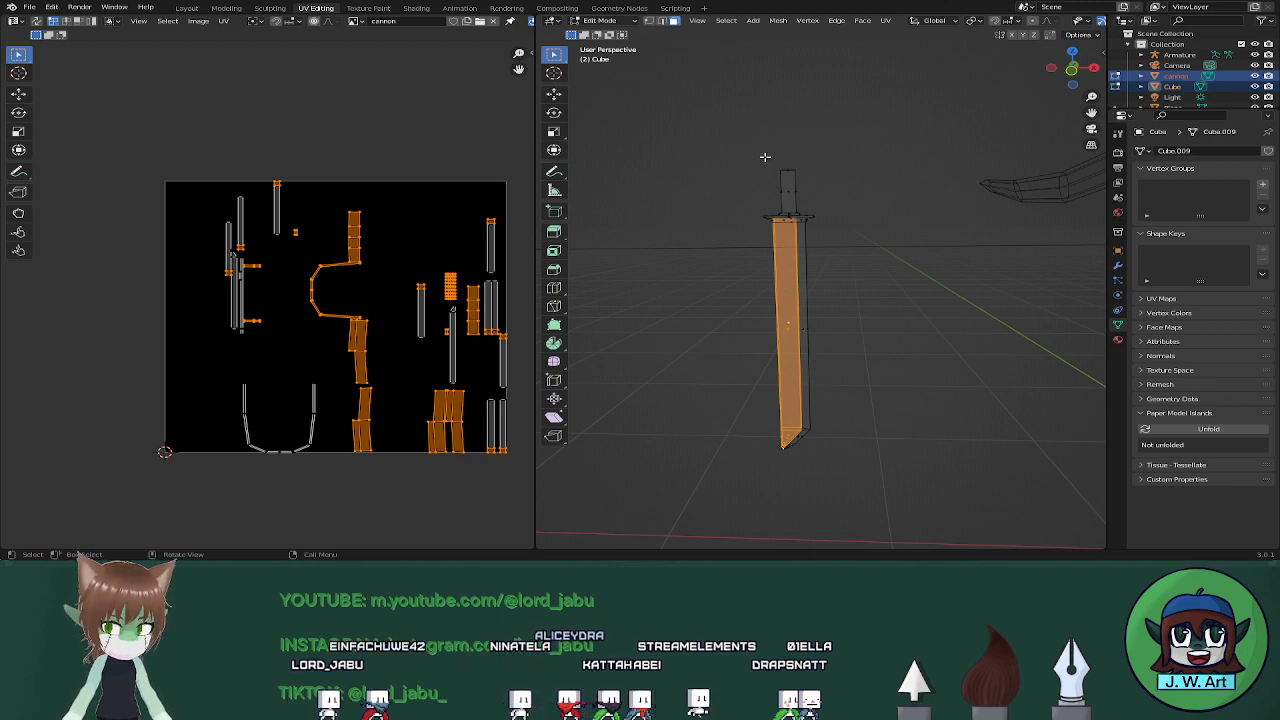
left_click_drag(821, 196, 825, 203)
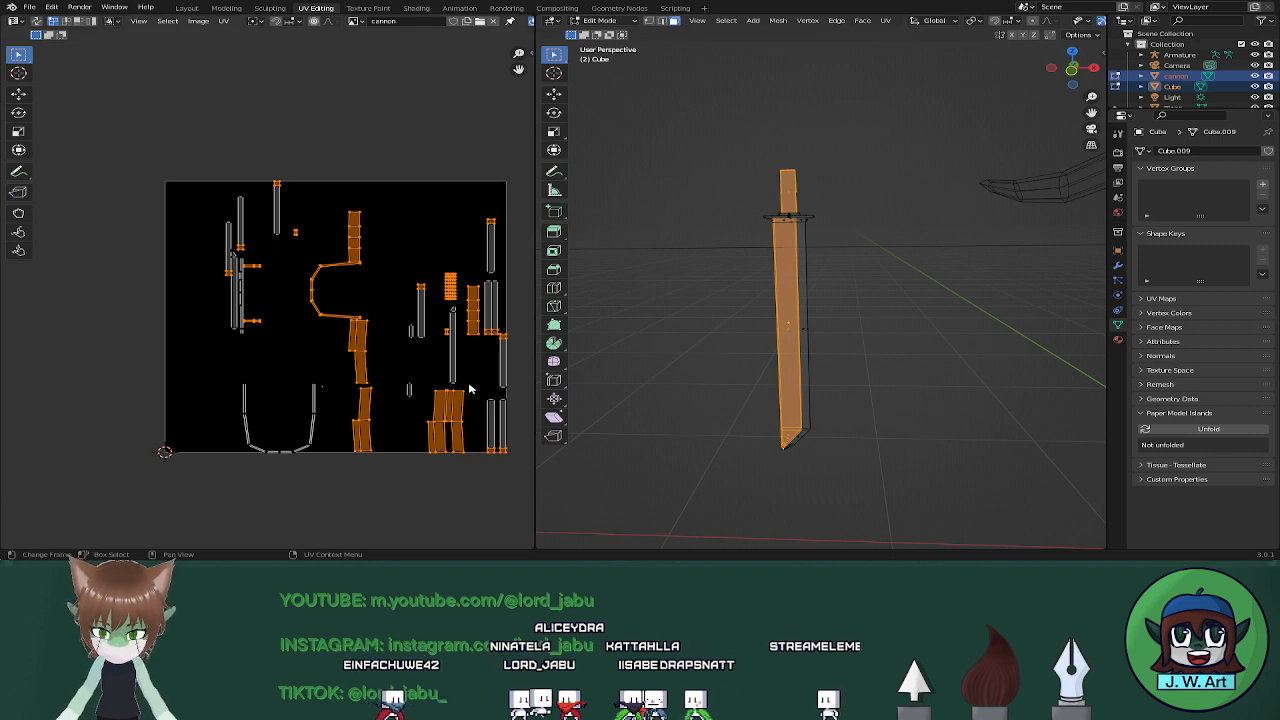
Scale all UVs of the selected faces to about 0.08, move them into the image's upper-left corner, and restore the textured display
key("a")
key("s")
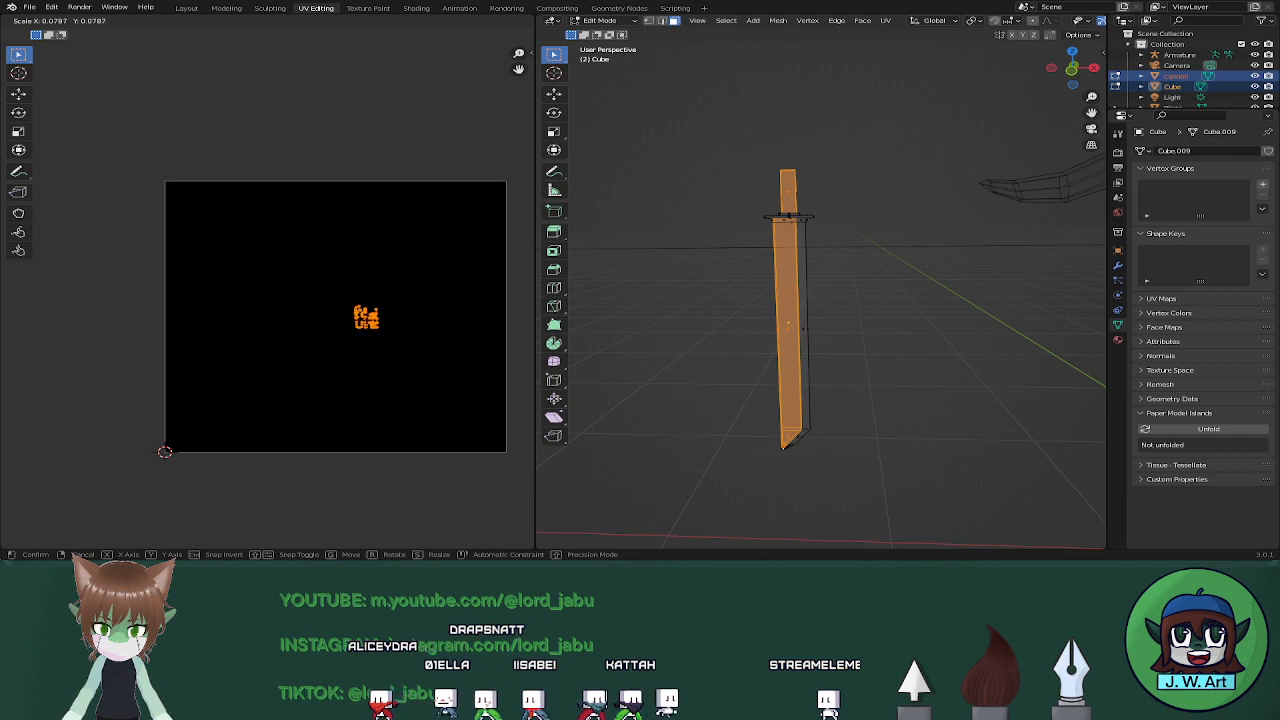
left_click(371, 327)
key("g")
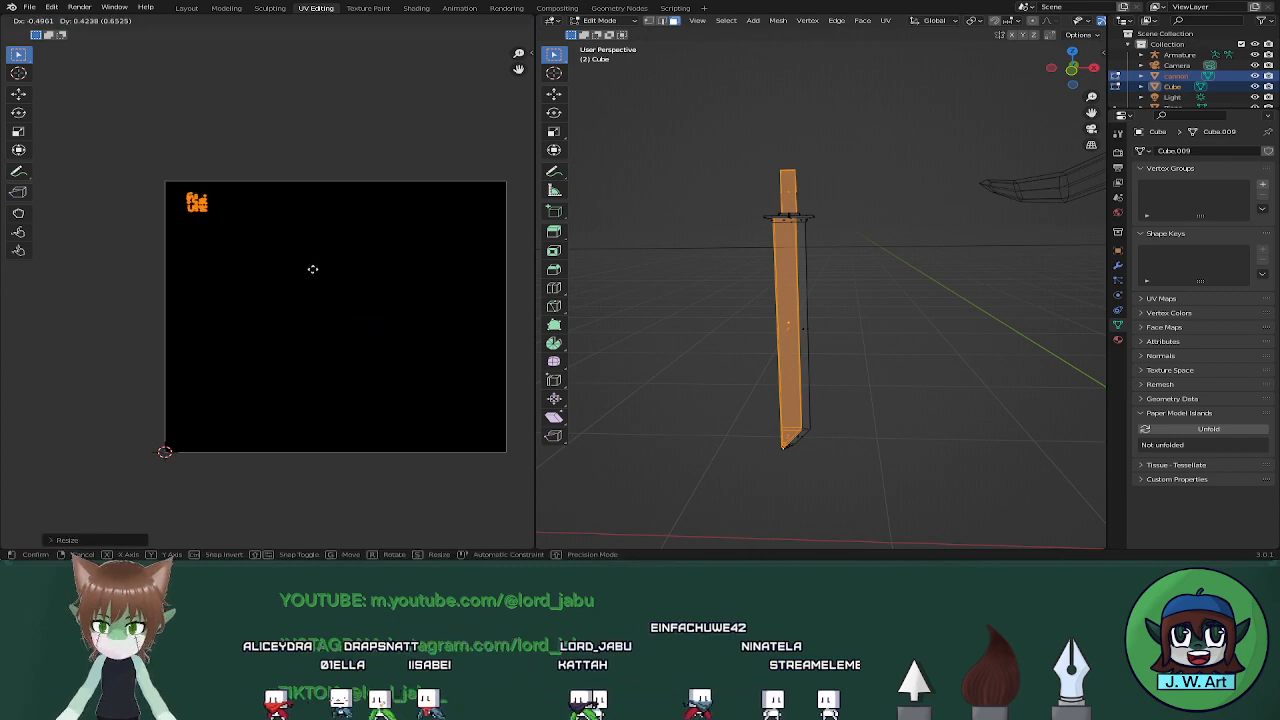
left_click(306, 266)
mouse_move(923, 374)
middle_mouse_down()
mouse_move(1014, 394)
mouse_move(714, 371)
mouse_move(900, 379)
middle_mouse_up()
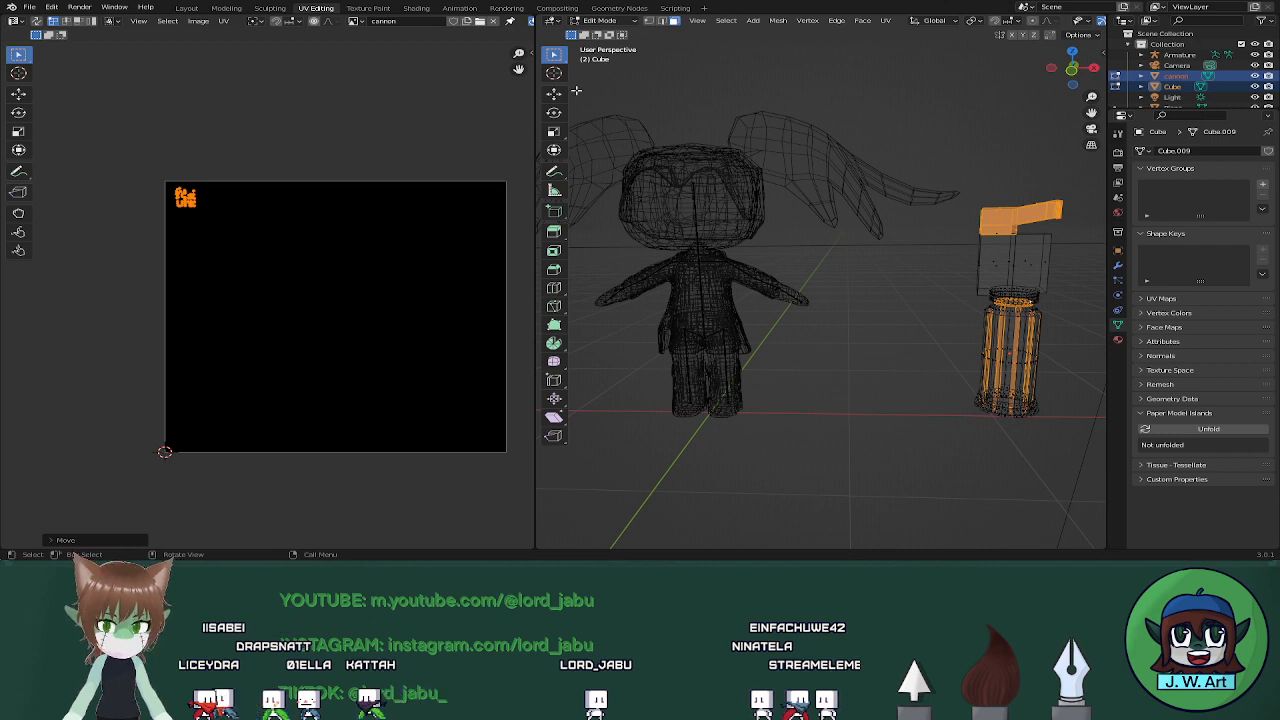
key("z")
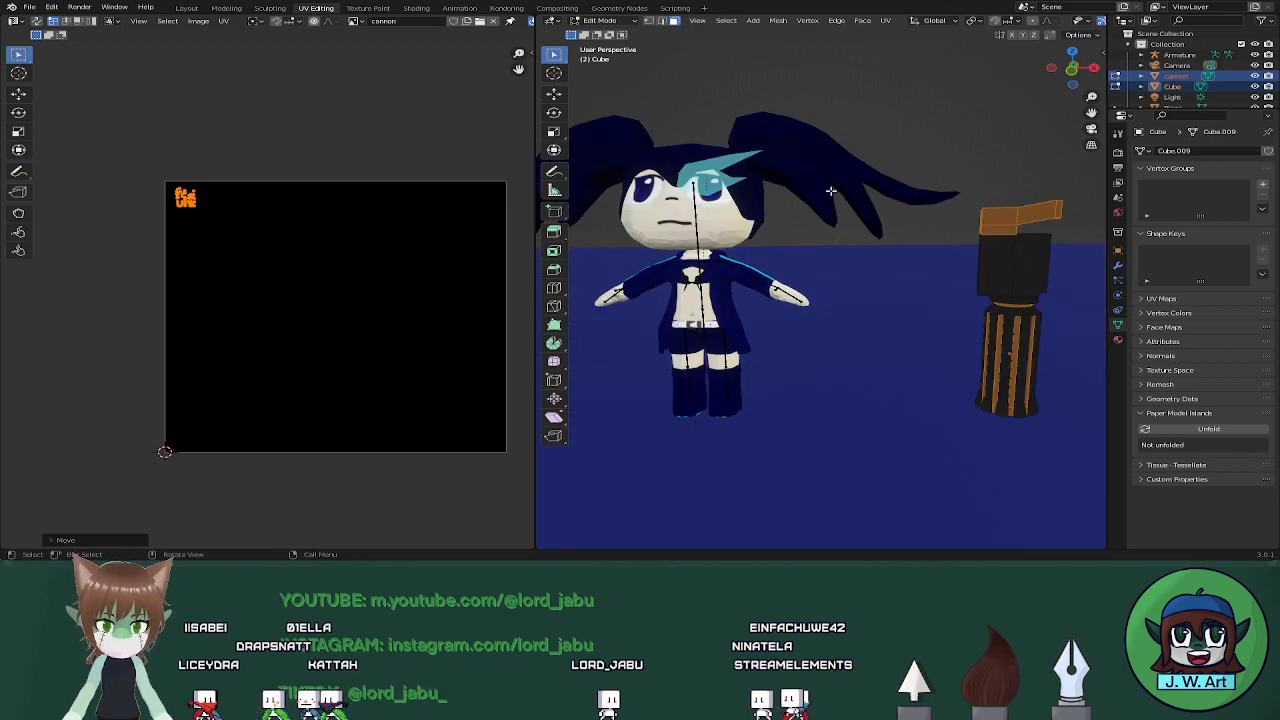
In the Texture Paint workspace, fill the cannon image with dark blue and lower the fill color's value to 0.213
left_click(368, 8)
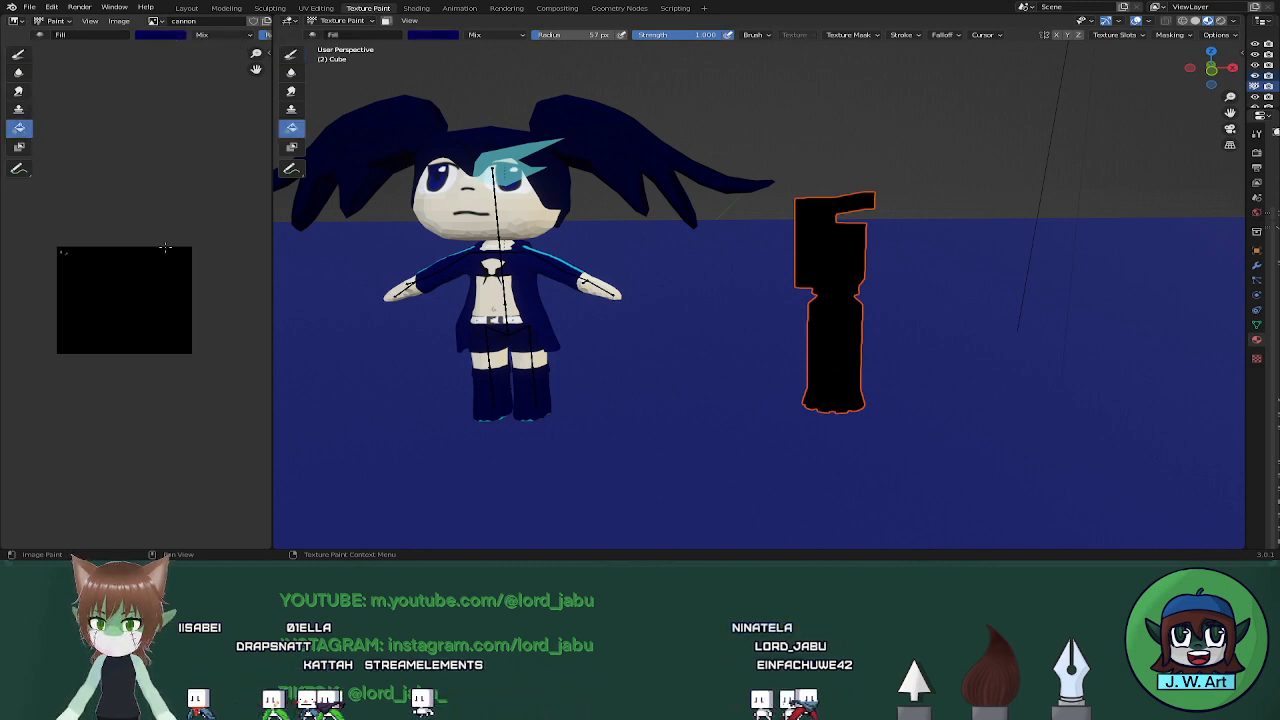
scroll(130, 250, "up", 6)
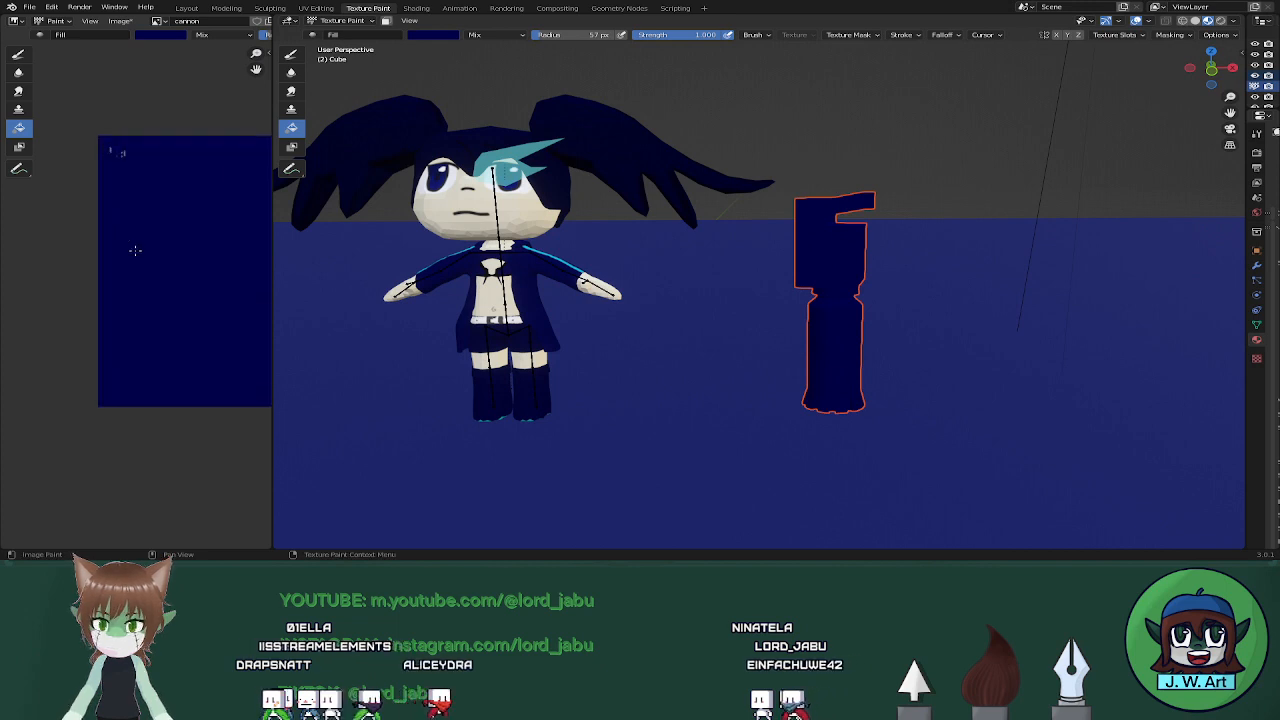
left_click(160, 34)
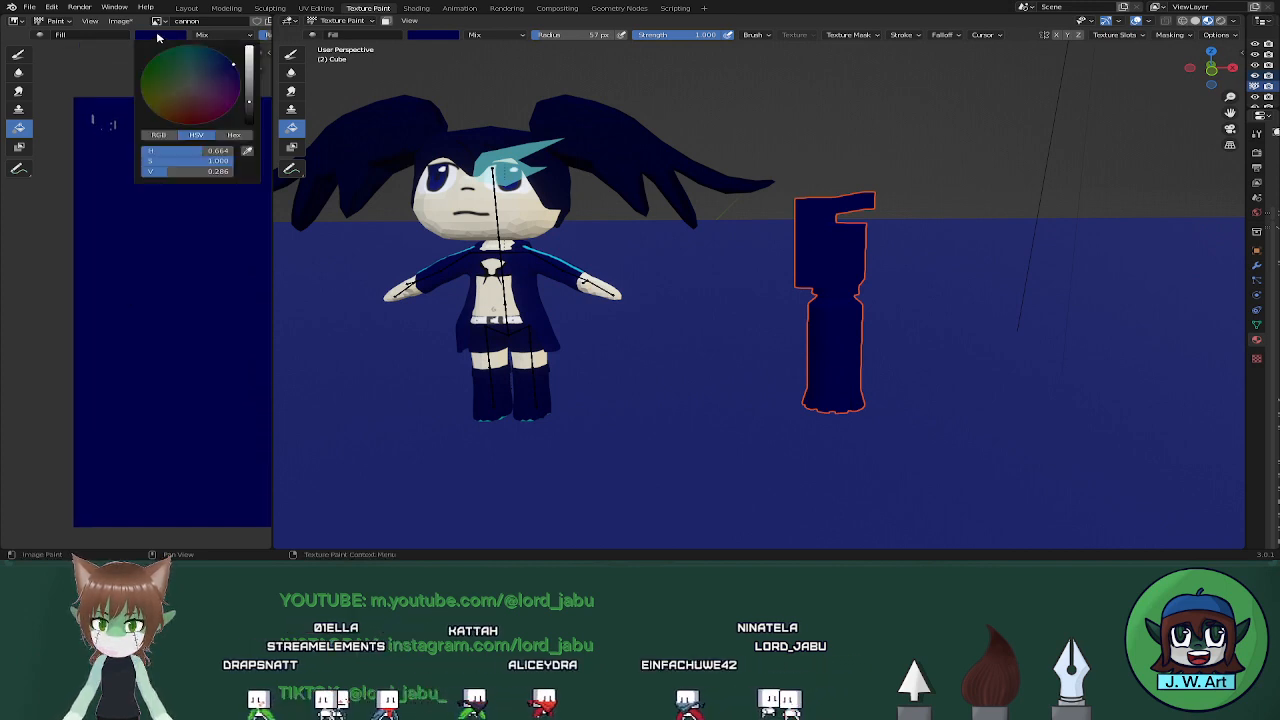
left_click_drag(248, 98, 249, 108)
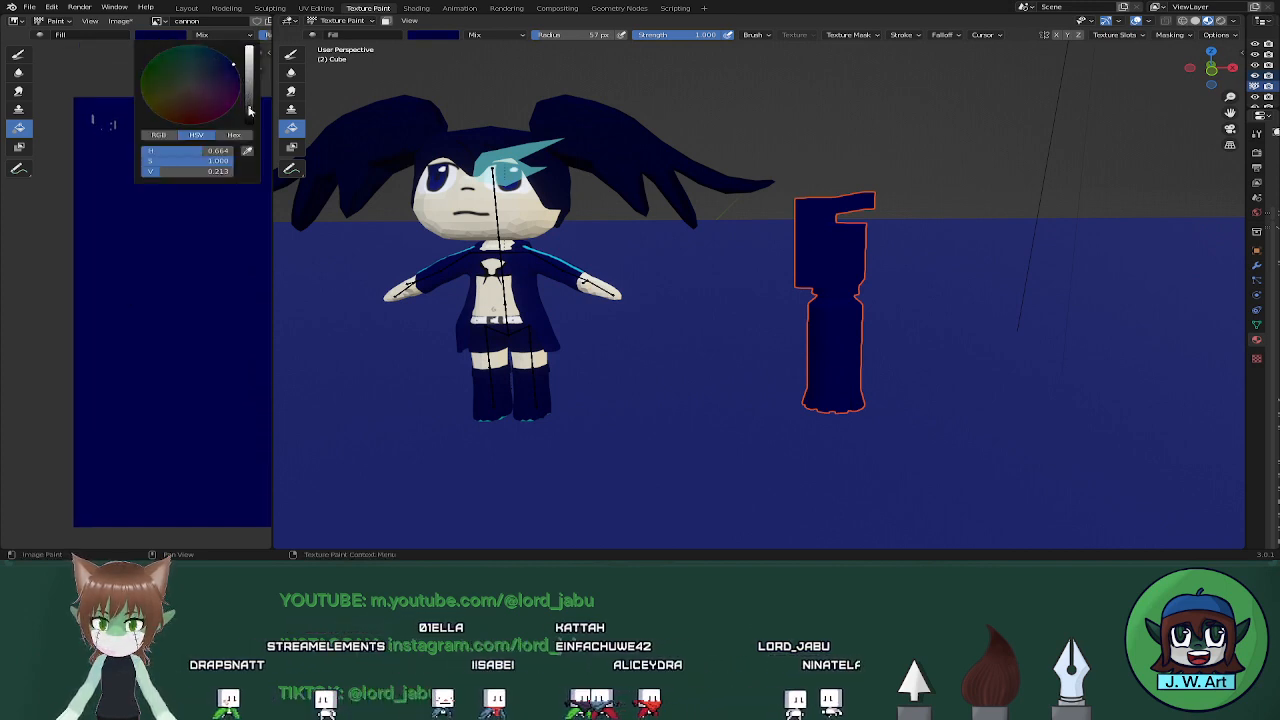
Paint over the small UV cluster in the image's corner with the Draw brush in a lighter blue (H 0.677, S 0.817, V 0.333)
left_click(18, 54)
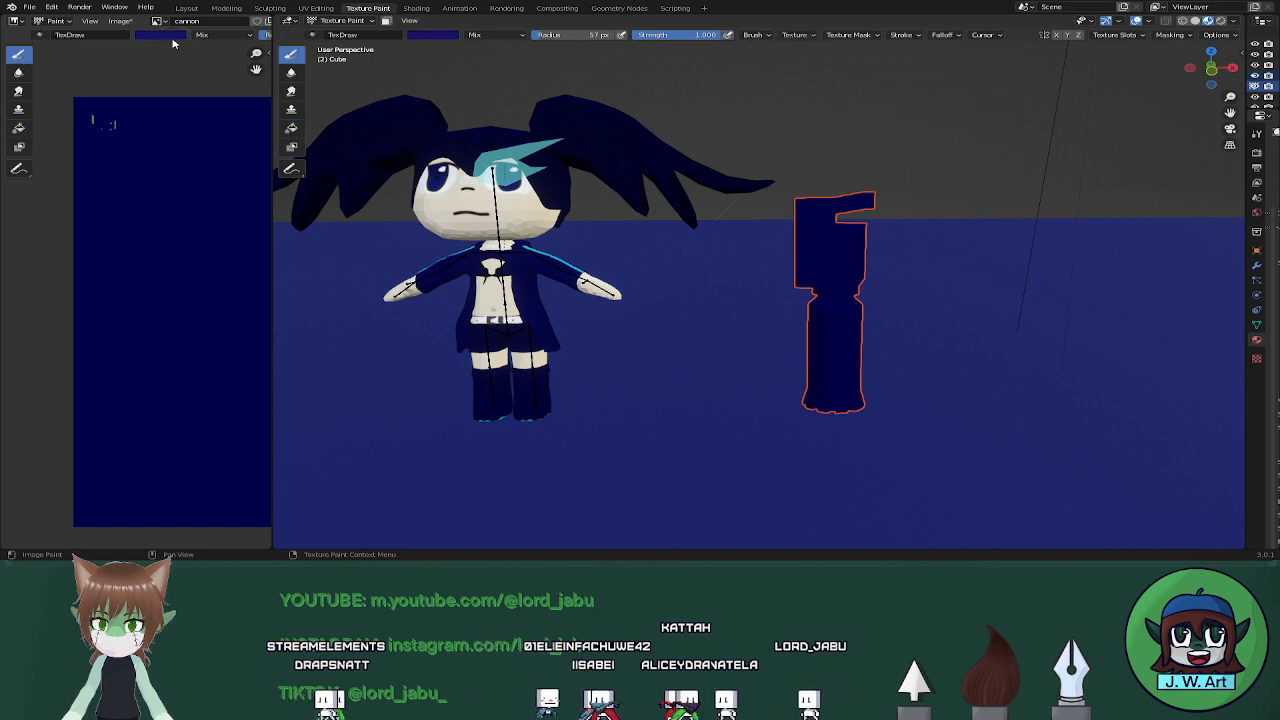
left_click(160, 34)
left_click_drag(253, 96, 252, 99)
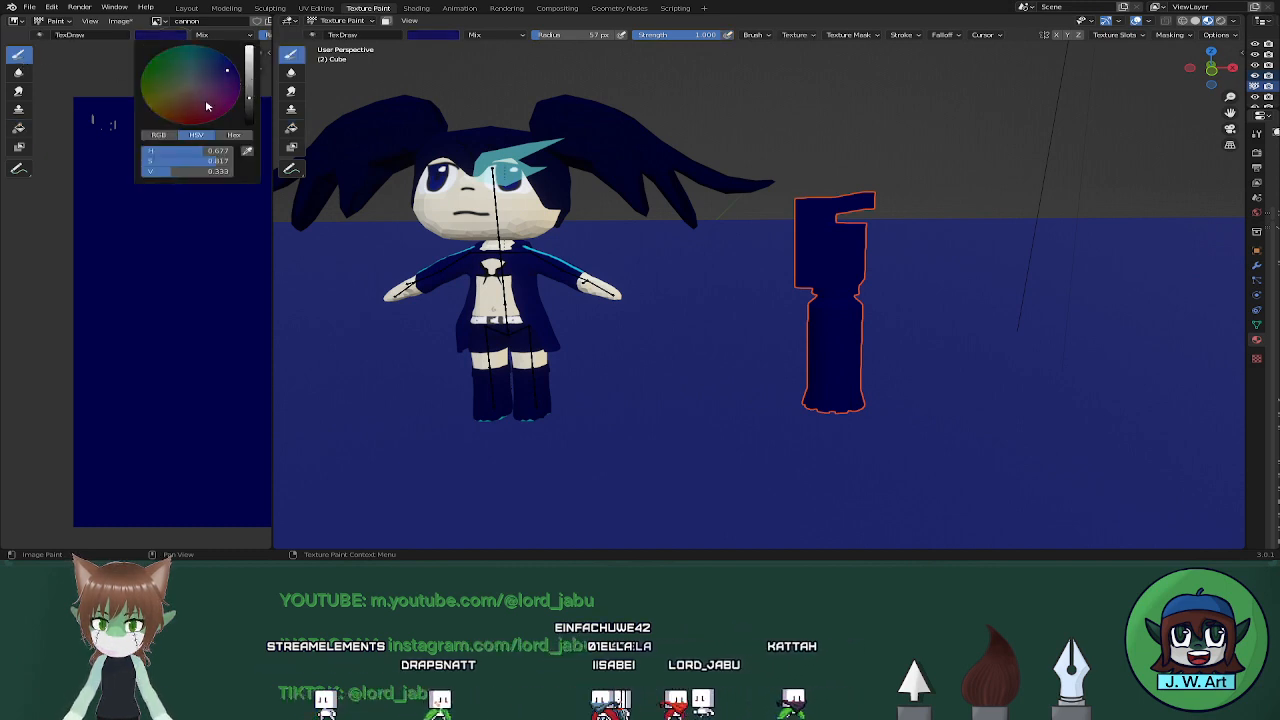
left_click(111, 132)
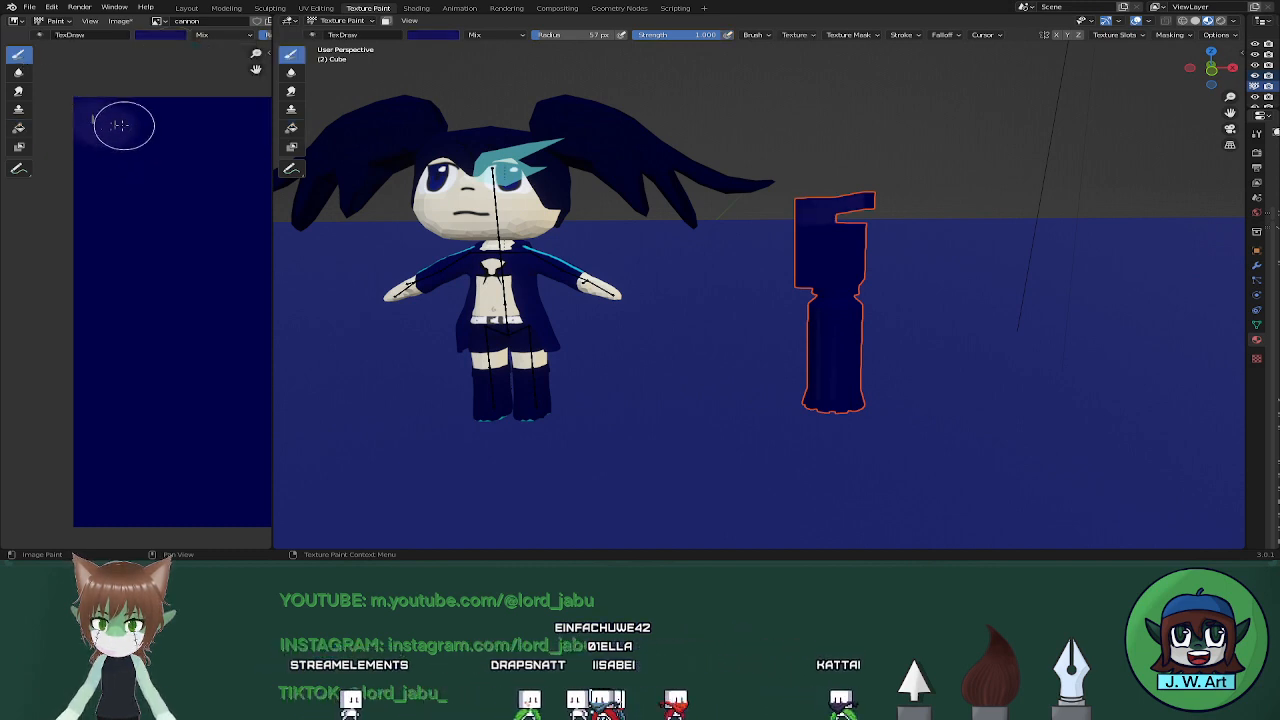
middle_click_drag(452, 268, 788, 216, "shift")
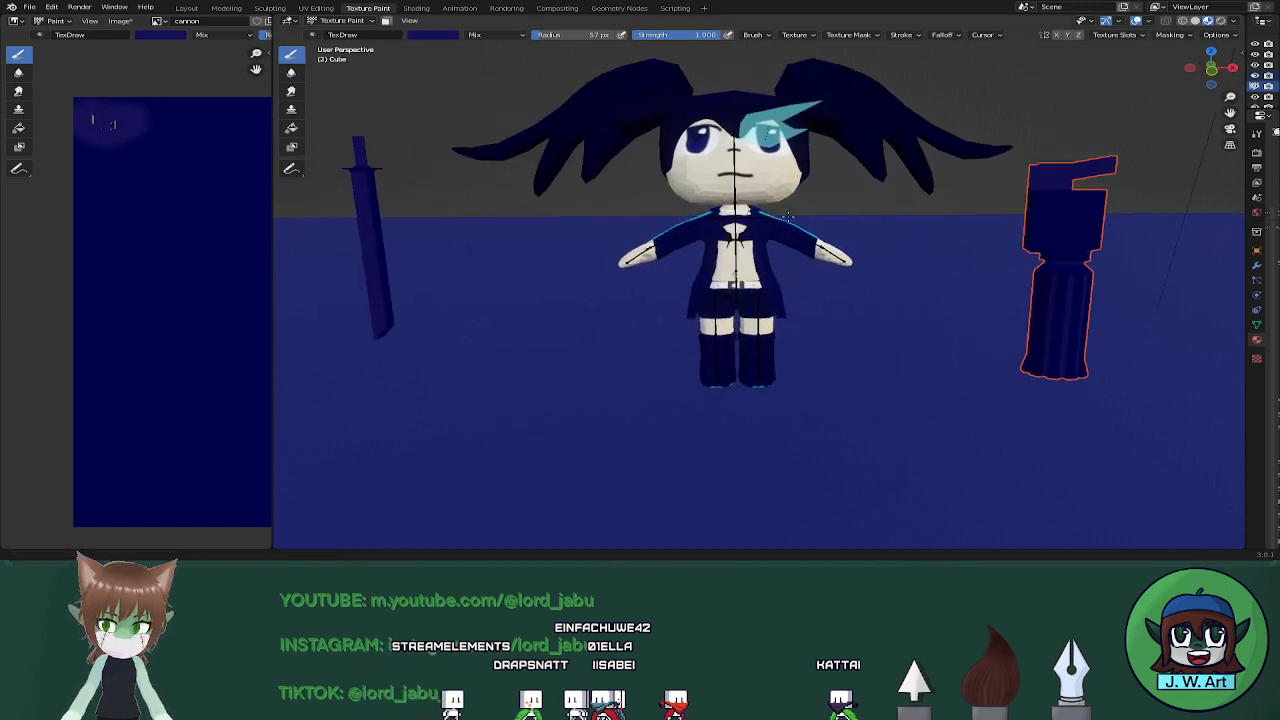
middle_click_drag(501, 222, 548, 257, "shift")
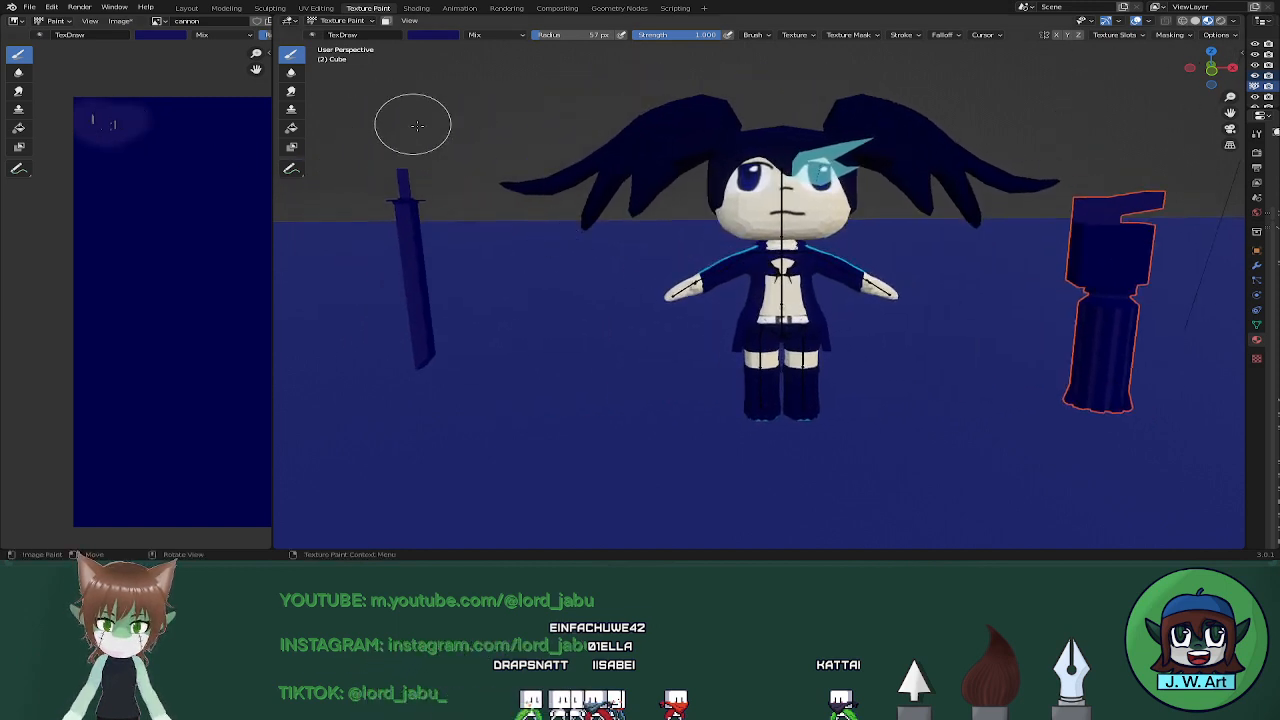
In the UV Editing workspace, select the round face inside the opening at the cannon barrel's lower end
left_click(316, 8)
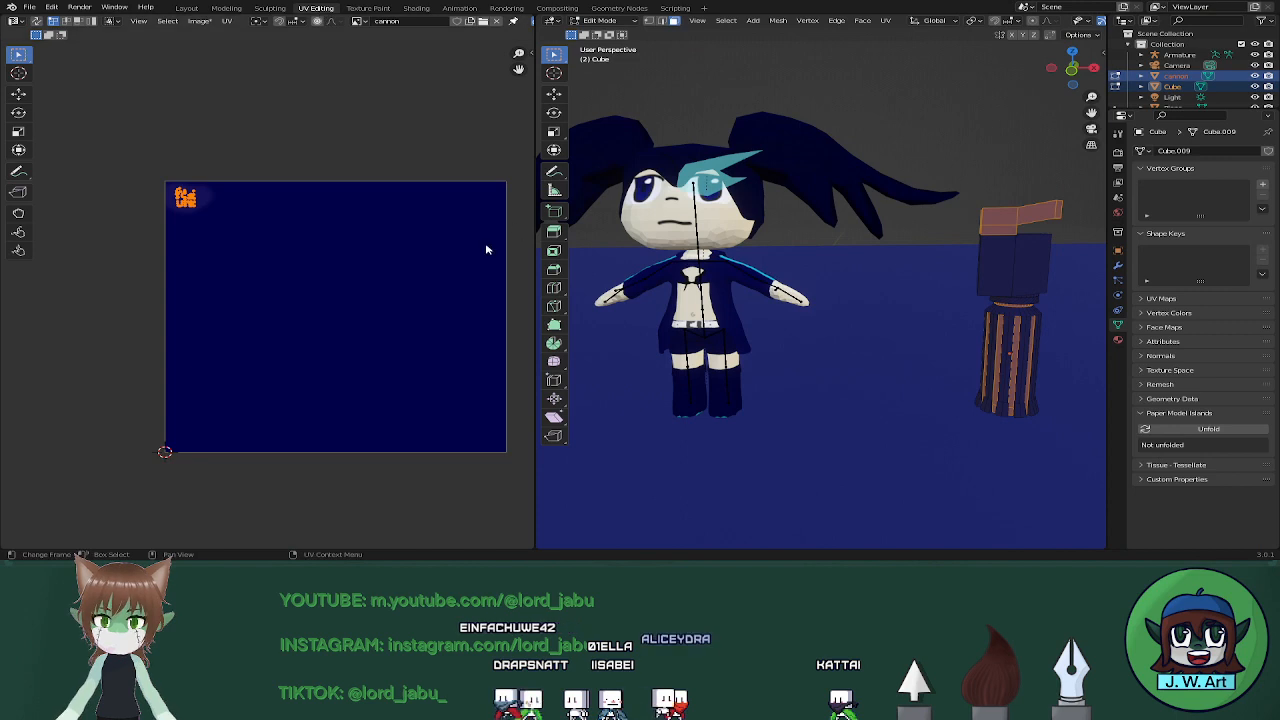
key("KP_Decimal")
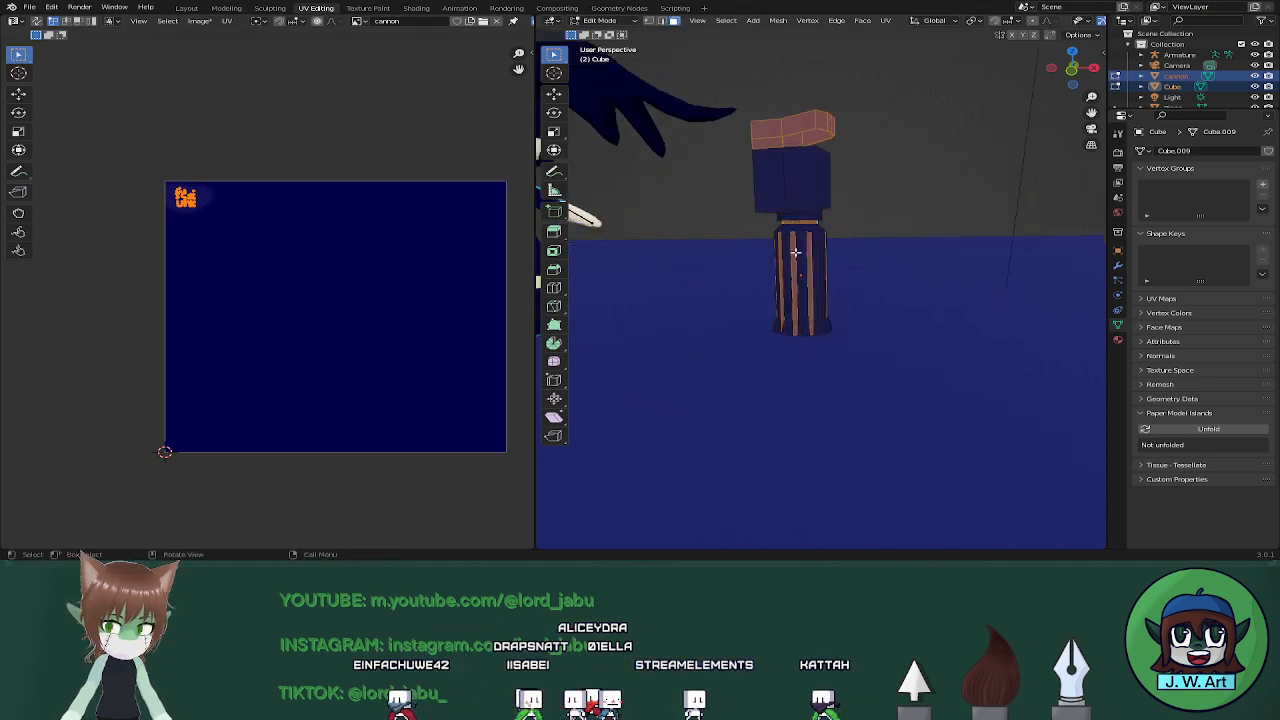
scroll(795, 252, "up", 5)
middle_click_drag(871, 263, 826, 191)
scroll(840, 237, "down", 1)
scroll(841, 236, "up", 4)
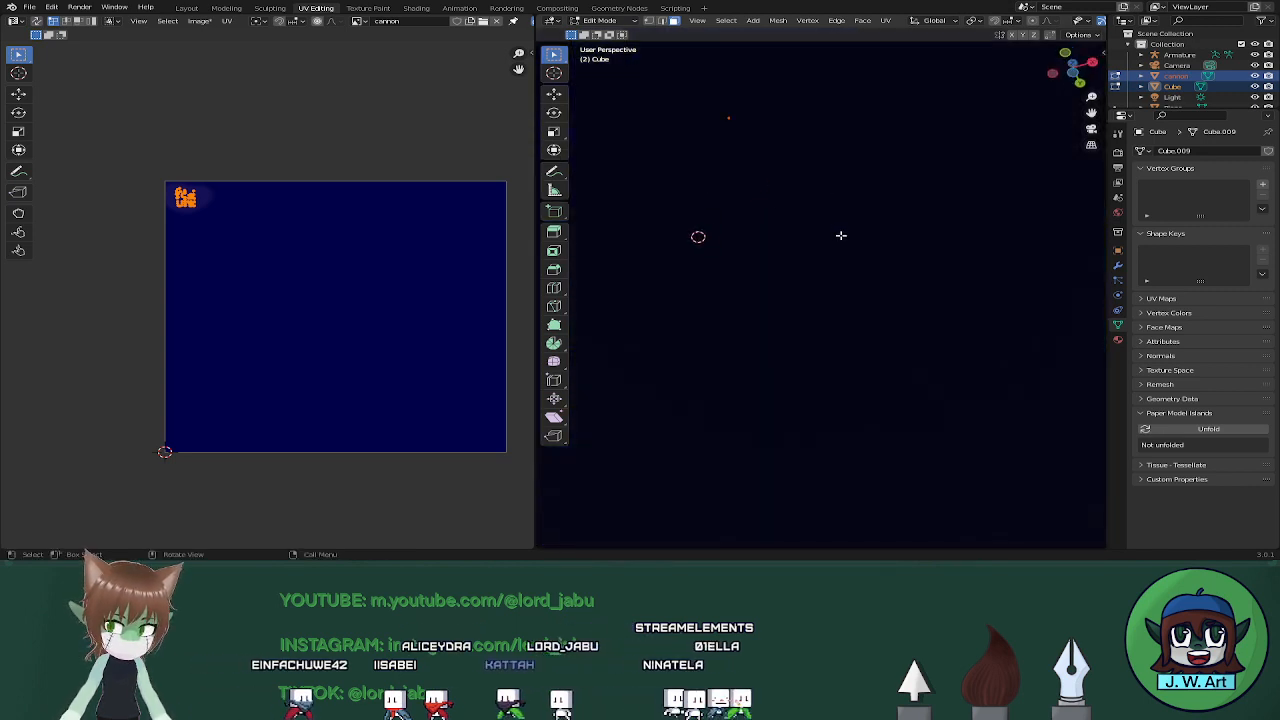
scroll(841, 235, "up", 3)
middle_click_drag(840, 234, 884, 266, "shift")
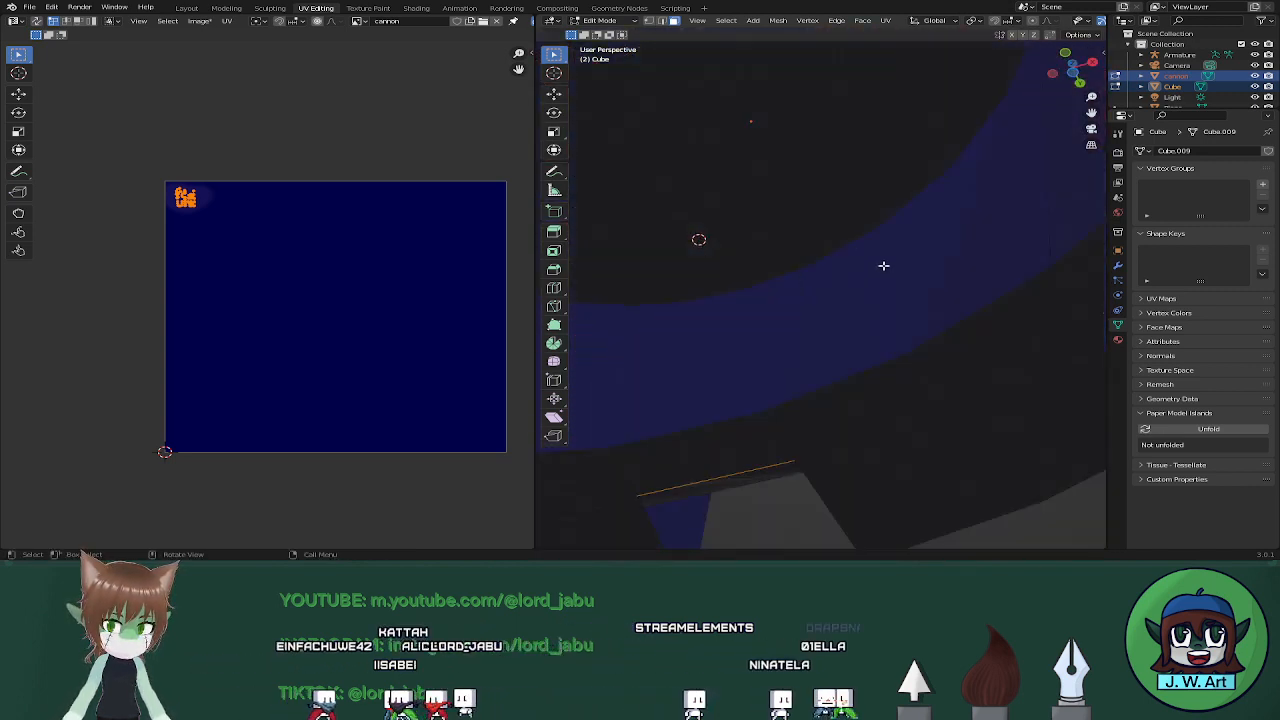
scroll(883, 263, "up", 3)
left_click(840, 211)
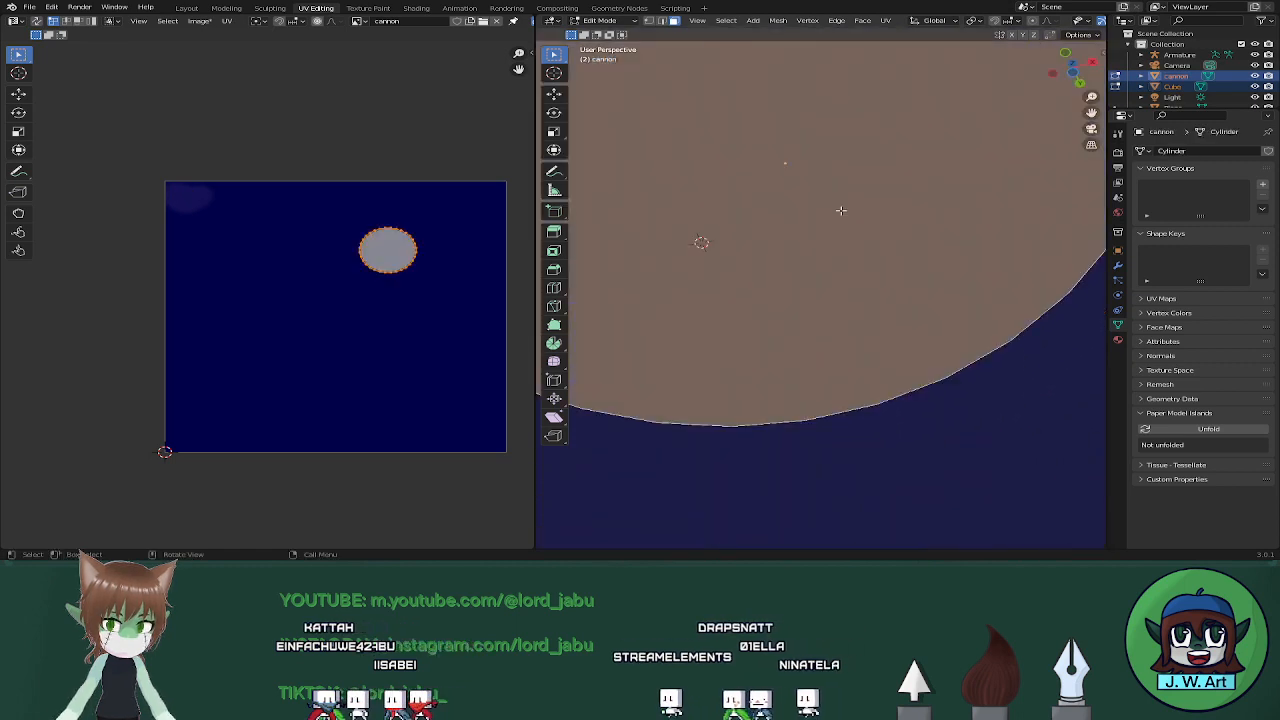
Add the narrow cutting-edge faces along the sword's blade and its pointed tip to the selection, using the wireframe display
scroll(840, 211, "down", 3)
middle_click_drag(814, 206, 824, 300)
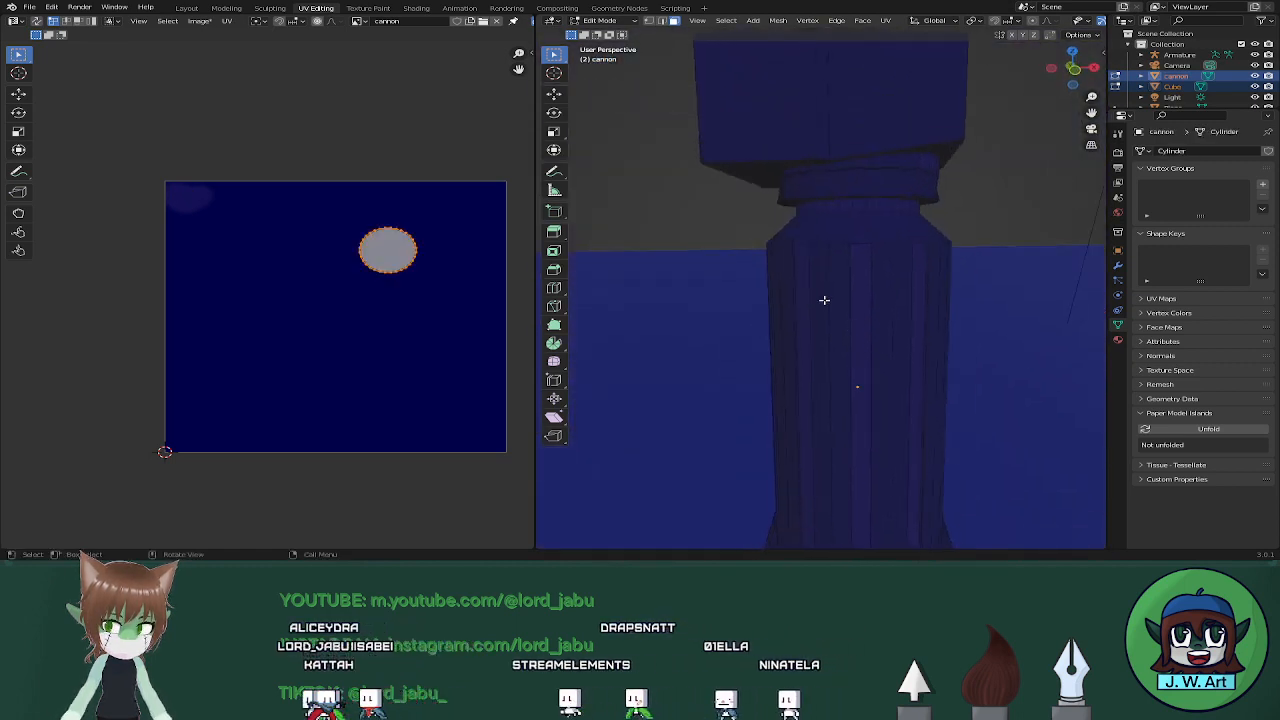
middle_click_drag(622, 260, 1031, 240, "shift")
middle_click_drag(906, 259, 859, 275)
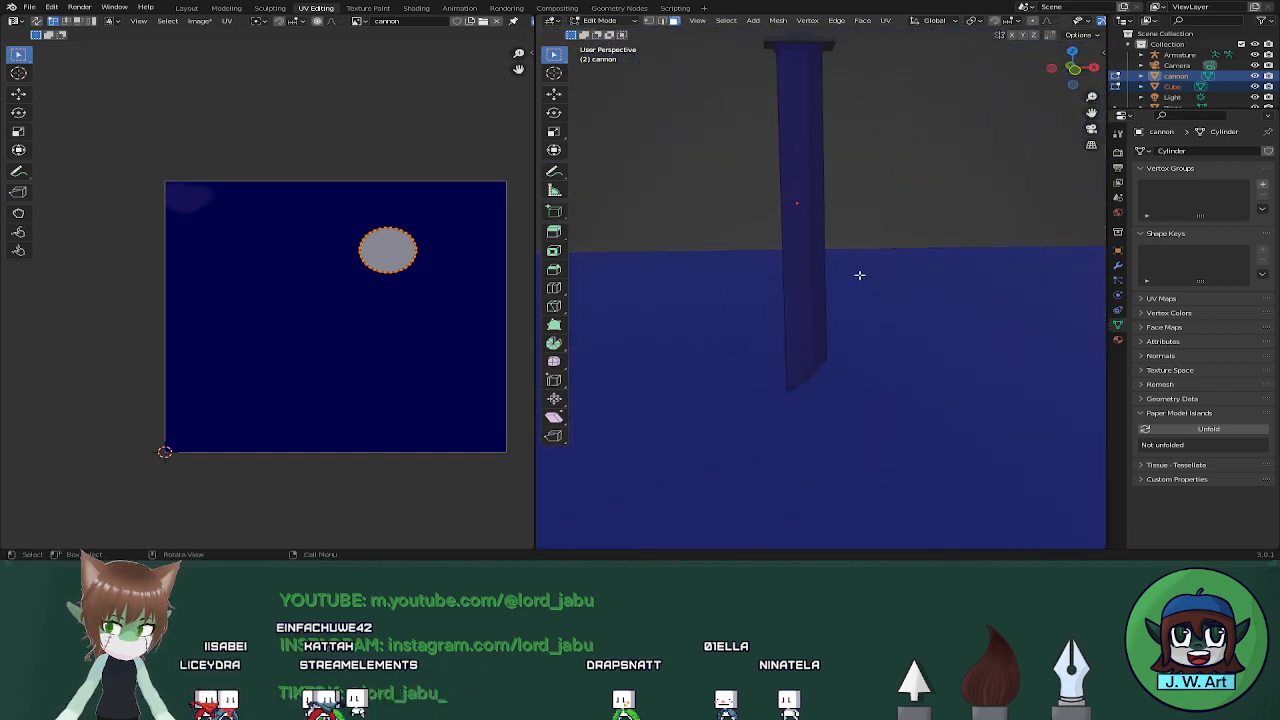
key("shift+z")
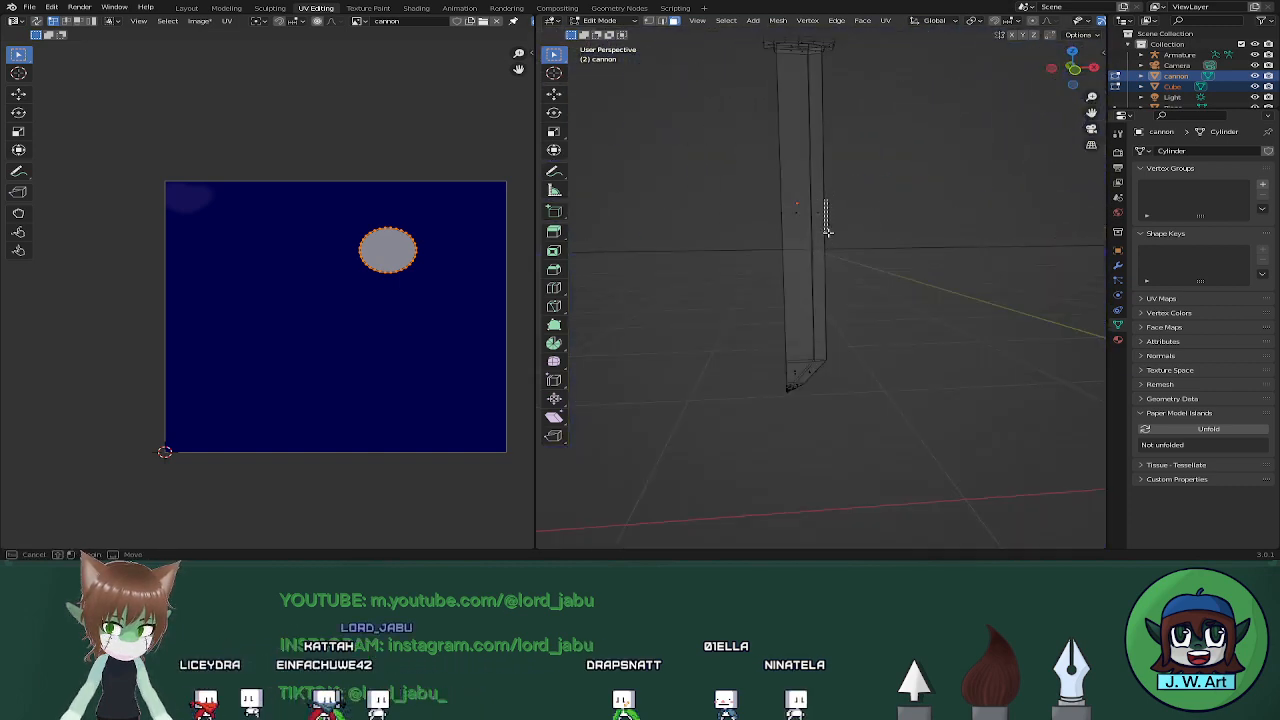
left_click_drag(818, 240, 826, 250)
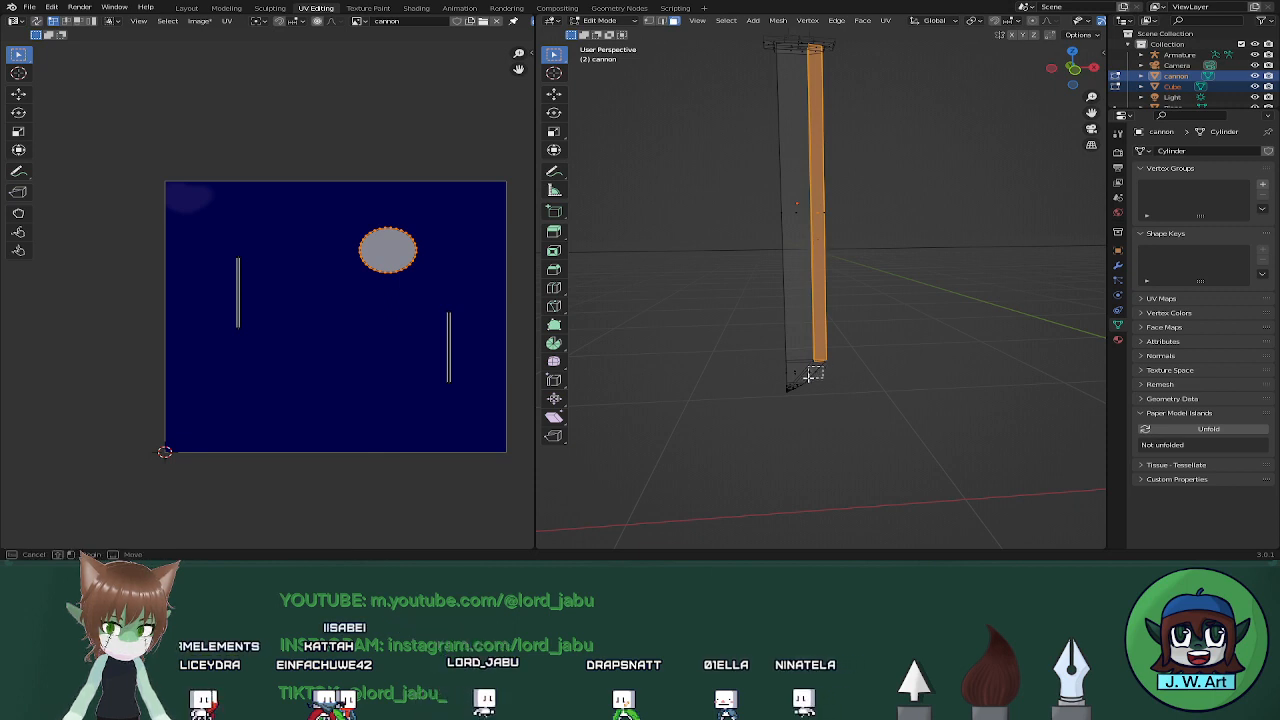
middle_click_drag(810, 376, 728, 214)
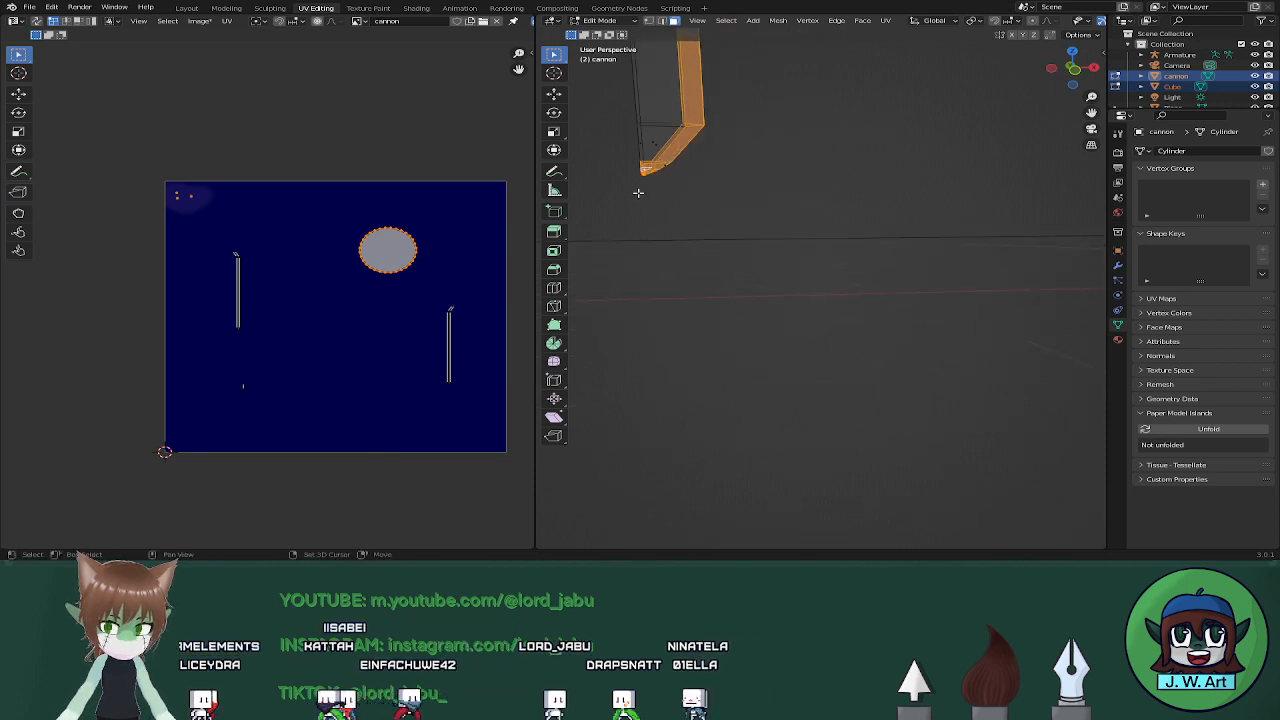
middle_click_drag(711, 166, 747, 242)
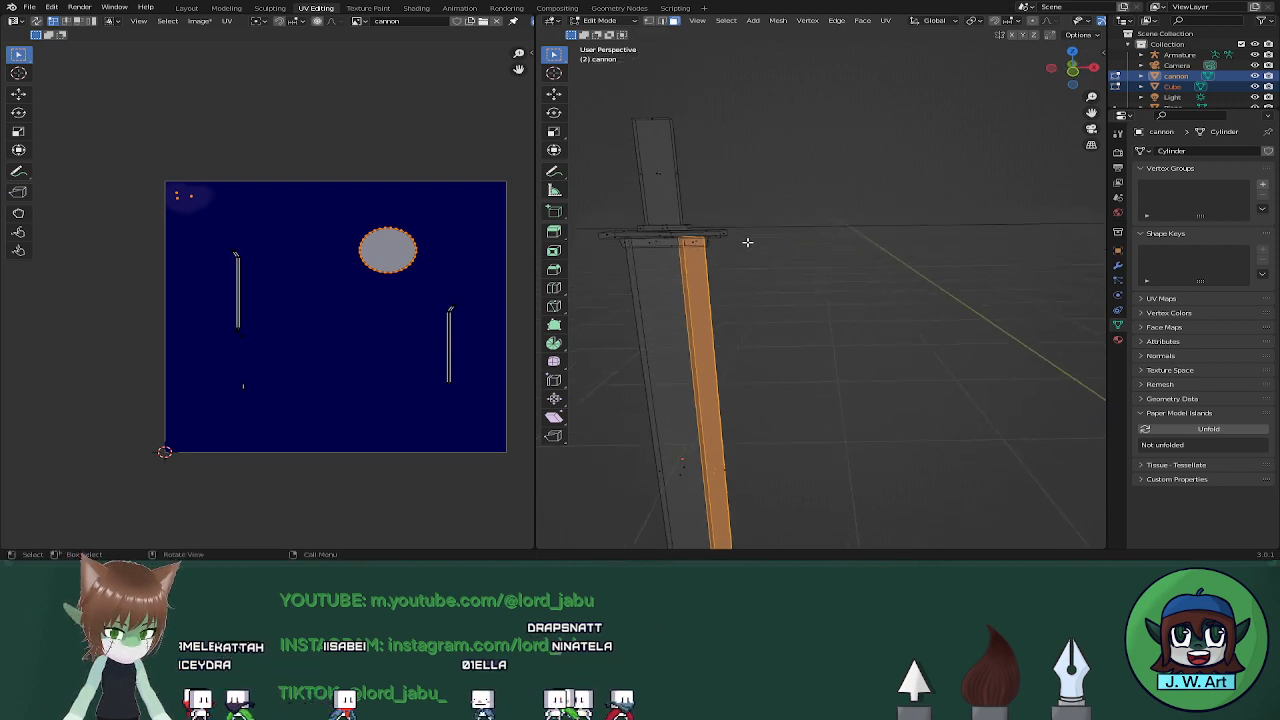
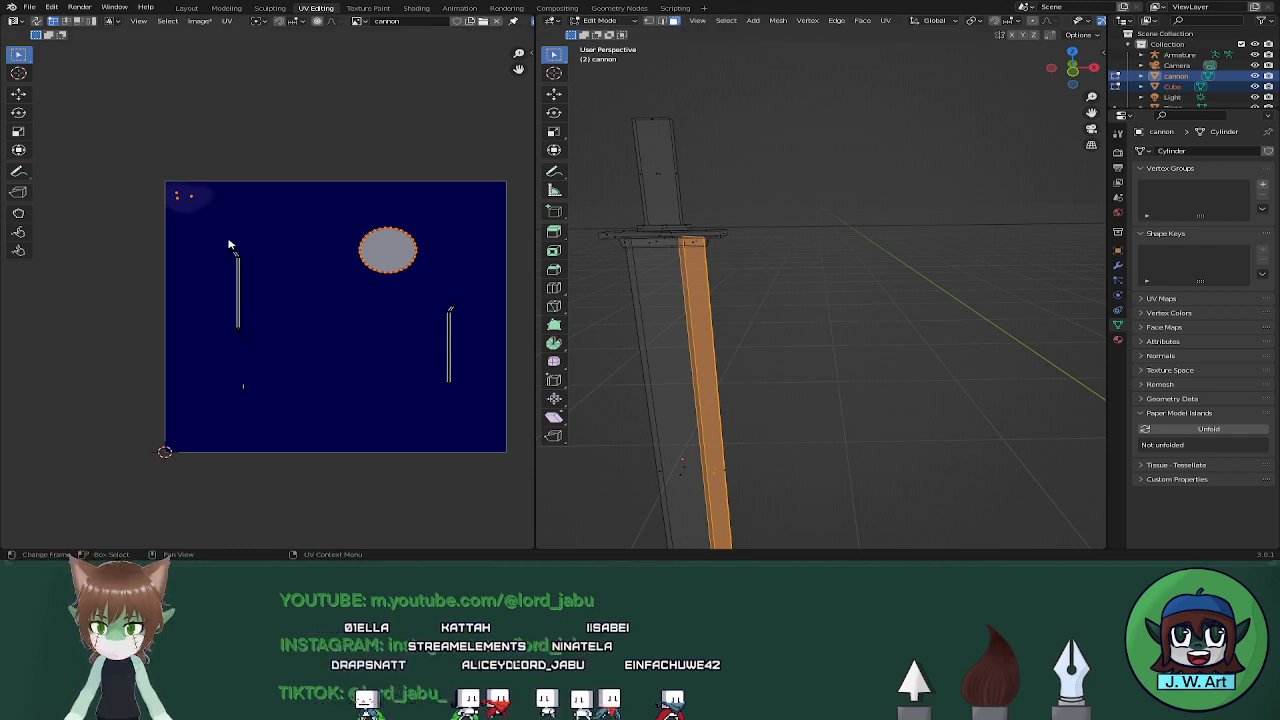
Shrink the UVs of the cutting edge and the cannon's round face into a small cluster in the image's upper-right corner
left_click_drag(220, 242, 316, 408)
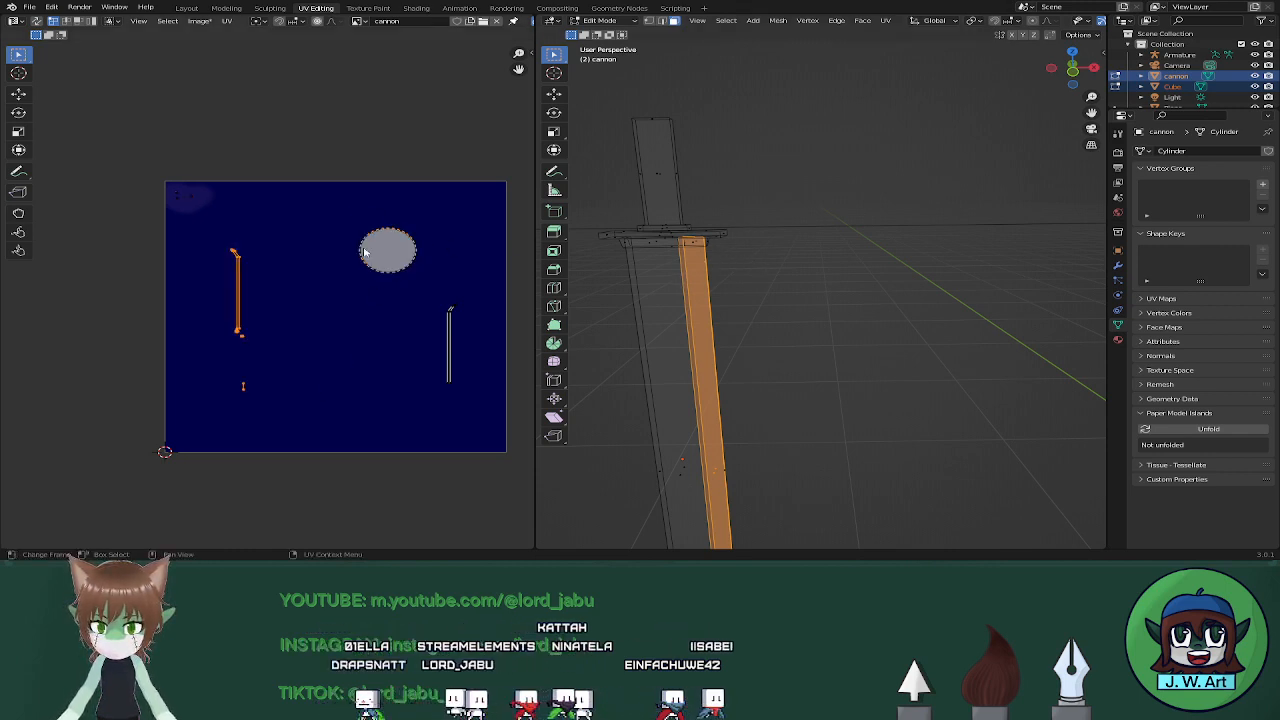
left_click_drag(337, 201, 495, 401)
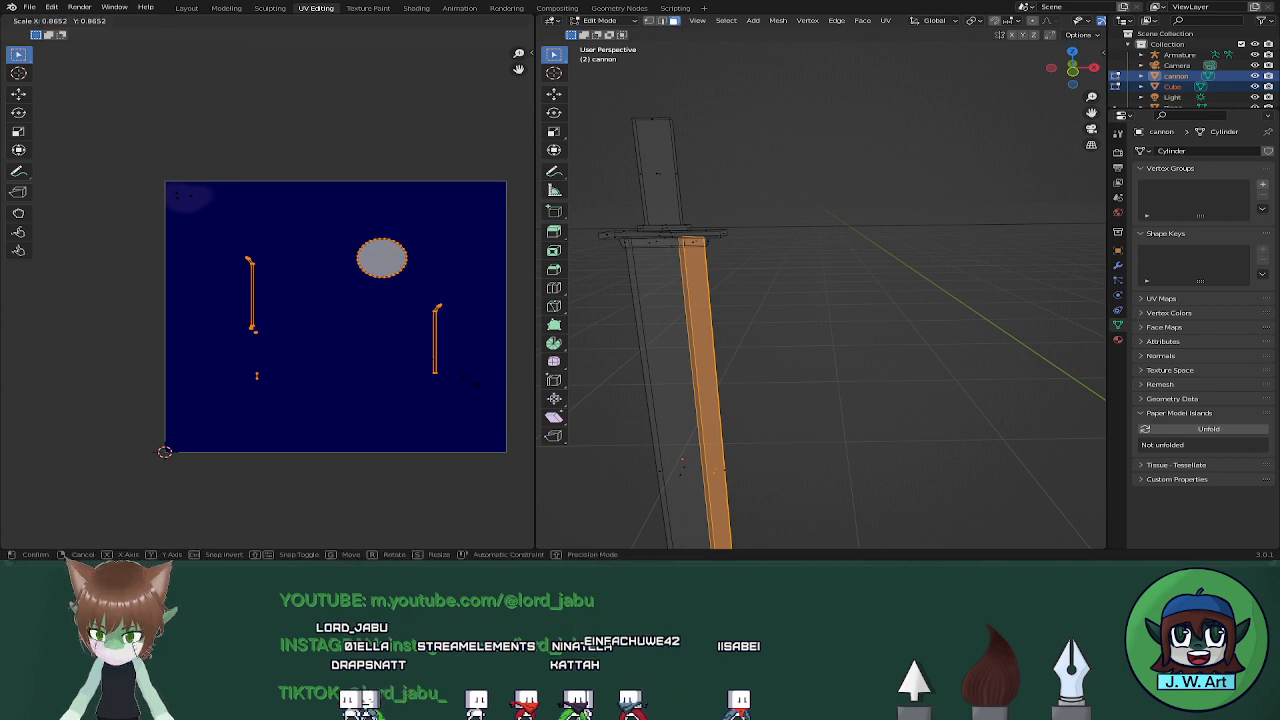
key("s")
left_click(349, 321)
key("g")
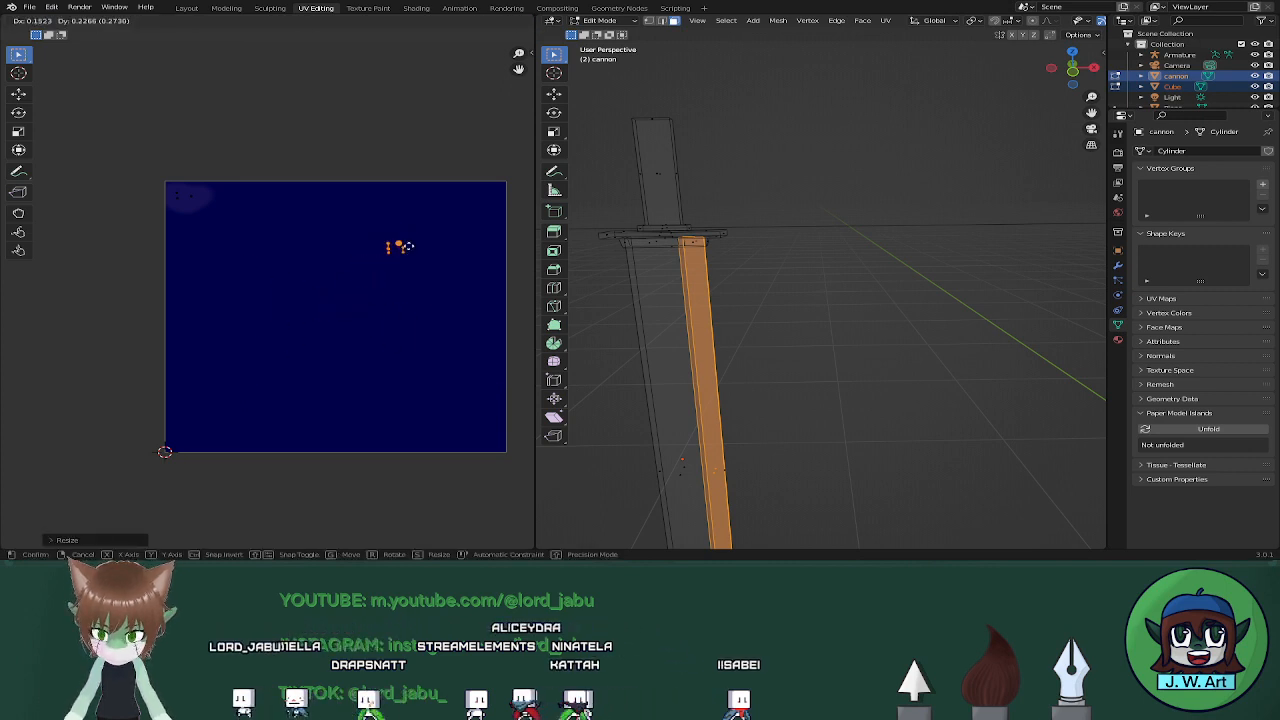
left_click(480, 202)
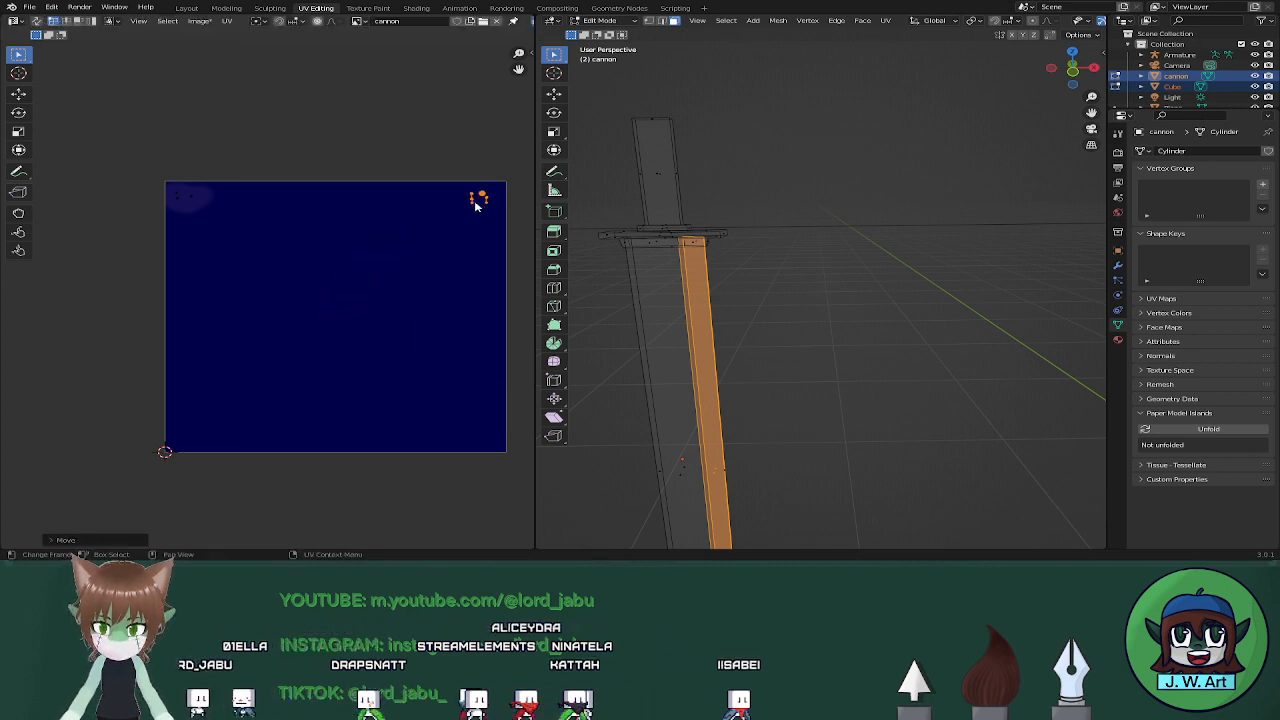
In the Texture Paint workspace, paint over the UV cluster in the image's upper-right corner with light turquoise
left_click(369, 8)
scroll(211, 154, "down", 3)
middle_click_drag(1216, 177, 1130, 159, "shift")
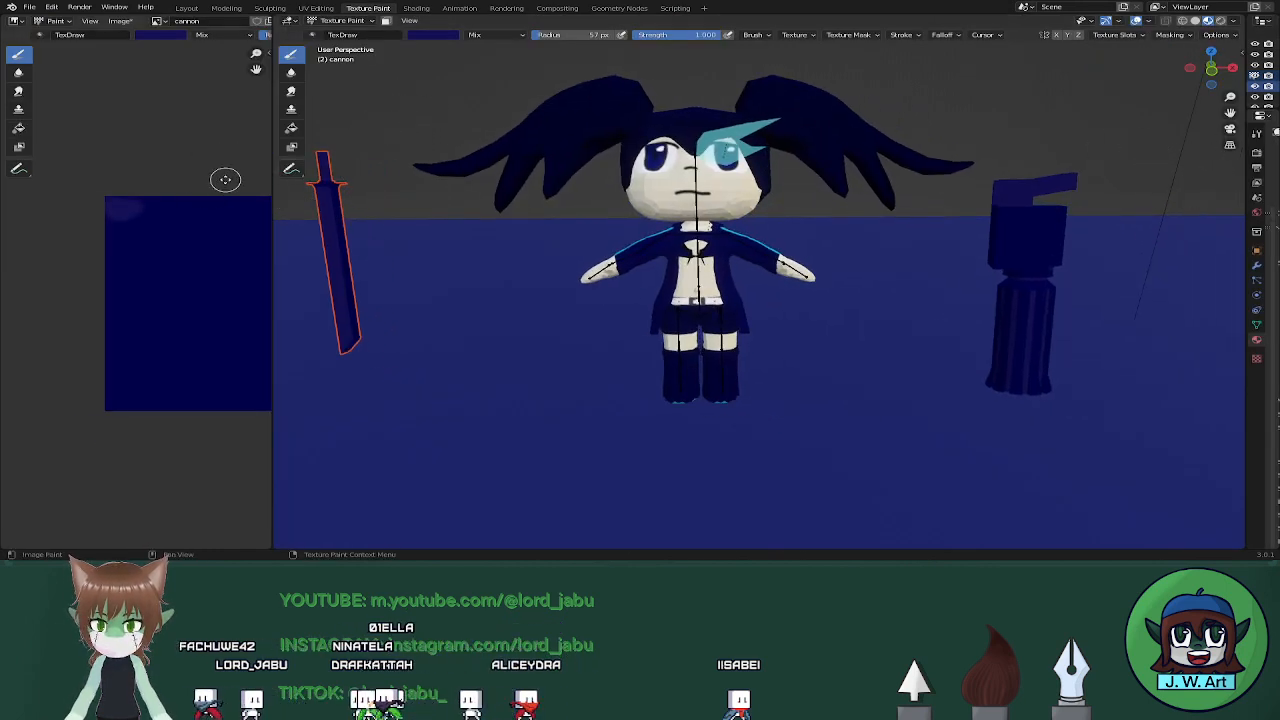
middle_click_drag(225, 179, 77, 169)
scroll(146, 189, "down", 1)
scroll(160, 183, "up", 3)
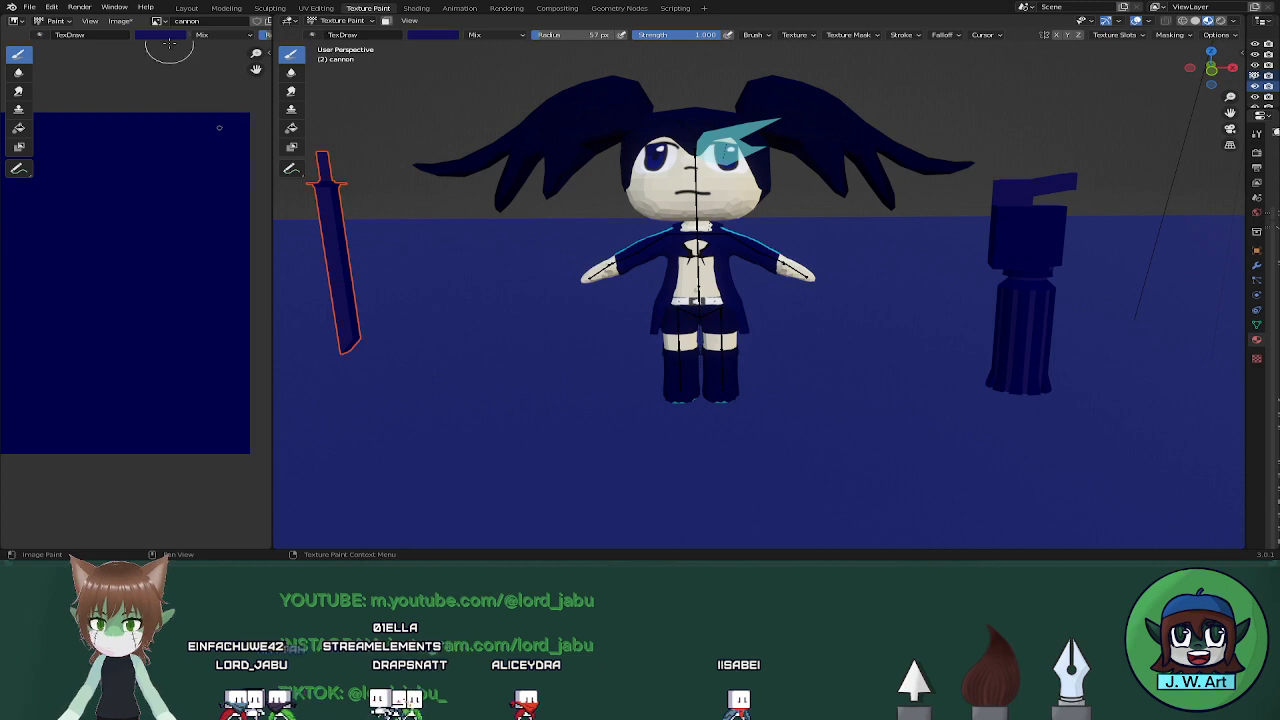
left_click(163, 35)
left_click_drag(249, 97, 249, 69)
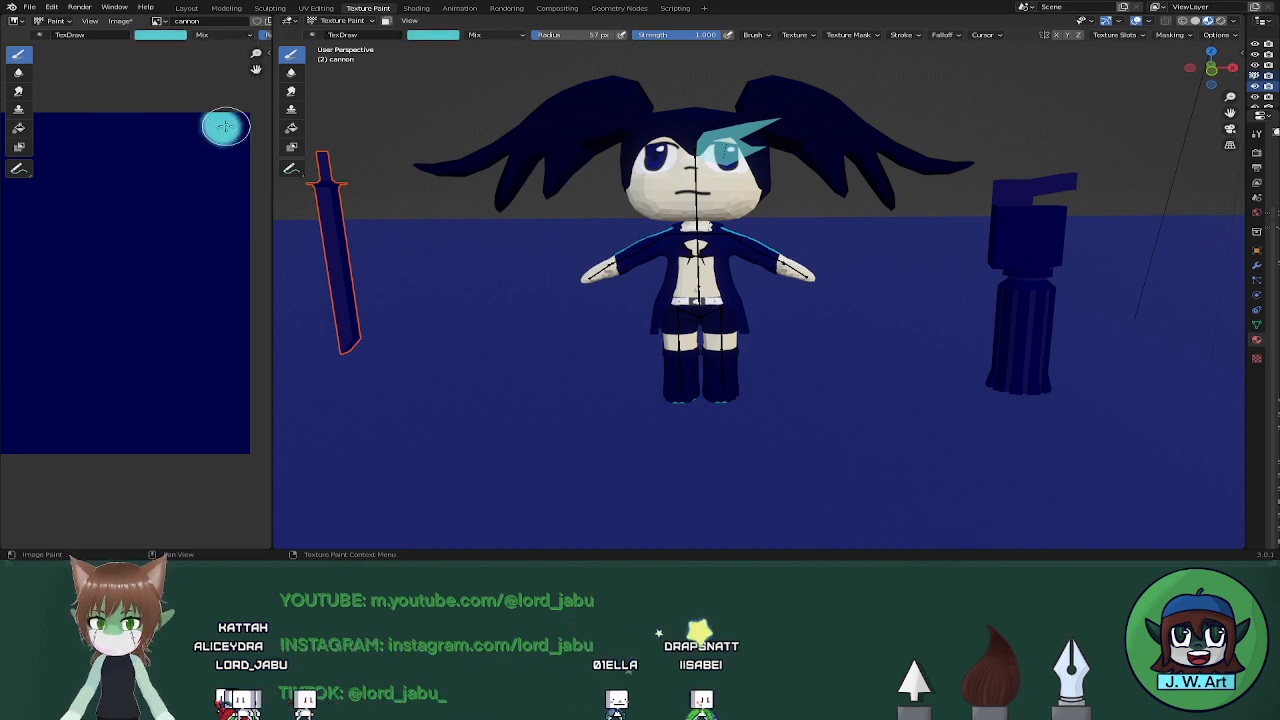
left_click_drag(225, 126, 222, 126)
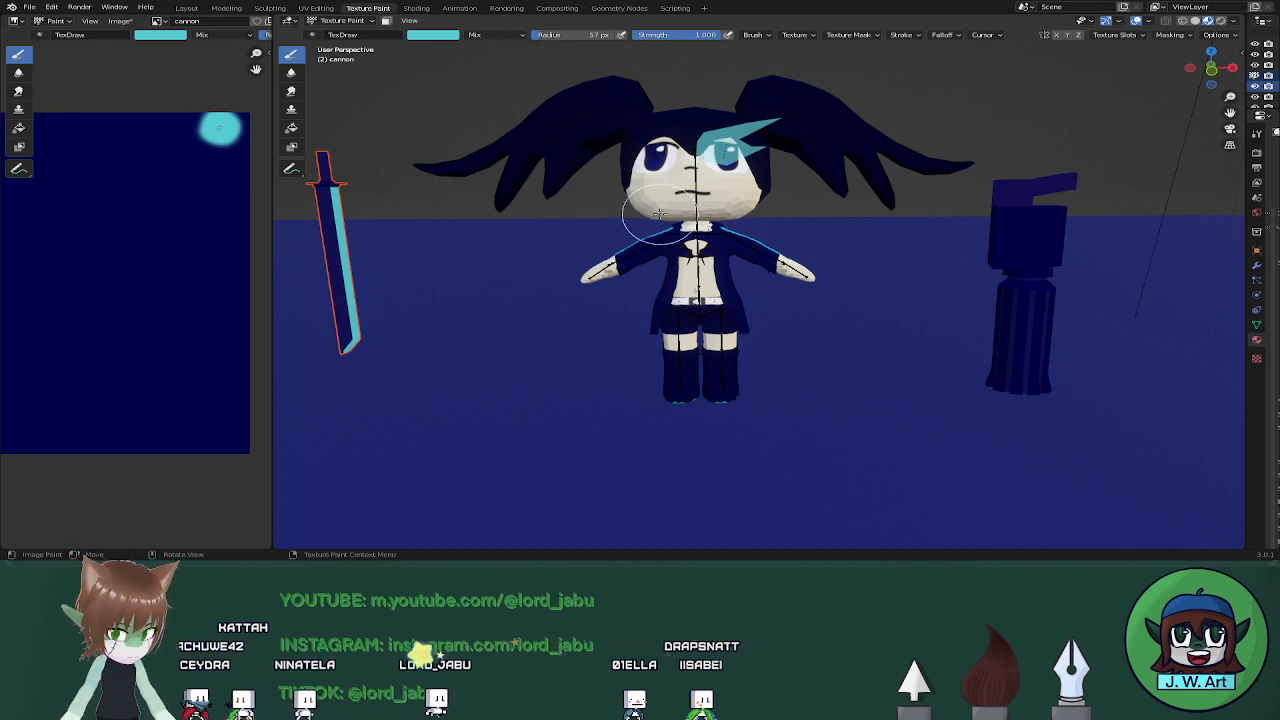
Return to the UV Editing workspace and select all faces of the sword's crossguard
left_click(316, 8)
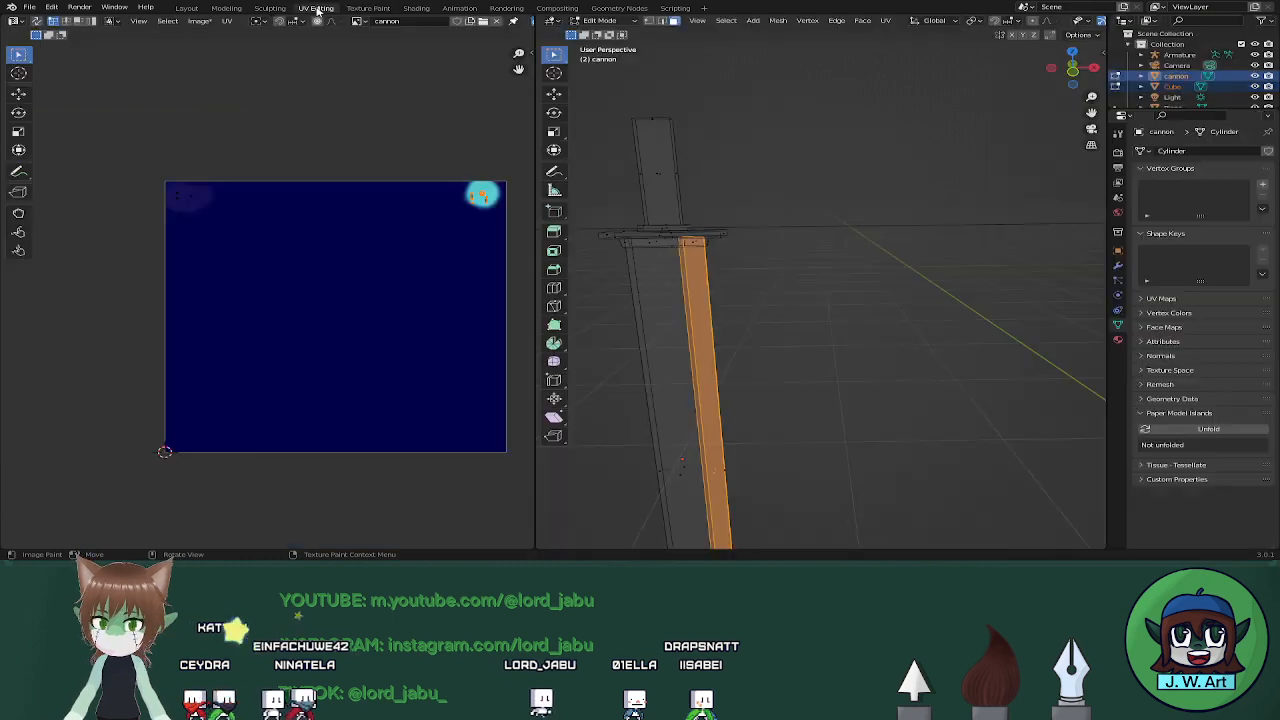
scroll(877, 225, "down", 8)
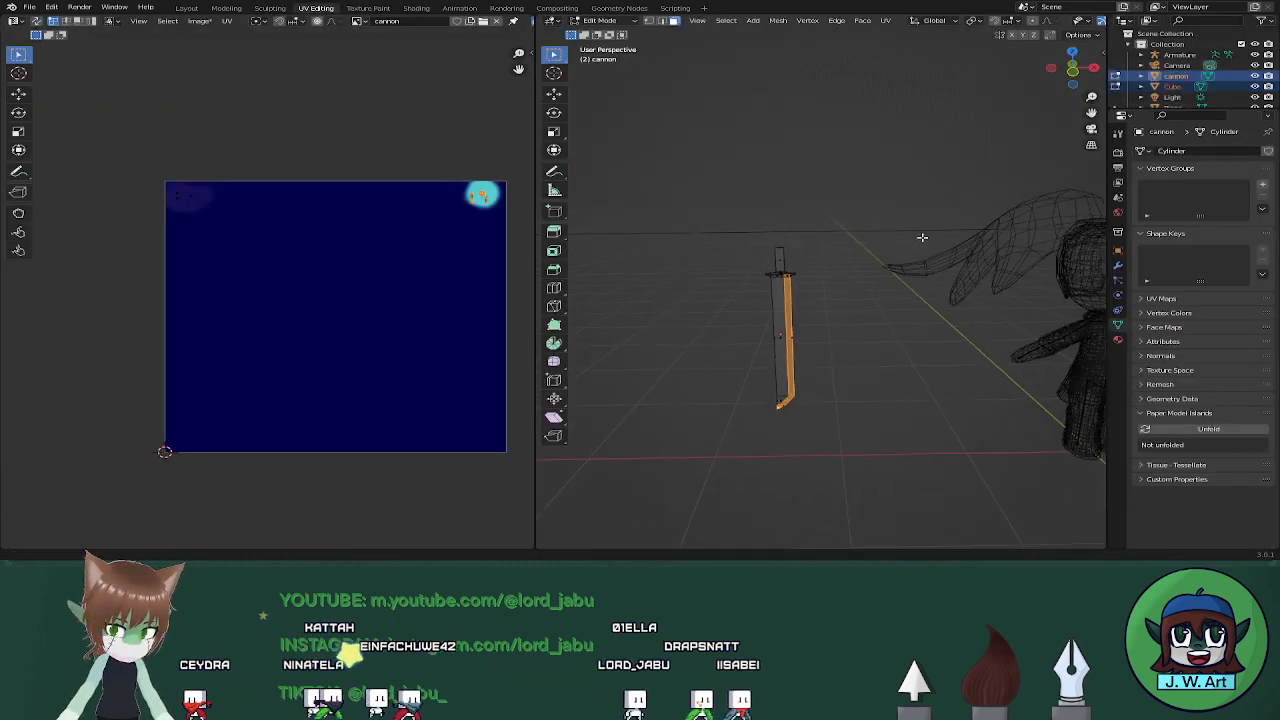
middle_click_drag(923, 237, 522, 126, "shift")
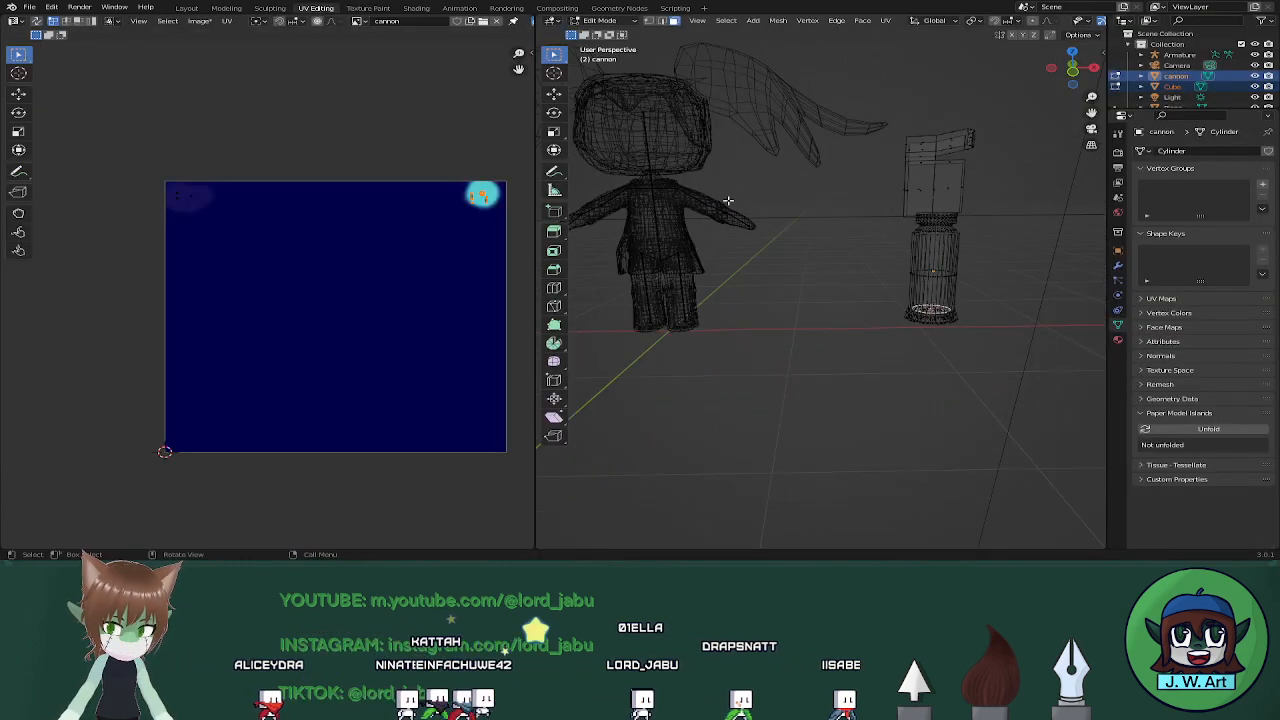
middle_click_drag(837, 211, 822, 273)
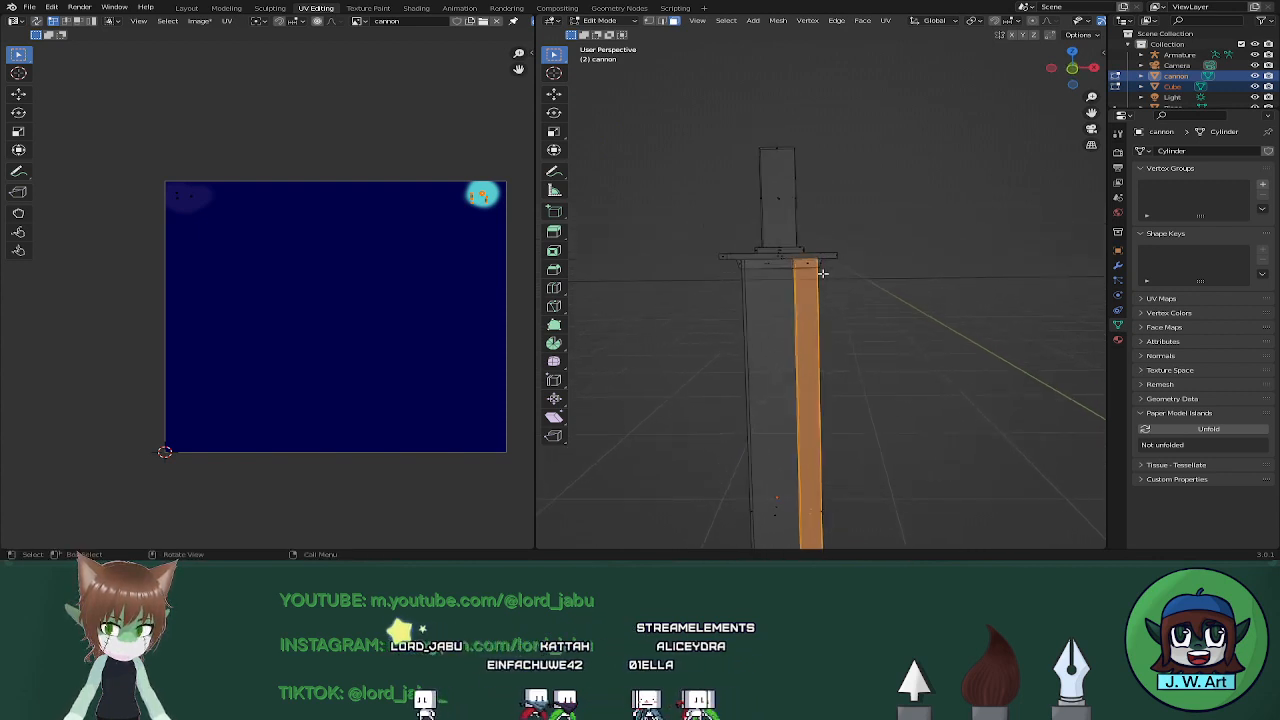
left_click_drag(717, 250, 837, 268)
middle_click_drag(837, 268, 755, 268)
middle_click_drag(839, 286, 871, 257)
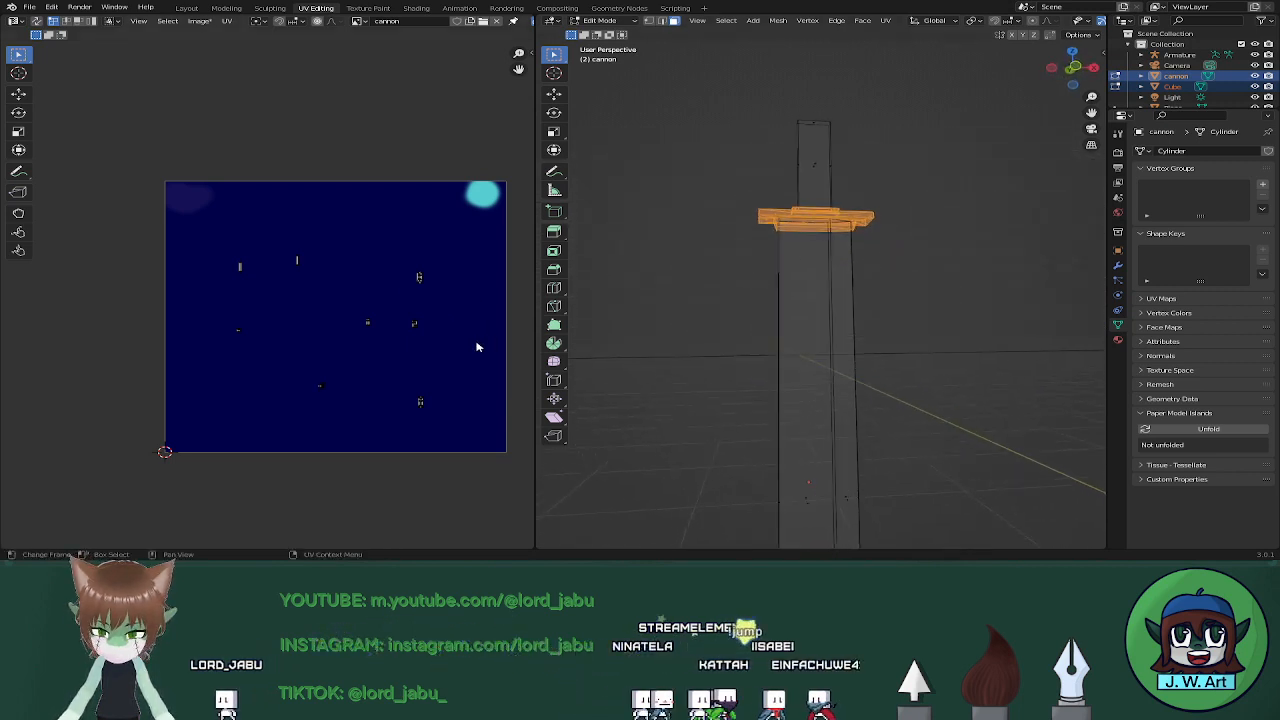
Scale all the crossguard UVs down to a small cluster and move it beside the lighter blue patch near the image's upper edge
key("a")
key("s")
left_click(335, 328)
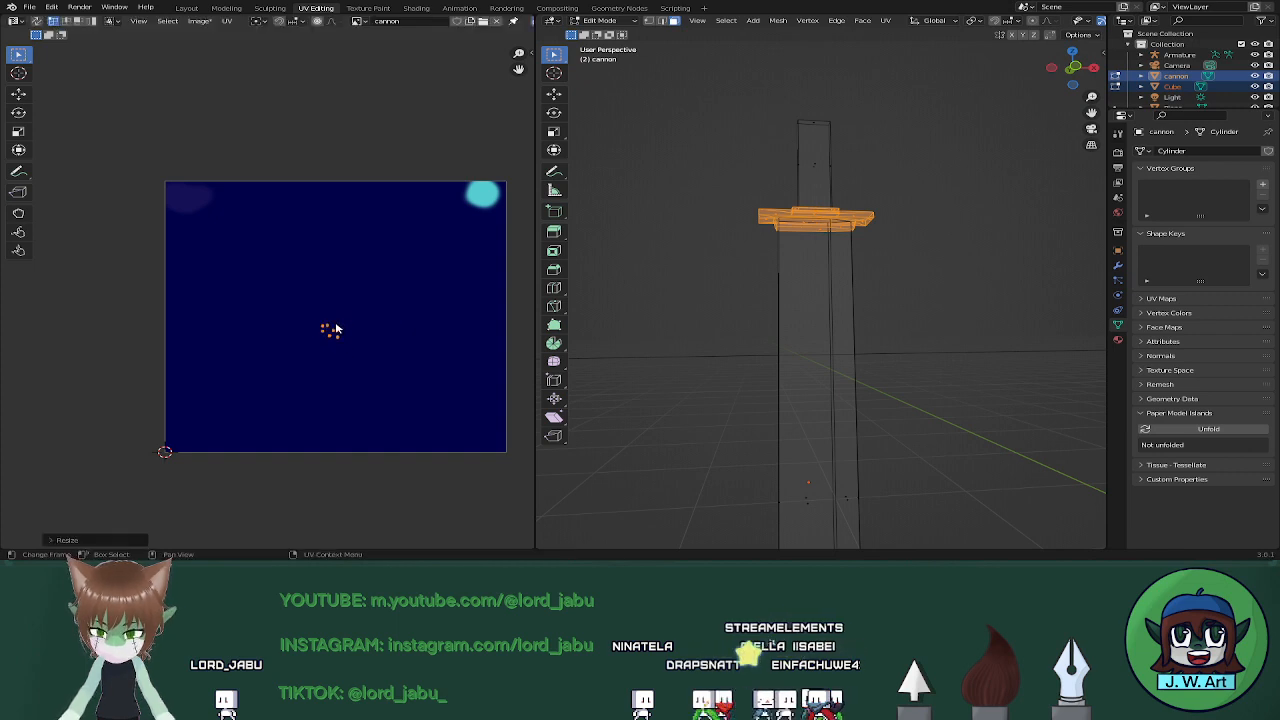
key("g")
left_click(247, 195)
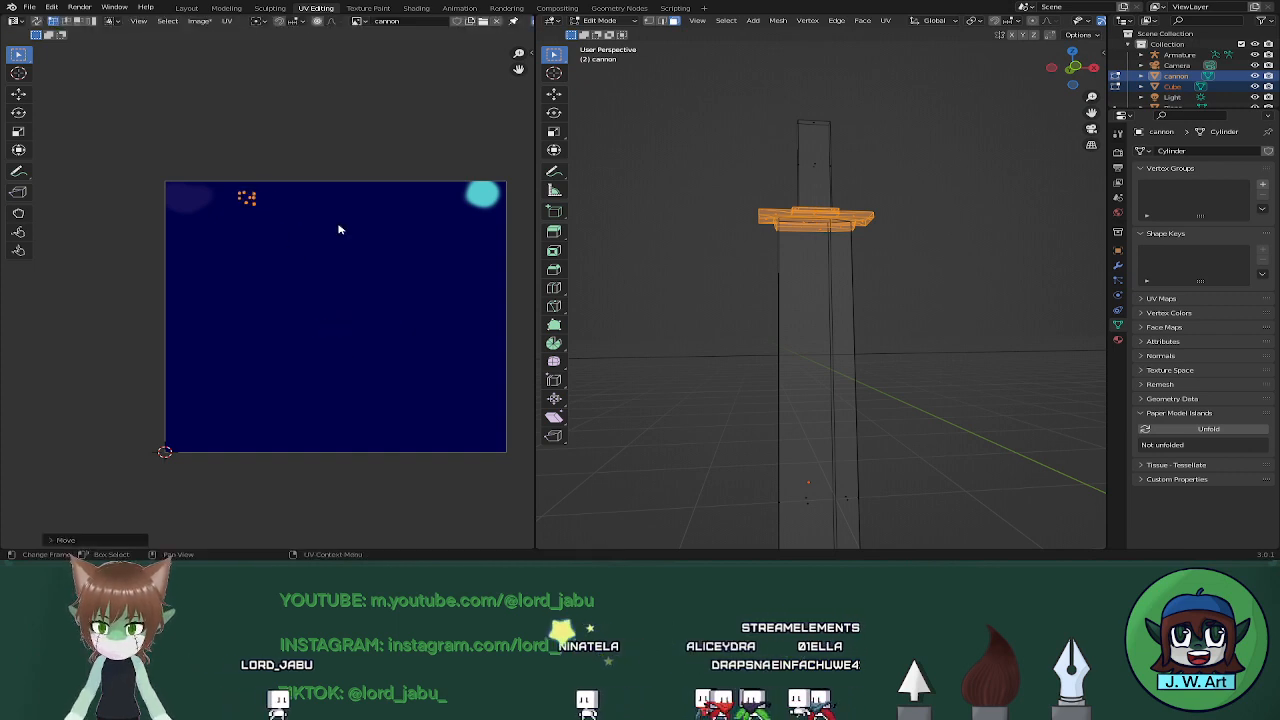
In the Texture Paint workspace, paint the area over the crossguard's UV cluster light grey
left_click(368, 8)
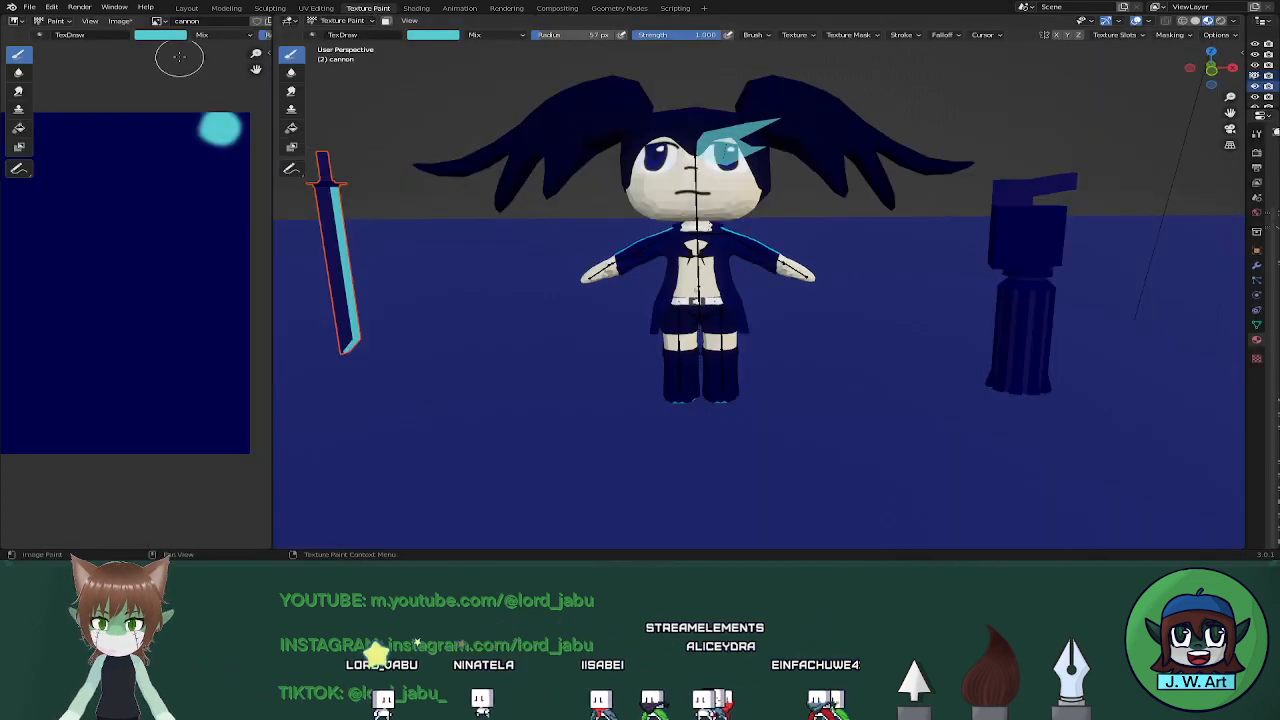
left_click(168, 36)
left_click_drag(207, 77, 190, 80)
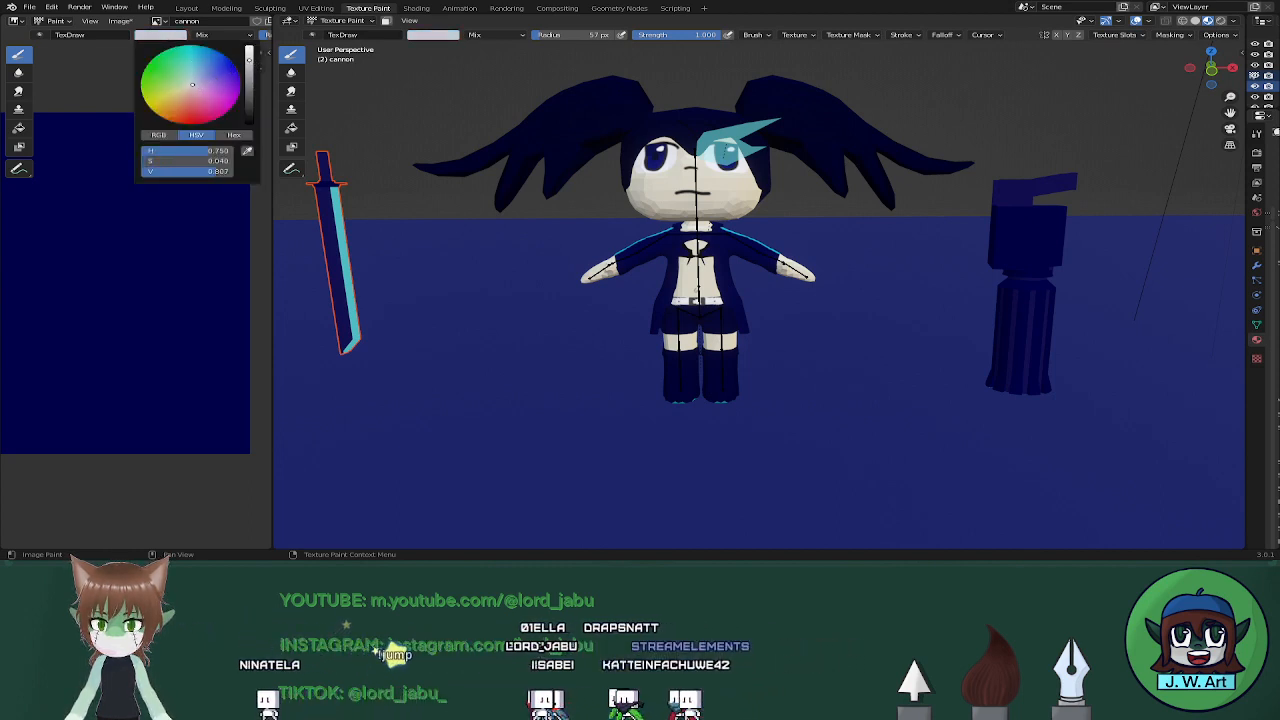
middle_click_drag(164, 181, 97, 214)
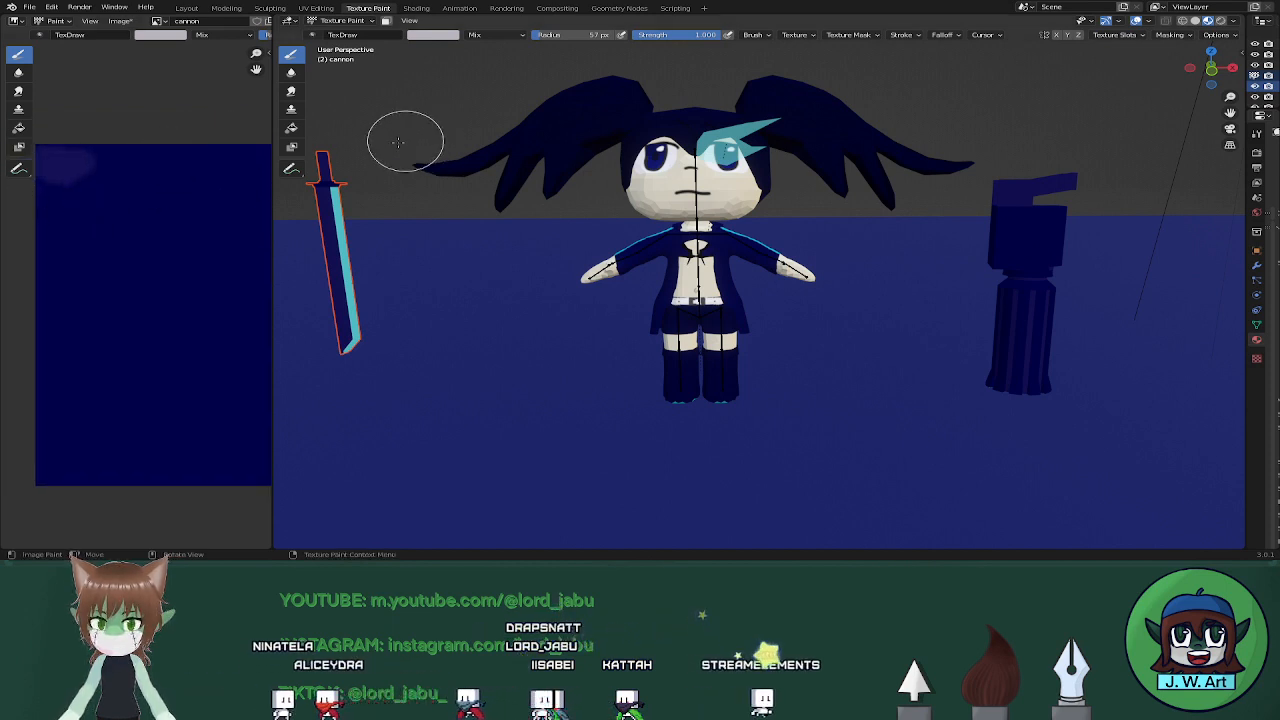
mouse_move(157, 170)
left_mouse_down()
mouse_move(210, 170)
mouse_move(183, 163)
left_mouse_up()
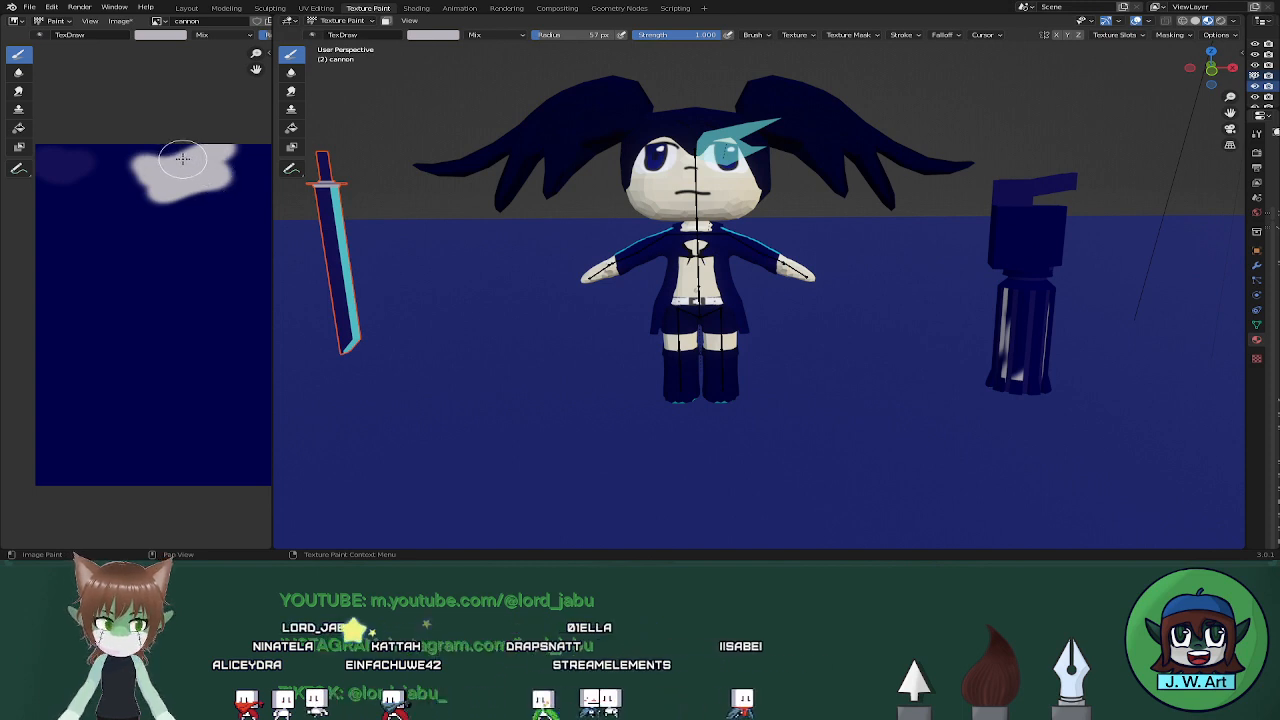
middle_click_drag(417, 241, 381, 237)
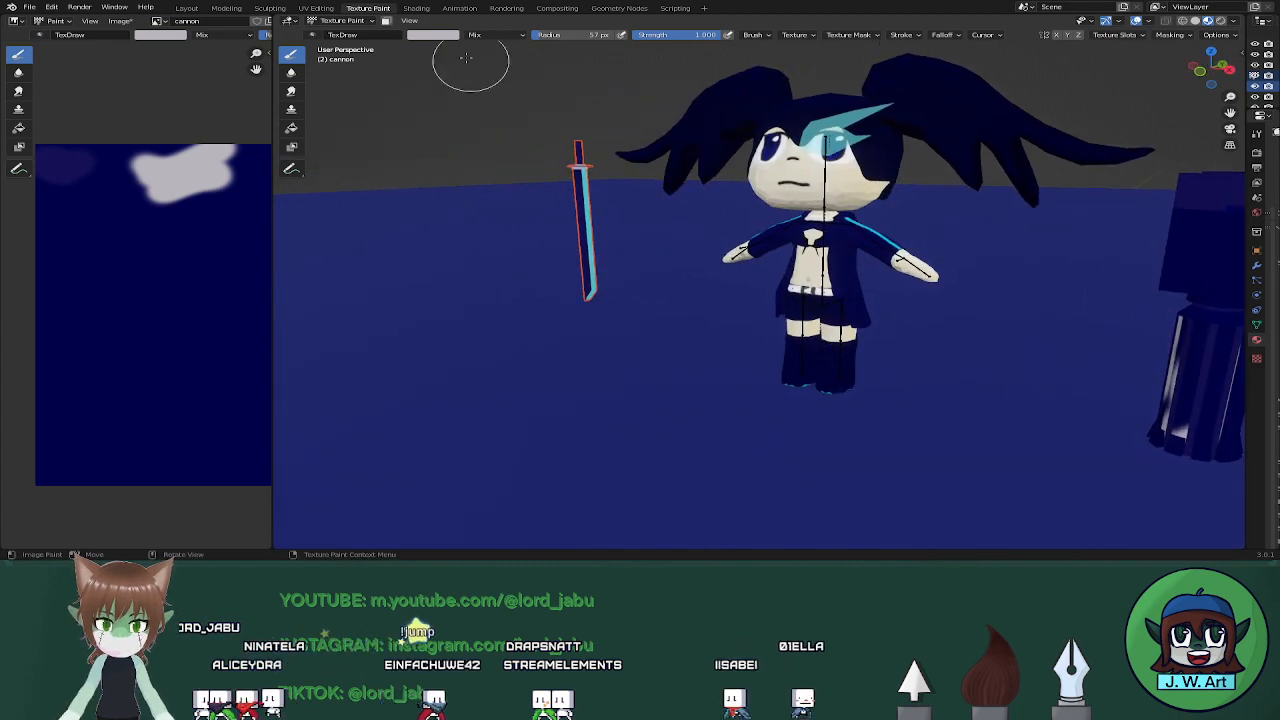
In the UV Editing workspace, select the cannon barrel's faces and move their UVs overlapping the grey patch into the plain dark blue area
left_click(316, 8)
scroll(900, 290, "down", 6)
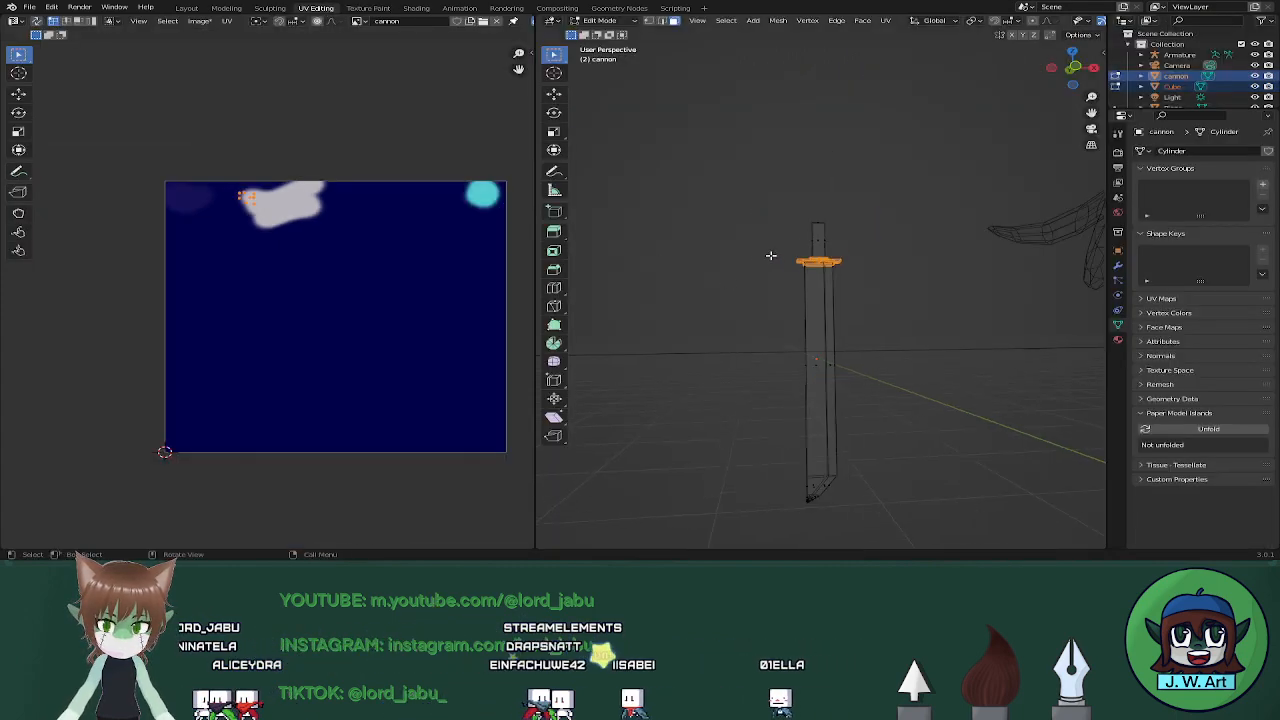
middle_click_drag(983, 328, 804, 284)
left_click_drag(807, 303, 849, 343)
left_click_drag(316, 235, 343, 305)
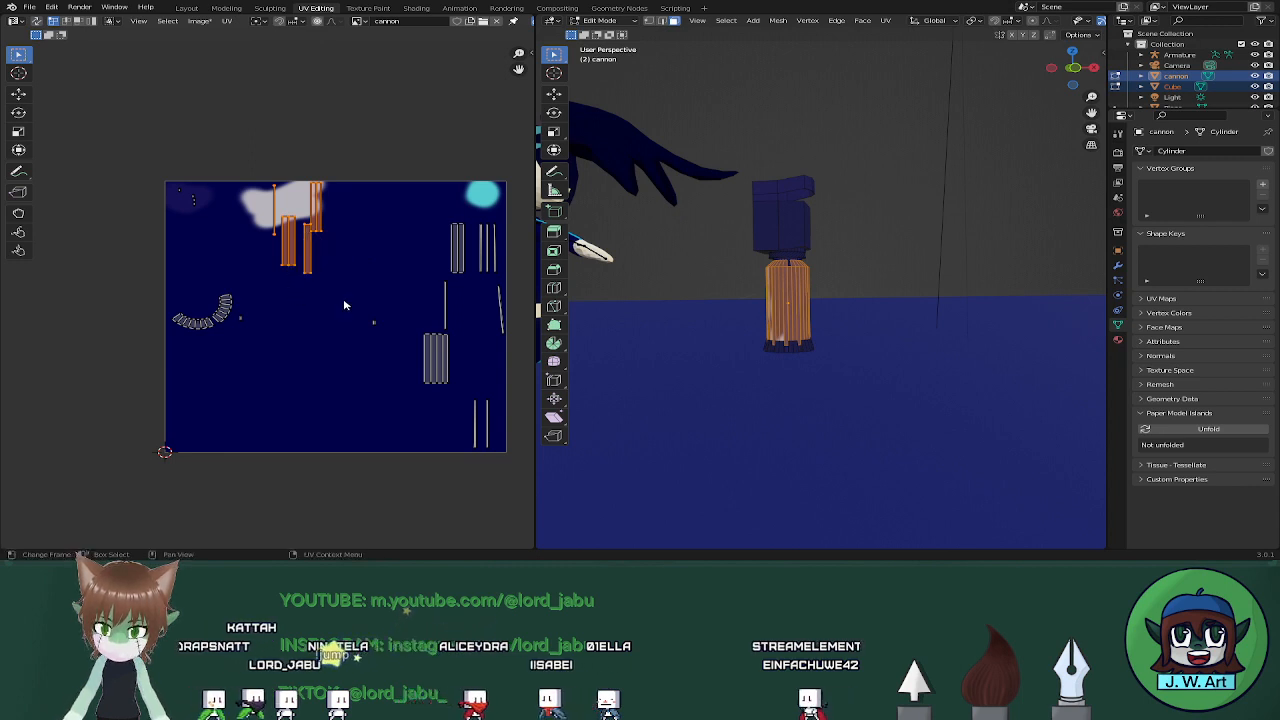
key("g")
left_click(380, 388)
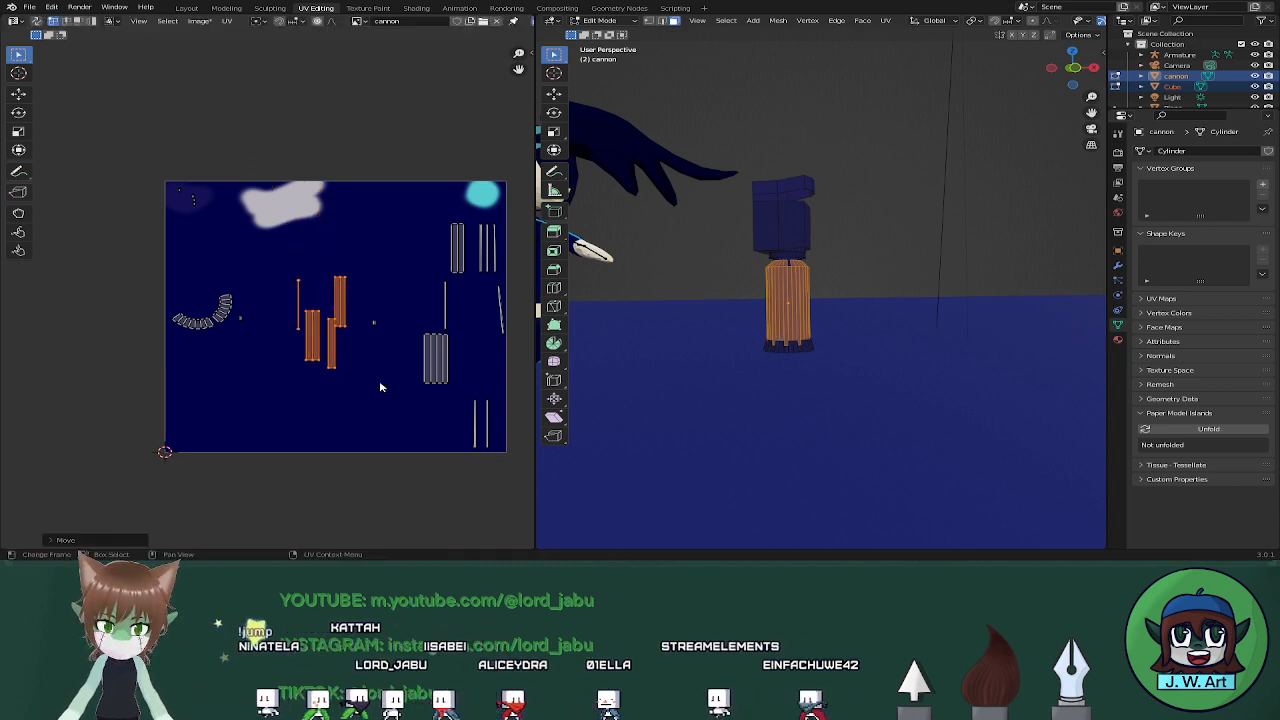
Clear the face selection, leave Edit Mode and check the cannon in rendered shading
middle_click_drag(927, 353, 838, 300)
left_click(852, 211)
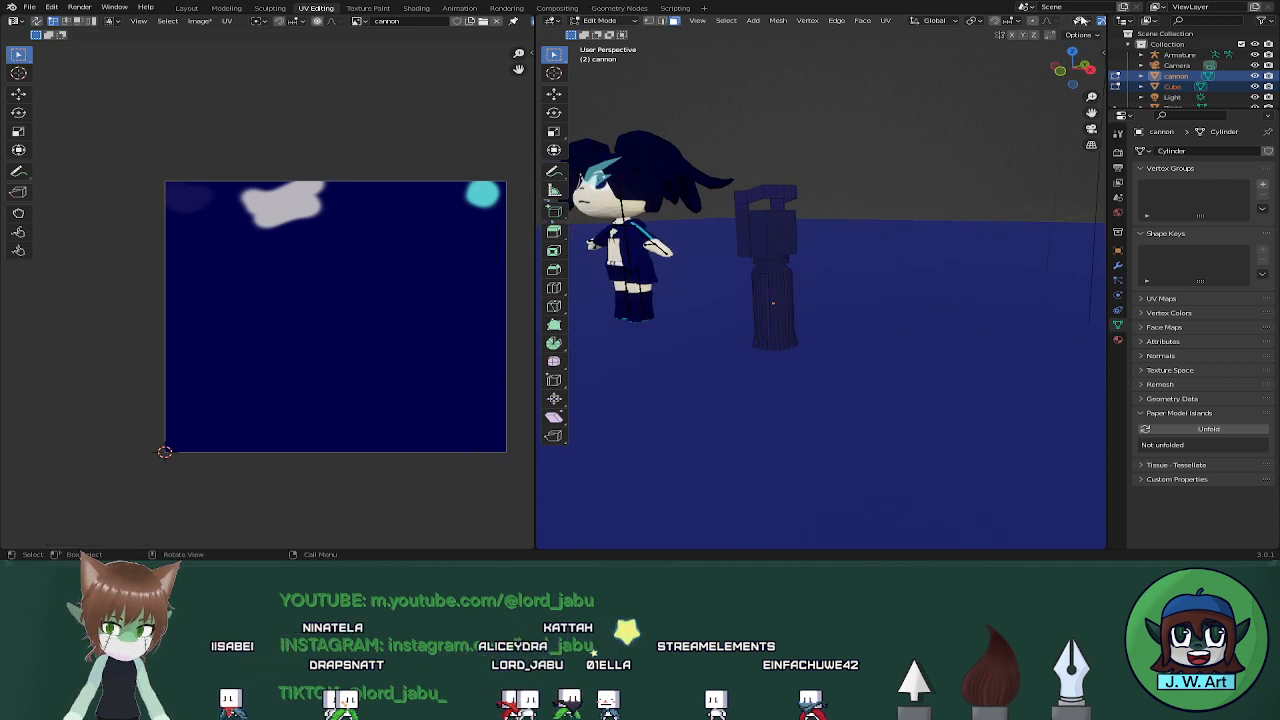
key("Tab")
left_click(1082, 21)
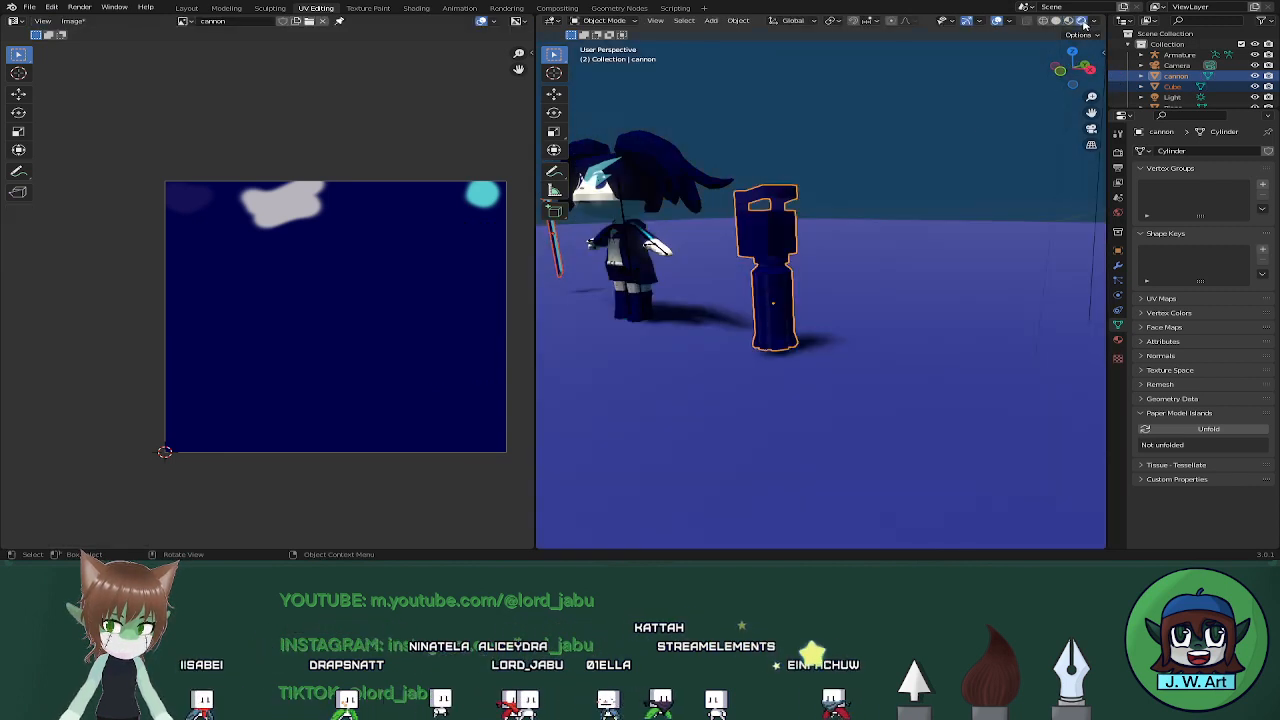
mouse_move(876, 226)
middle_mouse_down()
mouse_move(819, 235)
mouse_move(906, 187)
mouse_move(820, 168)
mouse_move(789, 240)
mouse_move(803, 229)
mouse_move(808, 244)
middle_mouse_up()
scroll(807, 244, "down", 6)
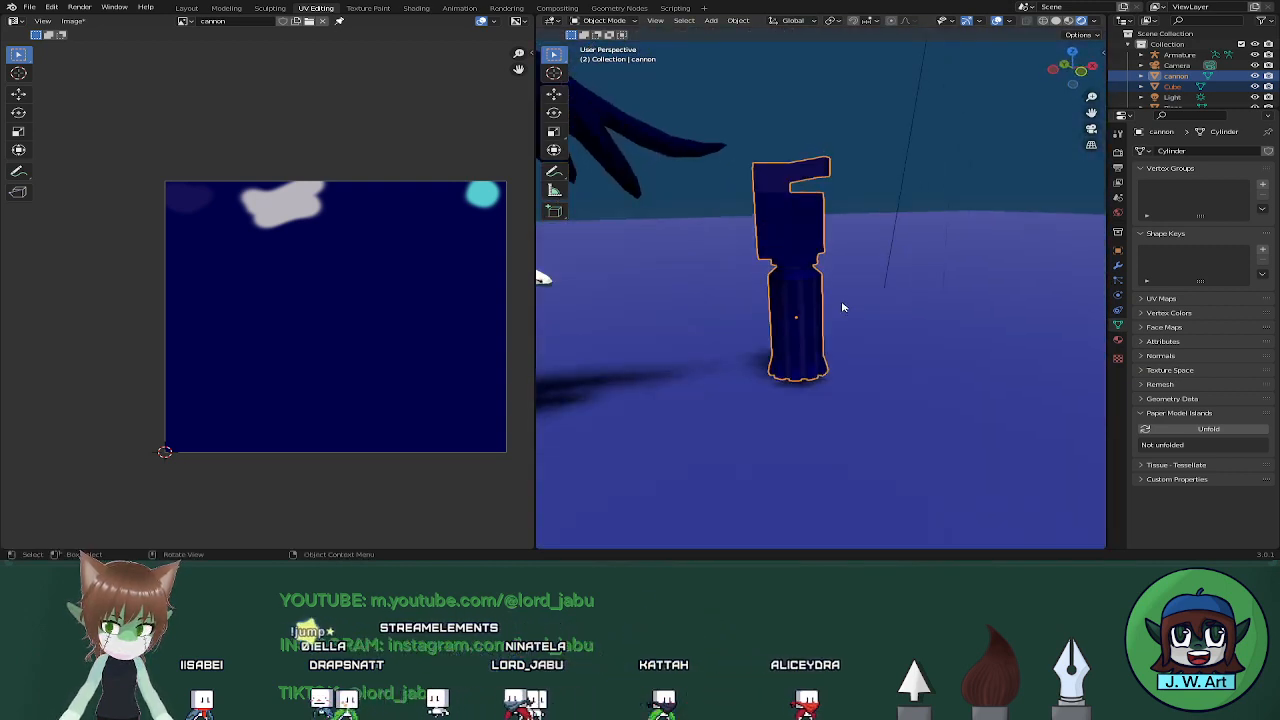
Set the cannon's origin to its geometry and try rotating it around the new pivot
key("r")
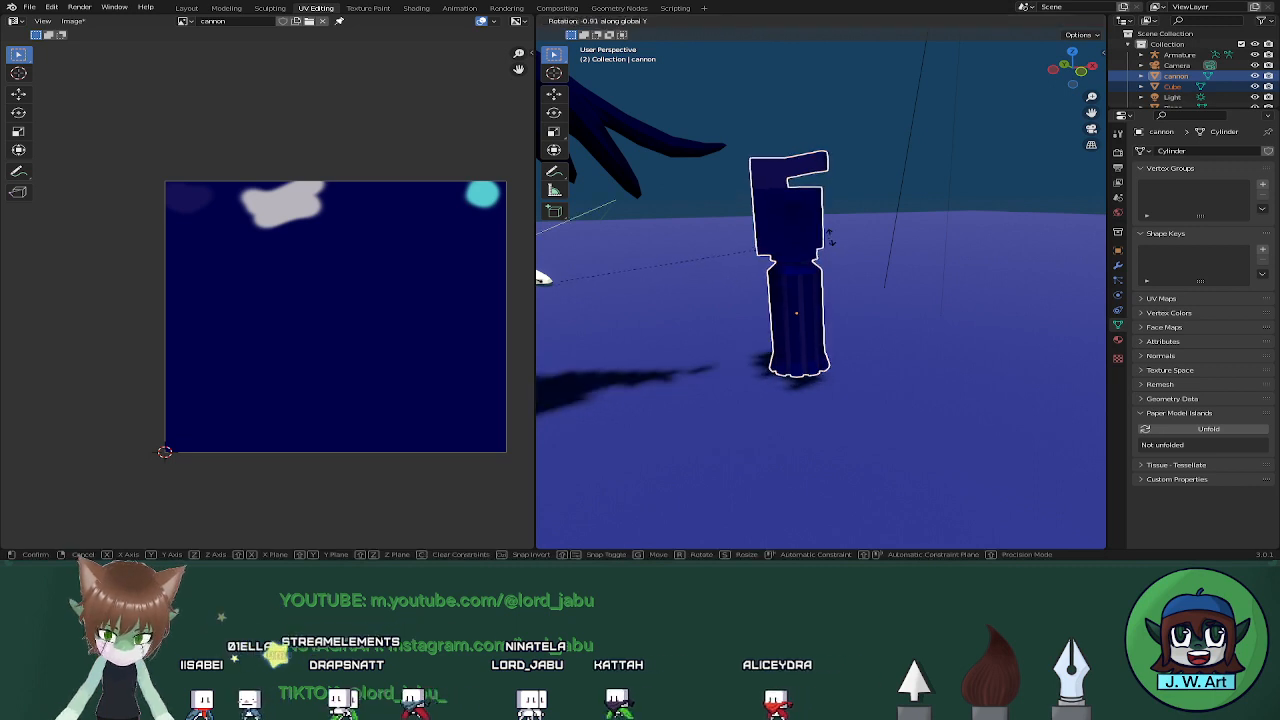
right_click(854, 208)
right_click(803, 300)
mouse_move(806, 295)
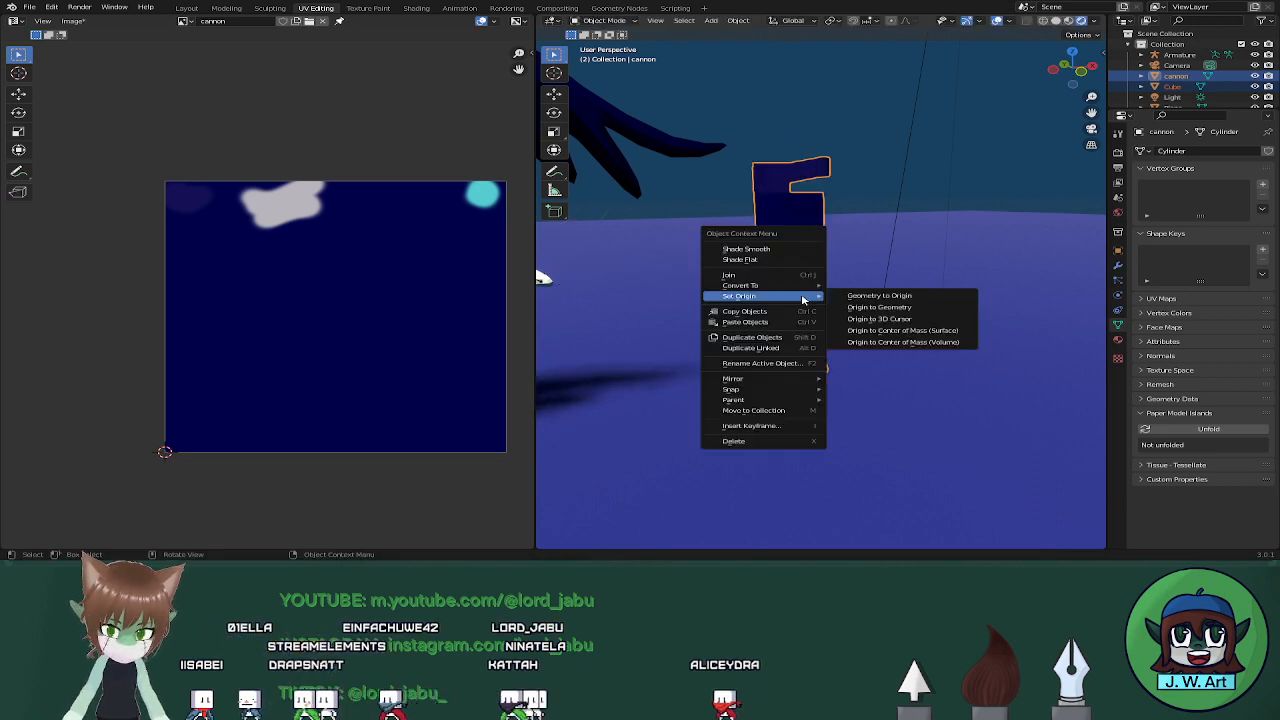
left_click(897, 308)
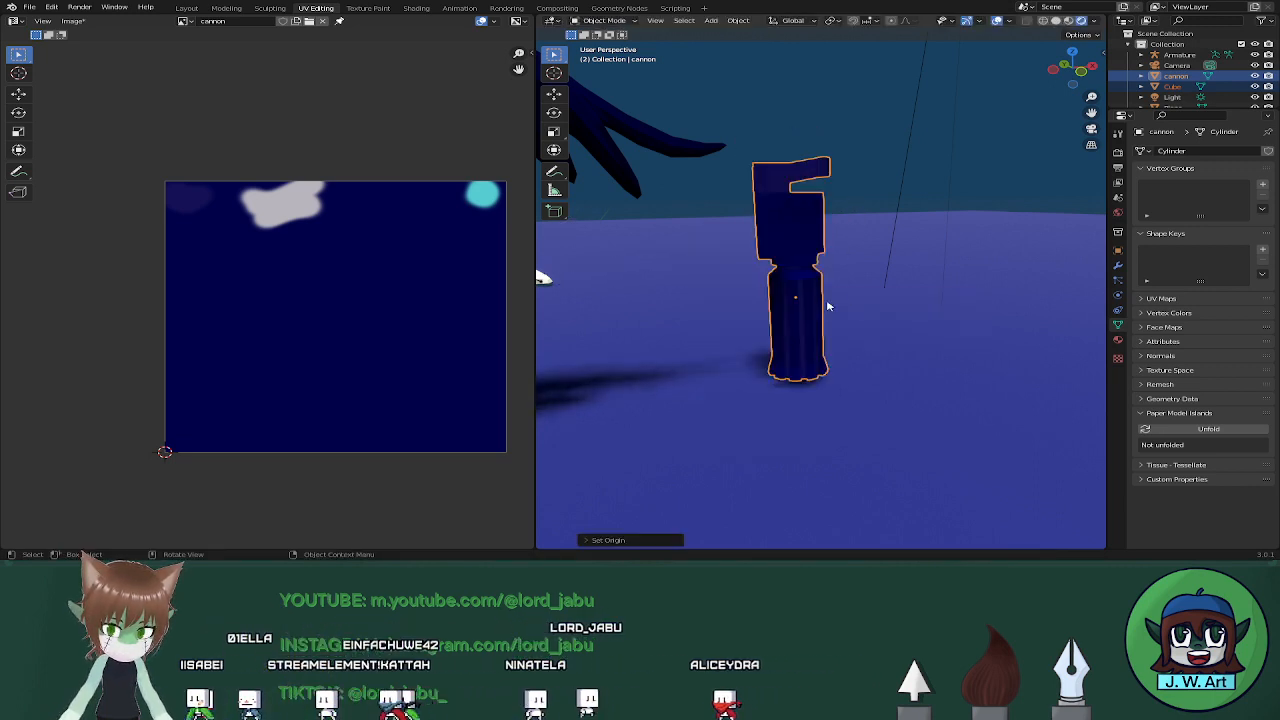
key("r")
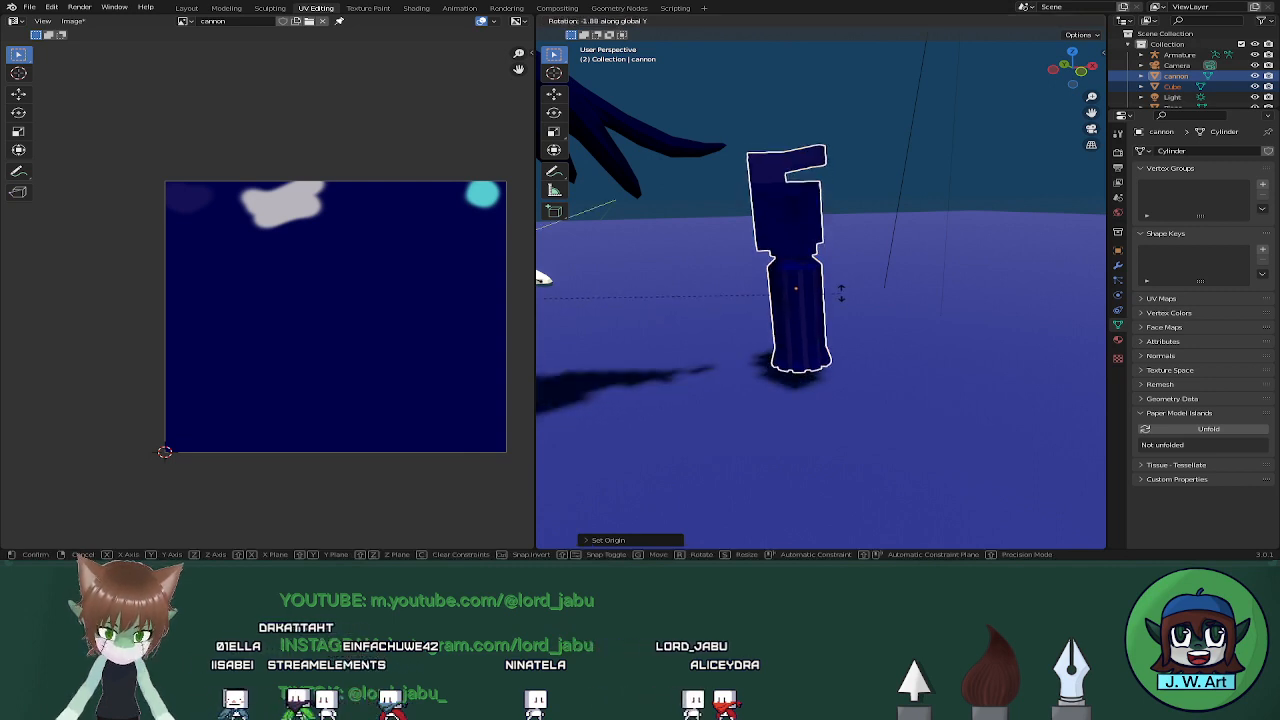
right_click(865, 278)
Try tilting the selected cannon with a free rotation and look at it from behind
middle_click_drag(866, 279, 797, 291)
left_click(815, 274)
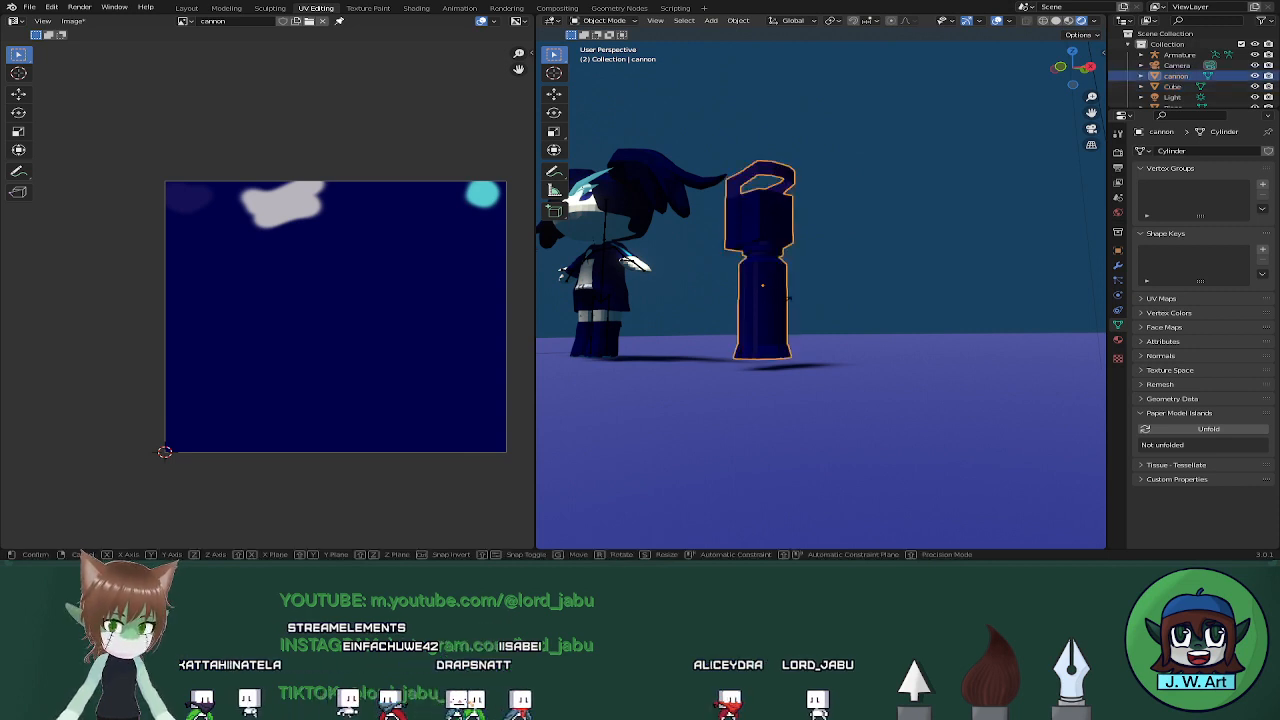
key("r")
left_click(880, 295)
middle_click_drag(880, 295, 710, 294)
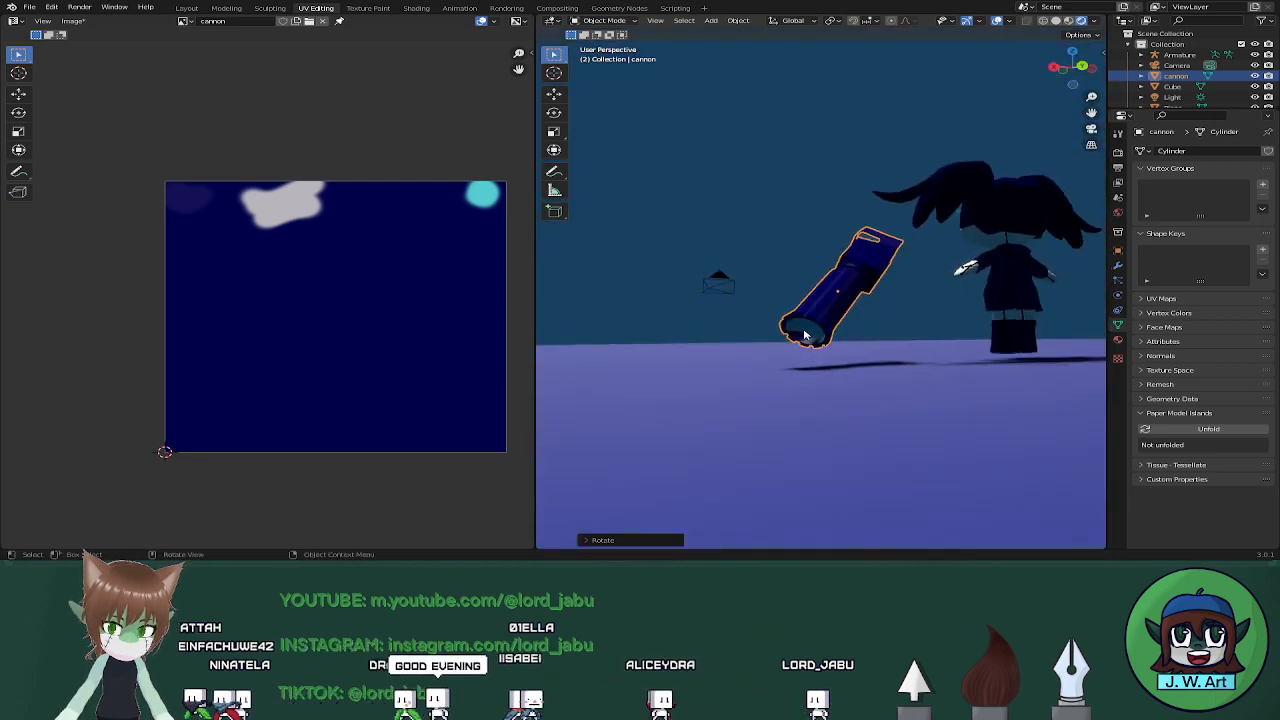
Select the cannon's flared muzzle faces in wireframe and move their UVs overlapping the grey patch into the plain dark blue area
key("Tab")
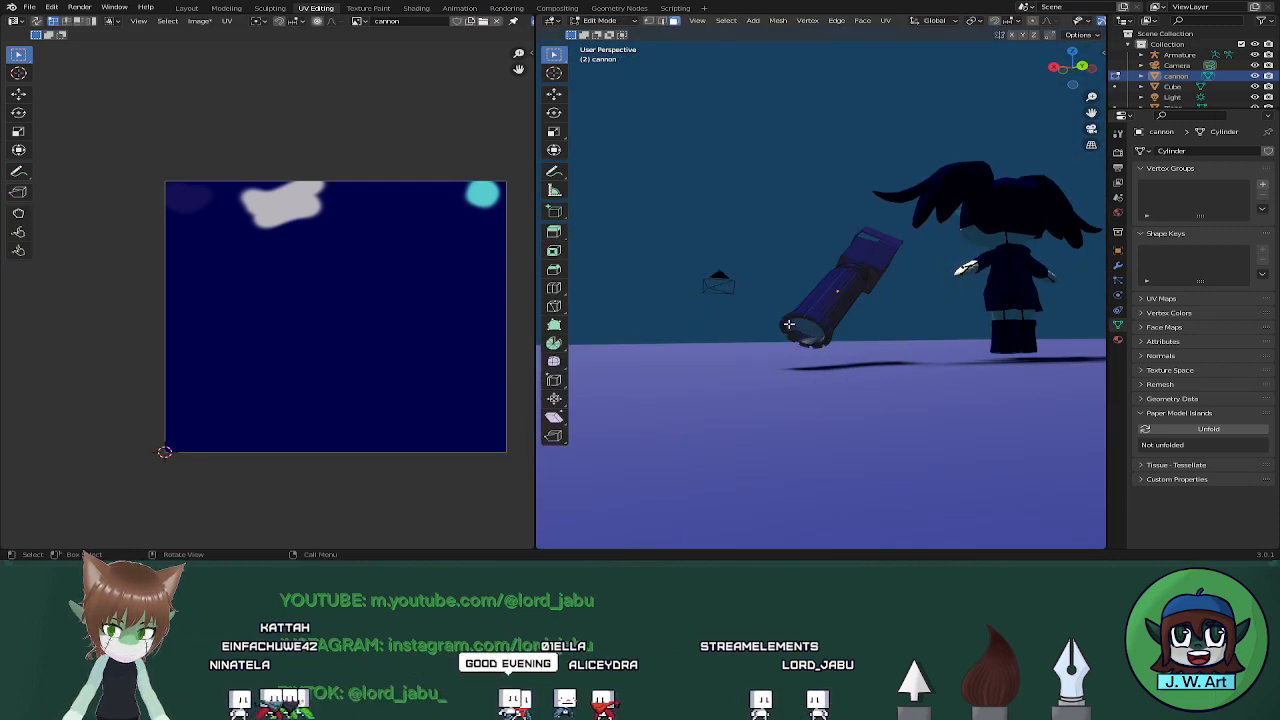
left_click(787, 328)
middle_click_drag(787, 328, 751, 328)
key("shift+z")
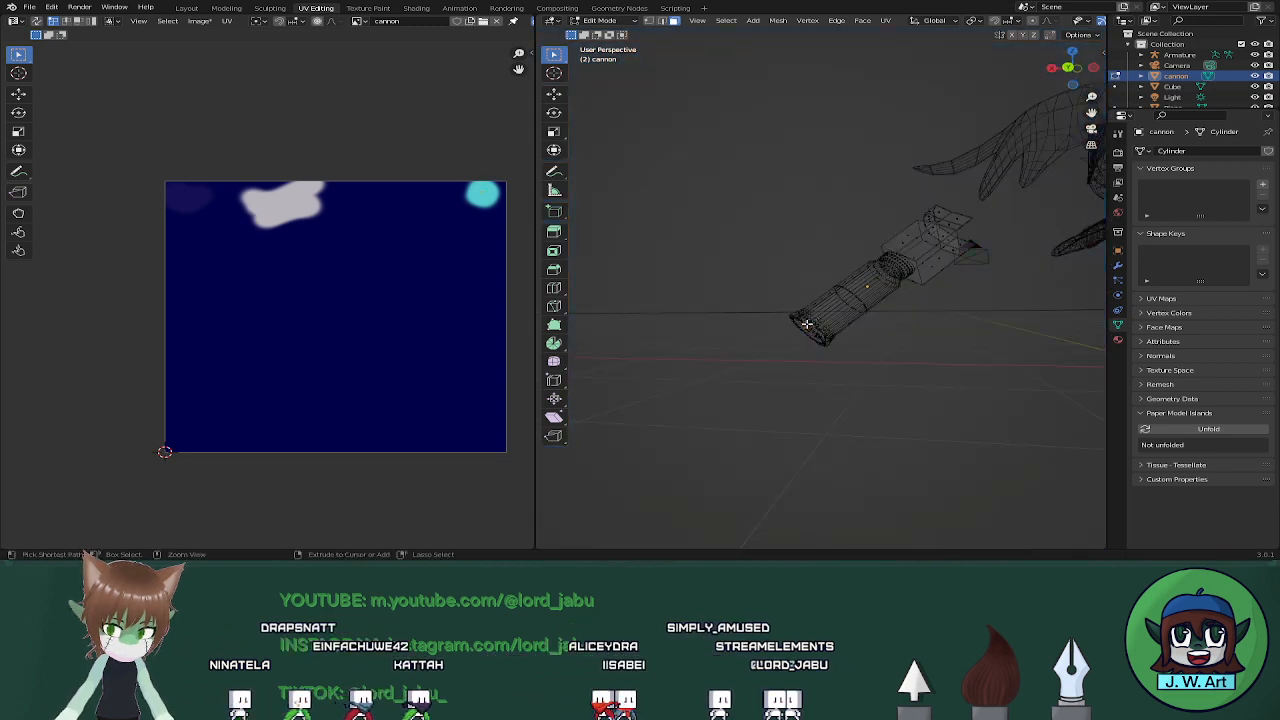
key("Tab")
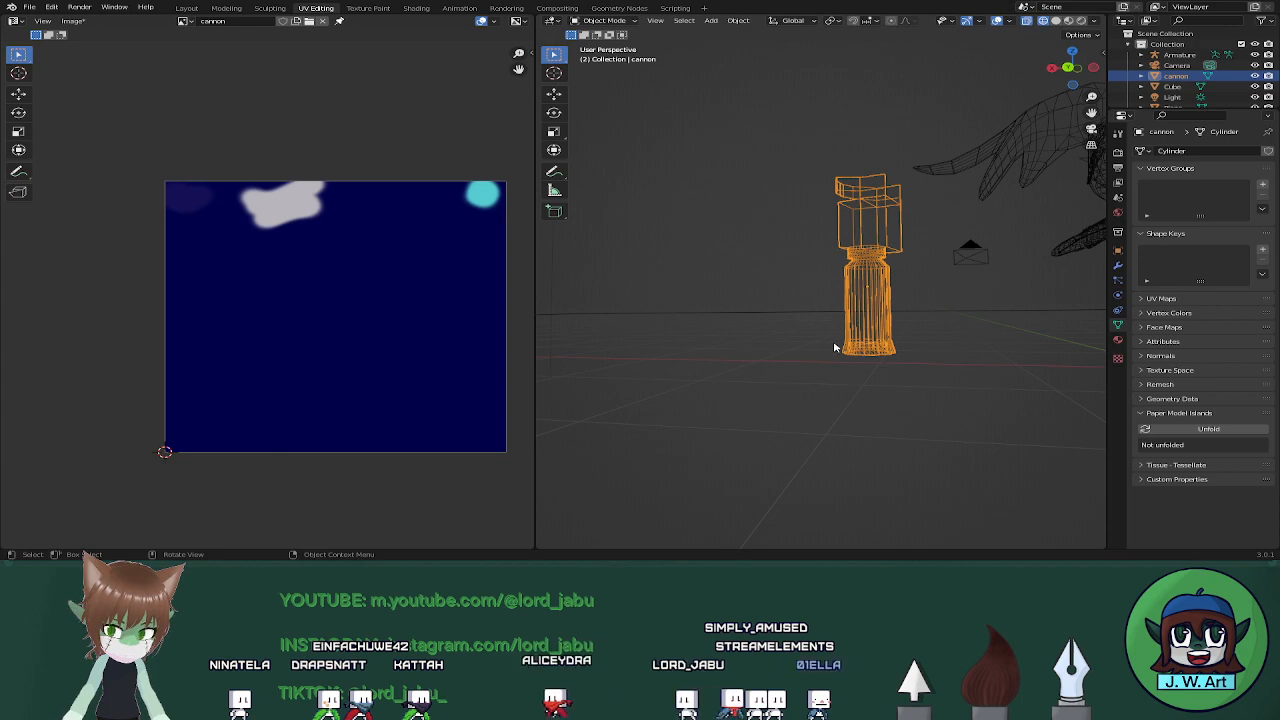
key("Tab")
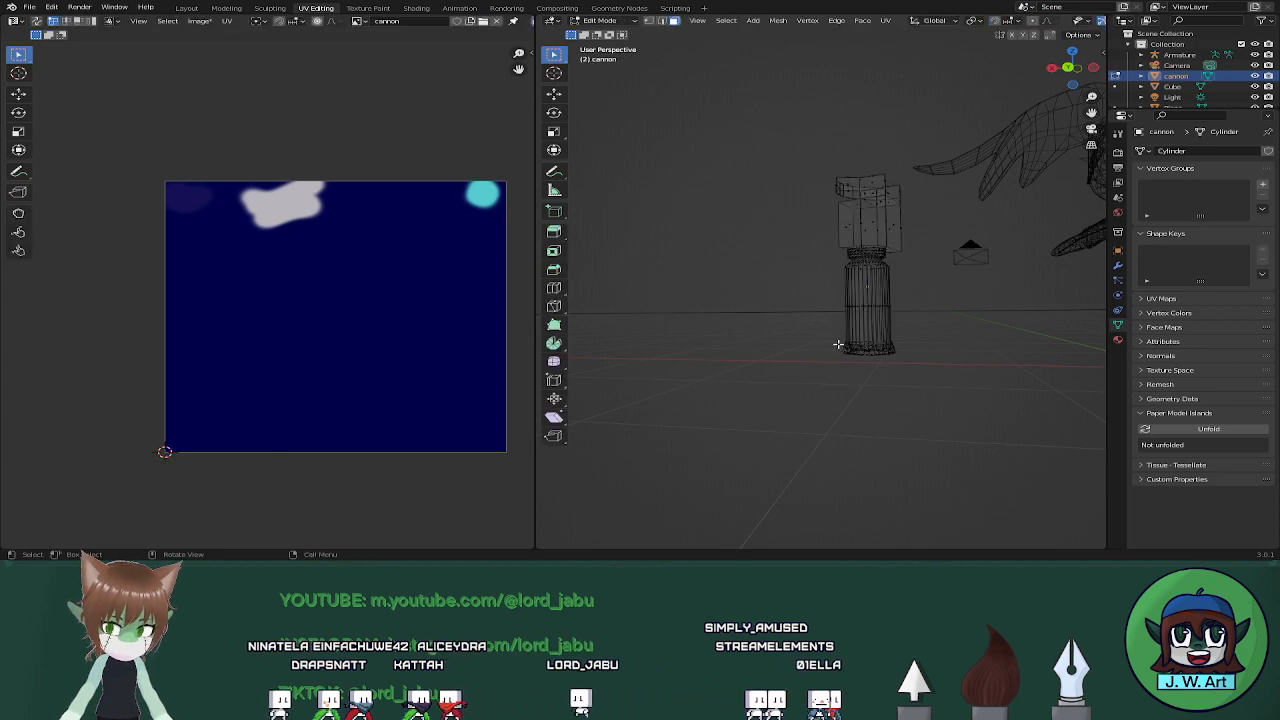
left_click_drag(838, 343, 920, 366)
middle_click_drag(920, 366, 801, 301)
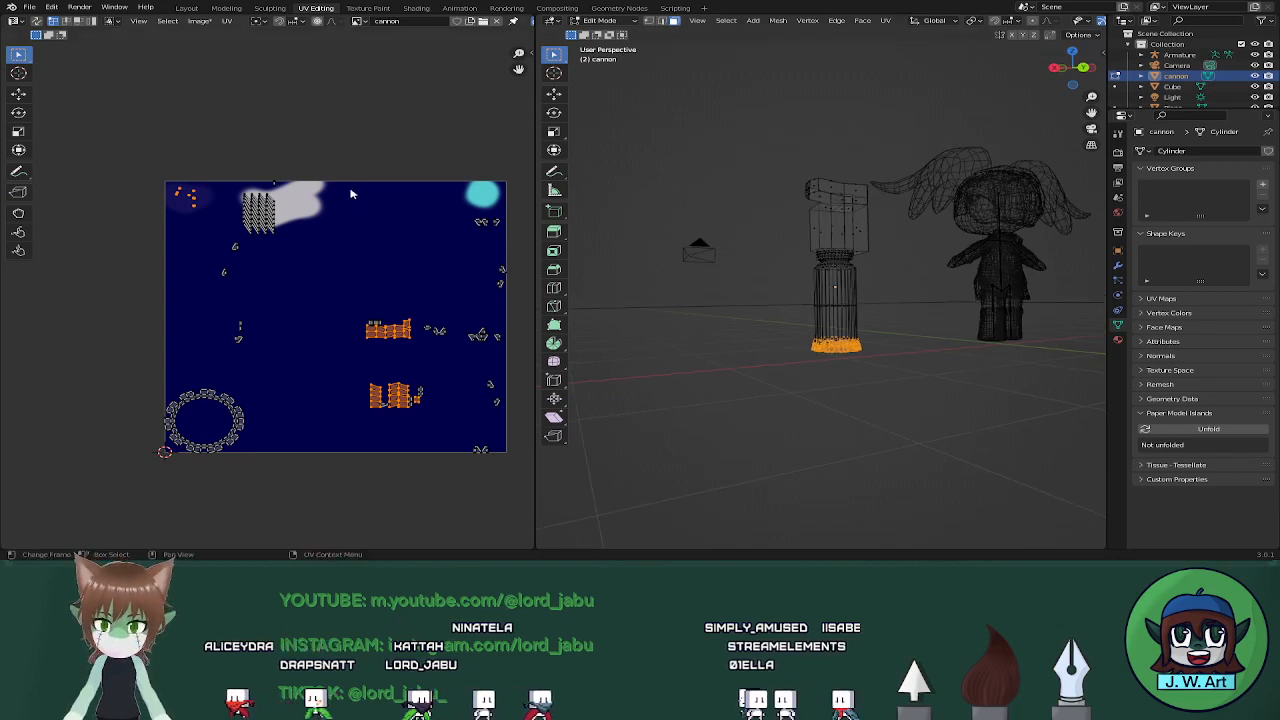
left_click_drag(312, 180, 250, 262)
key("g")
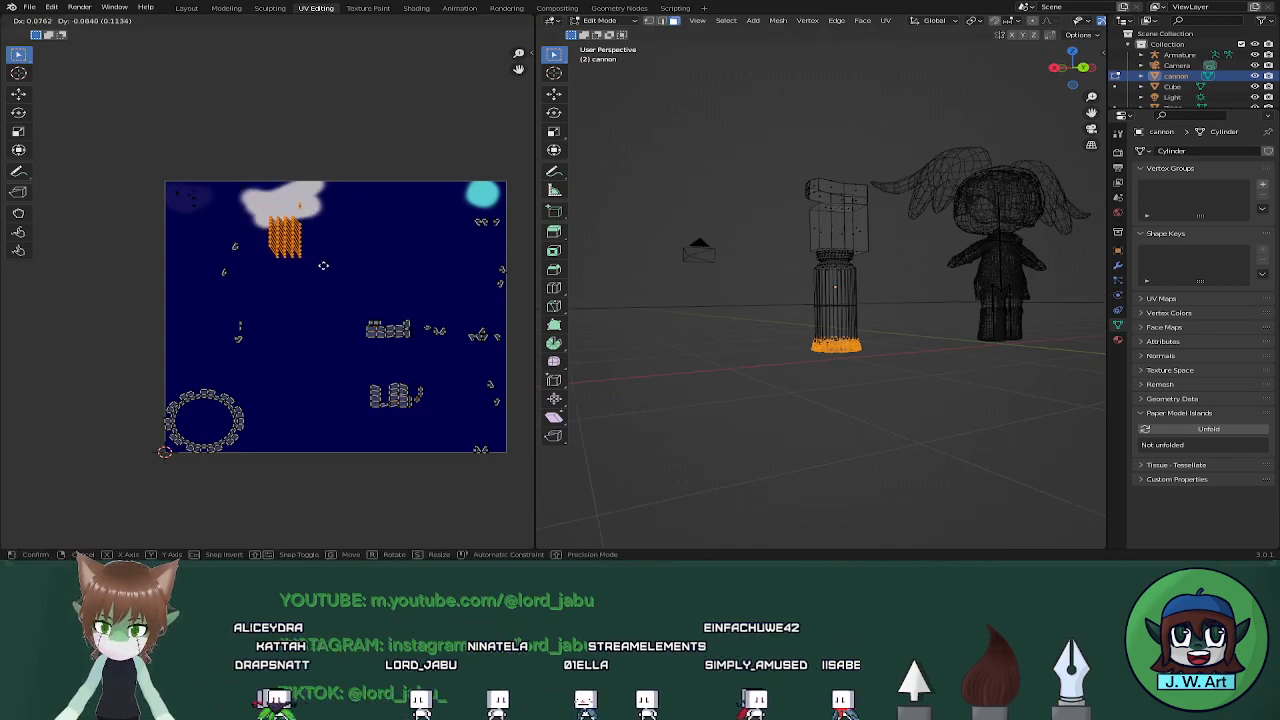
left_click(333, 280)
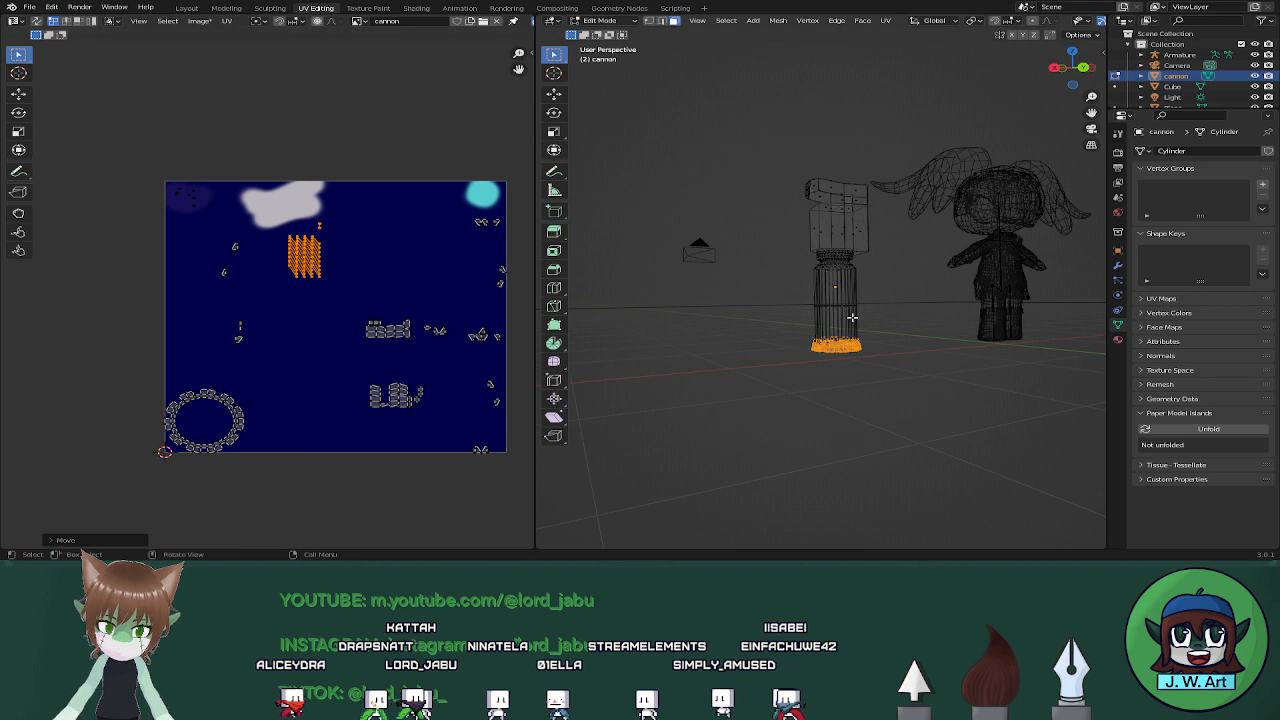
Return to Object Mode with rendered shading and try rotating the cannon about the global X axis
key("Tab")
key("z")
middle_click_drag(777, 289, 995, 310)
key("r")
key("x")
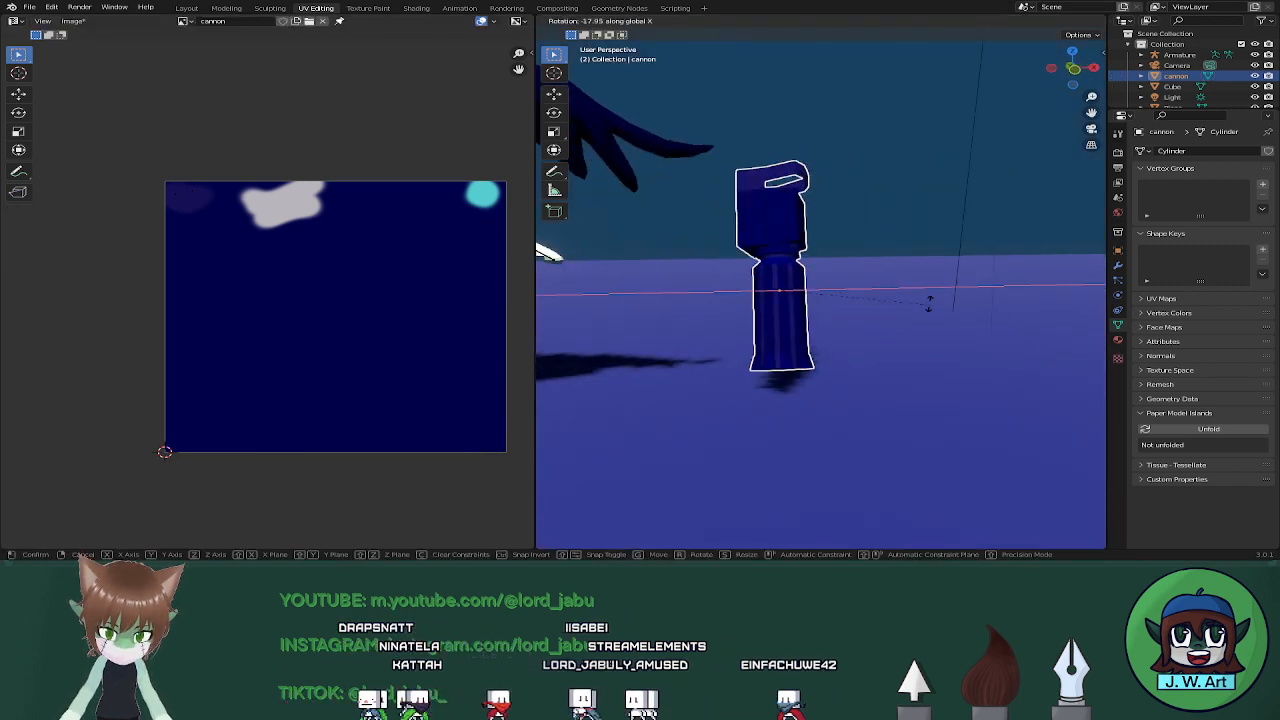
left_click(931, 146)
middle_click_drag(931, 146, 873, 304)
Switch to the Layout workspace and save the Blender file
left_click(189, 8)
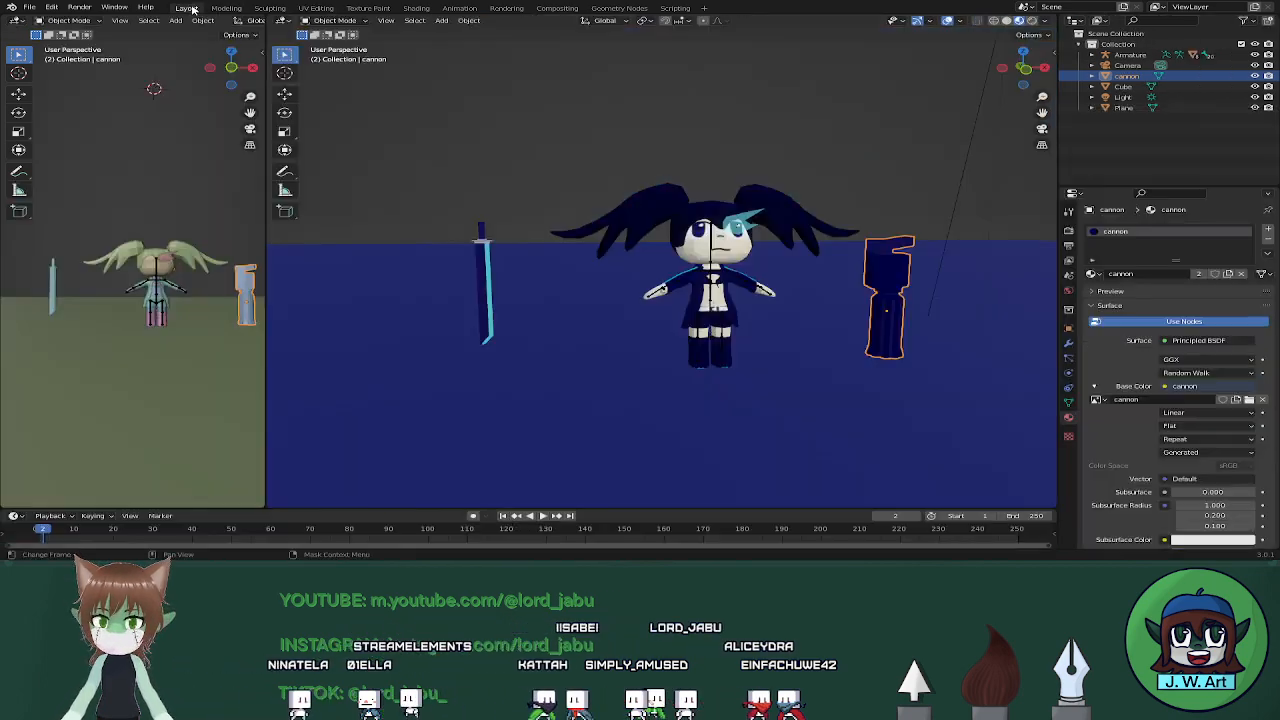
middle_click_drag(797, 300, 716, 242, "shift")
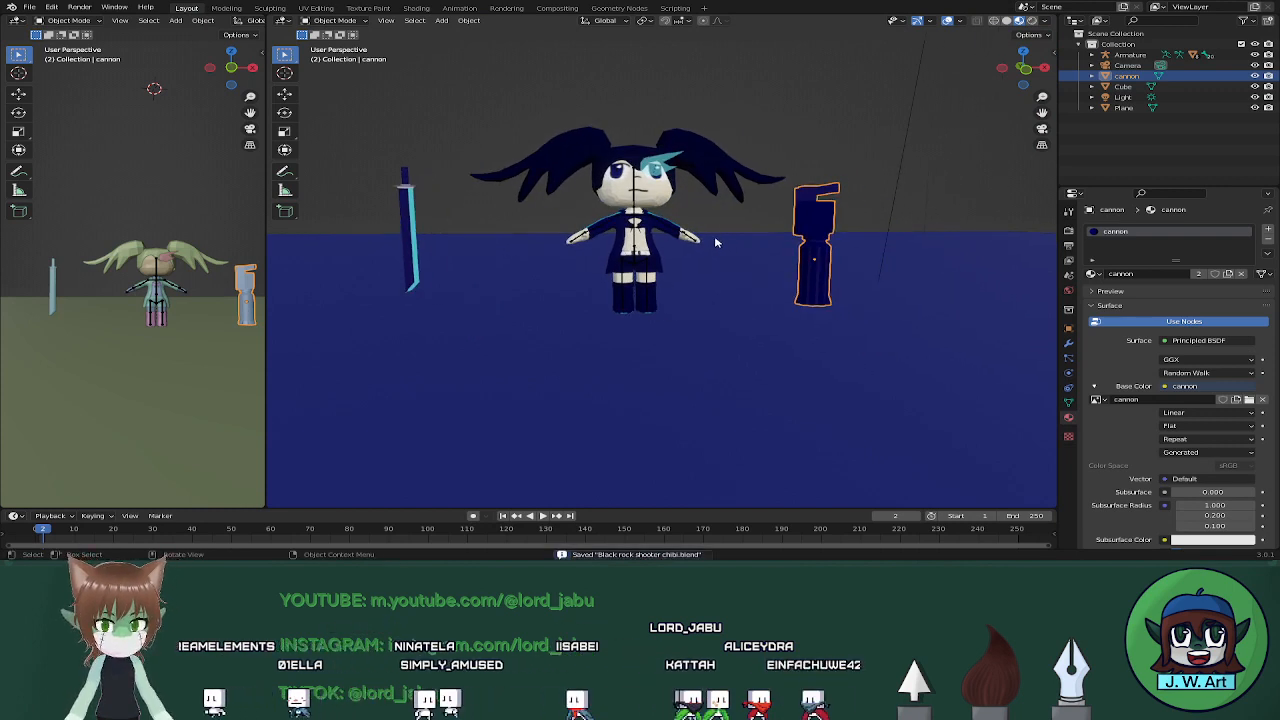
scroll(716, 240, "up", 2)
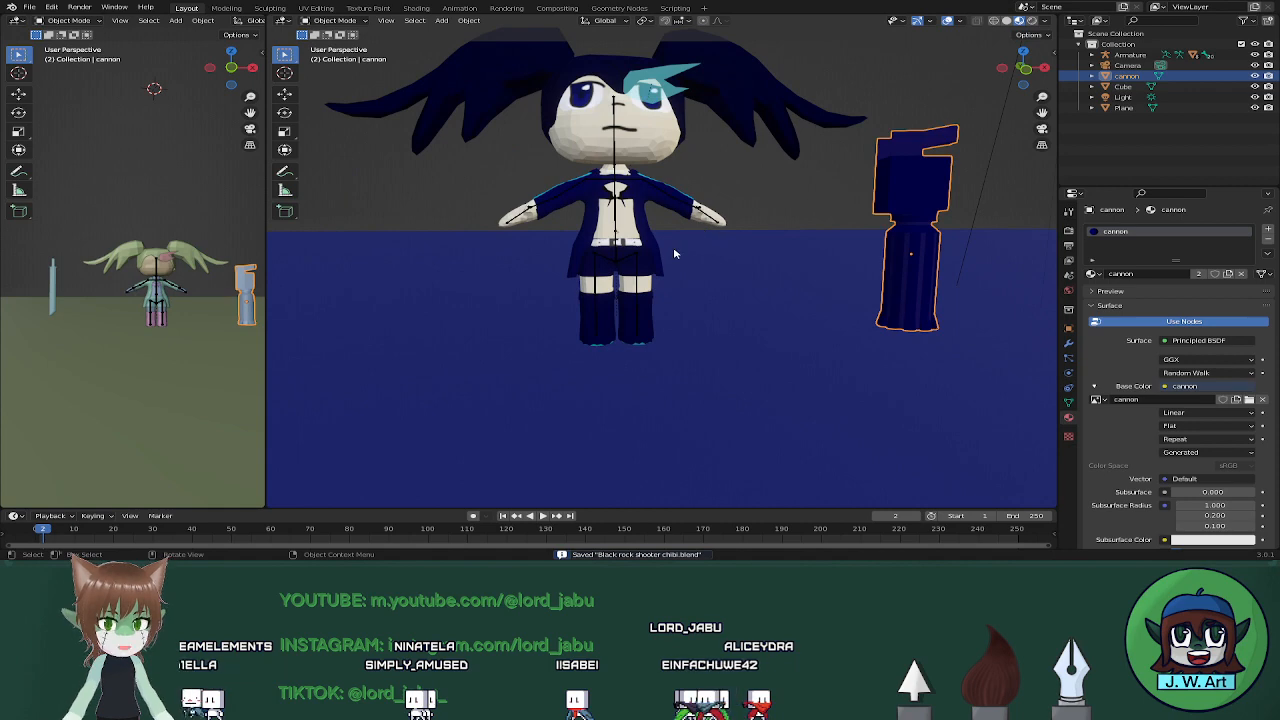
middle_click_drag(755, 220, 717, 258)
Select the character's armature and put it in Pose Mode
left_click(641, 285)
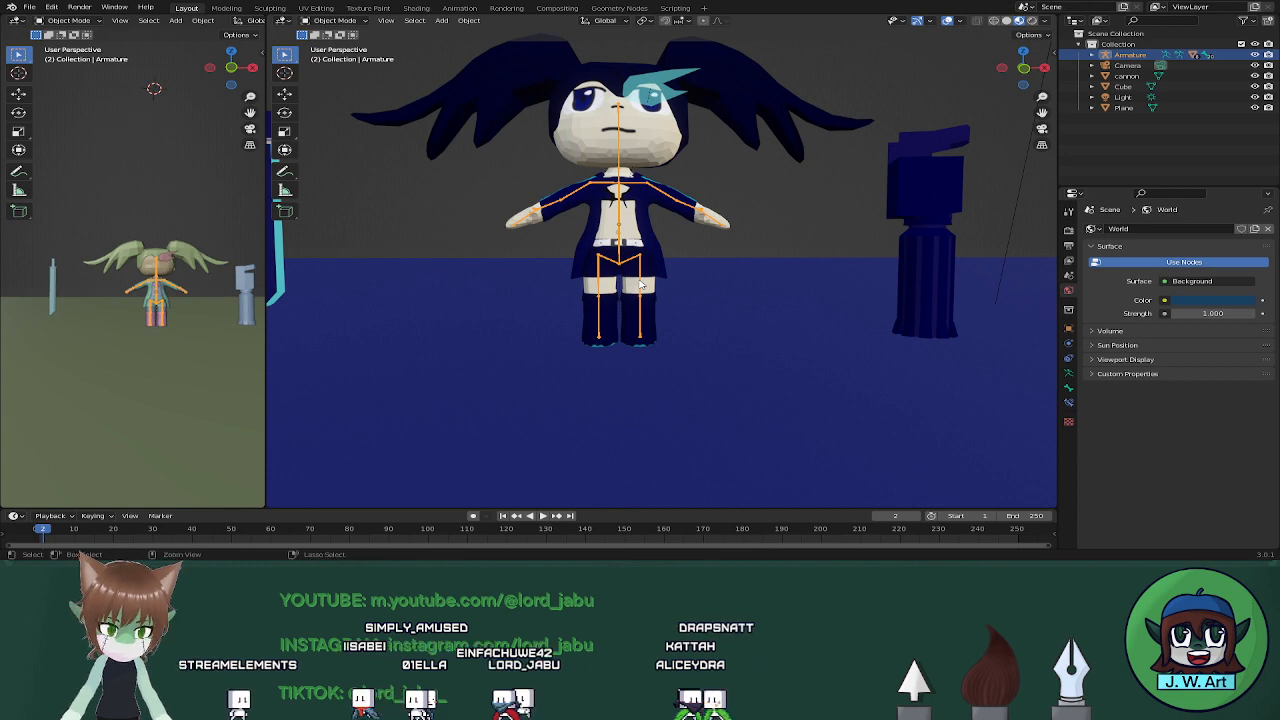
key("ctrl+Tab")
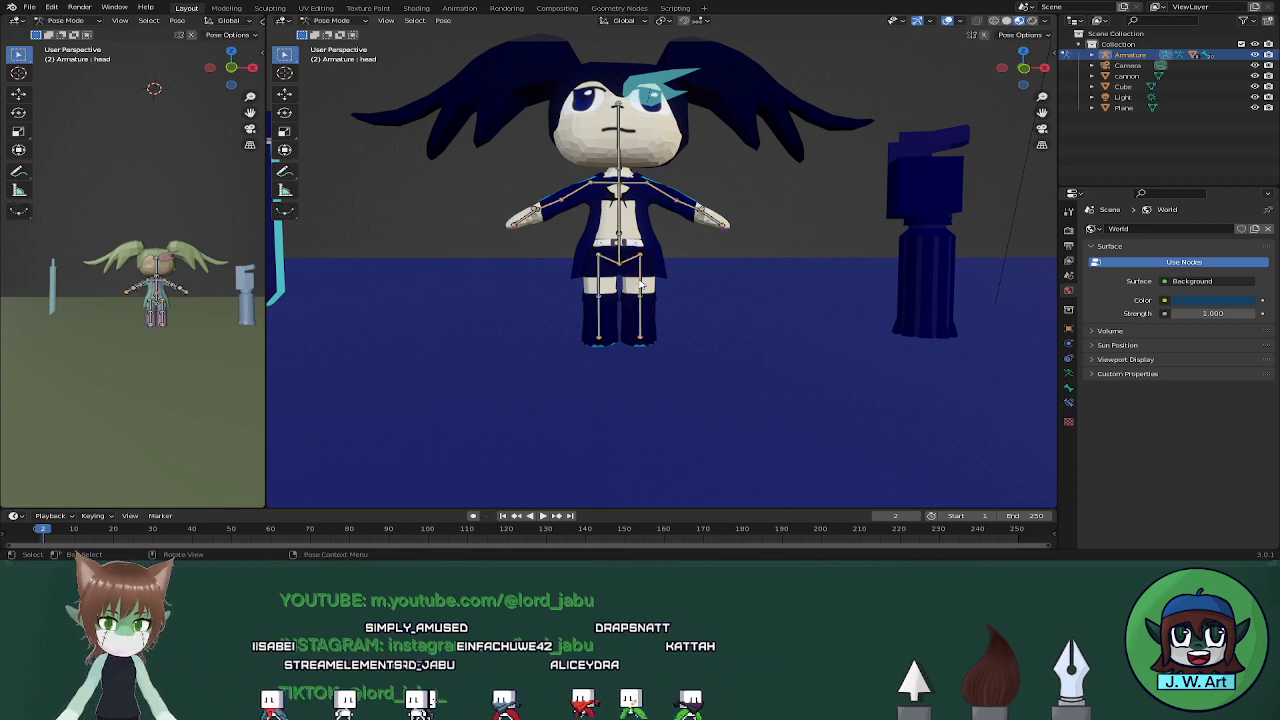
middle_click_drag(641, 285, 687, 280)
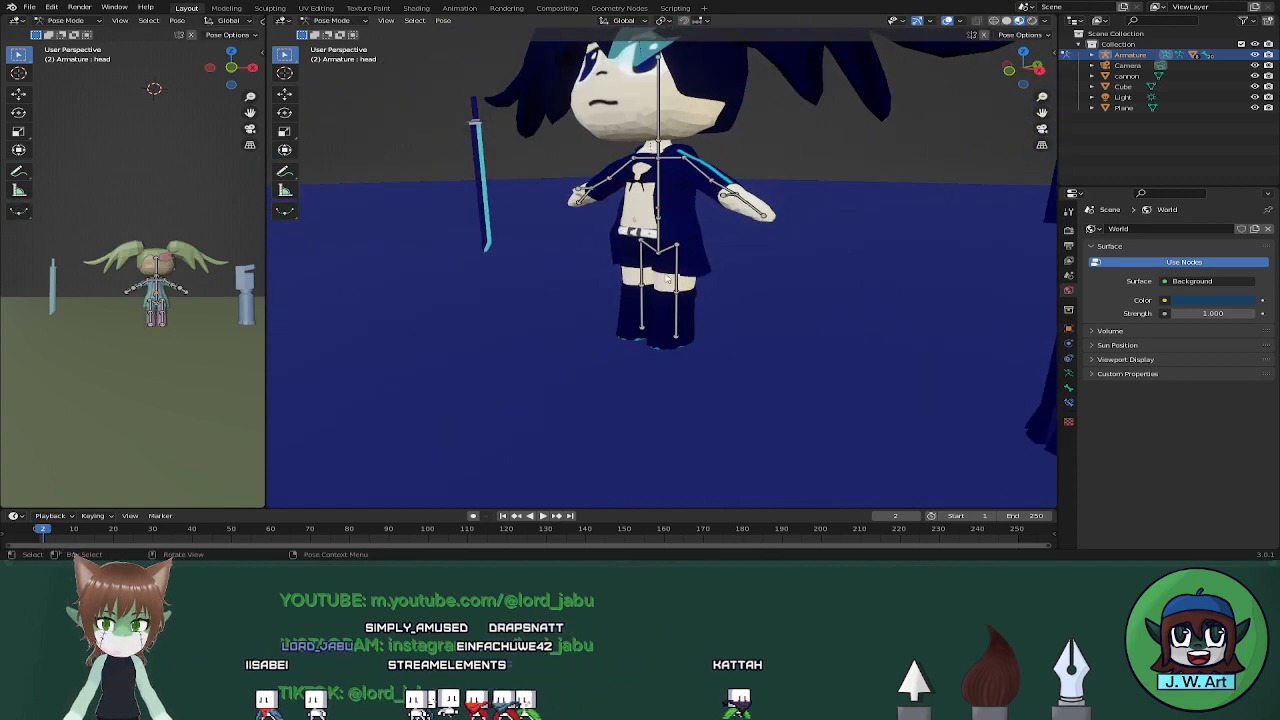
Join the two 3D viewports into one, keeping the textured view of the character
right_click(265, 268)
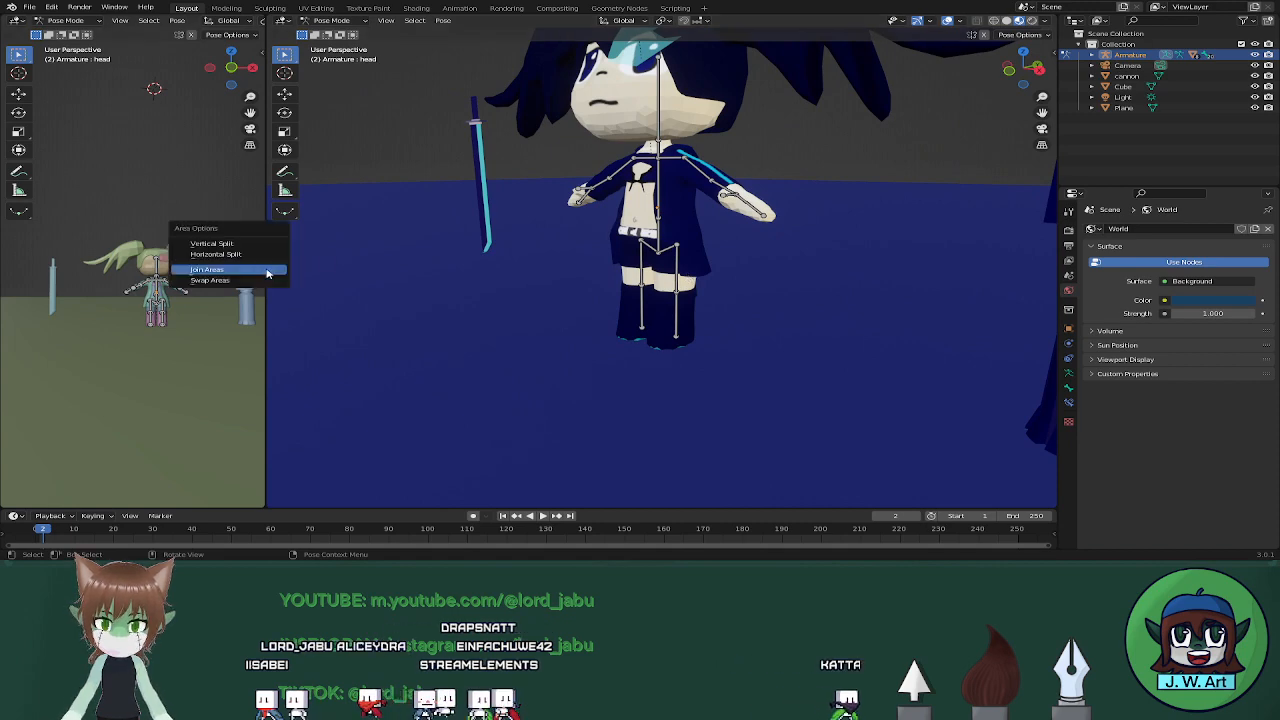
left_click(267, 270)
left_click(255, 271)
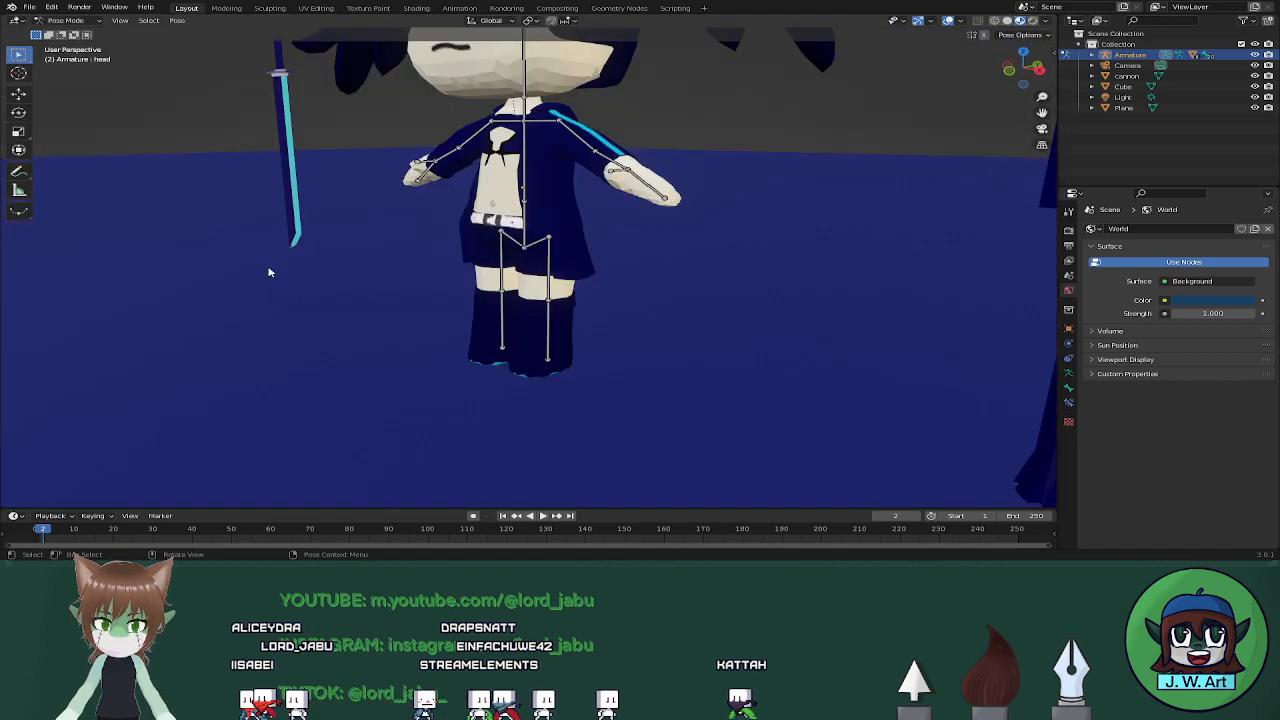
middle_click_drag(484, 261, 512, 257)
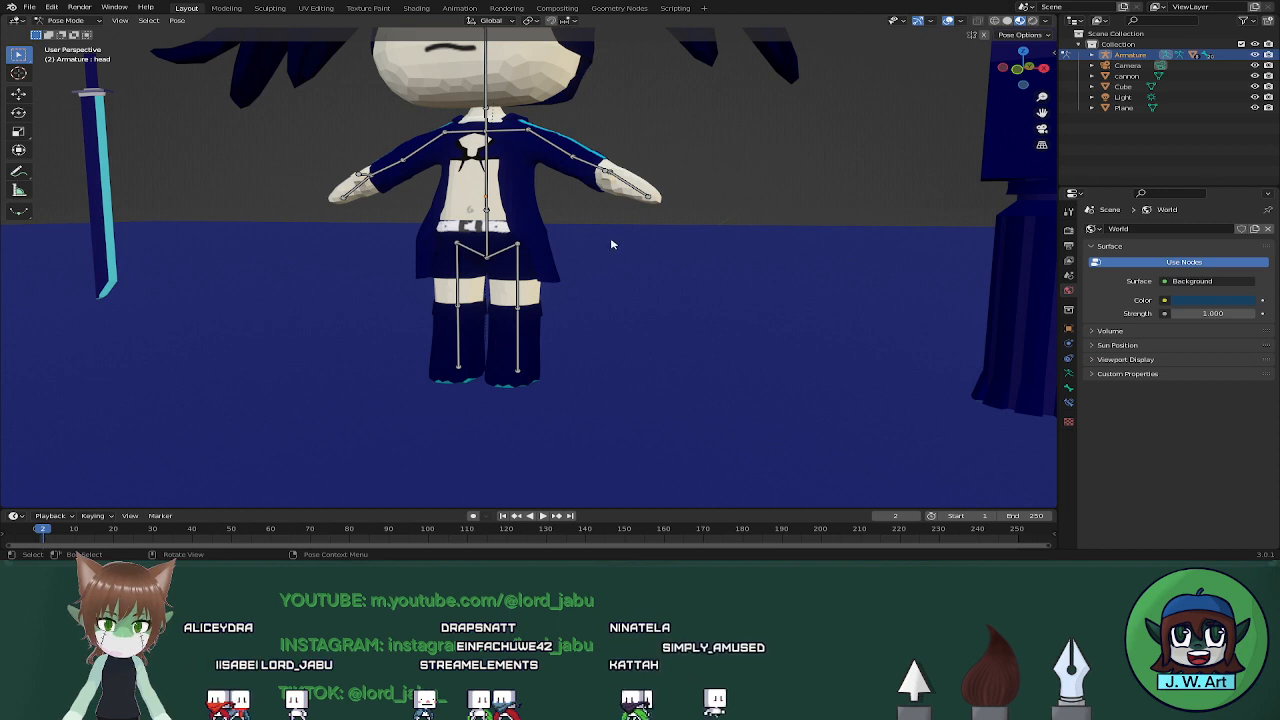
Rotate the left thigh bone about -10 degrees around the global X axis to swing the leg forward
left_click(519, 278)
middle_click_drag(704, 298, 601, 308)
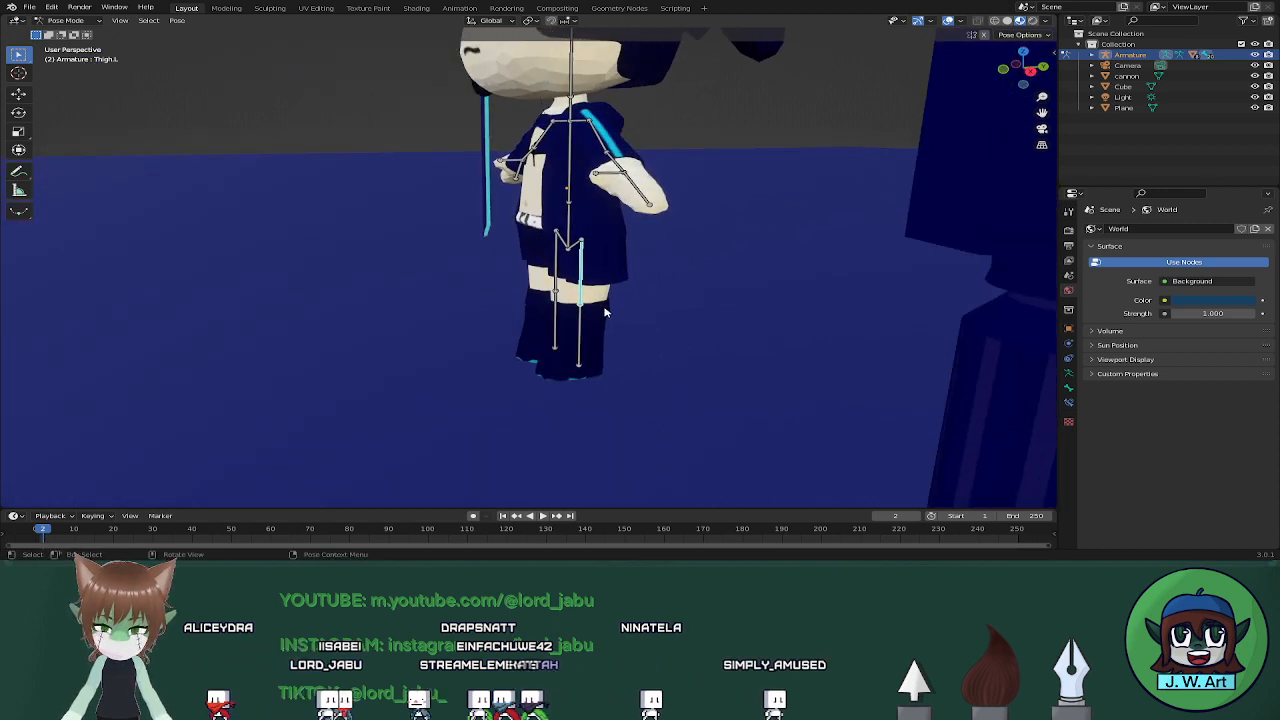
key("r")
key("y")
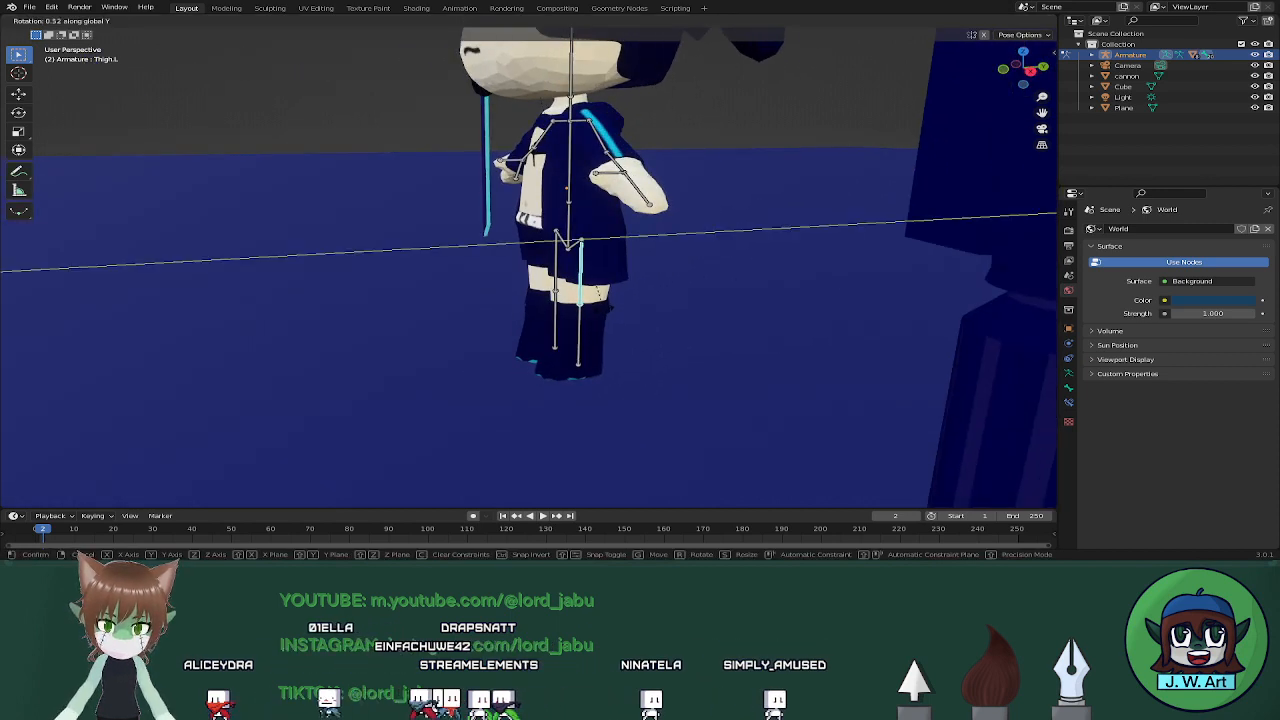
key("x")
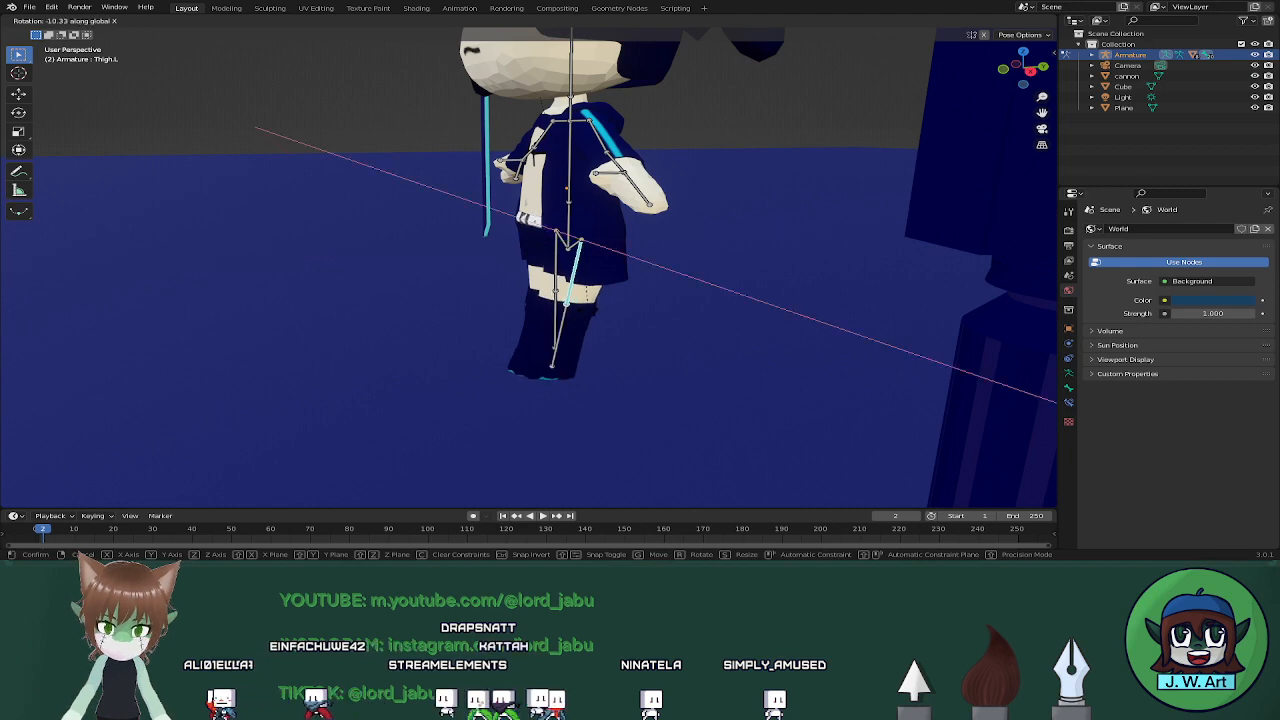
left_click(592, 311)
middle_click_drag(592, 311, 602, 312)
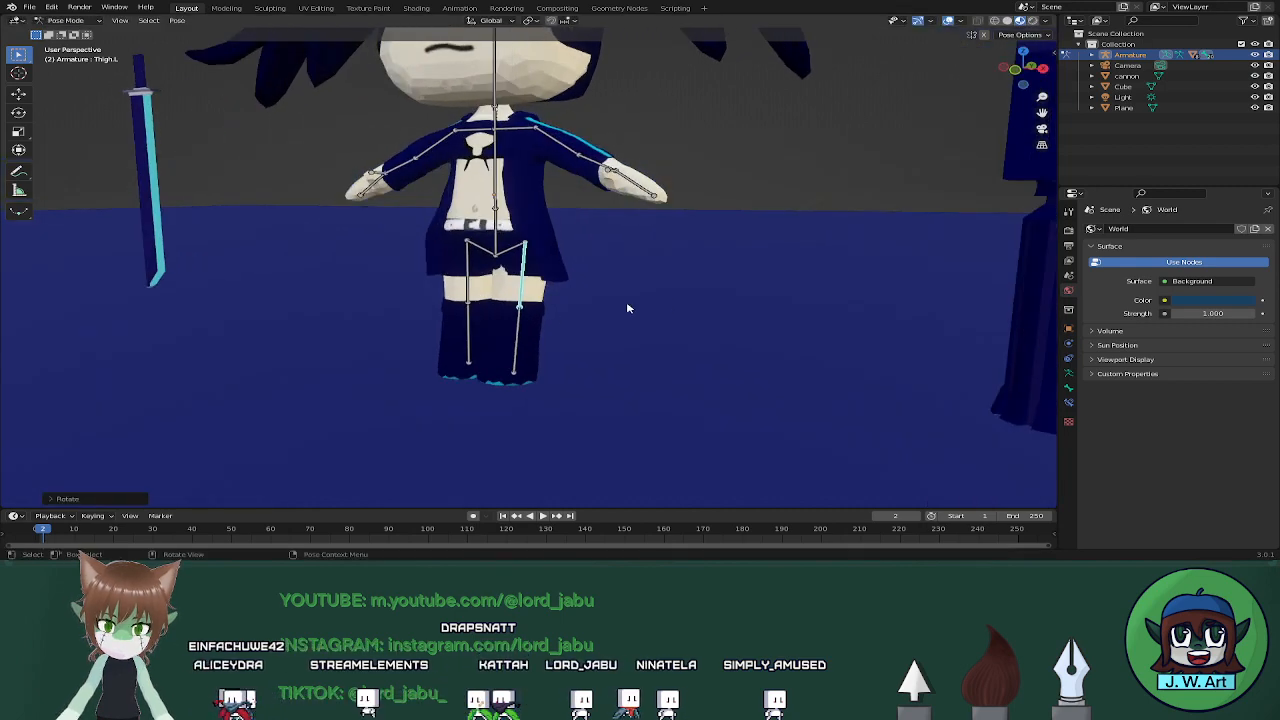
Rotate the left lower-leg bone around the global X axis
left_click(519, 326)
middle_click_drag(765, 335, 496, 342)
key("r")
key("x")
left_click(625, 368)
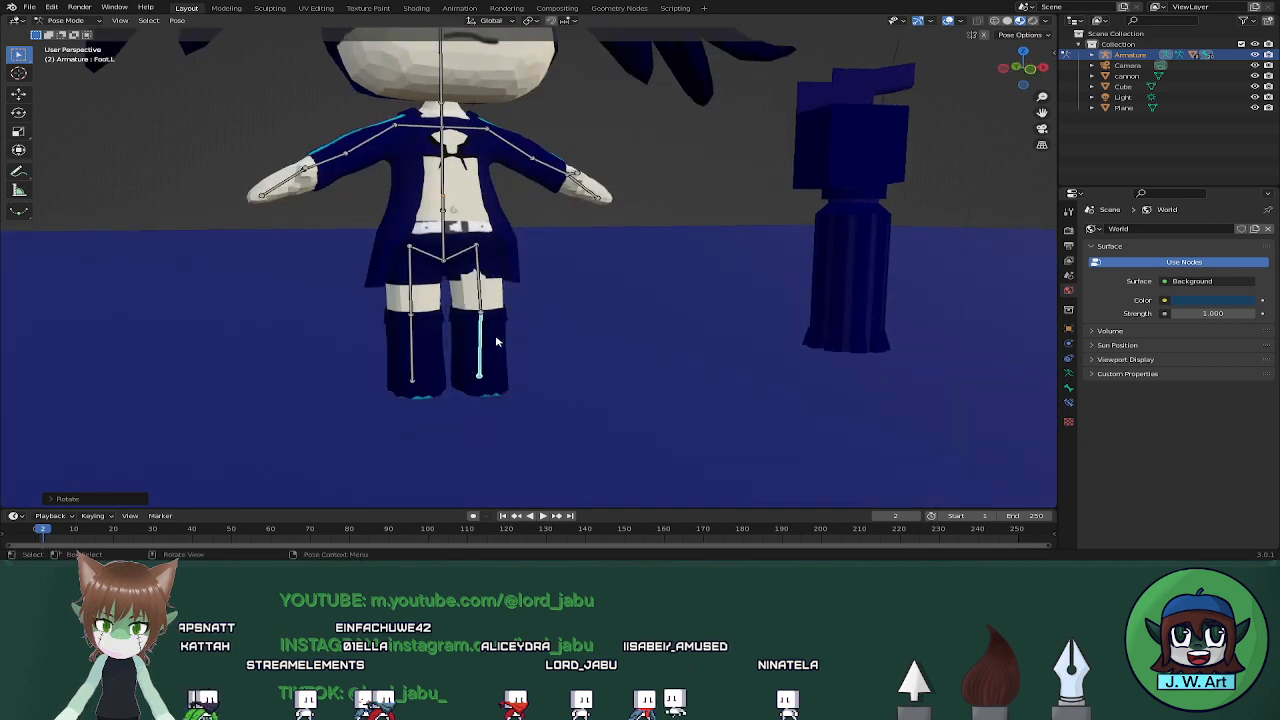
Rotate the right thigh bone about 2.5 degrees around the global Y axis, and swing it backward around the global X axis
key("r")
key("x")
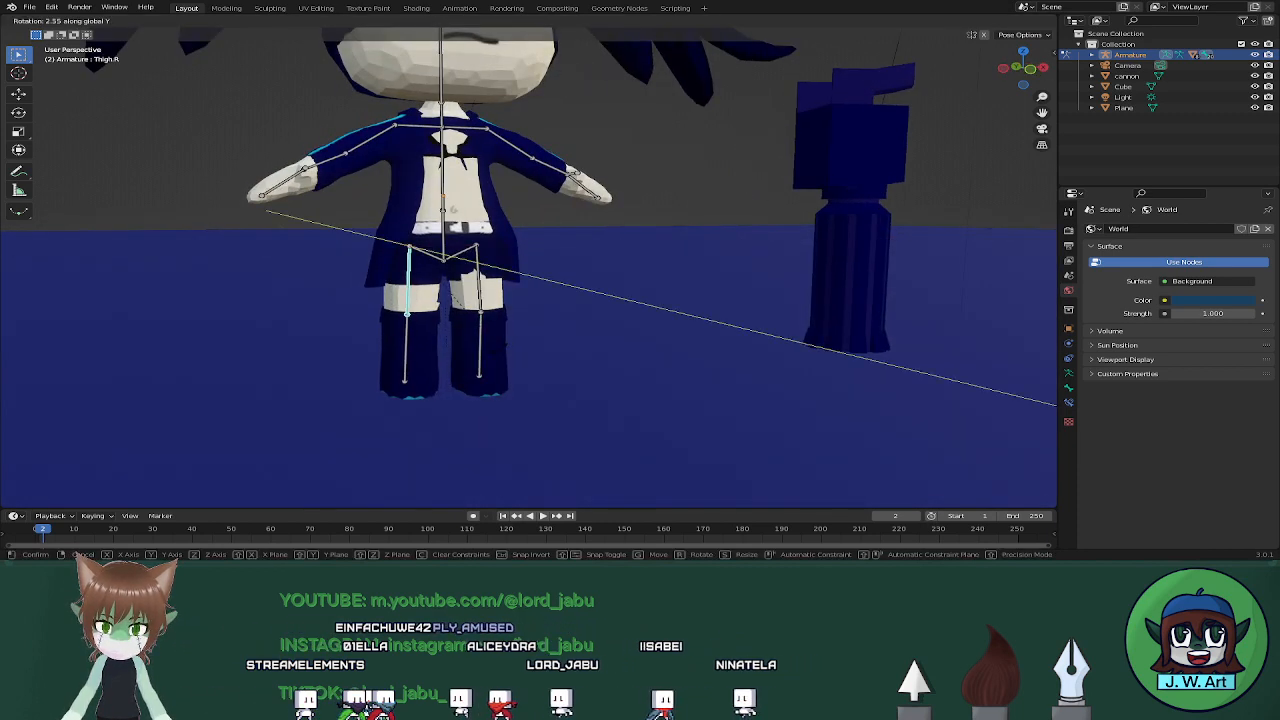
left_click(428, 354)
middle_click_drag(428, 354, 601, 399)
key("r")
key("x")
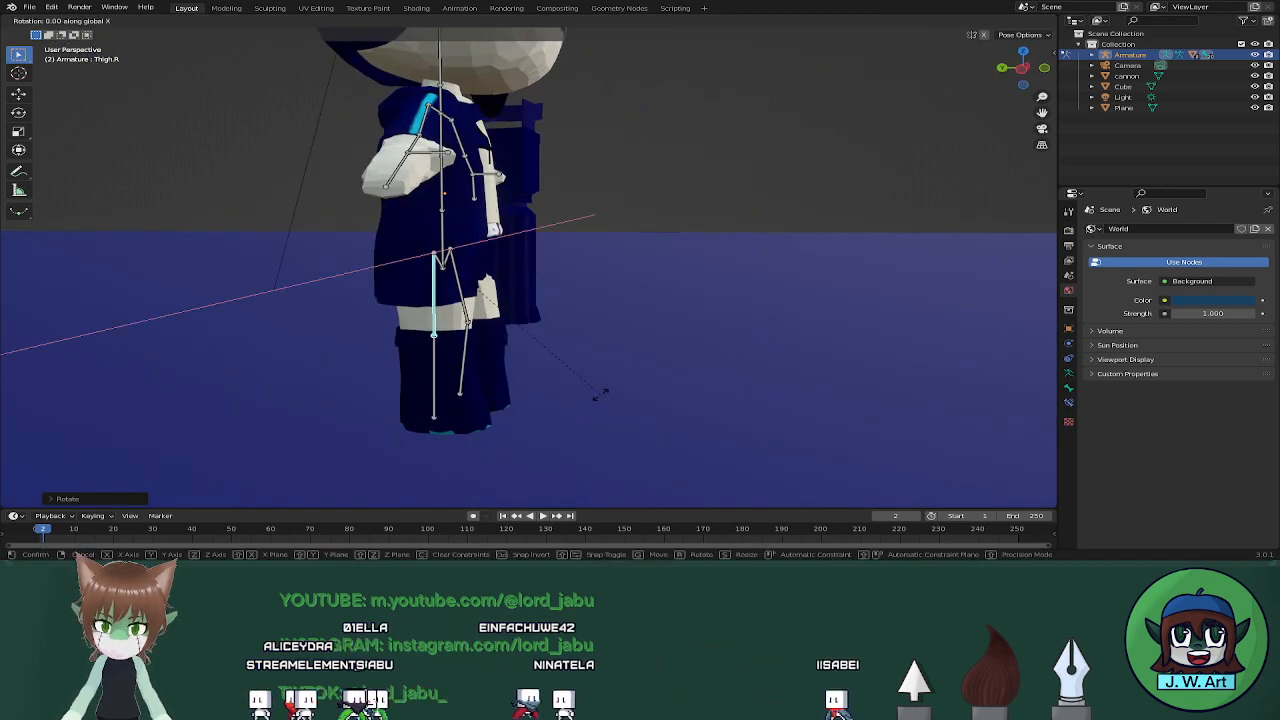
left_click(575, 395)
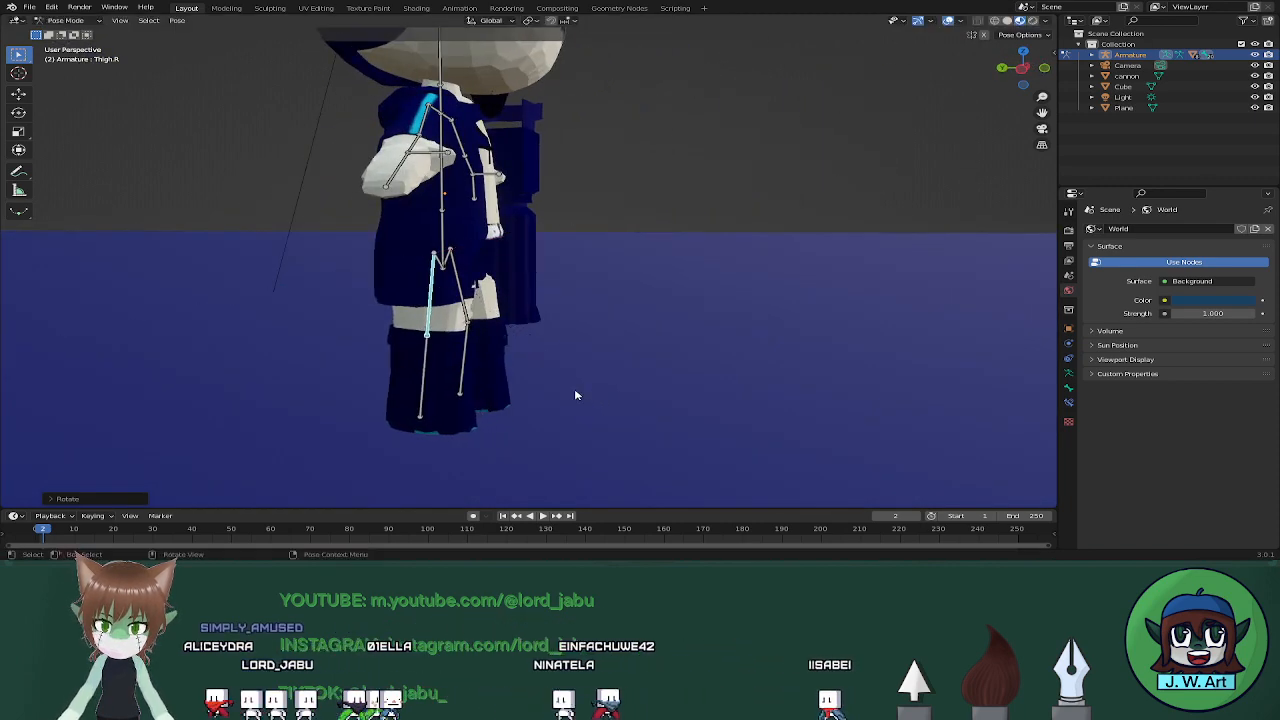
Rotate the right lower-leg bone a few degrees around the global X axis
left_click(447, 385)
key("r")
key("x")
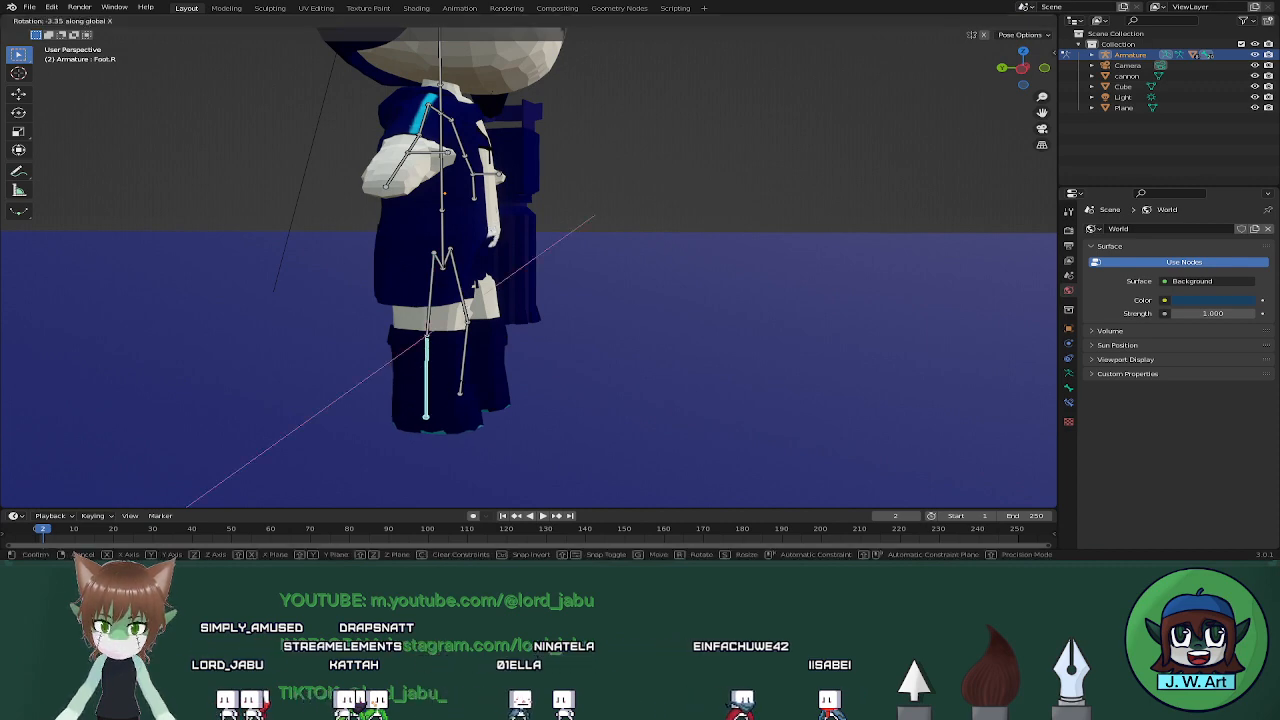
left_click(614, 380)
middle_click_drag(614, 380, 491, 370)
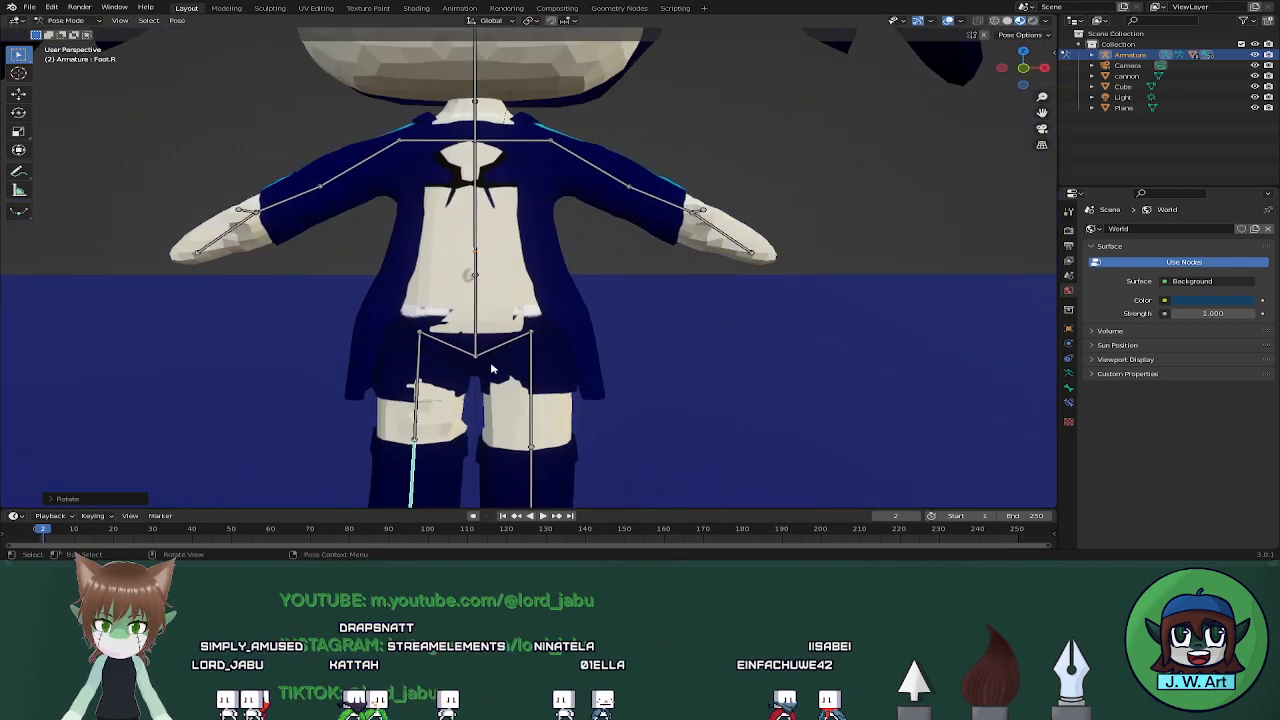
Switch the armature to Object Mode, select the shorts mesh and open it for sculpting
key("Tab")
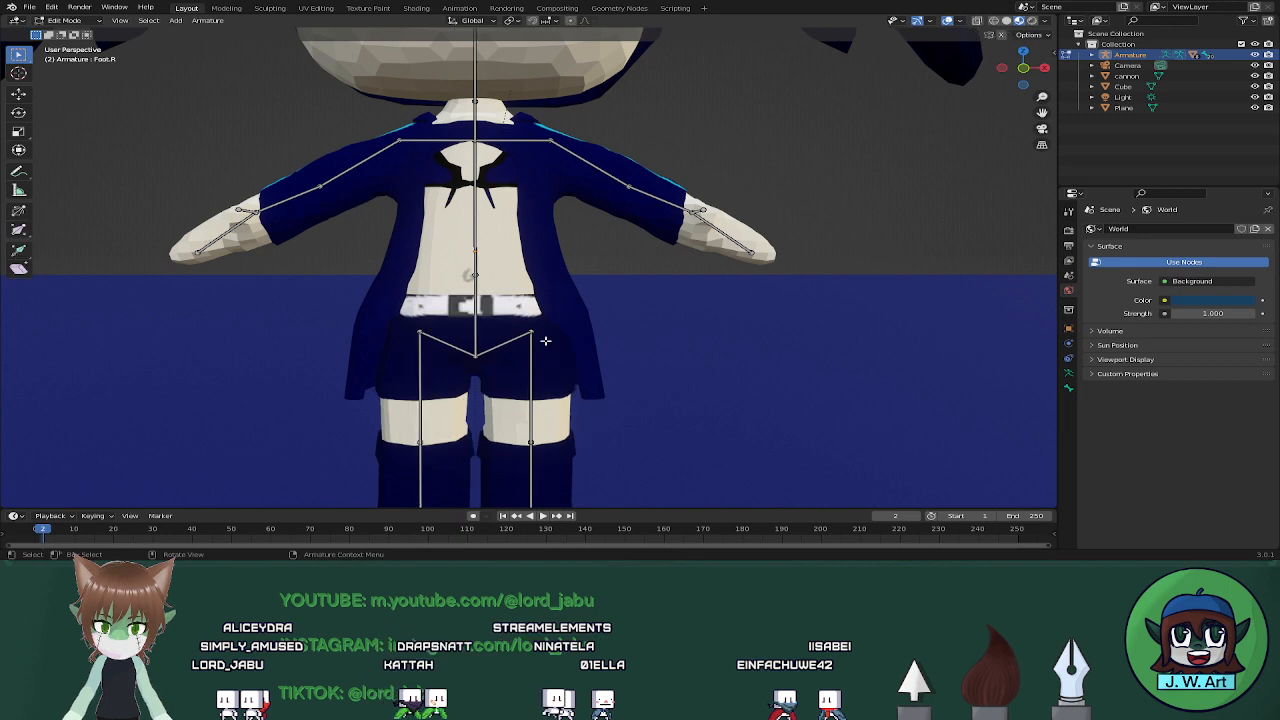
key("Tab")
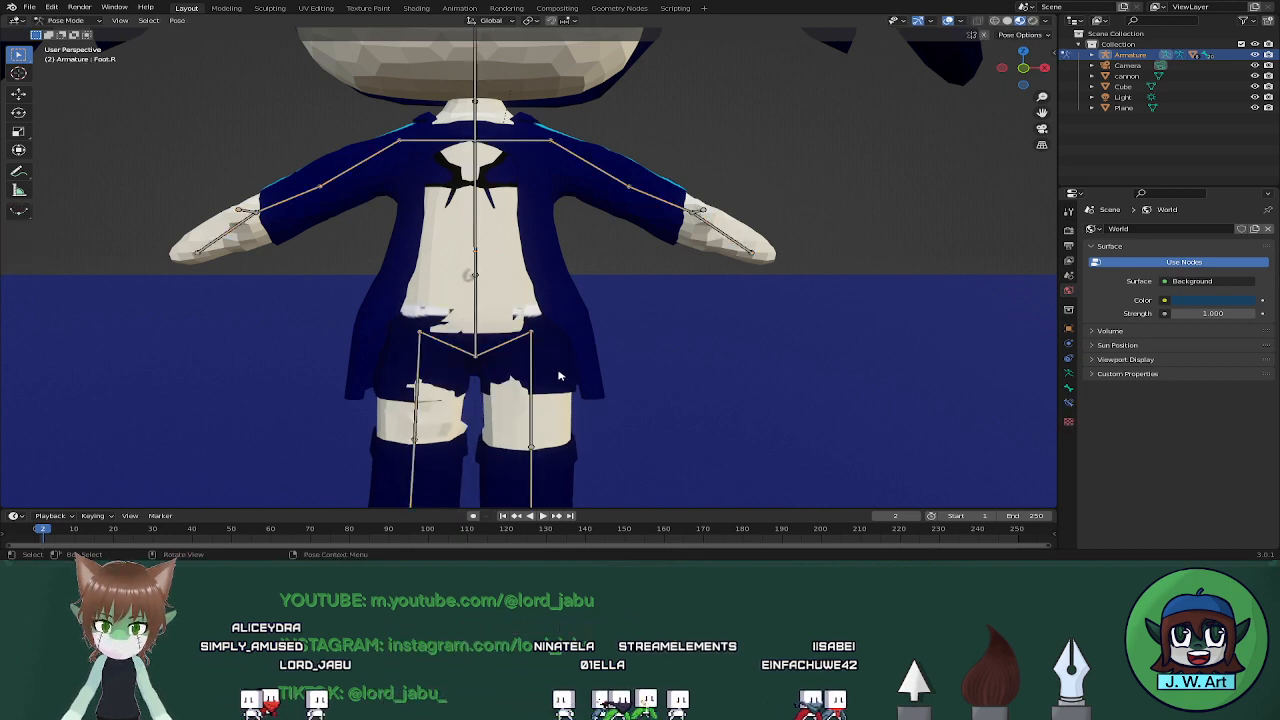
key("ctrl+Tab")
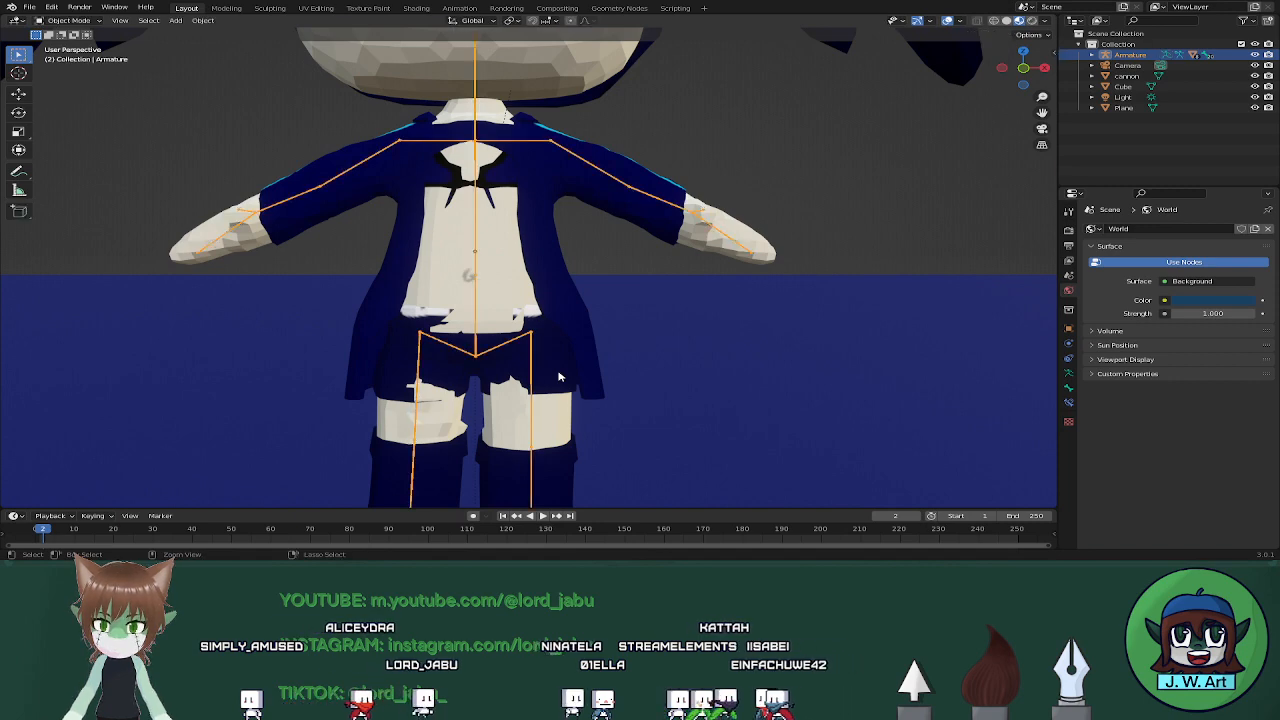
left_click(560, 377)
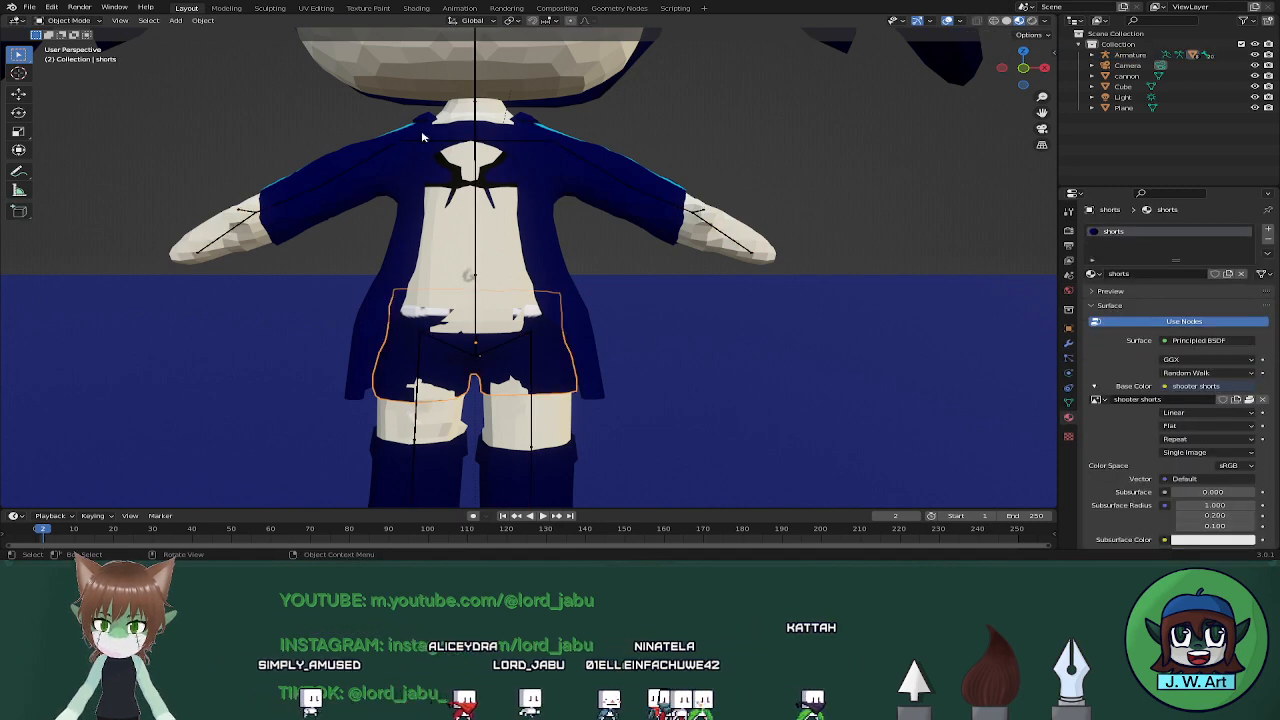
left_click(270, 8)
middle_click_drag(709, 335, 639, 527, "shift")
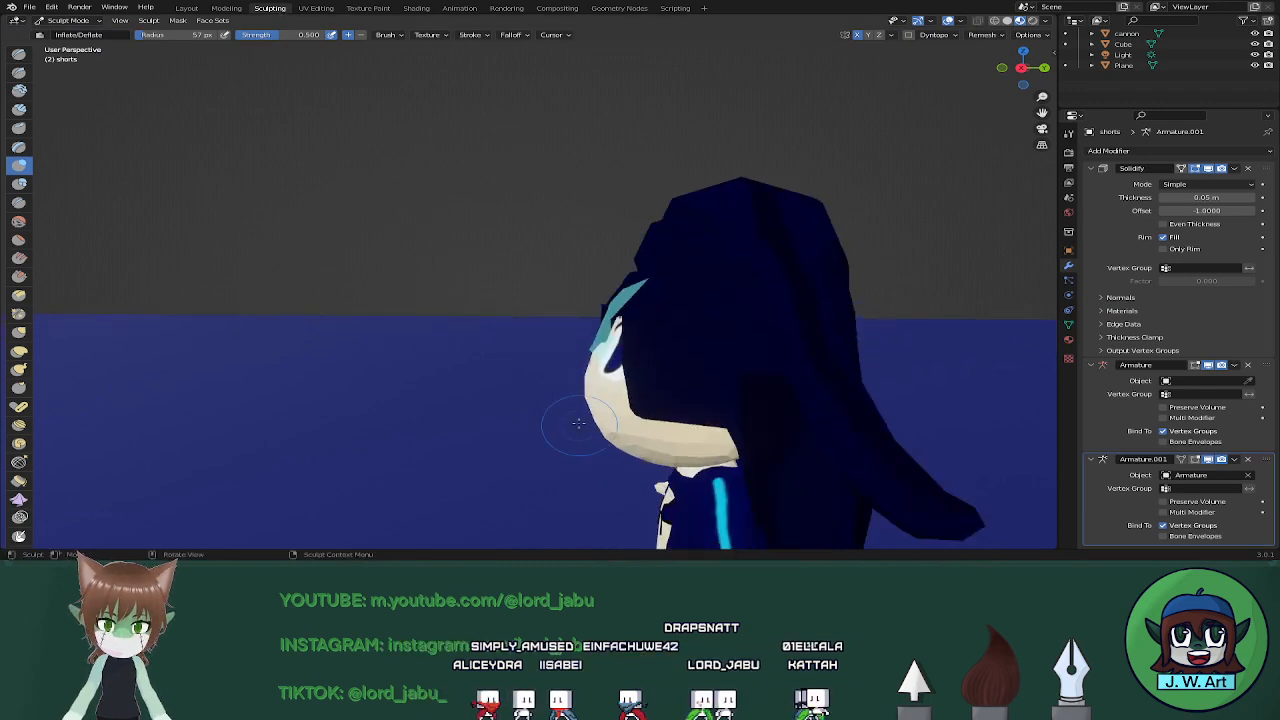
middle_click_drag(578, 423, 608, 302)
scroll(530, 380, "up", 6)
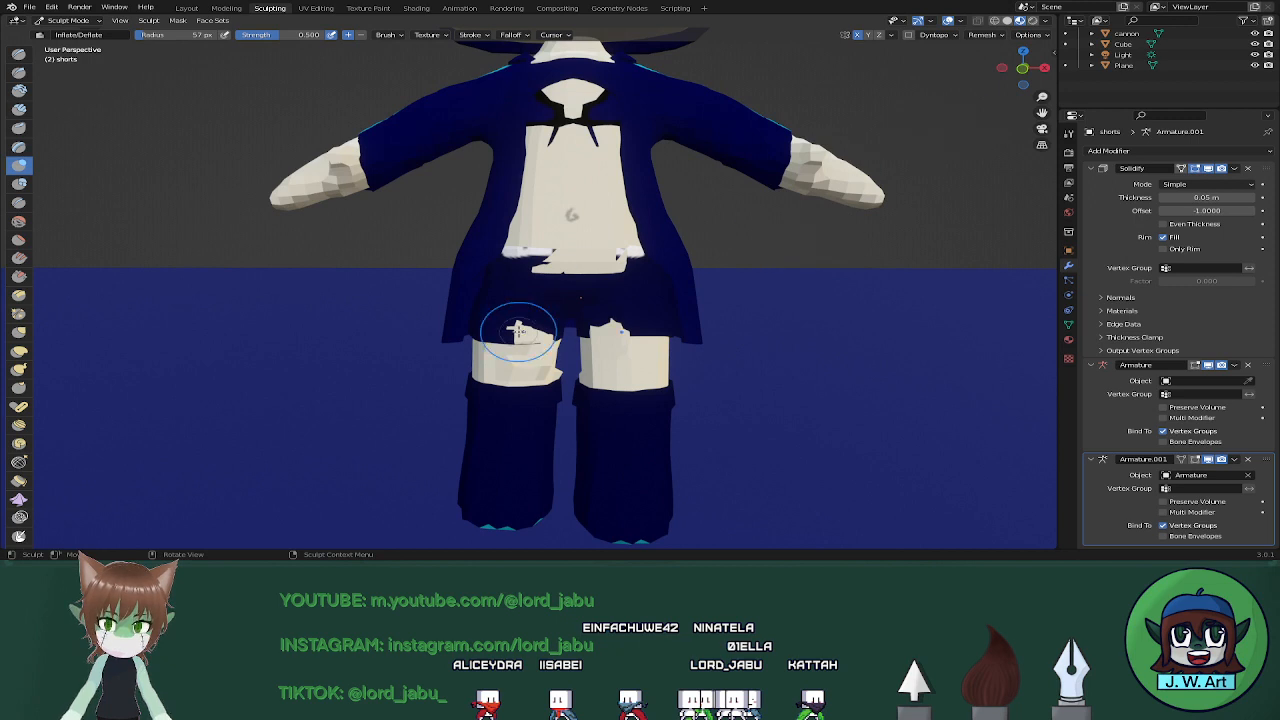
Inflate the shorts around the belt and leg hems so they cover the body mesh poking through
scroll(588, 327, "up", 2)
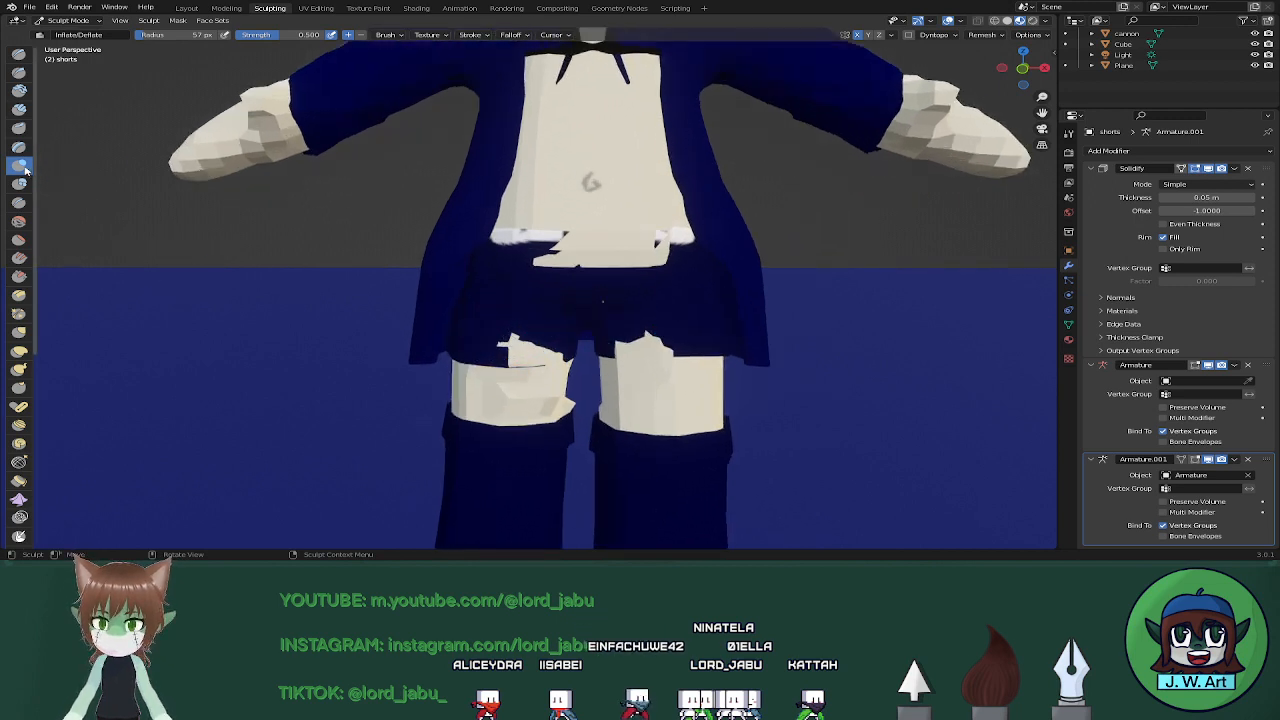
left_click_drag(570, 253, 610, 248)
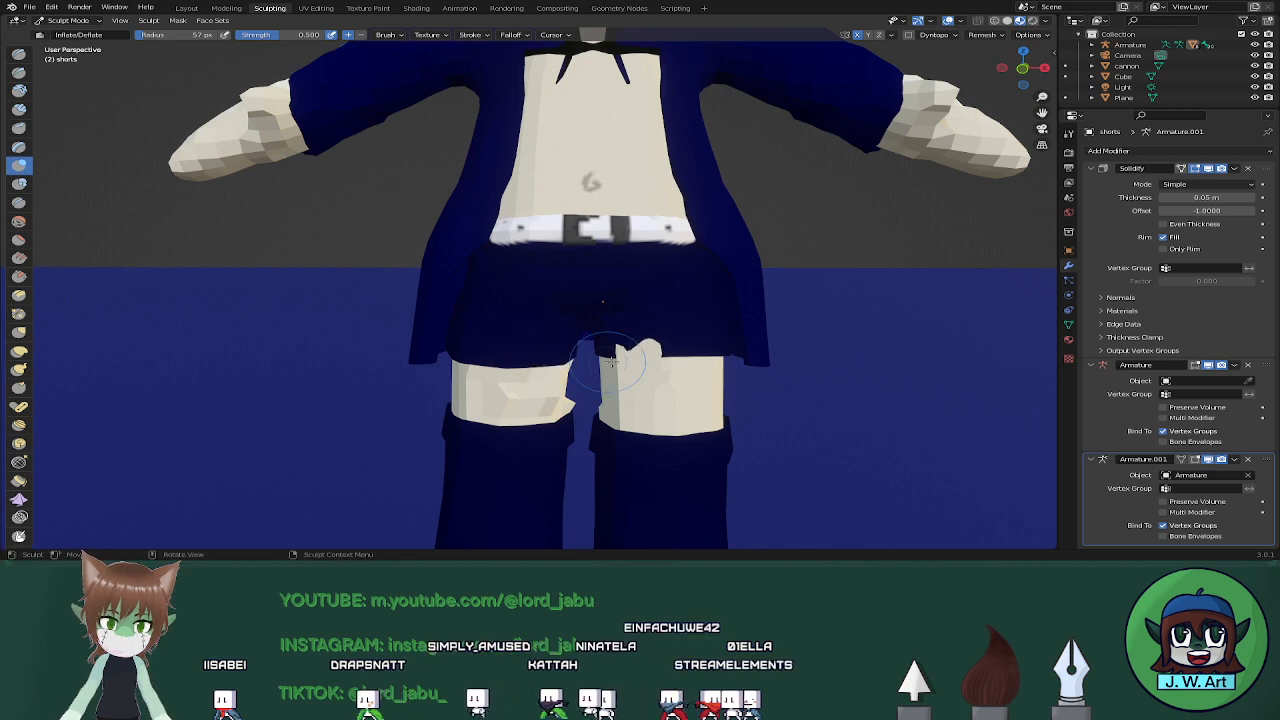
mouse_move(621, 354)
middle_mouse_down()
mouse_move(727, 352)
mouse_move(677, 222)
middle_mouse_up()
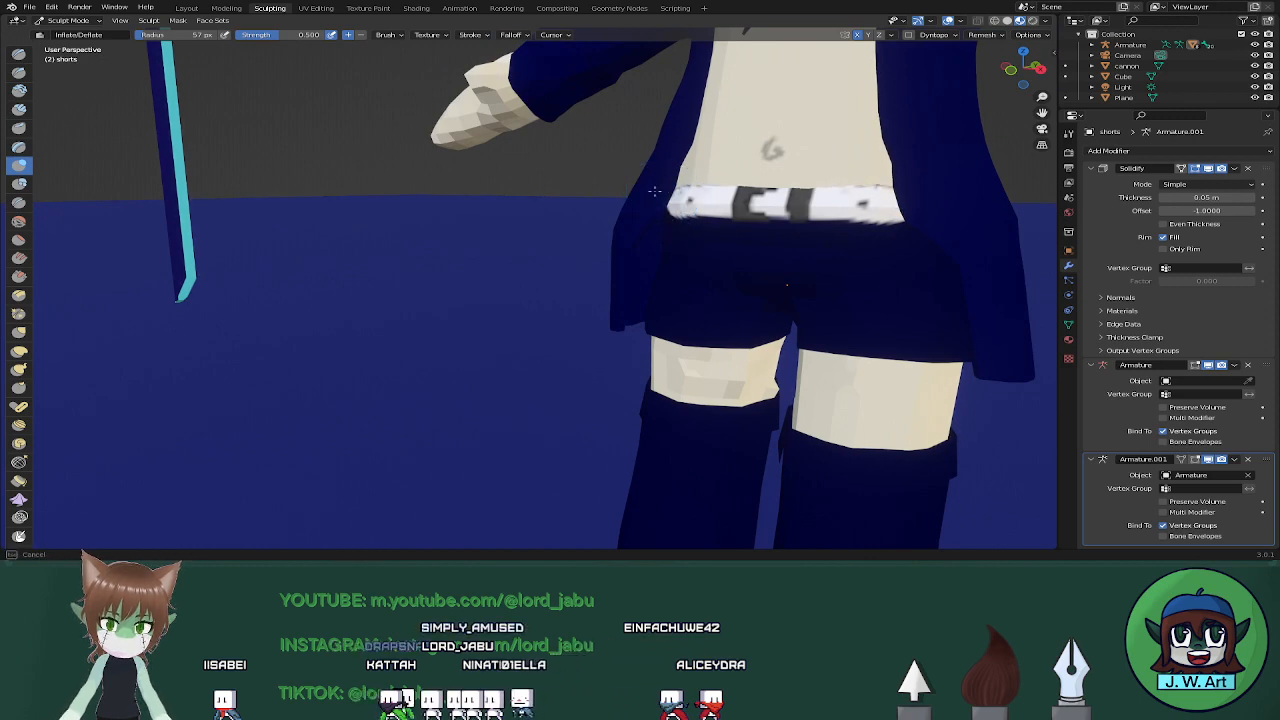
left_click_drag(654, 191, 620, 202)
middle_click_drag(511, 235, 735, 224)
middle_click_drag(486, 286, 612, 262, "shift")
mouse_move(640, 370)
middle_mouse_down()
mouse_move(443, 354)
mouse_move(654, 338)
mouse_move(359, 349)
mouse_move(688, 352)
middle_mouse_up()
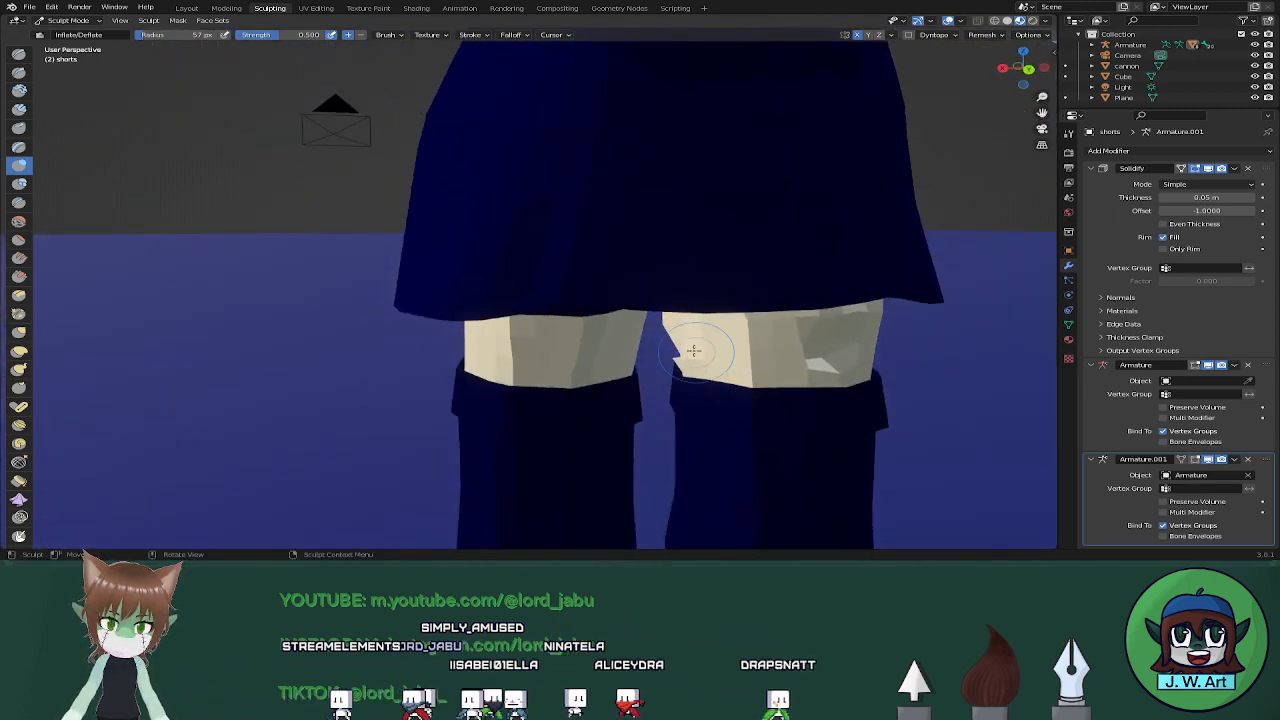
scroll(694, 351, "down", 5)
mouse_move(470, 320)
middle_mouse_down()
mouse_move(729, 325)
mouse_move(679, 291)
middle_mouse_up()
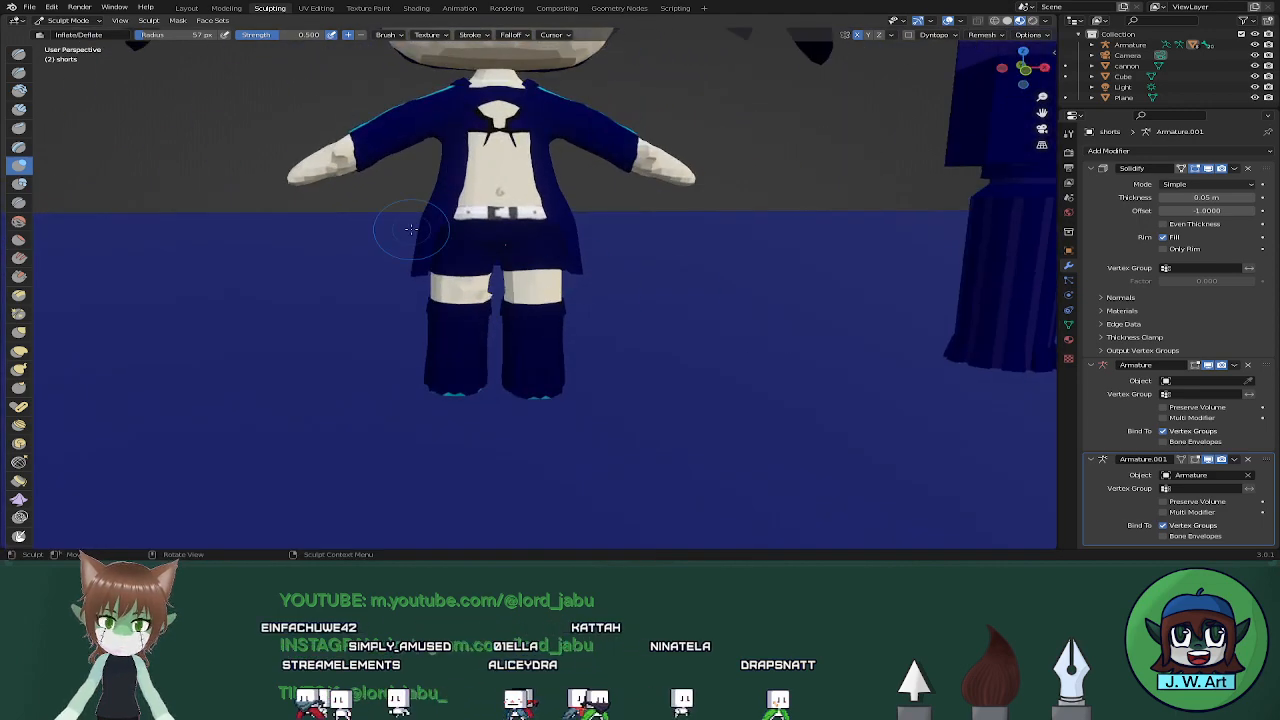
Select the character's body mesh and open it for sculpting
left_click(186, 8)
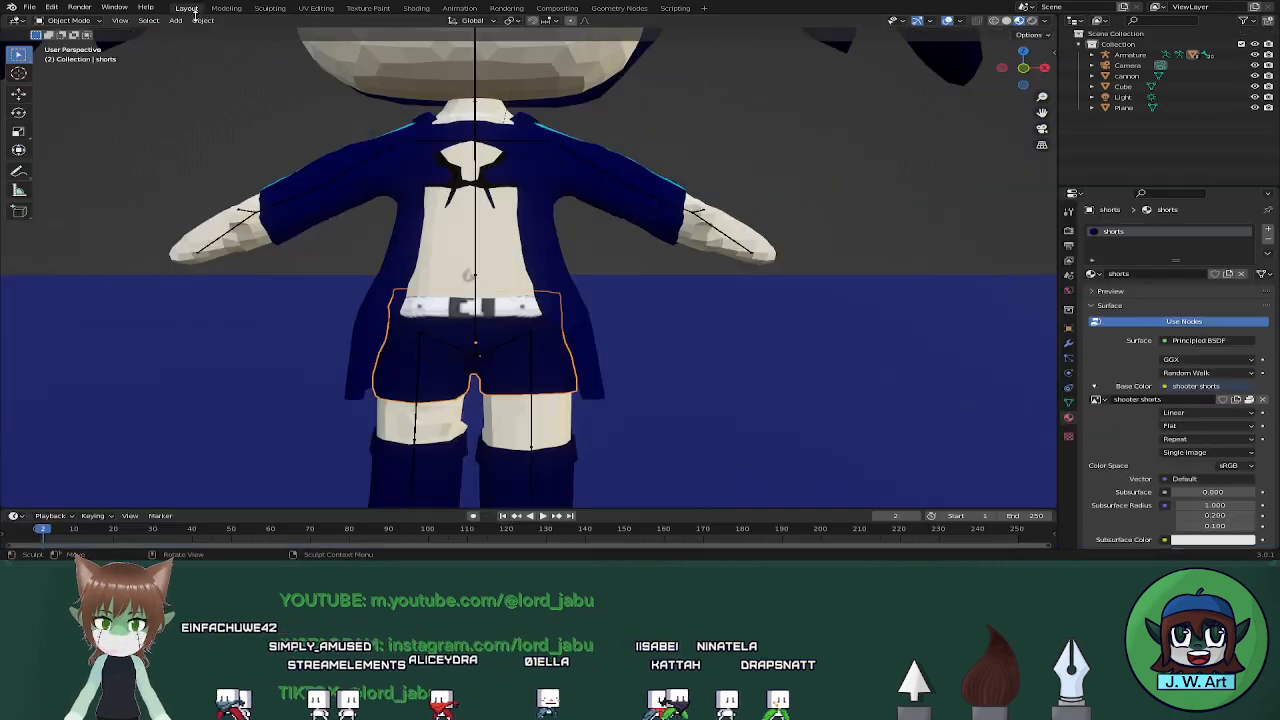
left_click(537, 420)
left_click(557, 414)
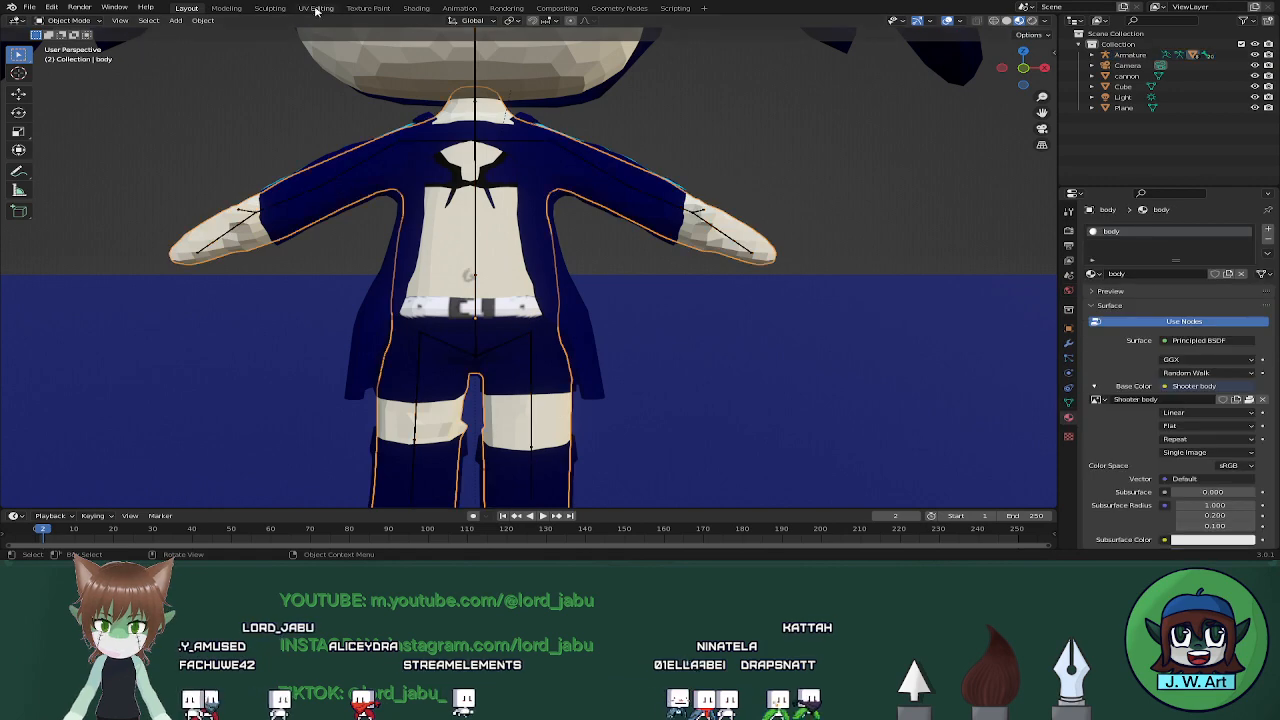
left_click(416, 8)
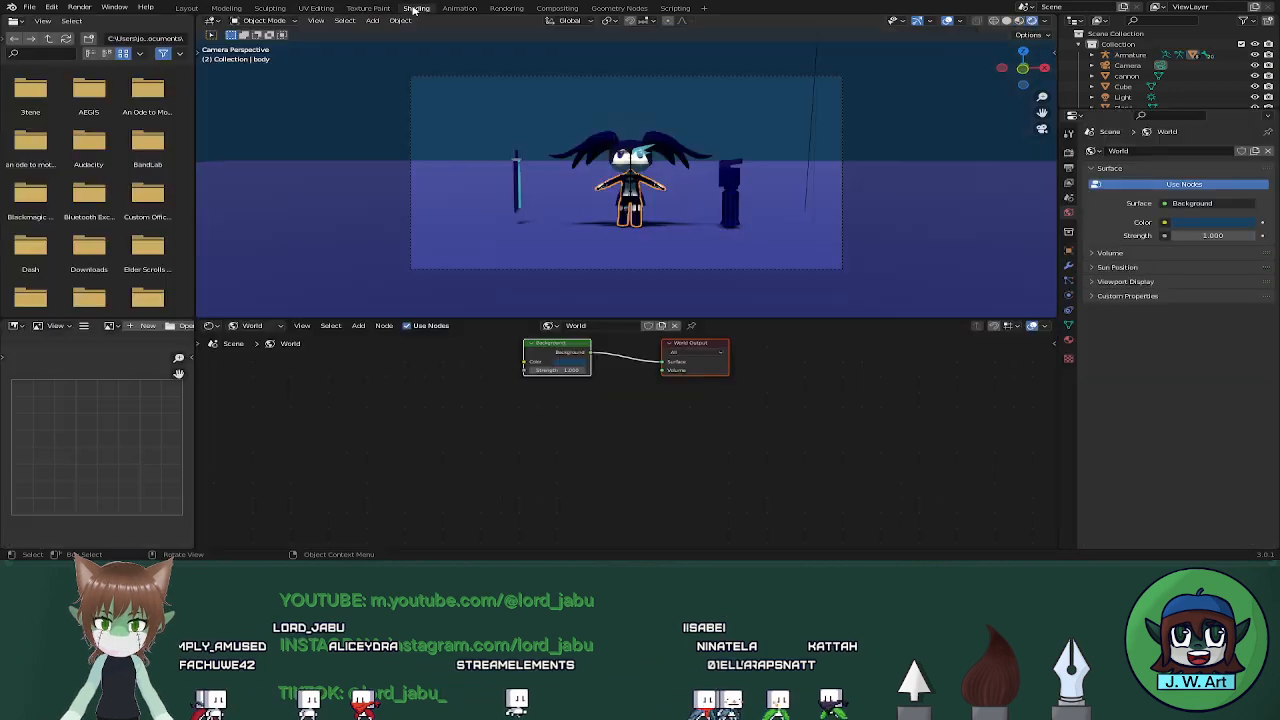
left_click(270, 8)
scroll(410, 255, "up", 5)
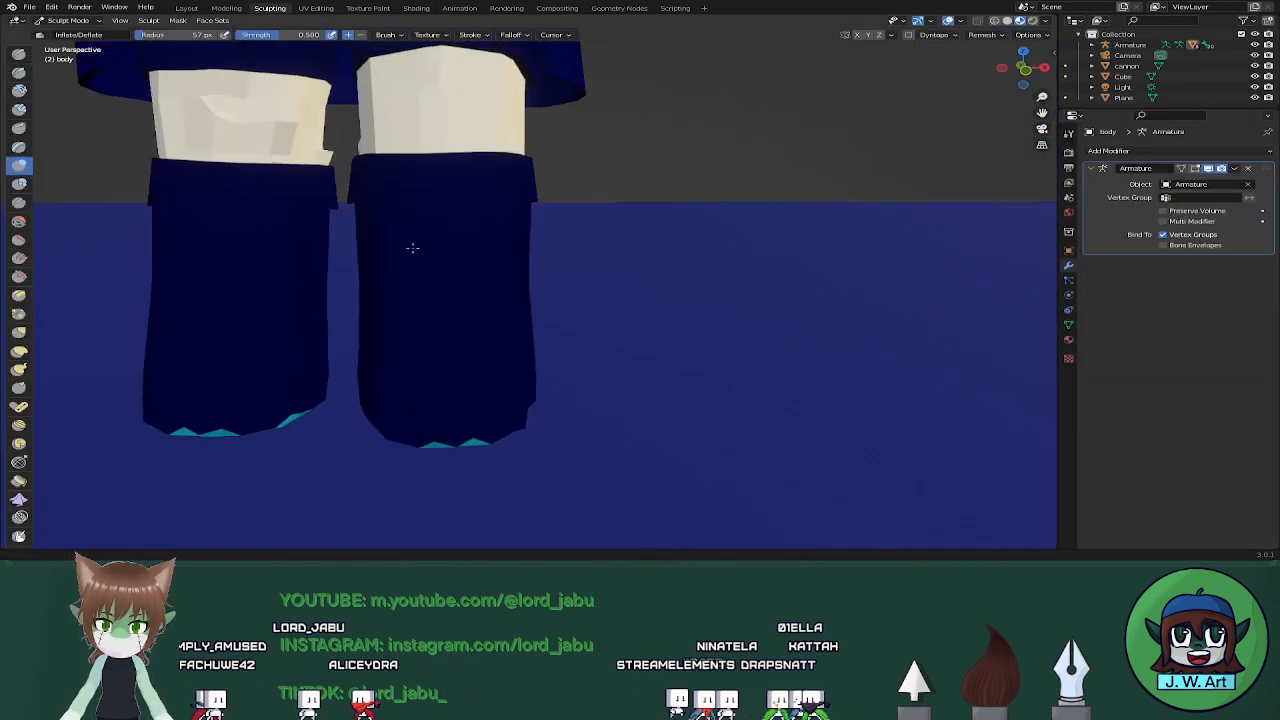
Sculpt the dented thigh areas of the body mesh above the boots with the Inflate/Deflate brush
middle_click_drag(412, 248, 488, 326, "shift")
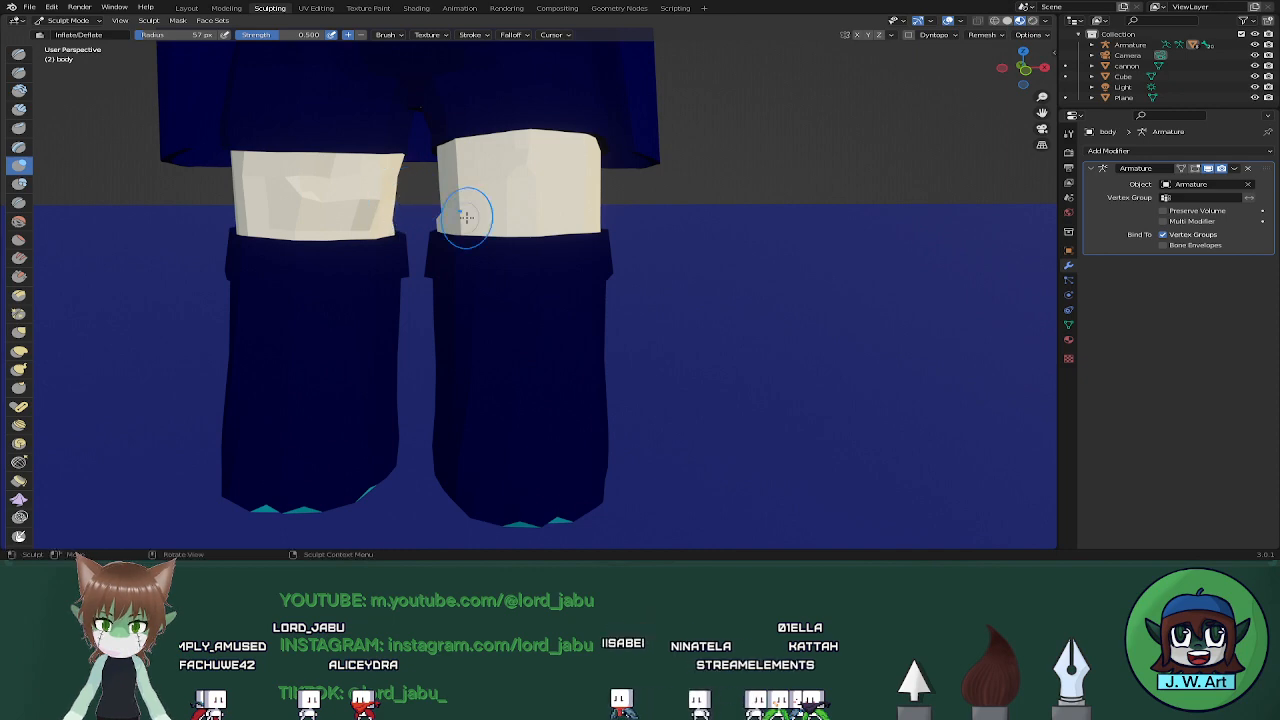
middle_click_drag(466, 217, 436, 206)
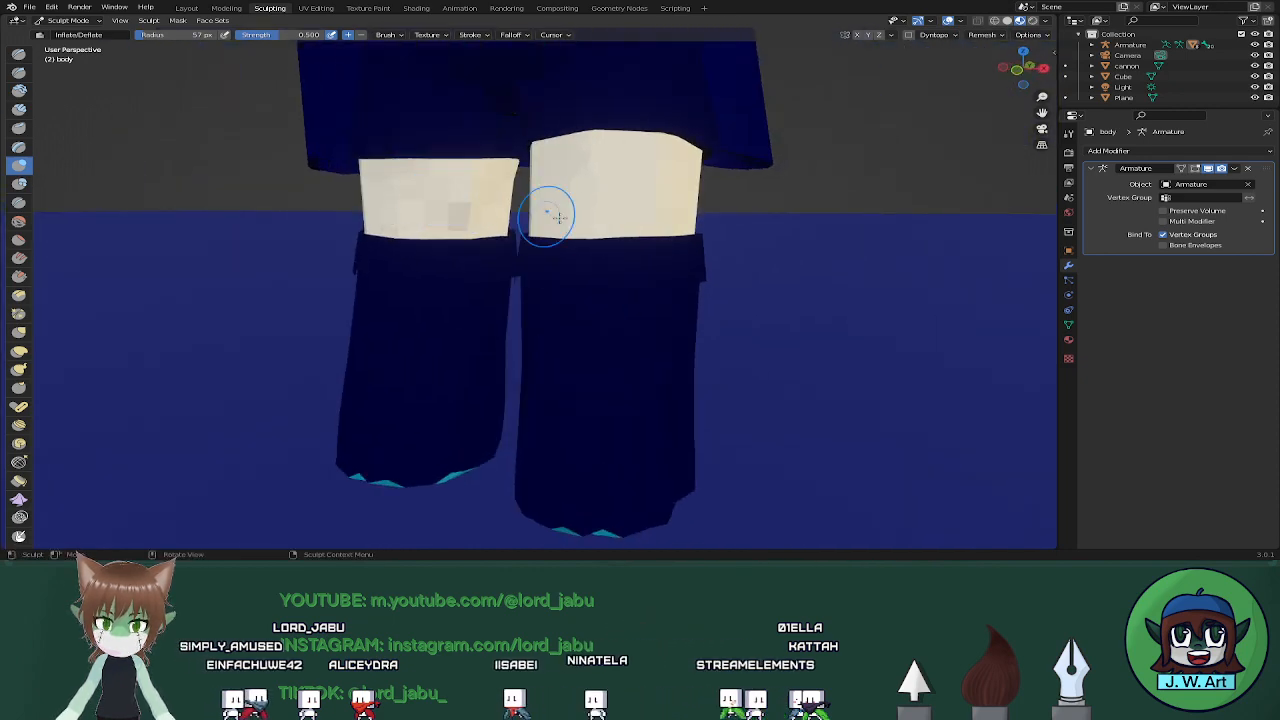
middle_click_drag(700, 218, 513, 231)
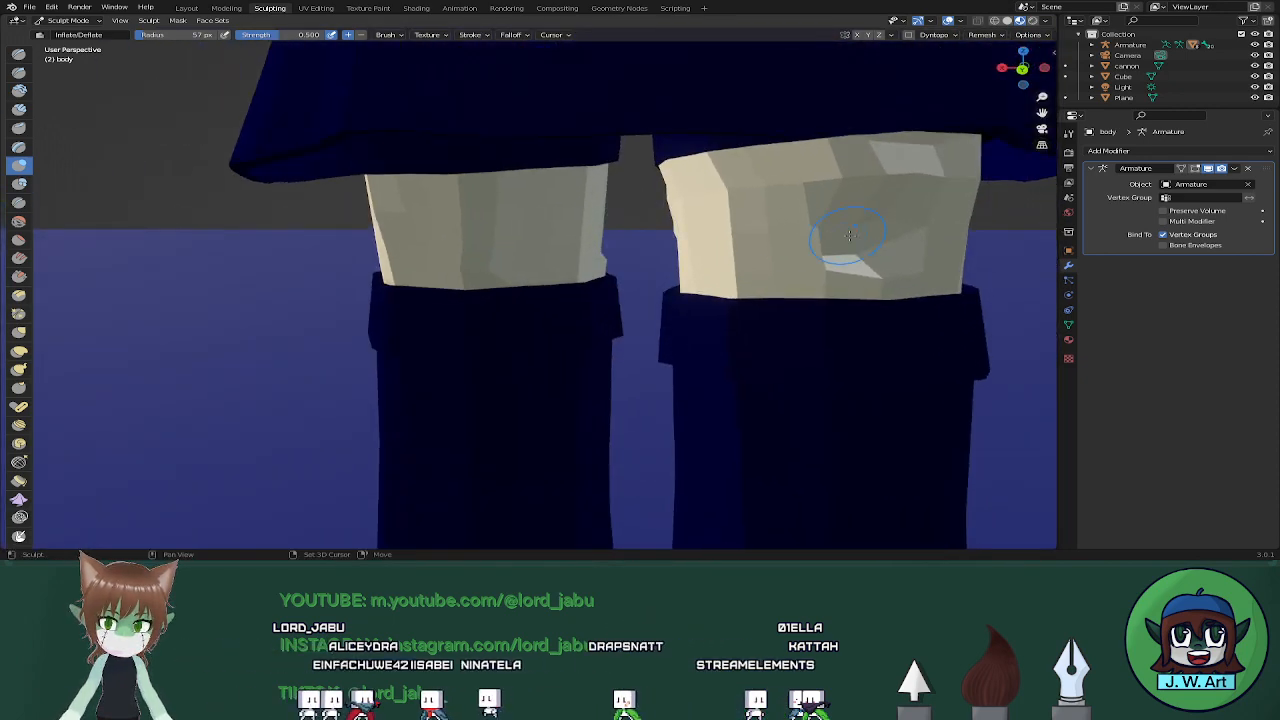
middle_click_drag(845, 234, 600, 240)
scroll(478, 228, "down", 6)
scroll(580, 241, "up", 3)
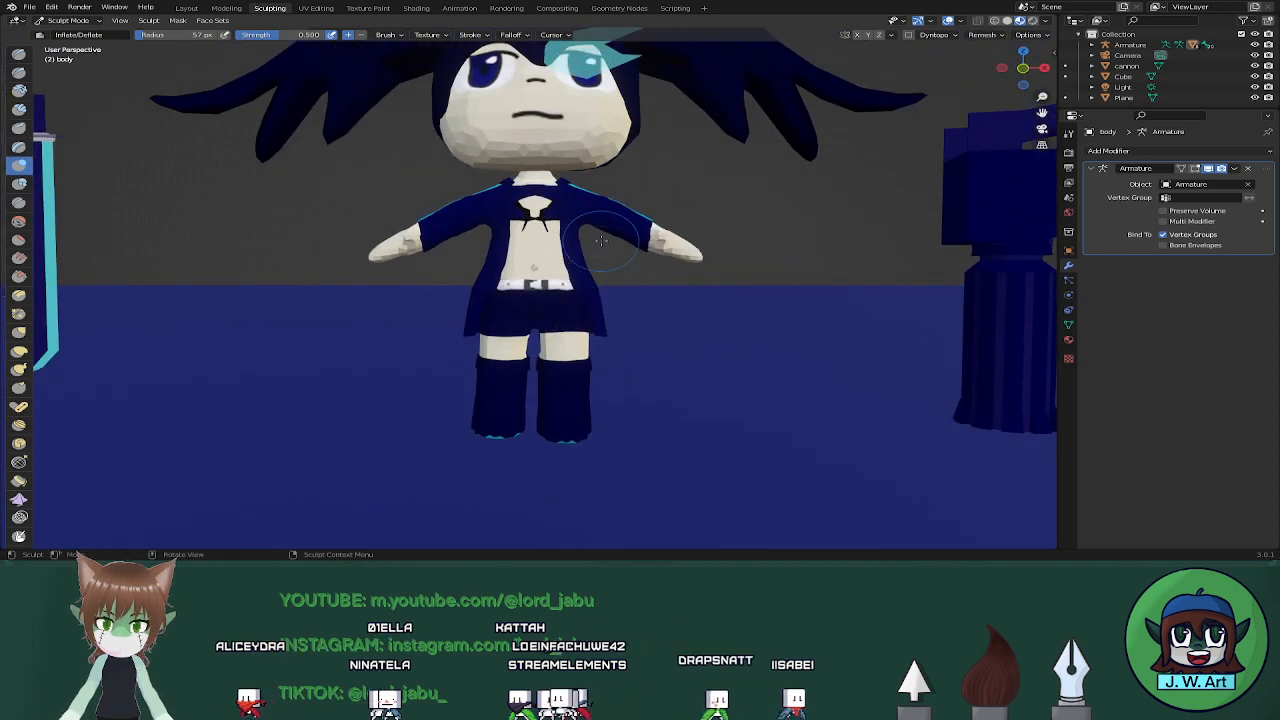
Select the armature in the Layout workspace and return it to Pose Mode with the torso bone selected
left_click(187, 8)
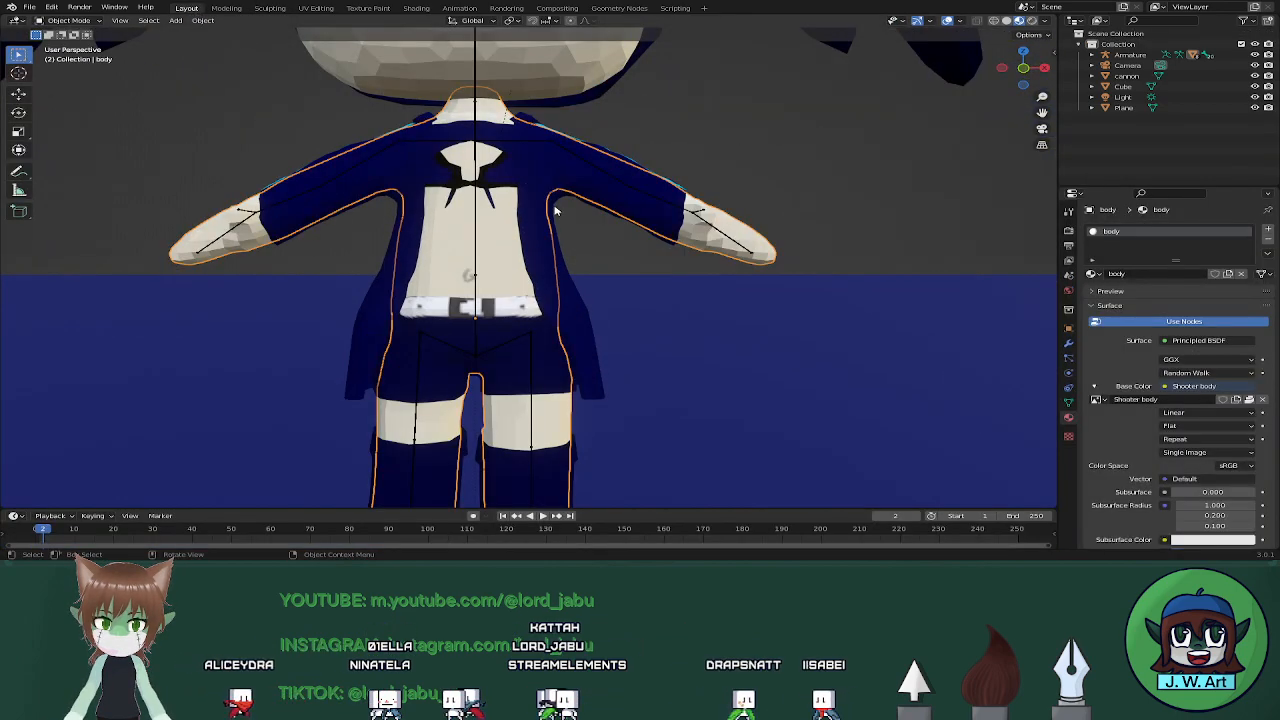
left_click(705, 226)
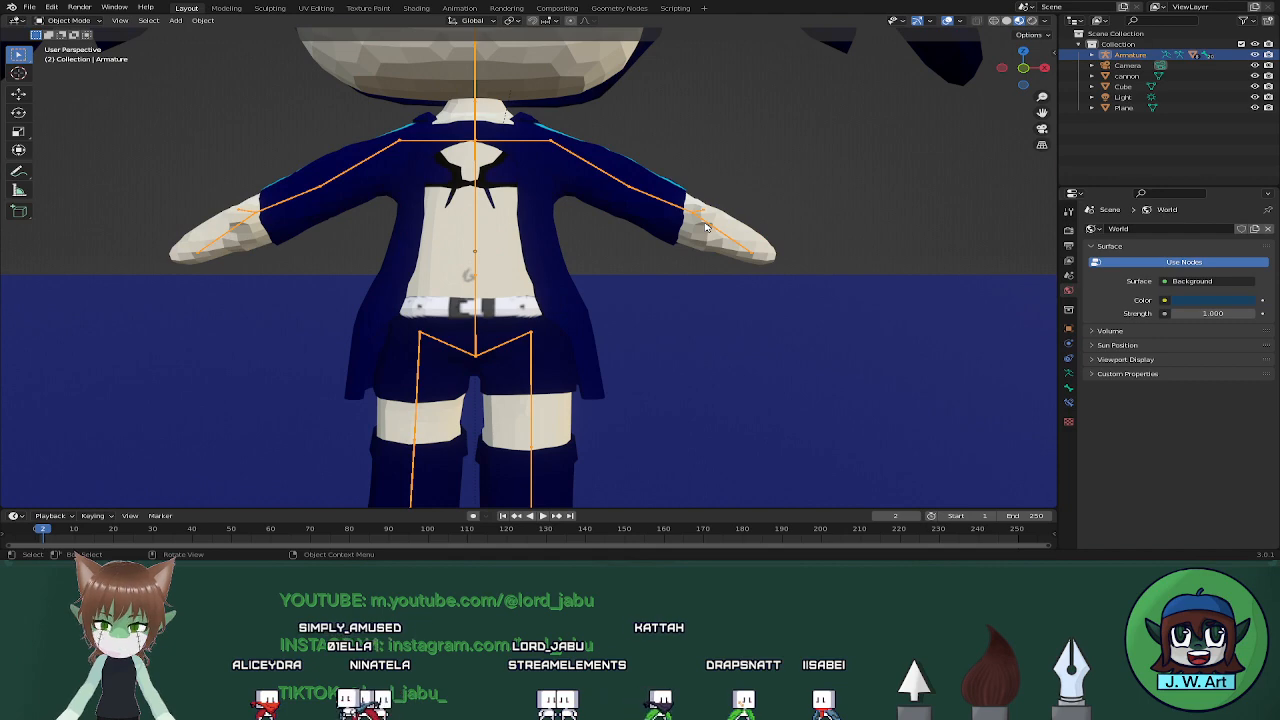
key("ctrl+Tab")
scroll(706, 227, "down", 4)
middle_click_drag(706, 227, 566, 309)
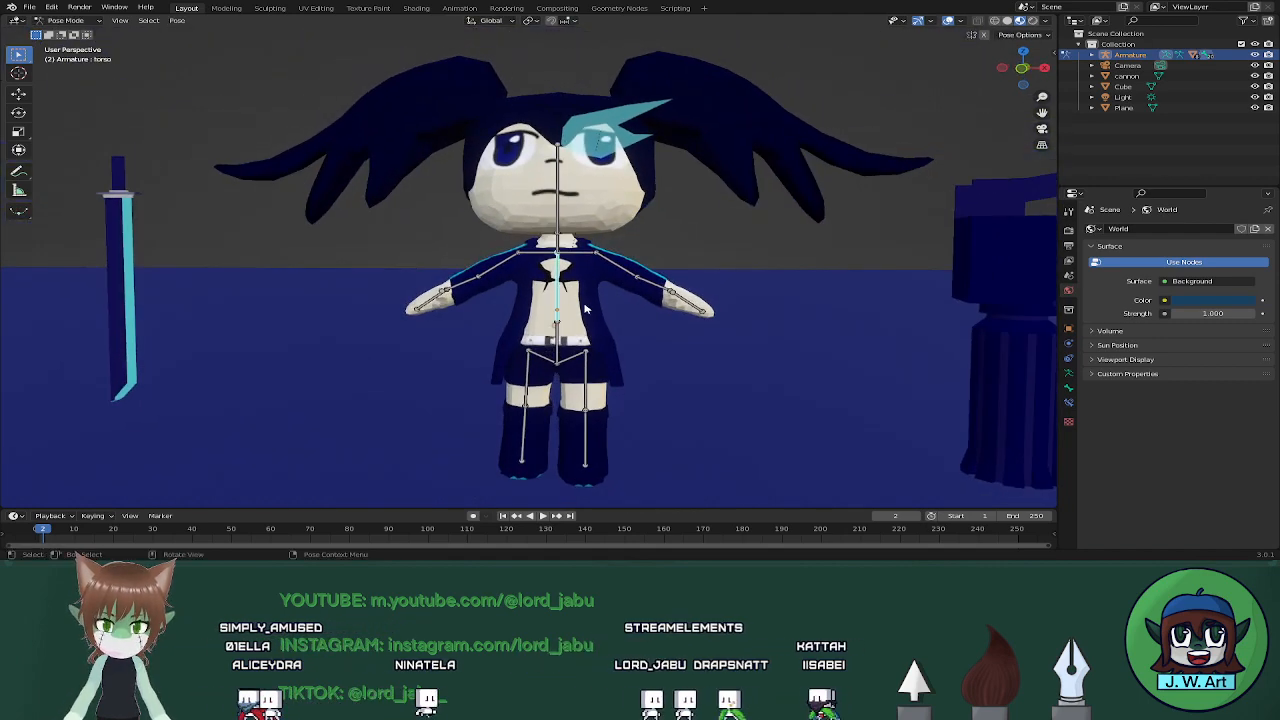
key("r")
key("x")
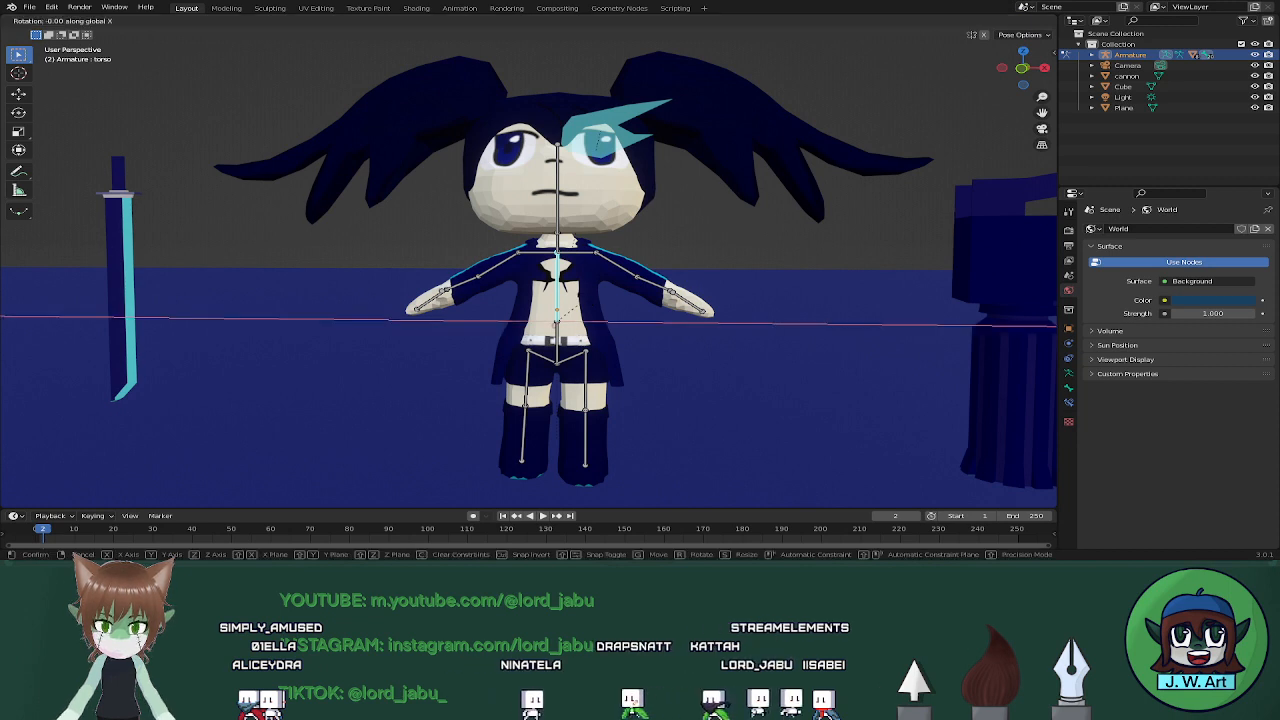
right_click(587, 303)
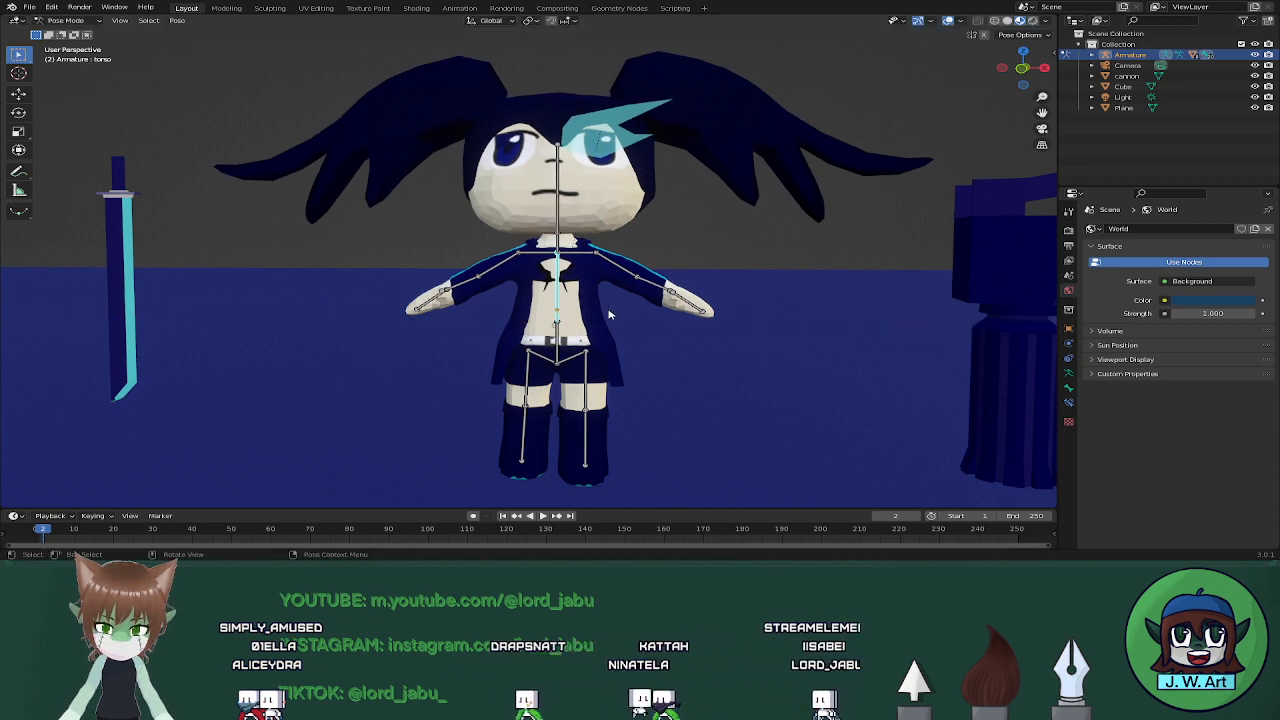
Rotate the torso bone slightly around the global Y axis
key("r")
key("y")
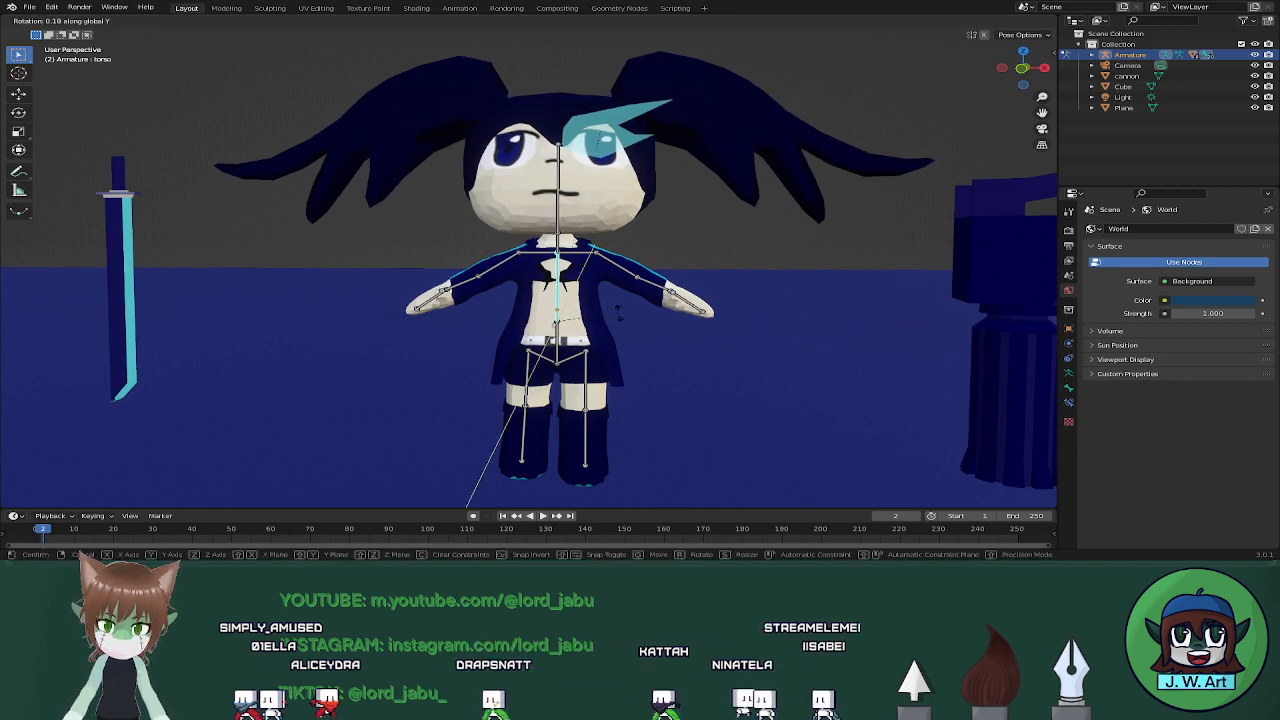
left_click(637, 318)
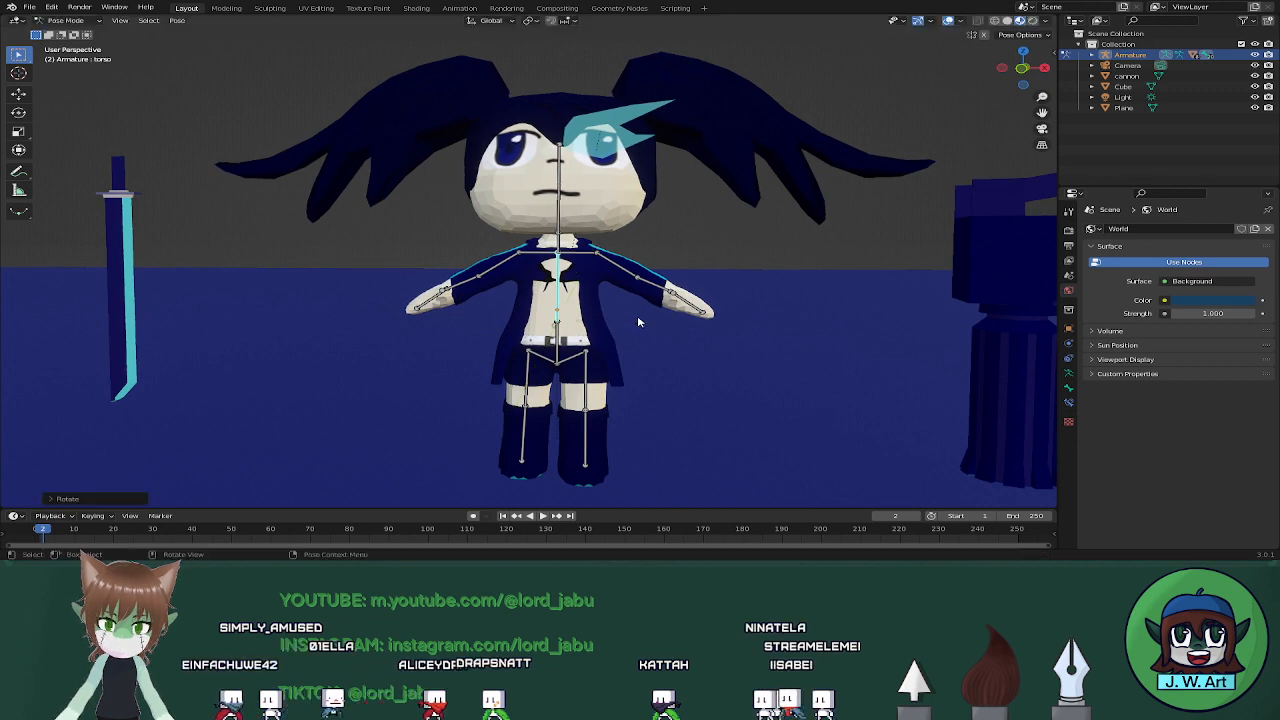
Select the neck bone and rotate it slightly around the global Y axis
middle_click_drag(637, 318, 563, 238)
left_click(563, 238)
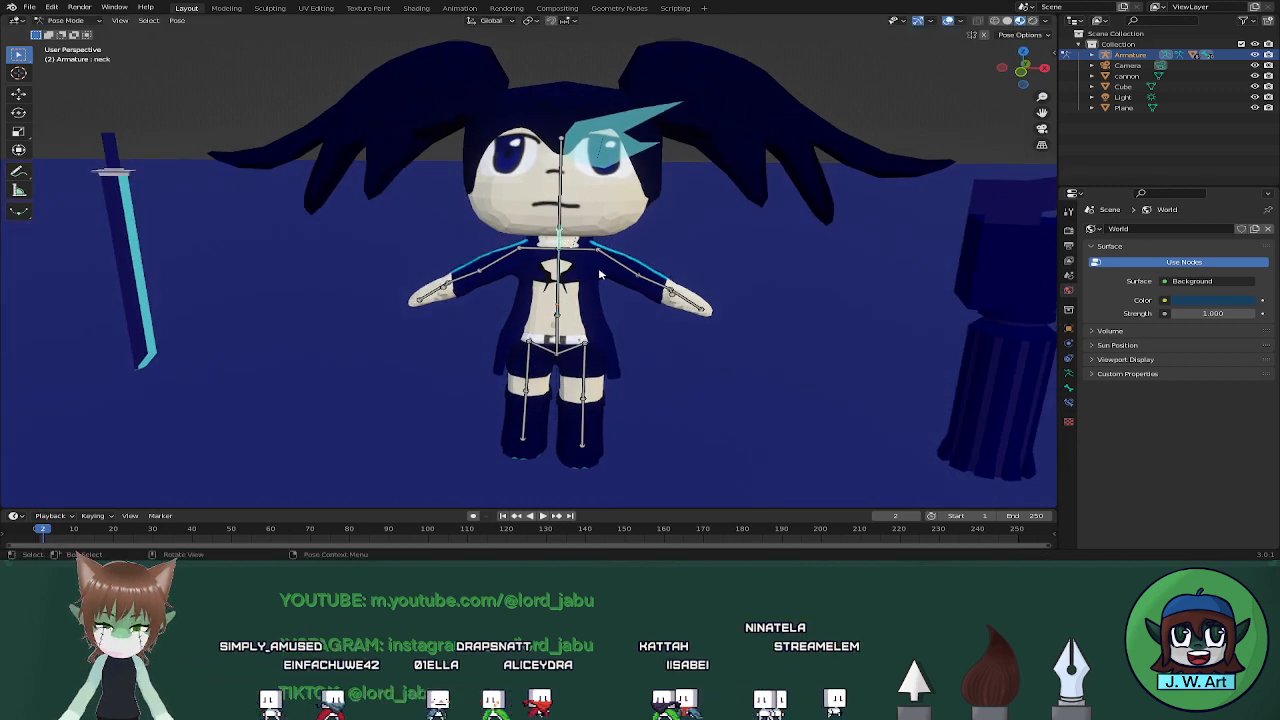
key("r")
key("y")
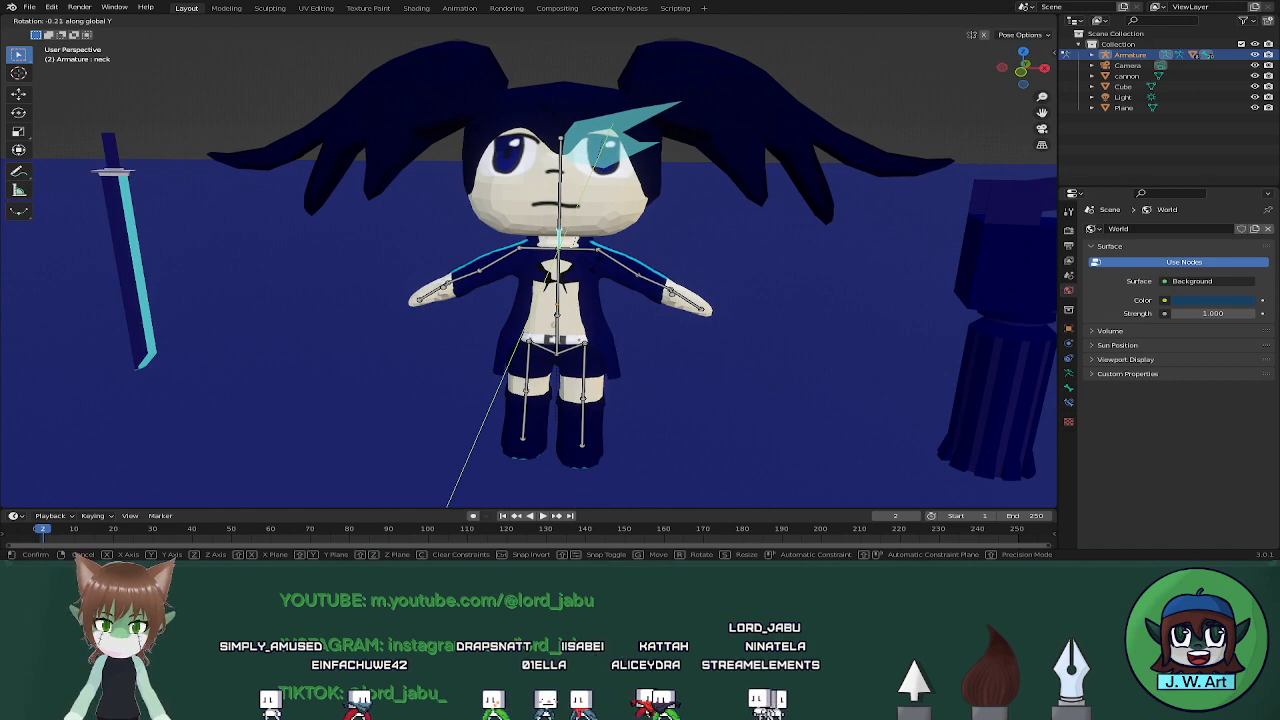
left_click(448, 506)
middle_click_drag(448, 506, 560, 222)
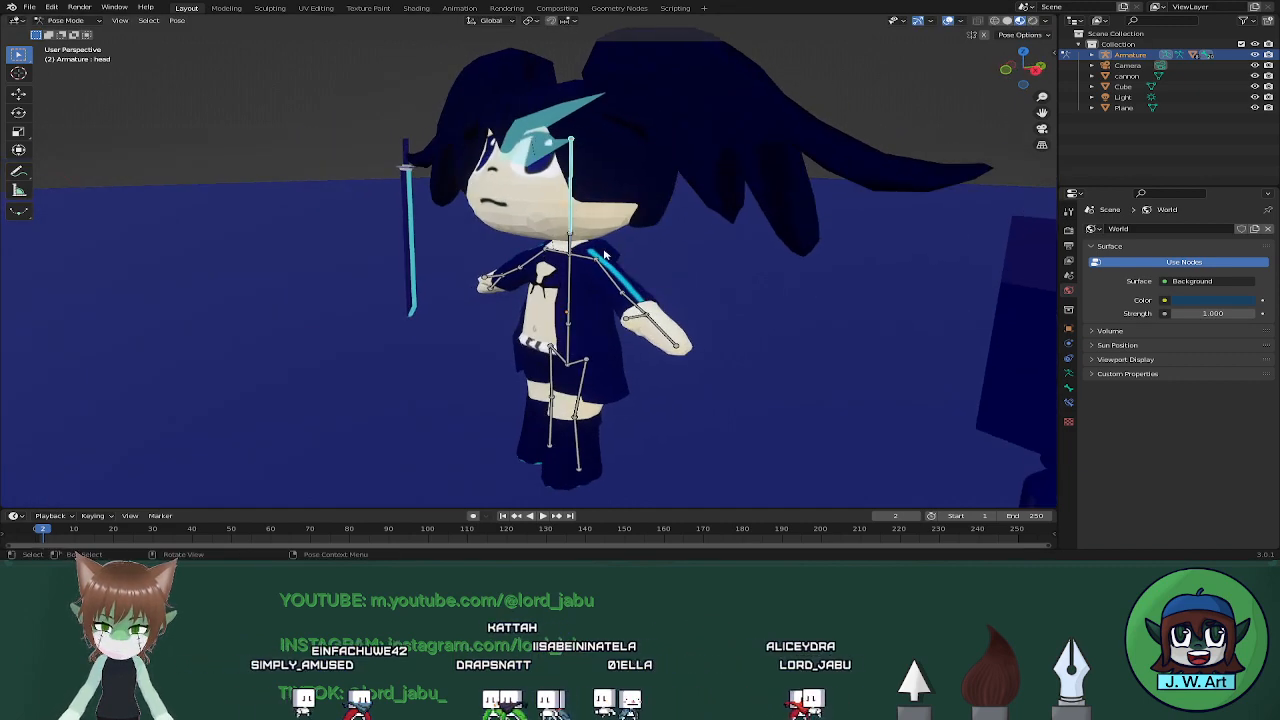
key("r")
key("x")
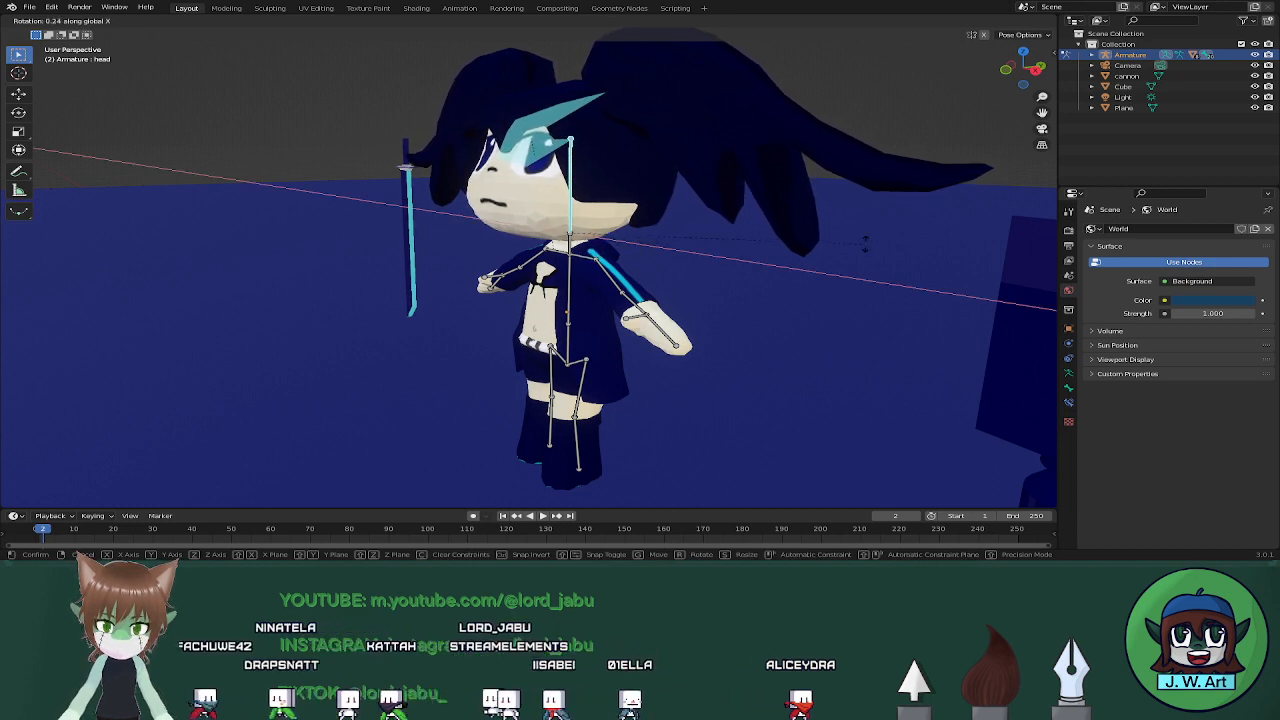
left_click(988, 263)
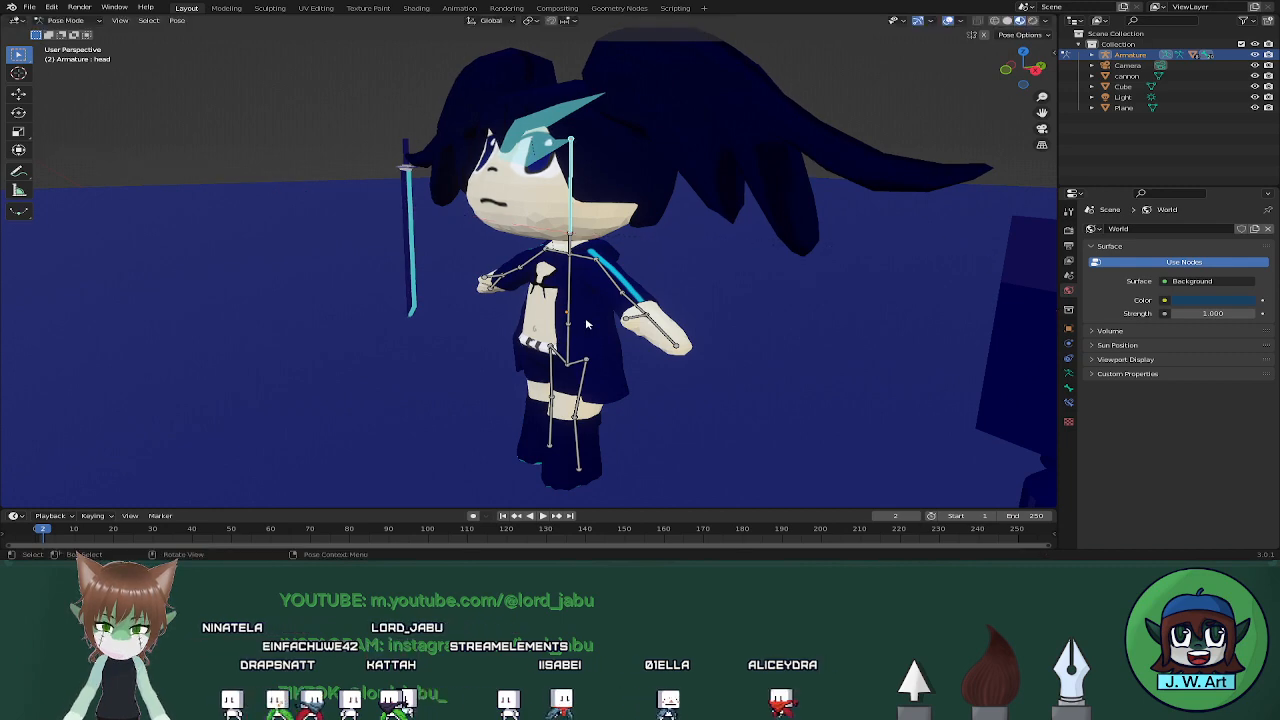
Rotate the head bone around the global X axis to tilt the head slightly
key("r")
key("x")
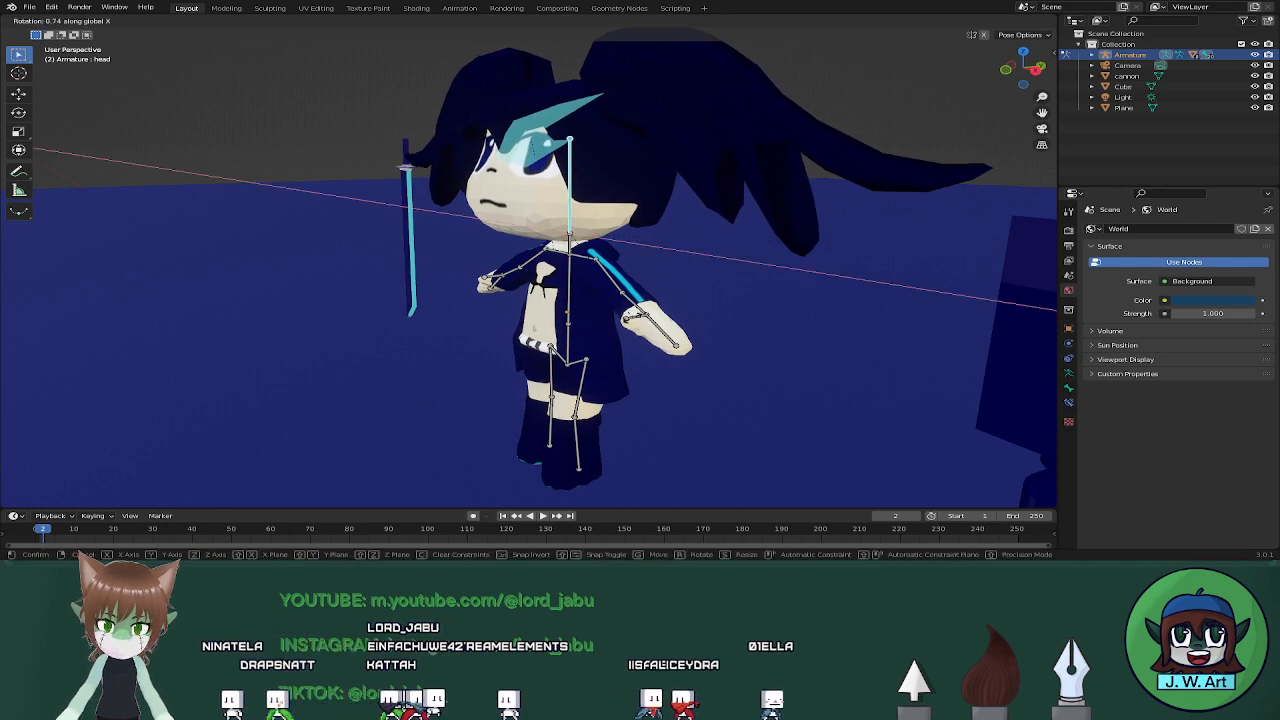
left_click(483, 314)
middle_click_drag(483, 314, 534, 337)
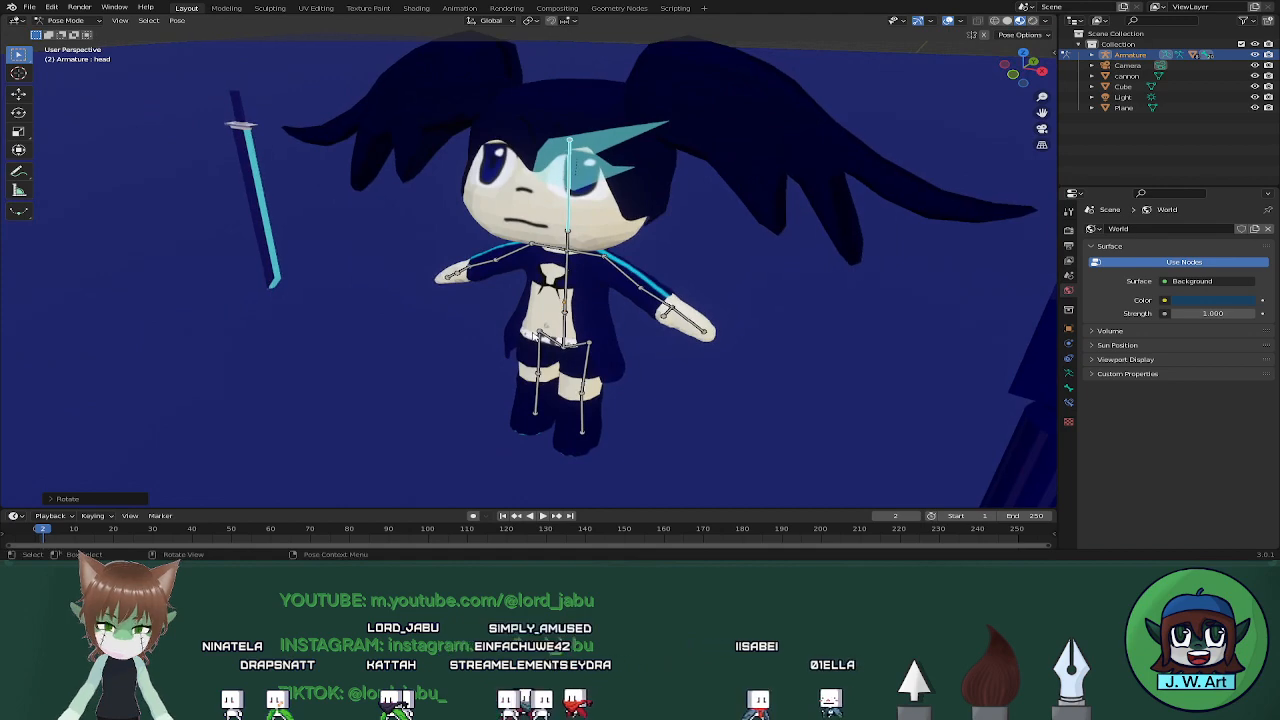
Tilt the head bone slightly further around the global X axis and check the pose from the front
key("r")
key("x")
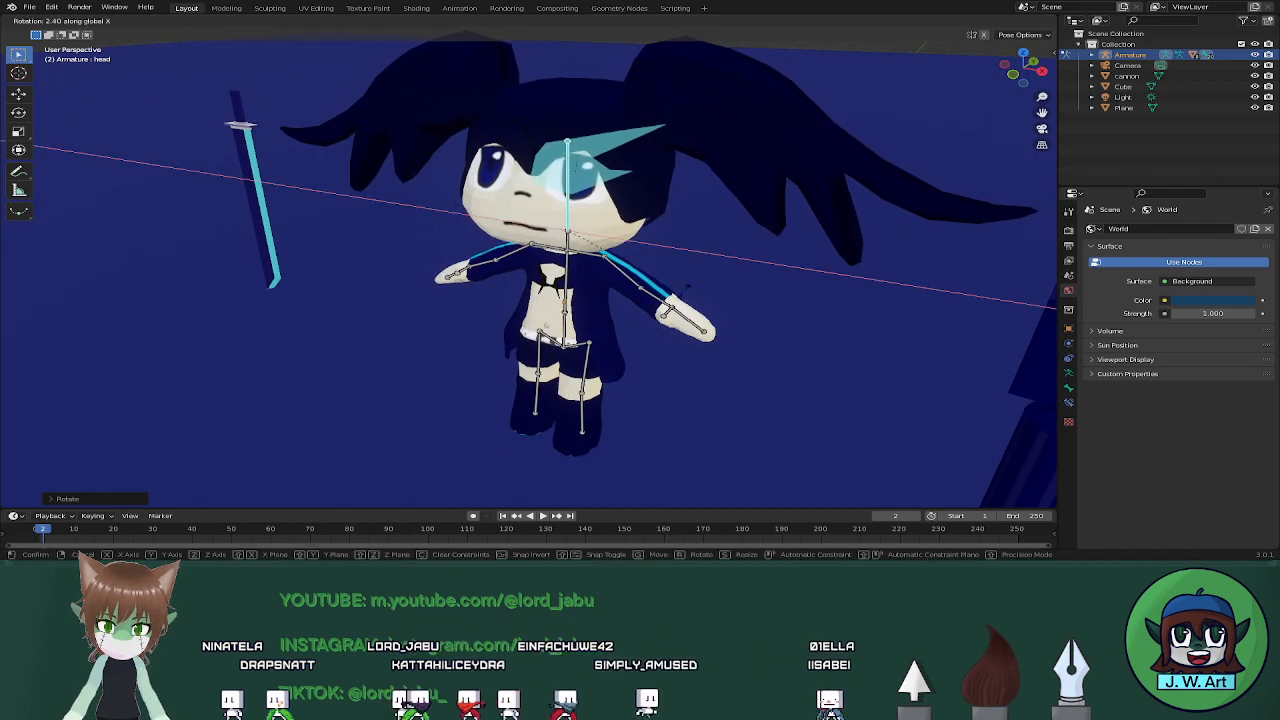
left_click(871, 123)
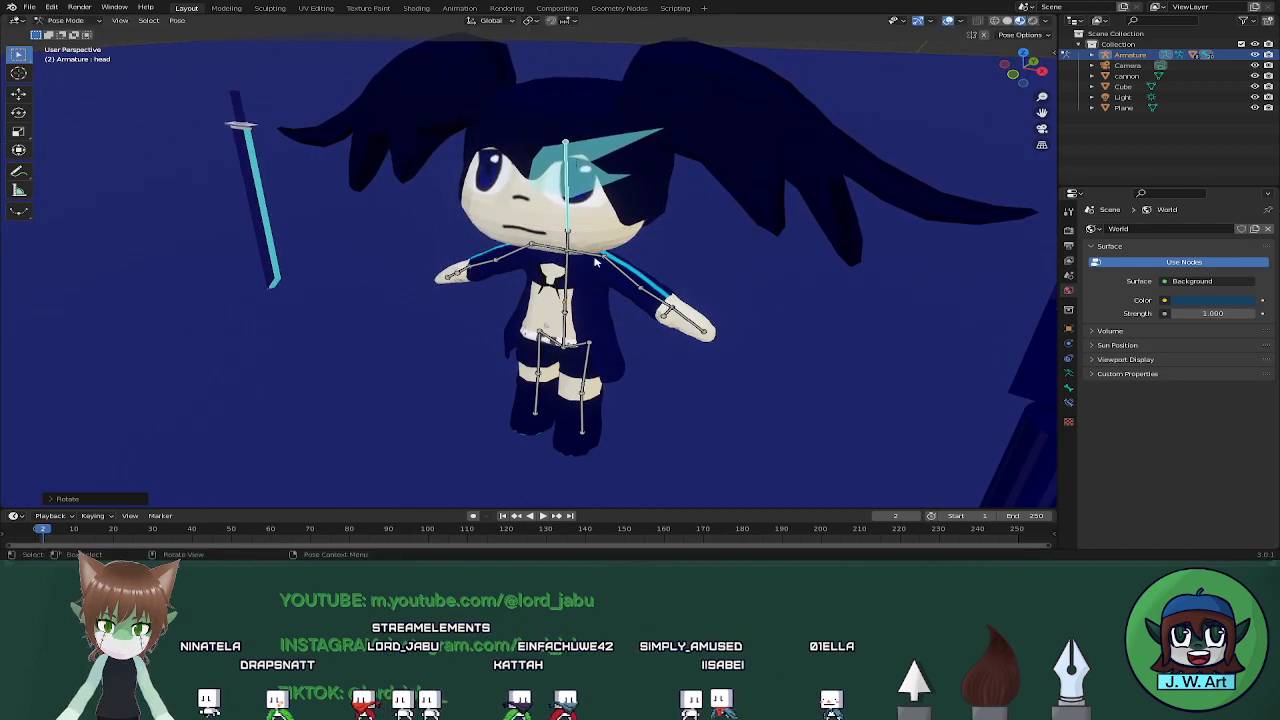
middle_click_drag(437, 343, 491, 306)
scroll(506, 292, "down", 4)
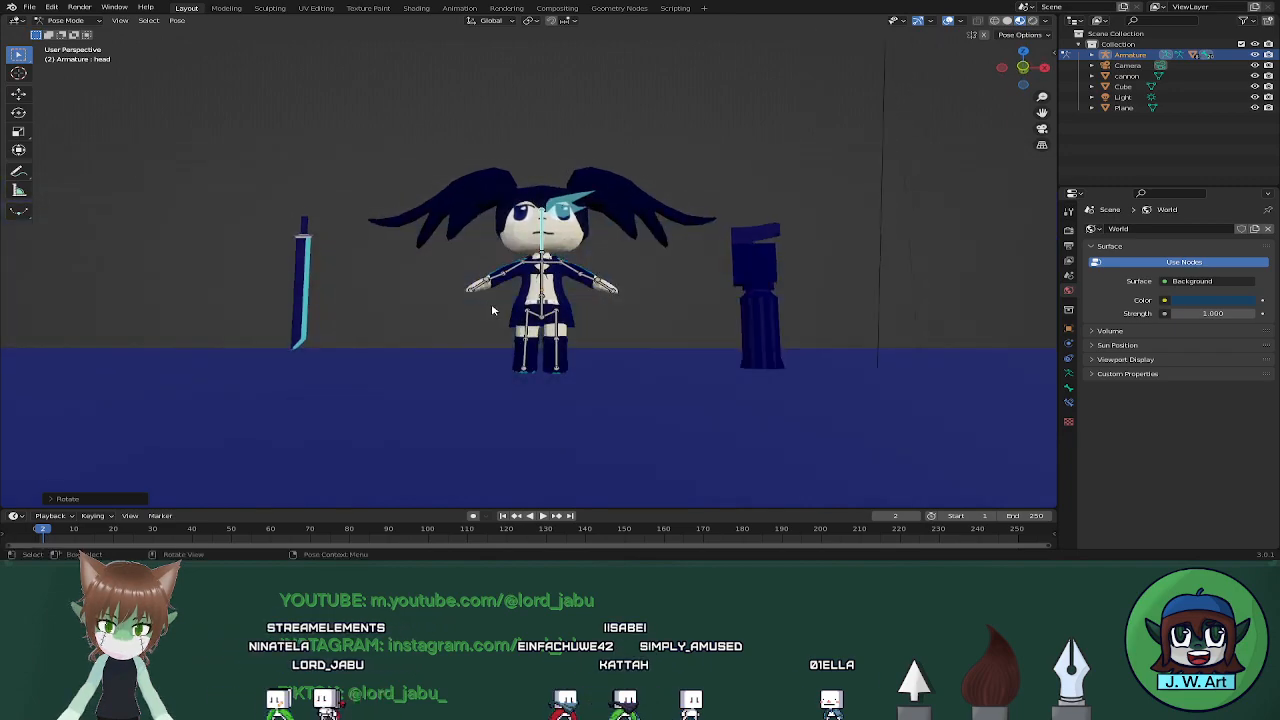
scroll(493, 308, "up", 4)
middle_click_drag(563, 343, 521, 333)
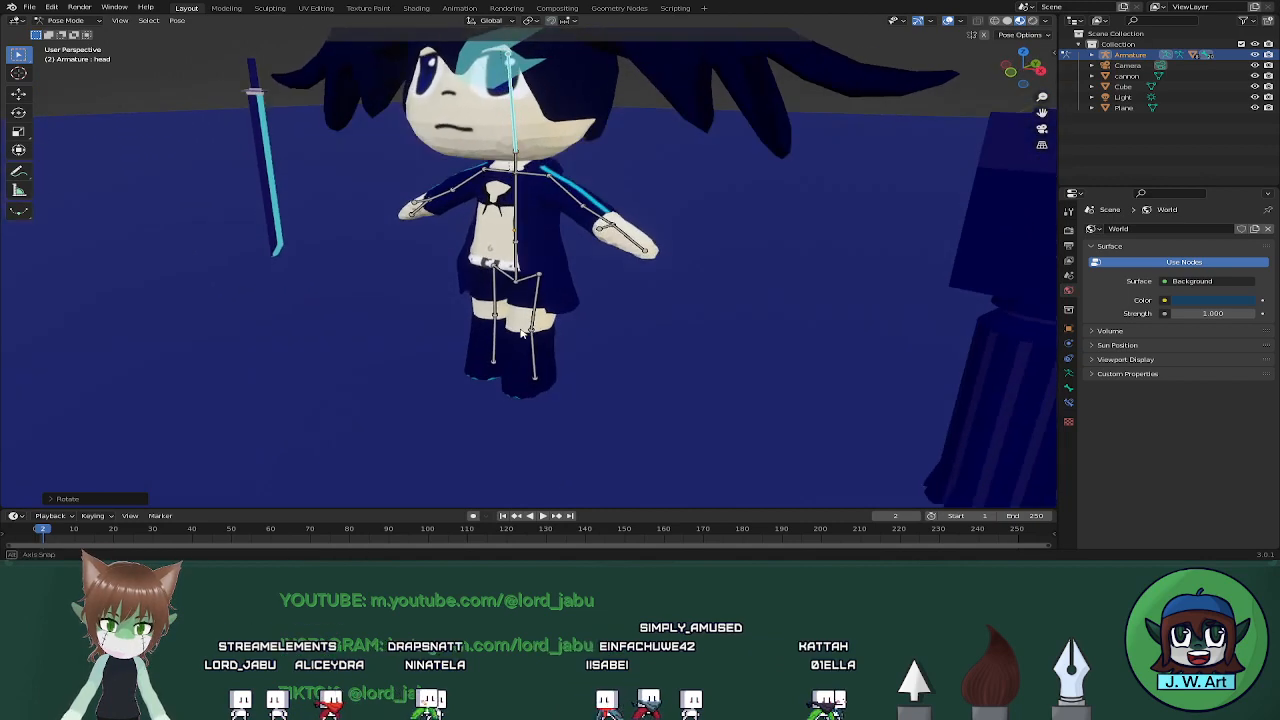
Select the left wrist bone and rotate it around the global Y axis to lower the forearm
left_click(573, 202)
middle_click_drag(600, 238, 630, 237)
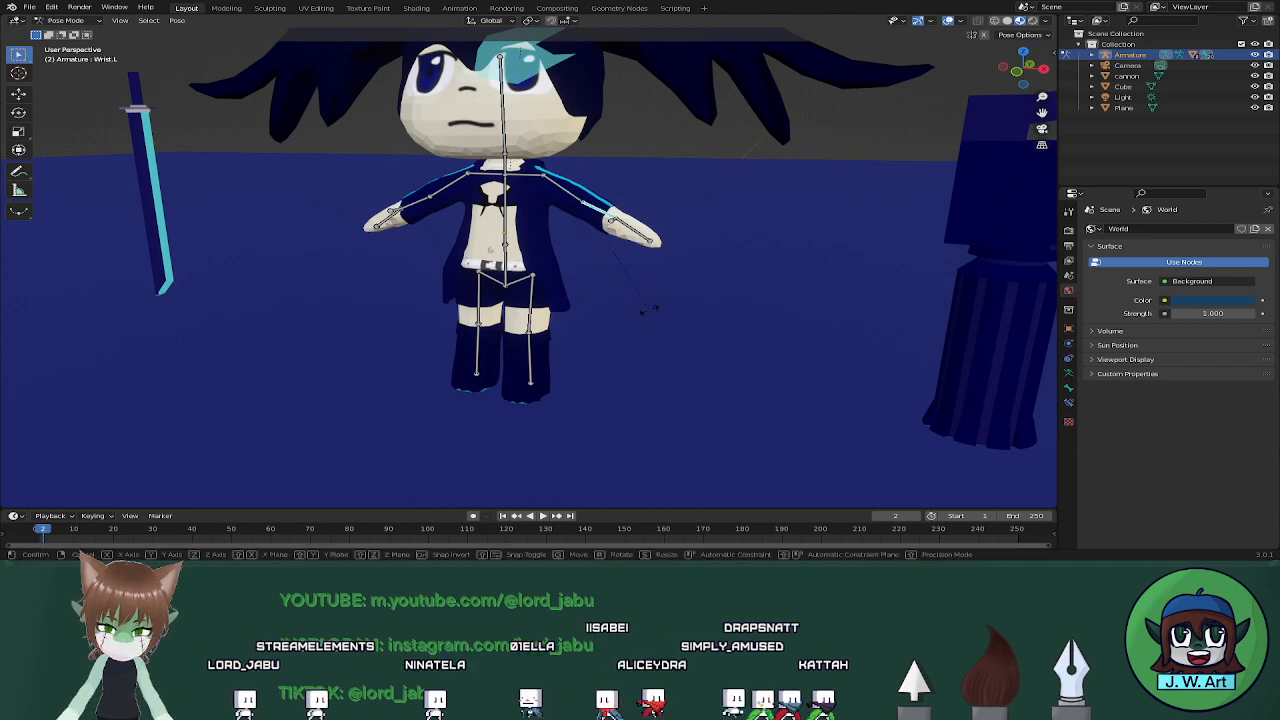
key("r")
key("y")
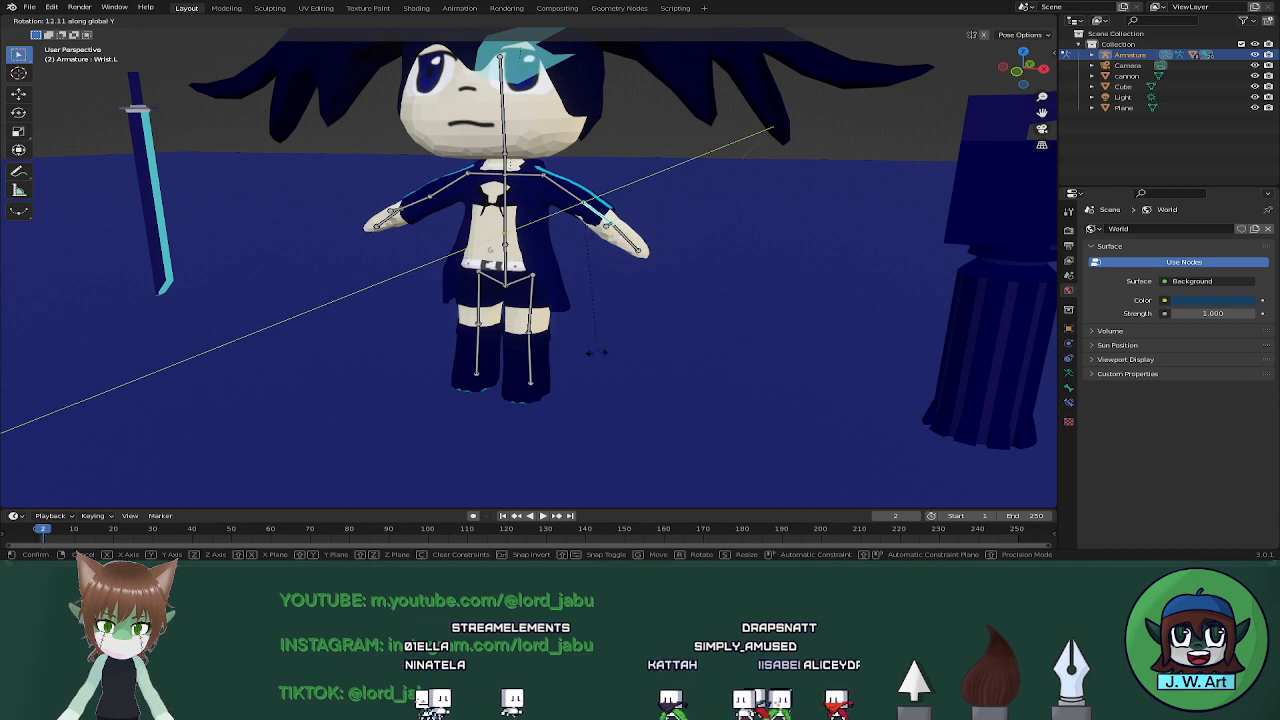
left_click(561, 373)
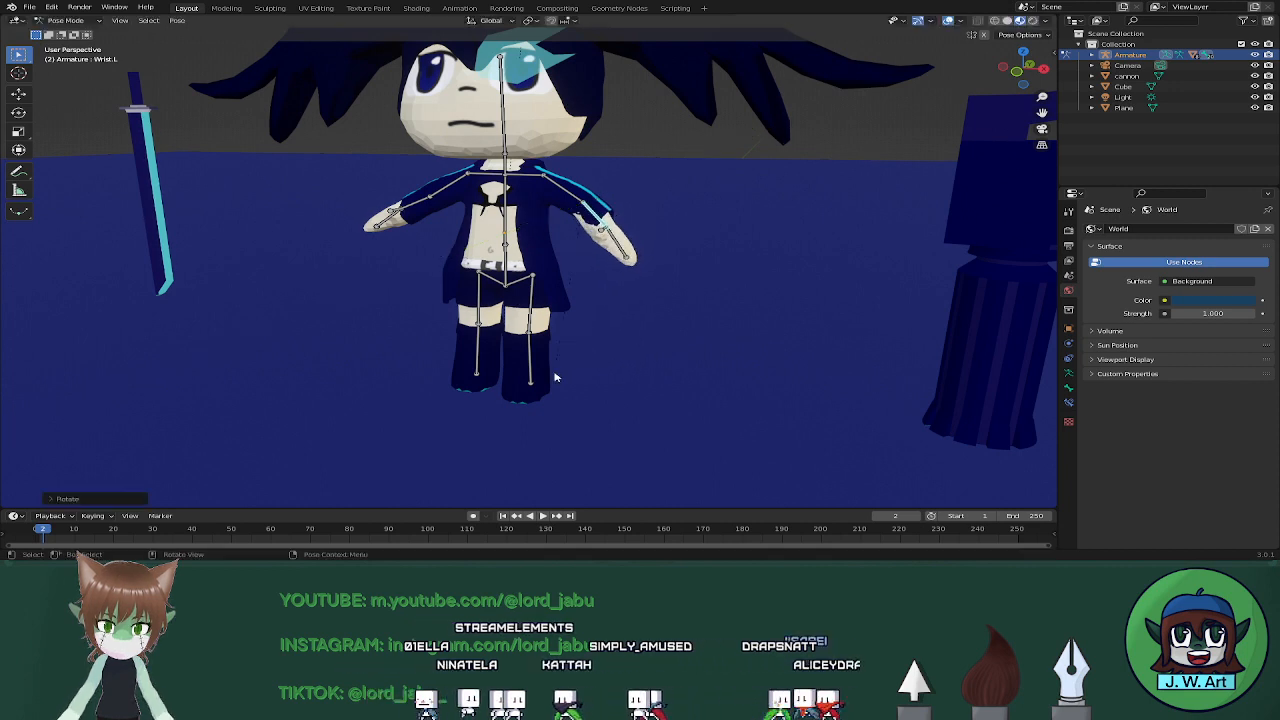
Rotate the left arm bone slightly downward, and raise the left wrist bone around the global Y axis
middle_click_drag(561, 373, 610, 245)
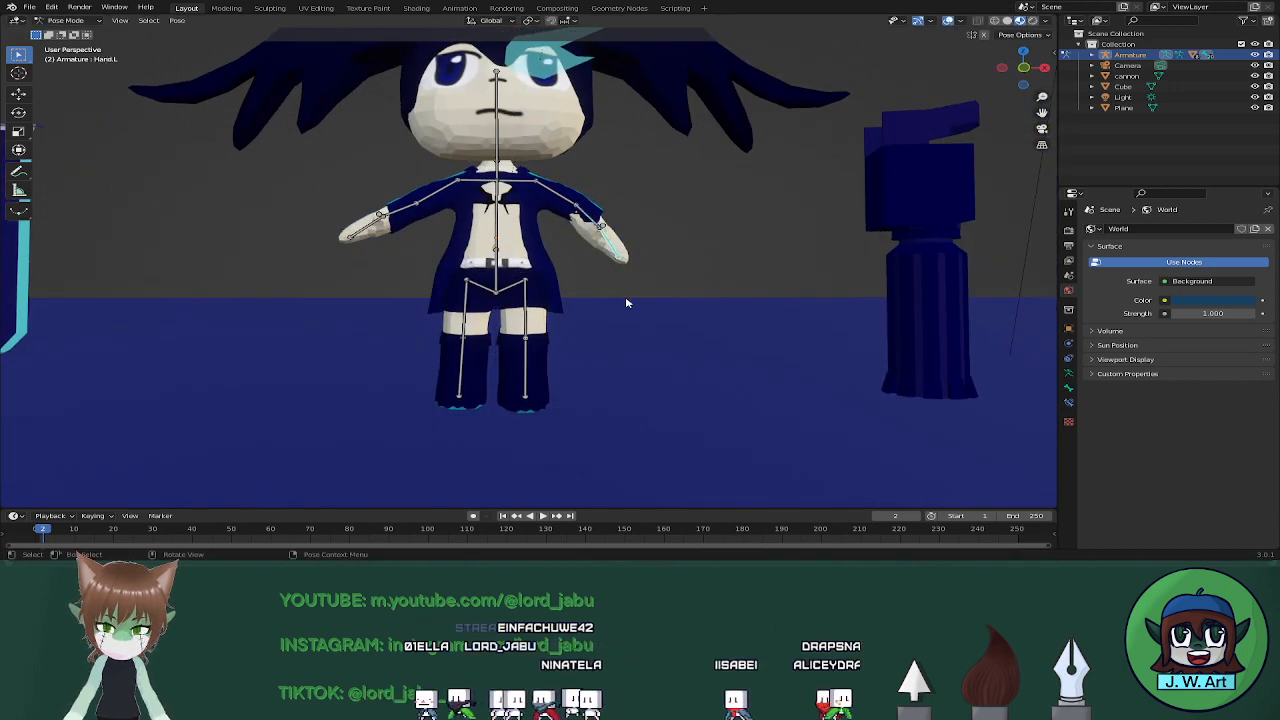
key("r")
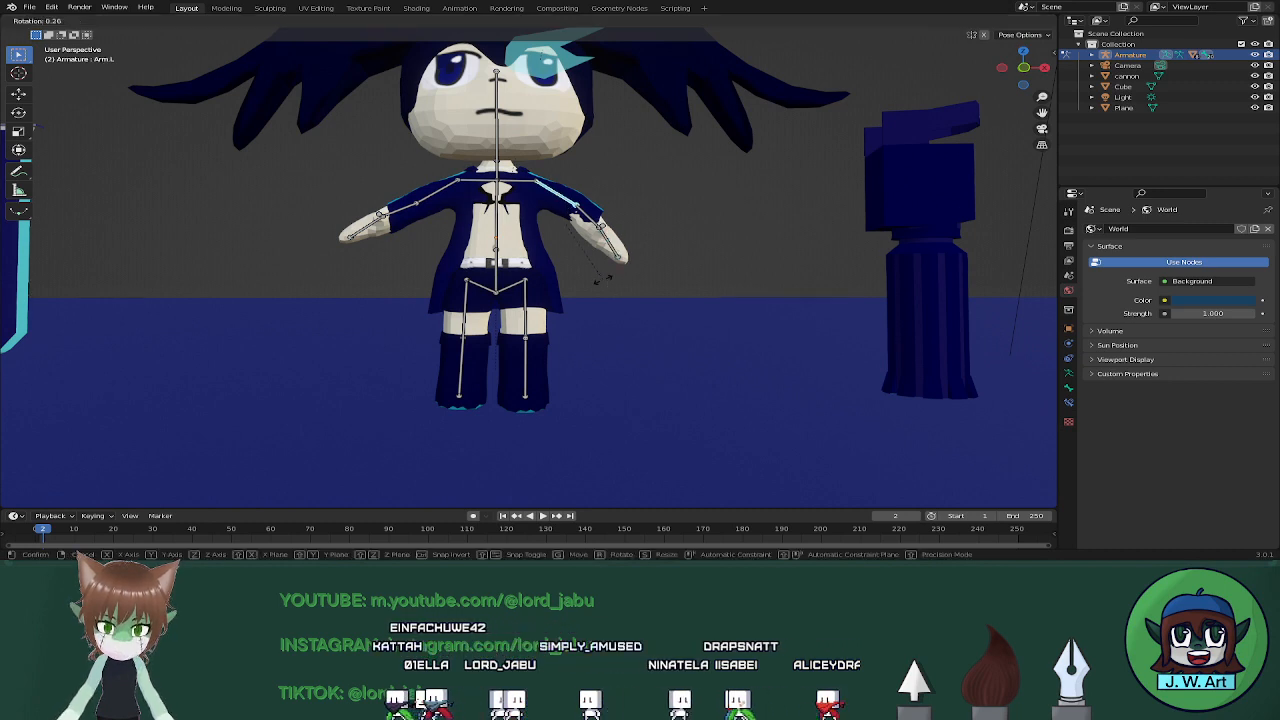
left_click(598, 288)
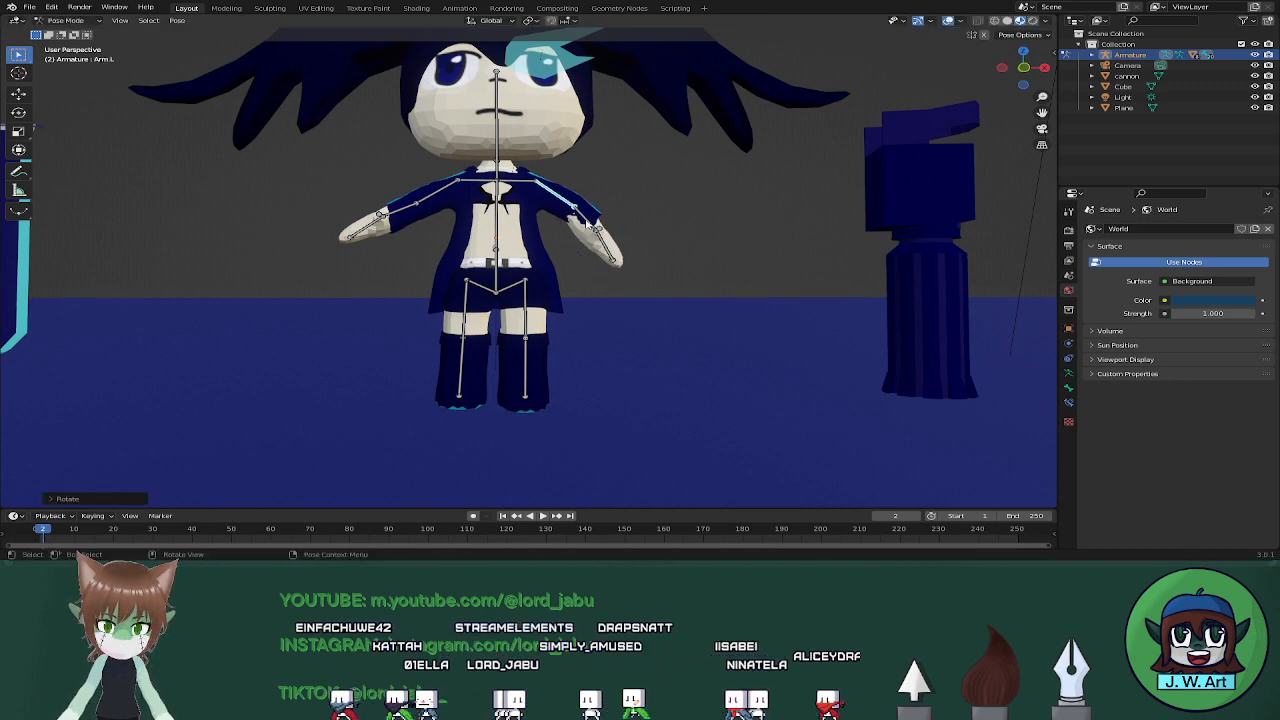
left_click(588, 223)
key("r")
key("y")
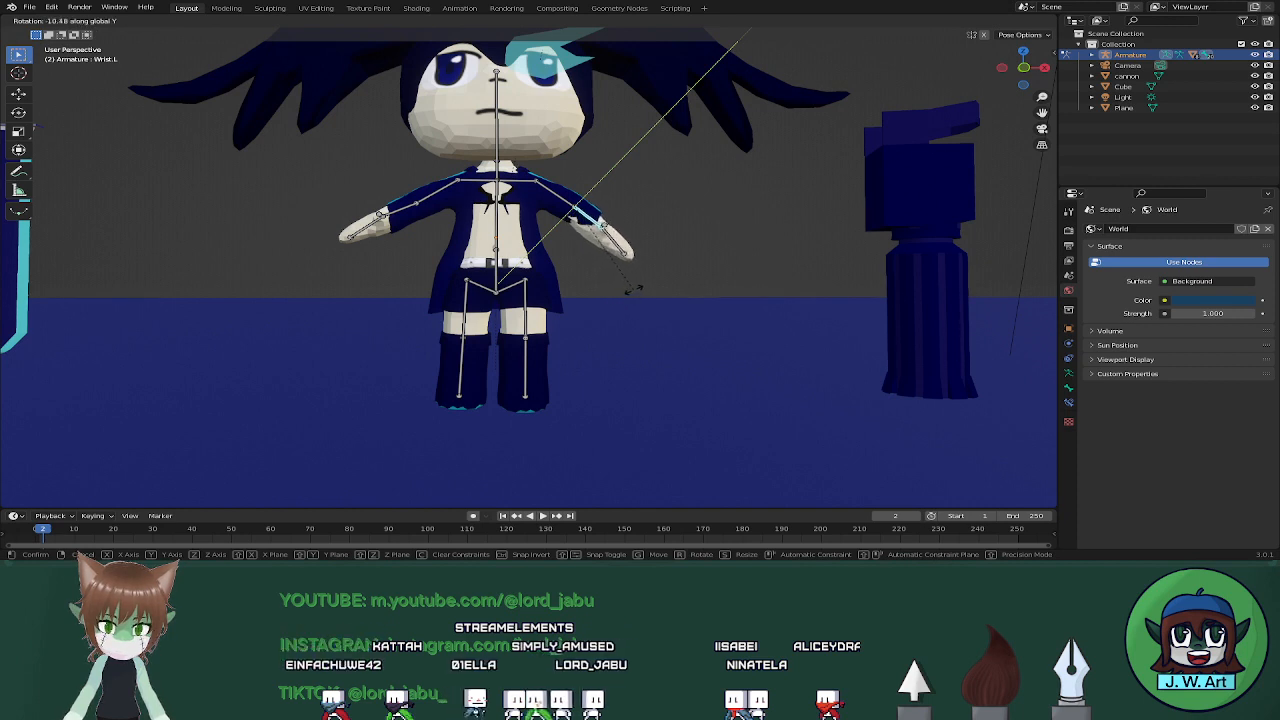
left_click(648, 274)
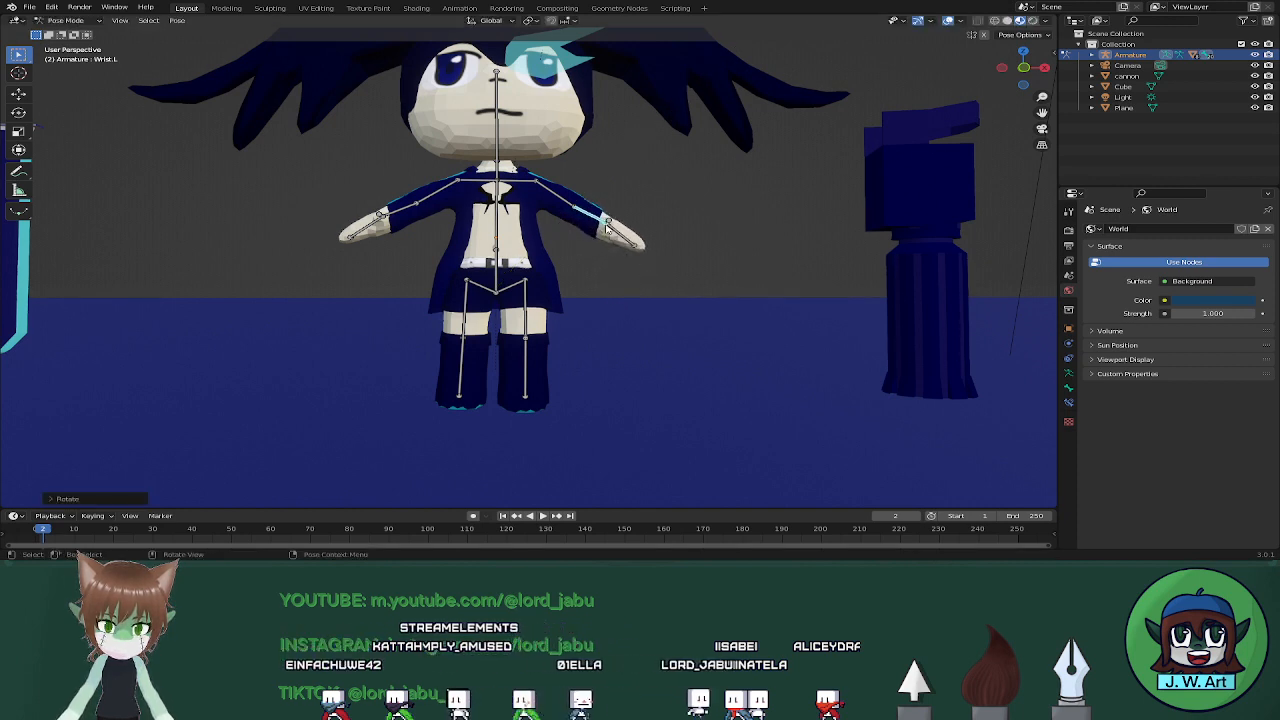
Select the left arm bone and lower it slightly around the global Y axis
left_click(547, 193)
key("r")
key("y")
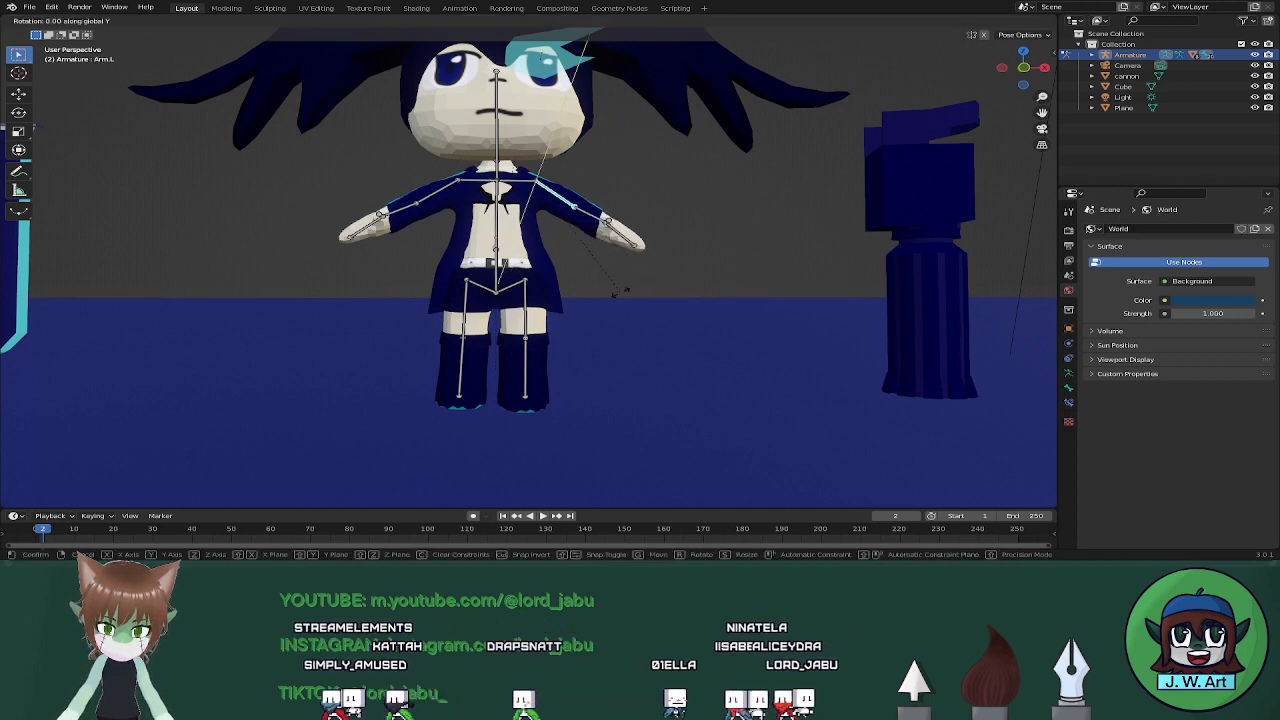
left_click(598, 263)
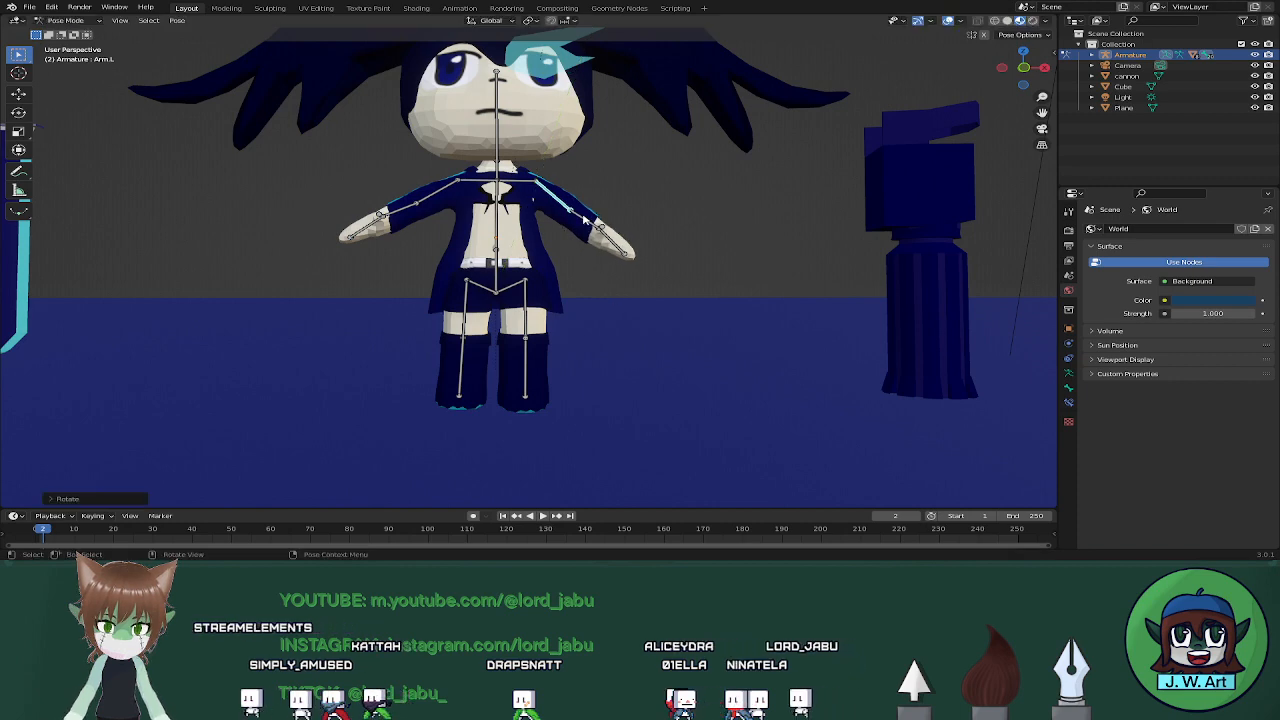
Select the left wrist bone again and fine-tune its rotation around the global Y axis
left_click(585, 220)
middle_click_drag(586, 222, 566, 321)
key("r")
key("y")
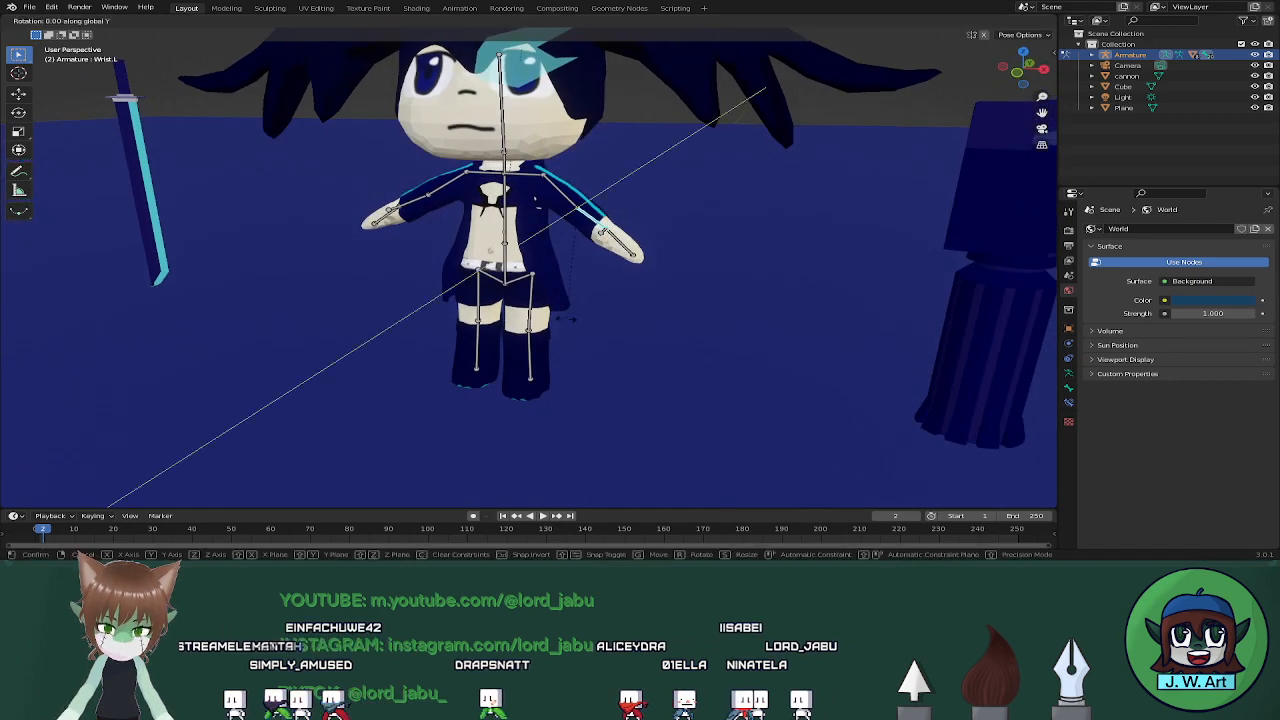
left_click(581, 307)
scroll(575, 309, "down", 4)
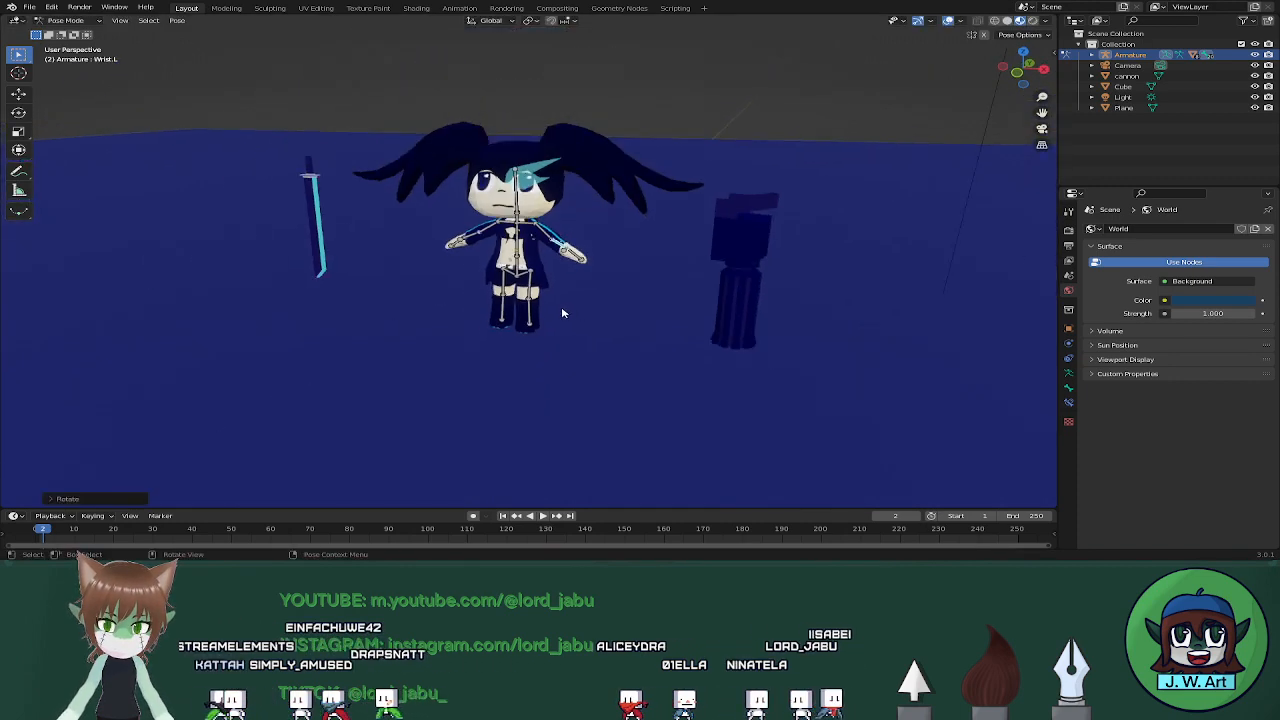
middle_click_drag(563, 311, 592, 301)
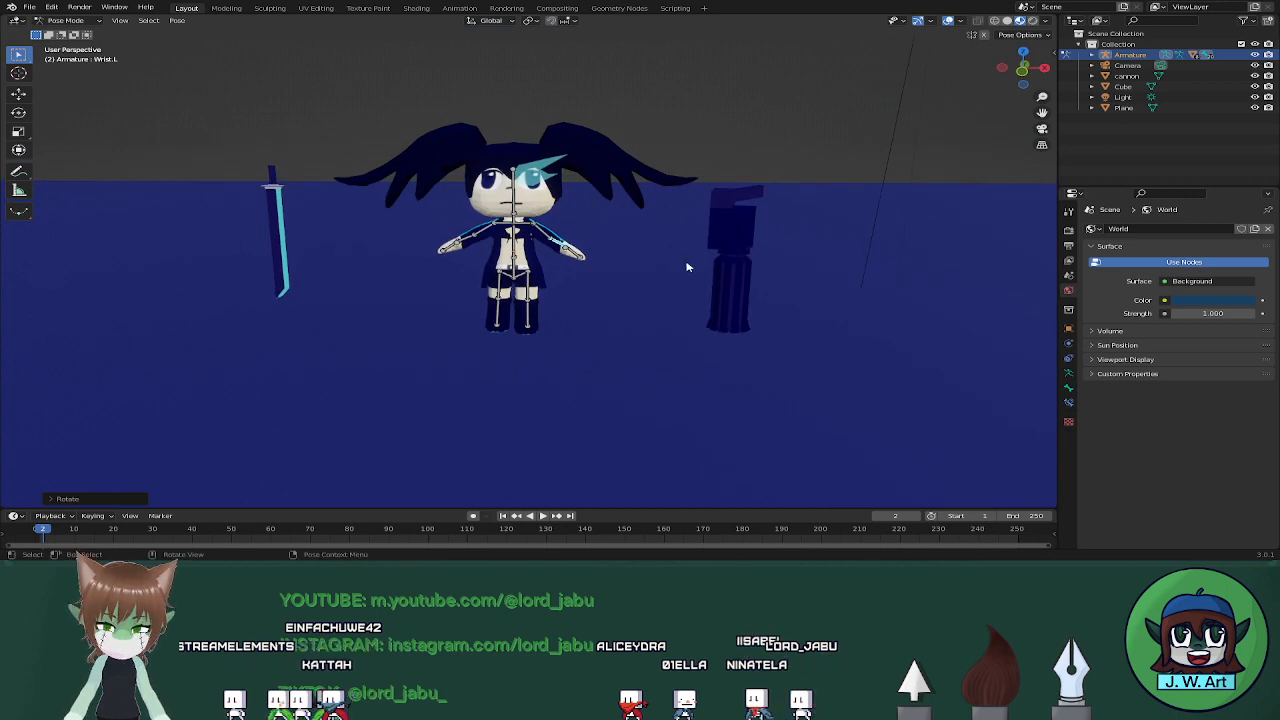
In Object Mode, rotate the cannon around the Y axis to a diagonal angle and move it along X closer to the character
key("ctrl+Tab")
left_click(731, 247)
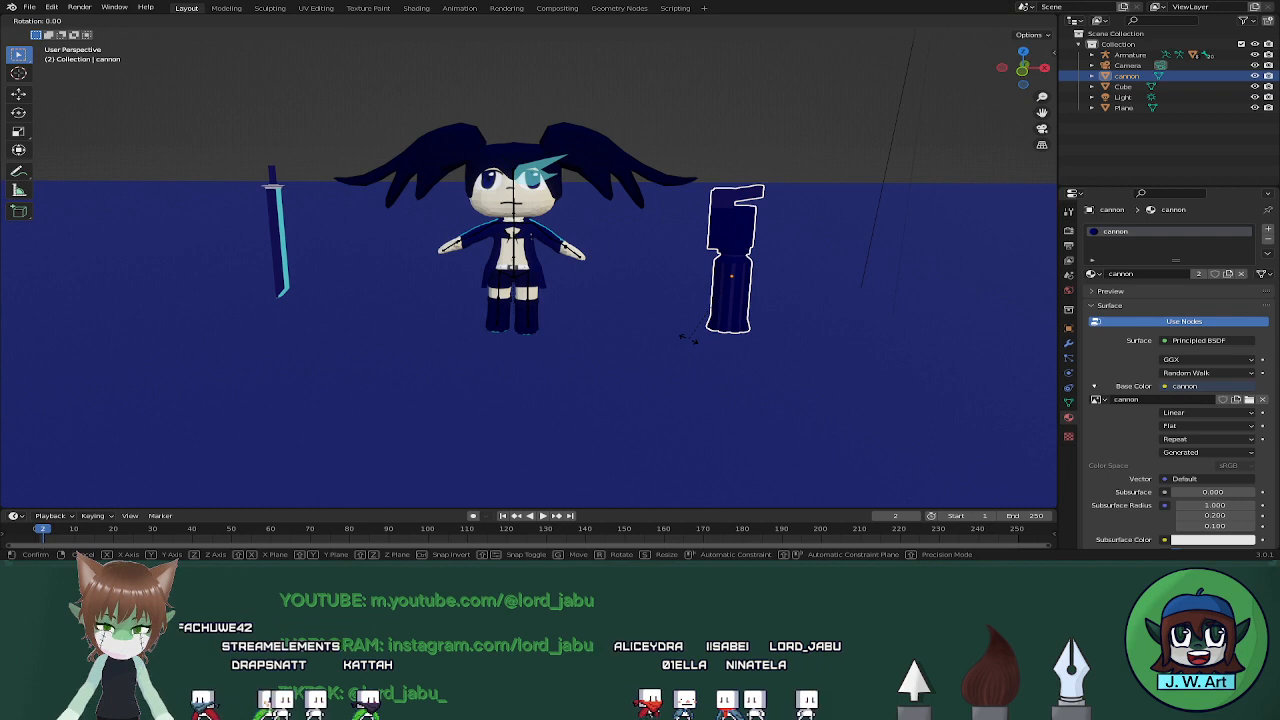
key("r")
key("y")
left_click(745, 317)
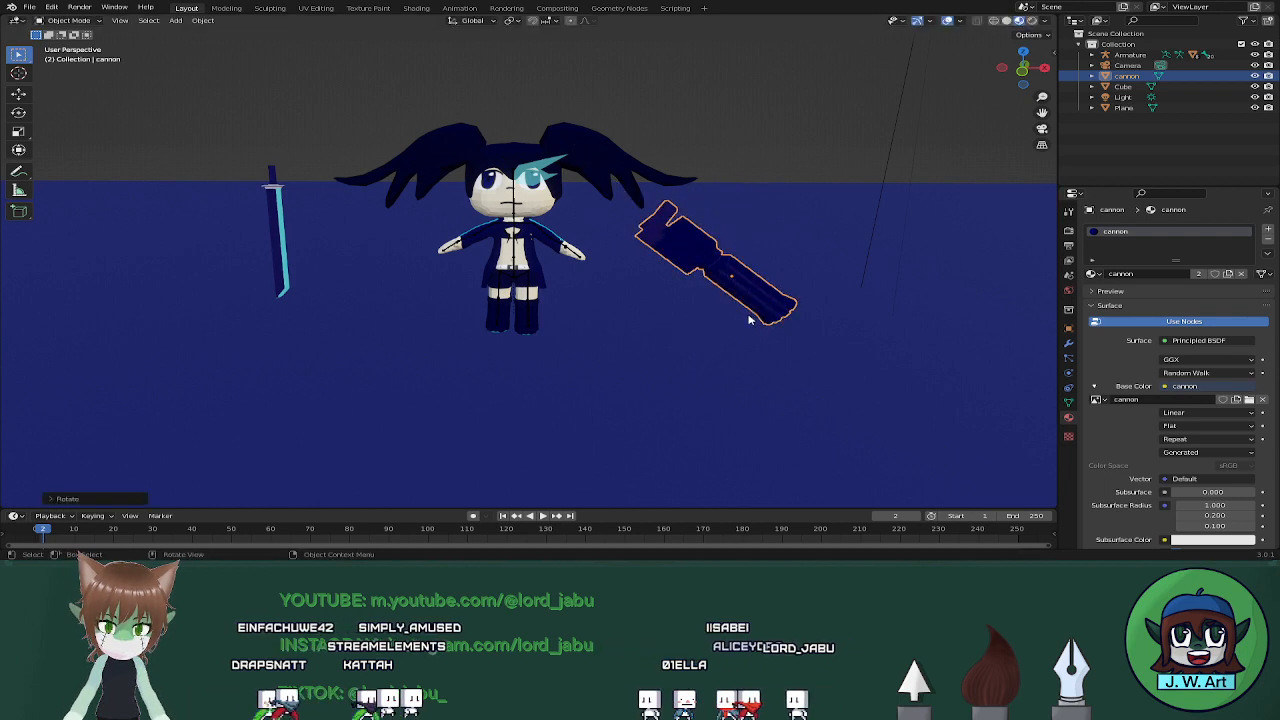
key("g")
key("x")
left_click(716, 316)
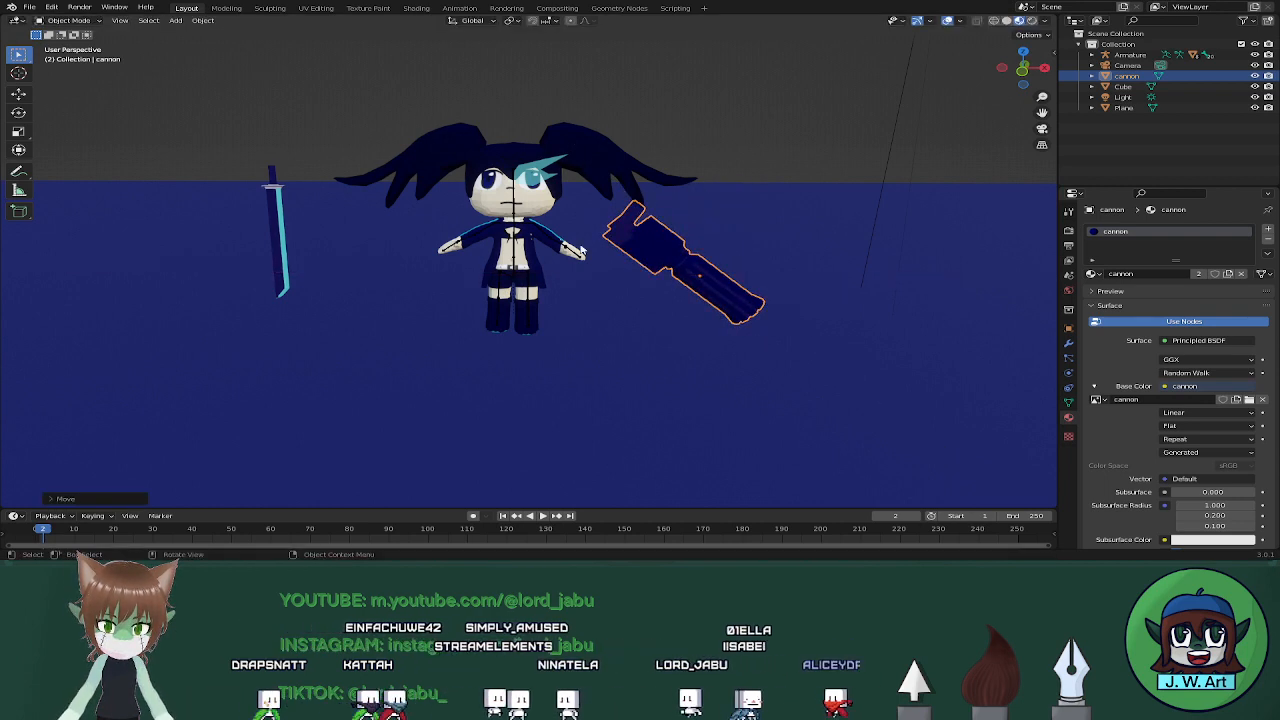
Return the armature to Pose Mode with the left wrist bone selected
left_click(549, 243)
key("ctrl+Tab")
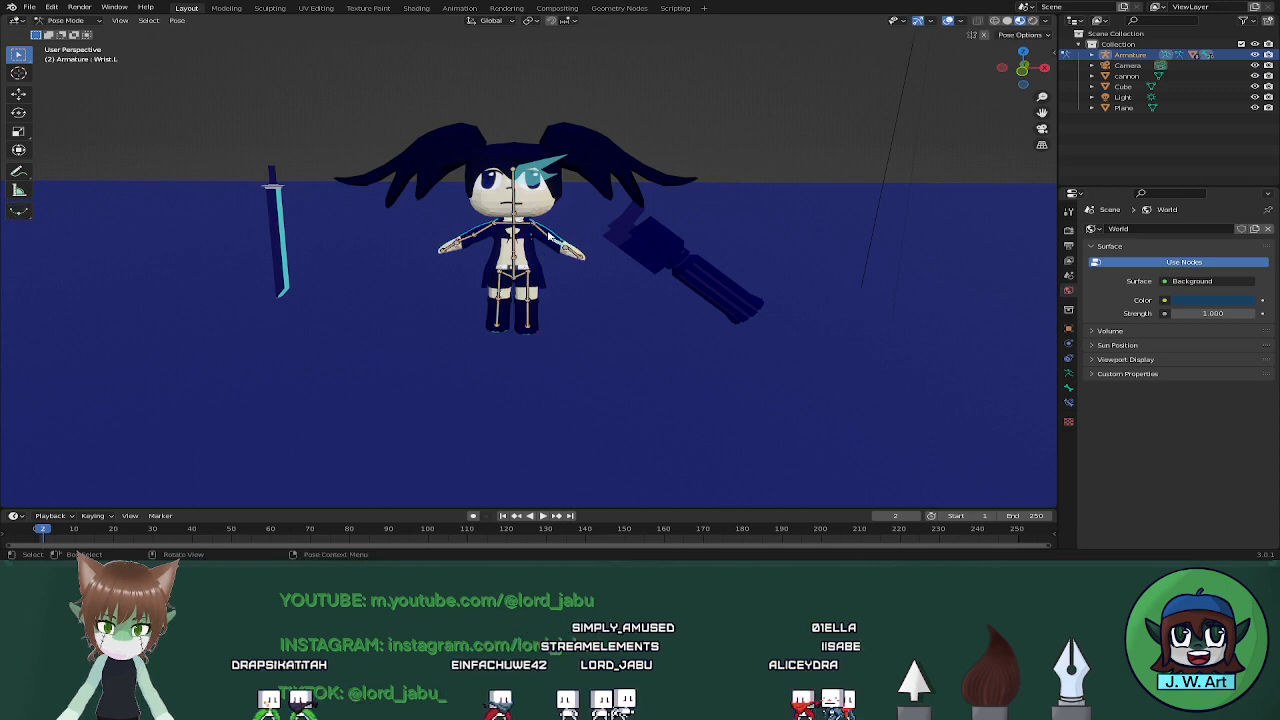
left_click(555, 243)
middle_click_drag(555, 243, 584, 356)
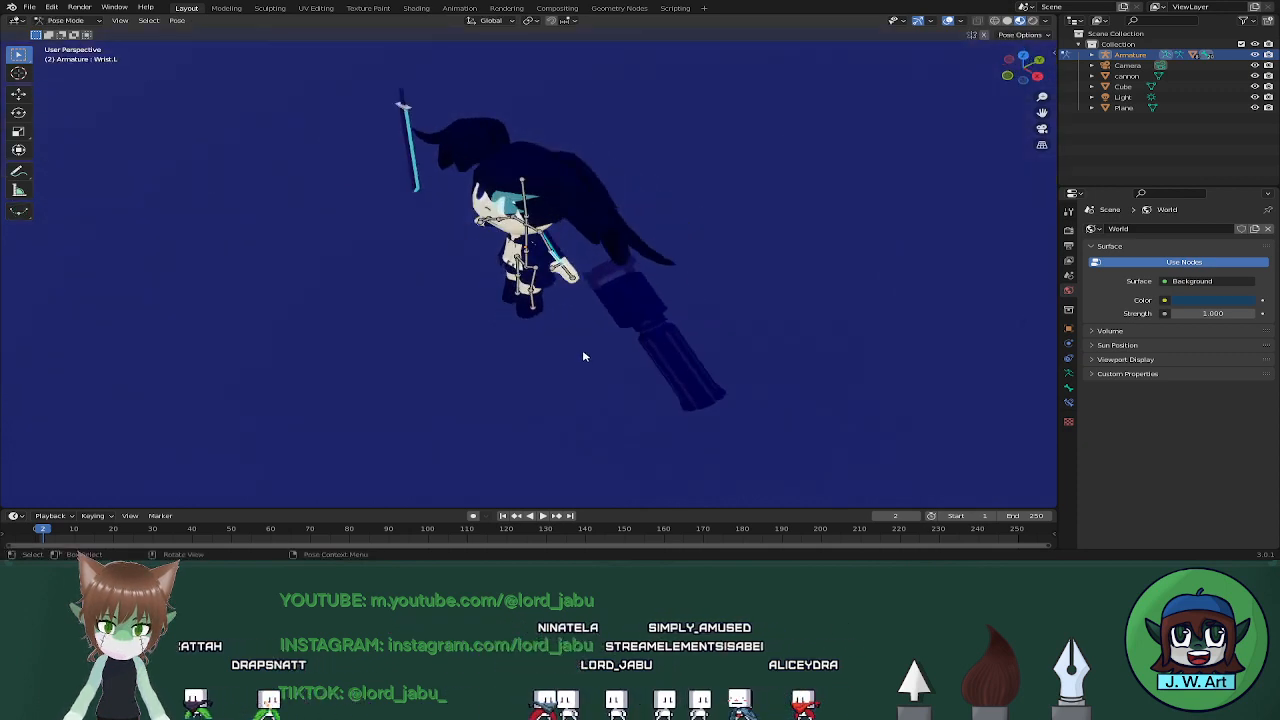
Try to rotate the left wrist bone around the global Z axis
key("r")
key("z")
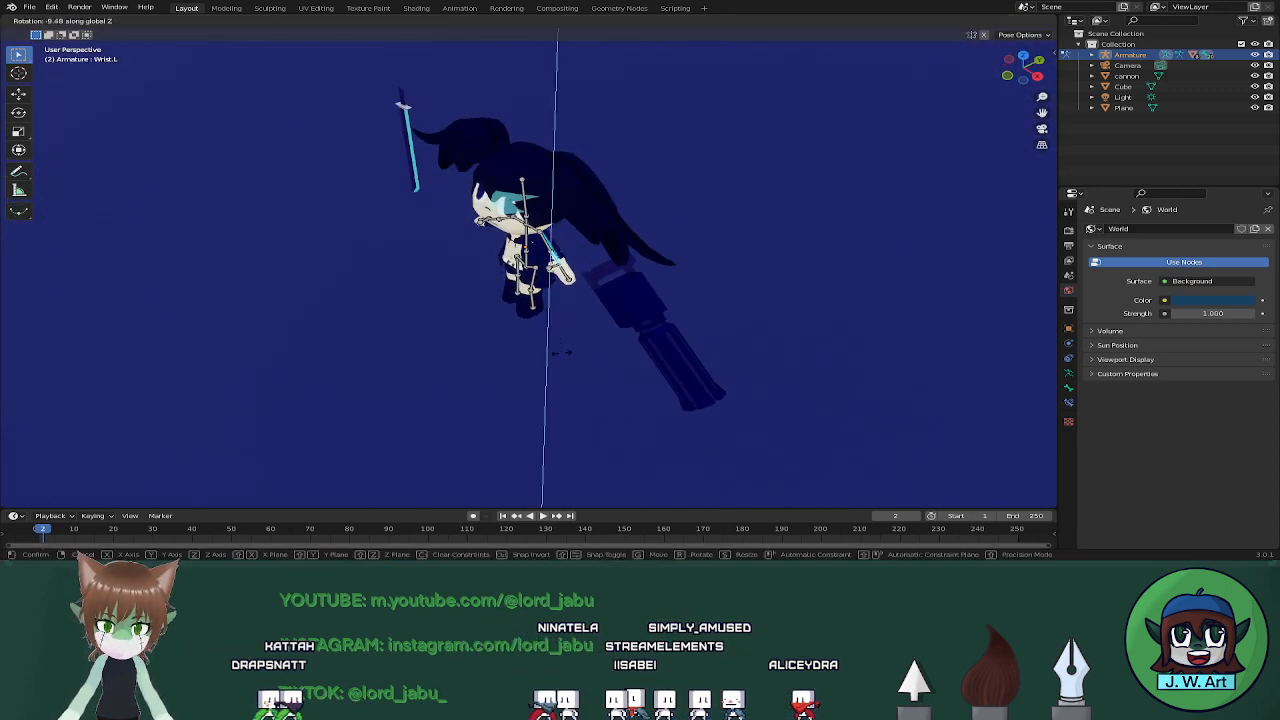
left_click(537, 289)
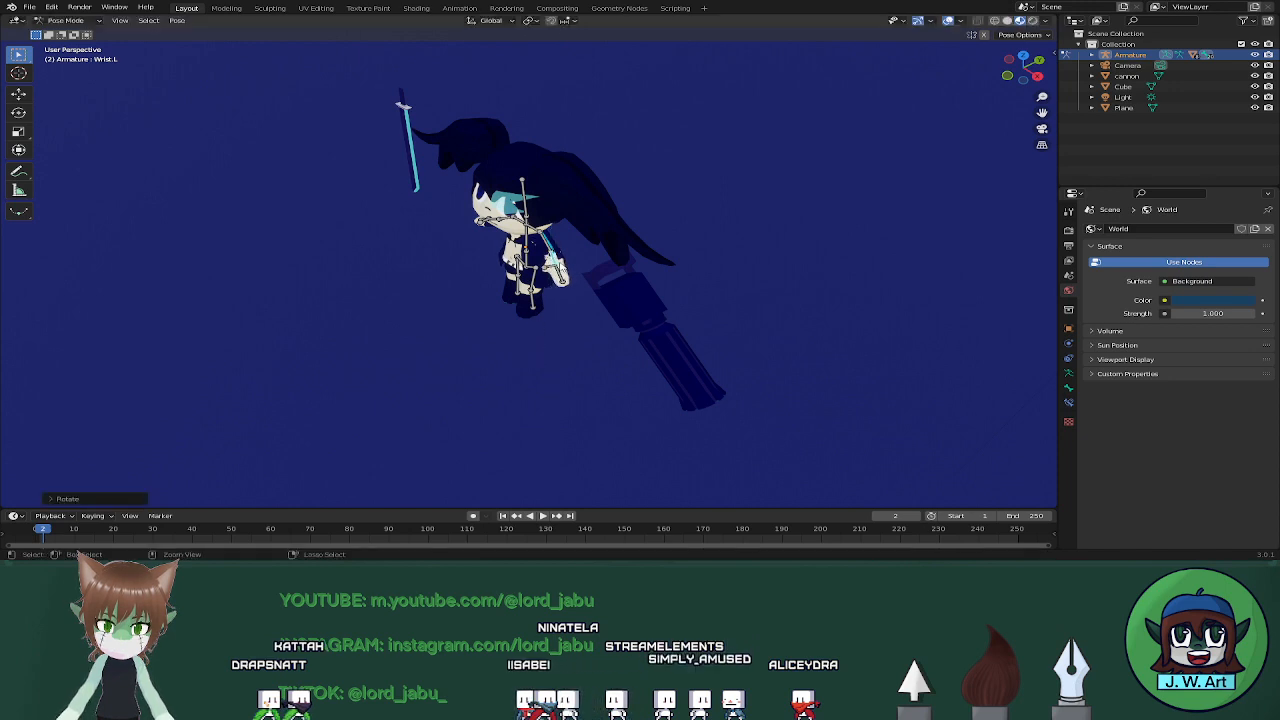
Rotate the left arm bone slightly around the global Z axis
key("r")
key("z")
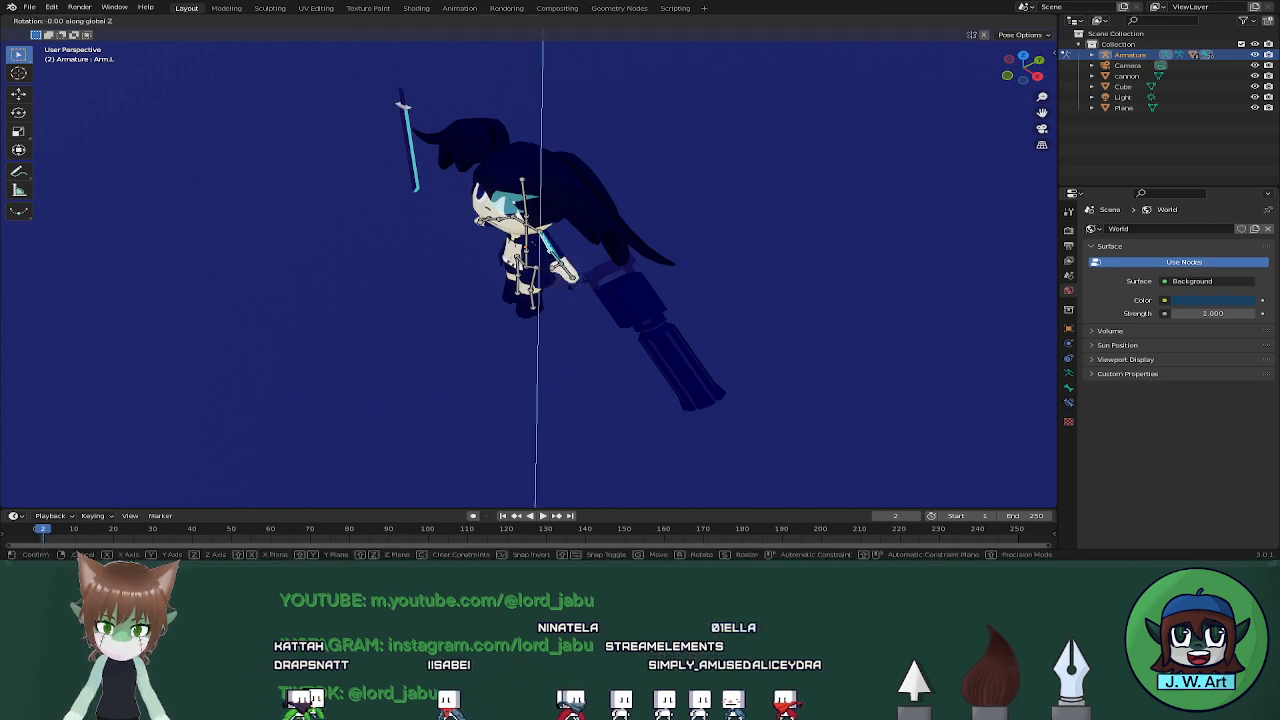
middle_click_drag(573, 285, 660, 262)
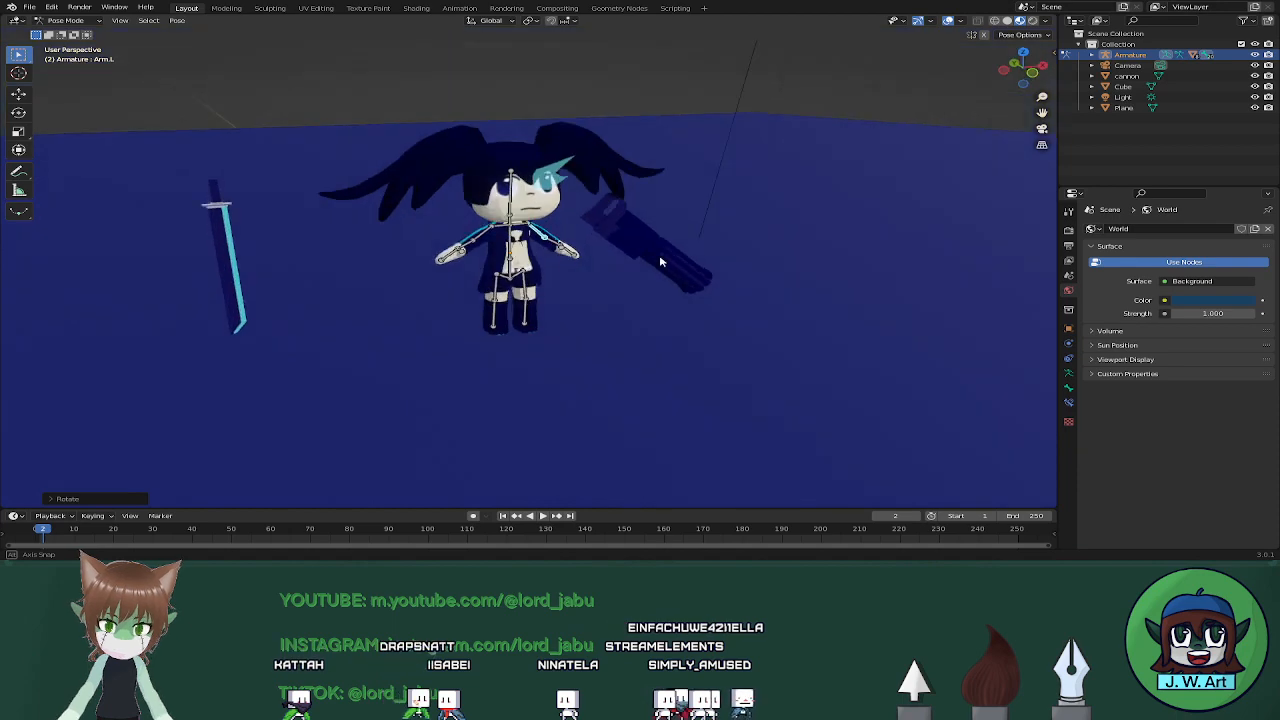
Select the left wrist bone and rotate it slightly around the global Z axis
middle_click_drag(581, 255, 536, 271)
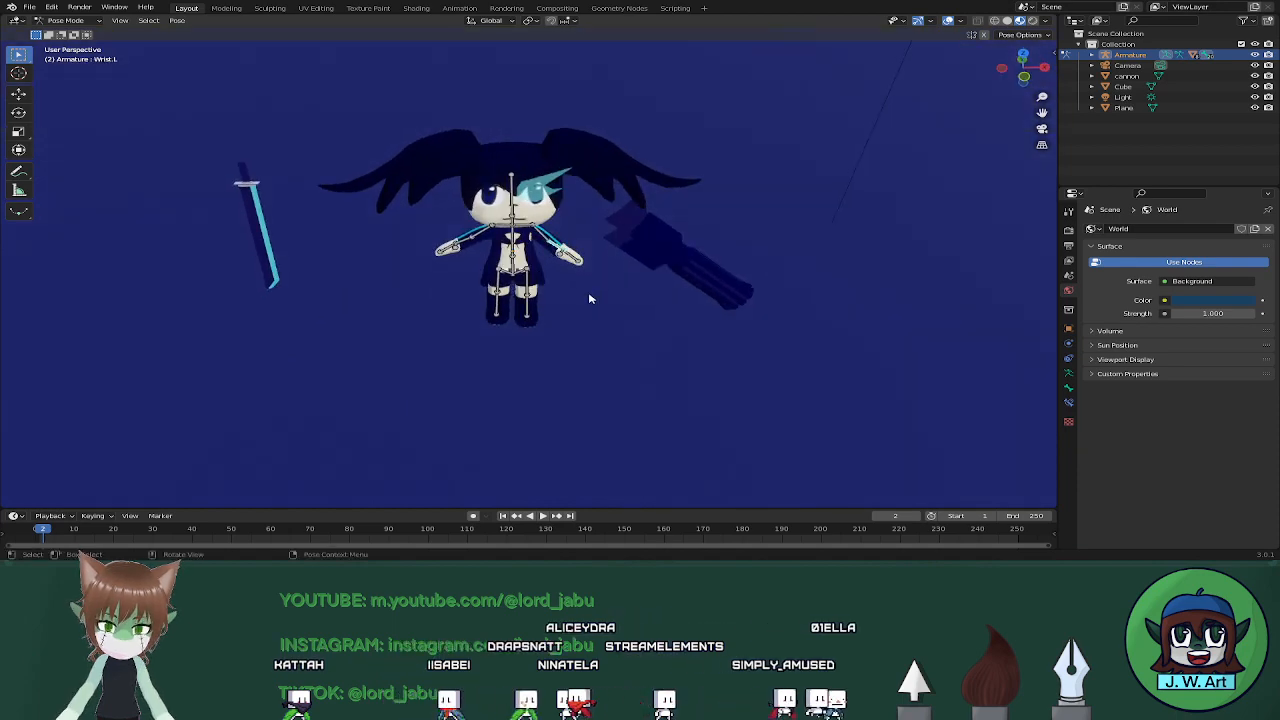
key("r")
key("z")
left_click(575, 302)
middle_click_drag(575, 302, 578, 221)
Select the coat and inflate its left sleeve and chest in the Sculpting workspace to cover the body poking through
scroll(553, 294, "up", 3)
key("ctrl+Tab")
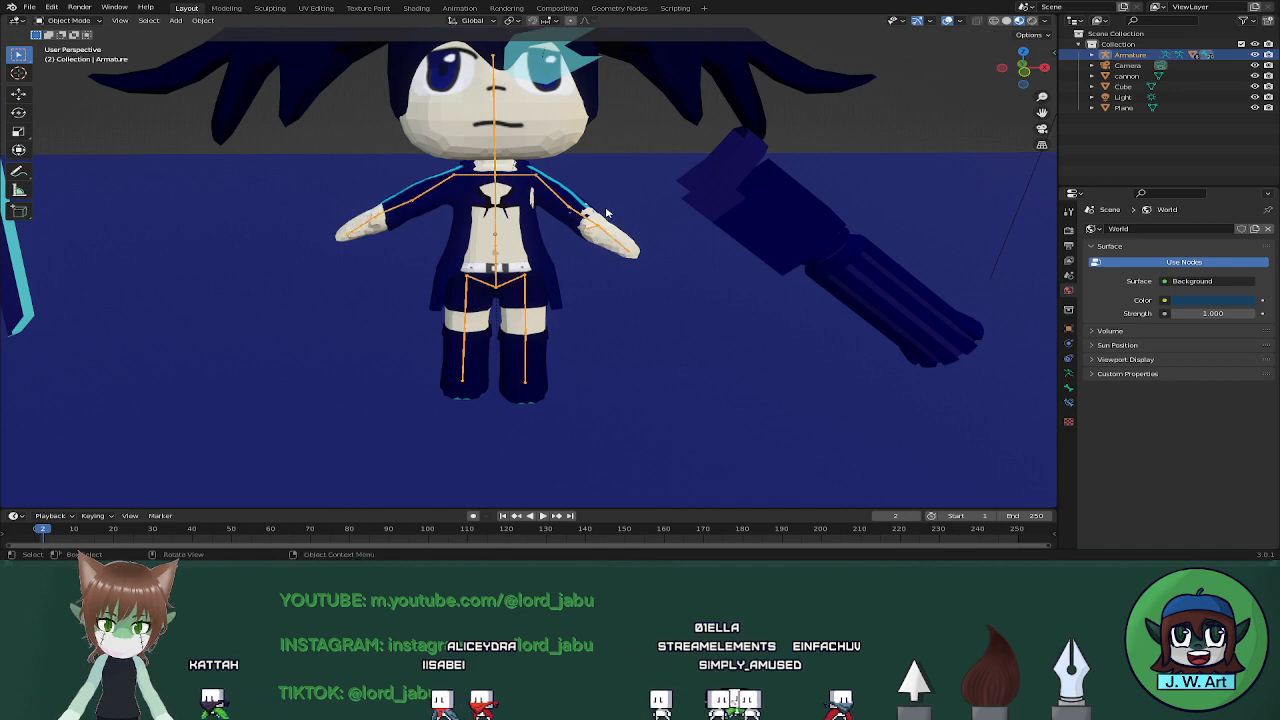
left_click(594, 243)
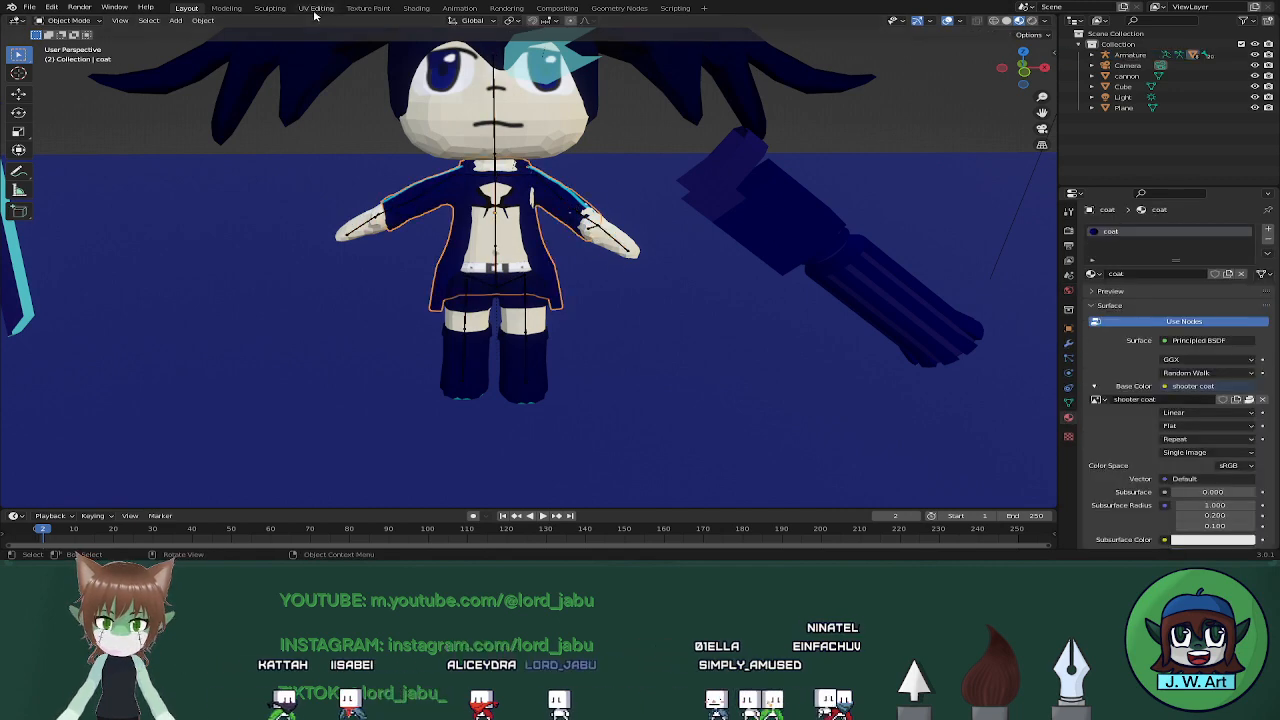
left_click(270, 8)
middle_click_drag(600, 200, 650, 165)
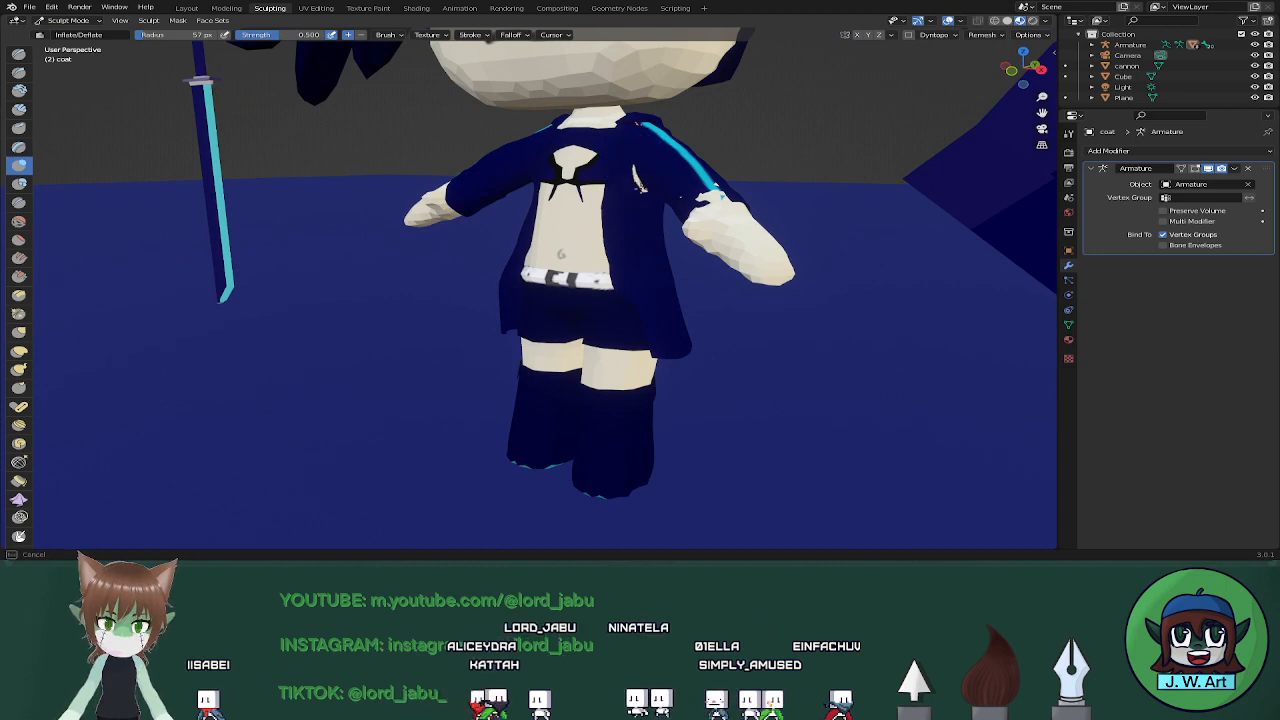
left_click_drag(692, 195, 730, 197)
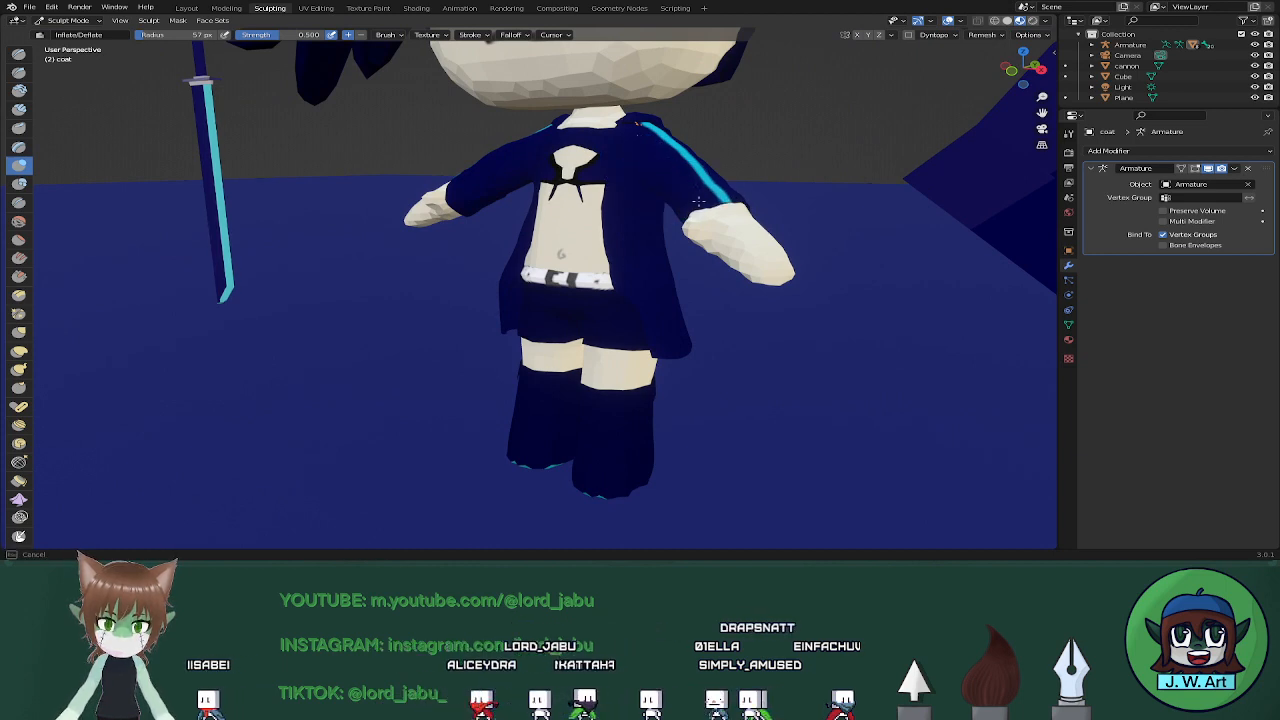
middle_click_drag(699, 201, 650, 219)
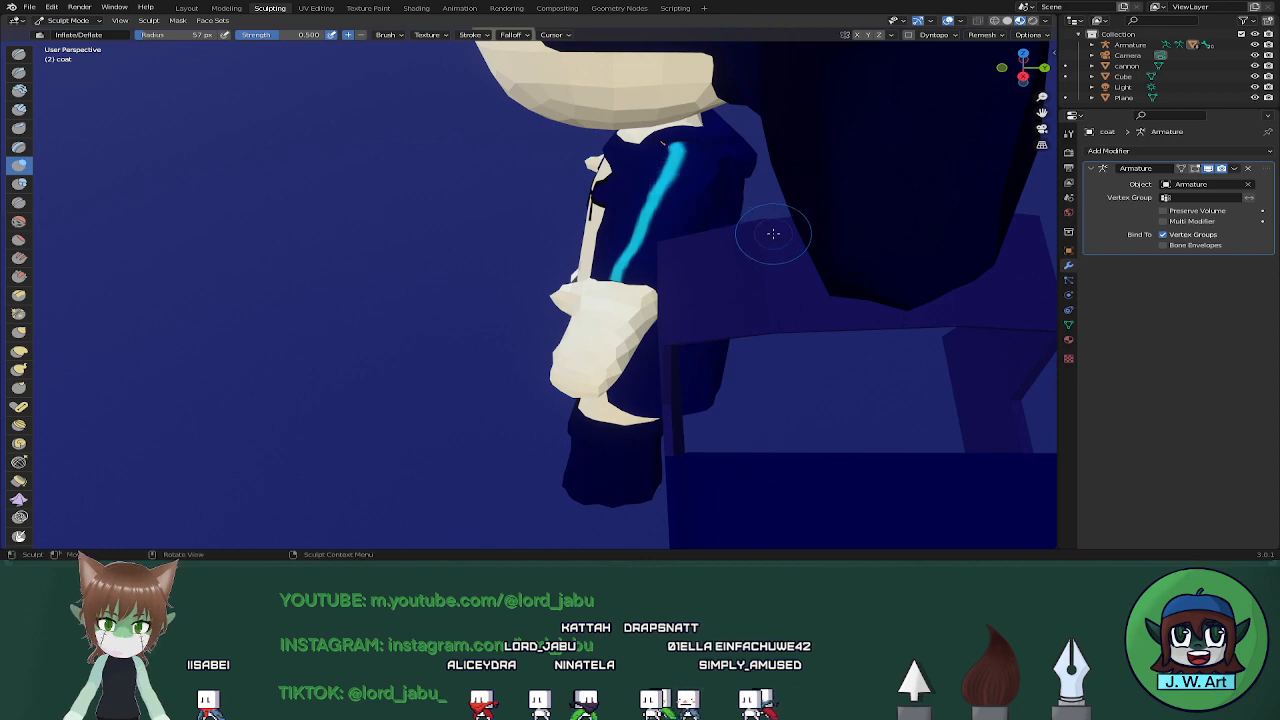
Hide the Plane object in the viewport to inspect the coat and arms from all around
middle_click_drag(773, 233, 685, 232)
middle_click_drag(471, 277, 738, 214)
middle_click_drag(649, 263, 643, 245)
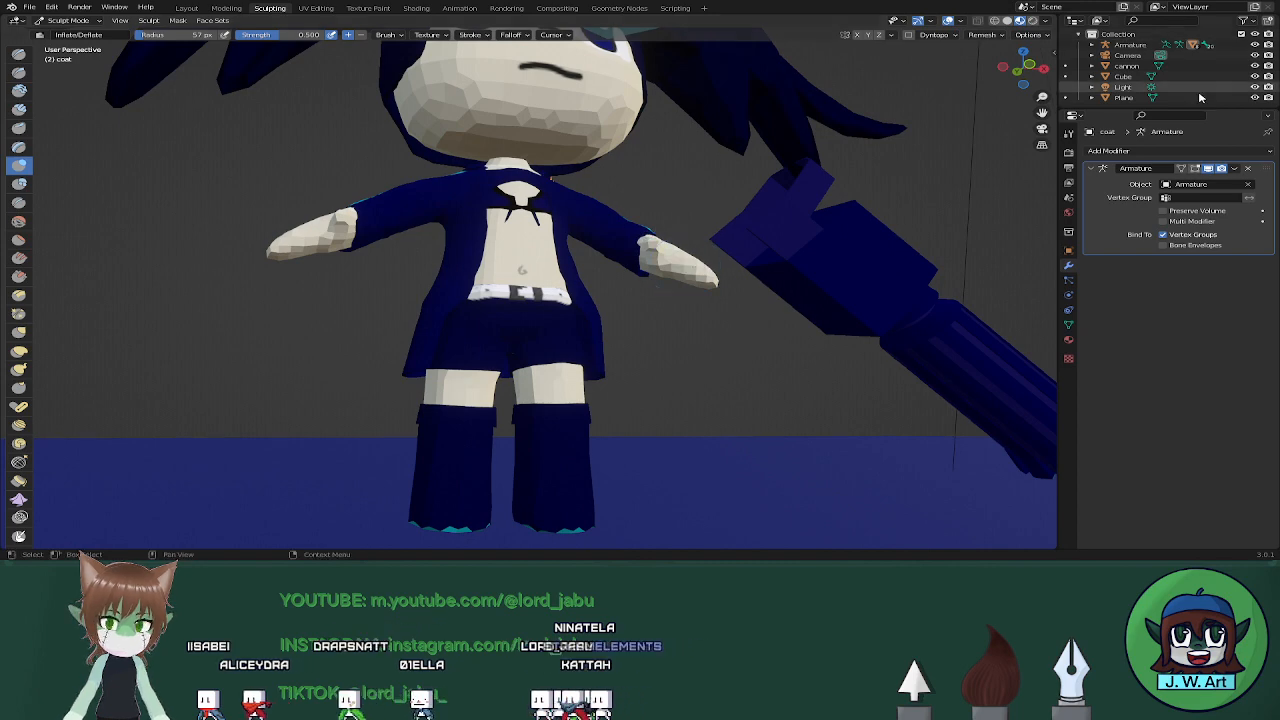
left_click(1254, 98)
middle_click_drag(718, 209, 810, 270)
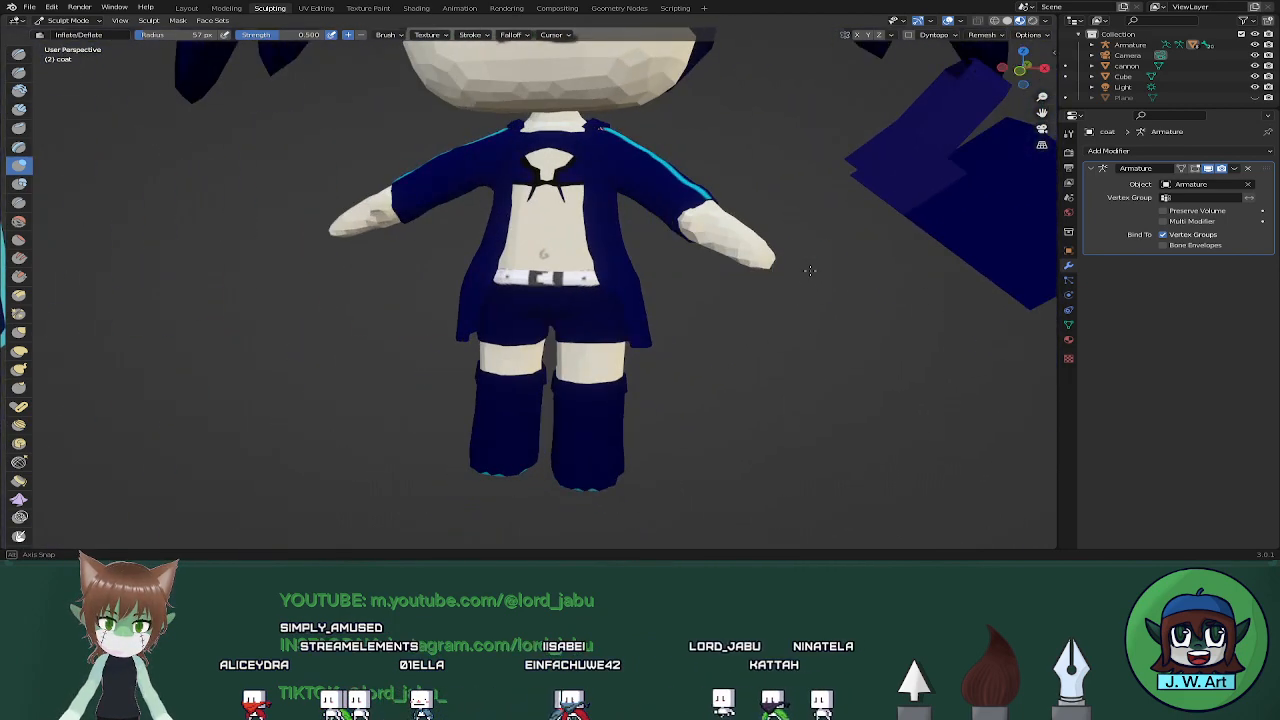
mouse_move(636, 205)
middle_mouse_down()
mouse_move(560, 214)
mouse_move(612, 206)
middle_mouse_up()
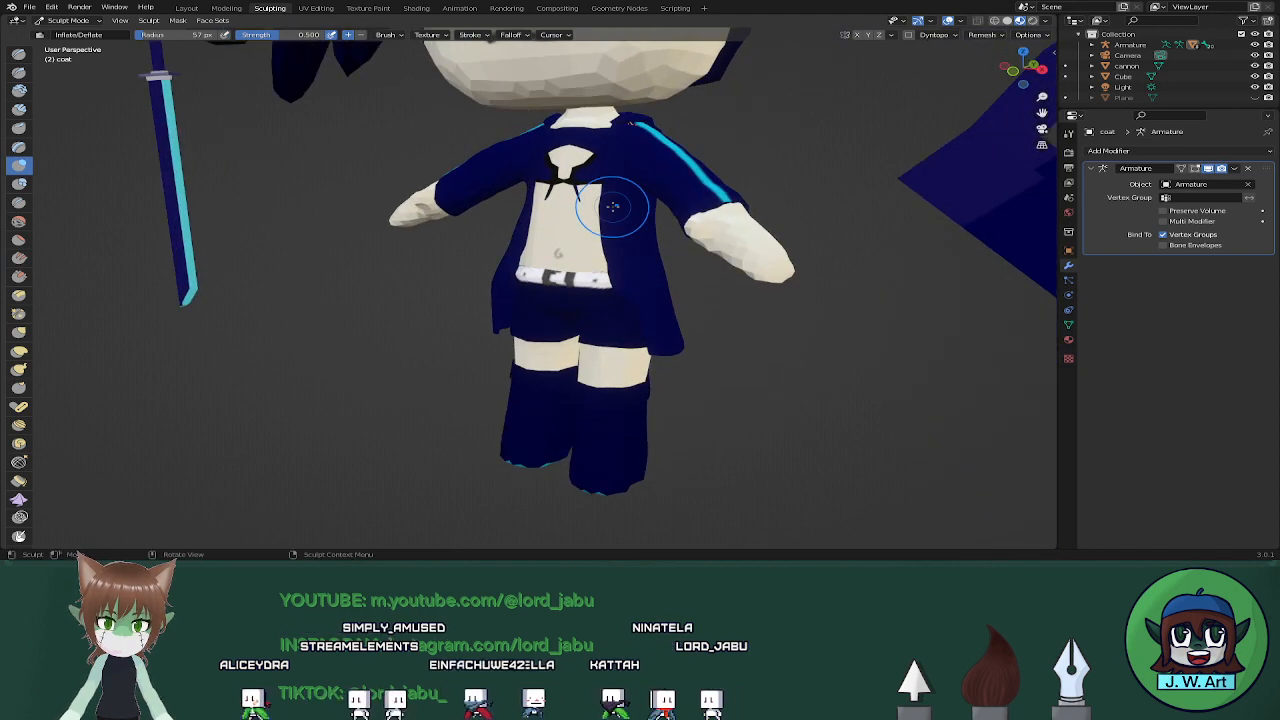
Return to the Layout workspace, select the cannon and rotate it slightly around the global Y and X axes
left_click(188, 8)
left_click(815, 245)
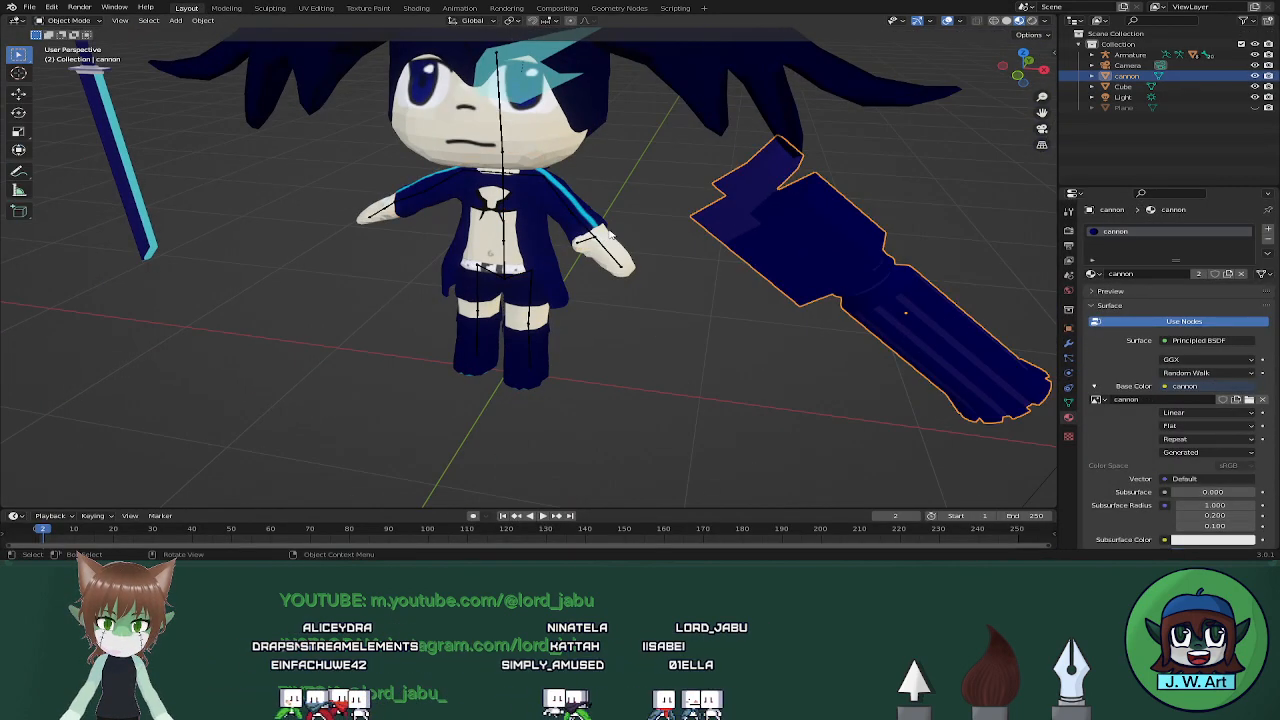
middle_click_drag(815, 245, 645, 253)
key("r")
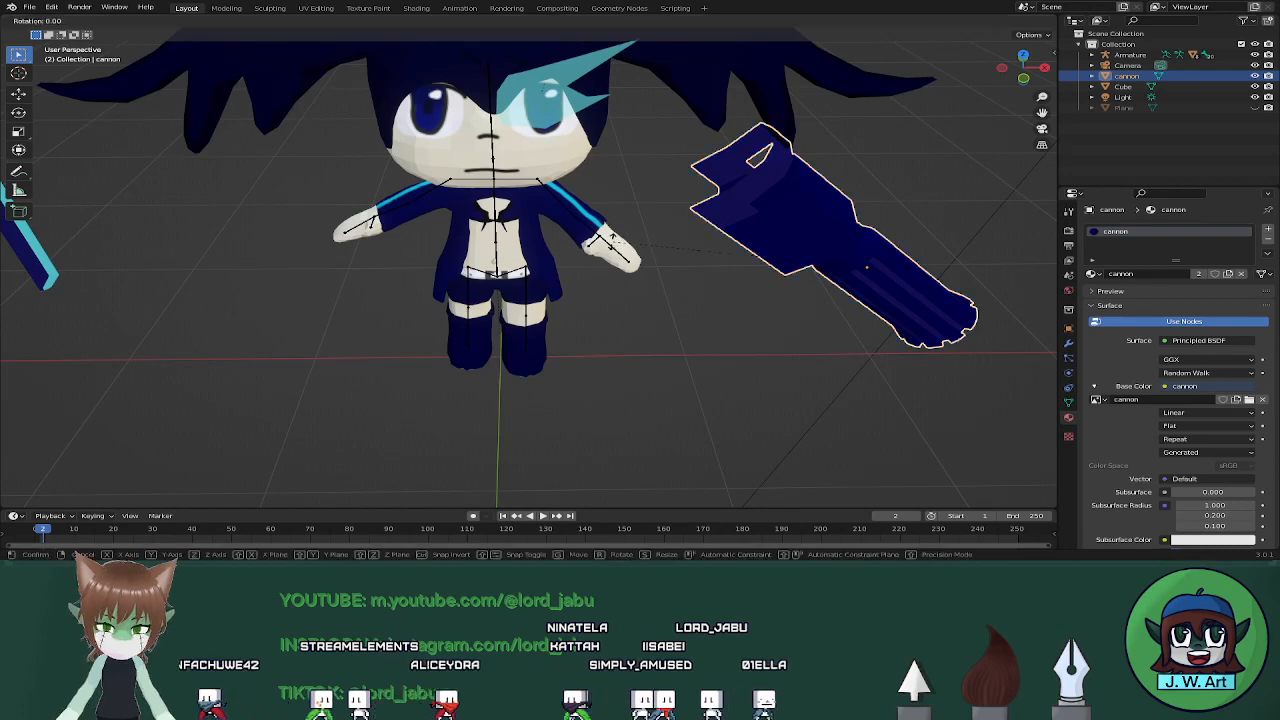
key("y")
left_click(595, 262)
key("r")
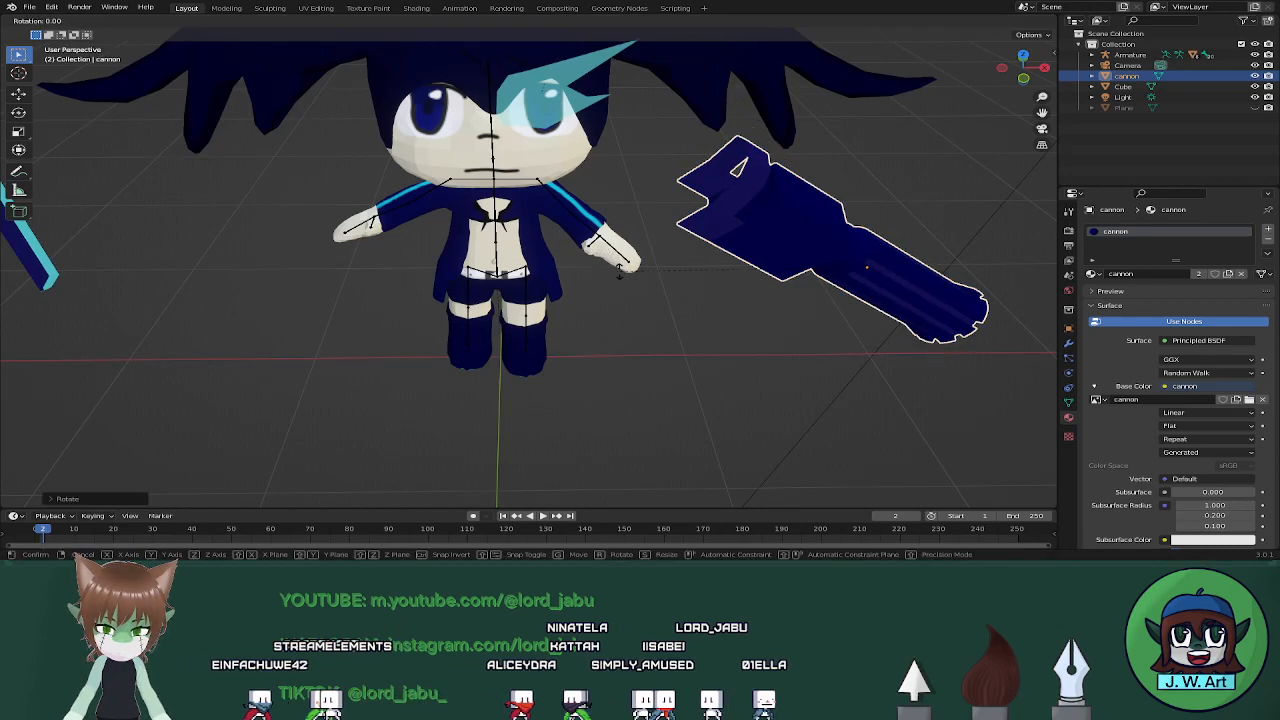
key("x")
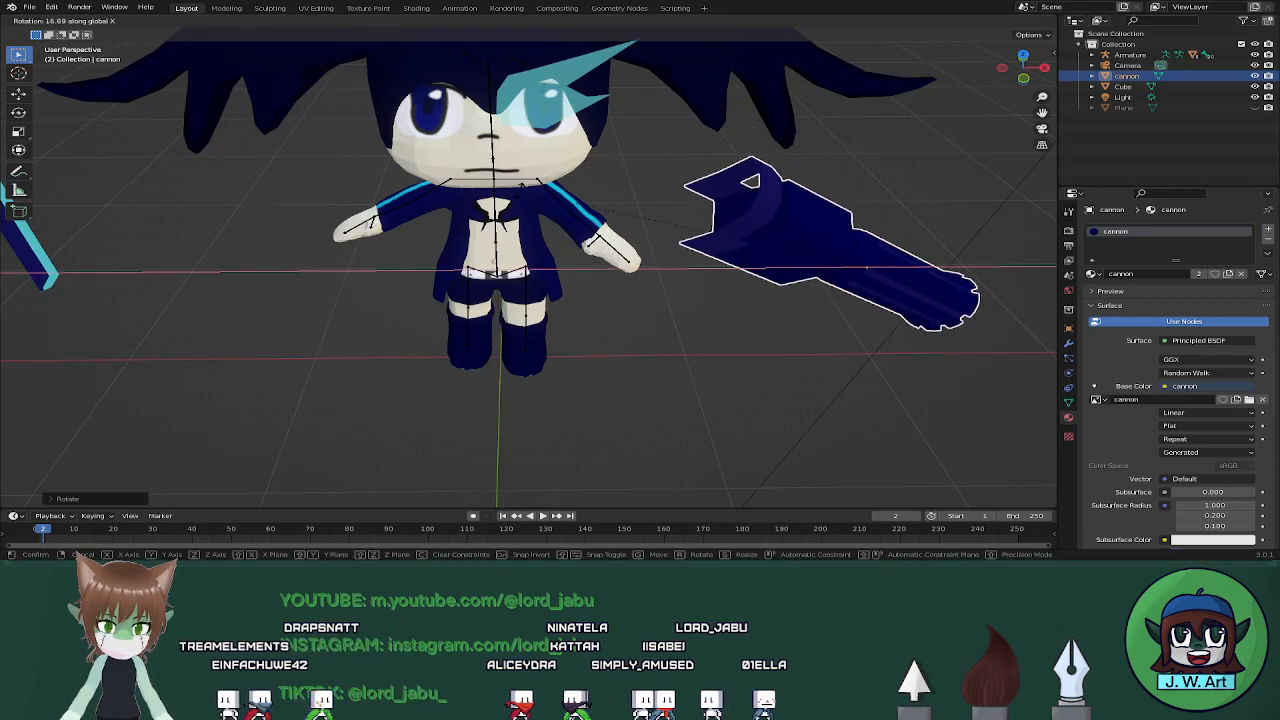
left_click(754, 260)
Rotate the cannon around the global Z axis to adjust the direction its barrel points
middle_click_drag(900, 264, 842, 341)
scroll(788, 352, "down", 2)
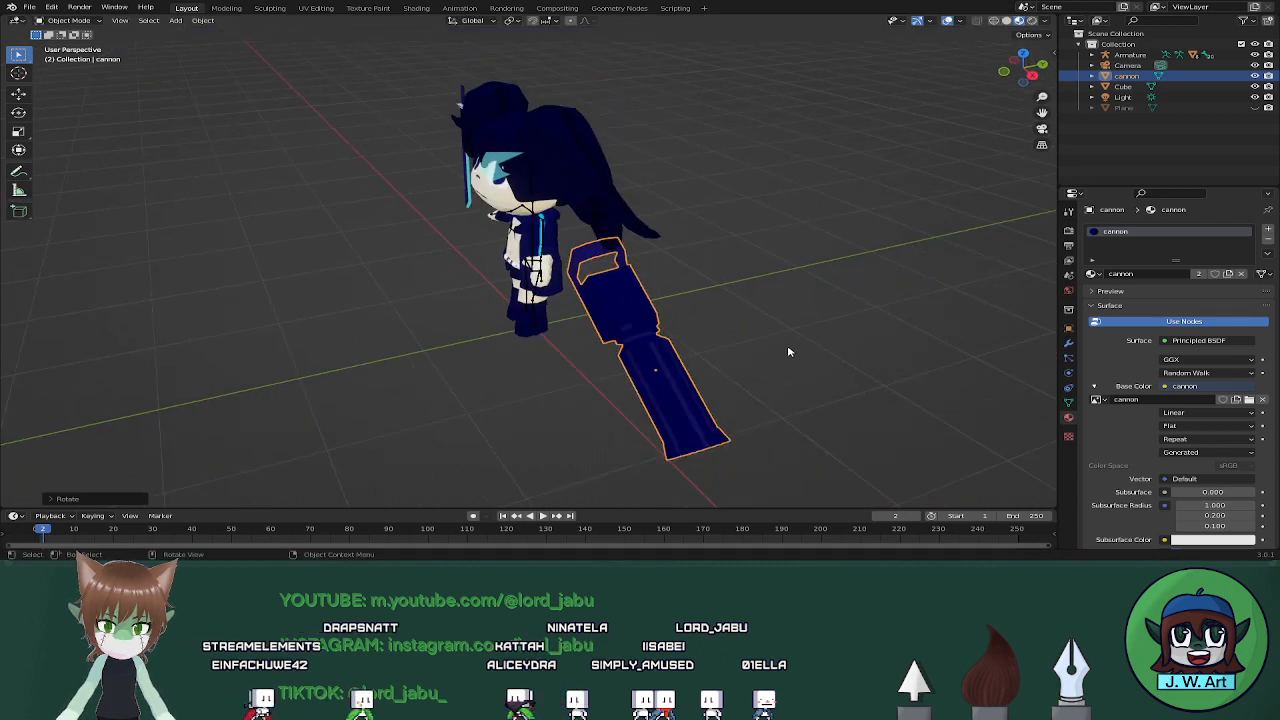
key("r")
key("z")
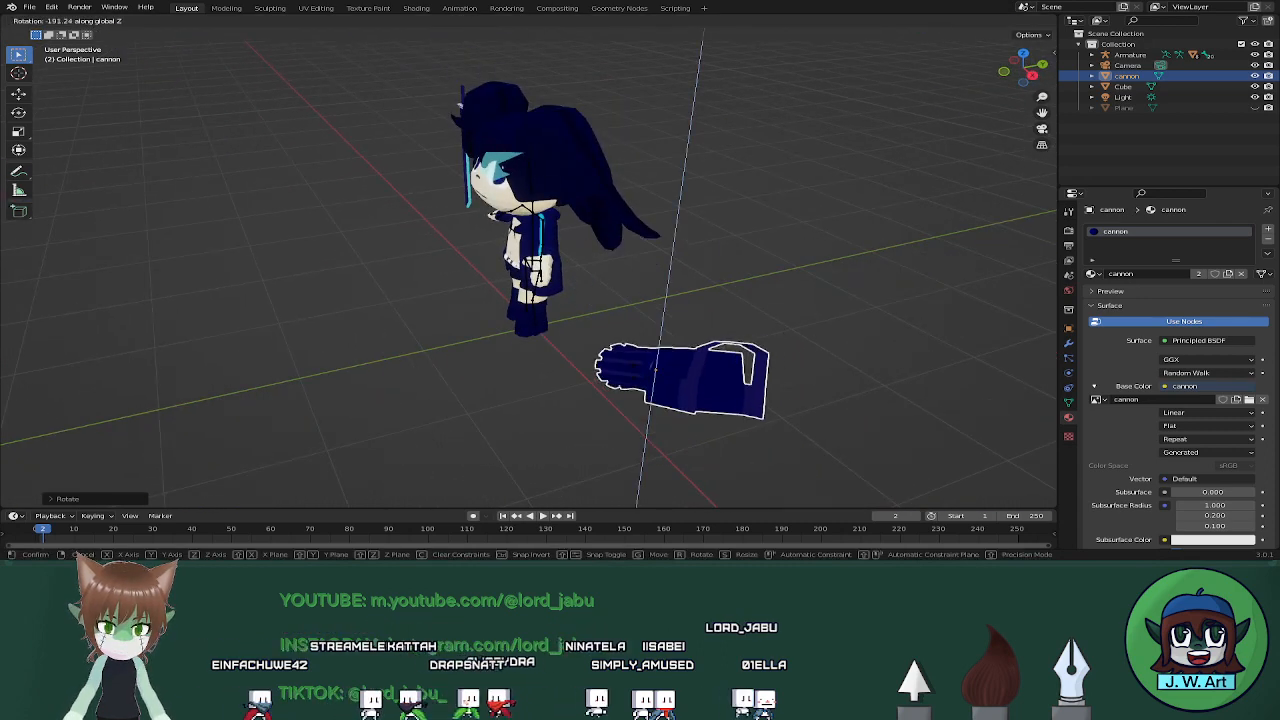
left_click(691, 375)
Move the cannon horizontally to the character's left arm and lower it slightly to the height of the hand
key("g")
key("shift+z")
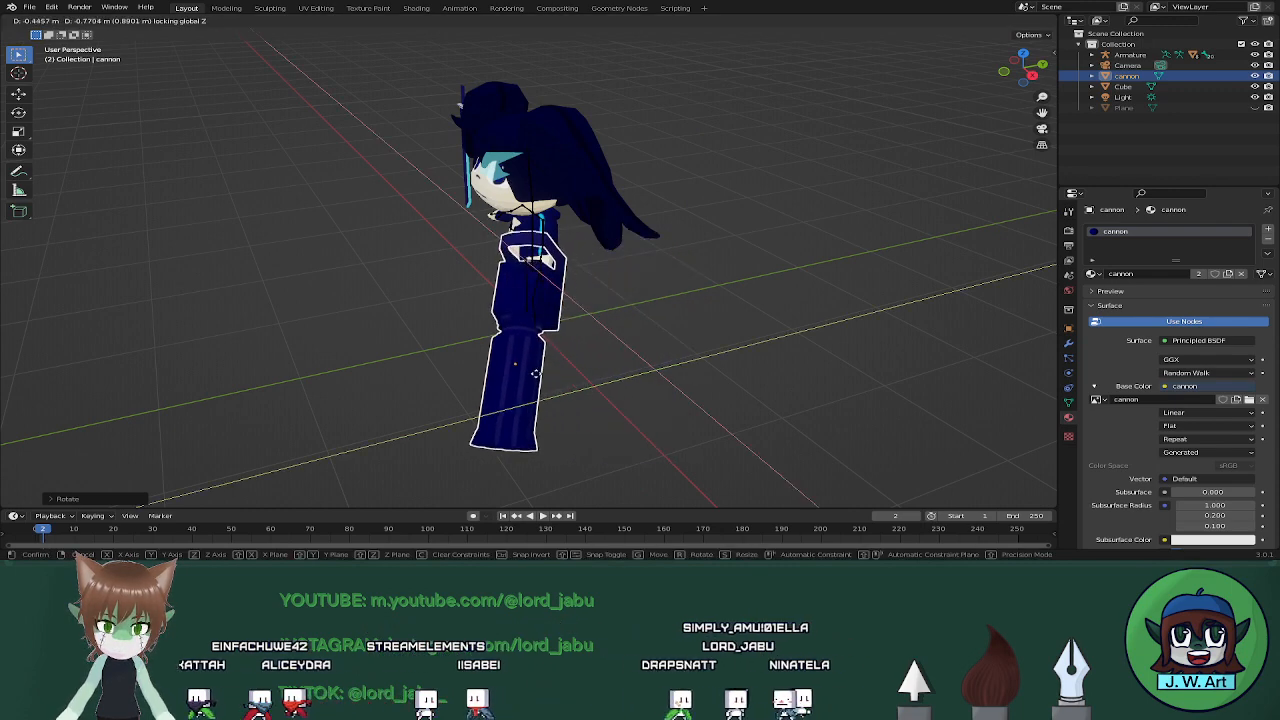
left_click(570, 351)
middle_click_drag(570, 351, 717, 338)
scroll(655, 377, "up", 6)
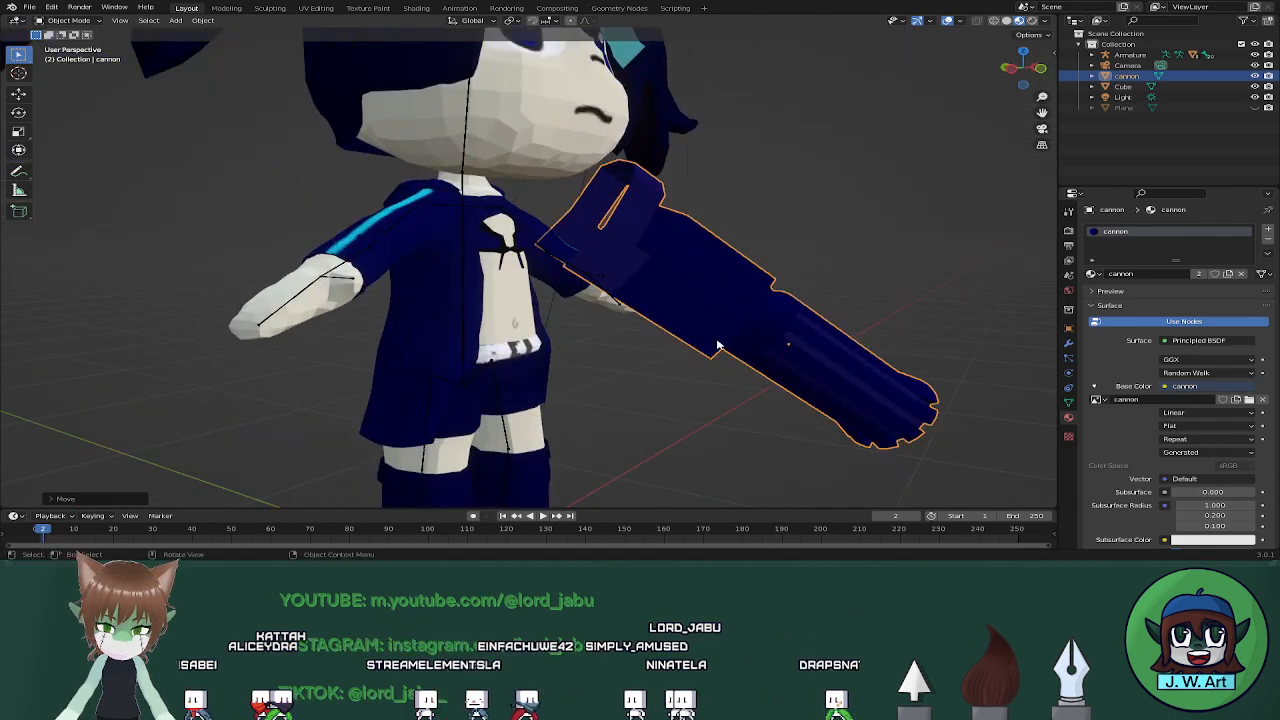
key("r")
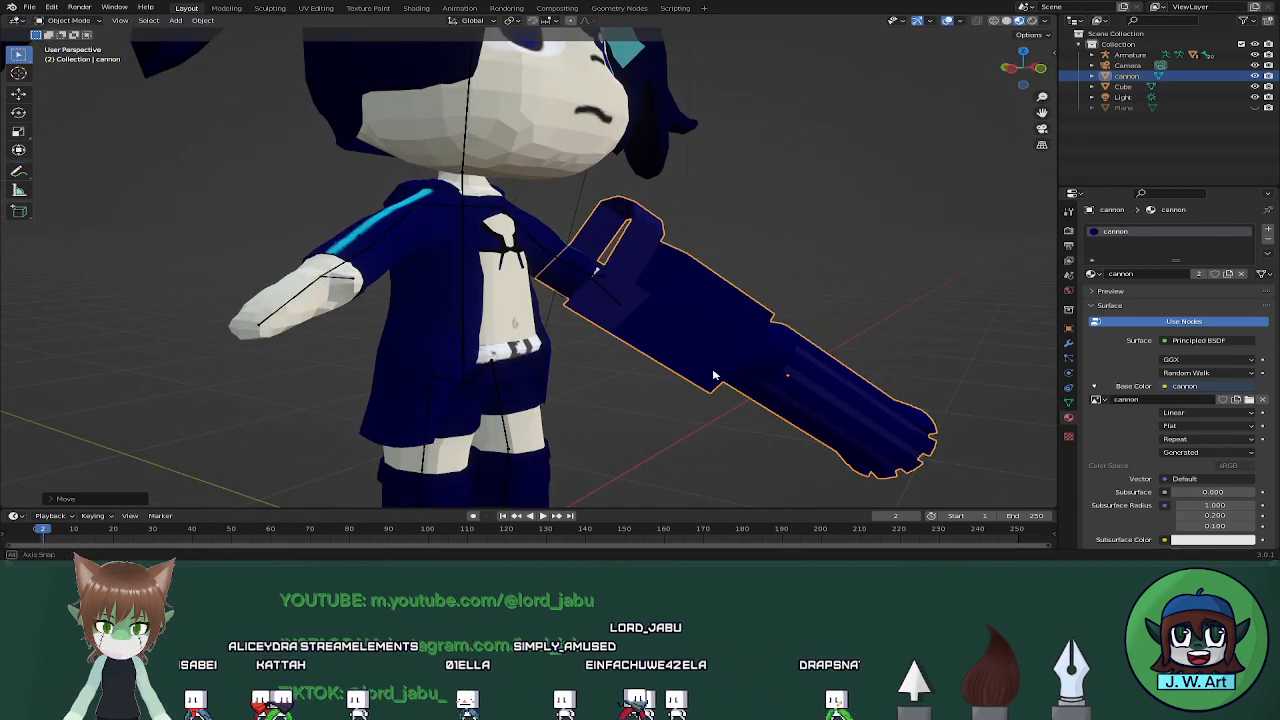
left_click(713, 375)
Shift the cannon horizontally over the left hand and fine-tune its height along the global Z axis
middle_click_drag(713, 375, 701, 400)
key("g")
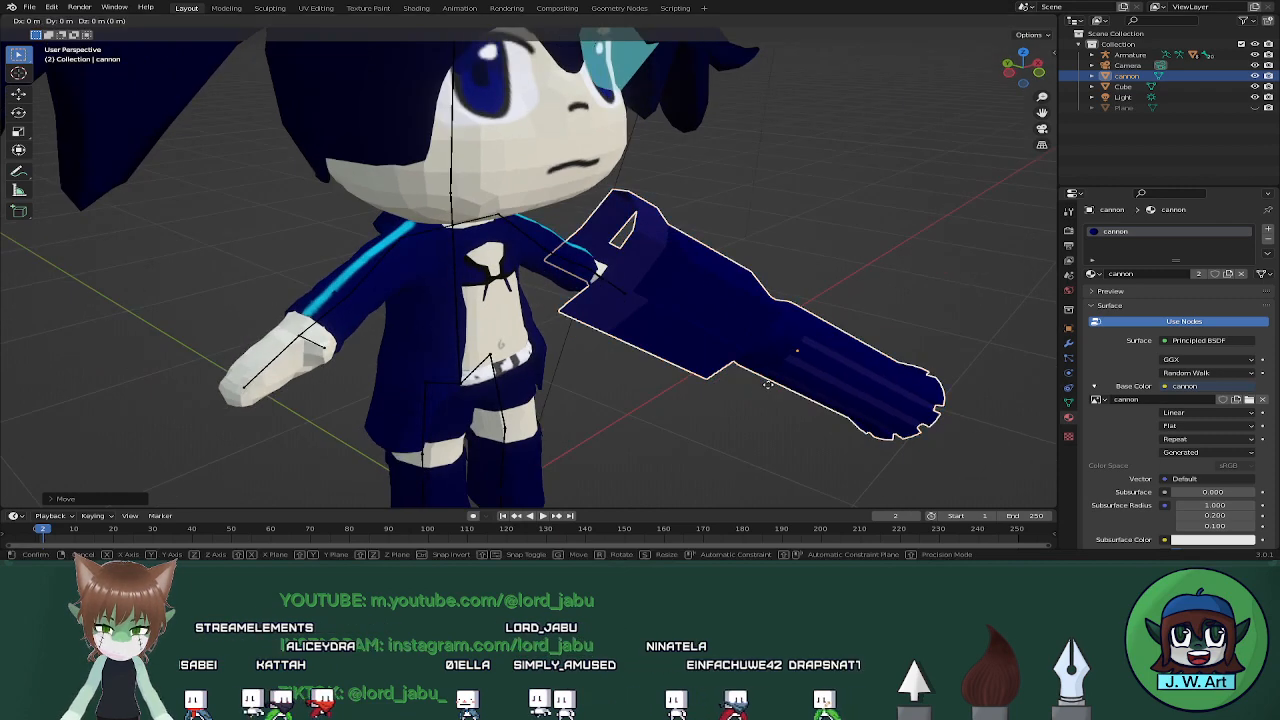
key("shift+z")
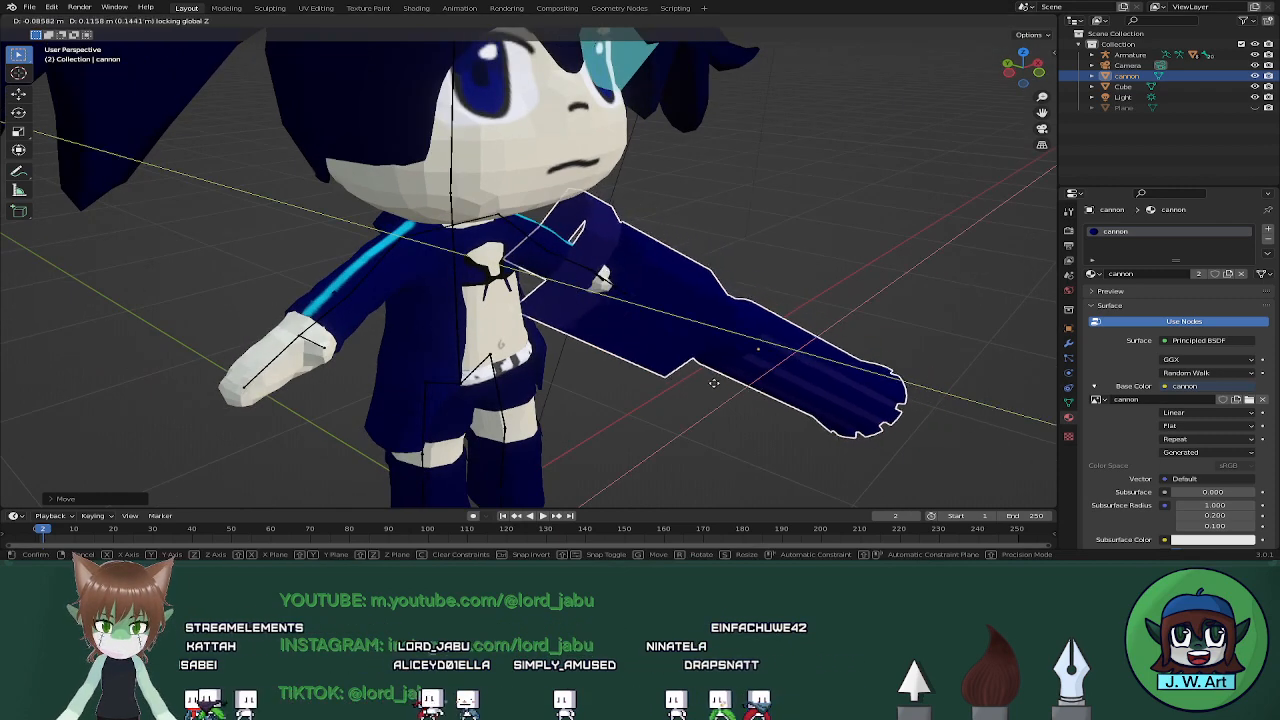
left_click(713, 382)
middle_click_drag(713, 382, 659, 385)
key("g")
key("z")
left_click(706, 354)
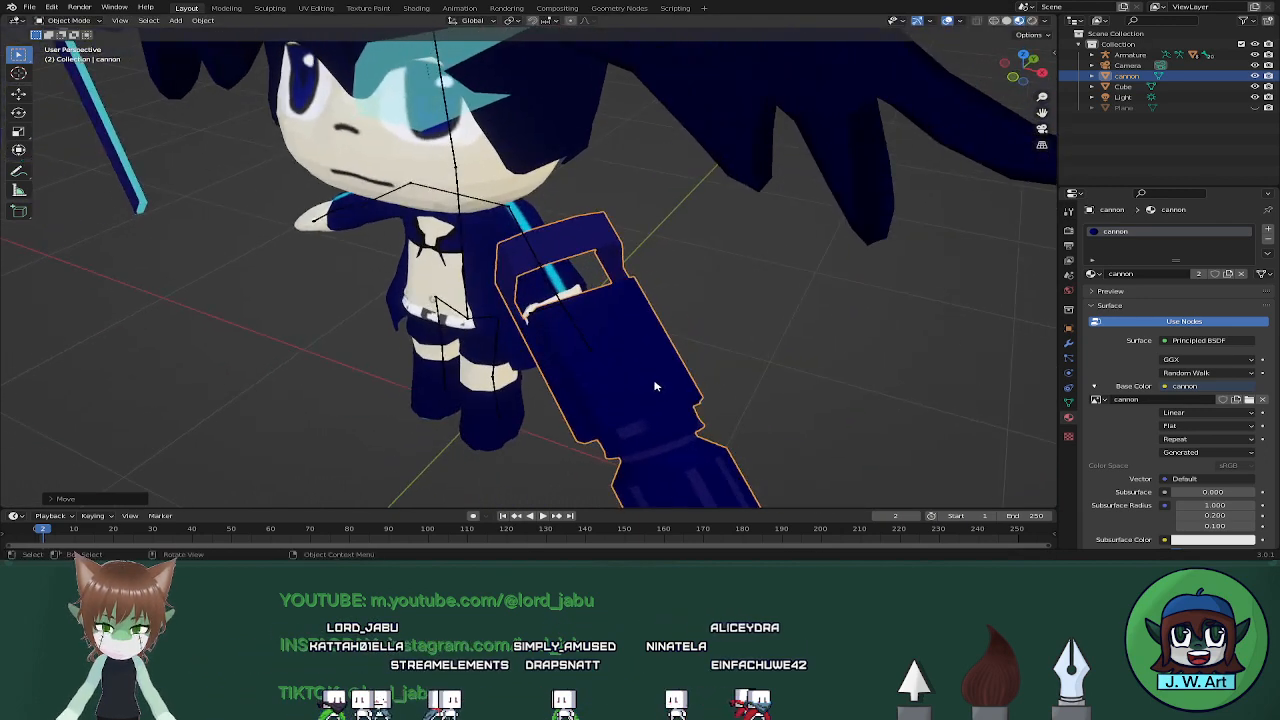
Rotate the cannon freely to line up with the left forearm and move it horizontally over the hand
key("r")
left_click(716, 377)
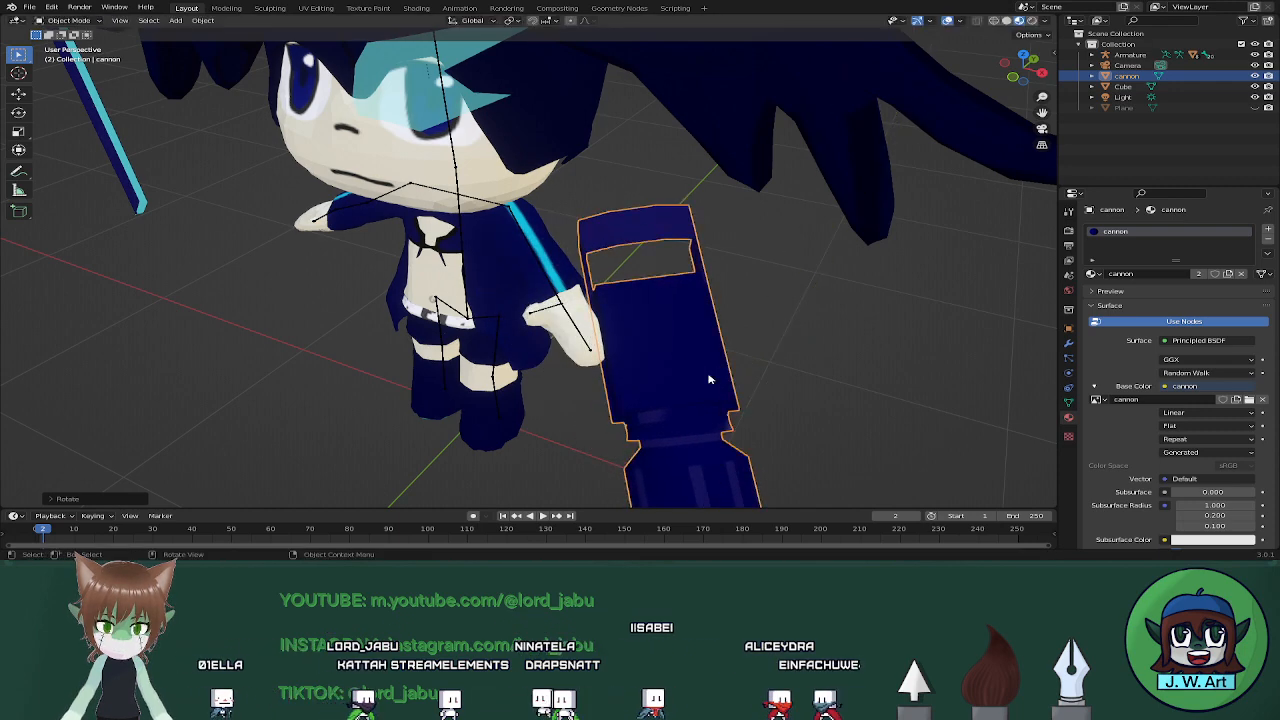
key("g")
key("z")
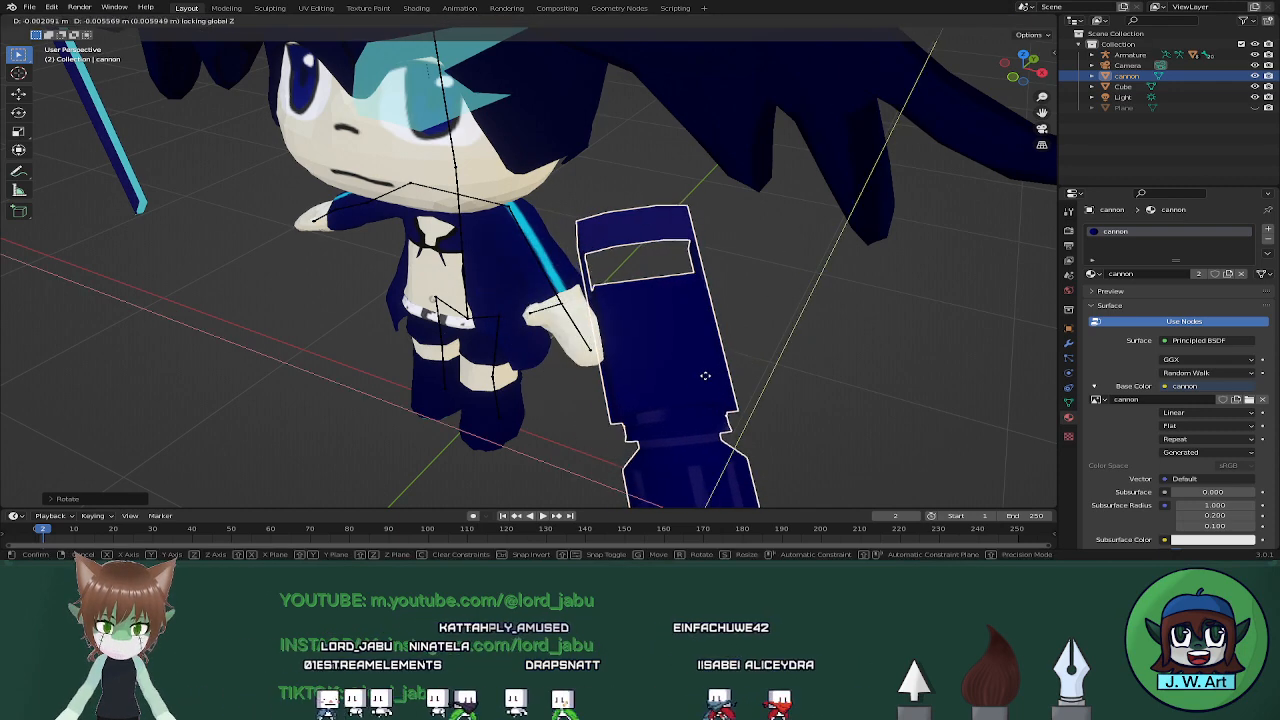
left_click(613, 381)
middle_click_drag(612, 382, 679, 376)
key("r")
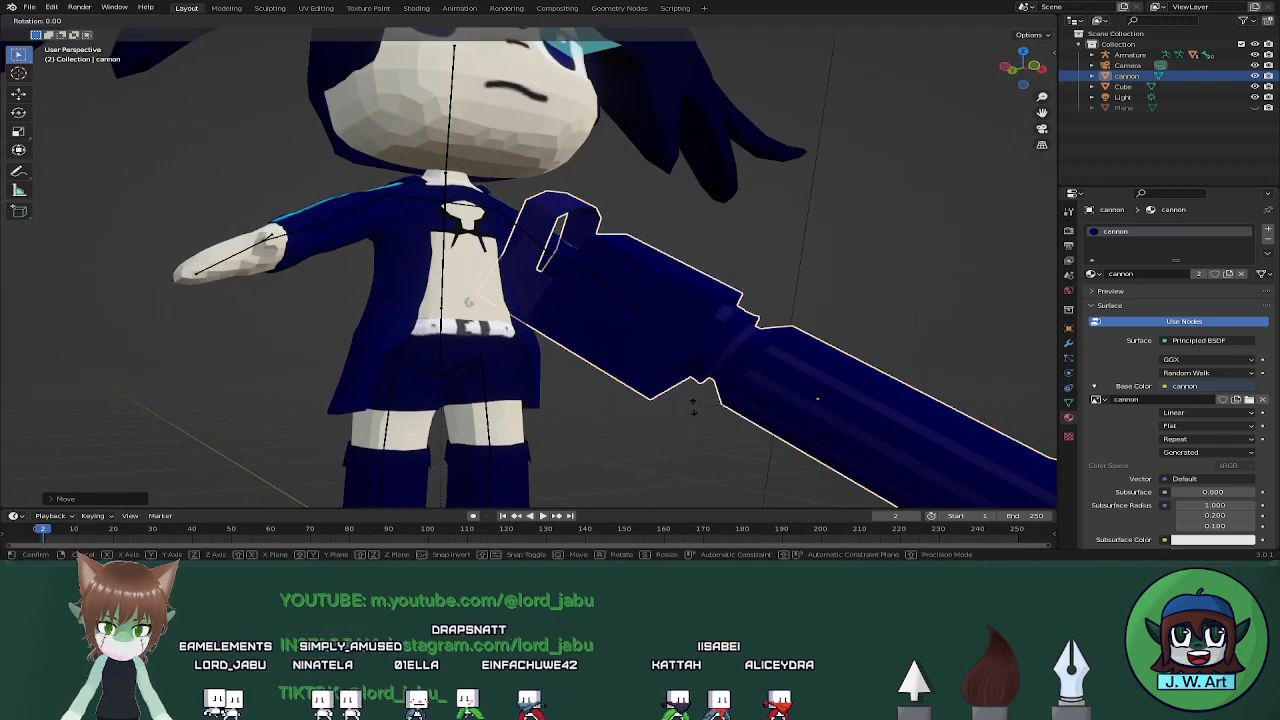
key("z")
right_click(700, 395)
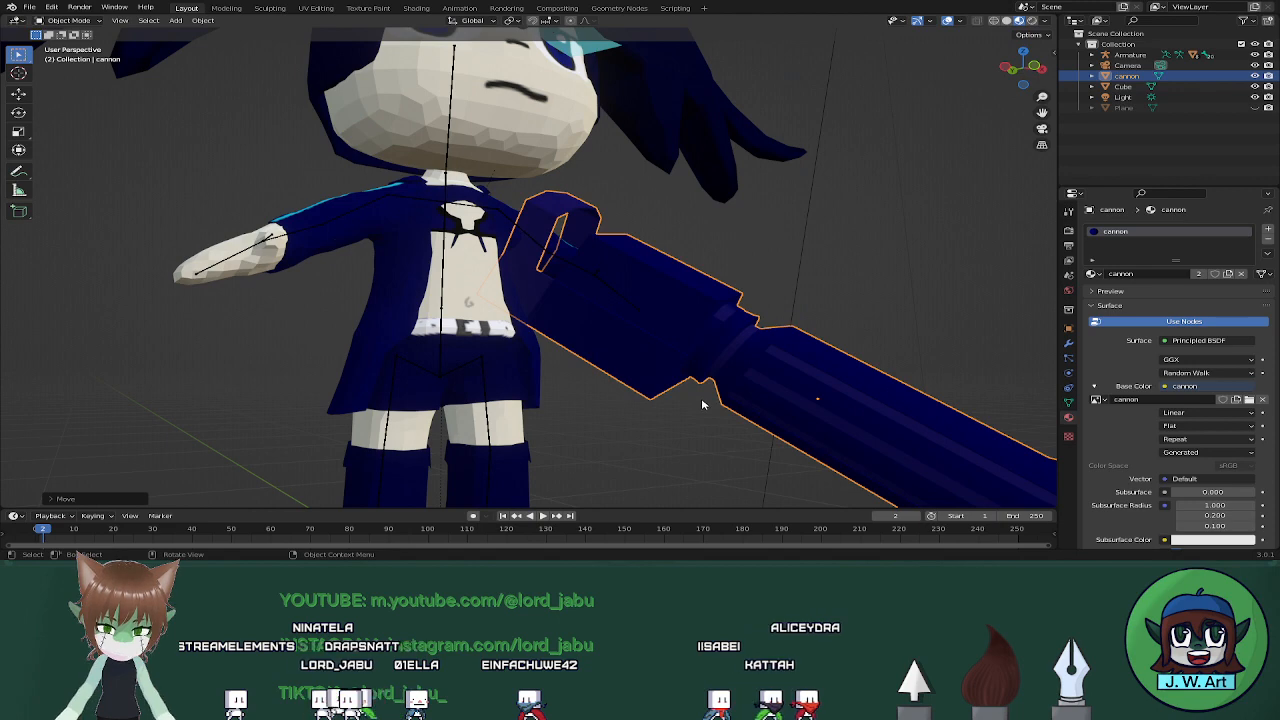
key("r")
key("y")
right_click(705, 411)
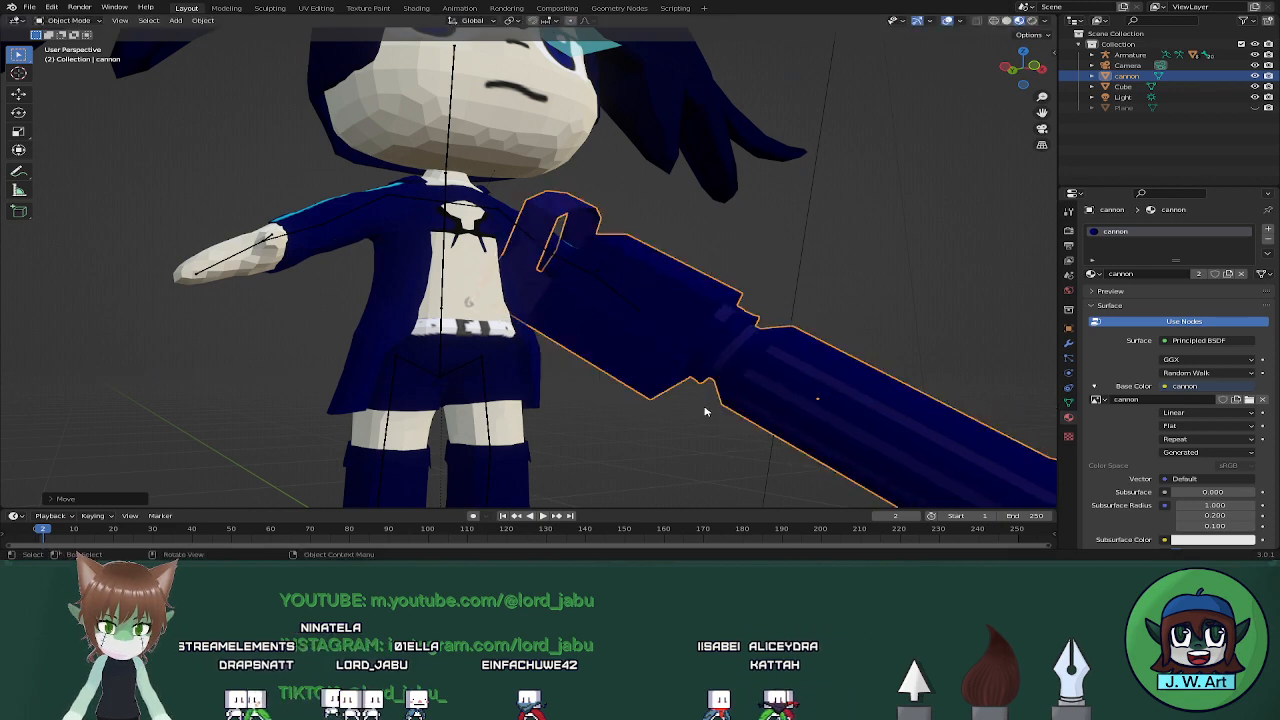
Tilt the cannon around the global Y axis to follow the angle of the left arm
scroll(699, 416, "down", 8)
scroll(608, 400, "up", 2)
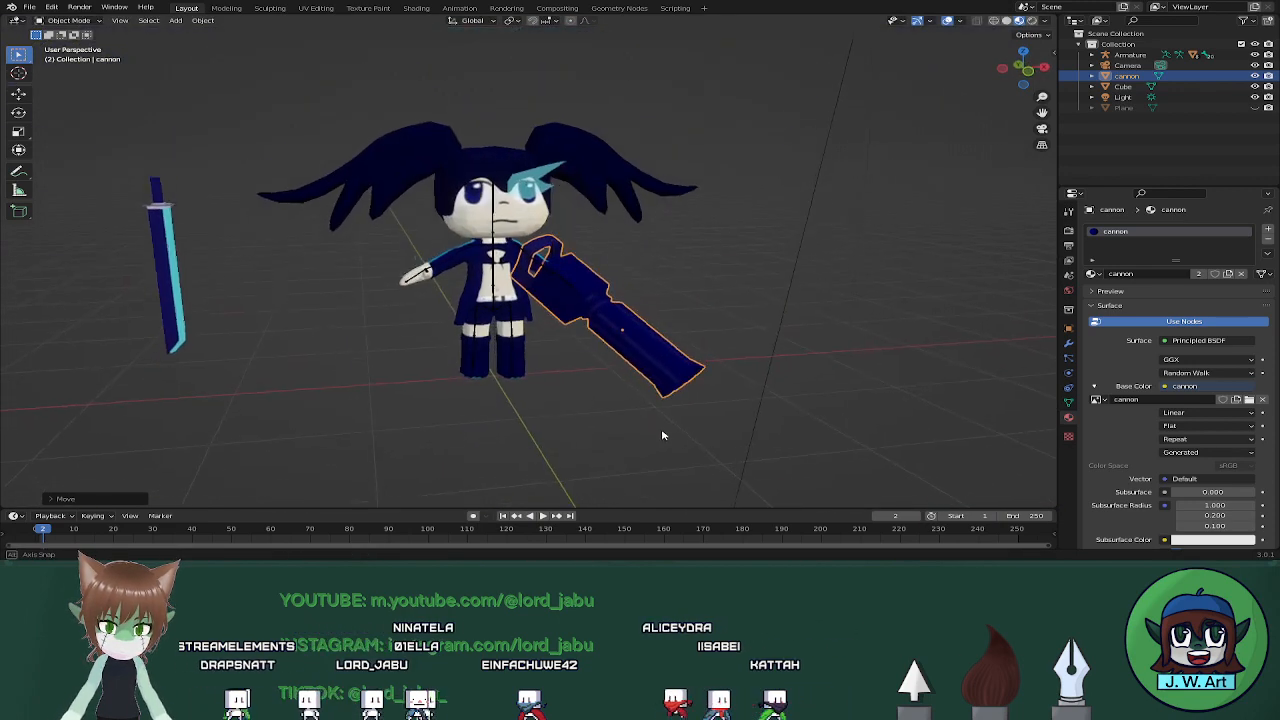
scroll(634, 409, "up", 2)
mouse_move(583, 378)
middle_mouse_down()
mouse_move(637, 370)
mouse_move(595, 374)
middle_mouse_up()
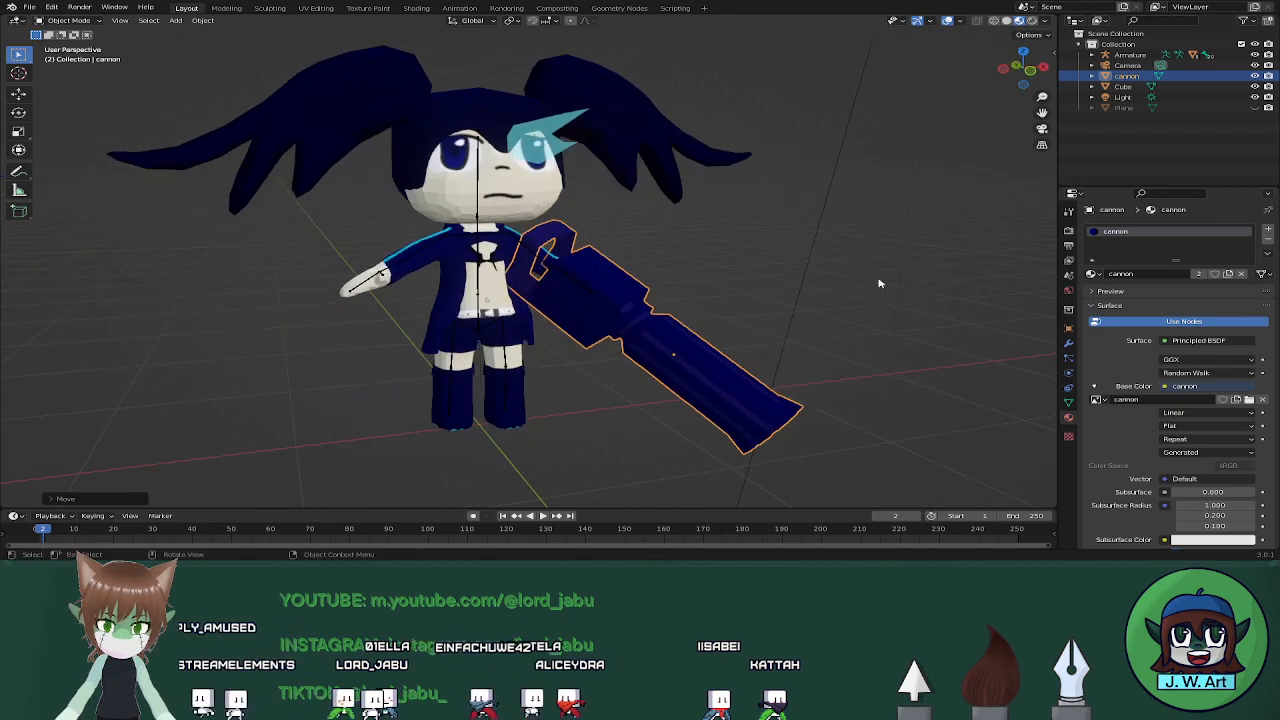
left_click(880, 288)
middle_click_drag(880, 293, 833, 287)
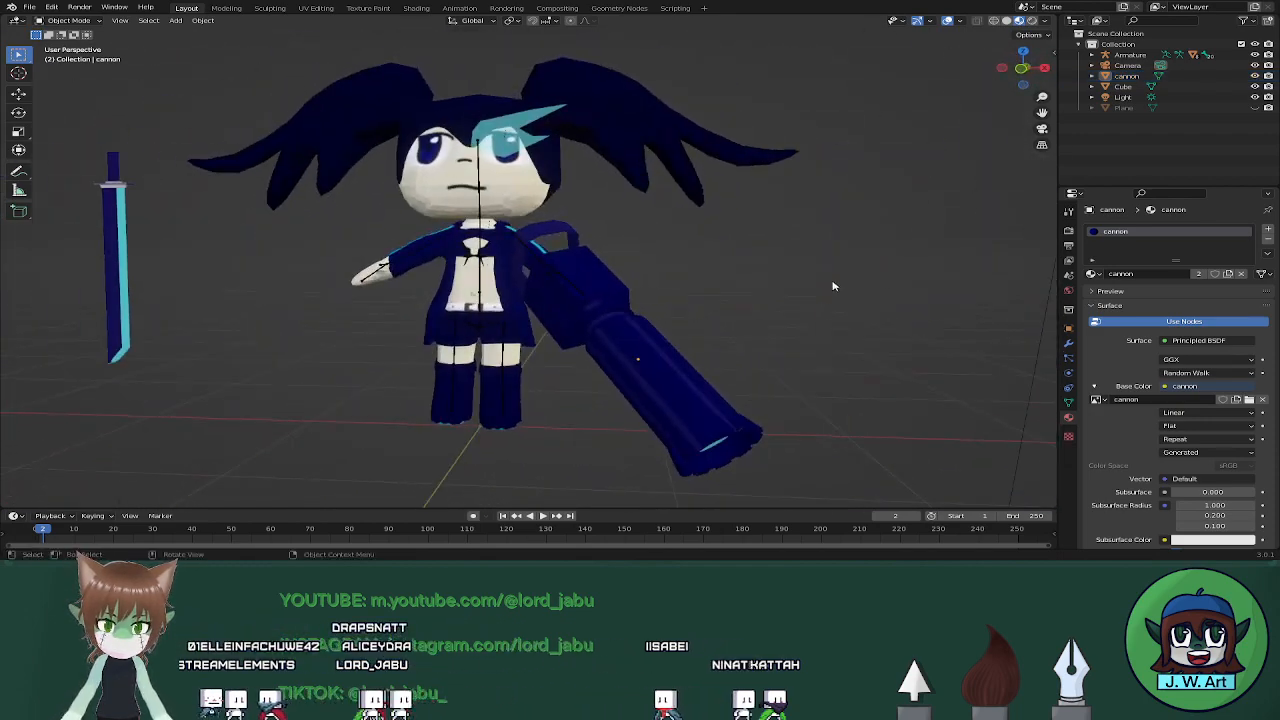
left_click(637, 370)
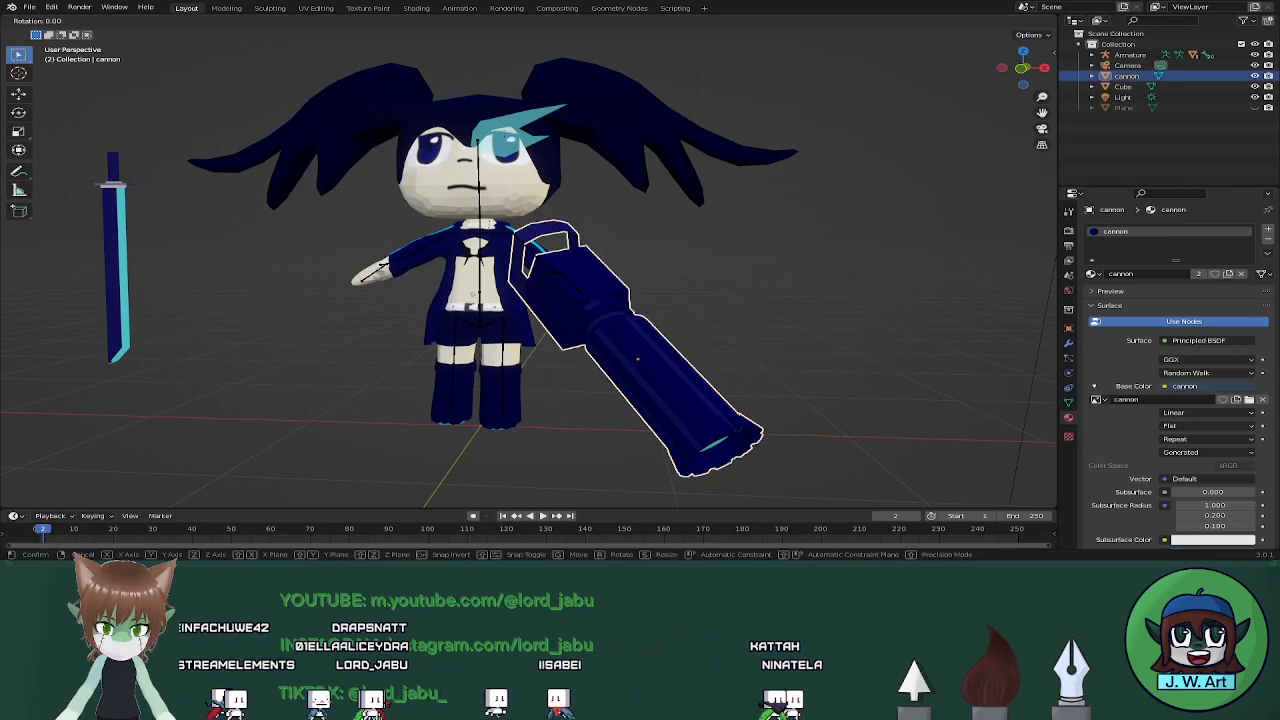
key("r")
key("y")
left_click(666, 377)
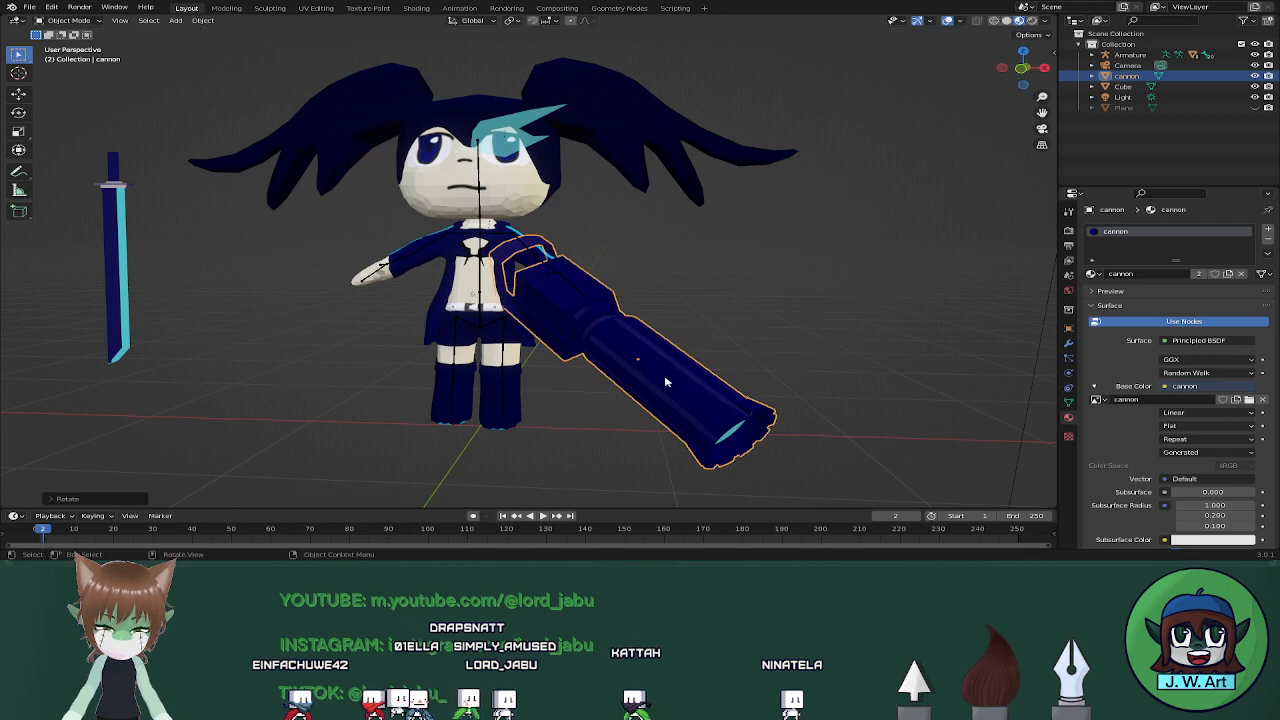
Rotate the cannon slightly around the global X and Z axes
key("r")
key("x")
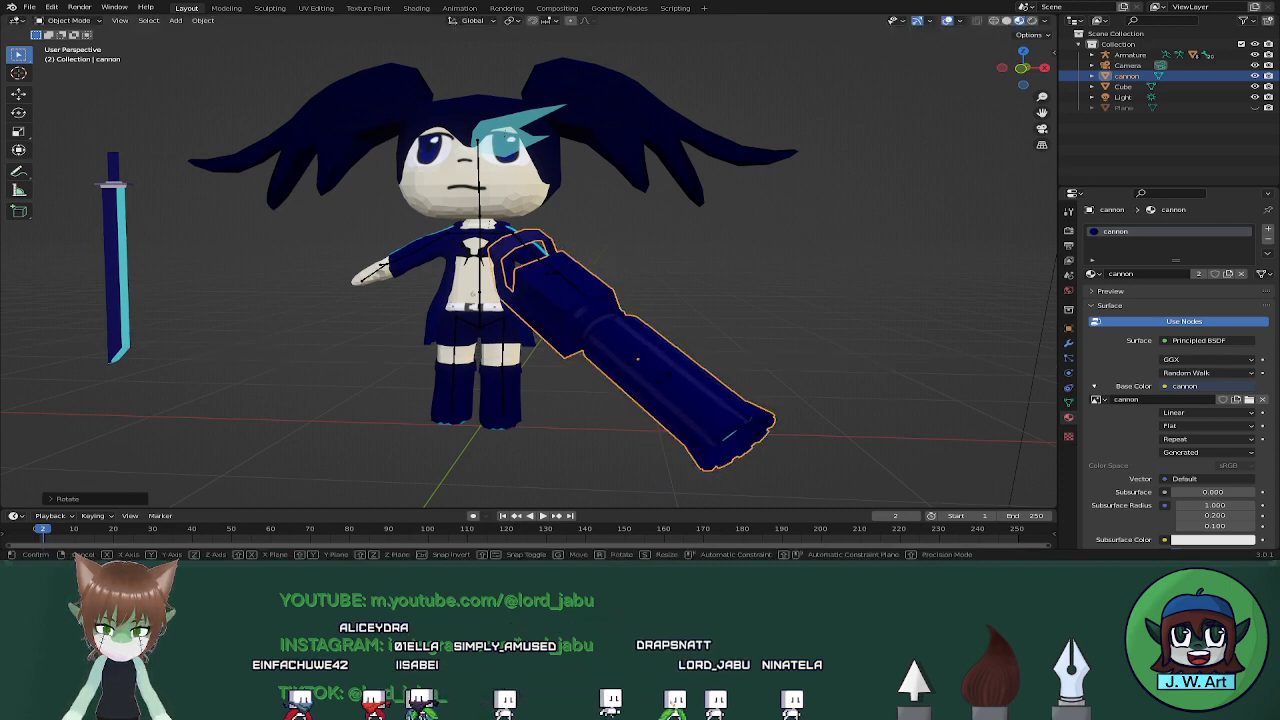
key("z")
left_click(657, 382)
Adjust the cannon's height along the global Z axis so that it encloses the left hand
middle_click_drag(657, 382, 746, 361)
key("g")
key("z")
left_click(711, 370)
left_click(906, 303)
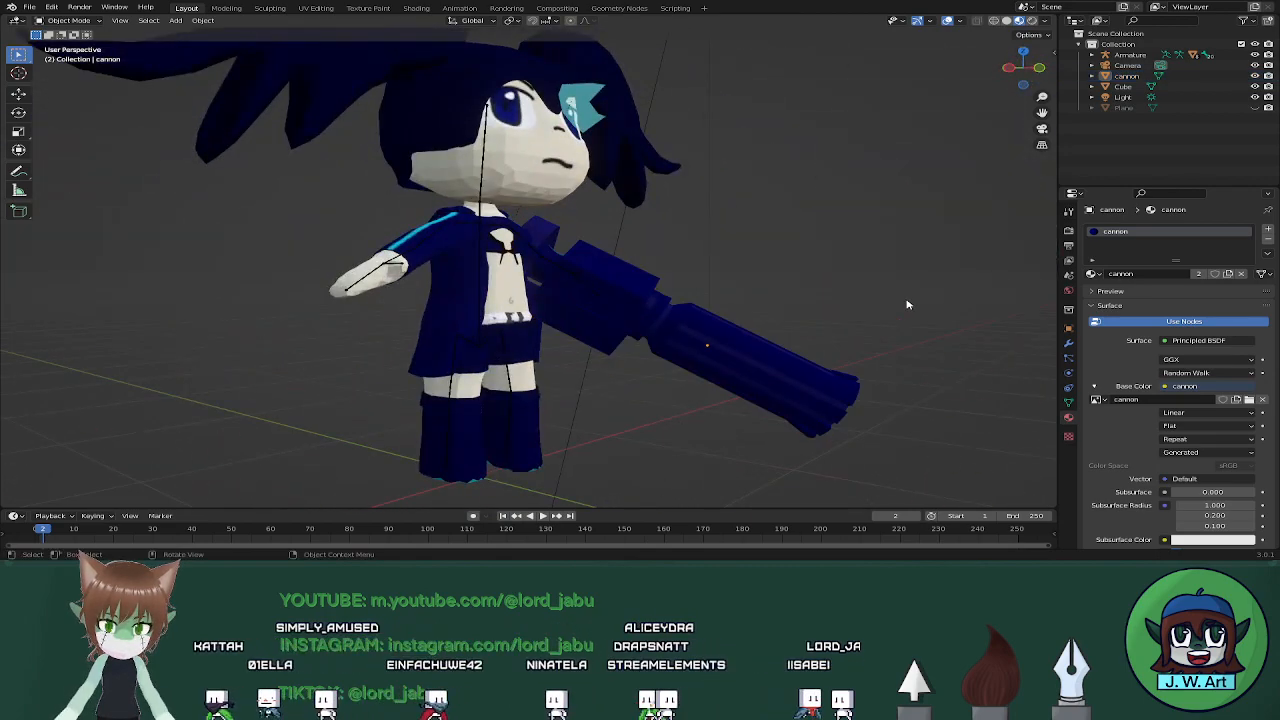
middle_click_drag(906, 303, 846, 340)
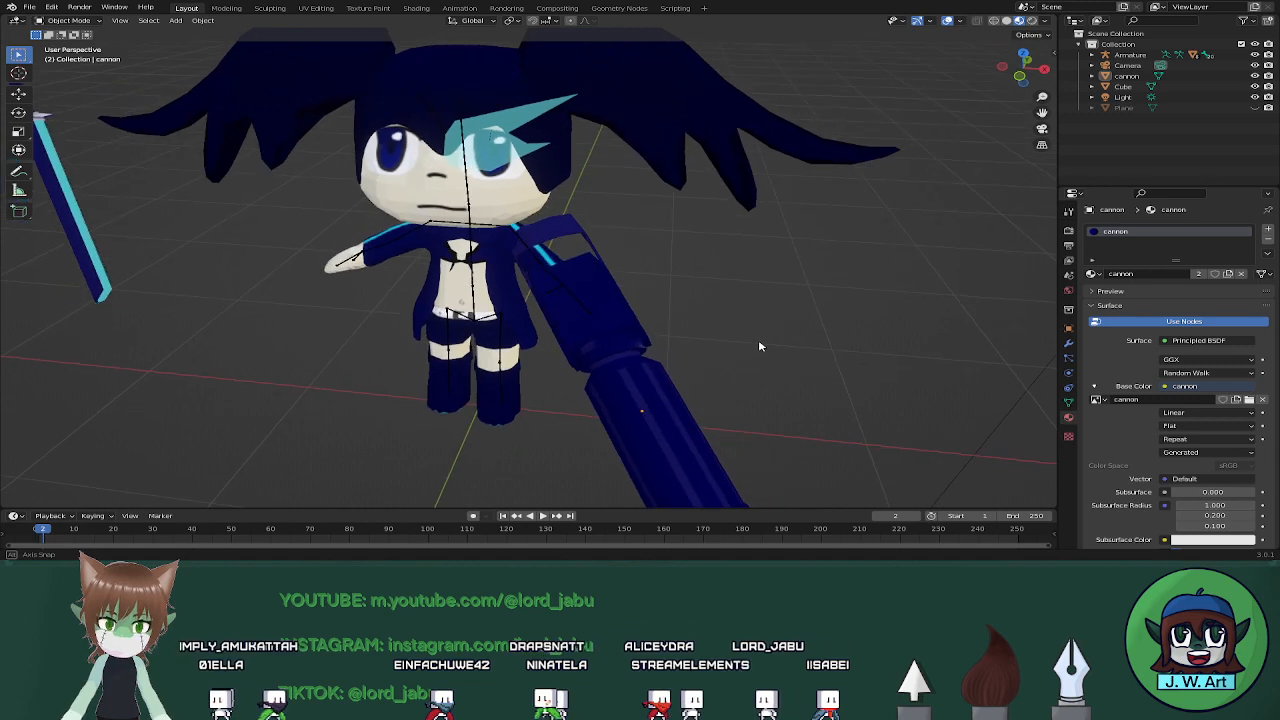
Select the cannon again and turn it slightly around the global Z axis to align it with the arm
left_click(630, 370)
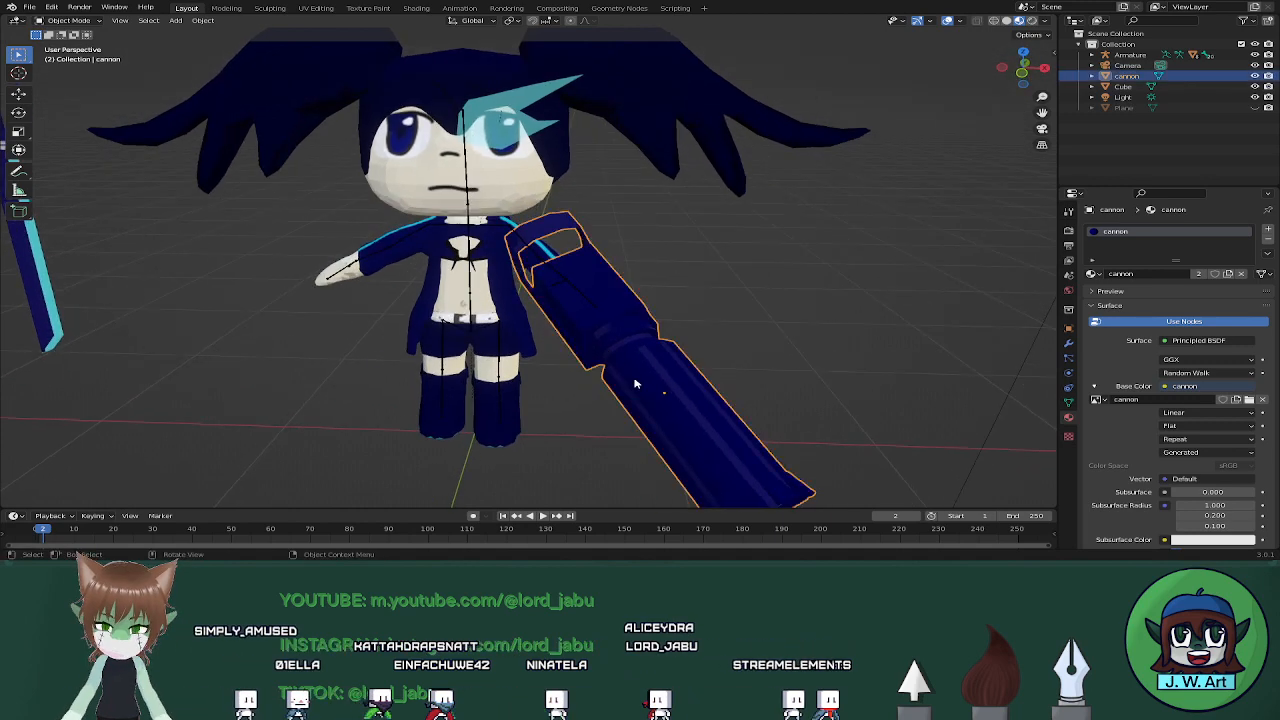
key("r")
key("z")
left_click(636, 380)
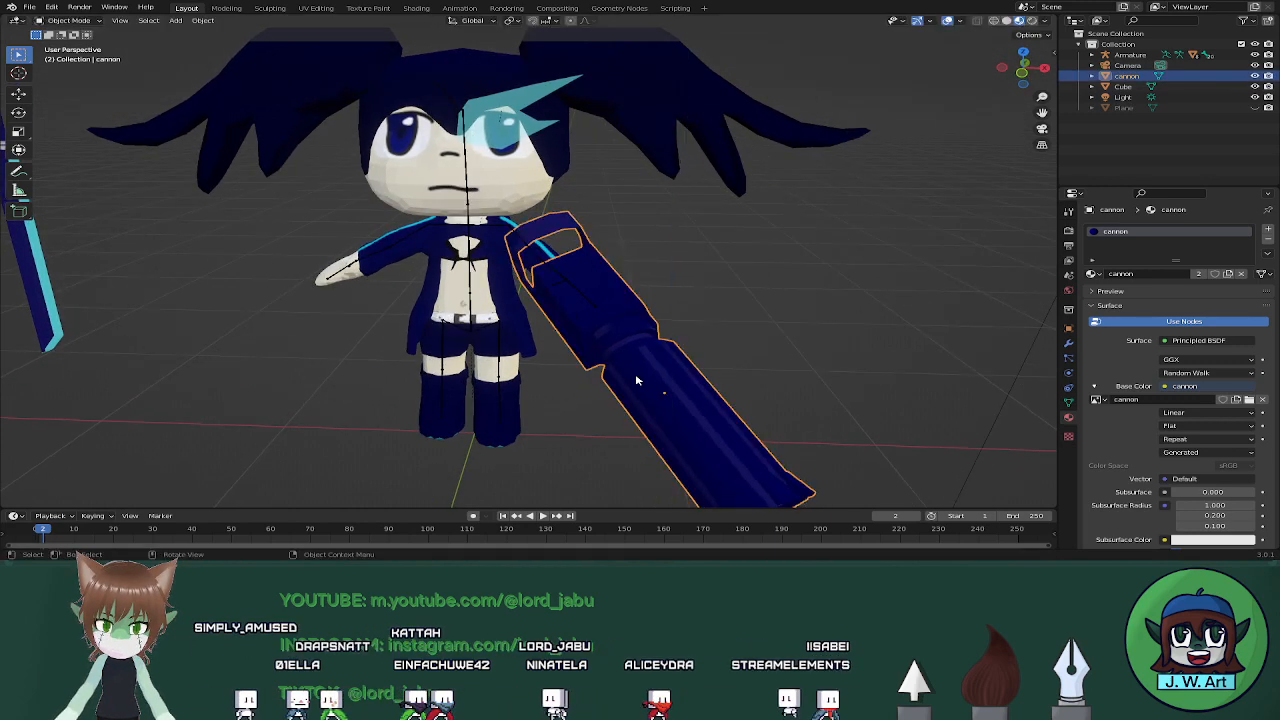
key("r")
key("z")
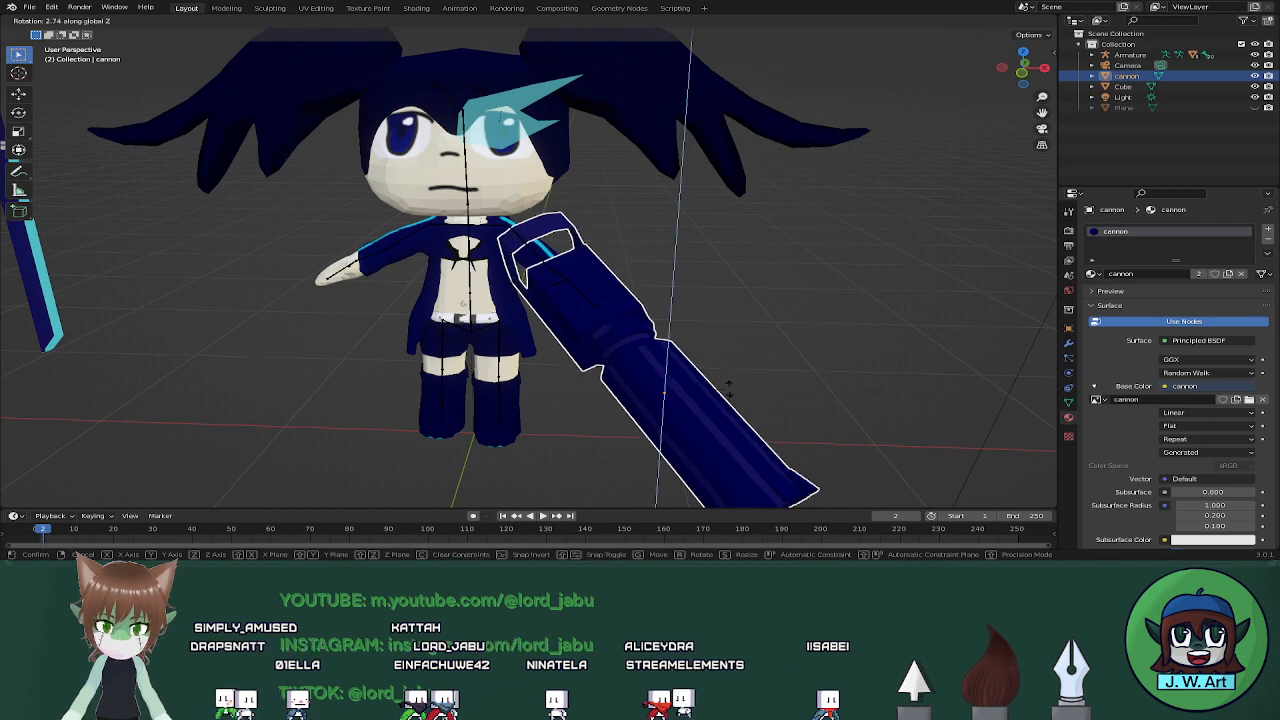
left_click(729, 392)
middle_click_drag(770, 355, 803, 366)
left_click(834, 317)
Move the cannon slightly forward along the global Y axis and check its fit on the arm
left_click(700, 370)
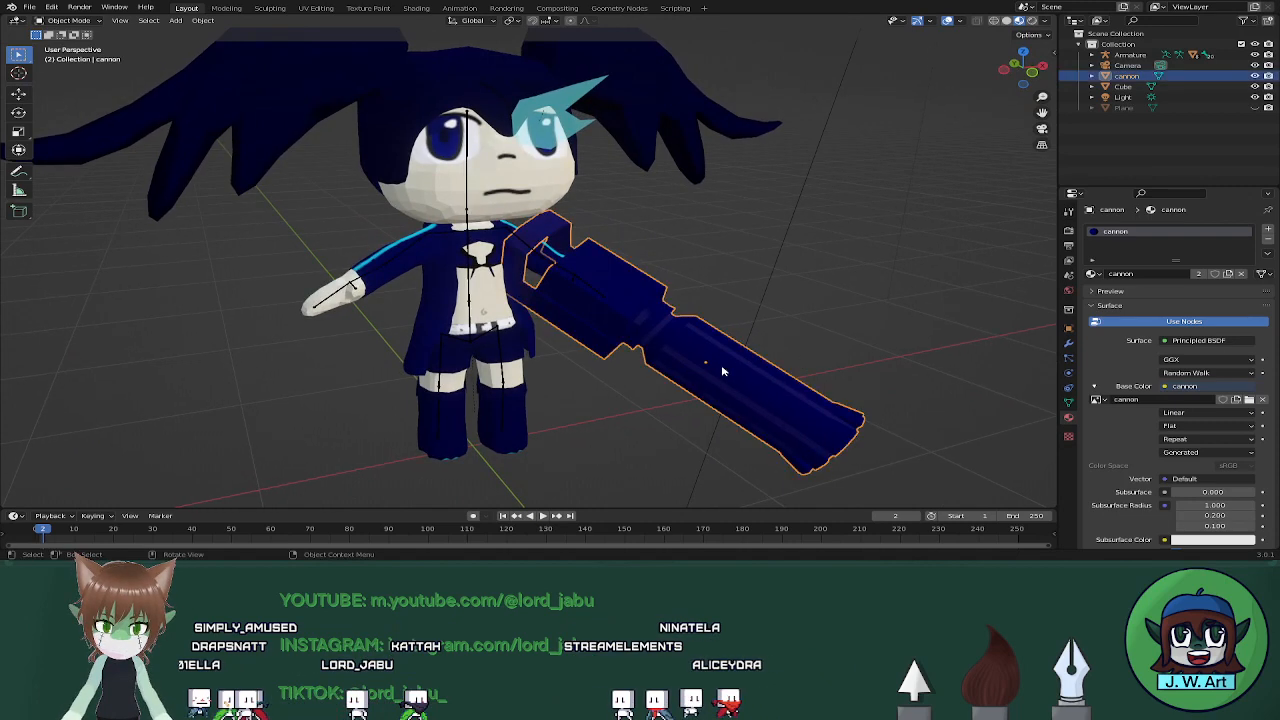
key("g")
key("x")
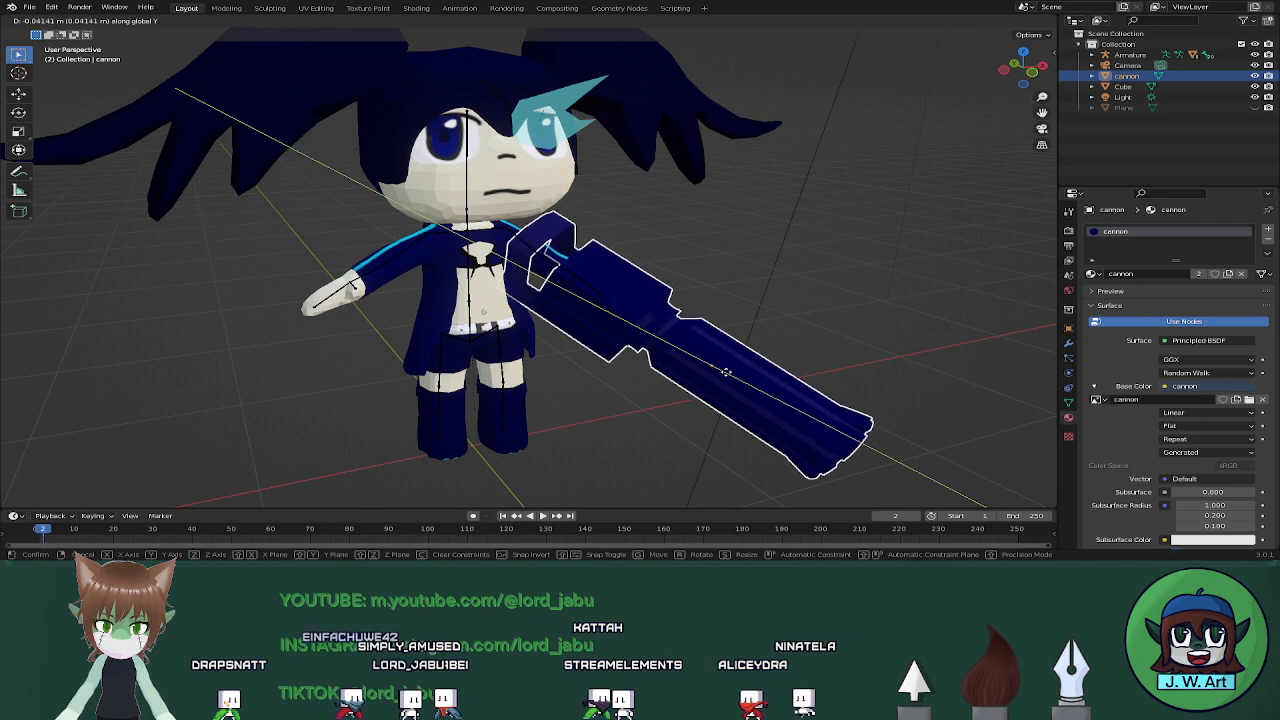
left_click(727, 377)
middle_click_drag(727, 377, 730, 298)
left_click(740, 342)
scroll(730, 298, "down", 5)
middle_click_drag(706, 343, 603, 350)
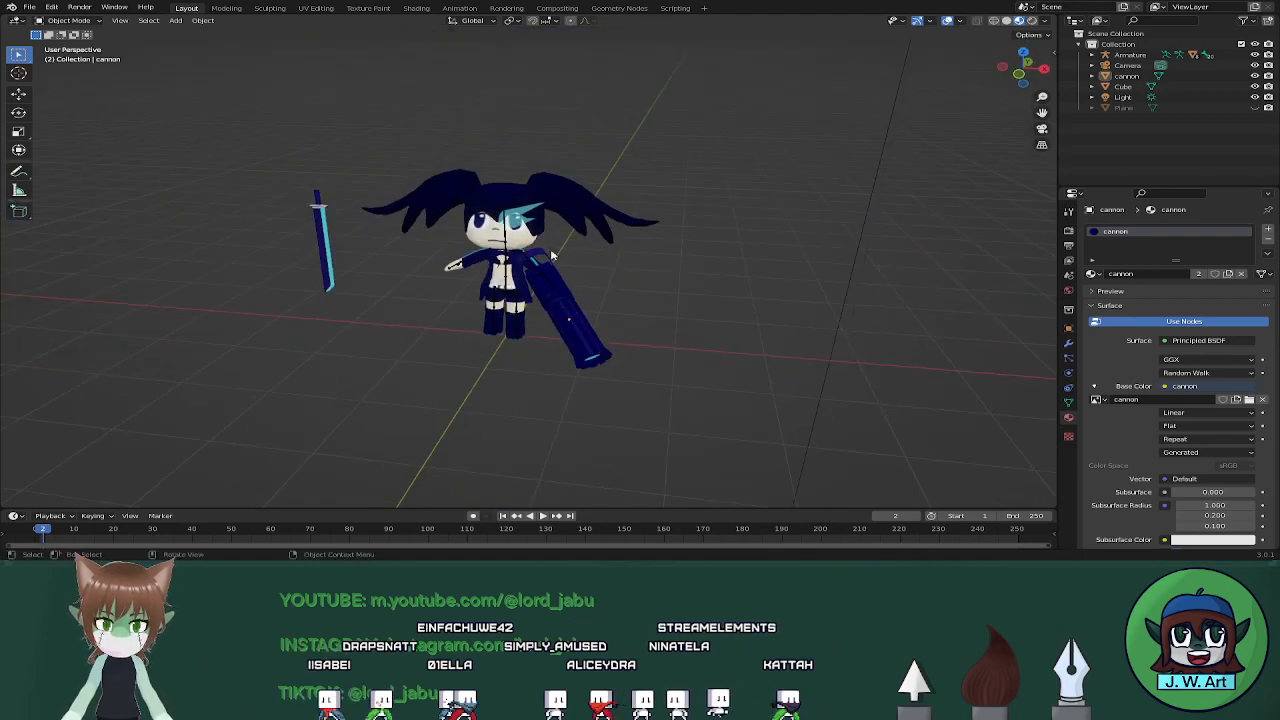
scroll(551, 255, "up", 6)
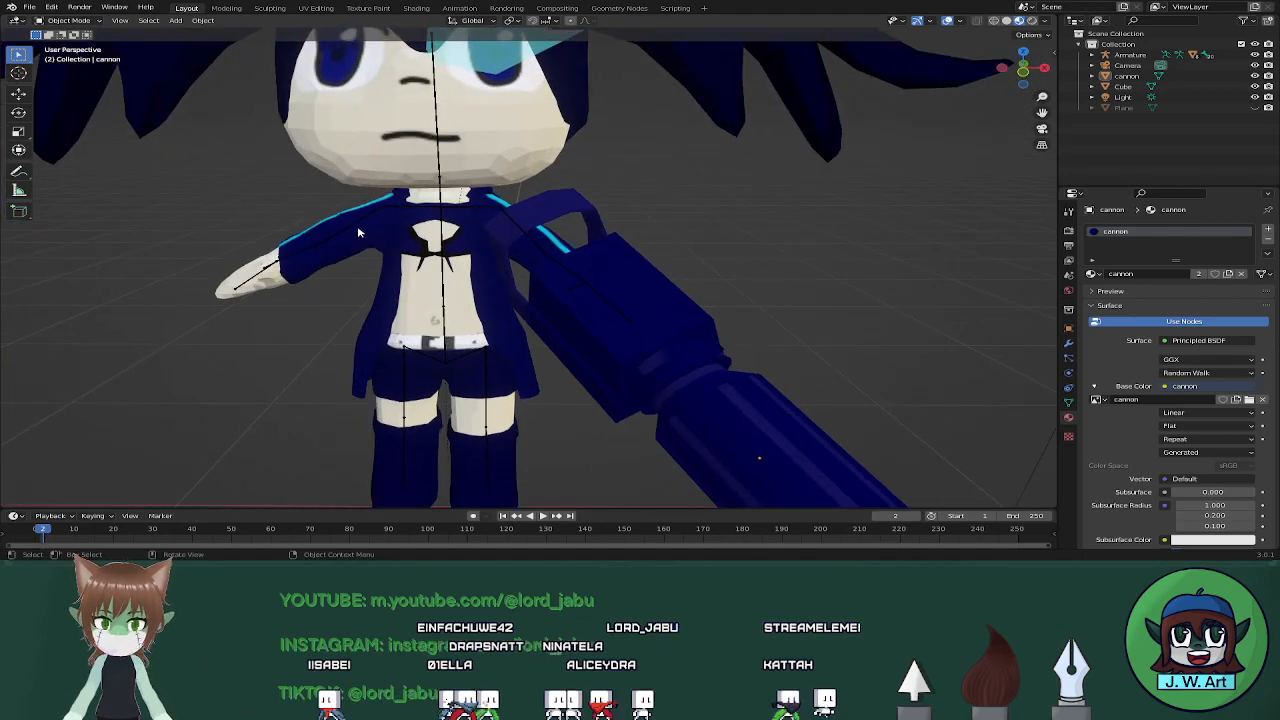
Switch the armature to Pose Mode and lower the right upper arm bone slightly by rotating it around the global Y axis
left_click(358, 231)
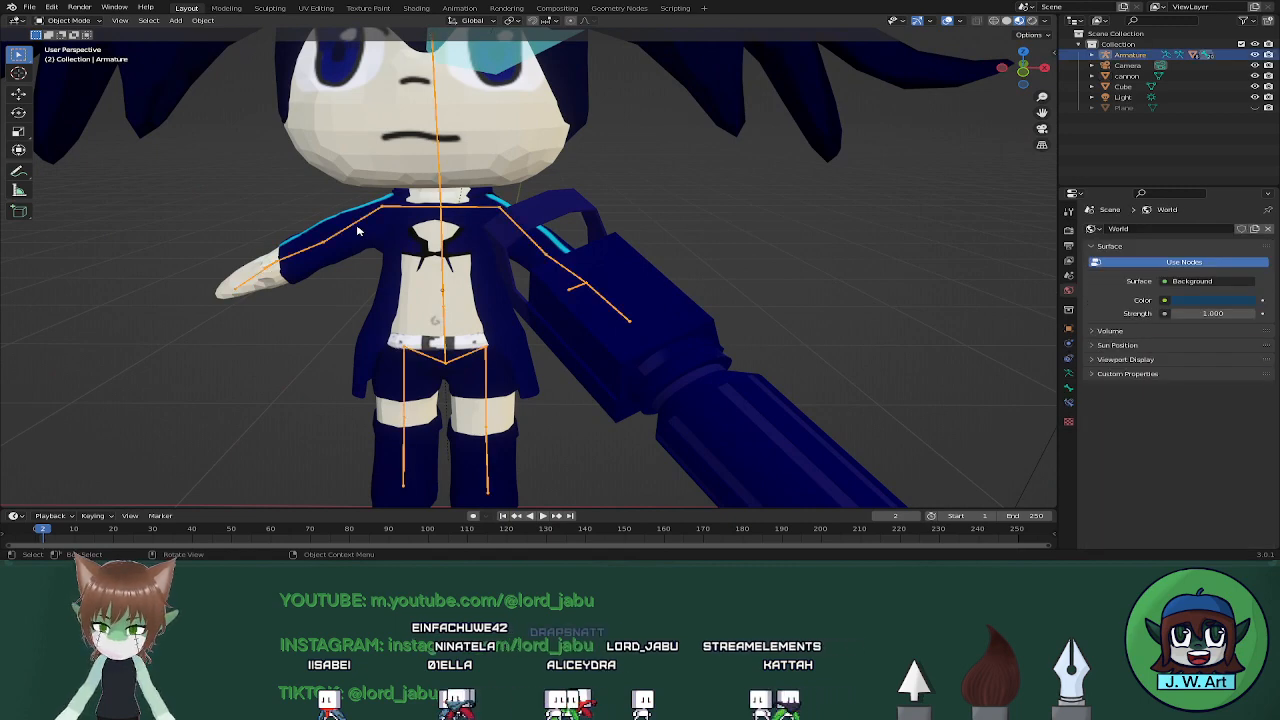
key("ctrl+Tab")
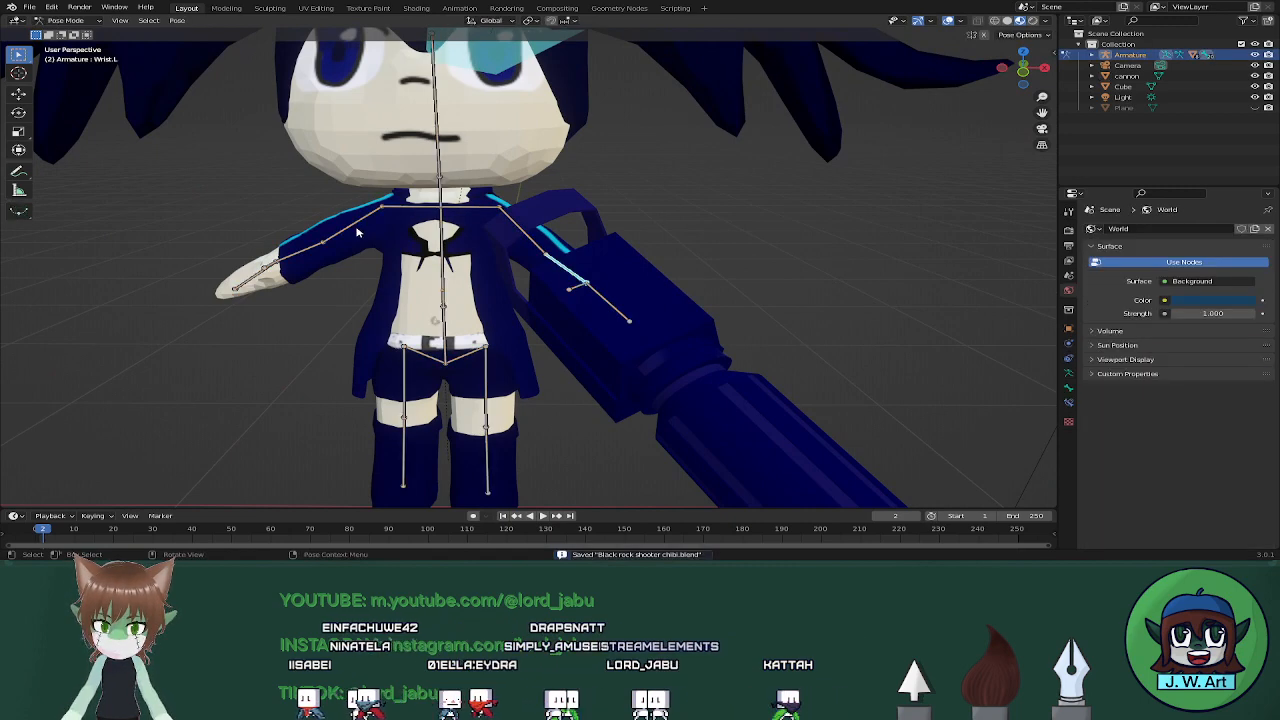
middle_click_drag(358, 231, 512, 255, "shift")
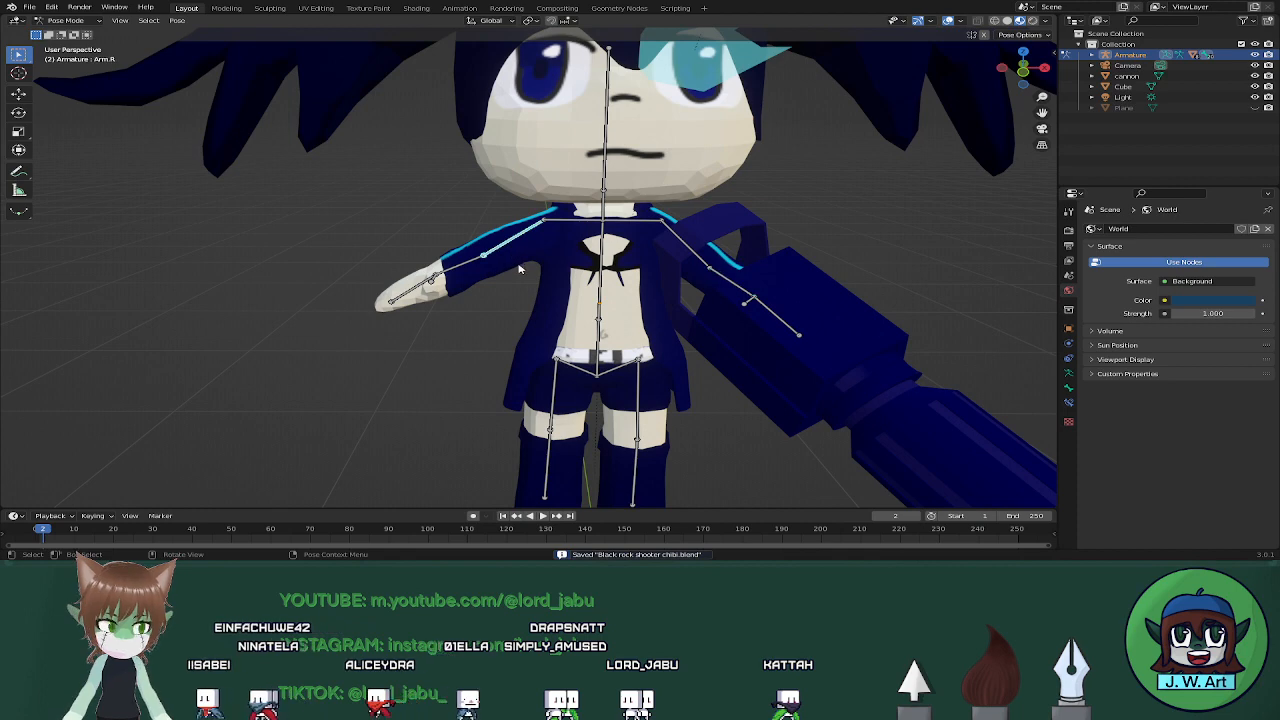
key("r")
key("x")
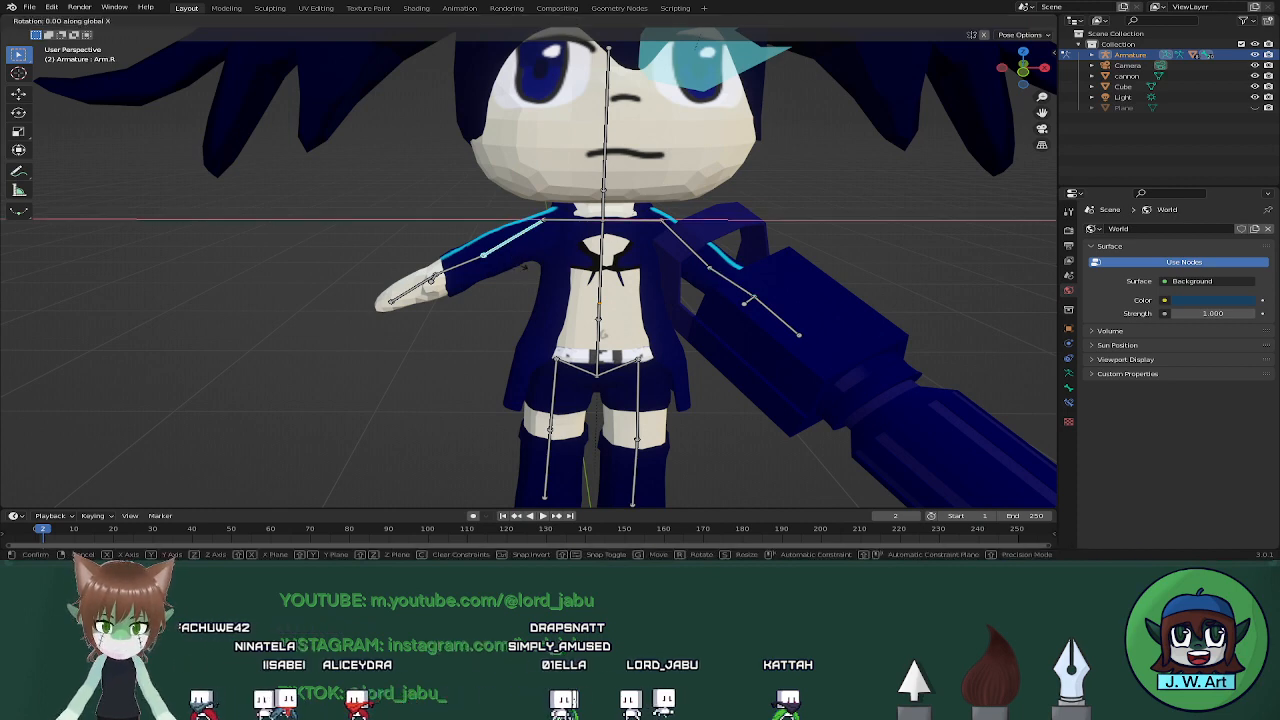
key("y")
left_click(521, 276)
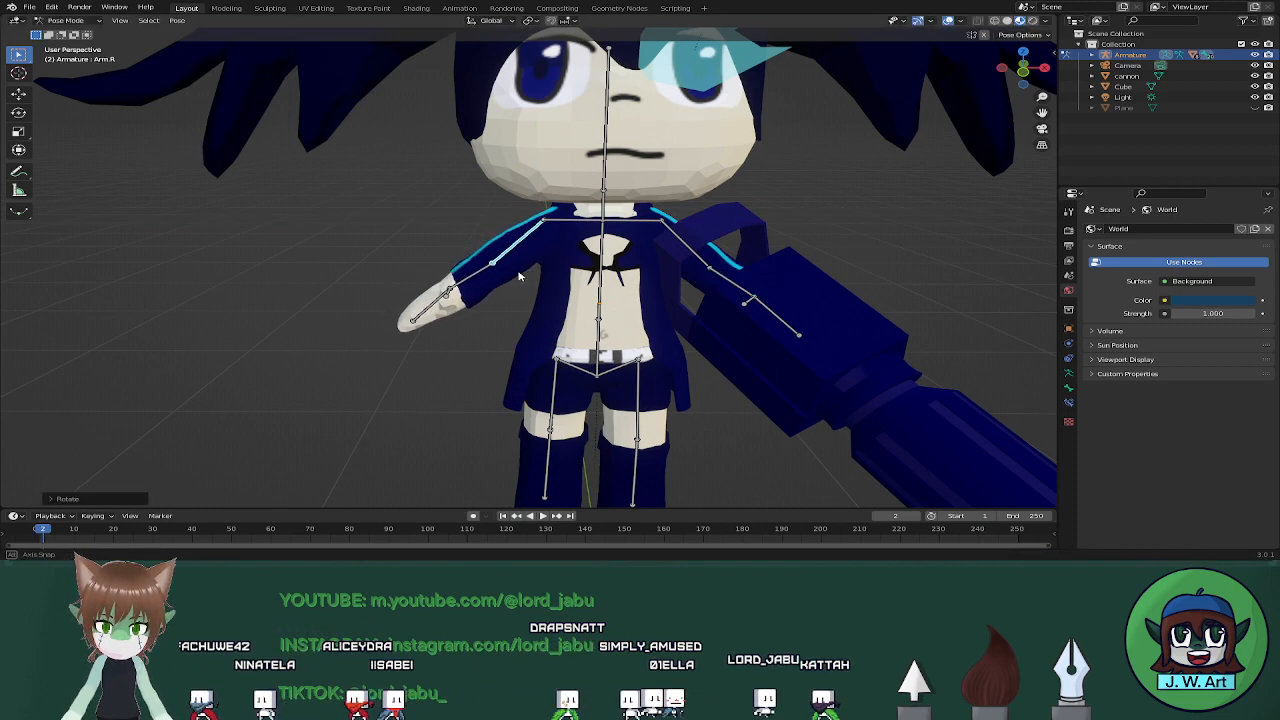
Rotate the right wrist bone around the global X axis to swing the hand slightly forward
mouse_move(521, 276)
middle_mouse_down()
mouse_move(617, 278)
mouse_move(528, 287)
middle_mouse_up()
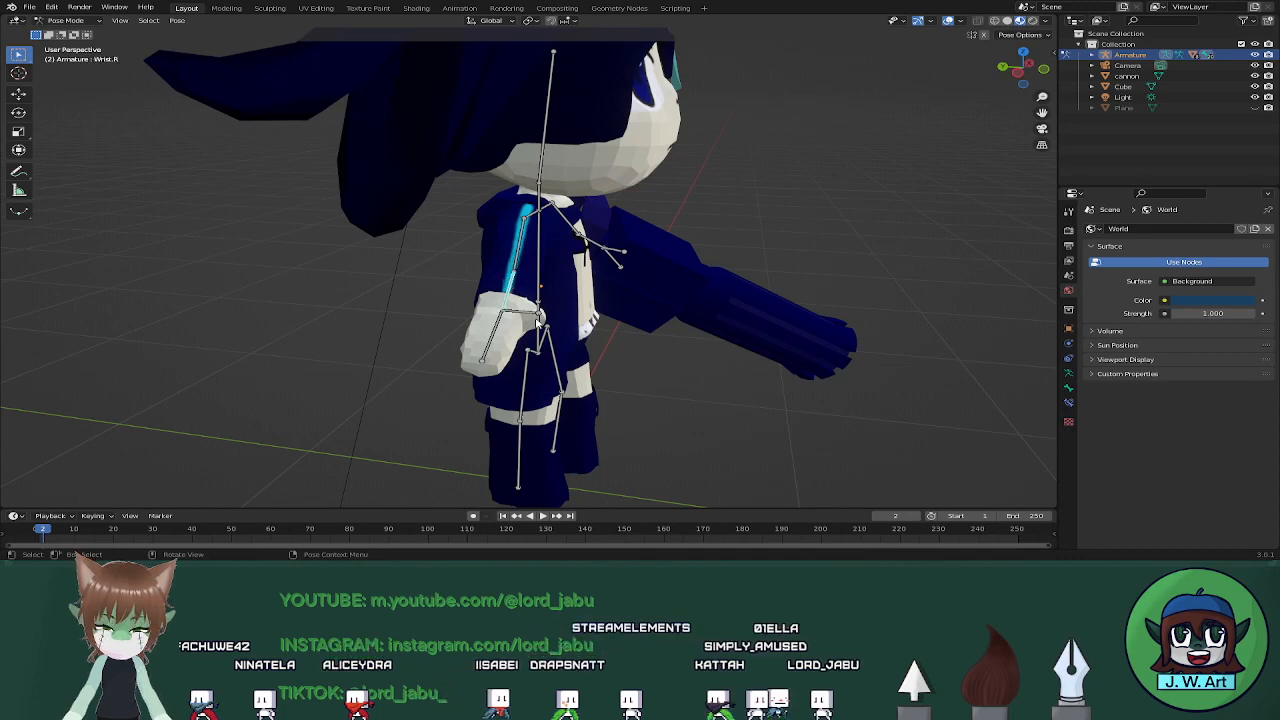
key("r")
key("x")
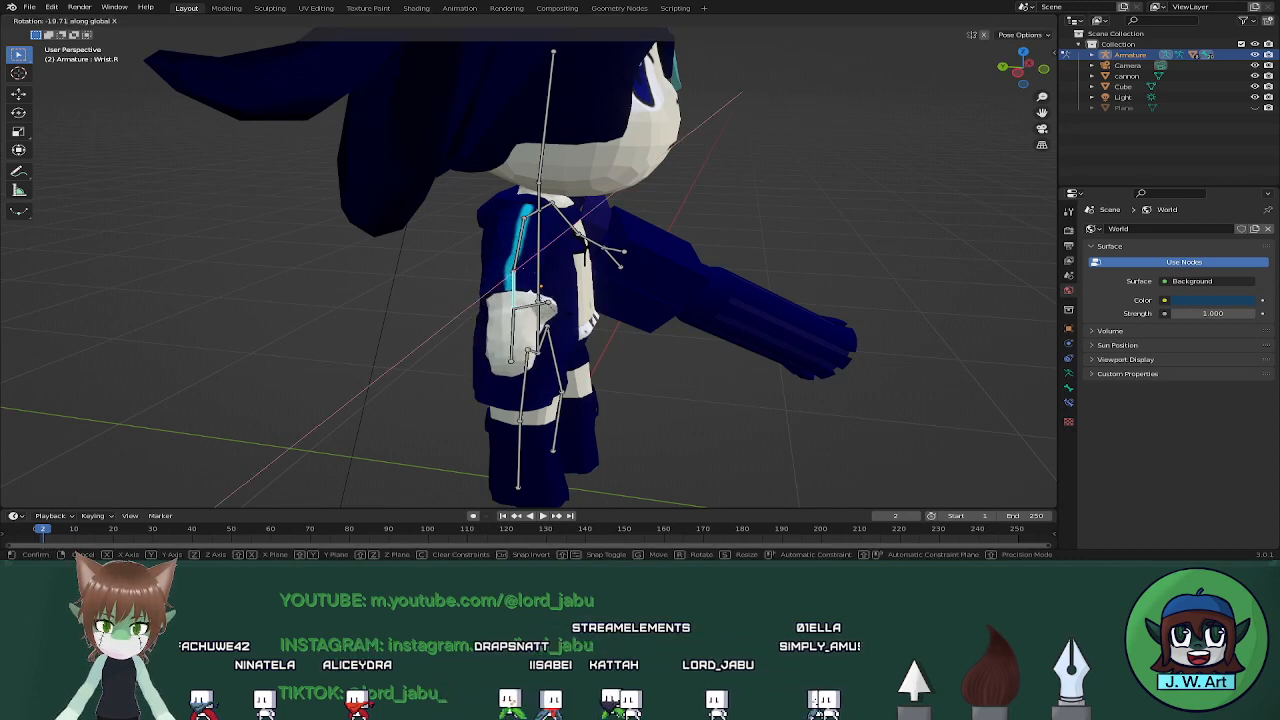
left_click(565, 321)
Rotate the right thumb bone around the global Y axis and tilt it slightly in the side view
left_click(546, 306)
middle_click_drag(685, 292, 549, 301)
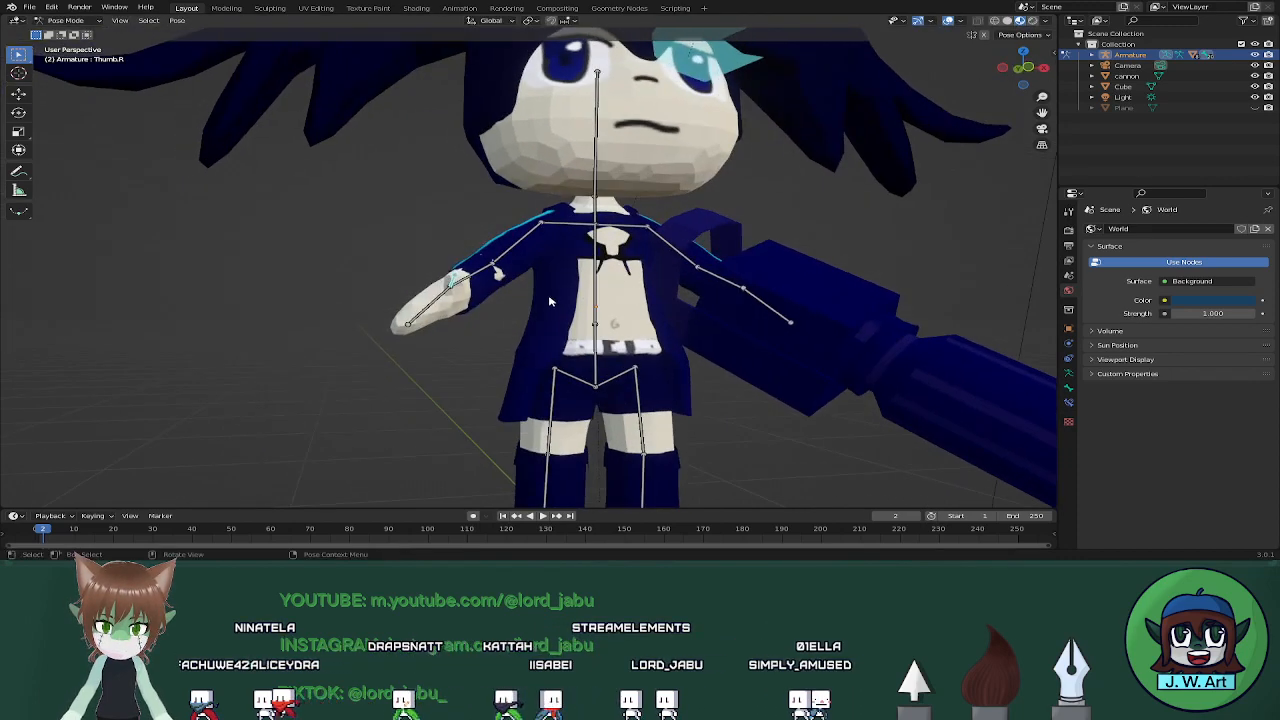
key("r")
key("y")
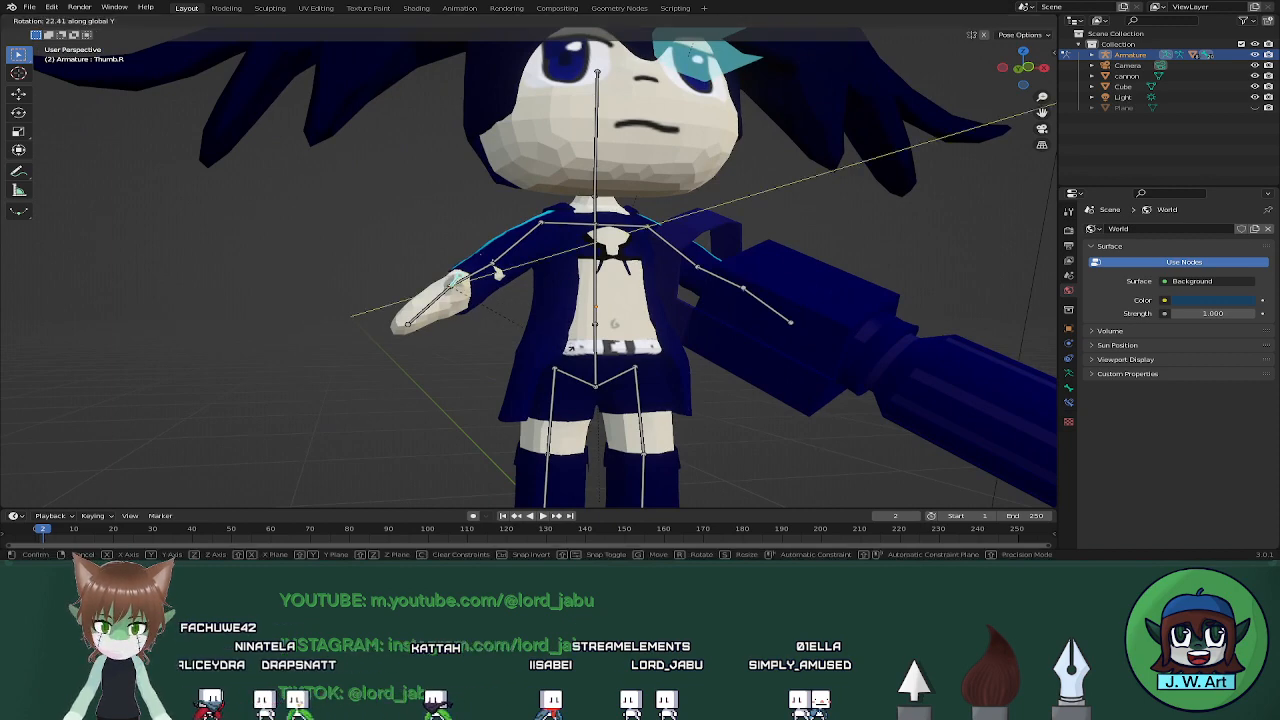
left_click(510, 353)
middle_click_drag(510, 355, 587, 370)
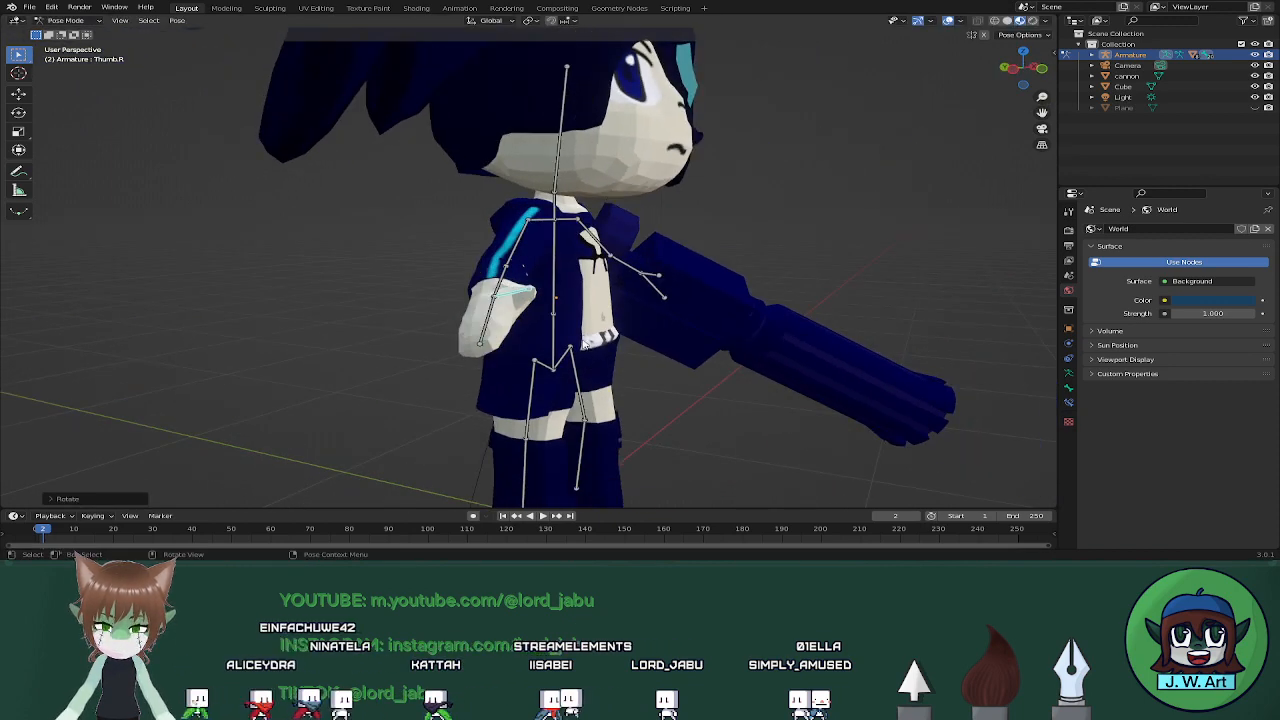
key("r")
left_click(576, 393)
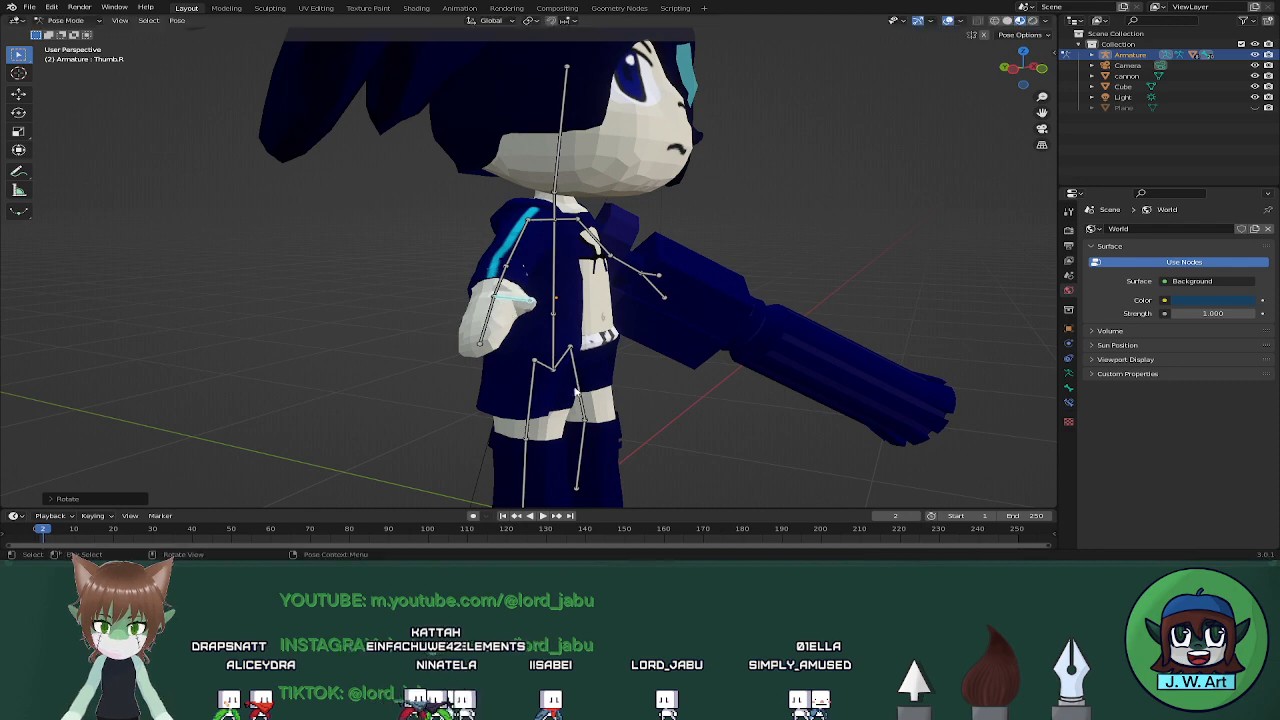
Rotate the right hand bone so that the hand hangs downward and inward
left_click(484, 338)
middle_click_drag(592, 342, 513, 347)
key("r")
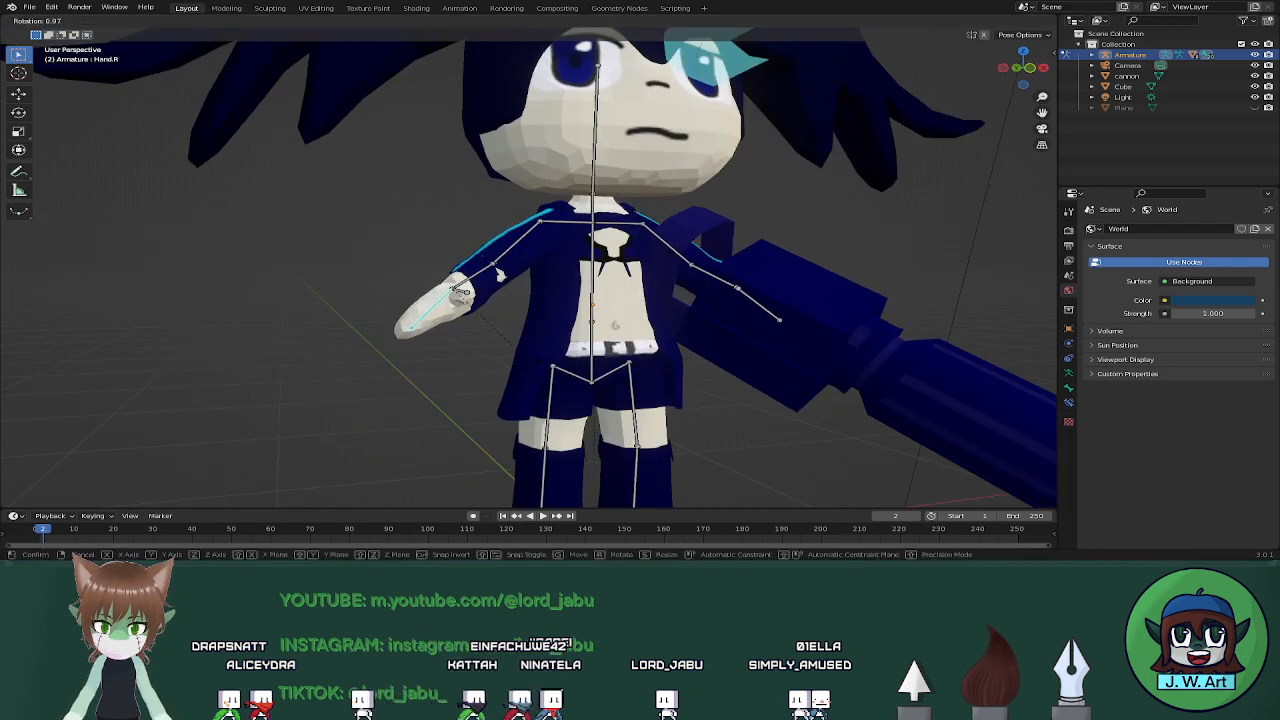
left_click(676, 337)
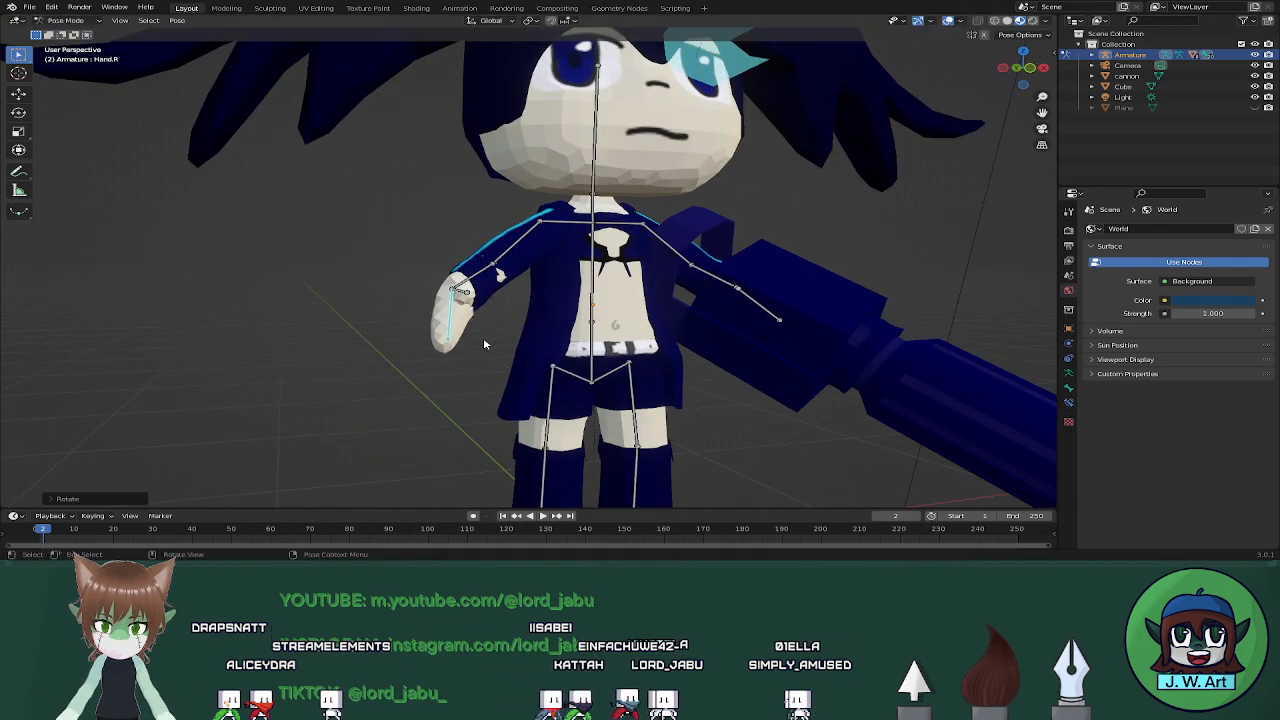
key("r")
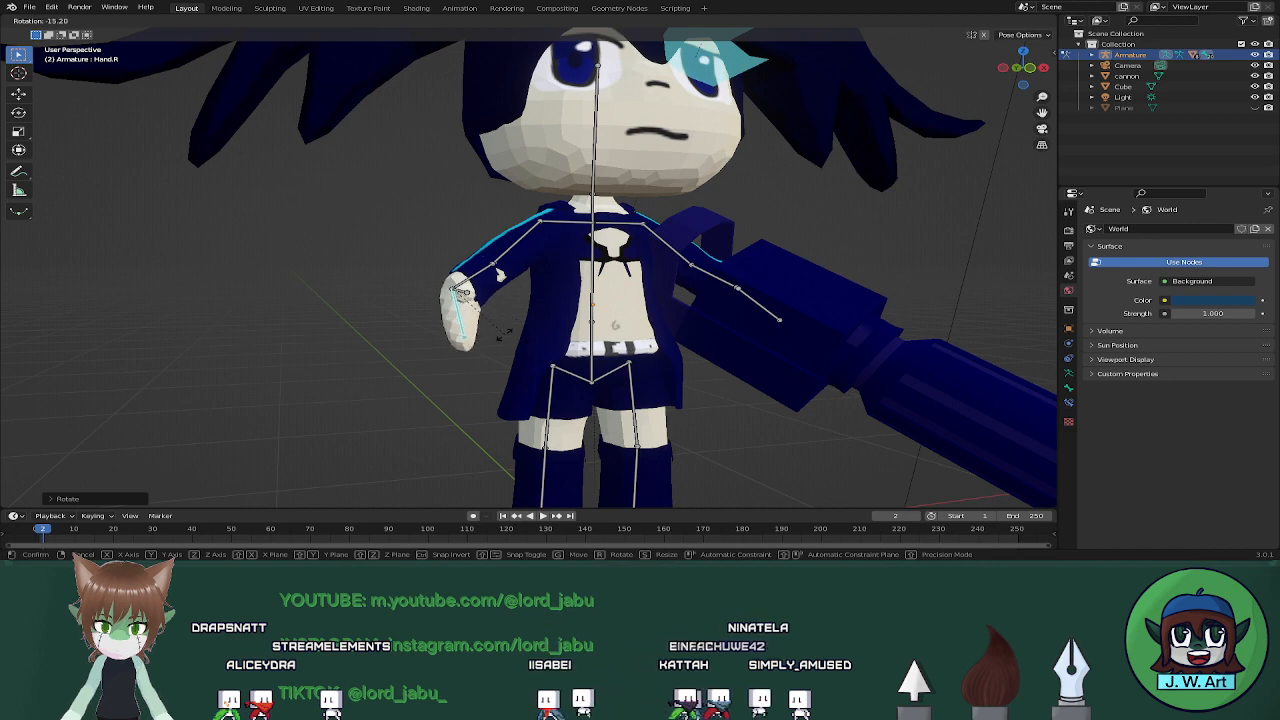
left_click(500, 335)
Subdivide the right hand bone into two bones in the armature's Edit Mode
mouse_move(506, 337)
middle_mouse_down()
mouse_move(578, 354)
mouse_move(522, 345)
mouse_move(603, 335)
mouse_move(490, 324)
middle_mouse_up()
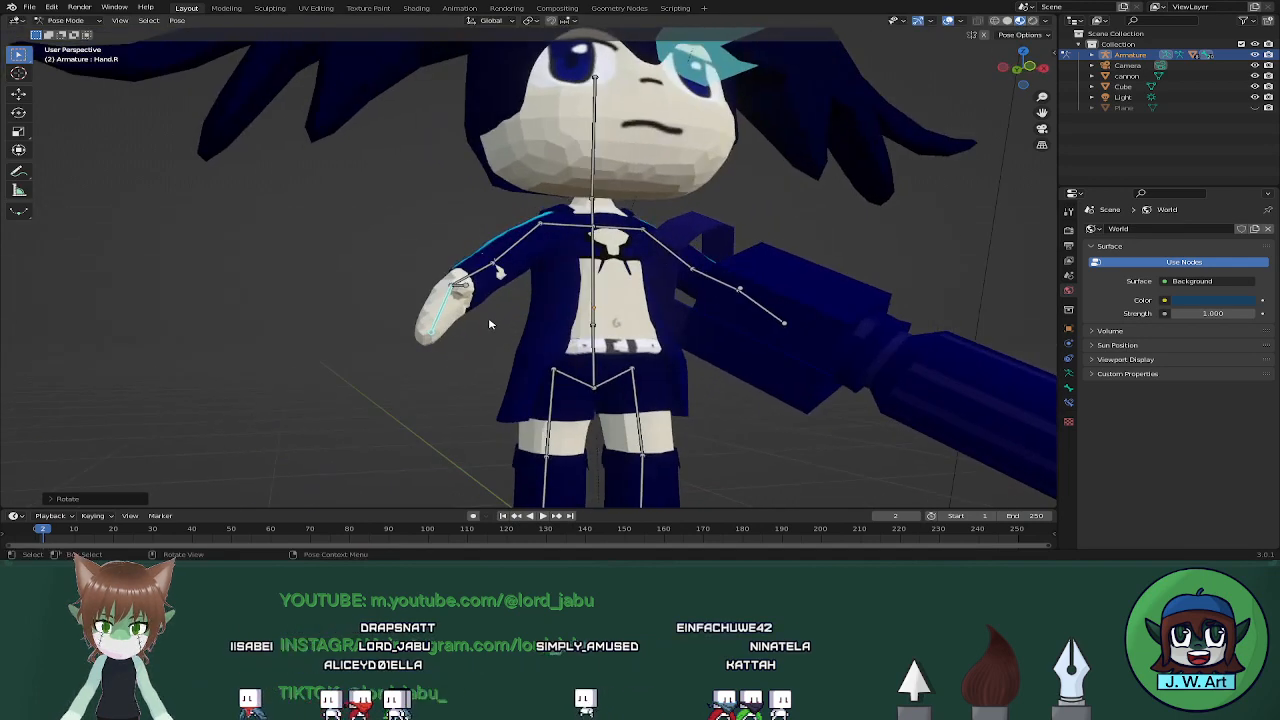
scroll(492, 338, "up", 5)
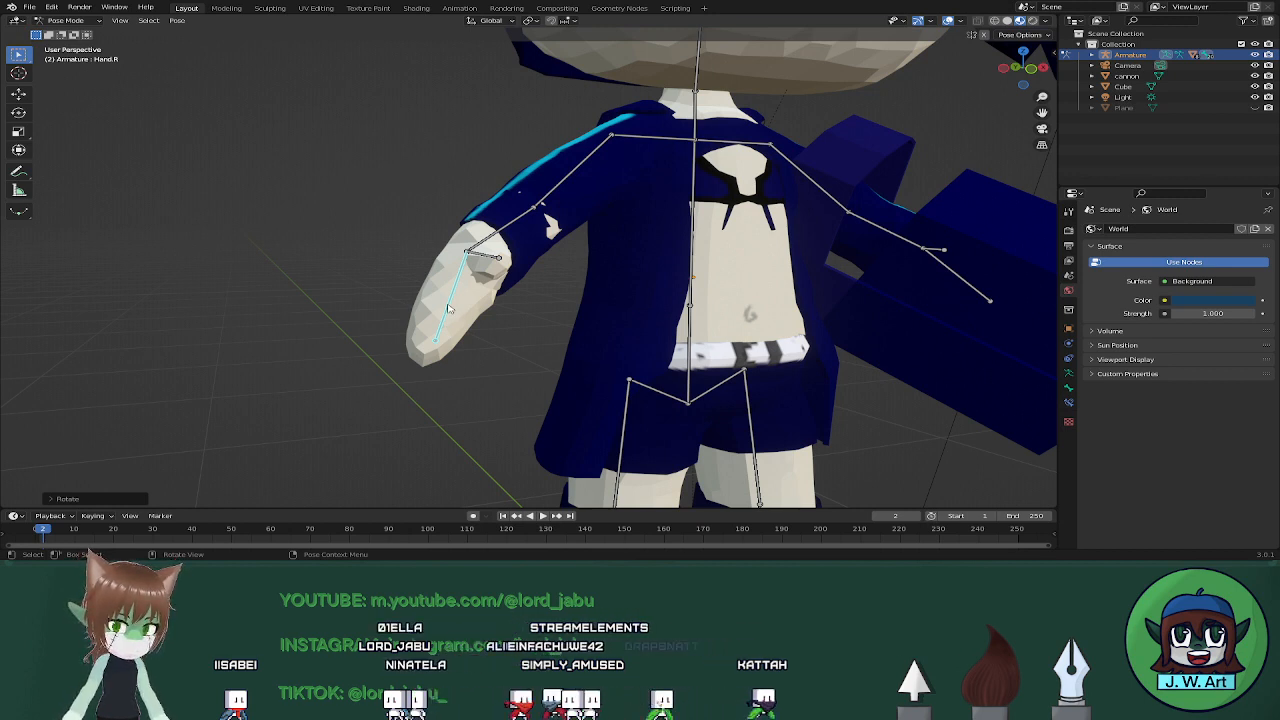
key("Tab")
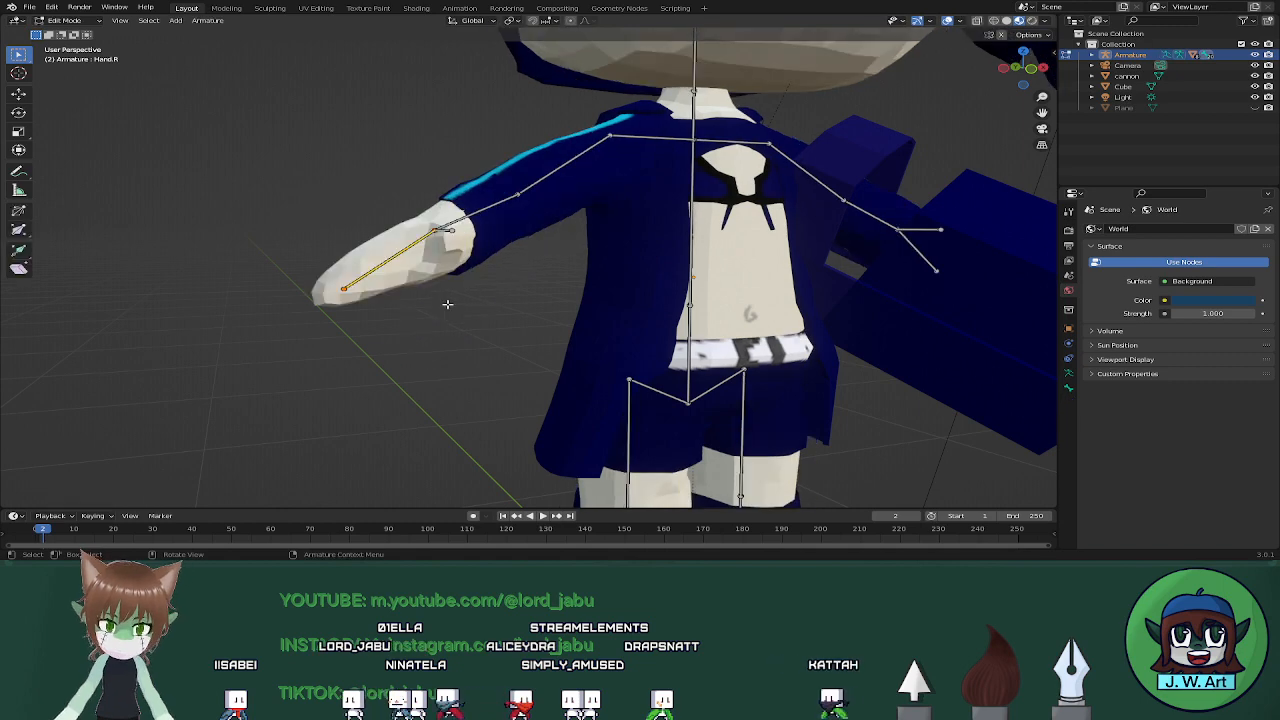
key("Tab")
key("Tab")
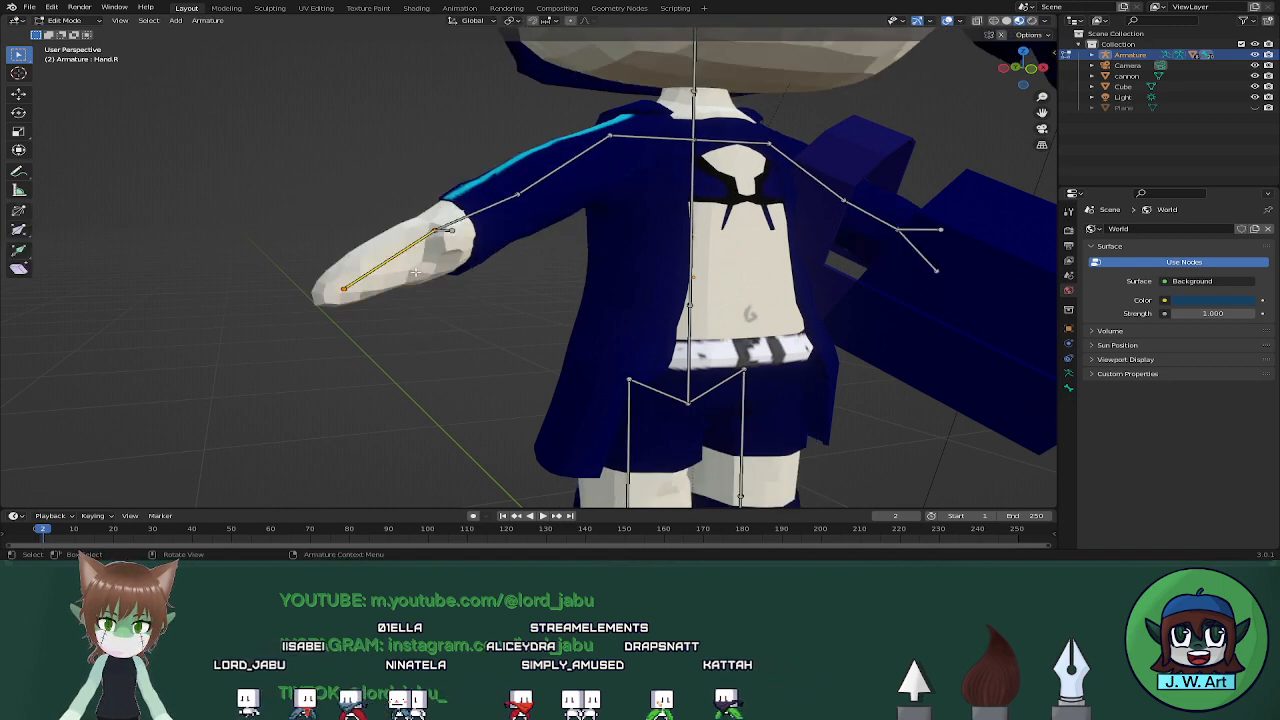
right_click(402, 257)
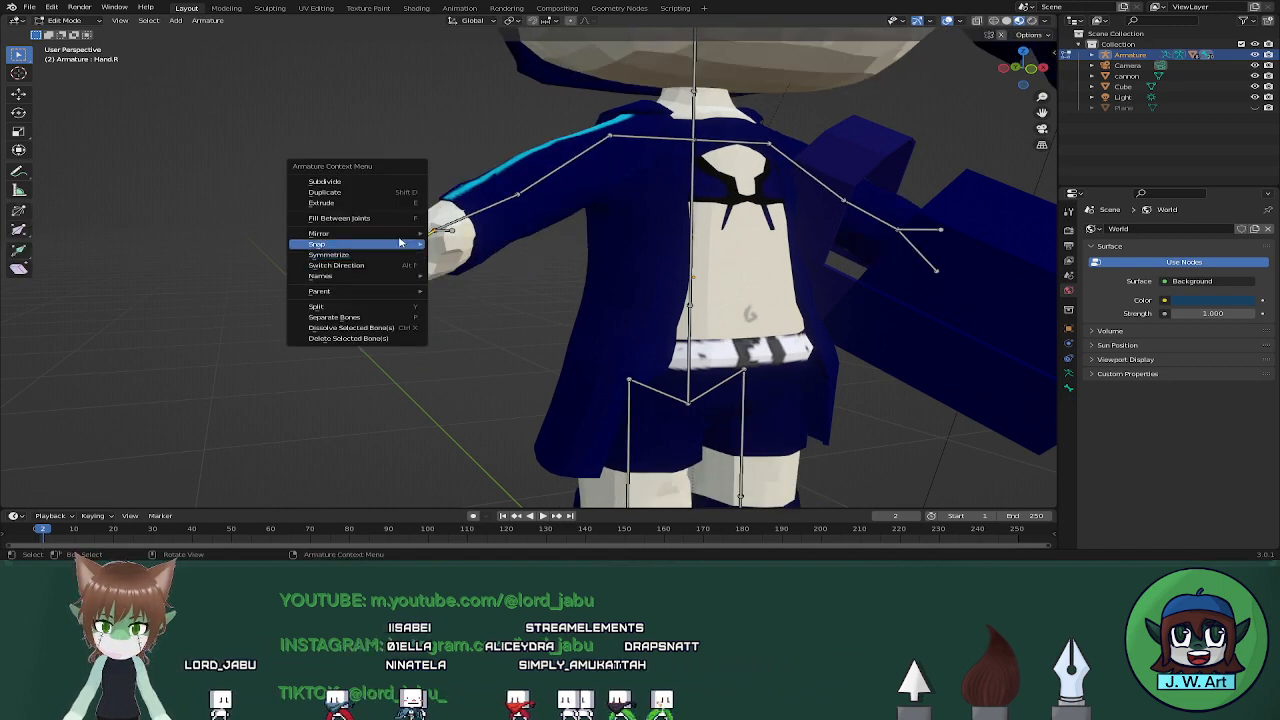
left_click(387, 185)
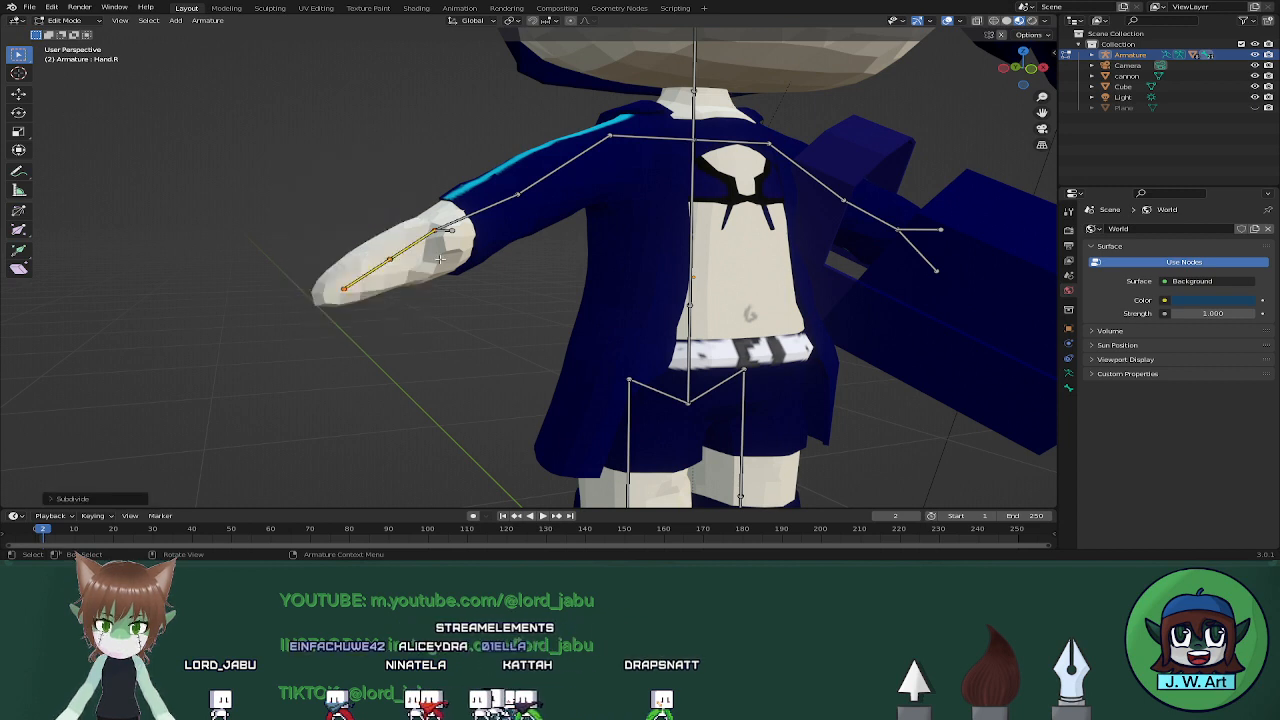
Try rotating the outer half of the subdivided right hand bone in Pose Mode
key("Tab")
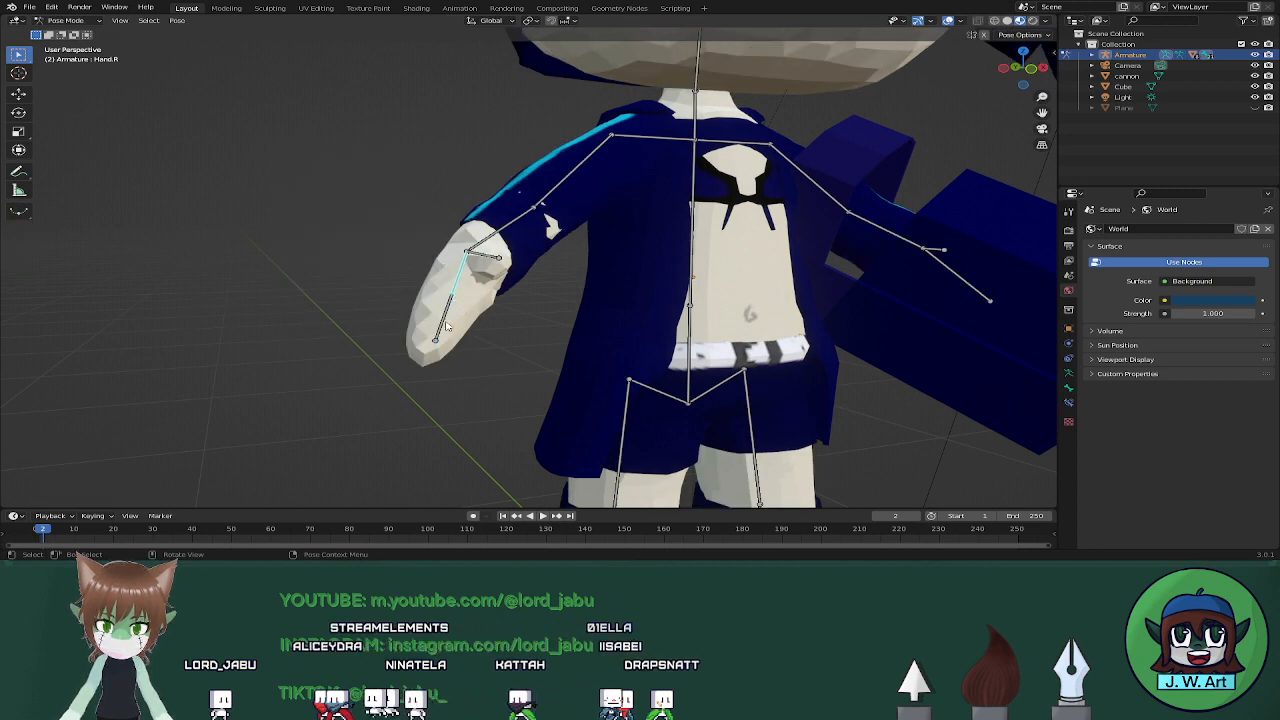
key("r")
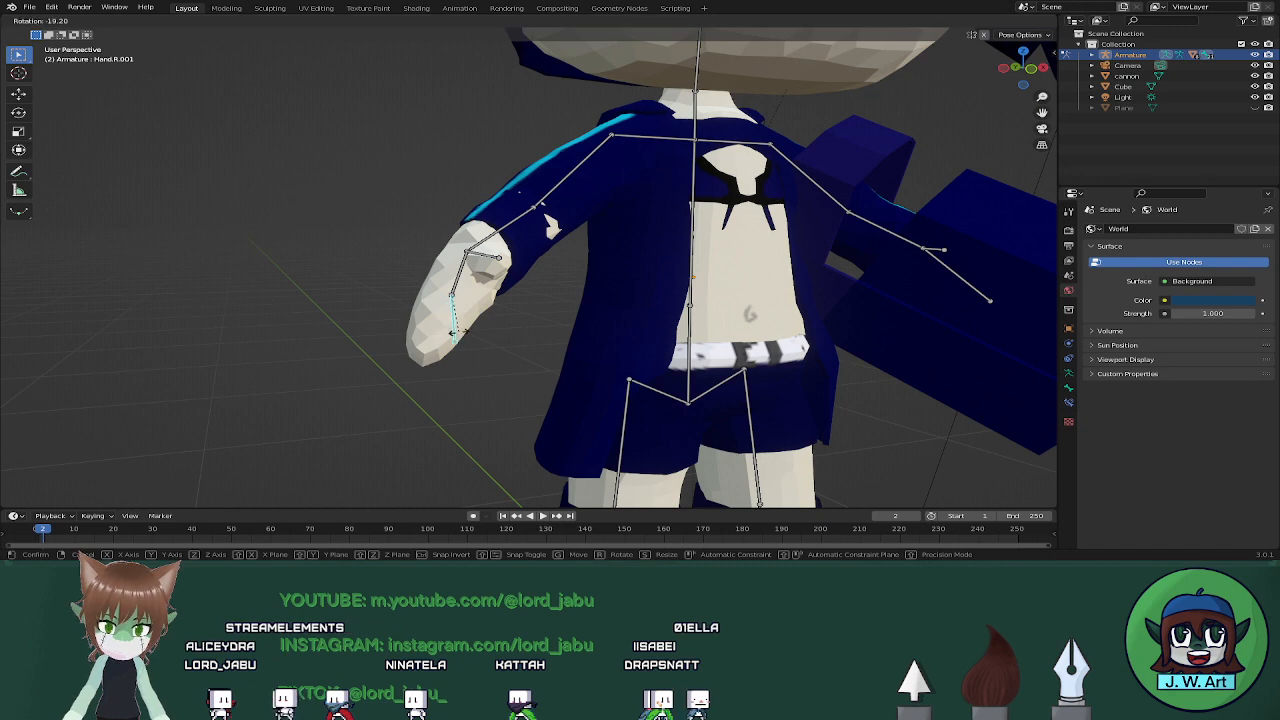
key("Escape")
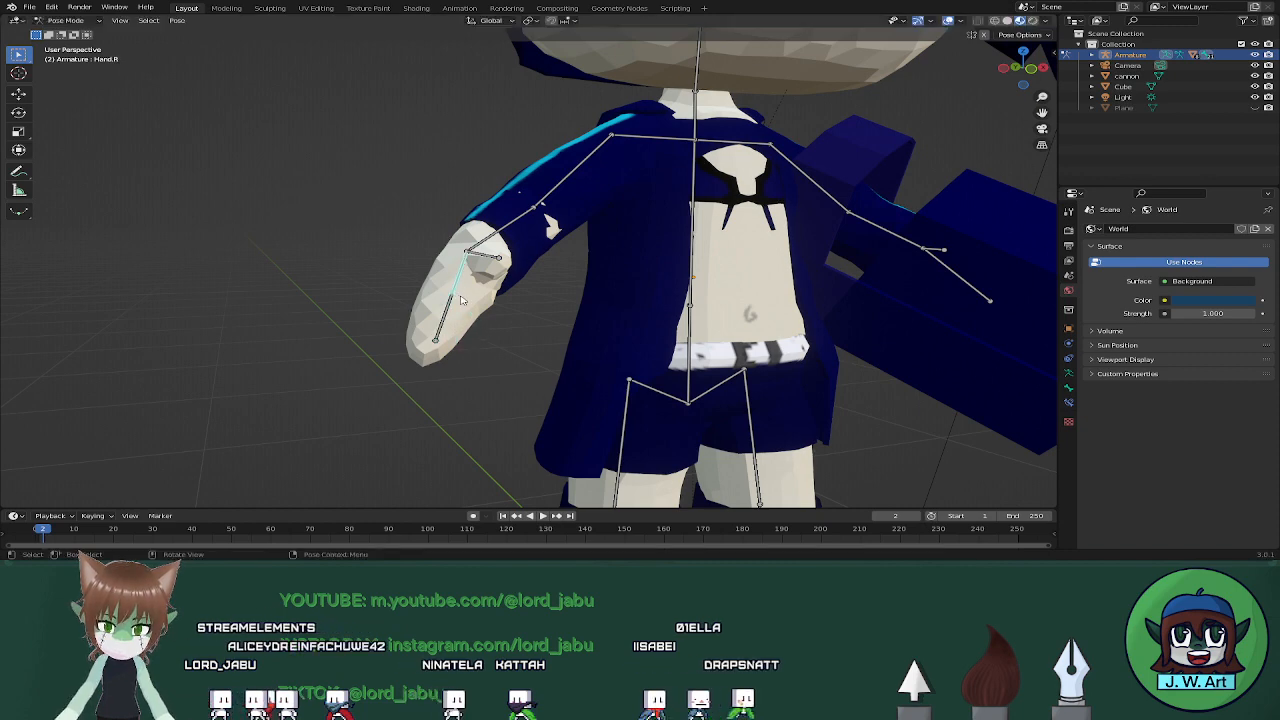
middle_click_drag(466, 313, 453, 328)
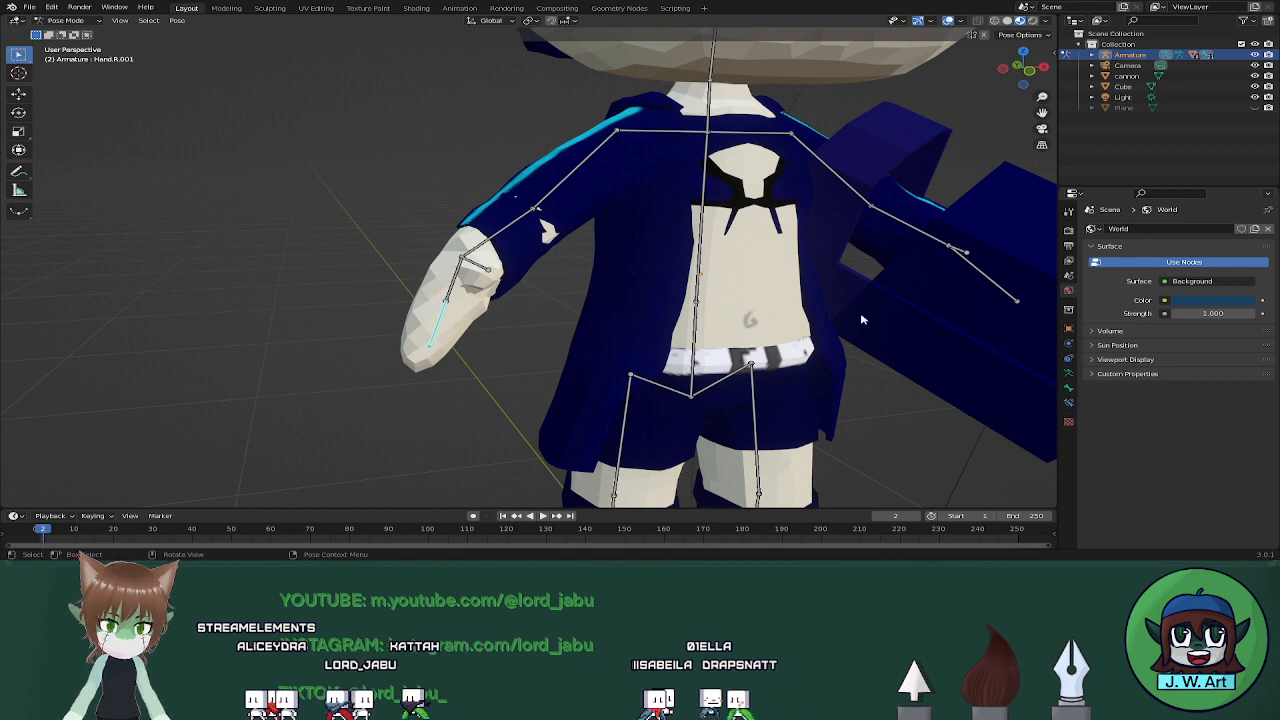
key("Tab")
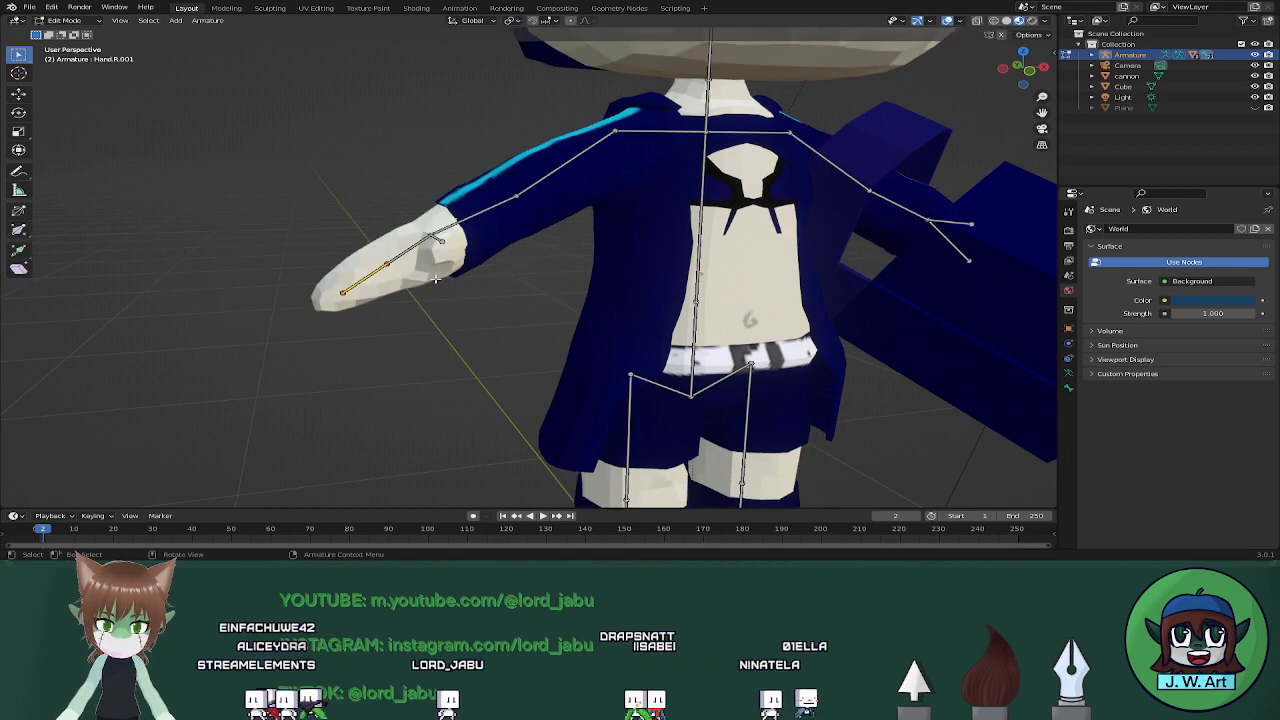
key("Tab")
Open the body mesh in Edit Mode and select the faces of the right hand's outer half
key("ctrl+Tab")
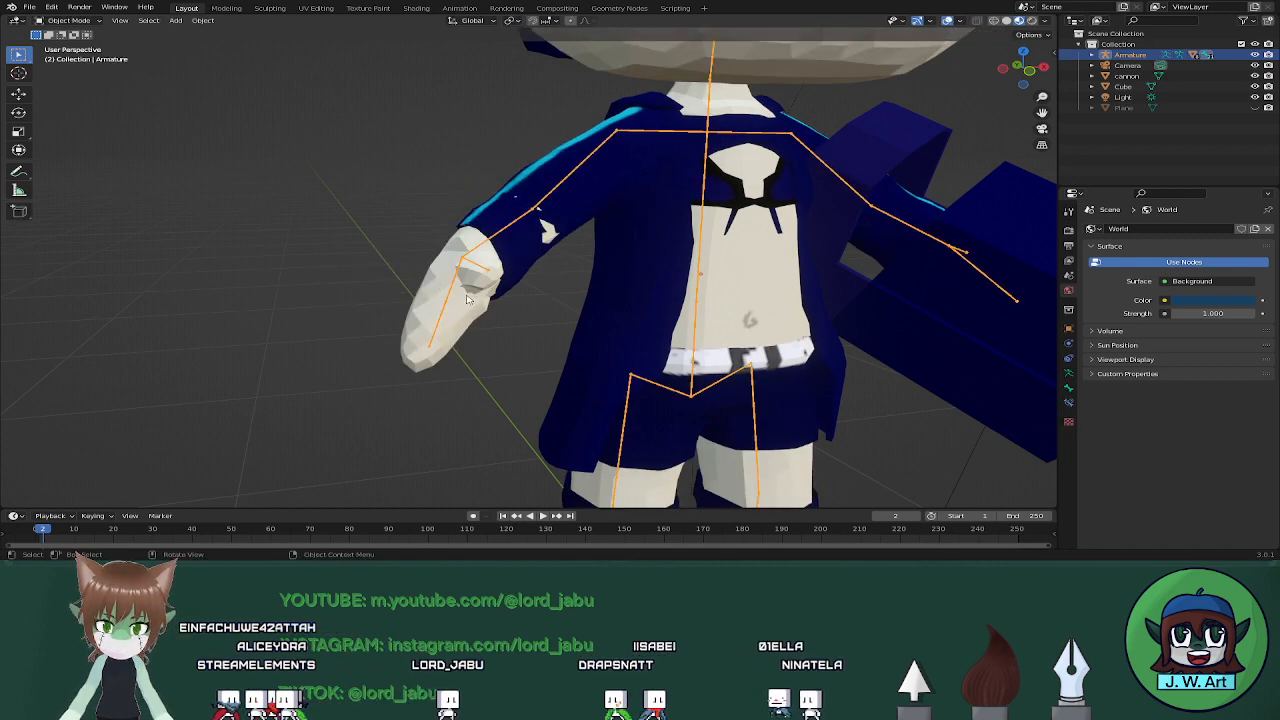
left_click(466, 298)
key("Tab")
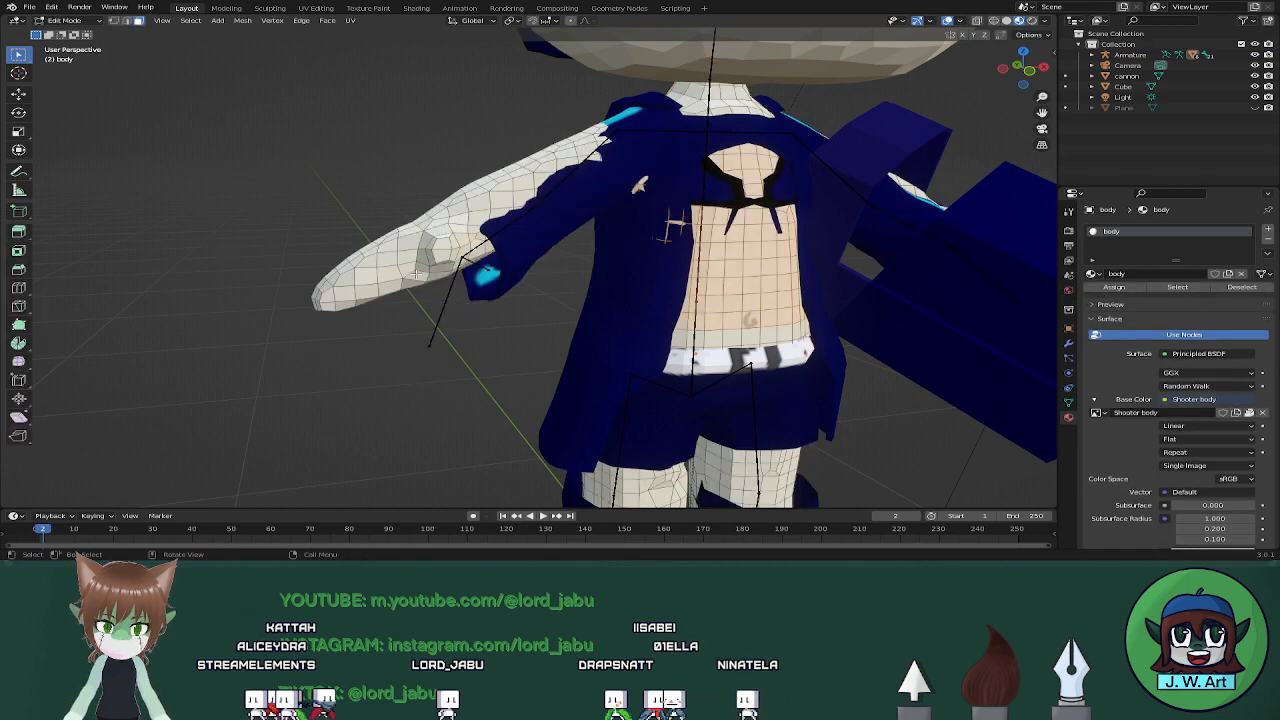
left_click_drag(379, 310, 379, 310)
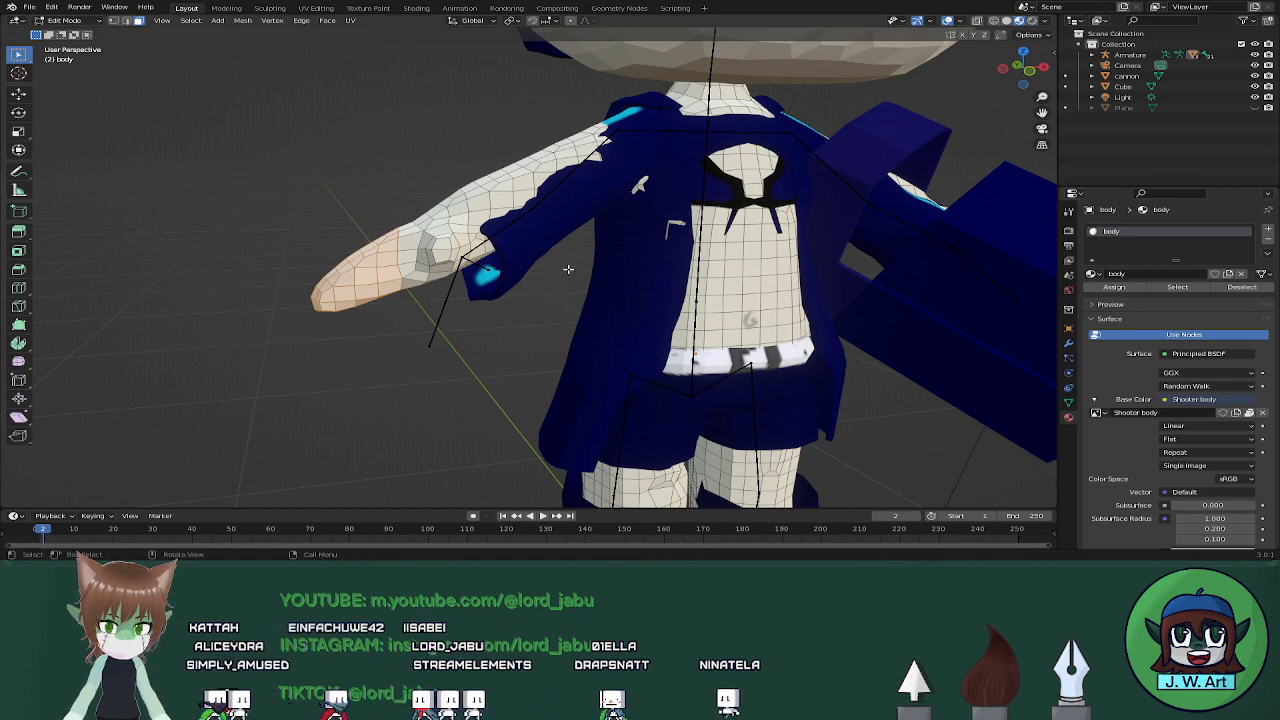
left_click(1068, 360)
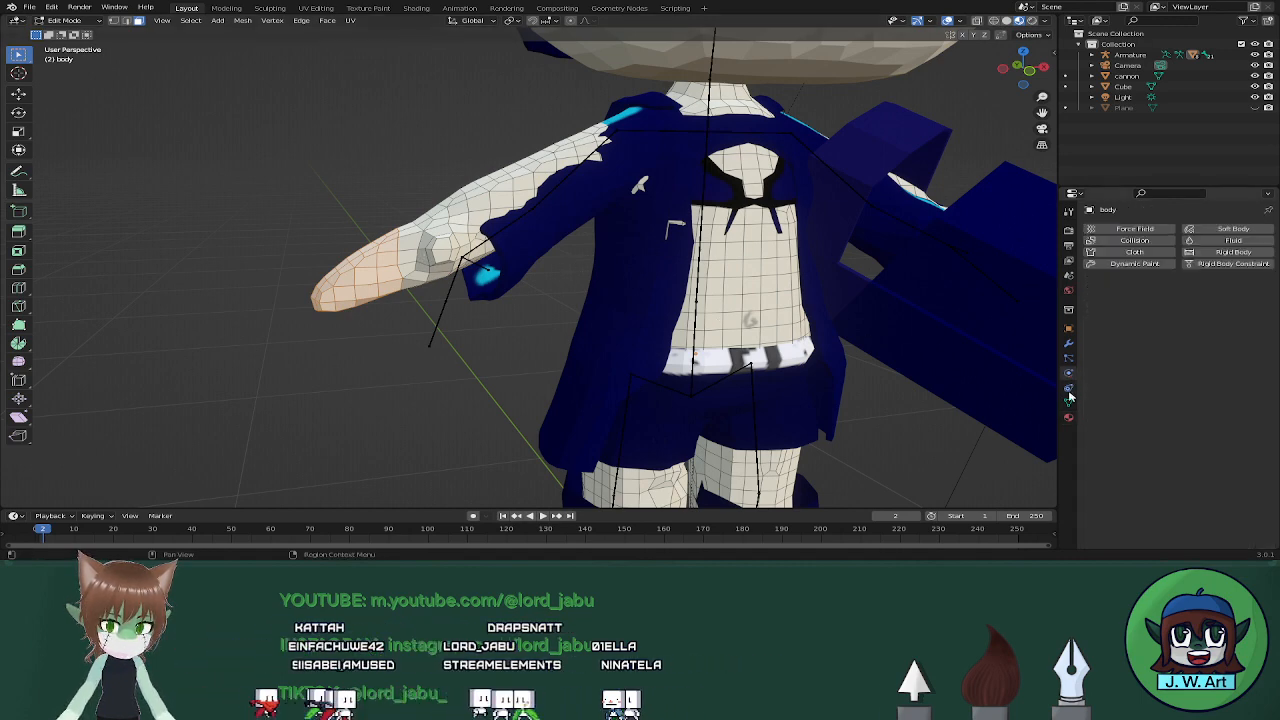
left_click(1068, 343)
key("Tab")
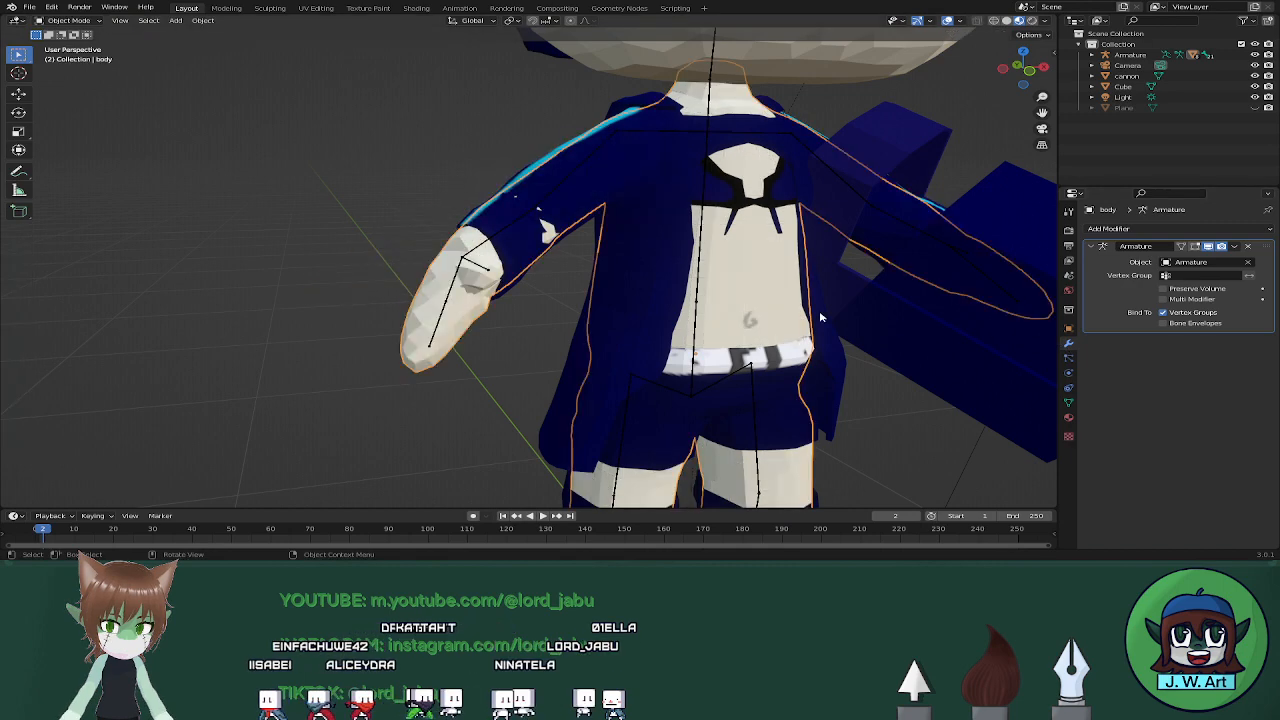
middle_click_drag(520, 290, 601, 292)
left_click(718, 311)
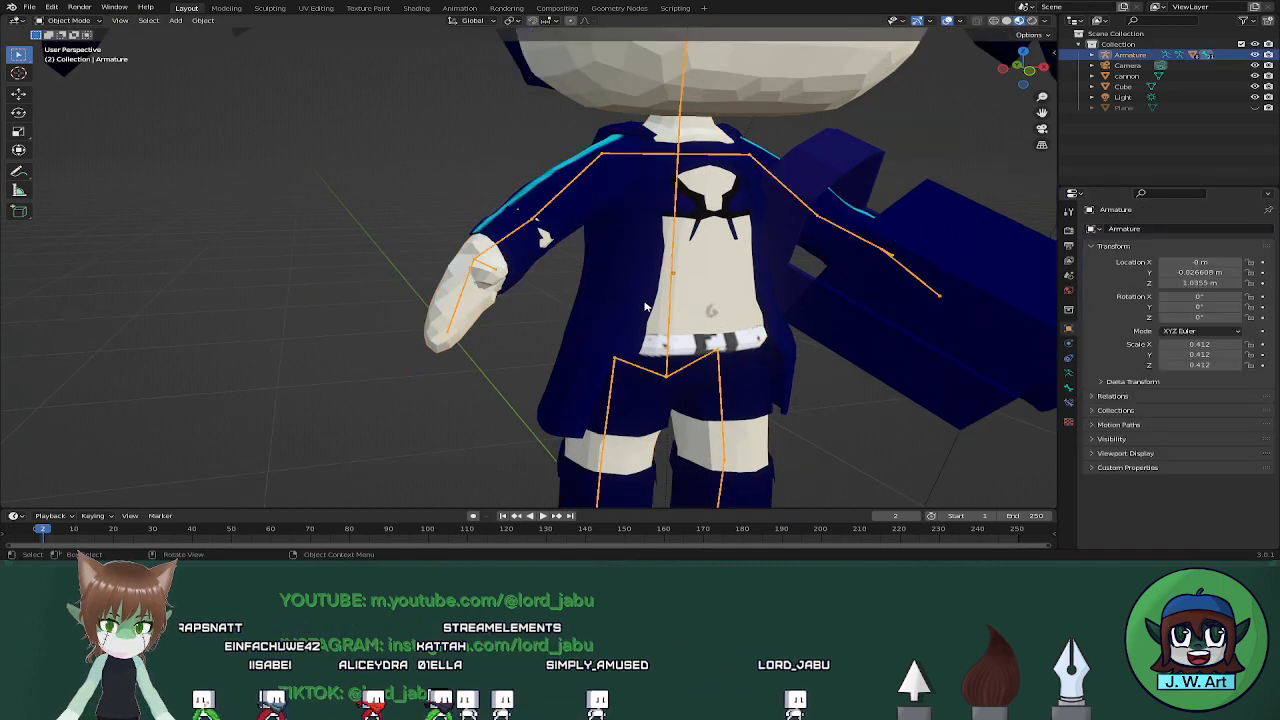
left_click(480, 303)
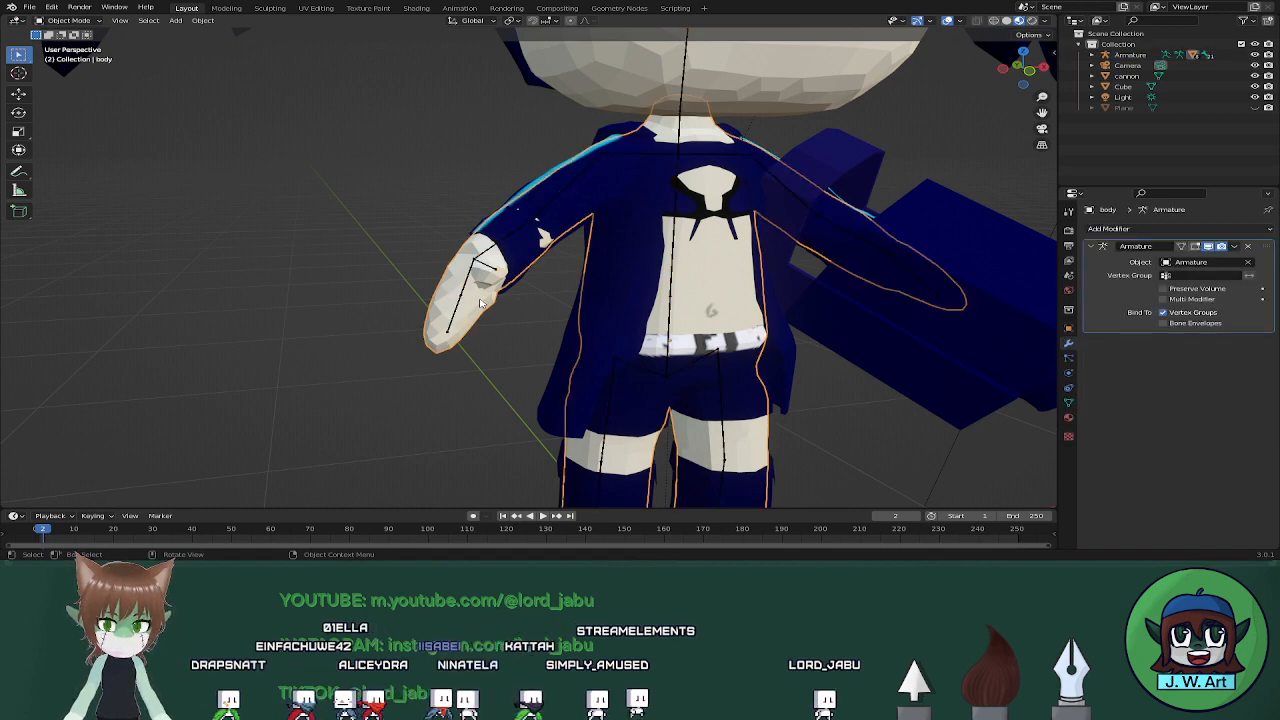
Look through the body mesh's vertex groups in Edit Mode for one belonging to the new outer right hand bone
key("Tab")
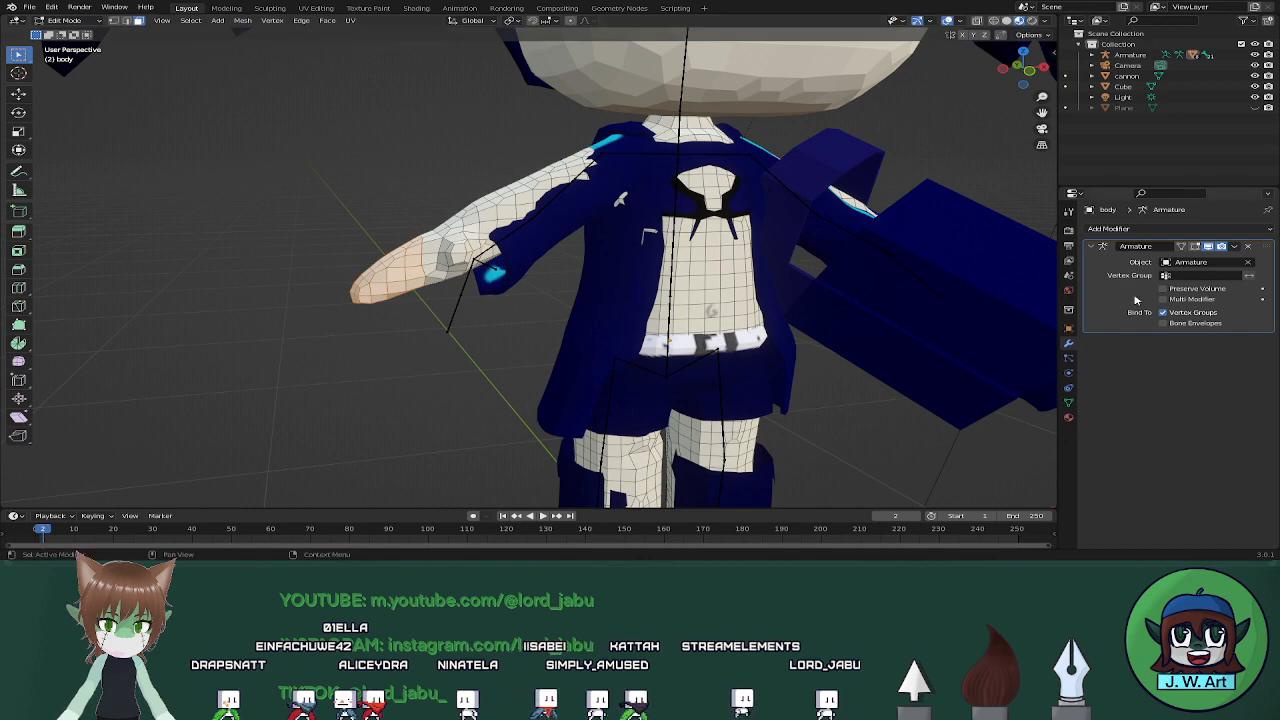
left_click(1069, 329)
left_click(1069, 360)
left_click(1069, 387)
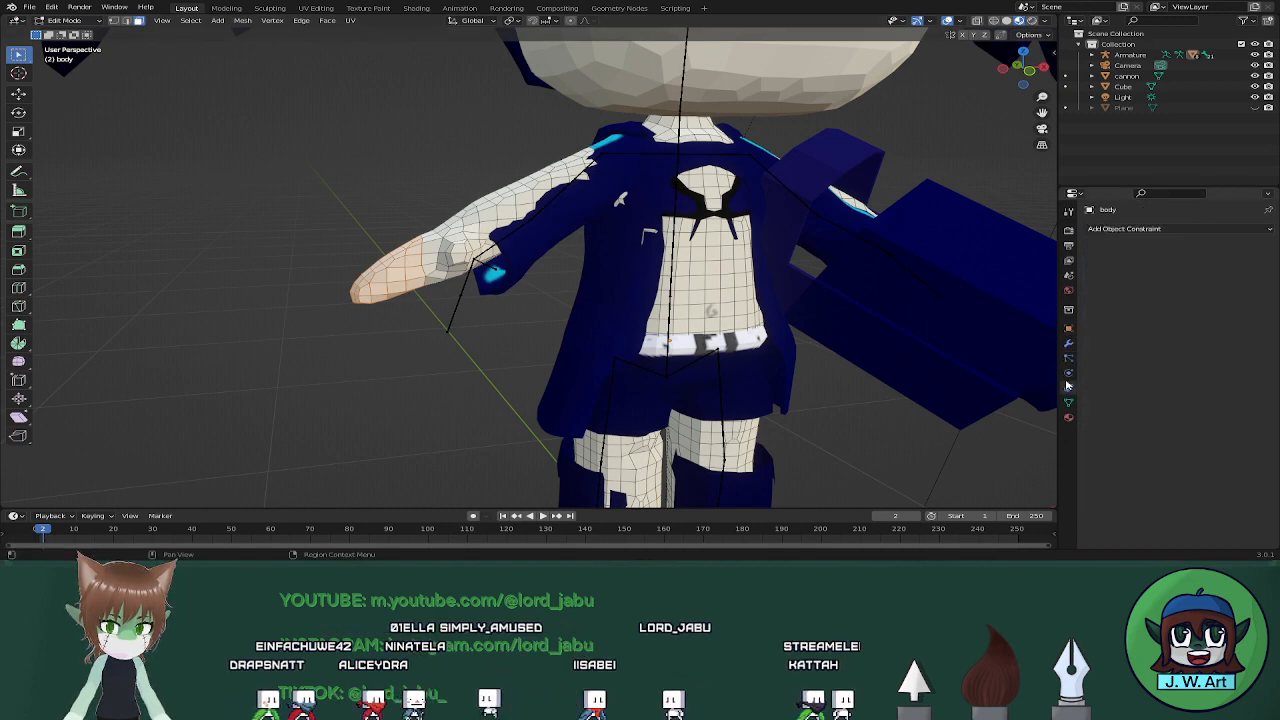
left_click(1069, 402)
scroll(1138, 292, "down", 8)
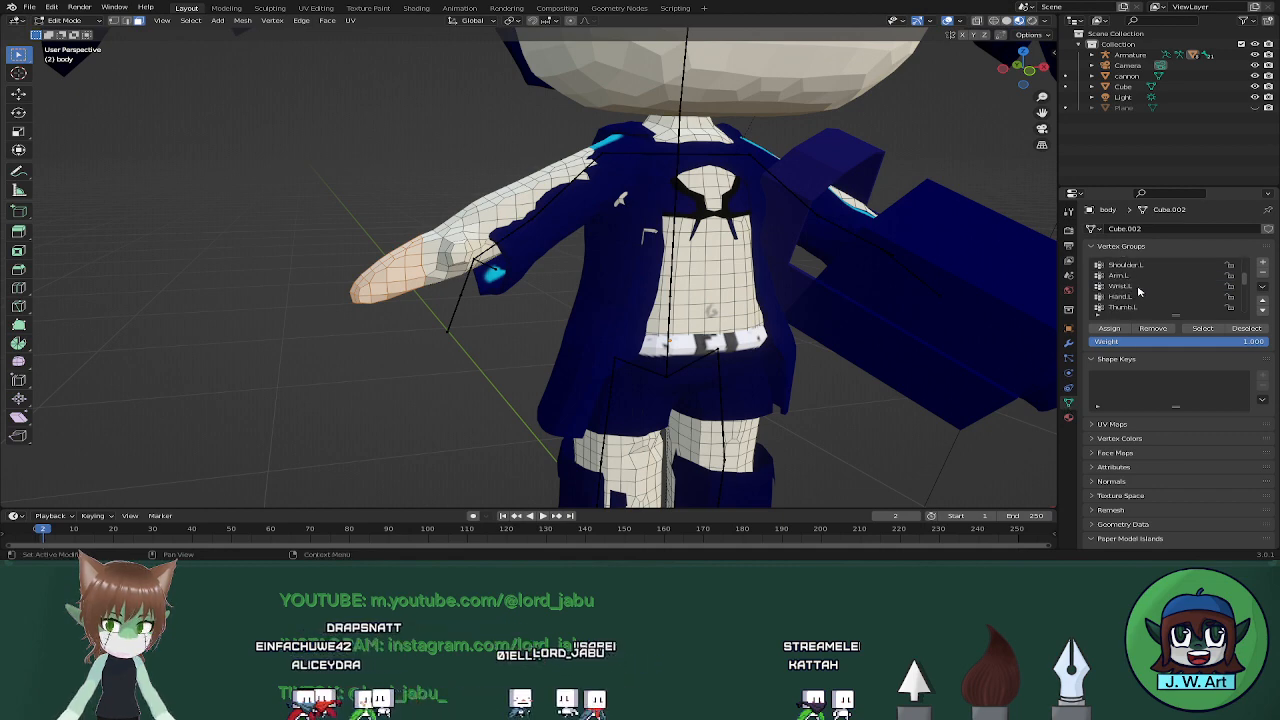
scroll(1138, 292, "up", 3)
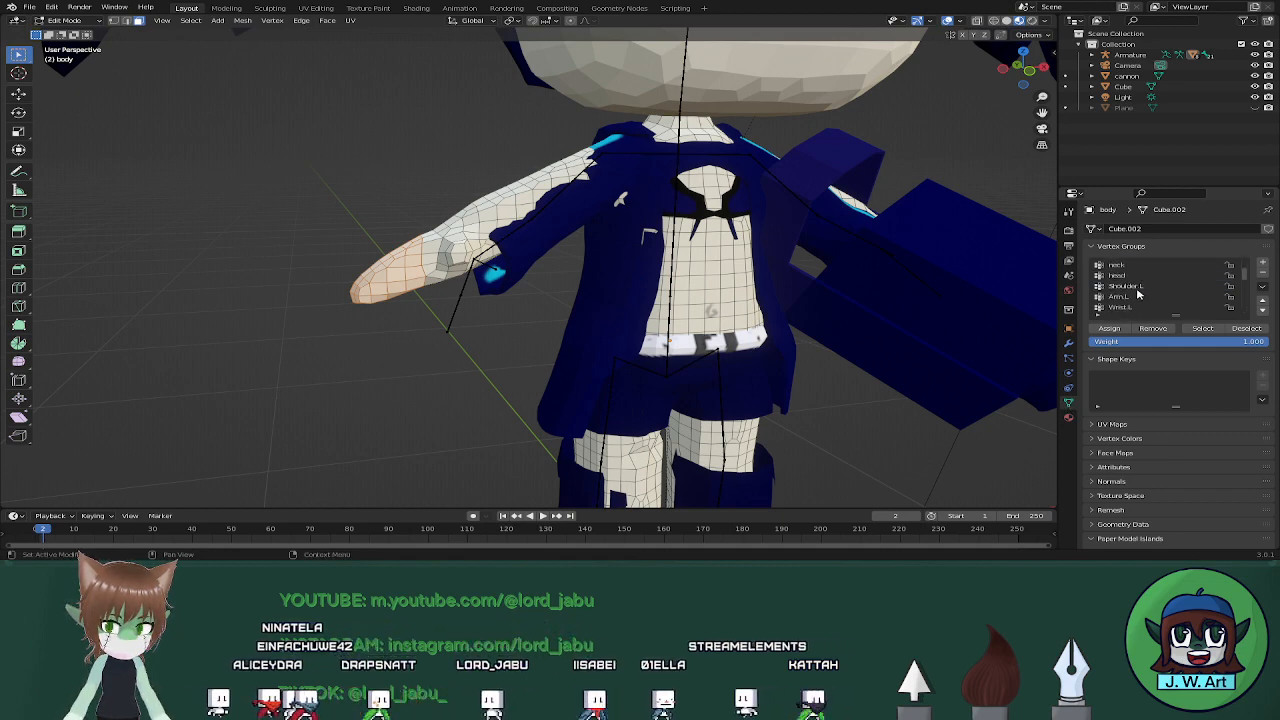
scroll(1138, 295, "up", 6)
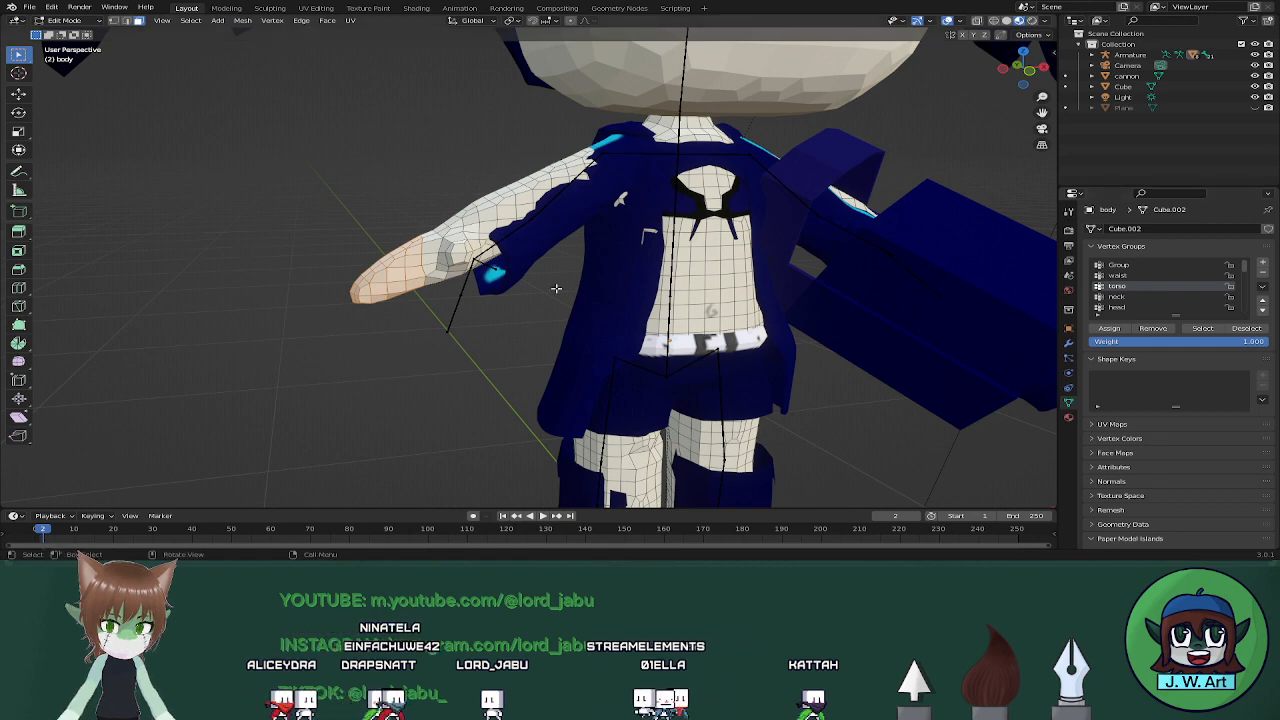
Select the armature and check the name of the outer right hand bone in Pose Mode
key("Tab")
left_click(455, 318)
left_click(455, 318)
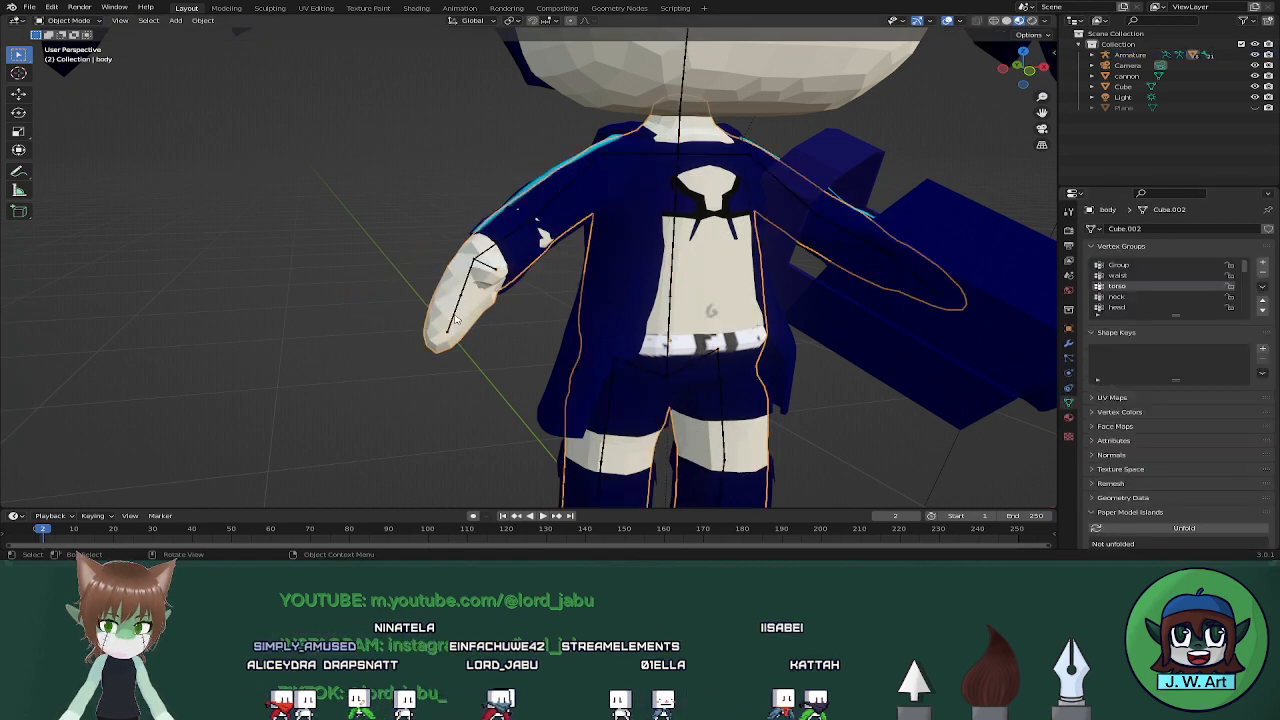
left_click(455, 318)
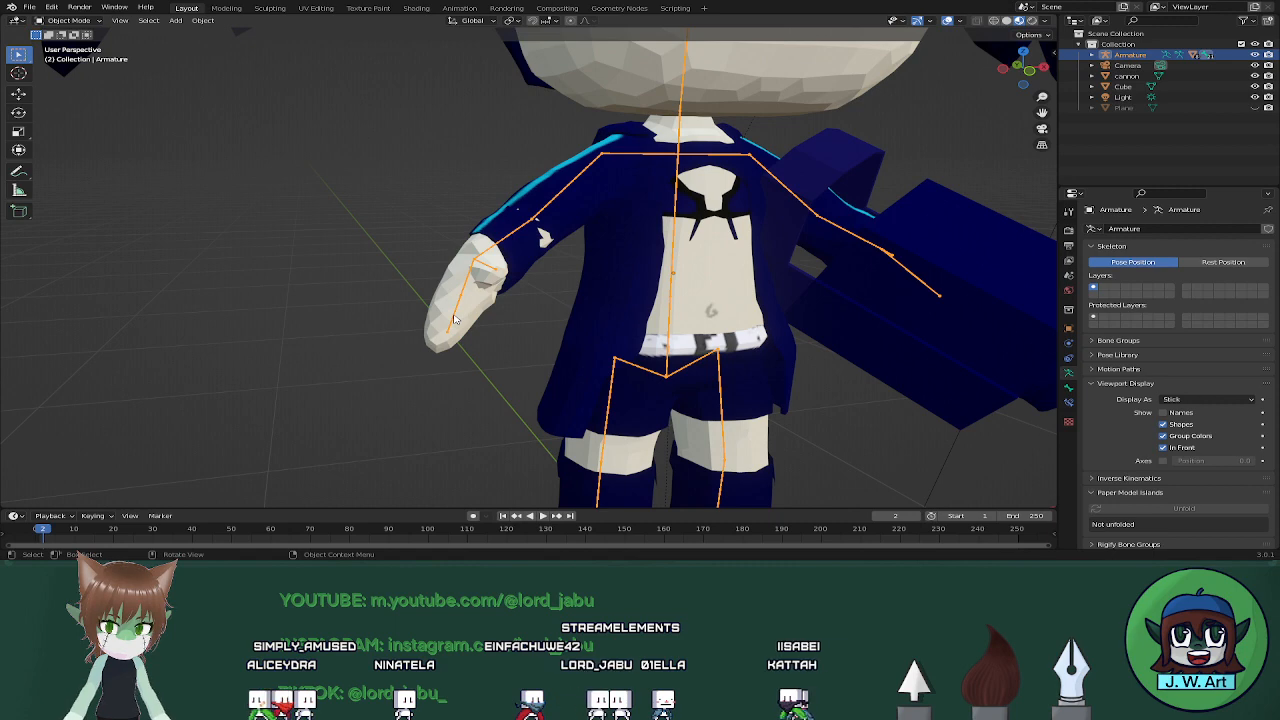
key("ctrl+Tab")
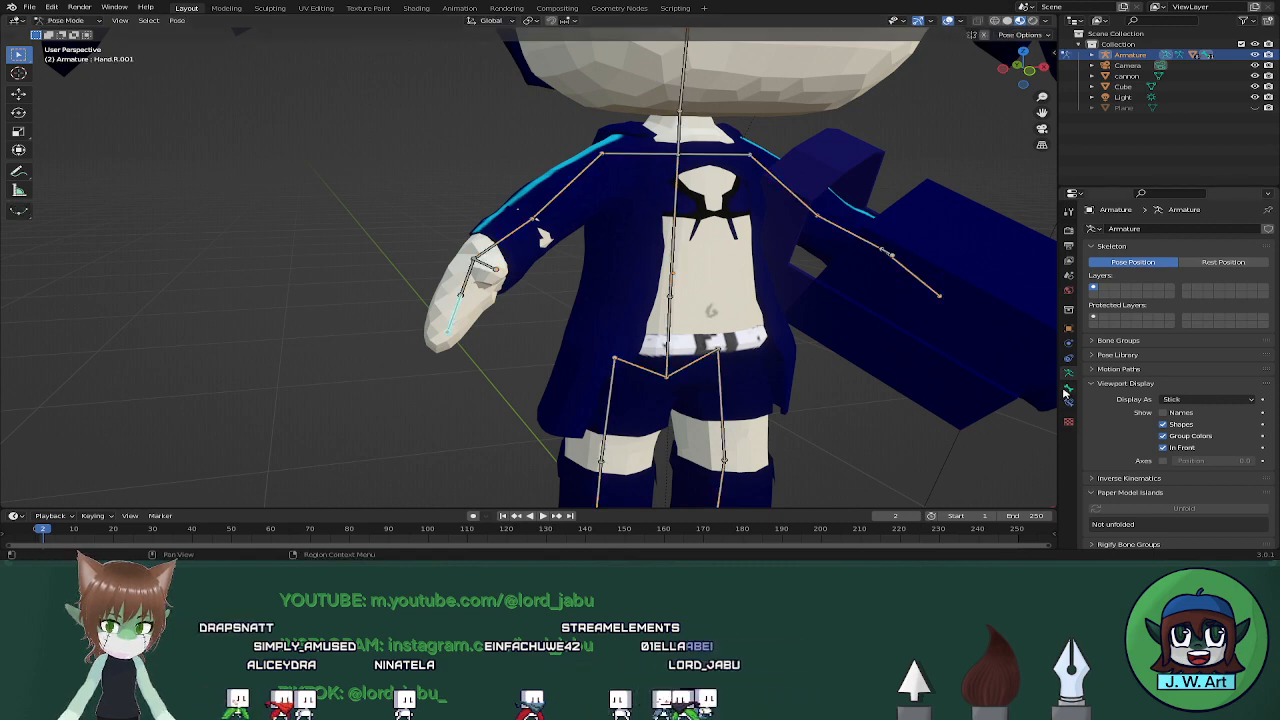
left_click(1066, 390)
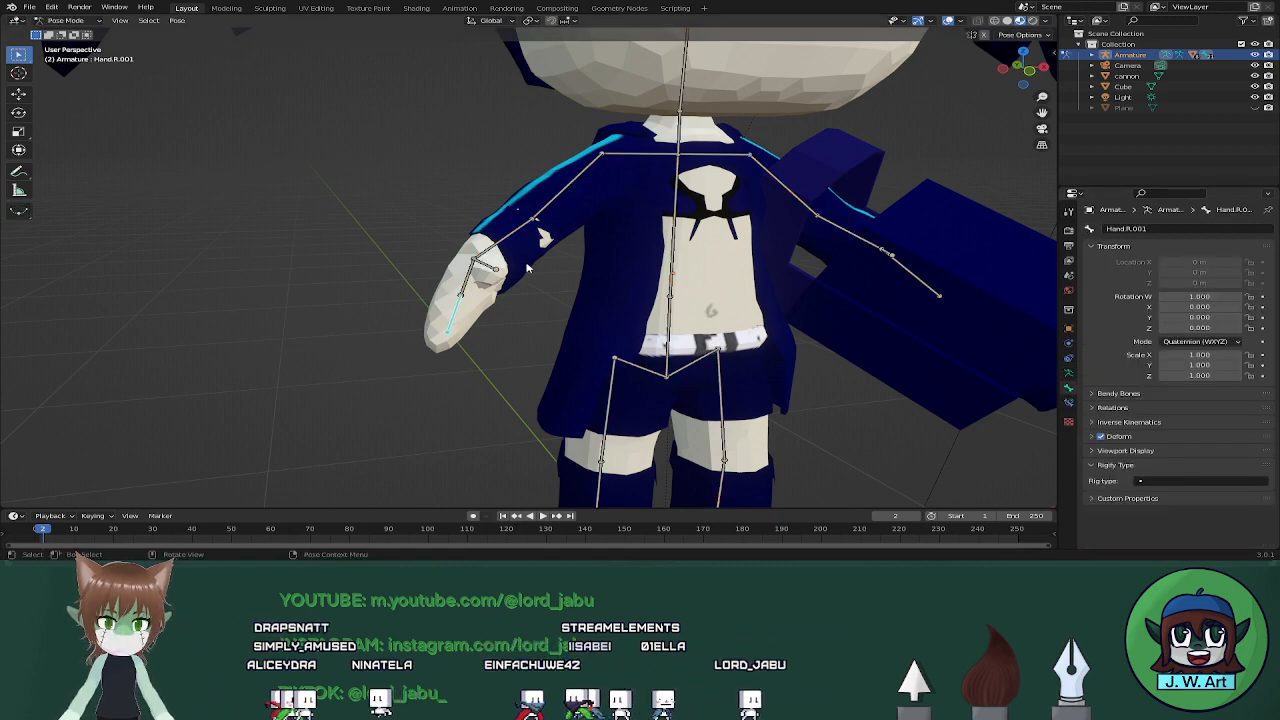
Search the body mesh's vertex groups again for a group matching bone Hand.R.001, then leave Edit Mode
key("ctrl+Tab")
left_click(467, 312)
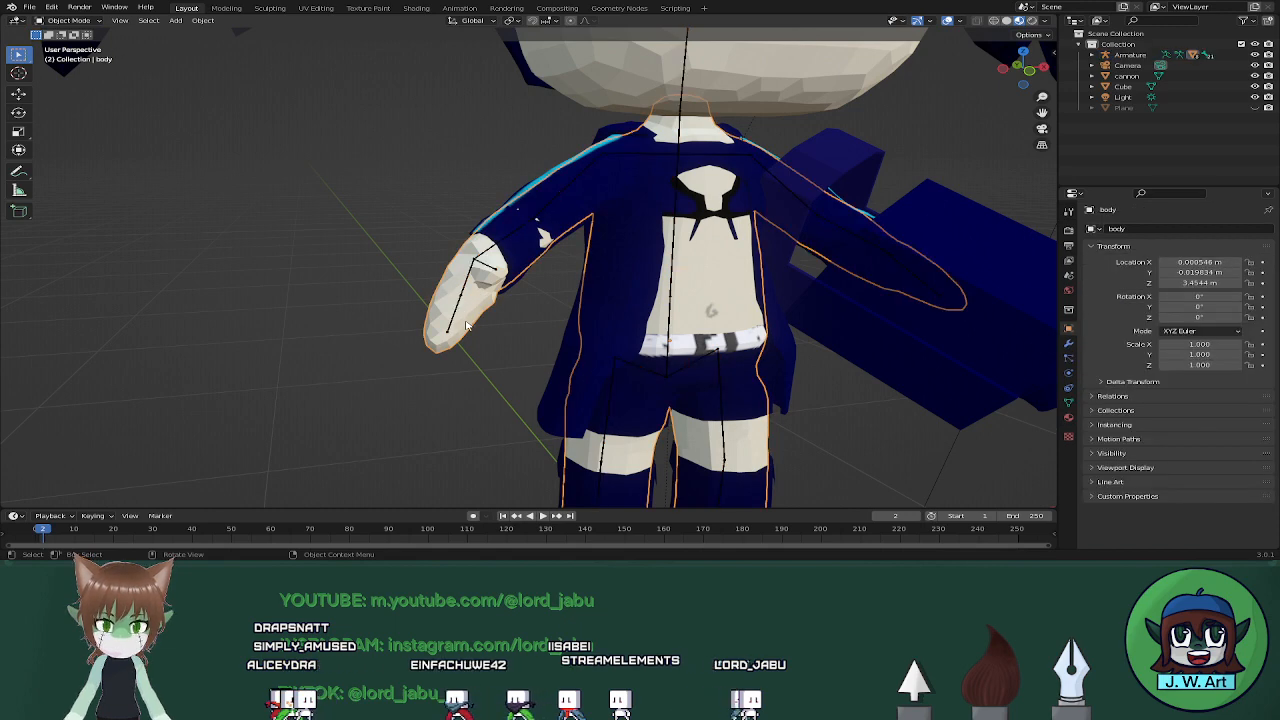
key("Tab")
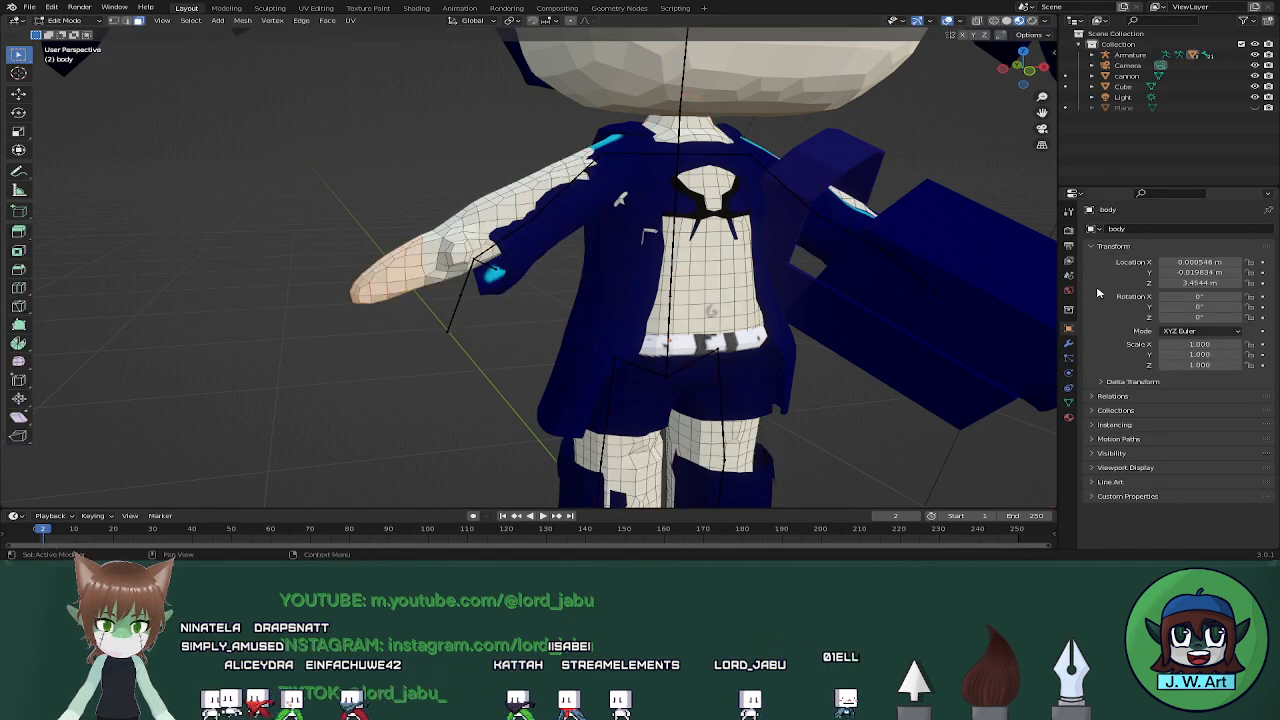
left_click(1071, 343)
left_click(1069, 358)
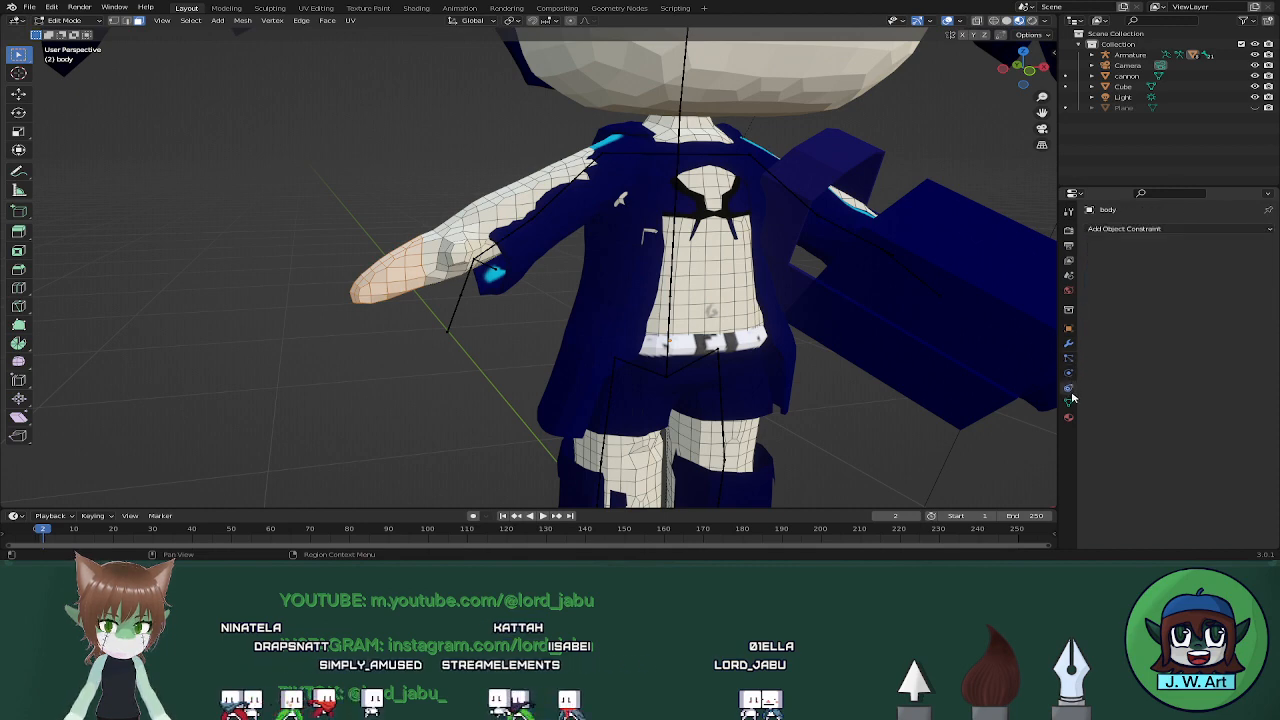
left_click(1070, 403)
scroll(1169, 281, "down", 5)
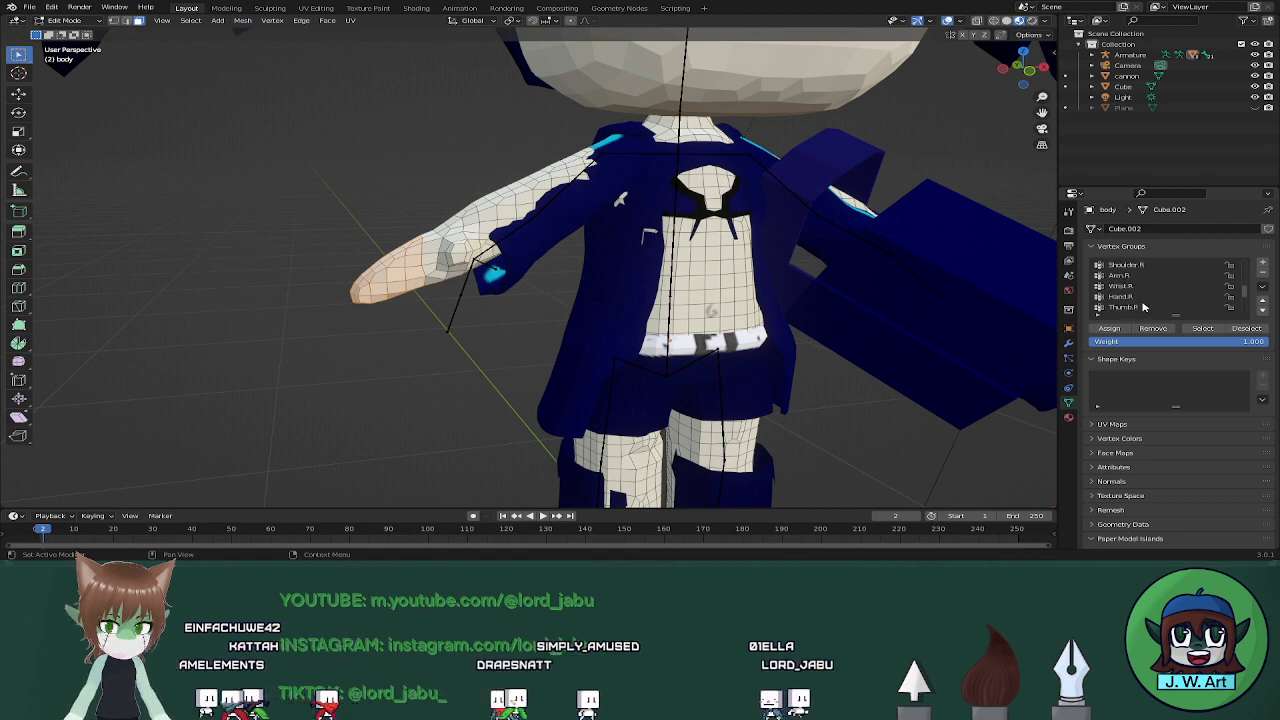
scroll(1143, 307, "down", 4)
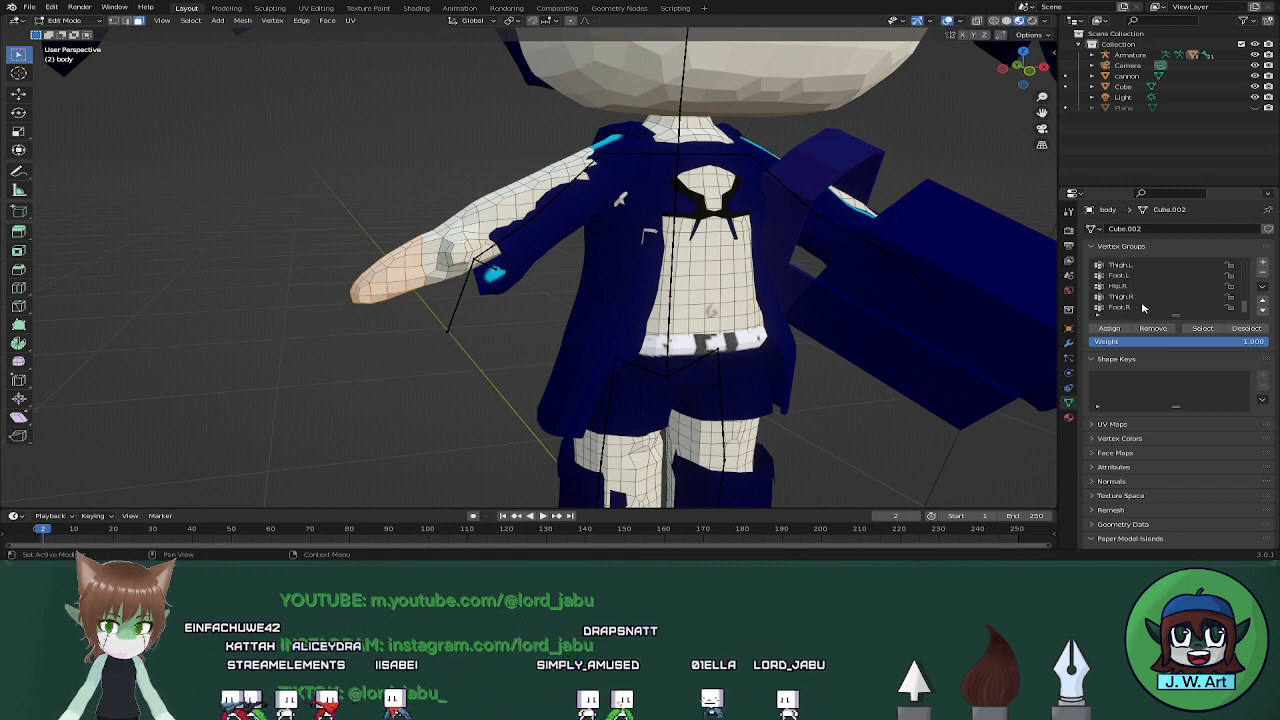
scroll(1143, 307, "up", 2)
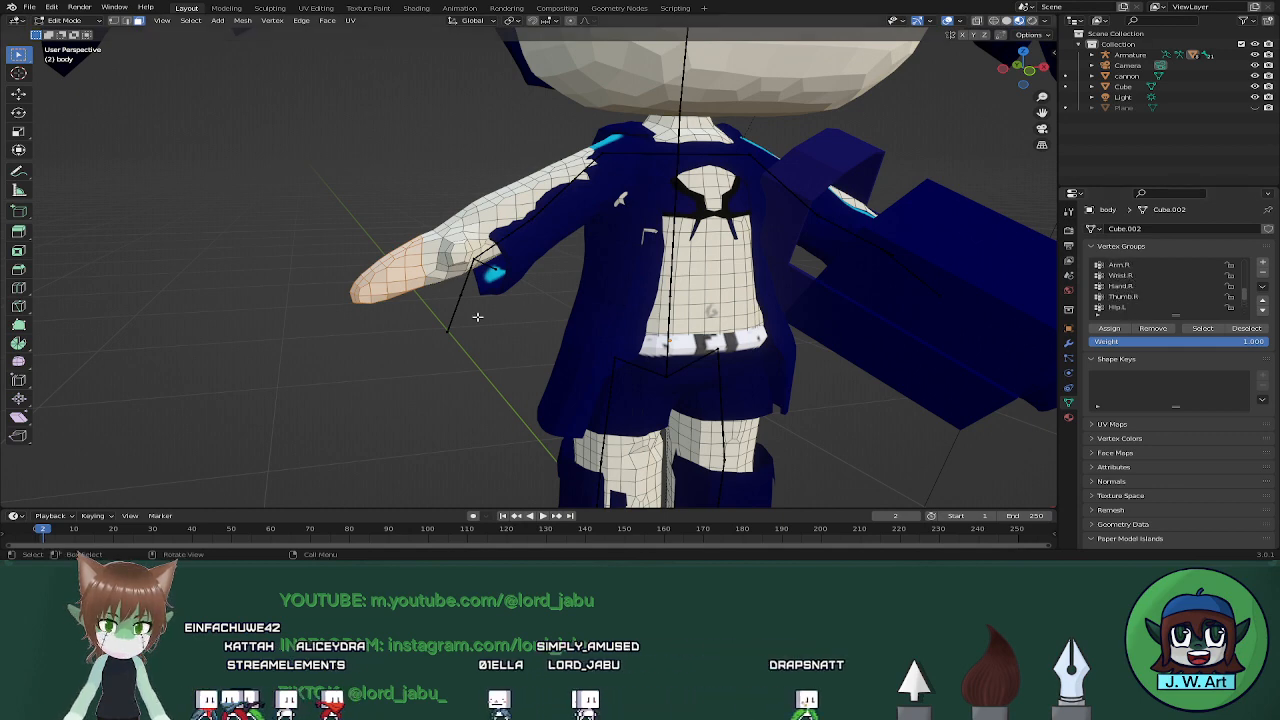
key("Tab")
middle_click_drag(530, 318, 513, 289)
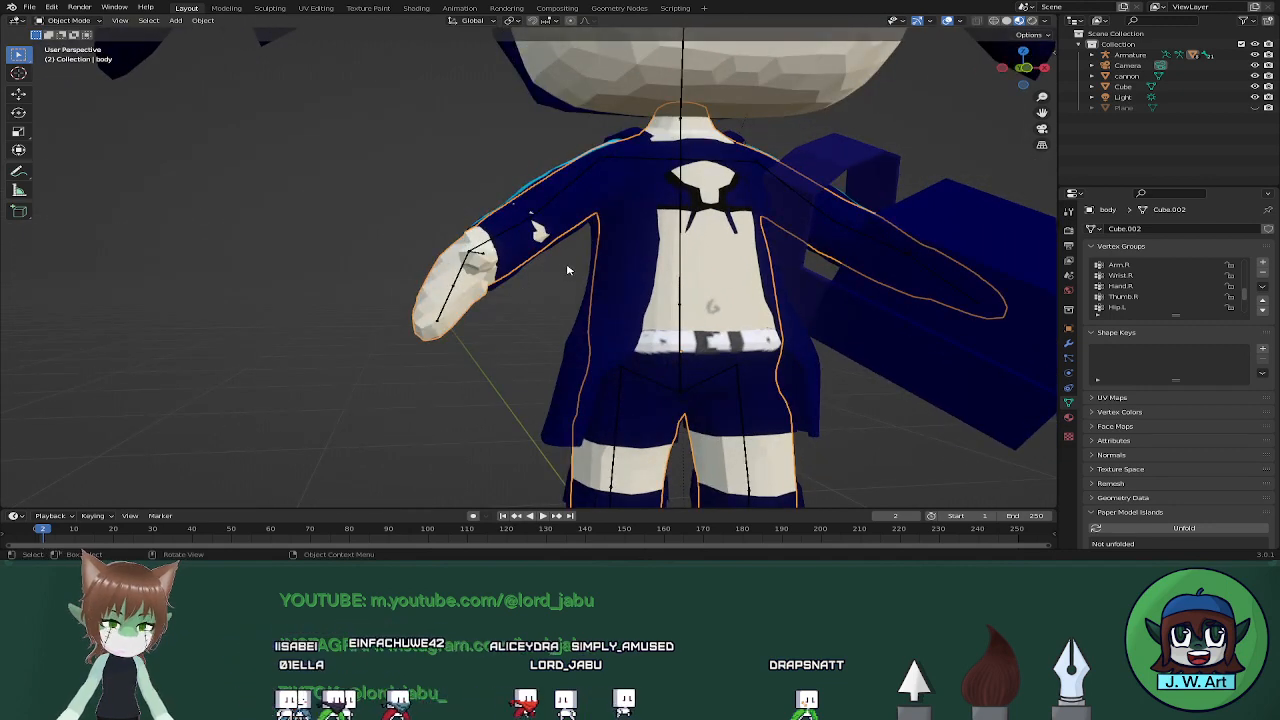
key("grave")
key("Escape")
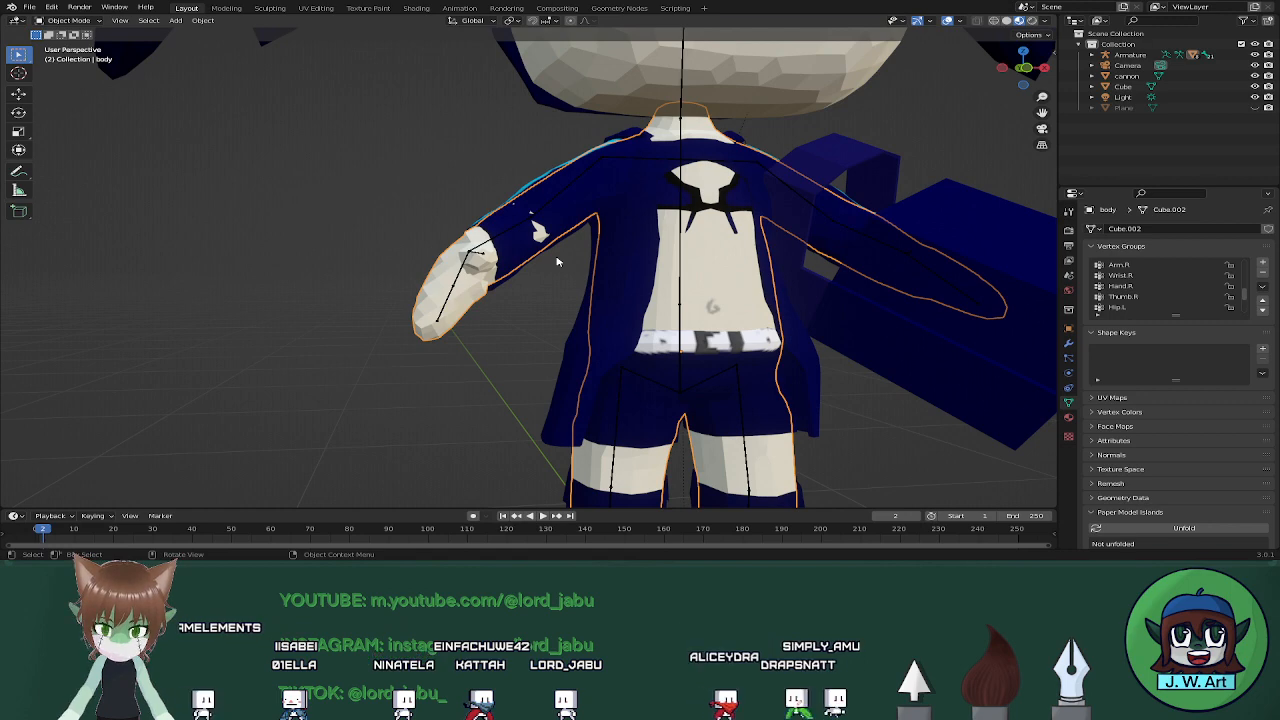
scroll(557, 262, "down", 5)
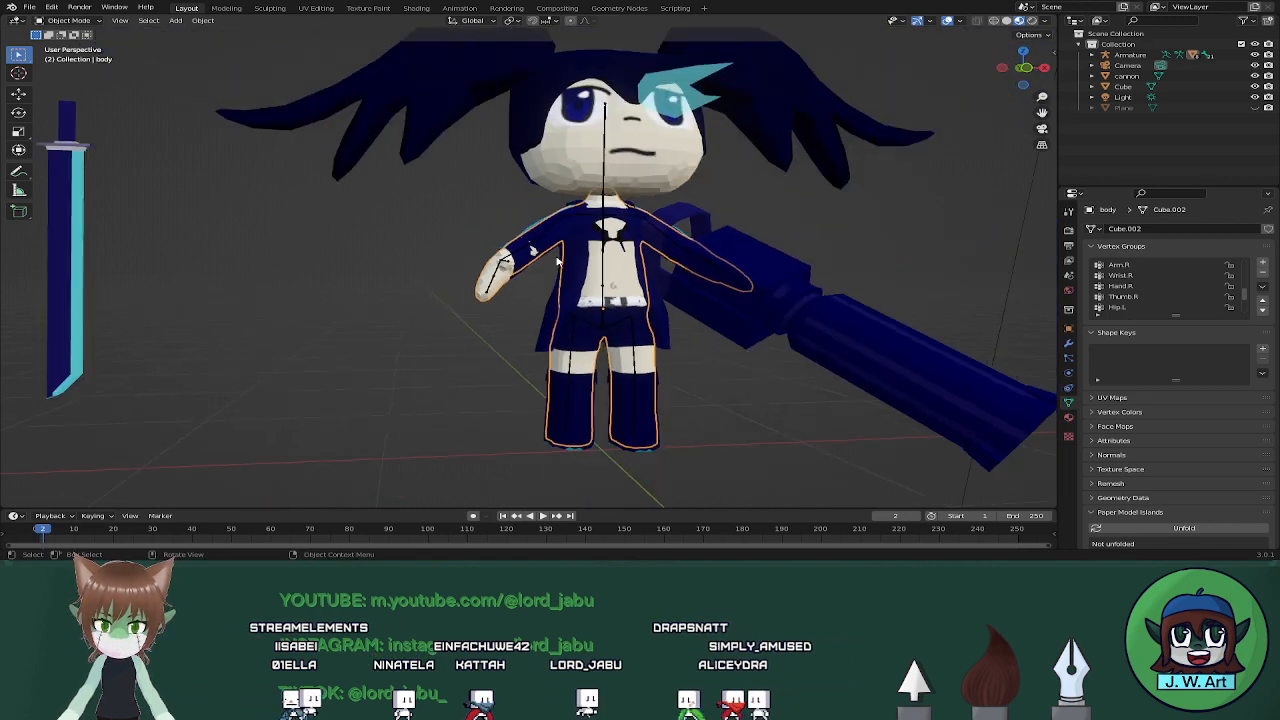
scroll(519, 262, "up", 4)
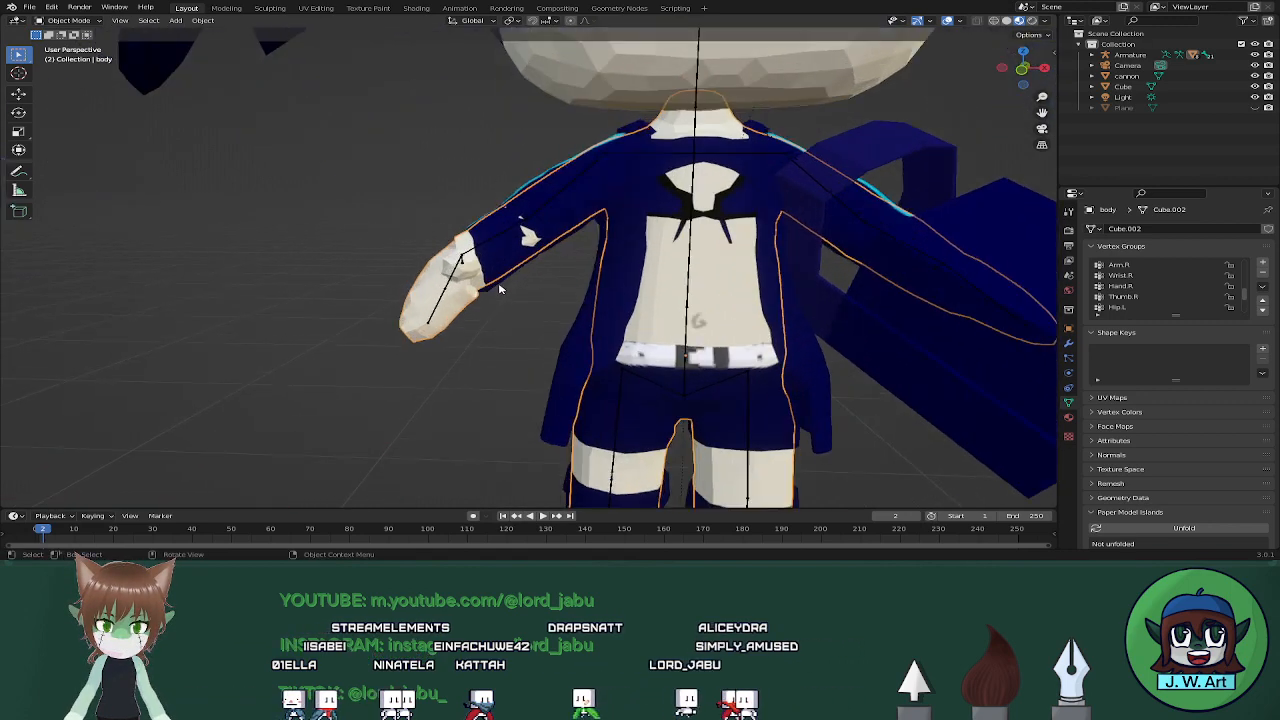
scroll(305, 237, "down", 5)
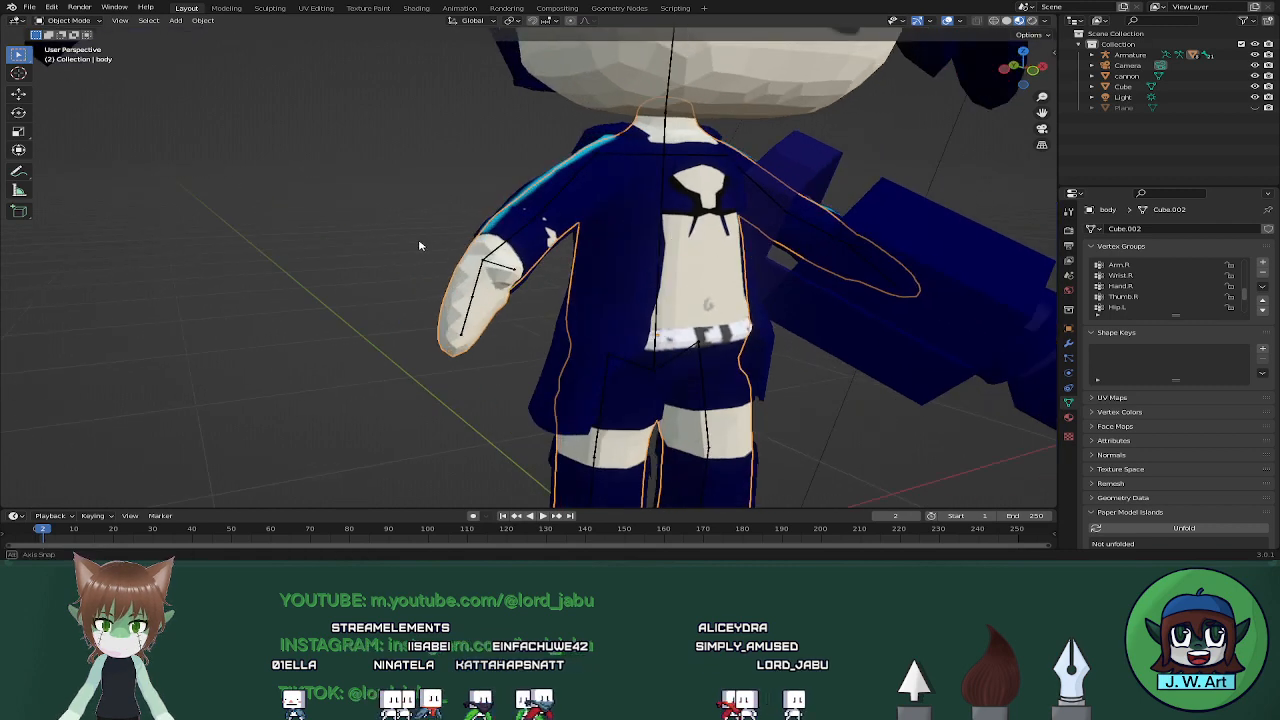
Rotate the sword beside the character about the global X axis so that it lies flat with the blade pointing forward
middle_click_drag(305, 237, 475, 307)
scroll(419, 232, "down", 3)
left_click(274, 235)
key("r")
key("x")
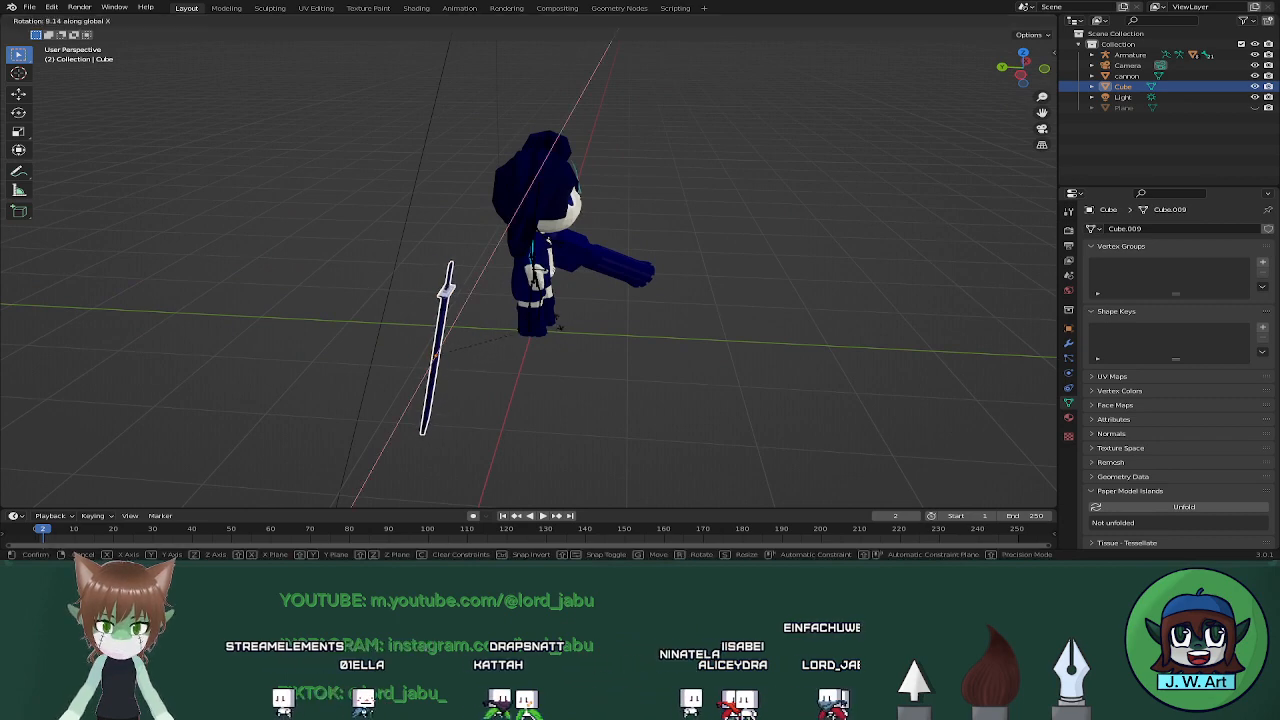
left_click(376, 306)
Rotate the lying sword about the global Y axis to adjust the roll of its blade
middle_click_drag(397, 309, 369, 297)
key("r")
key("z")
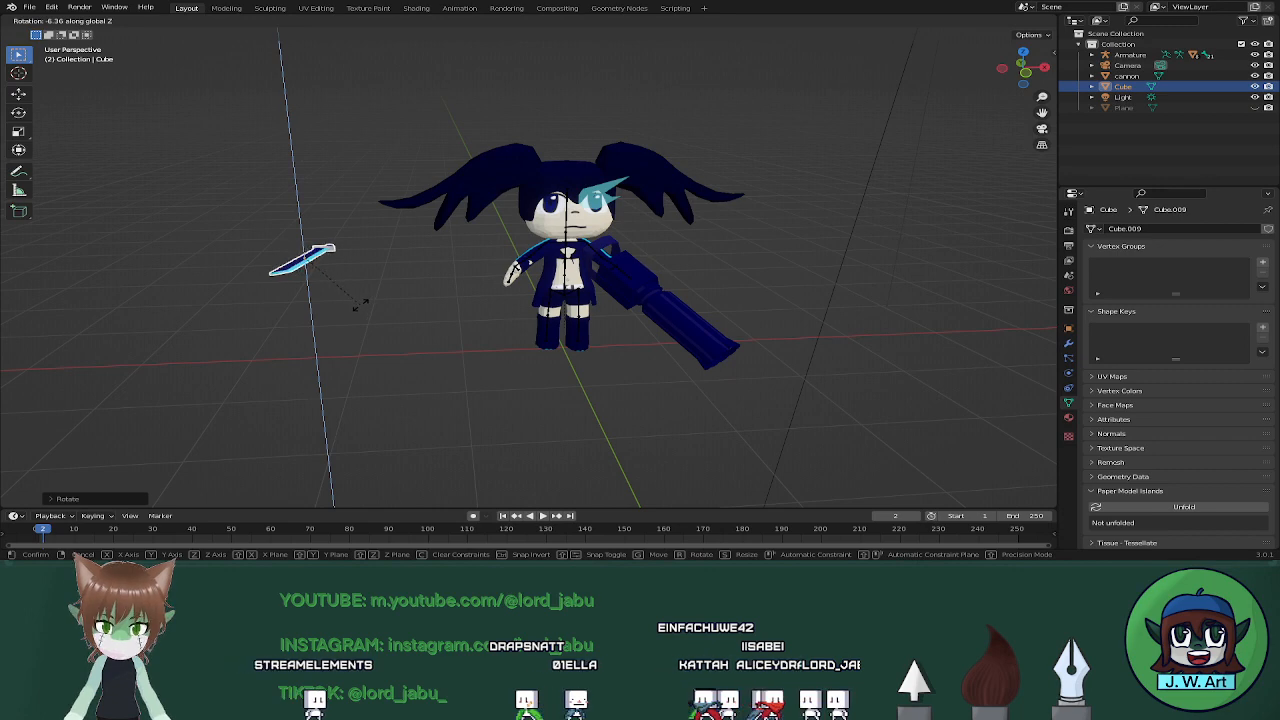
key("y")
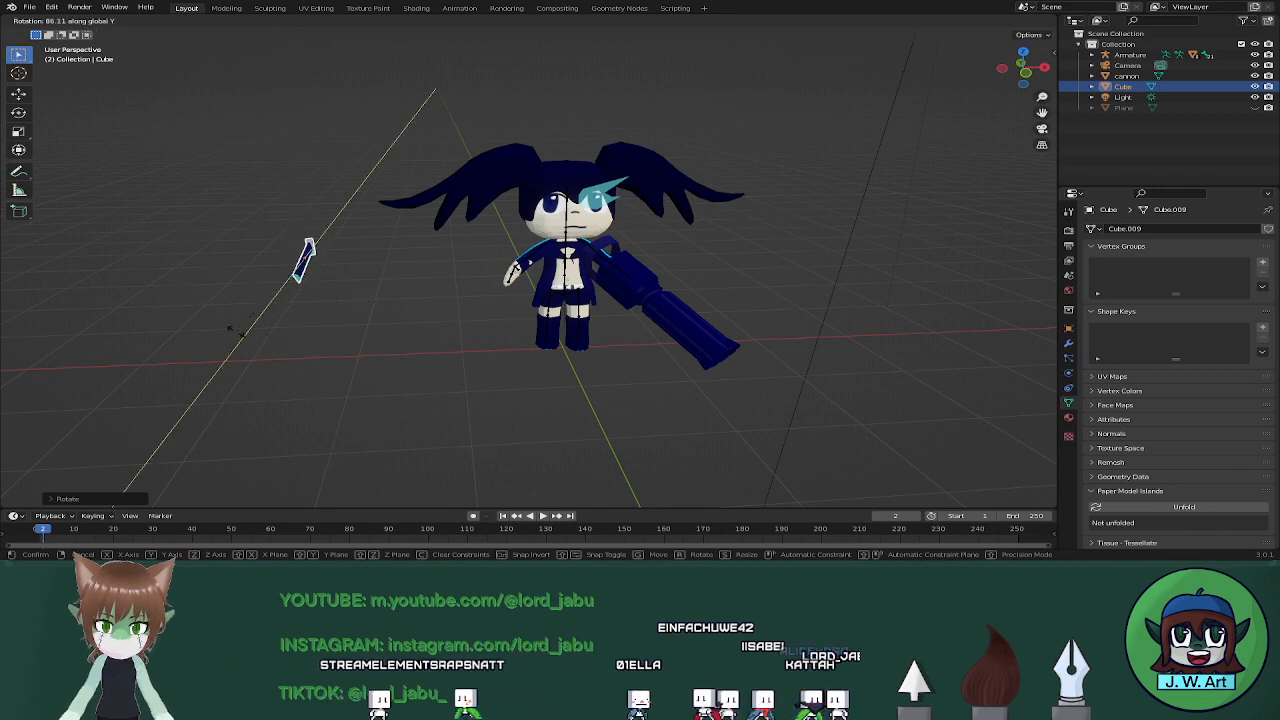
left_click(388, 310)
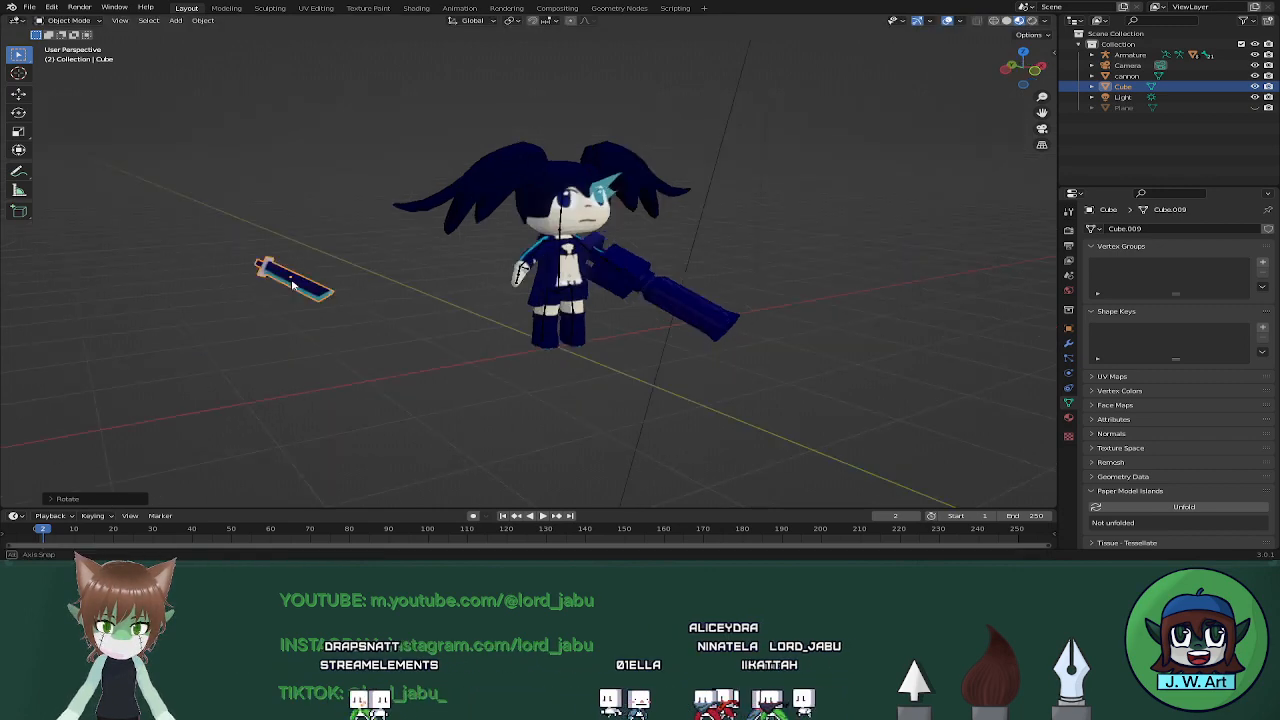
Rotate the sword and move it across the ground plane, with Z locked, to the character's right hand
middle_click_drag(388, 310, 327, 333)
key("r")
left_click(420, 303)
key("g")
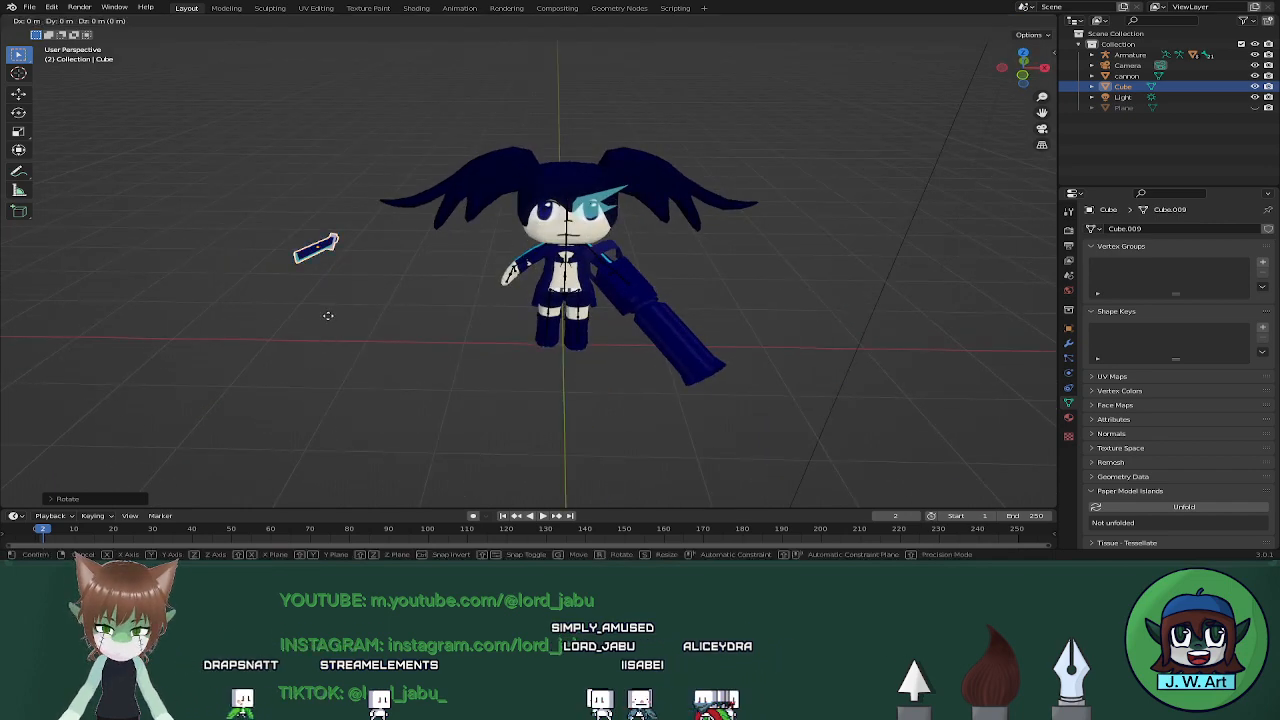
key("shift+z")
left_click(522, 365)
Refine the sword's horizontal position near the right hand with two moves that keep its height locked
middle_click_drag(522, 365, 610, 318)
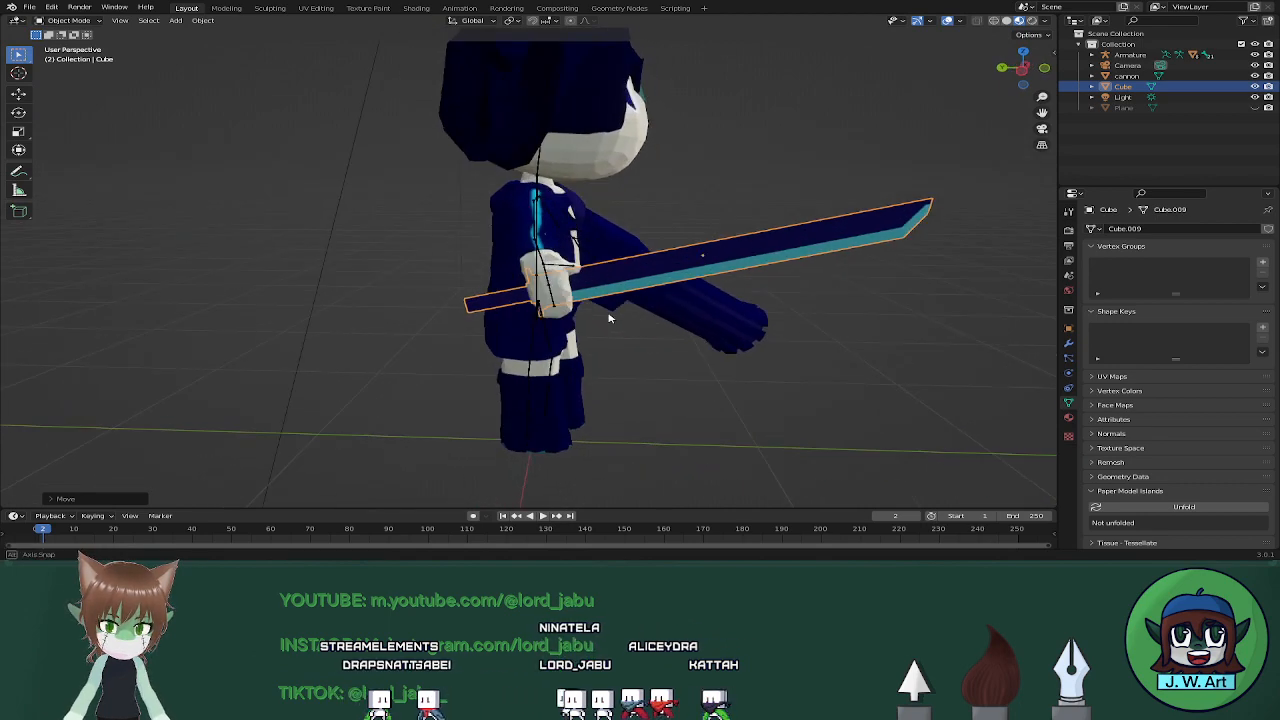
key("g")
key("shift+z")
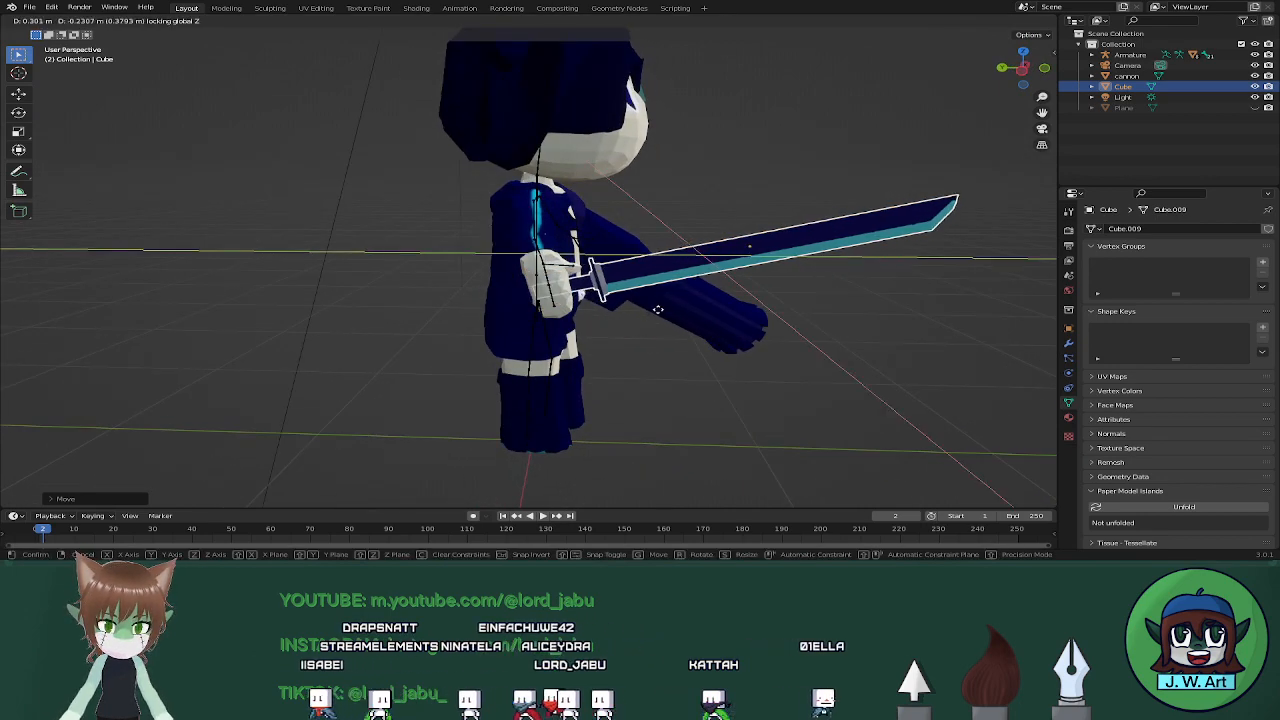
left_click(645, 307)
middle_click_drag(645, 307, 529, 340)
key("g")
key("shift+z")
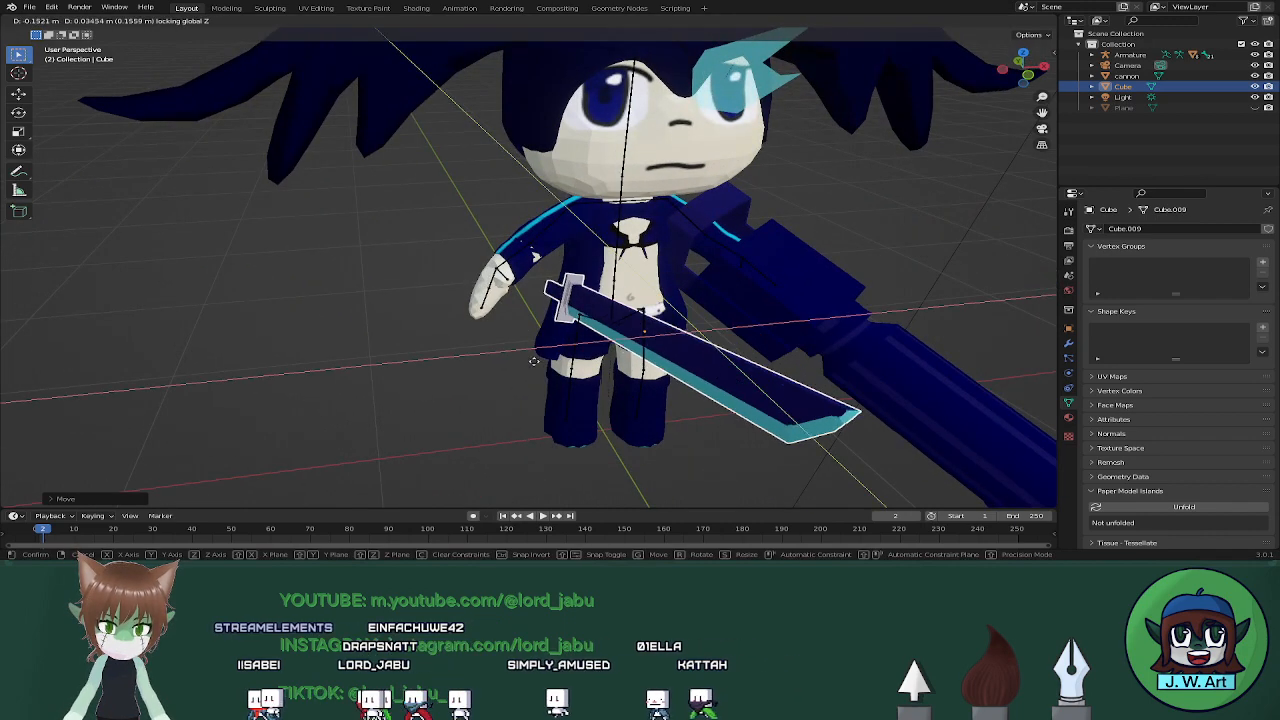
left_click(453, 360)
Shift the sword along the Y and Z axes to line up its handle with the right hand
middle_click_drag(453, 360, 655, 335)
key("g")
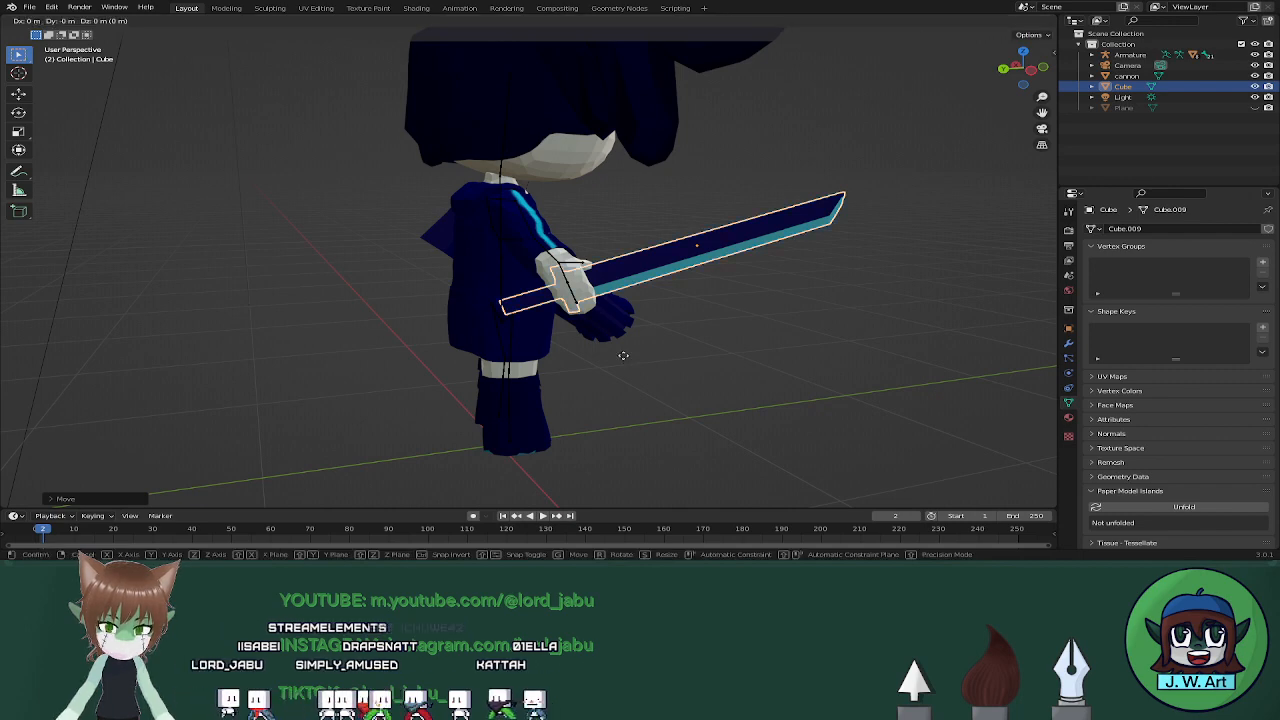
key("y")
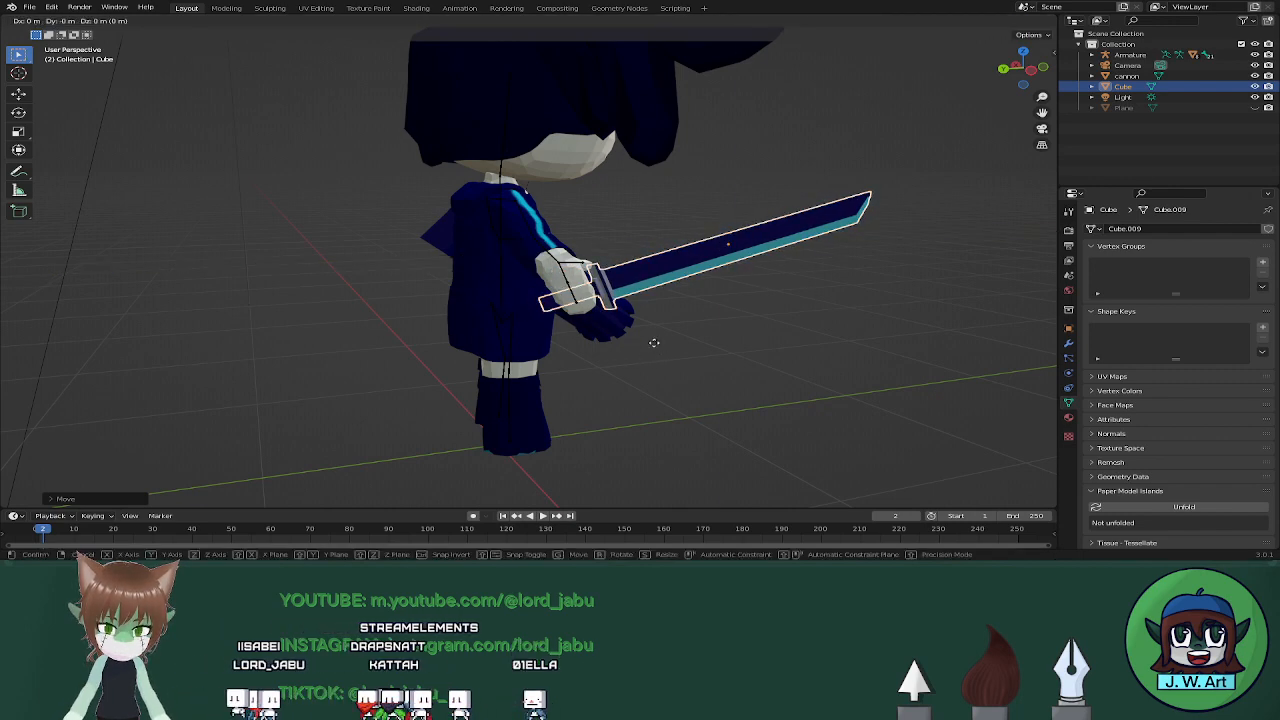
key("z")
left_click(654, 328)
Rotate the sword from the front and side views so the blade slopes downward in front of the character
middle_click_drag(654, 328, 530, 353)
key("r")
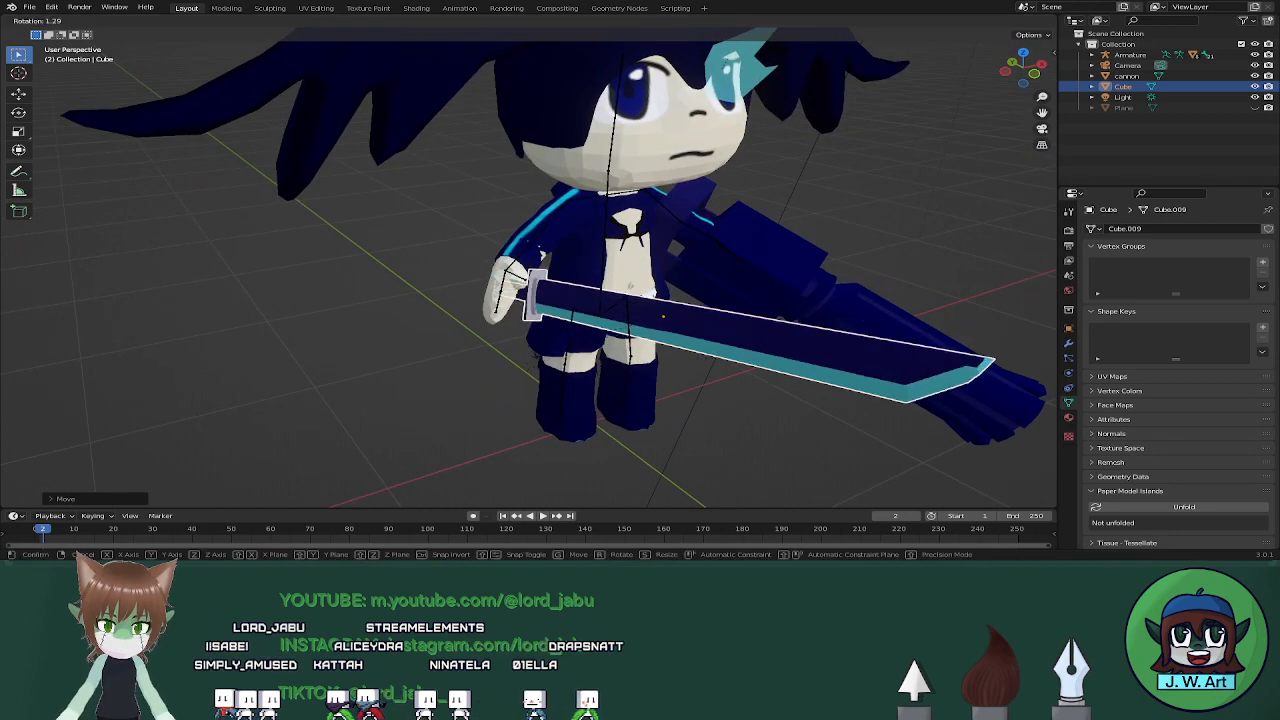
left_click(588, 324)
middle_click_drag(588, 324, 682, 295)
key("r")
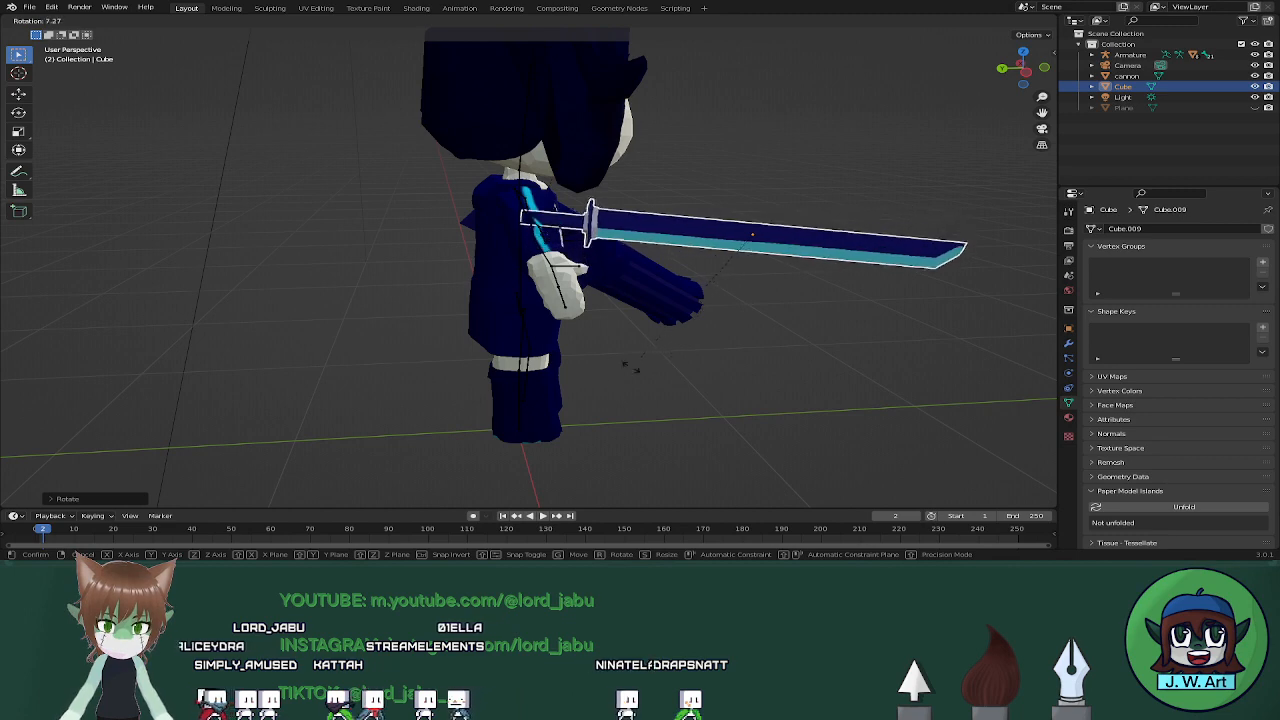
left_click(540, 421)
middle_click_drag(540, 421, 557, 367)
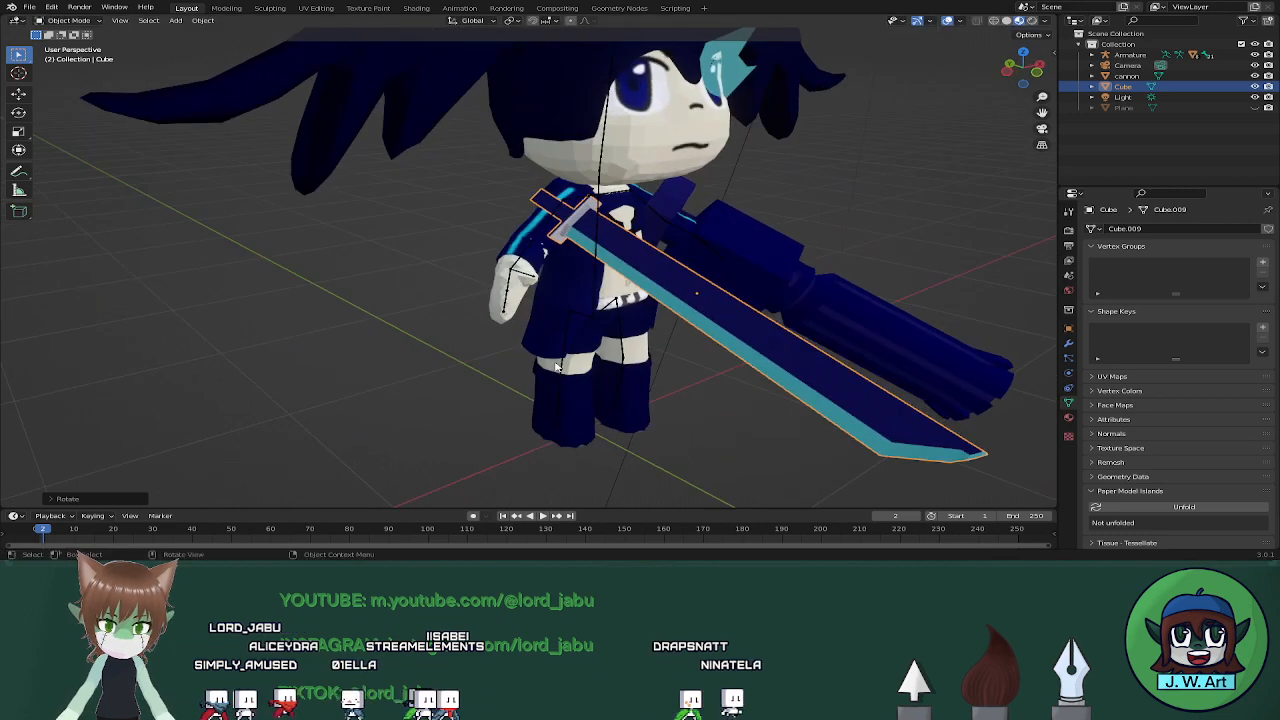
Lower the sword along the Z axis in two moves to the height of the right hand
middle_click_drag(616, 299, 586, 297)
key("g")
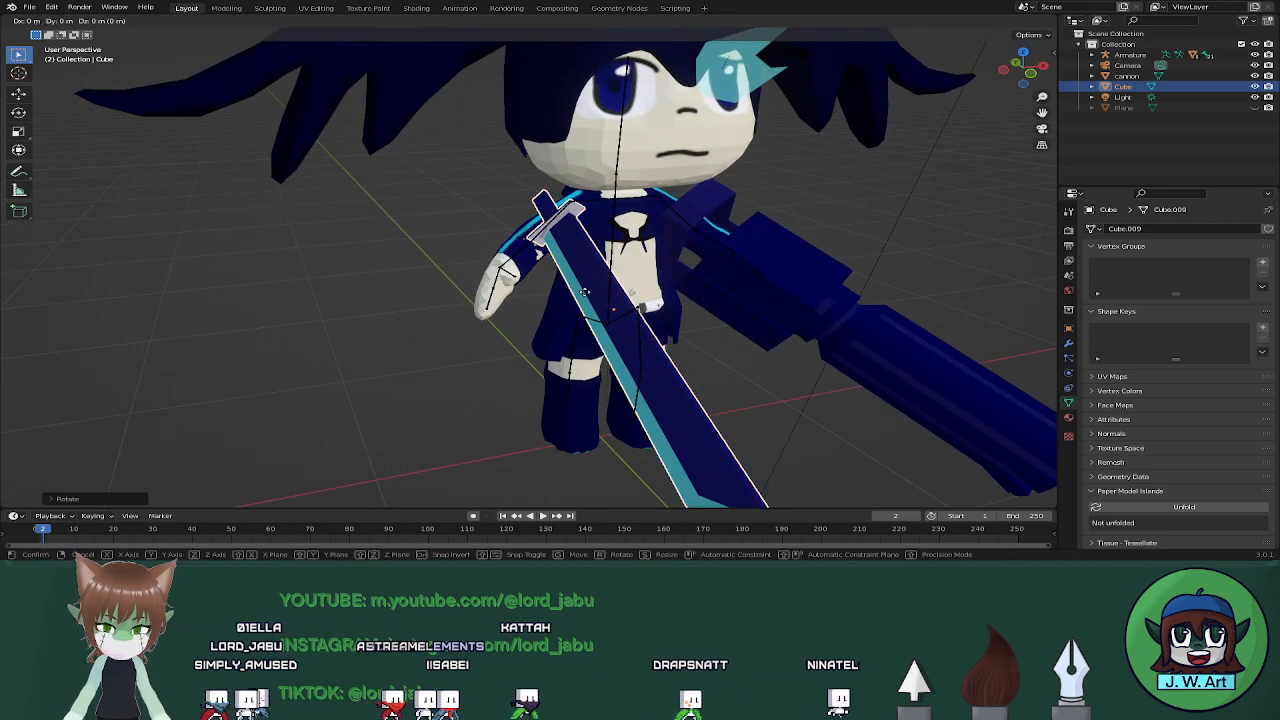
key("z")
left_click(589, 362)
middle_click_drag(589, 362, 560, 350)
key("g")
key("z")
left_click(630, 345)
Shift the sword along the X axis into the right hand, then deselect it
key("g")
key("x")
left_click(588, 364)
scroll(514, 358, "down", 5)
left_click(515, 361)
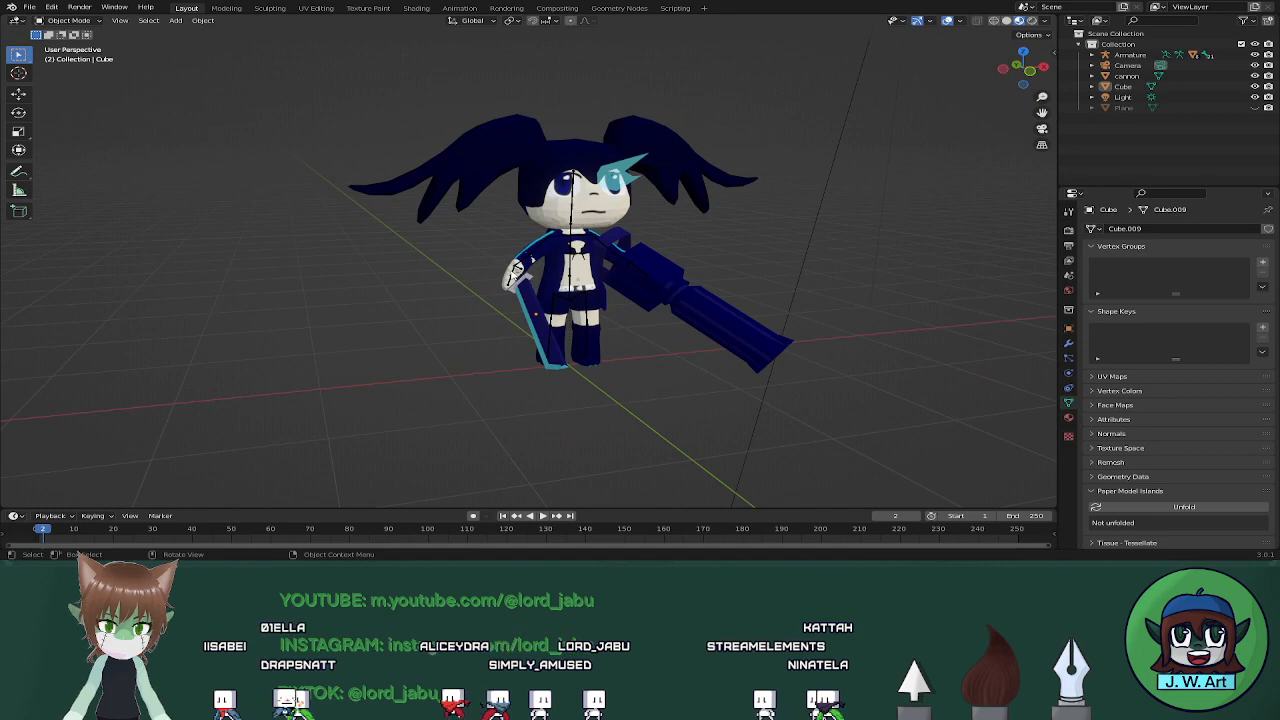
Select the character's armature and switch it to Pose Mode
left_click(515, 272)
scroll(516, 280, "up", 6)
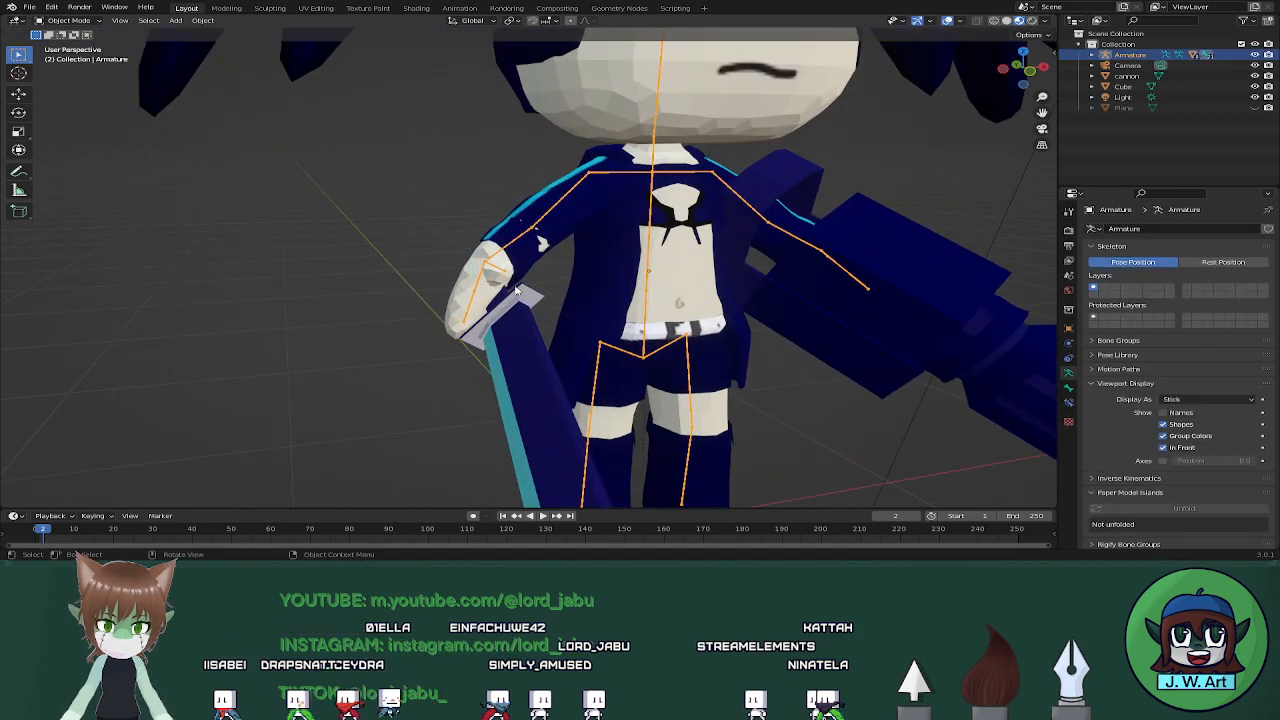
key("ctrl+Tab")
middle_click_drag(516, 290, 487, 310)
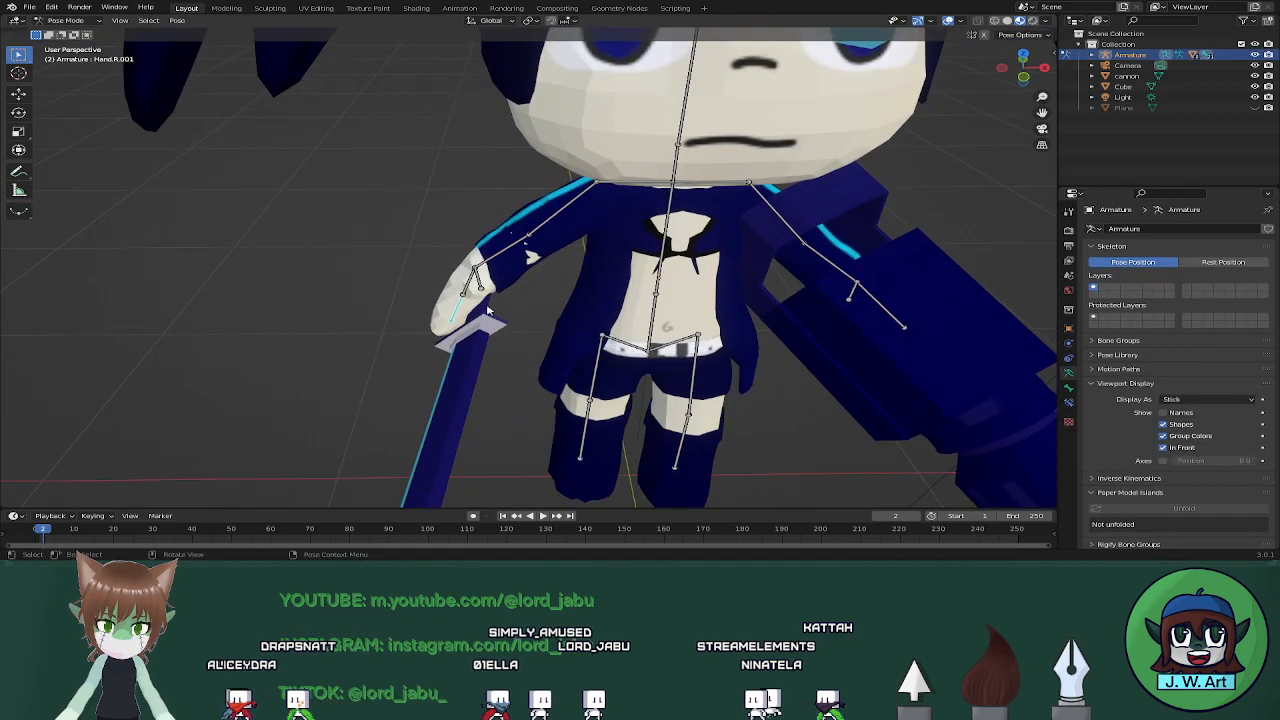
left_click(530, 237)
middle_click_drag(530, 237, 545, 320)
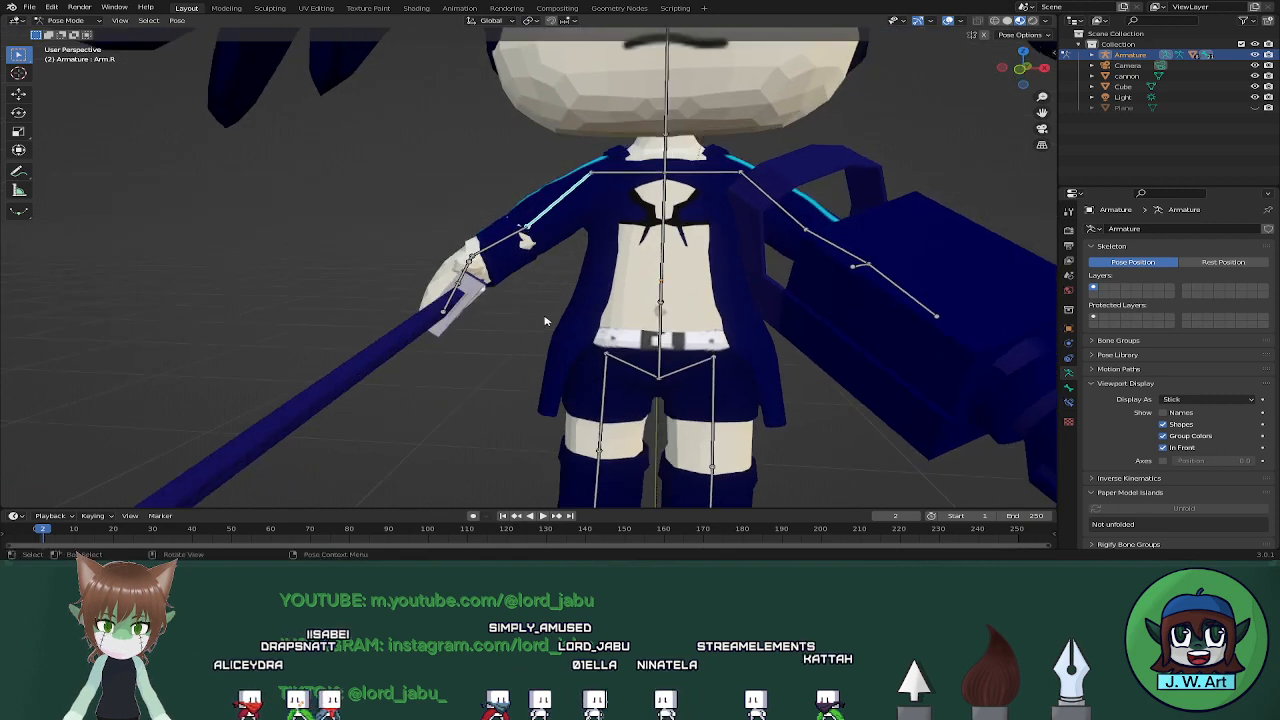
key("r")
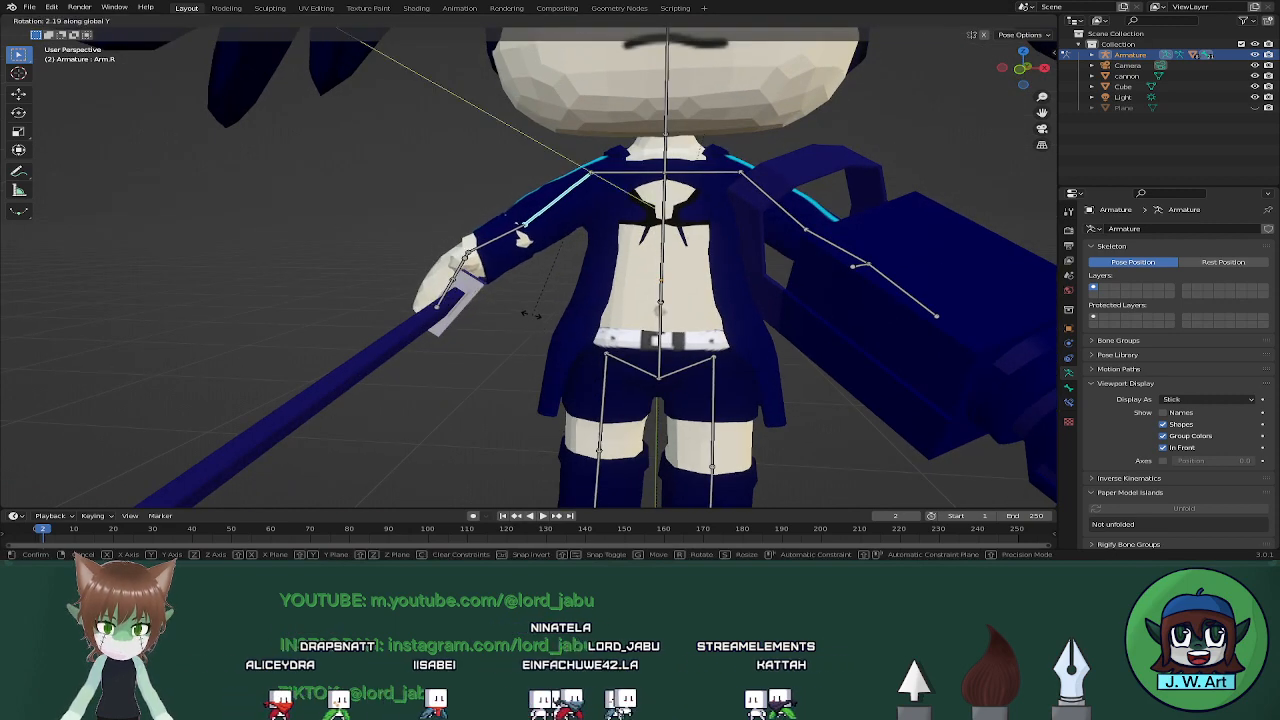
right_click(531, 316)
Rotate the Wrist.R bone about the global Y axis to swing the right hand inward toward the body
left_click(512, 245)
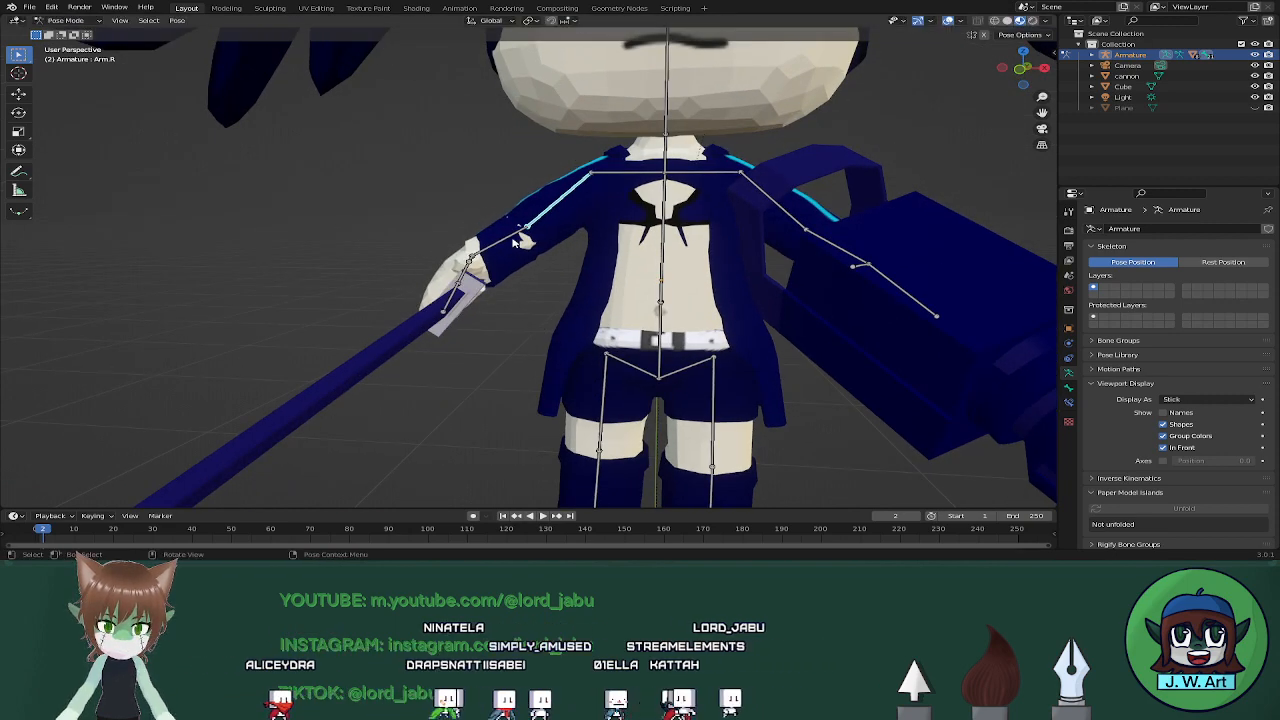
key("r")
key("y")
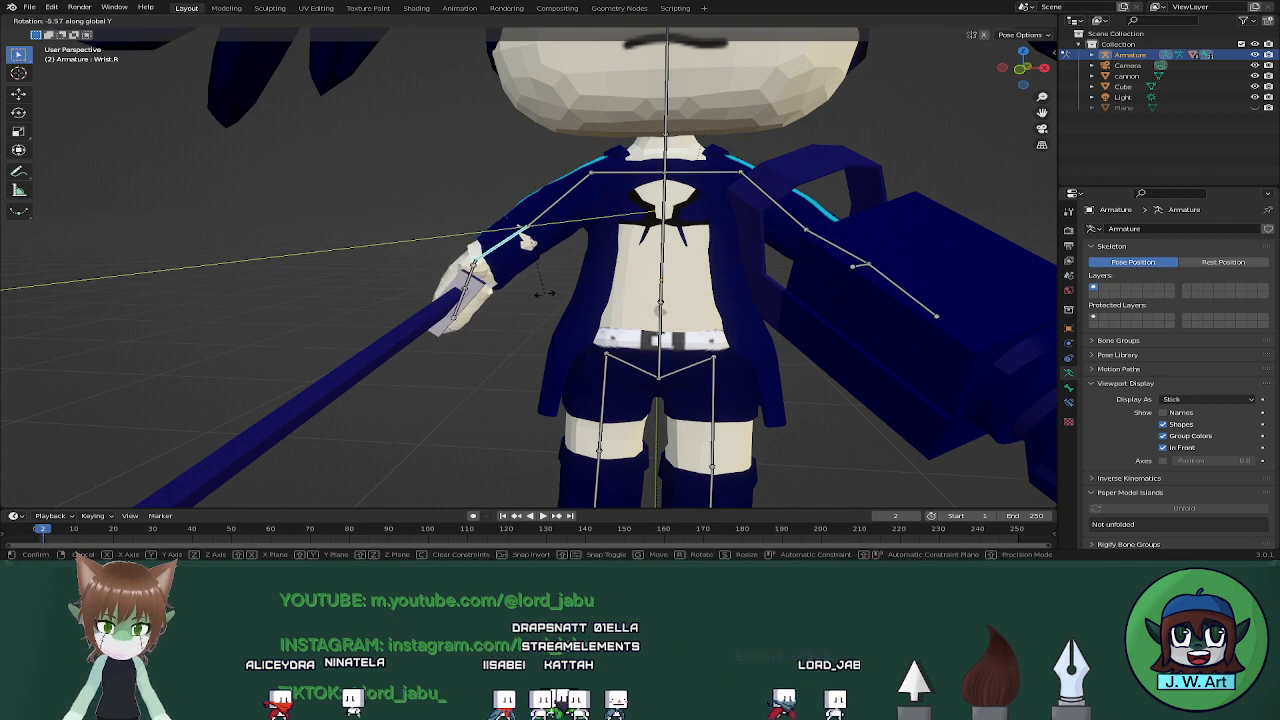
left_click(556, 284)
Rotate the Arm.R bone outward about the global Y axis to bring the right hand over the sword handle
left_click(554, 217)
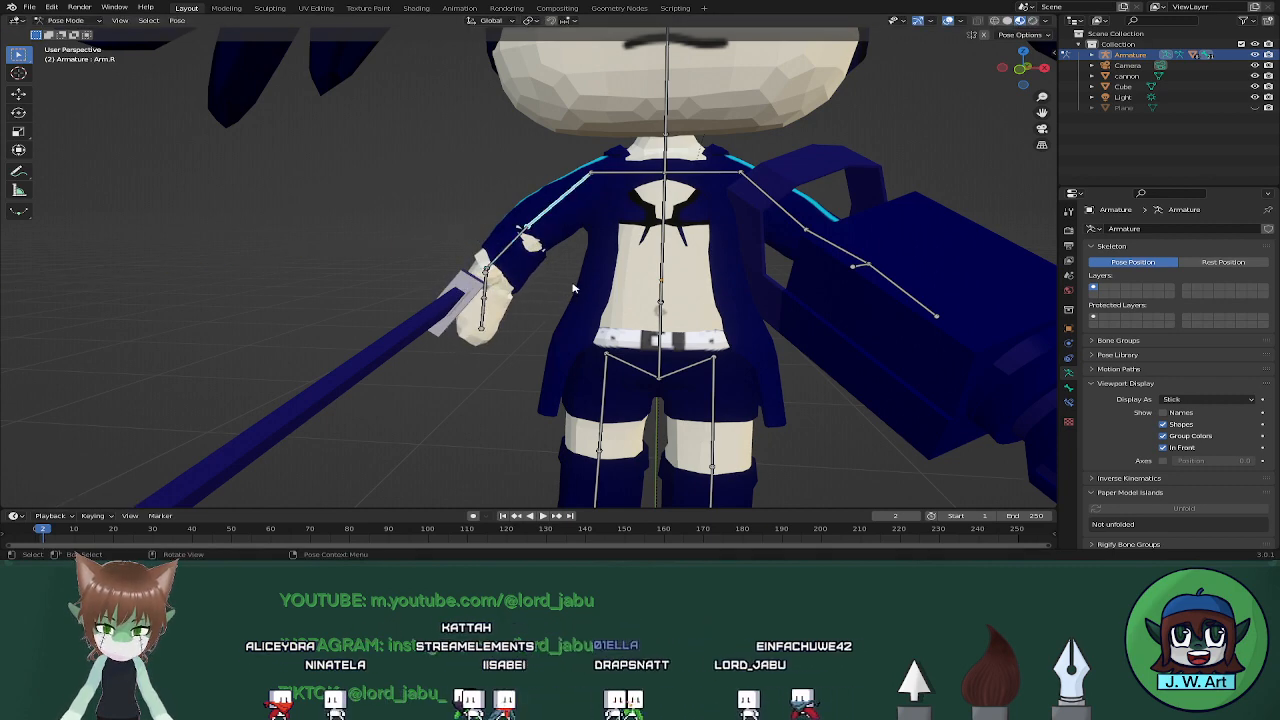
key("r")
key("y")
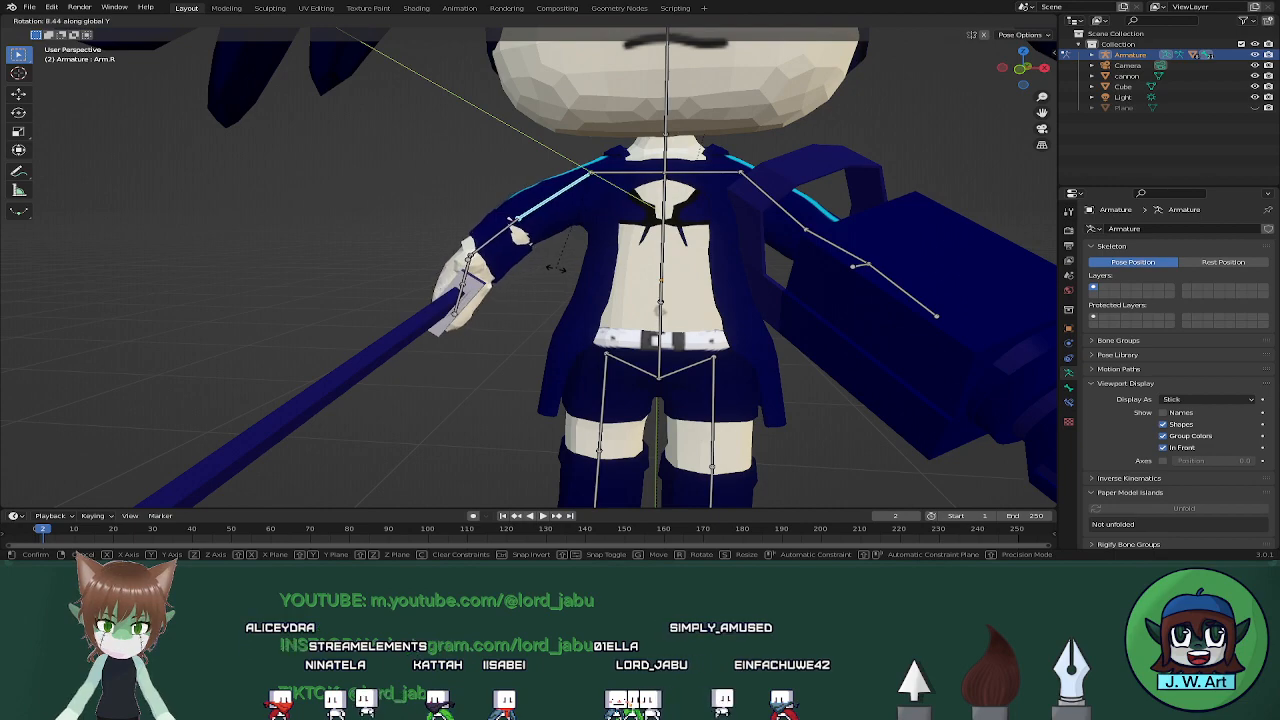
left_click(546, 269)
Examine the right hand's grip on the sword and the overall pose from several angles and distances
middle_click_drag(403, 280, 428, 298)
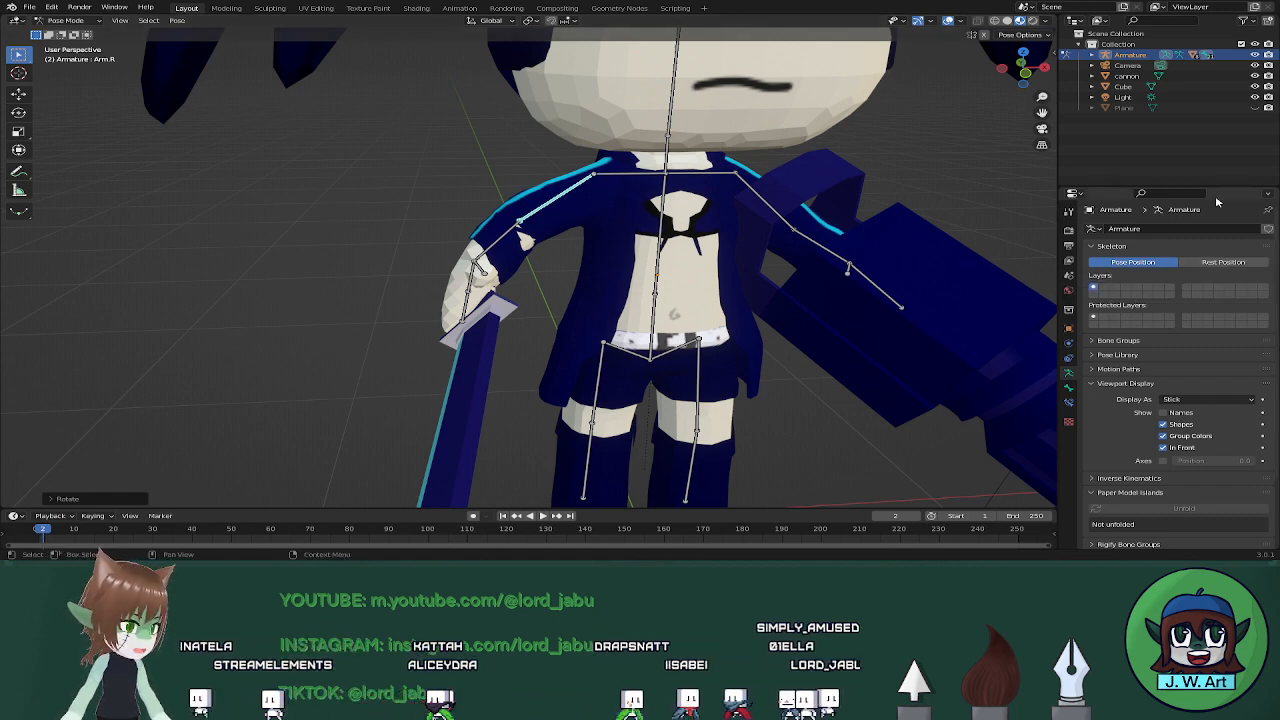
scroll(702, 221, "down", 6)
middle_click_drag(702, 221, 630, 254)
scroll(699, 198, "up", 3)
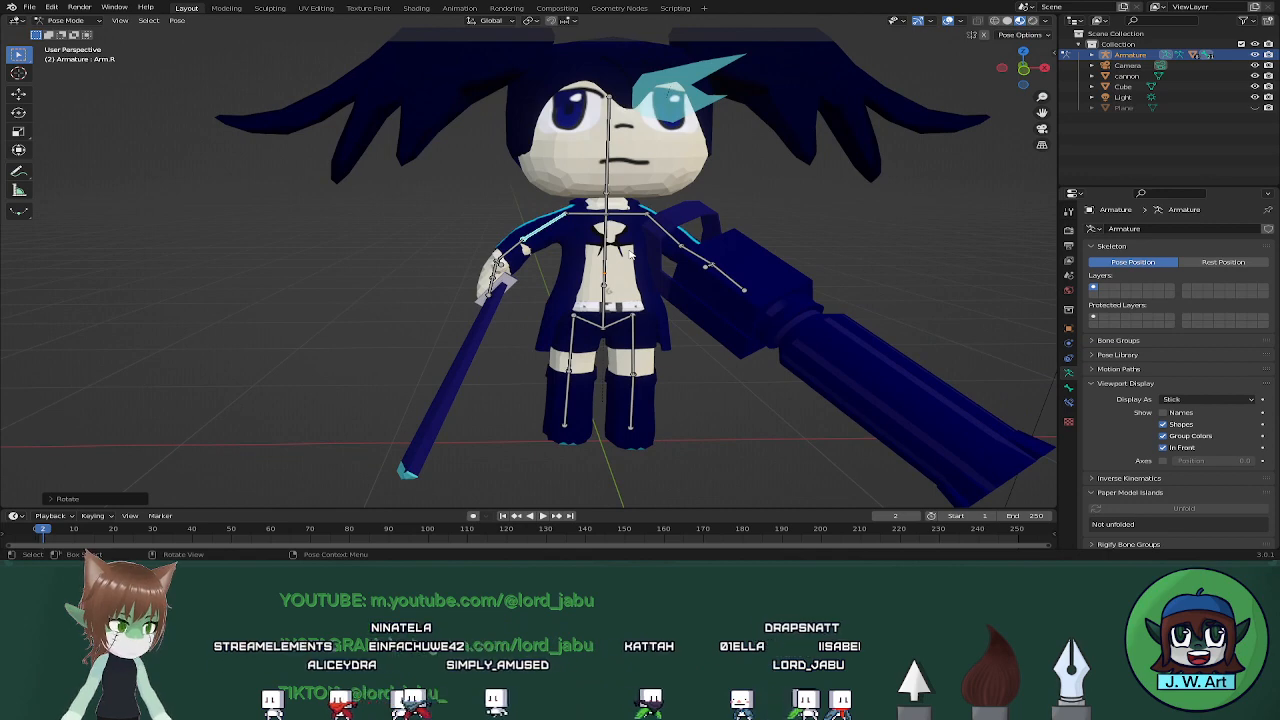
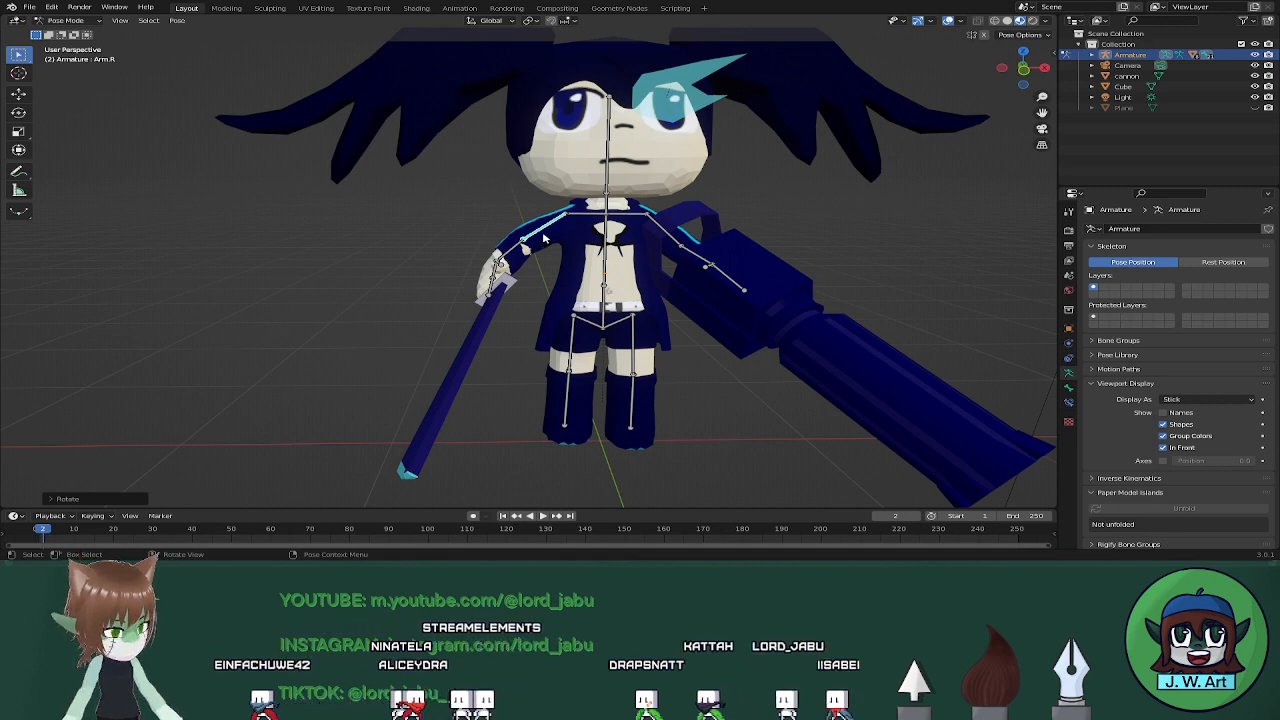
scroll(545, 238, "up", 4)
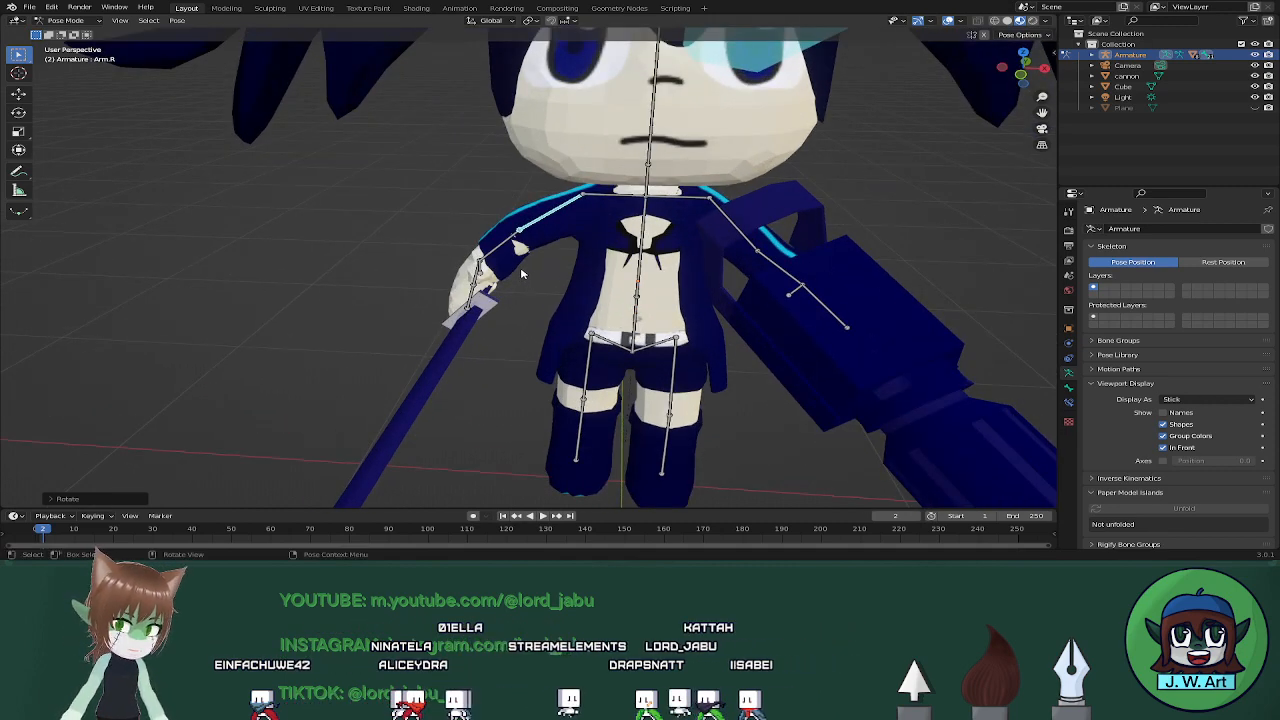
middle_click_drag(548, 284, 599, 269)
scroll(508, 259, "up", 1)
scroll(508, 259, "down", 7)
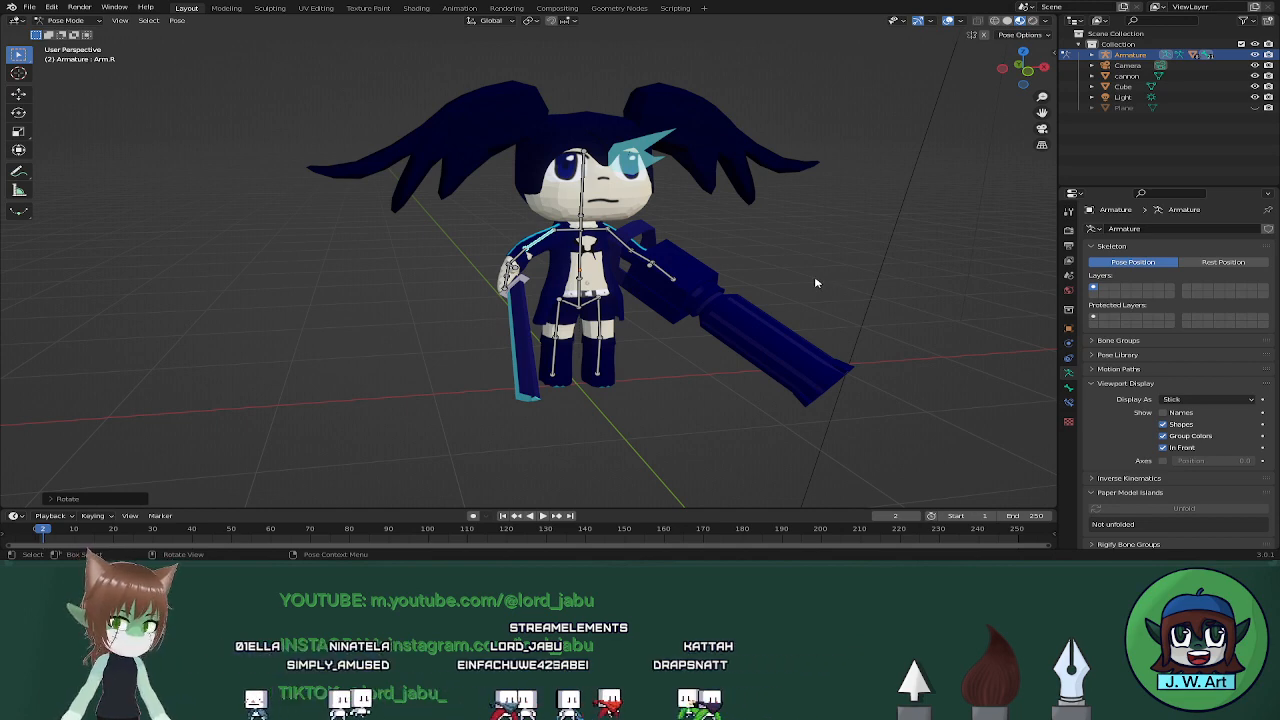
scroll(642, 274, "up", 4)
scroll(643, 278, "down", 5)
mouse_move(643, 280)
middle_mouse_down()
mouse_move(537, 290)
mouse_move(655, 300)
middle_mouse_up()
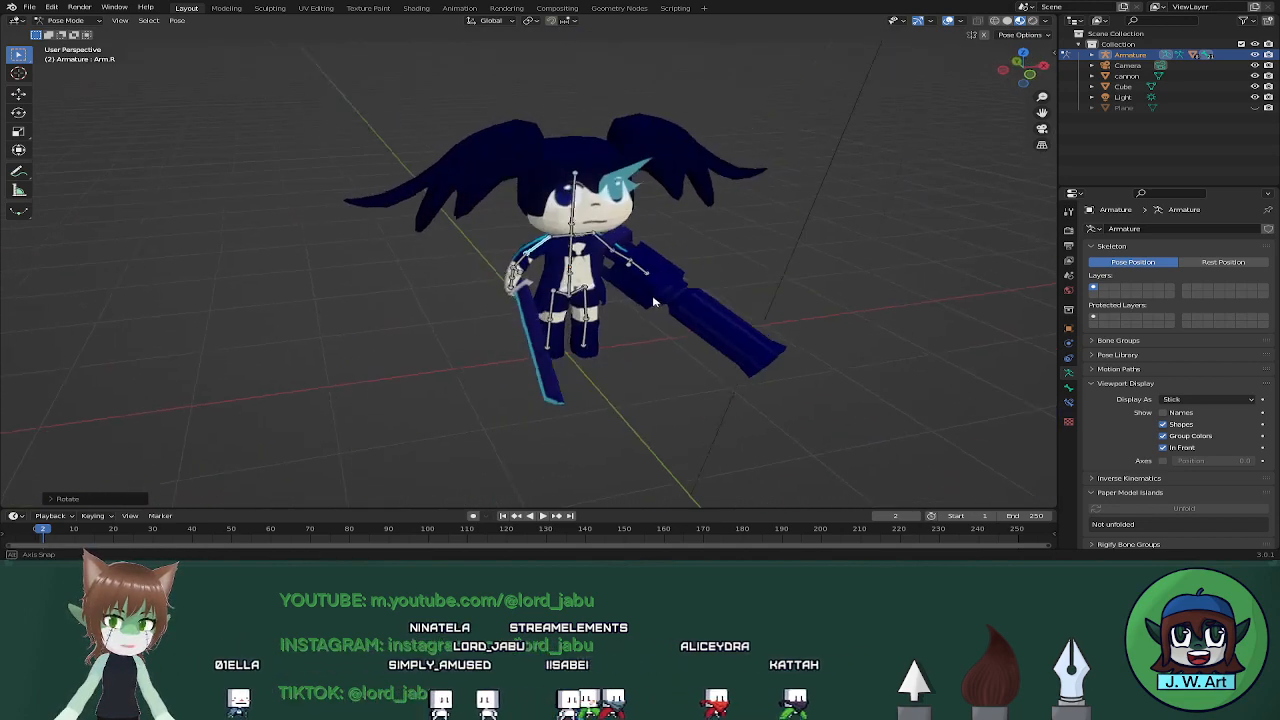
scroll(734, 257, "up", 6)
middle_click_drag(574, 289, 469, 276)
scroll(518, 275, "up", 4)
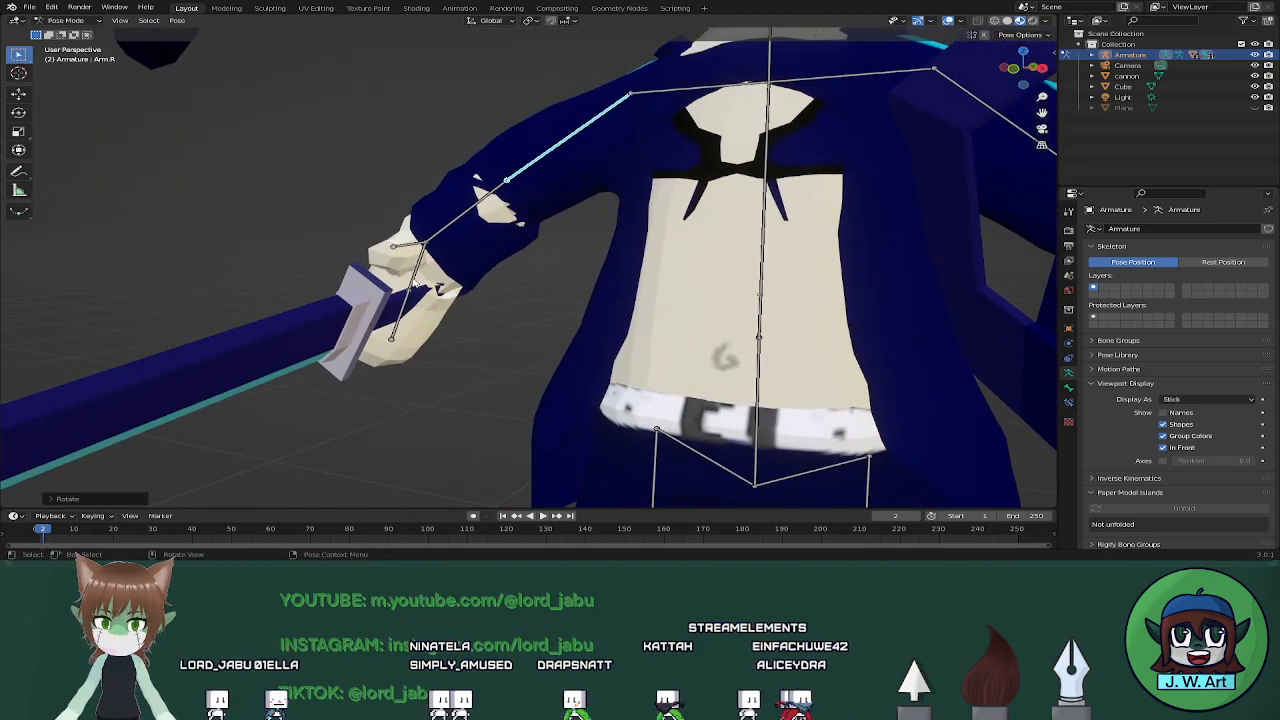
Rotate the Hand.R bone outward to follow the angle of the sword's guard
middle_click_drag(425, 296, 463, 307)
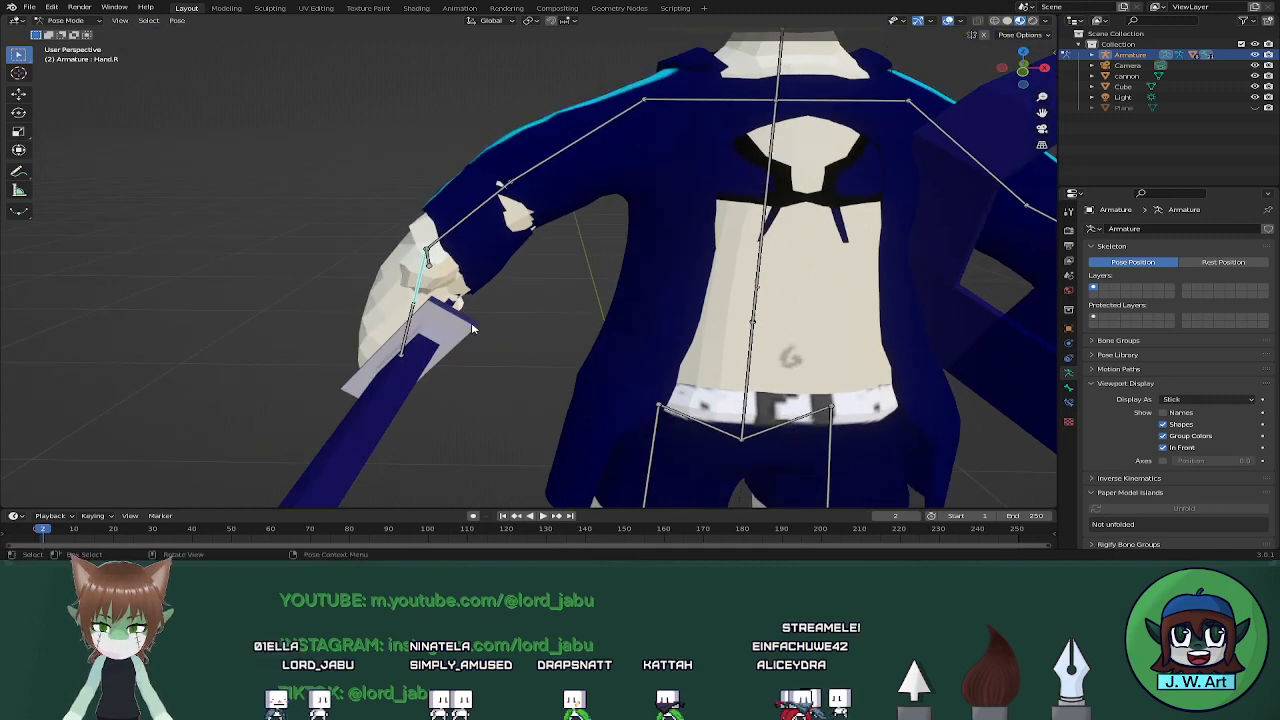
key("r")
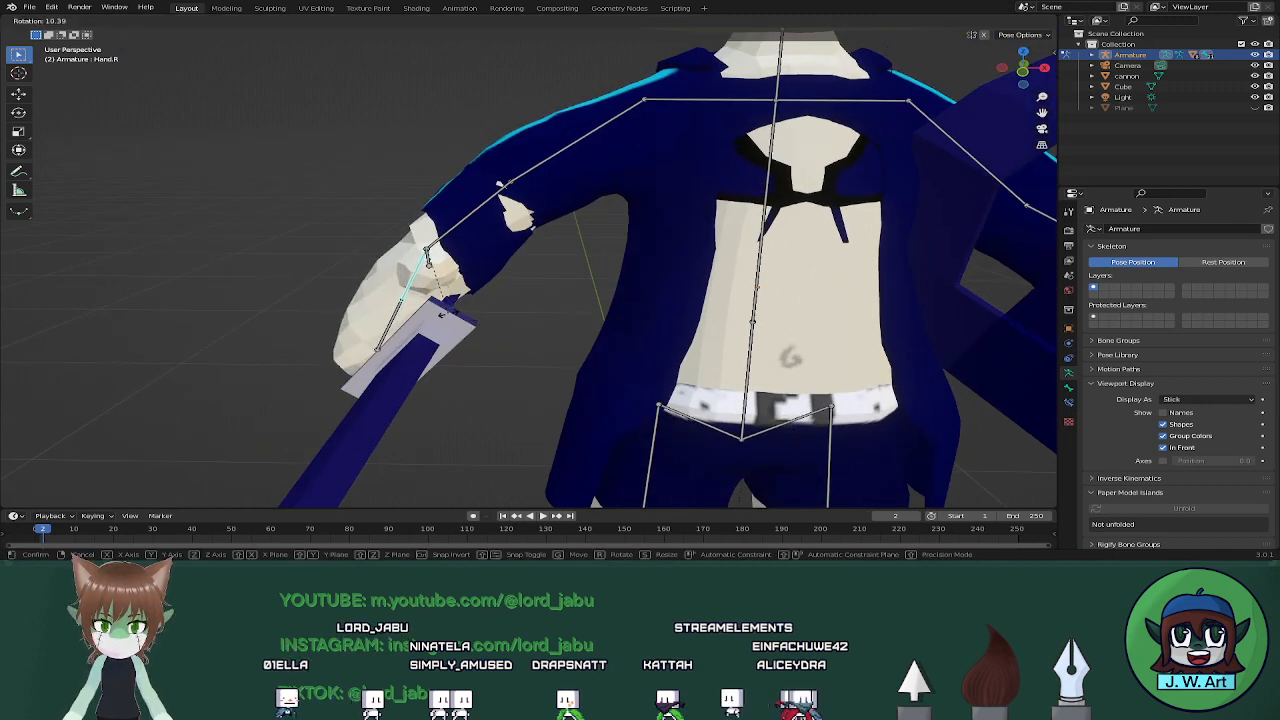
left_click(750, 489)
Rotate the Thumb.R bone from different views to close the thumb around the sword handle
middle_click_drag(560, 320, 504, 287)
left_click(451, 252)
key("r")
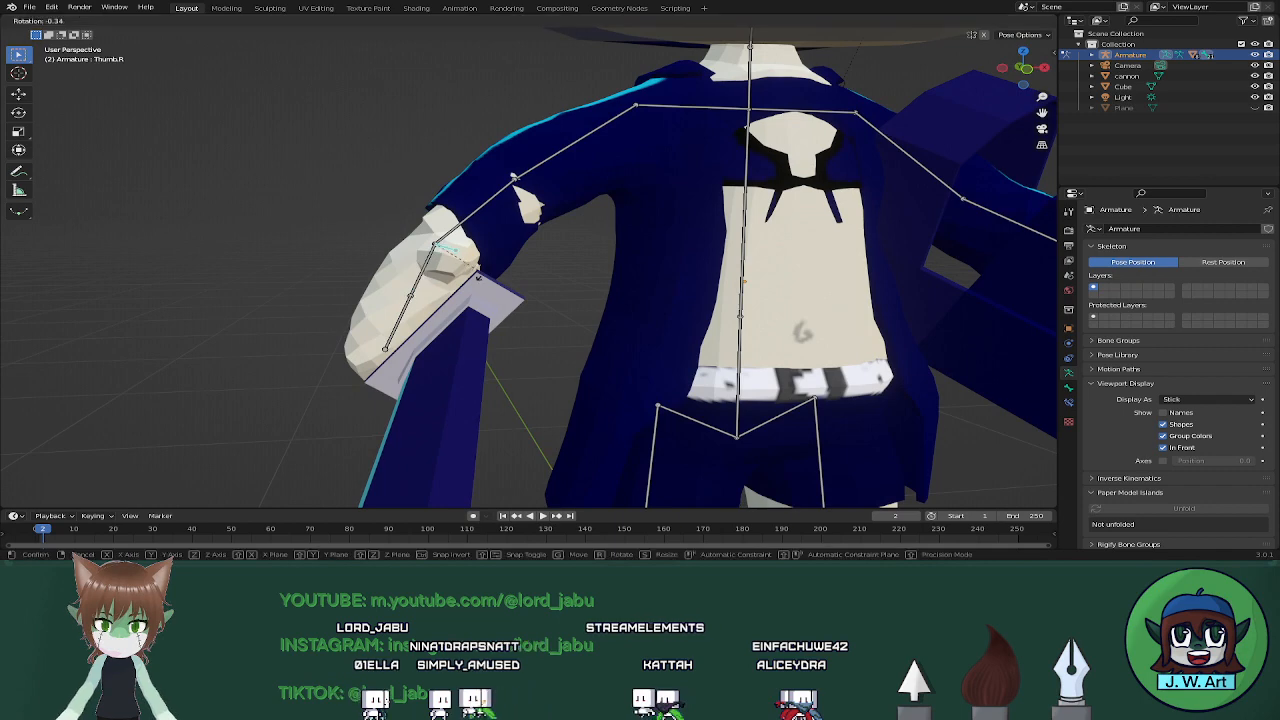
left_click(512, 284)
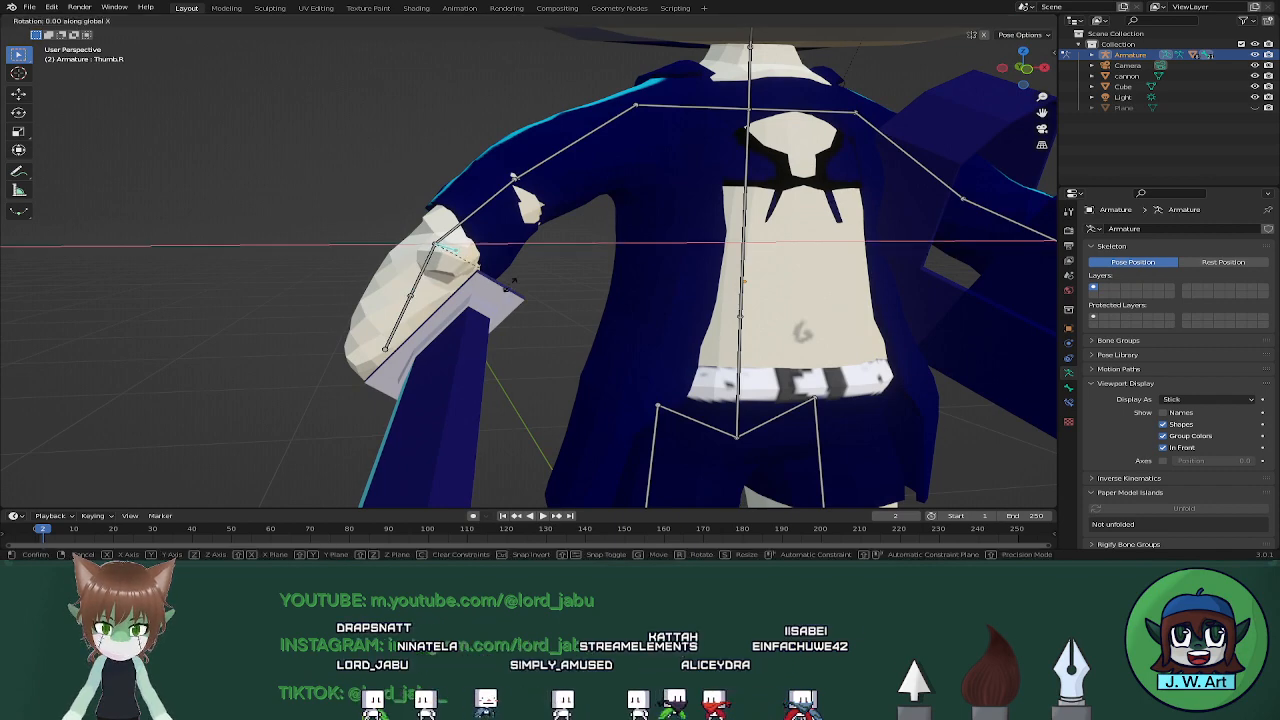
middle_click_drag(510, 289, 486, 320)
key("r")
left_click(562, 326)
key("Tab")
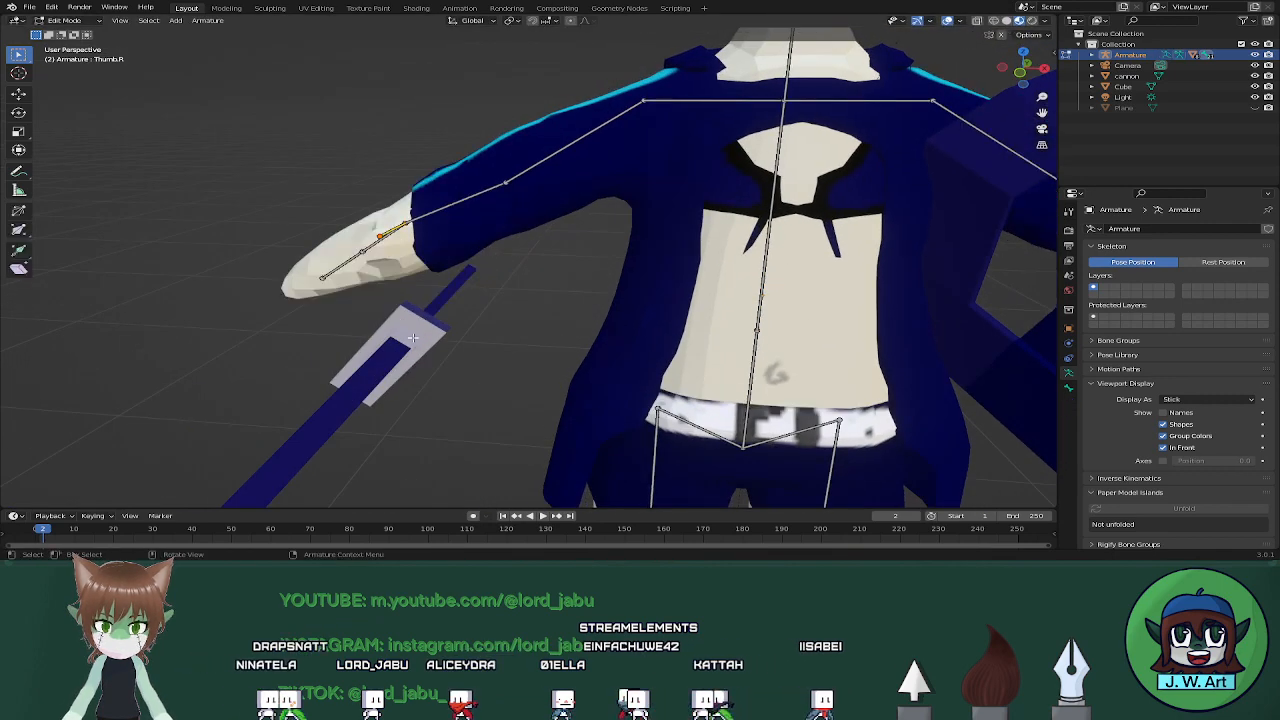
key("Tab")
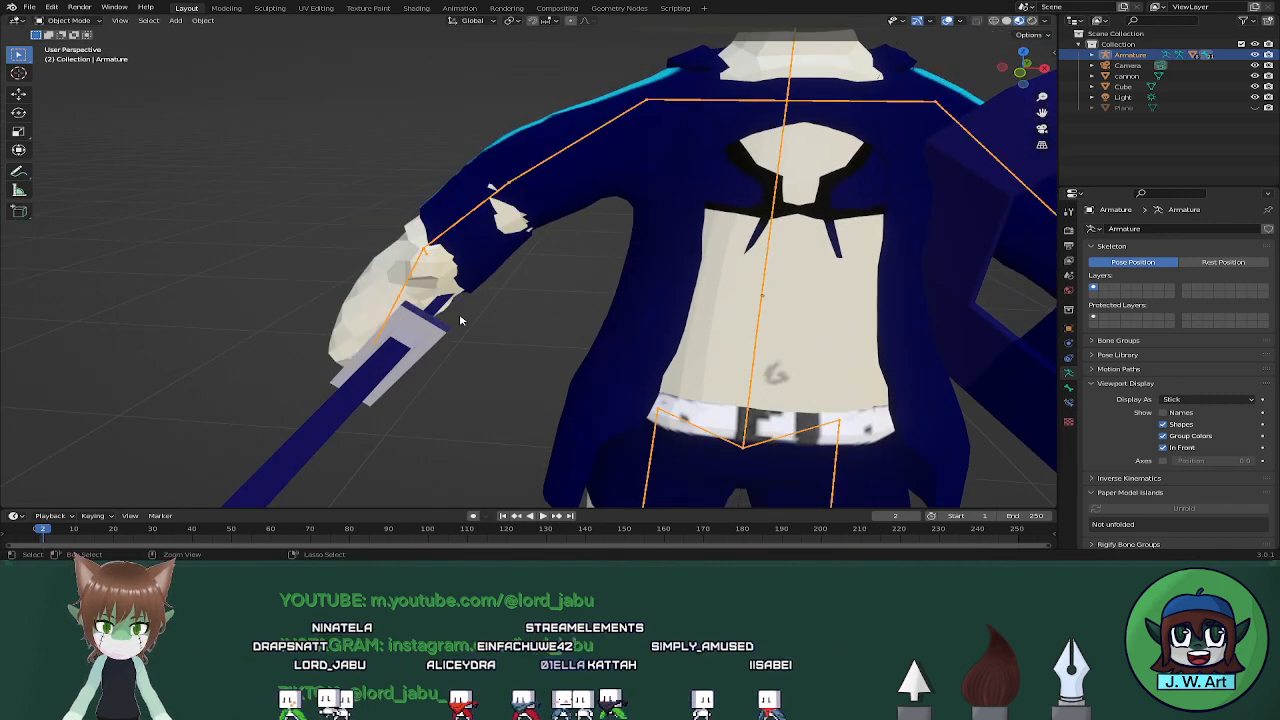
key("ctrl+Tab")
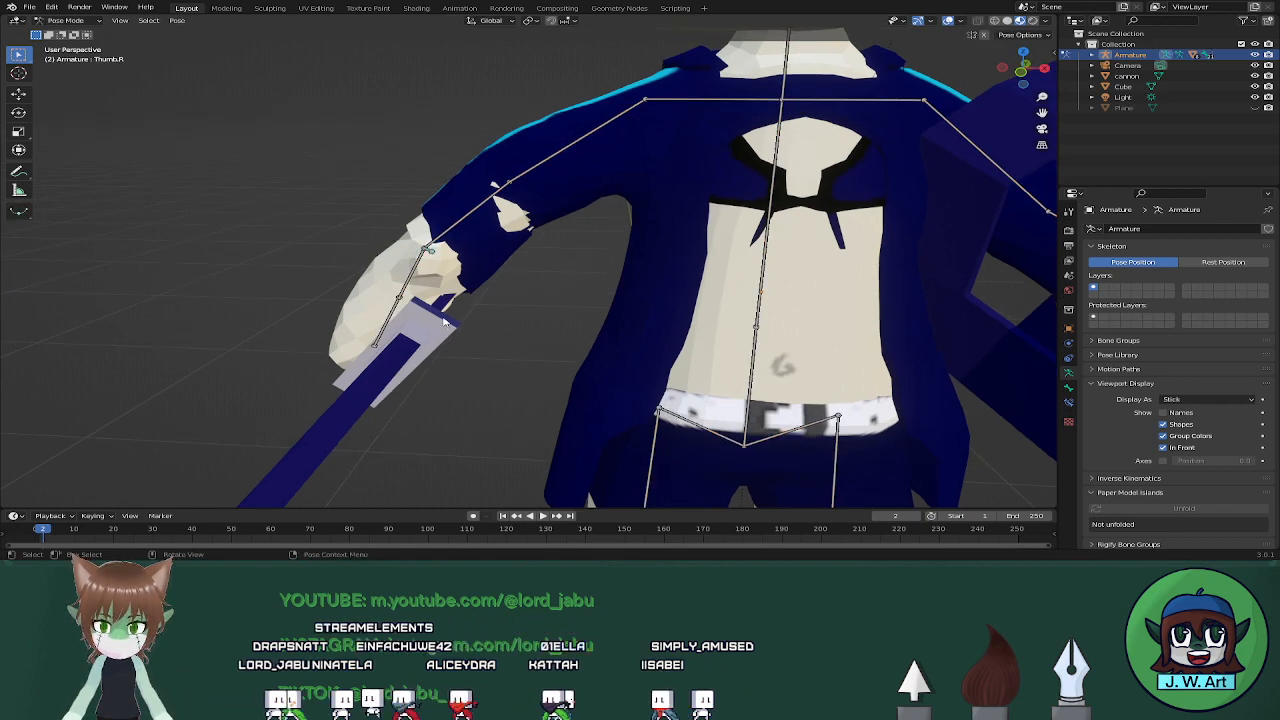
Leave Pose Mode and move the sword up about 0.05 m along the global Z axis toward the right hand
key("ctrl+Tab")
scroll(445, 322, "down", 4)
middle_click_drag(445, 322, 513, 333)
left_click(561, 313)
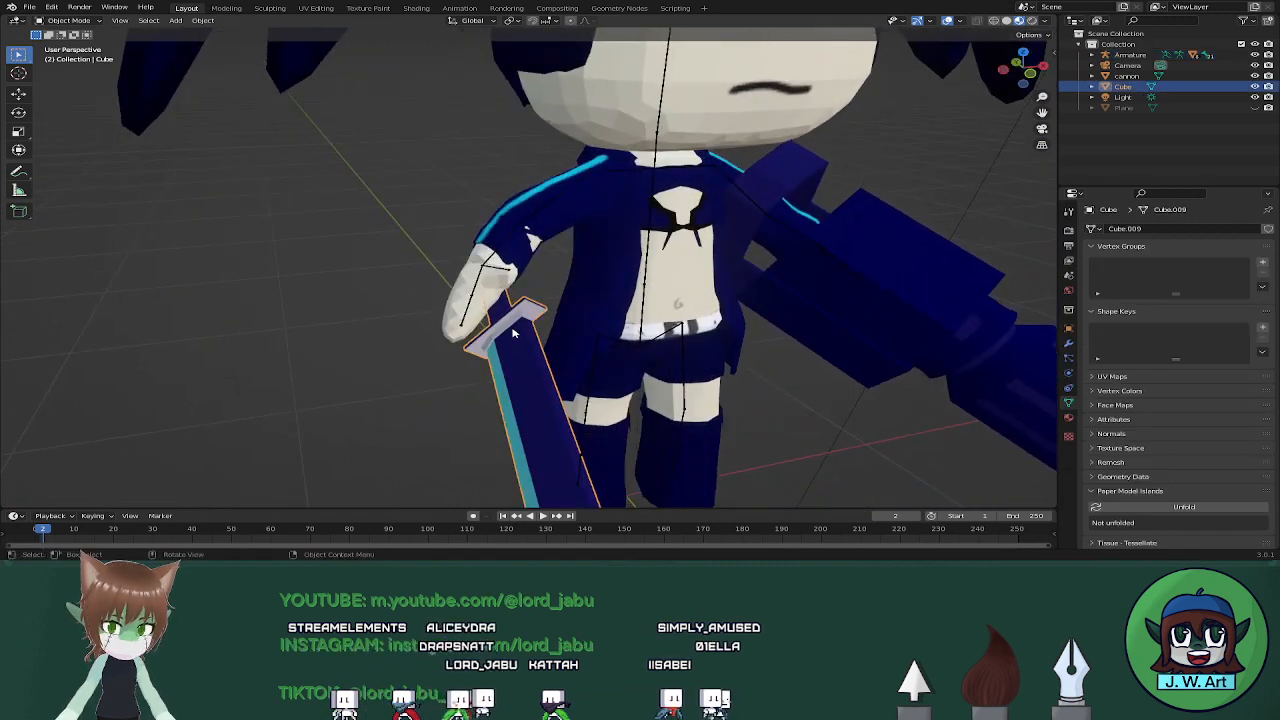
key("g")
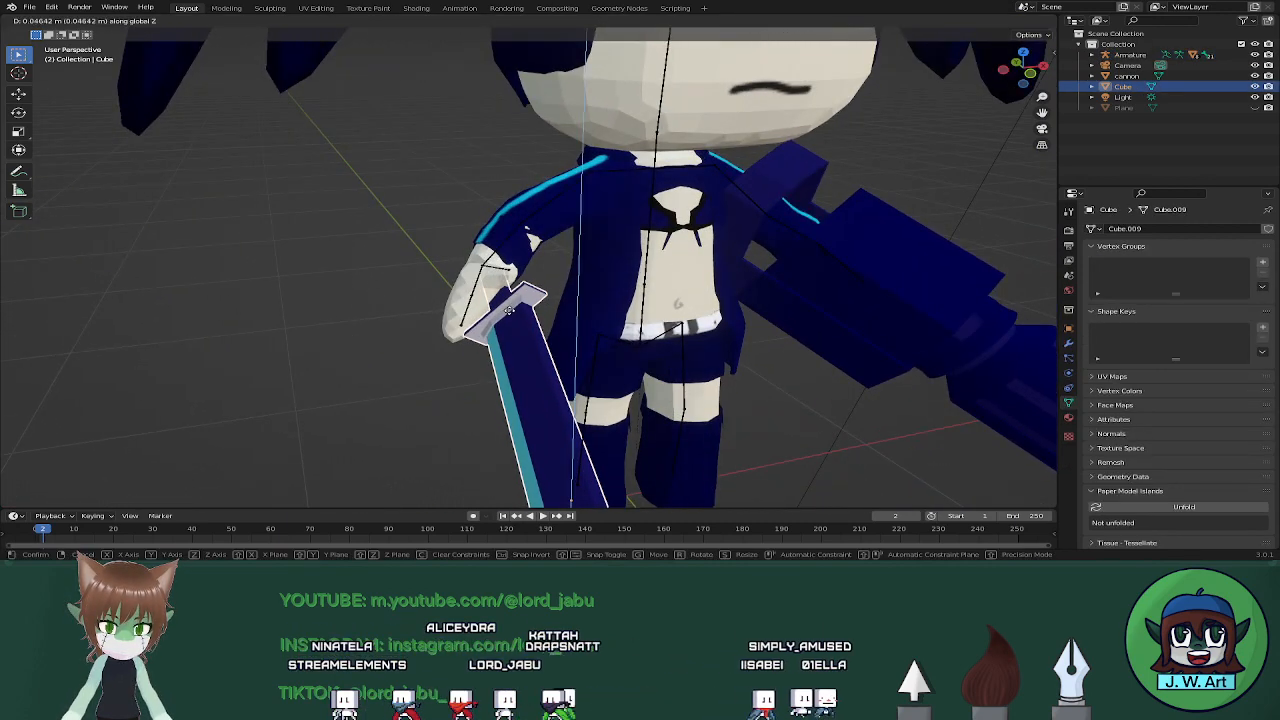
left_click(508, 315)
Return the armature to Pose Mode and rotate the Wrist.R bone slightly to swing the right hand back from the sword guard
middle_click_drag(508, 315, 565, 278)
left_click(562, 272)
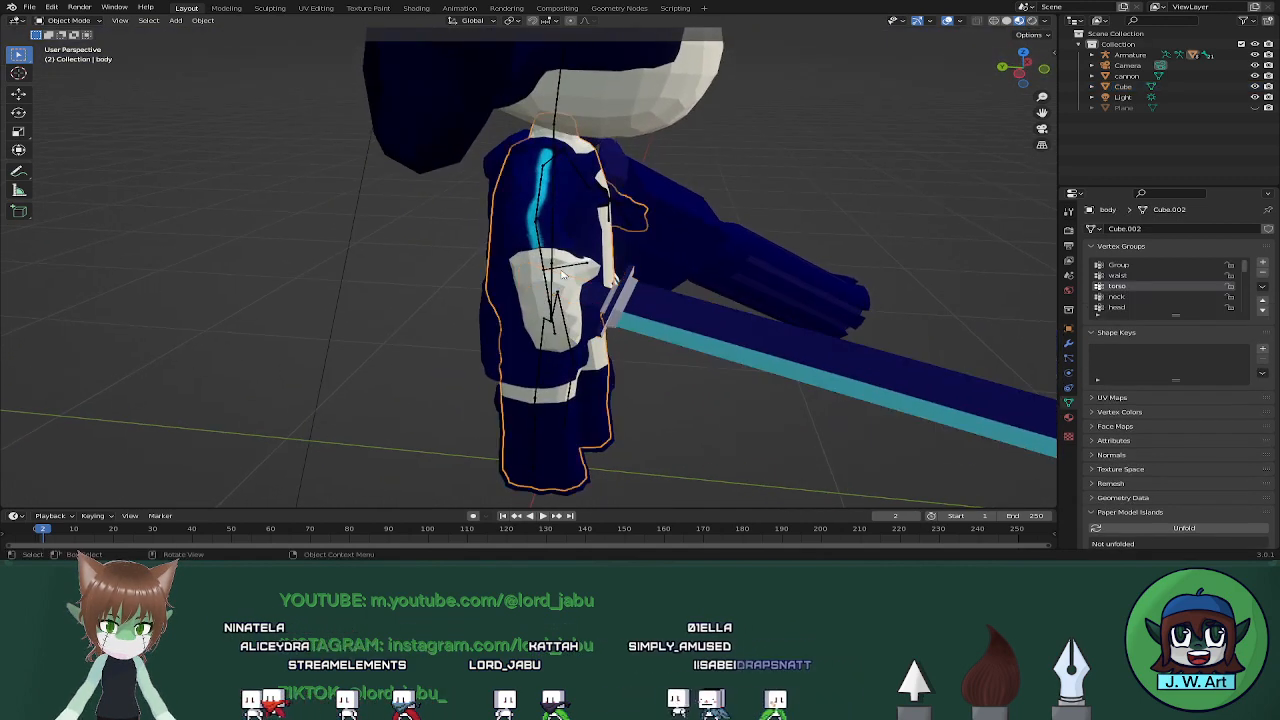
left_click(551, 284)
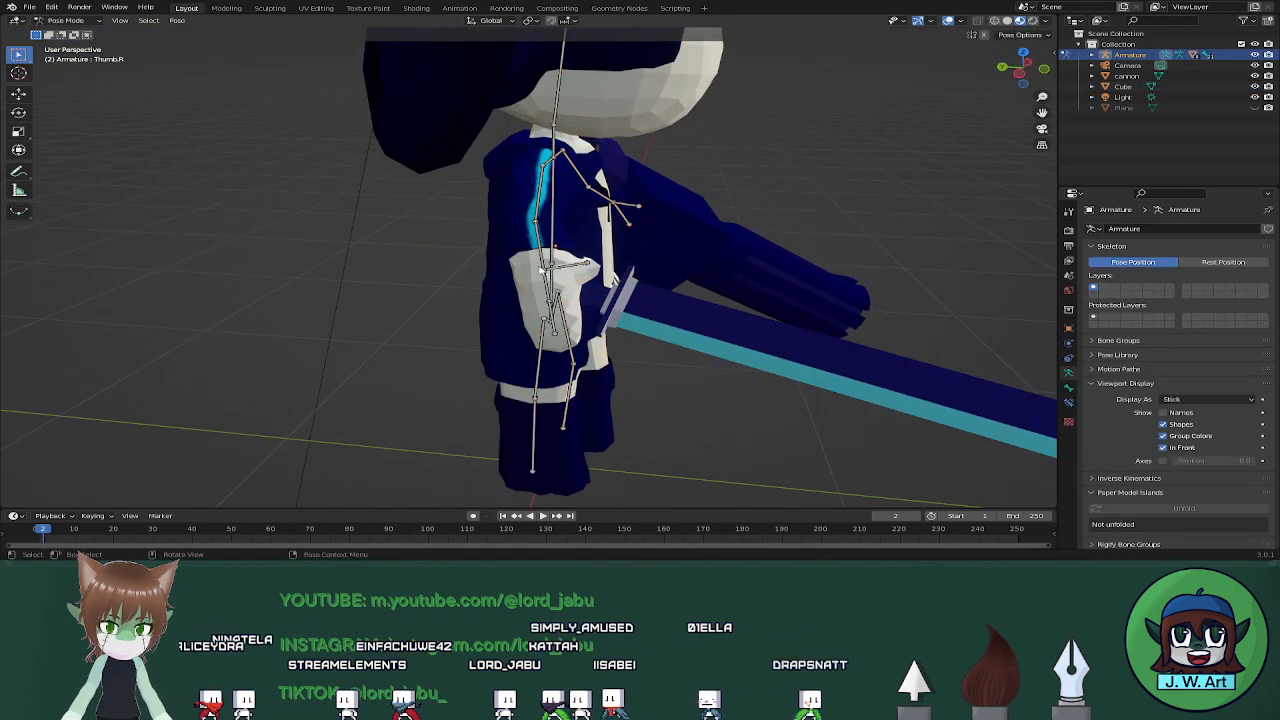
middle_click_drag(560, 300, 611, 306)
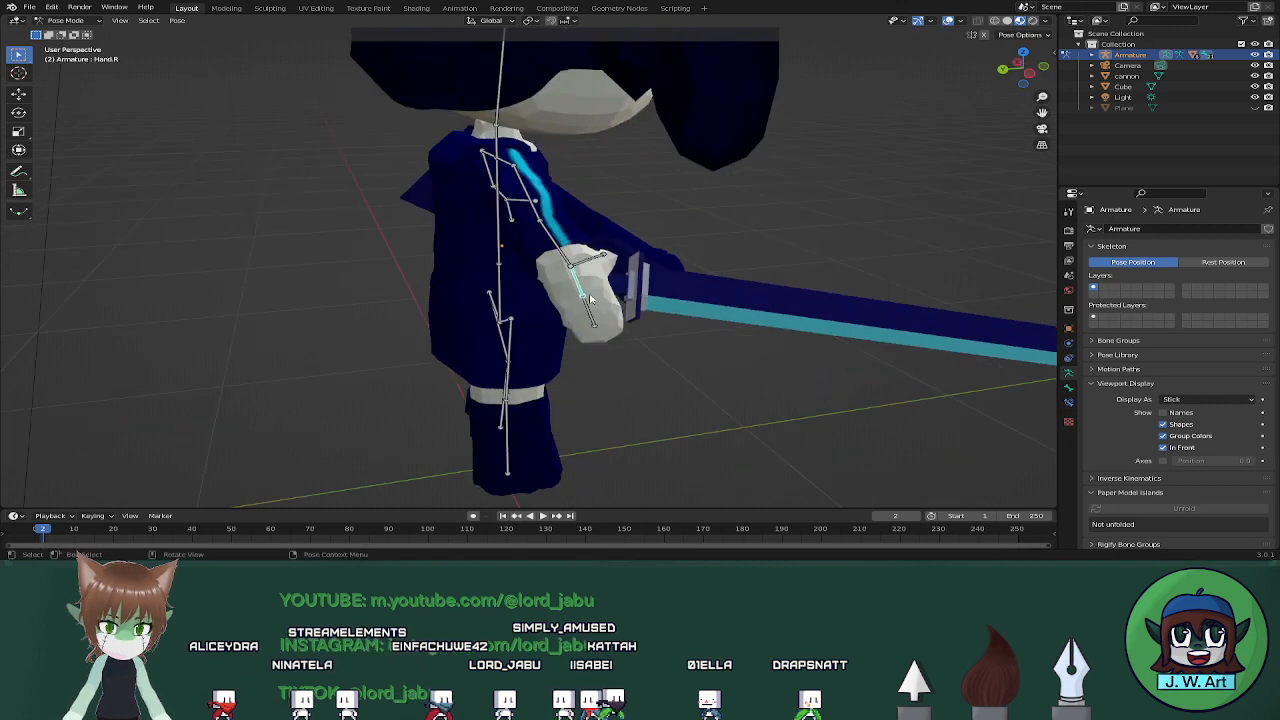
key("r")
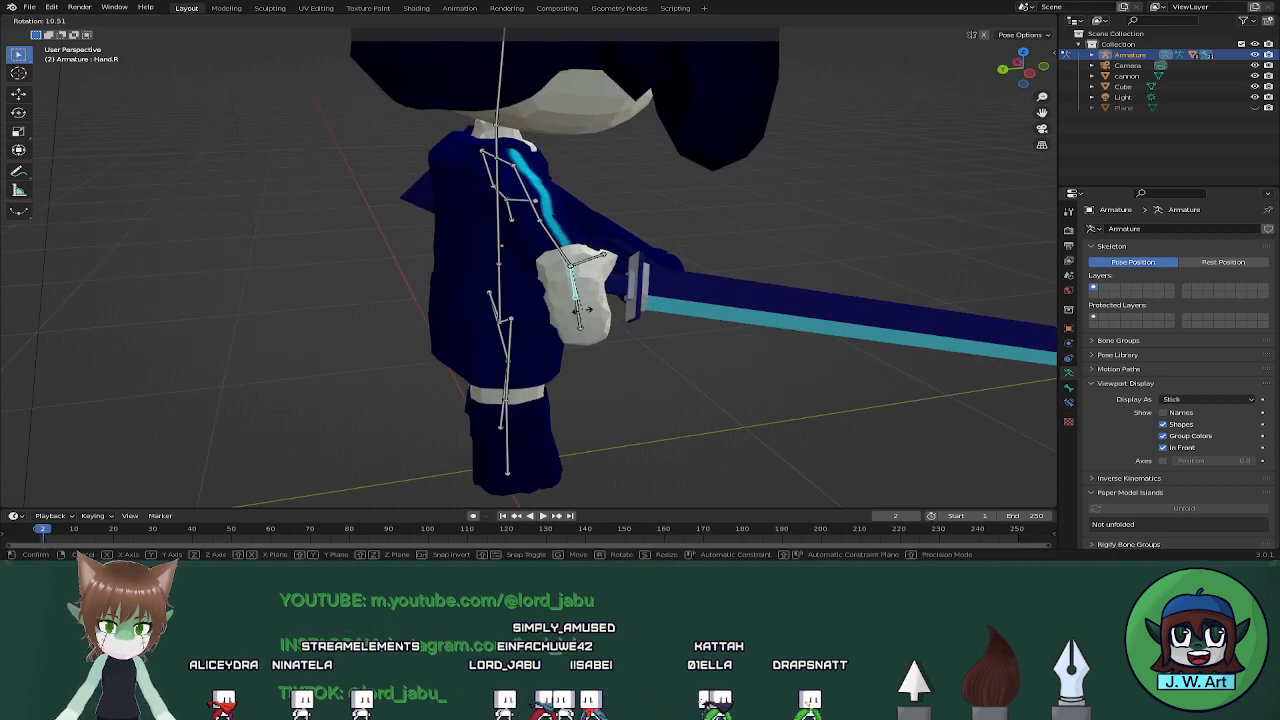
left_click(585, 314)
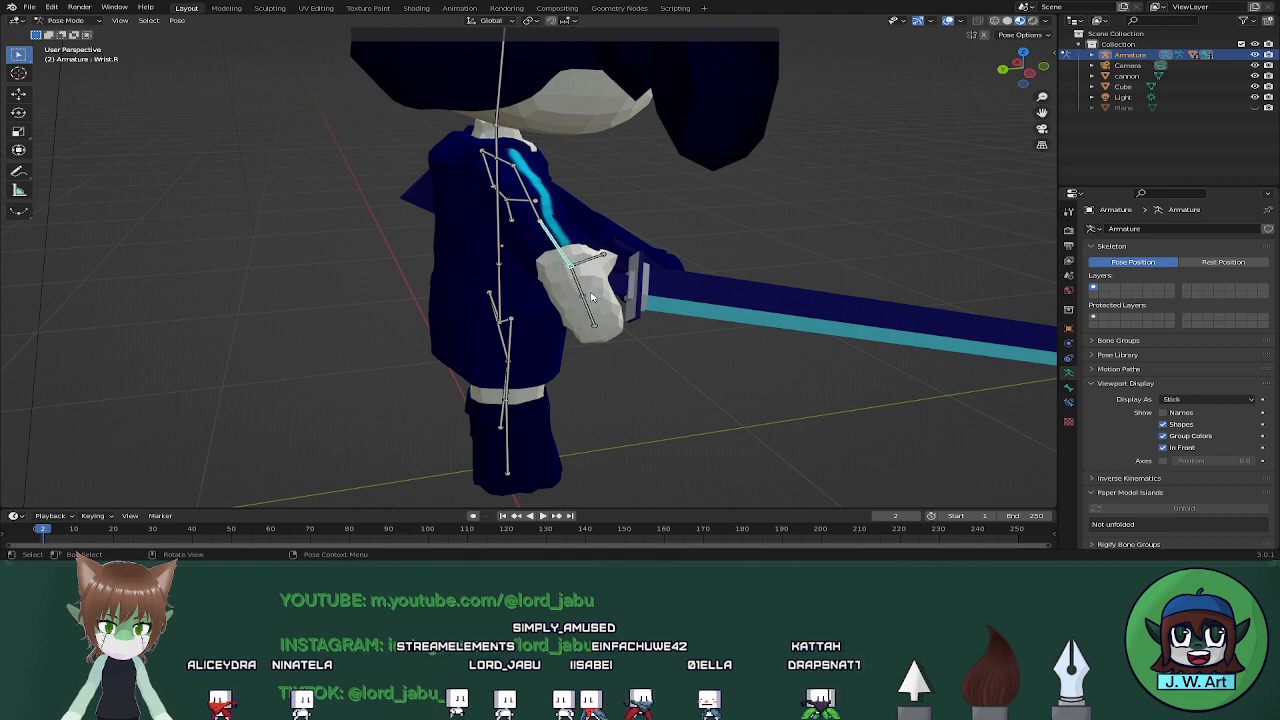
key("r")
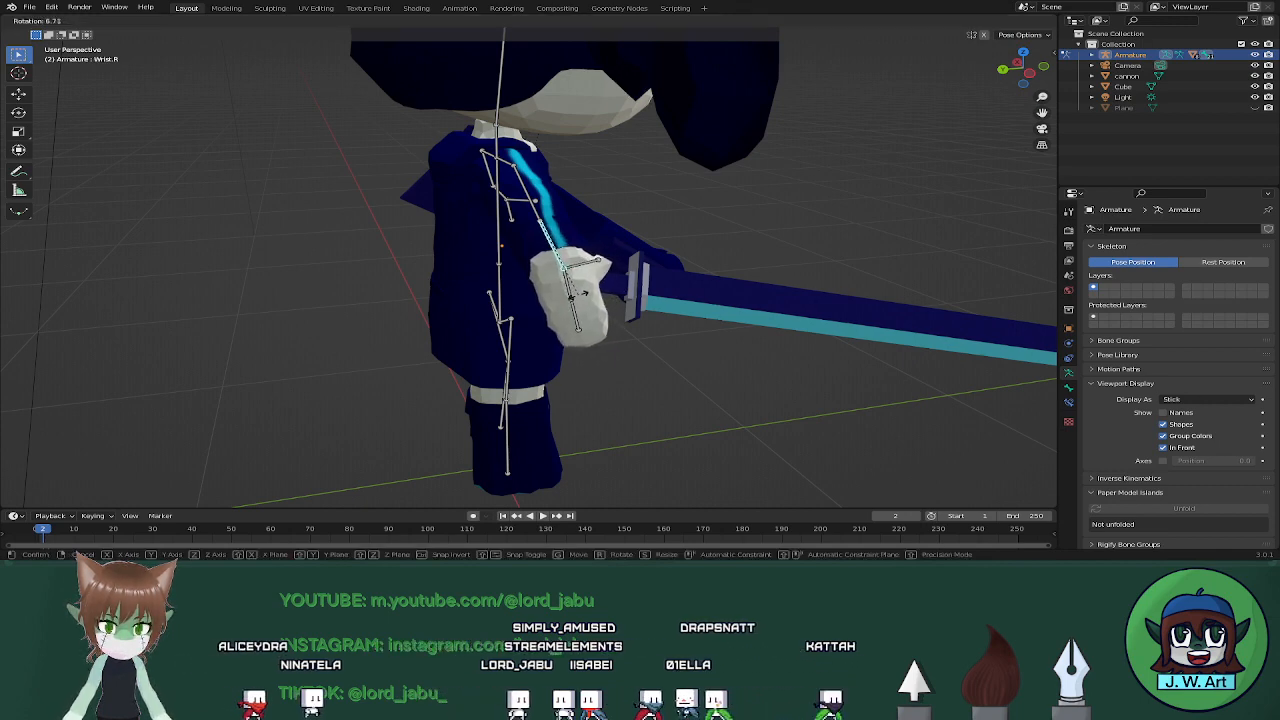
left_click(577, 300)
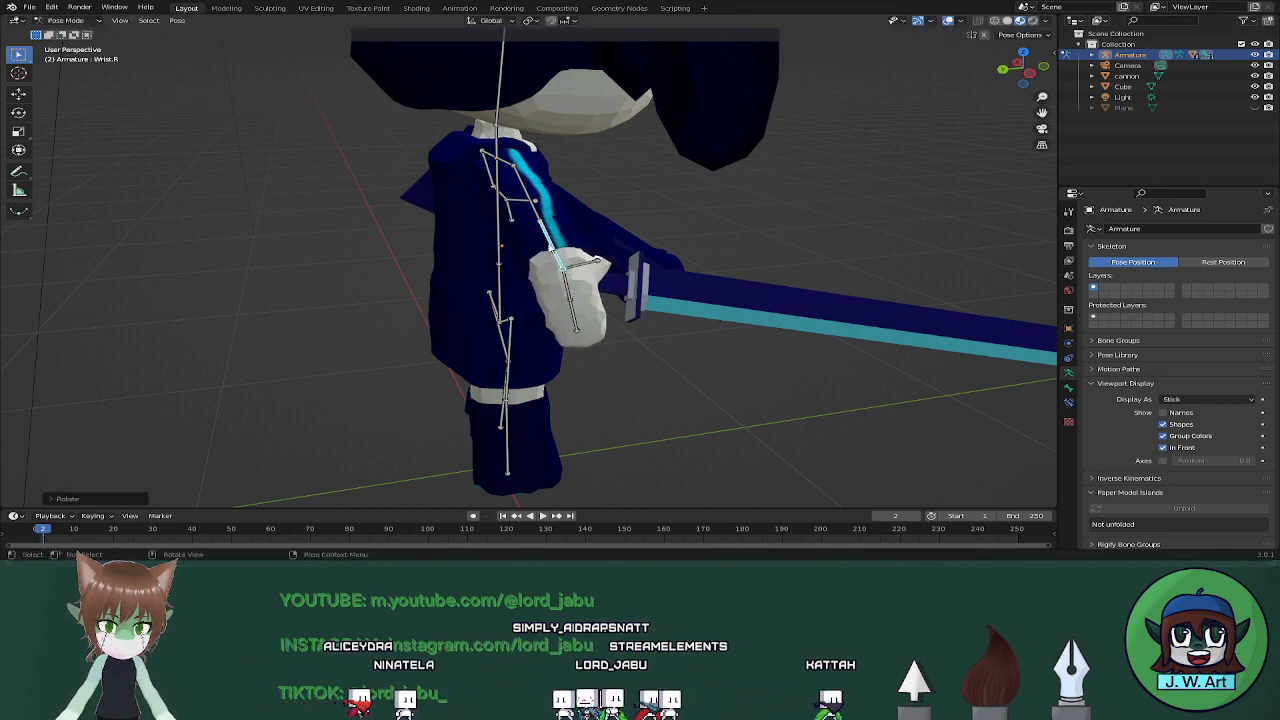
Rotate the Arm.R bone slightly to bring the right hand forward toward the sword handle
left_click(535, 211)
key("r")
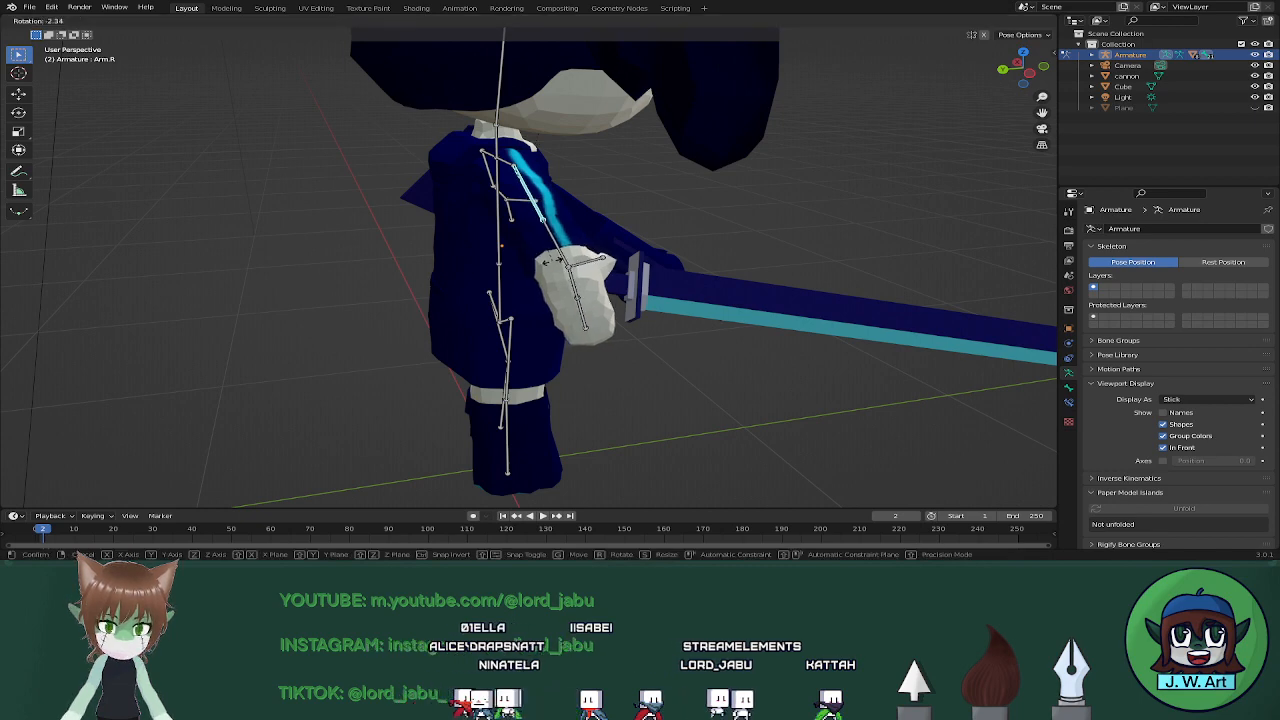
left_click(588, 272)
middle_click_drag(588, 272, 464, 262)
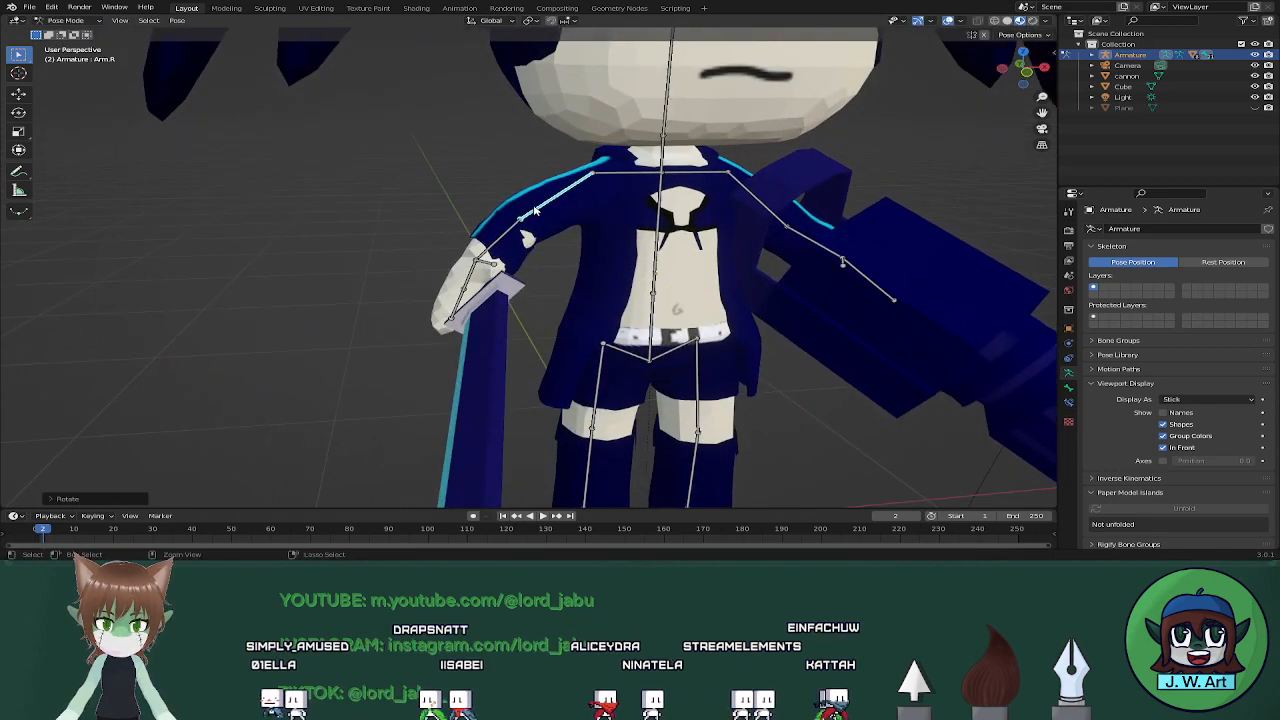
Open the coat in the Sculpting workspace and examine the right sleeve and sword hand from several angles
key("ctrl+Tab")
left_click(479, 272)
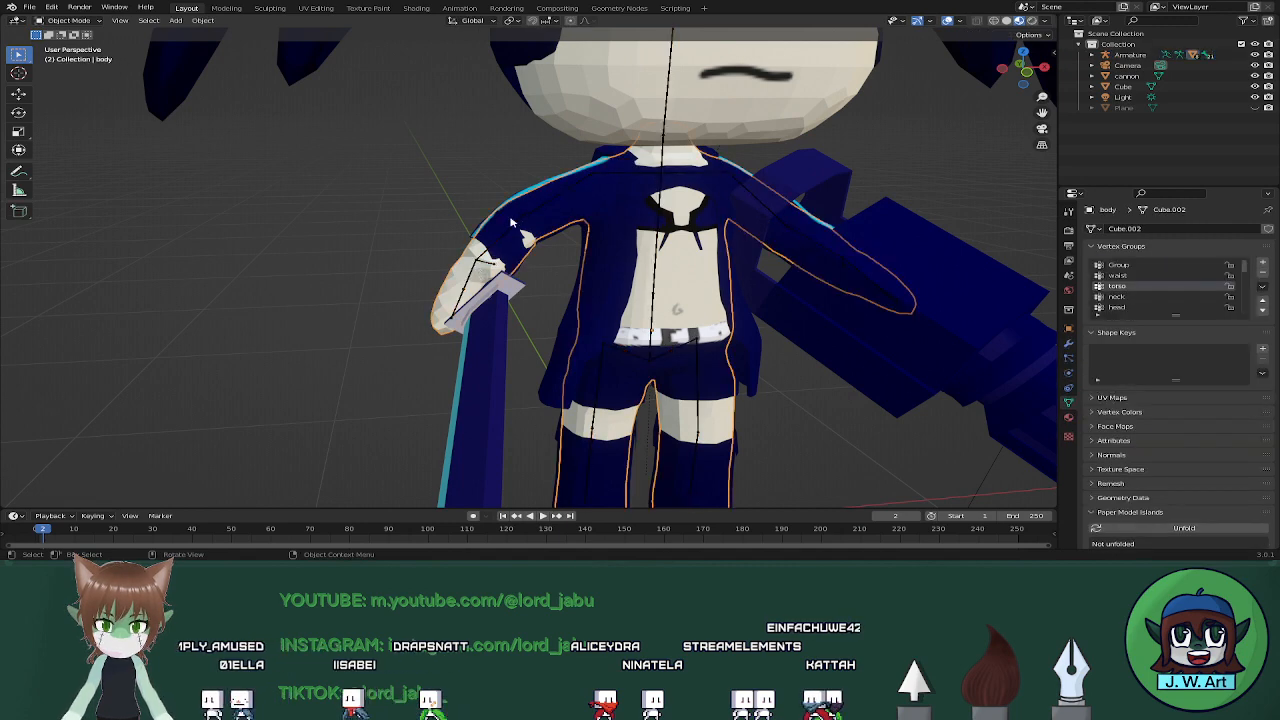
left_click(572, 215)
left_click(269, 8)
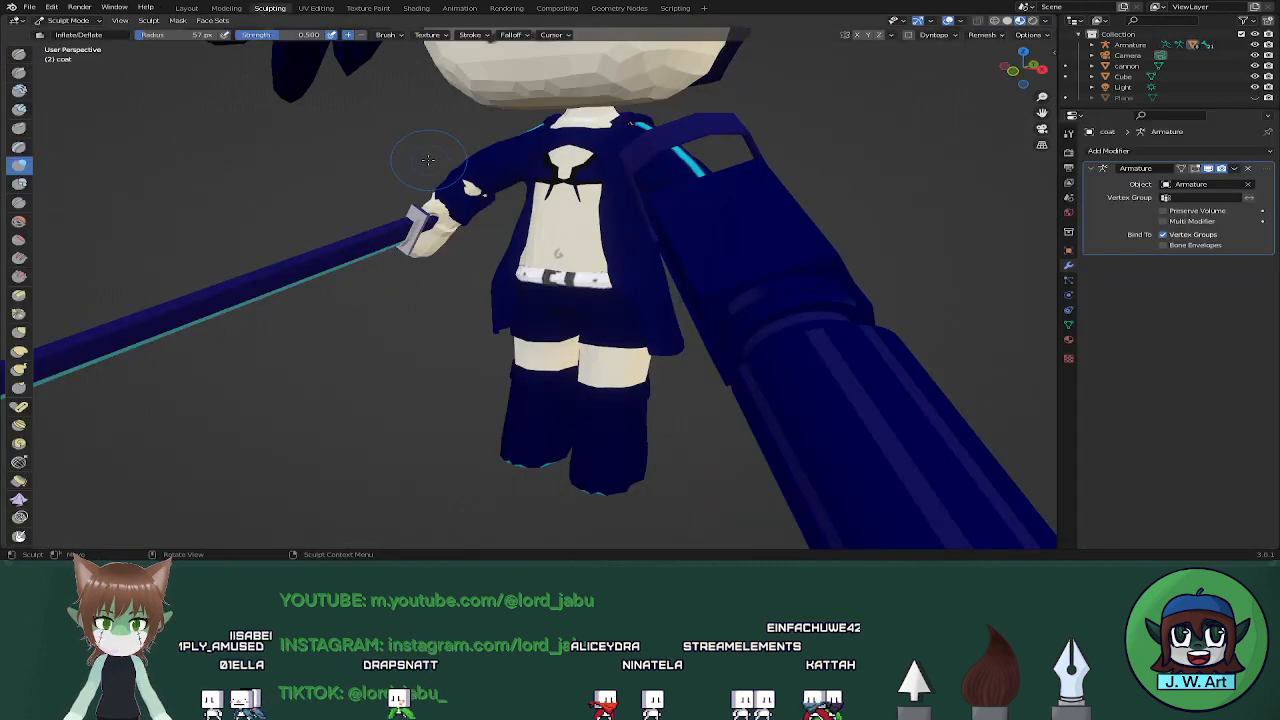
middle_click_drag(428, 160, 447, 179)
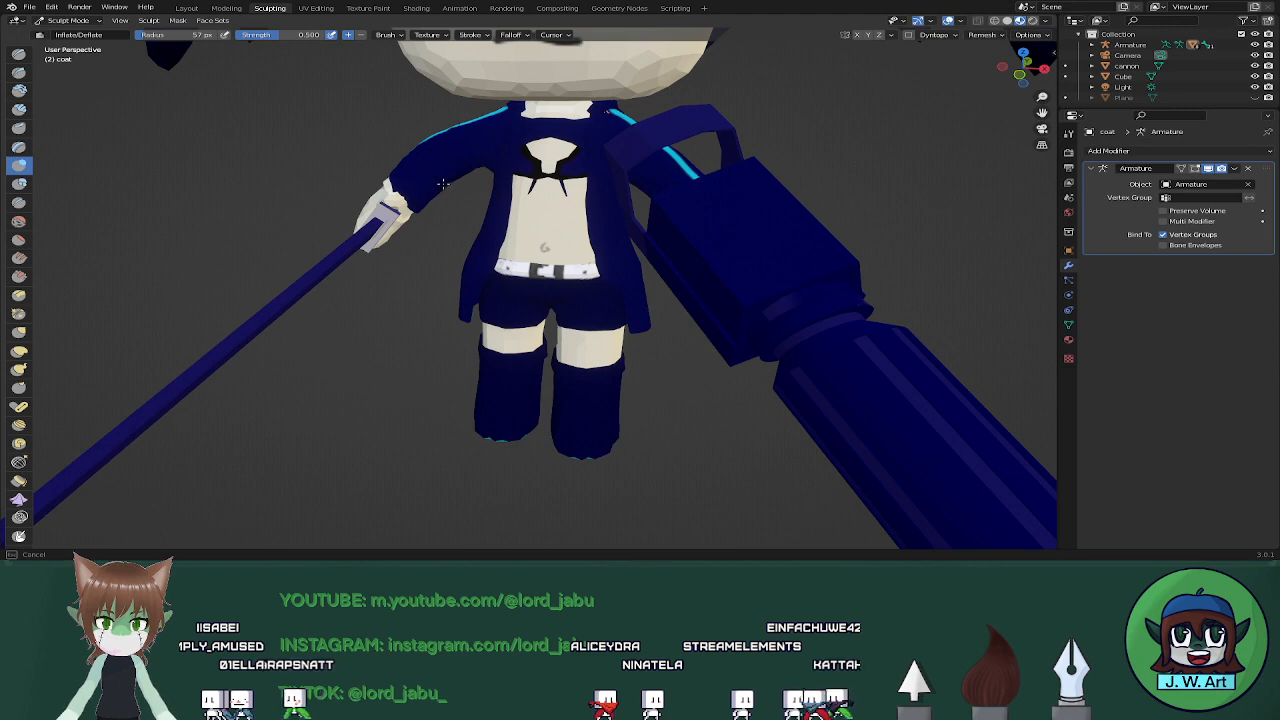
middle_click_drag(371, 172, 624, 263)
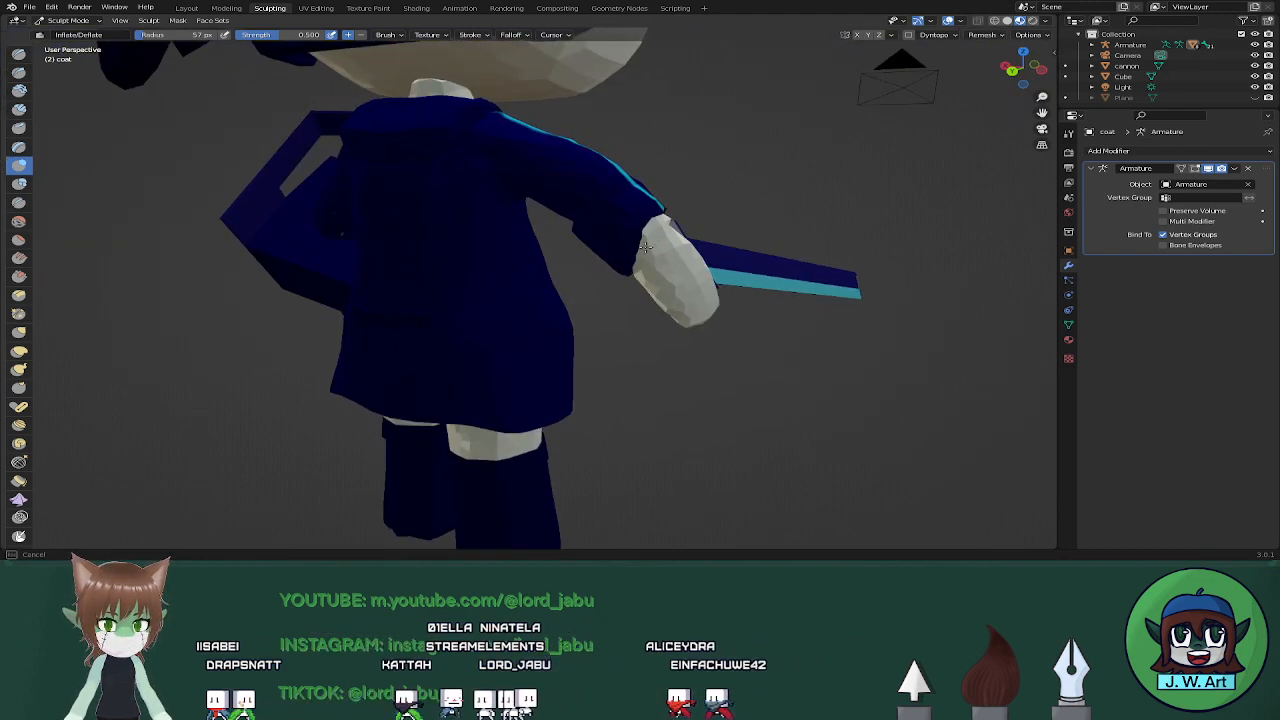
middle_click_drag(715, 228, 592, 225)
scroll(640, 212, "up", 4)
middle_click_drag(720, 218, 924, 222)
middle_click_drag(818, 268, 333, 316)
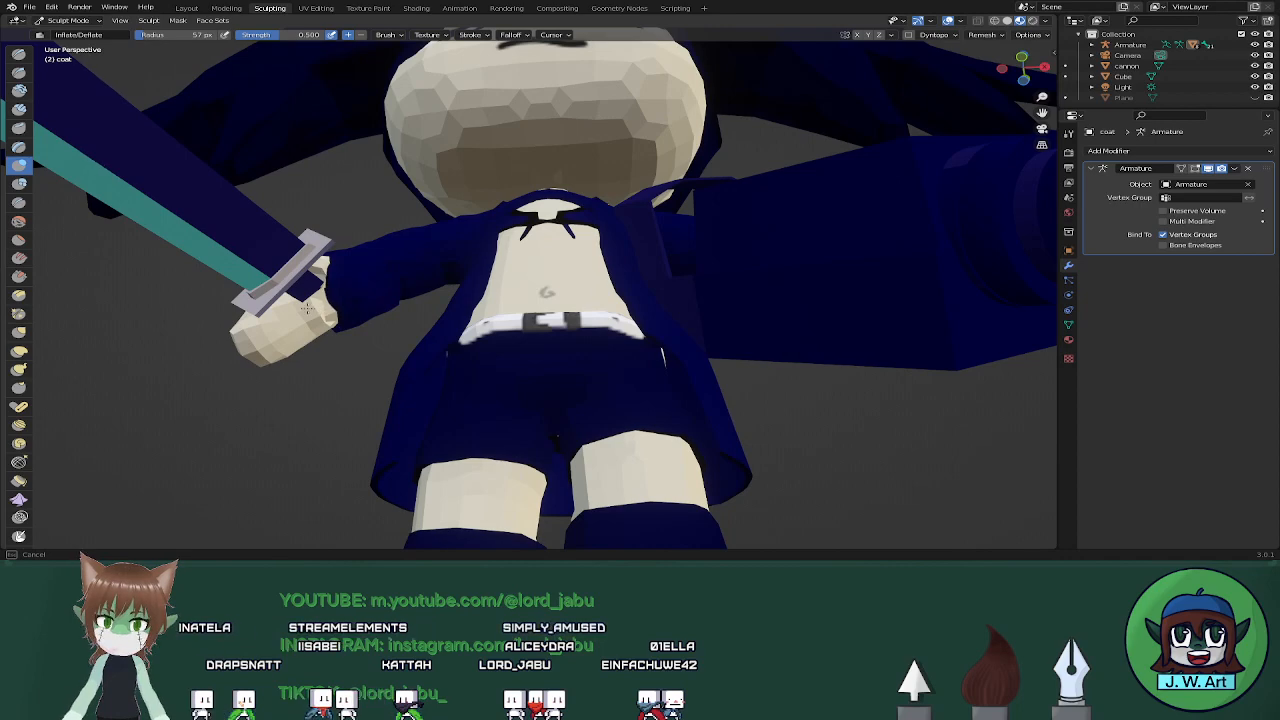
middle_click_drag(267, 336, 264, 243)
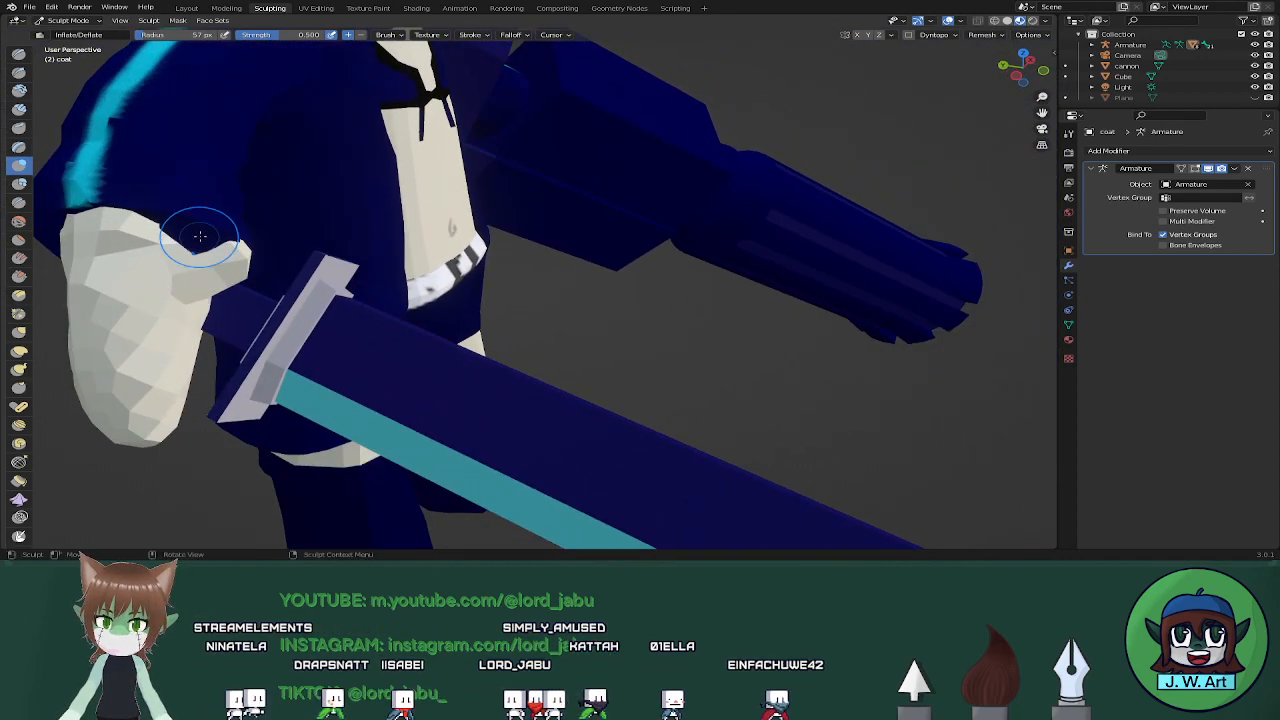
Undo the last change to the coat and inspect its front, back and sleeves, briefly checking the mesh in Edit Mode
key("ctrl+z")
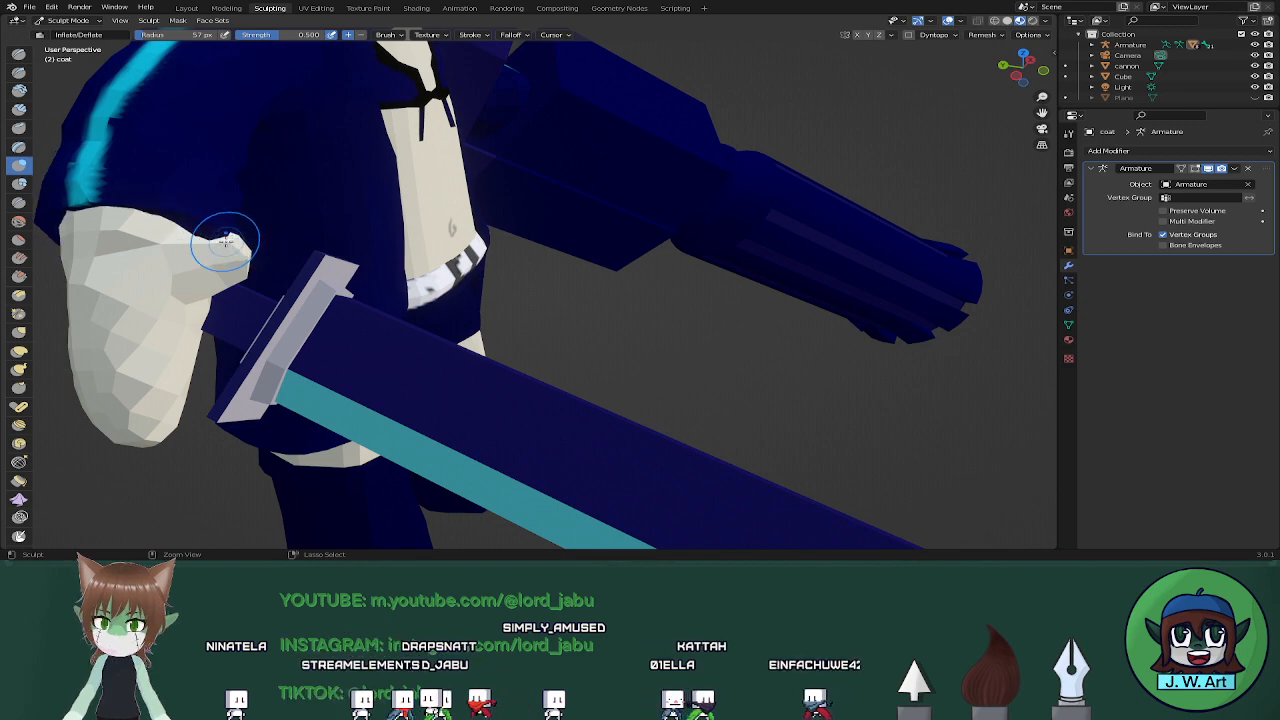
middle_click_drag(230, 242, 714, 263)
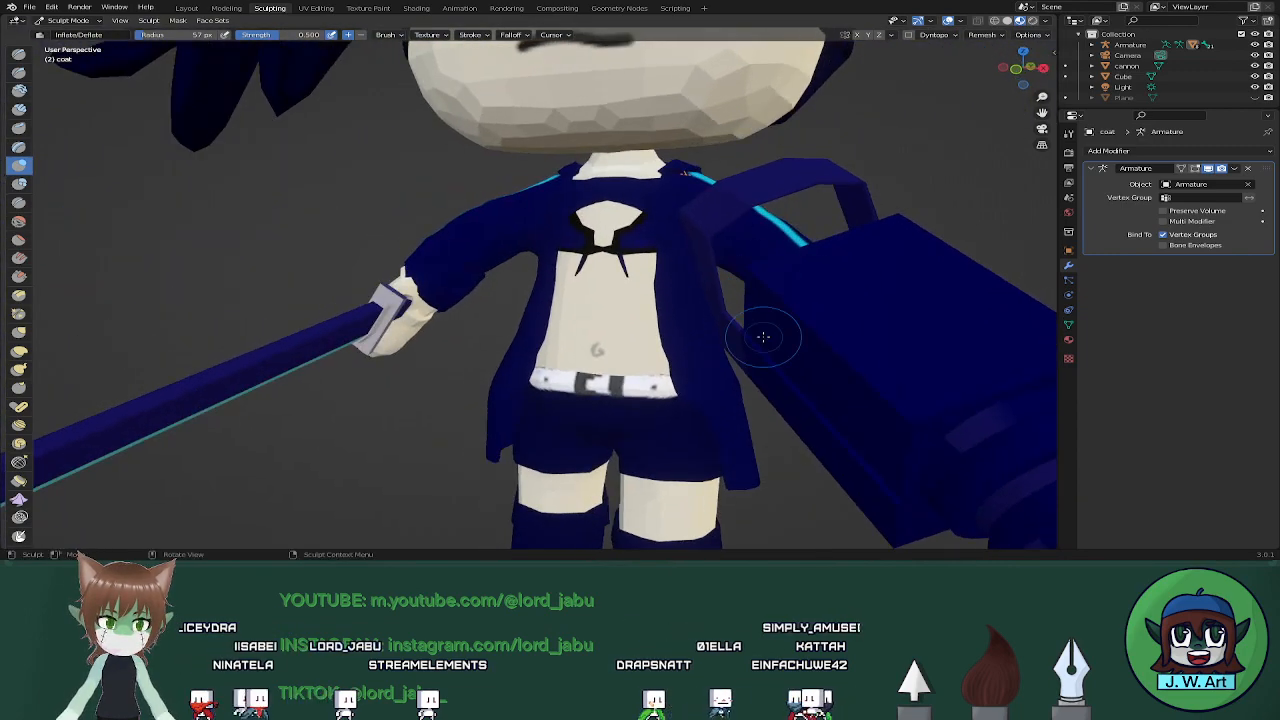
middle_click_drag(545, 250, 323, 249)
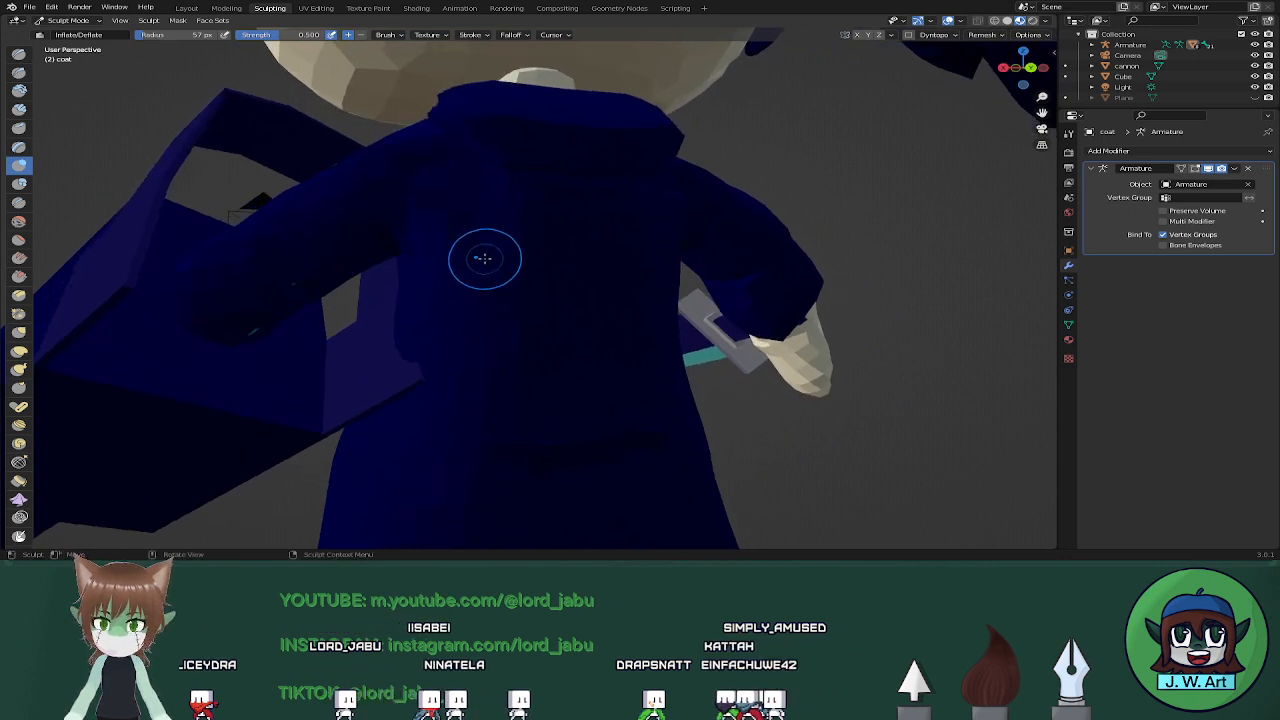
middle_click_drag(483, 258, 403, 286)
key("Tab")
key("alt+a")
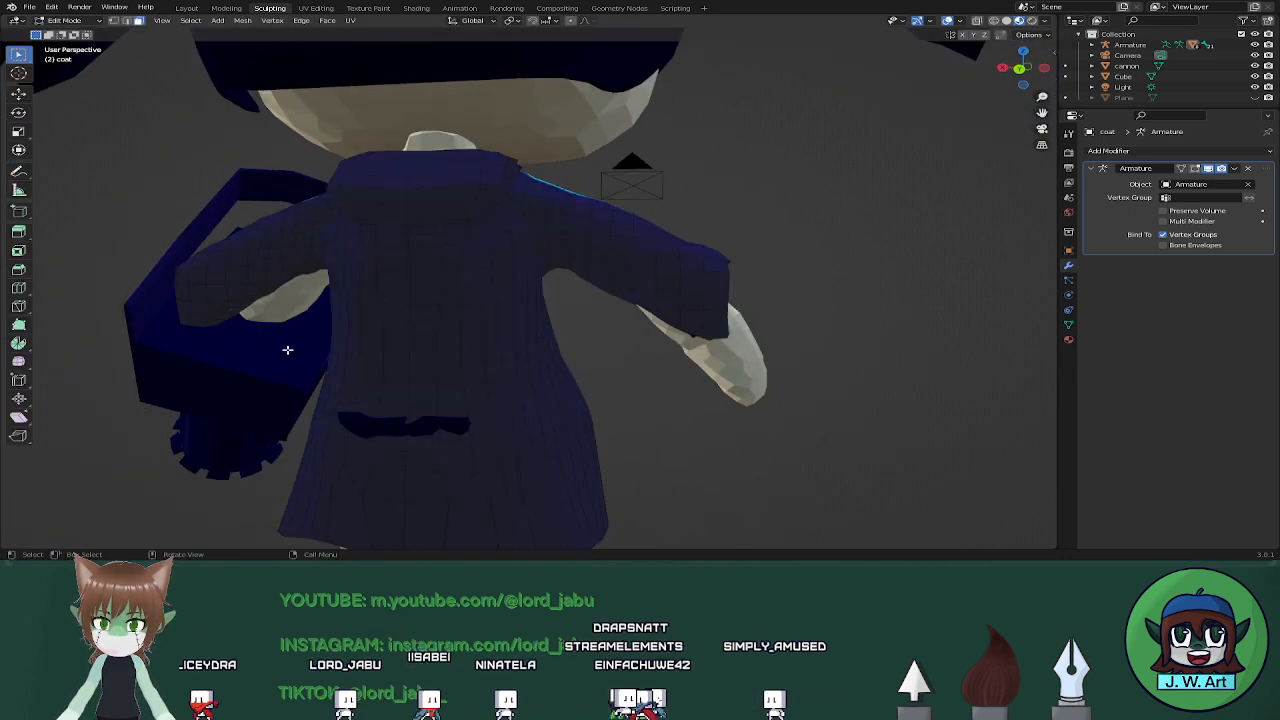
key("Tab")
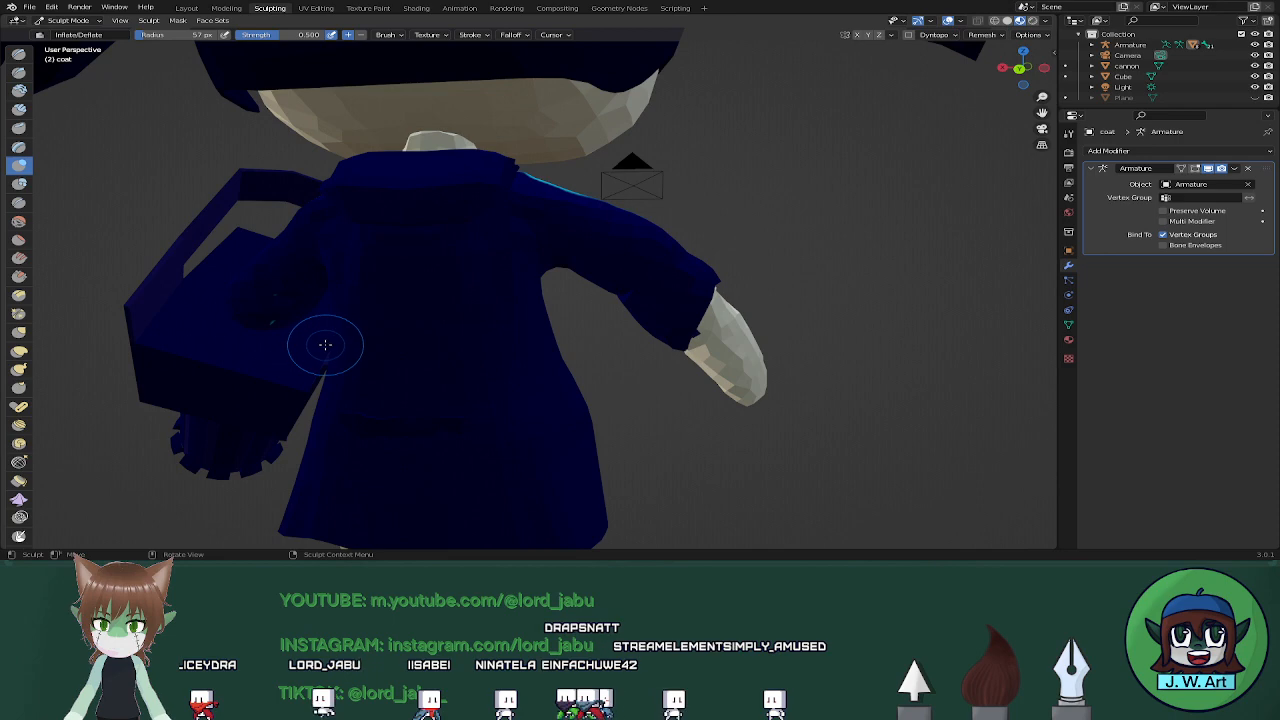
Return to the Layout workspace and move the cannon outward along the global X axis
left_click(186, 8)
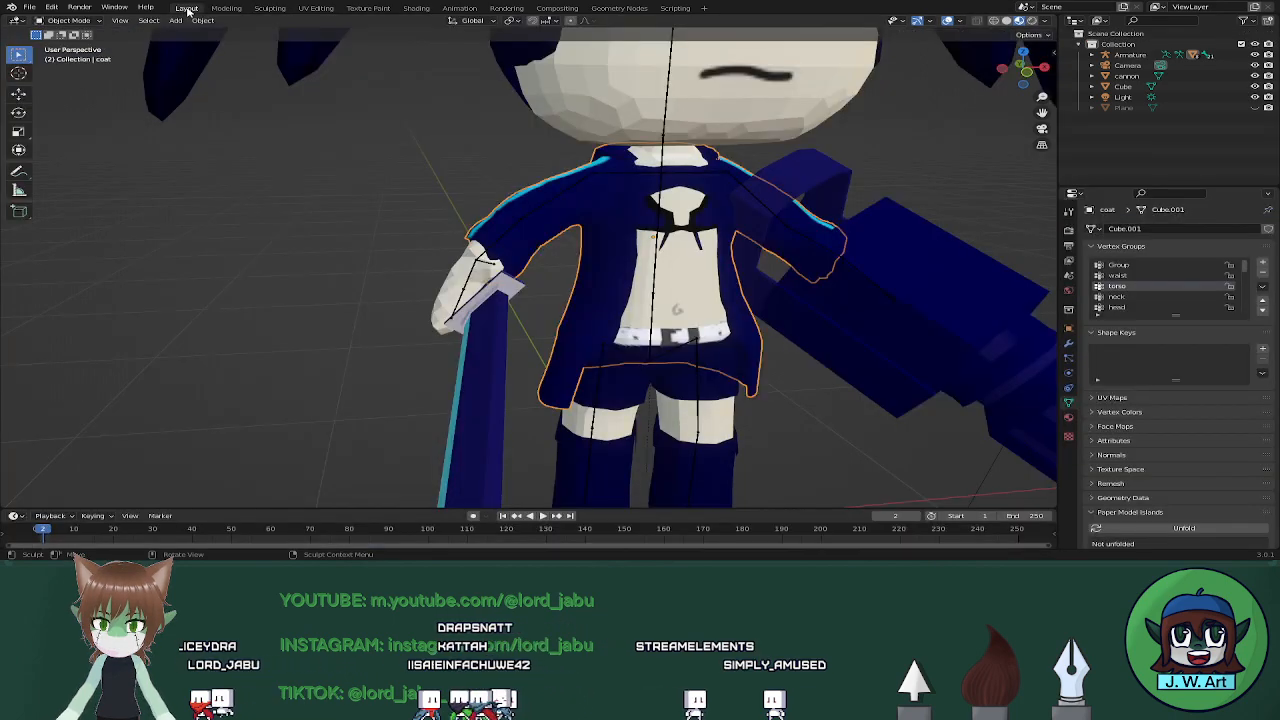
left_click(817, 316)
middle_click_drag(817, 316, 744, 328)
key("g")
key("x")
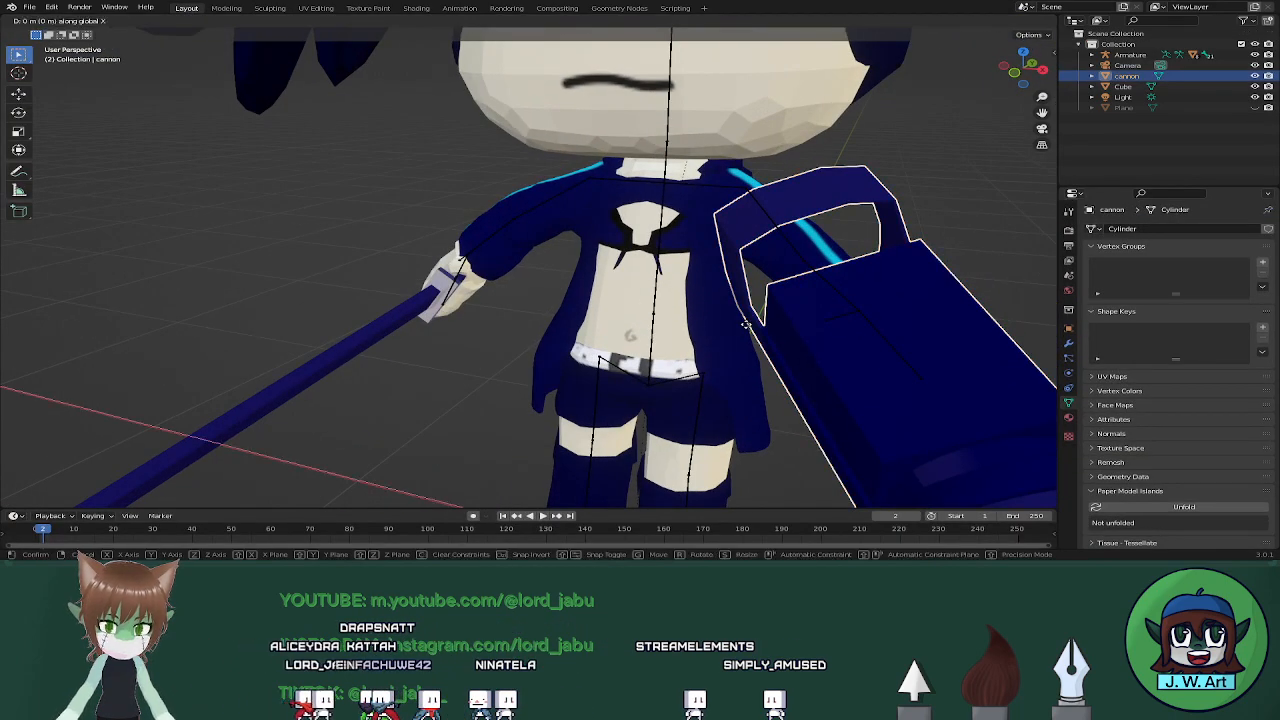
left_click(771, 329)
Check the cannon from behind and nudge it about 0.015 m farther from the coat along the global X axis
middle_click_drag(771, 329, 690, 371)
left_click(565, 340)
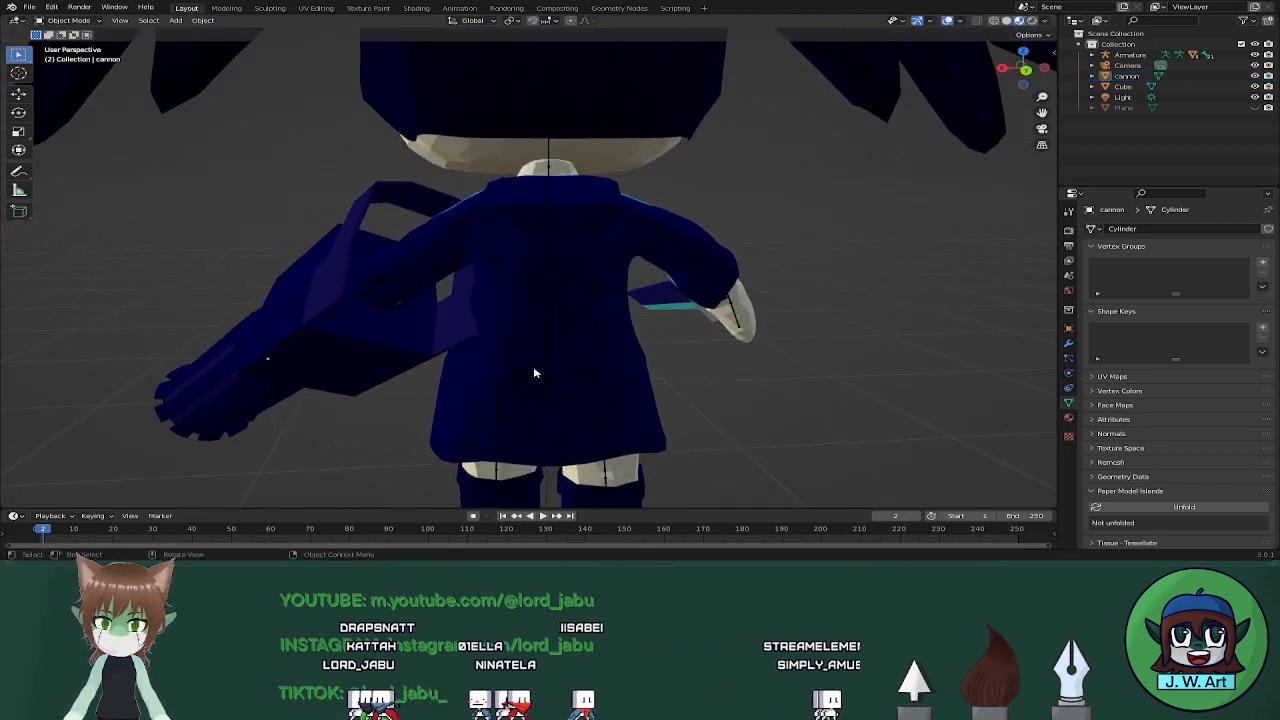
scroll(502, 368, "up", 2)
left_click(405, 361)
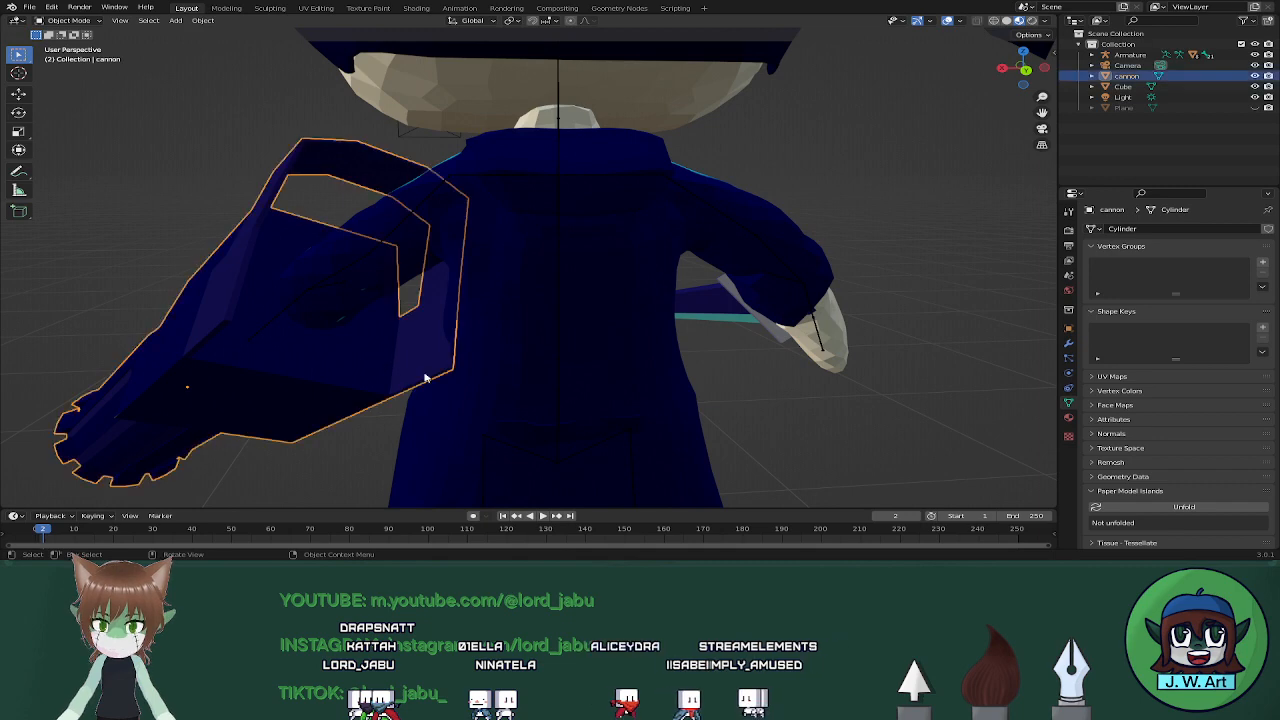
key("g")
key("x")
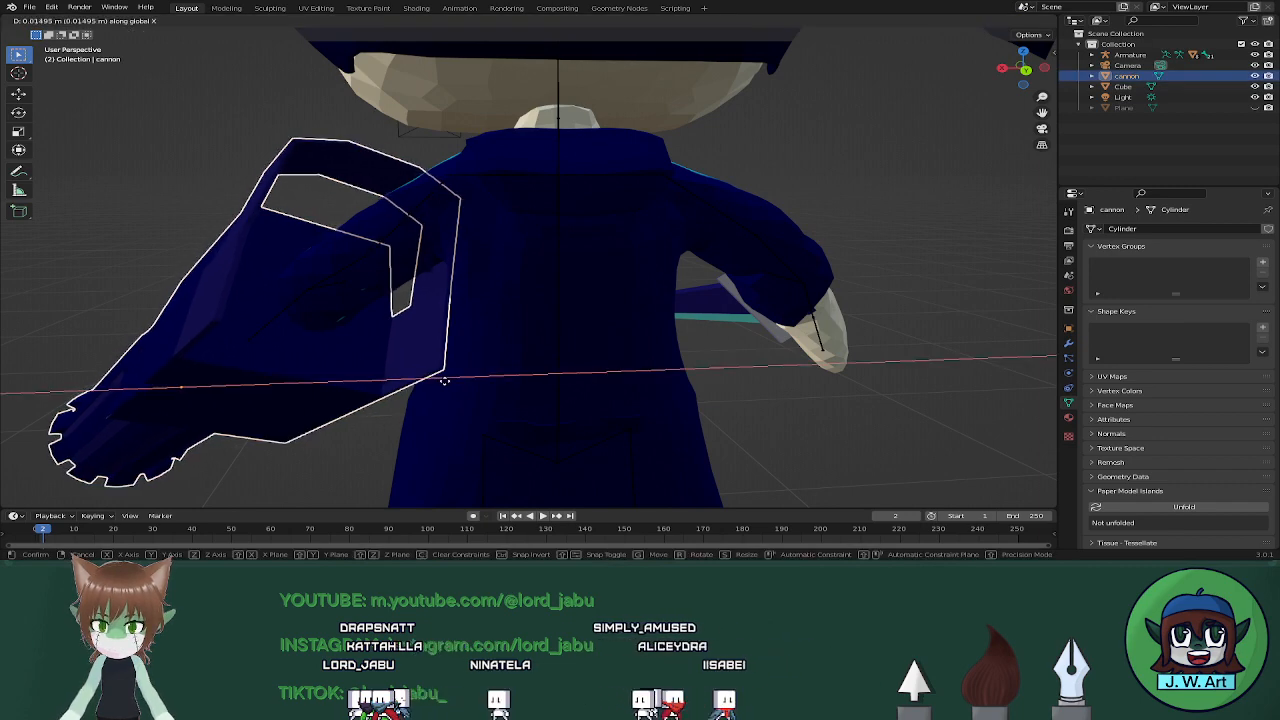
left_click(444, 380)
left_click(858, 409)
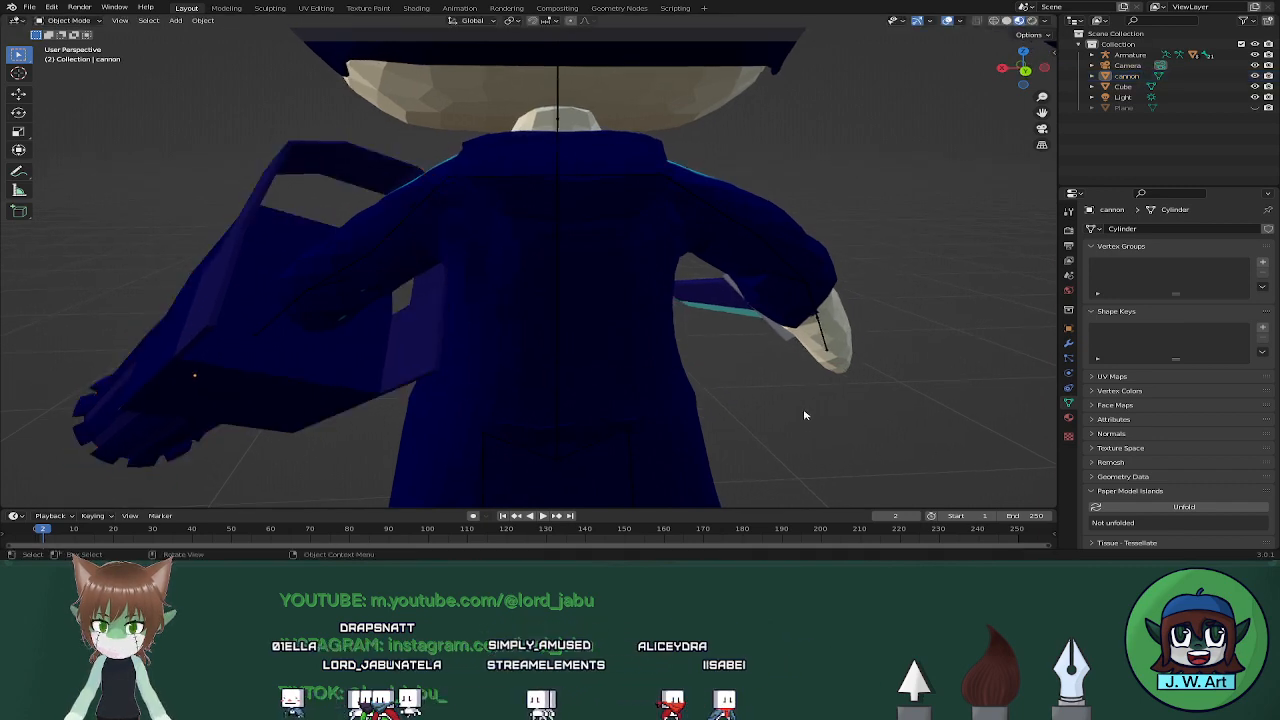
Open the body mesh in the Sculpting workspace and switch to the Elastic Deform brush
middle_click_drag(806, 414, 669, 330)
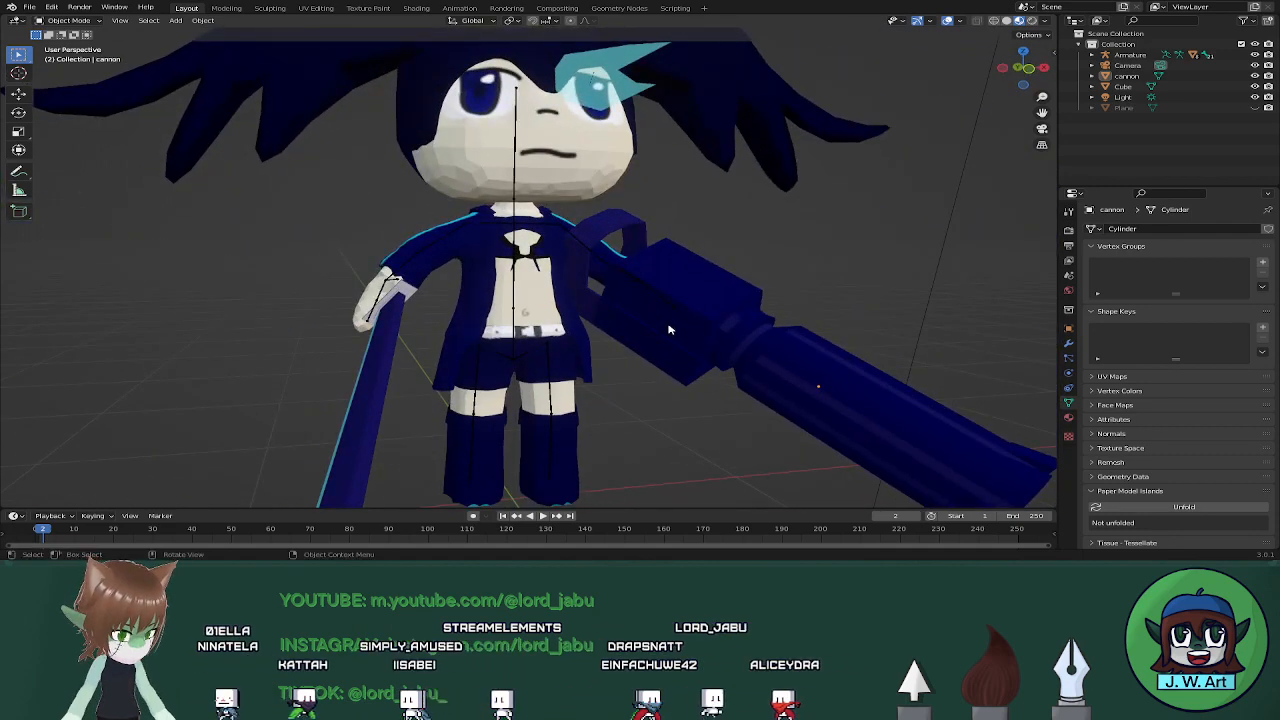
middle_click_drag(588, 320, 570, 265)
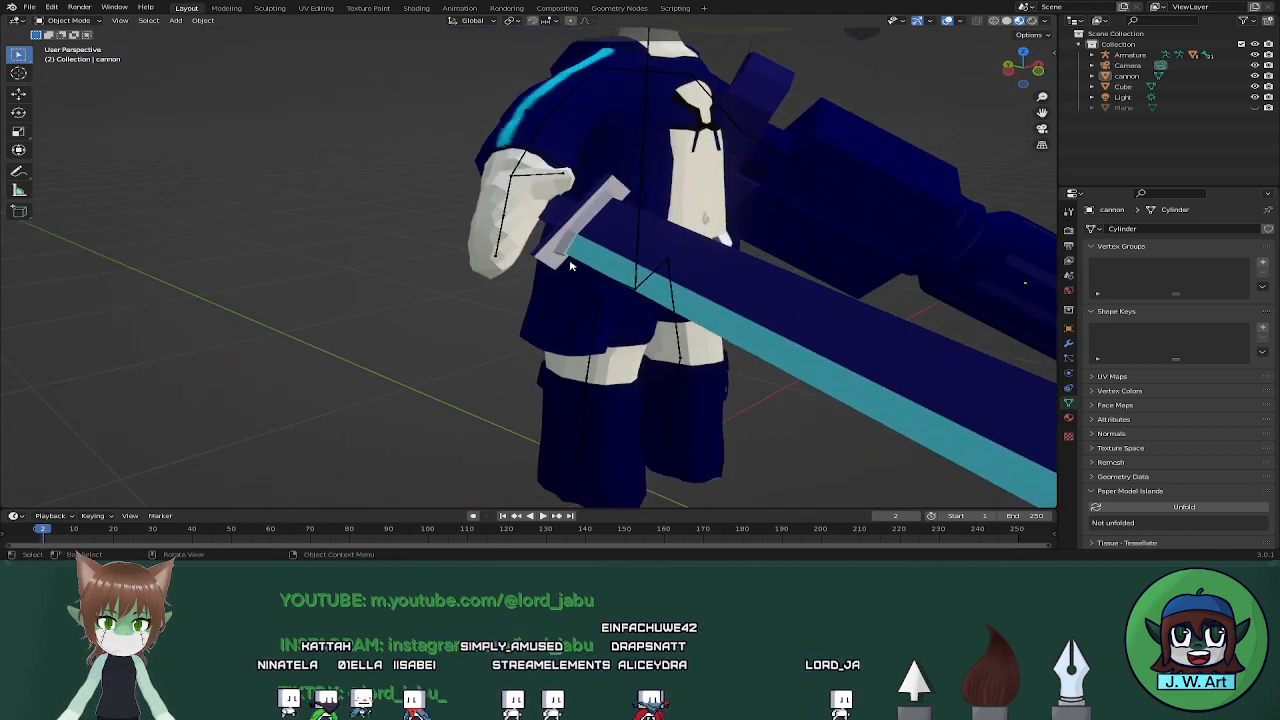
left_click(523, 215)
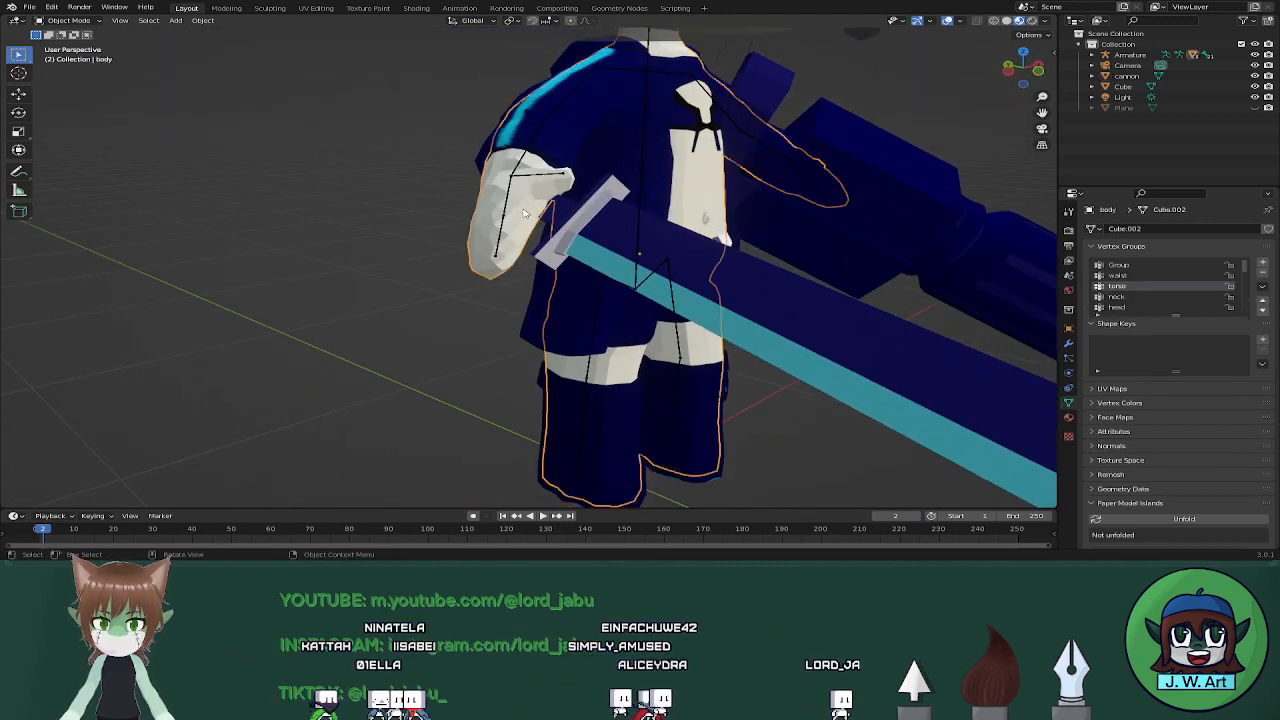
left_click(277, 8)
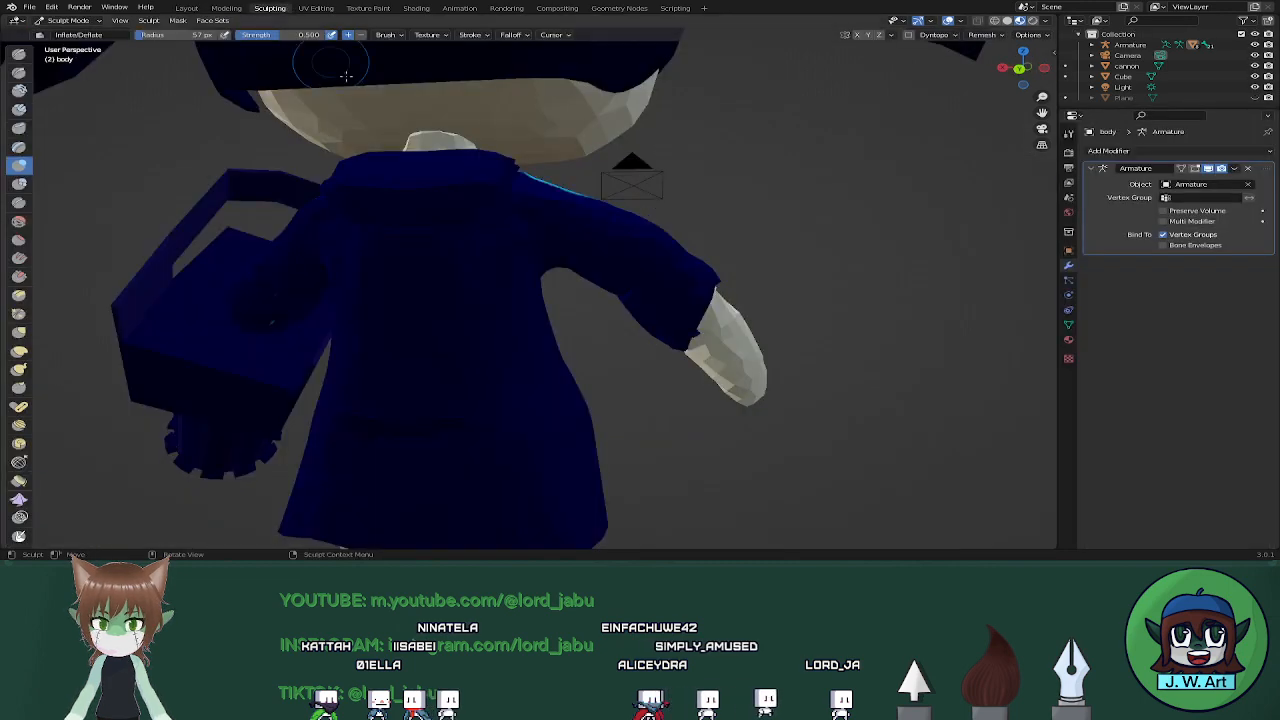
mouse_move(588, 268)
middle_mouse_down()
mouse_move(405, 273)
mouse_move(375, 251)
middle_mouse_up()
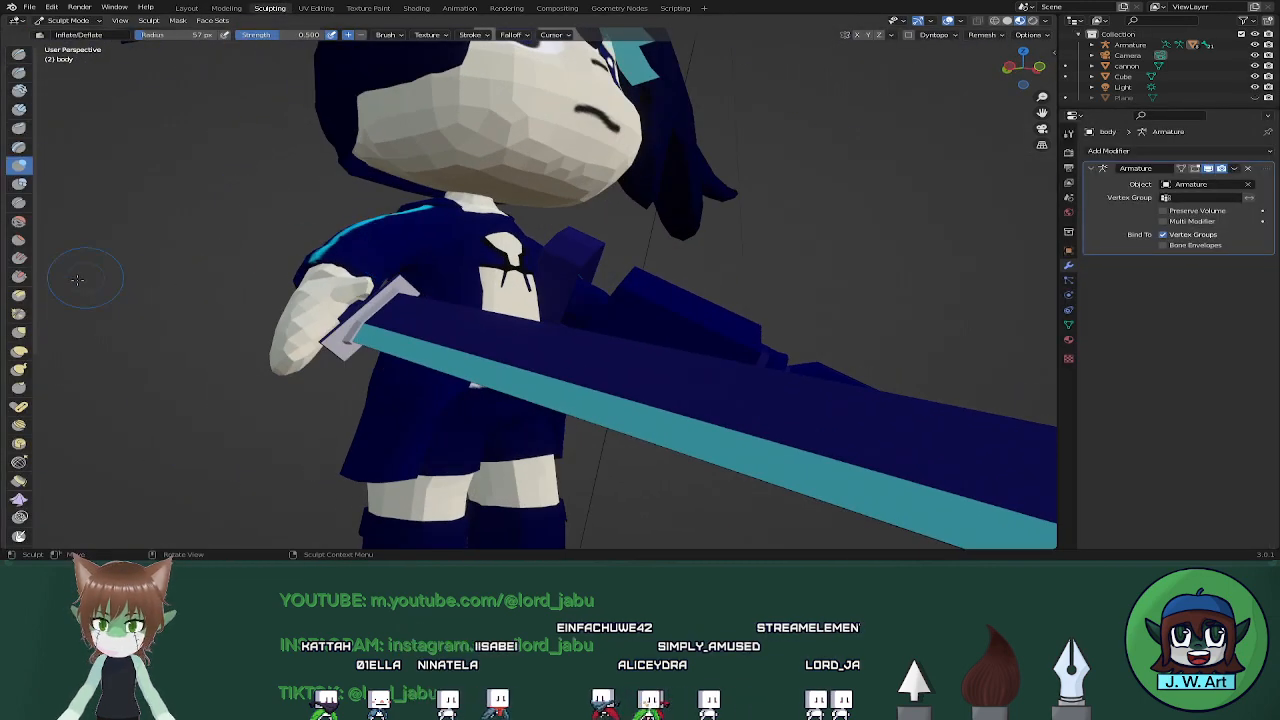
middle_click_drag(300, 348, 277, 342)
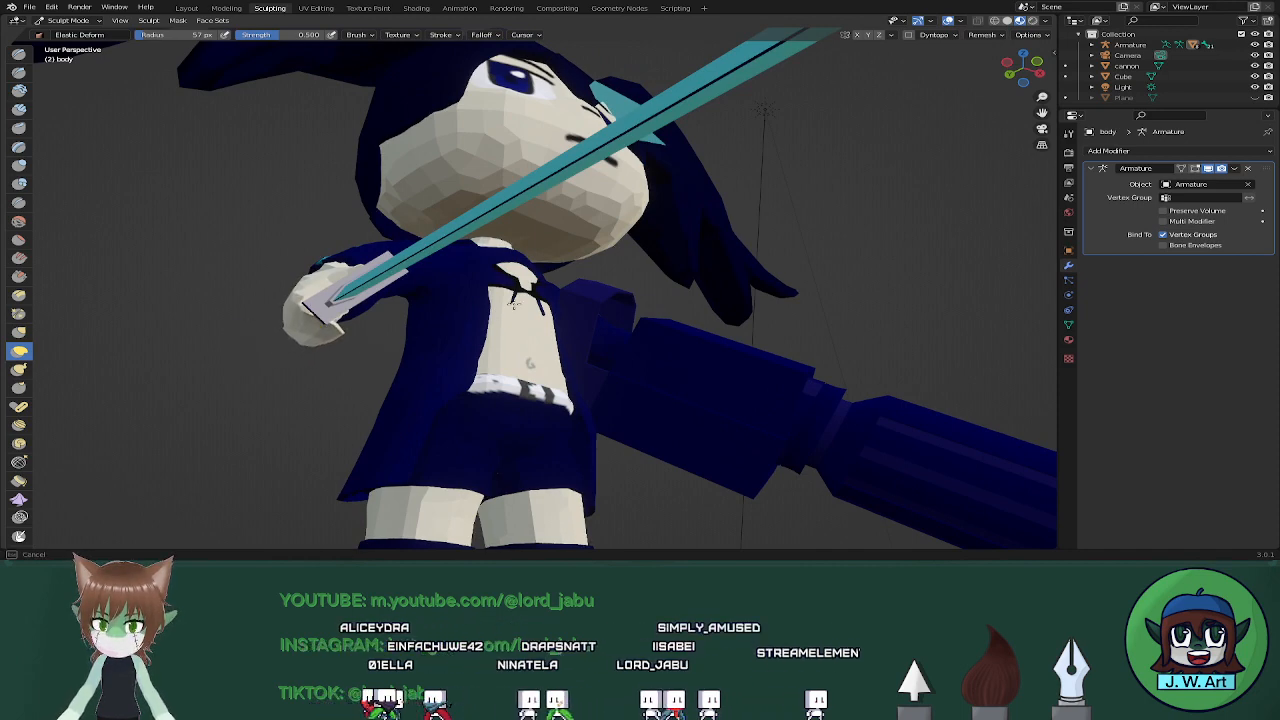
Reshape the fingers of the right hand around the sword's handle with the Elastic Deform brush
middle_click_drag(521, 299, 286, 395)
scroll(397, 338, "up", 3)
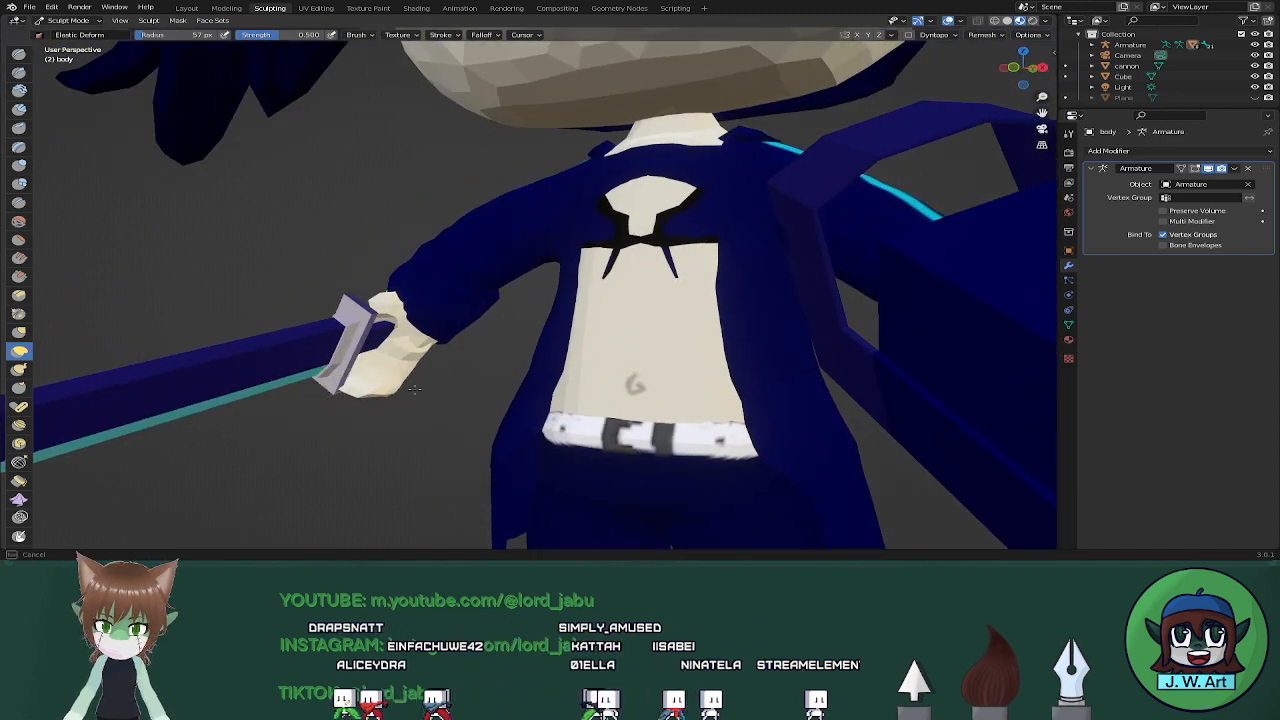
mouse_move(477, 294)
middle_mouse_down()
mouse_move(535, 347)
mouse_move(334, 288)
middle_mouse_up()
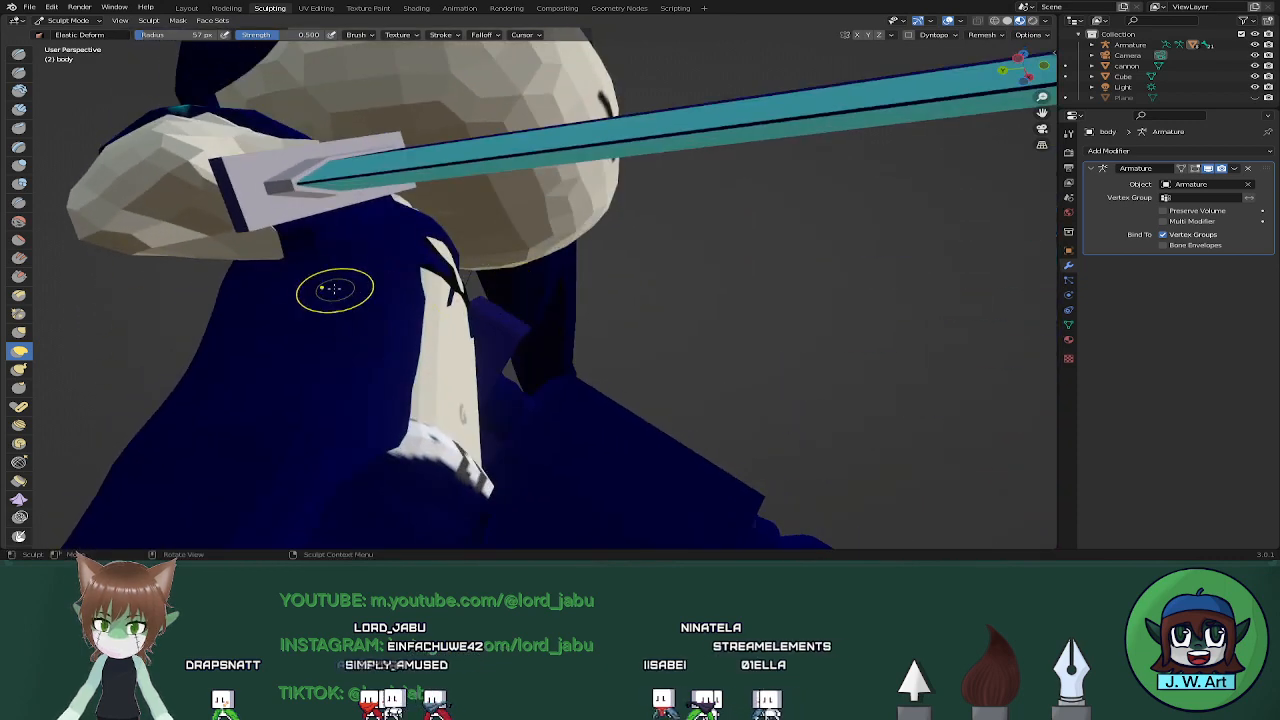
middle_click_drag(268, 202, 163, 280)
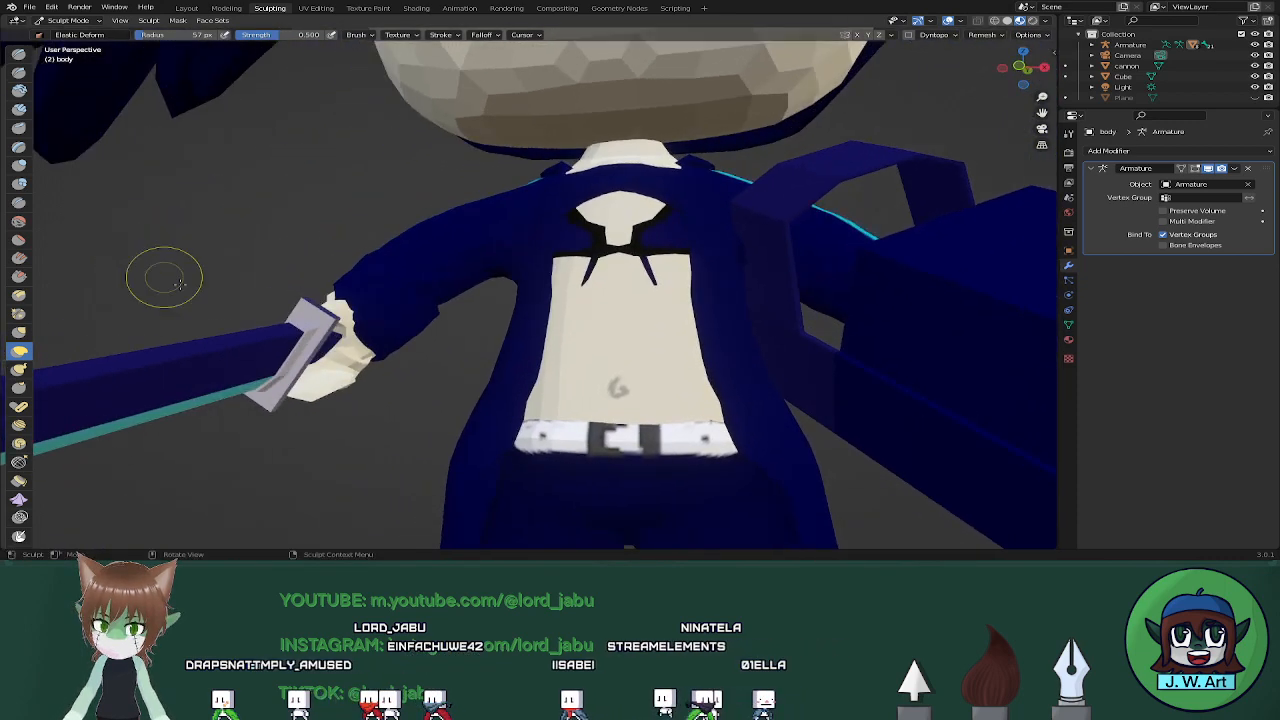
scroll(163, 280, "up", 2)
middle_click_drag(264, 365, 294, 399)
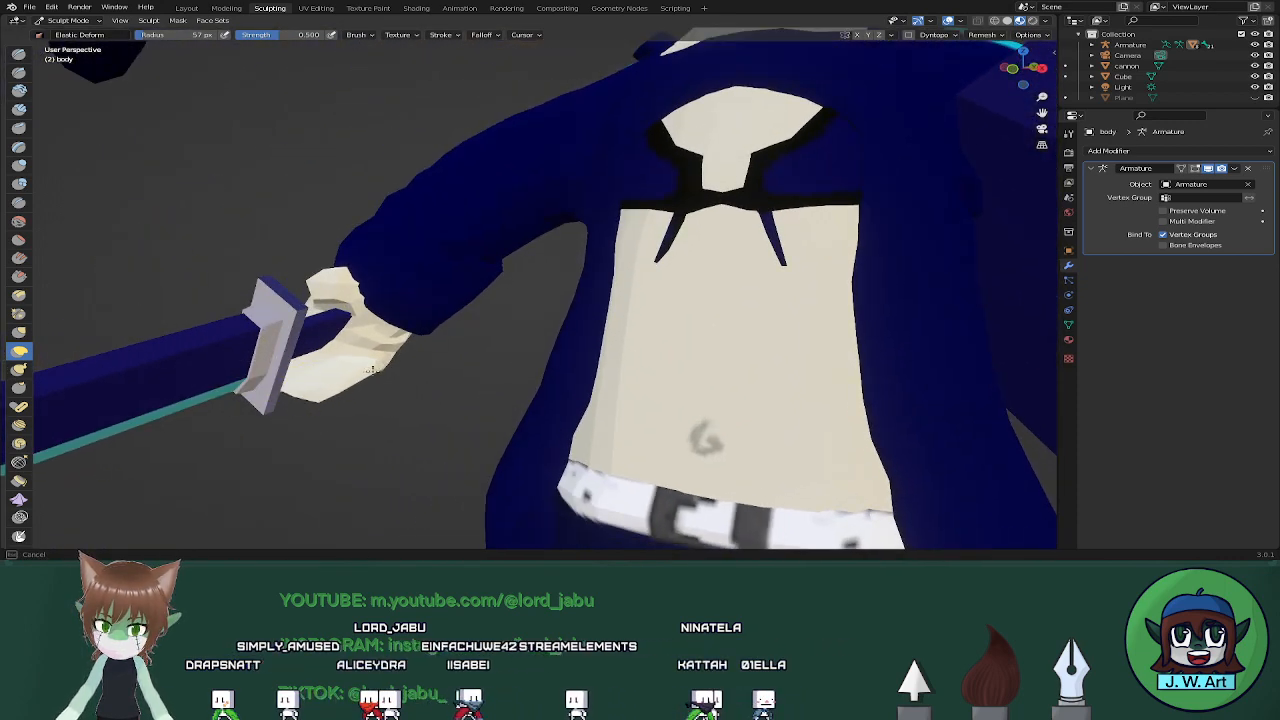
middle_click_drag(435, 309, 364, 386)
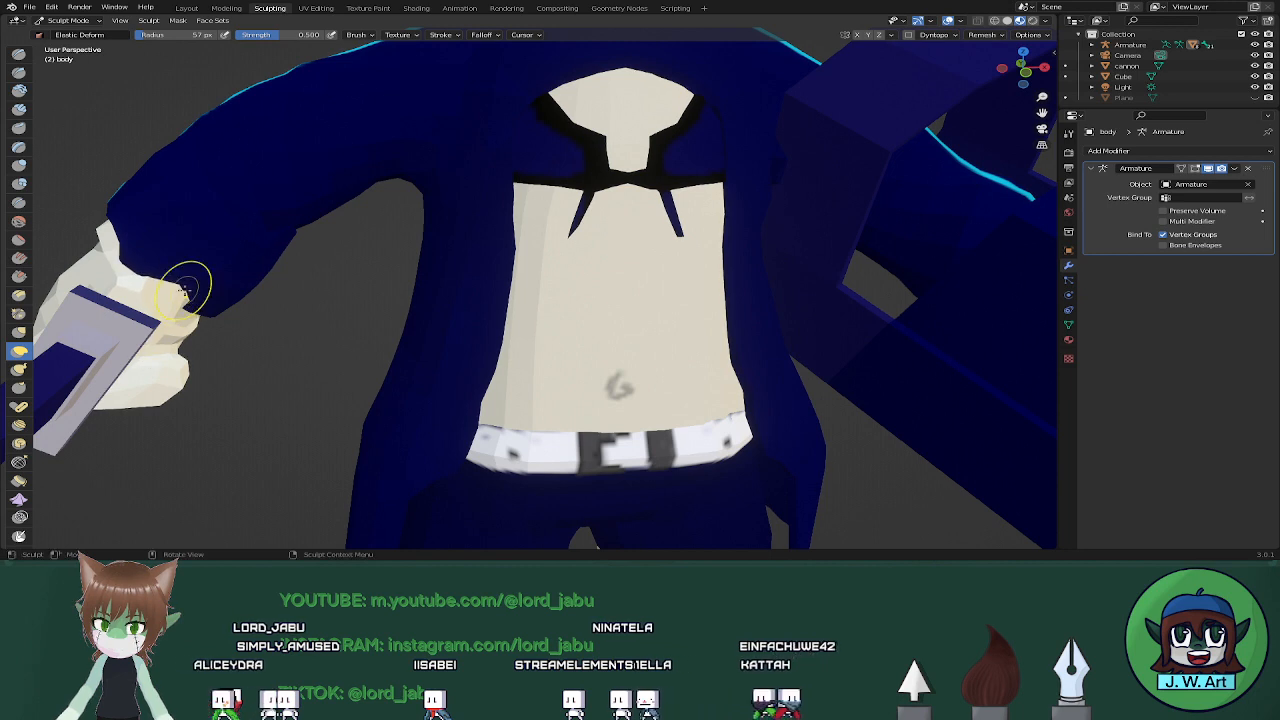
left_click_drag(185, 292, 147, 330)
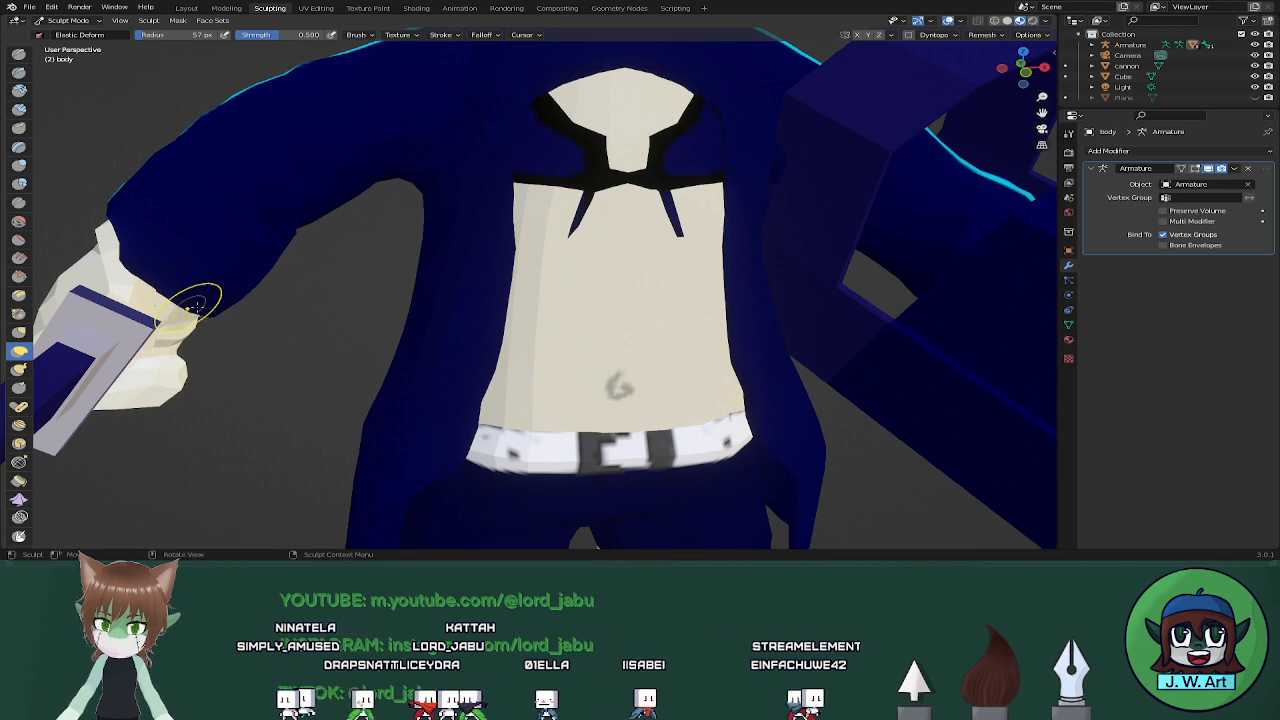
Adjust the right hand near the sleeve cuff with Elastic Deform and check the grip from the side and front
mouse_move(195, 300)
middle_mouse_down()
mouse_move(186, 306)
mouse_move(270, 320)
mouse_move(325, 314)
mouse_move(278, 252)
middle_mouse_up()
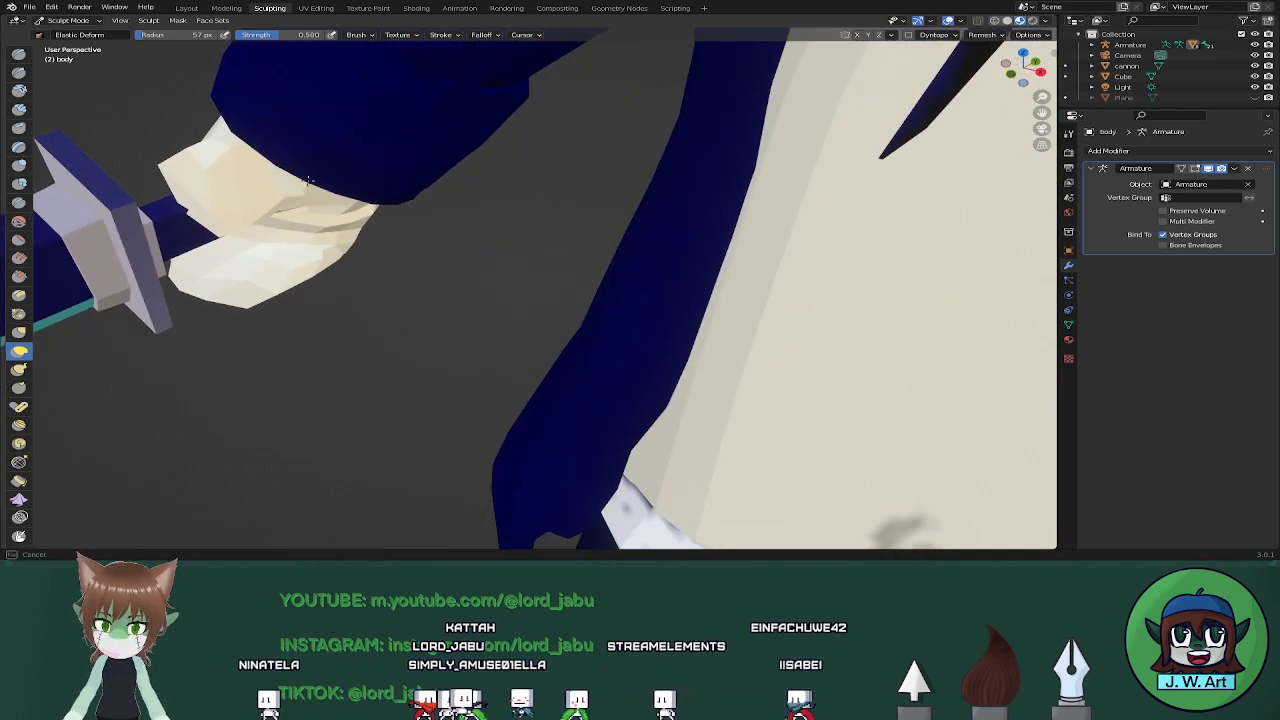
left_click_drag(308, 181, 305, 184)
mouse_move(230, 212)
middle_mouse_down()
mouse_move(206, 220)
mouse_move(203, 243)
mouse_move(451, 251)
middle_mouse_up()
scroll(440, 252, "down", 5)
mouse_move(250, 258)
middle_mouse_down()
mouse_move(238, 262)
mouse_move(366, 231)
middle_mouse_up()
scroll(366, 231, "down", 5)
mouse_move(254, 300)
middle_mouse_down()
mouse_move(352, 286)
mouse_move(415, 252)
middle_mouse_up()
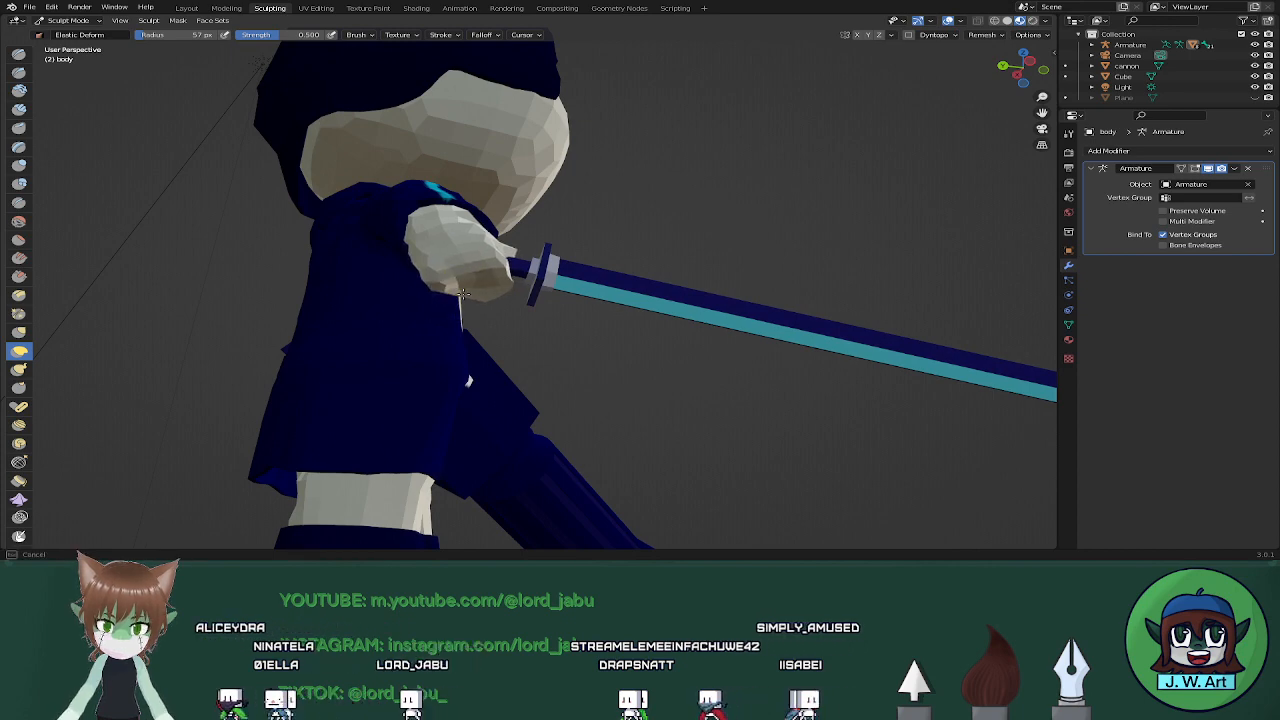
middle_click_drag(463, 293, 300, 334)
scroll(277, 293, "down", 5)
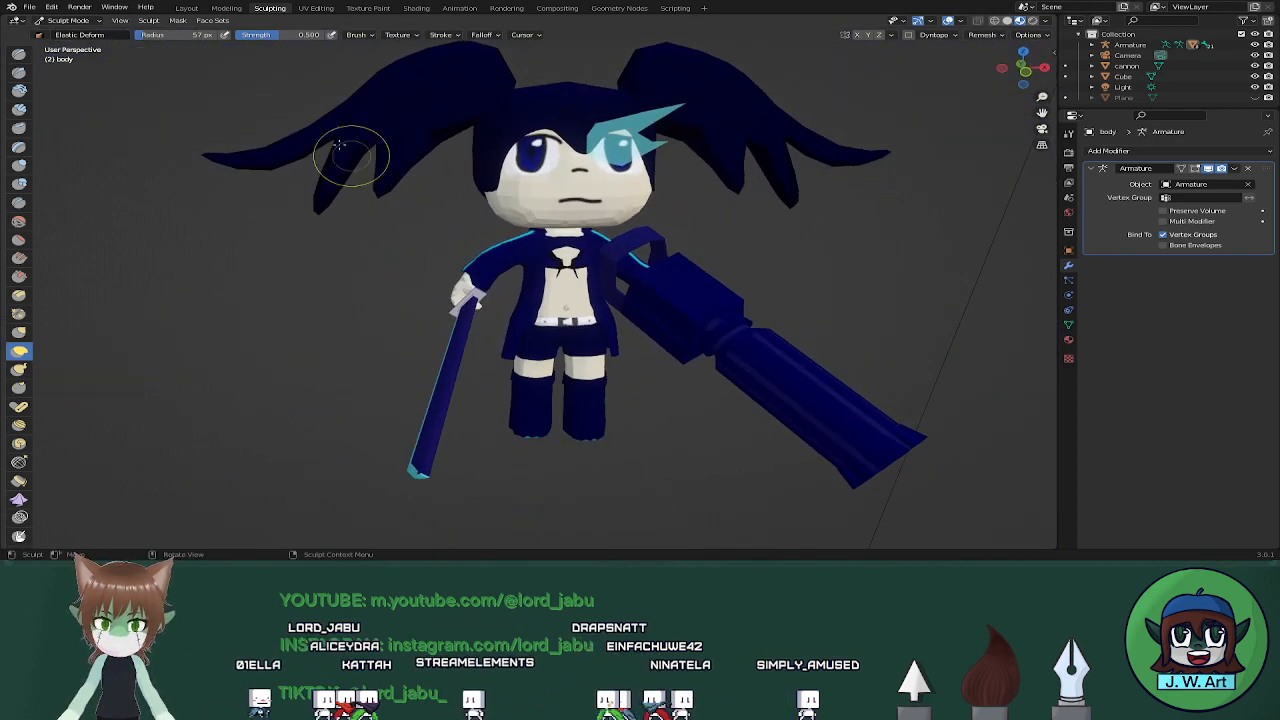
Return to the Layout workspace and rotate the sword slightly about the global Y axis
left_click(196, 10)
left_click(565, 265)
middle_click_drag(565, 265, 500, 342)
key("r")
right_click(551, 348)
scroll(500, 342, "down", 2)
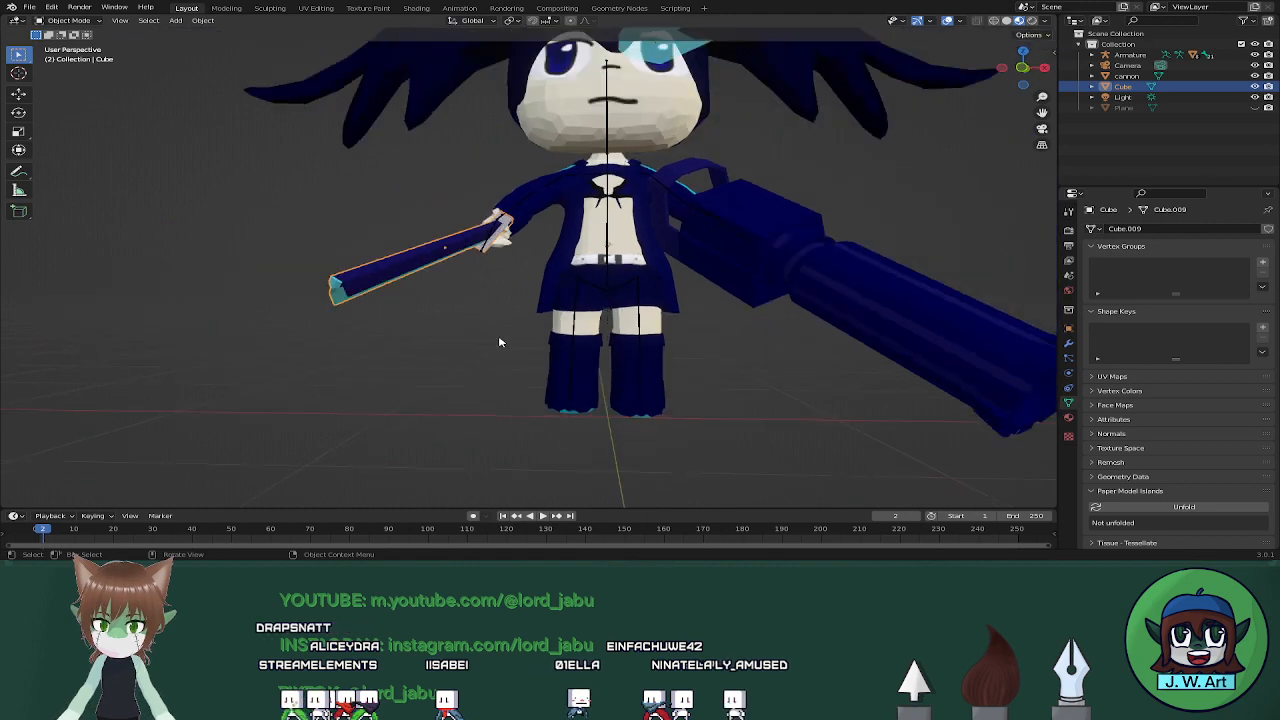
key("r")
key("y")
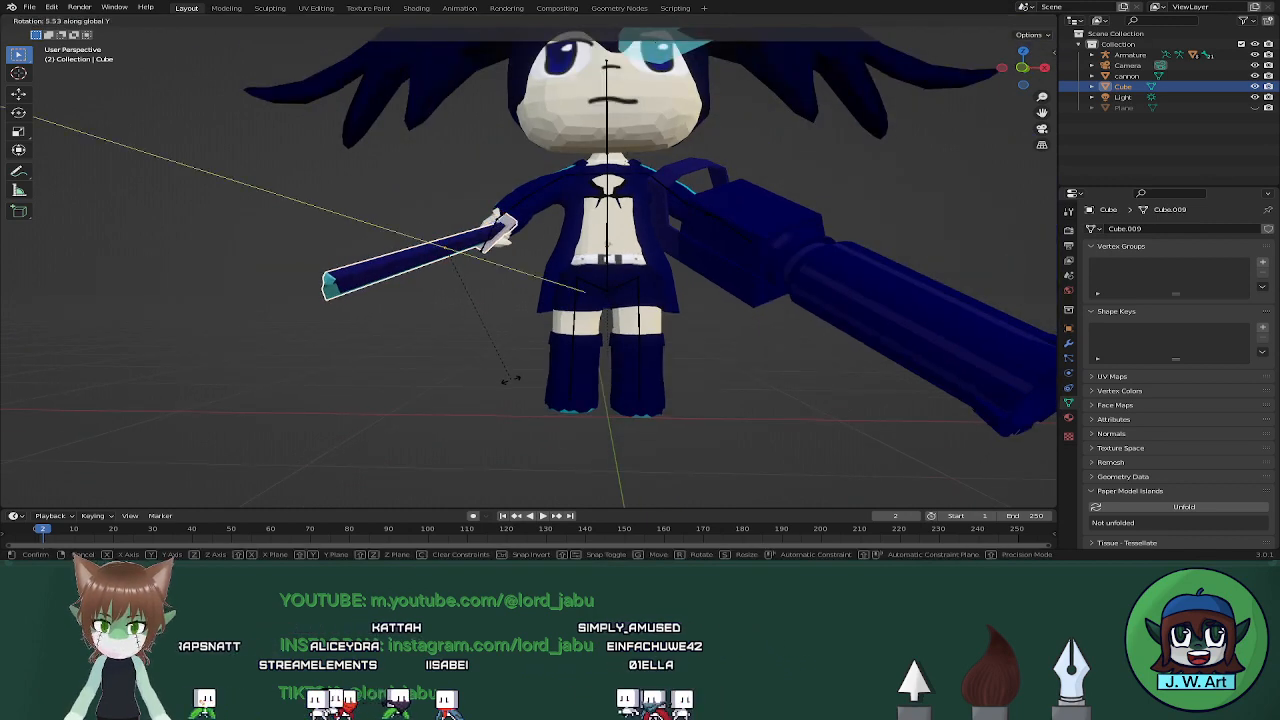
left_click(514, 349)
Rotate the sword until its blade is roughly horizontal in a side-angled view and raise it along the global Z axis to the right hand
middle_click_drag(514, 349, 438, 369)
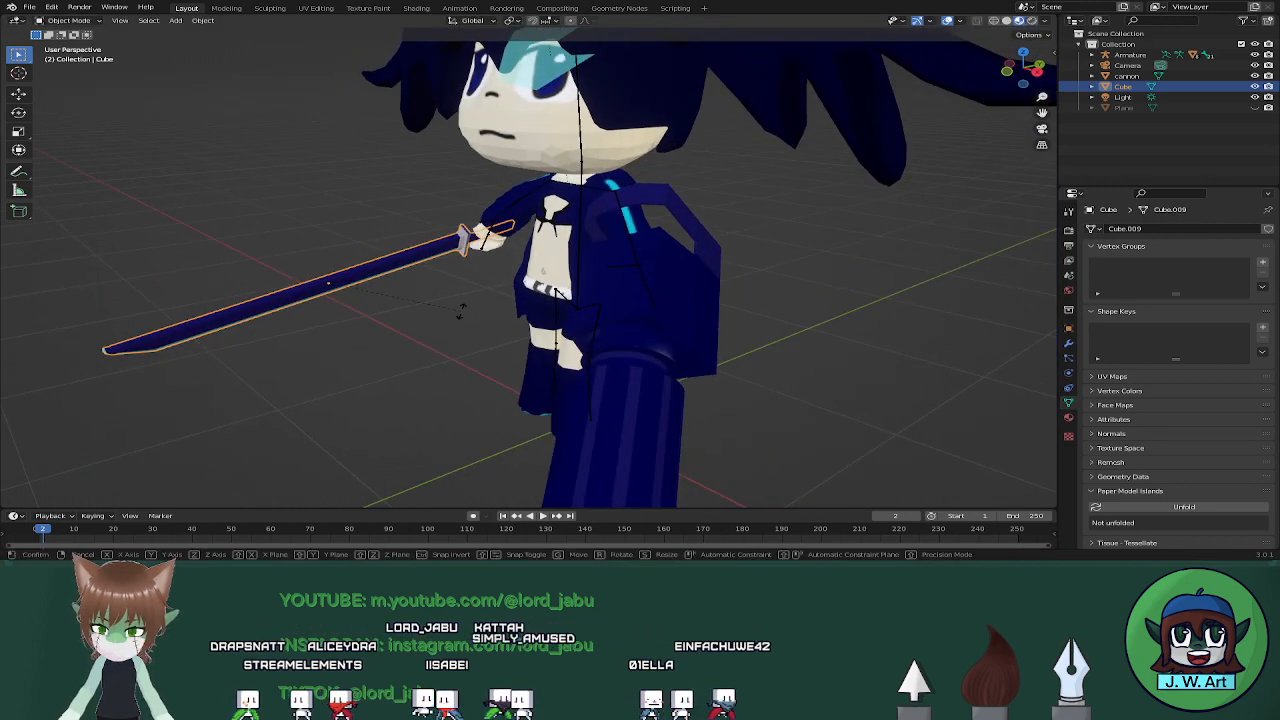
key("r")
left_click(438, 363)
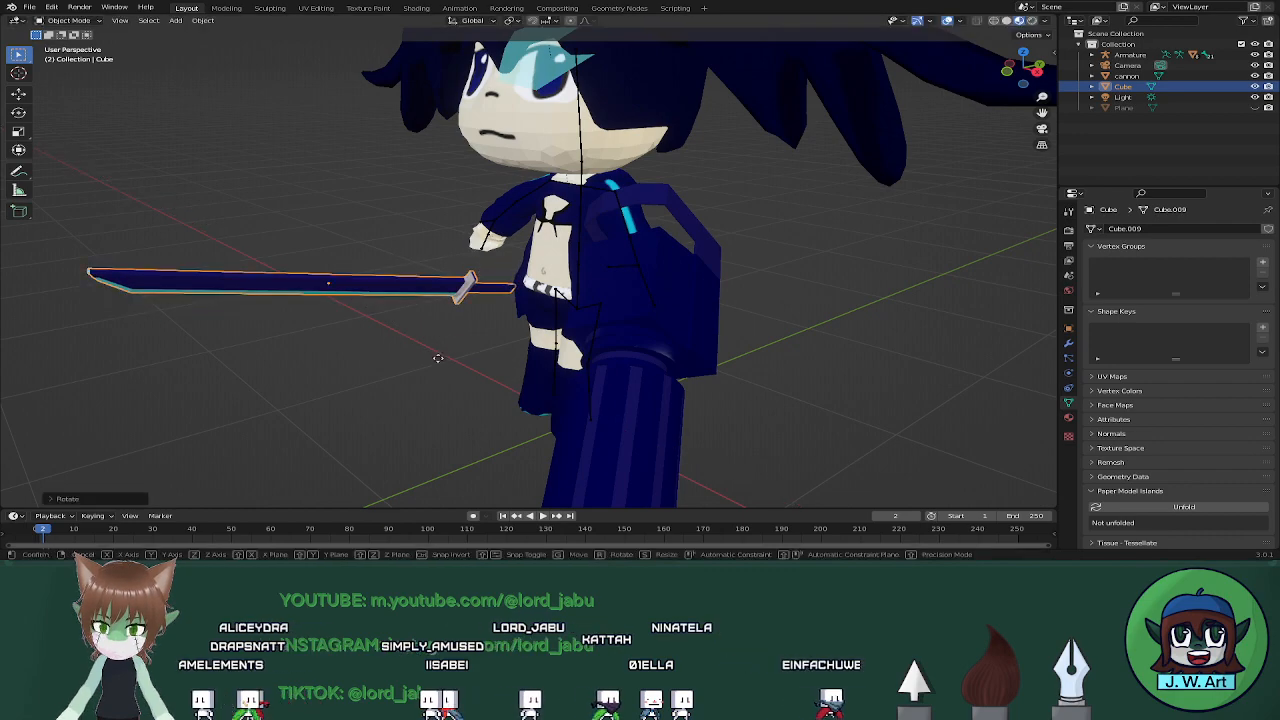
key("g")
key("z")
left_click(447, 300)
Turn the sword slightly about the global Z axis to align its handle with the right hand
middle_click_drag(447, 300, 583, 363)
scroll(614, 303, "up", 4)
key("r")
key("y")
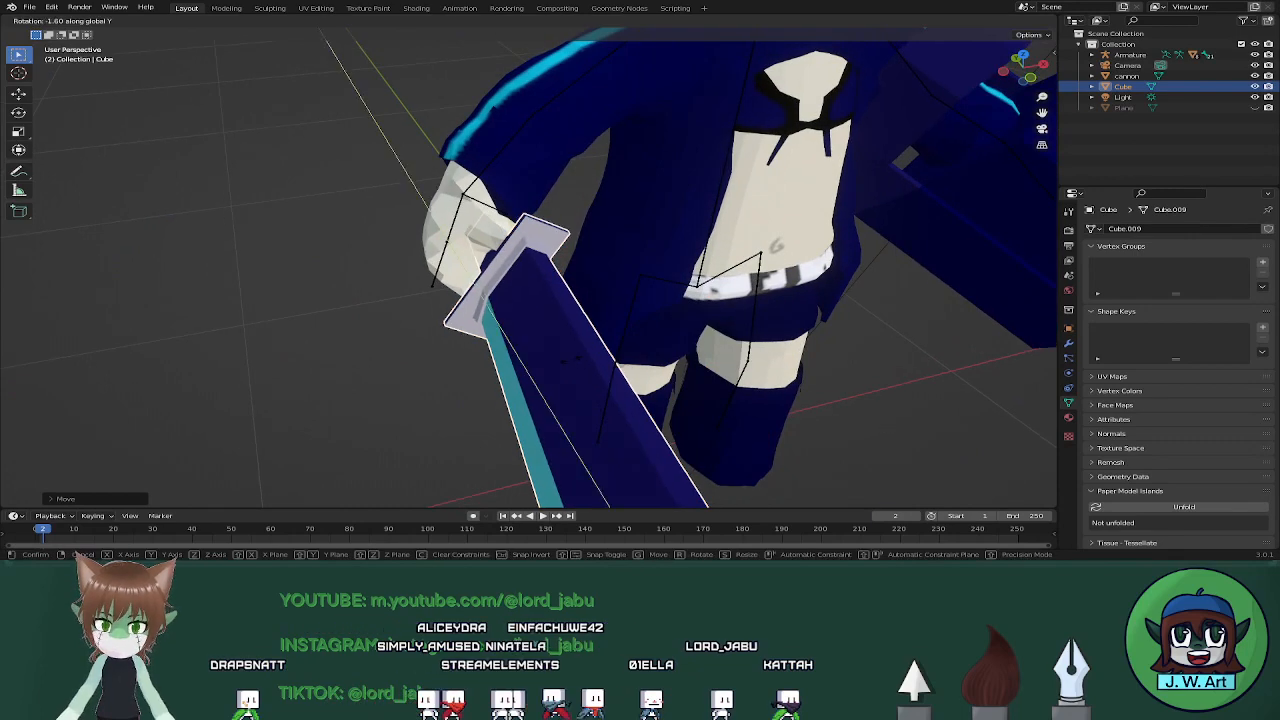
right_click(566, 364)
key("r")
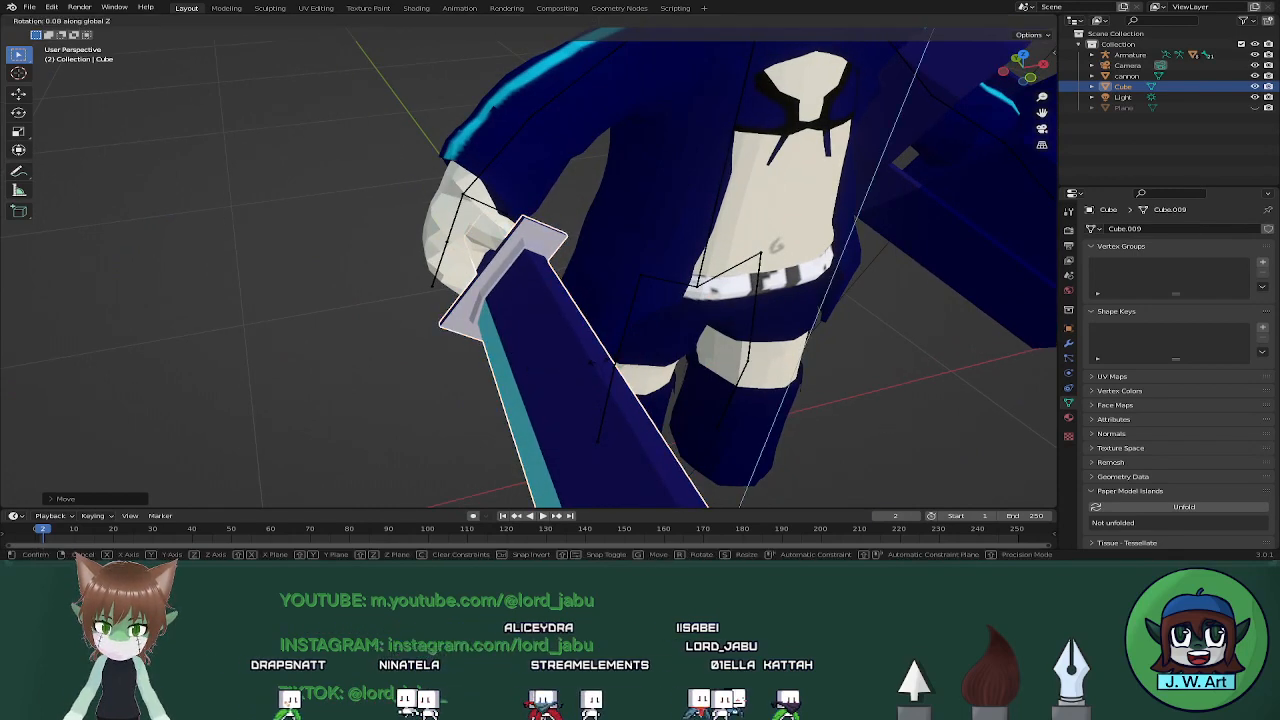
left_click(623, 368)
Move the sword about -0.06 m along the global X axis to the gripping hand and fine-tune that offset
key("g")
key("x")
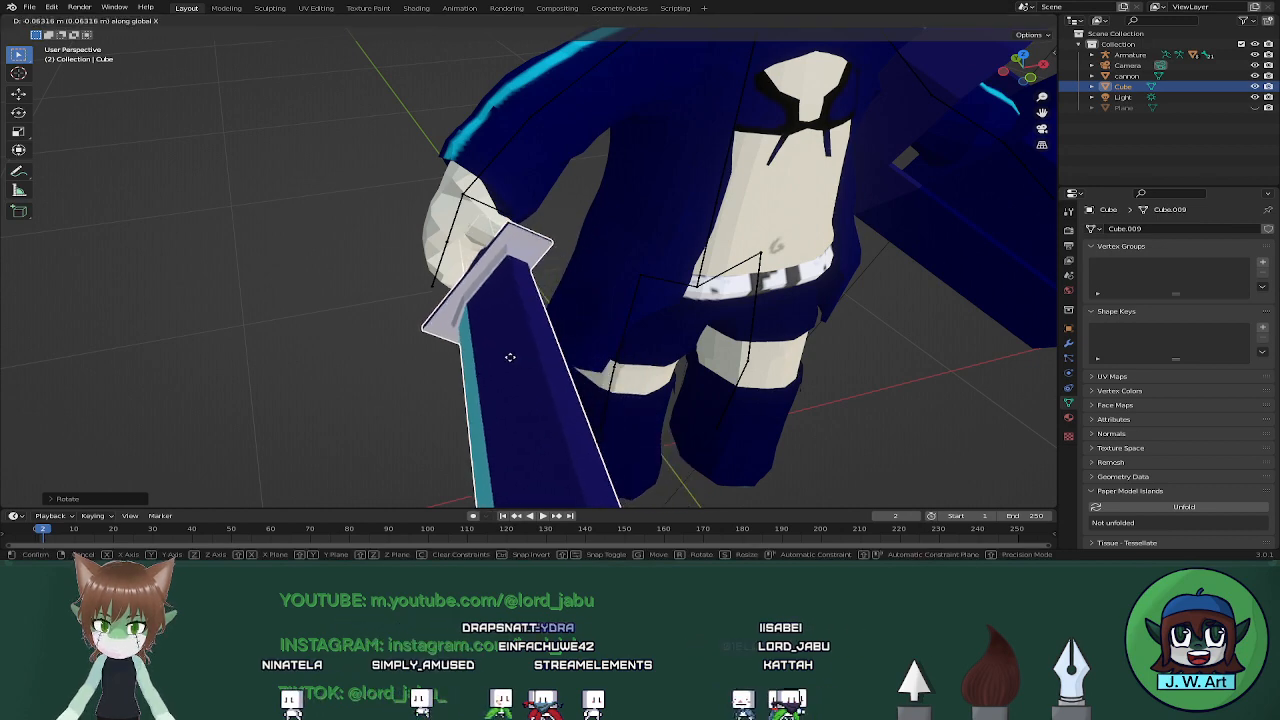
left_click(506, 357)
middle_click_drag(506, 357, 603, 347)
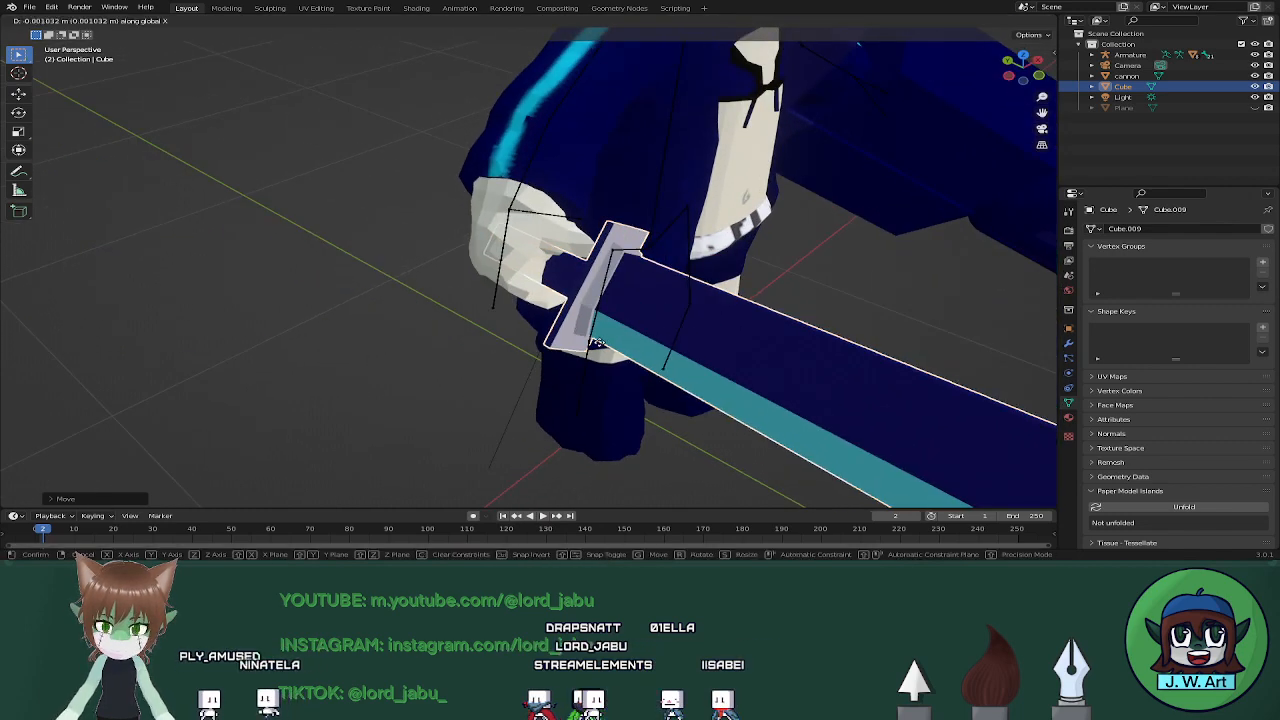
left_click(588, 343)
Slide the sword back along the global Y axis so its guard sits closer to the fist, and check it from the front
middle_click_drag(588, 343, 663, 312)
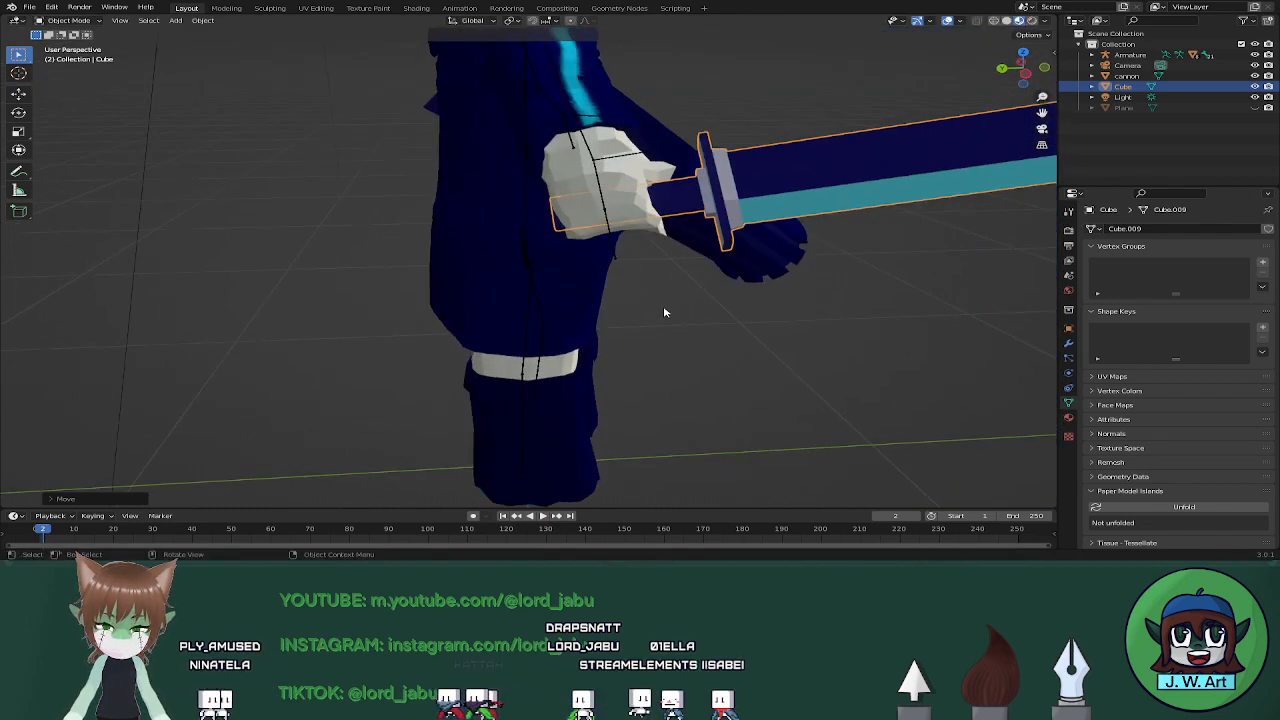
key("g")
key("y")
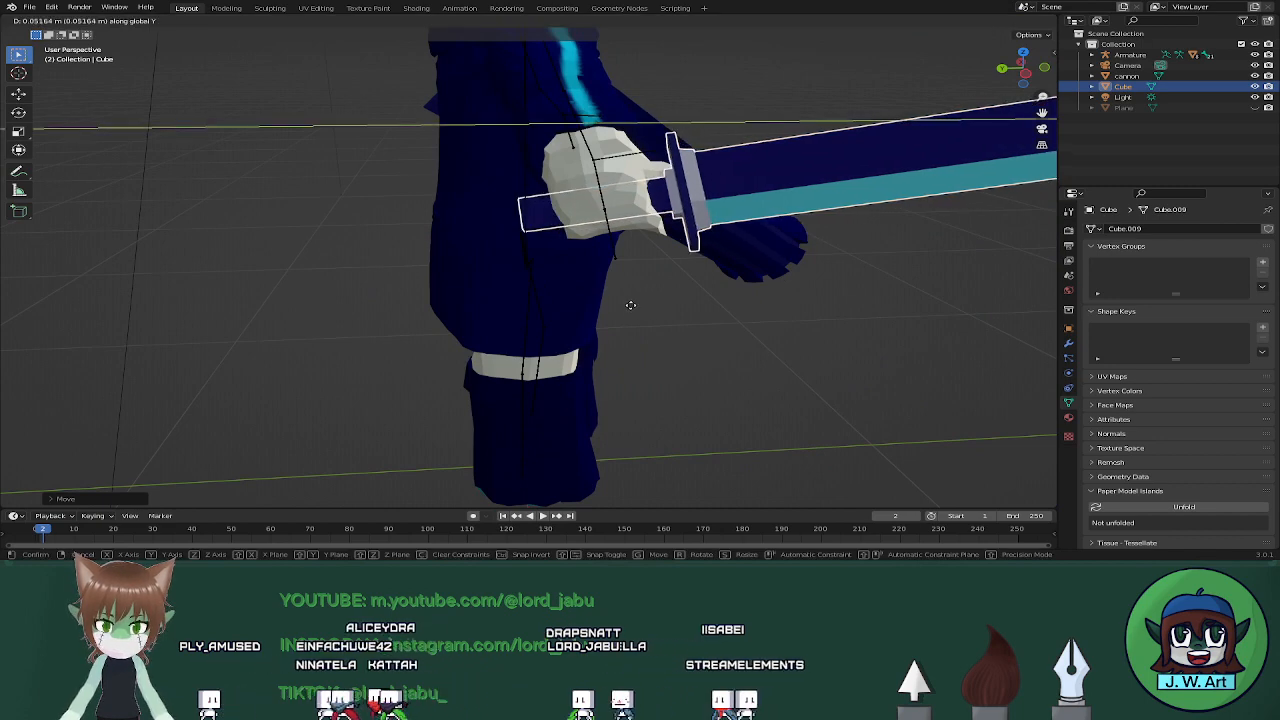
left_click(645, 308)
middle_click_drag(645, 308, 661, 312)
left_click(814, 400)
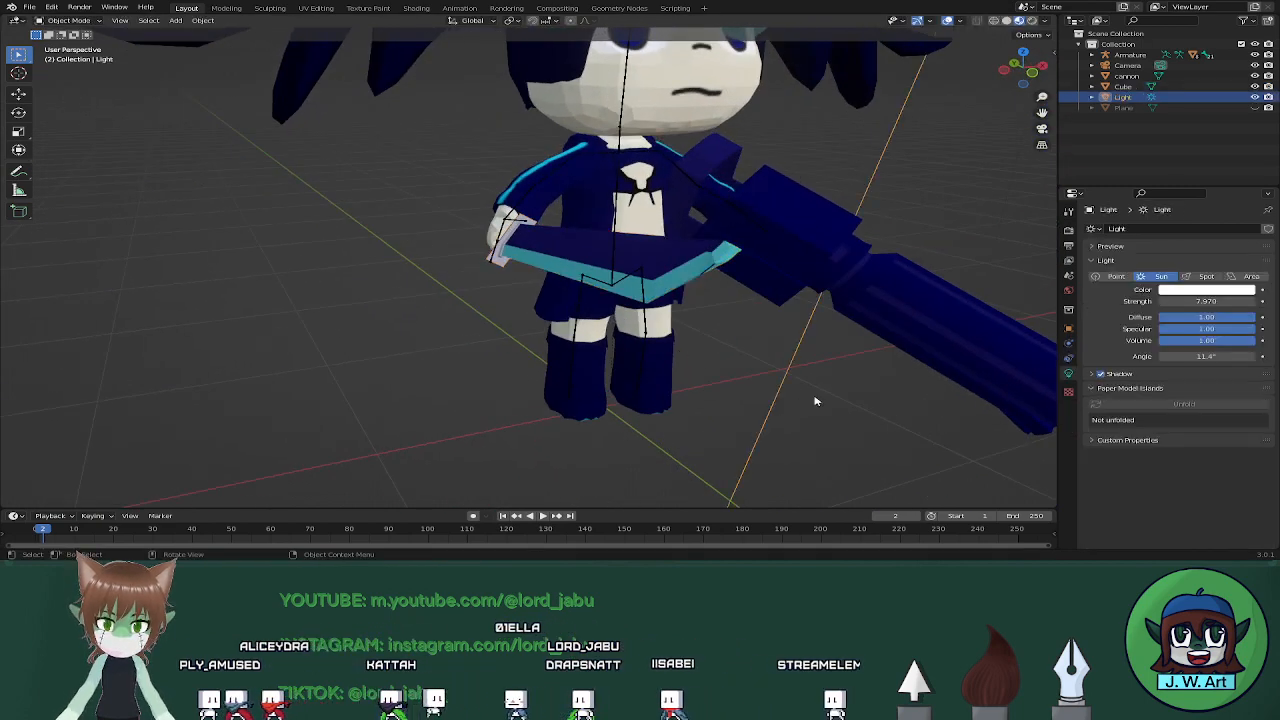
middle_click_drag(814, 400, 779, 375)
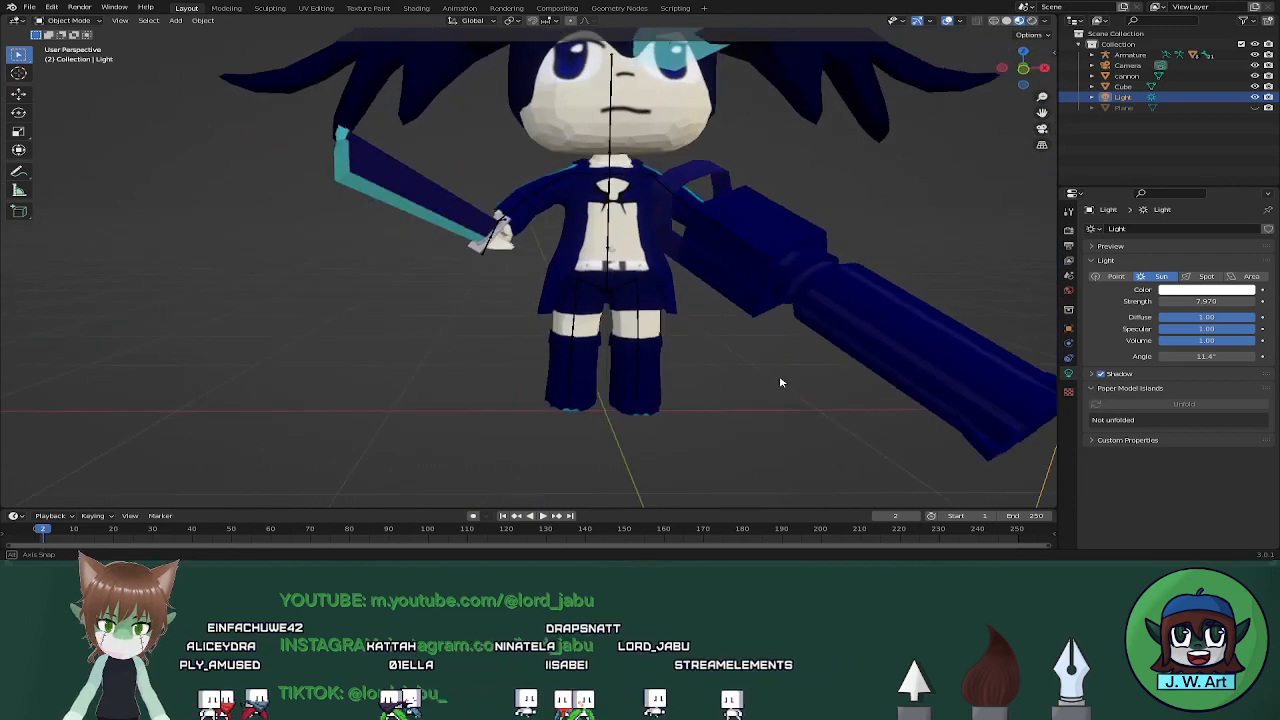
Reopen the body in the Sculpting workspace and reshape the fingers on the sword handle using a 36 px Elastic Deform brush
left_click(502, 245)
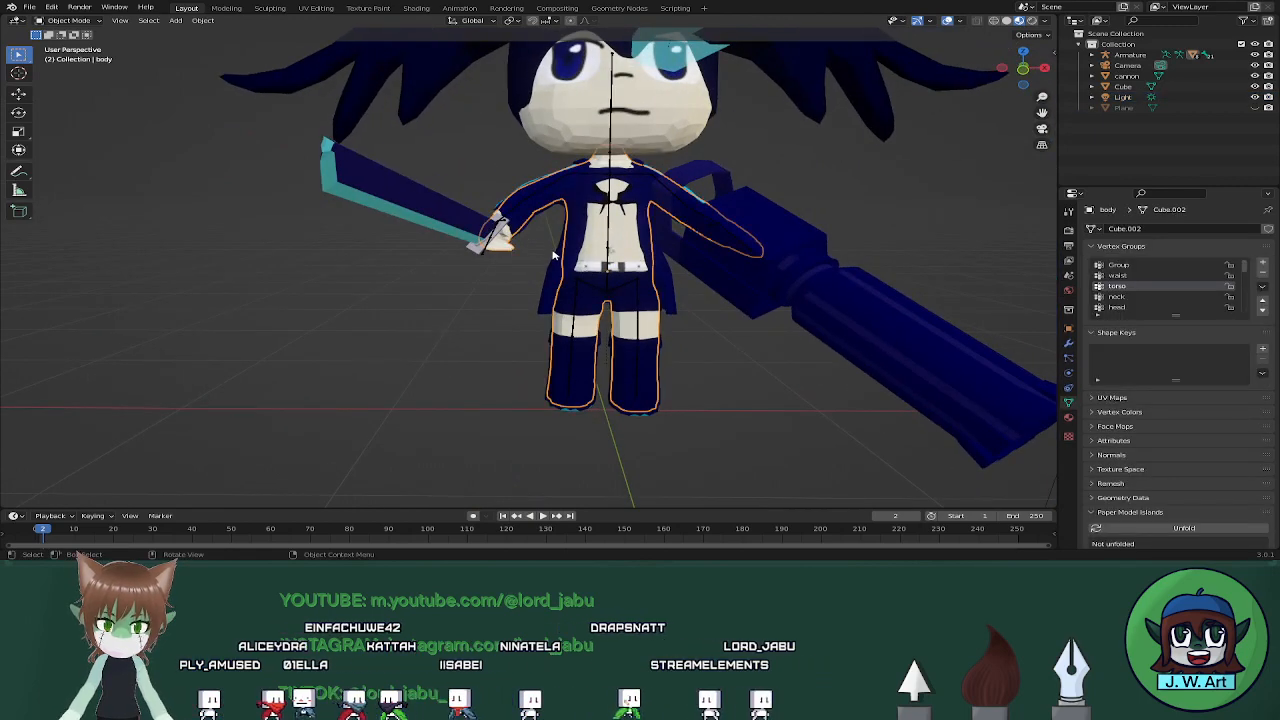
left_click(269, 7)
scroll(420, 223, "up", 5)
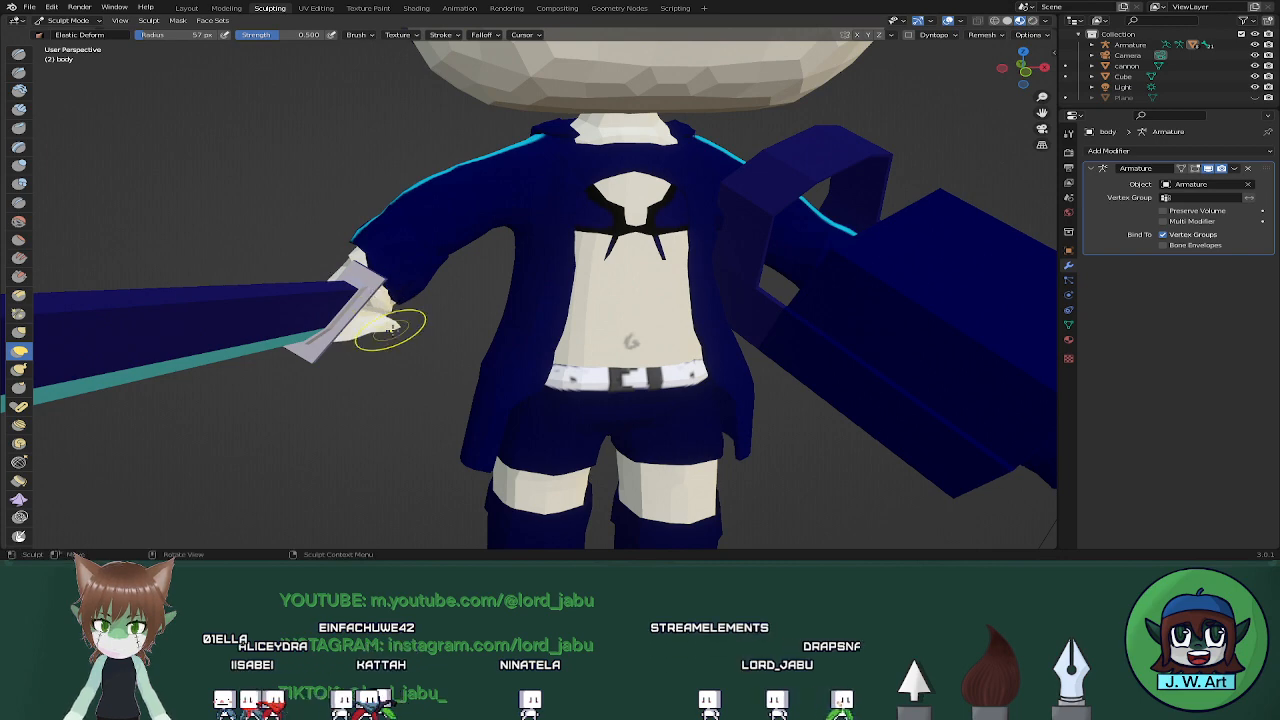
middle_click_drag(391, 329, 408, 386)
middle_click_drag(432, 308, 442, 262)
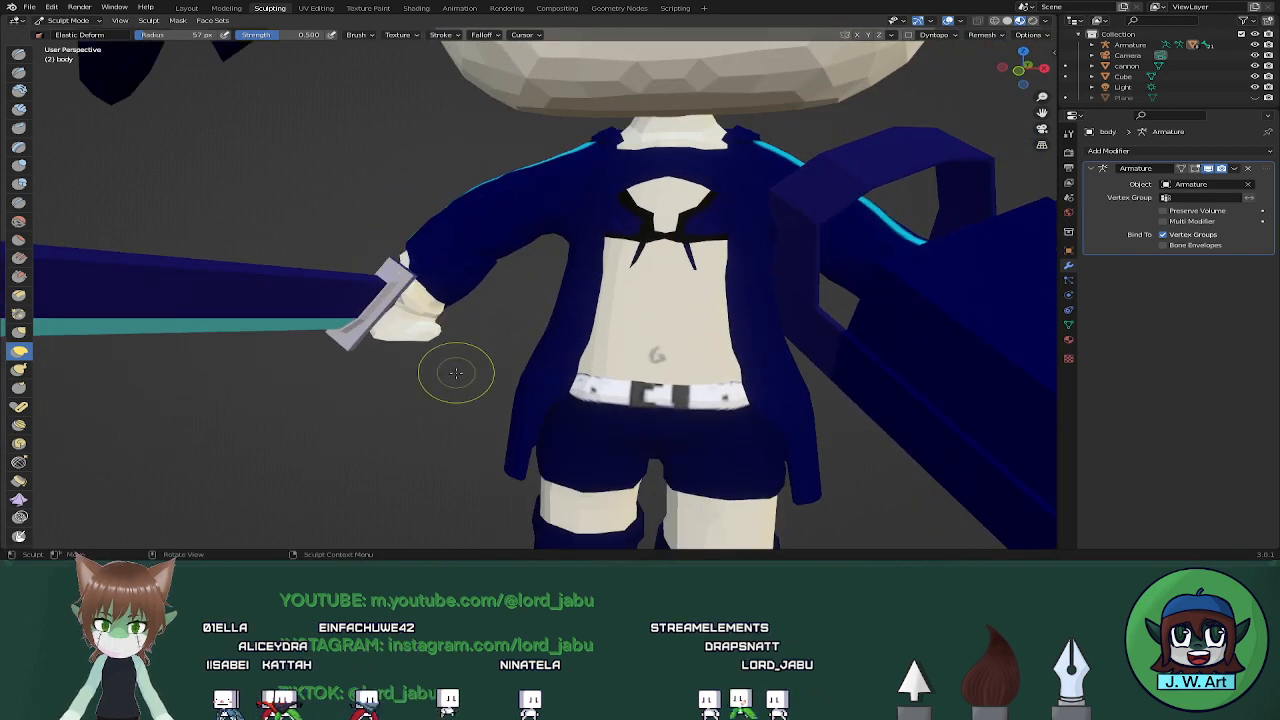
key("f")
left_click(439, 356)
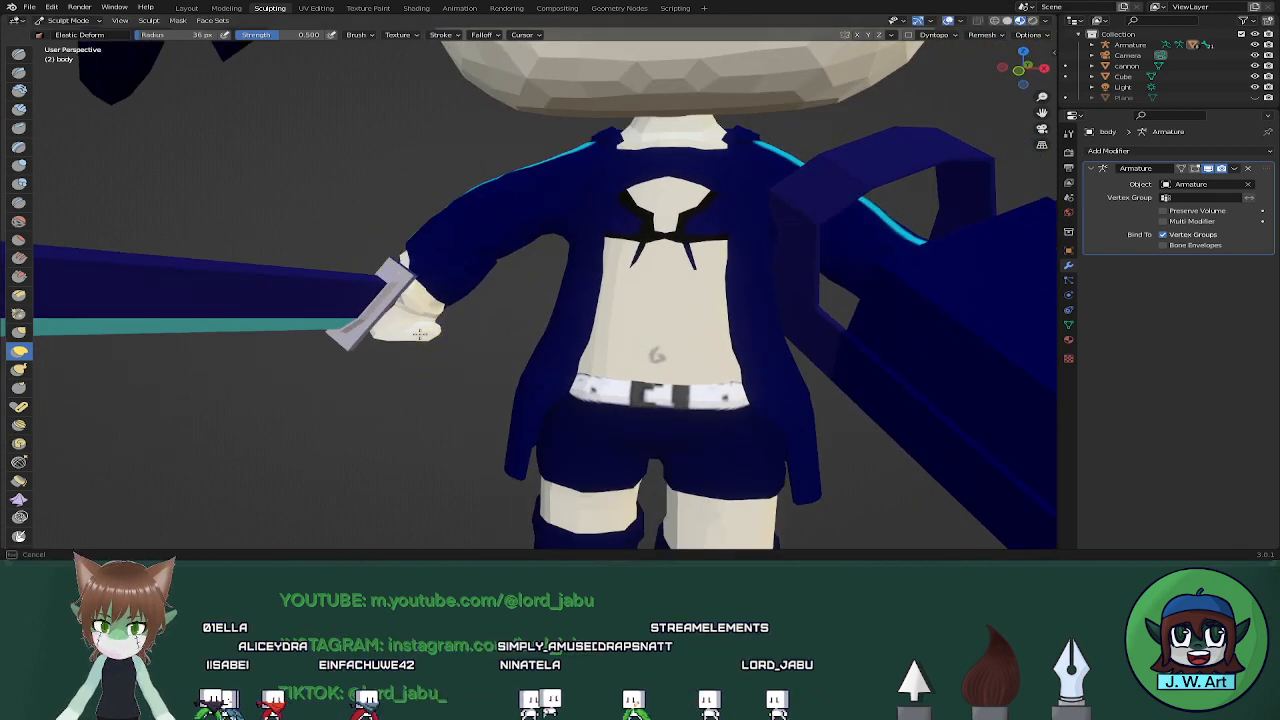
middle_click_drag(419, 333, 398, 316)
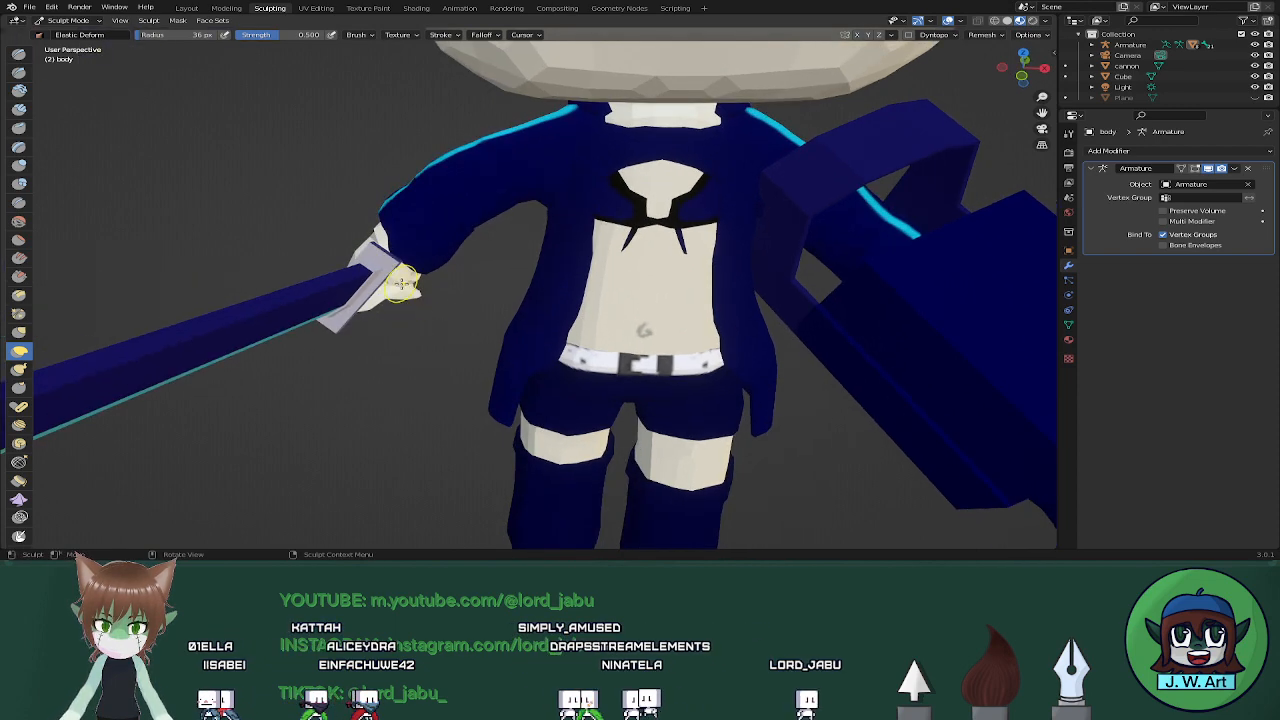
middle_click_drag(403, 284, 400, 343)
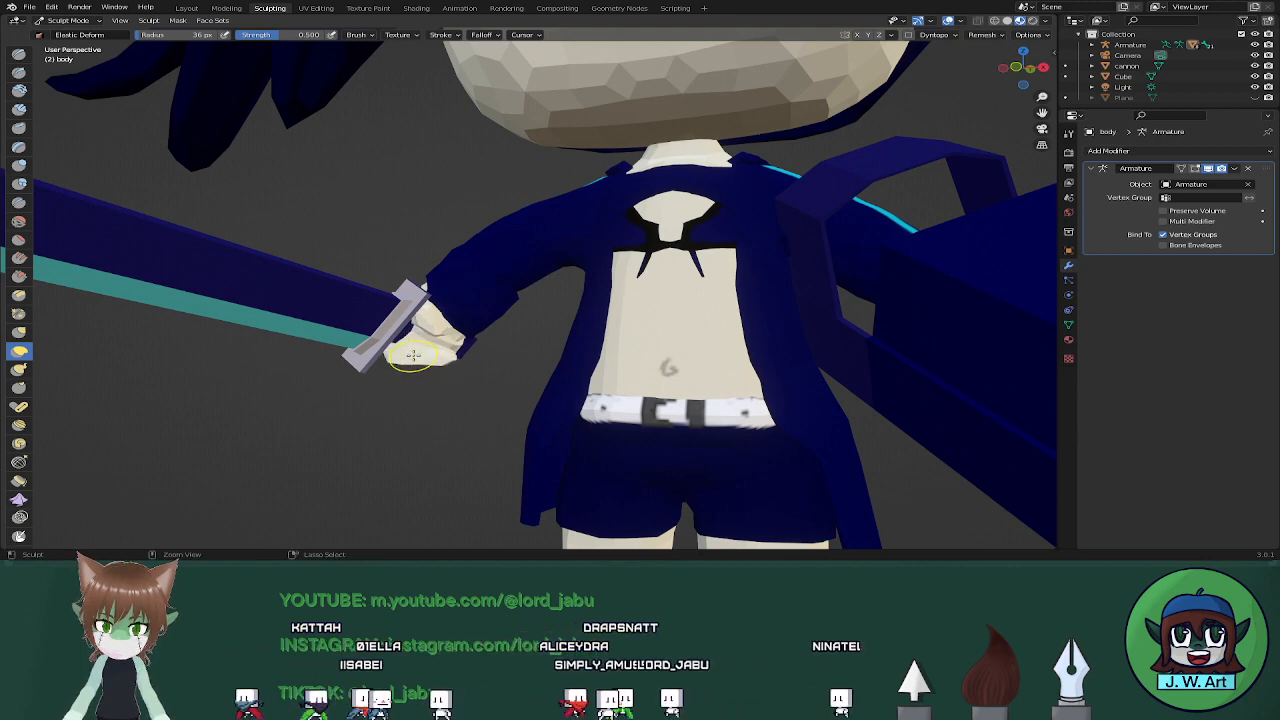
Return the body to Sculpt Mode and thicken the right hand's fingers with the 36 px Inflate/Deflate brush
key("ctrl+Tab")
mouse_move(420, 350)
middle_mouse_down()
mouse_move(525, 320)
mouse_move(634, 326)
mouse_move(558, 331)
middle_mouse_up()
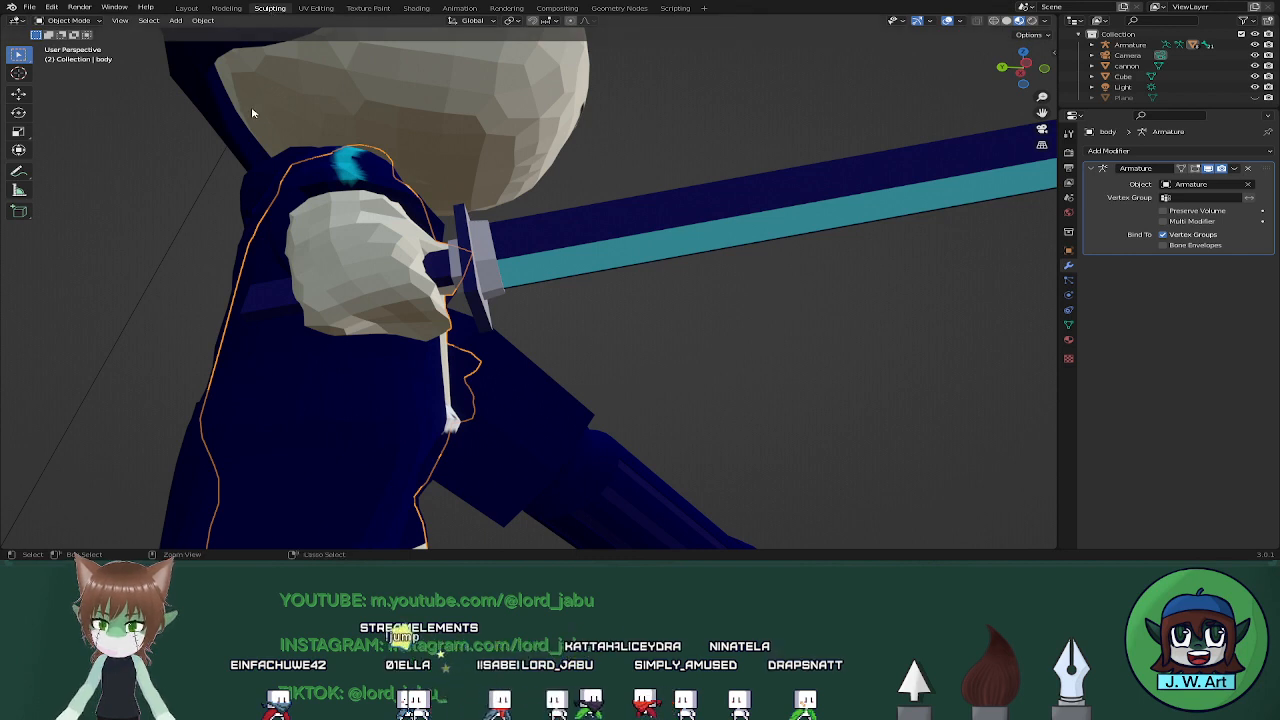
key("ctrl+Tab")
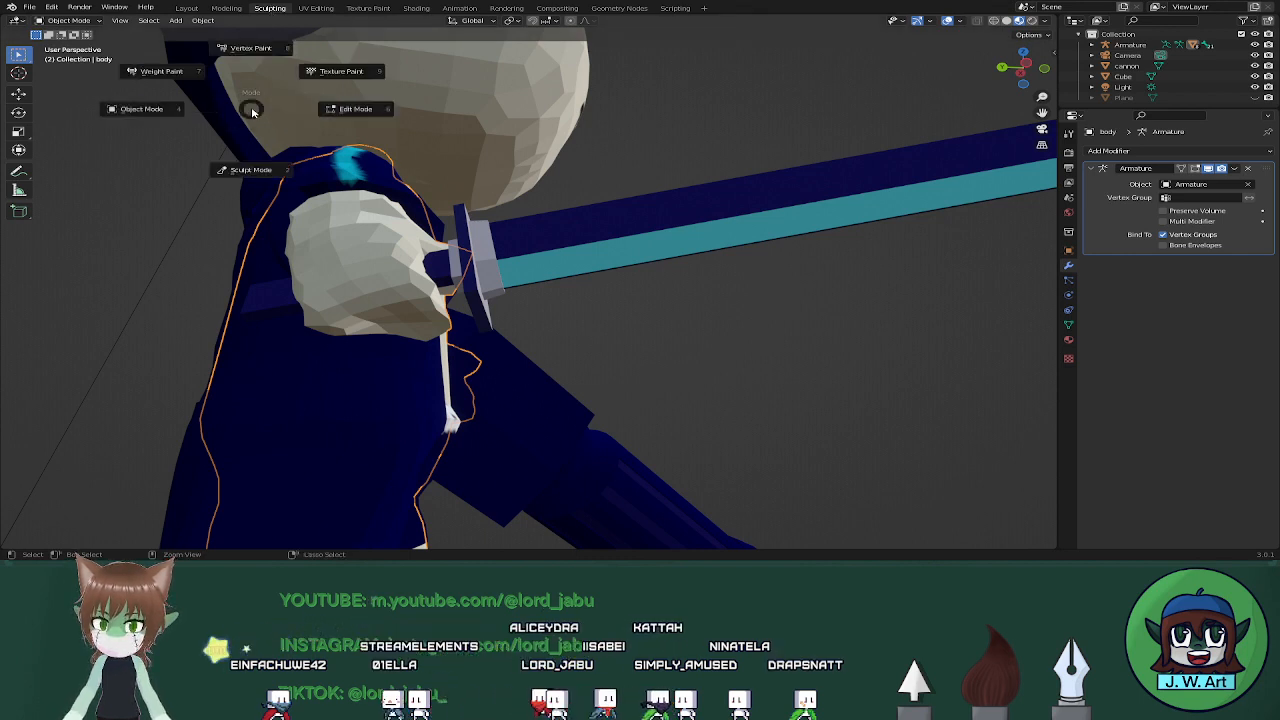
left_click(252, 171)
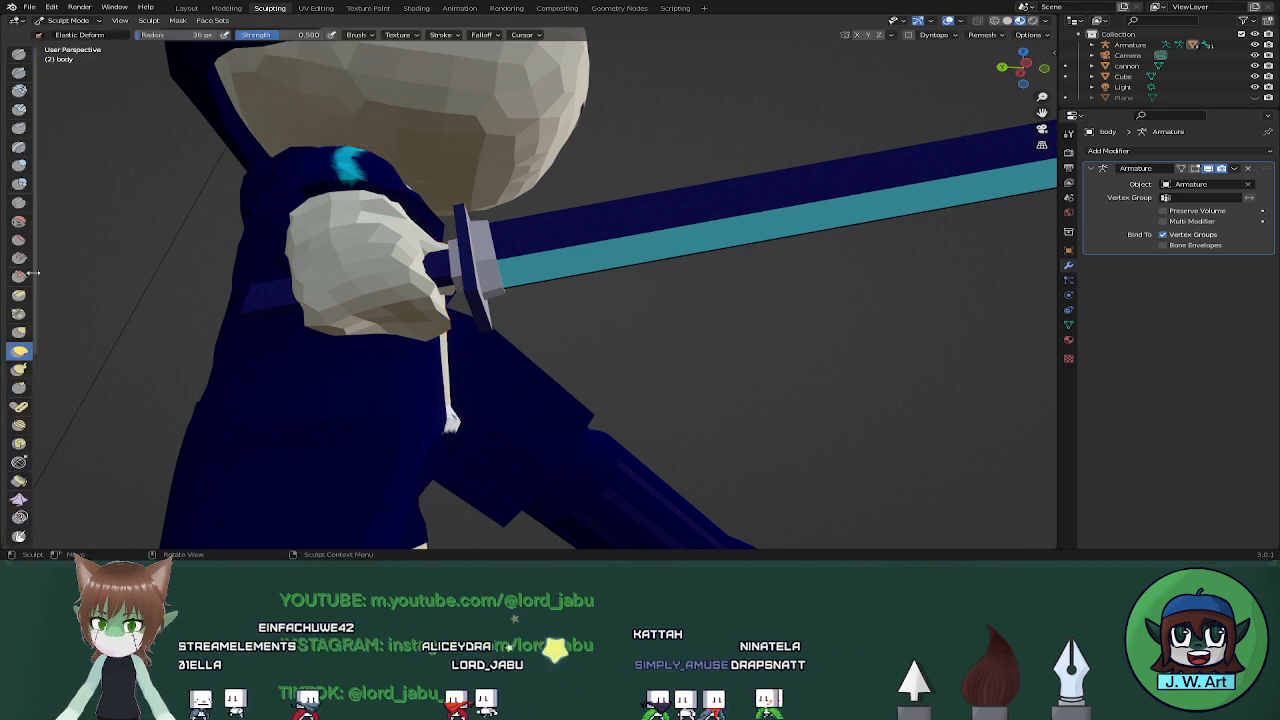
left_click(19, 165)
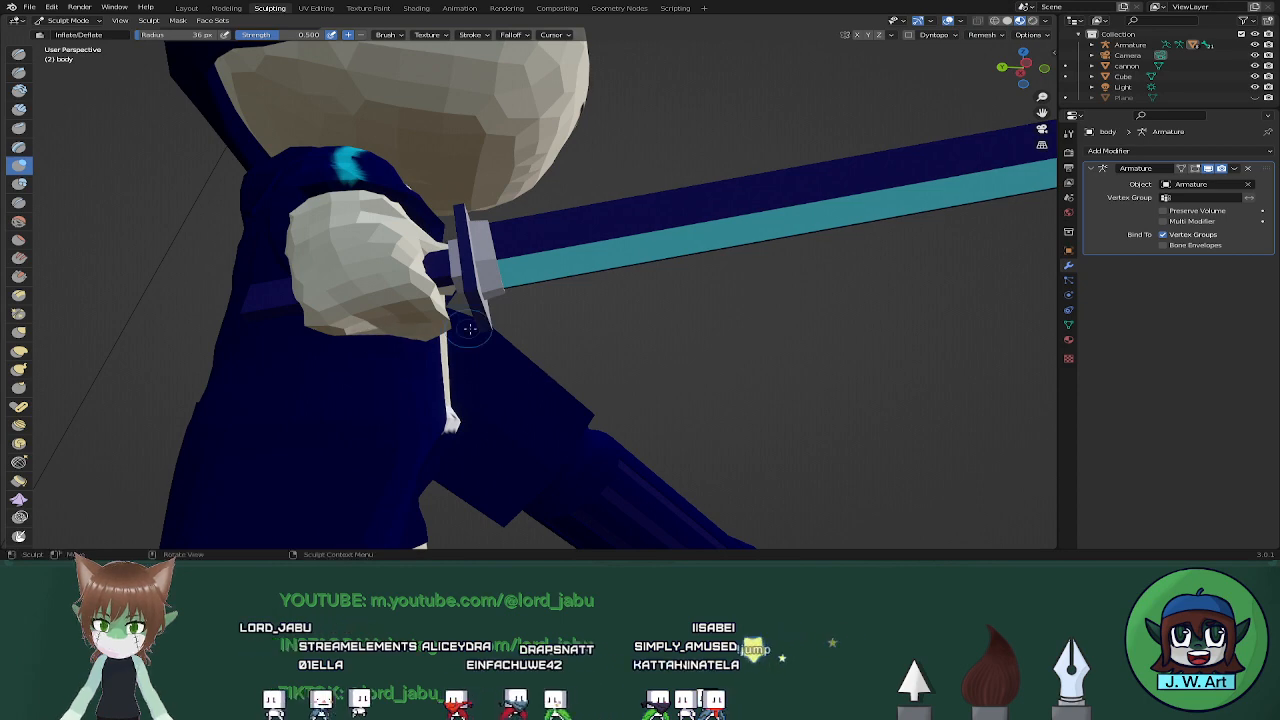
middle_click_drag(469, 329, 337, 372)
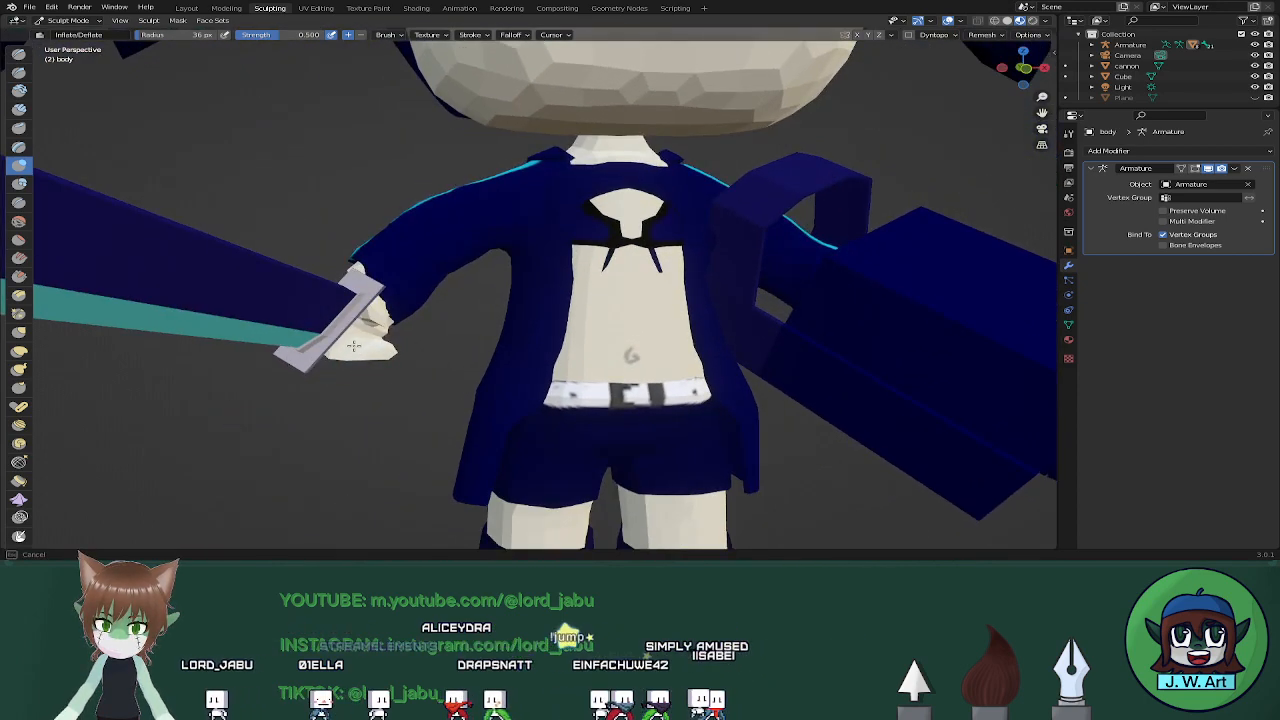
middle_click_drag(445, 357, 453, 290)
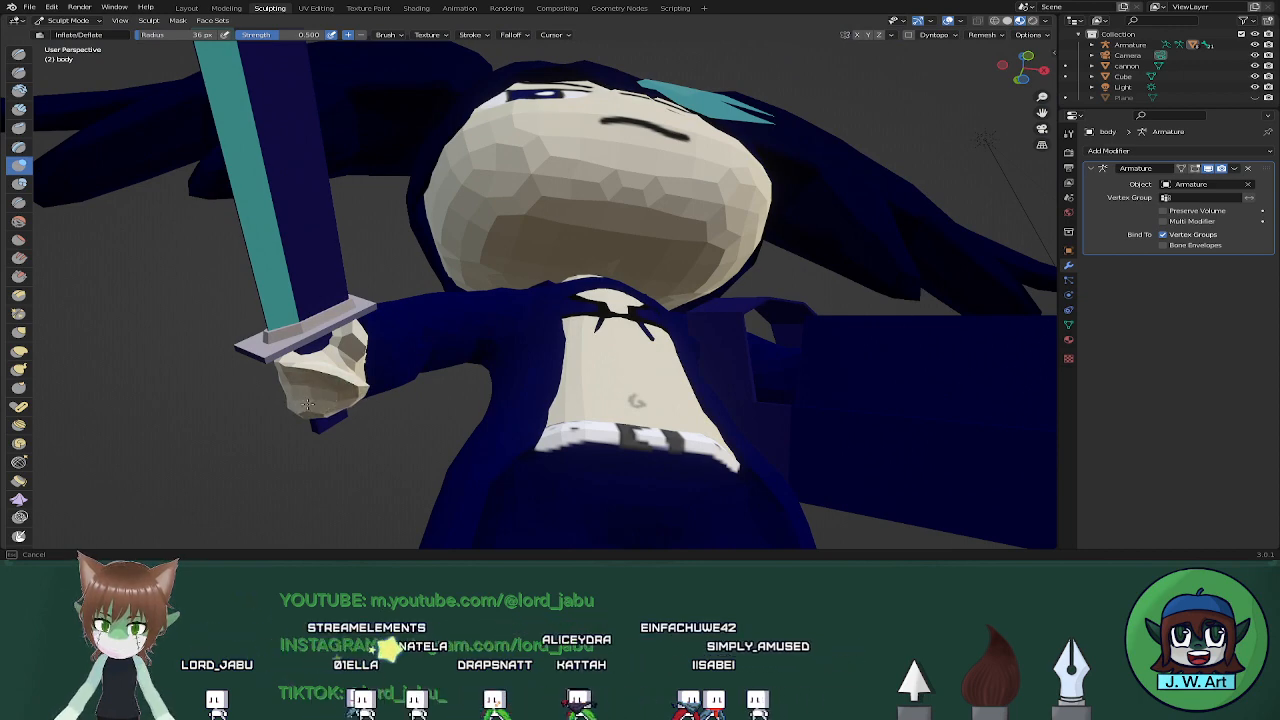
middle_click_drag(337, 381, 315, 415)
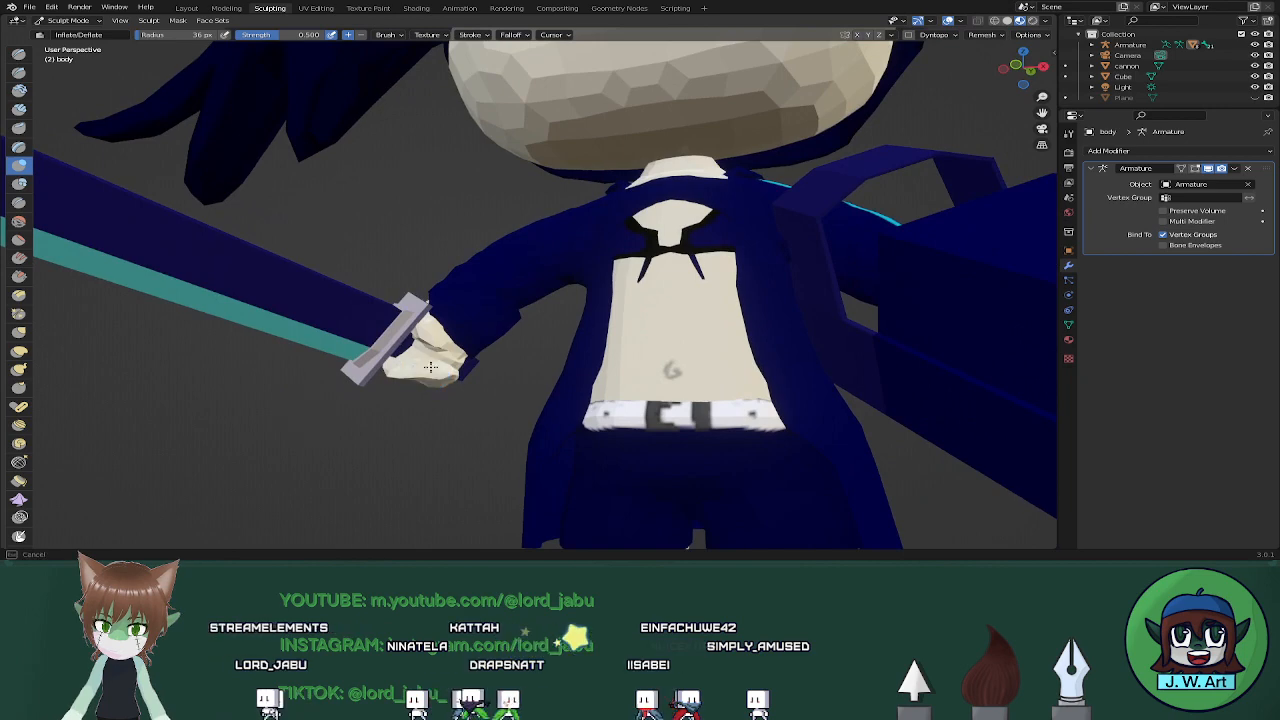
middle_click_drag(430, 375, 598, 360)
scroll(430, 373, "up", 3)
middle_click_drag(347, 383, 557, 356, "shift")
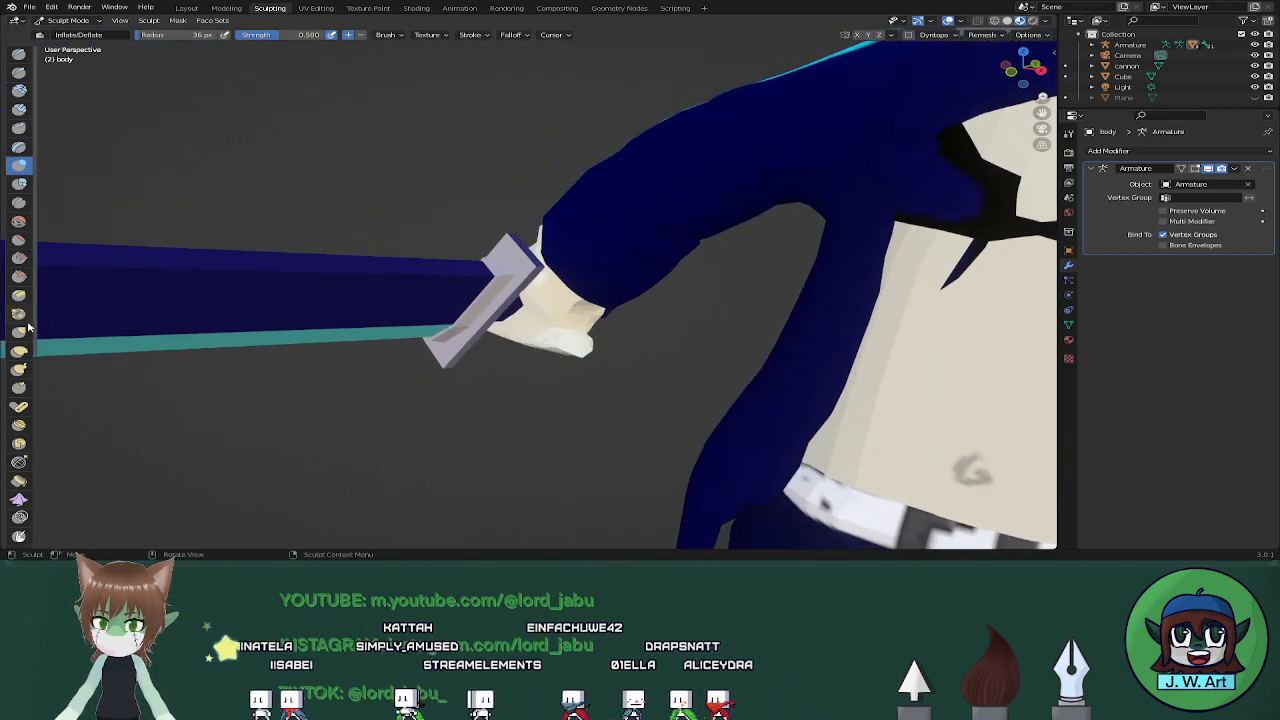
Reshape the fingers around the sword handle with the Grab brush at 68 px radius and 0.480 strength
left_click(19, 331)
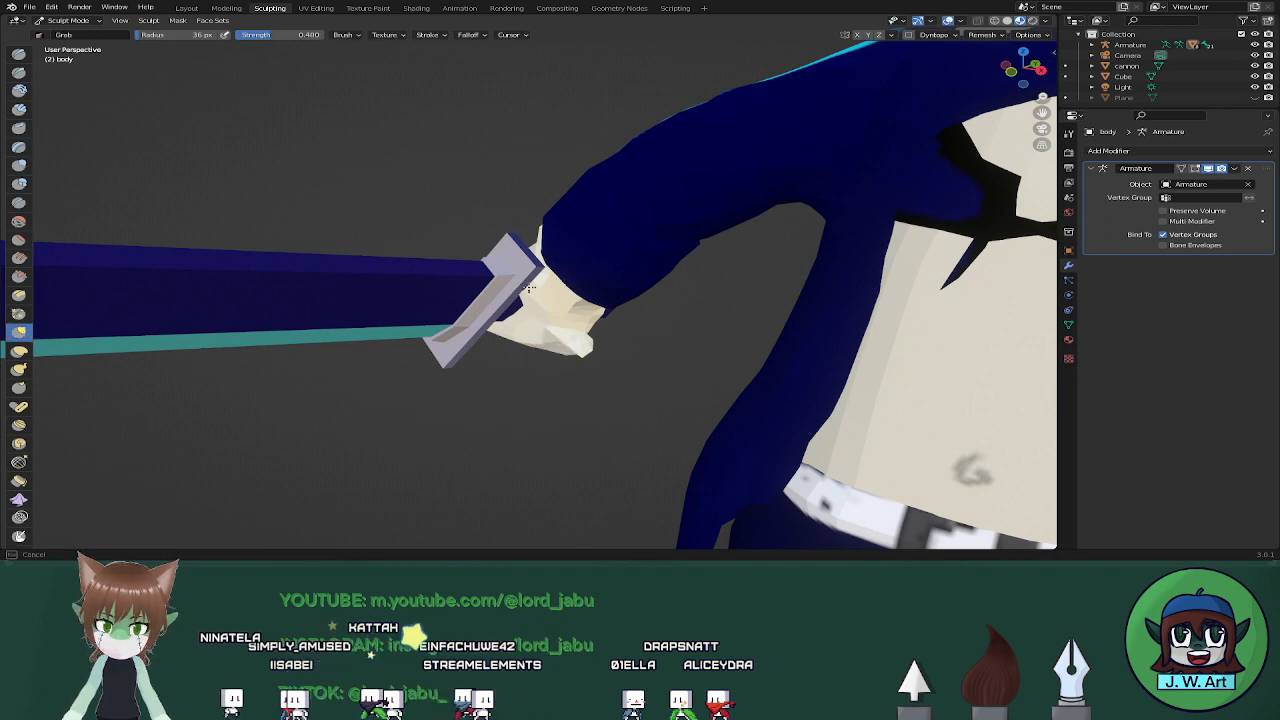
left_click(564, 353)
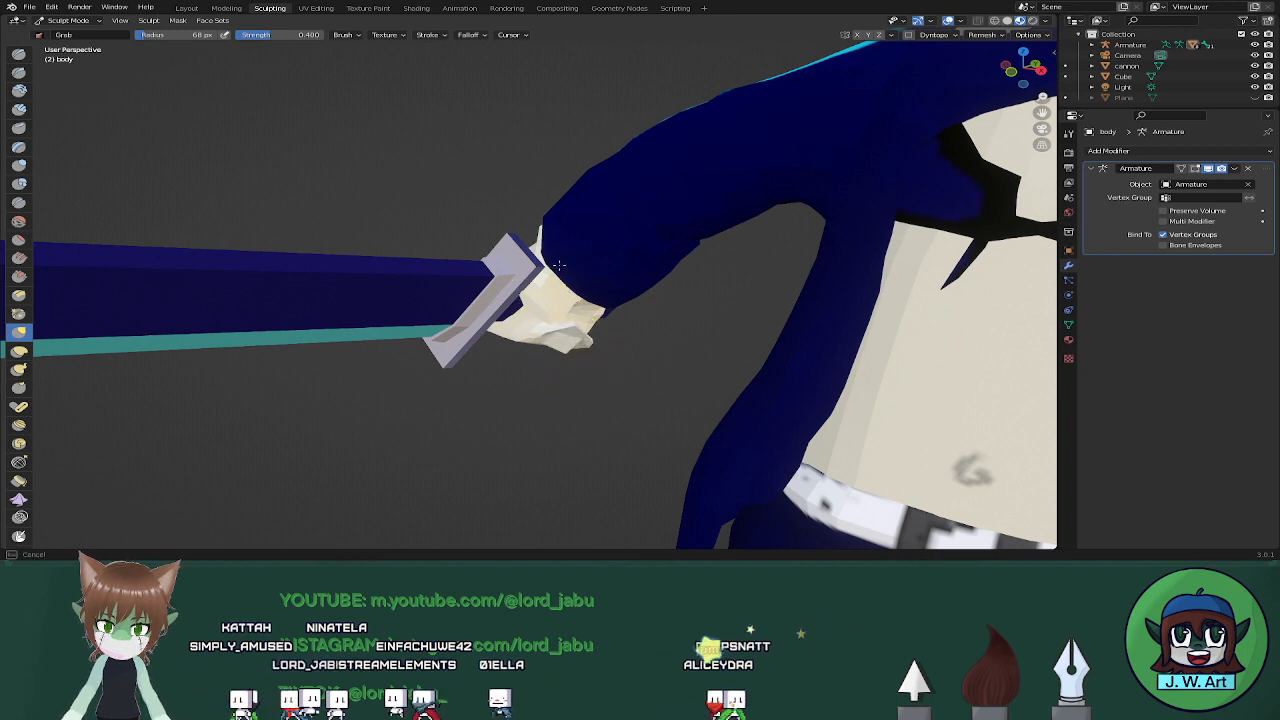
left_click_drag(577, 329, 561, 307)
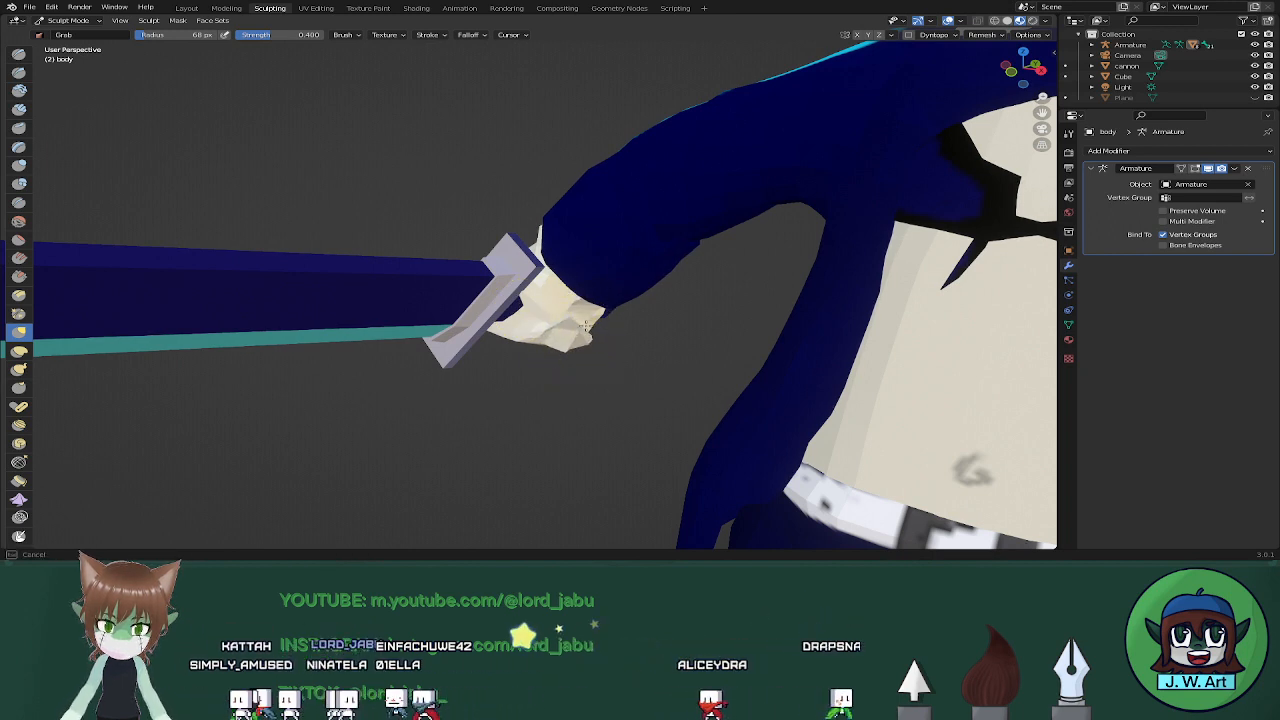
middle_click_drag(586, 325, 531, 309)
left_click_drag(729, 431, 748, 420)
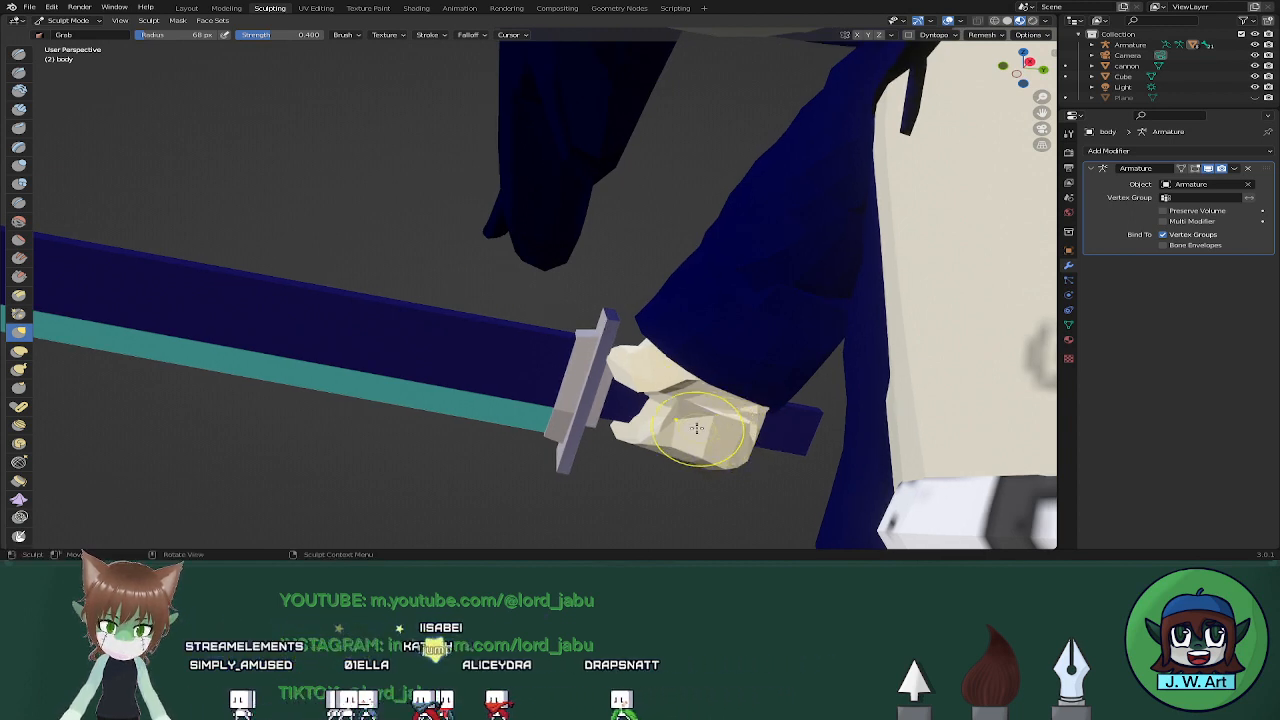
middle_click_drag(690, 427, 600, 410)
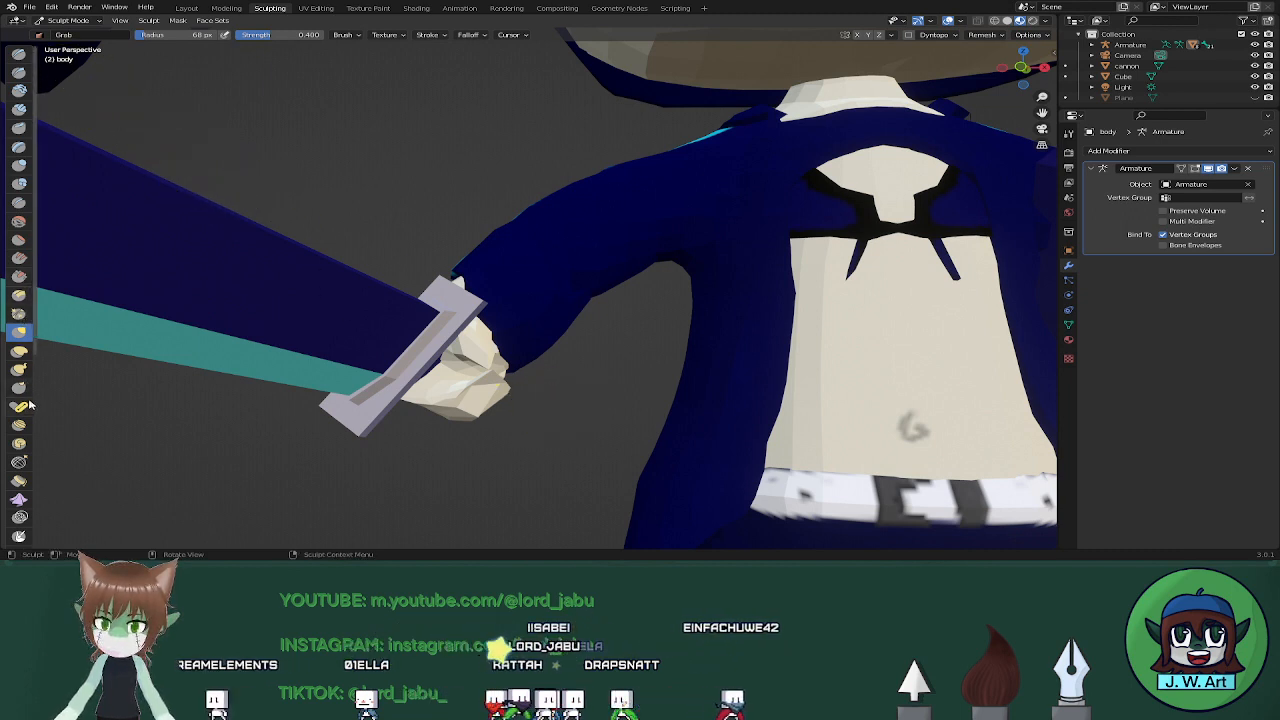
Puff up the gripping fingers using the Inflate/Deflate brush at 68 px radius and 0.500 strength
left_click(19, 166)
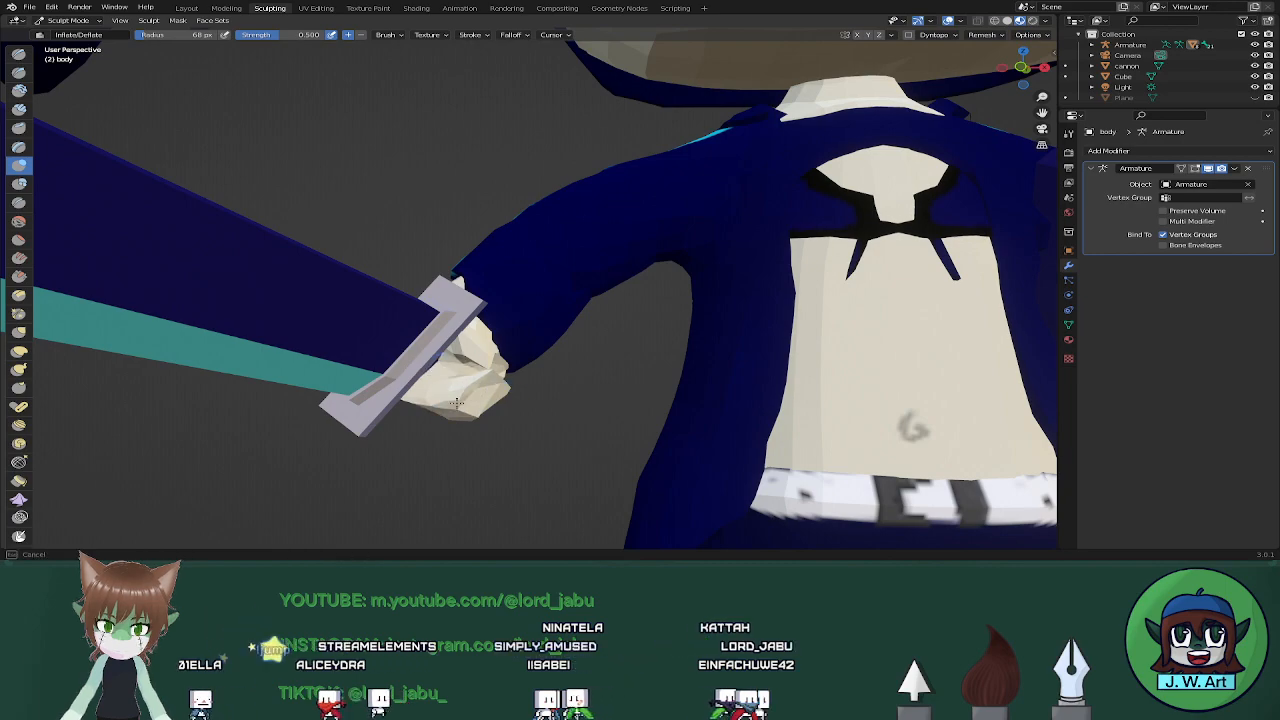
mouse_move(462, 391)
middle_mouse_down()
mouse_move(528, 400)
mouse_move(410, 378)
middle_mouse_up()
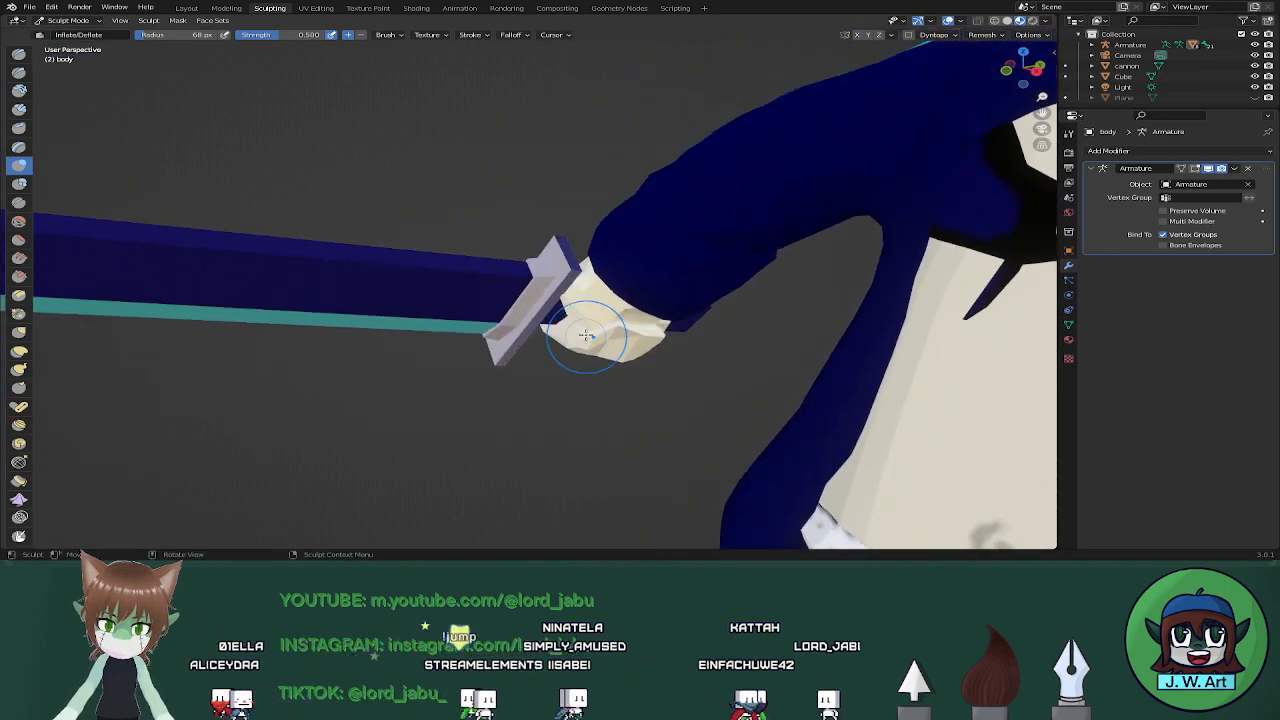
mouse_move(586, 337)
middle_mouse_down()
mouse_move(595, 330)
mouse_move(560, 310)
mouse_move(470, 320)
mouse_move(500, 277)
mouse_move(462, 270)
mouse_move(357, 277)
mouse_move(343, 294)
mouse_move(657, 337)
mouse_move(622, 350)
mouse_move(650, 385)
mouse_move(700, 390)
mouse_move(751, 357)
mouse_move(811, 400)
mouse_move(808, 347)
mouse_move(498, 322)
middle_mouse_up()
scroll(596, 378, "up", 2)
scroll(530, 323, "down", 2)
scroll(575, 335, "up", 6)
middle_click_drag(586, 340, 598, 296)
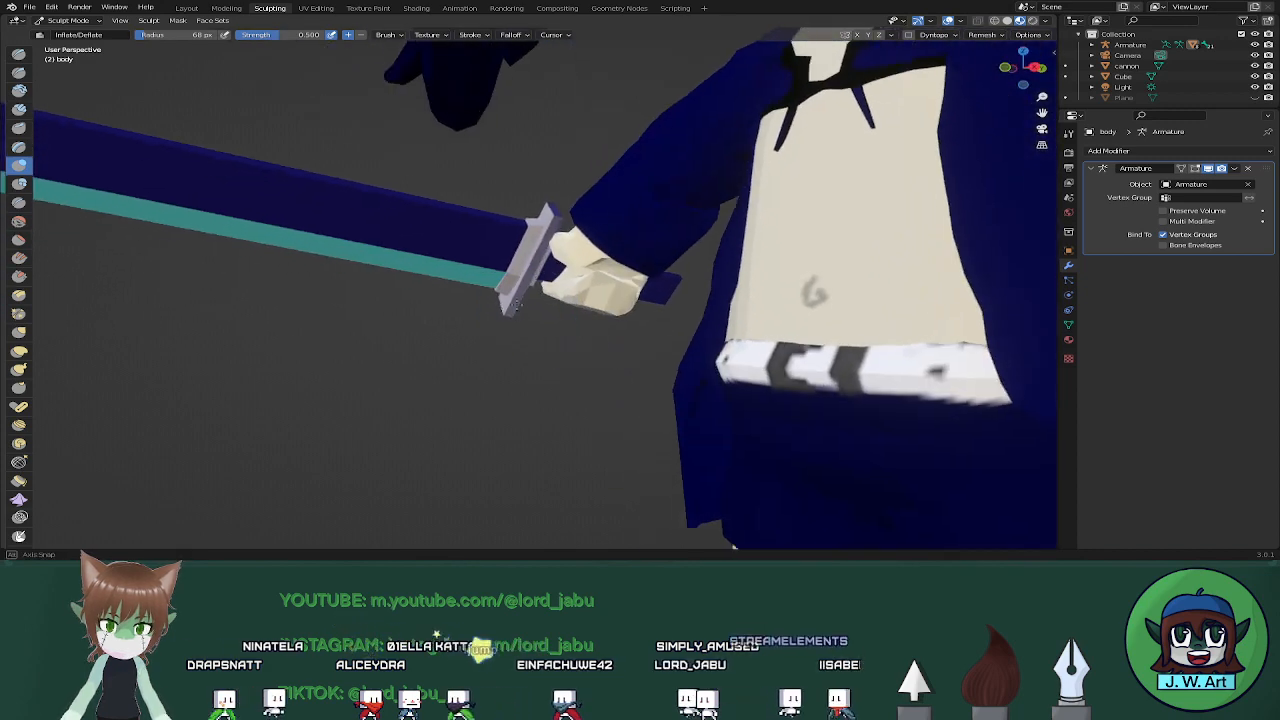
left_click_drag(594, 295, 594, 297)
scroll(567, 300, "down", 8)
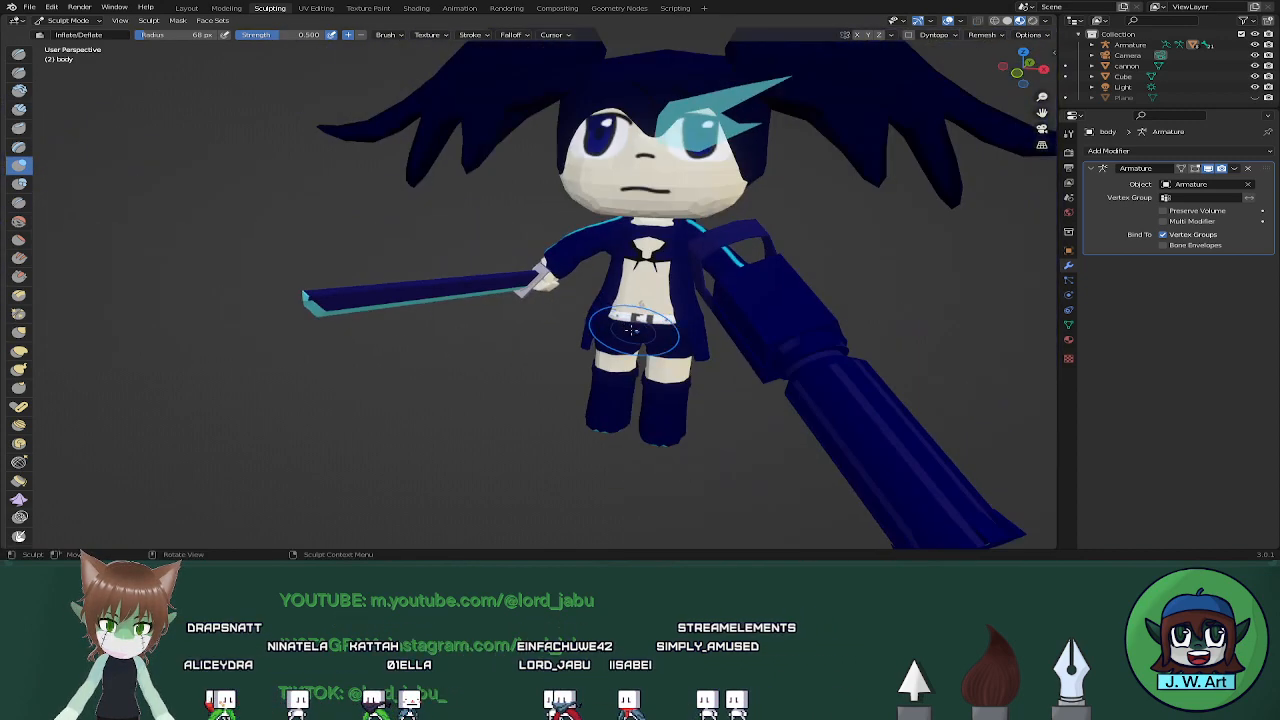
Return to the Layout workspace, deselect the body, save the file and unhide the ground Plane
left_click(193, 8)
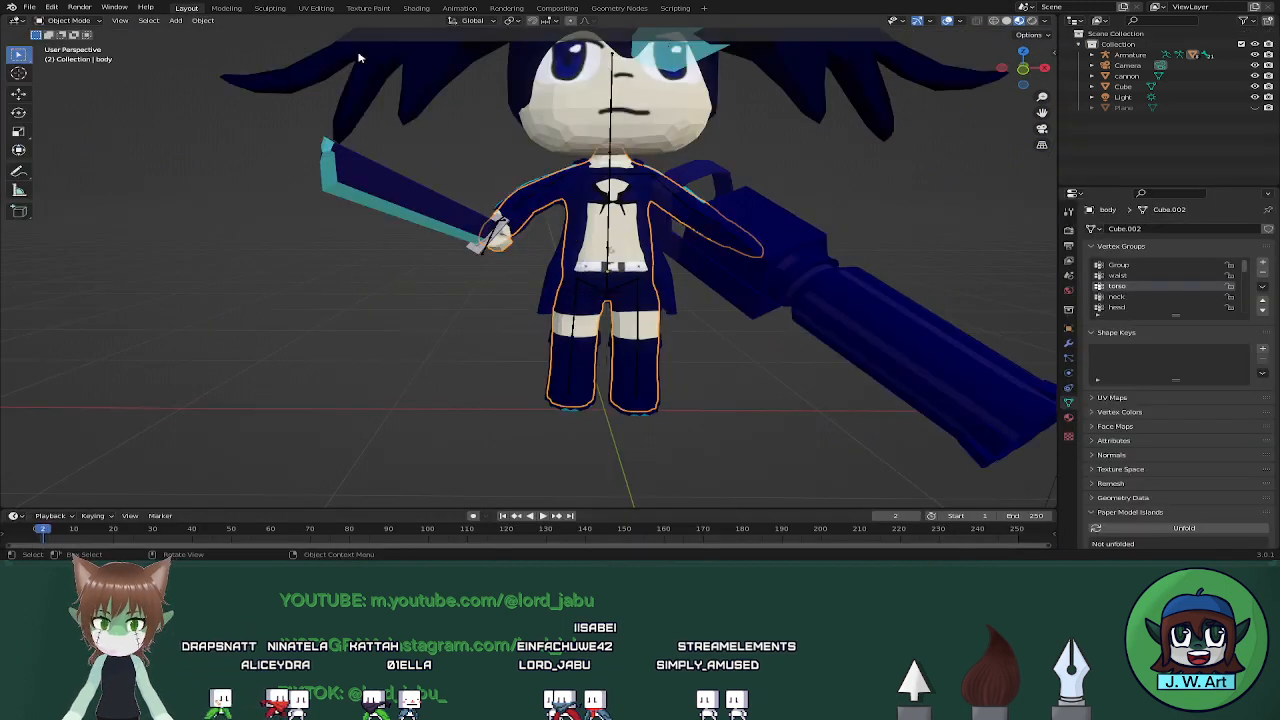
left_click(872, 187)
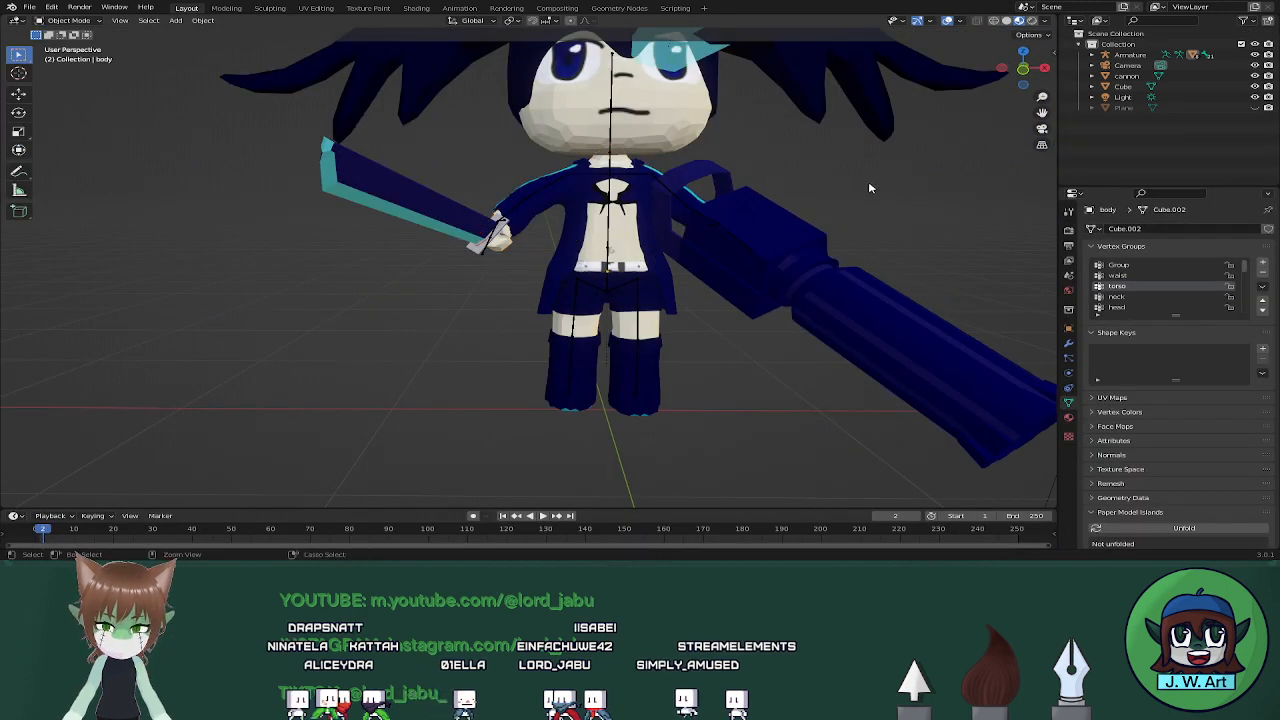
key("ctrl+s")
left_click(1255, 108)
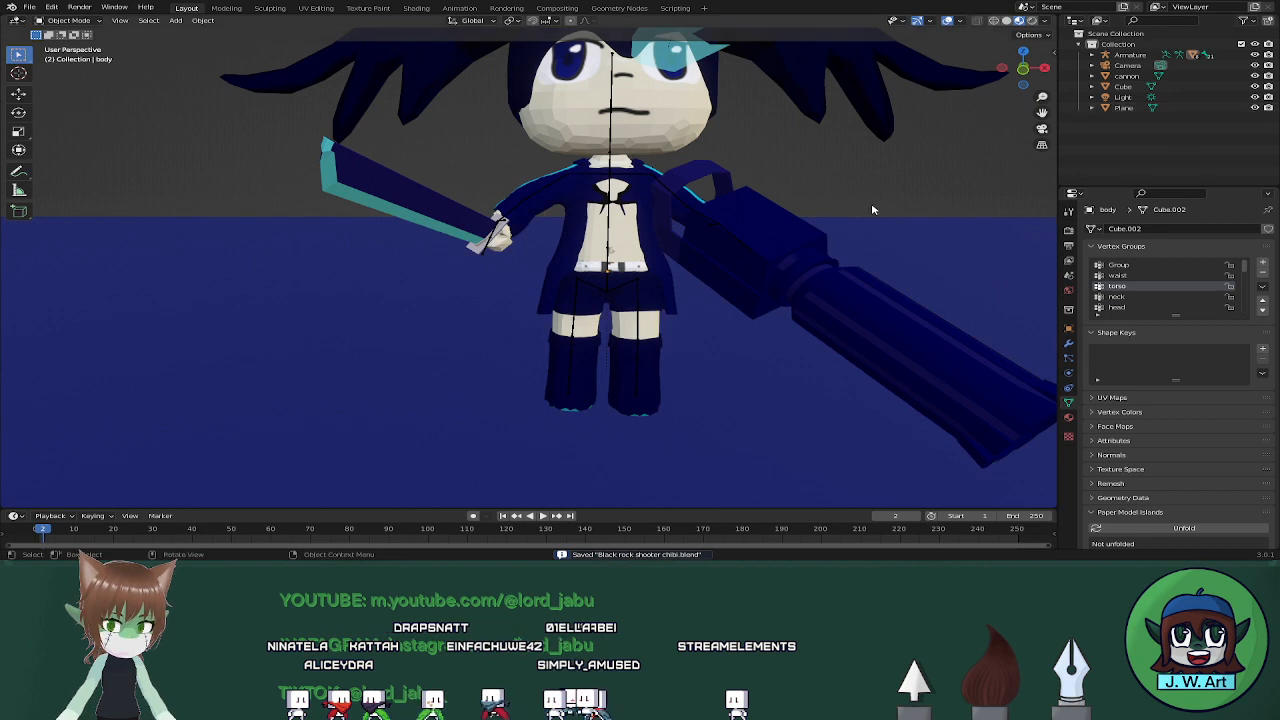
Check the character's framing through the scene camera and in the Rendering workspace's rendered image
scroll(876, 207, "down", 3)
key("KP_0")
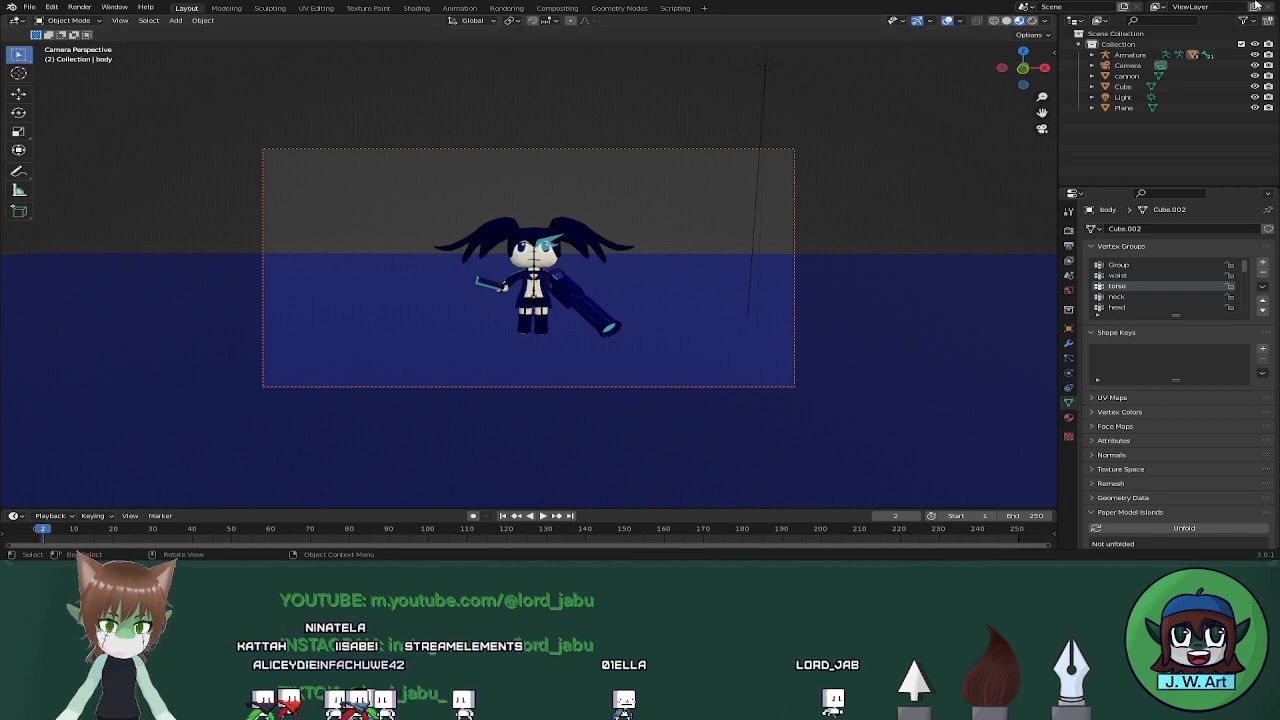
left_click(1041, 128)
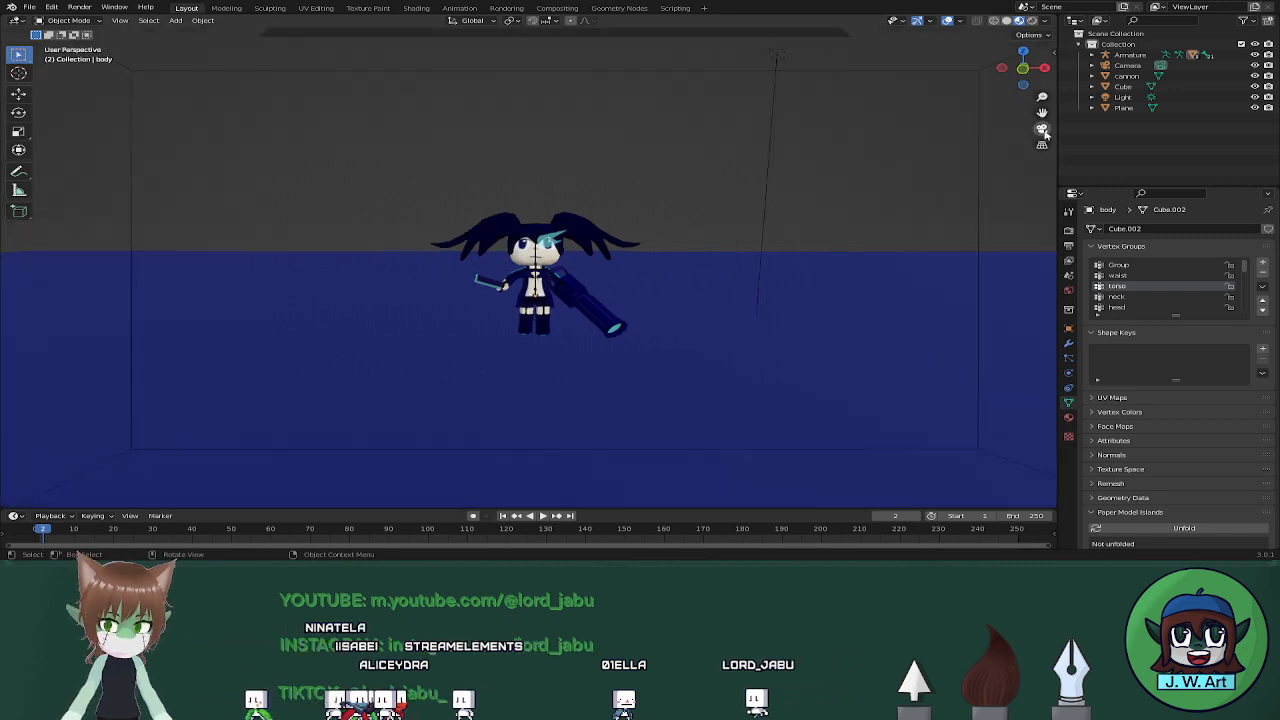
left_click(508, 9)
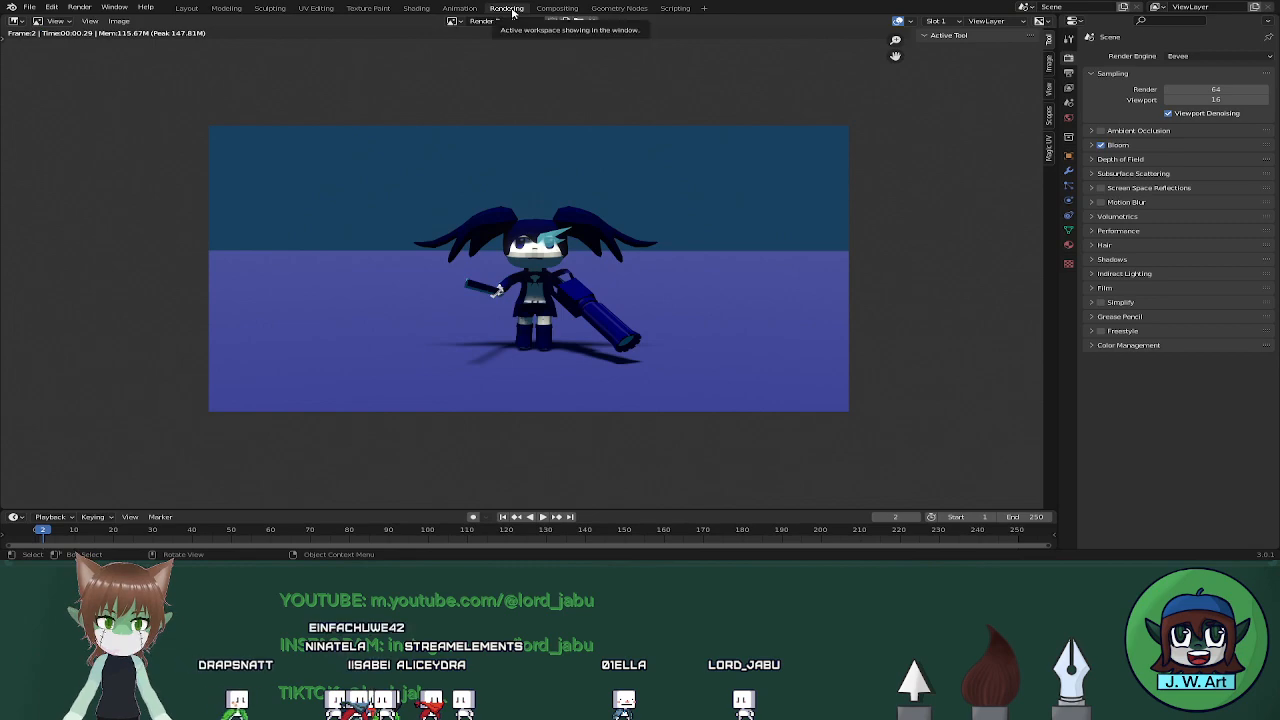
left_click(187, 8)
Select the sword and rotate it about -1° around the global Z axis
scroll(464, 285, "up", 5)
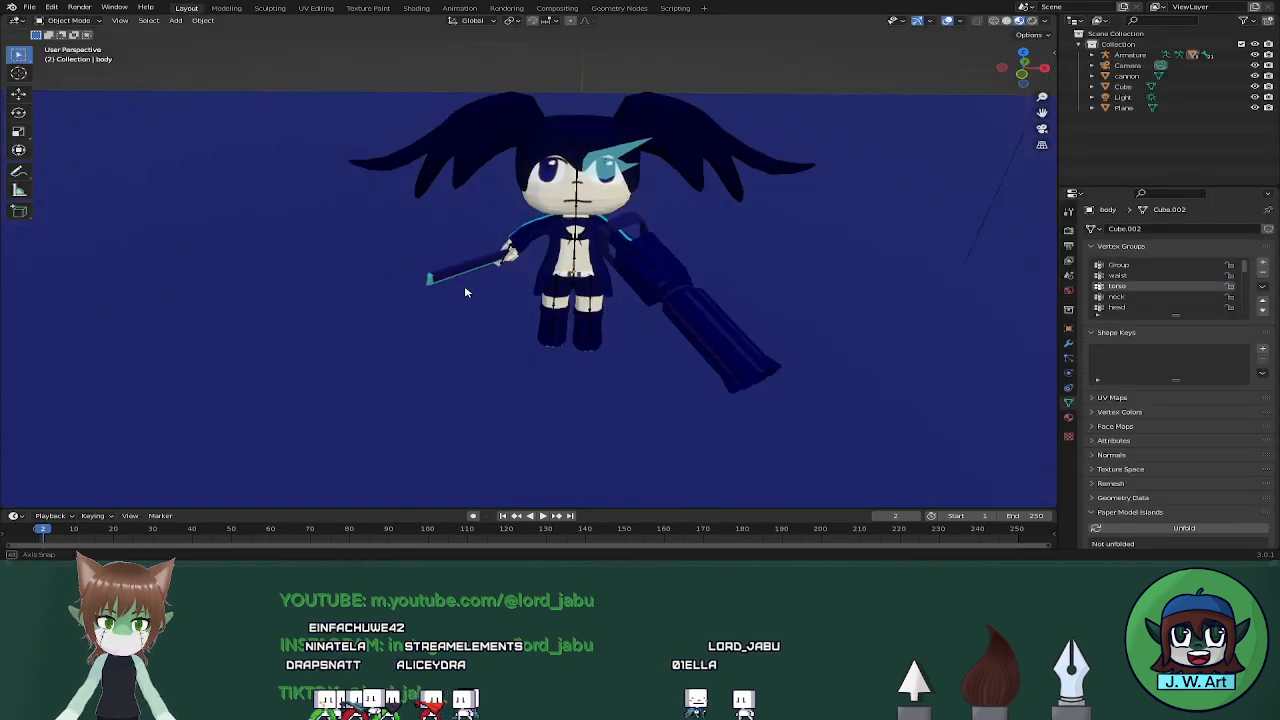
left_click(434, 226)
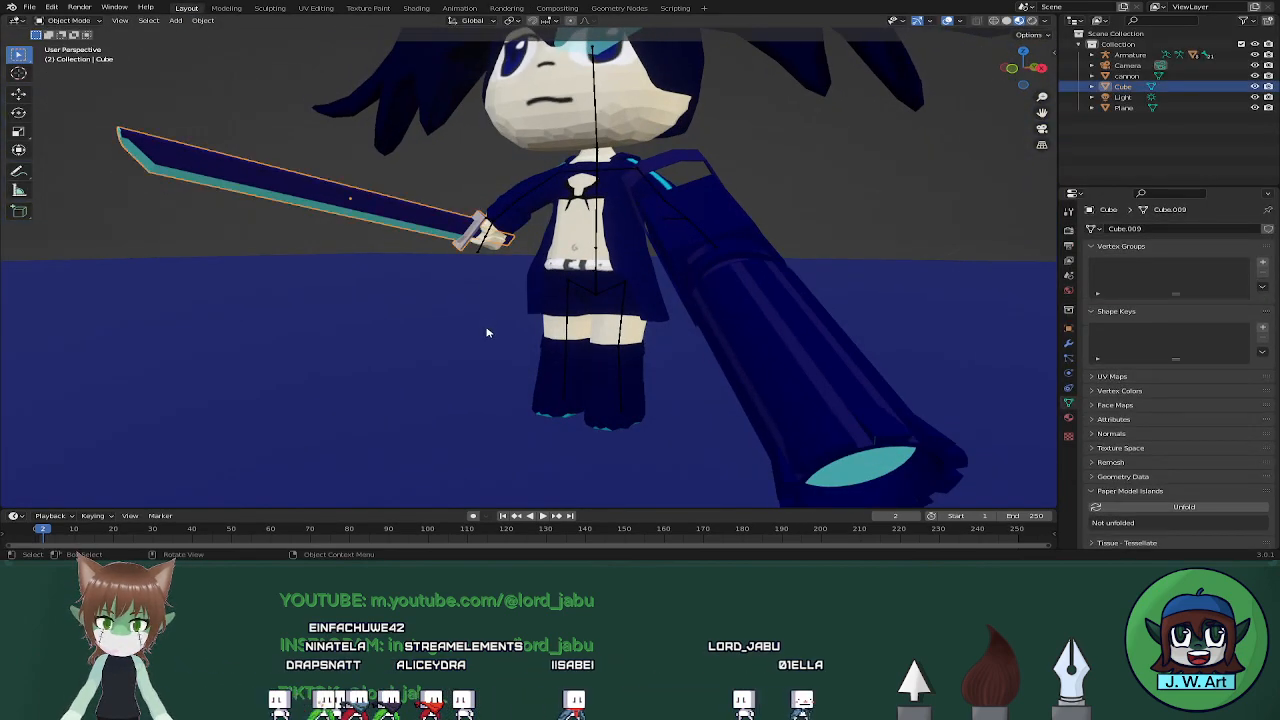
middle_click_drag(488, 333, 528, 366)
key("r")
key("z")
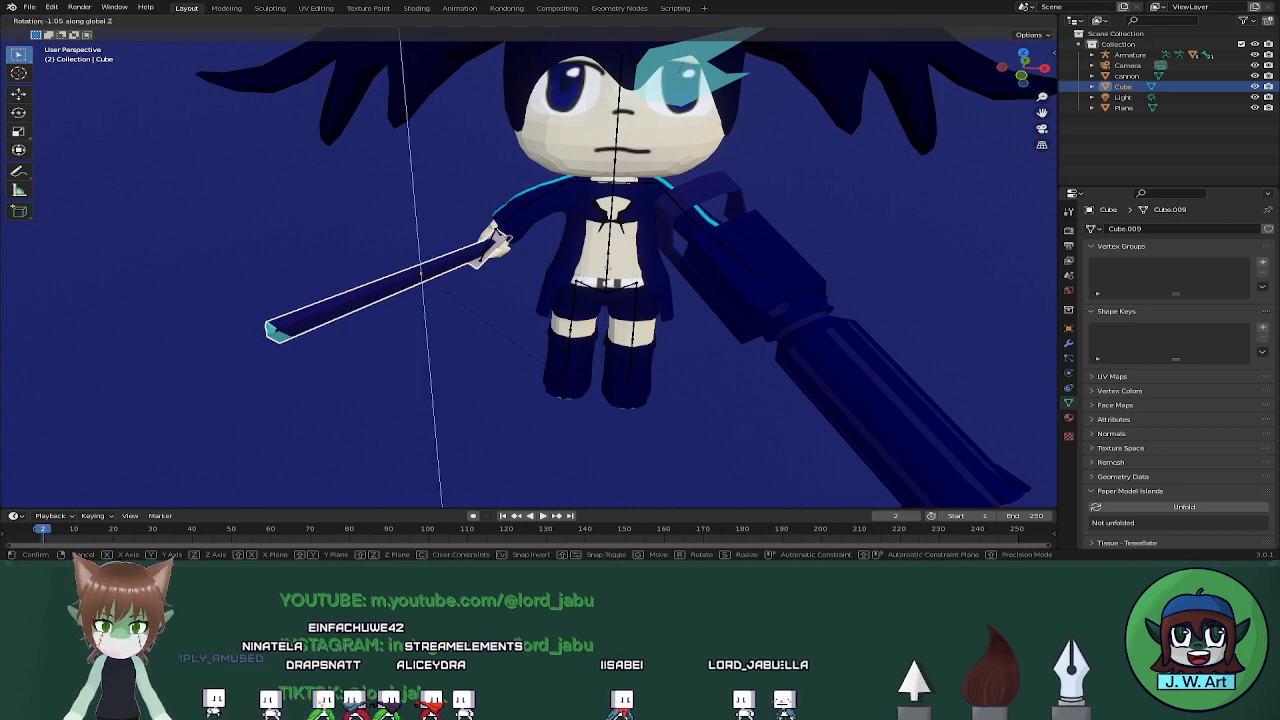
left_click(550, 379)
Rotate the sword about -3.8° around the global X axis and raise it about 0.05 m along global Z
middle_click_drag(598, 395, 540, 410)
key("r")
key("y")
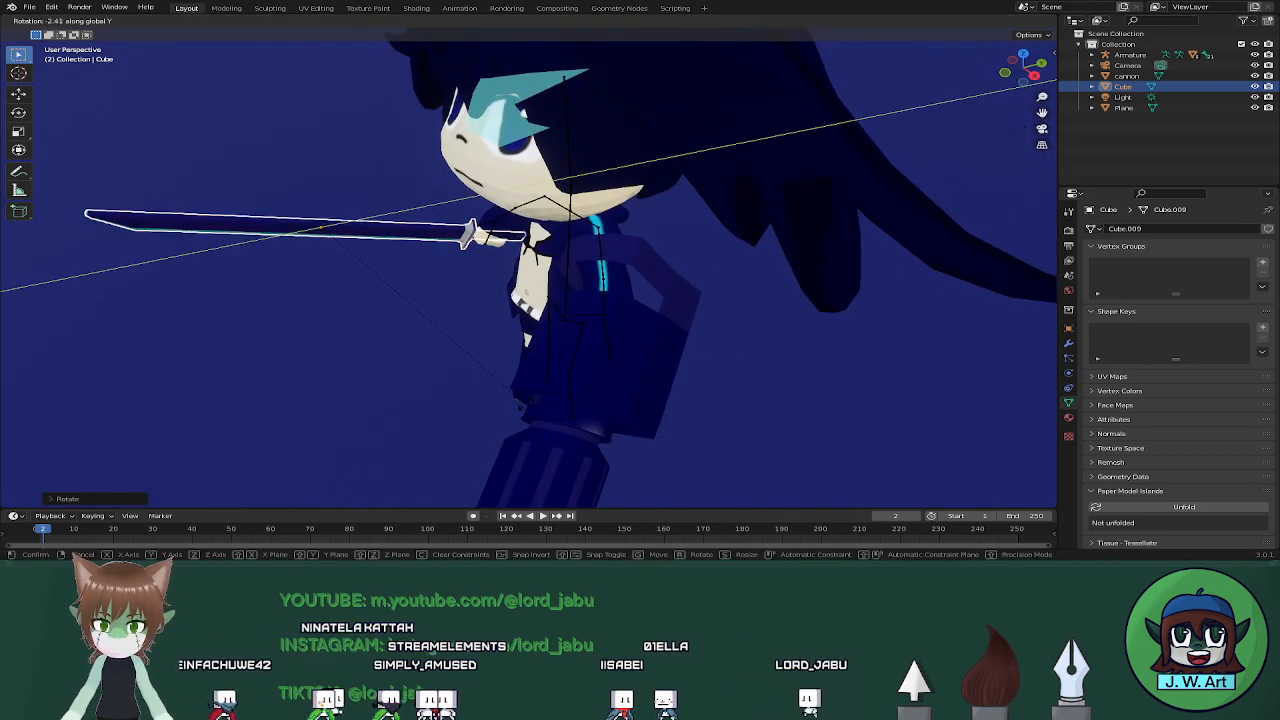
key("x")
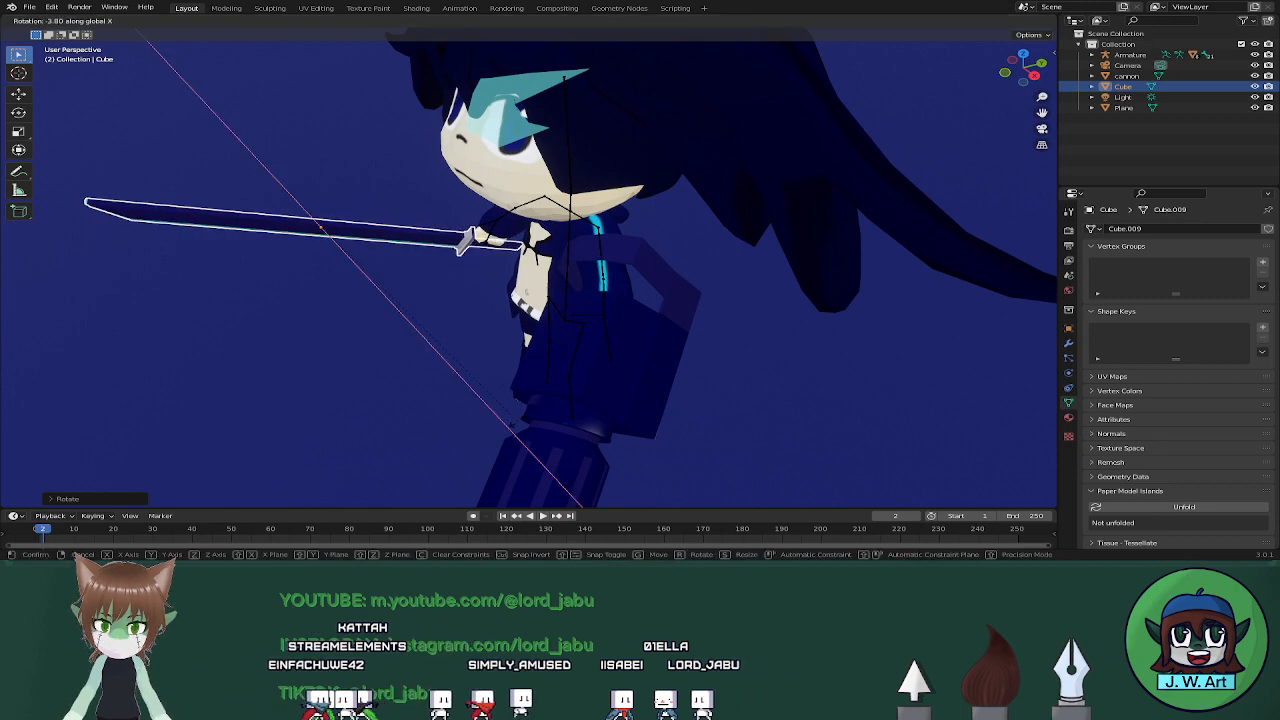
key("Return")
key("g")
key("z")
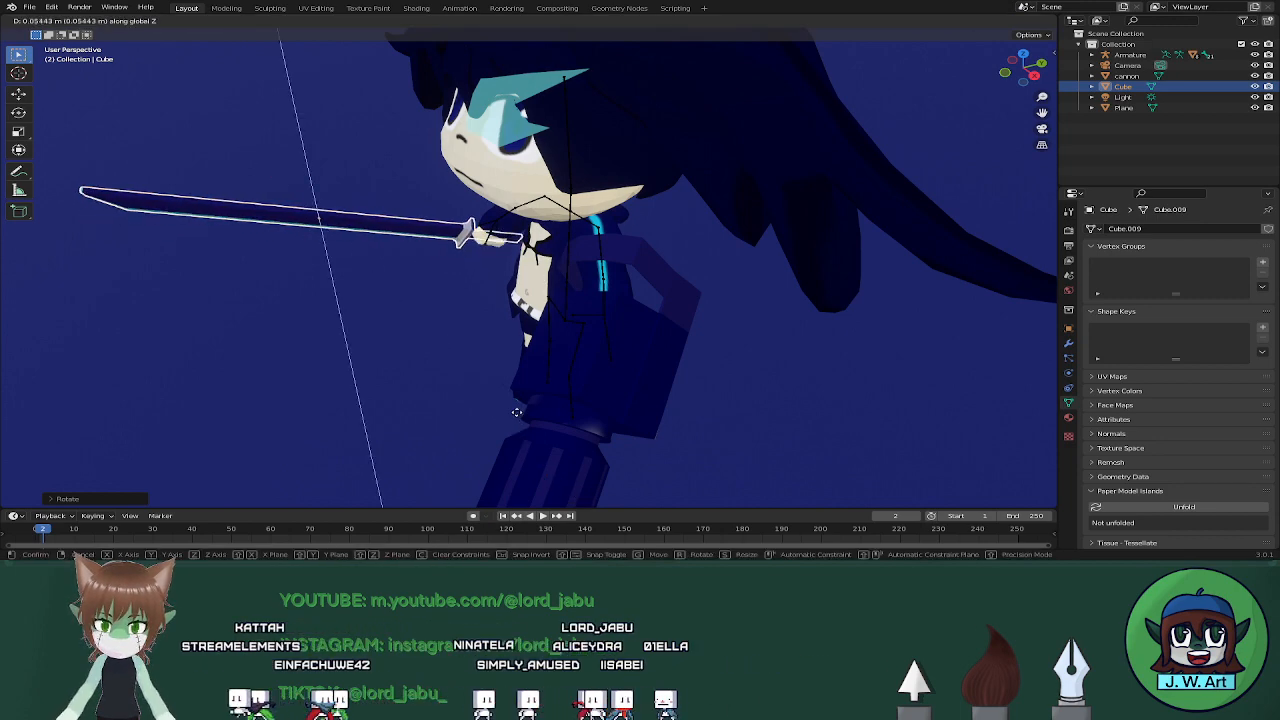
key("Return")
Tilt the sword's tip slightly upward in a side view and raise the sword a little along global Z
middle_click_drag(517, 412, 492, 345)
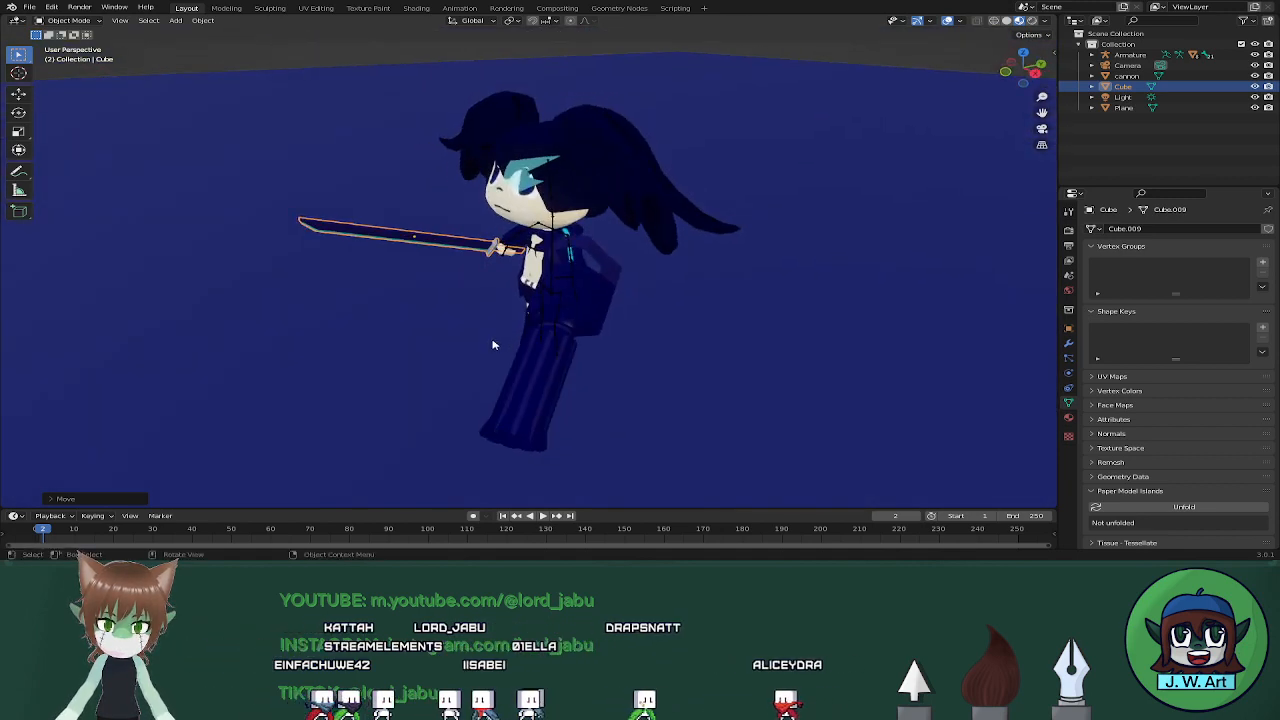
key("r")
left_click(484, 353)
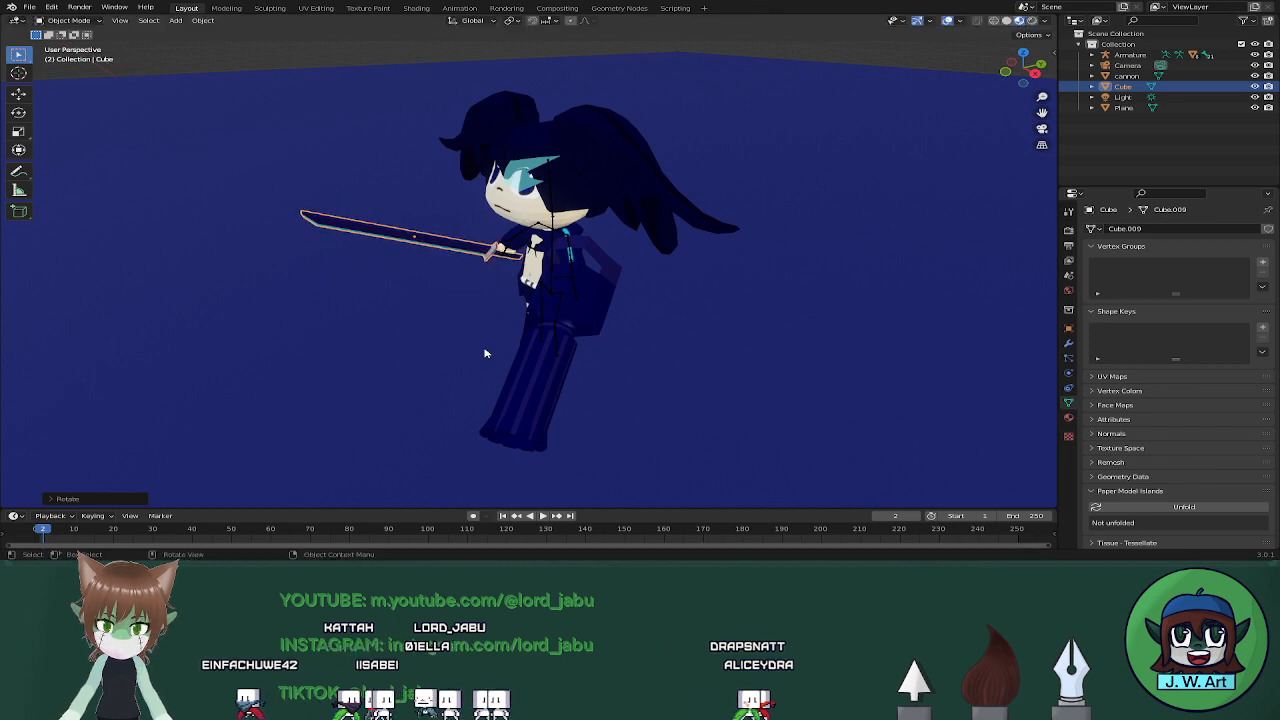
key("g")
key("z")
left_click(486, 342)
Fine-tune the sword's angle at the right hand with several small rotations around the global Z axis
middle_click_drag(486, 341, 548, 332)
scroll(529, 309, "up", 6)
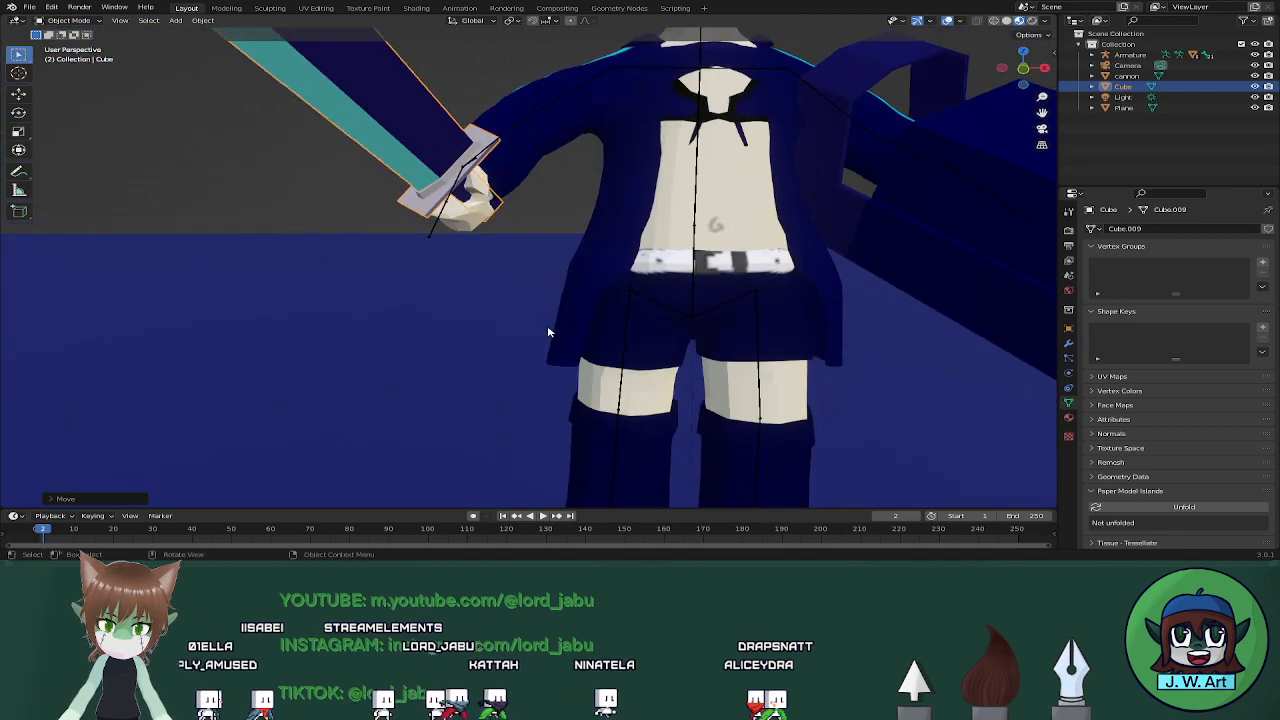
key("r")
key("z")
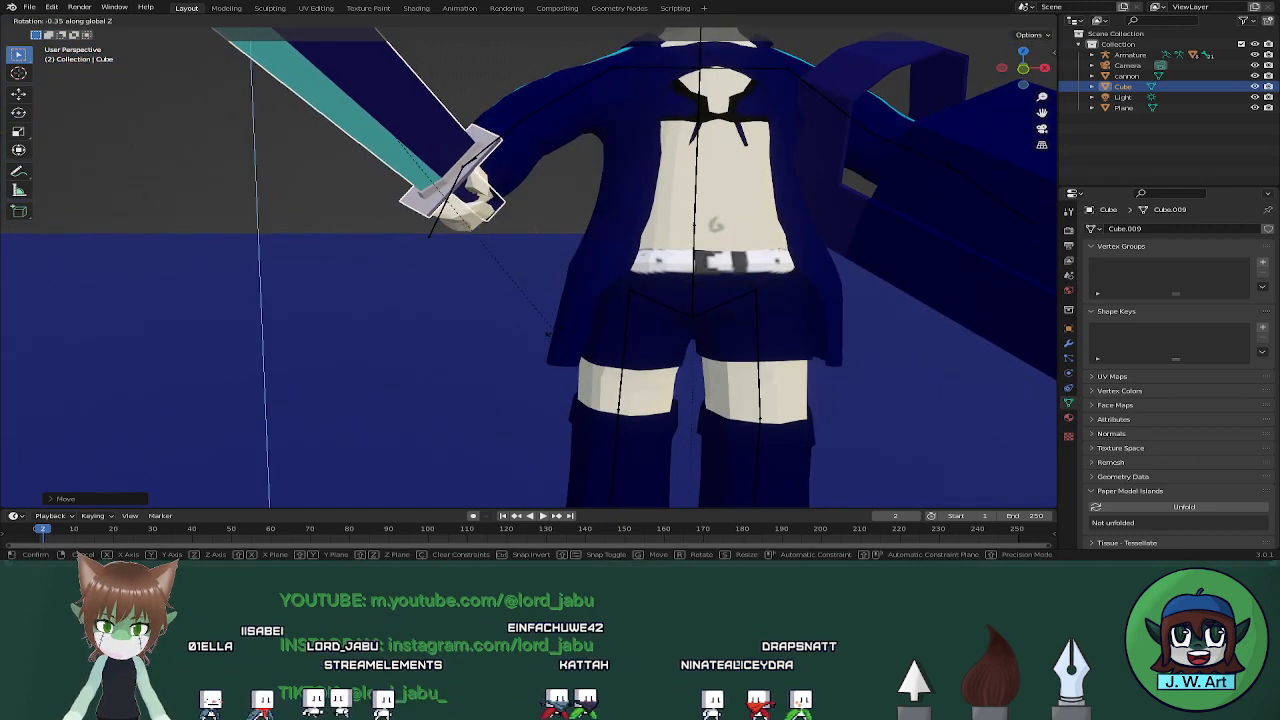
left_click(534, 343)
middle_click_drag(534, 343, 525, 349)
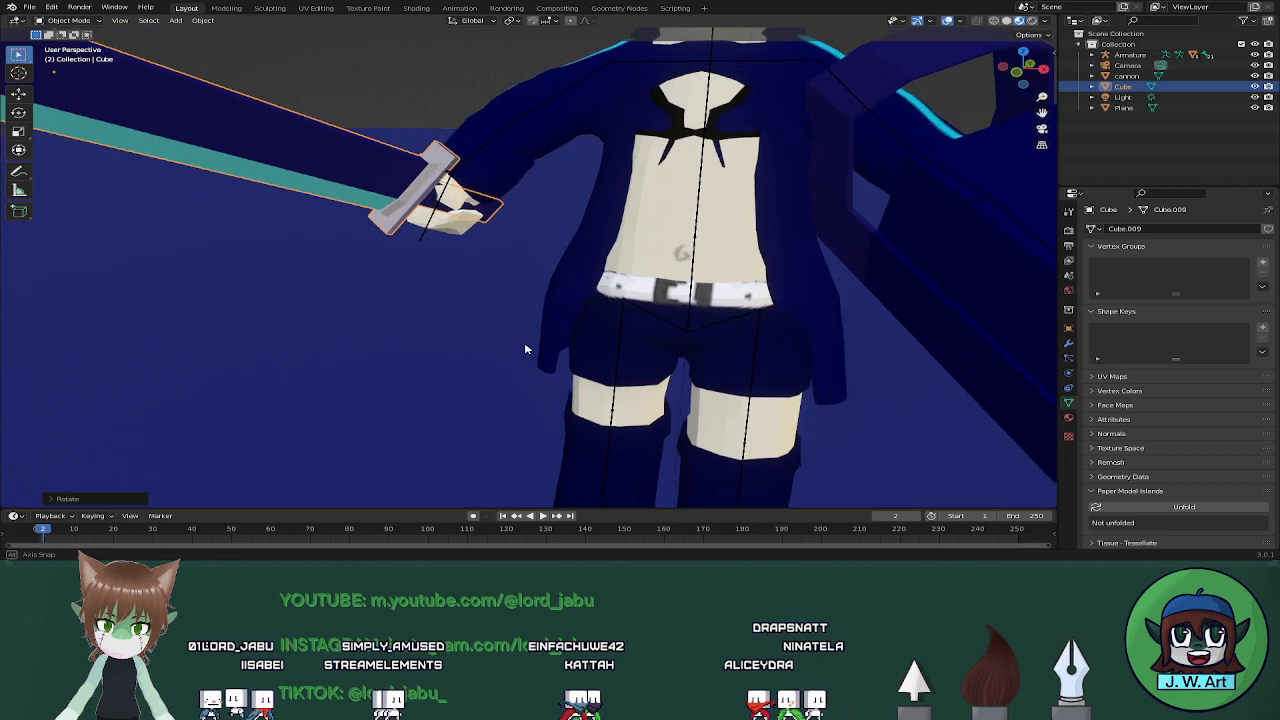
key("r")
key("z")
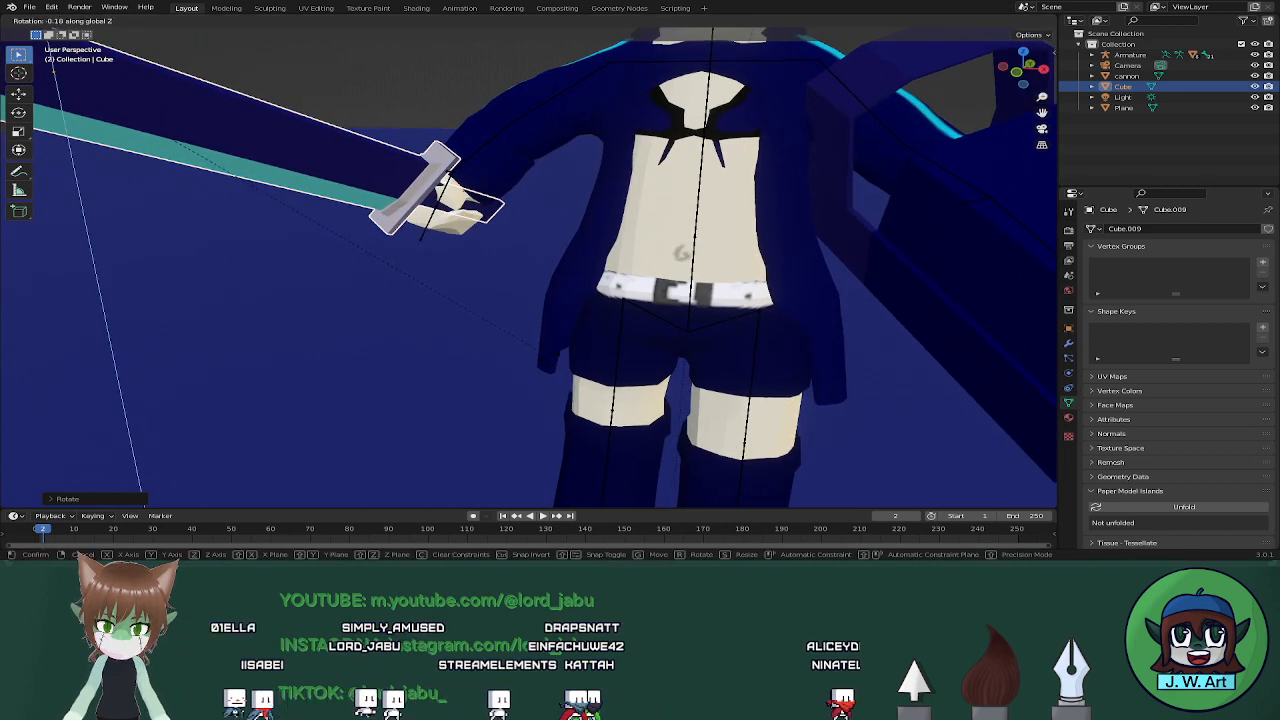
left_click(556, 362)
middle_click_drag(557, 363, 512, 321)
key("r")
key("z")
left_click(533, 381)
Shift the sword slightly along the global X axis so its handle sits in the right hand's grip
key("g")
key("x")
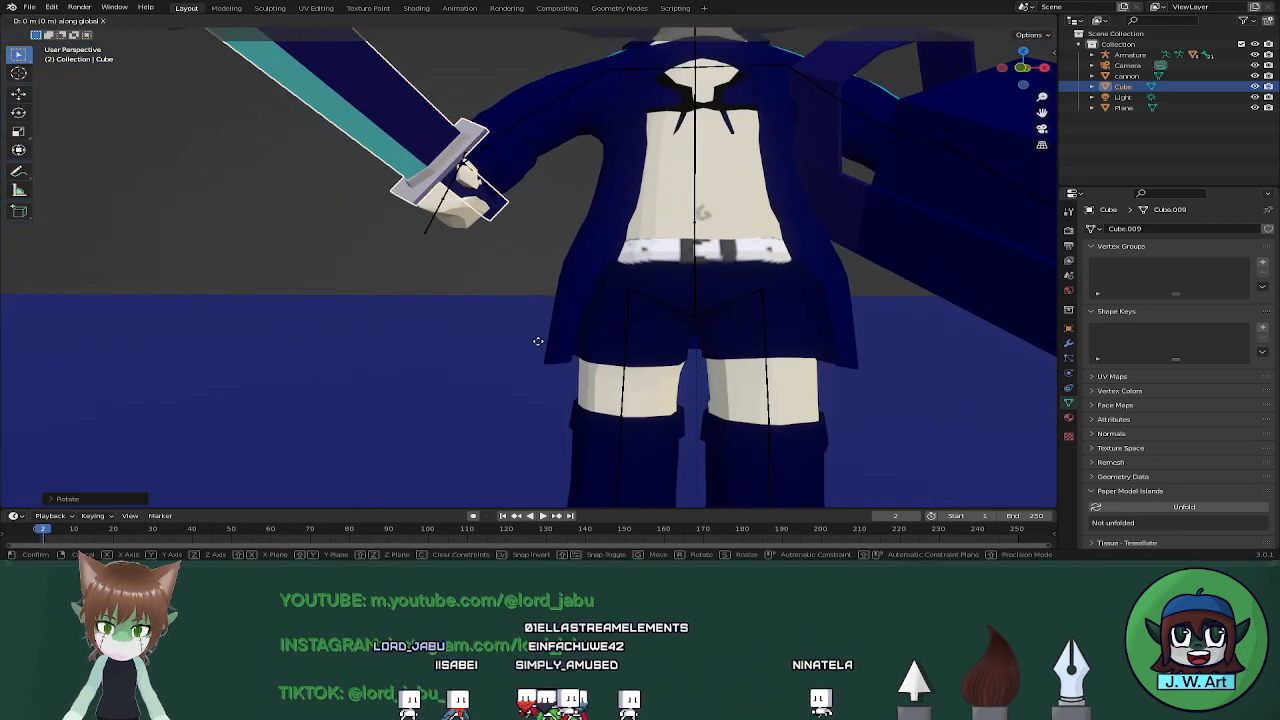
left_click(534, 338)
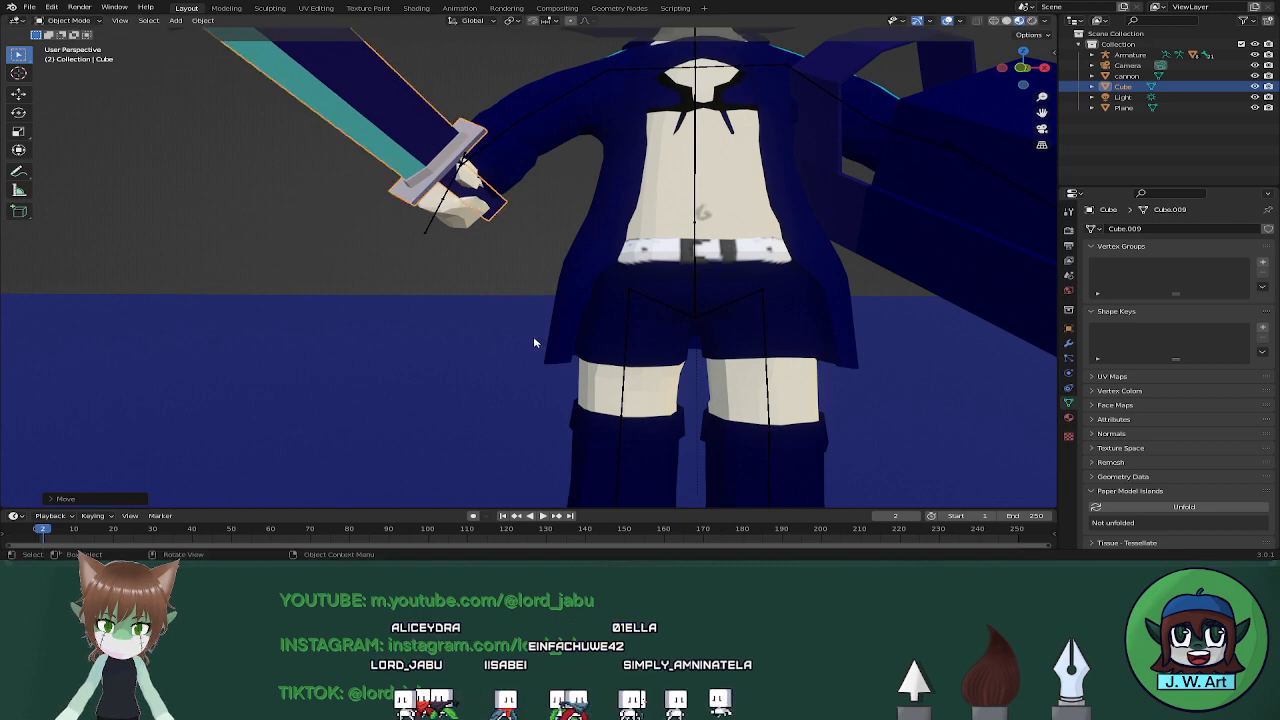
mouse_move(533, 338)
middle_mouse_down()
mouse_move(483, 350)
mouse_move(488, 289)
mouse_move(551, 289)
mouse_move(543, 314)
mouse_move(592, 308)
mouse_move(491, 297)
mouse_move(511, 328)
middle_mouse_up()
scroll(484, 348, "up", 4)
key("g")
key("x")
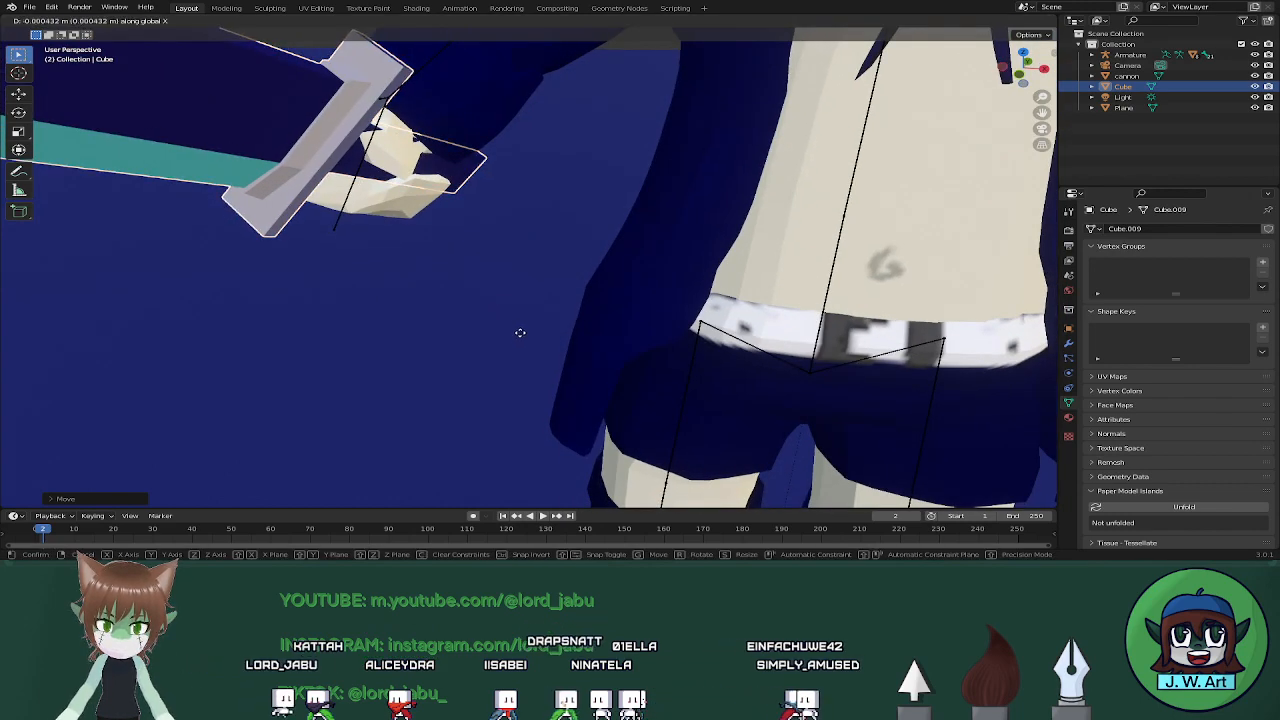
left_click(410, 237)
Preview the scene with rendered shading, and change the sun light's type to Area
scroll(450, 260, "down", 10)
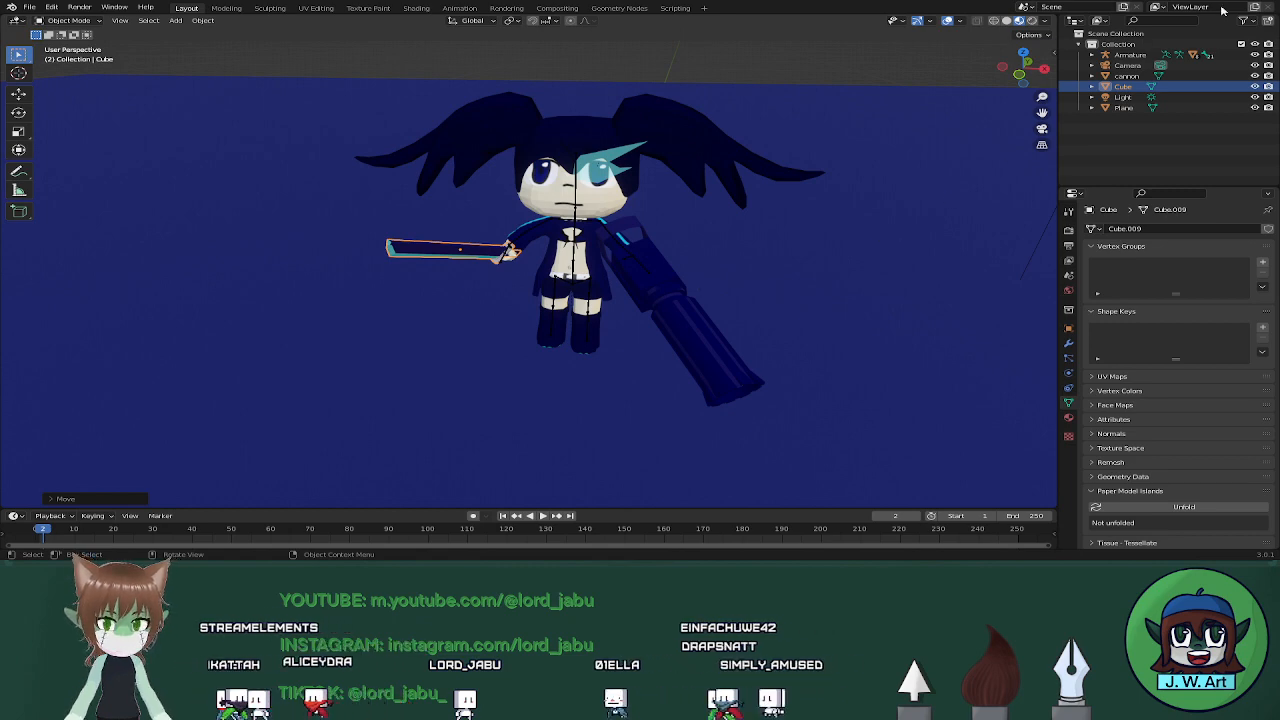
middle_click_drag(800, 257, 655, 239)
middle_click_drag(651, 250, 718, 240)
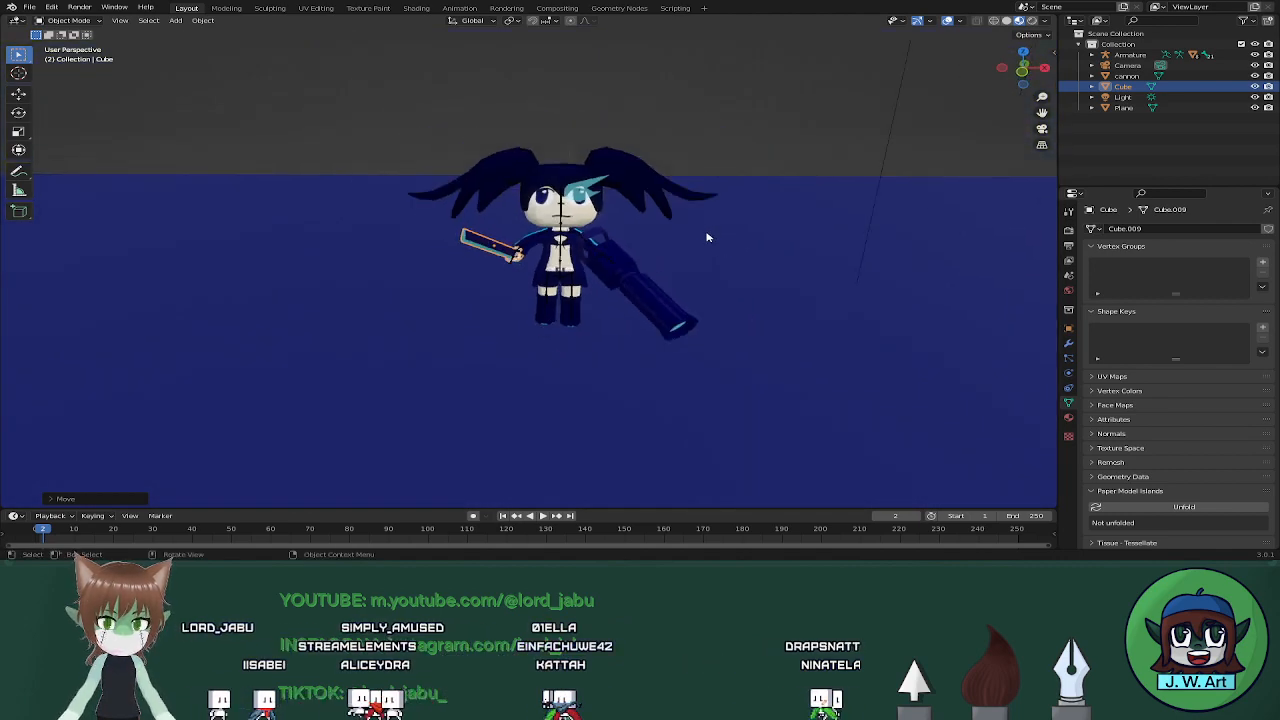
left_click(1031, 22)
scroll(894, 174, "down", 3)
mouse_move(894, 174)
middle_mouse_down()
mouse_move(813, 171)
mouse_move(877, 173)
middle_mouse_up()
scroll(813, 171, "down", 3)
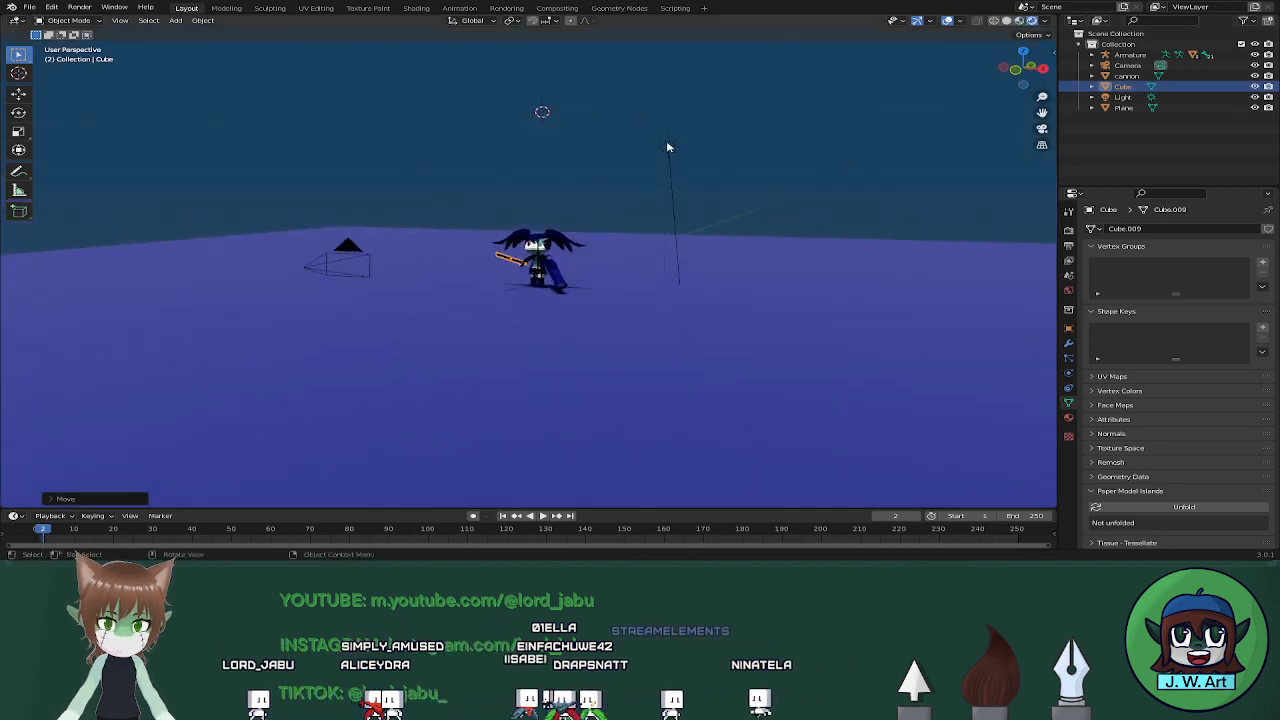
left_click(669, 147)
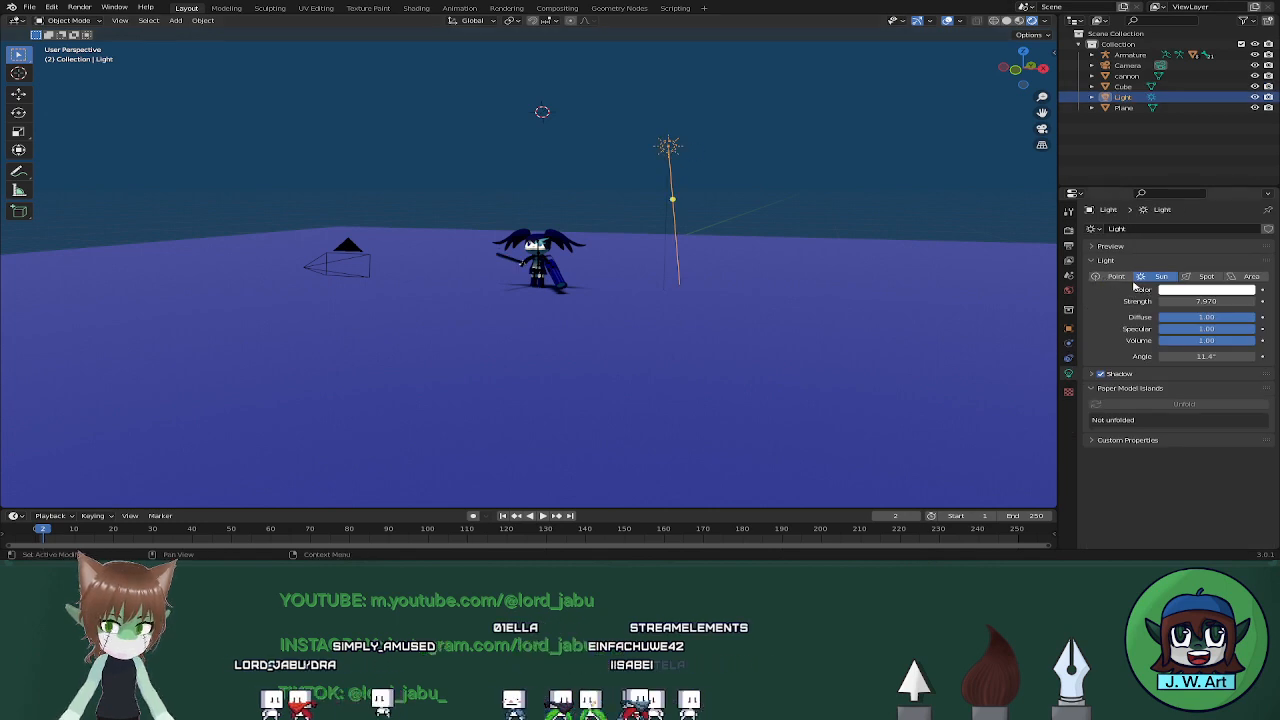
left_click(1240, 277)
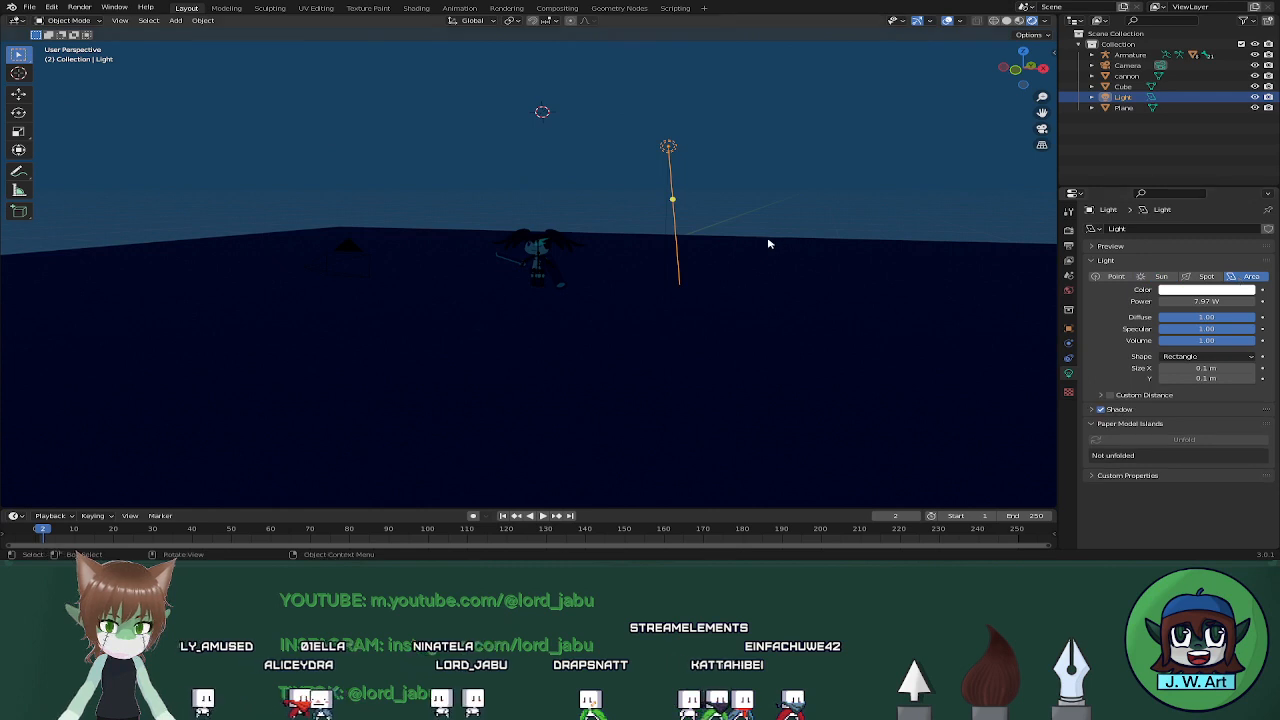
Set the area light's power to 20 W
middle_click_drag(769, 243, 862, 262)
scroll(862, 262, "up", 3)
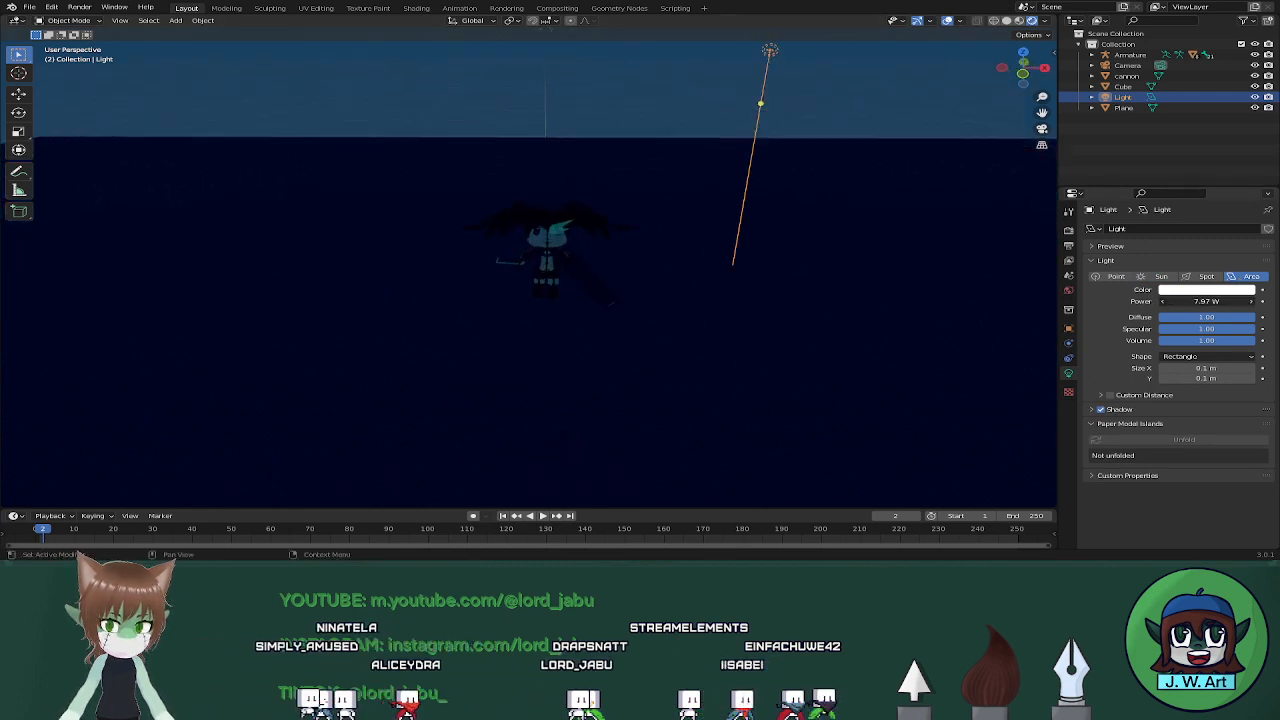
type("20")
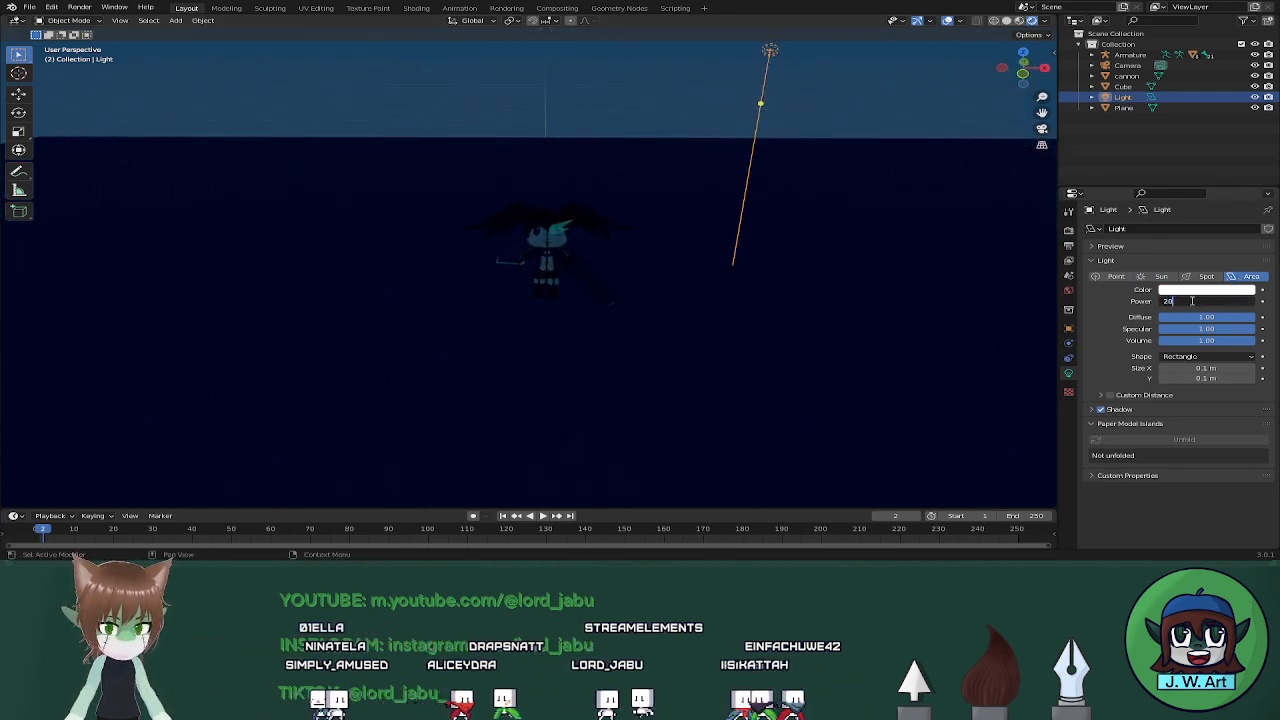
key("Return")
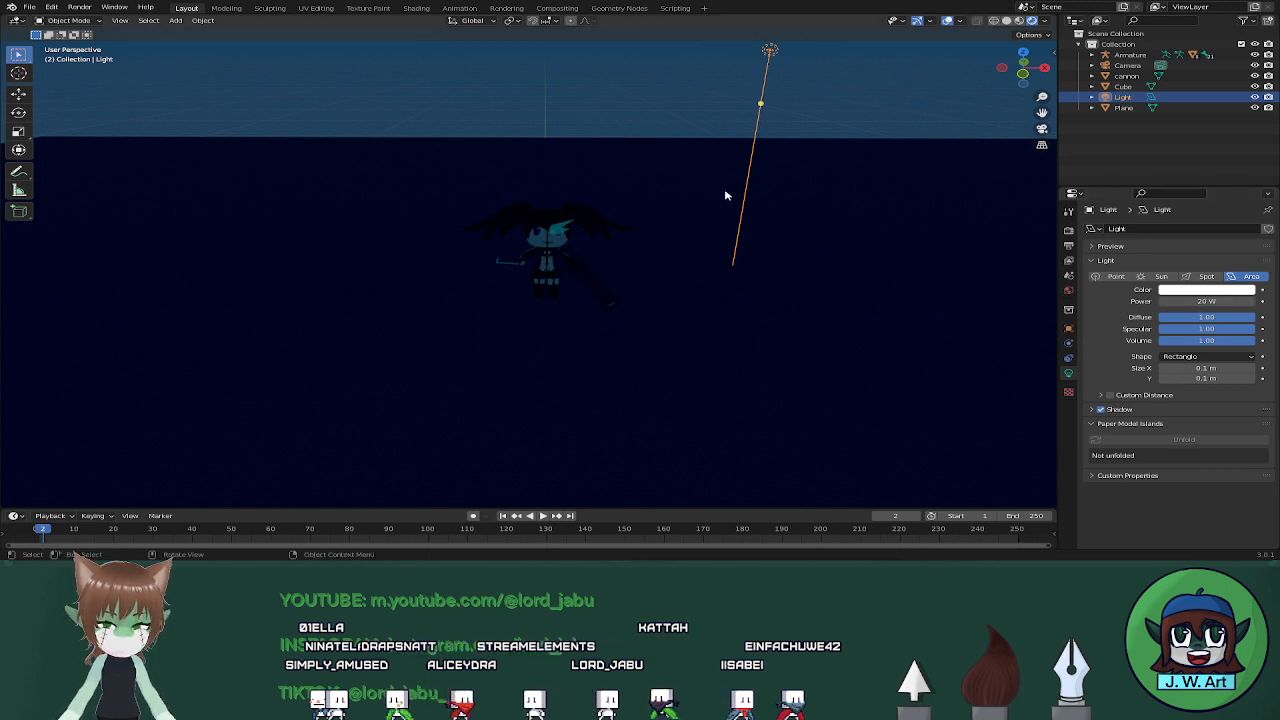
Lower the area light along global Z and move it horizontally to the sword side of the character
key("g")
key("z")
left_click(733, 281)
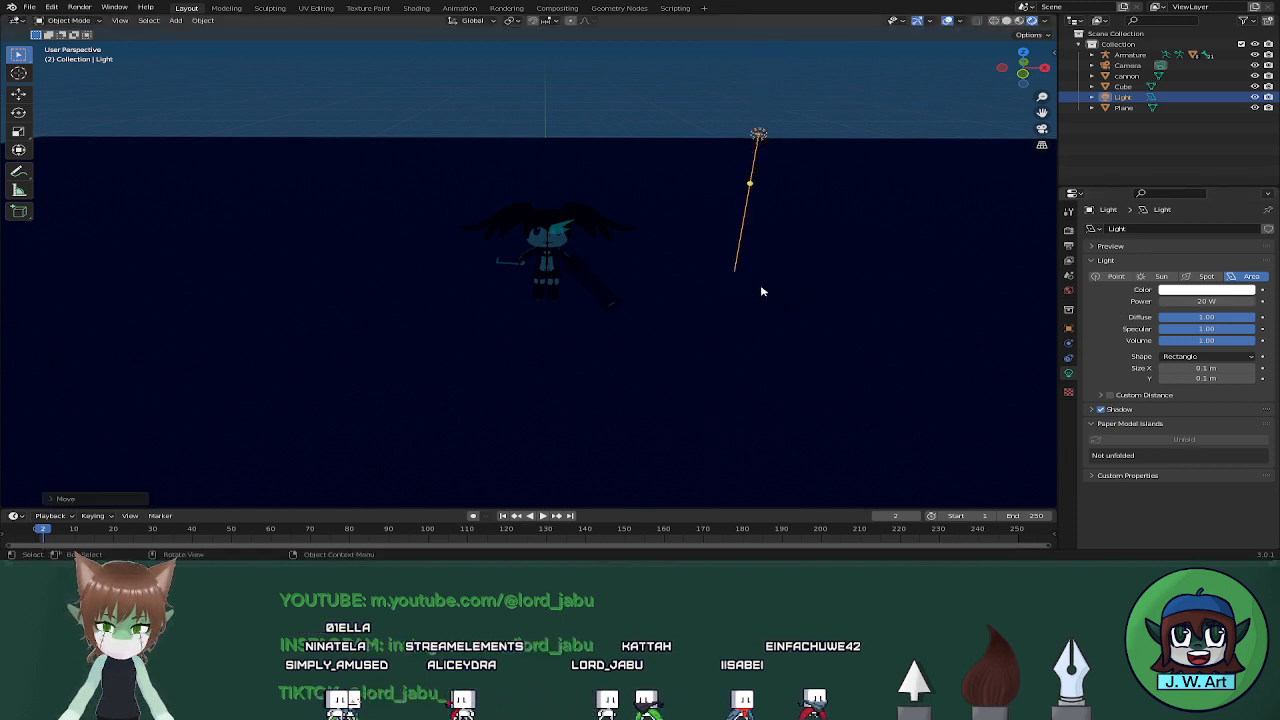
key("g")
key("shift+z")
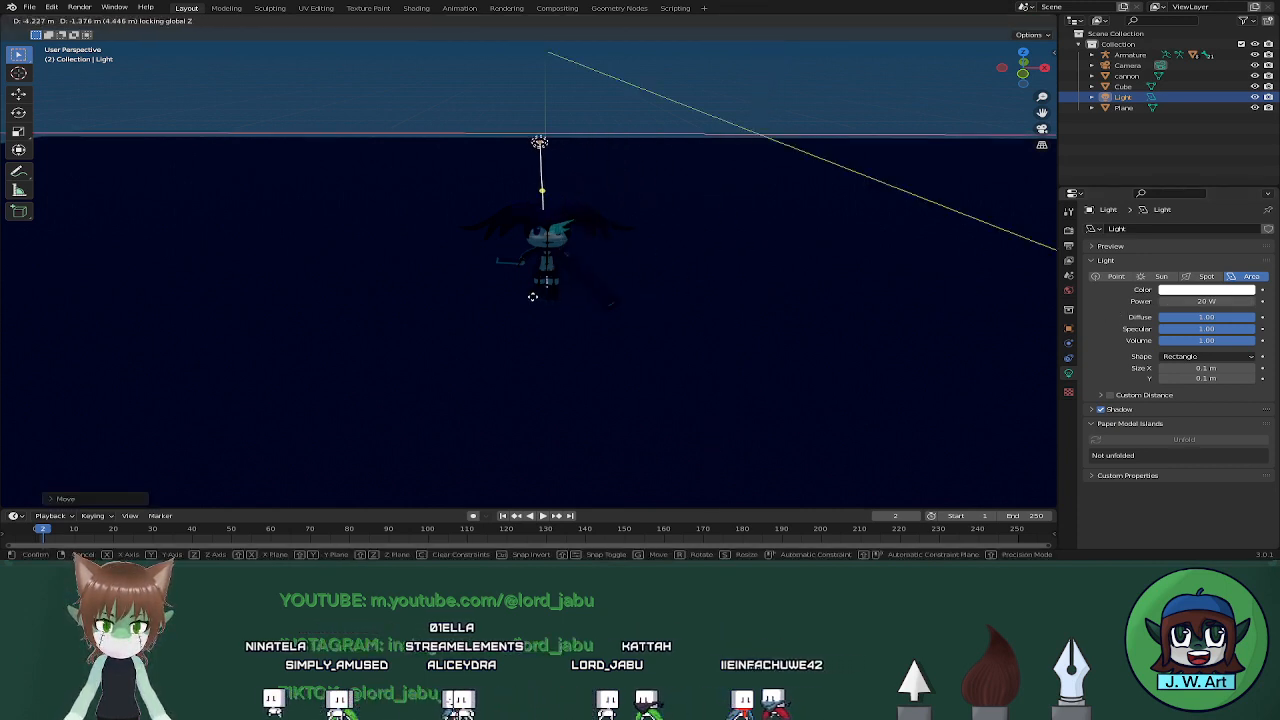
left_click(505, 300)
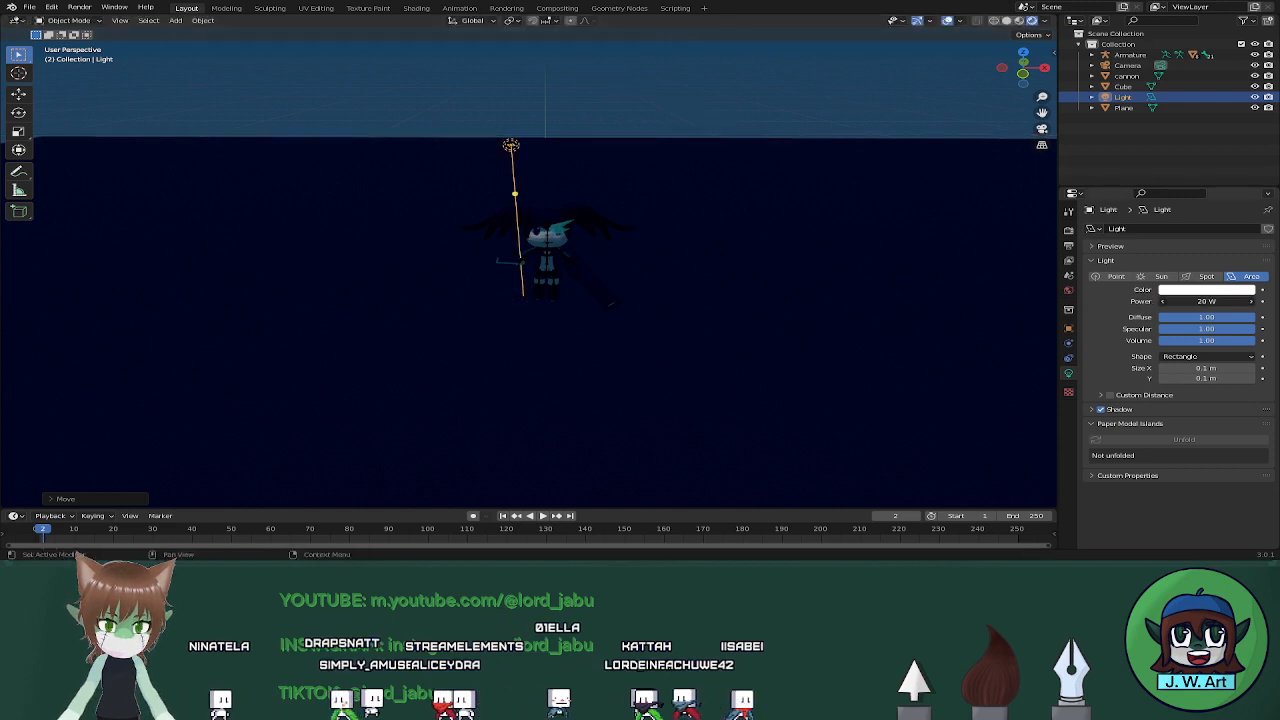
Set the area light's power to 100 W
type("1")
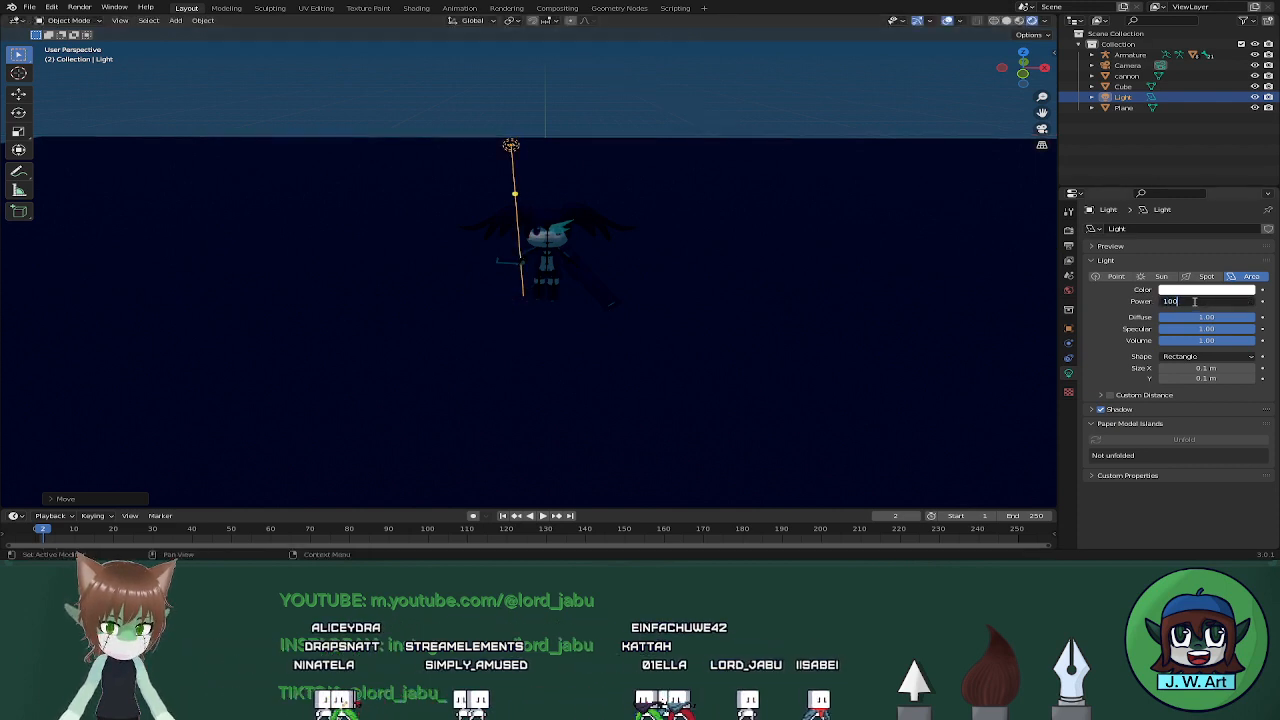
type("00")
key("Return")
scroll(672, 262, "up", 4)
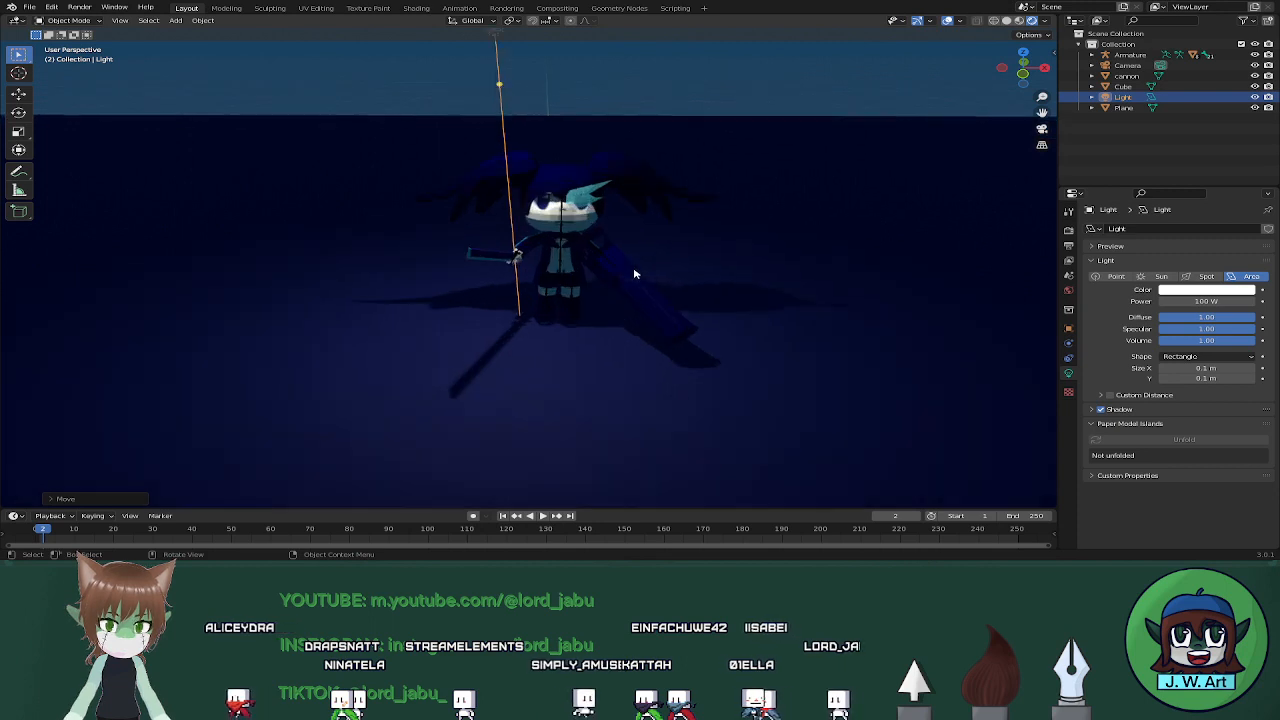
Duplicate the area light to the cannon side of the character and rotate the copy 90° around the global Z axis
middle_click_drag(634, 272, 535, 276)
middle_click_drag(566, 235, 533, 236)
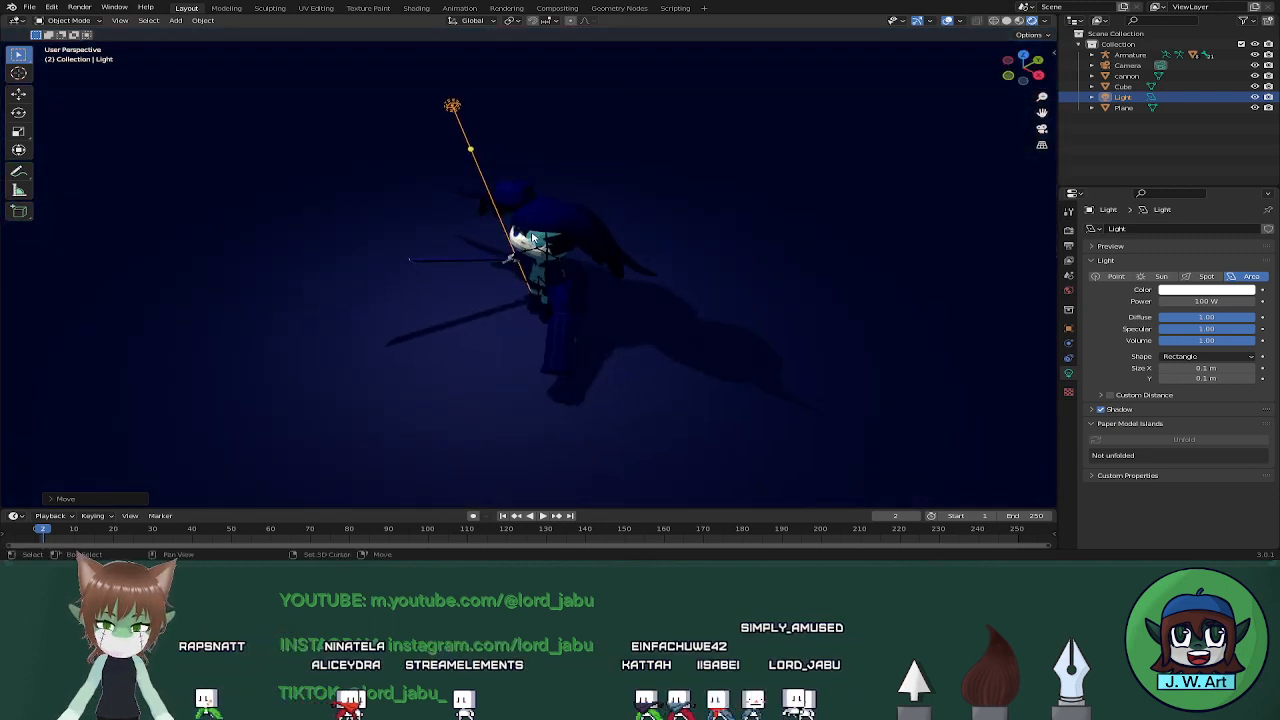
key("shift+d")
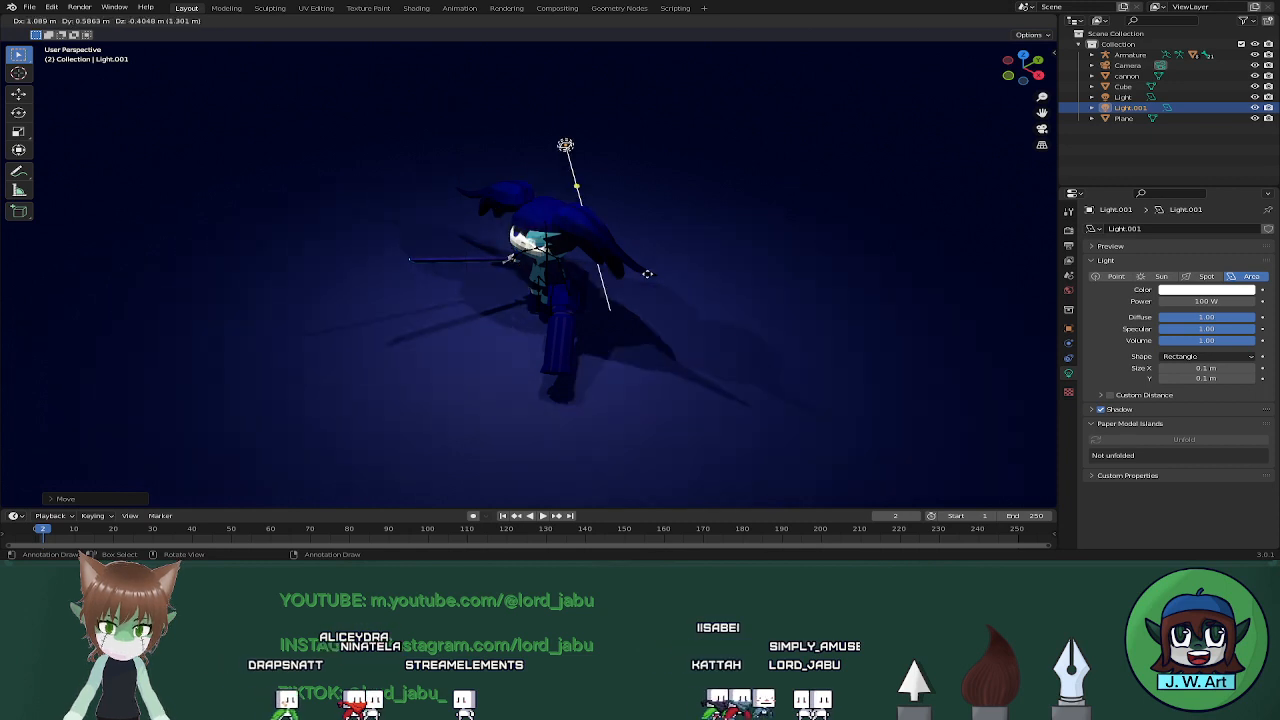
left_click(716, 309)
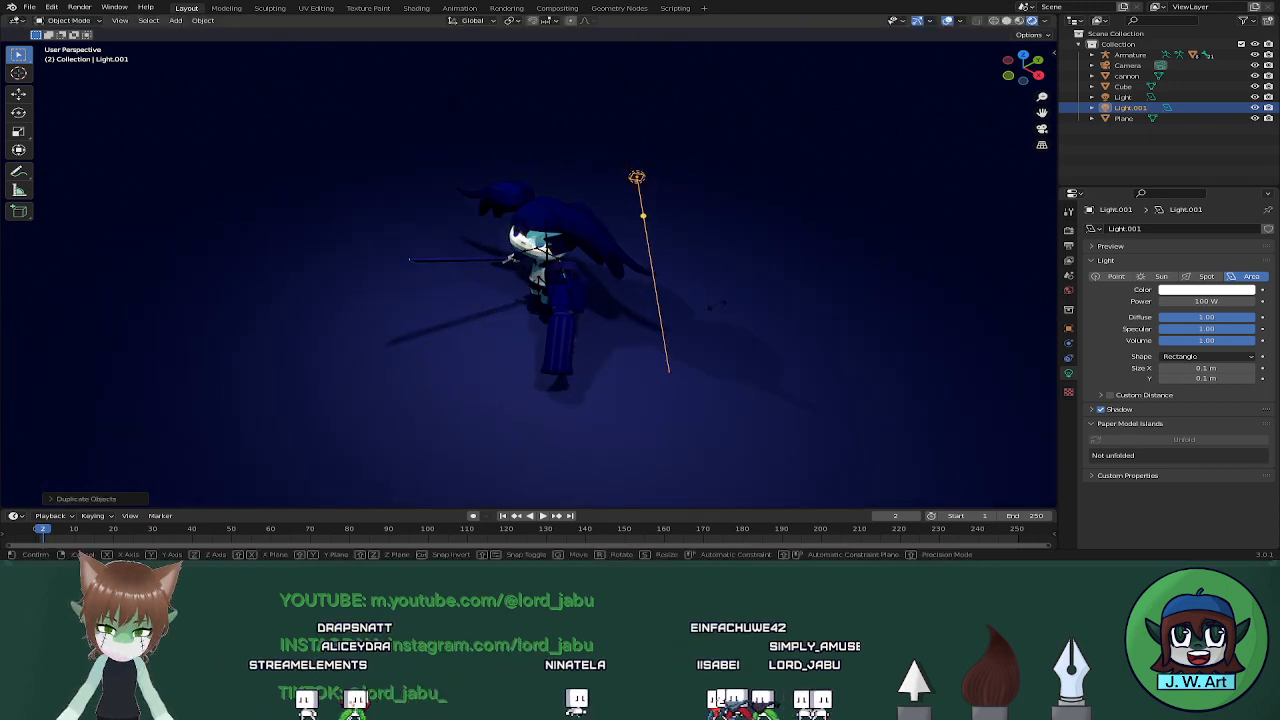
key("r")
key("z")
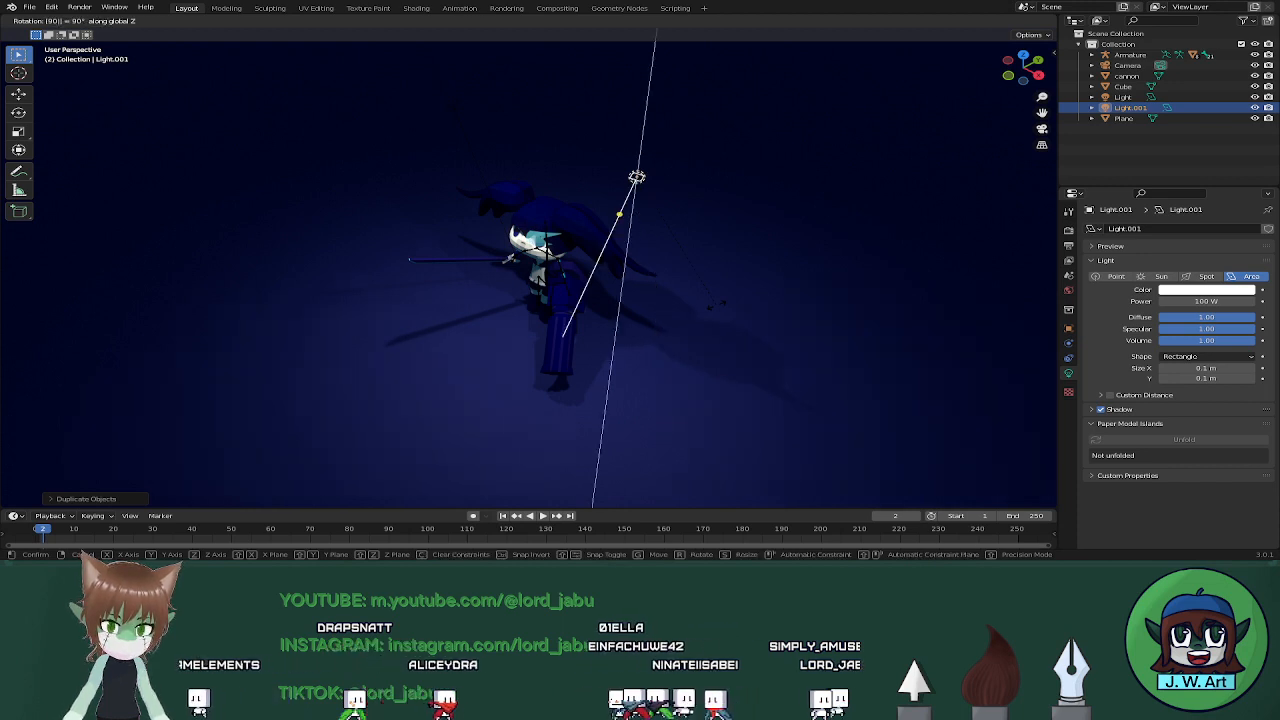
key("Return")
Duplicate the cannon-side light about 1.9 m horizontally to behind the character, and turn the copy around the global Z axis
middle_click_drag(508, 286, 686, 263)
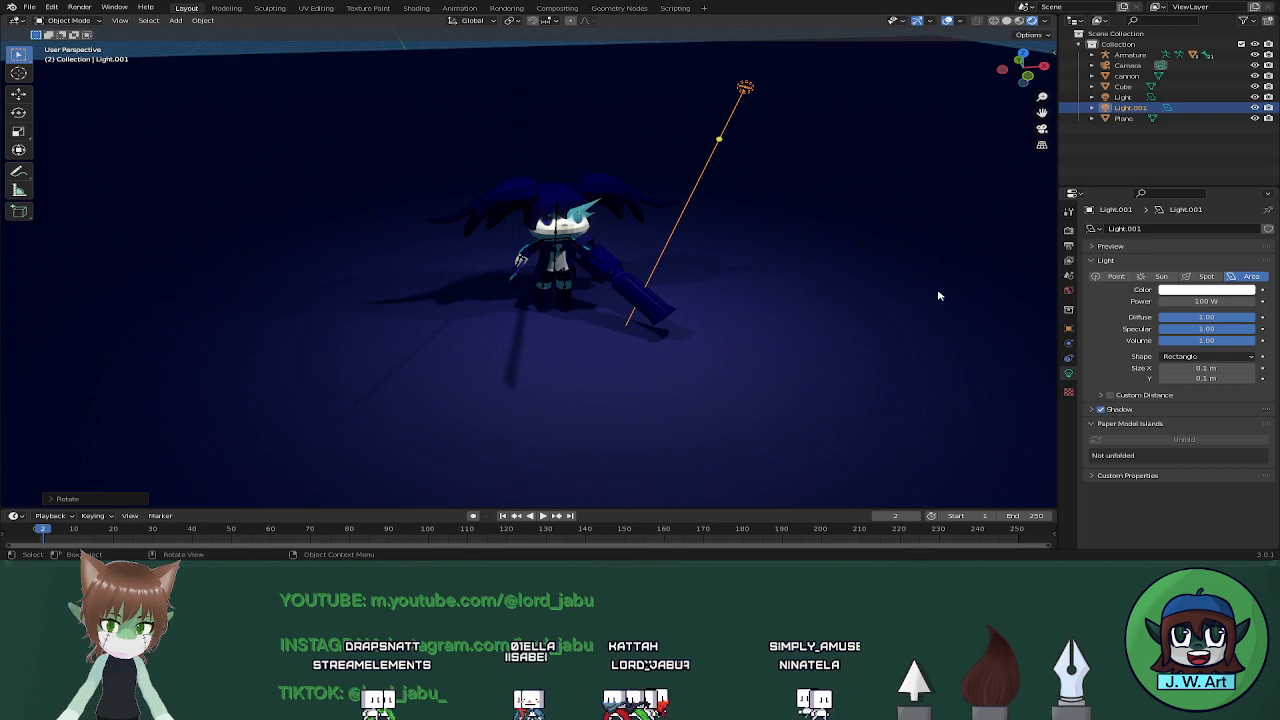
middle_click_drag(943, 298, 757, 291)
key("shift+d")
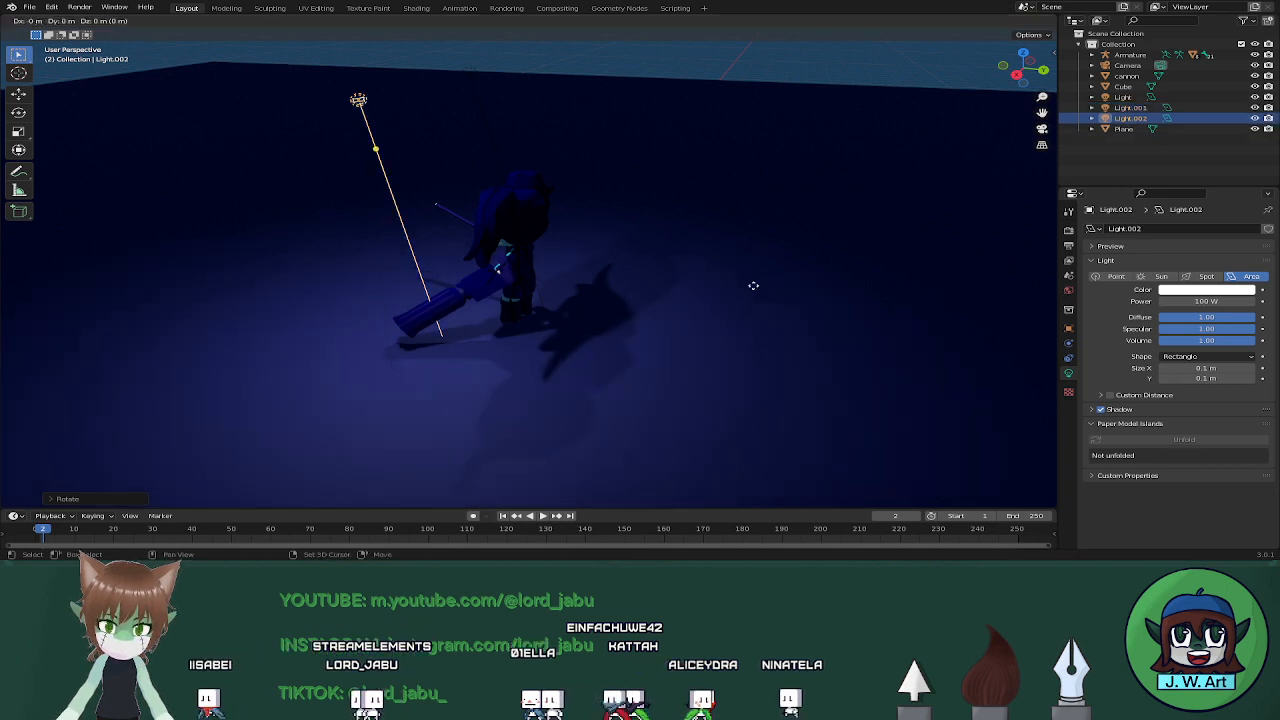
key("shift+z")
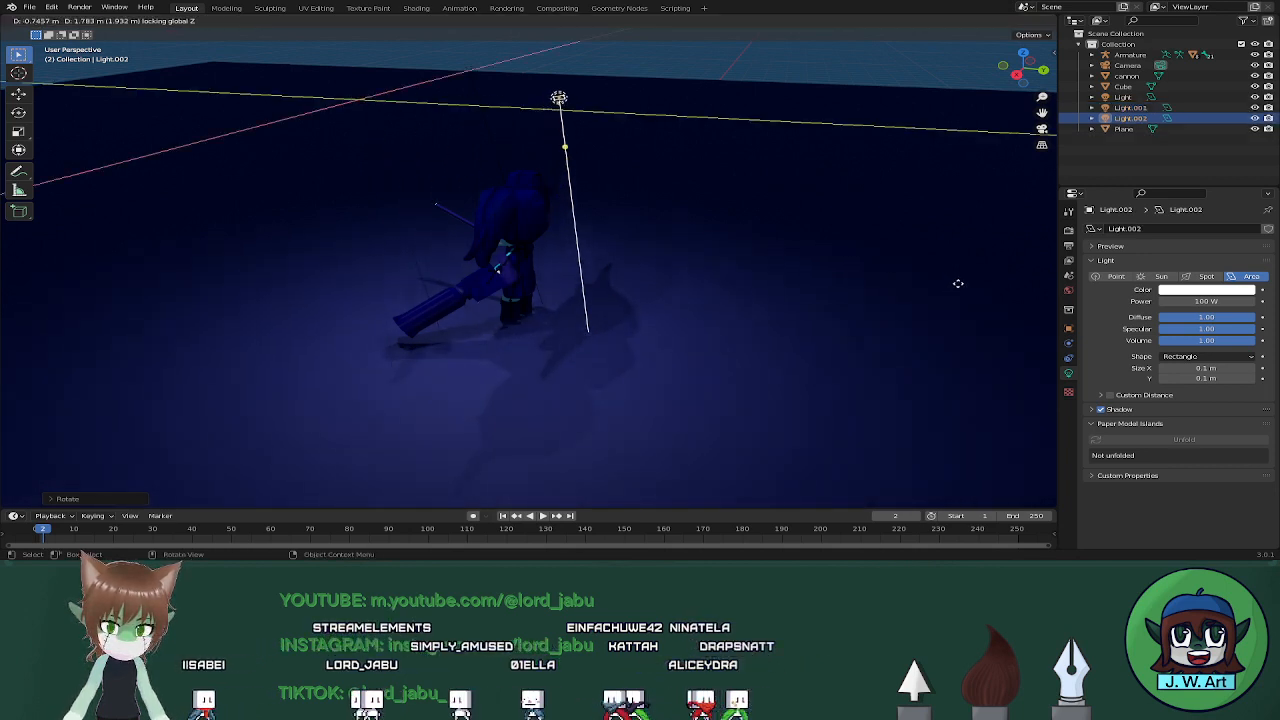
left_click(958, 284)
middle_click_drag(958, 284, 806, 354)
key("r")
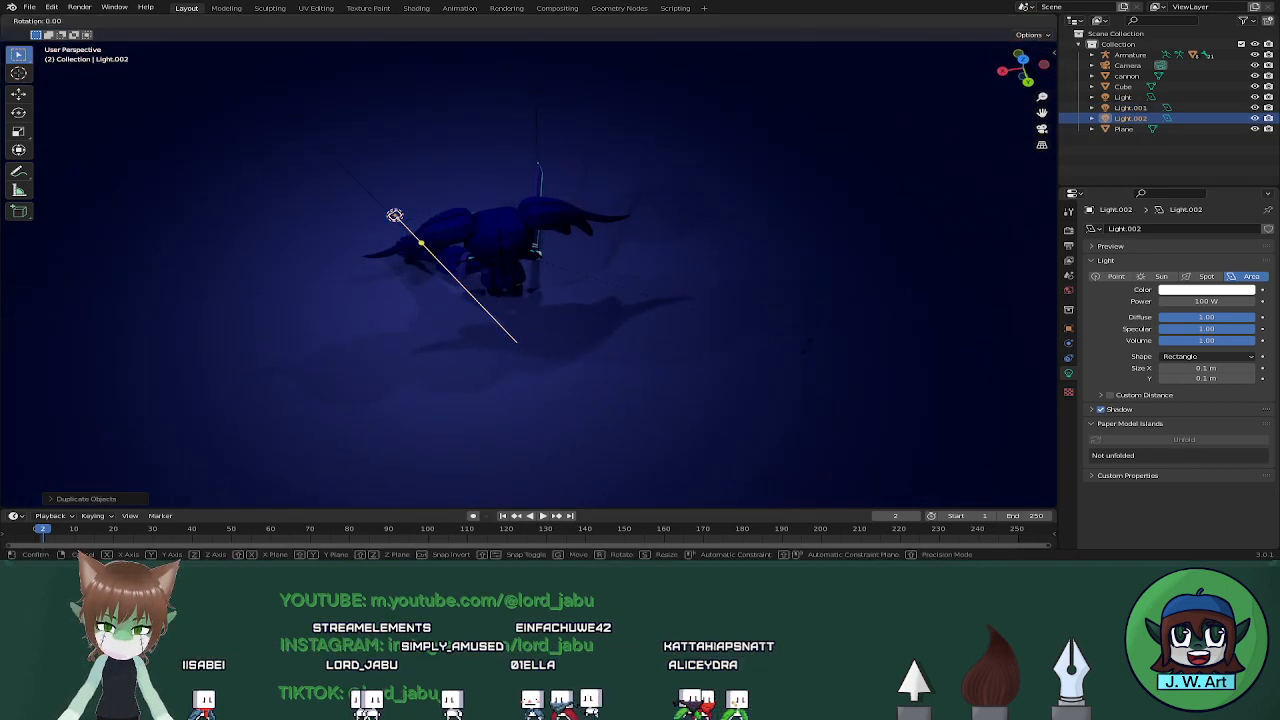
key("z")
left_click(880, 257)
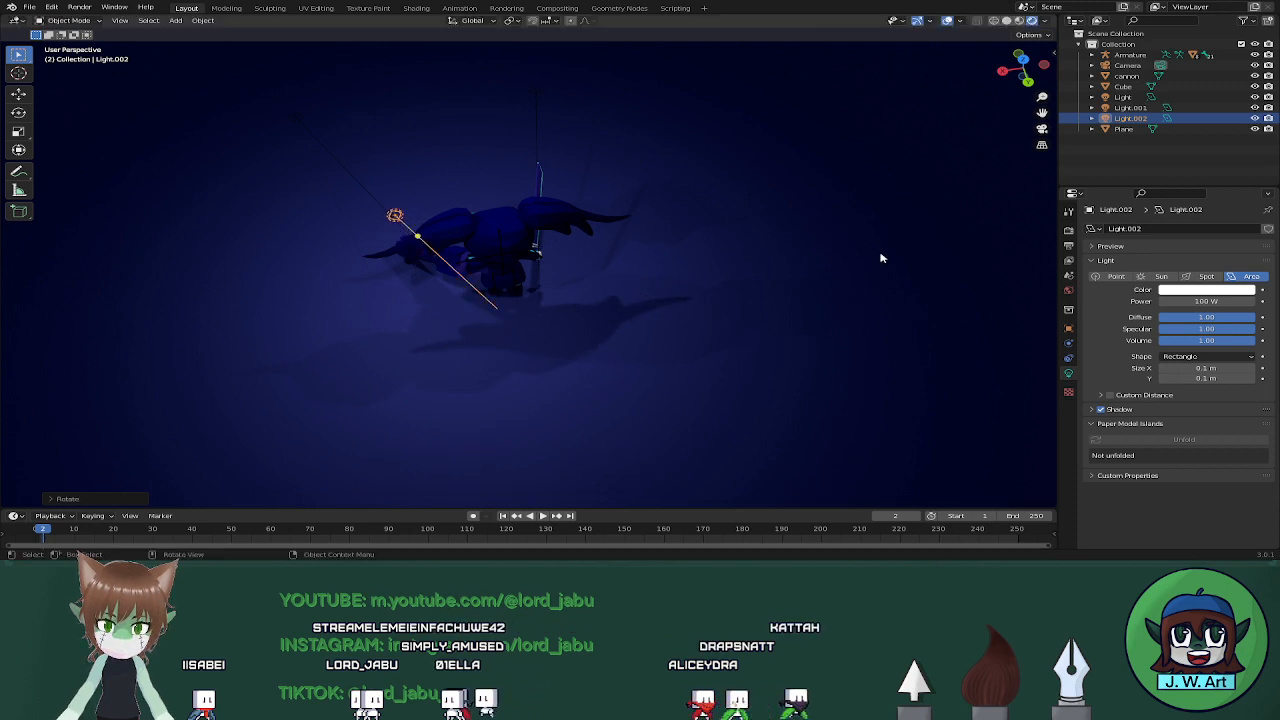
Duplicate the rear light straight down along global Z to near the floor, and keep the low copy selected
middle_click_drag(880, 257, 875, 312)
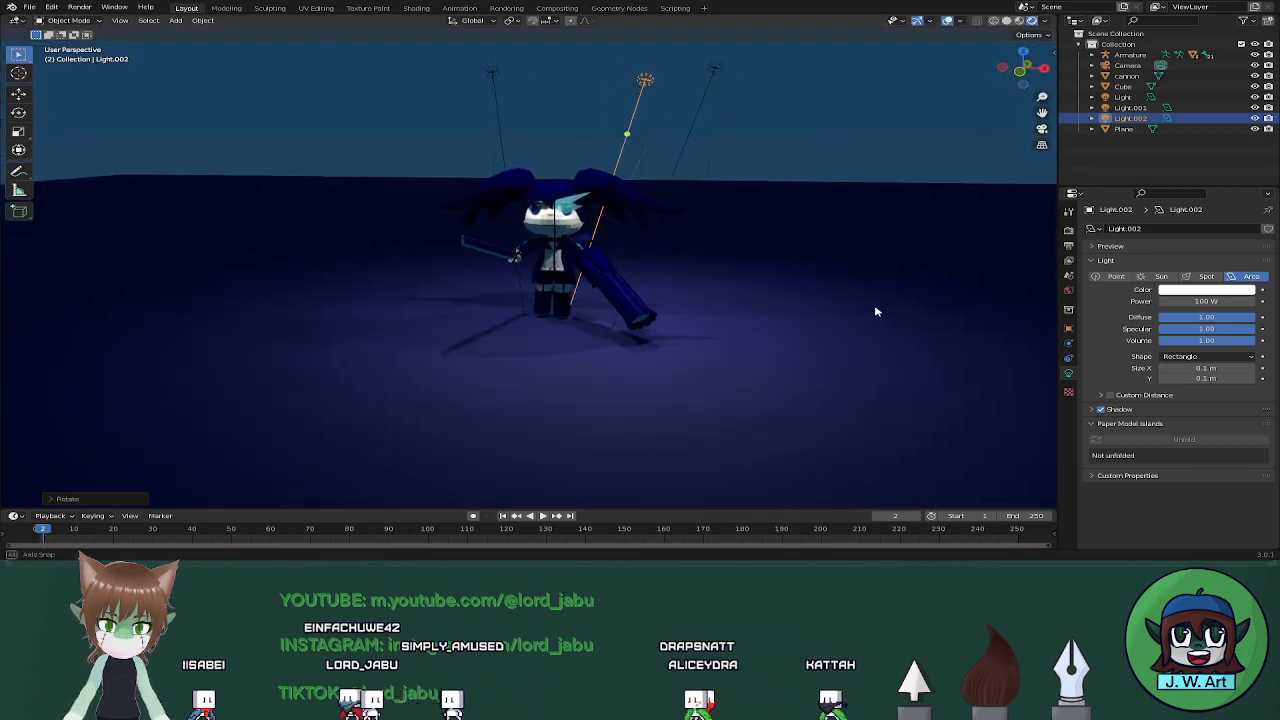
key("shift+d")
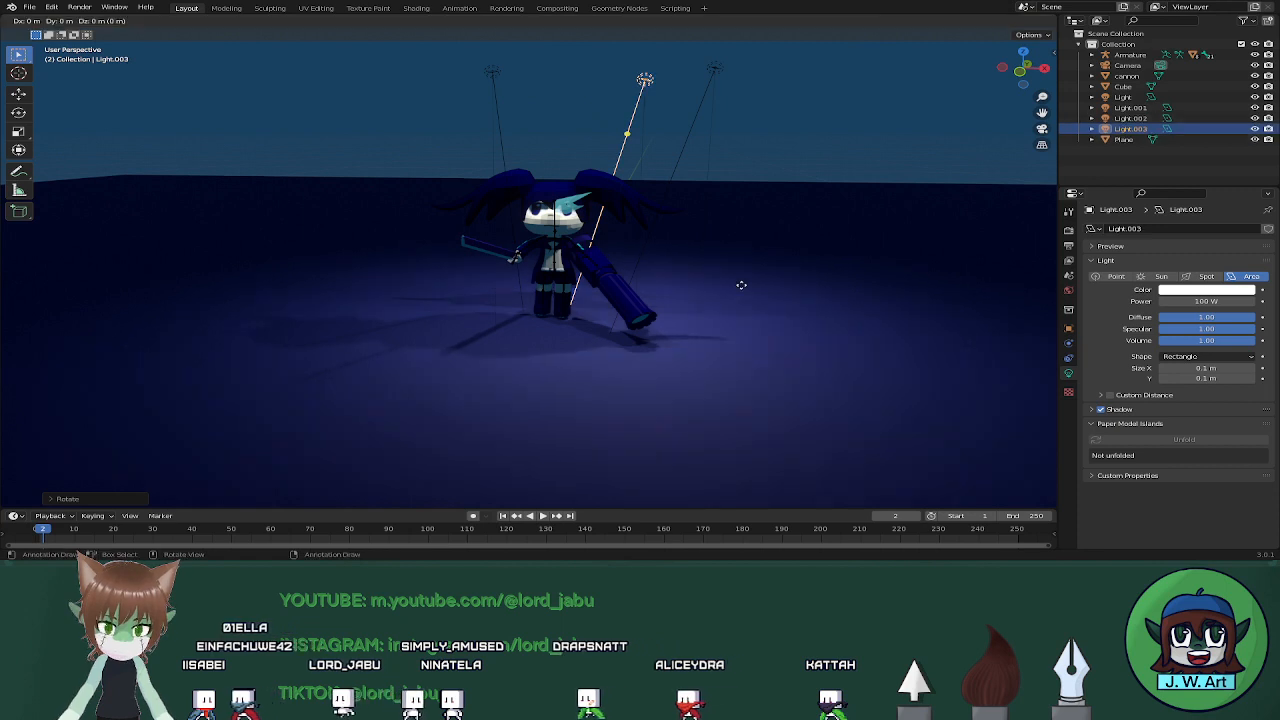
key("z")
left_click(745, 320)
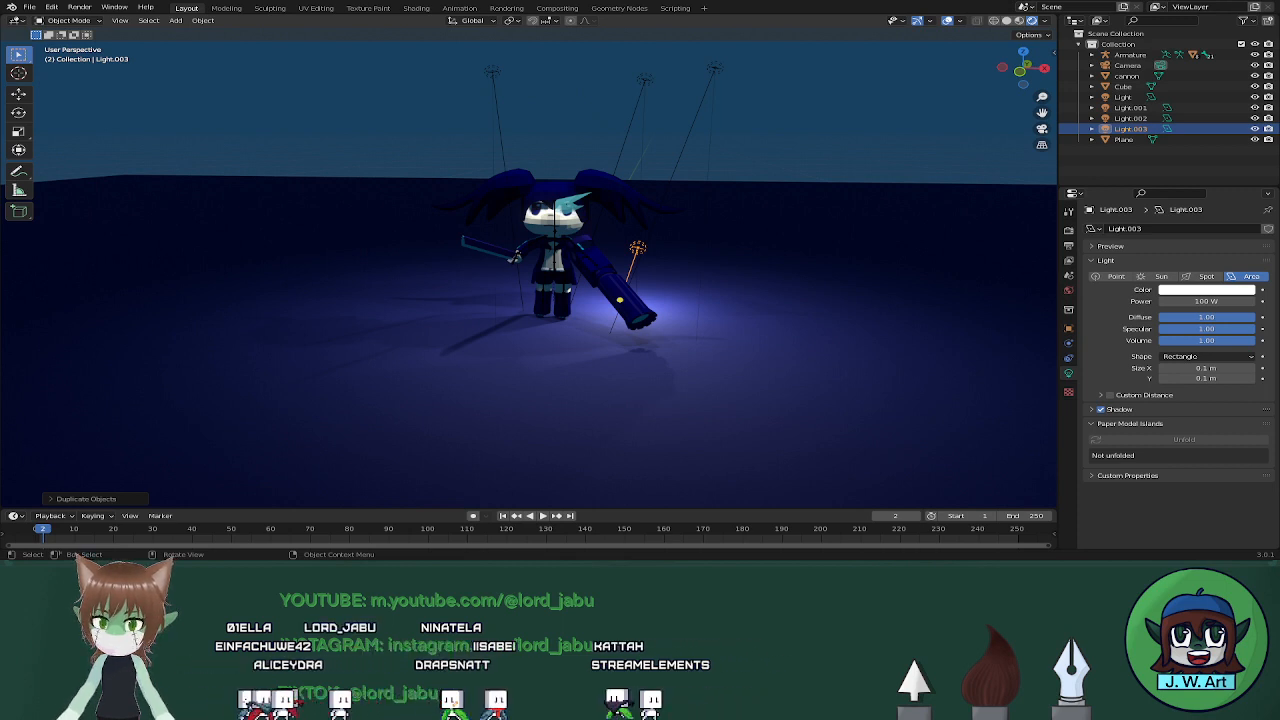
left_click(936, 402)
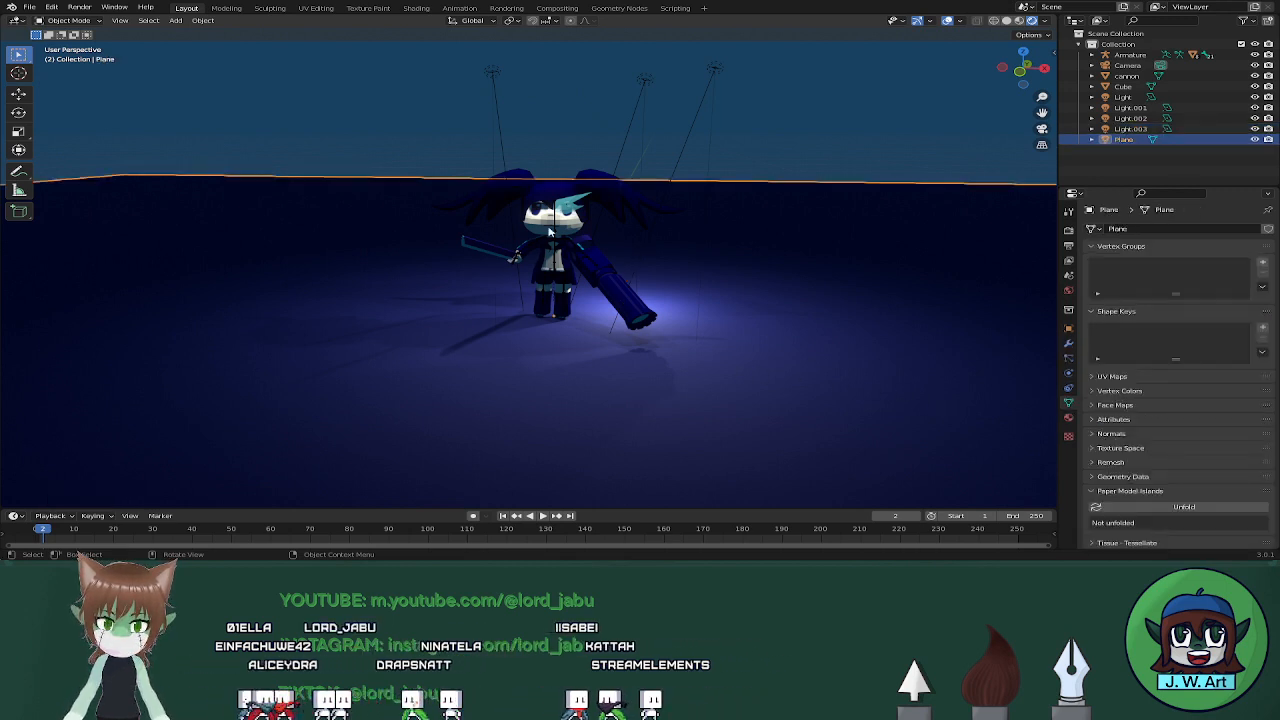
left_click(1130, 129)
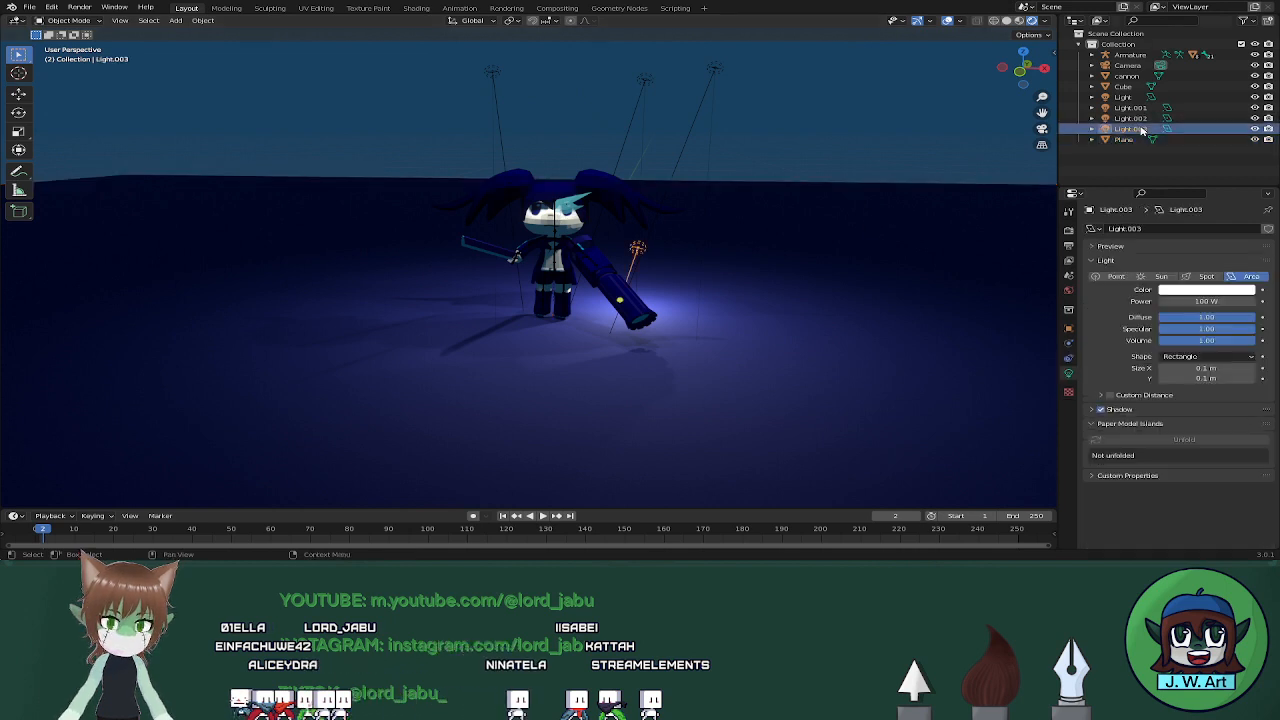
middle_click_drag(707, 313, 620, 337)
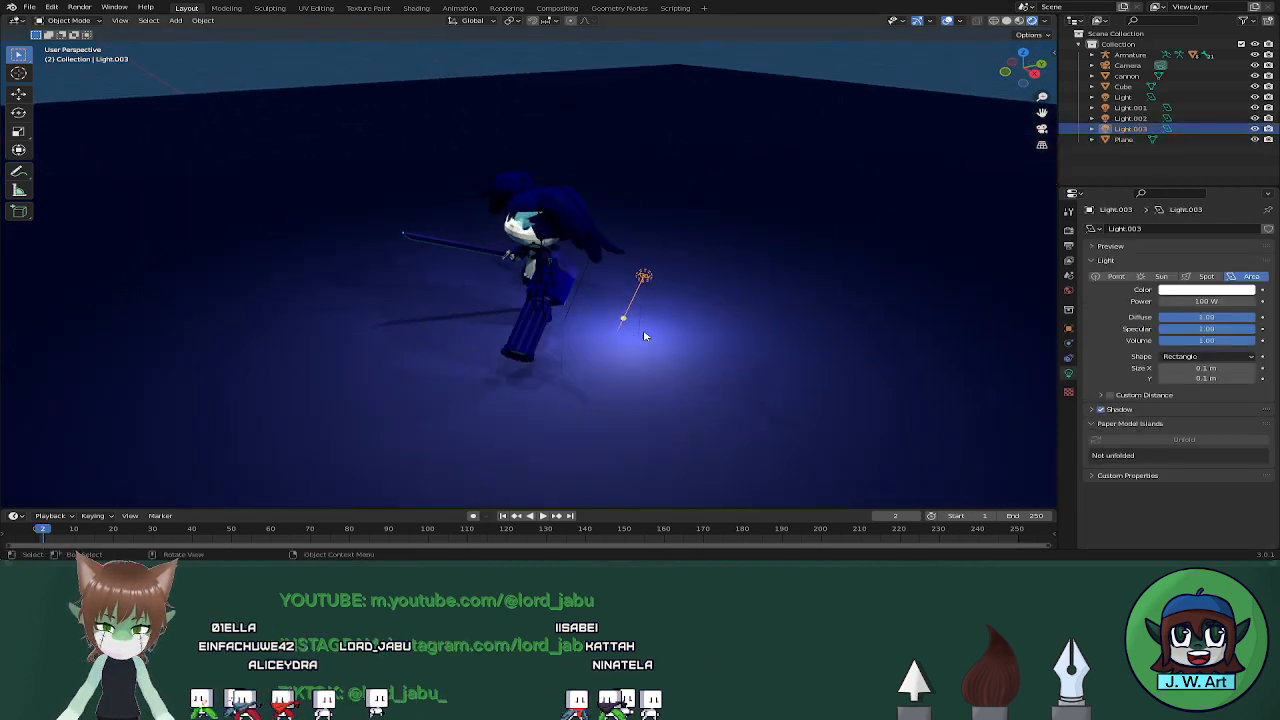
Move the low rear light horizontally closer behind the character, and duplicate it along global Y to the front of the torso
key("shift+z")
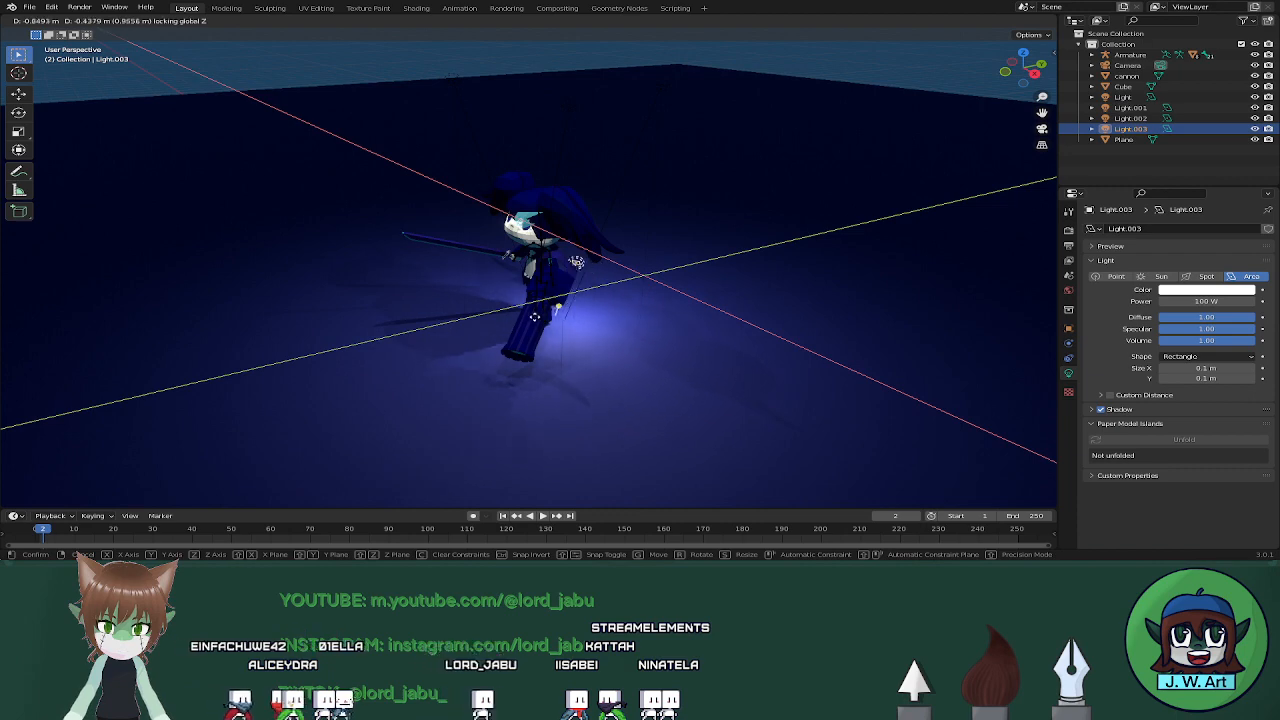
left_click(525, 315)
middle_click_drag(525, 315, 559, 268)
key("shift+d")
key("x")
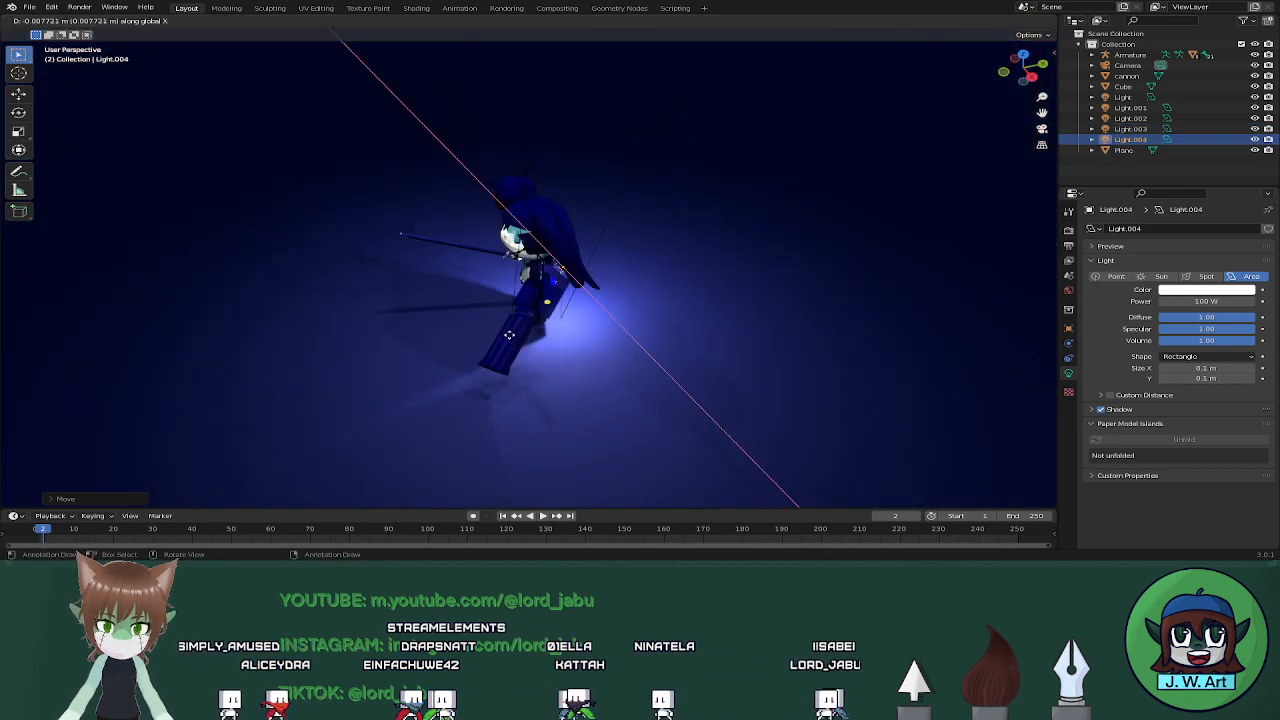
key("y")
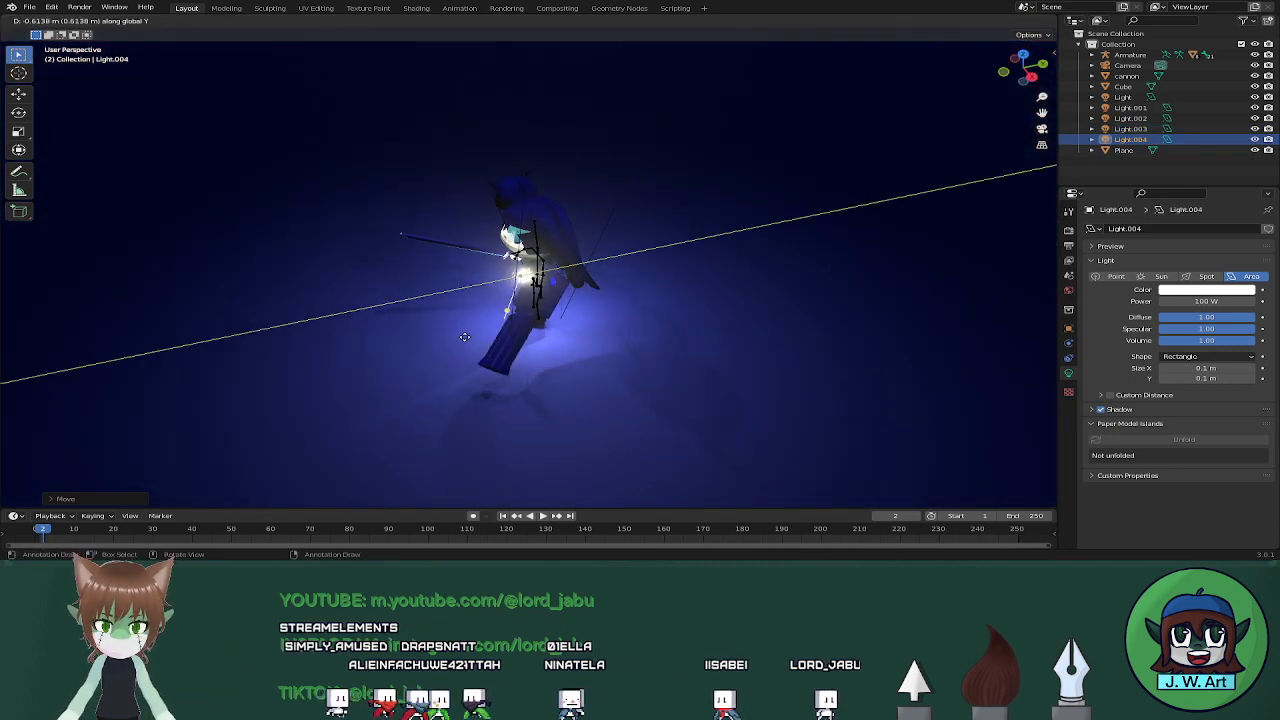
left_click(492, 328)
Change the duplicated front light to a point light with a power of 10 W
middle_click_drag(493, 328, 765, 303)
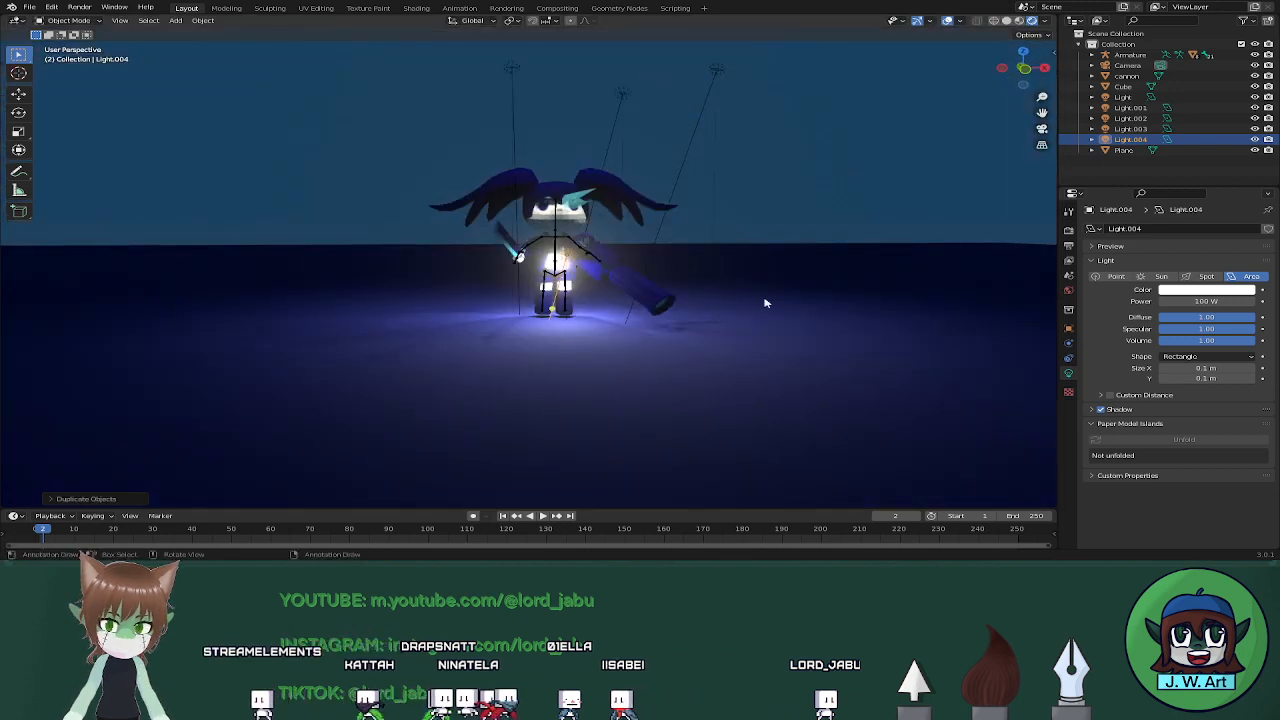
left_click(1118, 276)
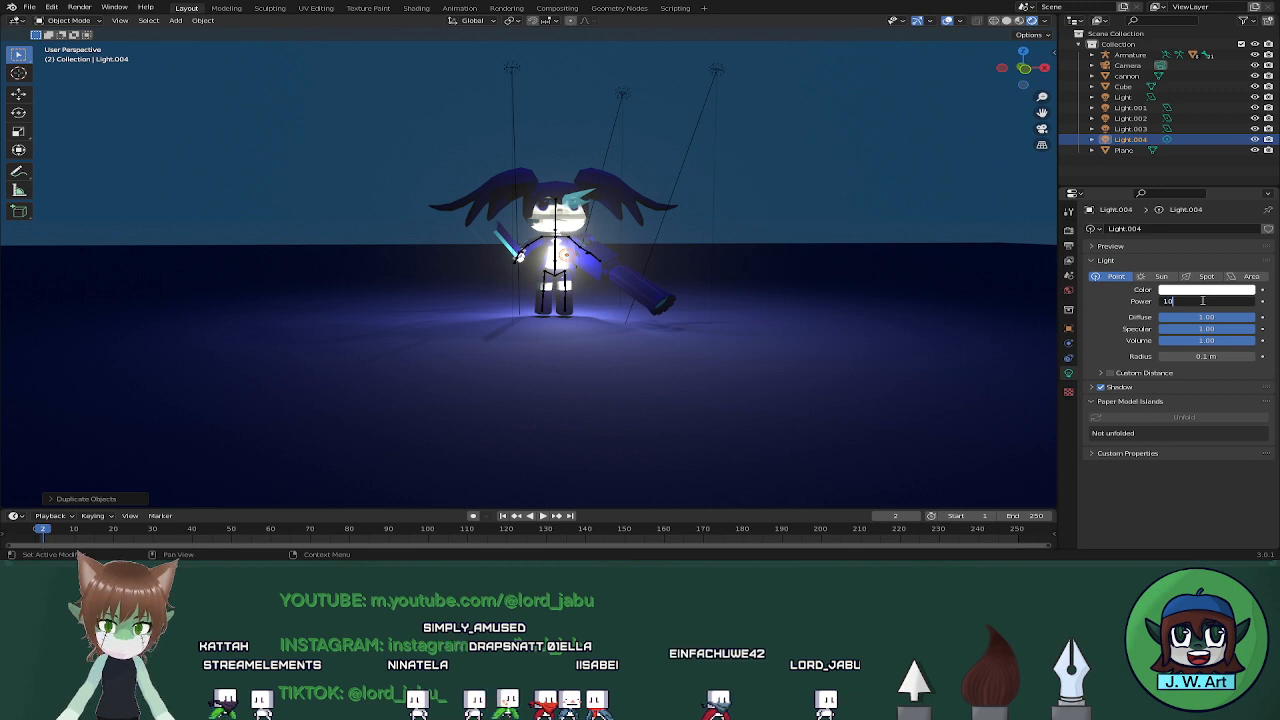
key("Return")
scroll(700, 300, "up", 4)
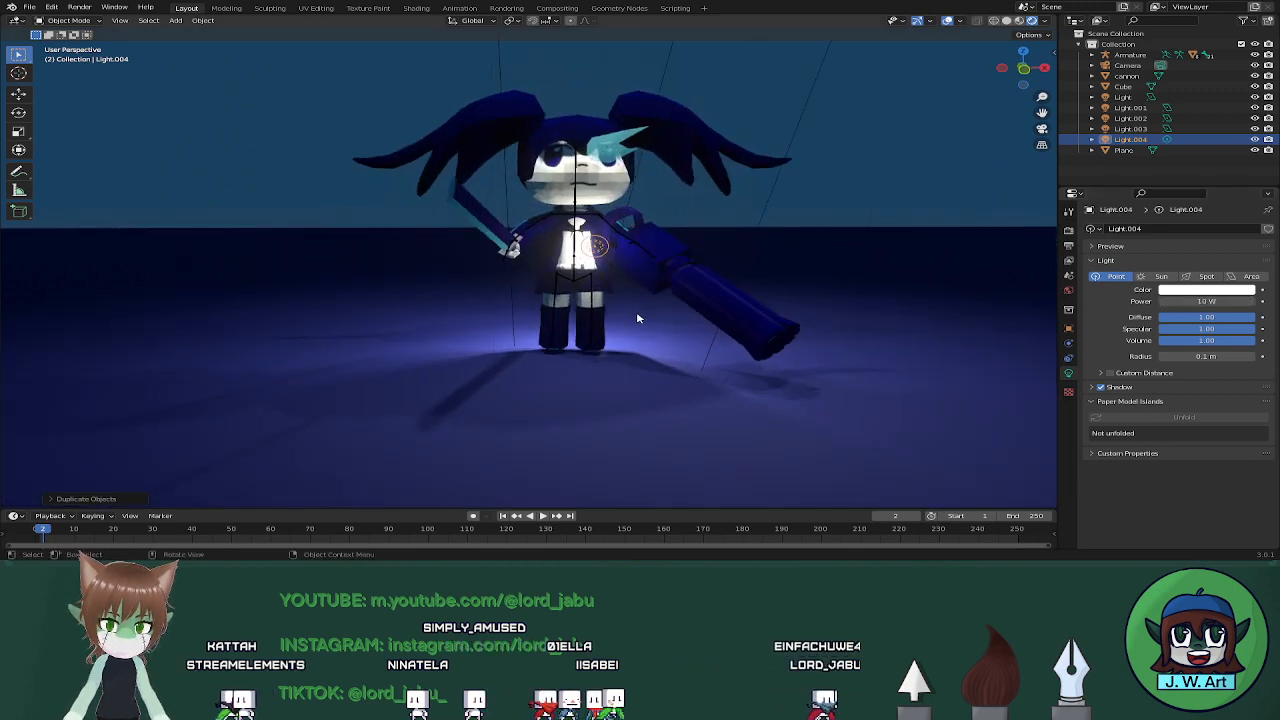
Raise the front point light along global Z to neck height and move it along global Y farther in front of the character
key("g")
key("z")
left_click(634, 282)
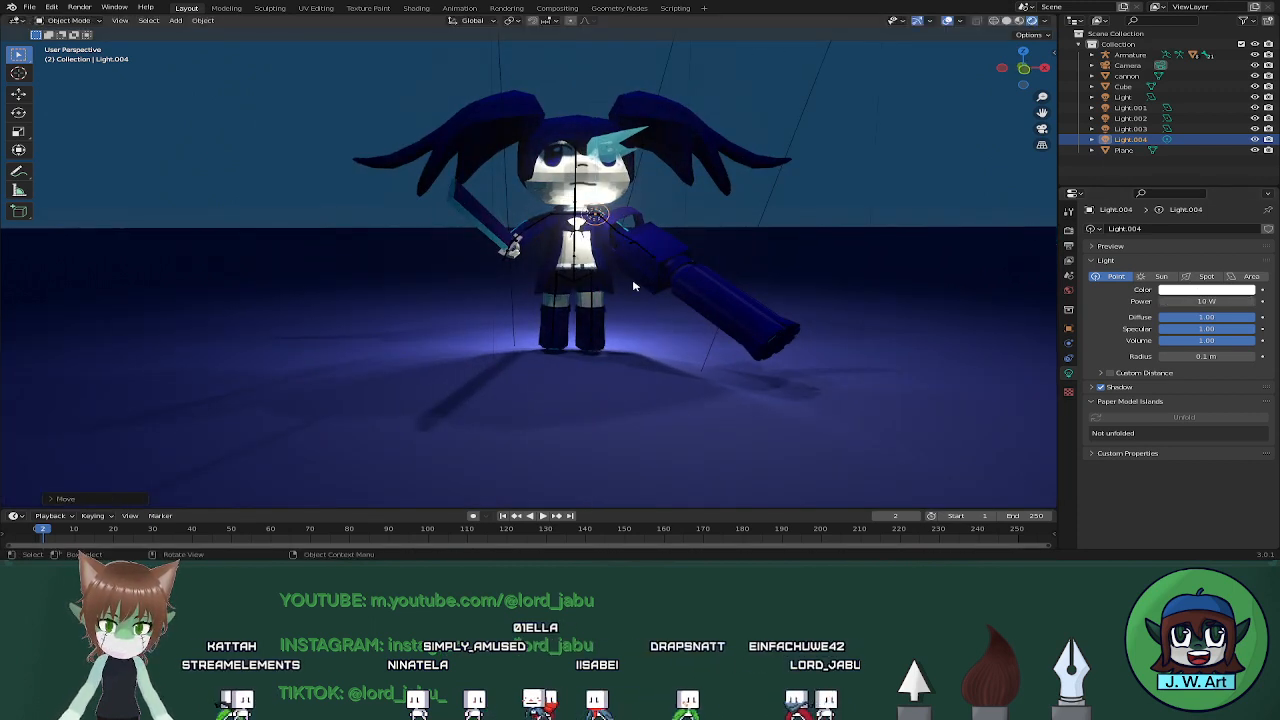
middle_click_drag(634, 282, 598, 310)
key("g")
key("x")
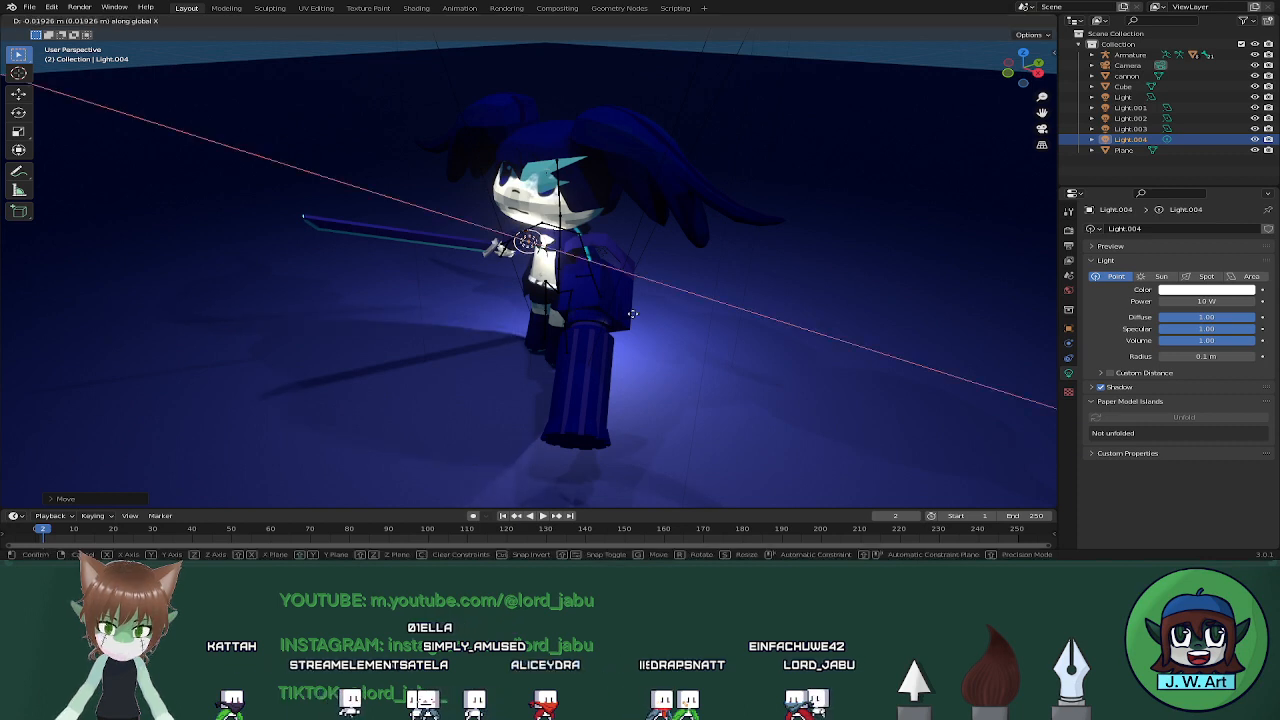
key("y")
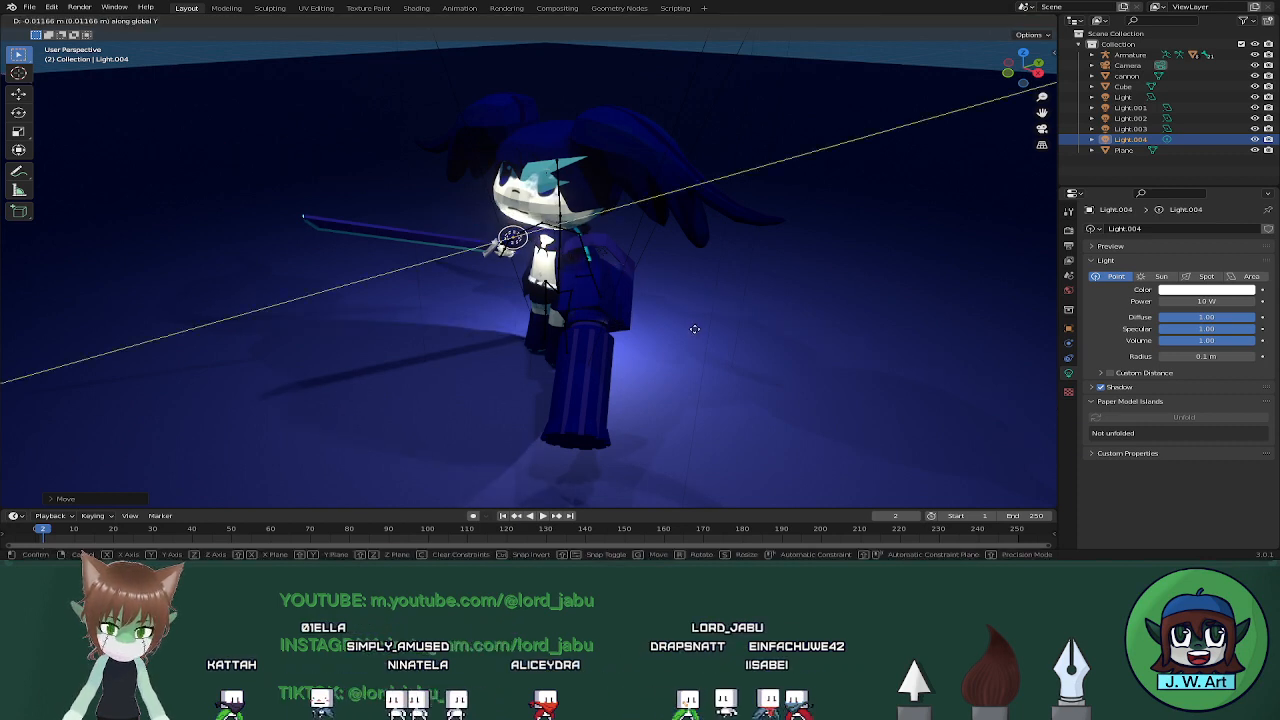
left_click(660, 344)
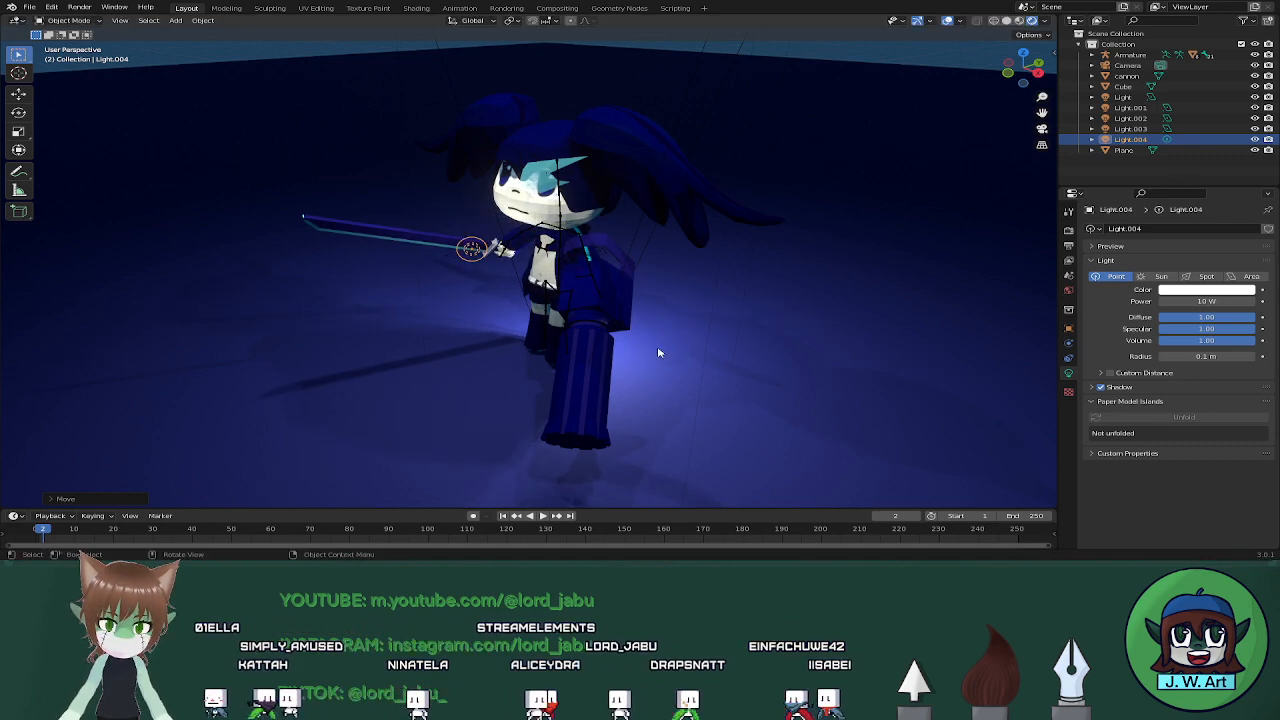
Set the eye flame material's emission strength to 8.6
middle_click_drag(657, 346, 710, 284)
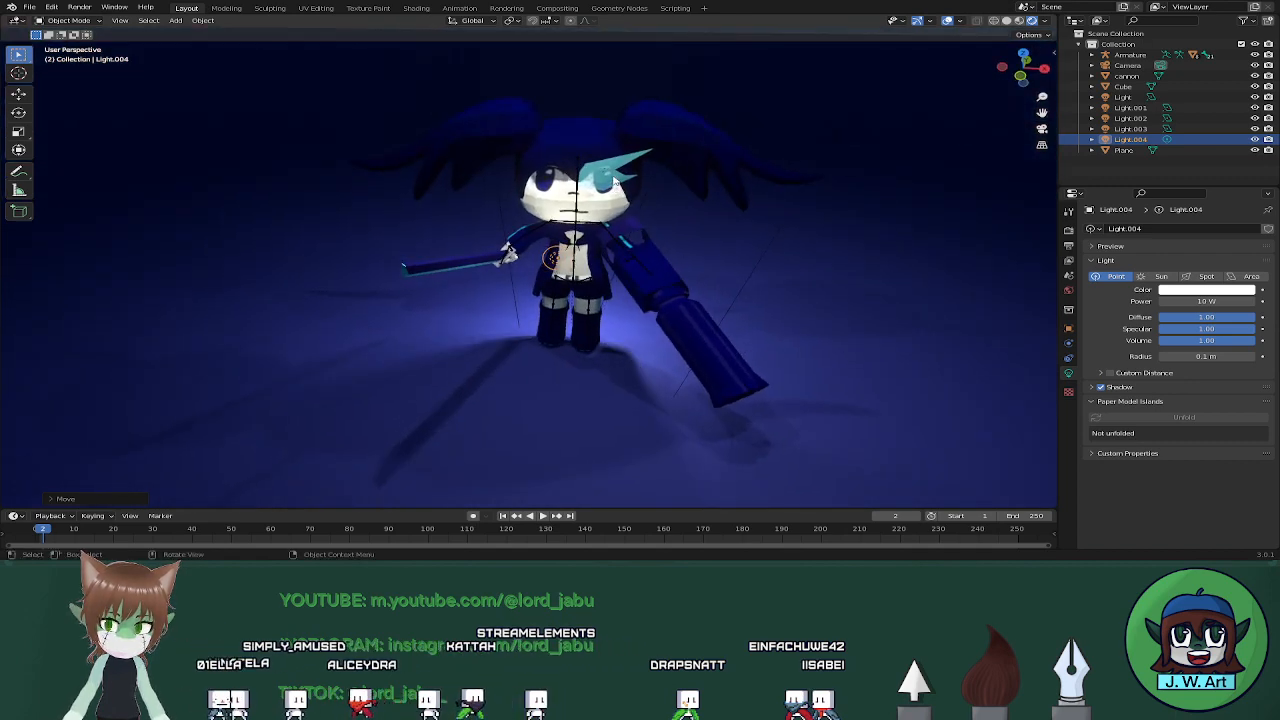
left_click(613, 186)
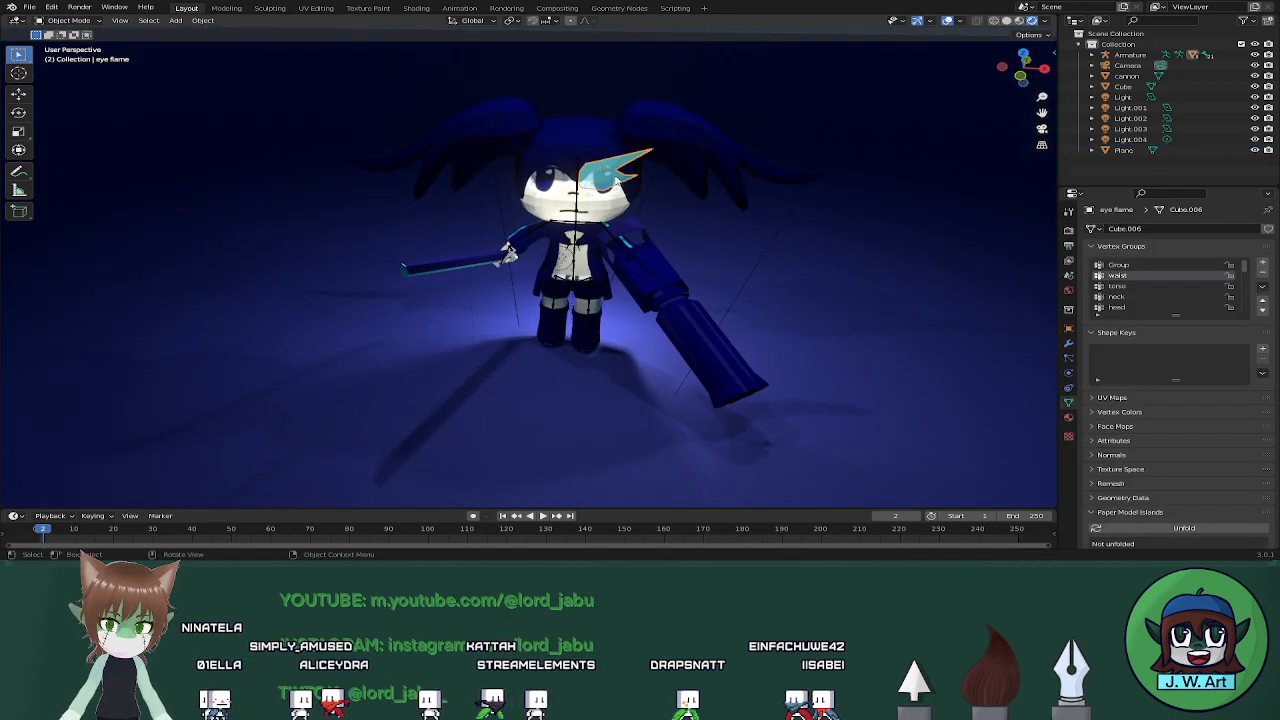
left_click(1069, 417)
scroll(1187, 407, "down", 10)
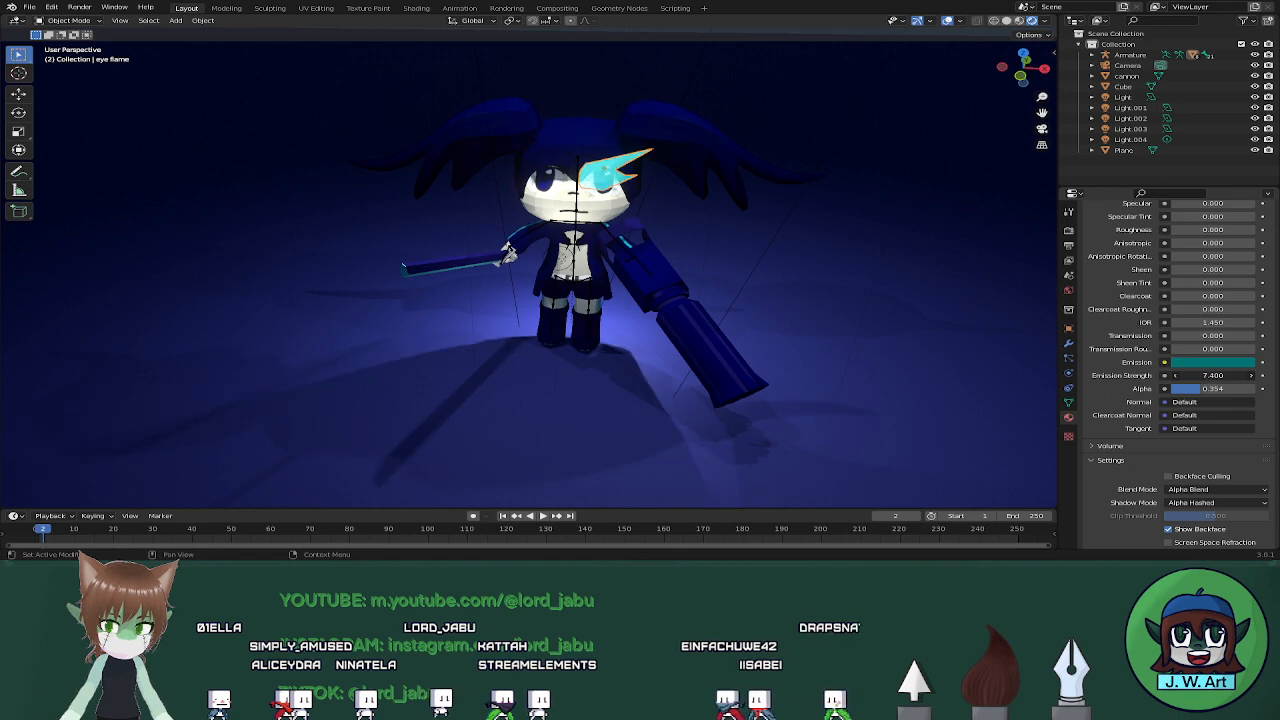
middle_click_drag(914, 380, 870, 333)
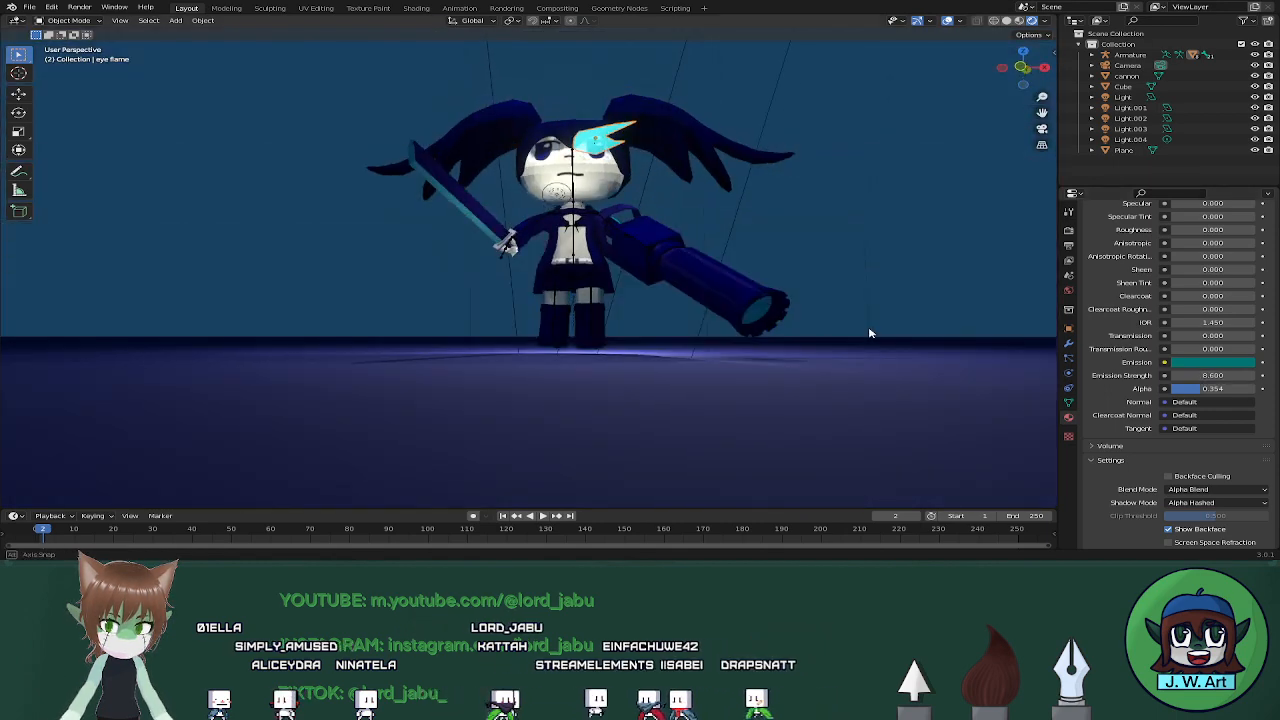
left_click(863, 270)
middle_click_drag(863, 270, 847, 303)
Hide the armature's bones in the viewport overlays
left_click(903, 110)
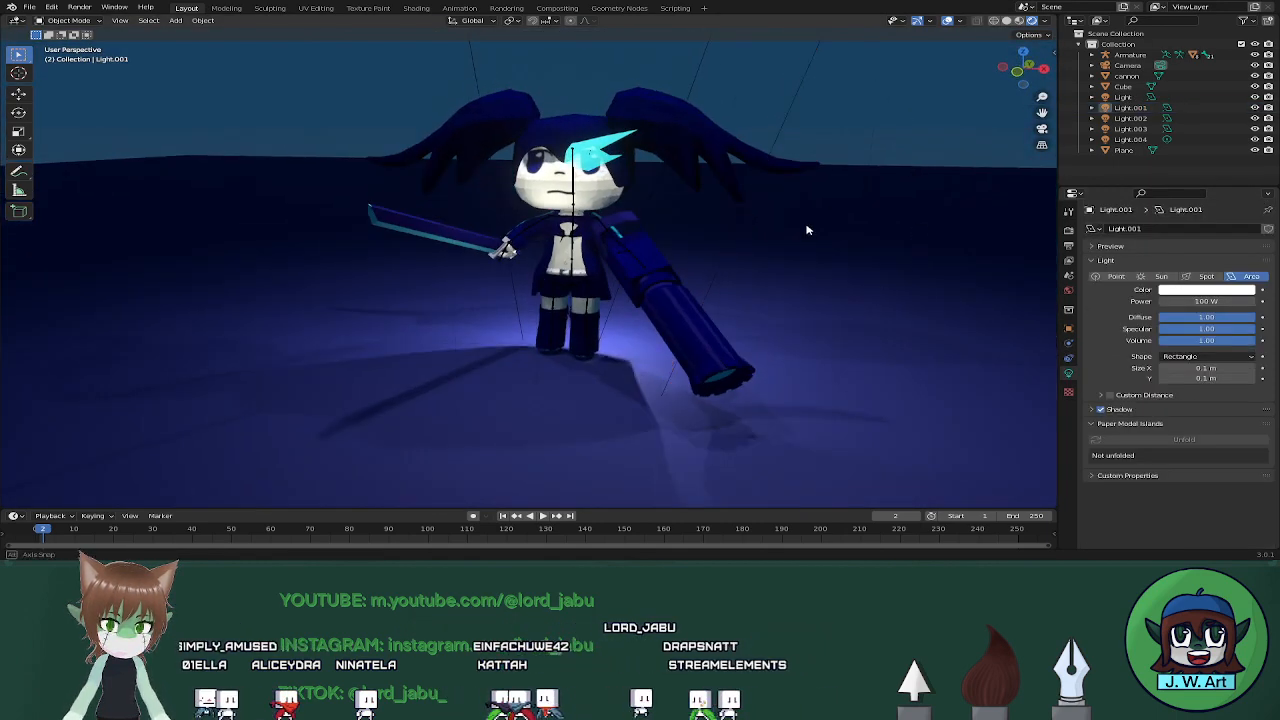
middle_click_drag(808, 226, 837, 240)
left_click(959, 21)
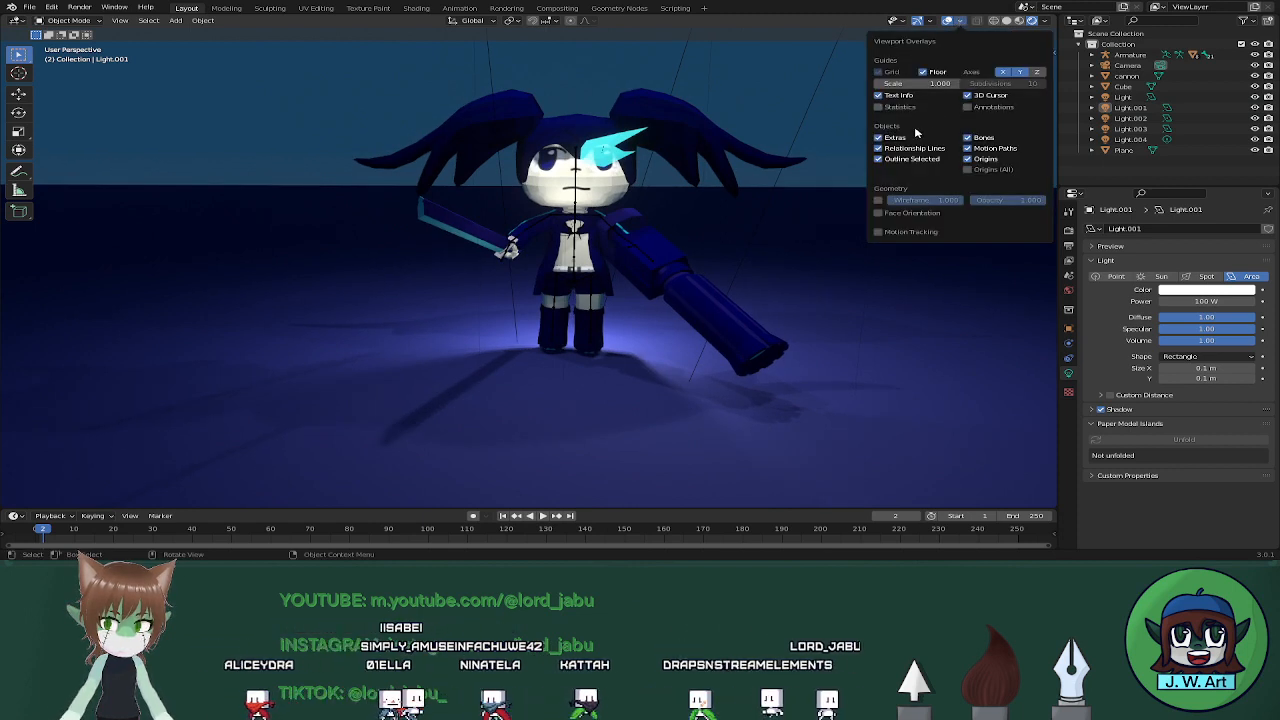
left_click(967, 138)
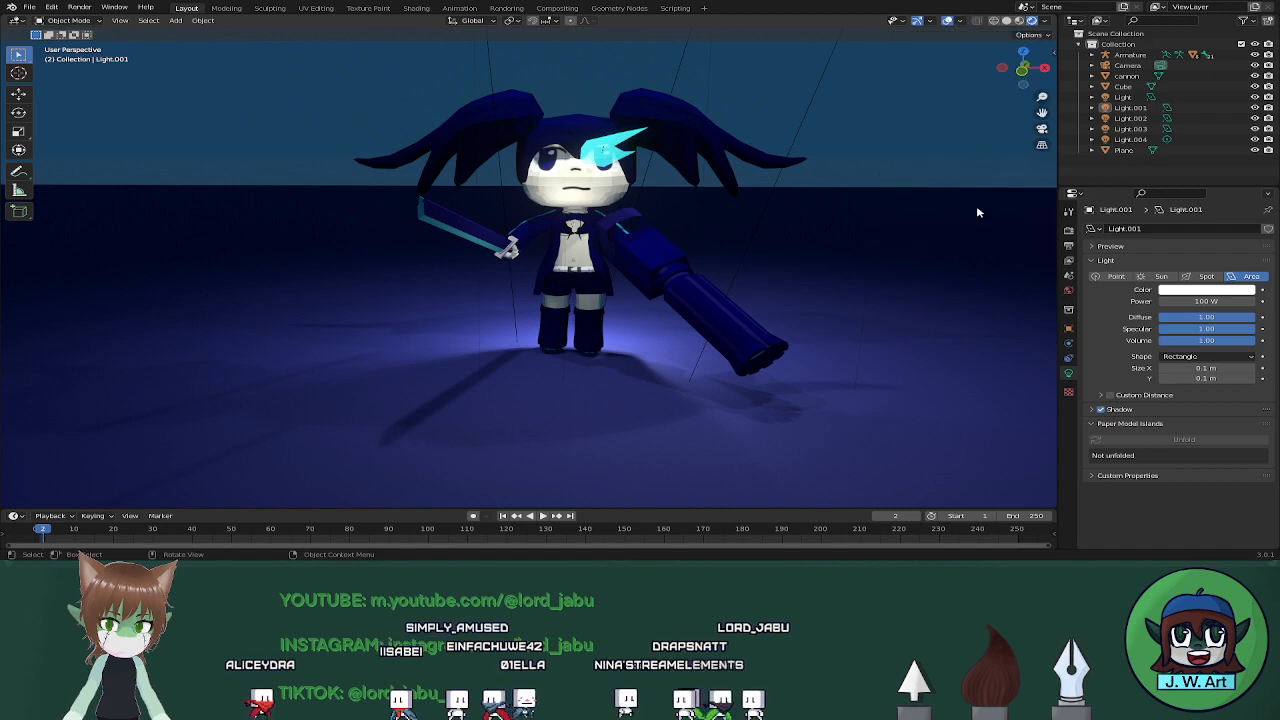
middle_click_drag(977, 213, 936, 215)
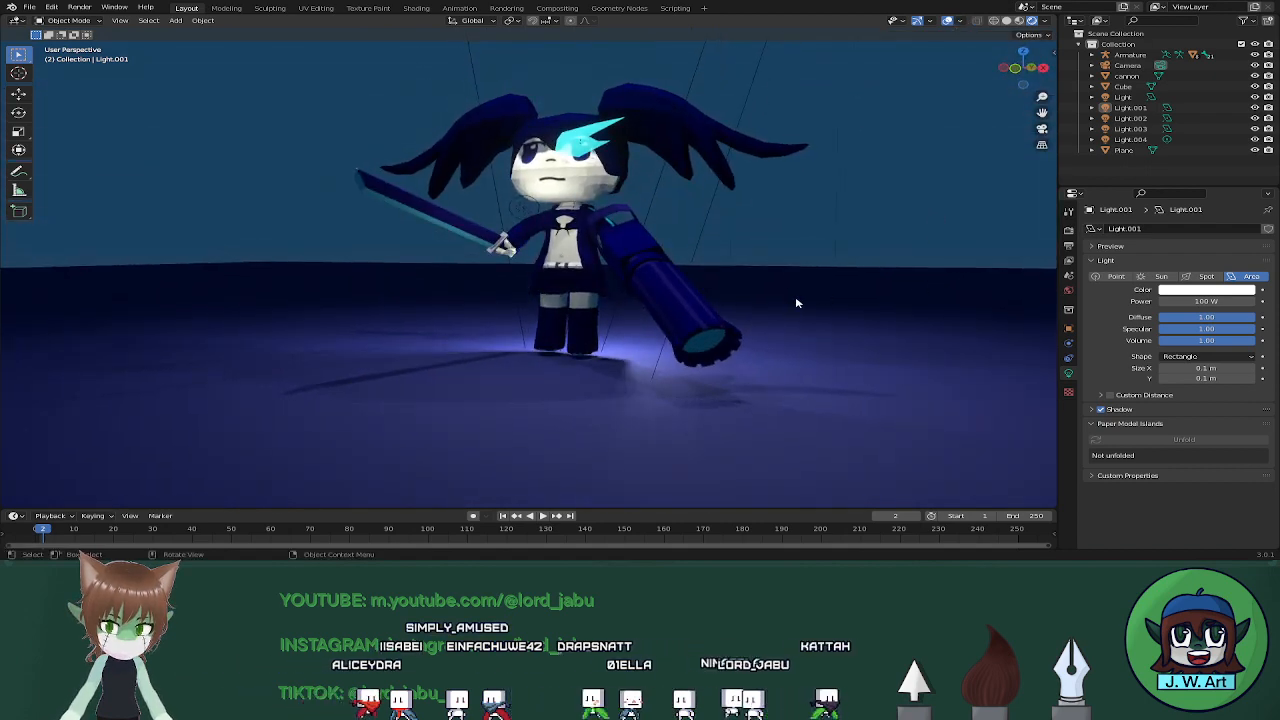
Duplicate the front point light straight down along global Z to just above the floor
left_click(527, 208)
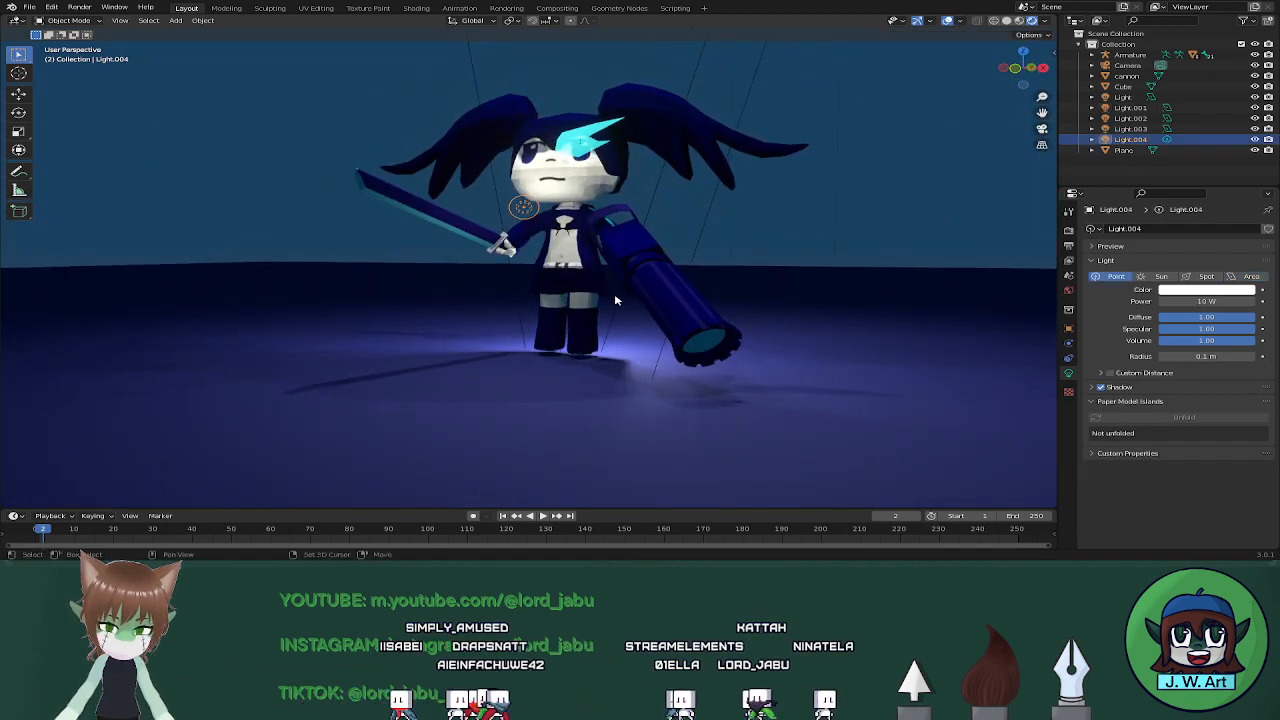
key("shift+d")
key("z")
left_click(651, 412)
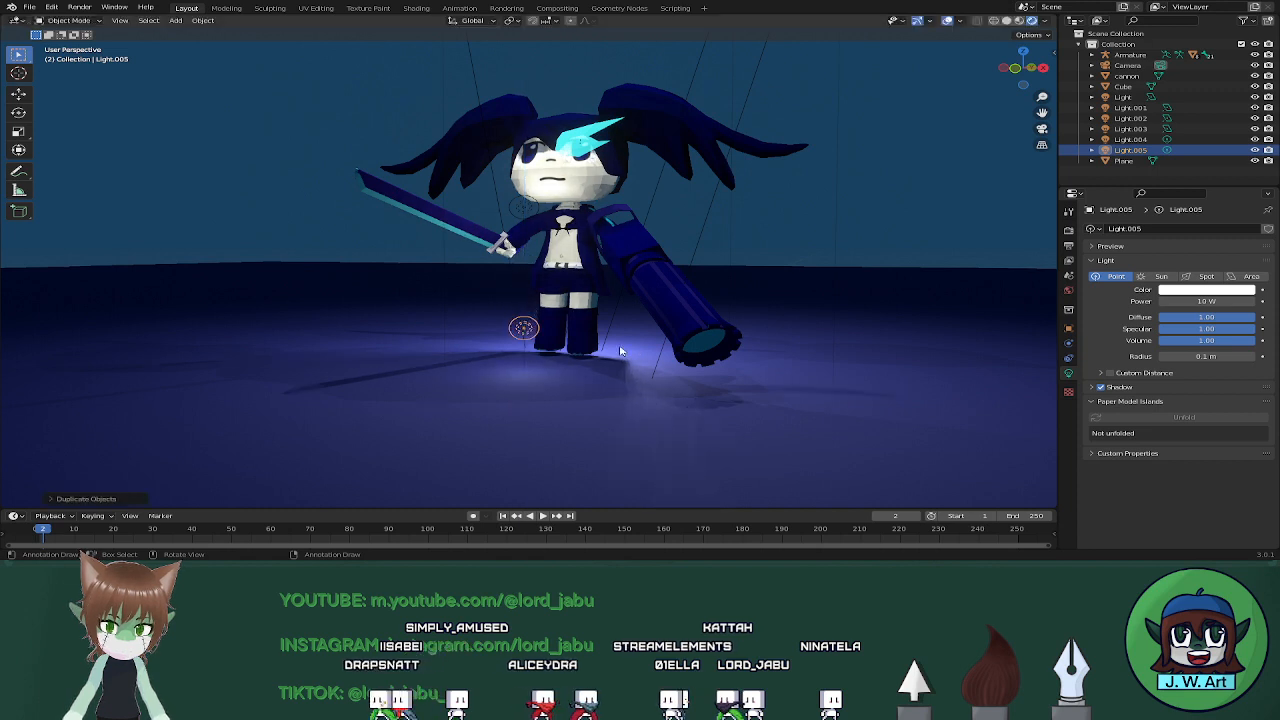
Move the low point light horizontally to the cannon's muzzle, and nudge it about 0.12 m further with the height locked
middle_click_drag(651, 412, 641, 379)
key("g")
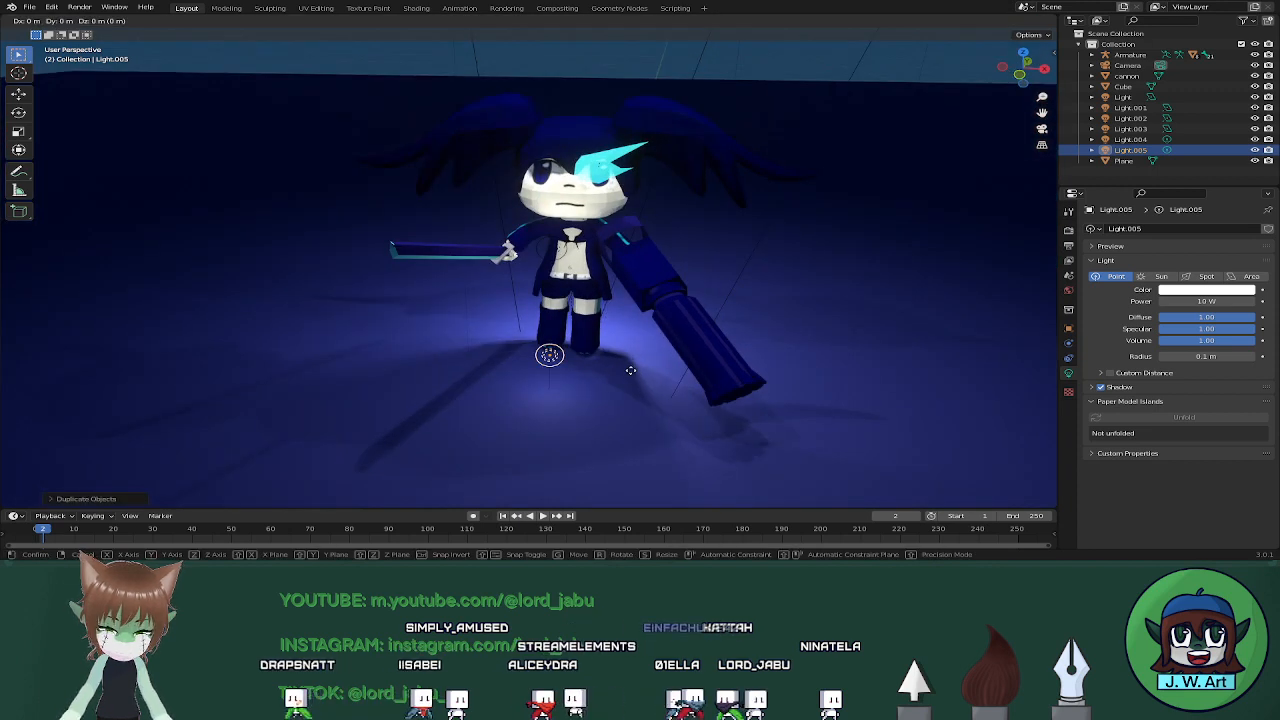
key("shift+z")
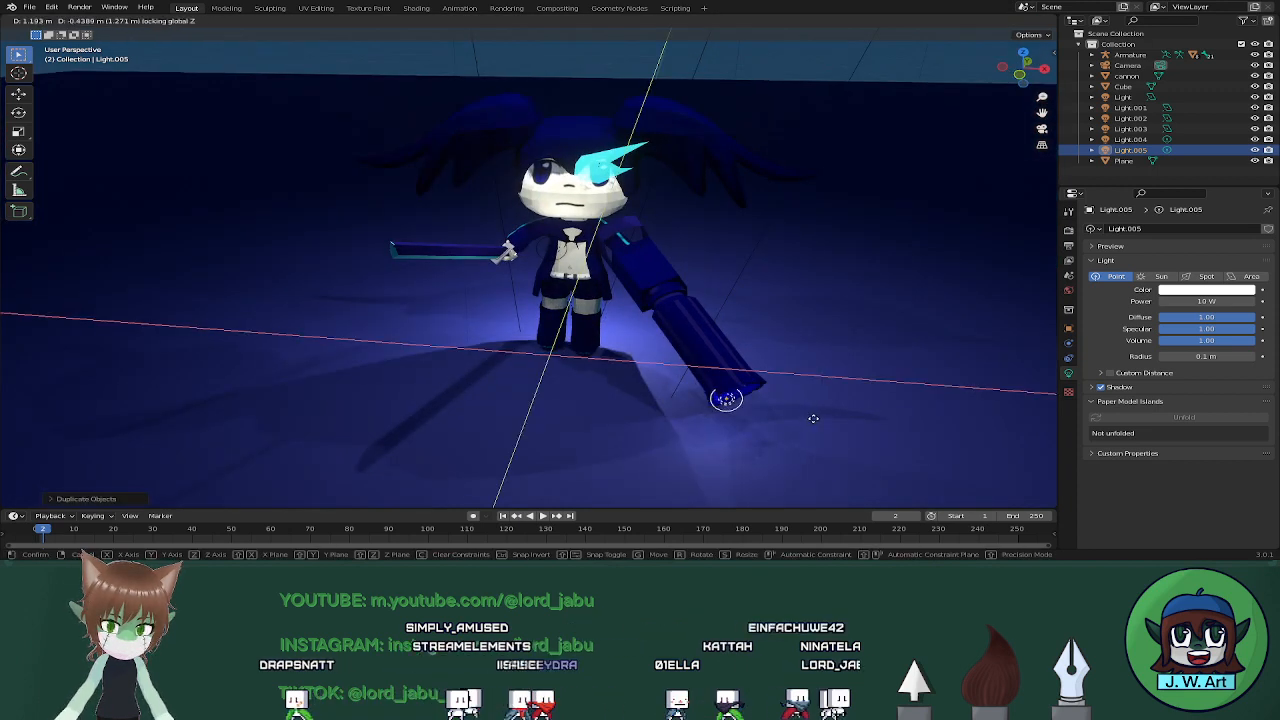
left_click(823, 416)
middle_click_drag(823, 416, 769, 379)
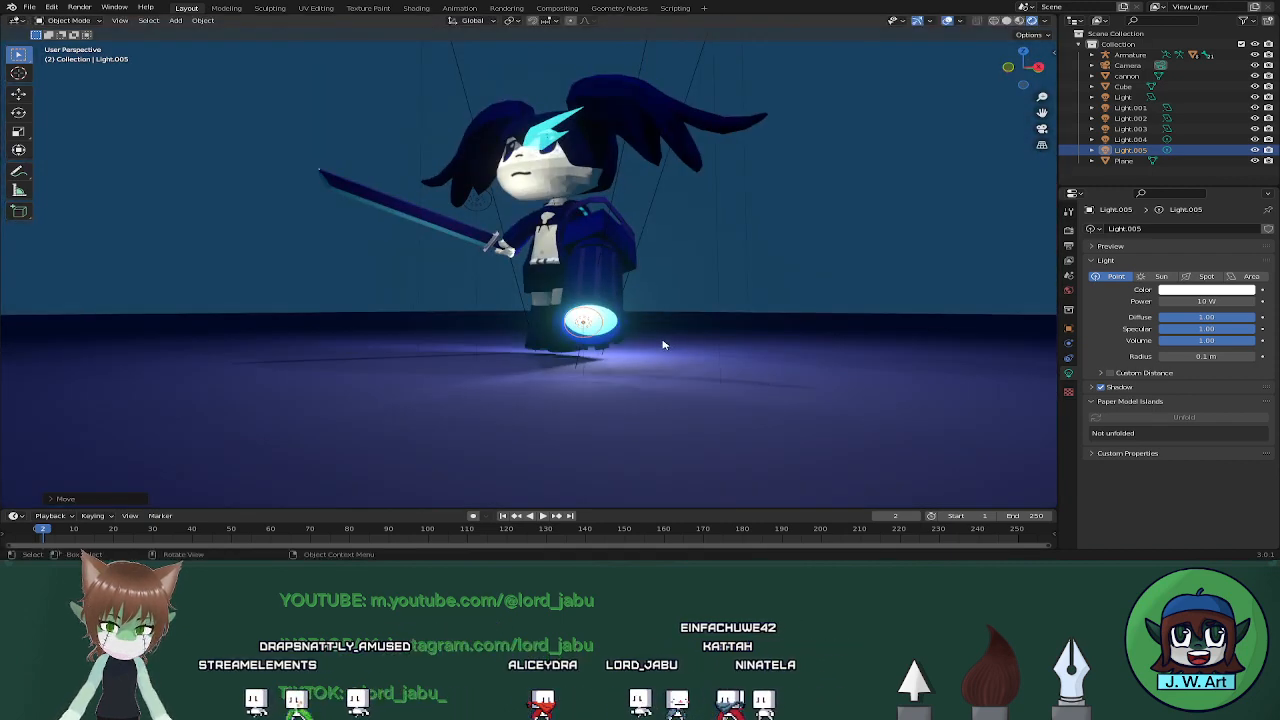
key("g")
key("shift+z")
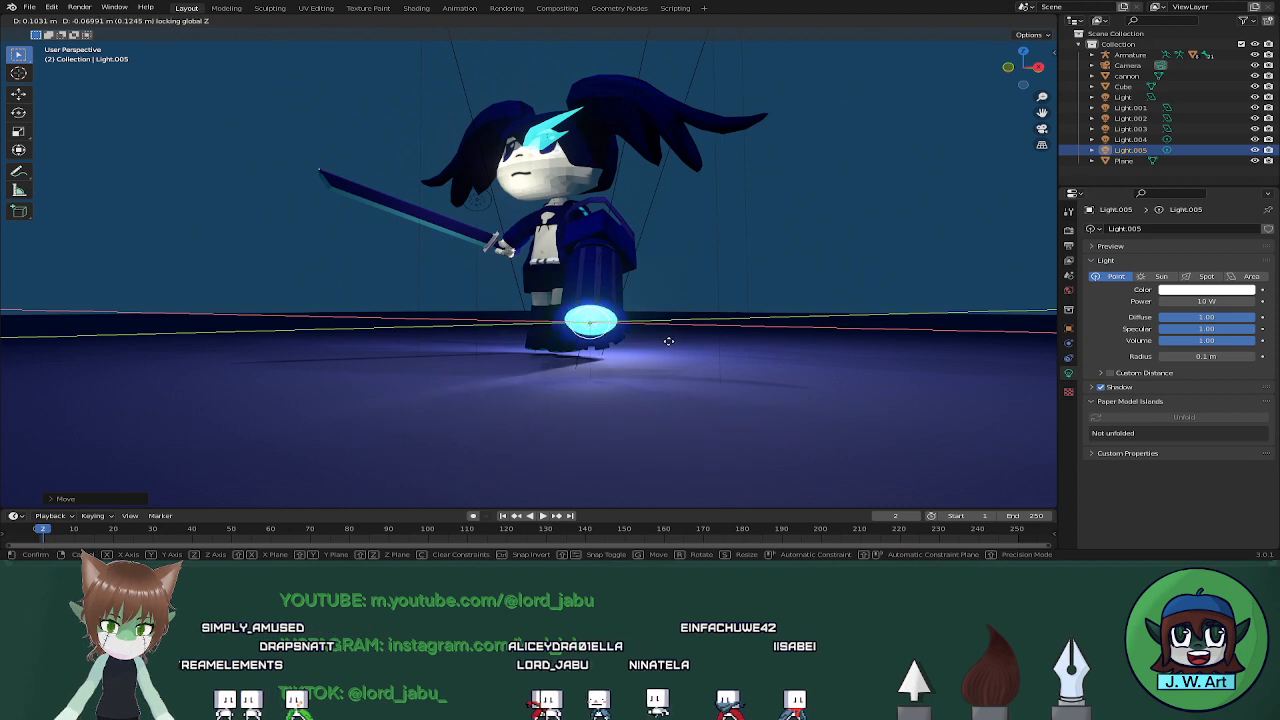
left_click(668, 341)
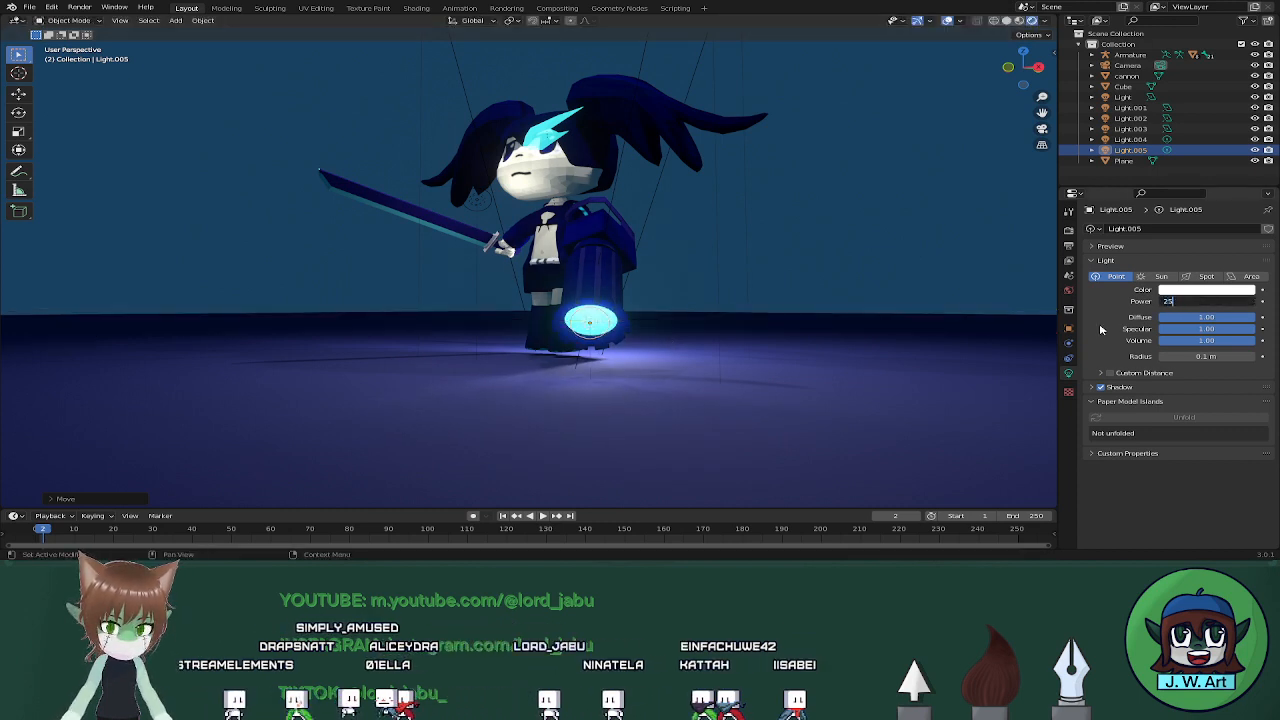
Set the muzzle light's power to 25 W and its color to light cyan, with hue about 0.52 and saturation about 0.77
type("25")
key("Return")
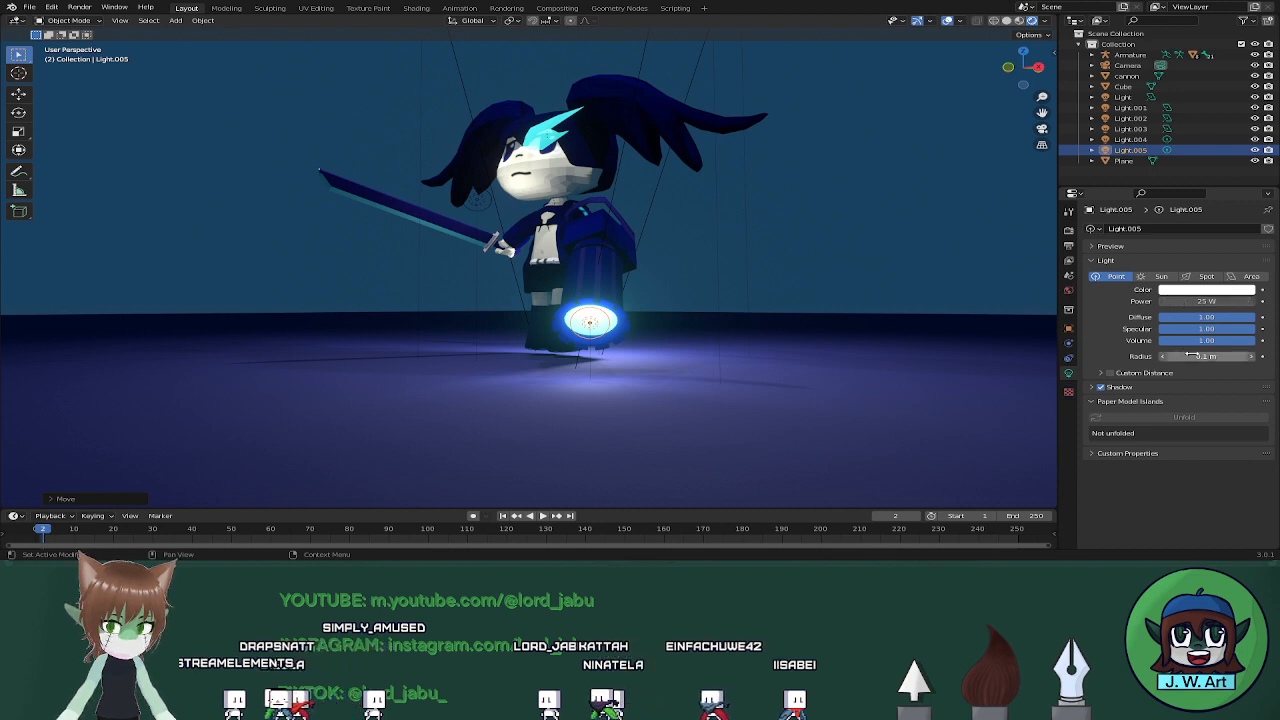
left_click(1198, 290)
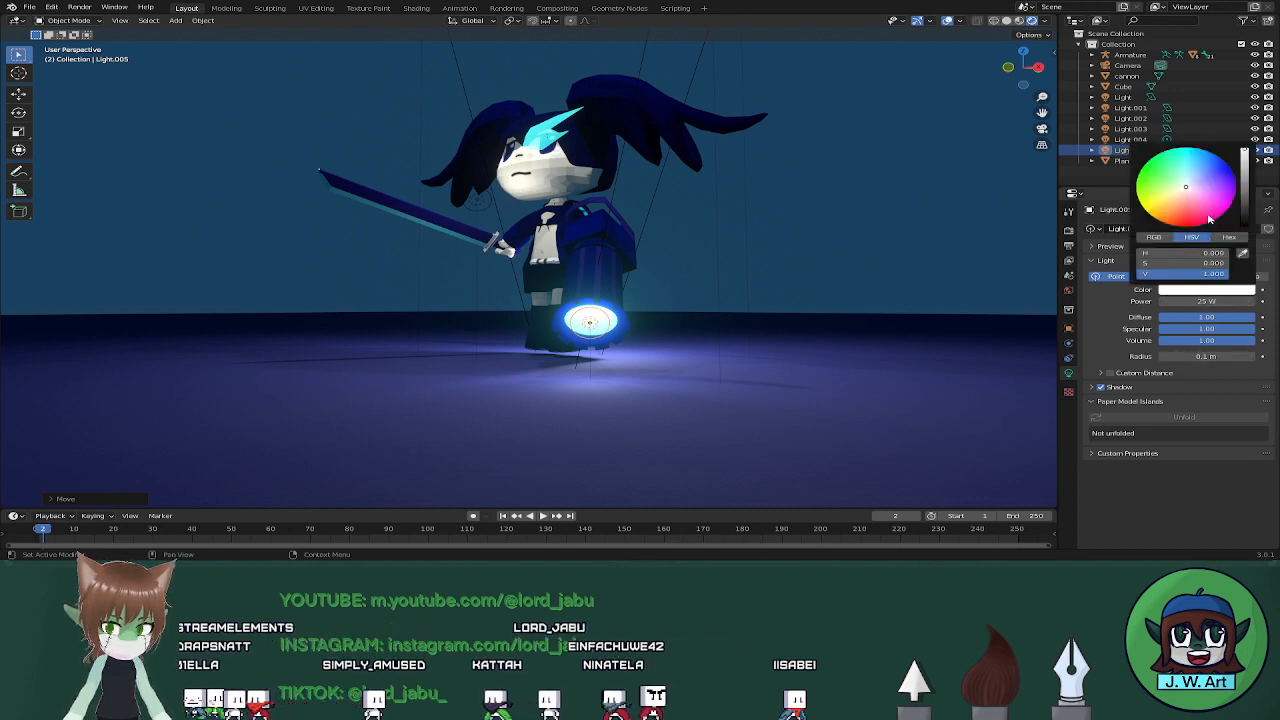
left_click_drag(1188, 186, 1188, 168)
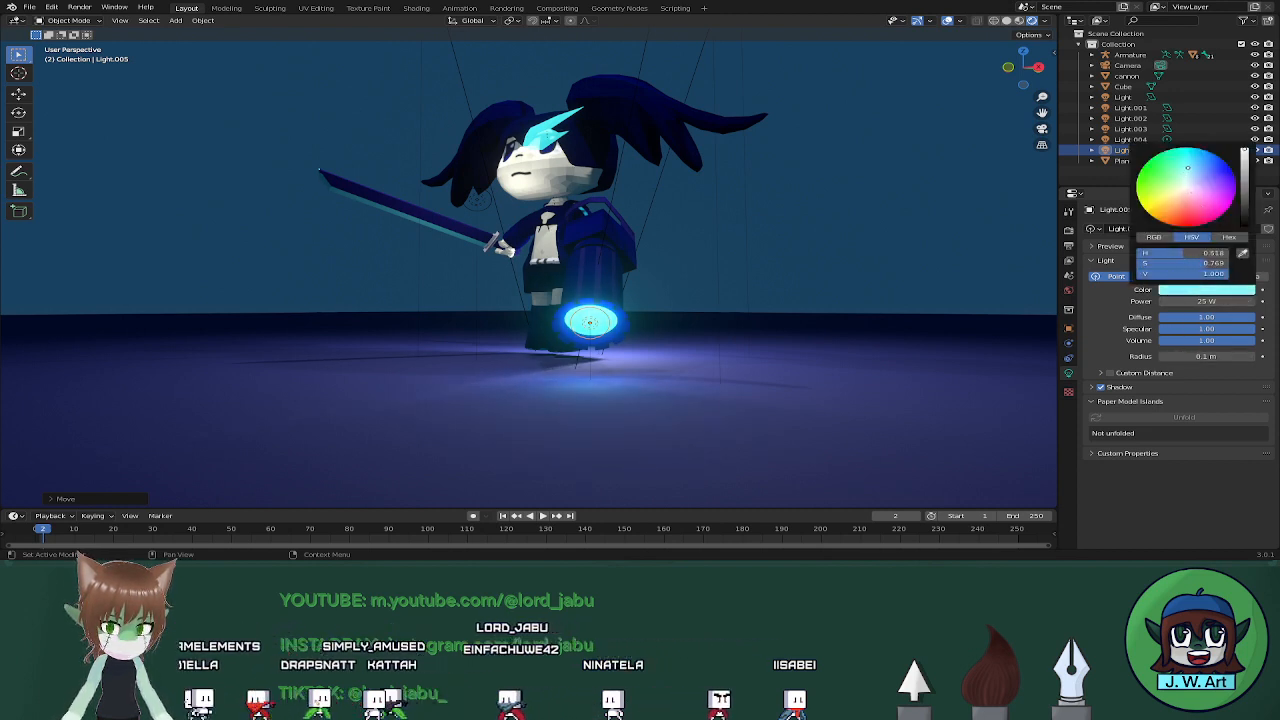
Look through the camera, orbit it slightly higher so it looks down more on the character, and return to the free view
middle_click_drag(763, 334, 767, 370)
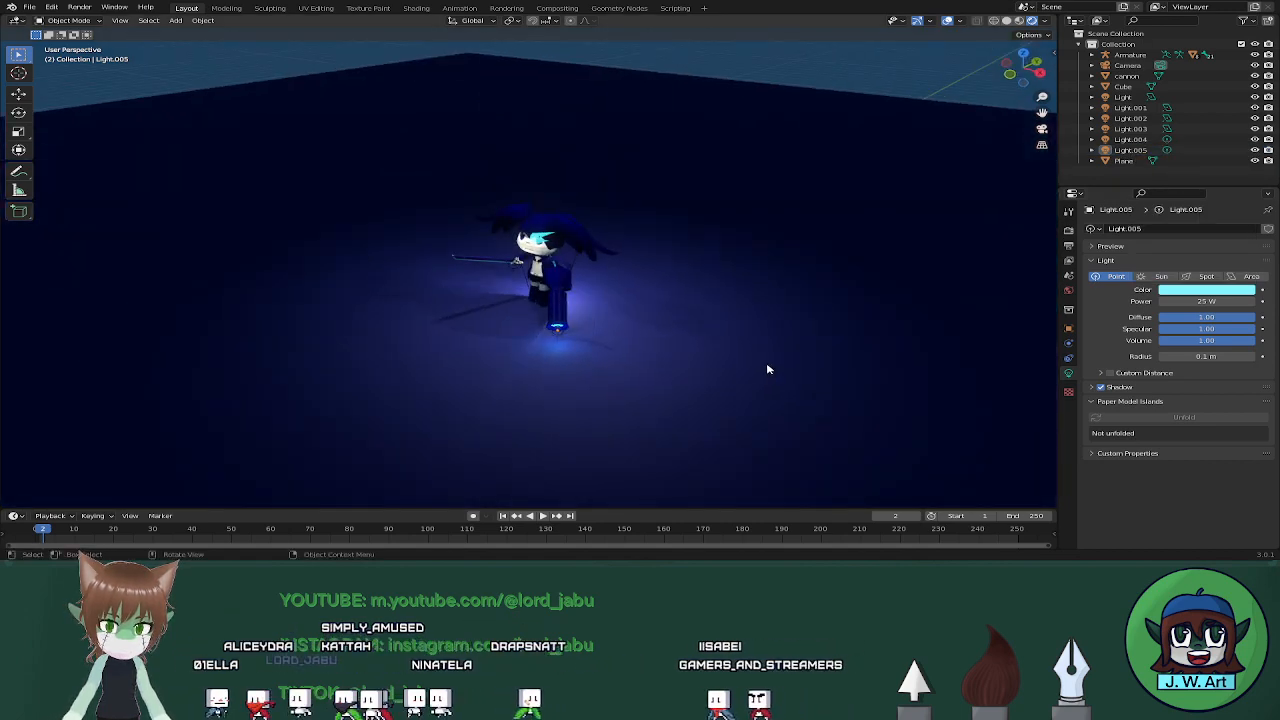
key("KP_0")
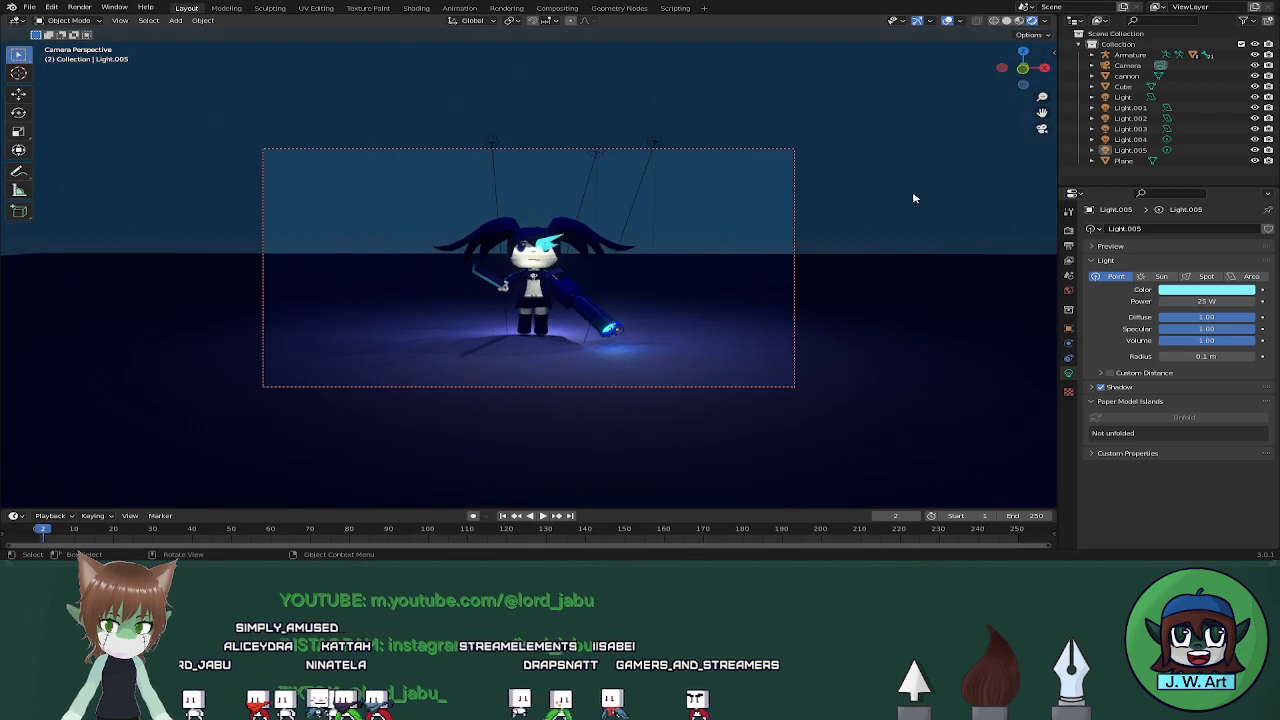
middle_click_drag(708, 259, 702, 276)
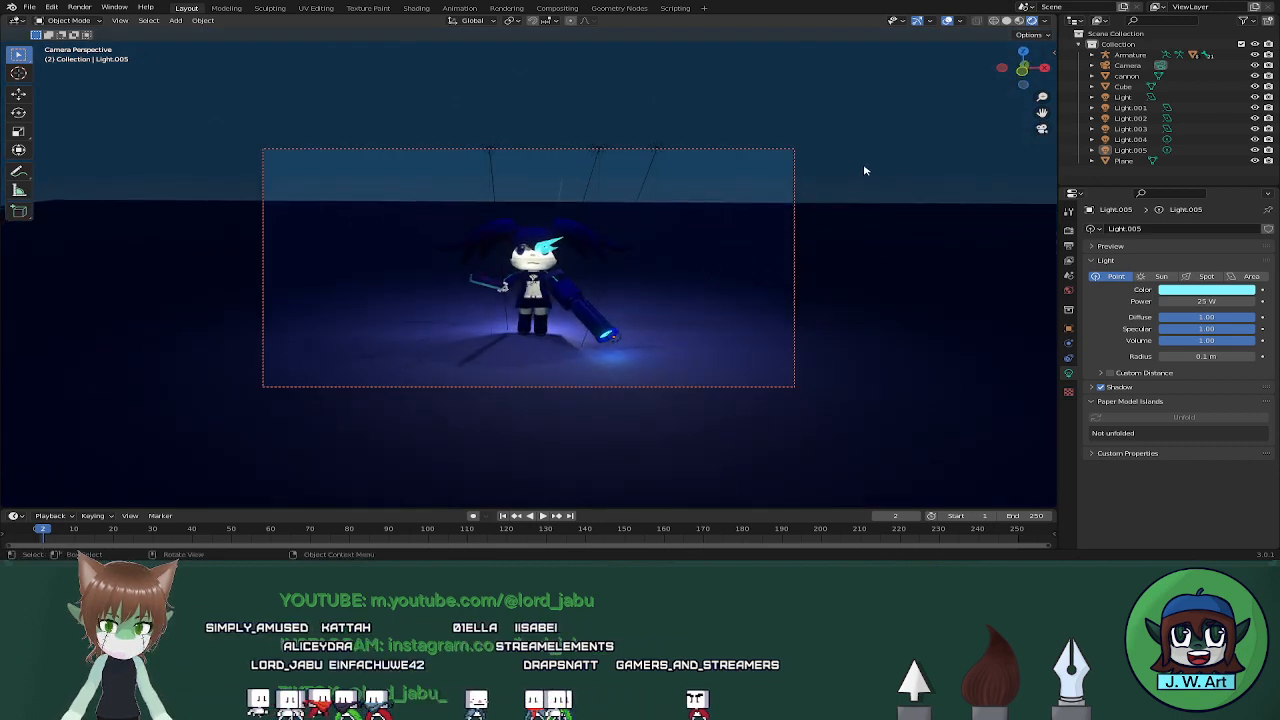
left_click(1040, 135)
Raise the floor plane about 0.05 m along global Z toward the character's feet, and check the shot through the camera
left_click(691, 337)
mouse_move(691, 337)
middle_mouse_down()
mouse_move(715, 299)
mouse_move(673, 348)
mouse_move(684, 341)
middle_mouse_up()
key("g")
key("z")
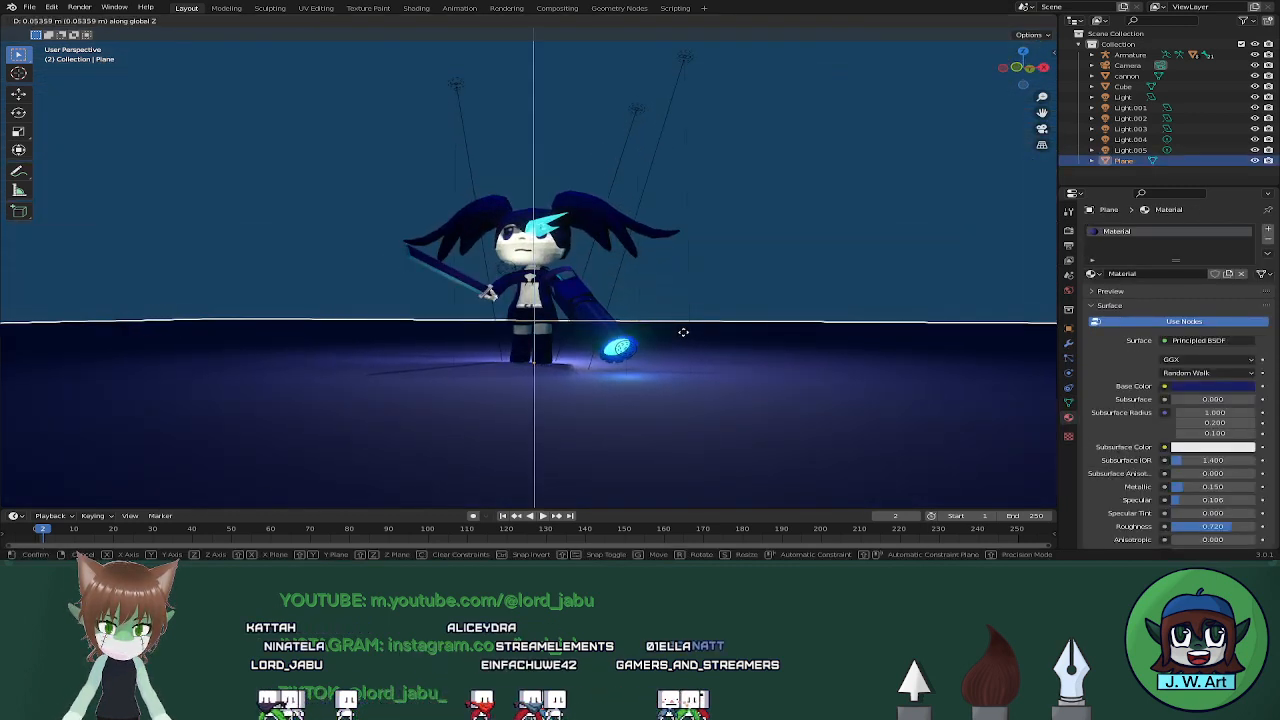
left_click(683, 332)
middle_click_drag(683, 332, 776, 326)
scroll(592, 362, "down", 4)
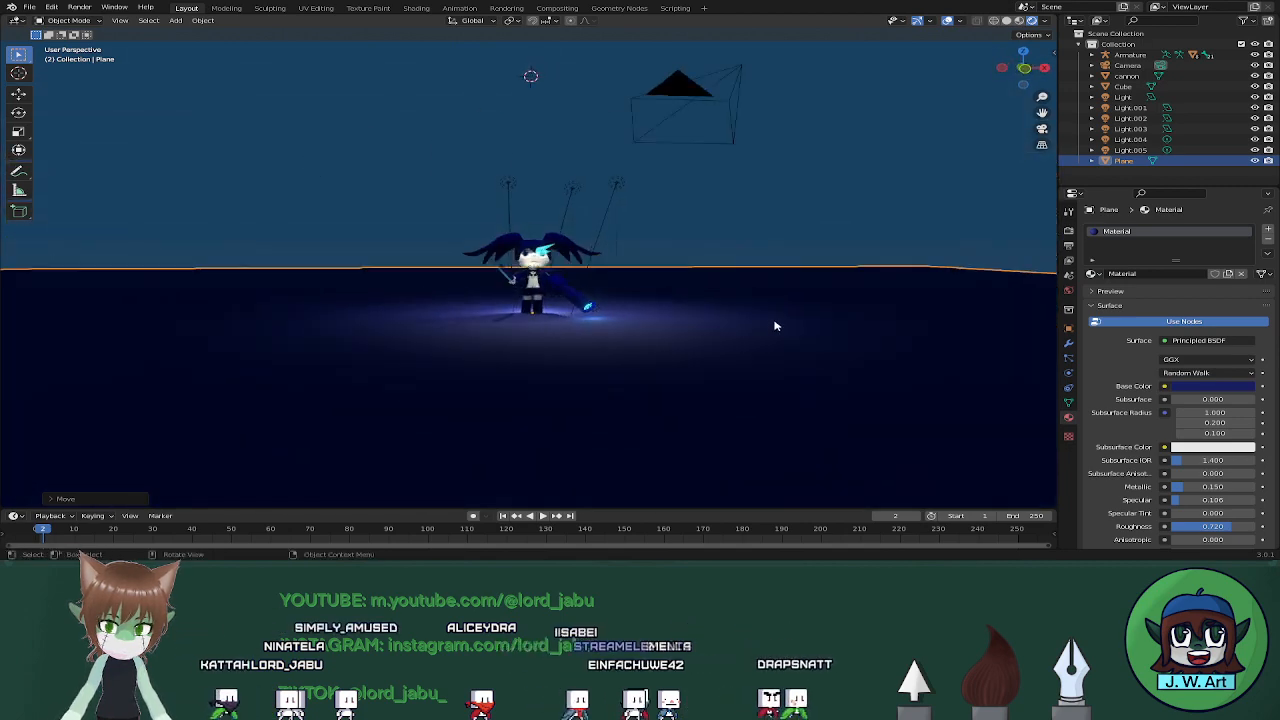
left_click(1042, 129)
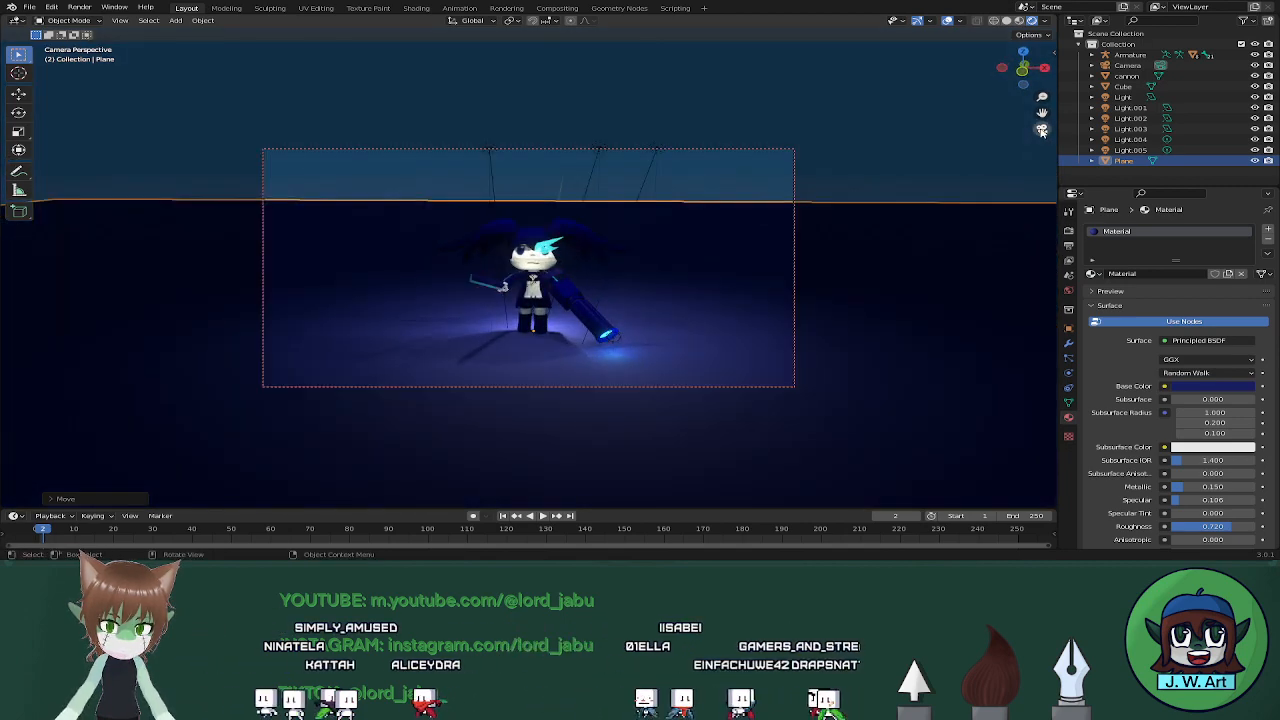
left_click(1042, 129)
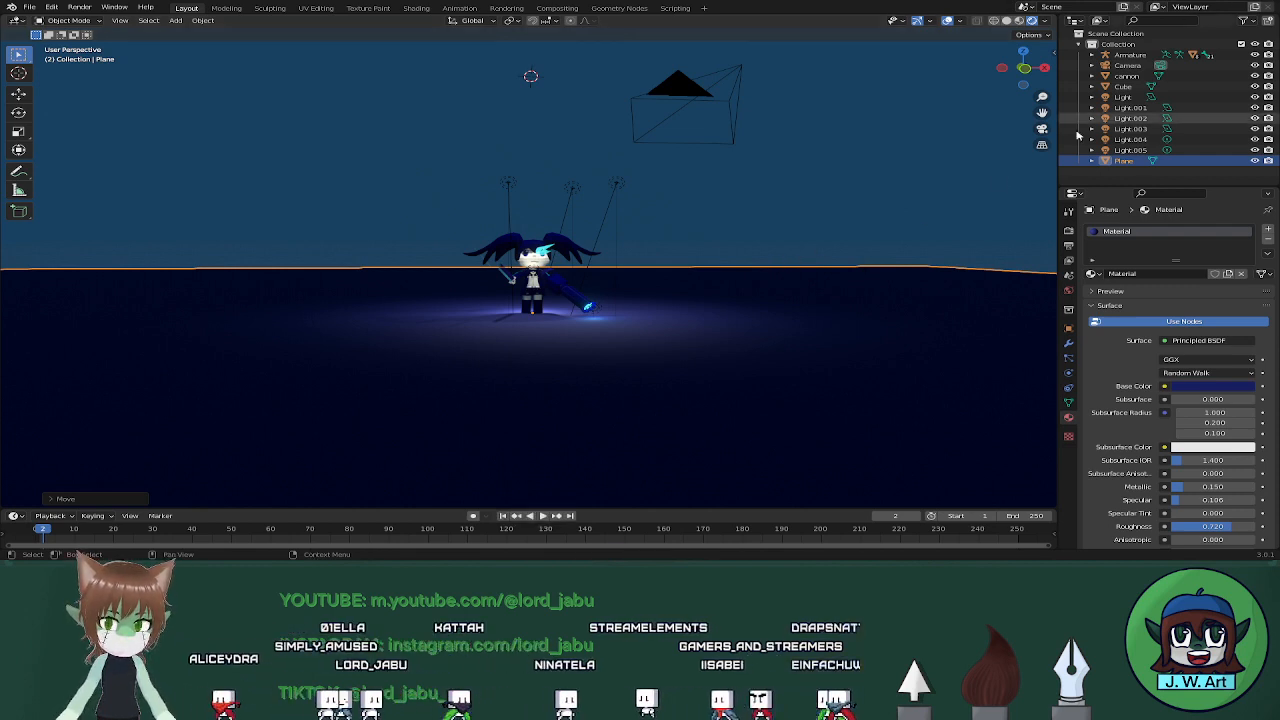
Check the shot through the camera, return to the free view, and save the file
key("KP_0")
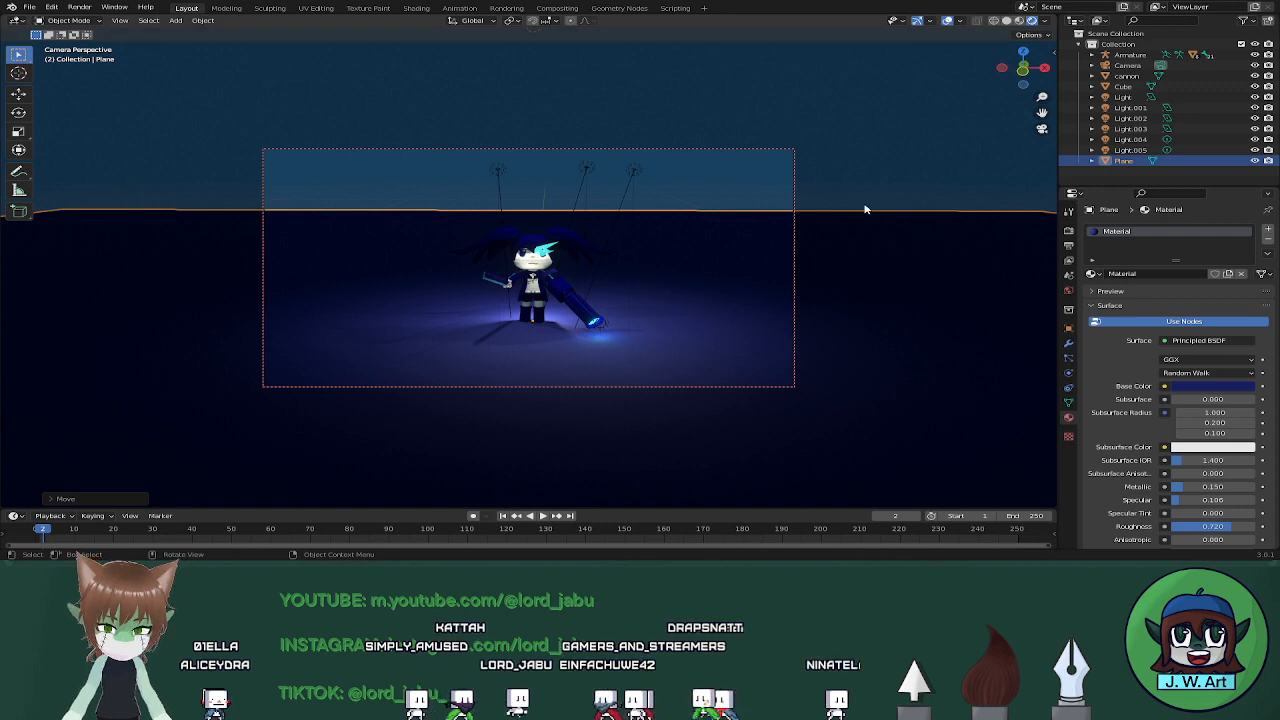
key("Tab")
key("Tab")
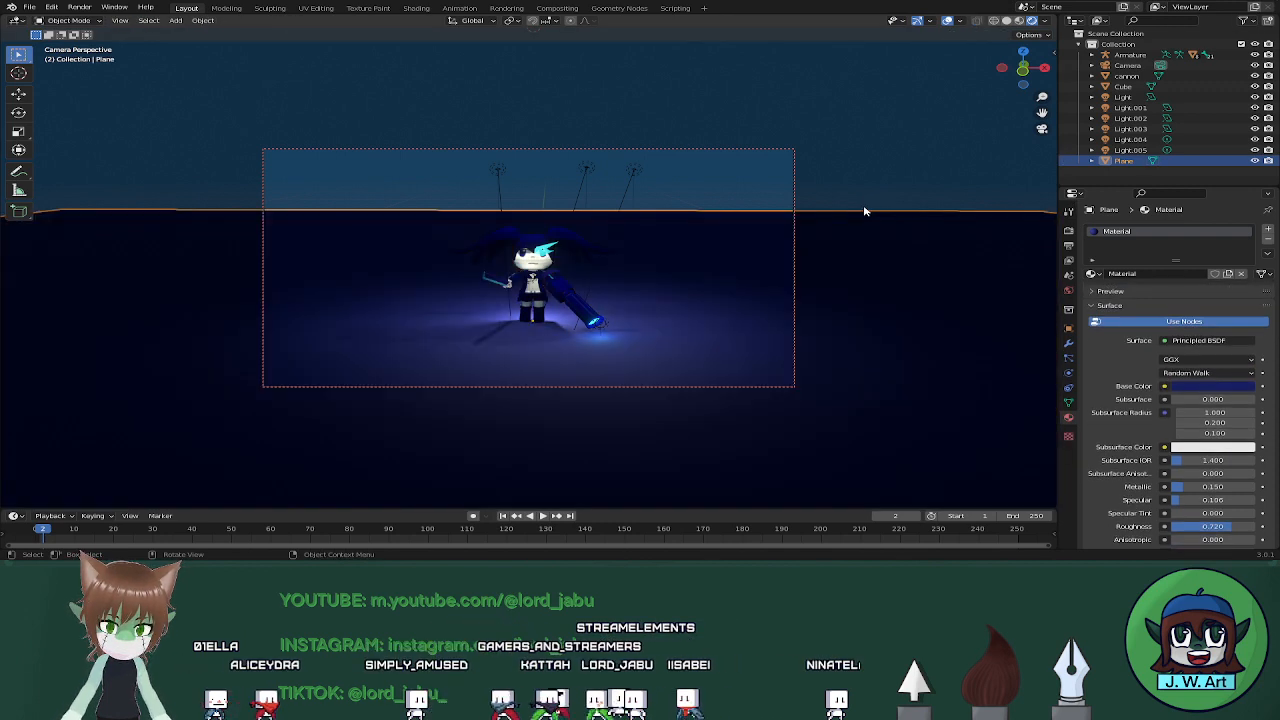
key("KP_0")
key("ctrl+s")
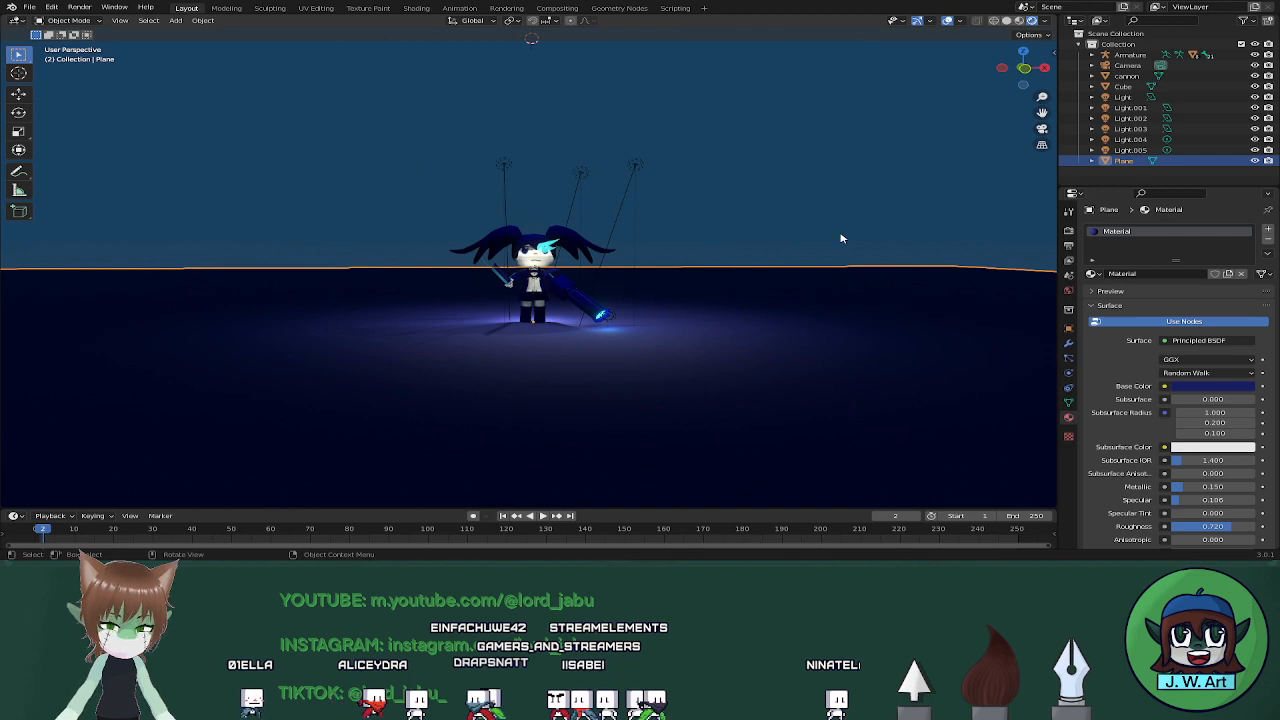
Move all six lights into a new collection named "lights"
middle_click_drag(840, 240, 760, 252)
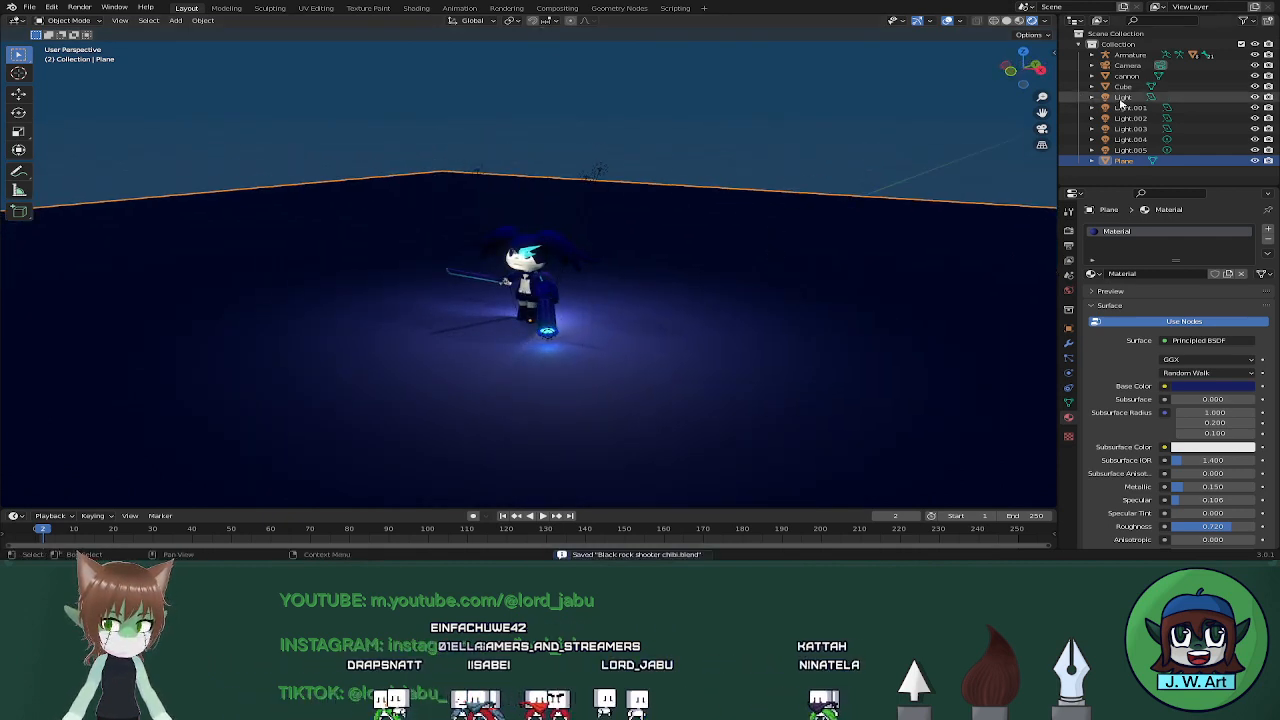
left_click(1121, 99)
left_click(1134, 109, "shift")
left_click(1137, 118, "shift")
left_click(1138, 130, "shift")
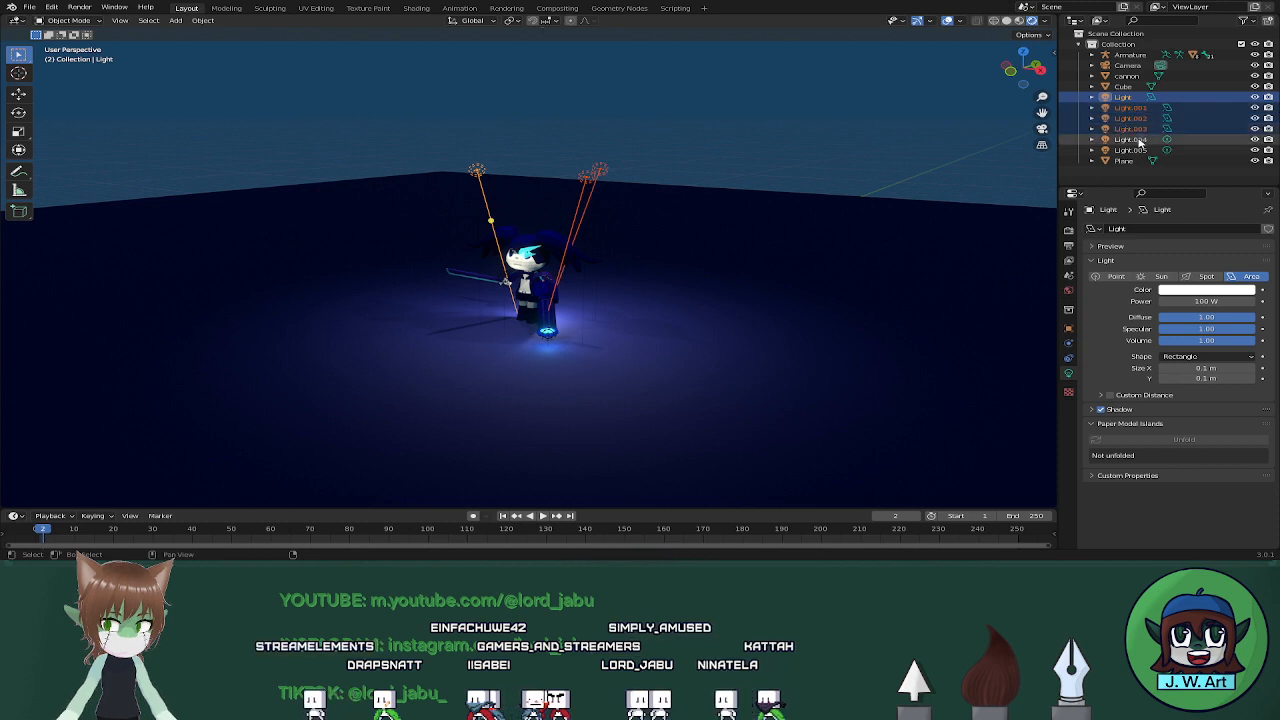
left_click(1139, 141, "shift")
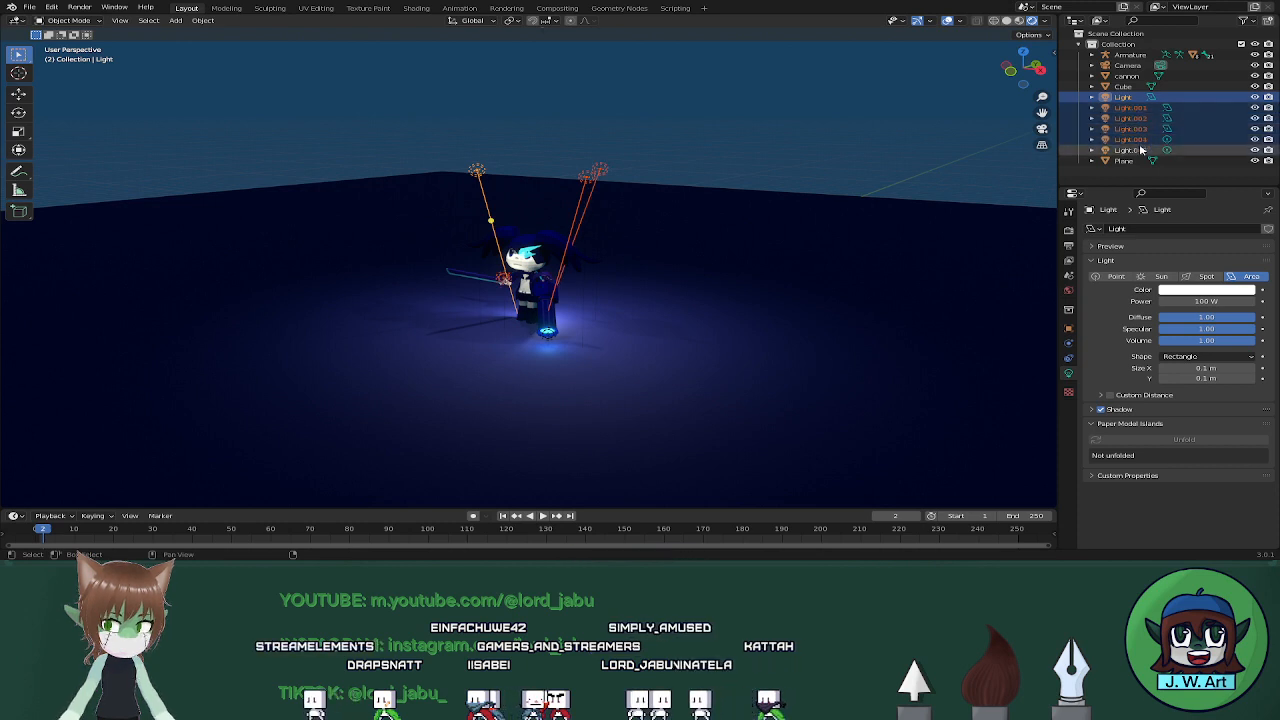
key("m")
left_click(937, 175)
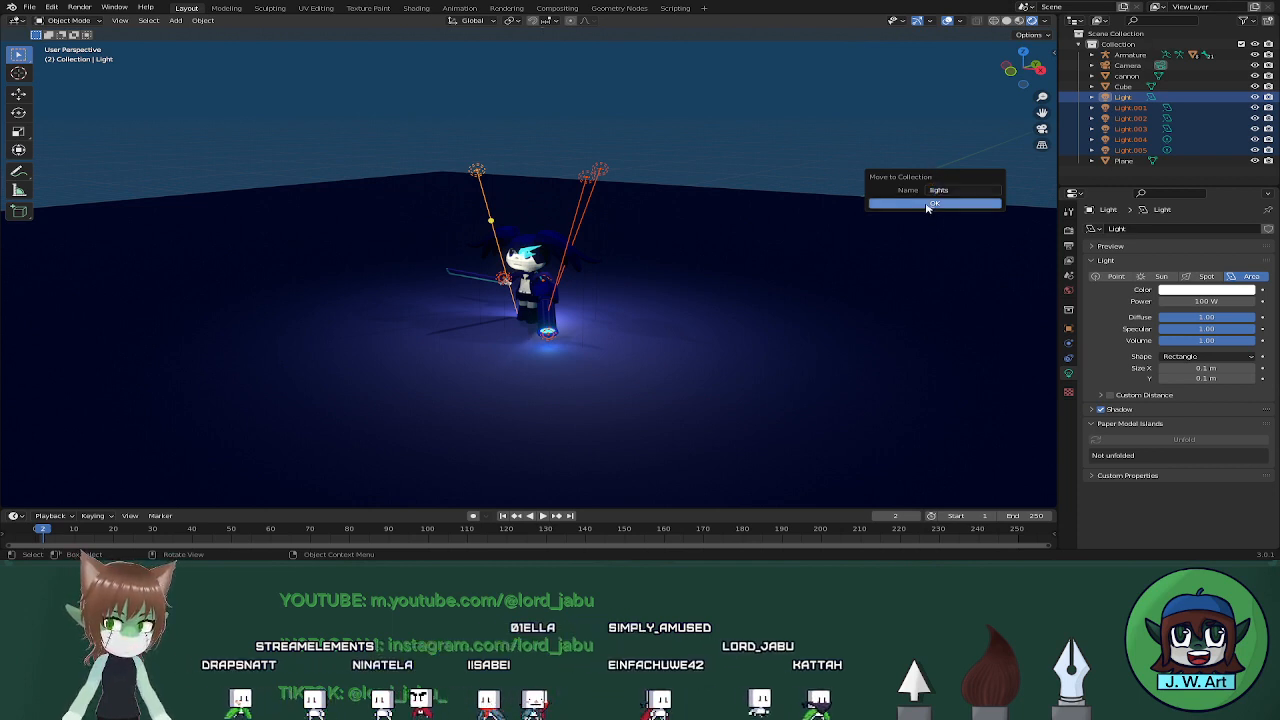
left_click(926, 204)
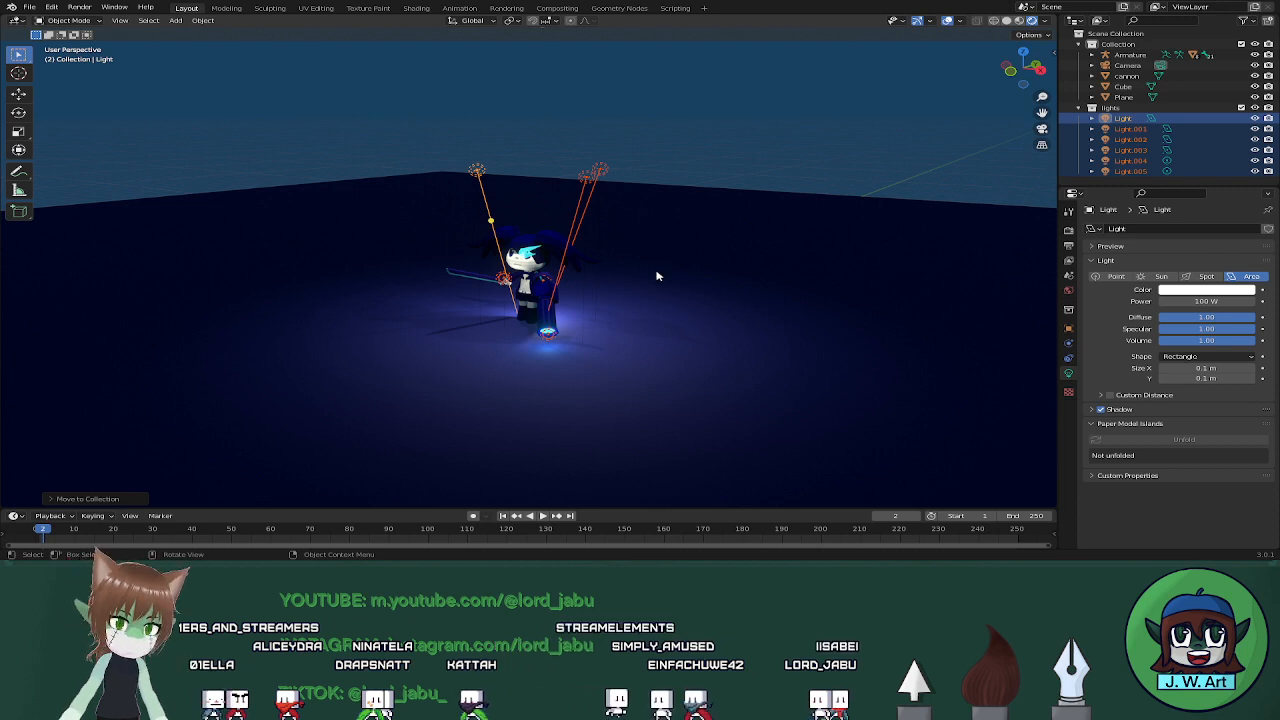
Add a cube-shaped empty and lower it about 6.4 m along global Z to the character's height
middle_click_drag(657, 276, 573, 303)
key("shift+a")
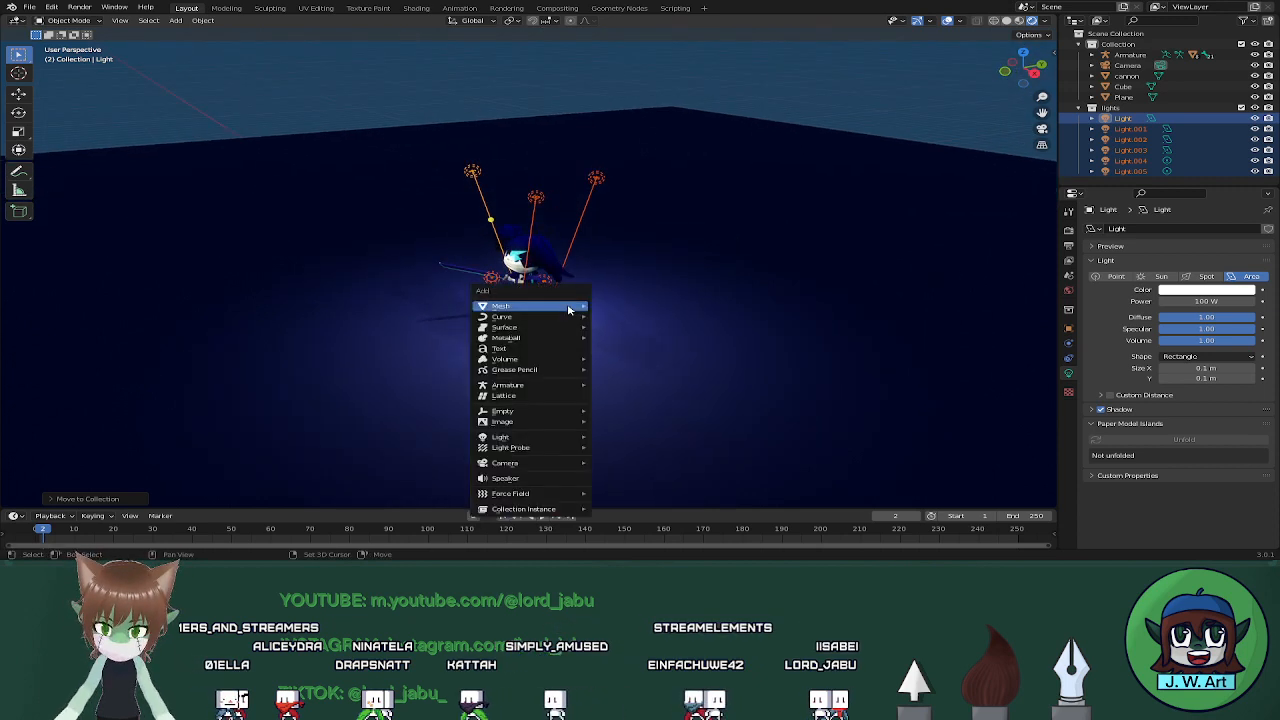
mouse_move(585, 412)
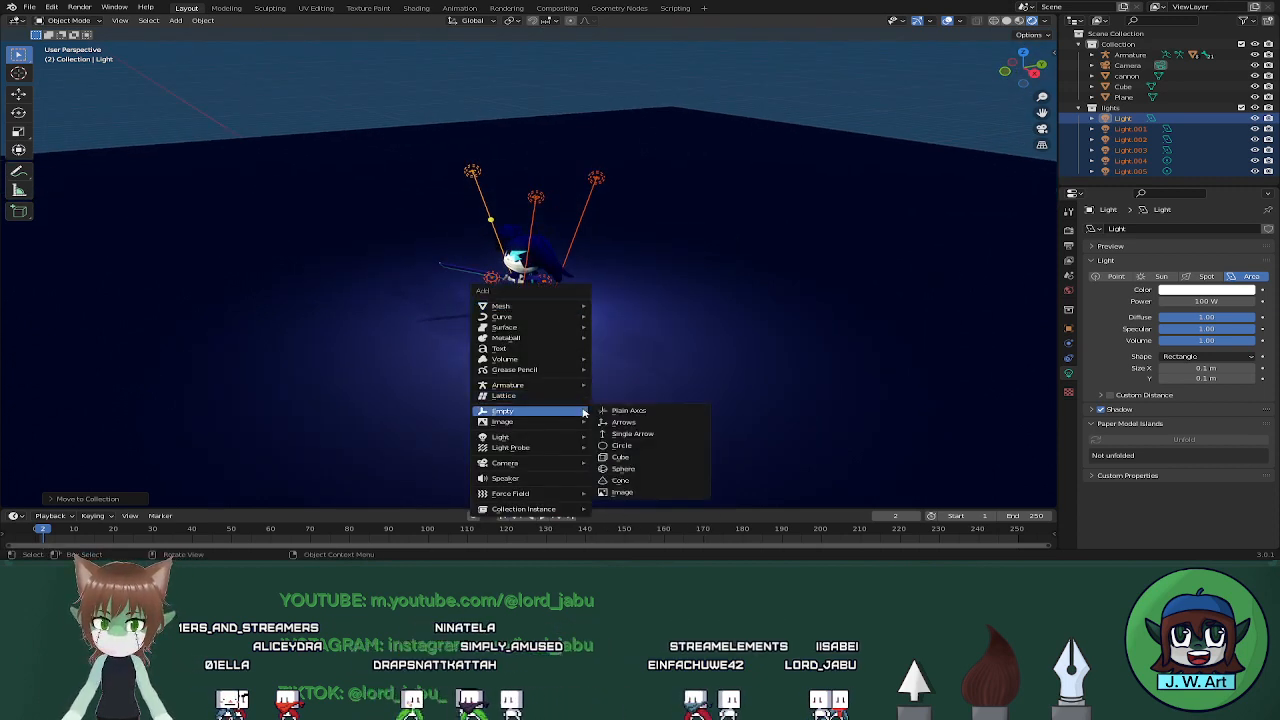
left_click(661, 458)
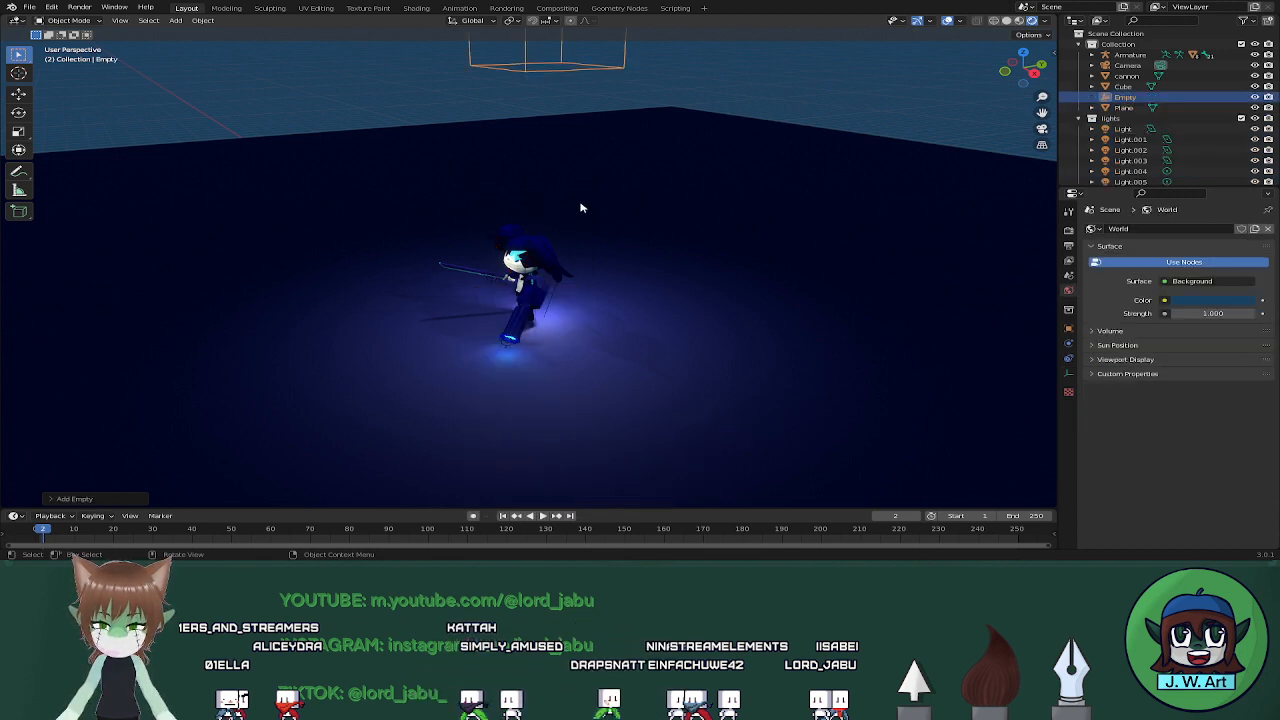
key("g")
key("z")
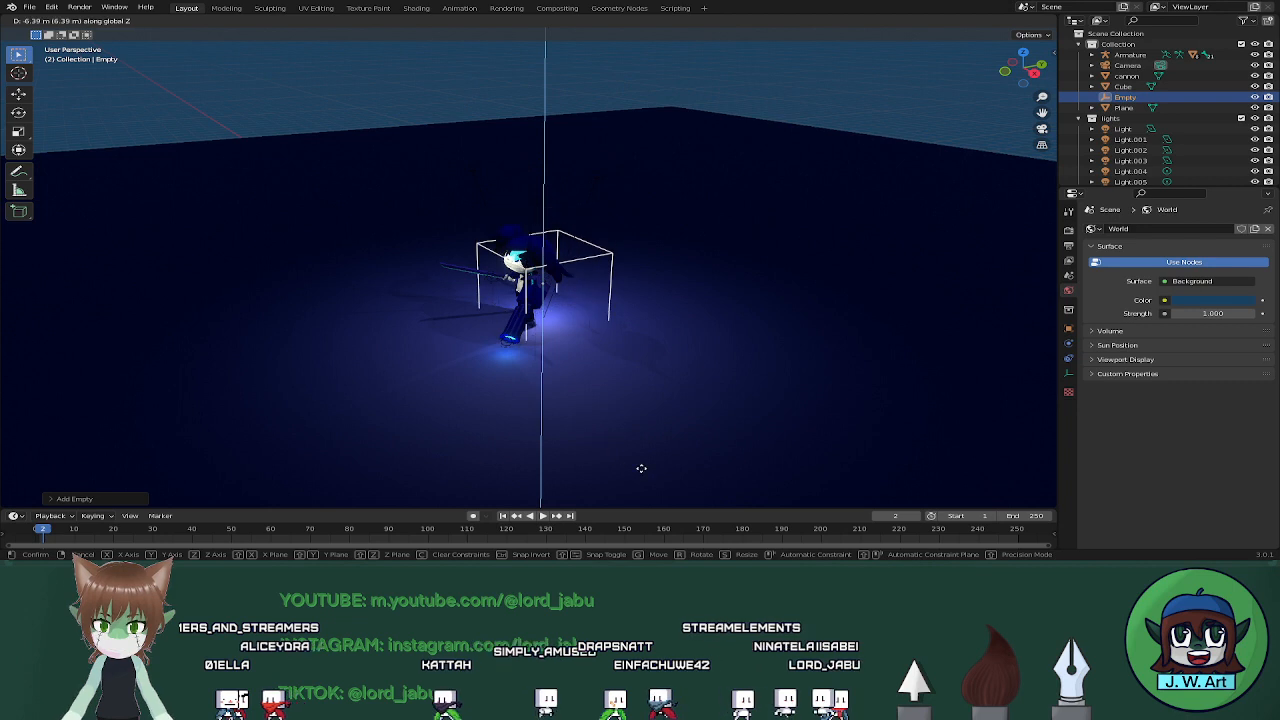
left_click(646, 471)
Move the cube empty horizontally onto the character with its height locked, and switch the viewport to Material Preview shading
middle_click_drag(666, 386, 595, 376)
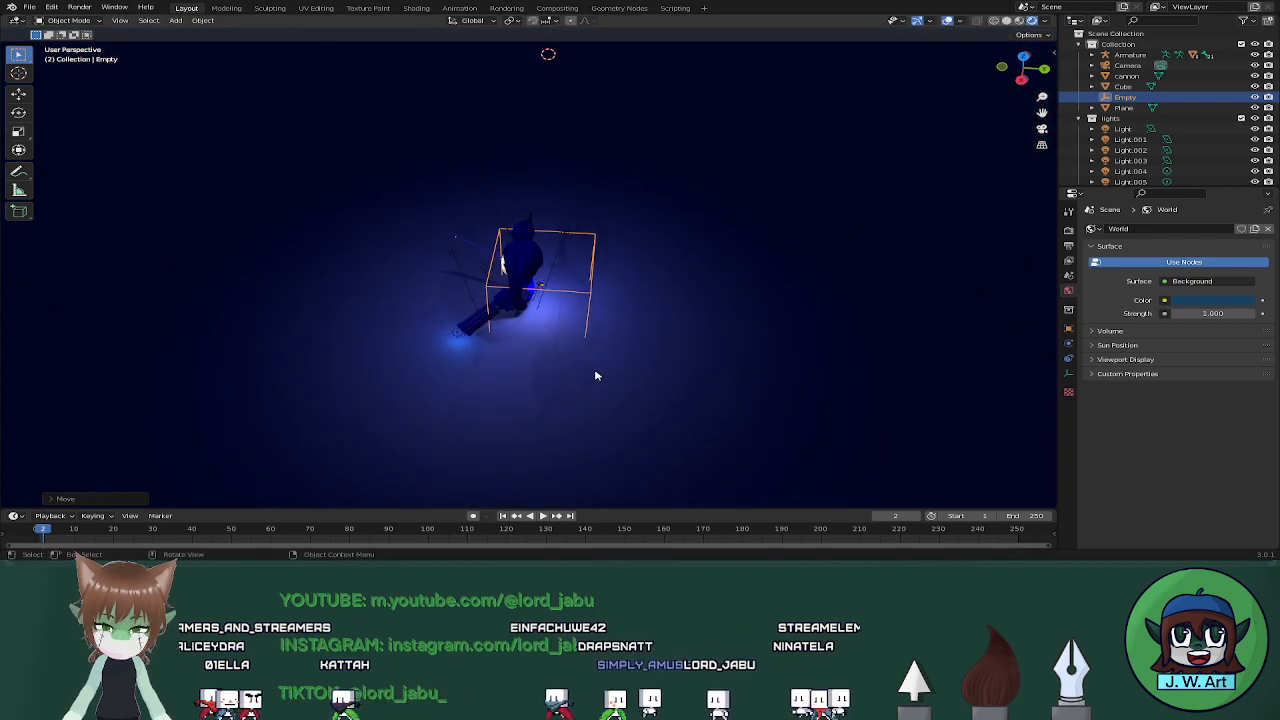
key("g")
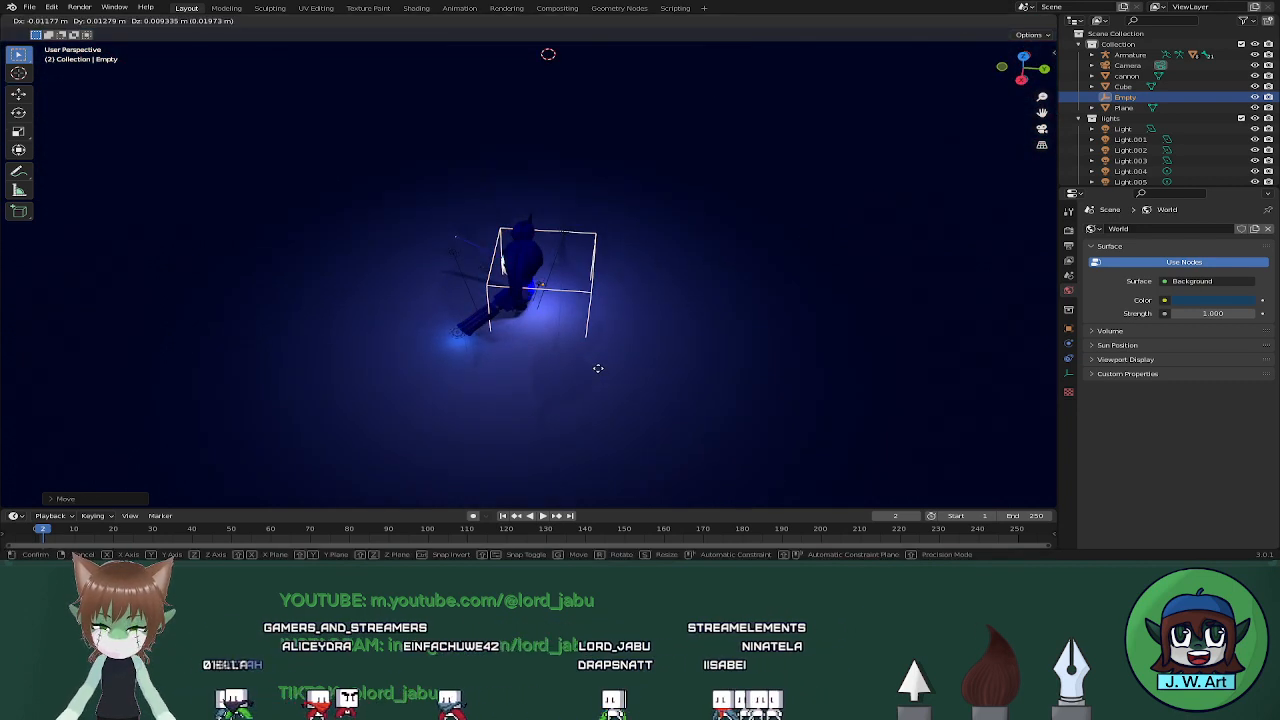
key("shift+z")
left_click(577, 369)
middle_click_drag(577, 368, 810, 166)
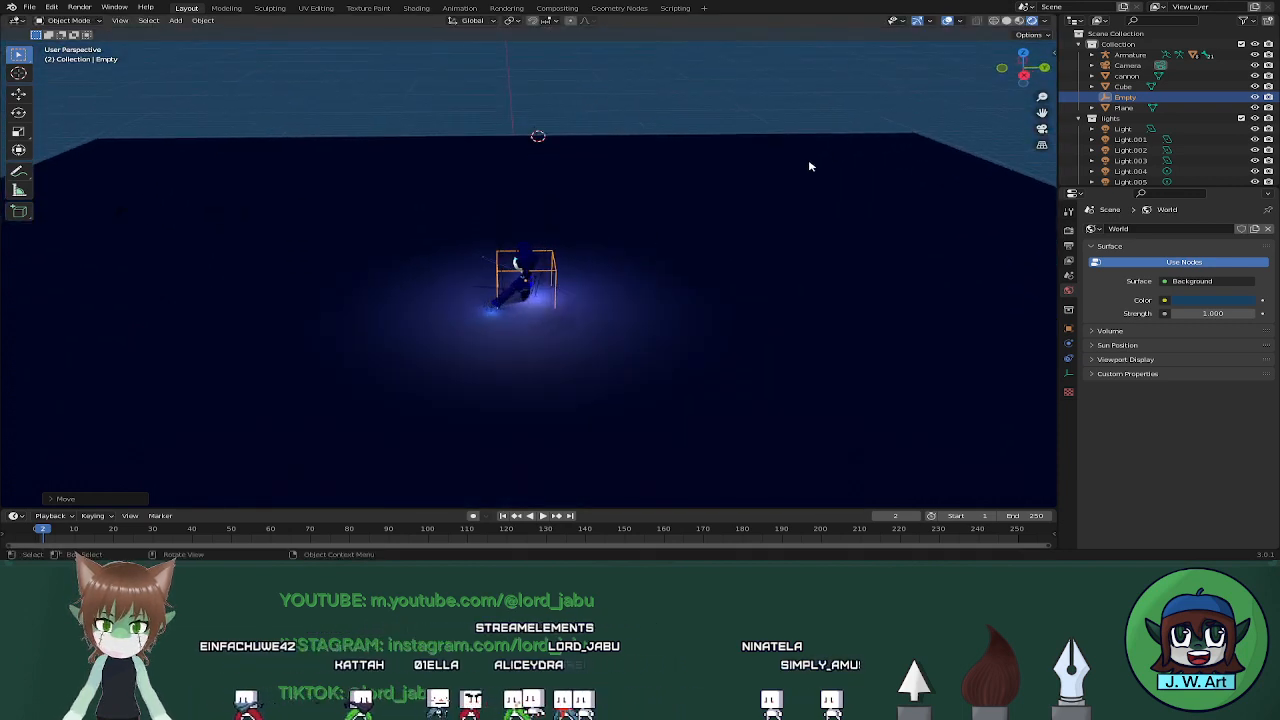
left_click(1020, 22)
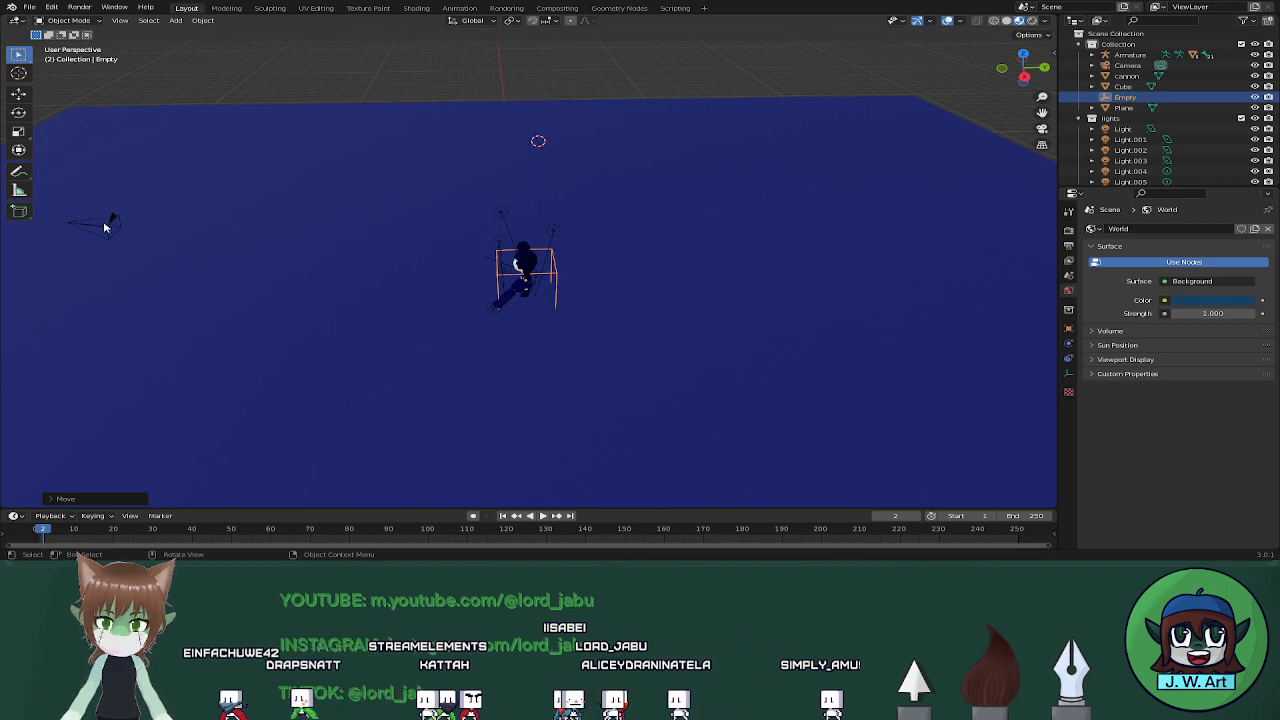
Parent the cube empty to the camera with the Object option, and try rotating the empty about global Z
left_click(106, 227)
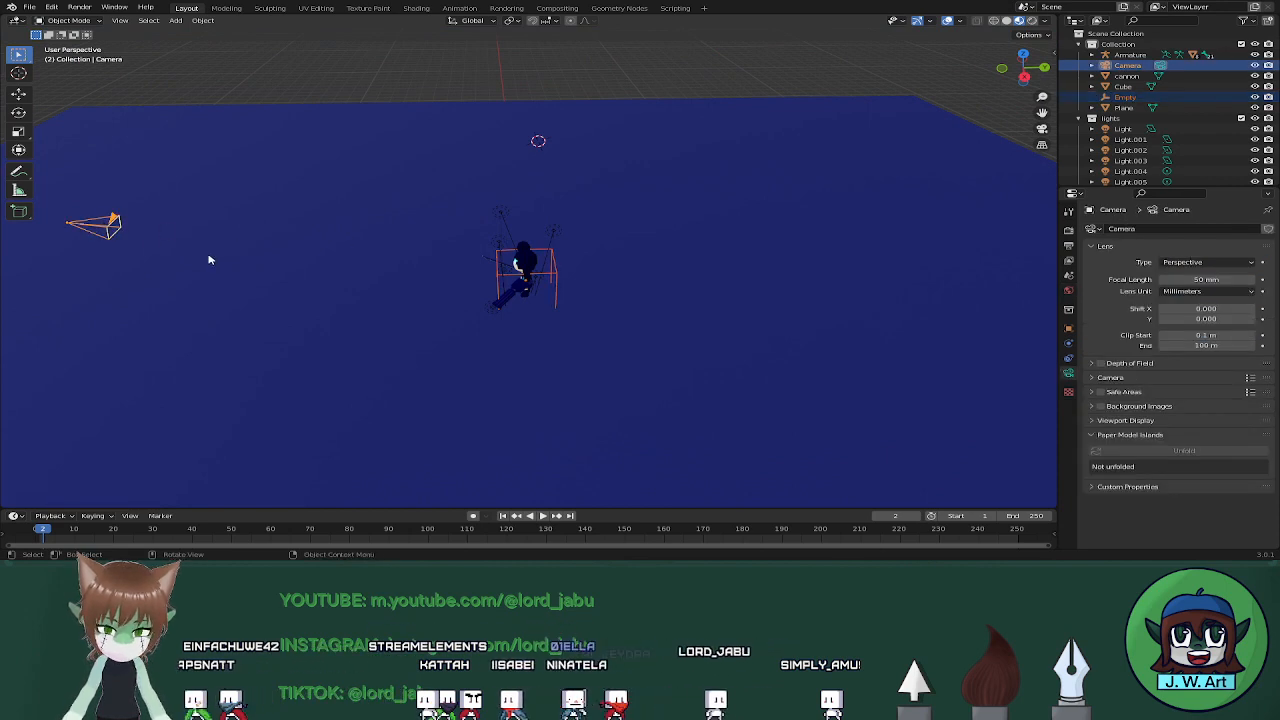
key("ctrl+p")
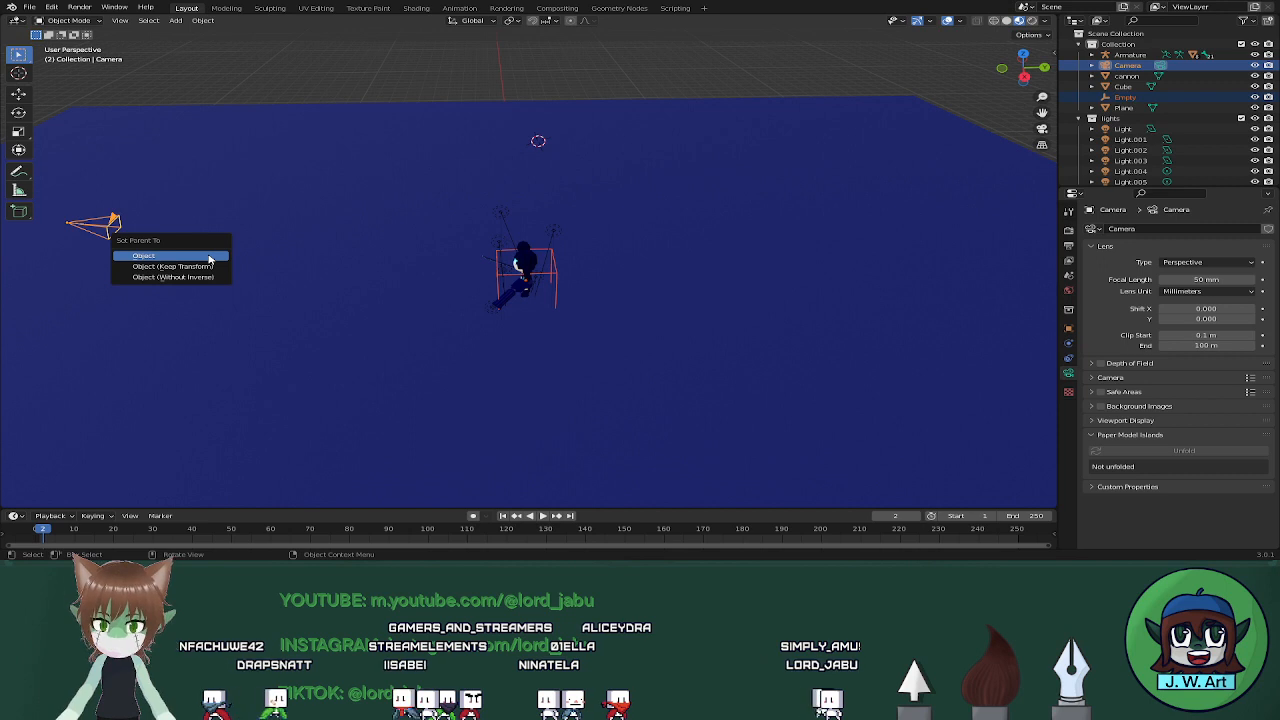
left_click(210, 257)
left_click(551, 277)
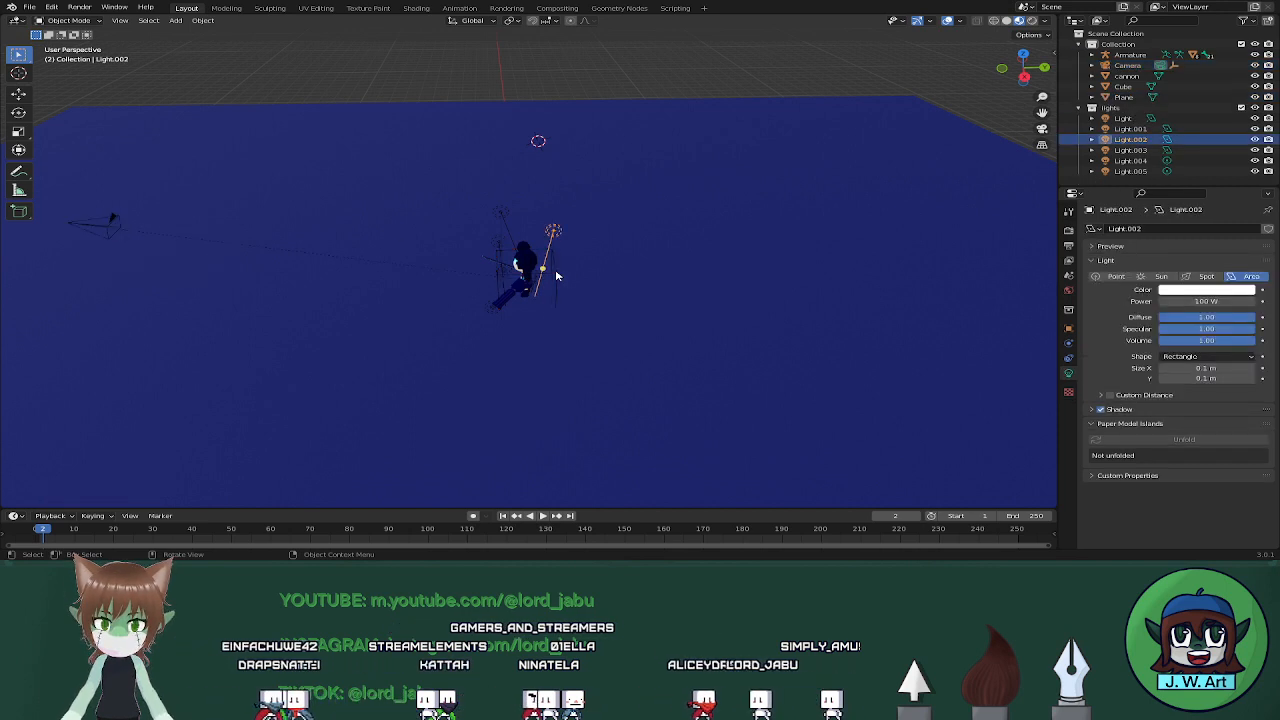
key("r")
key("z")
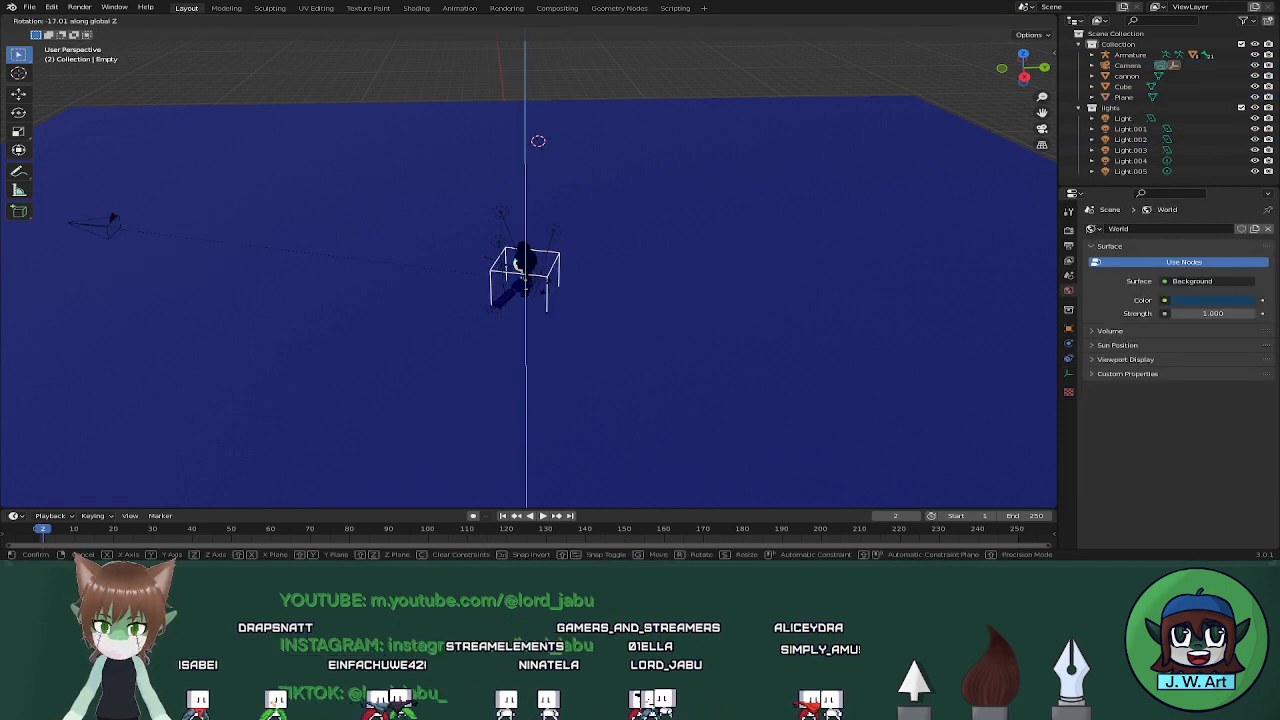
right_click(507, 296)
key("ctrl+z")
key("ctrl+z")
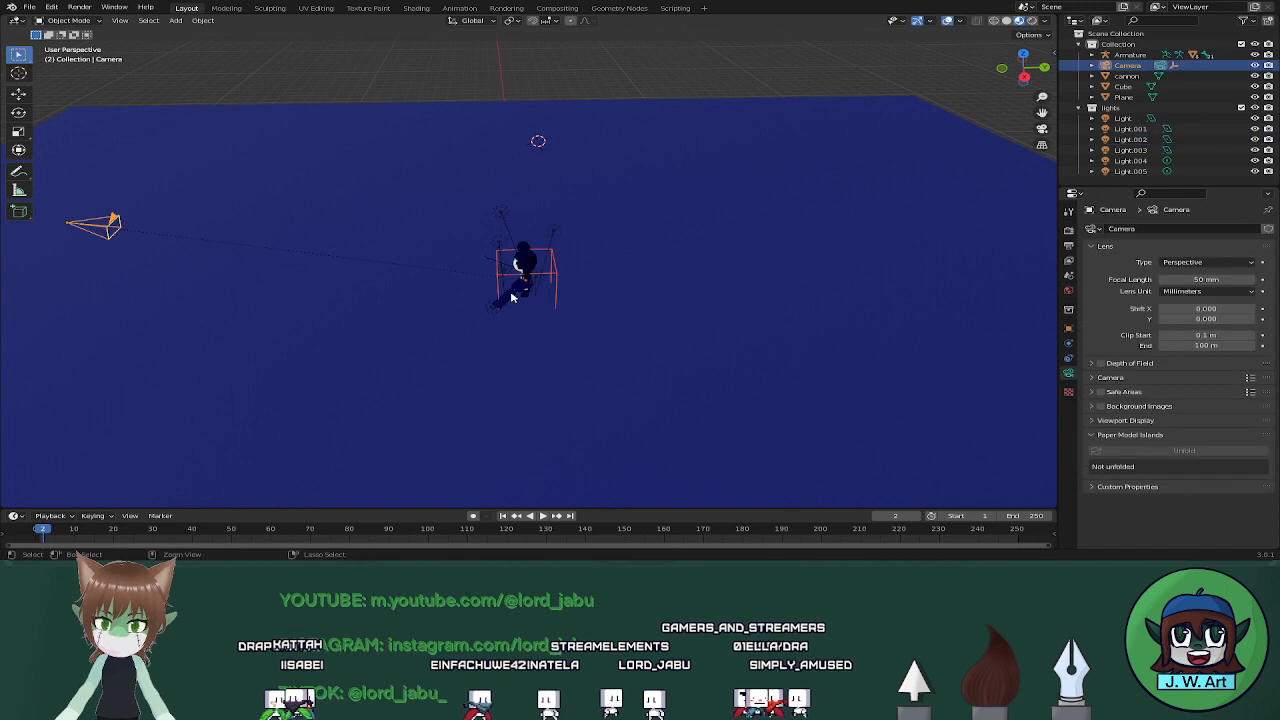
Try to parent the camera to the cube empty with the Object option, and undo the reversed parenting
left_click(500, 276, "shift")
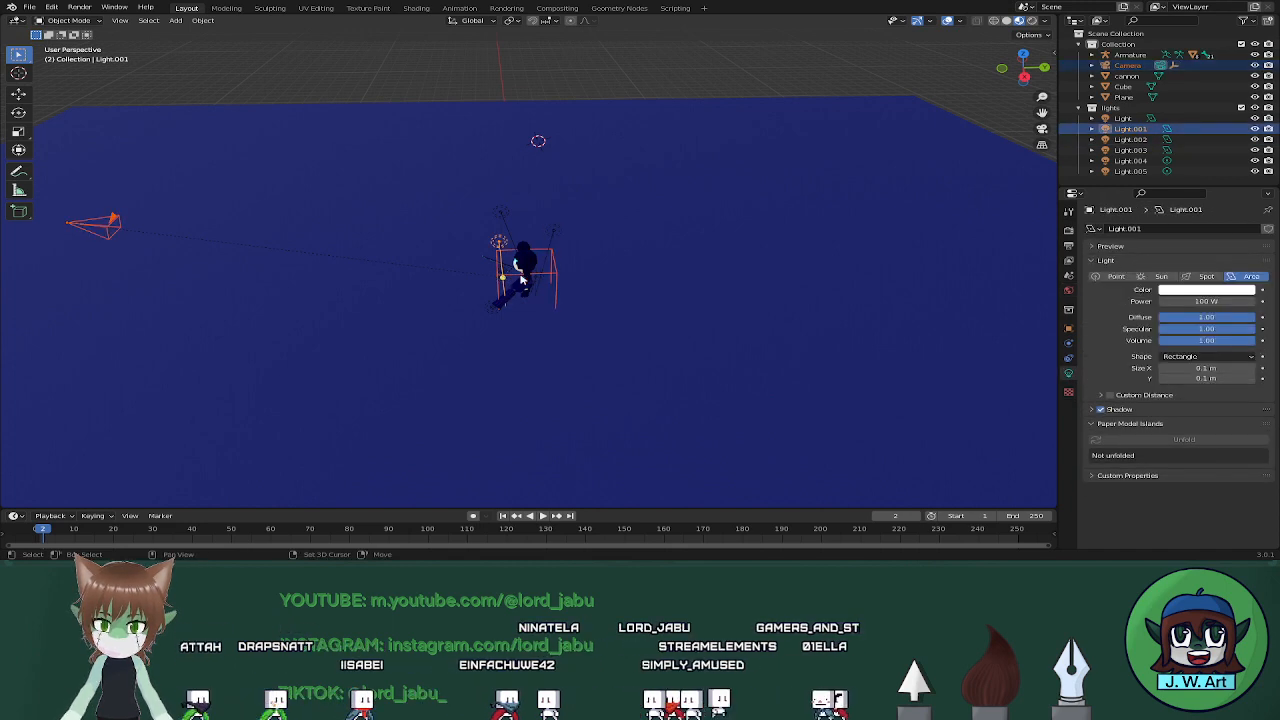
left_click(553, 277, "shift")
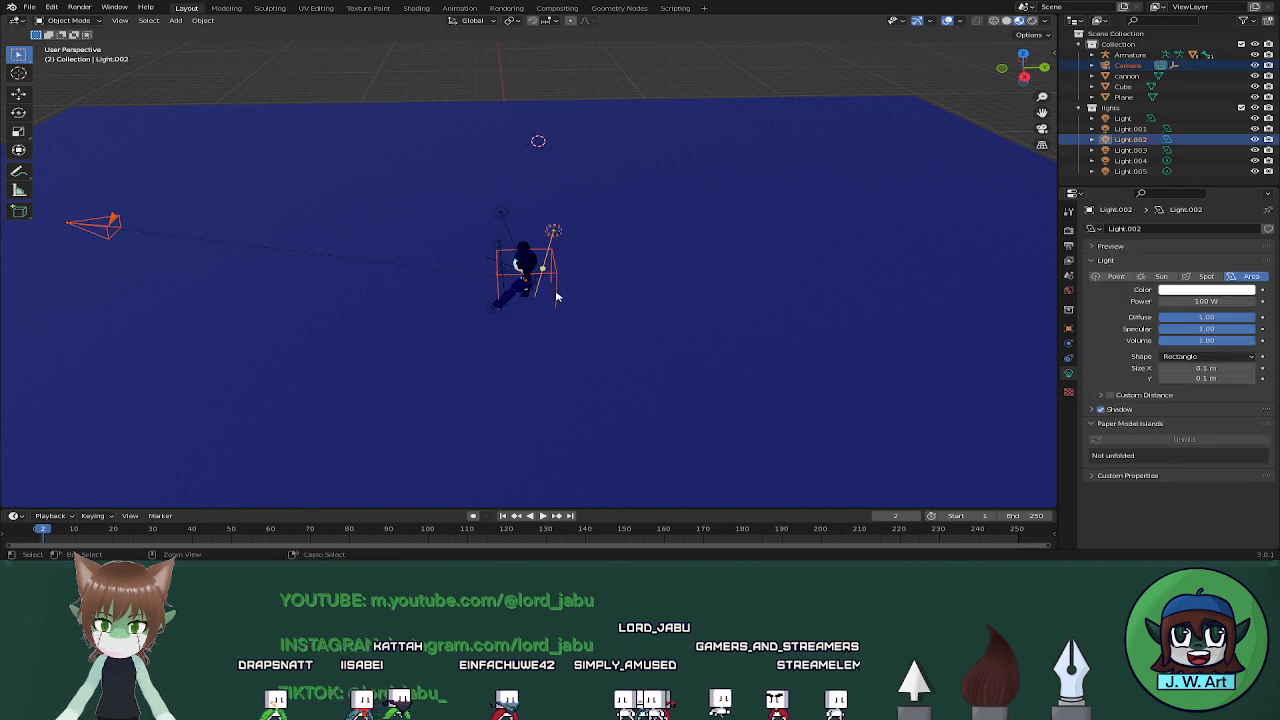
key("ctrl+z")
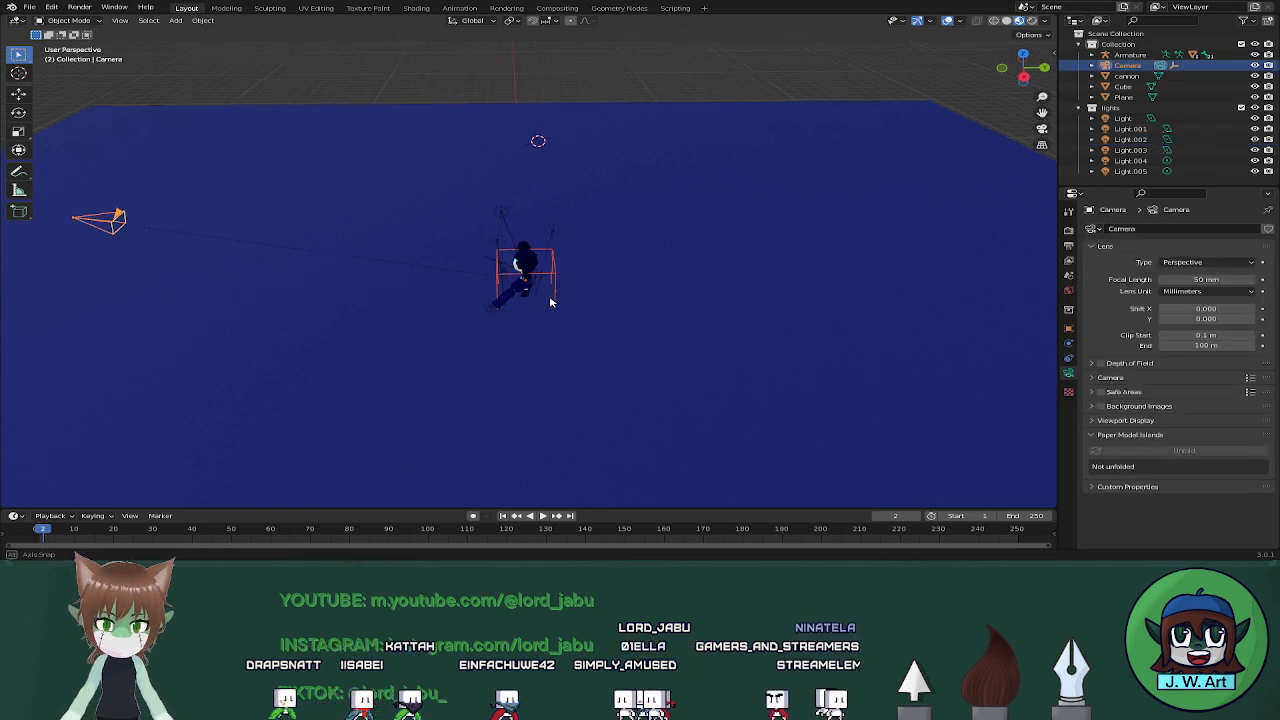
middle_click_drag(556, 297, 588, 274)
scroll(629, 294, "up", 7)
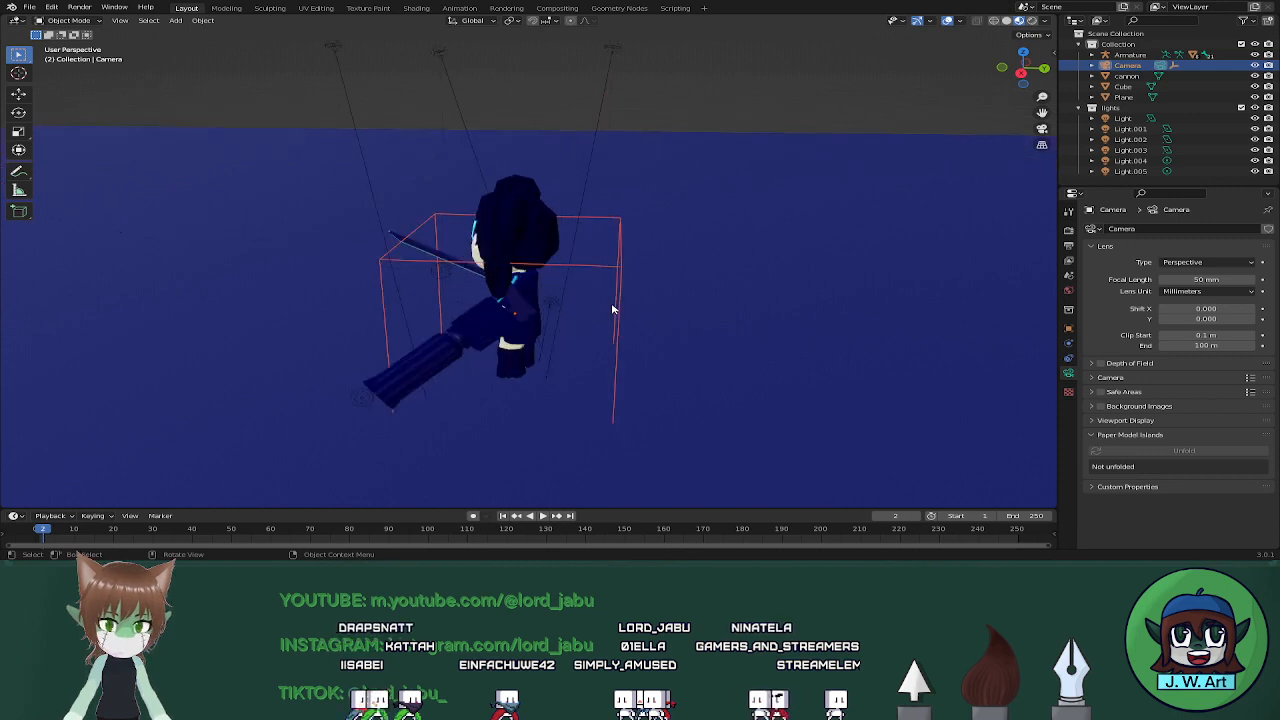
left_click(619, 294)
scroll(714, 292, "down", 7)
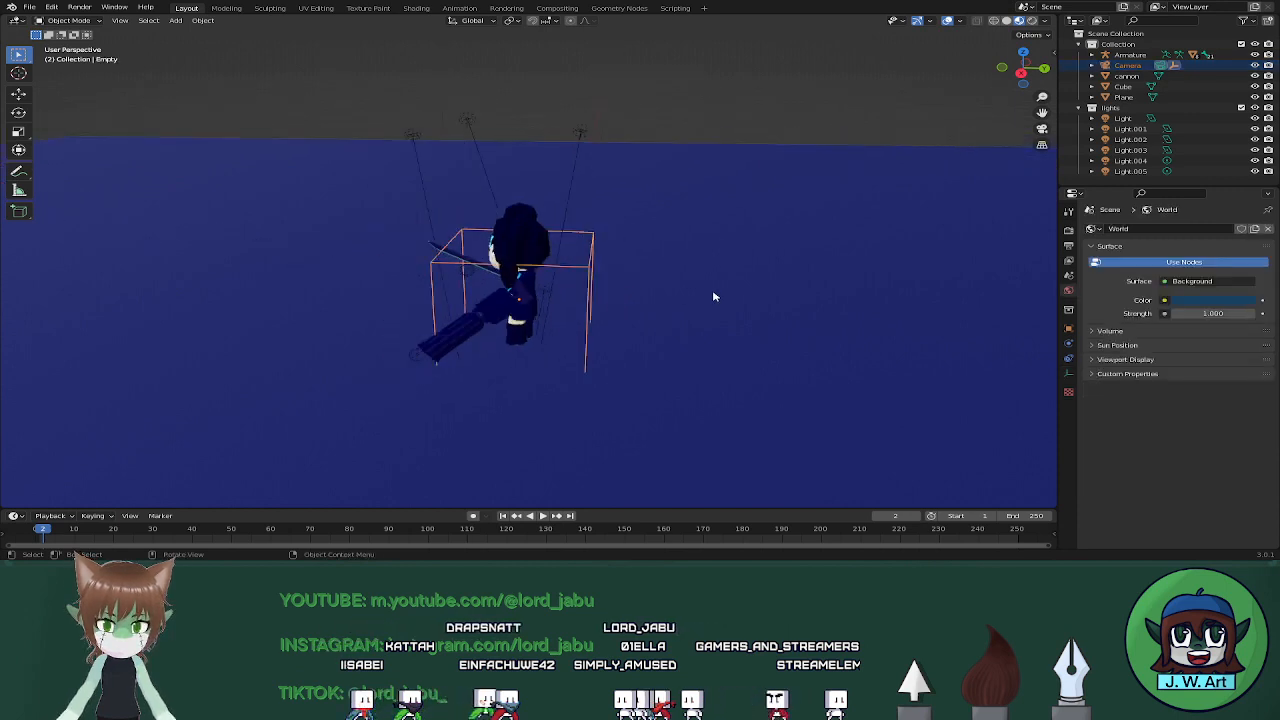
key("ctrl+p")
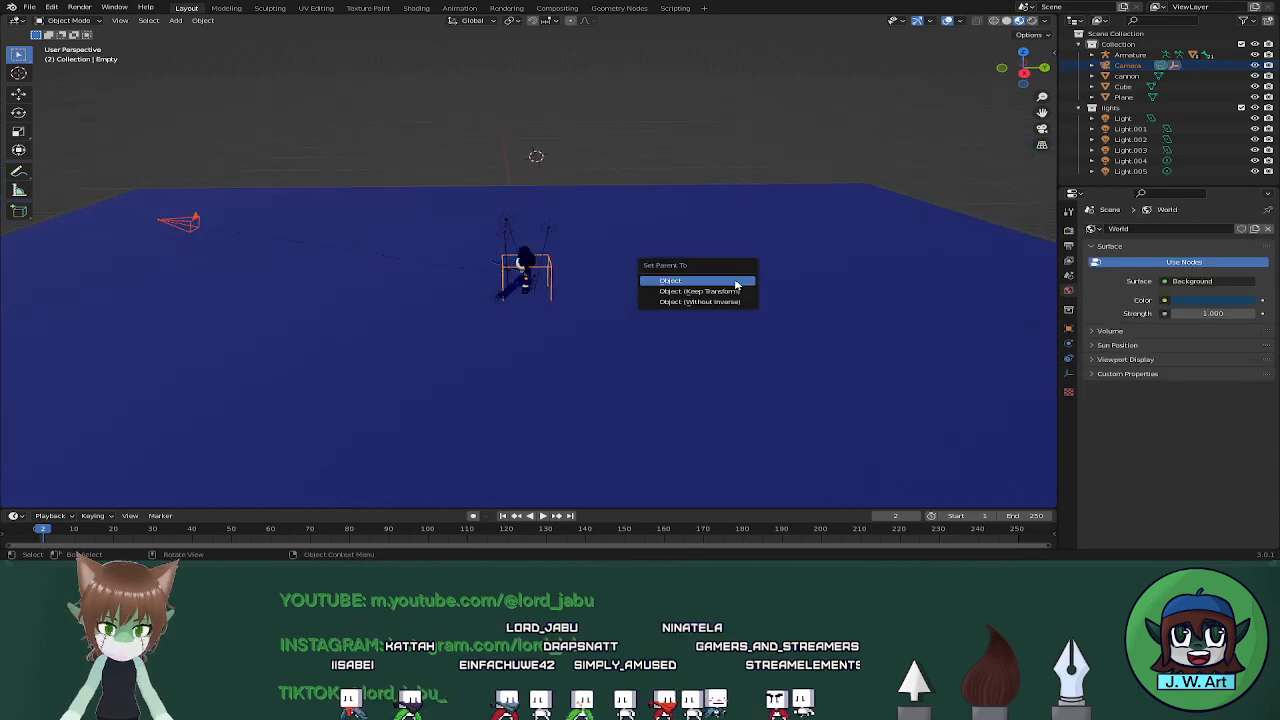
left_click(700, 283)
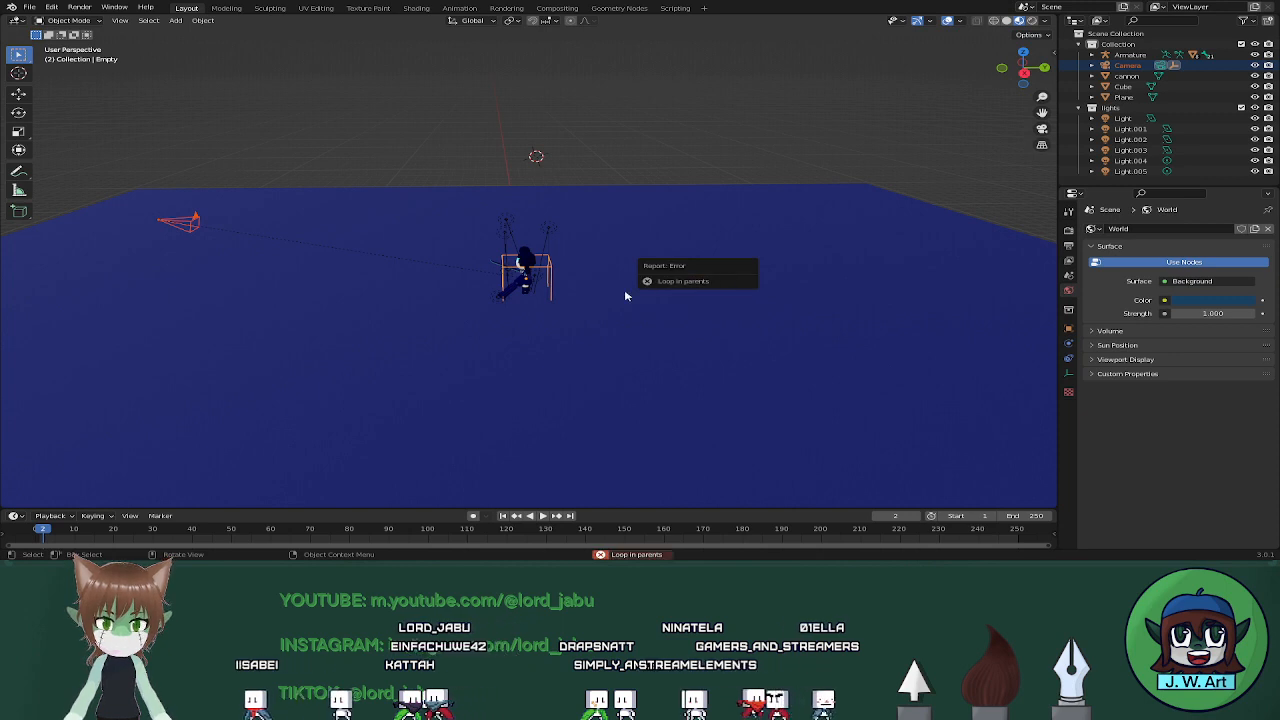
key("ctrl+z")
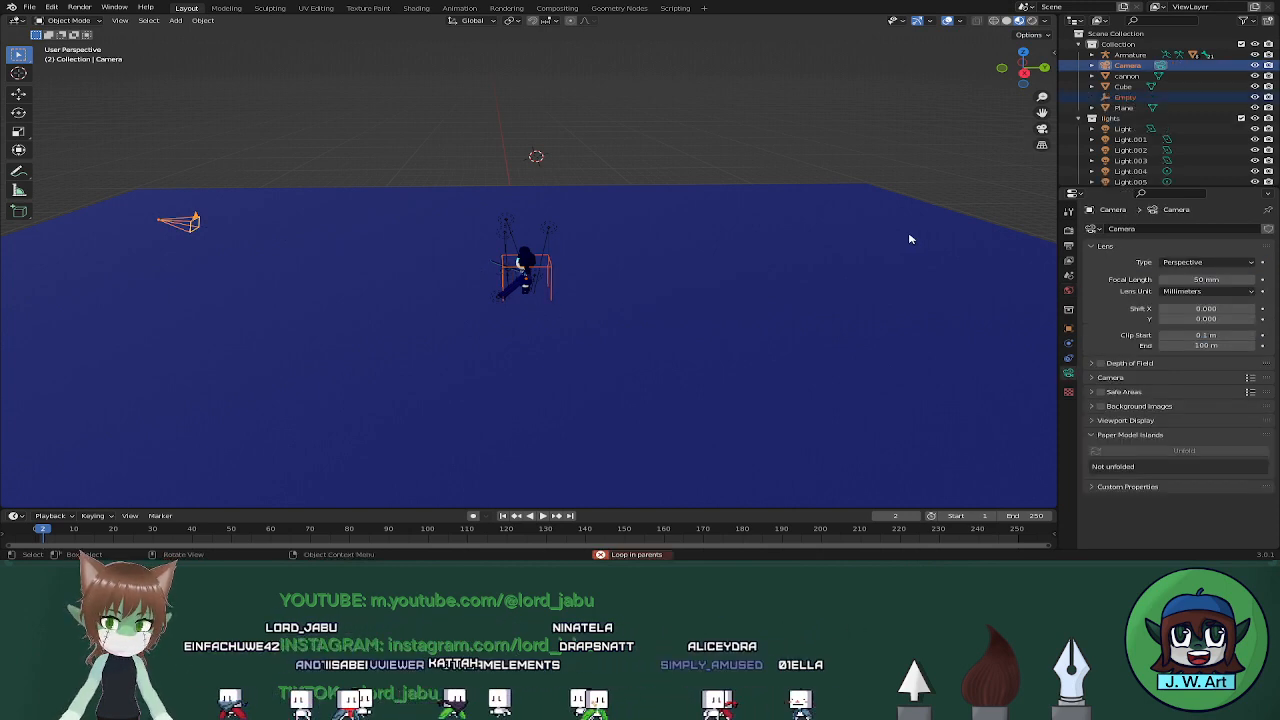
Parent the camera to the cube empty around the character with the Object option
left_click(440, 242)
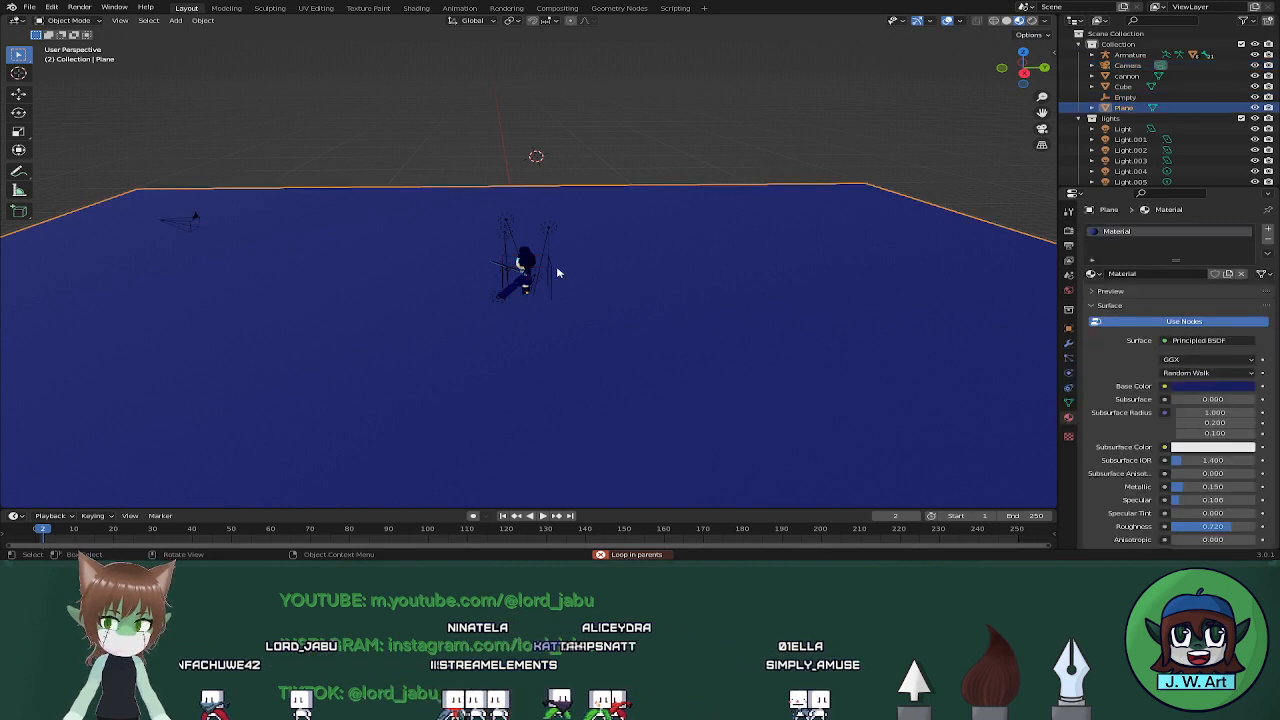
left_click(182, 218)
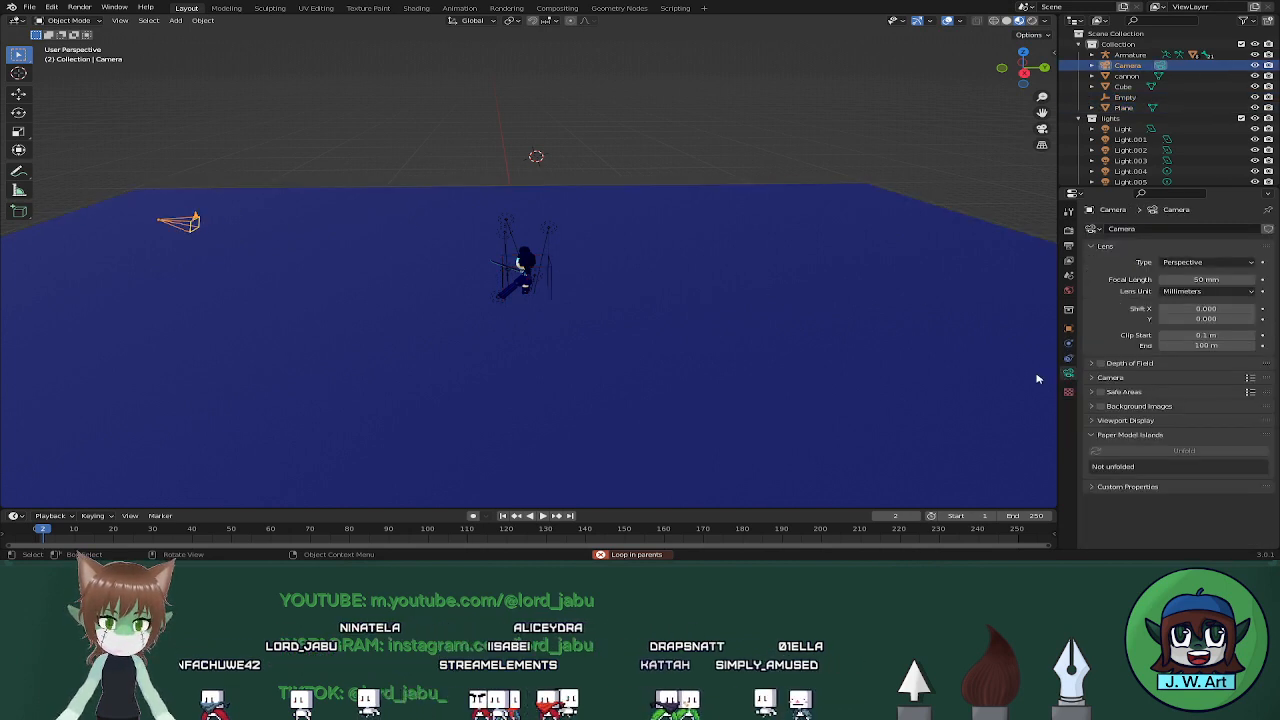
left_click(1068, 344)
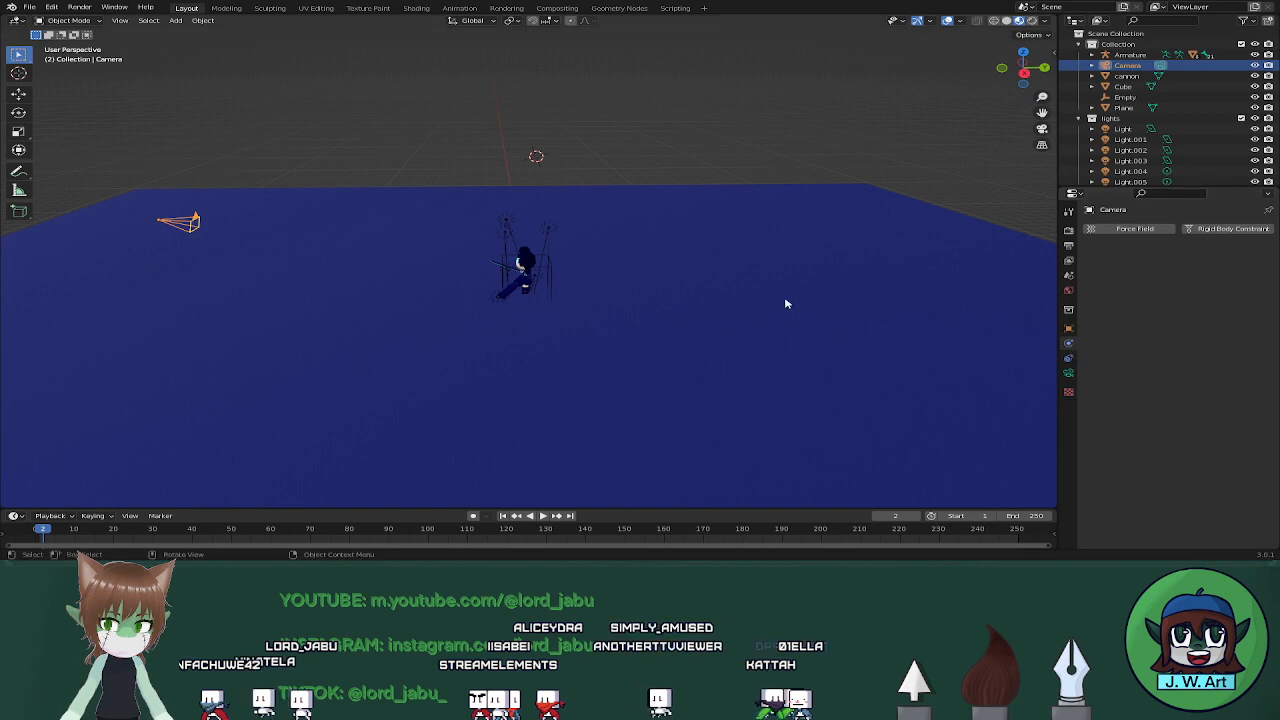
left_click(553, 273)
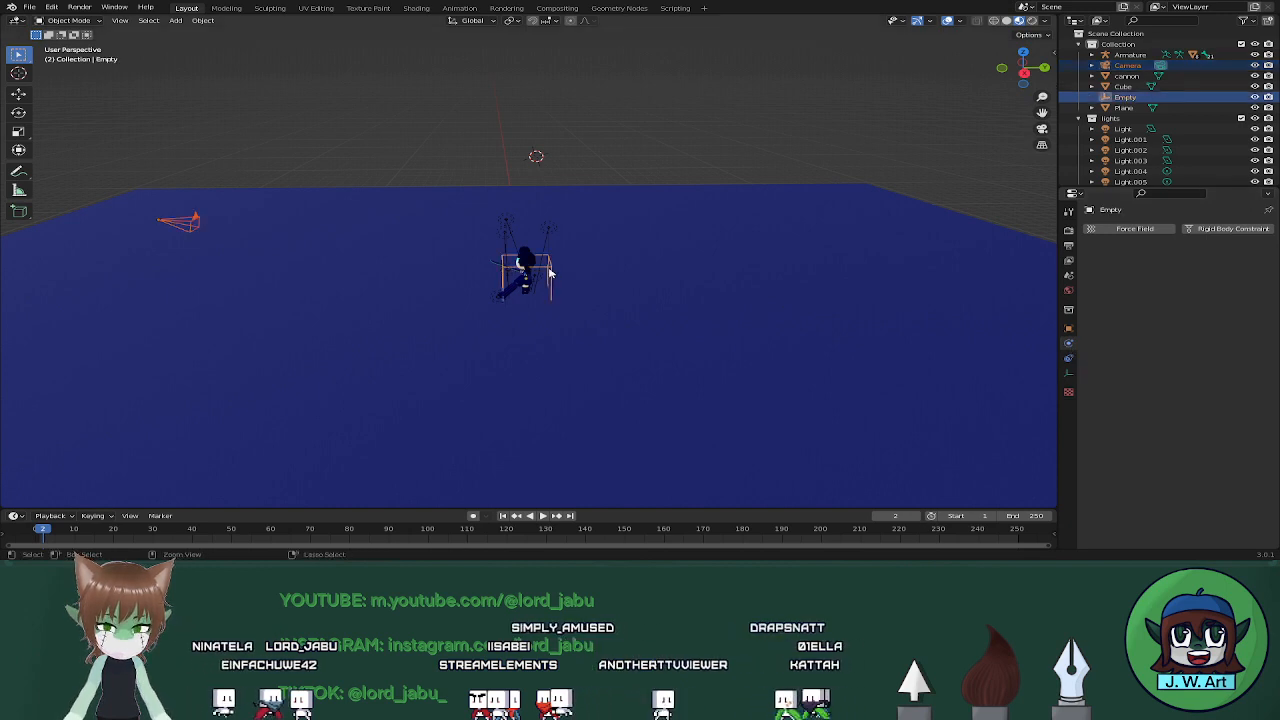
key("ctrl+p")
left_click(549, 270)
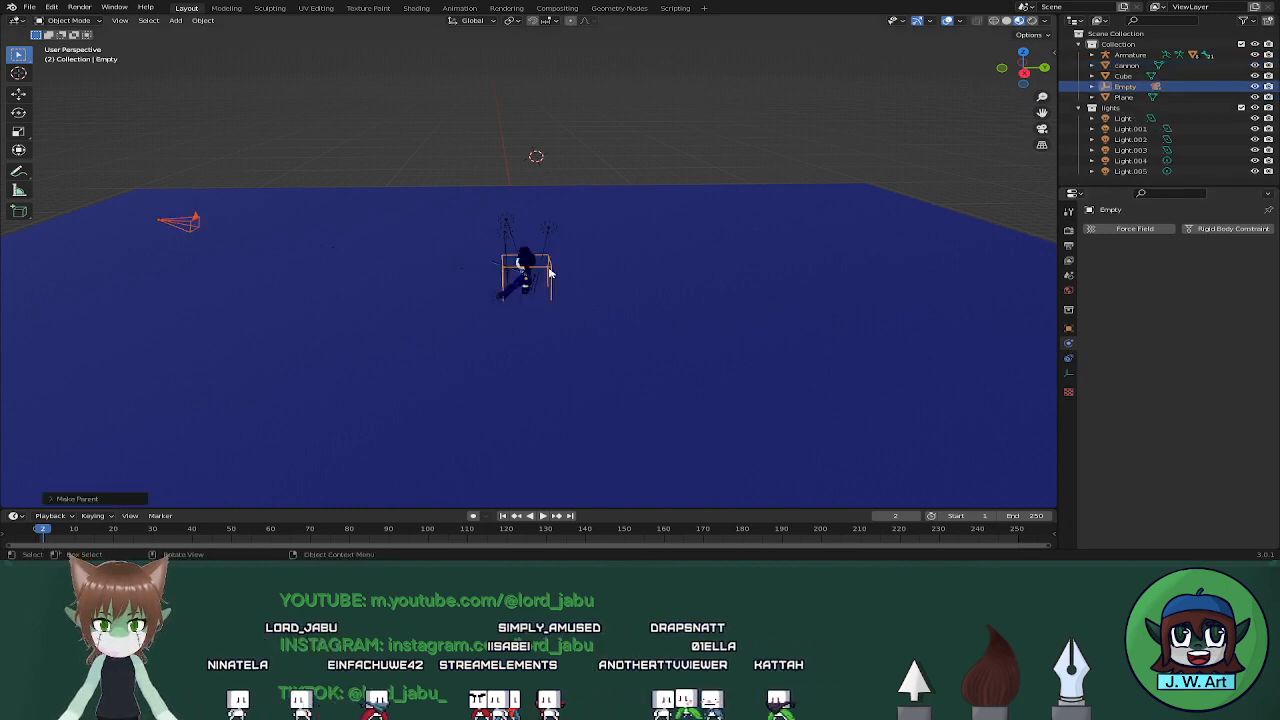
left_click(549, 273)
left_click(549, 273)
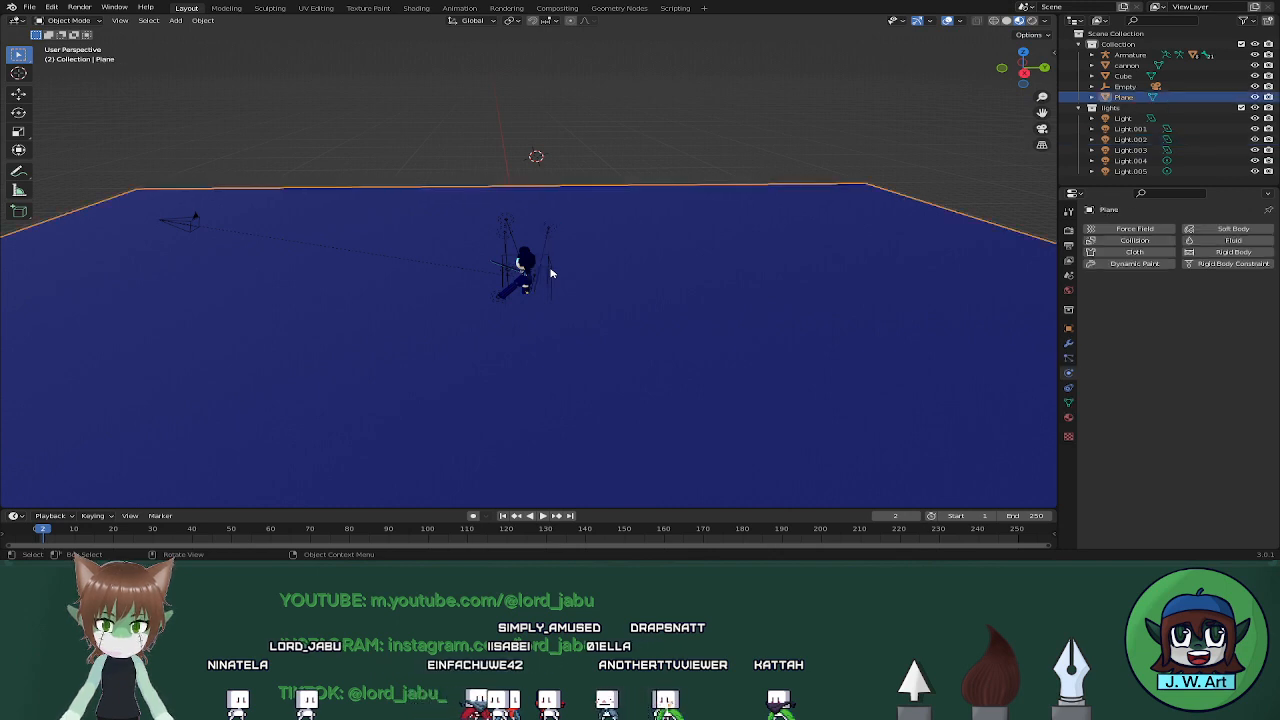
Try rotating the cube empty about global Z to test the camera's orbit around the character
left_click(550, 273)
key("r")
key("z")
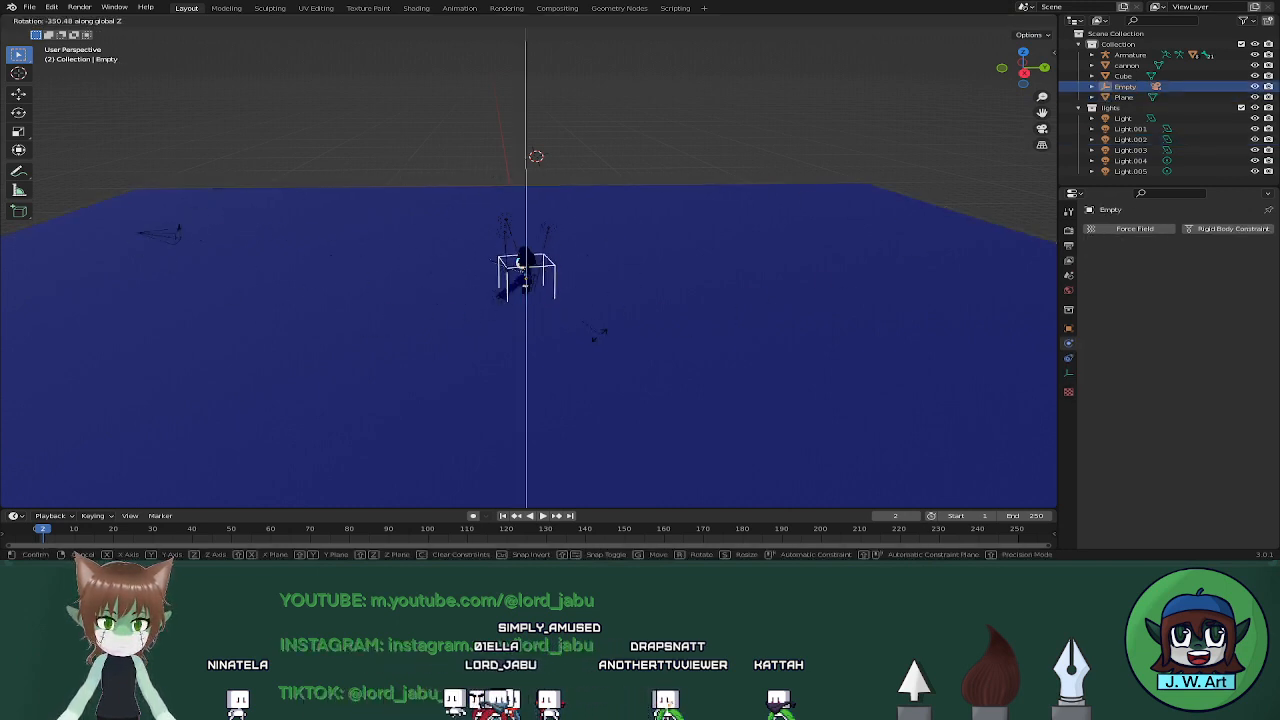
left_click(553, 353)
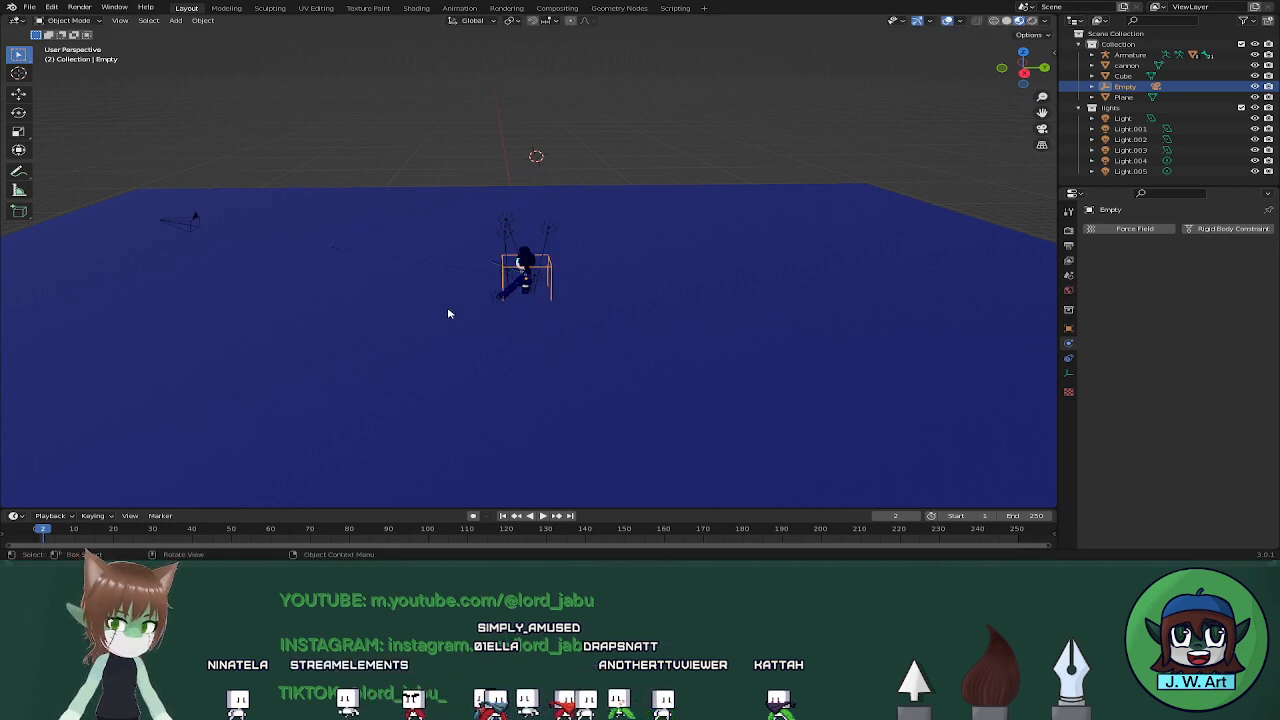
Insert a Location & Rotation keyframe for the camera and cube empty at frame 0, and set the timeline's end frame to 150
middle_click_drag(529, 334, 300, 420)
left_click(36, 529)
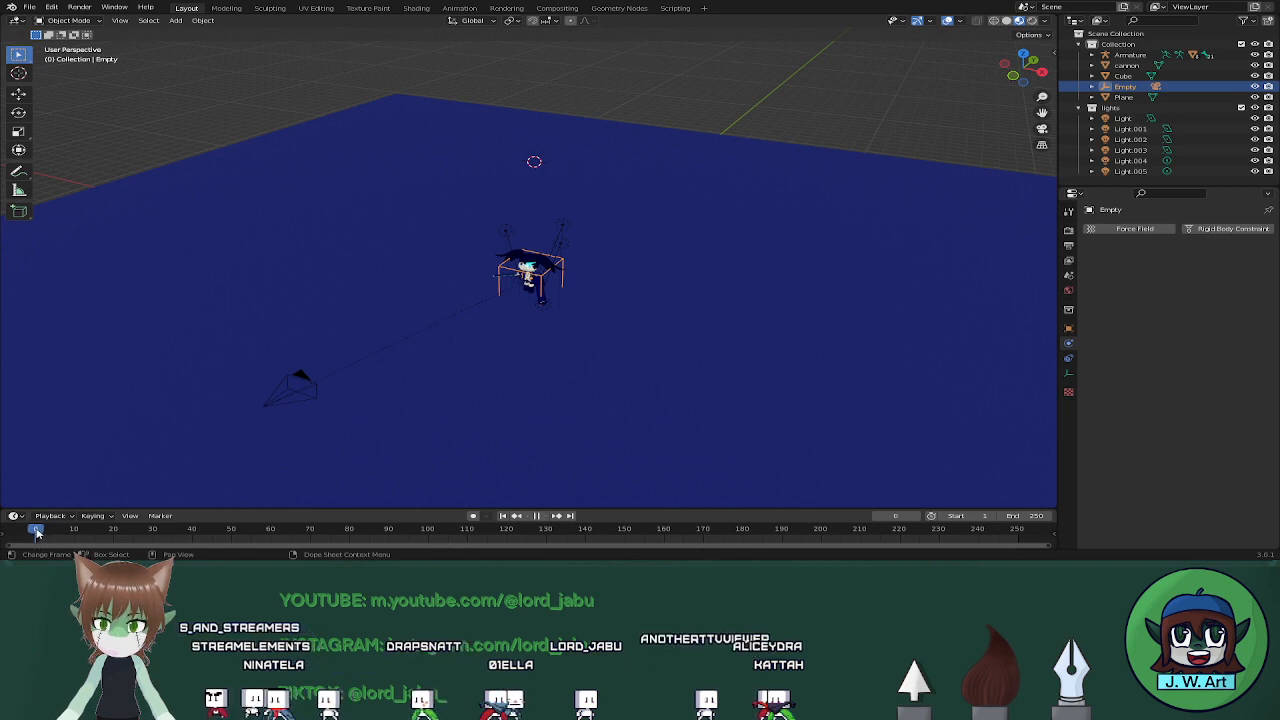
left_click(298, 387)
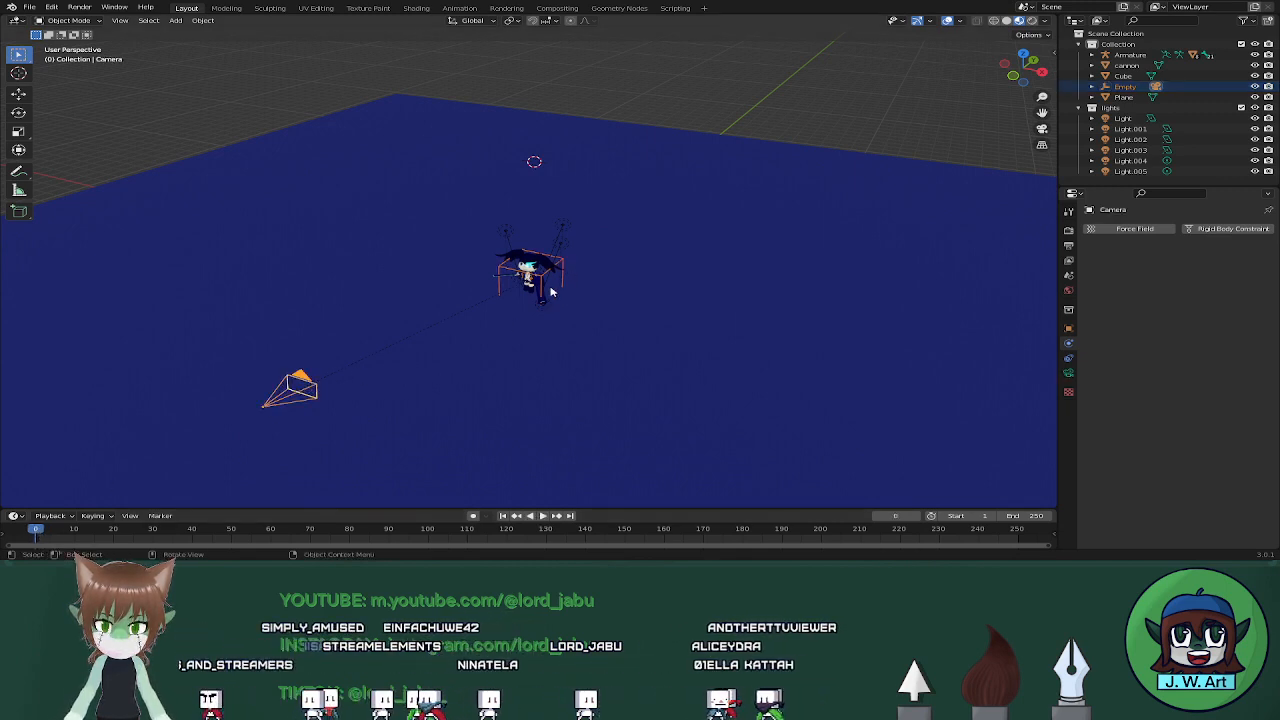
key("i")
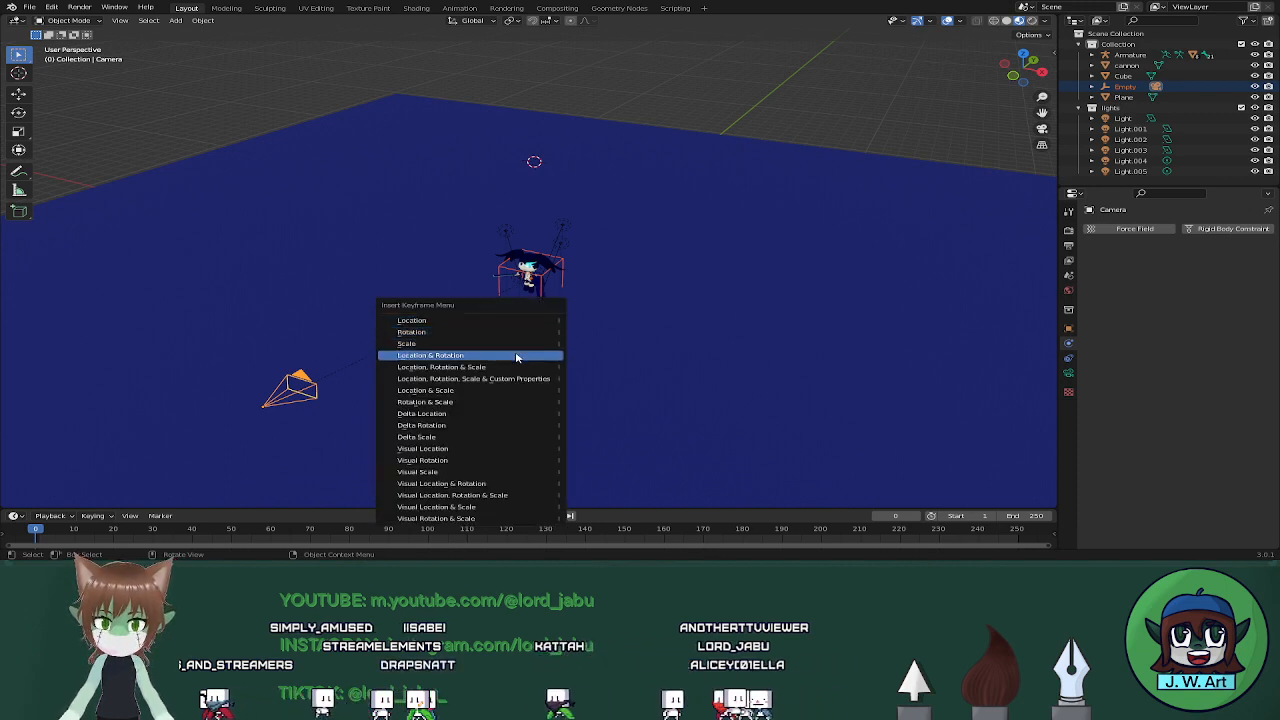
left_click(516, 356)
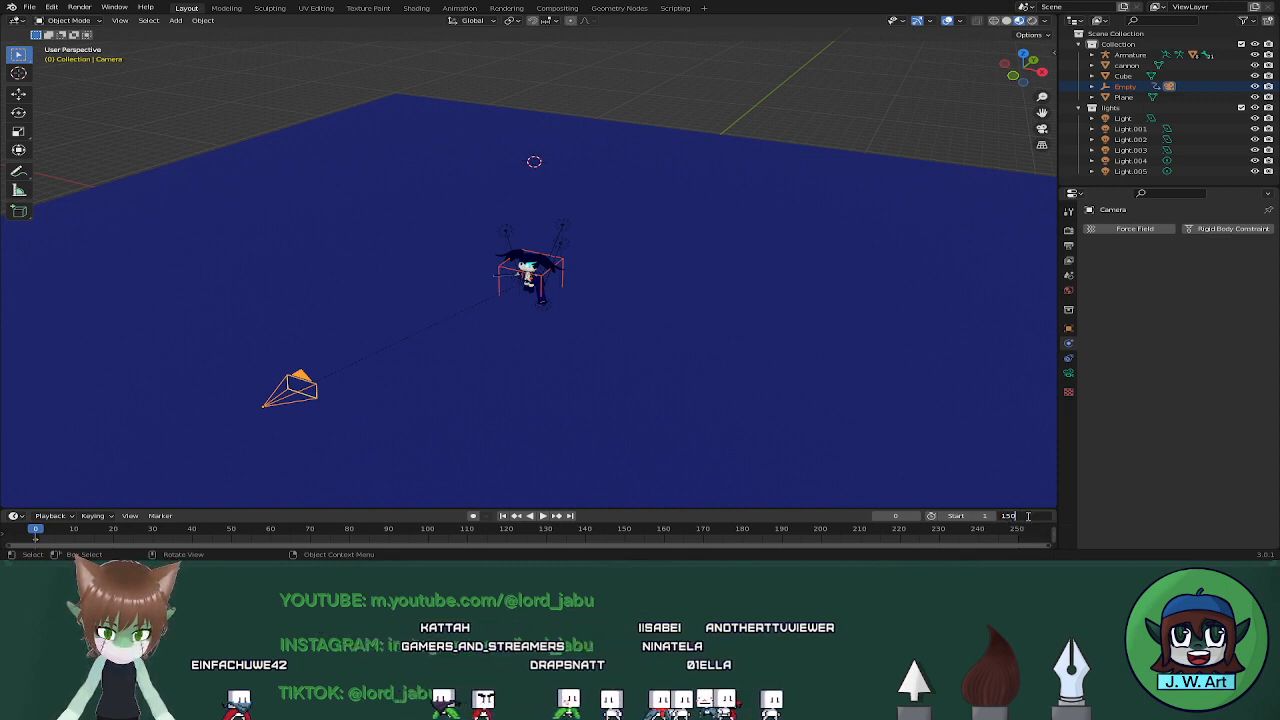
key("Return")
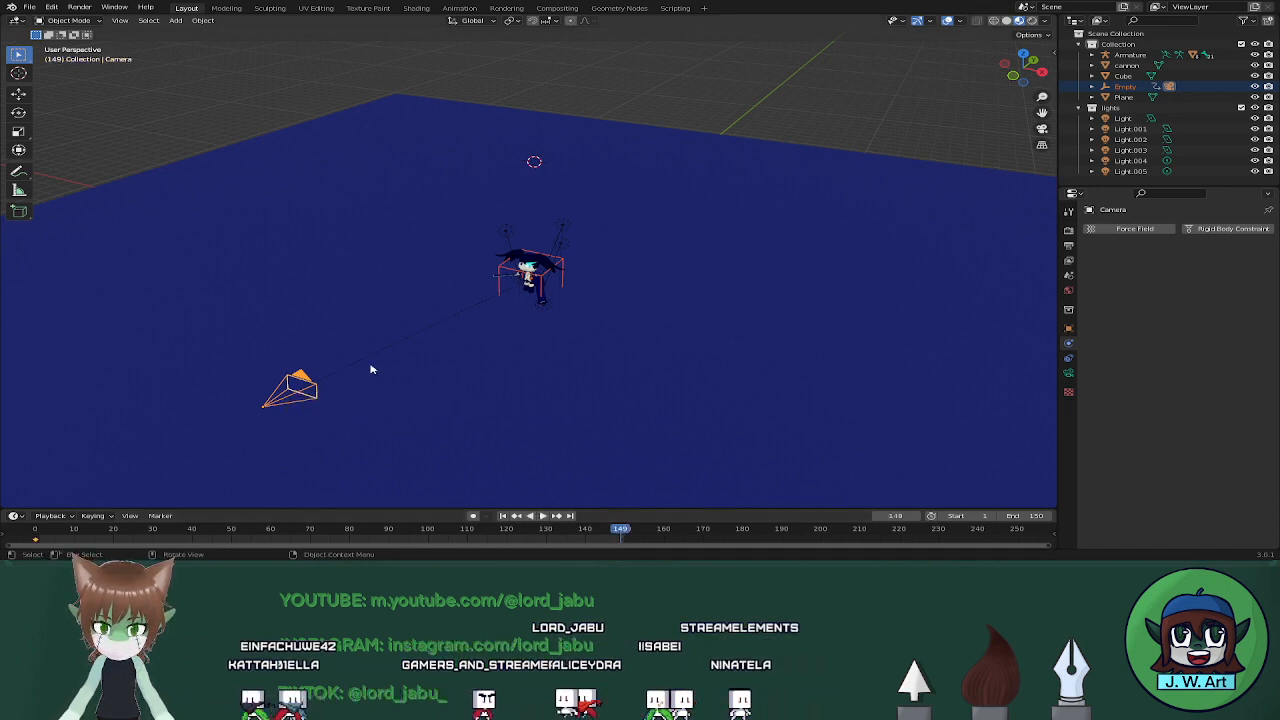
At frame 149, rotate the camera and empty -359° about global Z and insert a Location & Rotation keyframe
key("r")
key("z")
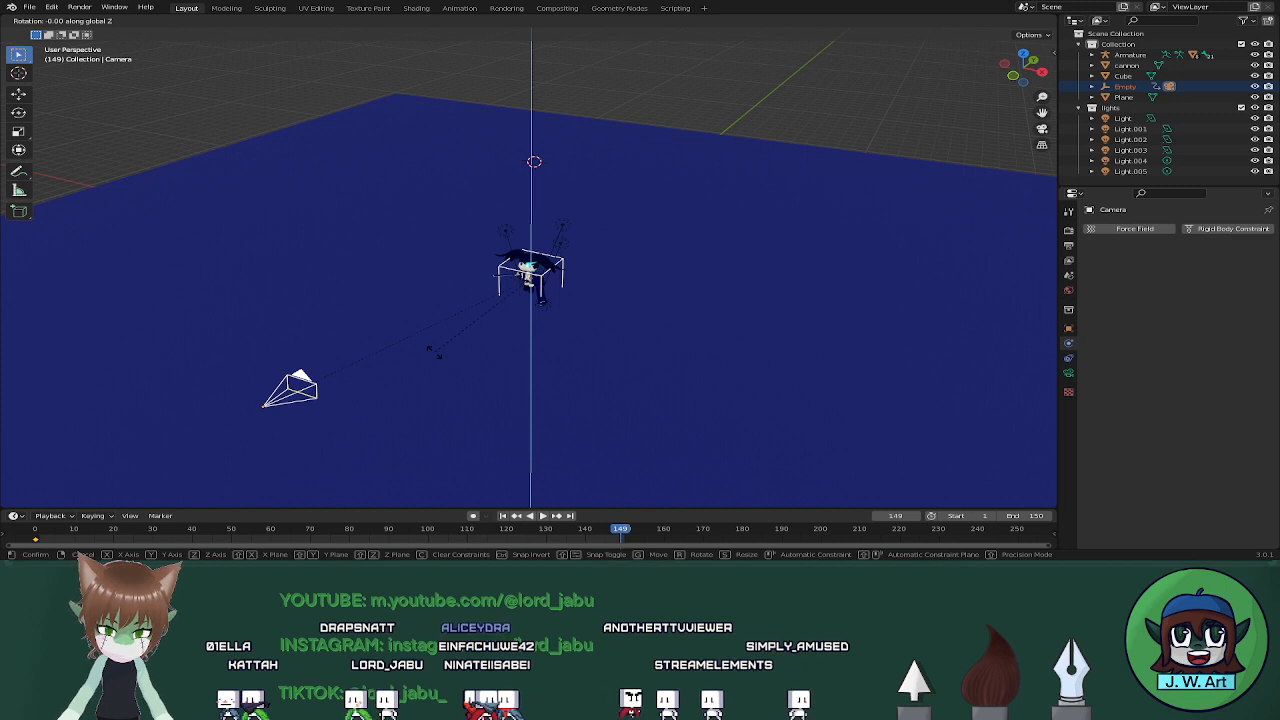
type("-359")
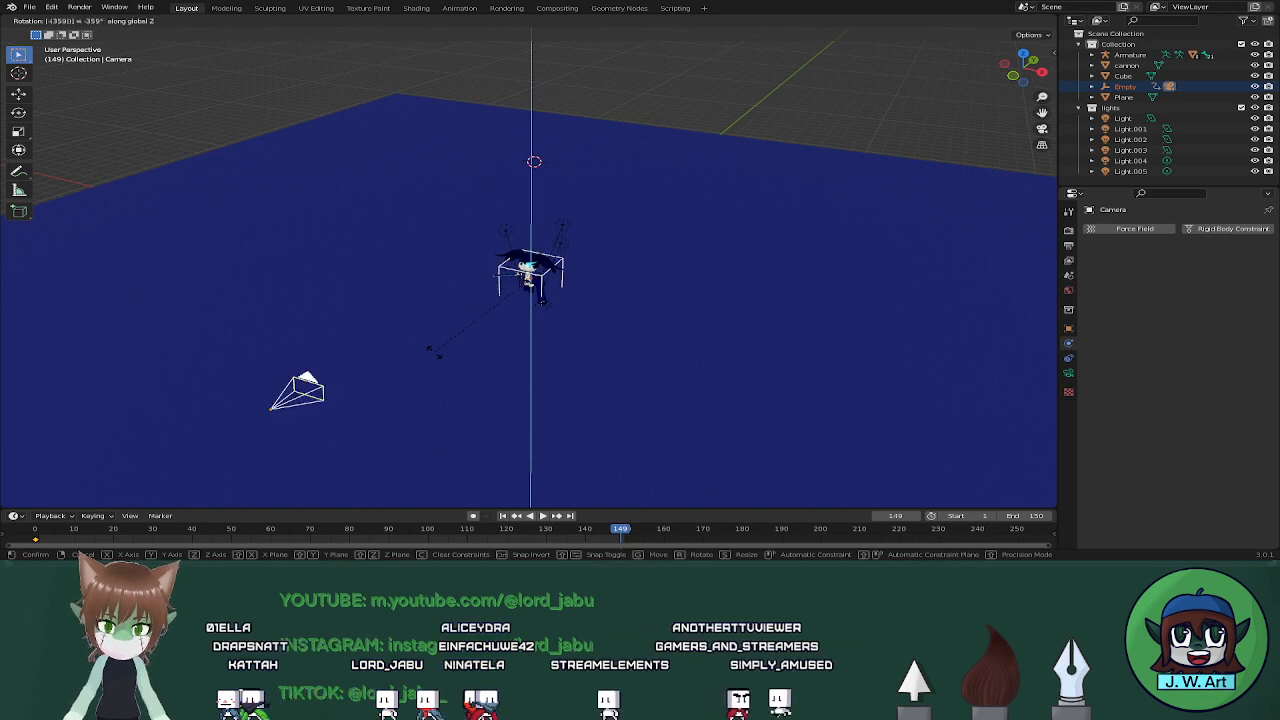
key("Return")
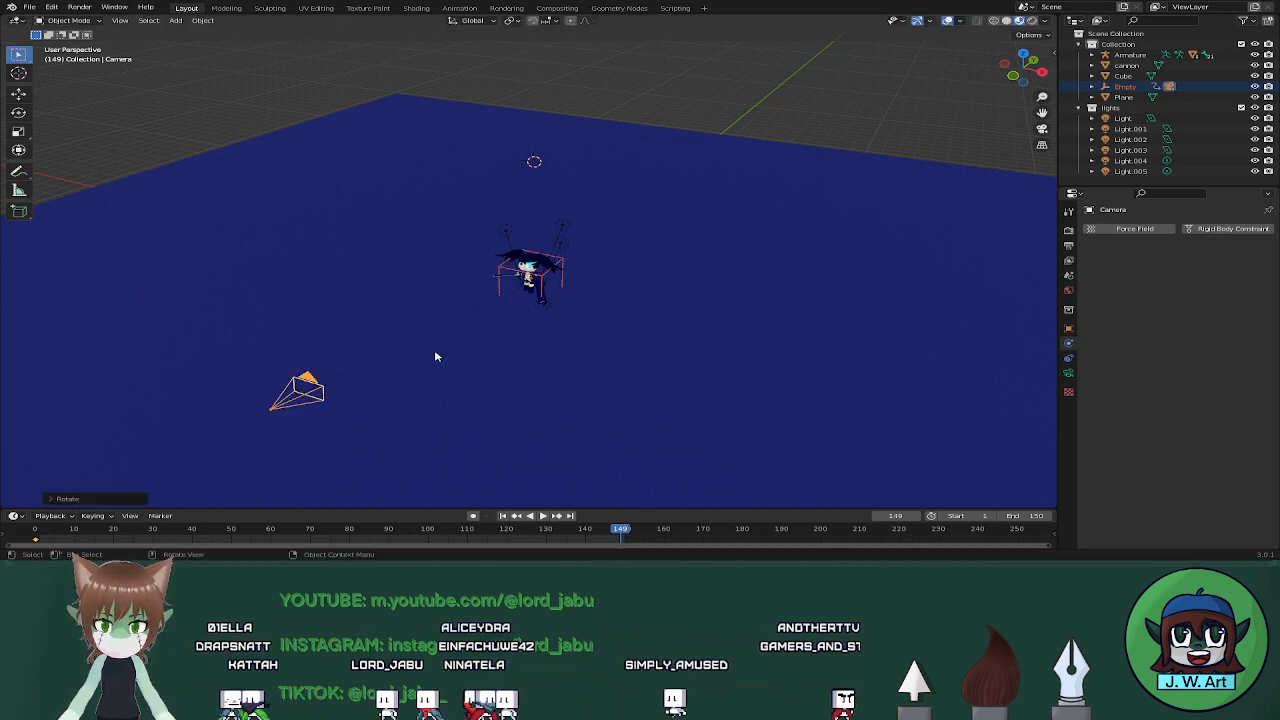
key("i")
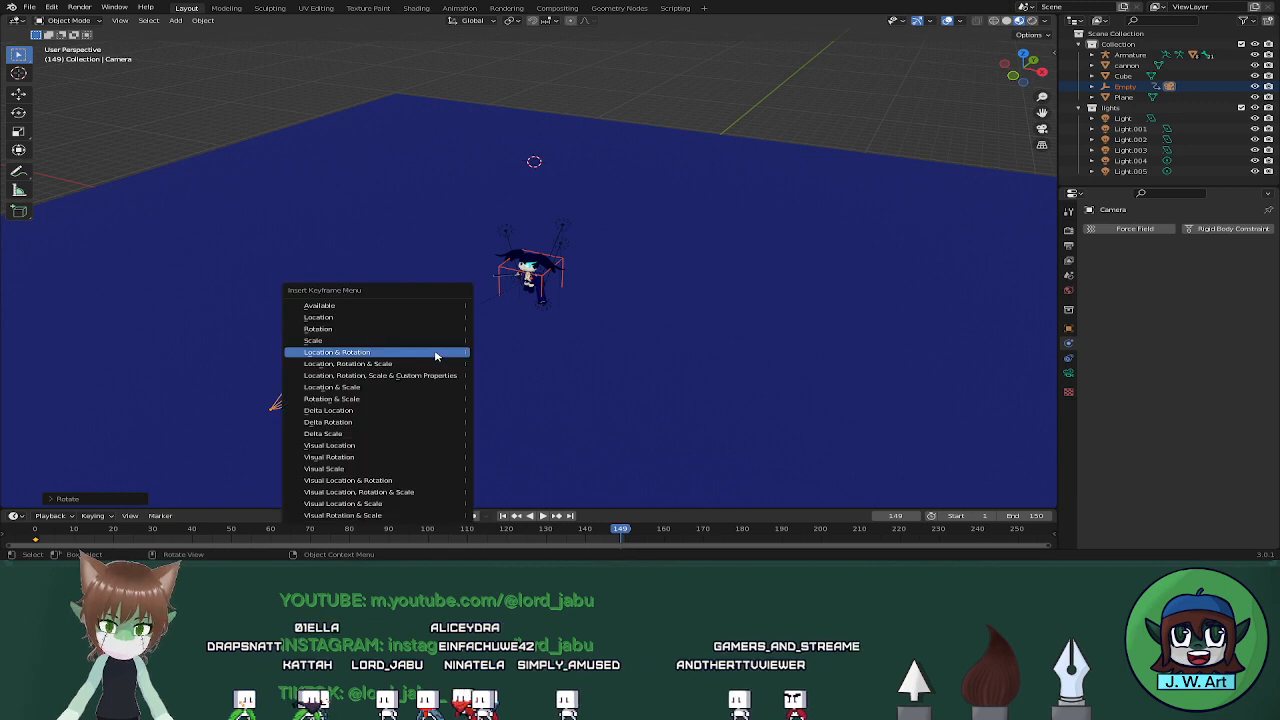
left_click(435, 353)
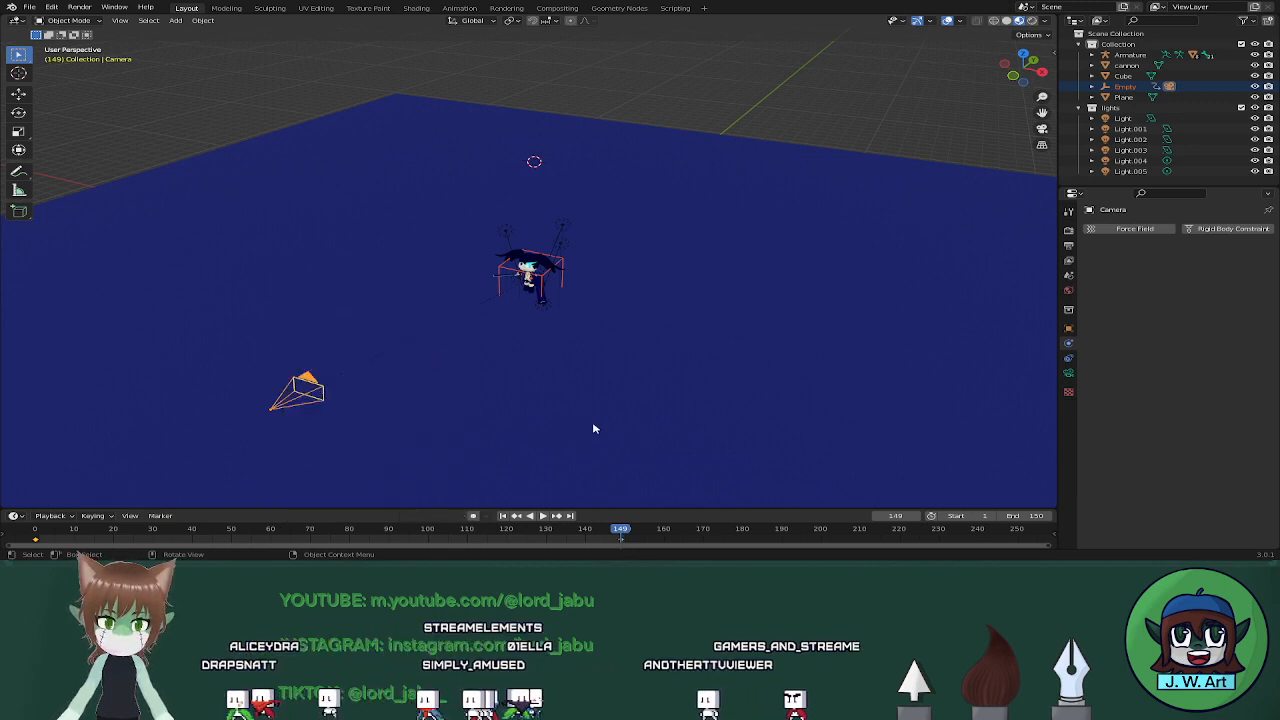
Play back the orbit animation through the camera view, and switch to the Animation workspace
left_click(1042, 131)
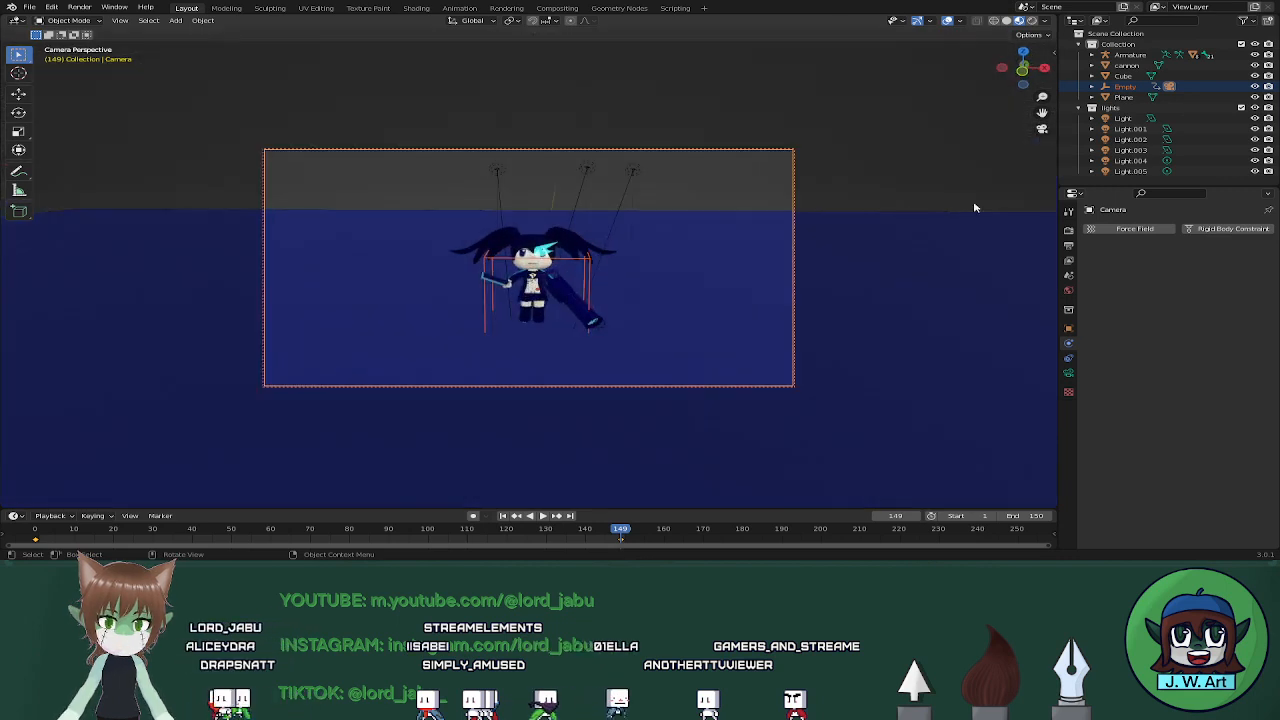
left_click(545, 515)
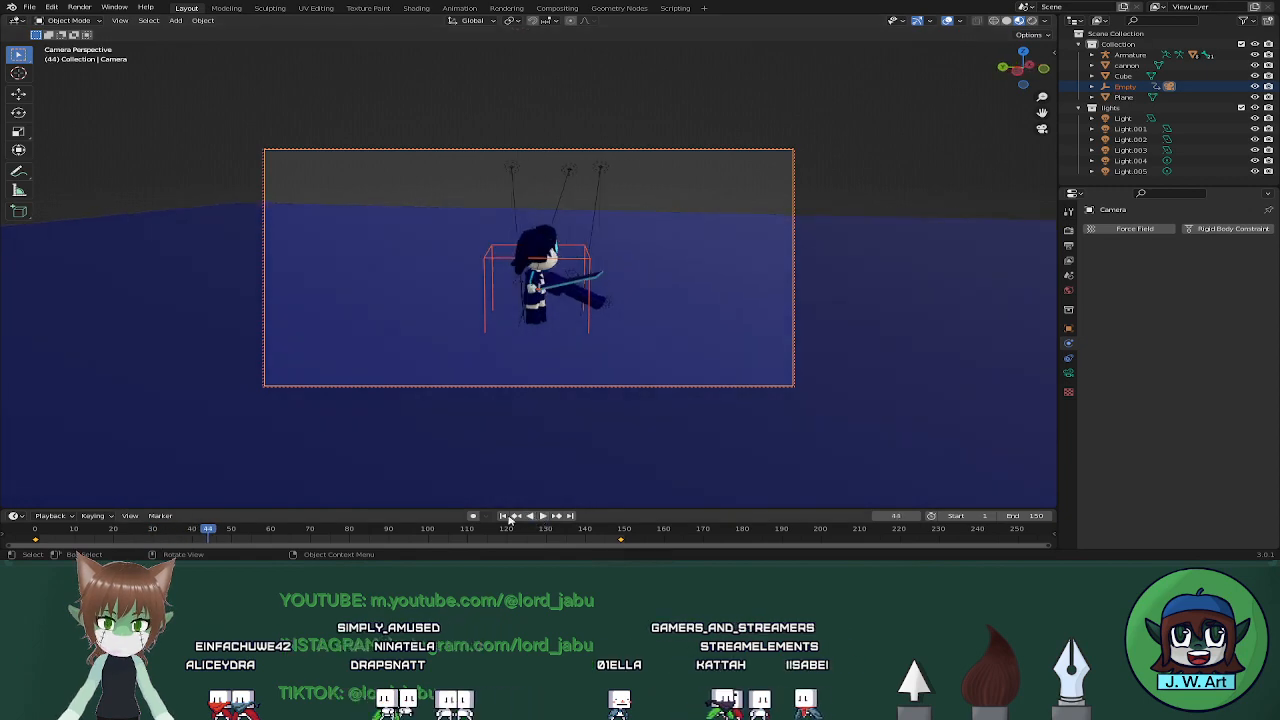
key("Escape")
key("KP_0")
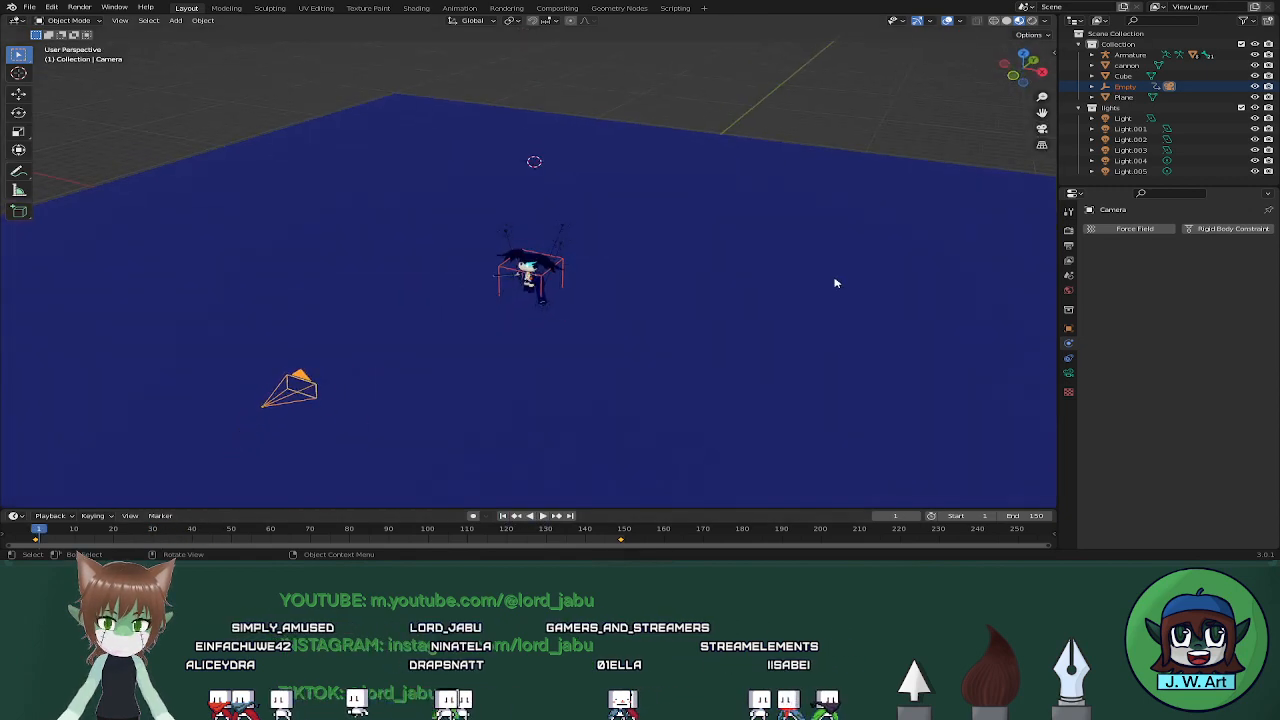
left_click(459, 8)
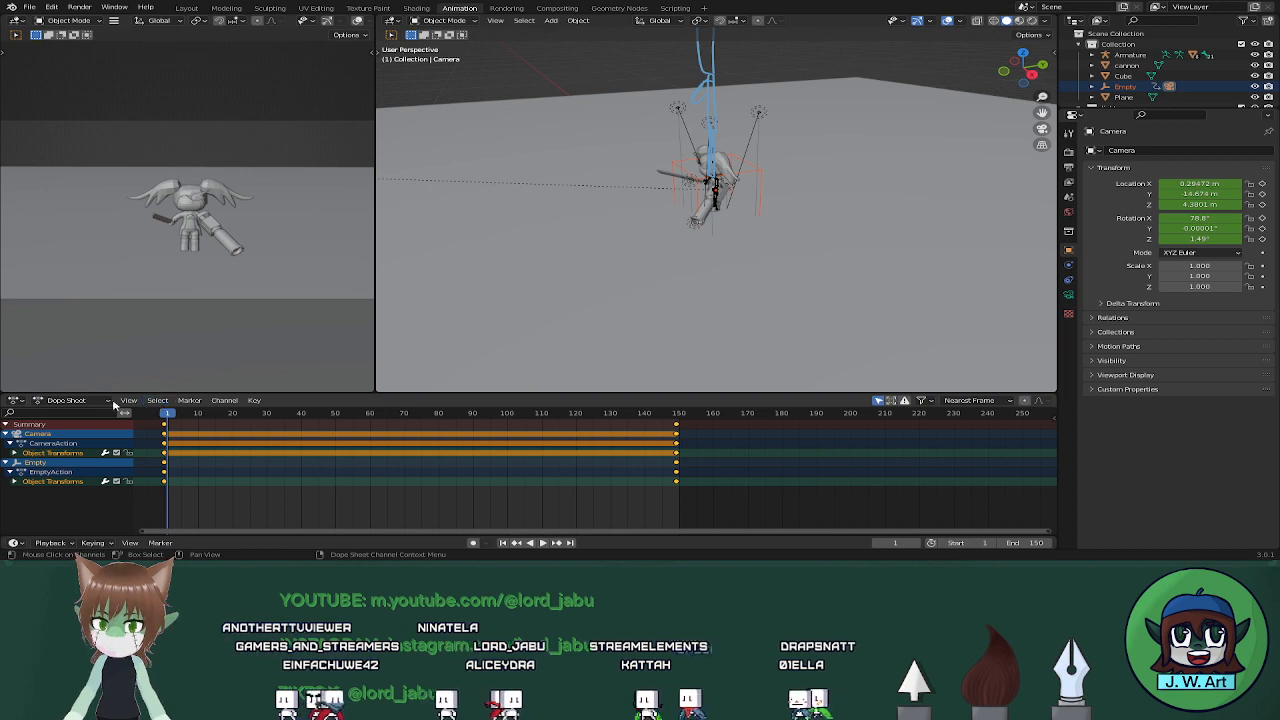
right_click(285, 440)
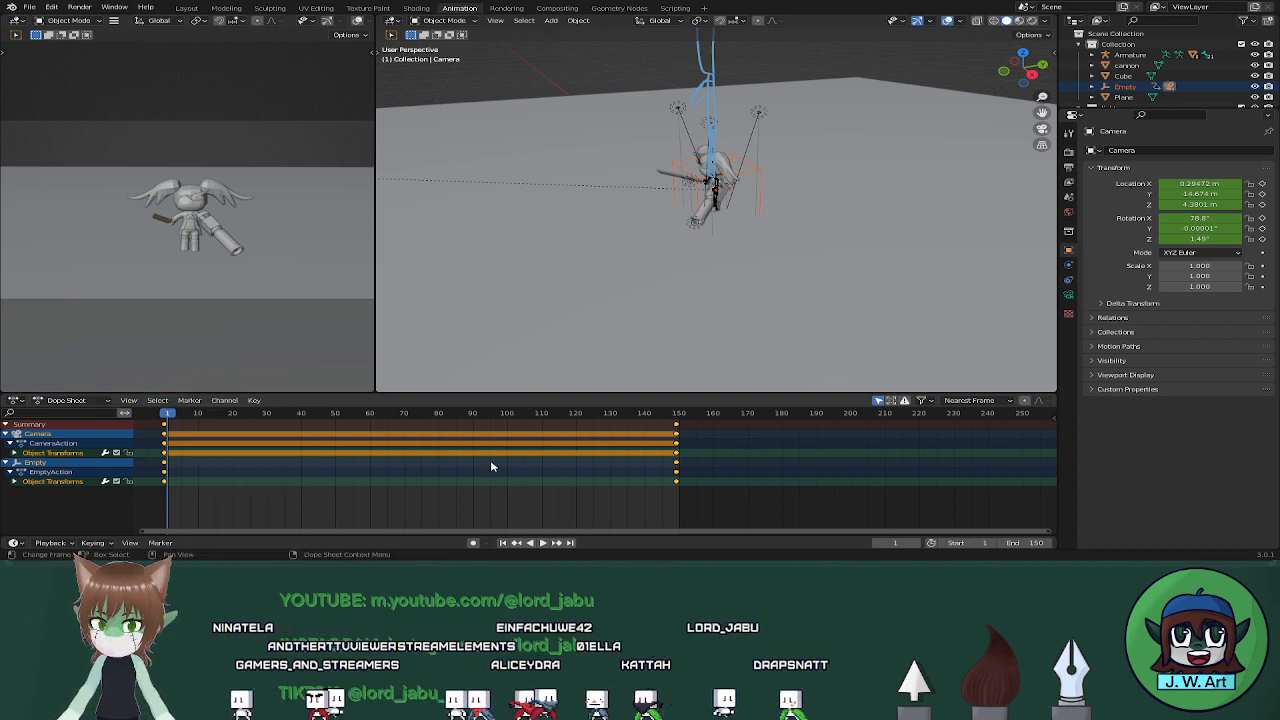
left_click(24, 401)
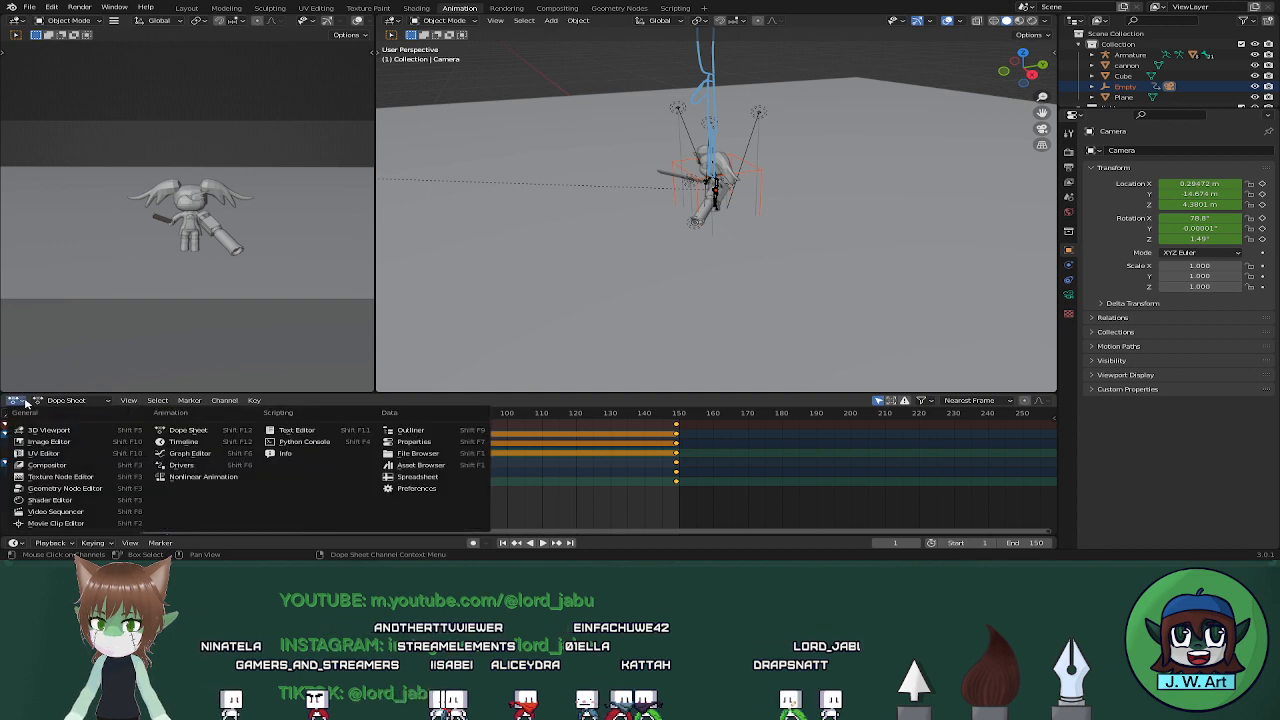
left_click(129, 400)
left_click(157, 402)
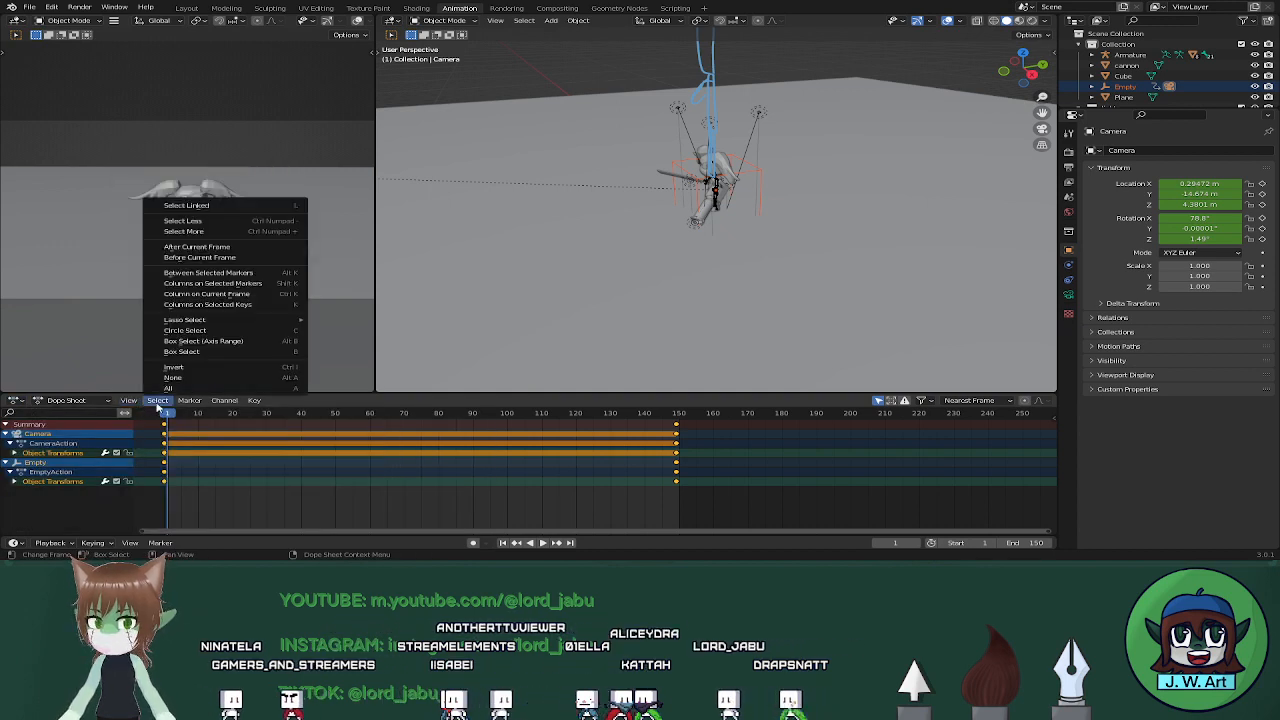
left_click(156, 404)
left_click(101, 403)
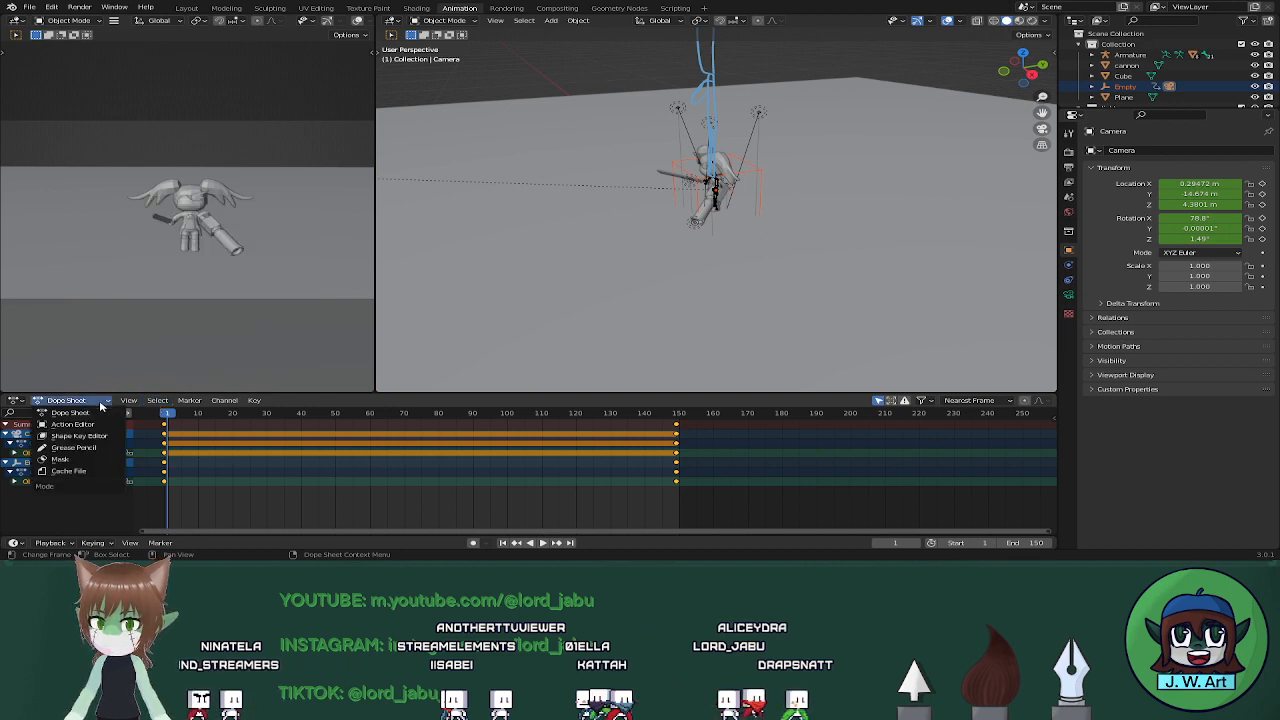
left_click(101, 403)
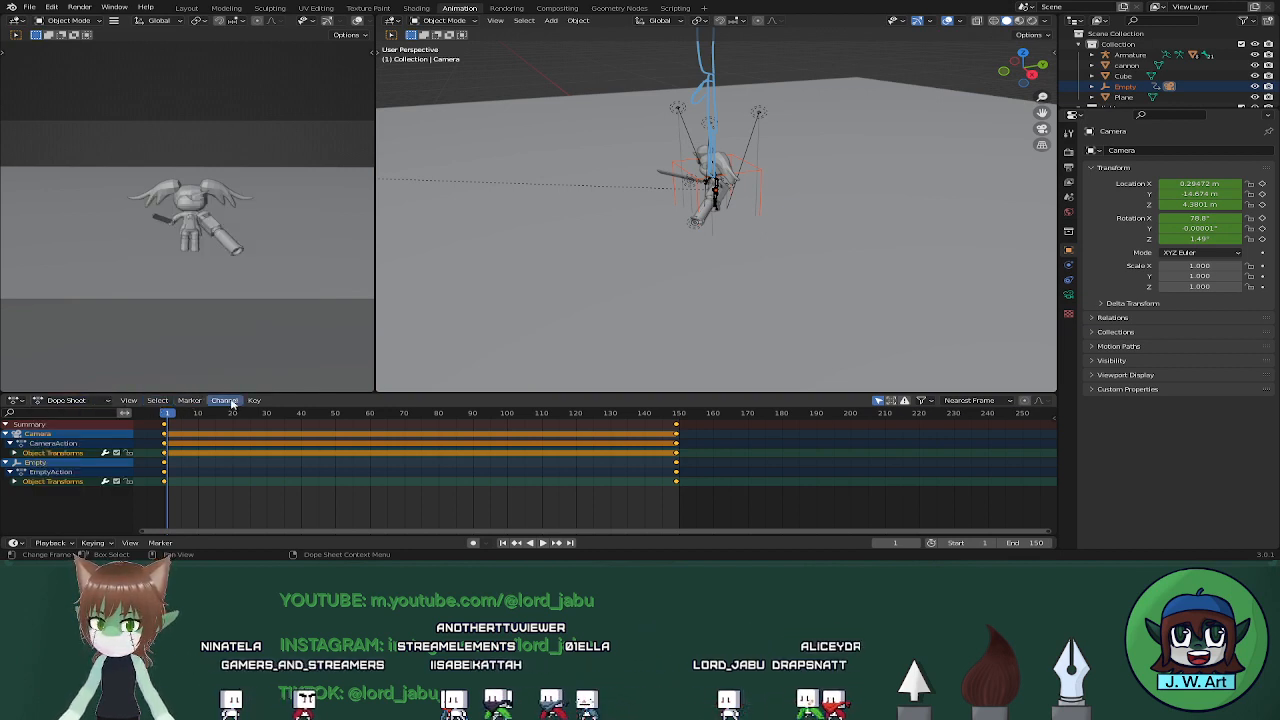
Set the interpolation mode of all camera and empty keyframes in the Dope Sheet to Linear
left_click_drag(772, 506, 150, 419)
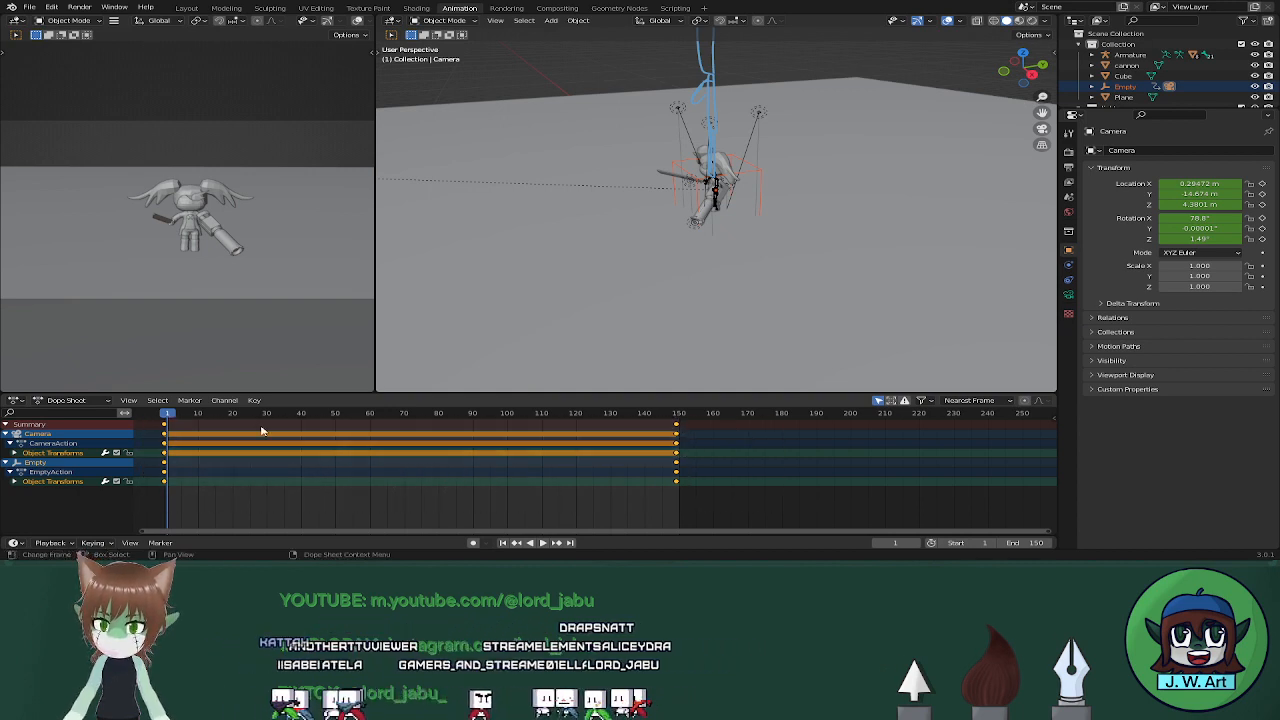
right_click(212, 418)
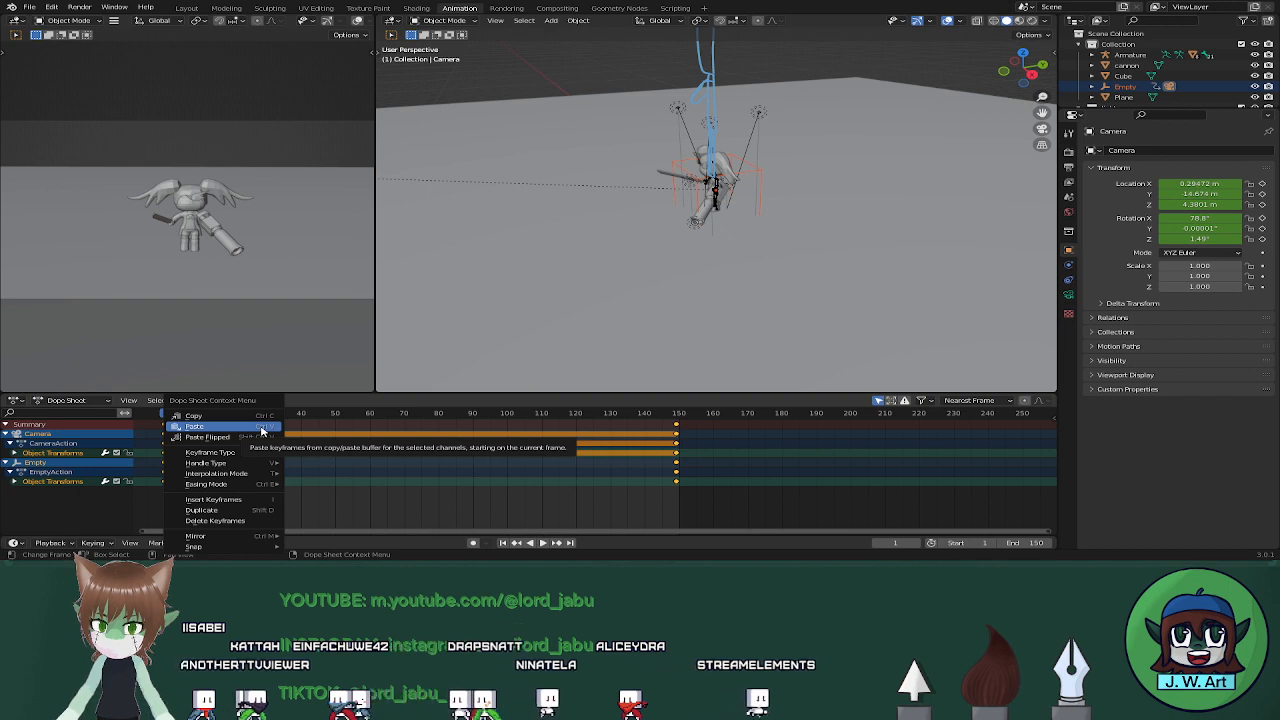
mouse_move(252, 476)
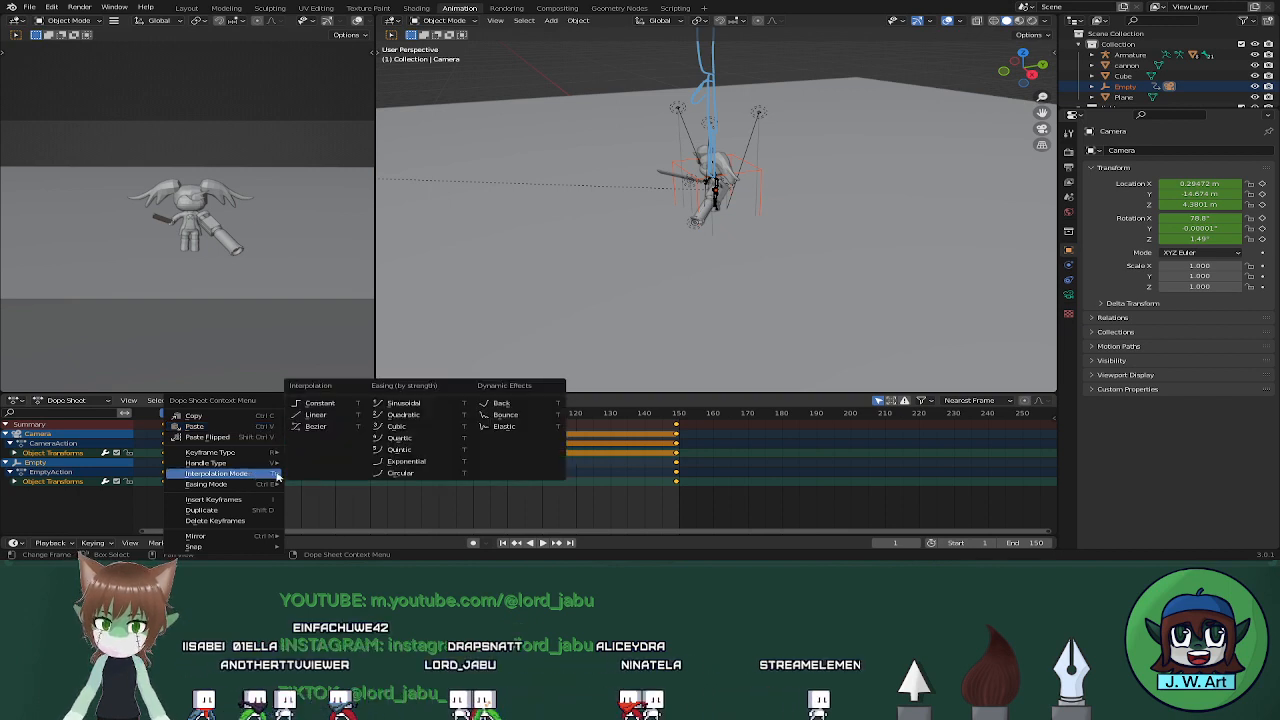
left_click(341, 405)
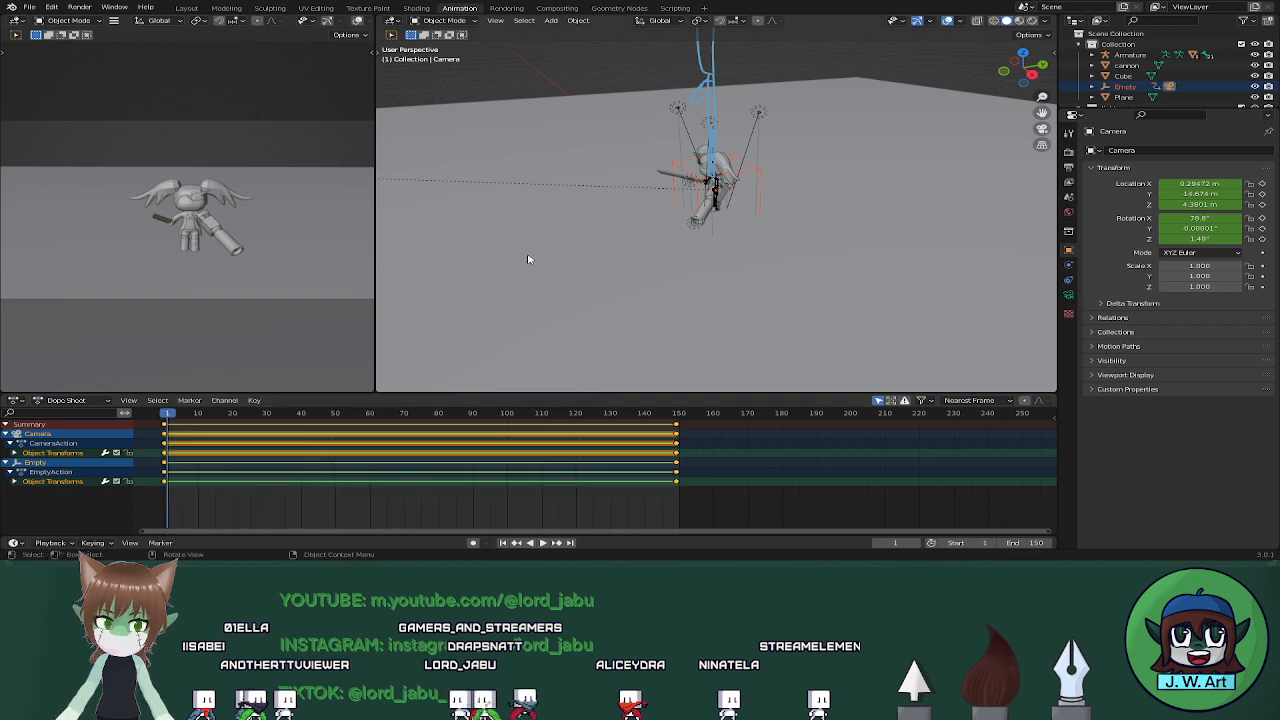
Preview the orbit through the camera in the Layout workspace, and set the timeline's end frame to 250
left_click(190, 9)
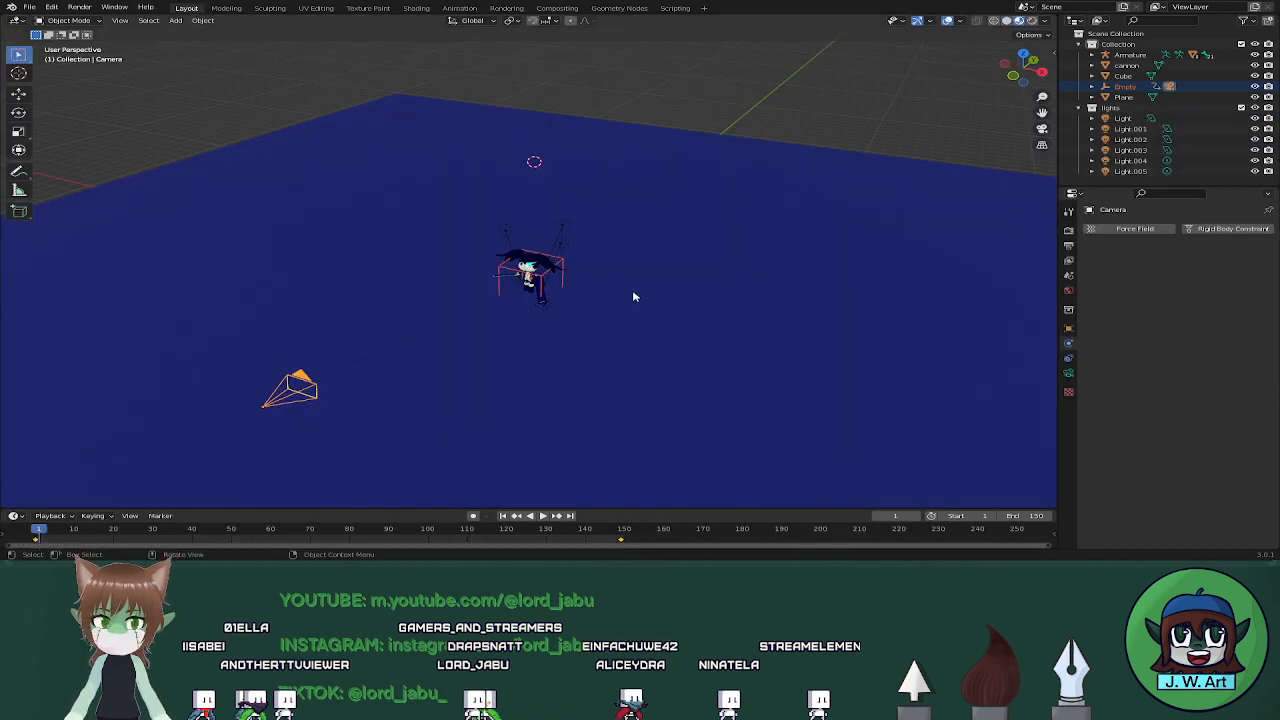
left_click(1042, 130)
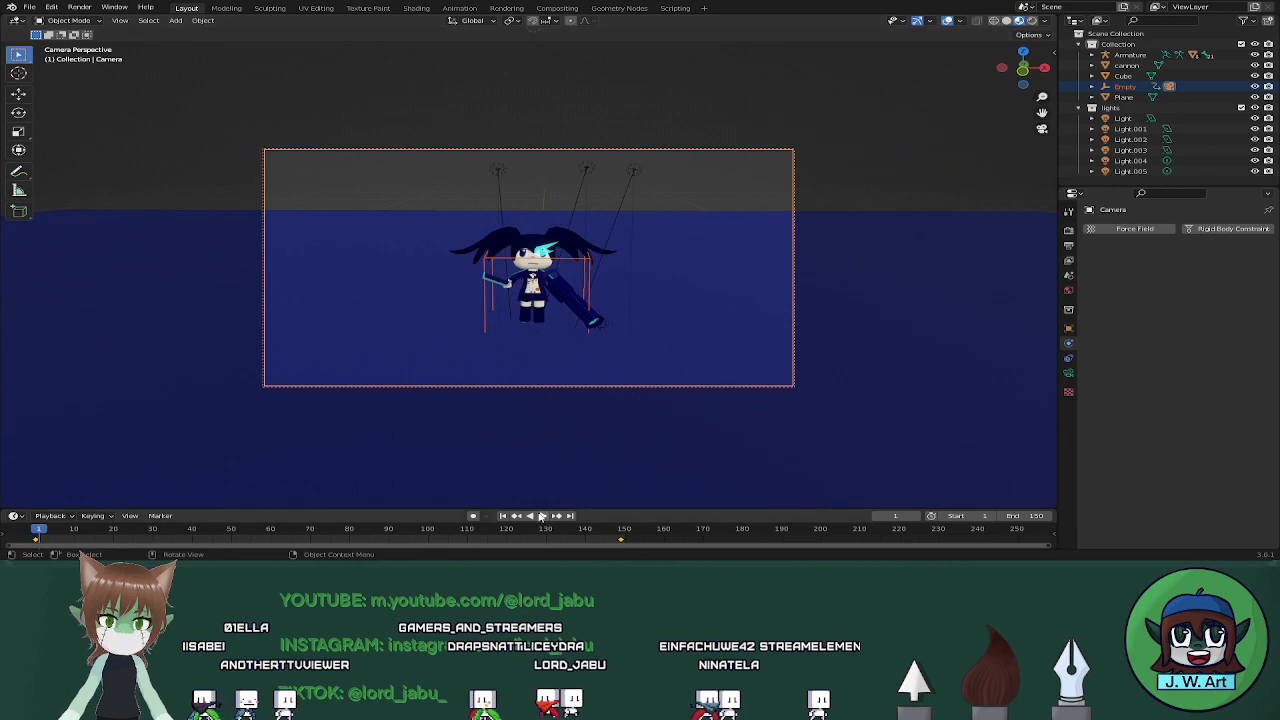
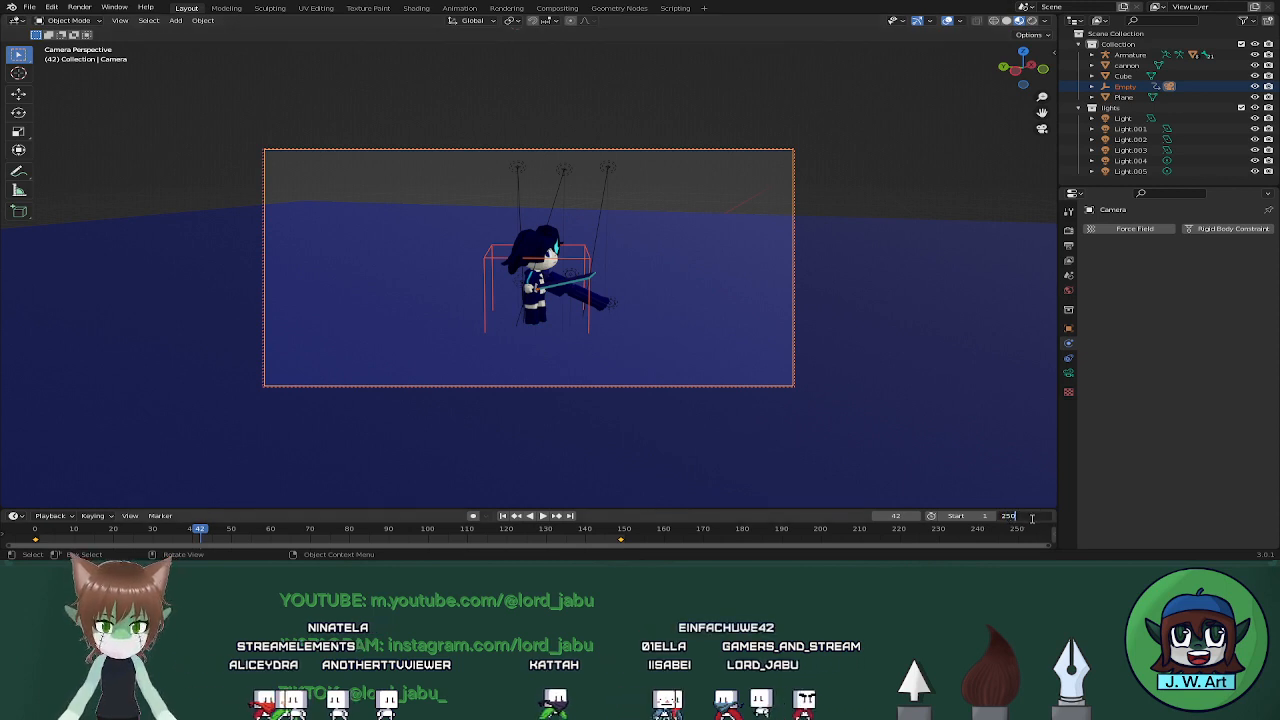
key("Return")
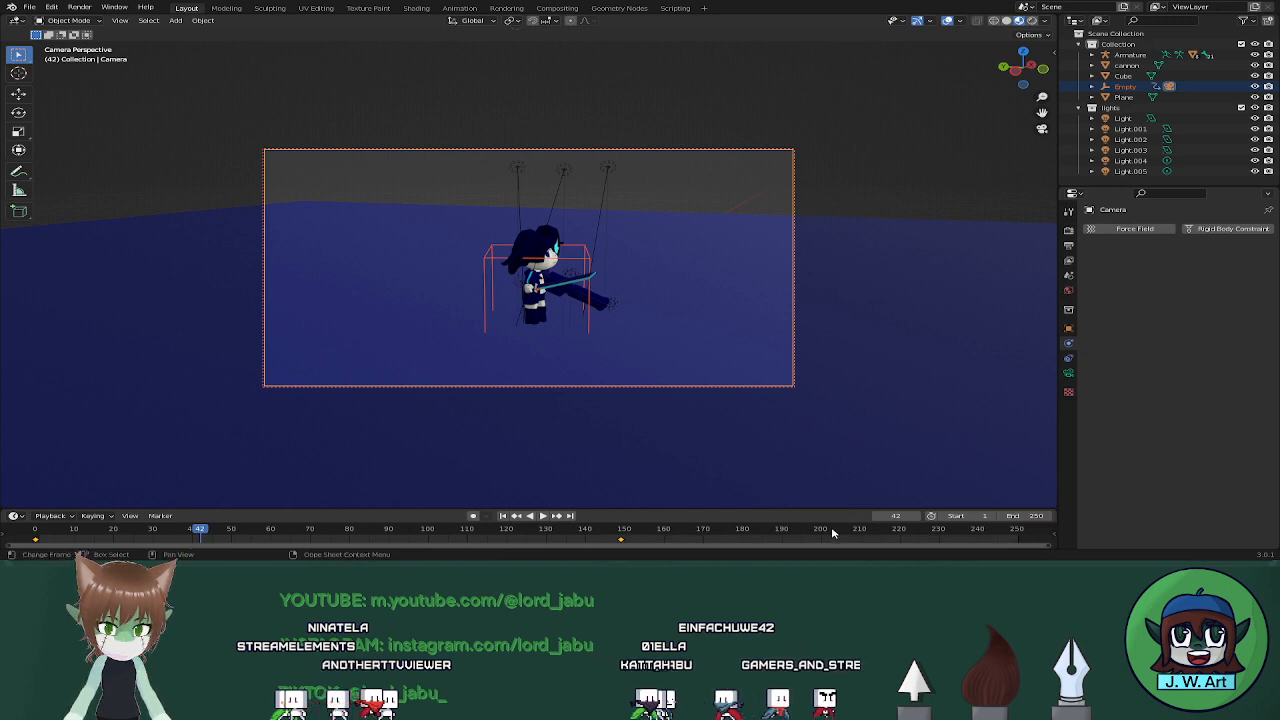
Move only the ending keyframe of the camera and empty to frame 249, and play back the slower orbit
left_click_drag(813, 512, 806, 466)
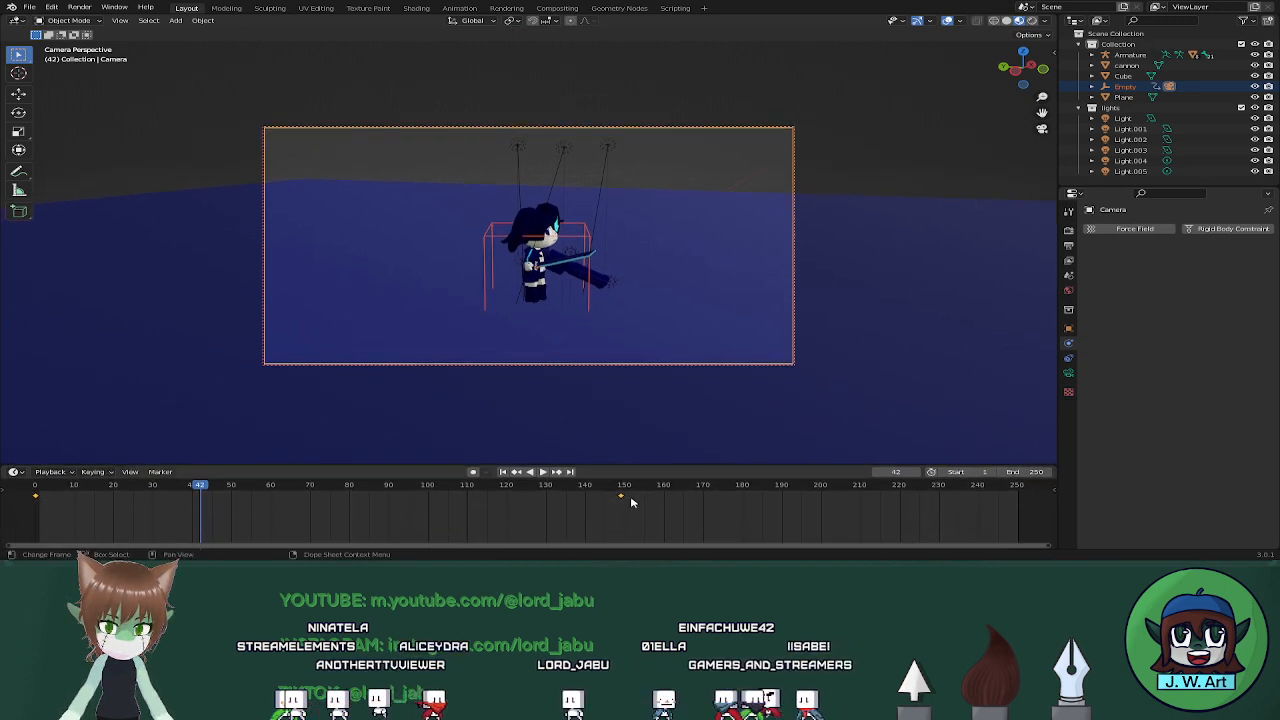
left_click_drag(621, 498, 1008, 512)
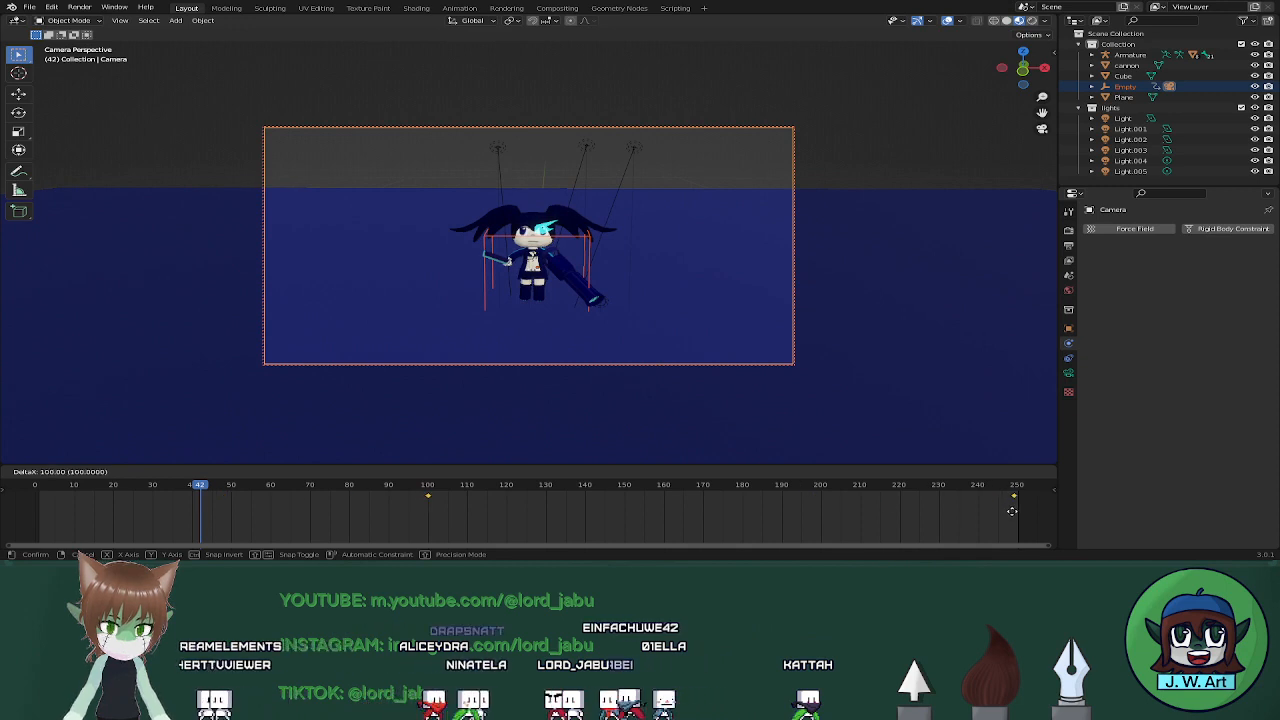
key("Escape")
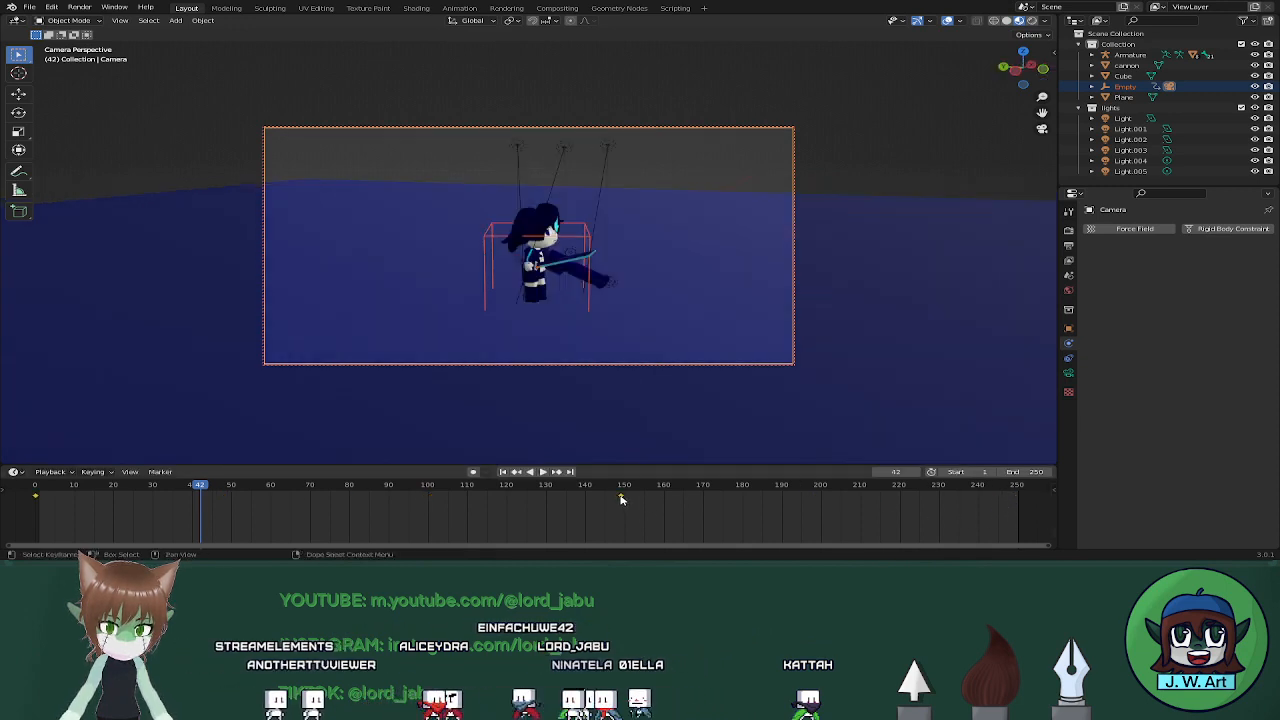
left_click_drag(621, 498, 690, 496)
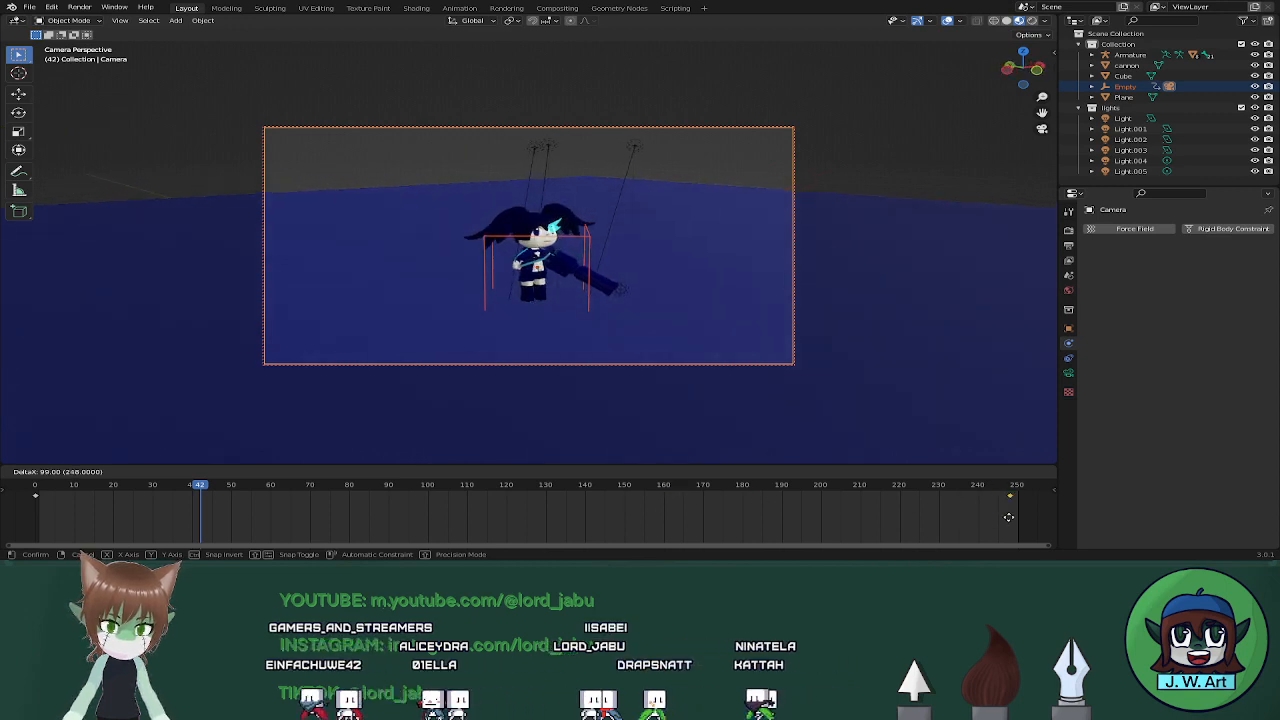
left_click_drag(1013, 515, 1013, 515)
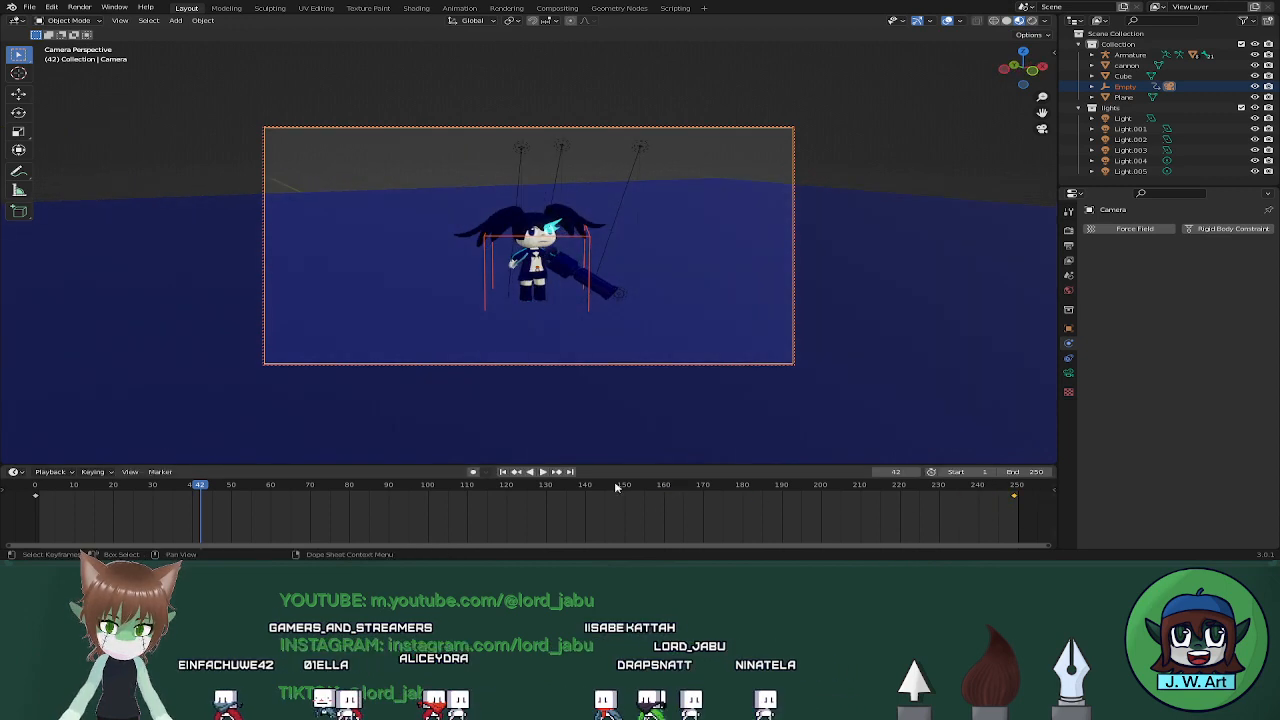
left_click(516, 472)
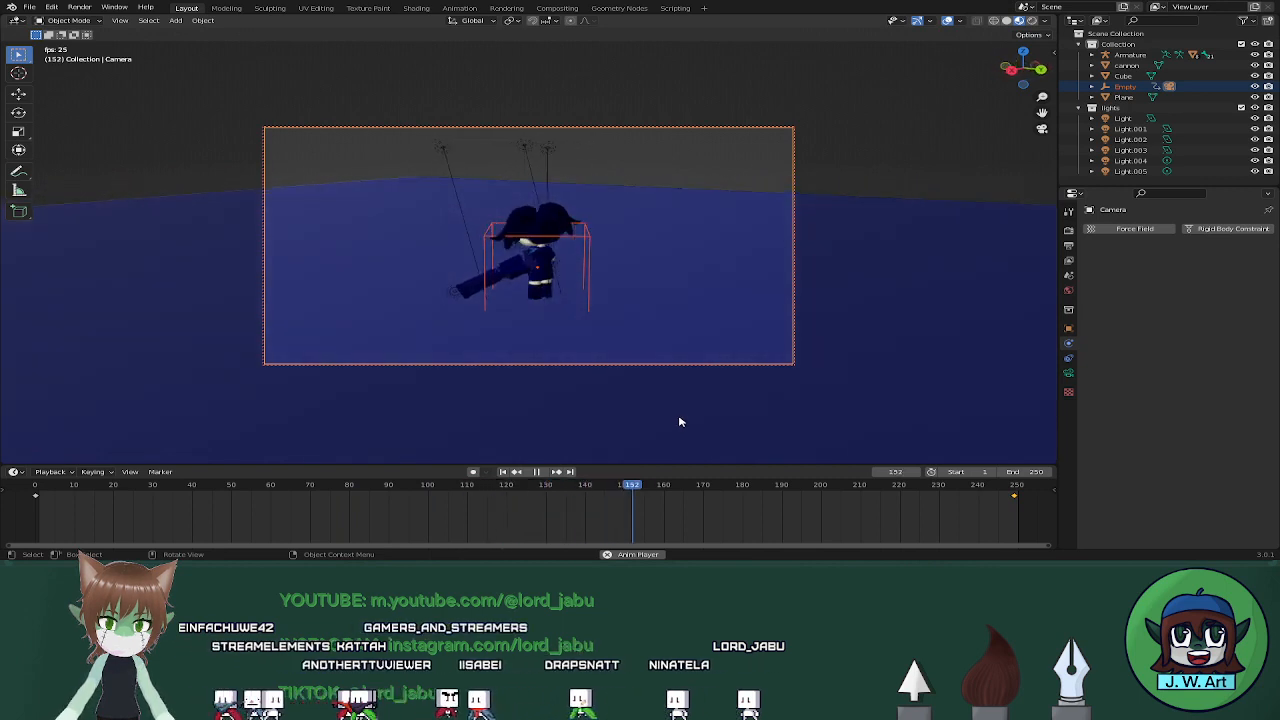
Preview the camera orbit in rendered viewport shading, stop the playback, and switch to the Animation workspace
left_click(1031, 20)
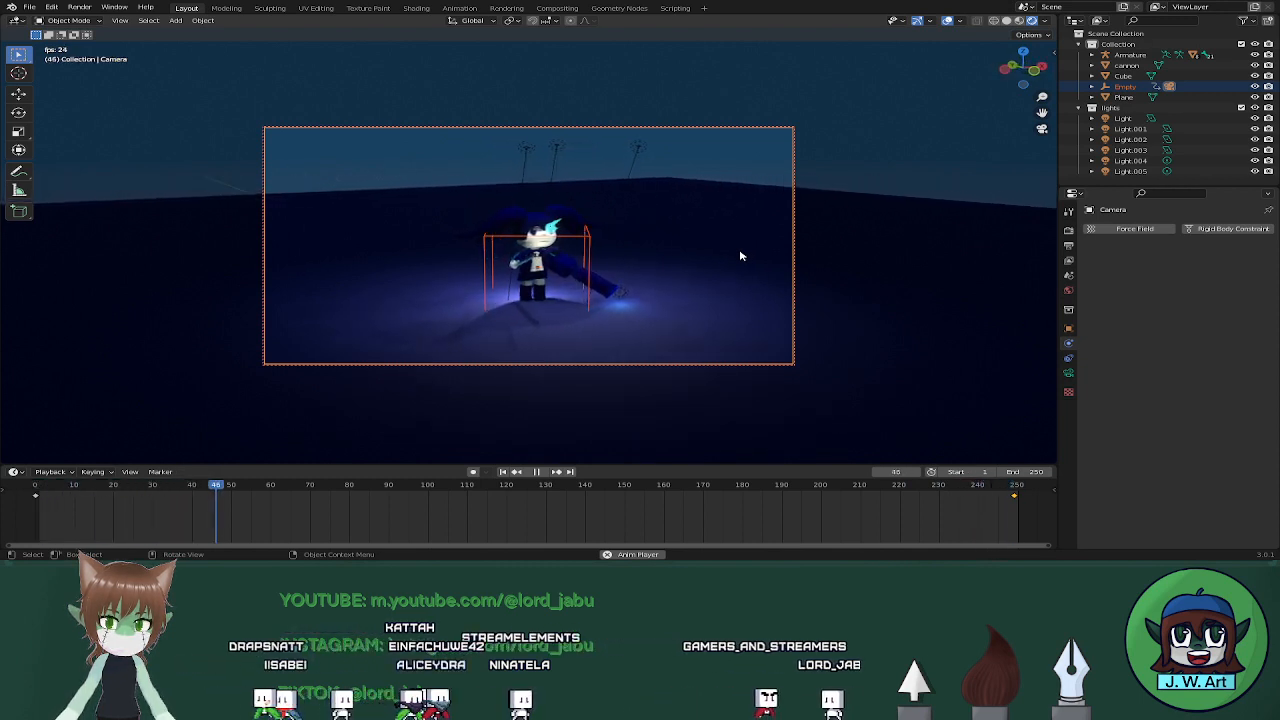
left_click(545, 475)
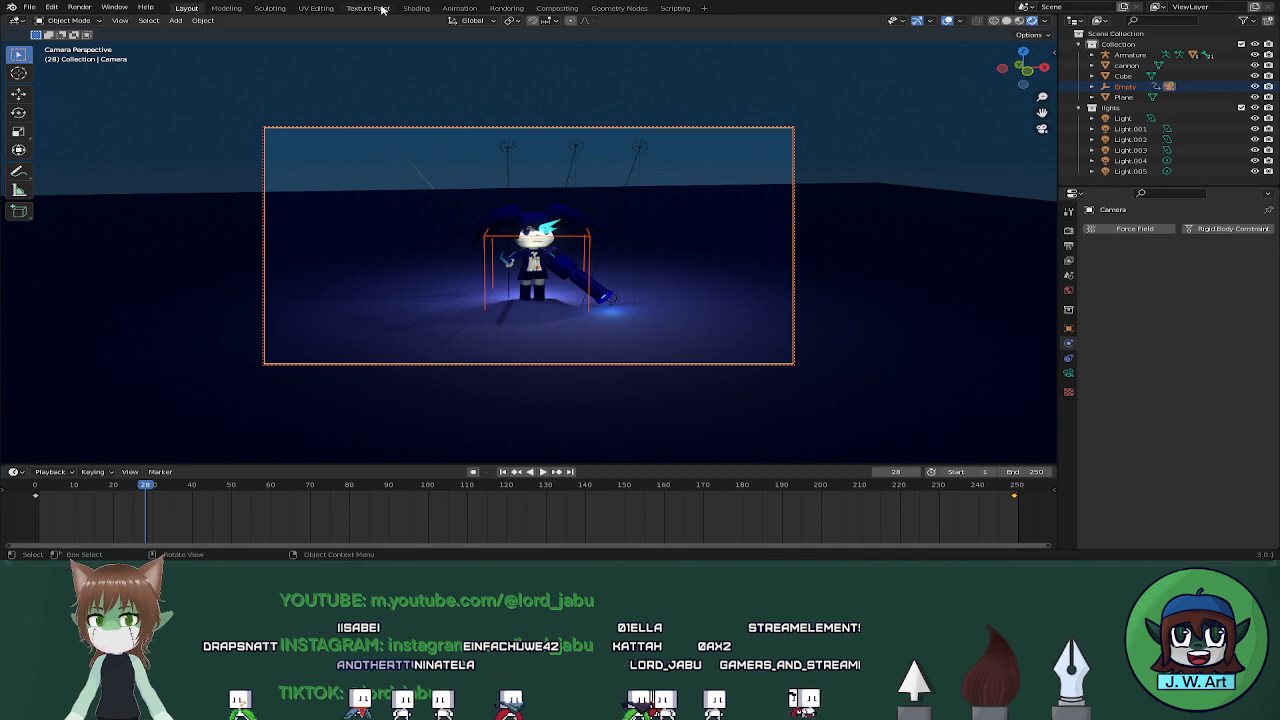
left_click(459, 8)
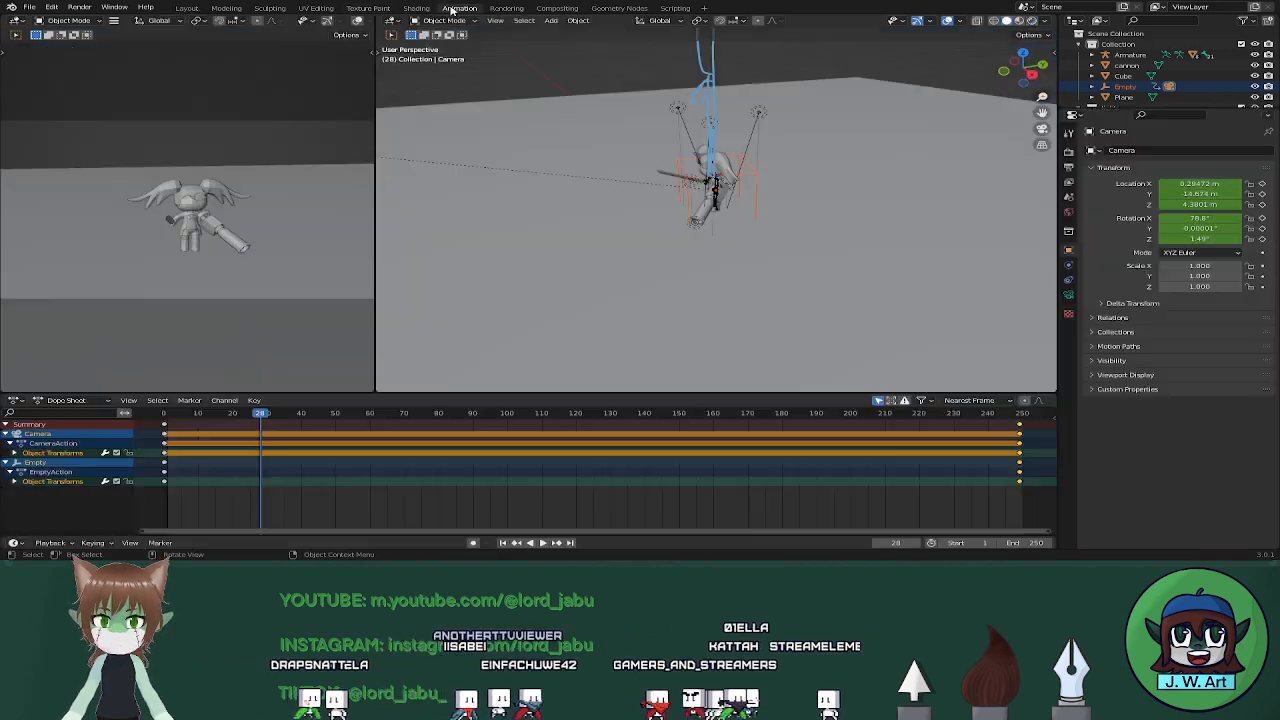
Select all camera and empty keyframes from start to end in the Dope Sheet and reapply Linear interpolation to them
left_click_drag(1038, 503, 134, 405)
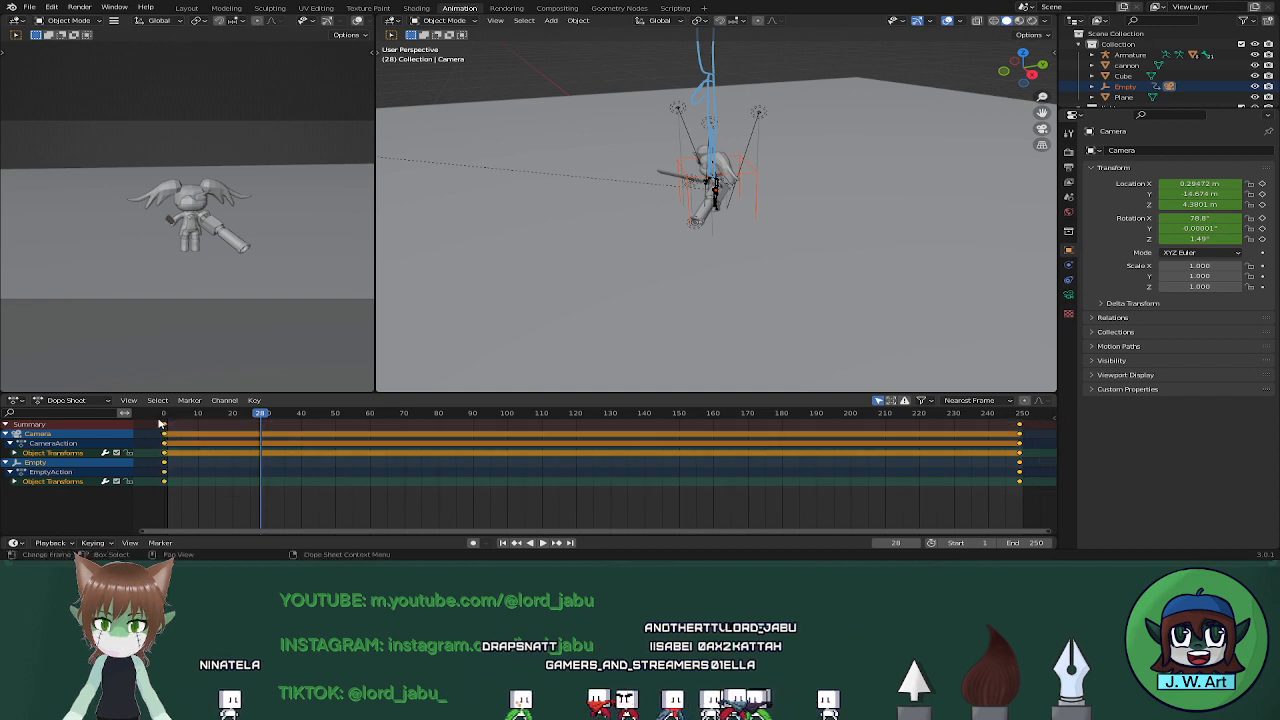
right_click(236, 441)
mouse_move(238, 438)
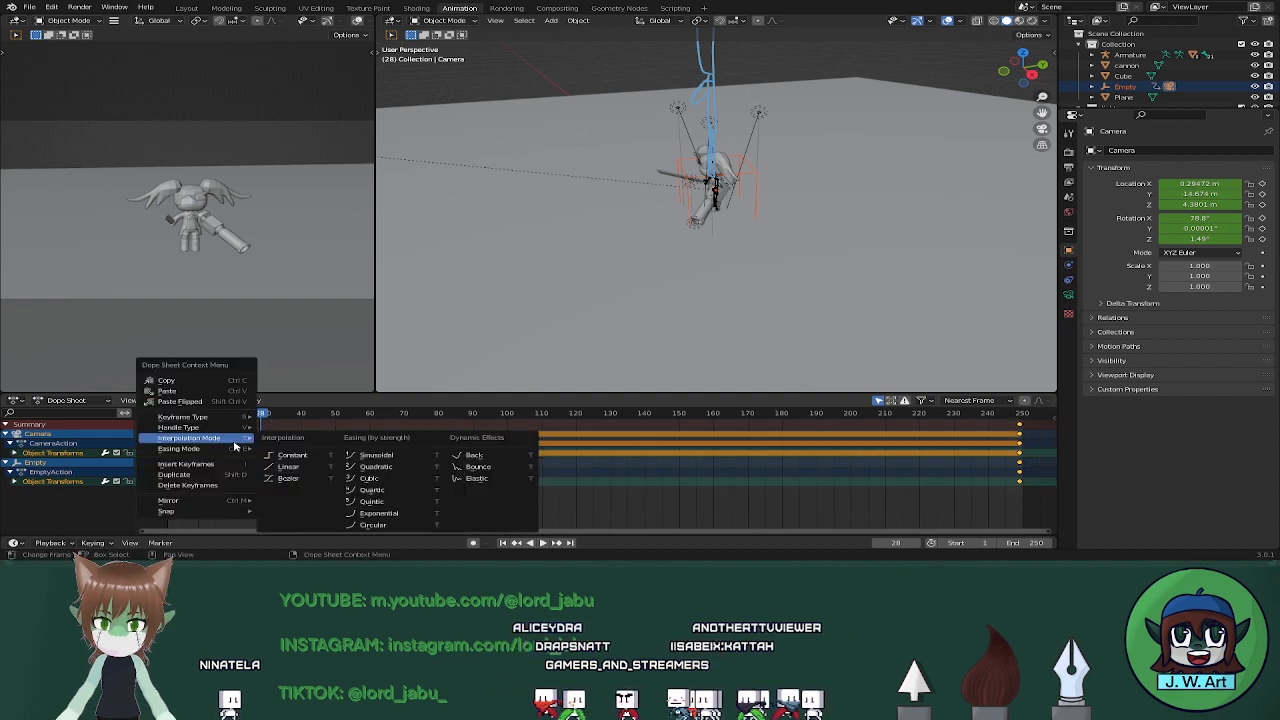
left_click(310, 467)
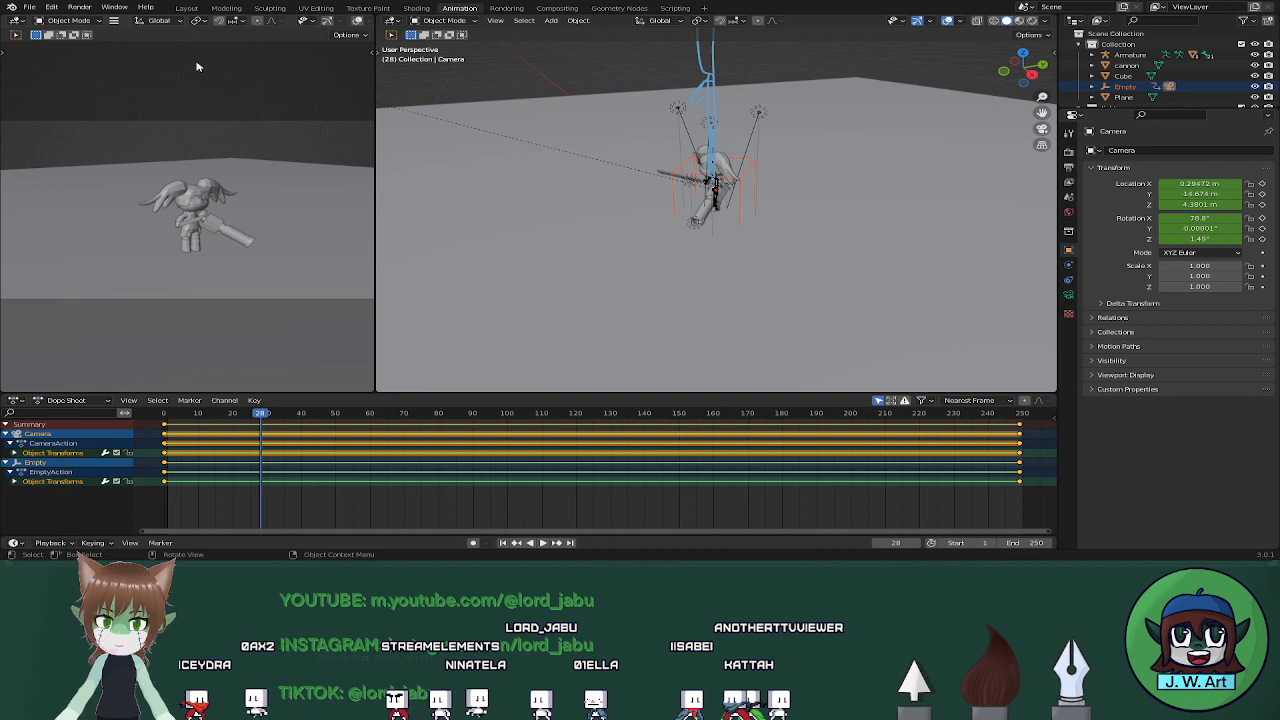
Play back the linear orbit through the camera in the Layout workspace, and return the timeline to frame 1
left_click(179, 9)
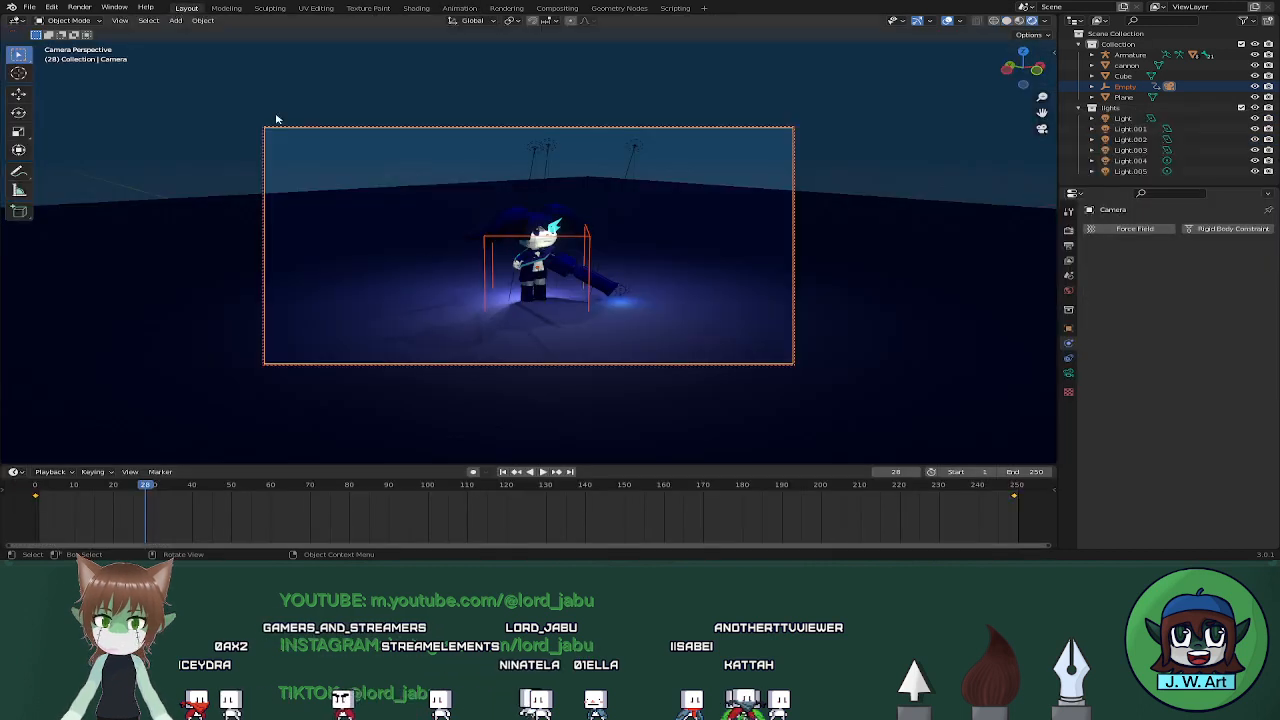
left_click(543, 476)
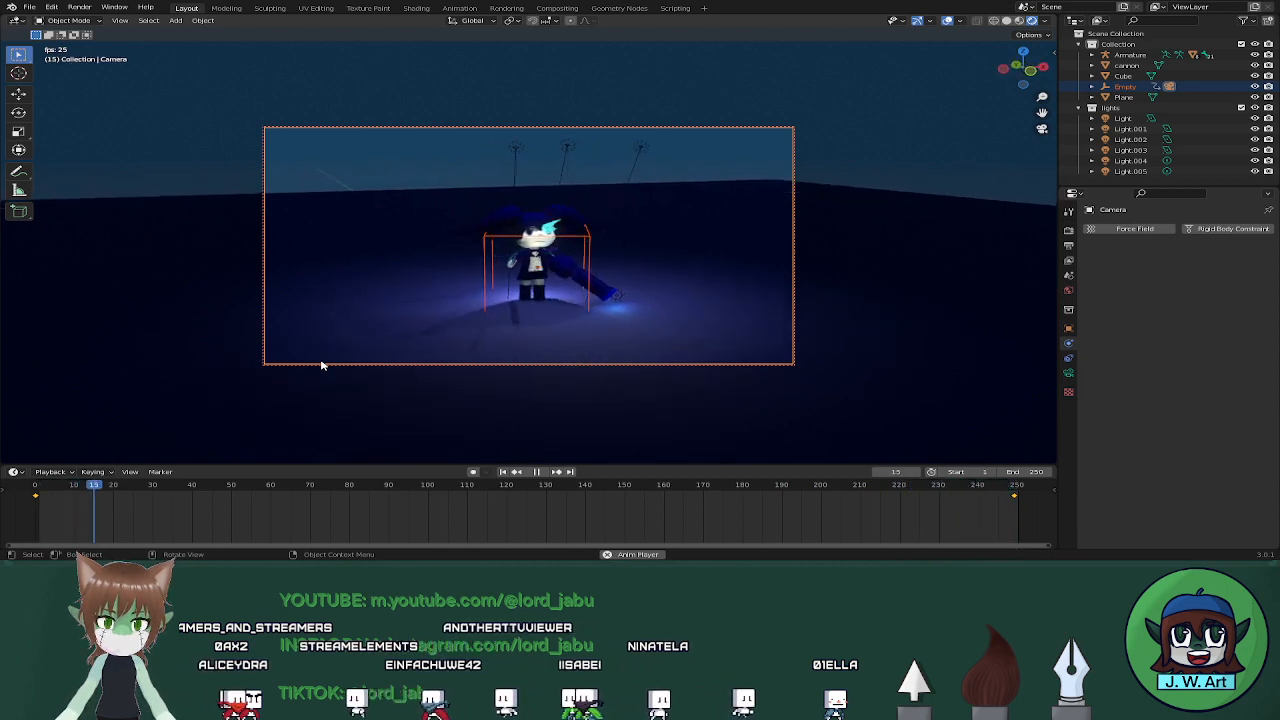
left_click(541, 472)
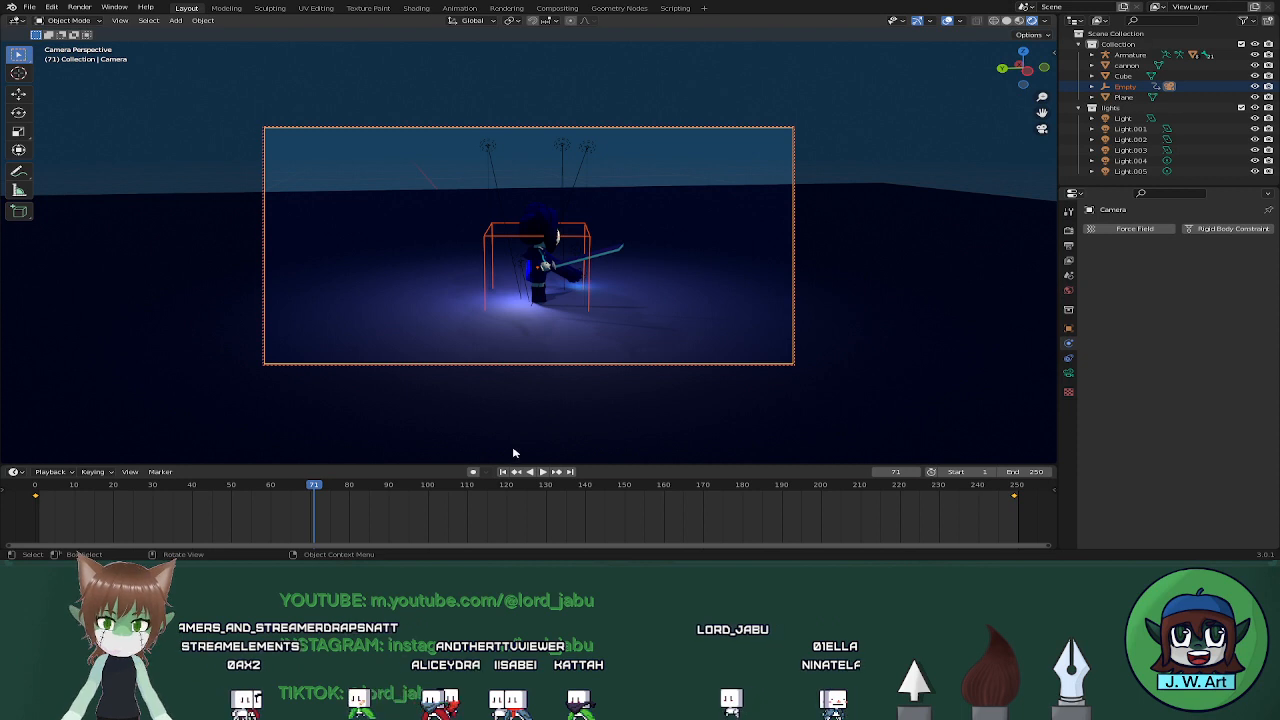
left_click(503, 472)
Leave the camera view and select Light.003, the area light behind the character
left_click(1042, 129)
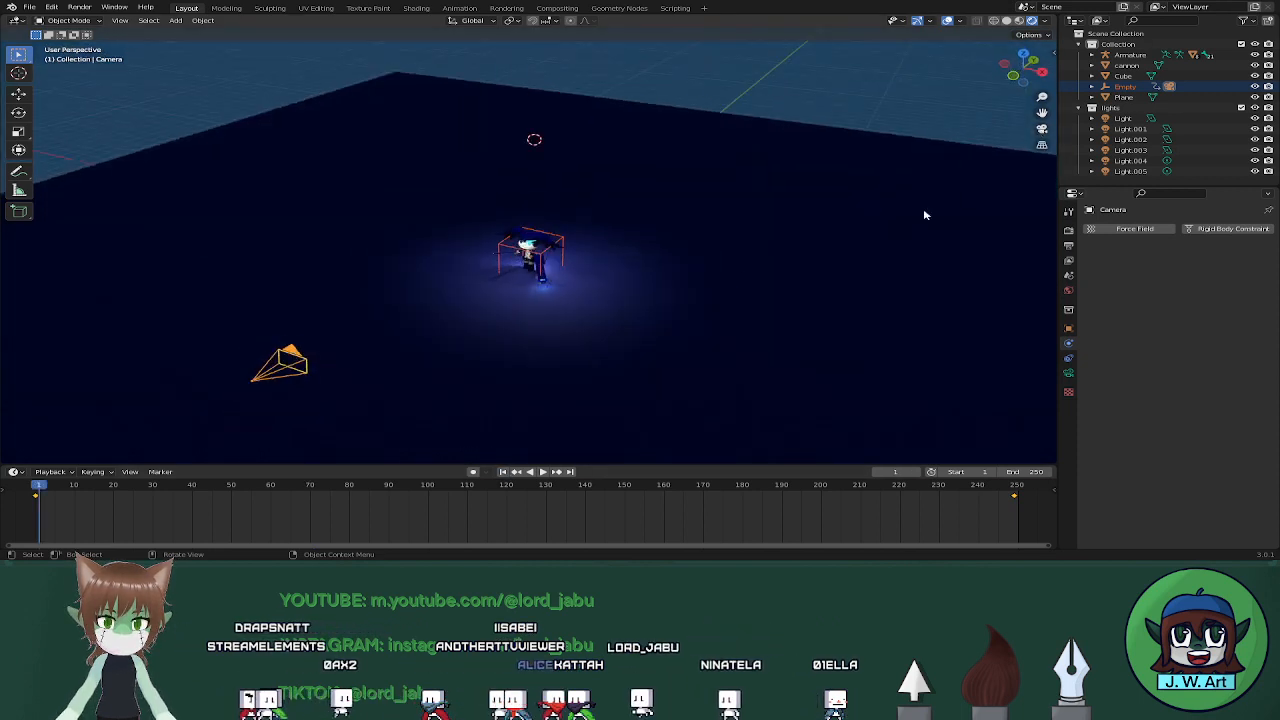
middle_click_drag(725, 258, 600, 266)
scroll(546, 311, "up", 6)
mouse_move(546, 311)
middle_mouse_down()
mouse_move(491, 280)
mouse_move(536, 312)
middle_mouse_up()
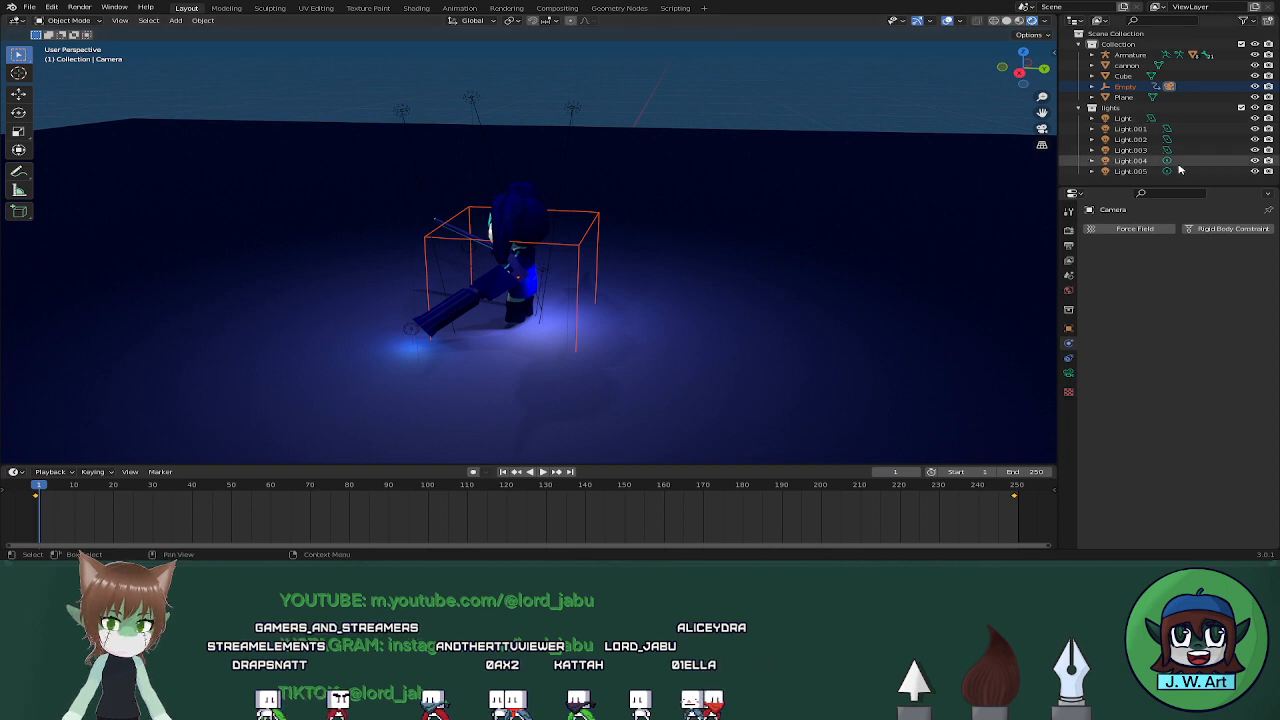
left_click(1136, 170)
left_click(1138, 160)
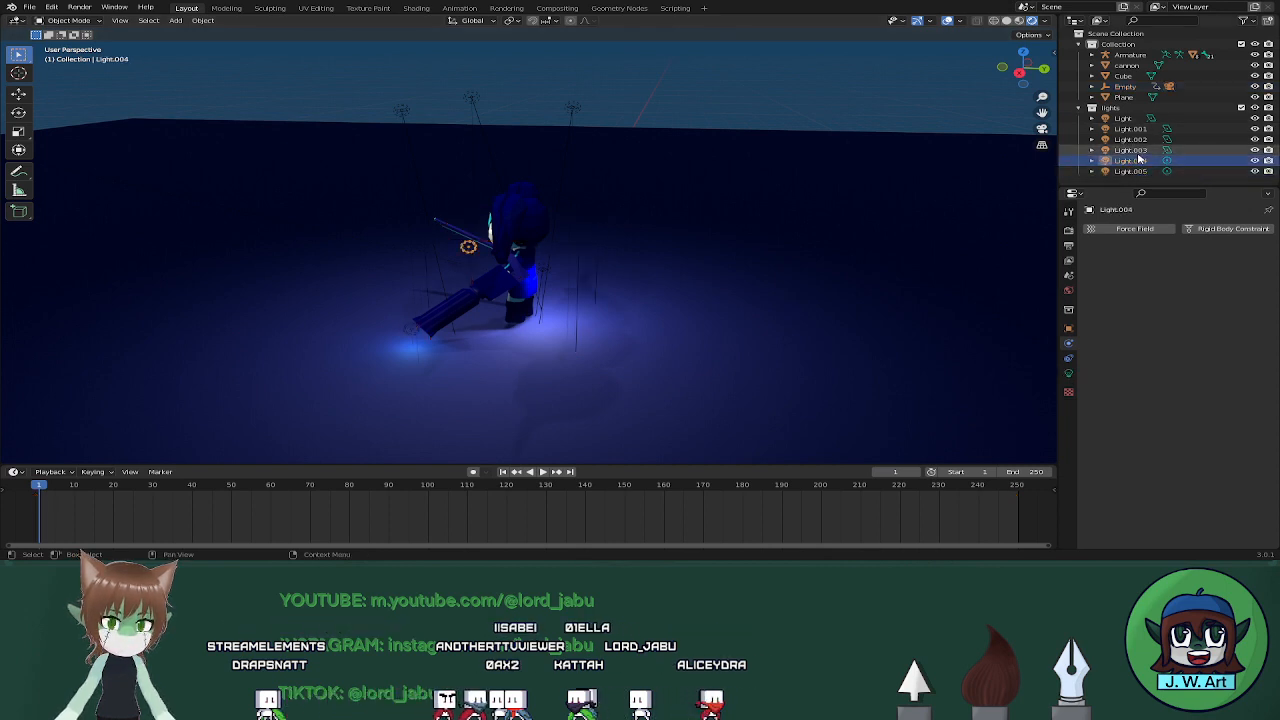
left_click(1139, 150)
middle_click_drag(820, 276, 617, 243)
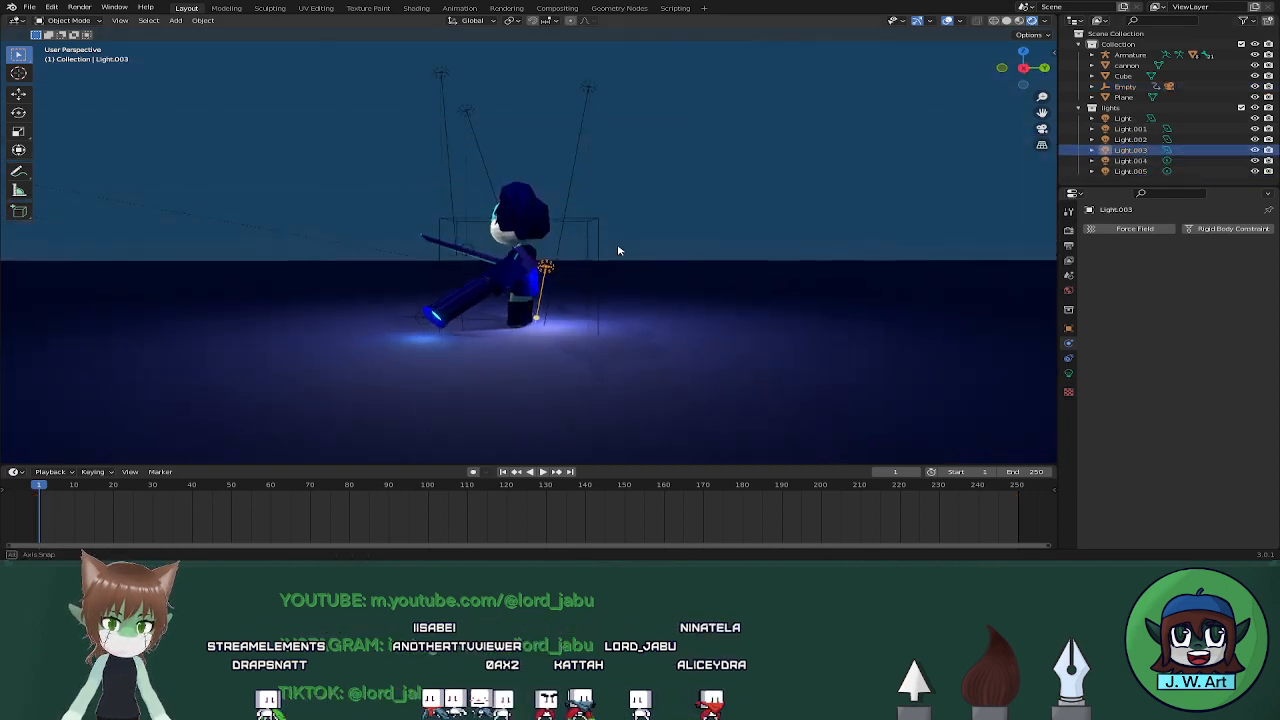
key("g")
key("x")
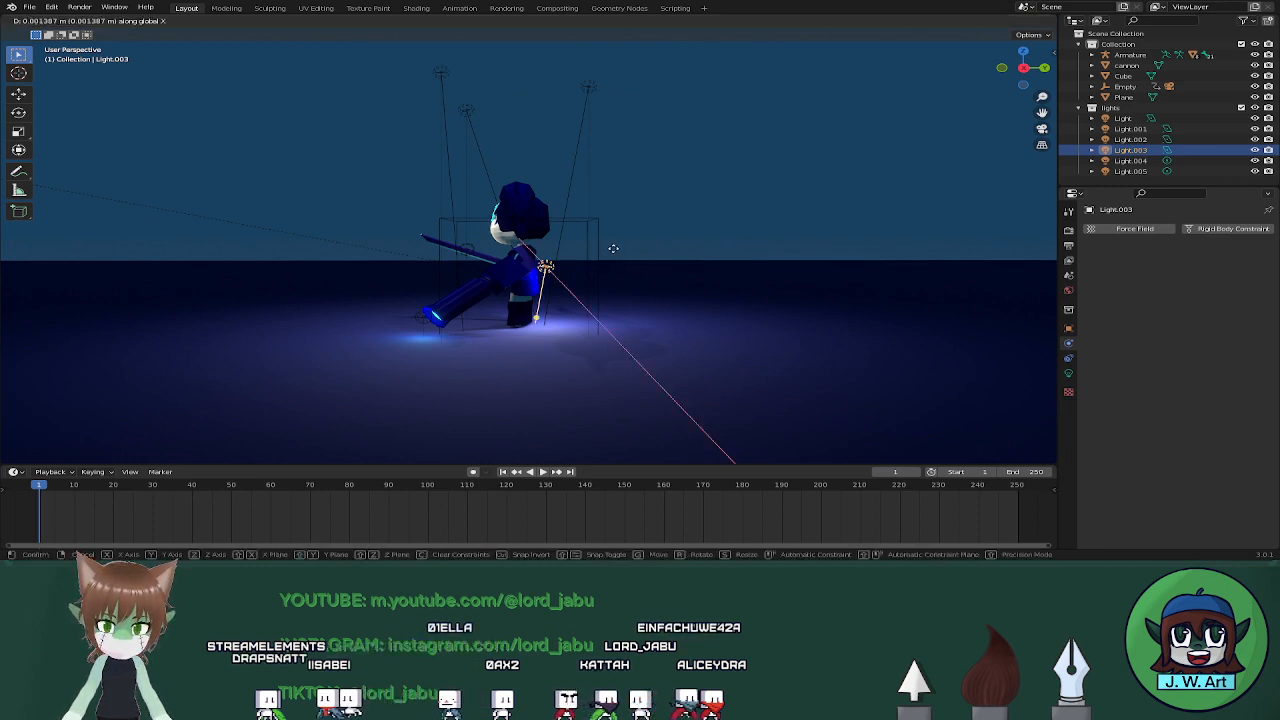
key("y")
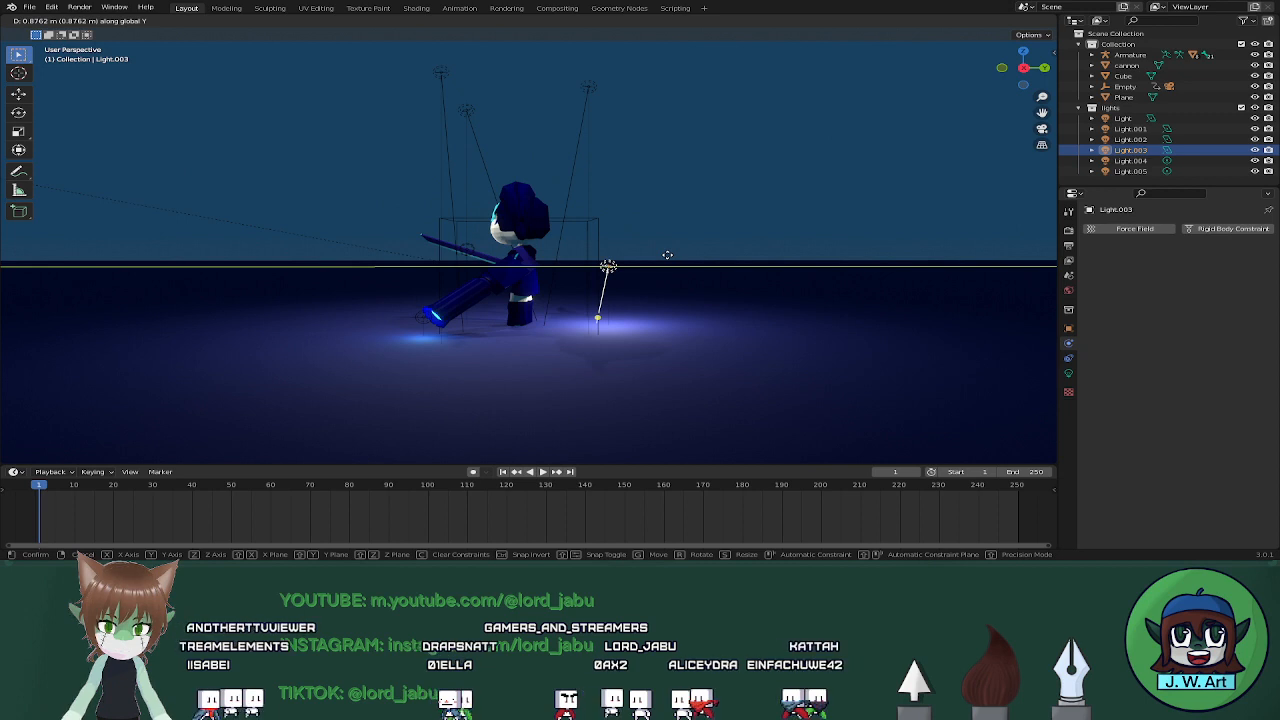
right_click(669, 260)
Lower Light.003 about 0.8 m along the Z axis behind the character's feet, and set its power to 30 W
key("g")
key("z")
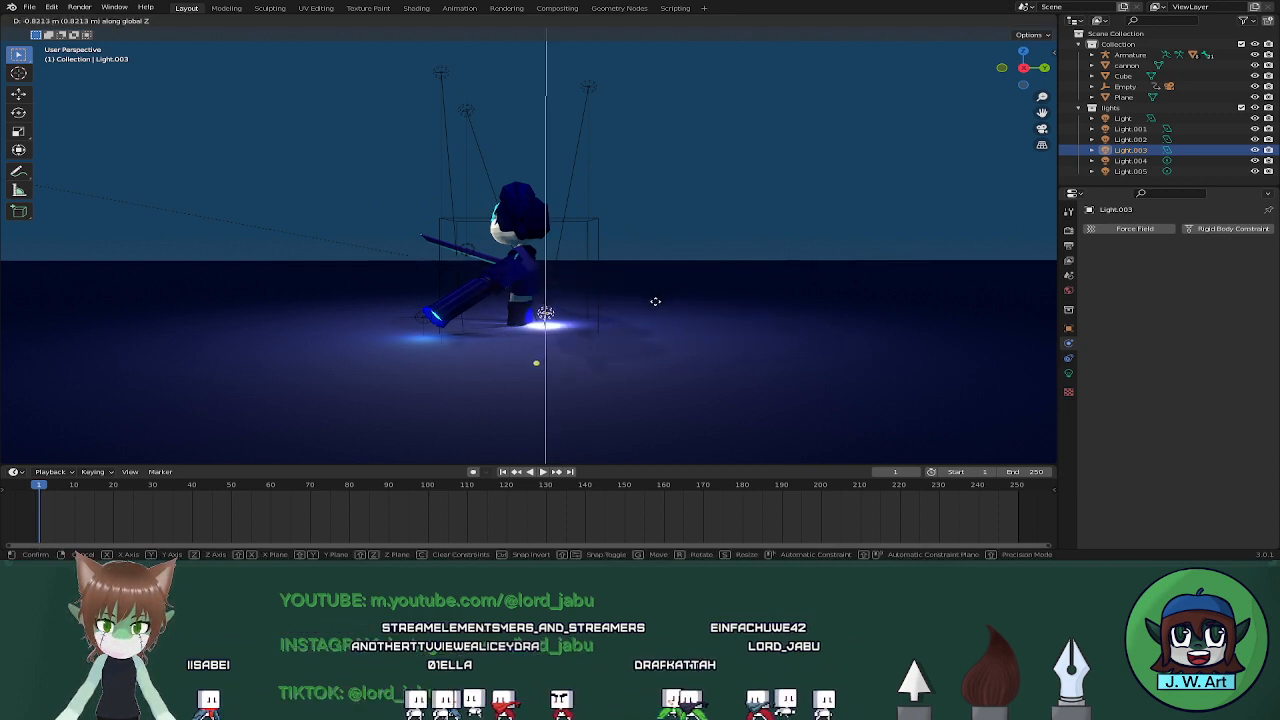
left_click(650, 298)
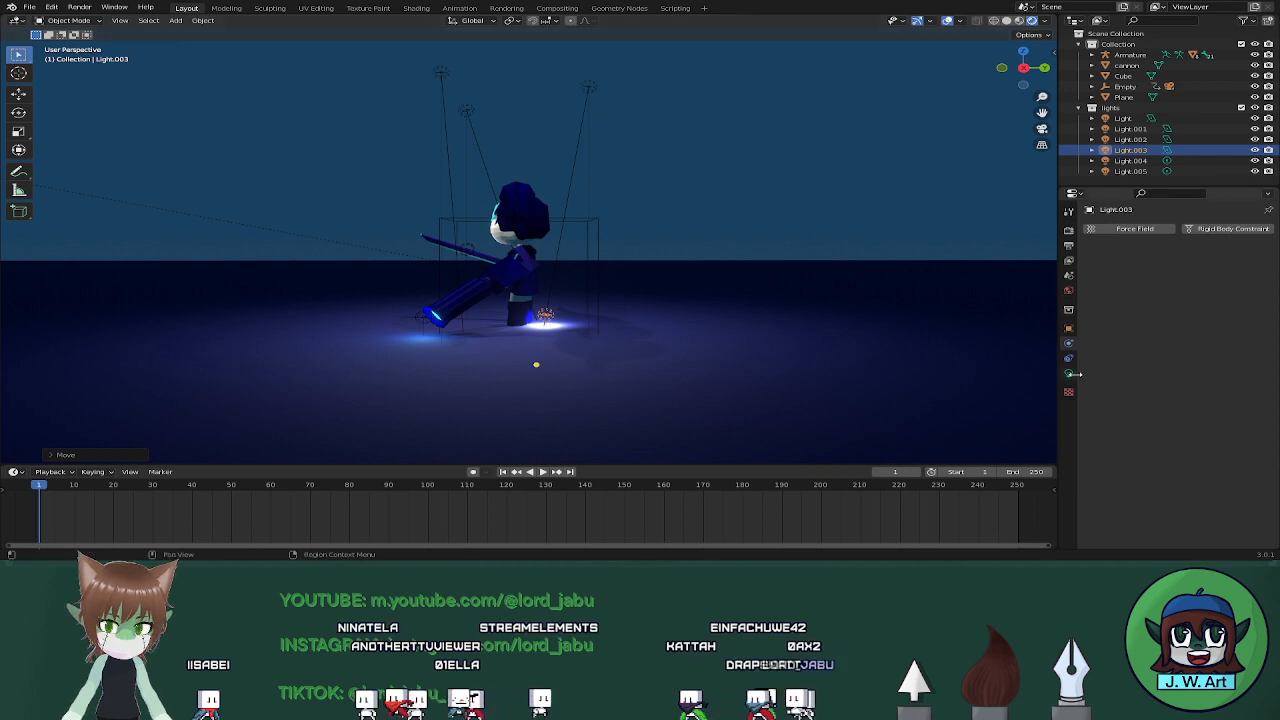
left_click(1069, 374)
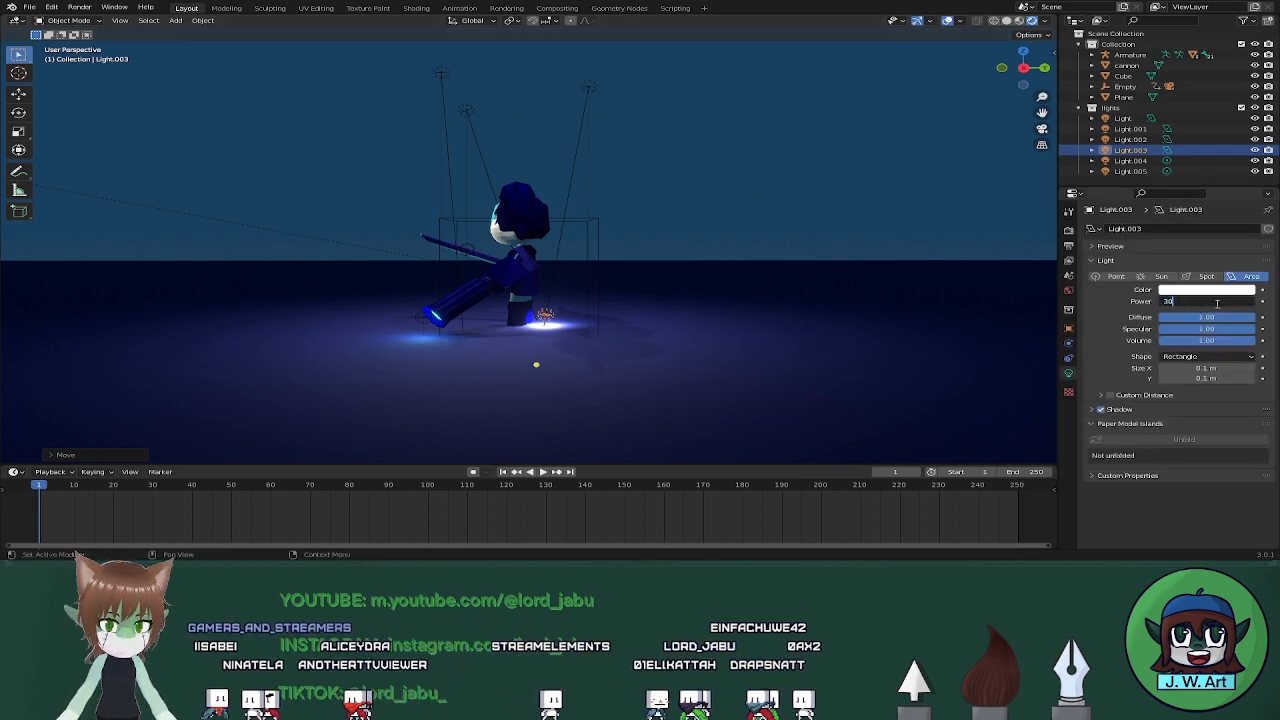
Move Light.003 about 0.3 m in the negative Y direction, closer to the character's feet
middle_click_drag(762, 308, 757, 335)
key("g")
key("x")
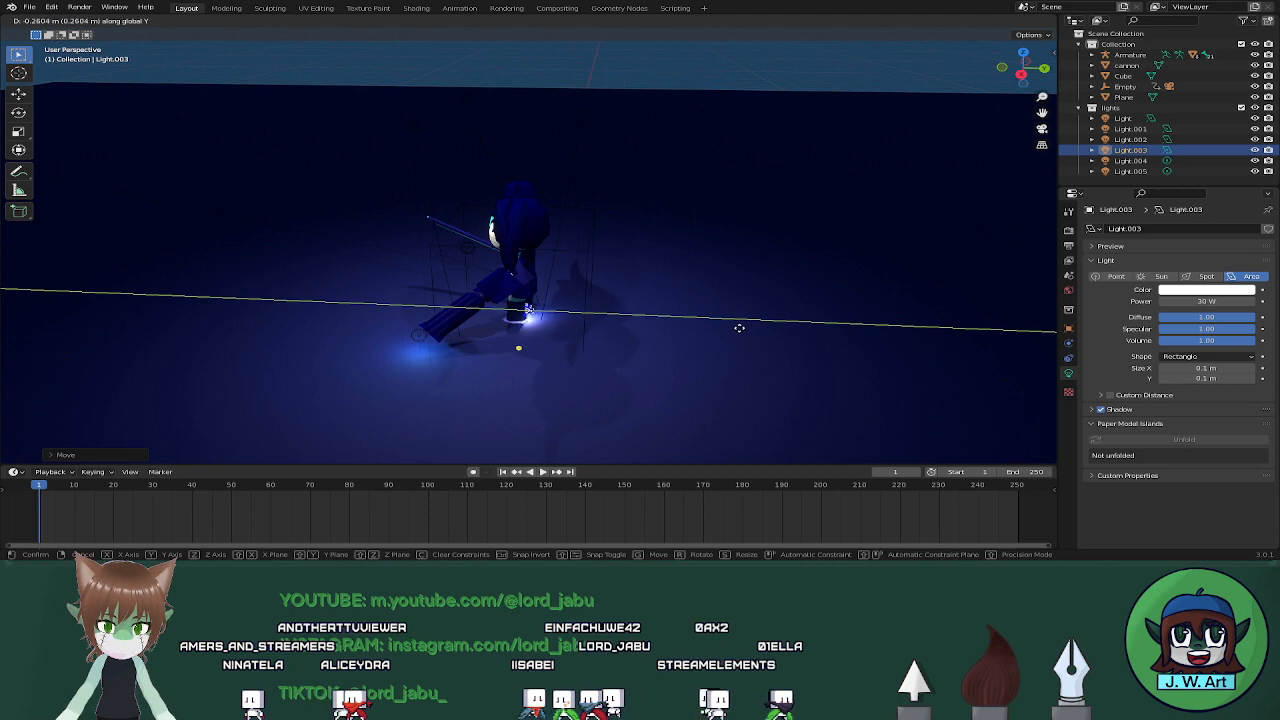
left_click(735, 326)
Shift Light.003 slightly in the negative X direction between the character's feet, and set its power to 10 W
middle_click_drag(694, 323, 765, 326)
scroll(673, 339, "up", 5)
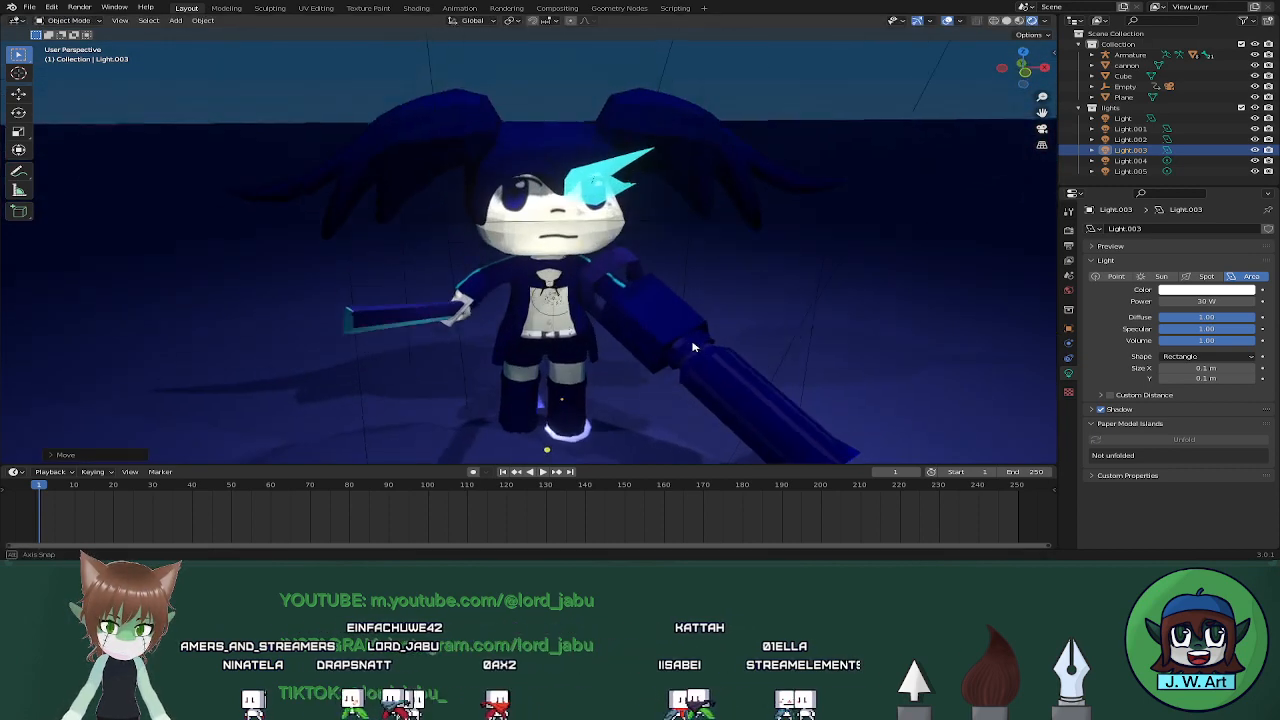
key("g")
key("x")
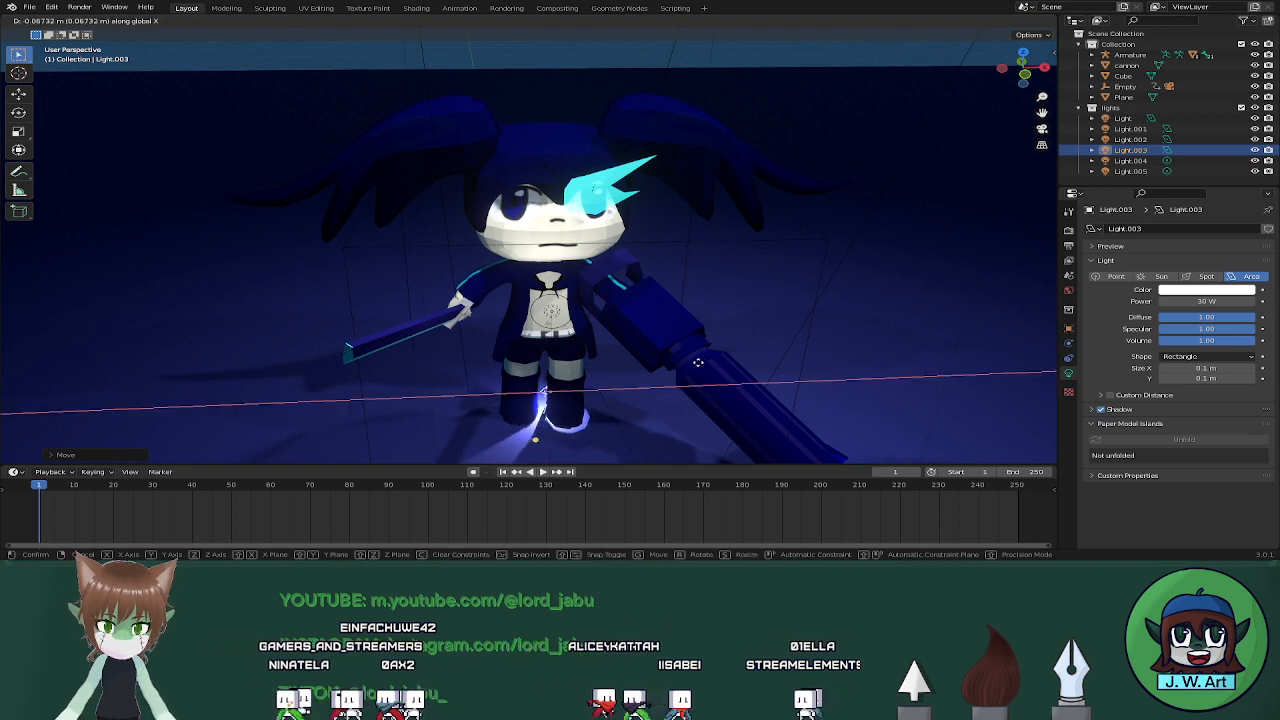
left_click(692, 363)
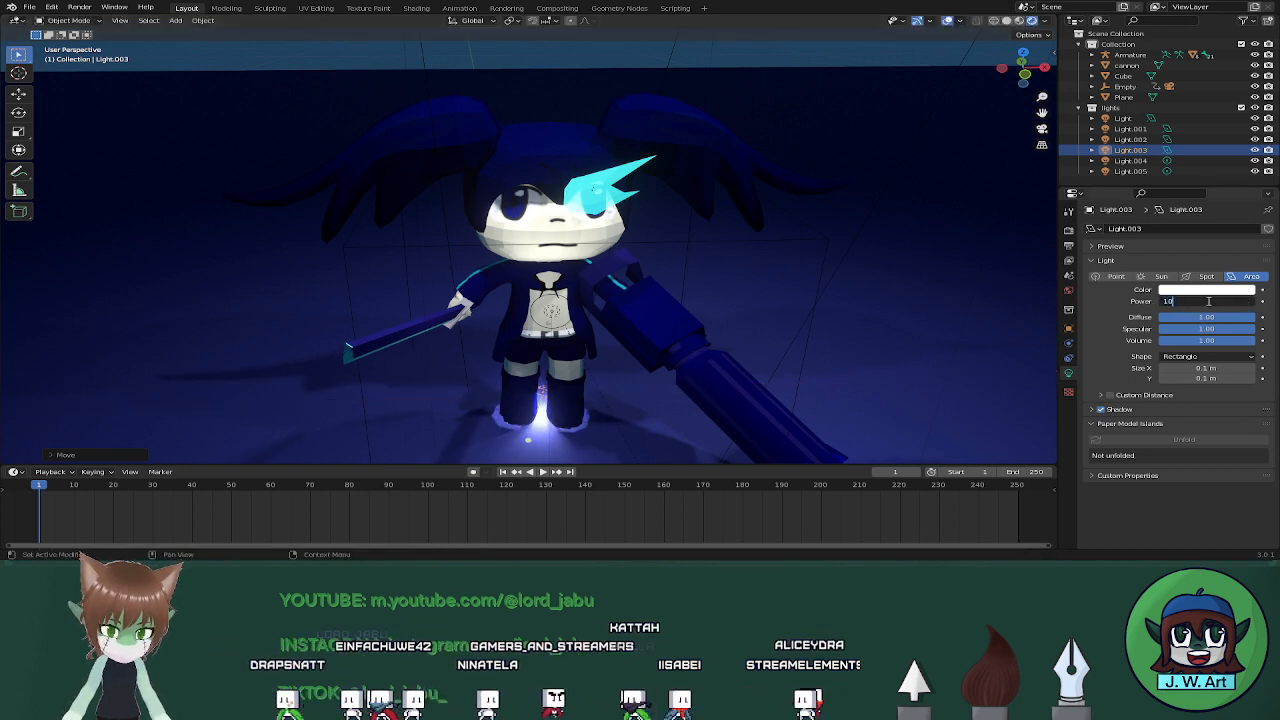
key("Return")
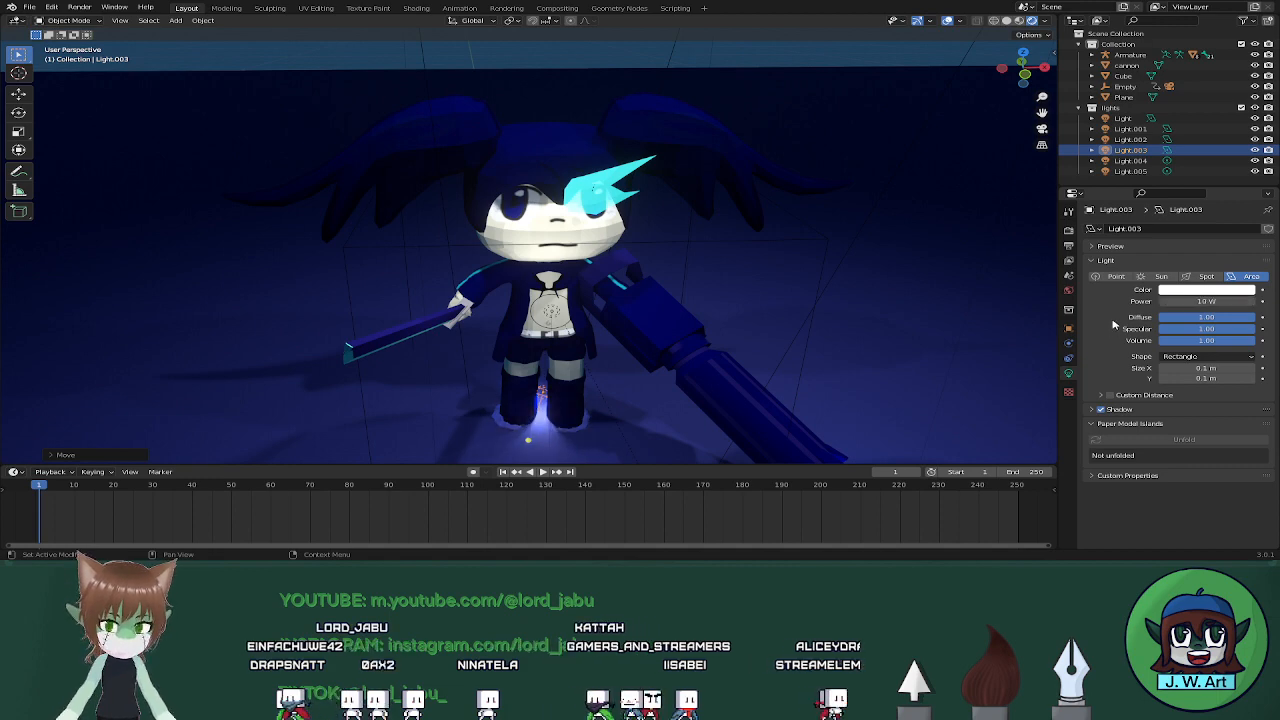
Inspect the lit character from several sides, and select the sword in its hand
scroll(786, 299, "down", 6)
middle_click_drag(786, 299, 740, 294)
scroll(649, 303, "up", 5)
middle_click_drag(649, 303, 563, 332)
scroll(648, 289, "up", 4)
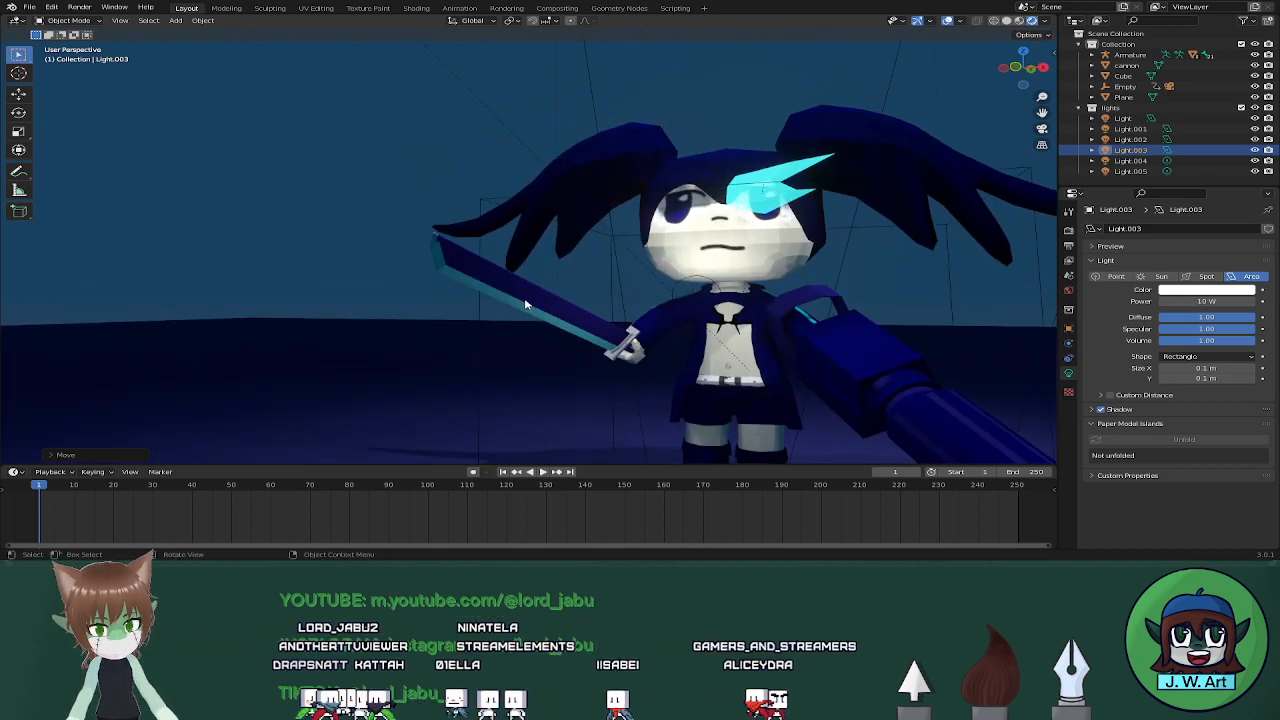
middle_click_drag(523, 305, 697, 324)
left_click(637, 296)
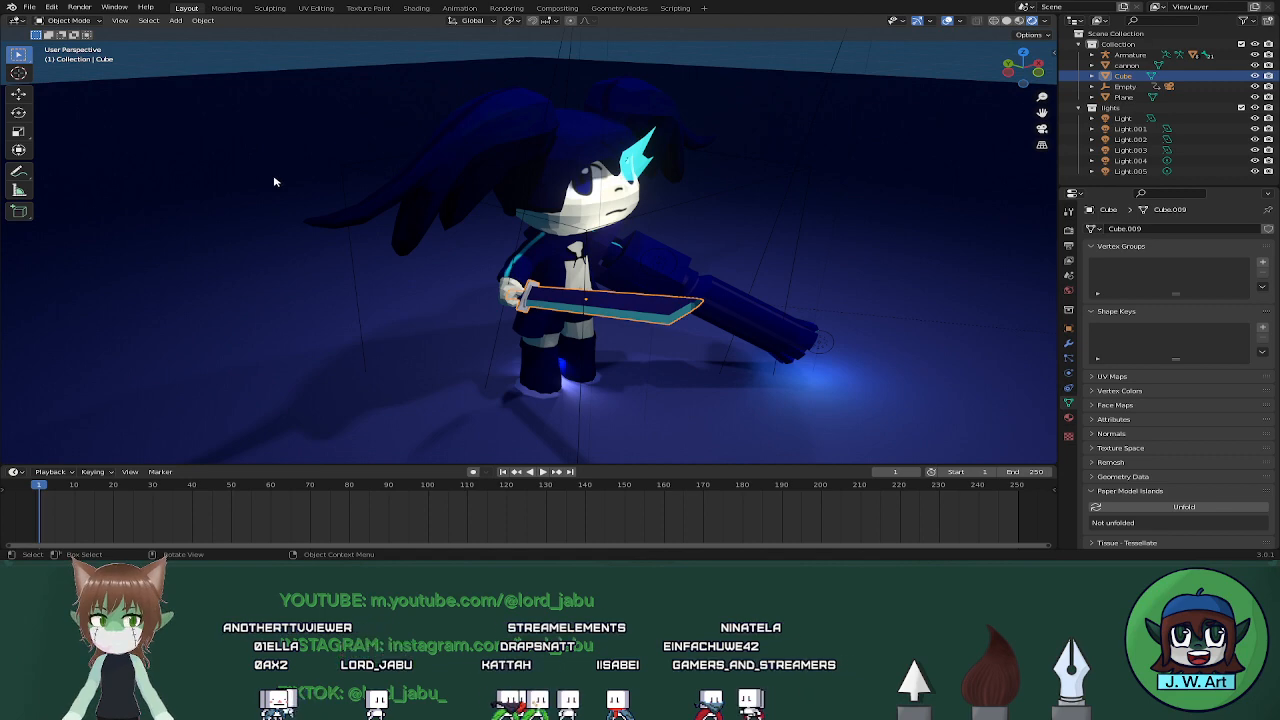
middle_click_drag(751, 276, 791, 257)
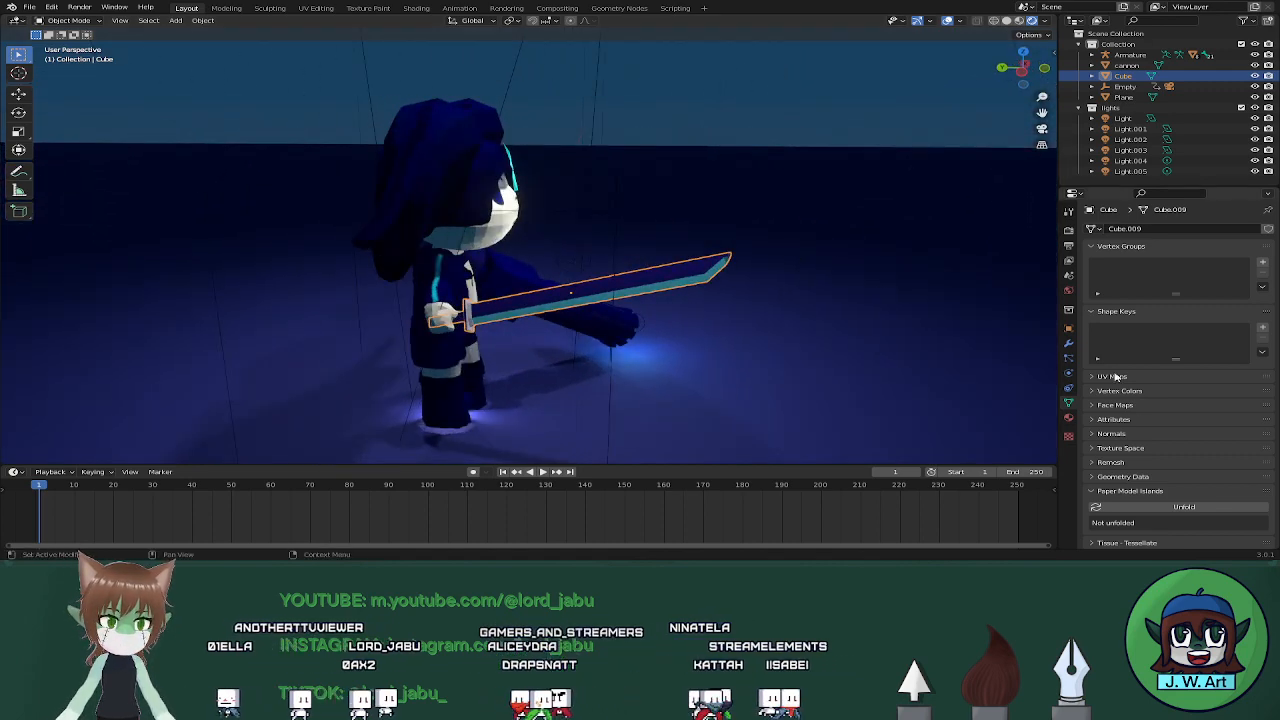
Add a second material slot to the sword with a new material named glow
left_click(1069, 418)
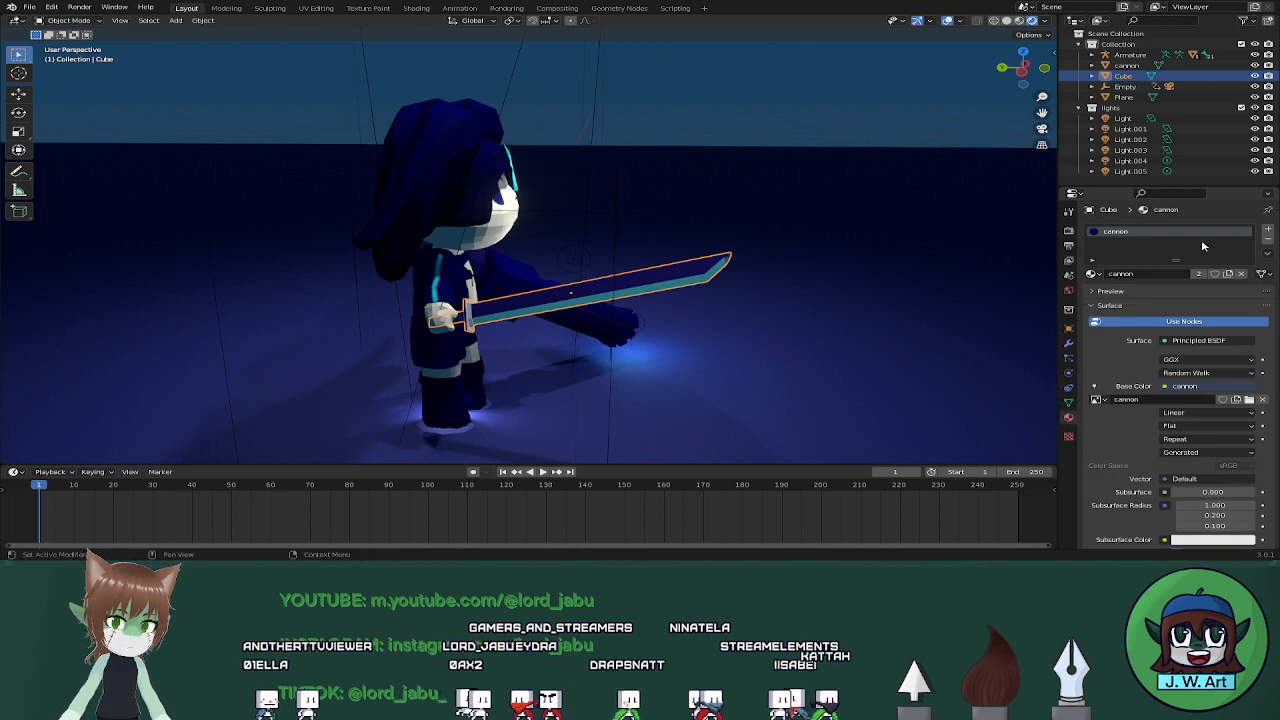
left_click(1268, 230)
left_click(1148, 297)
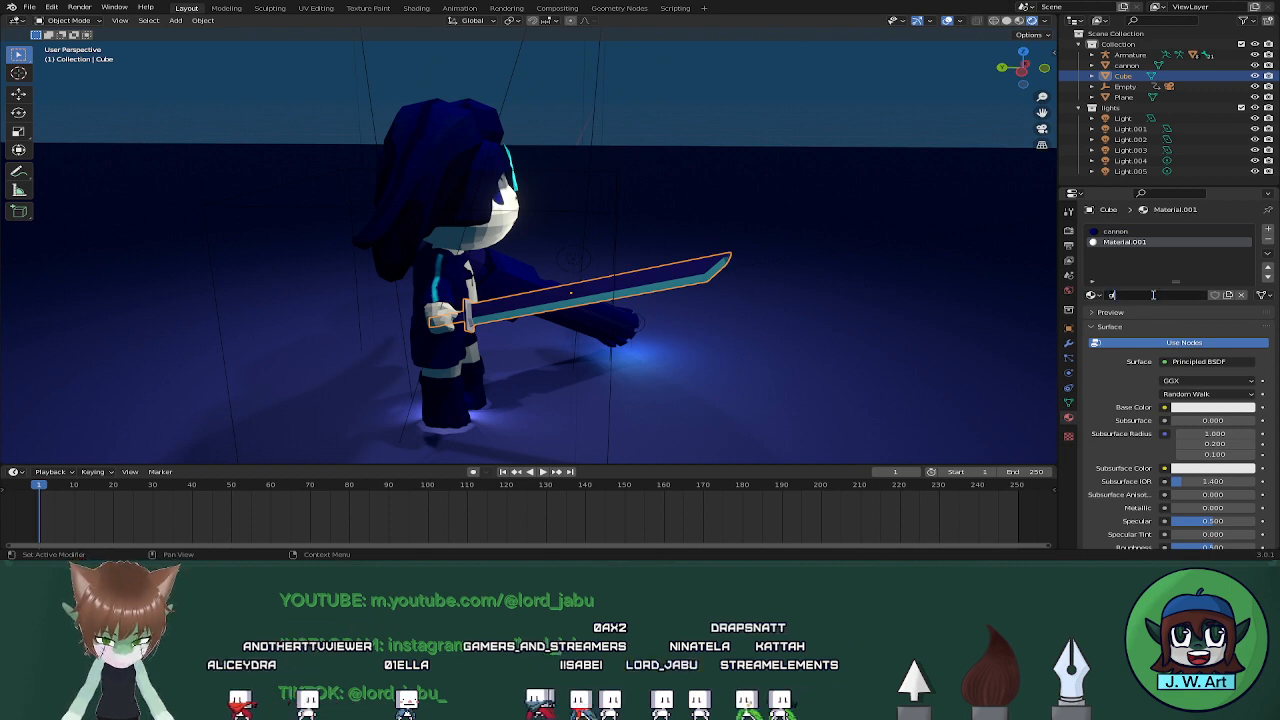
type("glow")
key("Return")
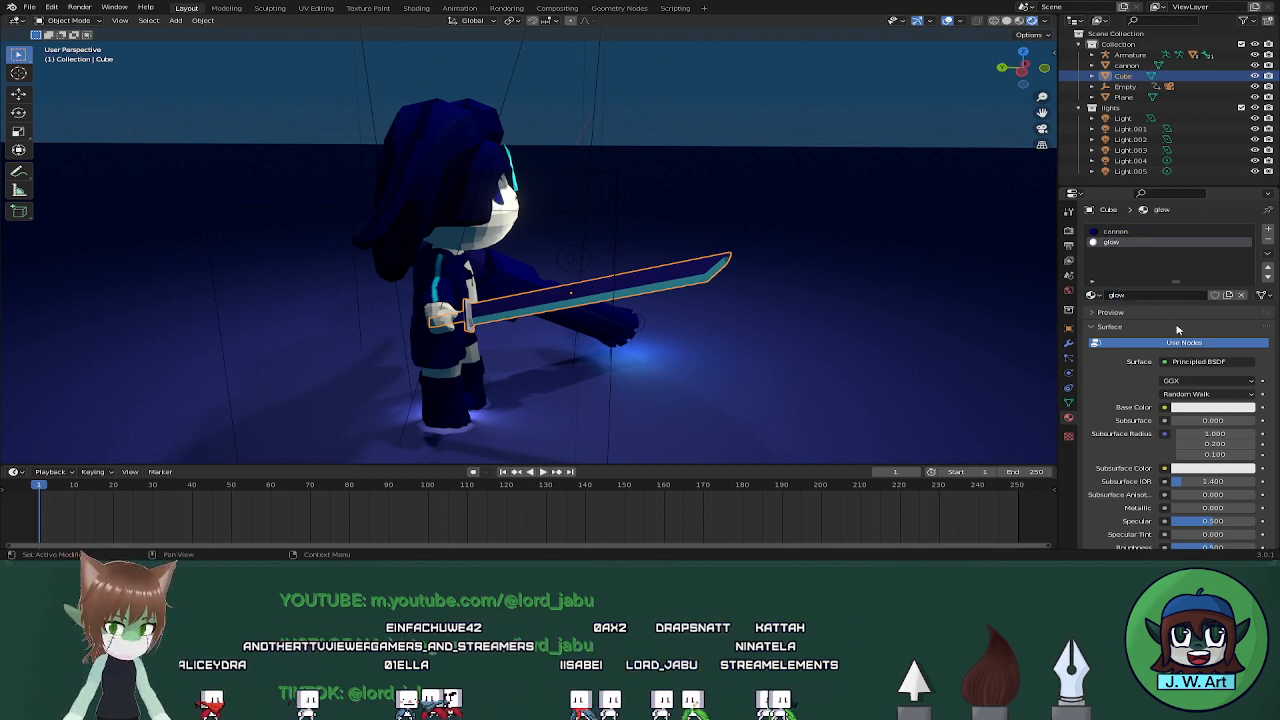
Sample the teal of the sword's blade as the glow material's base color, and fine-tune the shade
left_click(1201, 407)
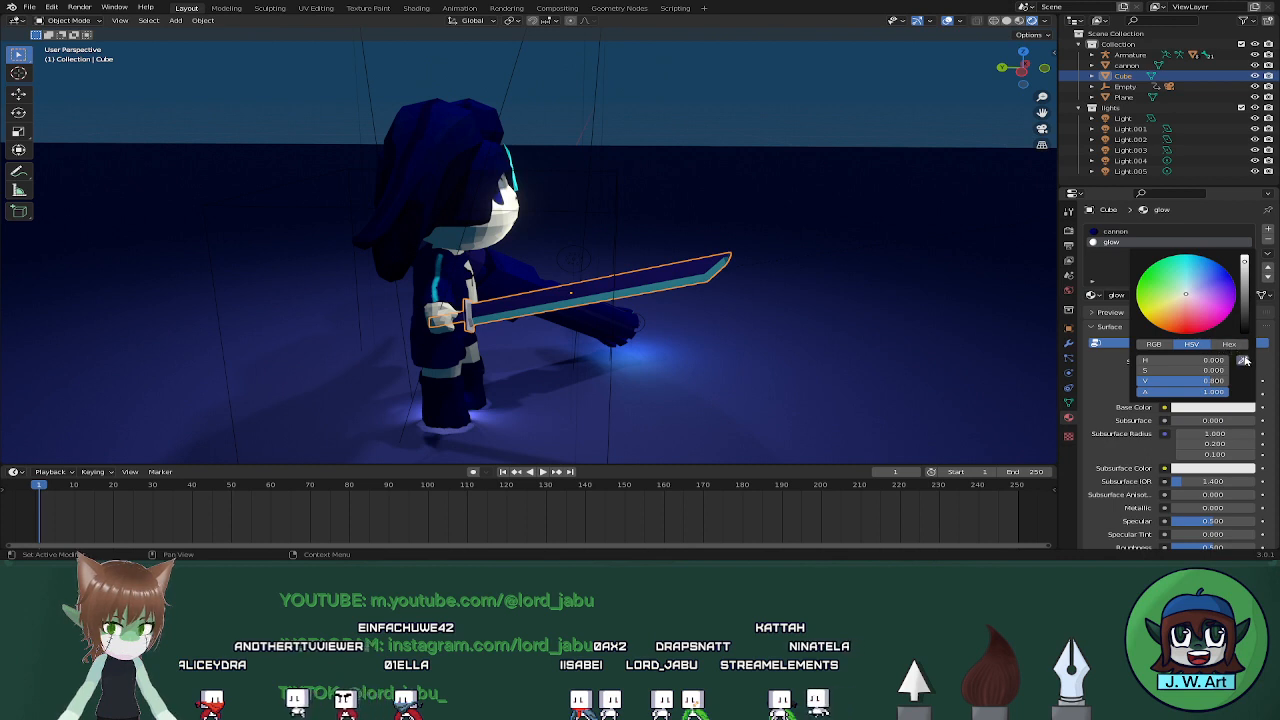
left_click(1244, 360)
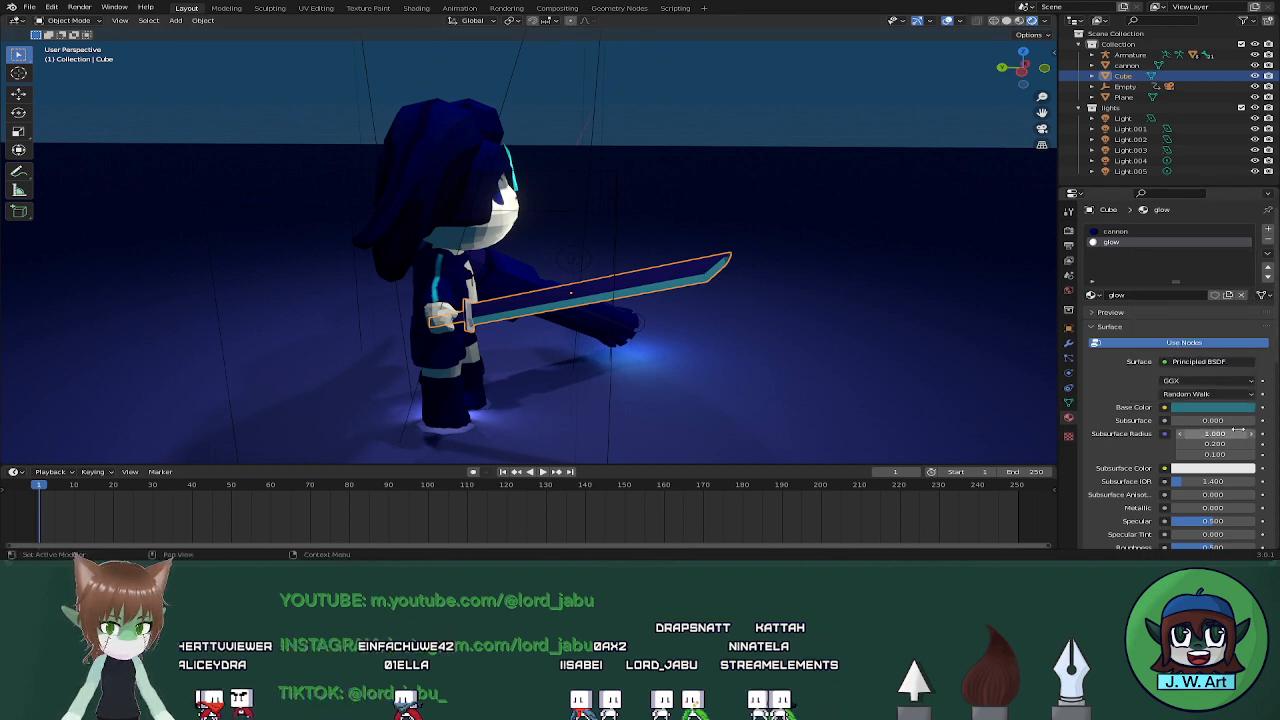
left_click(1220, 410)
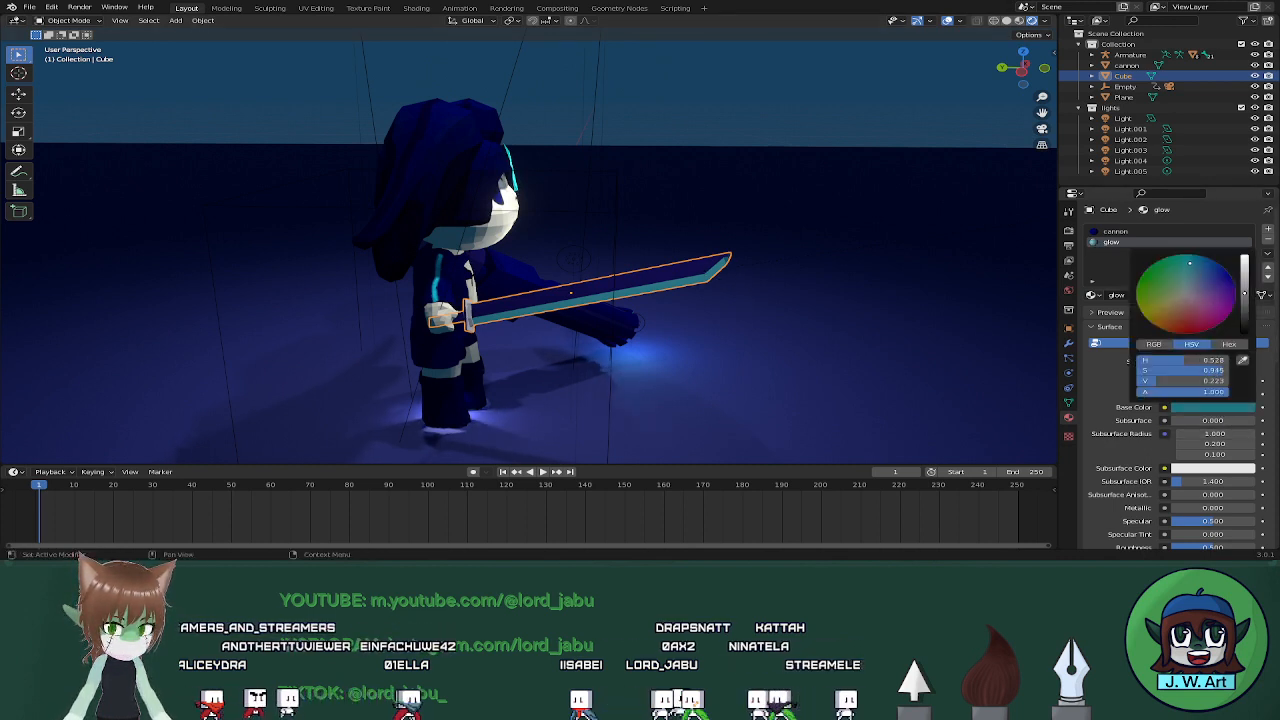
Set the glow material's emission strength to 7.2
scroll(1196, 430, "down", 3)
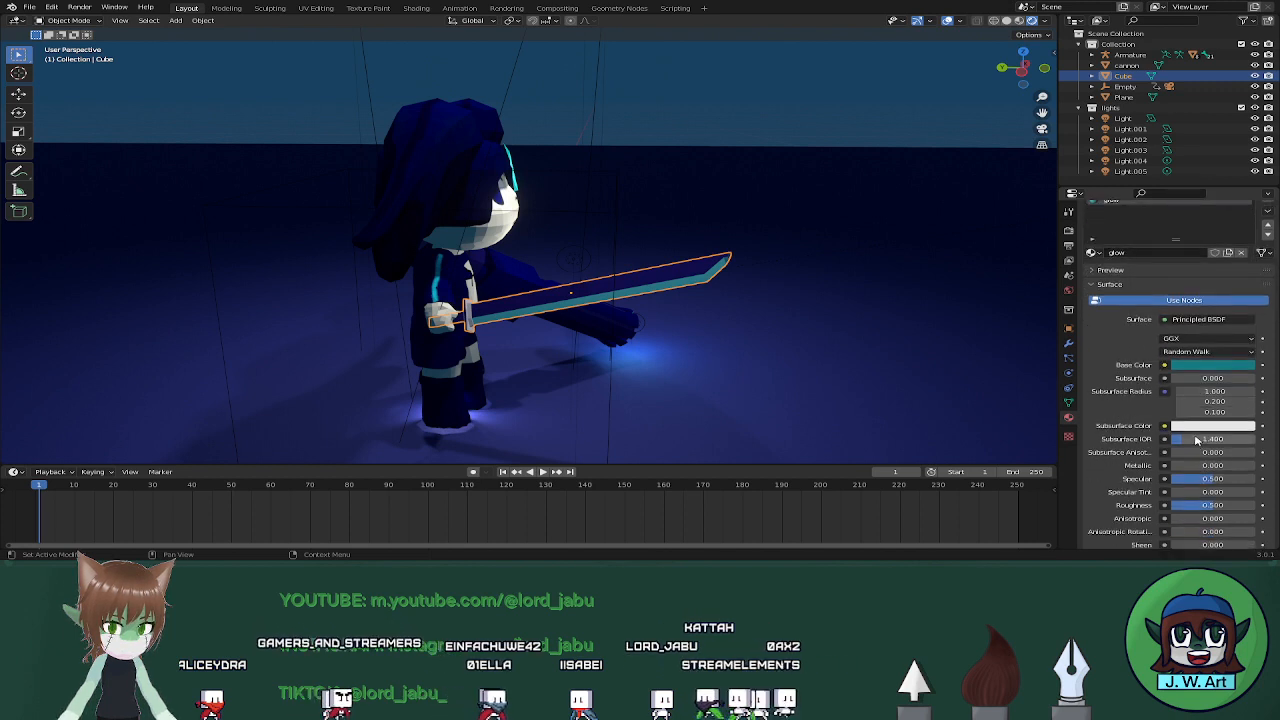
scroll(1198, 440, "down", 5)
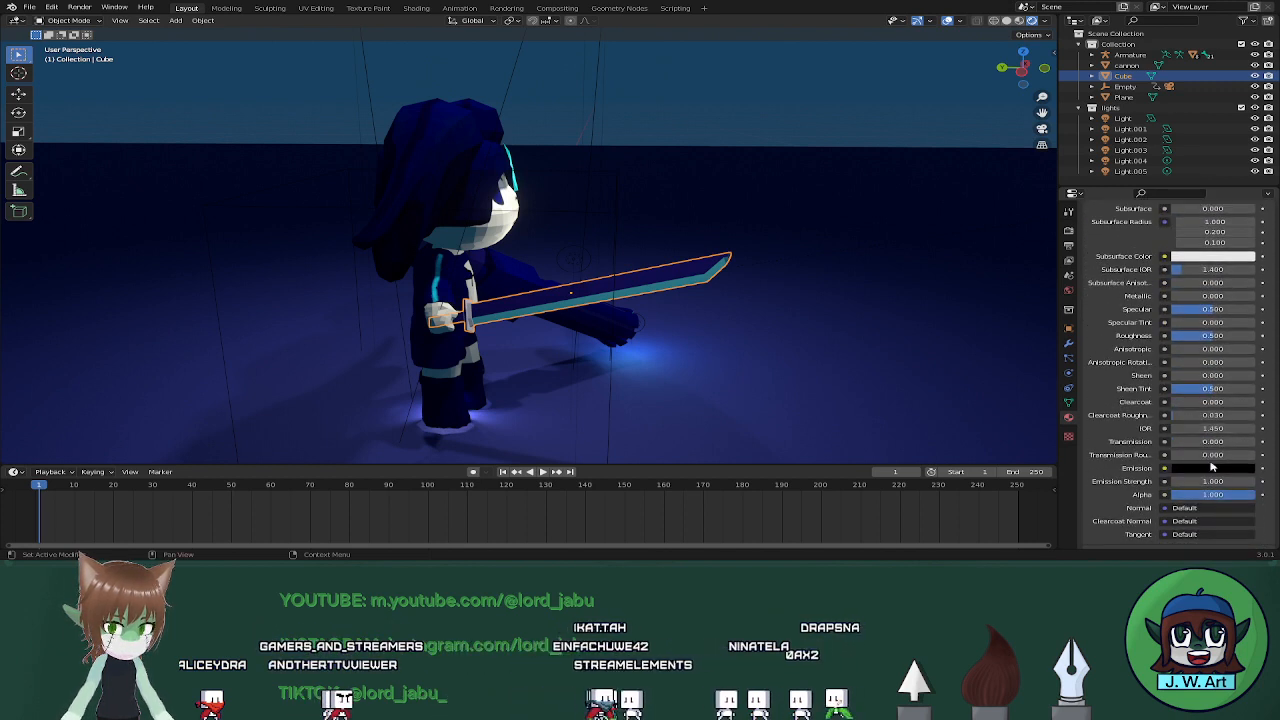
left_click(1203, 482)
type("7.2")
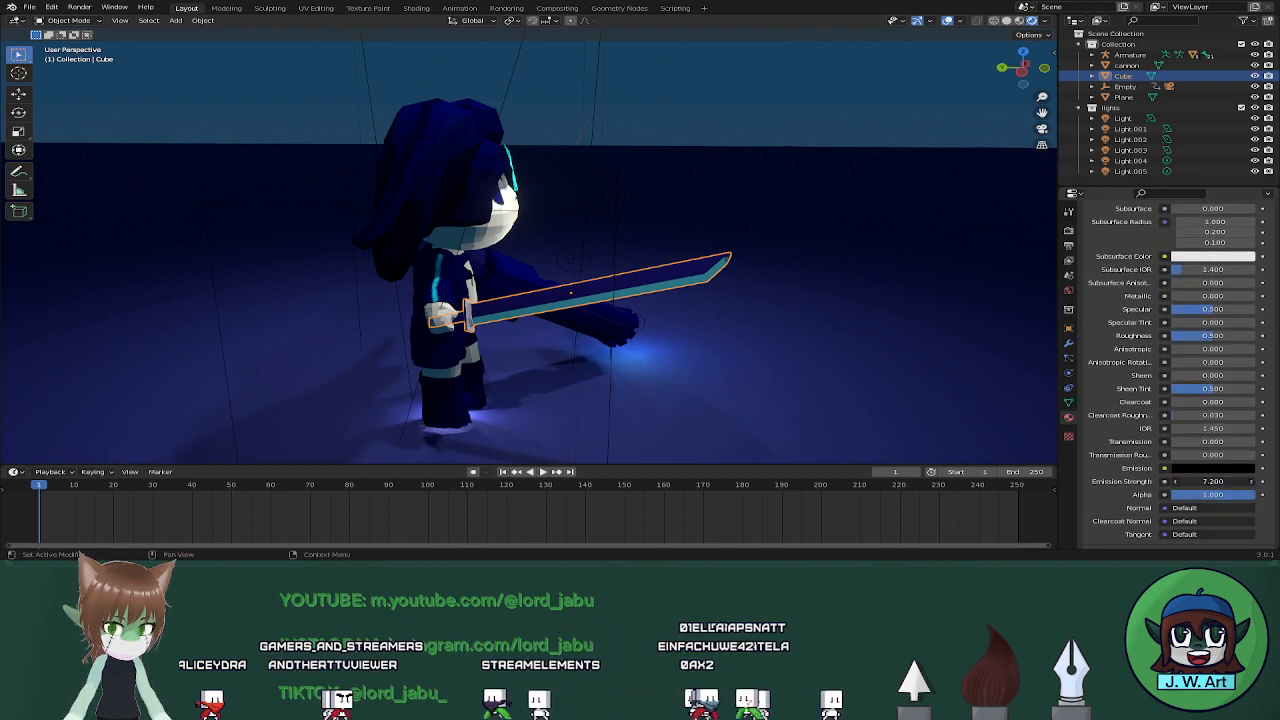
Set the glow material's emission color to a bright cyan
key("Return")
left_click(1191, 469)
left_click_drag(1244, 387, 1244, 332)
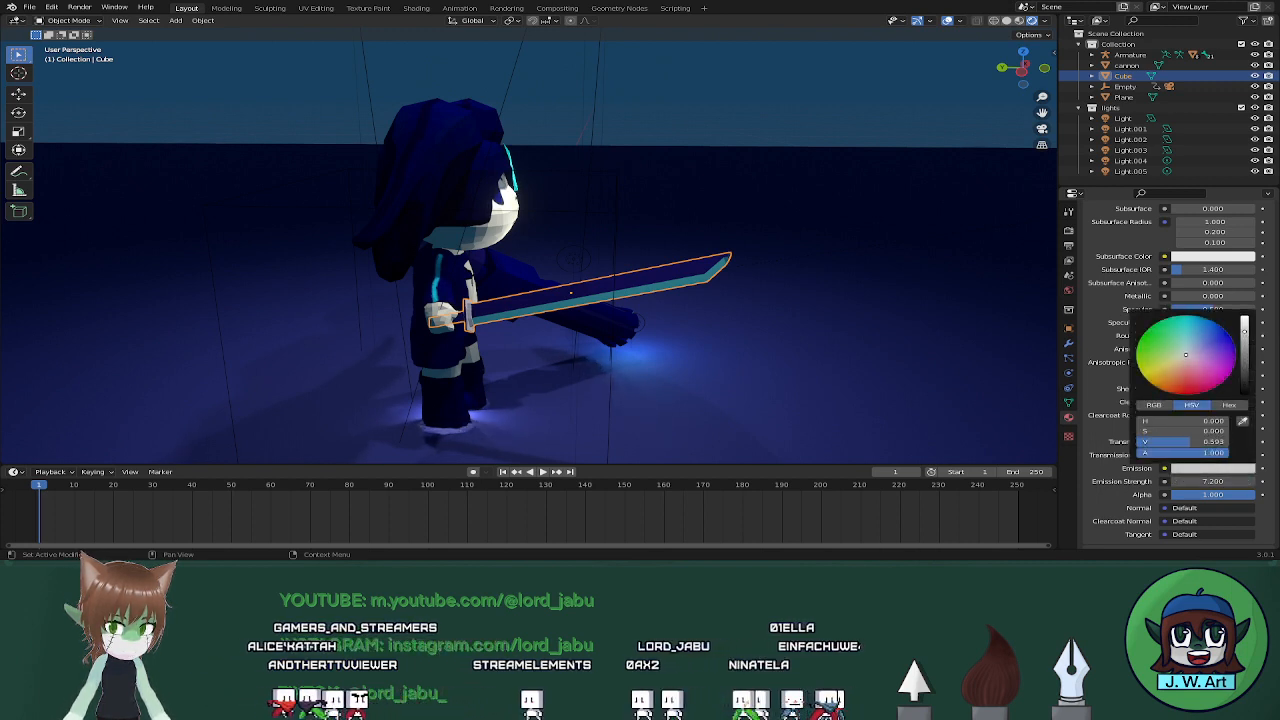
left_click(1188, 335)
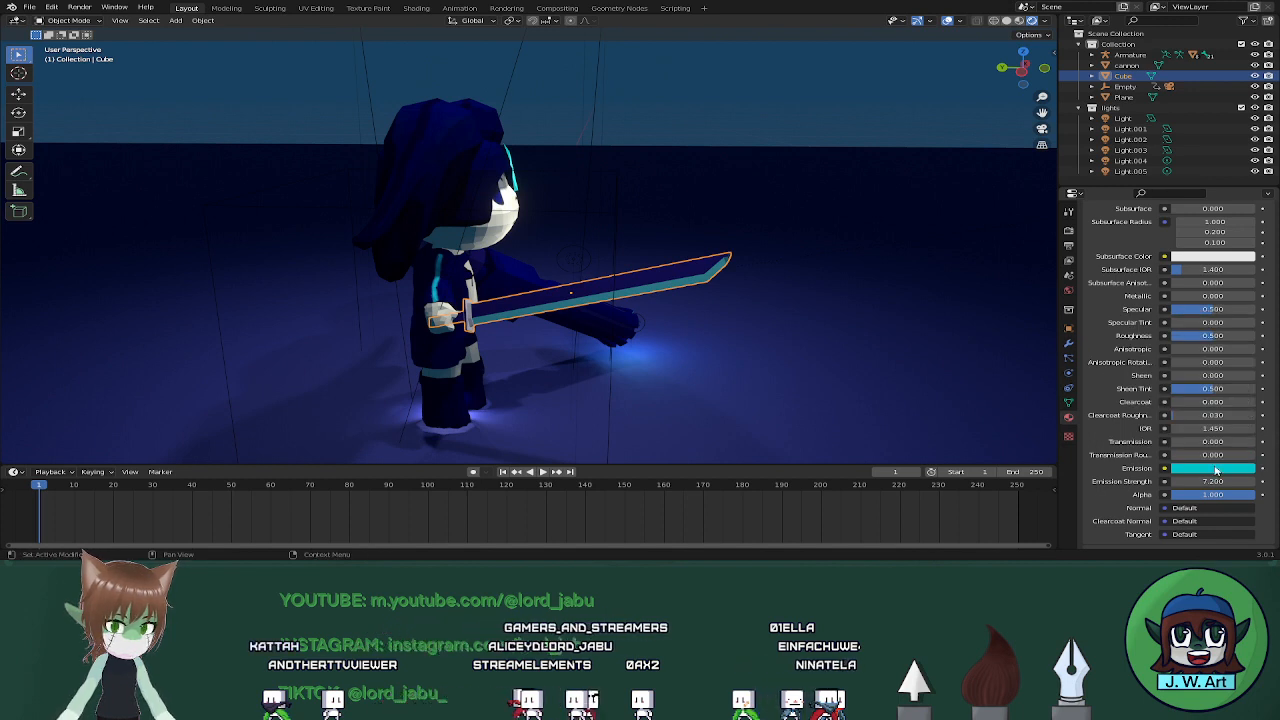
Remove the glow material slot from the sword, leaving only the cannon material
scroll(1216, 470, "up", 6)
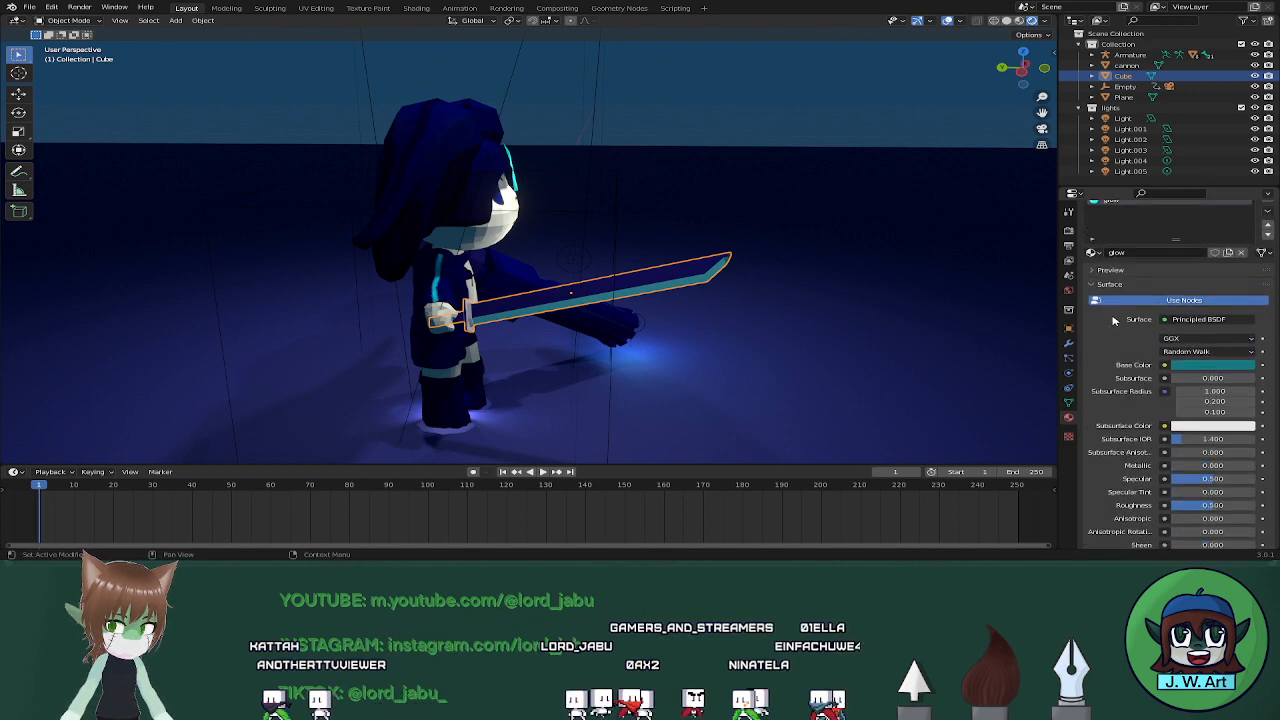
scroll(1113, 320, "up", 2)
middle_click_drag(955, 338, 729, 352)
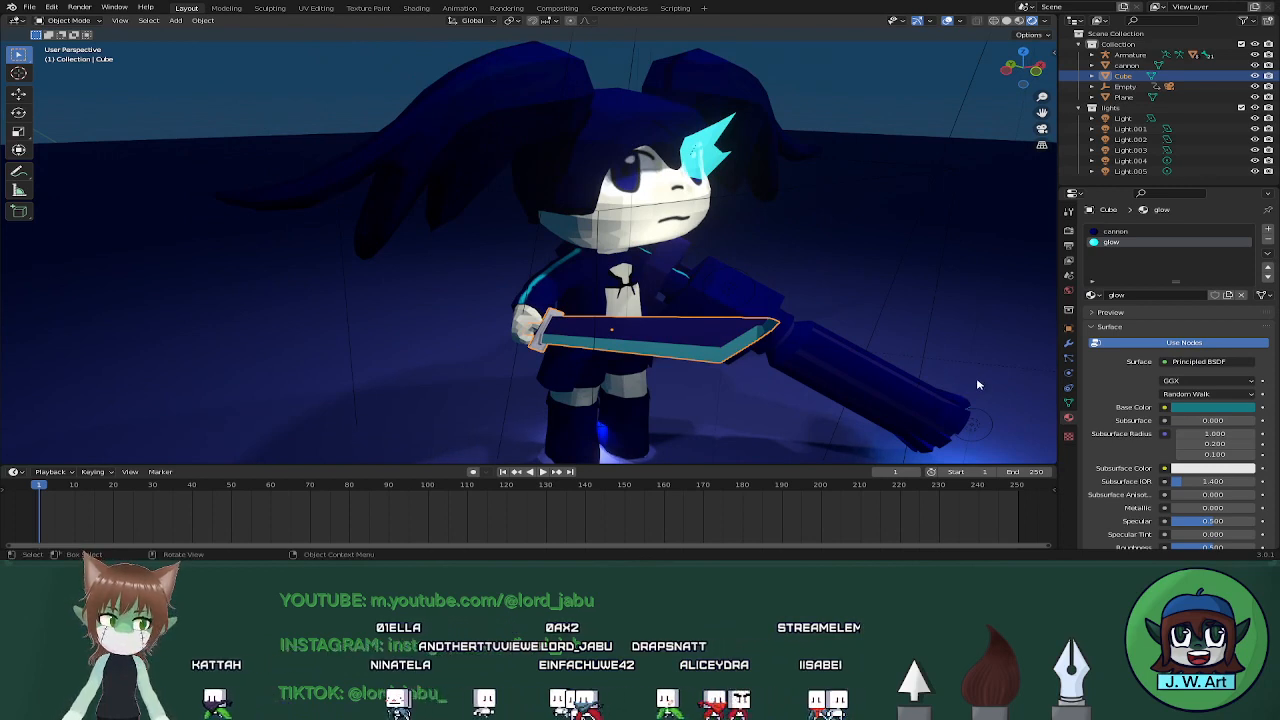
left_click(1269, 241)
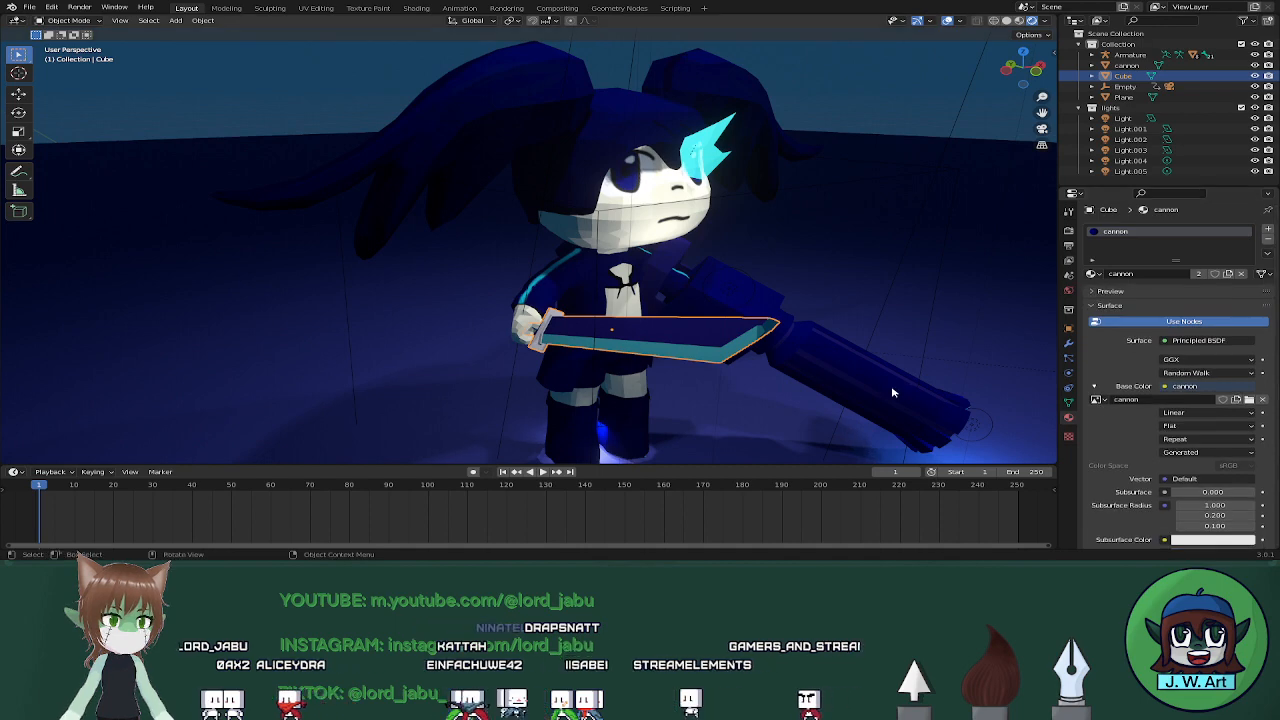
Duplicate the point light at the cannon's muzzle and move the copy horizontally to beneath the sword
scroll(850, 320, "down", 4)
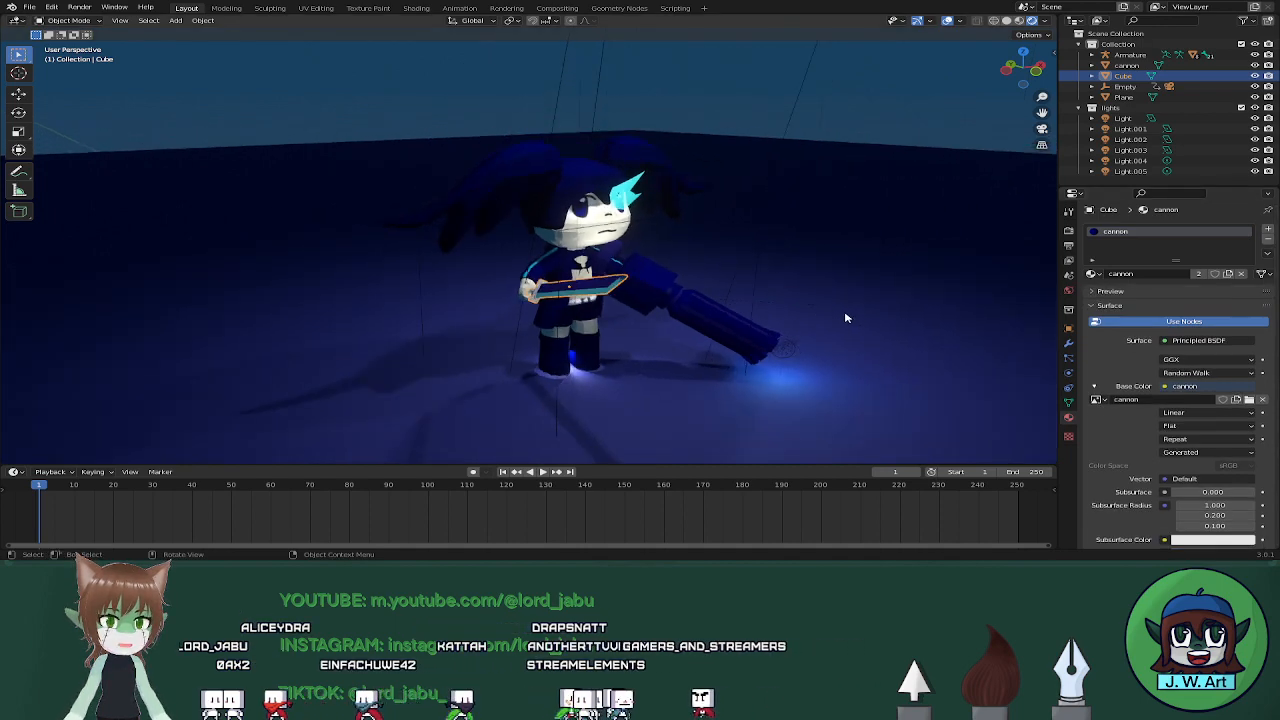
middle_click_drag(847, 317, 760, 335)
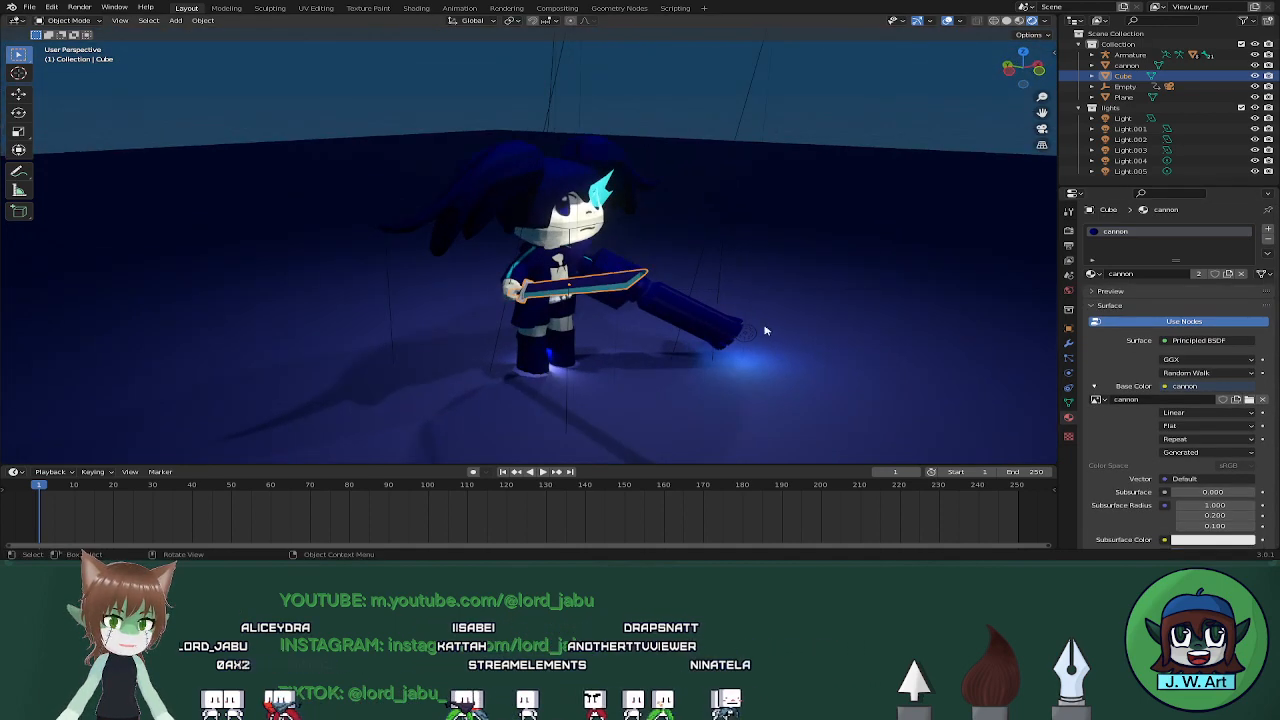
left_click(746, 333)
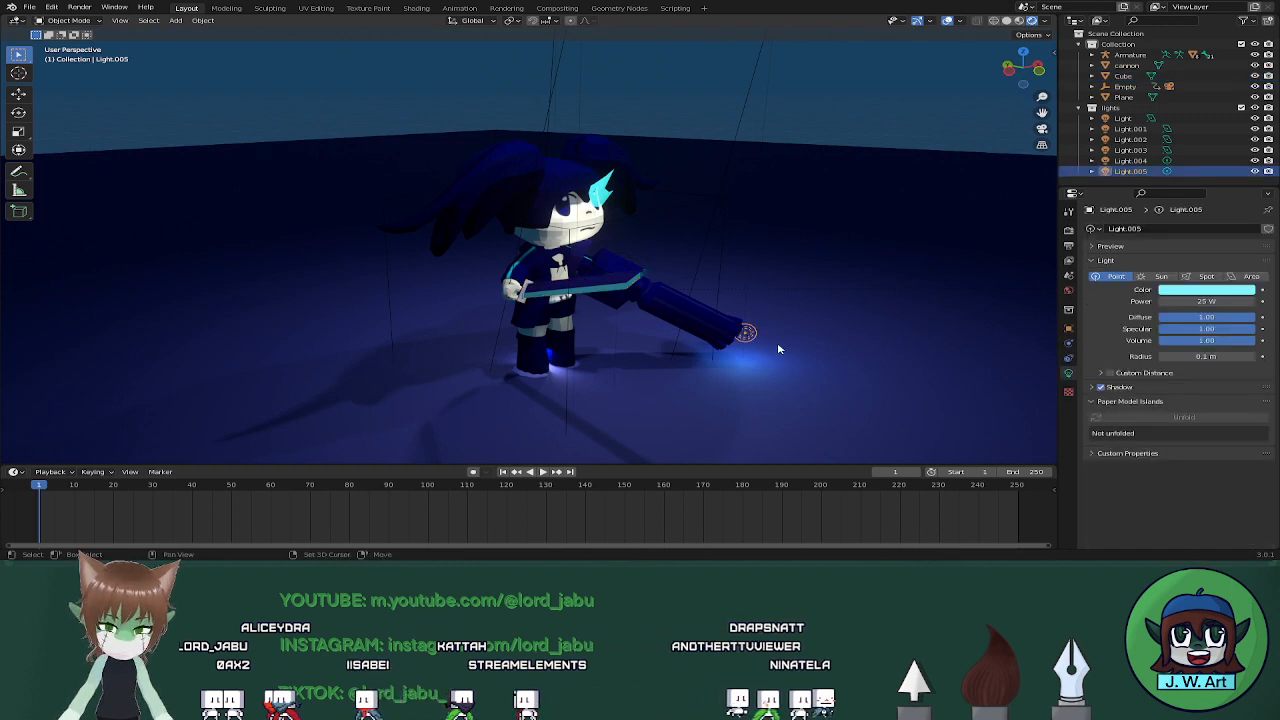
key("shift+d")
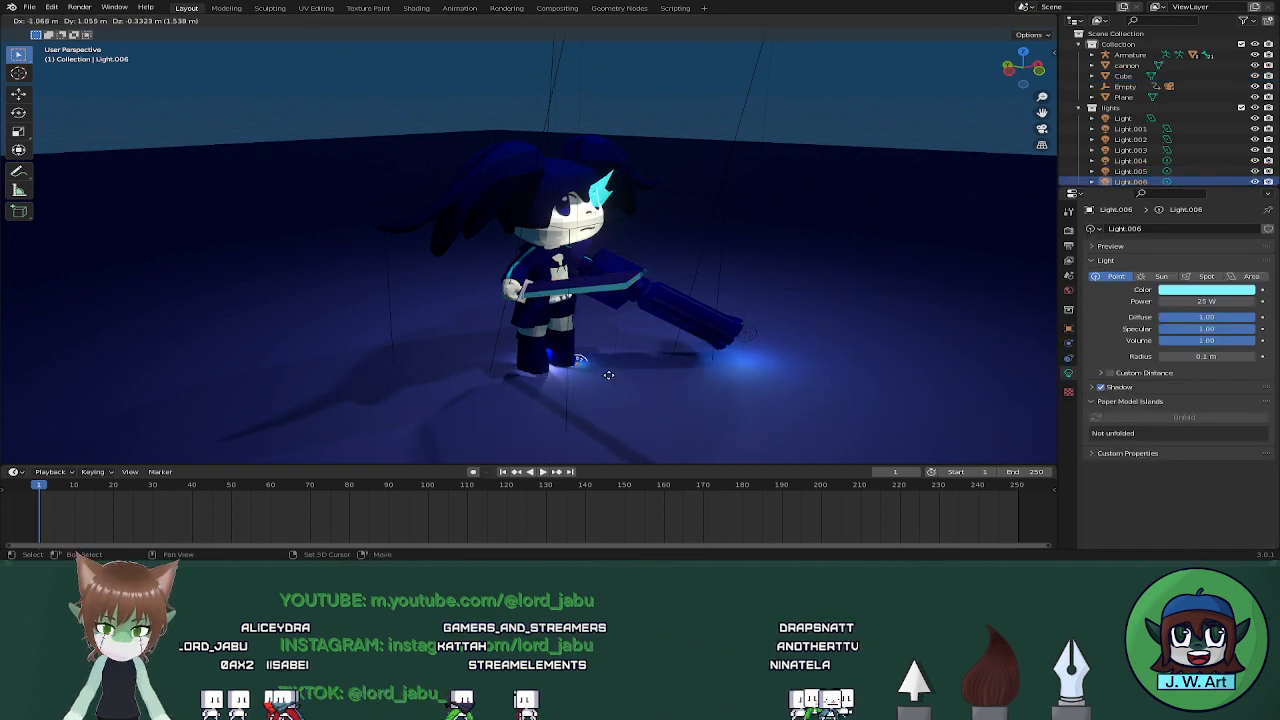
key("shift+z")
left_click(580, 391)
Raise the copied light about 0.81 m to the height of the sword's blade
middle_click_drag(580, 391, 651, 378)
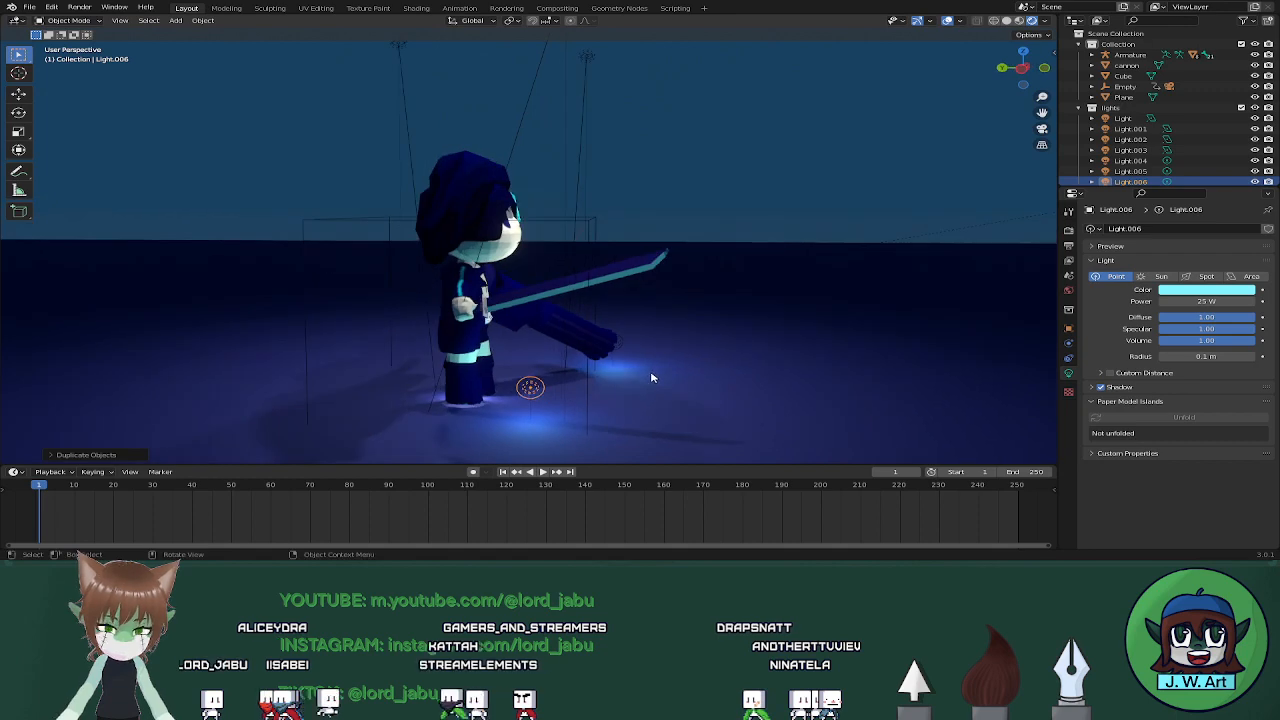
key("g")
key("z")
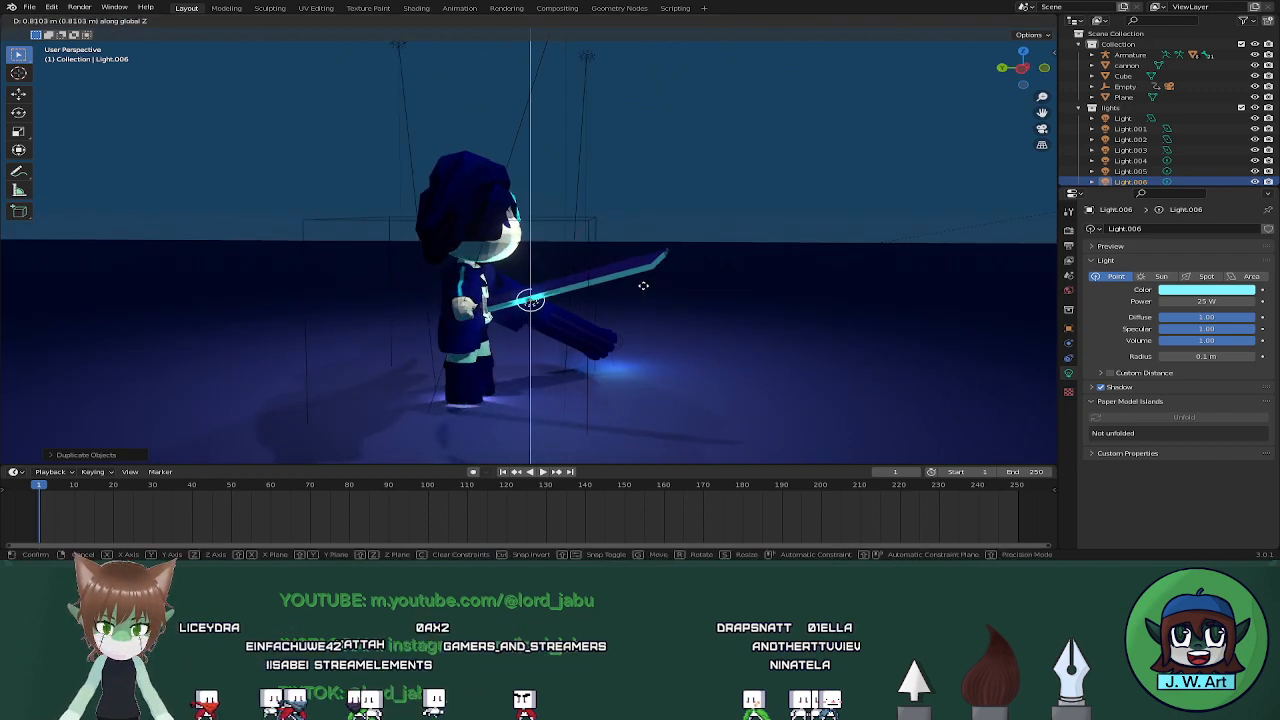
left_click(643, 286)
Shift the copied light horizontally and along Y so it sits on the blade beside the sword's hilt
middle_click_drag(643, 286, 646, 322)
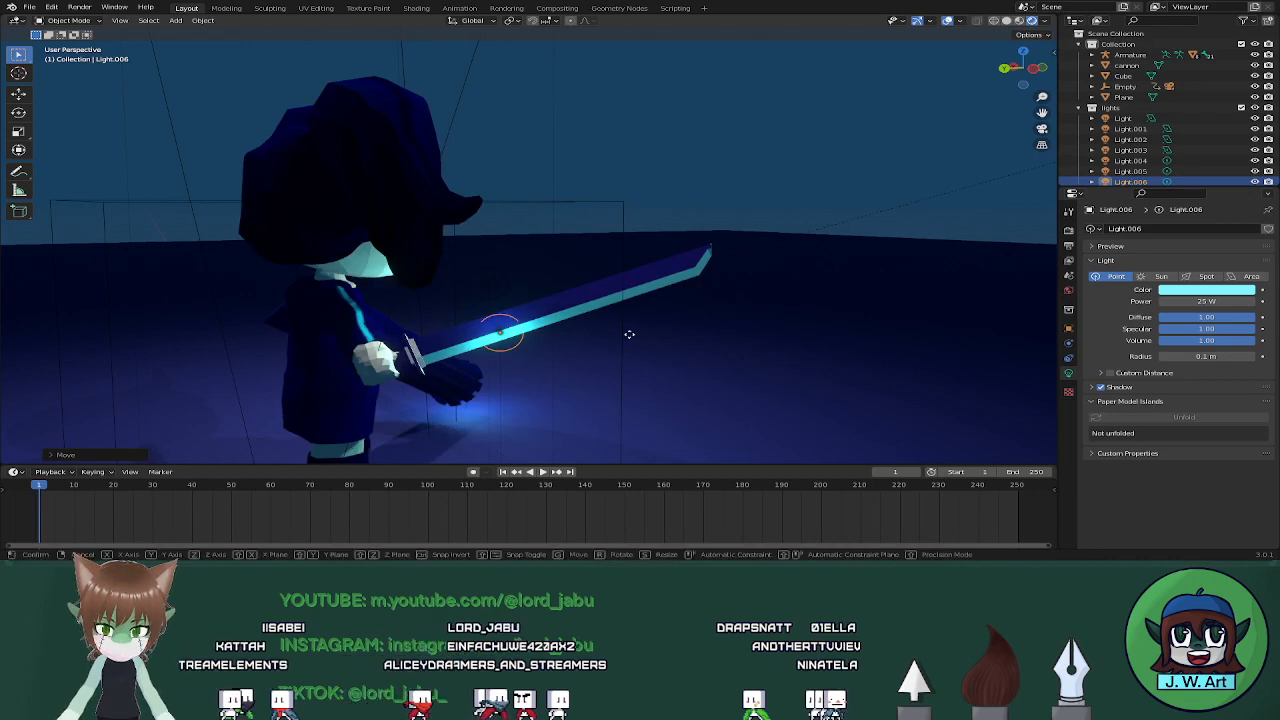
key("g")
key("shift+z")
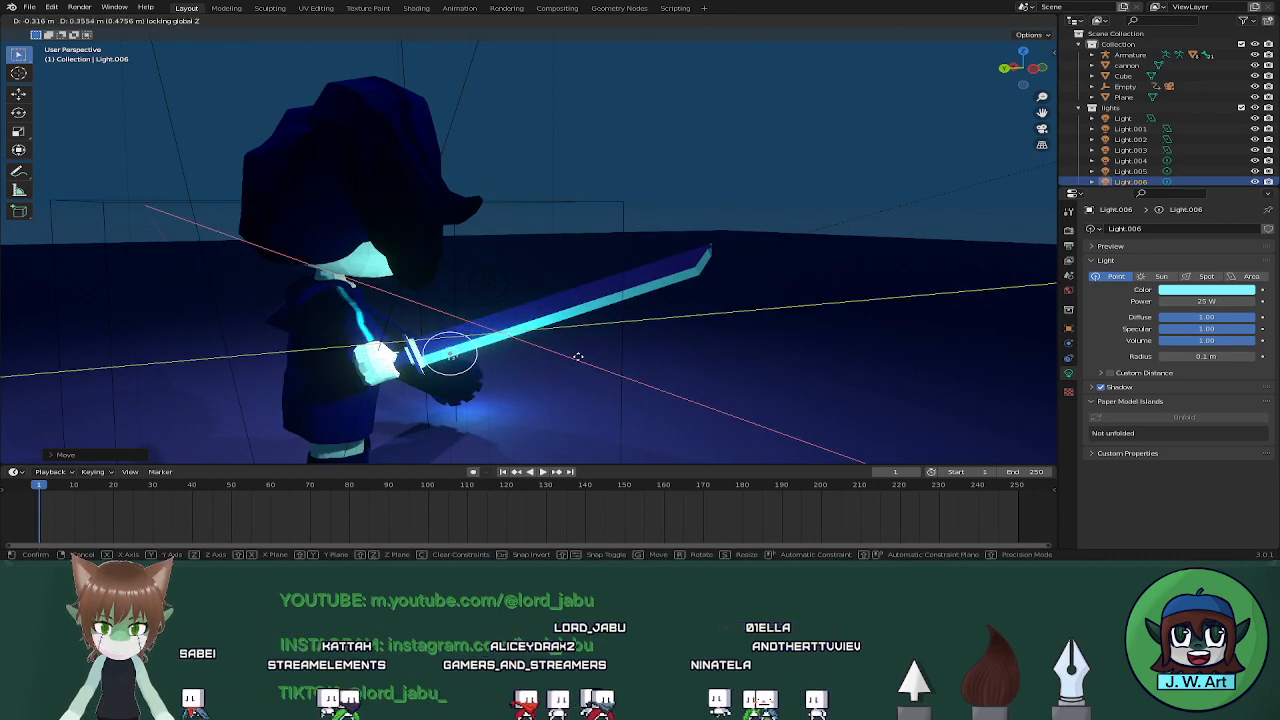
left_click(588, 354)
middle_click_drag(588, 354, 608, 391)
key("g")
key("z")
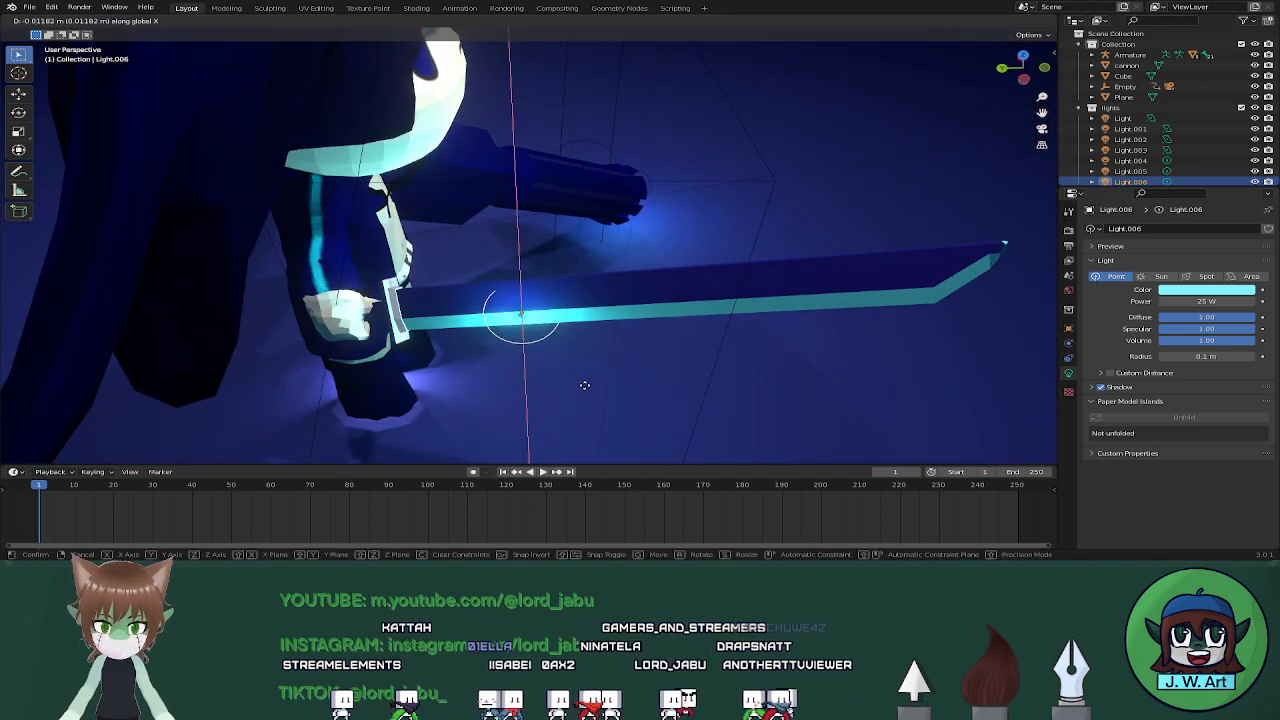
key("y")
left_click(572, 385)
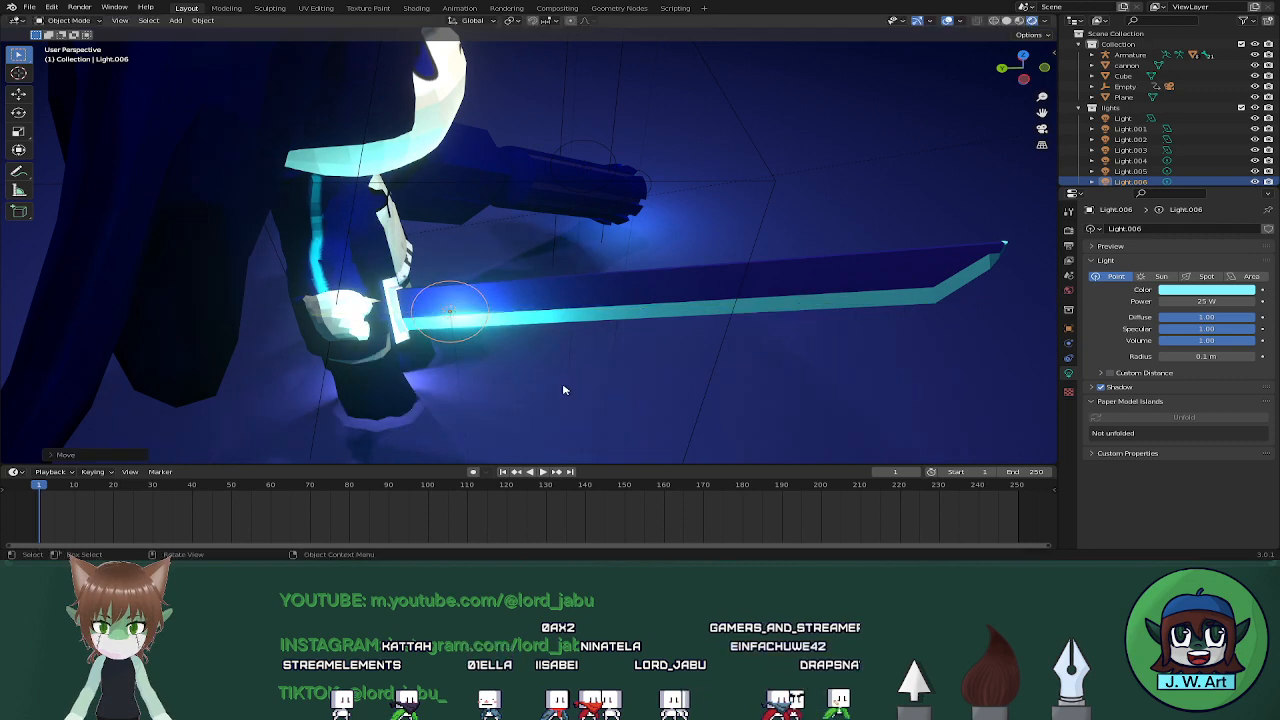
Fine-tune the hilt light's position from the front view, nudging it along X onto the blade
middle_click_drag(563, 386, 600, 362)
key("z")
left_click(594, 368)
scroll(615, 367, "down", 2)
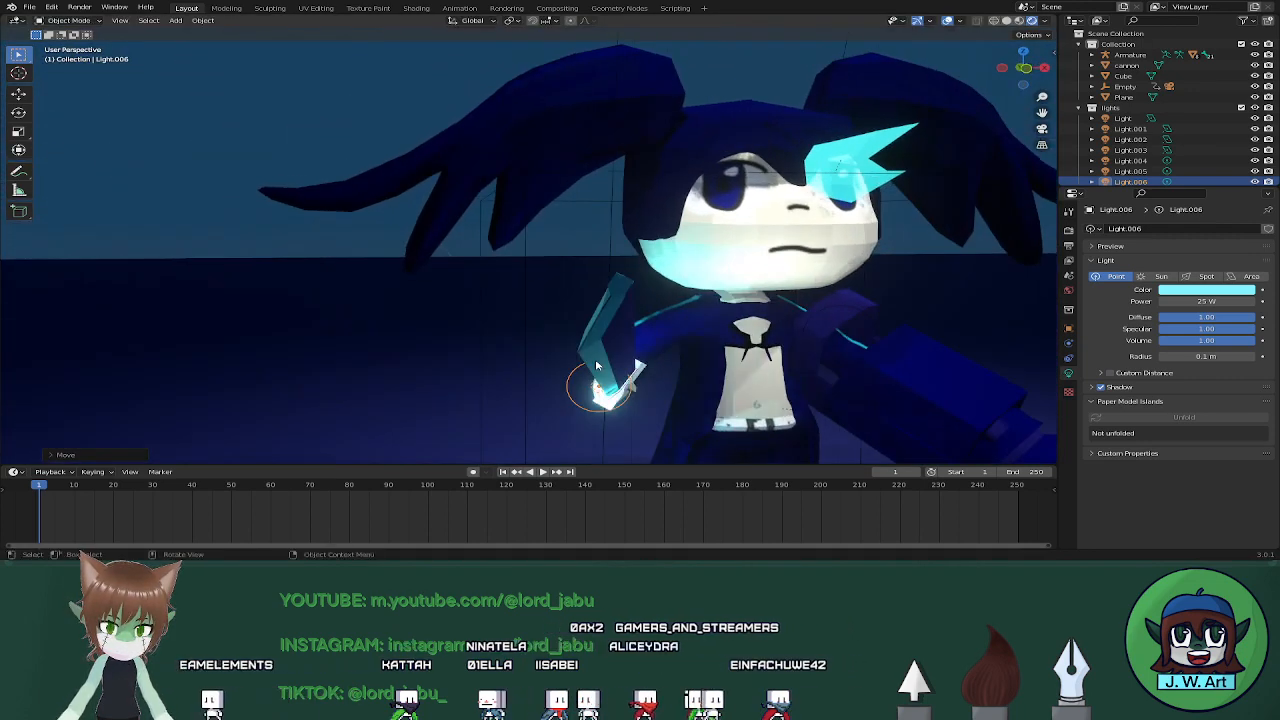
key("g")
key("x")
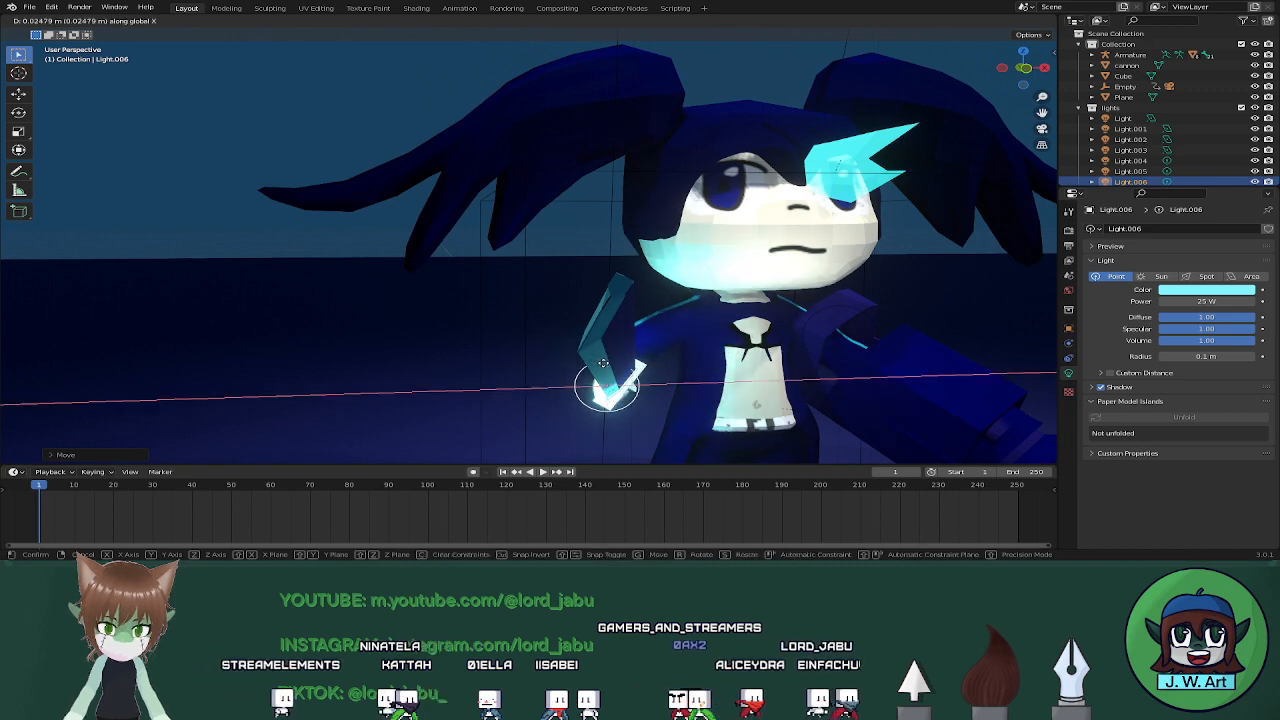
left_click(598, 362)
Set the hilt light's power to 10 W
middle_click_drag(598, 362, 740, 374)
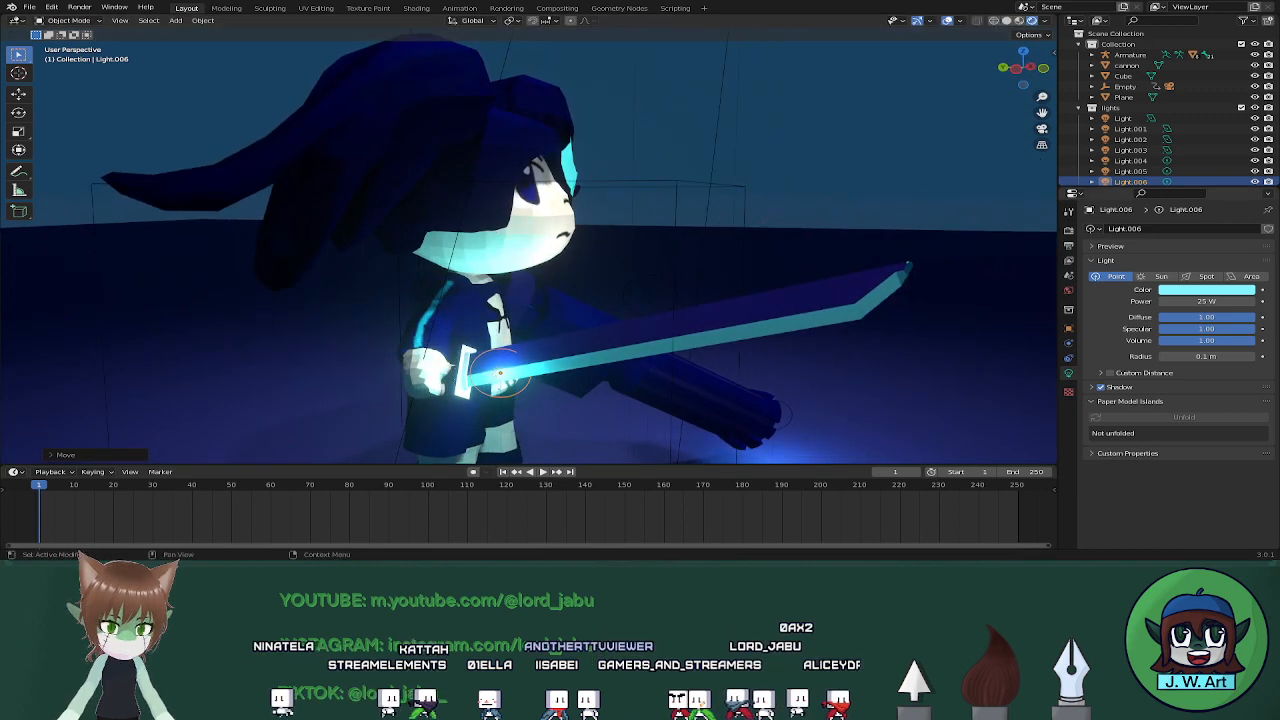
left_click(1220, 301)
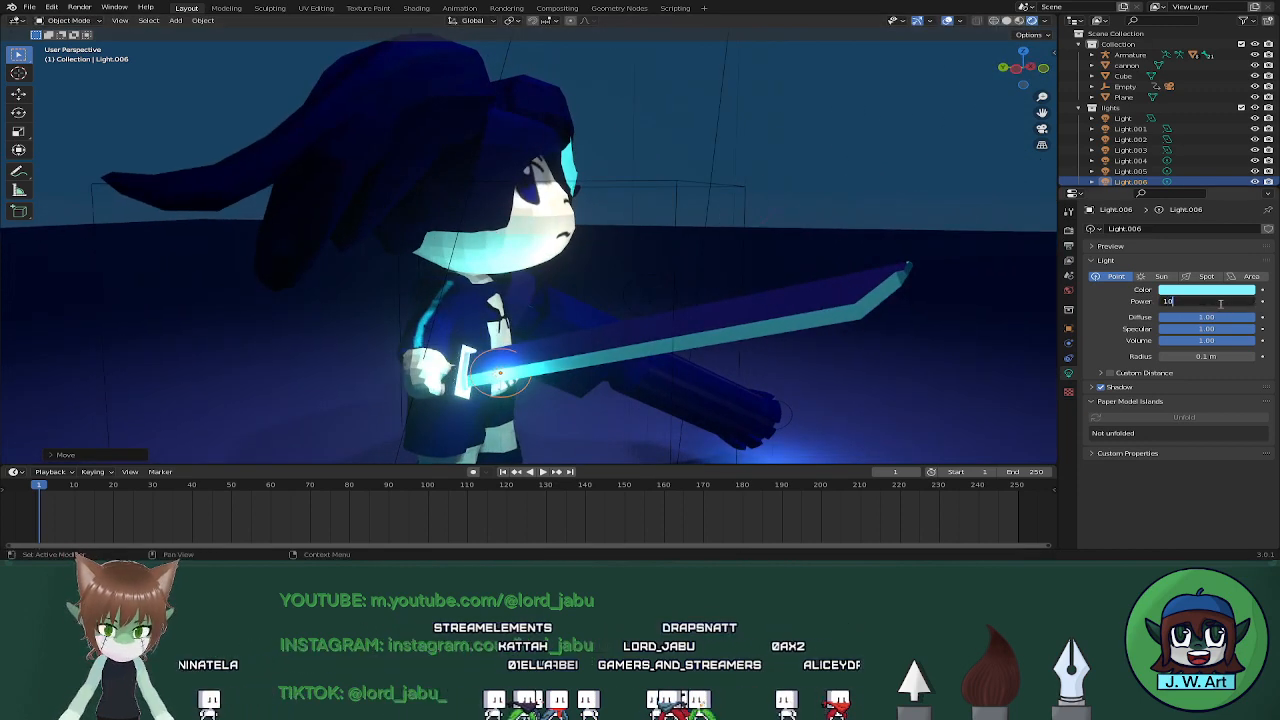
key("Return")
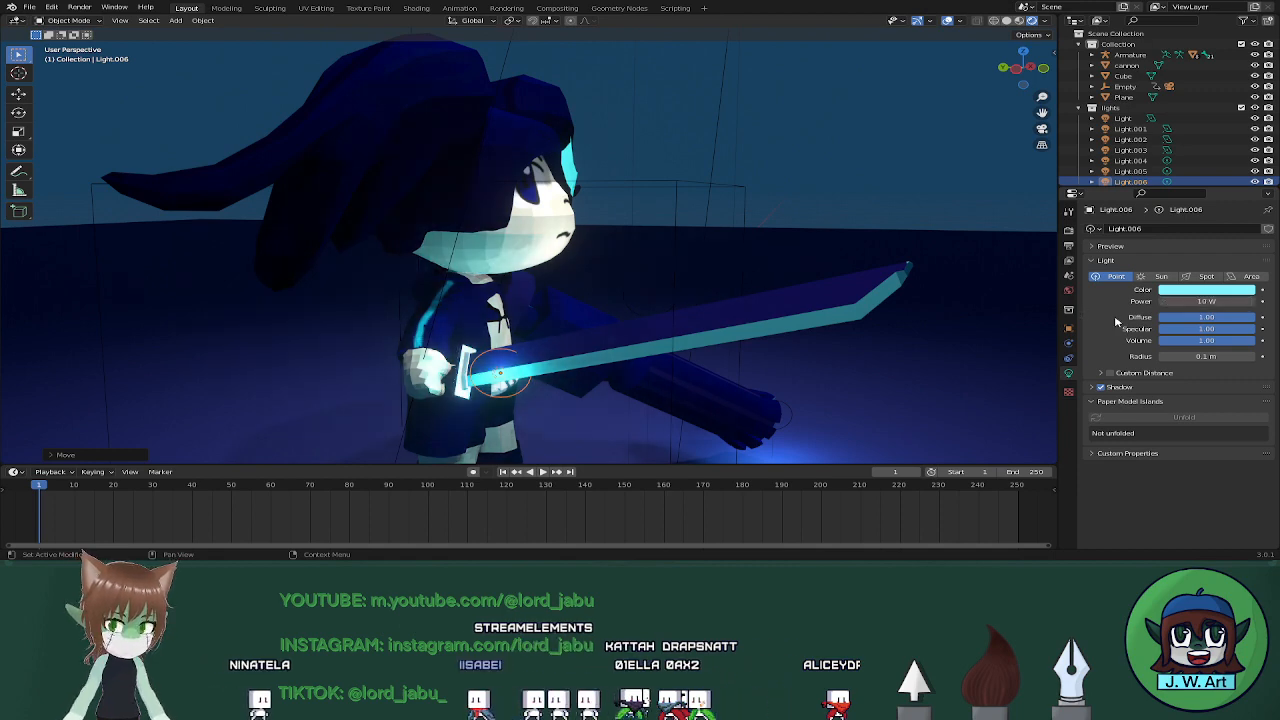
Nudge the hilt light about 0.01 m along X
middle_click_drag(860, 382, 660, 395)
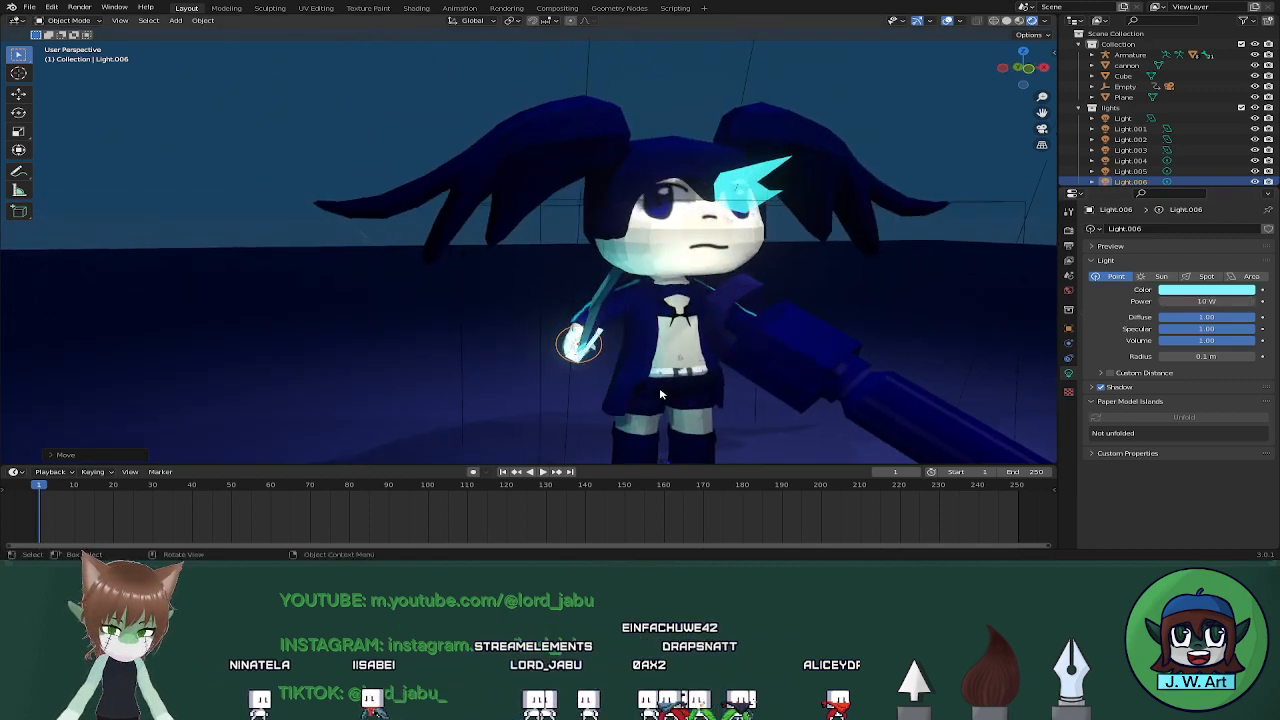
key("g")
key("x")
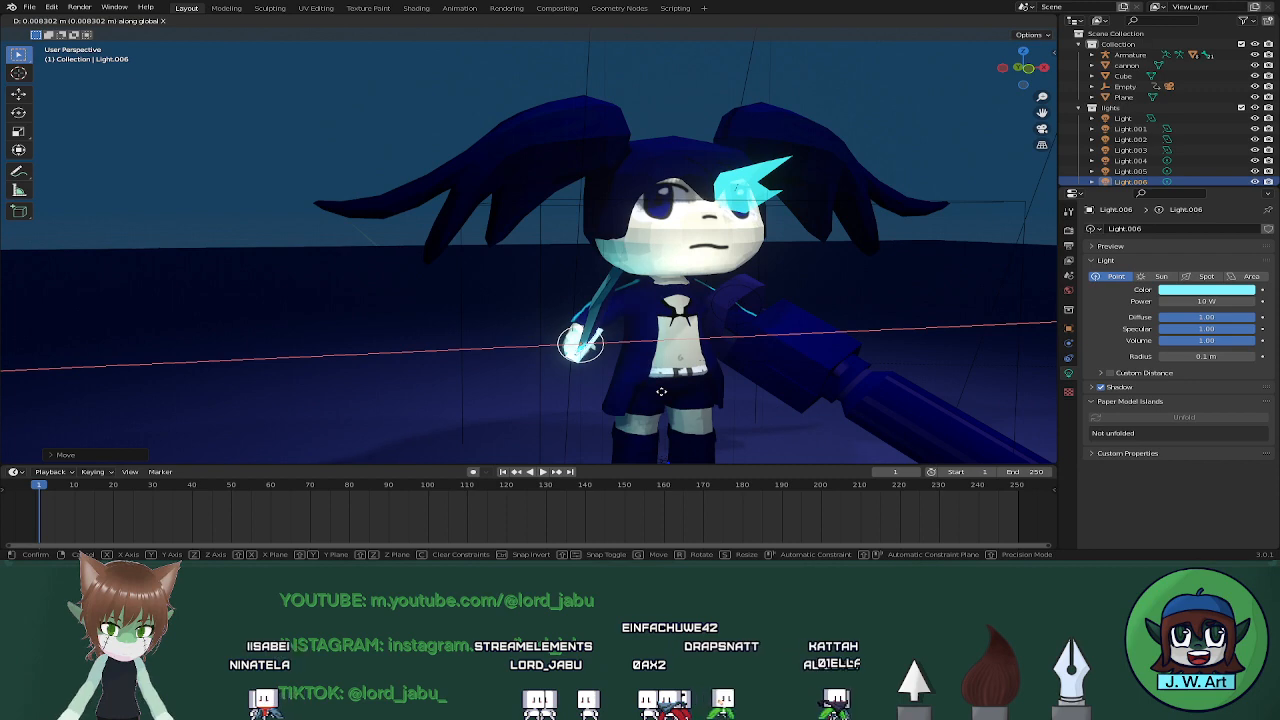
left_click(661, 391)
Duplicate the hilt light farther along the blade and raise the copy slightly to follow the sword's slope
middle_click_drag(665, 395, 661, 432)
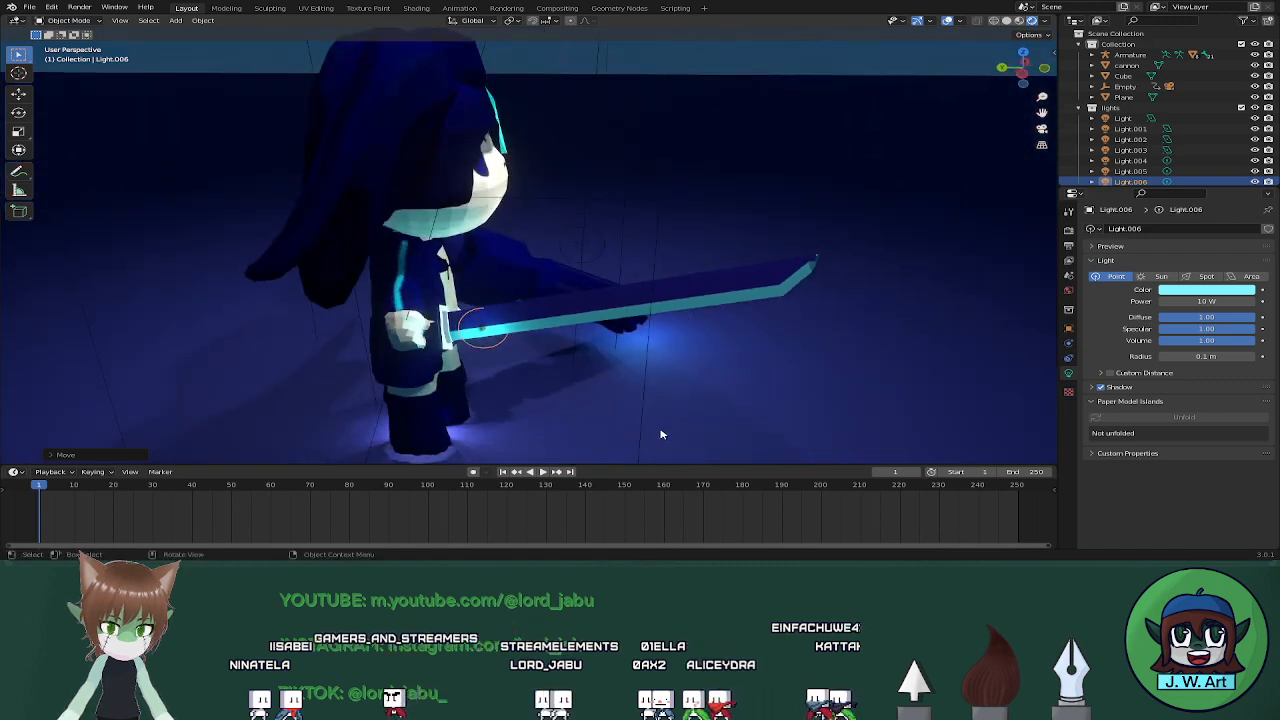
key("shift+d")
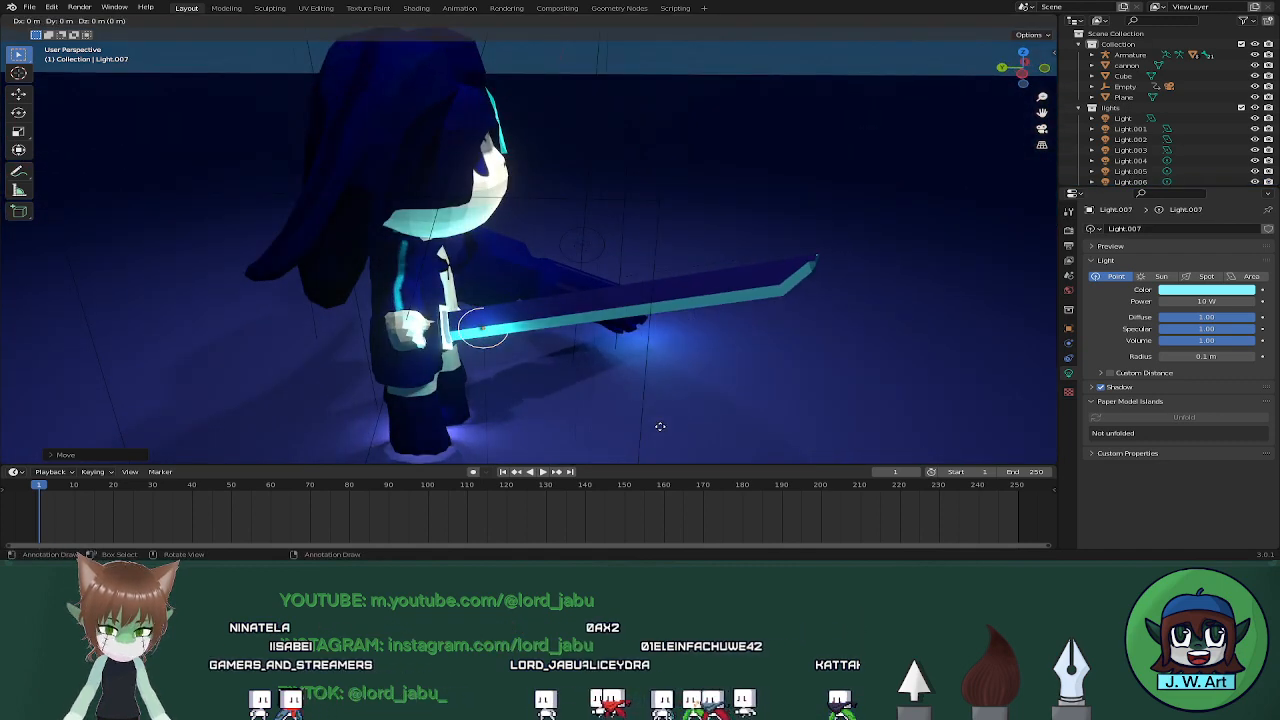
key("shift+d")
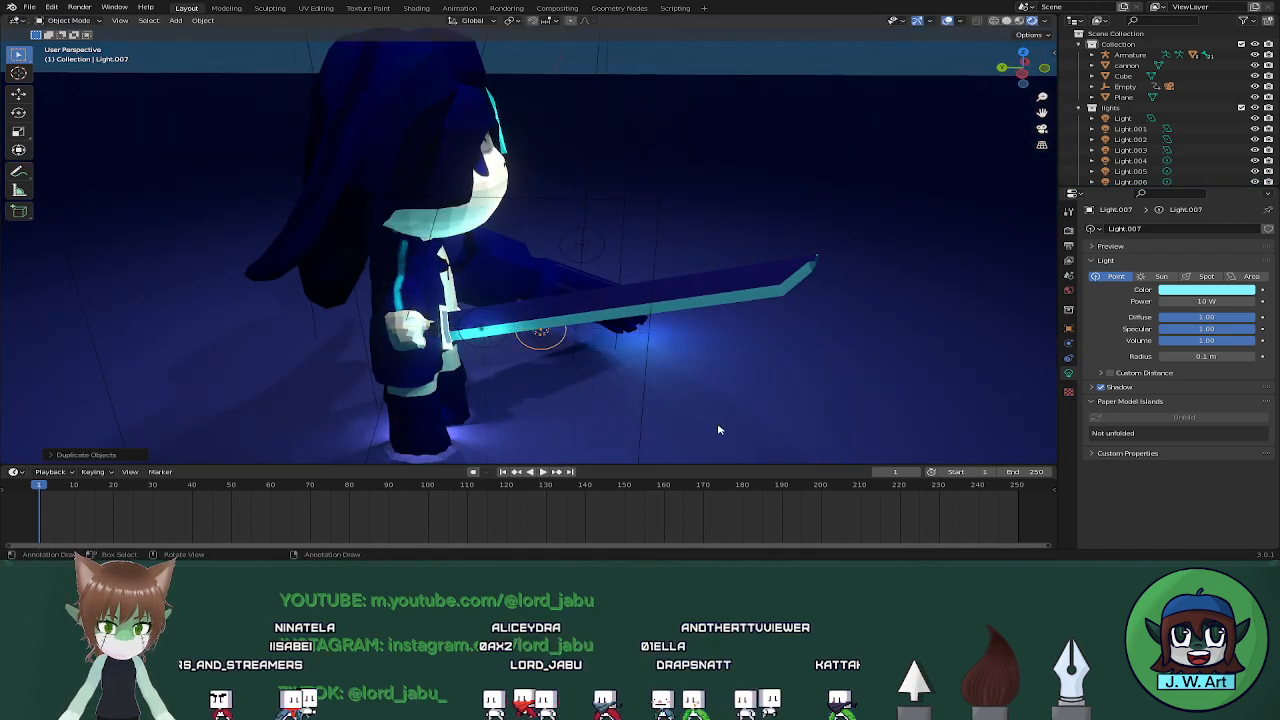
key("z")
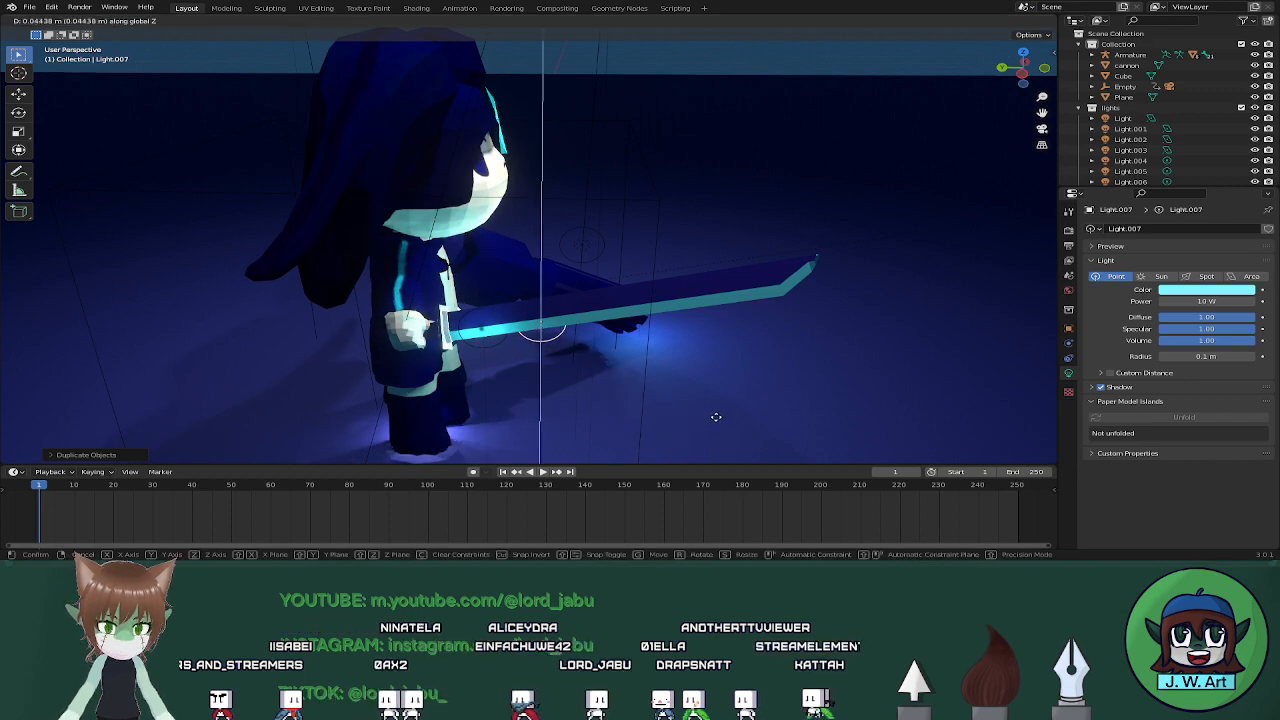
left_click(717, 421)
Shift the second sword light about -0.08 m along X to line it up with the blade
middle_click_drag(717, 421, 611, 399)
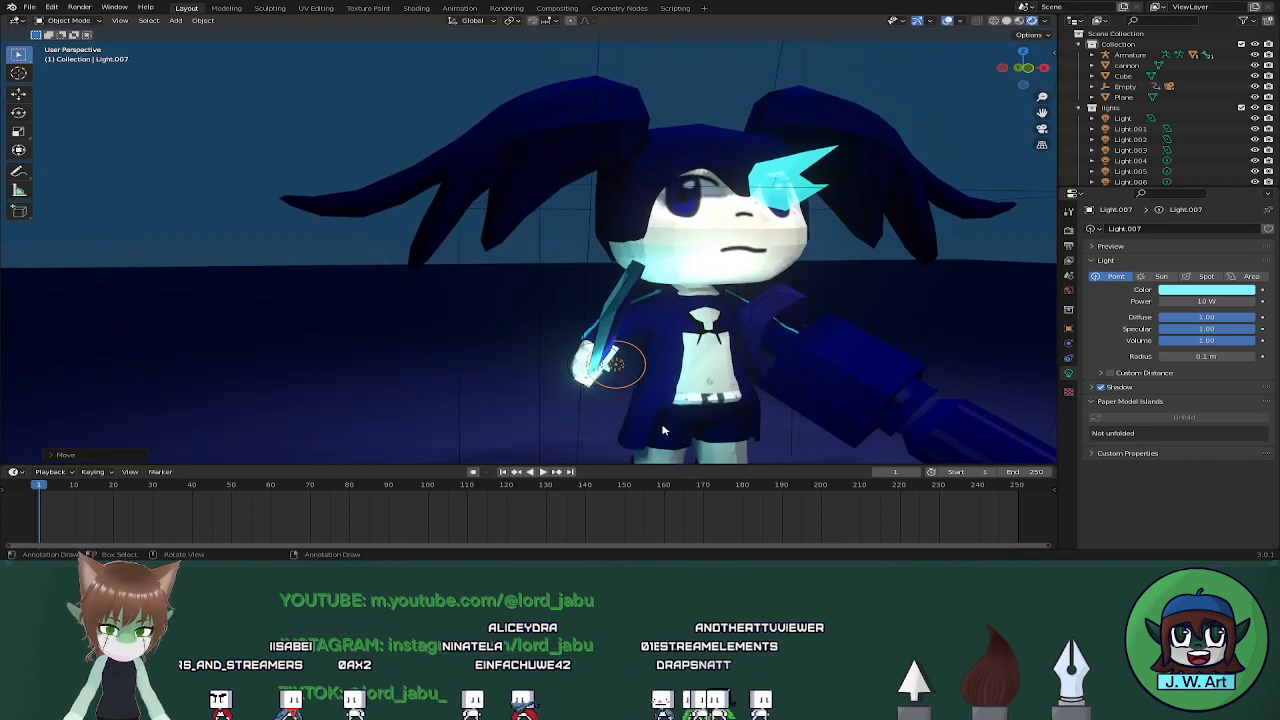
key("g")
key("x")
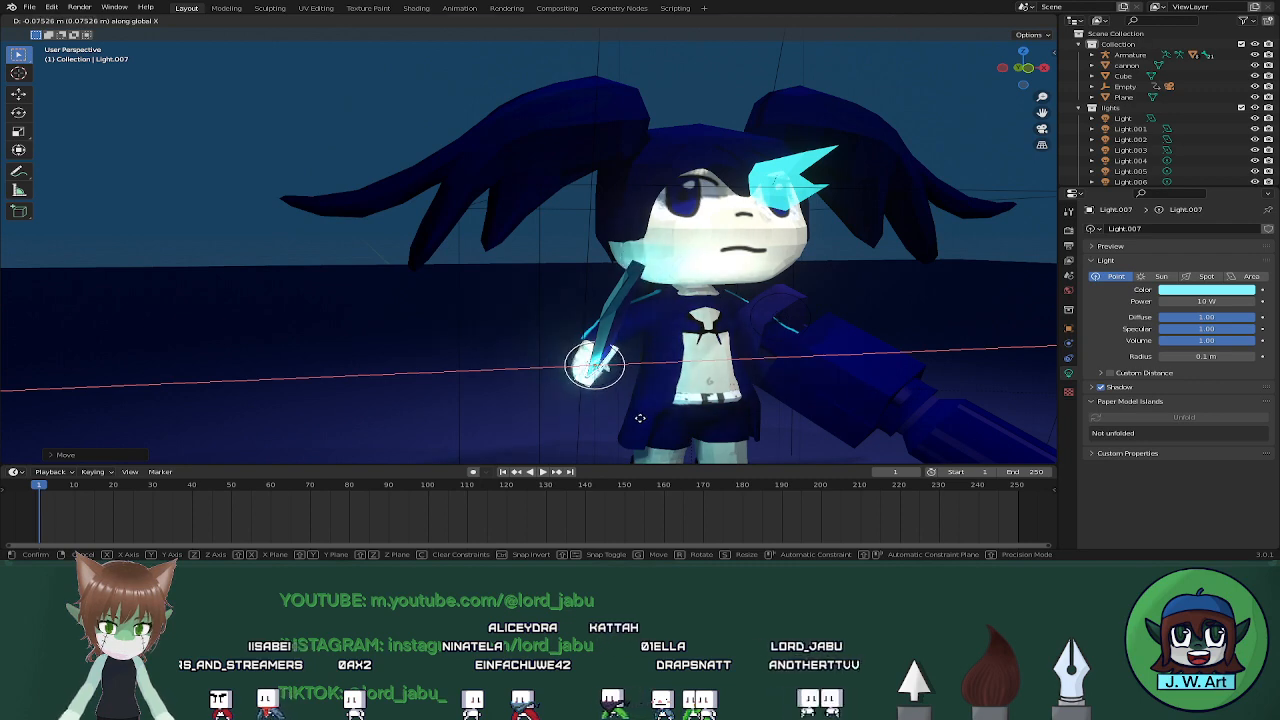
left_click(640, 418)
Duplicate the second sword light along Y toward the blade's tip and raise the copy slightly
middle_click_drag(640, 420, 720, 425)
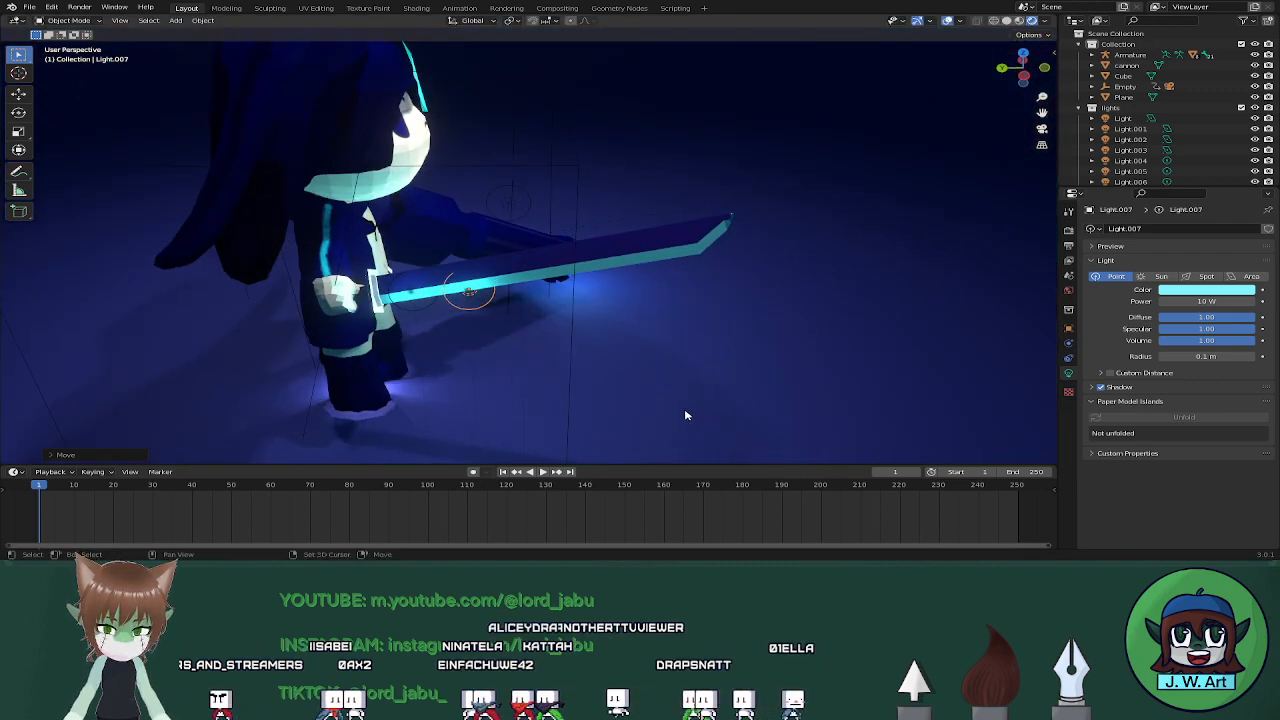
key("shift+d")
key("x")
key("y")
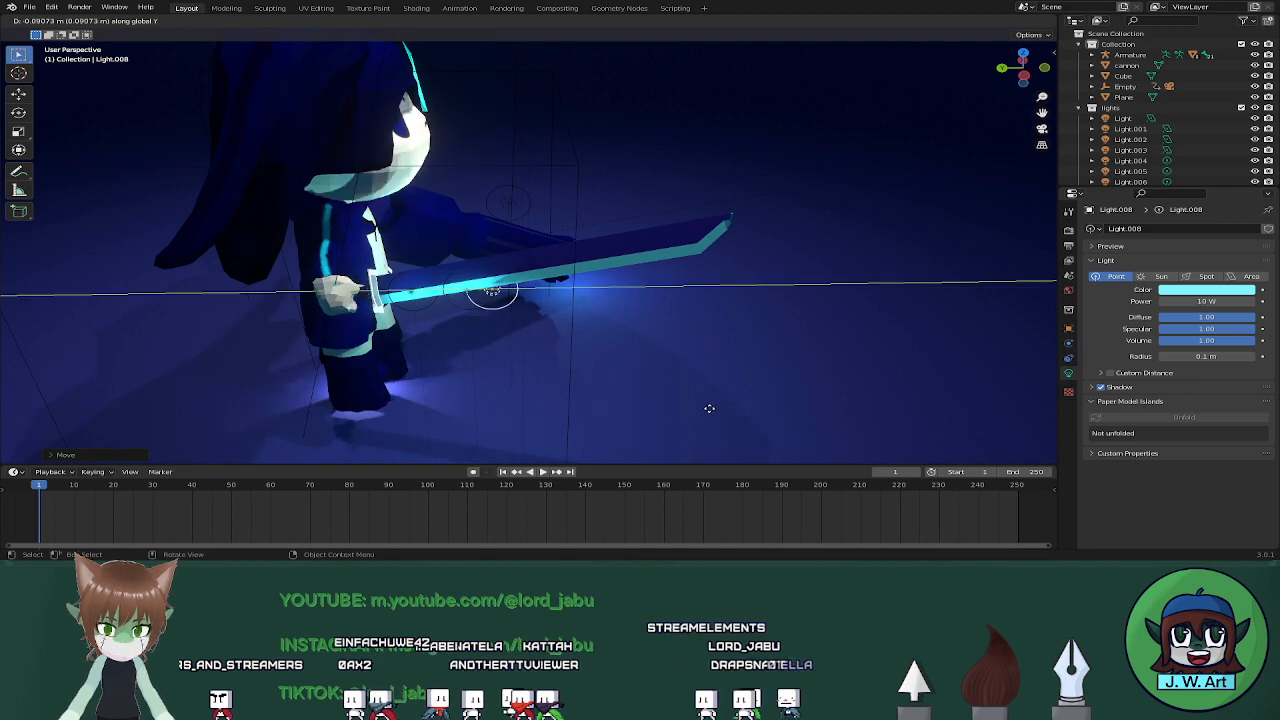
left_click(742, 408)
key("shift+d")
key("z")
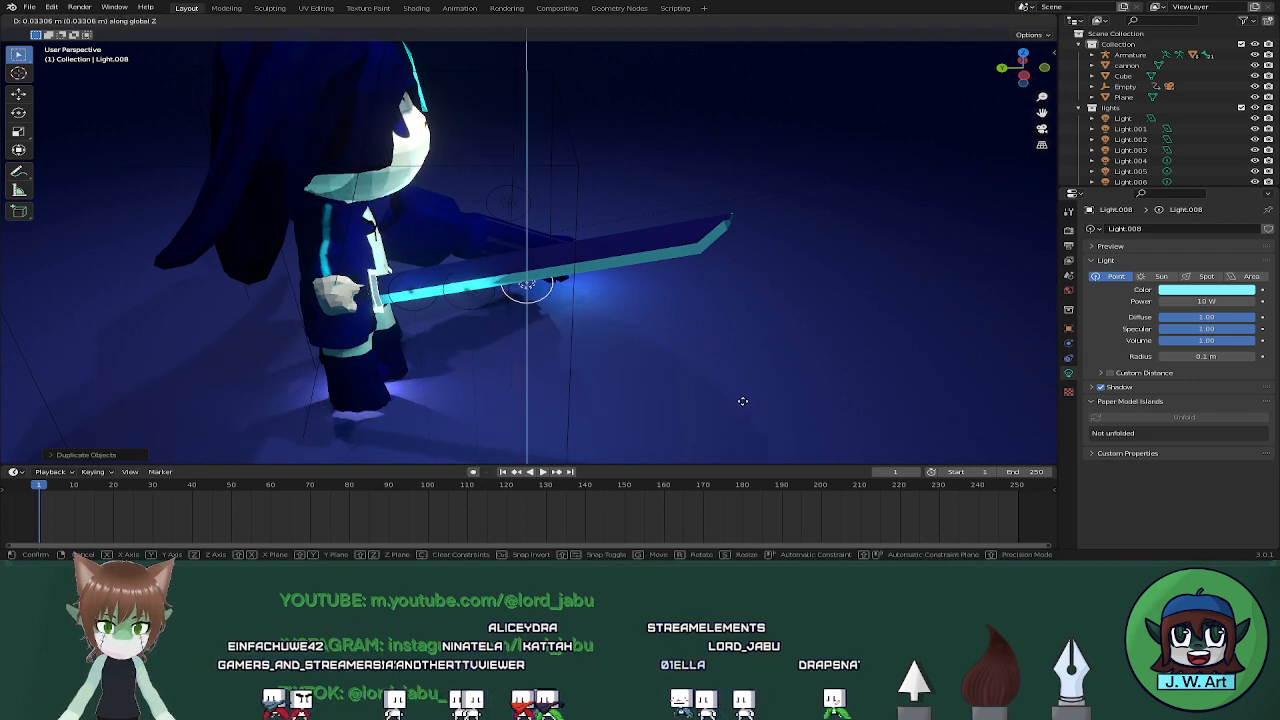
left_click(743, 397)
Shift the third sword light about -0.04 m along X to bring it closer to the blade
middle_click_drag(743, 397, 629, 377)
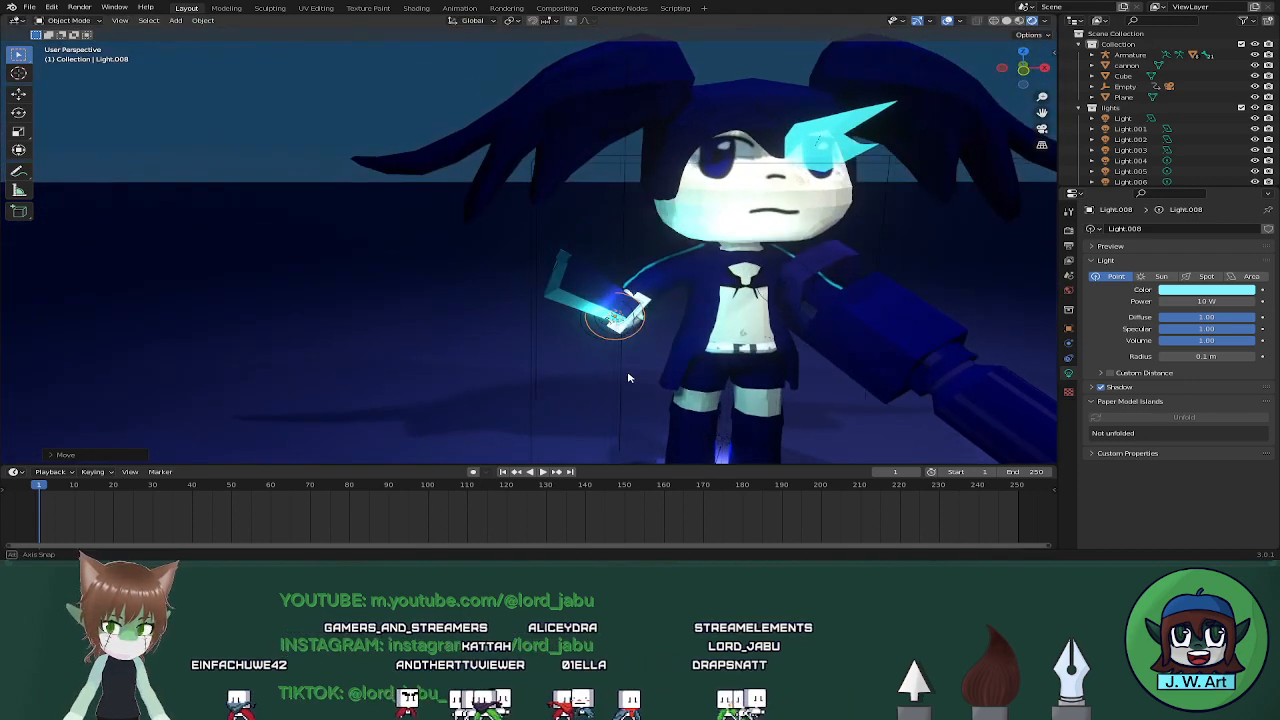
key("g")
key("x")
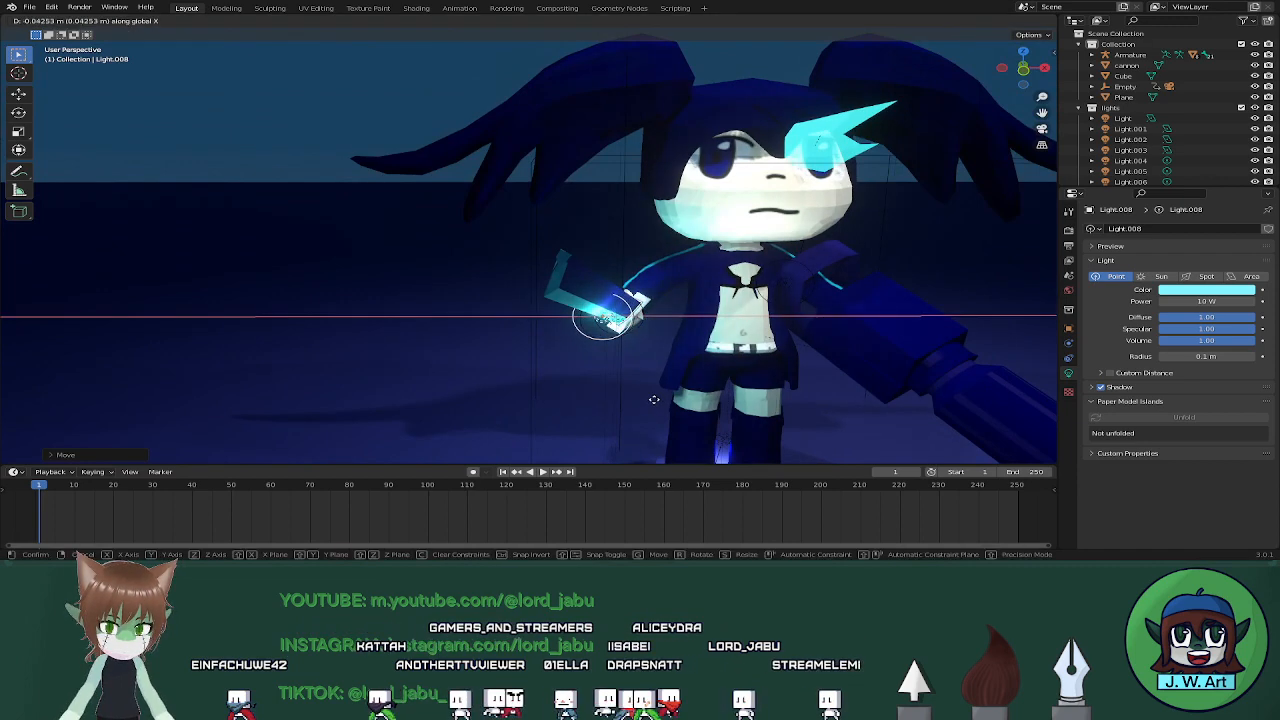
left_click(654, 400)
middle_click_drag(654, 400, 745, 415)
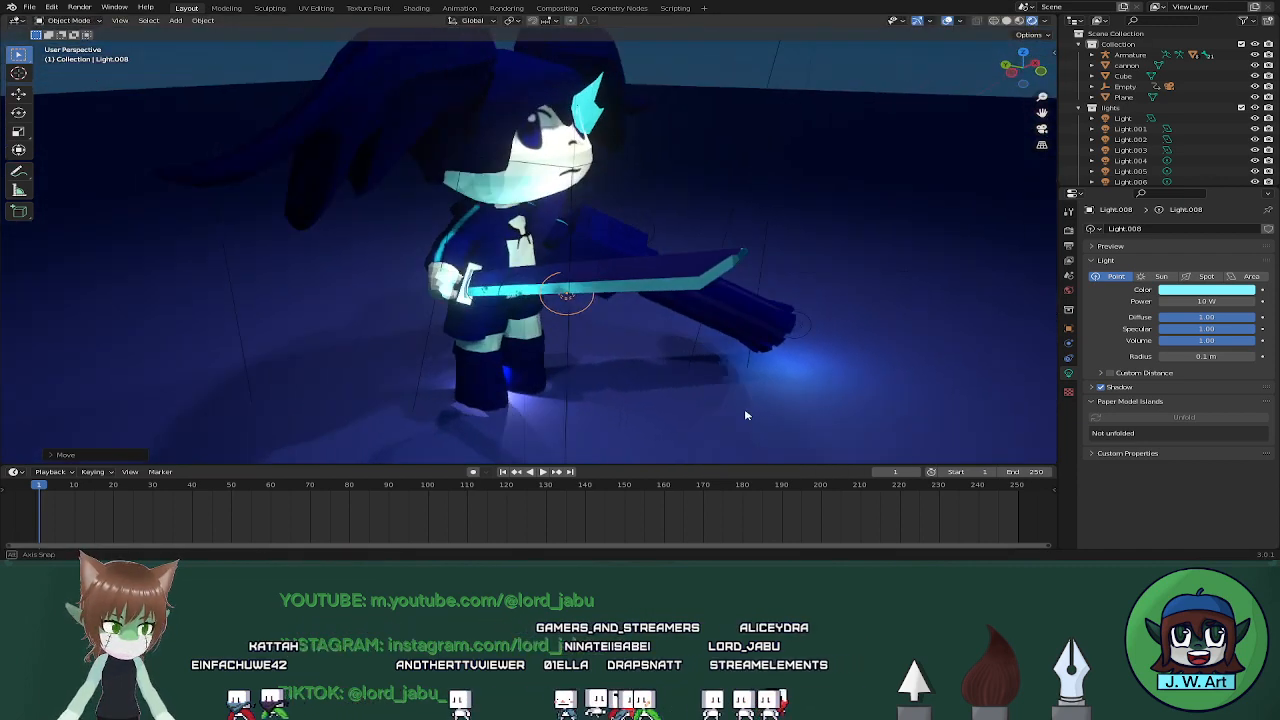
Fine-tune the third sword light along X so it sits on the blade's glowing edge
scroll(744, 415, "up", 2)
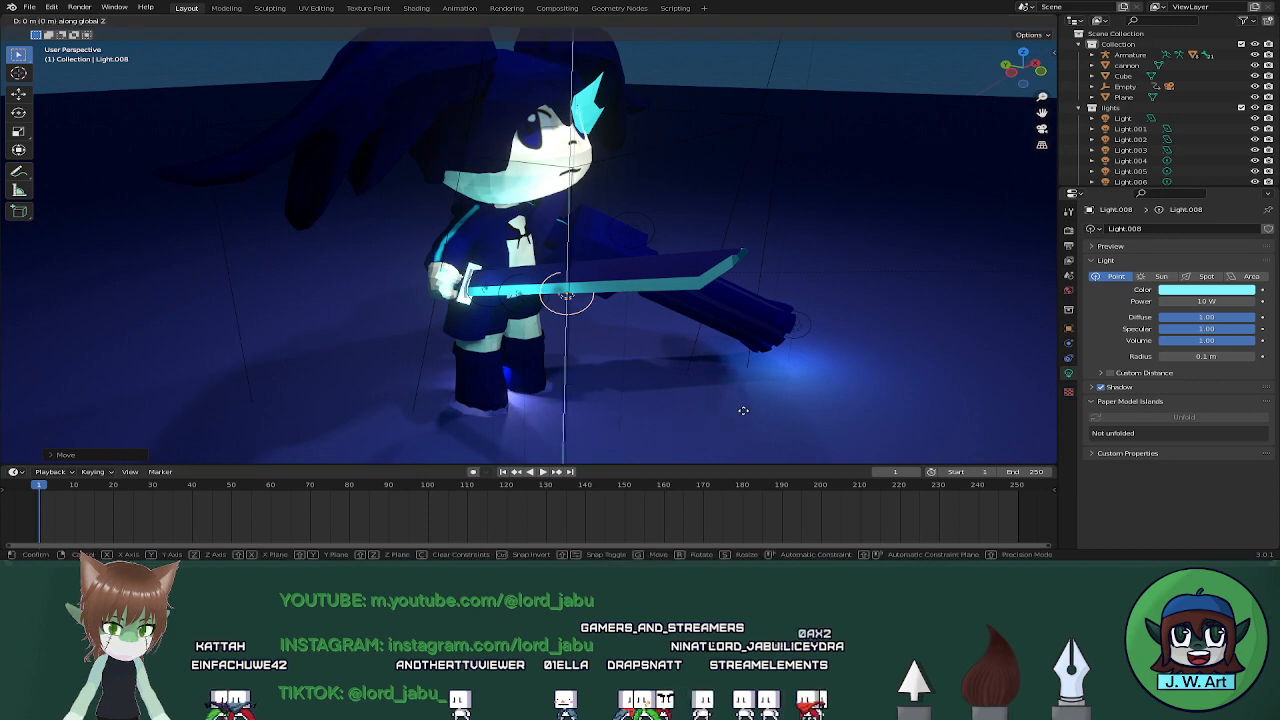
middle_click_drag(743, 409, 831, 418)
key("g")
key("x")
left_click(667, 416)
middle_click_drag(698, 356, 635, 361, "shift")
scroll(613, 355, "up", 2)
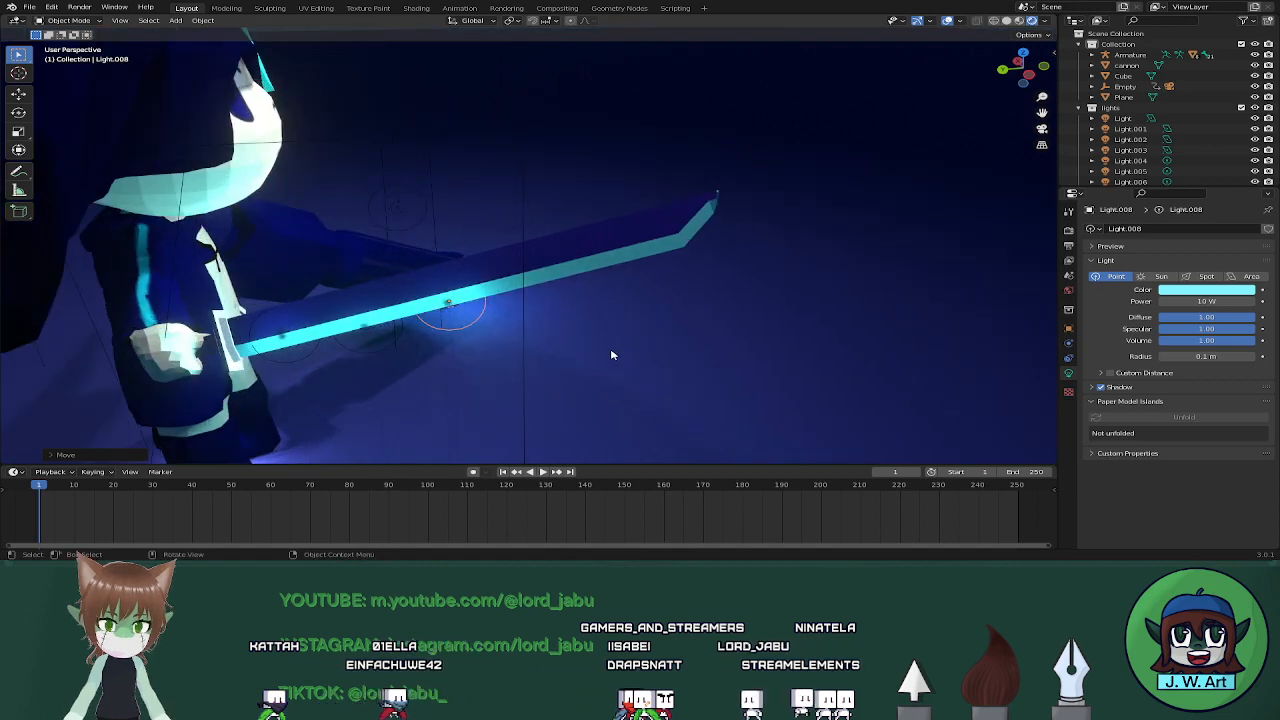
Duplicate the third sword light about -0.26 m along Y toward the tip and raise the copy about 0.07 m
key("shift+d")
key("x")
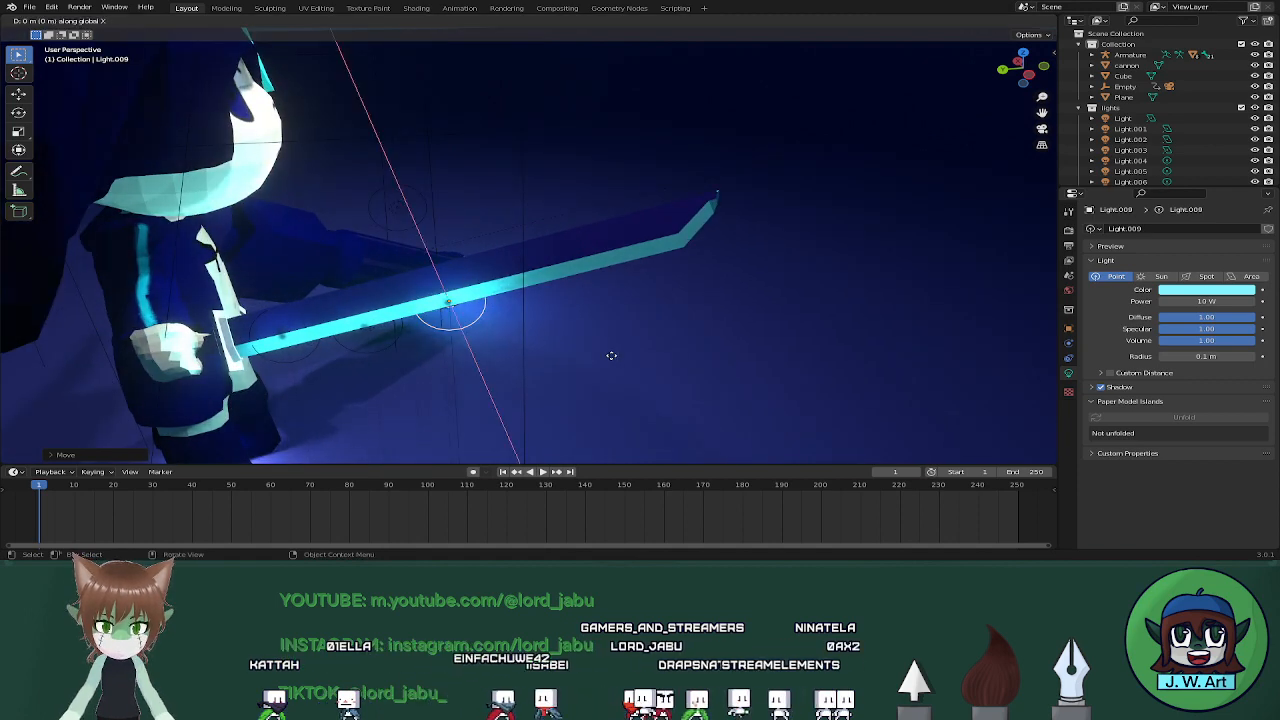
key("y")
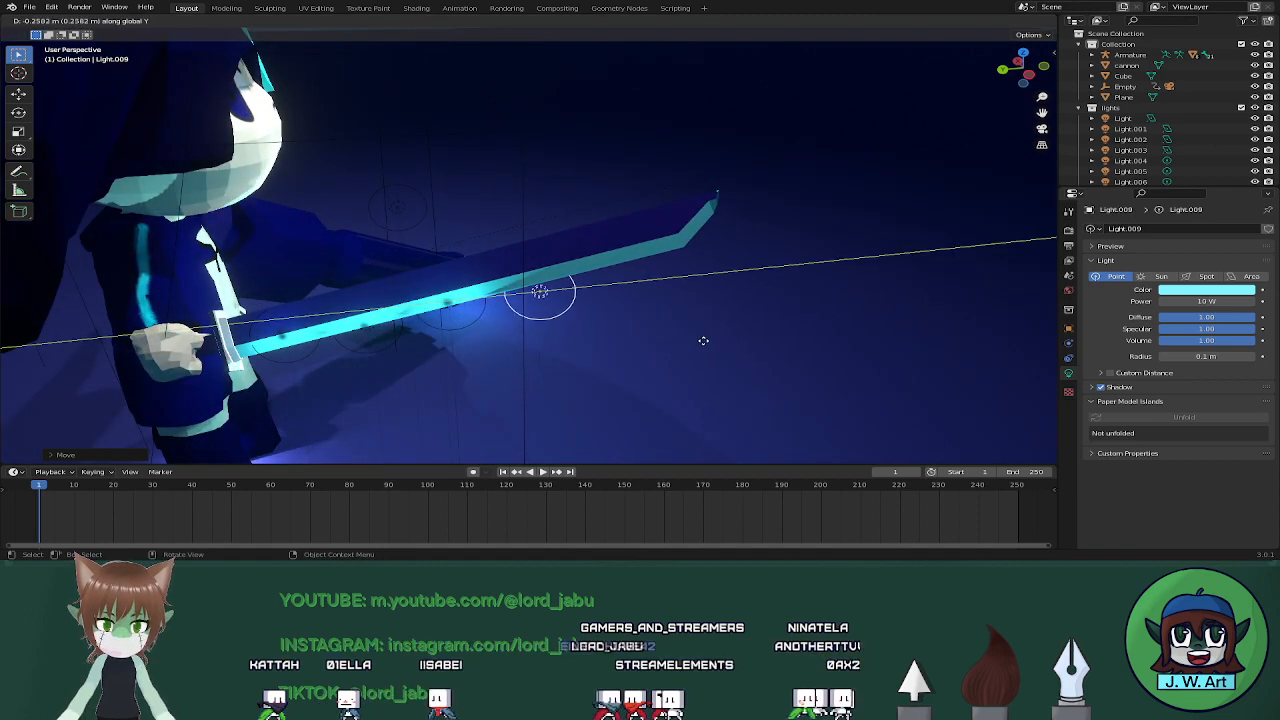
key("shift+d")
key("z")
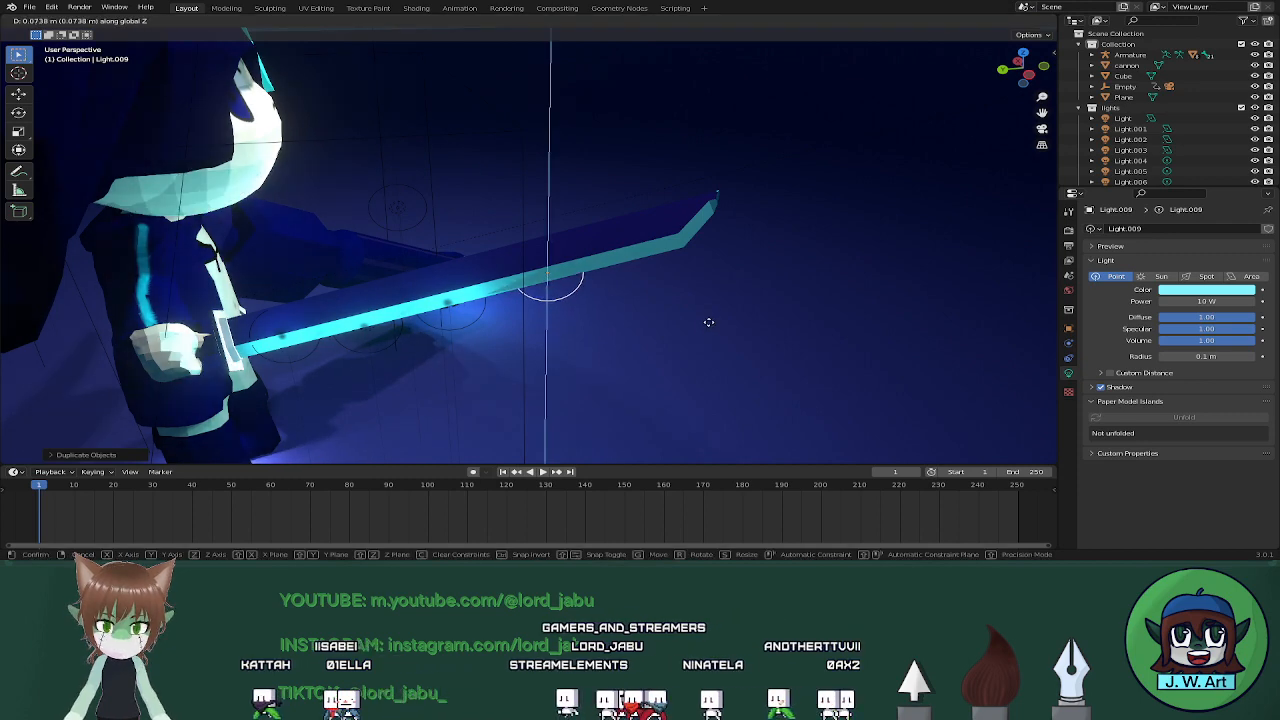
left_click(708, 322)
Move the fourth sword light along X onto the blade and adjust its height to meet the cutting edge
middle_click_drag(708, 322, 740, 400)
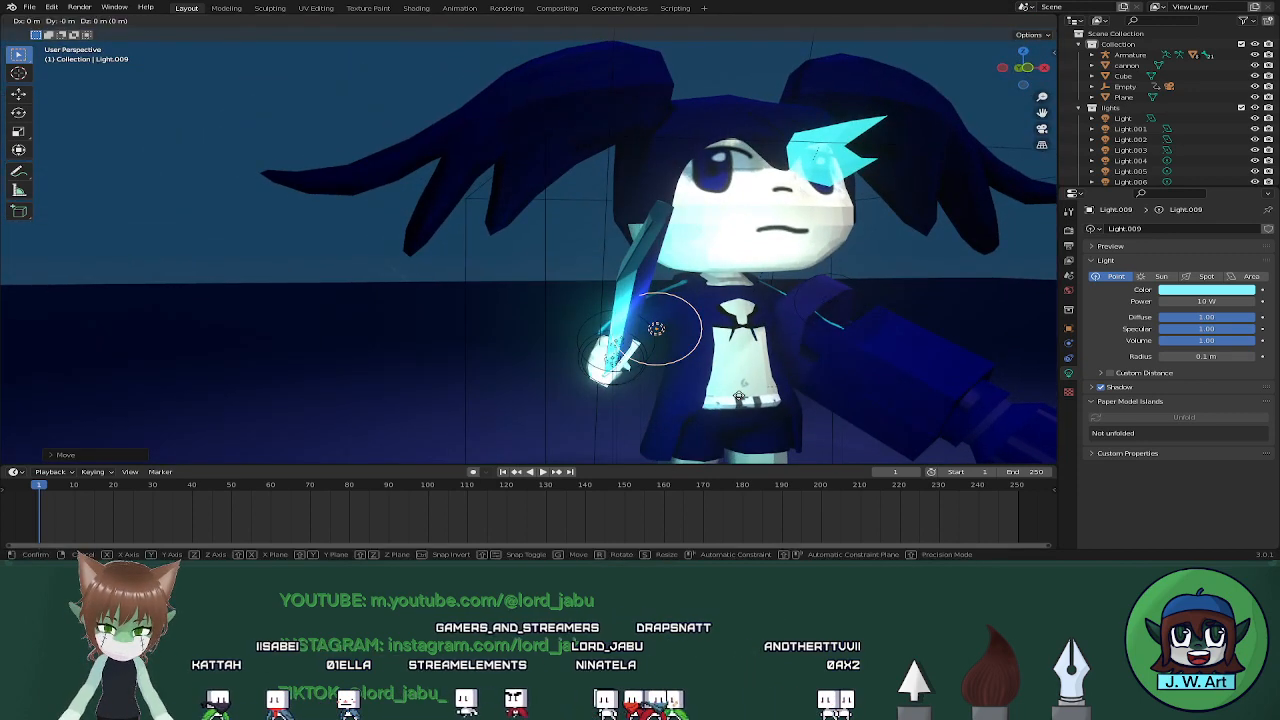
key("x")
left_click(698, 381)
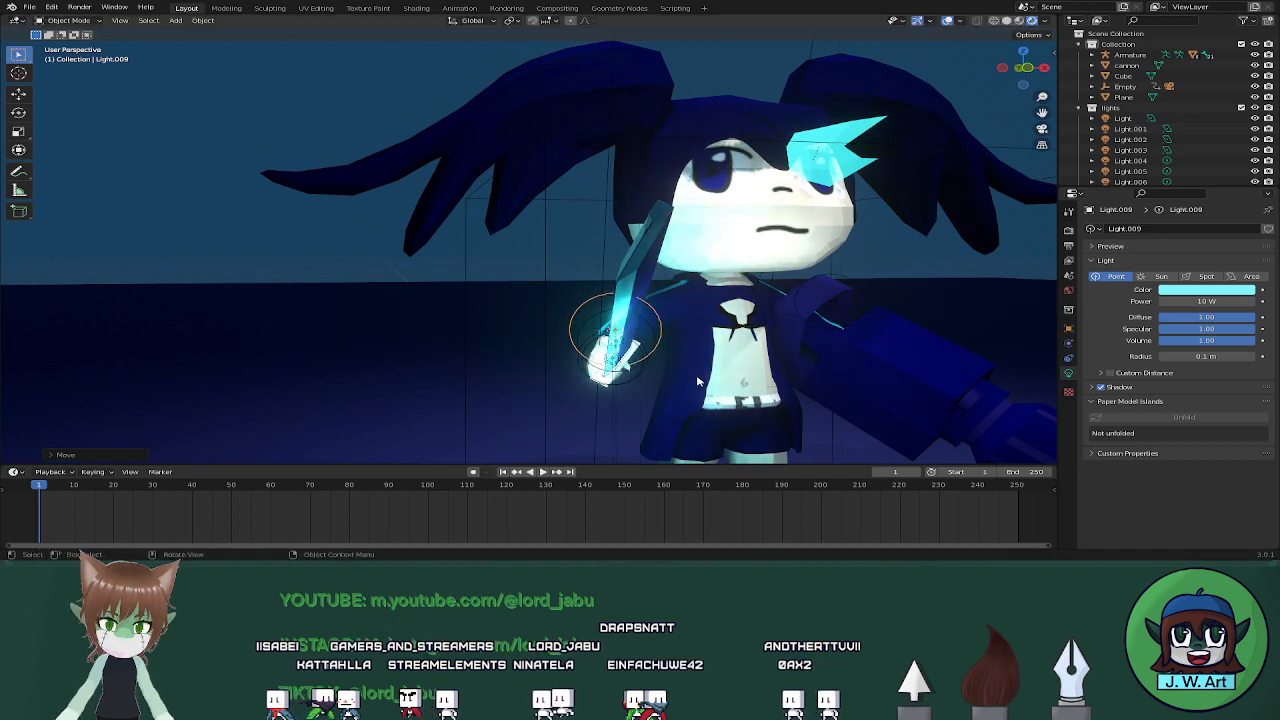
middle_click_drag(698, 381, 836, 419)
key("g")
key("z")
left_click(776, 410)
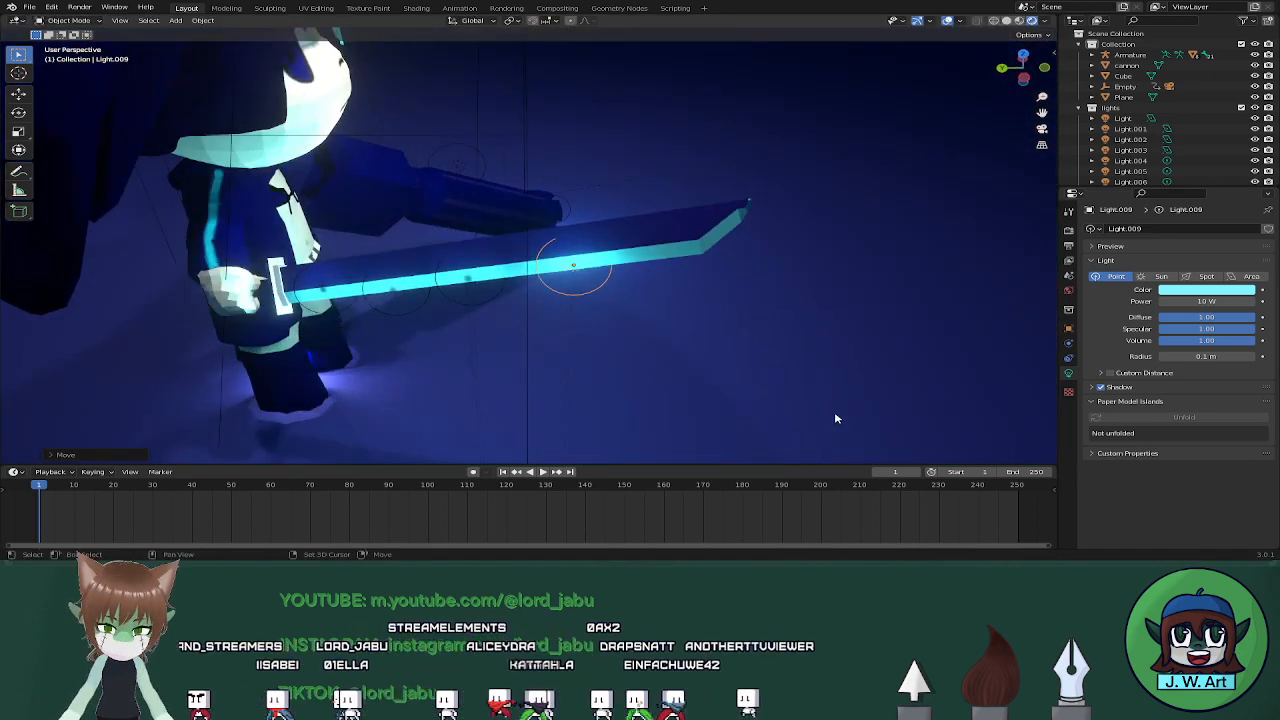
Duplicate the fourth sword light about -0.21 m along Y and raise the copy slightly
key("shift+d")
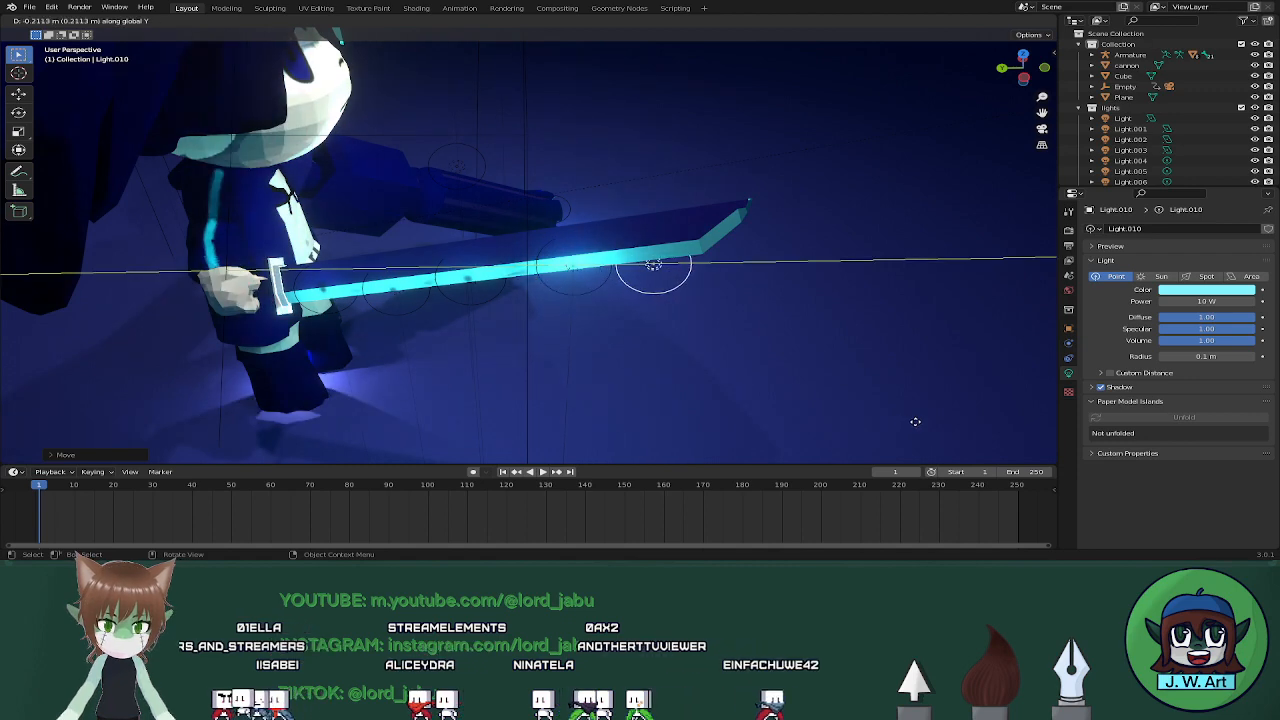
key("z")
left_click(916, 414)
Shift the fifth sword light about -0.04 m along X toward the blade
middle_click_drag(916, 414, 762, 375)
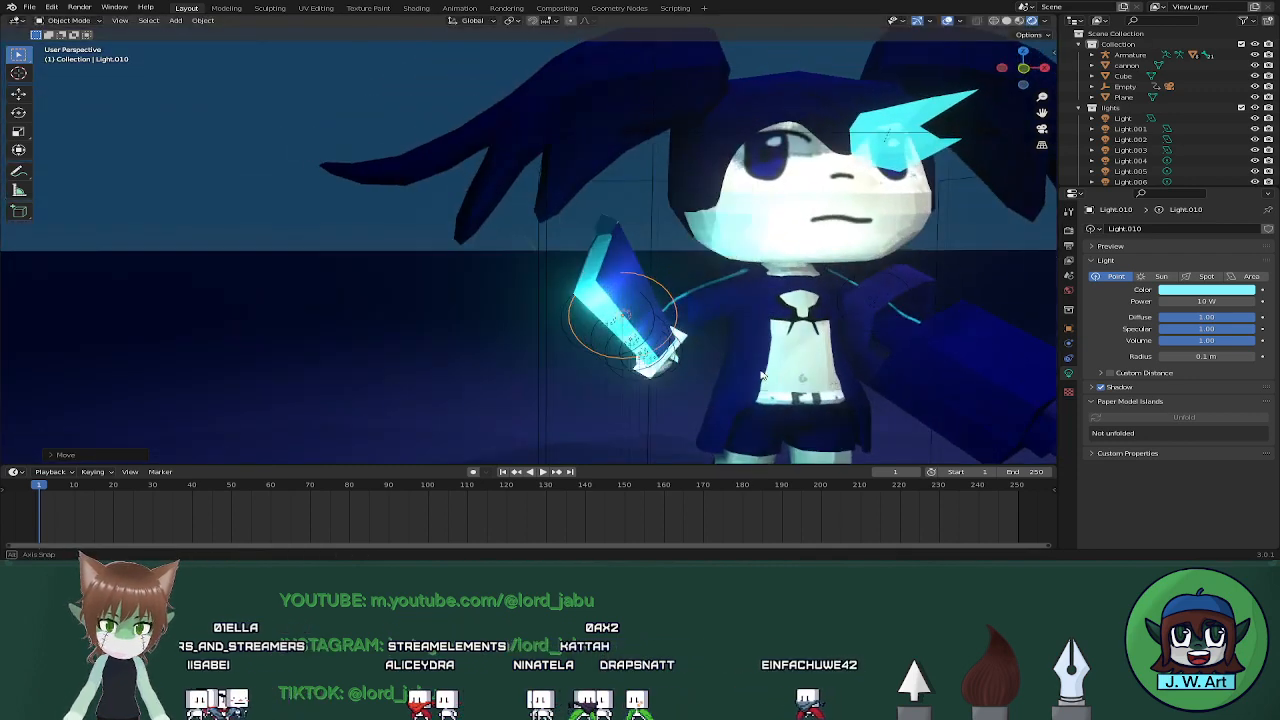
key("g")
key("x")
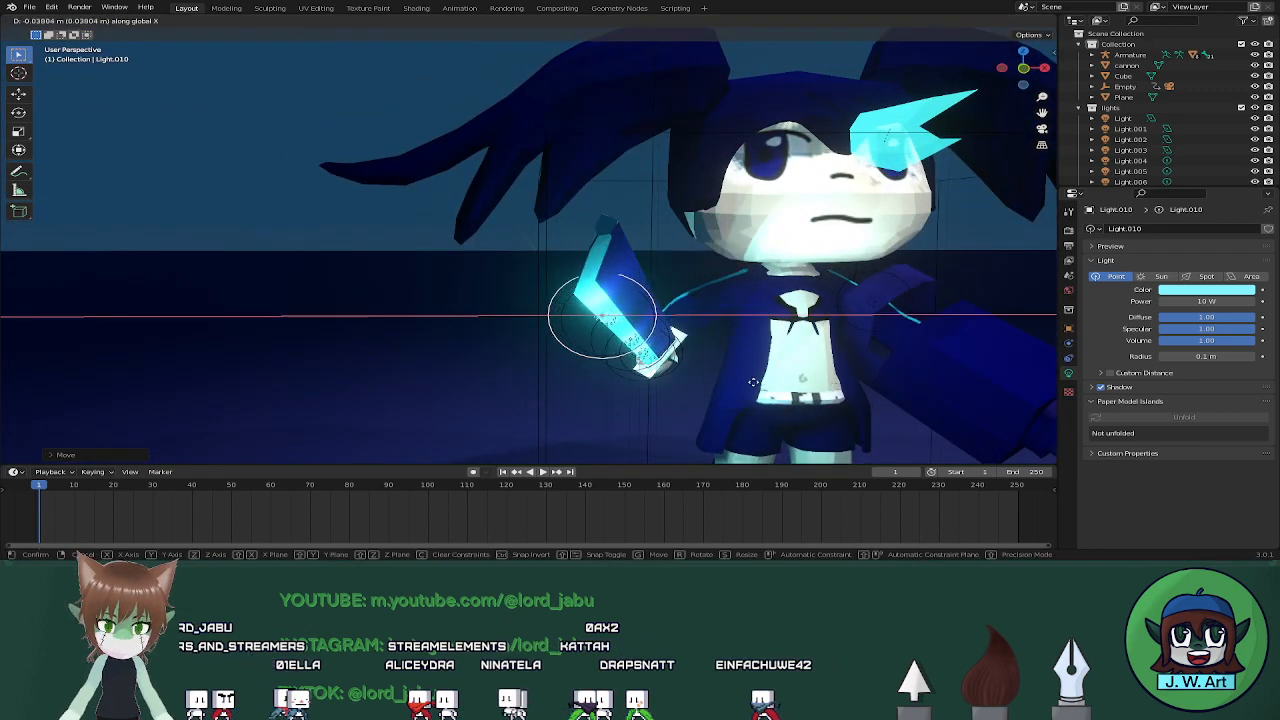
left_click(755, 384)
Refine the fifth sword light's height and X position to seat it on the blade's edge
middle_click_drag(755, 384, 873, 406)
key("g")
key("z")
left_click(804, 393)
key("g")
key("x")
left_click(765, 392)
Duplicate the fifth sword light along Y to the blade's angled tip and raise the copy about 0.09 m
key("shift+d")
key("y")
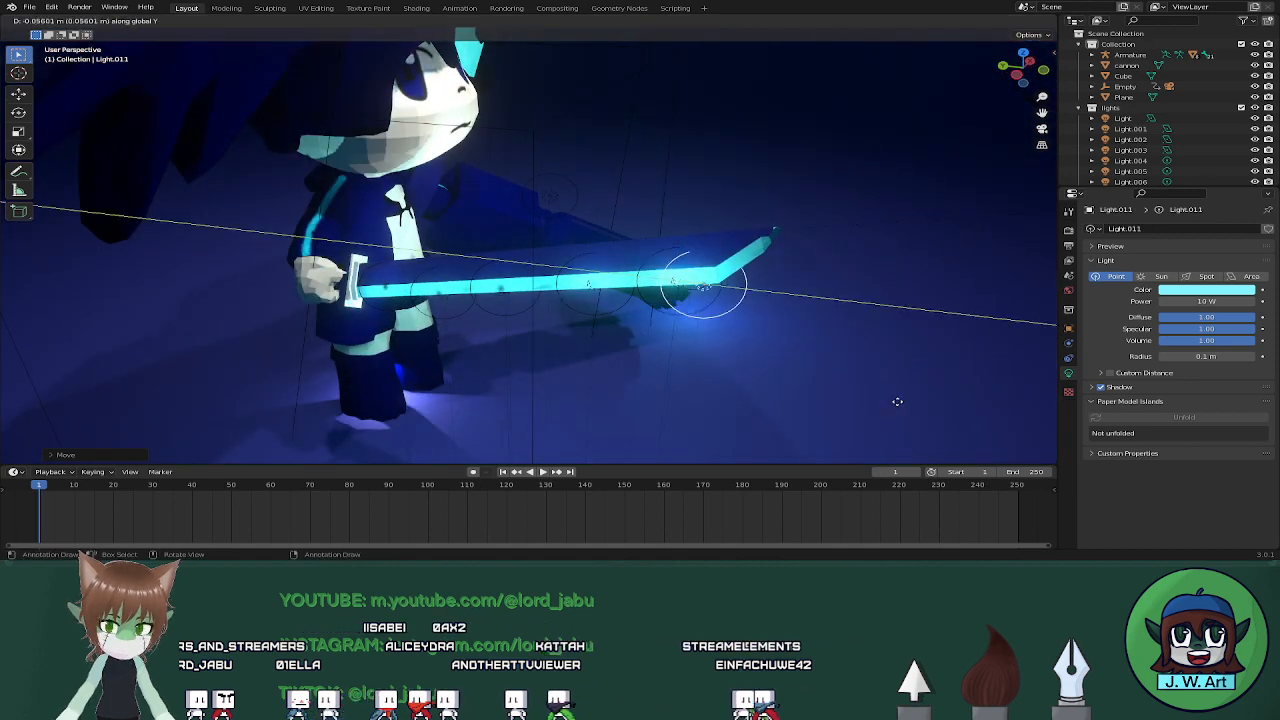
key("z")
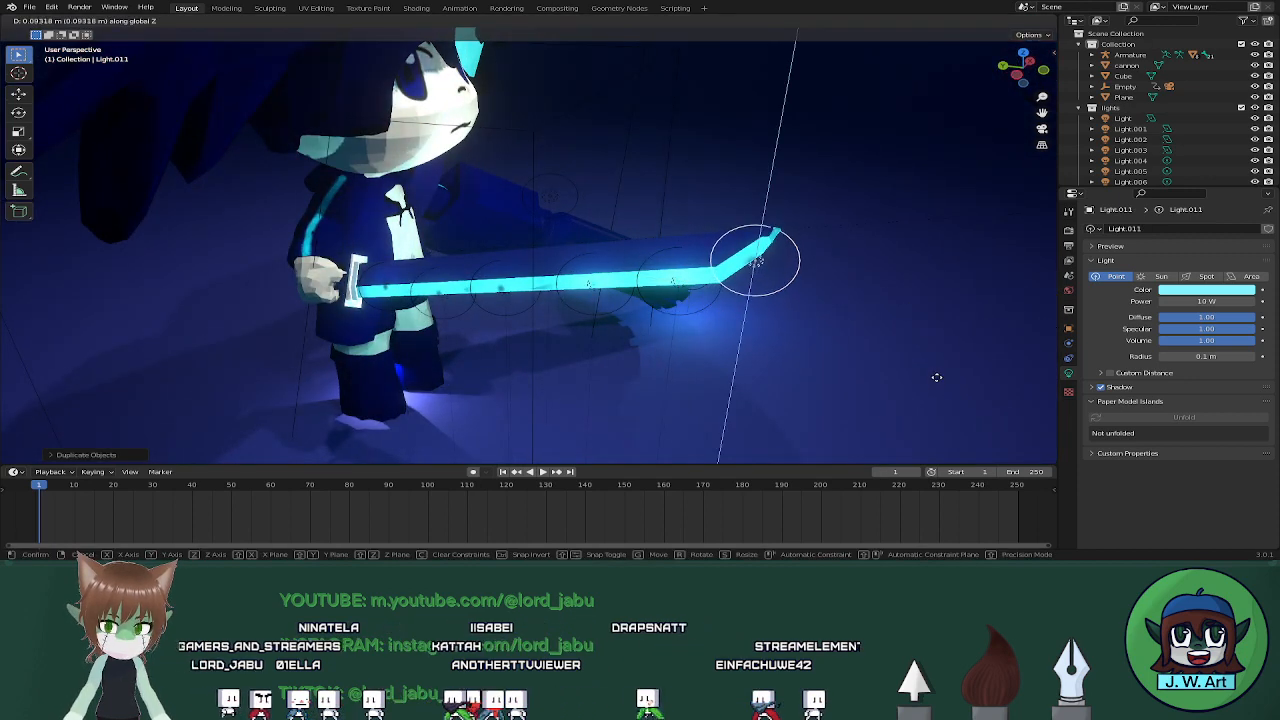
left_click(937, 379)
Move the tip light along X to line it up with the sword's point
middle_click_drag(937, 379, 999, 364)
key("g")
key("x")
left_click(819, 374)
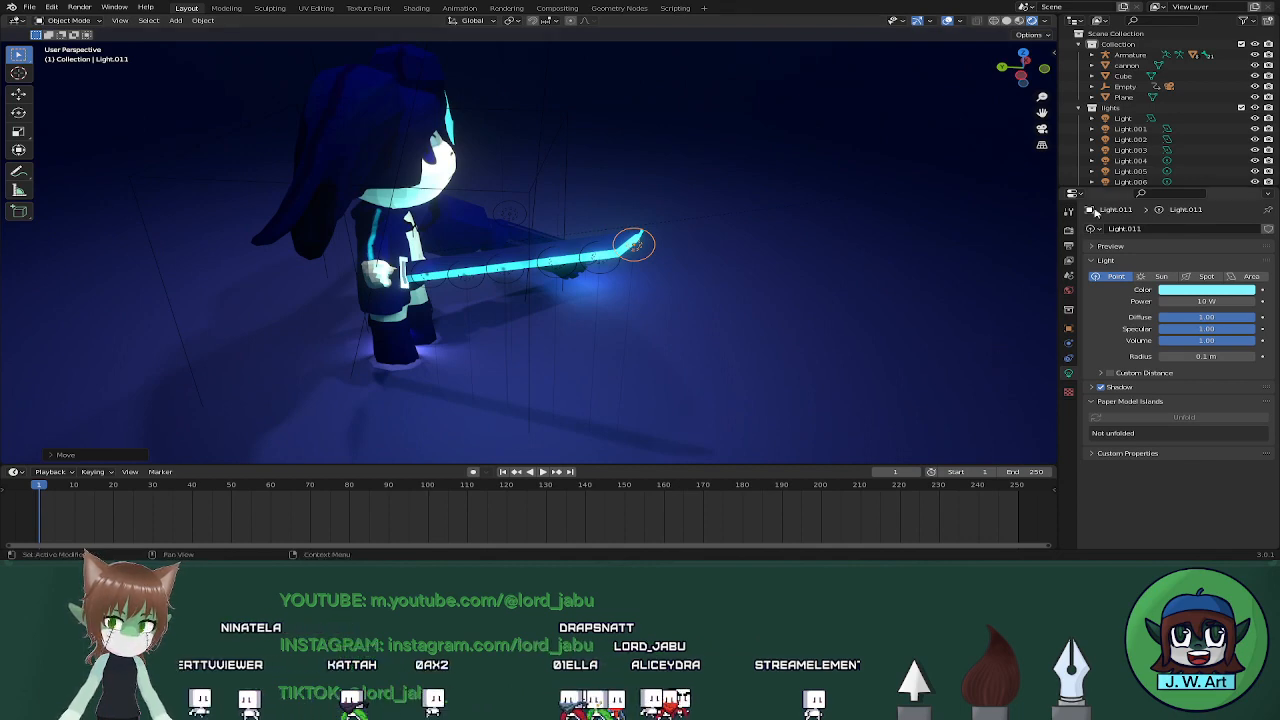
Look at the scene through the camera and hide the viewport overlays
scroll(825, 276, "down", 4)
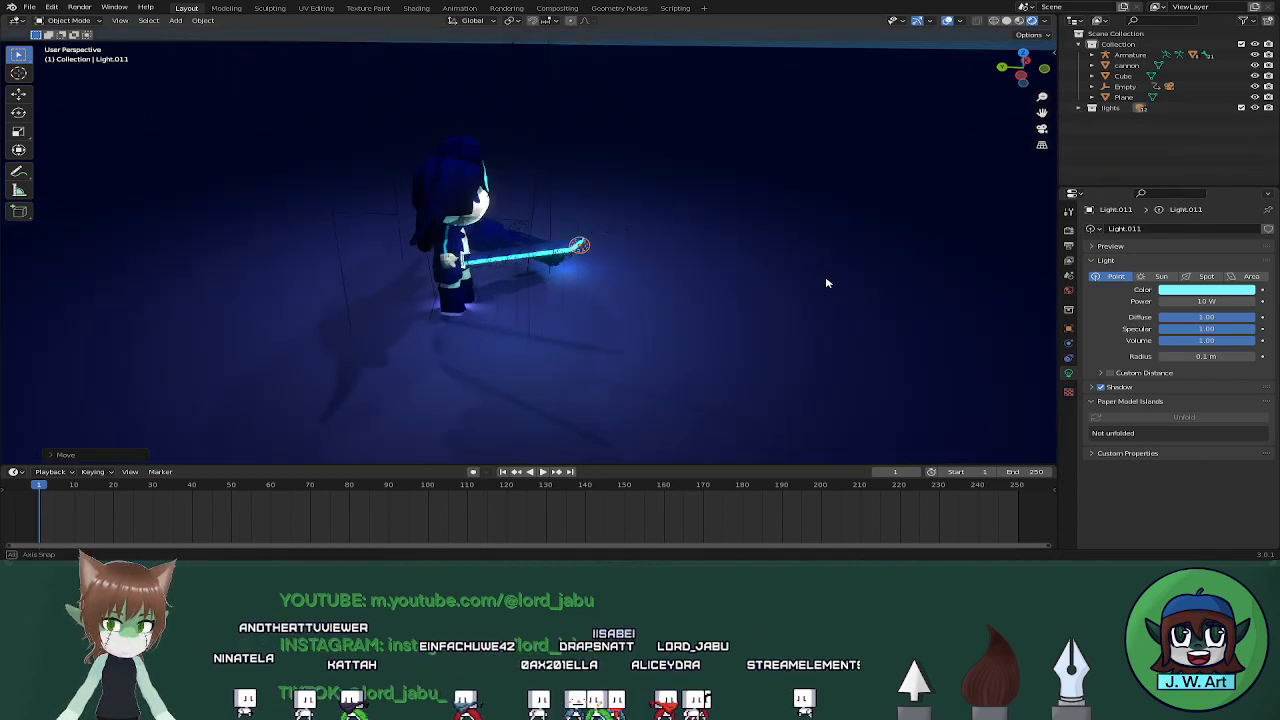
middle_click_drag(825, 276, 921, 173)
left_click(1041, 130)
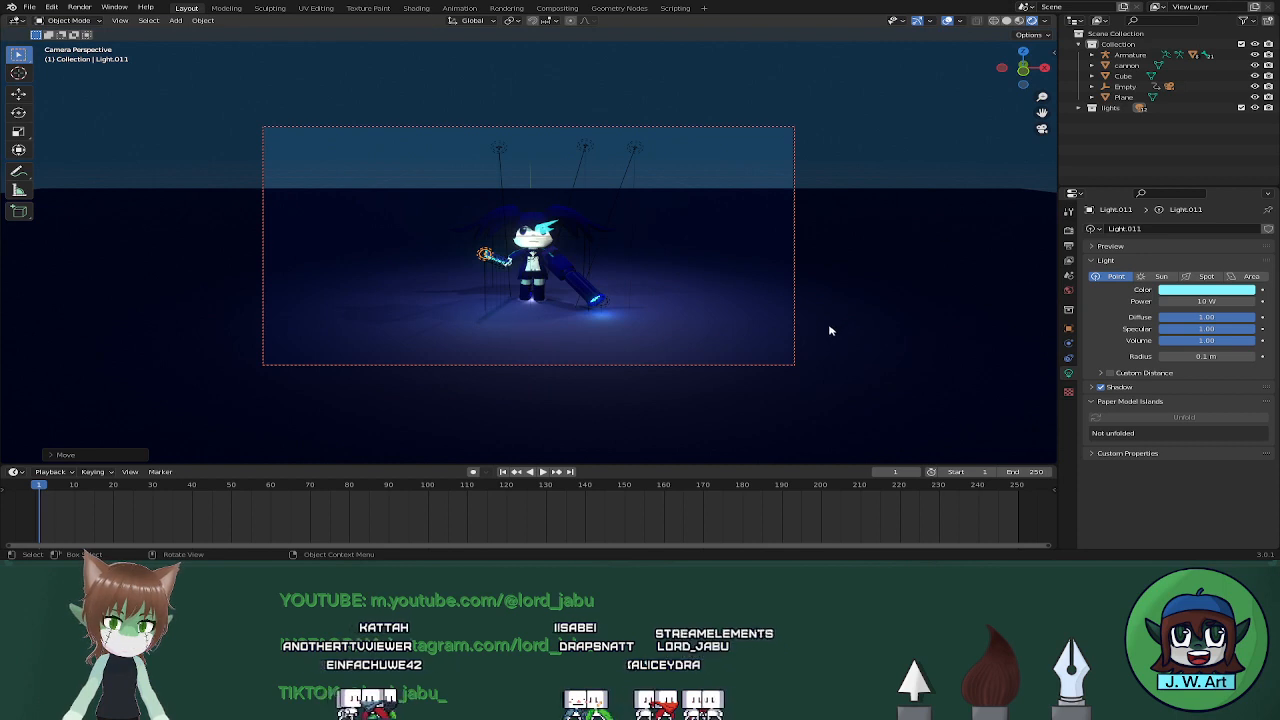
left_click(948, 21)
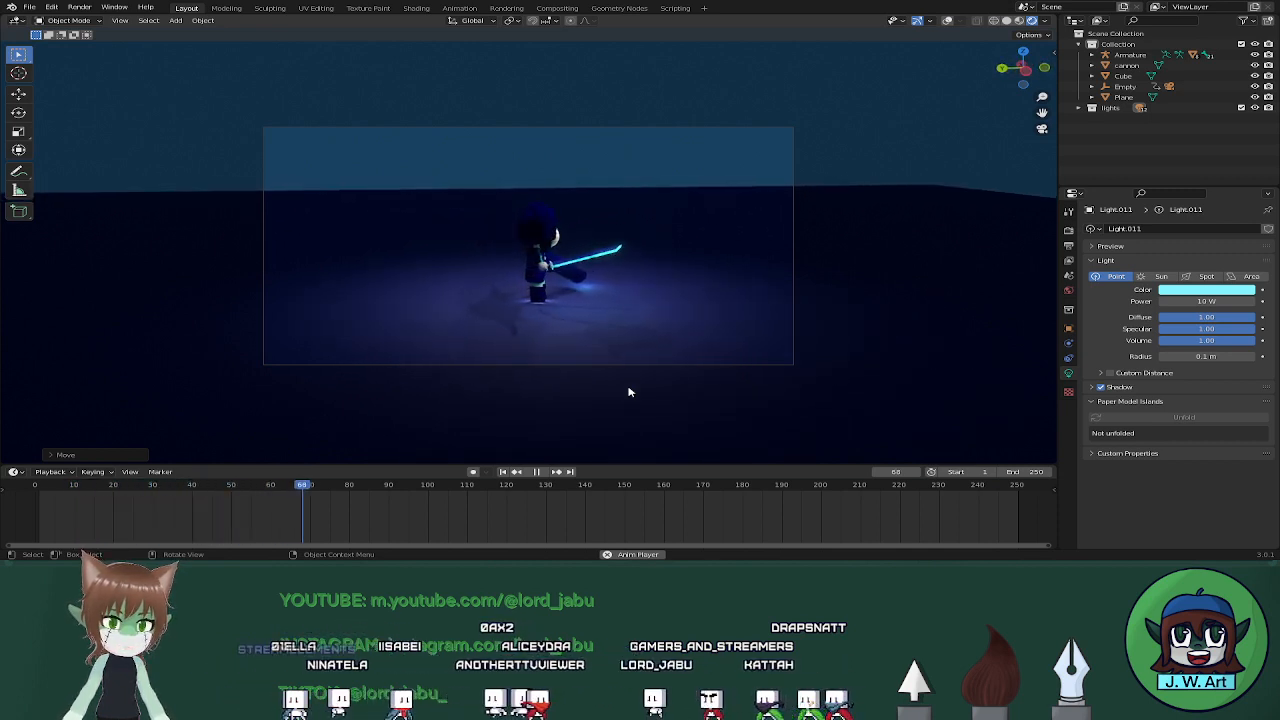
Stop the orbit preview, return to the first frame, and inspect the lit character outside the camera view
left_click(537, 472)
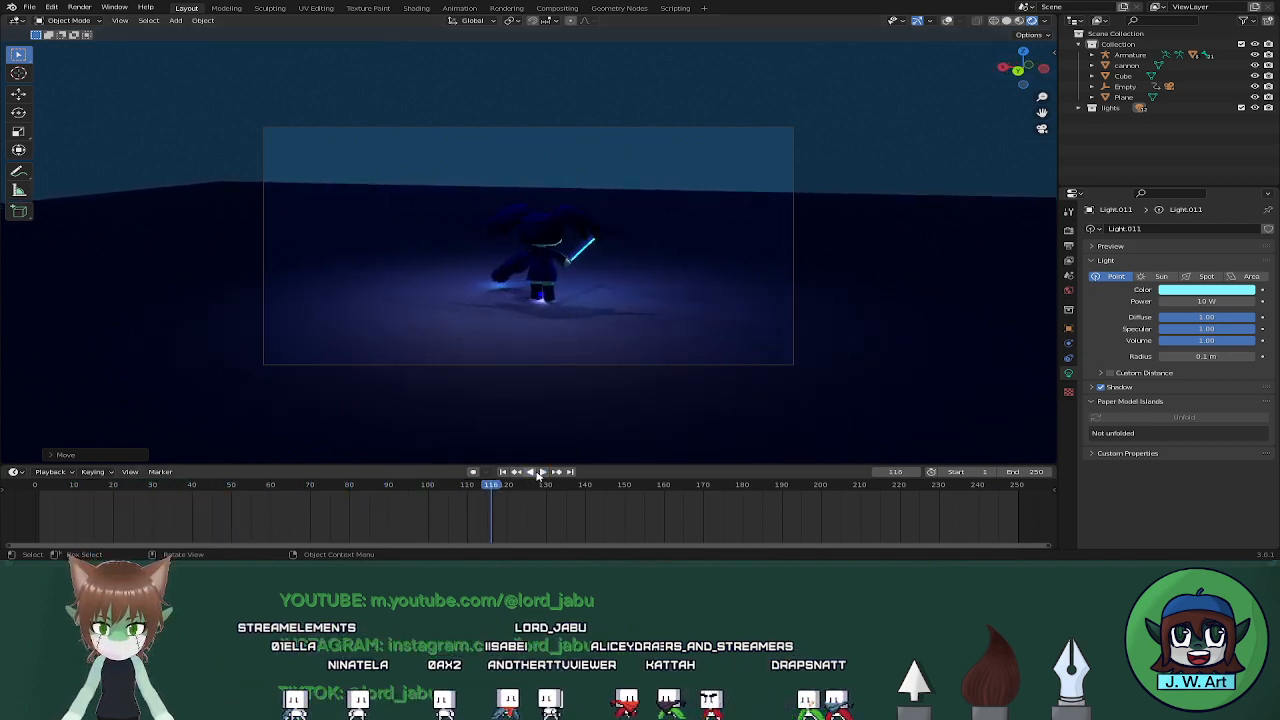
left_click(504, 471)
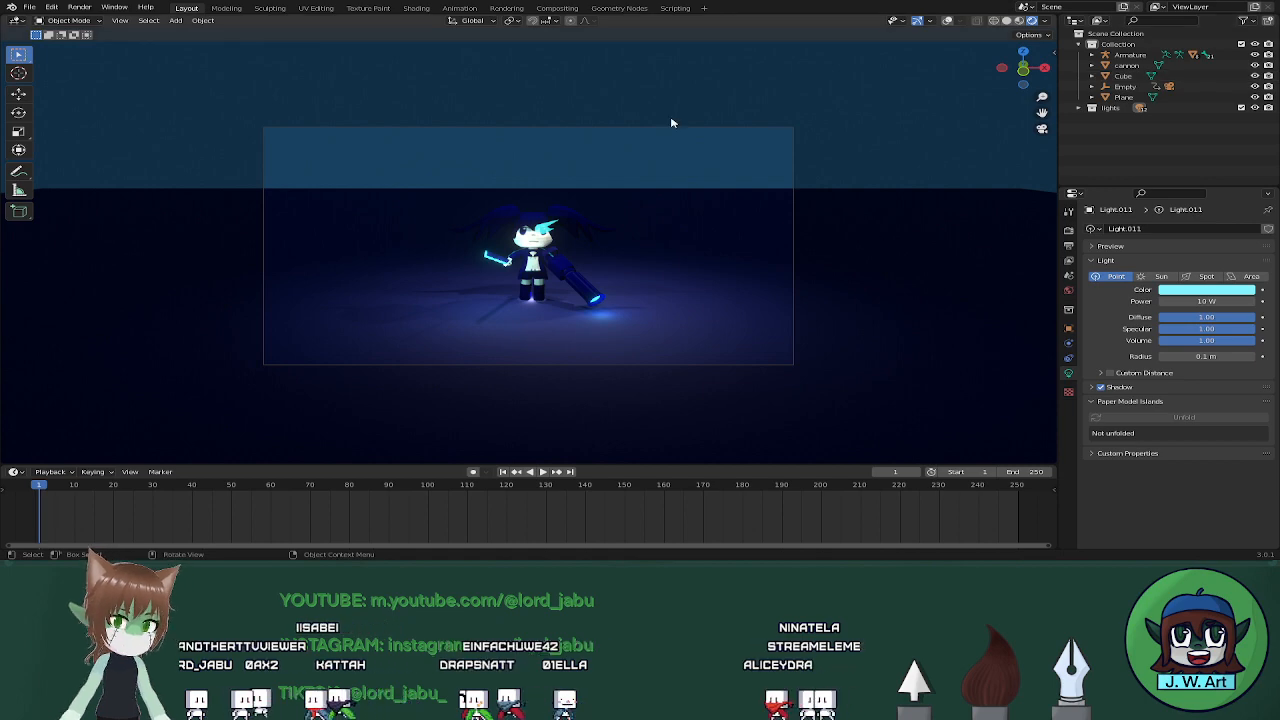
left_click(1042, 129)
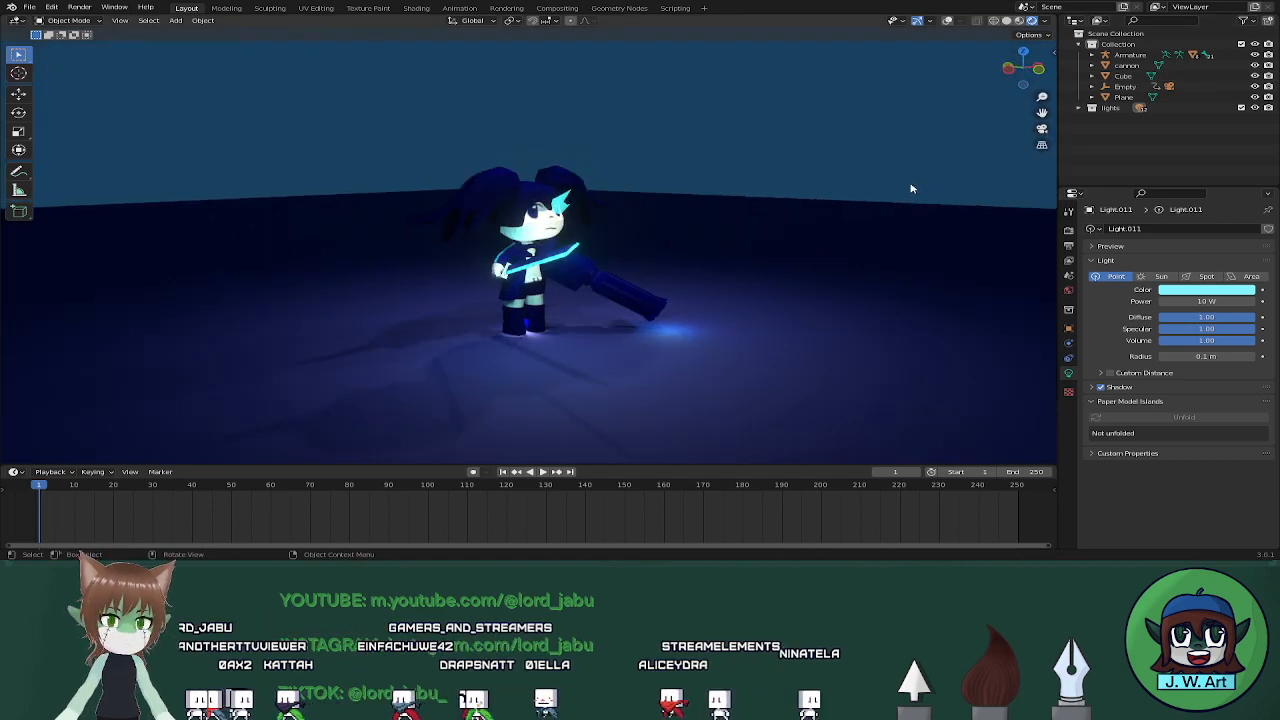
middle_click_drag(911, 188, 807, 211)
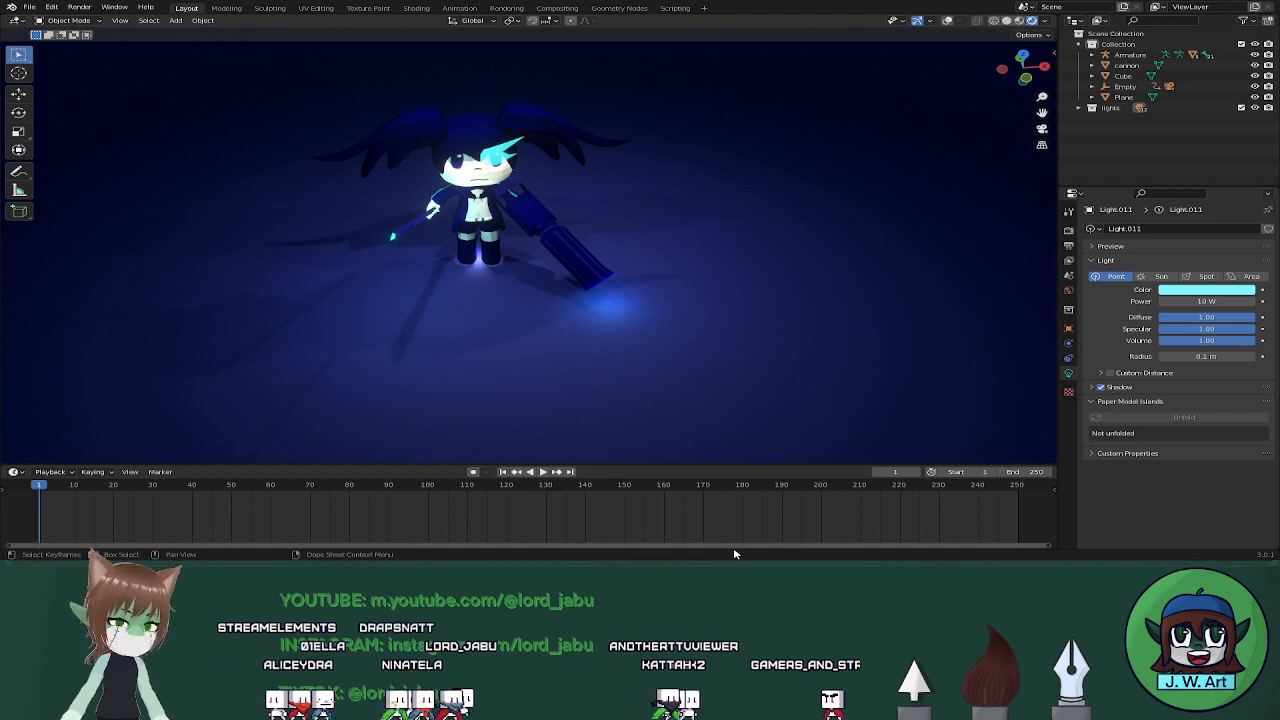
middle_click_drag(696, 427, 593, 287)
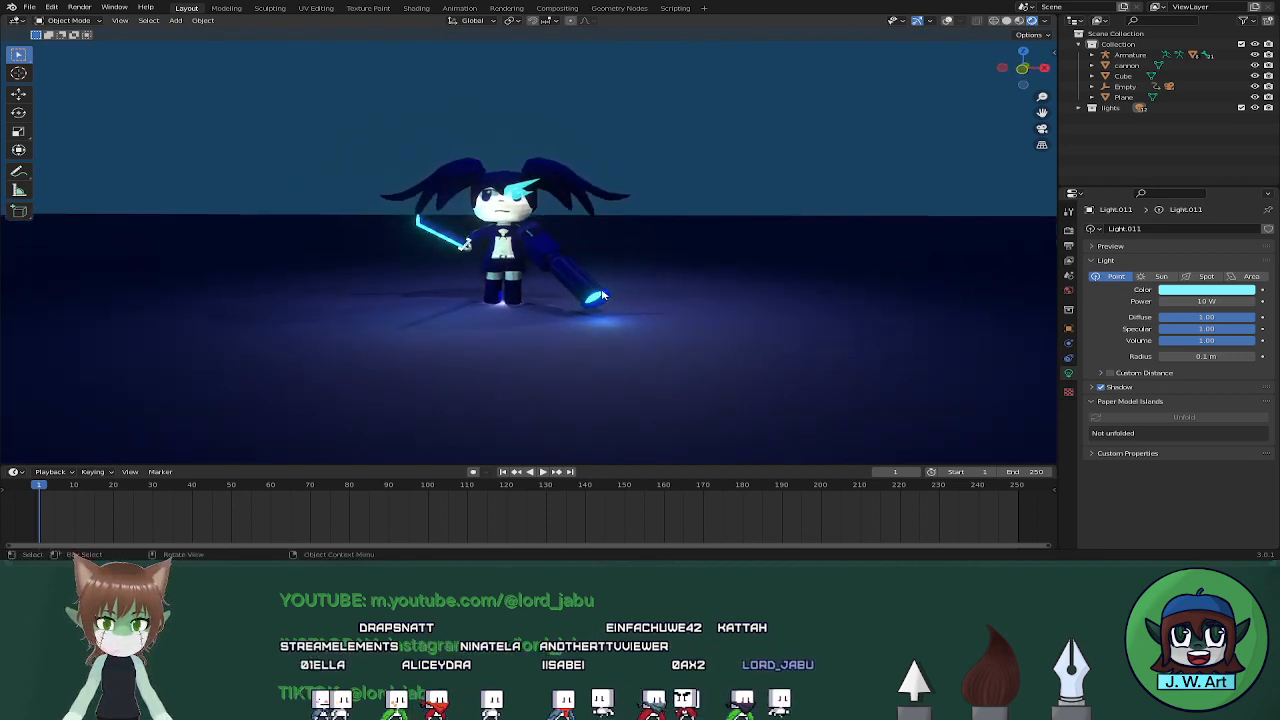